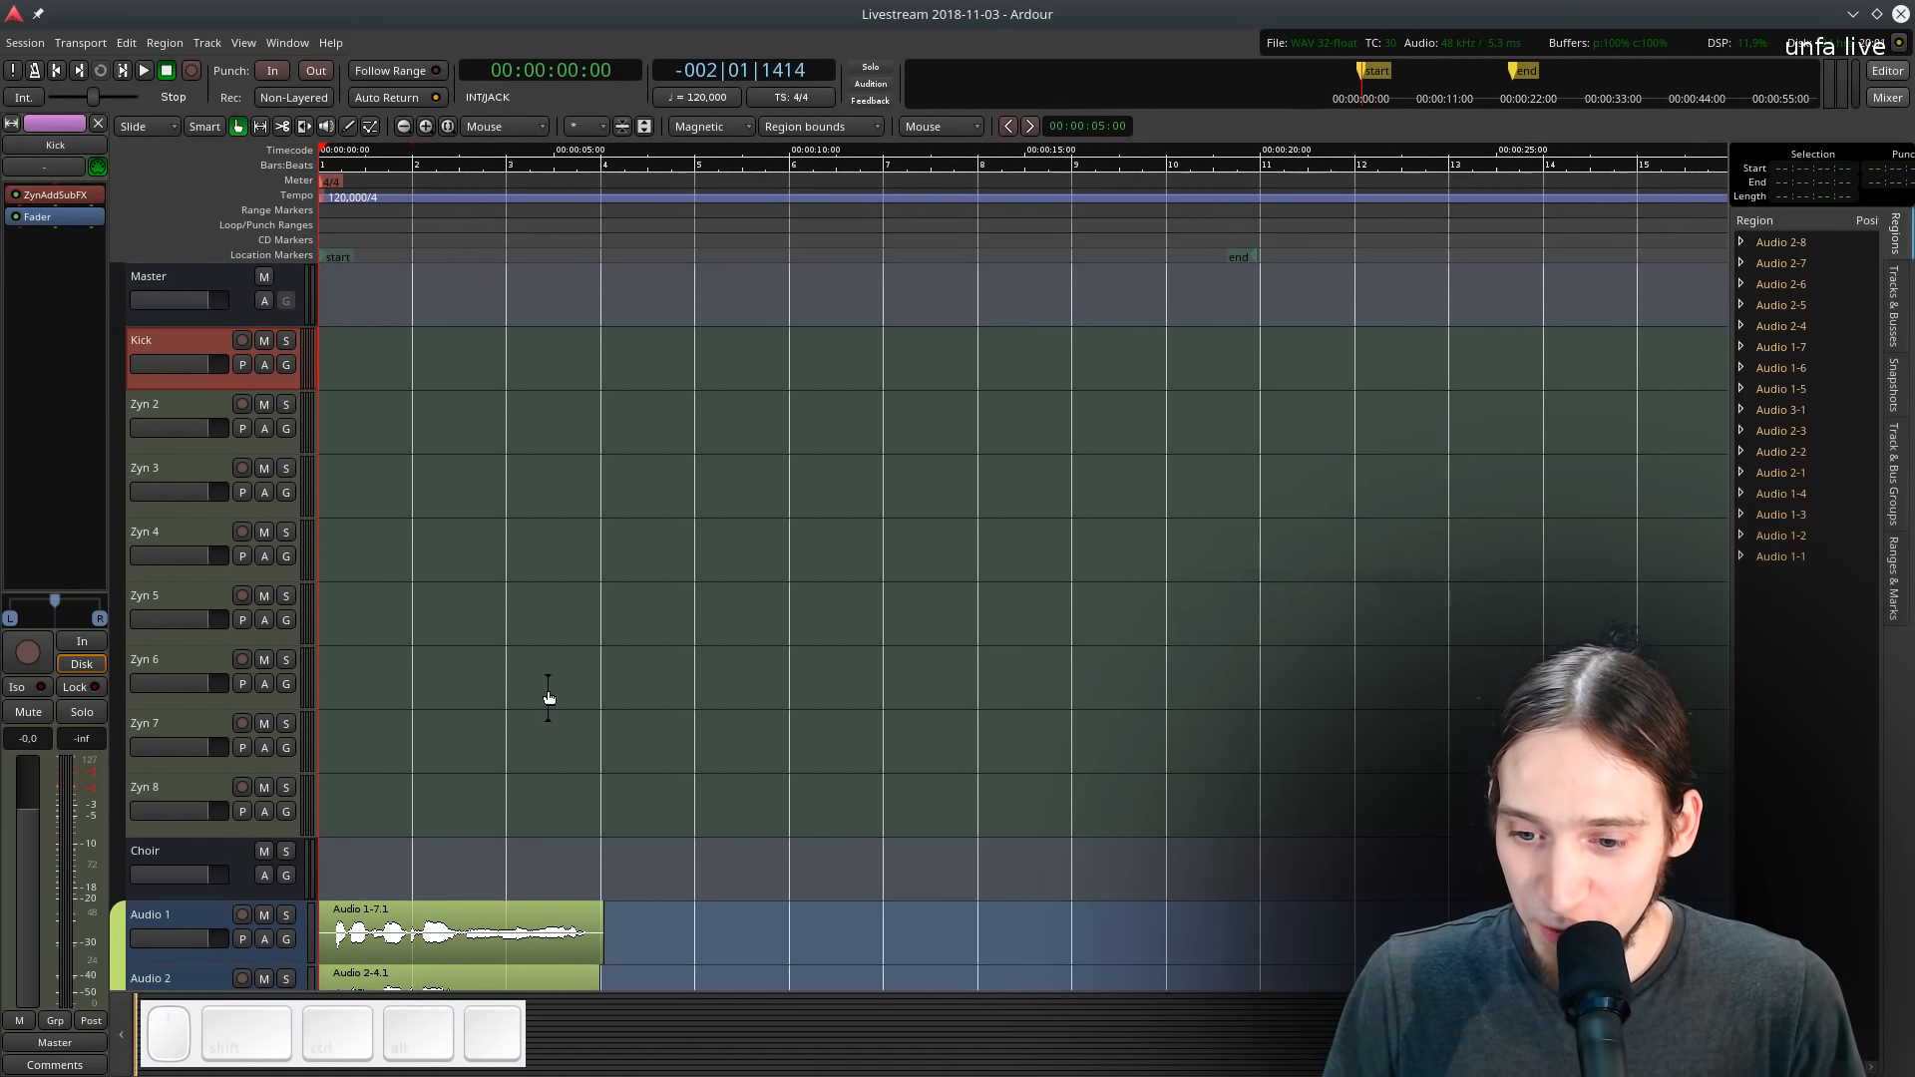
- Play back the session briefly and stop playback
scroll(547, 697, down, 5)
scroll(547, 688, up, 3)
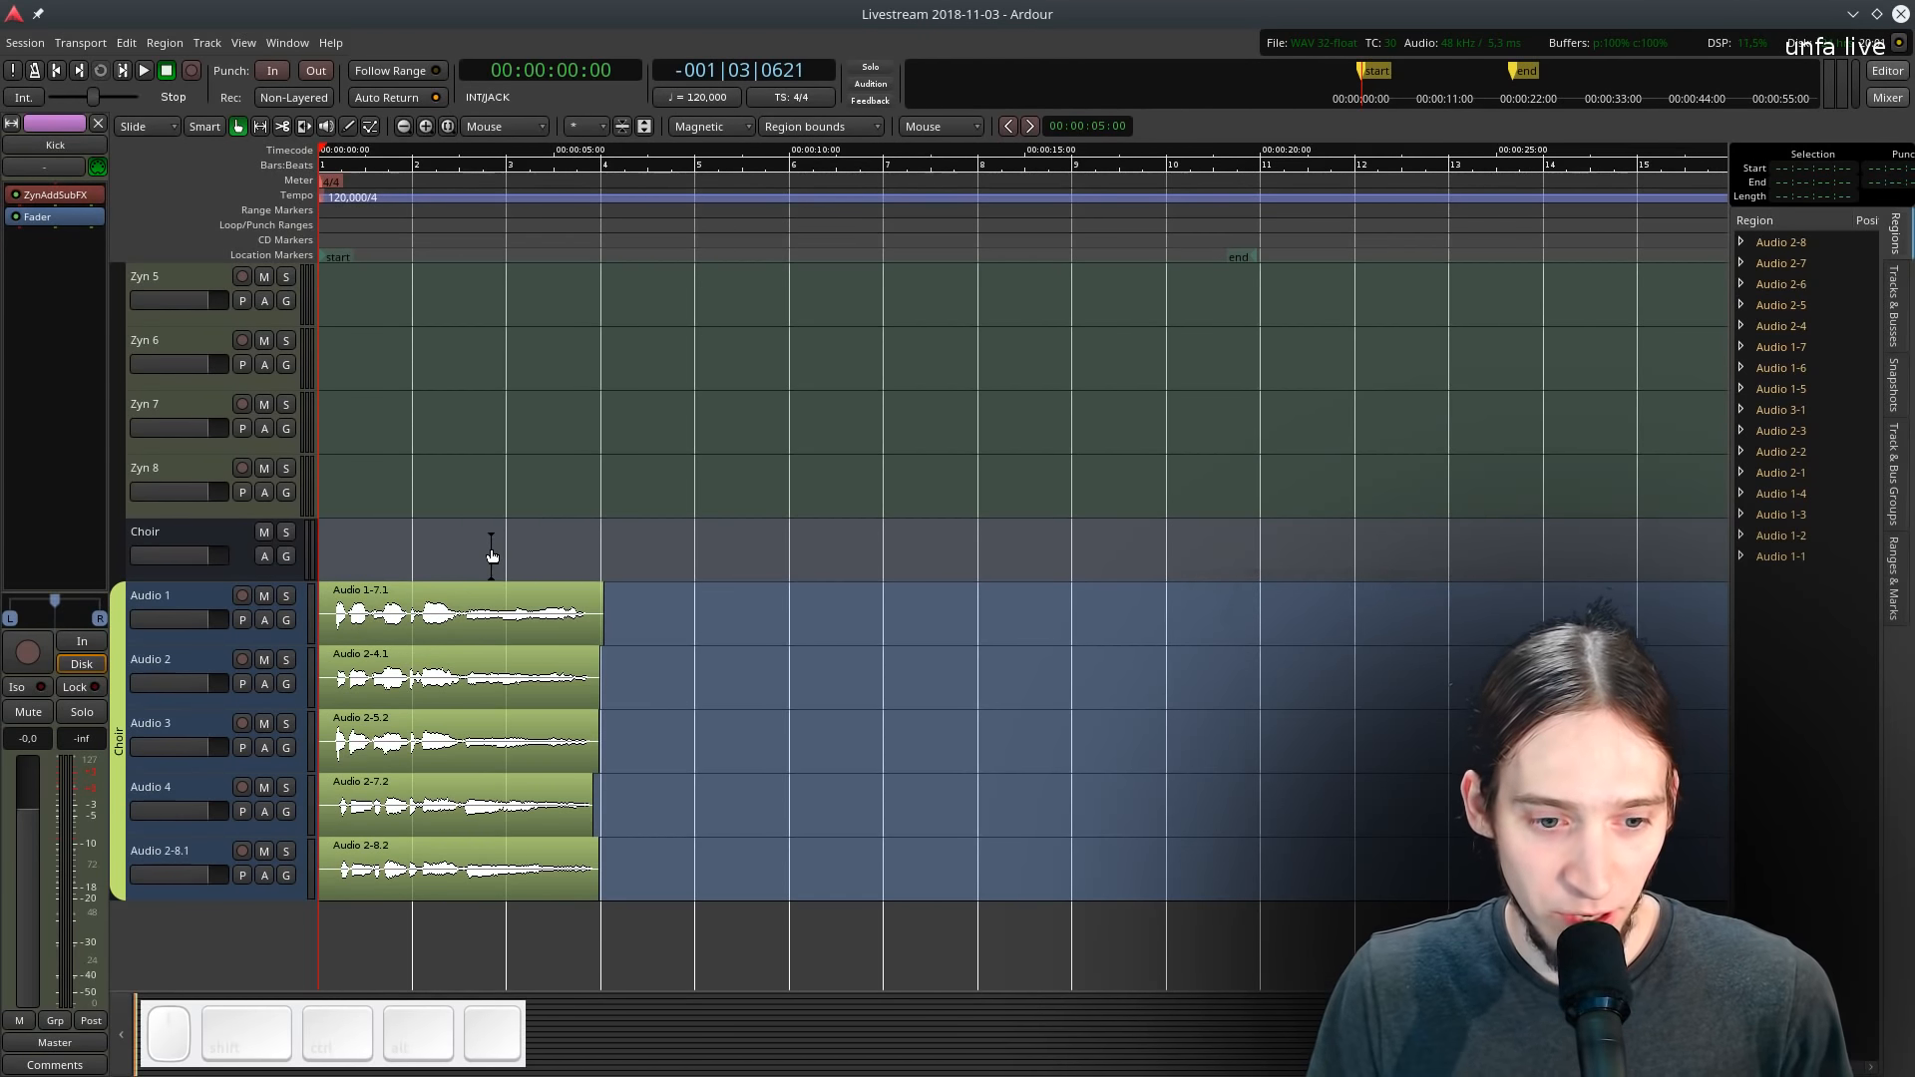
key(space)
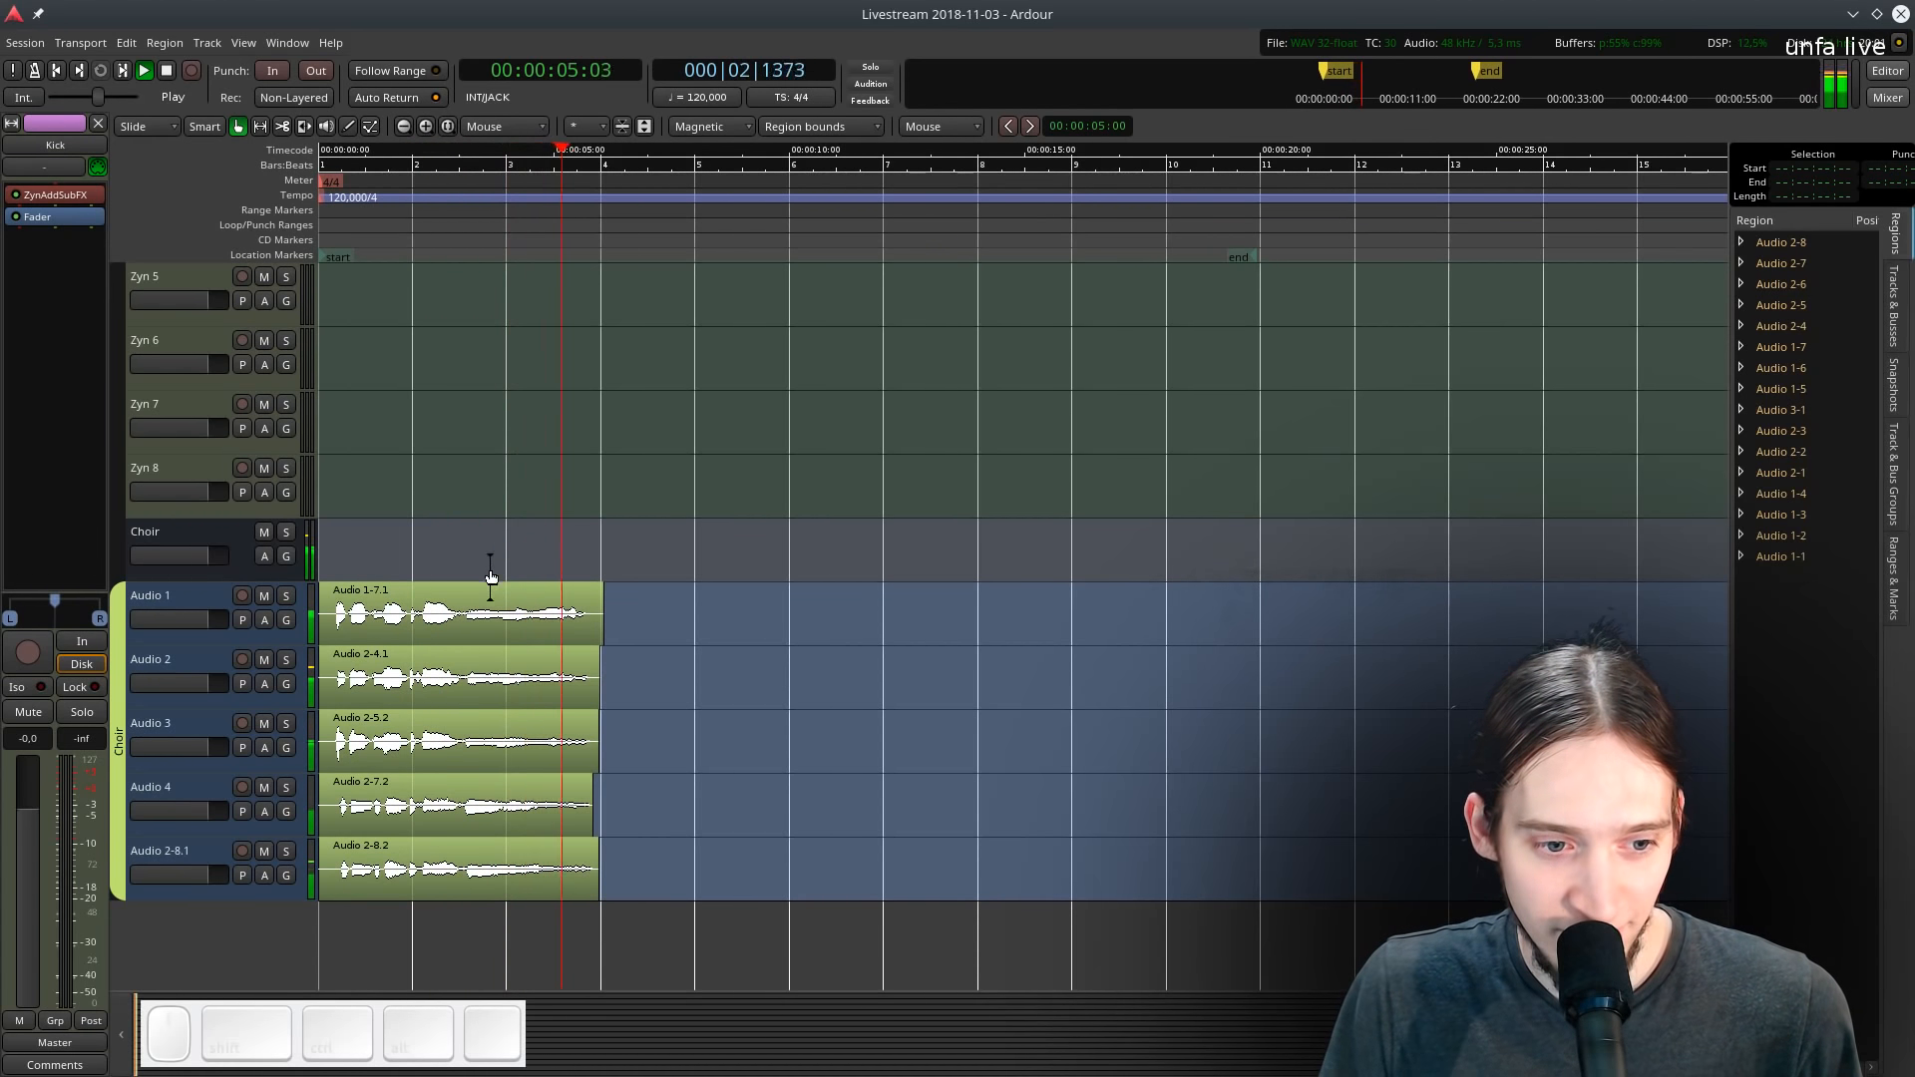
key(space)
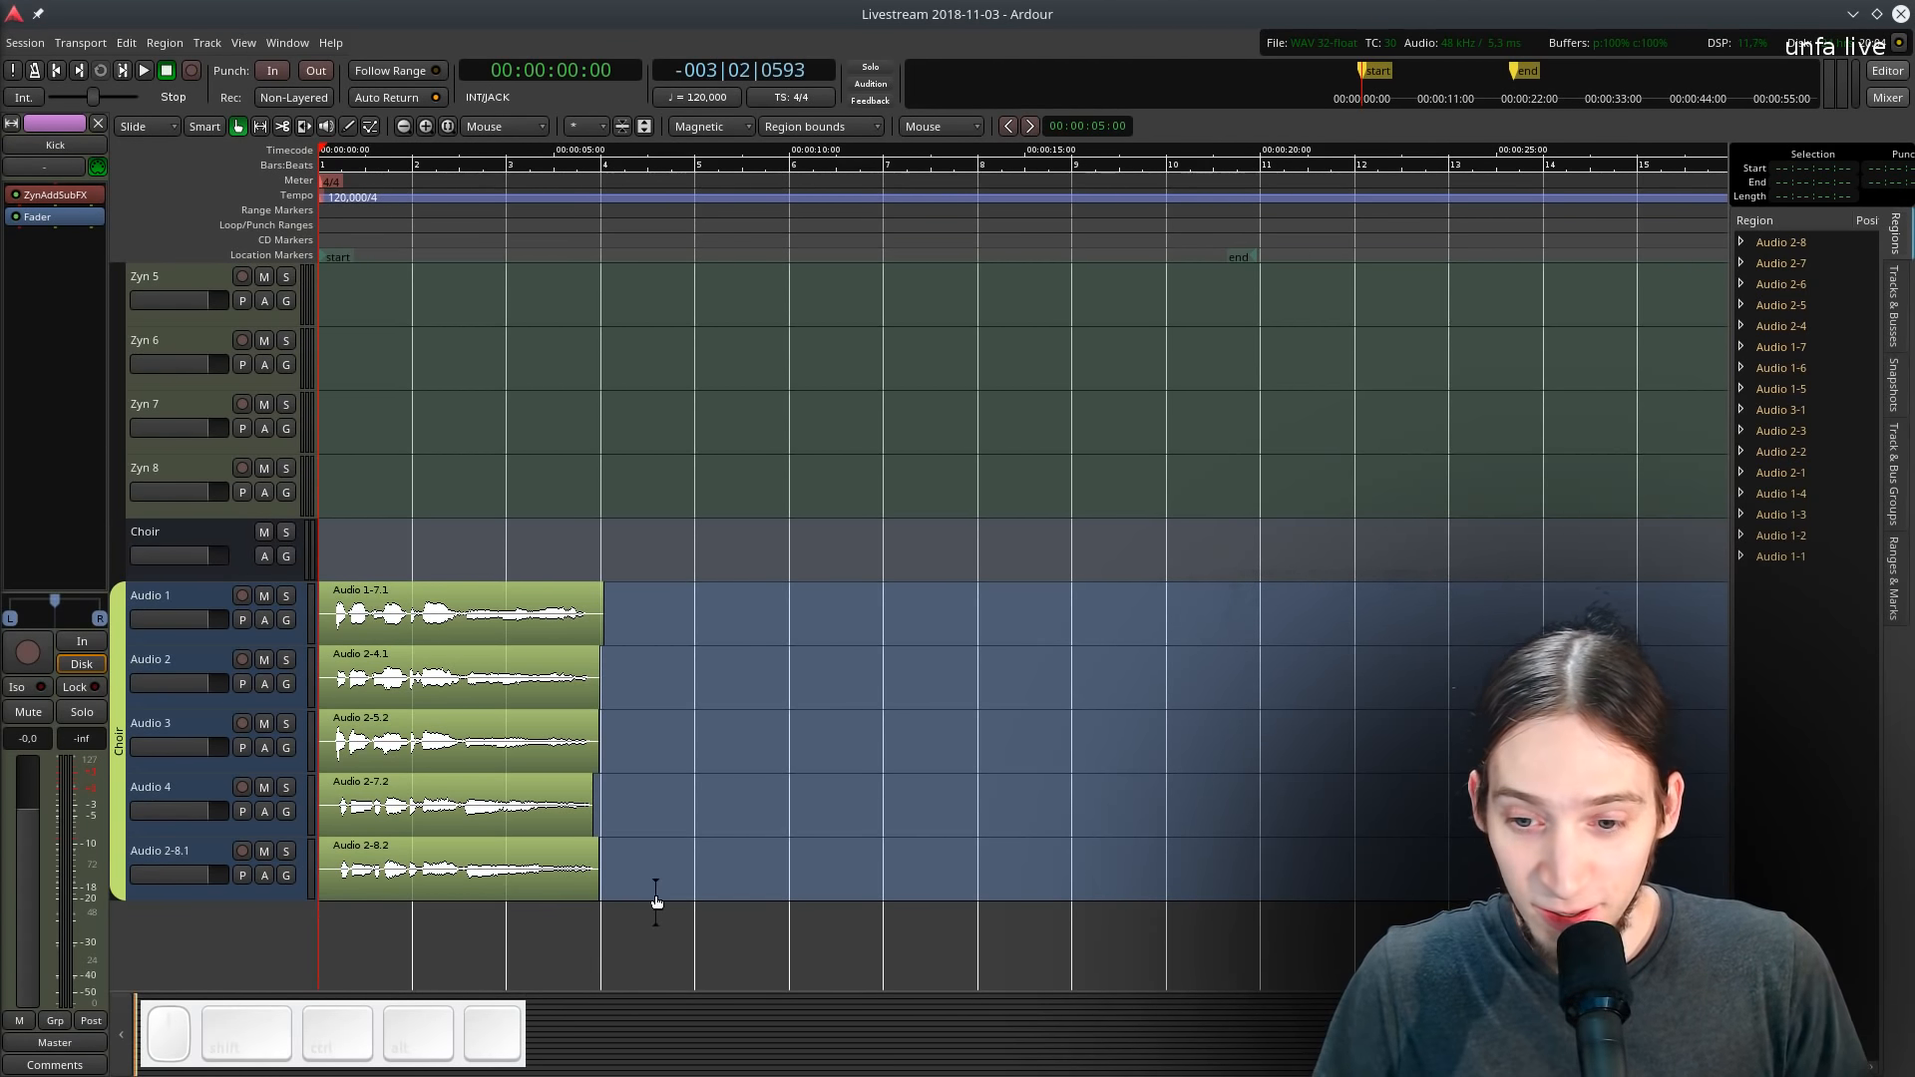
- Enlarge the Kick MIDI track's height and switch to Draw mode
click(153, 595)
scroll(387, 670, up, 5)
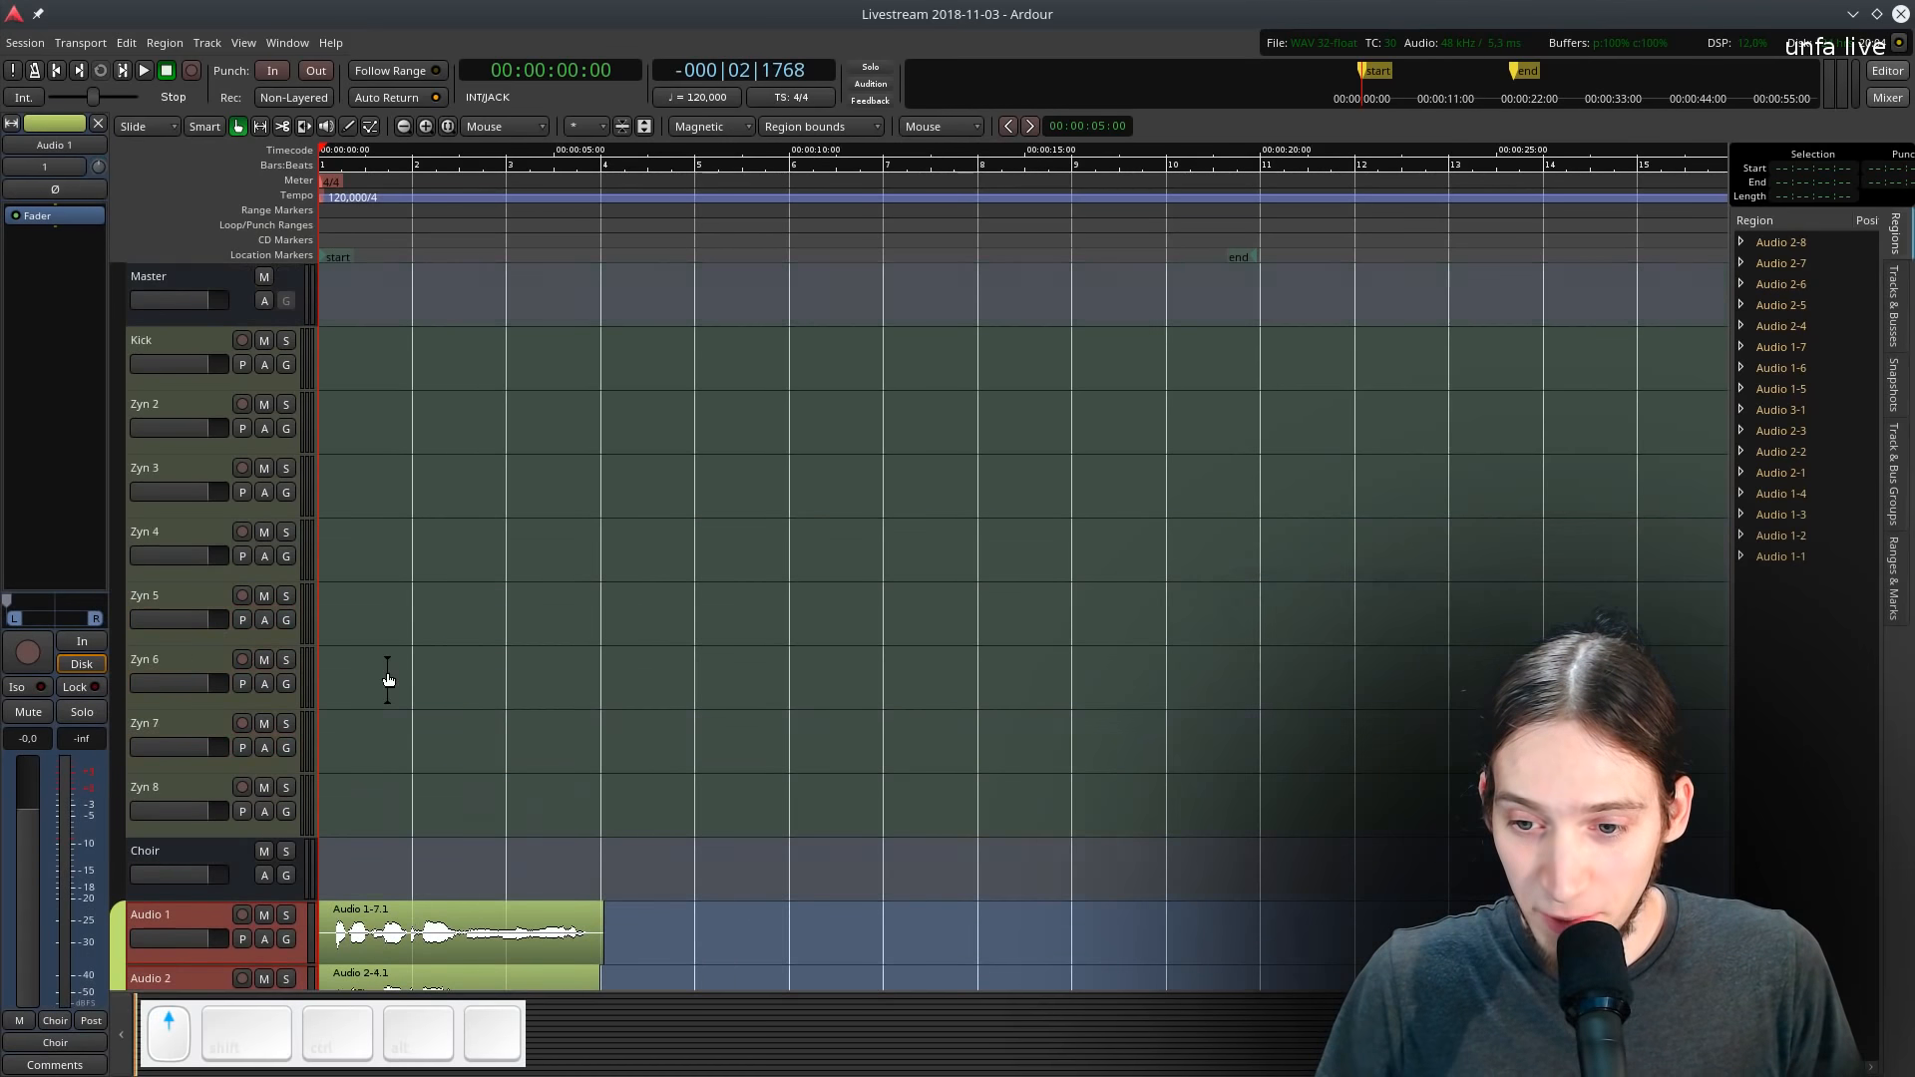
ctrl+scroll(361, 596, up, 2)
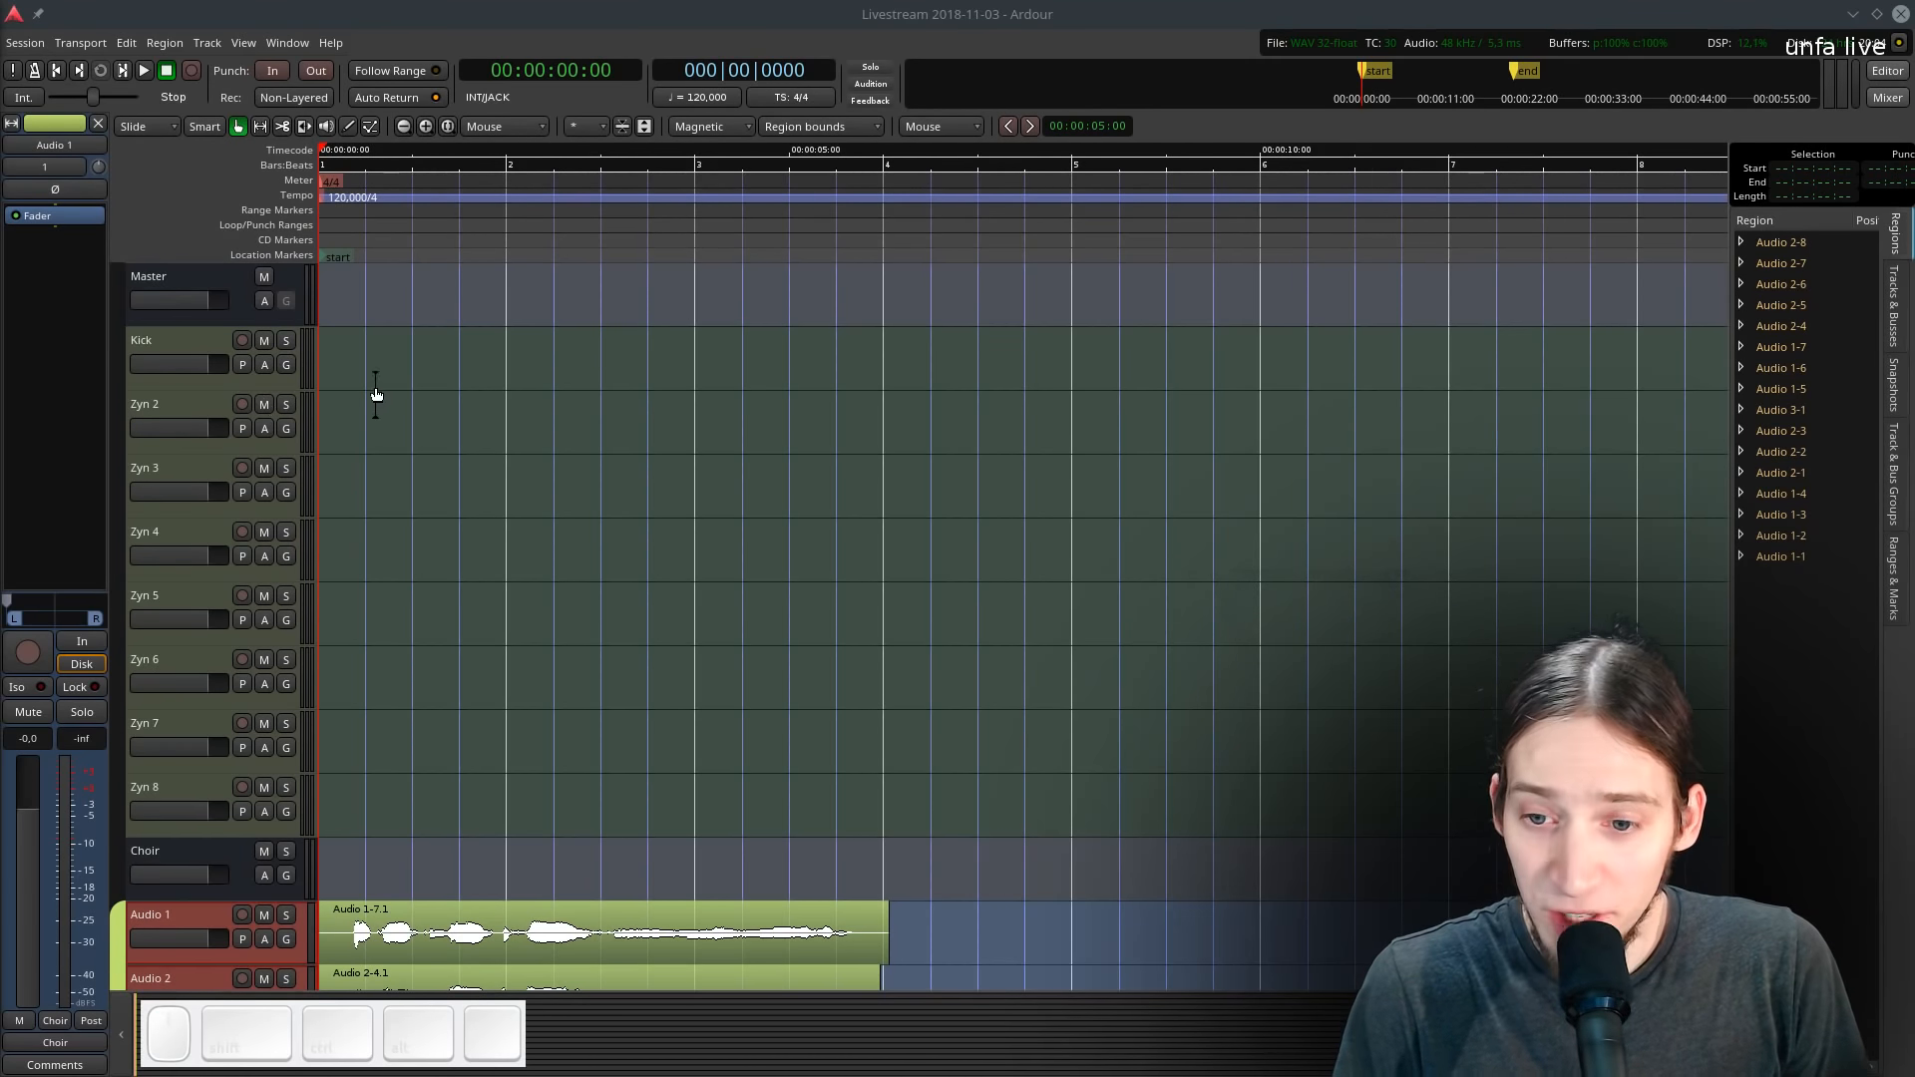
drag(189, 377, 165, 650)
key(d)
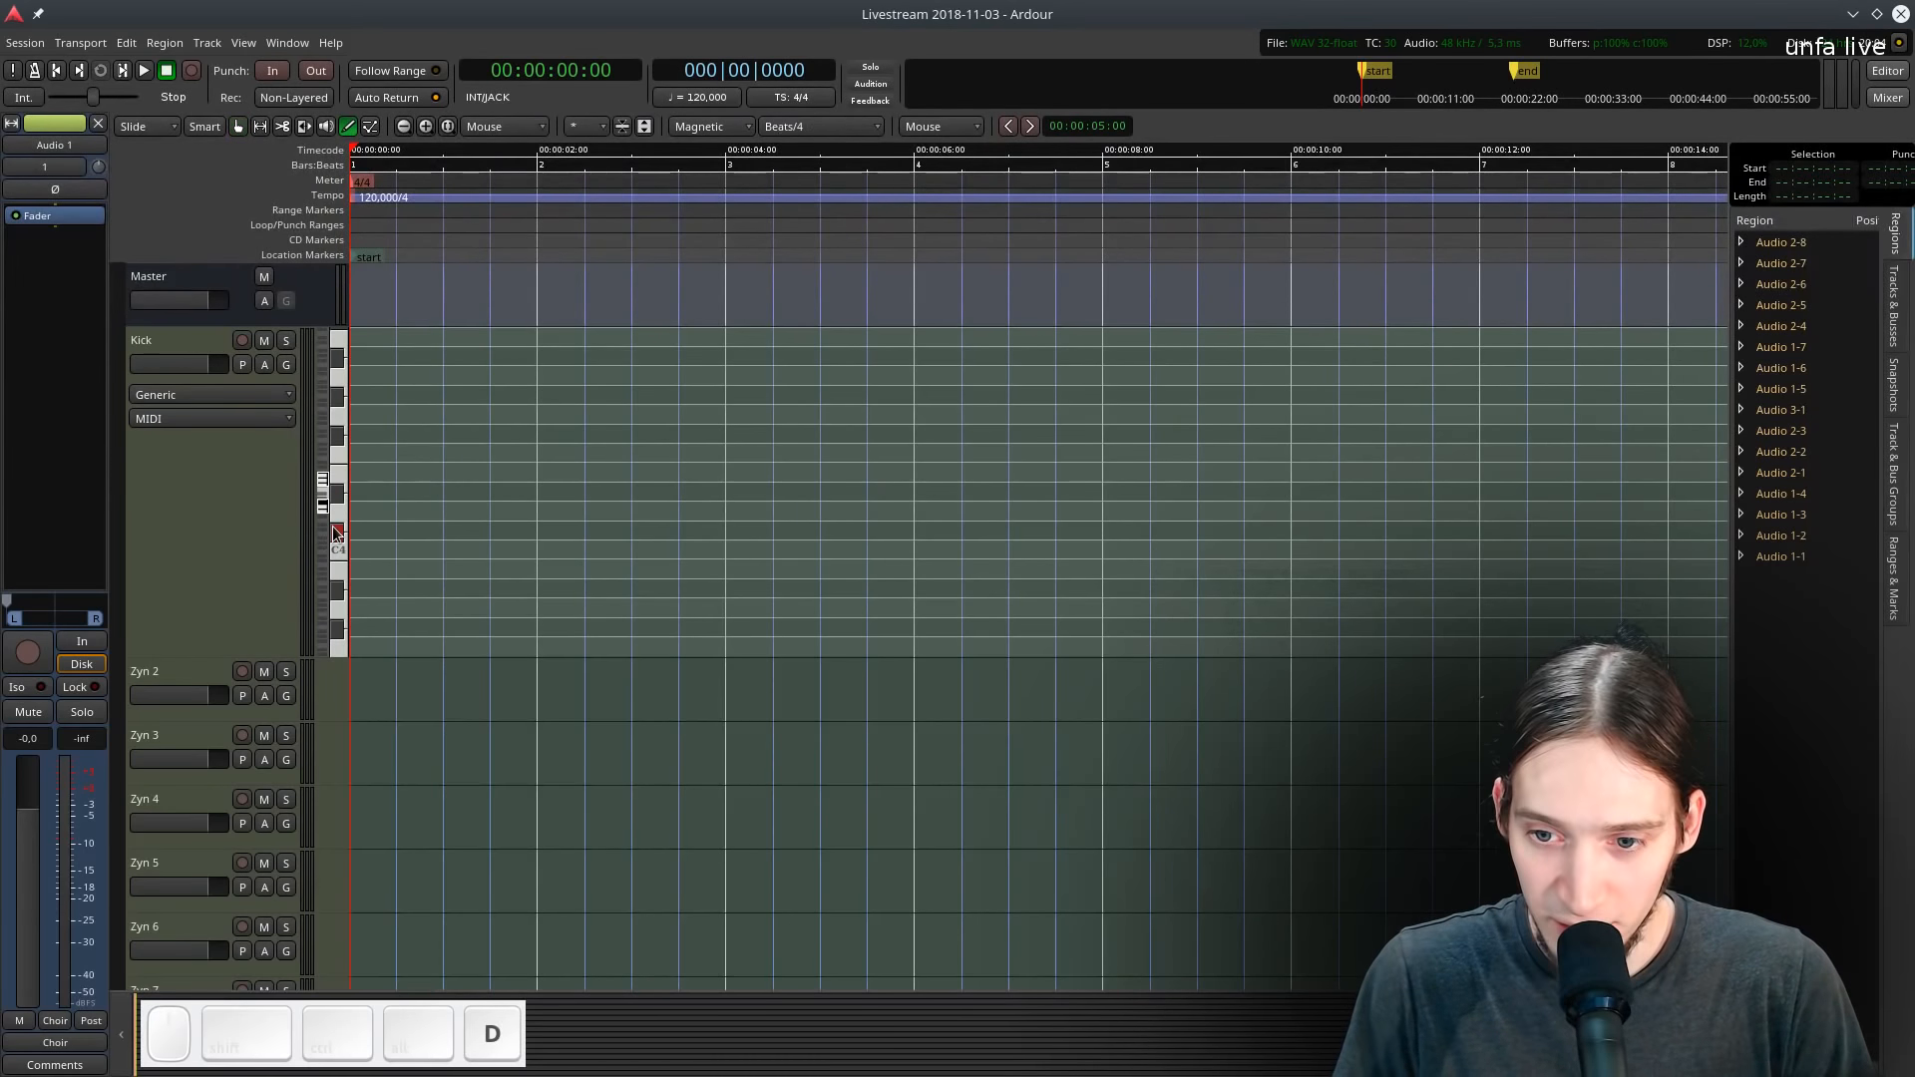
- Draw a one-bar MIDI region on the Kick track with G3 notes on each beat, then return to Grab mode
drag(355, 477, 543, 460)
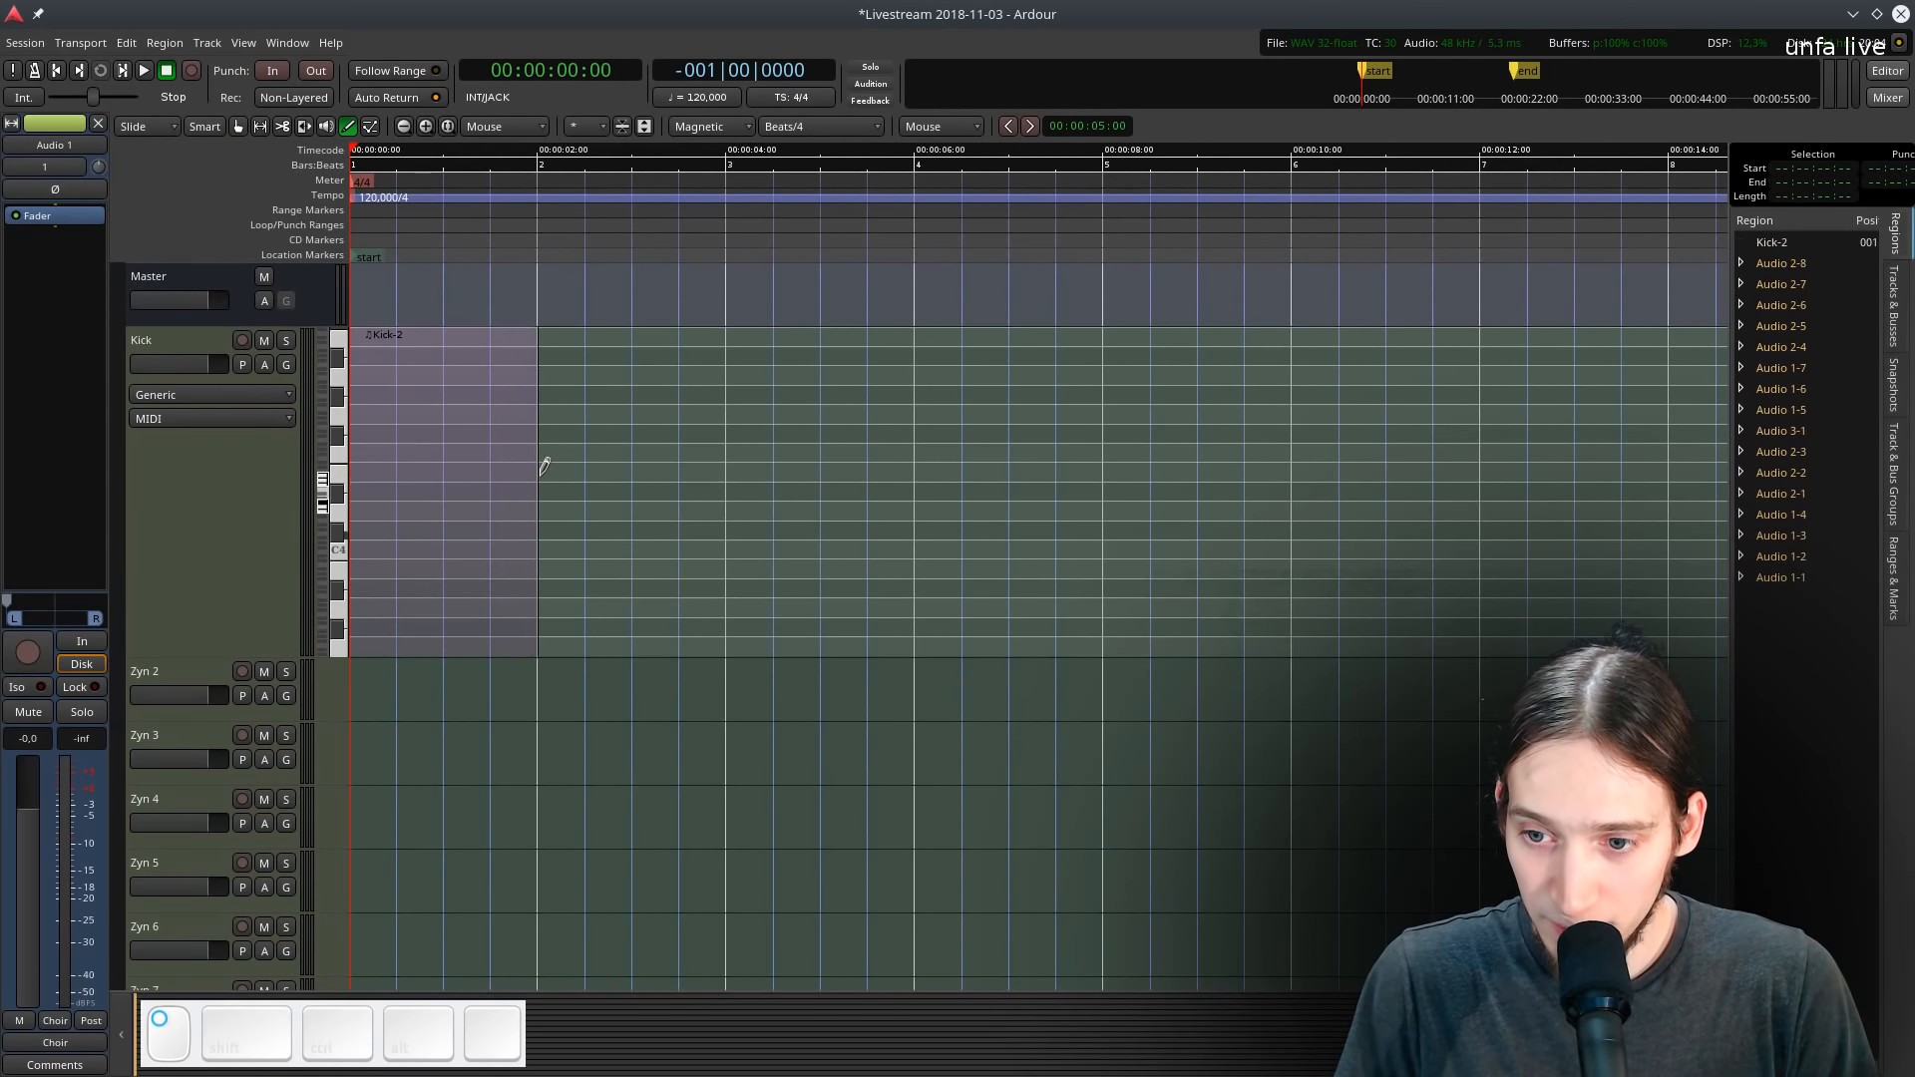
click(356, 647)
click(402, 647)
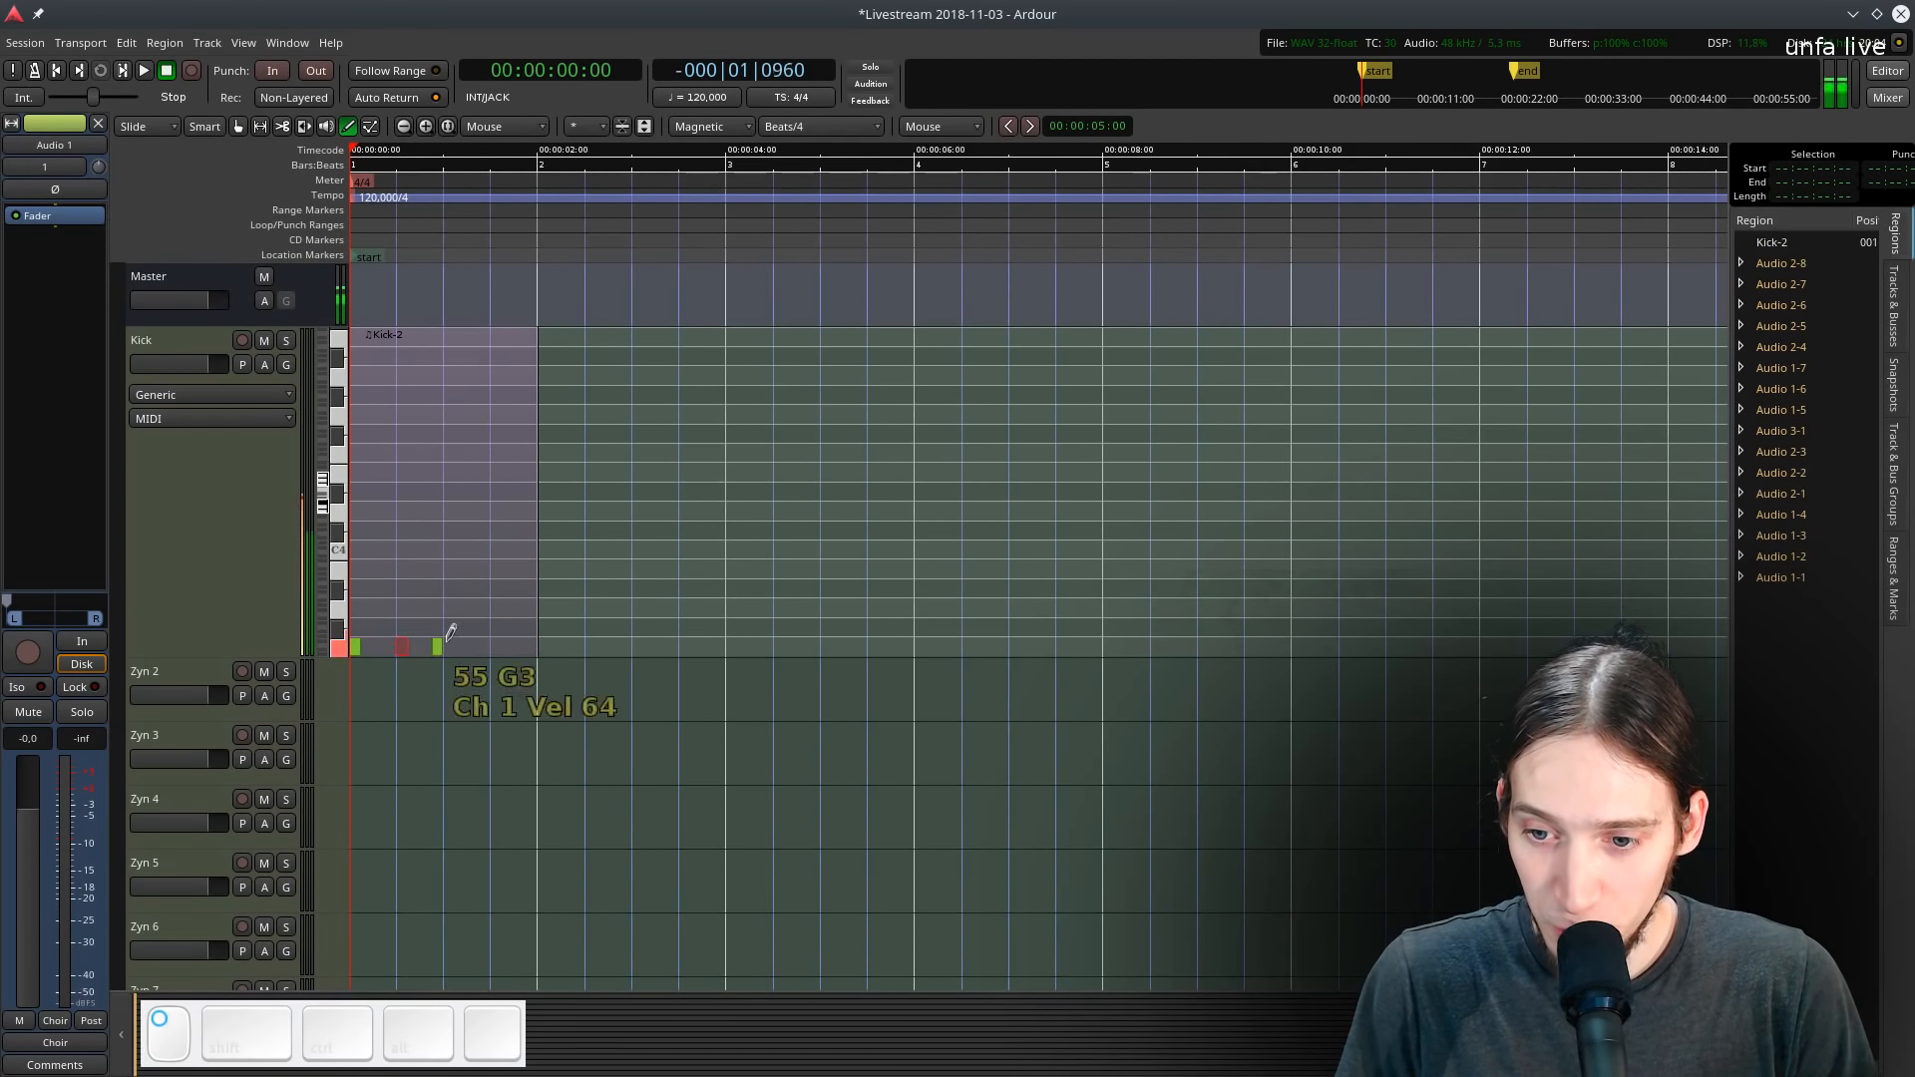
click(452, 645)
key(g)
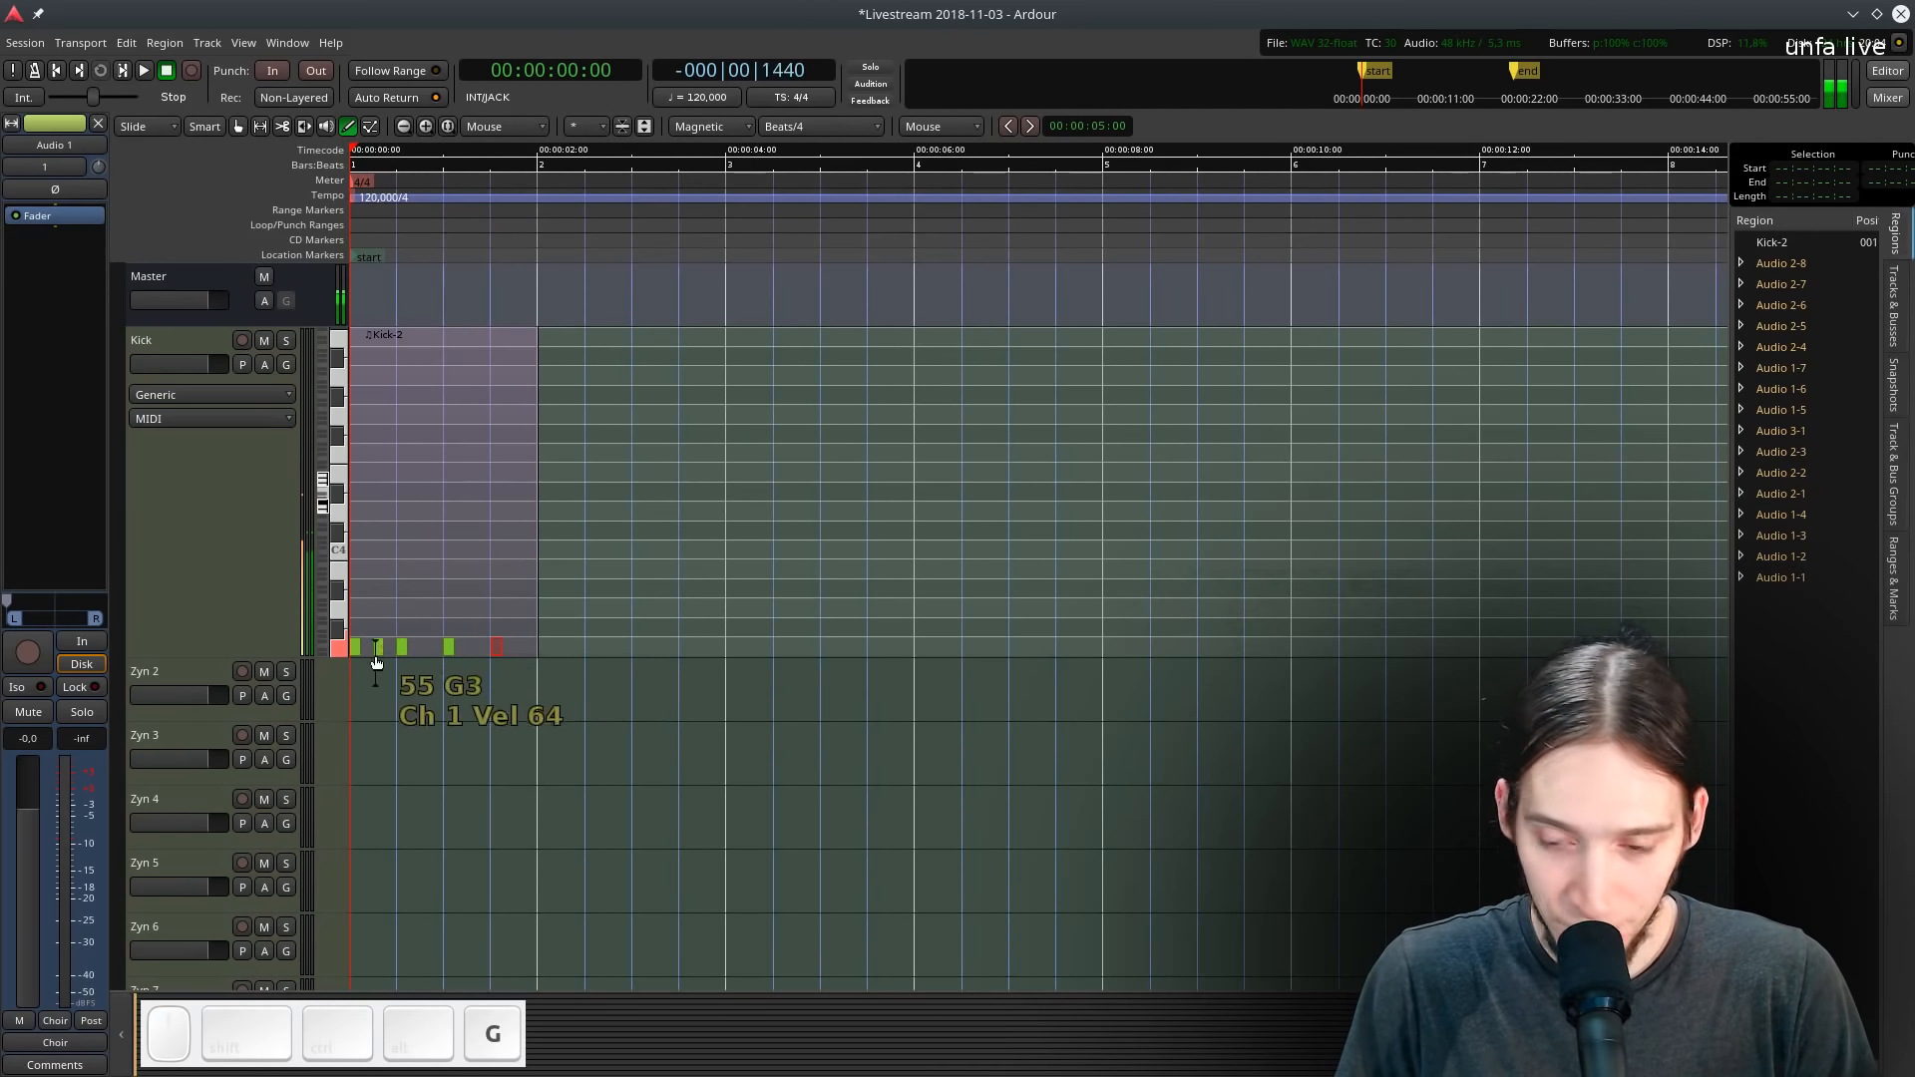
- Set the loop range to the Kick-2 region and start looped playback
scroll(299, 539, down, 5)
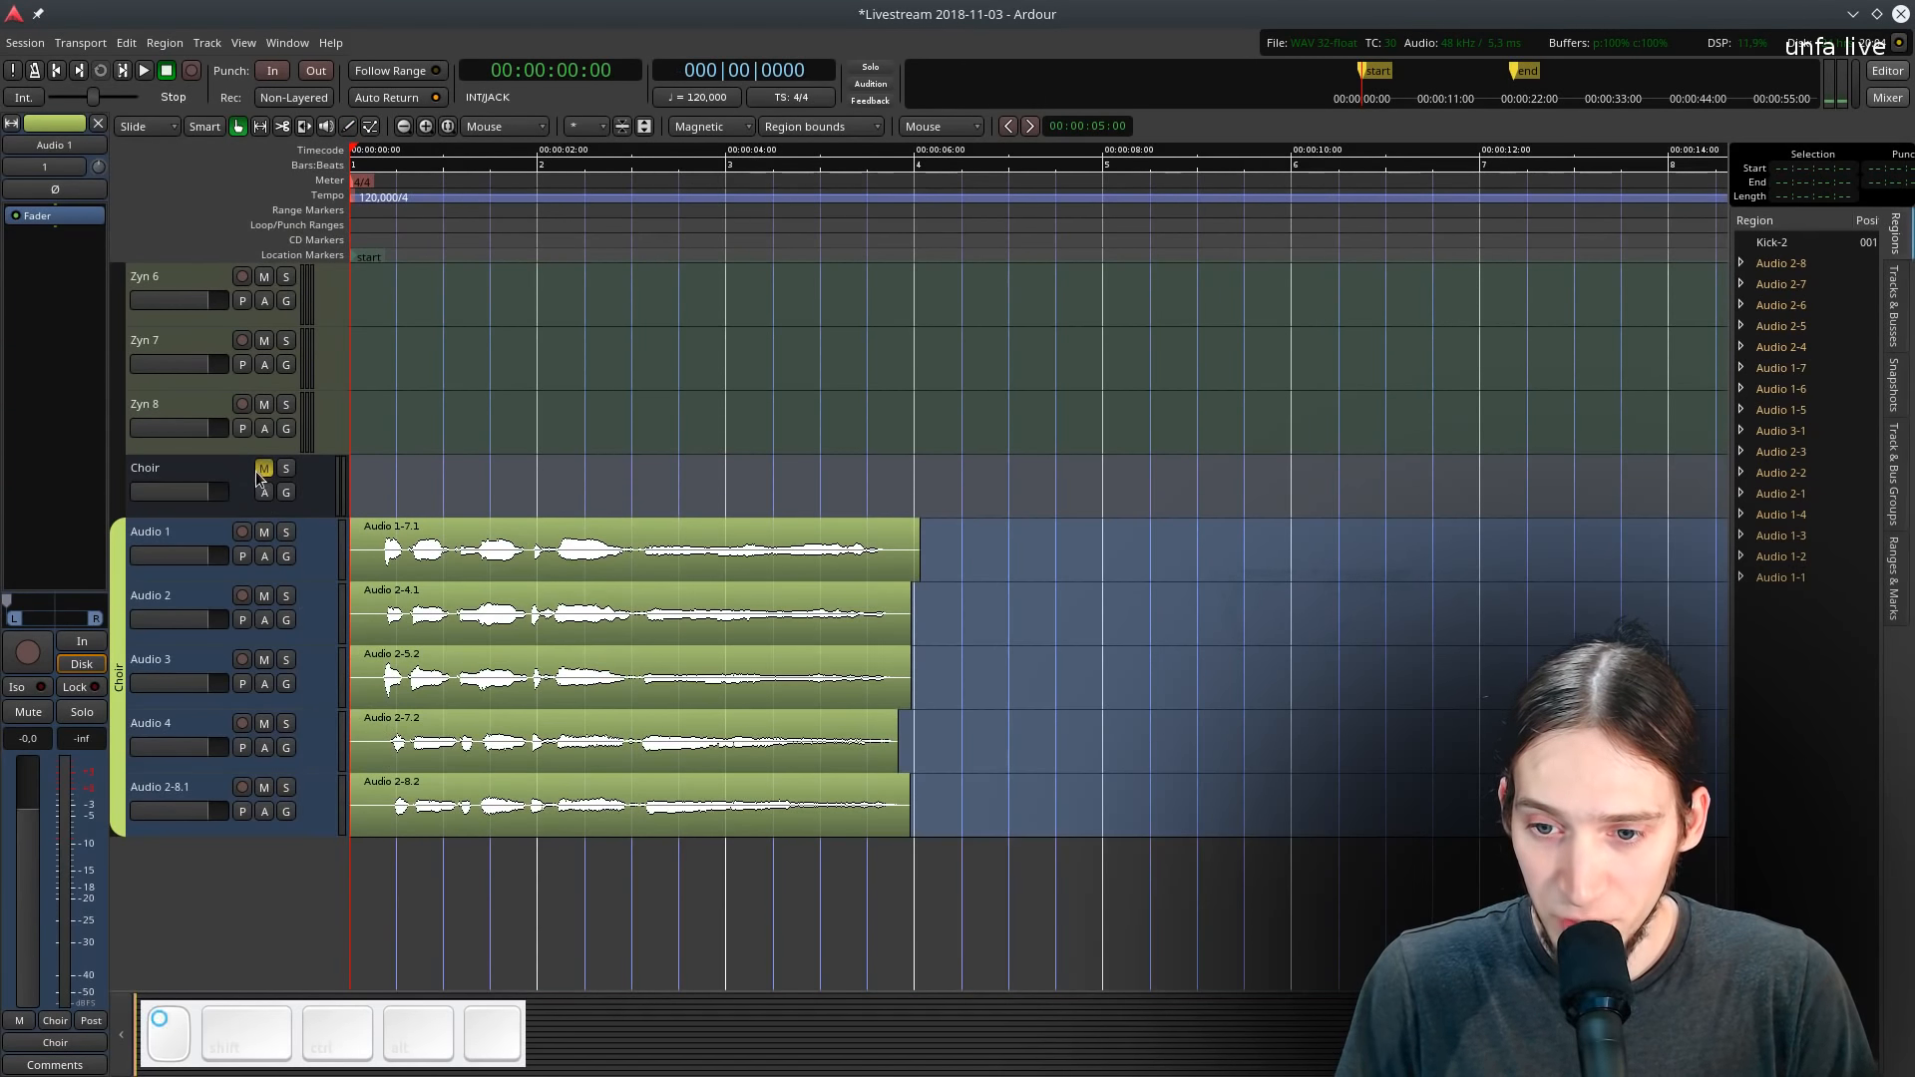
scroll(405, 578, up, 5)
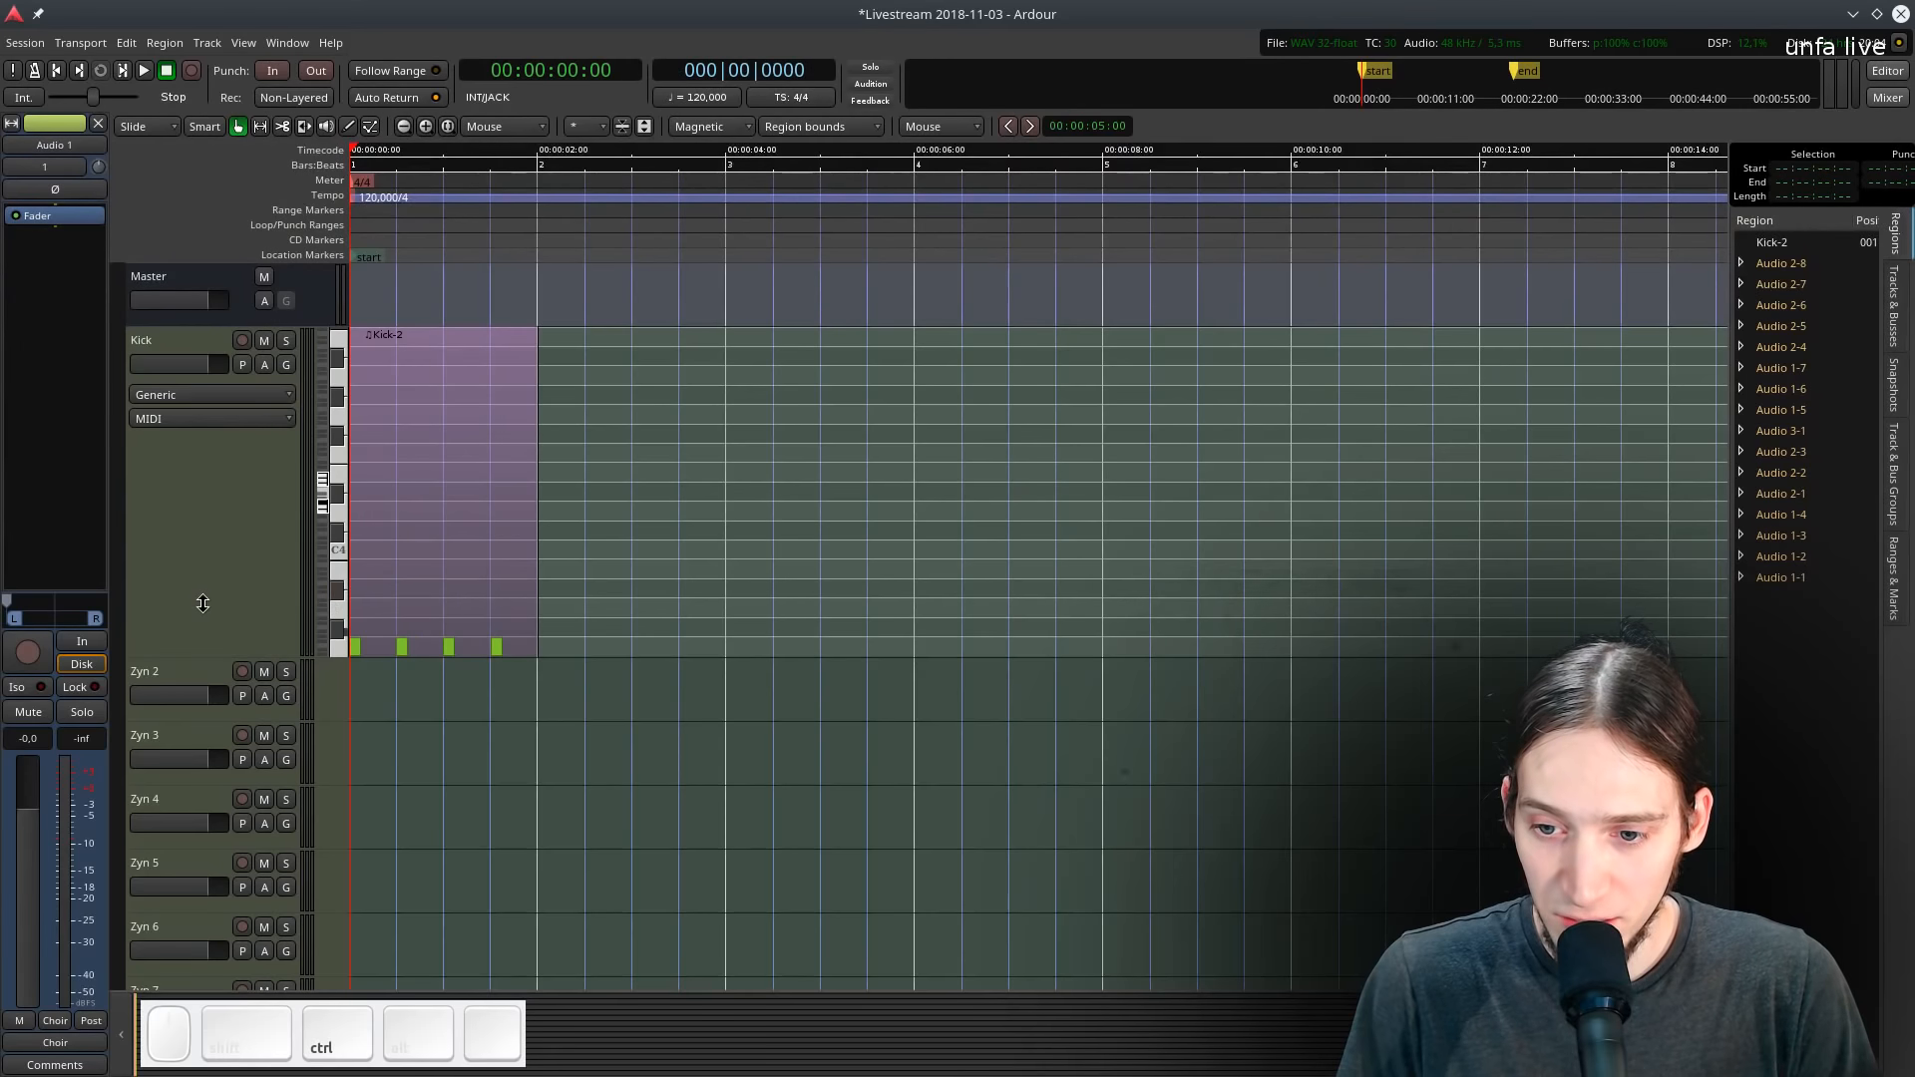
scroll(202, 603, up, 2)
click(398, 591)
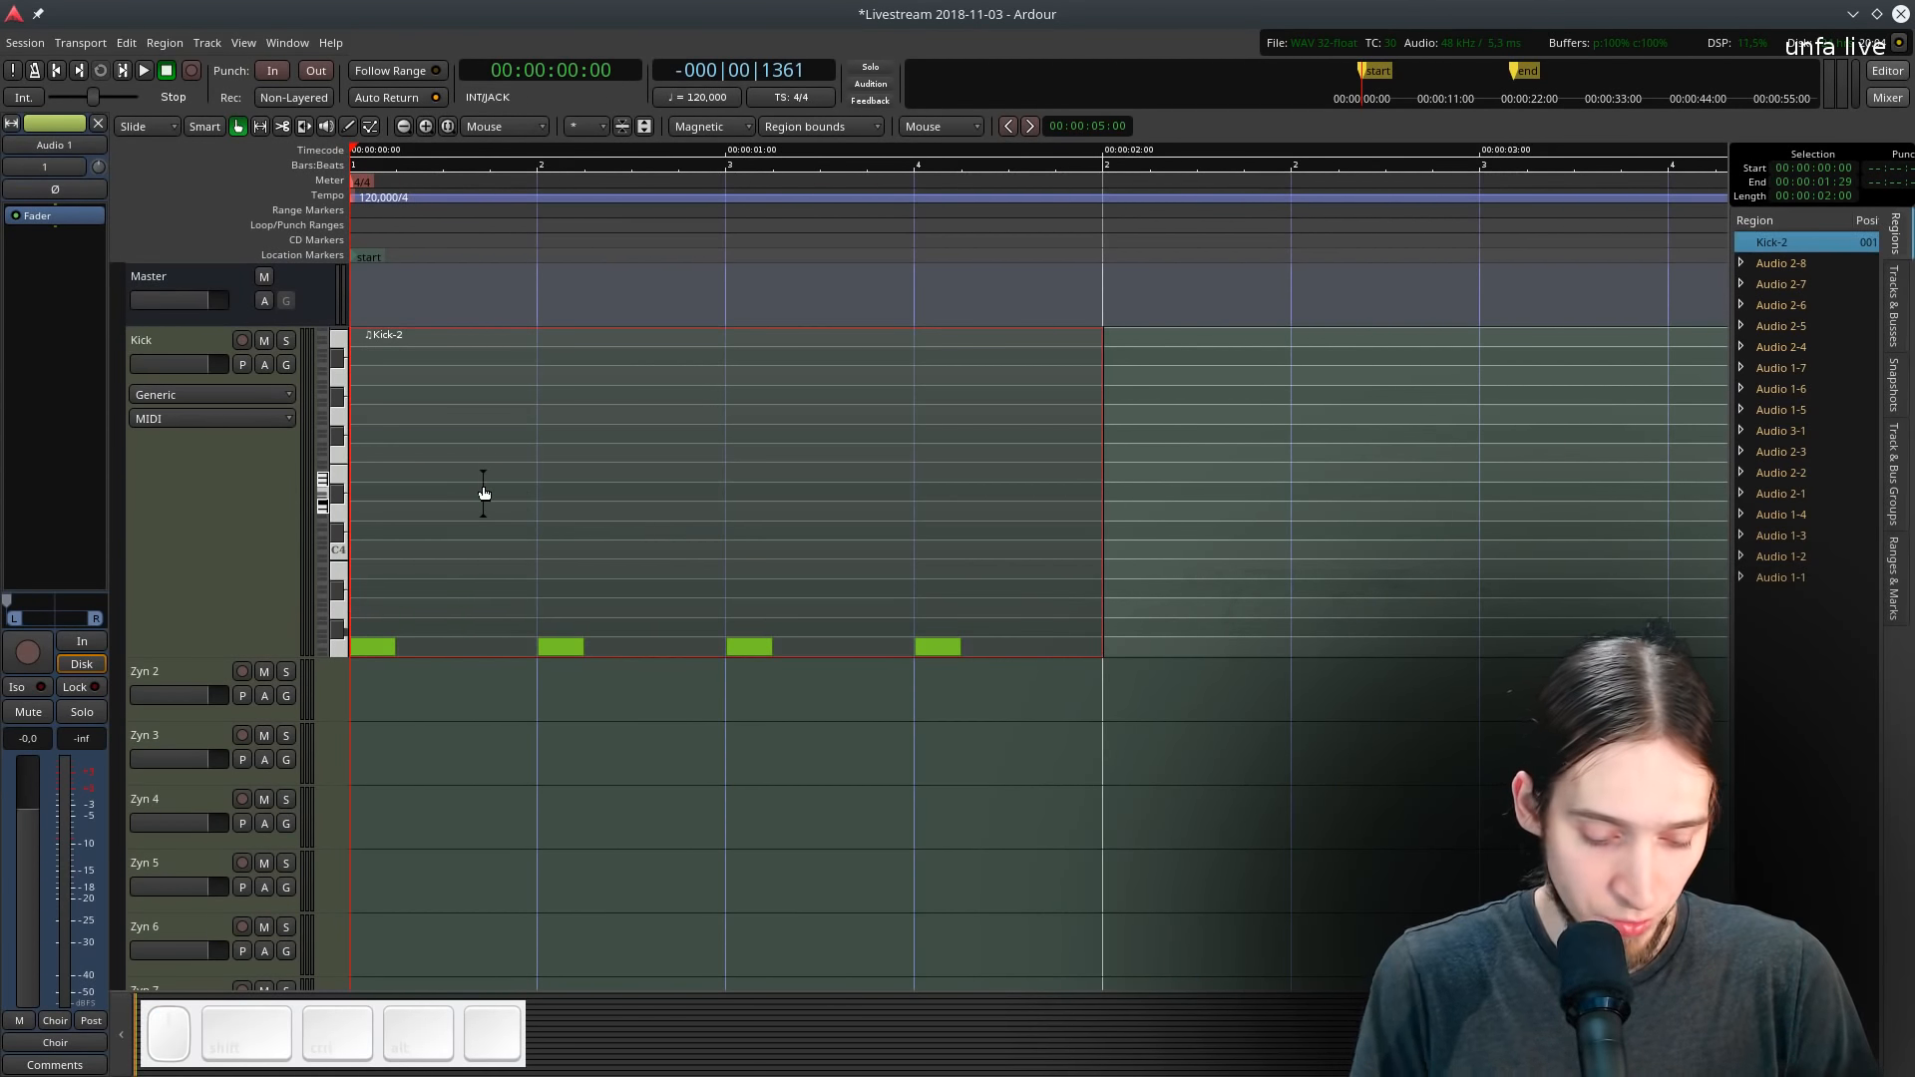
key(])
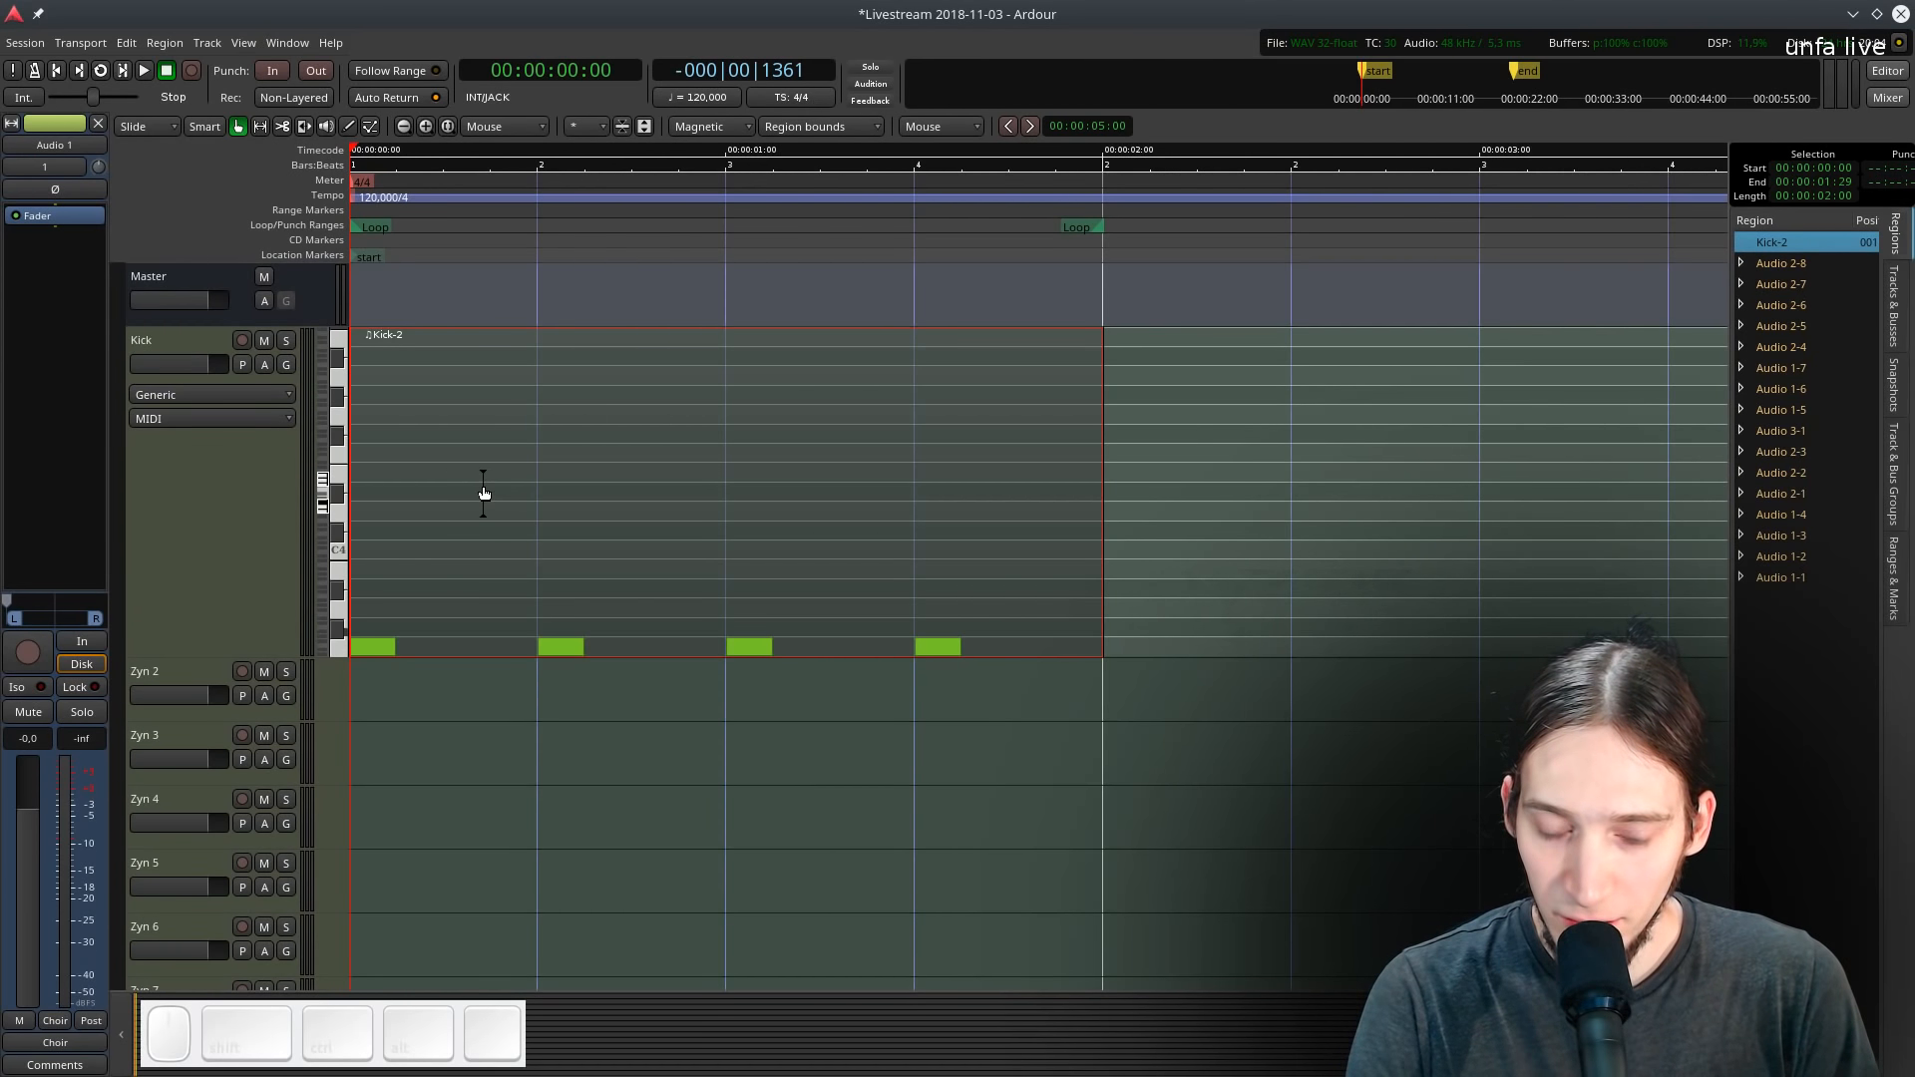
key(l)
key(space)
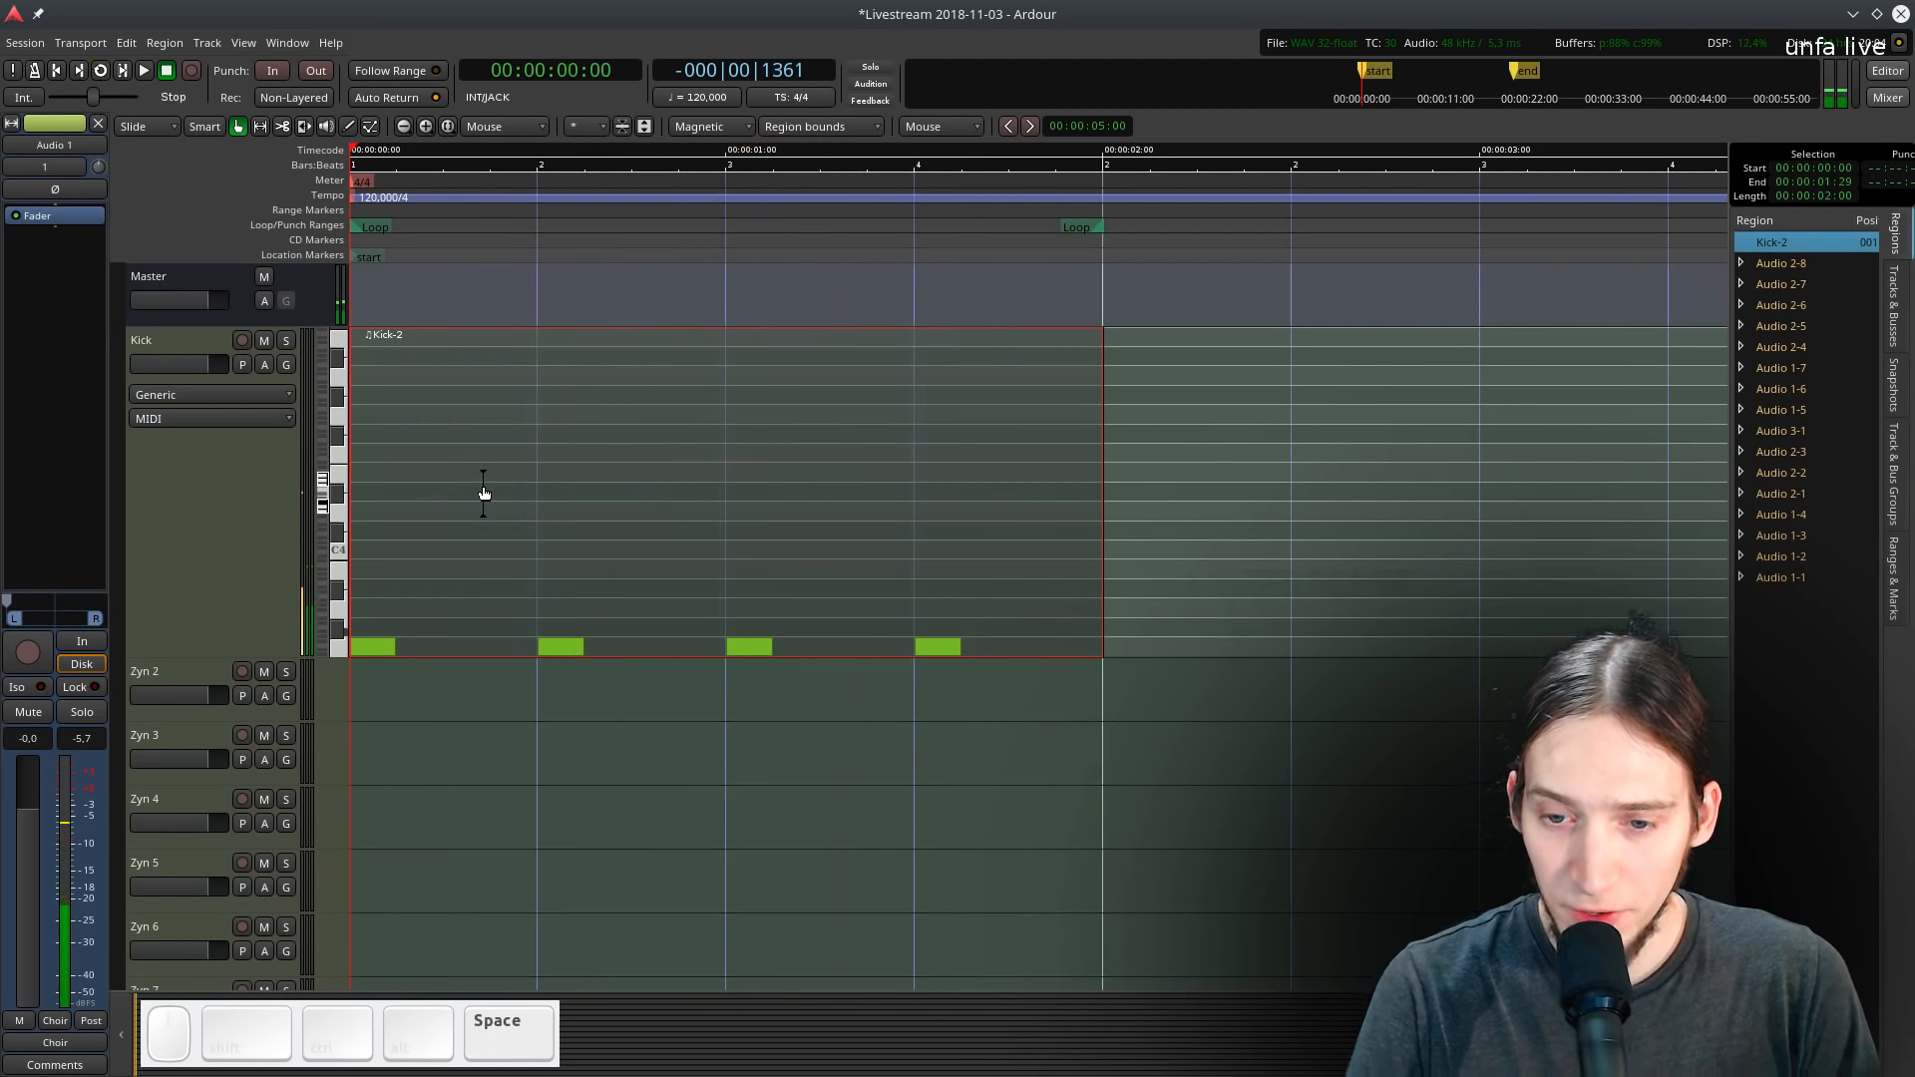
- Open the Kick track's ZynAddSubFX plugin window
click(136, 350)
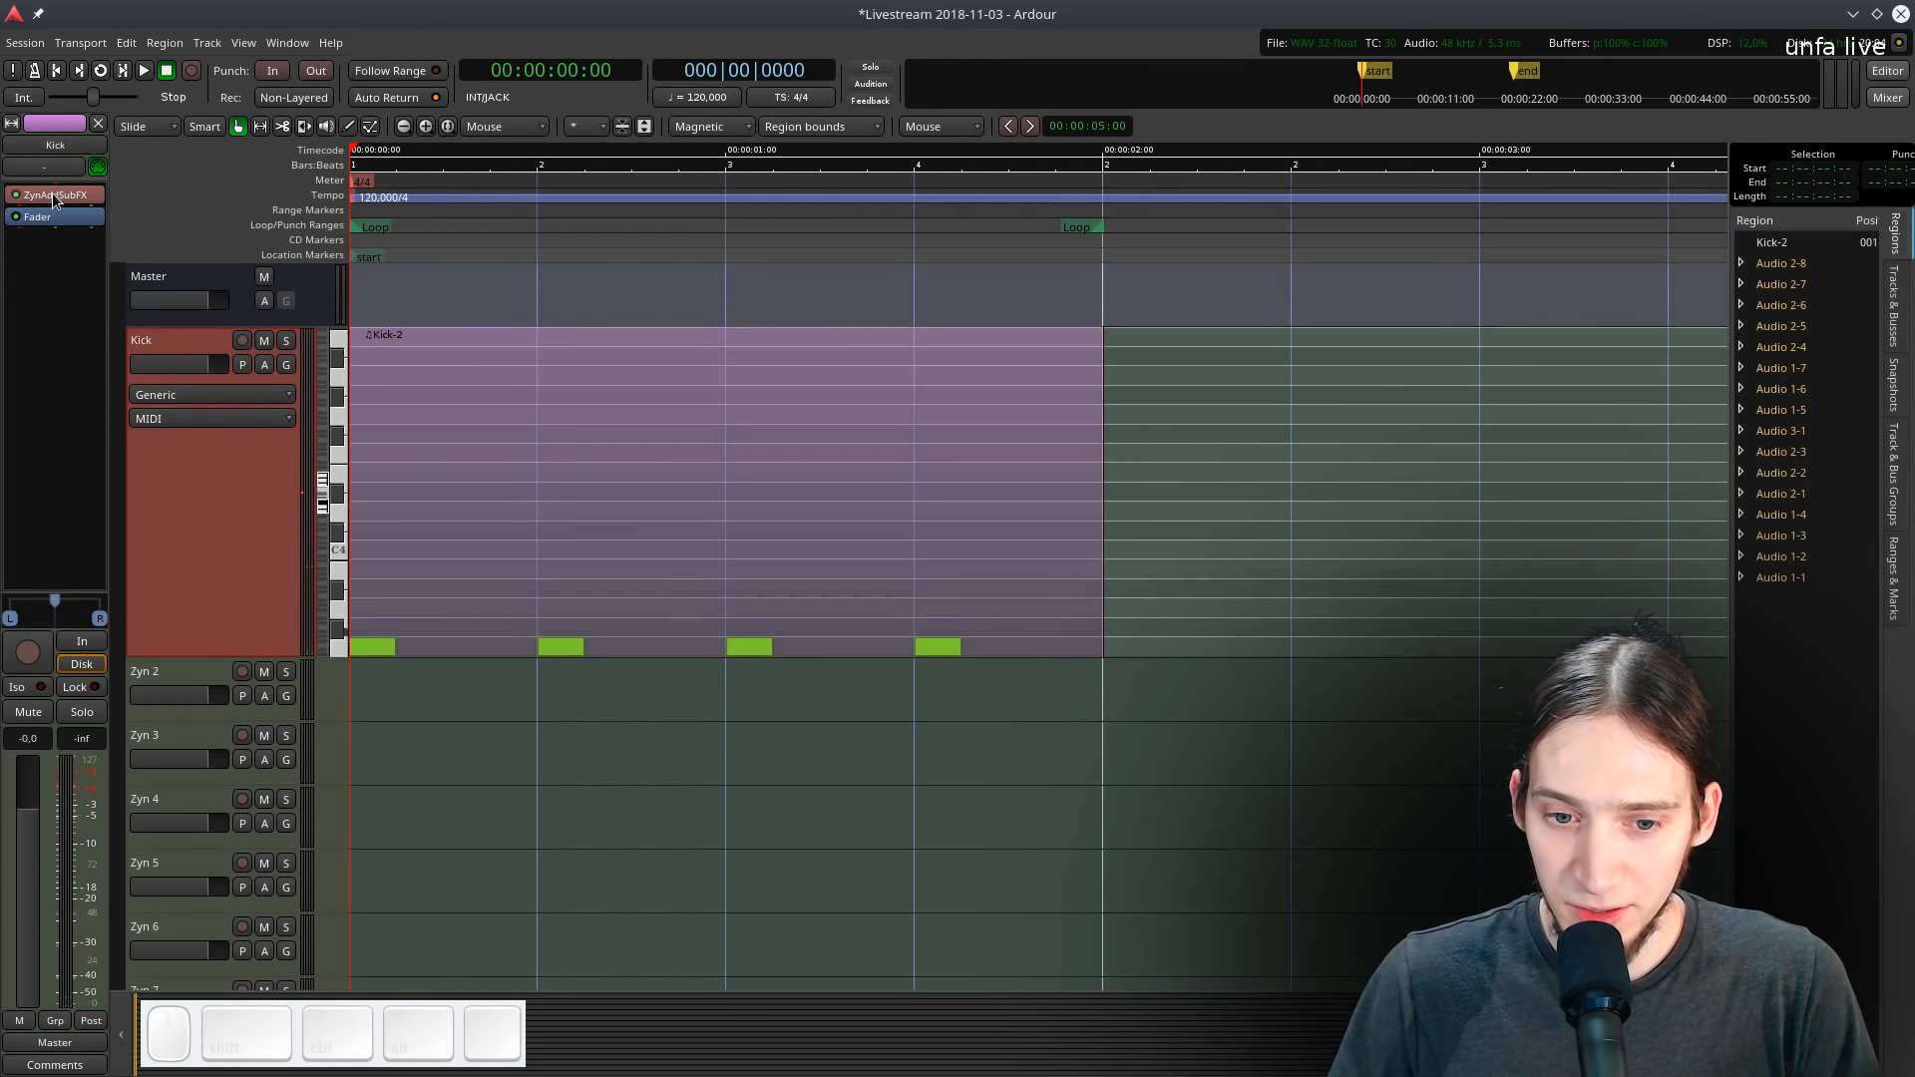
double_click(54, 200)
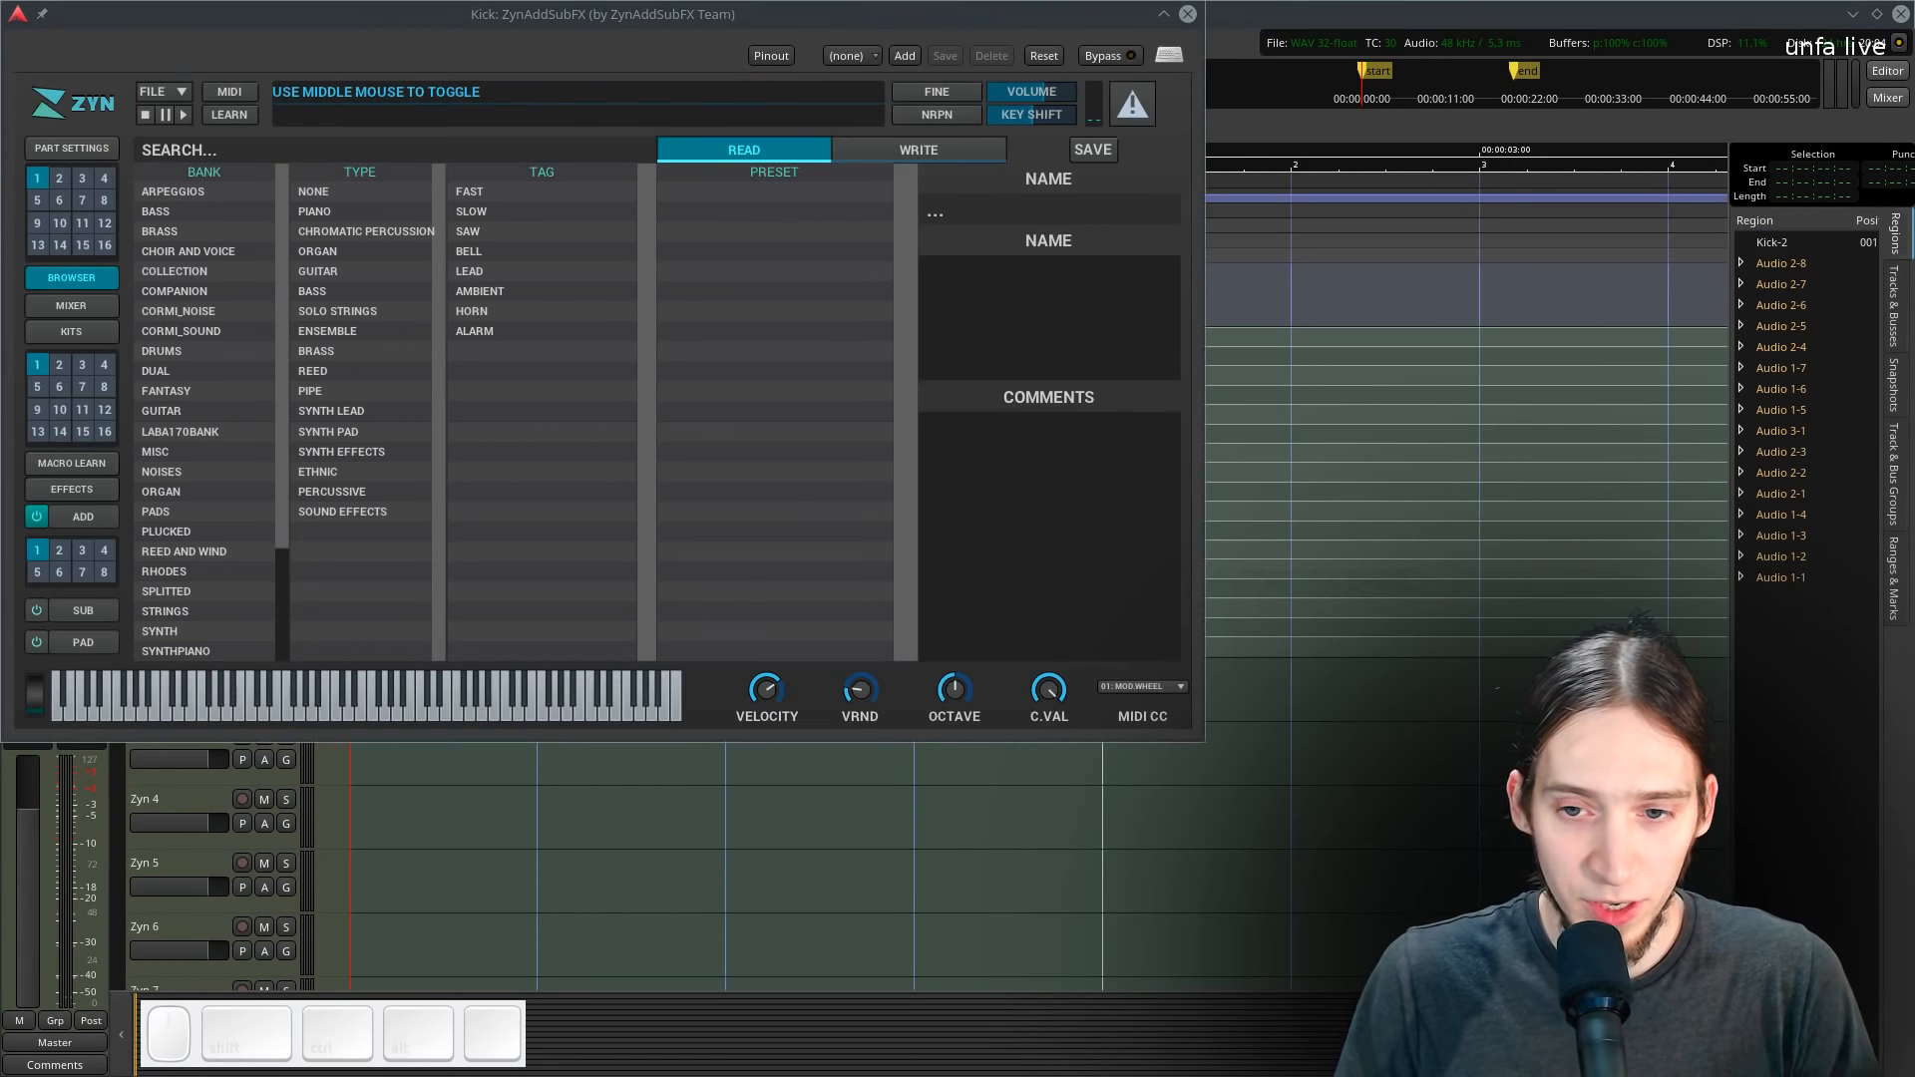
drag(230, 20, 473, 139)
key(l)
- Open the ADDsynth global editor and adjust its amplitude volume knob
click(398, 729)
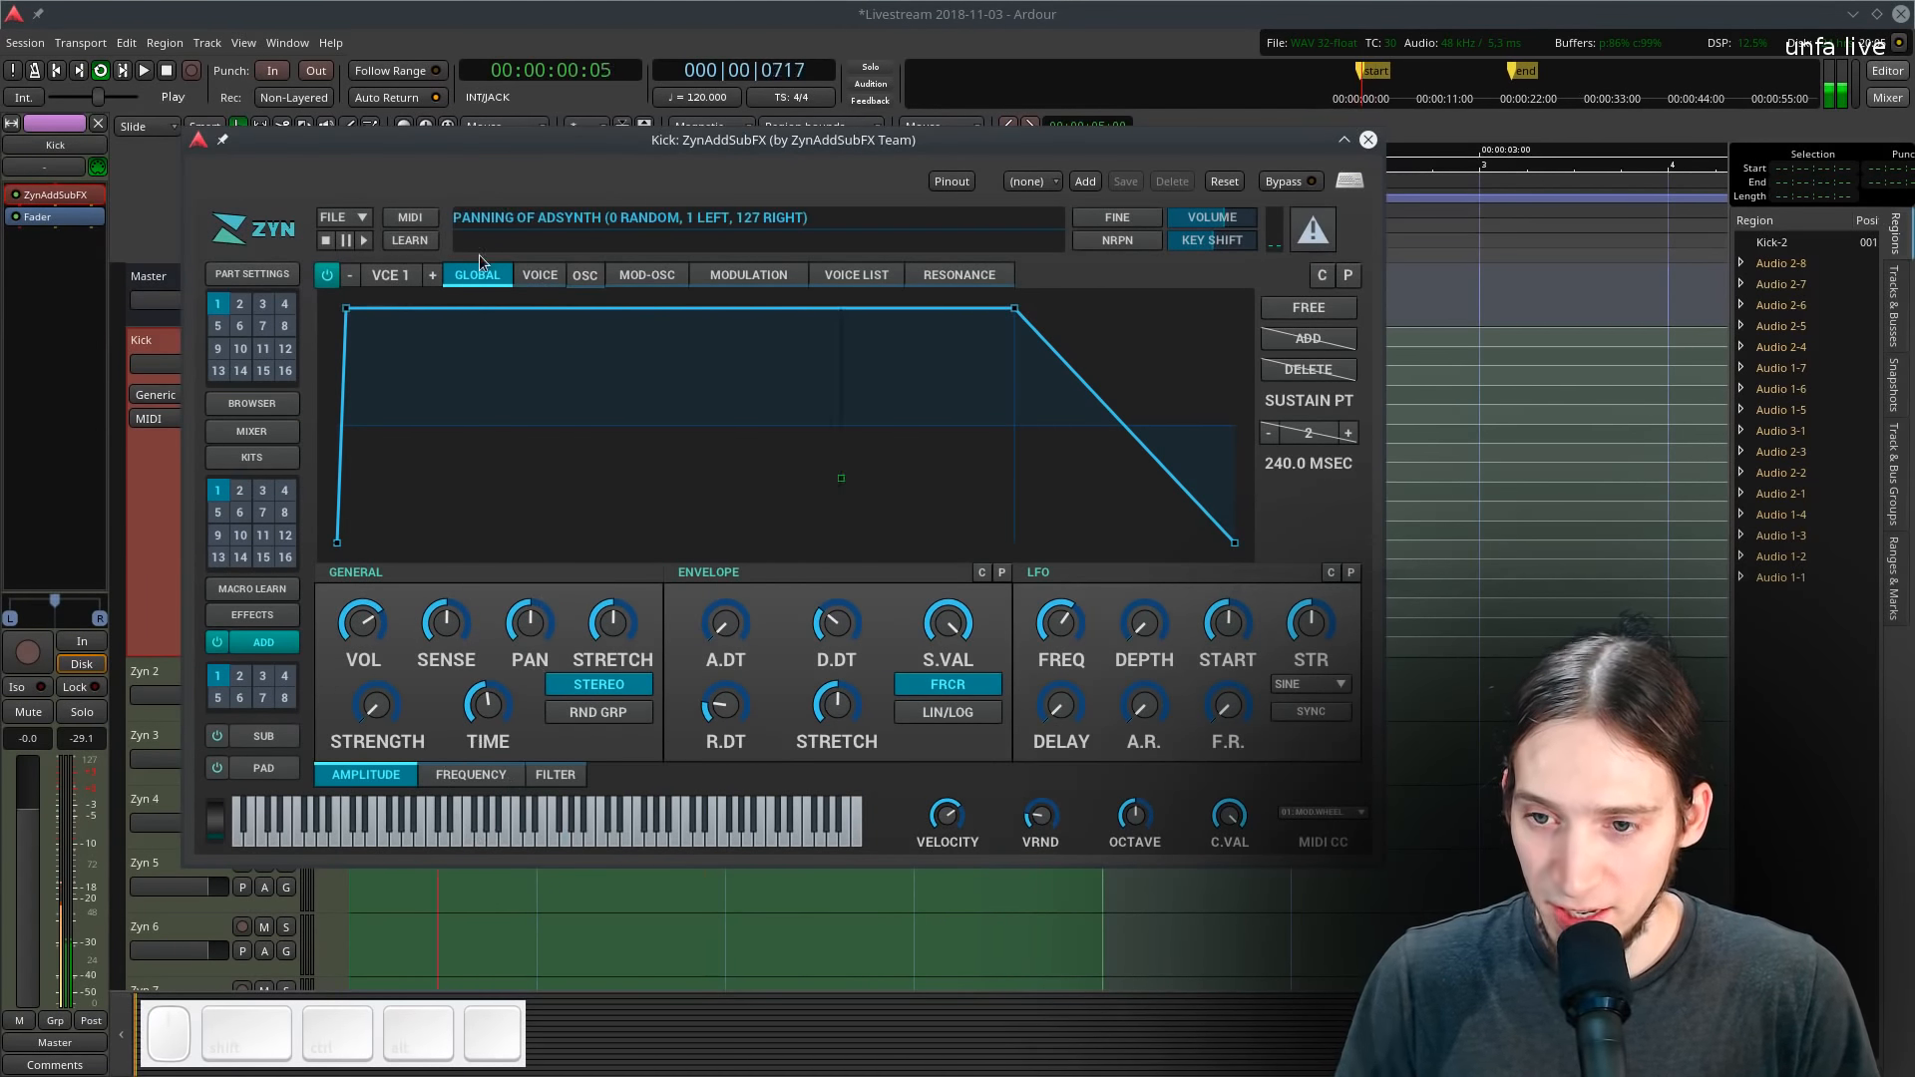
click(487, 777)
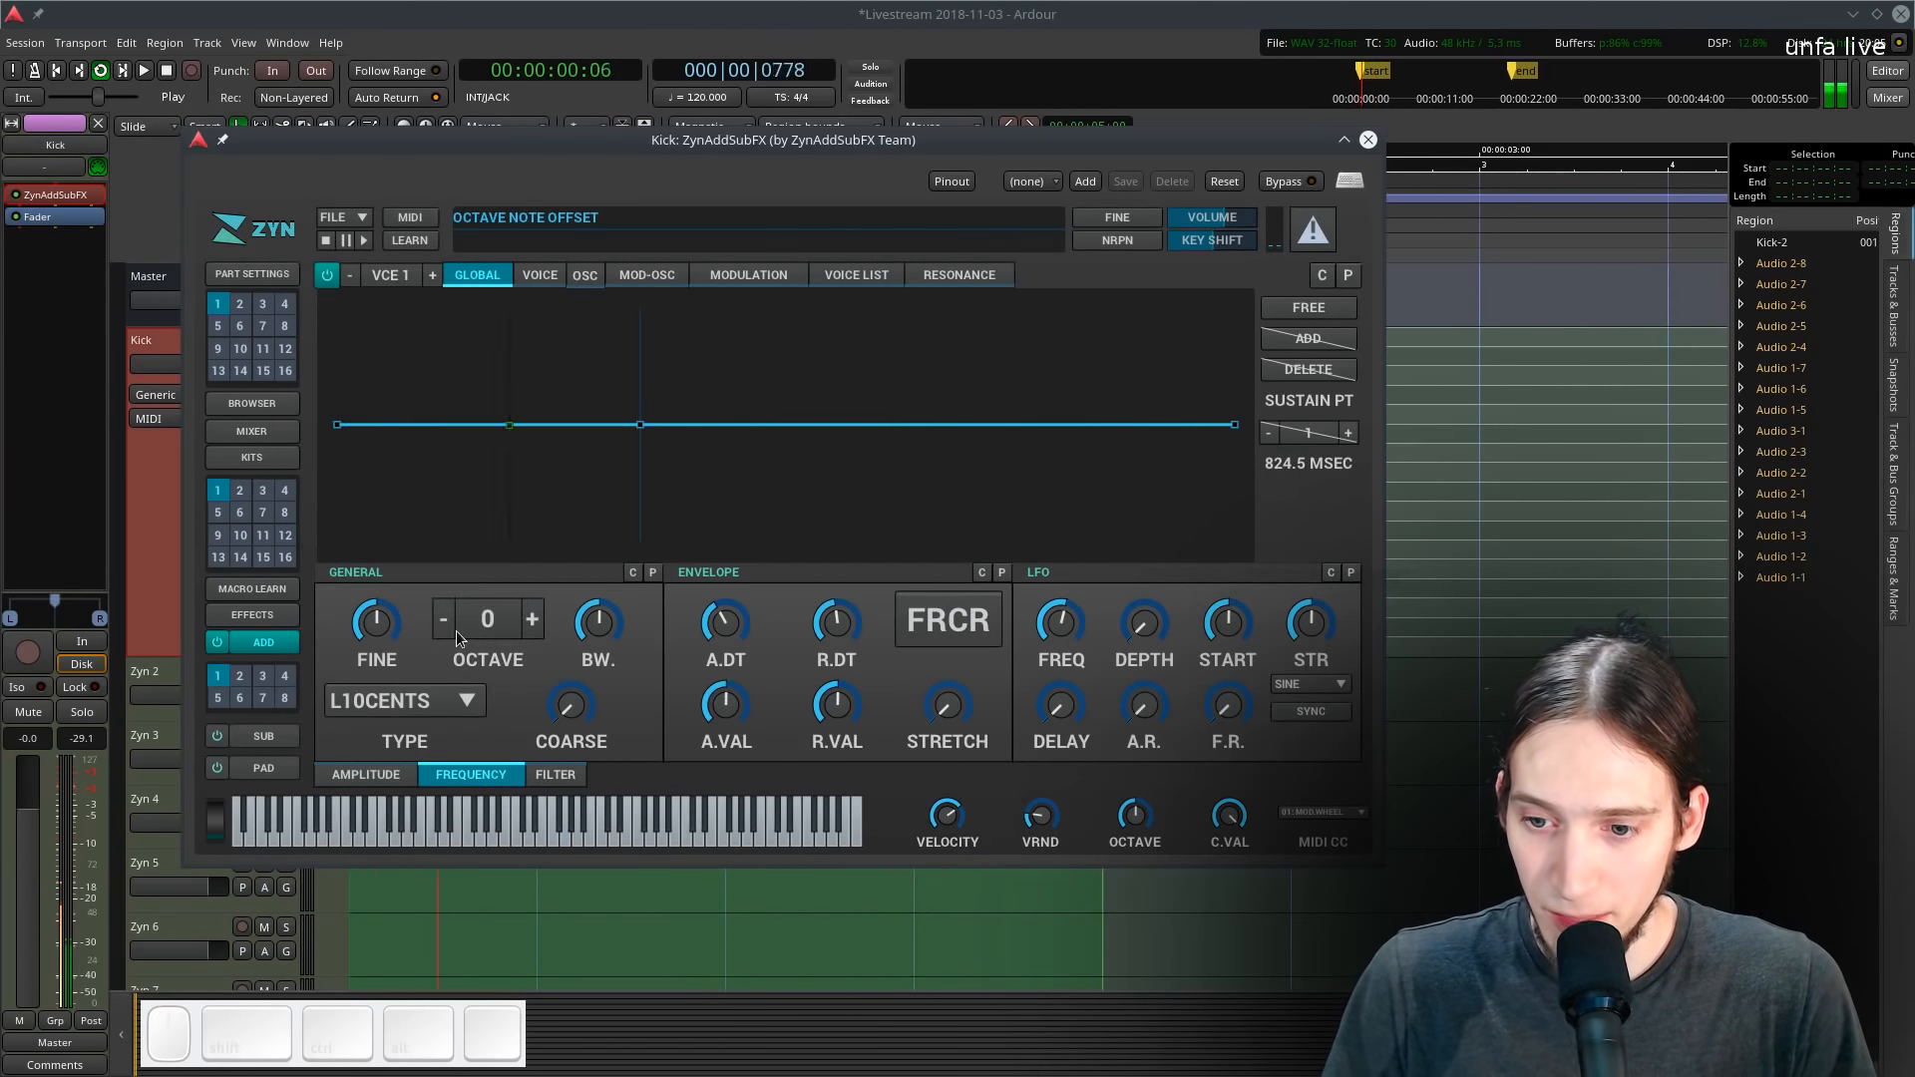
click(366, 775)
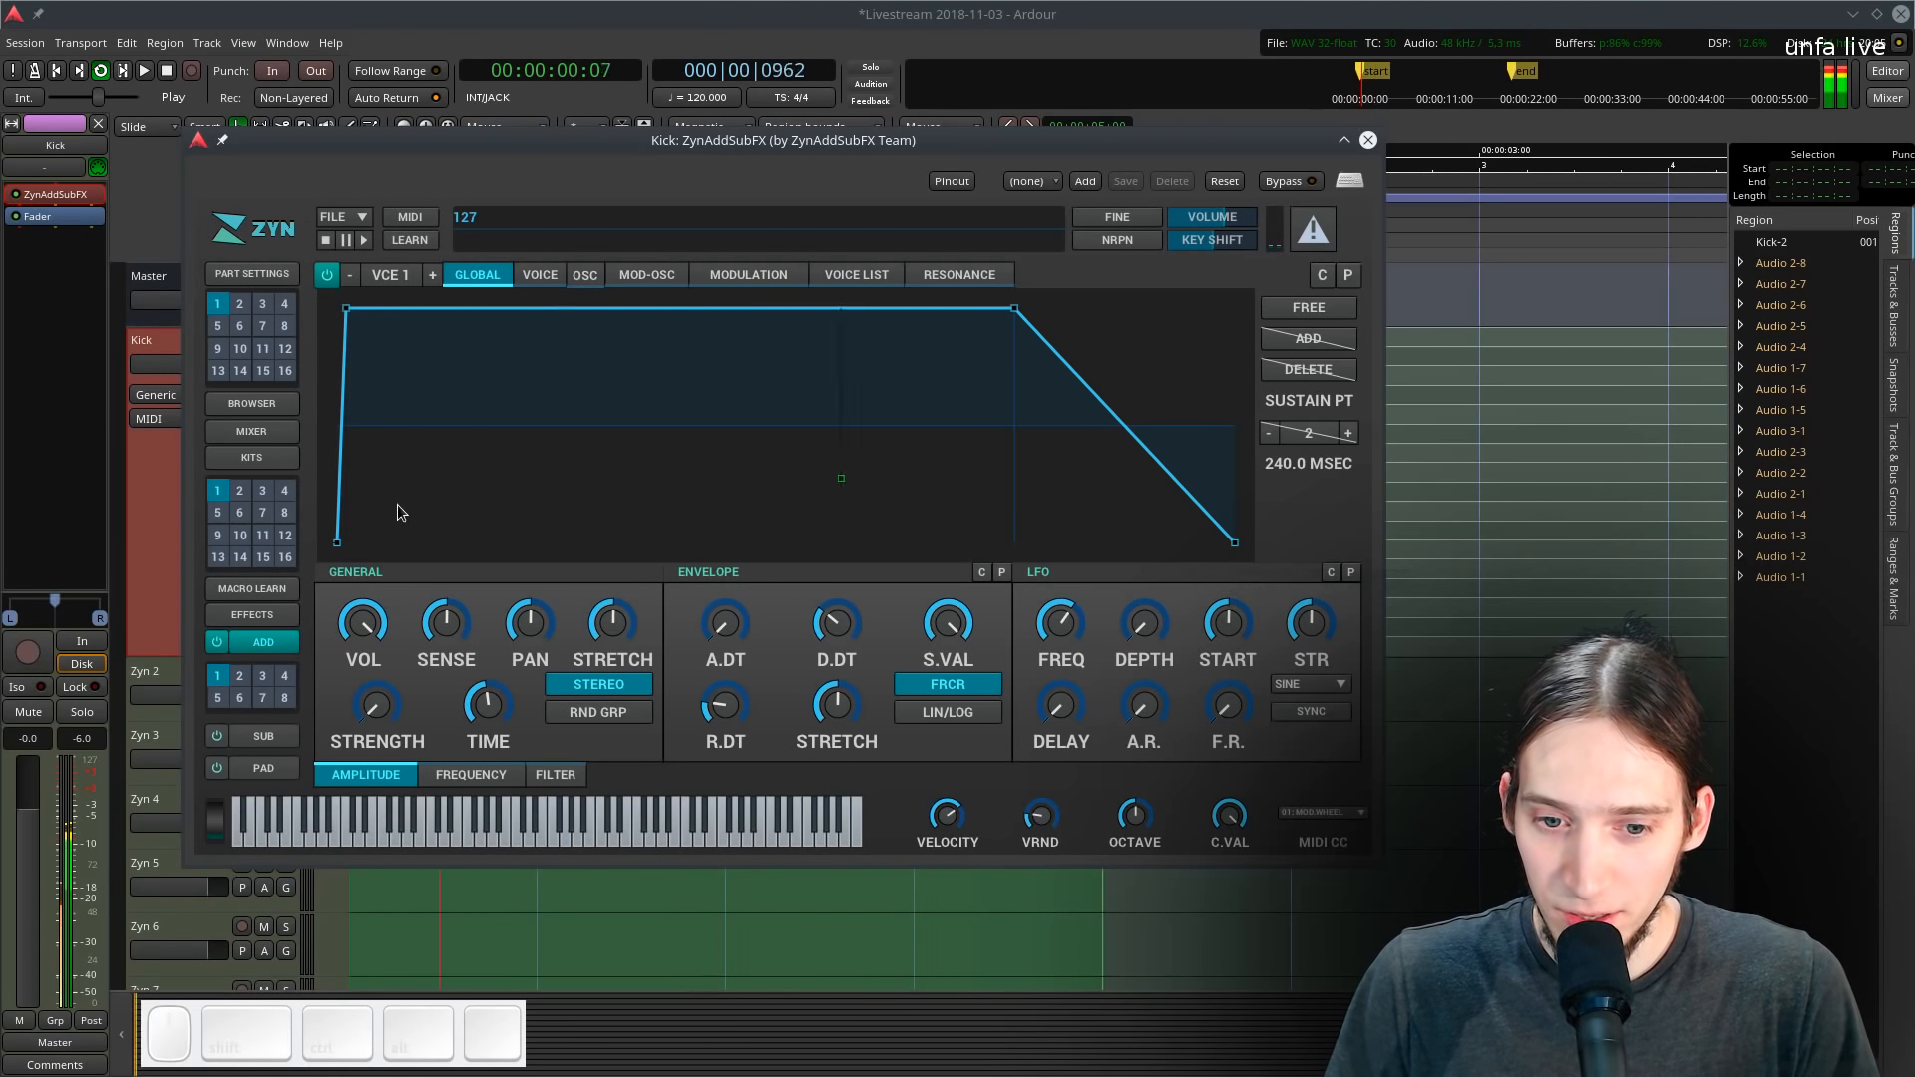
drag(366, 631, 327, 786)
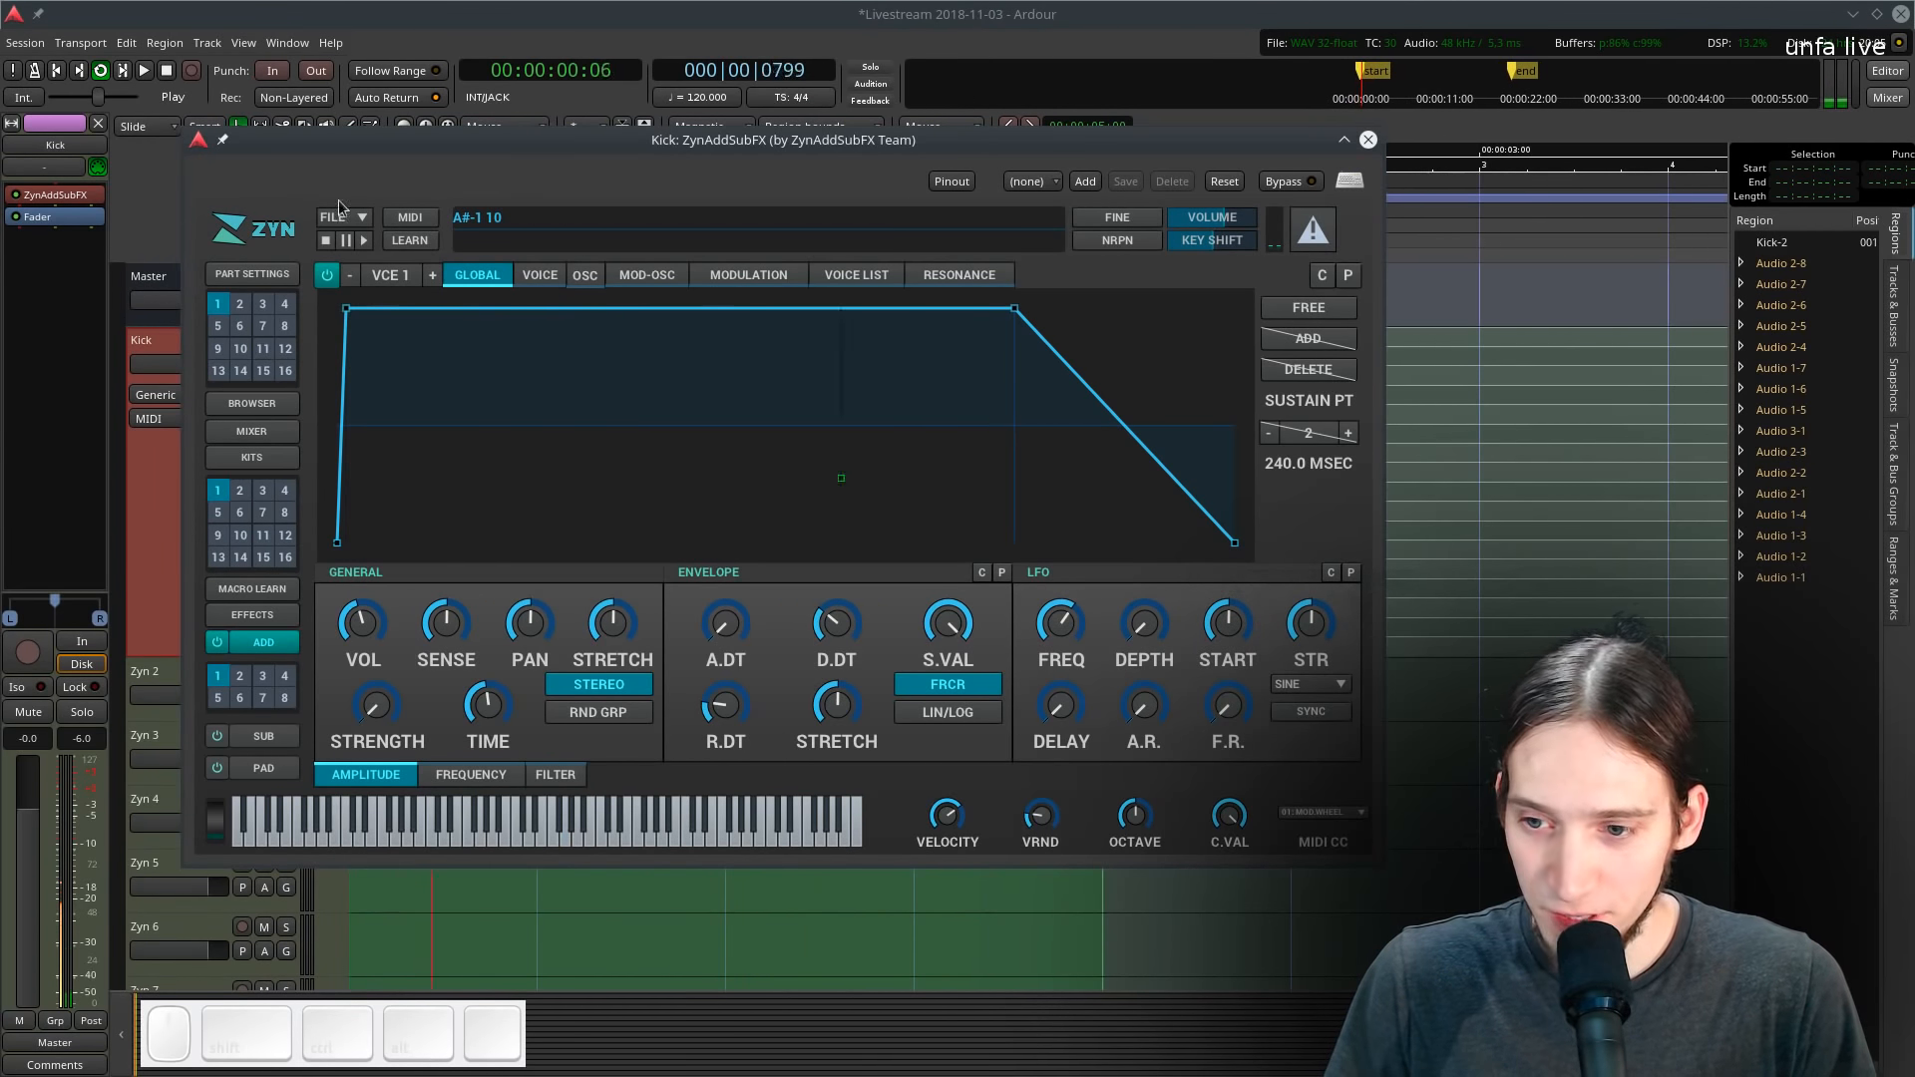
drag(372, 658, 374, 565)
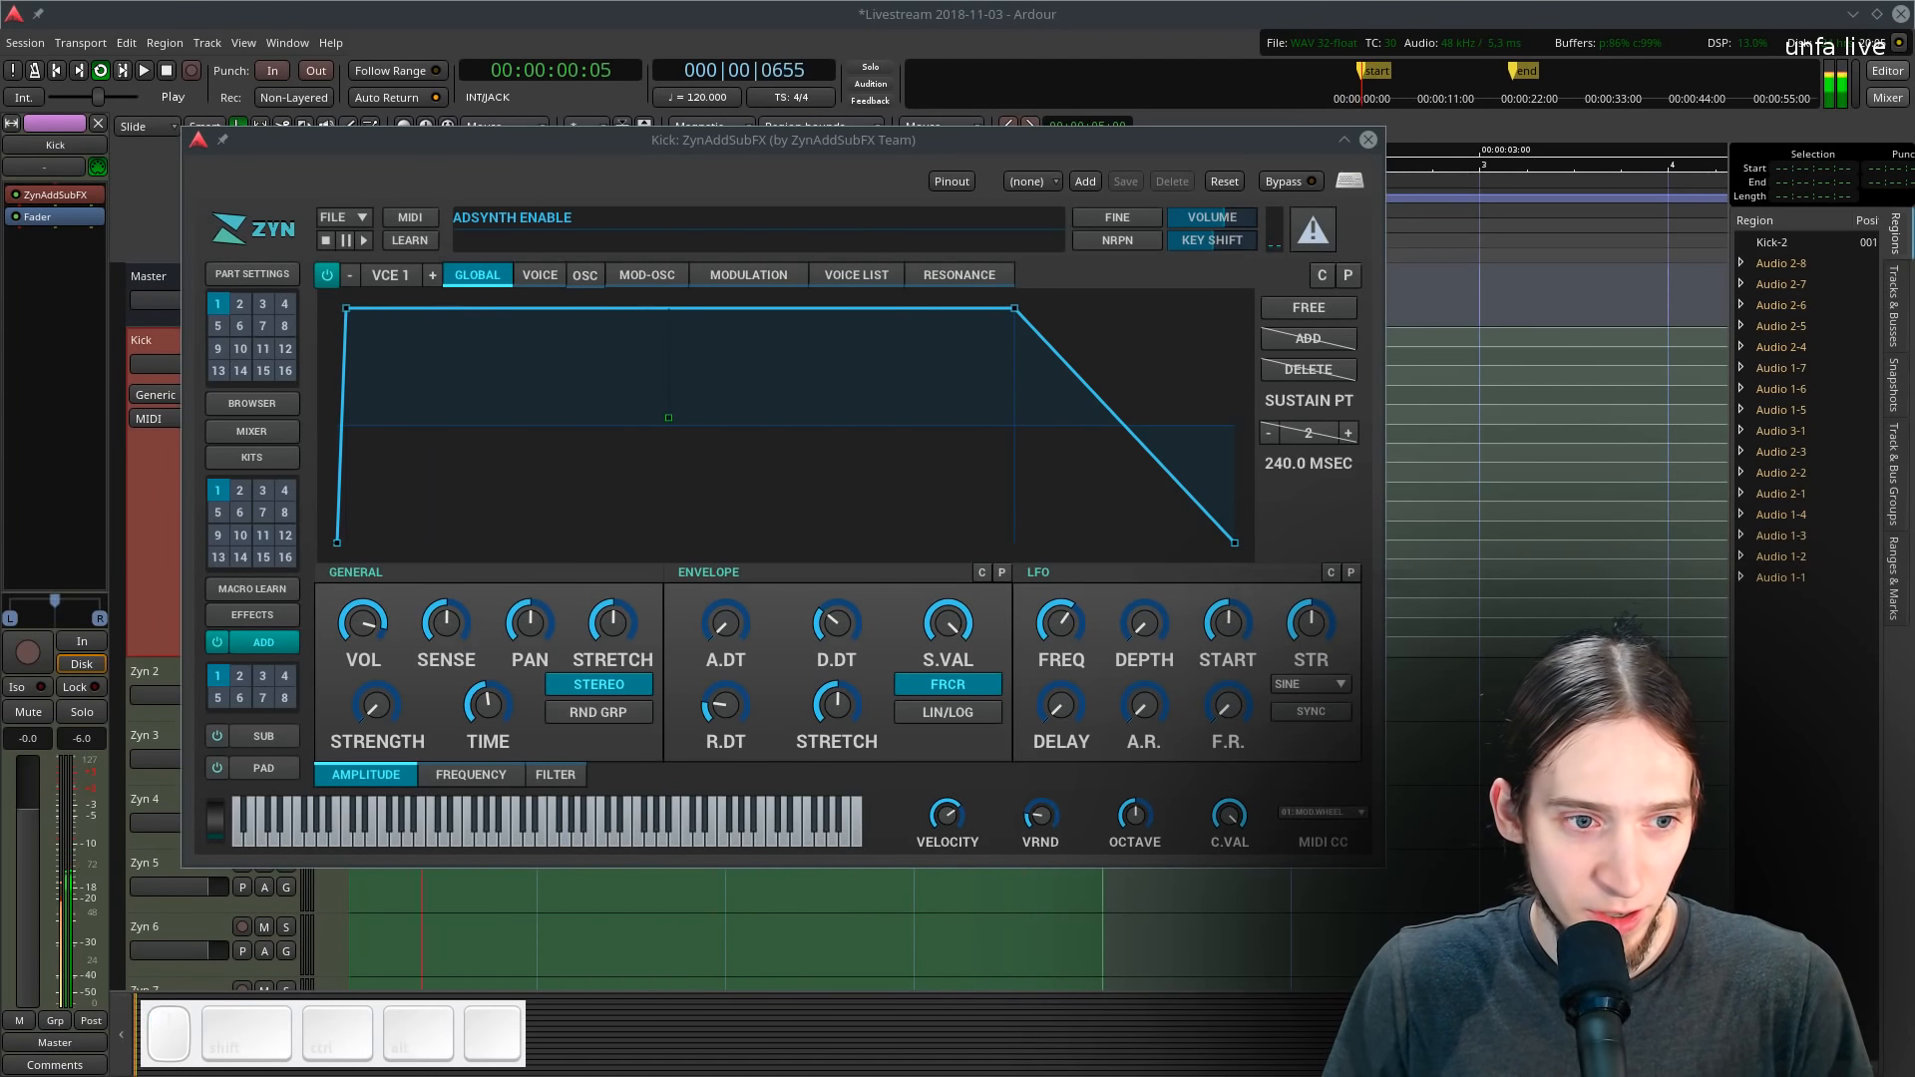
- Set Ardour and the synth window aside and maximize the Carla window
click(1875, 12)
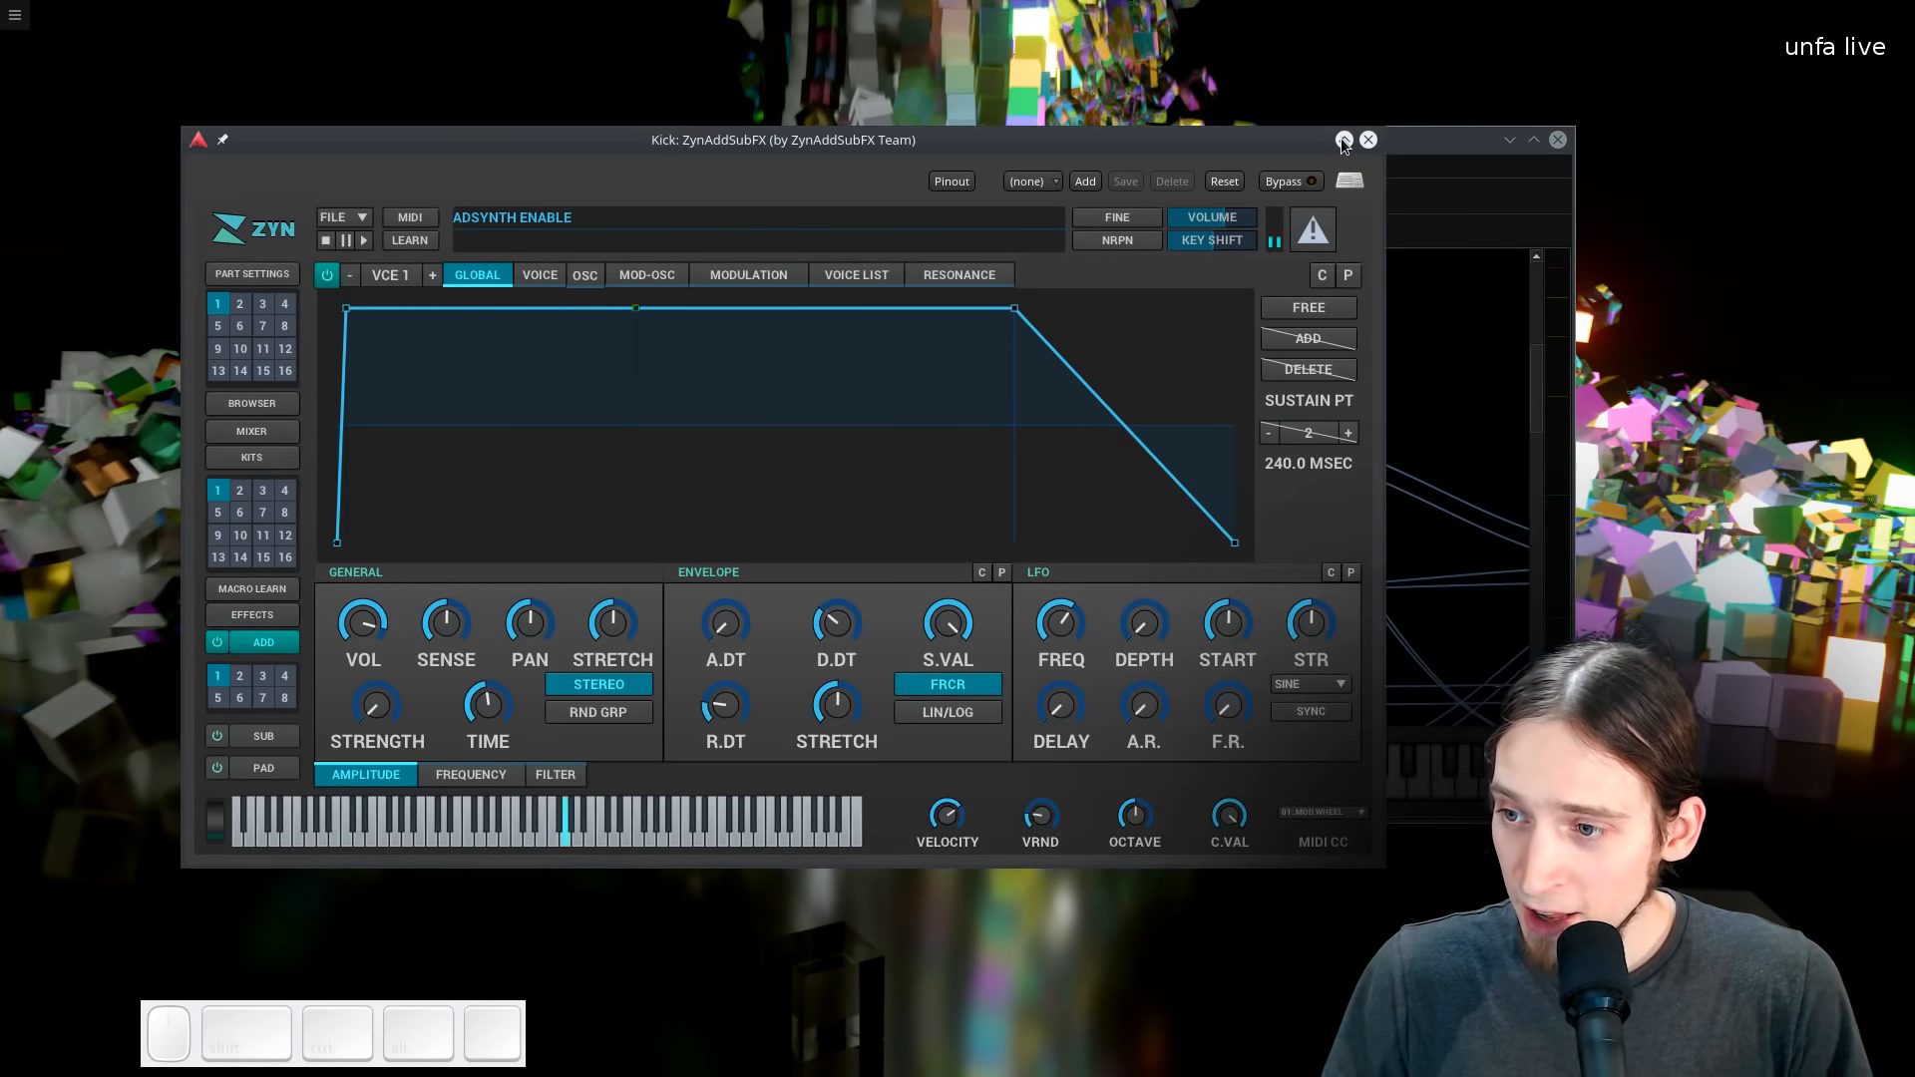
click(1343, 140)
click(1875, 15)
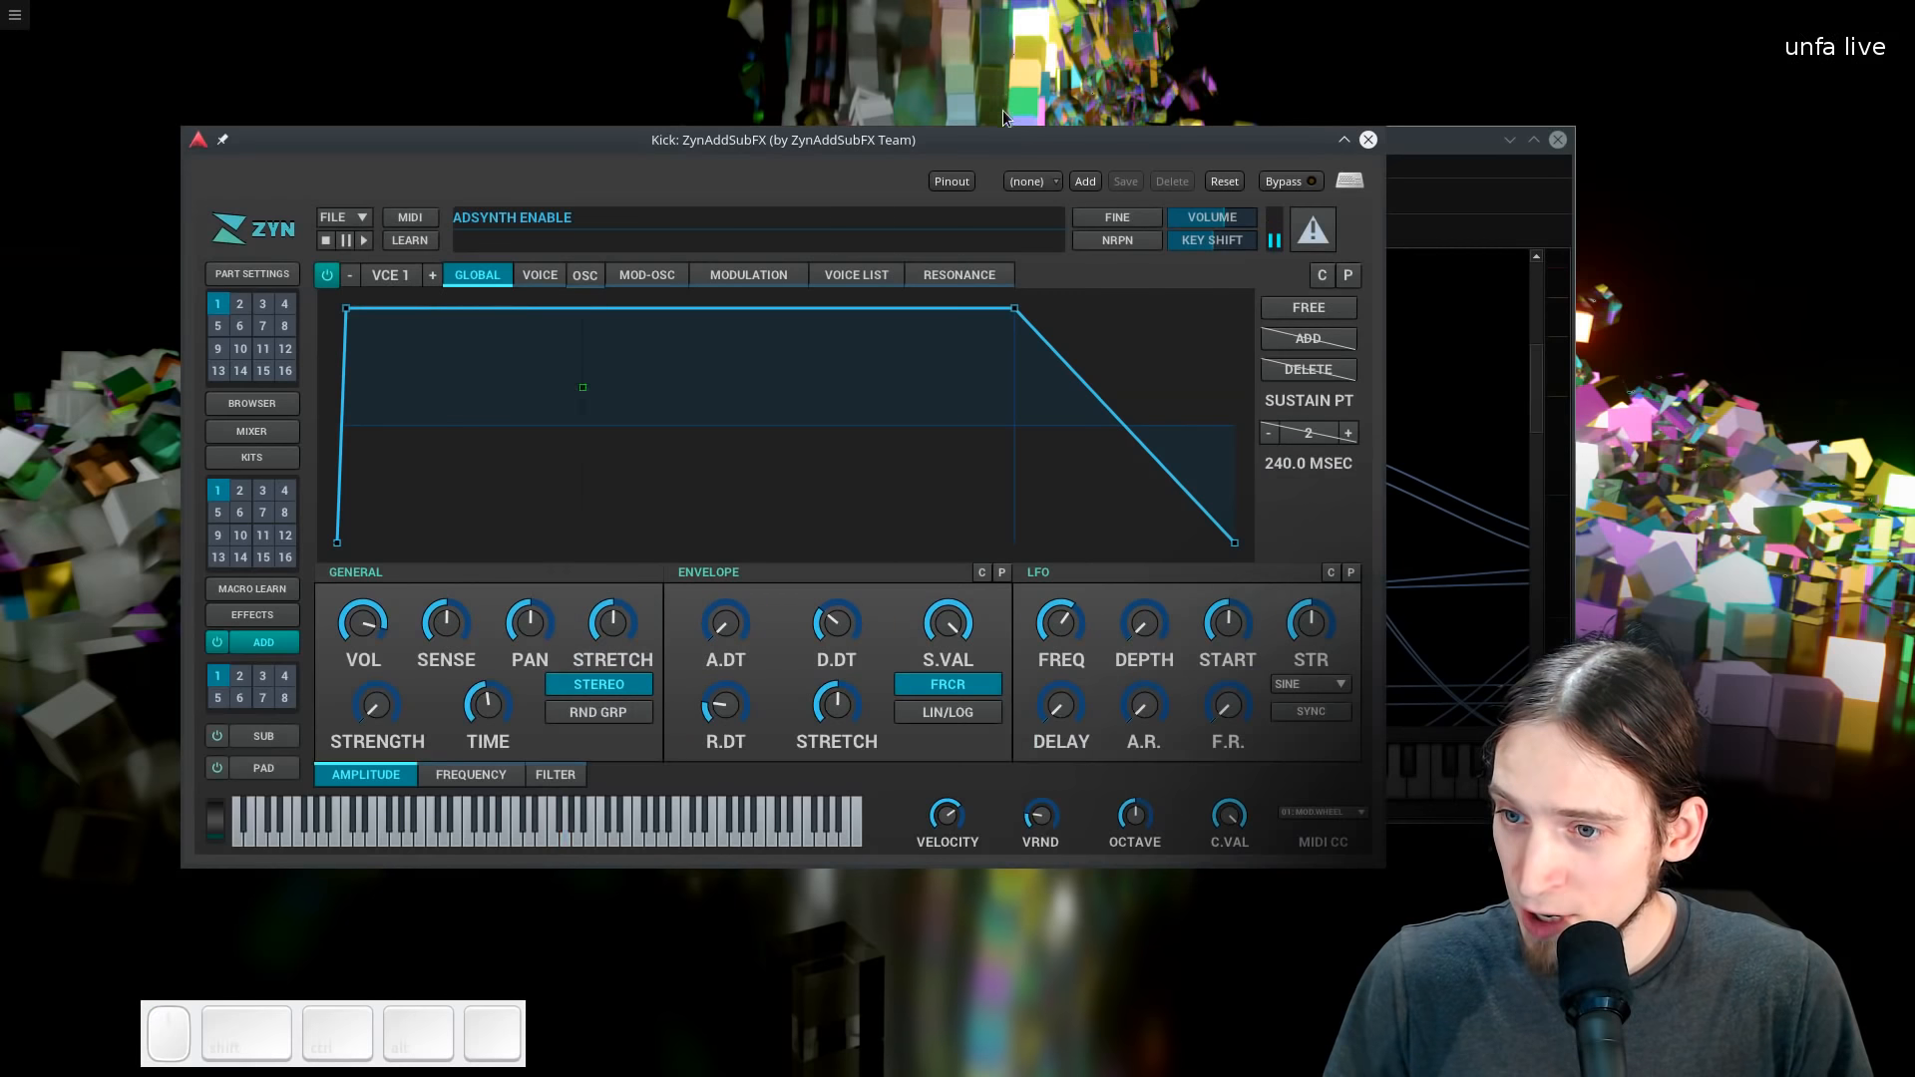
drag(1102, 145, 0, 145)
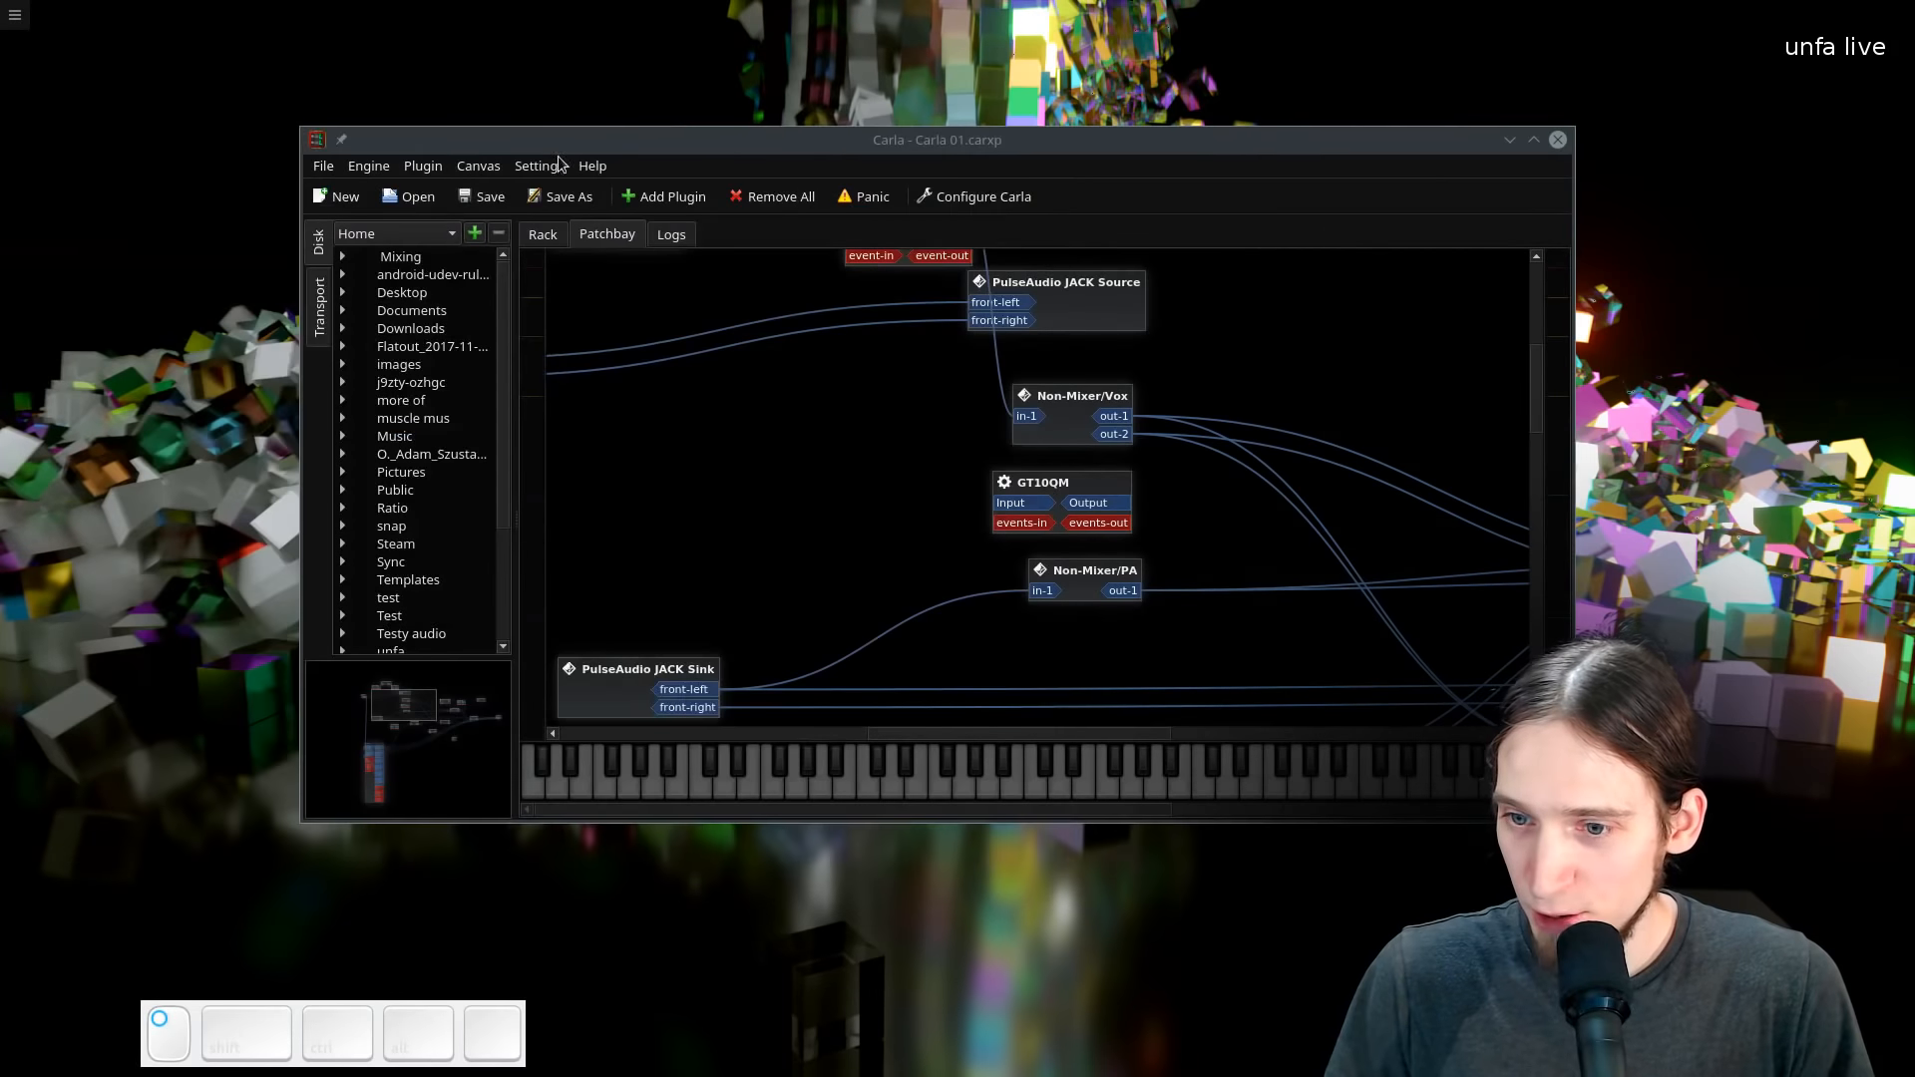
click(1534, 139)
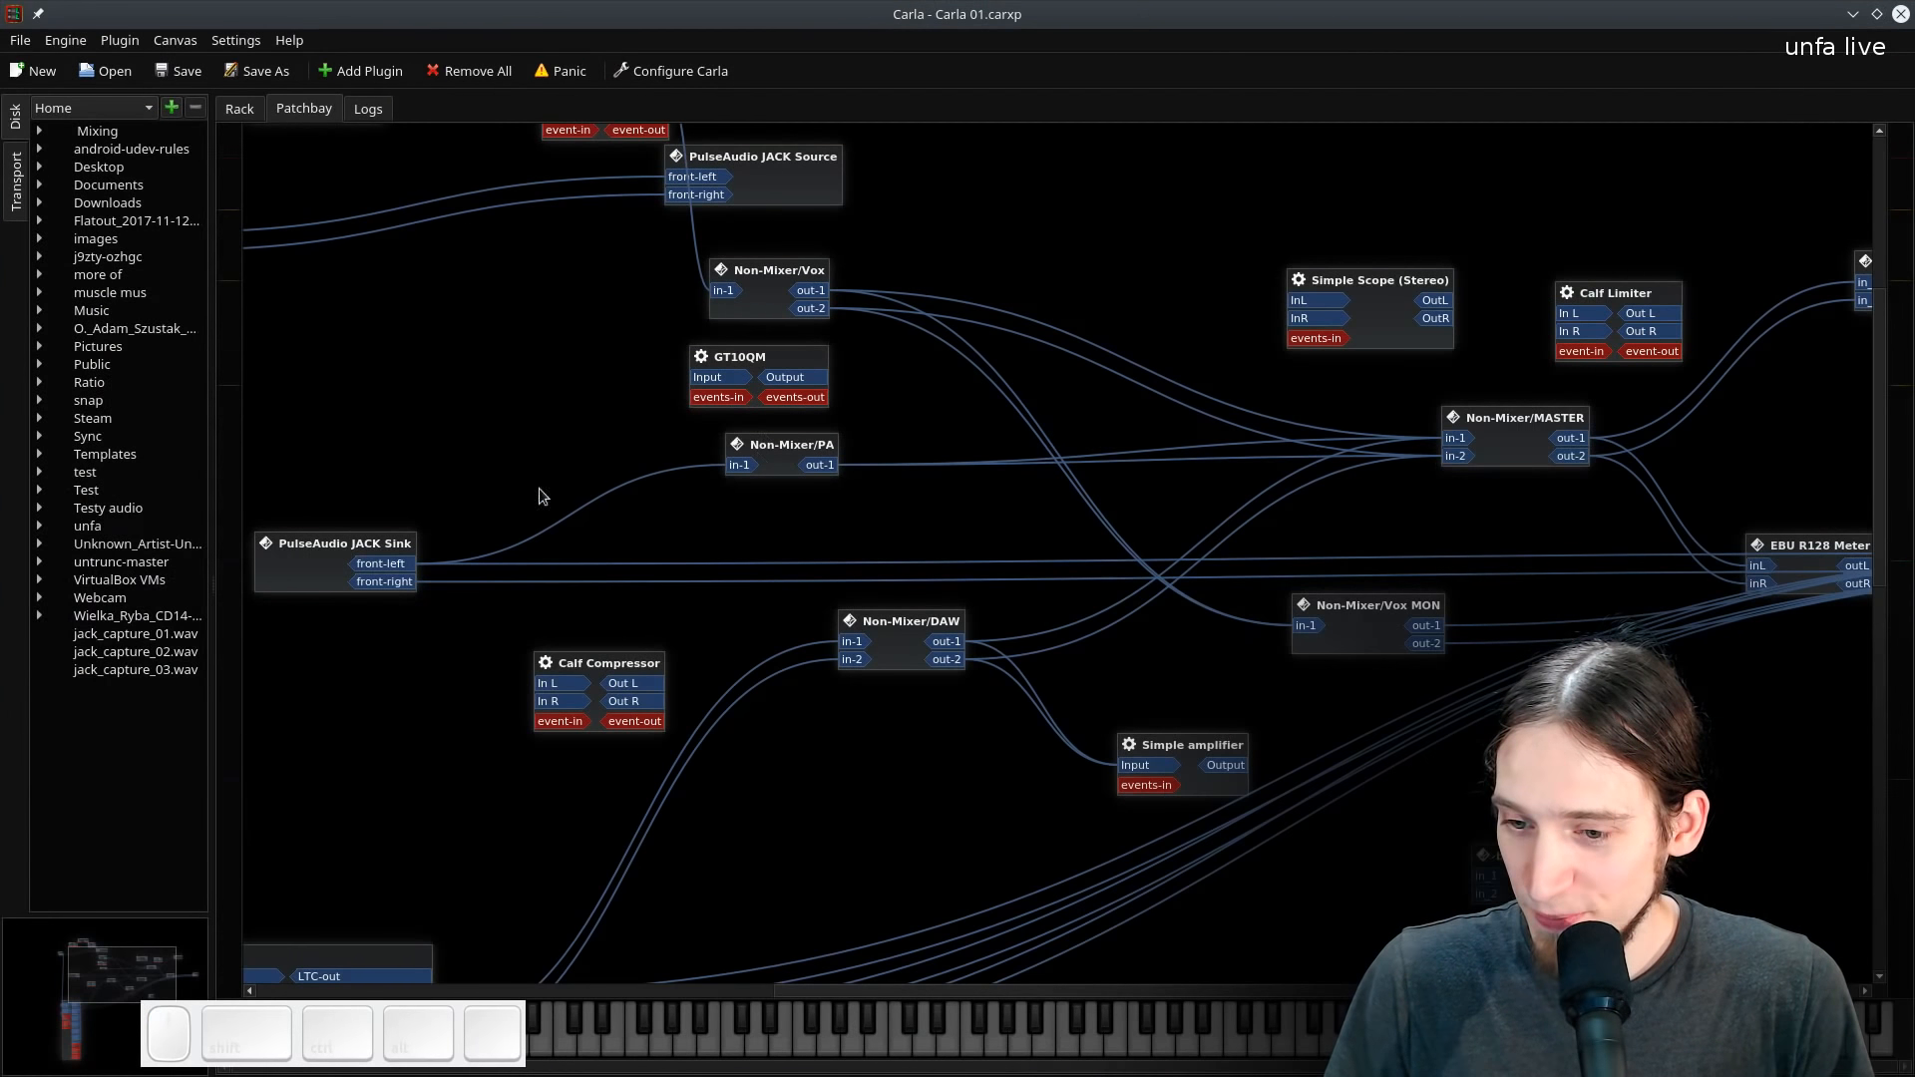
- Connect Non-Mixer/DAW out-1 and out-2 to PulseAudio JACK Source front-left and front-right in the patchbay, then minimize Carla
drag(387, 443, 646, 457)
click(0, 451)
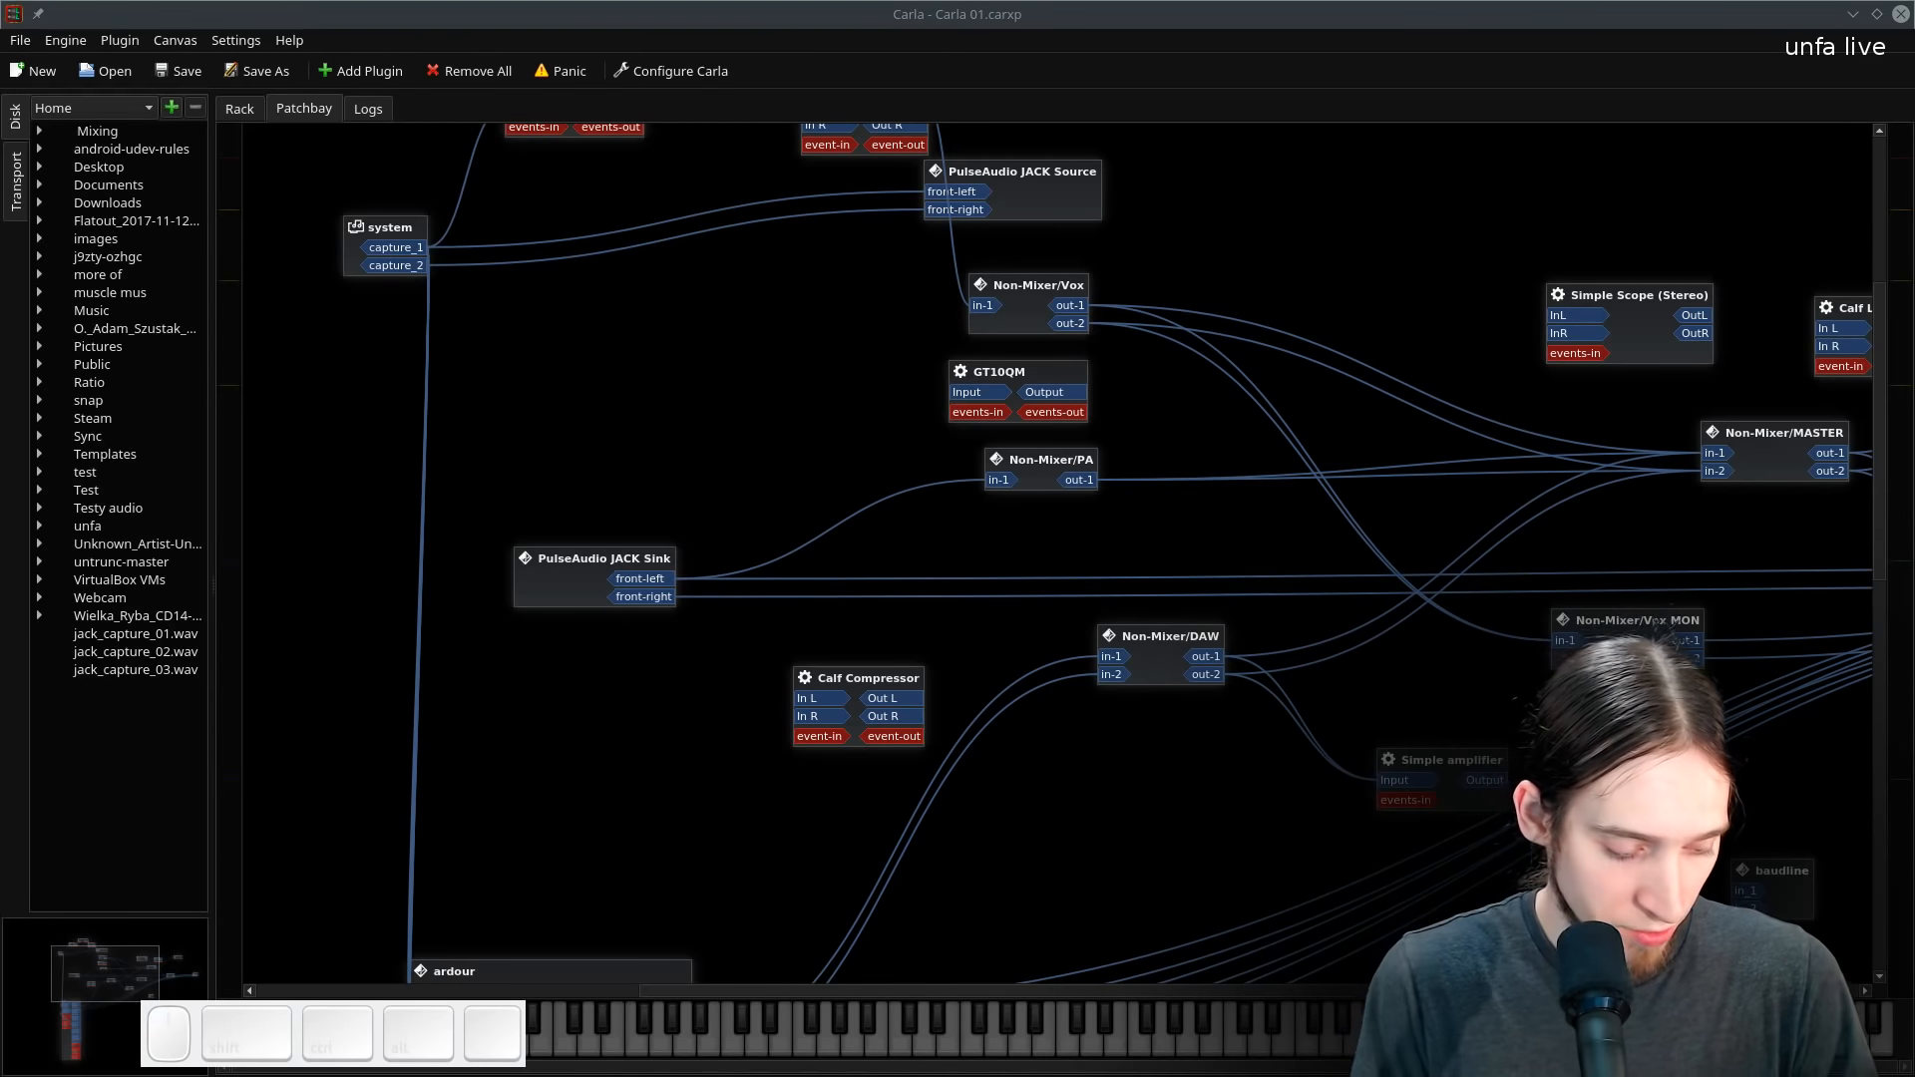
text(zn)
key(Return)
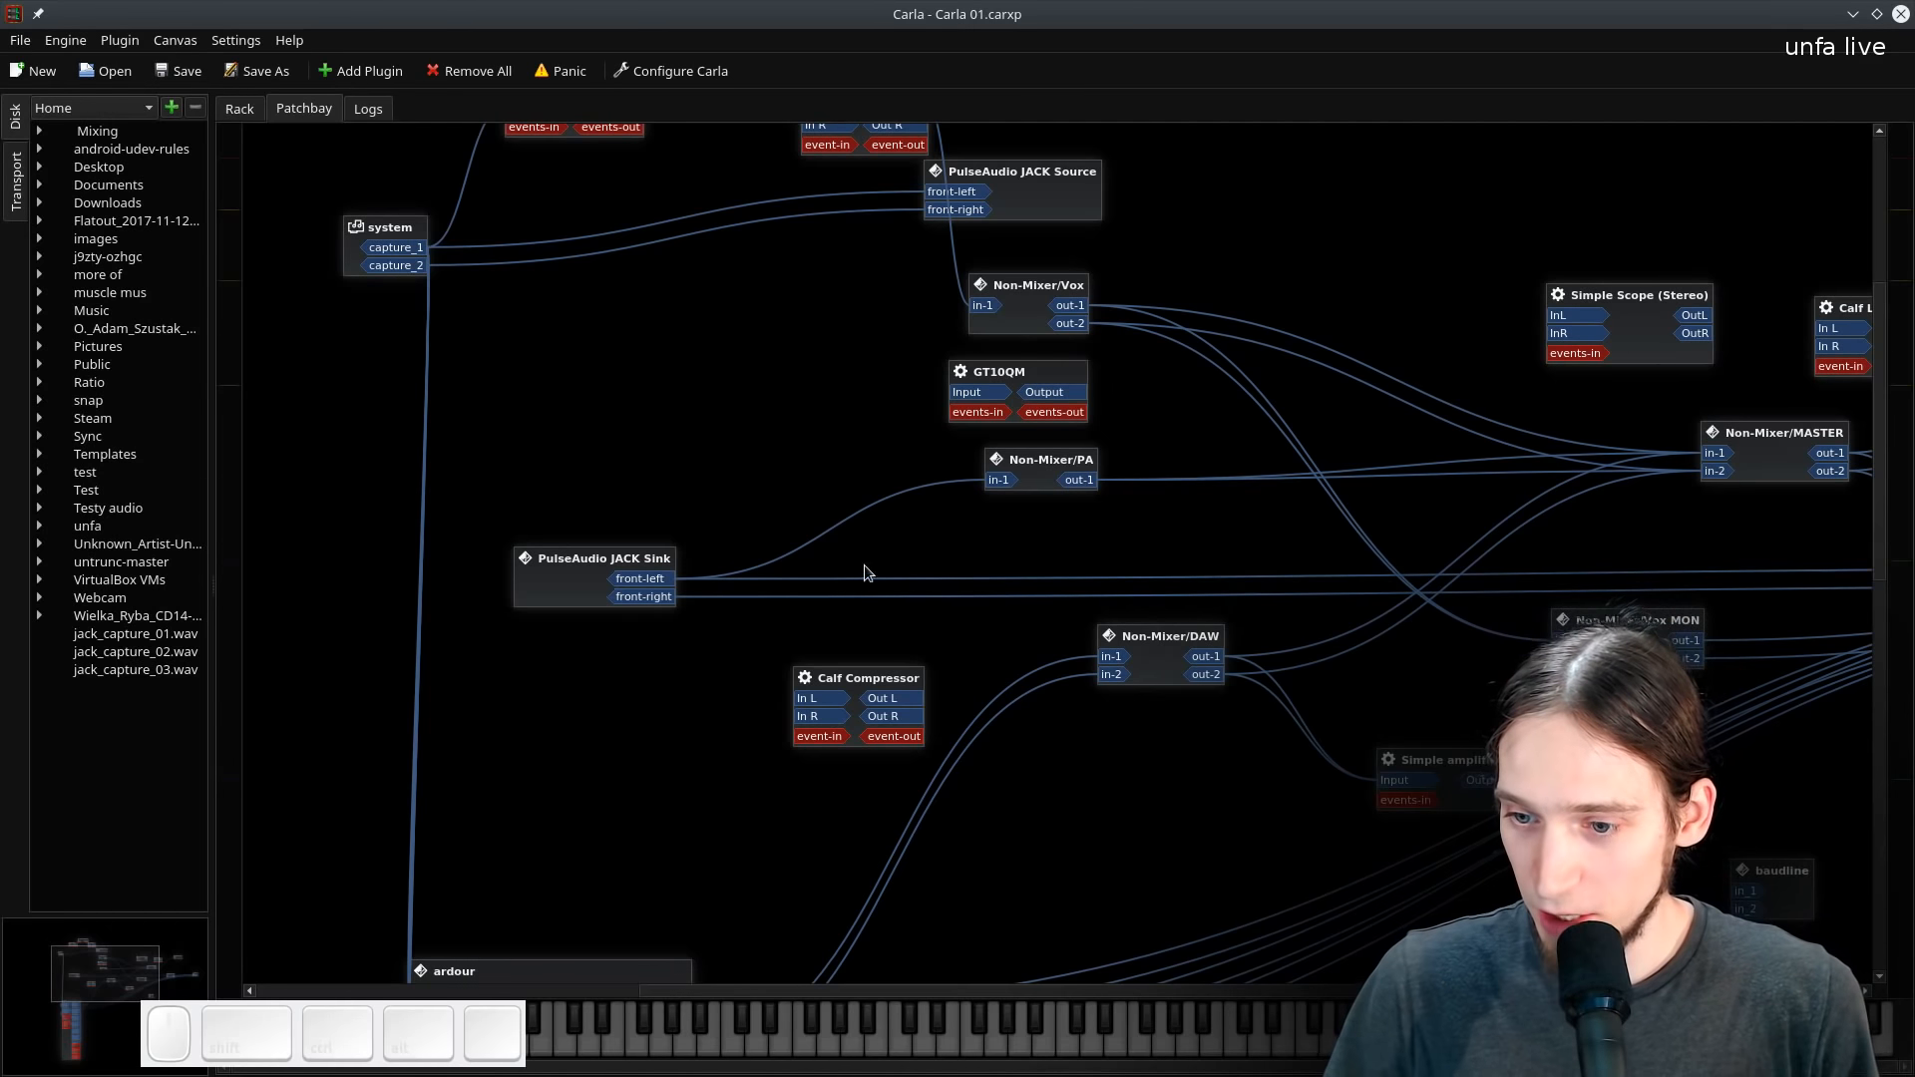
drag(1411, 339, 967, 580)
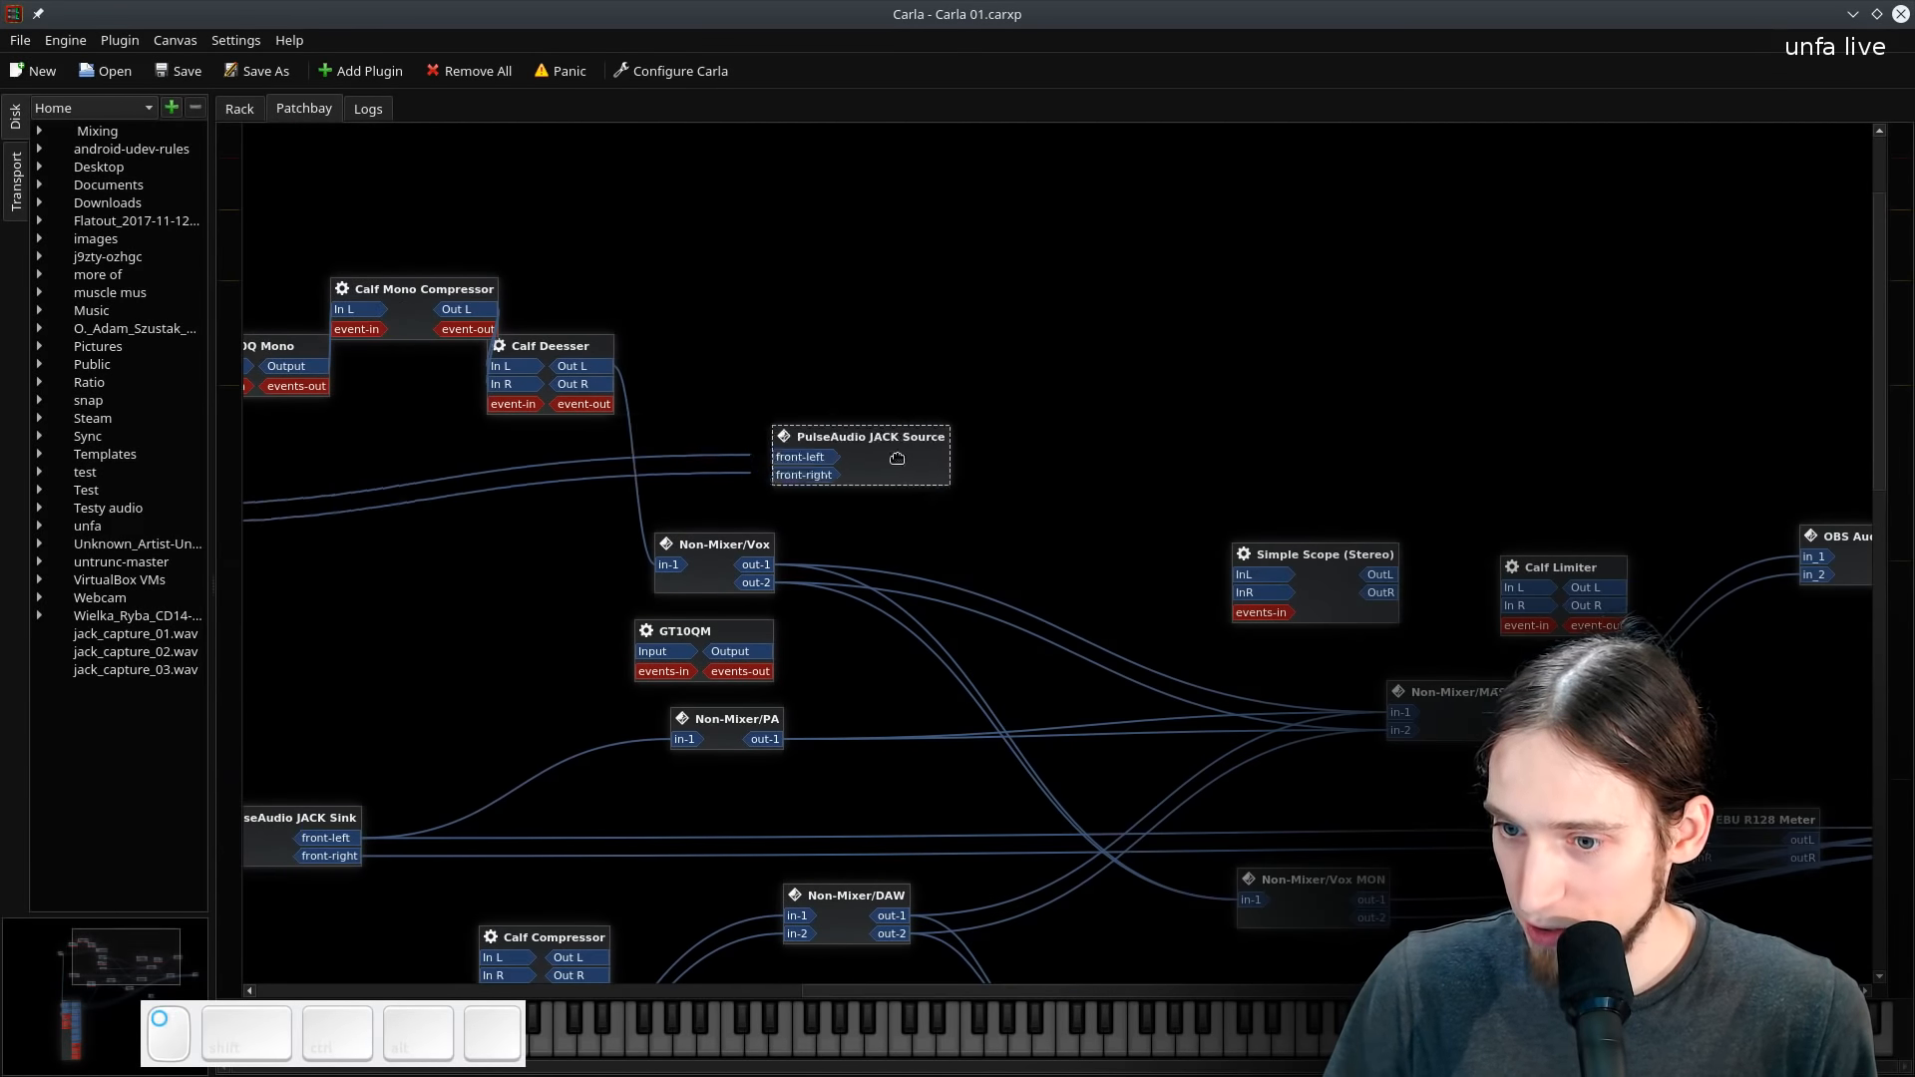
drag(404, 534, 768, 478)
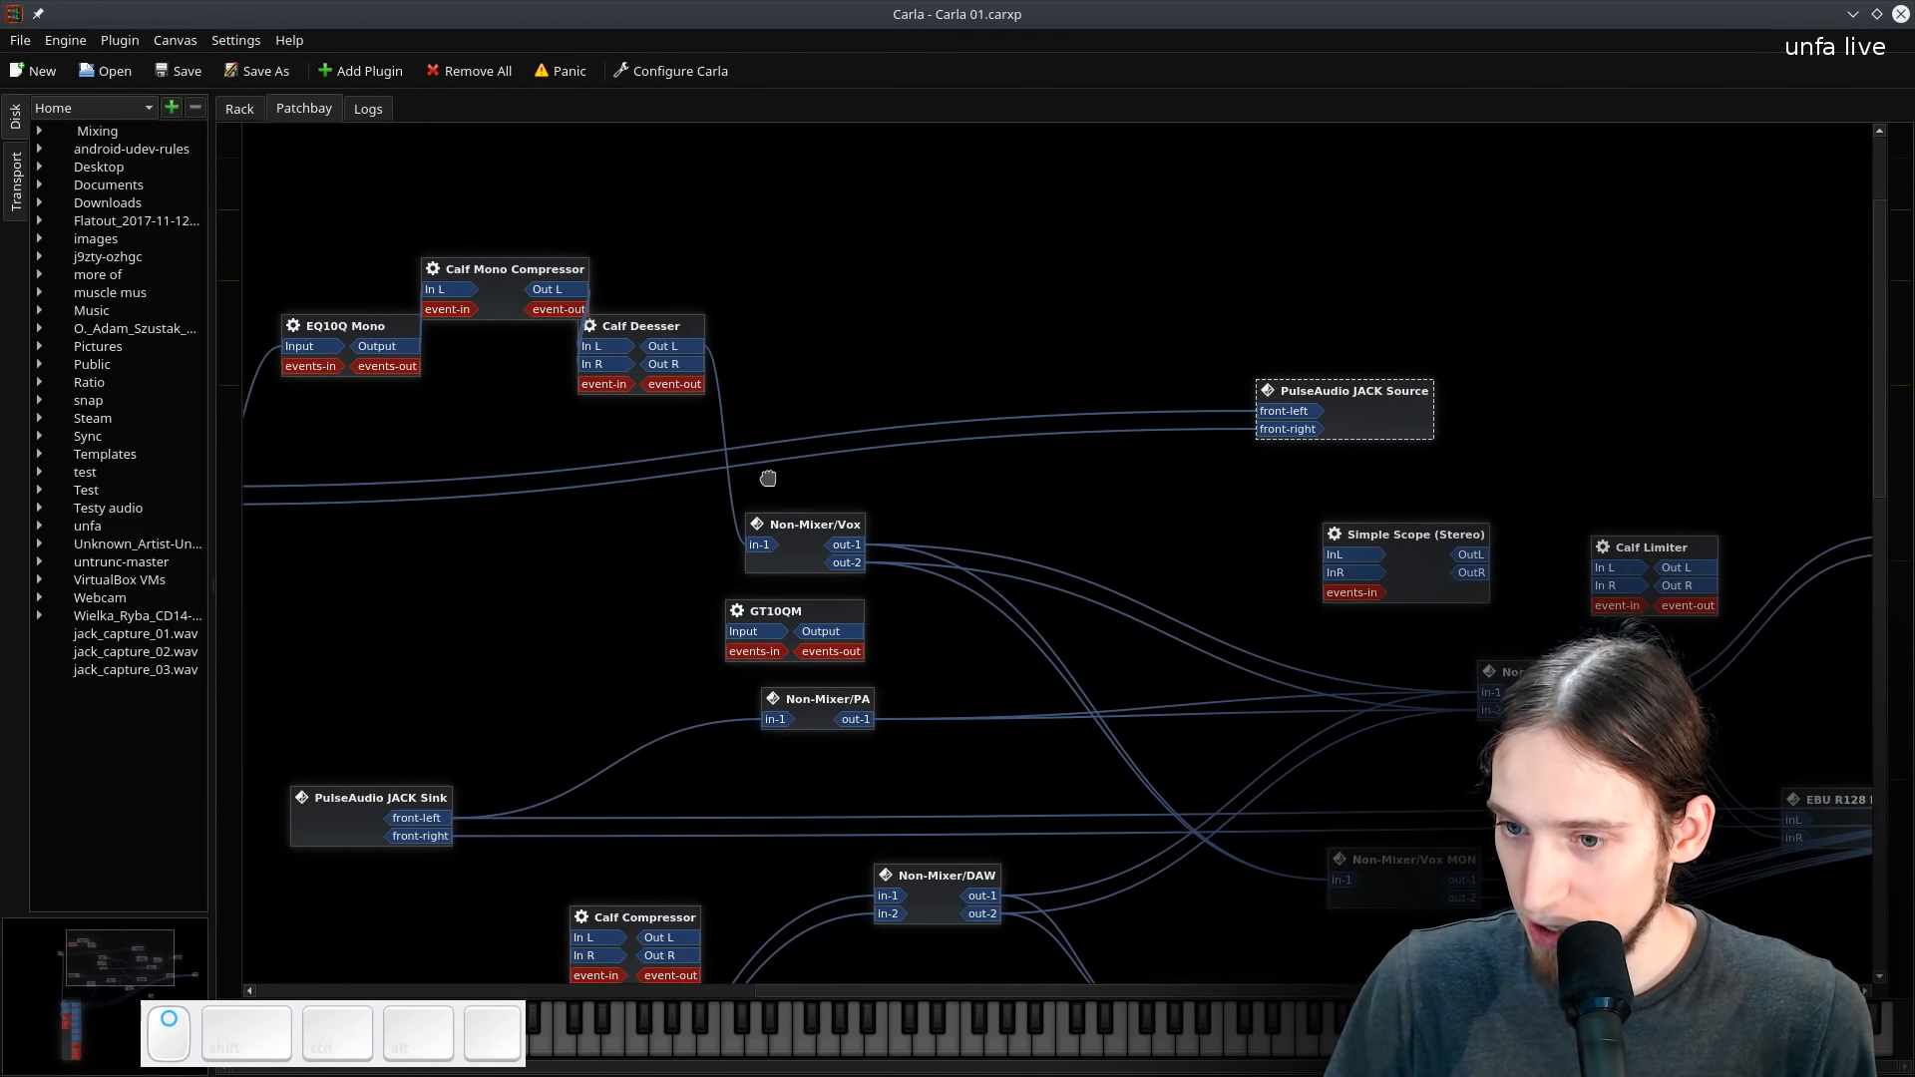
drag(587, 747, 765, 586)
drag(576, 589, 341, 563)
drag(923, 706, 1225, 223)
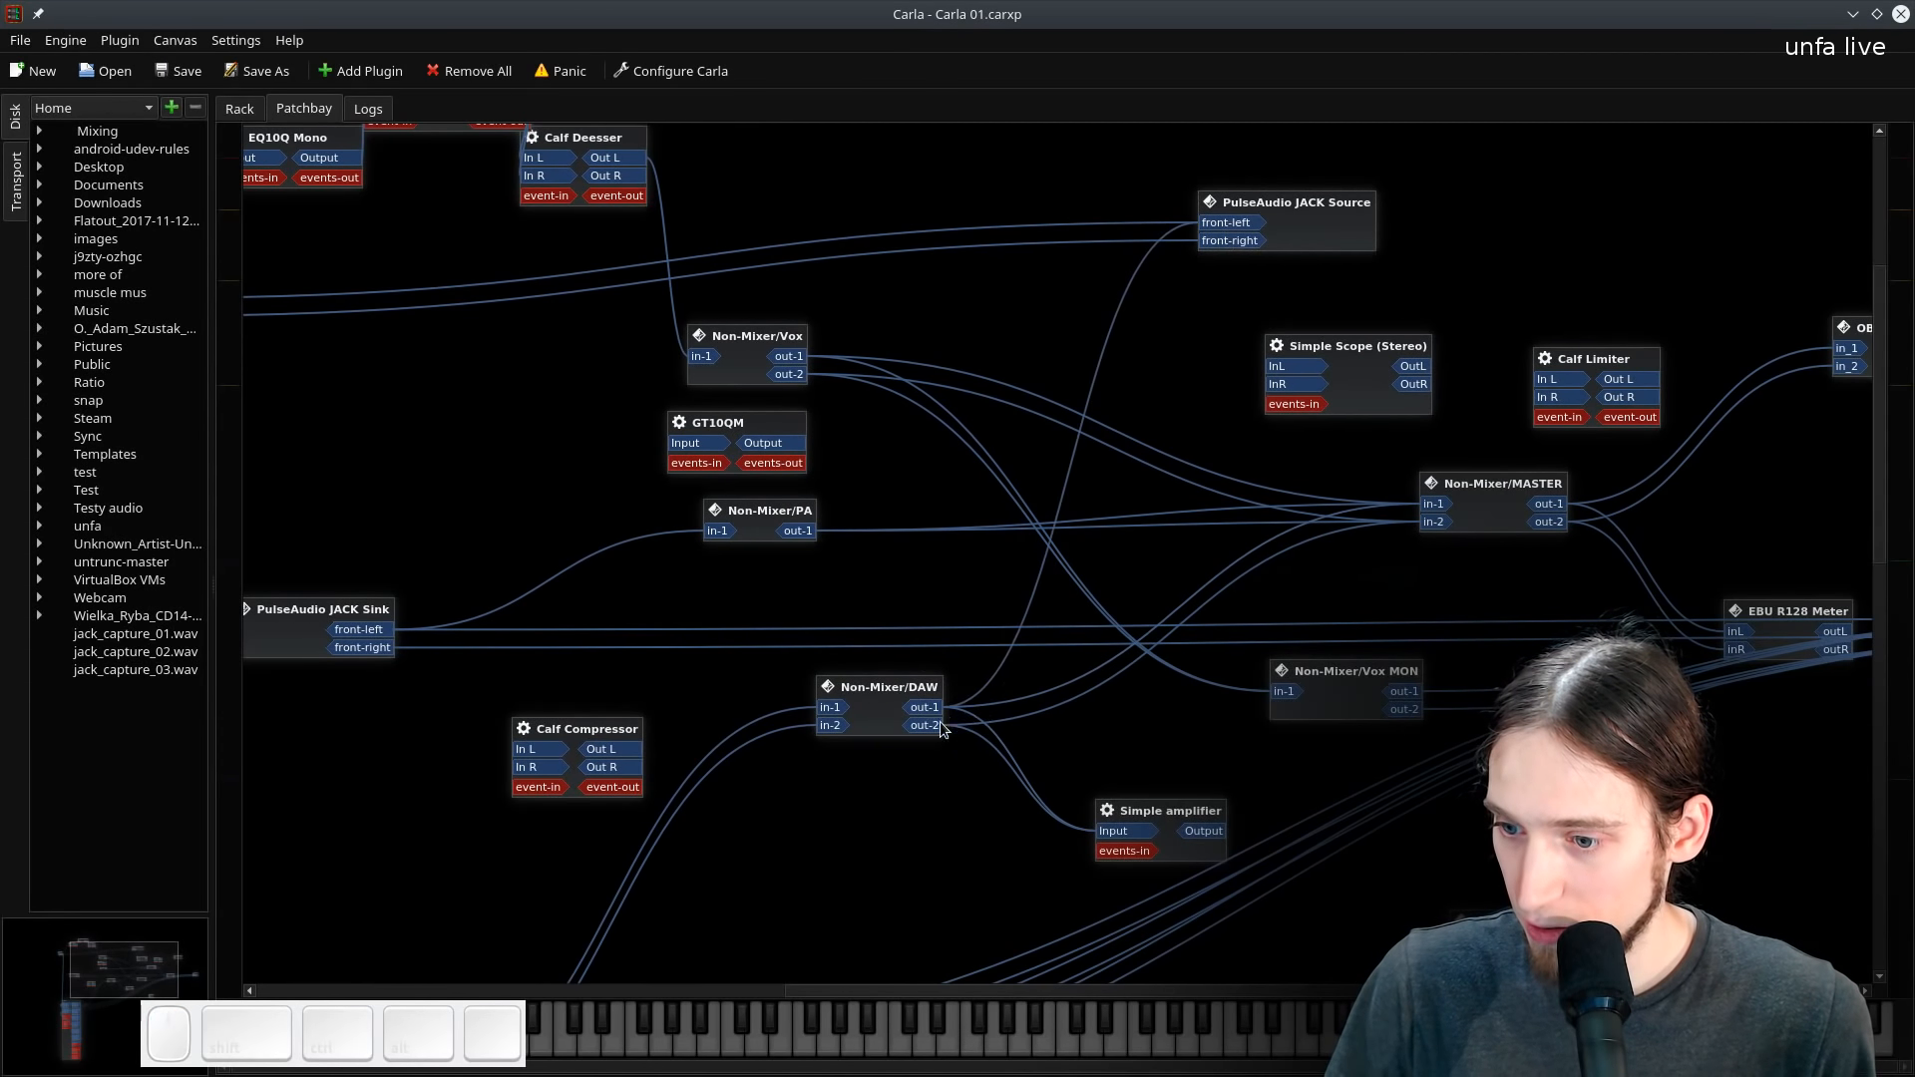
drag(938, 723, 1381, 250)
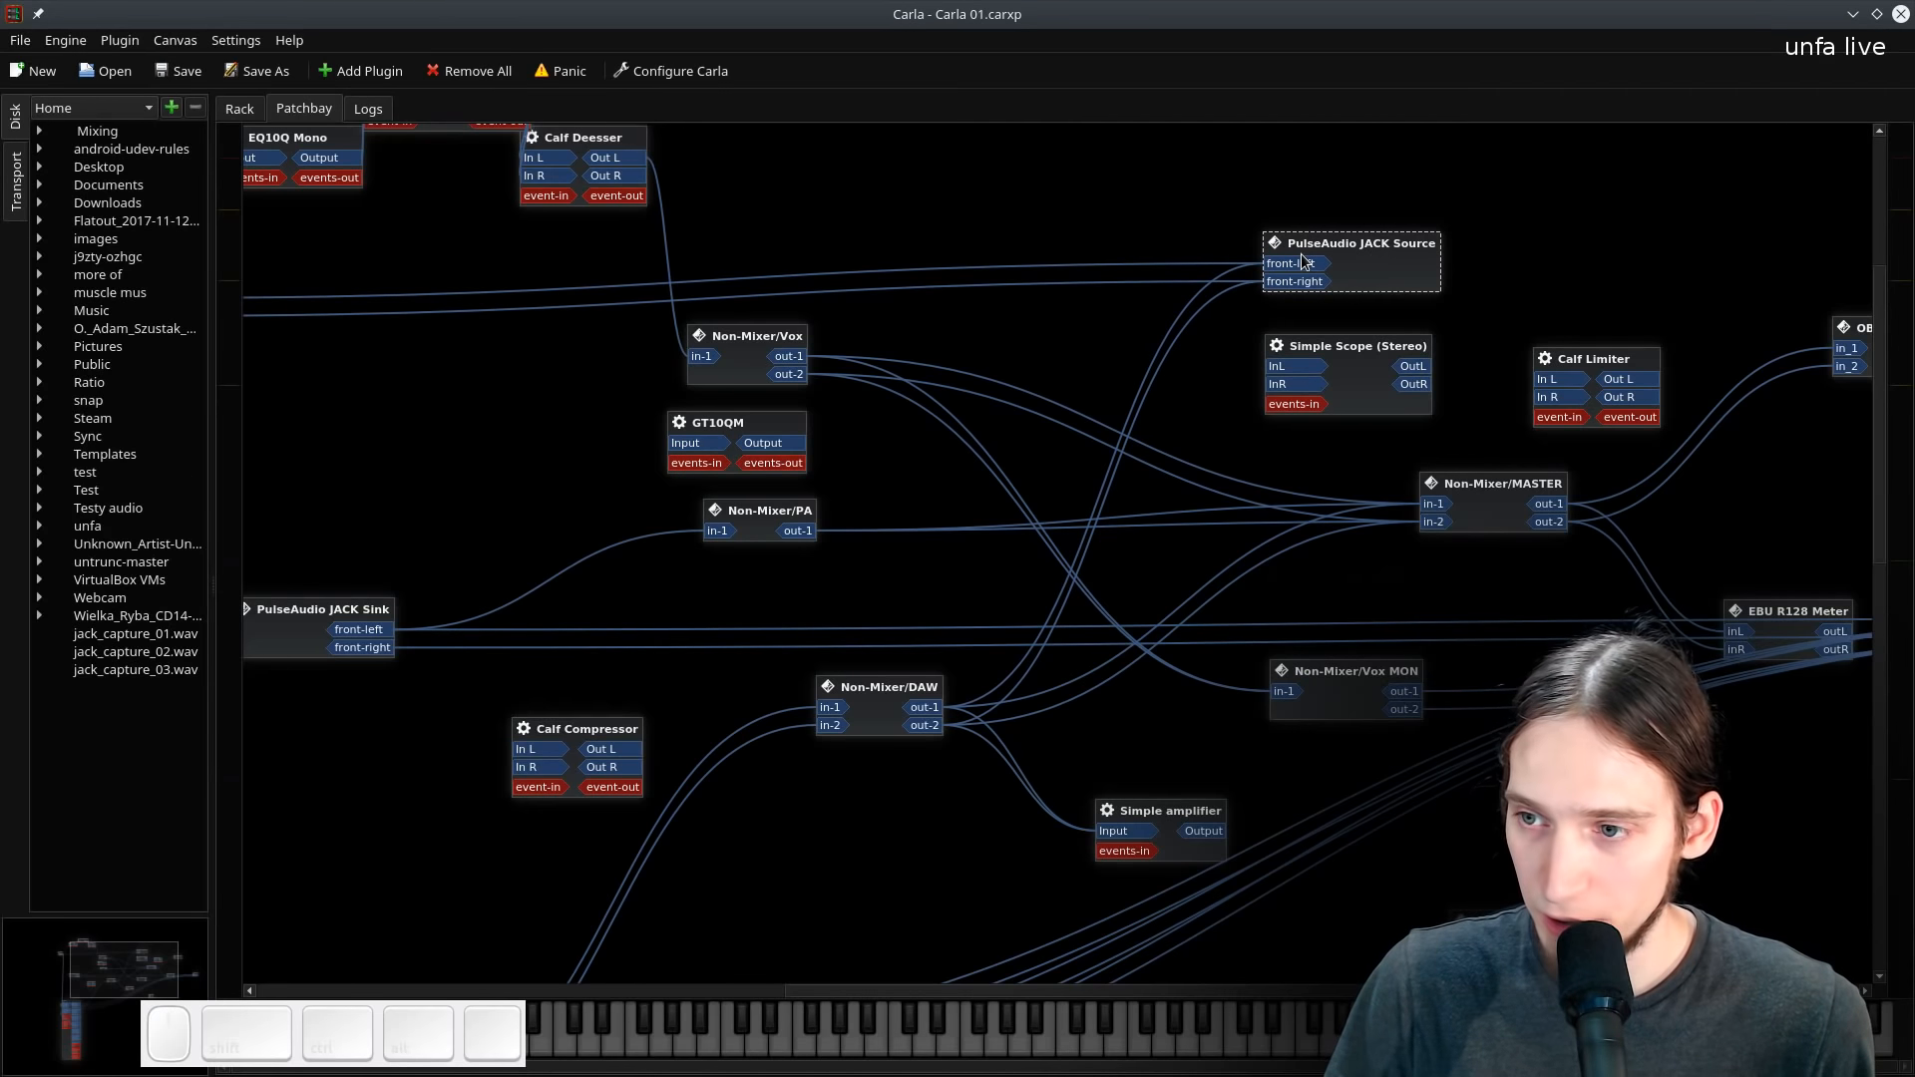
click(1846, 14)
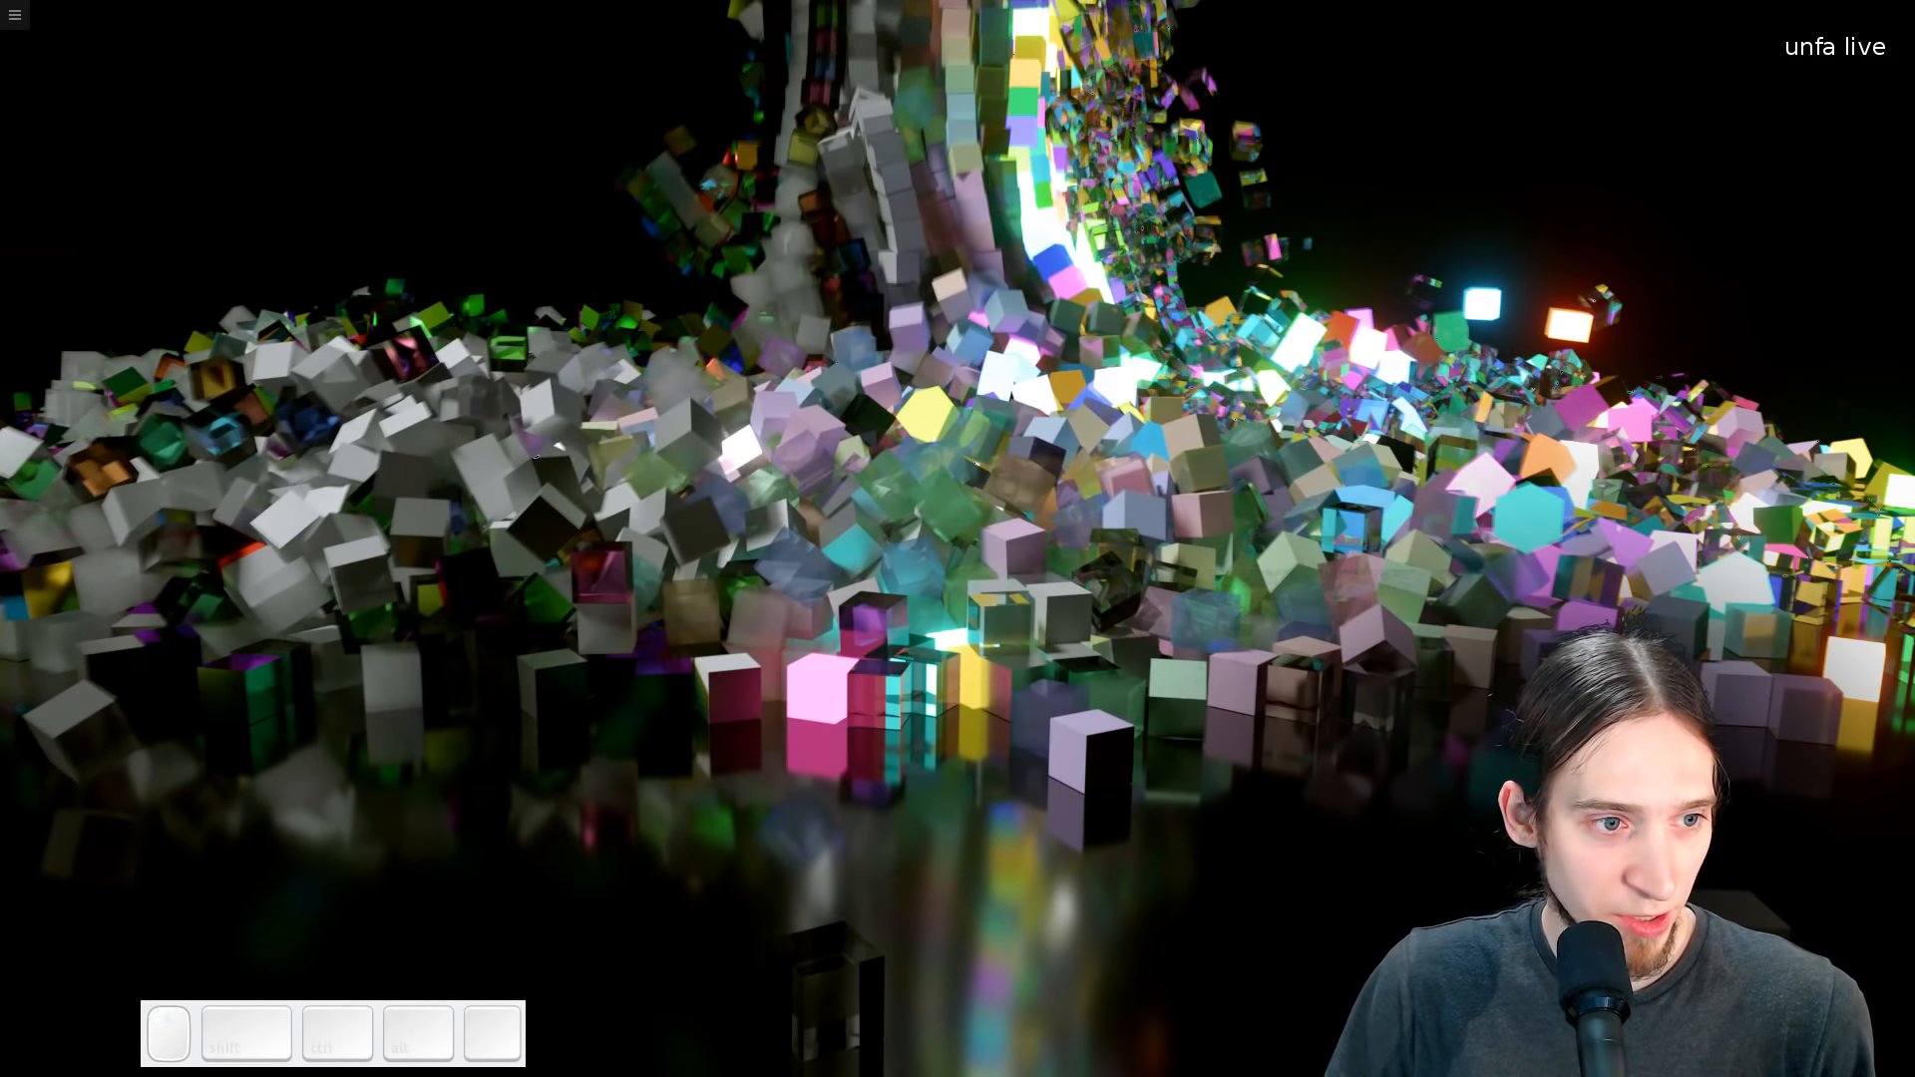
- Restore the ZynAddSubFX window and move the amplitude envelope's sustain point later, to about 307 ms
drag(0, 289, 618, 198)
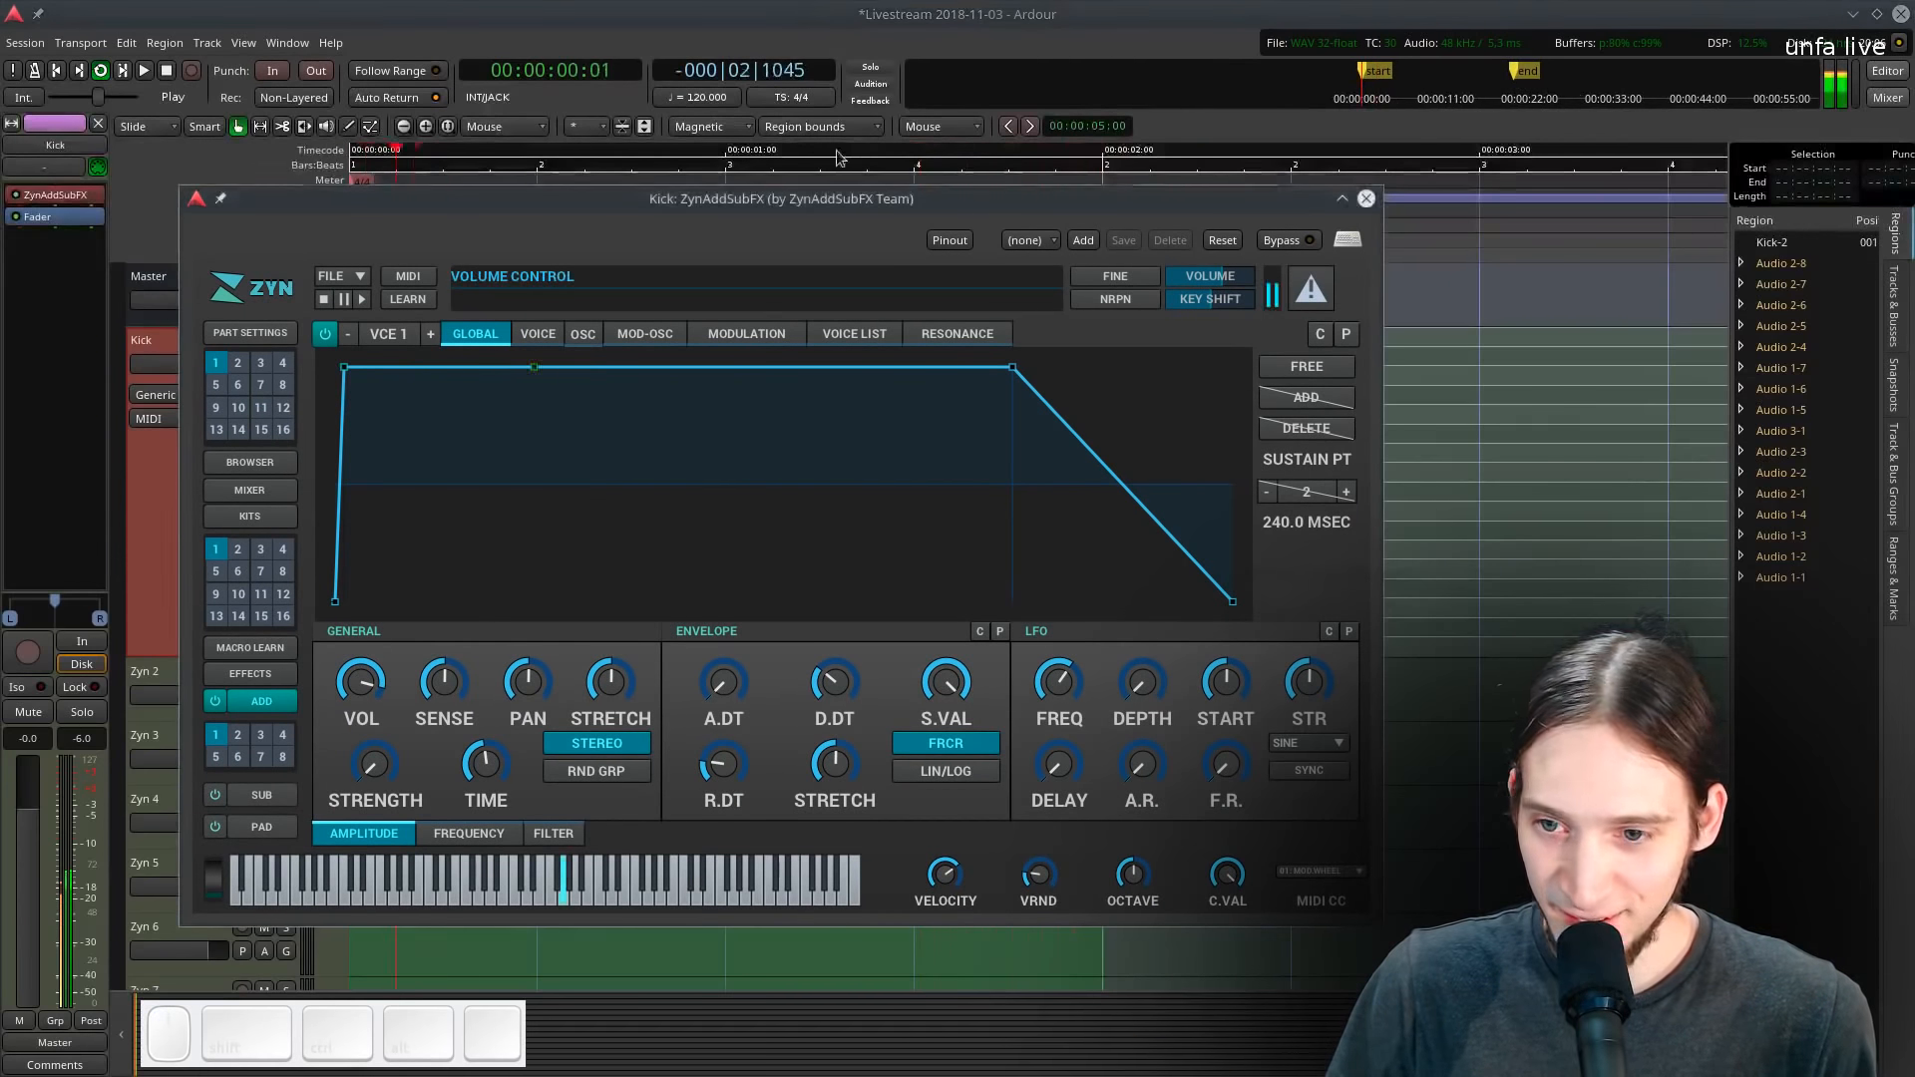
drag(1141, 202, 1452, 159)
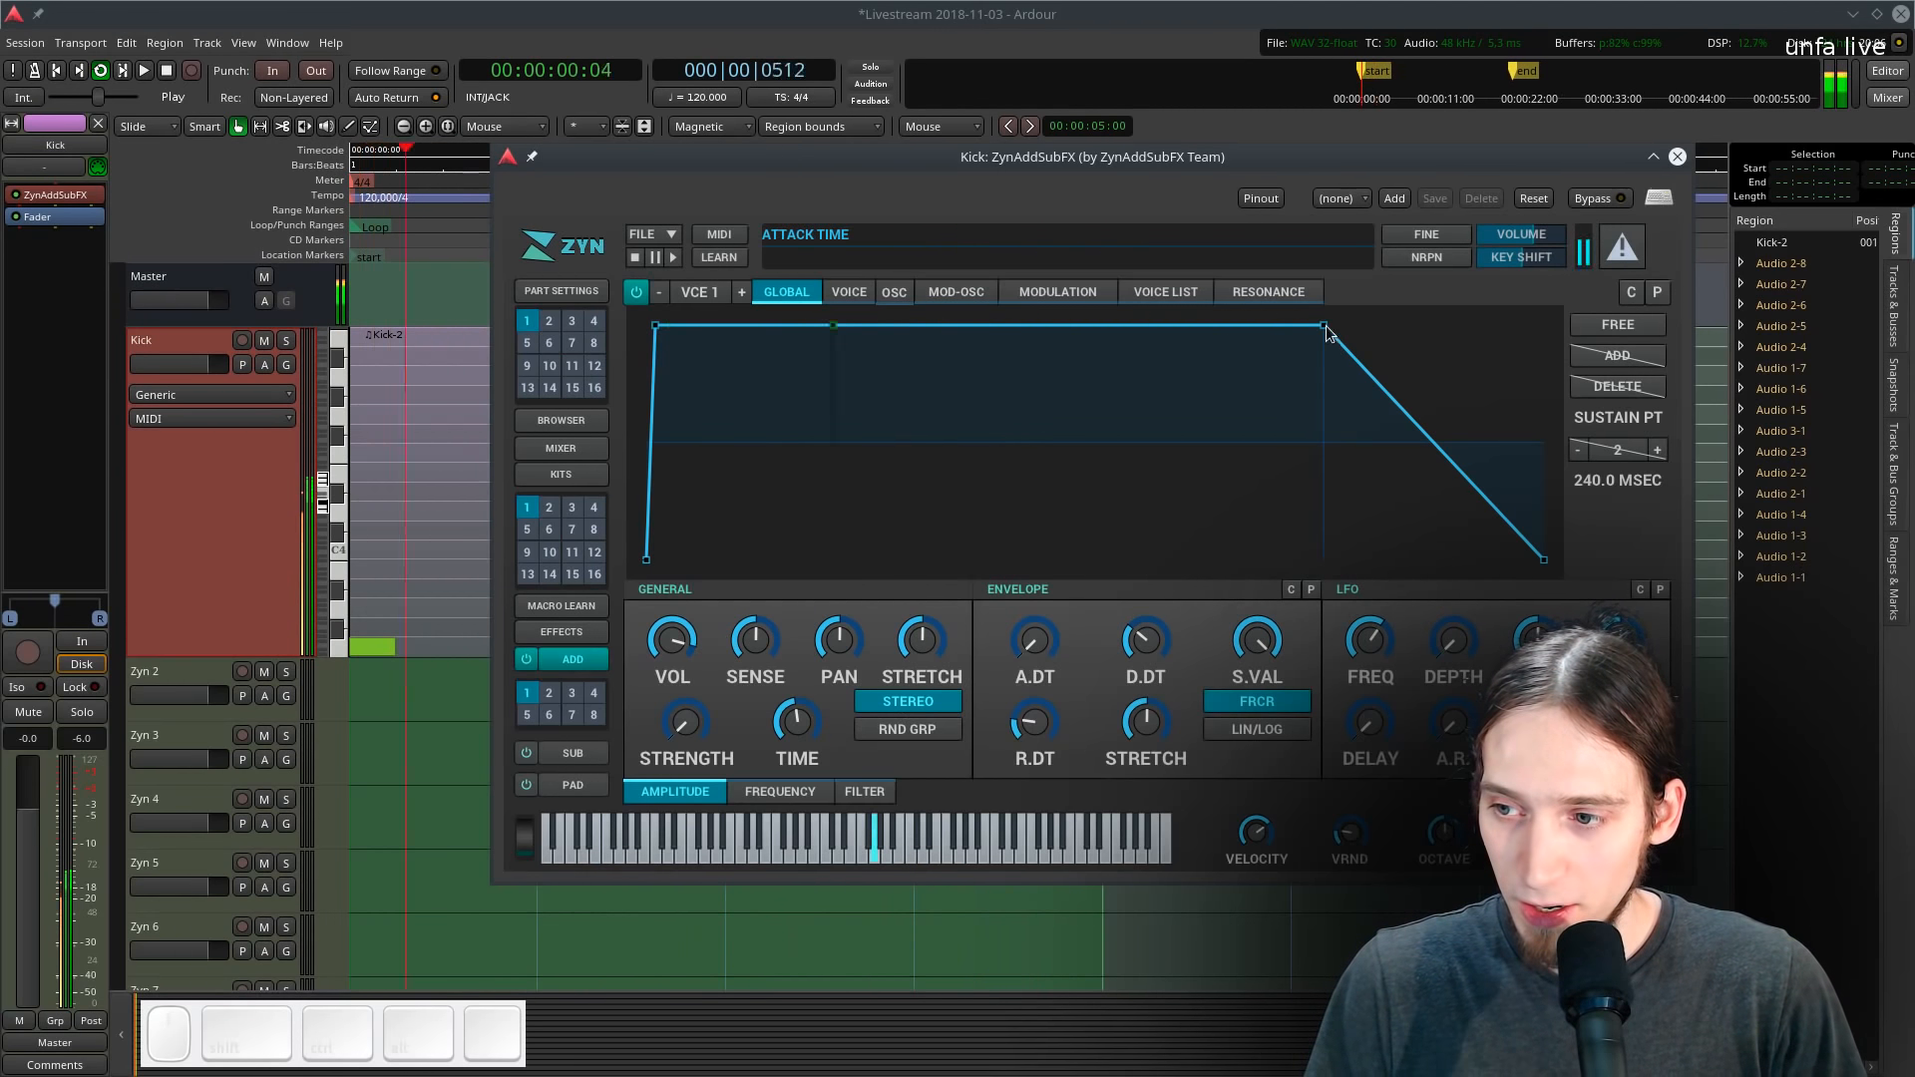
drag(1326, 332, 1249, 282)
drag(1249, 356, 1411, 295)
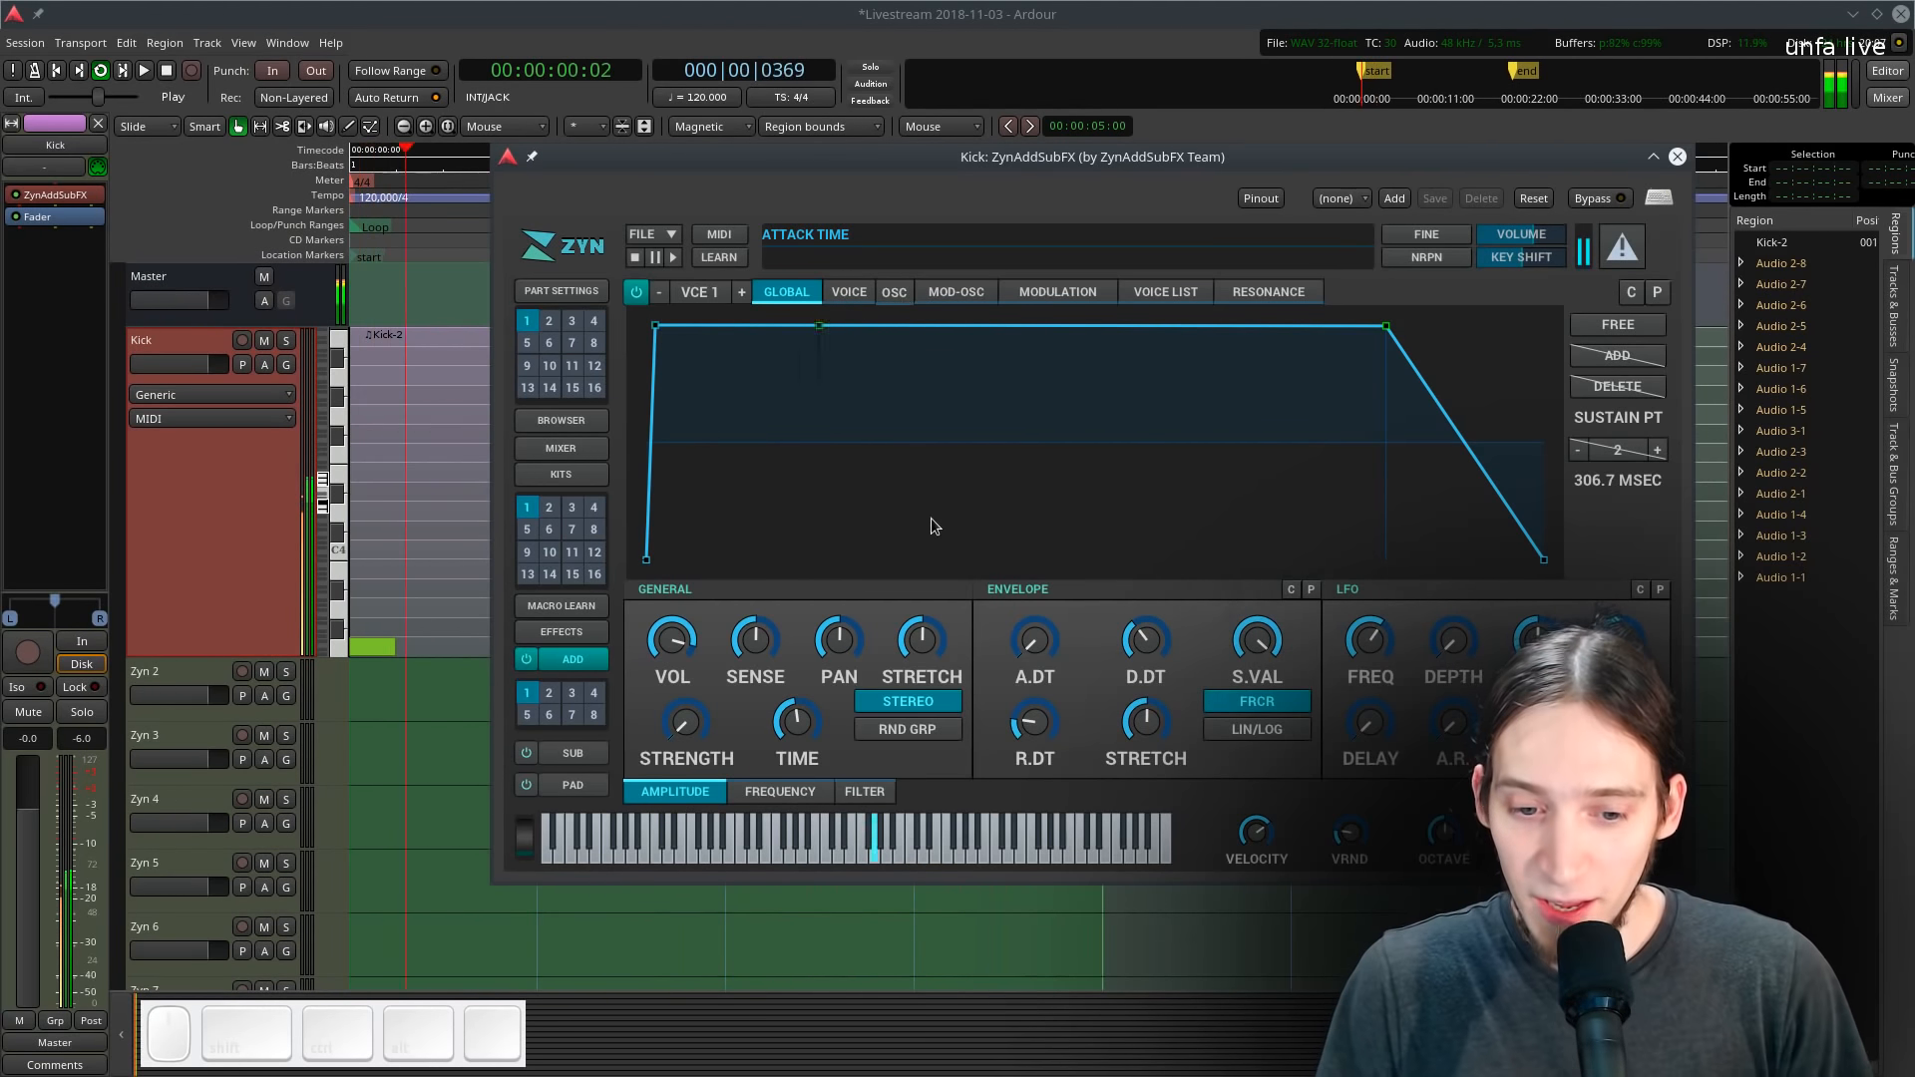
- Open the voice's frequency settings and enable its frequency envelope
click(848, 291)
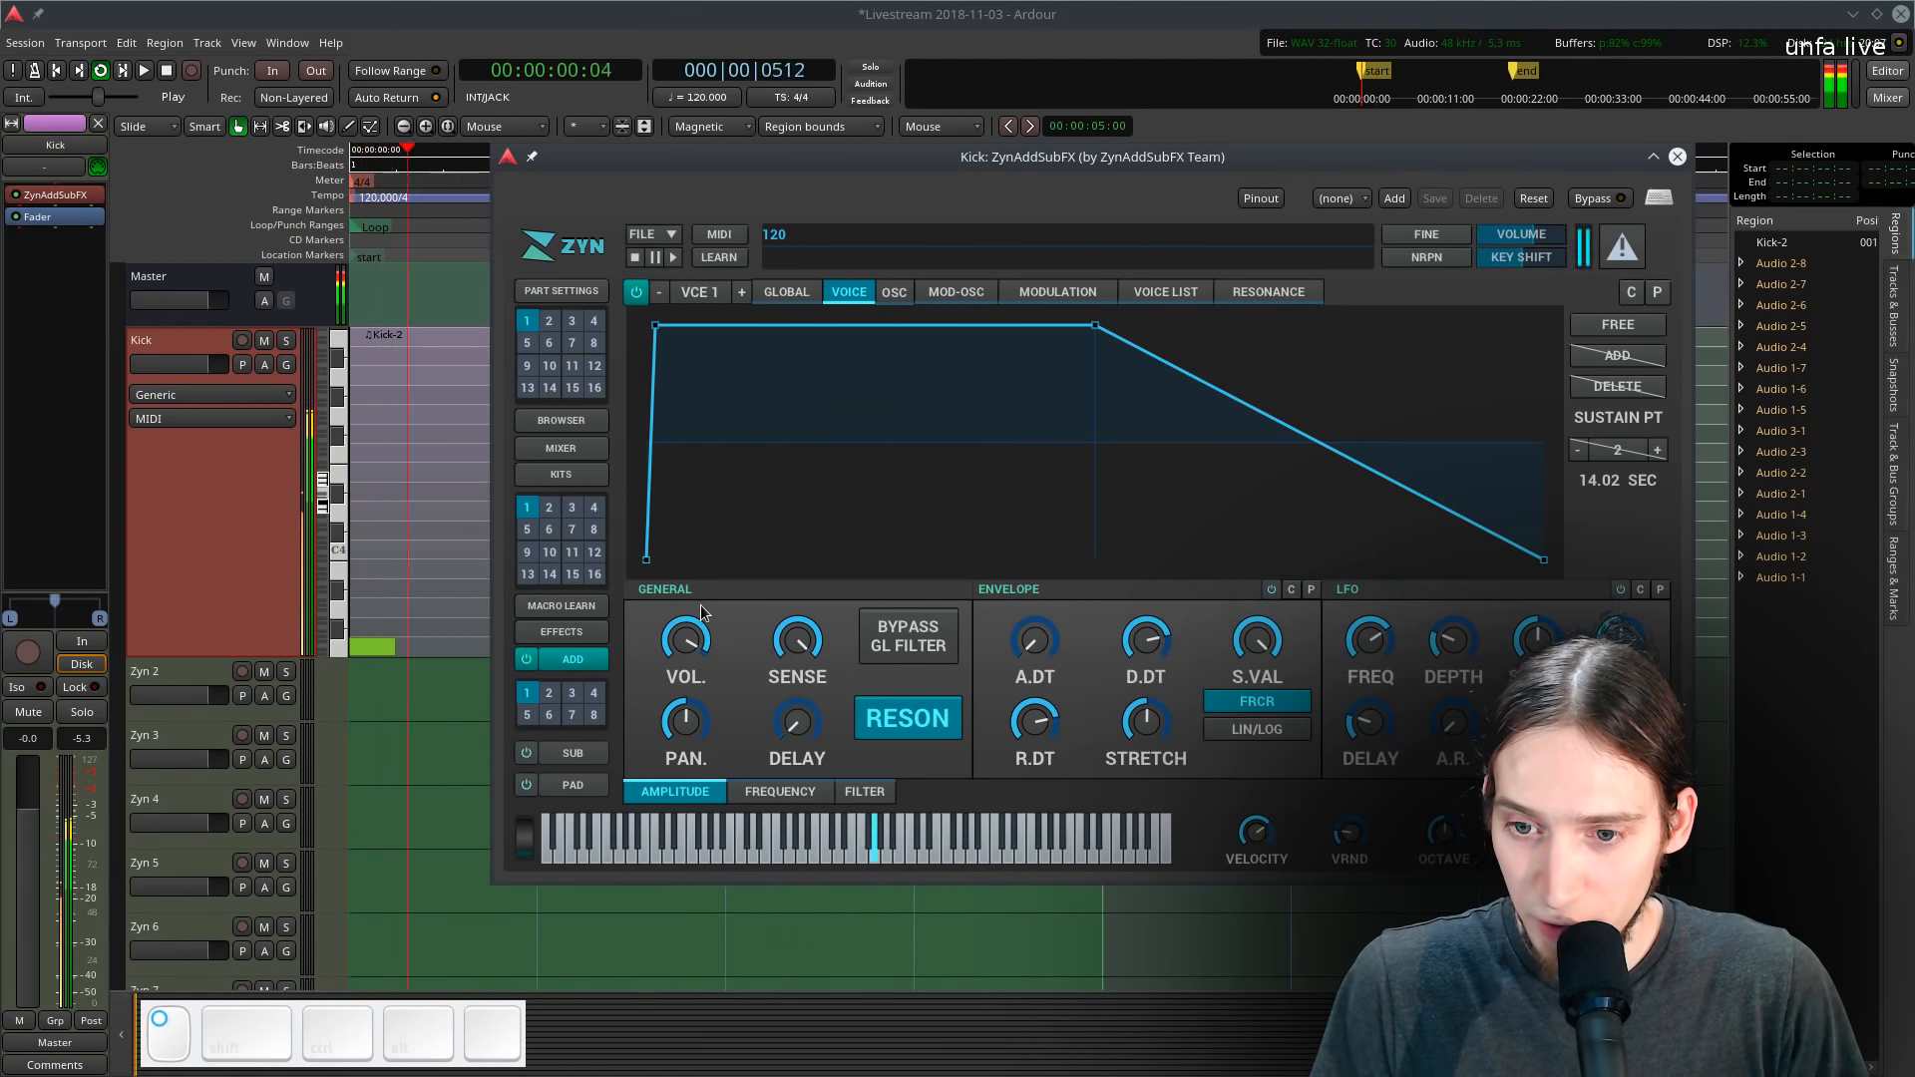
click(894, 291)
click(849, 296)
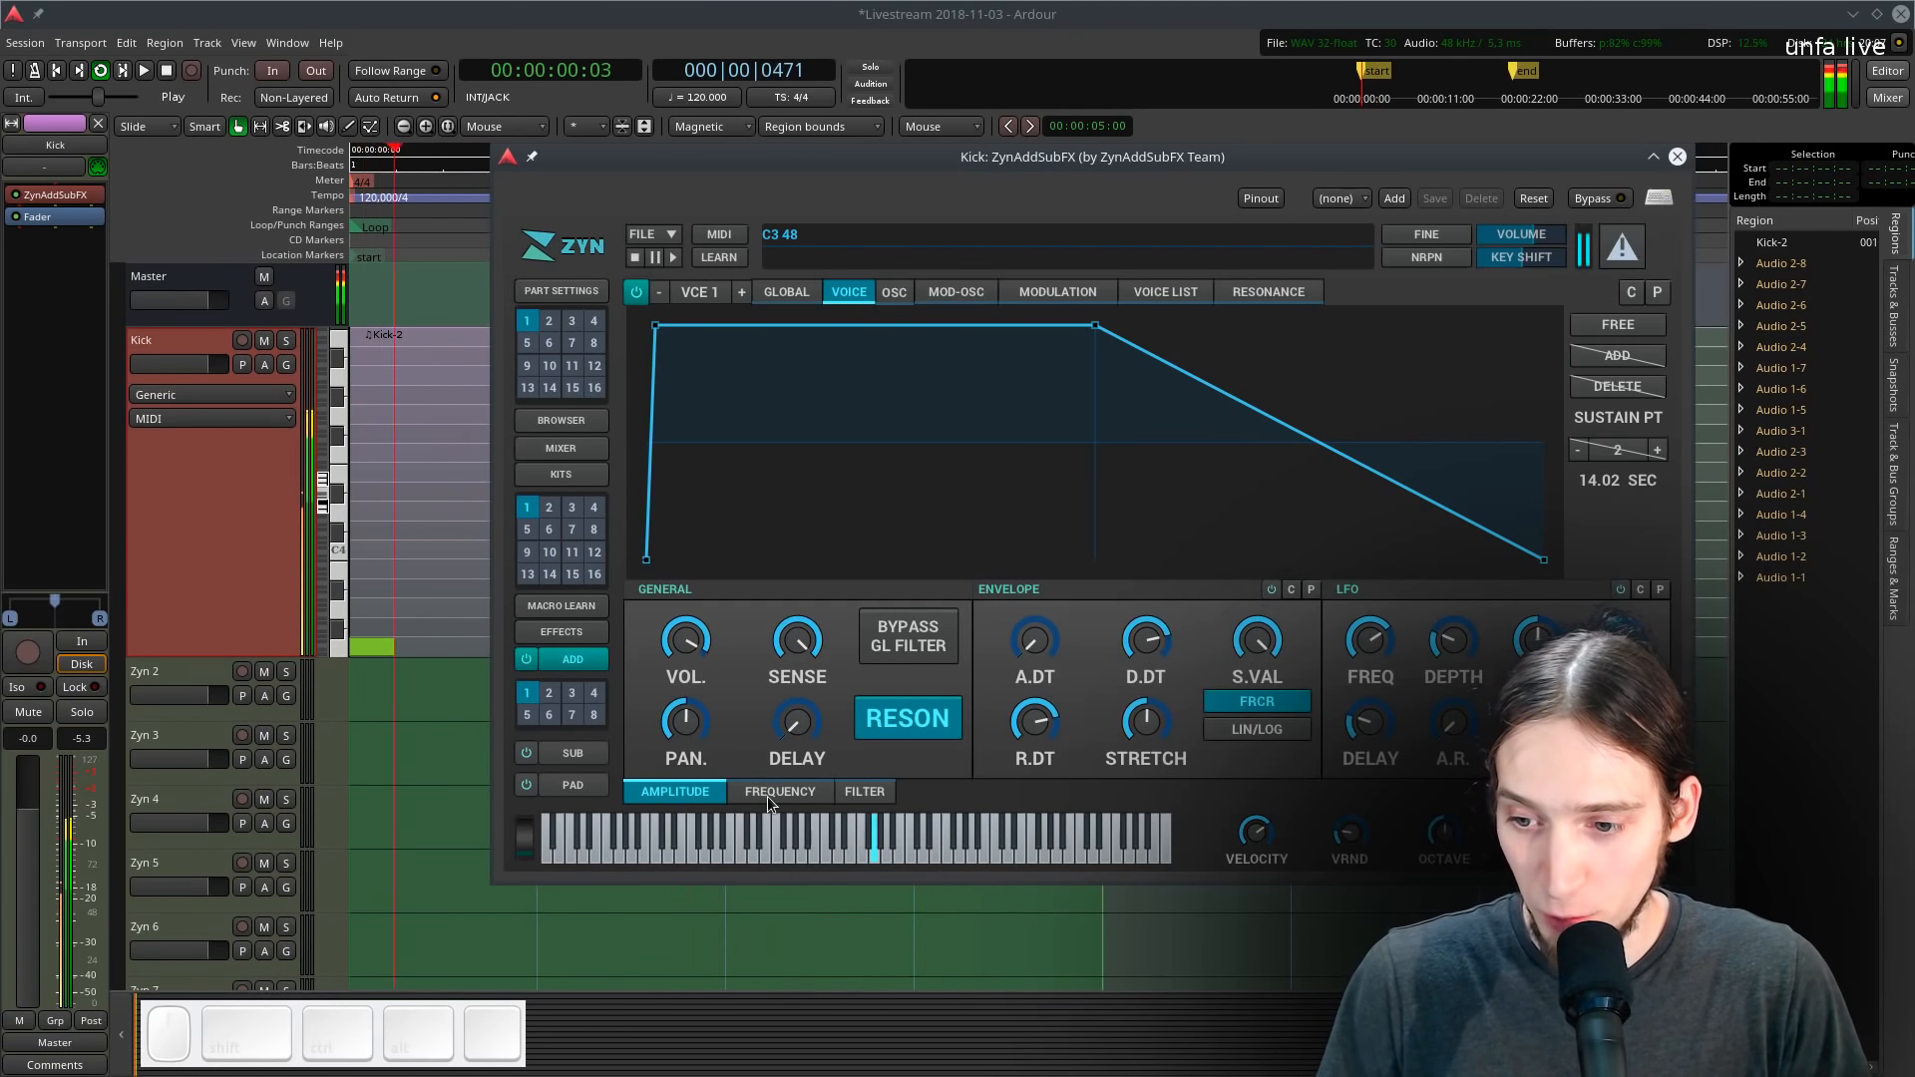
click(768, 796)
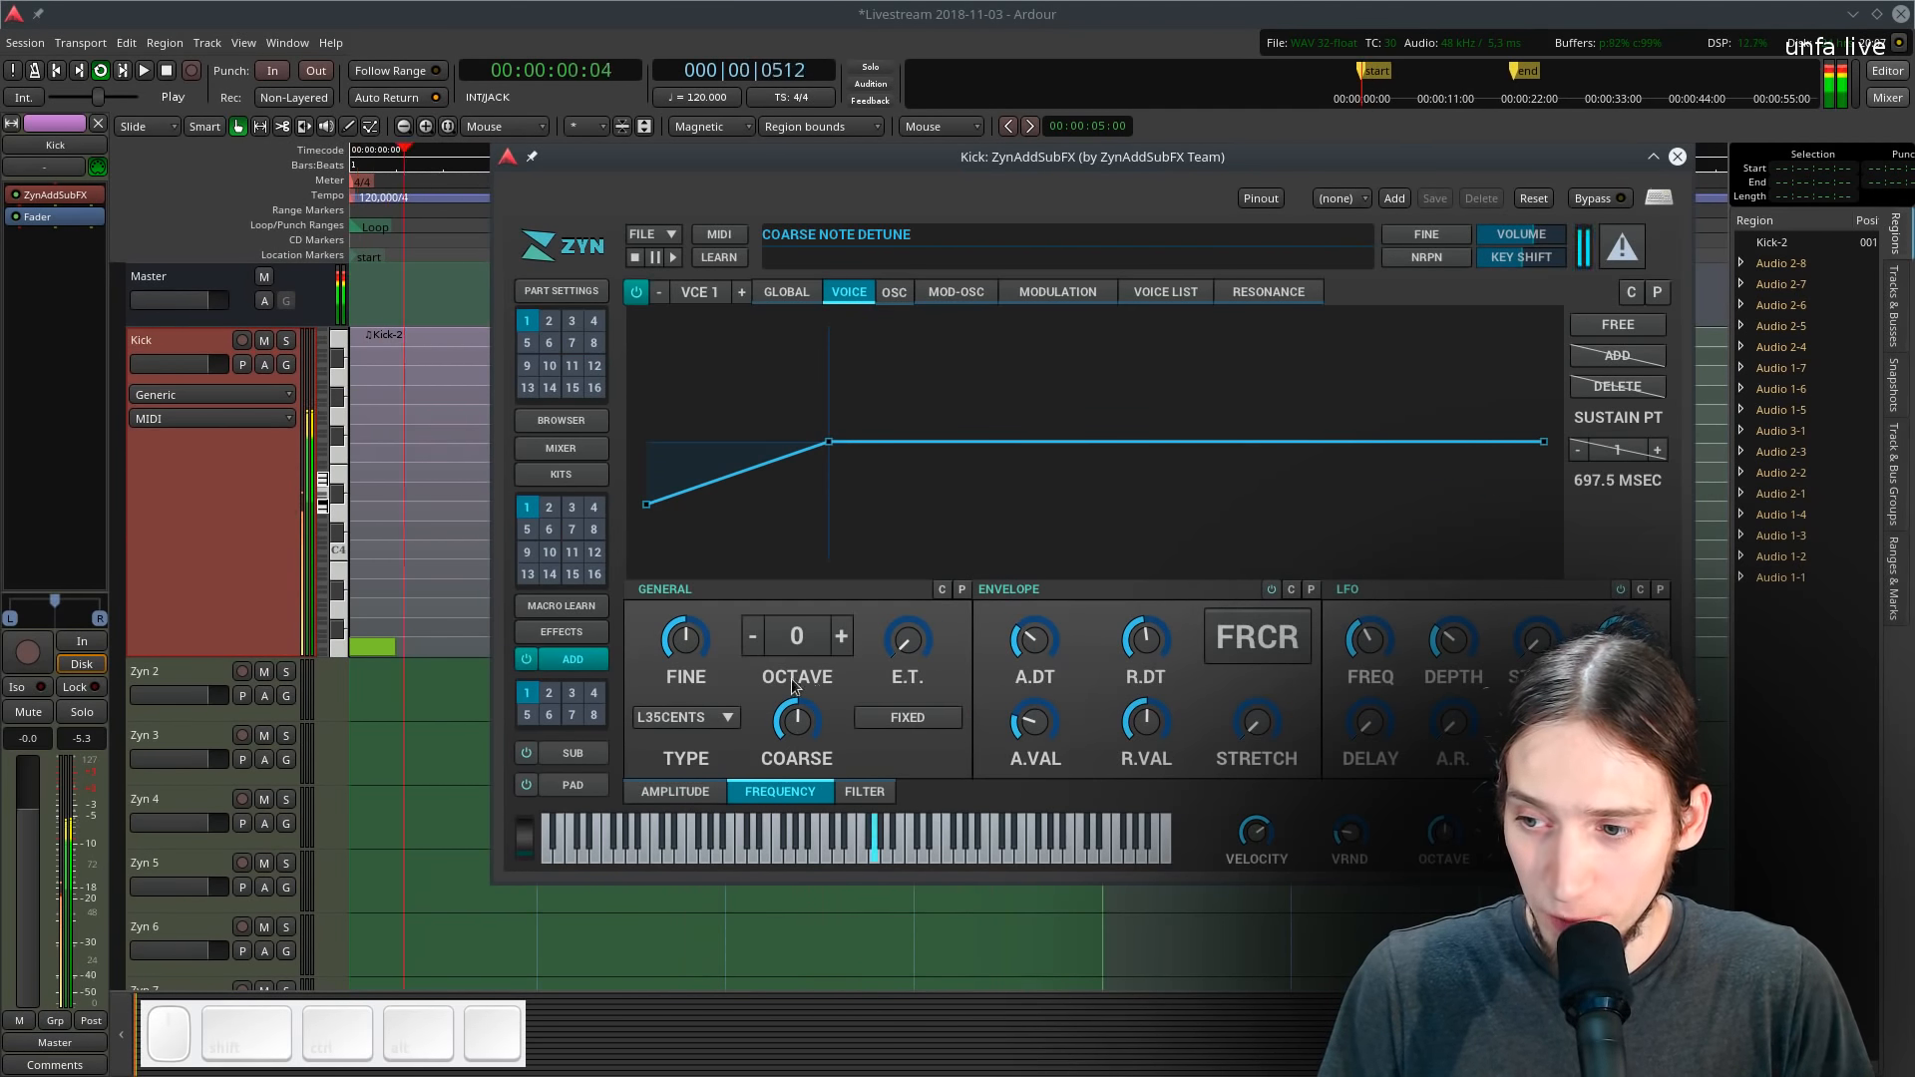
click(1270, 592)
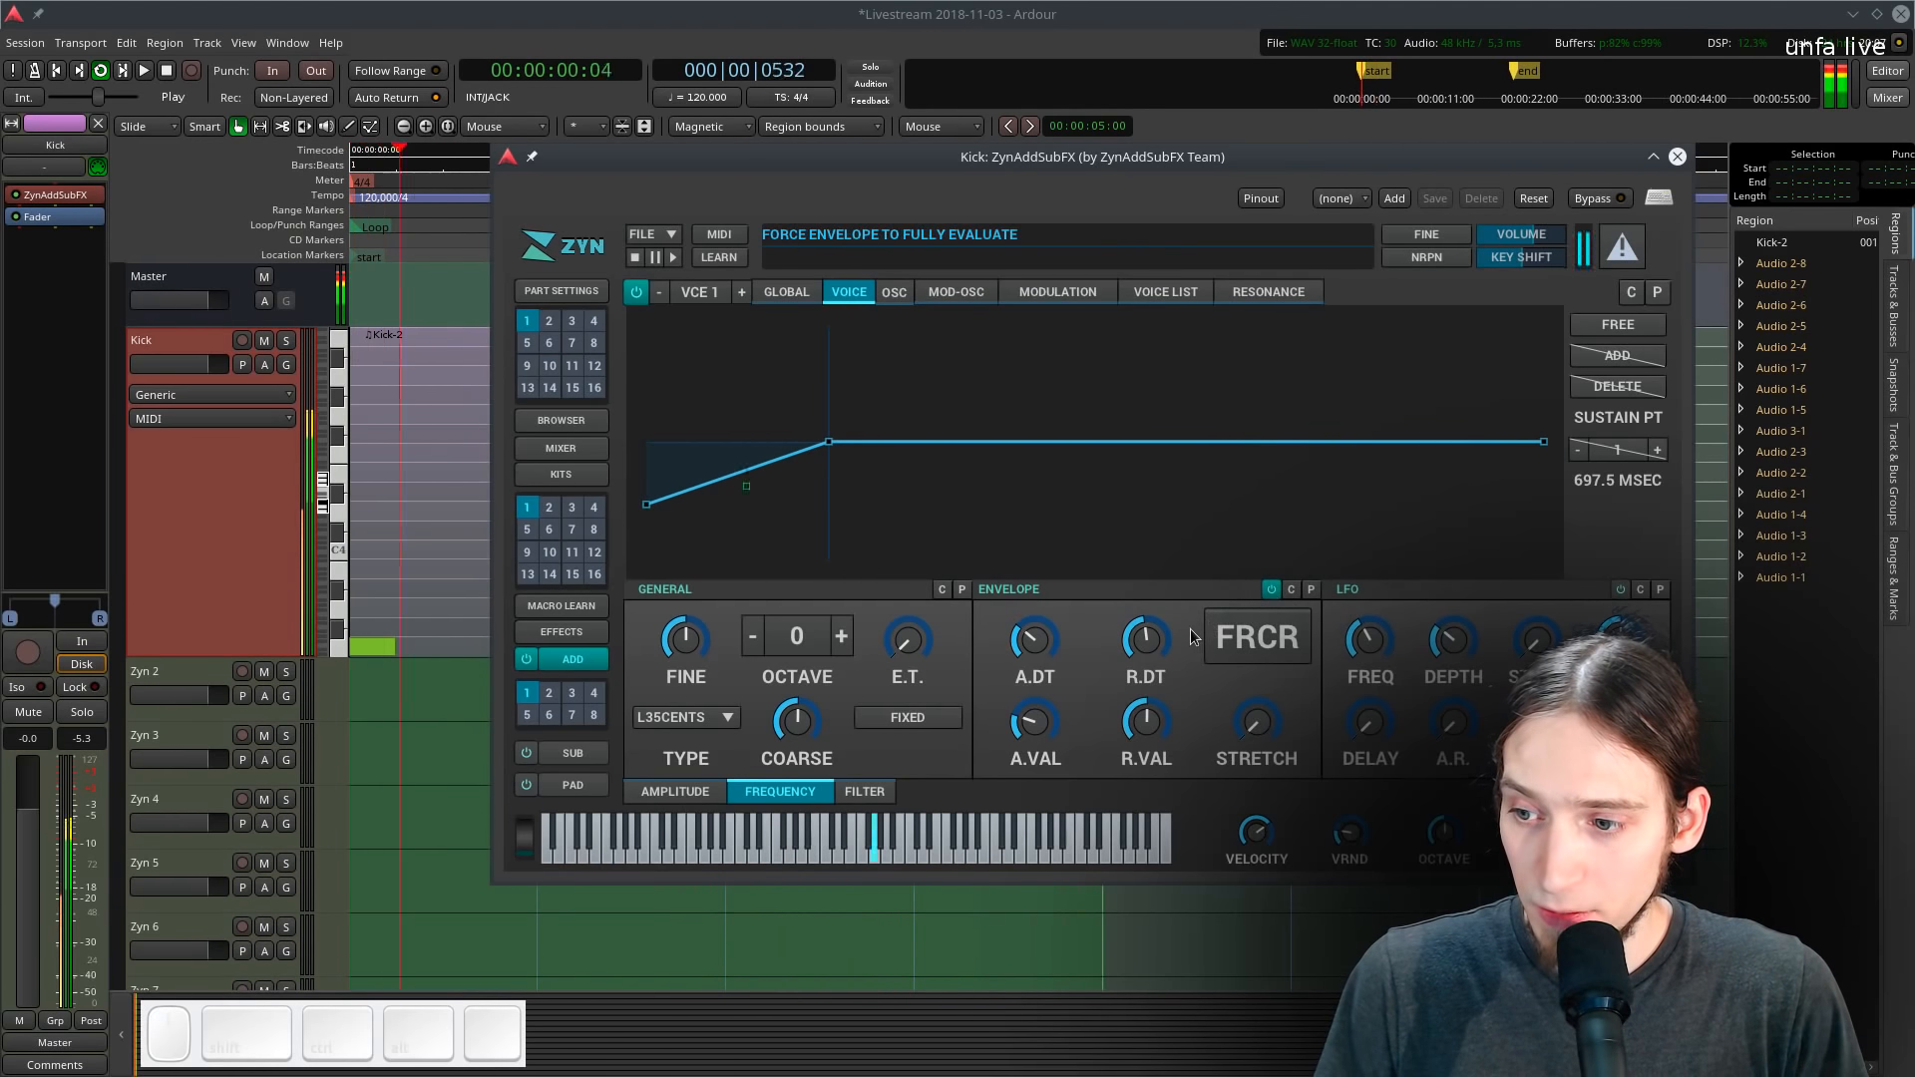
- Raise the frequency envelope's start point and increase its R.DT to lengthen the pitch drop
mouse_move(647, 513)
mouse_down()
mouse_move(596, 437)
mouse_move(638, 427)
mouse_move(617, 341)
mouse_move(596, 343)
mouse_move(618, 389)
mouse_move(598, 400)
mouse_up()
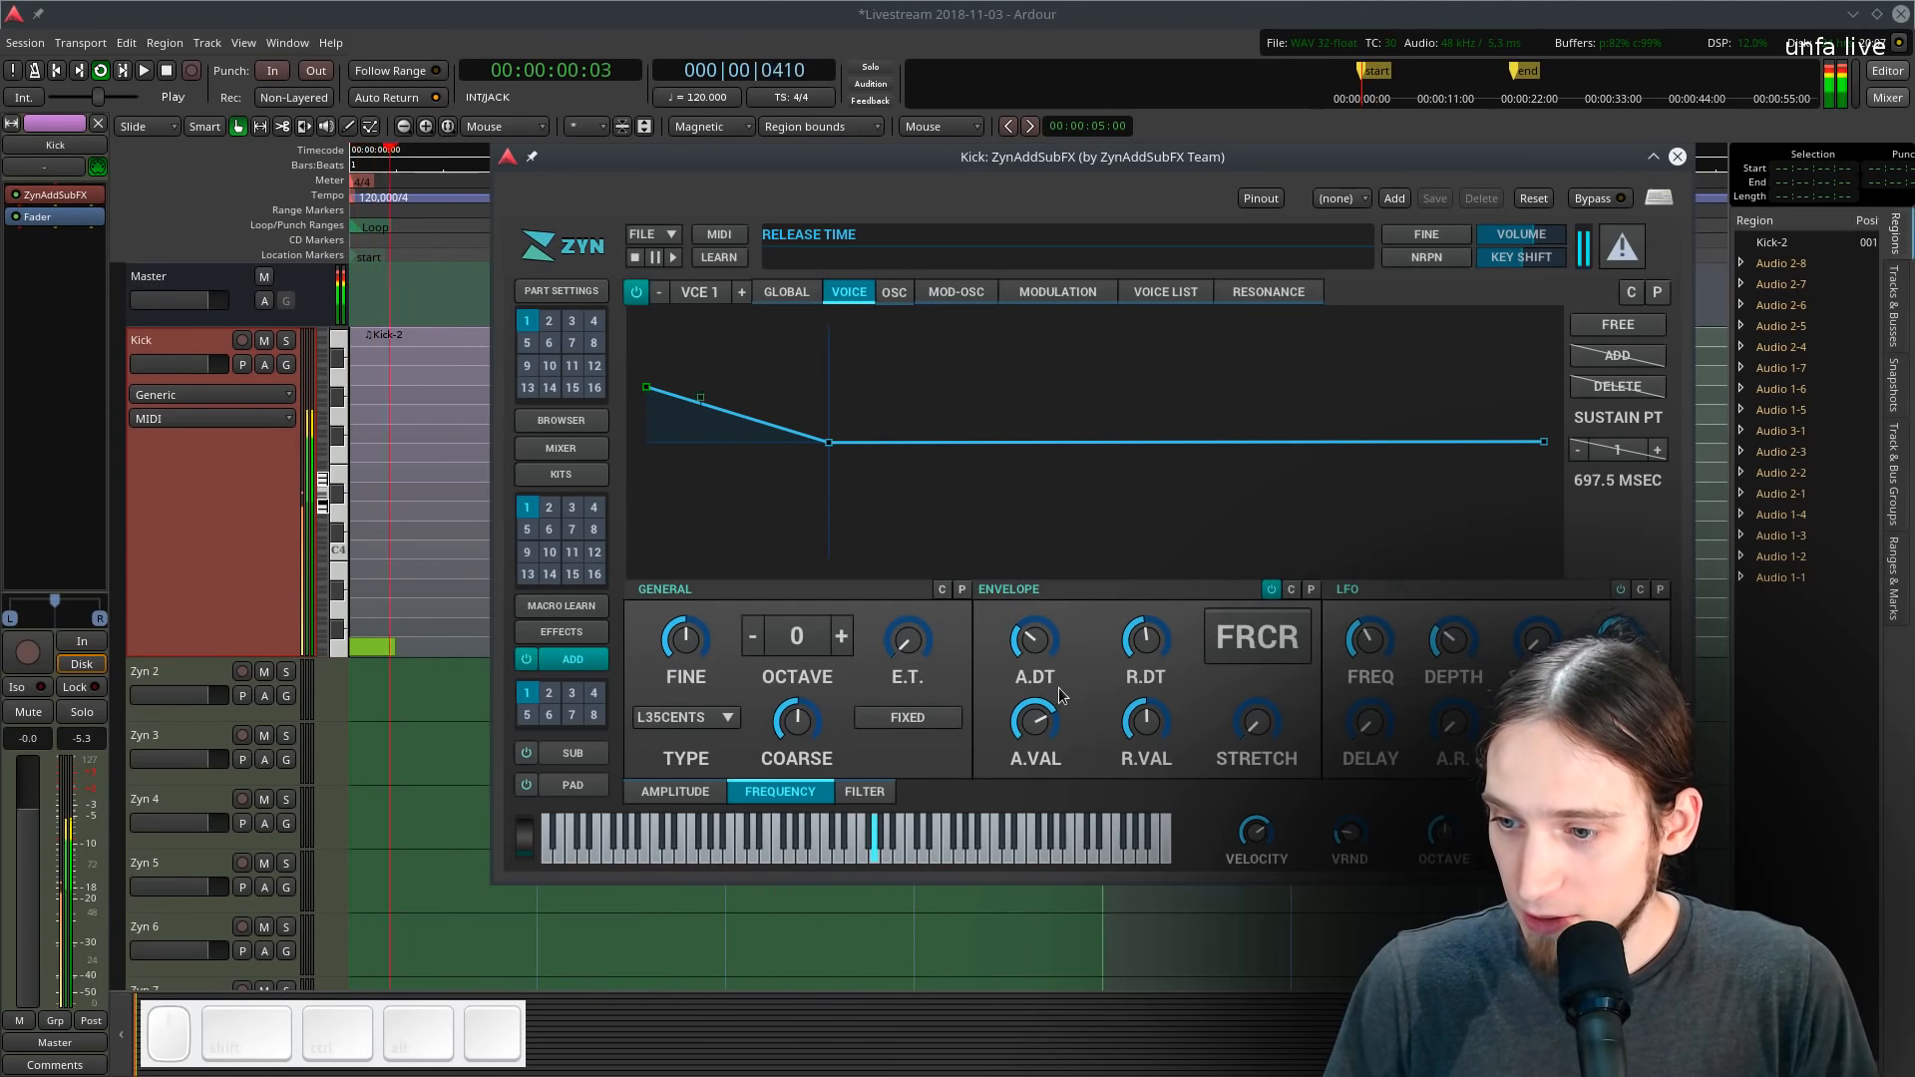
scroll(1152, 641, up, 5)
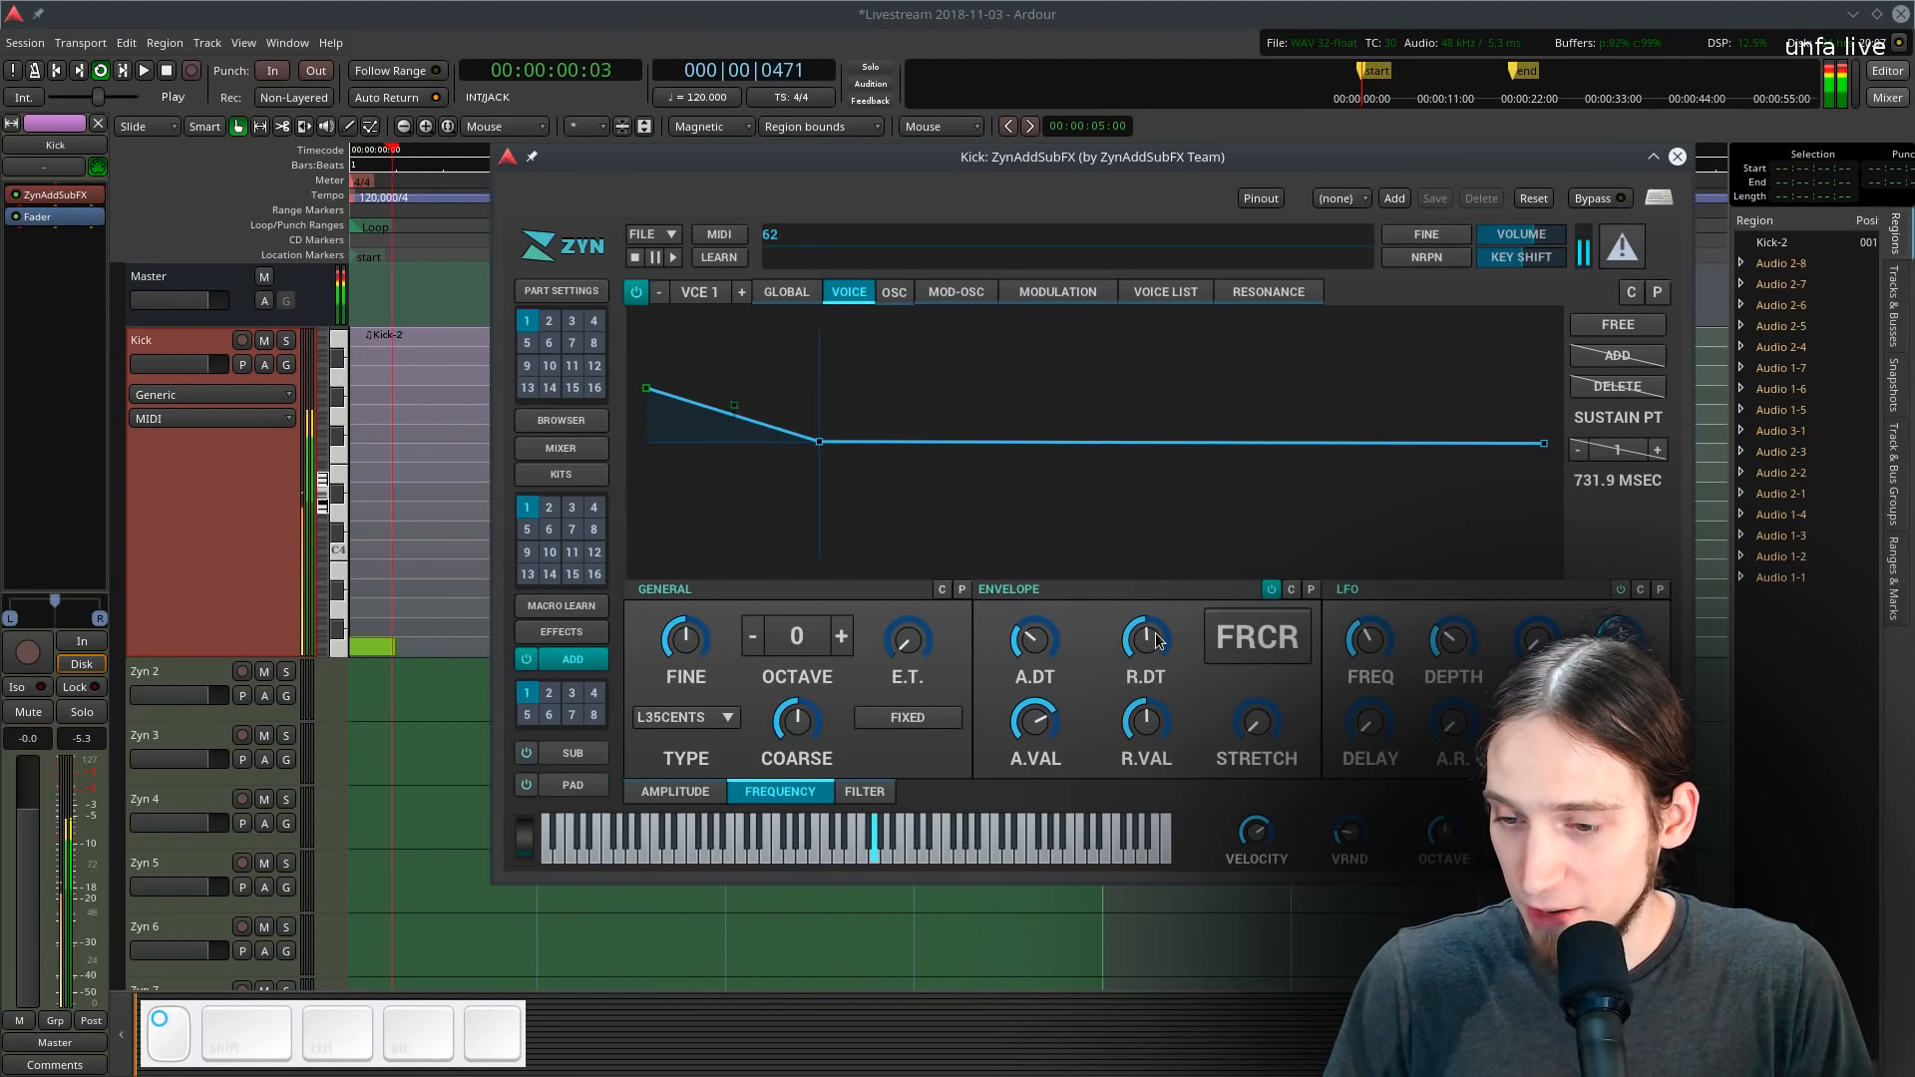
scroll(1121, 644, up, 5)
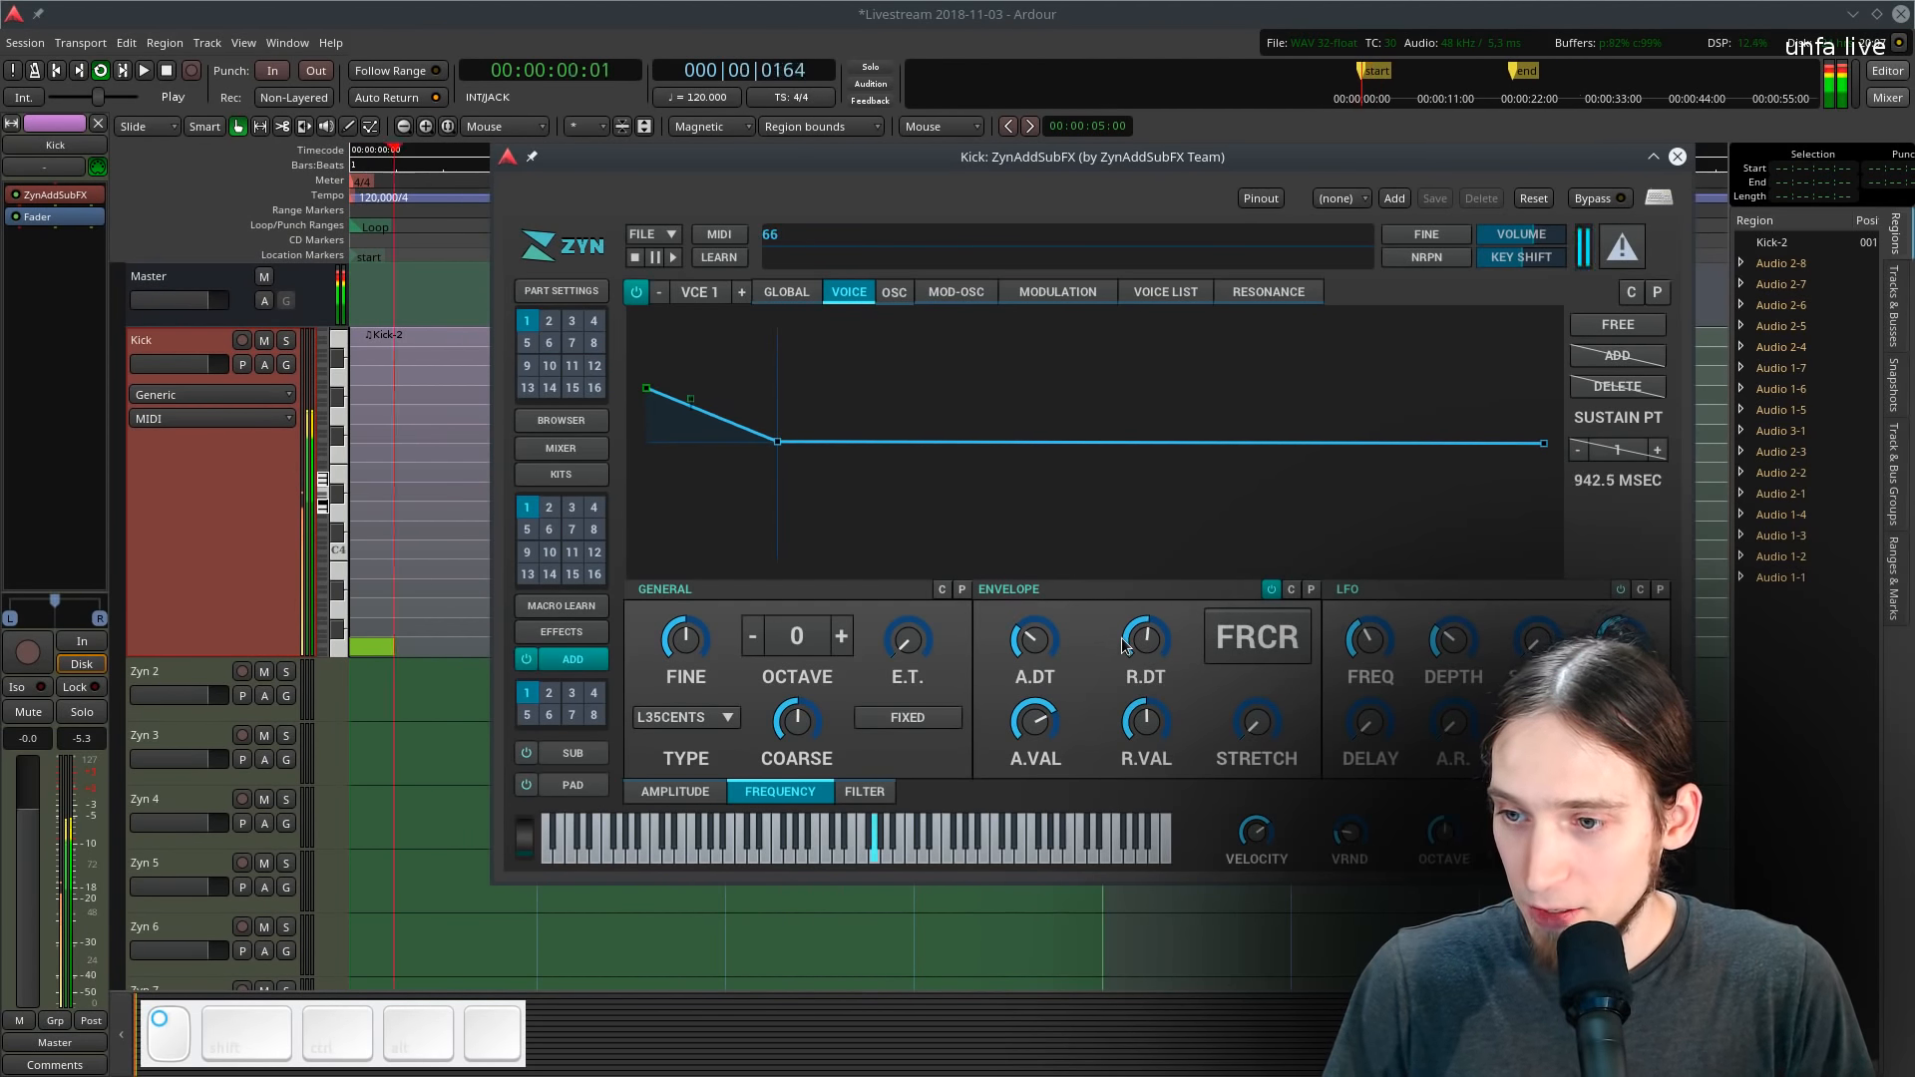
- Switch the frequency envelope to free mode and nudge its first two points
click(1618, 325)
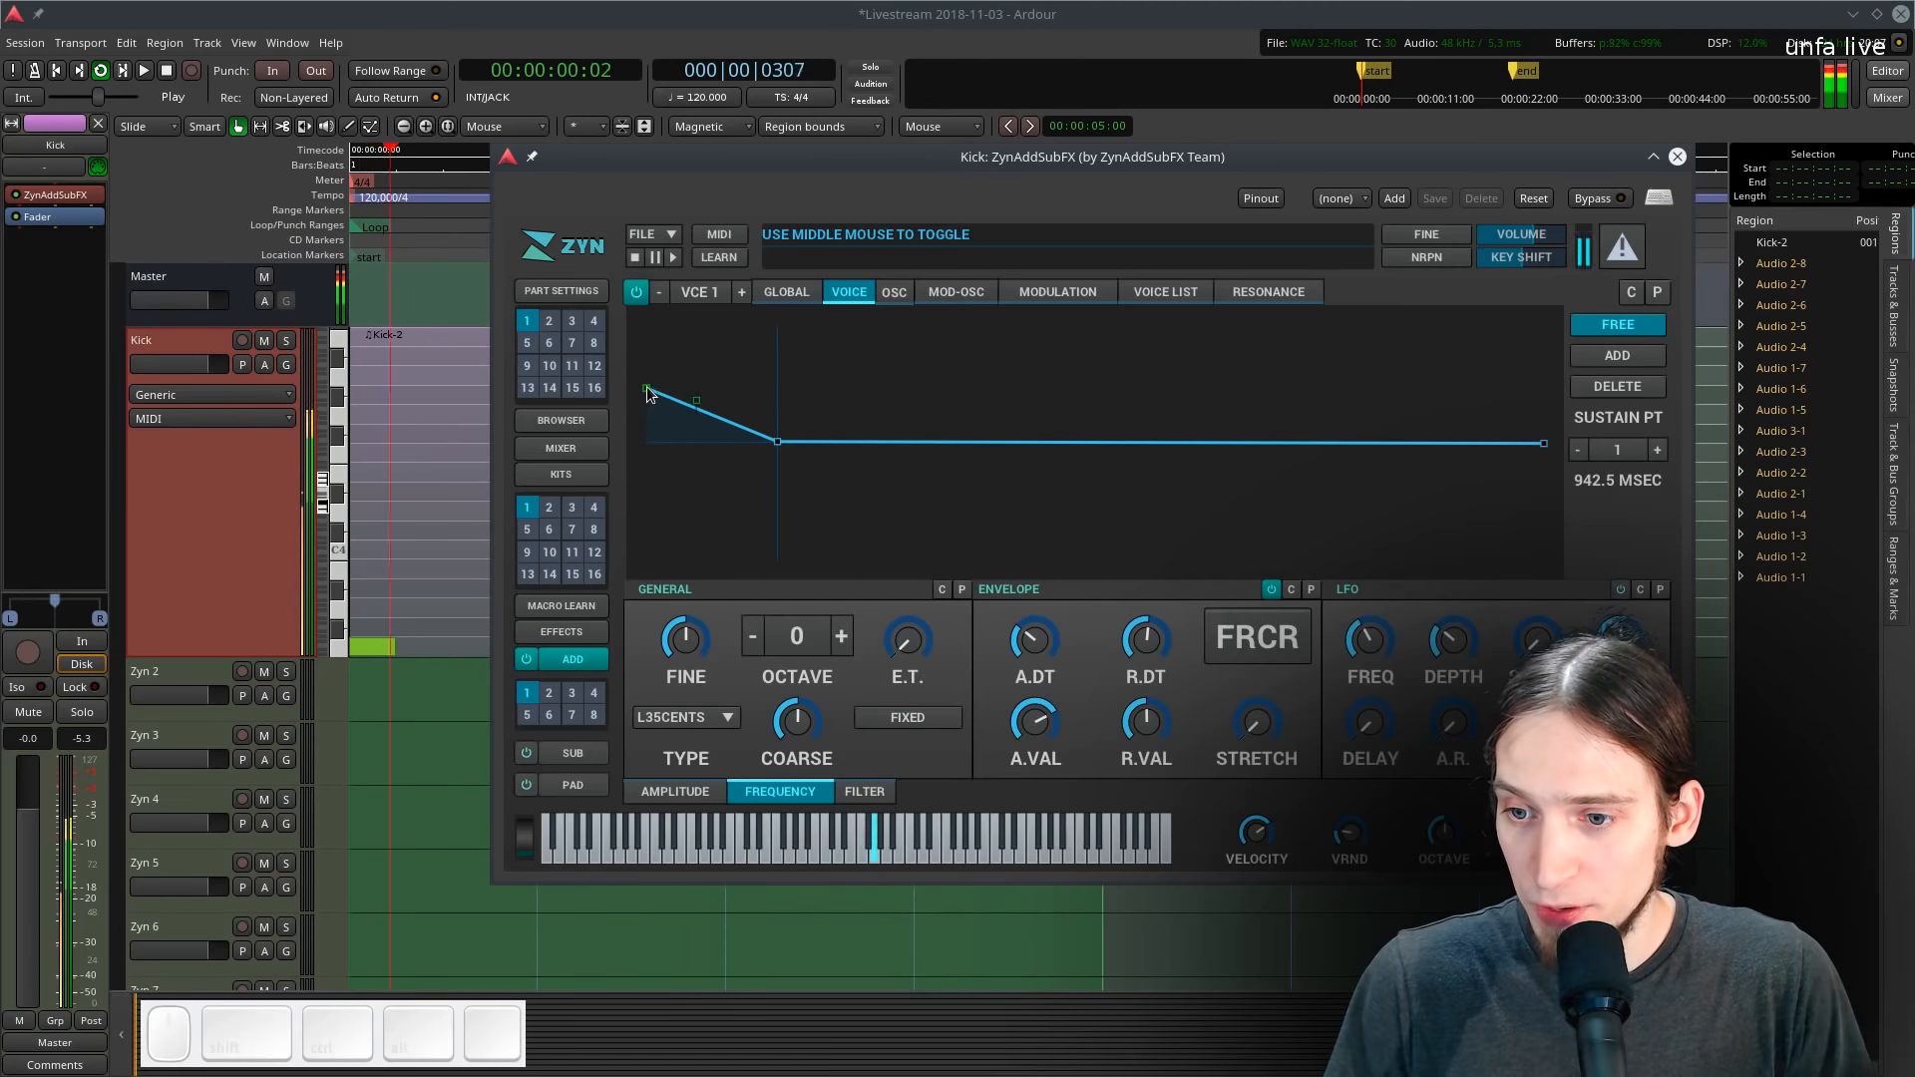
mouse_move(649, 394)
mouse_down()
mouse_move(648, 344)
mouse_move(649, 385)
mouse_up()
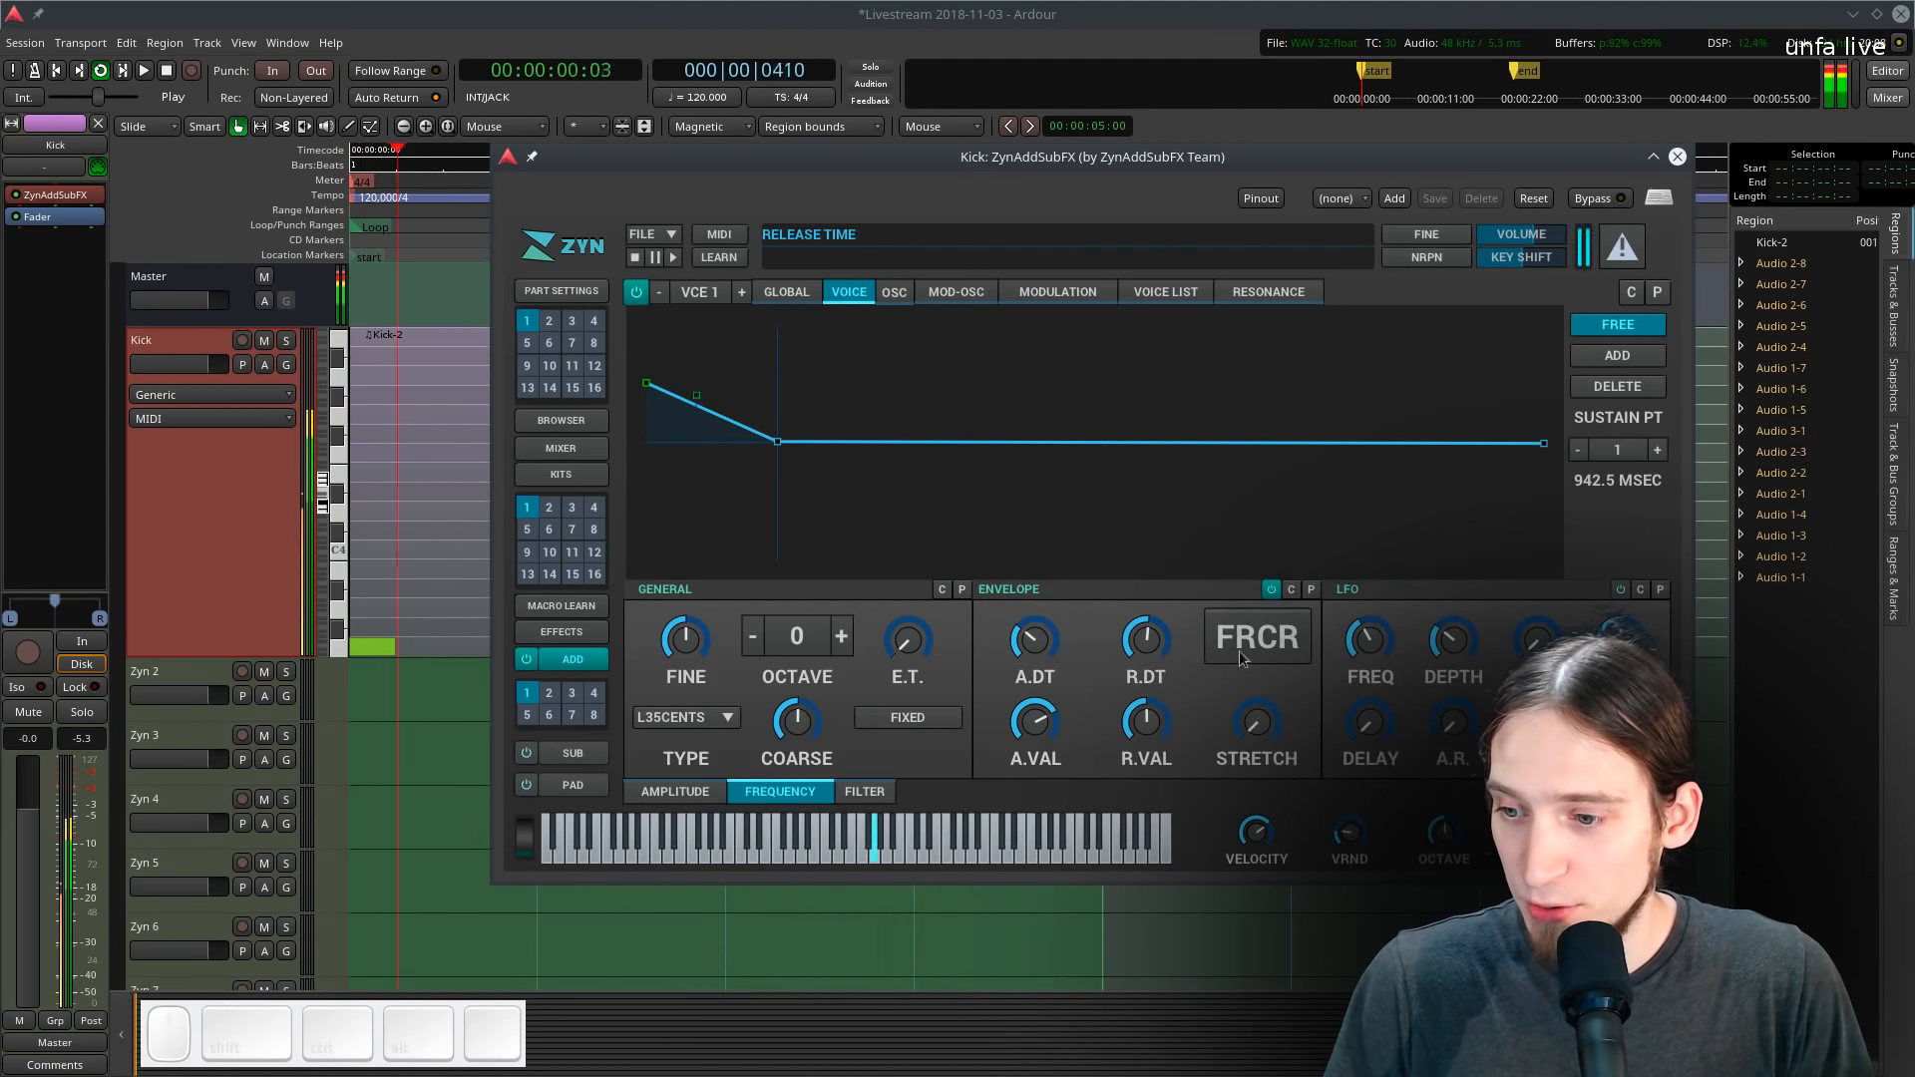
drag(785, 449, 790, 442)
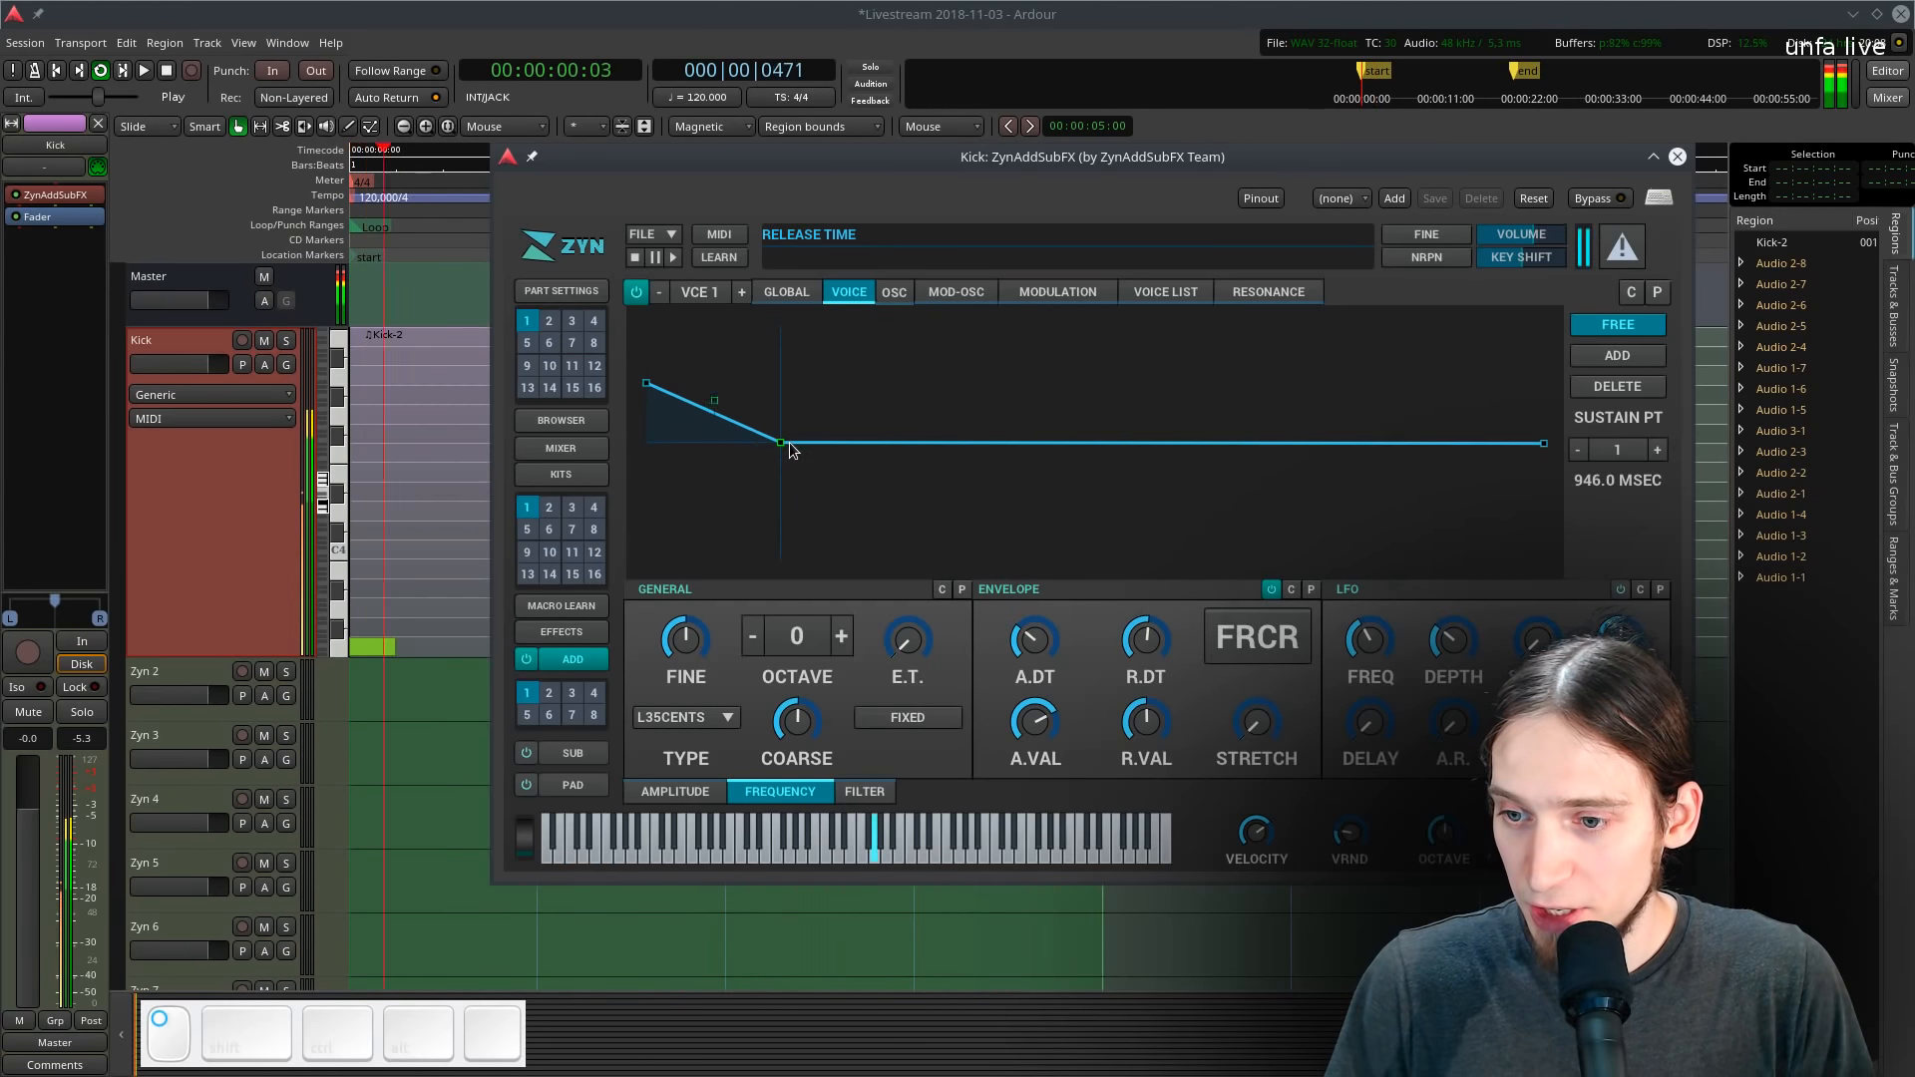
- Add three envelope points and drag the points down into a dipping pitch curve
click(1617, 356)
click(1618, 357)
click(1618, 356)
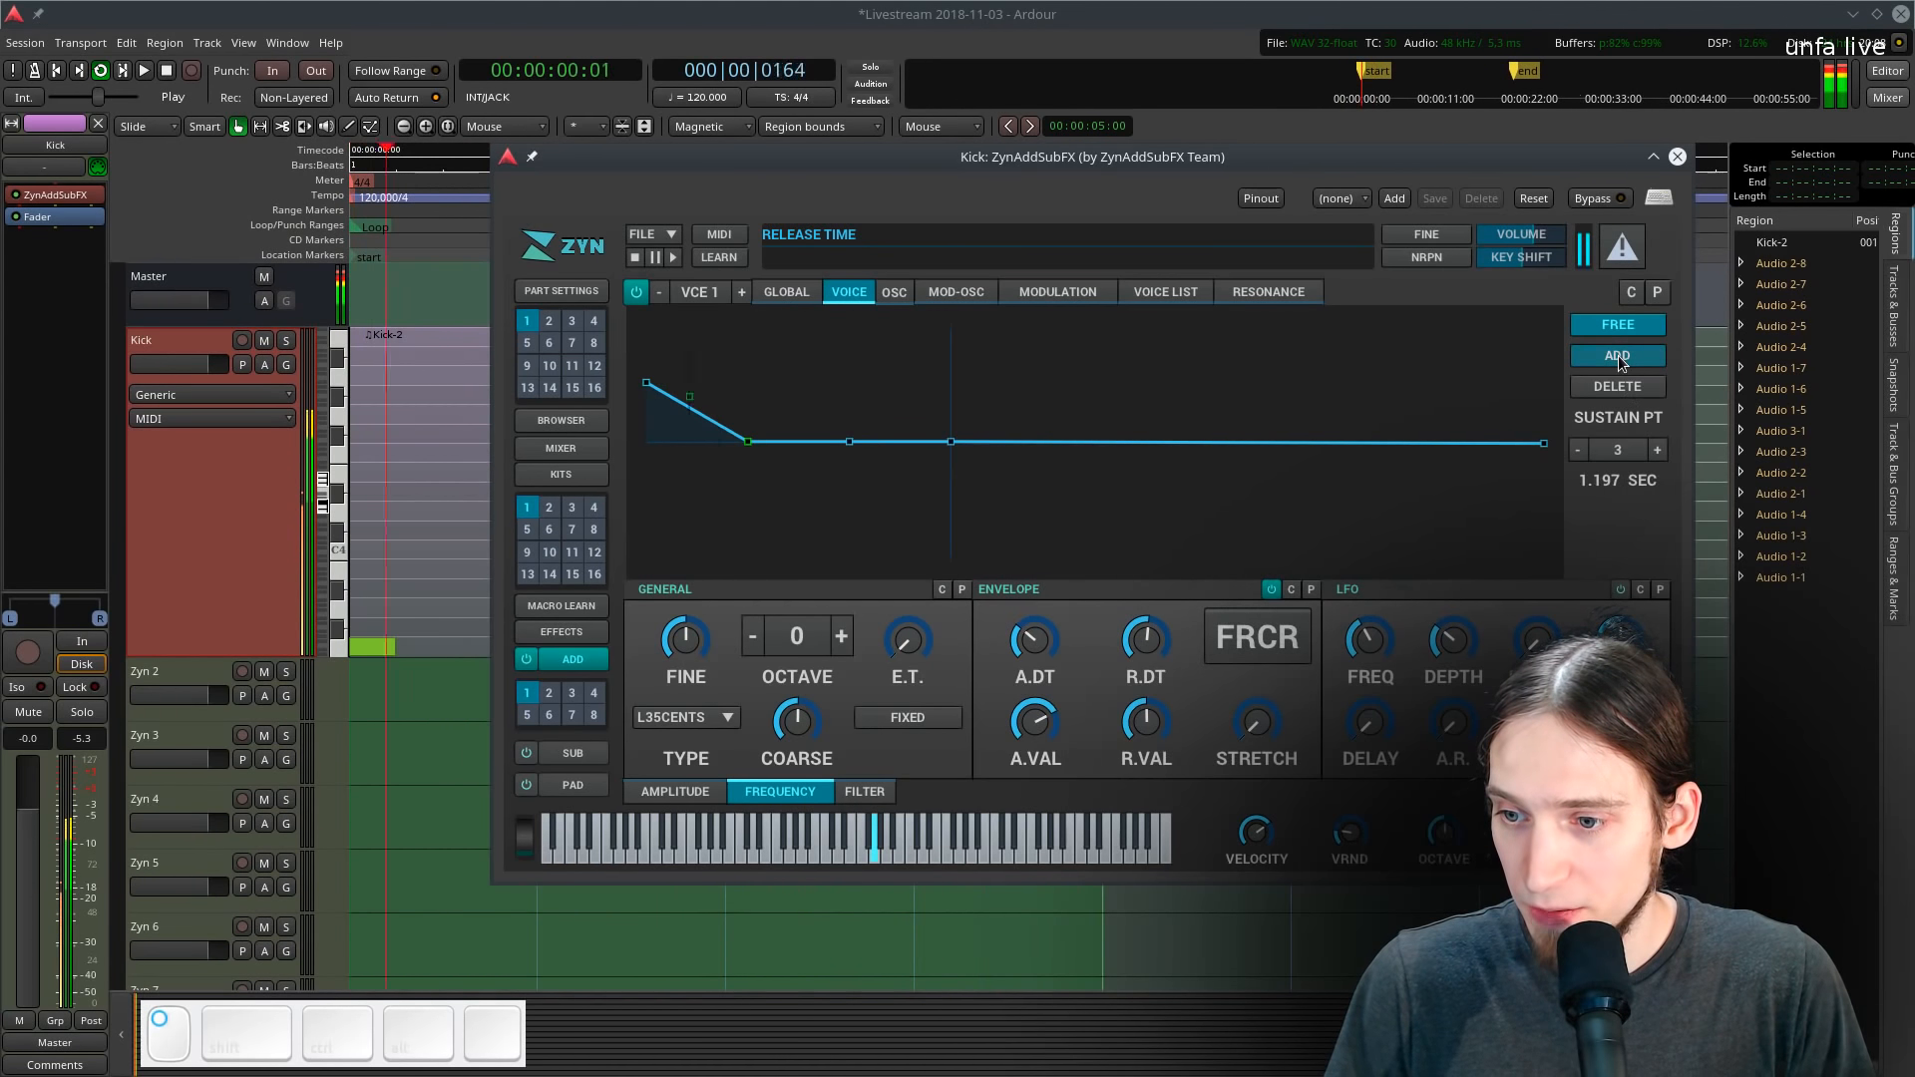
click(1618, 357)
drag(813, 441, 811, 502)
drag(896, 442, 909, 545)
drag(989, 442, 1005, 558)
drag(1090, 444, 1089, 559)
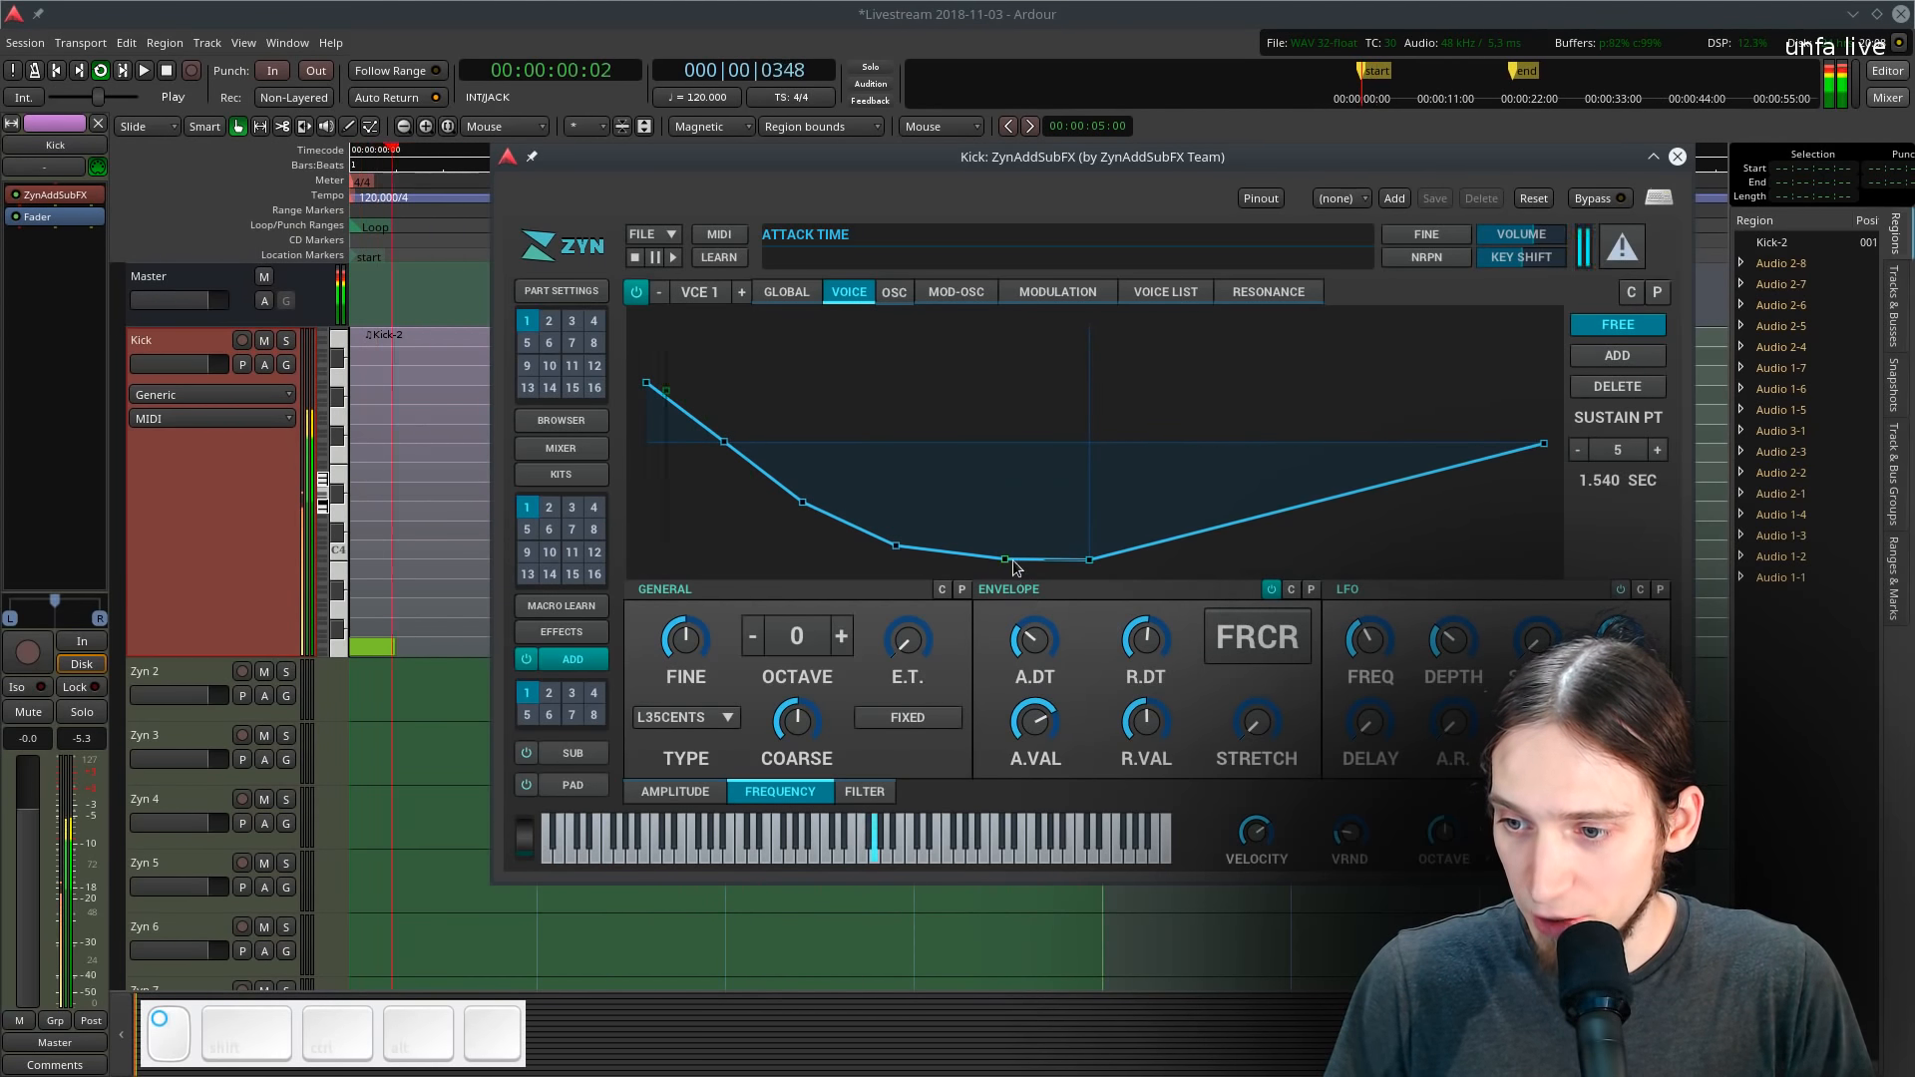
- Steepen the start of the frequency envelope by raising its first point and moving the second closer
drag(648, 383, 632, 341)
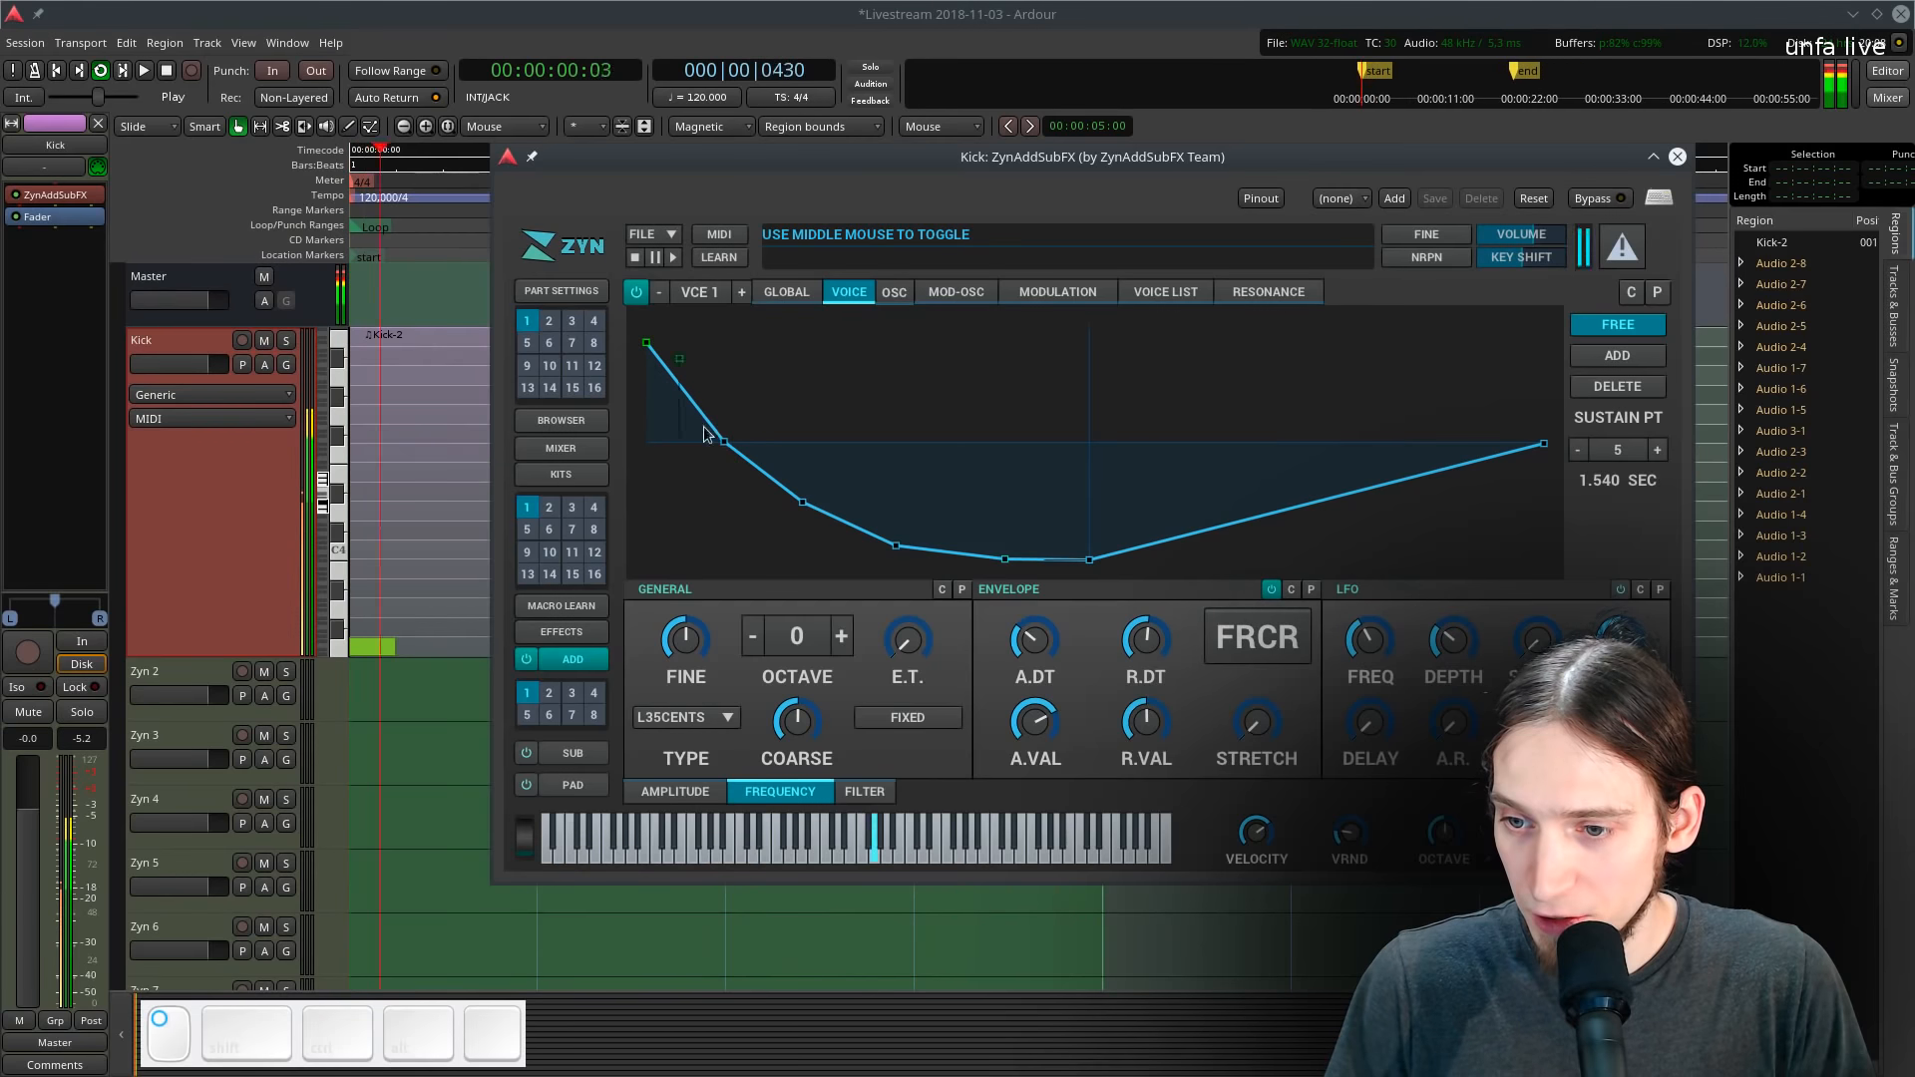
drag(720, 444, 673, 440)
drag(641, 361, 647, 374)
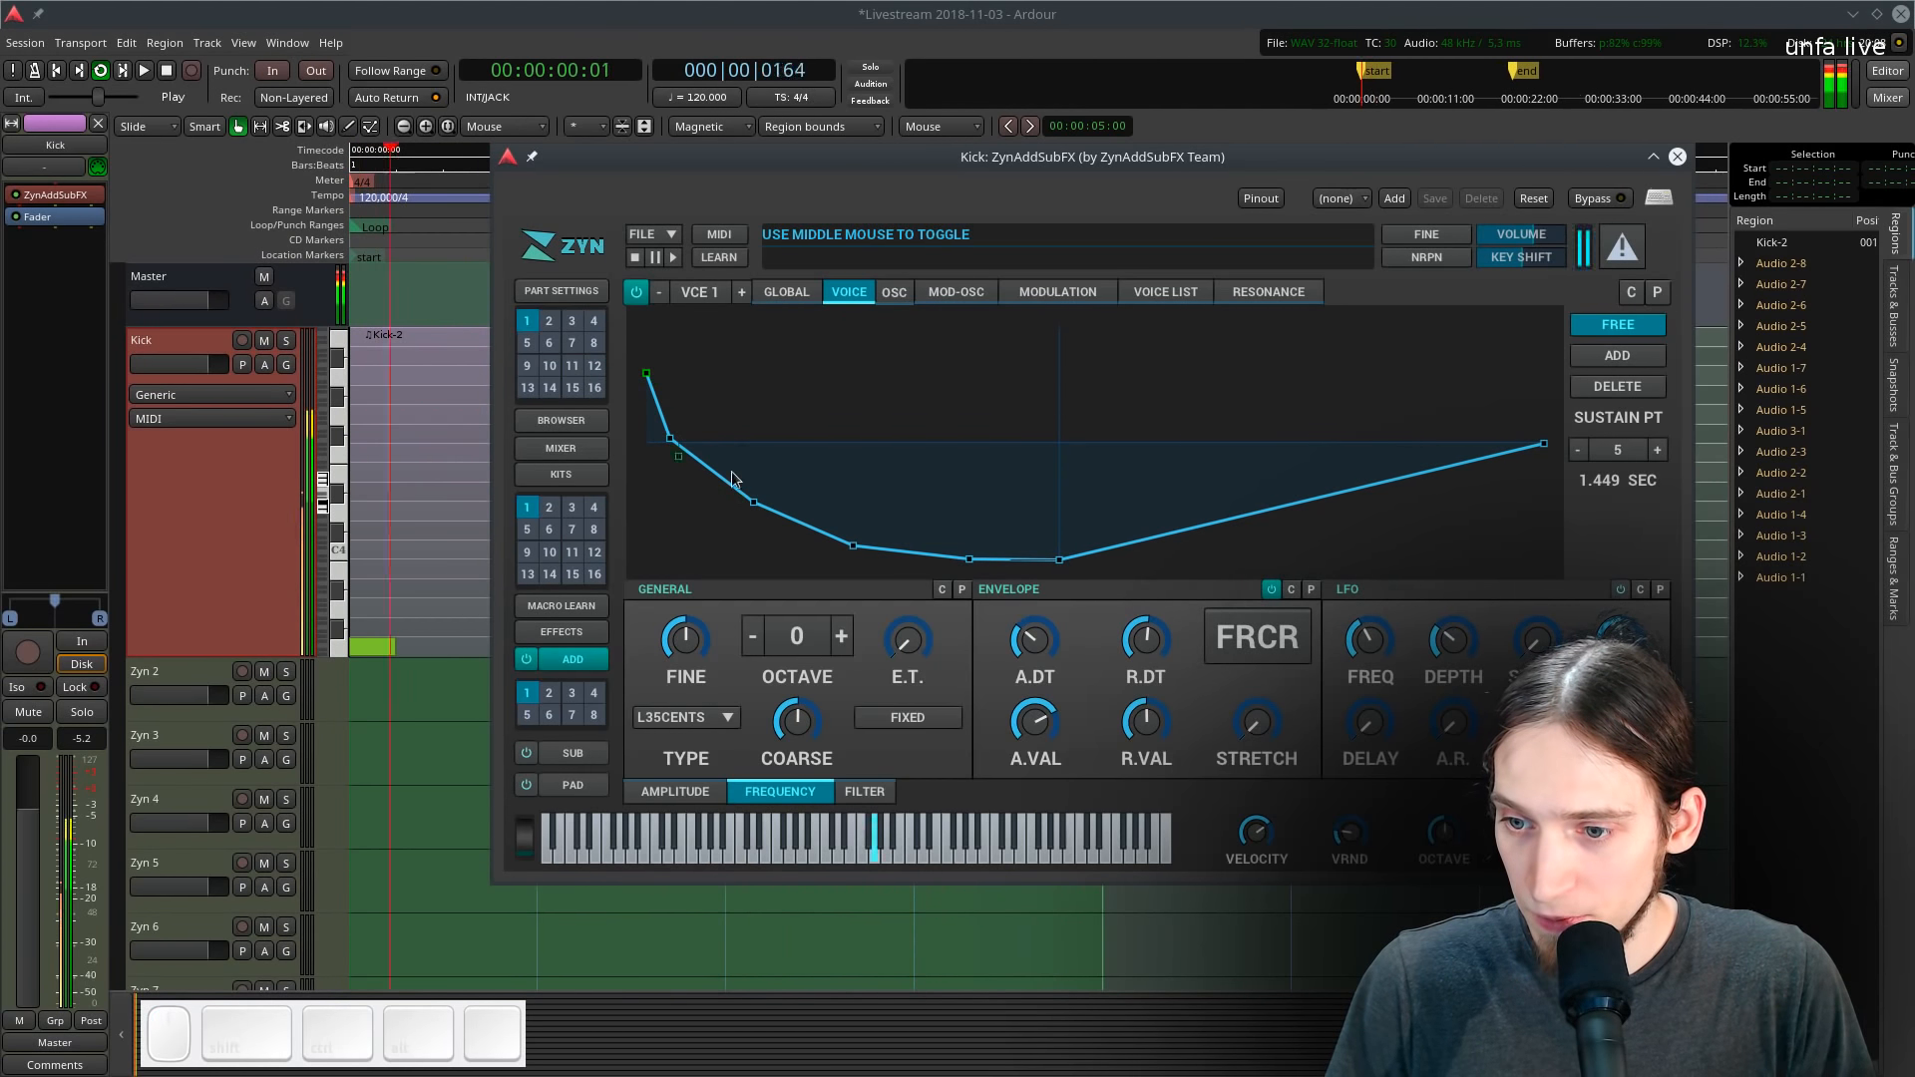
- Set the global filter's velocity sense knob to 127
click(786, 291)
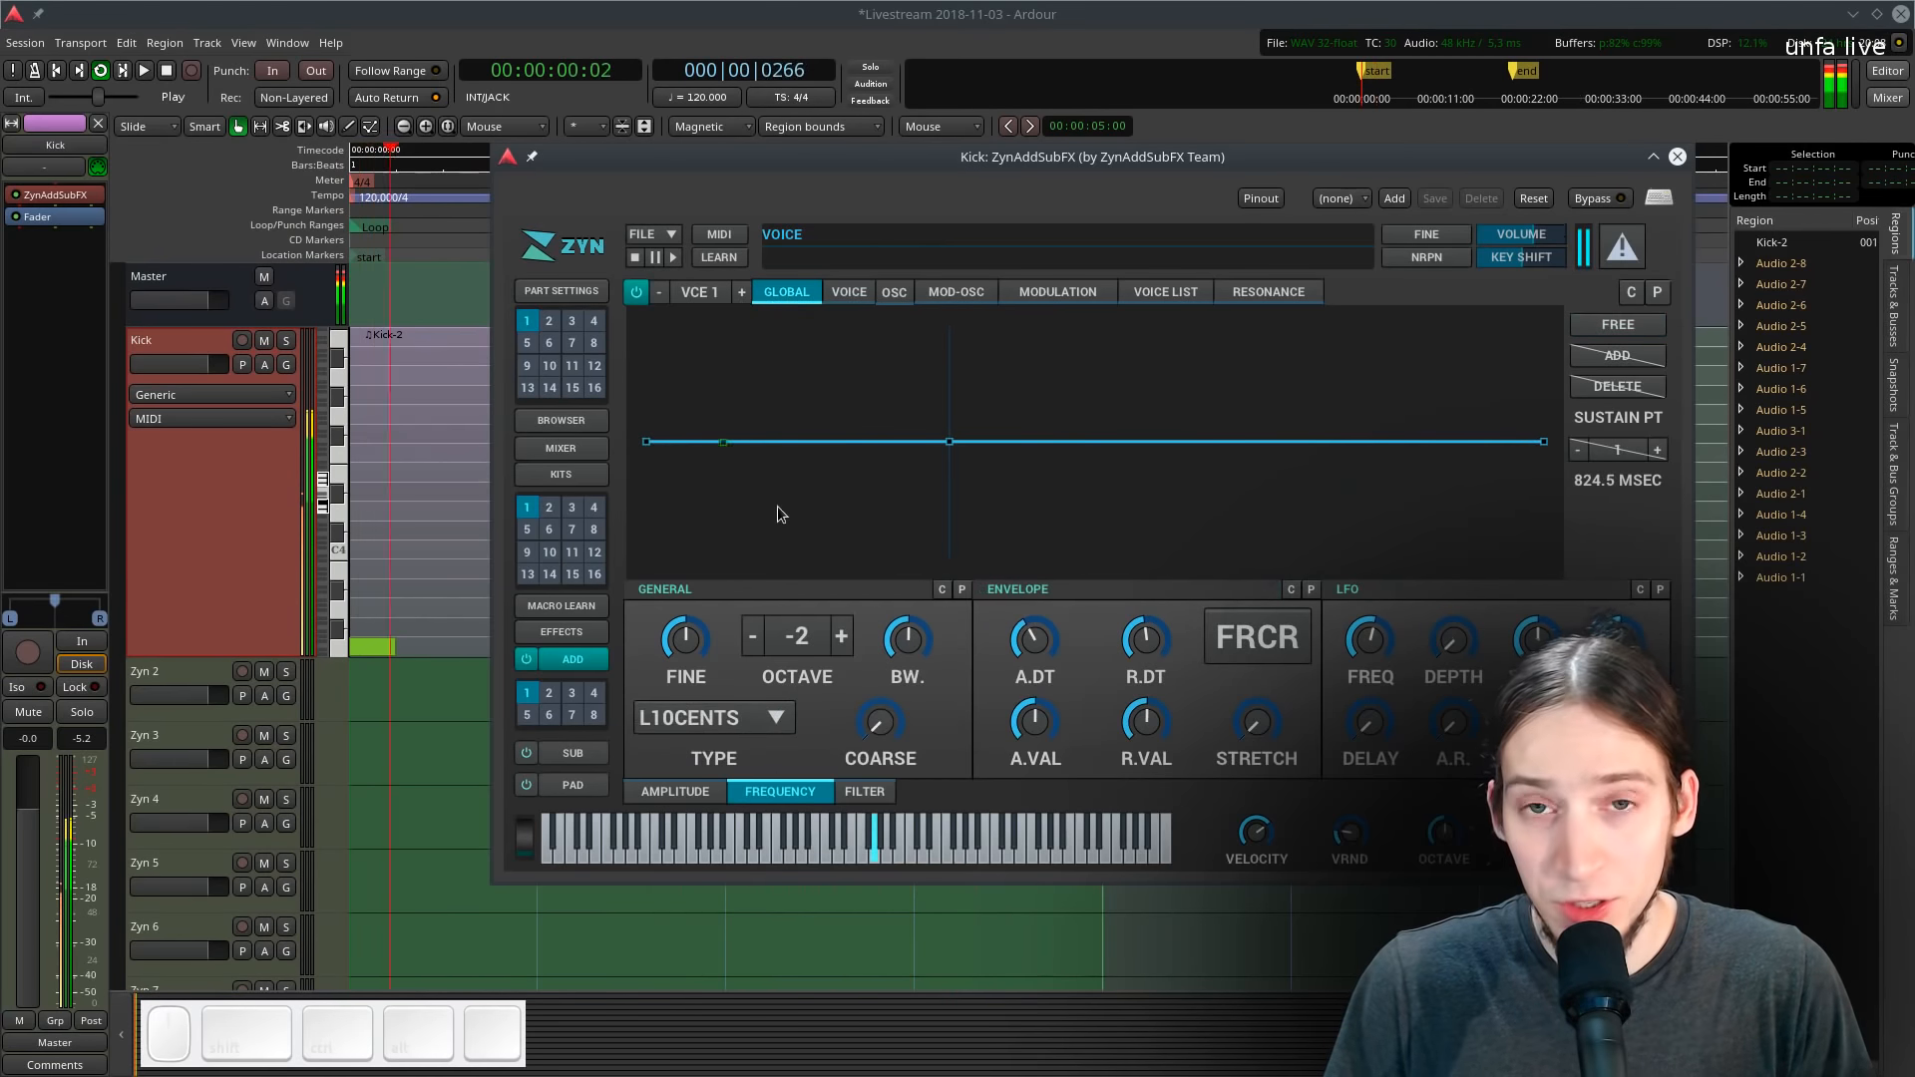
click(864, 791)
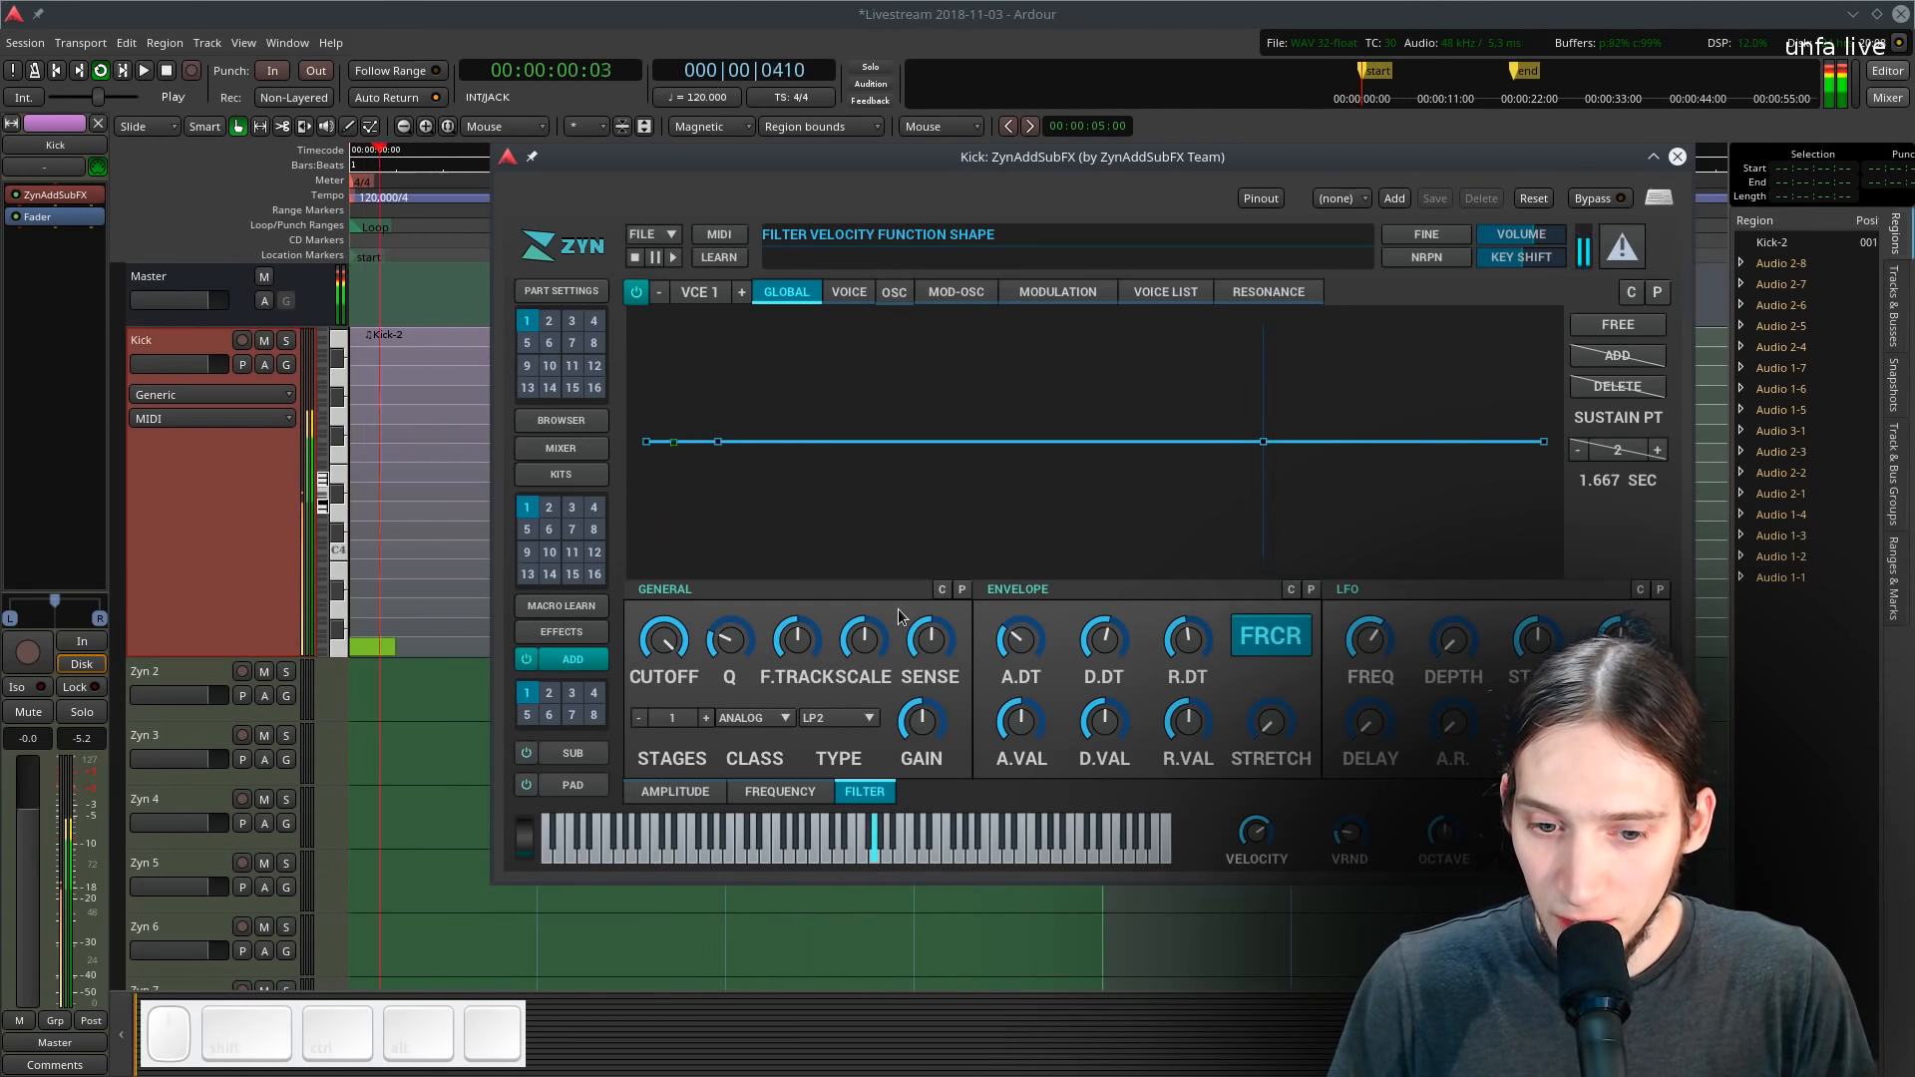
drag(910, 627, 928, 344)
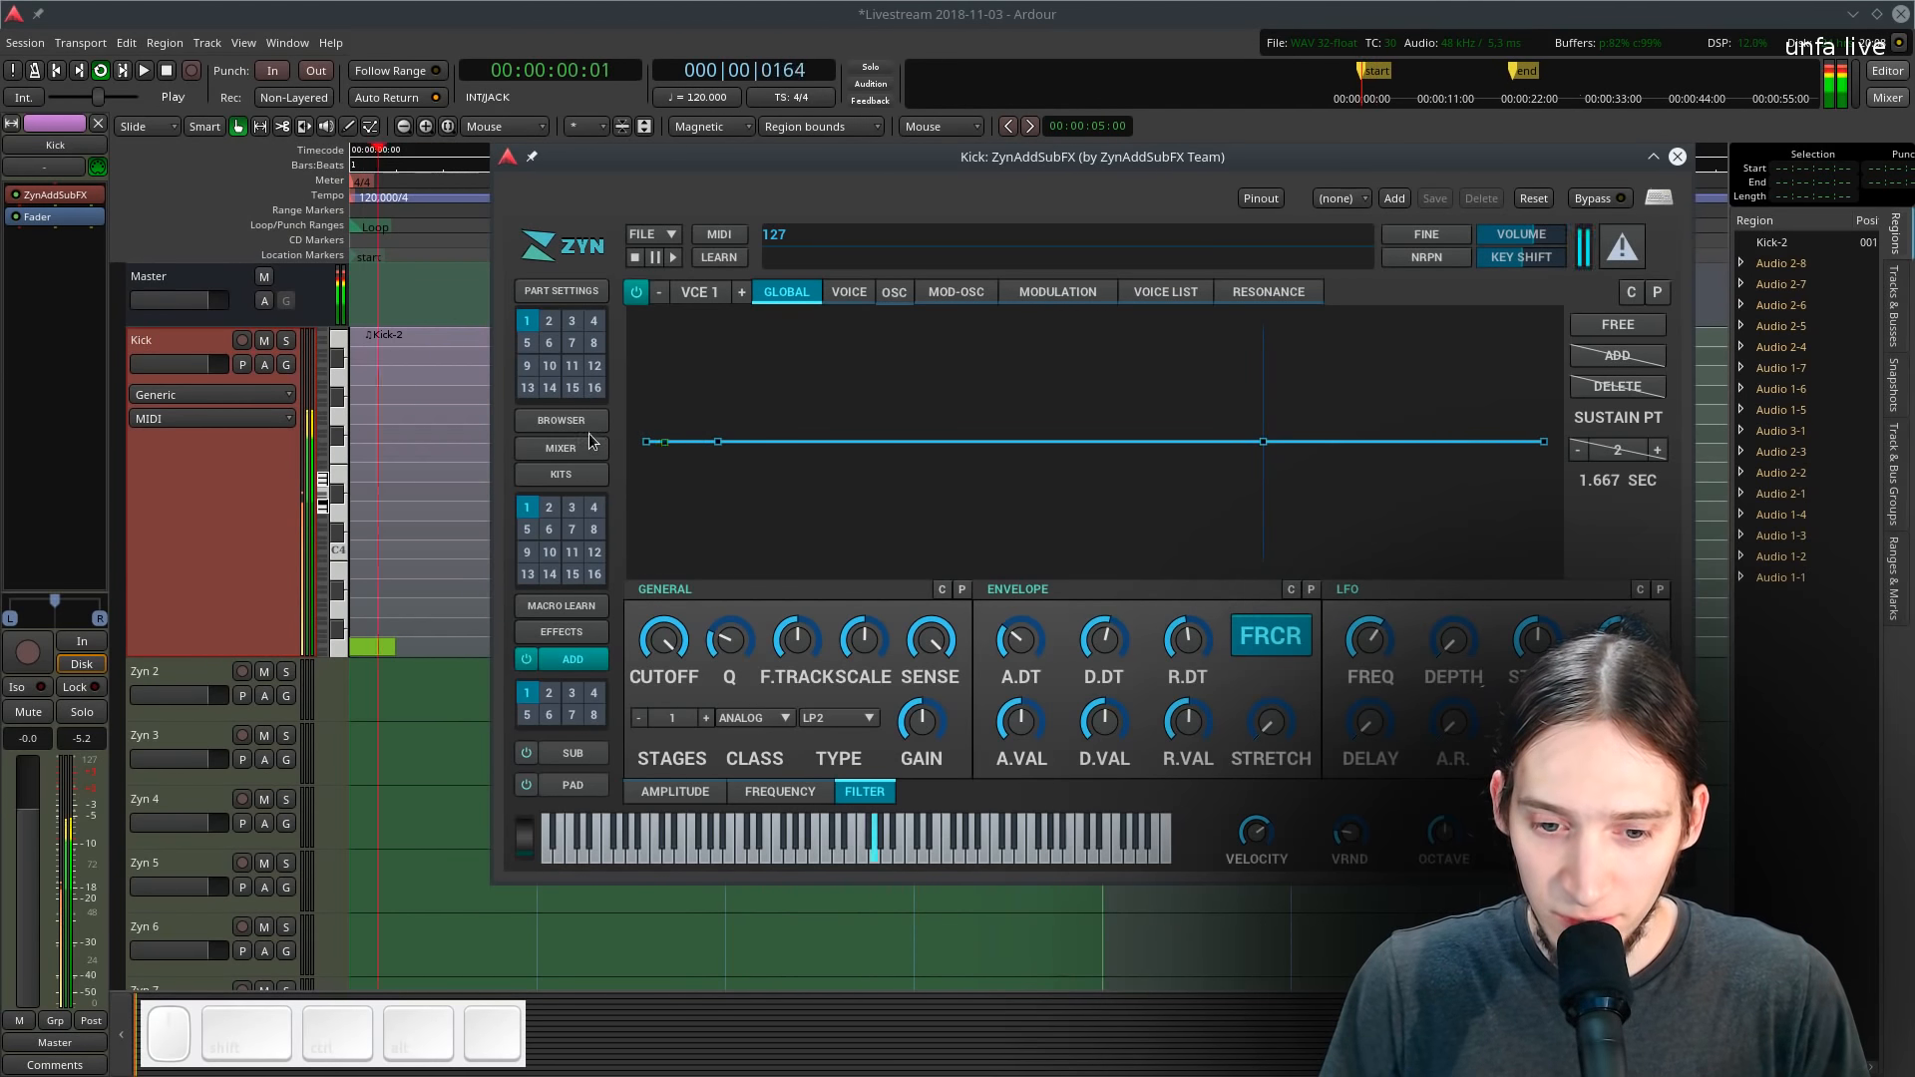
- Move the synth window aside and reset the voice frequency envelope by toggling free mode and confirming
drag(1147, 166, 780, 162)
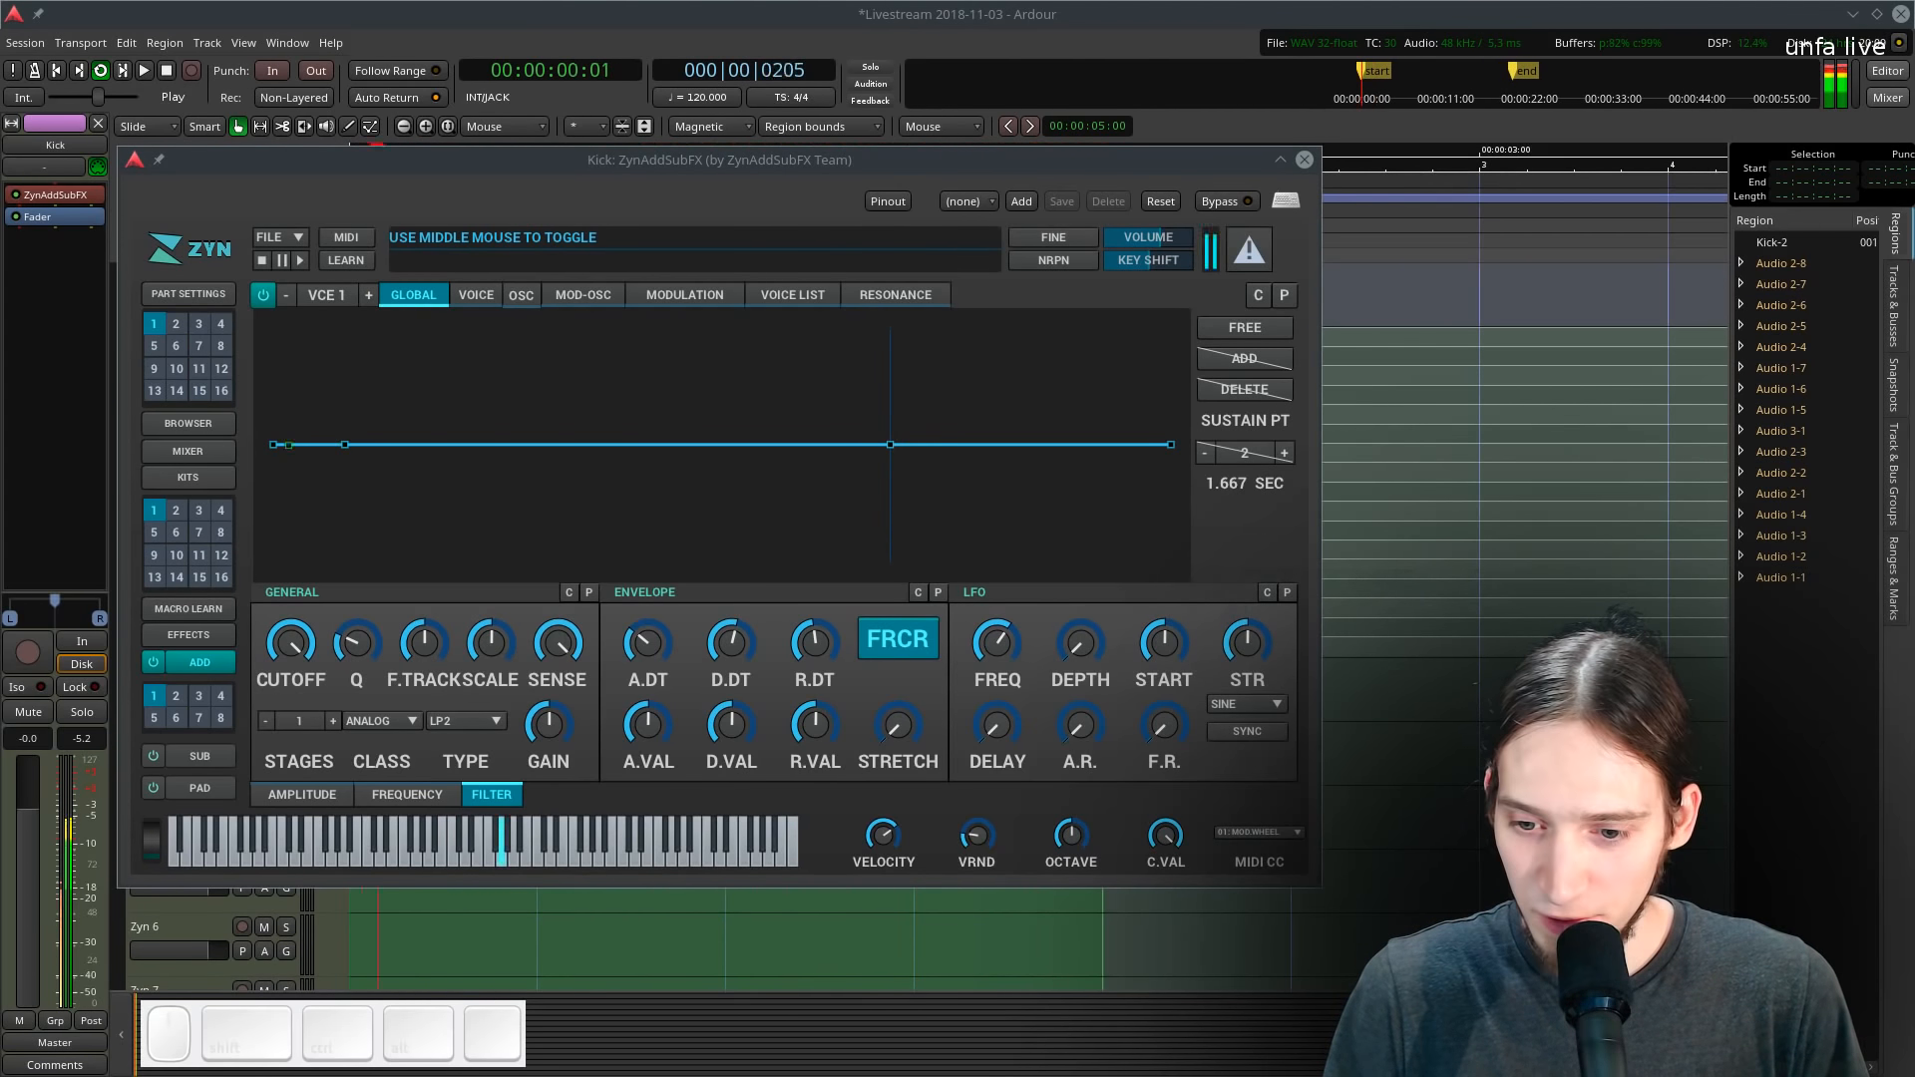
drag(701, 160, 682, 142)
click(363, 782)
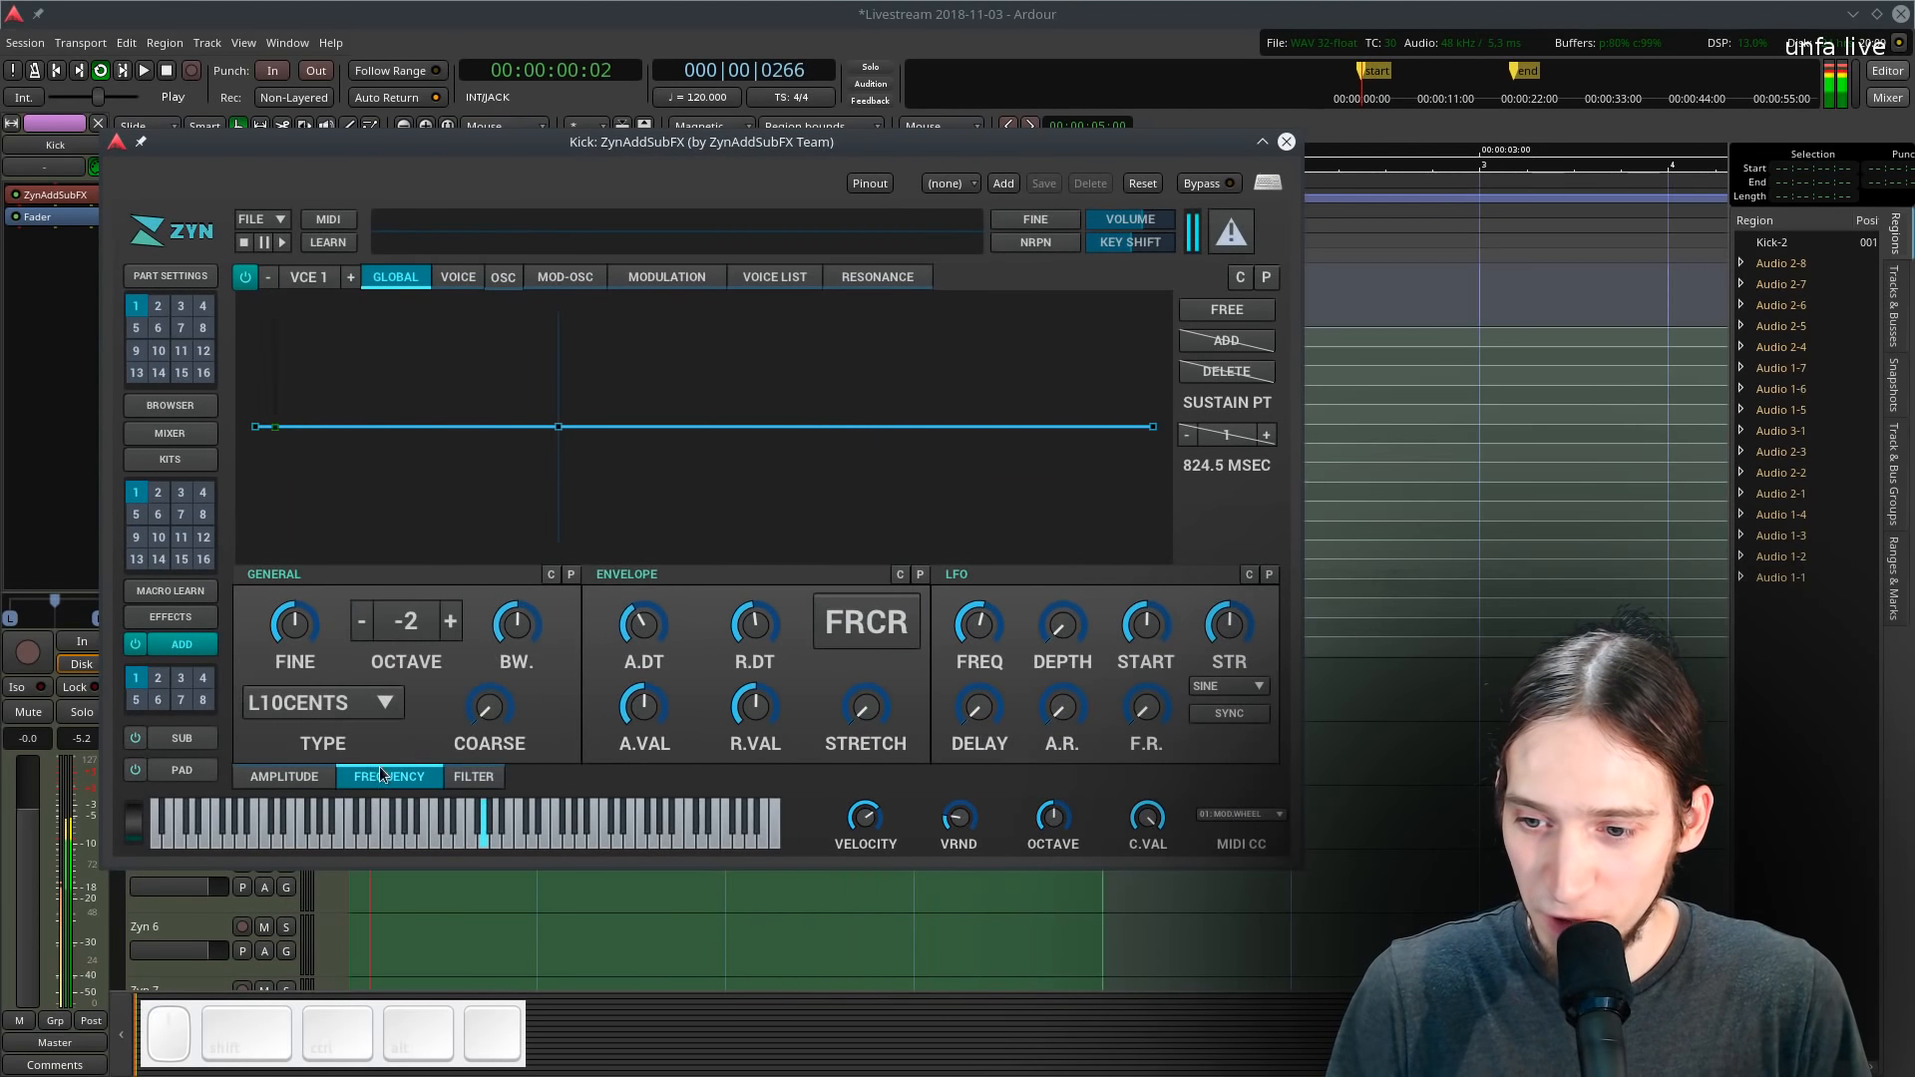
click(459, 278)
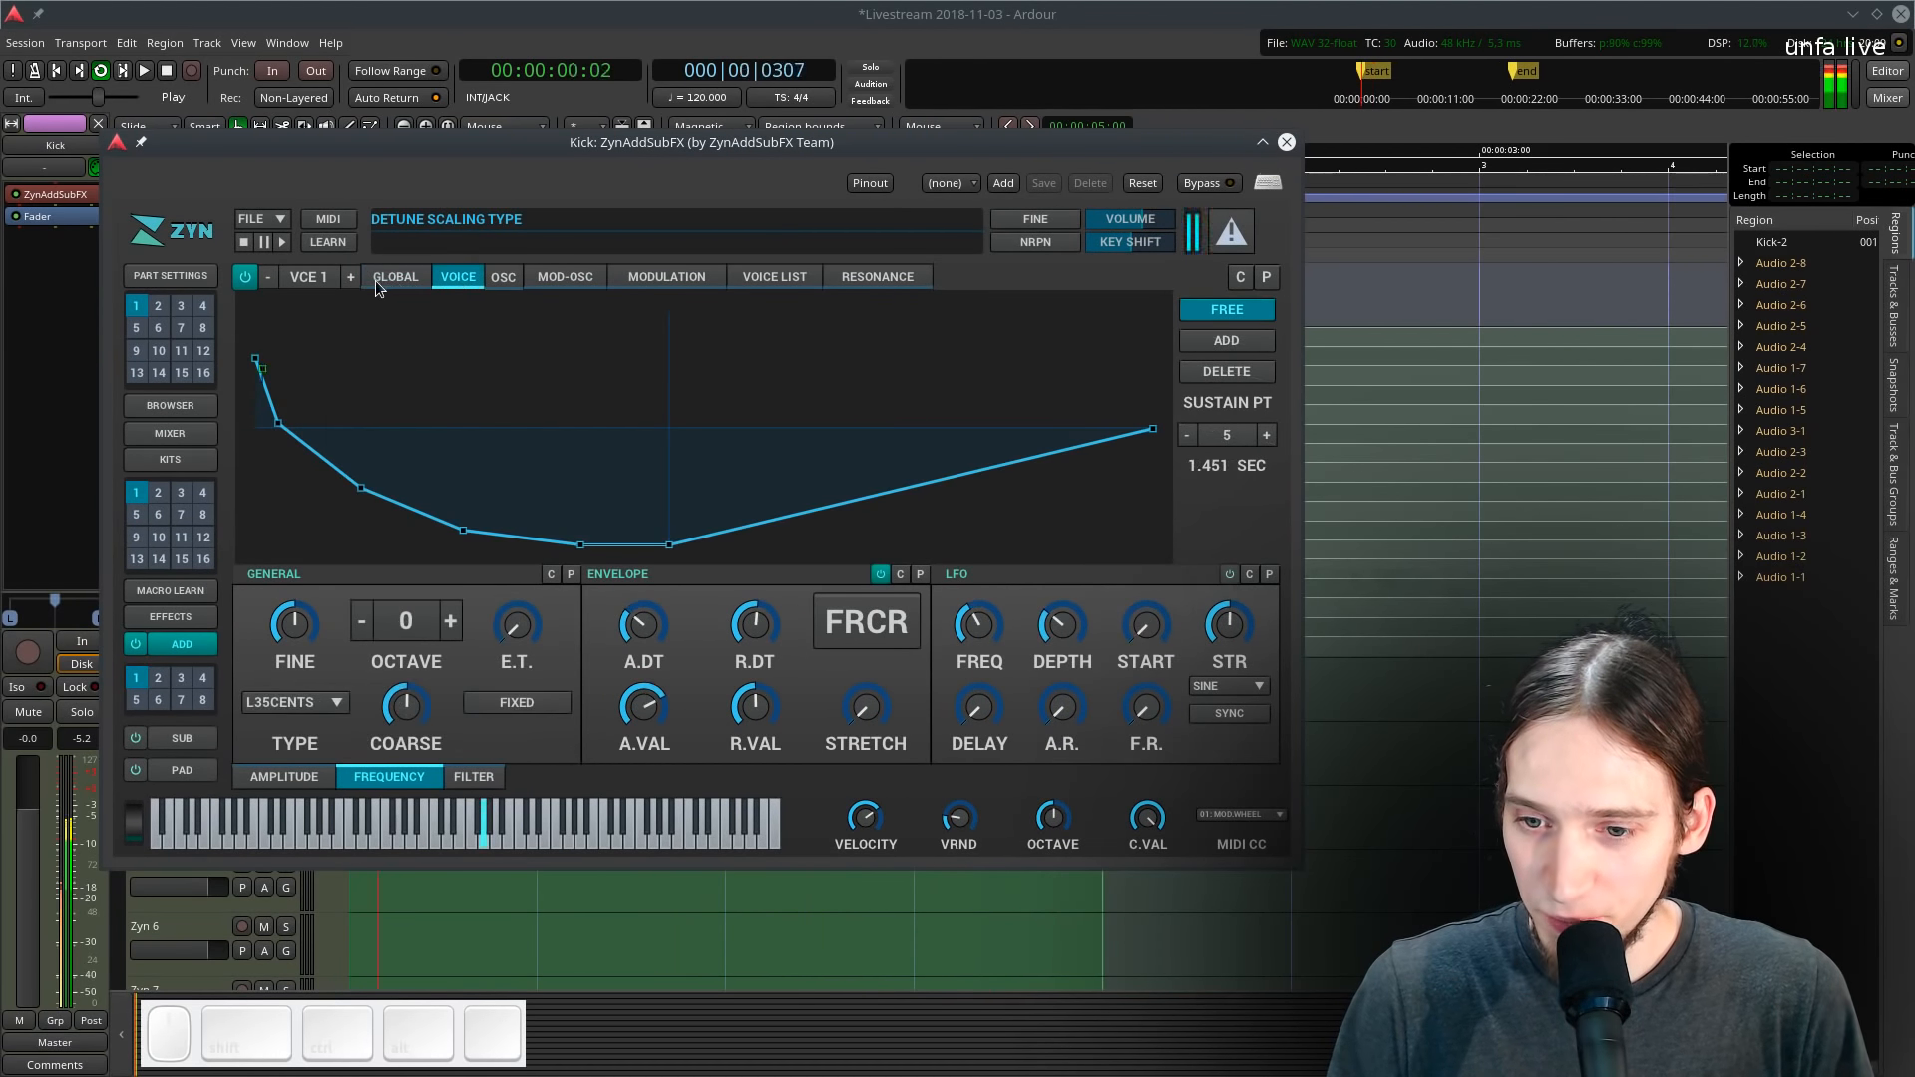
drag(280, 425, 277, 404)
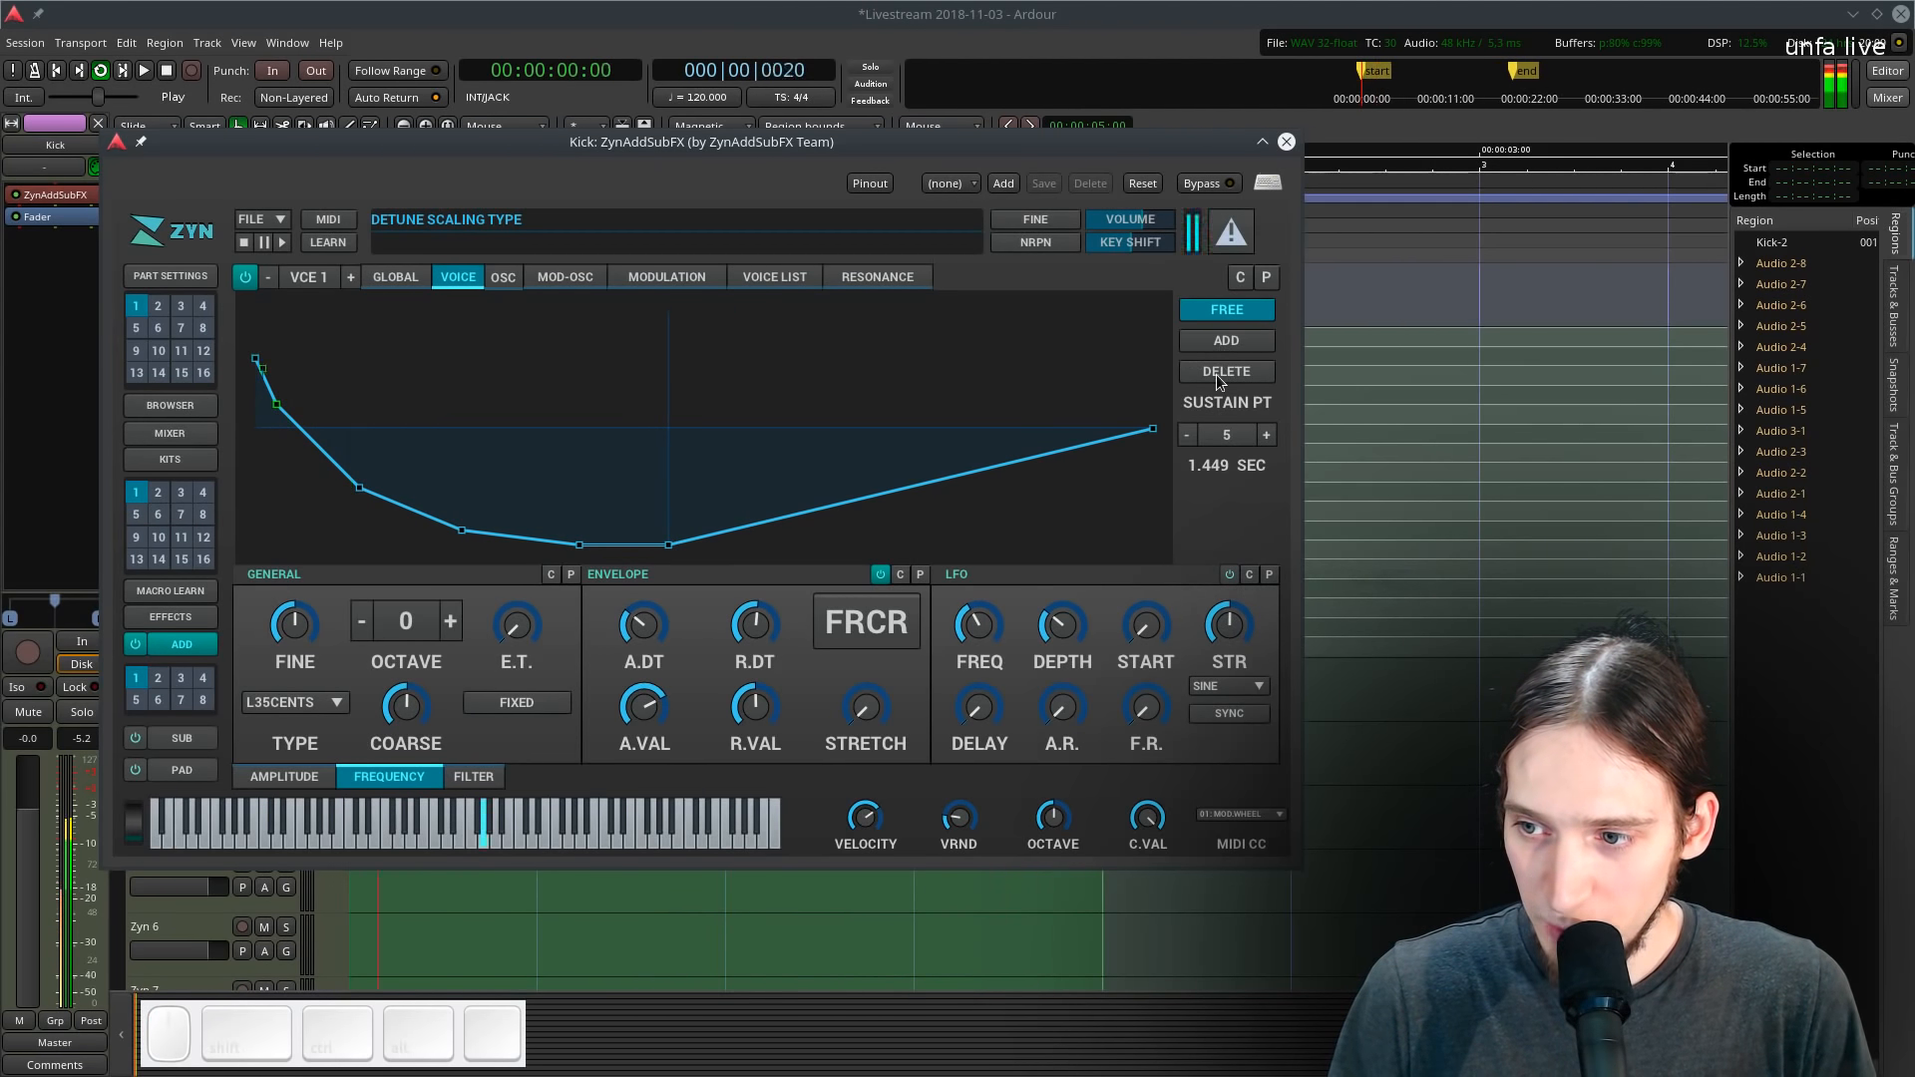
click(1226, 312)
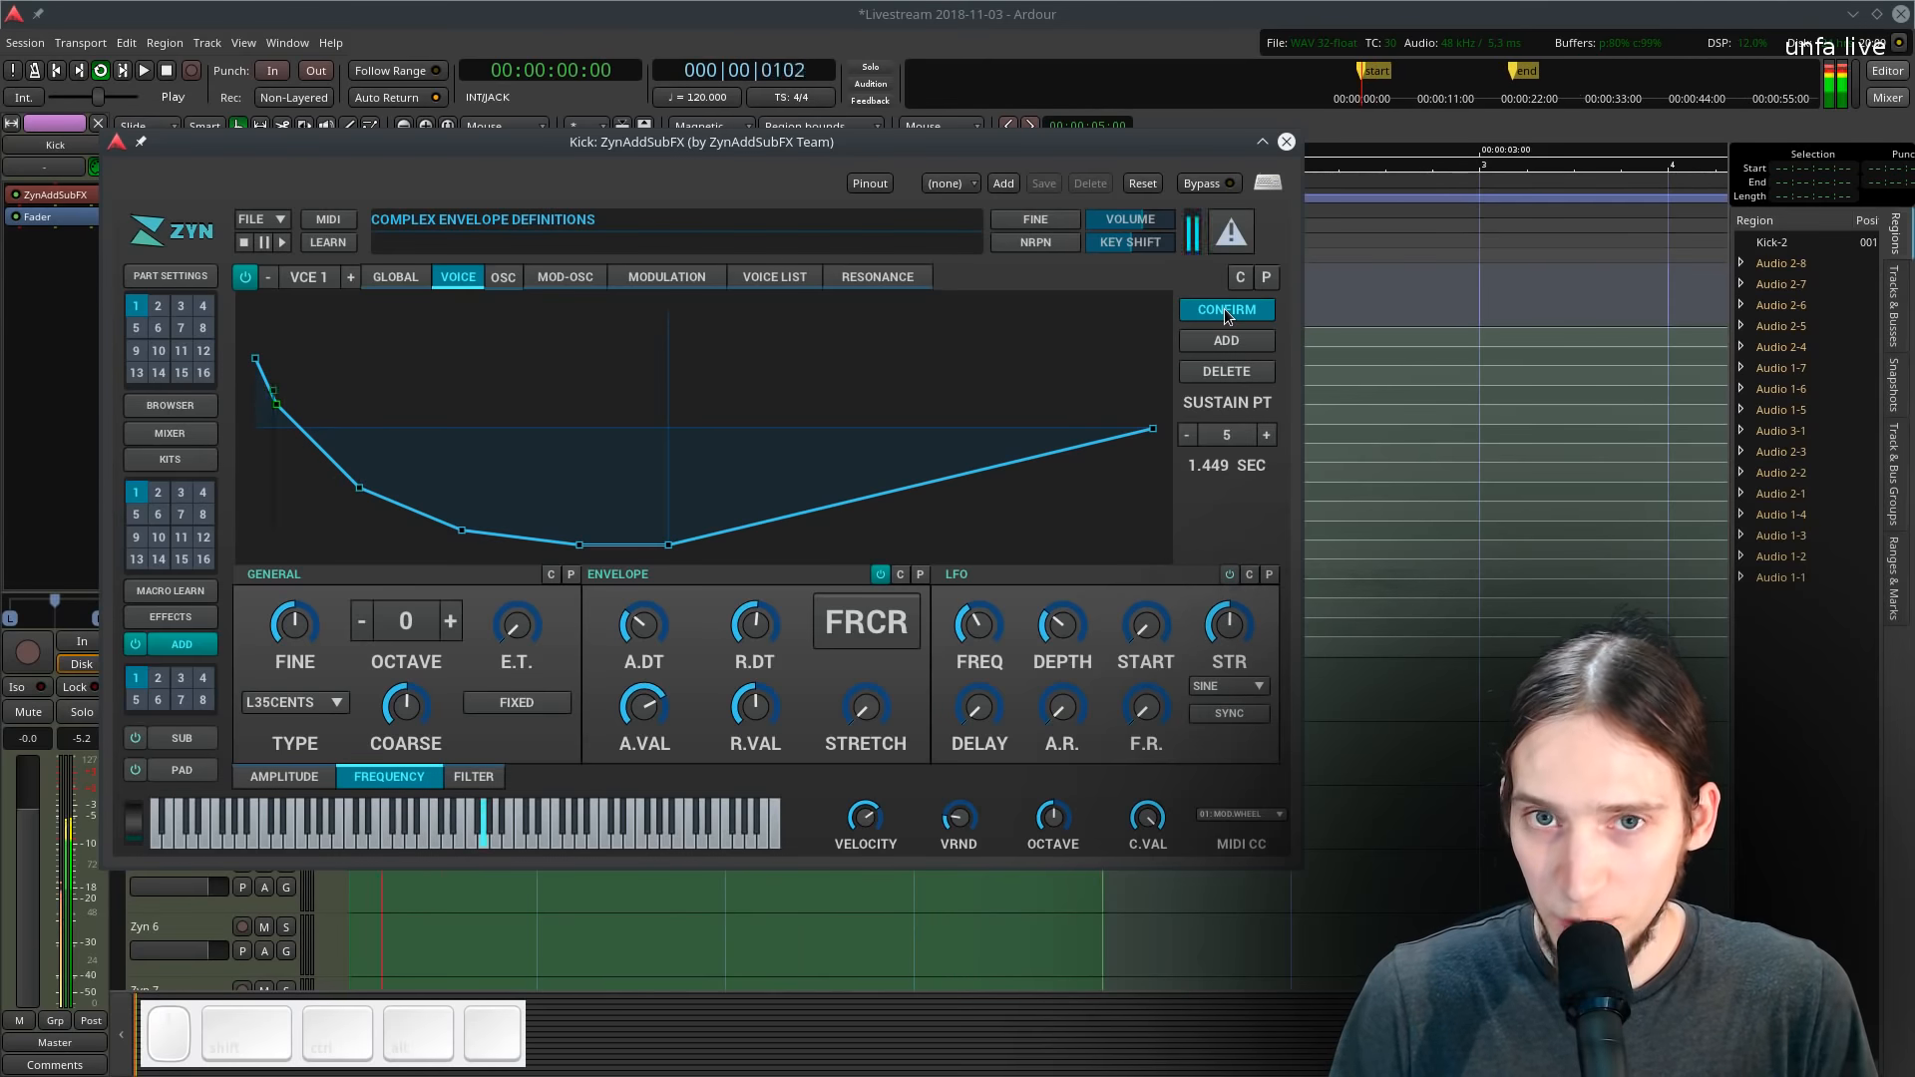
click(1235, 312)
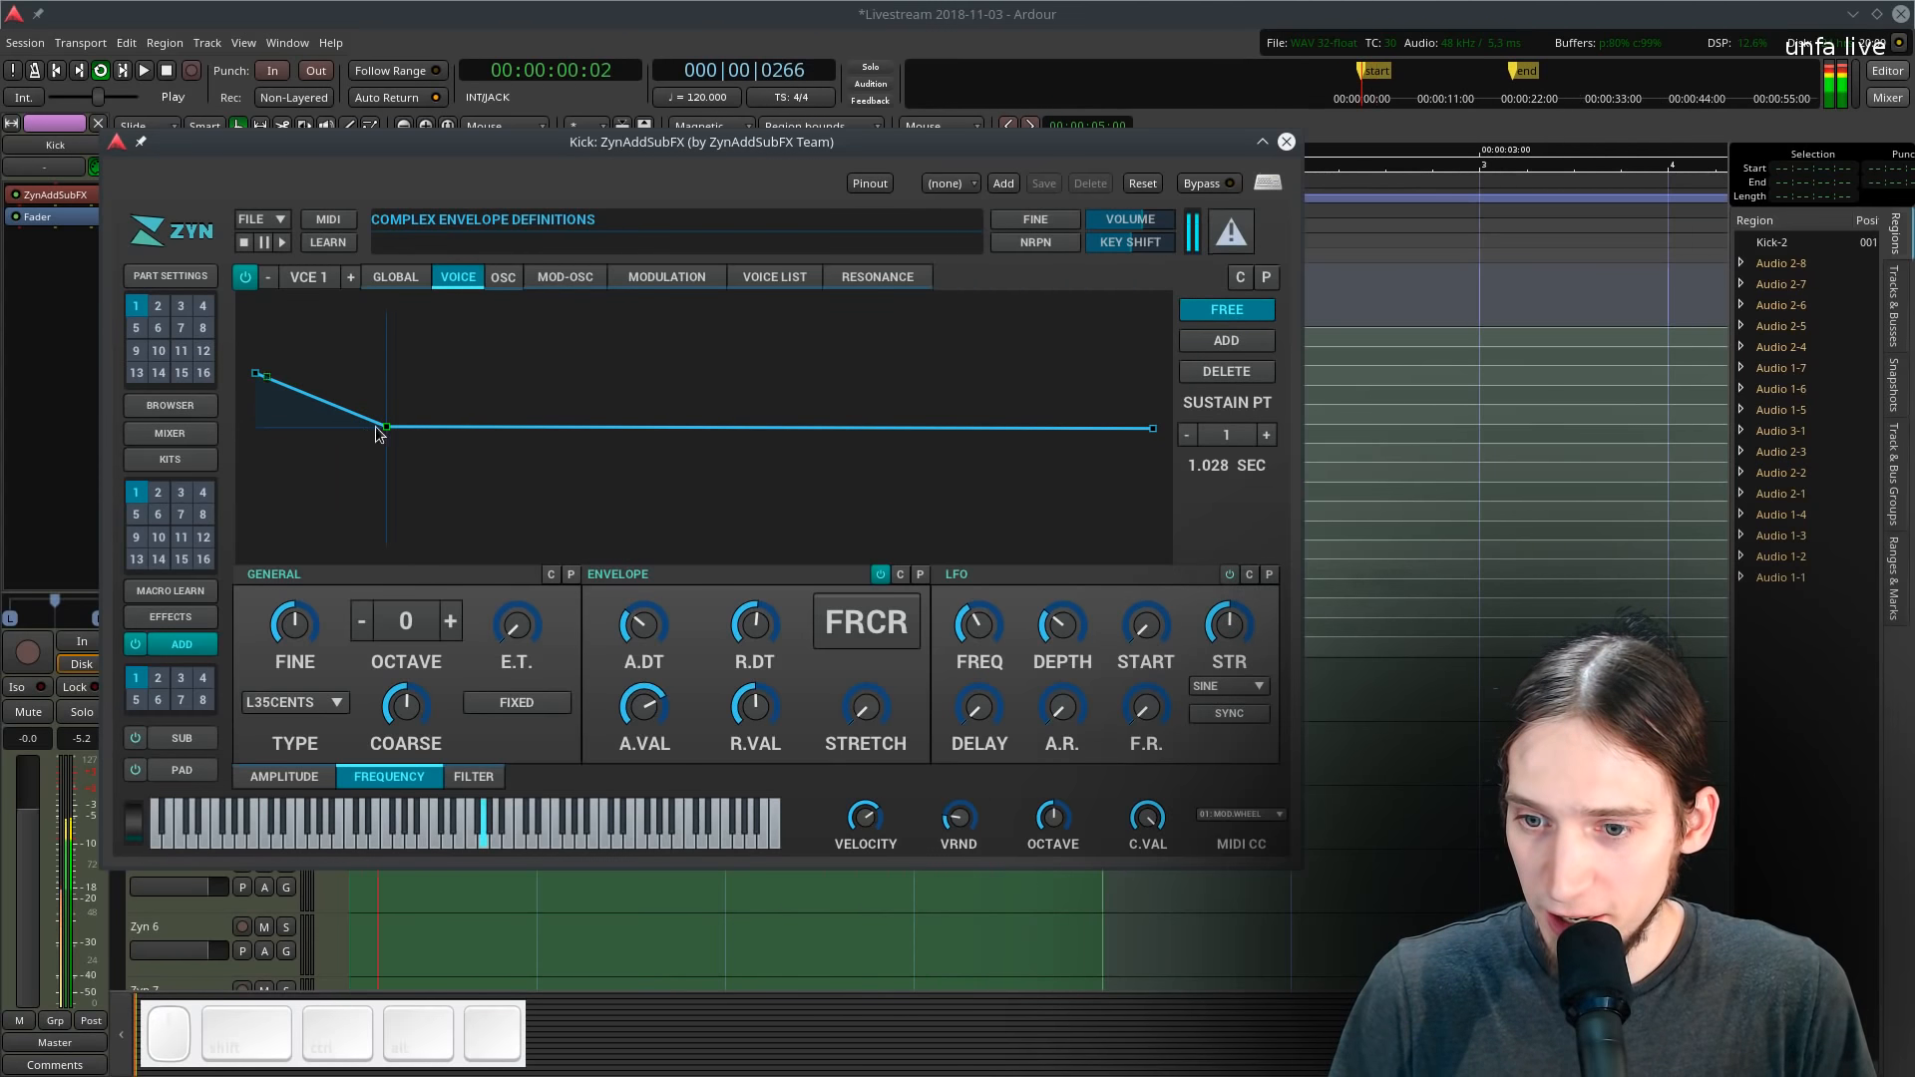
- Raise the frequency envelope's start point and pull its end point in closer
click(259, 376)
drag(259, 376, 257, 335)
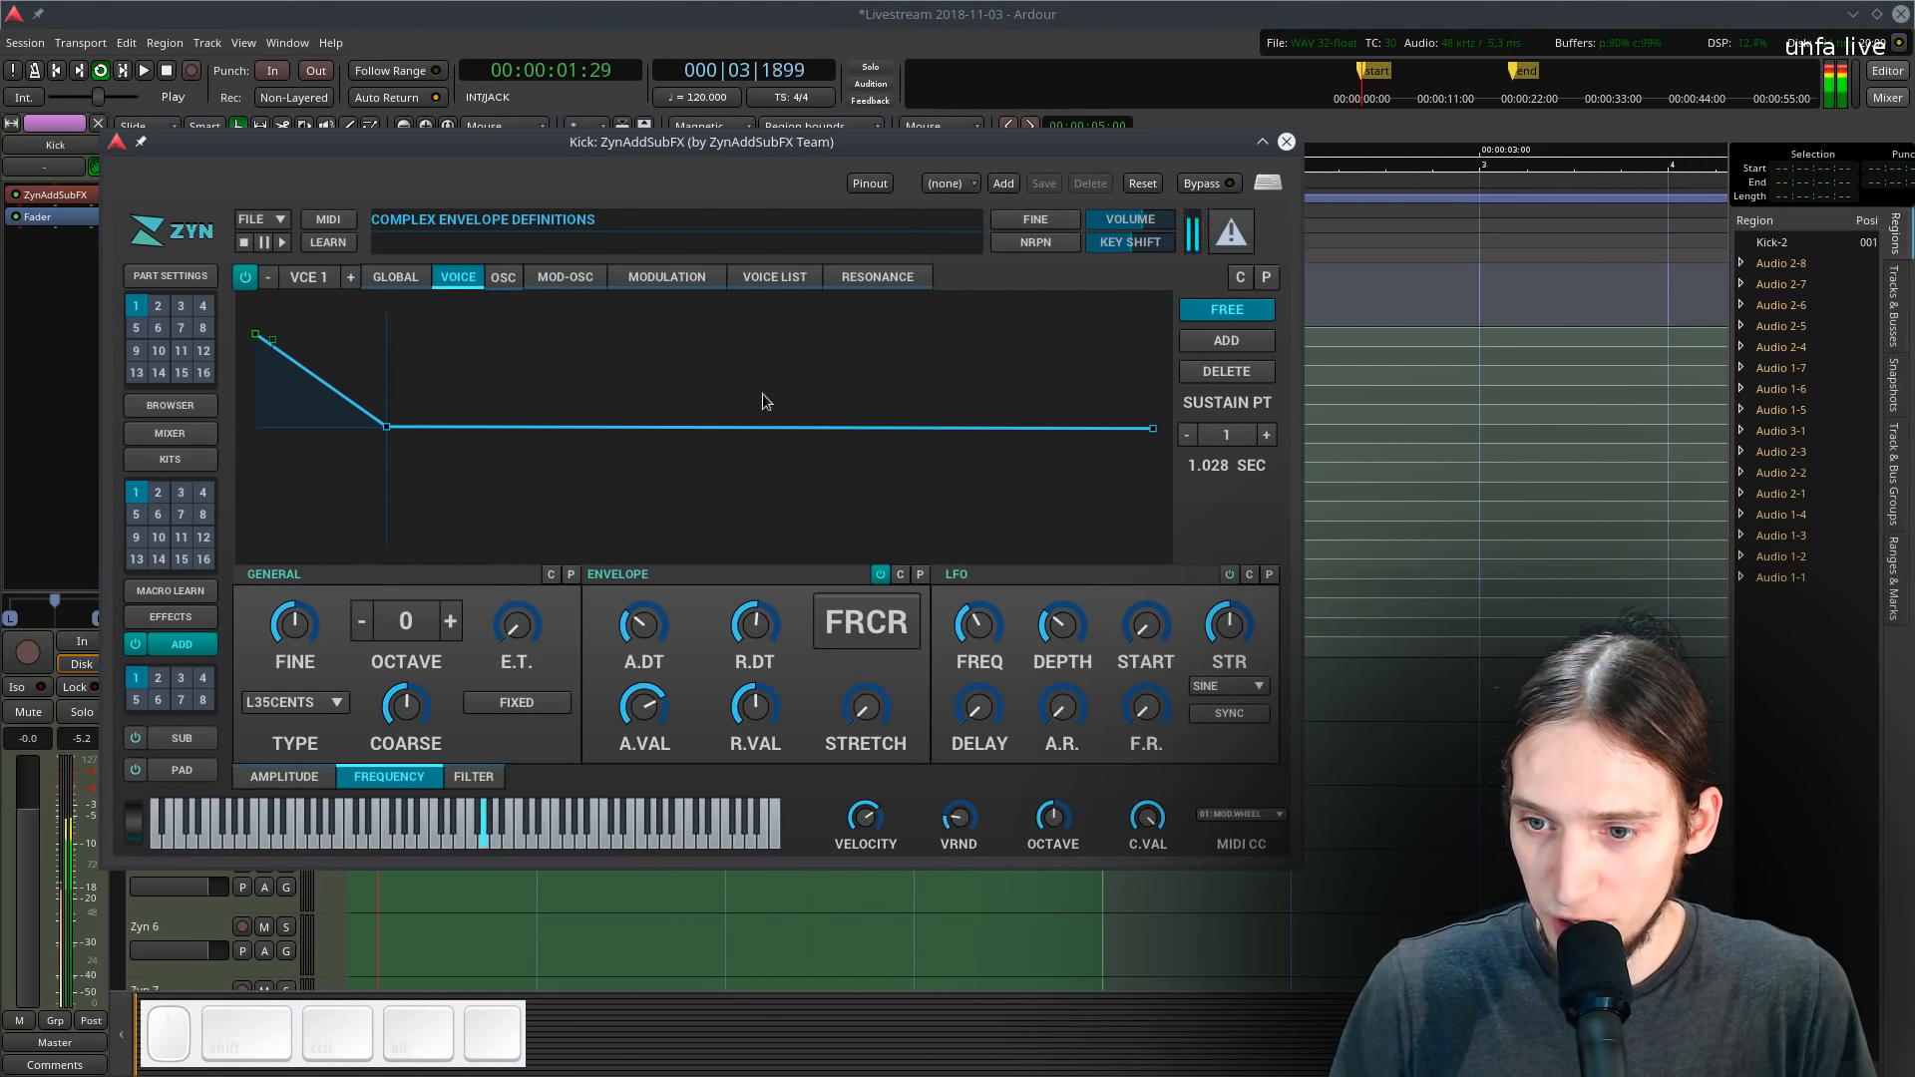
drag(1154, 429, 554, 427)
- Add a point and shape the frequency envelope into a falling curve ending at the bottom
click(1234, 345)
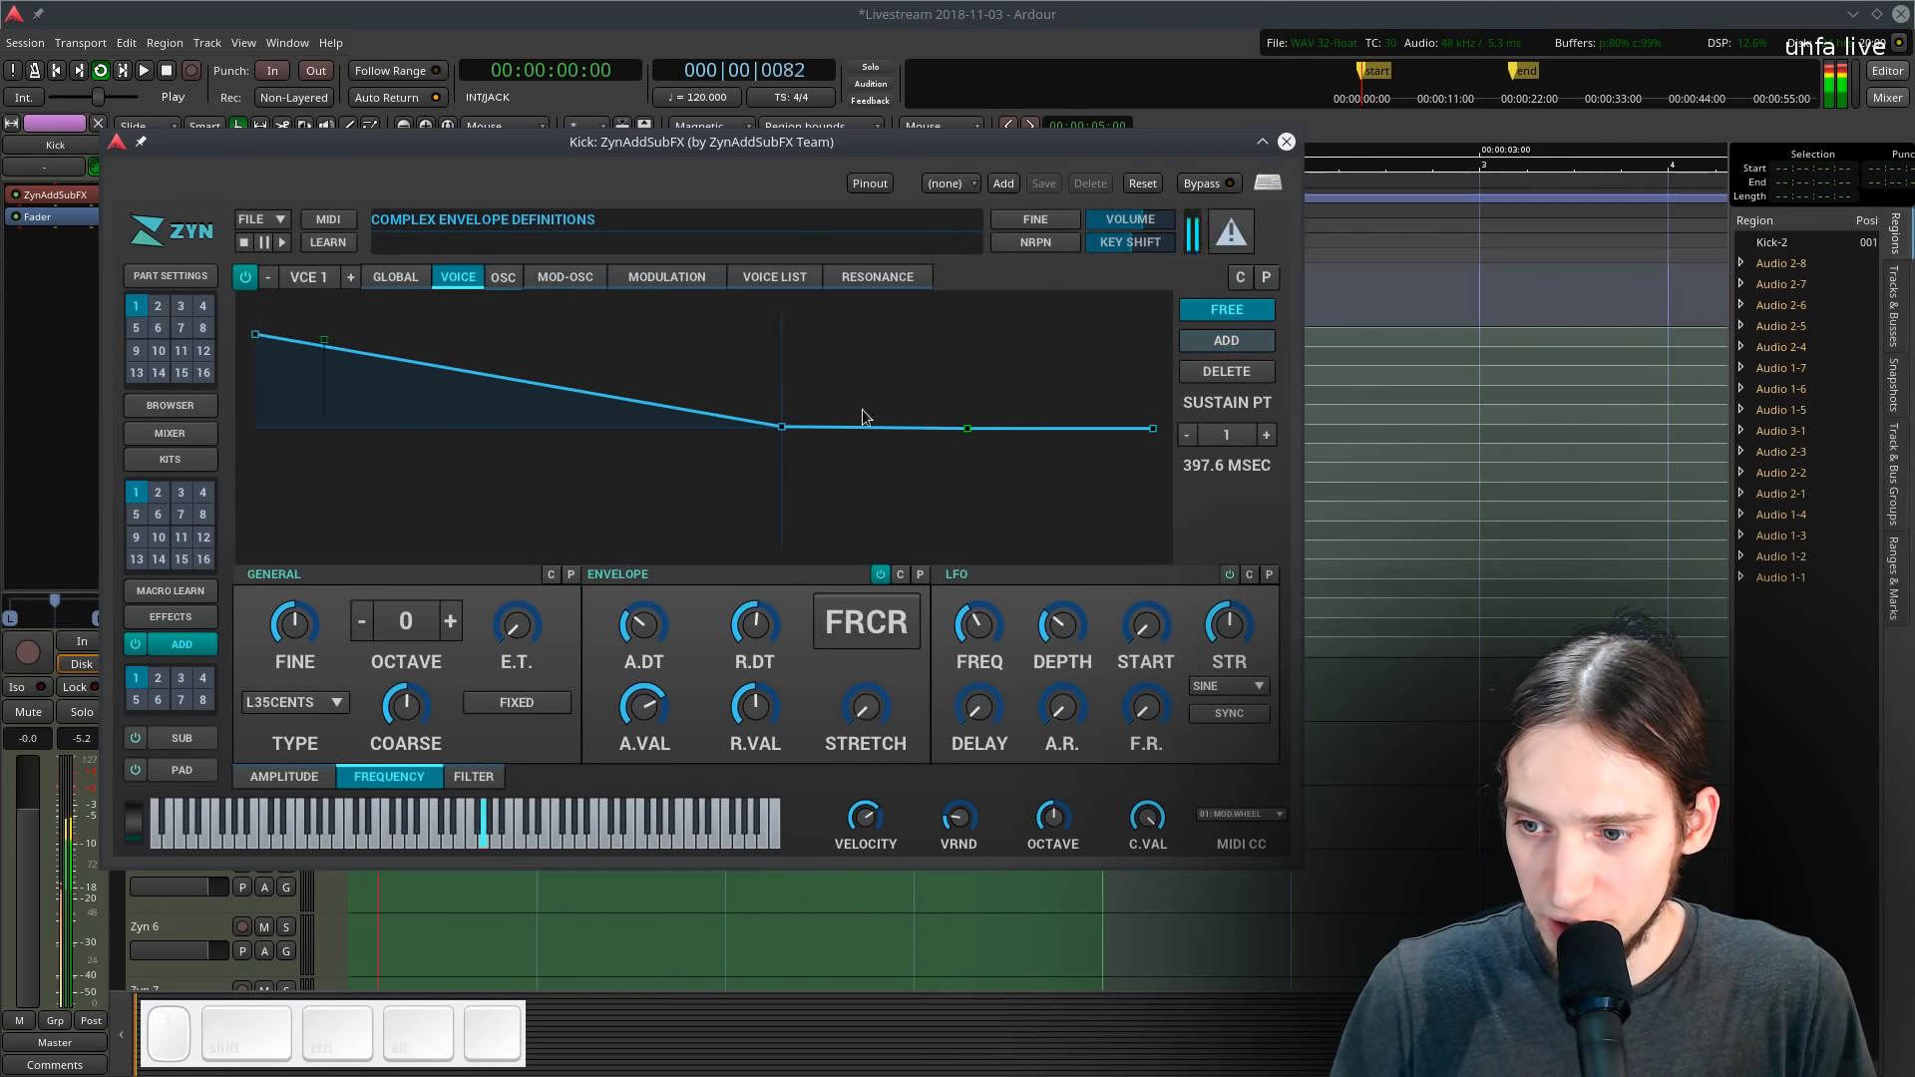
drag(779, 429, 479, 434)
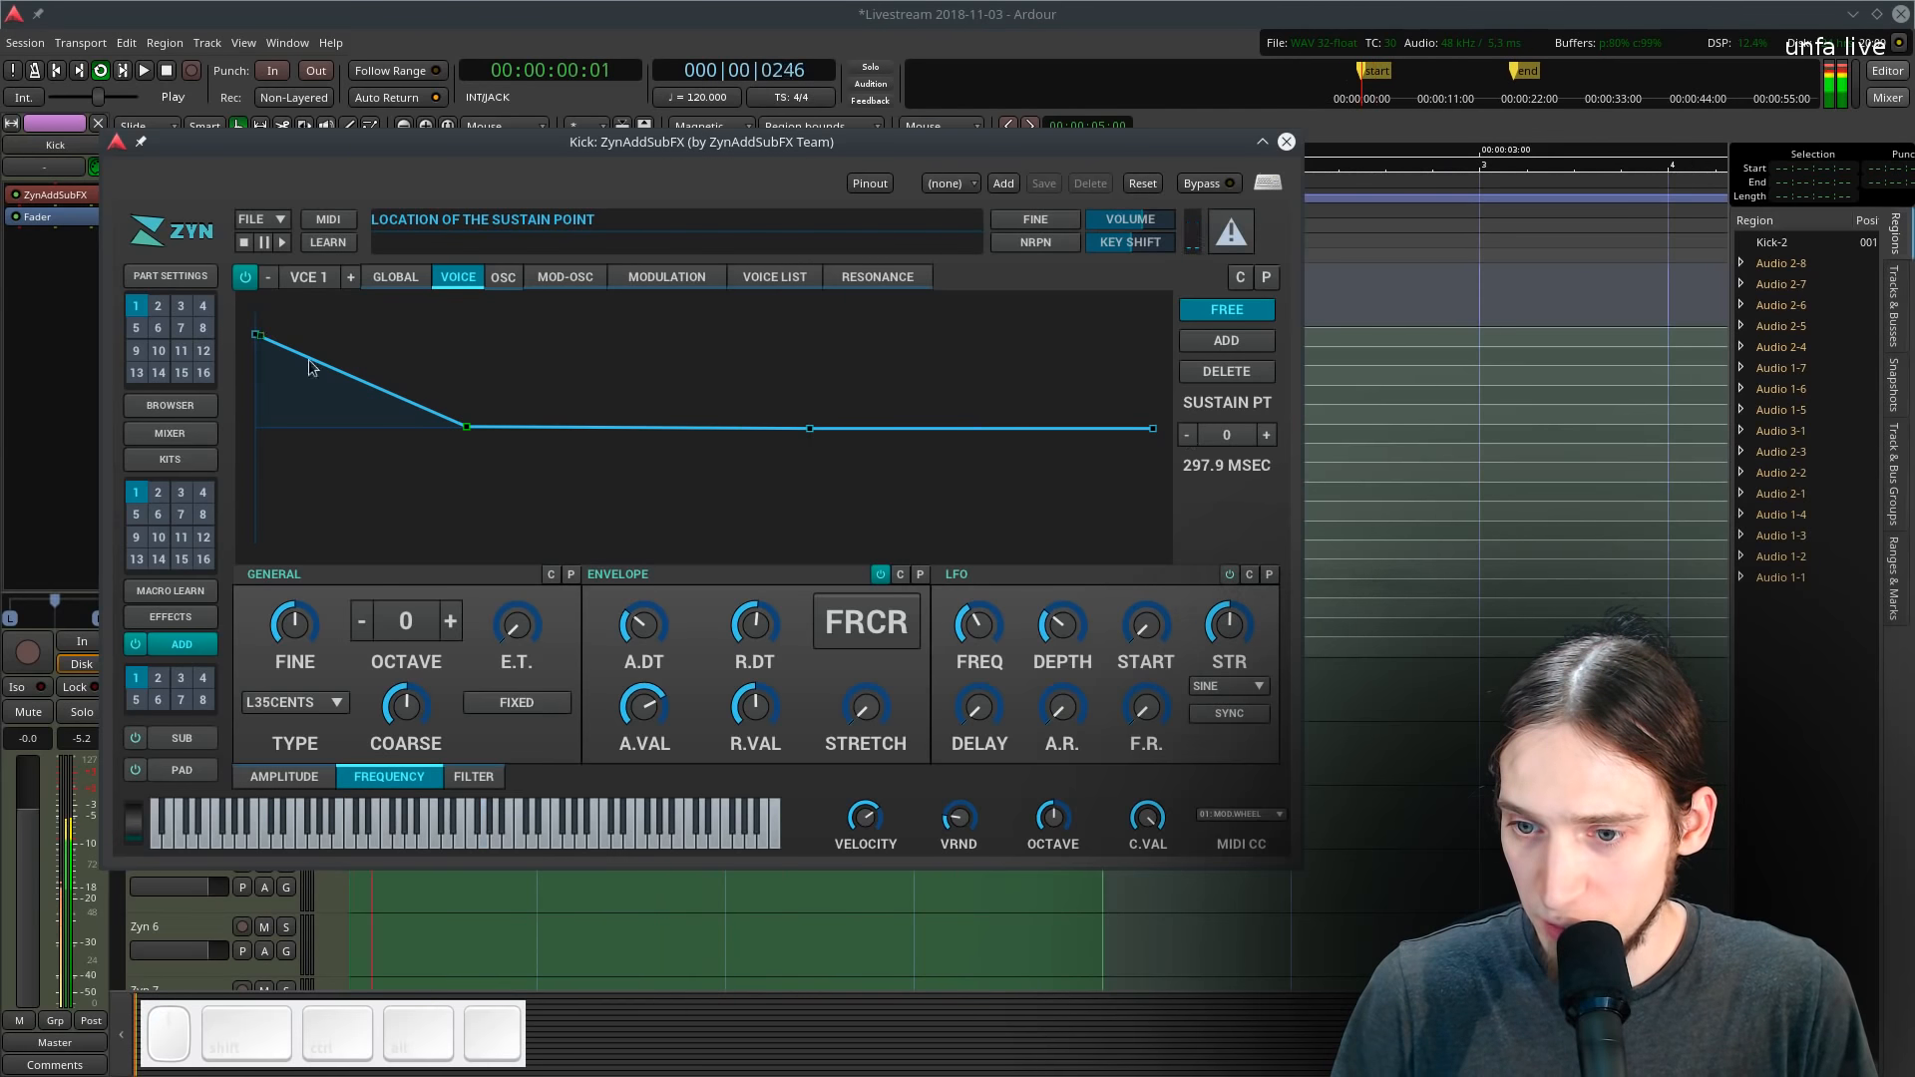
mouse_move(466, 429)
mouse_down()
mouse_move(483, 406)
mouse_move(459, 411)
mouse_up()
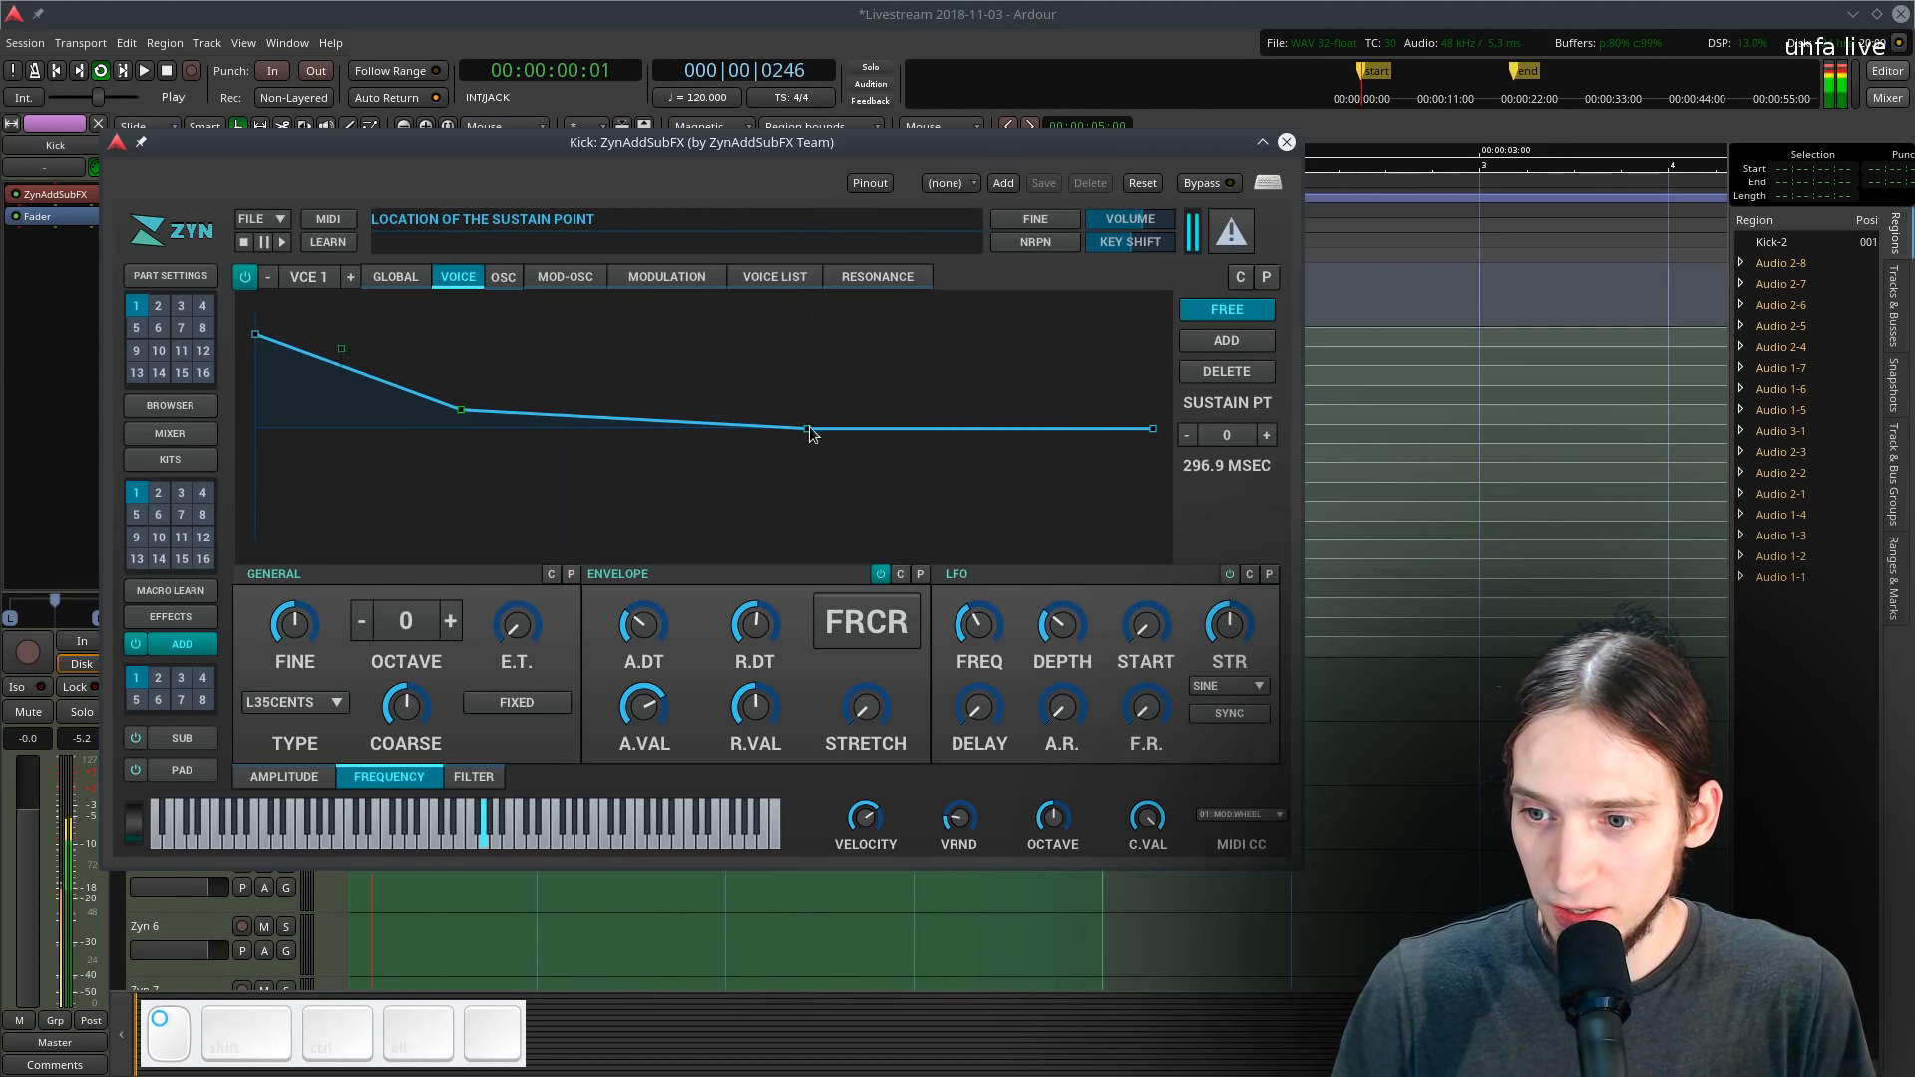
drag(811, 432, 816, 505)
drag(1154, 431, 1155, 543)
- Sharpen the initial pitch drop by moving the frequency envelope's early points
mouse_move(258, 335)
mouse_down()
mouse_move(239, 312)
mouse_move(259, 319)
mouse_up()
drag(441, 410, 245, 430)
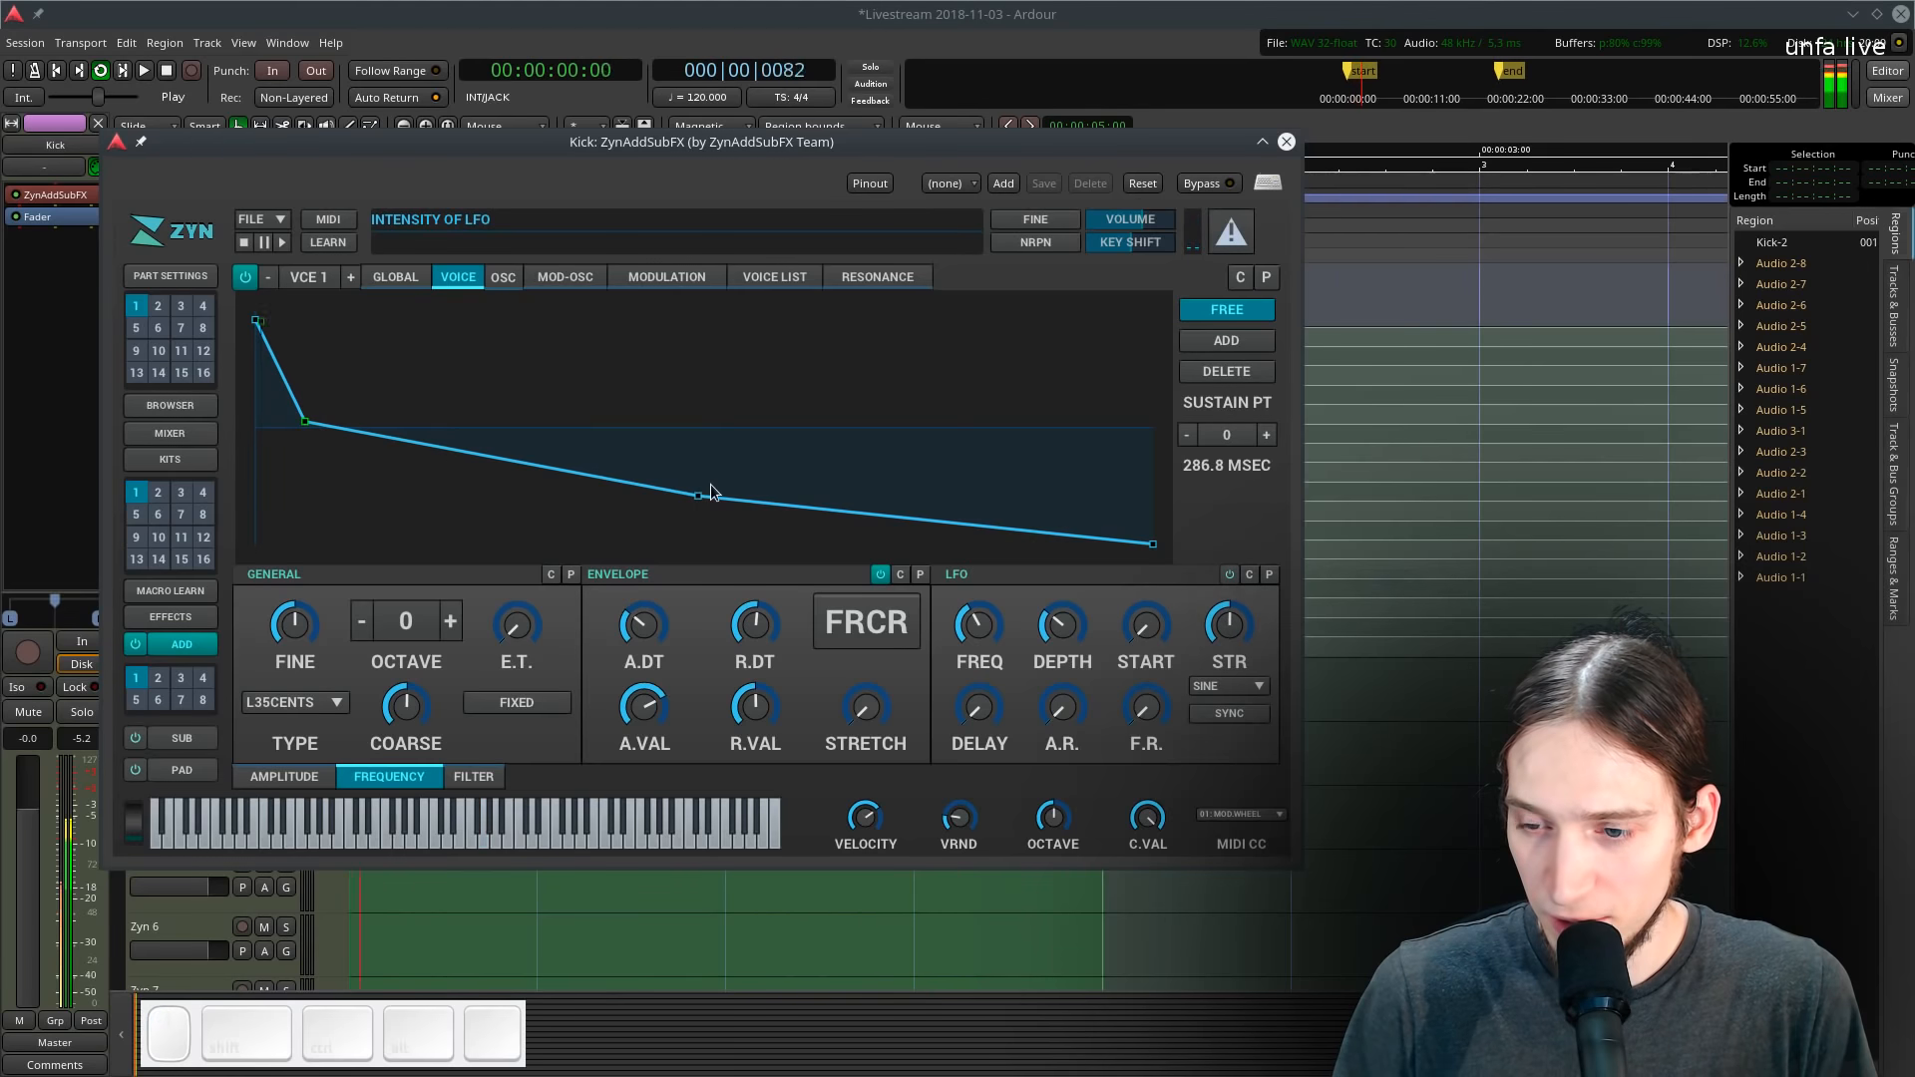
drag(712, 491, 649, 505)
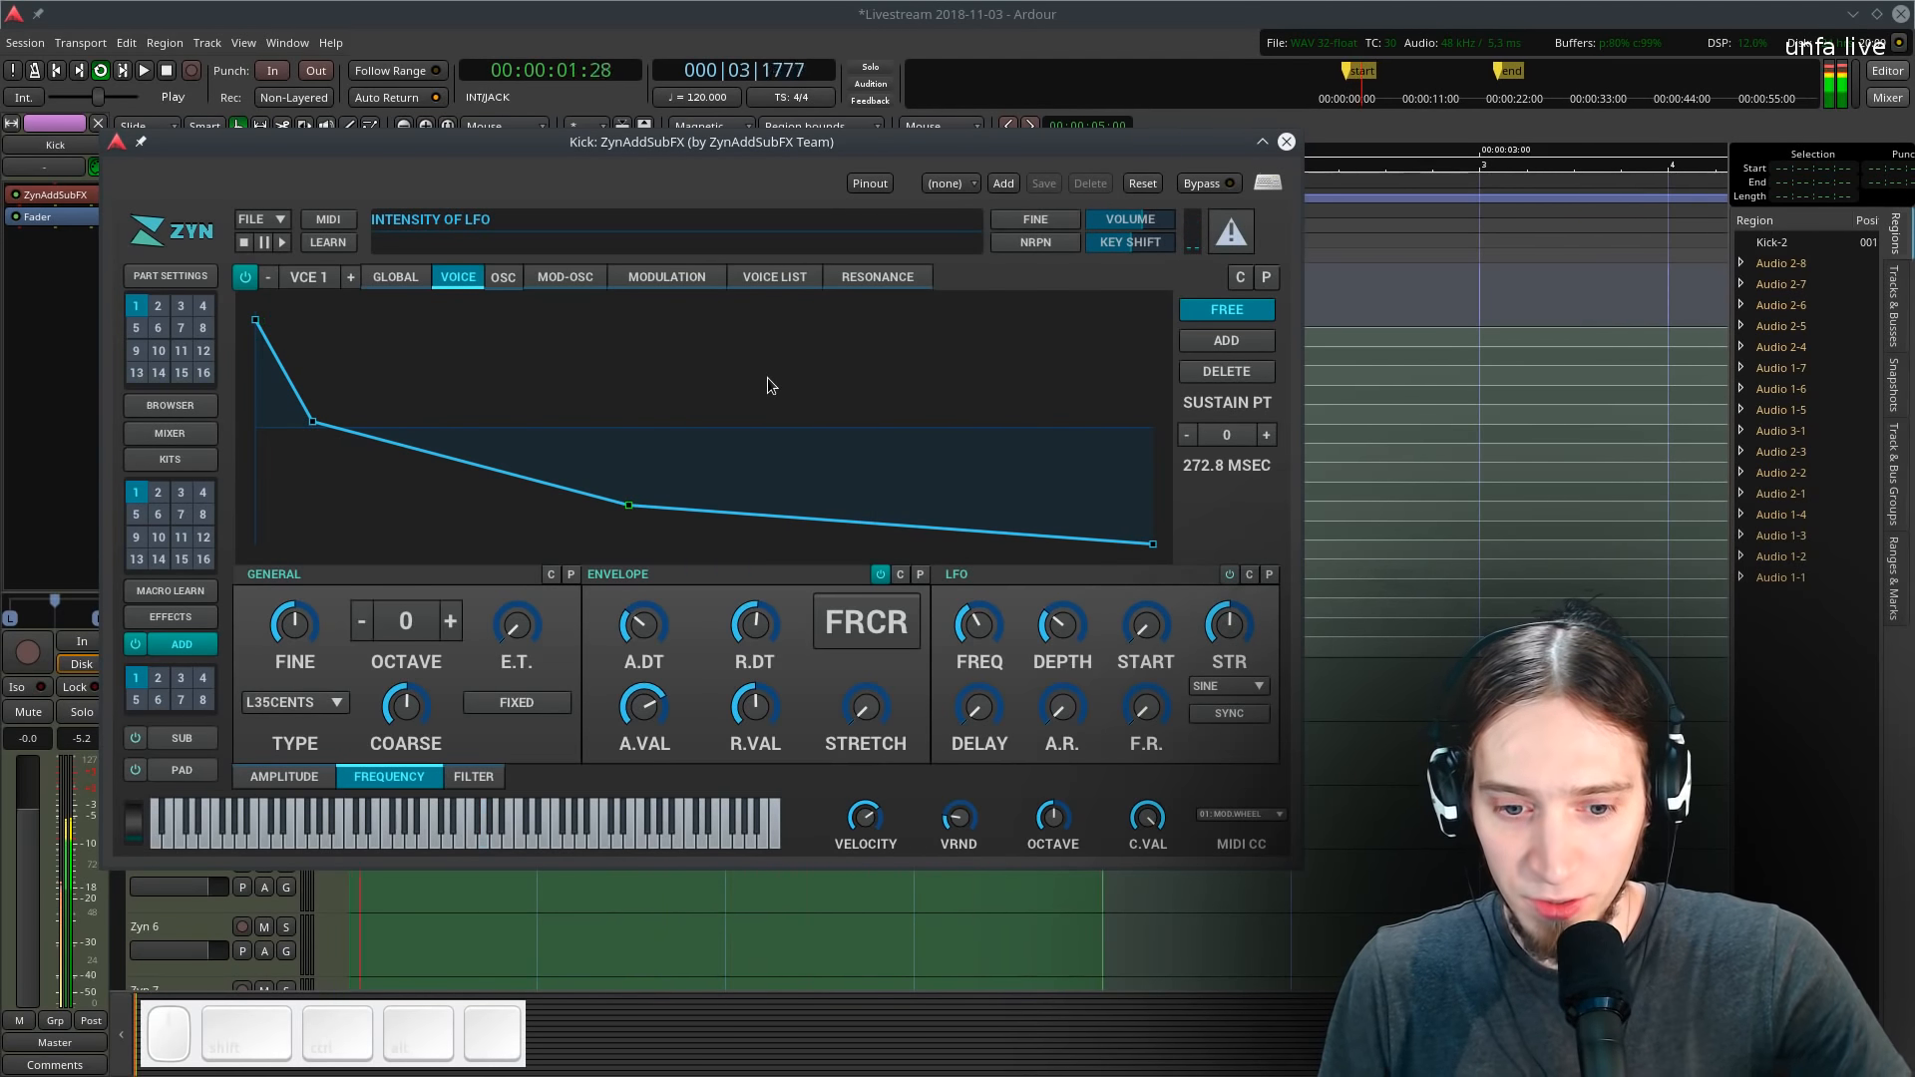
drag(312, 423, 294, 366)
drag(627, 505, 816, 442)
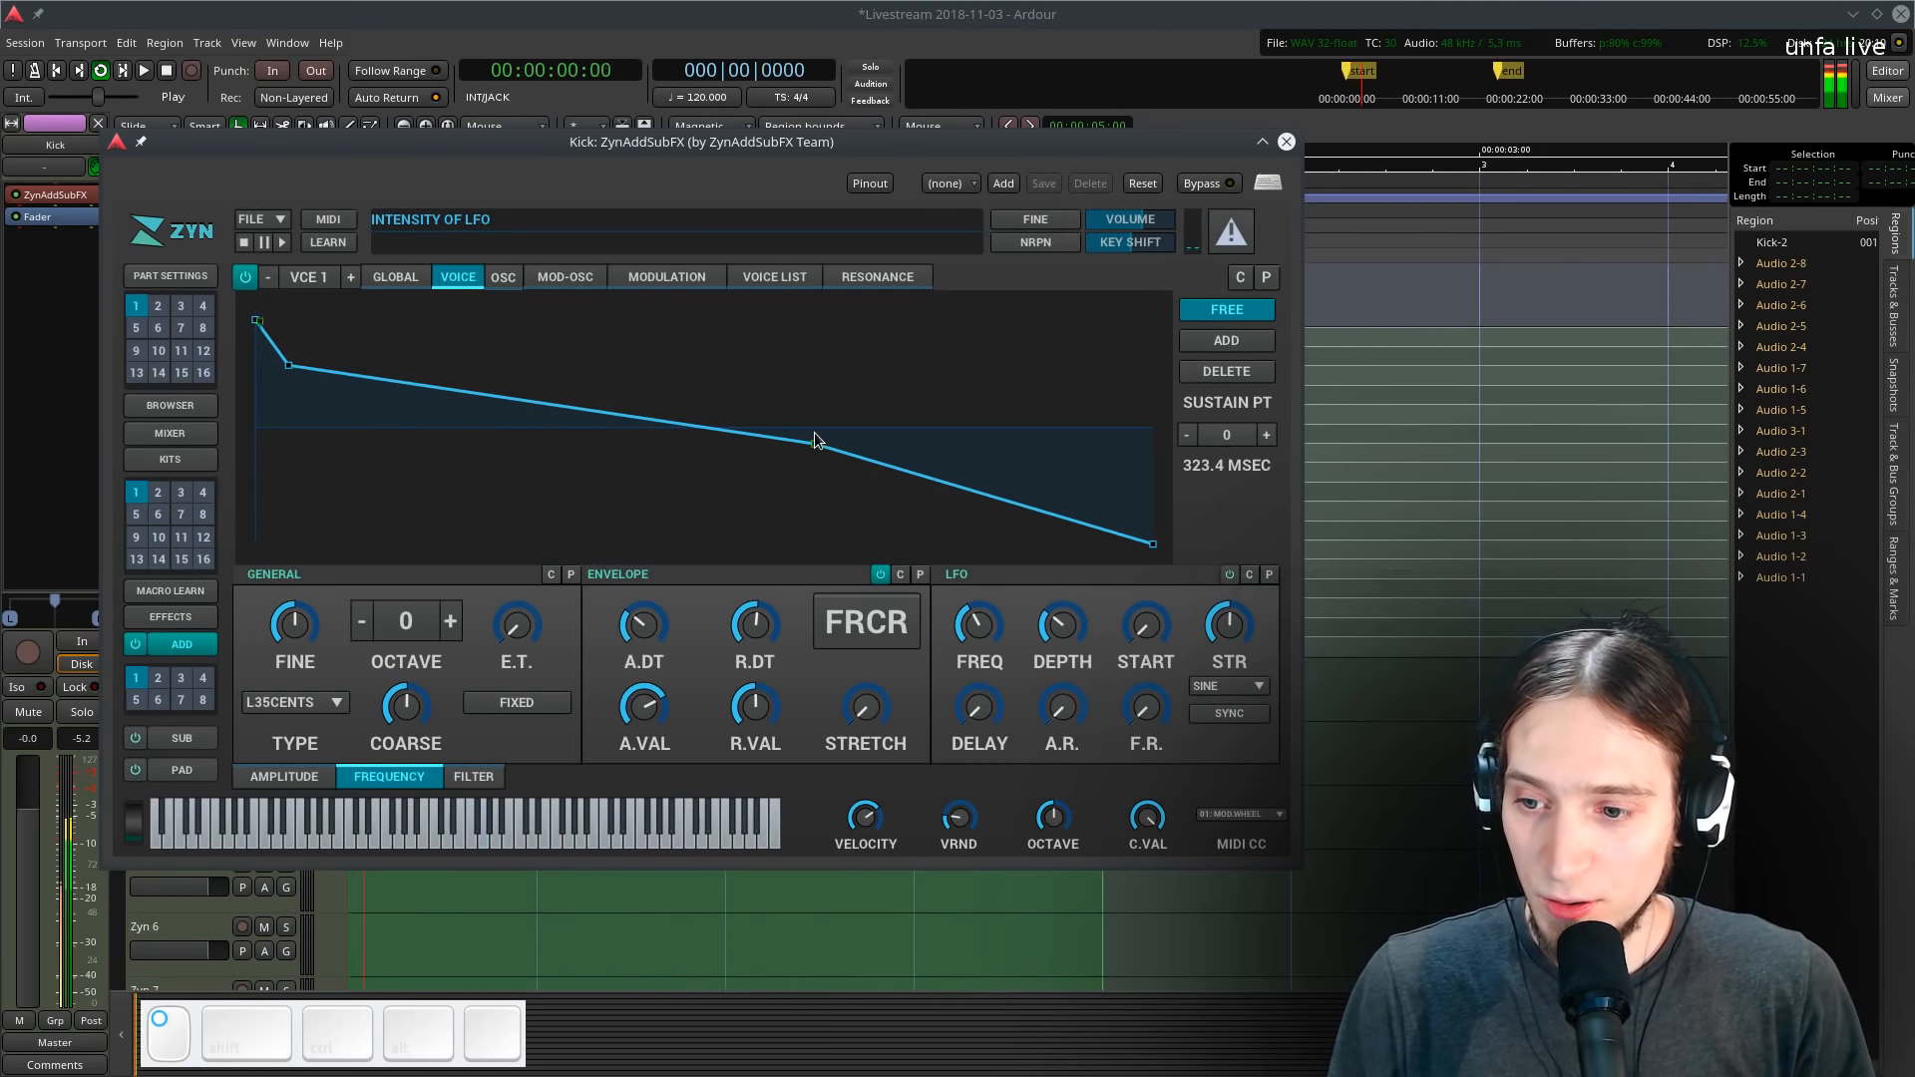
- Refine the frequency envelope's decay by repositioning its middle points and pulling the final point earlier
drag(1168, 553, 1426, 603)
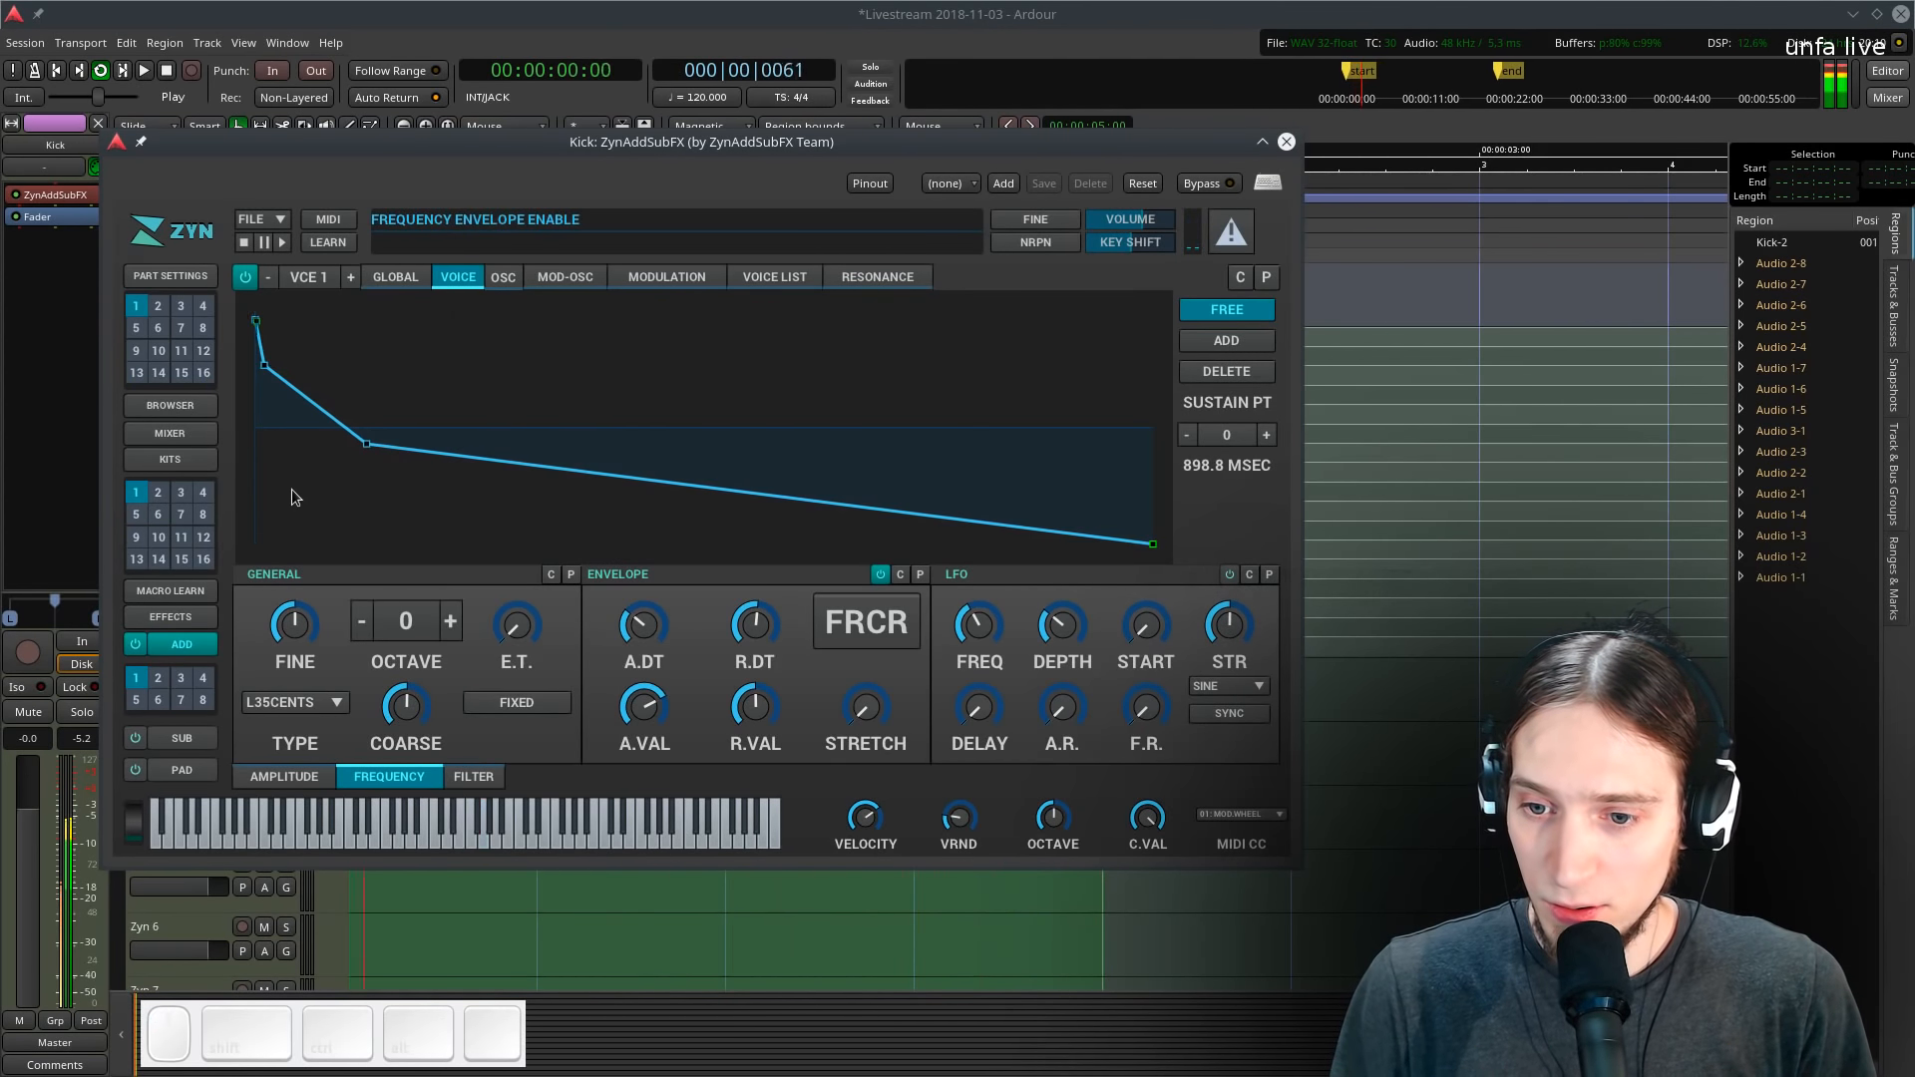
drag(255, 380, 315, 332)
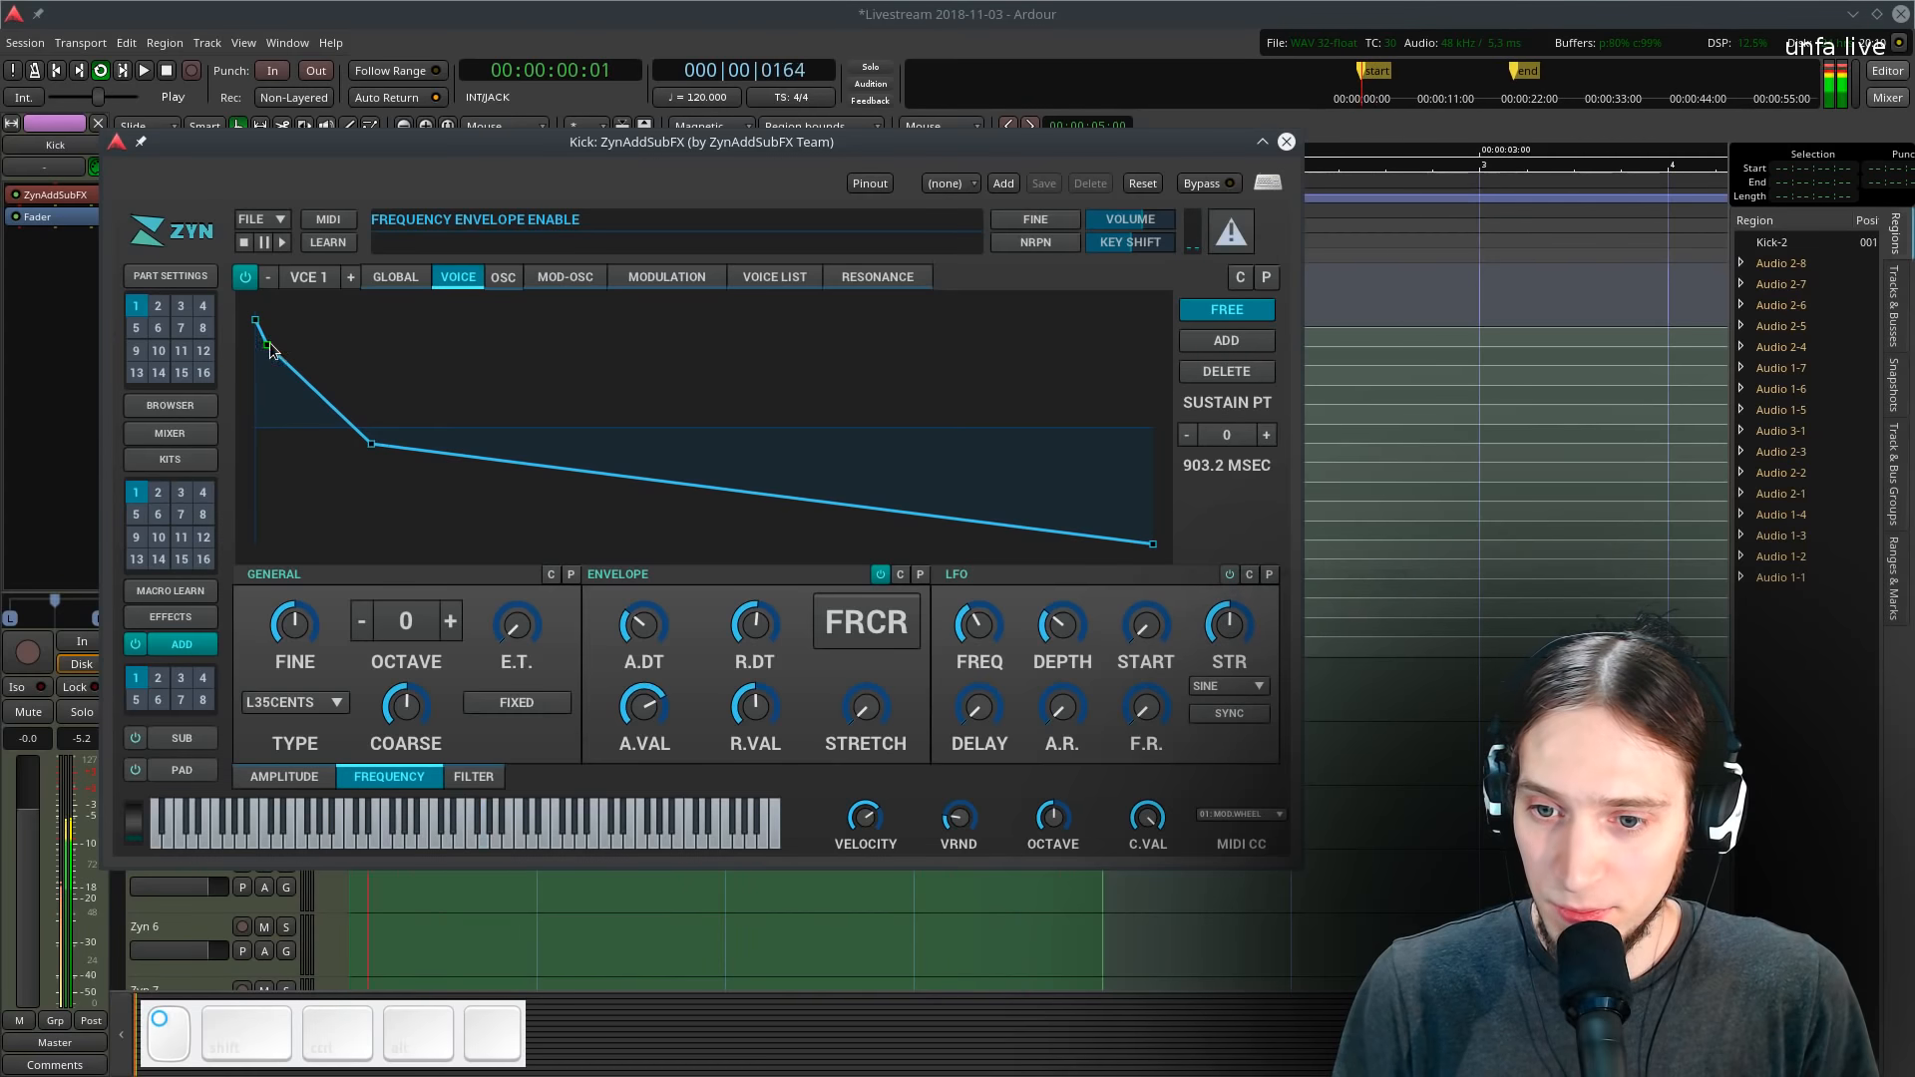
drag(341, 446, 631, 469)
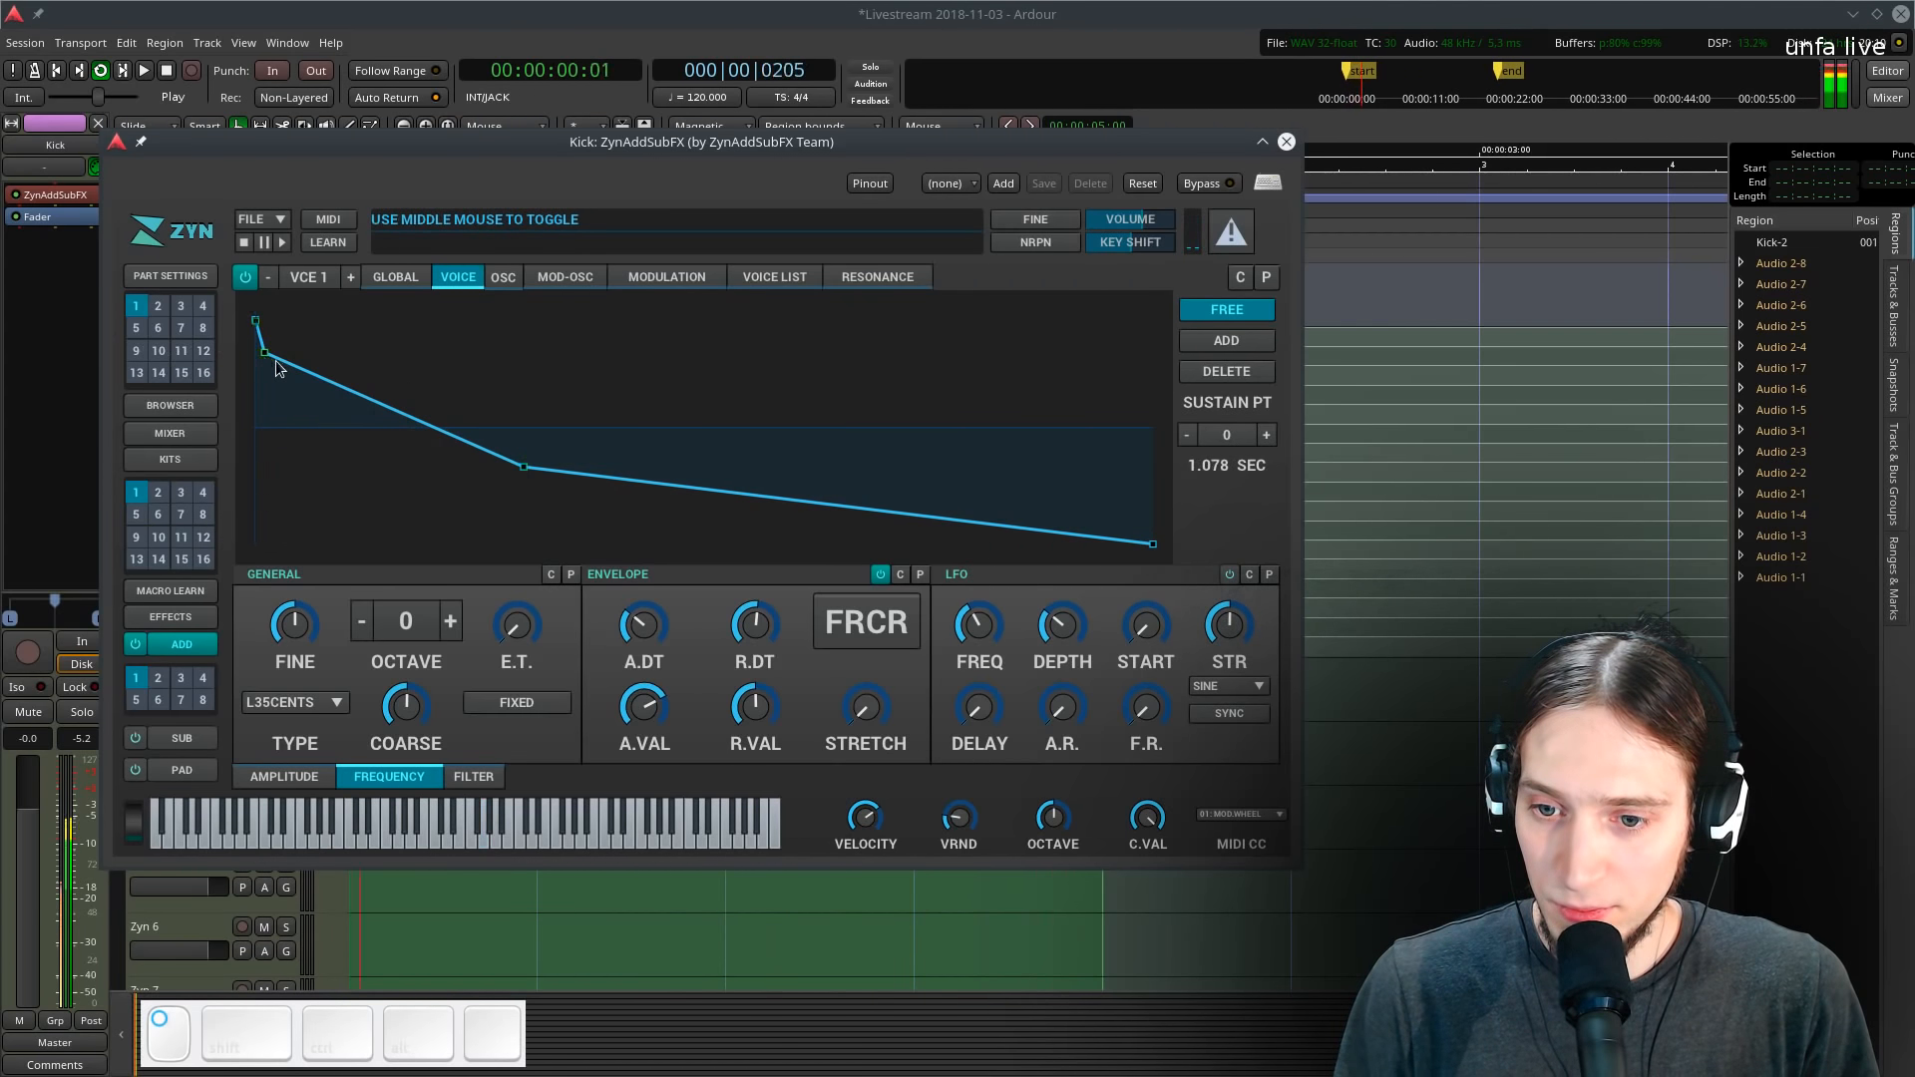
mouse_move(271, 357)
mouse_down()
mouse_move(284, 397)
mouse_move(258, 399)
mouse_move(283, 376)
mouse_up()
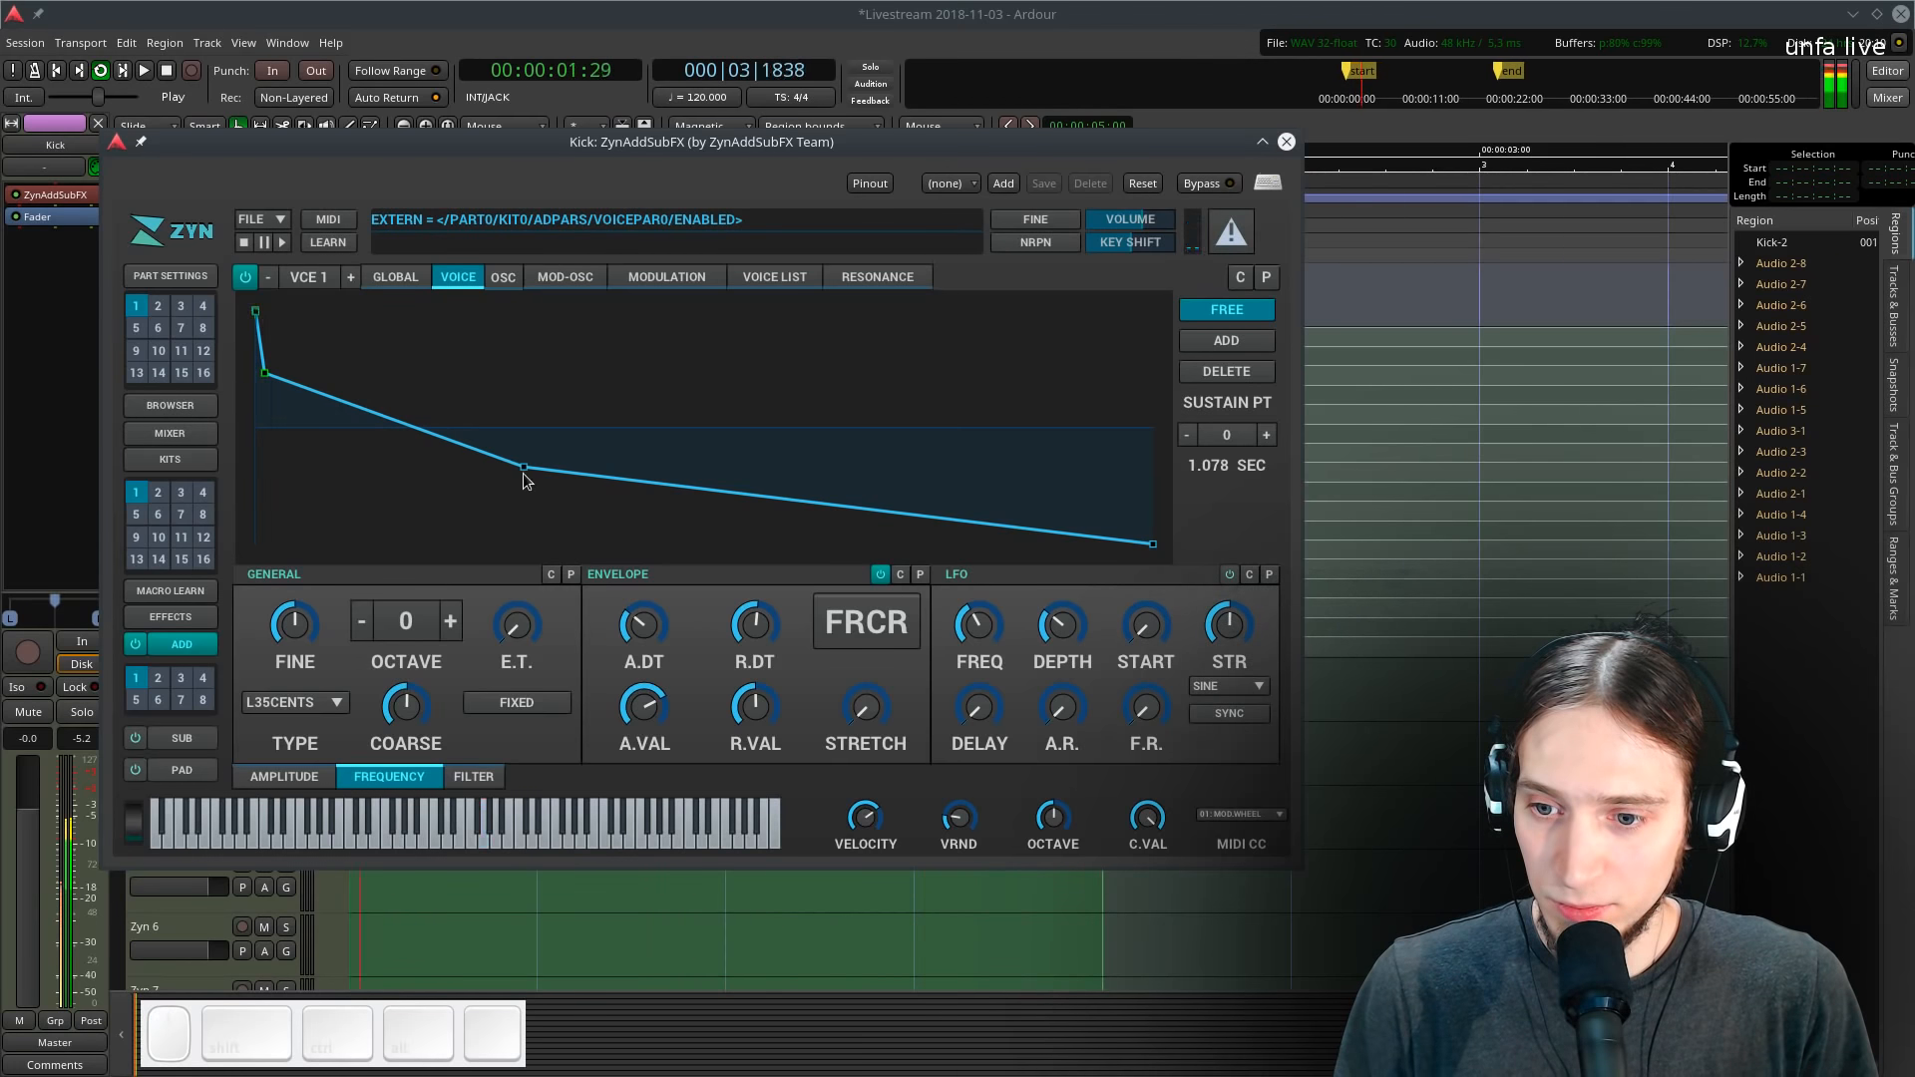
drag(524, 475, 303, 477)
drag(1146, 545, 877, 565)
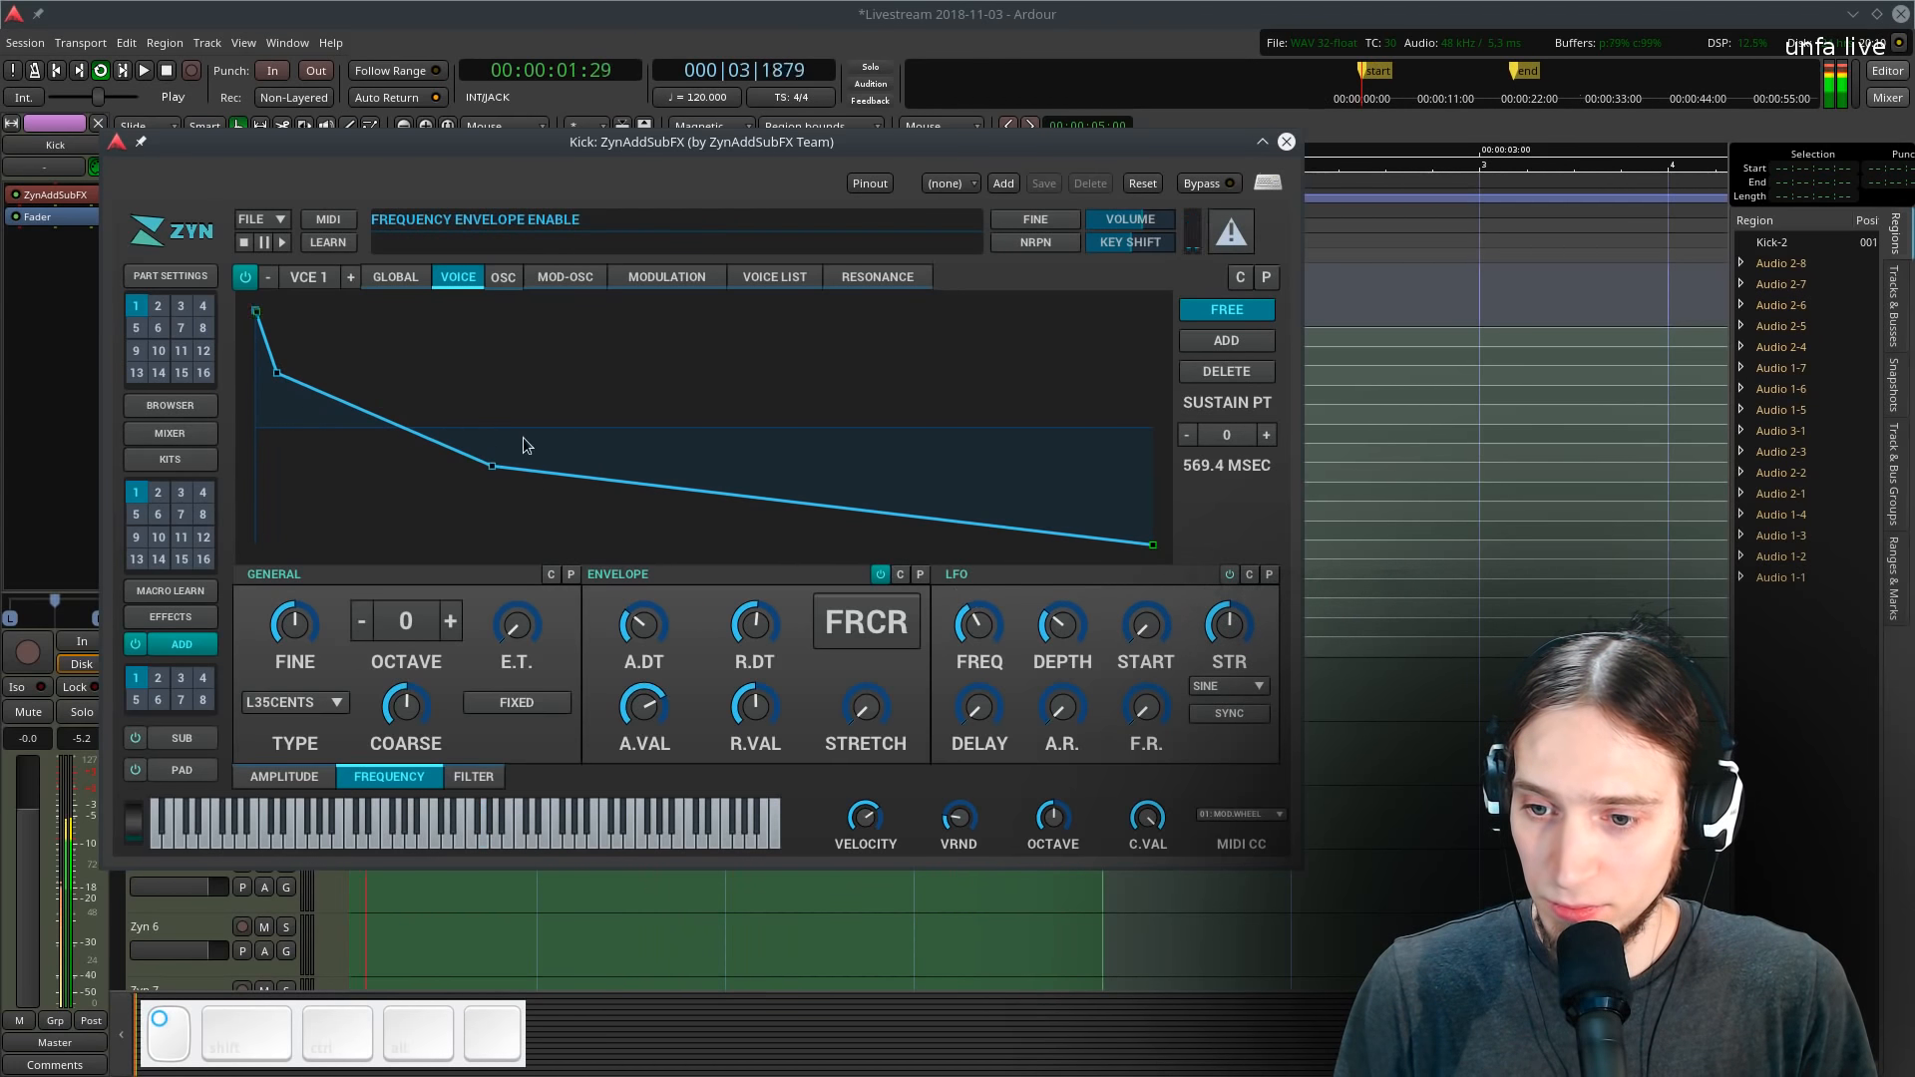
- Reposition the frequency envelope's middle, end and second points to steepen the early pitch drop
drag(485, 466, 477, 500)
drag(1150, 547, 1264, 557)
drag(409, 503, 386, 493)
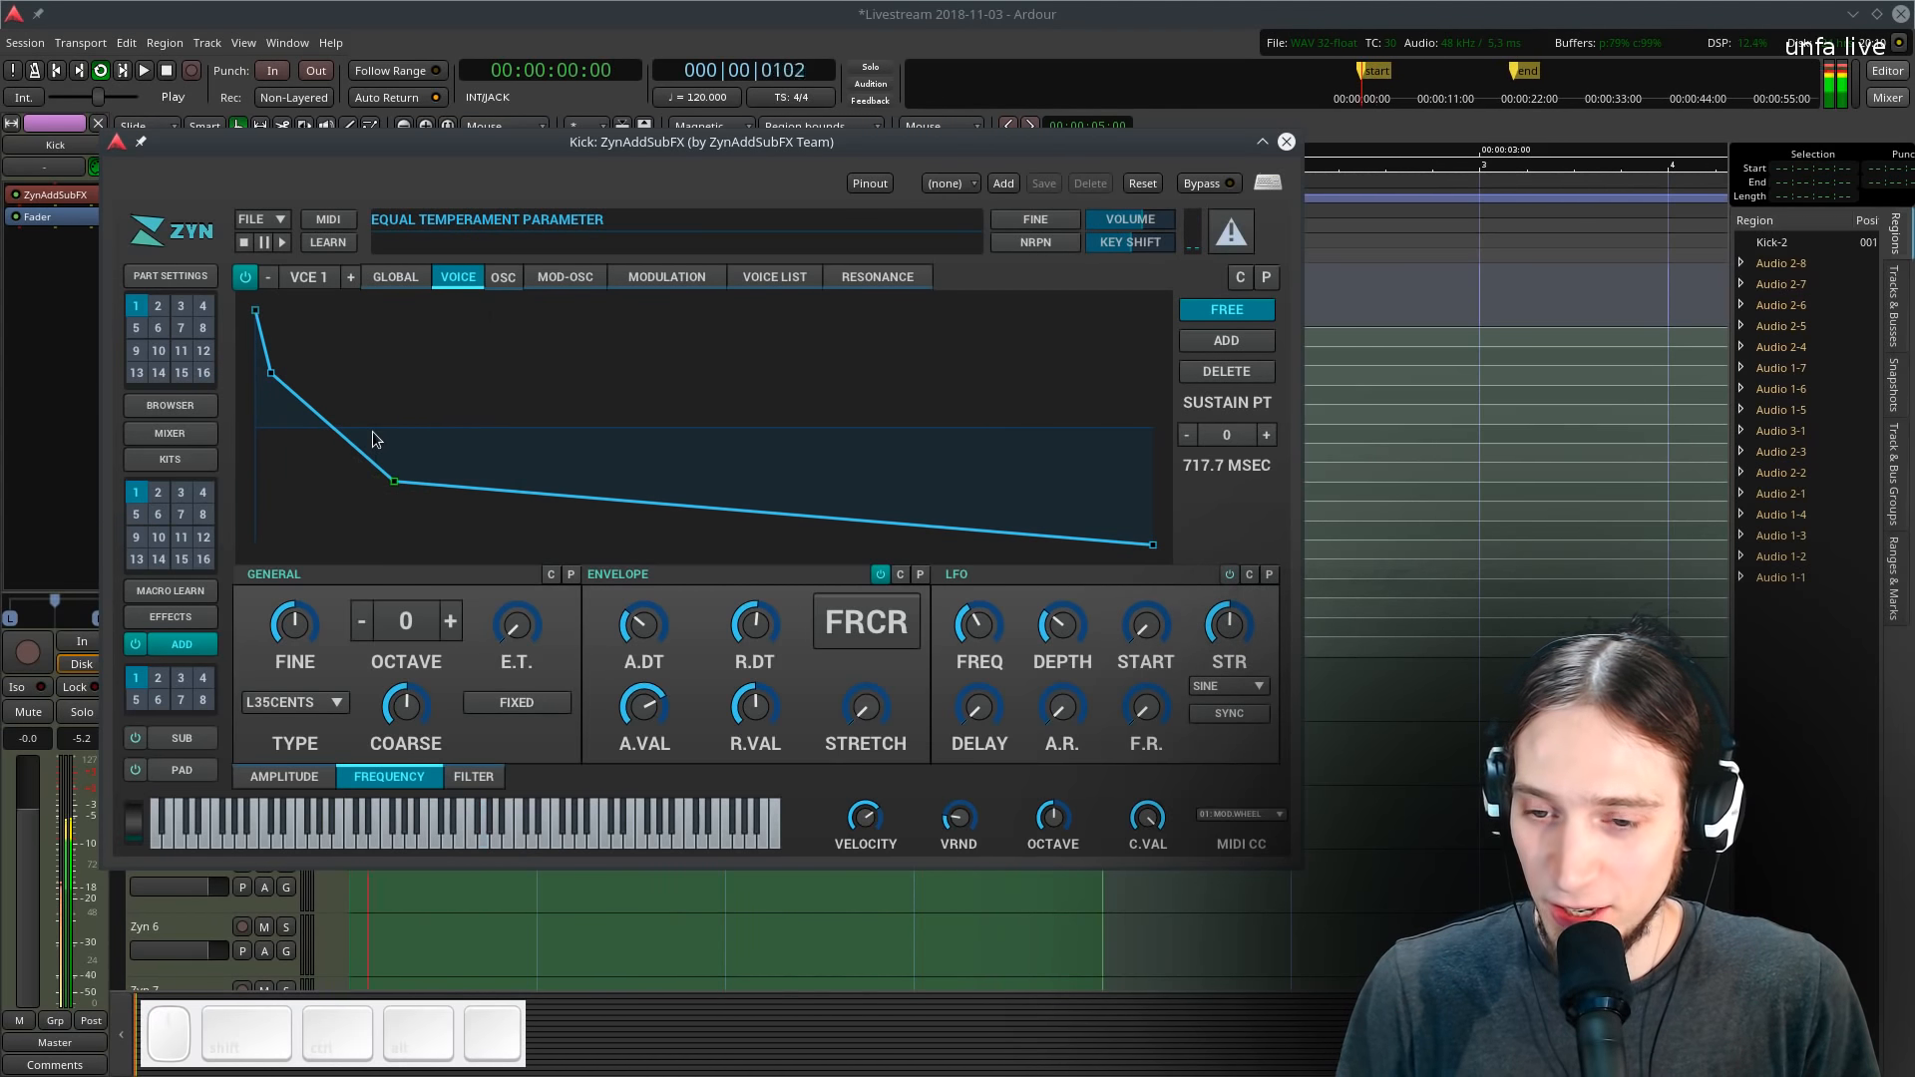
- Switch to the amplitude envelope and turn down its sustain value and decay time
click(274, 776)
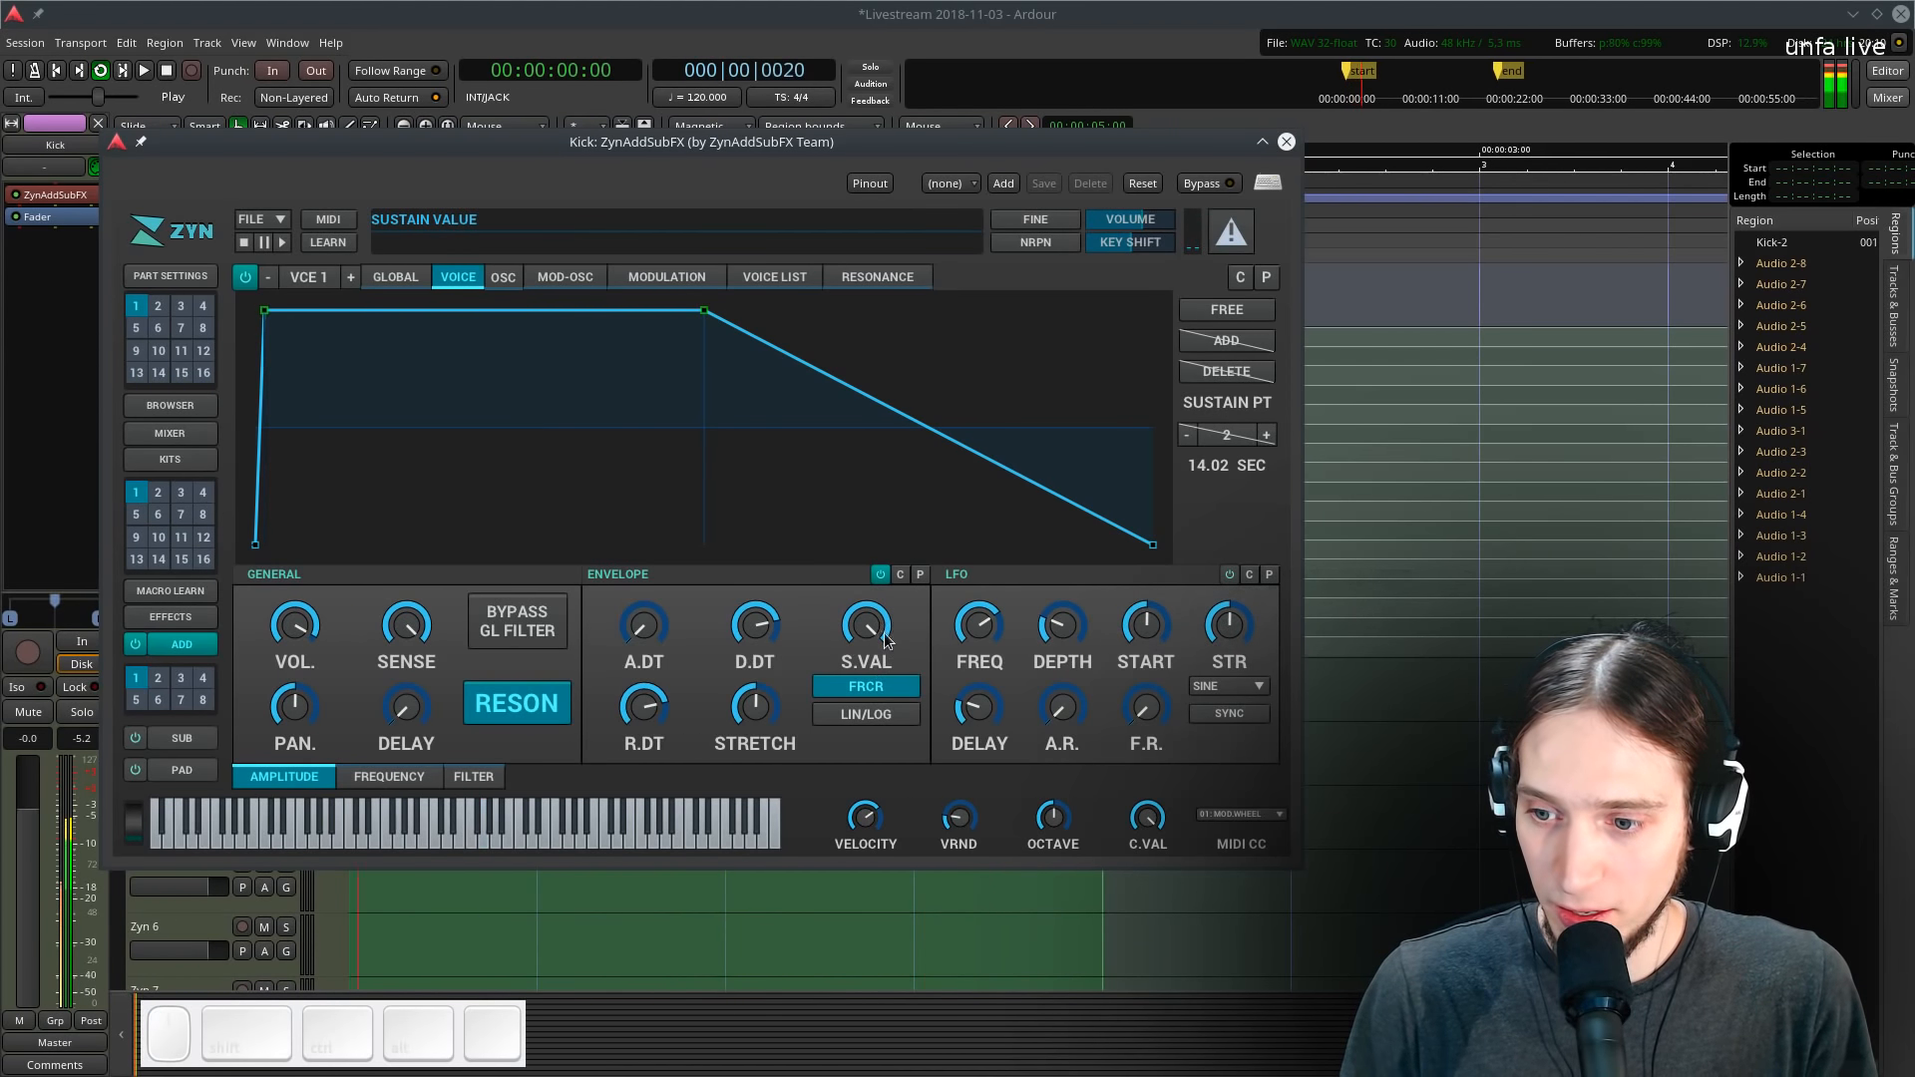
drag(883, 638, 864, 872)
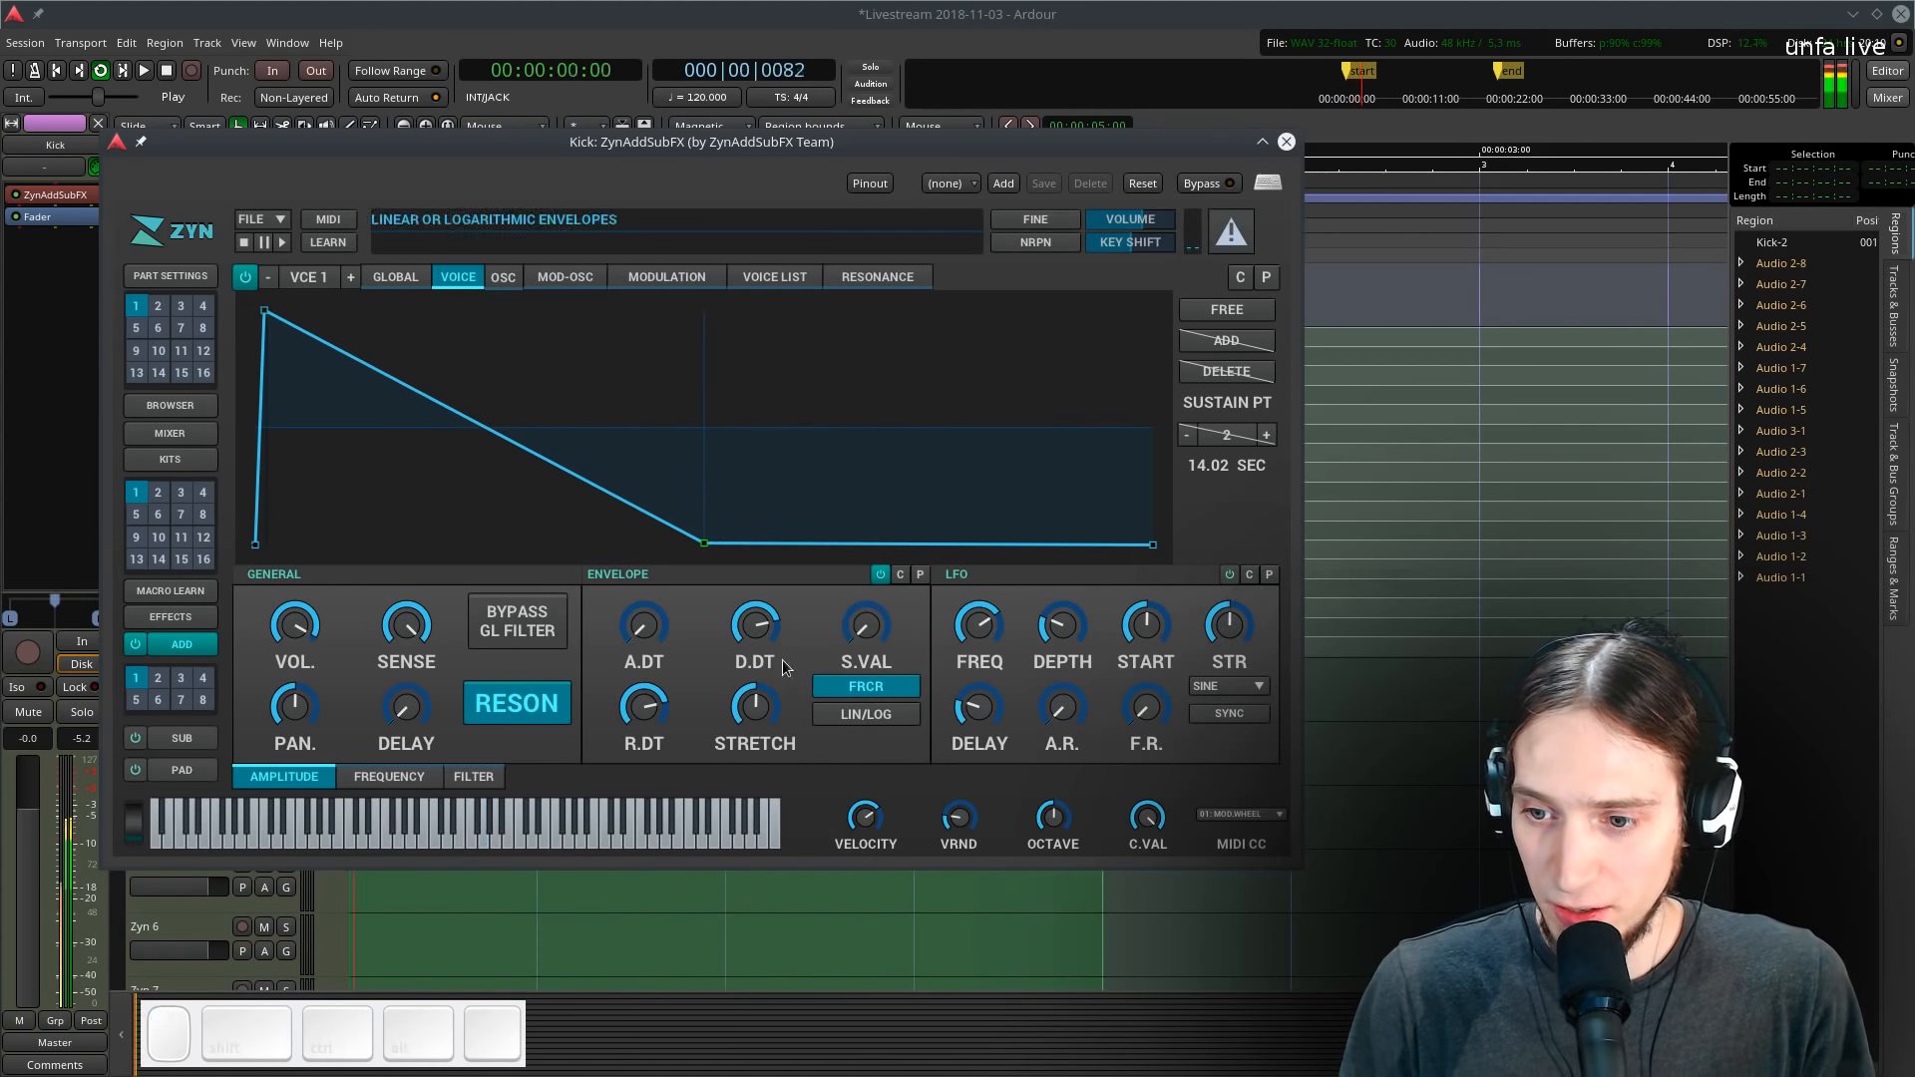
drag(752, 648, 749, 727)
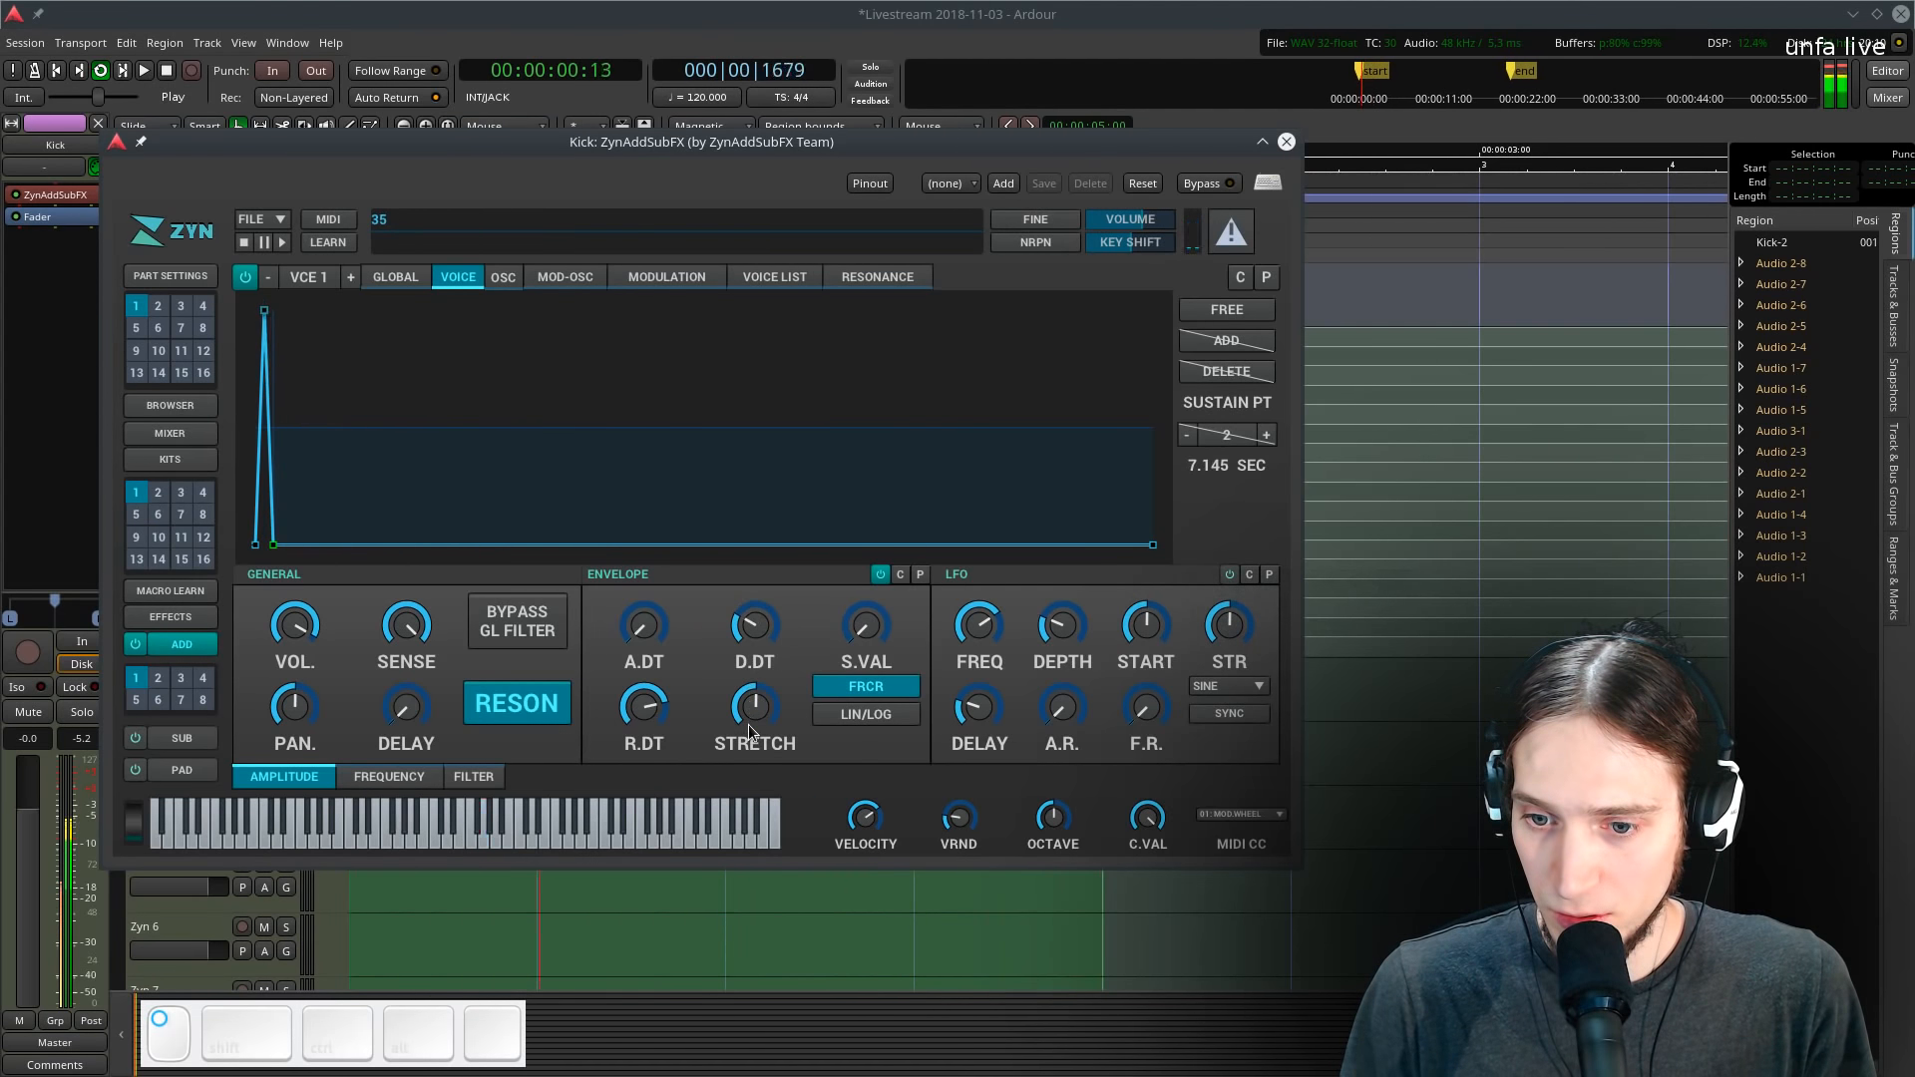
- Adjust the amplitude release time and move the decay's end point further out
click(648, 710)
mouse_move(648, 710)
mouse_down()
mouse_move(638, 659)
mouse_move(628, 736)
mouse_move(646, 725)
mouse_up()
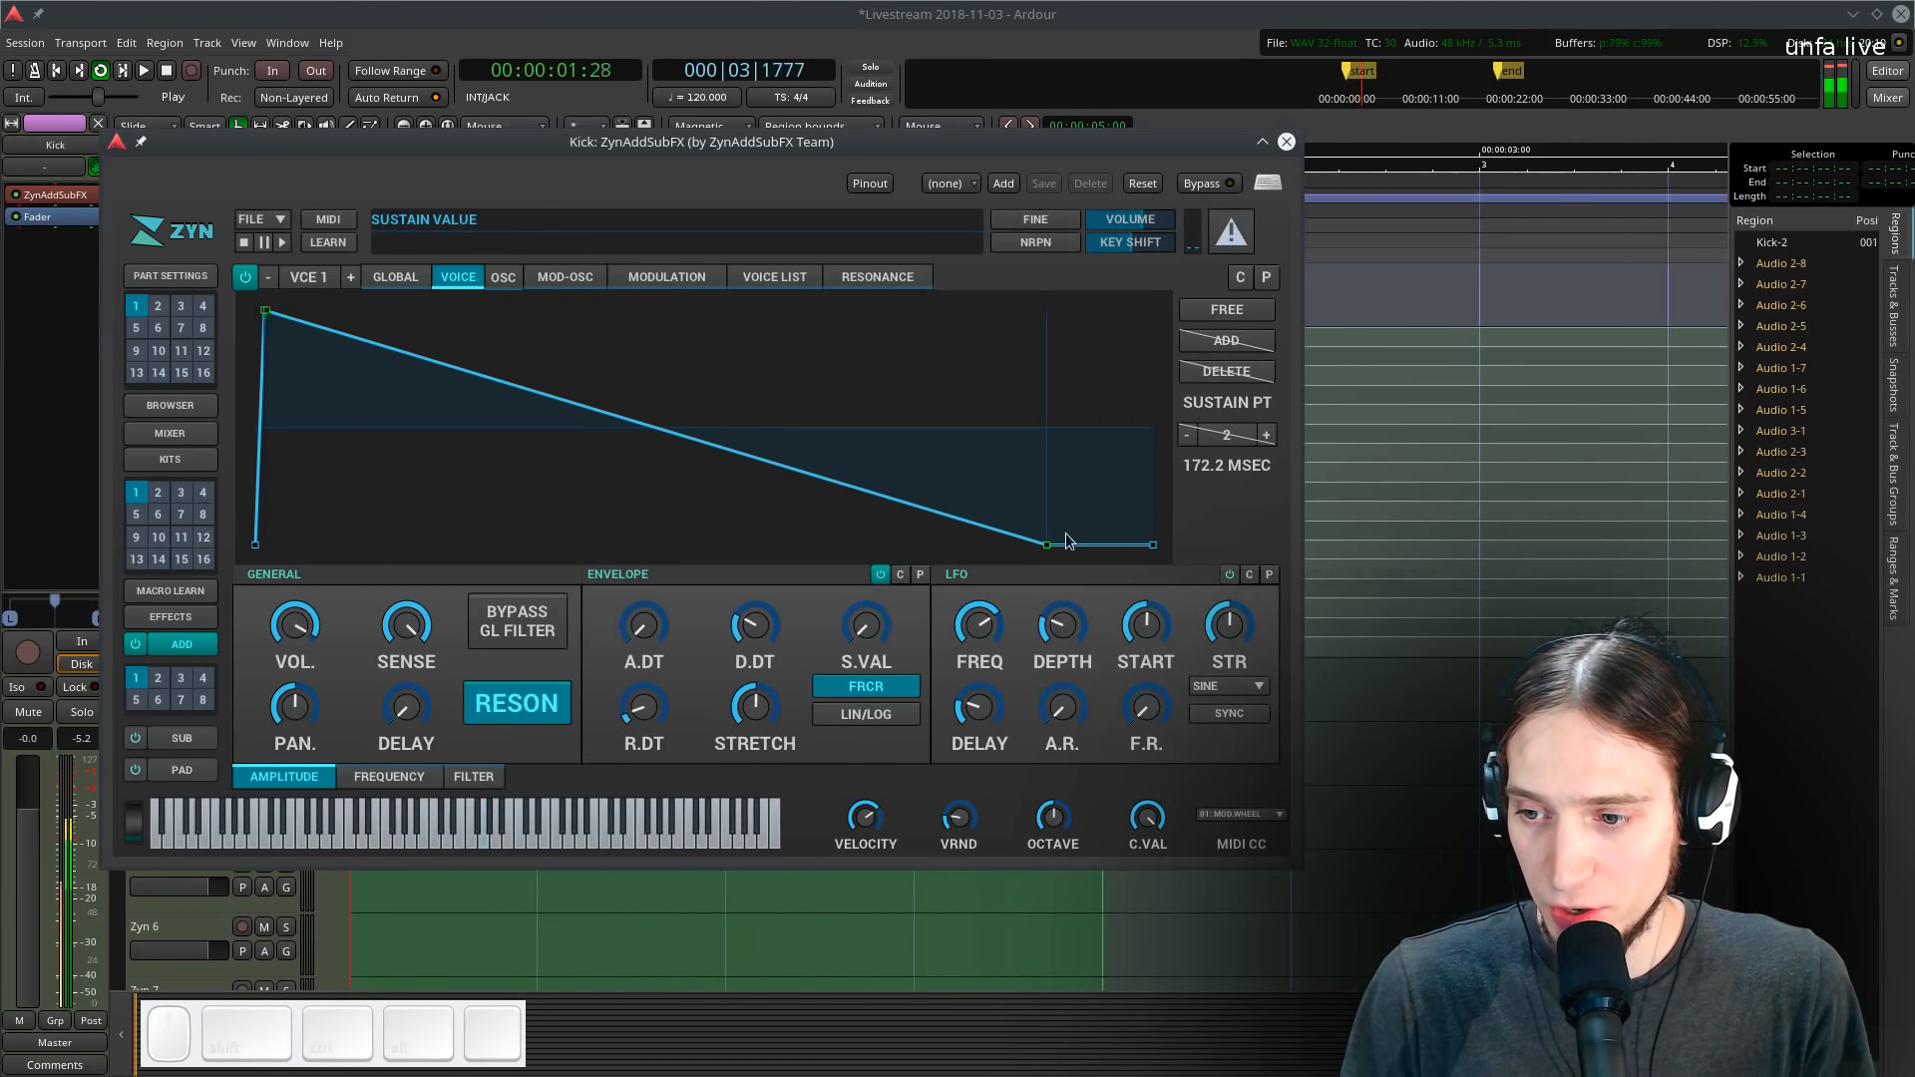
drag(1046, 544, 1093, 545)
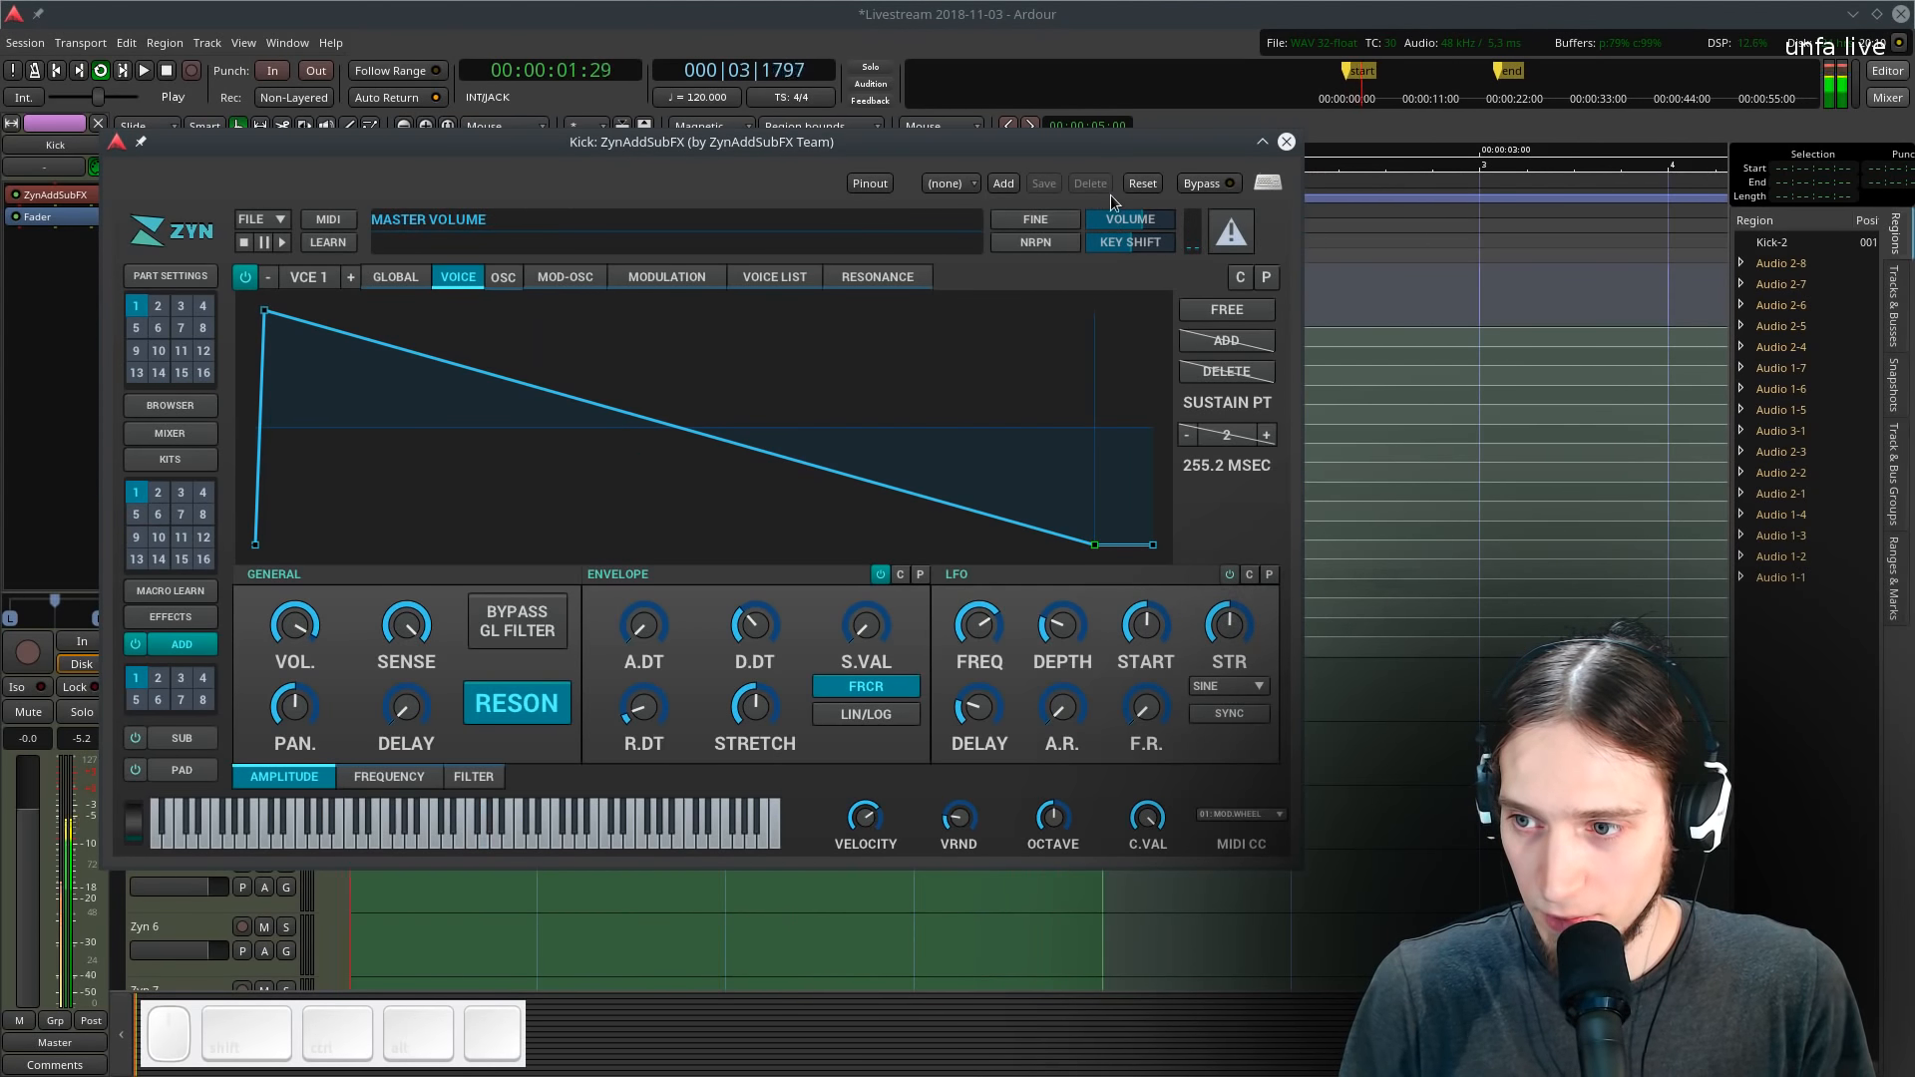
- Play back the kick pattern to audition the sound, moving the plugin window aside
key(space)
drag(1081, 158, 1674, 223)
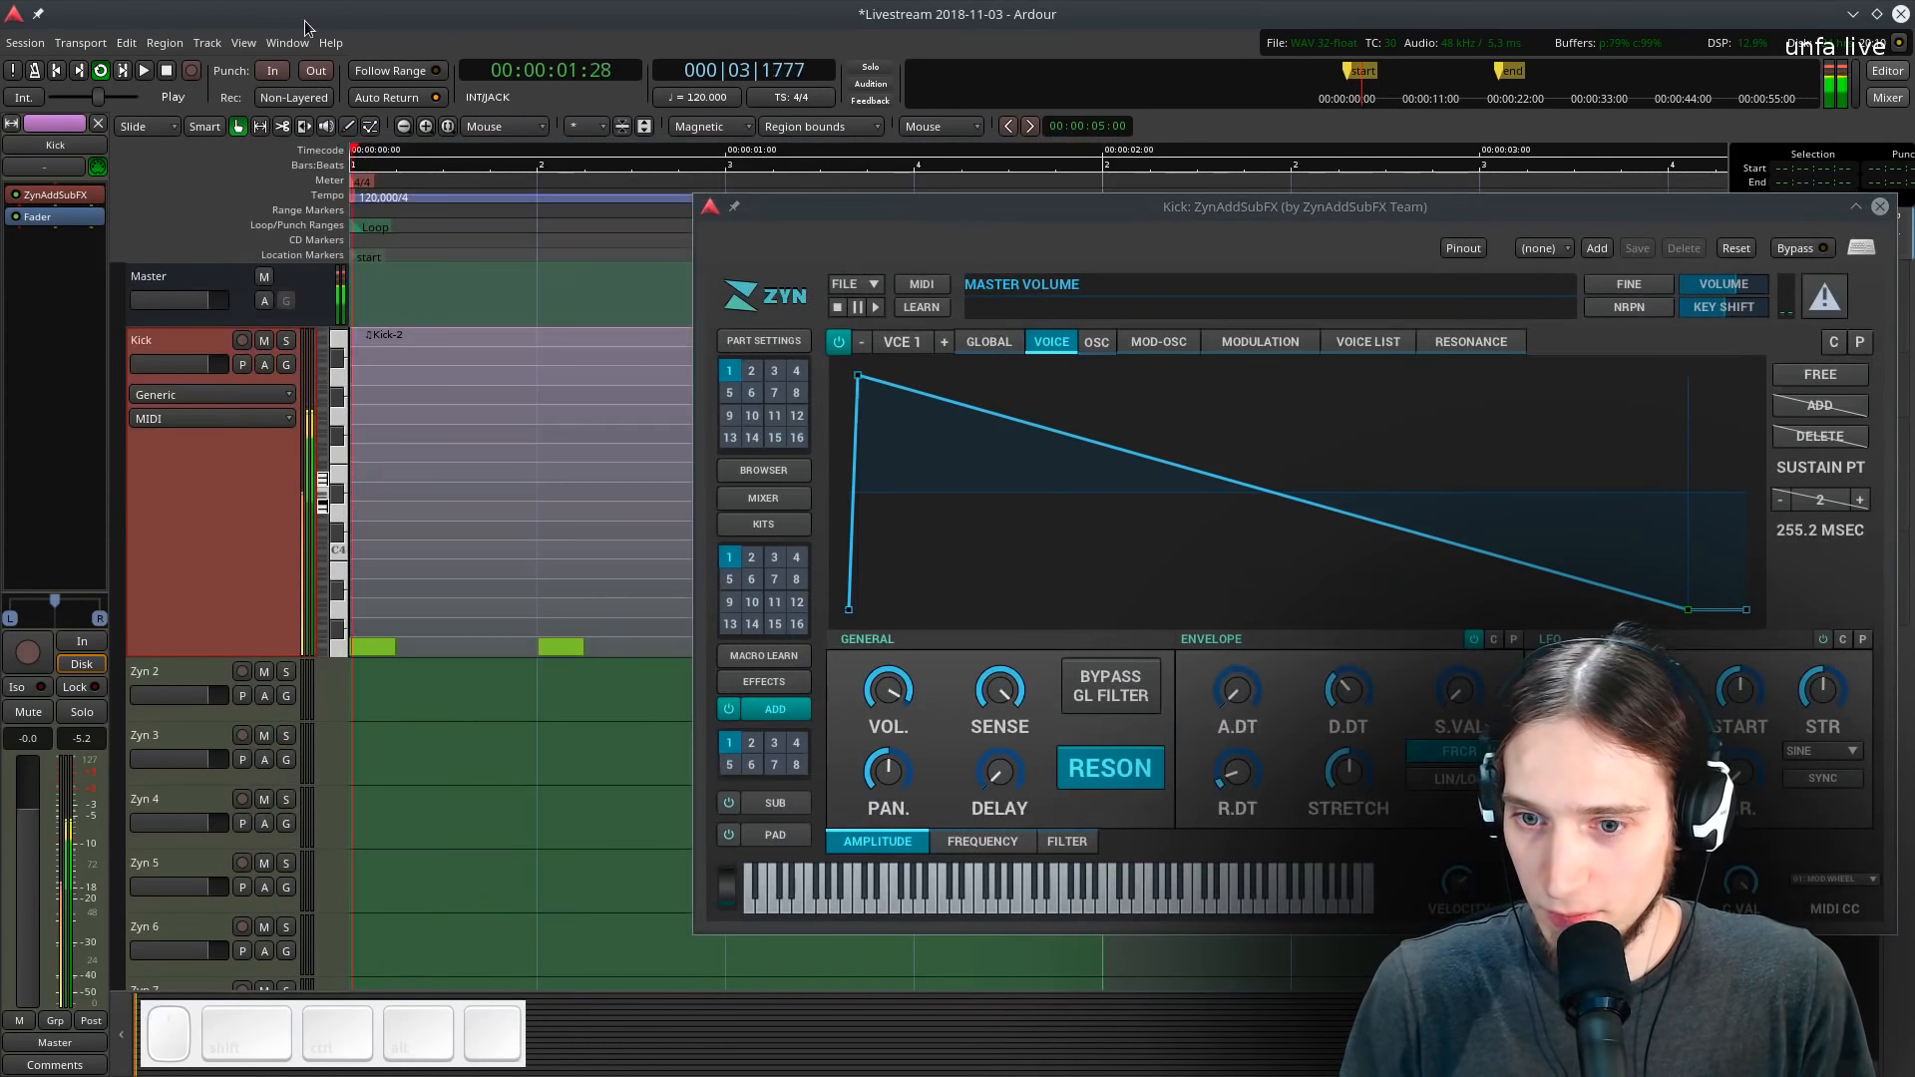
key(space)
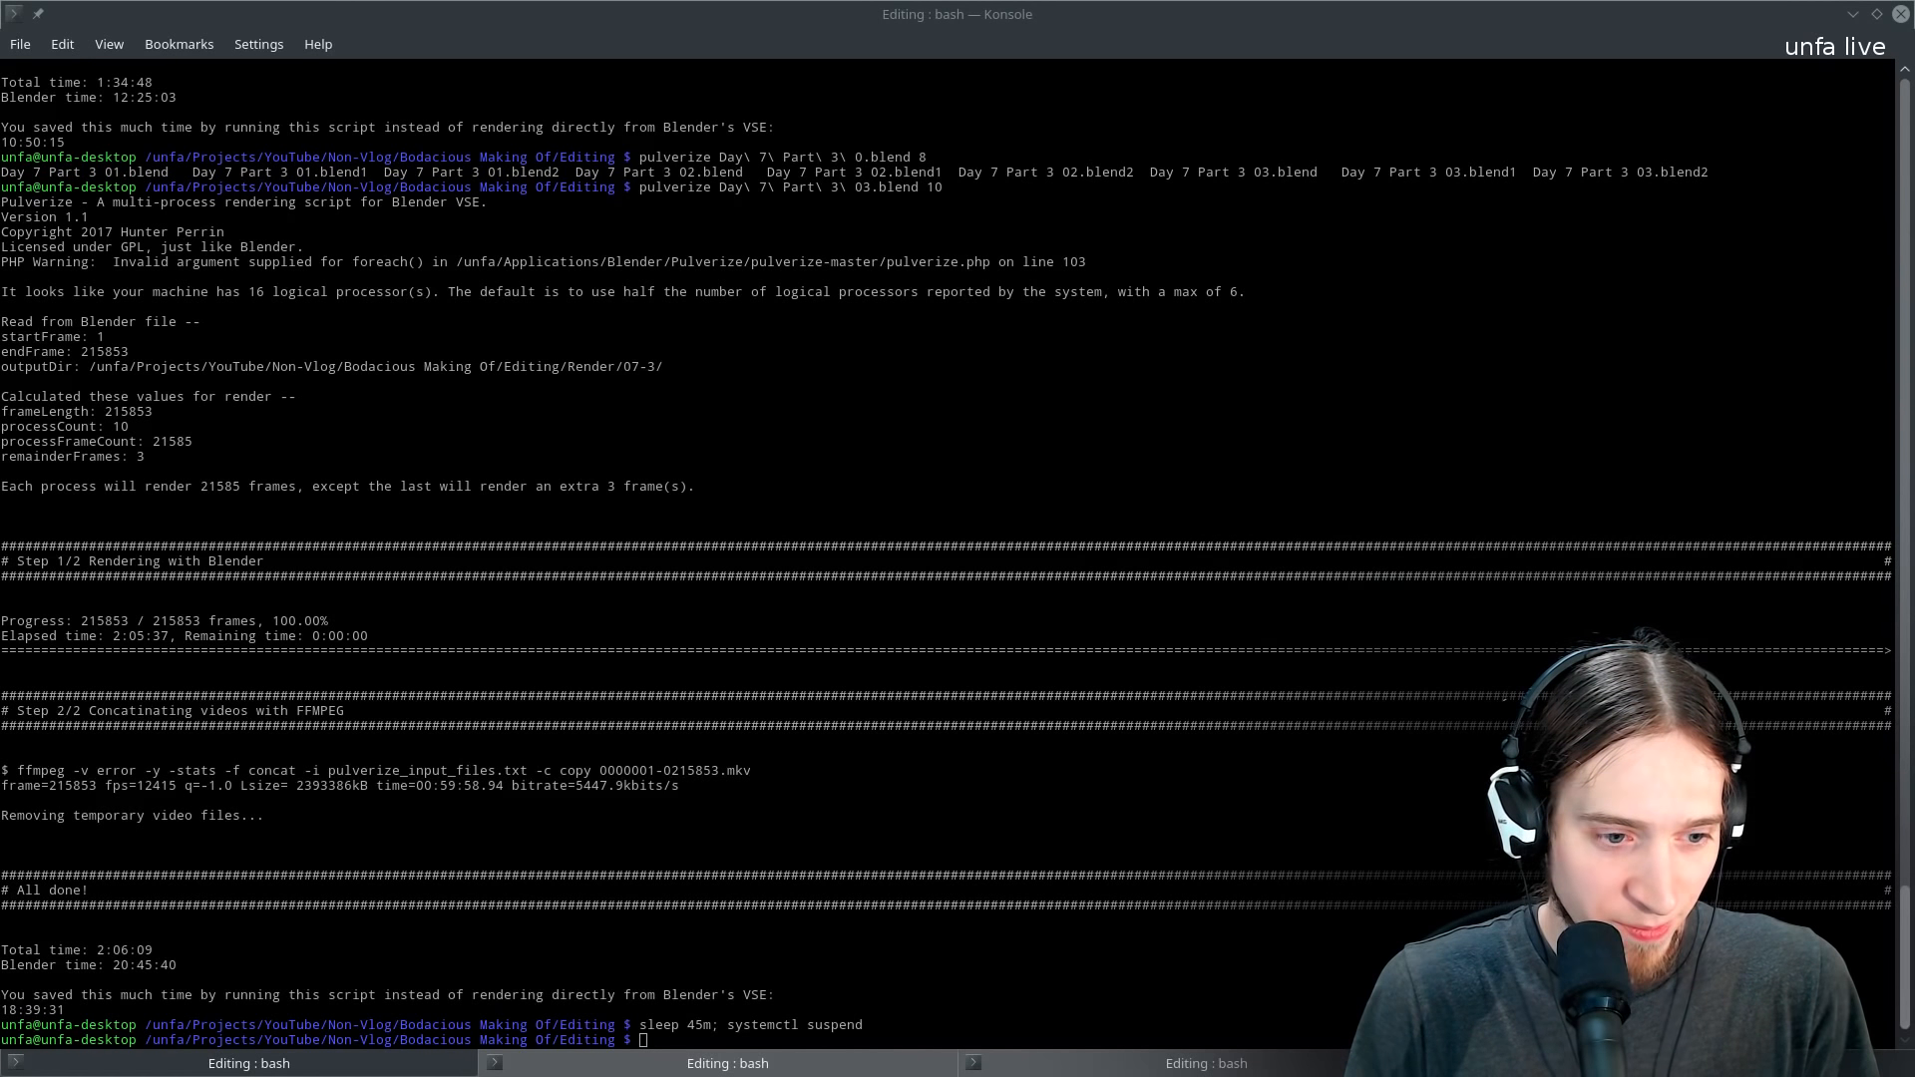
key(ctrl+alt+Right)
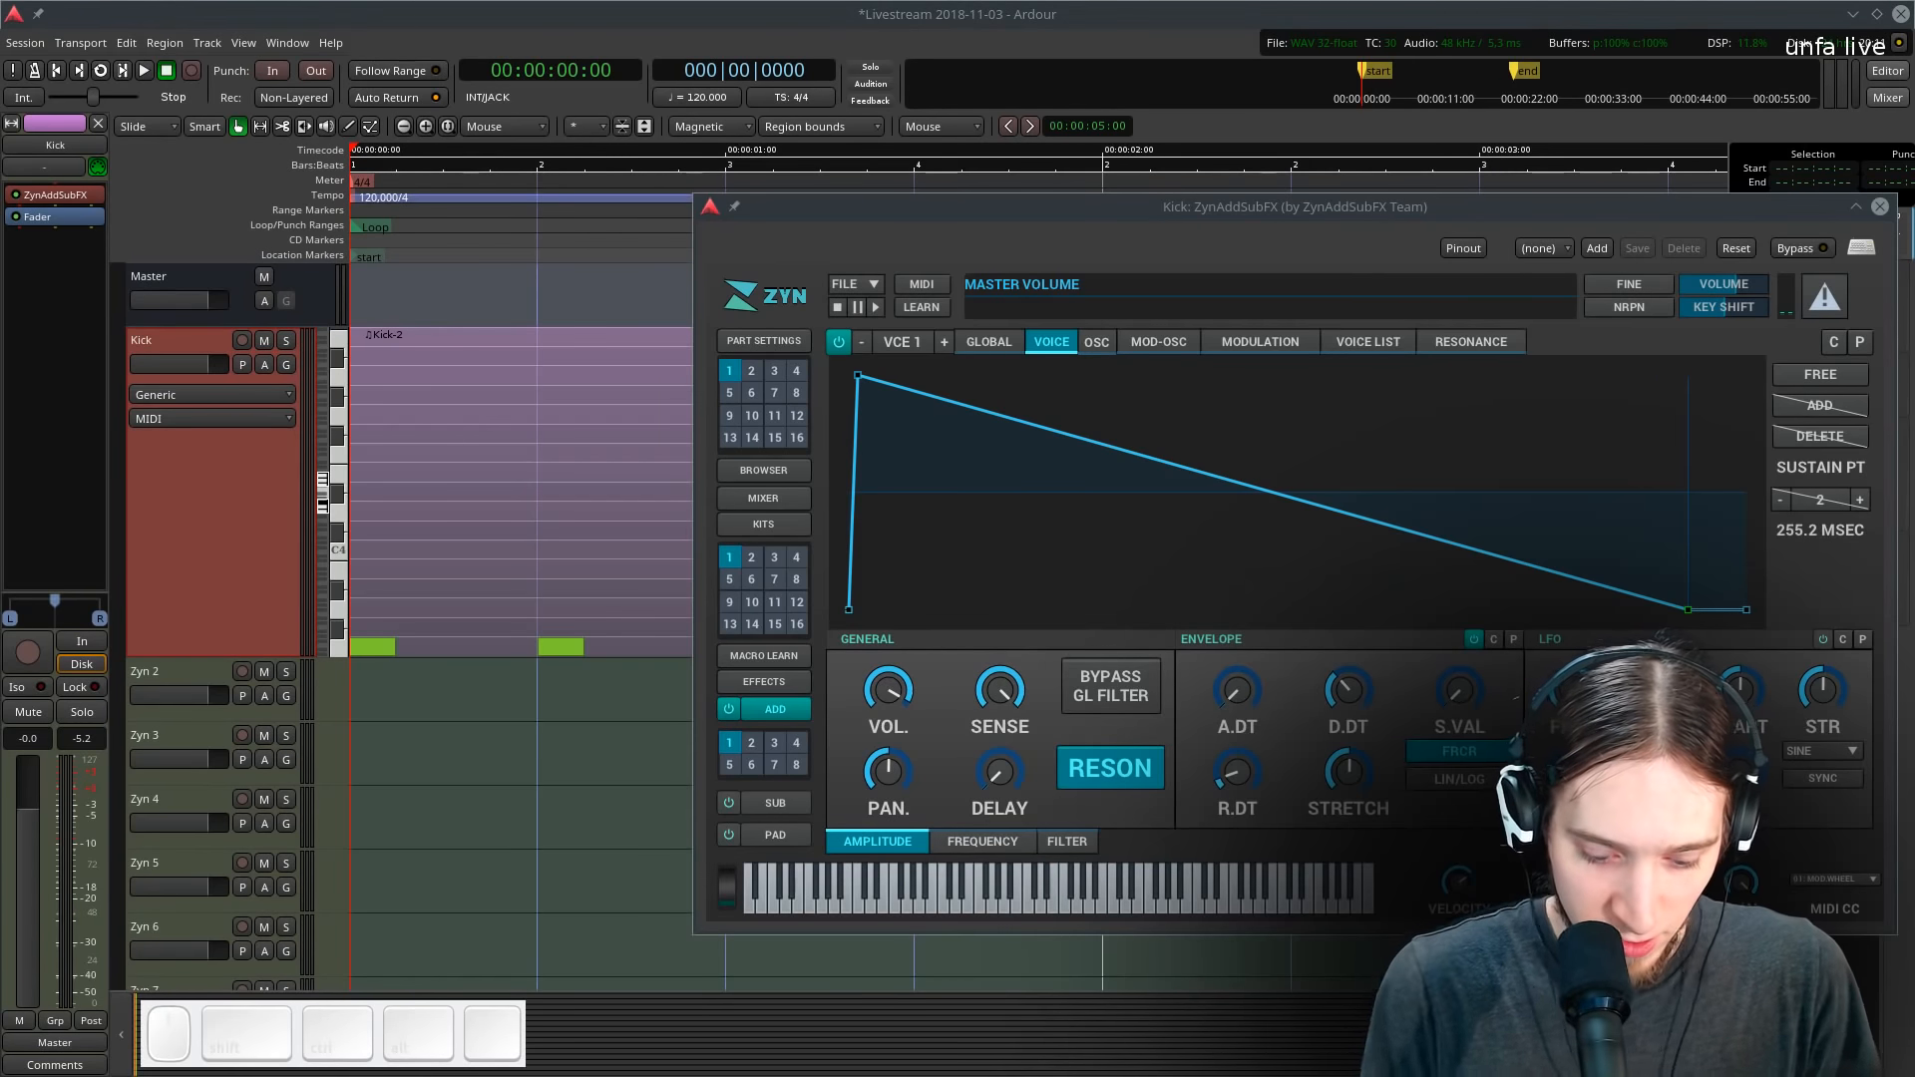
key(ctrl+a)
key(BackSpace)
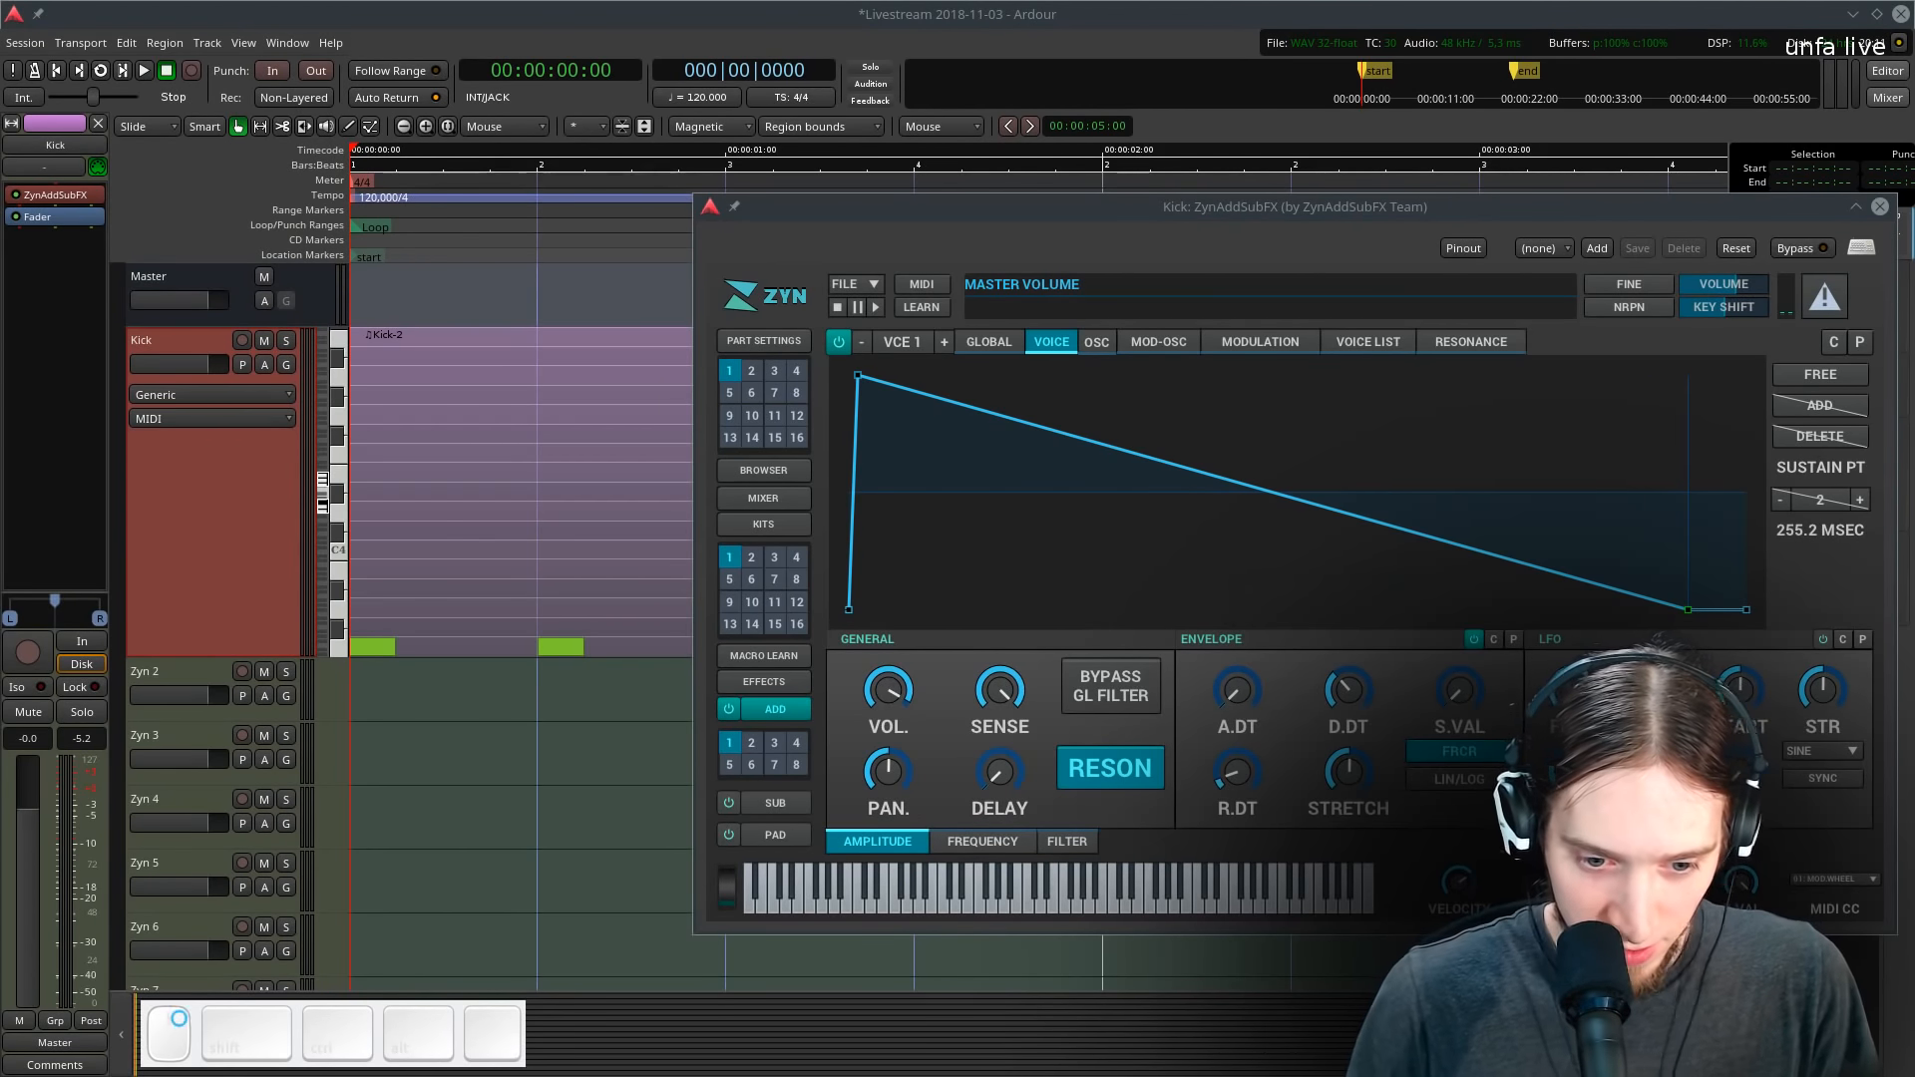
key(ctrl+alt+Left)
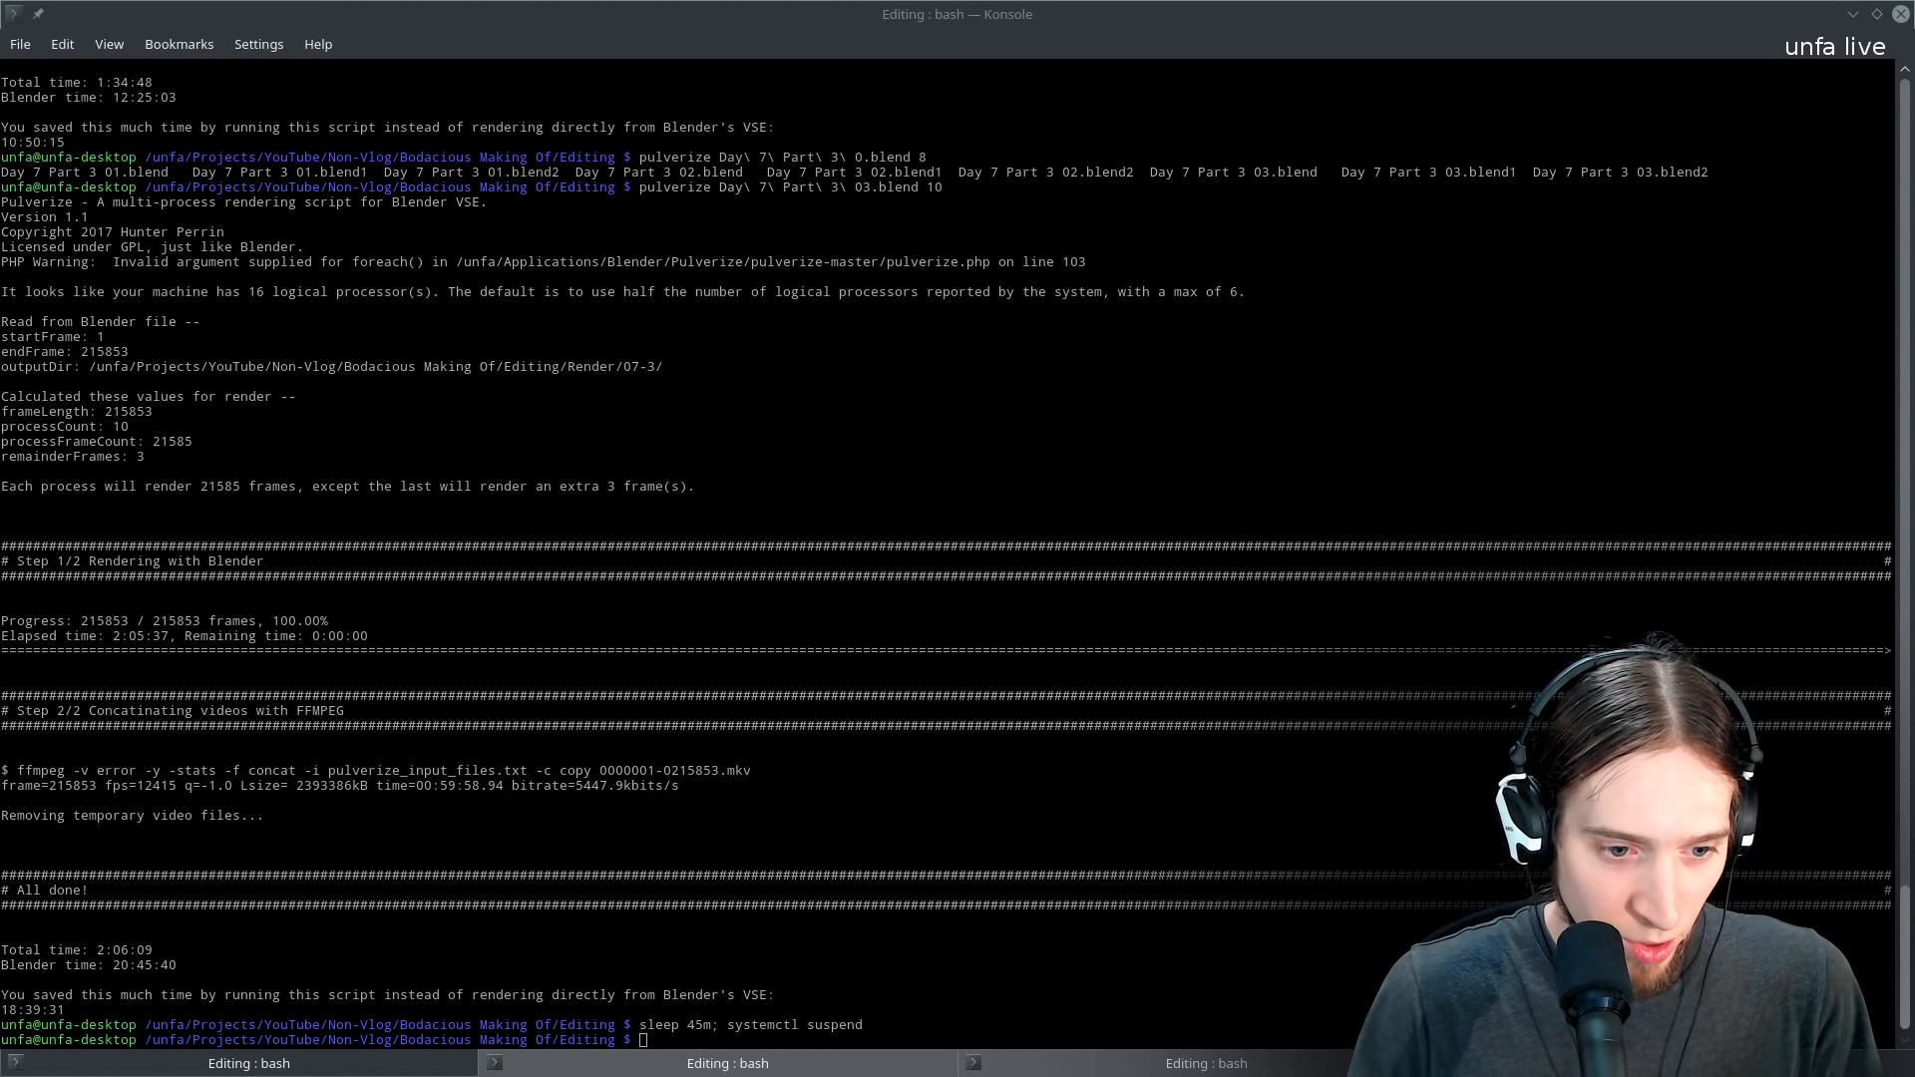
key(ctrl+alt+Right)
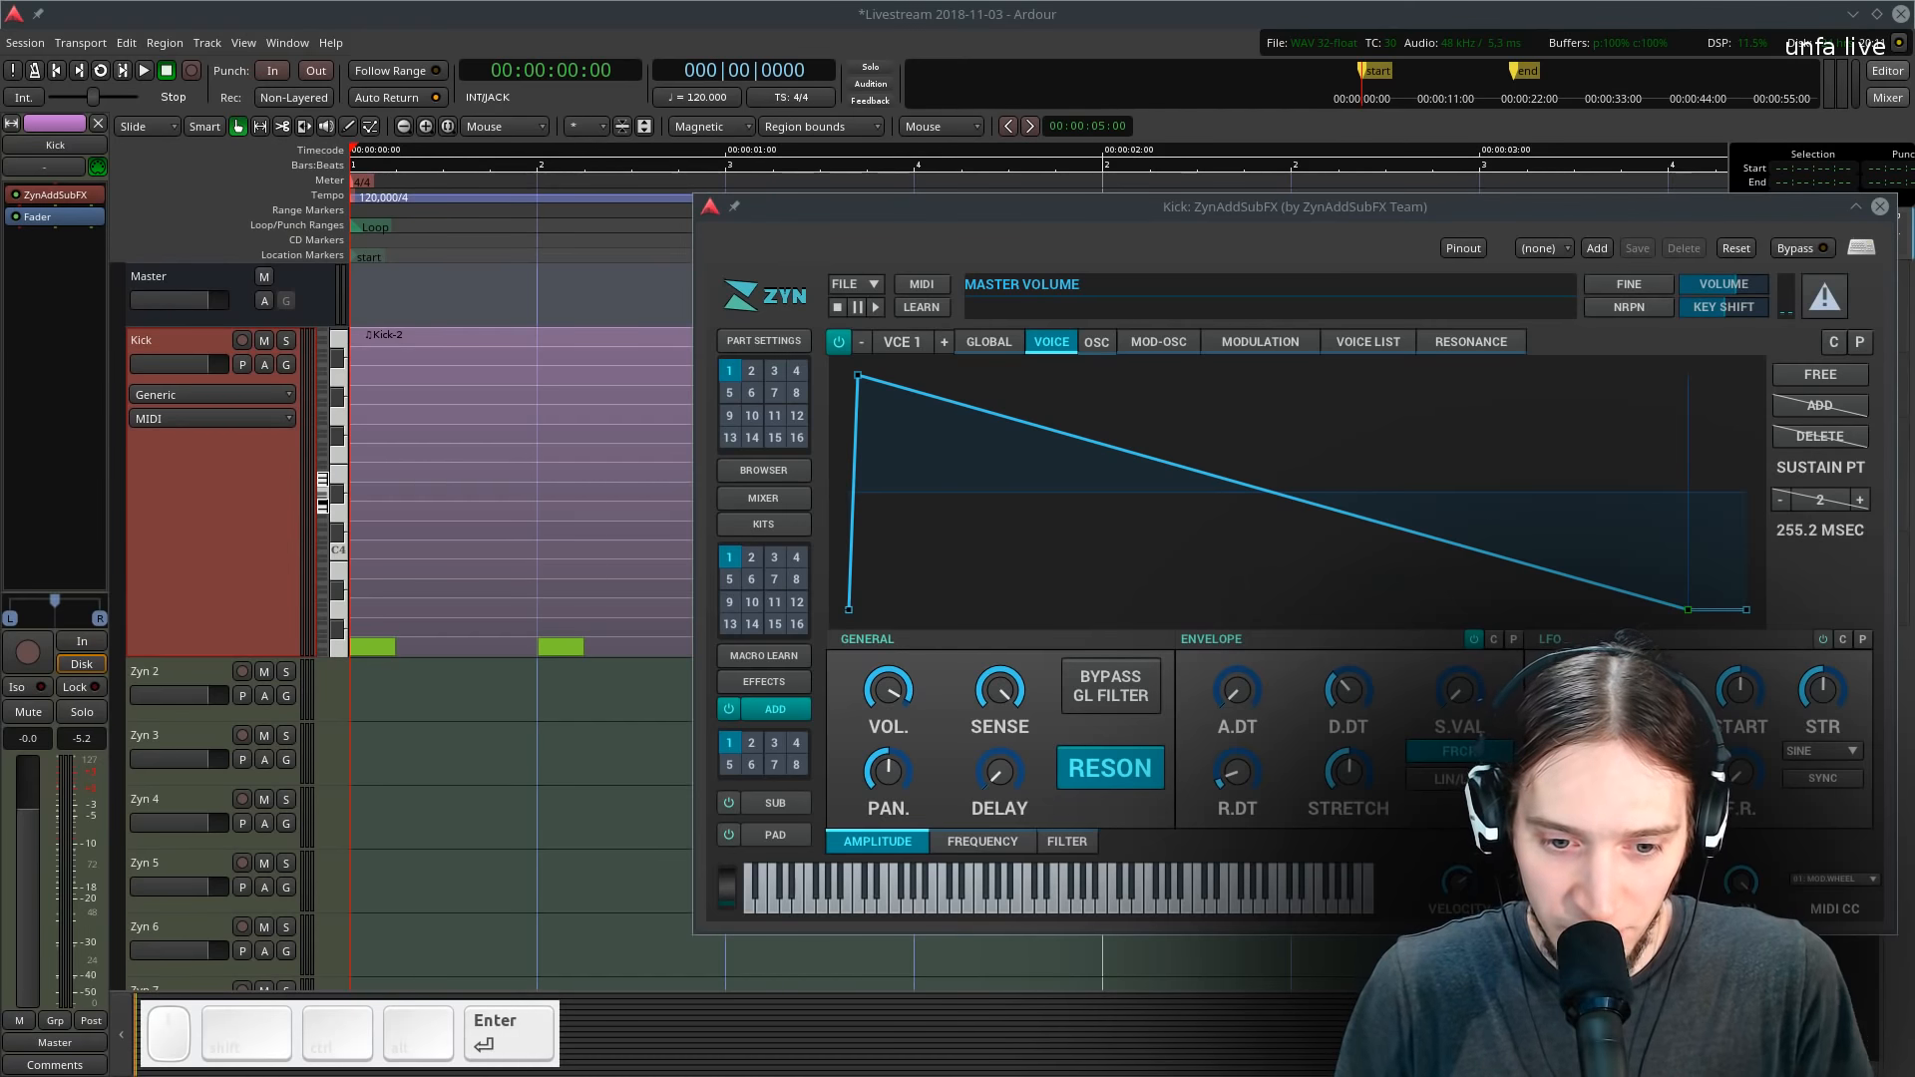
key(ctrl+alt+Left)
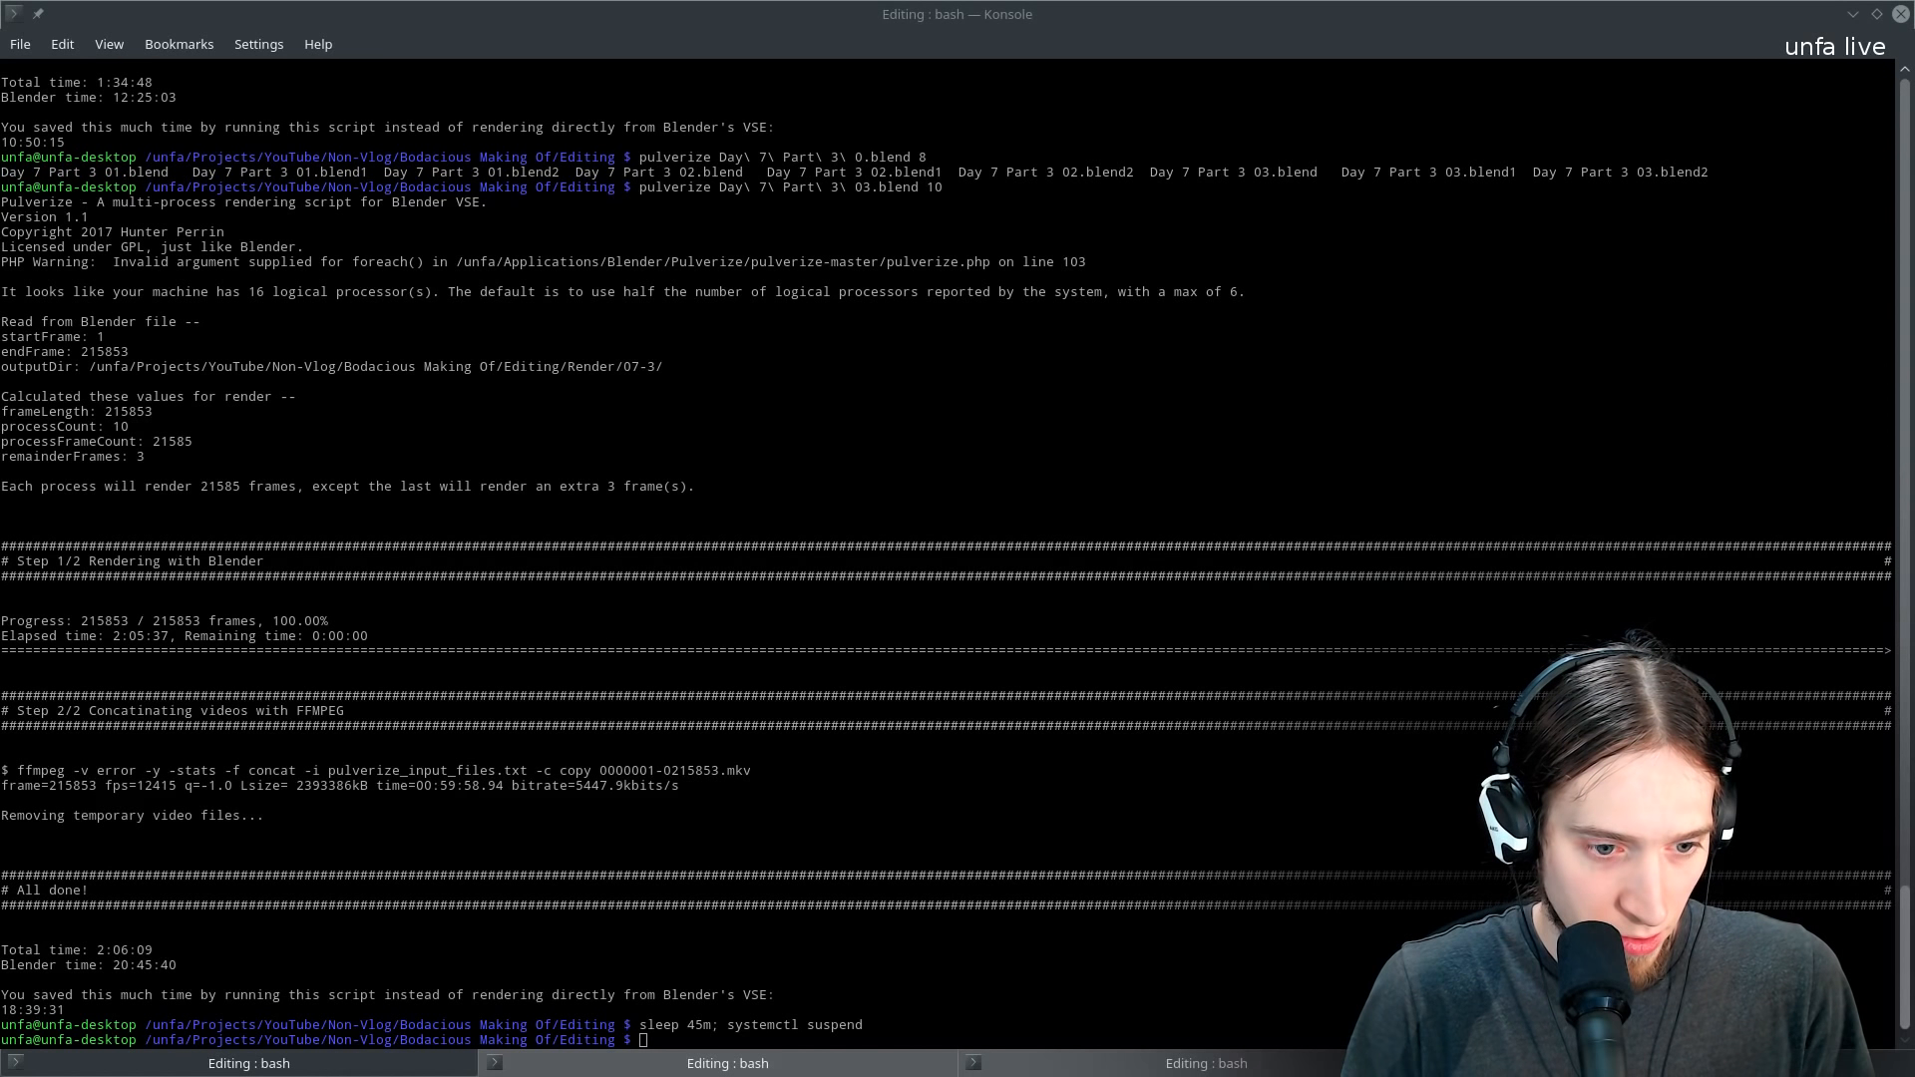
key(ctrl+F1)
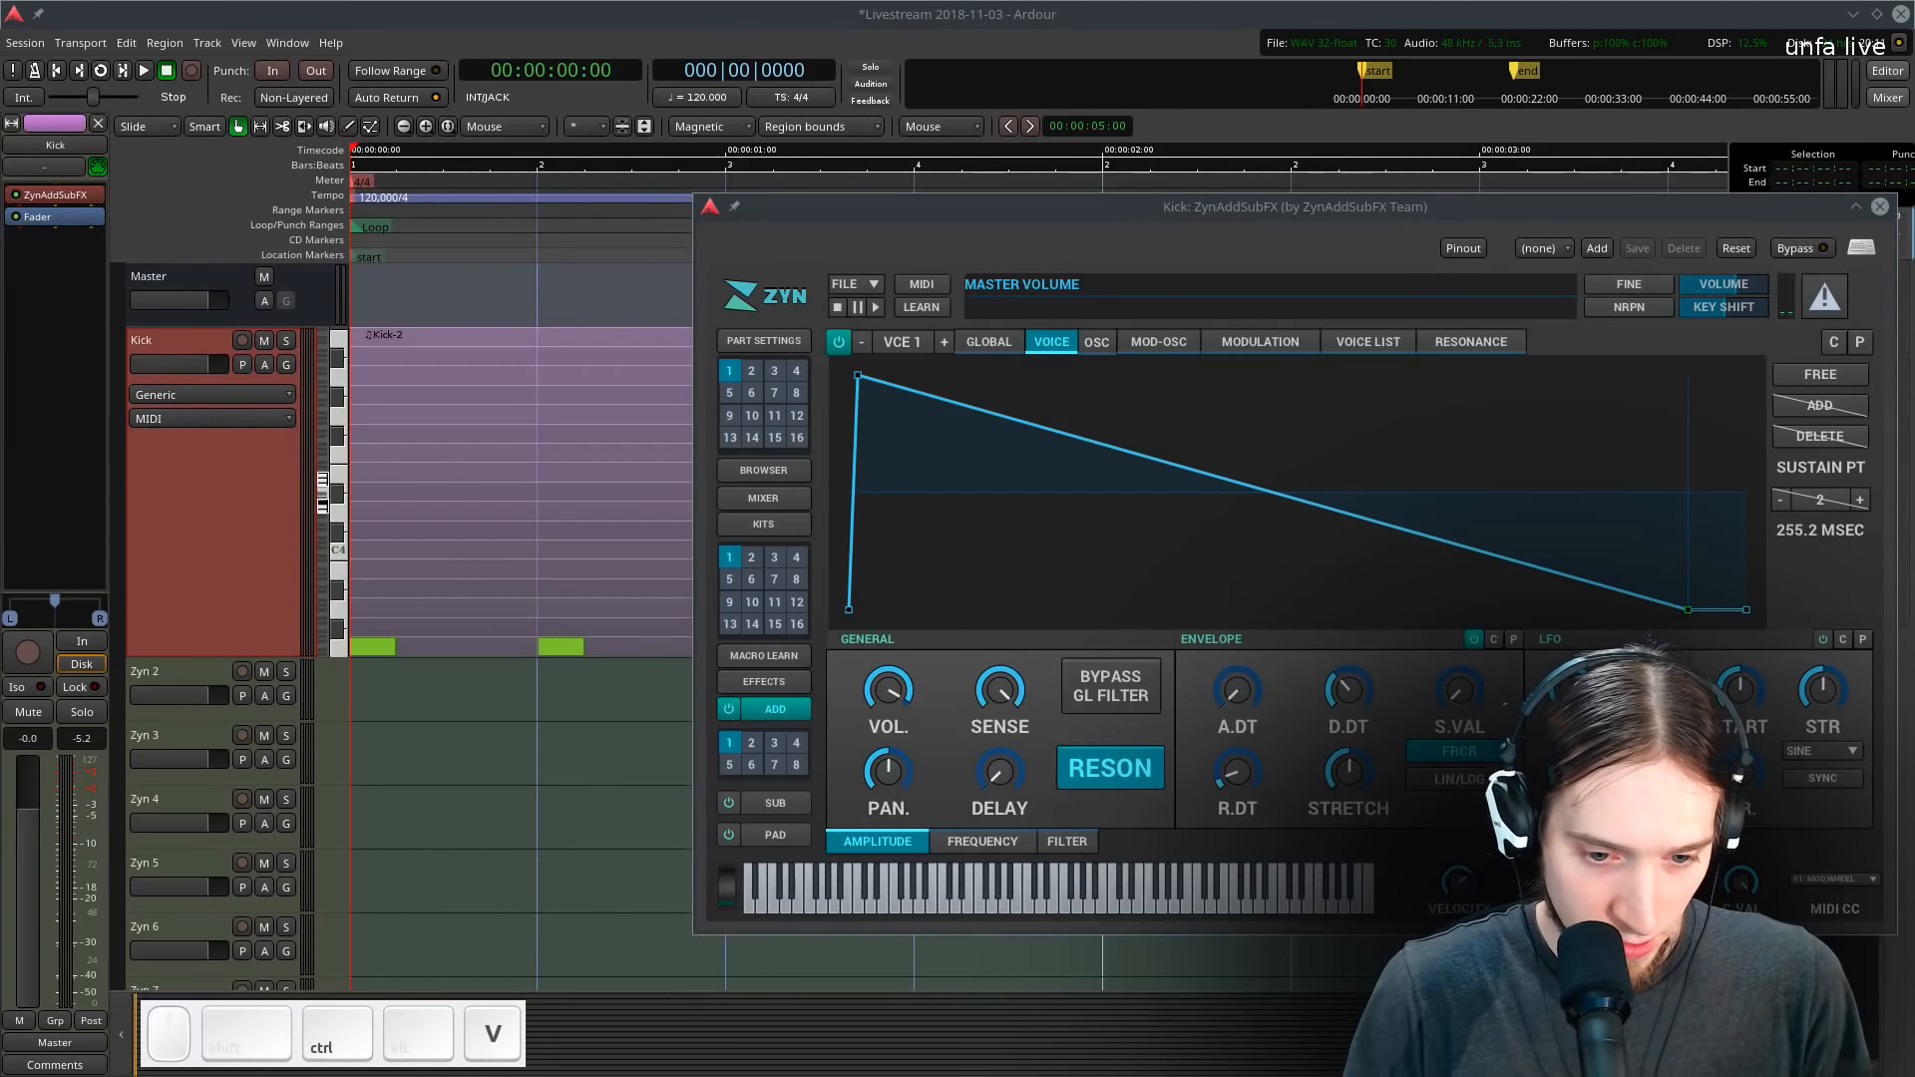
key(Return)
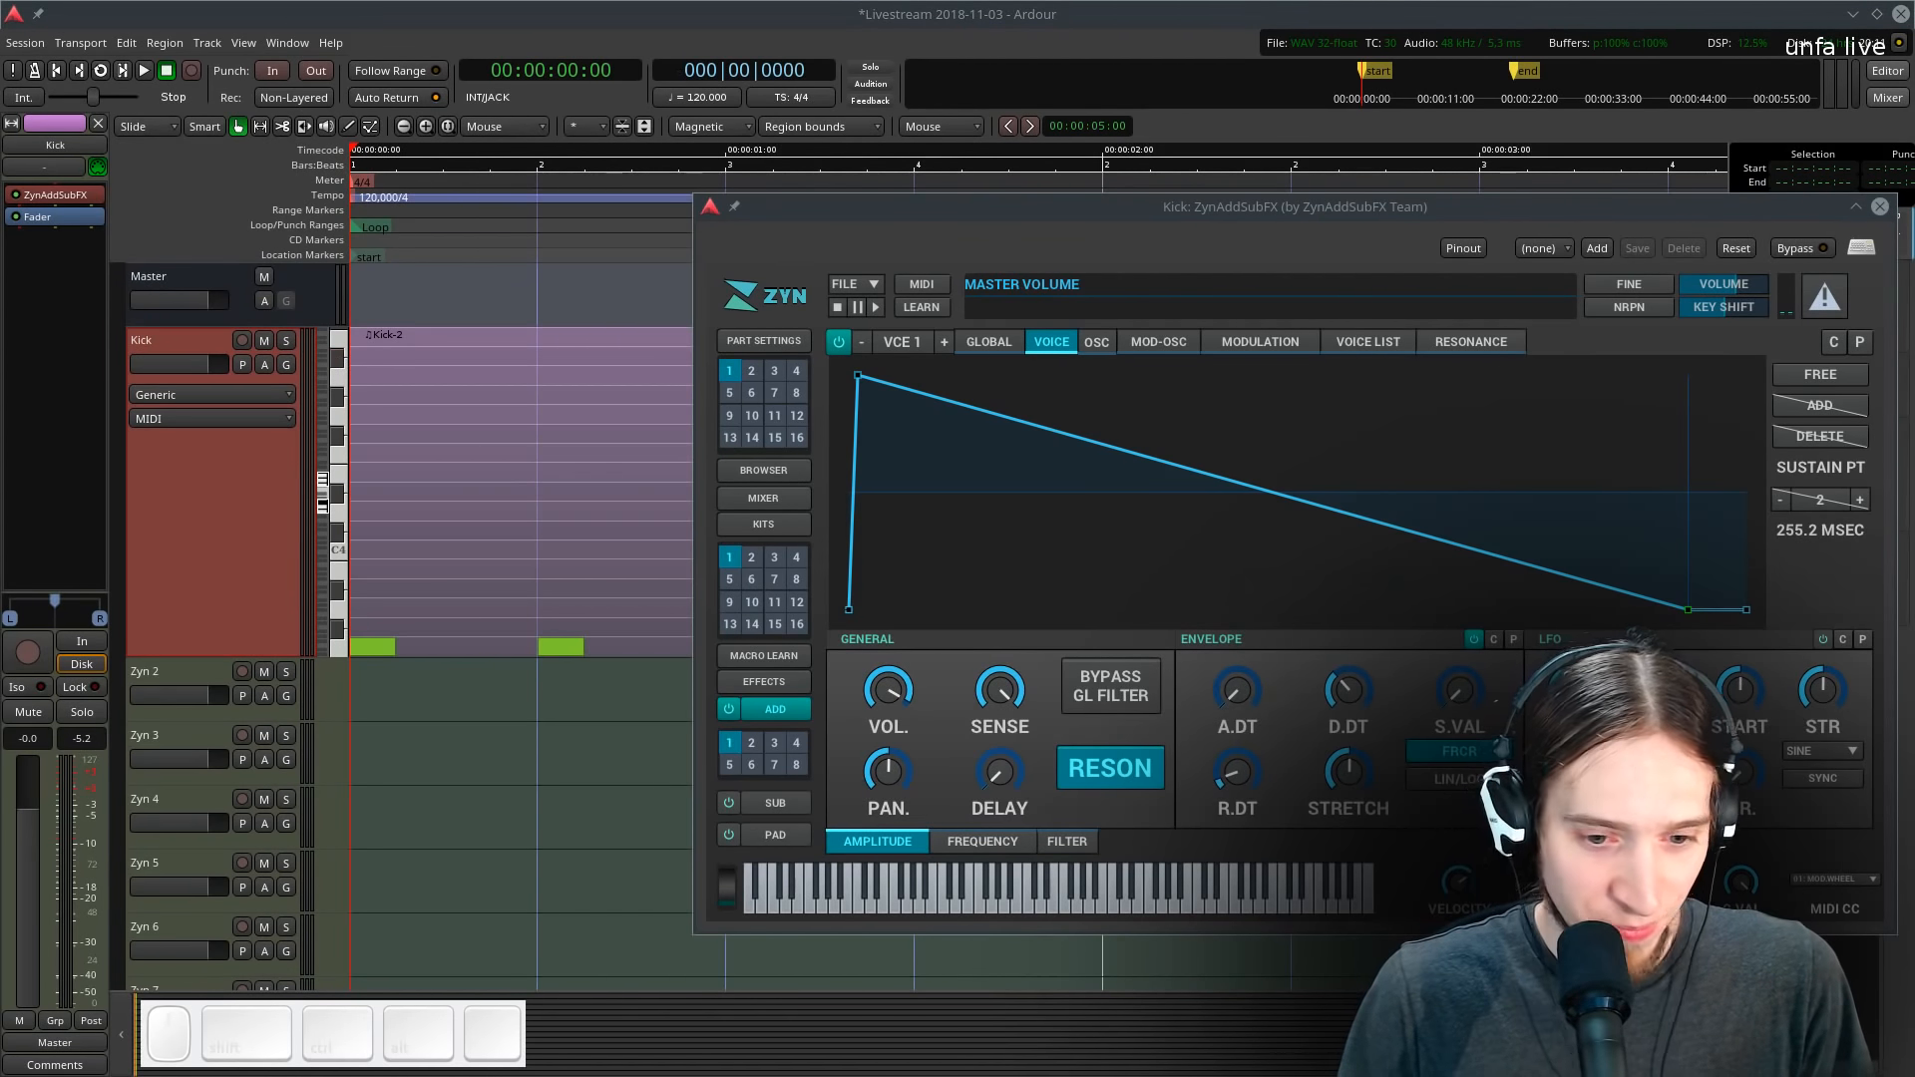
key(alt+Tab)
key(alt+Tab)
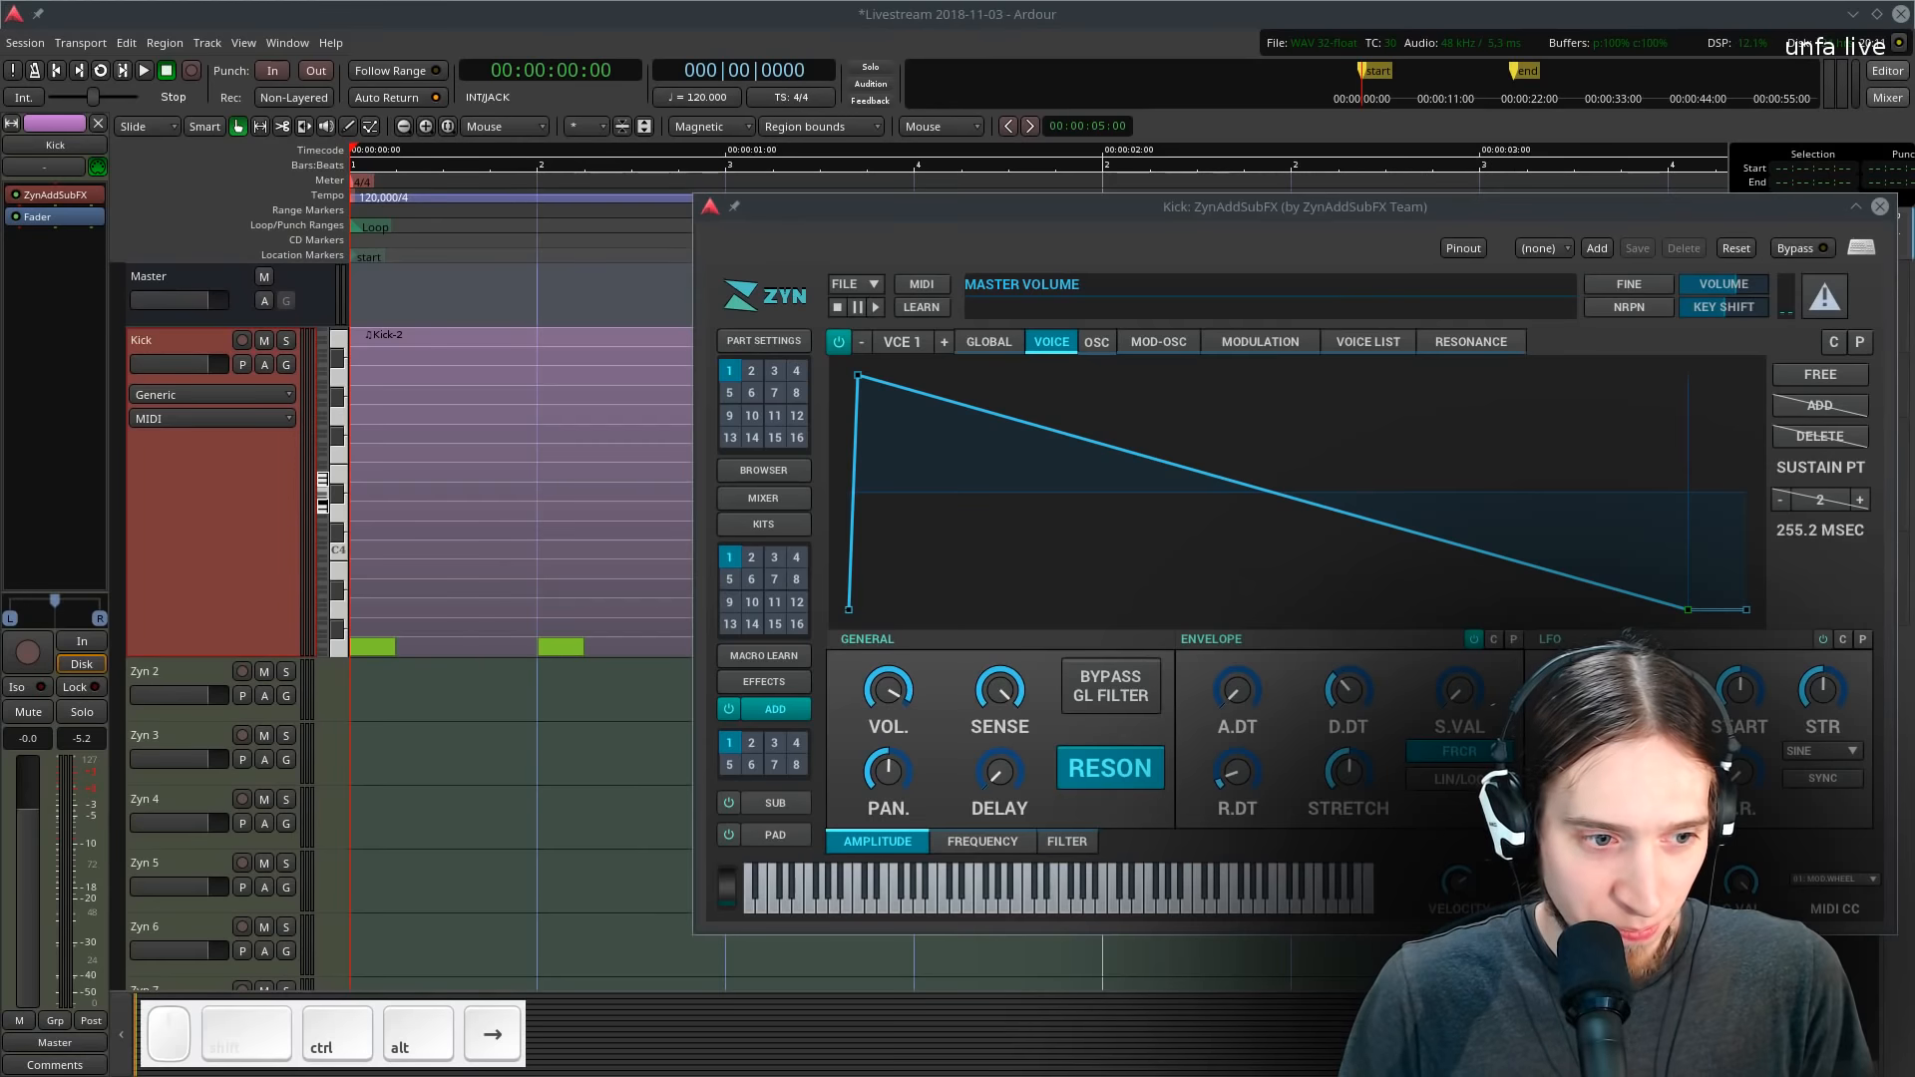
- Move the plugin window back and start looped playback of the kick pattern
drag(1155, 211, 792, 182)
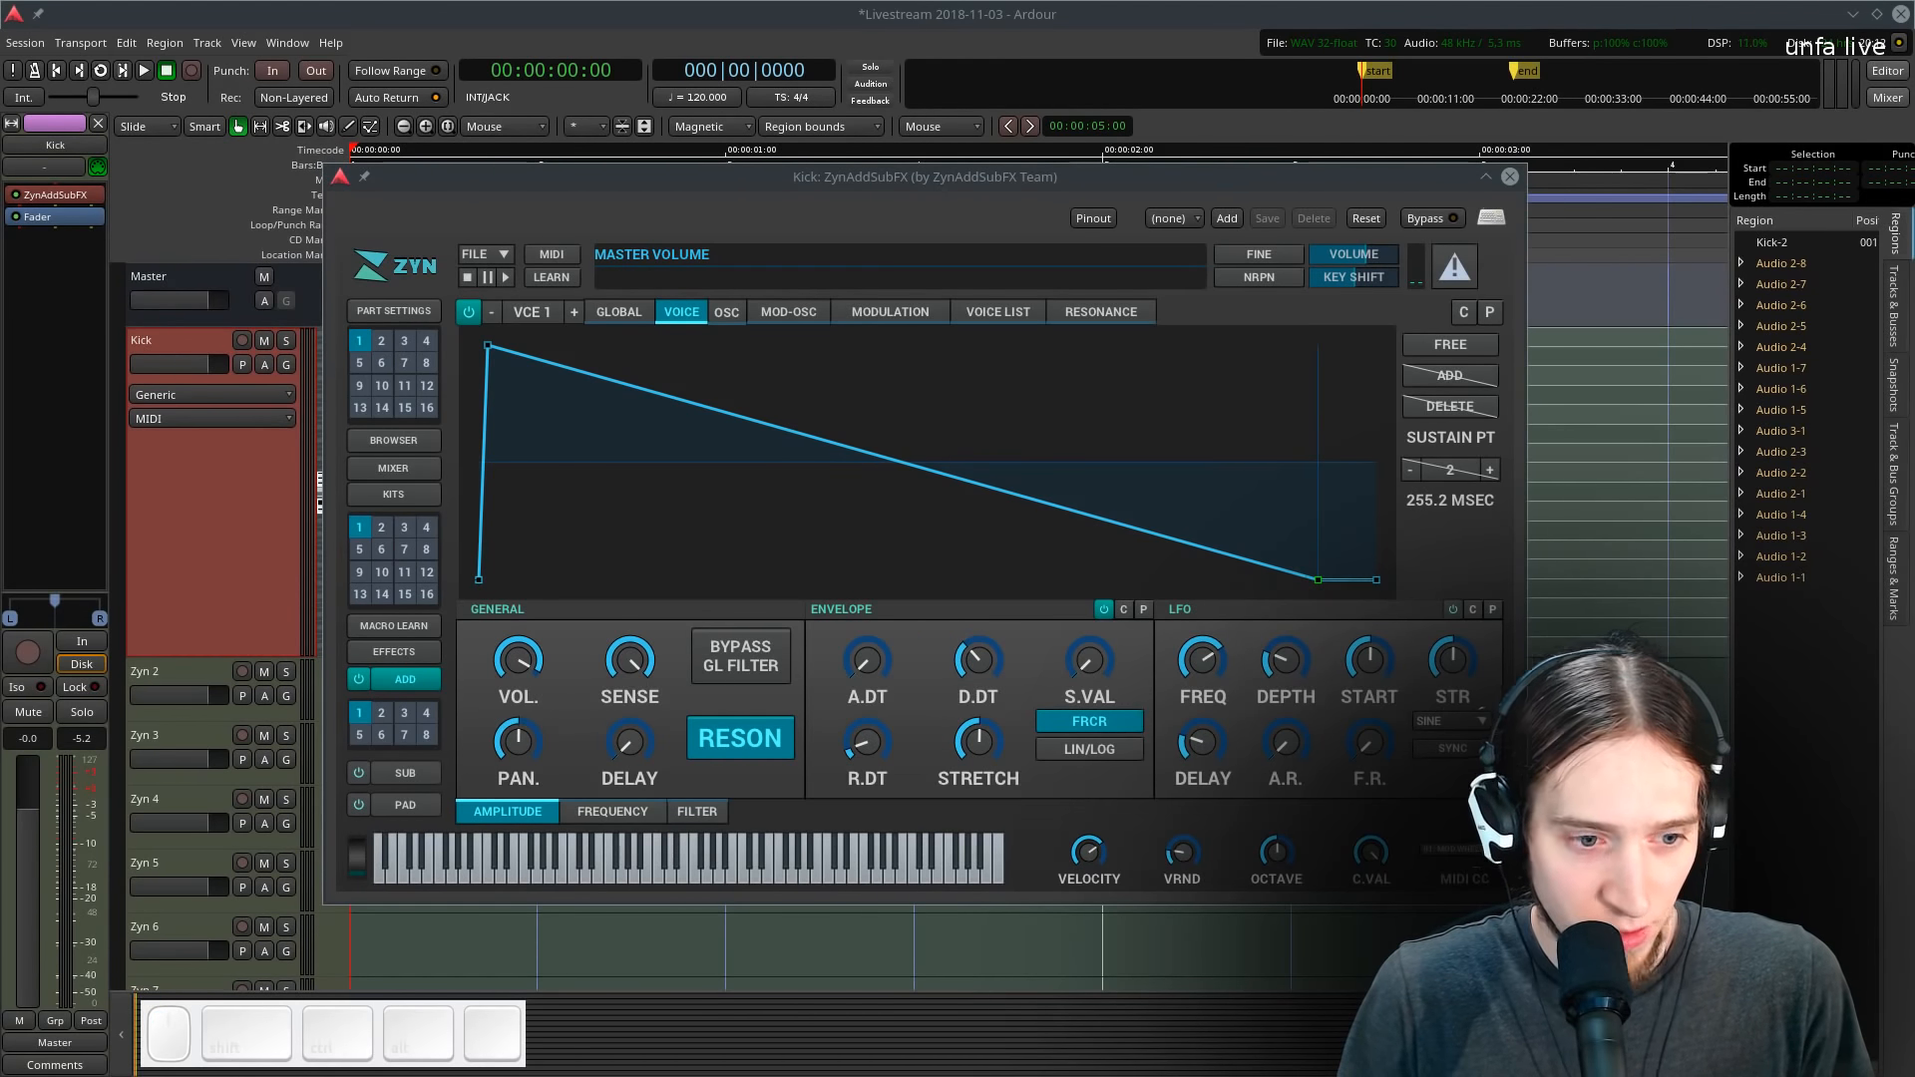
key(space)
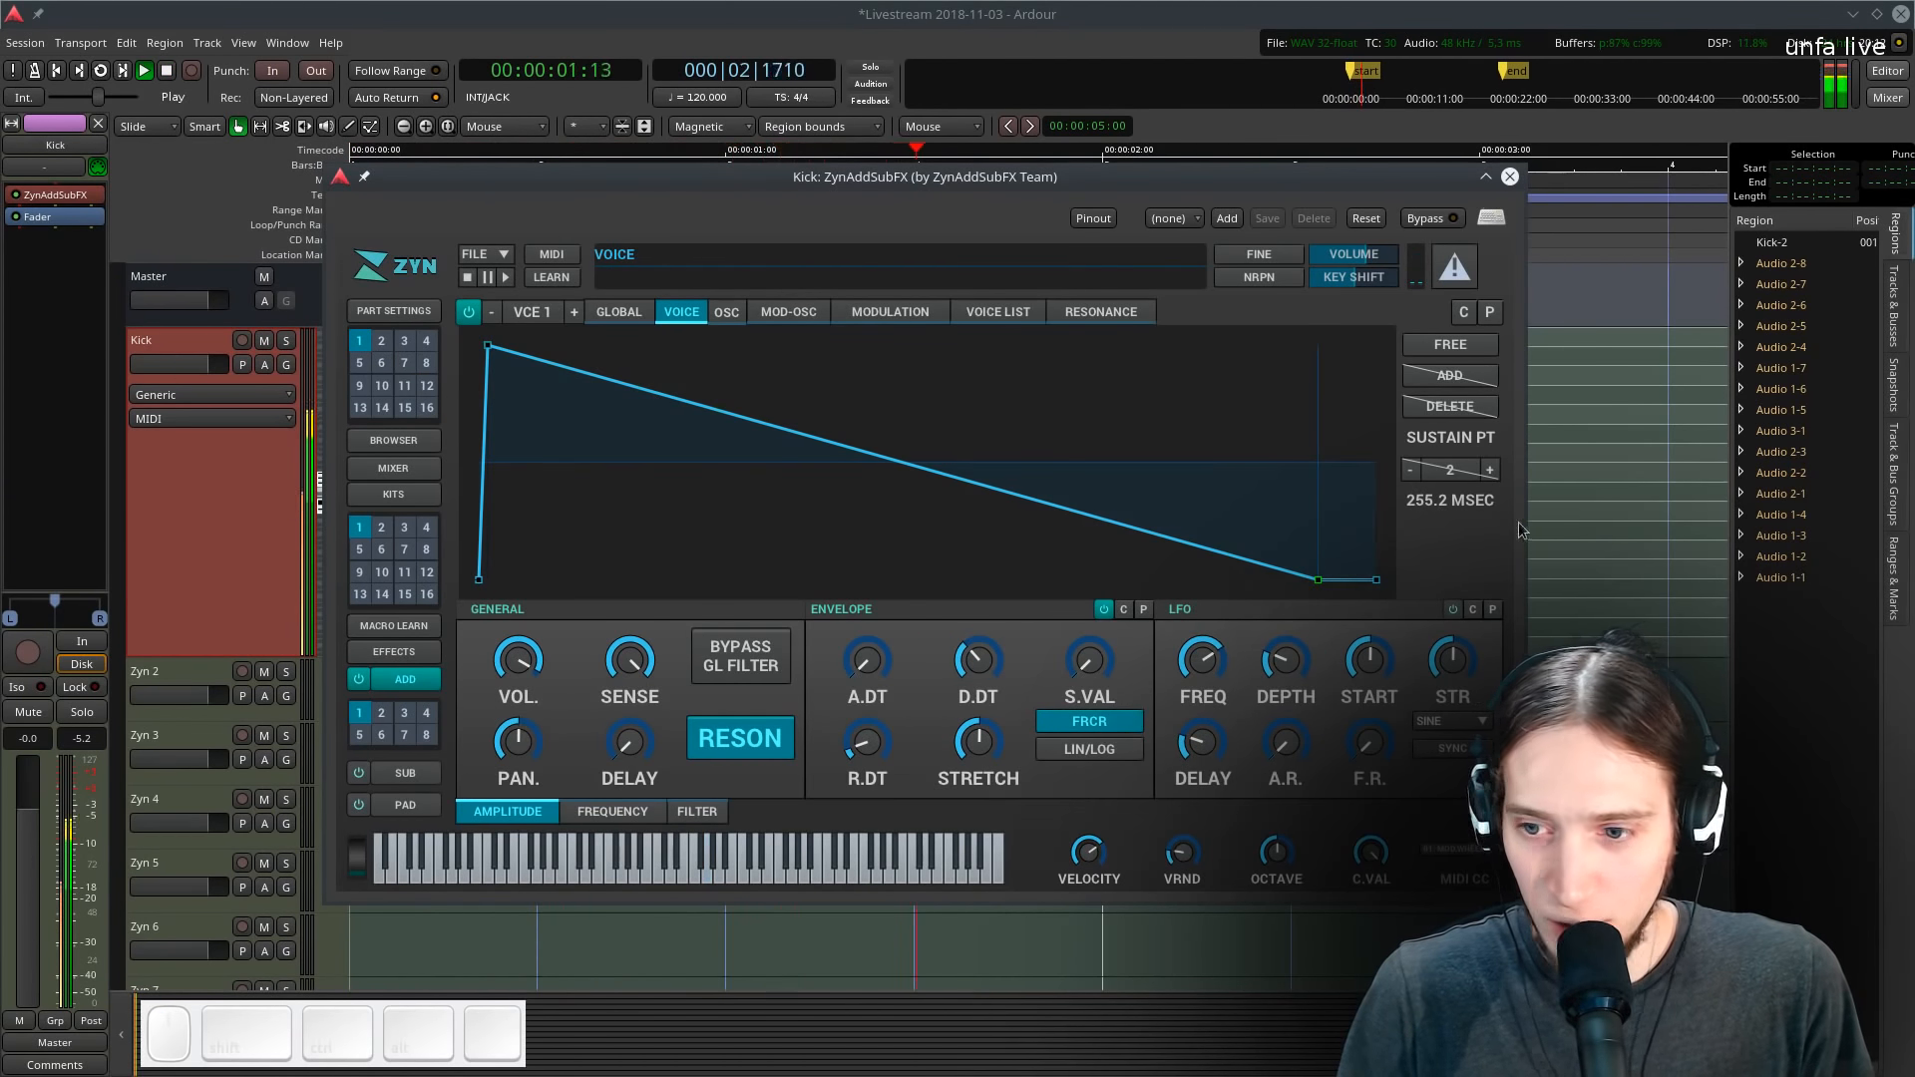
key(space)
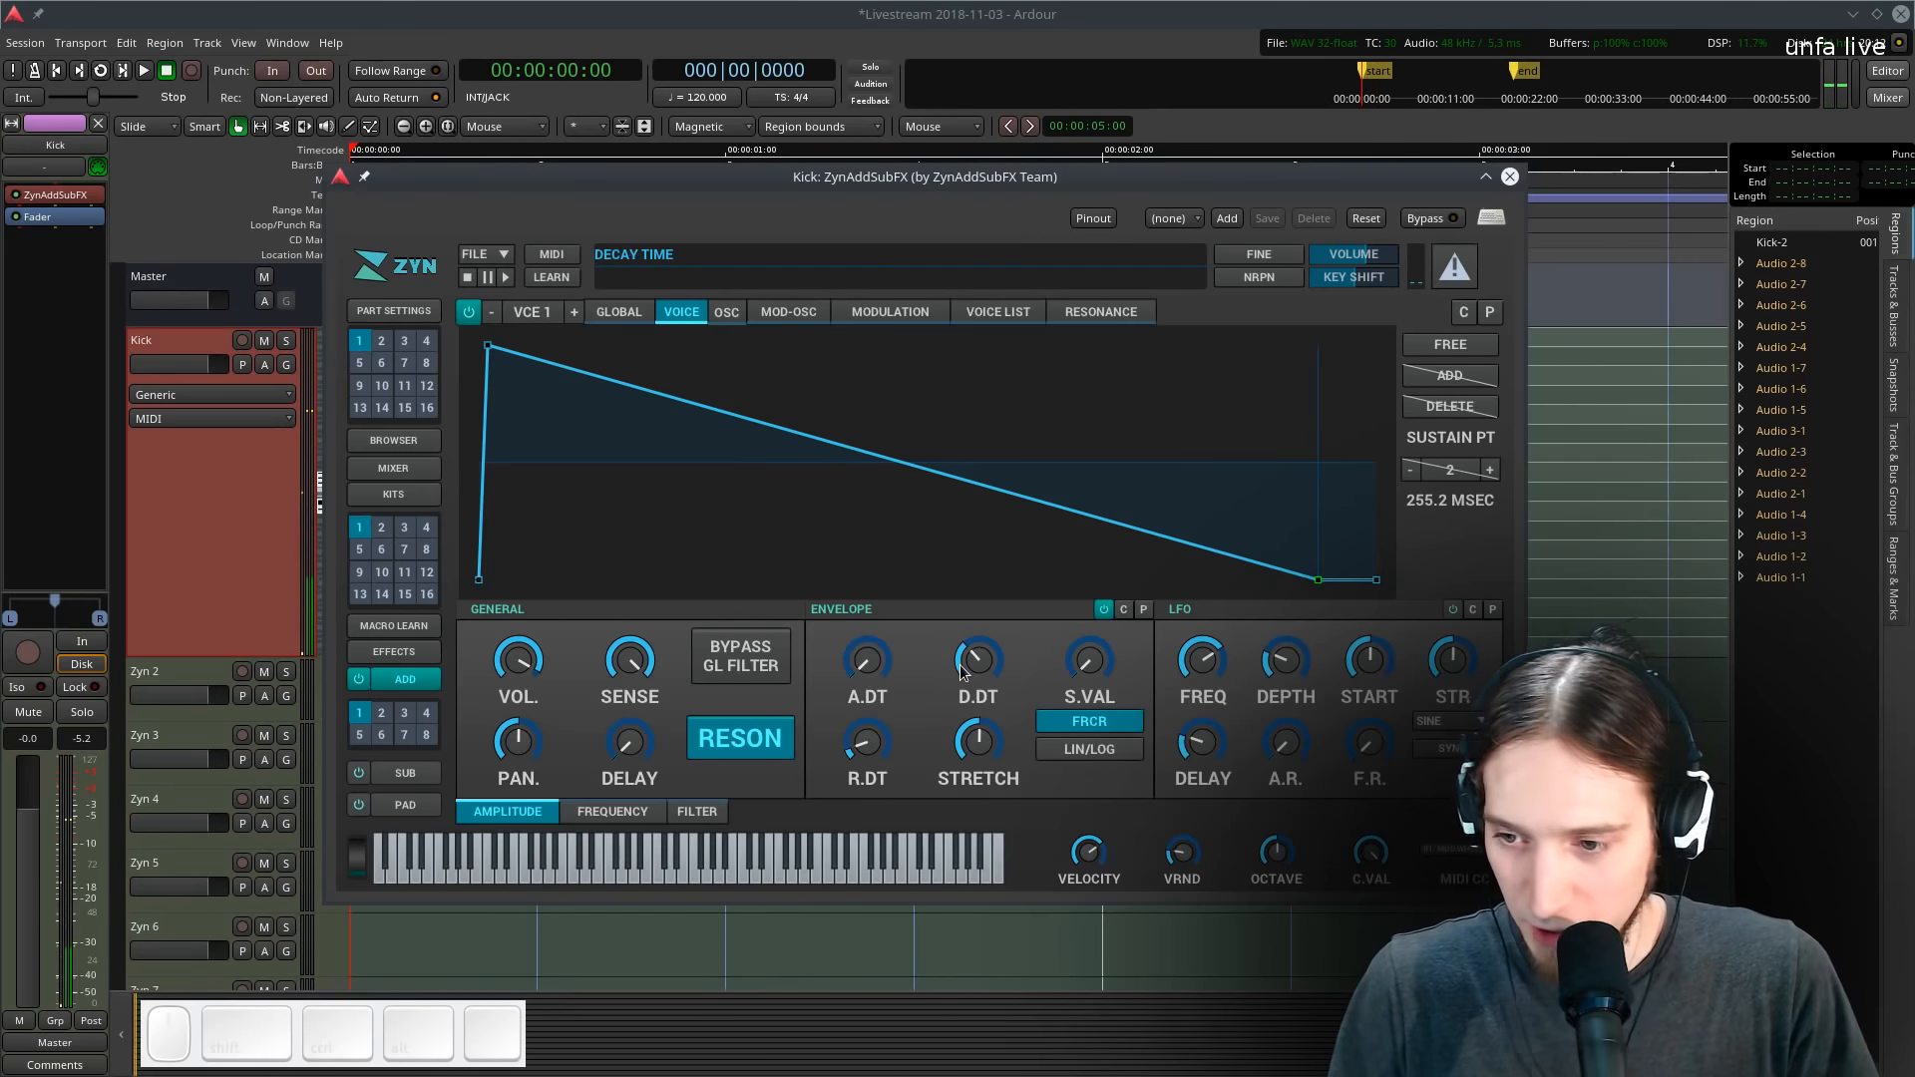
key(l)
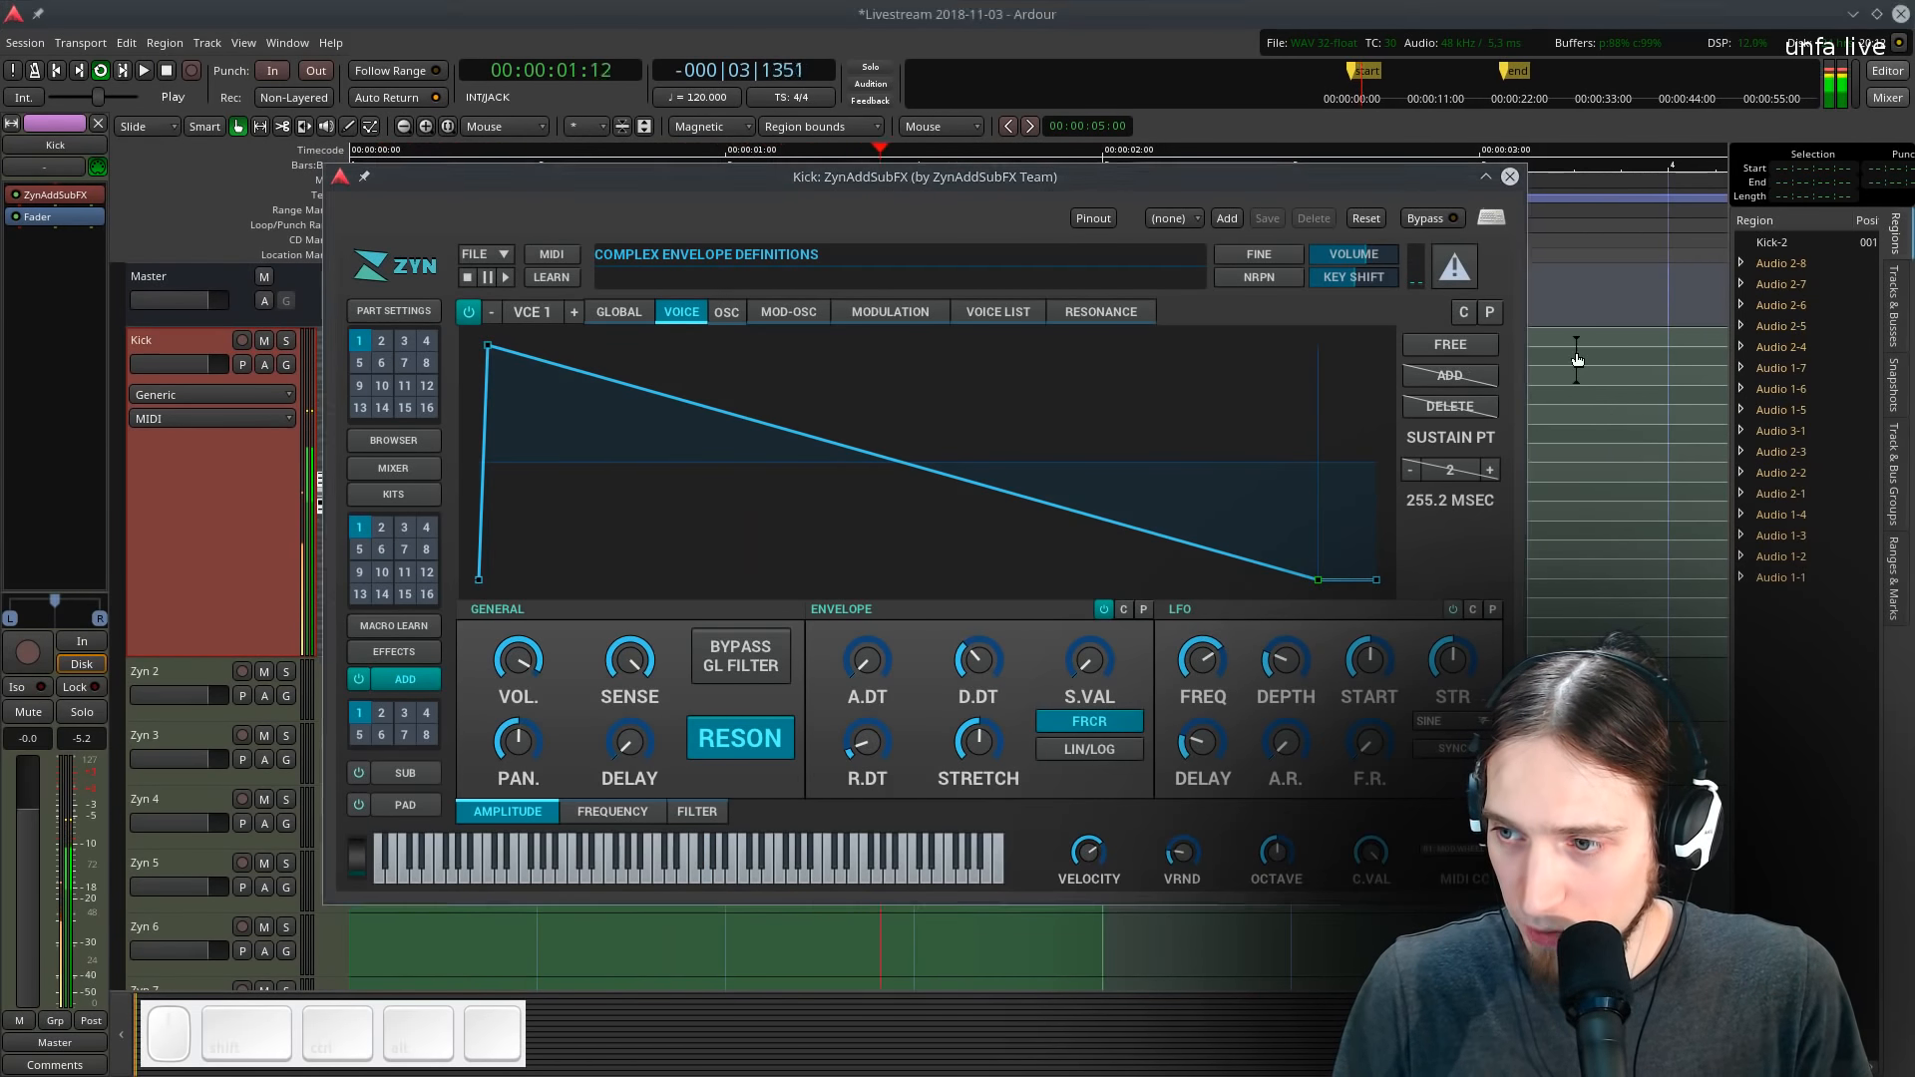
- Enable free-form editing of the amplitude envelope, add a point and shape a flat hold before the decay
click(1444, 345)
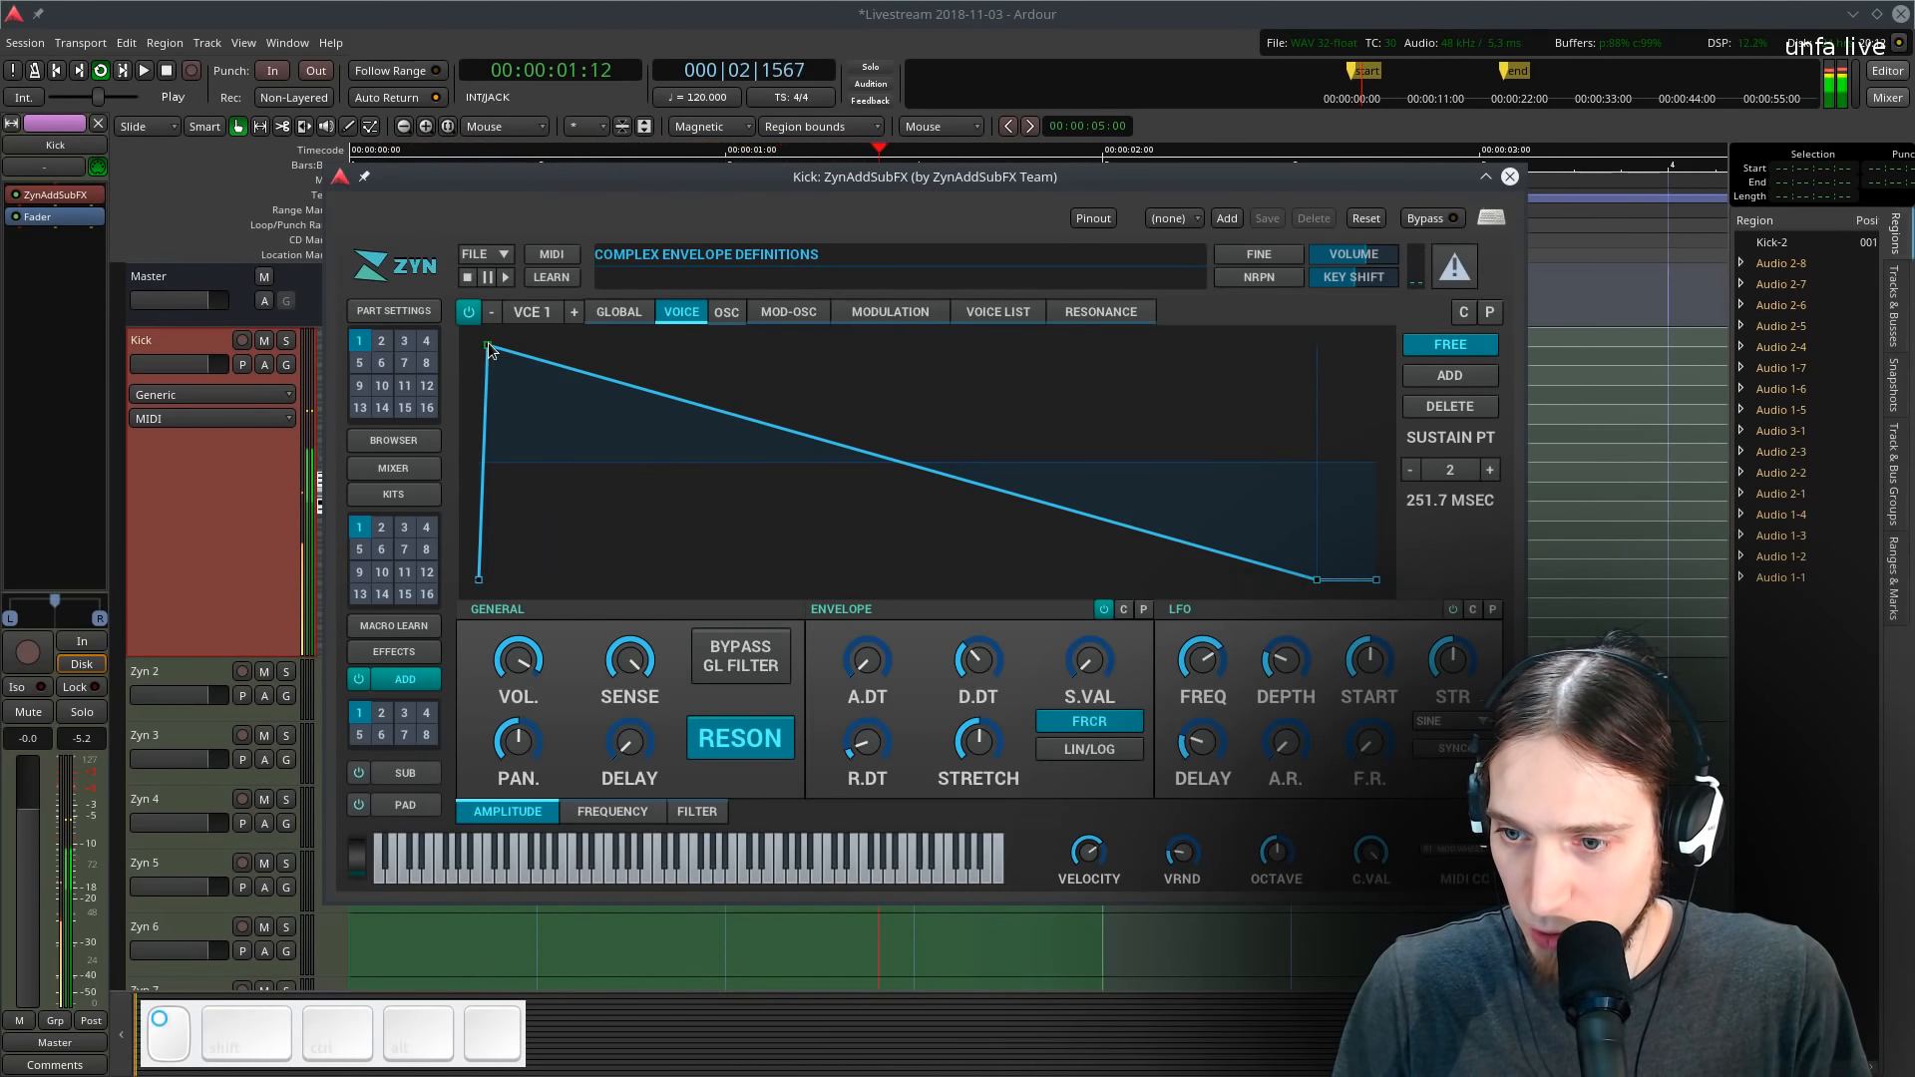
click(1436, 383)
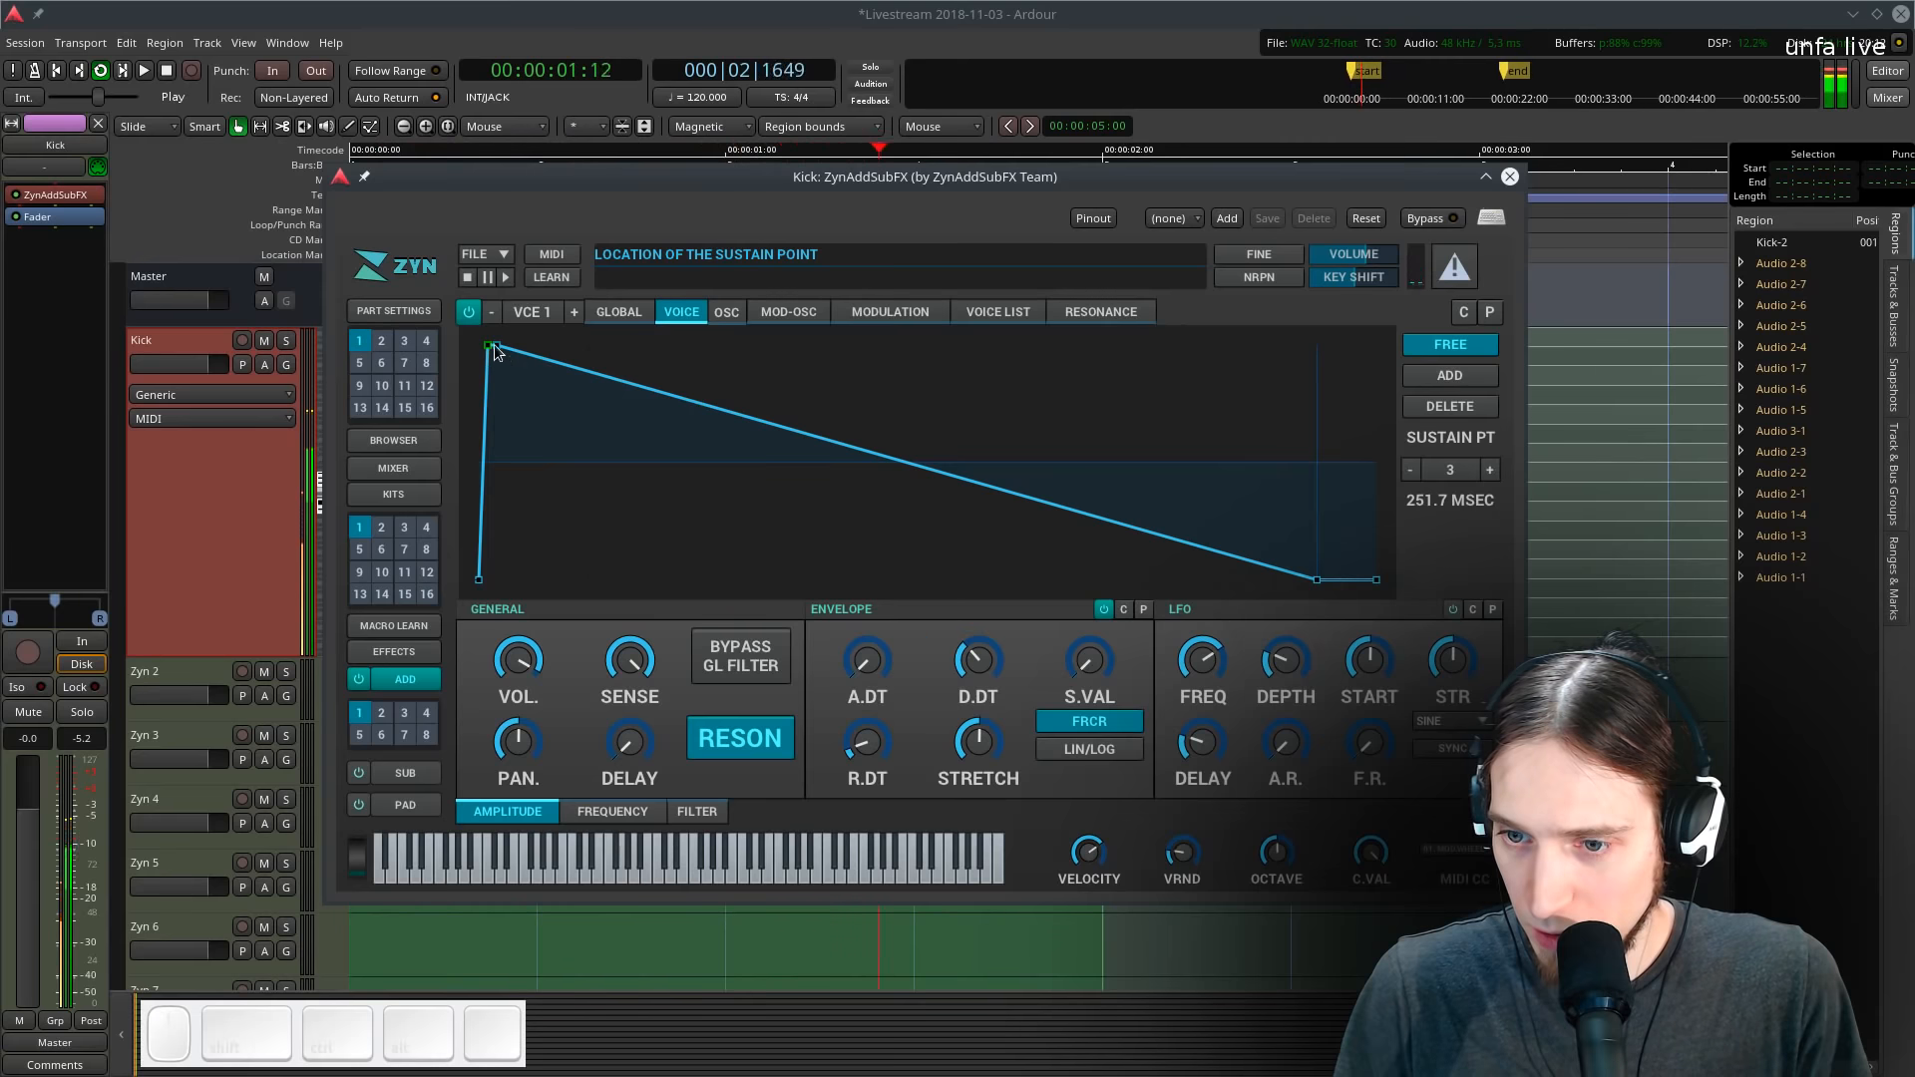
drag(495, 346, 790, 447)
drag(489, 345, 495, 347)
drag(734, 448, 906, 345)
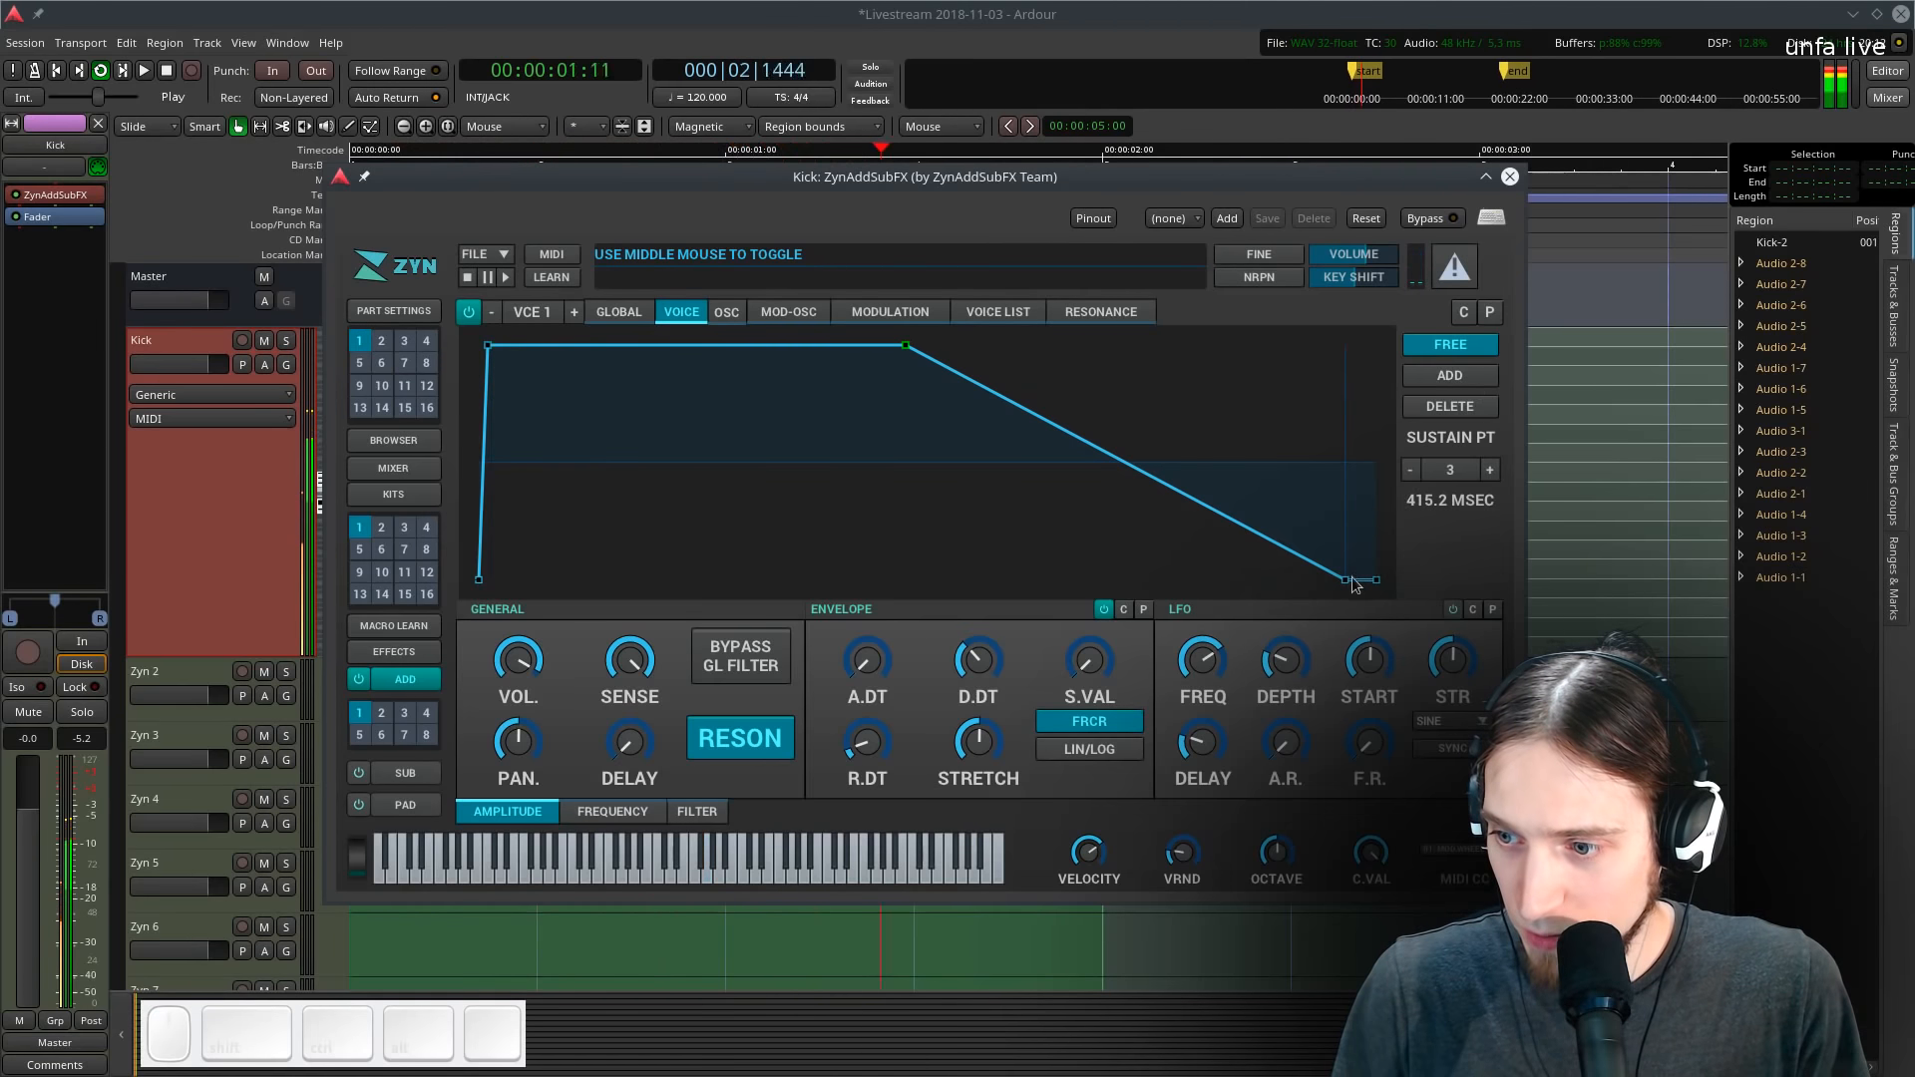
- Set the amplitude sustain point to 0 and shorten the hold by moving the plateau and decay points earlier
click(1412, 472)
click(1412, 472)
click(1411, 472)
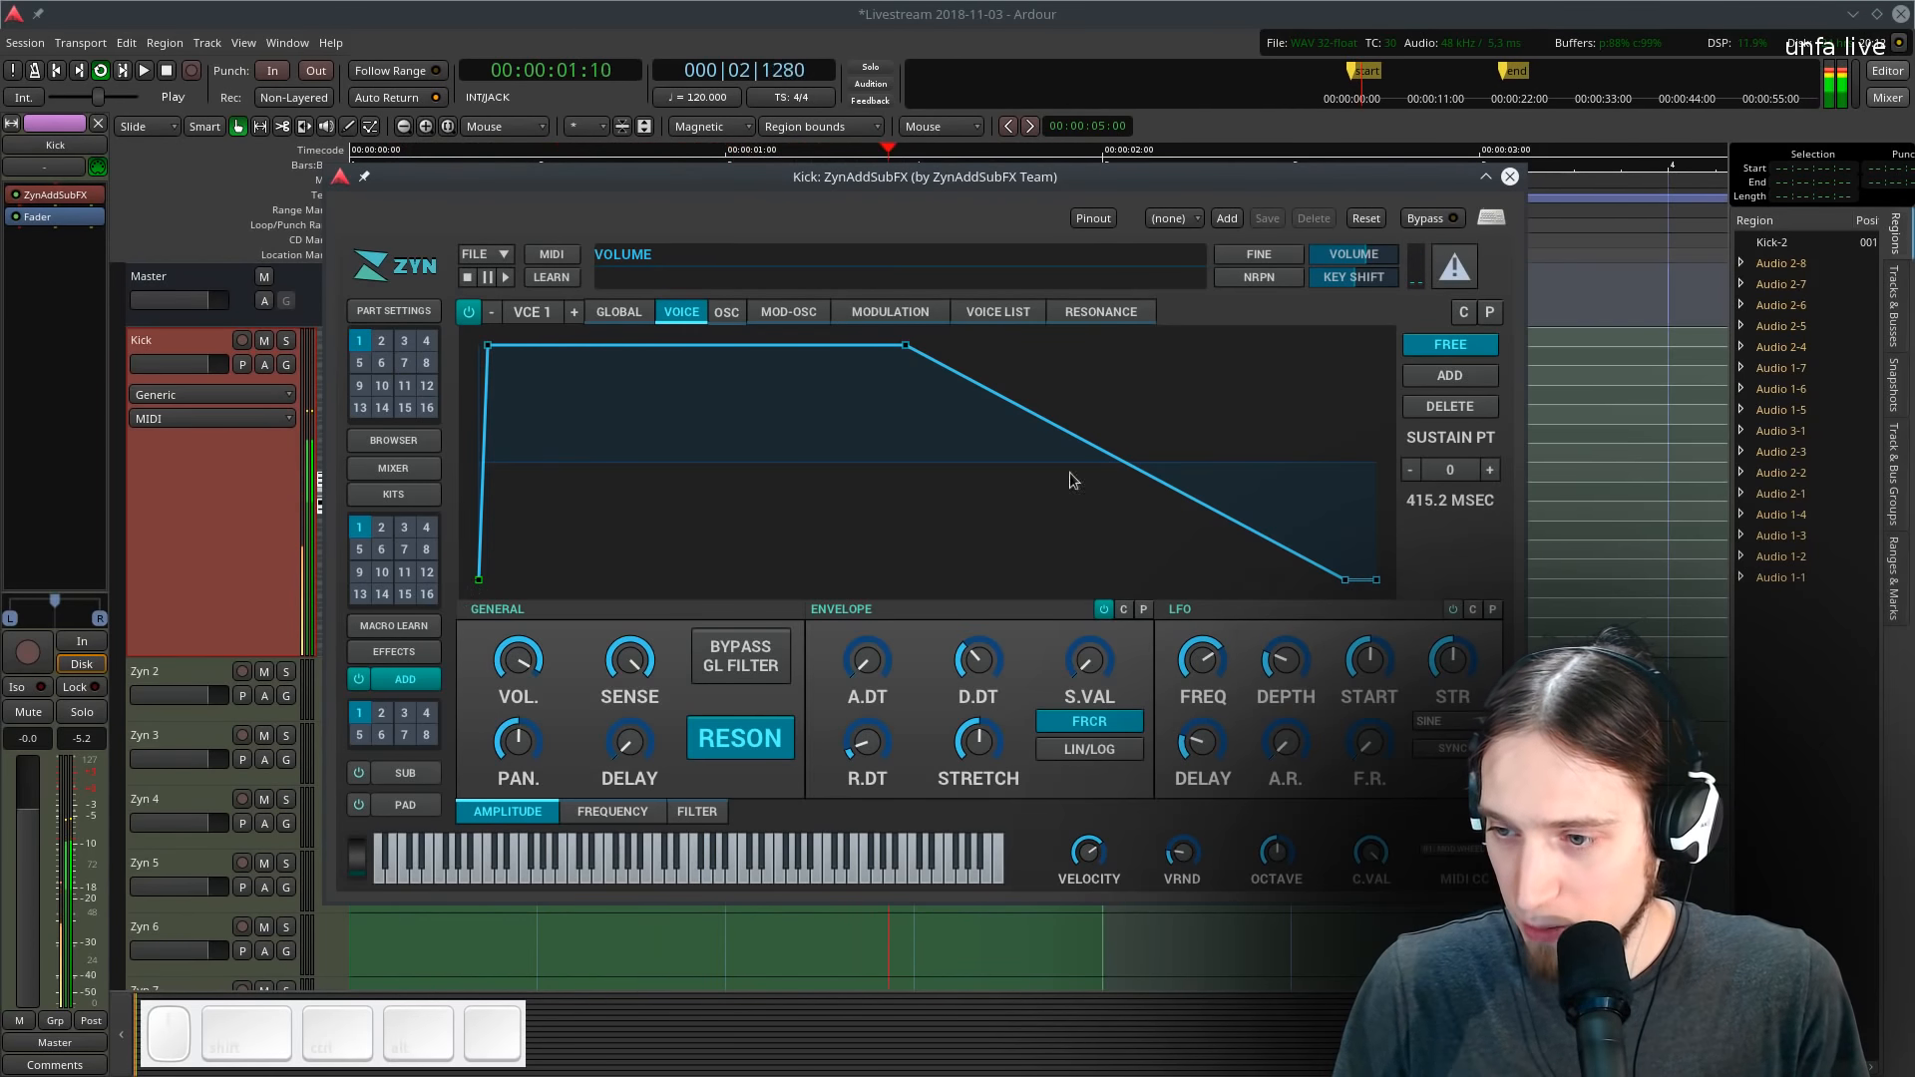
mouse_move(905, 346)
mouse_down()
mouse_move(993, 348)
mouse_move(932, 362)
mouse_up()
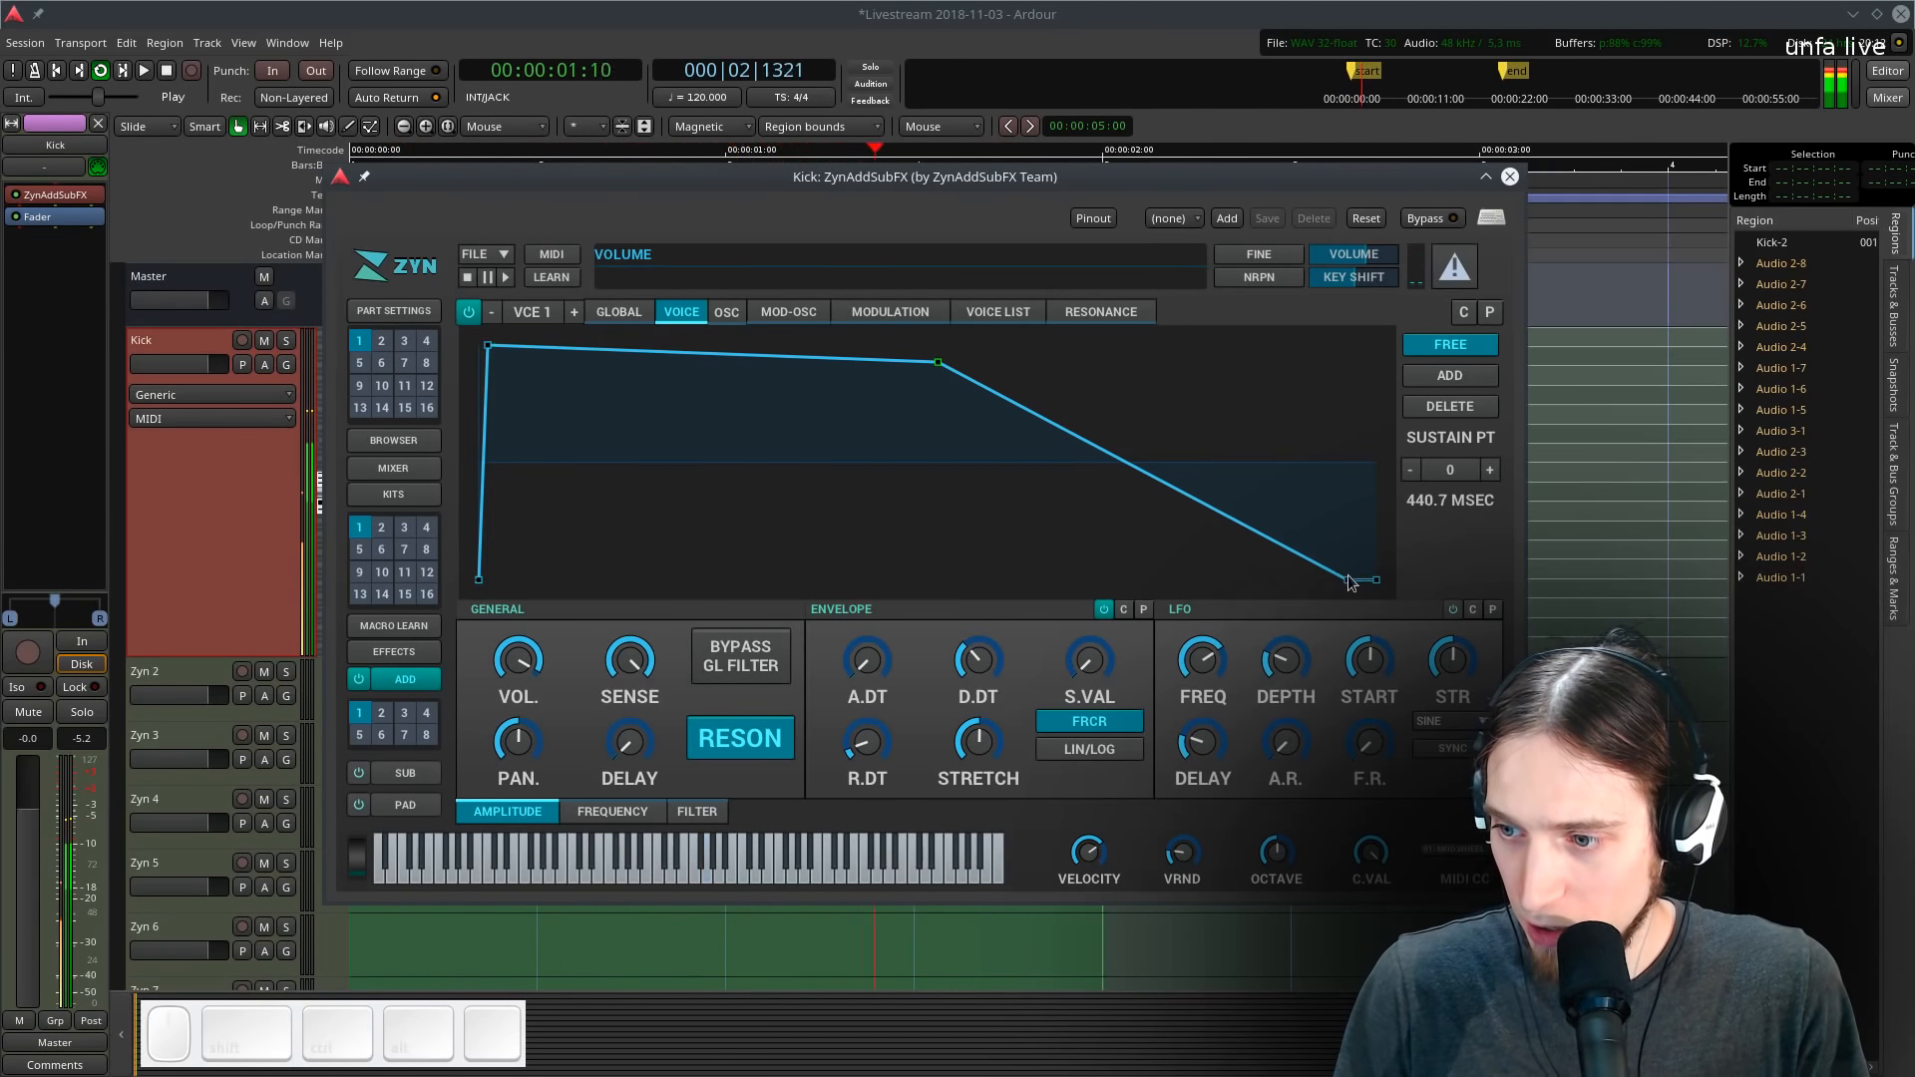
drag(1352, 579, 1080, 581)
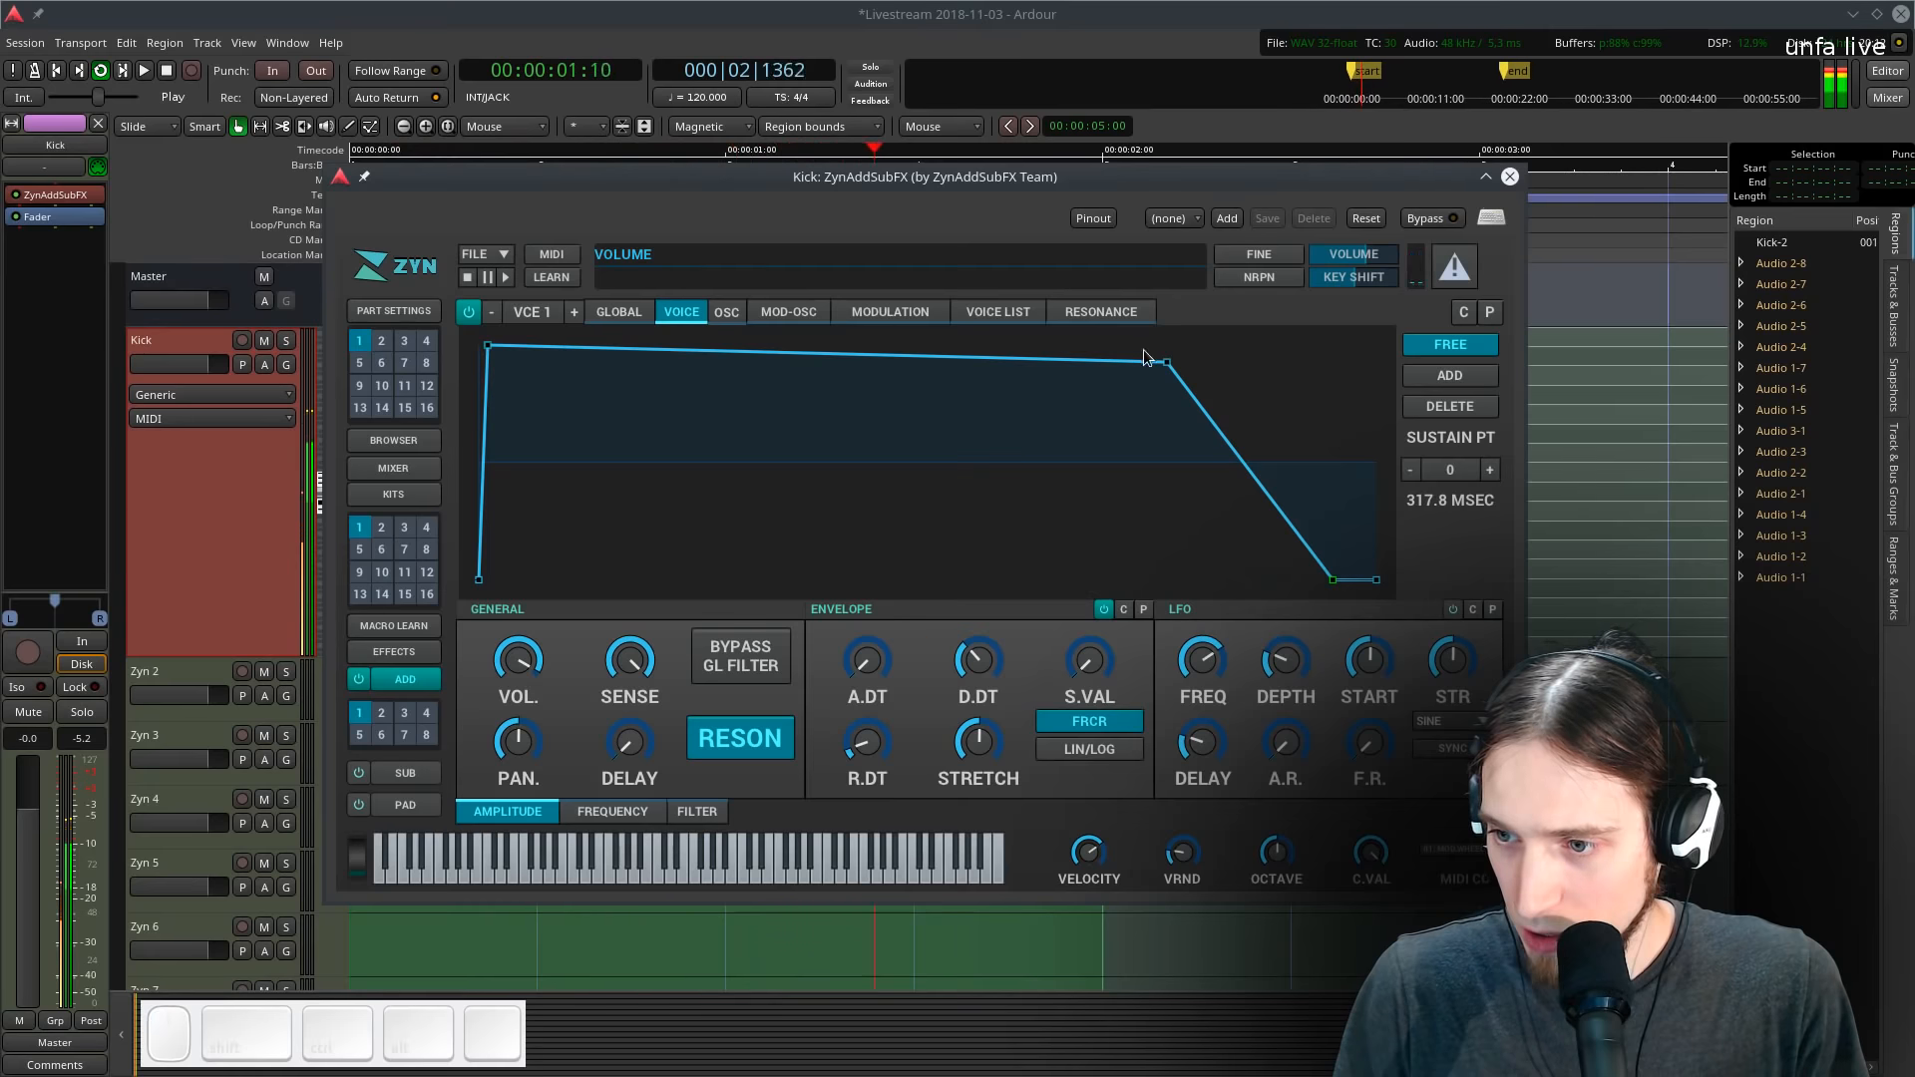
drag(1155, 358, 825, 350)
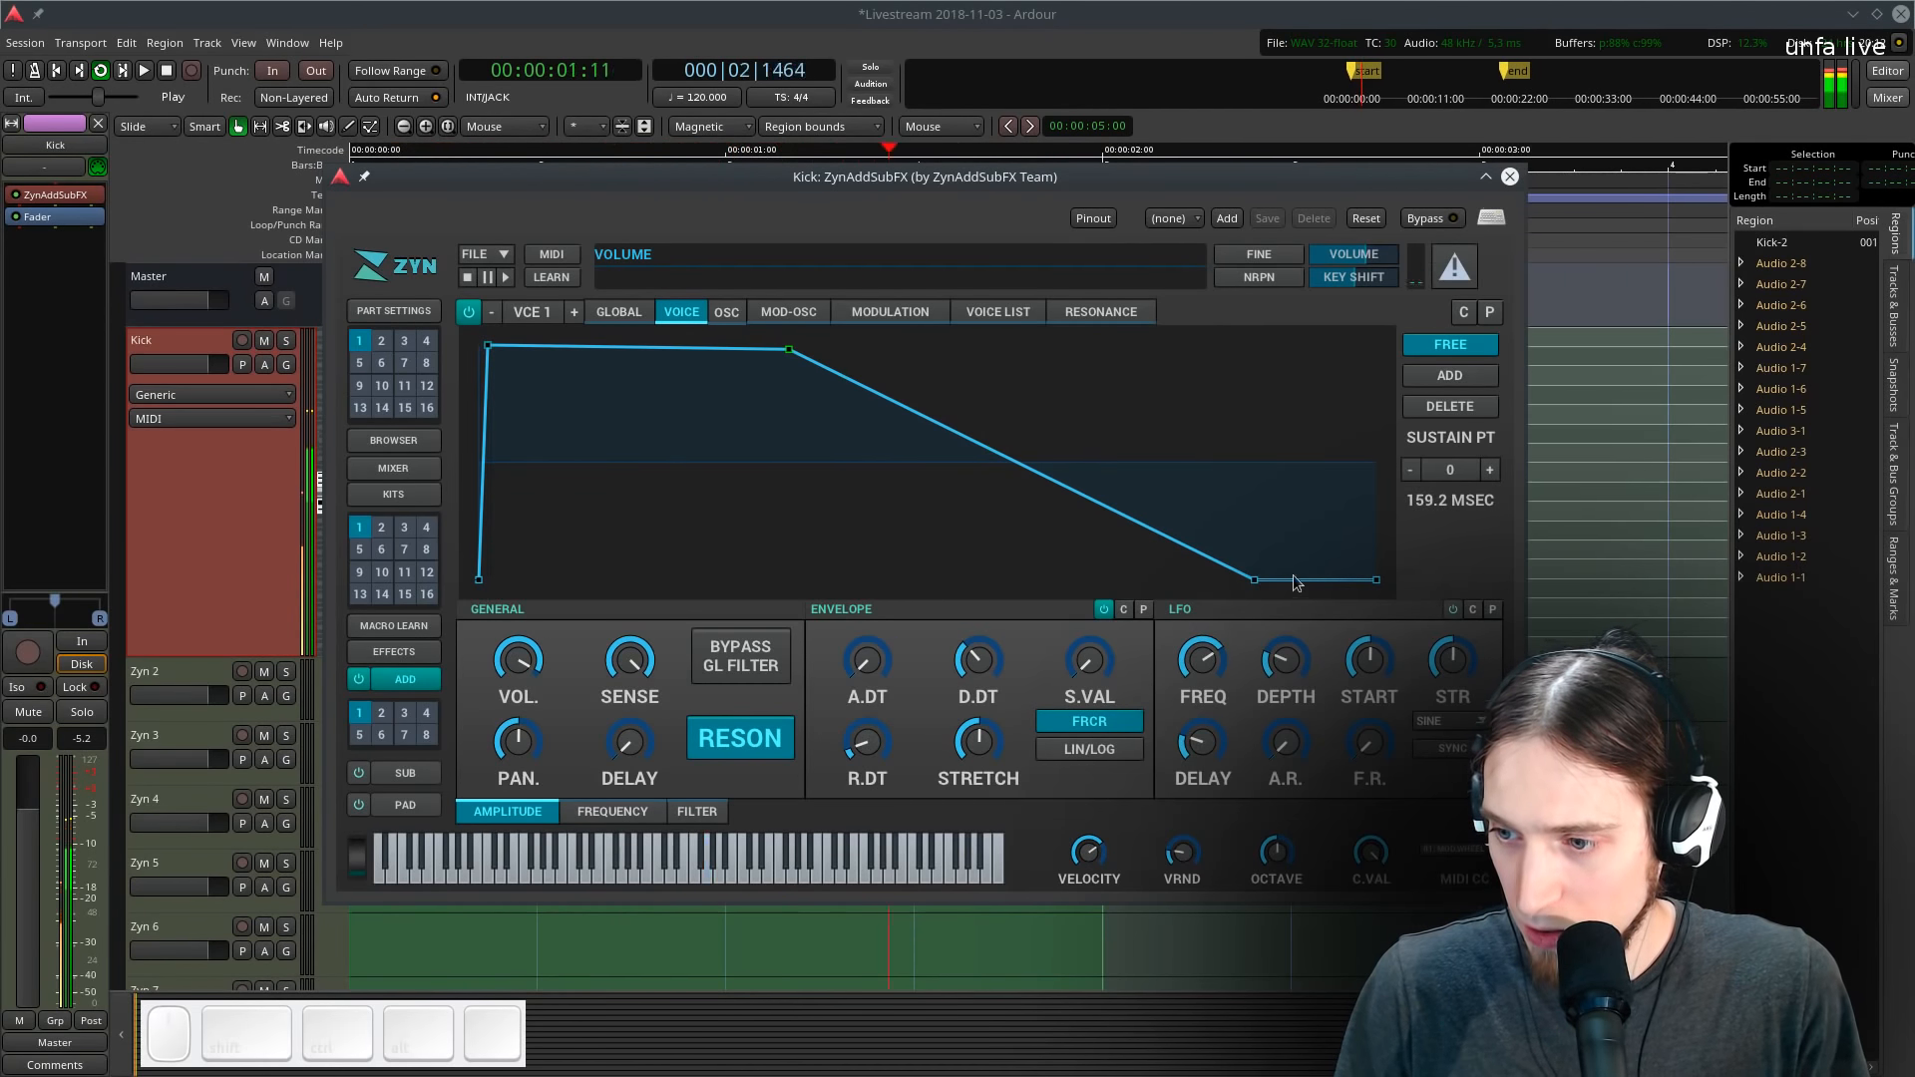
drag(1236, 580, 1214, 512)
- Stretch the amplitude envelope's end point far out and reshape the early points into a short spike with a long tail
drag(1375, 587, 1910, 649)
drag(1376, 586, 1875, 649)
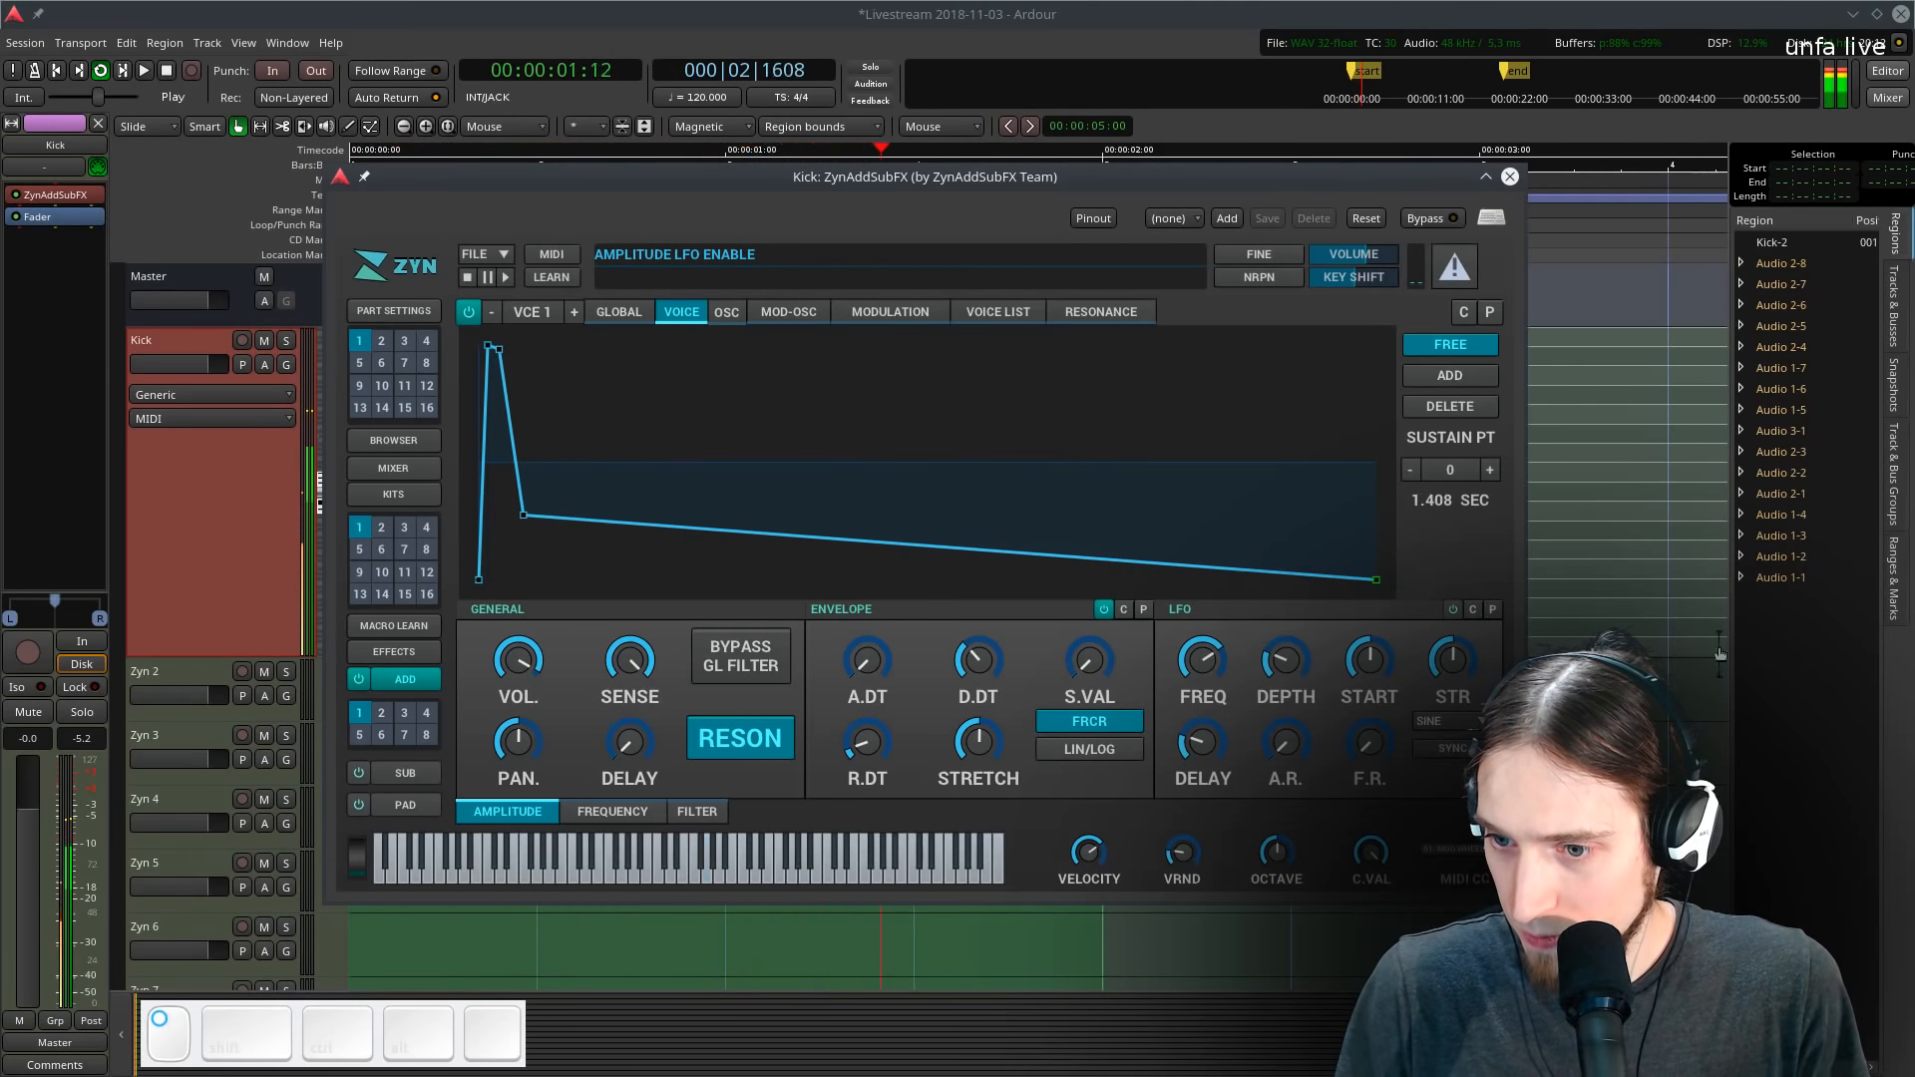
mouse_move(523, 519)
mouse_down()
mouse_move(534, 479)
mouse_move(560, 480)
mouse_move(522, 505)
mouse_up()
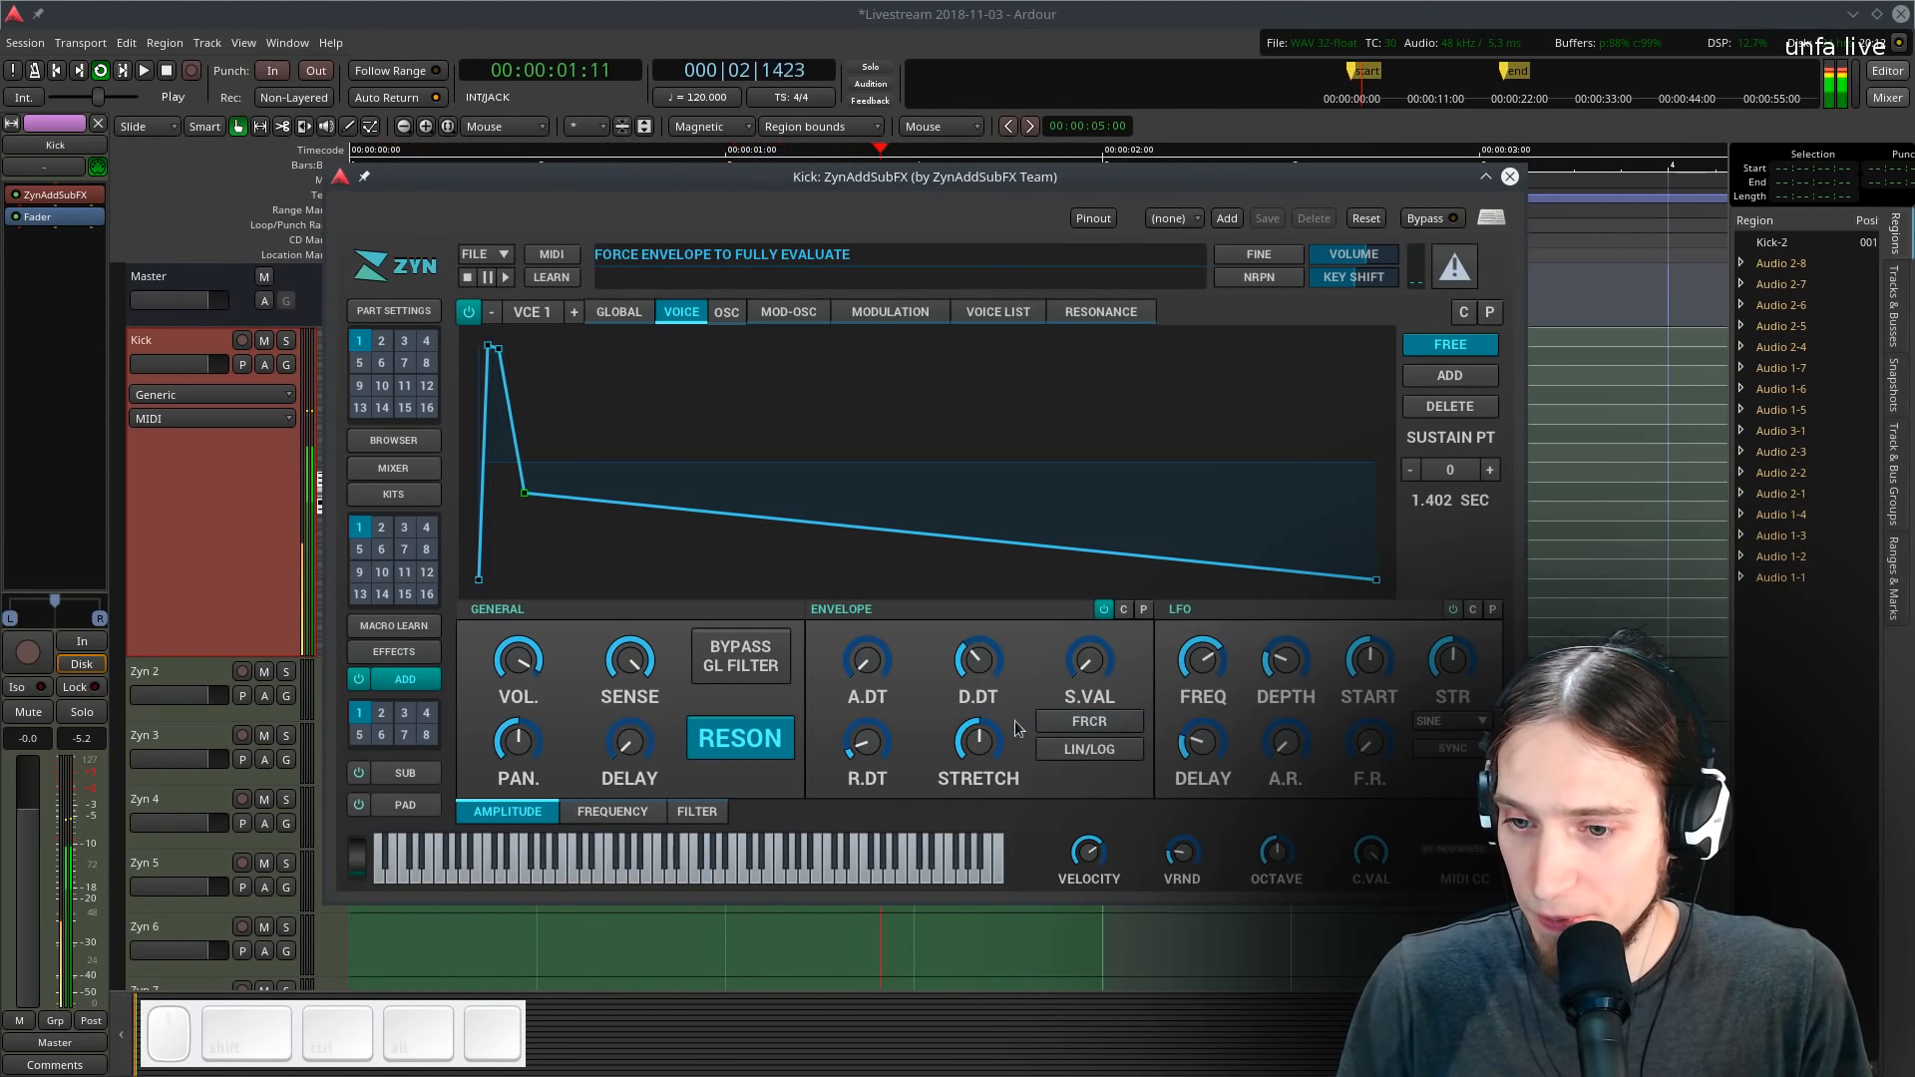
drag(529, 493, 809, 472)
- Move the plugin window aside and enlarge the Kick track's height in the editor
drag(683, 175, 1396, 143)
key(space)
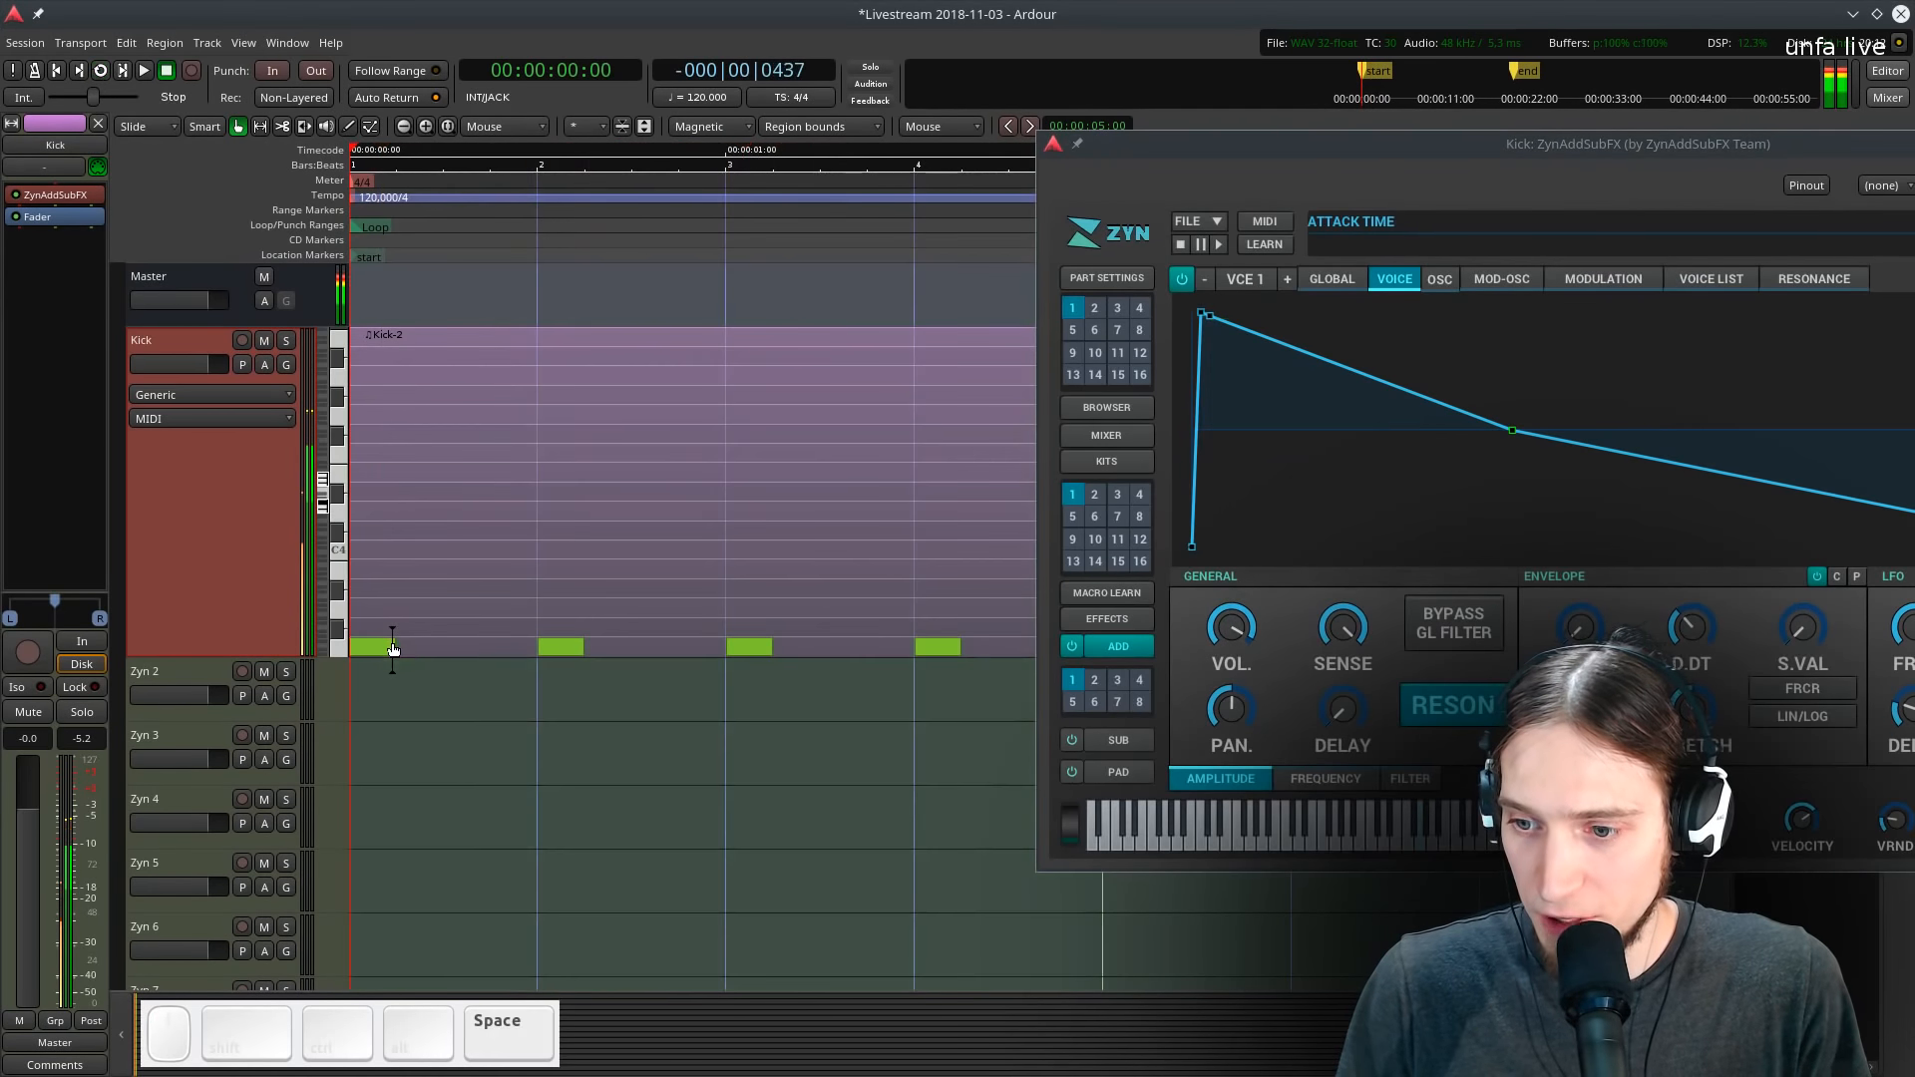
drag(250, 657, 242, 781)
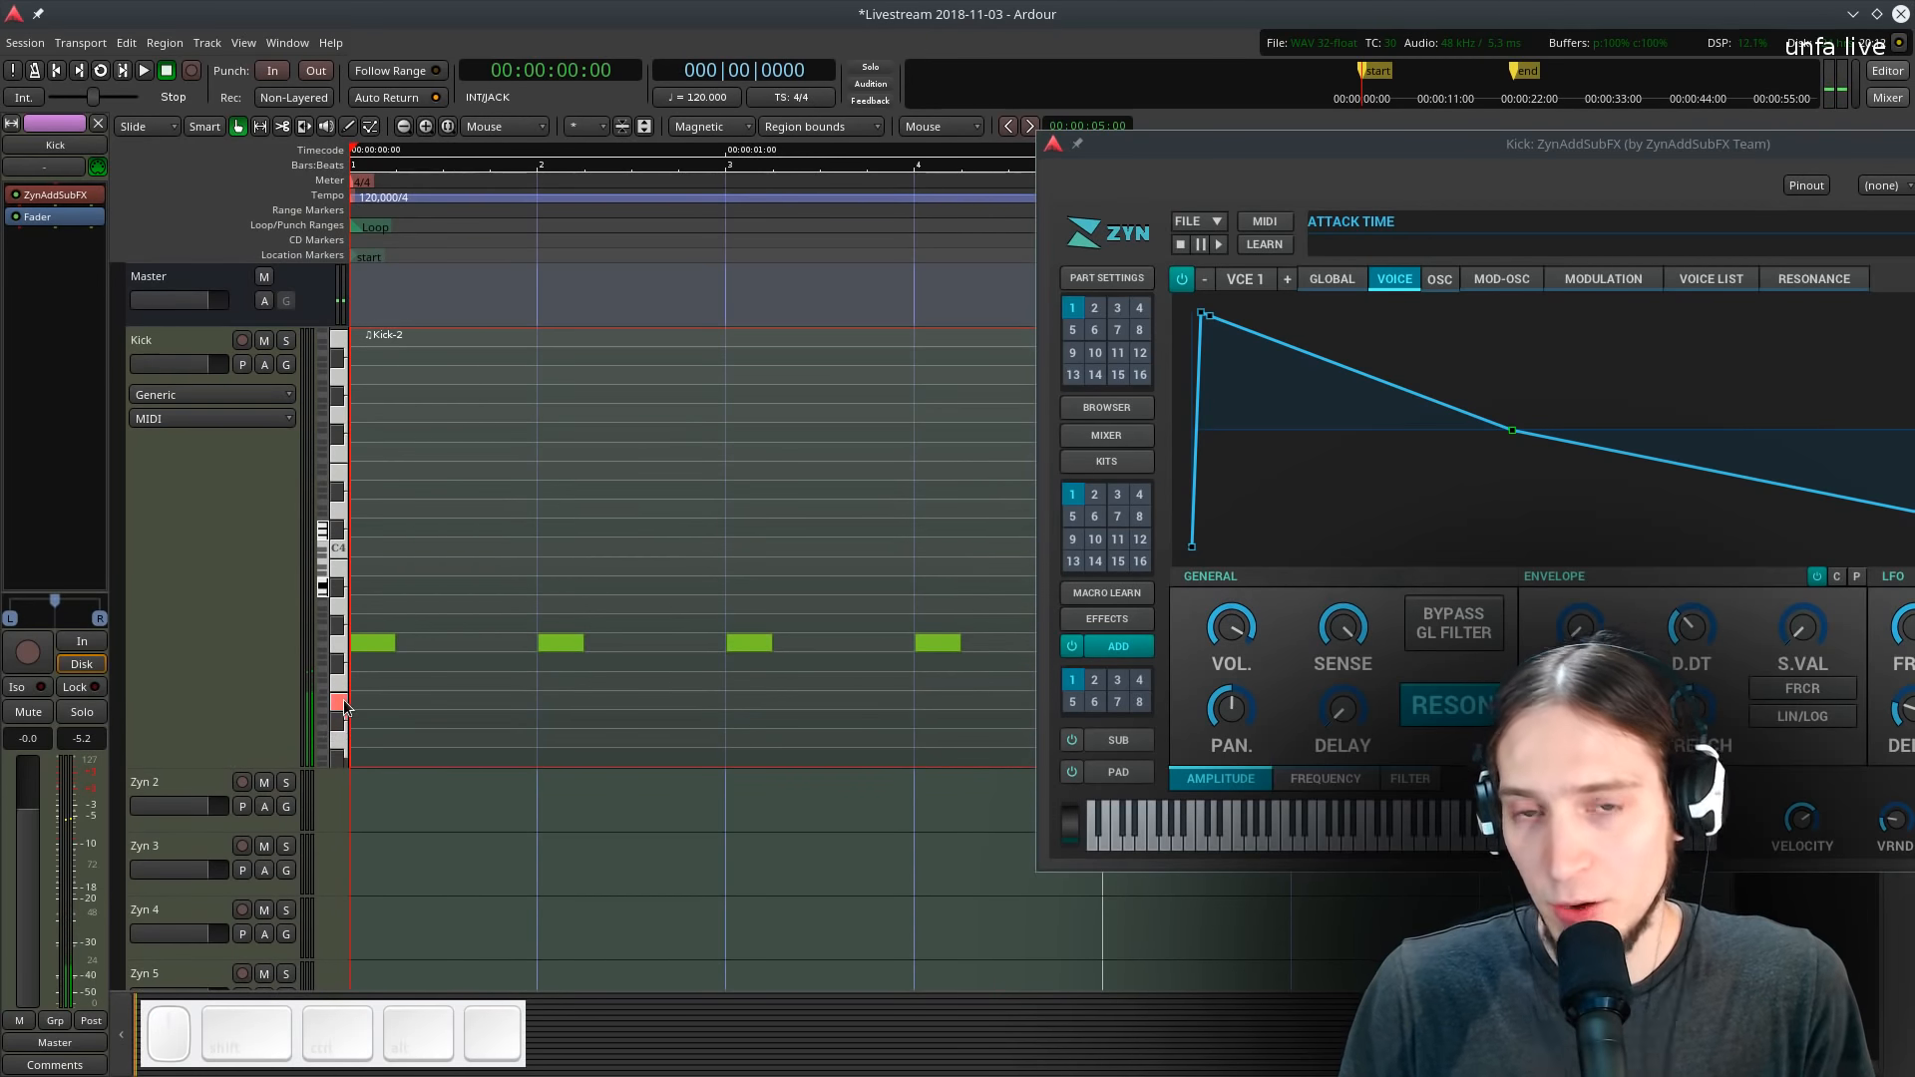
click(398, 644)
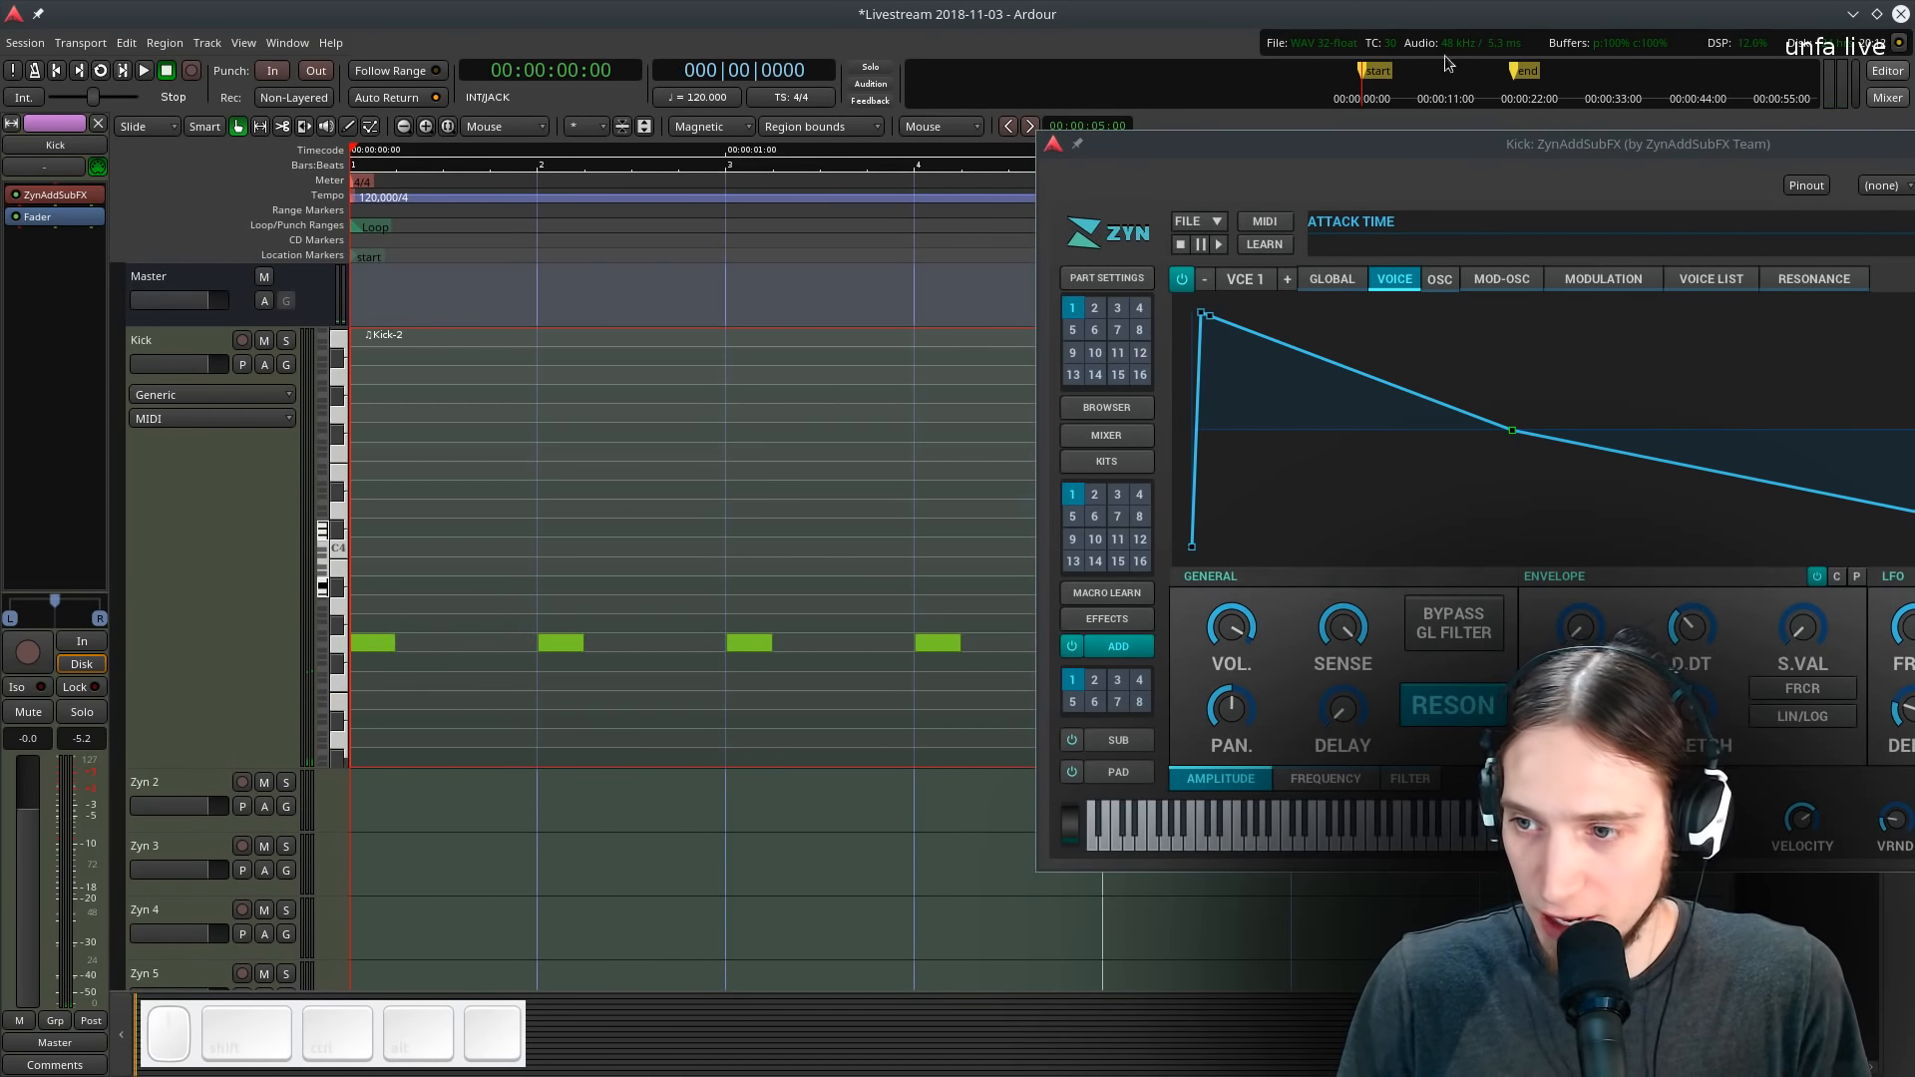
- Bring the plugin window back and toggle the amplitude envelope's forced release on and off
drag(1390, 138, 743, 160)
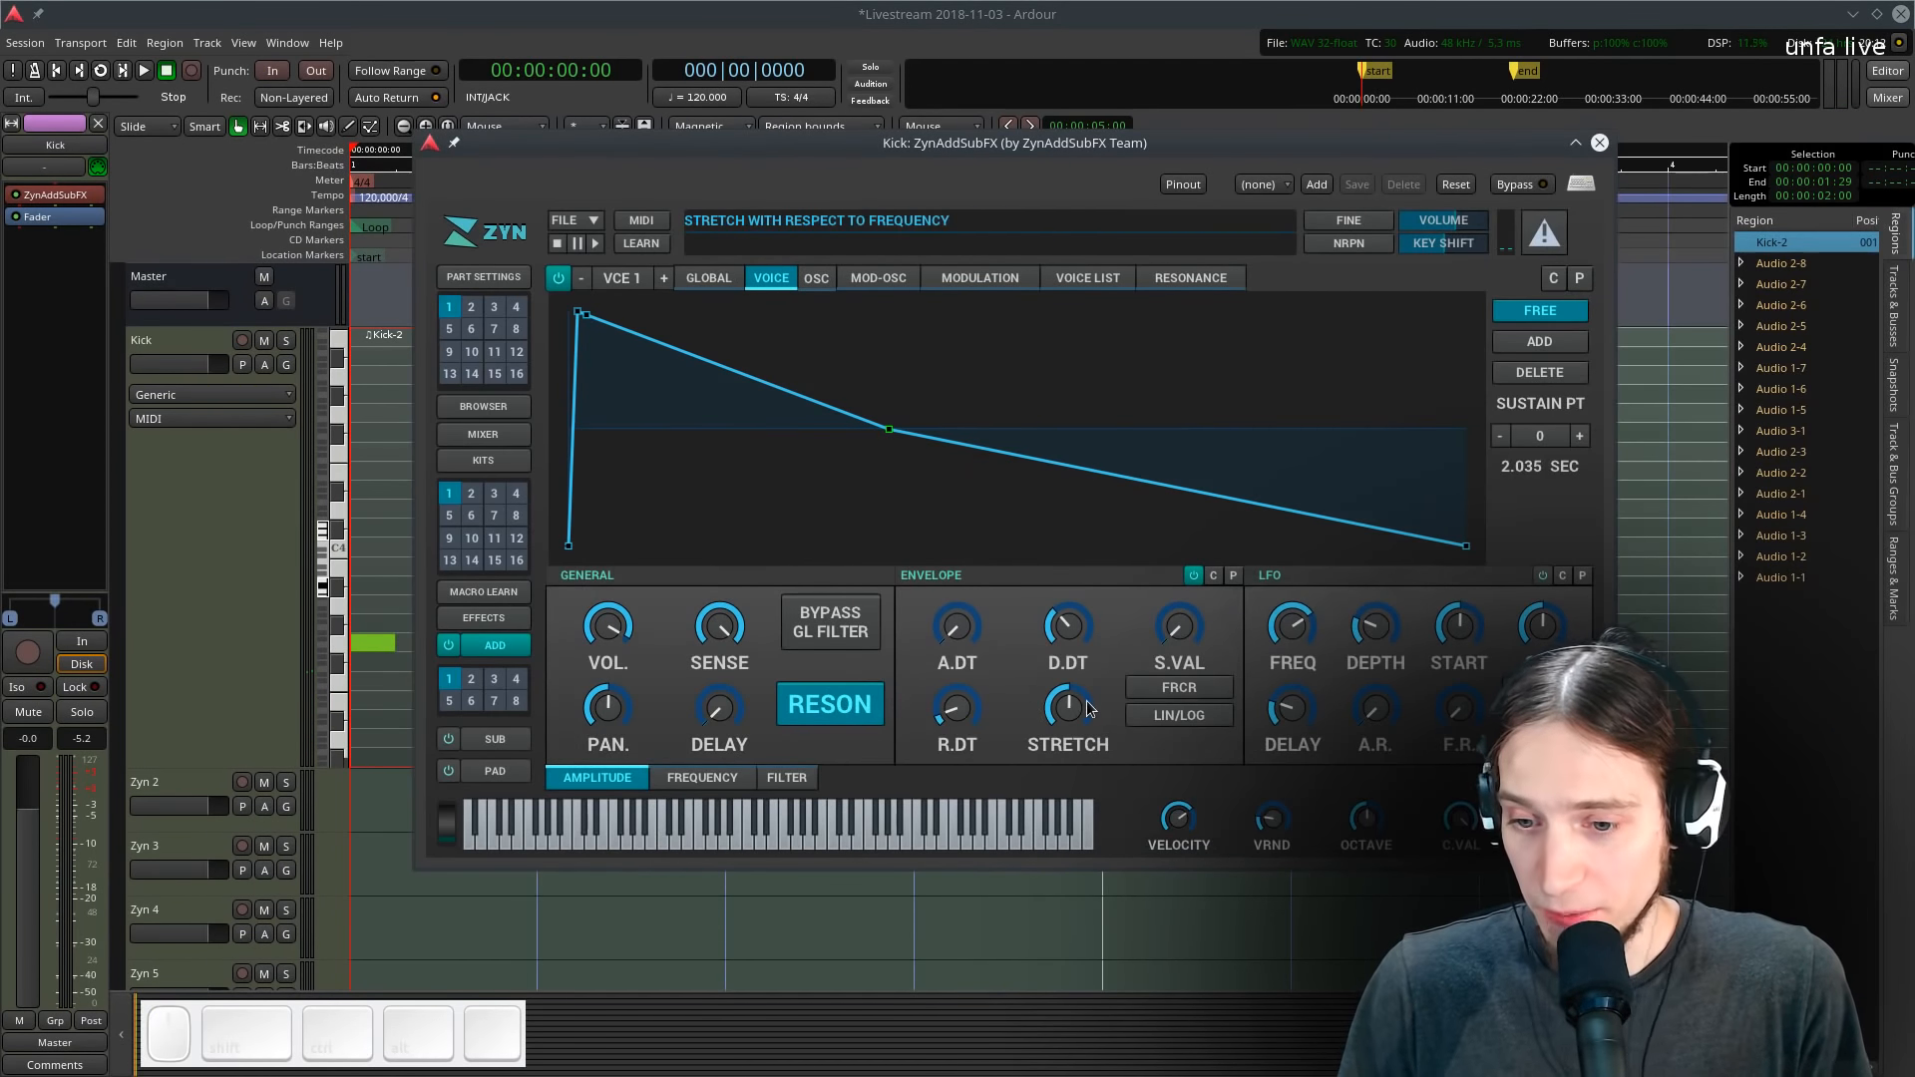
click(1175, 689)
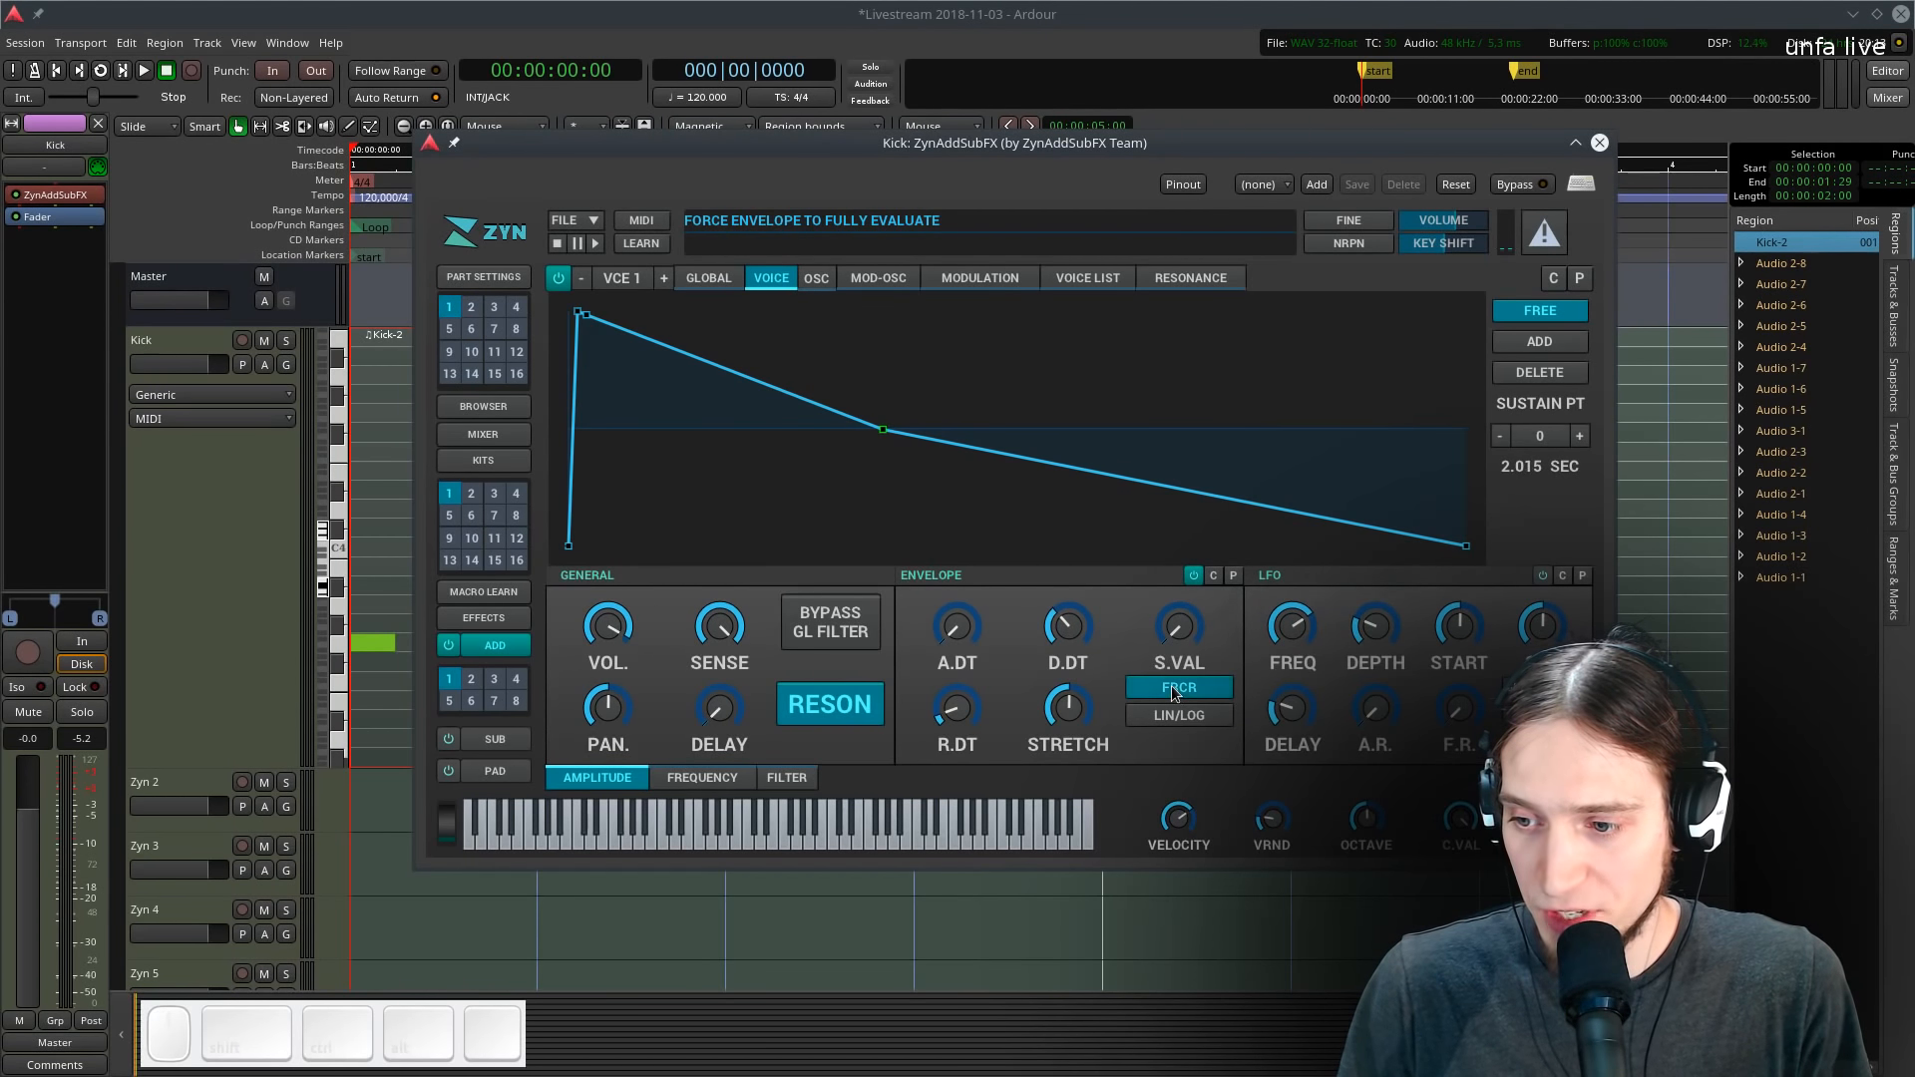
click(1175, 693)
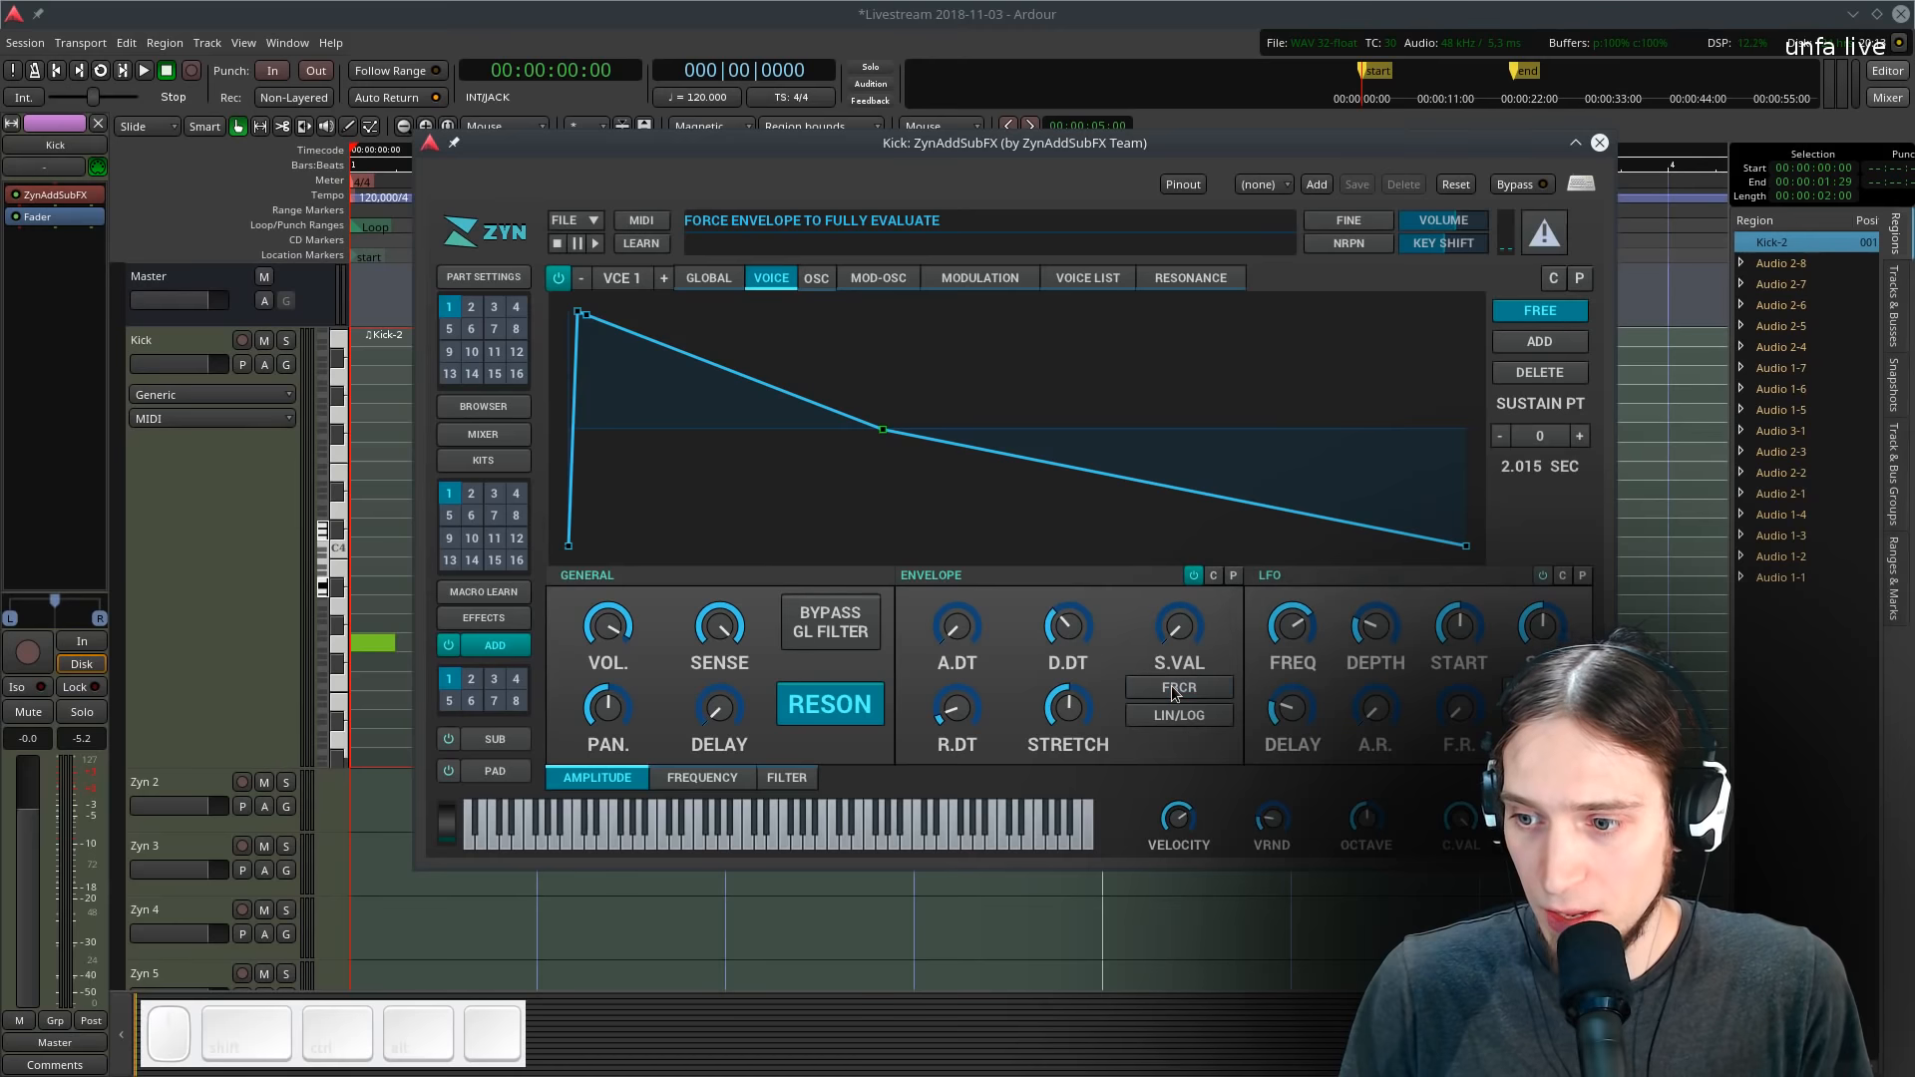
- Move the plugin window and turn off forced release on the global amplitude envelope
drag(856, 147, 1004, 148)
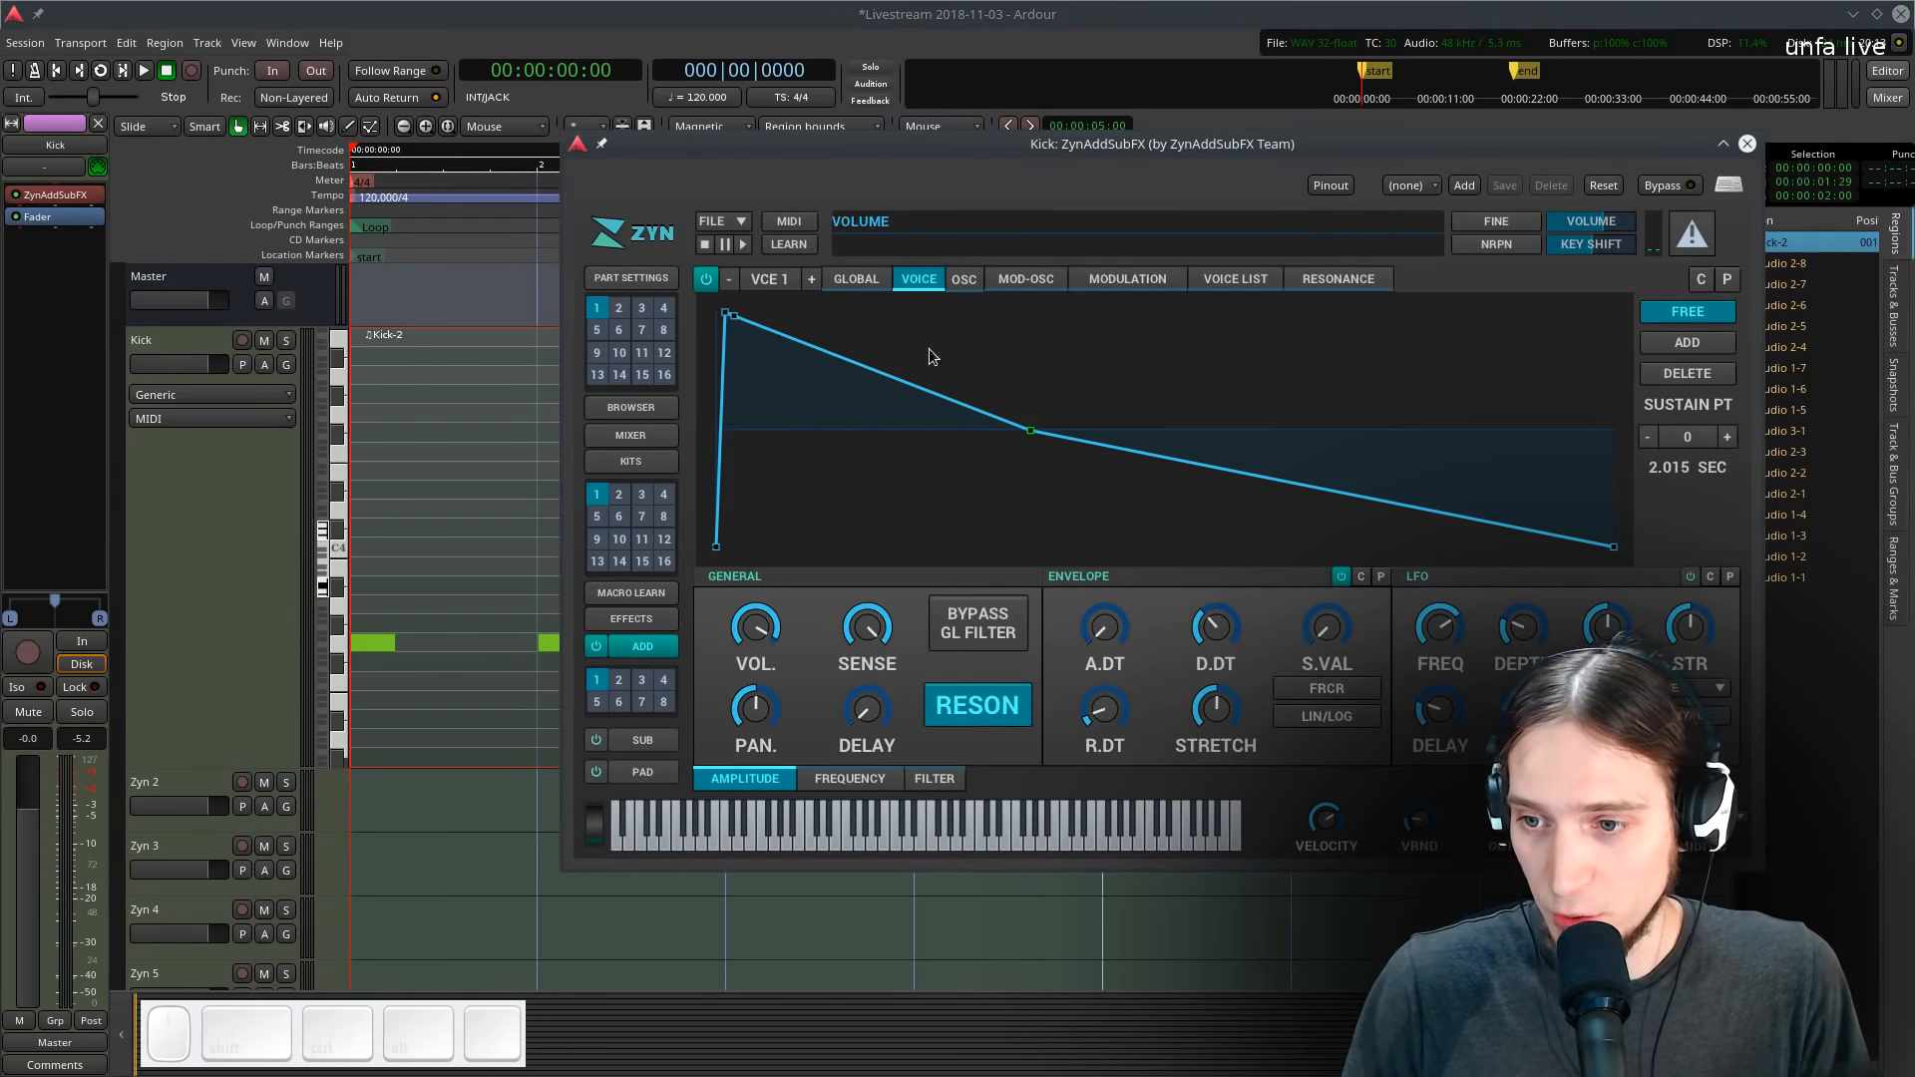
drag(937, 151, 753, 154)
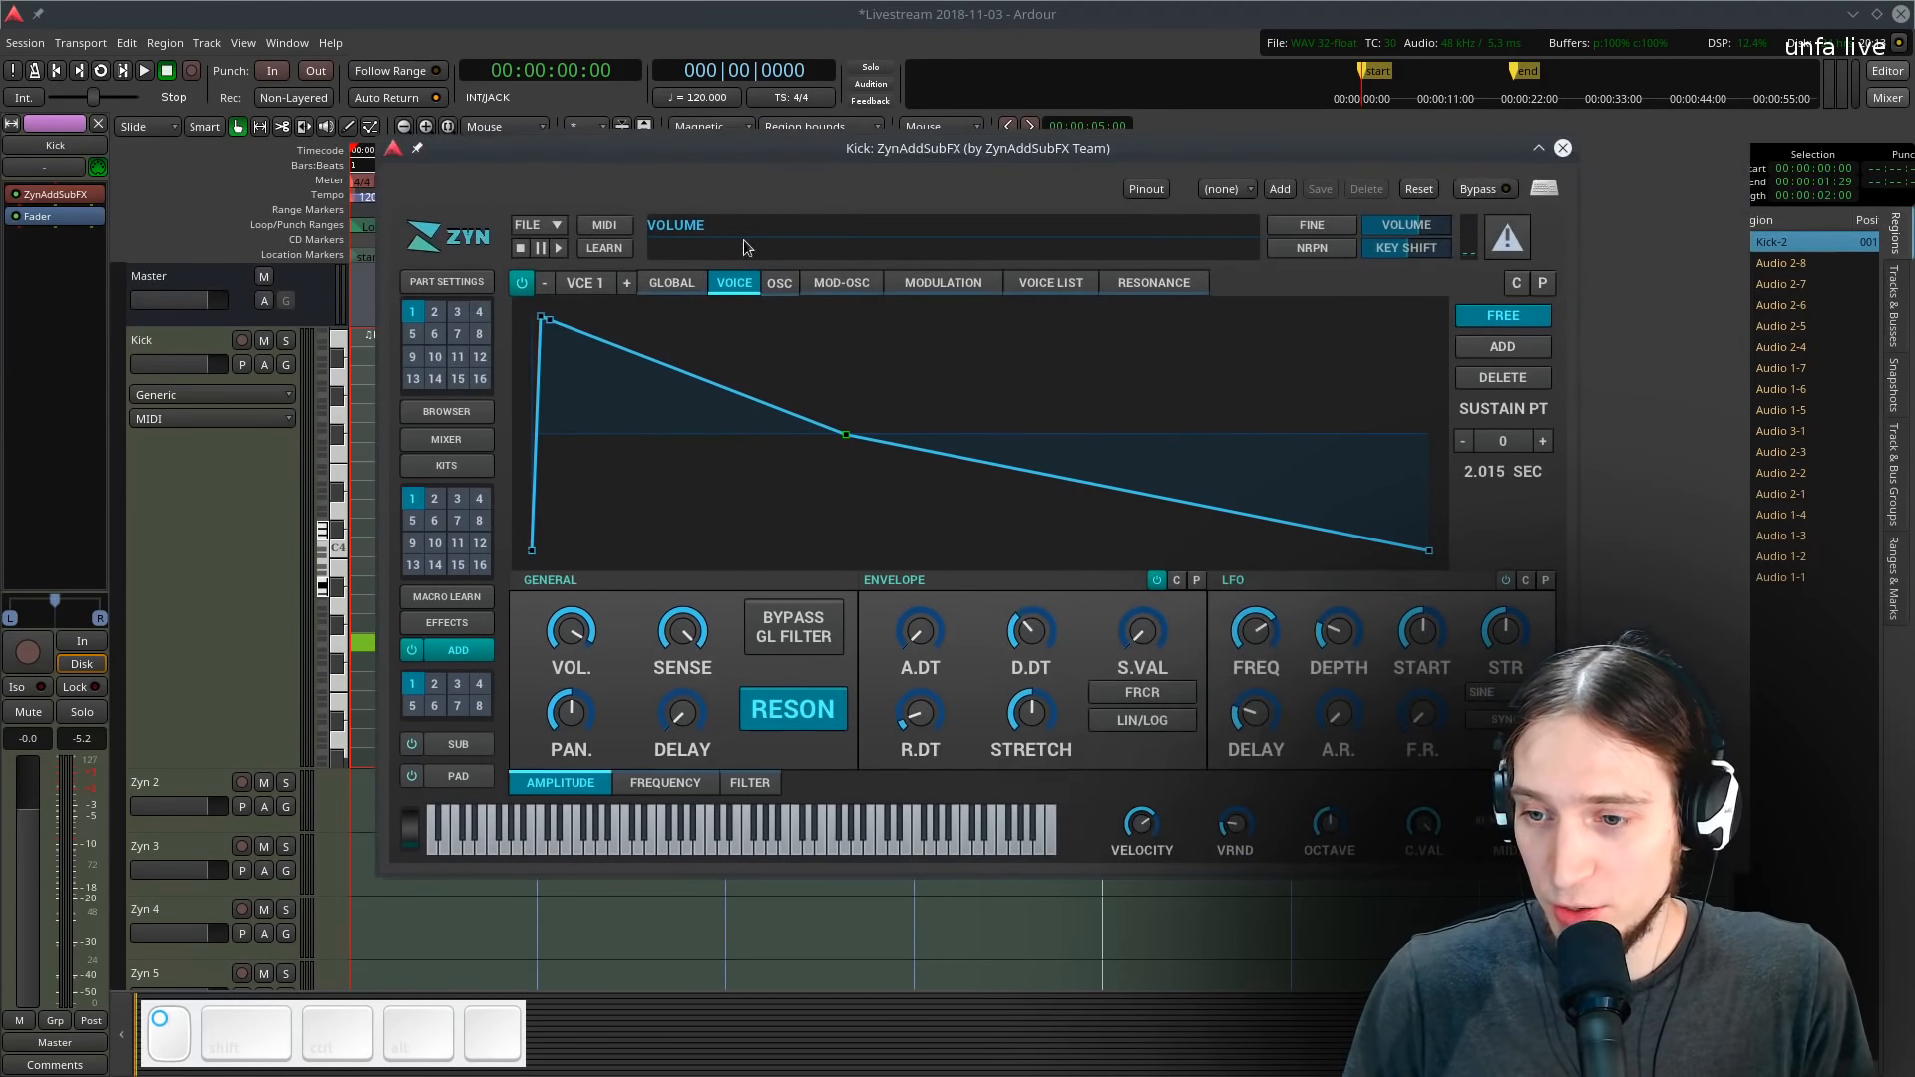
click(659, 284)
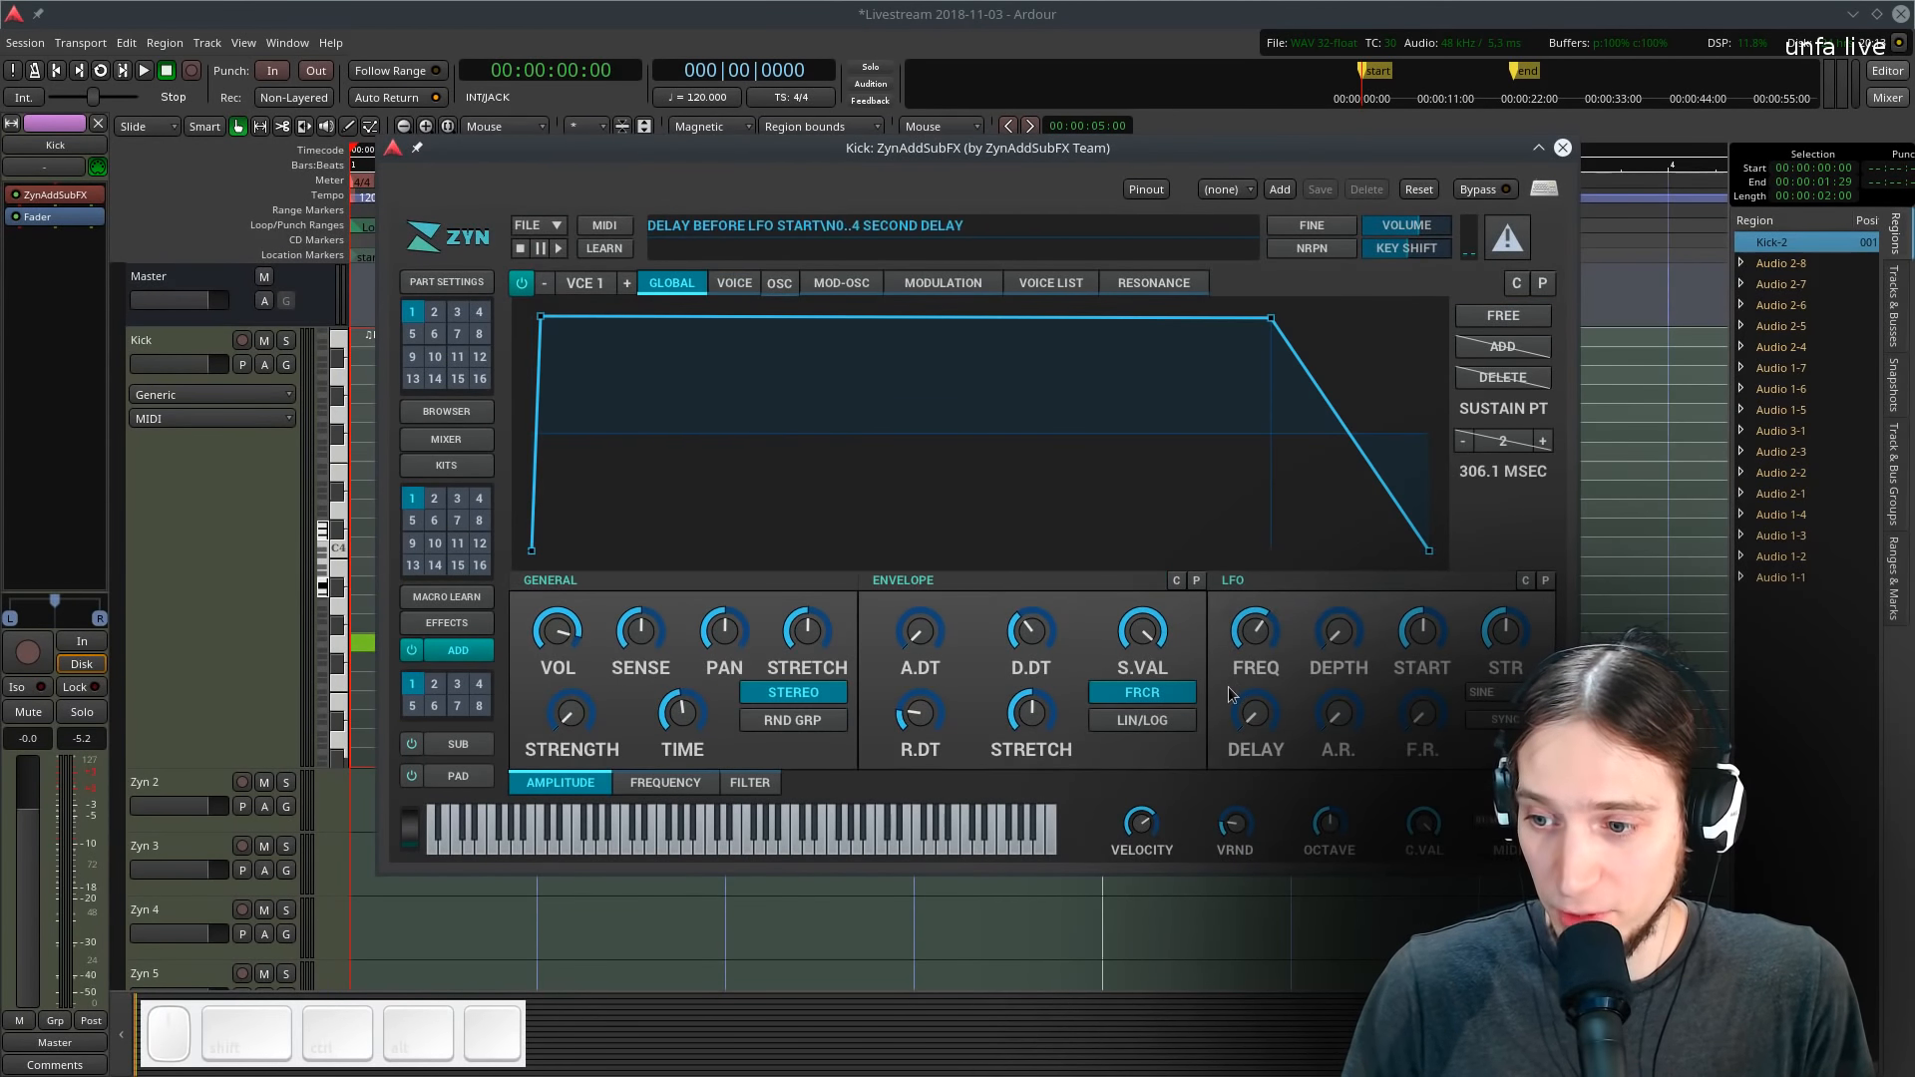
click(1112, 696)
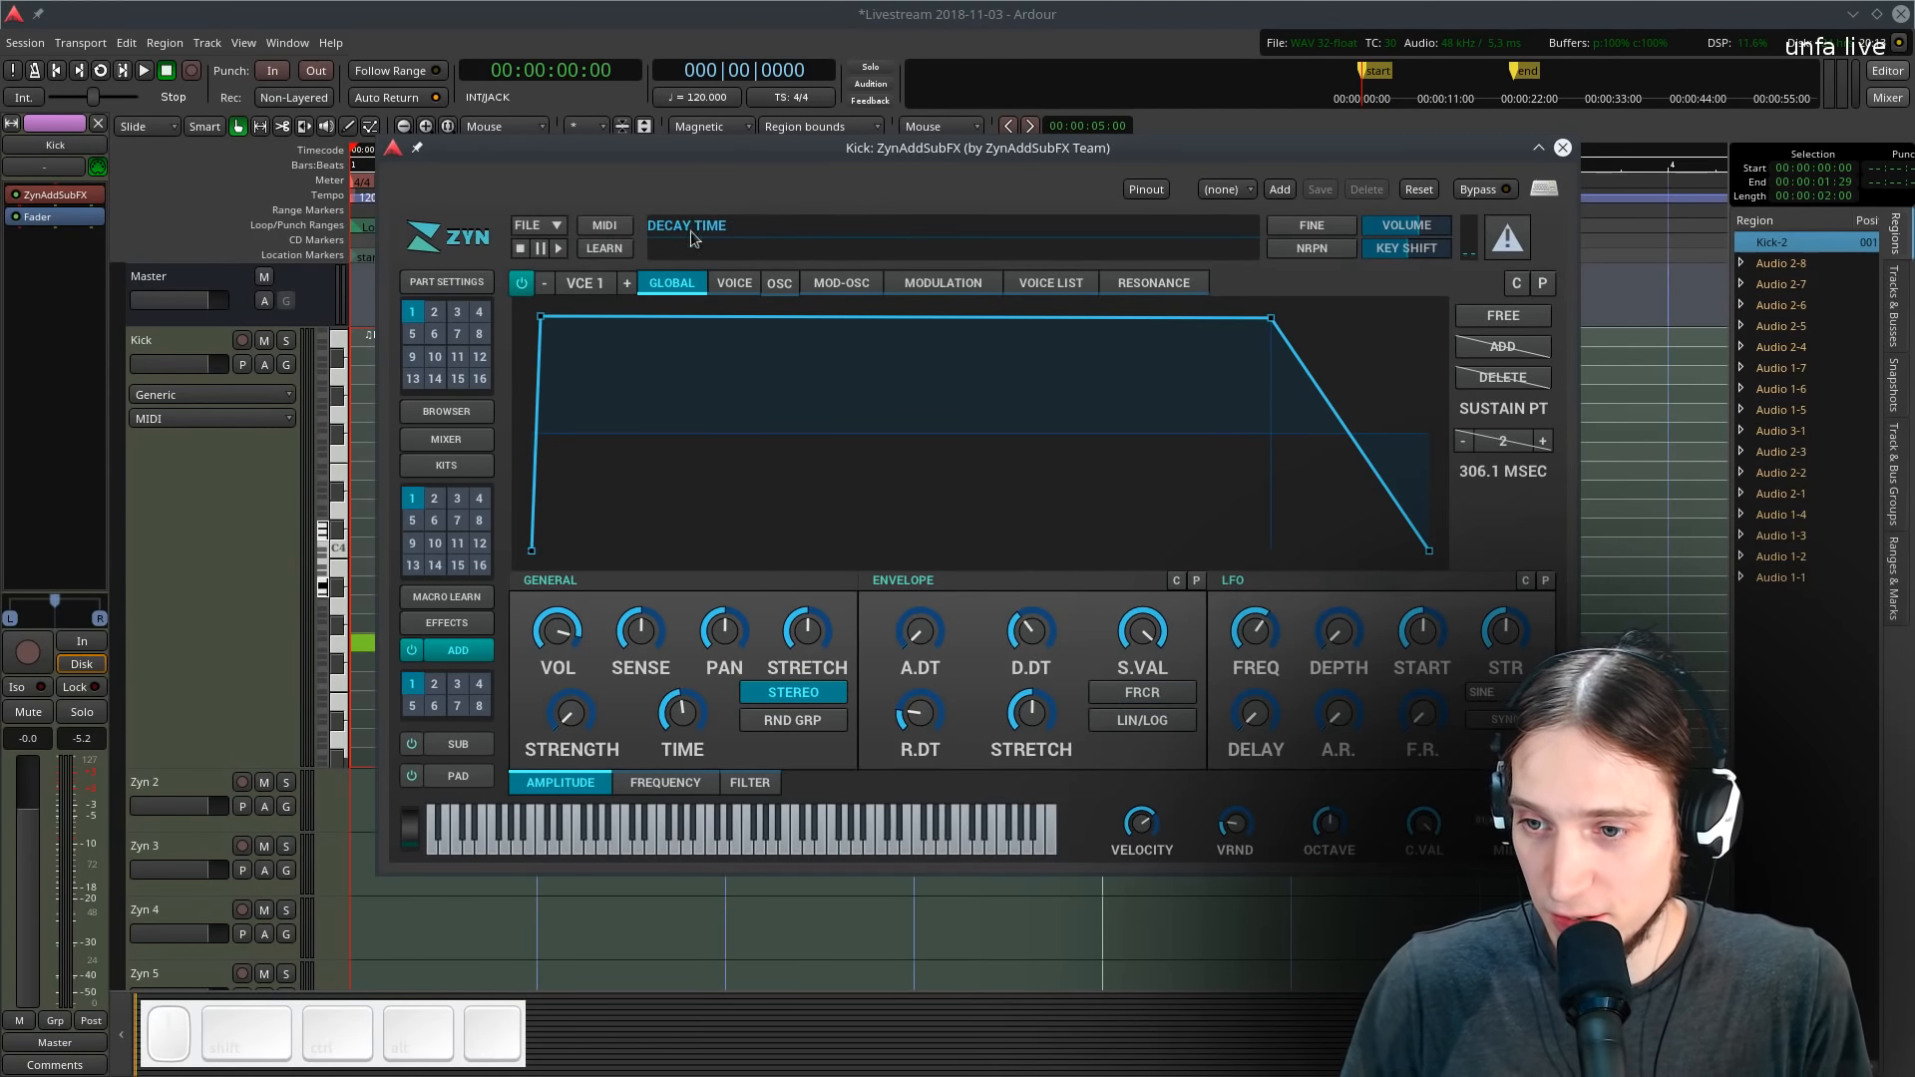
- Move the plugin window aside and play the kick pattern in a loop to audition it
drag(638, 150, 1036, 169)
key(space)
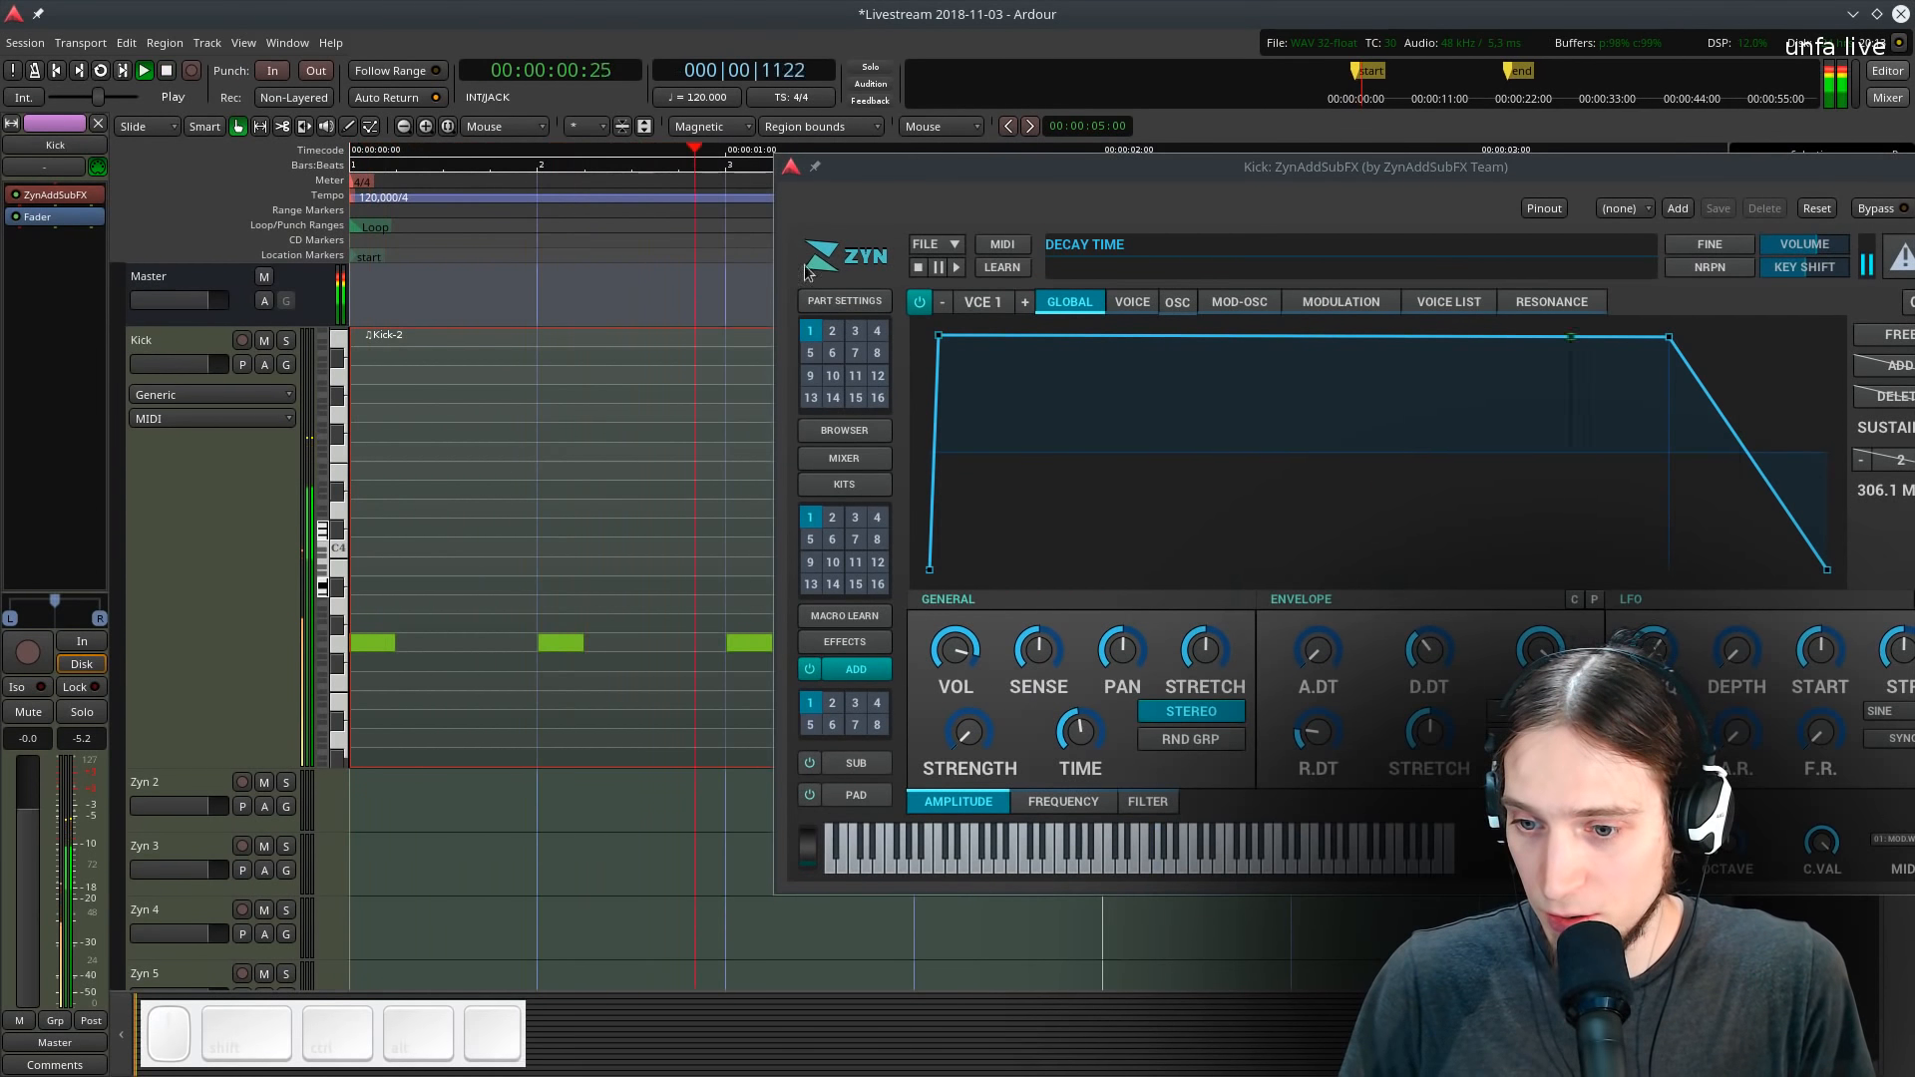
key(space)
key(l)
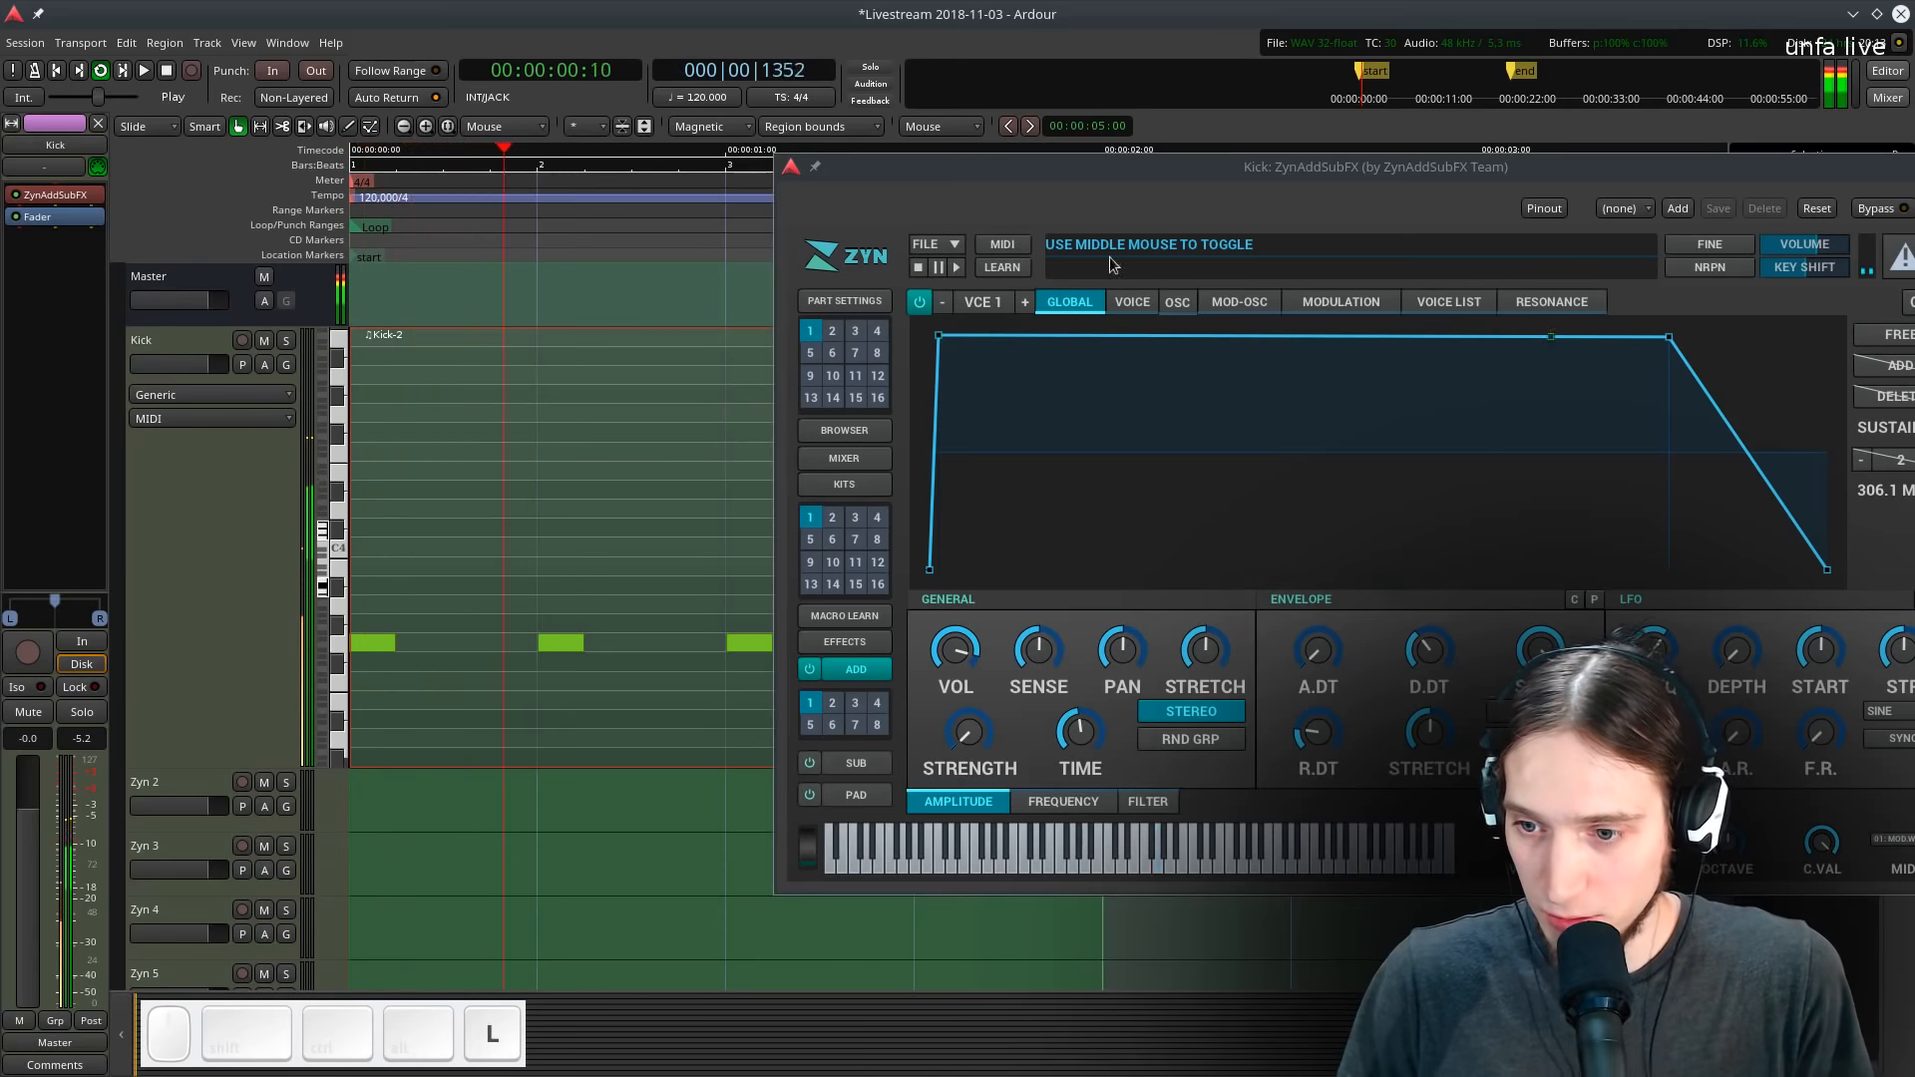
- Open the voice amplitude envelope and drag its decay and end points to lengthen the sustained part
drag(1083, 166, 925, 178)
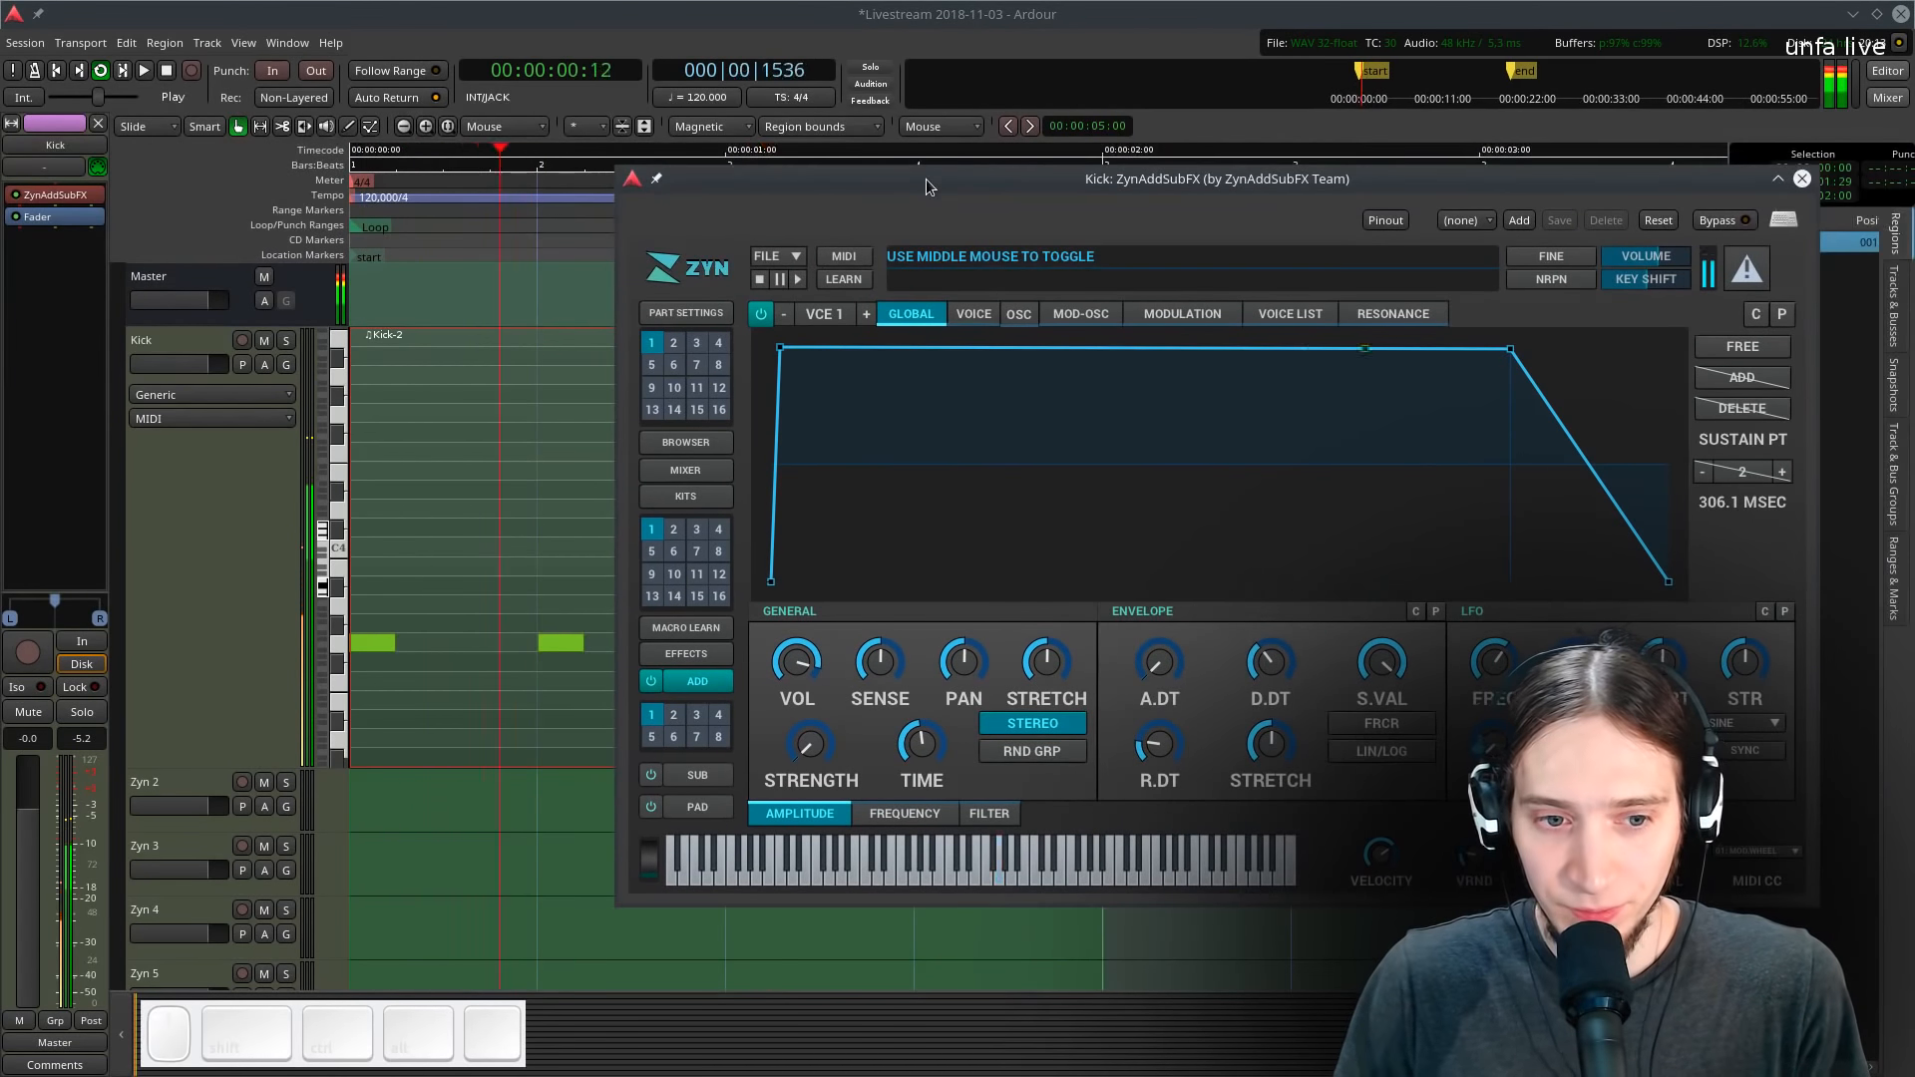
click(975, 314)
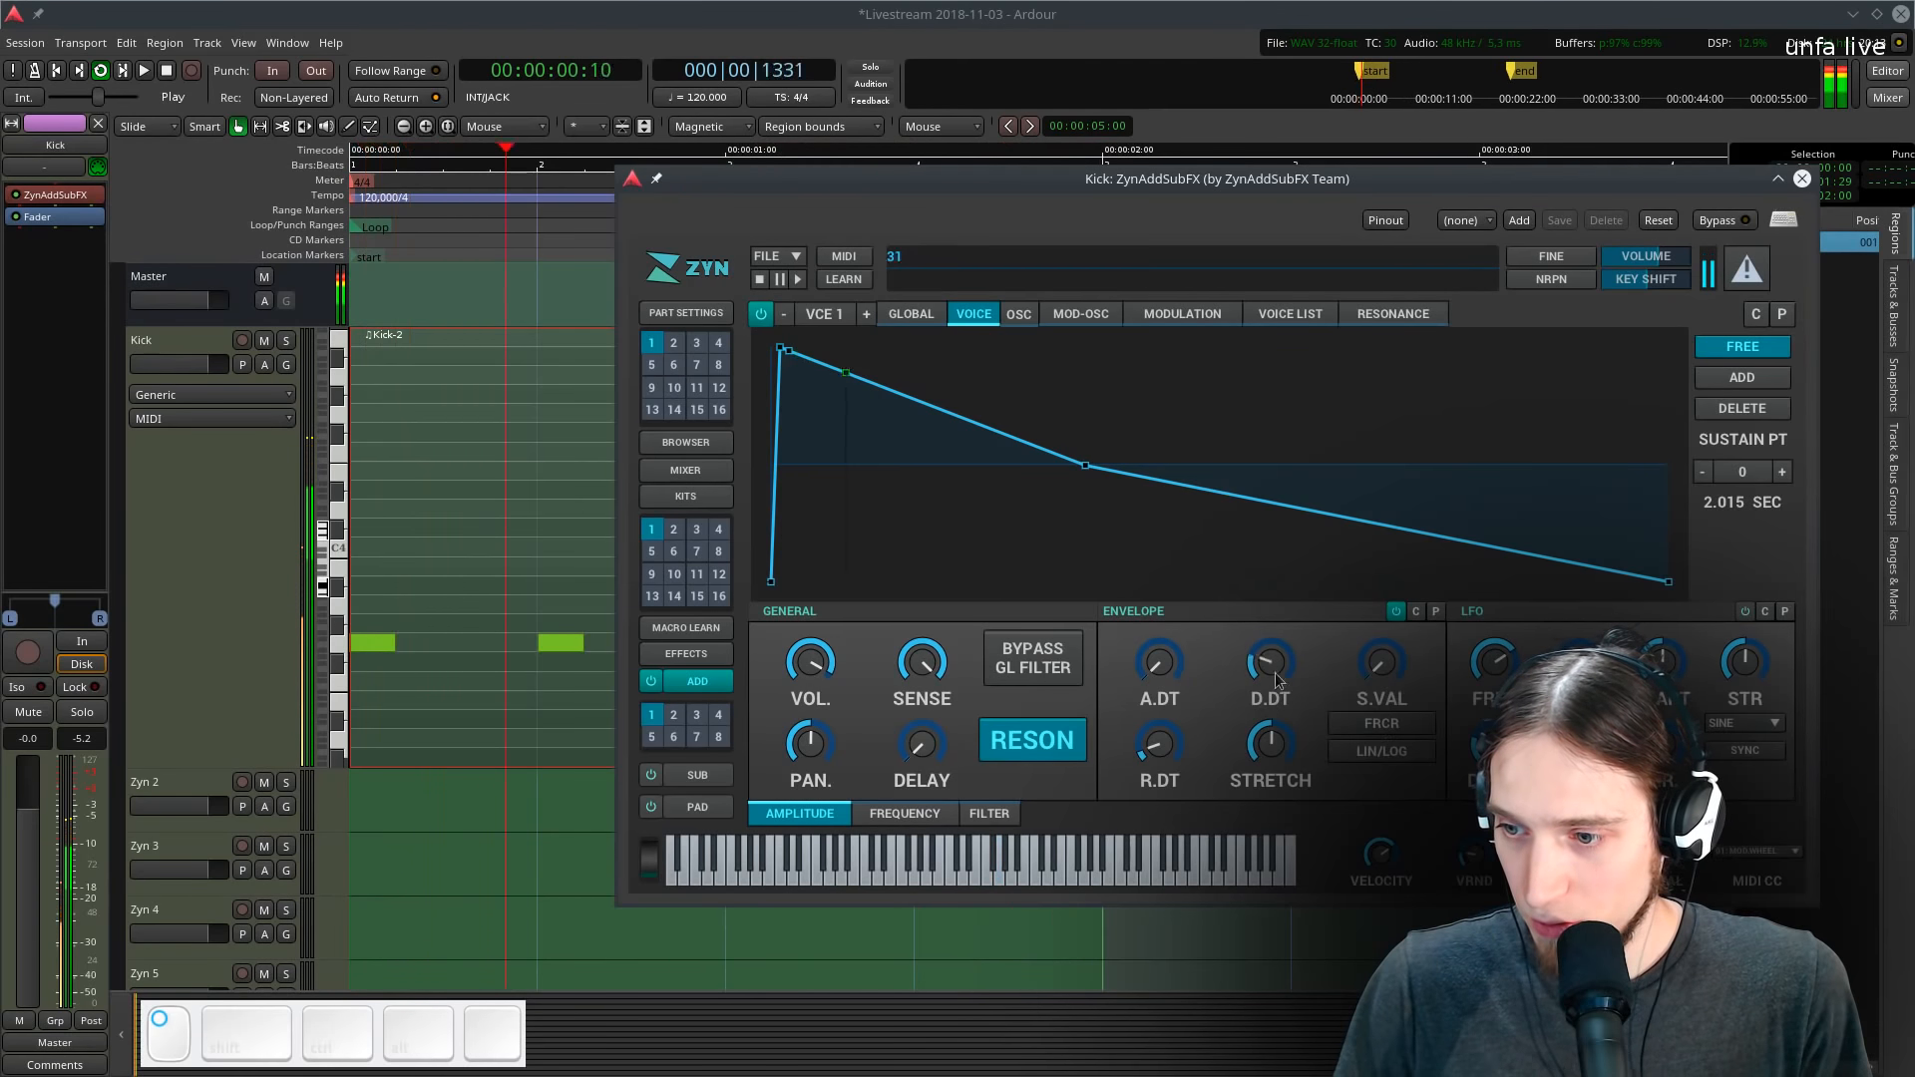
drag(1085, 464, 687, 519)
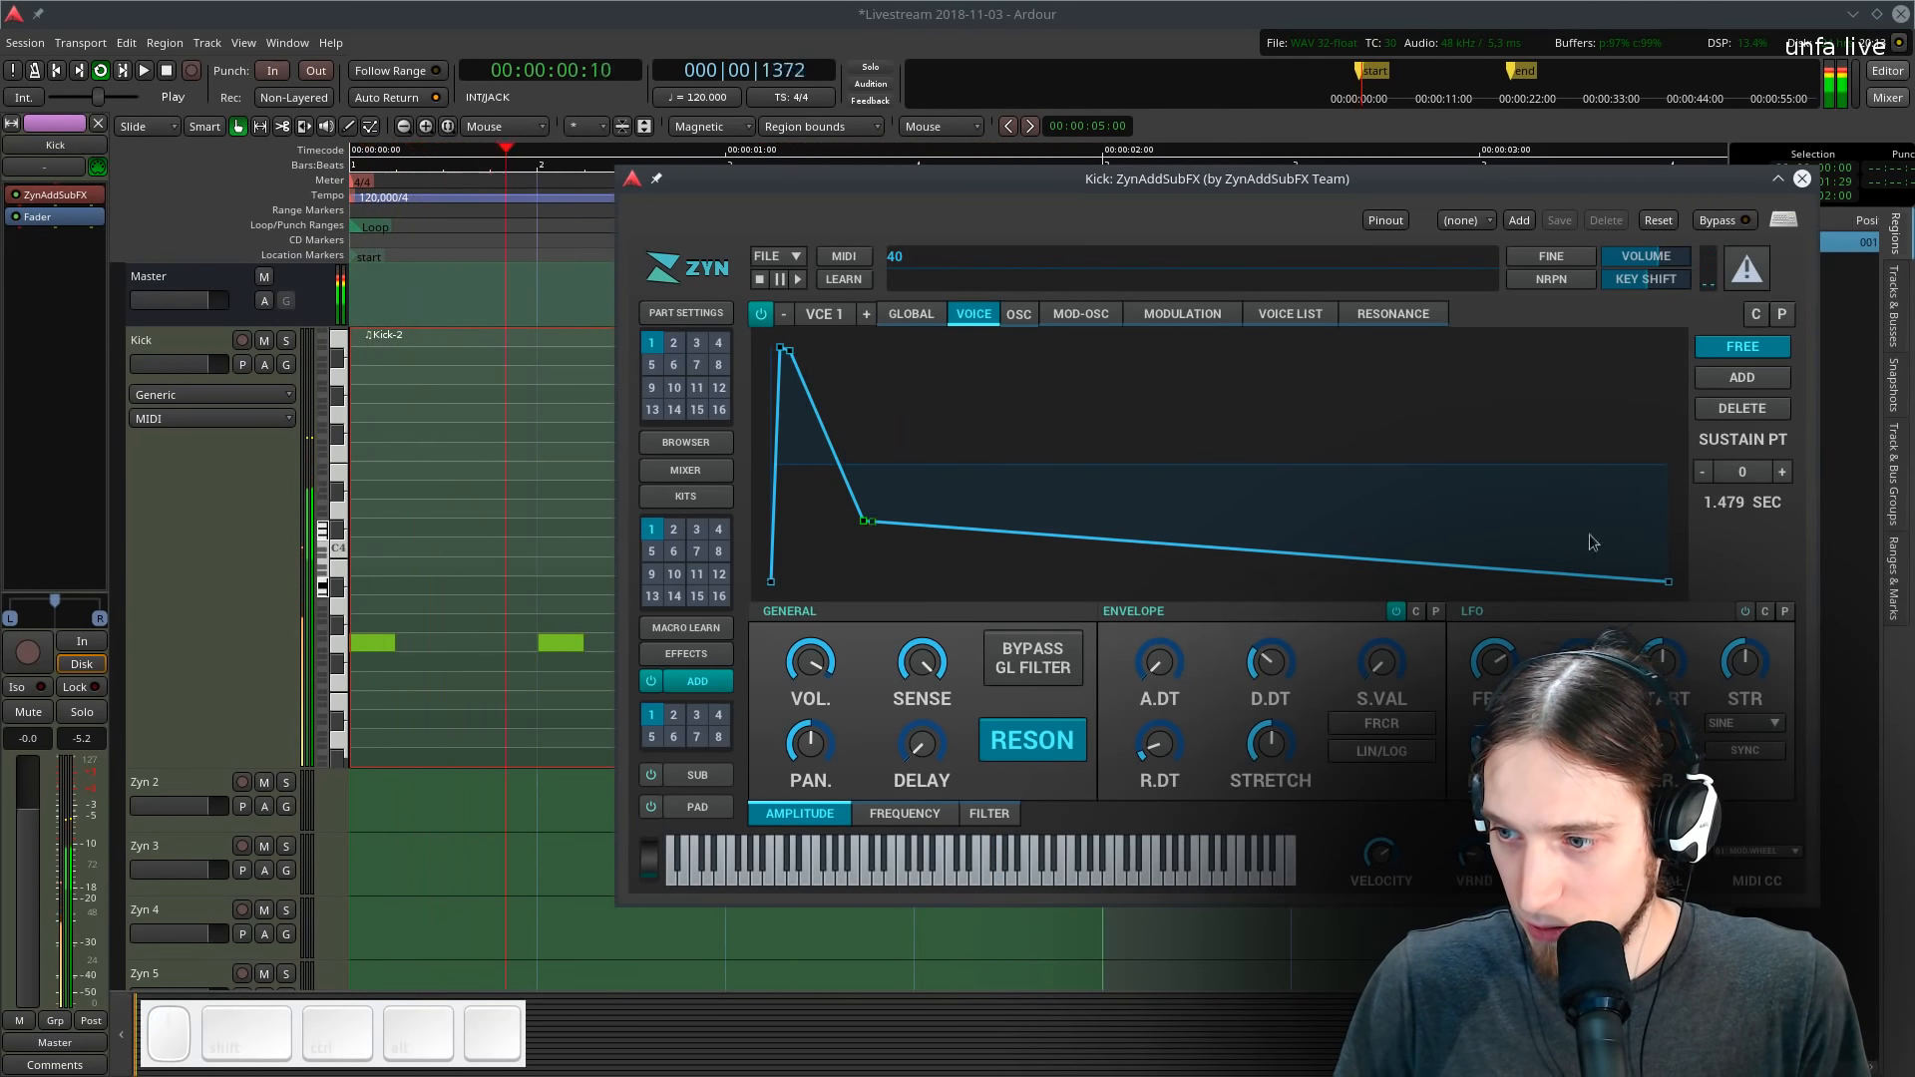
drag(894, 530, 1794, 410)
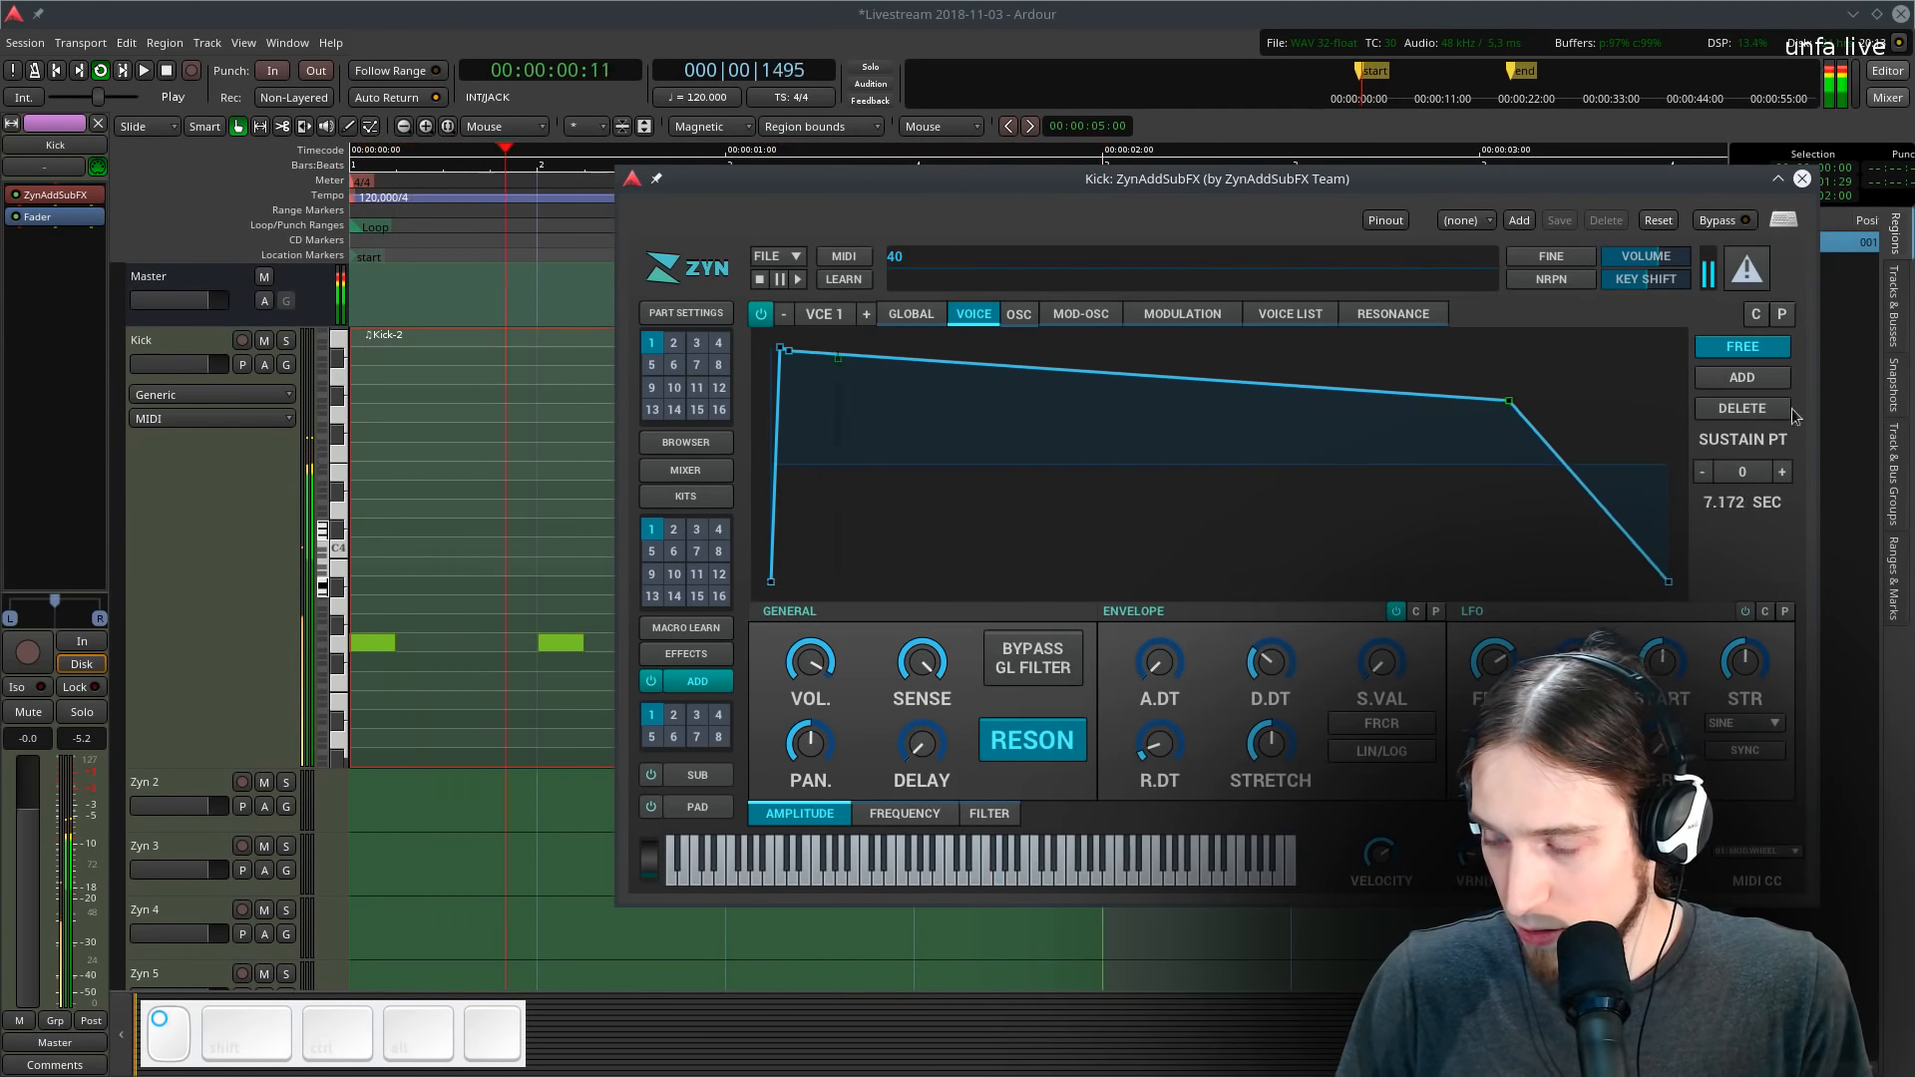
drag(1684, 564, 1912, 563)
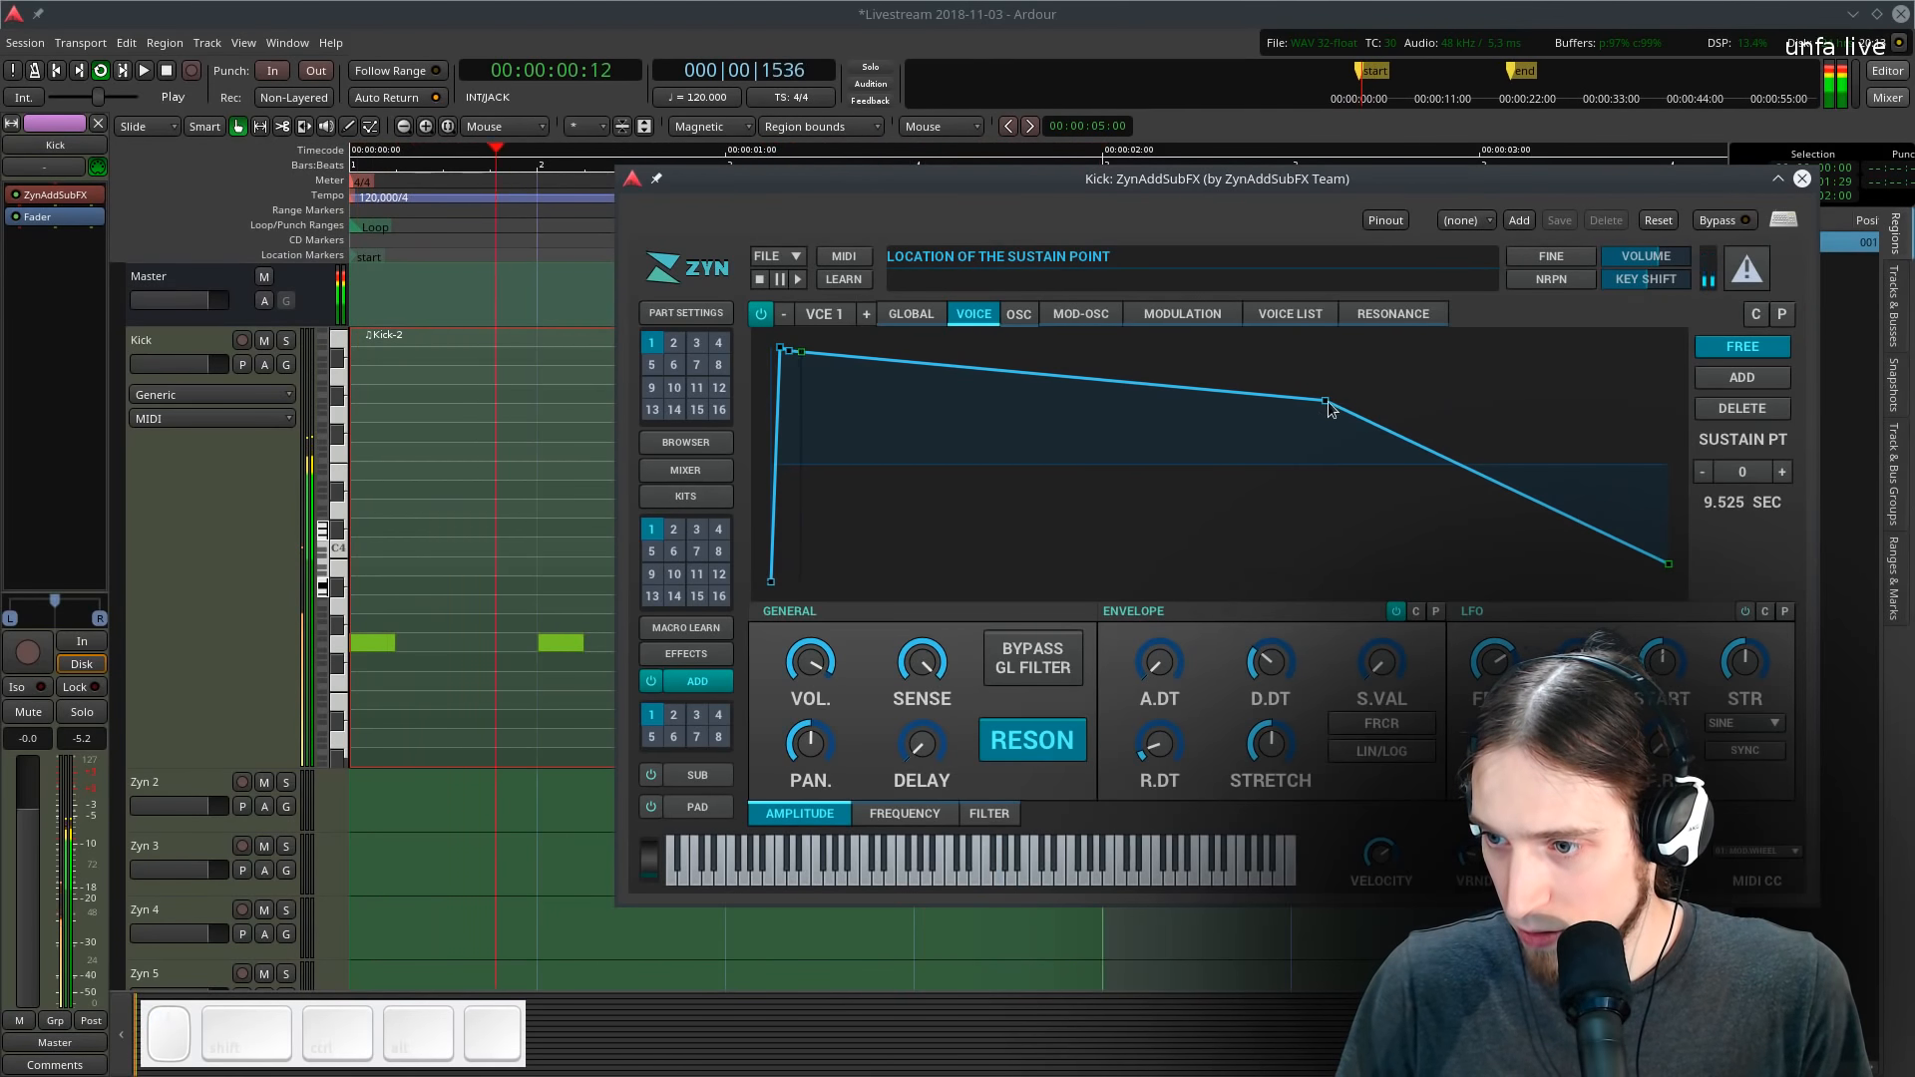
drag(1325, 400, 1632, 359)
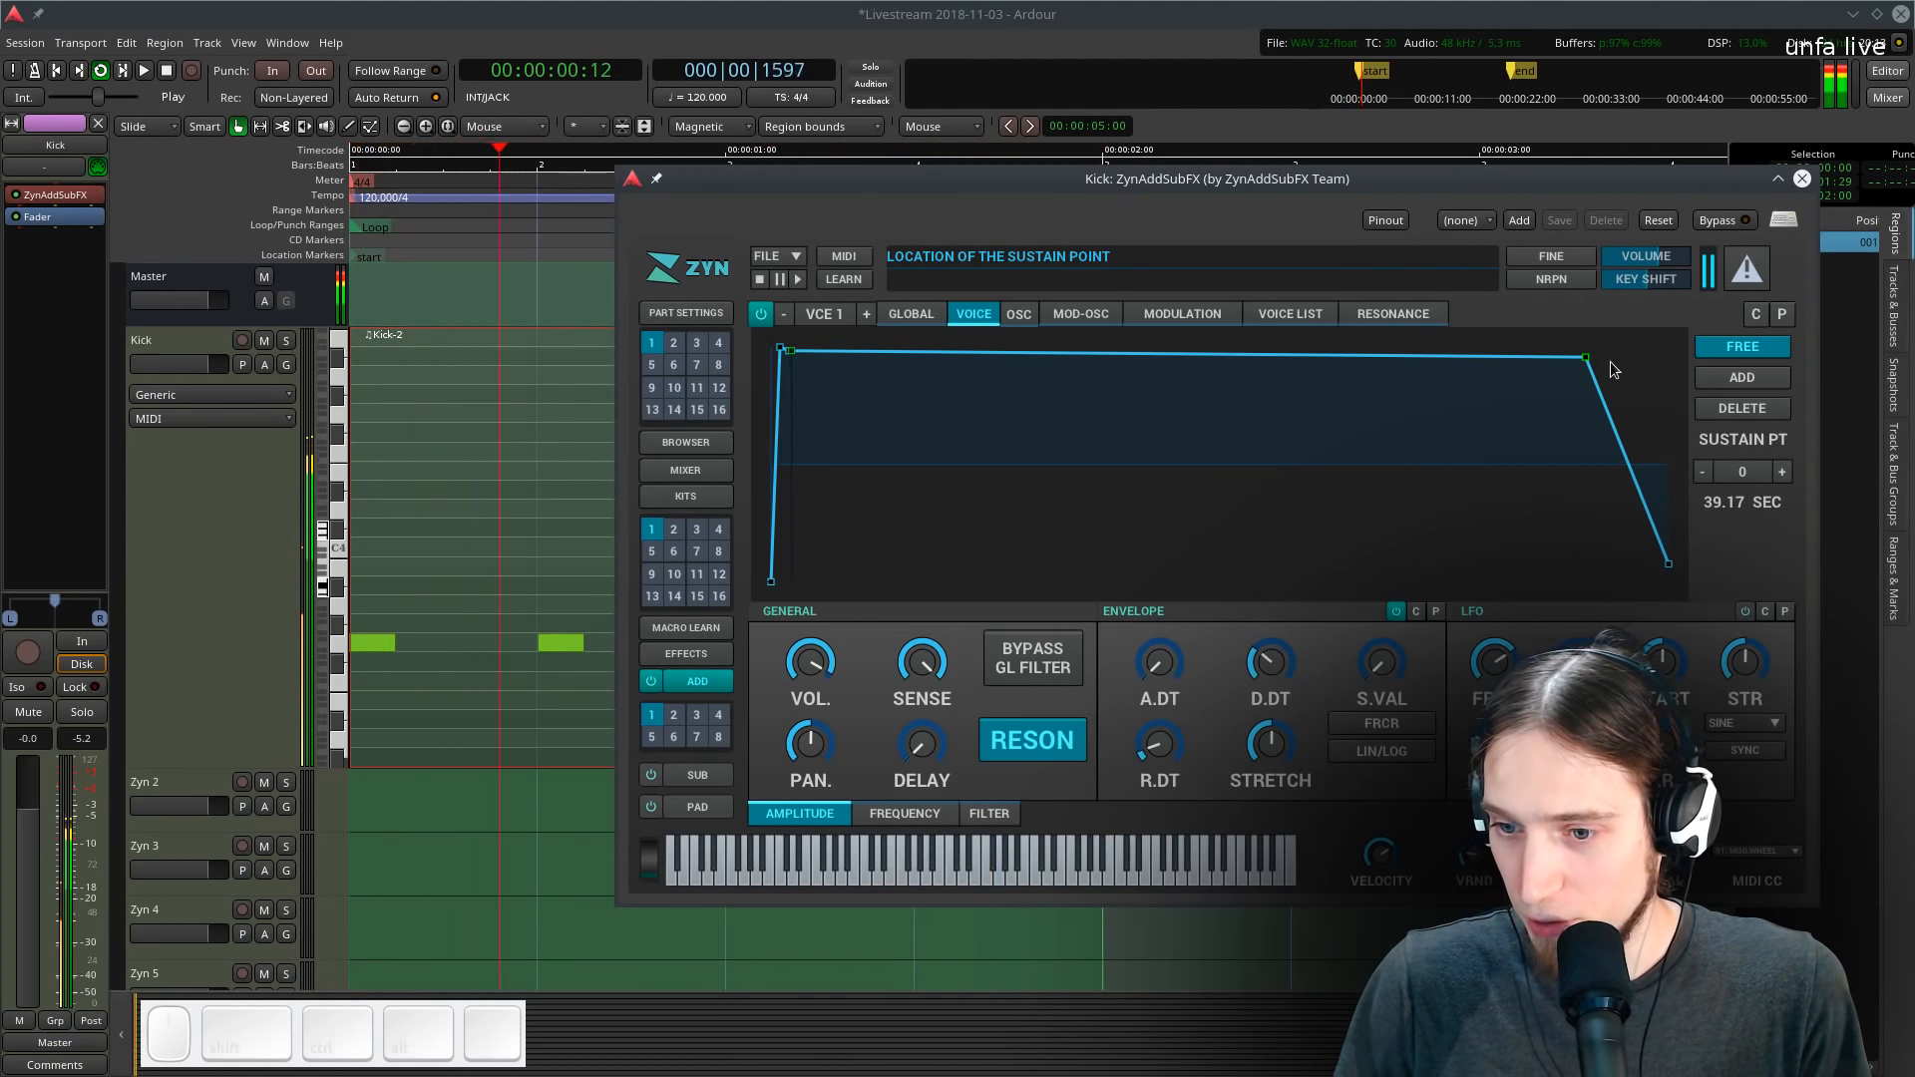
drag(1468, 362, 736, 425)
drag(1664, 565, 1273, 586)
- Rework the voice amplitude envelope into a short plateau followed by a two-stage decay, then stop playback
click(1748, 271)
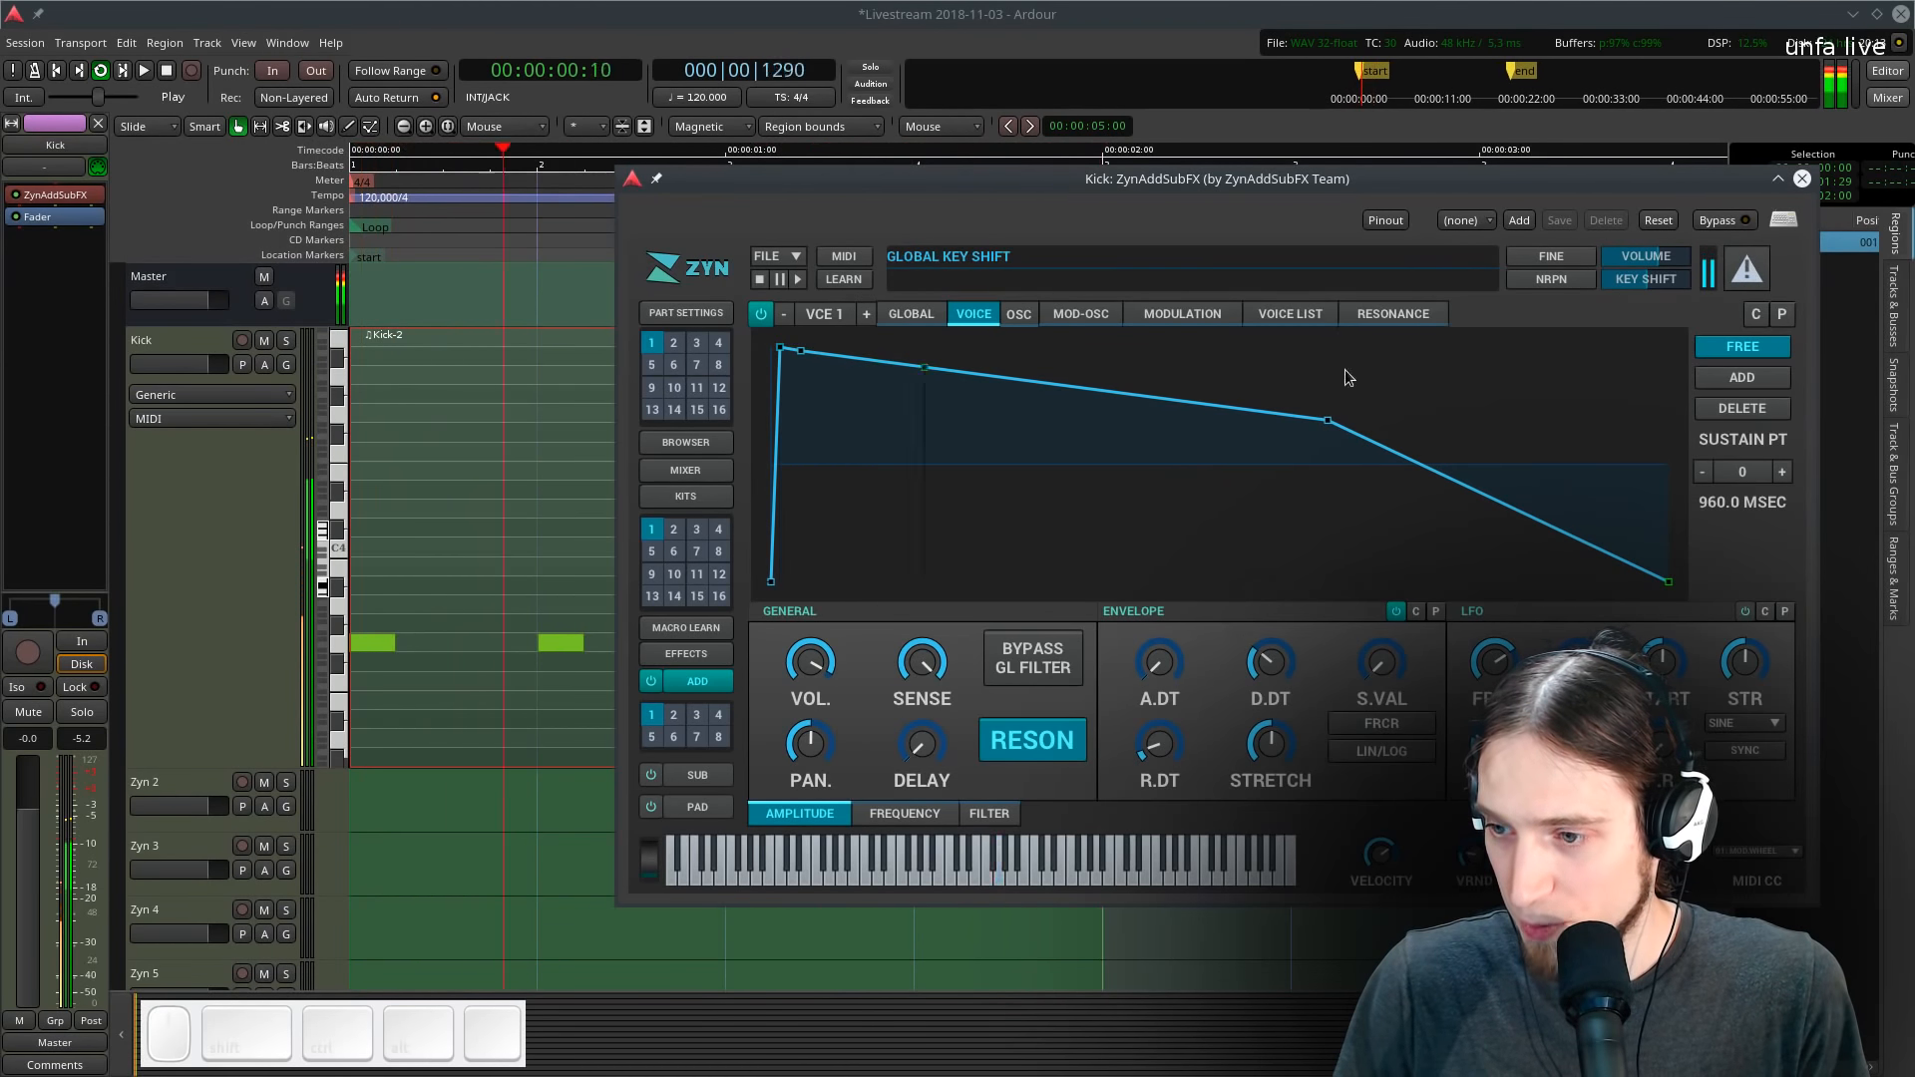
drag(1325, 421, 1015, 478)
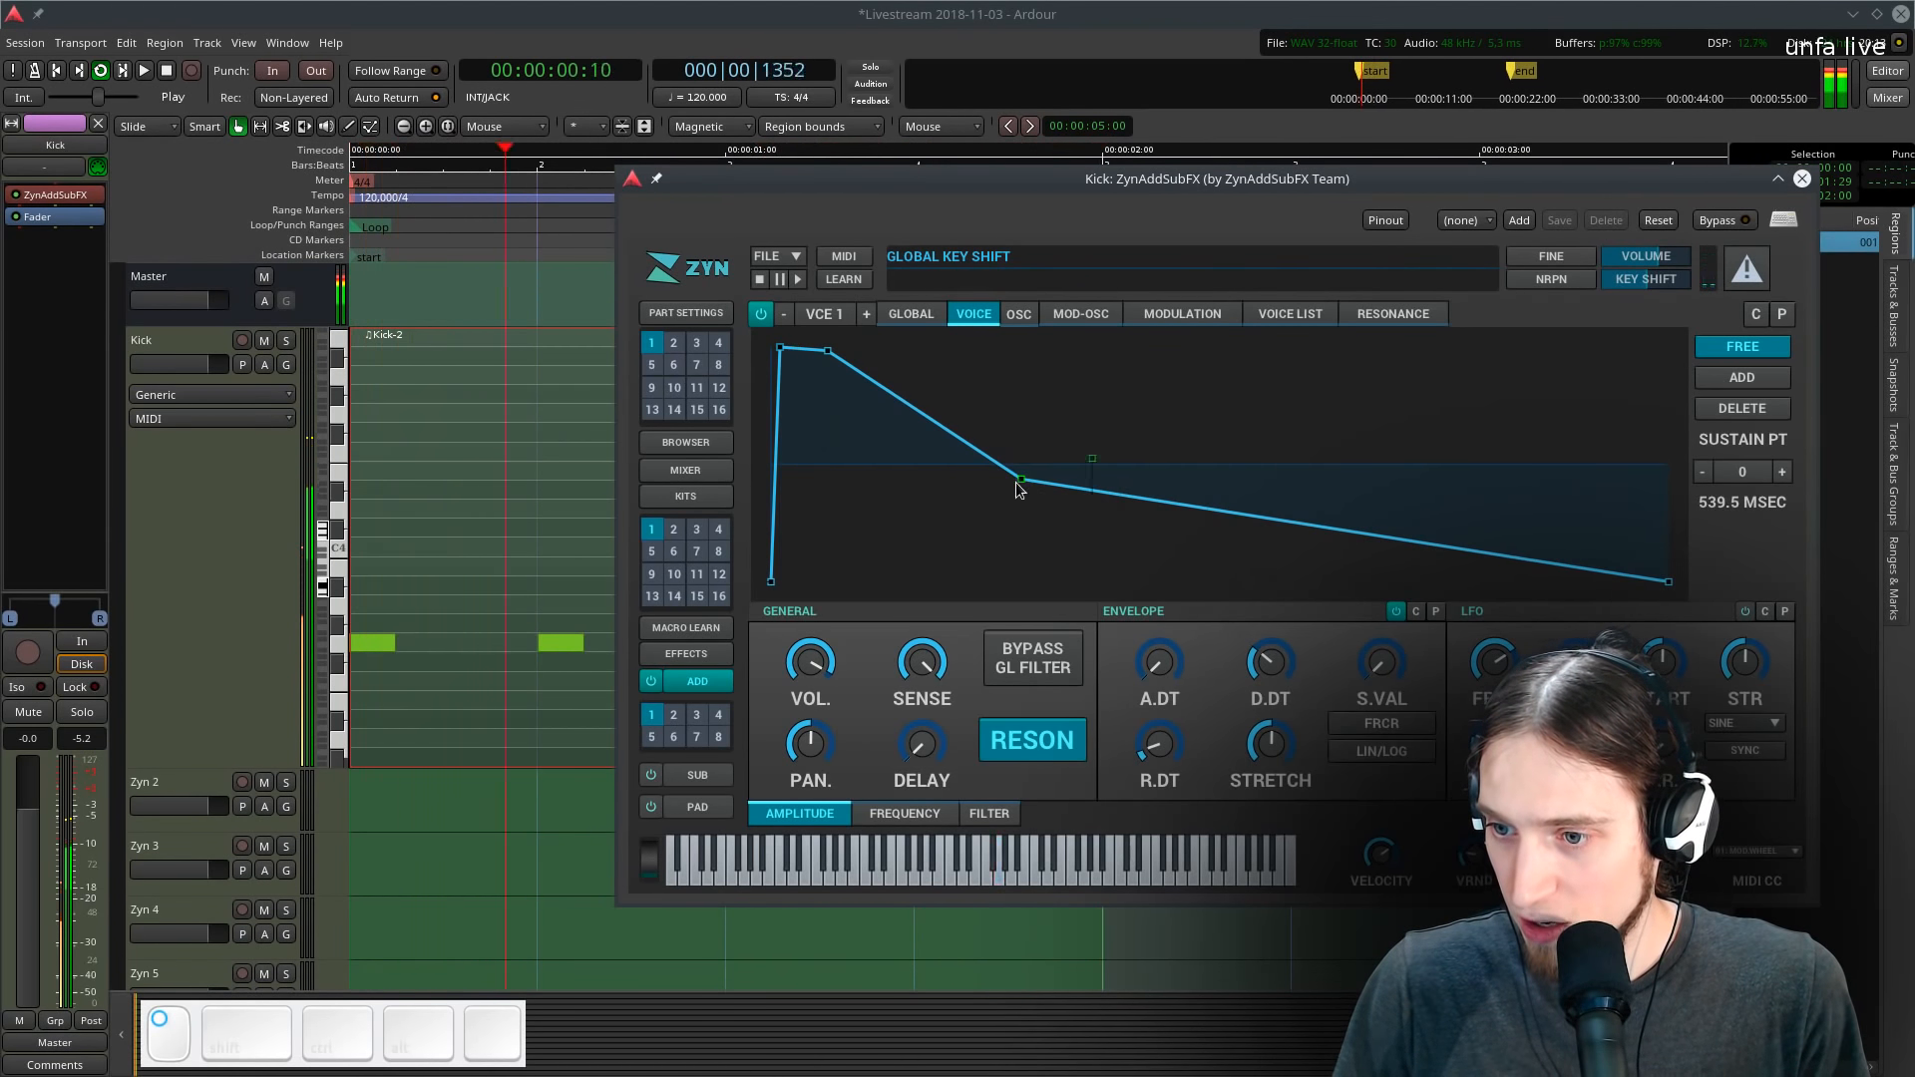
drag(1667, 582, 1393, 581)
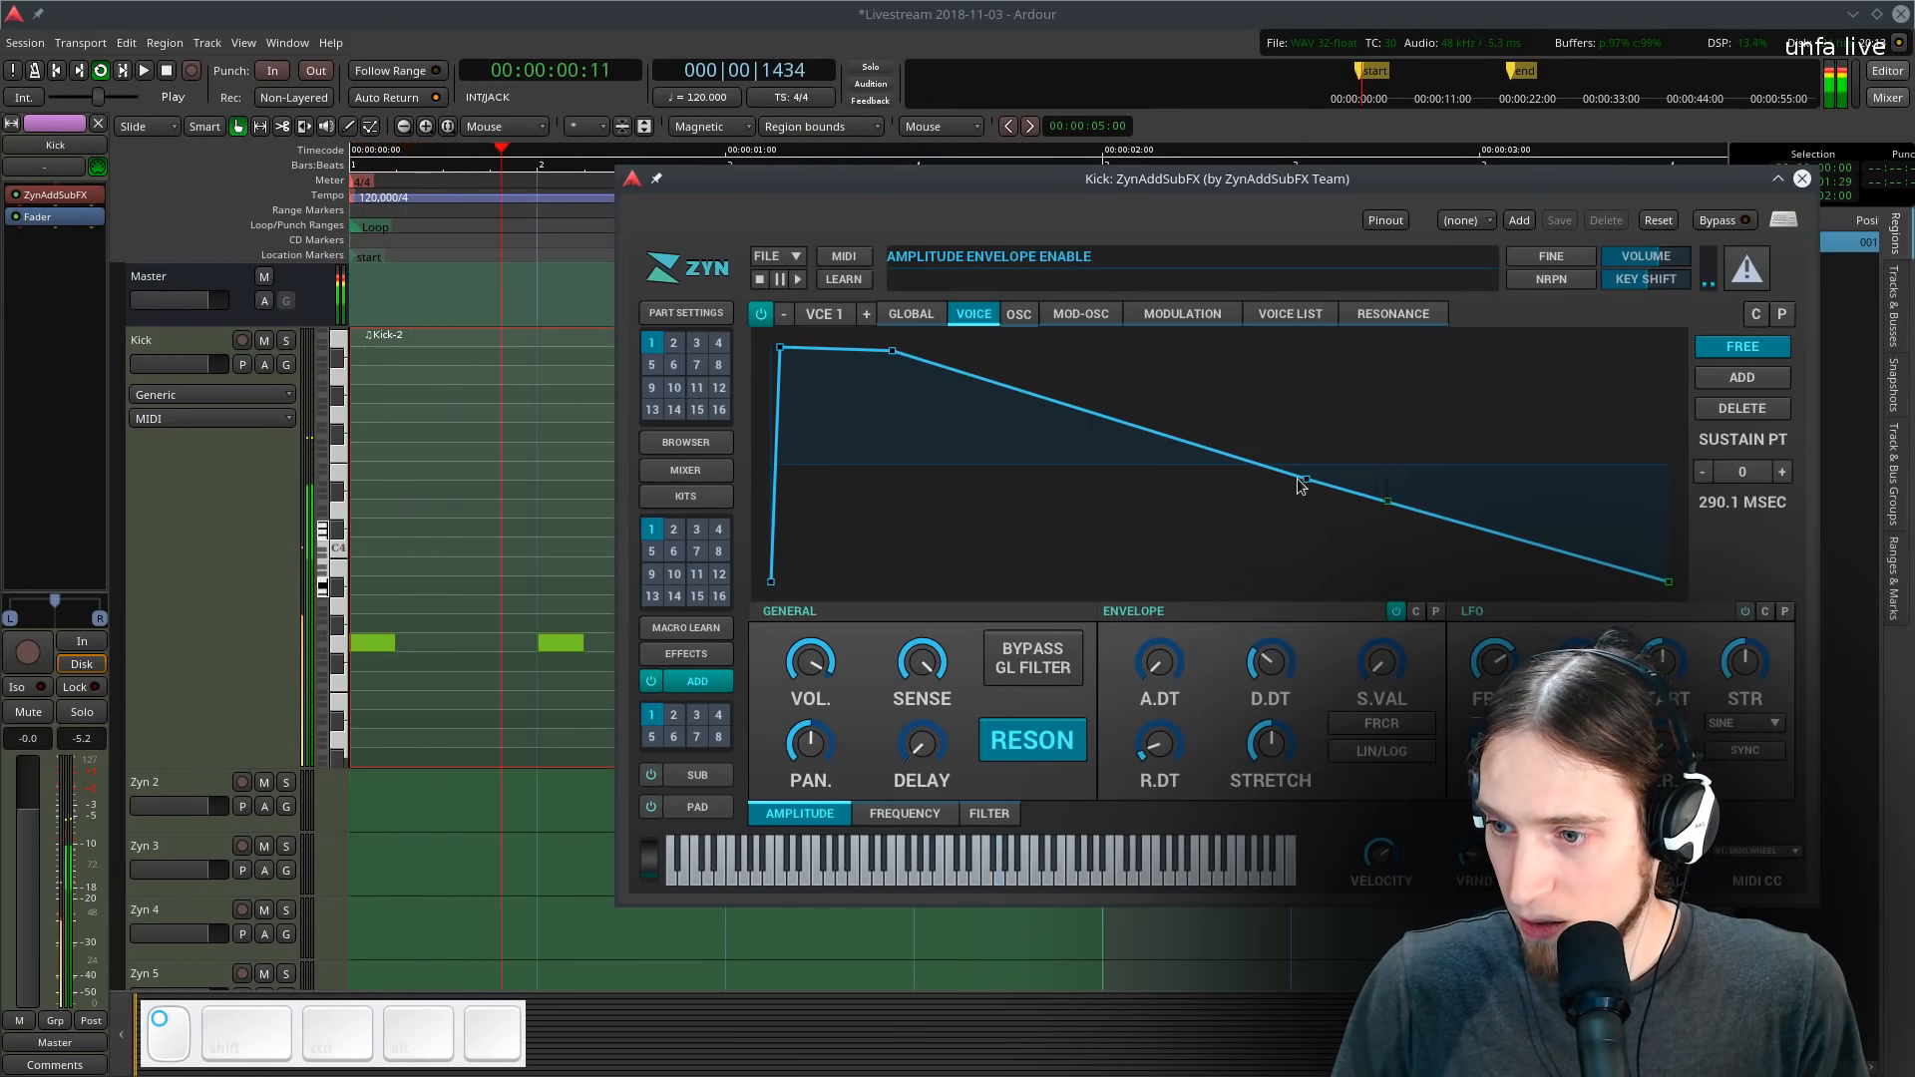
drag(1303, 479, 1282, 573)
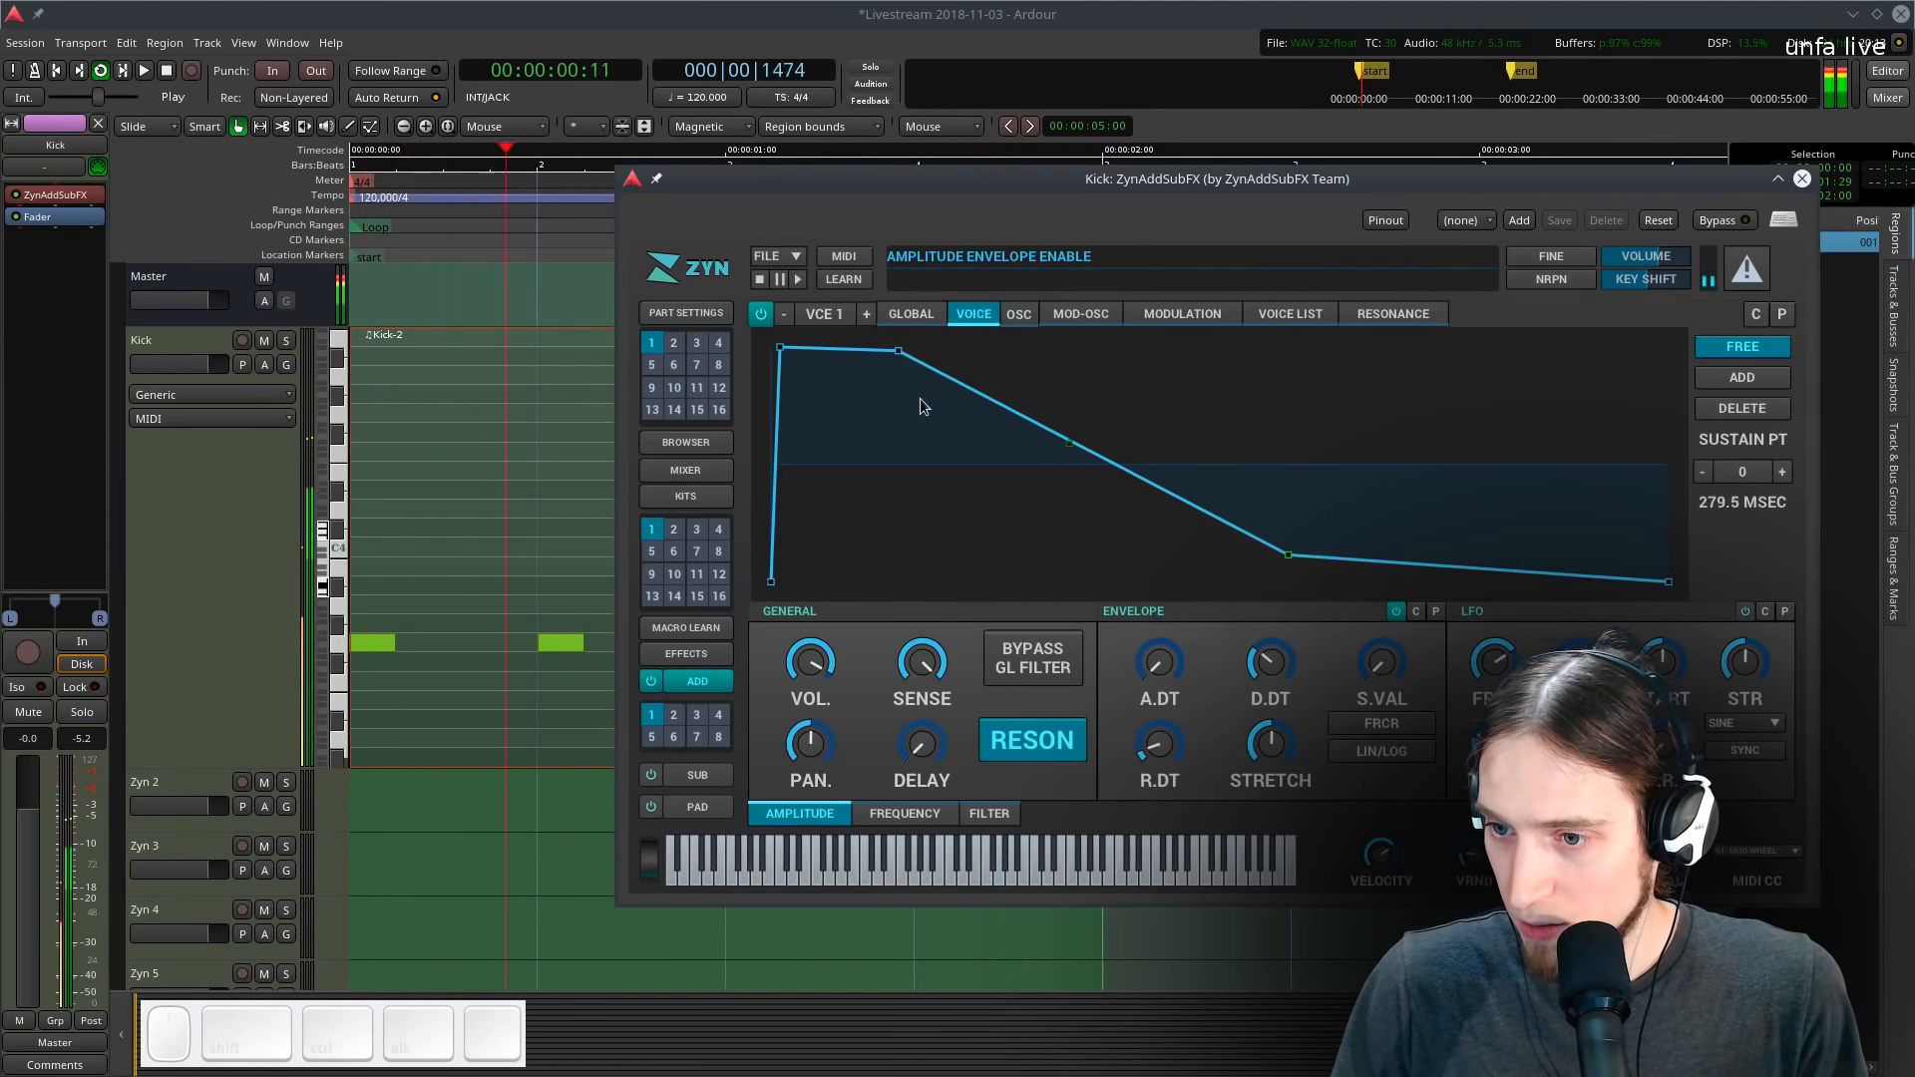
drag(887, 353, 1059, 389)
drag(1368, 553, 1710, 592)
drag(1668, 615, 1653, 610)
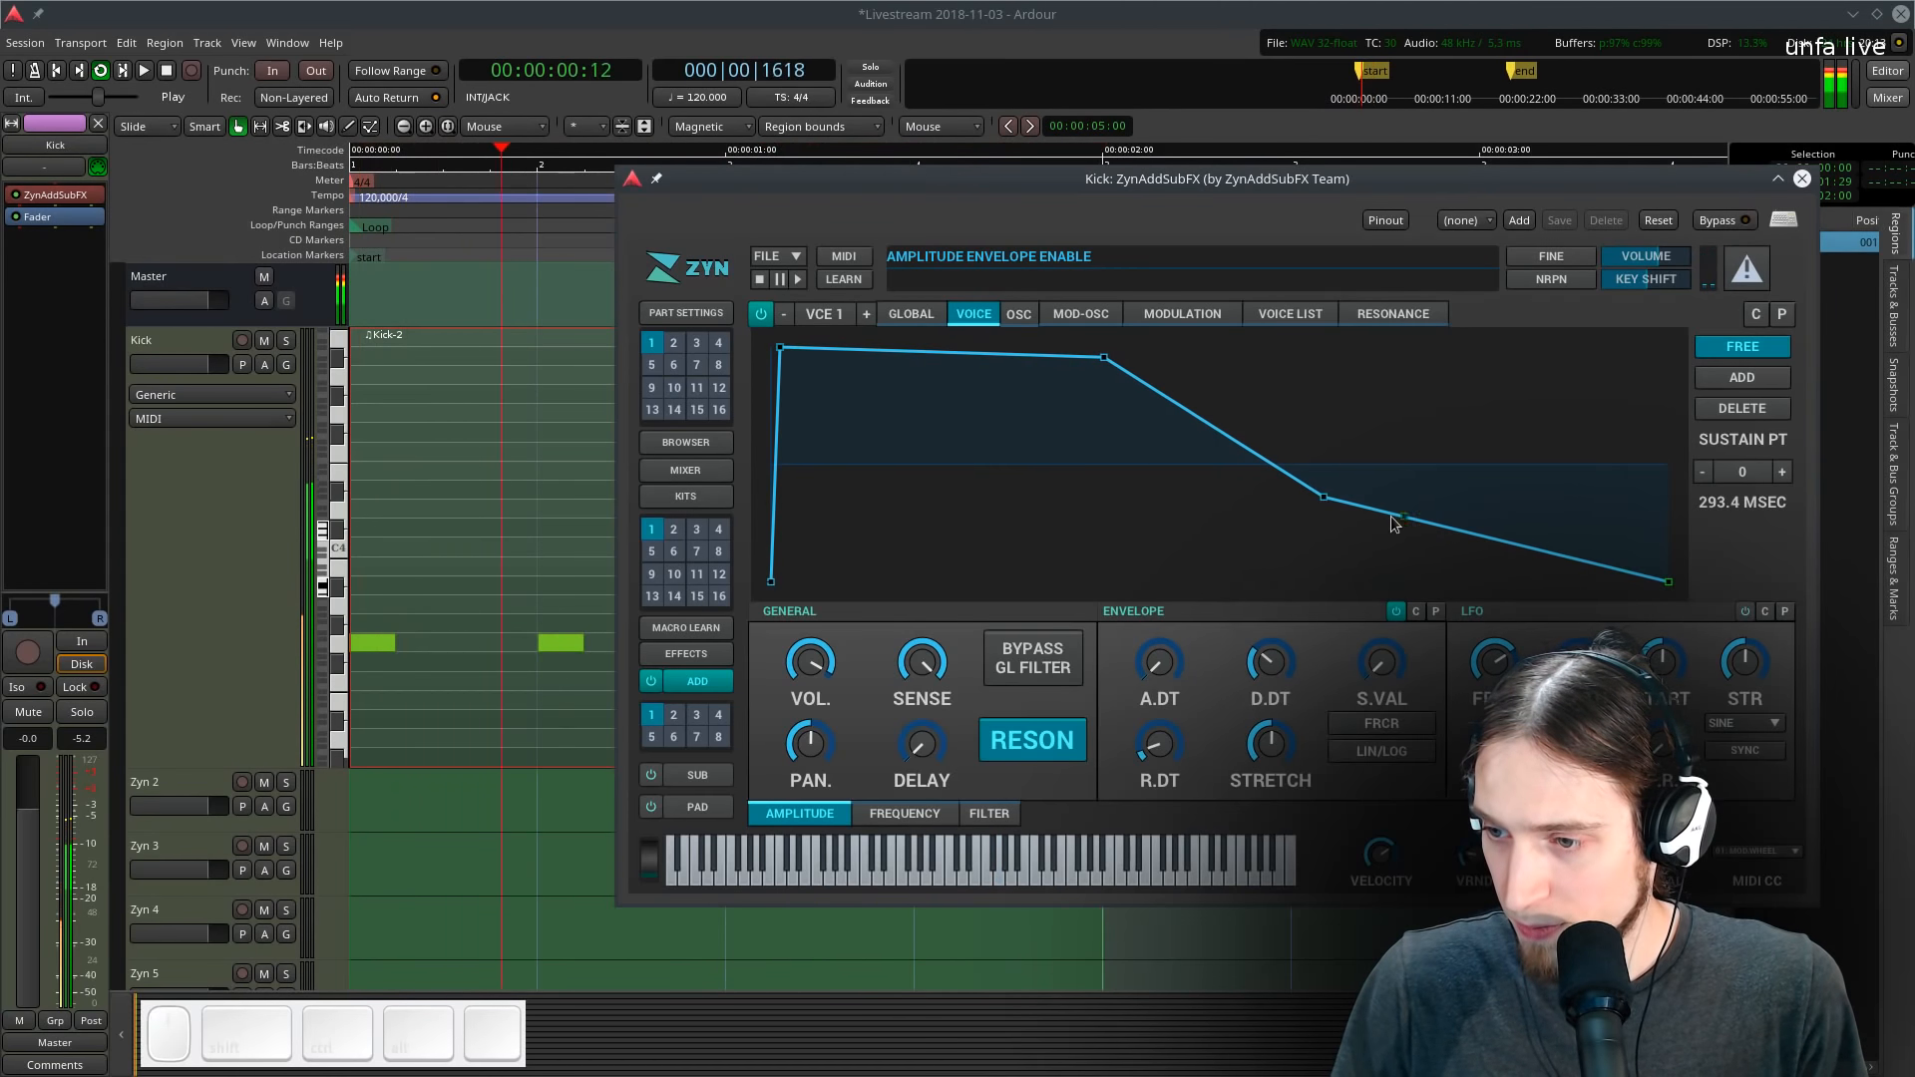
drag(1325, 499, 1259, 517)
drag(1669, 583, 1097, 389)
click(910, 313)
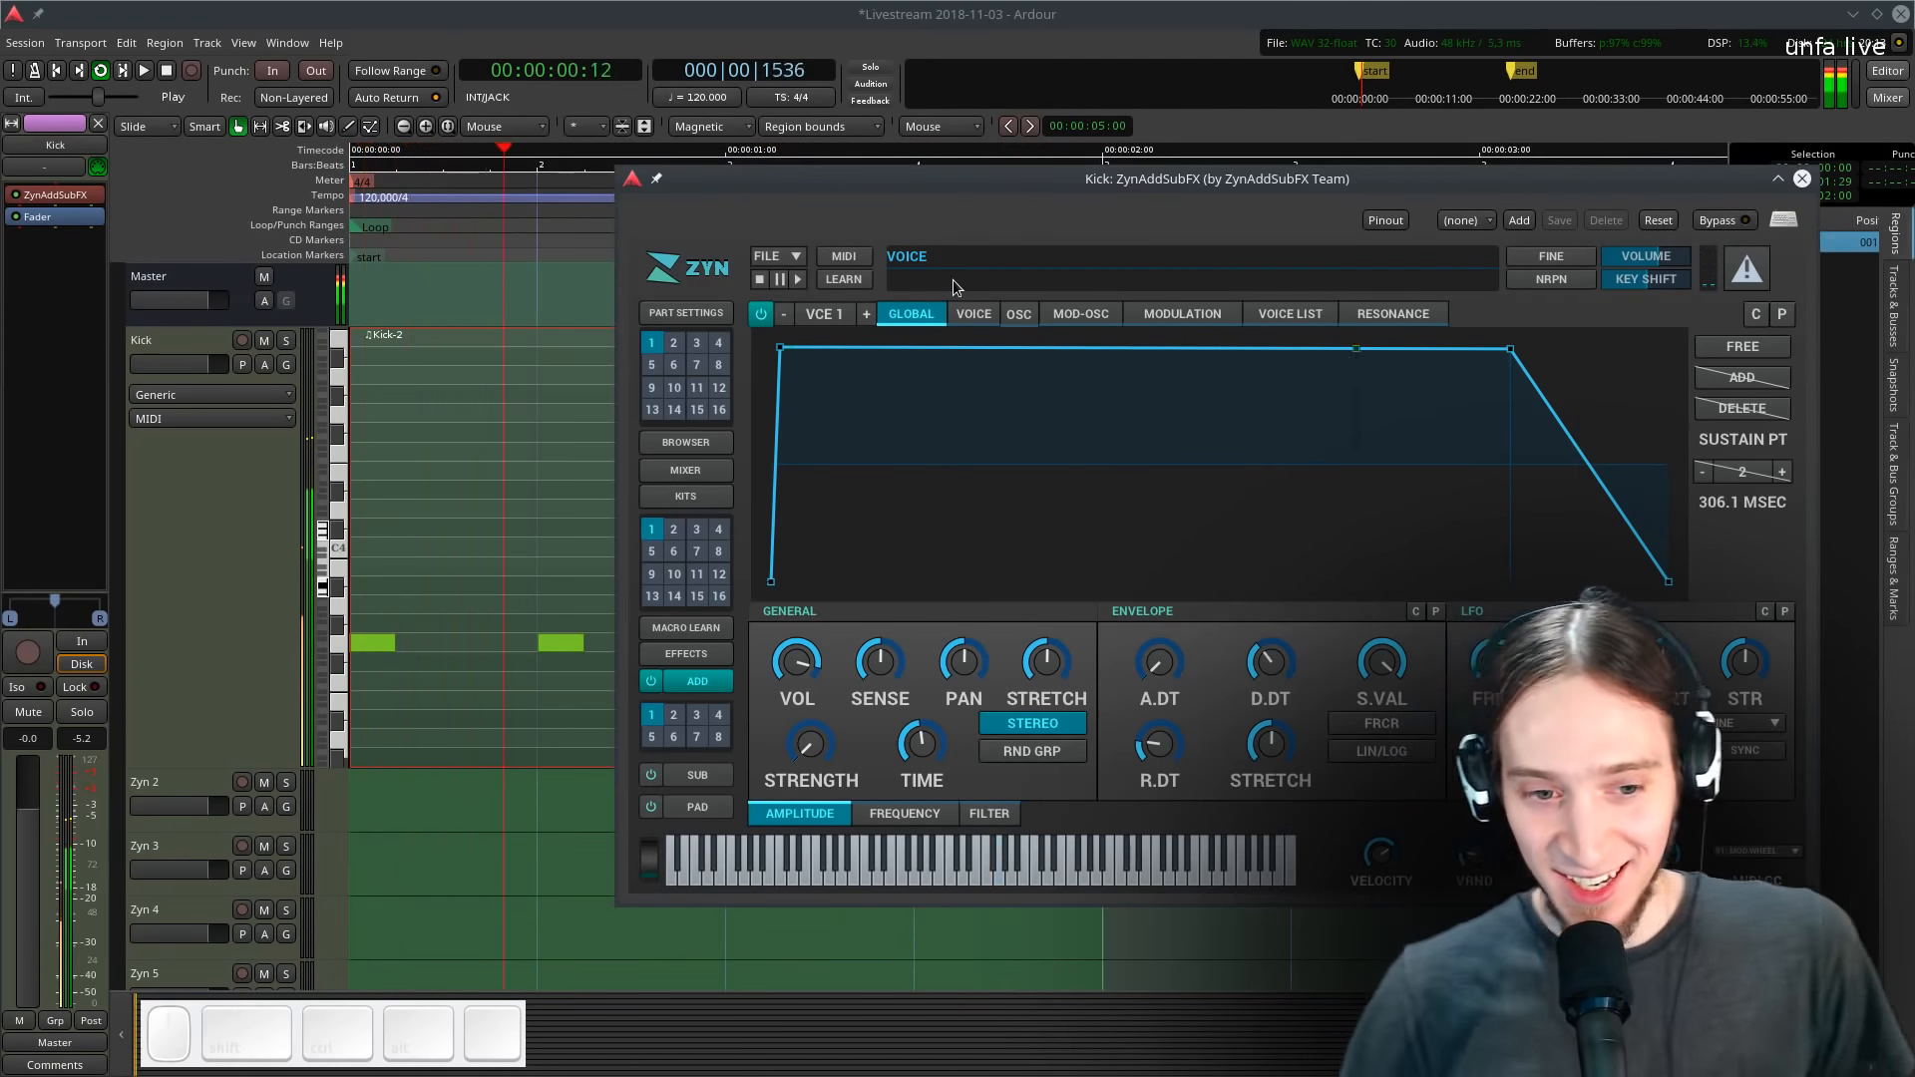
key(space)
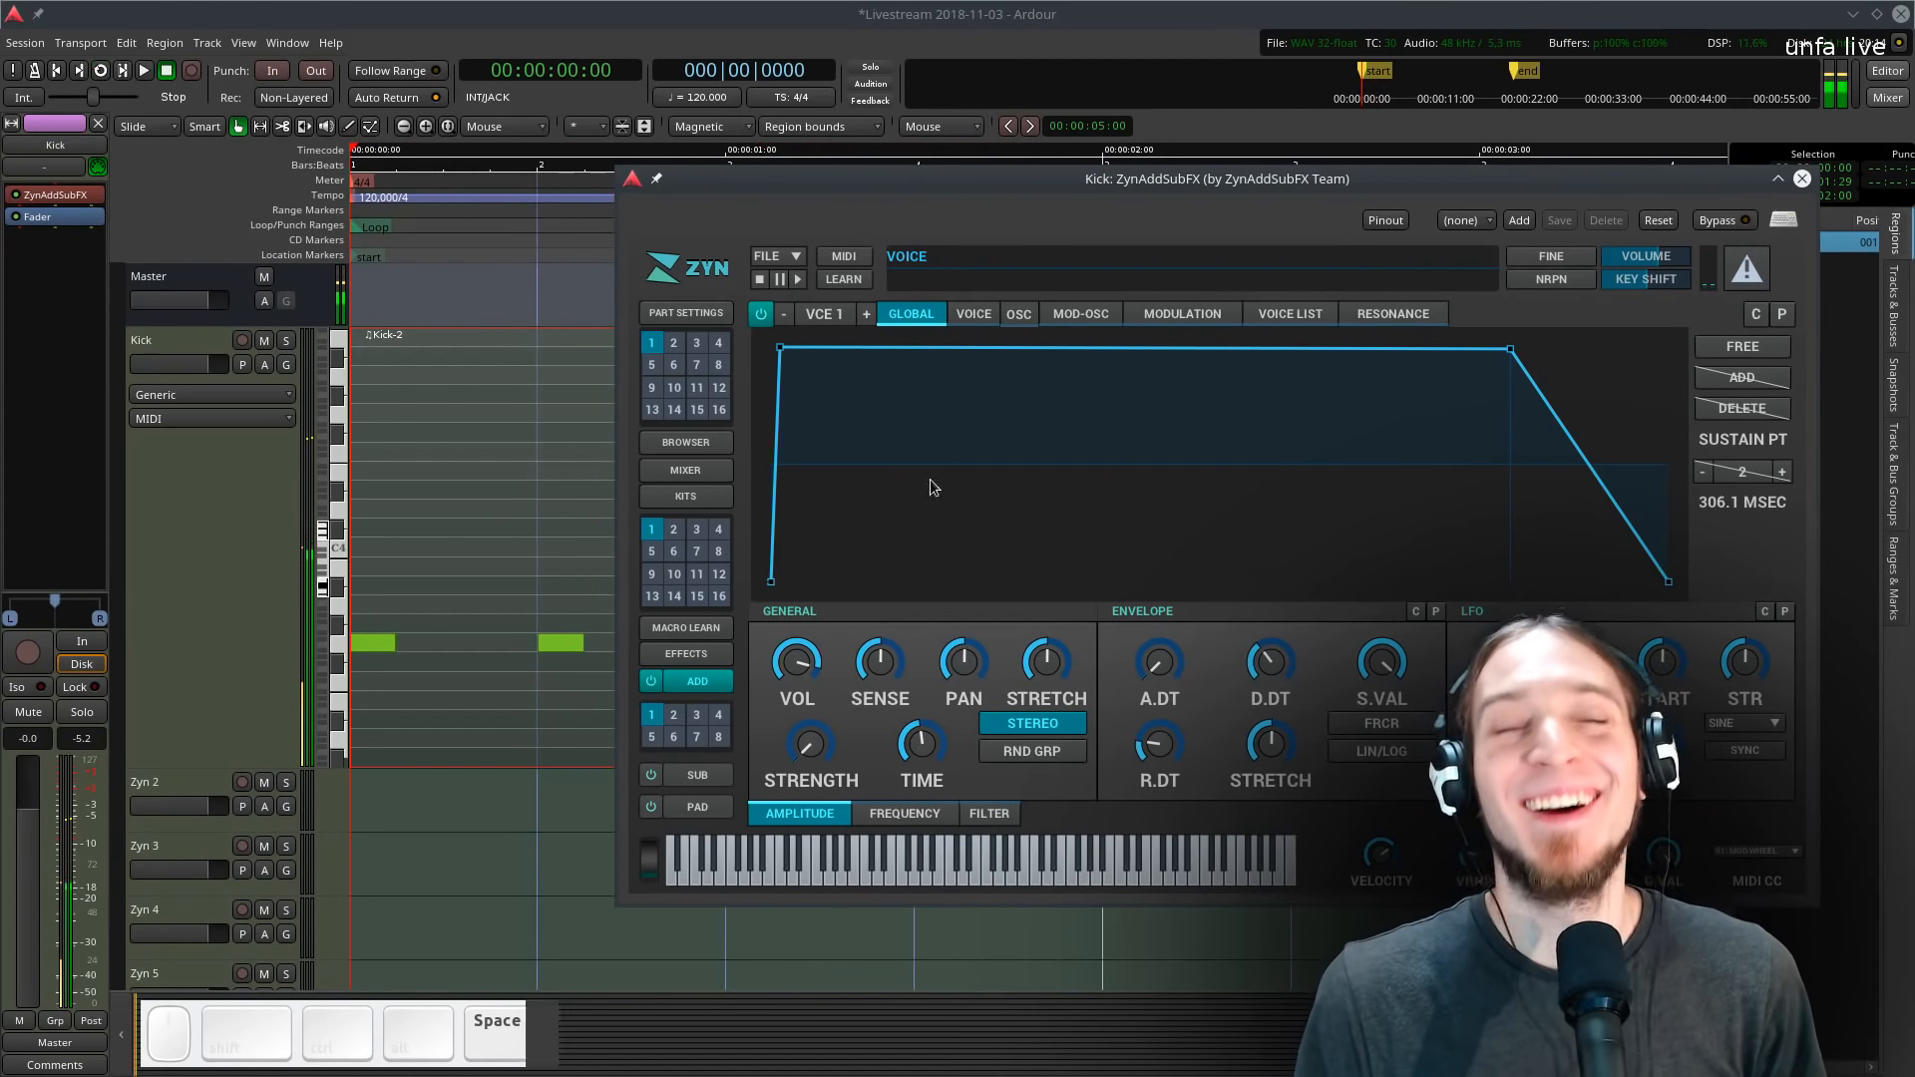
- Try adding off-beat kick notes and duplicating the pattern in the Kick region, then undo those edits
drag(1762, 175, 1633, 885)
key(e)
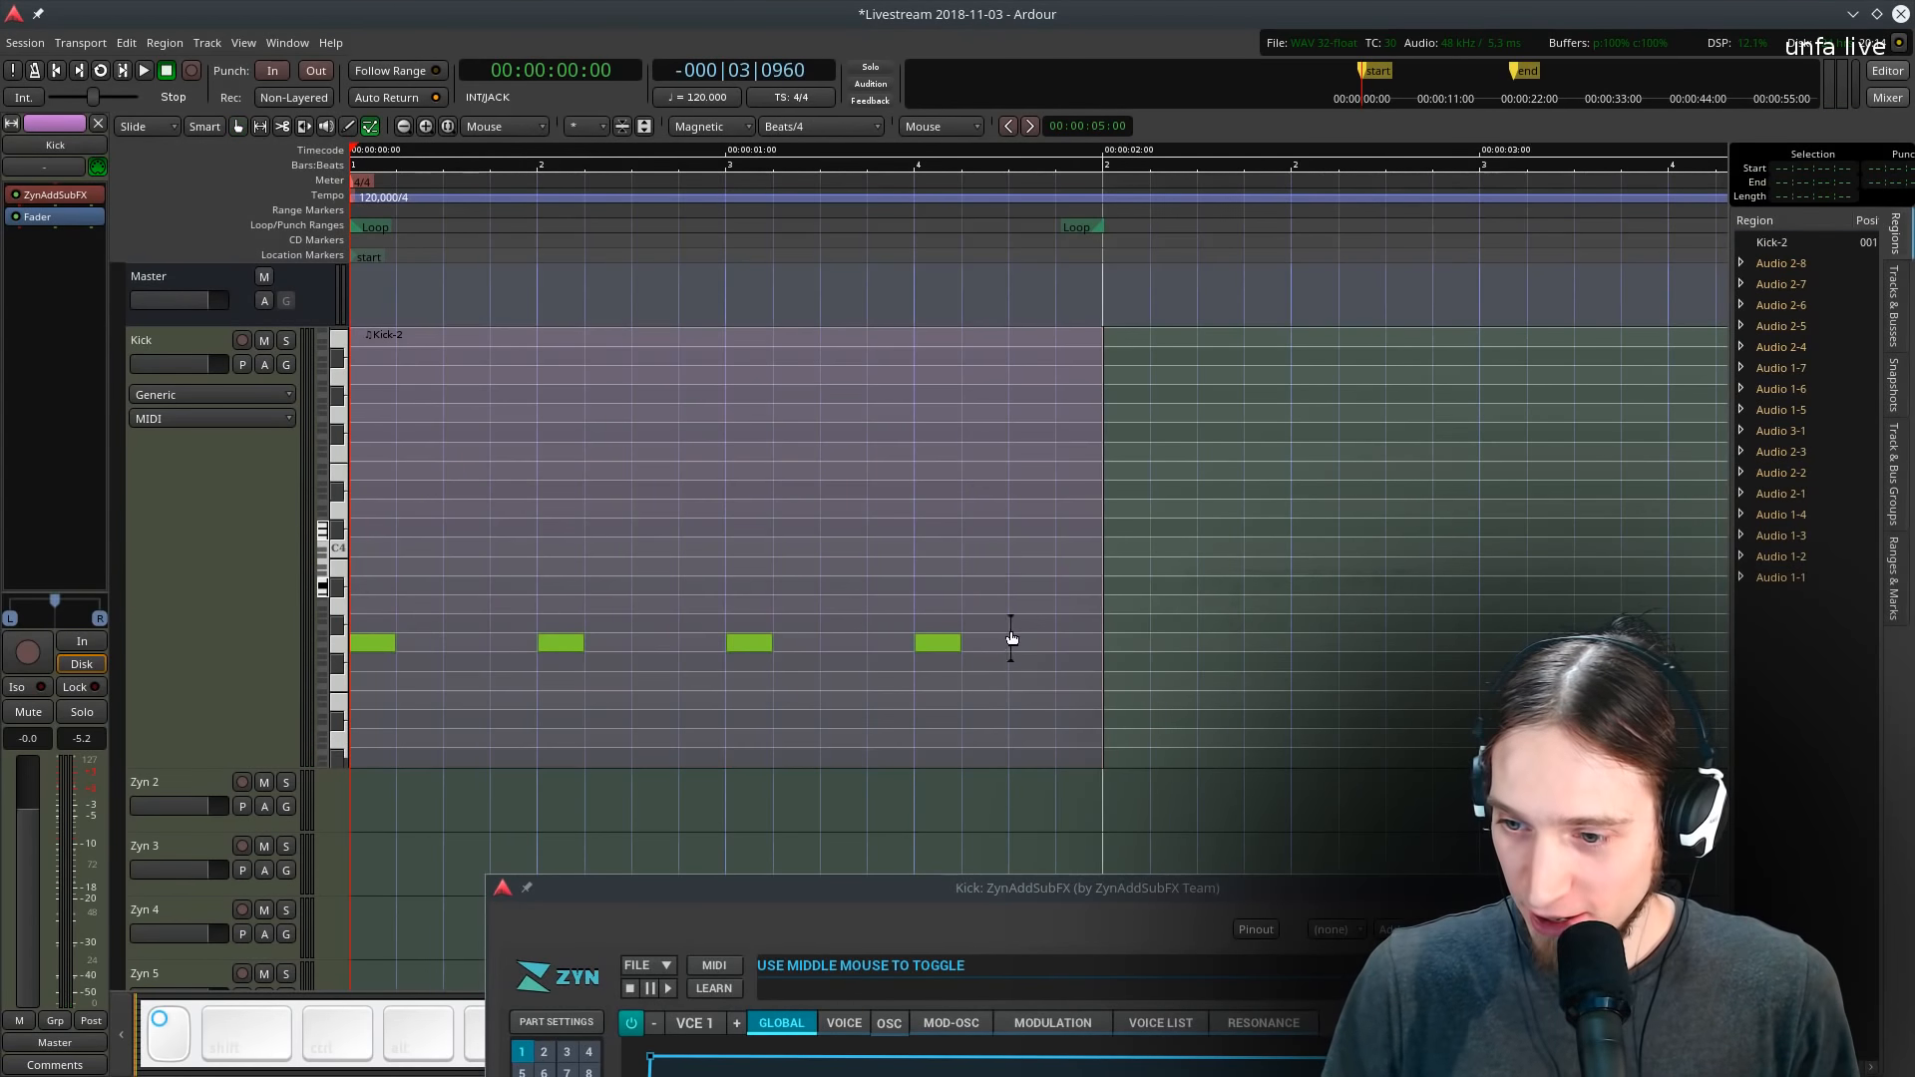
click(466, 644)
click(655, 644)
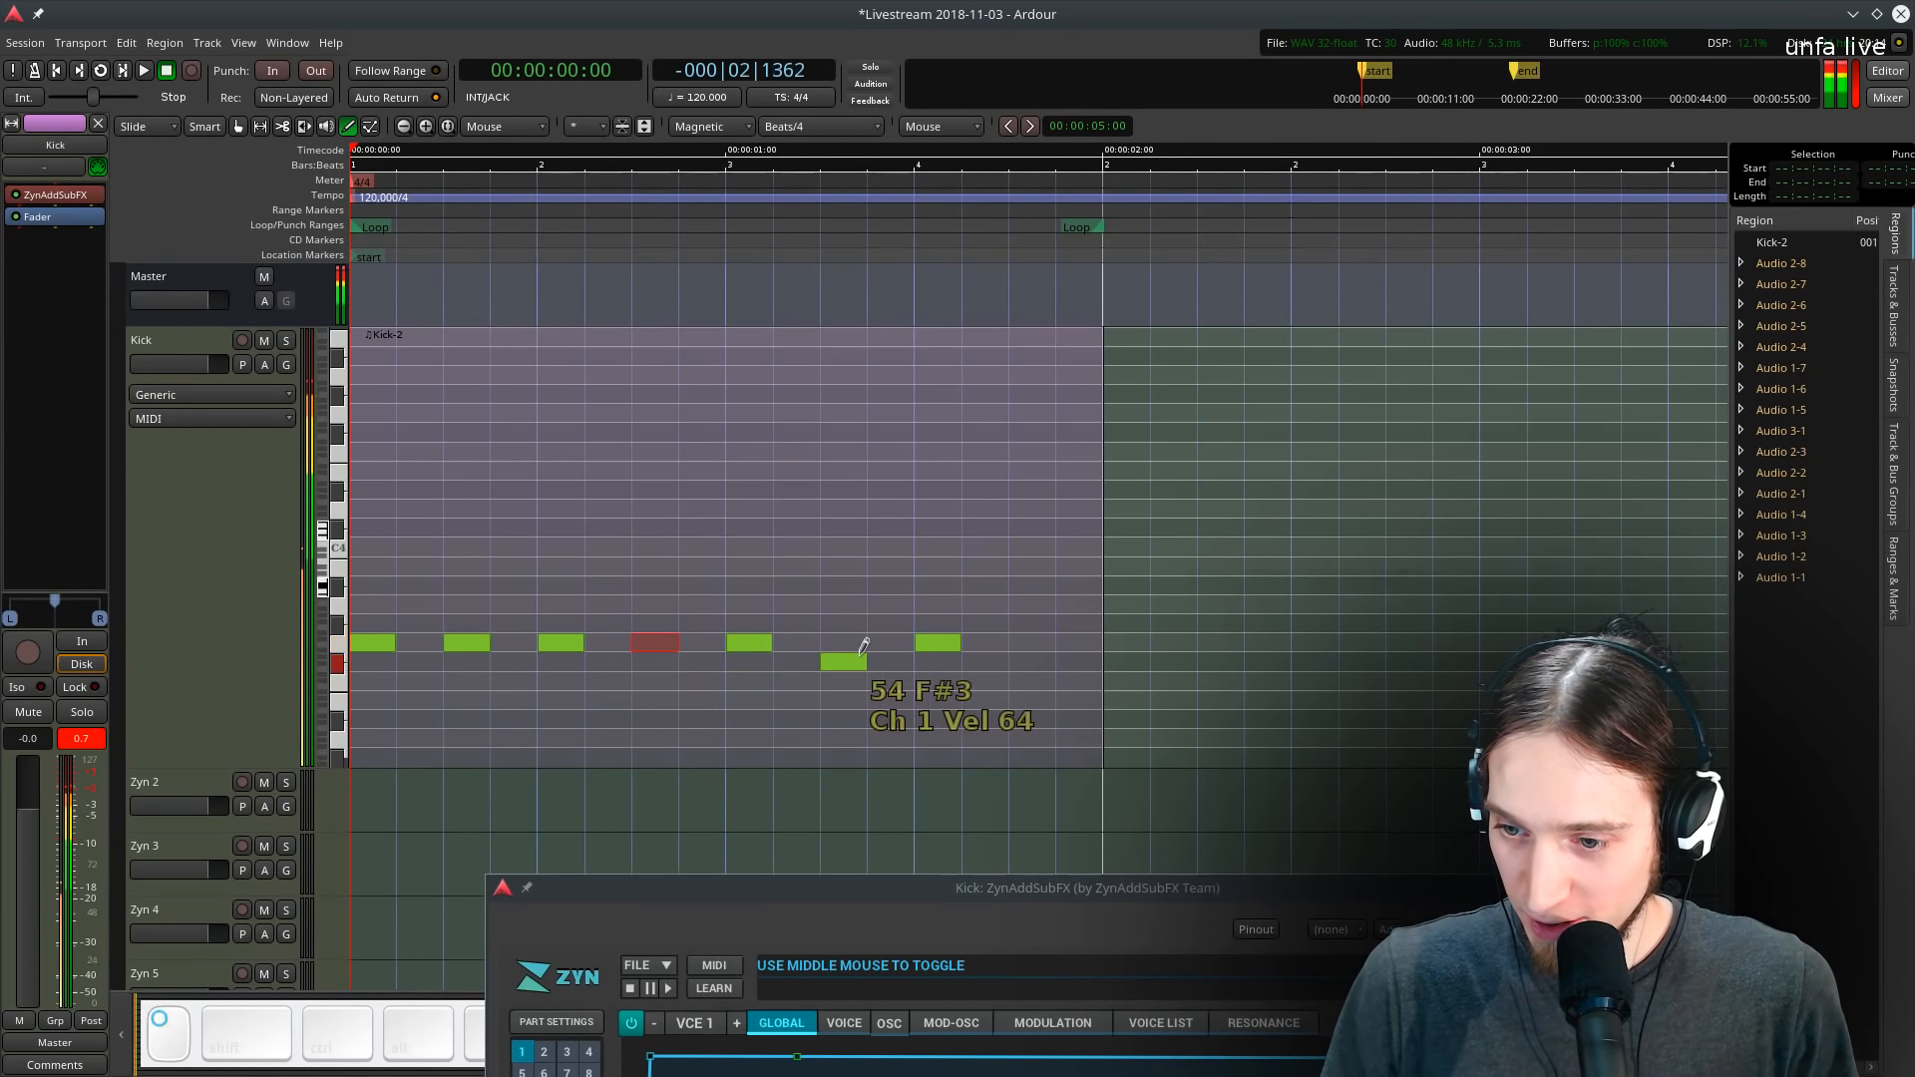
click(843, 643)
click(1032, 644)
key(ctrl+a)
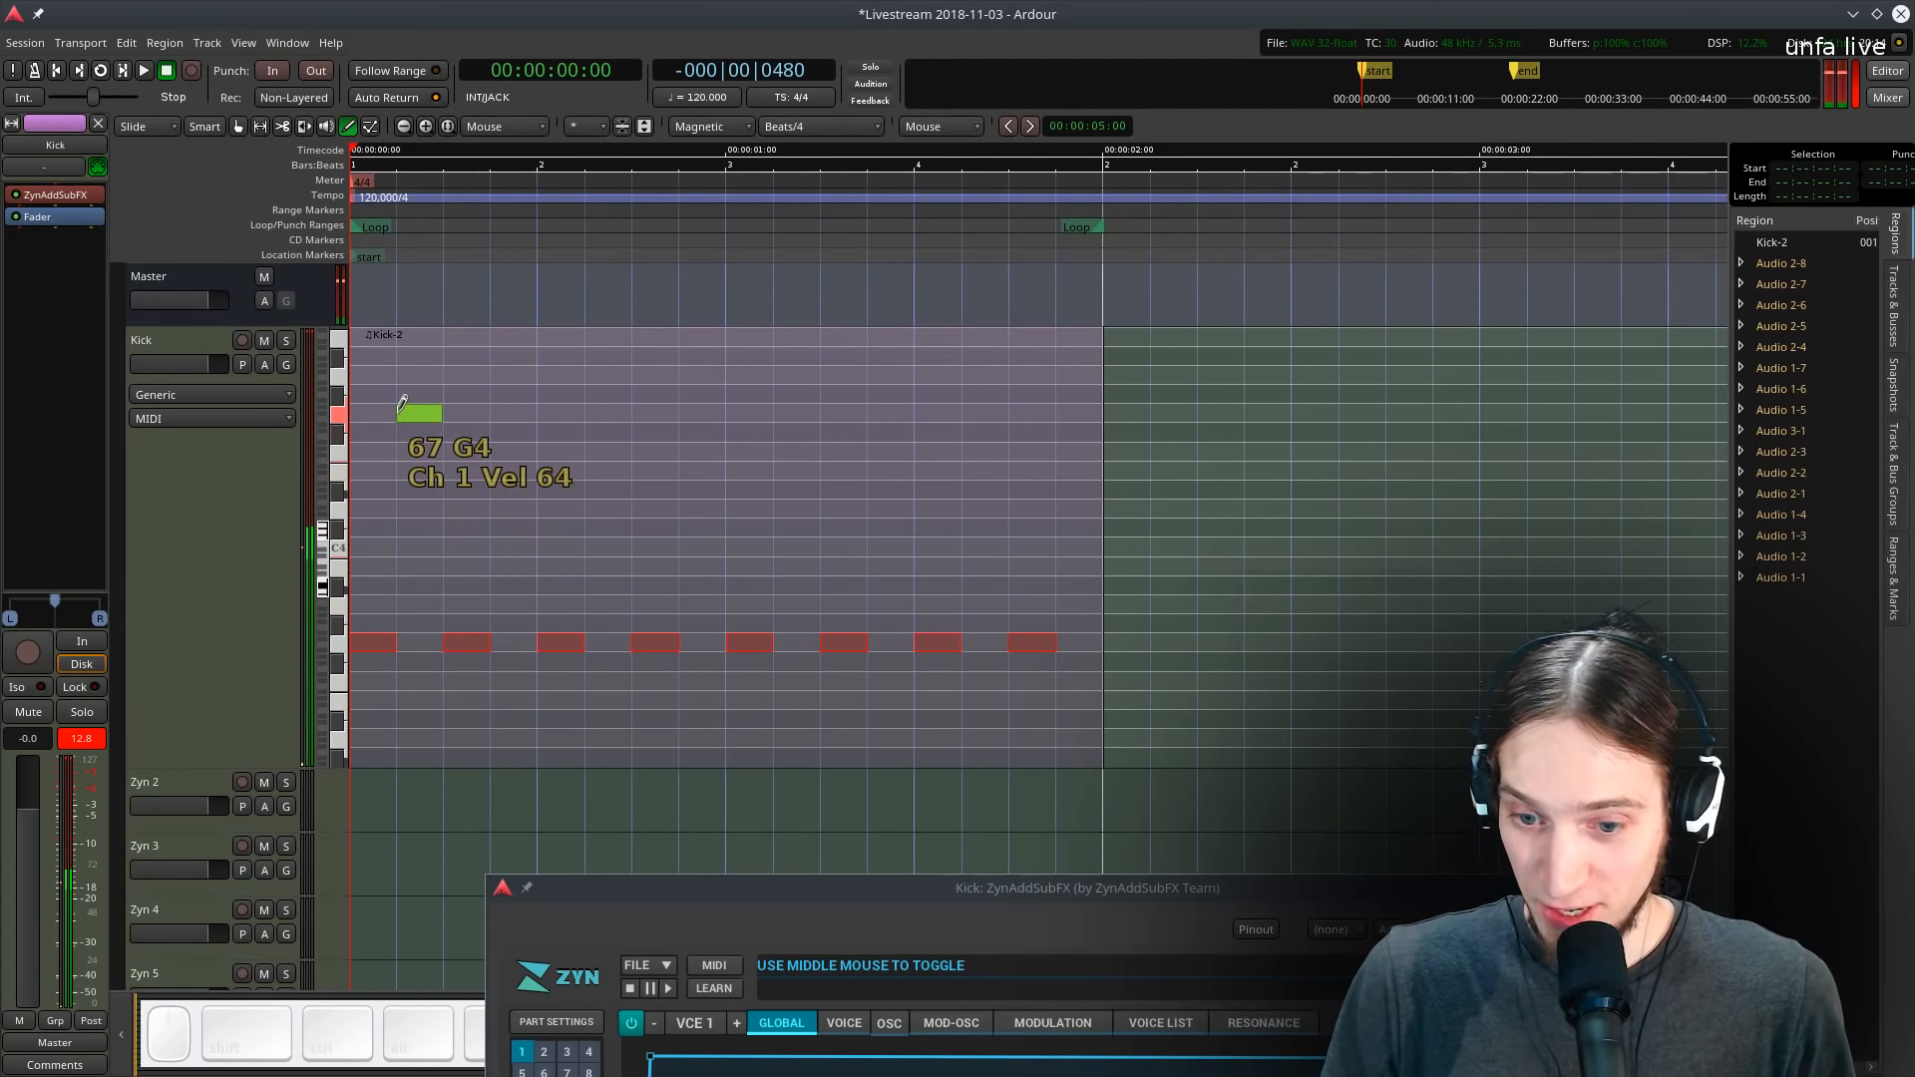
key(ctrl+v)
key(space)
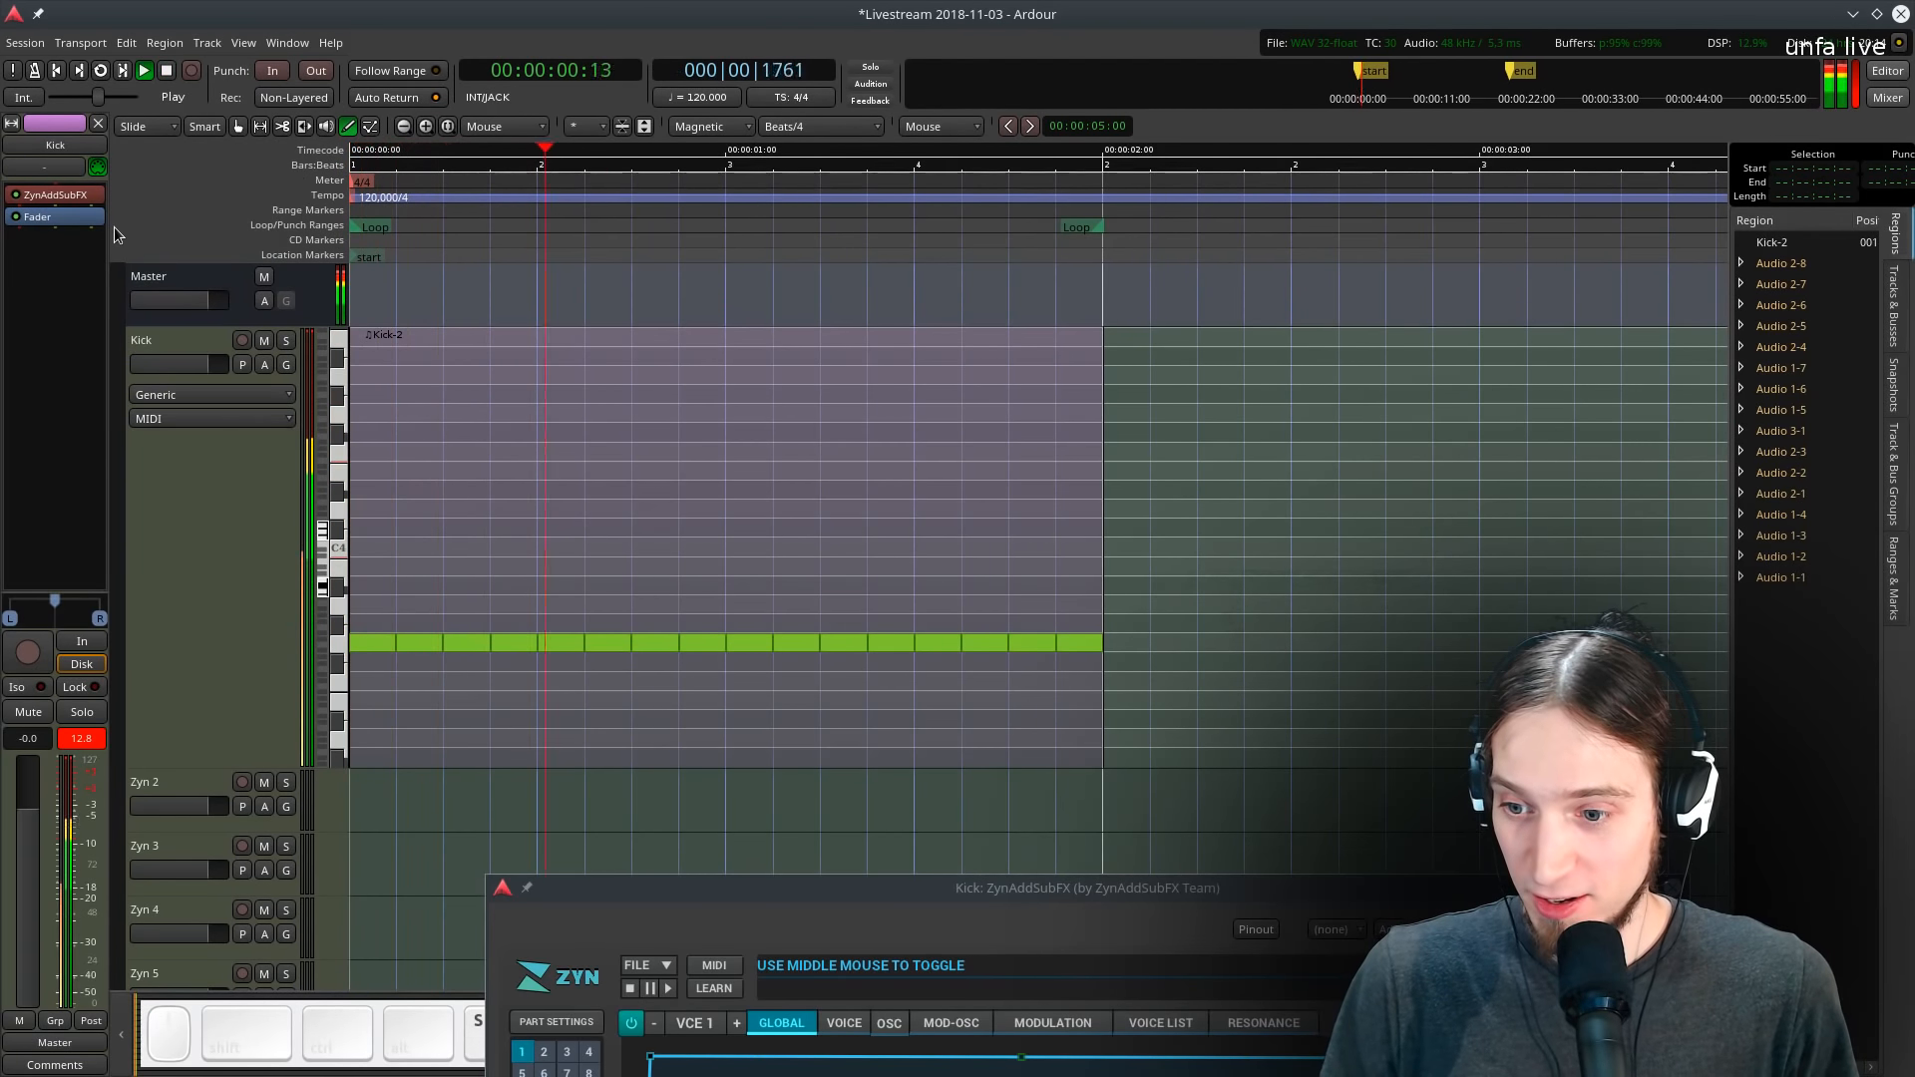
key(space)
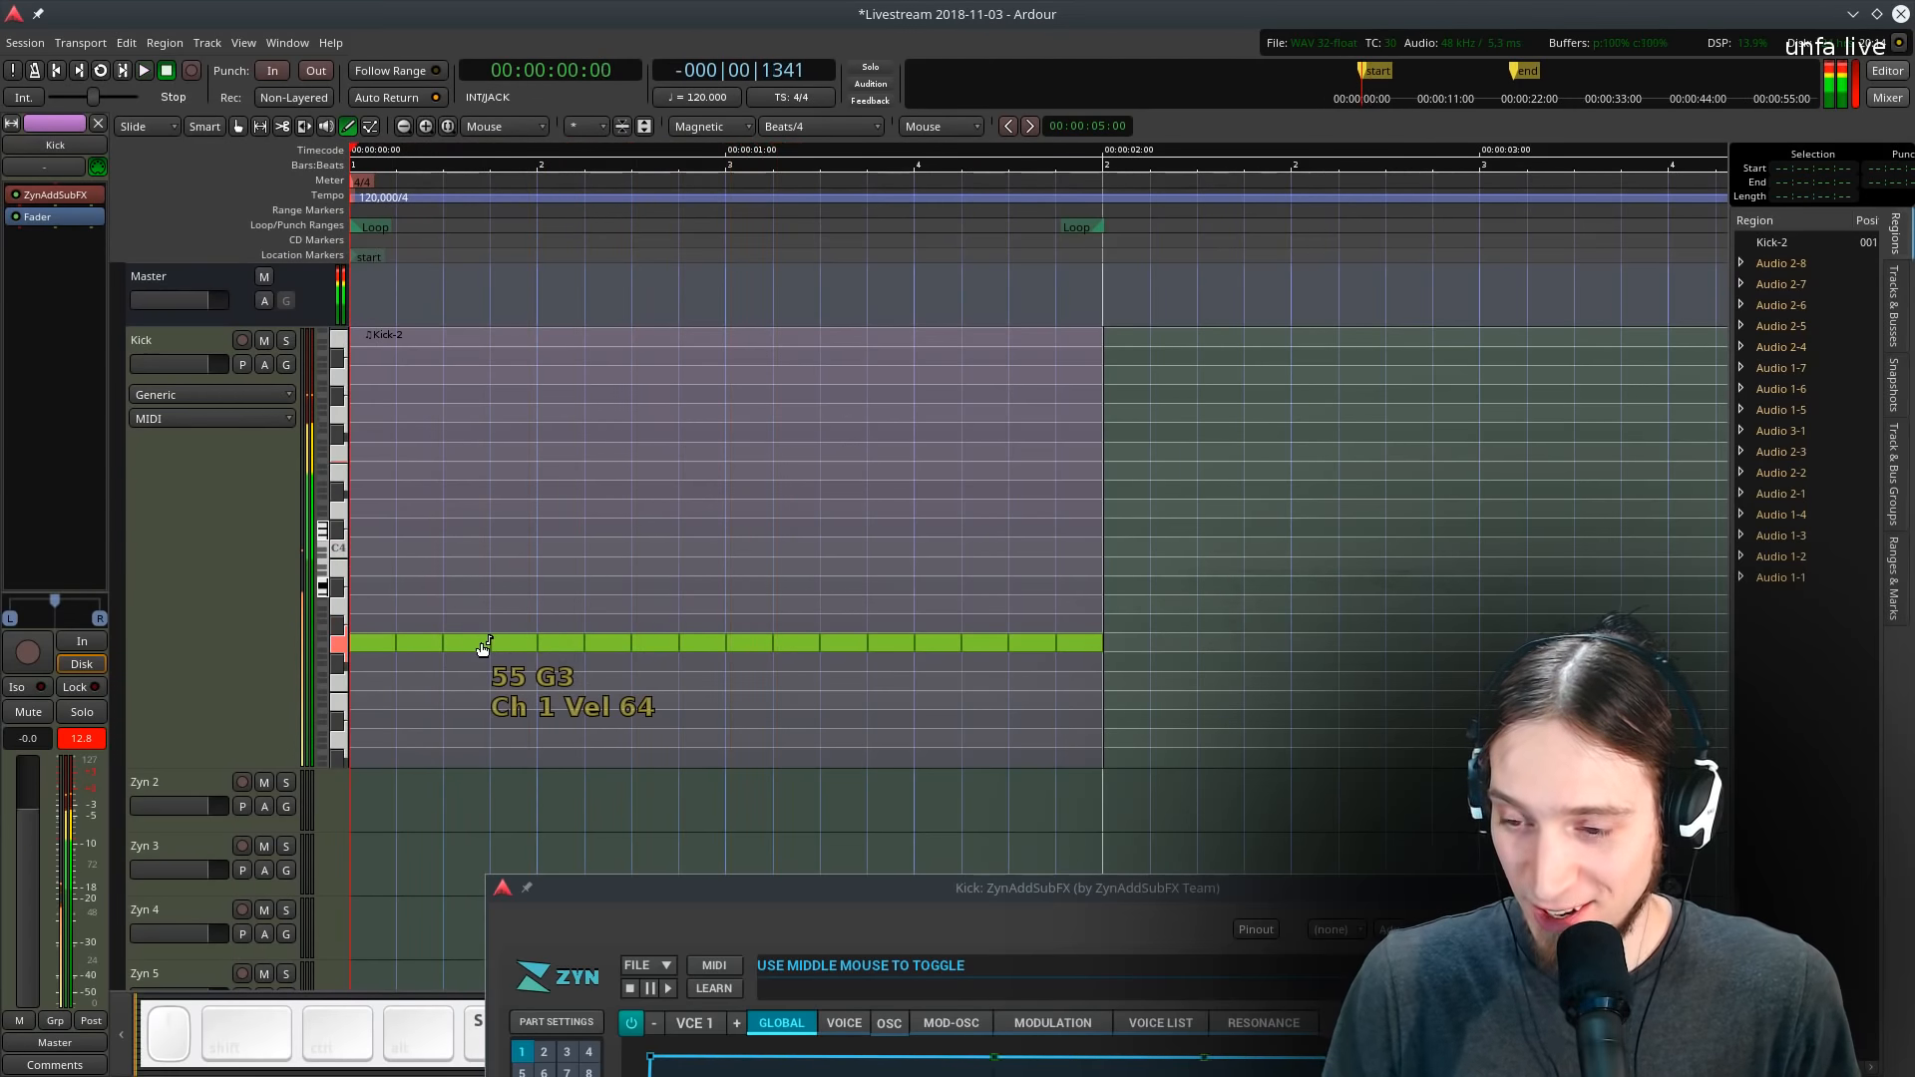
key(ctrl+z)
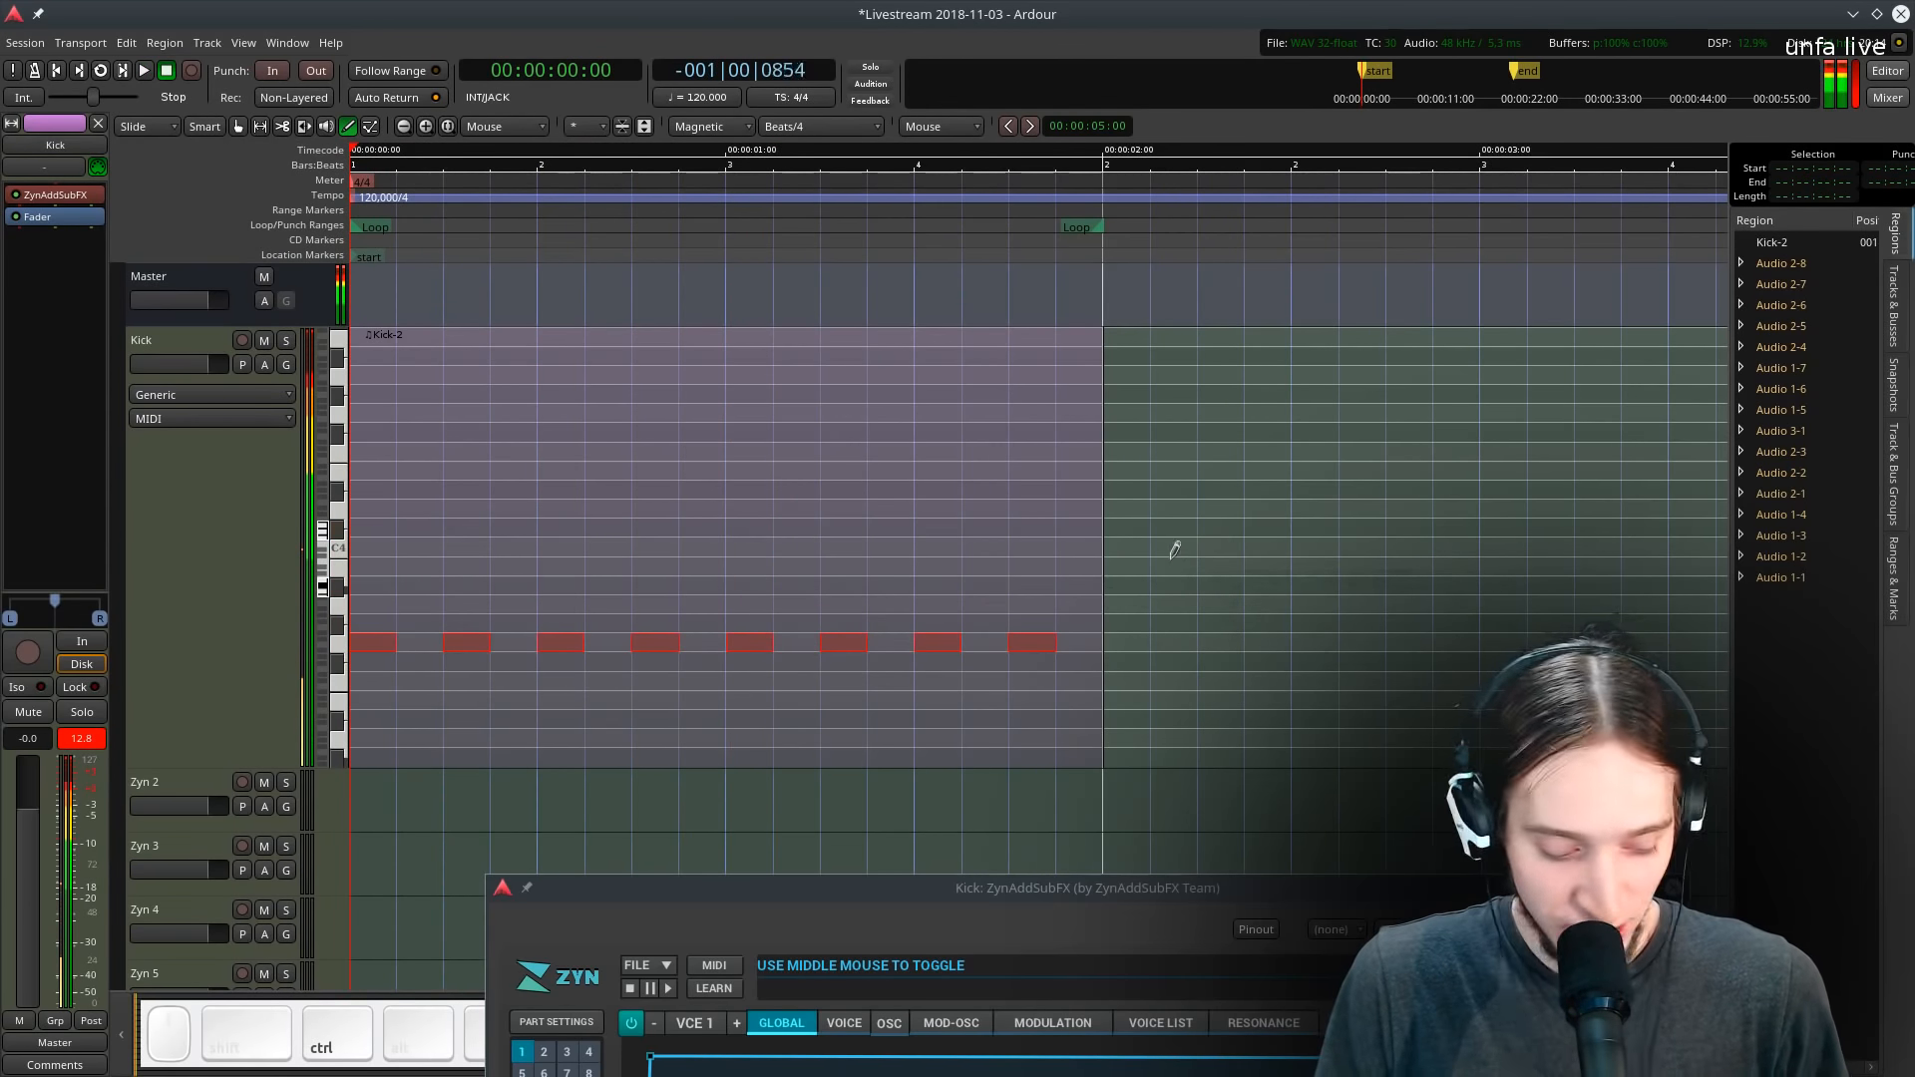
key(g)
key(d)
key(ctrl+z)
key(ctrl+z)
key(ctrl+z)
key(ctrl+z)
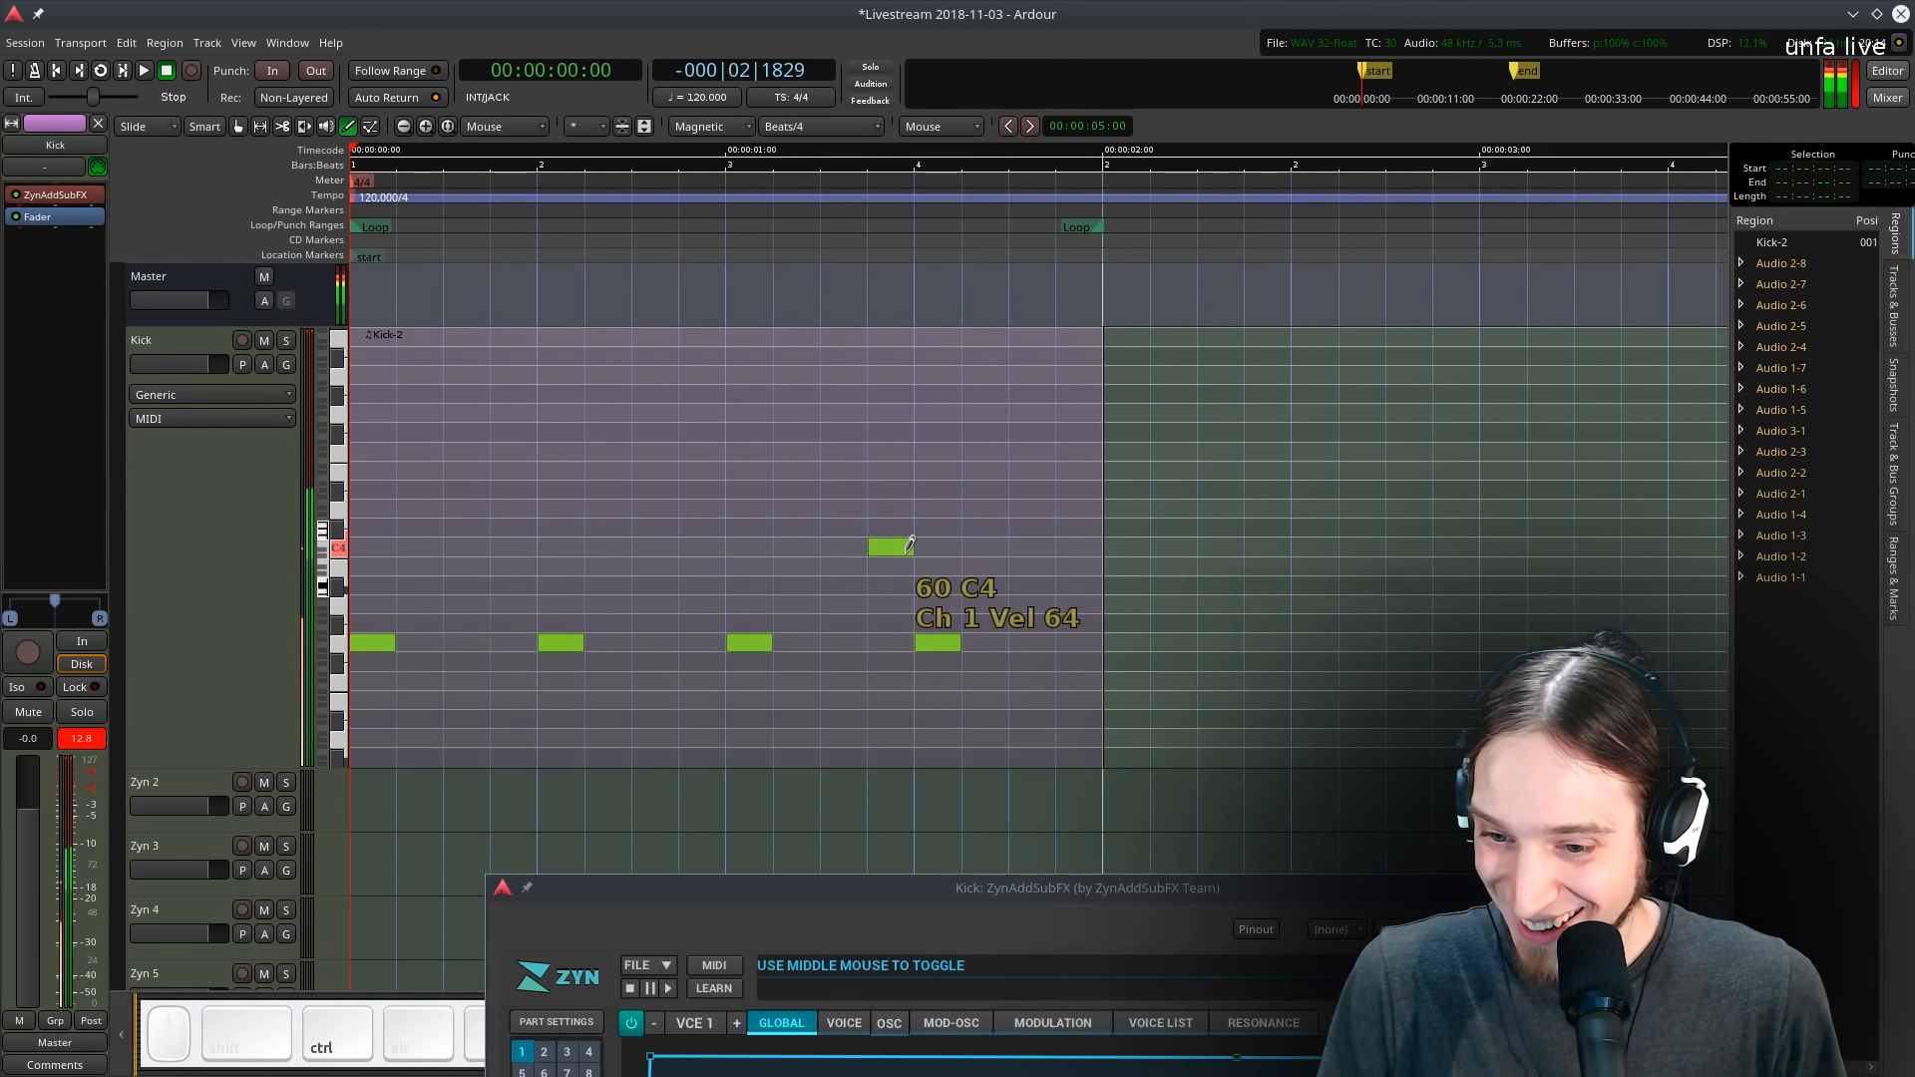
key(g)
- Bring the plugin window back up and play the kick pattern in a loop
mouse_move(888, 925)
mouse_down()
mouse_move(861, 556)
mouse_move(960, 267)
mouse_move(897, 290)
mouse_move(878, 329)
mouse_move(899, 301)
mouse_up()
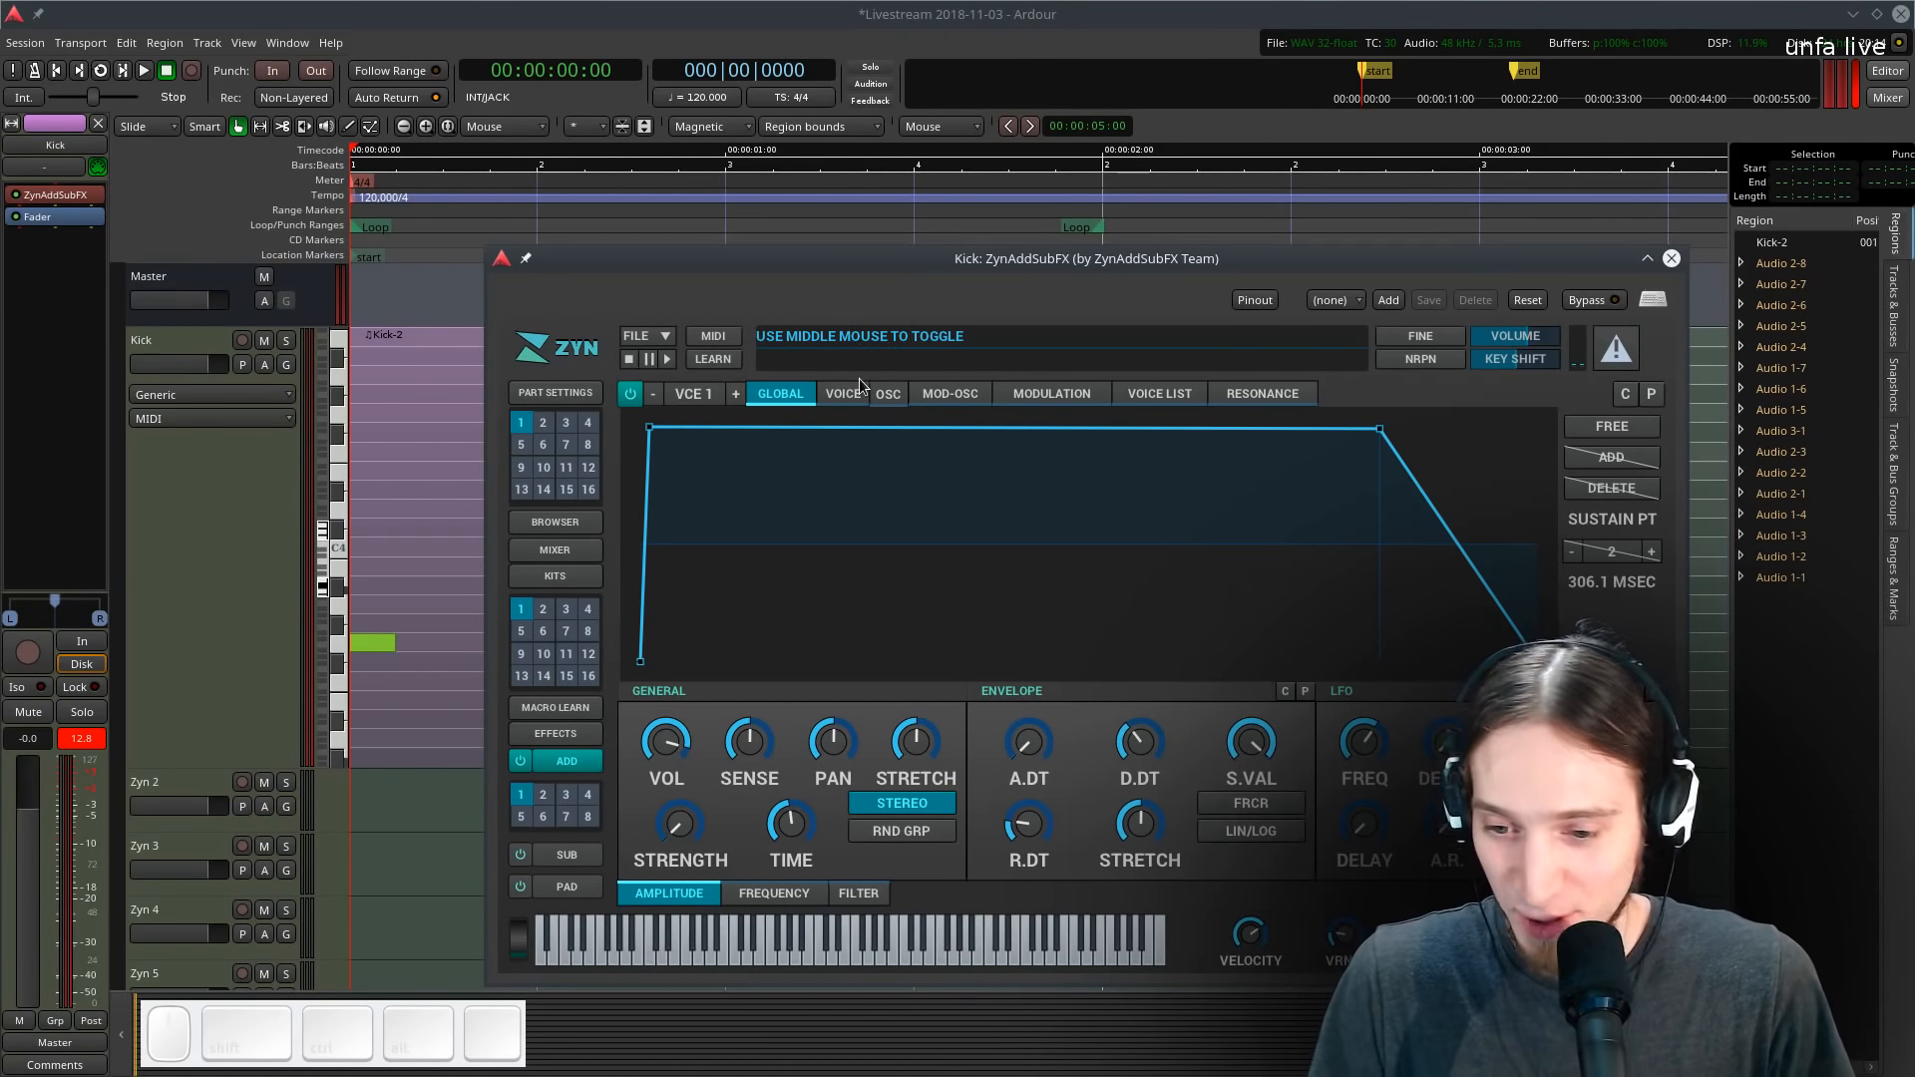
key(l)
key(space)
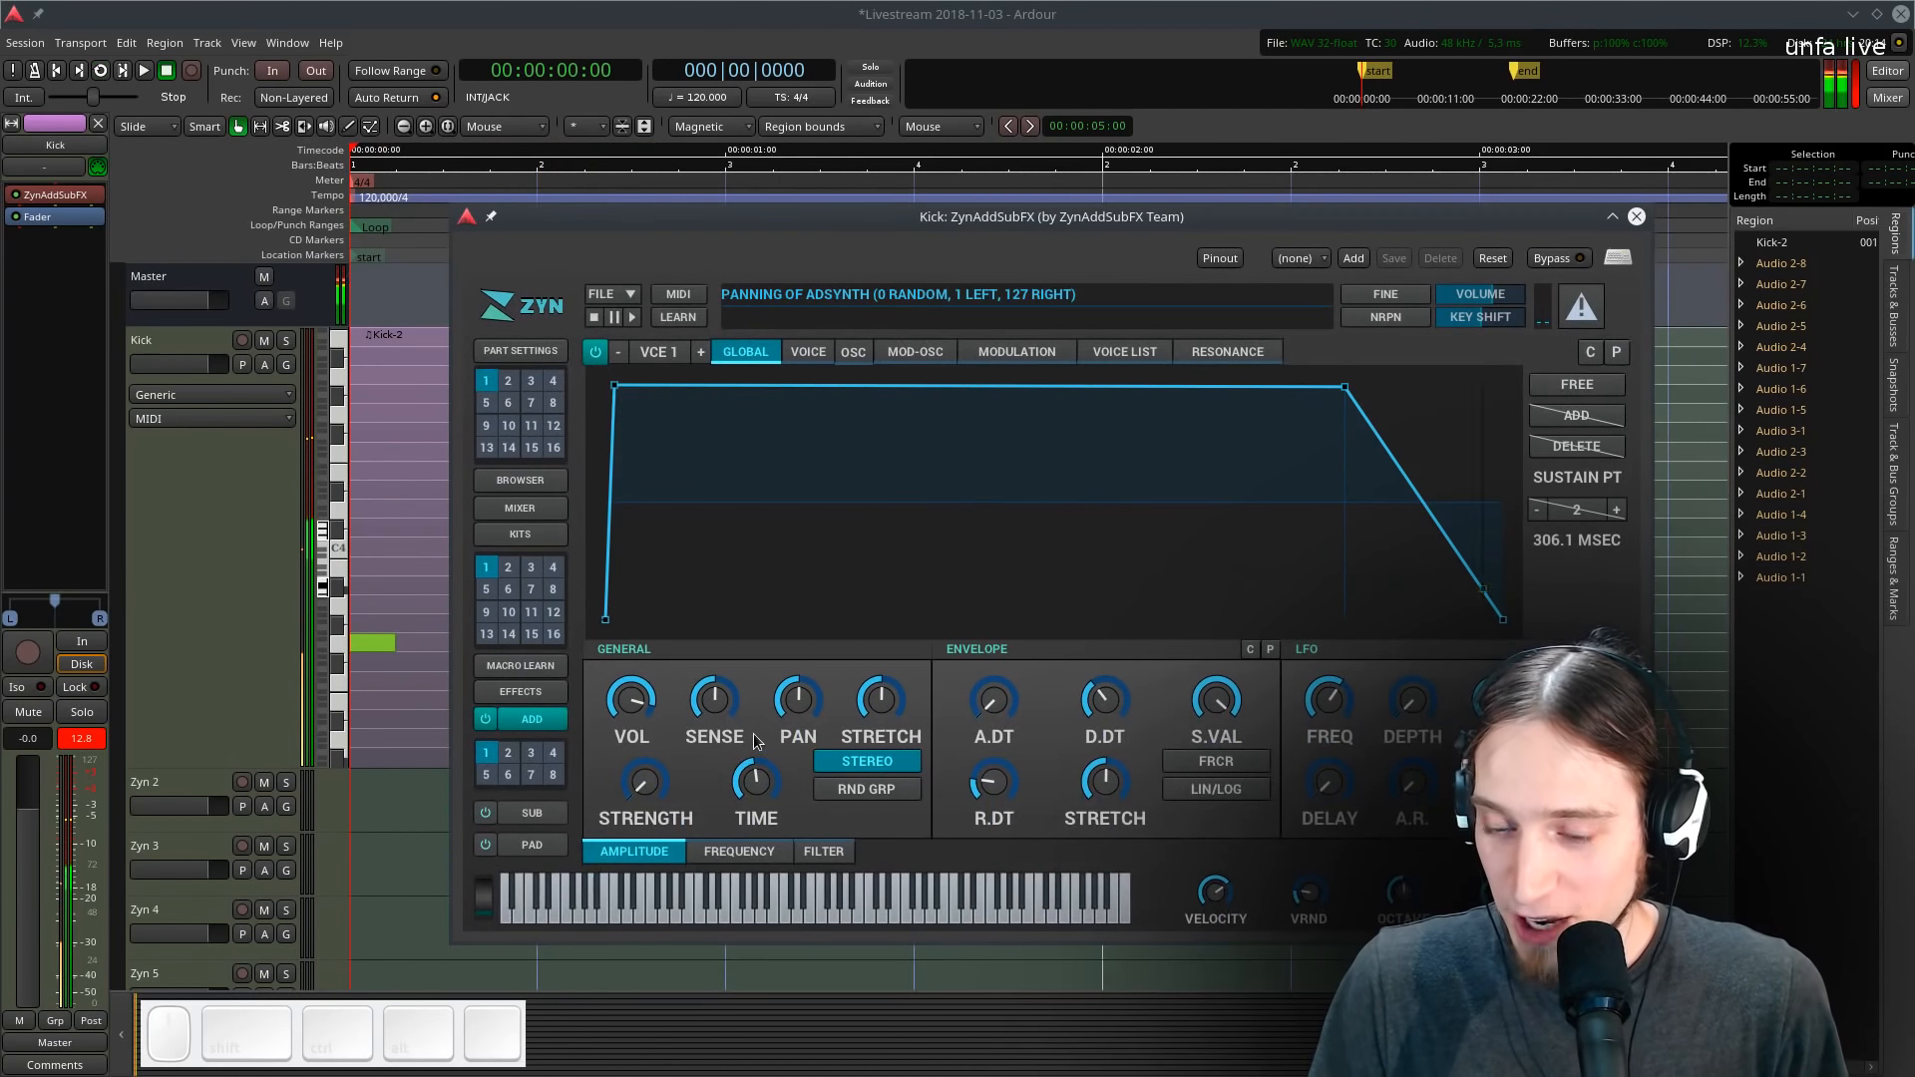
- Add a second voice, toggle its enable switch and open its modulation settings
click(701, 352)
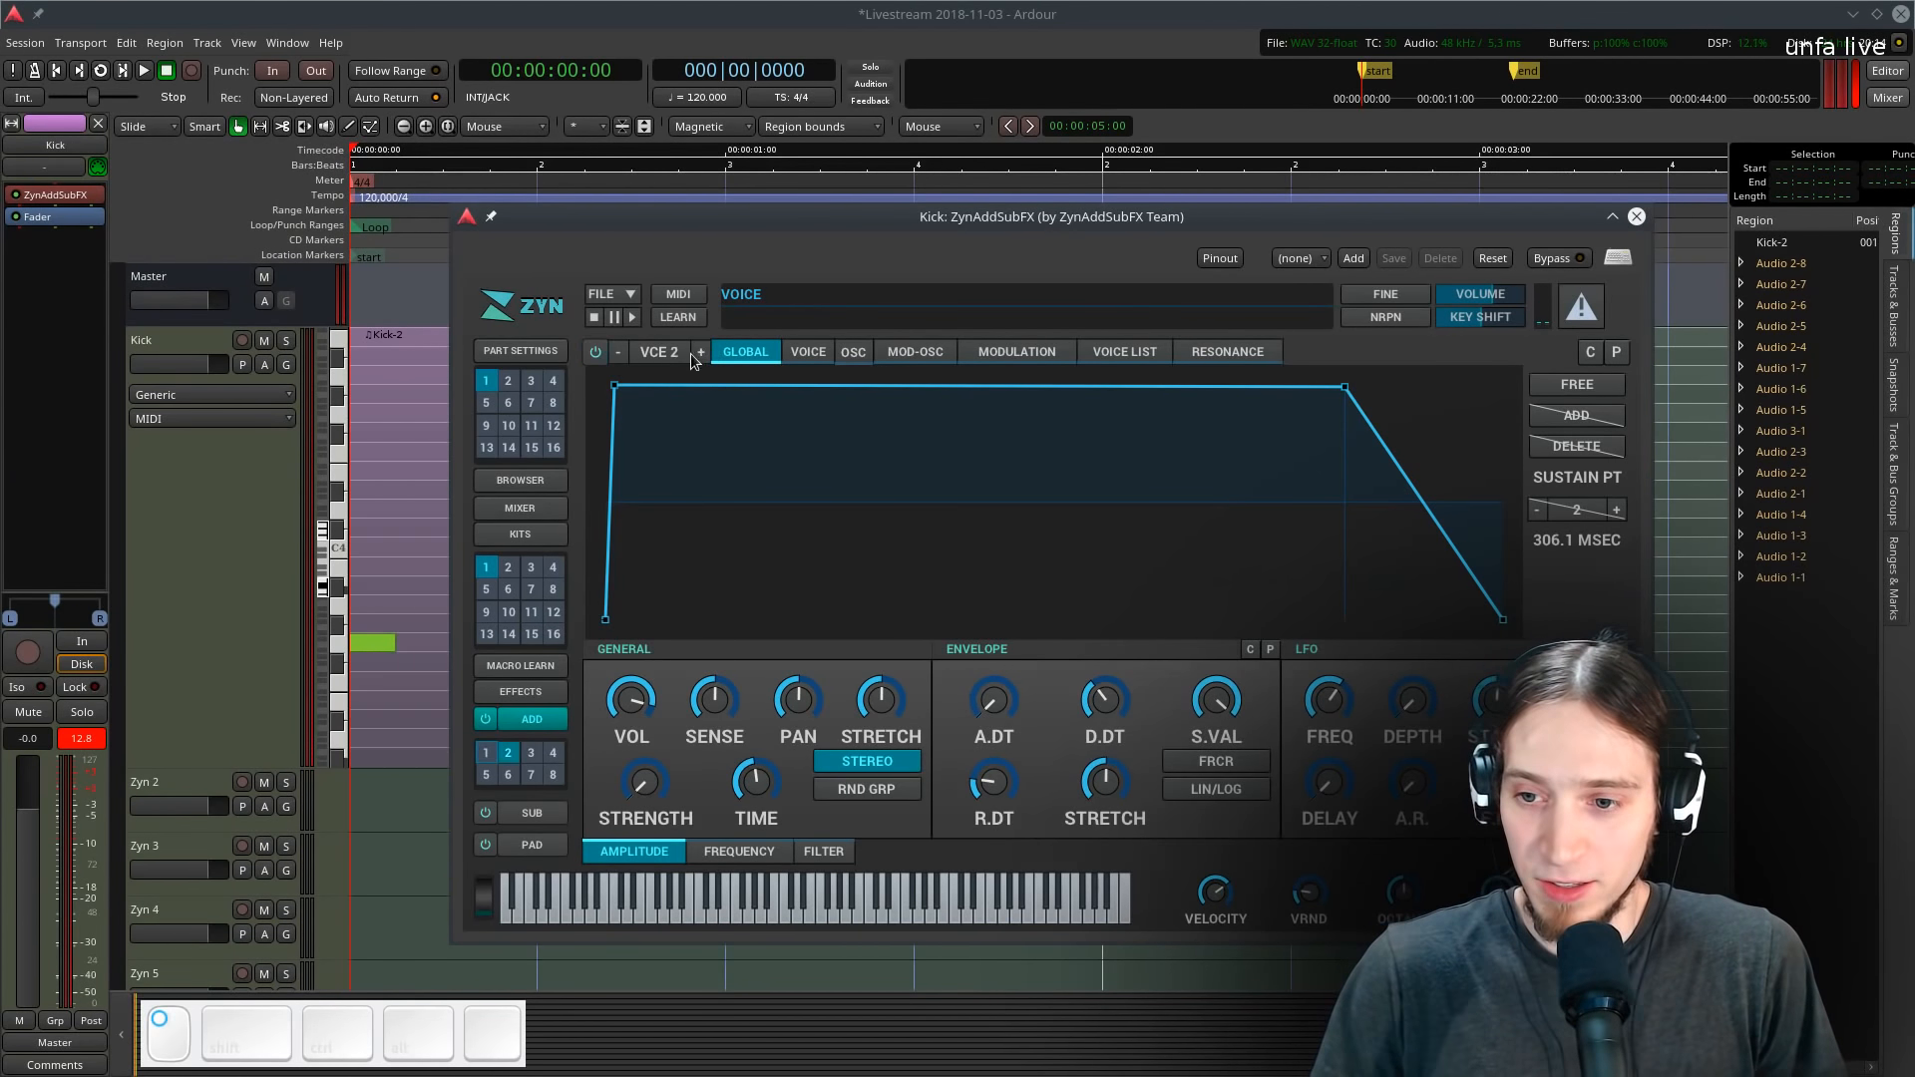
click(595, 357)
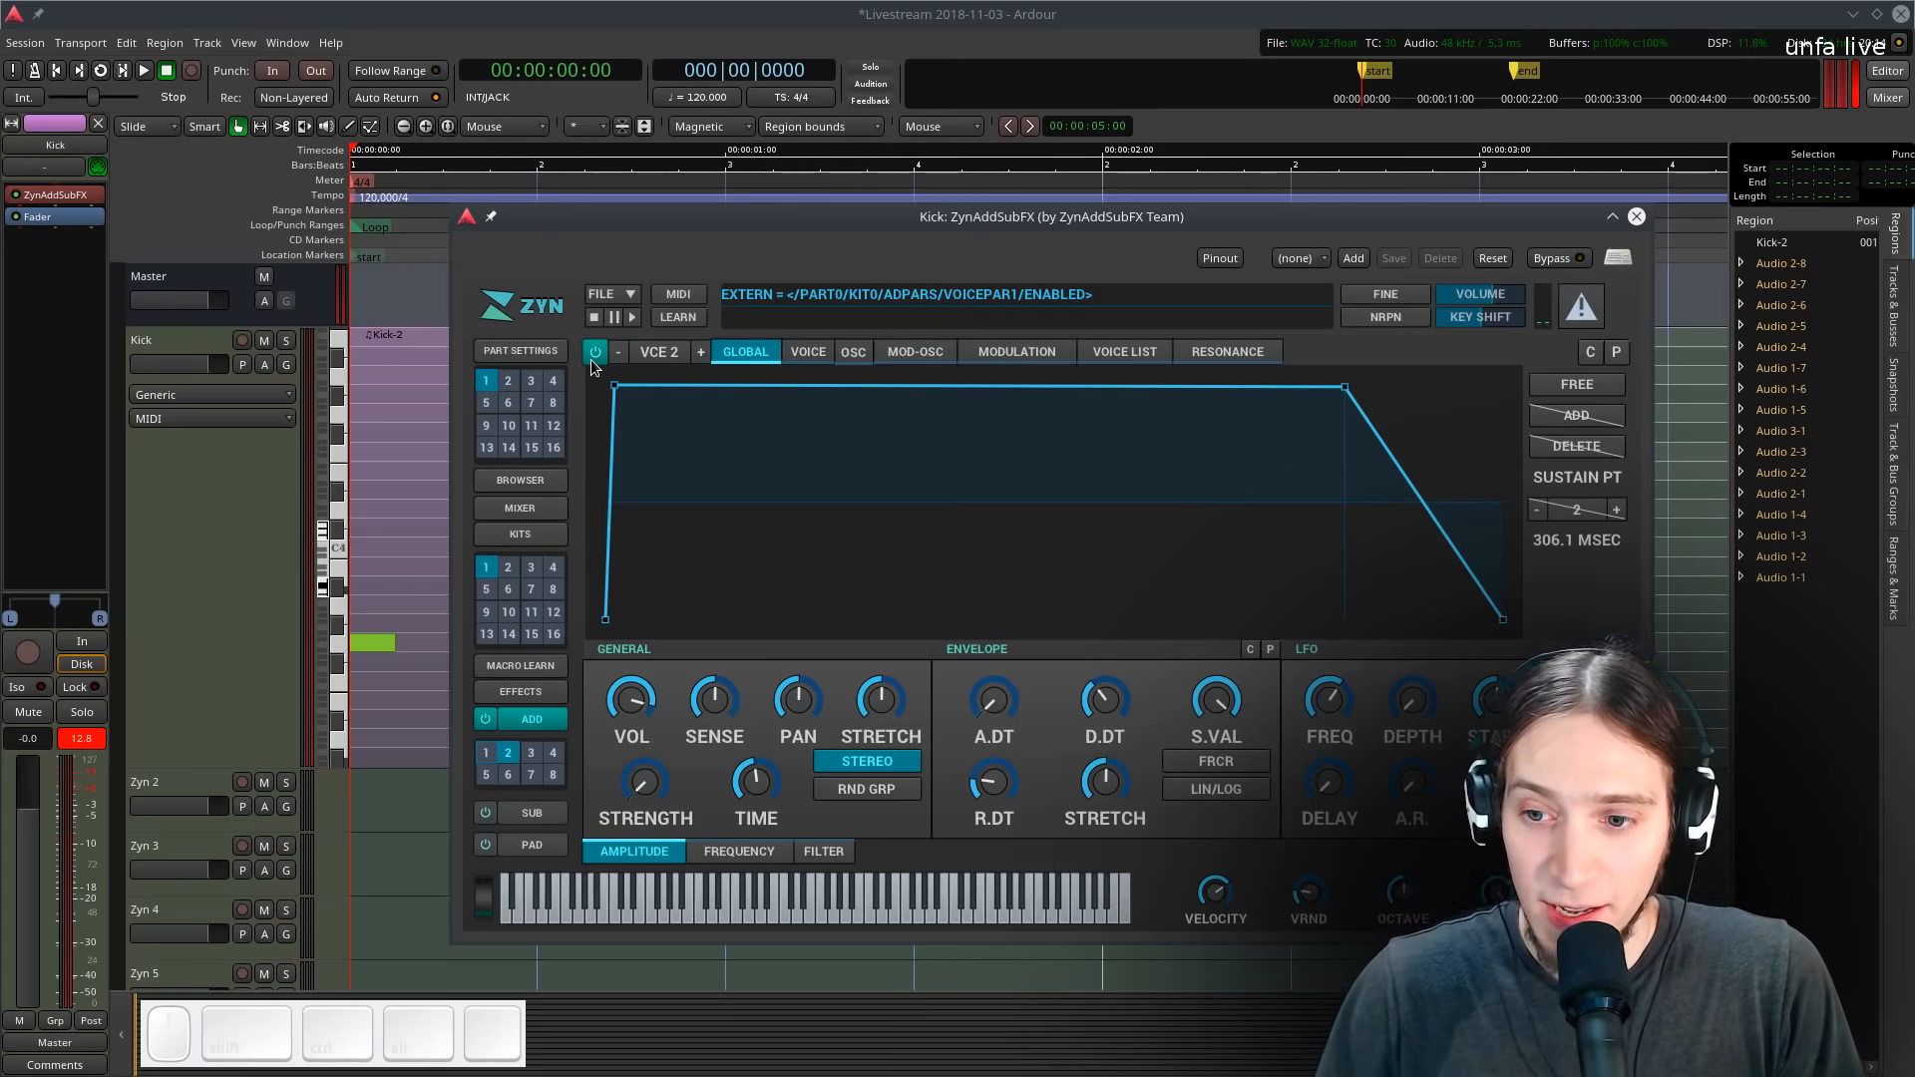
click(1025, 353)
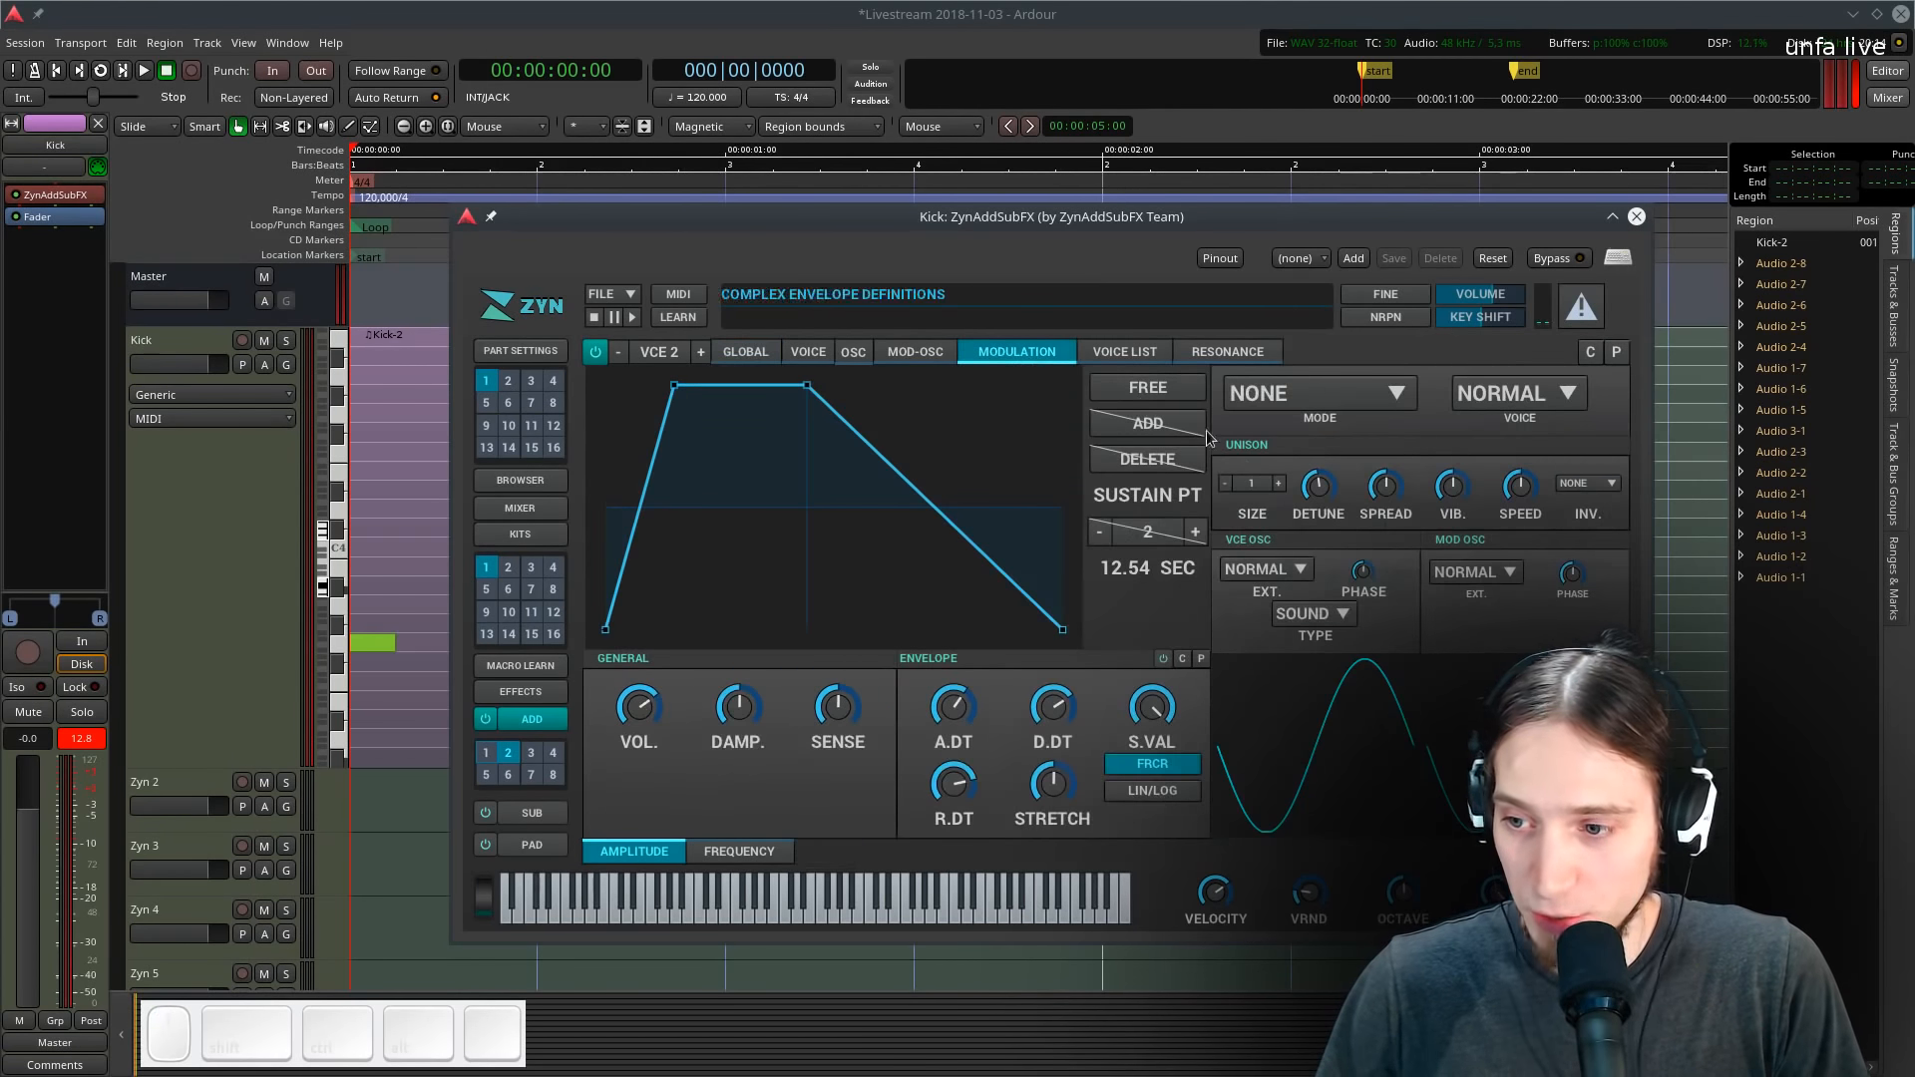
click(1305, 617)
click(1078, 604)
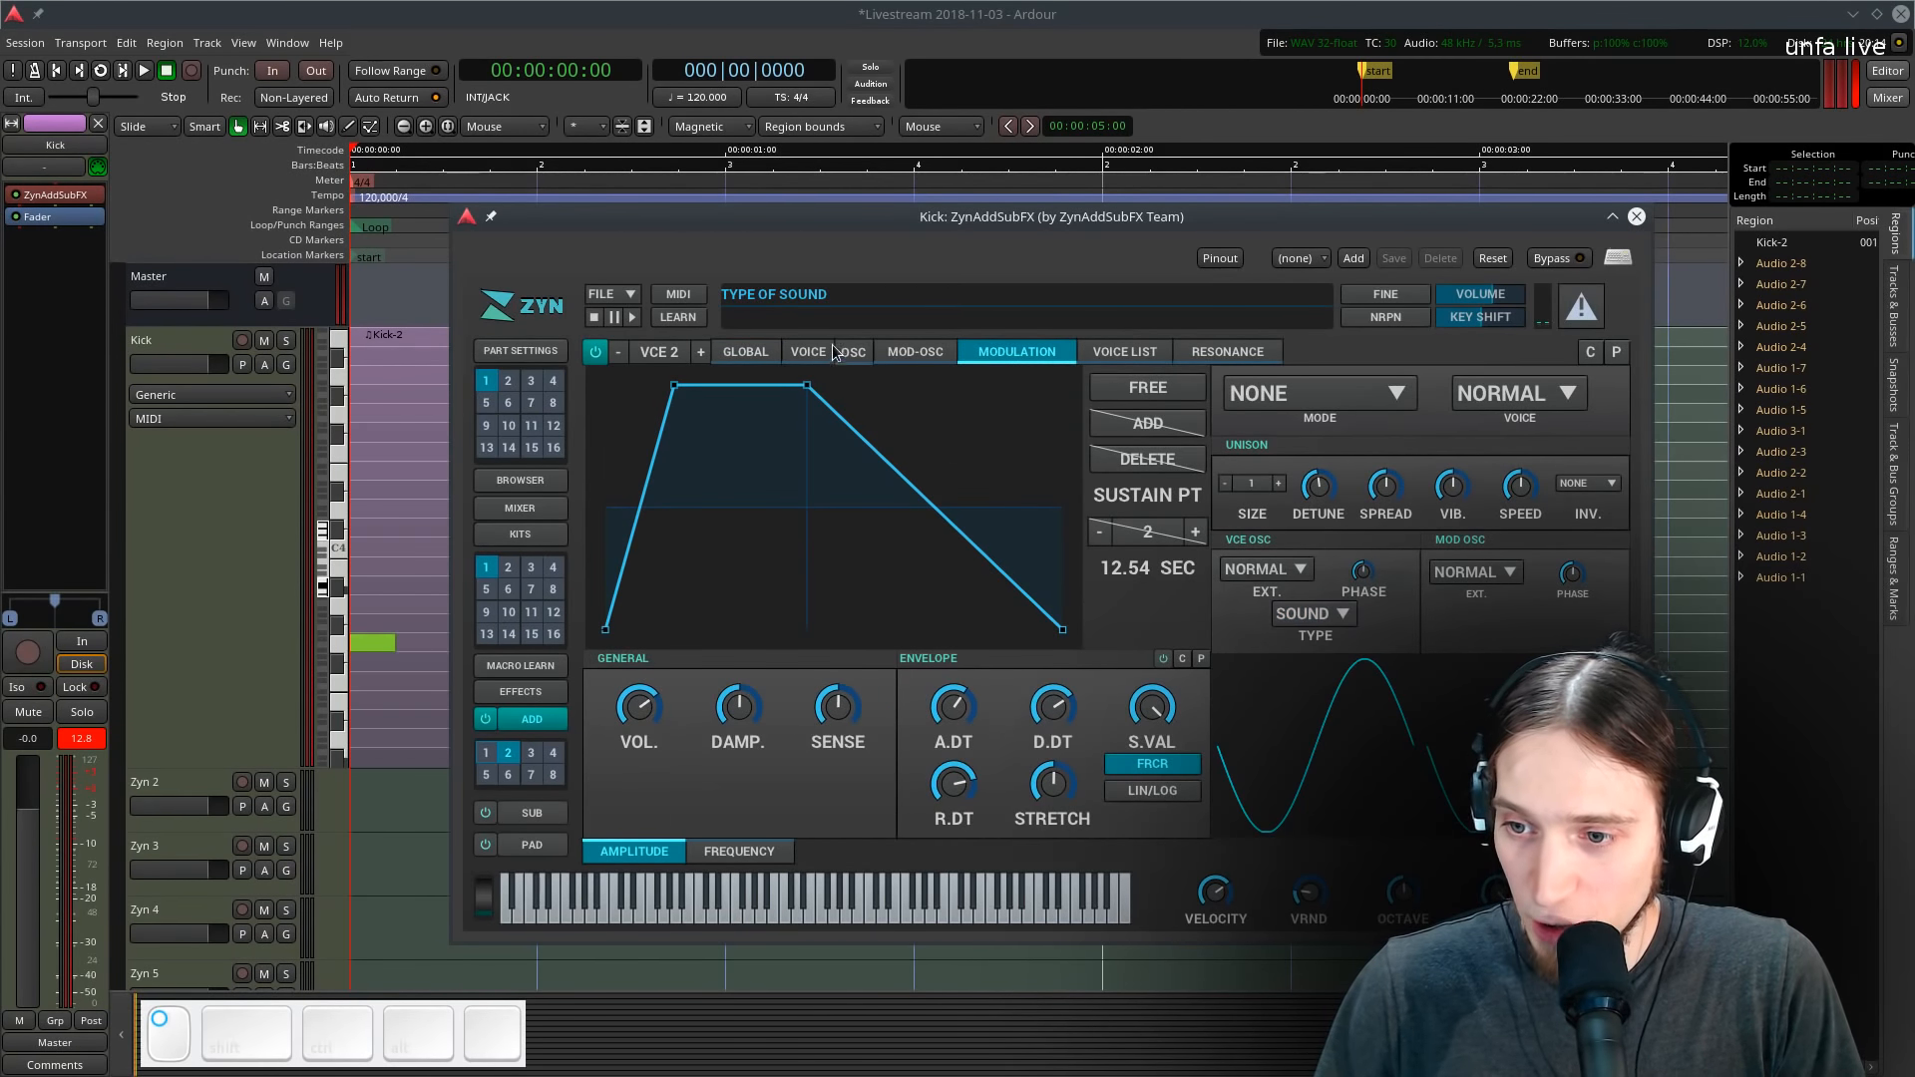
- Loop playback and move the plugin window aside to audition the kick with the second voice
key(l)
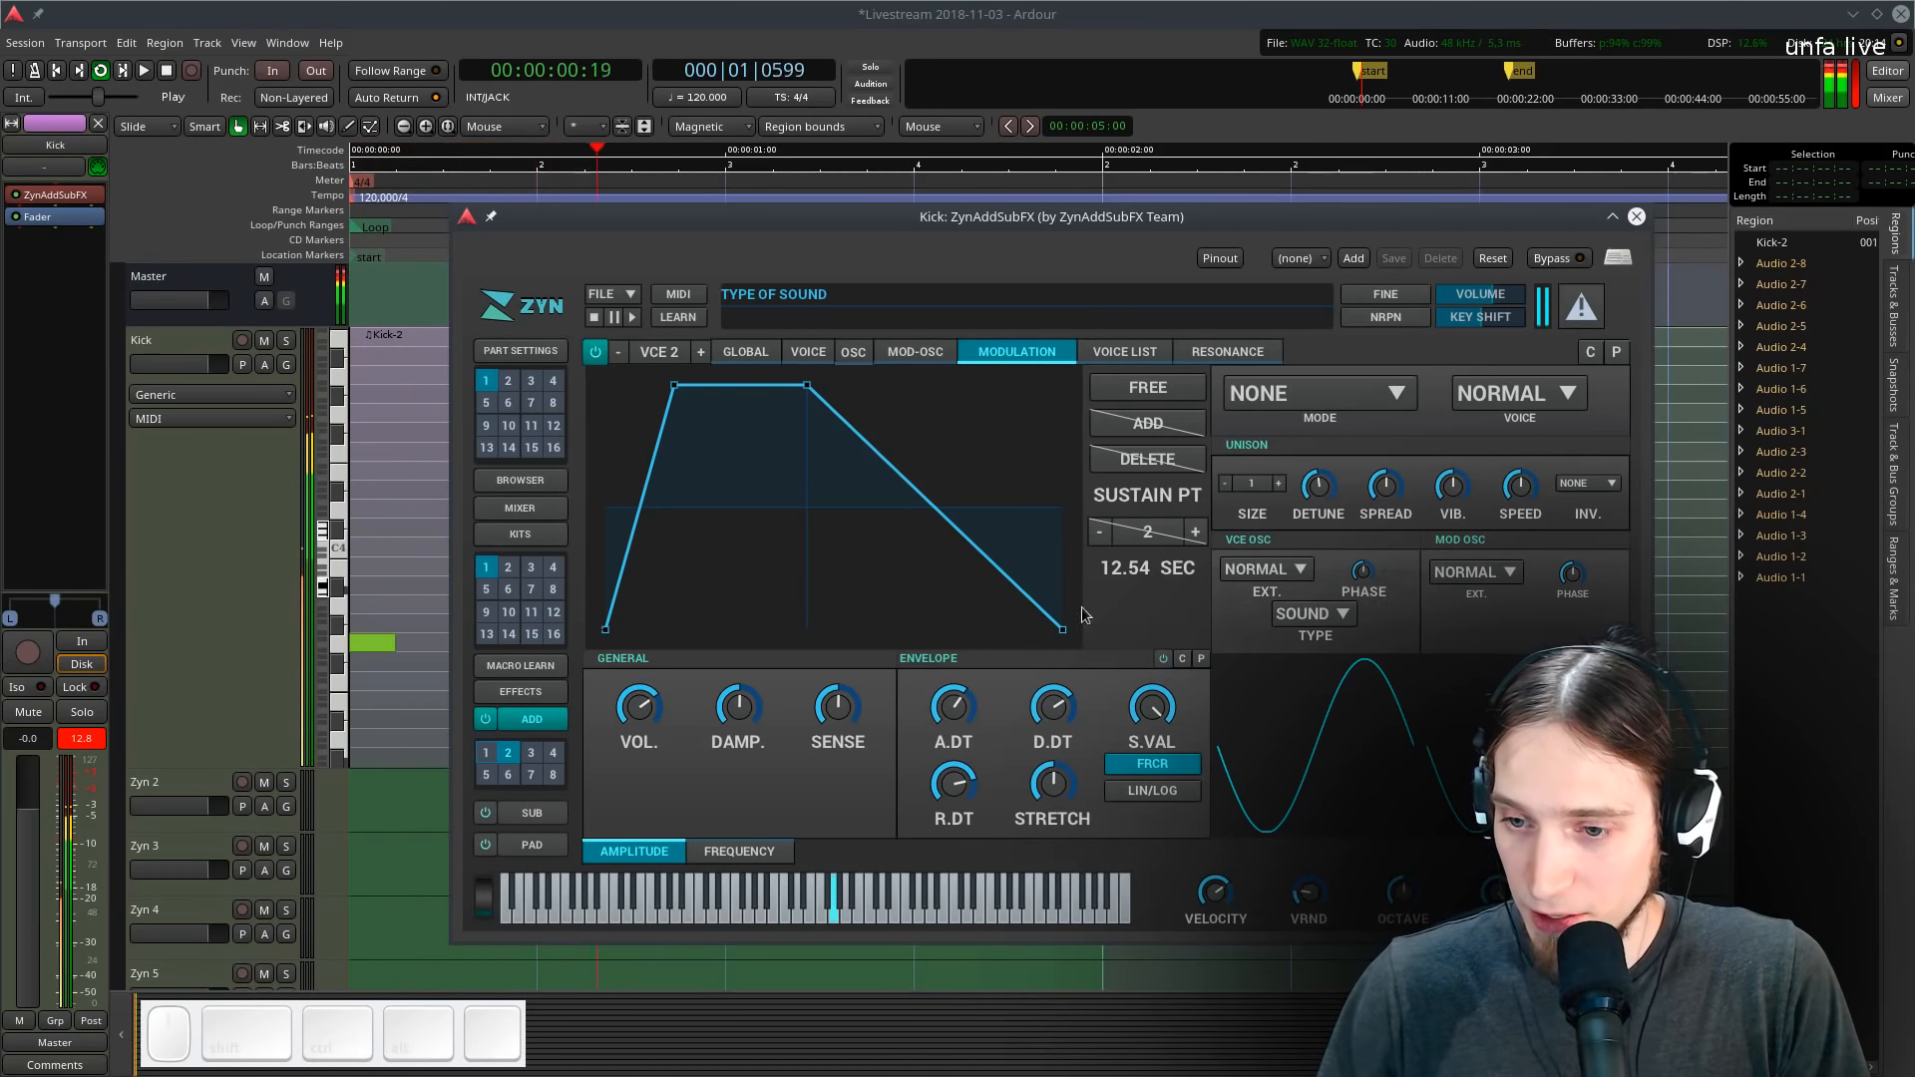
drag(896, 230, 1211, 251)
key(space)
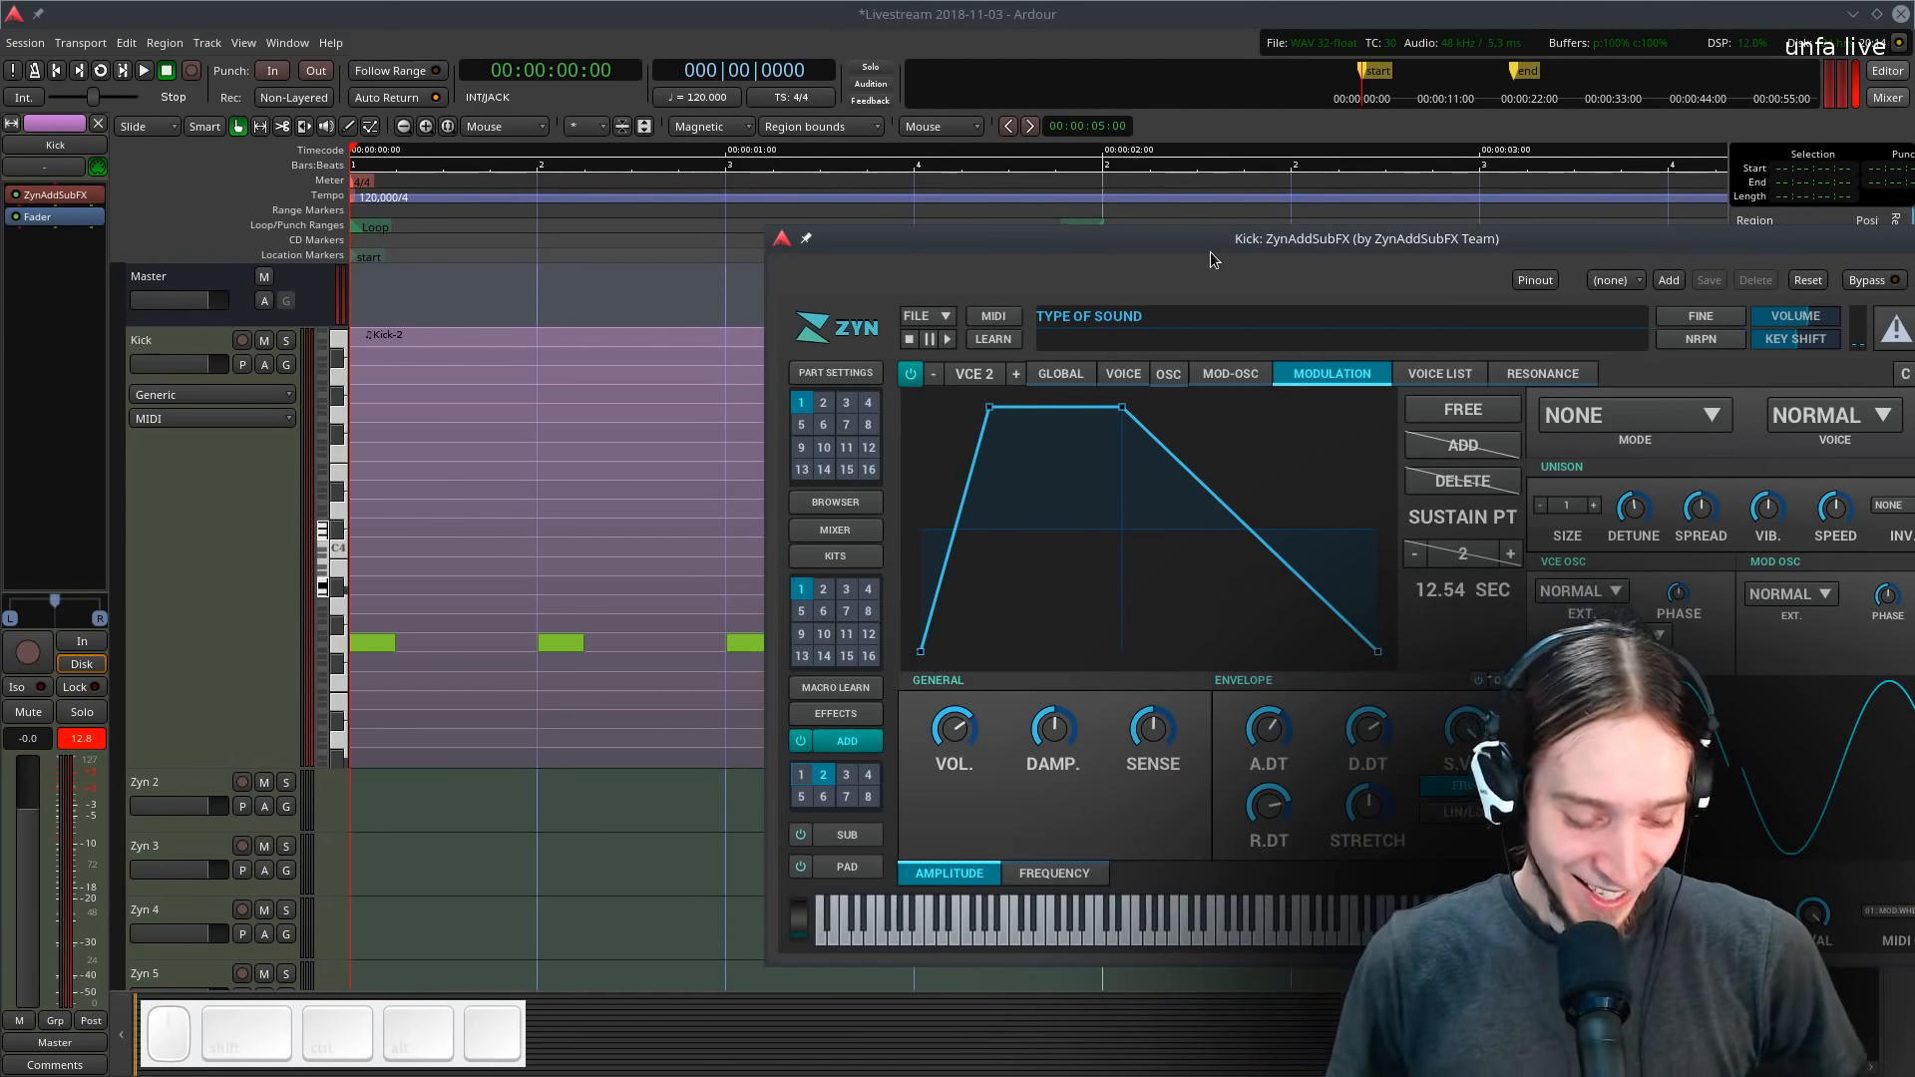
key(l)
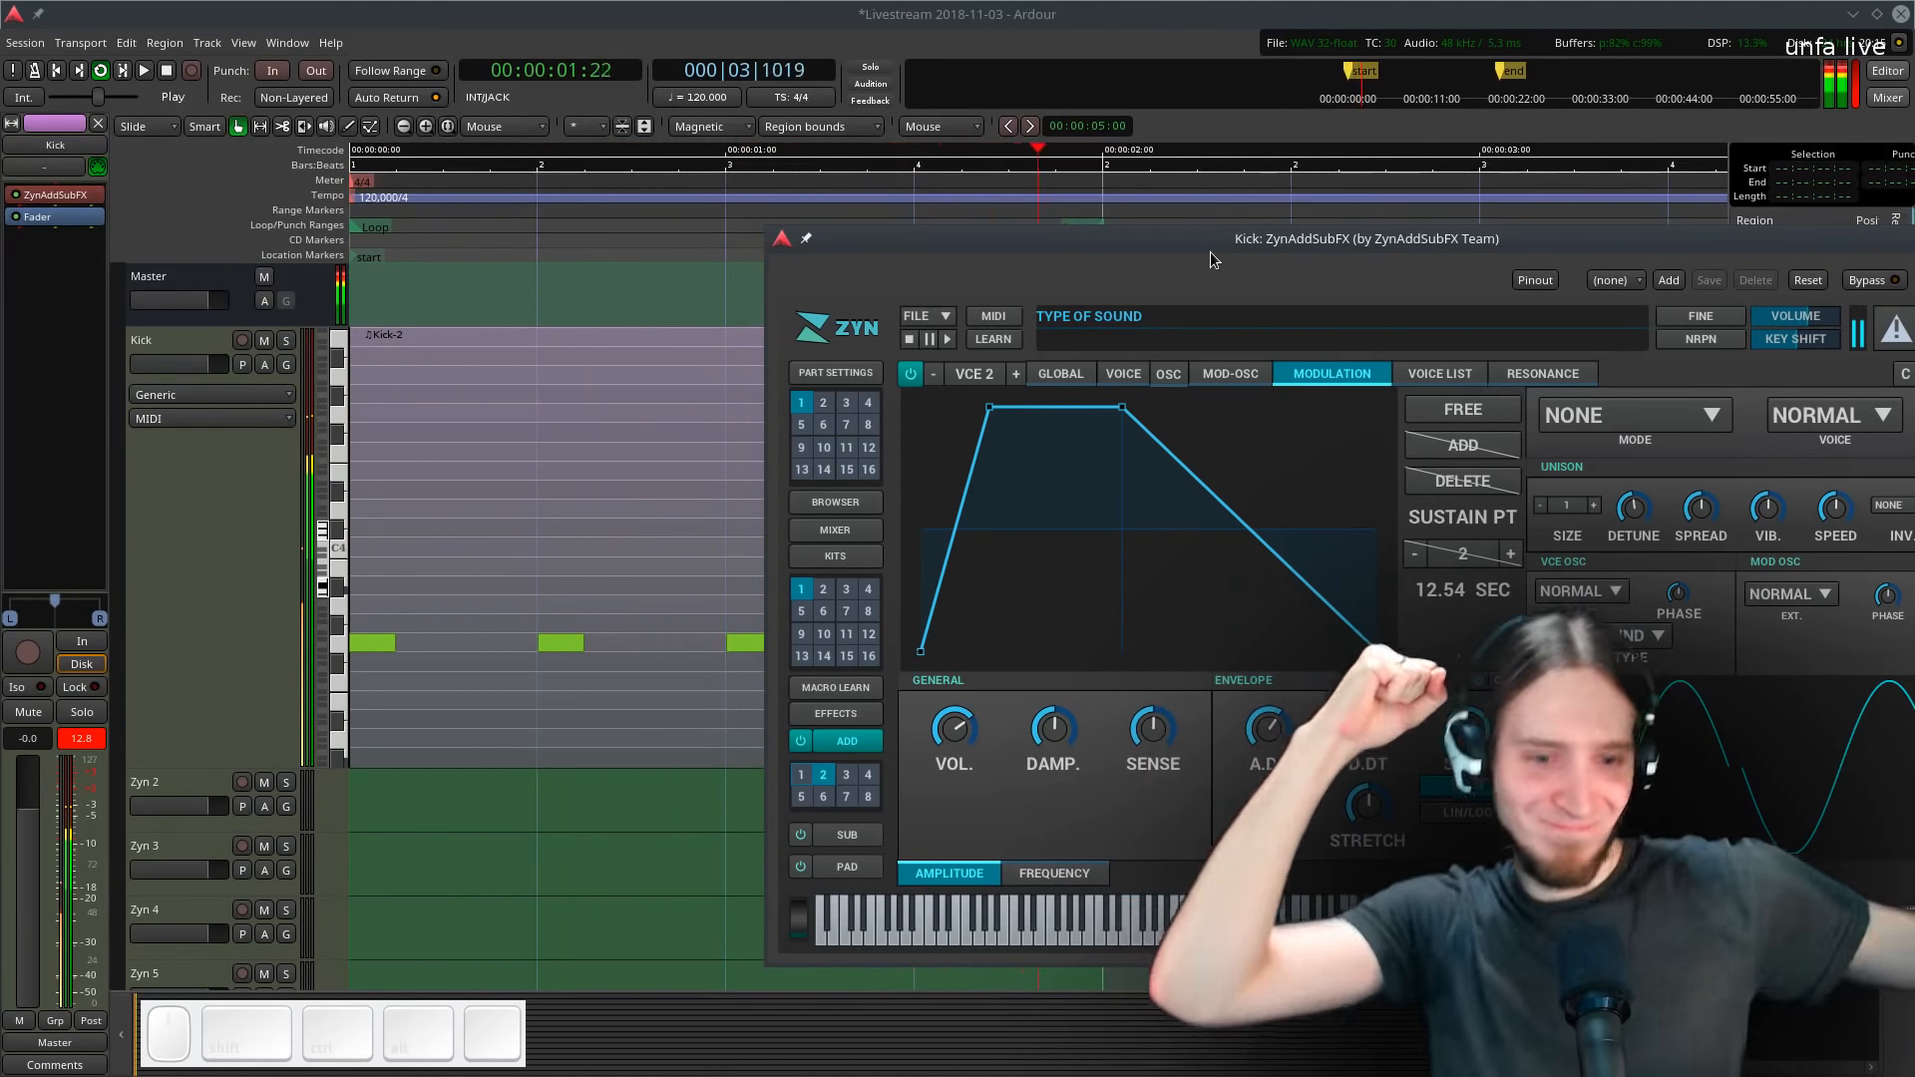
- Stop playback and set the session tempo to 135 BPM
key(space)
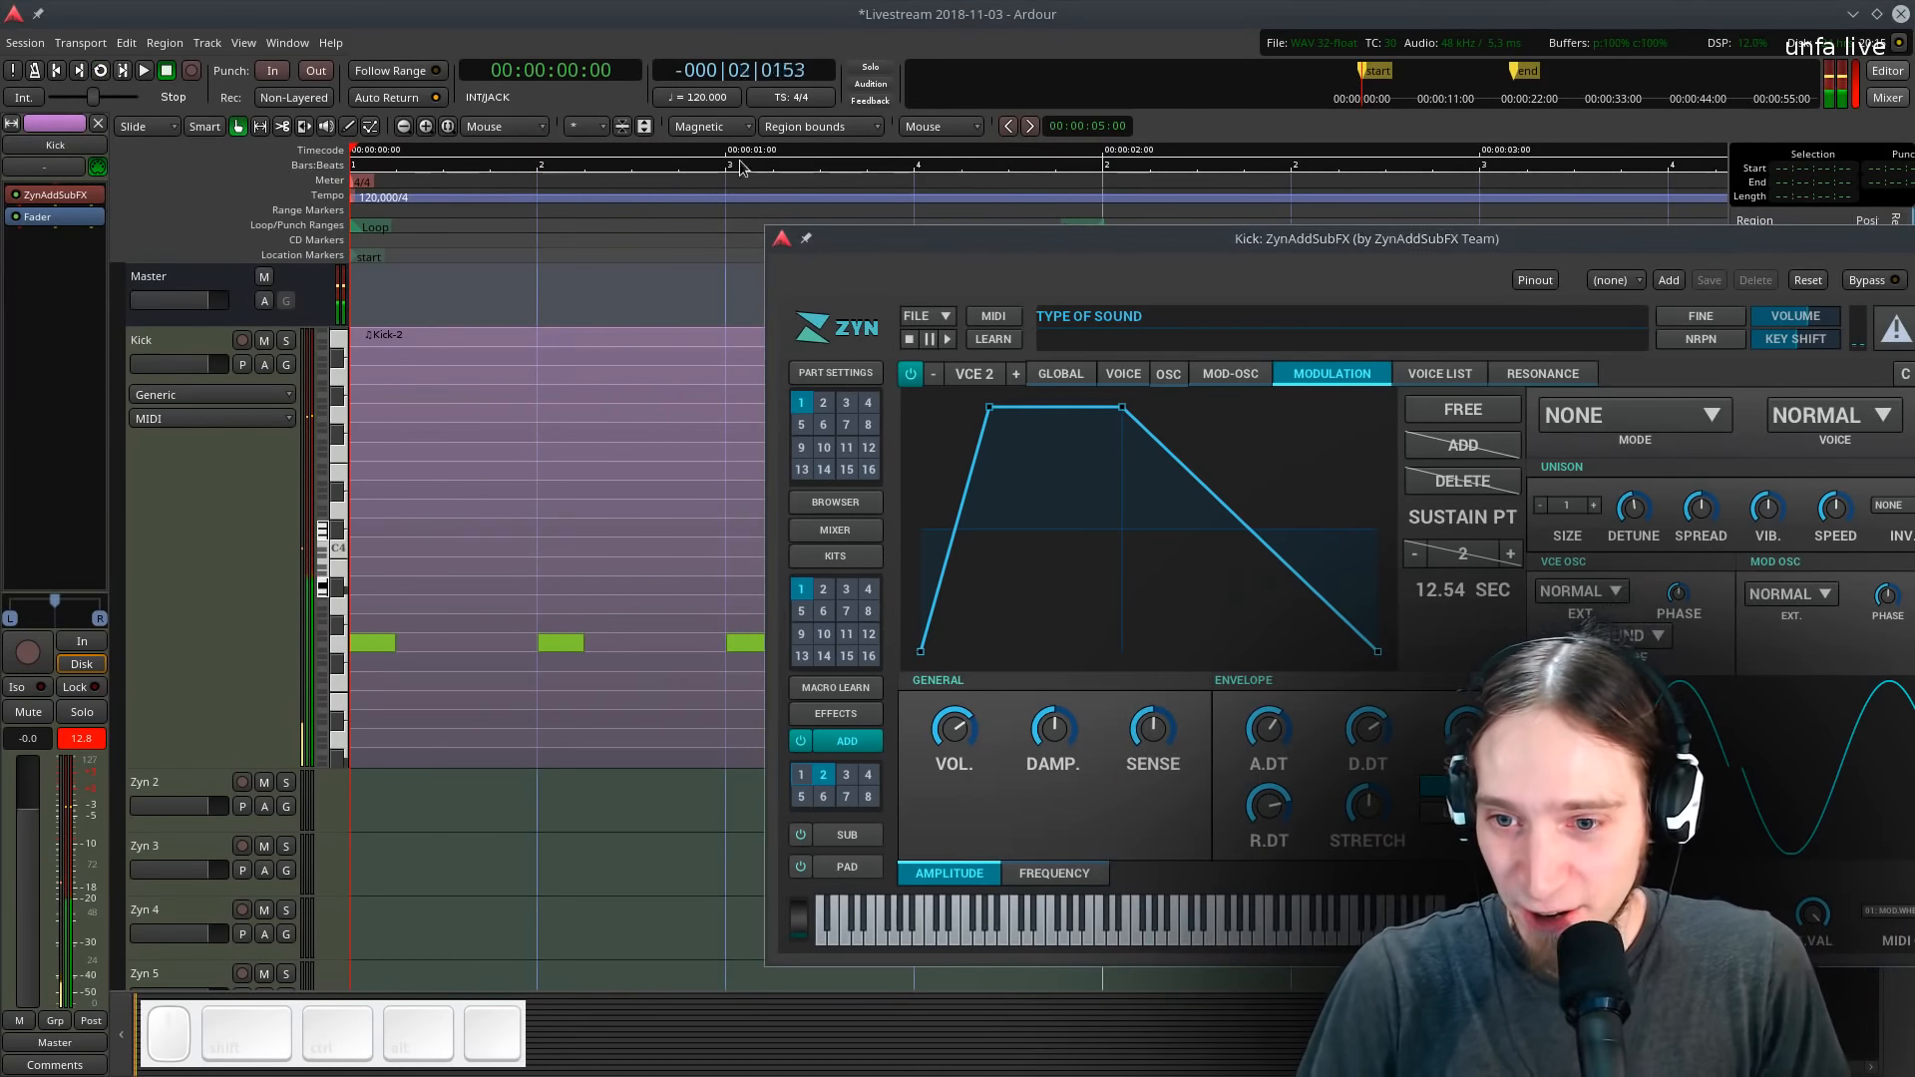
double_click(356, 196)
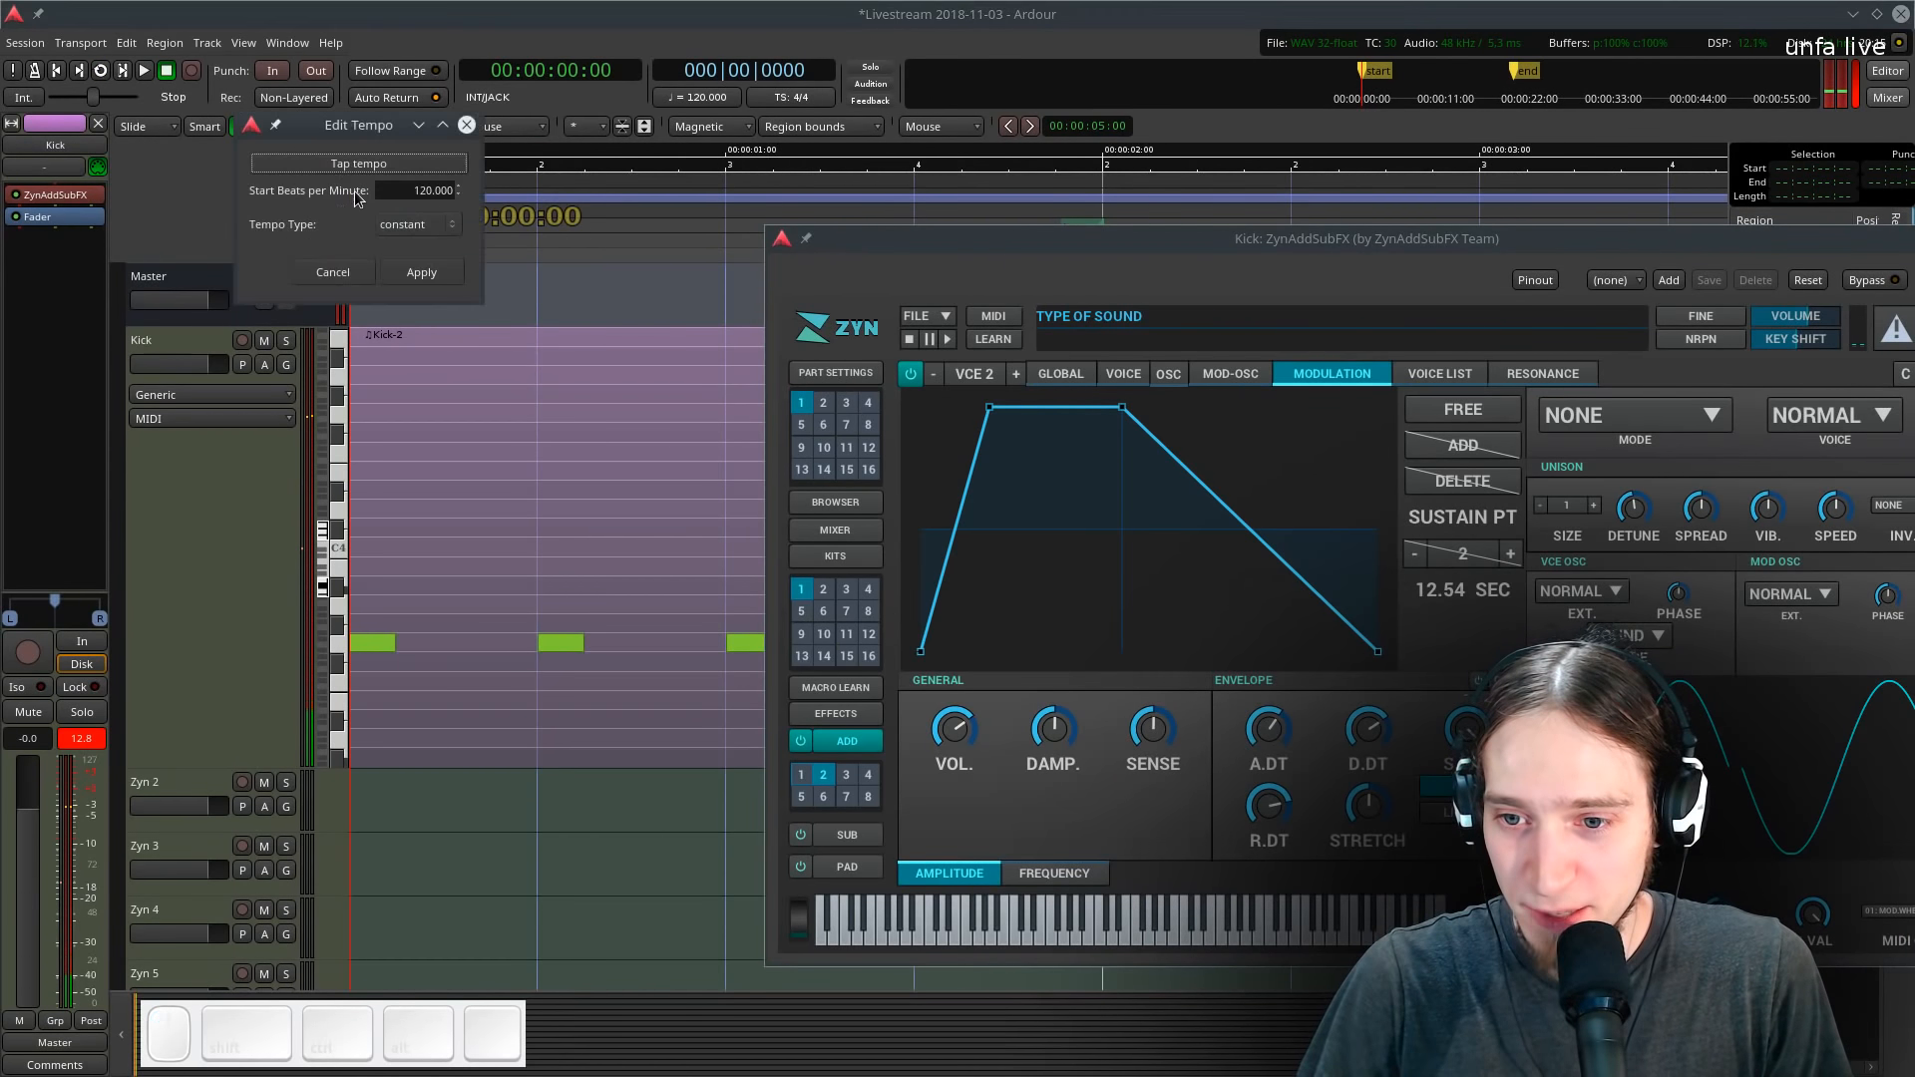
click(438, 188)
text(135)
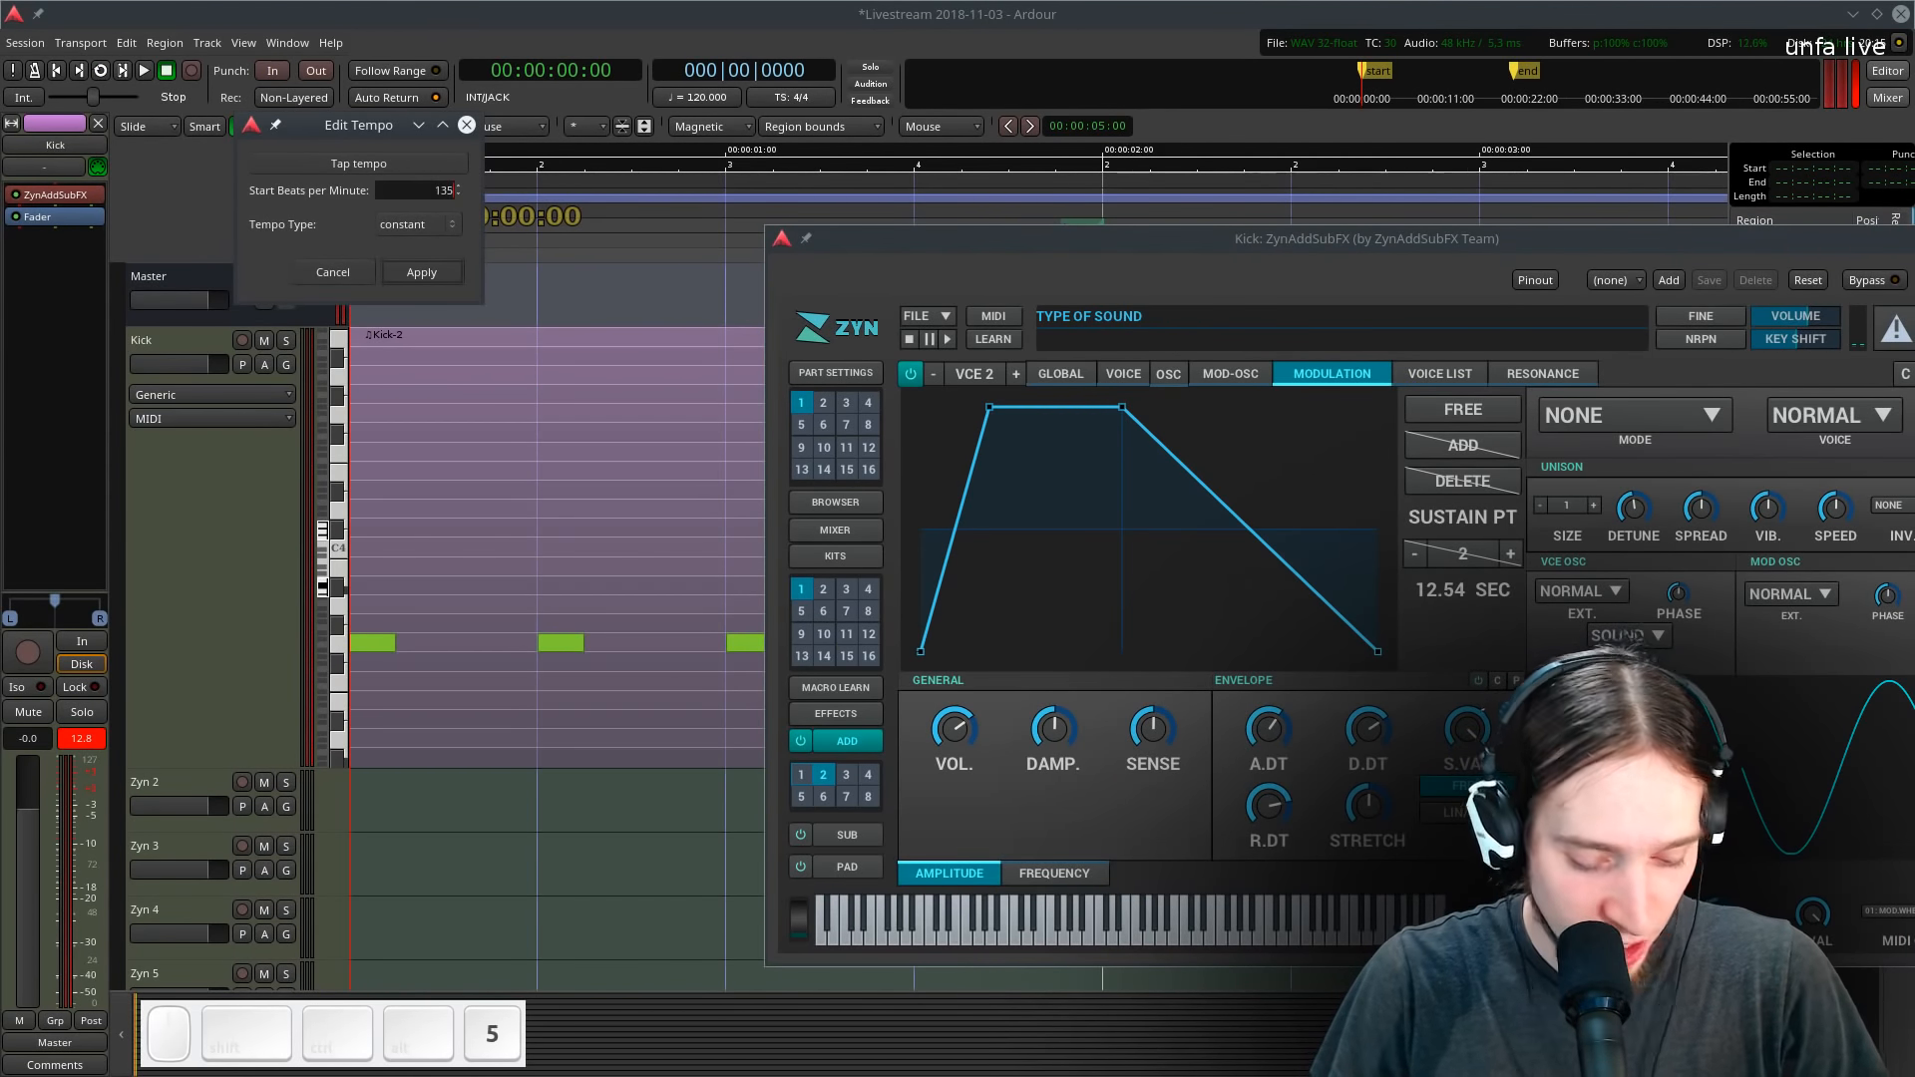
key(Return)
- Move the plugin window aside, select the Kick region and loop playback to audition the kick at the new tempo
key(l)
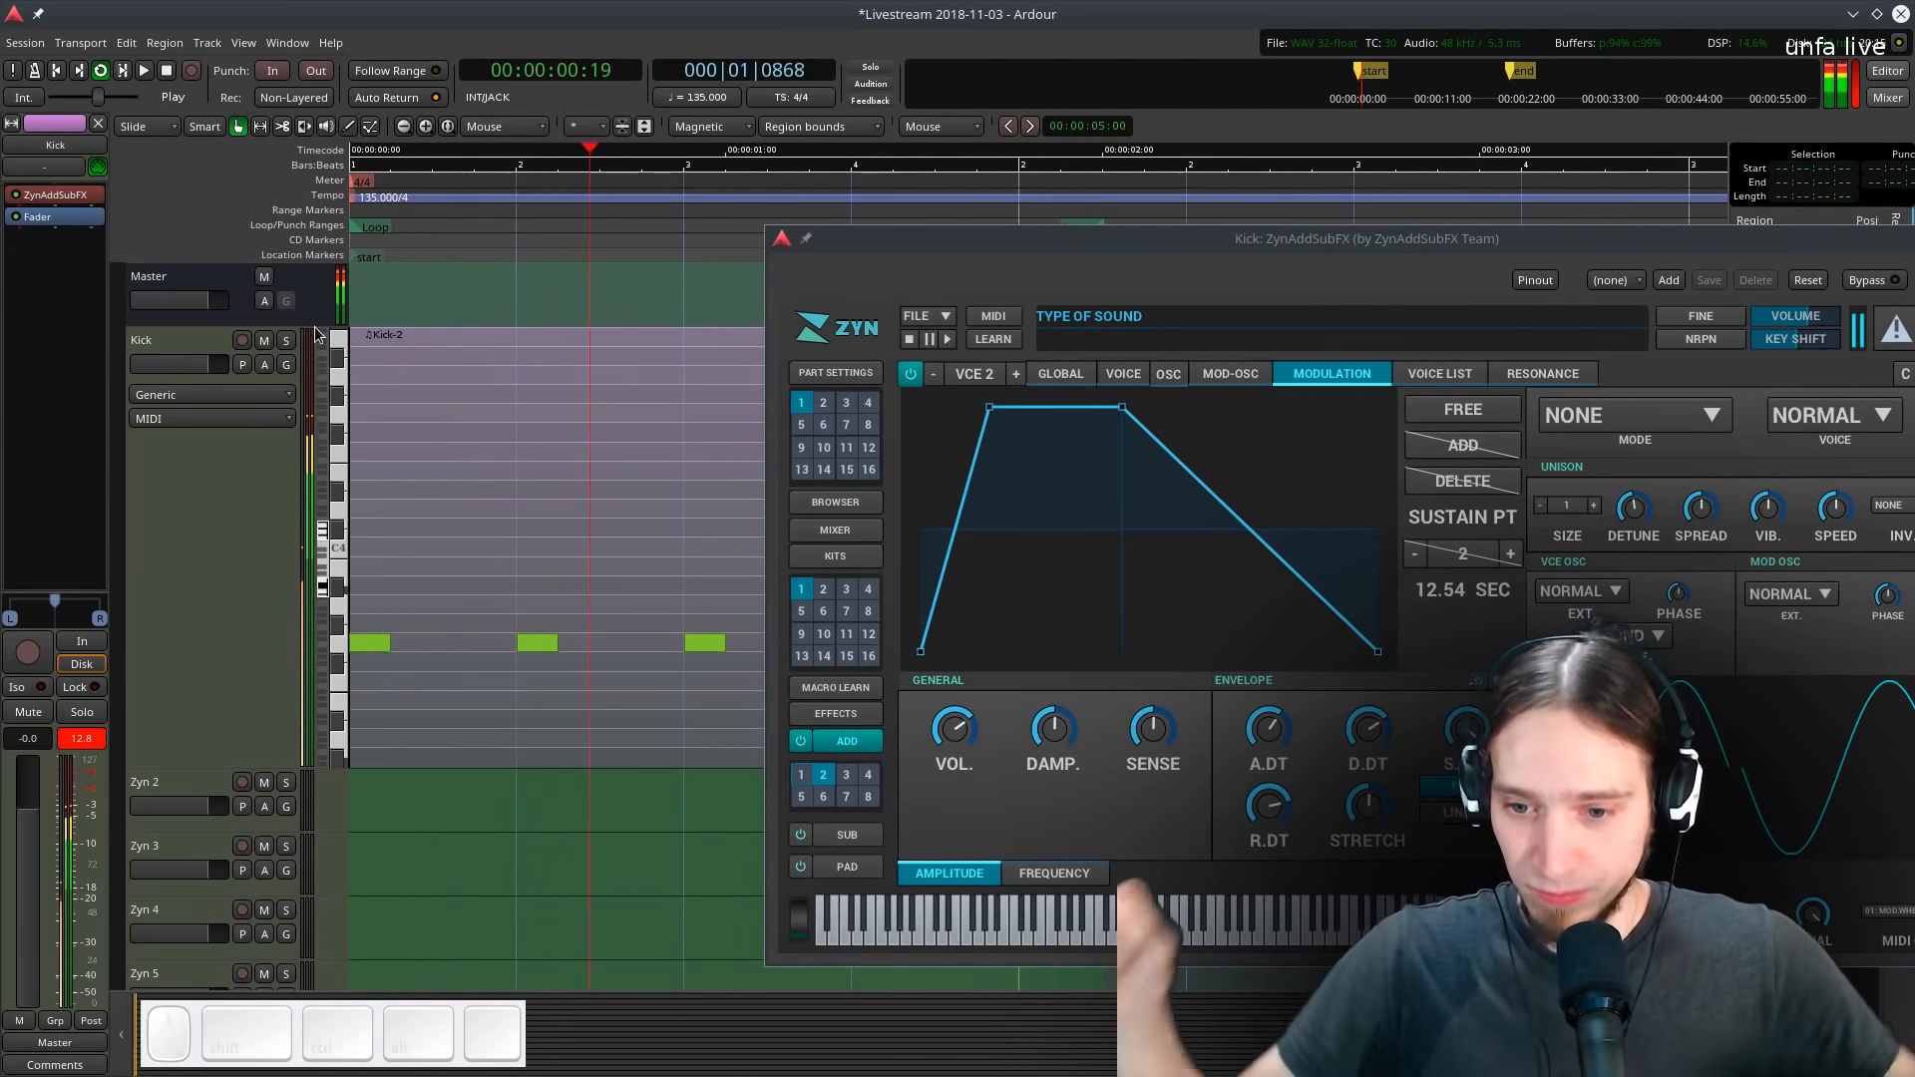
key(space)
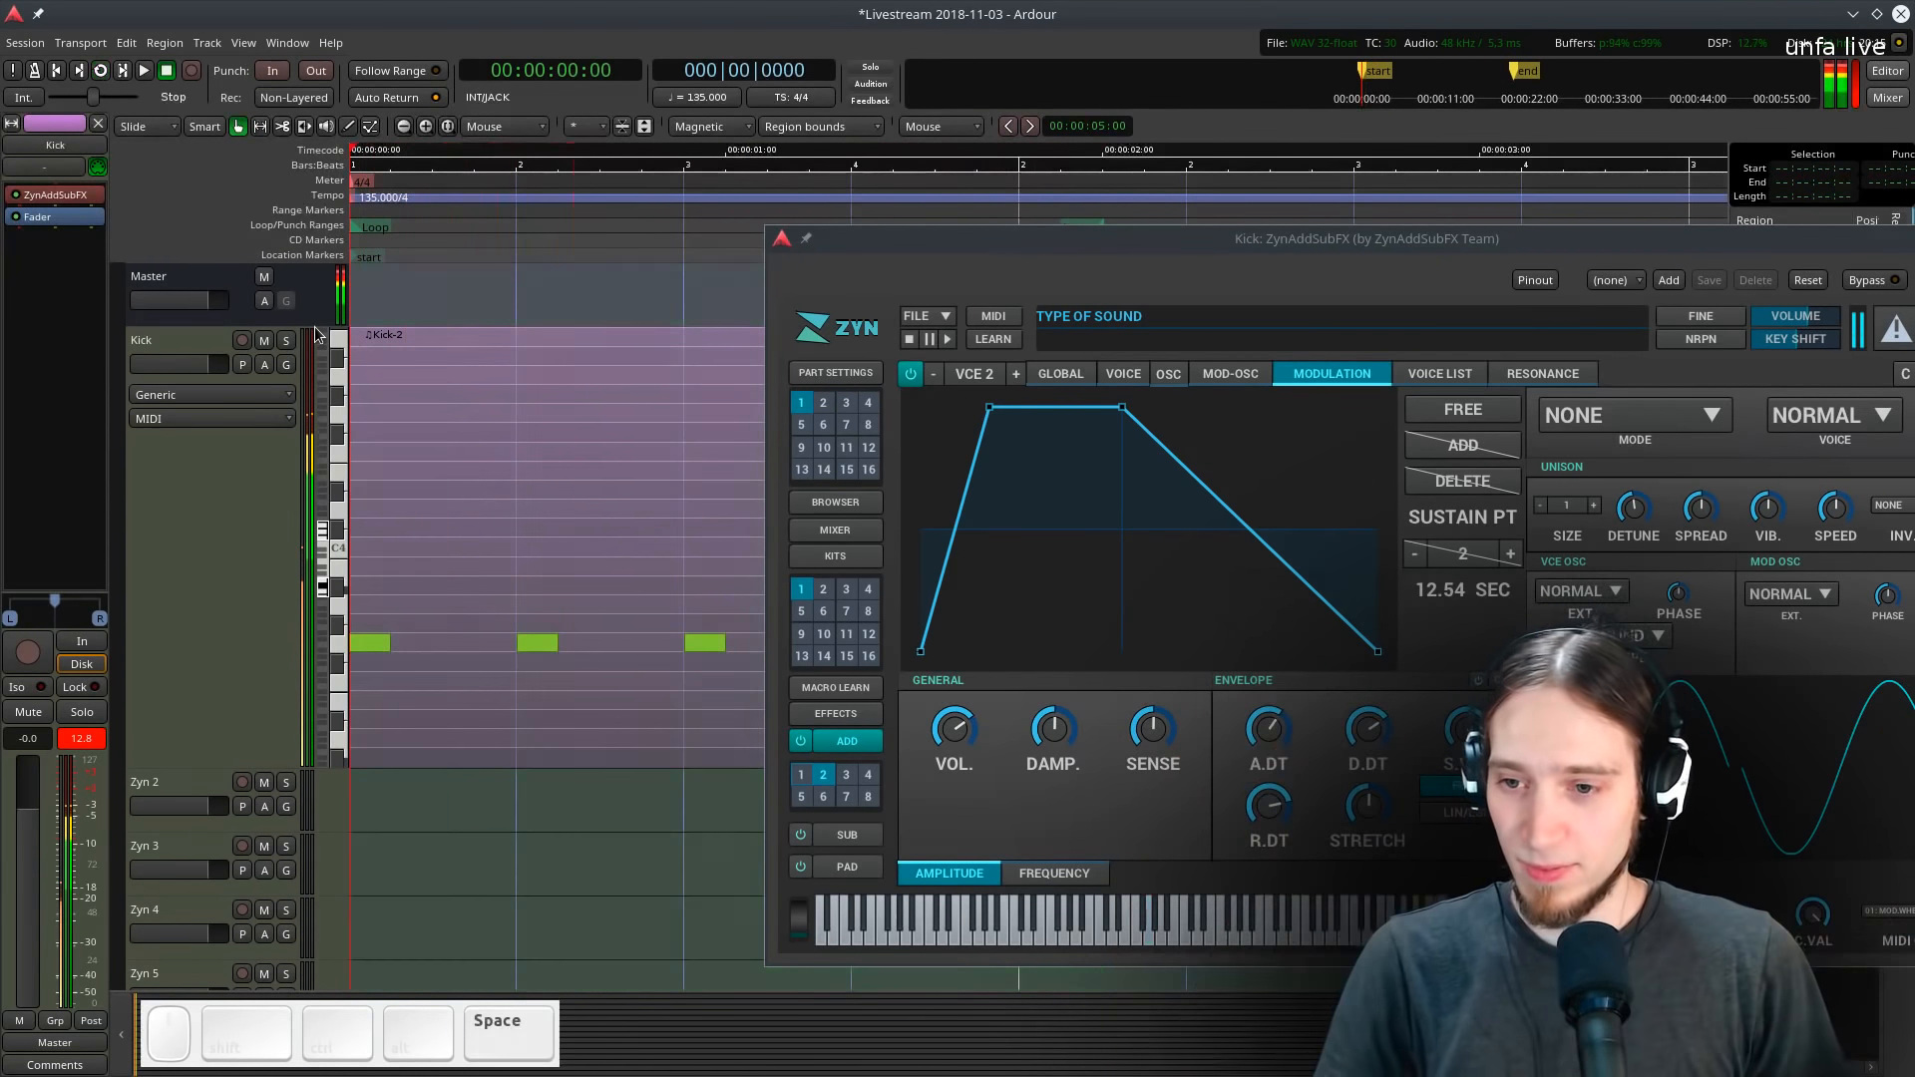
drag(1153, 249, 1221, 1048)
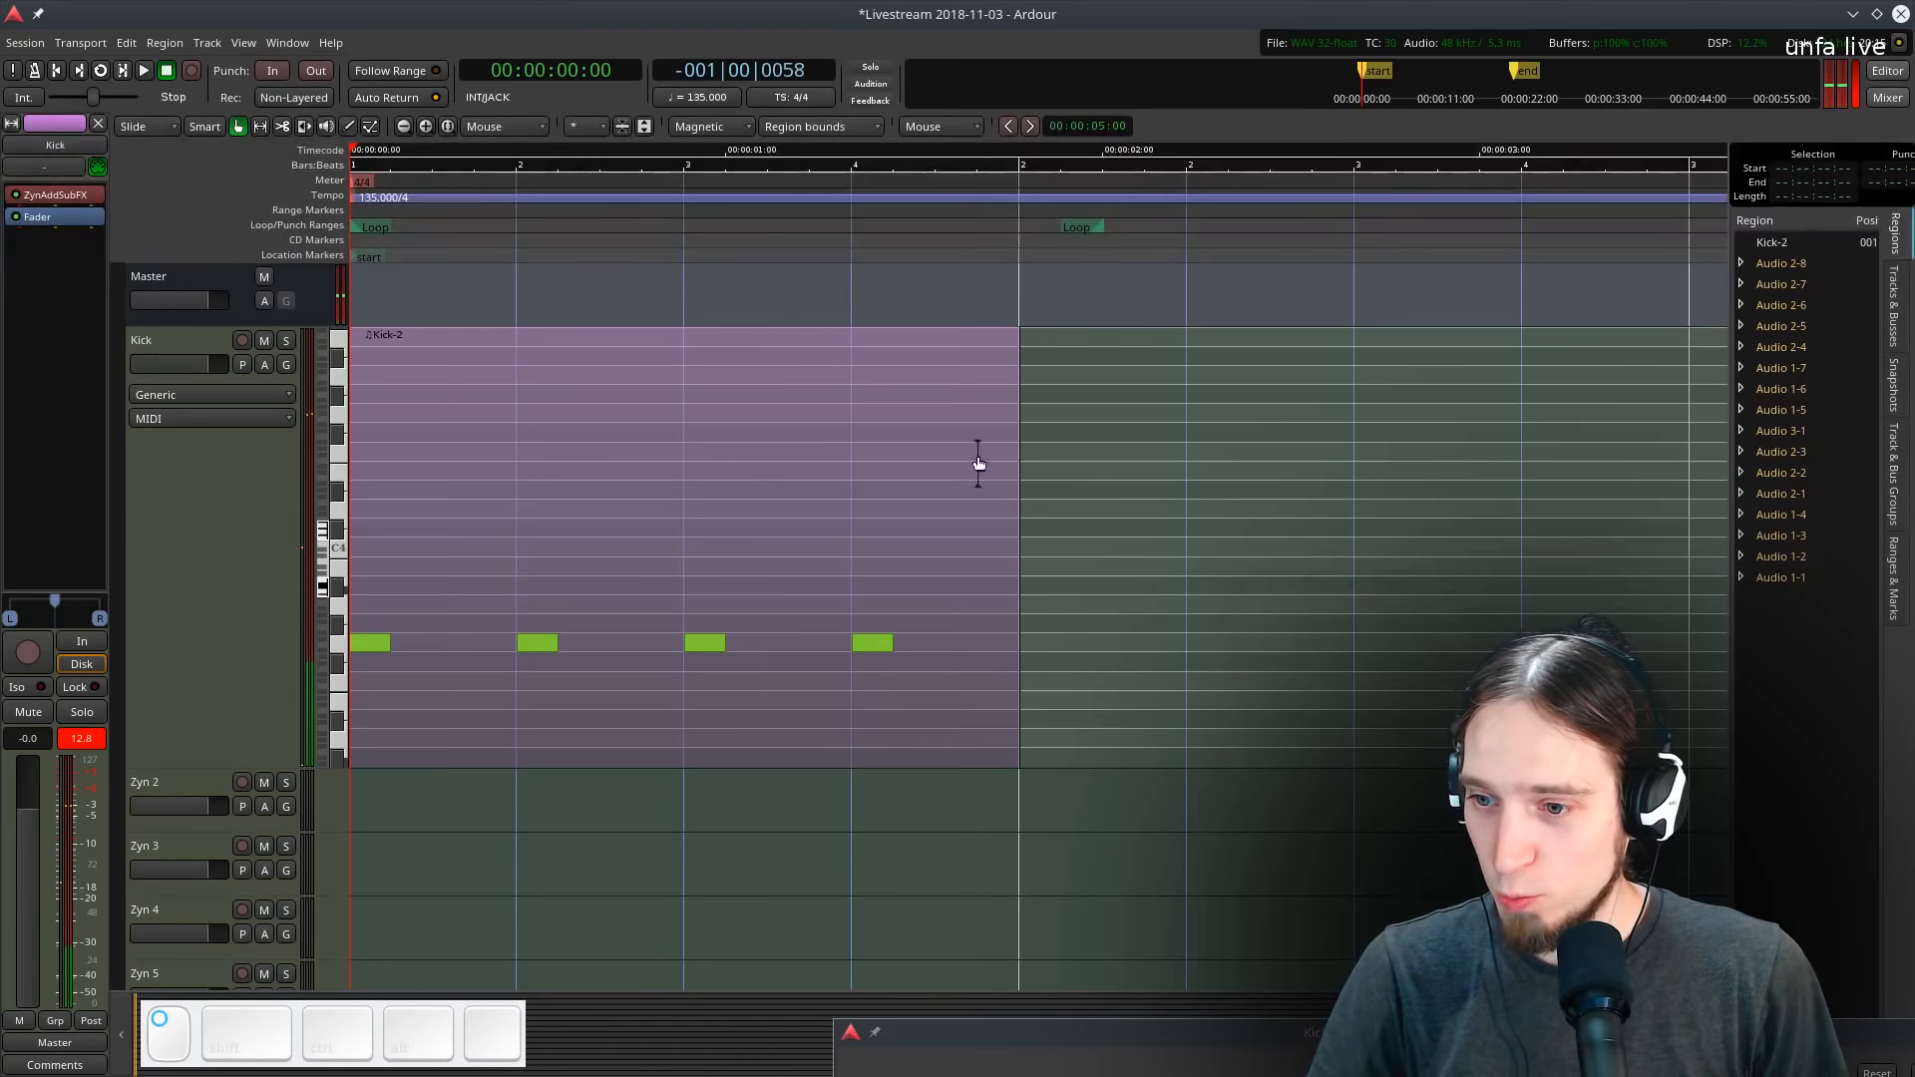
click(979, 461)
key(l)
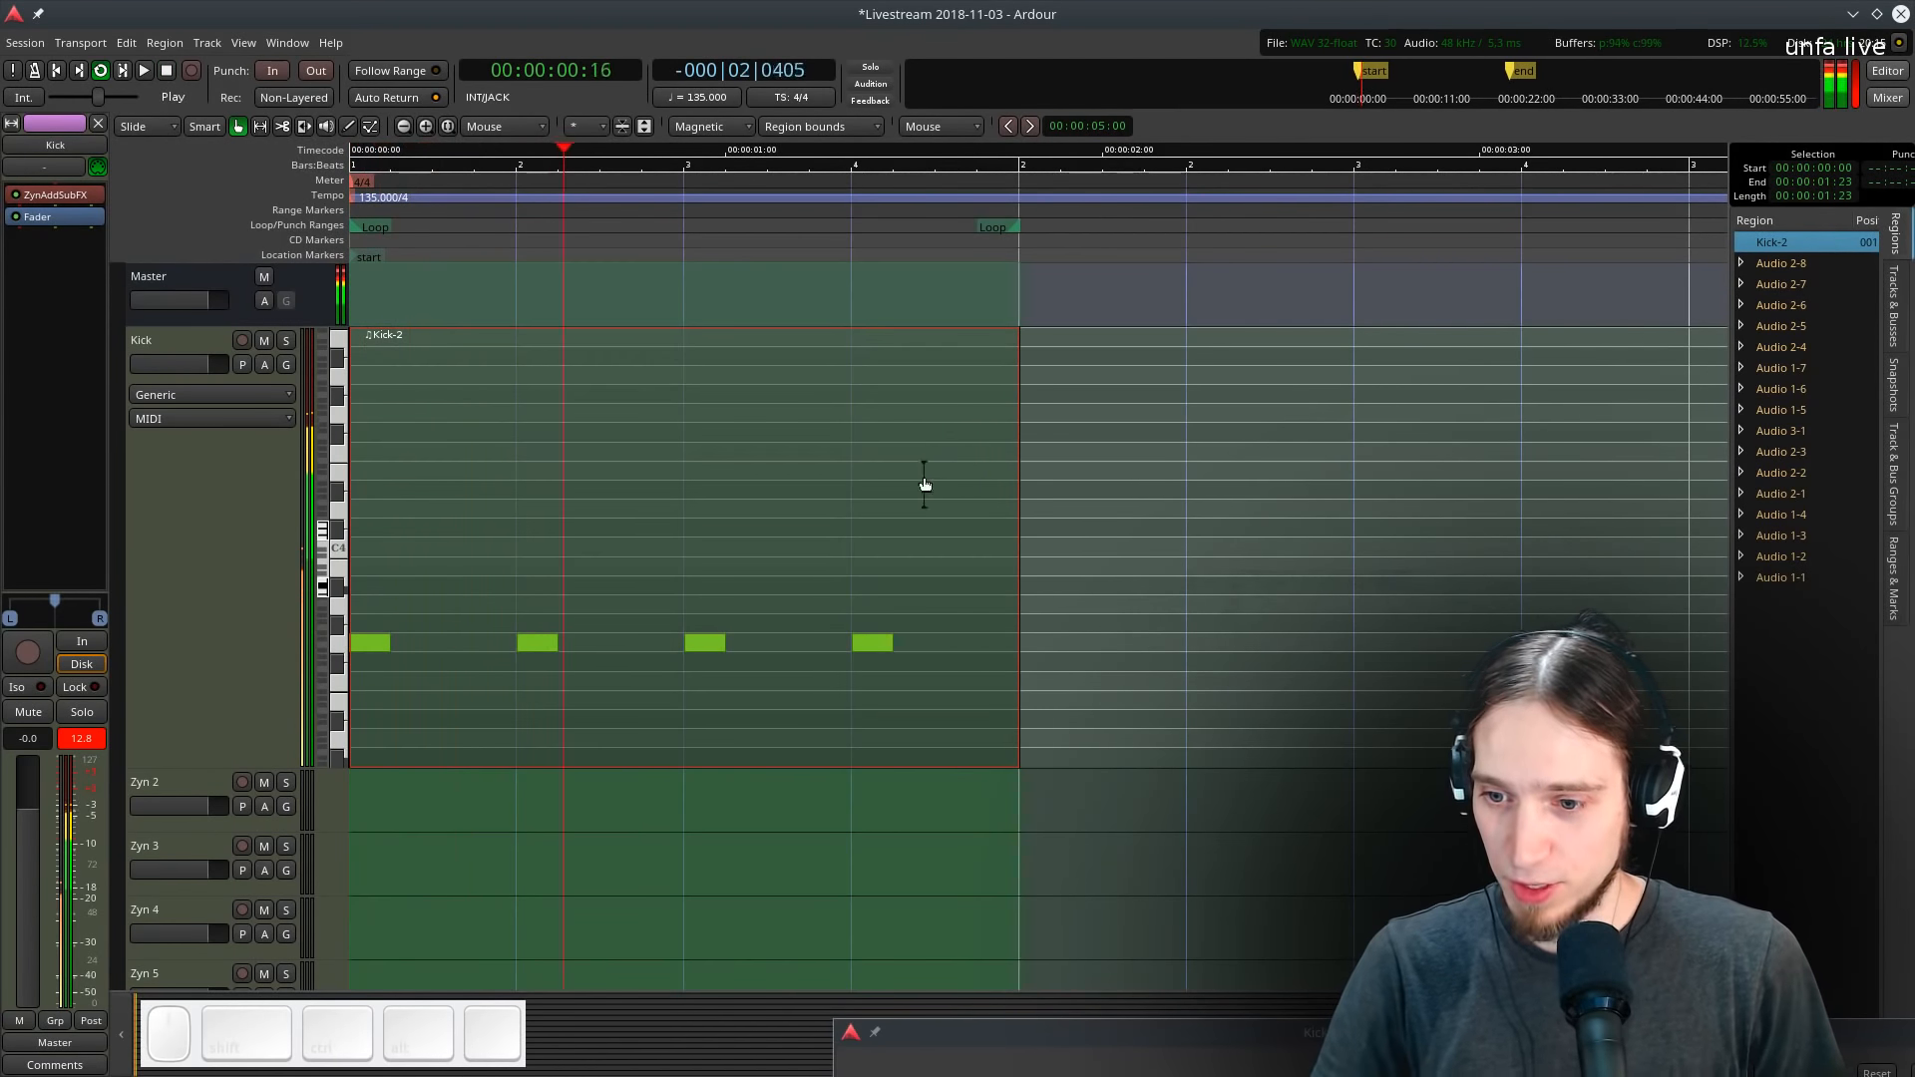
key(space)
- Bring the plugin back, shorten the second voice's amplitude envelope by lowering sustain, decay and attack, and loop playback
drag(997, 1033, 627, 148)
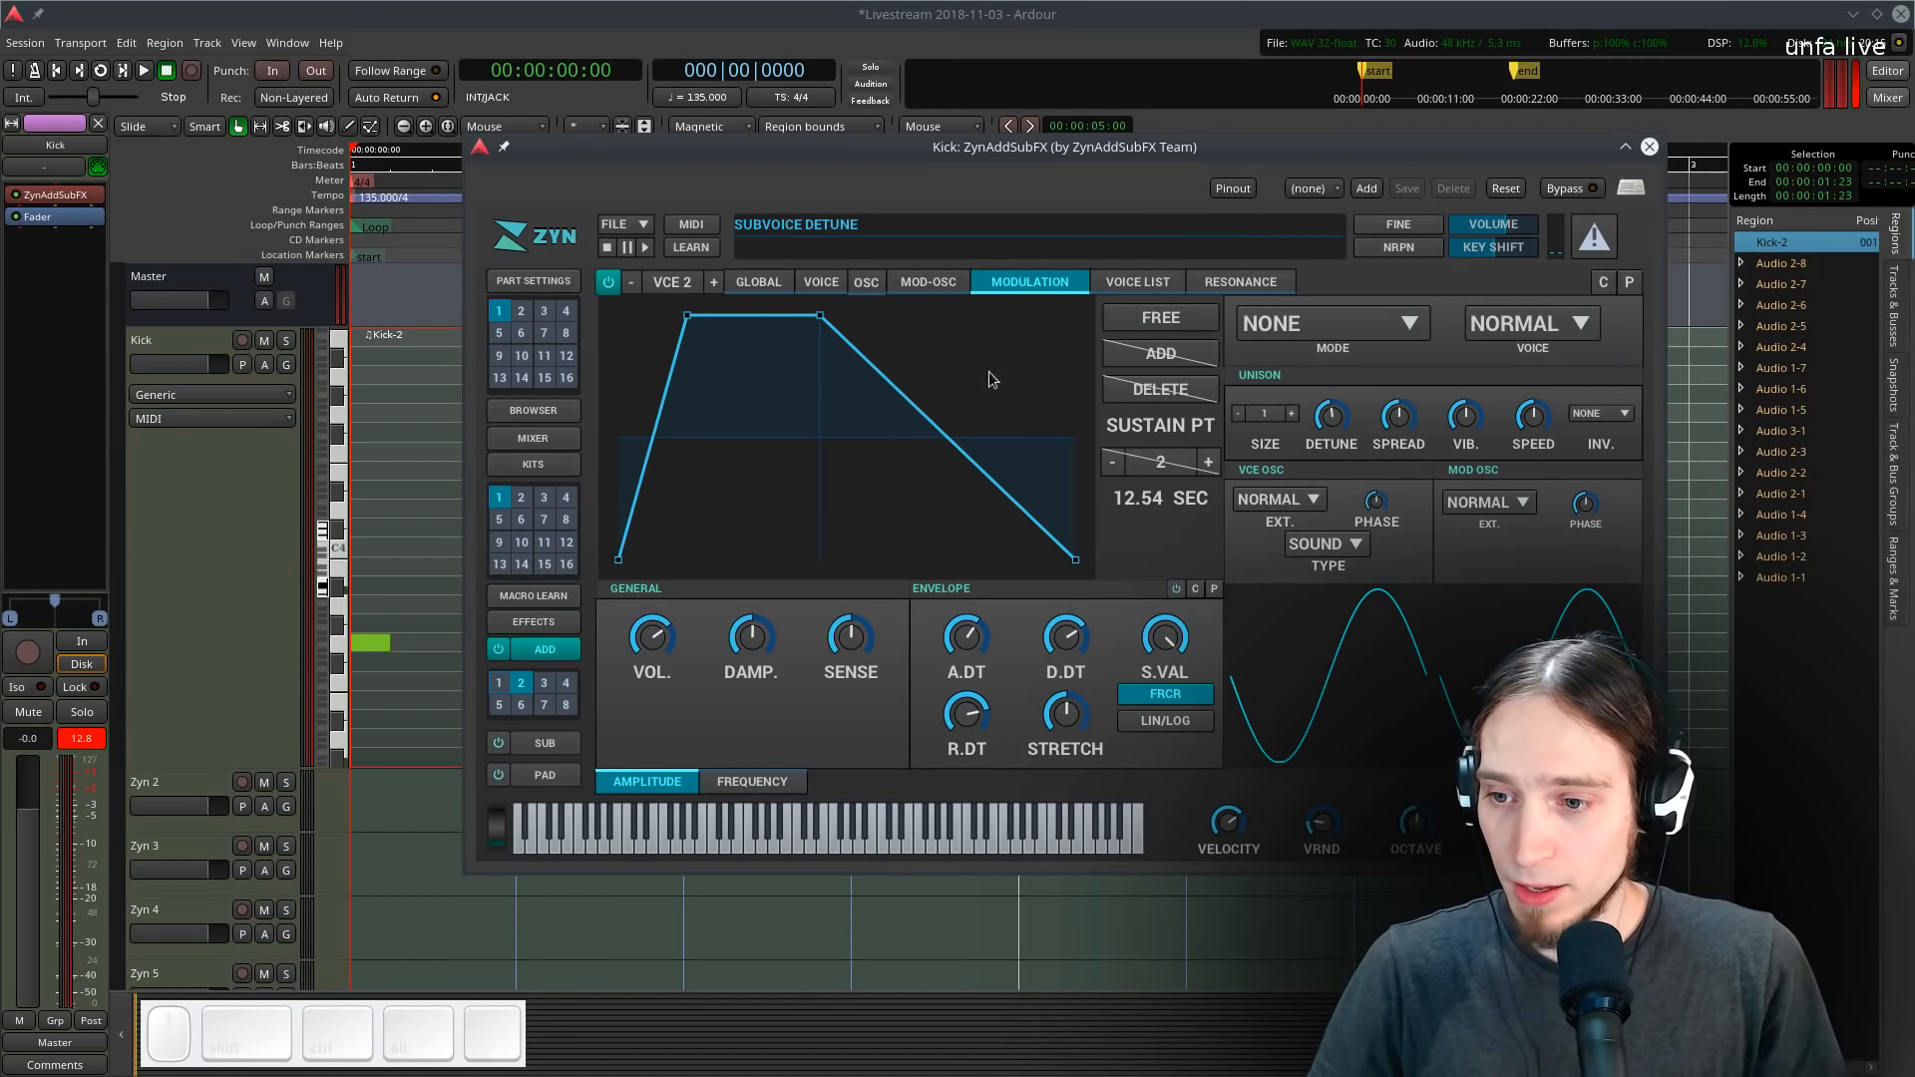
click(816, 285)
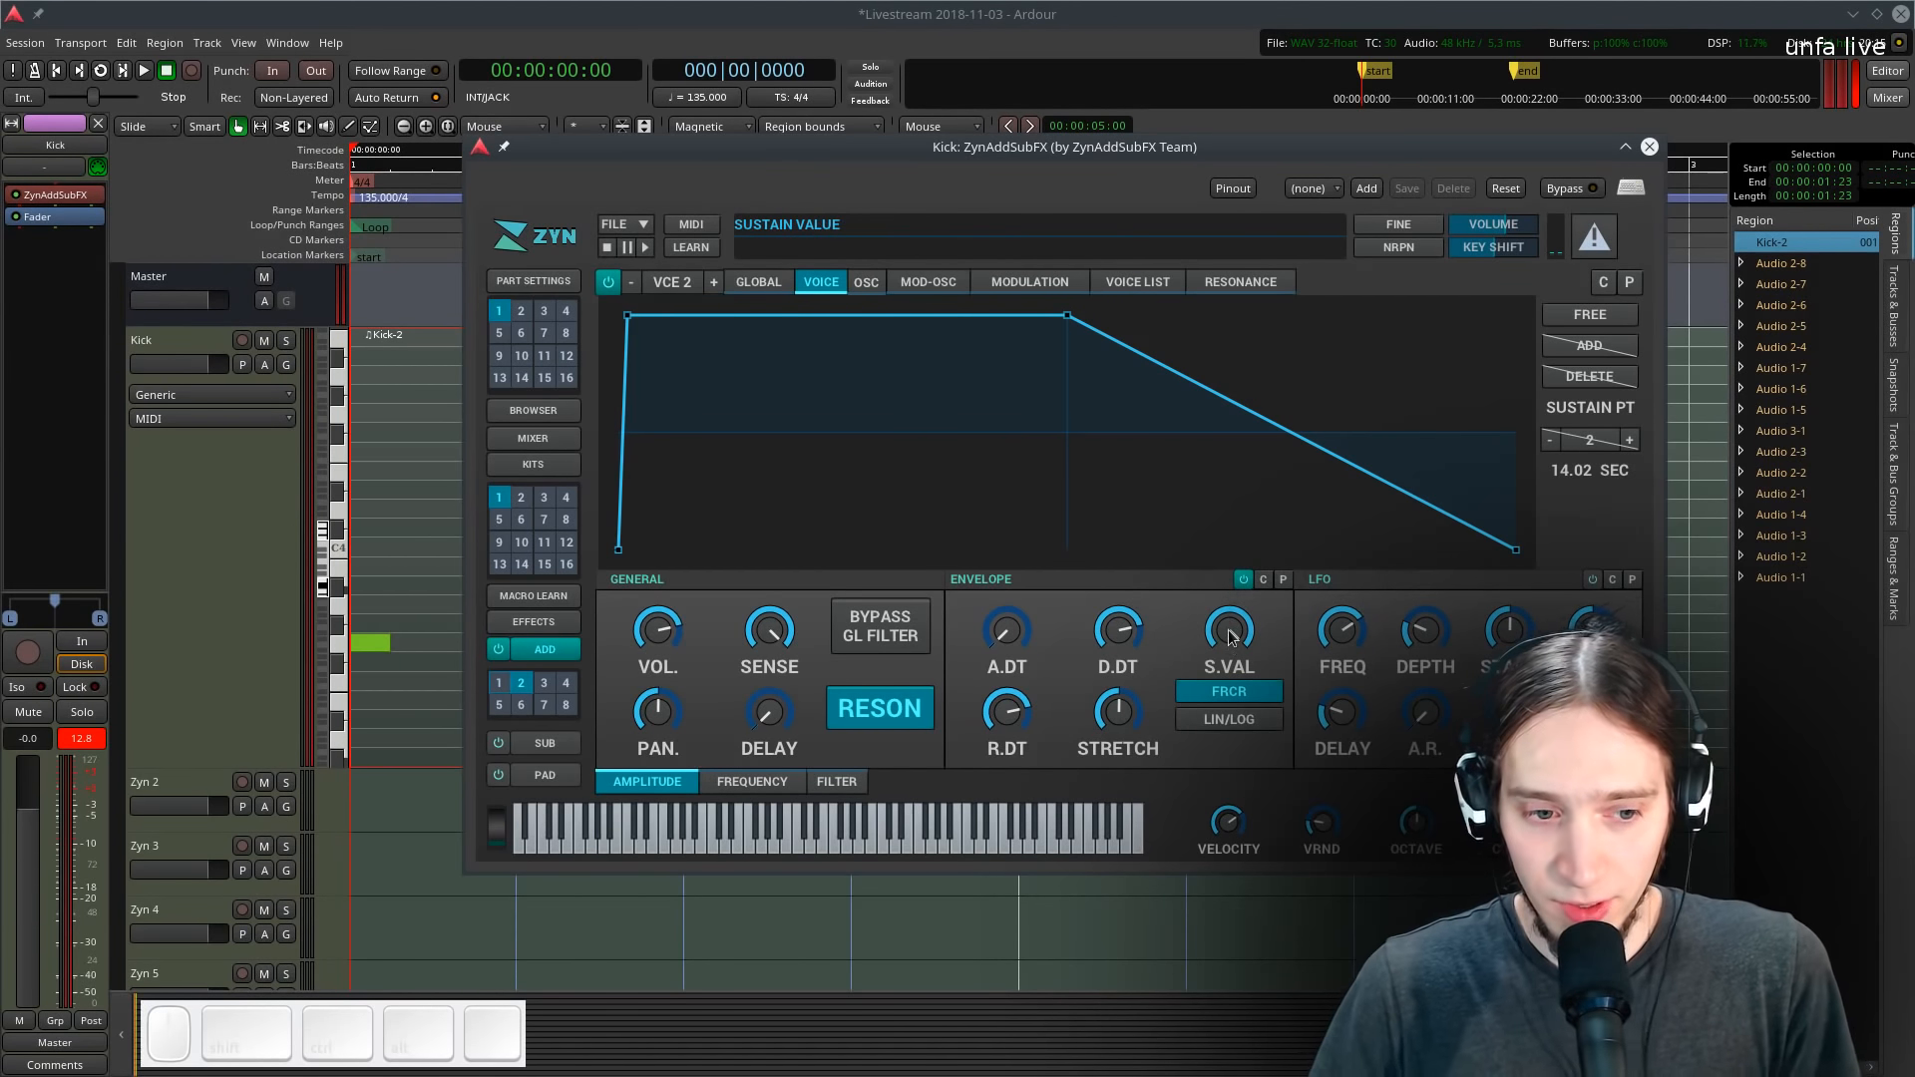
drag(1229, 634, 1229, 823)
drag(1120, 639, 1125, 741)
drag(1007, 710, 1009, 835)
key(l)
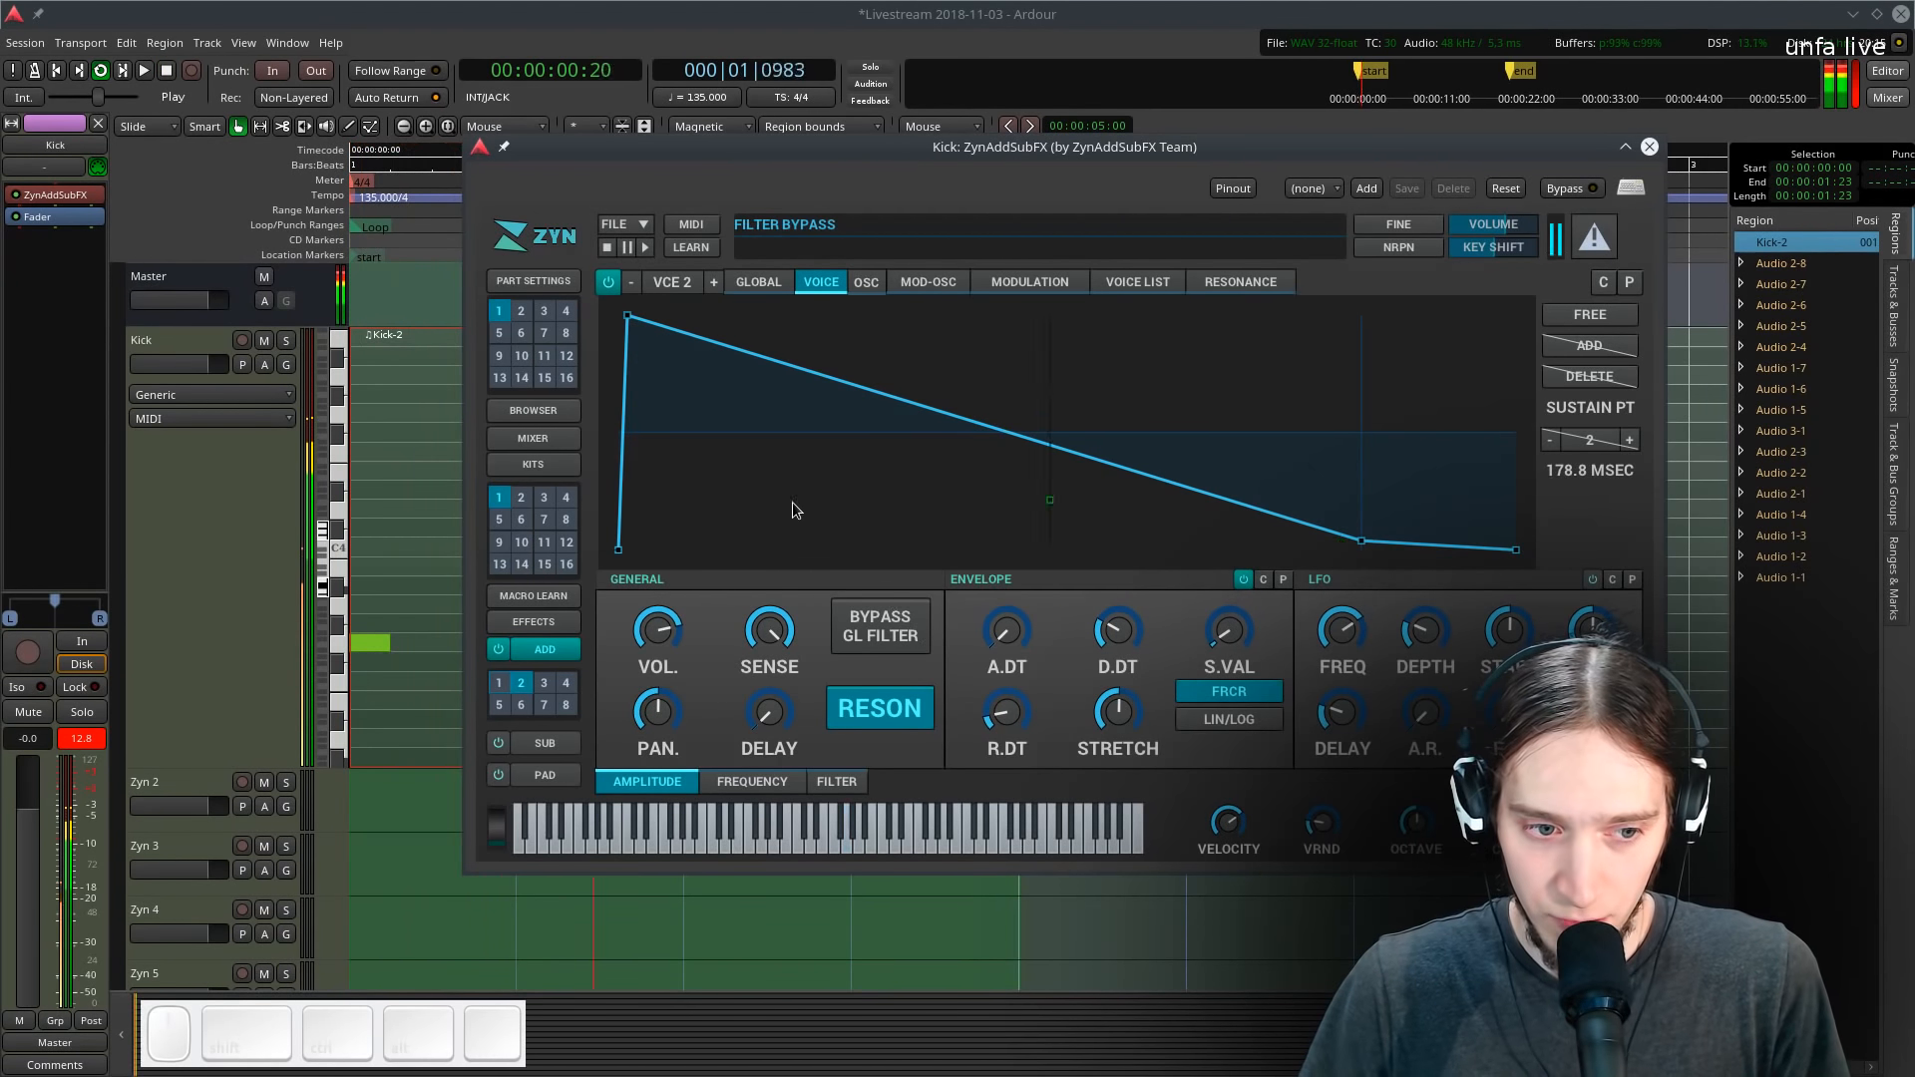
key(space)
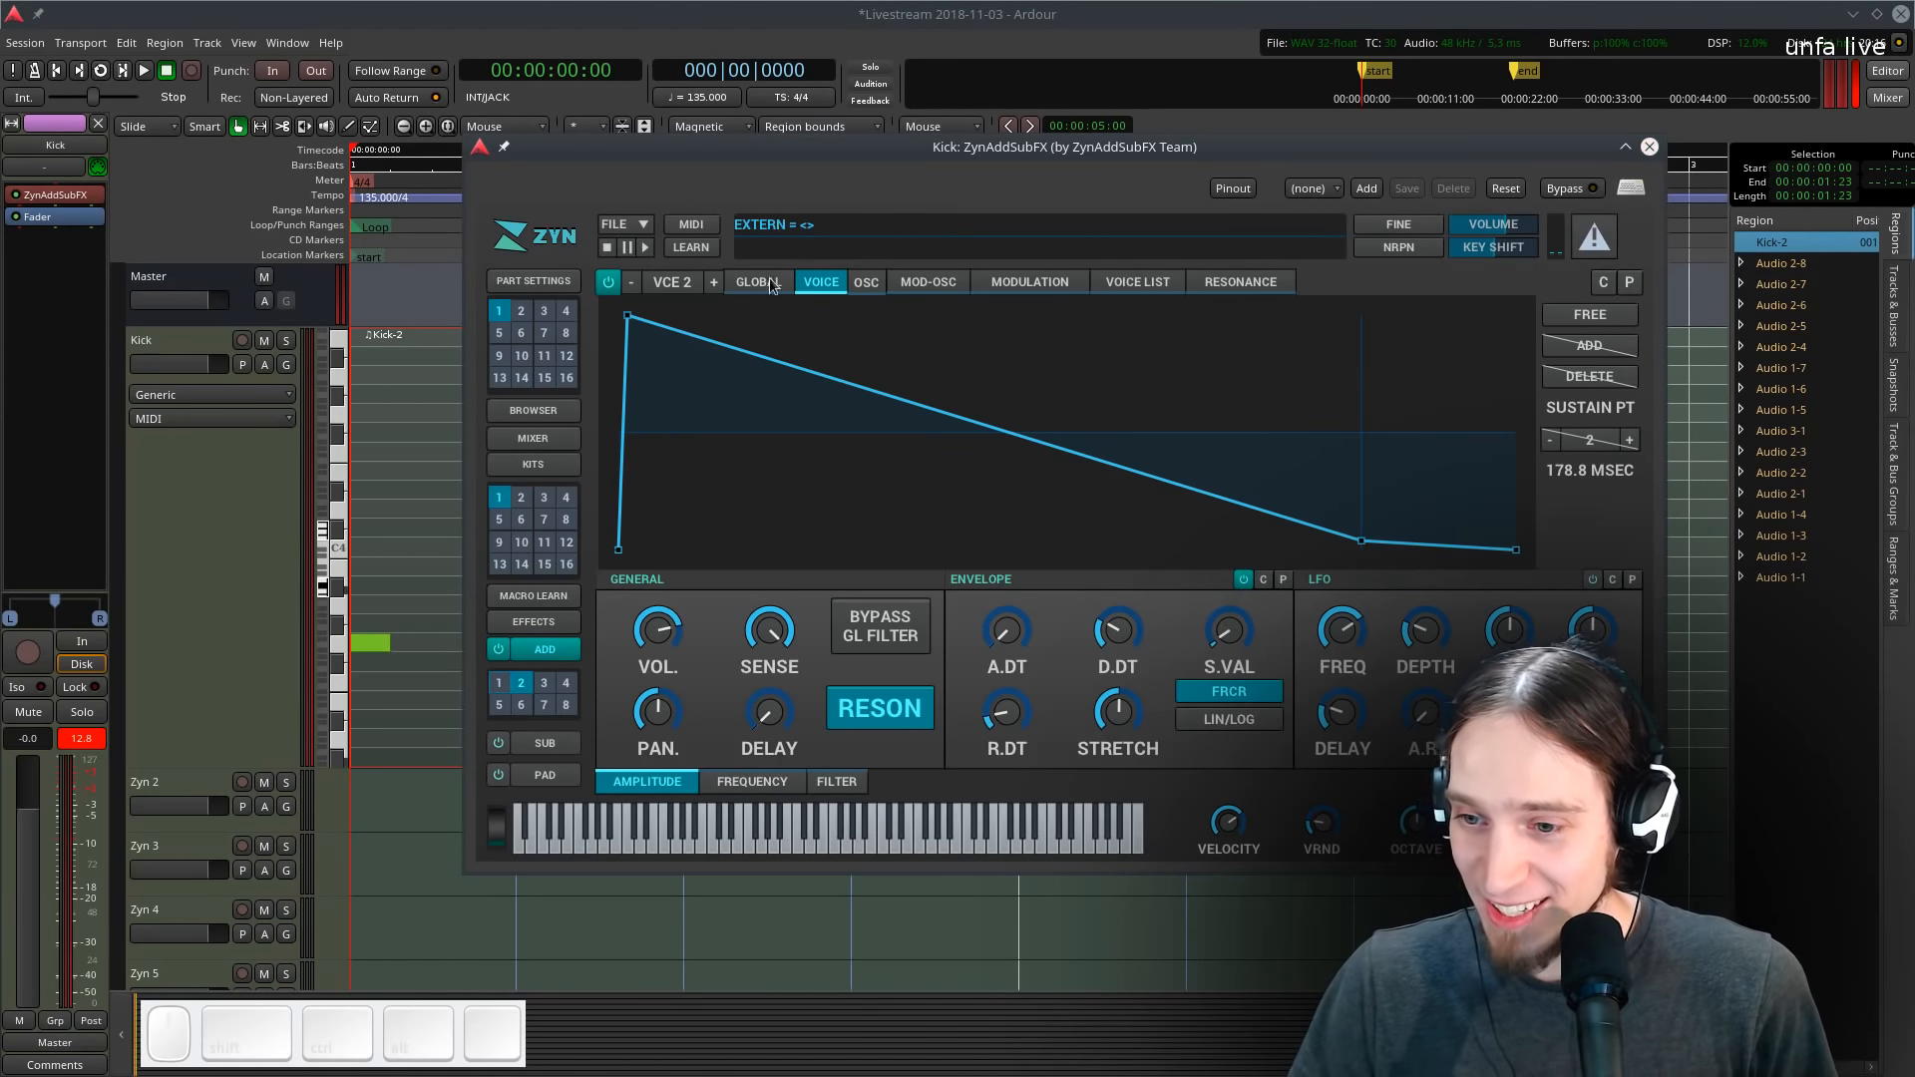
- Switch the second voice's oscillator type to WHITE noise in its modulation settings
key(l)
key(space)
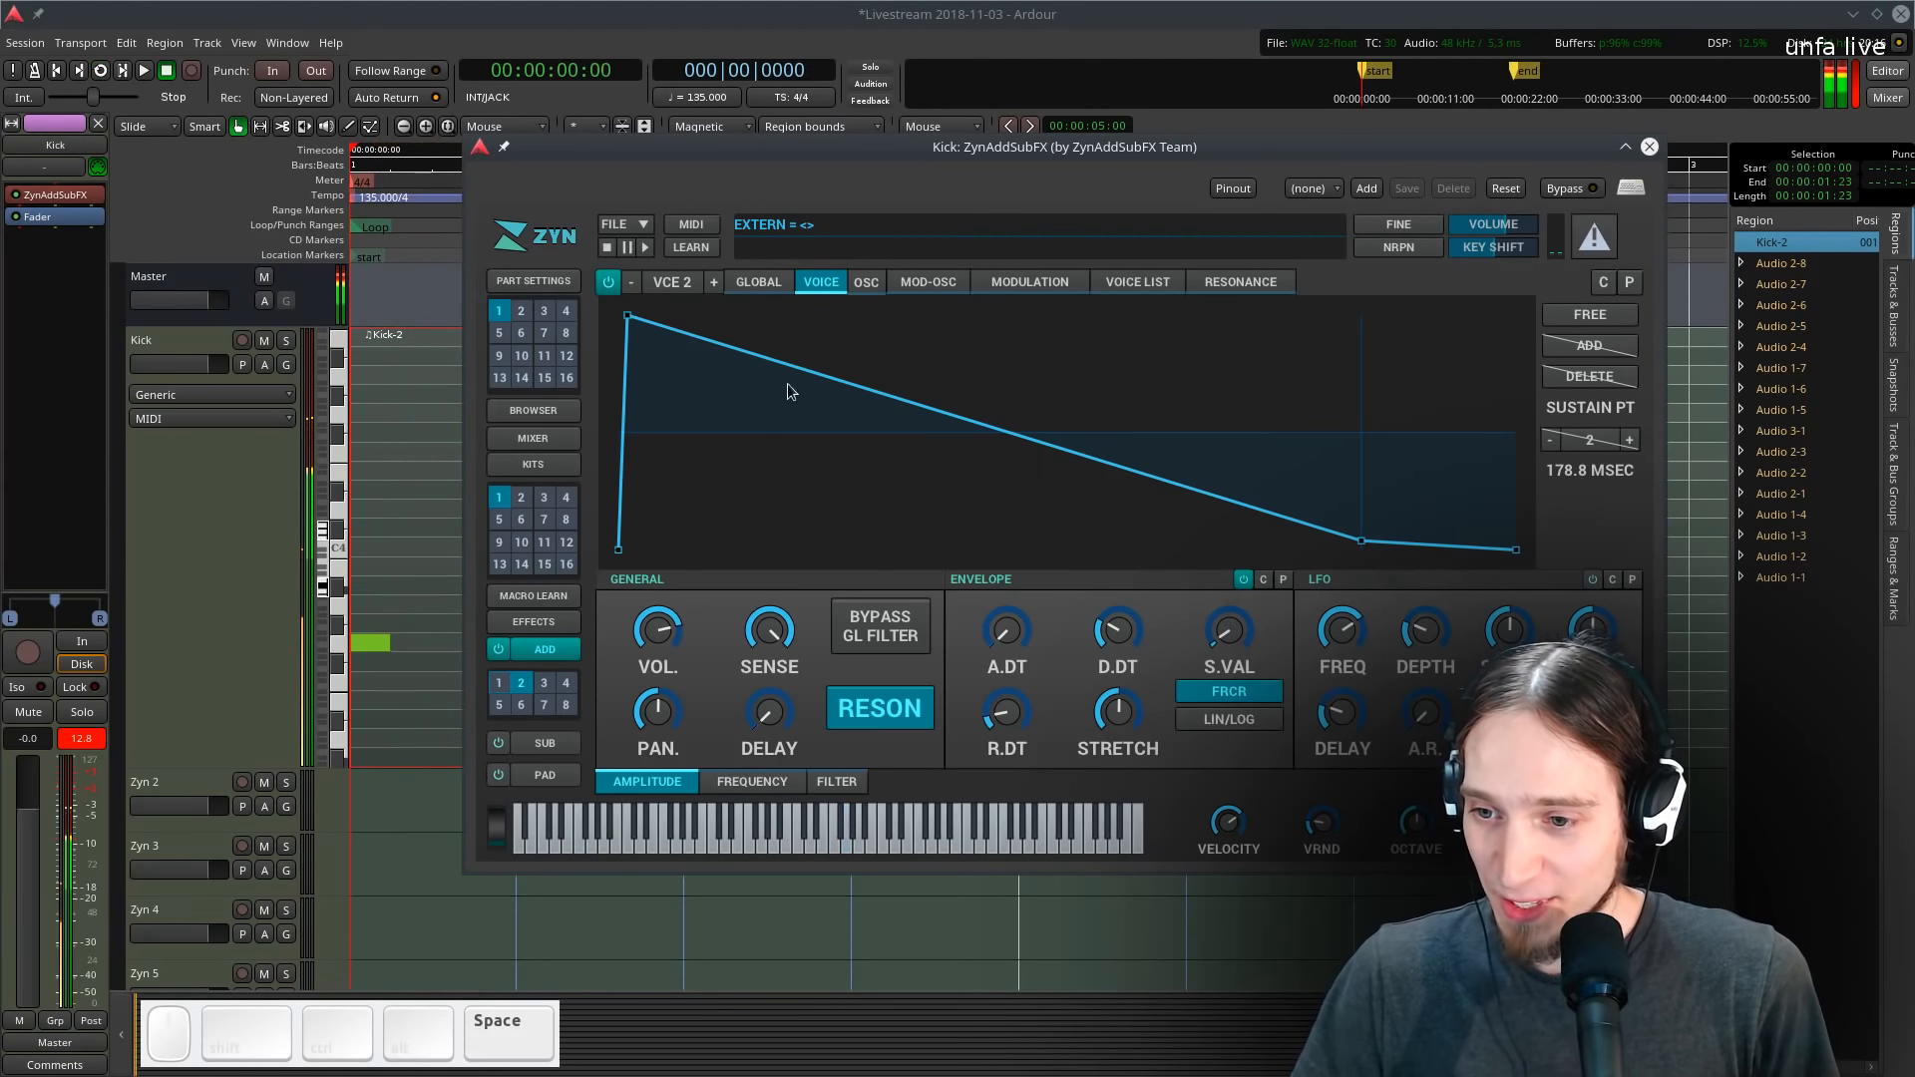
click(1028, 283)
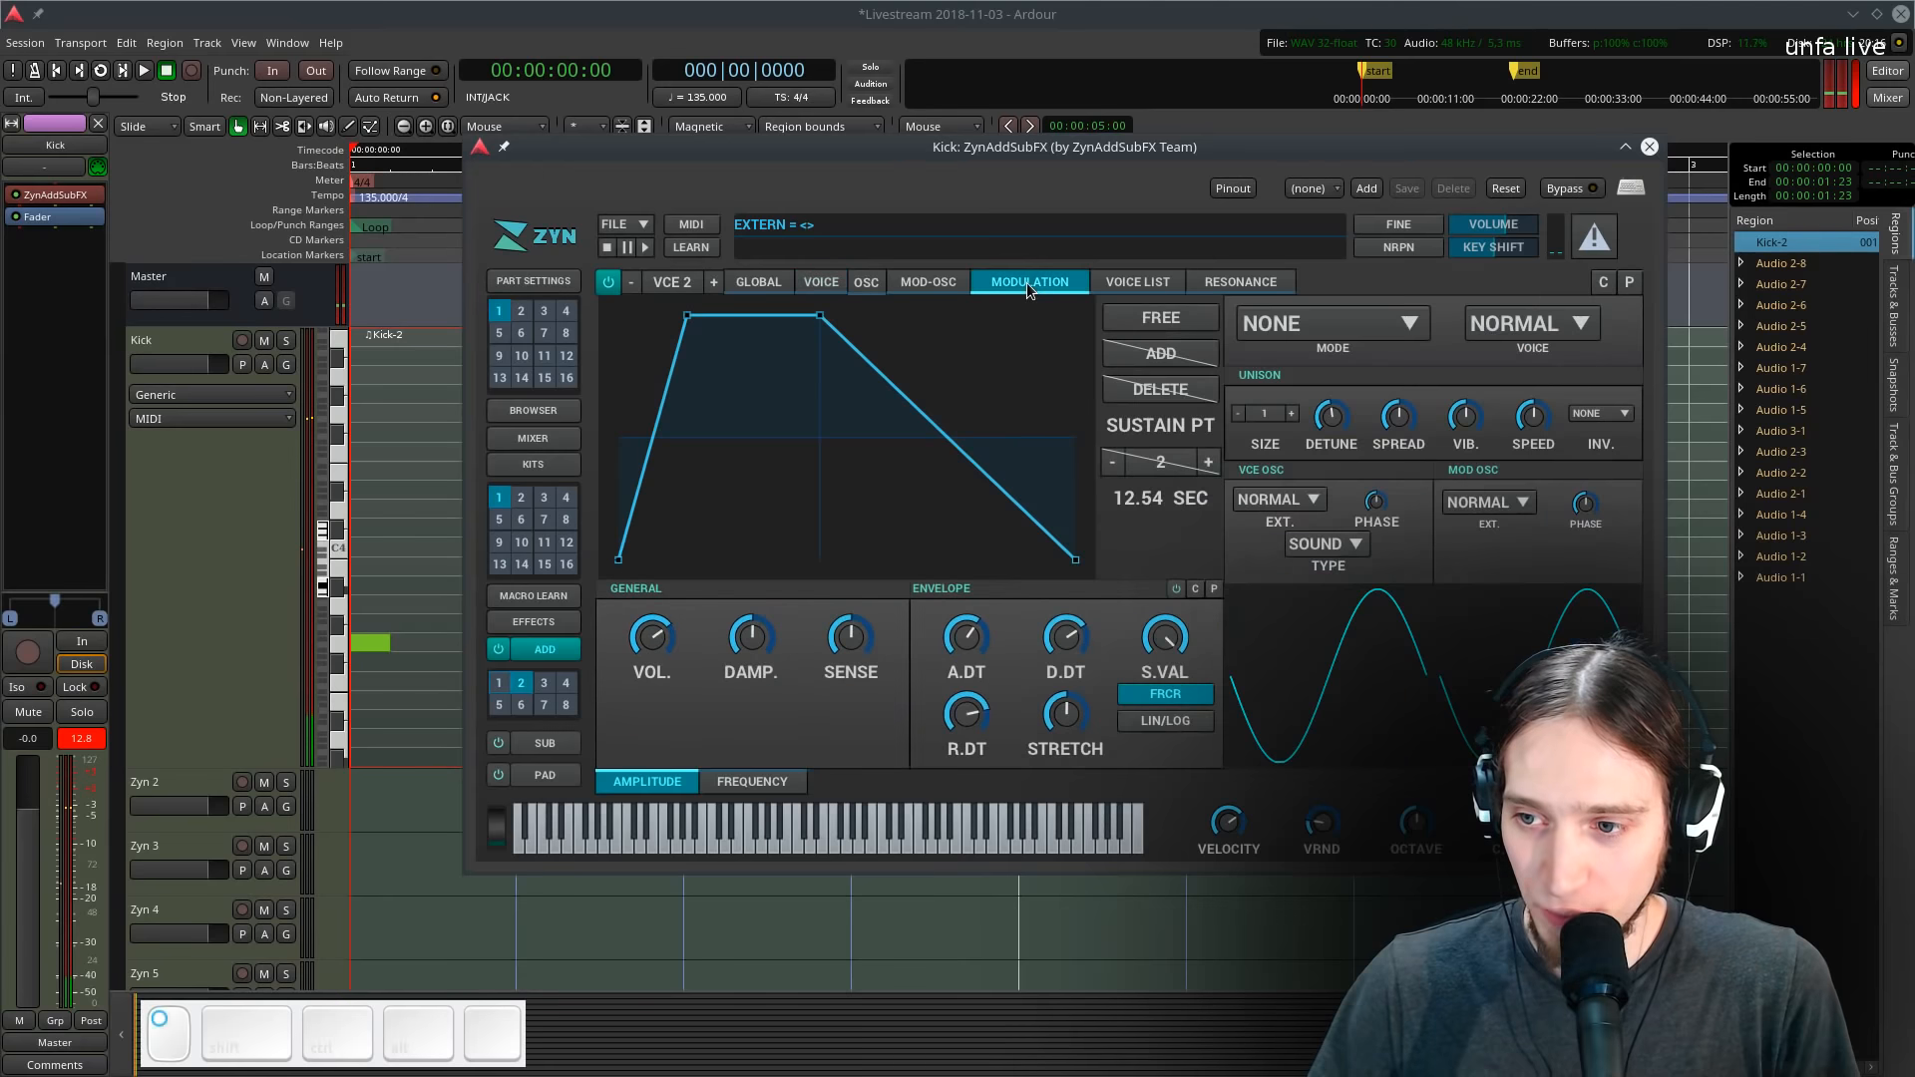
click(1340, 556)
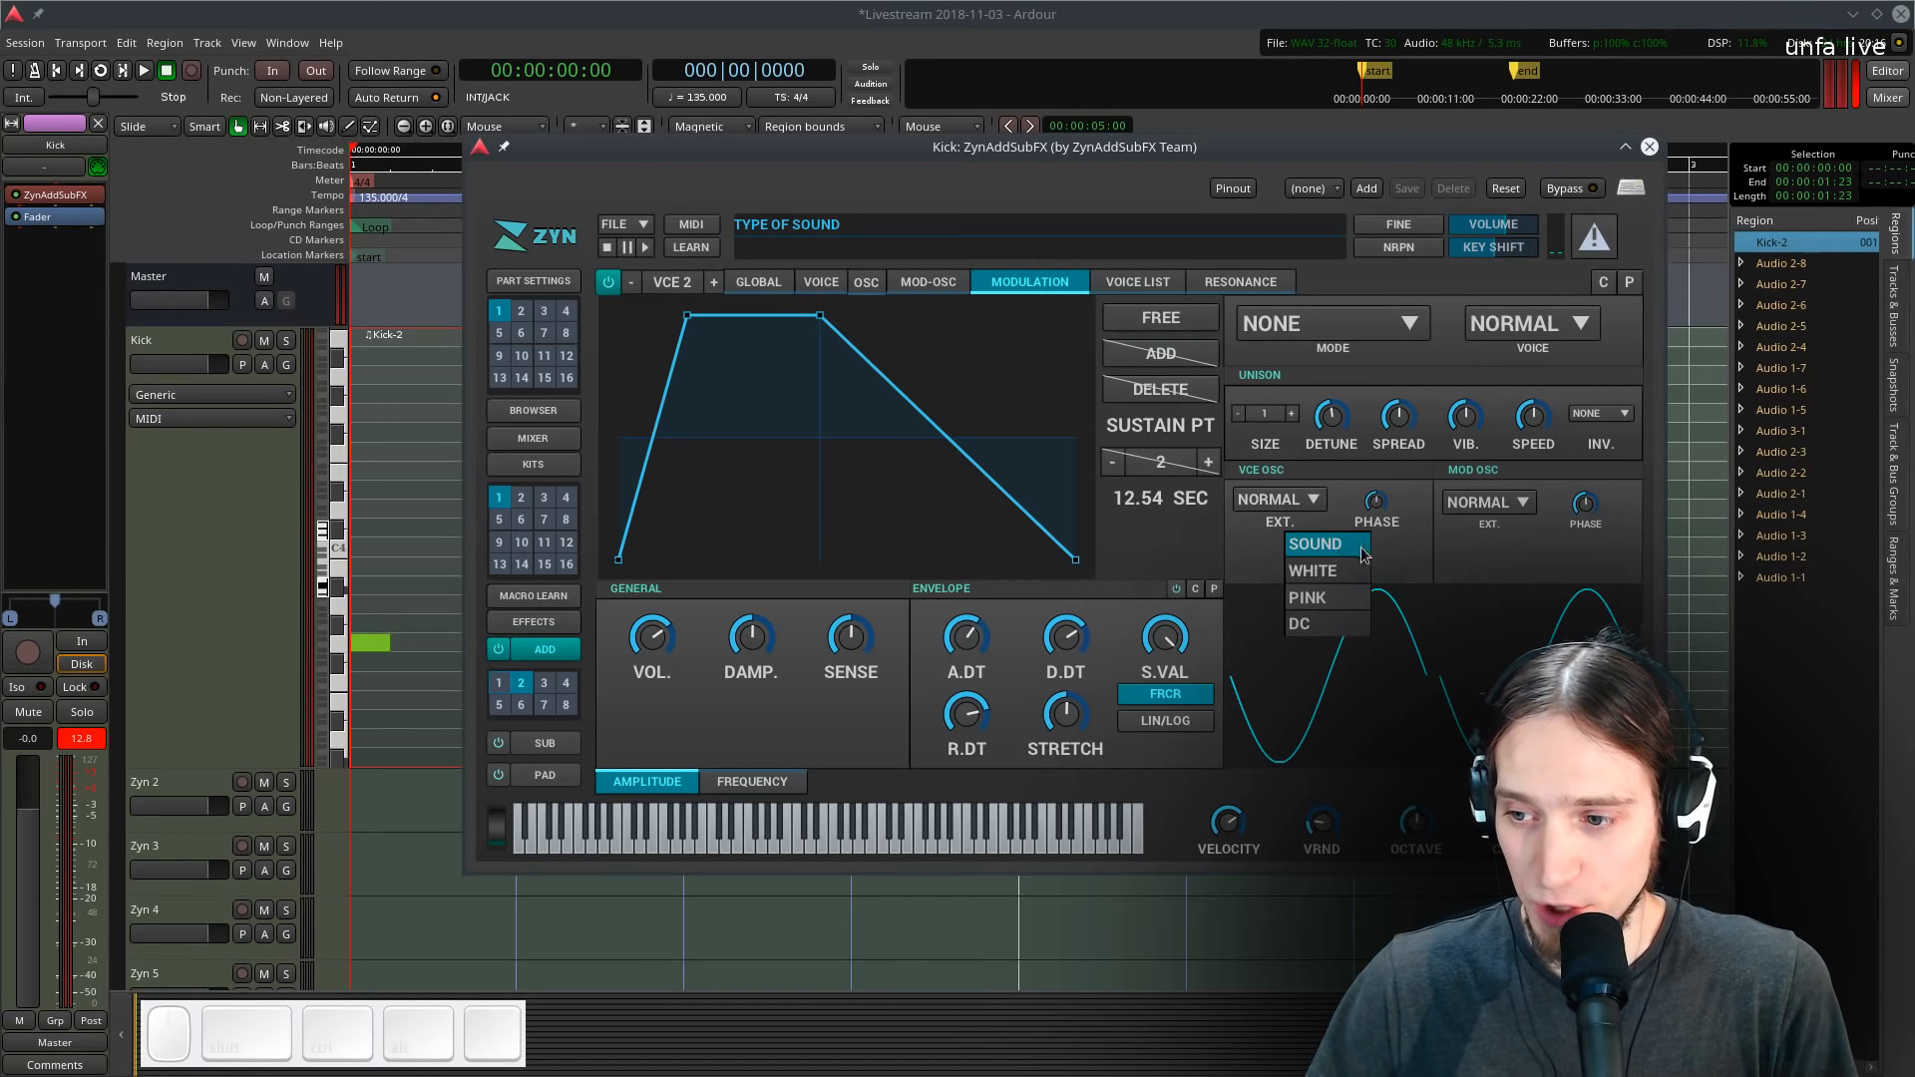
click(1361, 551)
click(1363, 551)
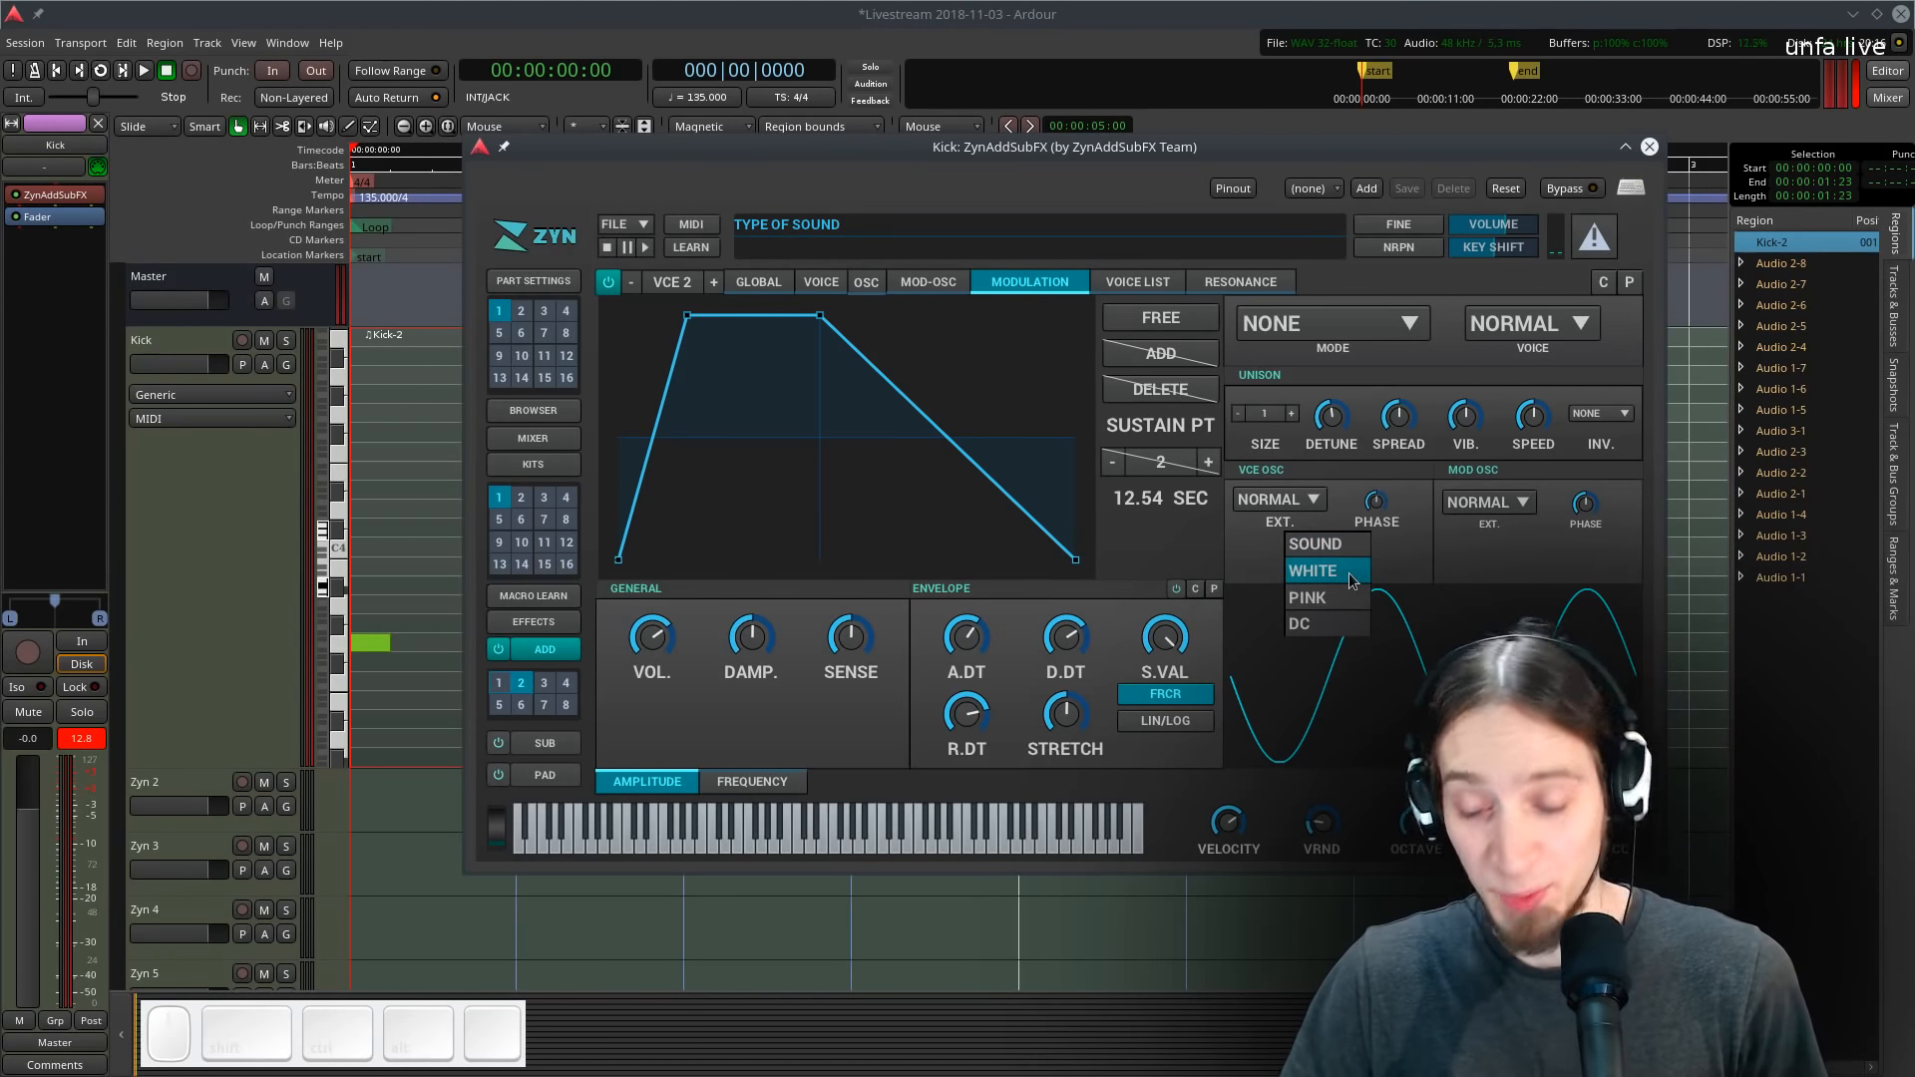
click(1348, 573)
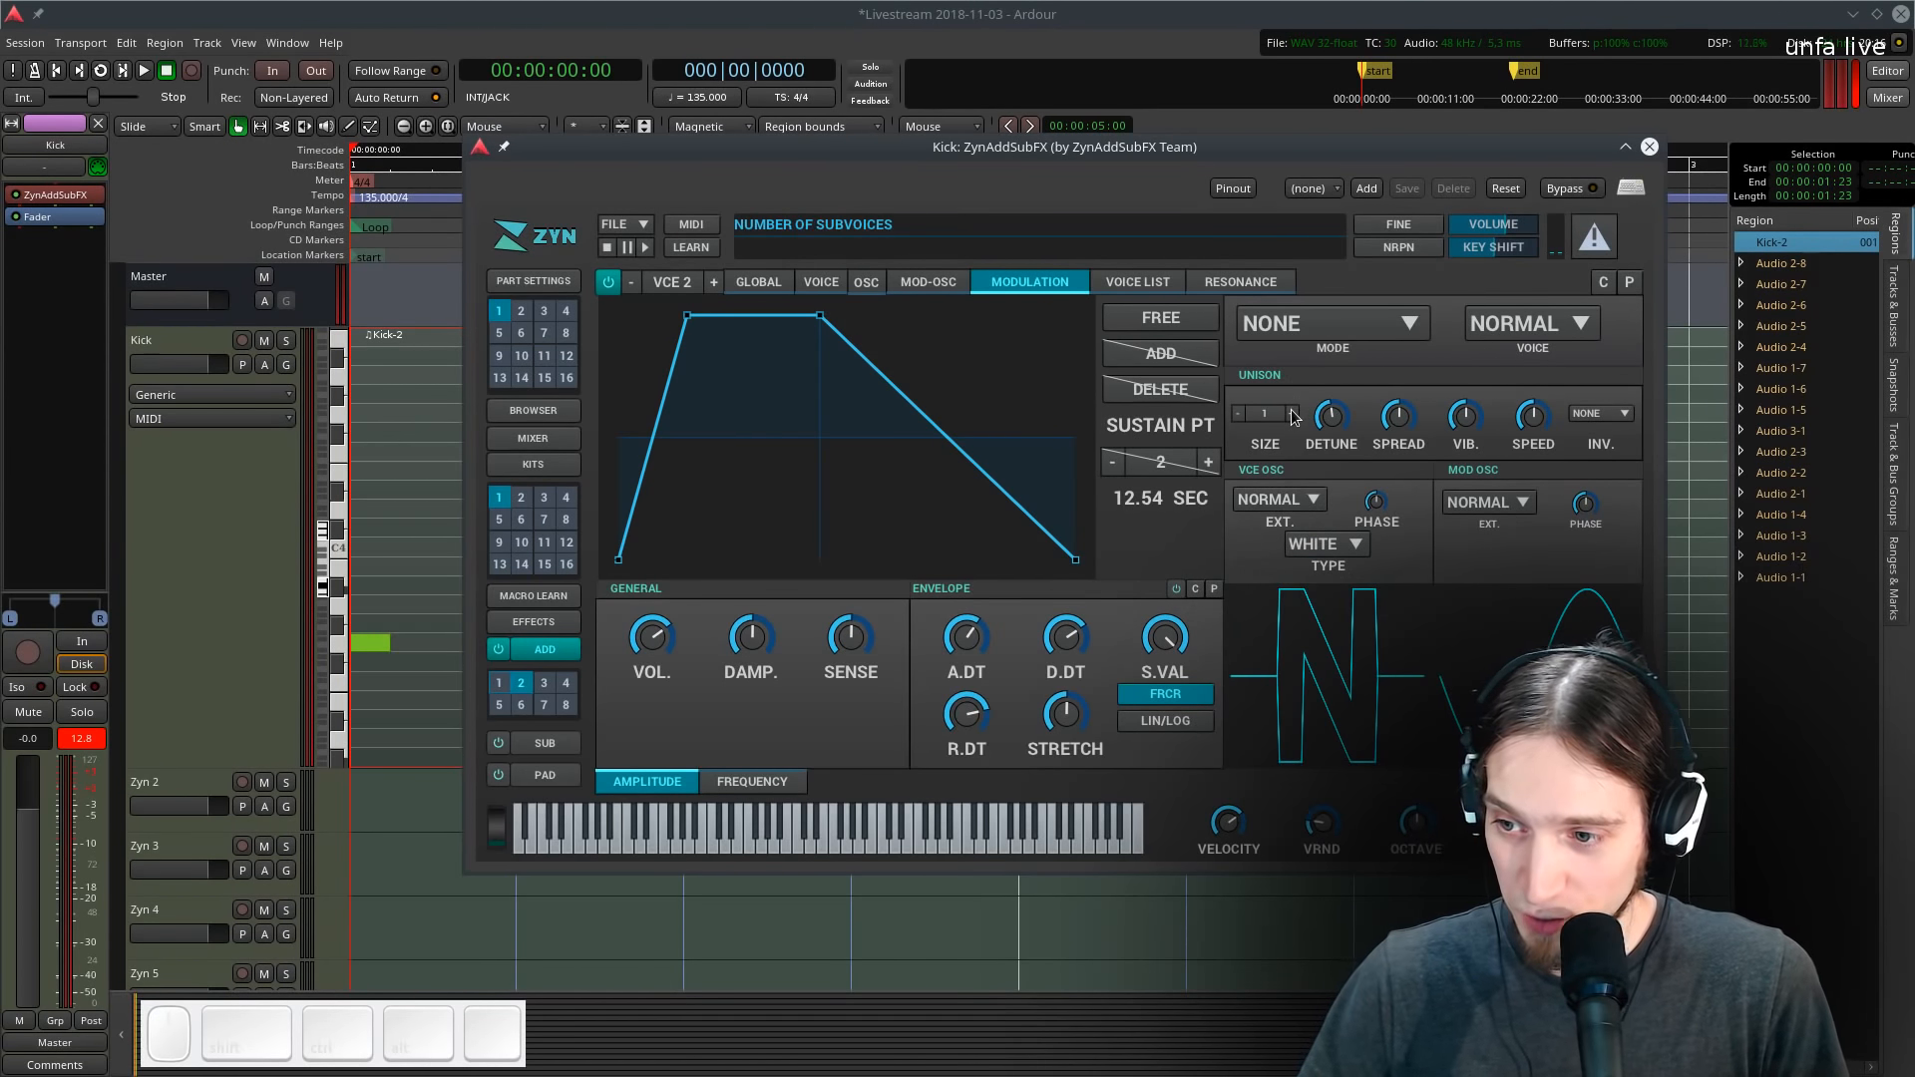
- Set the second voice's unison size to 2 and loop playback to audition it
key(l)
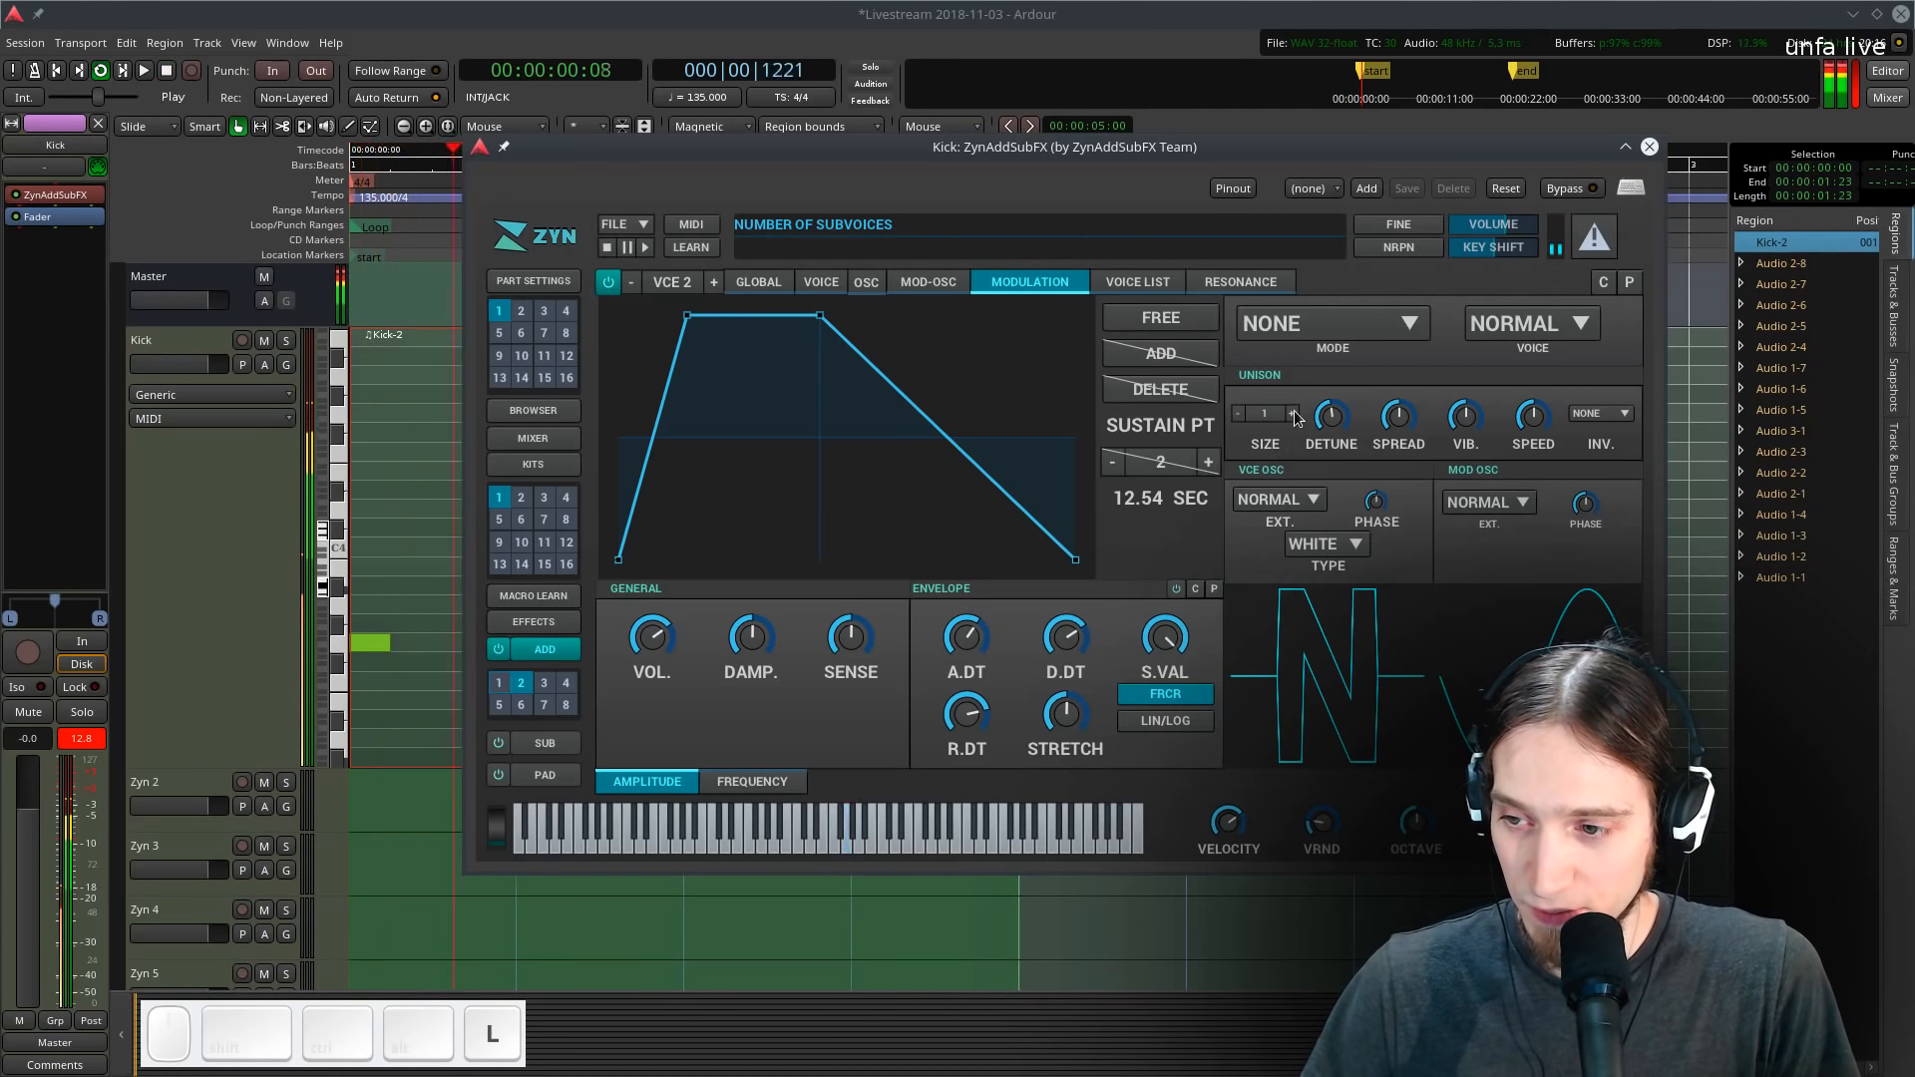
key(space)
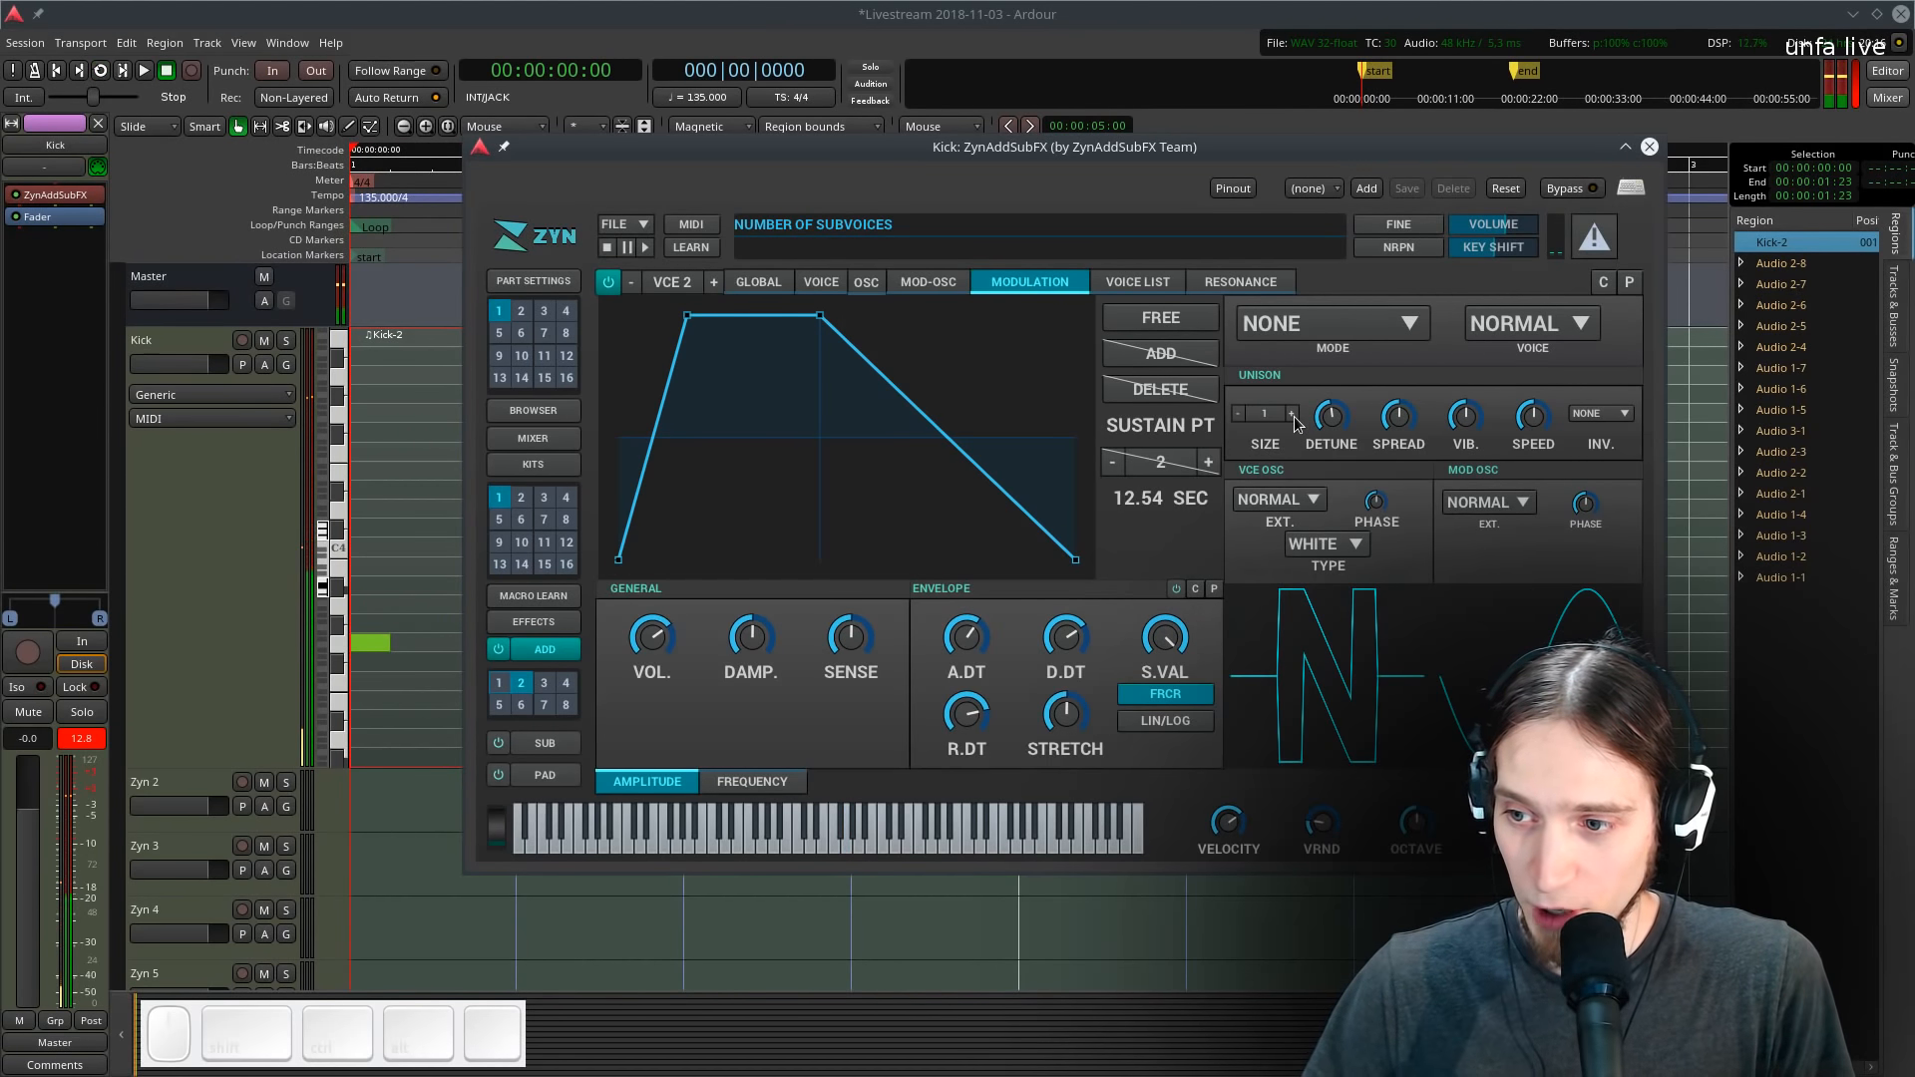
click(1292, 413)
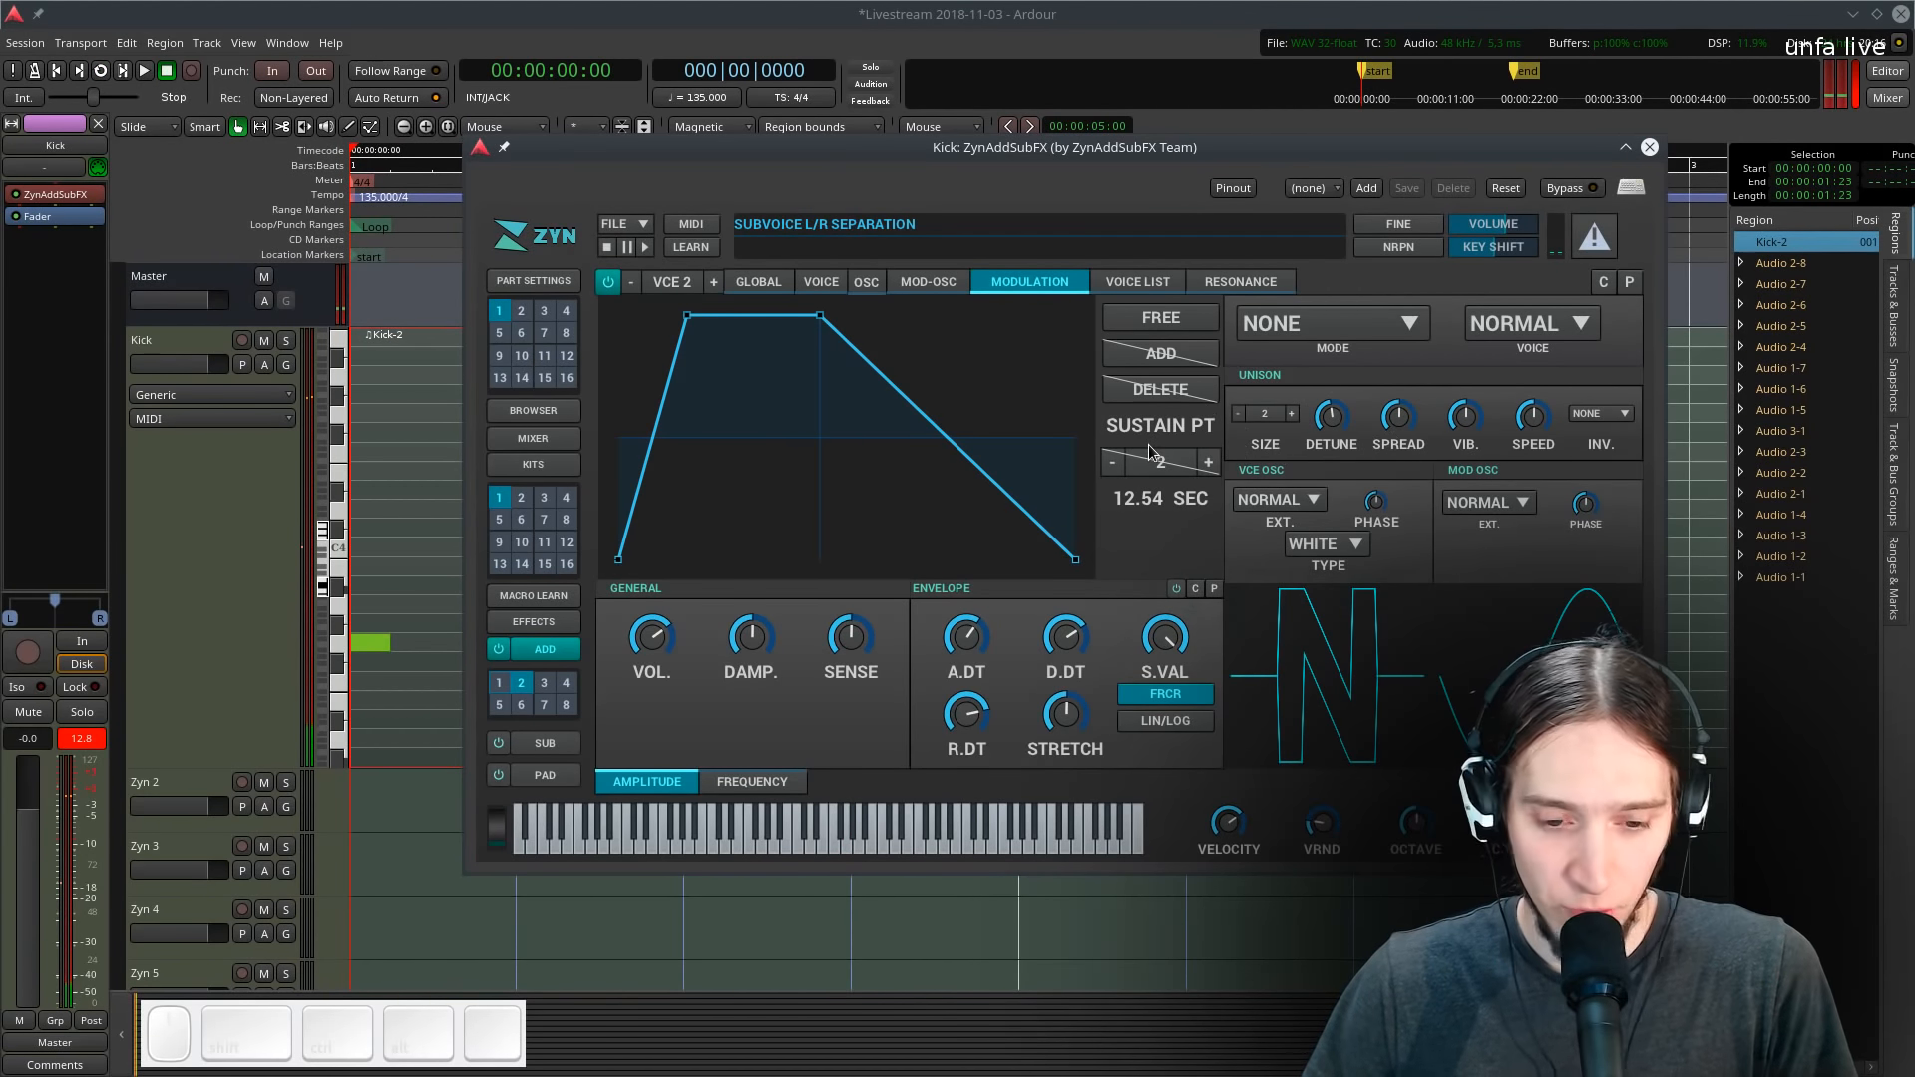
key(l)
key(l)
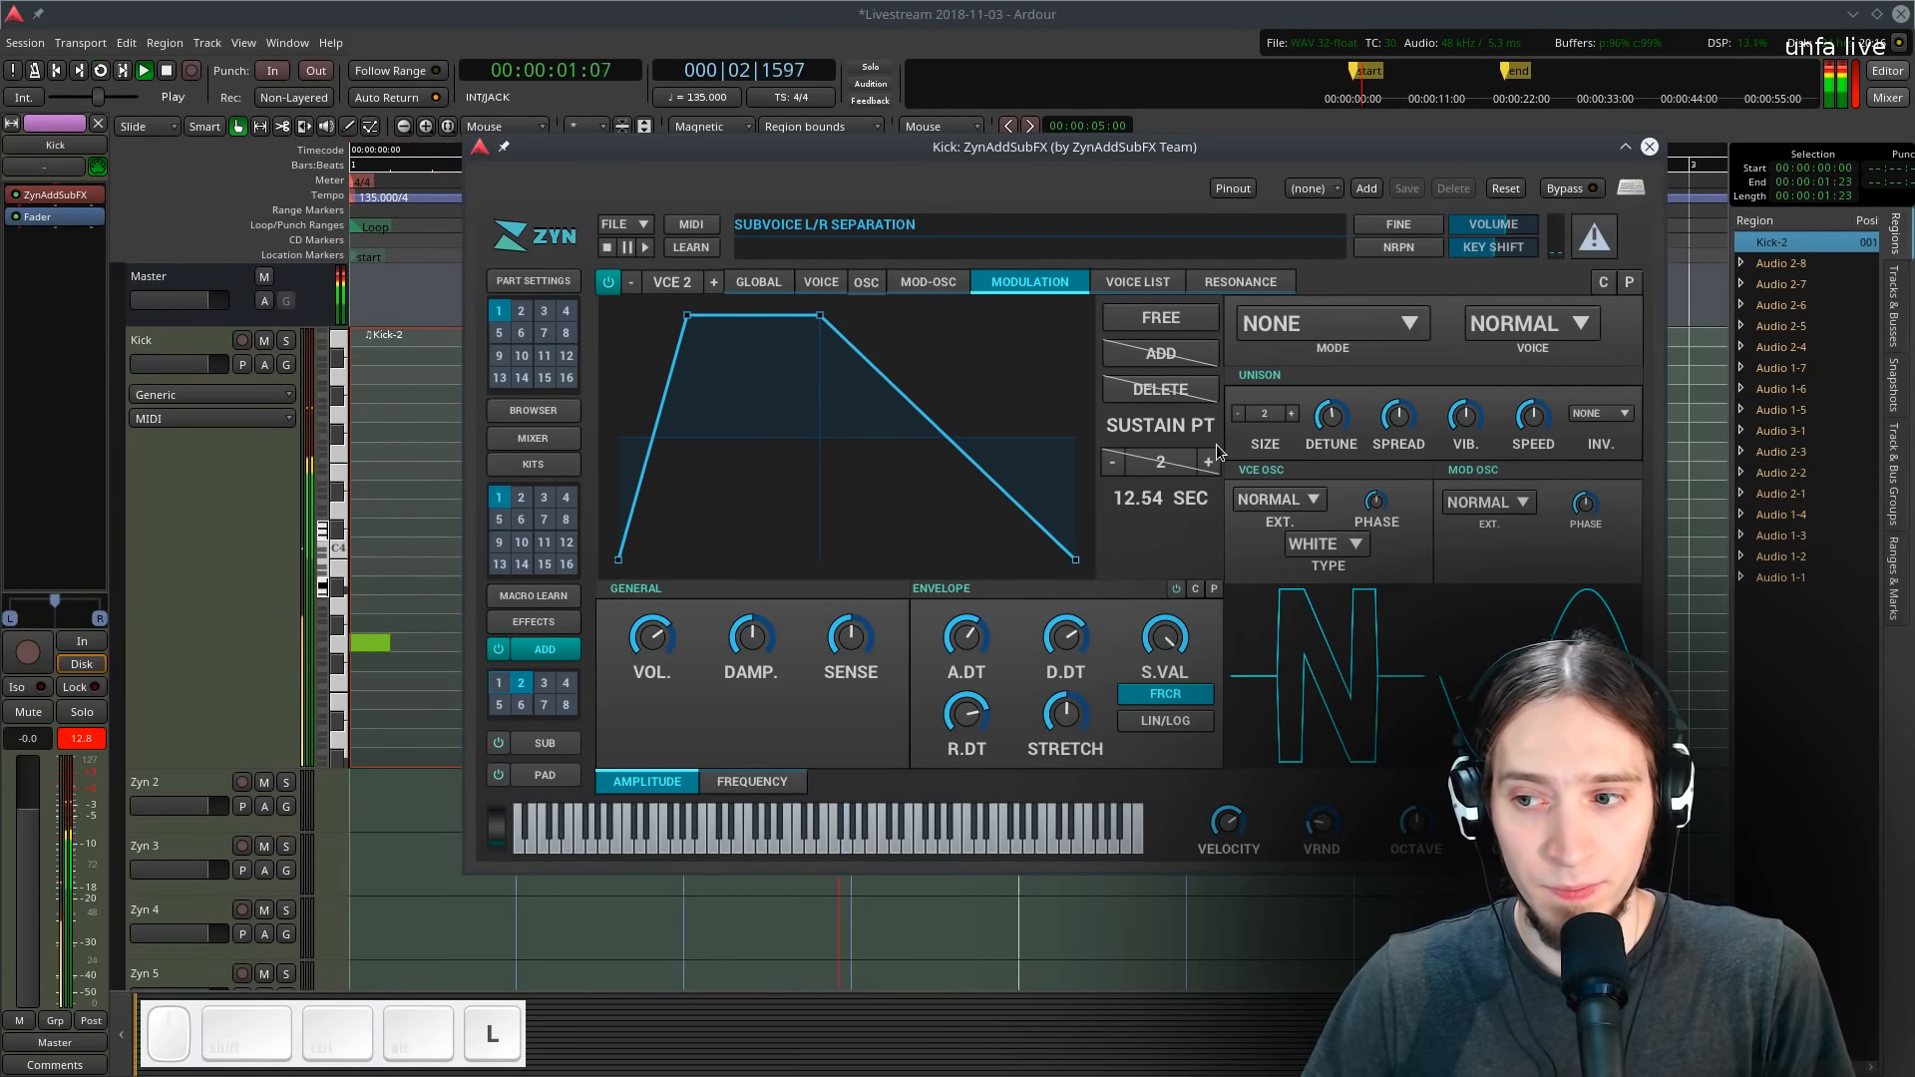
key(space)
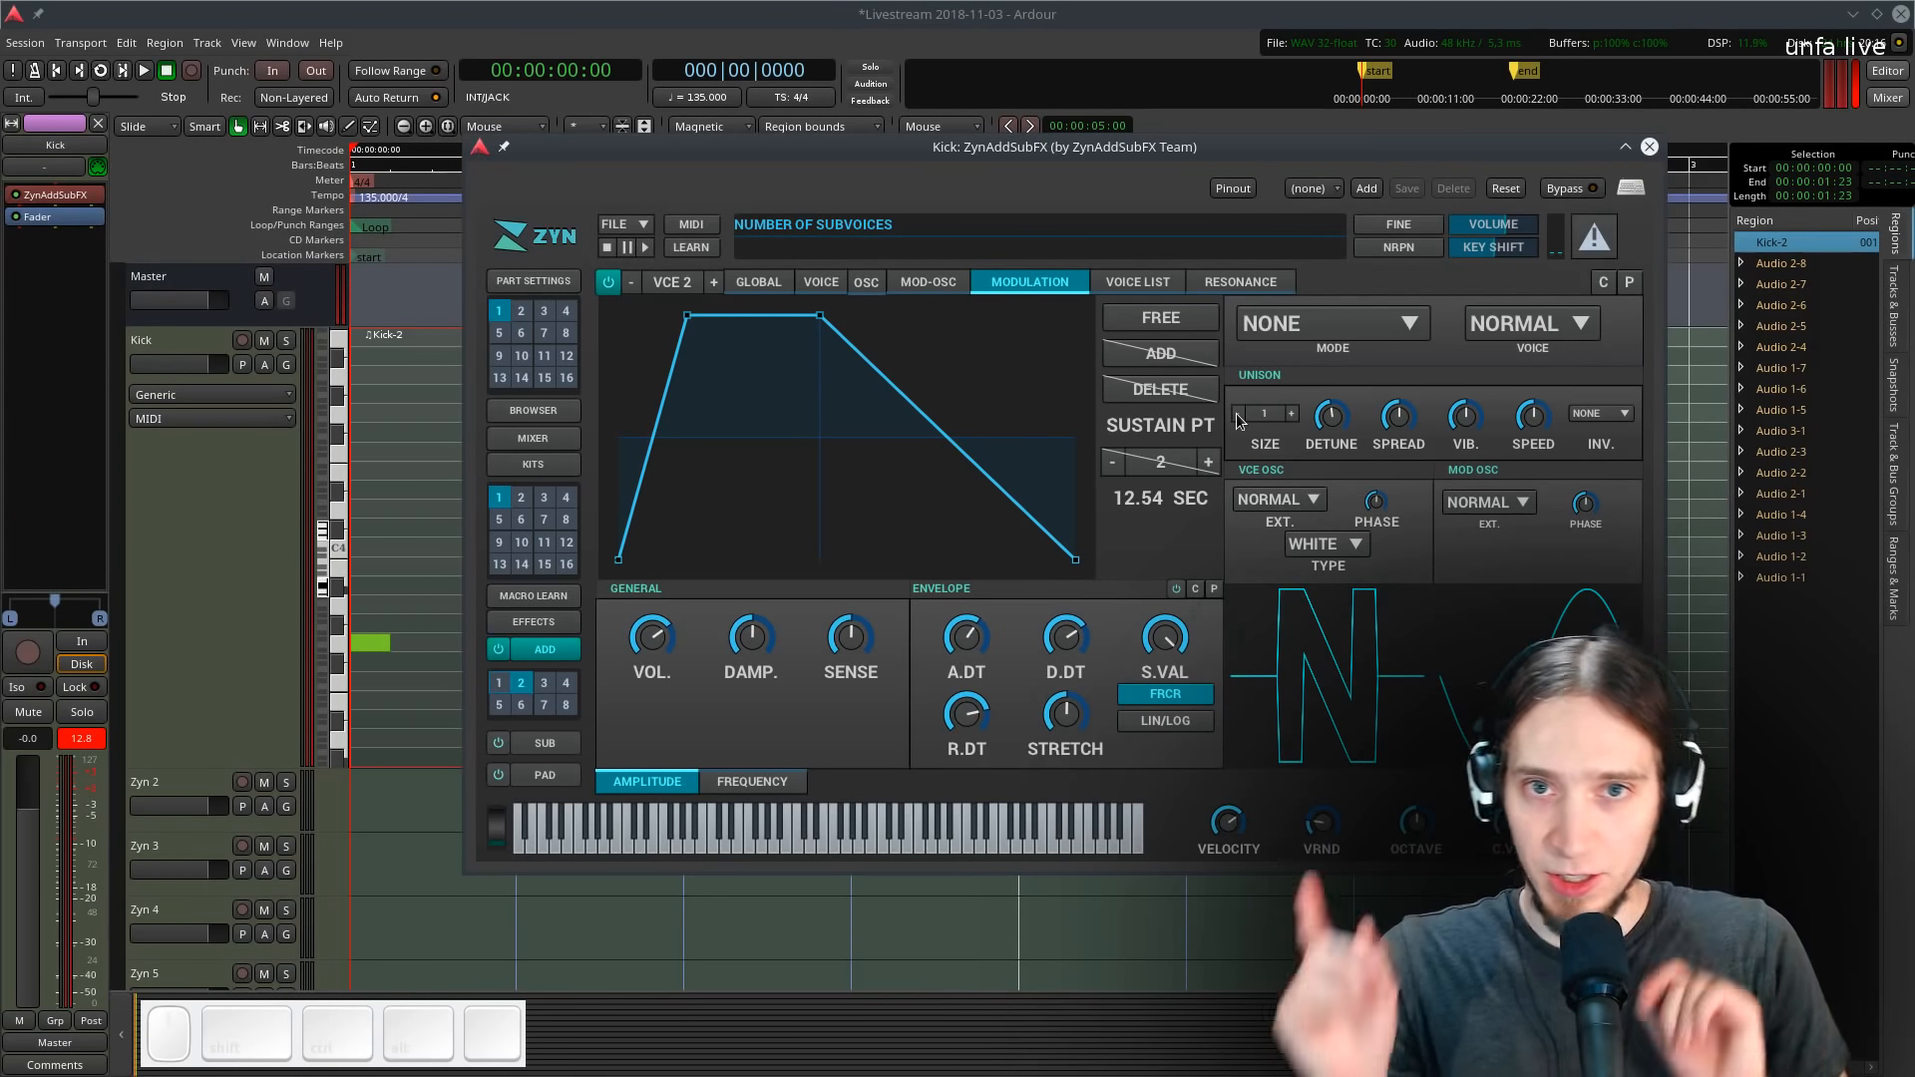
- Play several notes on the plugin's keyboard to audition the noise voice
key(odiaeresis)
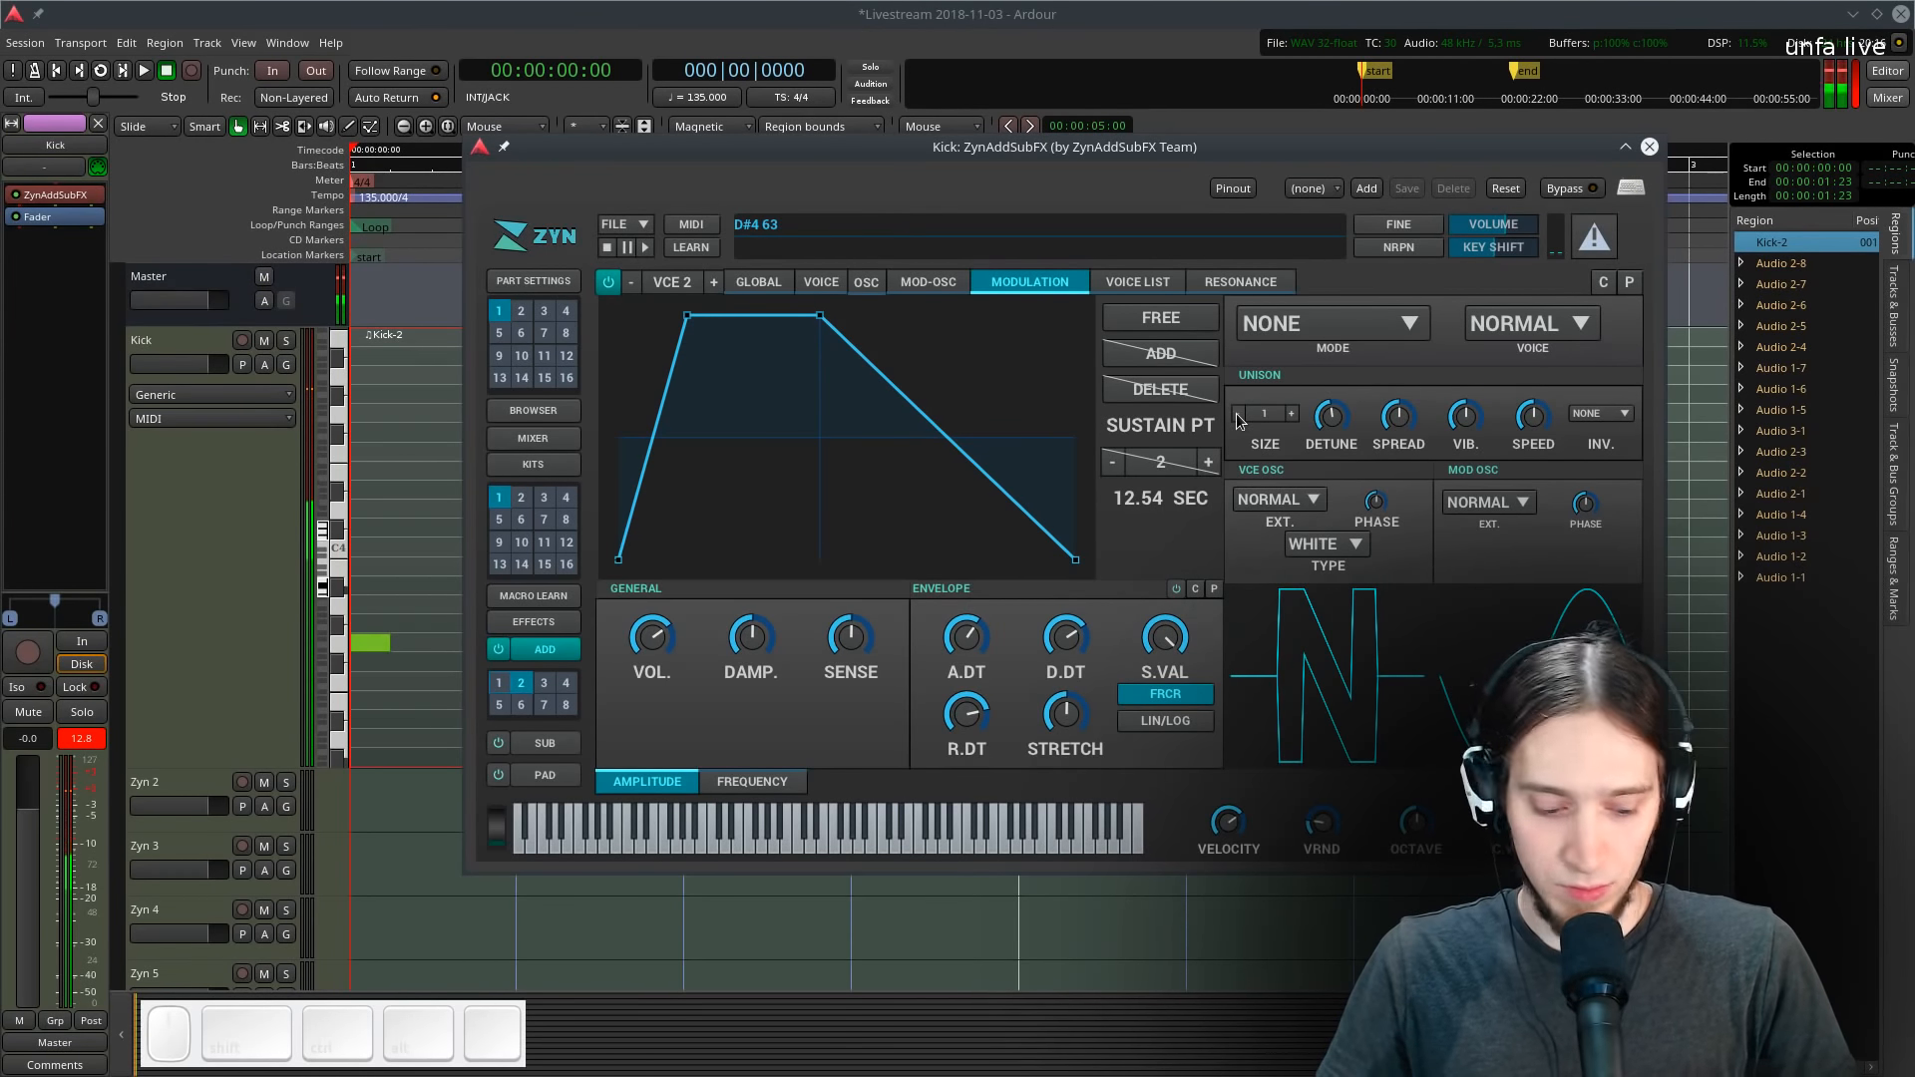
key(i)
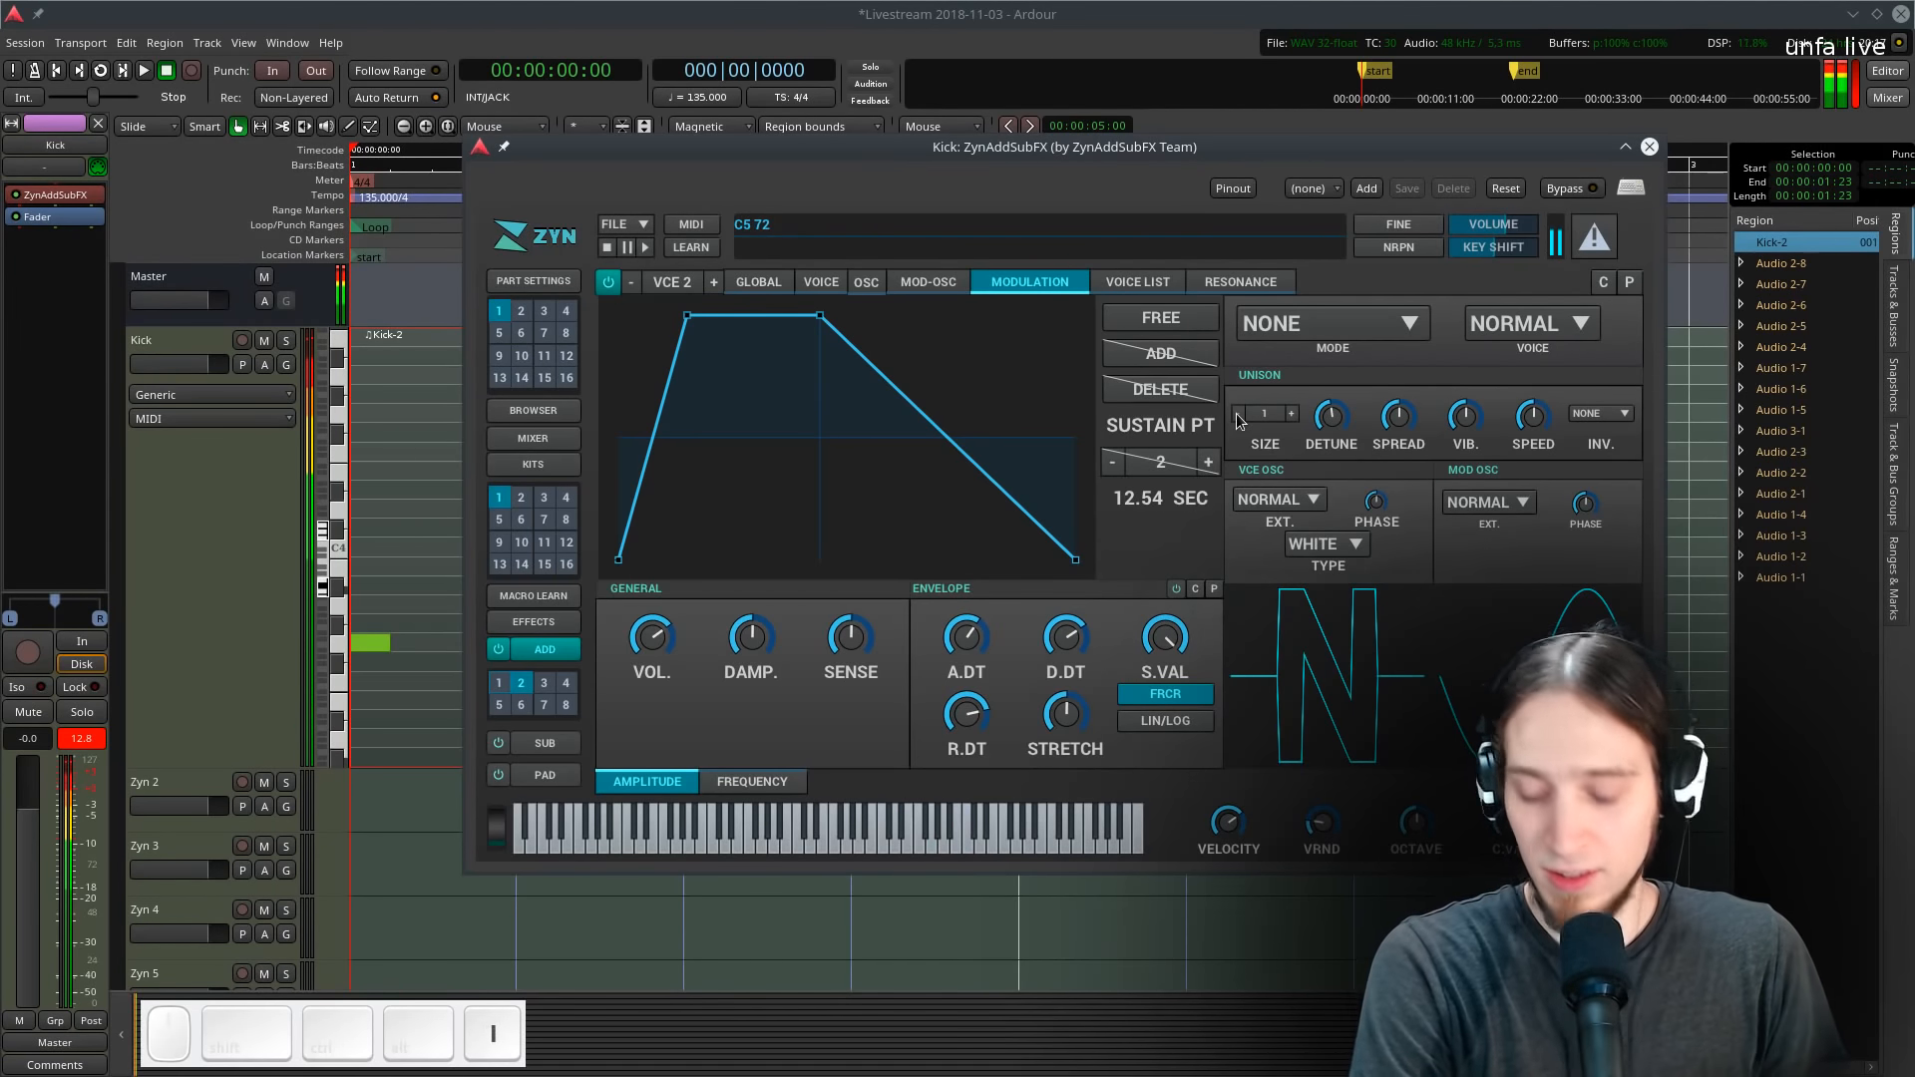
key(p)
key(z)
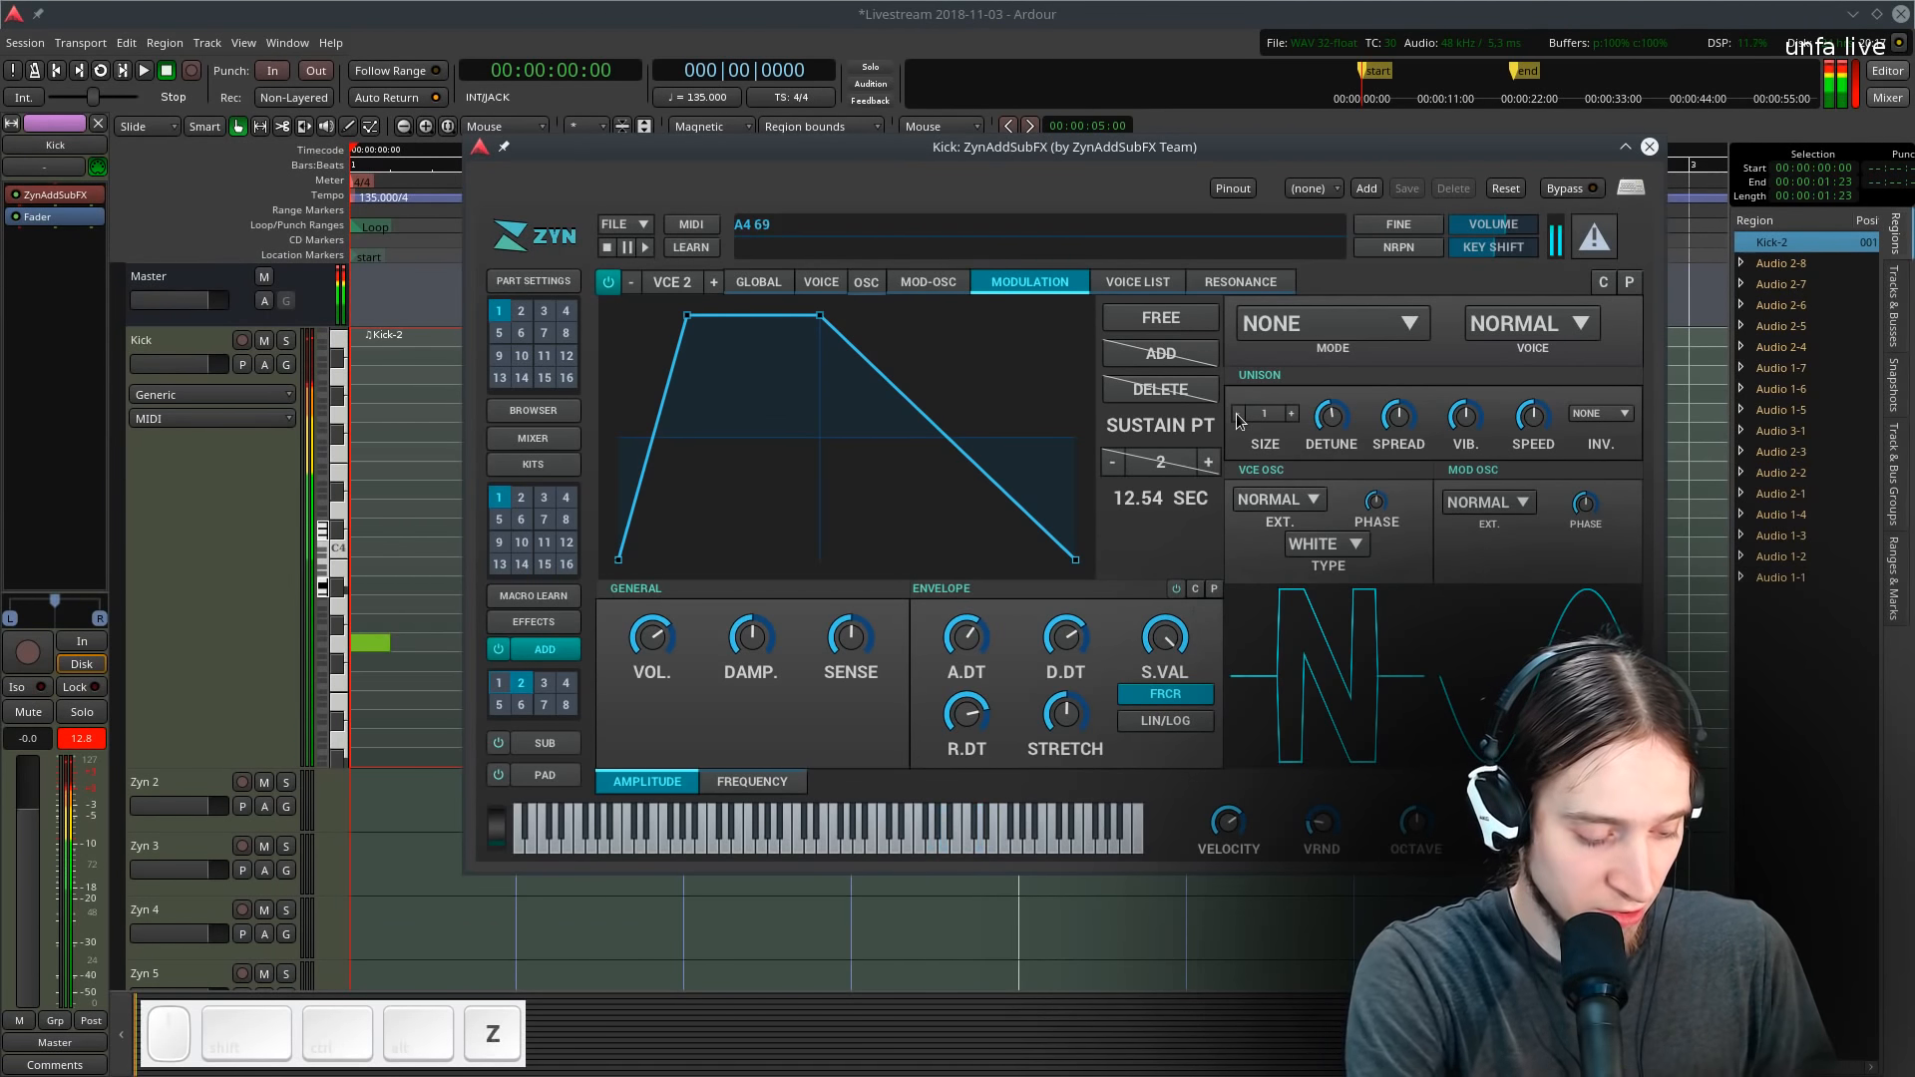
key(y)
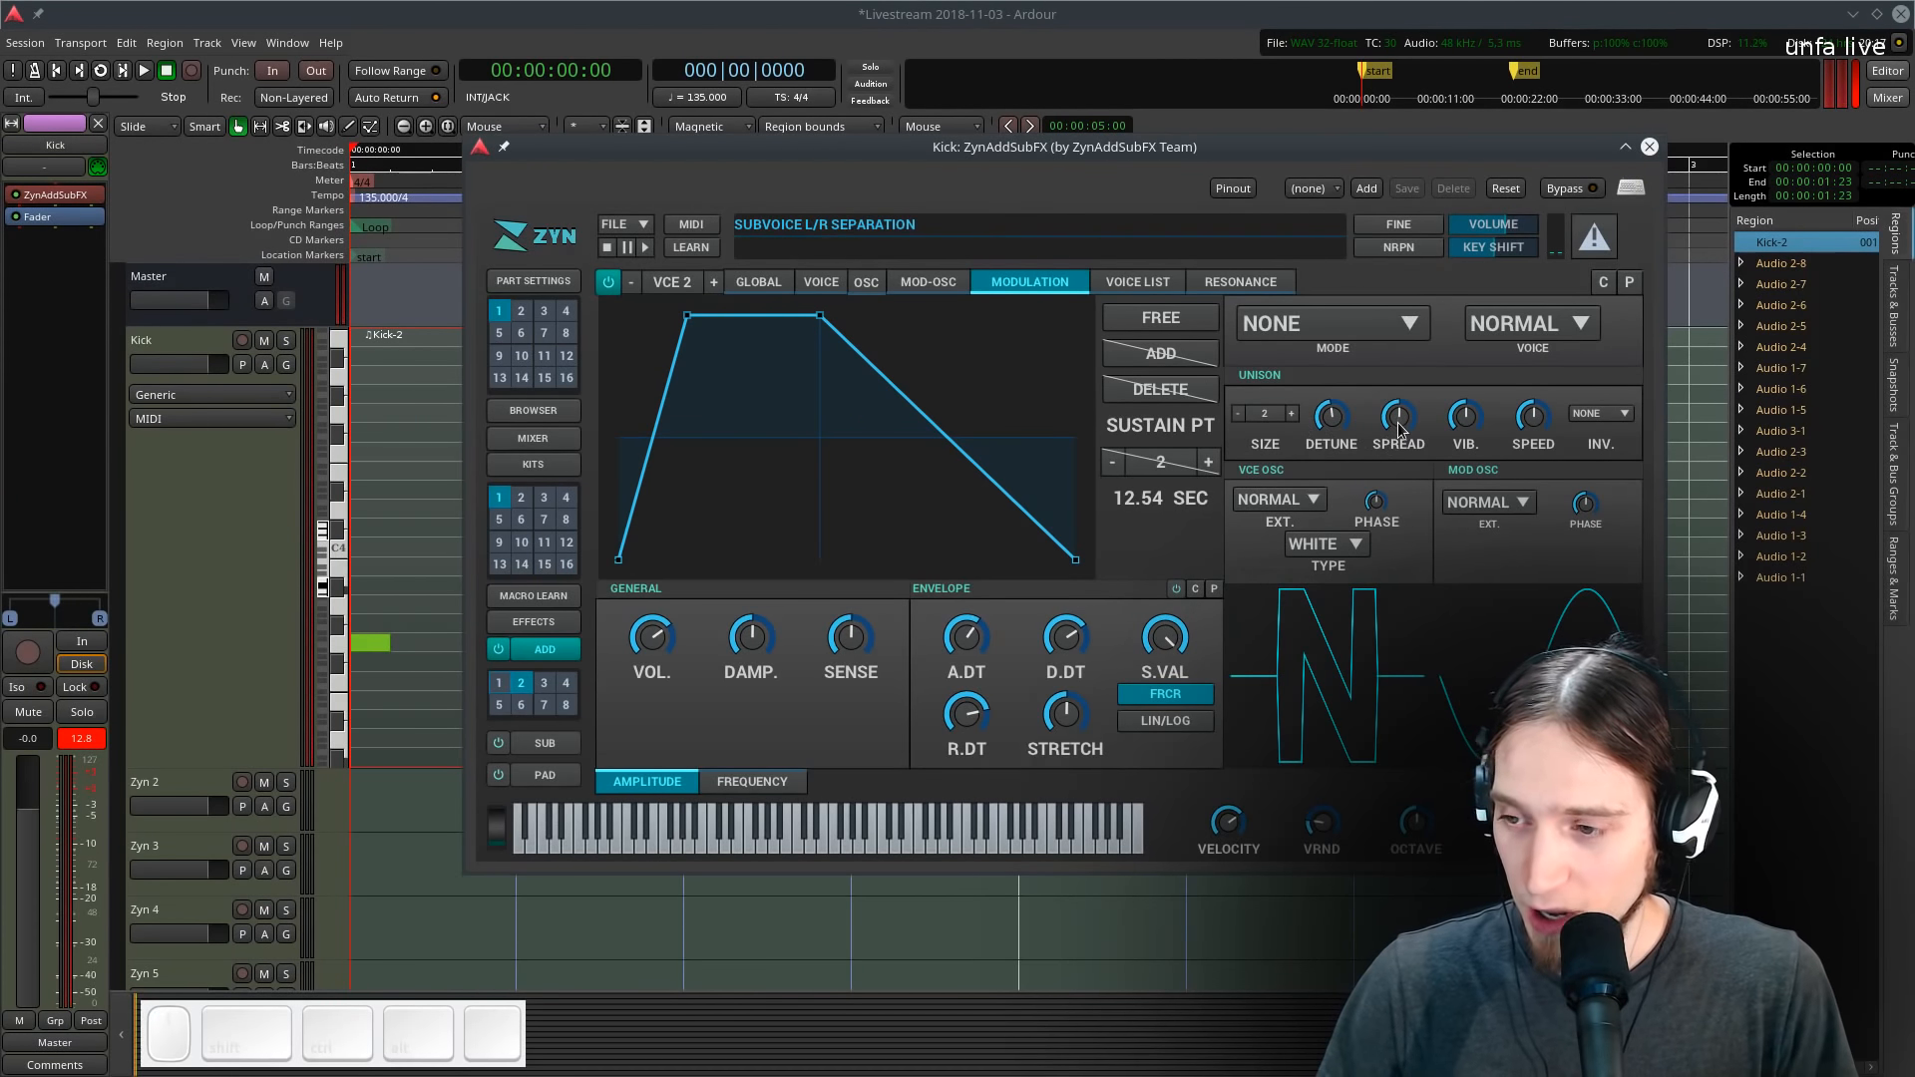
key(v)
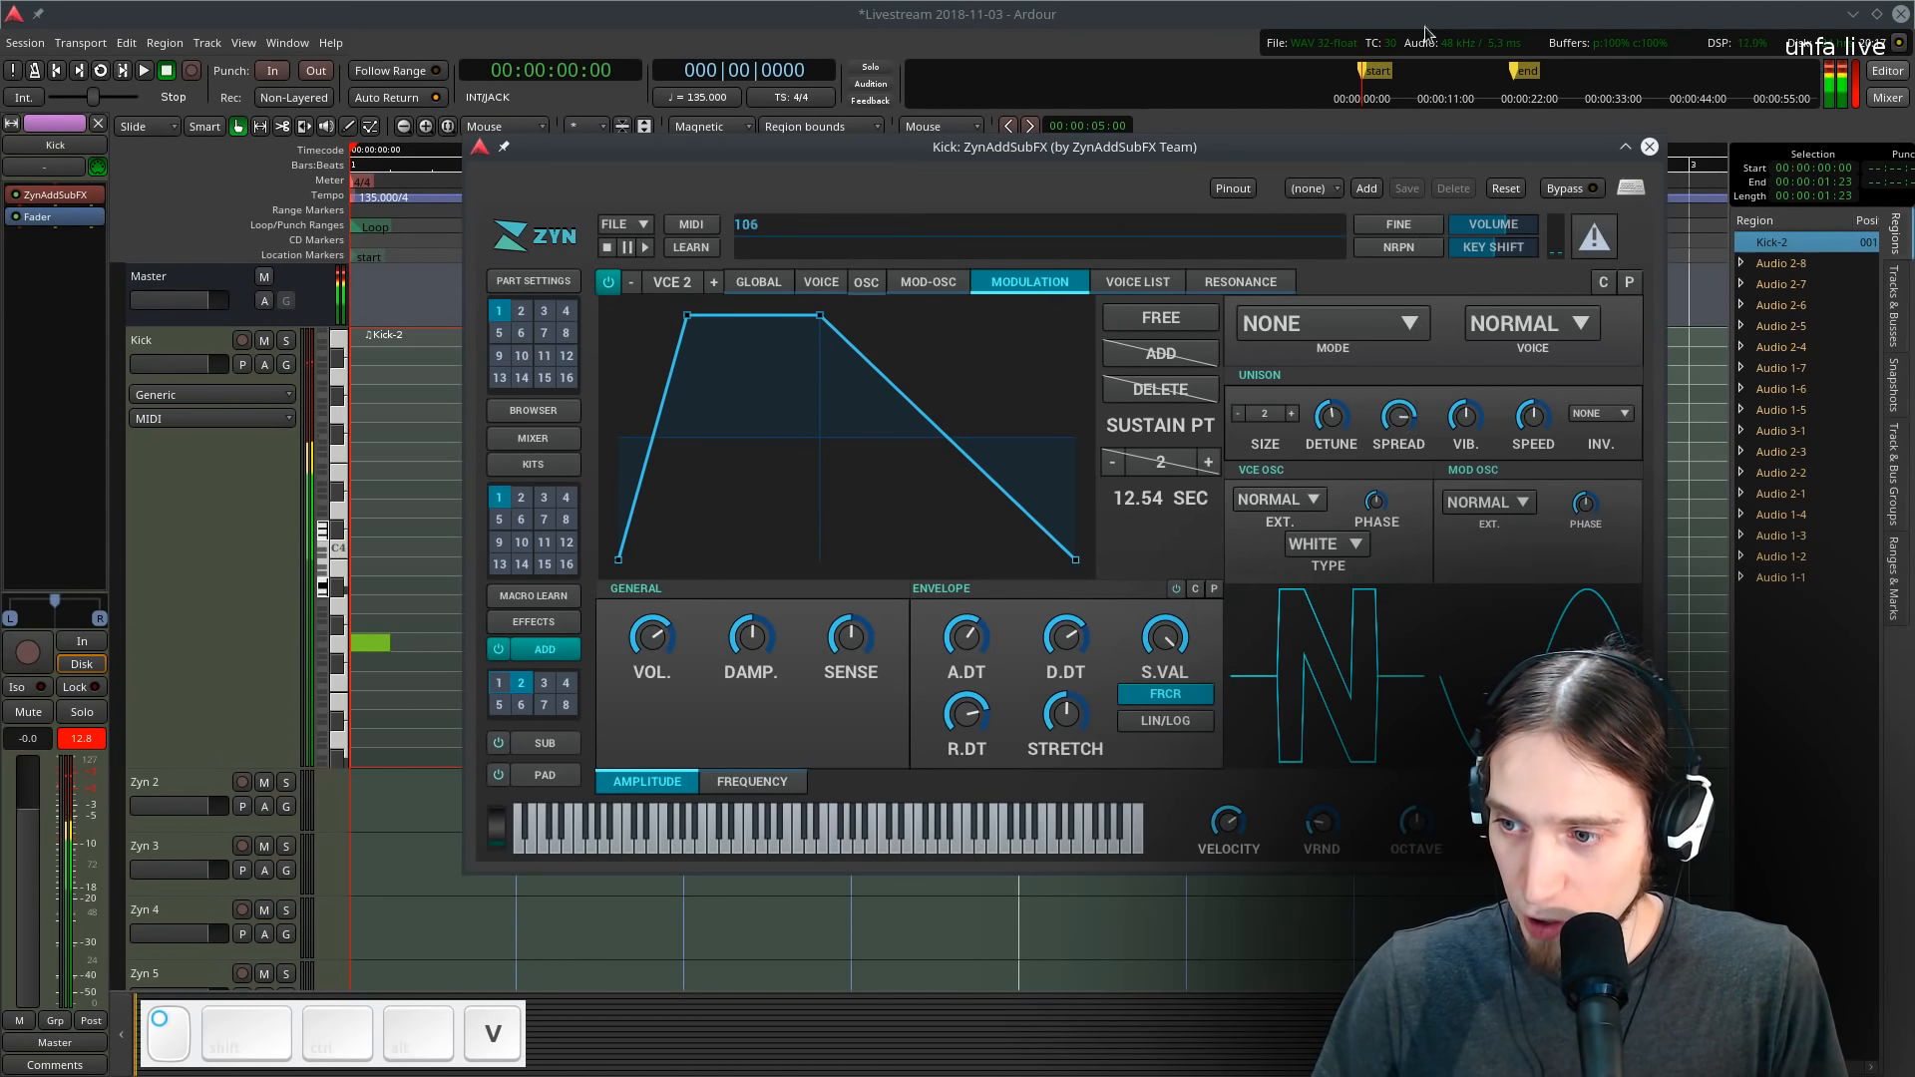
key(v)
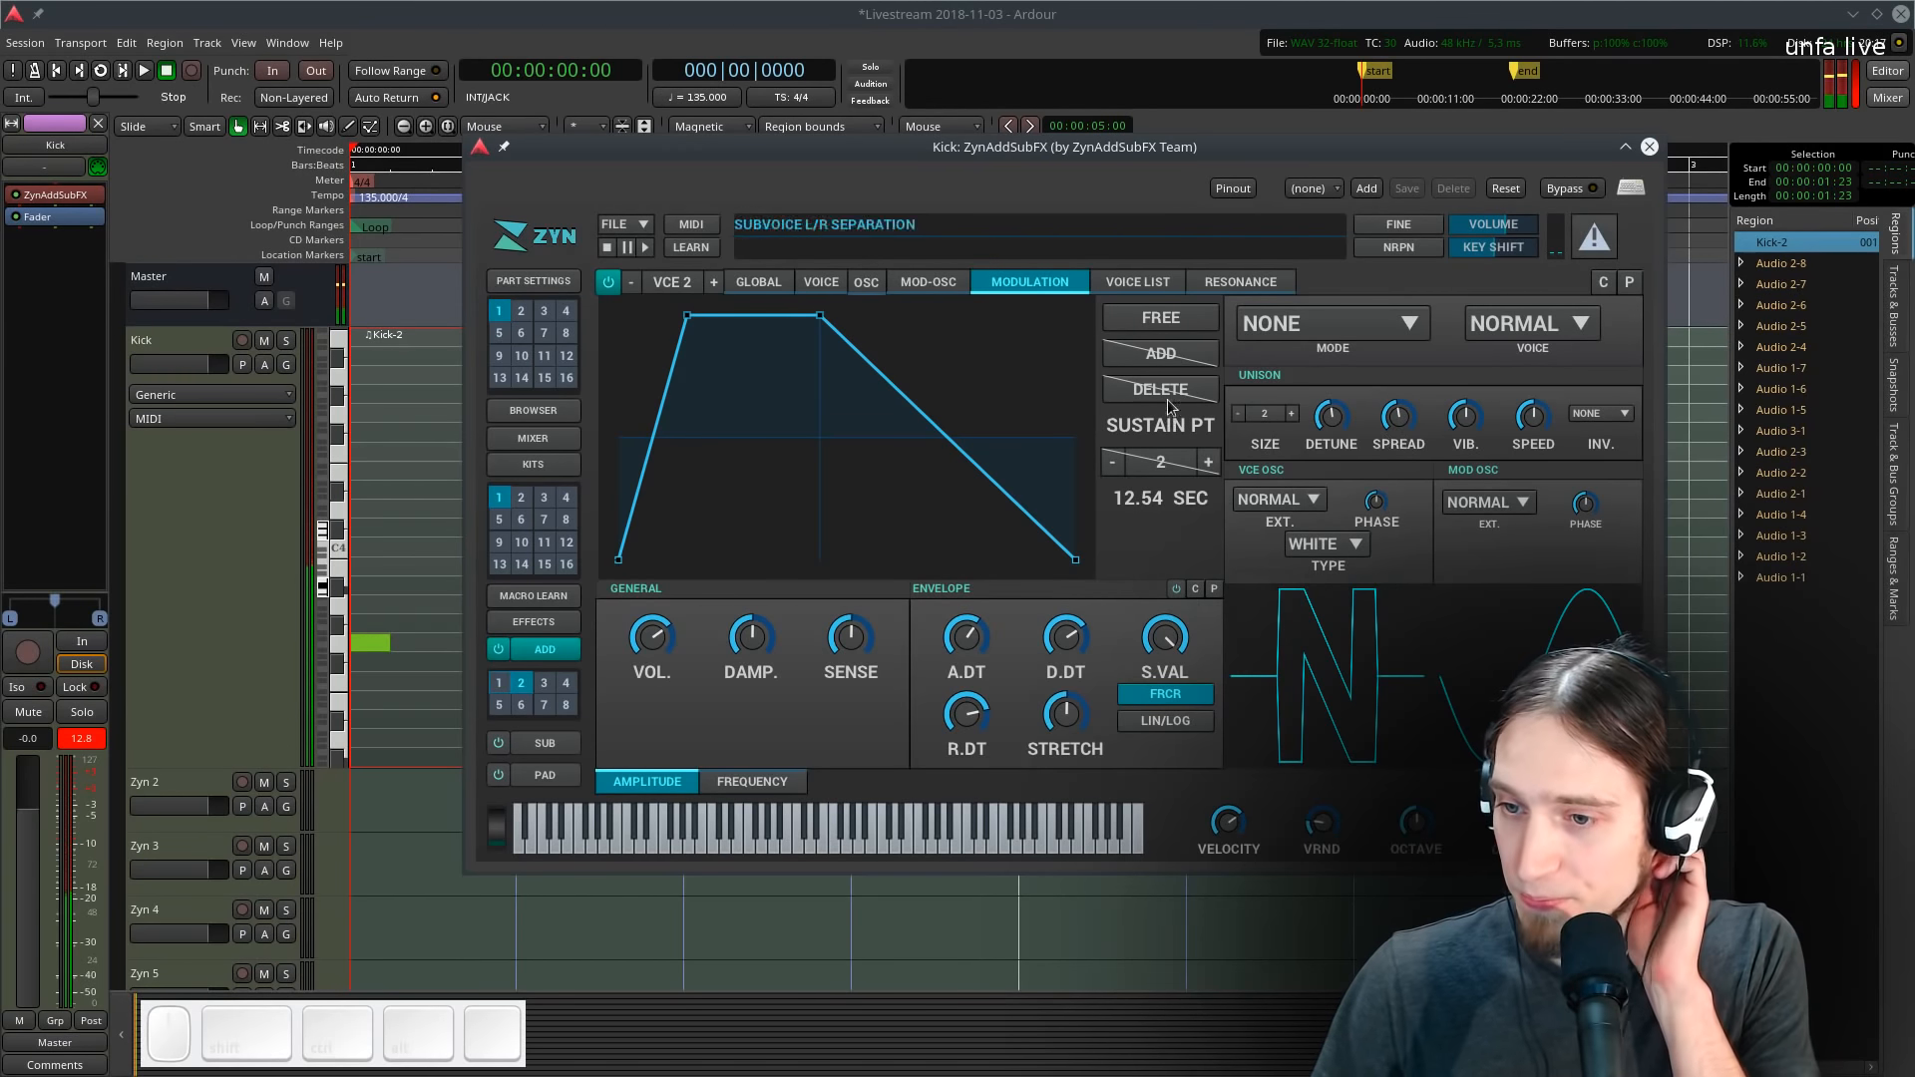
- Shorten the second voice's amplitude decay and lower its sustain value to zero, auditioning with test notes
click(816, 282)
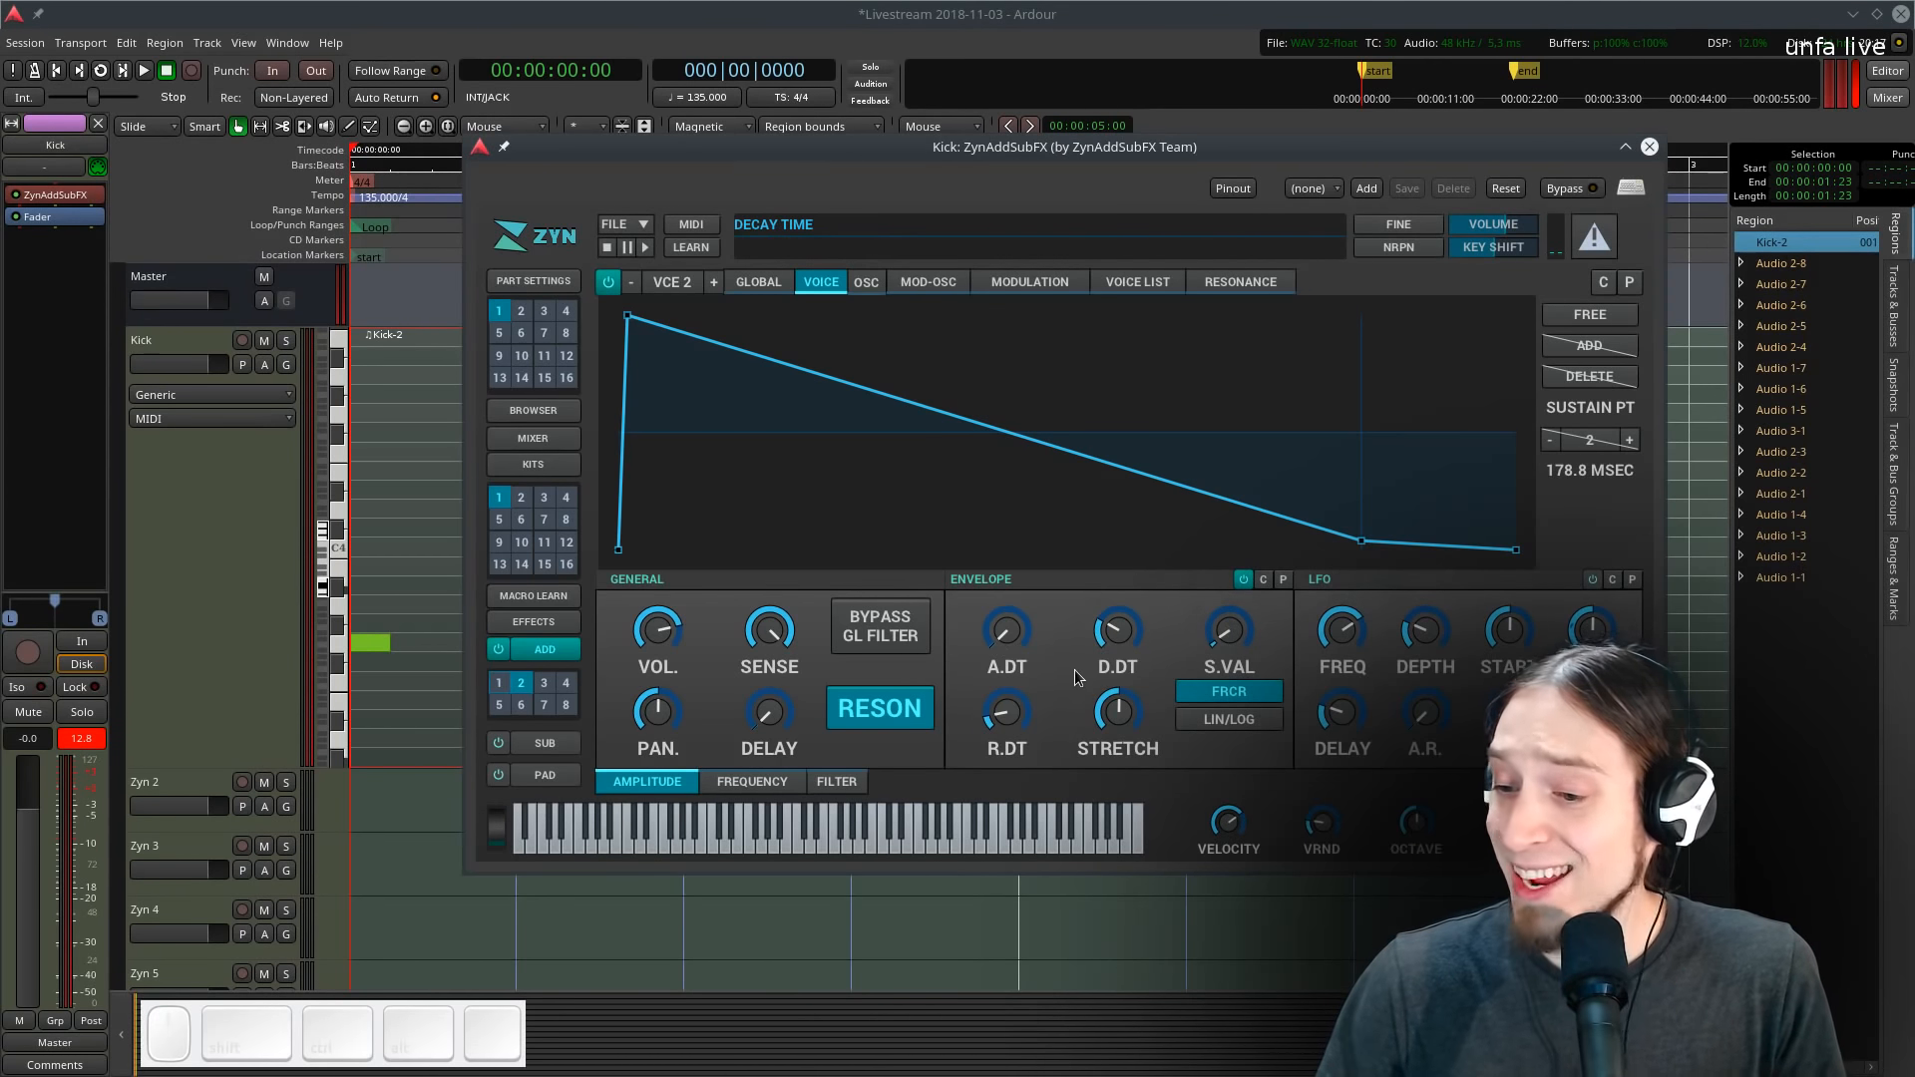
drag(1131, 648, 1129, 667)
key(c)
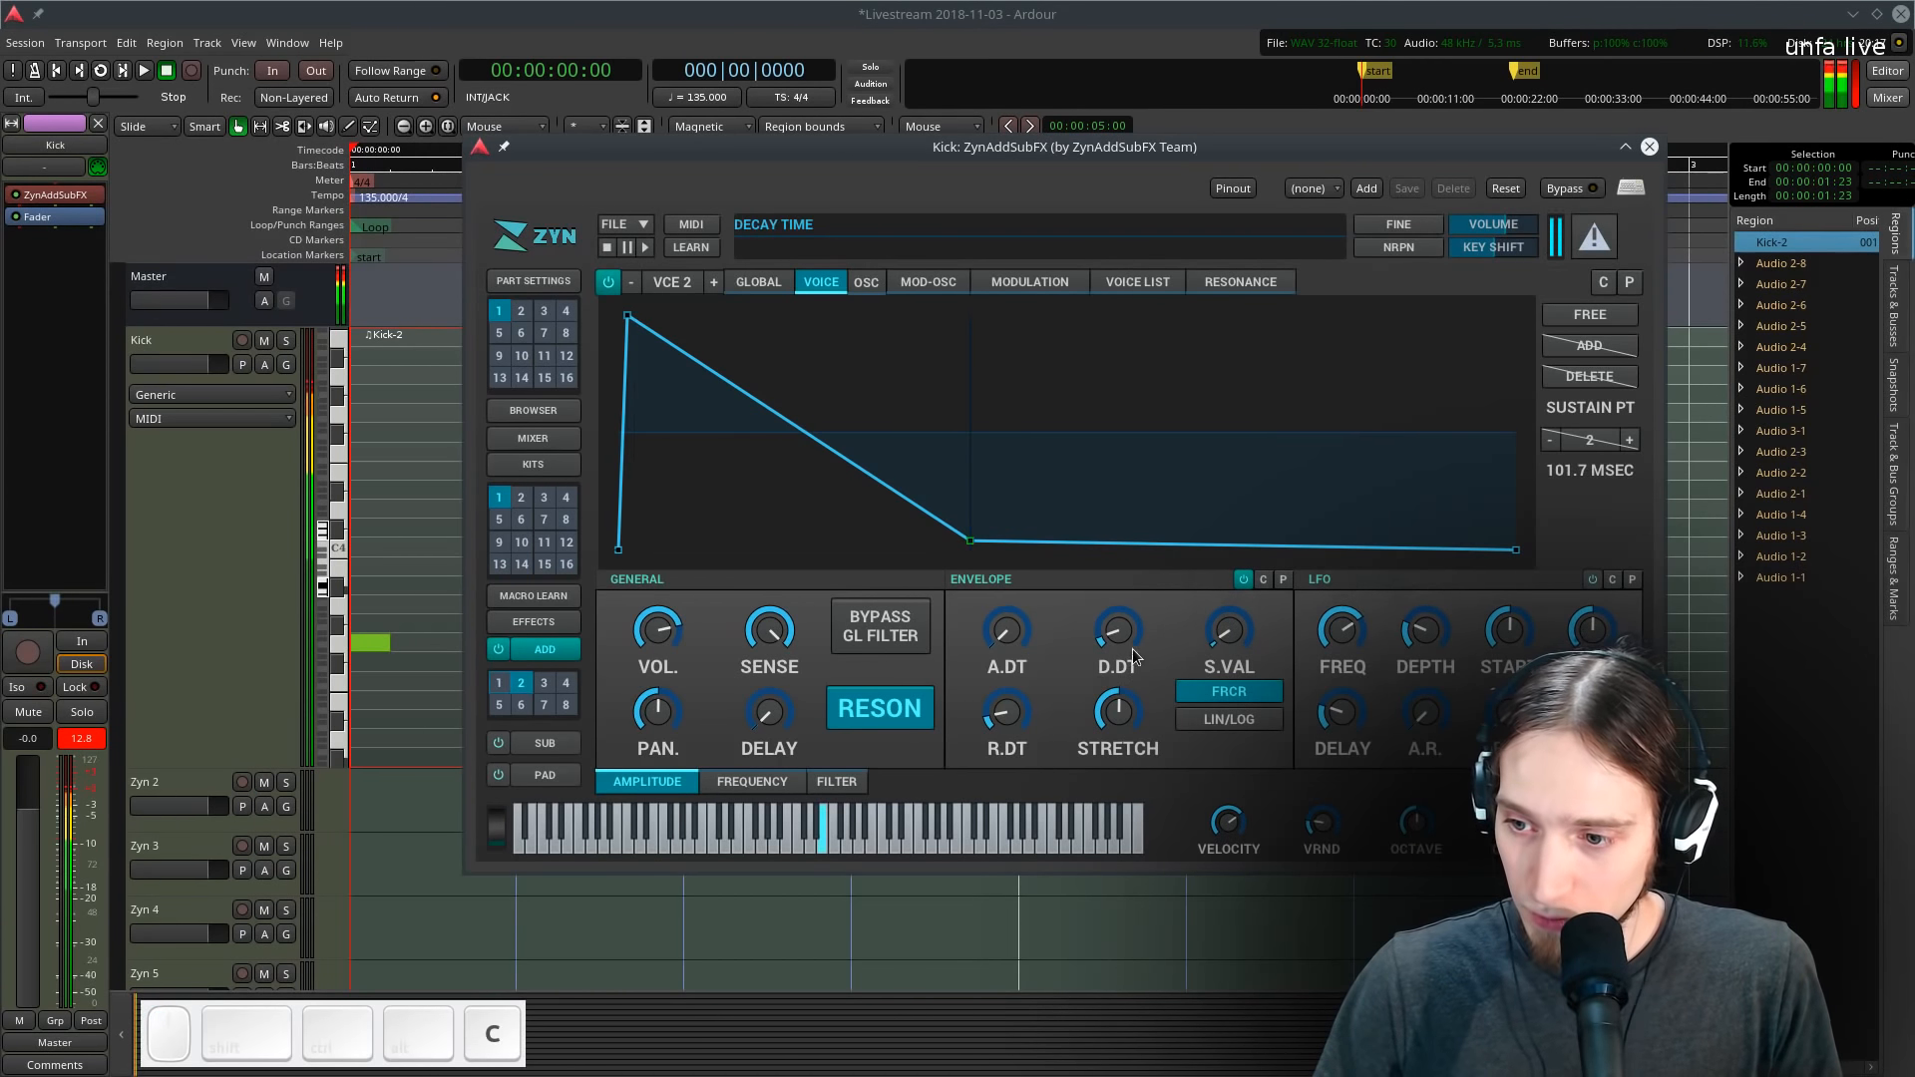
key(c)
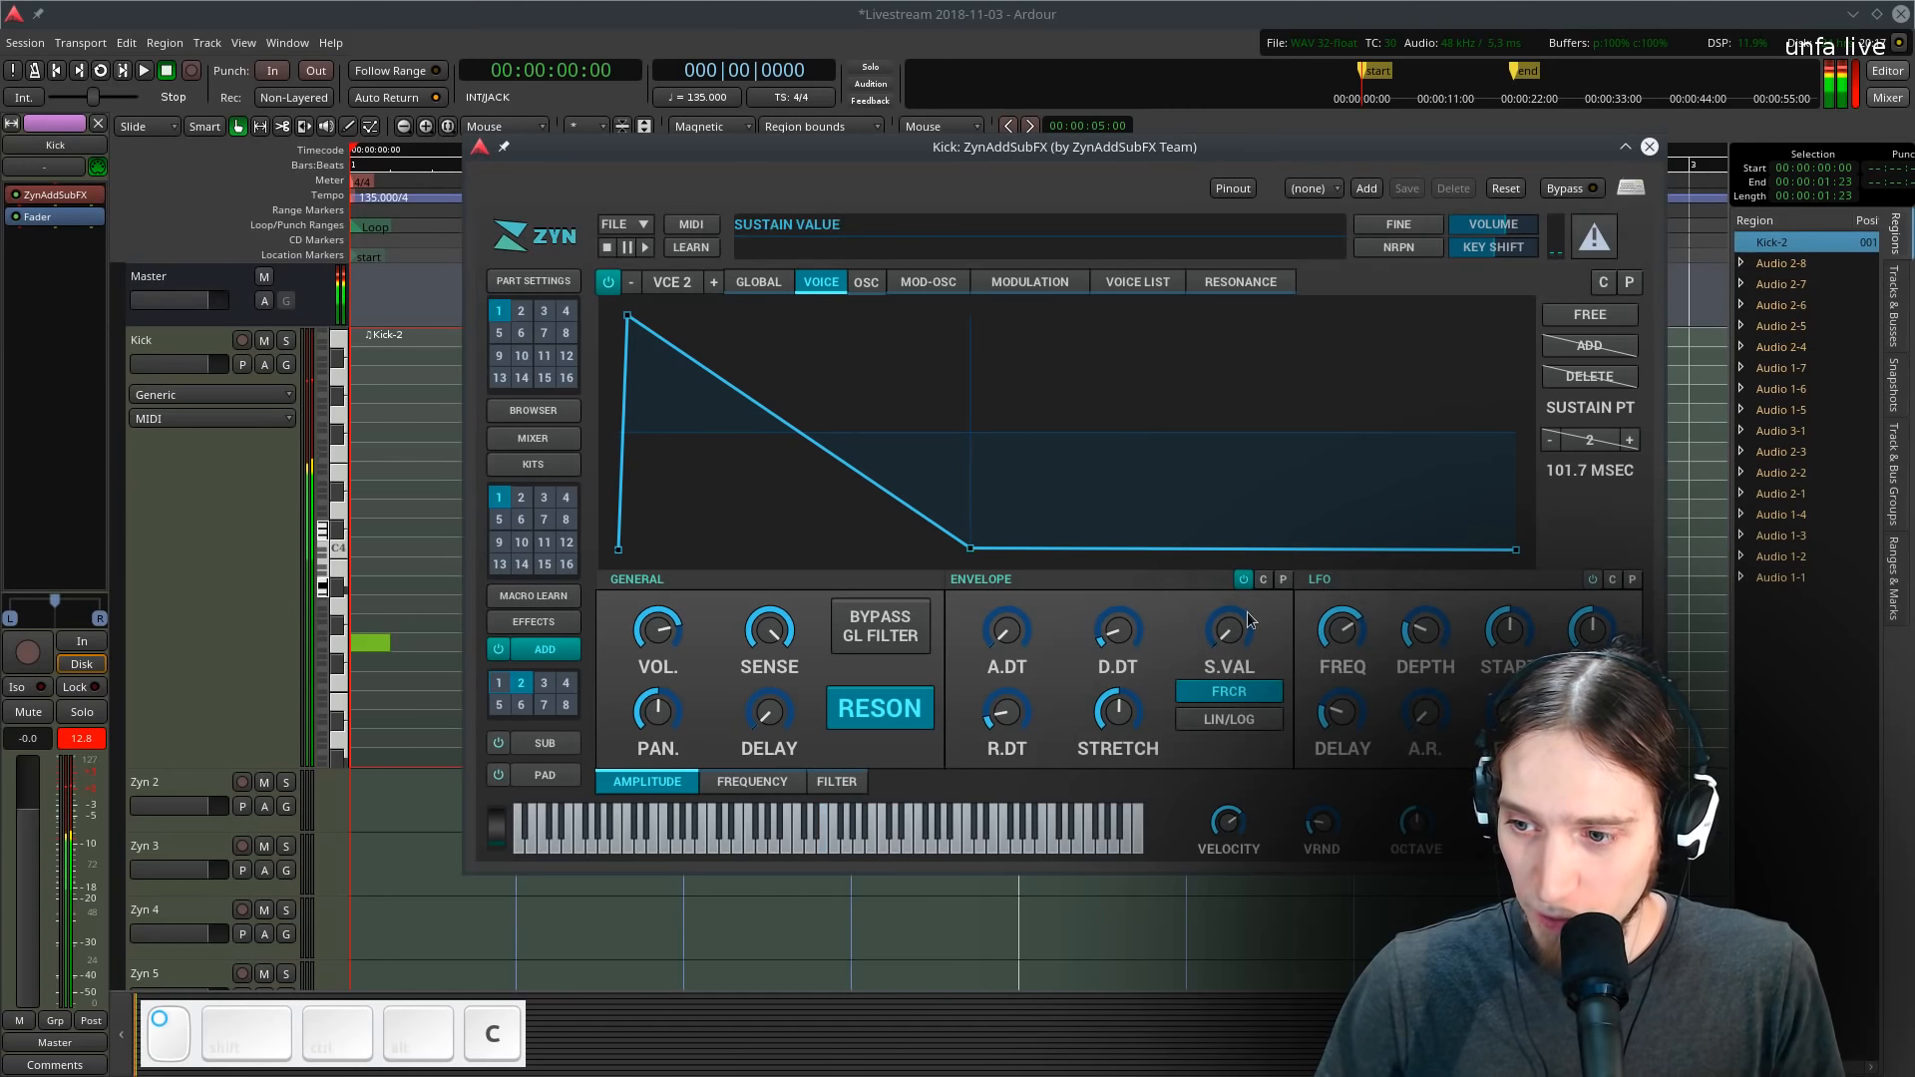
drag(1222, 633, 1245, 623)
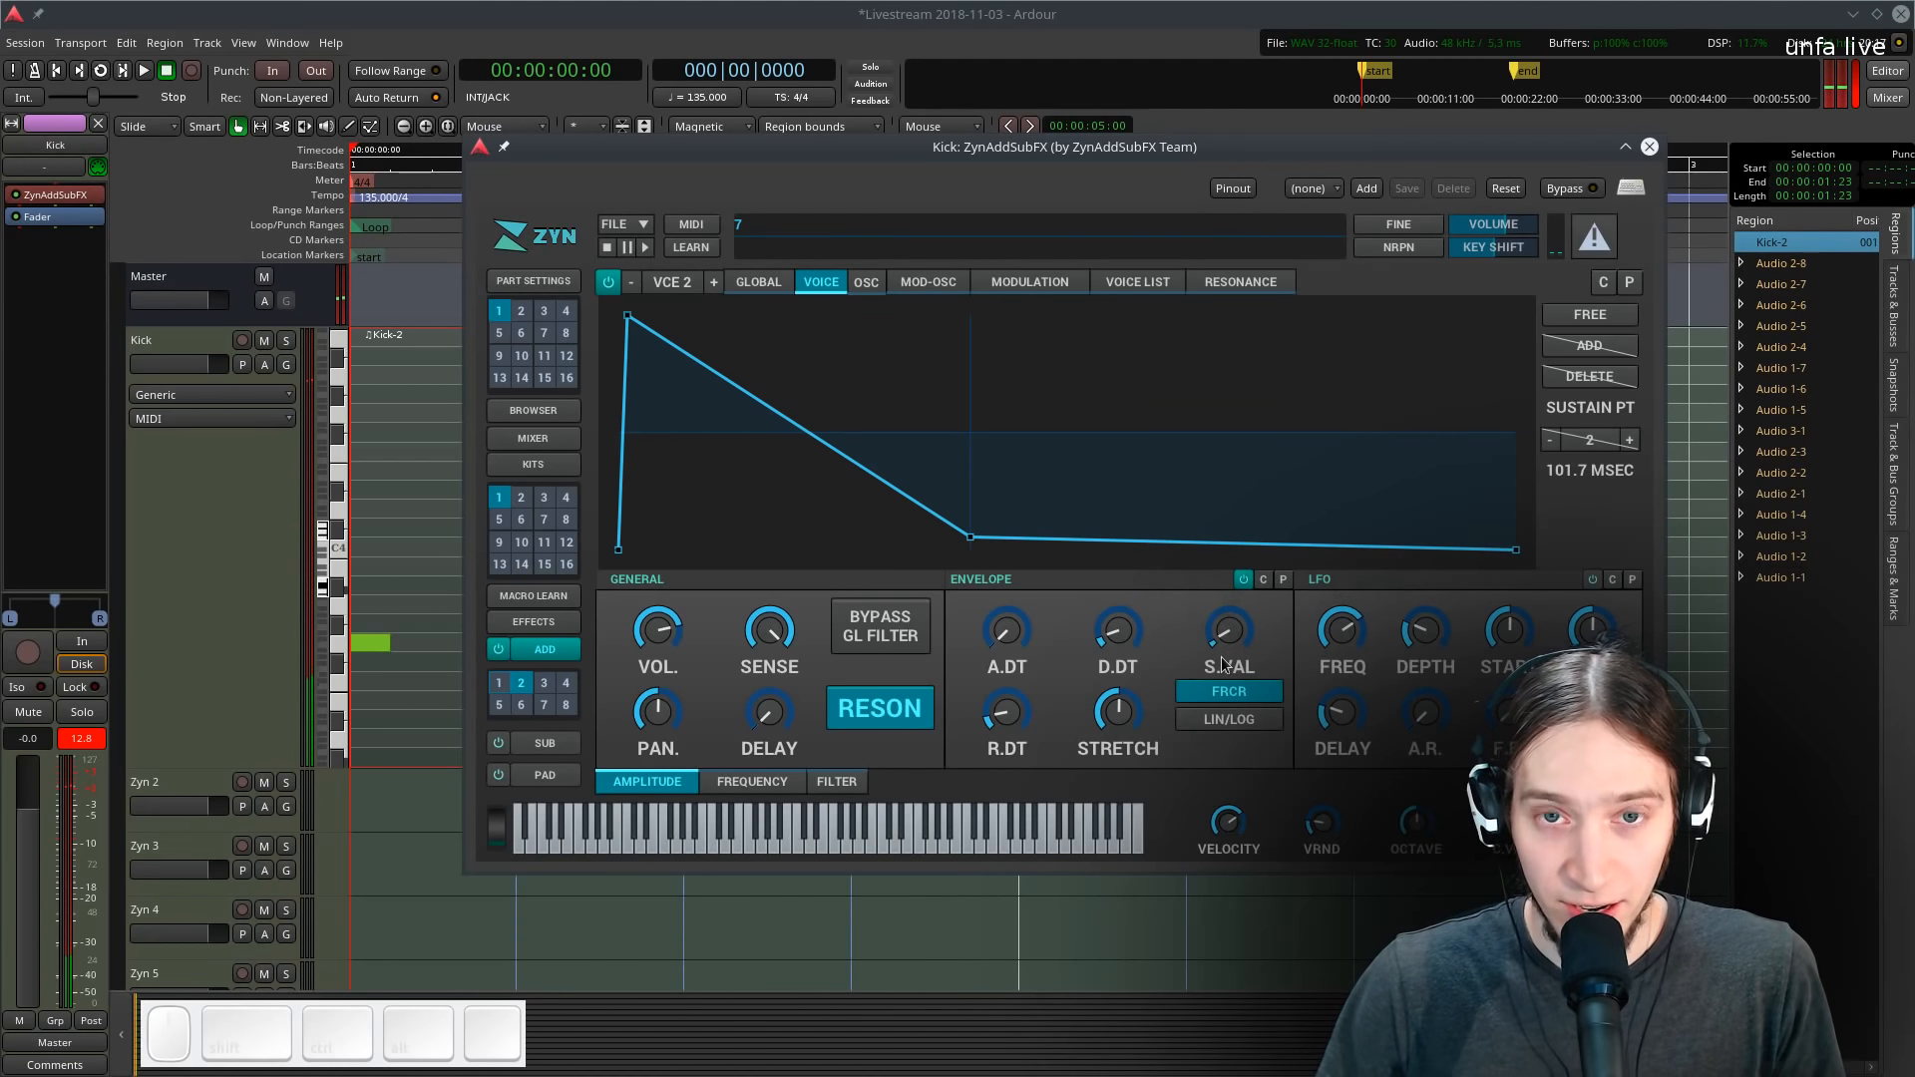
key(c)
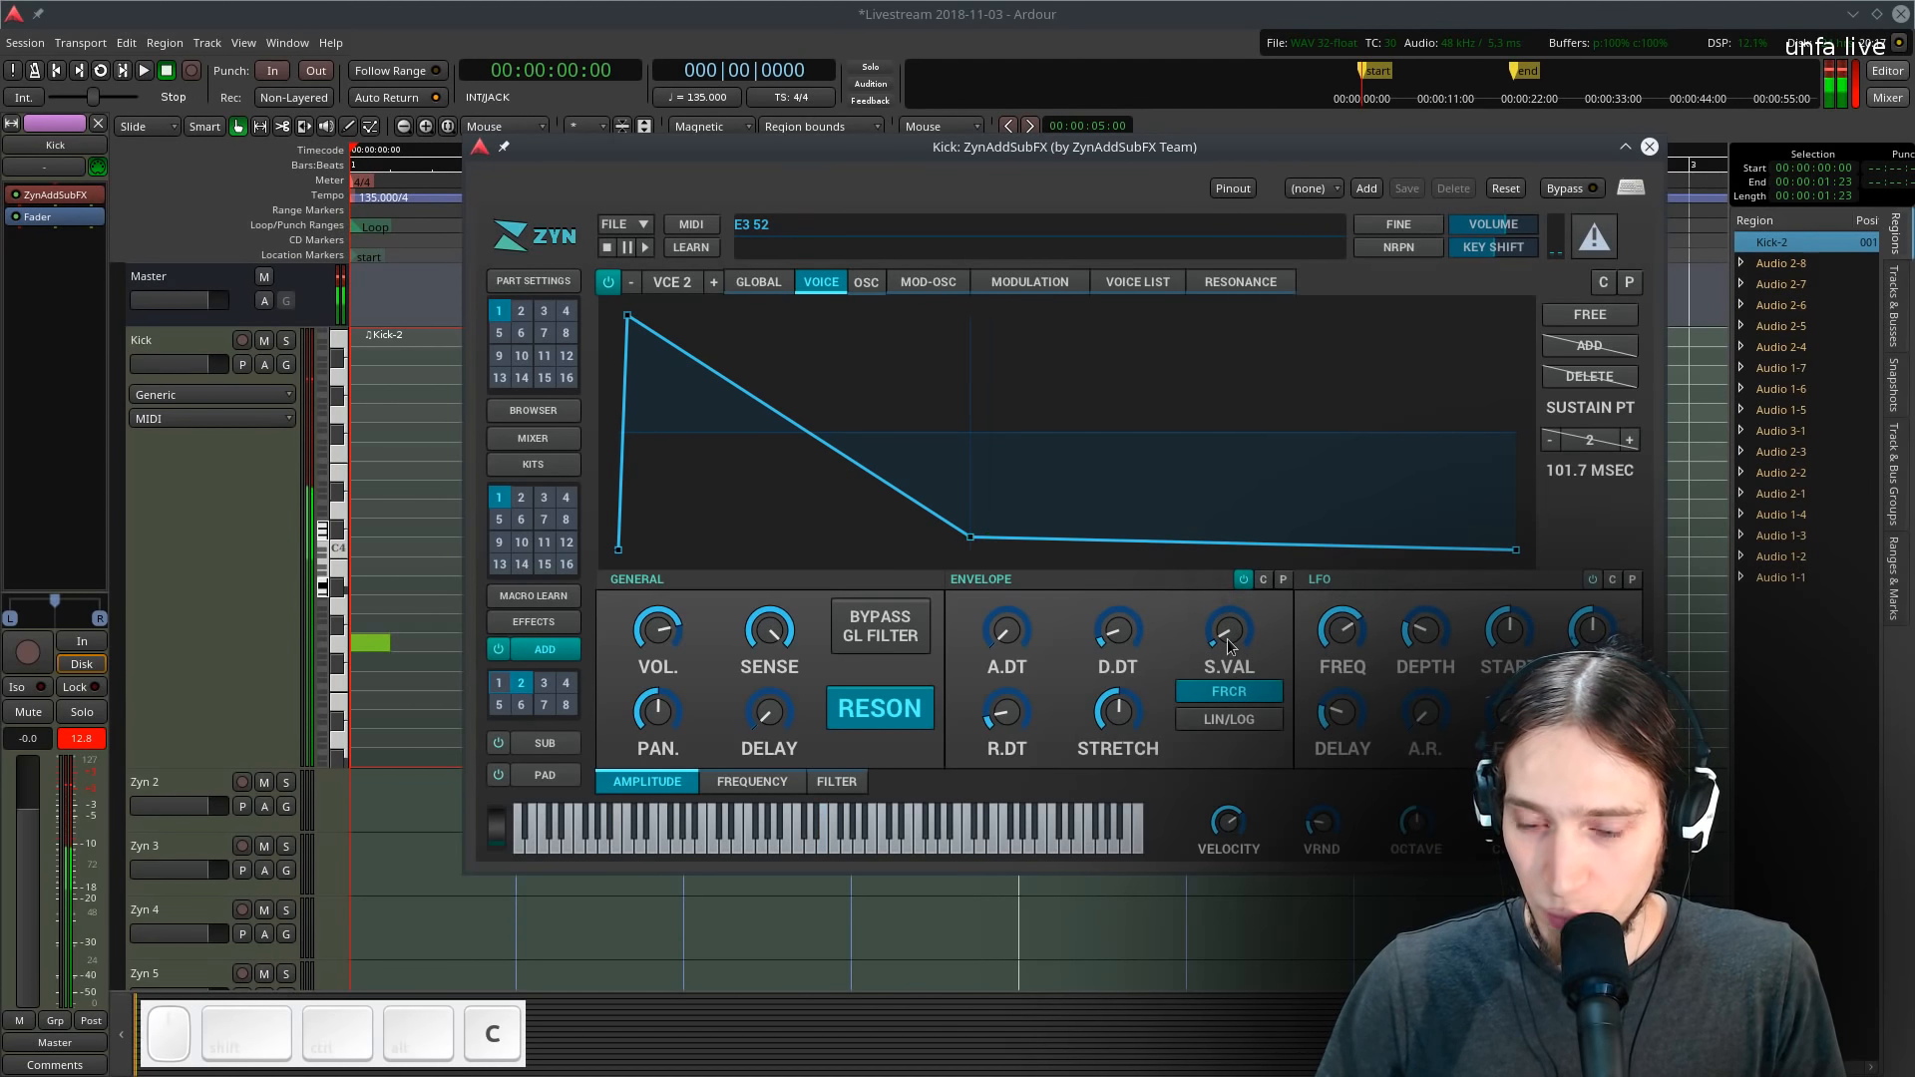
drag(1229, 646, 1129, 643)
key(c)
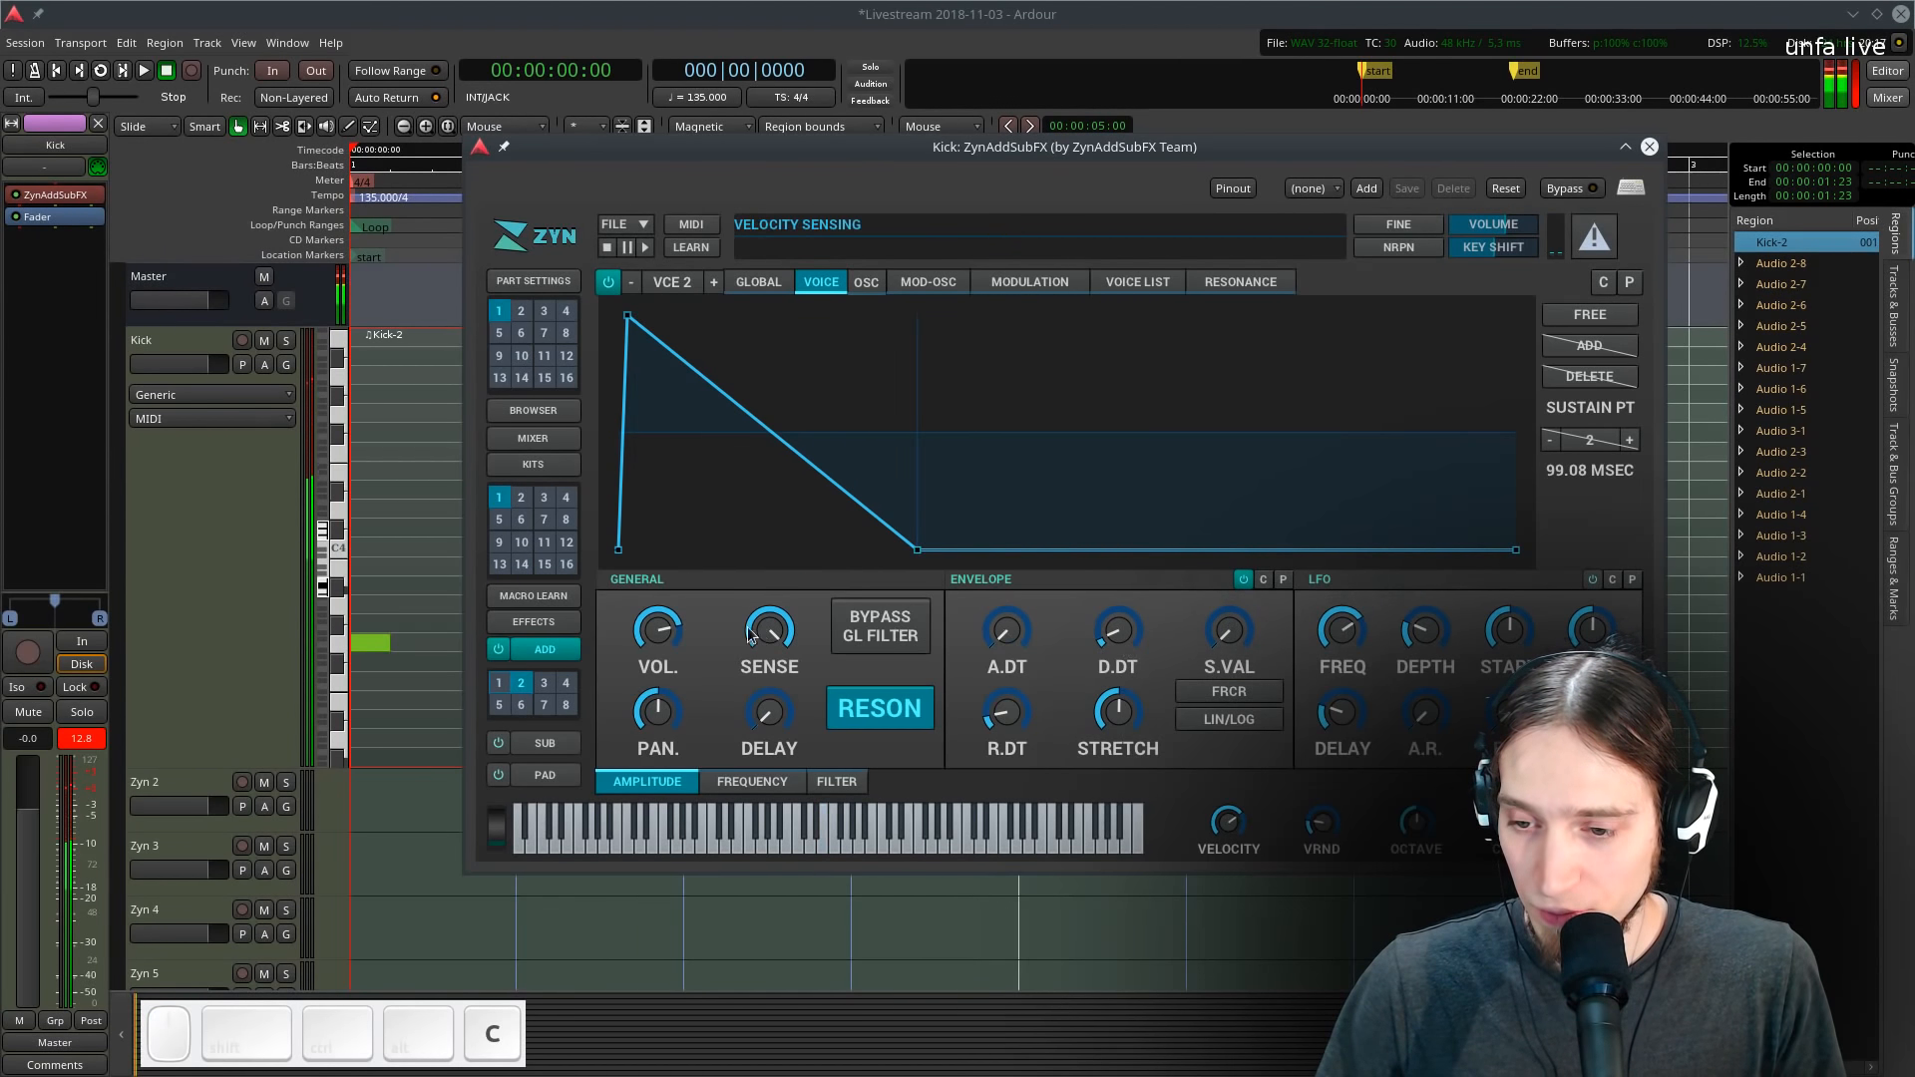
key(c)
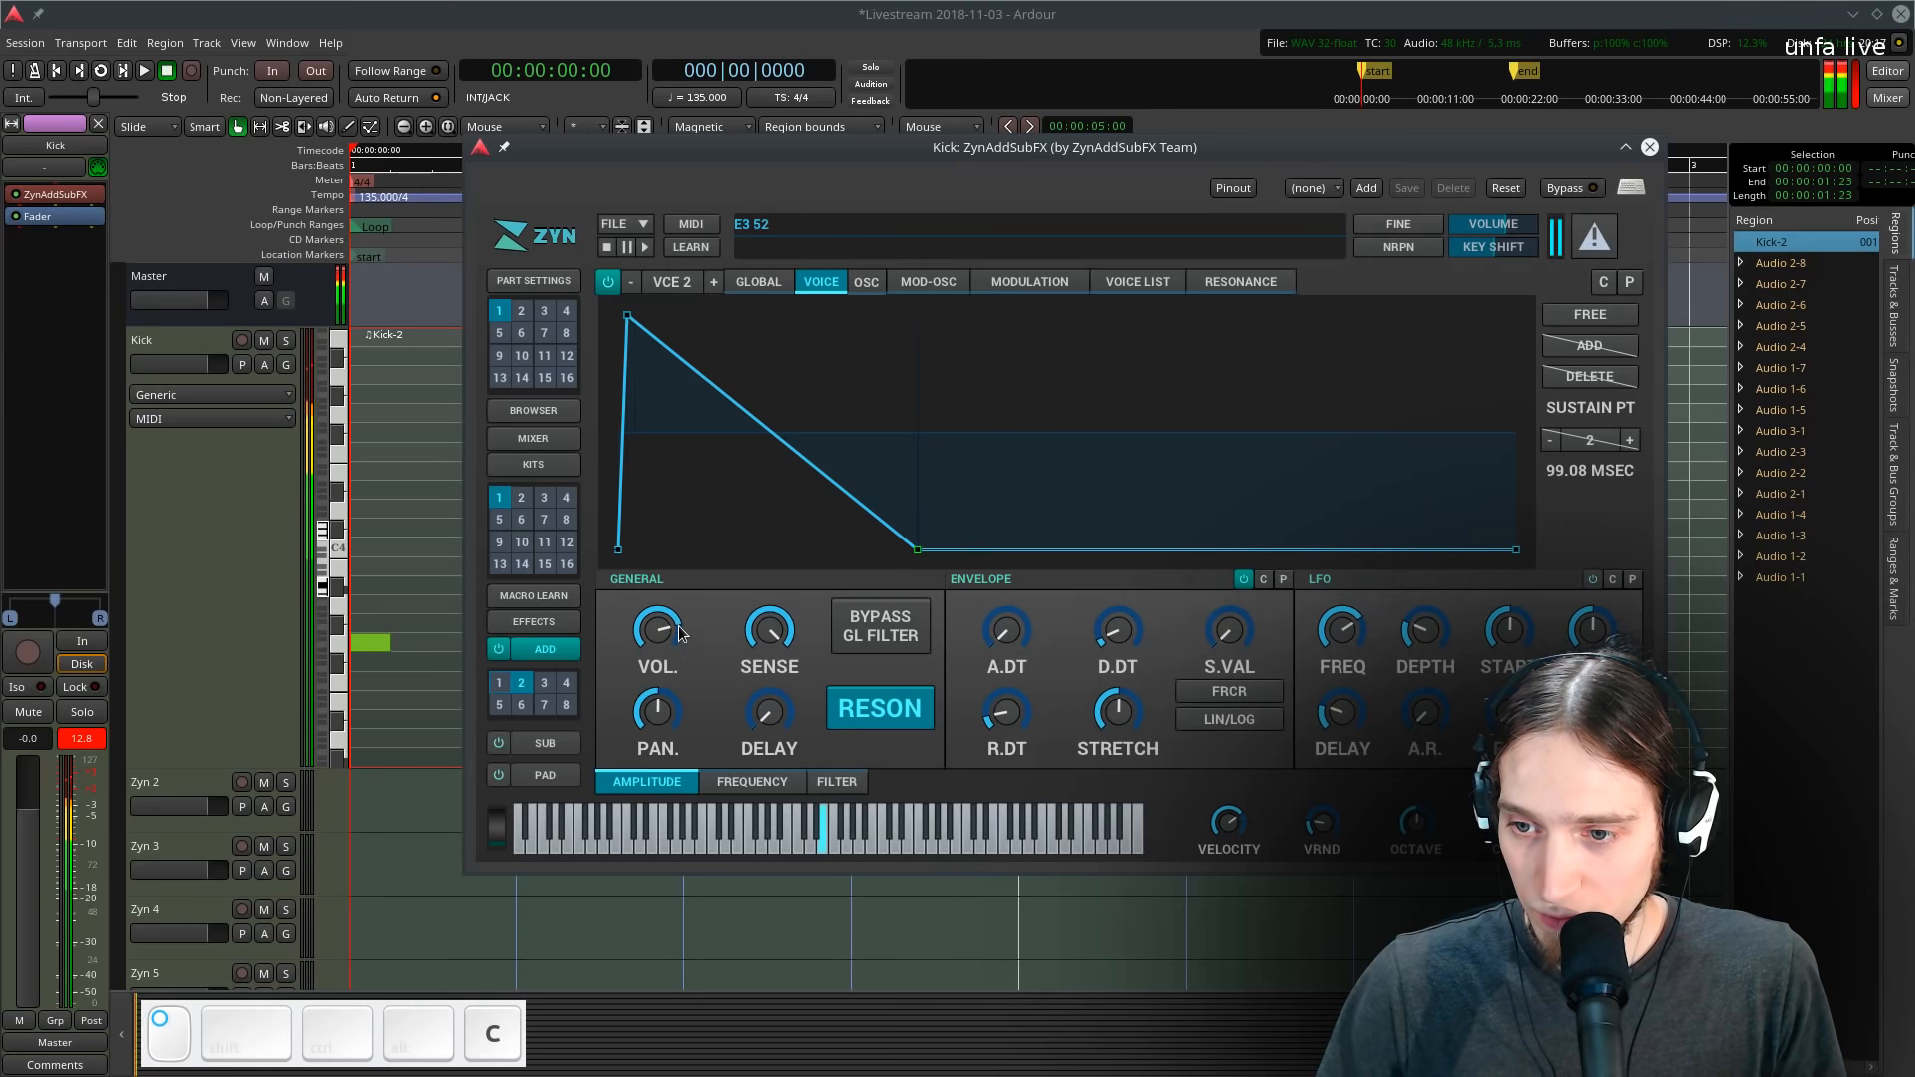
- Open the second voice's filter envelope section, enable its filter and set the filter type to BP
click(838, 783)
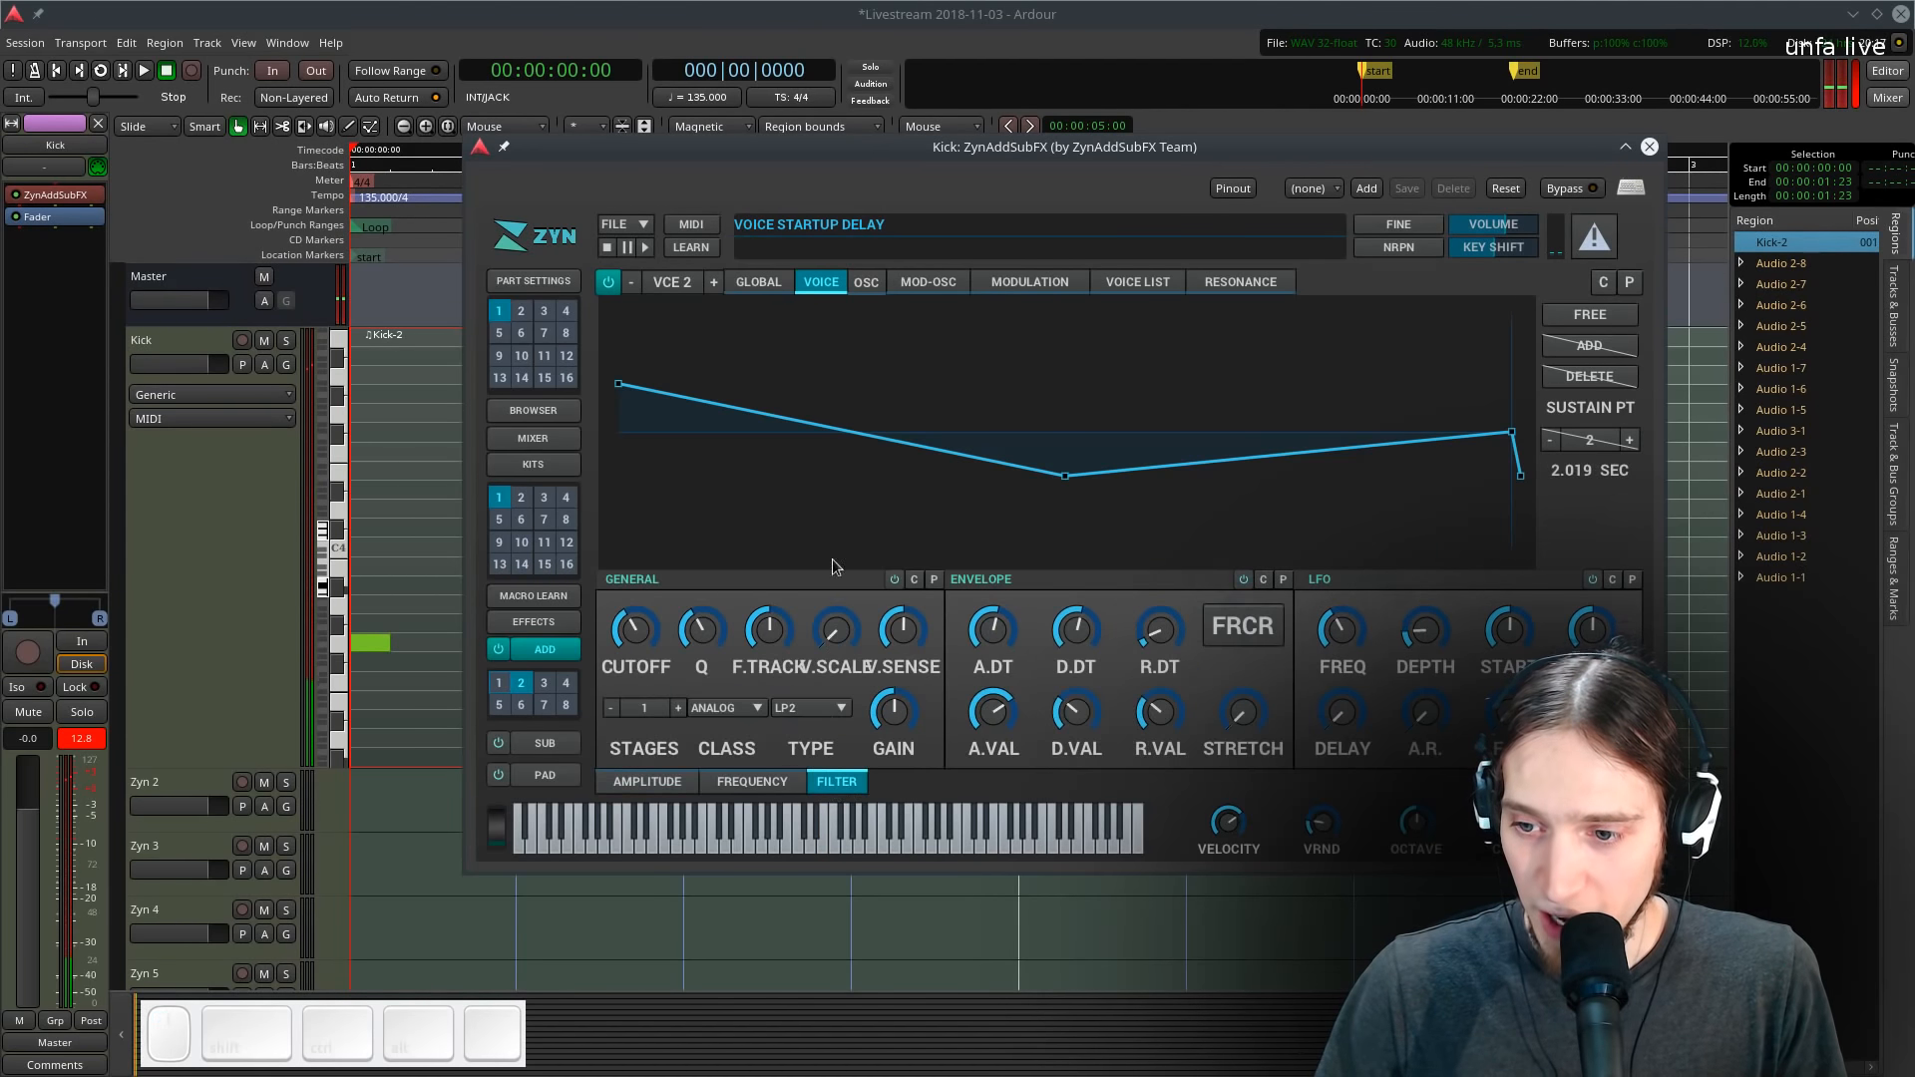
click(895, 580)
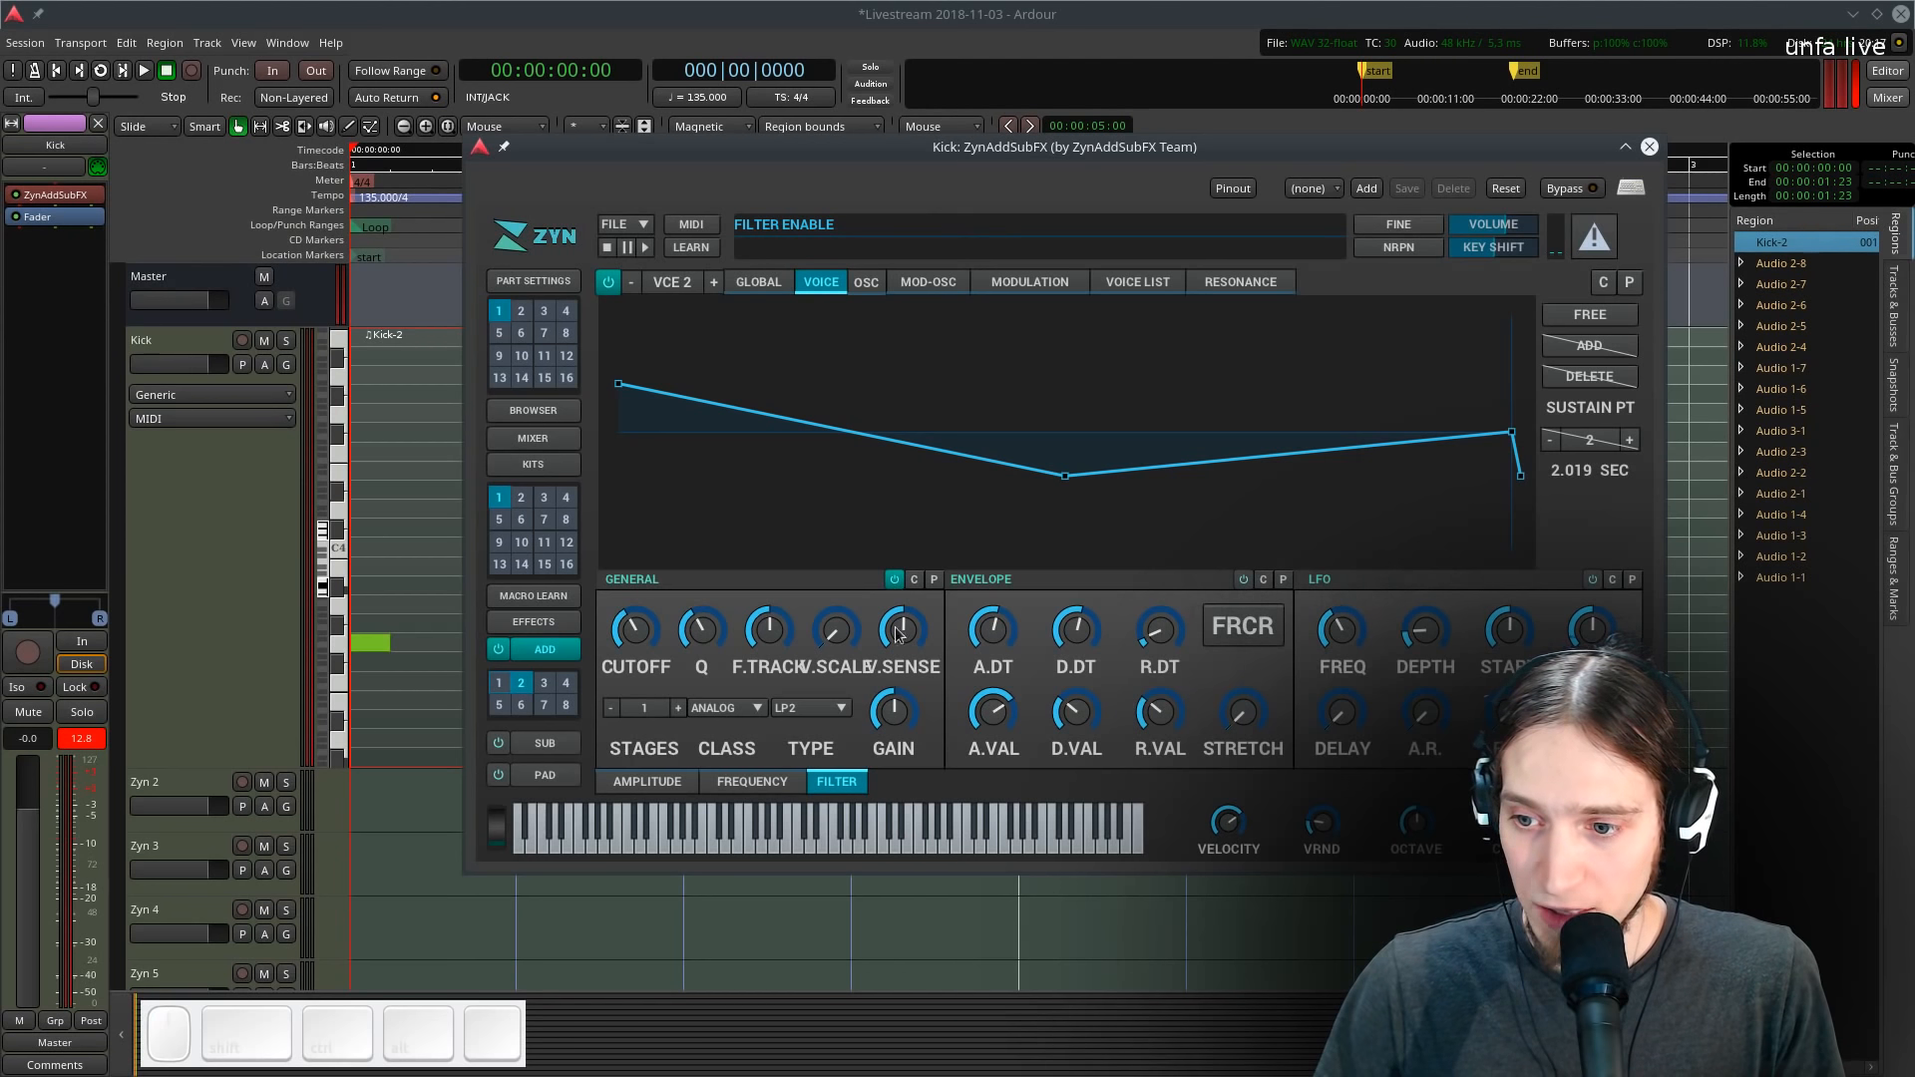
click(817, 709)
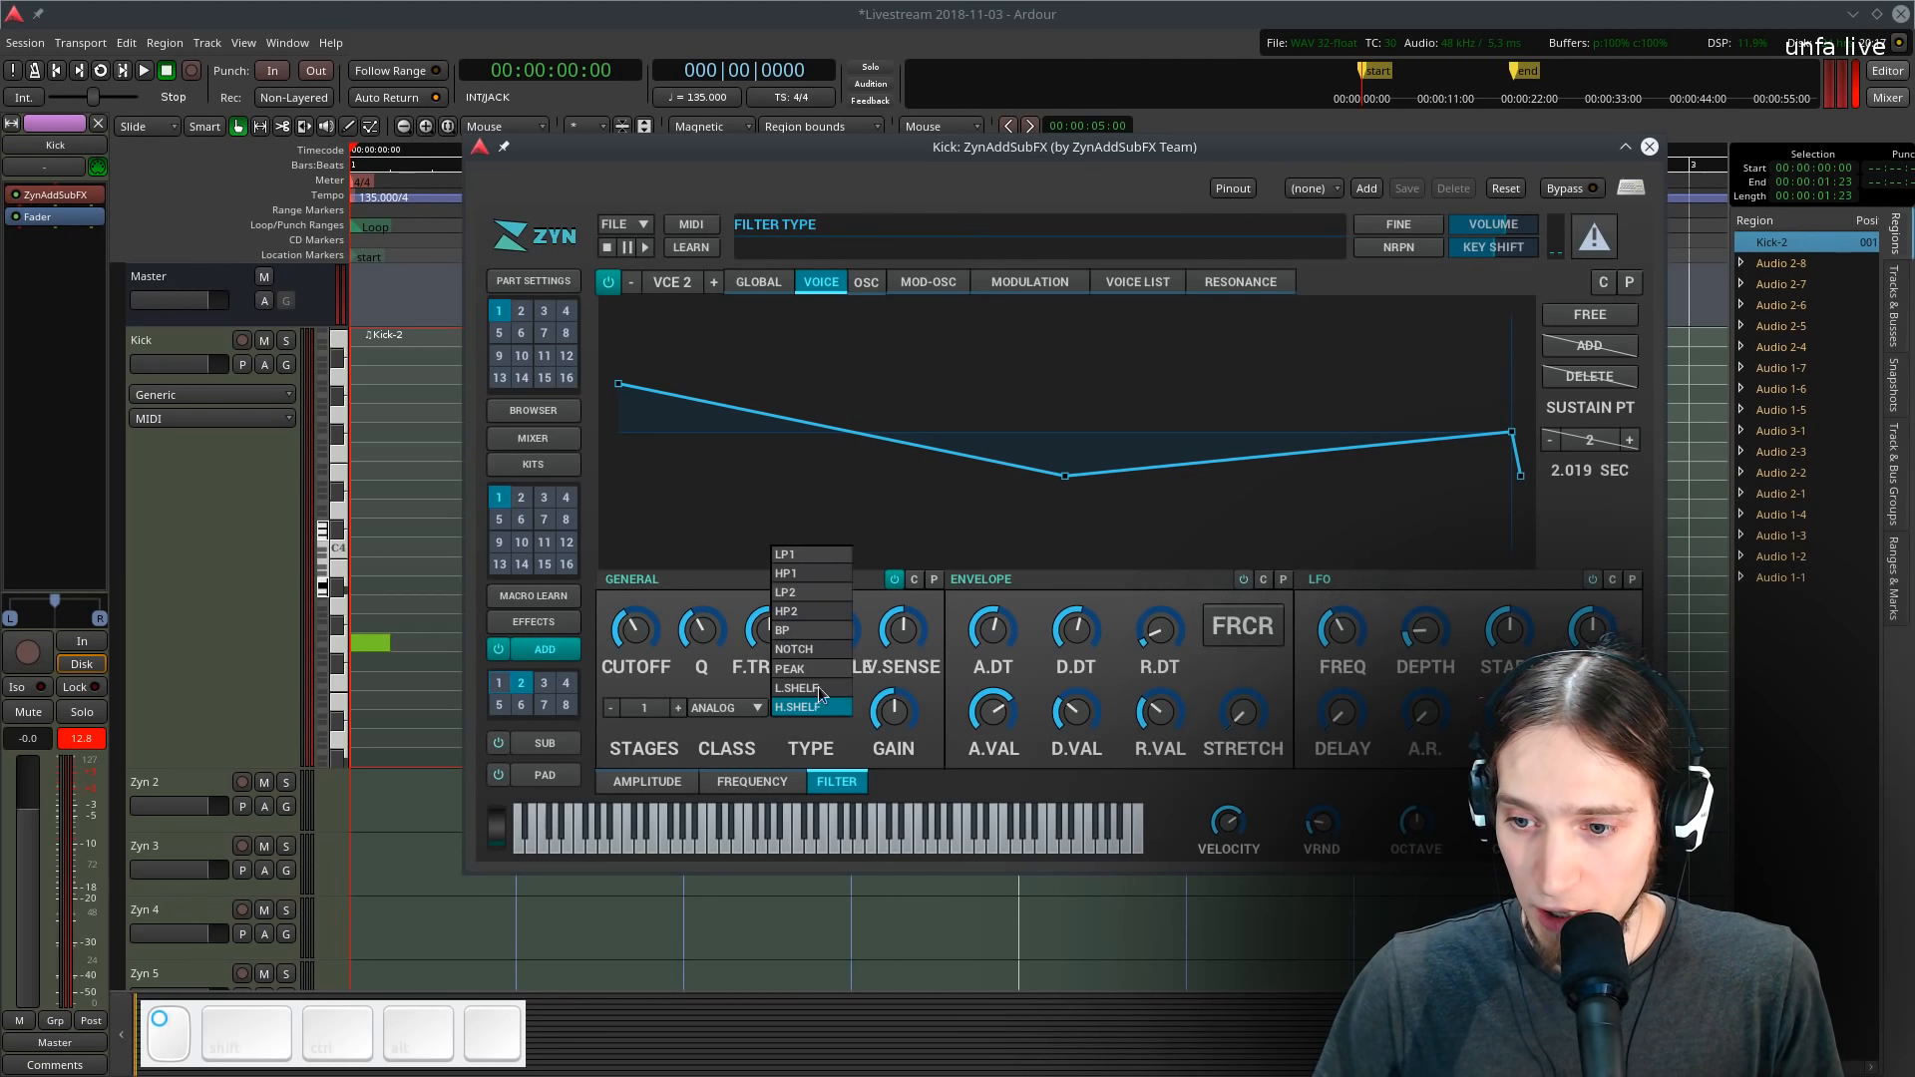
click(824, 632)
- Adjust the band-pass filter's Q and cutoff, auditioning with test notes
key(c)
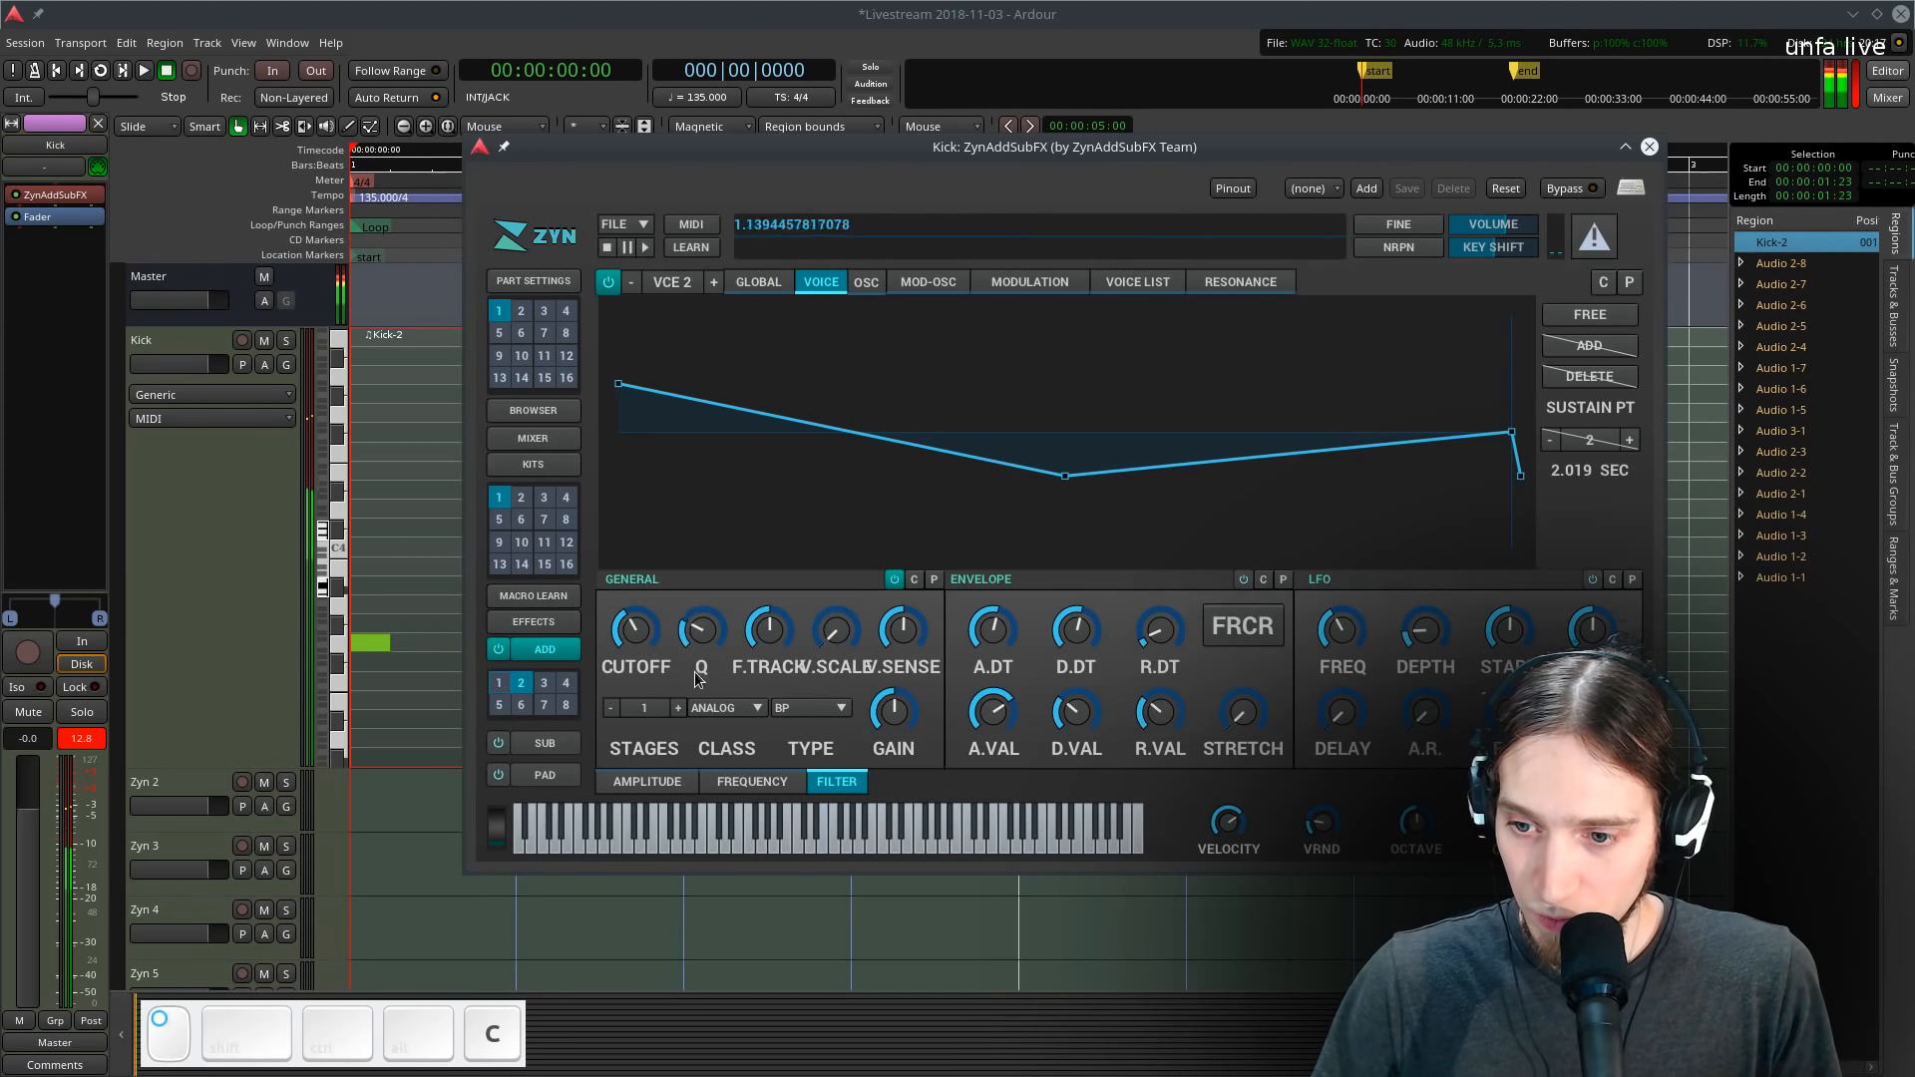
mouse_move(695, 672)
mouse_down()
mouse_move(693, 585)
mouse_move(674, 662)
mouse_move(680, 630)
mouse_move(635, 568)
mouse_move(700, 642)
mouse_up()
click(684, 618)
key(c)
key(c)
key(c)
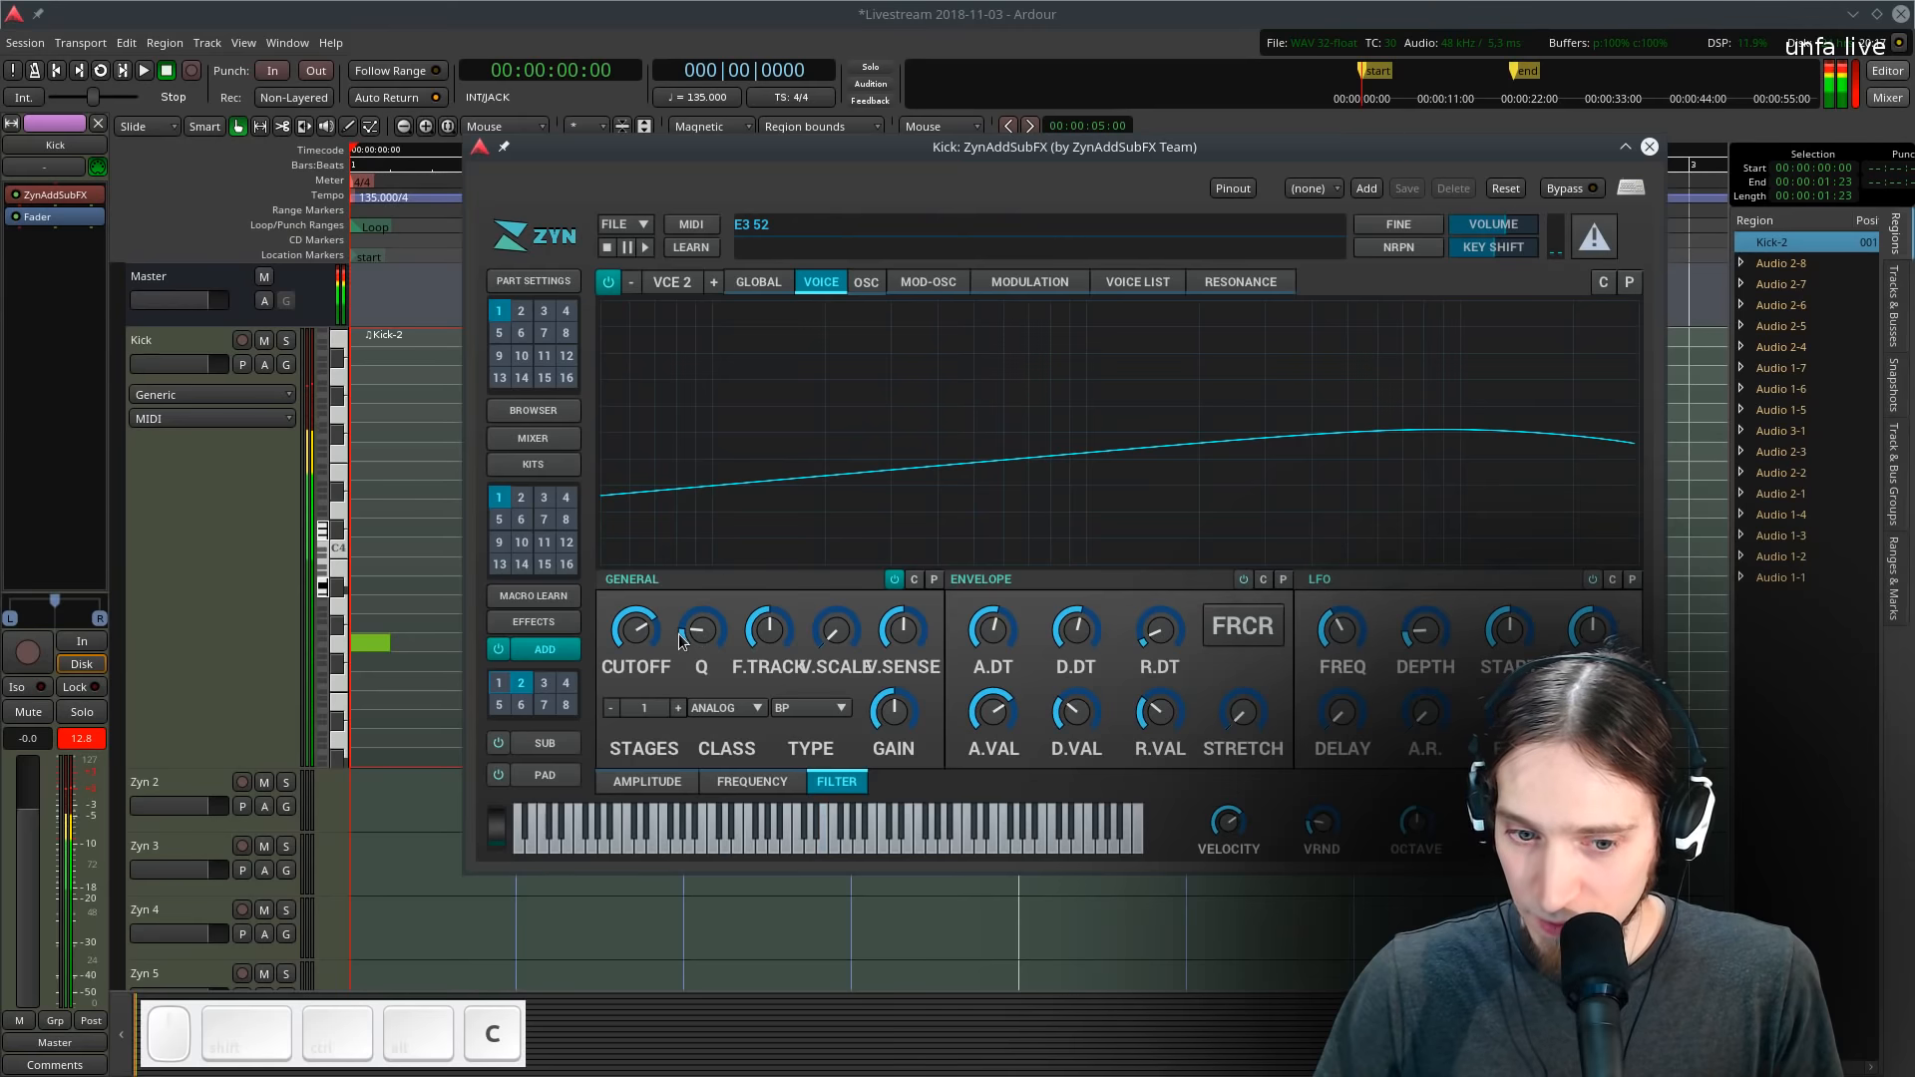
- Check the global filter settings and close the synth window
click(760, 285)
key(c)
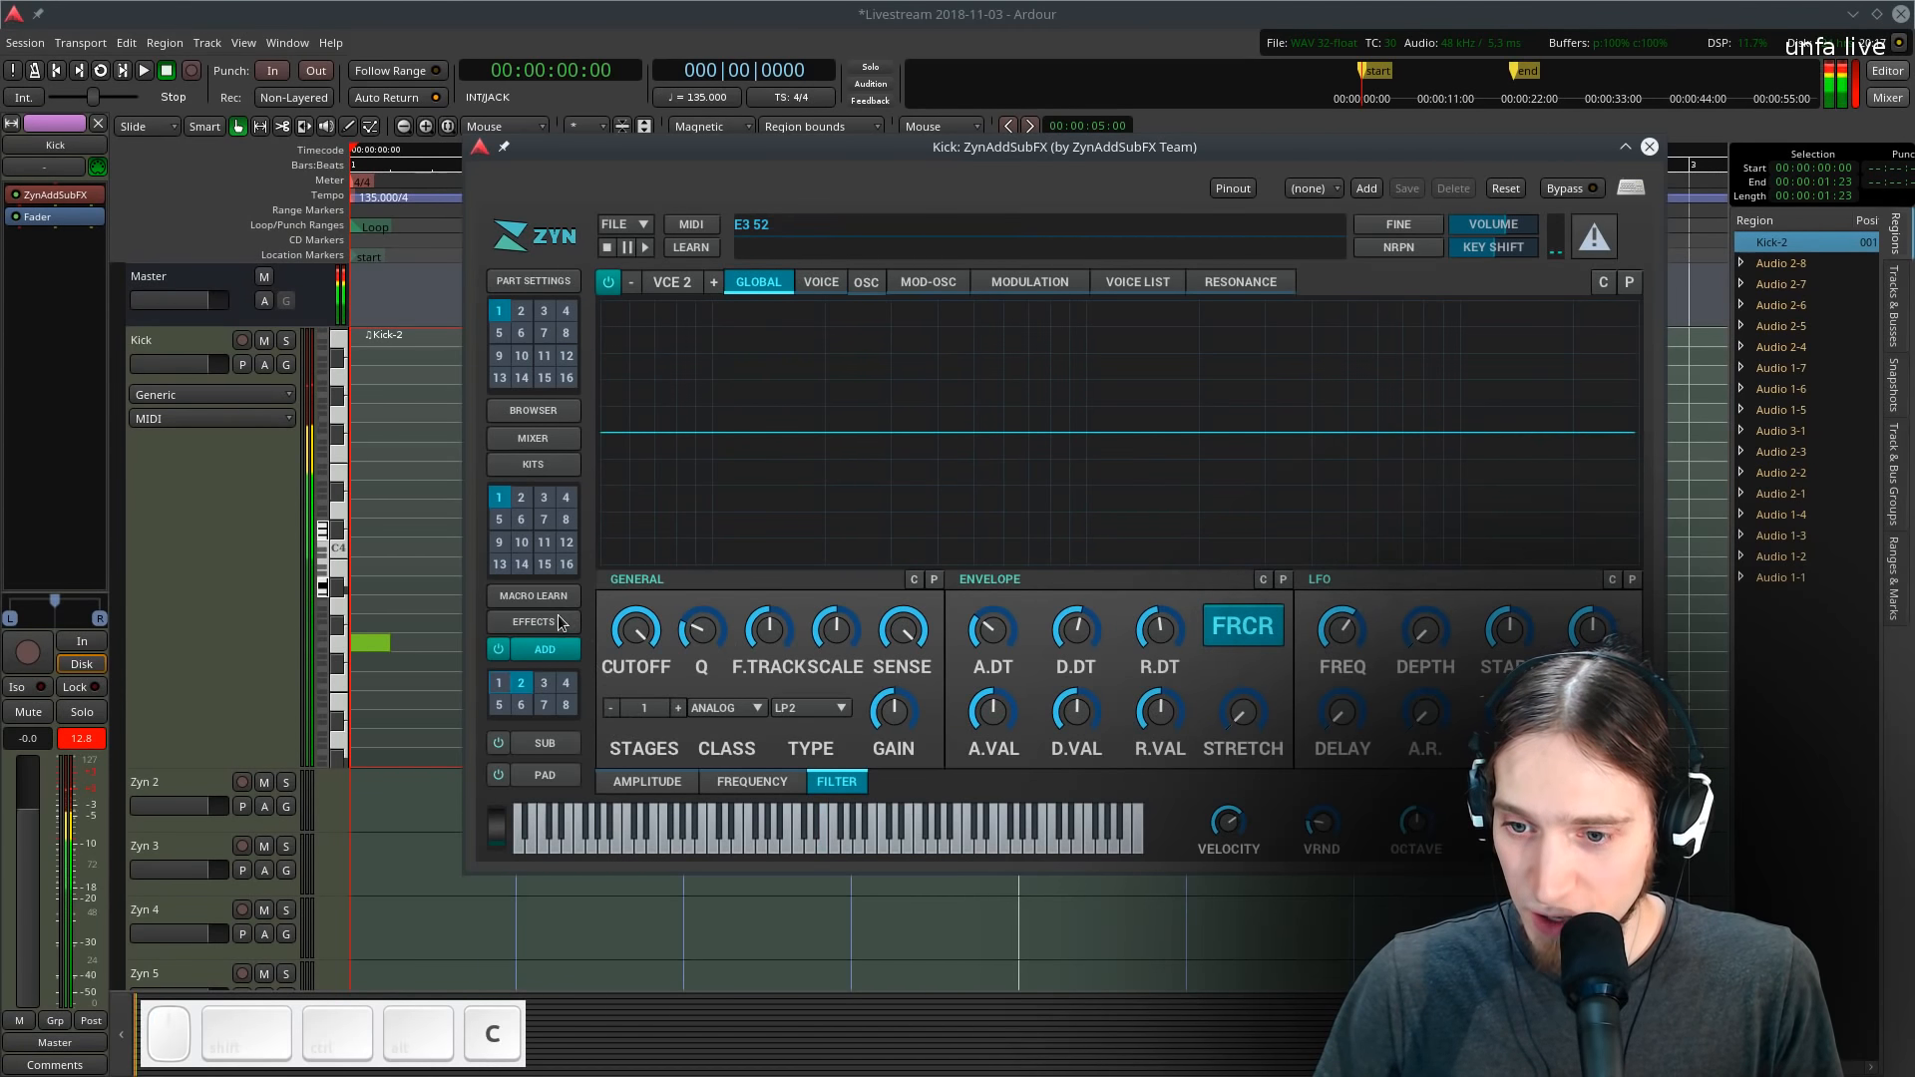
click(1650, 147)
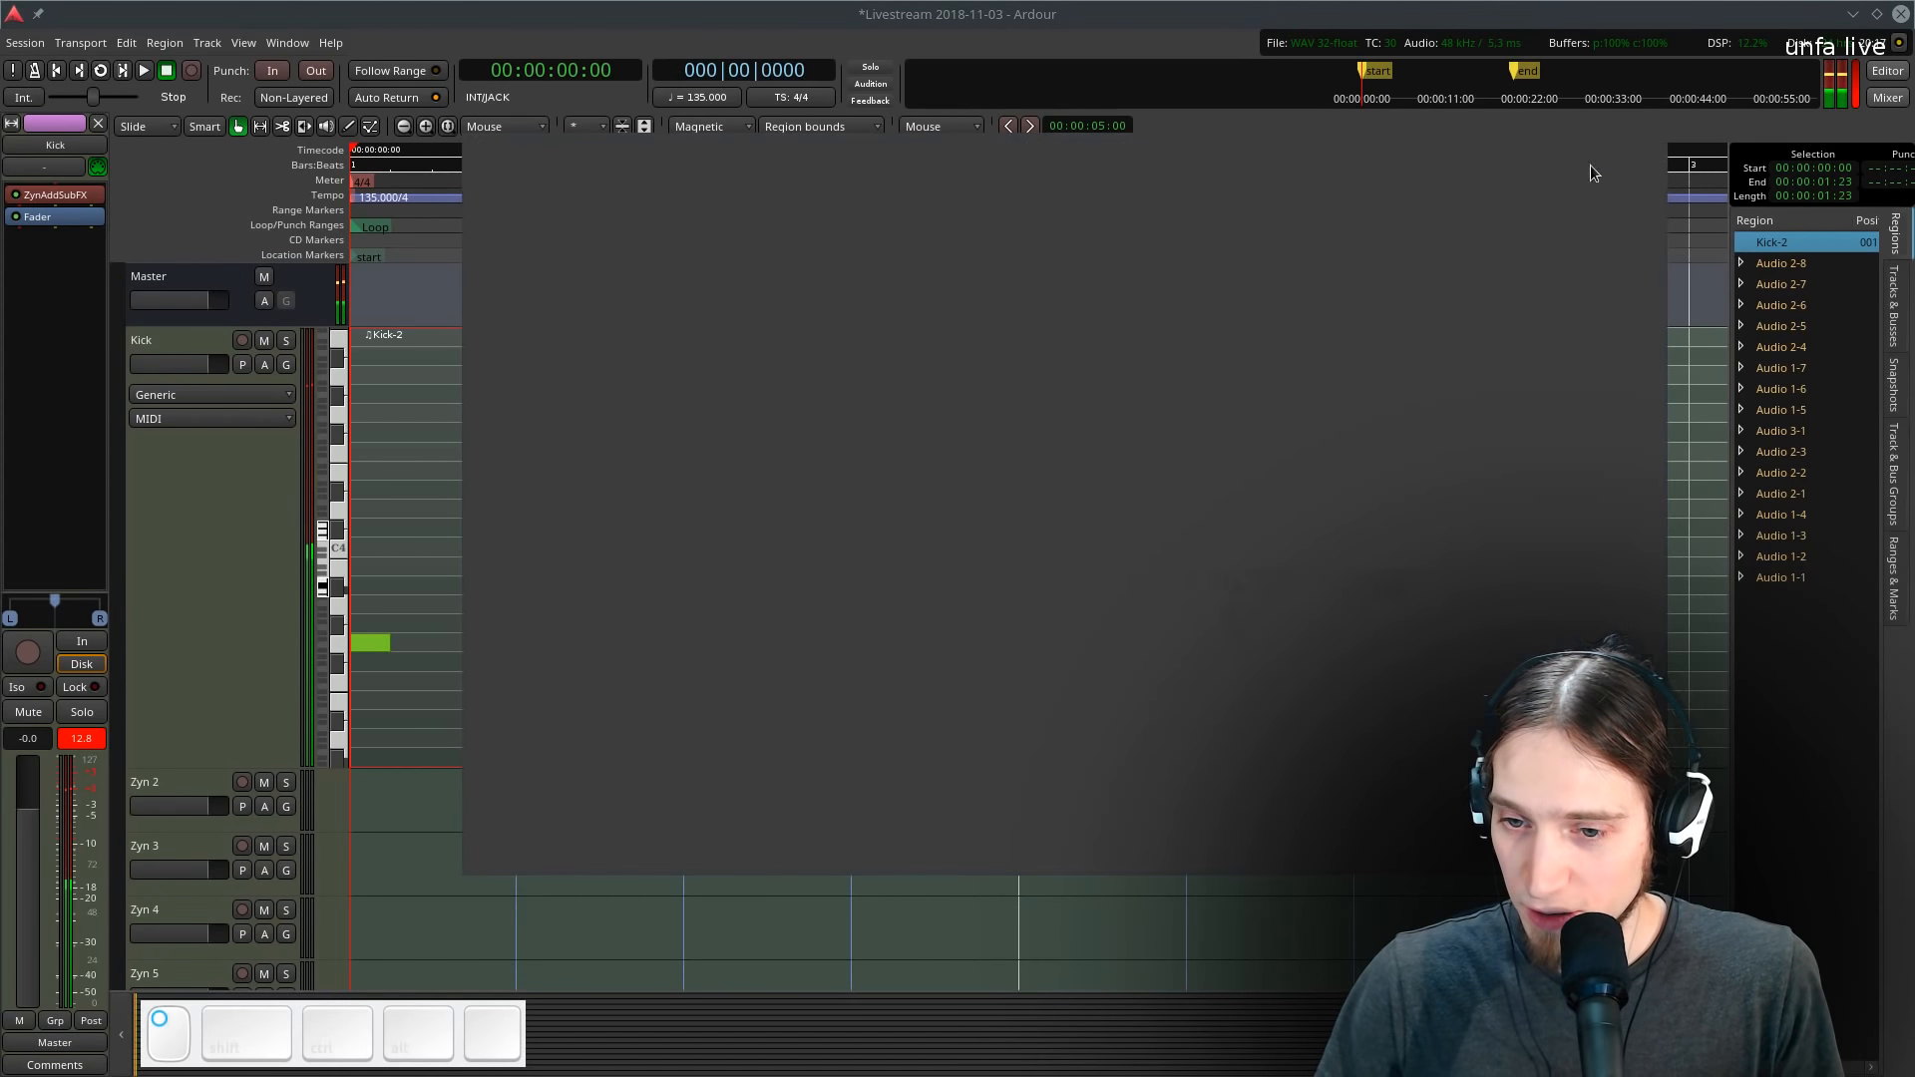
- Play and stop the kick pattern to audition the sound
click(231, 584)
key(space)
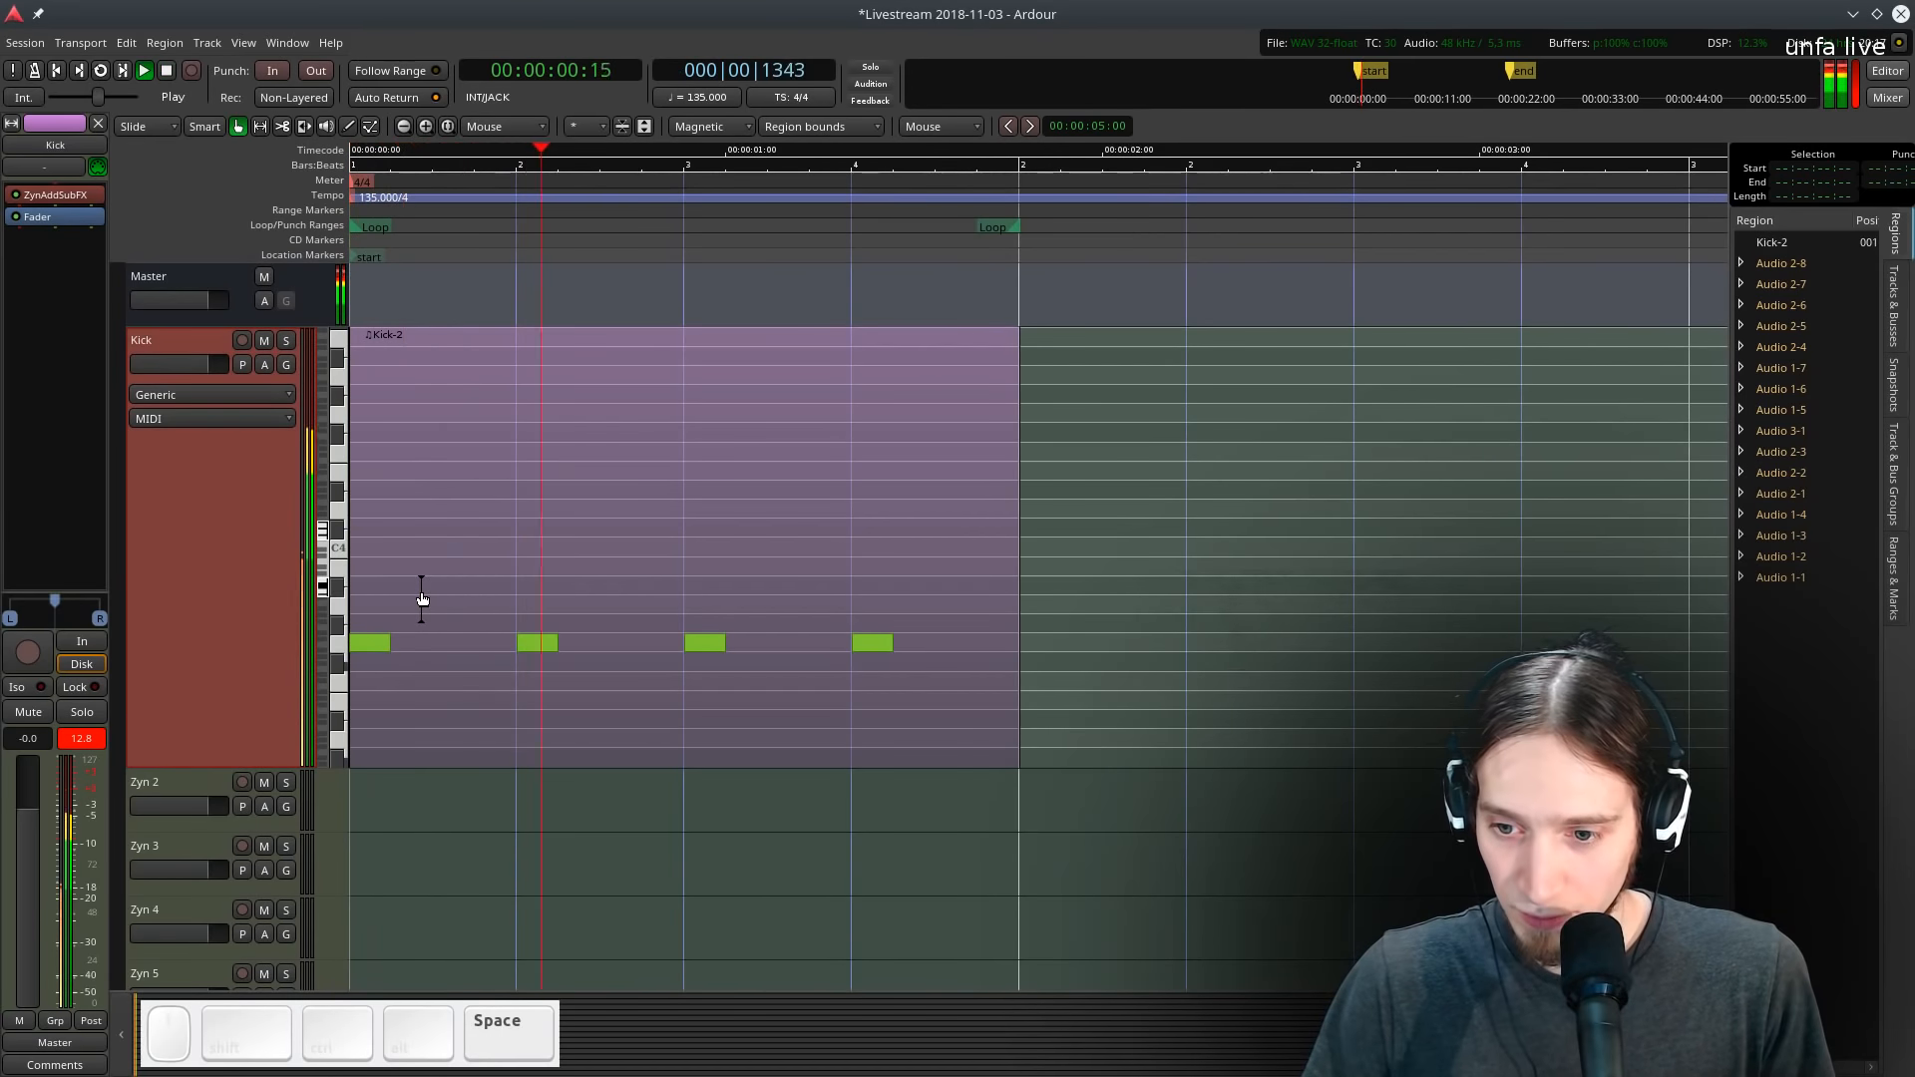
key(space)
- Switch to draw mode, try adding a note above the kick notes, and shrink the Kick track's height
key(d)
click(370, 624)
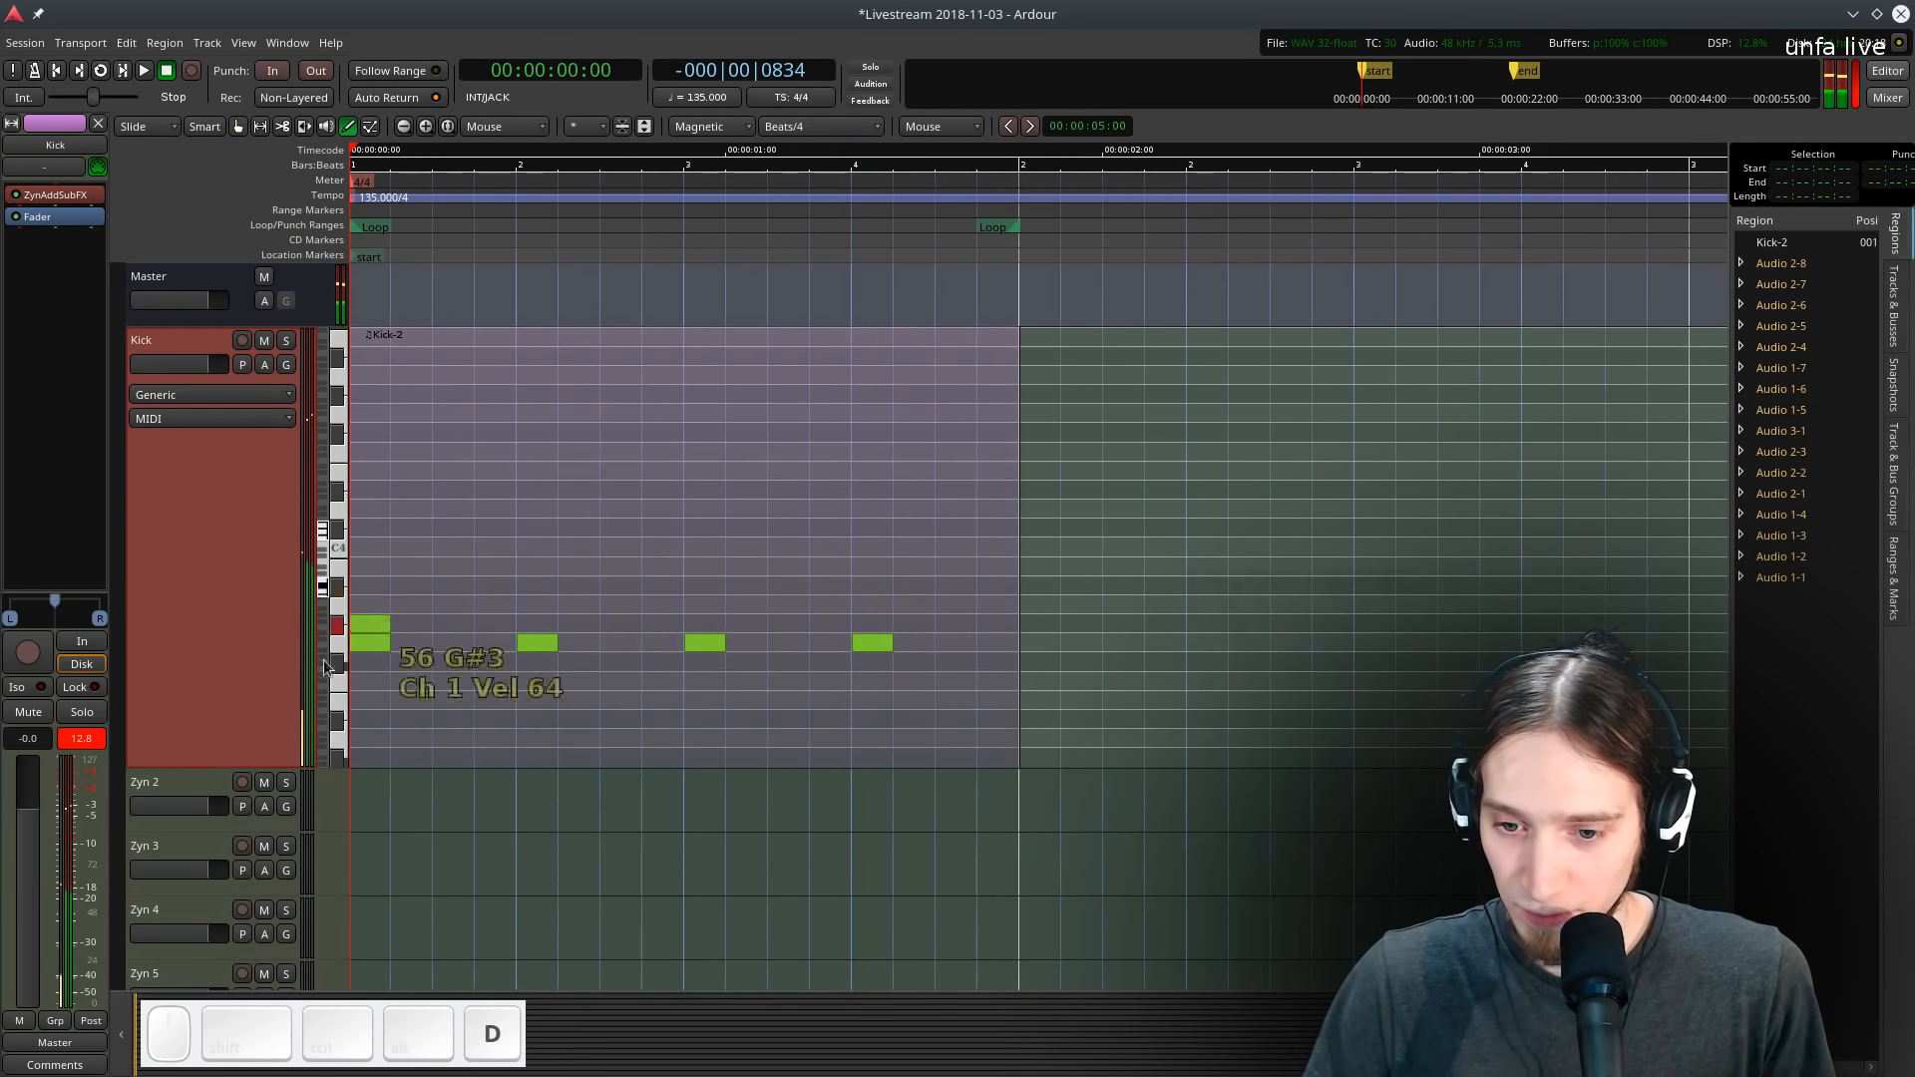
mouse_move(222, 765)
mouse_down()
mouse_move(214, 585)
mouse_move(222, 688)
mouse_up()
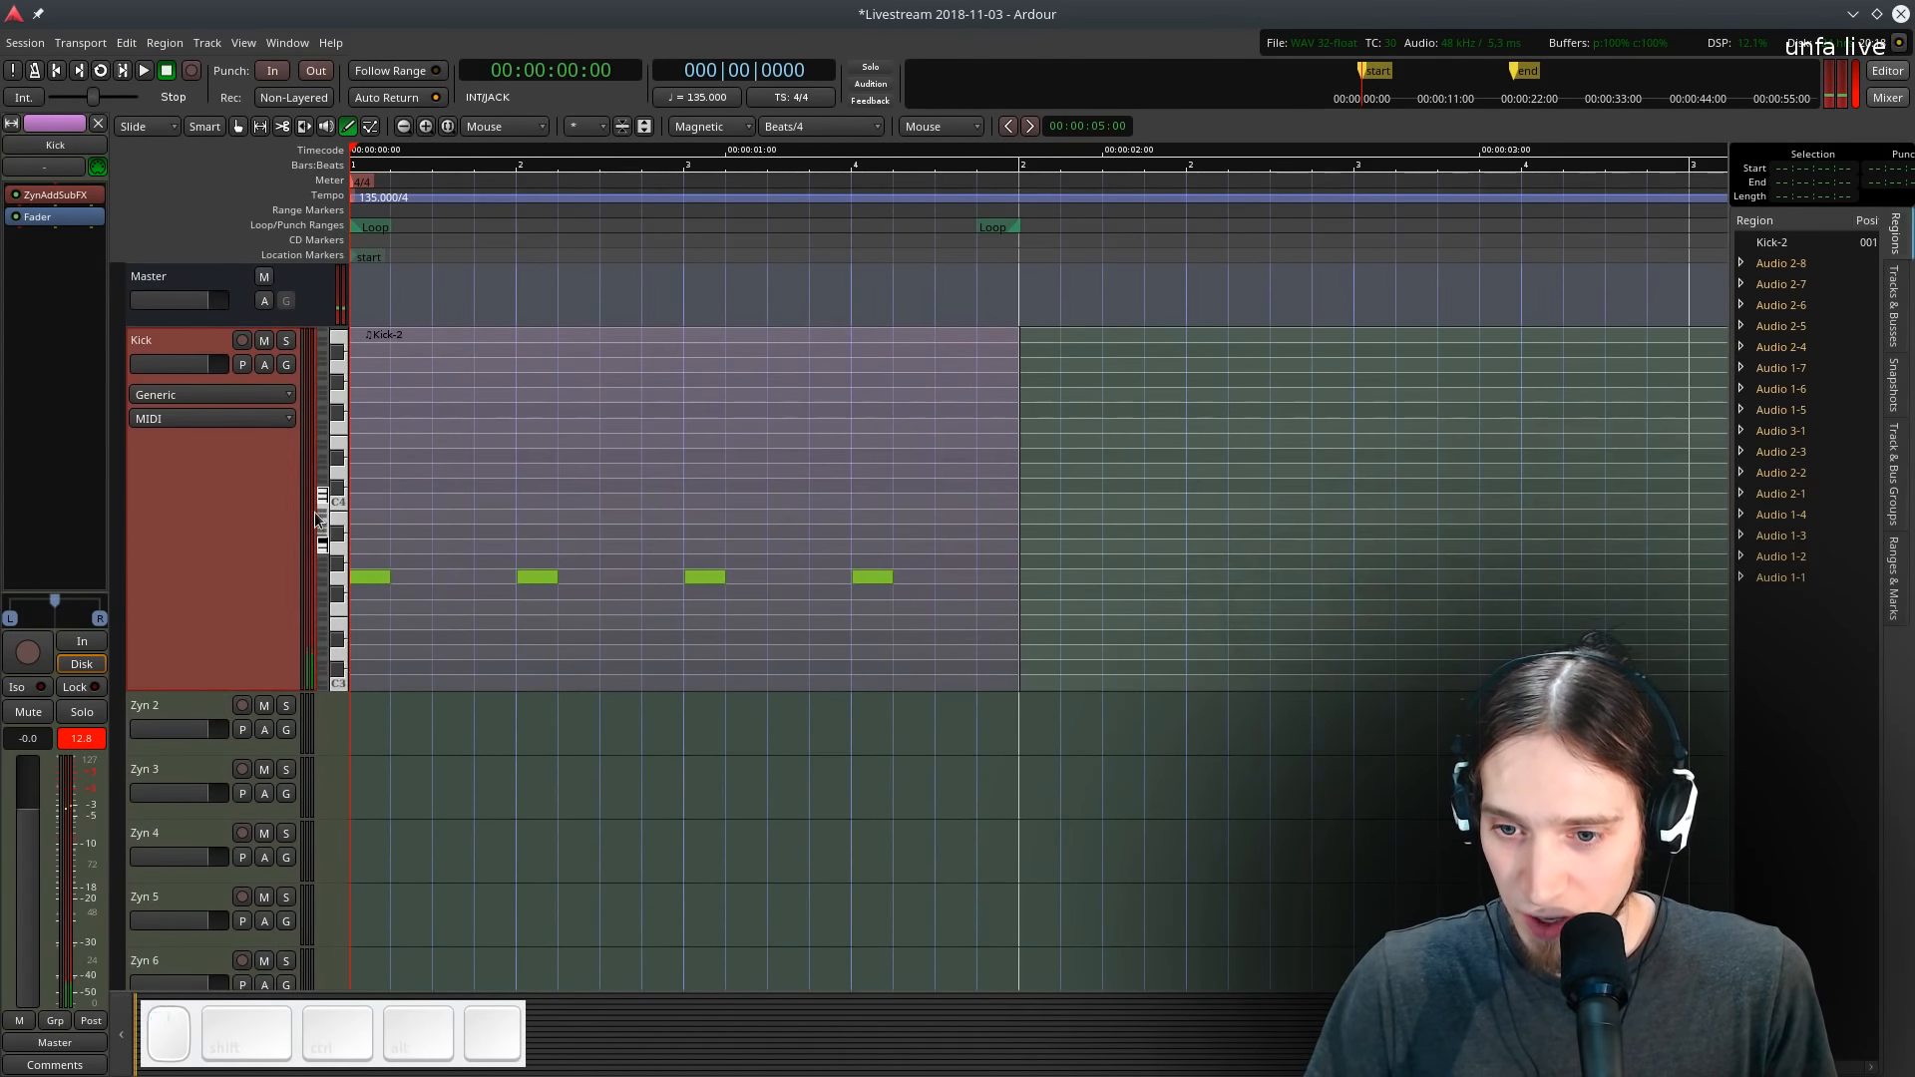
drag(322, 498, 323, 498)
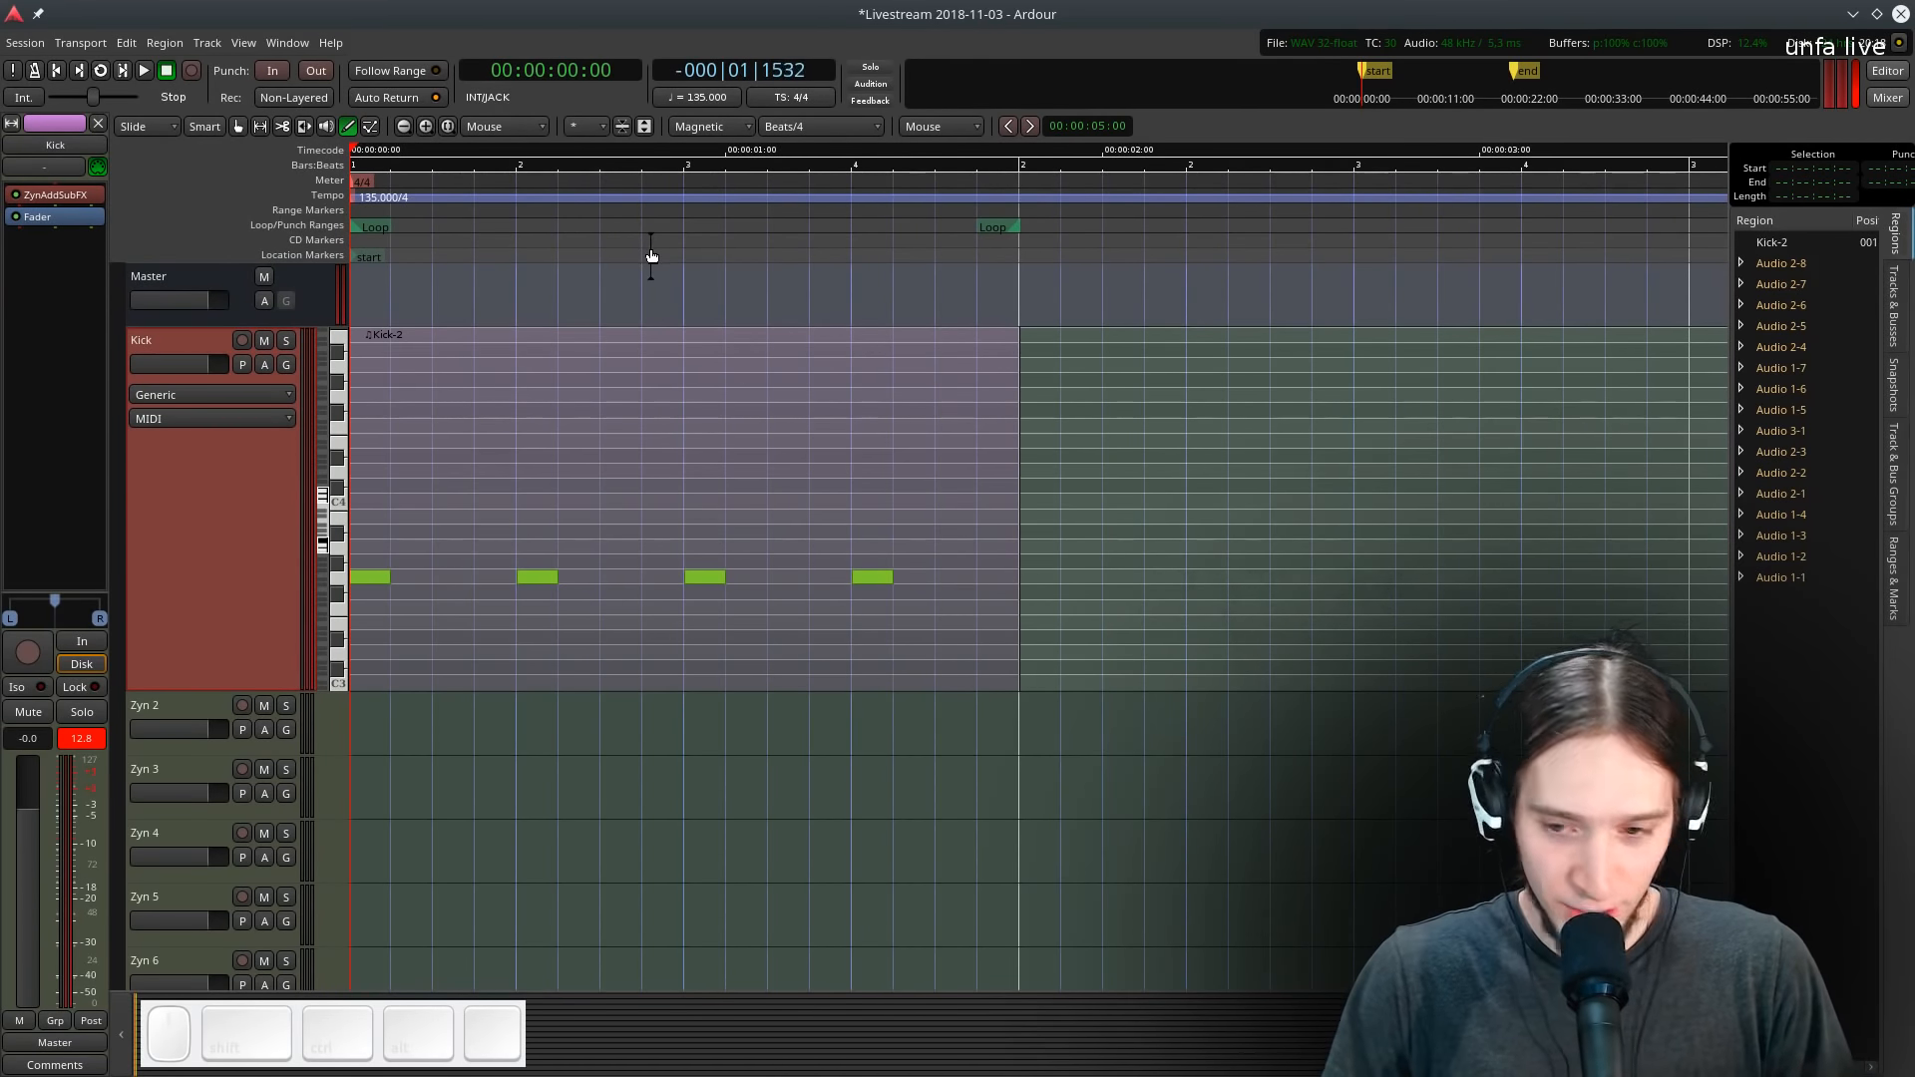
- Switch back to grab mode and loop-play the kick pattern
key(g)
click(465, 407)
key(l)
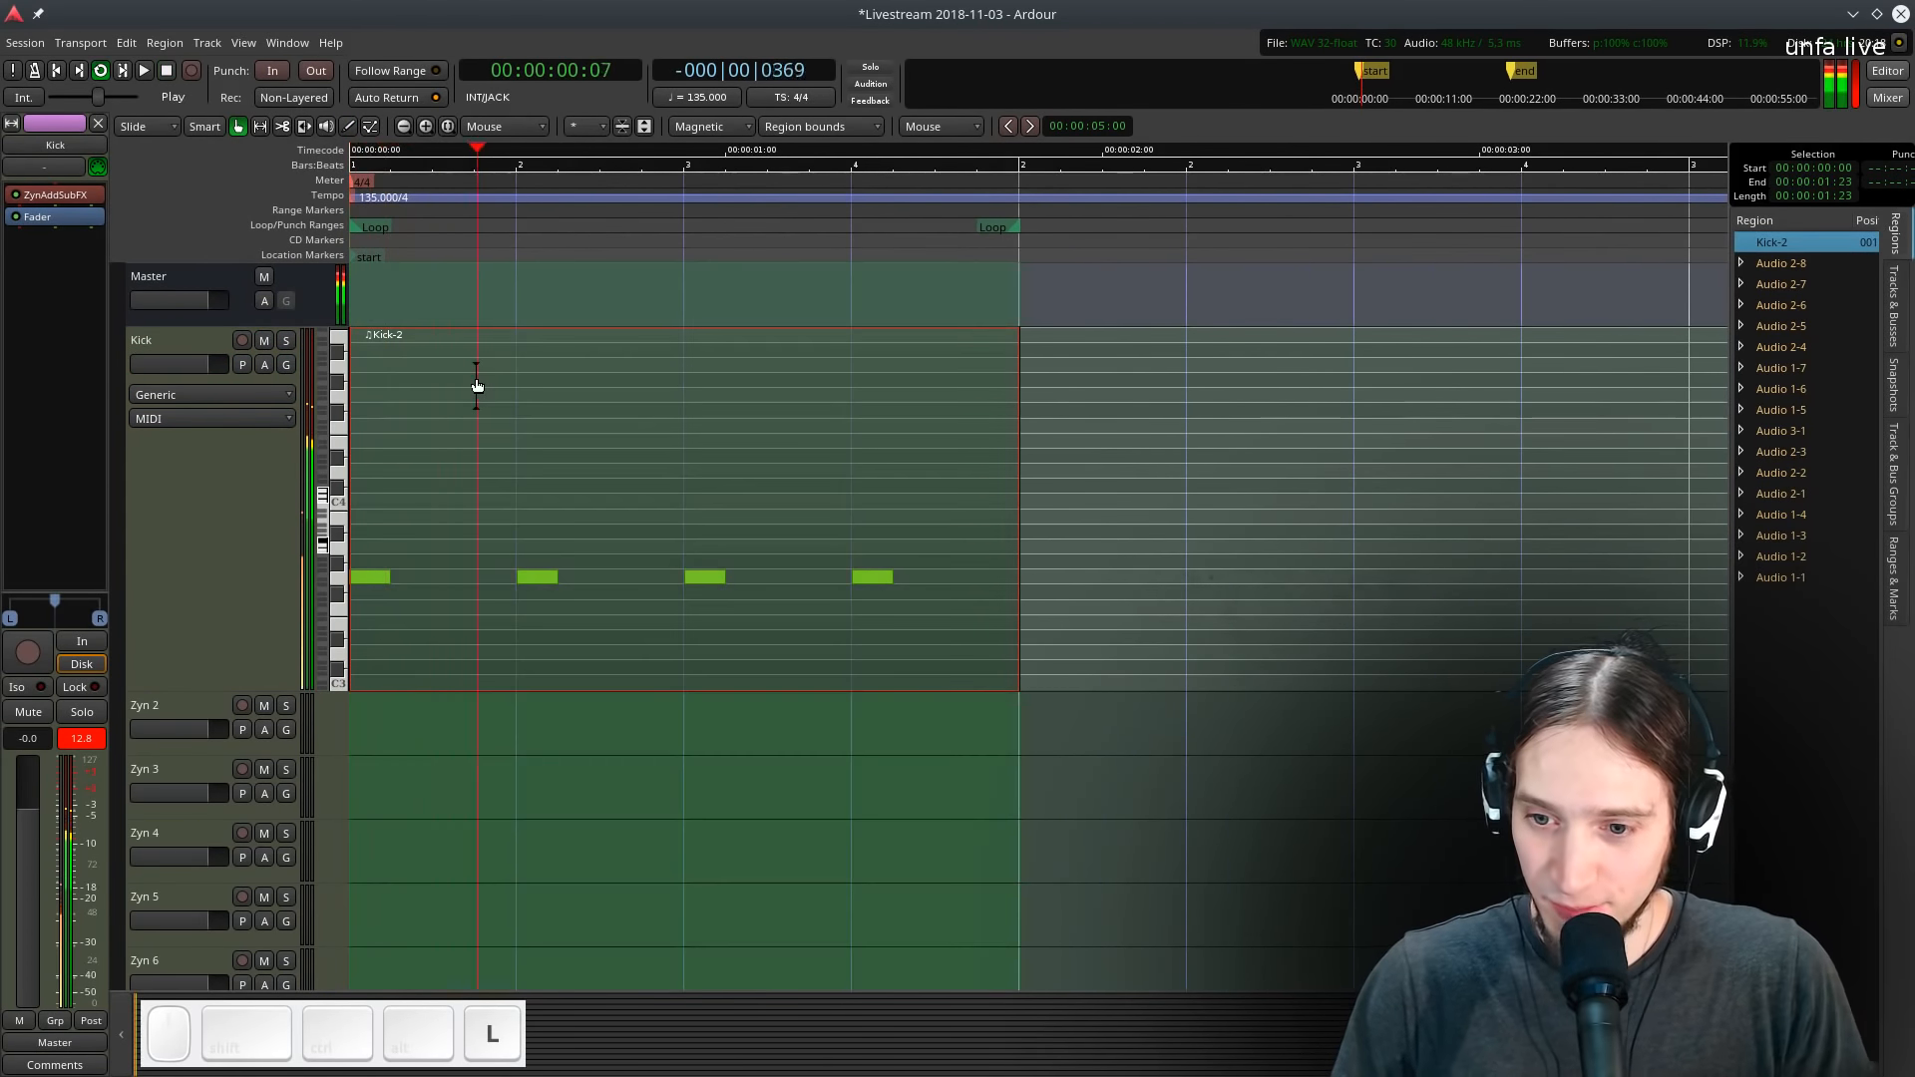
key(space)
- Enlarge the Kick track and insert the Wolf Shaper plugin on it, starting loop playback
drag(218, 685, 218, 747)
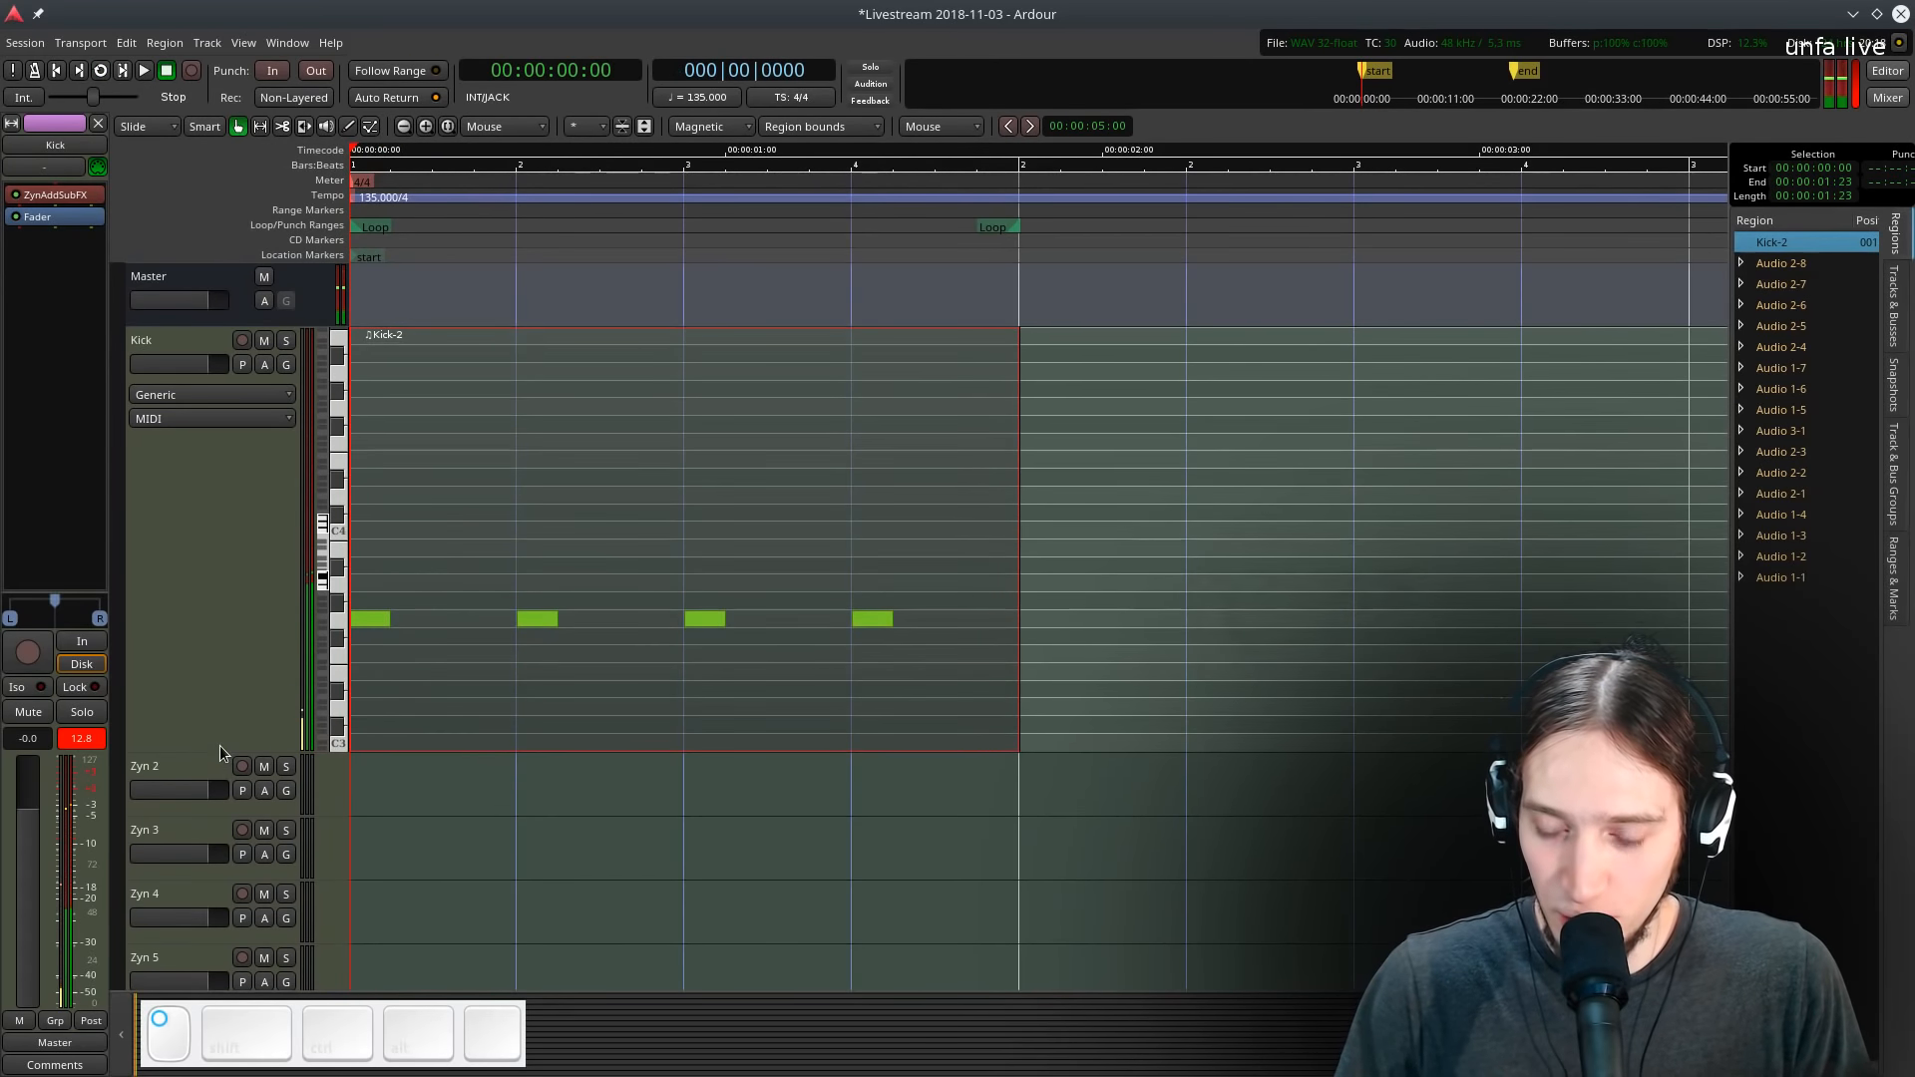
click(150, 444)
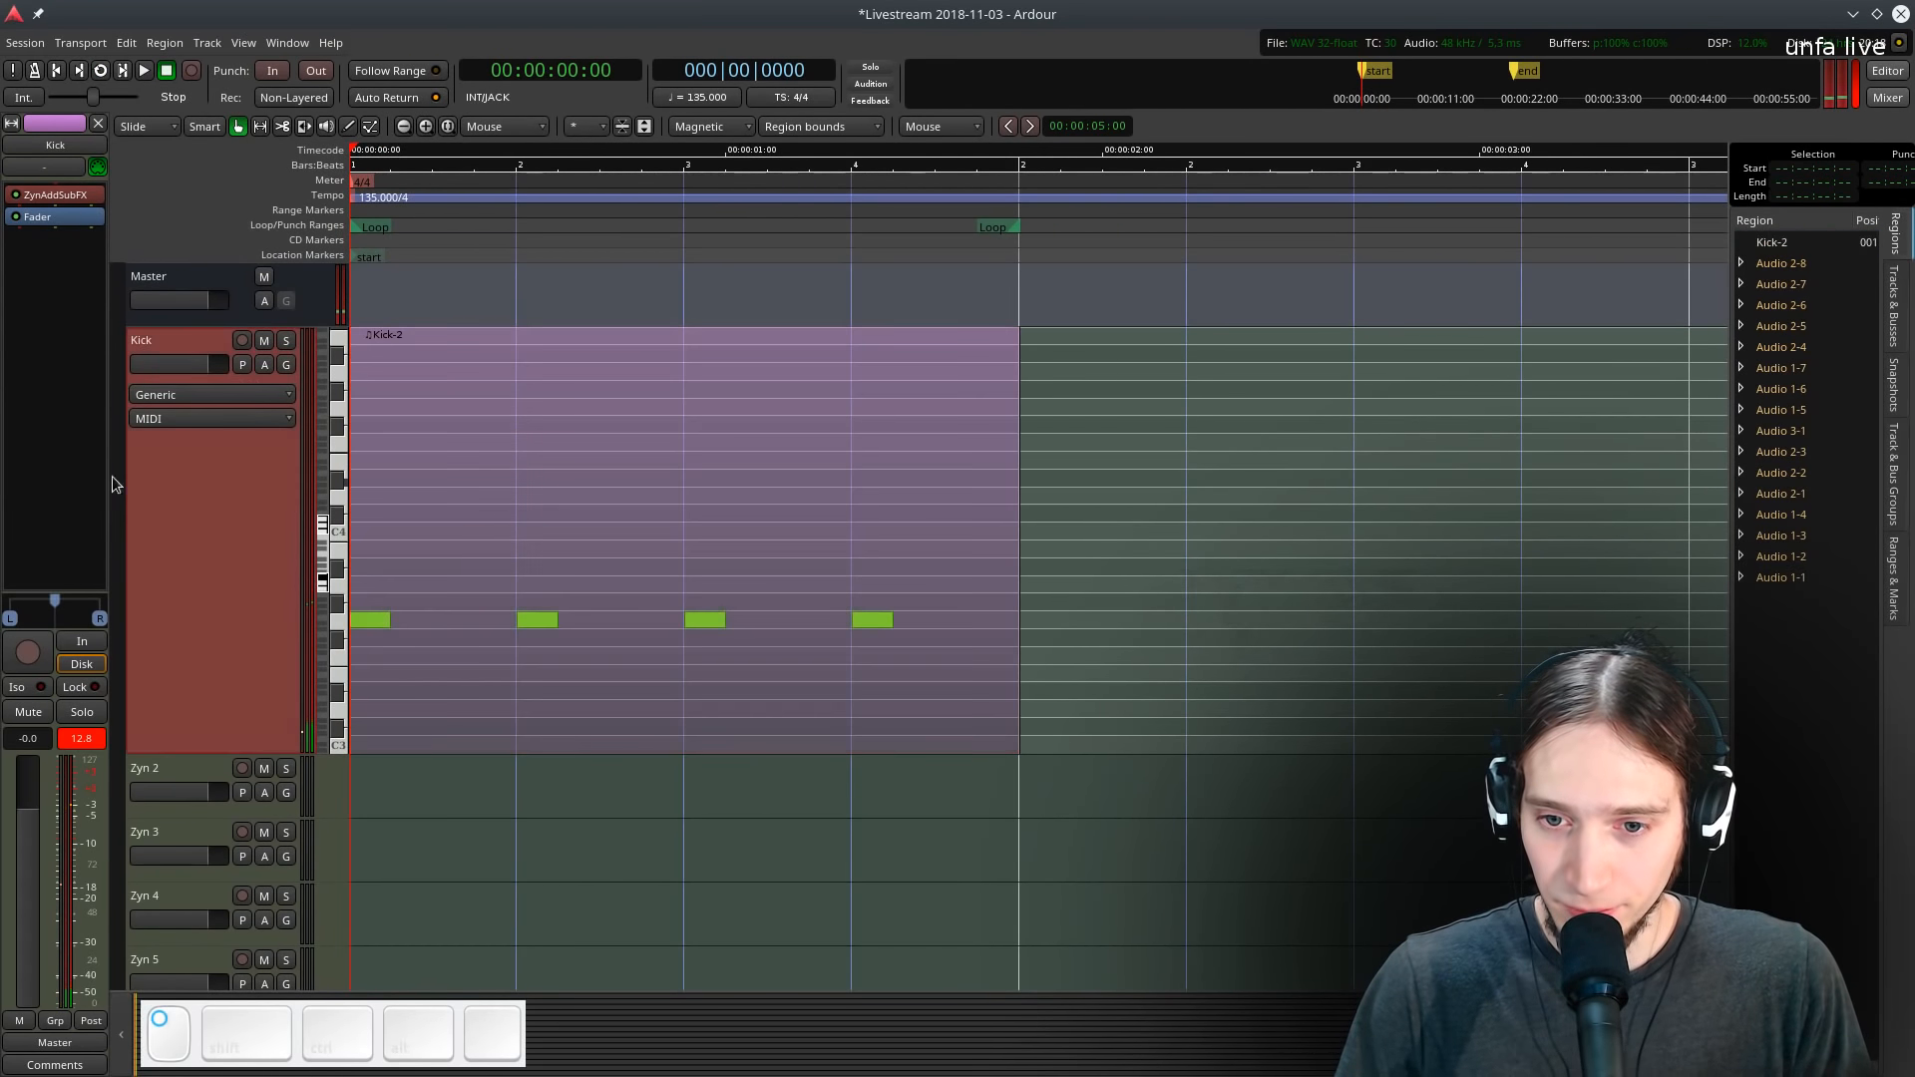
right_click(62, 219)
mouse_move(110, 231)
mouse_move(299, 231)
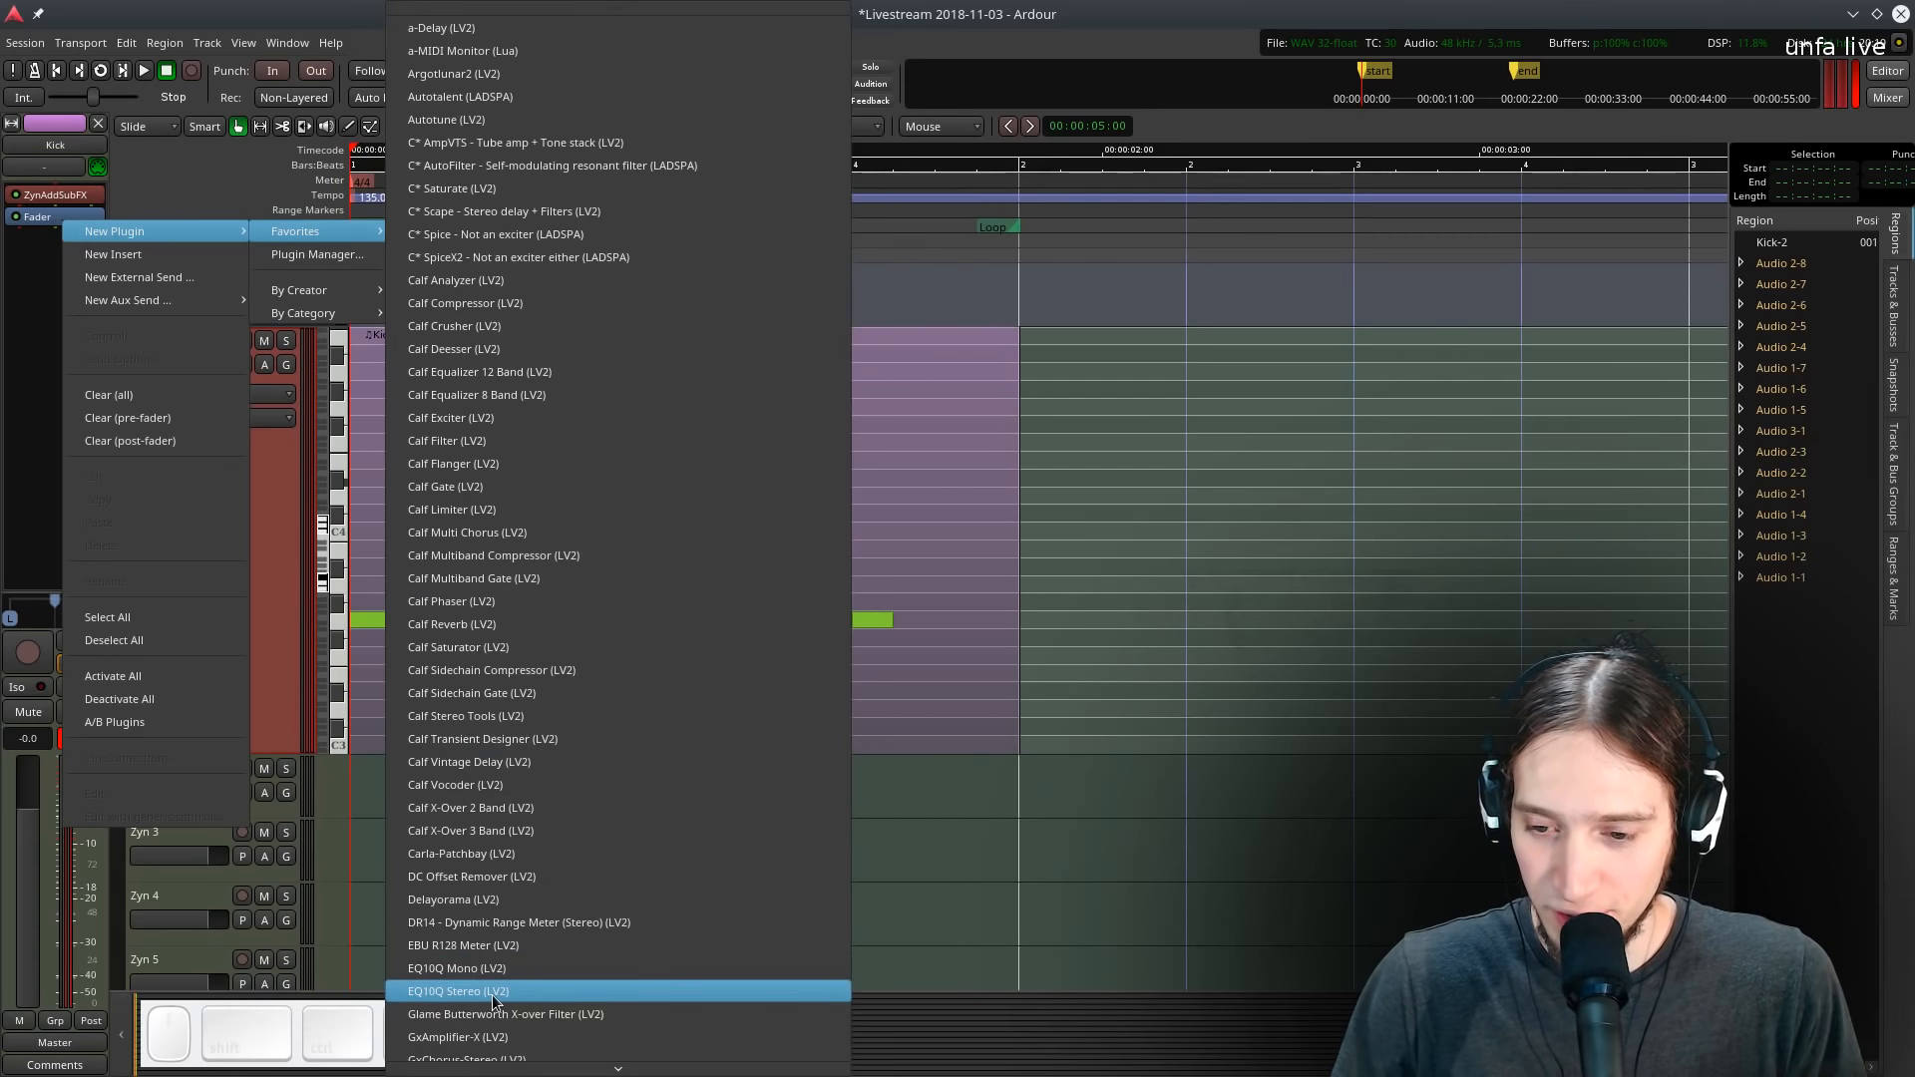
scroll(495, 984, down, 10)
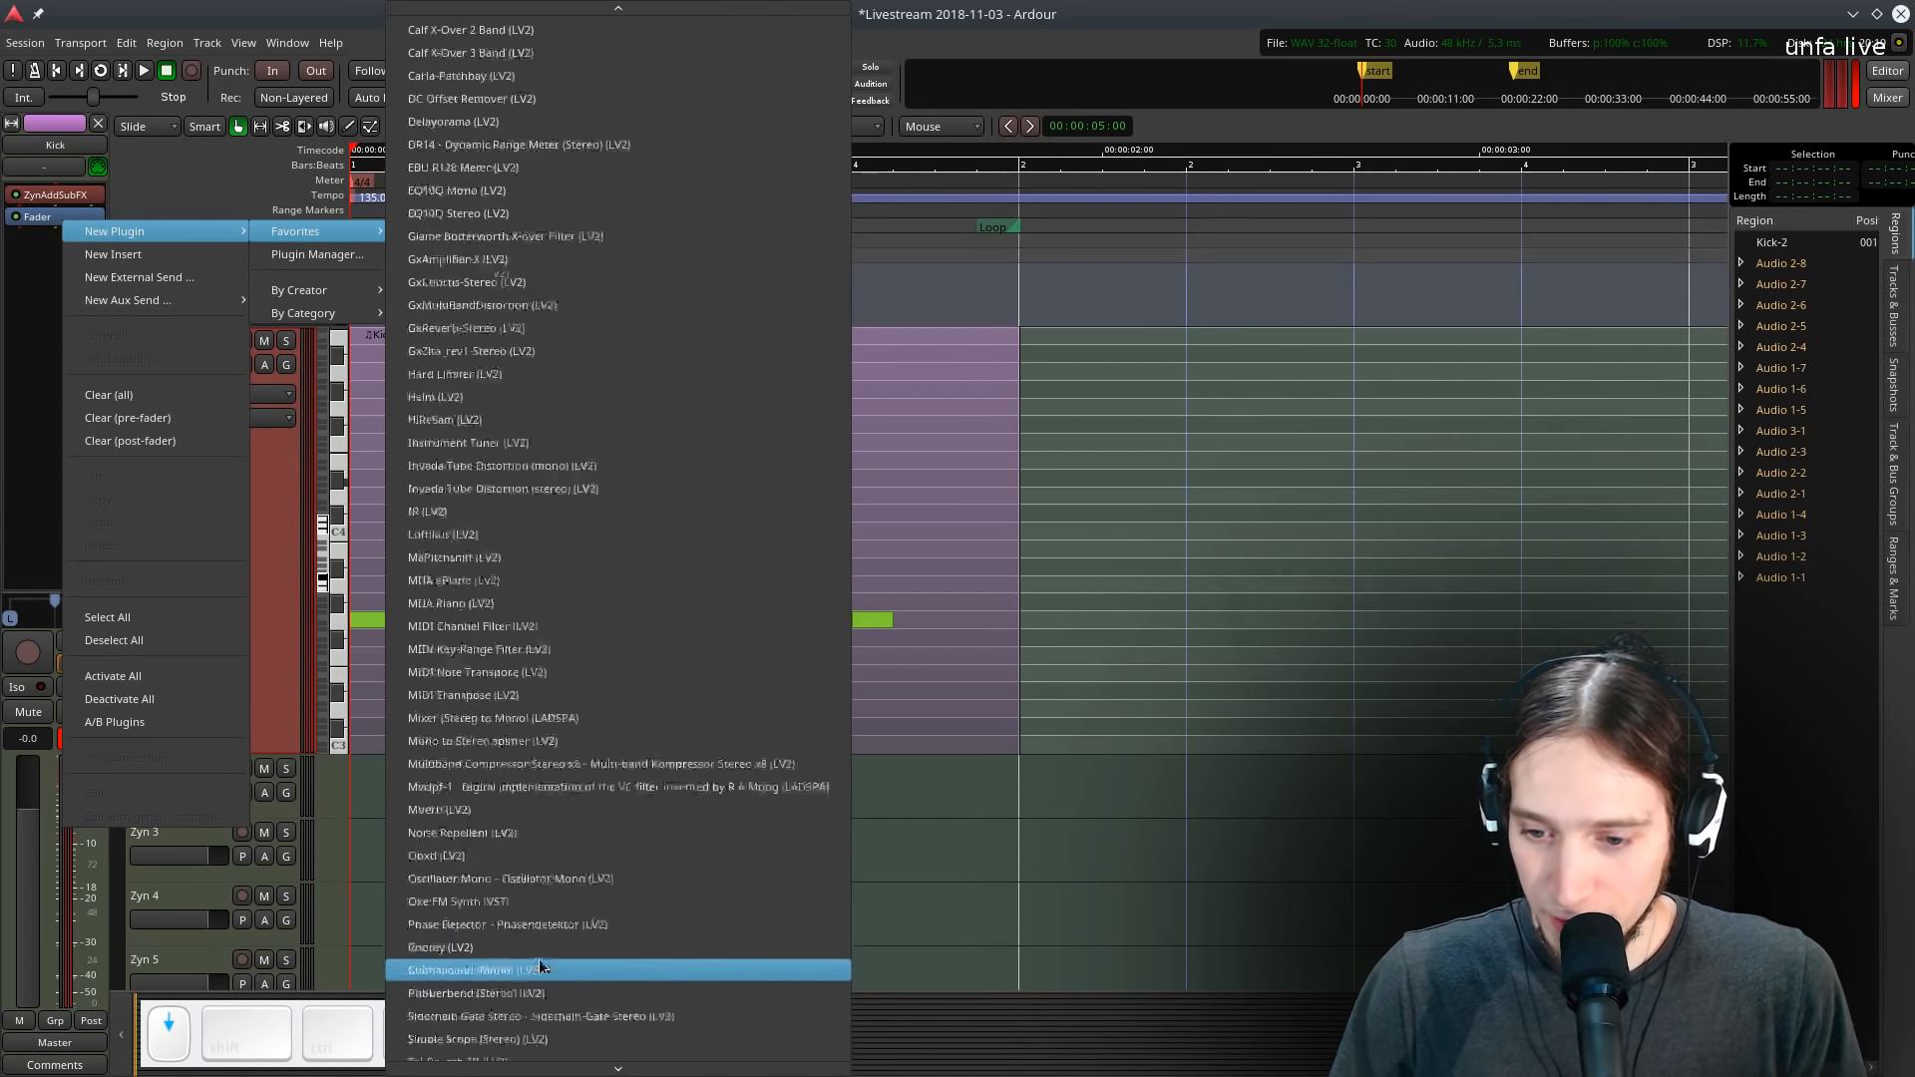
click(524, 982)
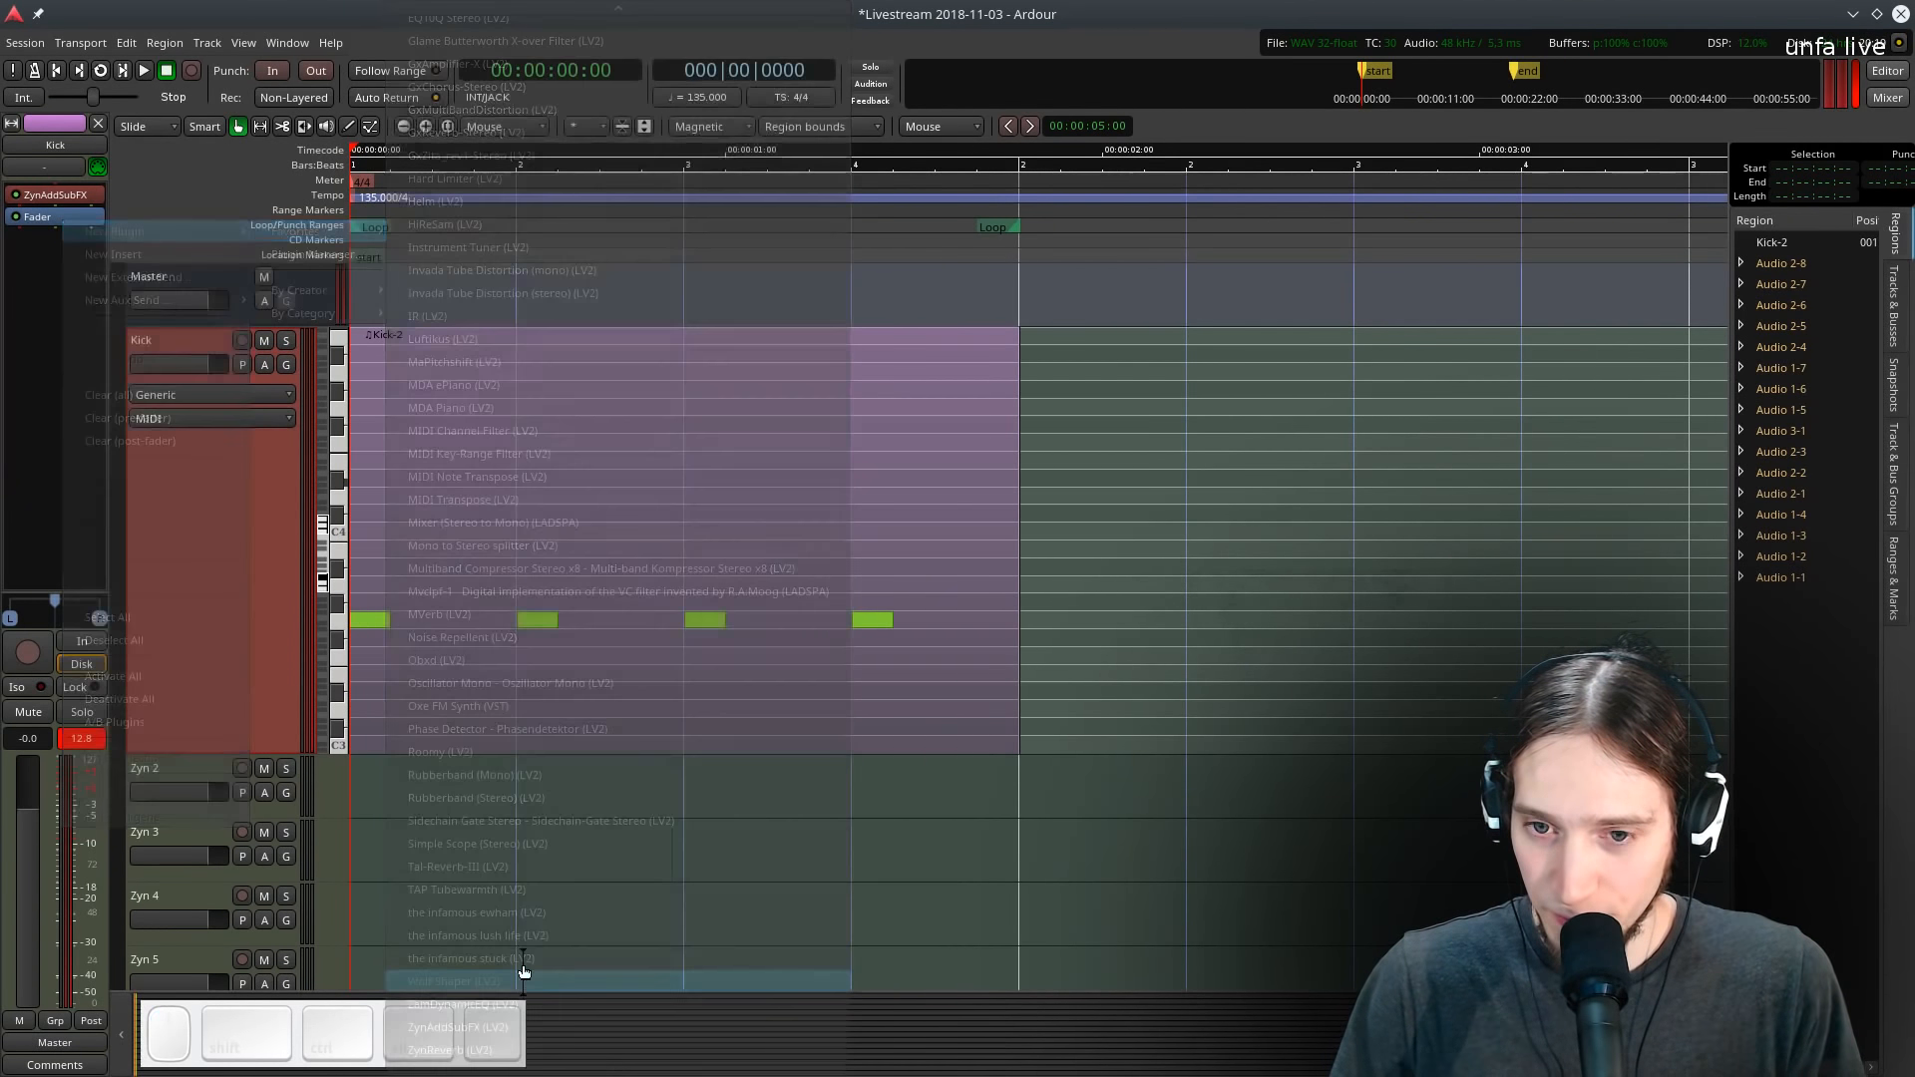
key(l)
click(545, 648)
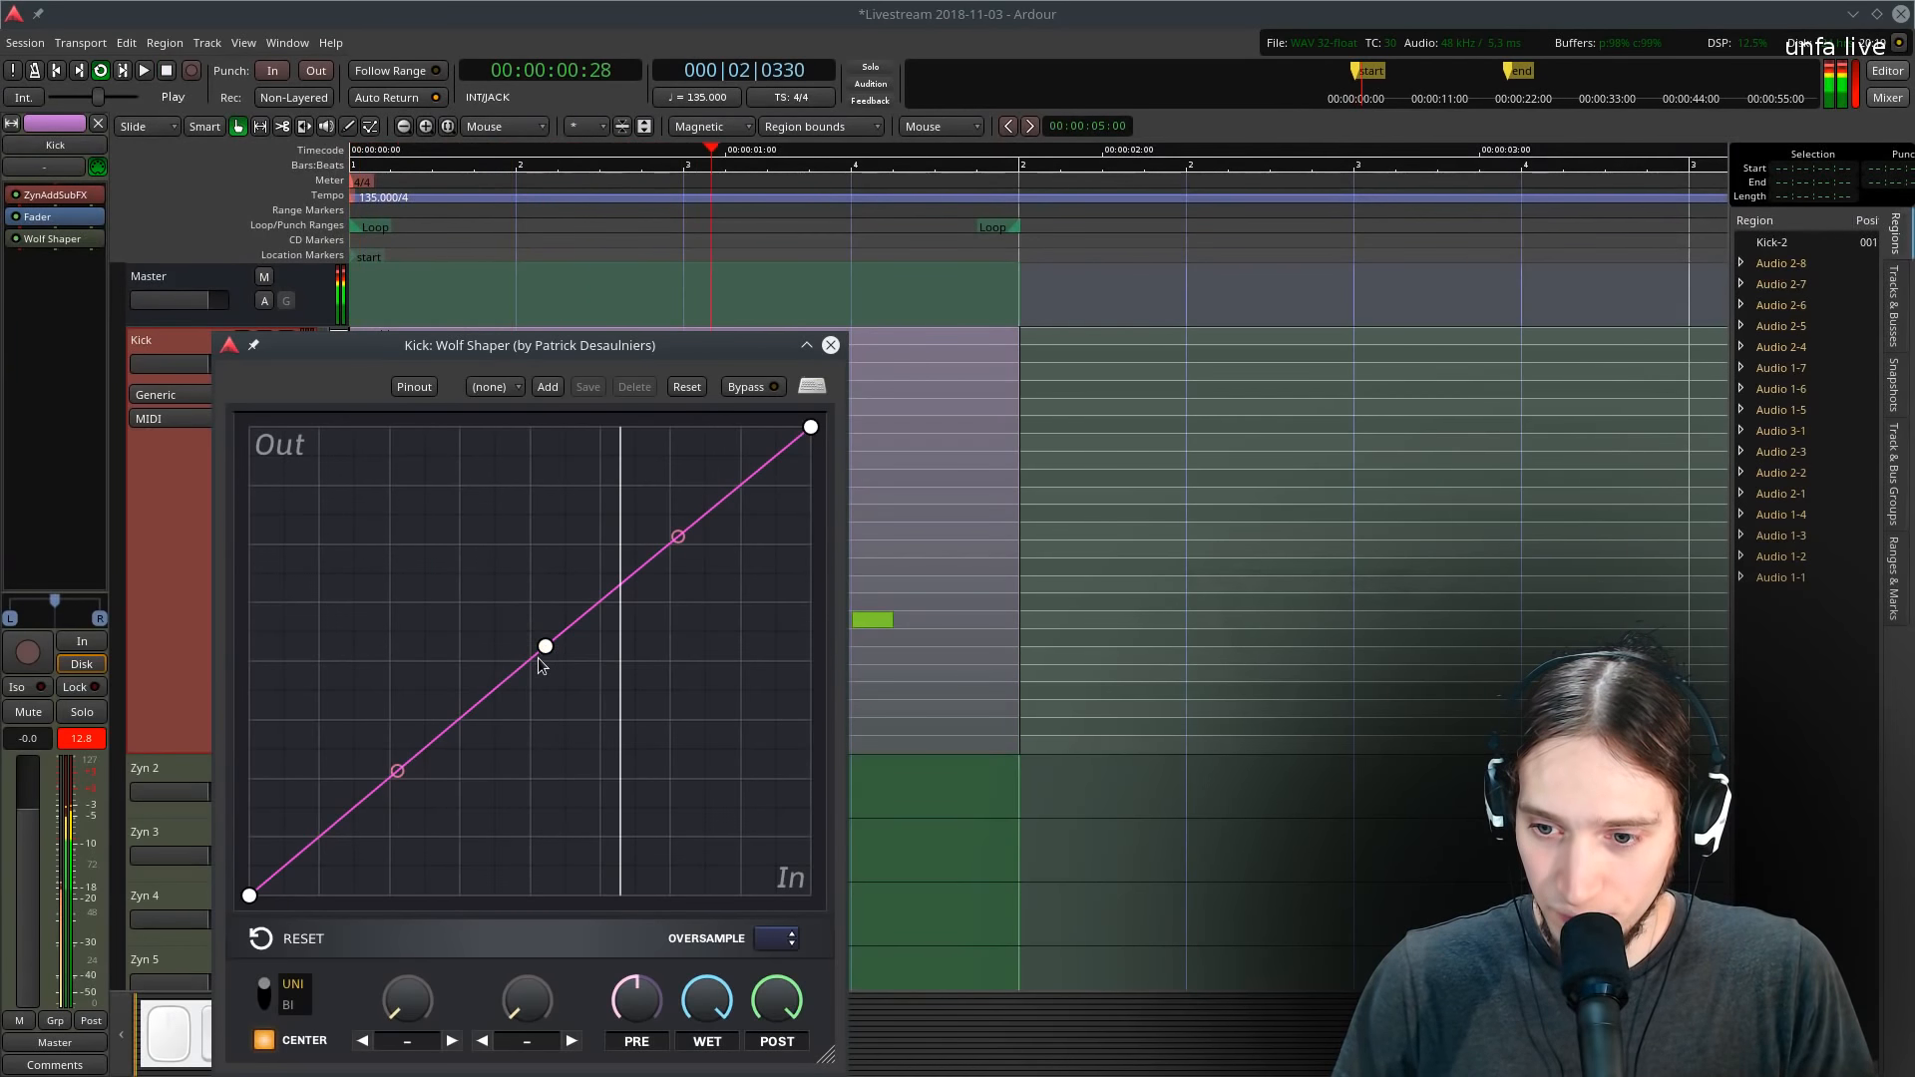
- Bend the Wolf Shaper curve into a soft saturation shape by raising the lower point and moving the midpoint up-right
drag(397, 772, 395, 709)
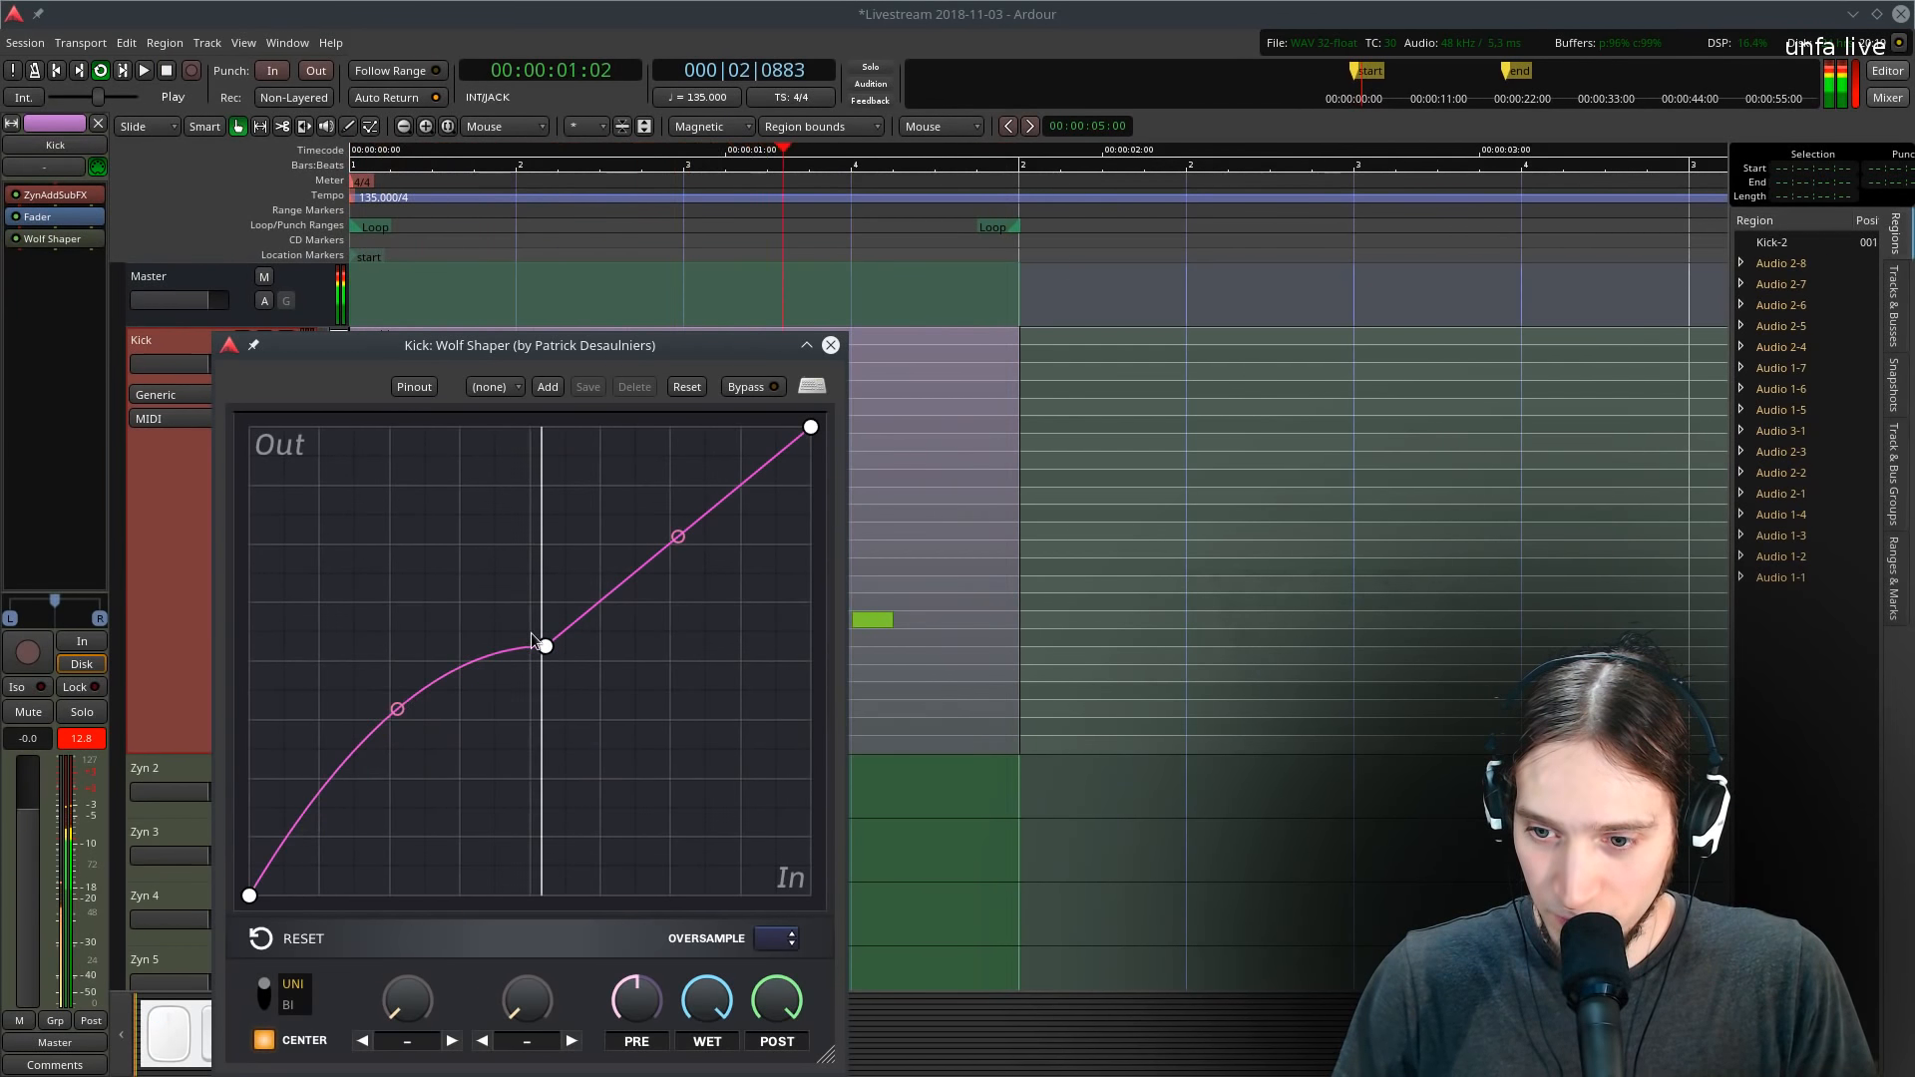
drag(546, 647, 638, 563)
mouse_move(444, 647)
mouse_down()
mouse_move(444, 733)
mouse_move(444, 648)
mouse_up()
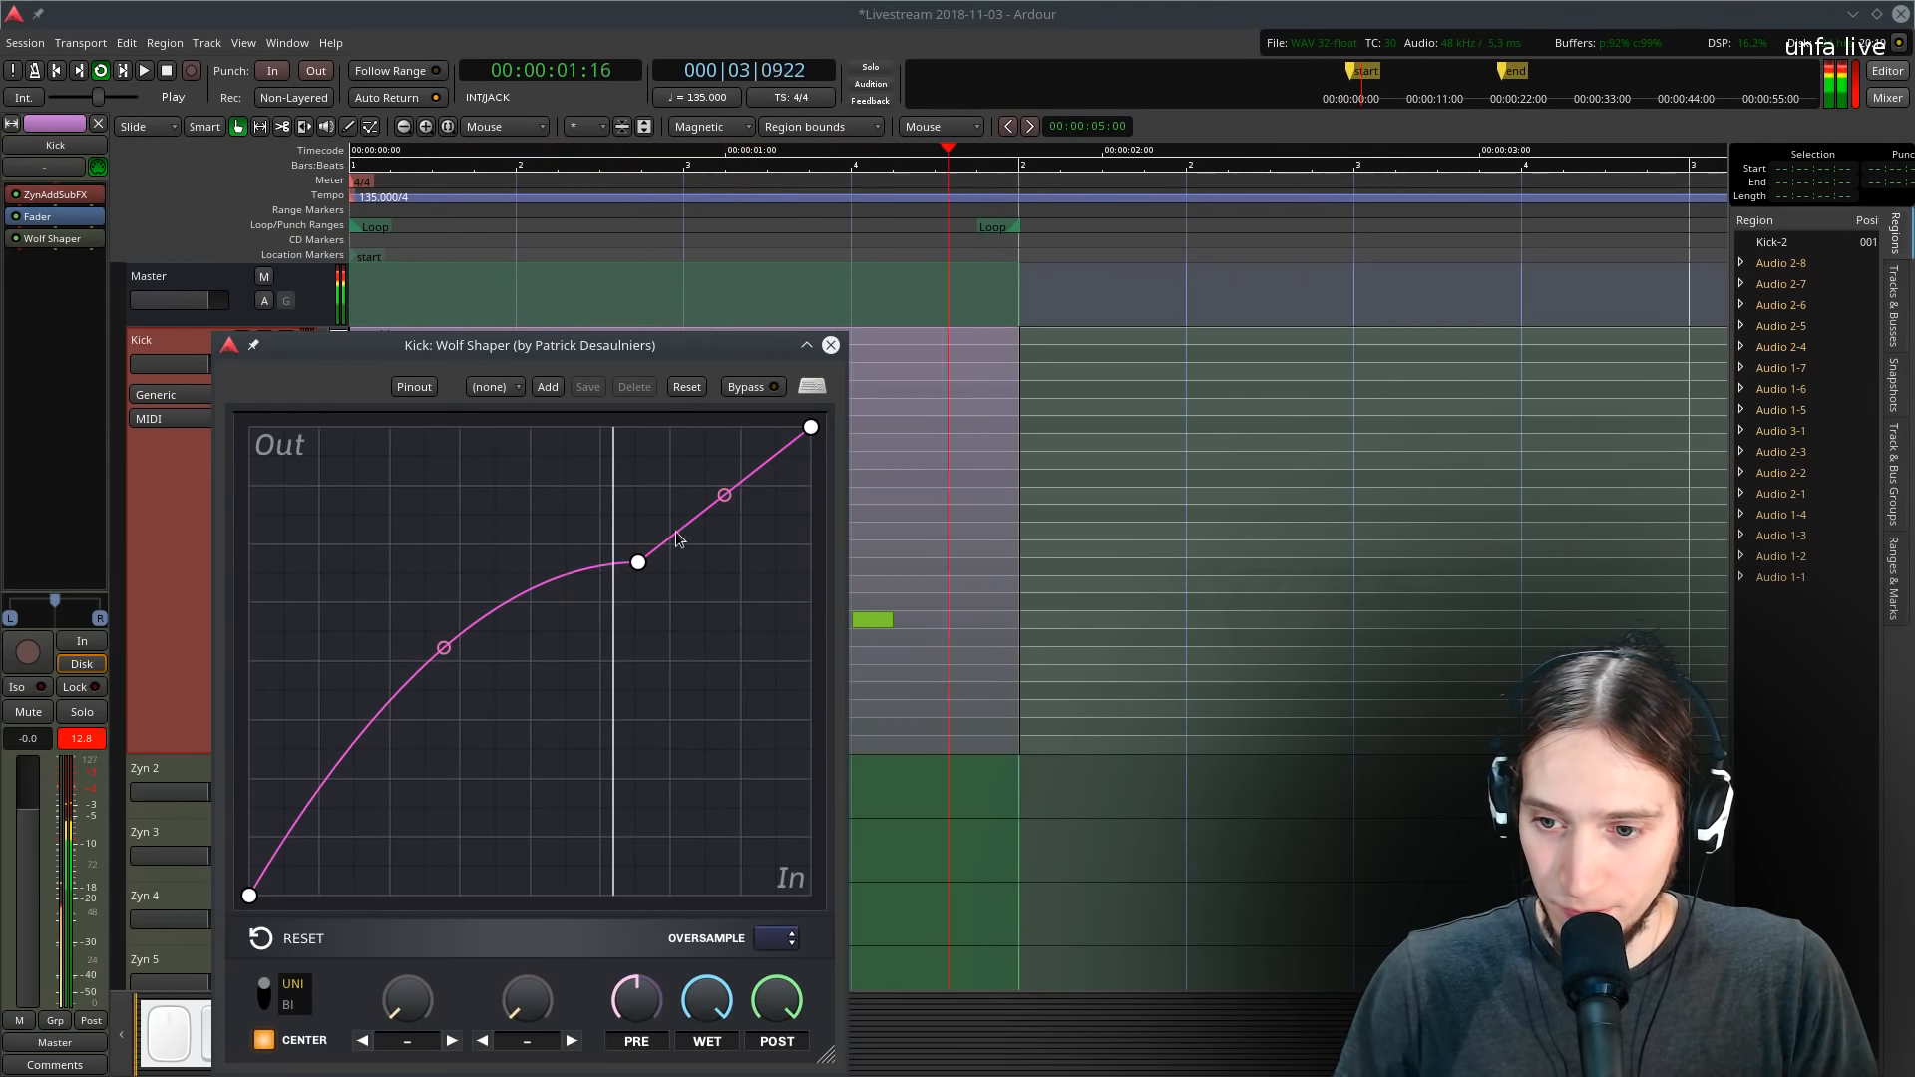
- Audition the shaped kick in loop playback and close the shaper window
key(space)
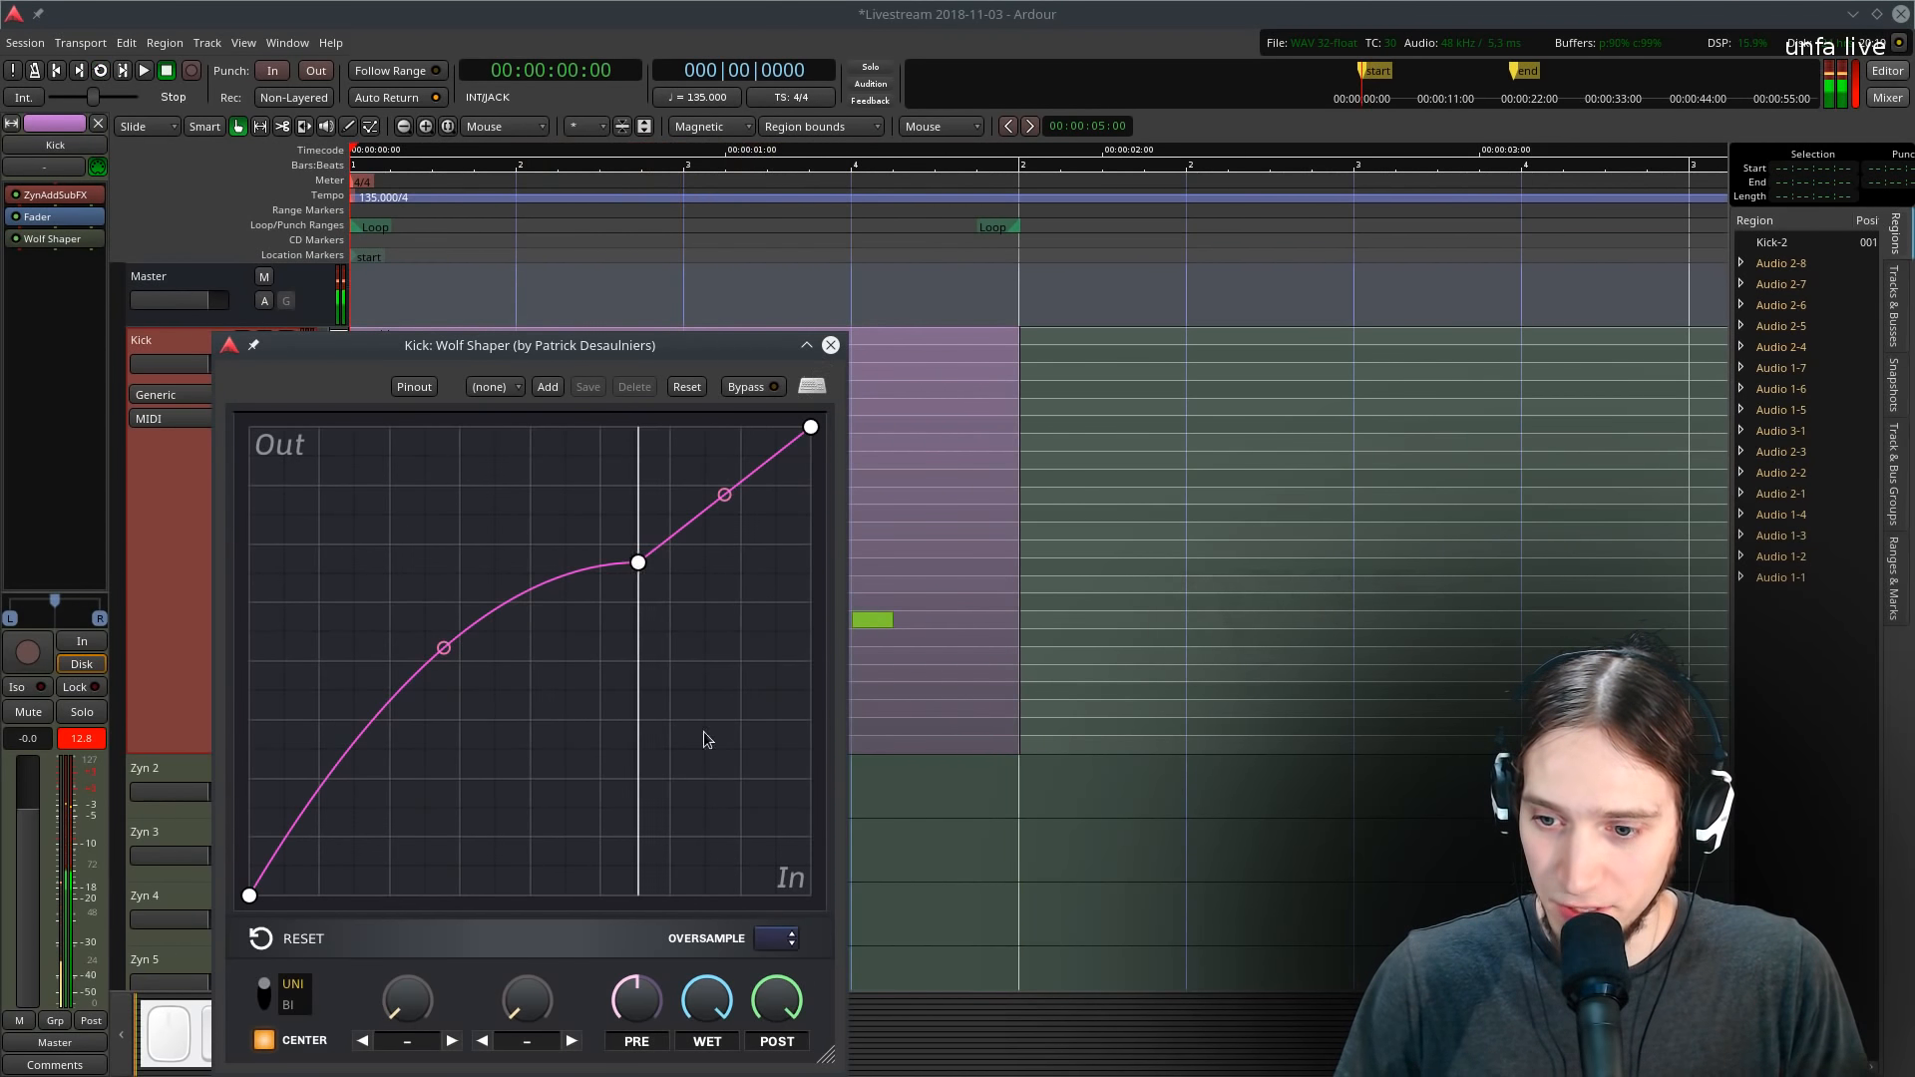
key(space)
key(space)
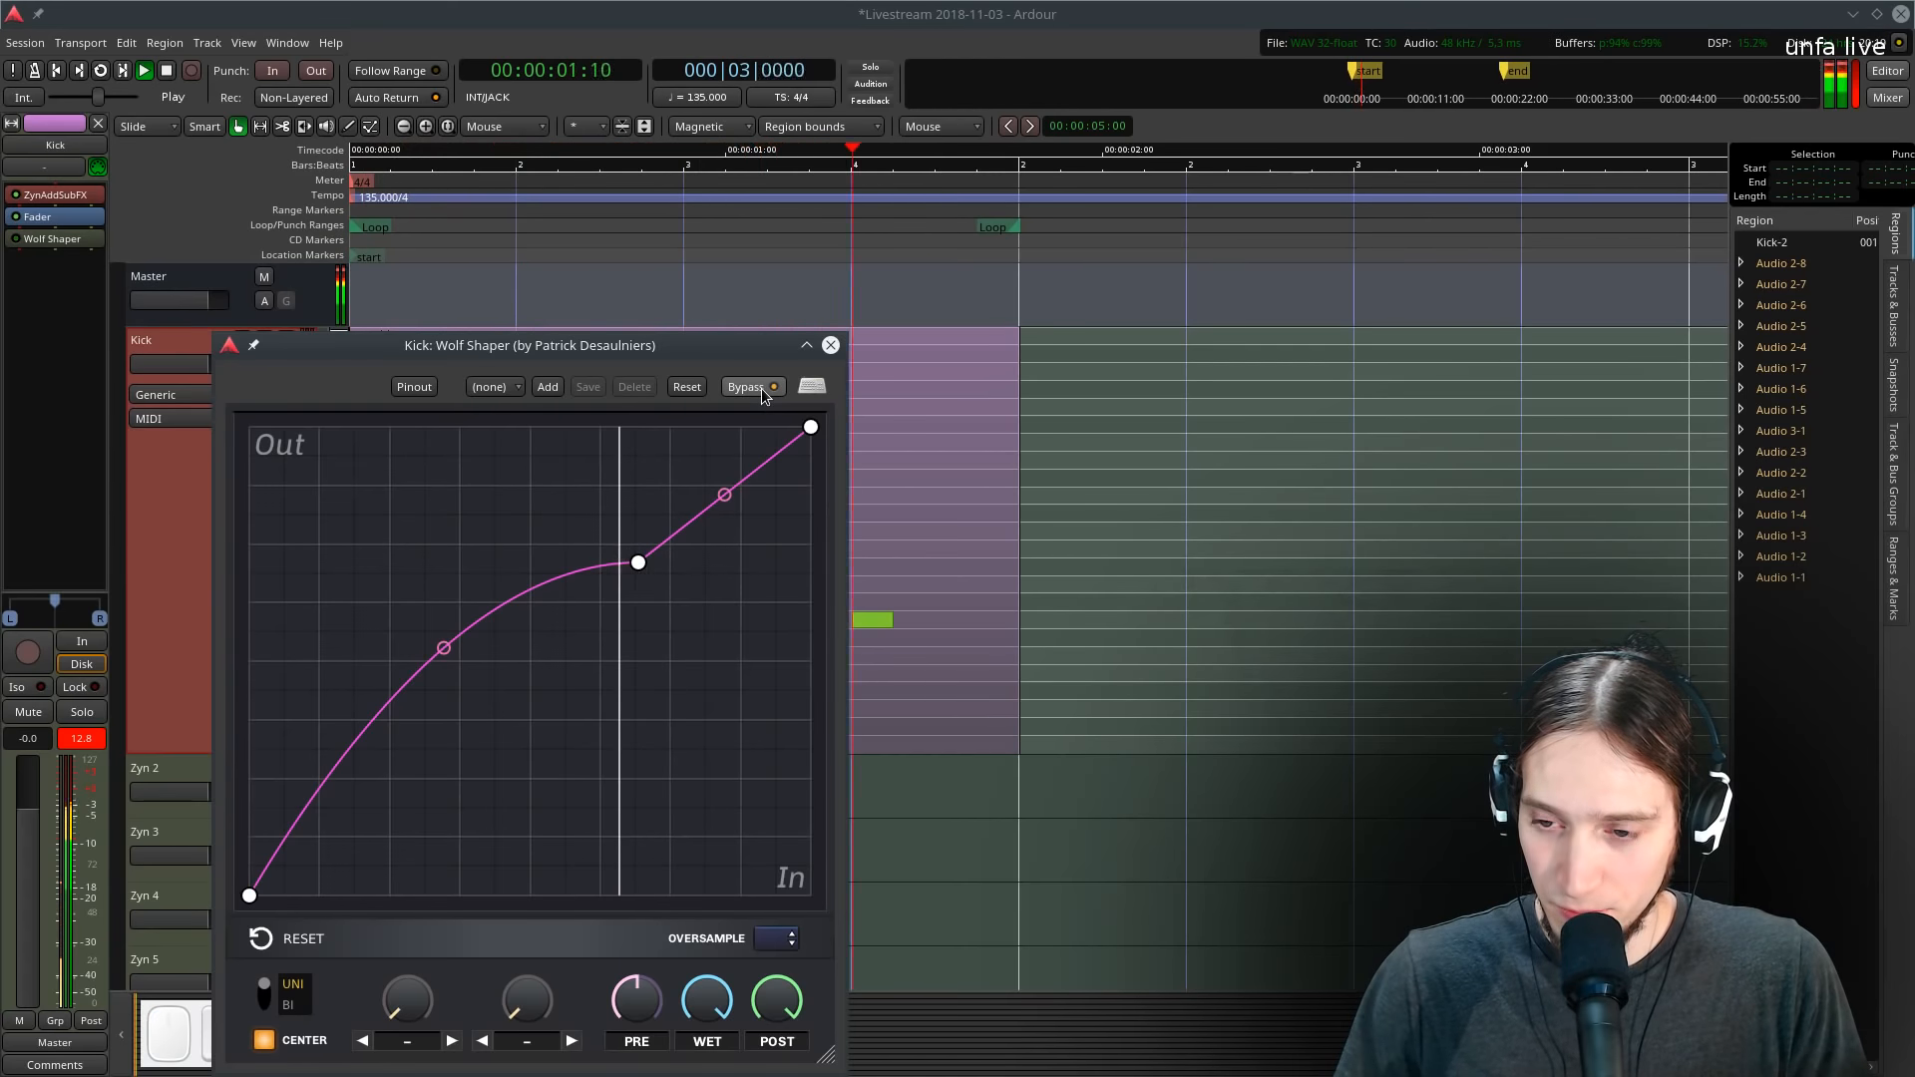
key(l)
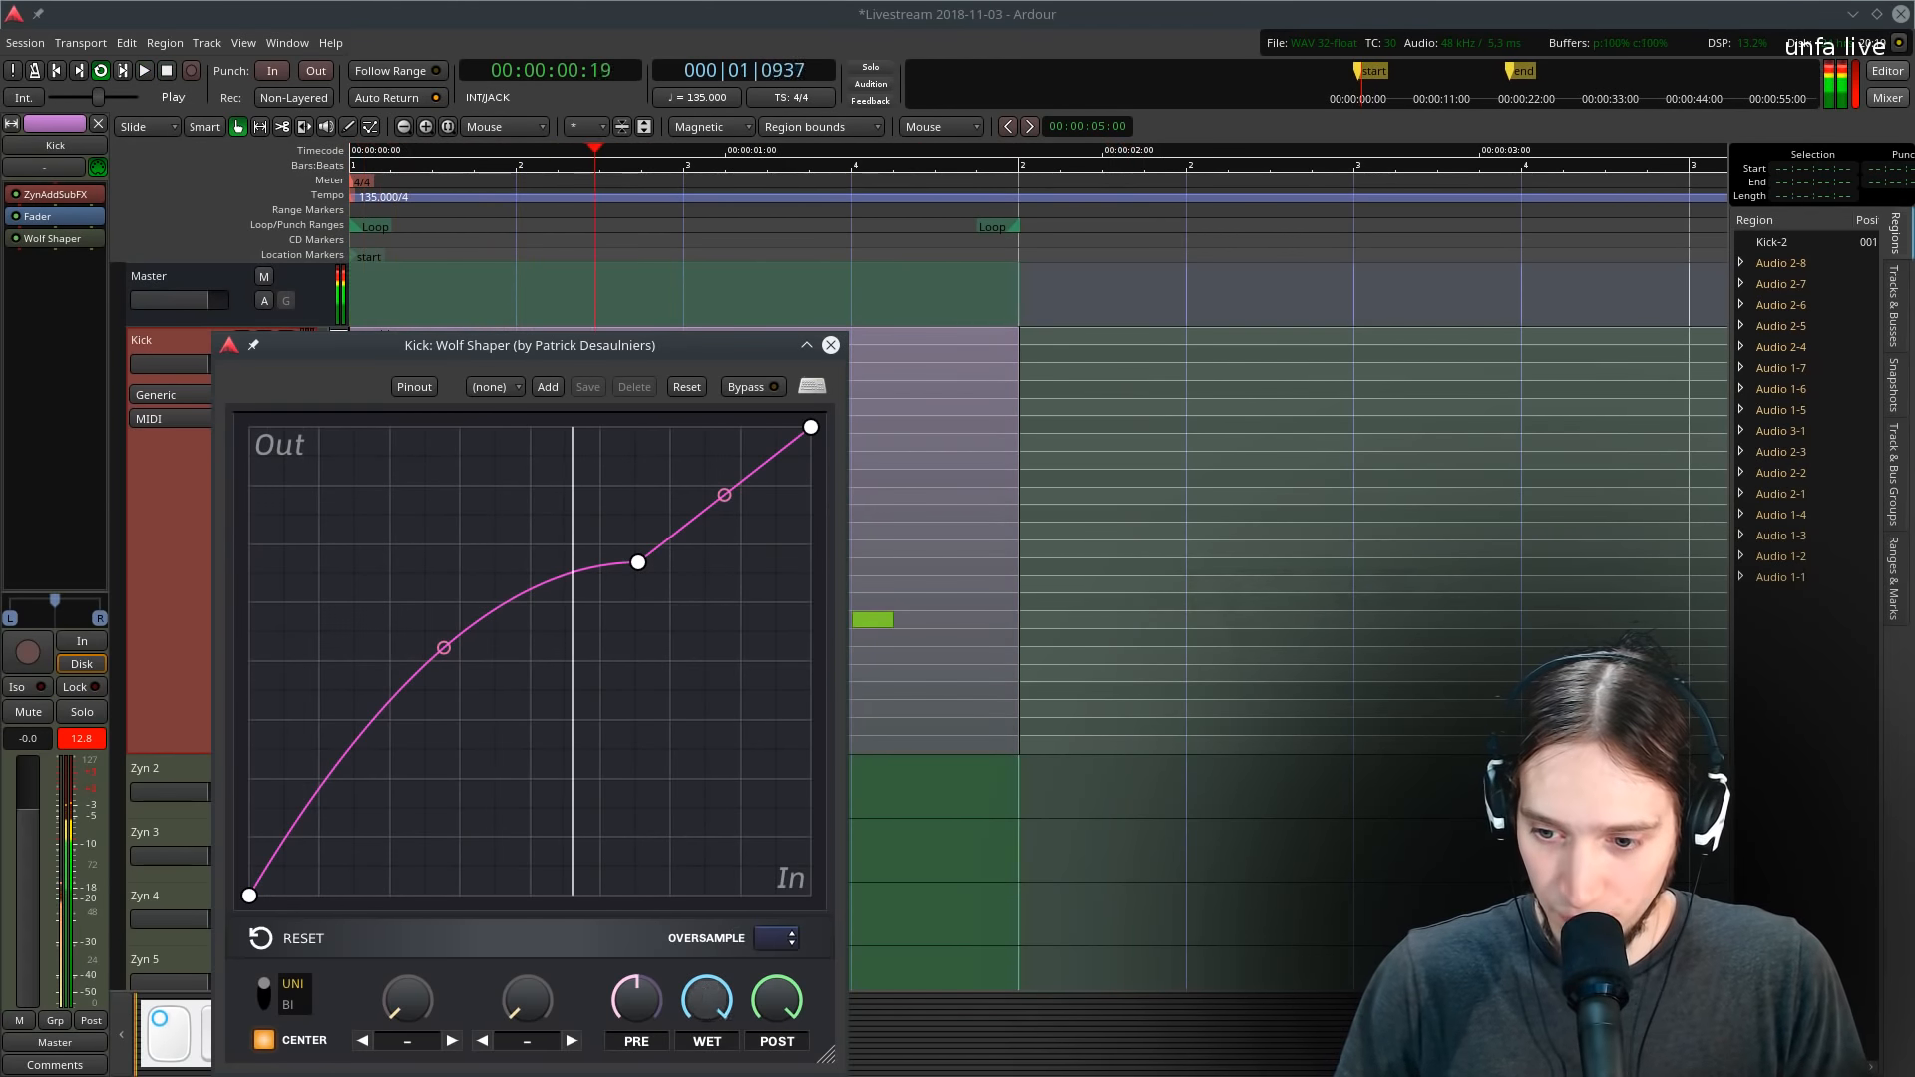
key(space)
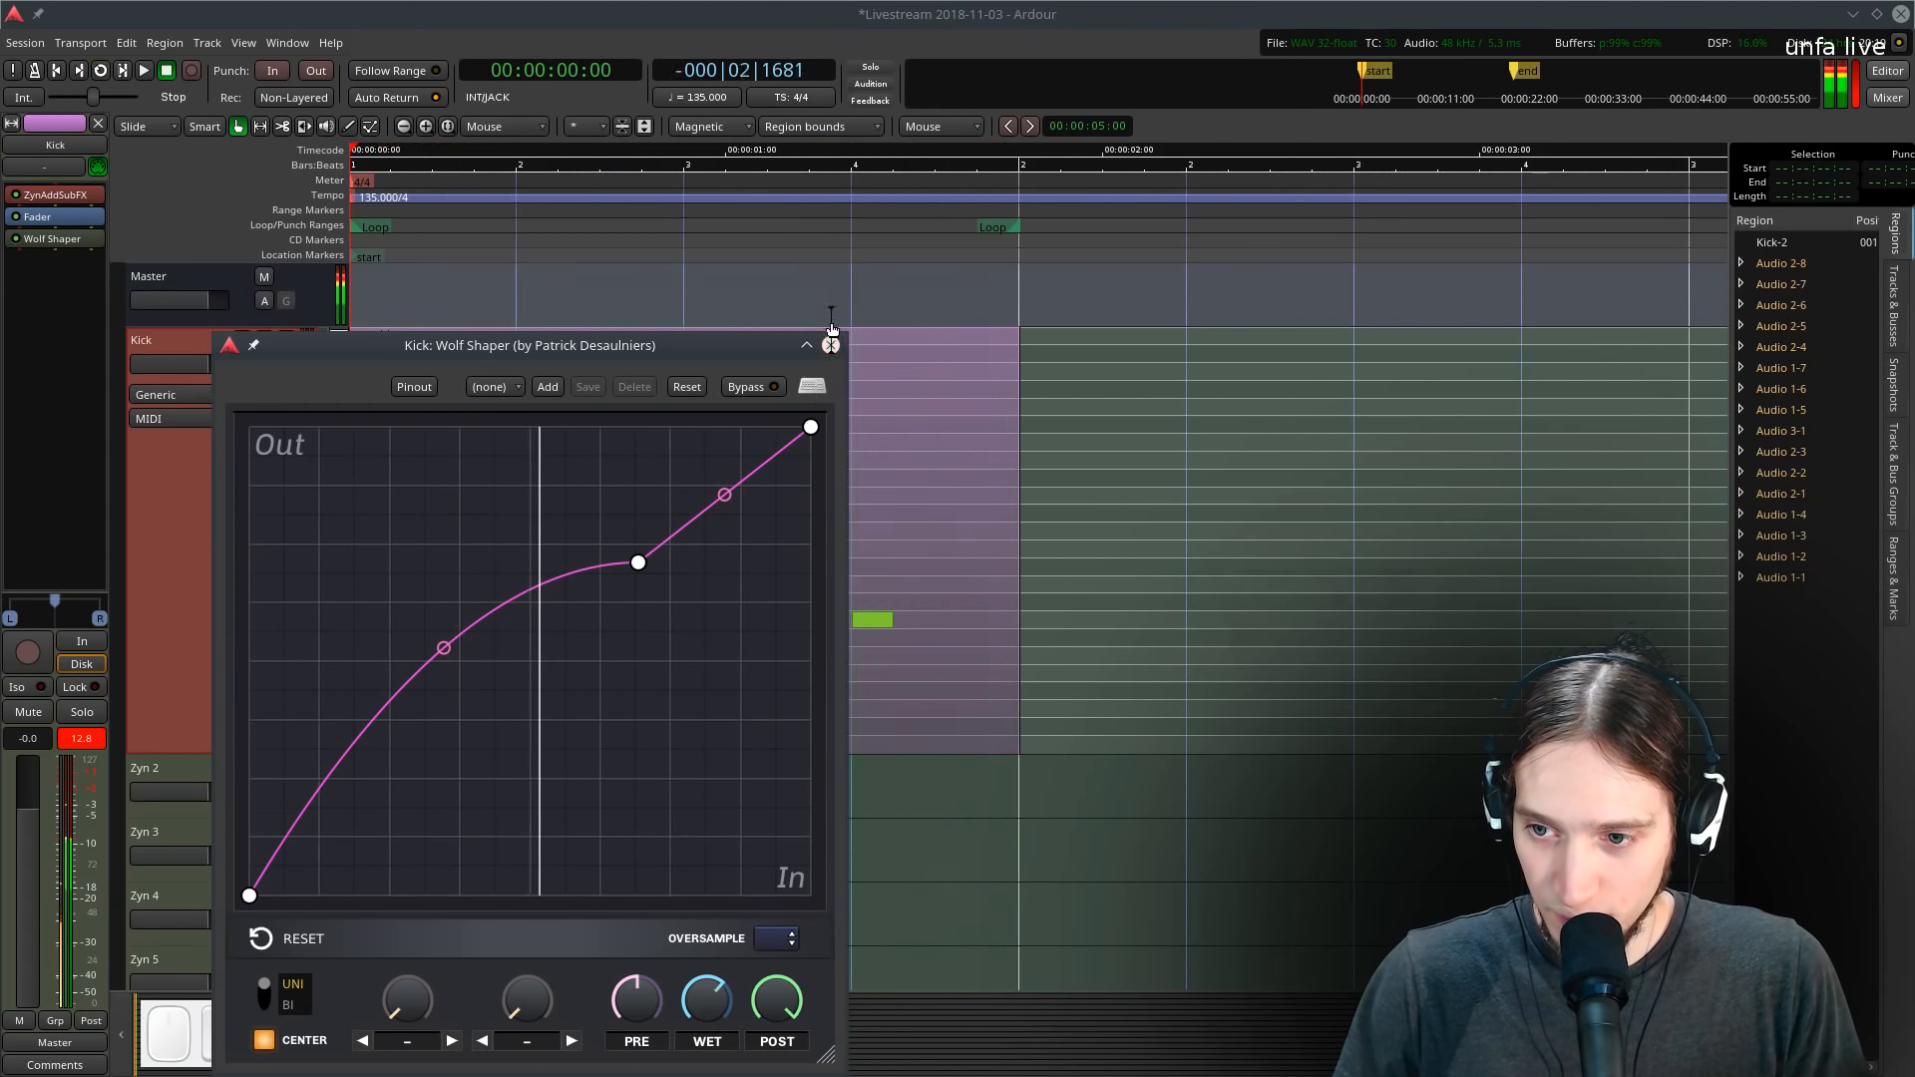
click(831, 345)
- Move the fader after Wolf Shaper and insert the EQ10Q Stereo plugin on the Kick track
drag(12, 214, 55, 249)
right_click(82, 244)
mouse_move(244, 249)
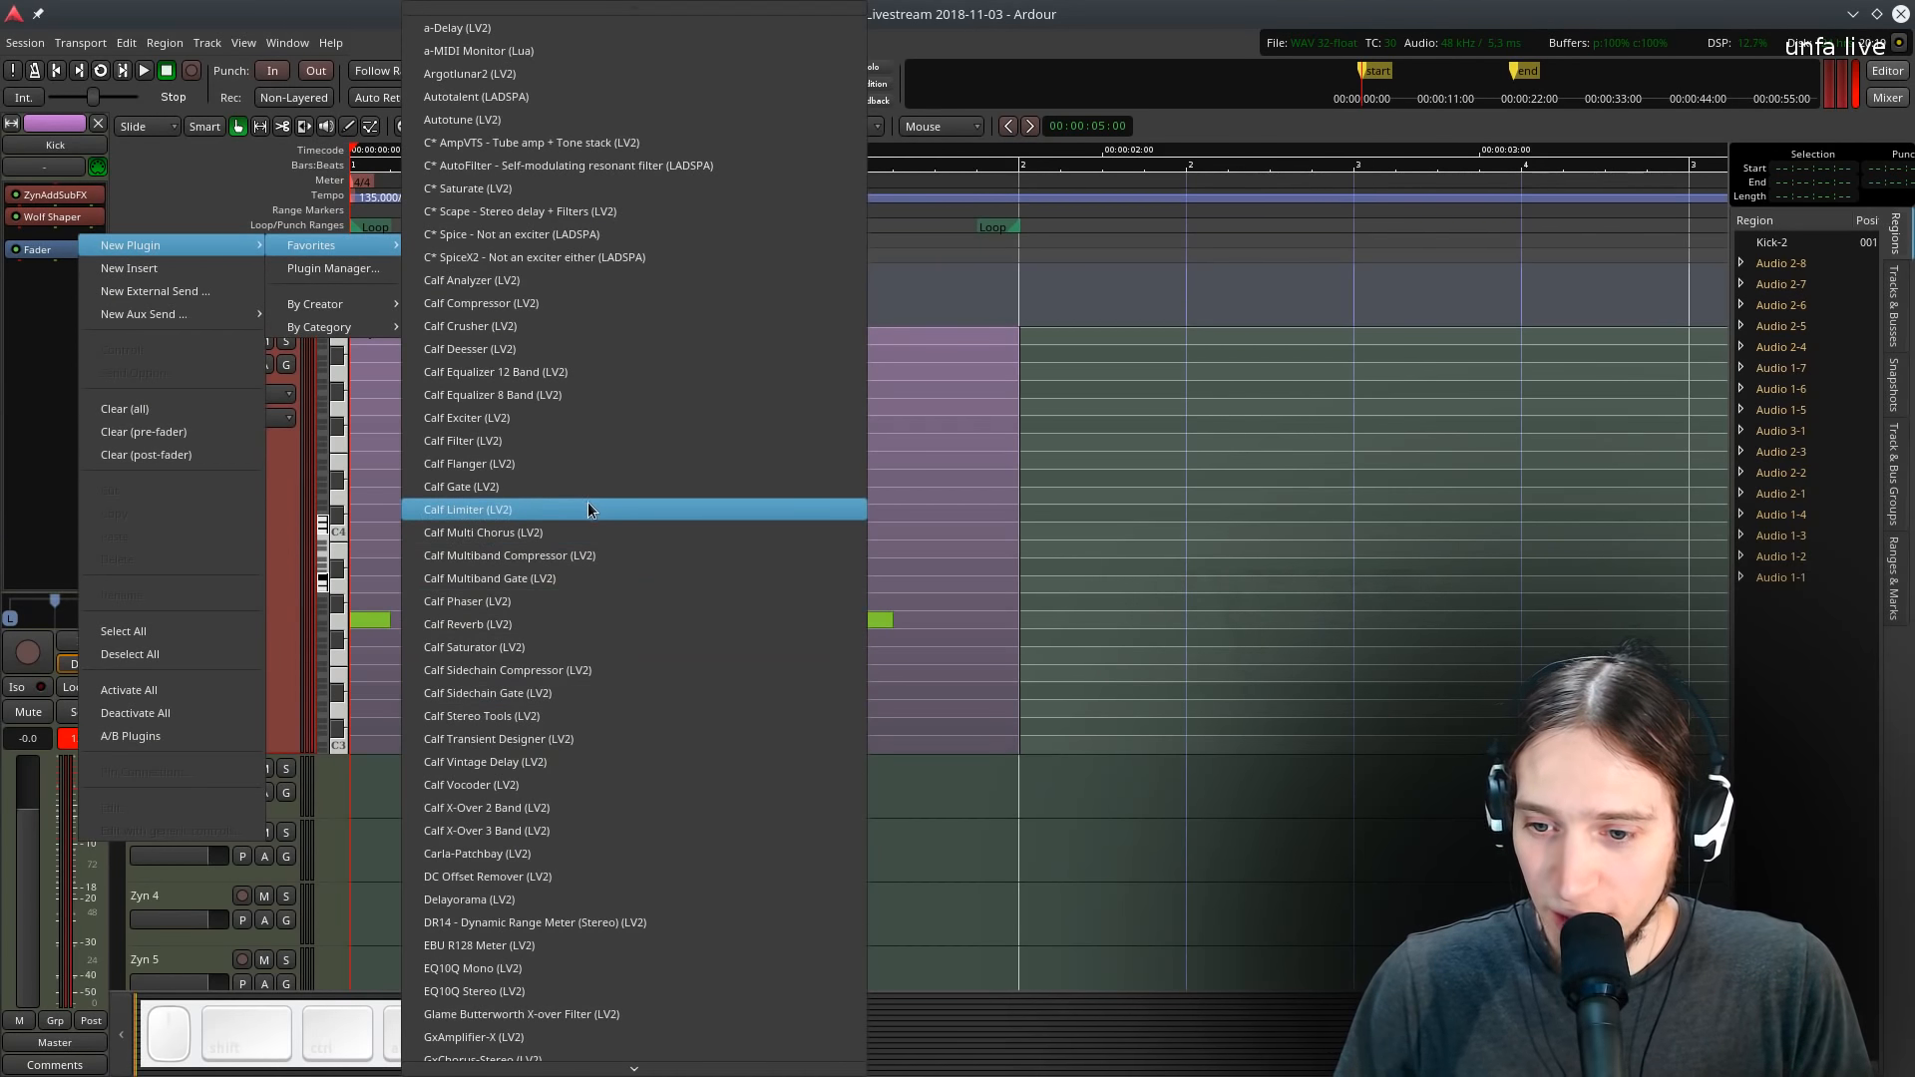
click(477, 988)
drag(544, 460, 971, 250)
key(l)
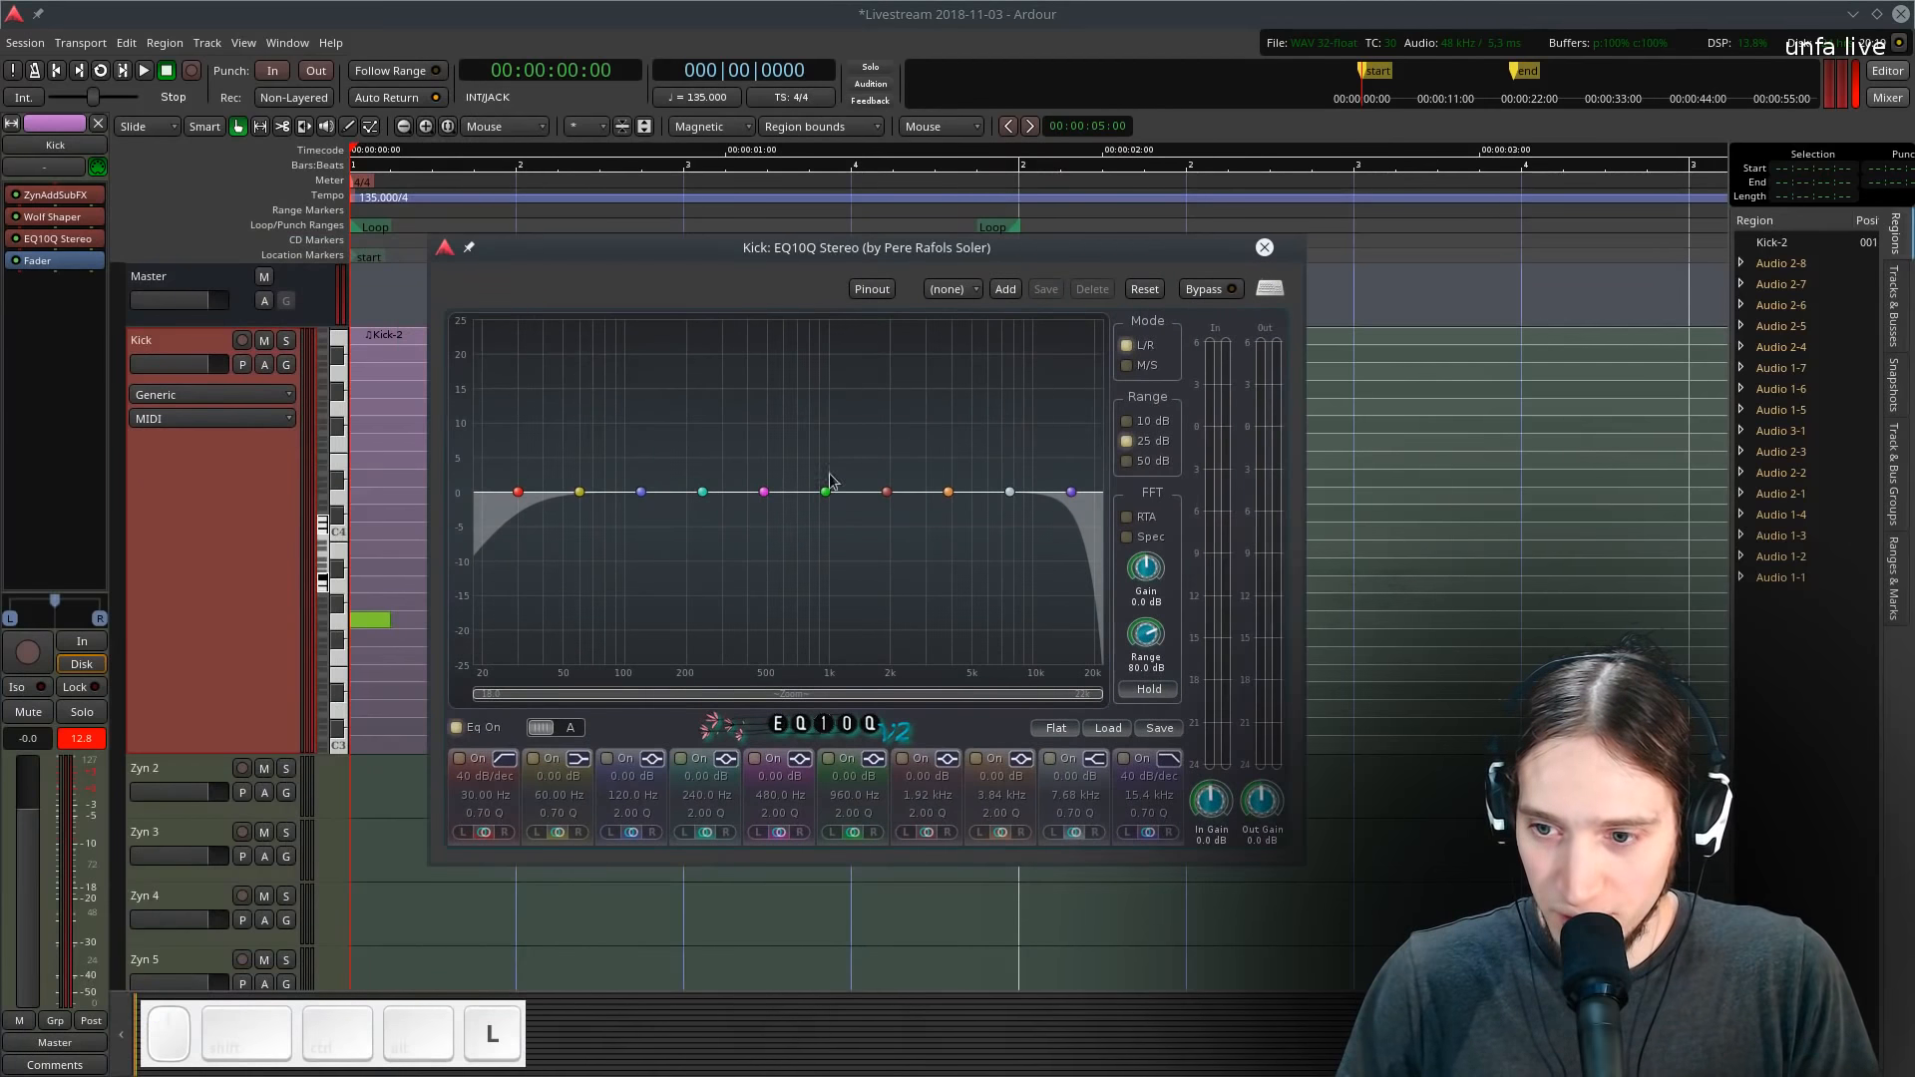
- Enable the EQ analyzer and set the high-pass band to about 50 Hz with a resonant Q of about 1.66
click(1128, 519)
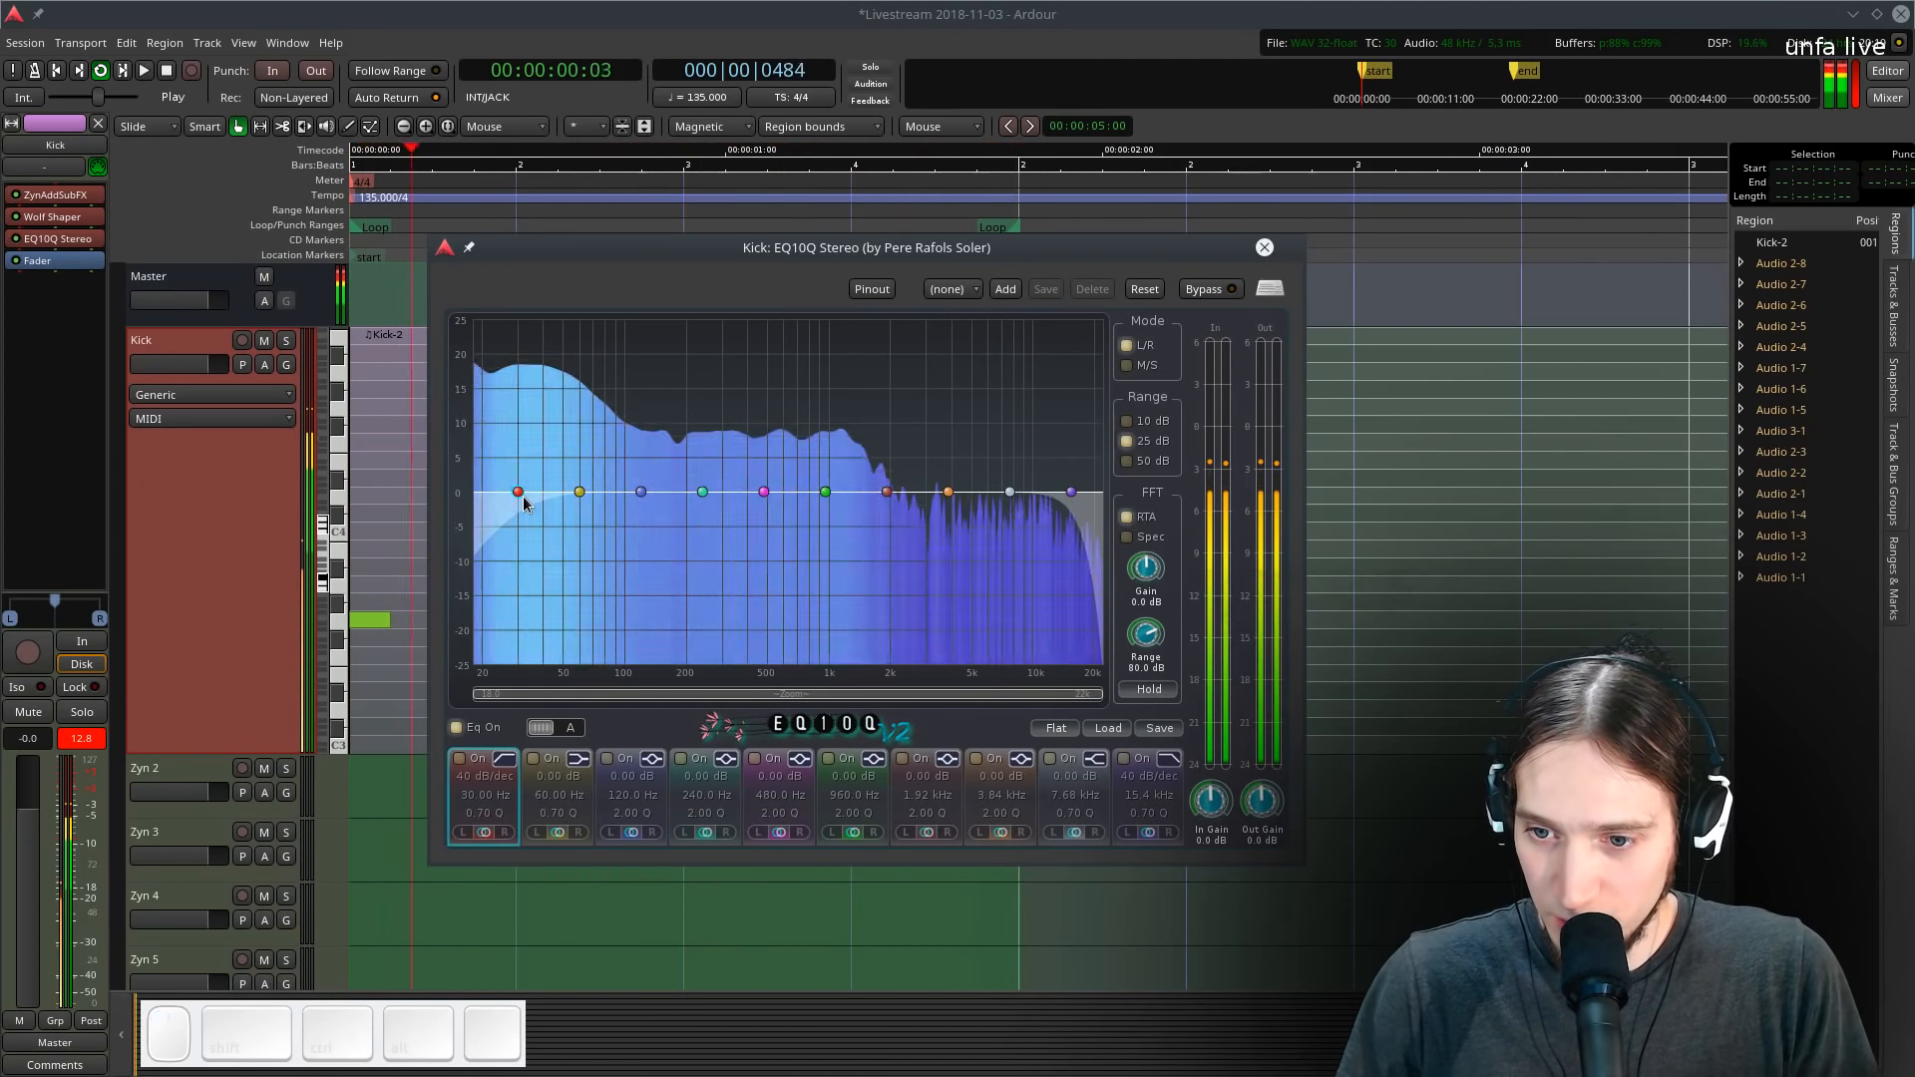
drag(517, 492, 677, 496)
scroll(677, 493, up, 5)
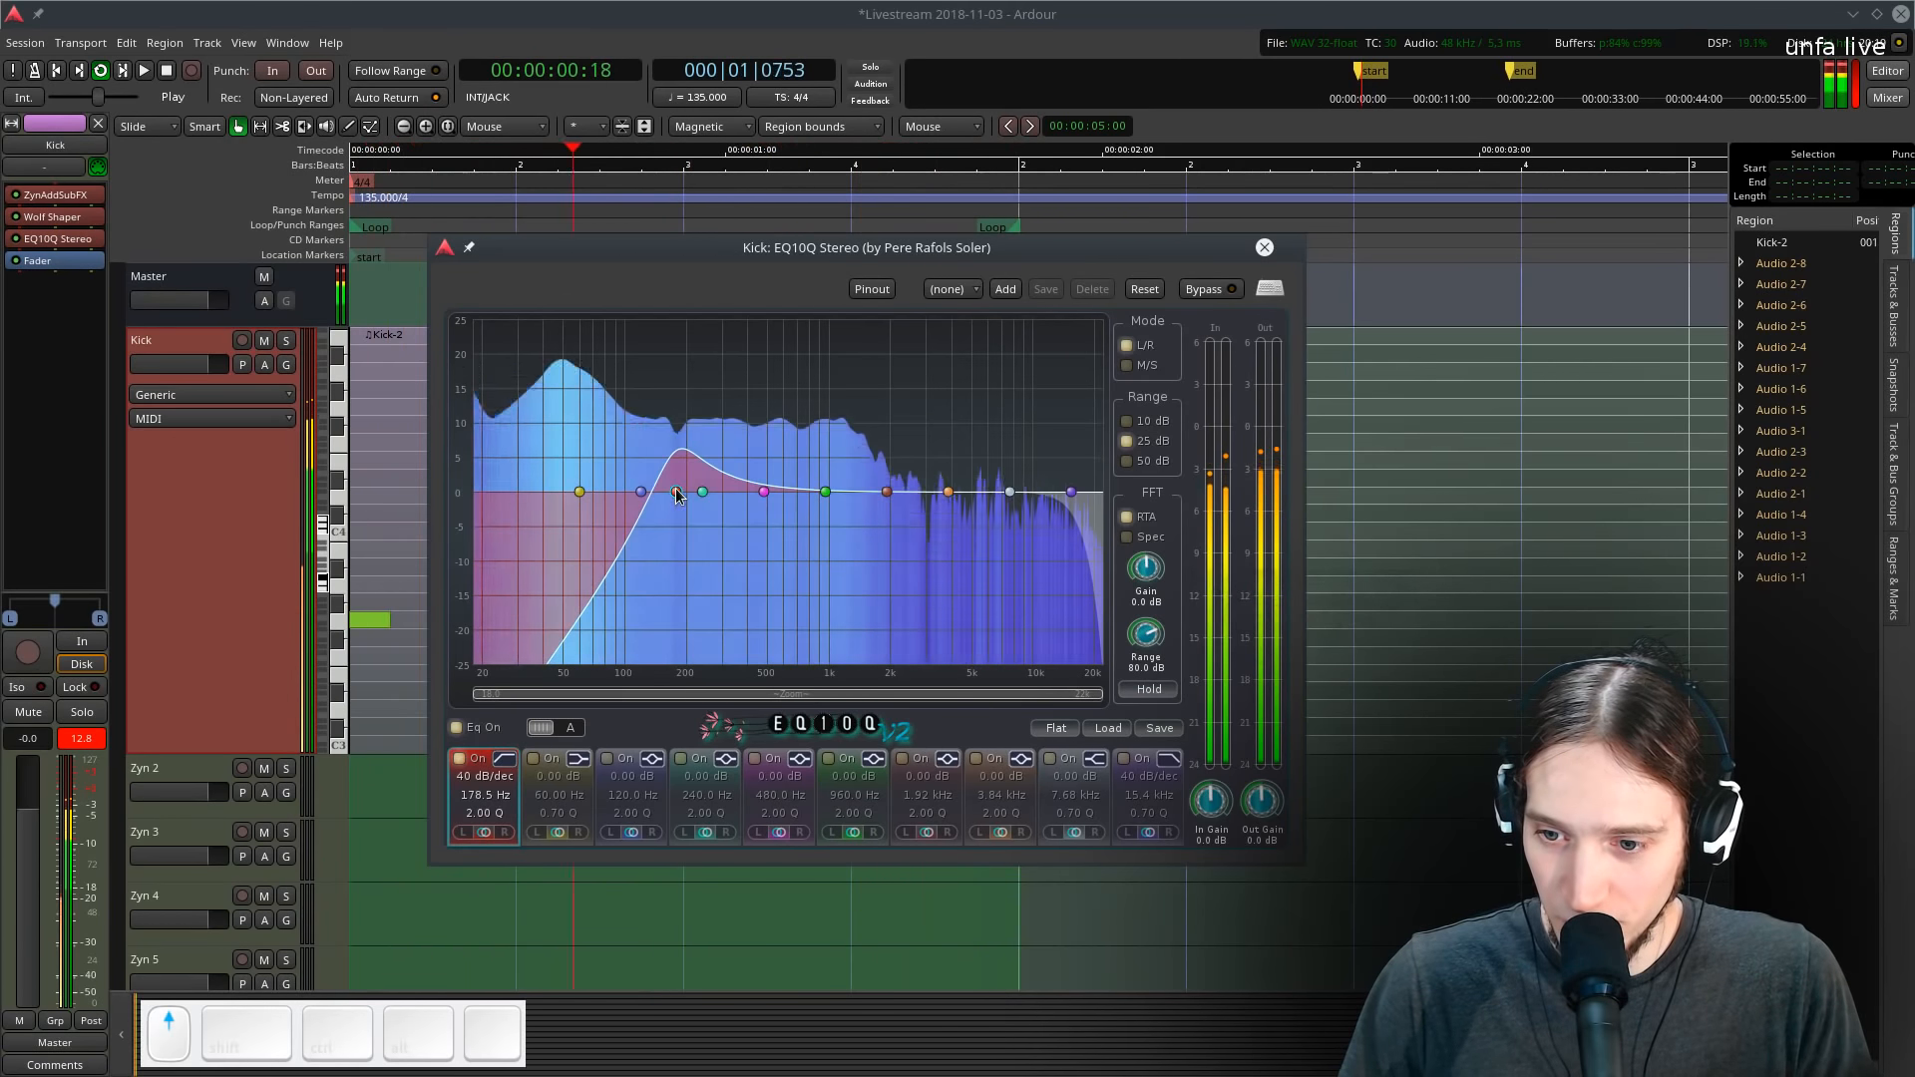
scroll(678, 494, up, 2)
drag(679, 494, 562, 493)
scroll(602, 495, down, 3)
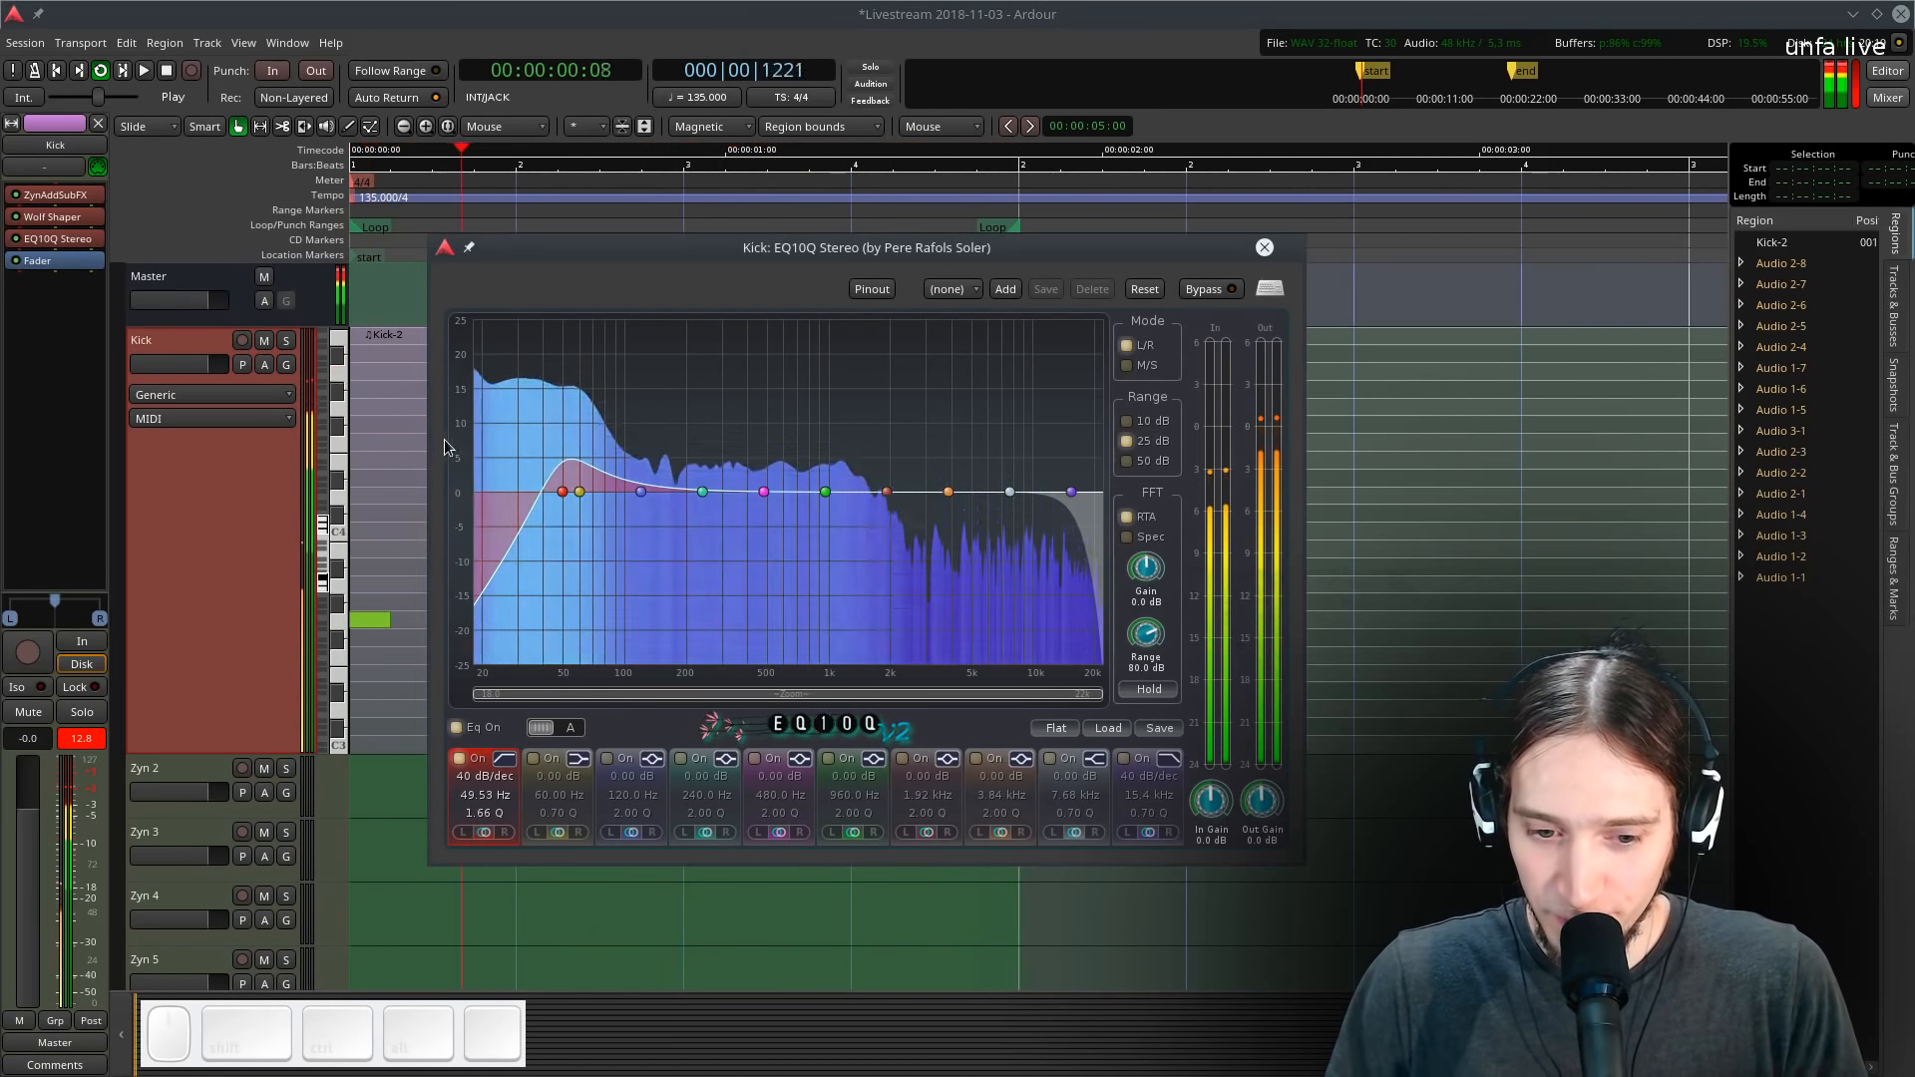
key(space)
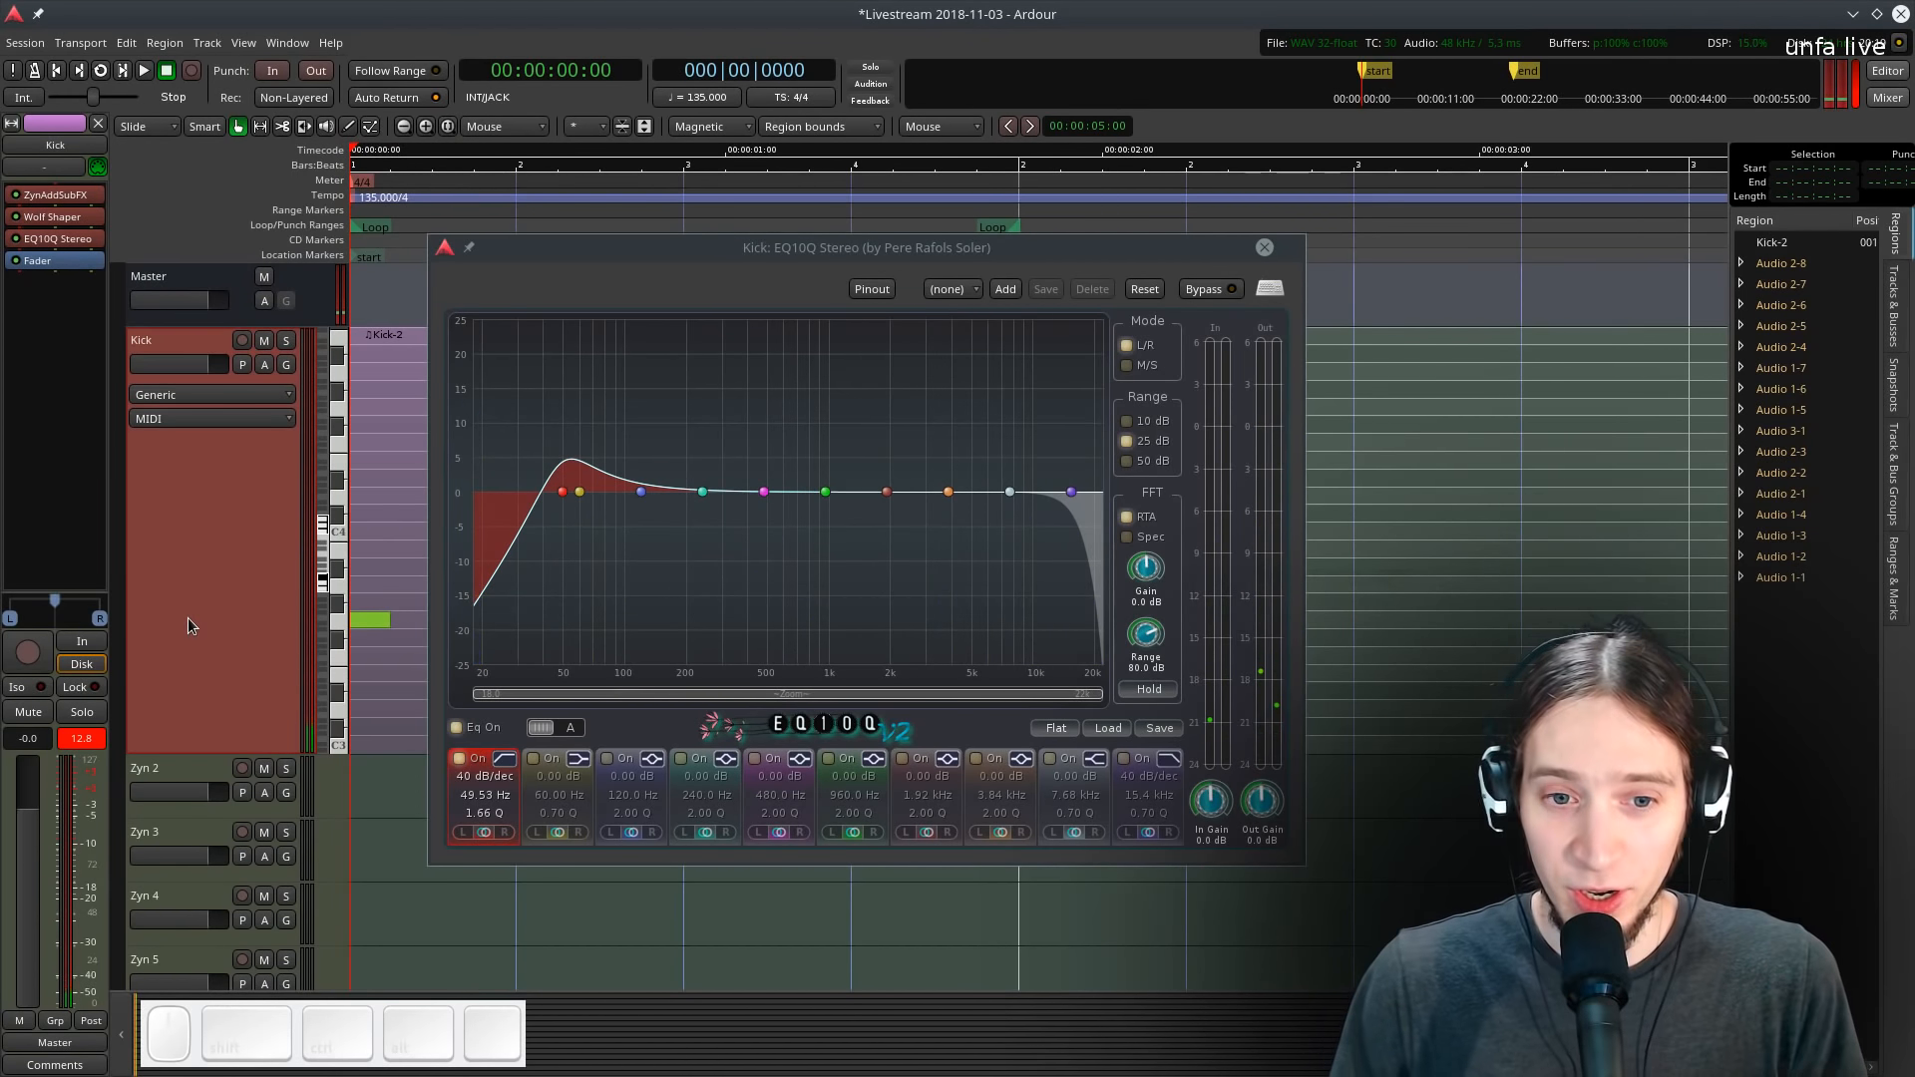
- Cut about 5 dB around 280 Hz with a wide bell band, auditioning the loop
key(space)
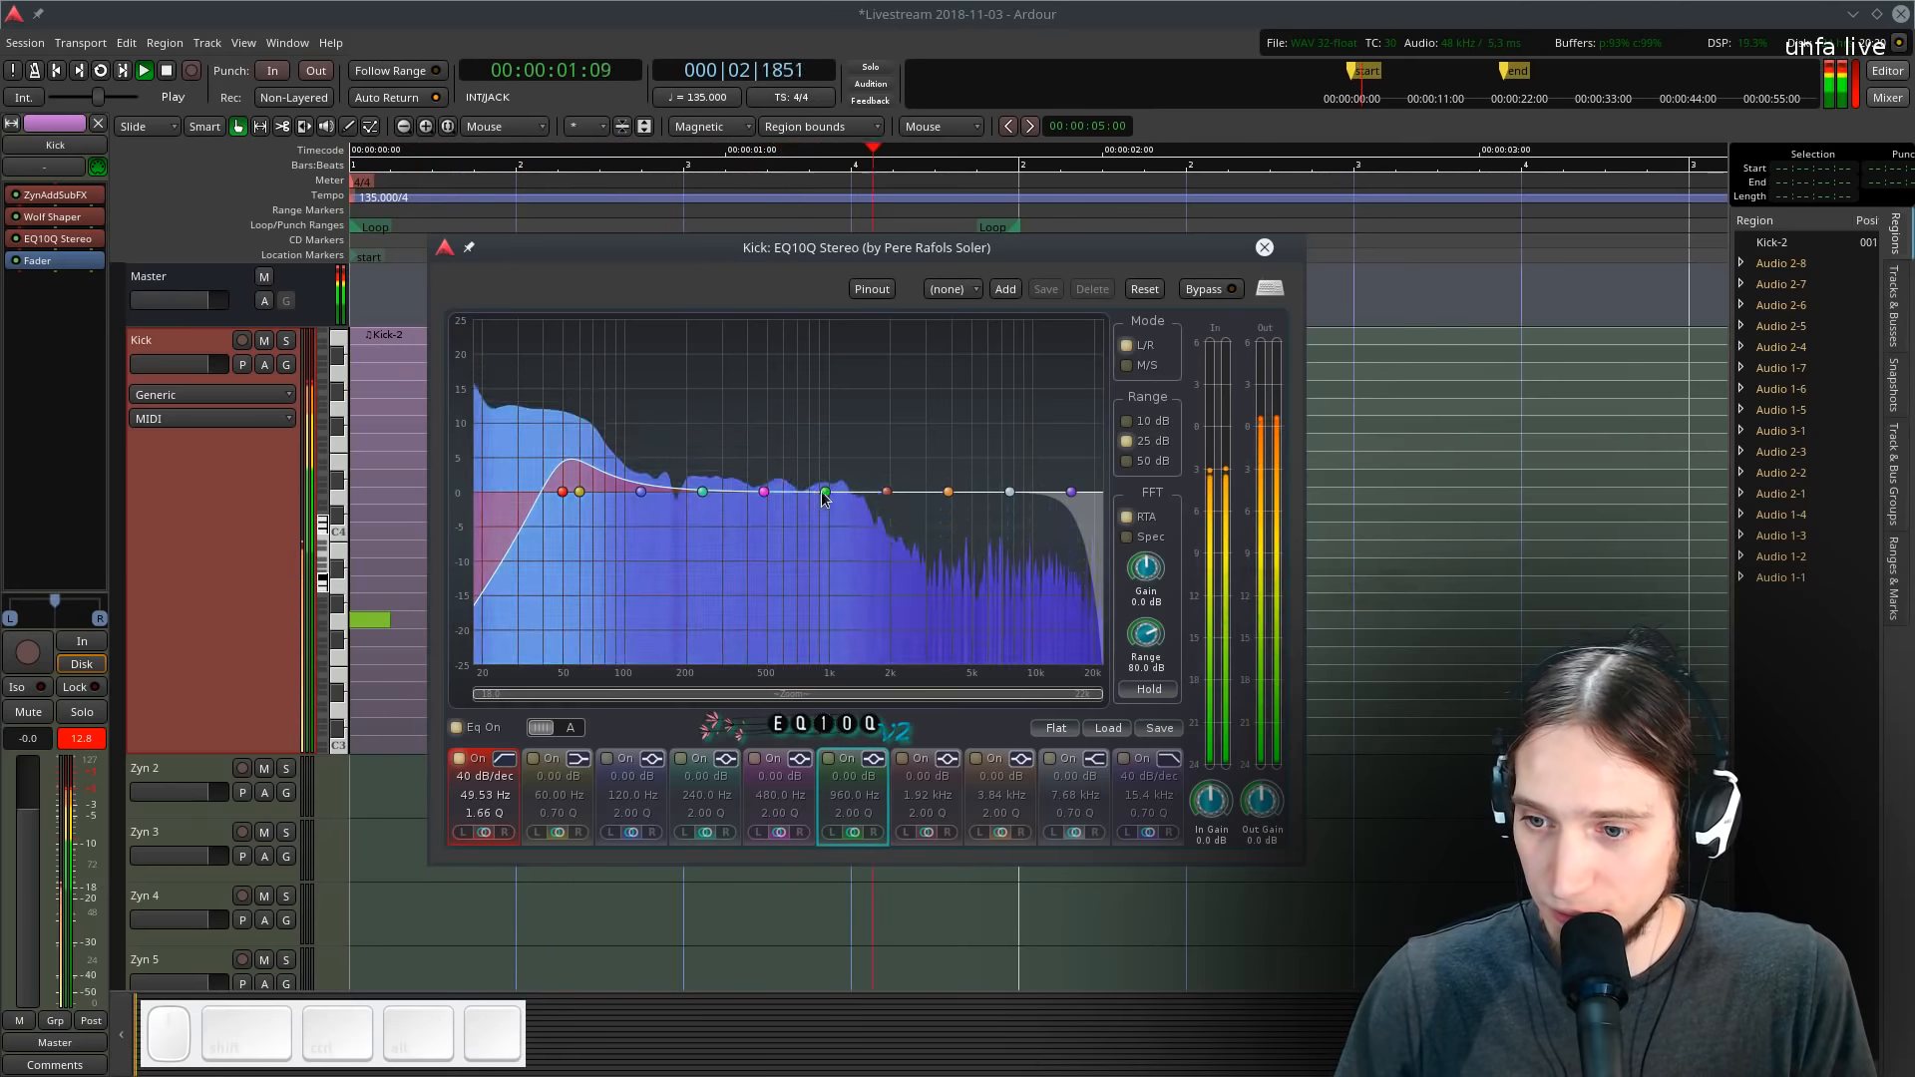
key(space)
drag(825, 491, 716, 529)
key(space)
scroll(777, 376, down, 8)
key(space)
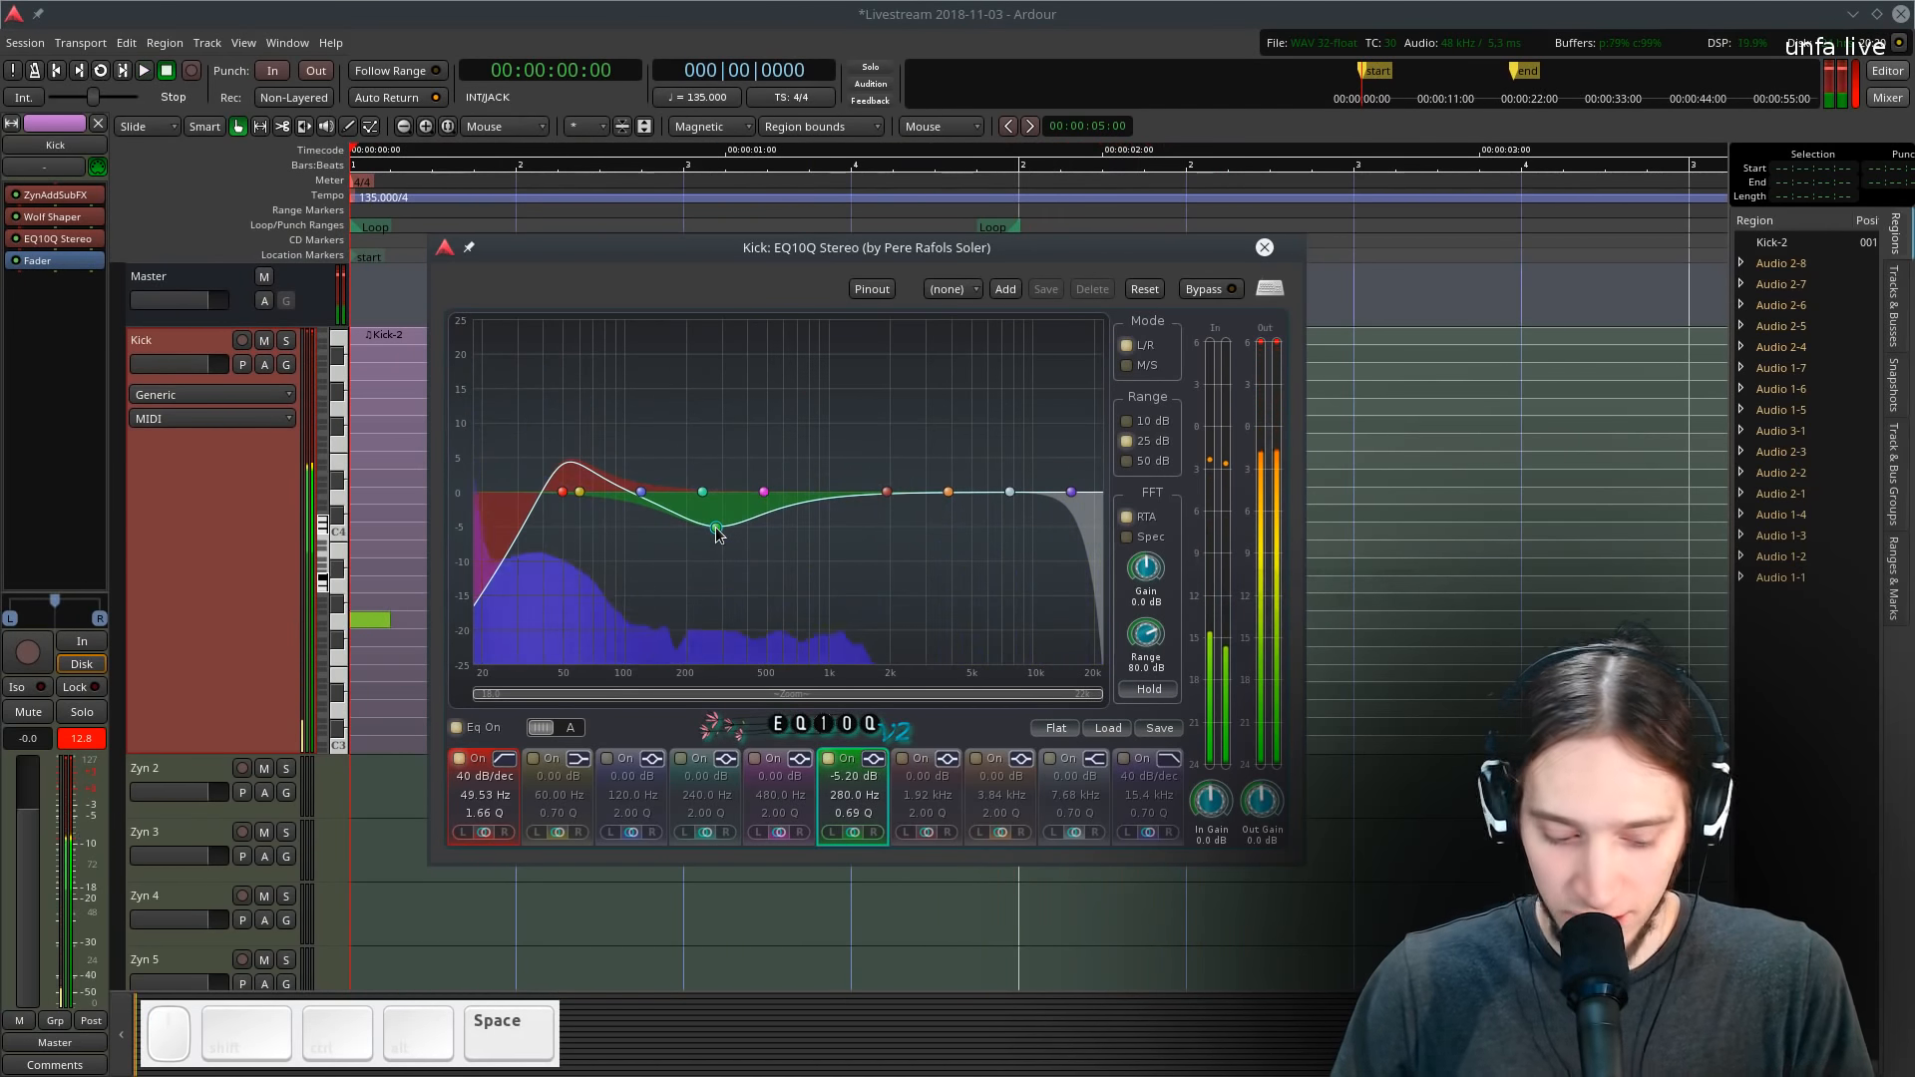
- Retune the mid cut to about 343 Hz at -5.5 dB with Q 0.89
key(l)
scroll(716, 528, up, 2)
mouse_move(716, 529)
mouse_down()
mouse_move(725, 454)
mouse_move(734, 528)
mouse_up()
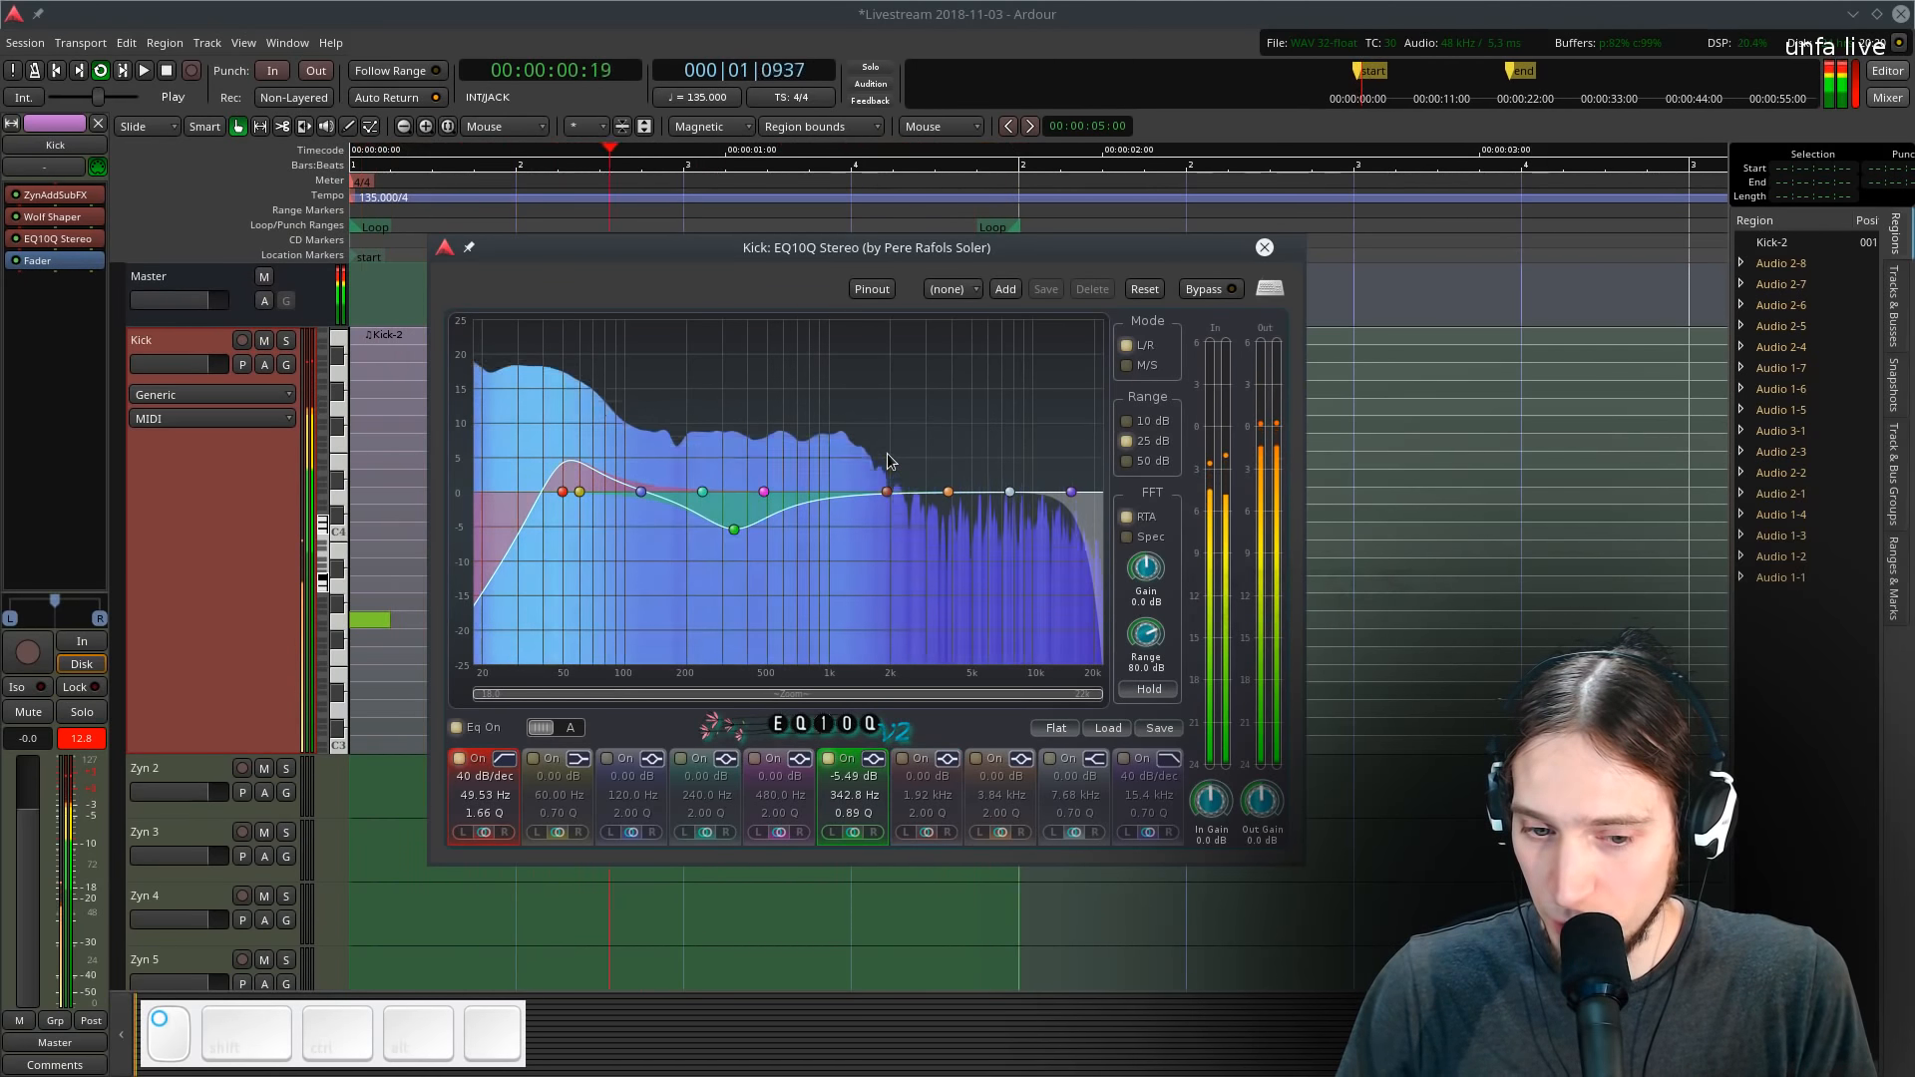
- Lower the 2.7 kHz band slightly with a wide Q of 0.48, then close the EQ window
mouse_move(886, 491)
mouse_down()
mouse_move(898, 359)
mouse_move(903, 502)
mouse_up()
scroll(895, 421, down, 5)
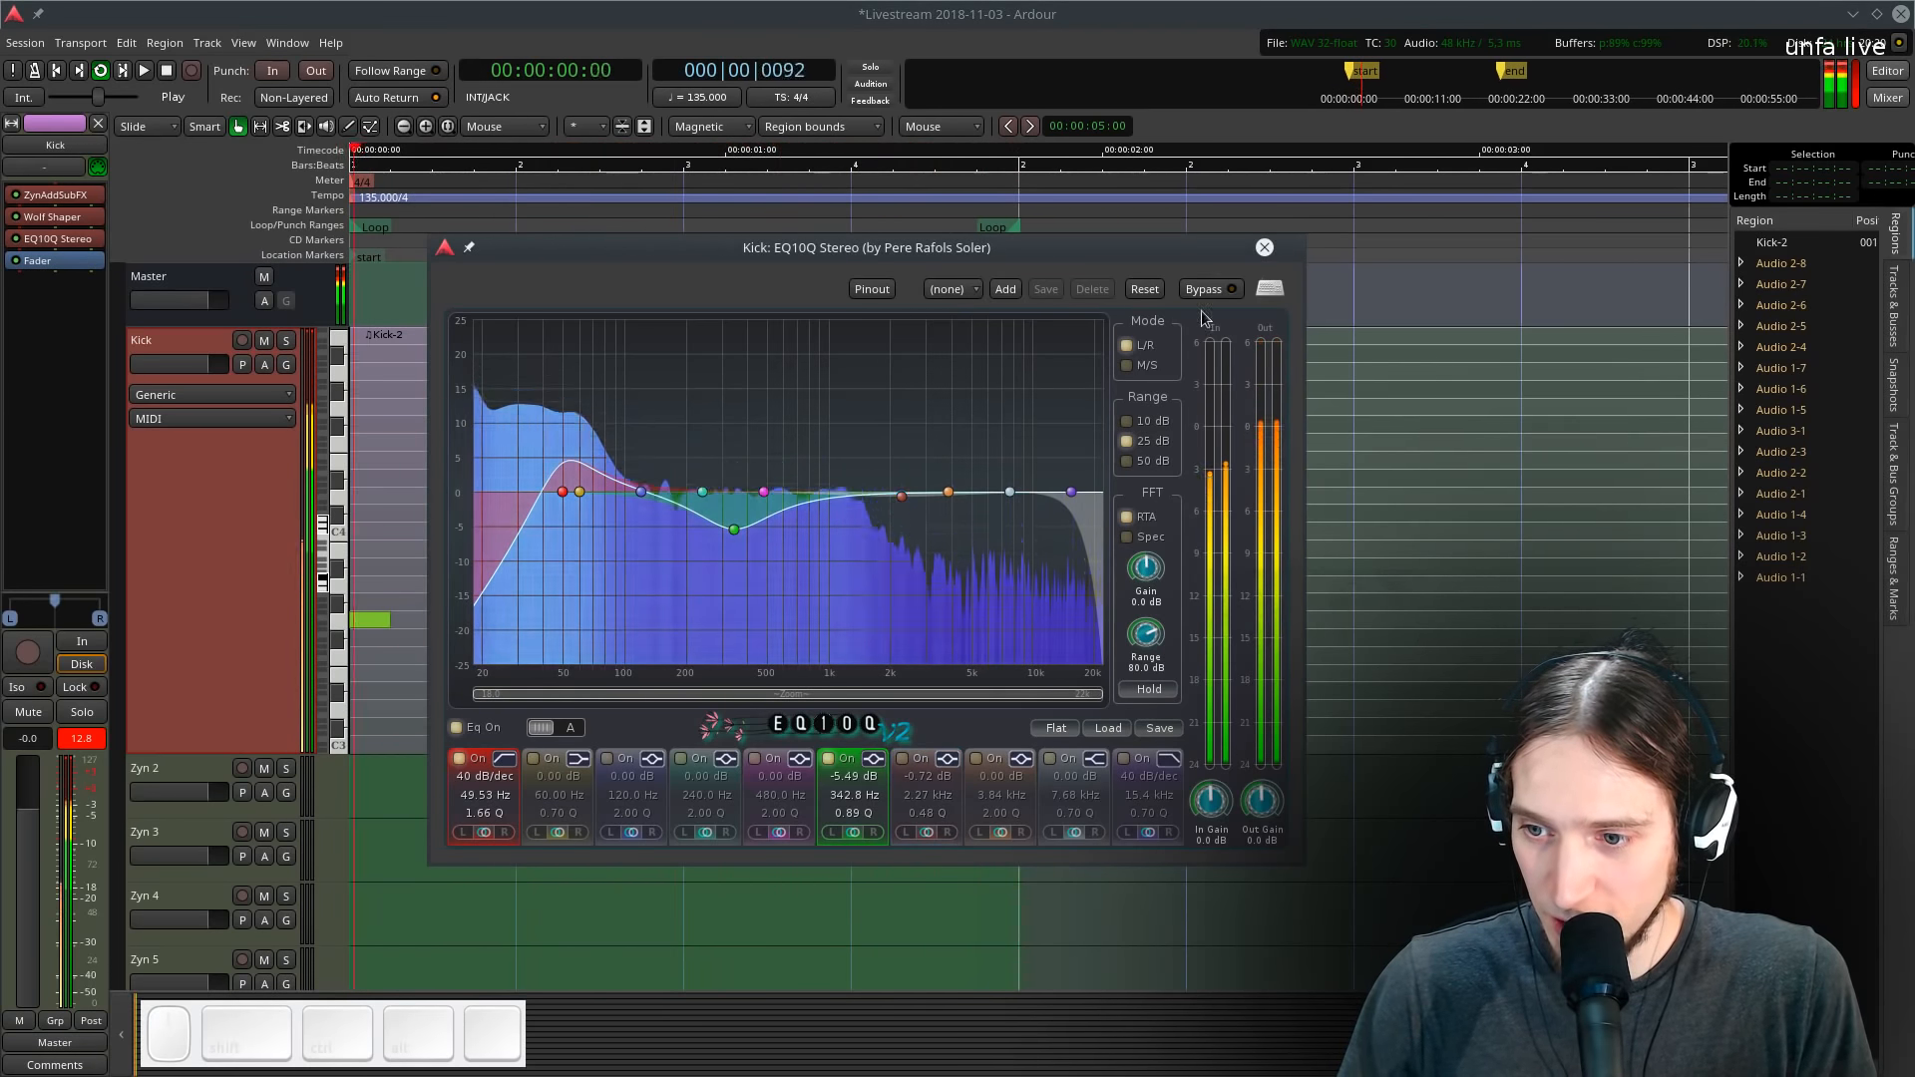
key(space)
click(1264, 247)
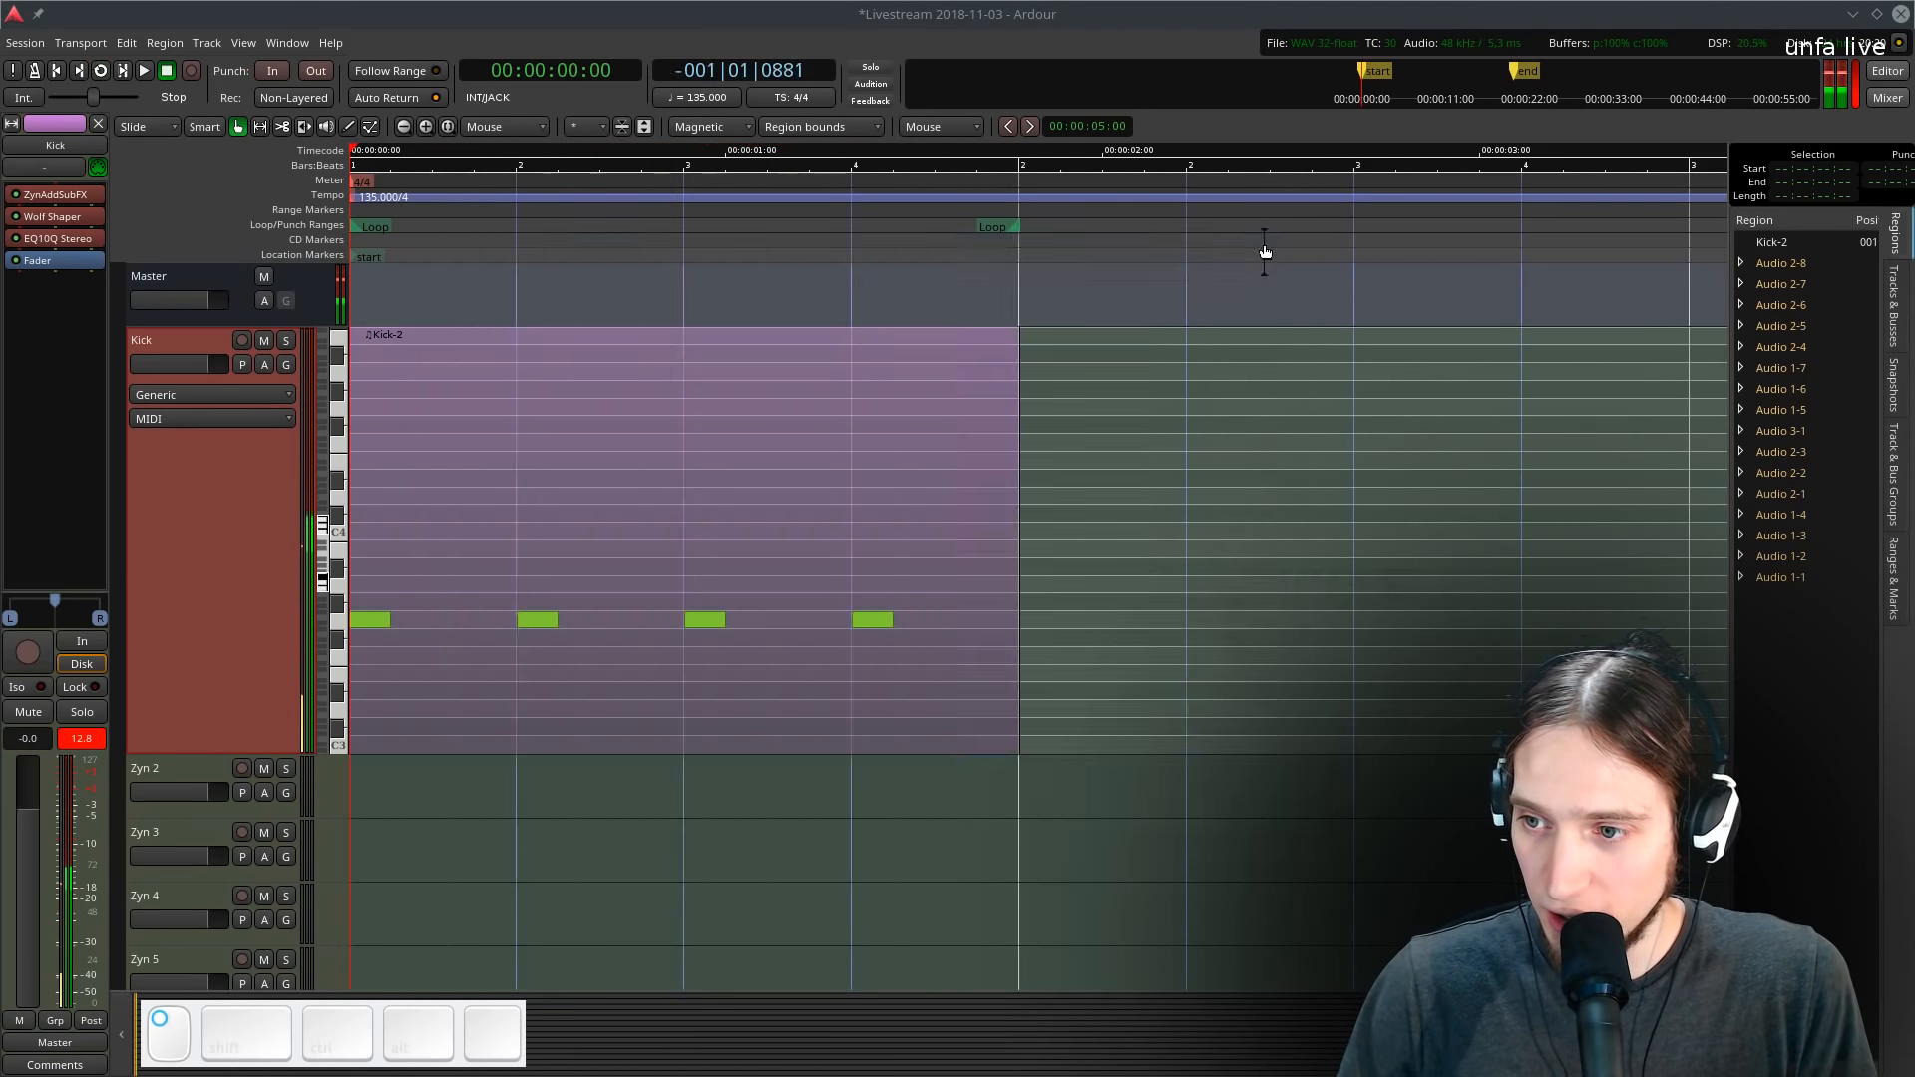
- Rename the Zyn 2 track to Bass
double_click(144, 568)
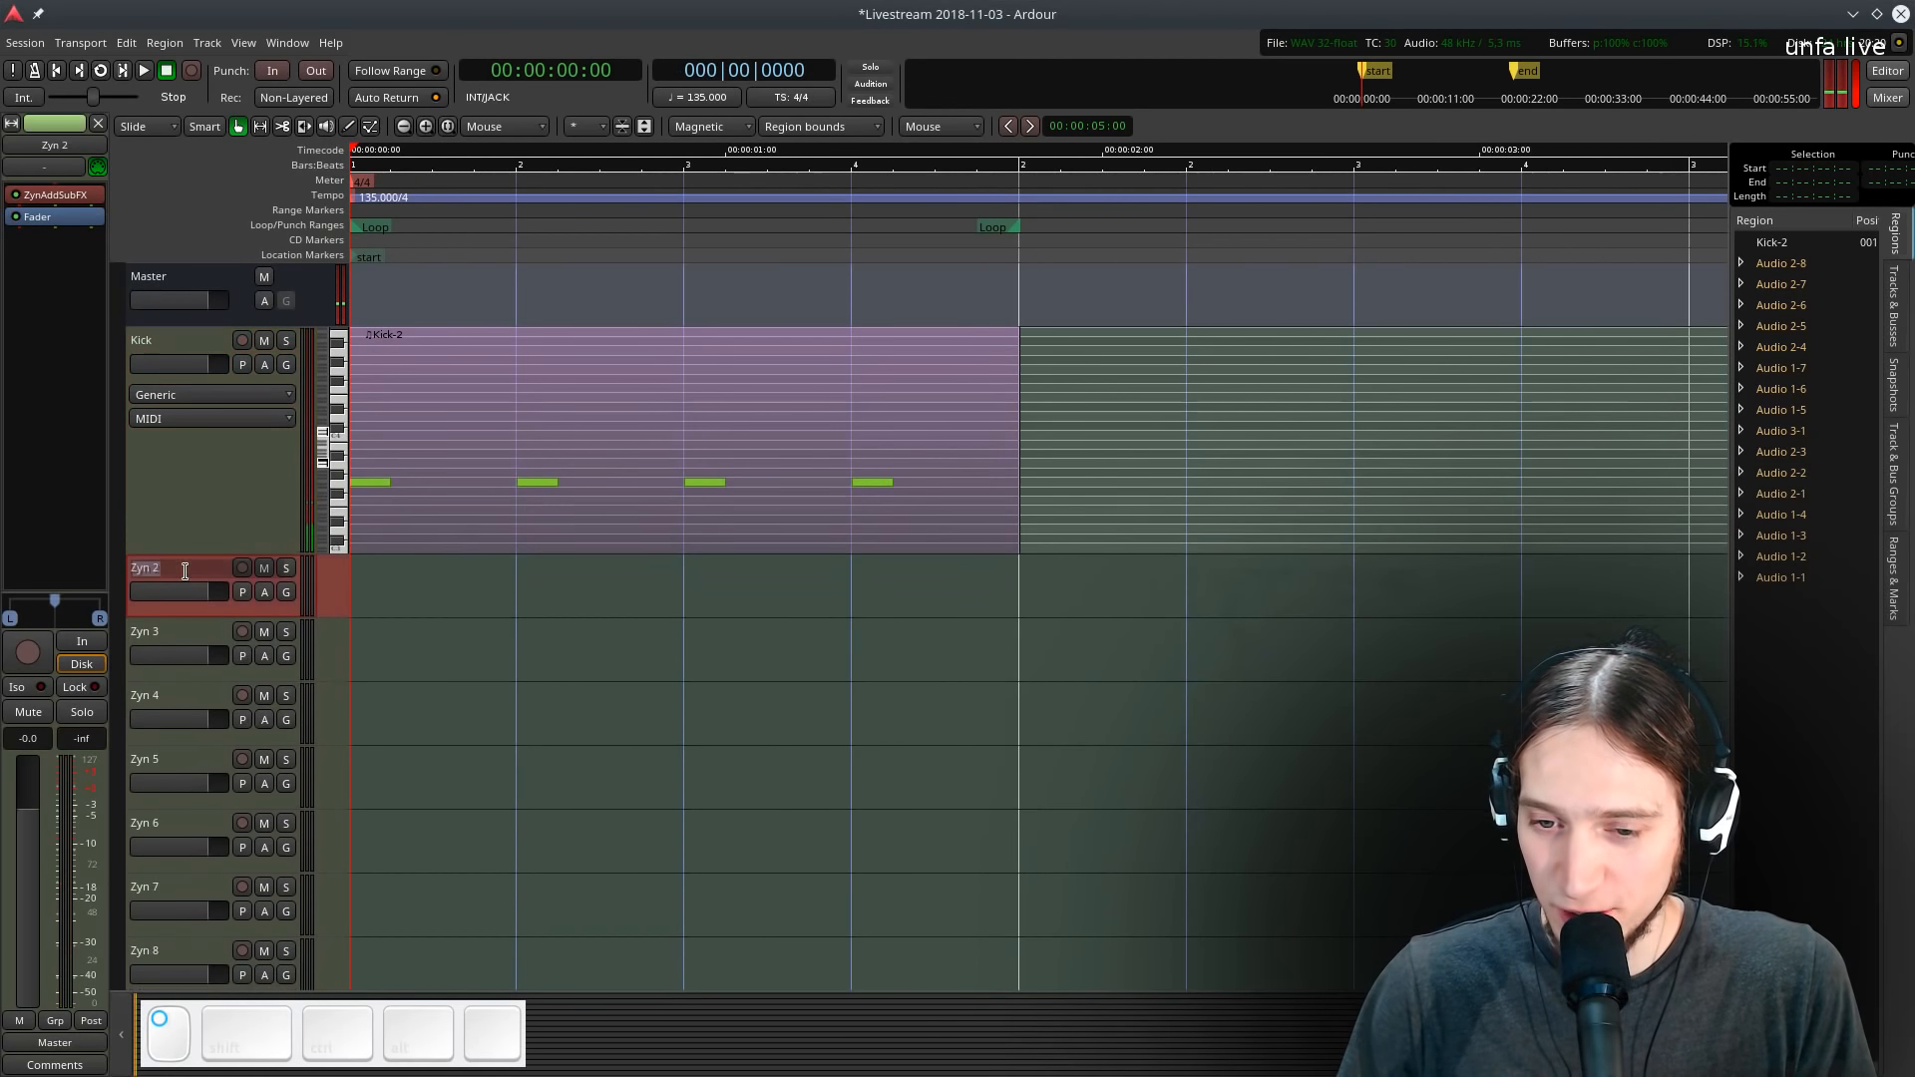
text(Bass)
key(Return)
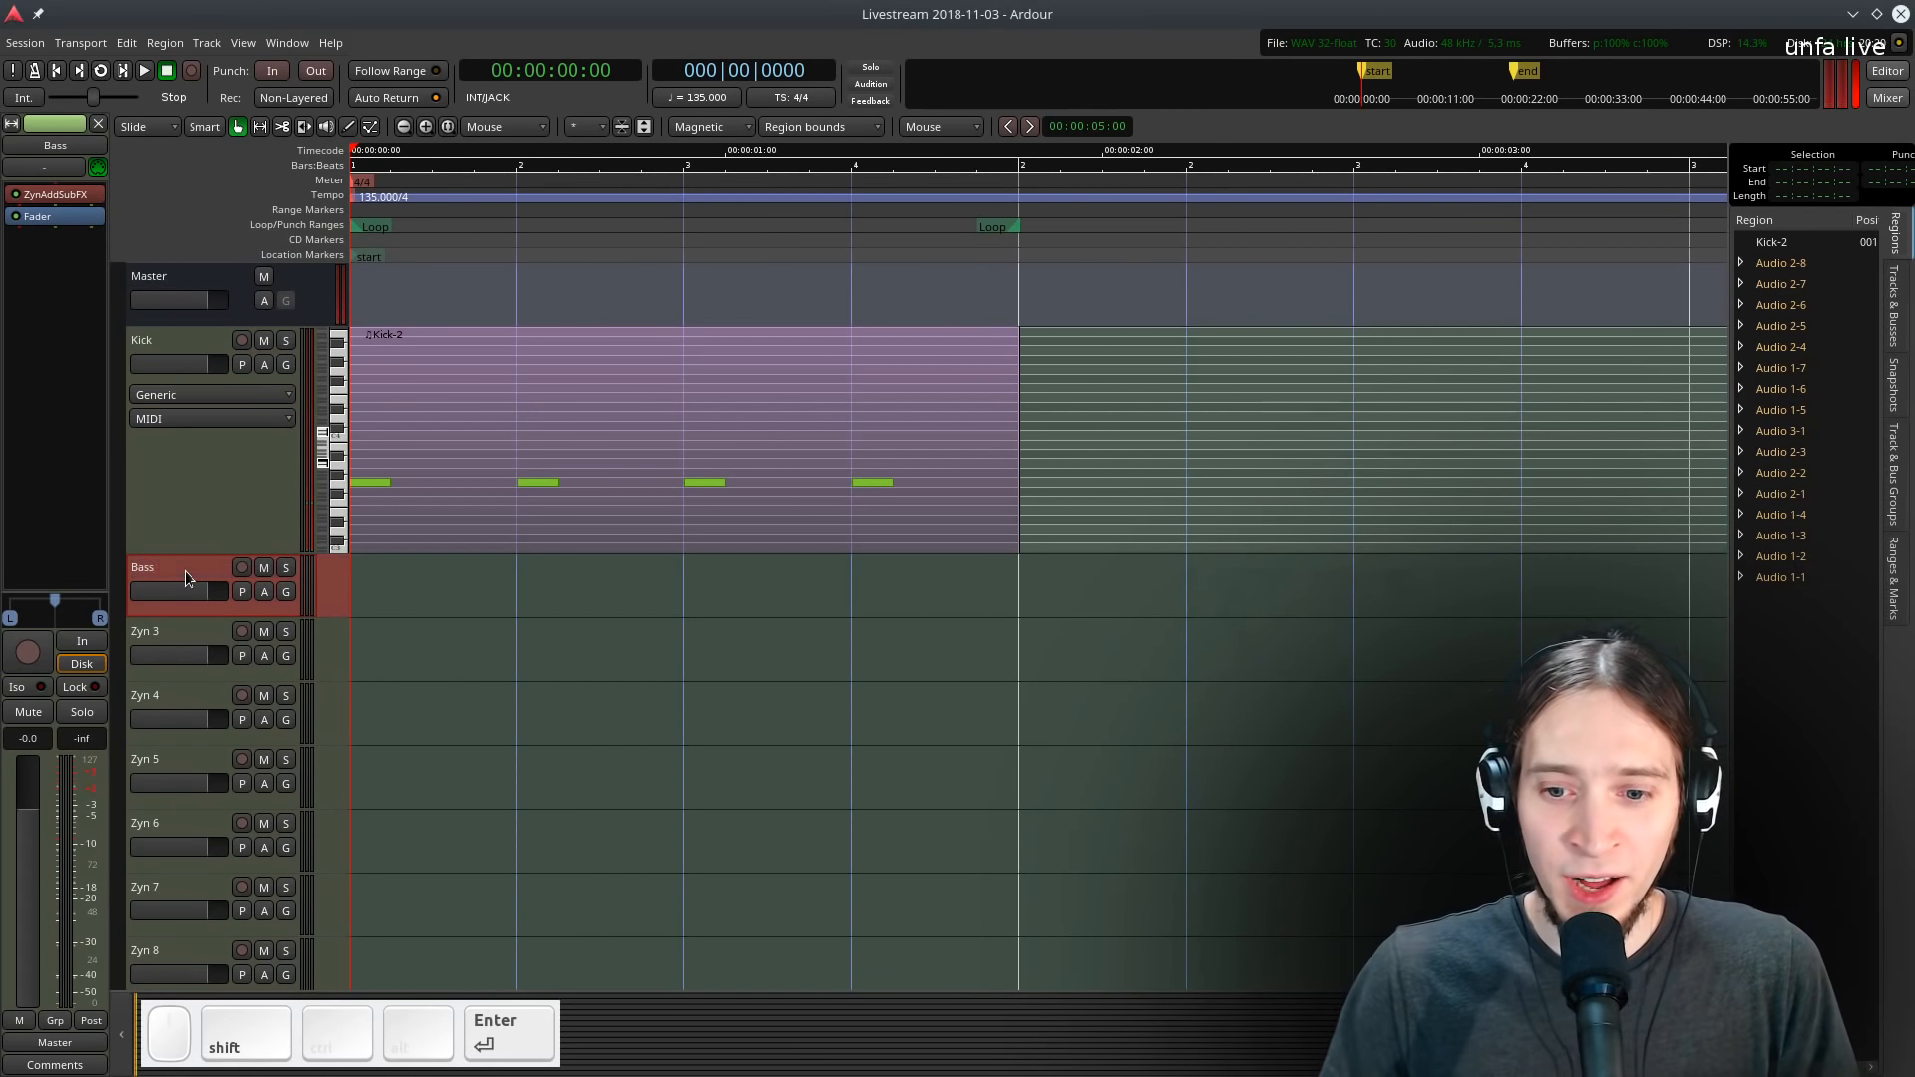
- Enlarge the Bass track and copy the kick MIDI region onto it
drag(188, 615, 230, 805)
key(d)
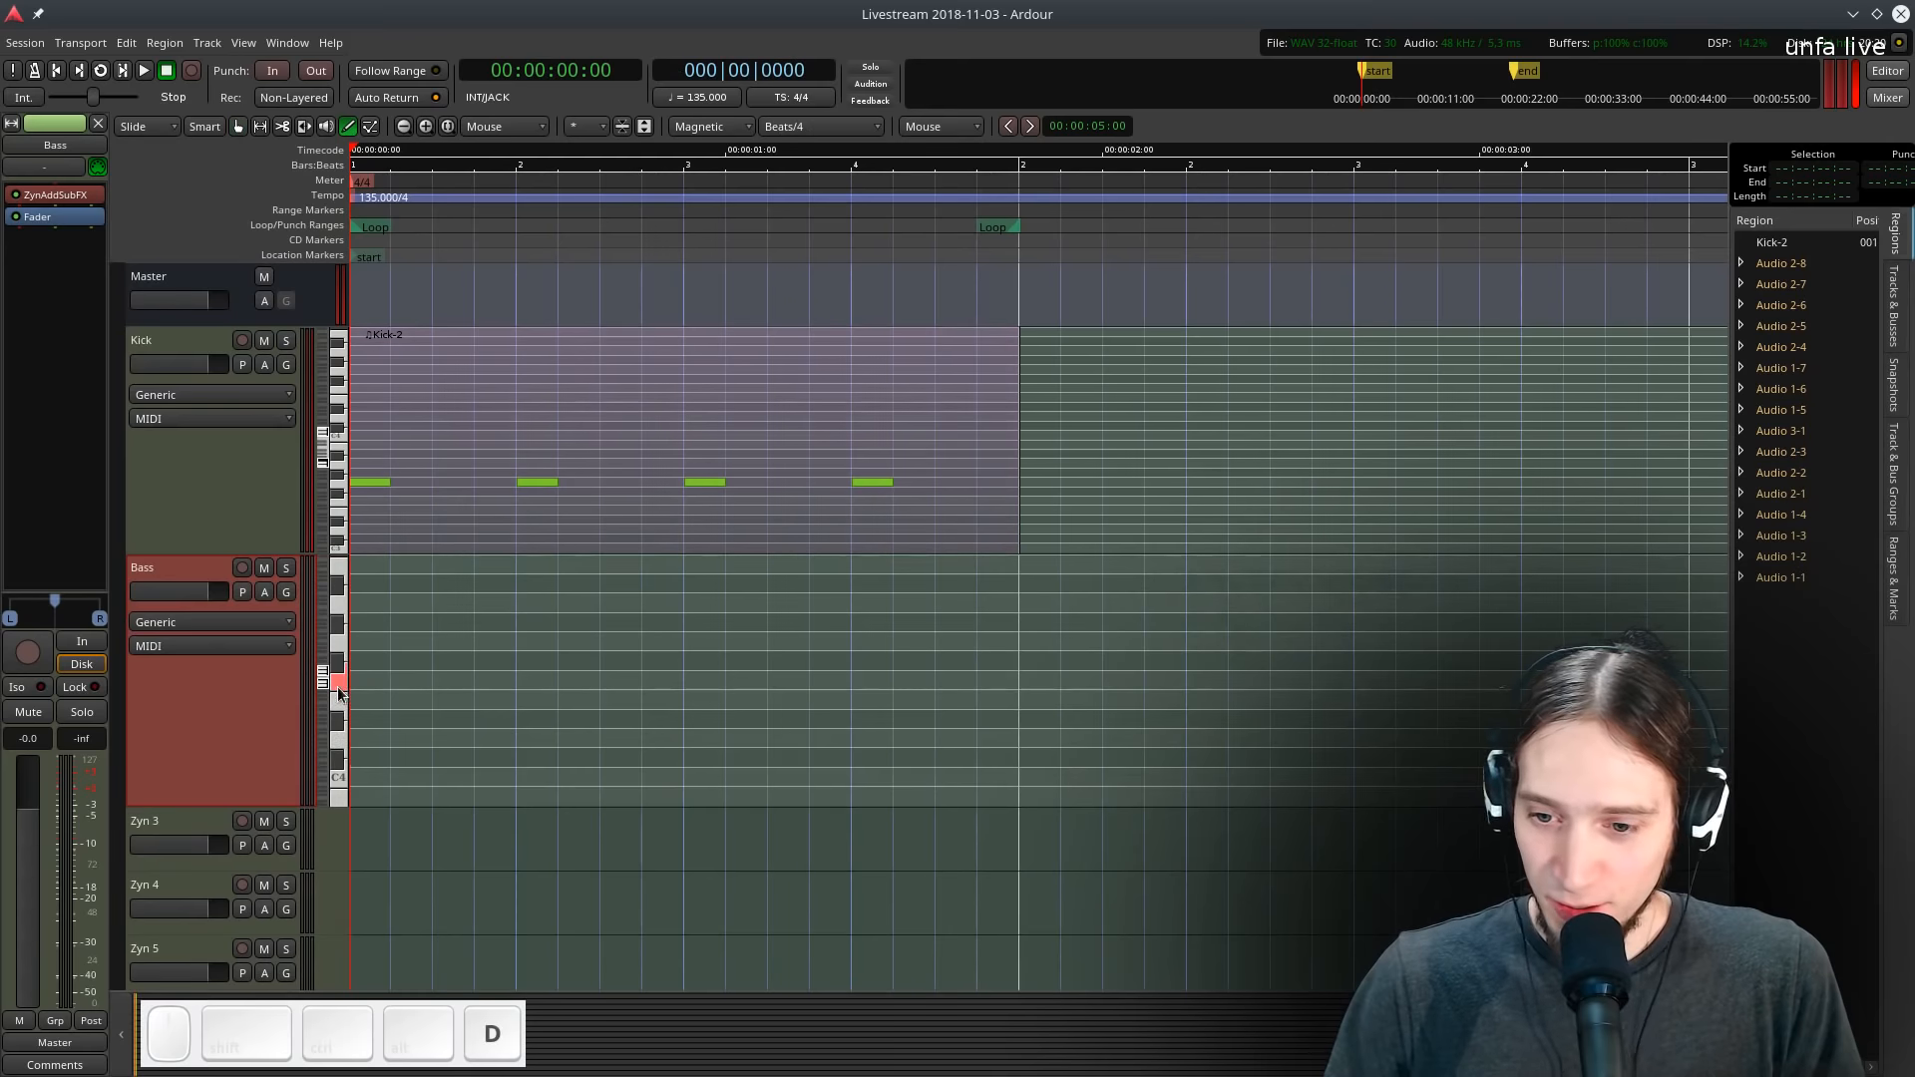
click(356, 667)
key(g)
click(377, 648)
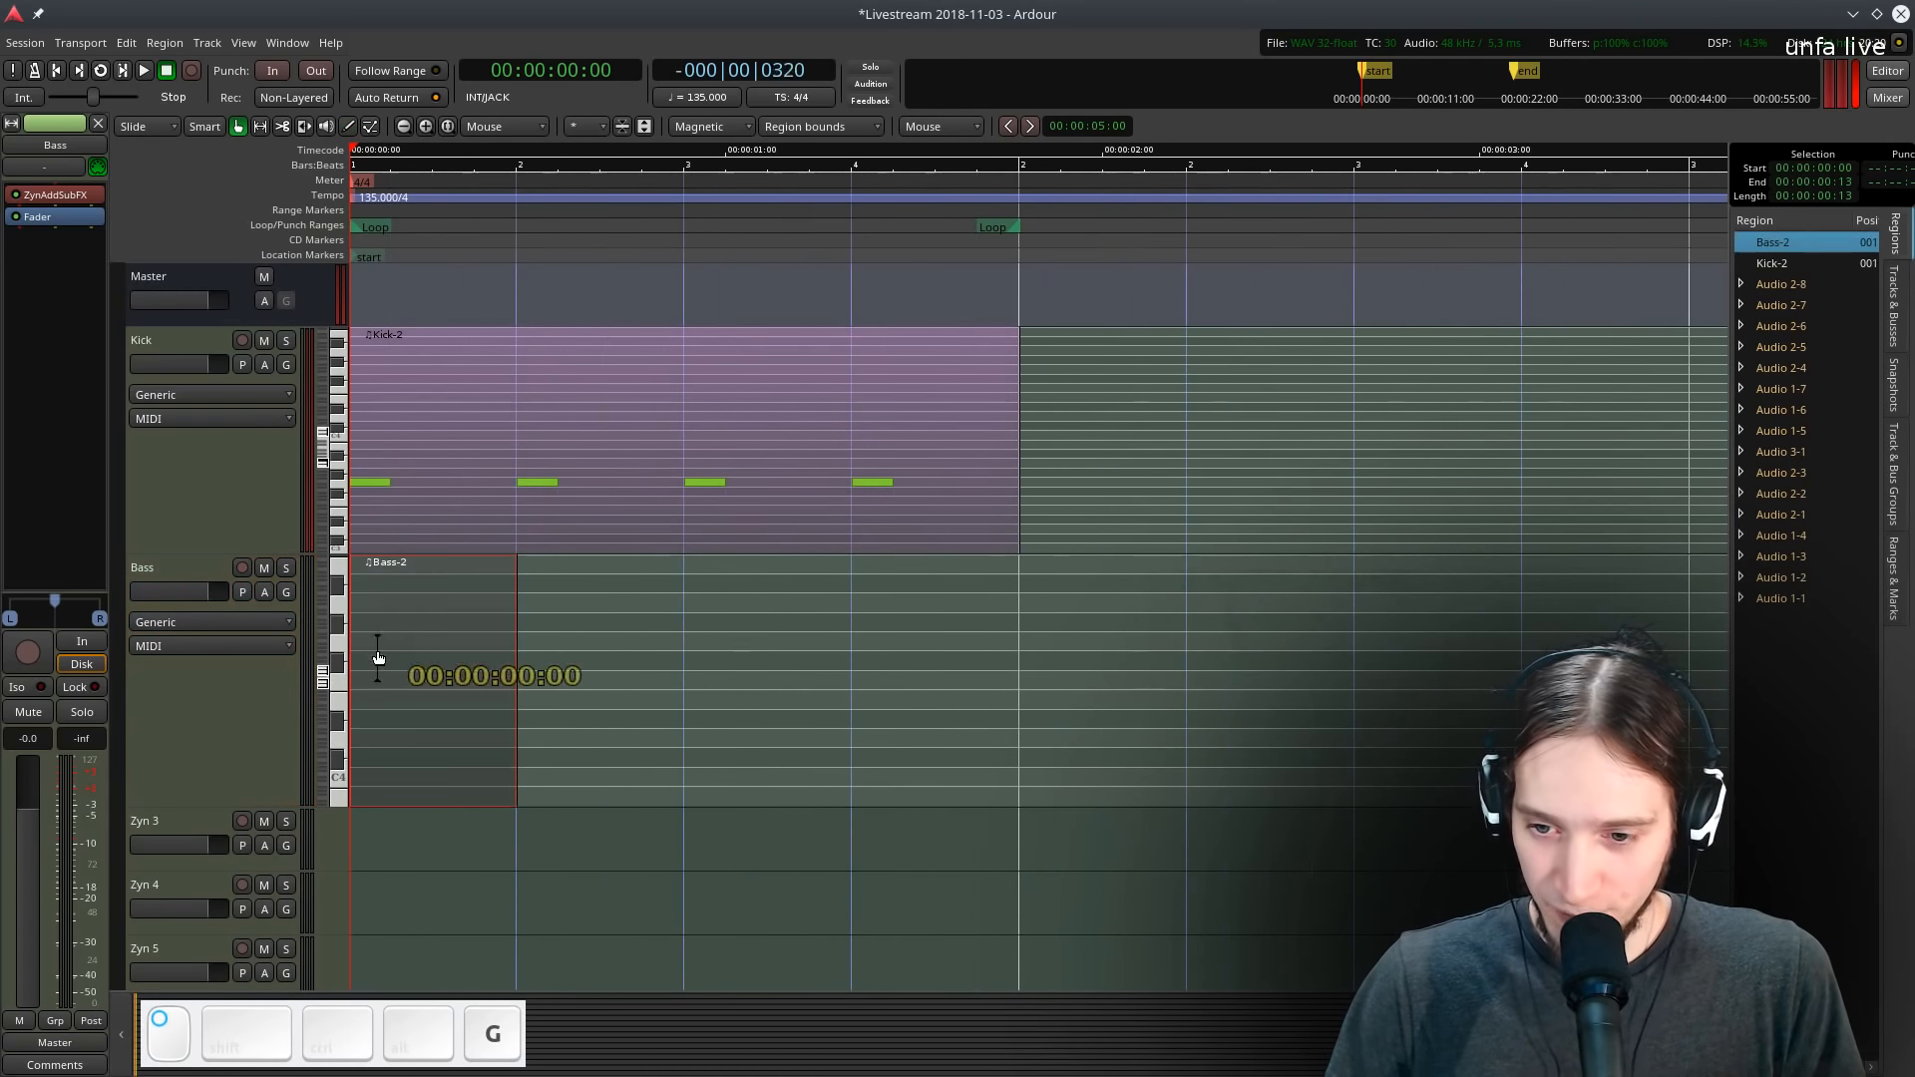
shift+right_click(379, 647)
click(463, 452)
mouse_move(463, 452)
ctrl+mouse_down()
mouse_move(482, 612)
mouse_move(467, 689)
ctrl+mouse_up()
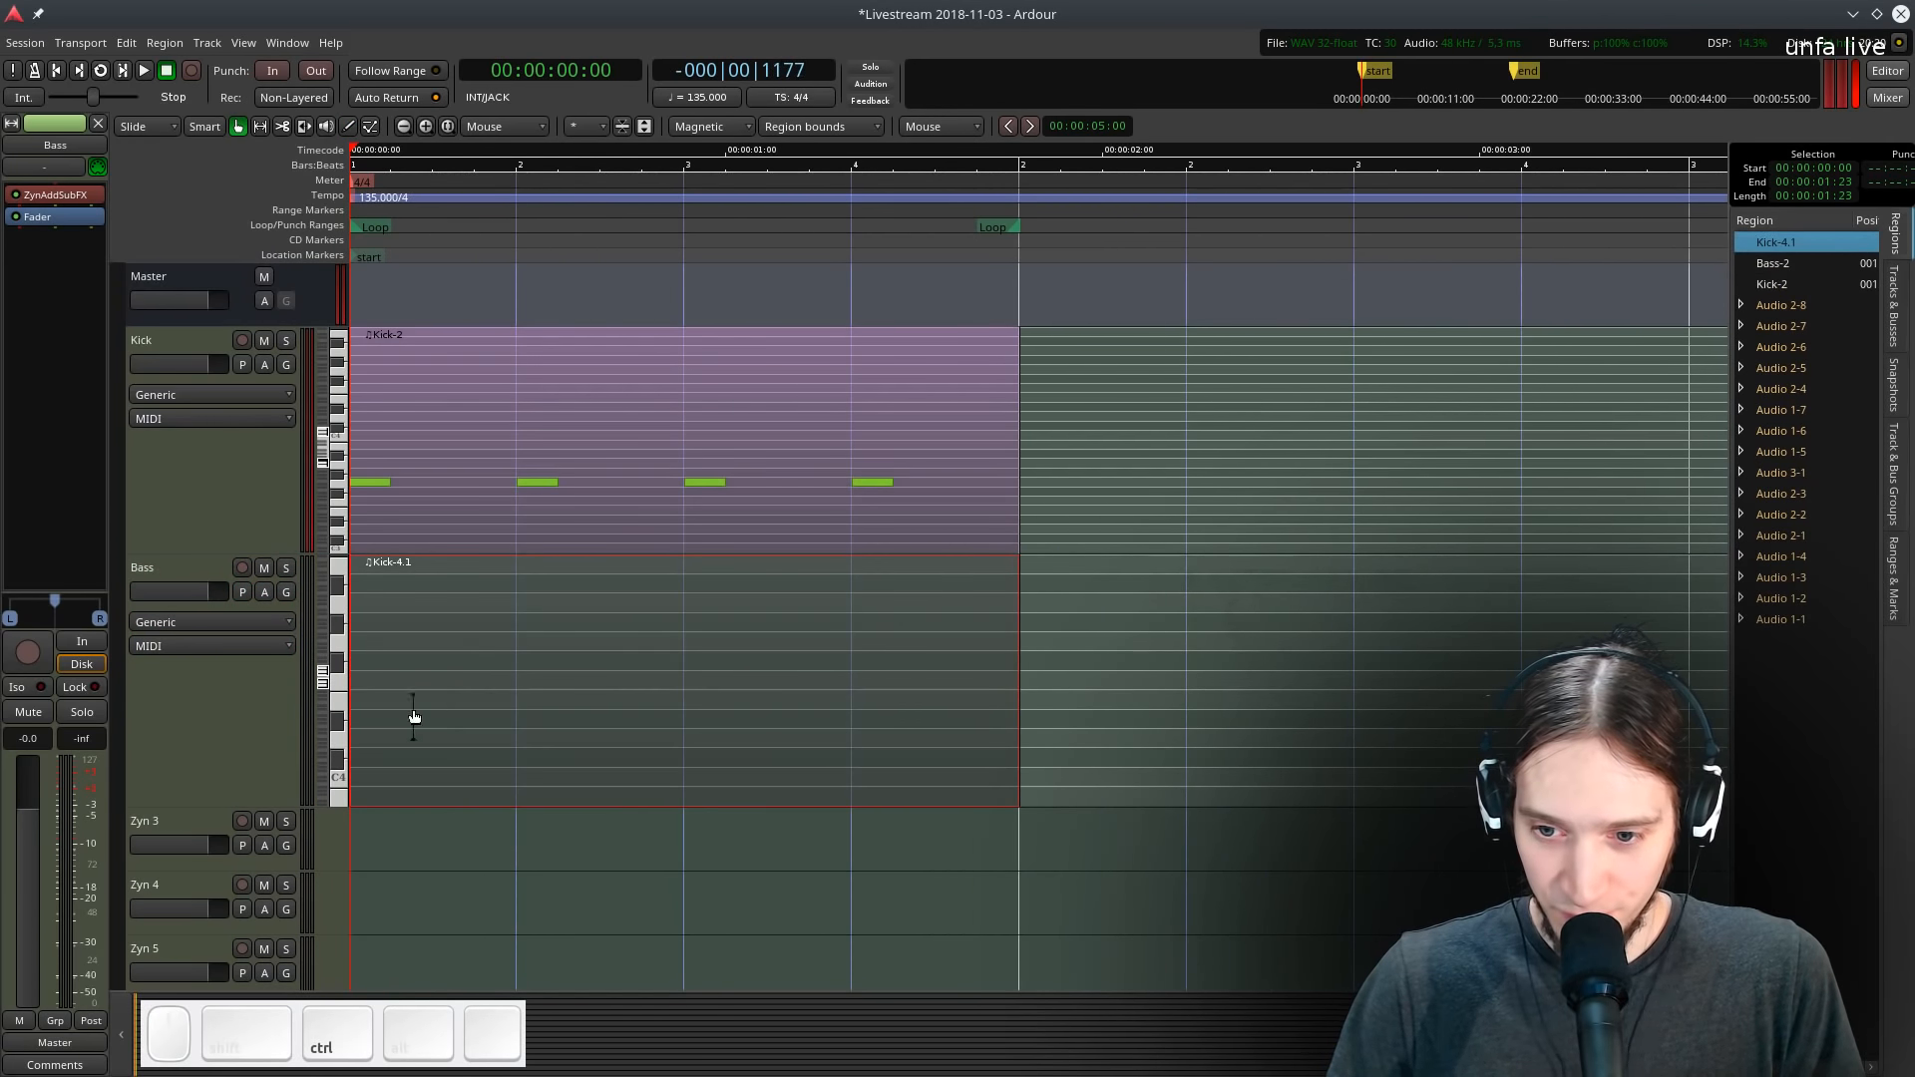
- Fill the Bass region with continuous G3 notes by copying the kick notes and pasting them three times
drag(235, 781, 241, 853)
drag(322, 711, 322, 748)
key(e)
key(ctrl+a)
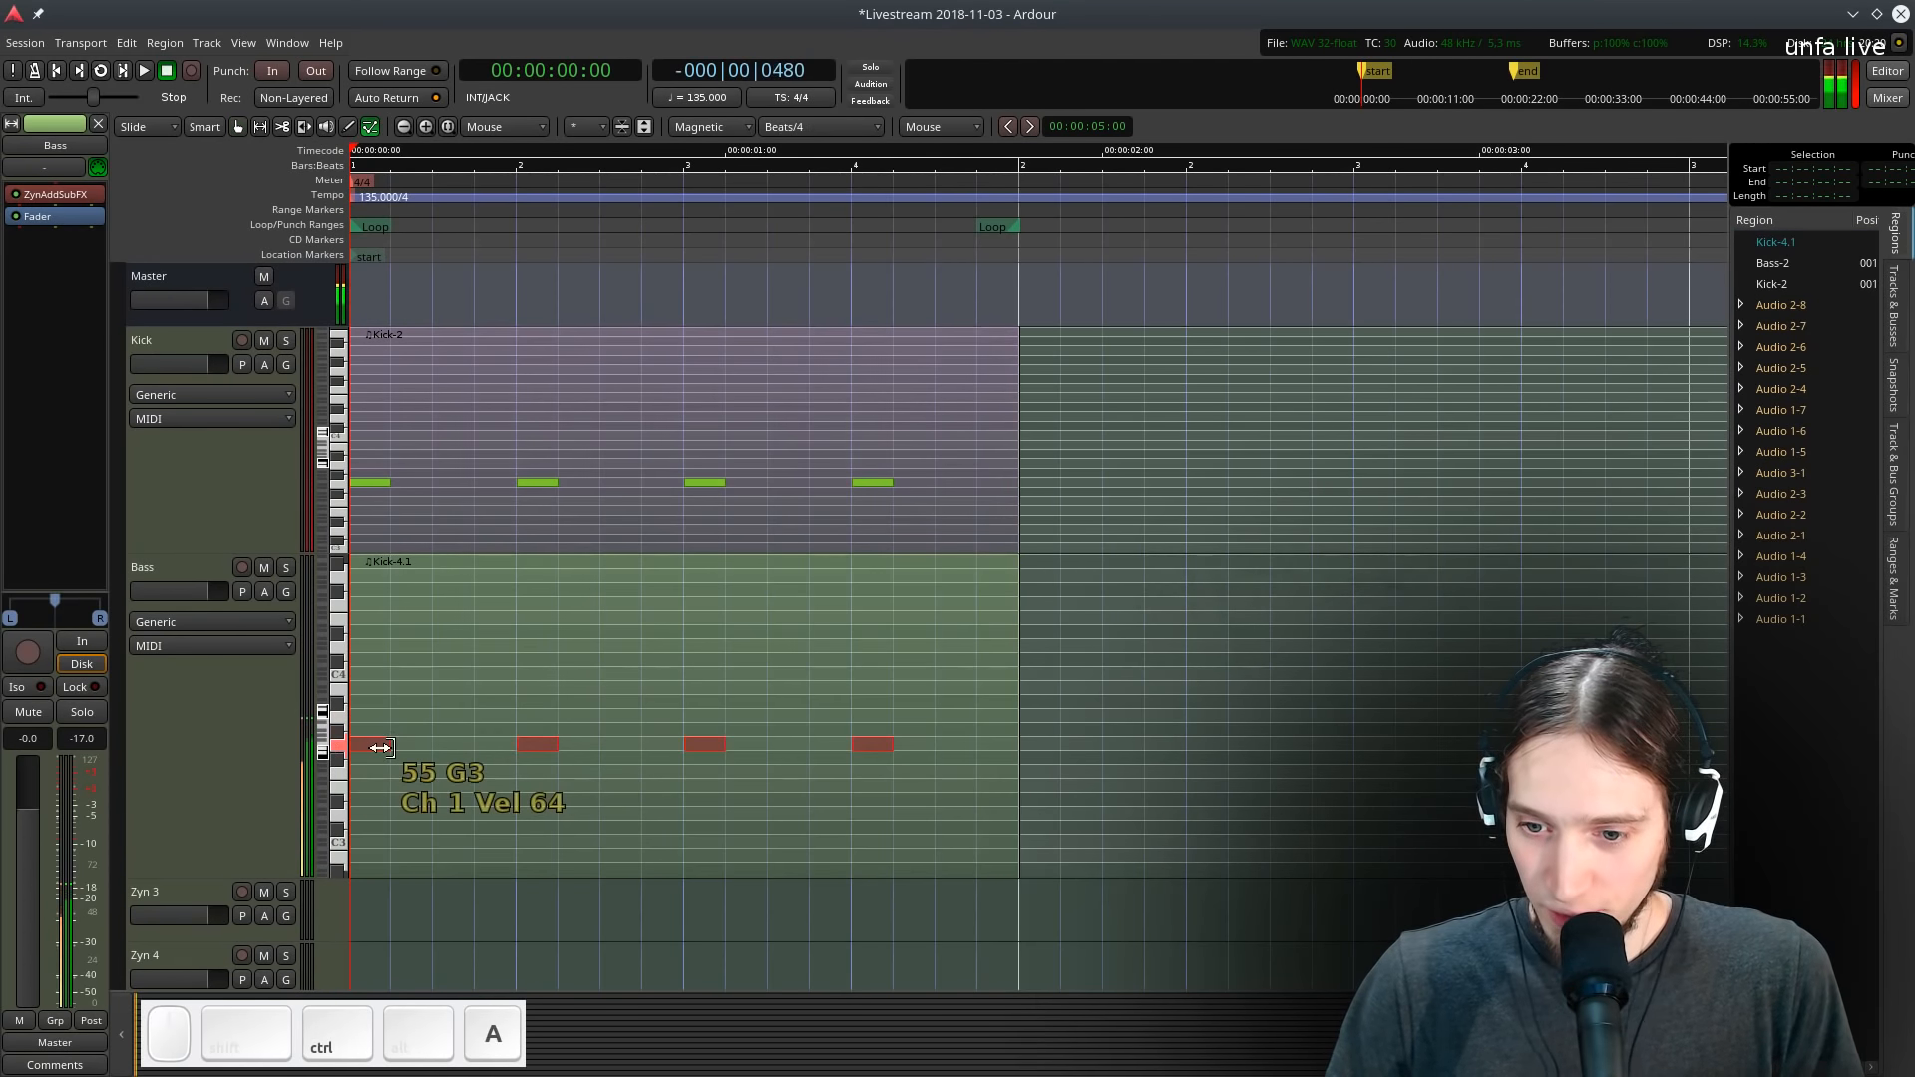
key(ctrl+c)
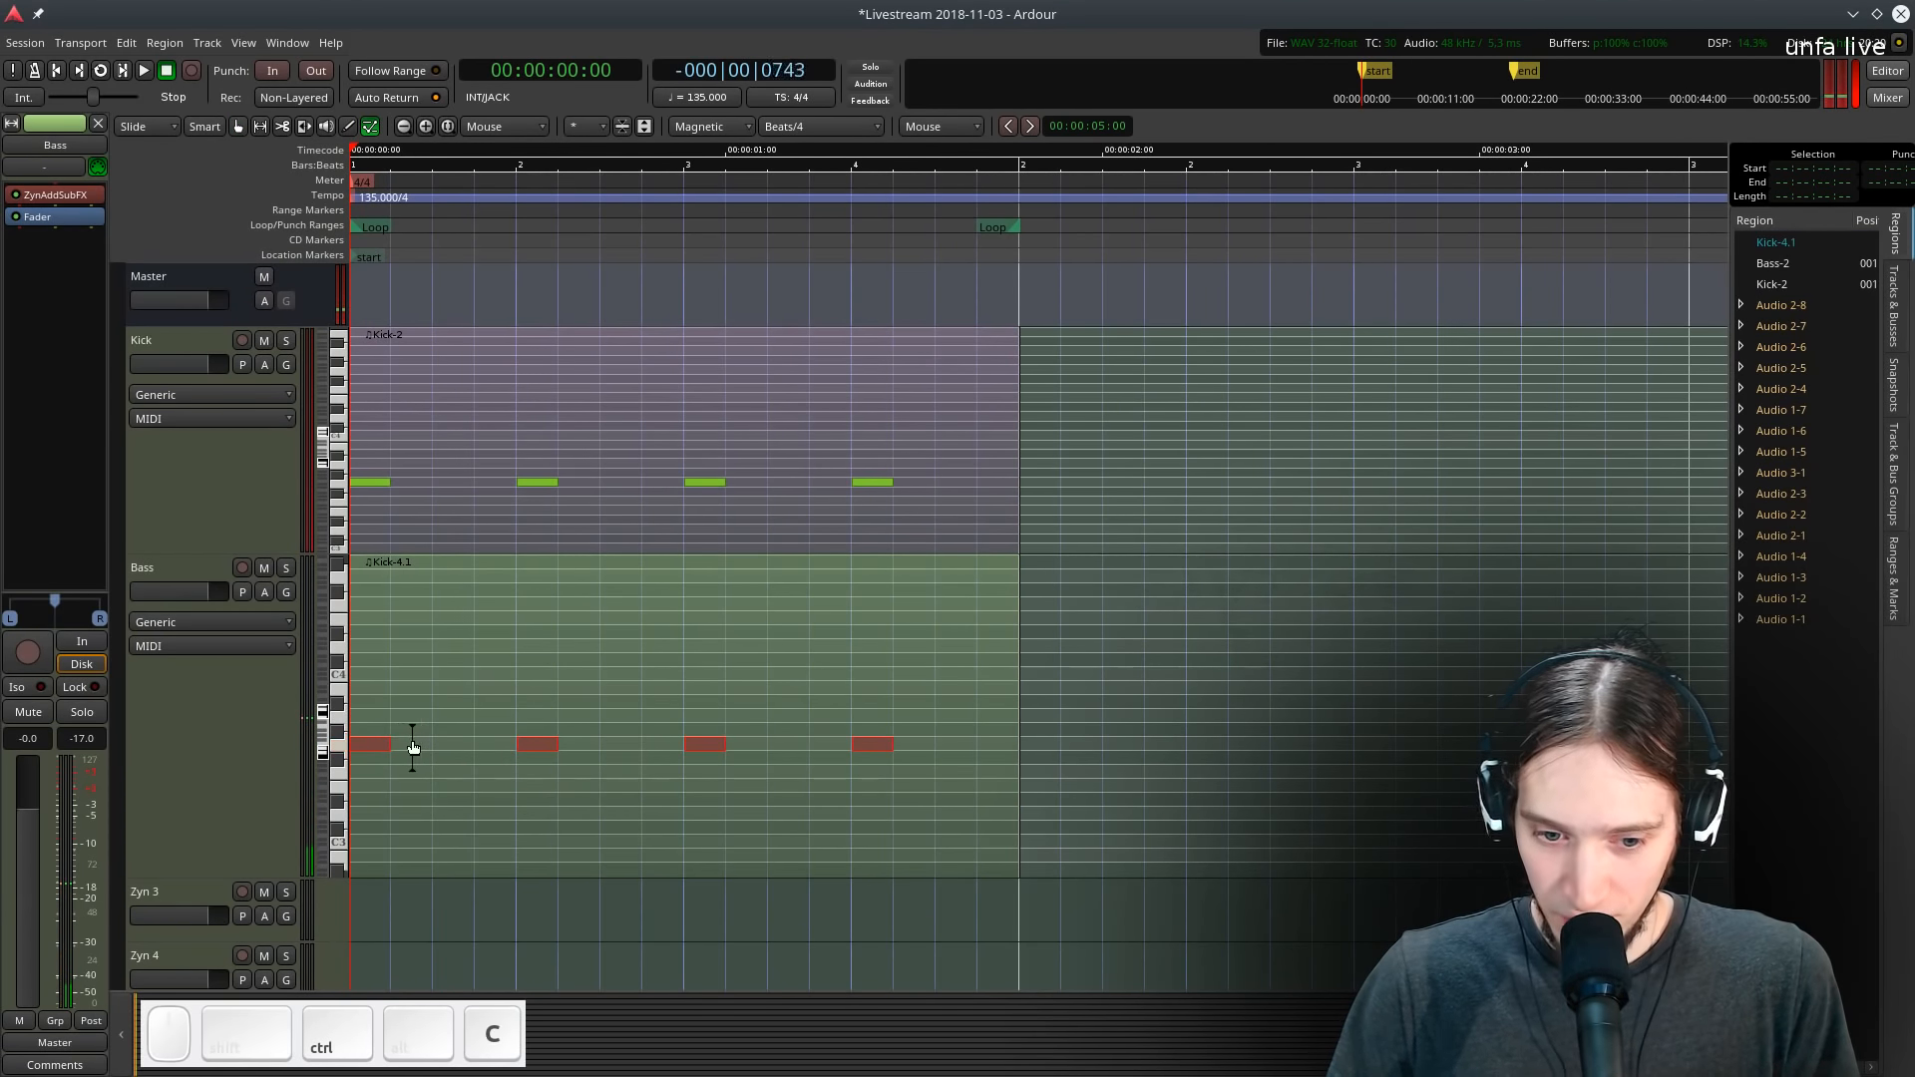
key(ctrl+v)
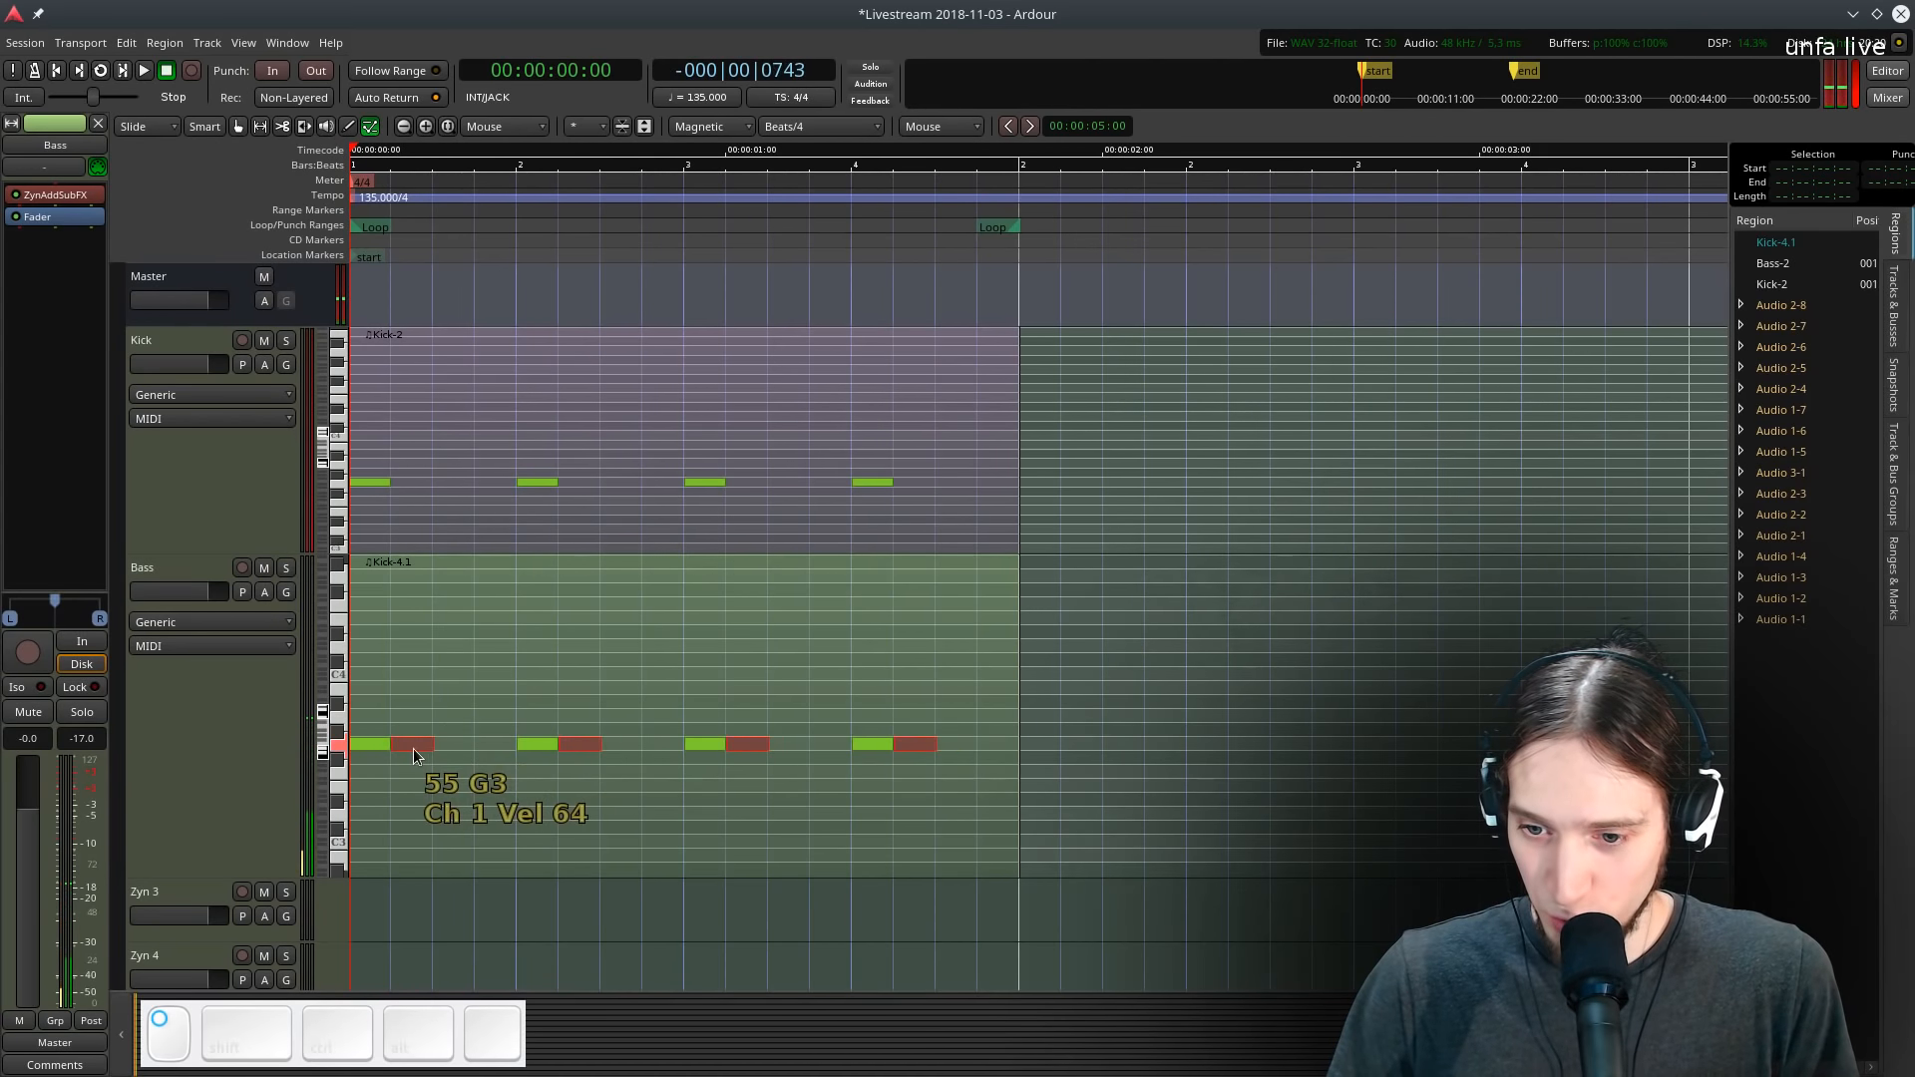
key(ctrl+v)
key(ctrl+v)
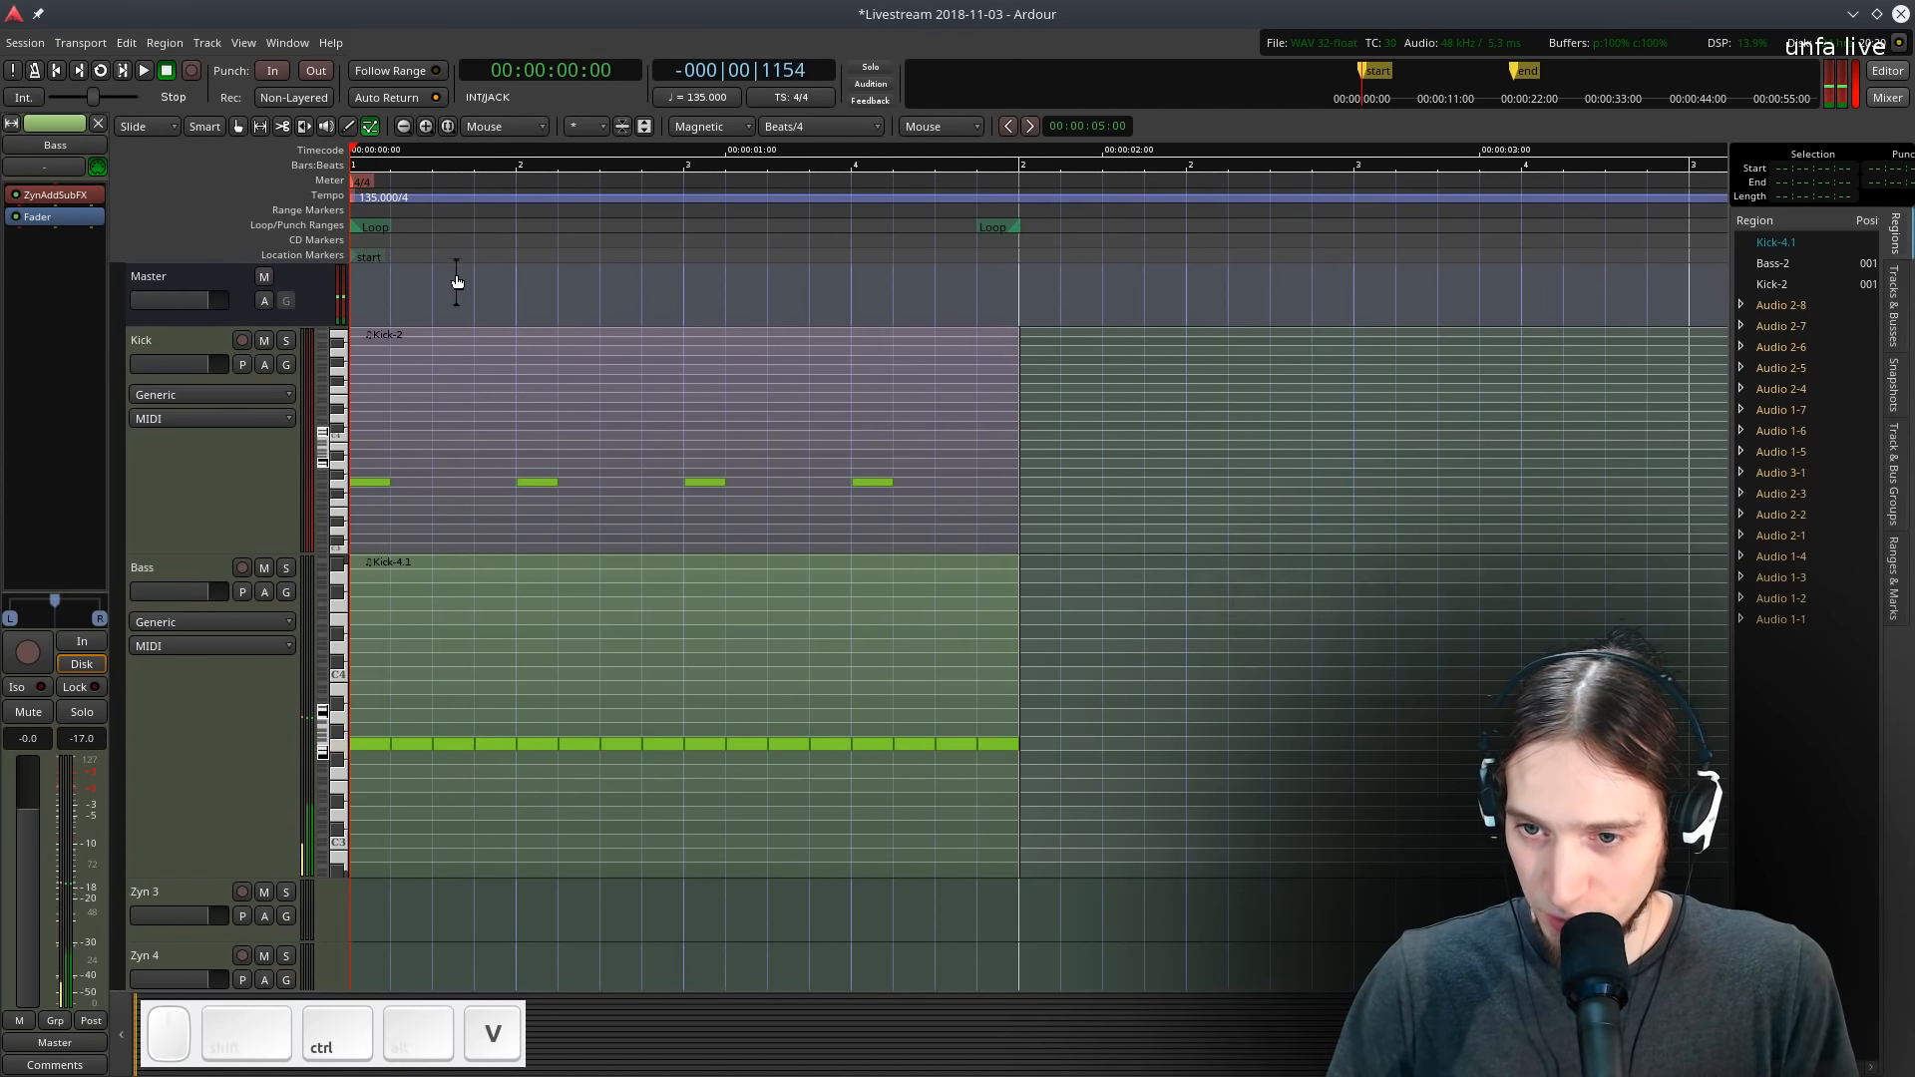
- Solo the Bass track and audition the loop
key(space)
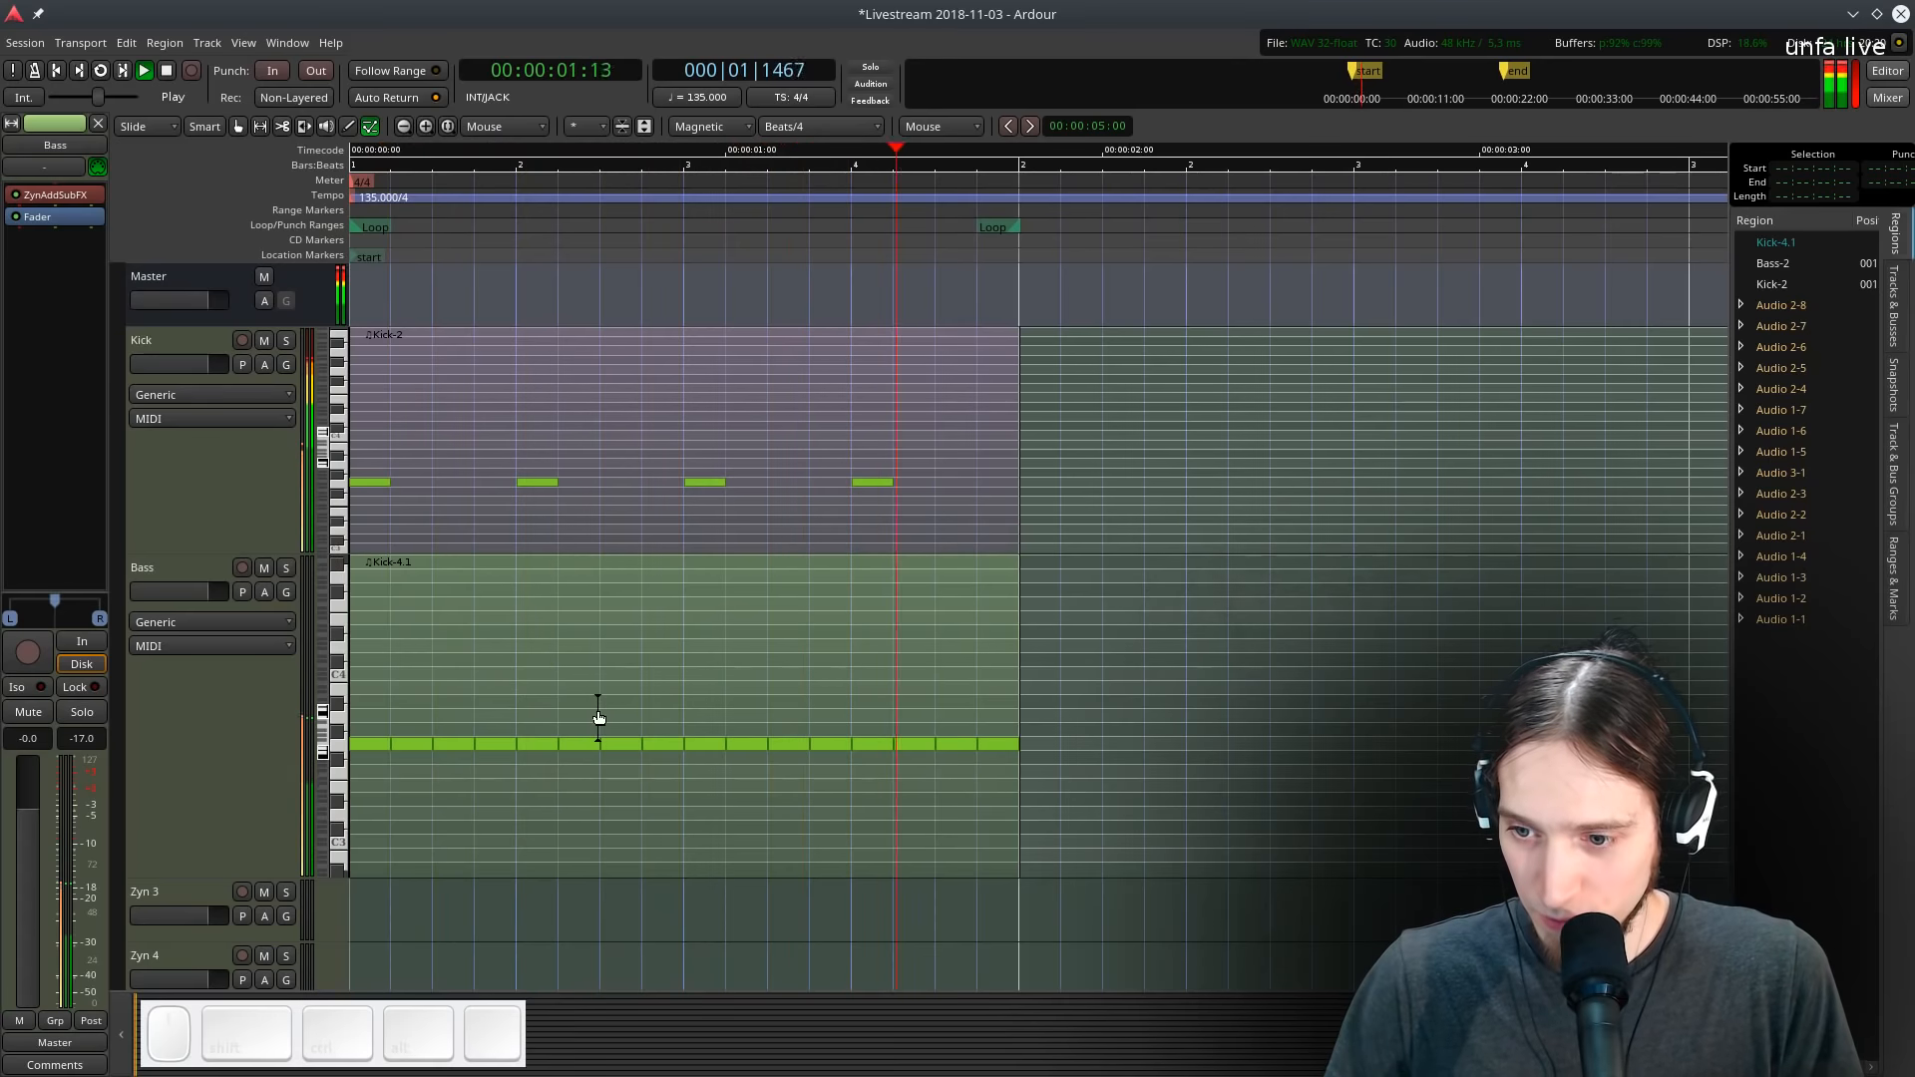
key(space)
key(space)
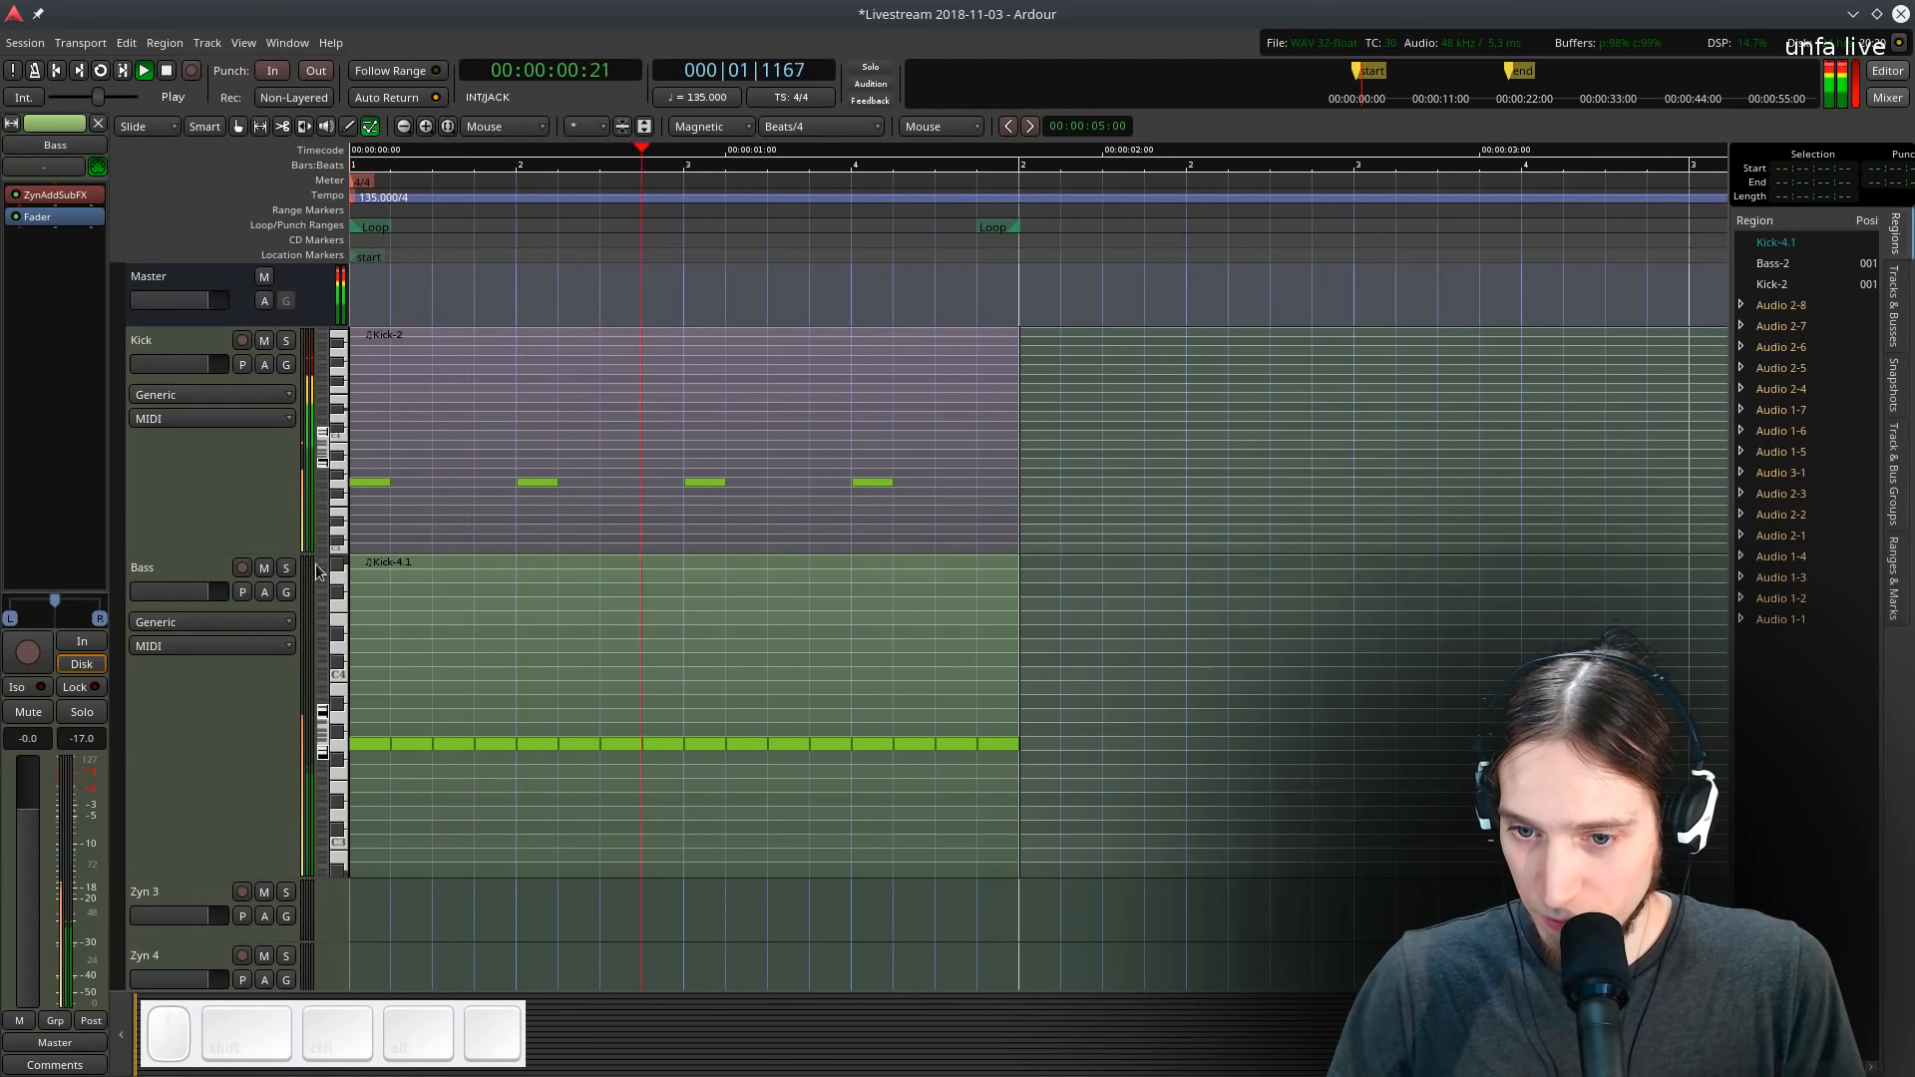
click(286, 567)
key(space)
key(space)
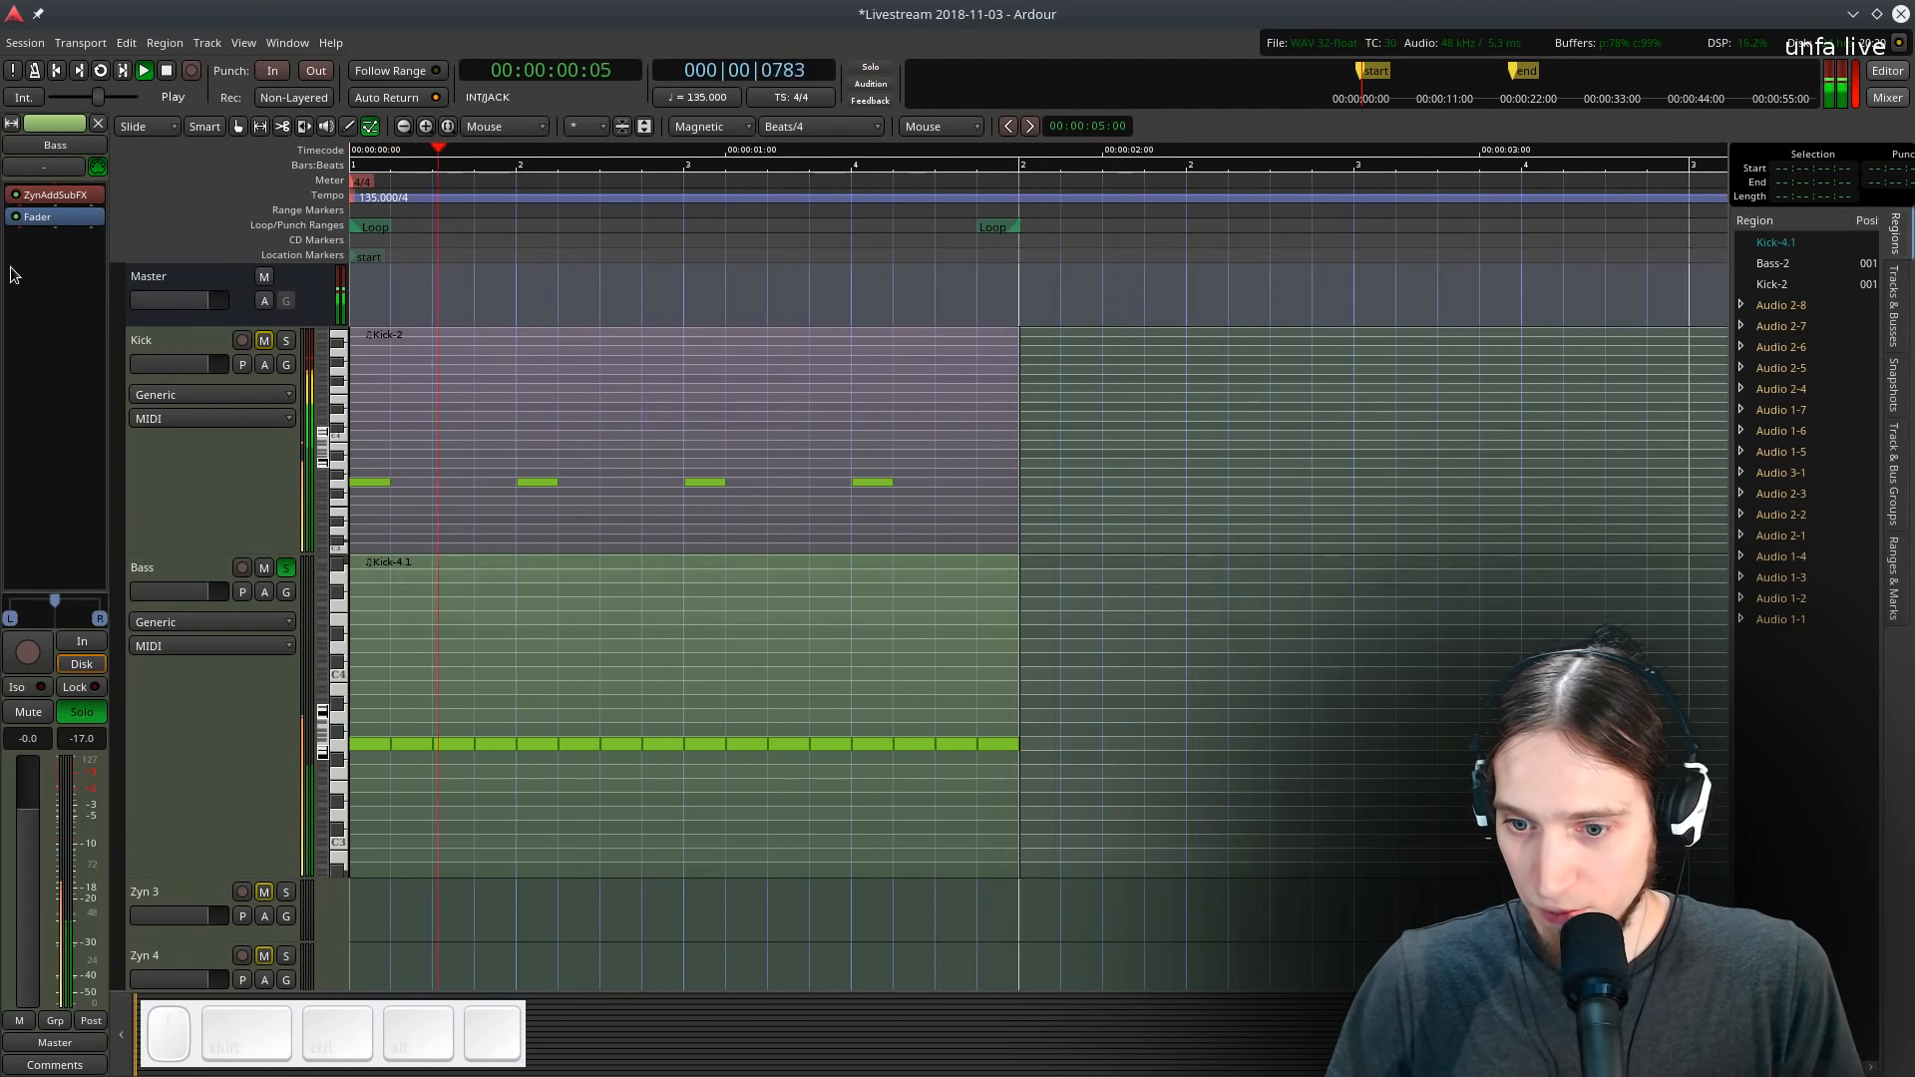
key(space)
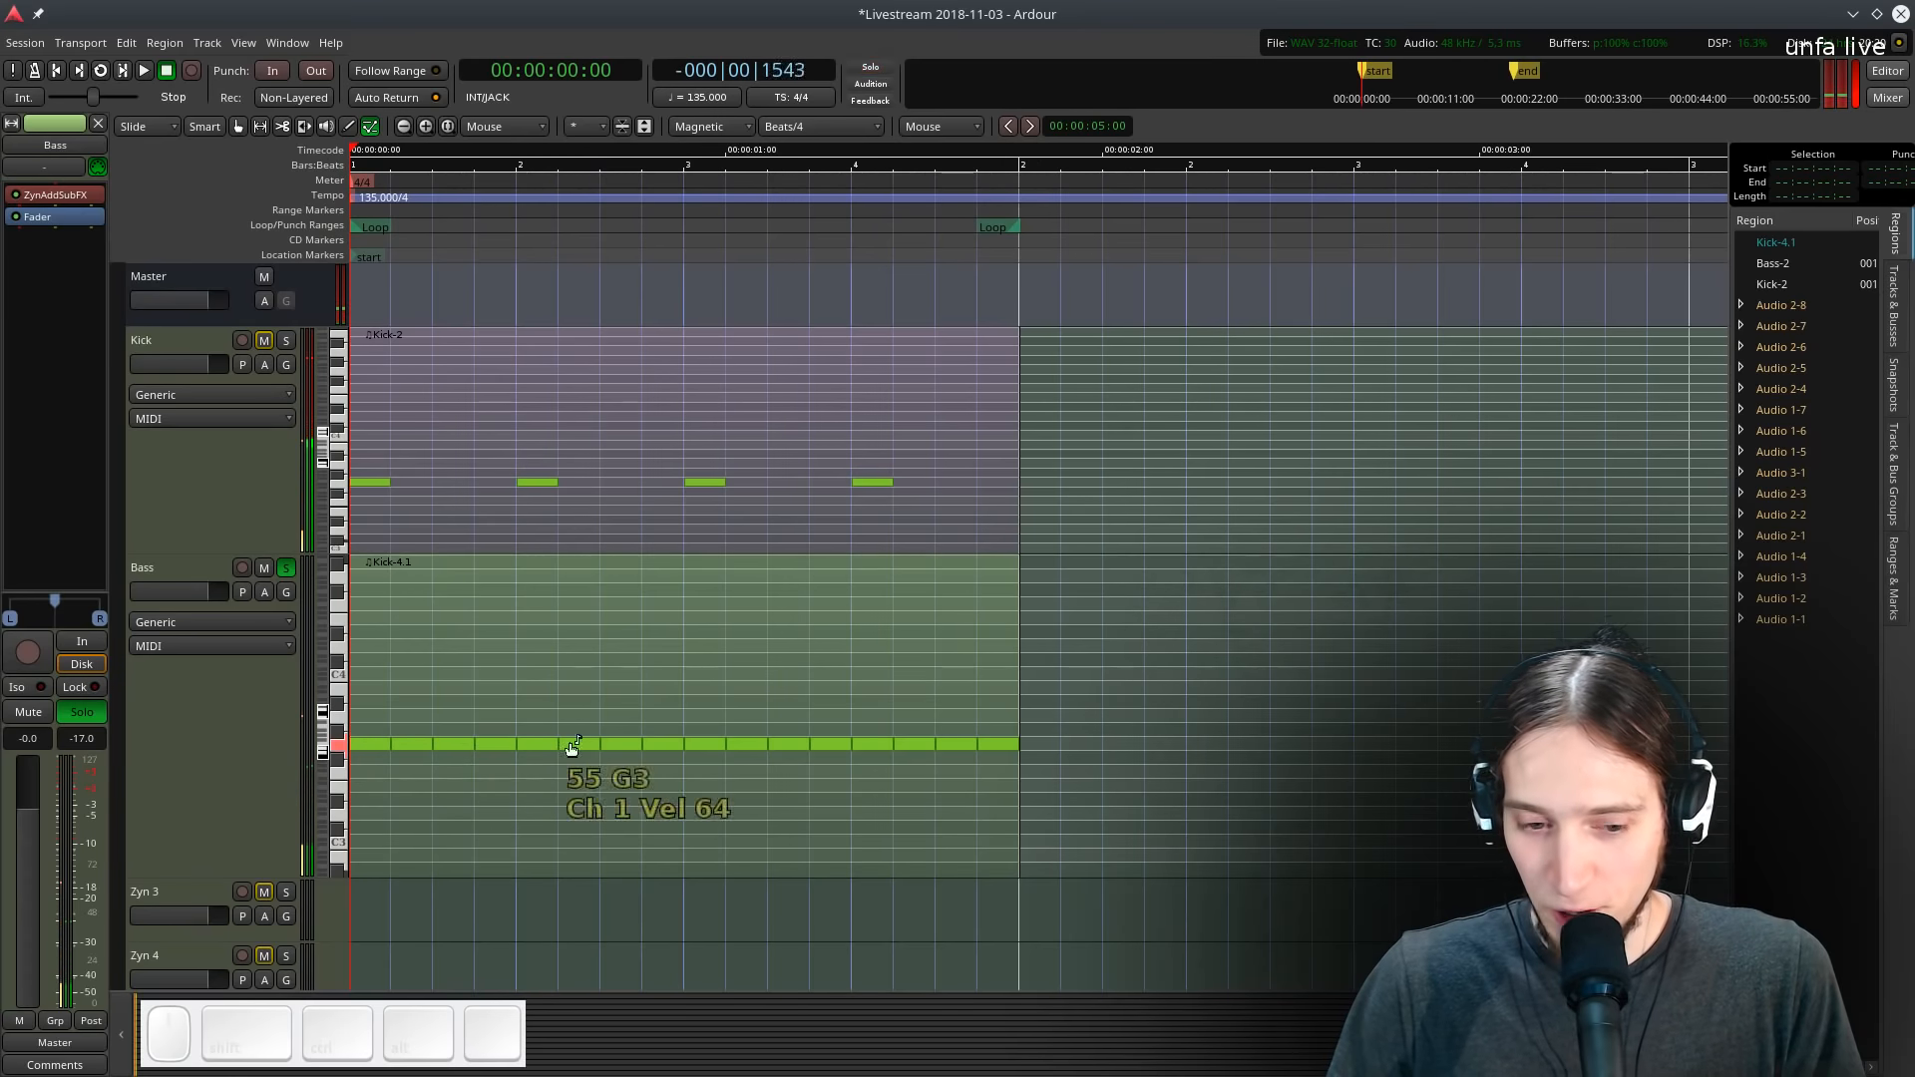
- Select all bass notes and resize them, undoing the last resize
key(e)
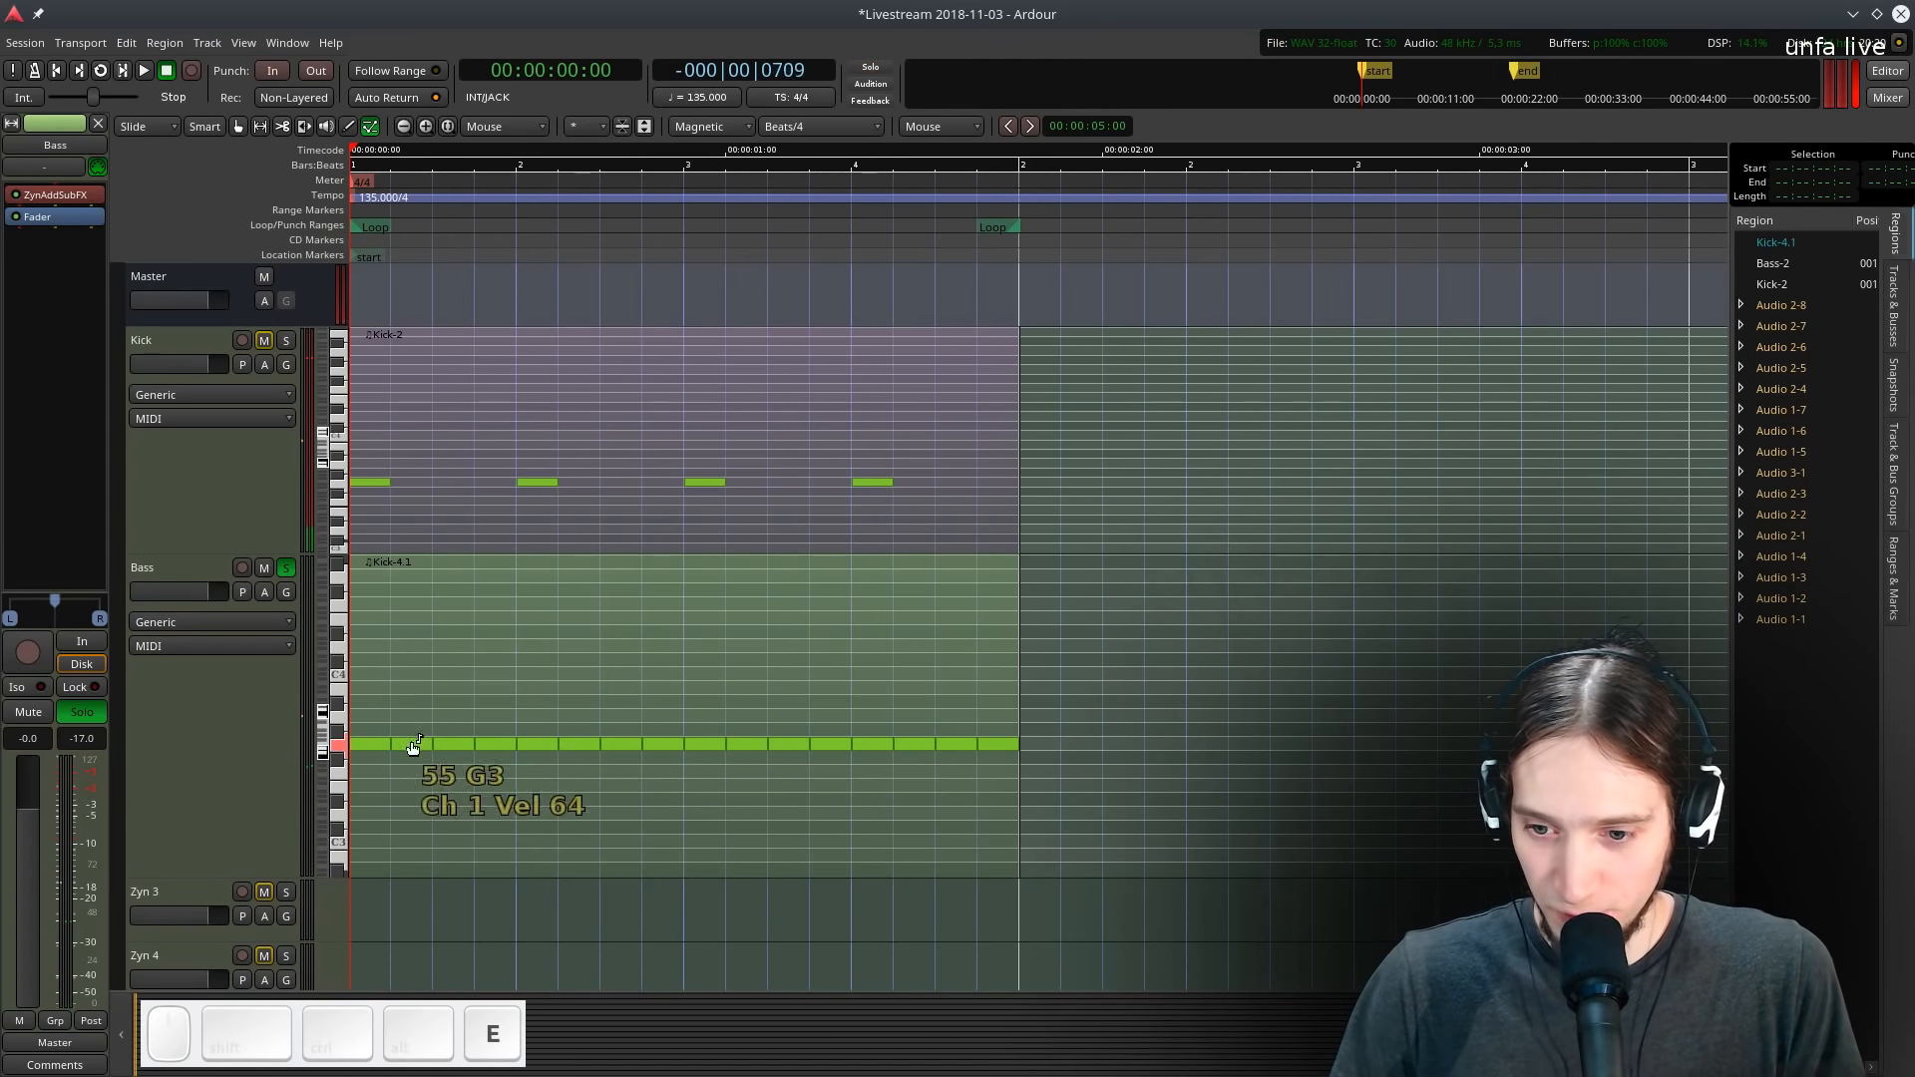
key(ctrl+a)
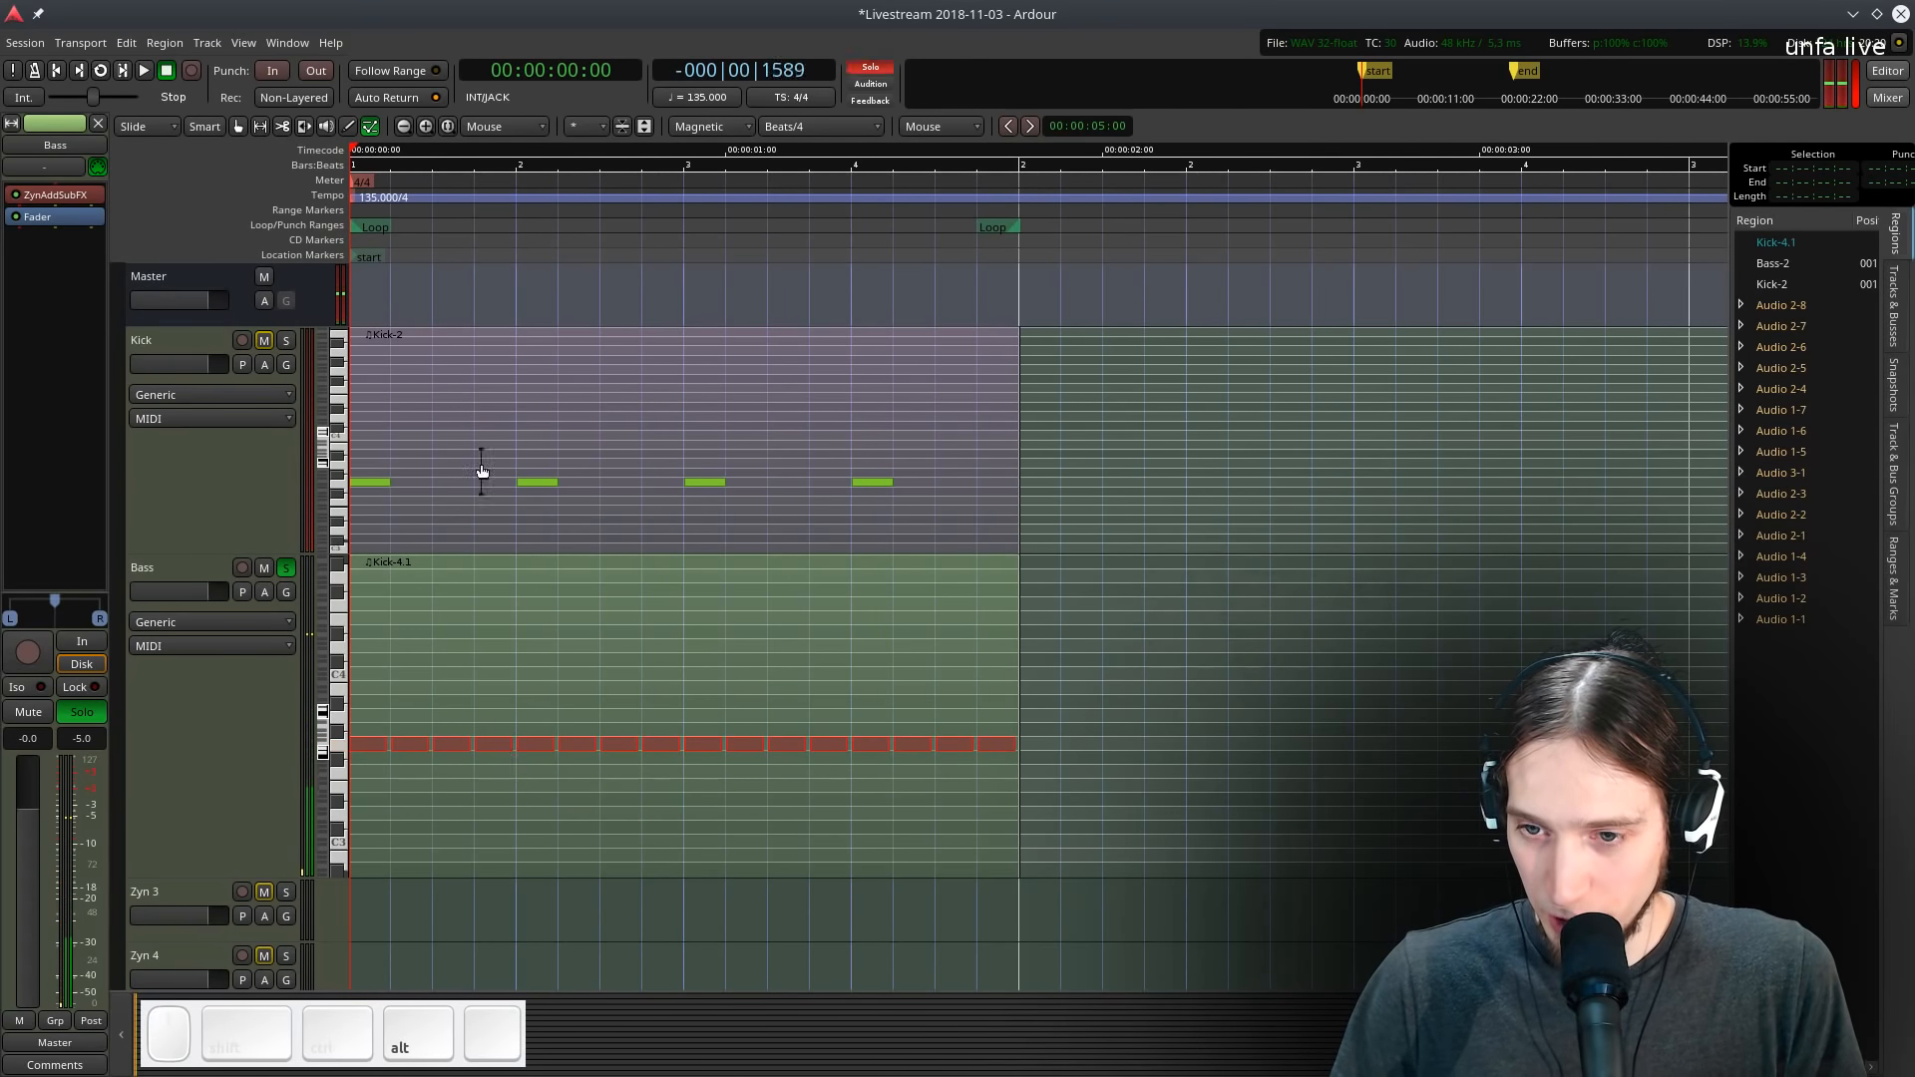
key(space)
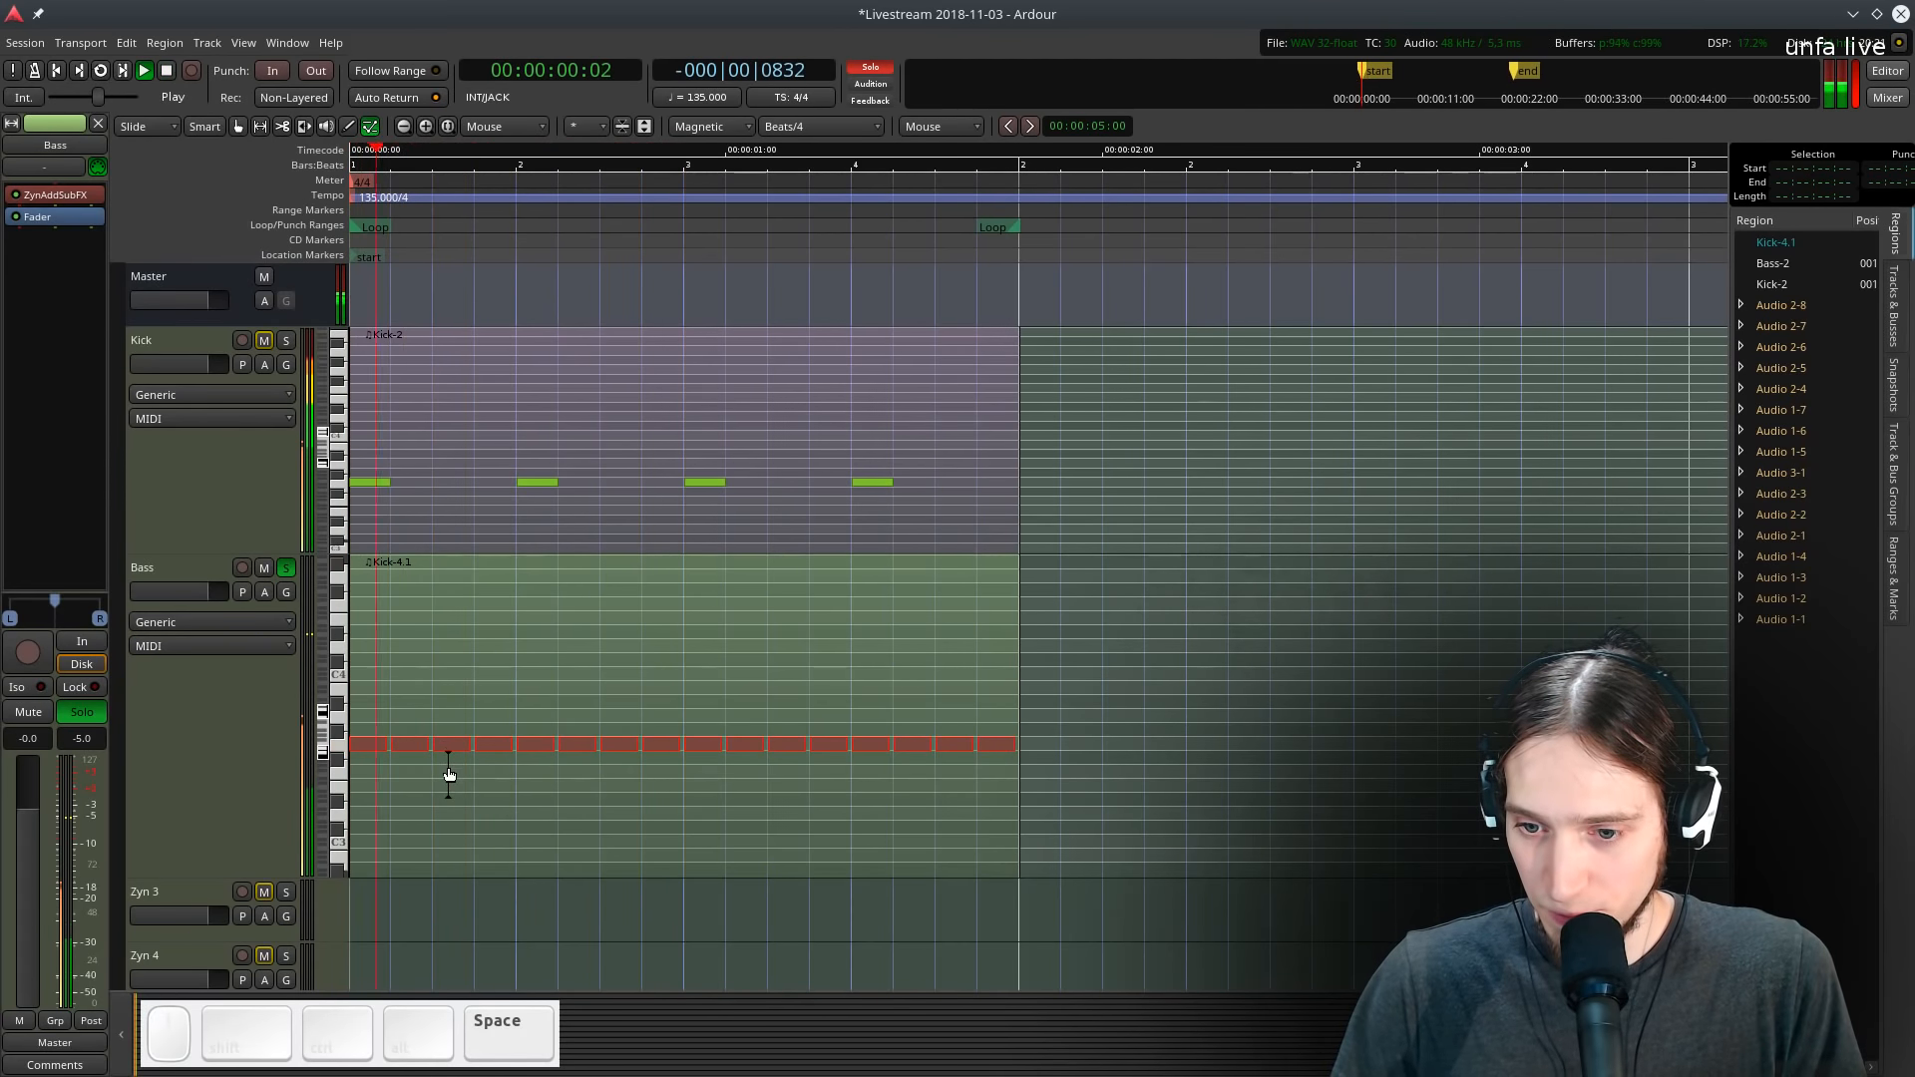
key(space)
scroll(417, 782, up, 3)
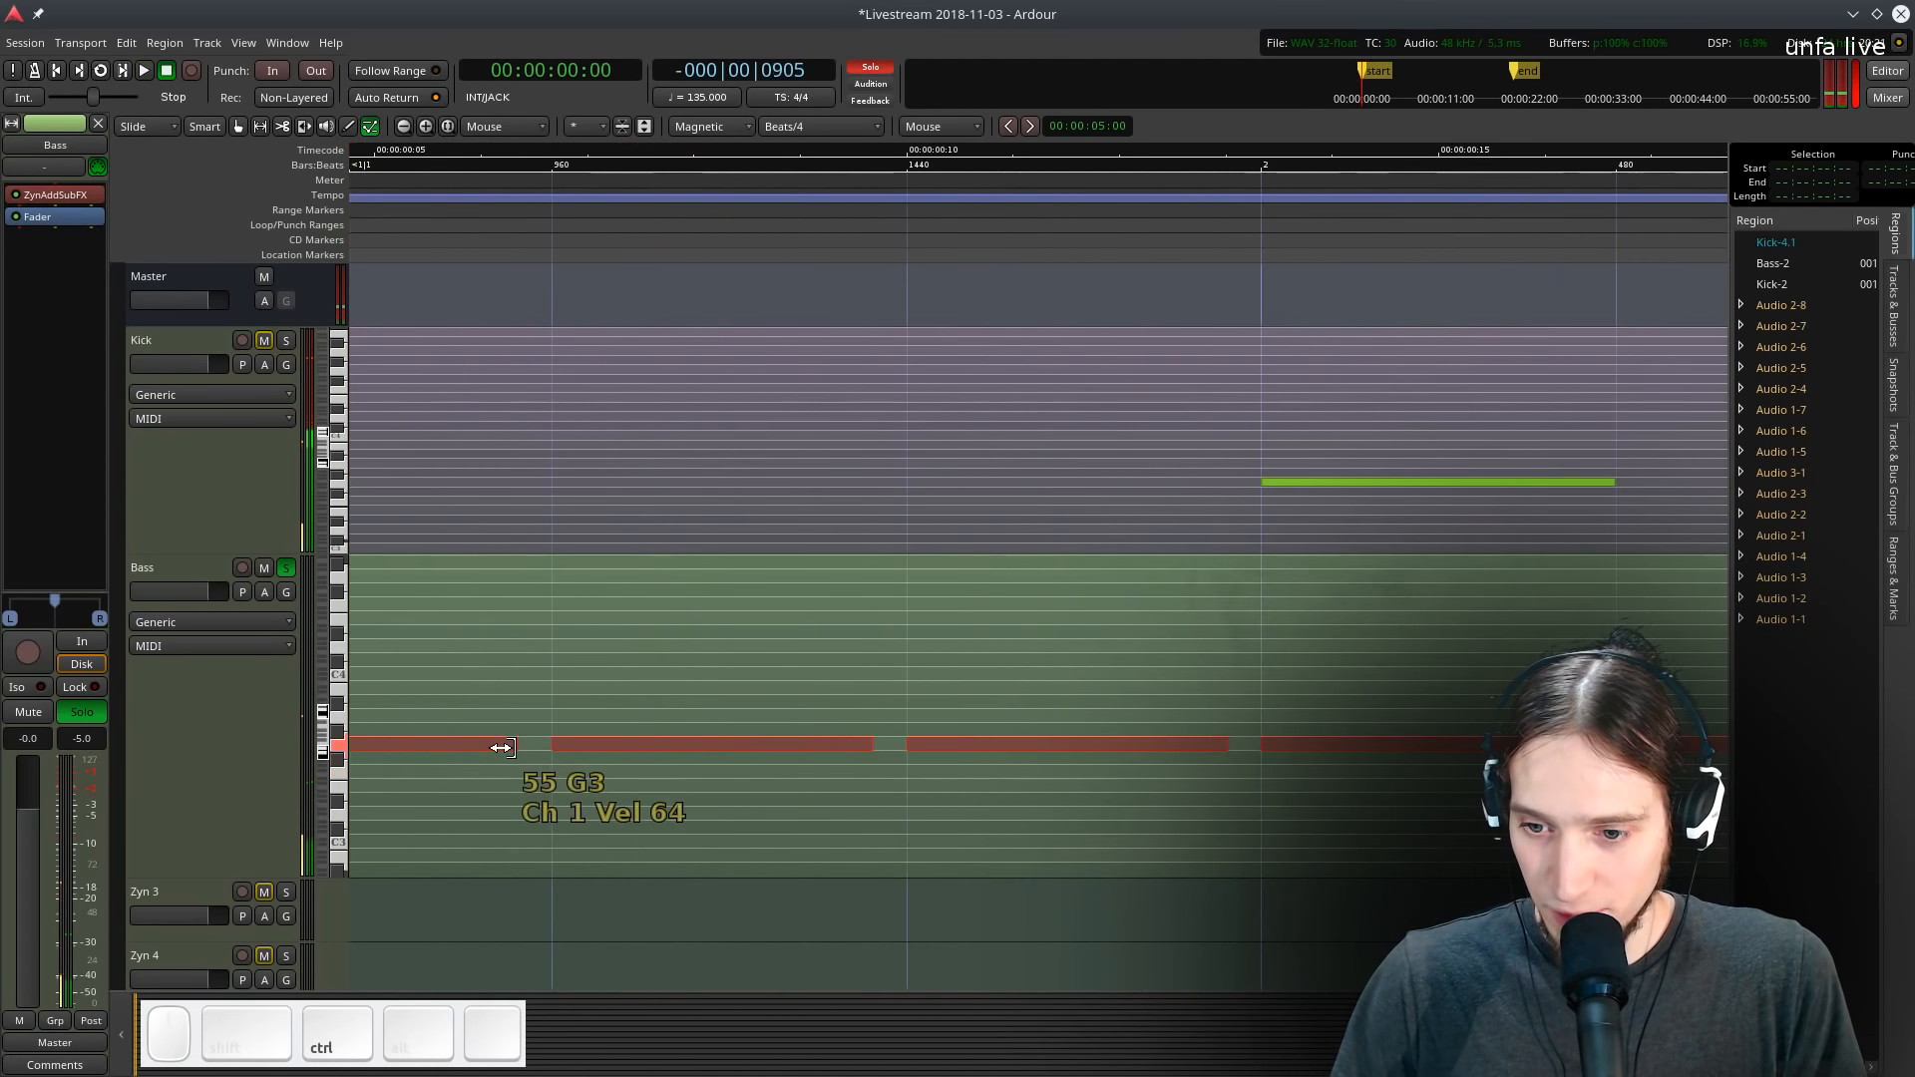
drag(512, 746, 546, 780)
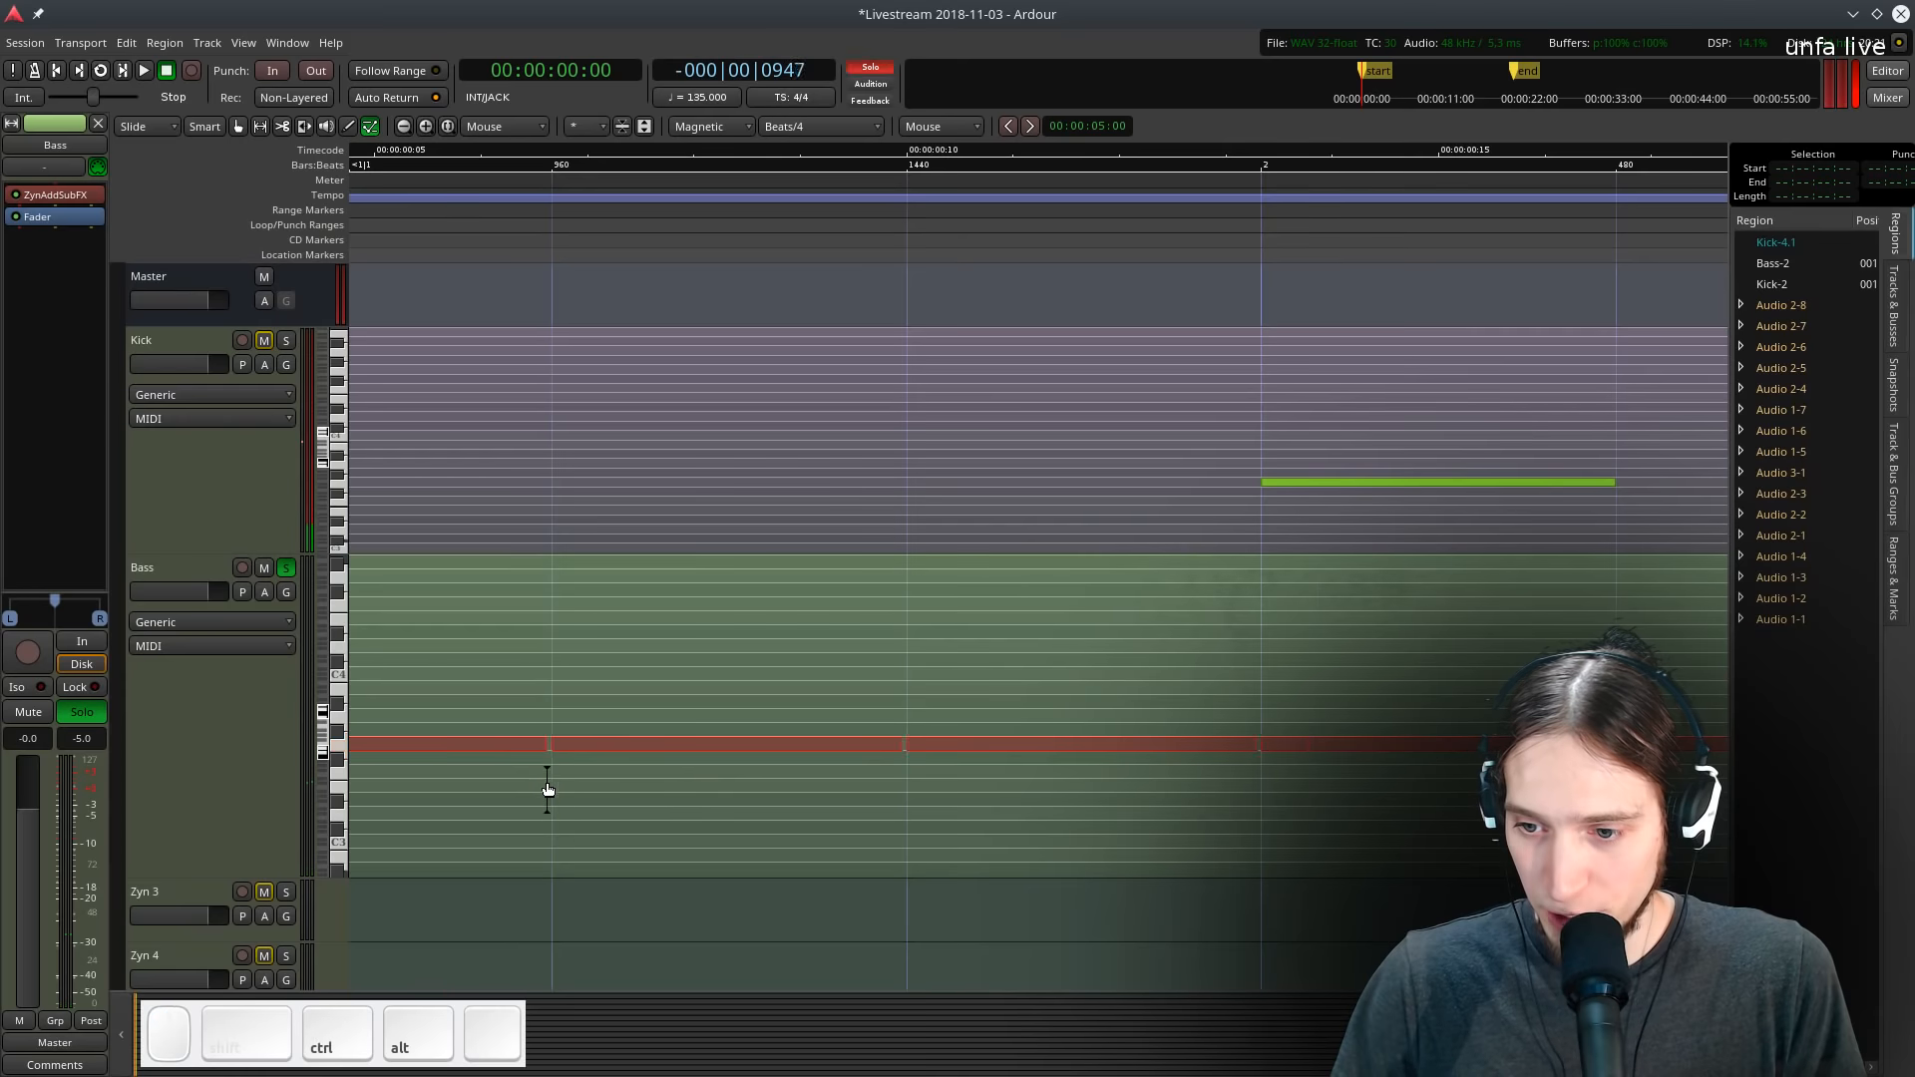
scroll(547, 780, up, 2)
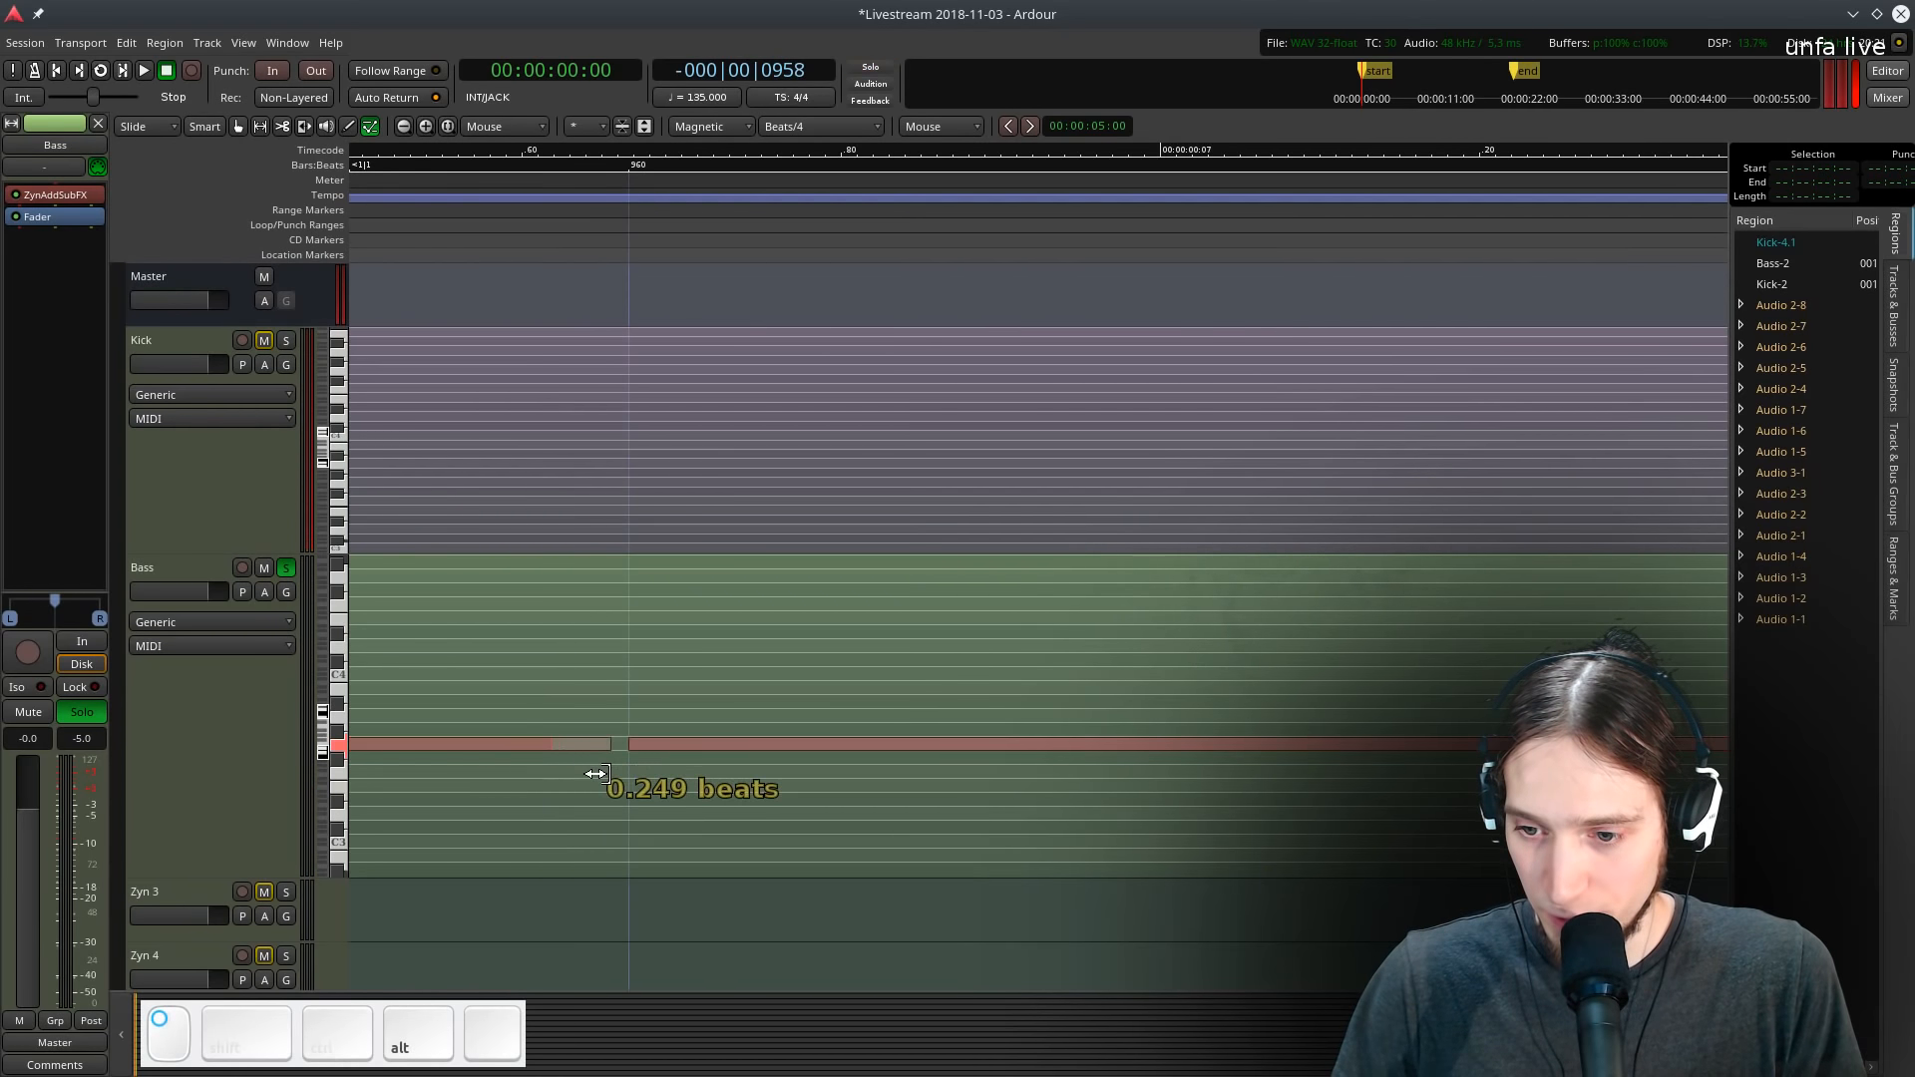
drag(607, 757, 646, 746)
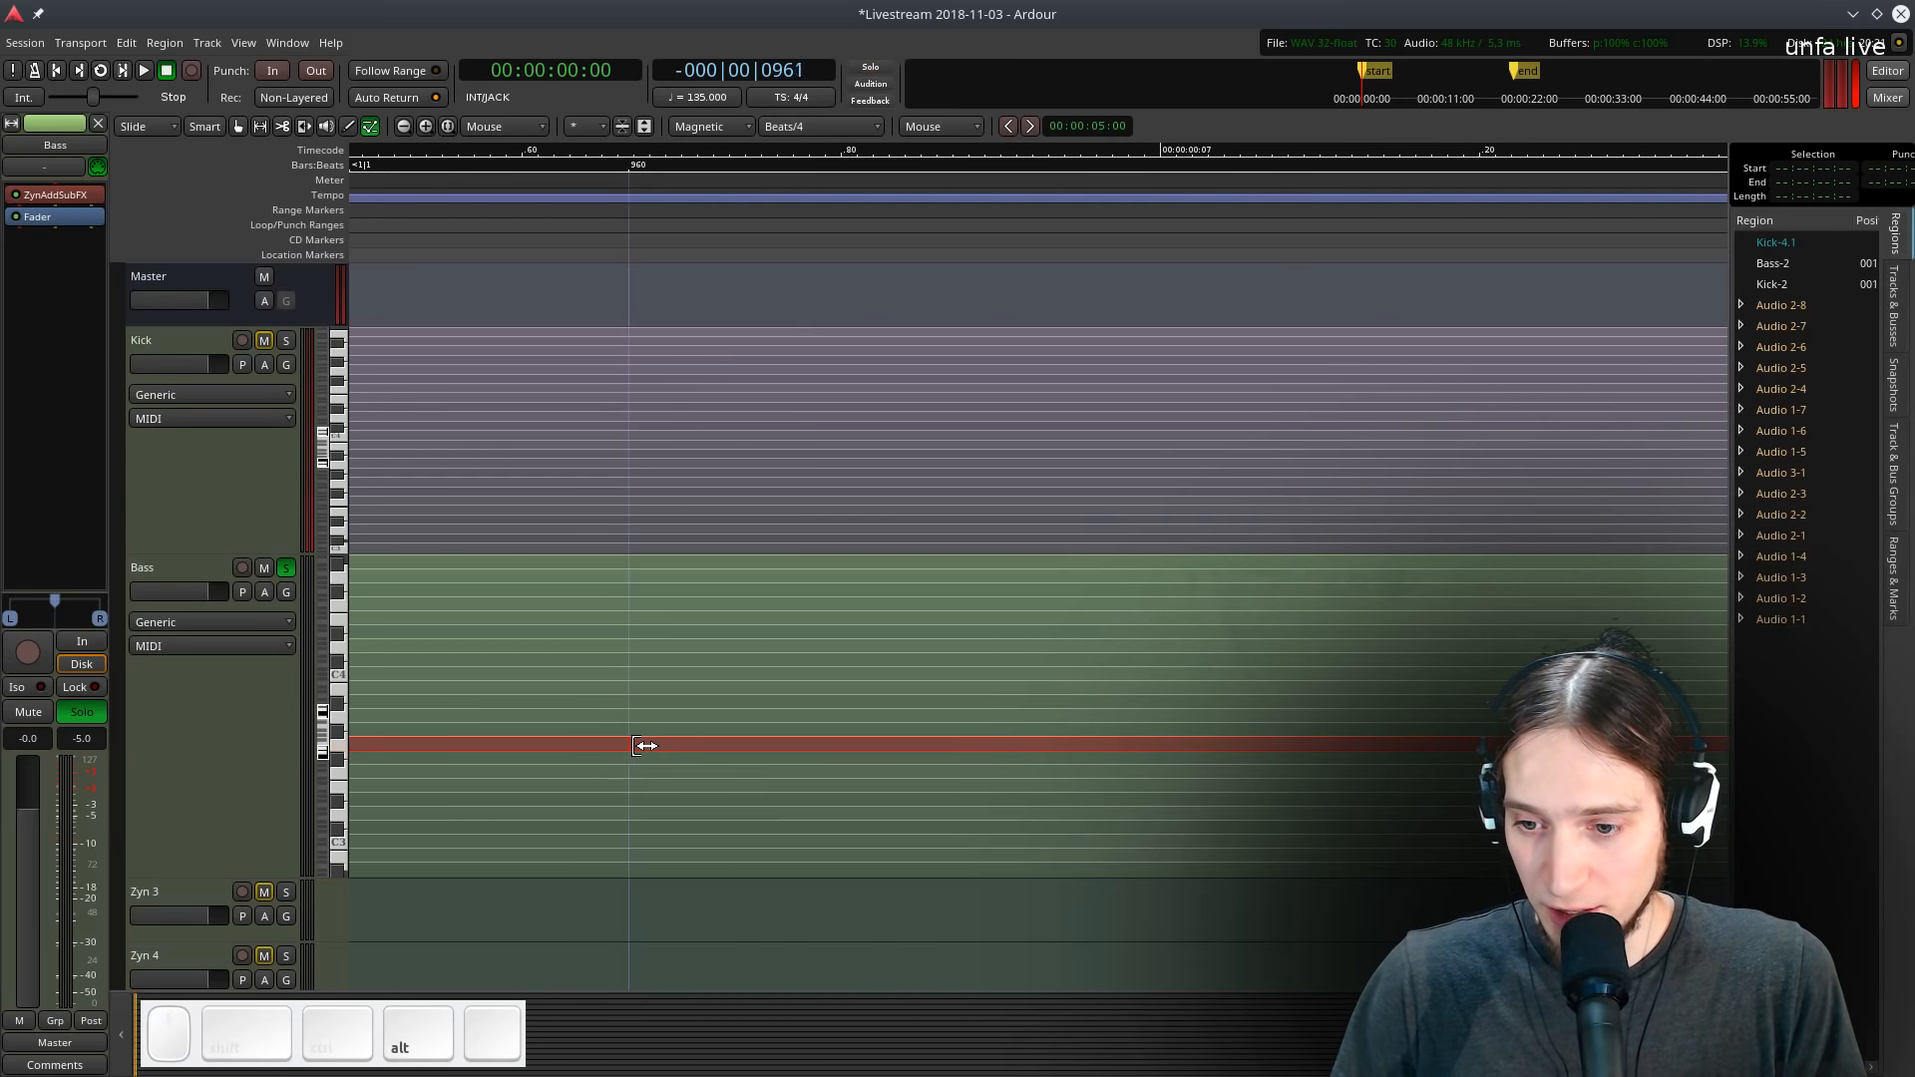
ctrl+click(631, 756)
key(ctrl+z)
- Stretch the bass notes' ends so they play legato, and audition the loop
scroll(588, 811, down, 10)
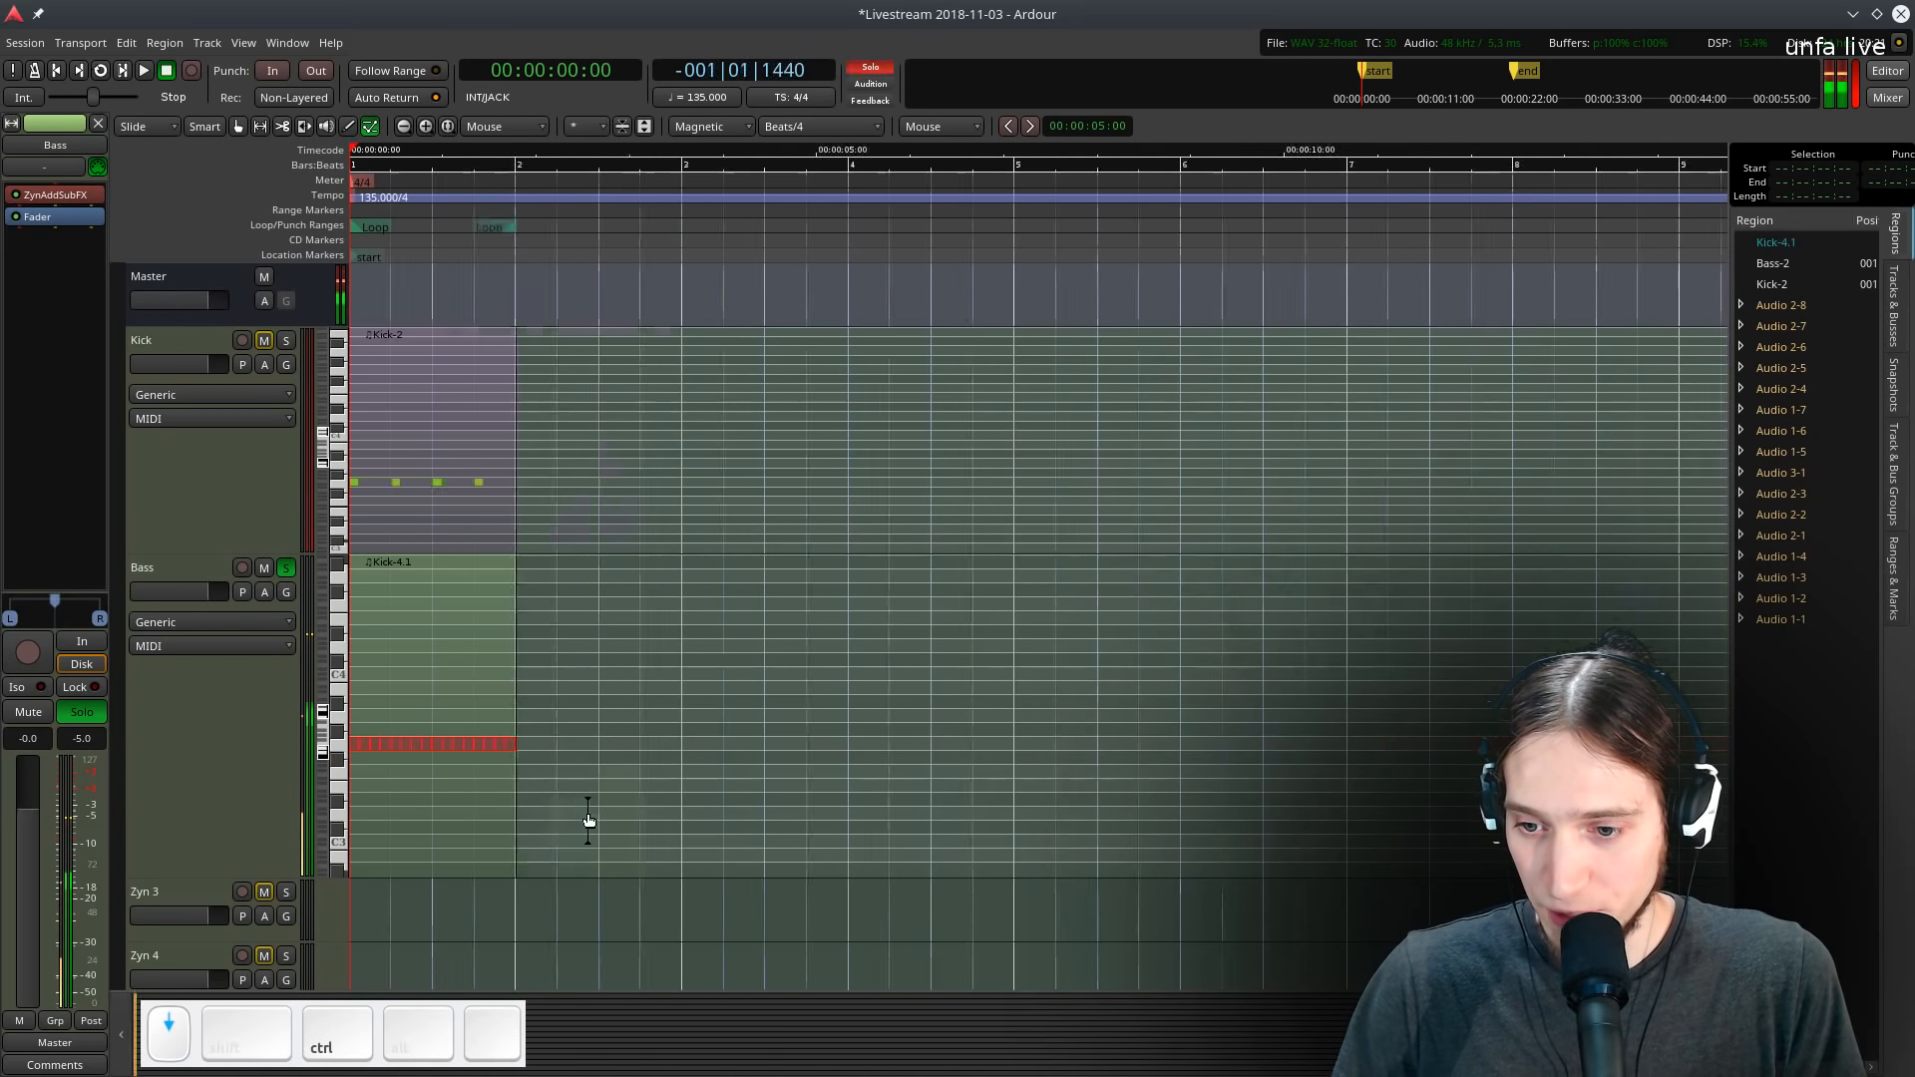
scroll(570, 813, up, 1)
scroll(409, 810, up, 3)
scroll(417, 784, left, 12)
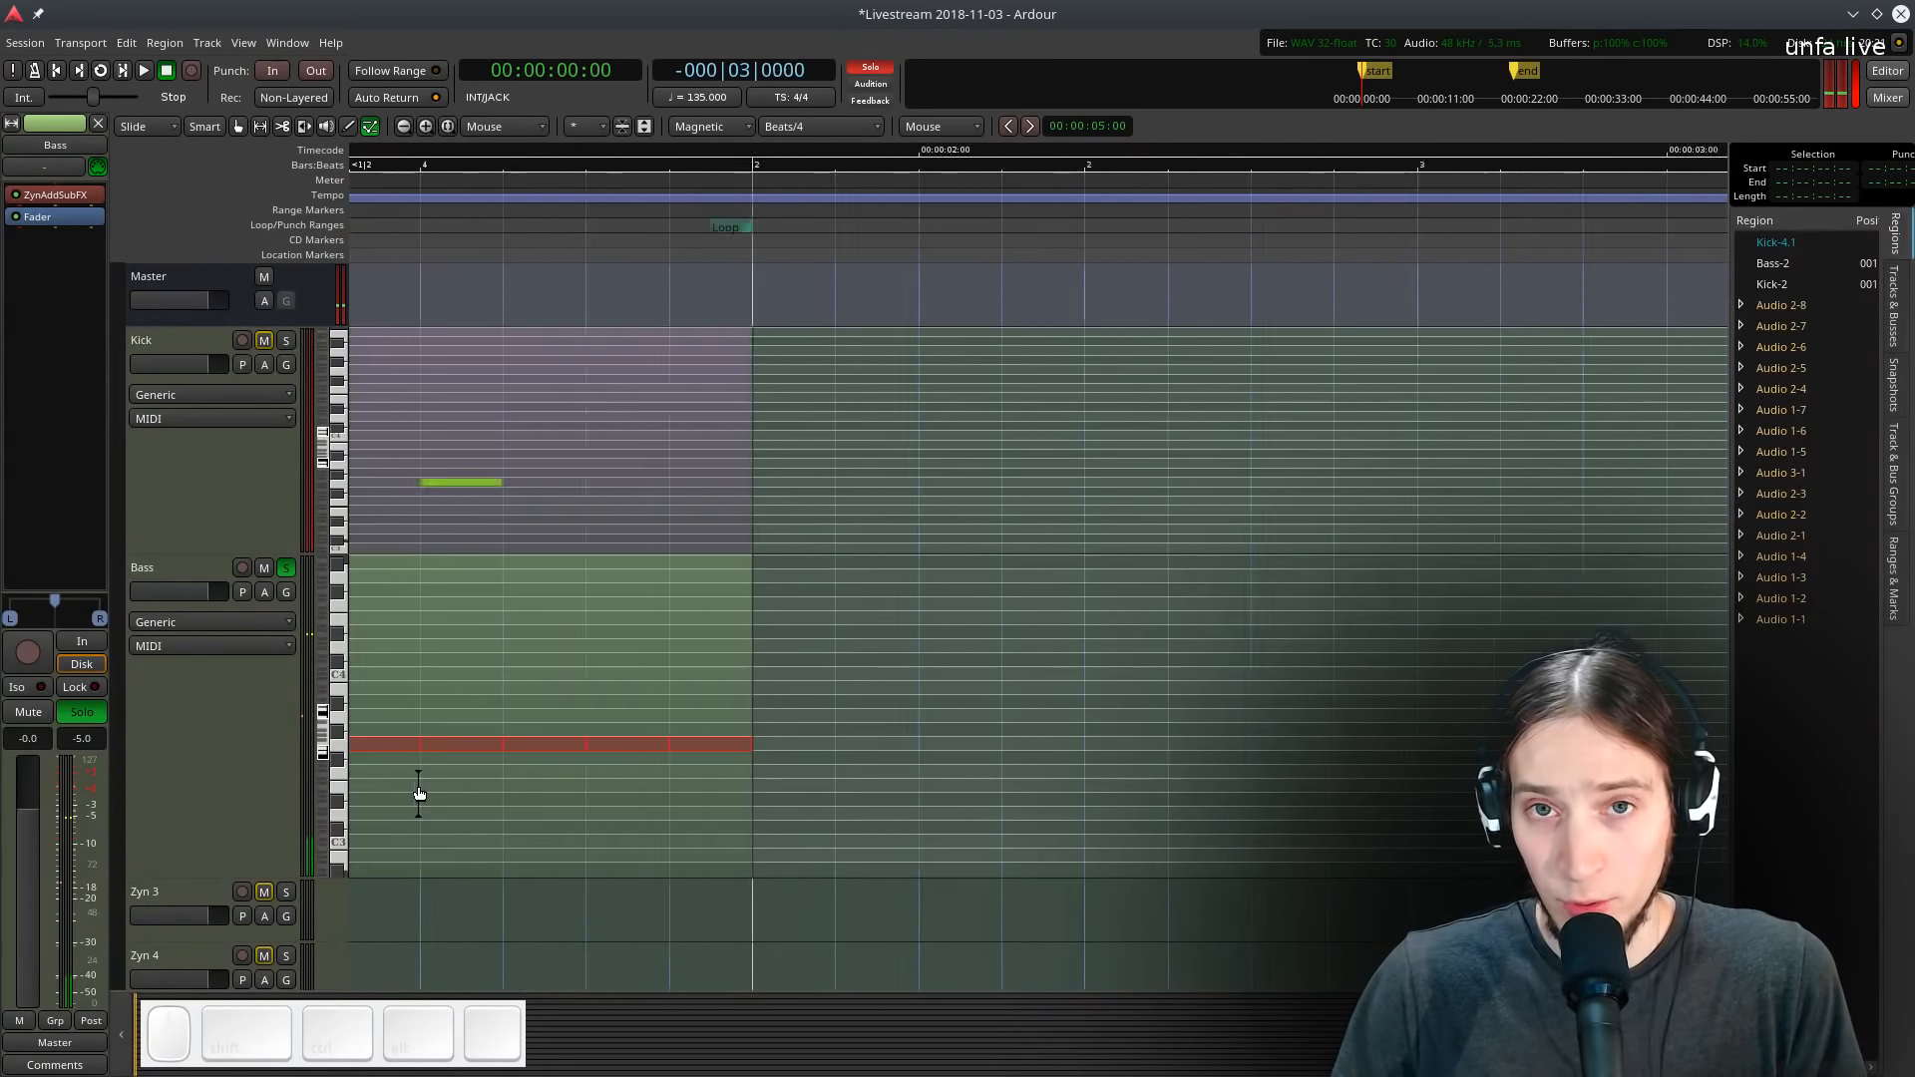
scroll(417, 784, up, 6)
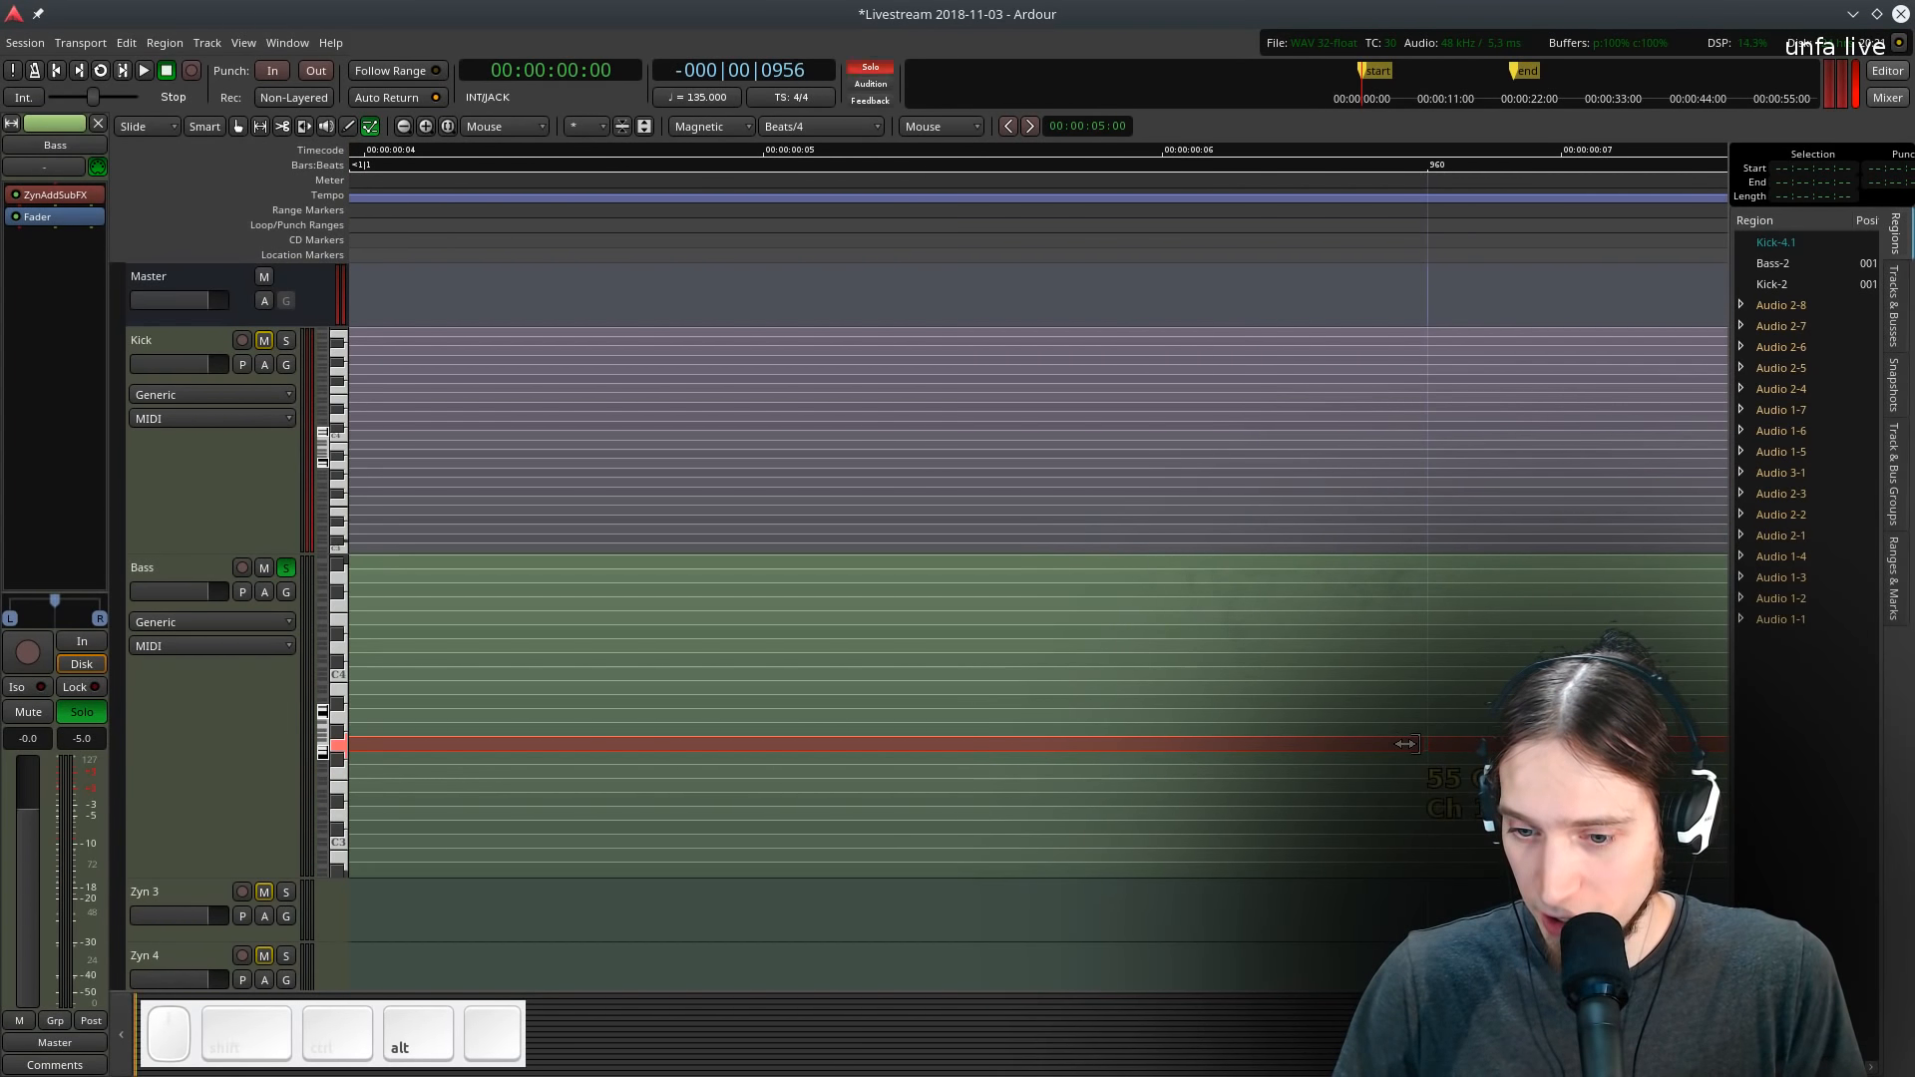
drag(1405, 743, 1406, 769)
scroll(1251, 793, down, 6)
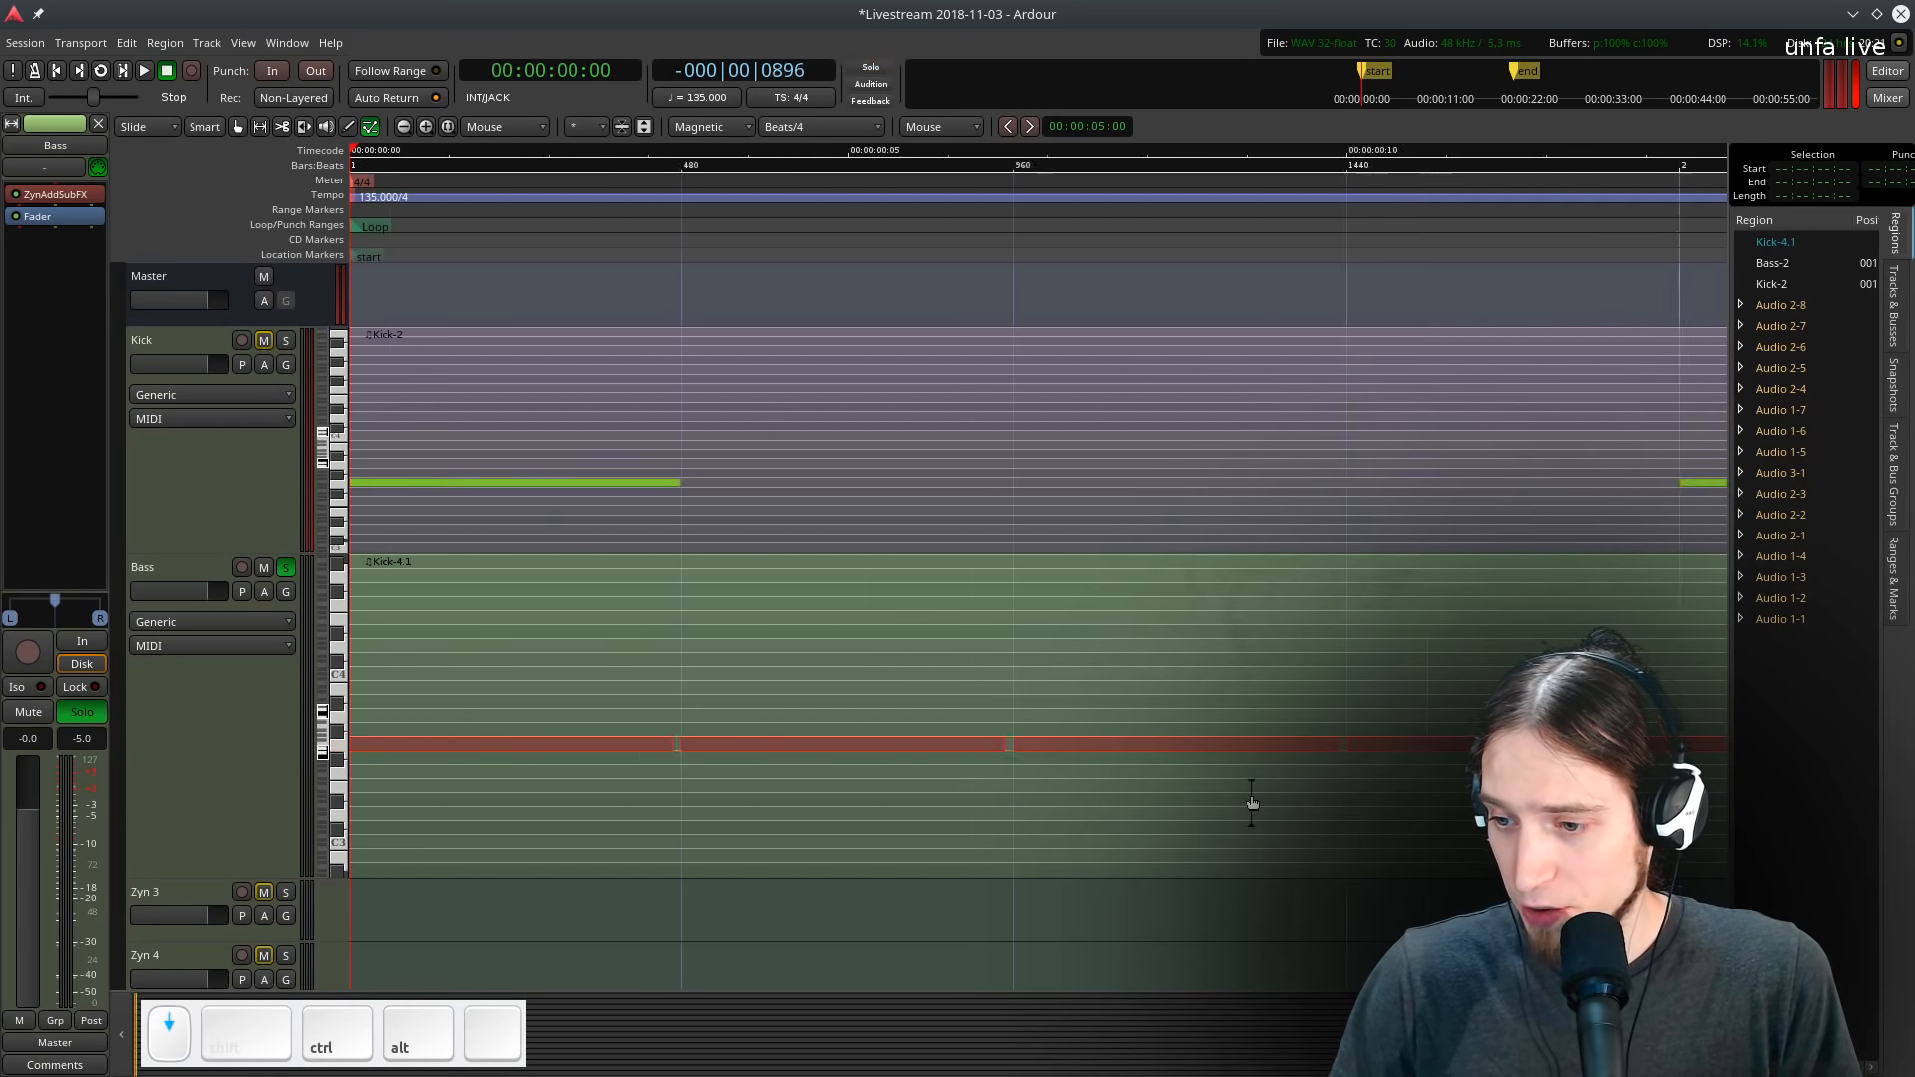
scroll(1251, 793, down, 3)
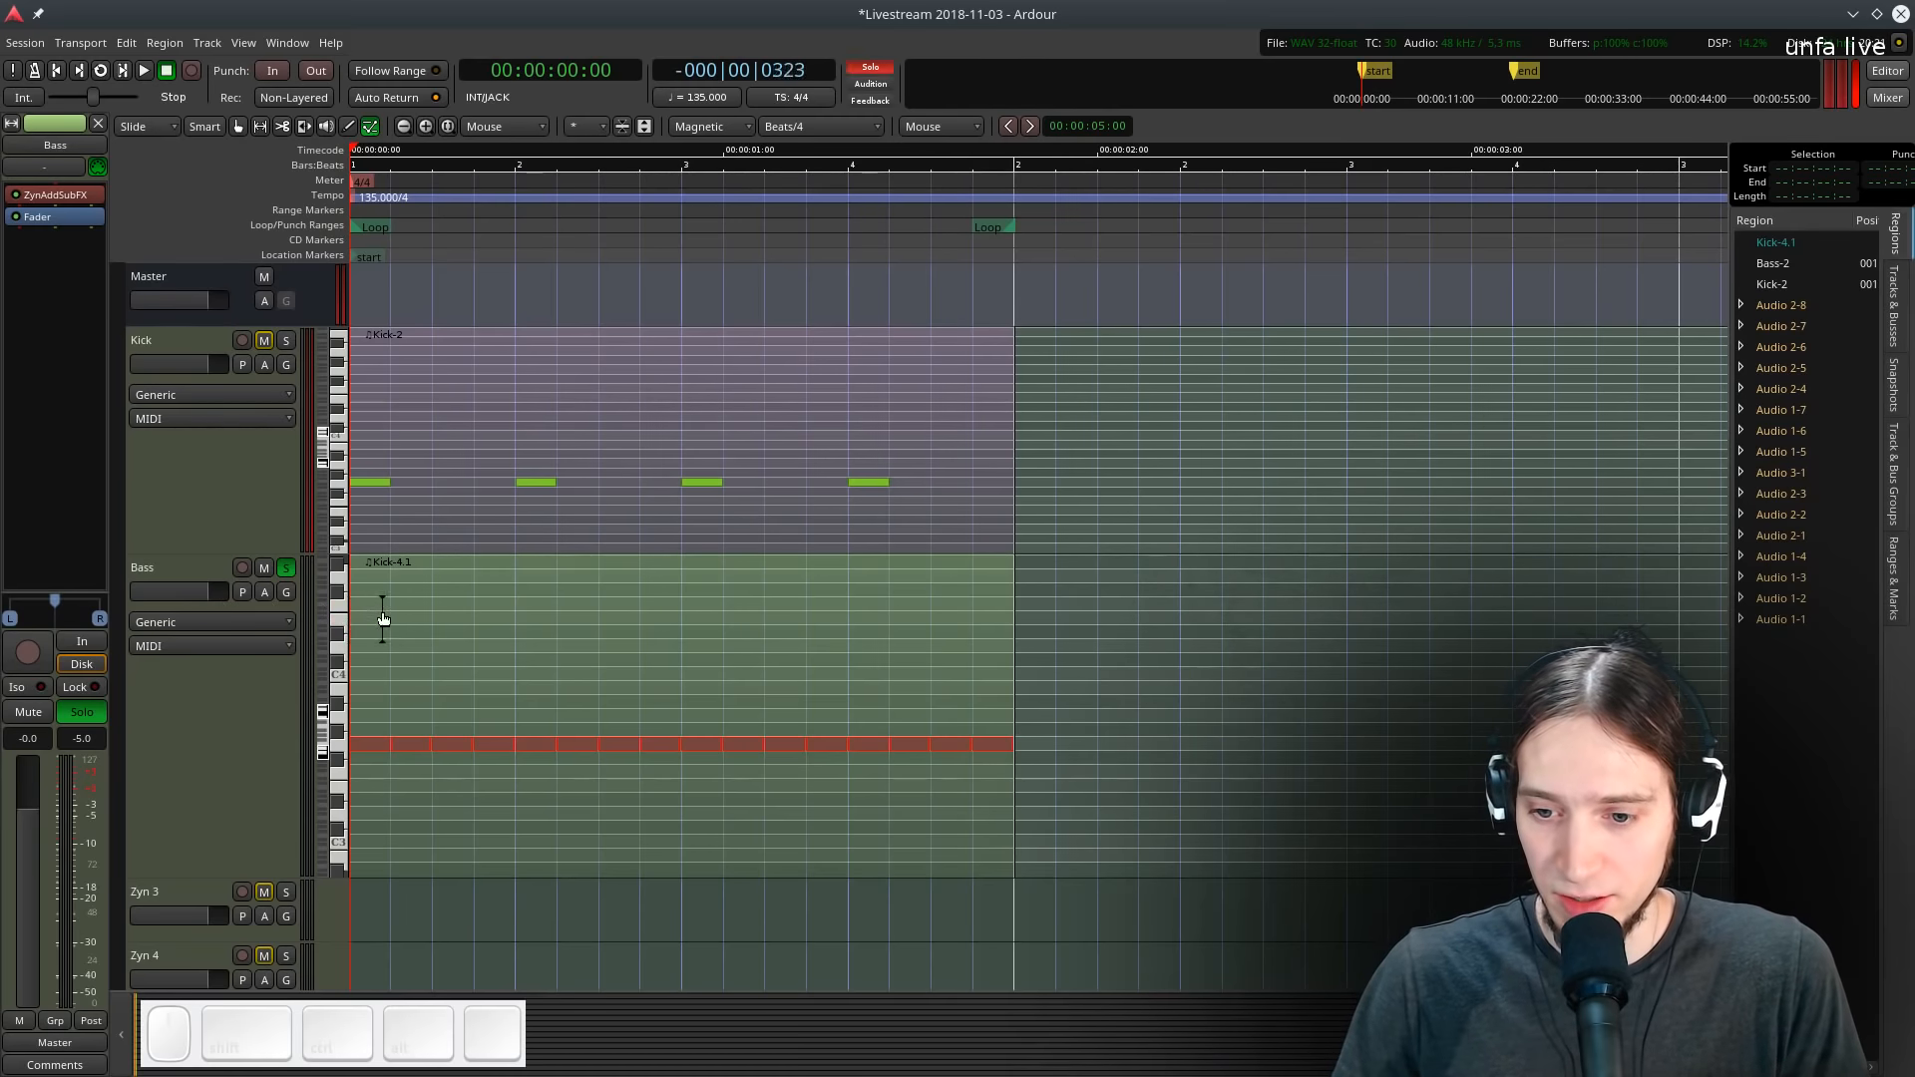
key(space)
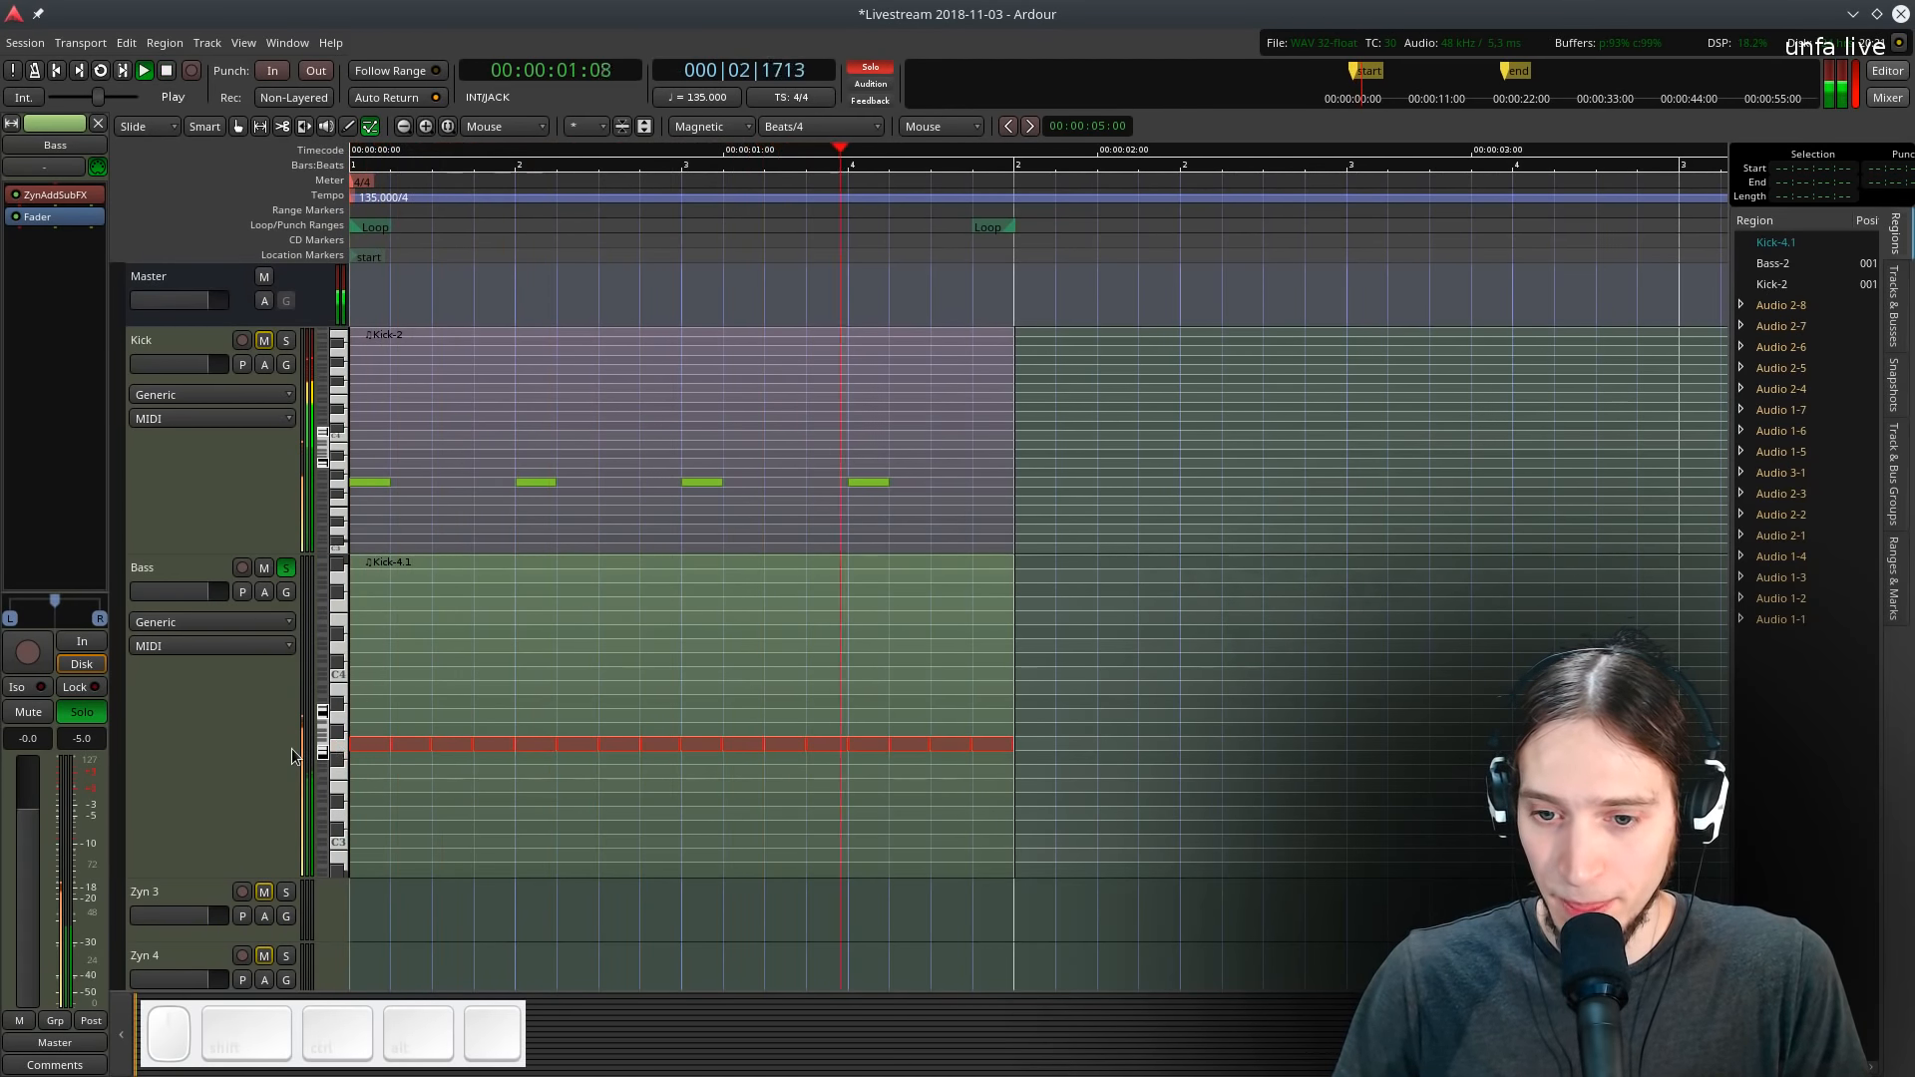
key(space)
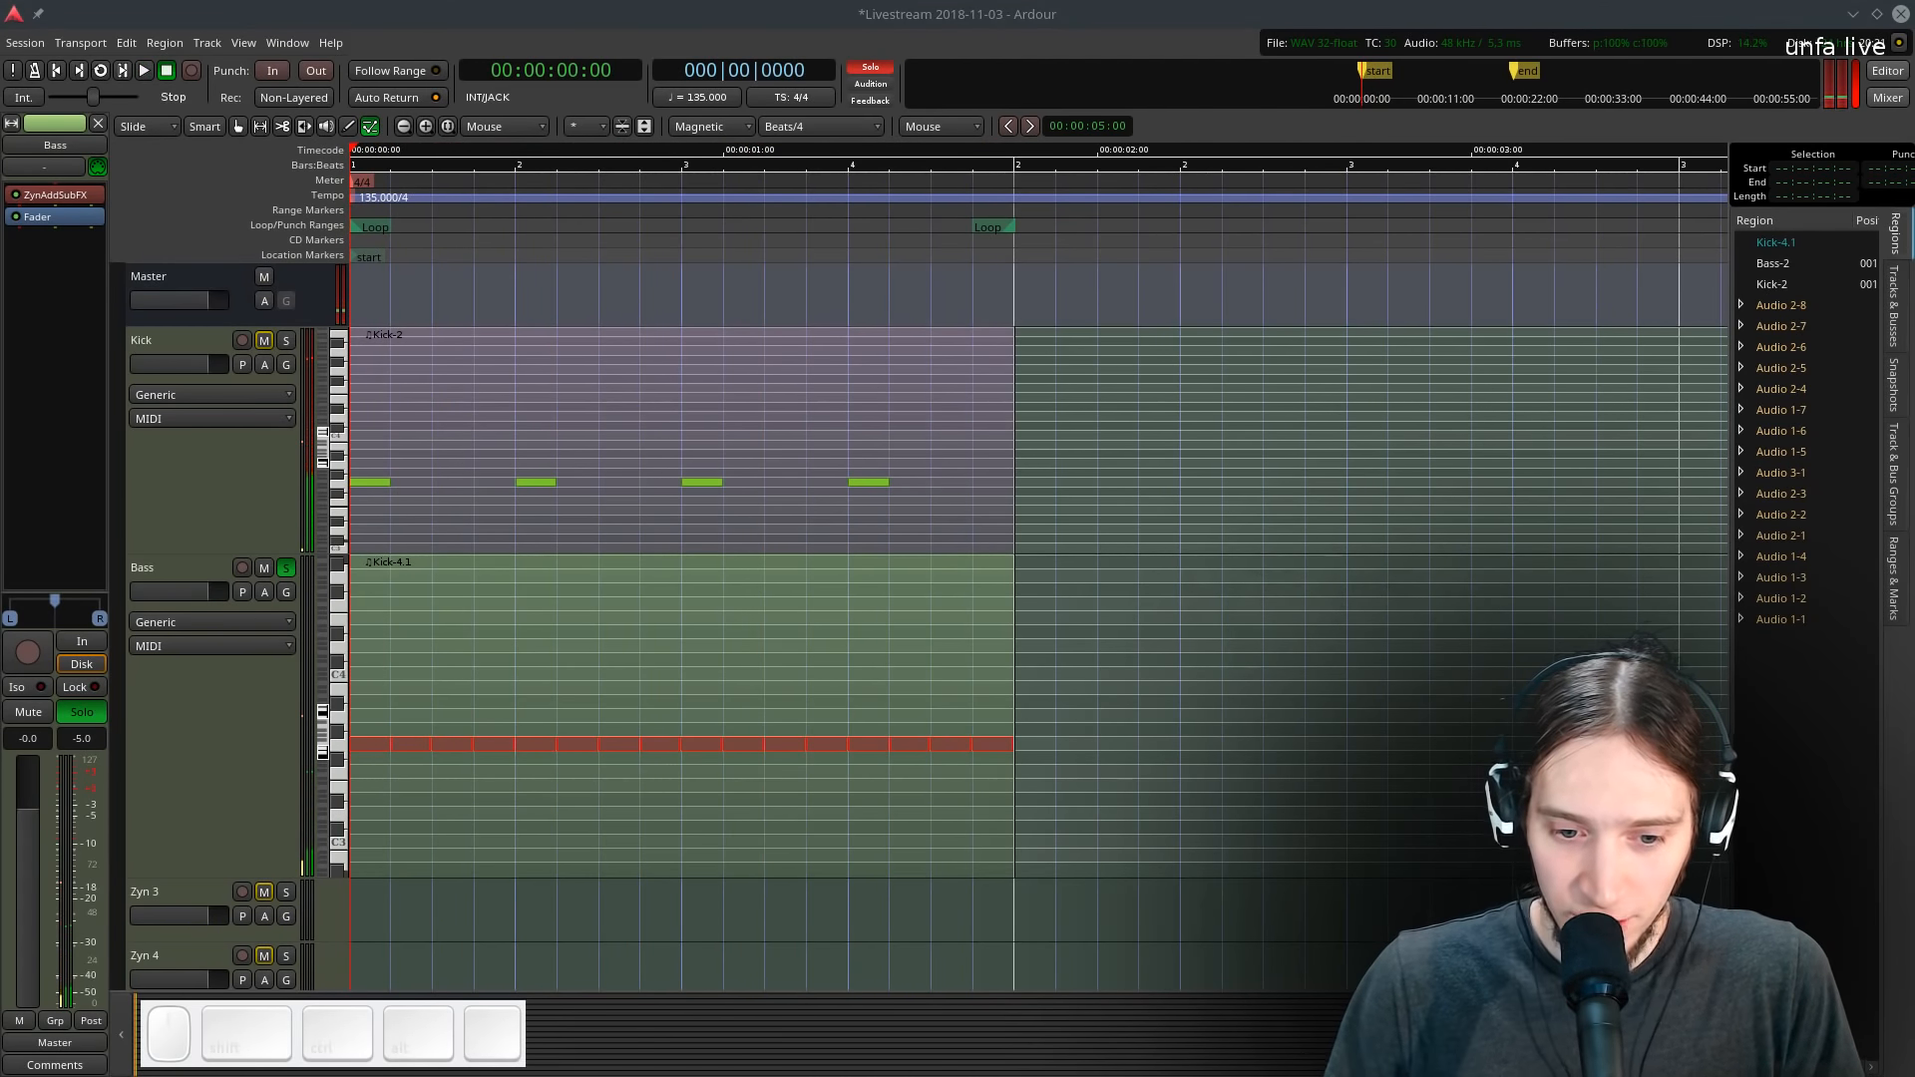
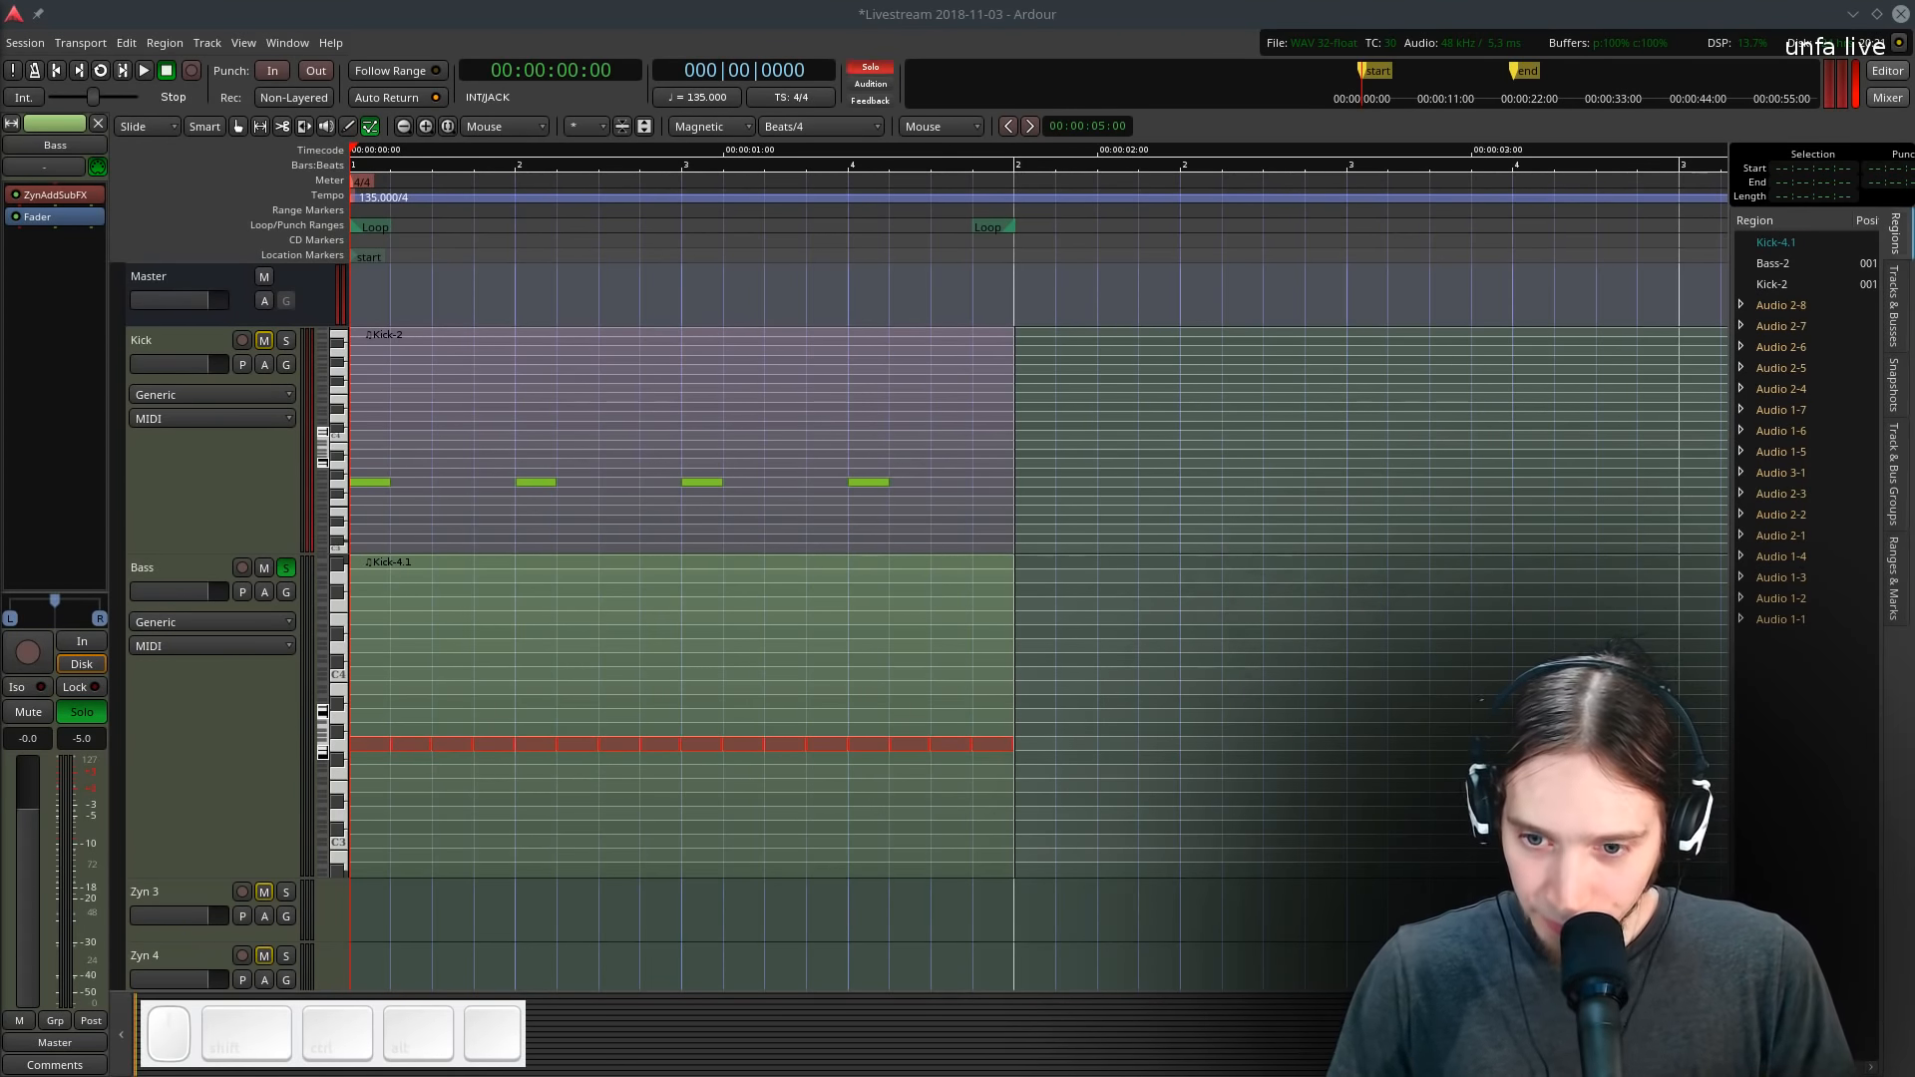
- Select the Bass region and audition the loop with the Bass track soloed
click(287, 567)
key(g)
click(538, 670)
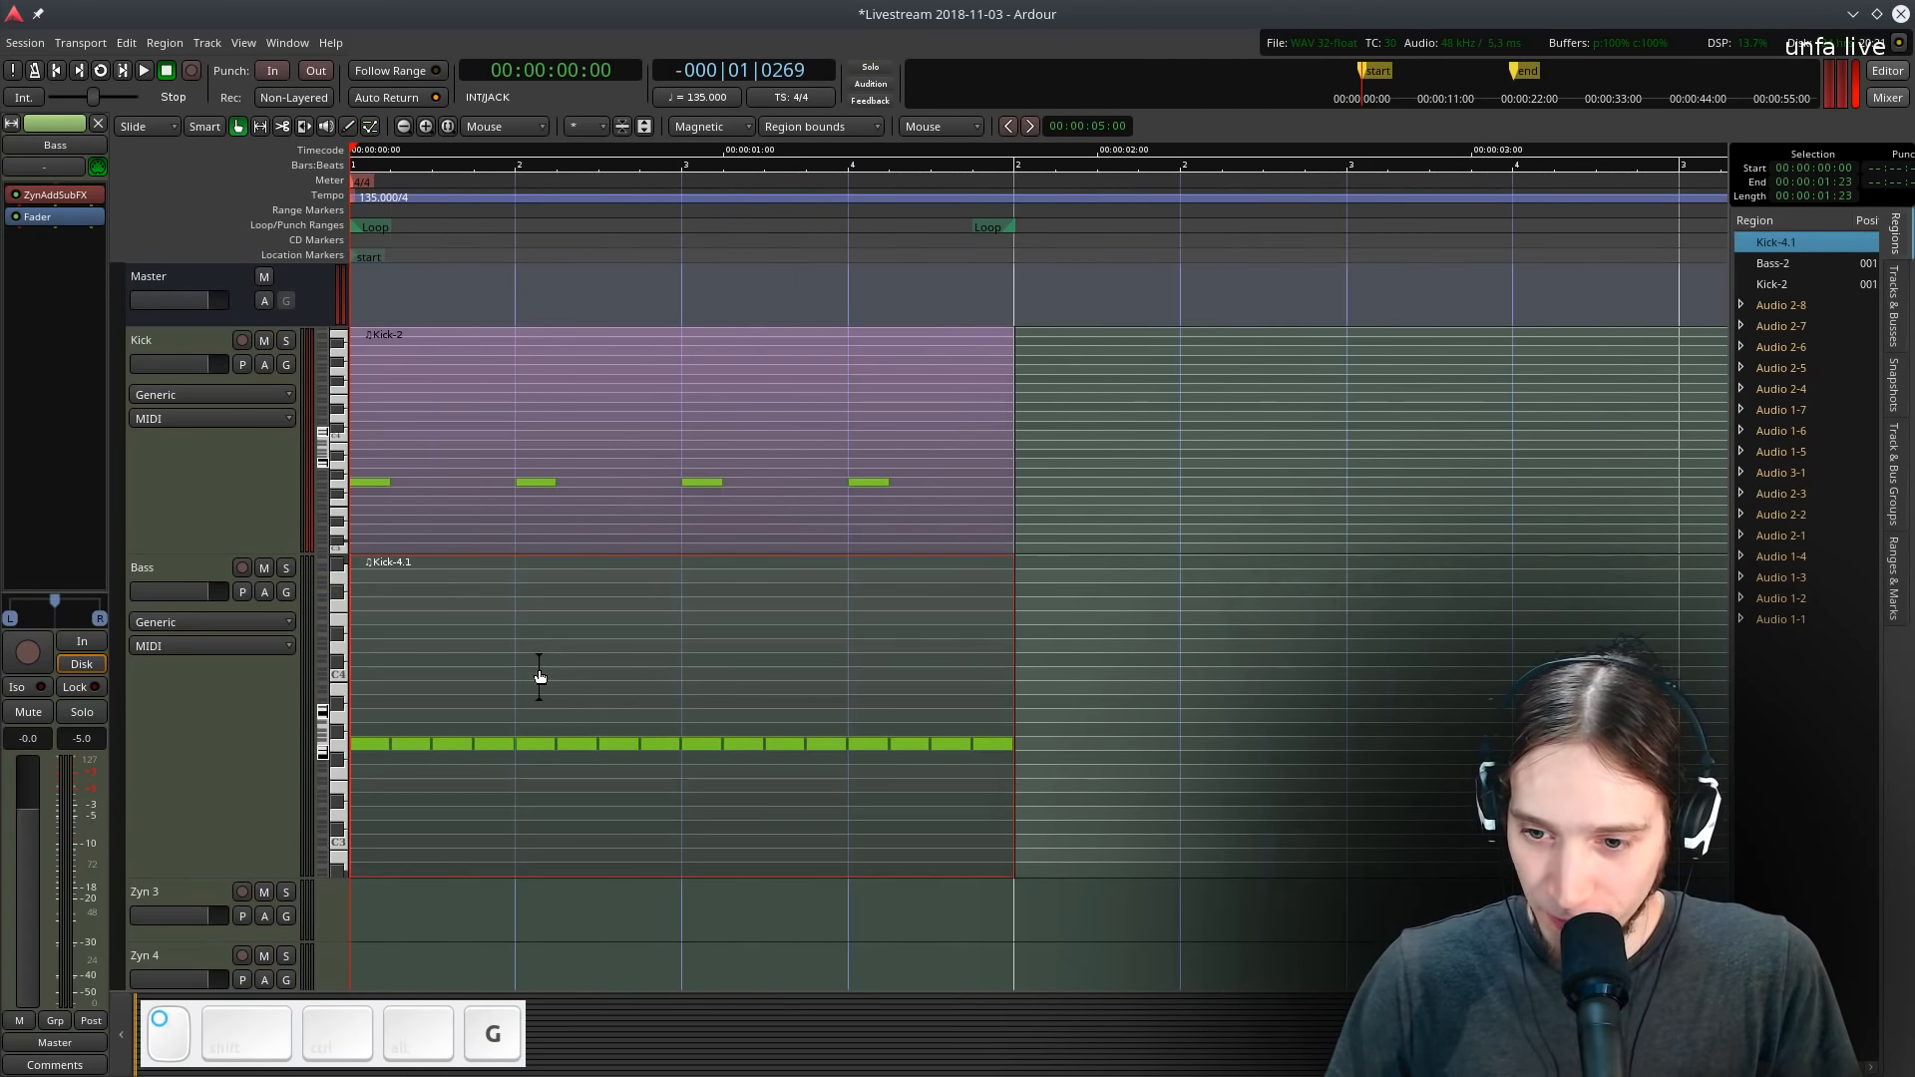
key(l)
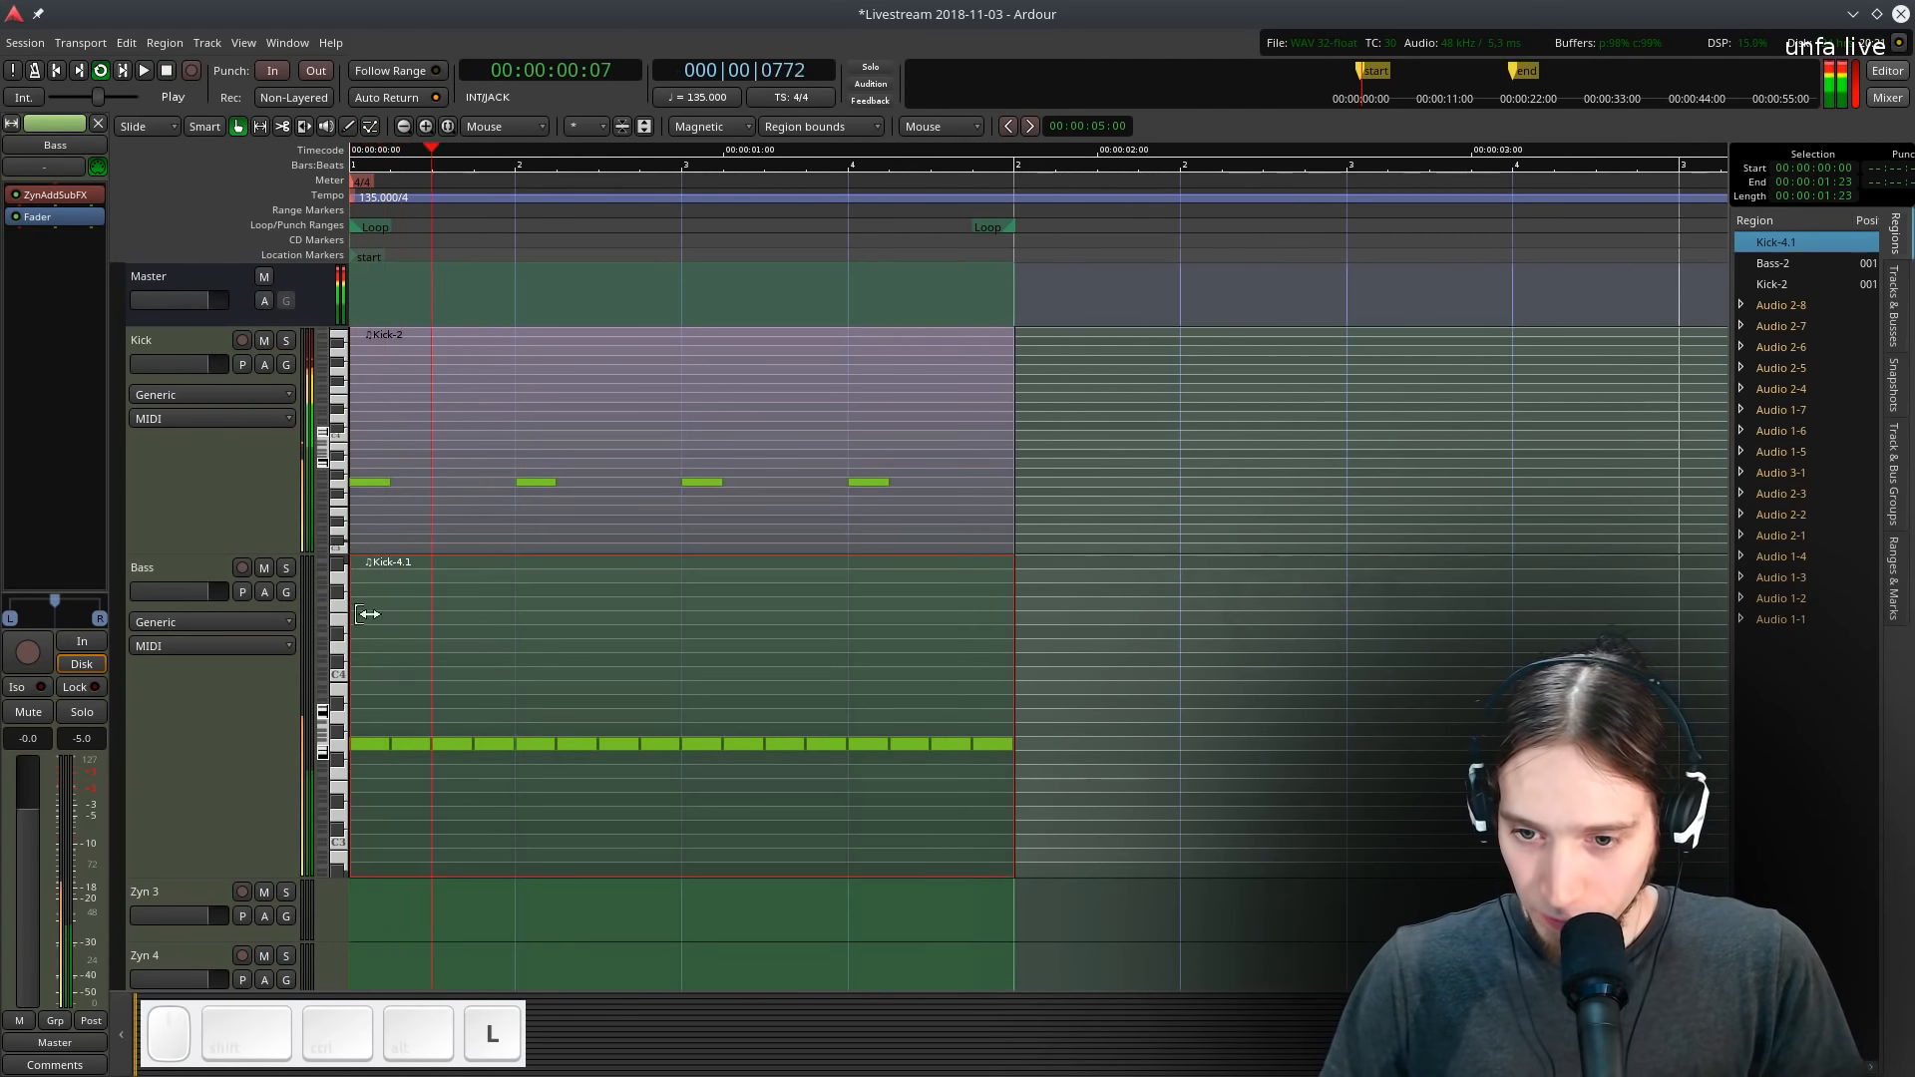
click(286, 568)
key(space)
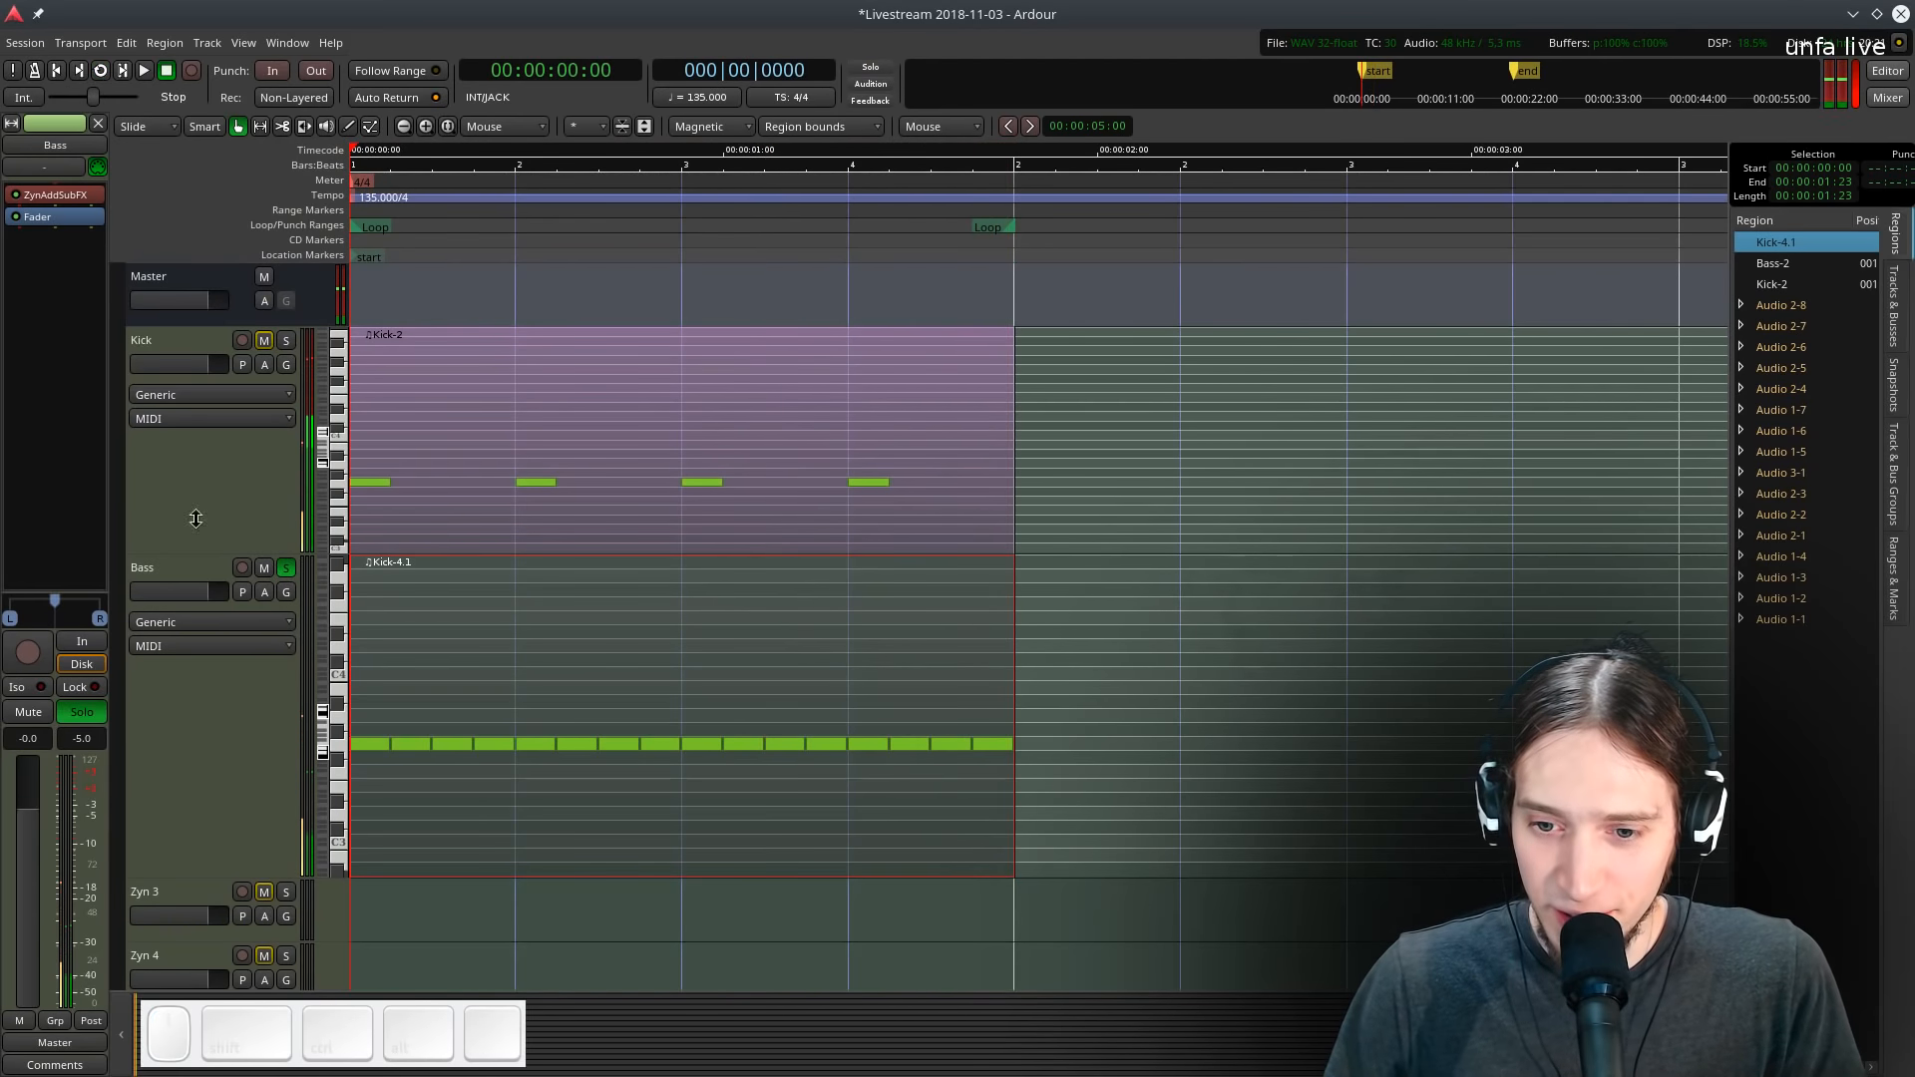
- Open the Bass track's ZynAddSubFX plugin window and position it over the editor
click(176, 567)
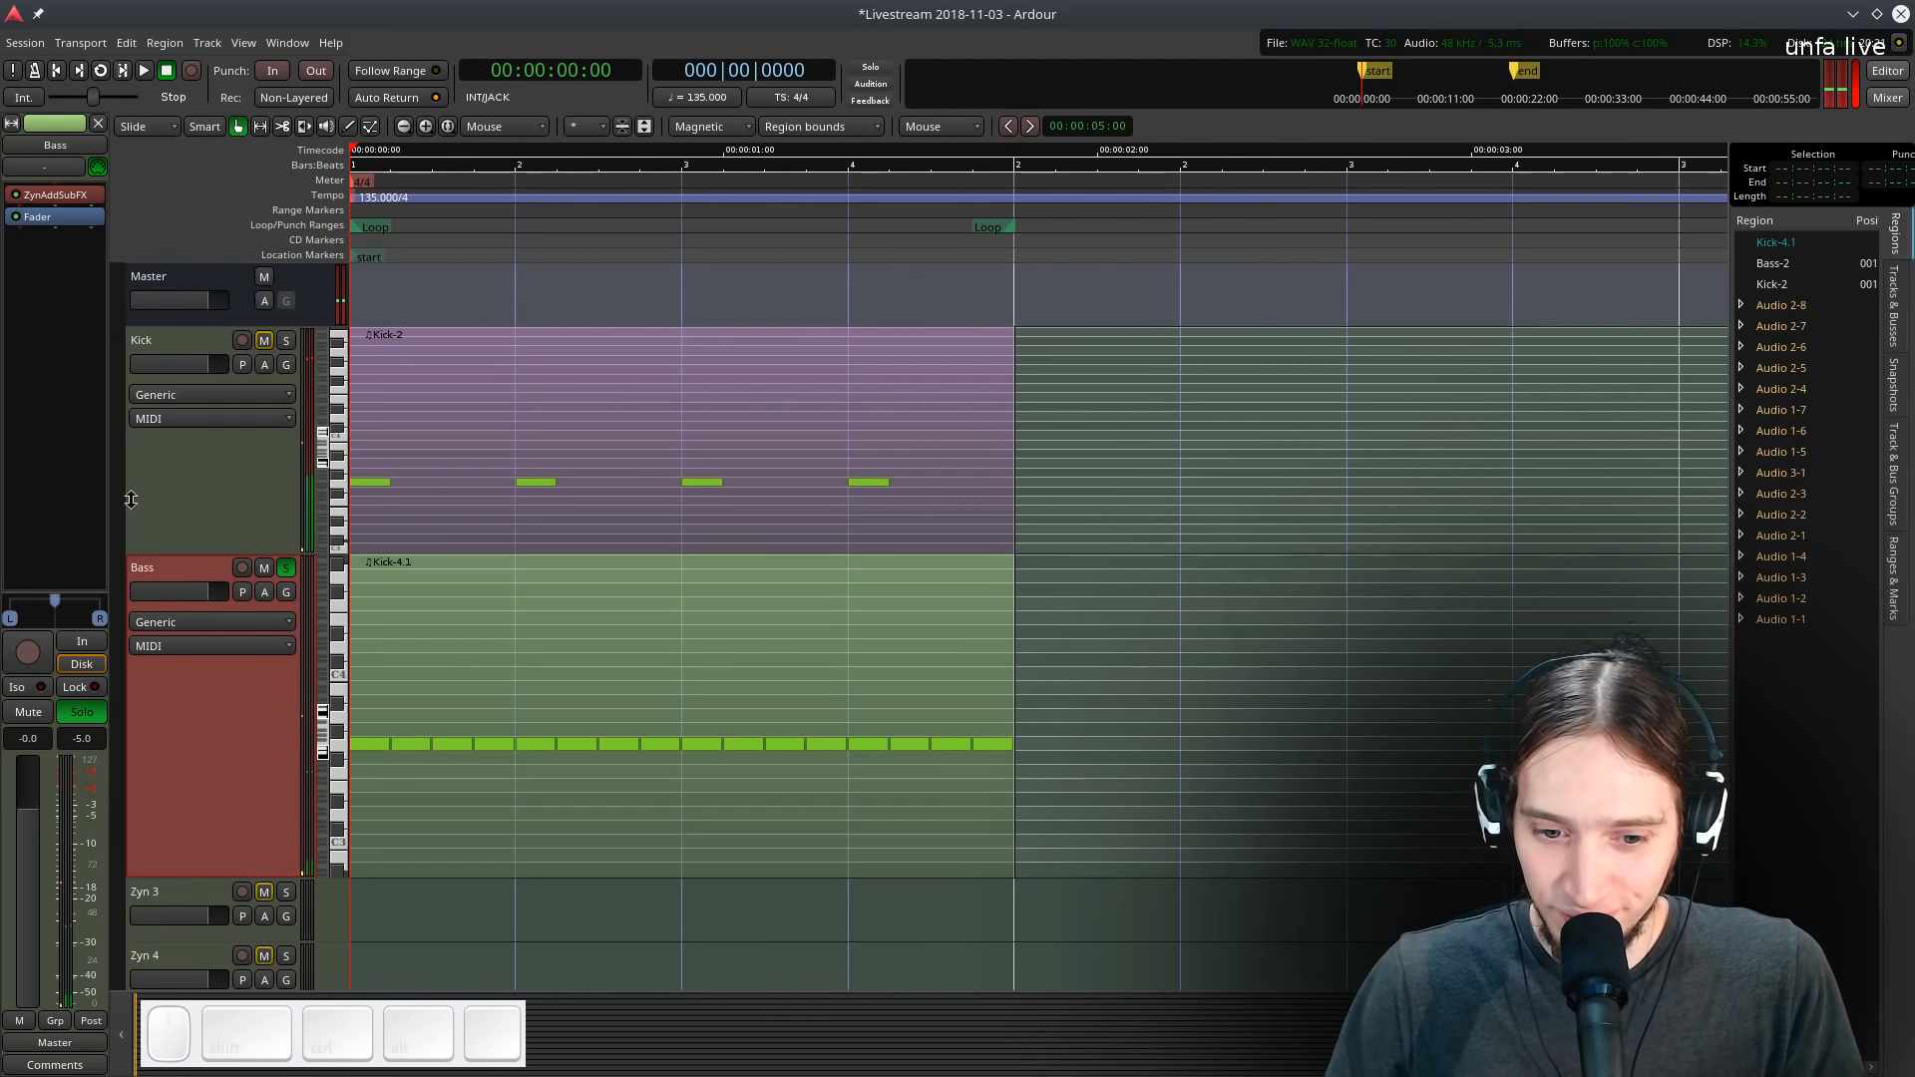
double_click(55, 194)
drag(385, 21, 849, 96)
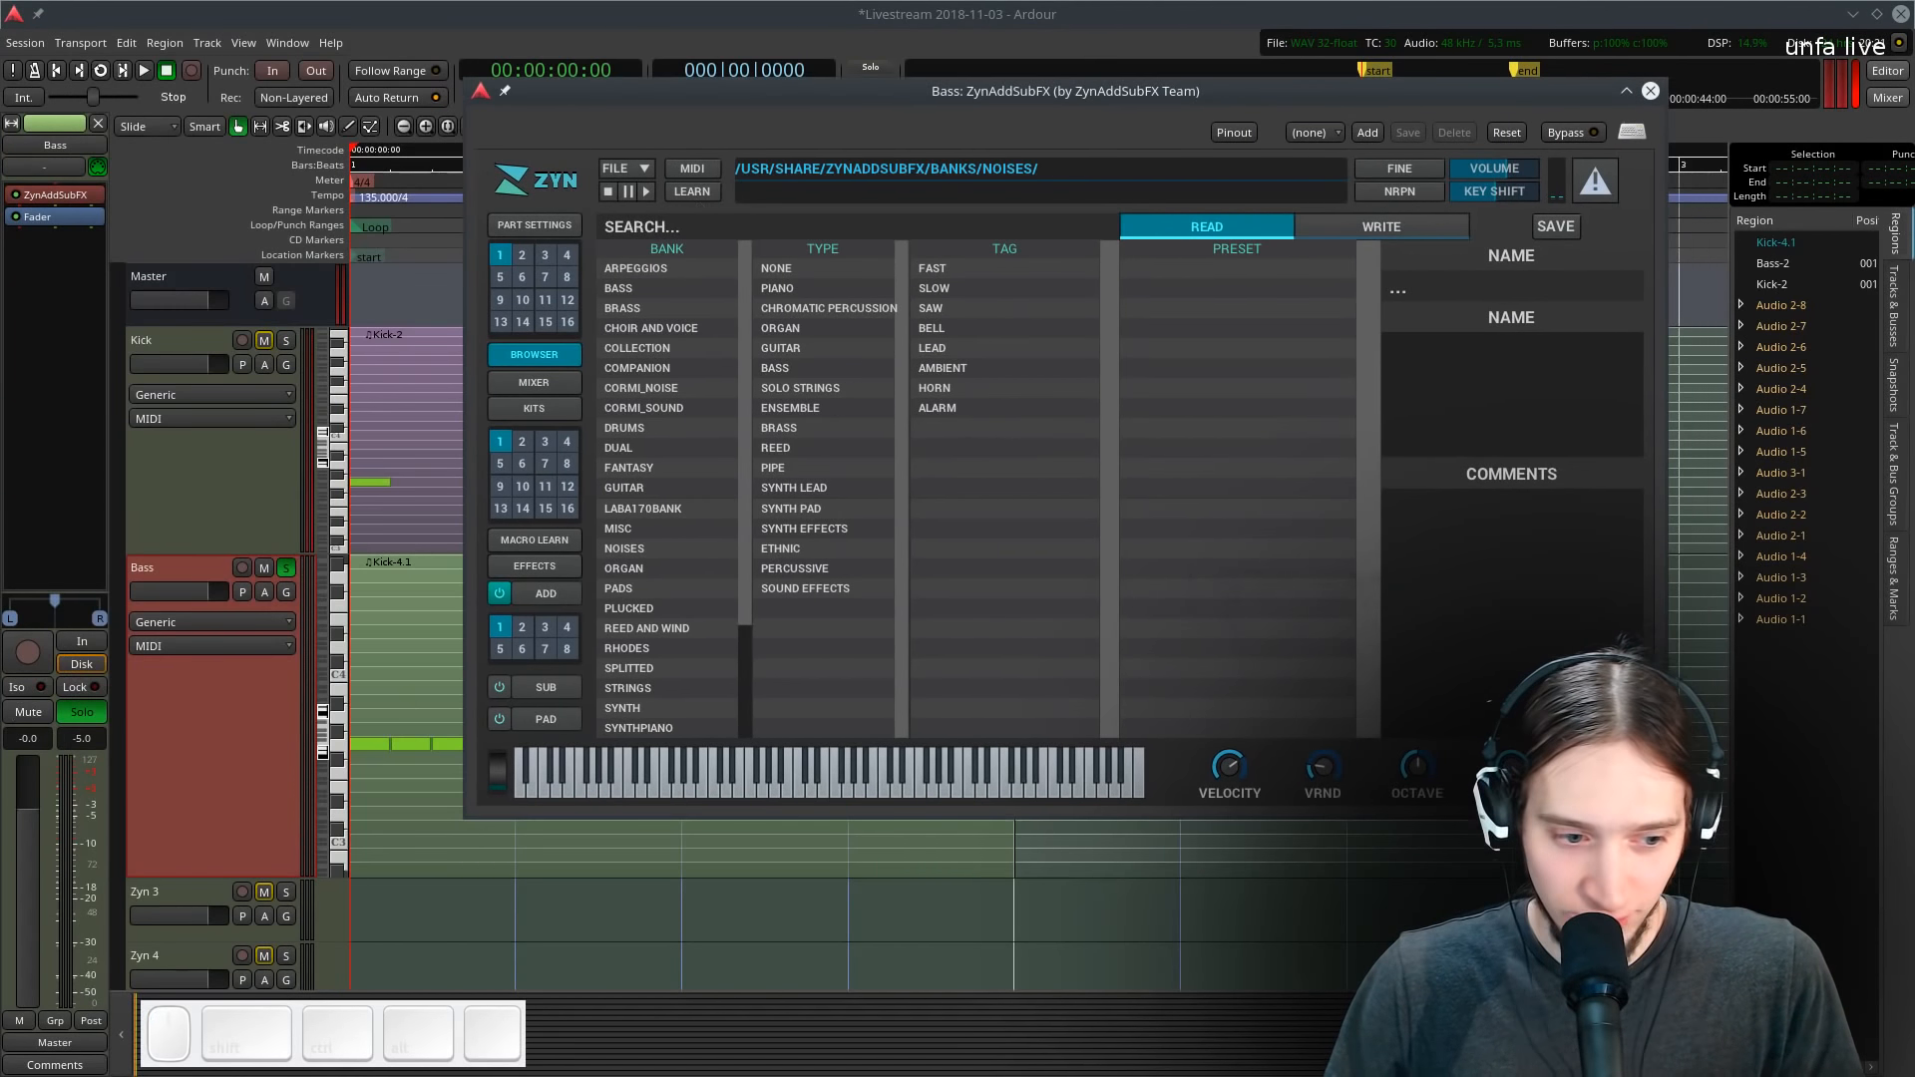
key(alt+Tab)
key(alt+Tab)
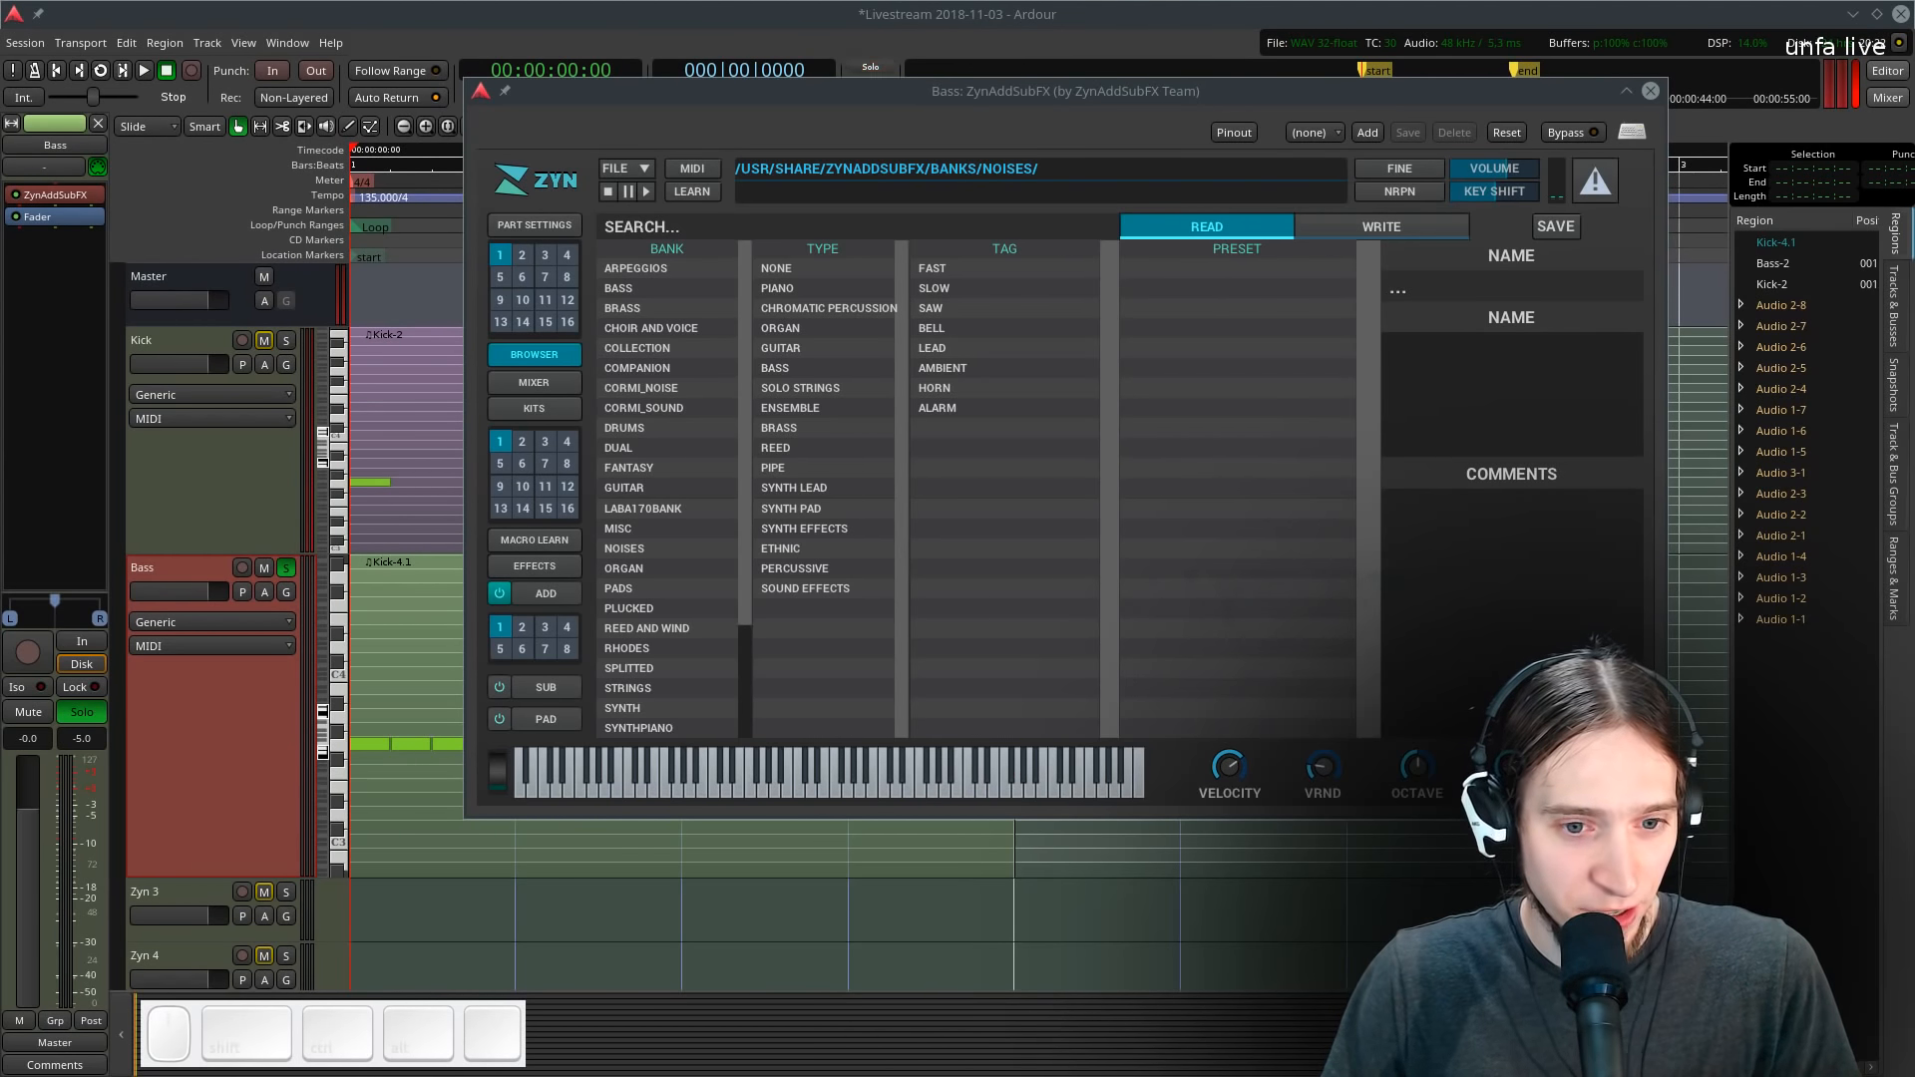
drag(1524, 100, 1257, 198)
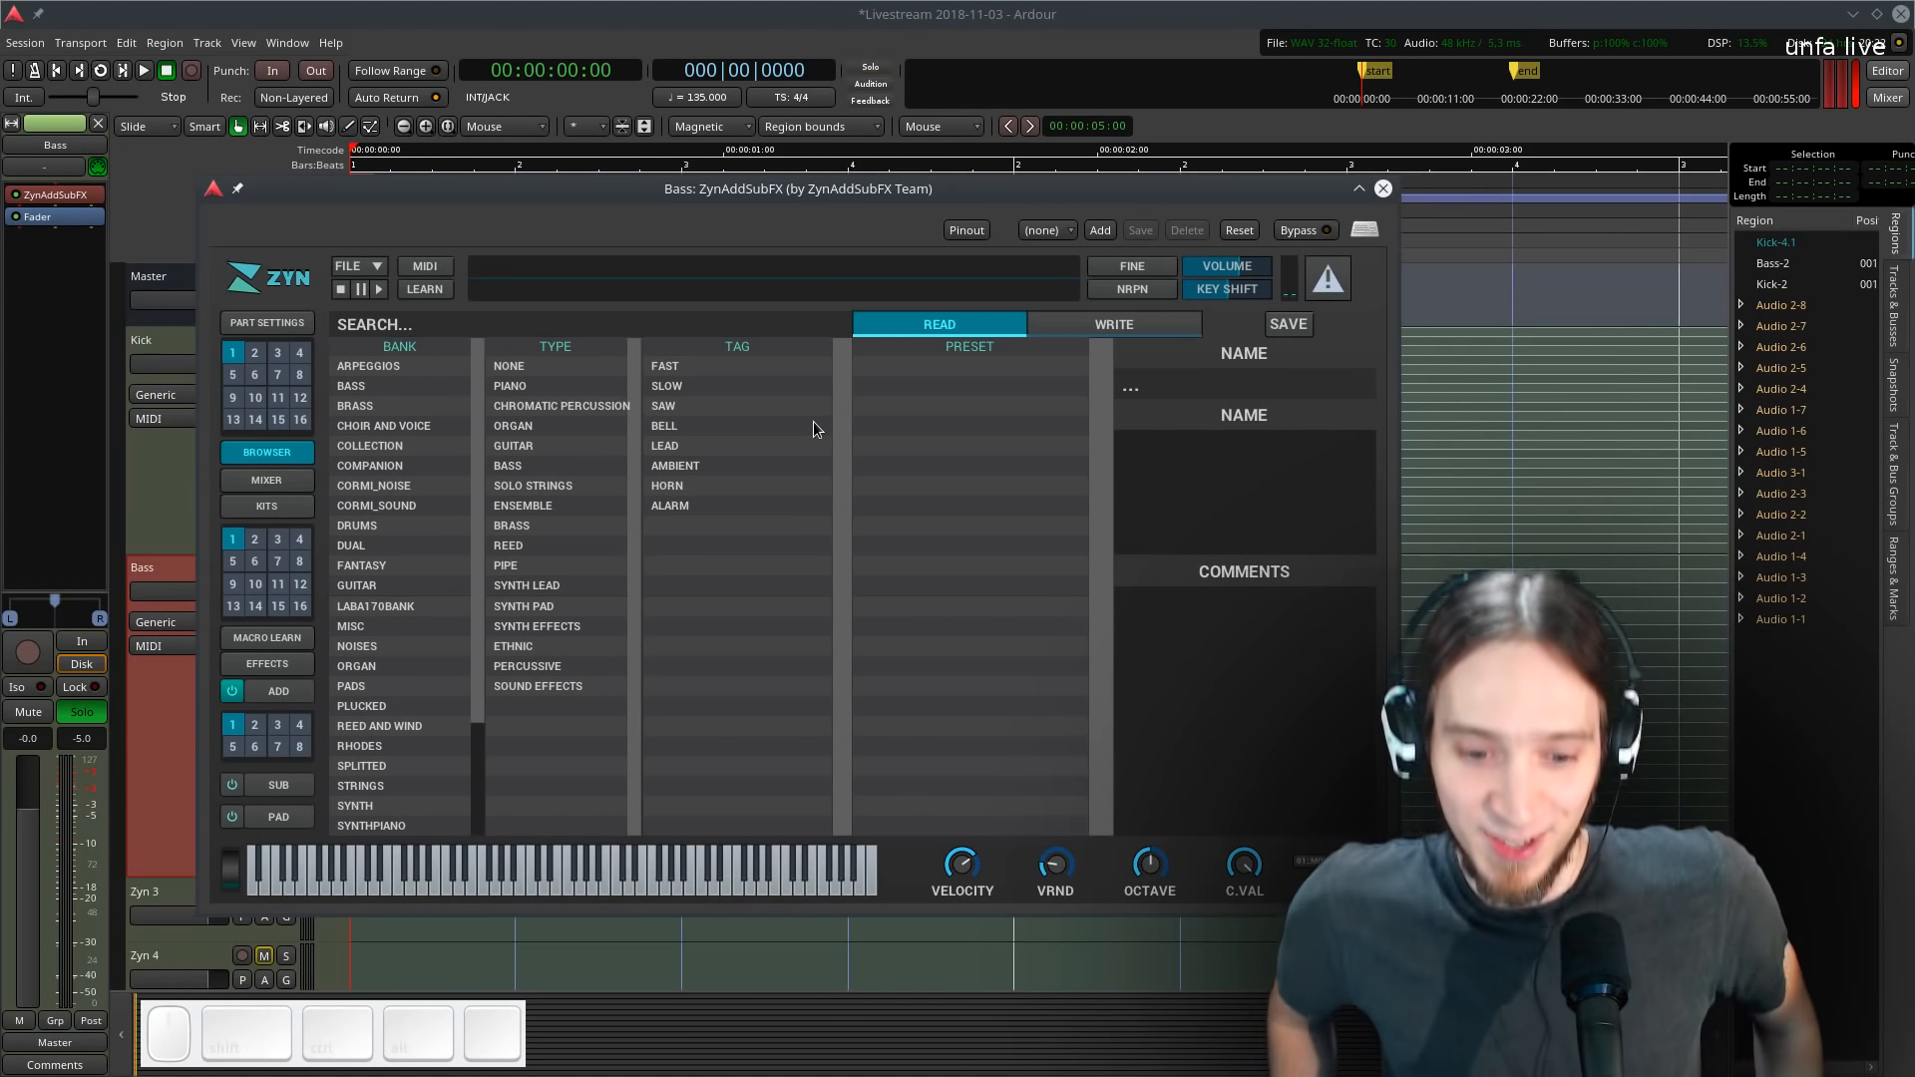
- Enable the ADDsynth engine, set the oscillator's base function to Saw and lower its shape
key(l)
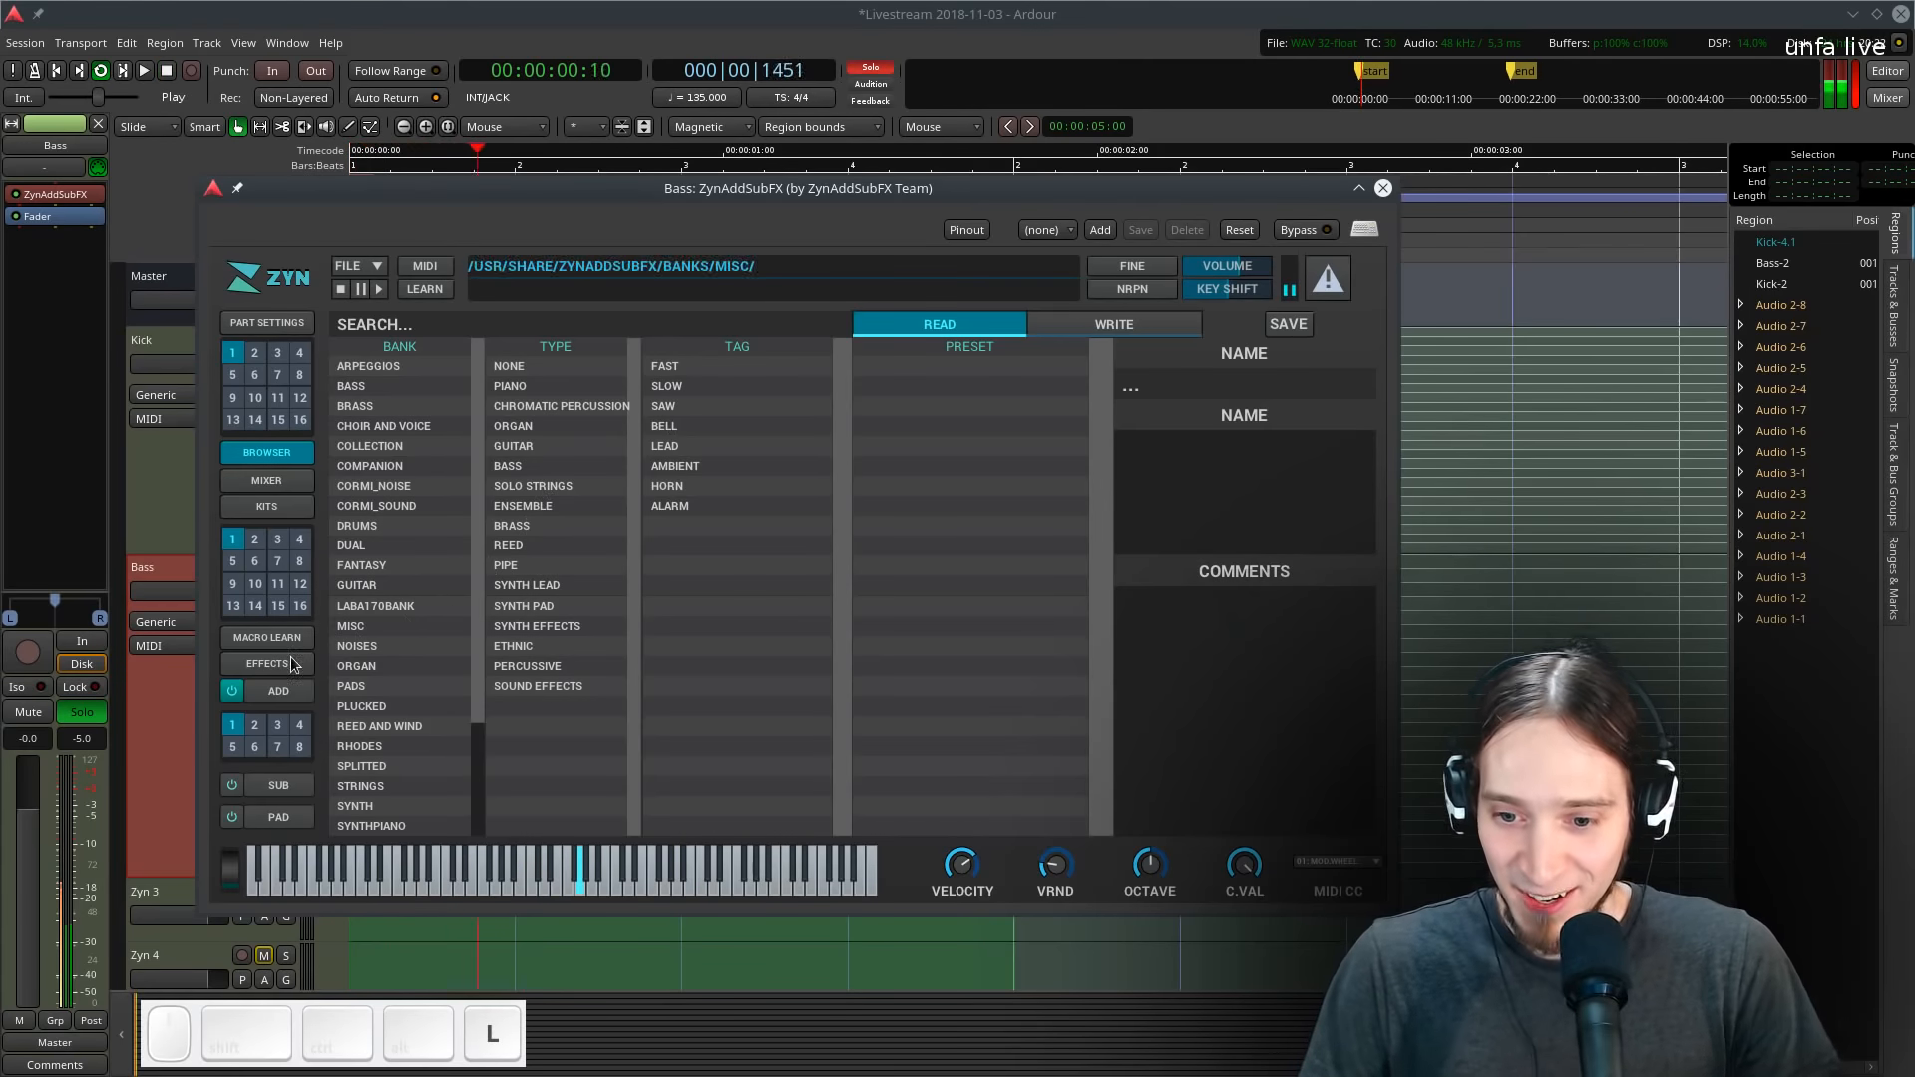
click(278, 691)
click(600, 325)
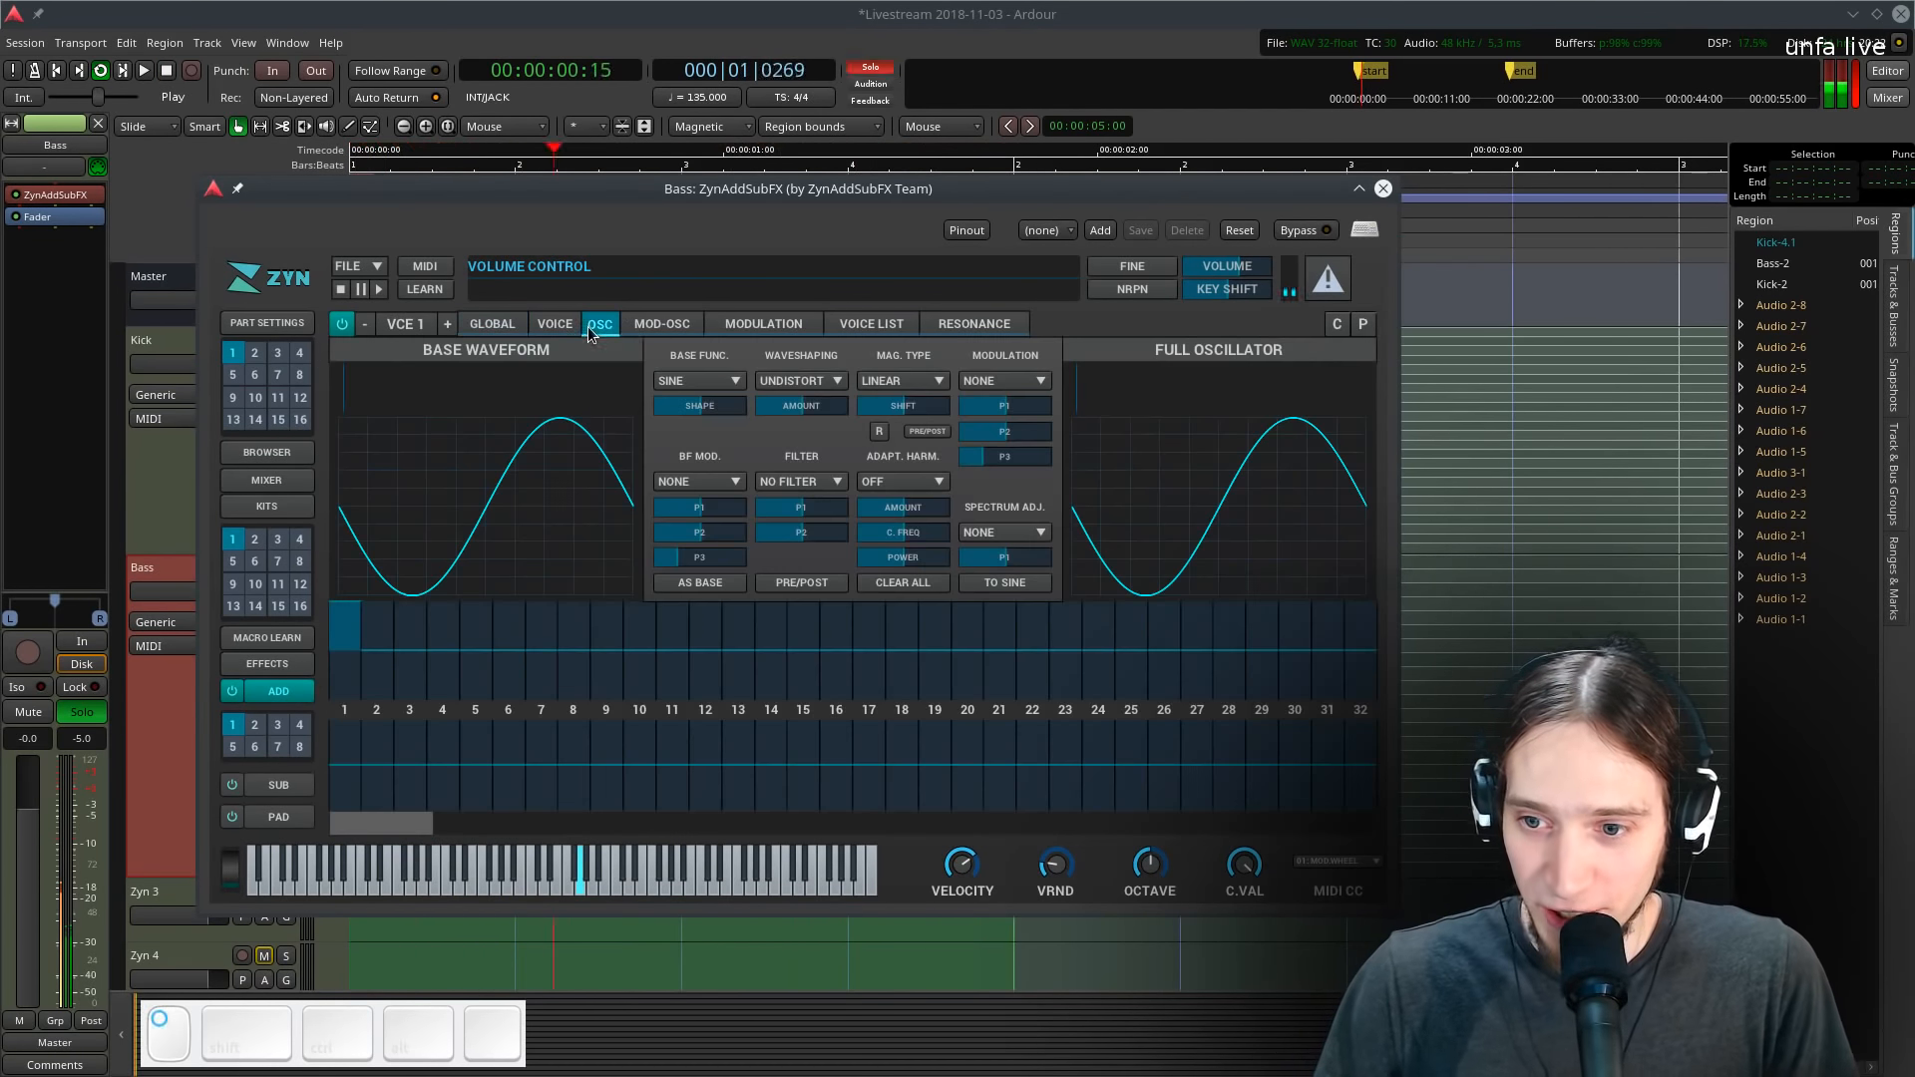
click(700, 381)
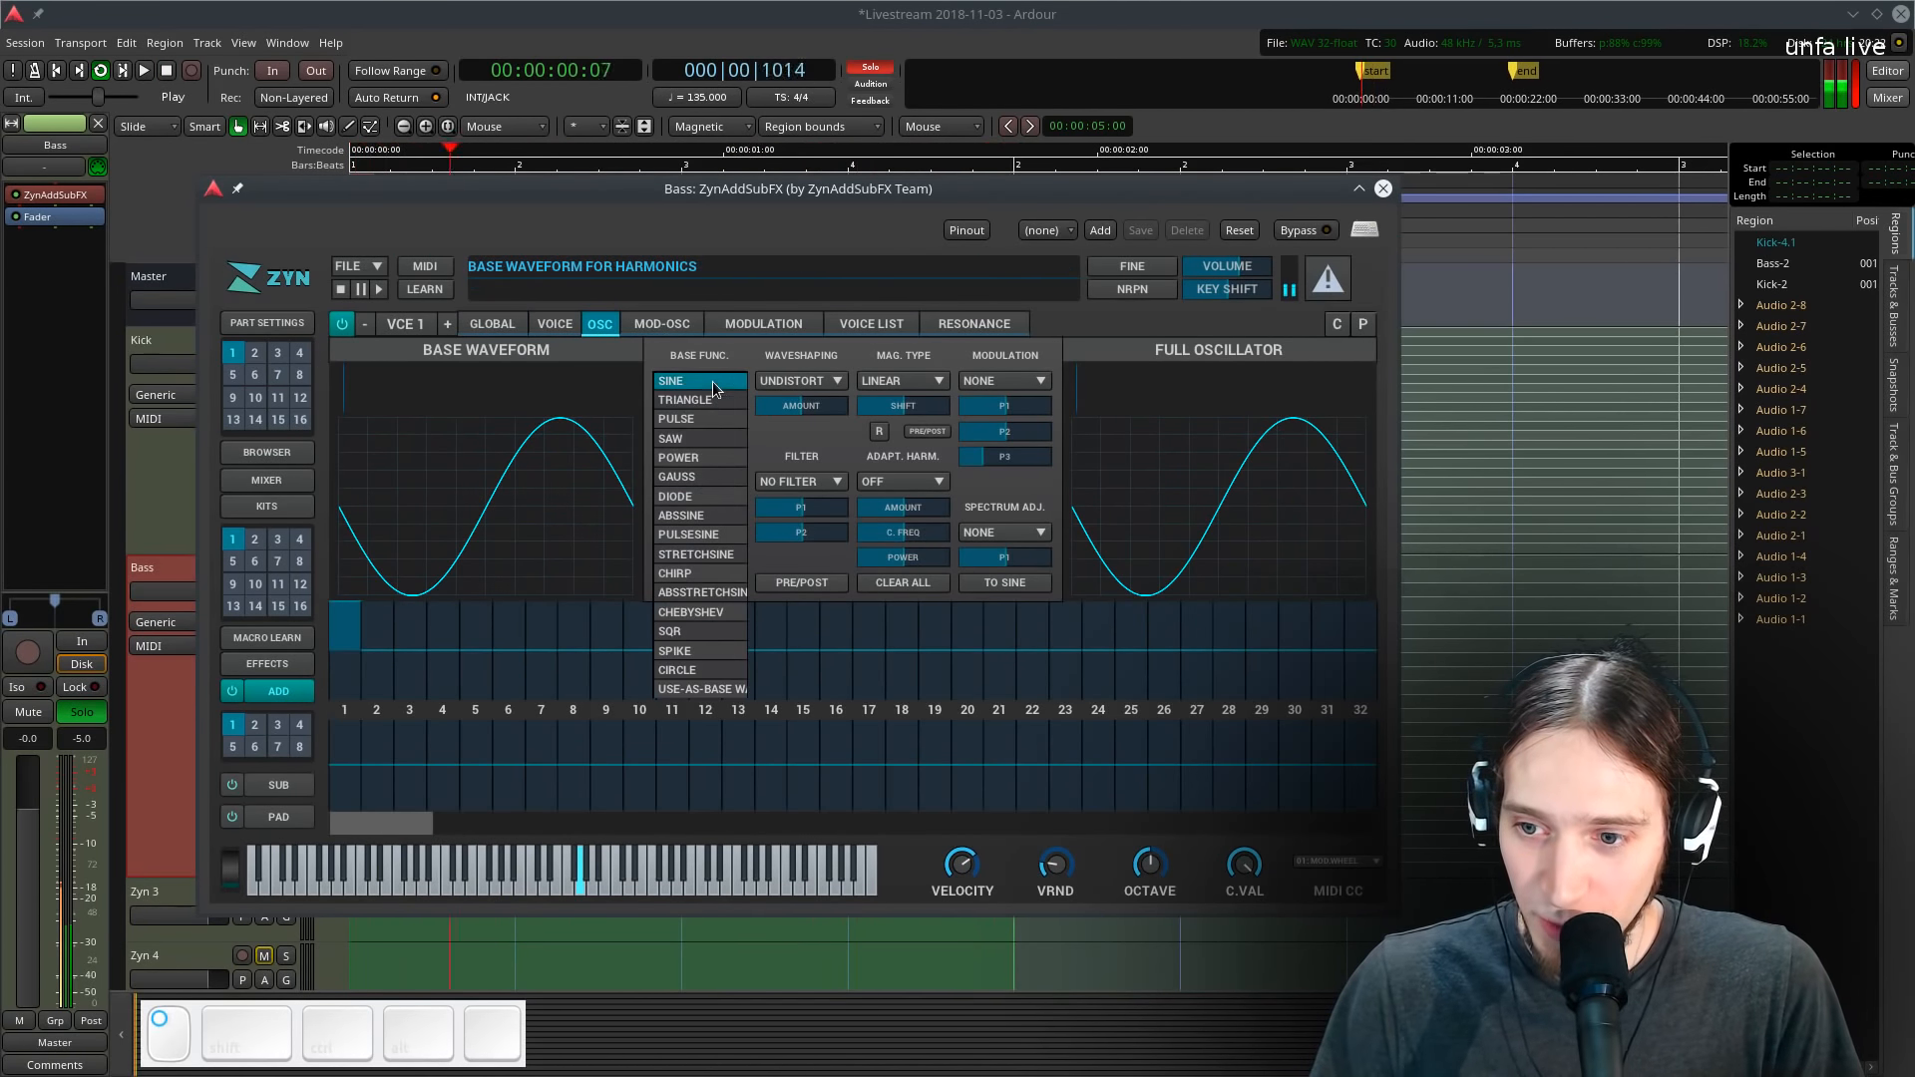
click(690, 439)
drag(676, 410, 588, 410)
- Set the global frequency octave to -2 while the loop plays
click(499, 324)
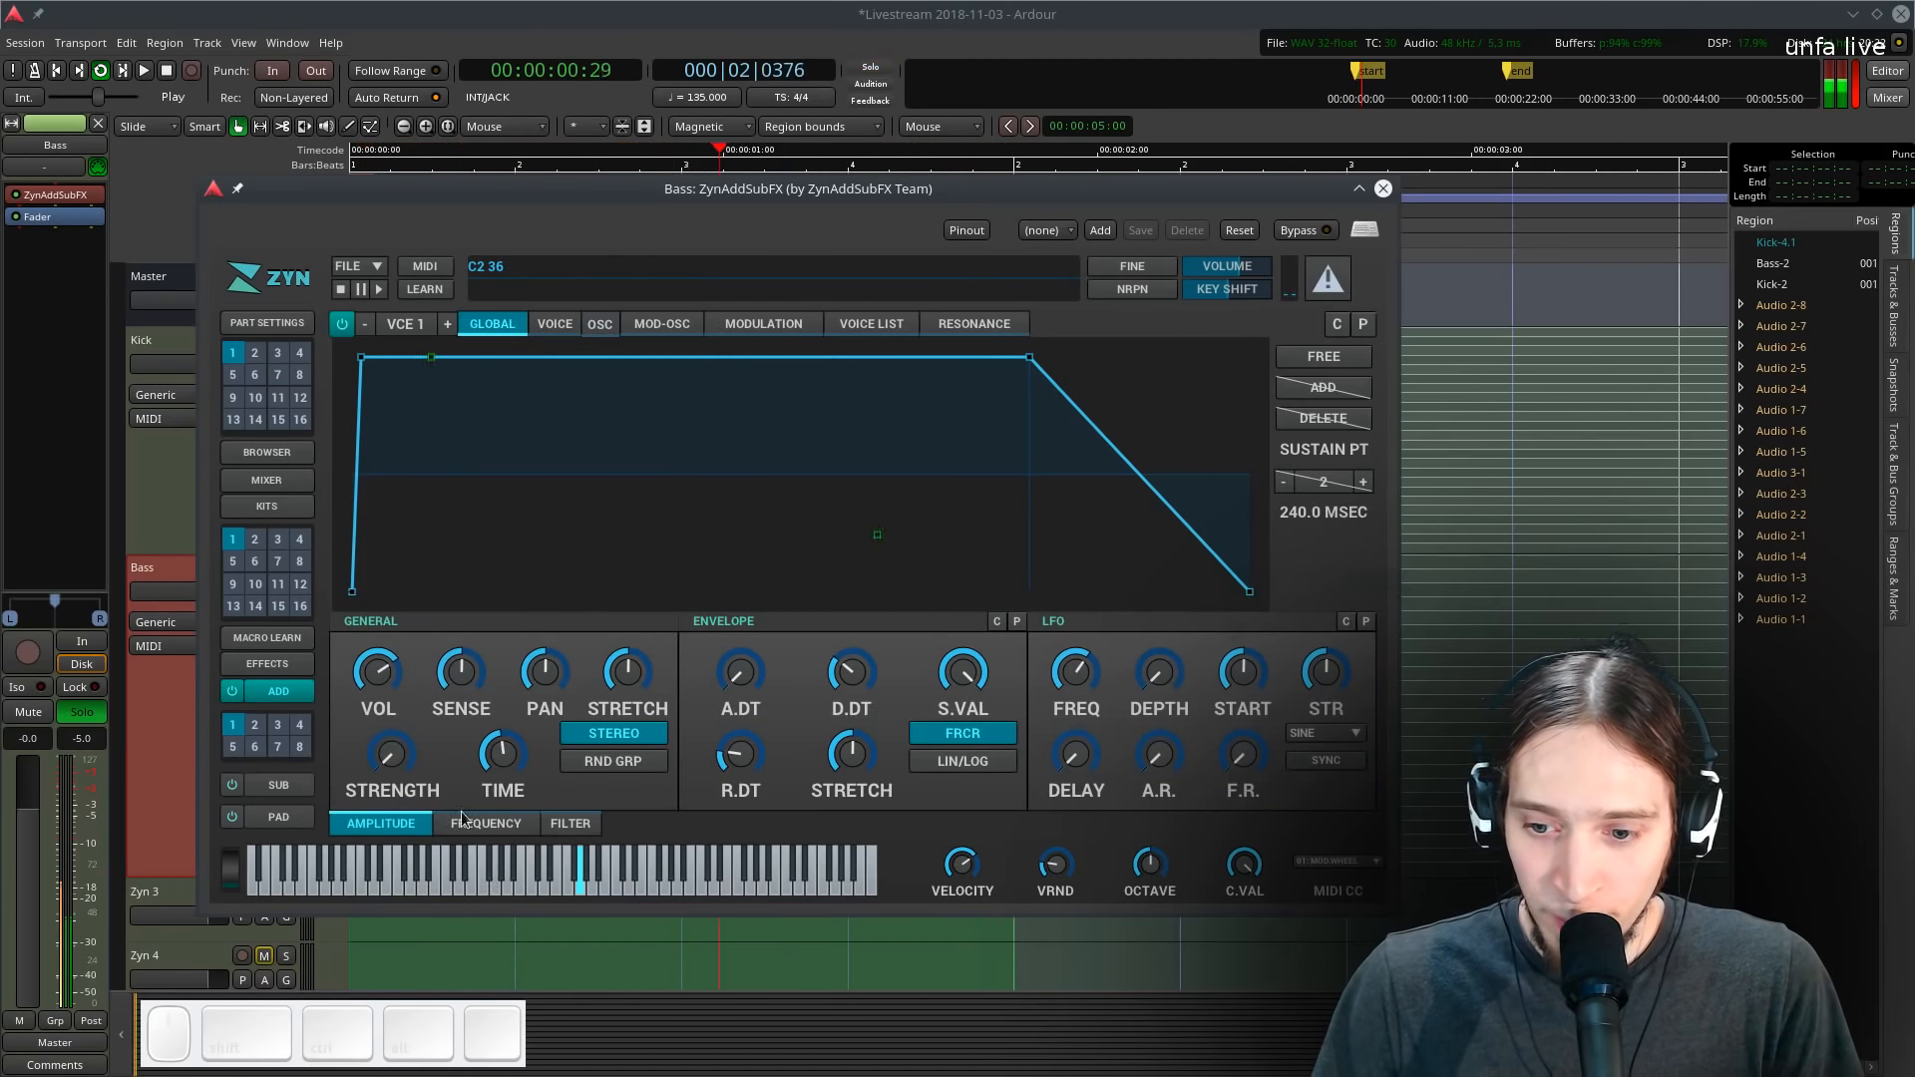
click(486, 823)
click(460, 671)
click(462, 678)
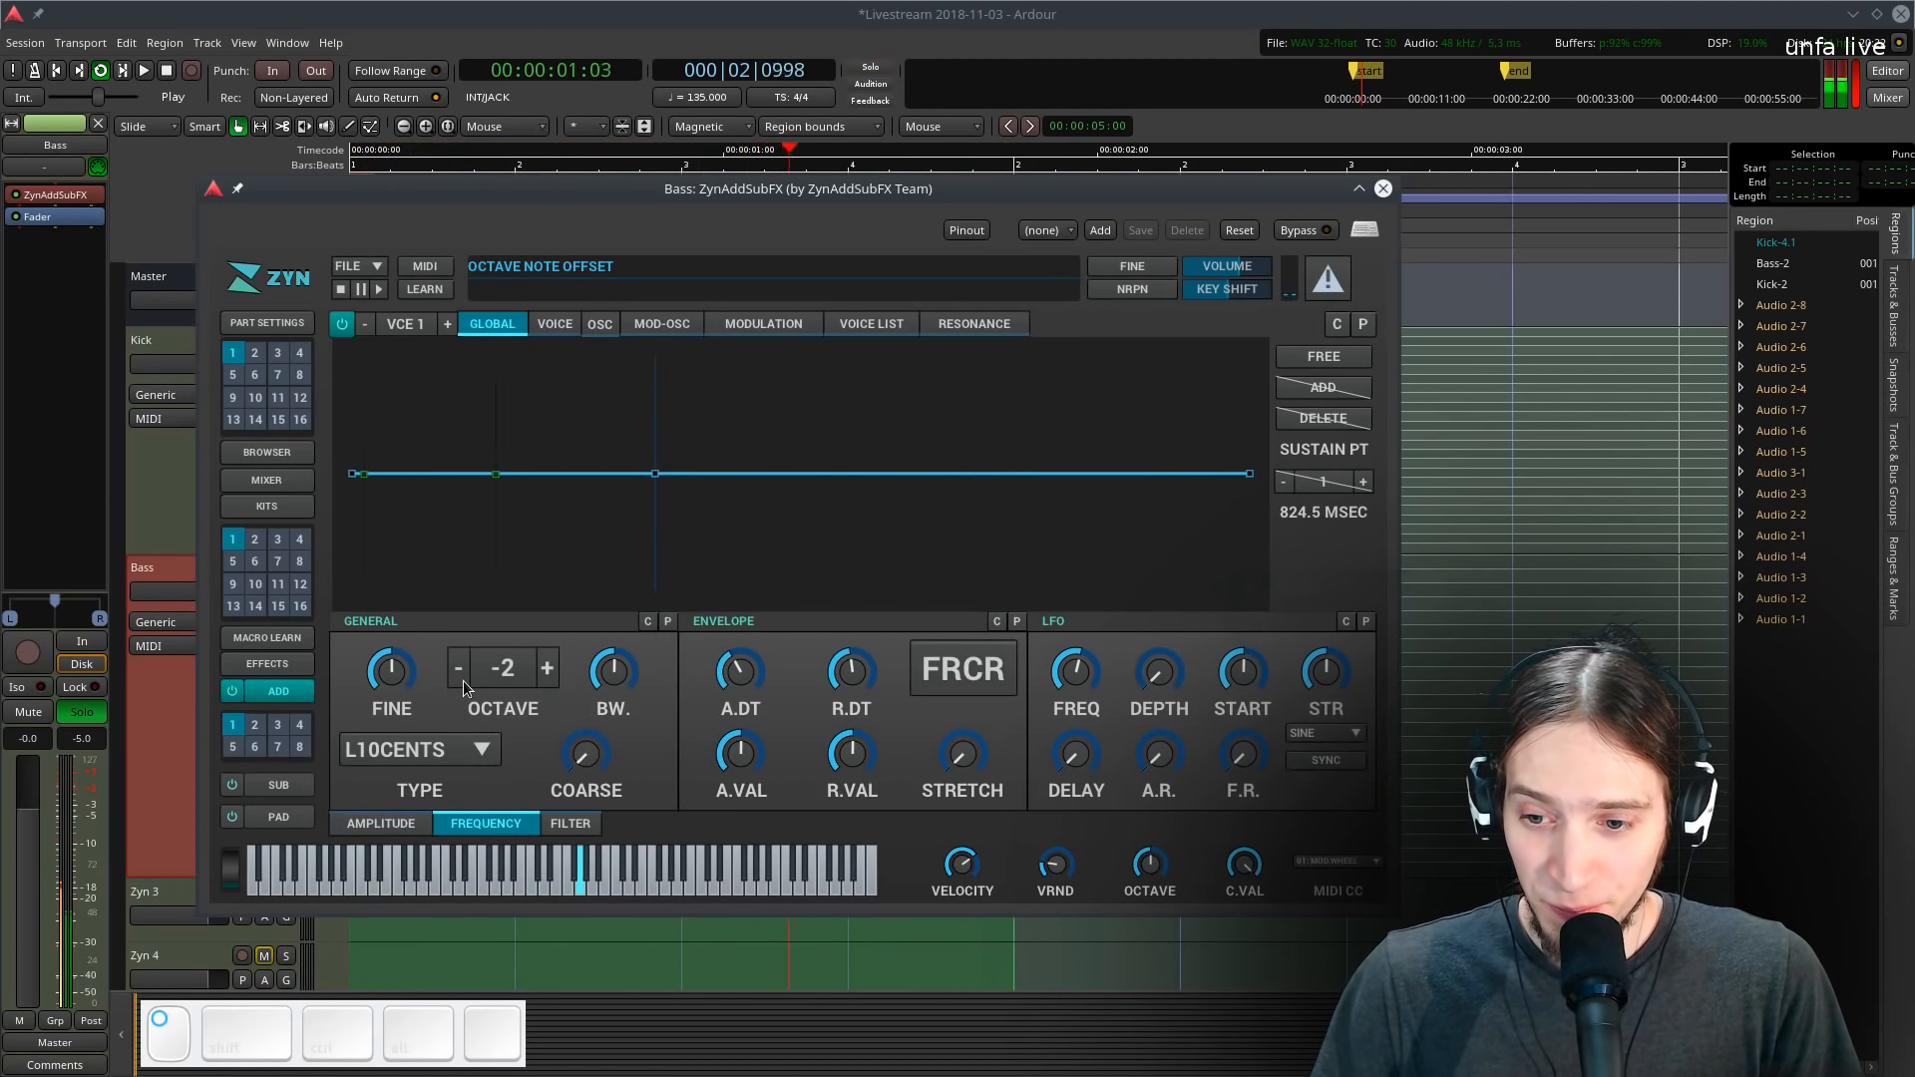
key(space)
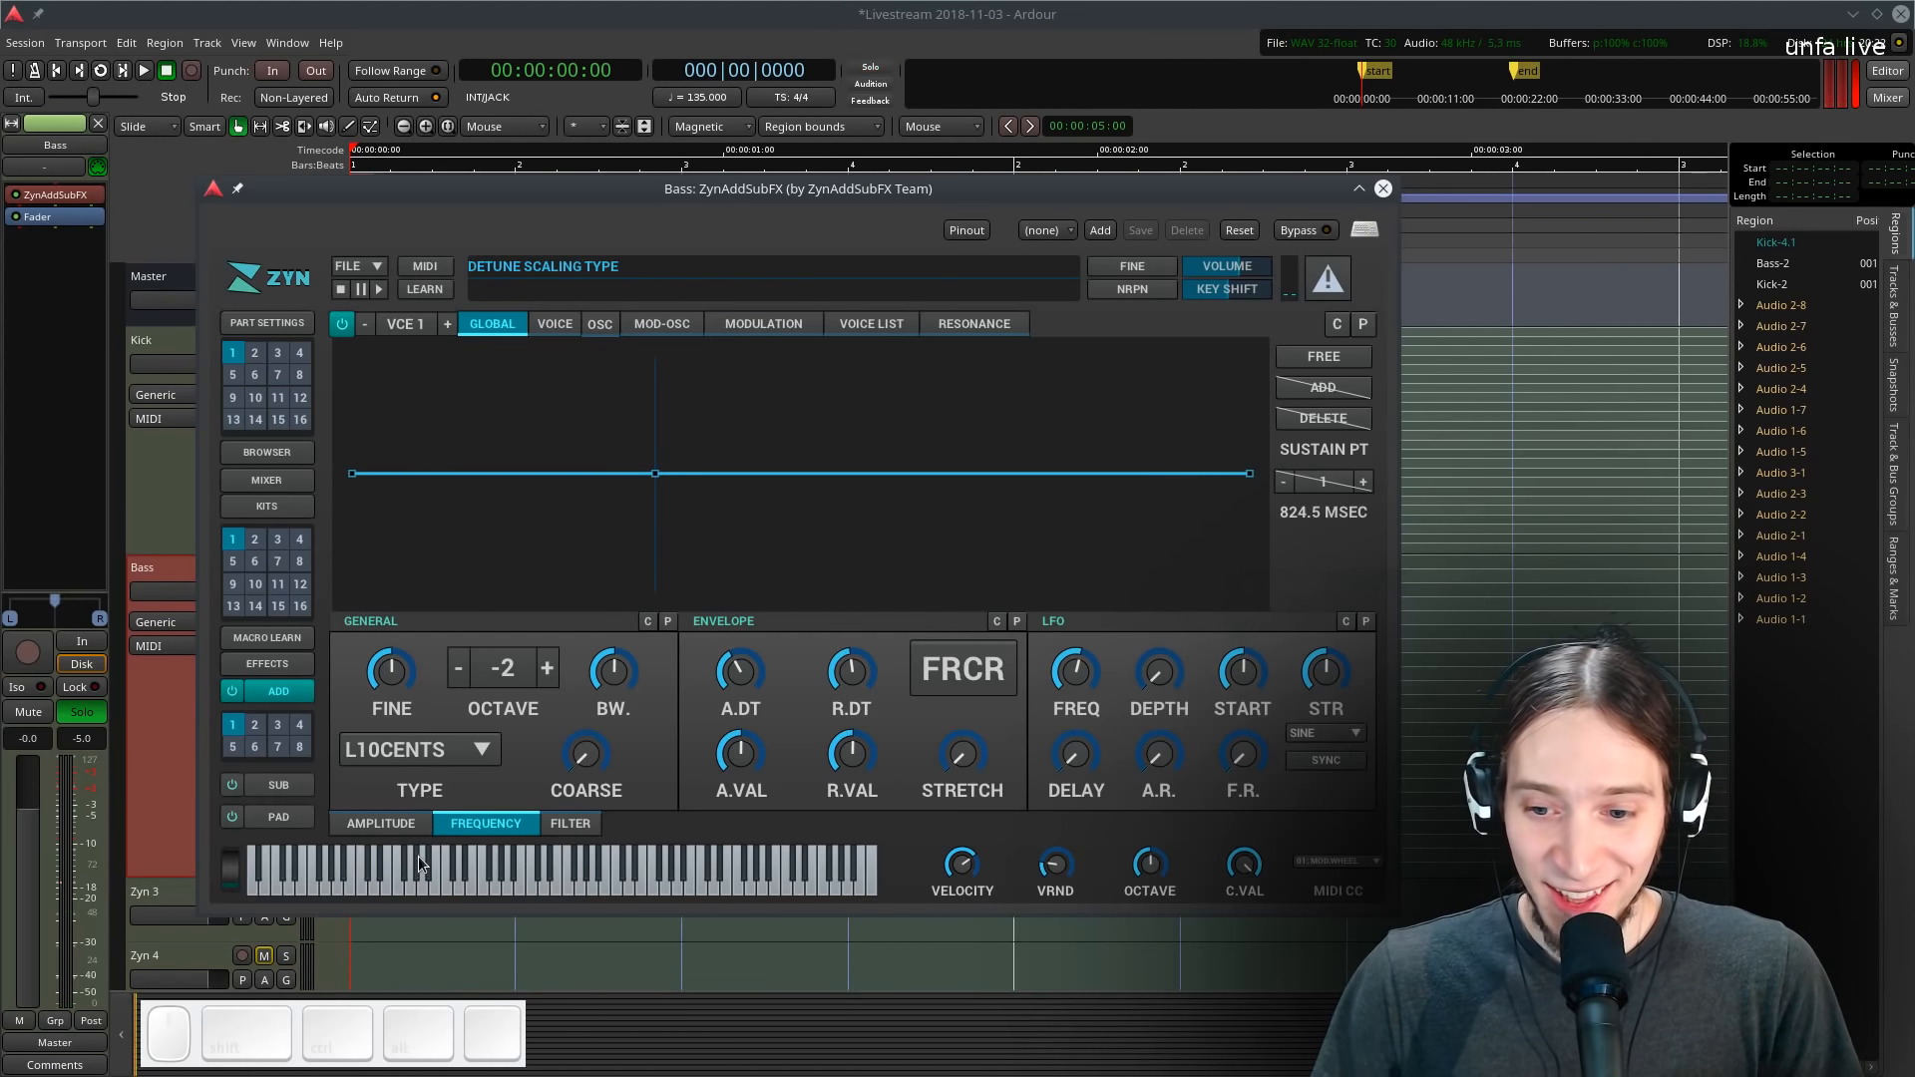
- Open the global filter settings and tune the cutoff frequency by ear while looping playback
click(381, 823)
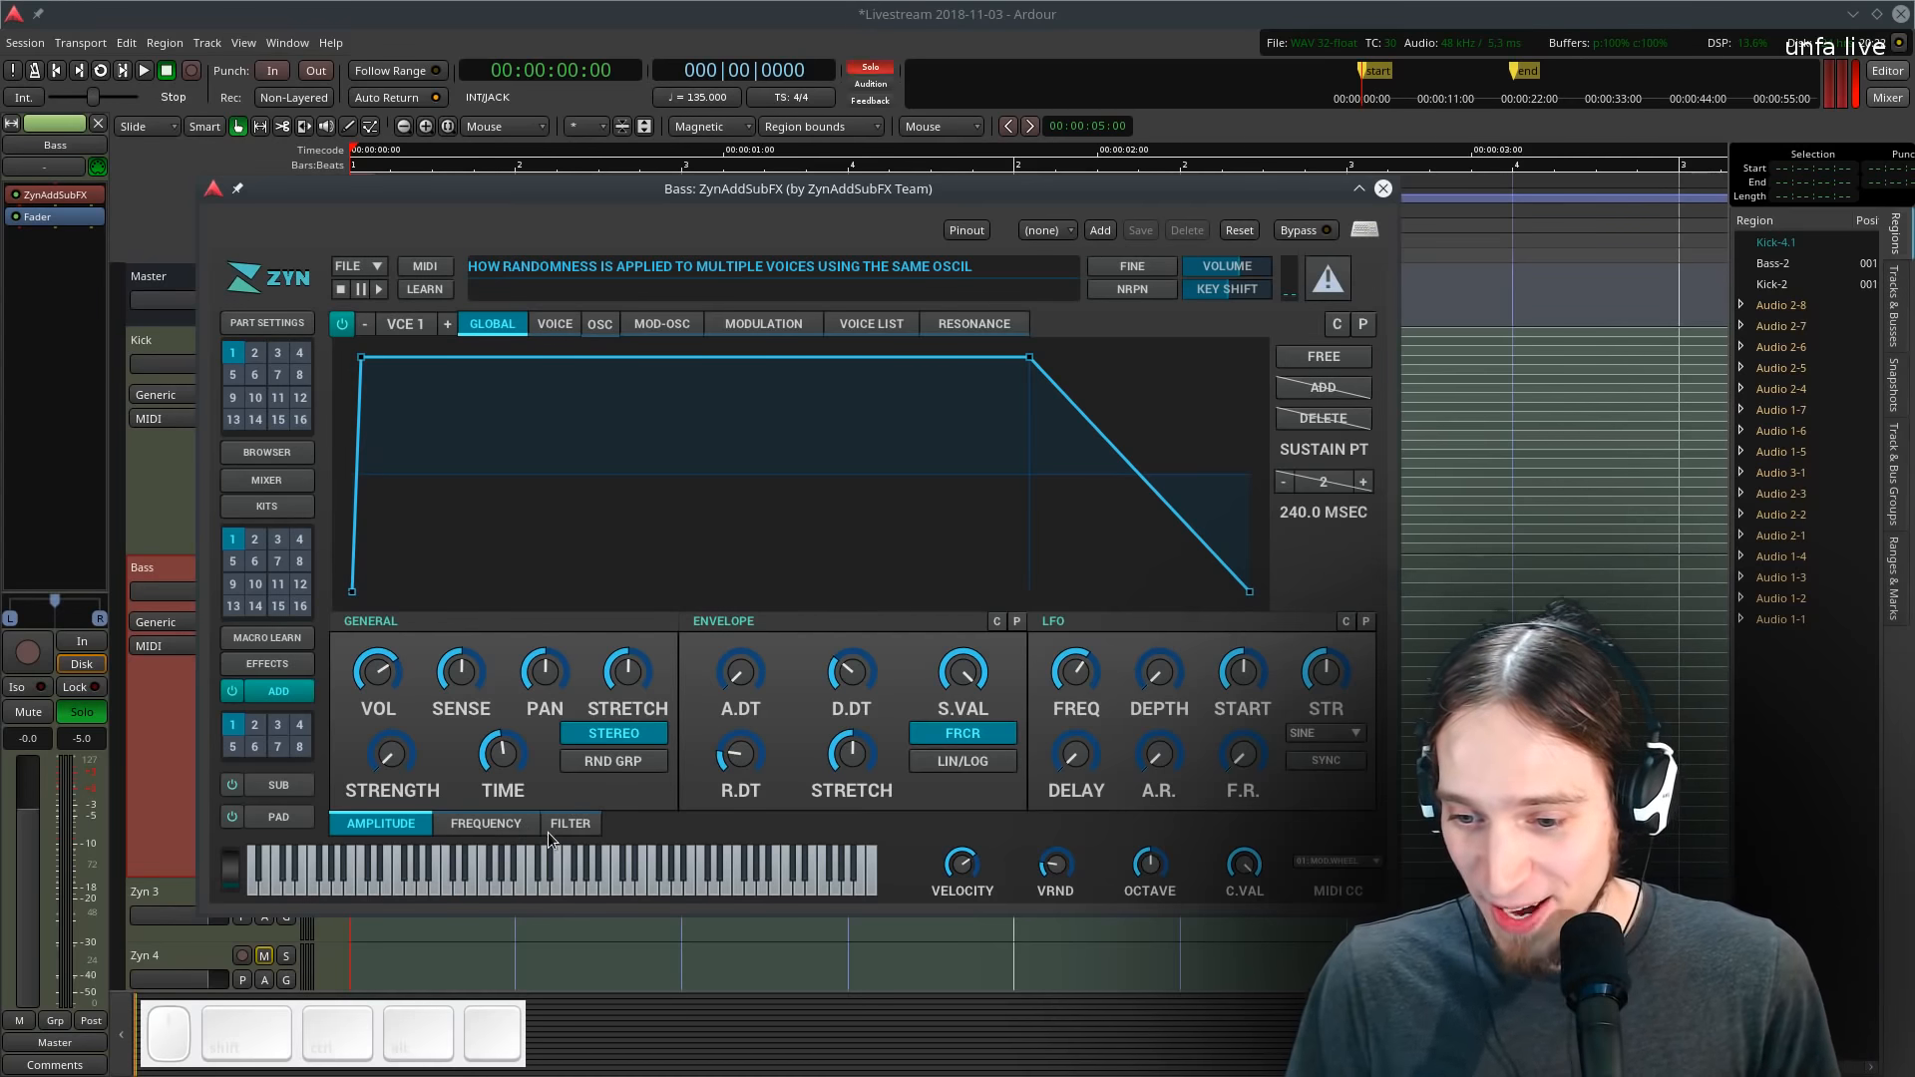
click(551, 828)
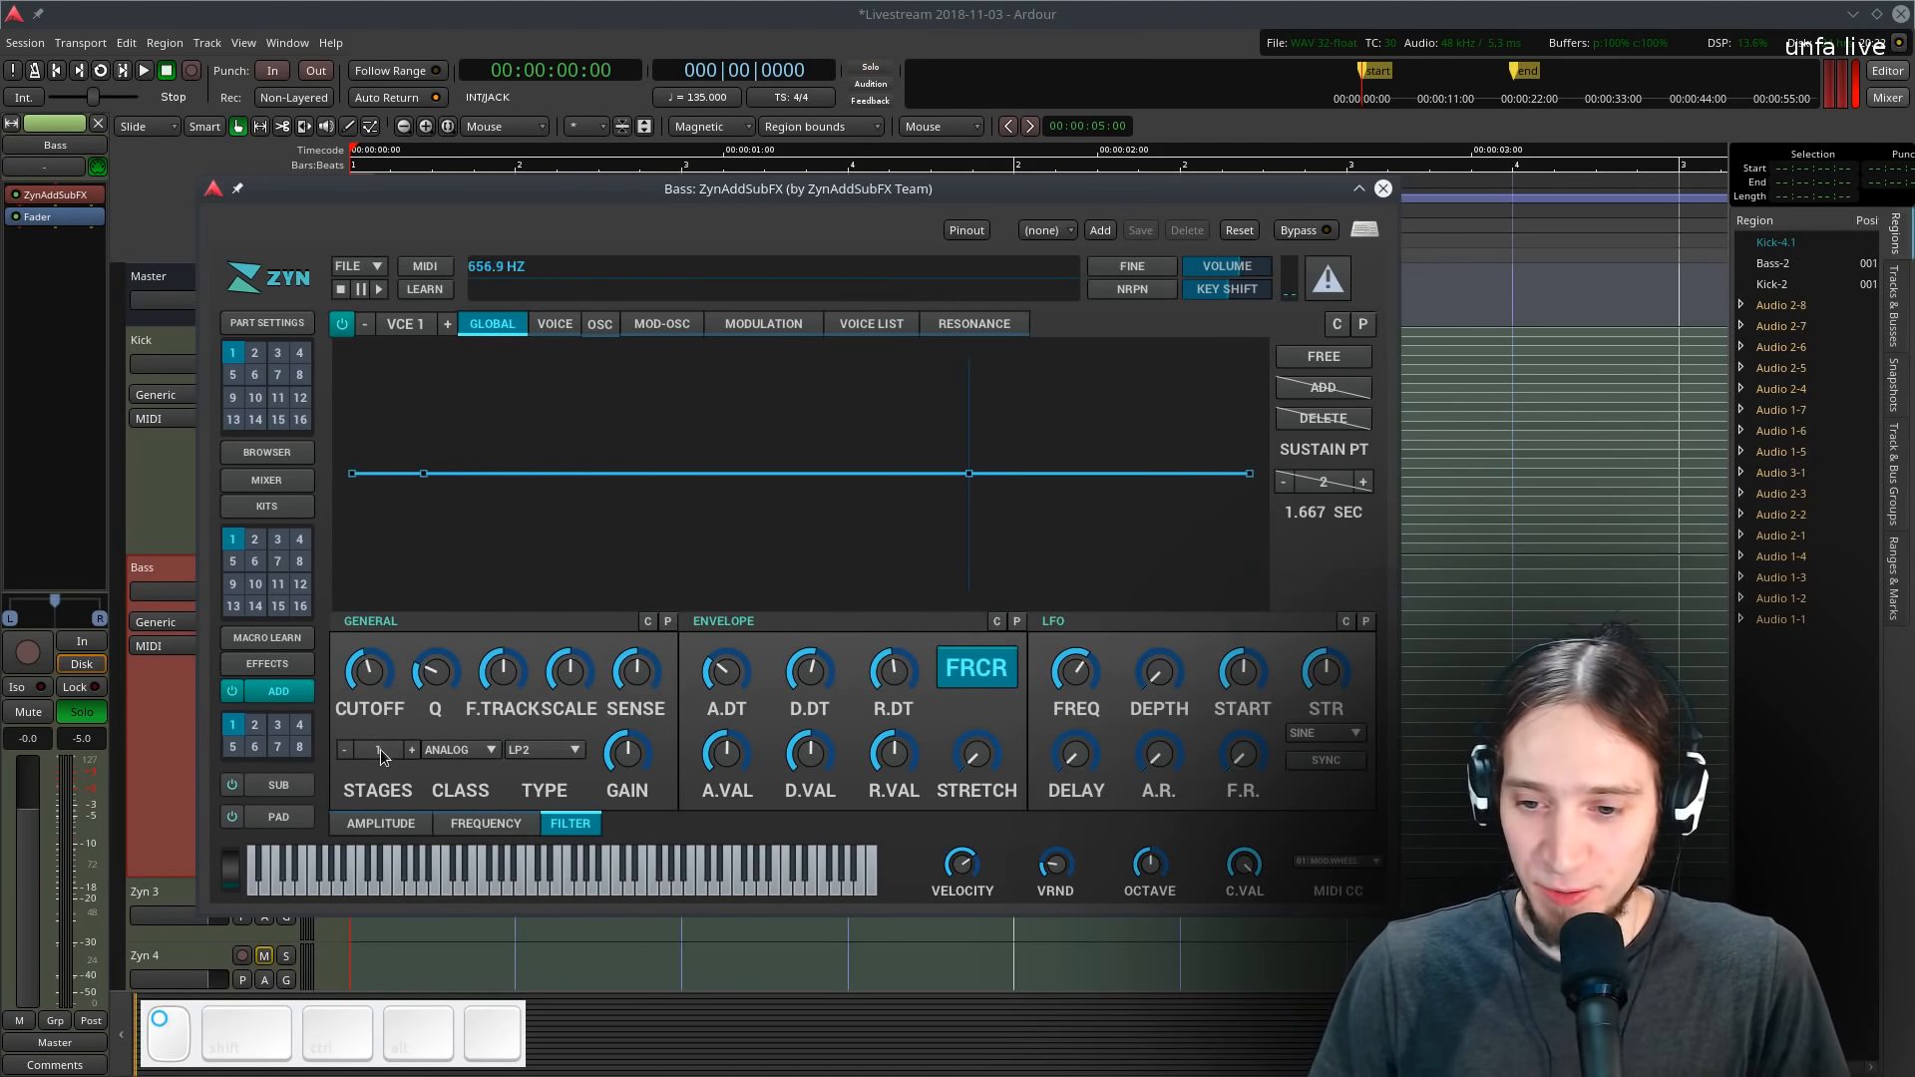
drag(380, 750, 409, 566)
key(l)
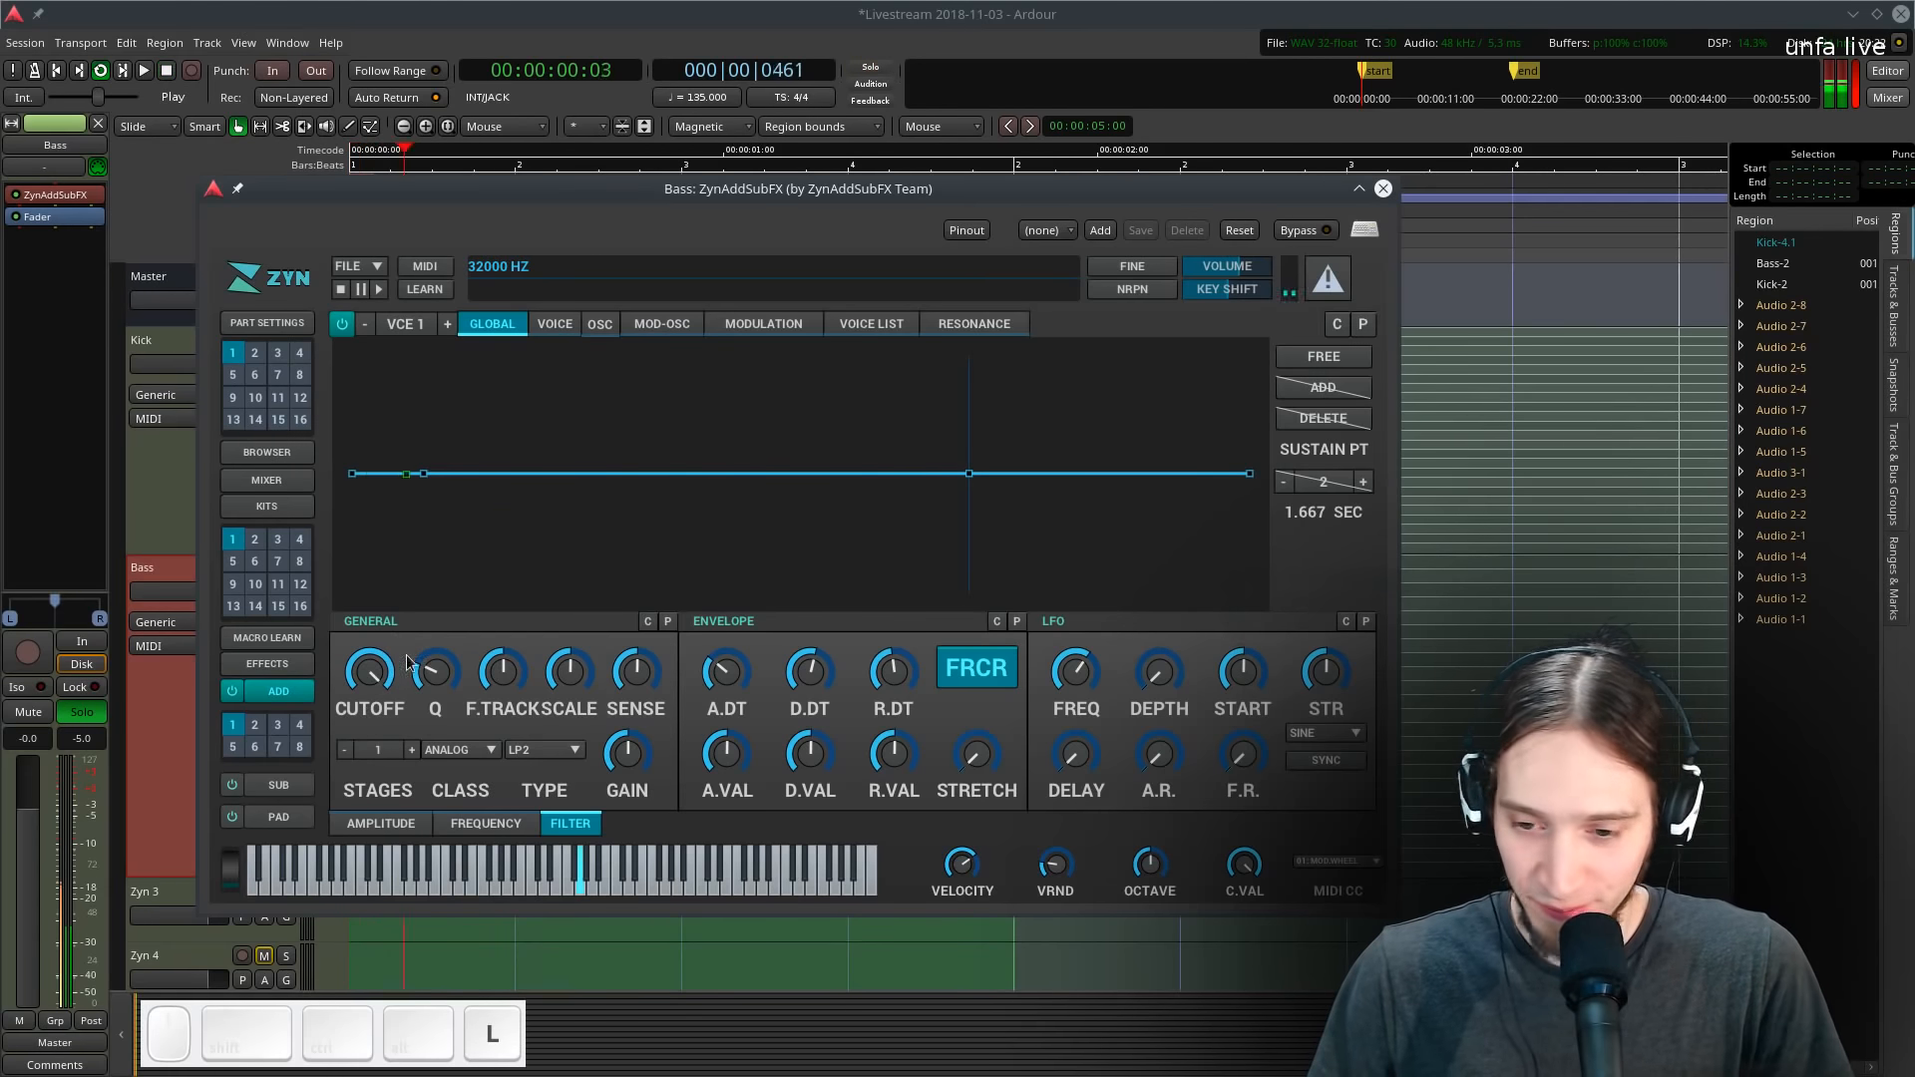
click(386, 827)
key(space)
key(l)
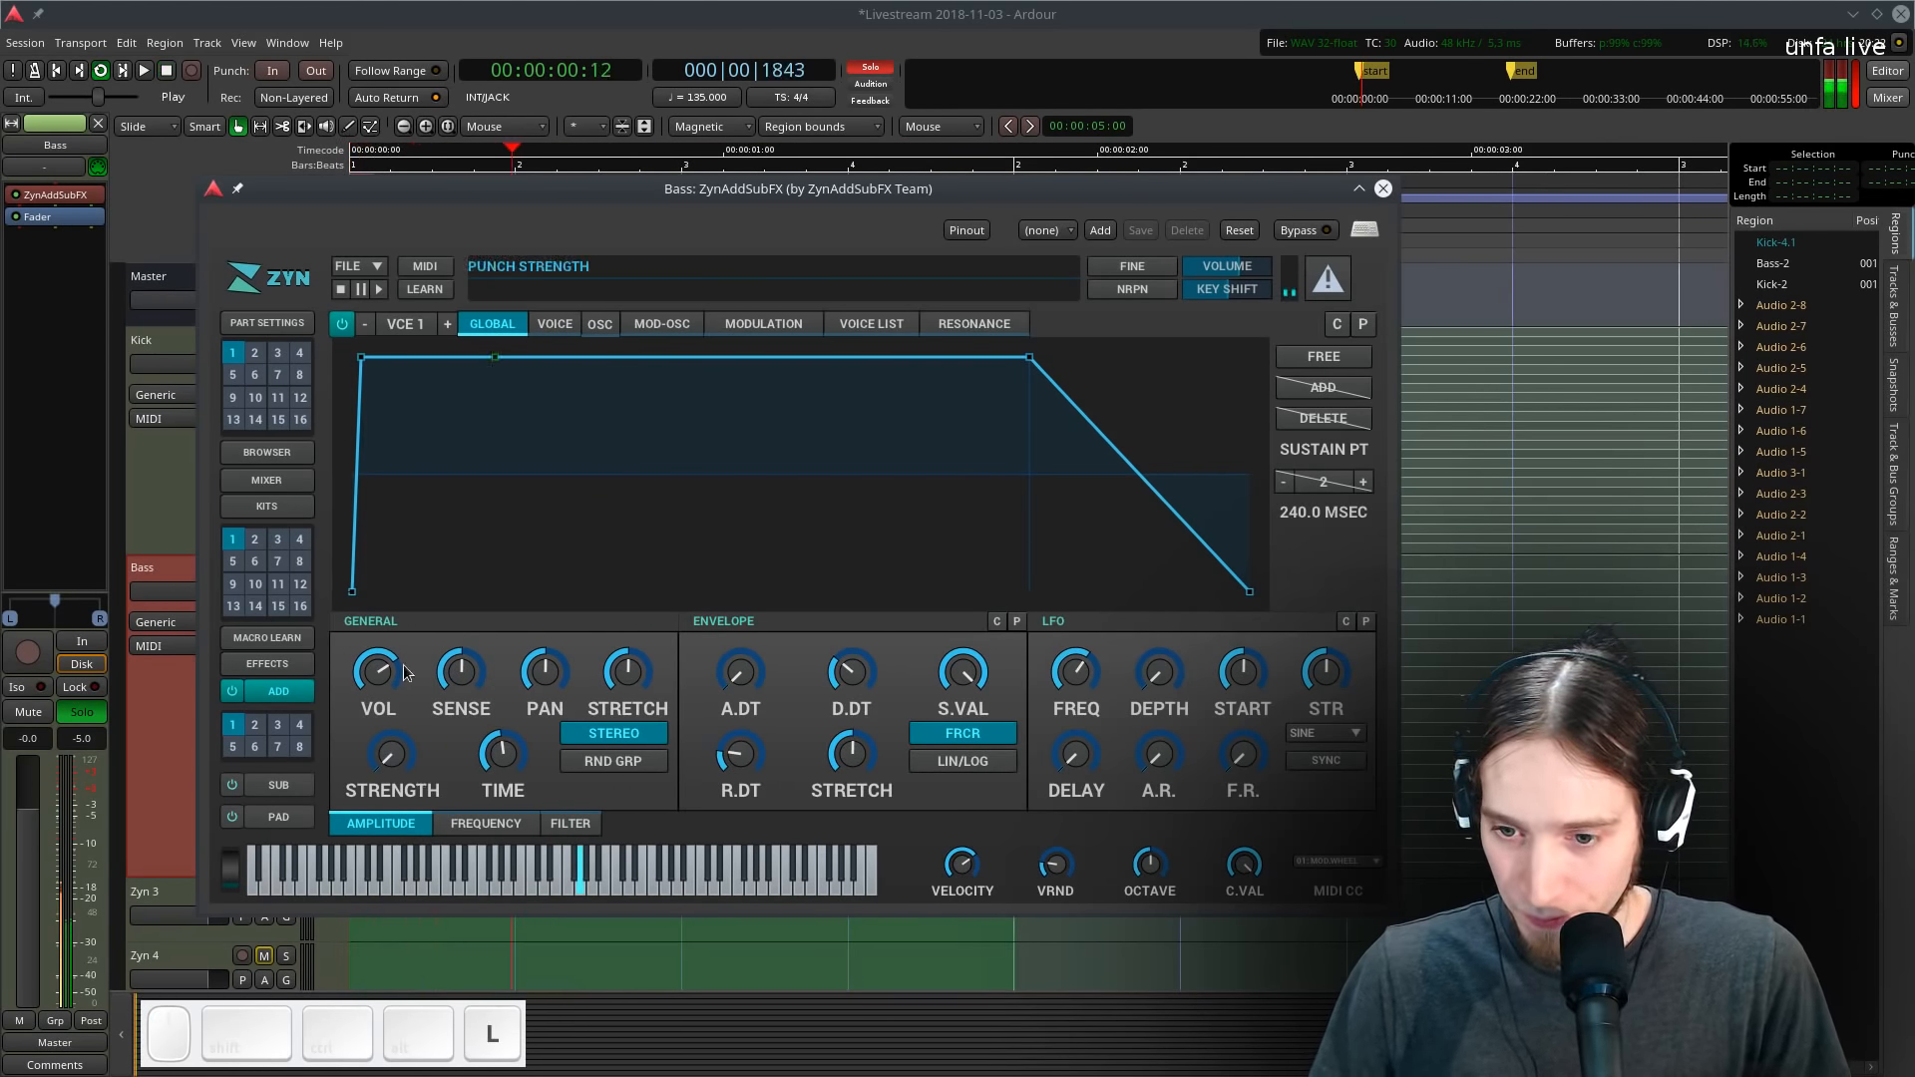
click(571, 823)
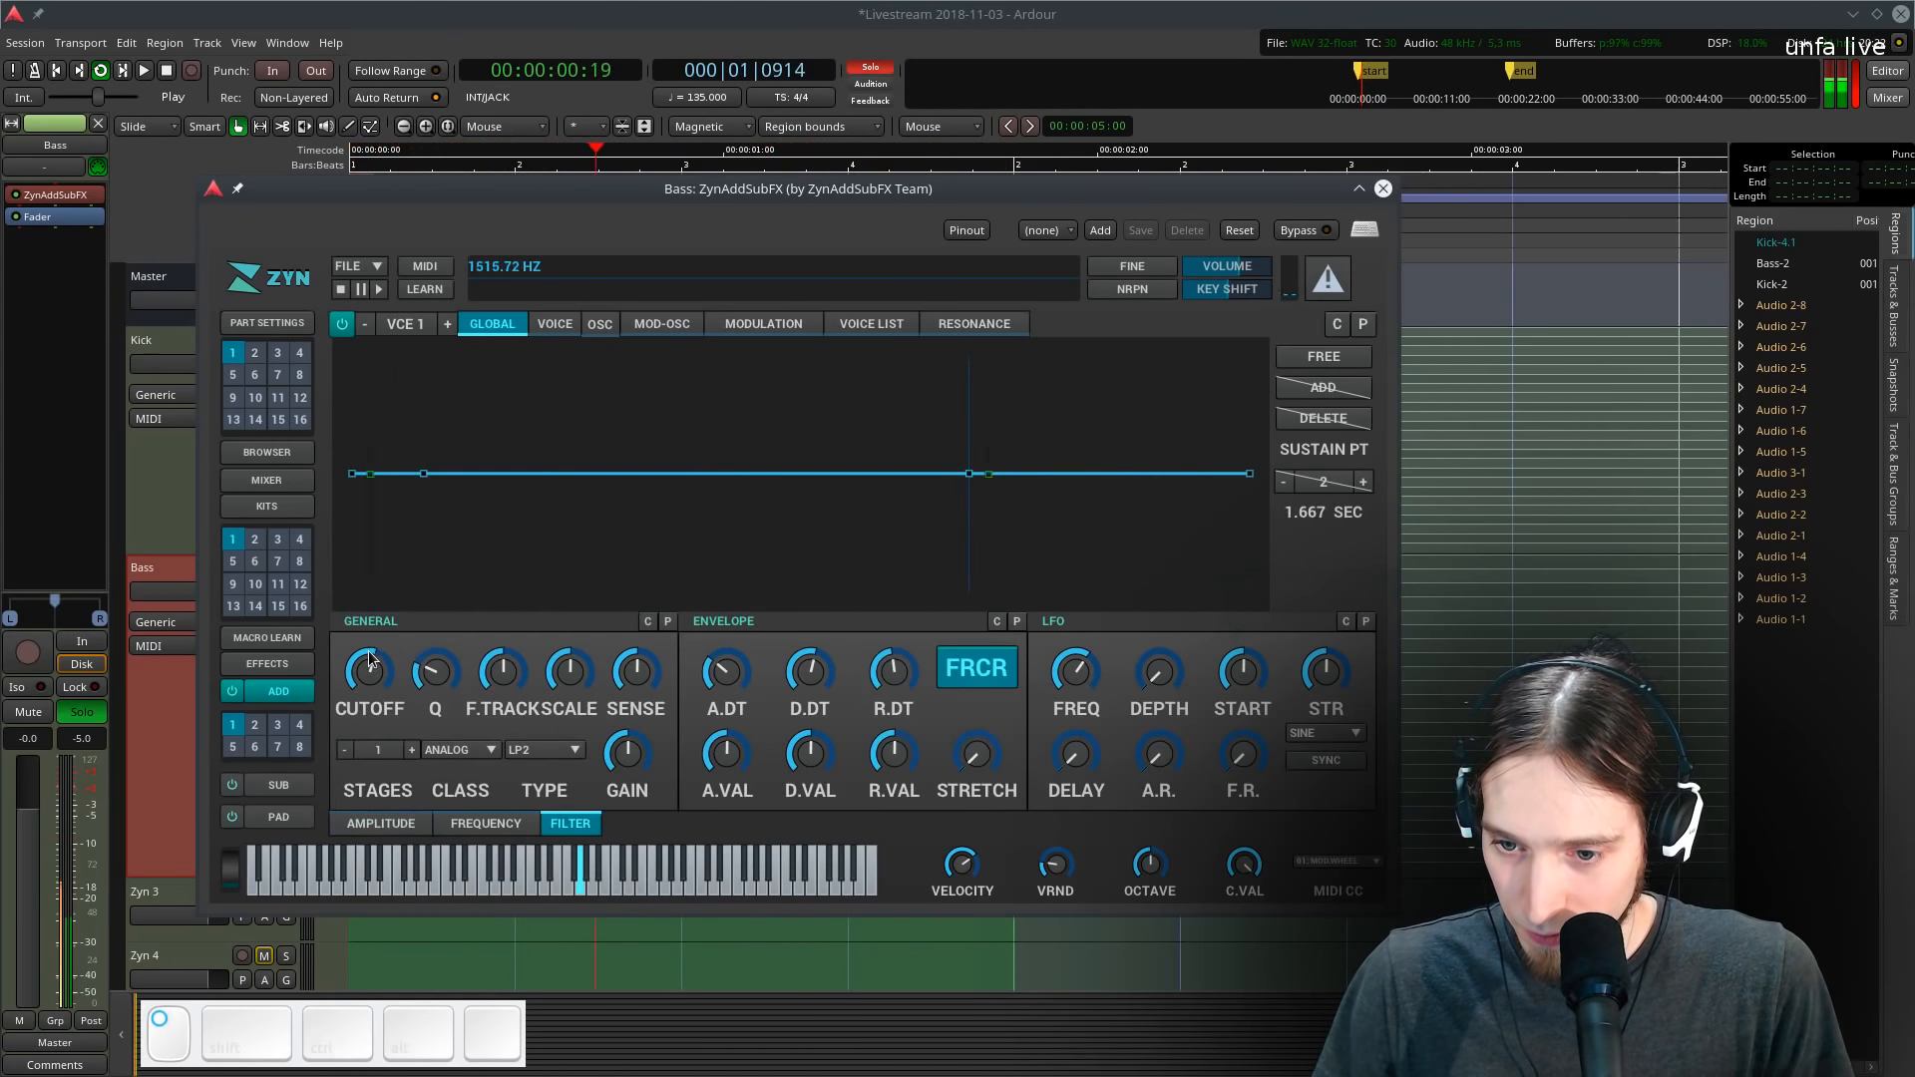
drag(371, 672, 373, 682)
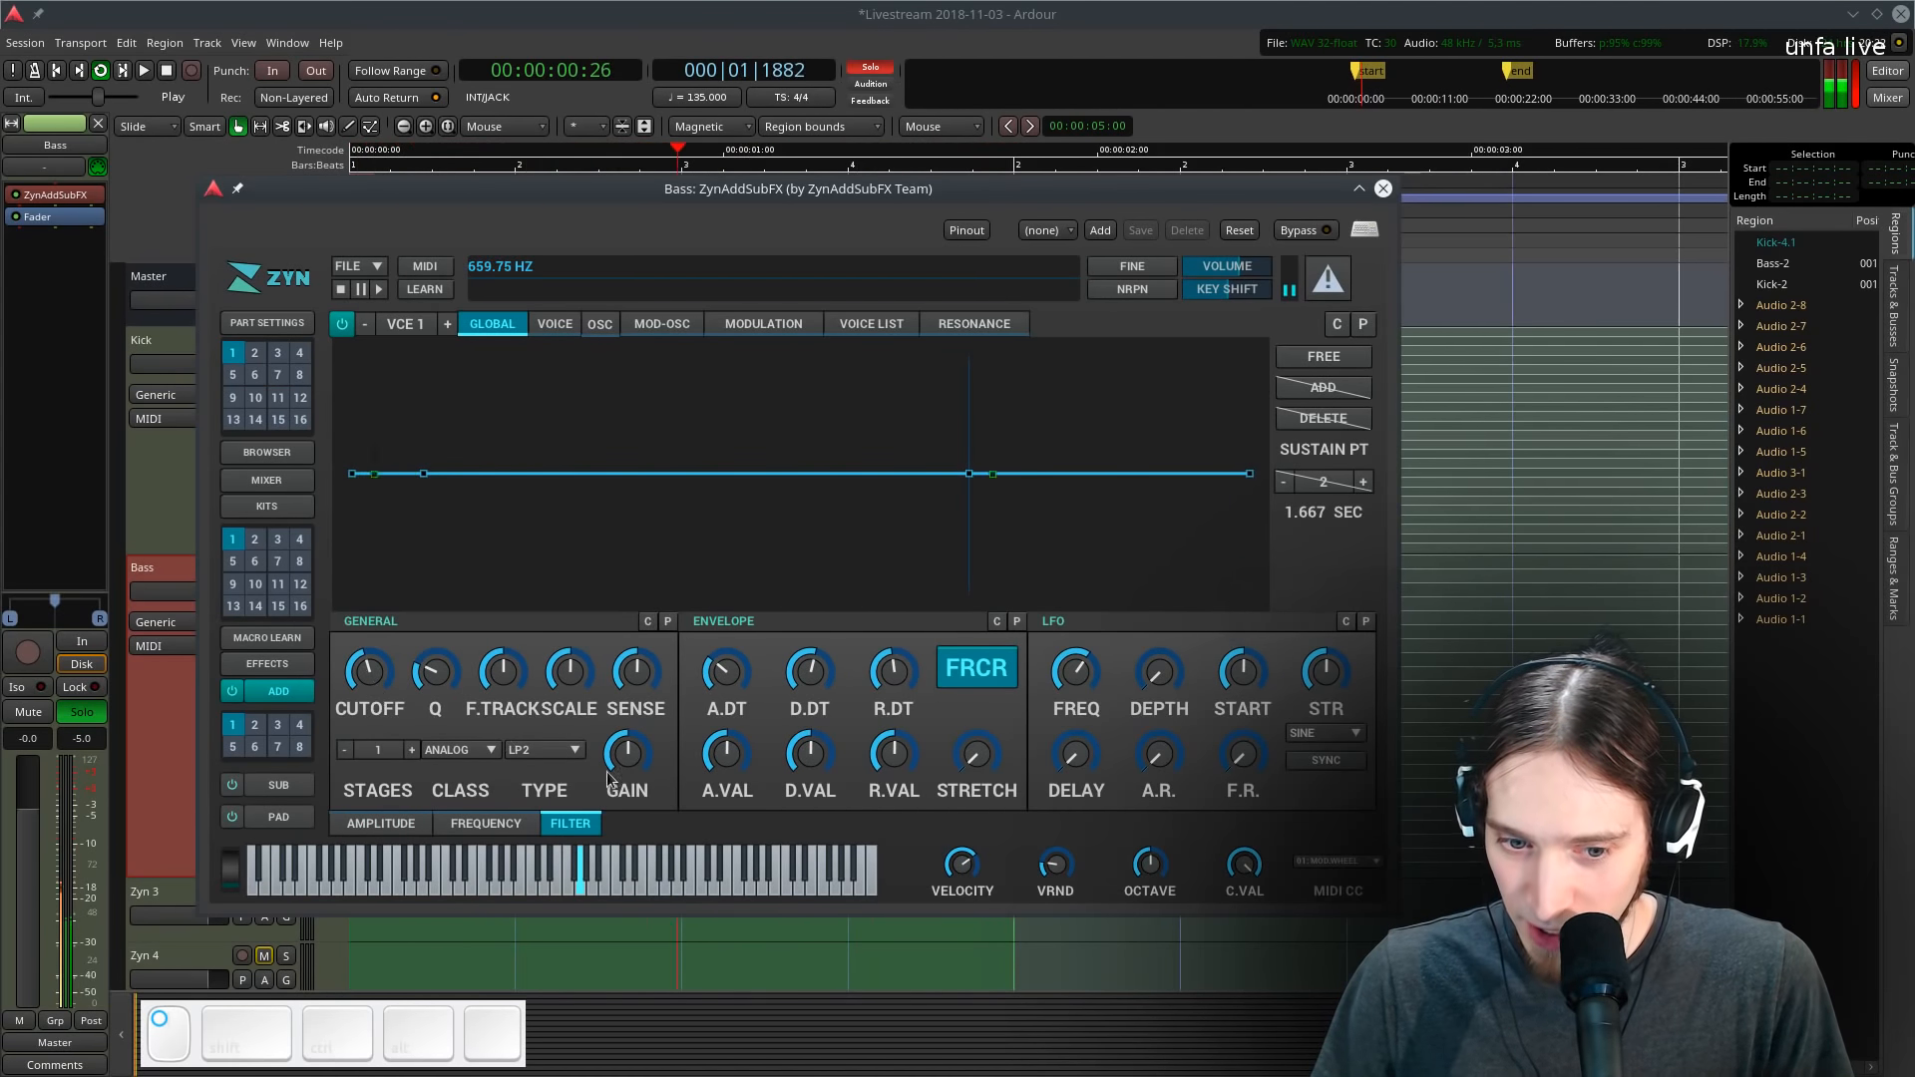
key(space)
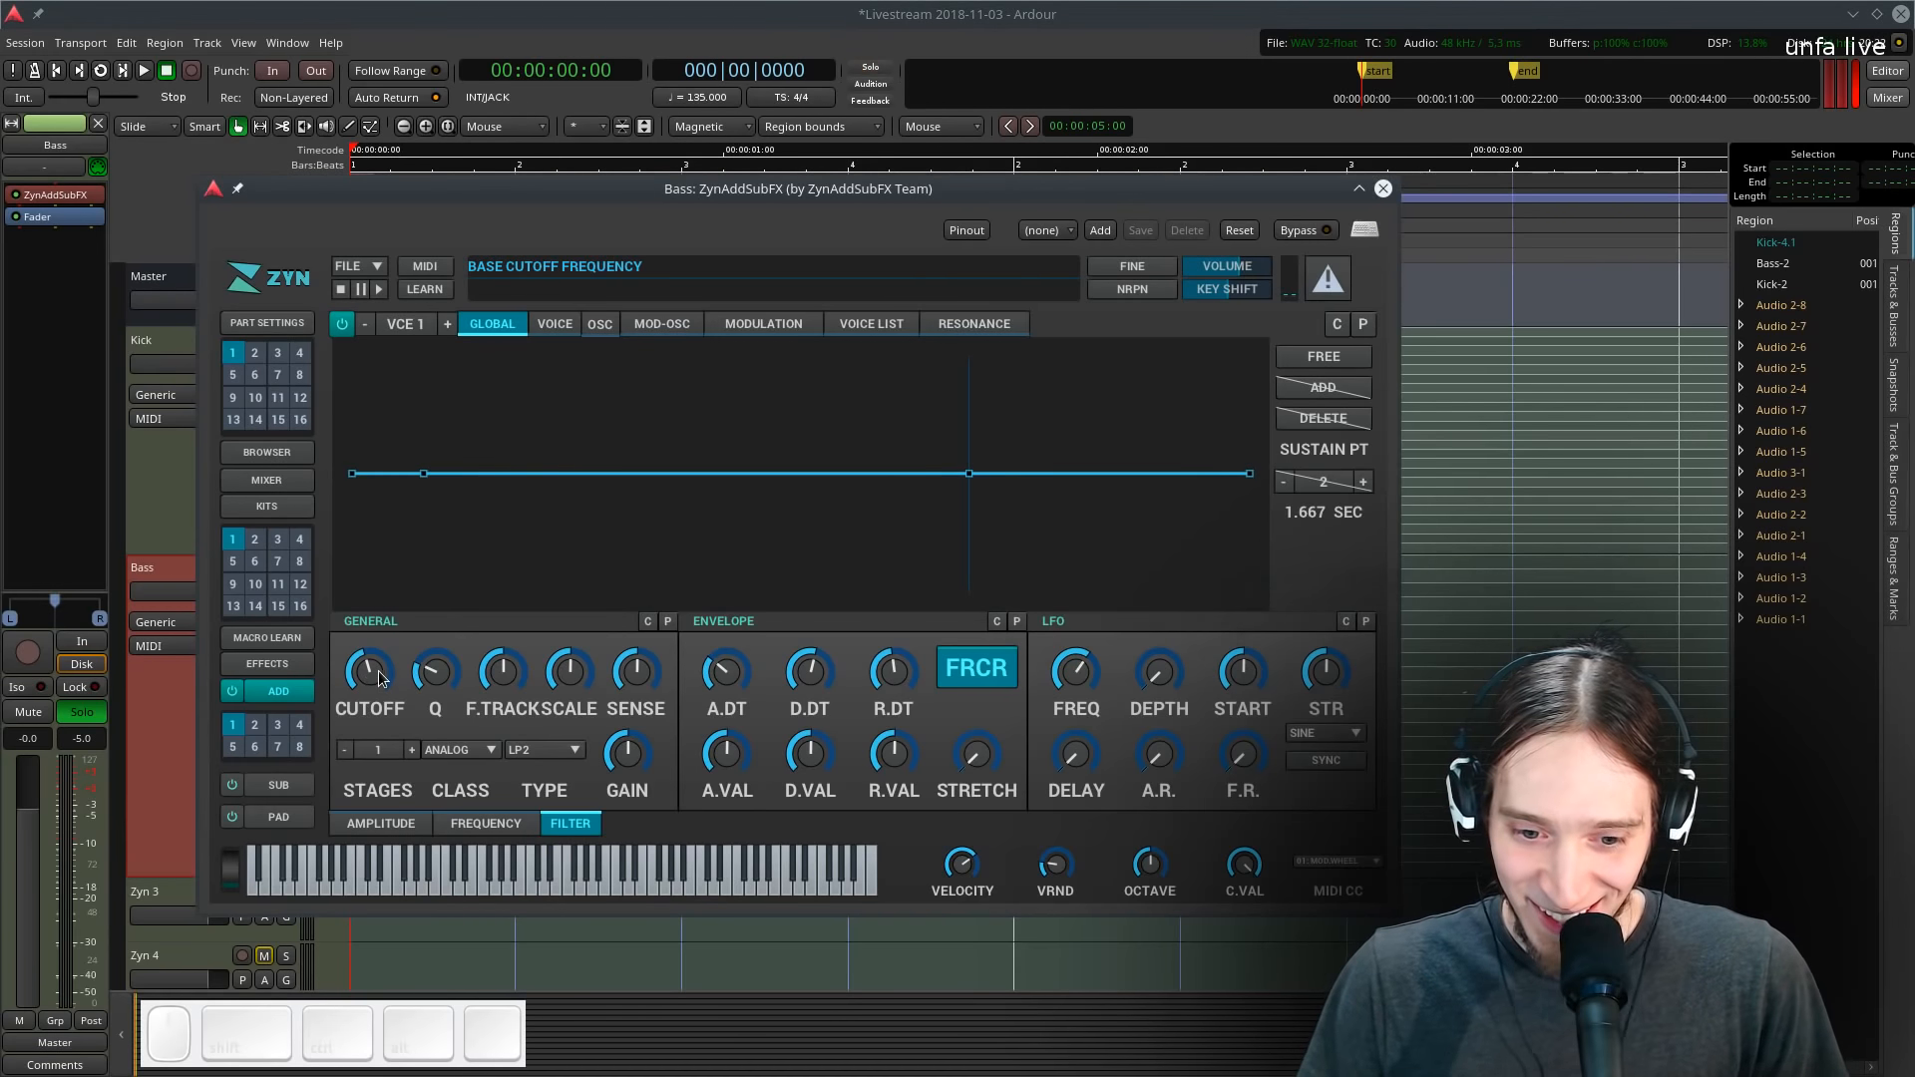
key(l)
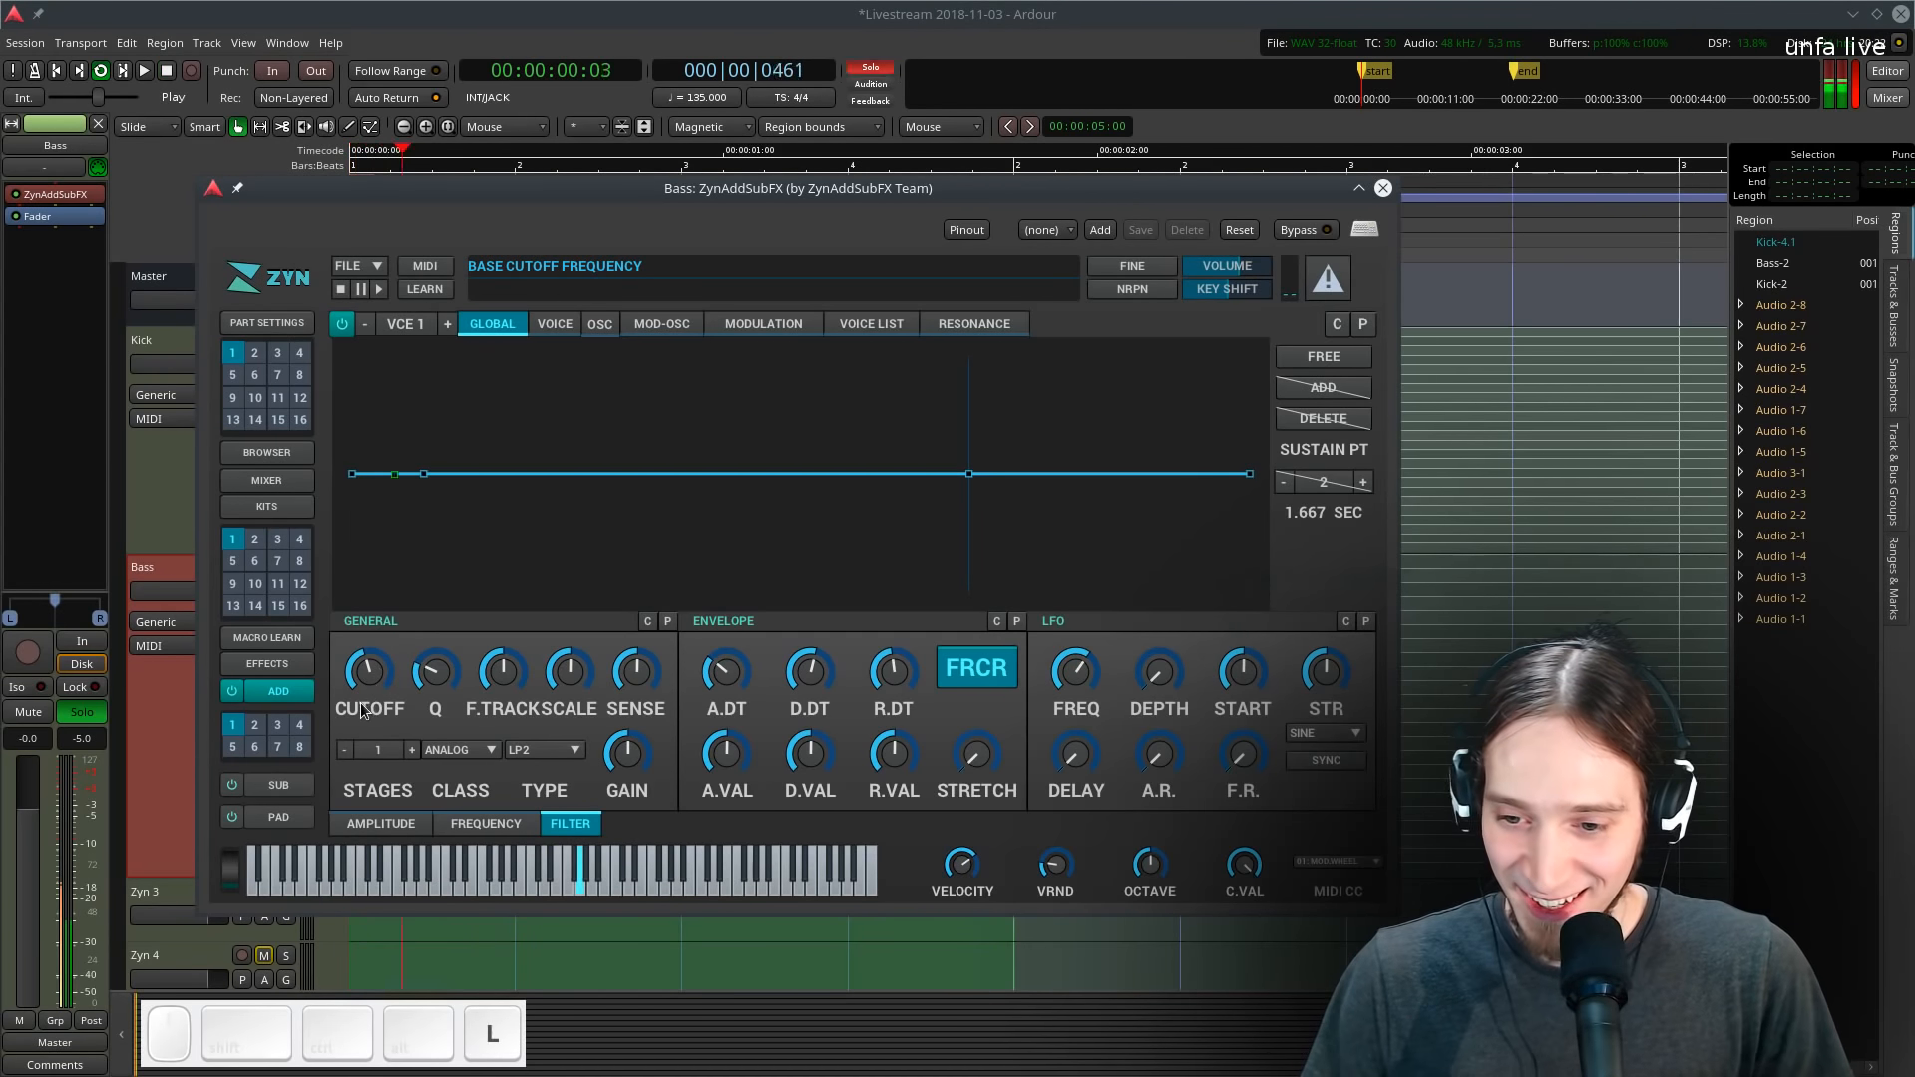
drag(363, 684, 377, 701)
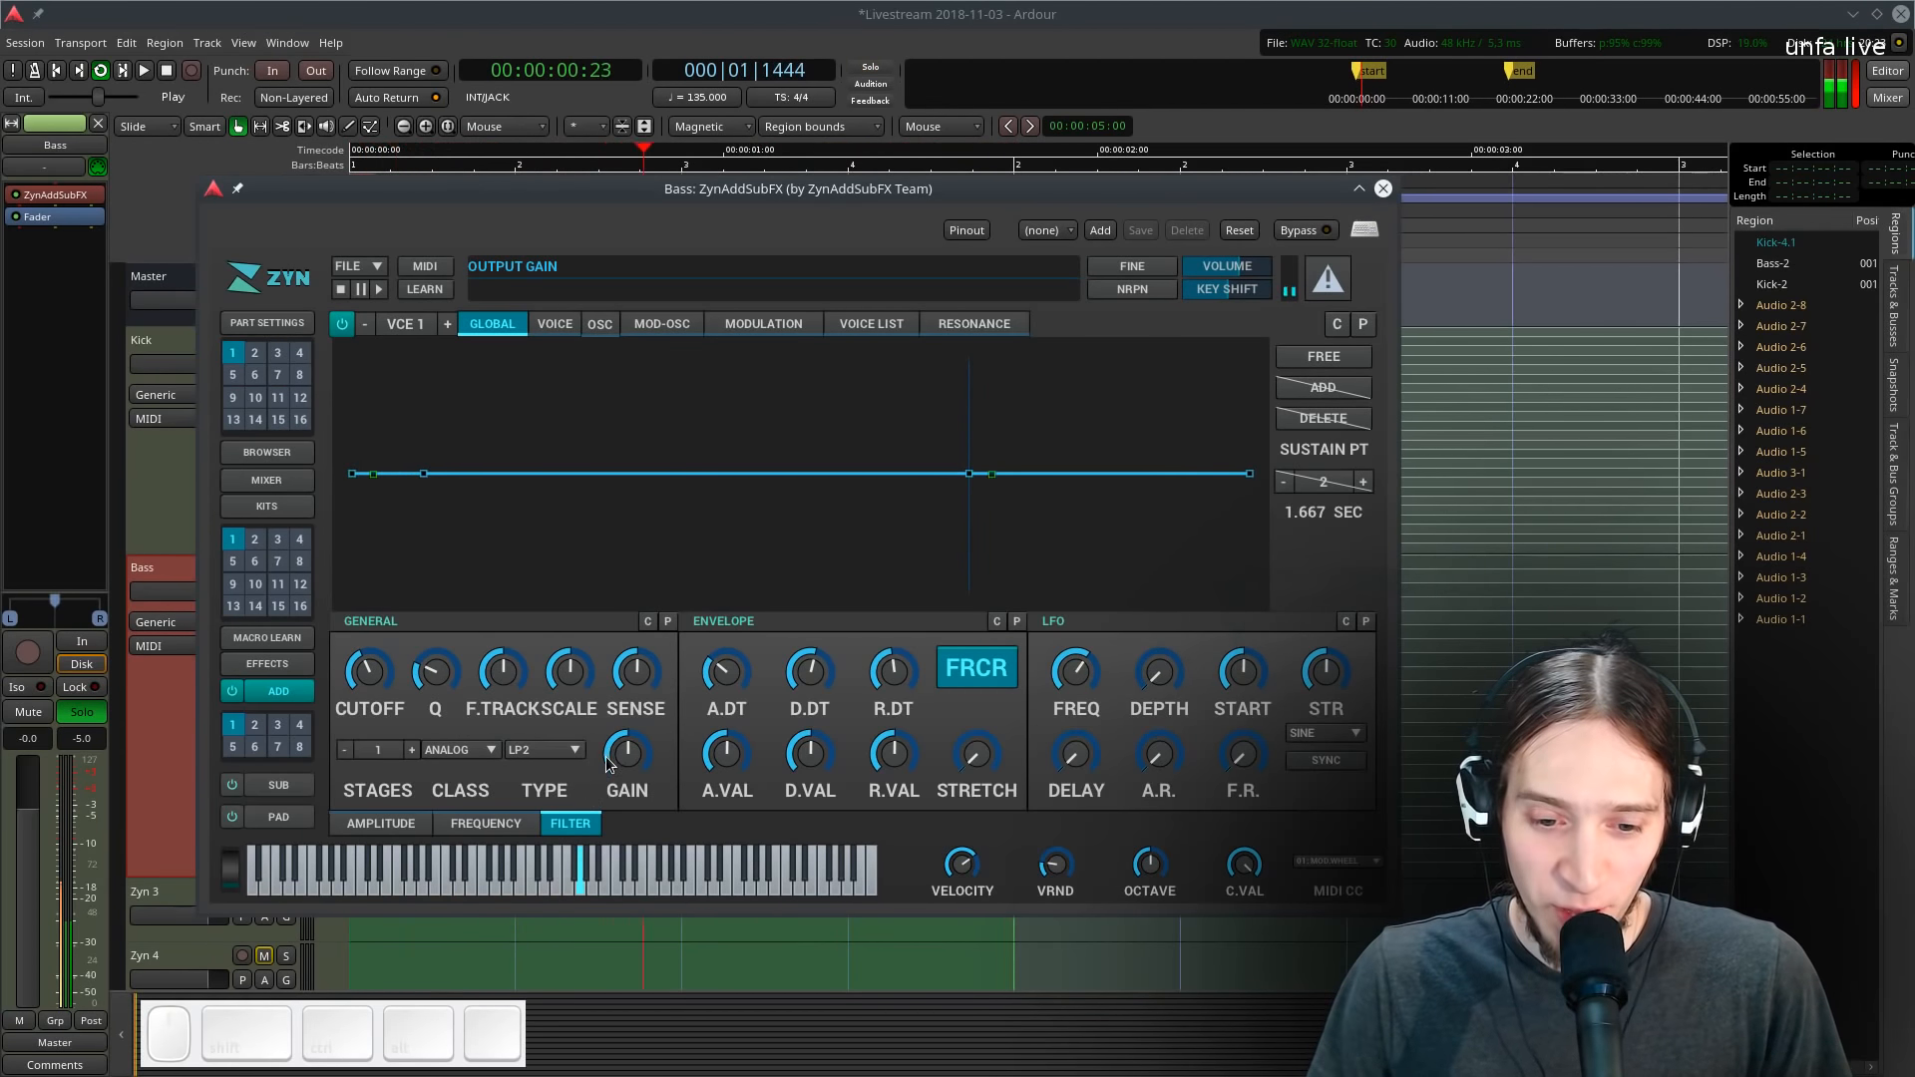
- Reshape the filter envelope into a fast decay, raising its attack value to 98 and editing points in free mode
drag(729, 760, 736, 703)
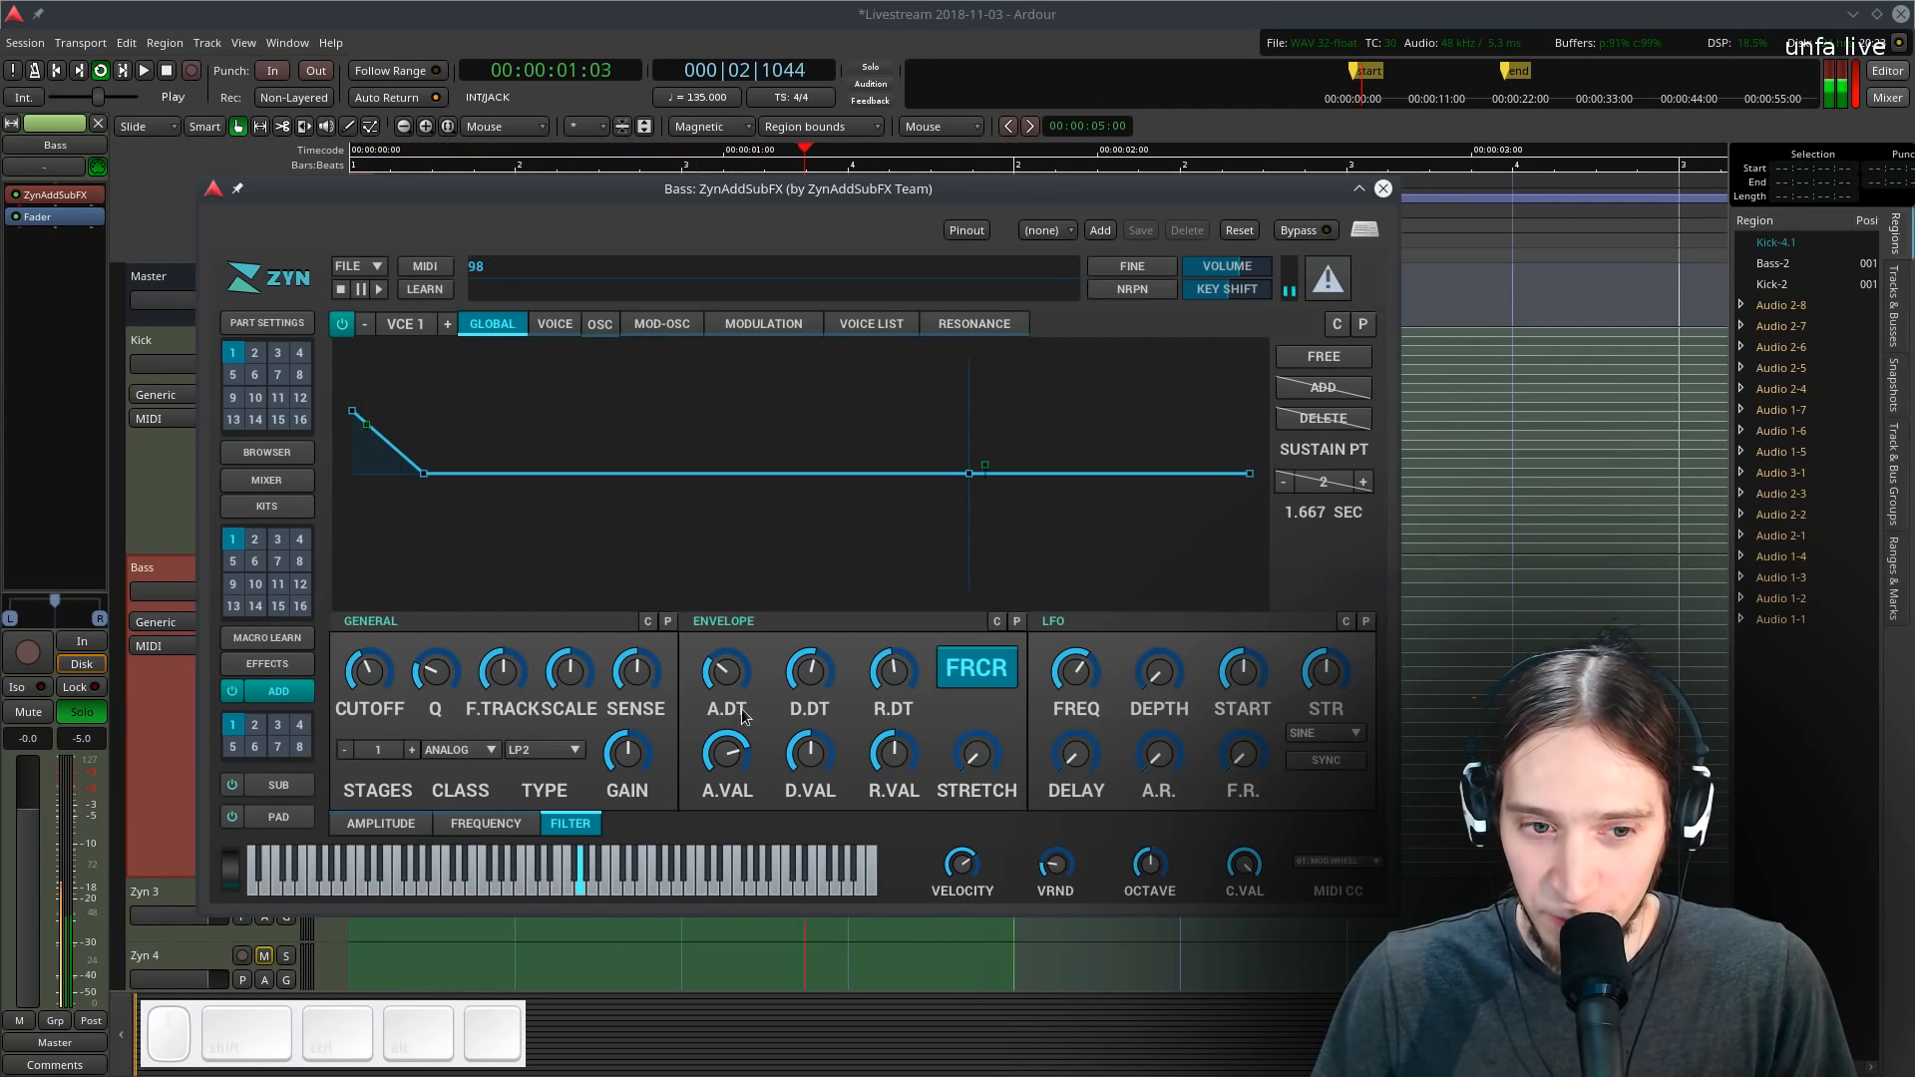
drag(718, 688, 721, 668)
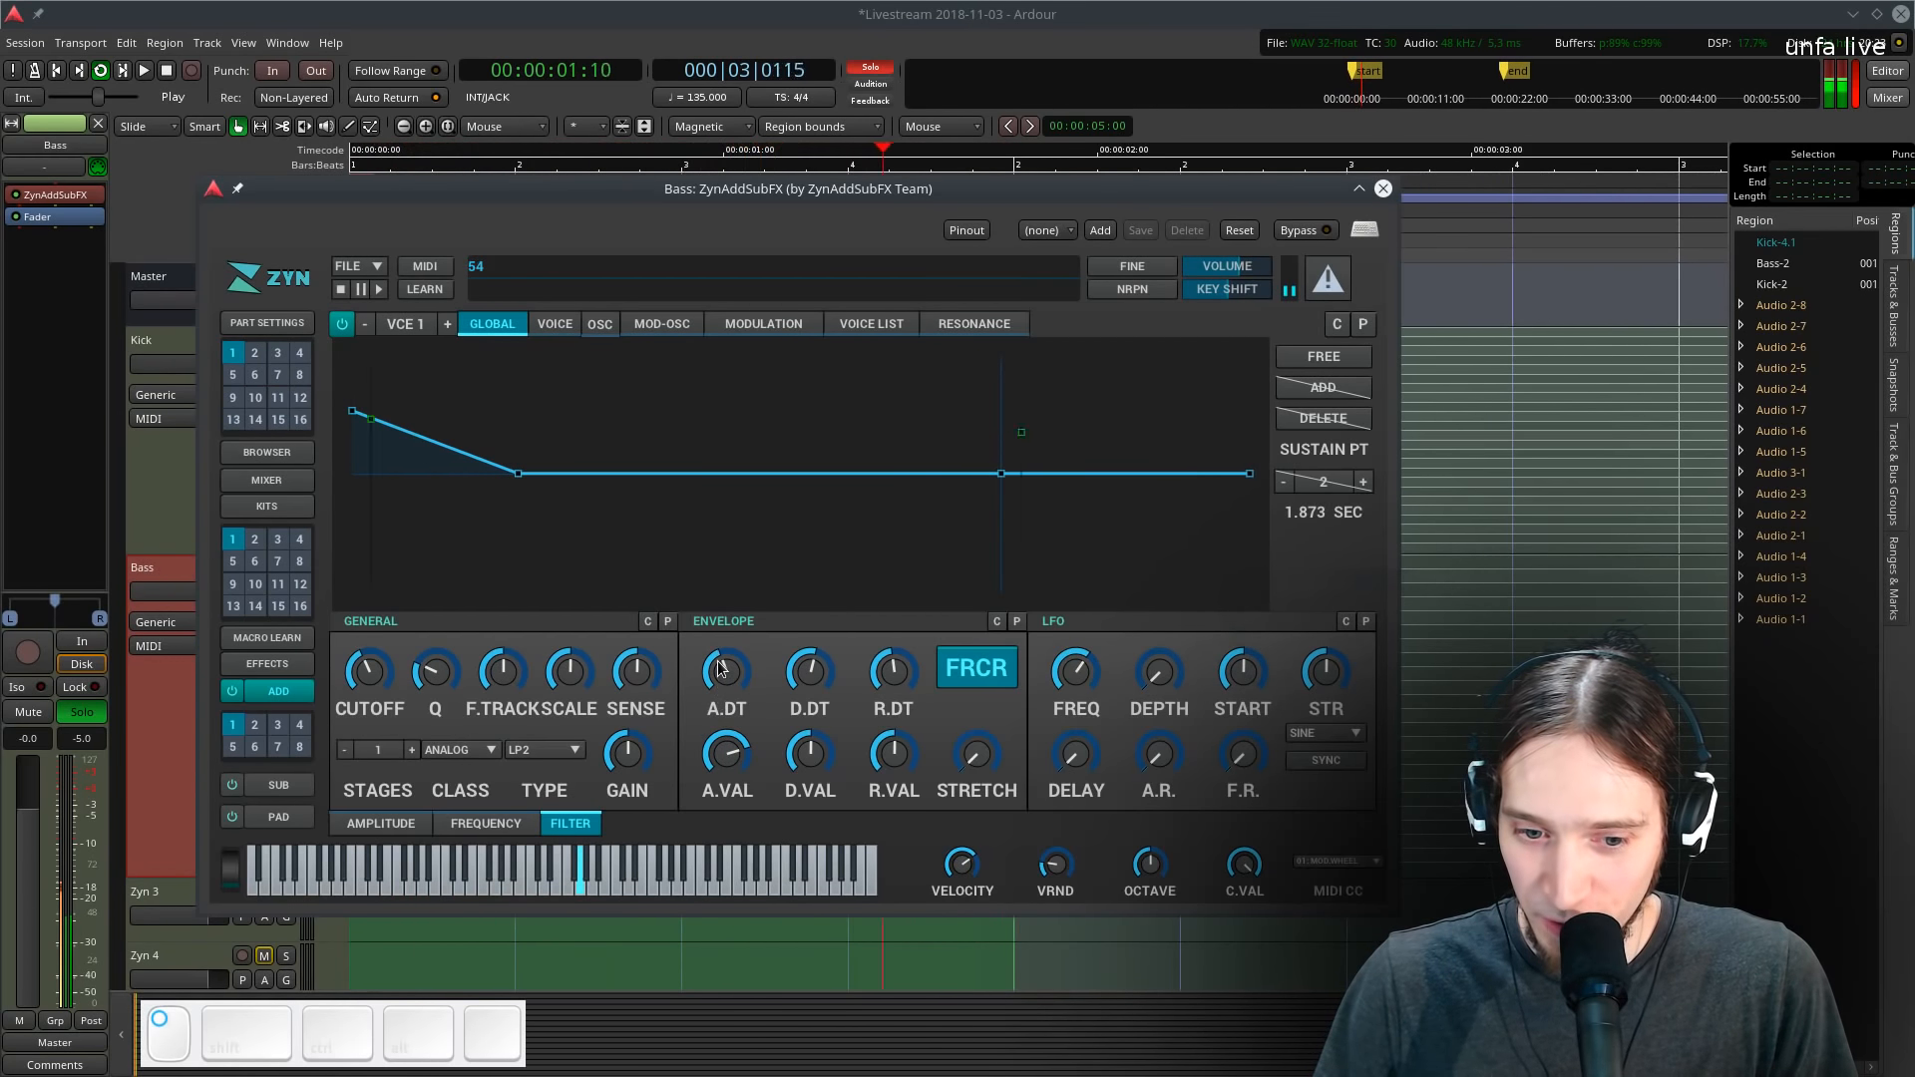
click(1341, 362)
drag(525, 475, 429, 475)
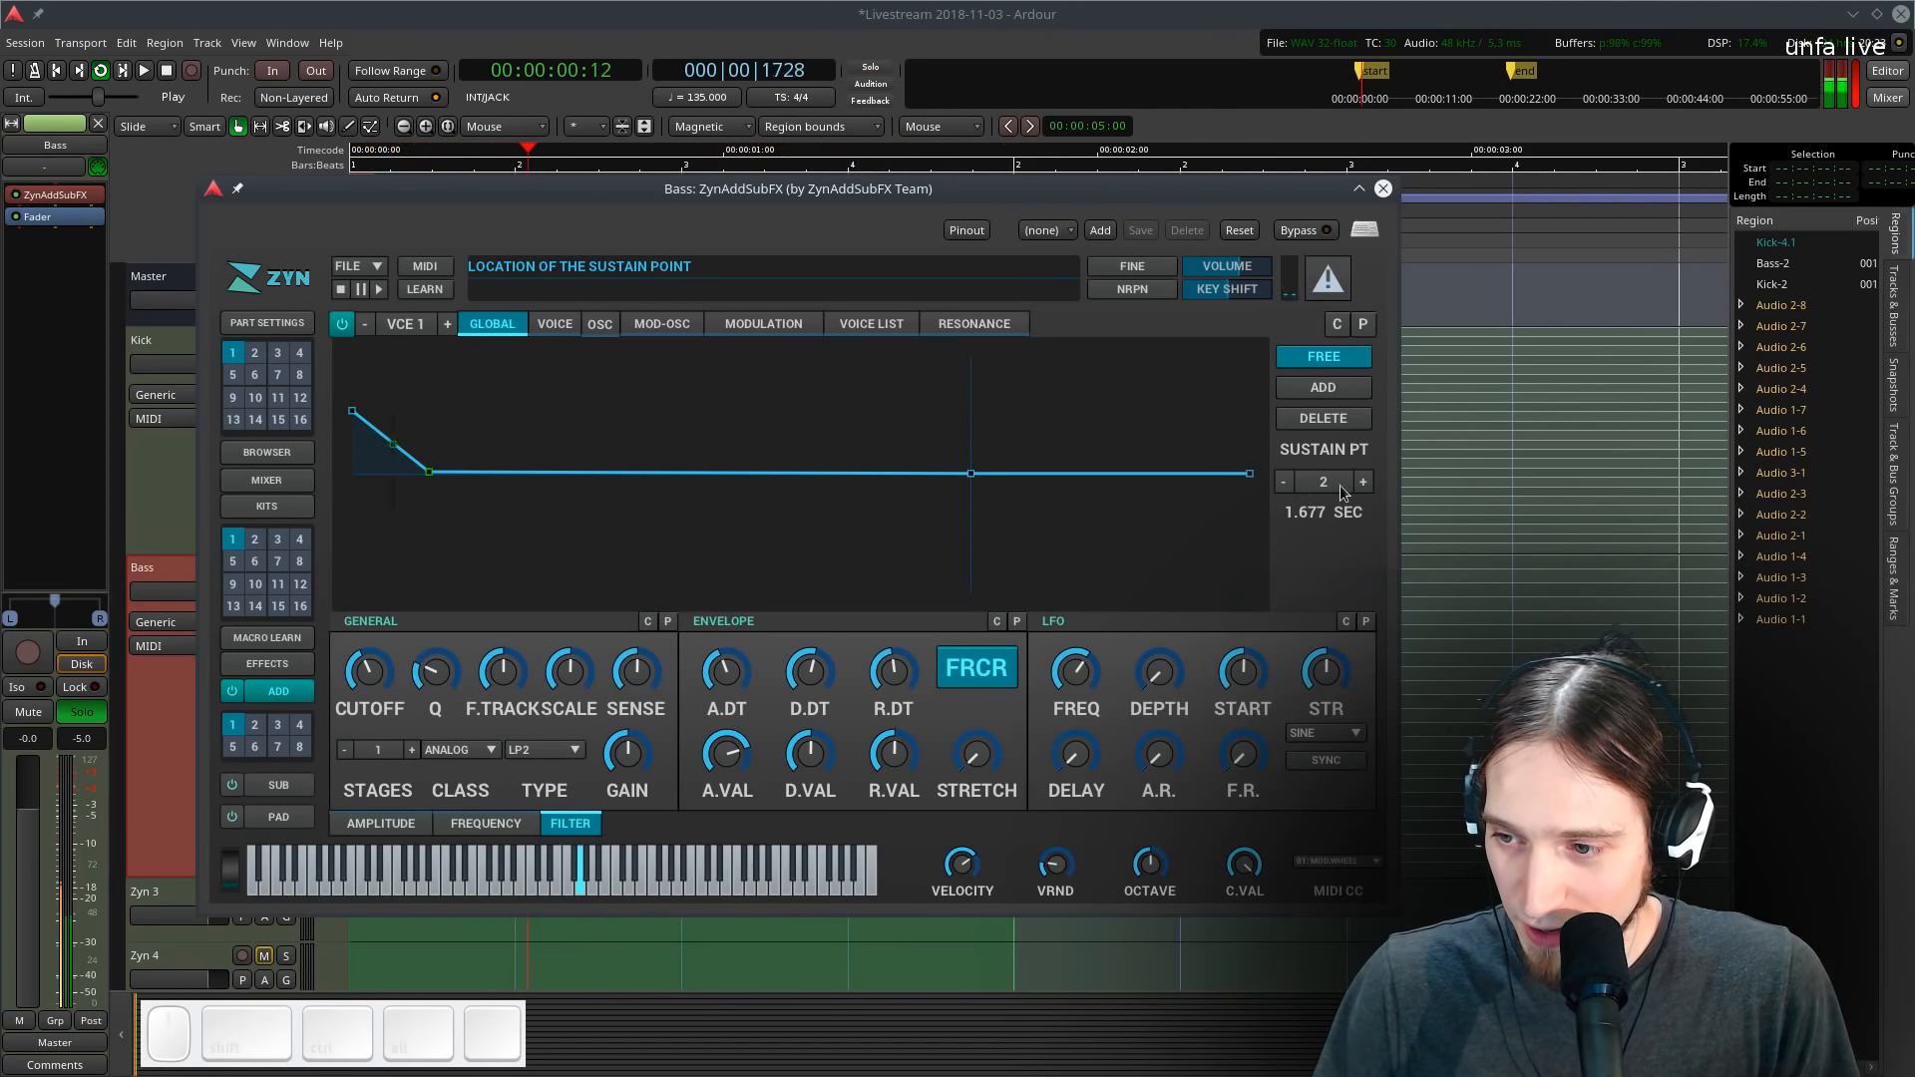
drag(426, 480, 431, 481)
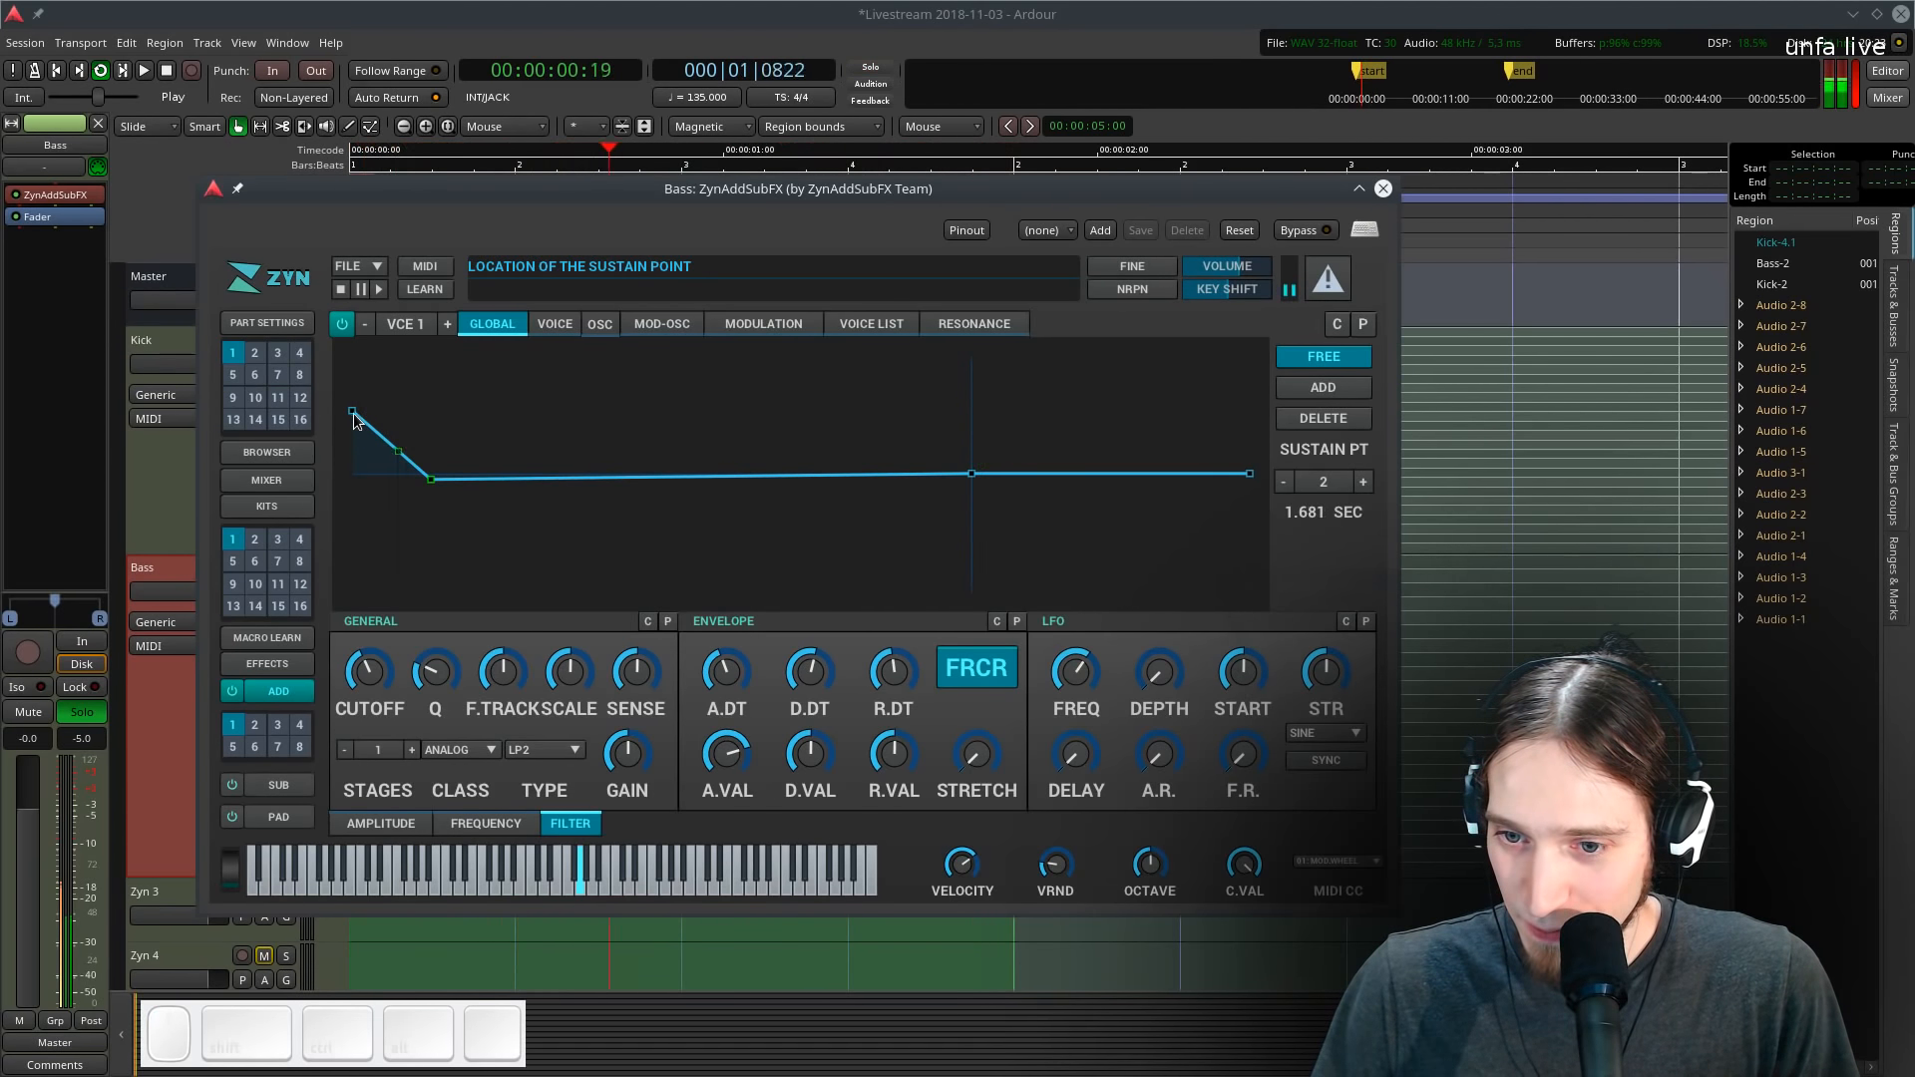
click(1323, 387)
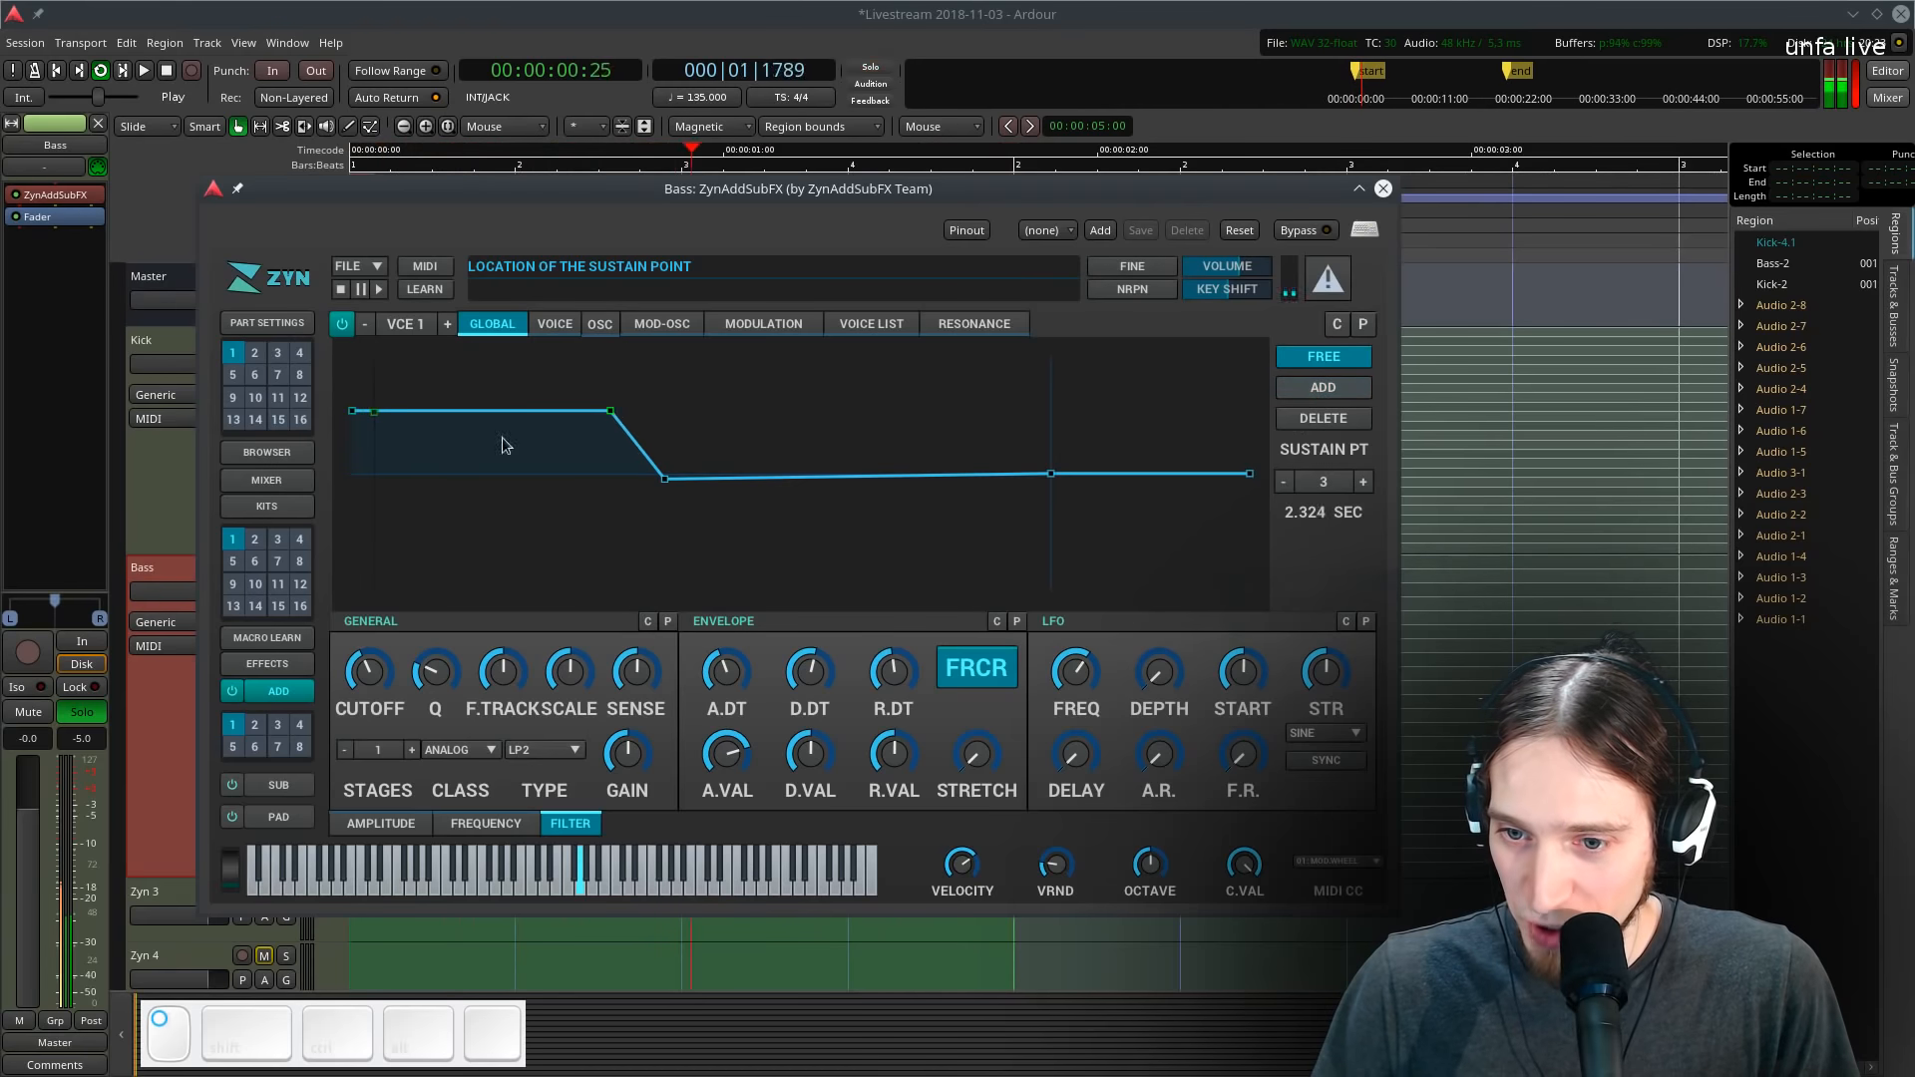
drag(504, 446, 395, 440)
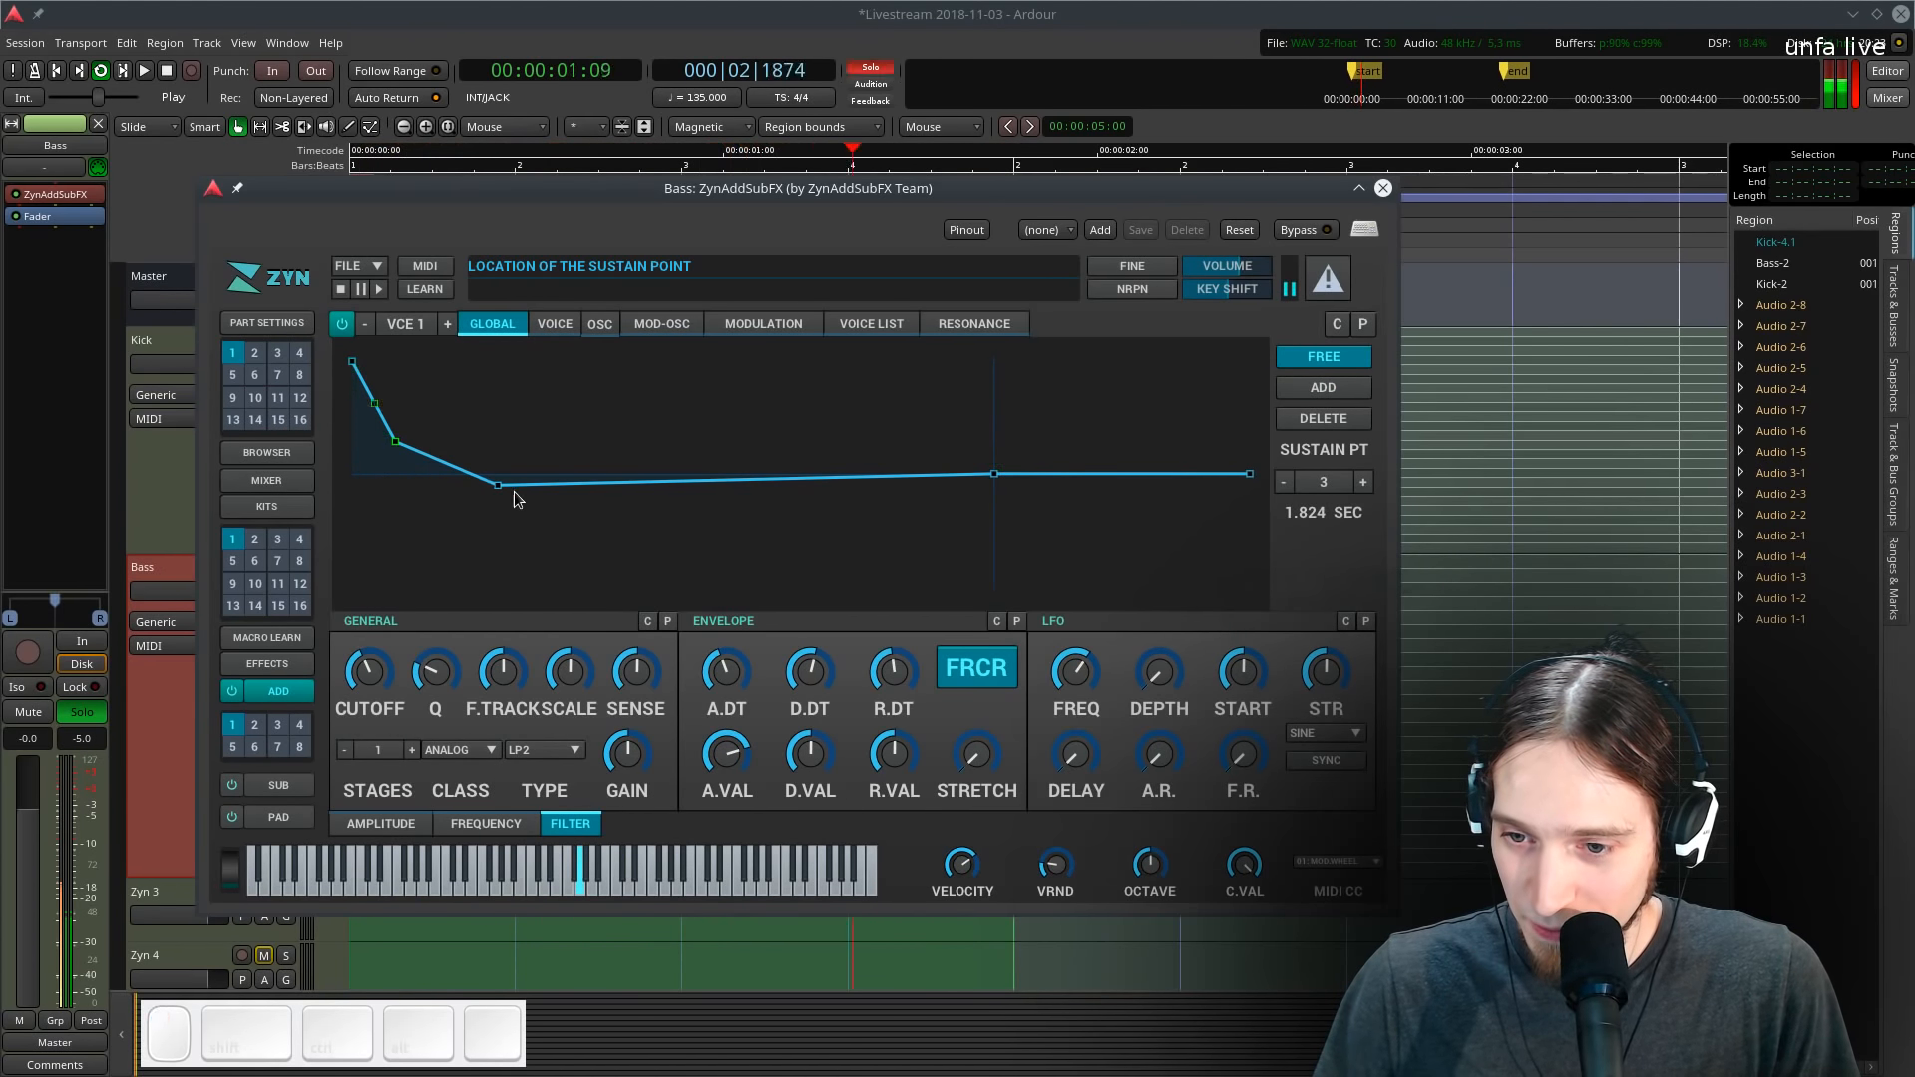
drag(508, 487, 732, 562)
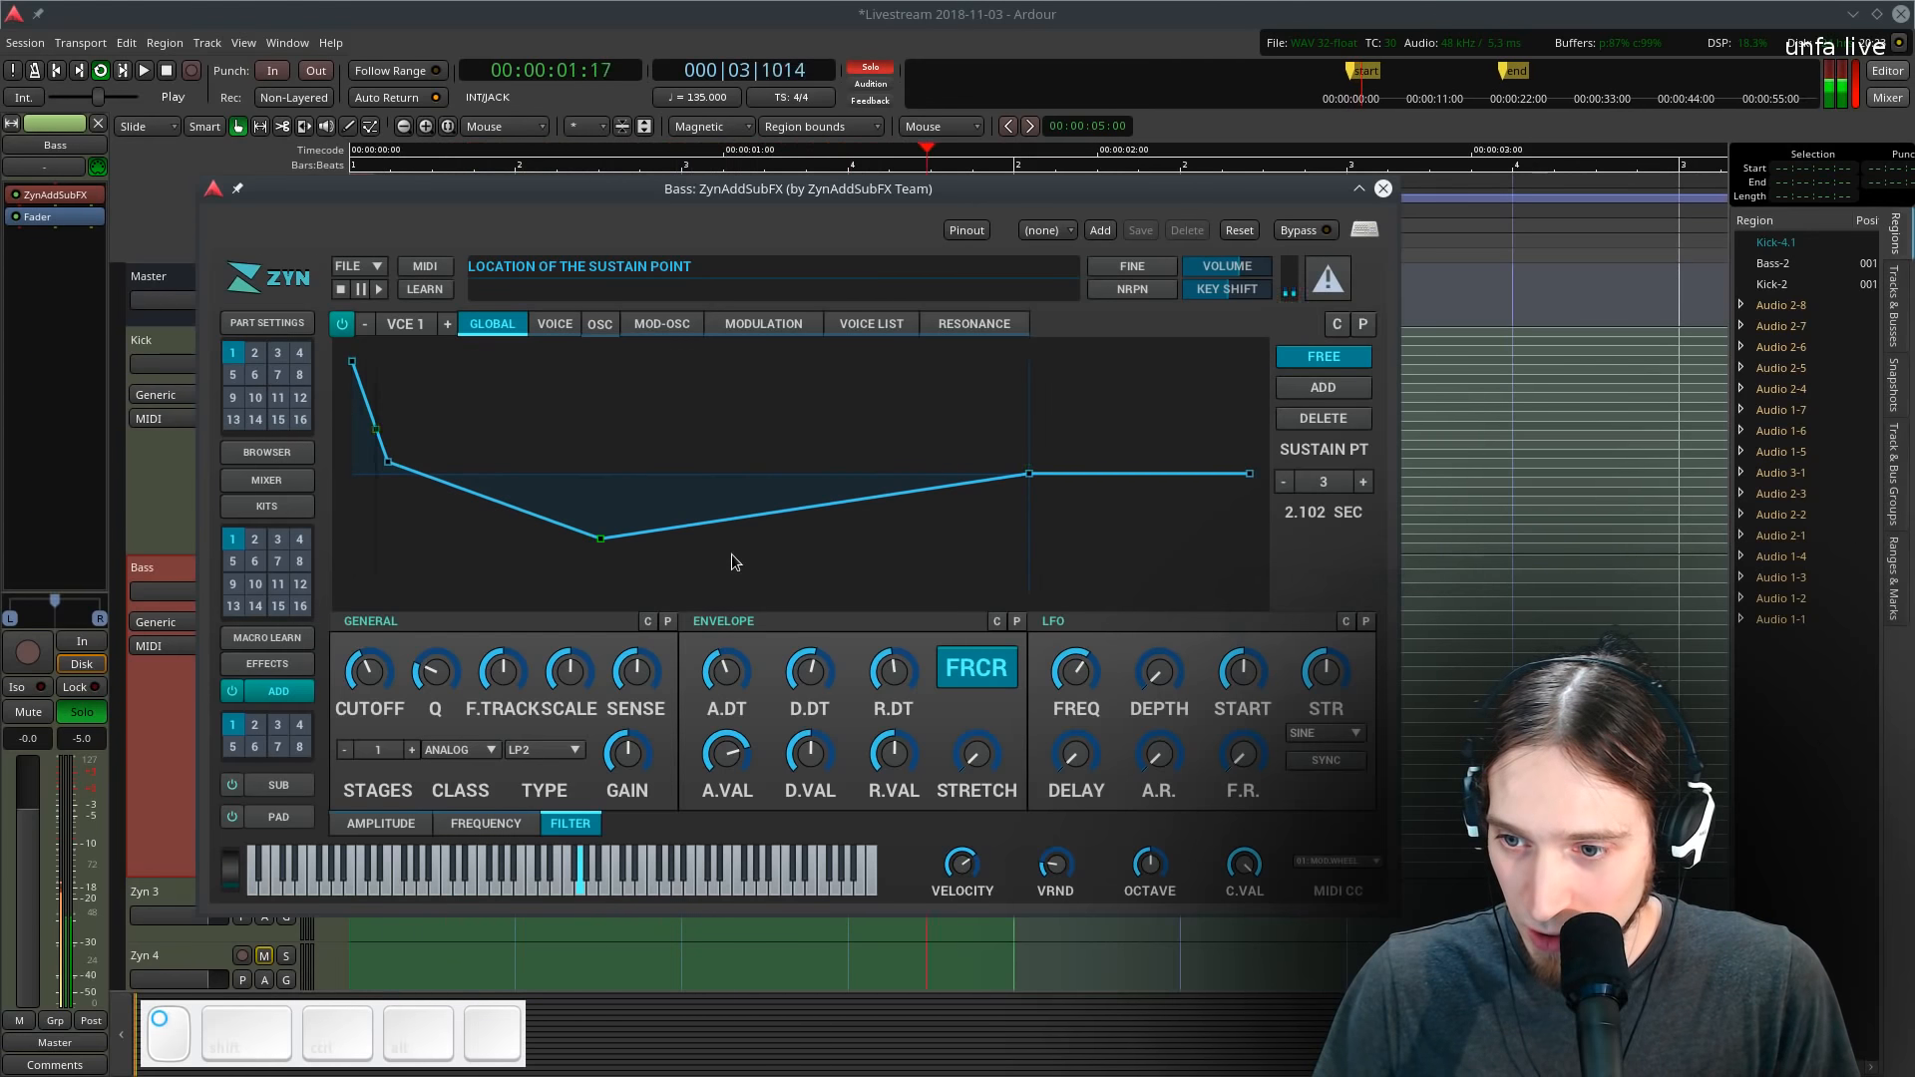
drag(1049, 496, 1045, 610)
drag(653, 570, 437, 621)
drag(1255, 477, 1245, 634)
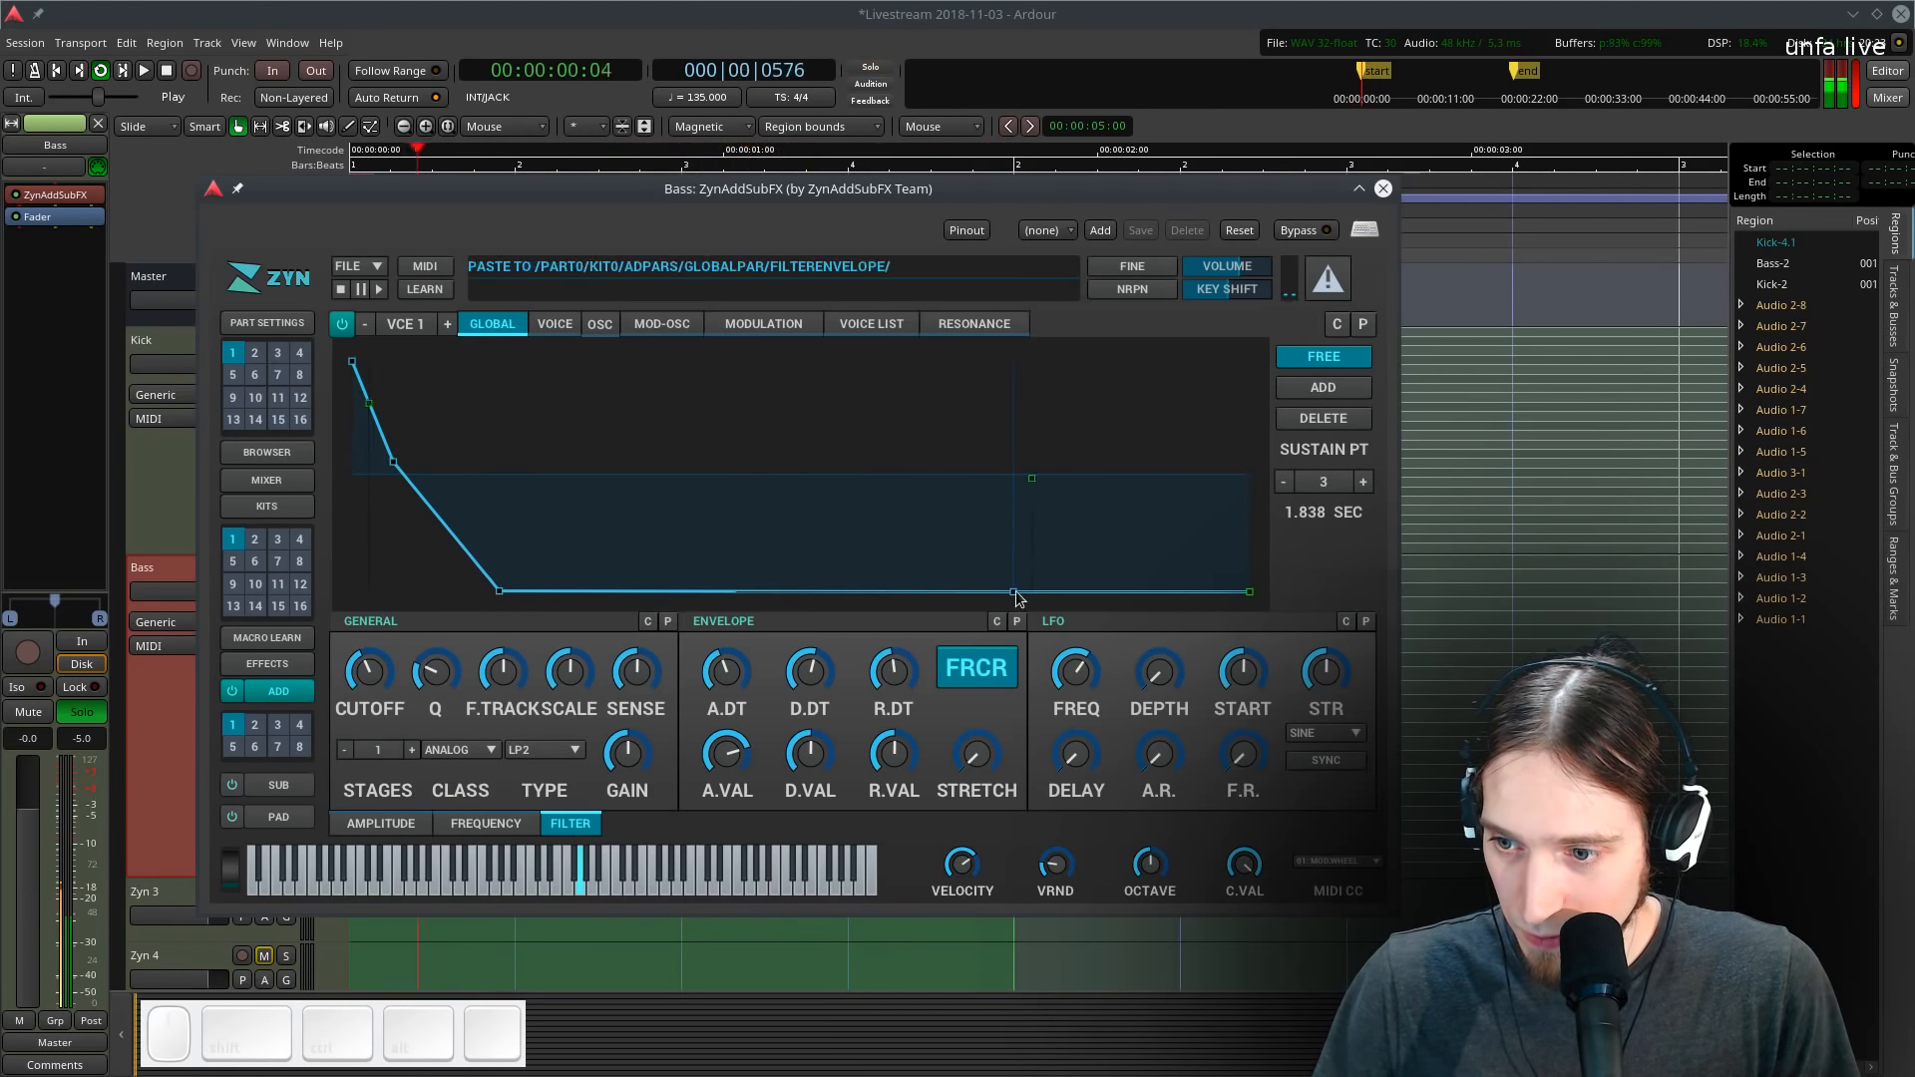
drag(1013, 596, 398, 656)
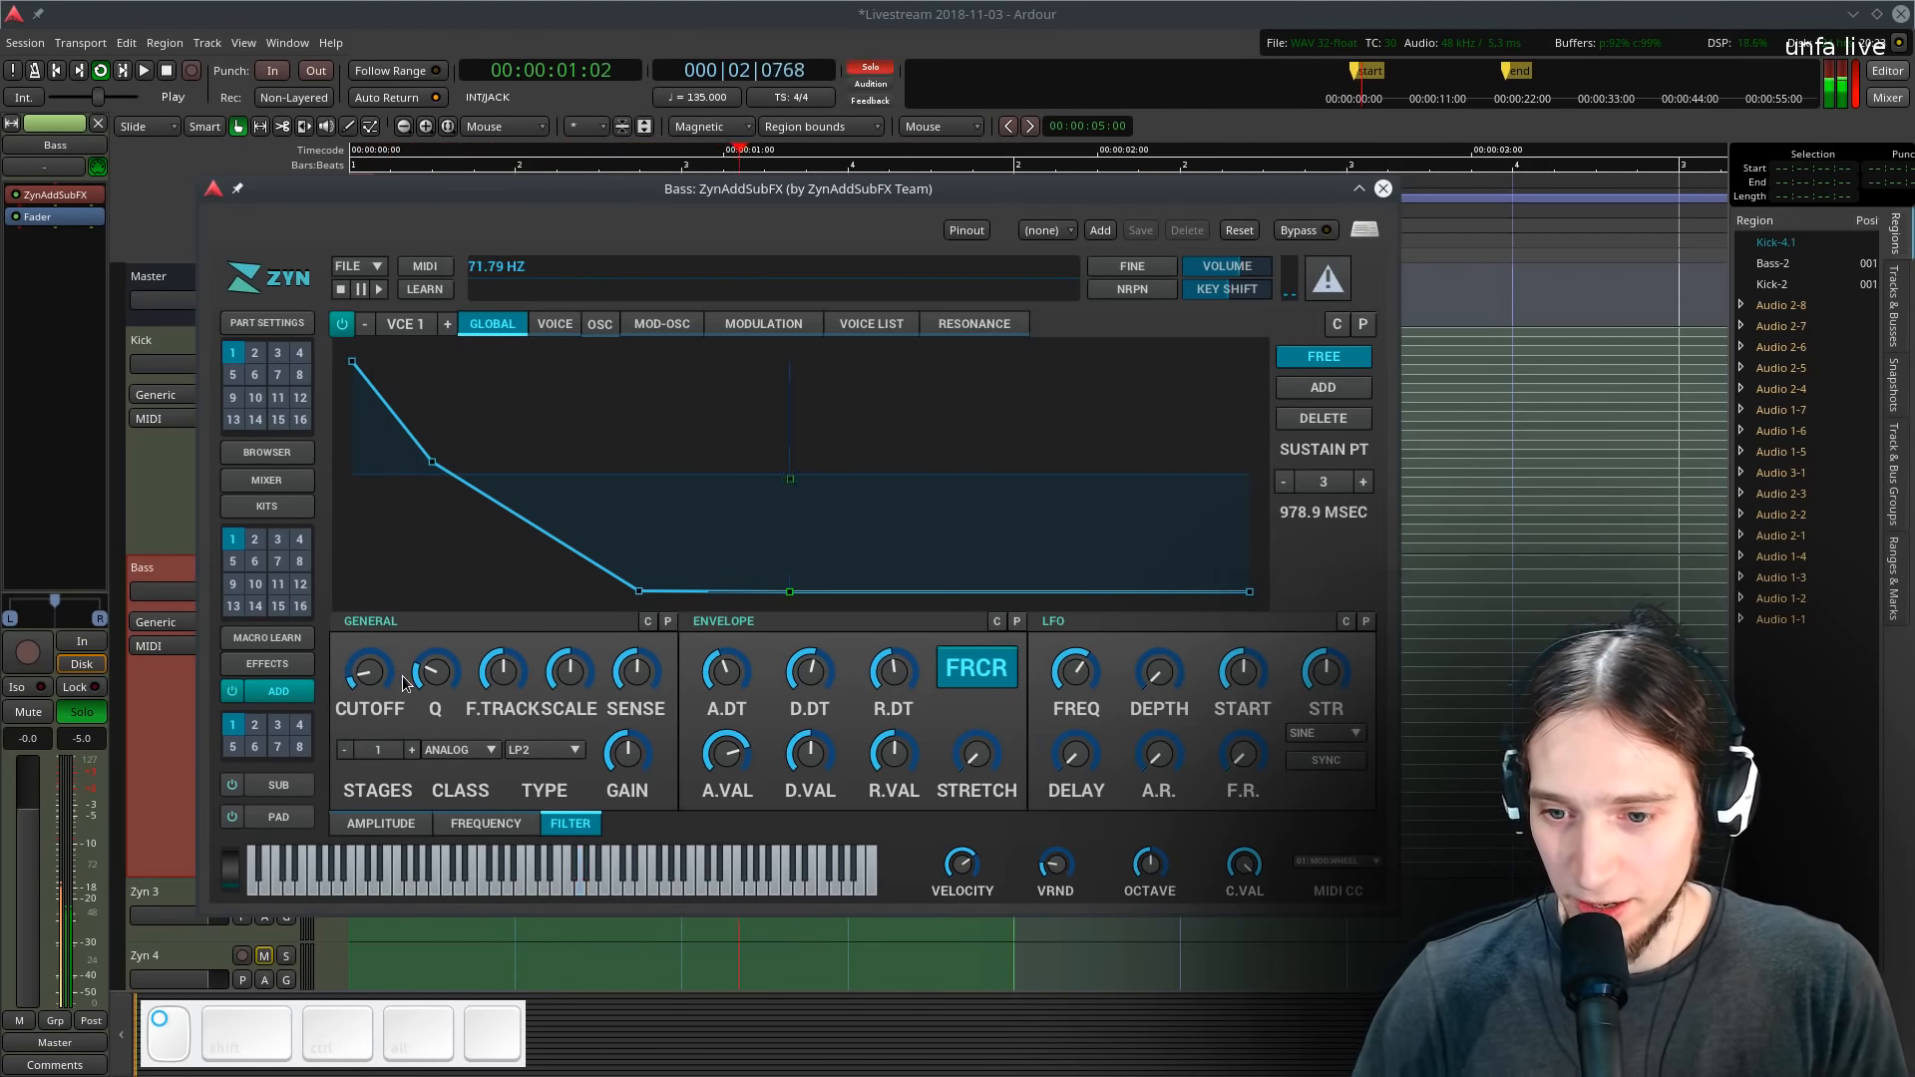
- Clear the track solo, audition the full loop, and close the synth window
key(space)
key(l)
key(space)
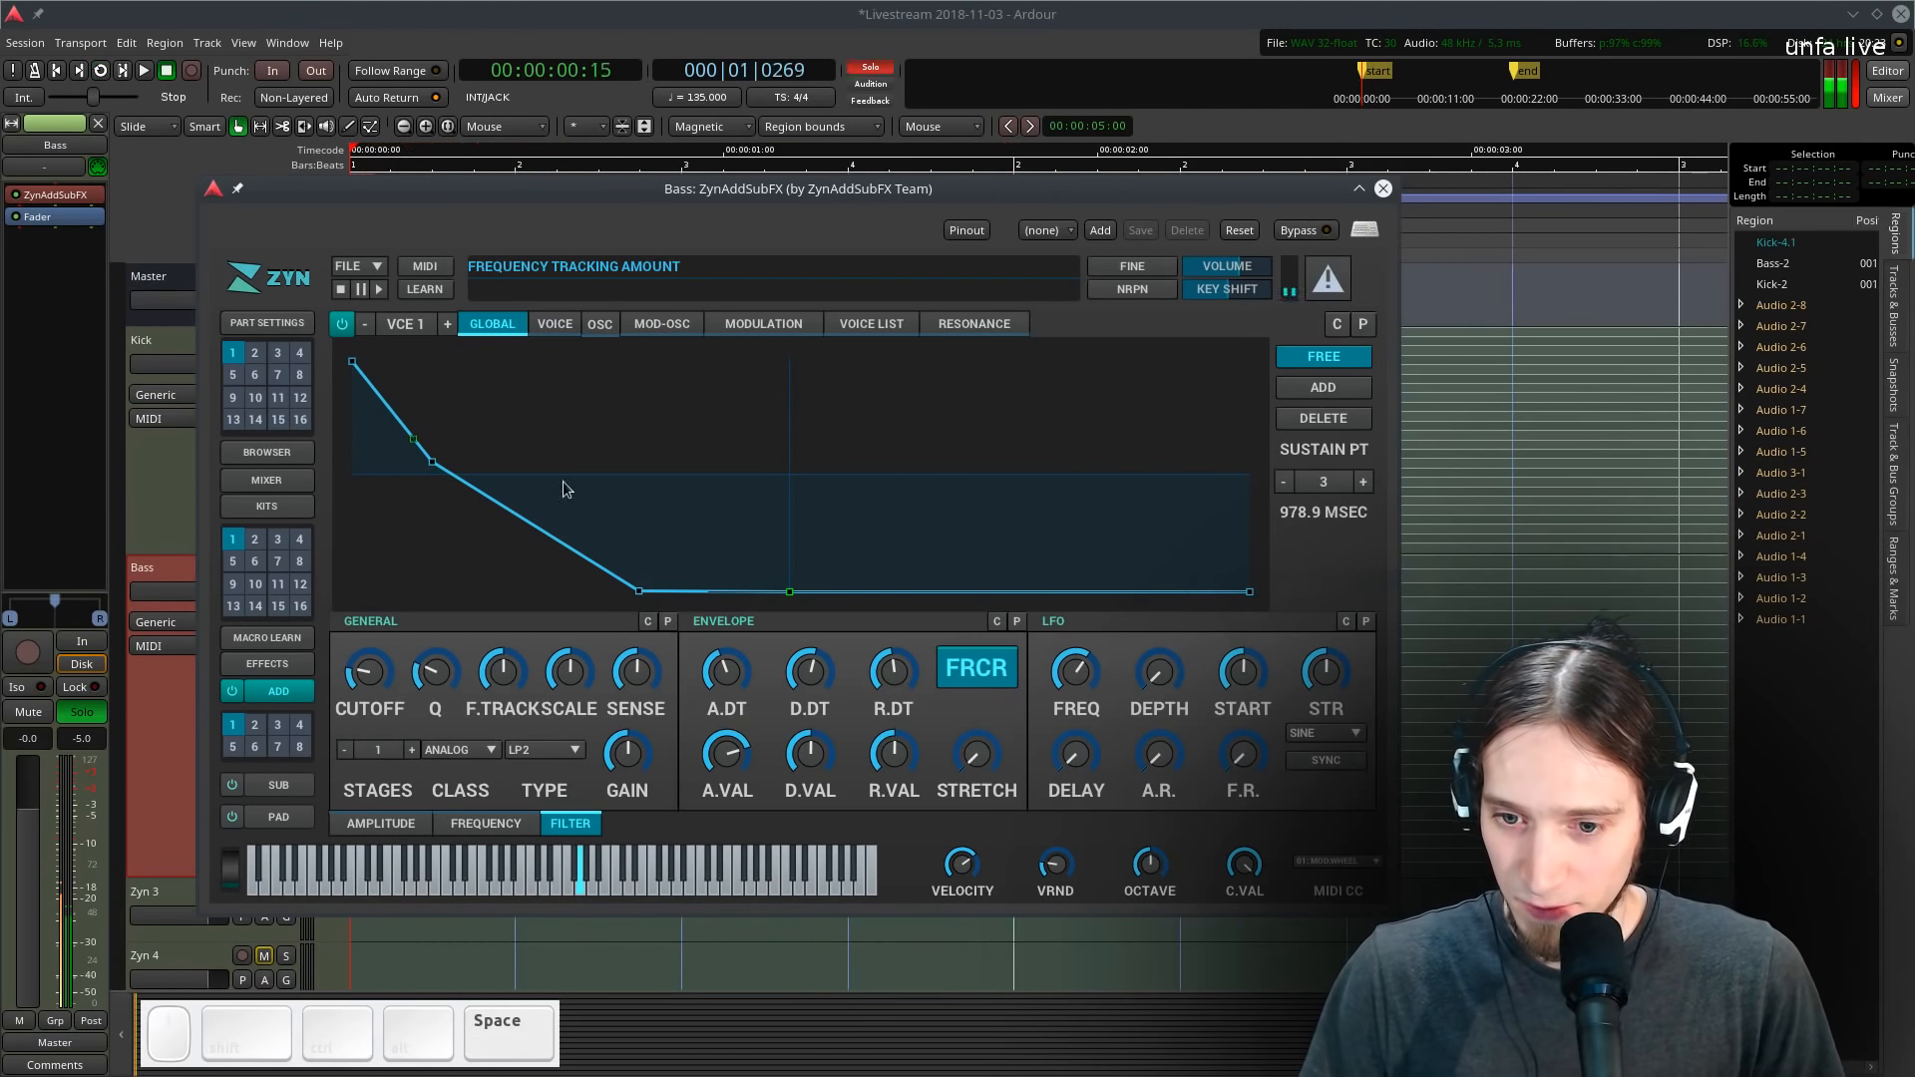
click(870, 68)
key(l)
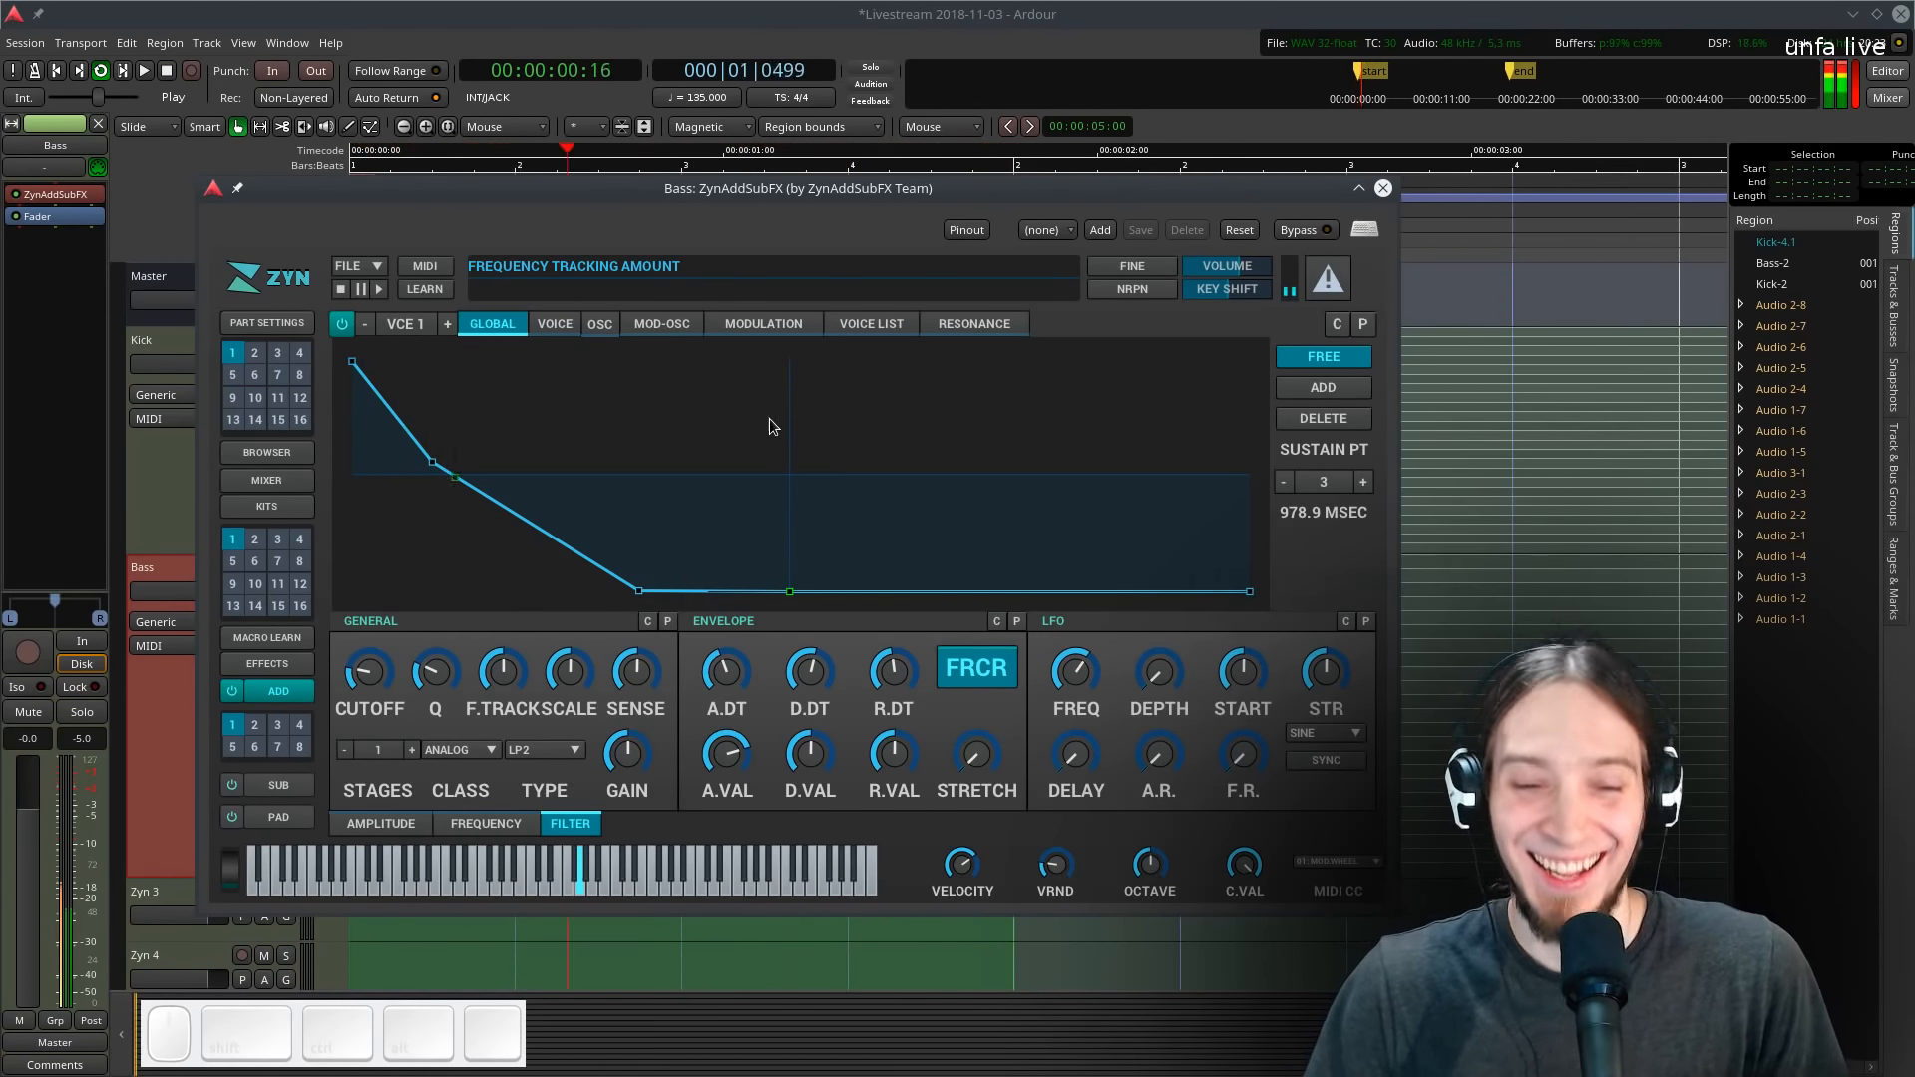
key(space)
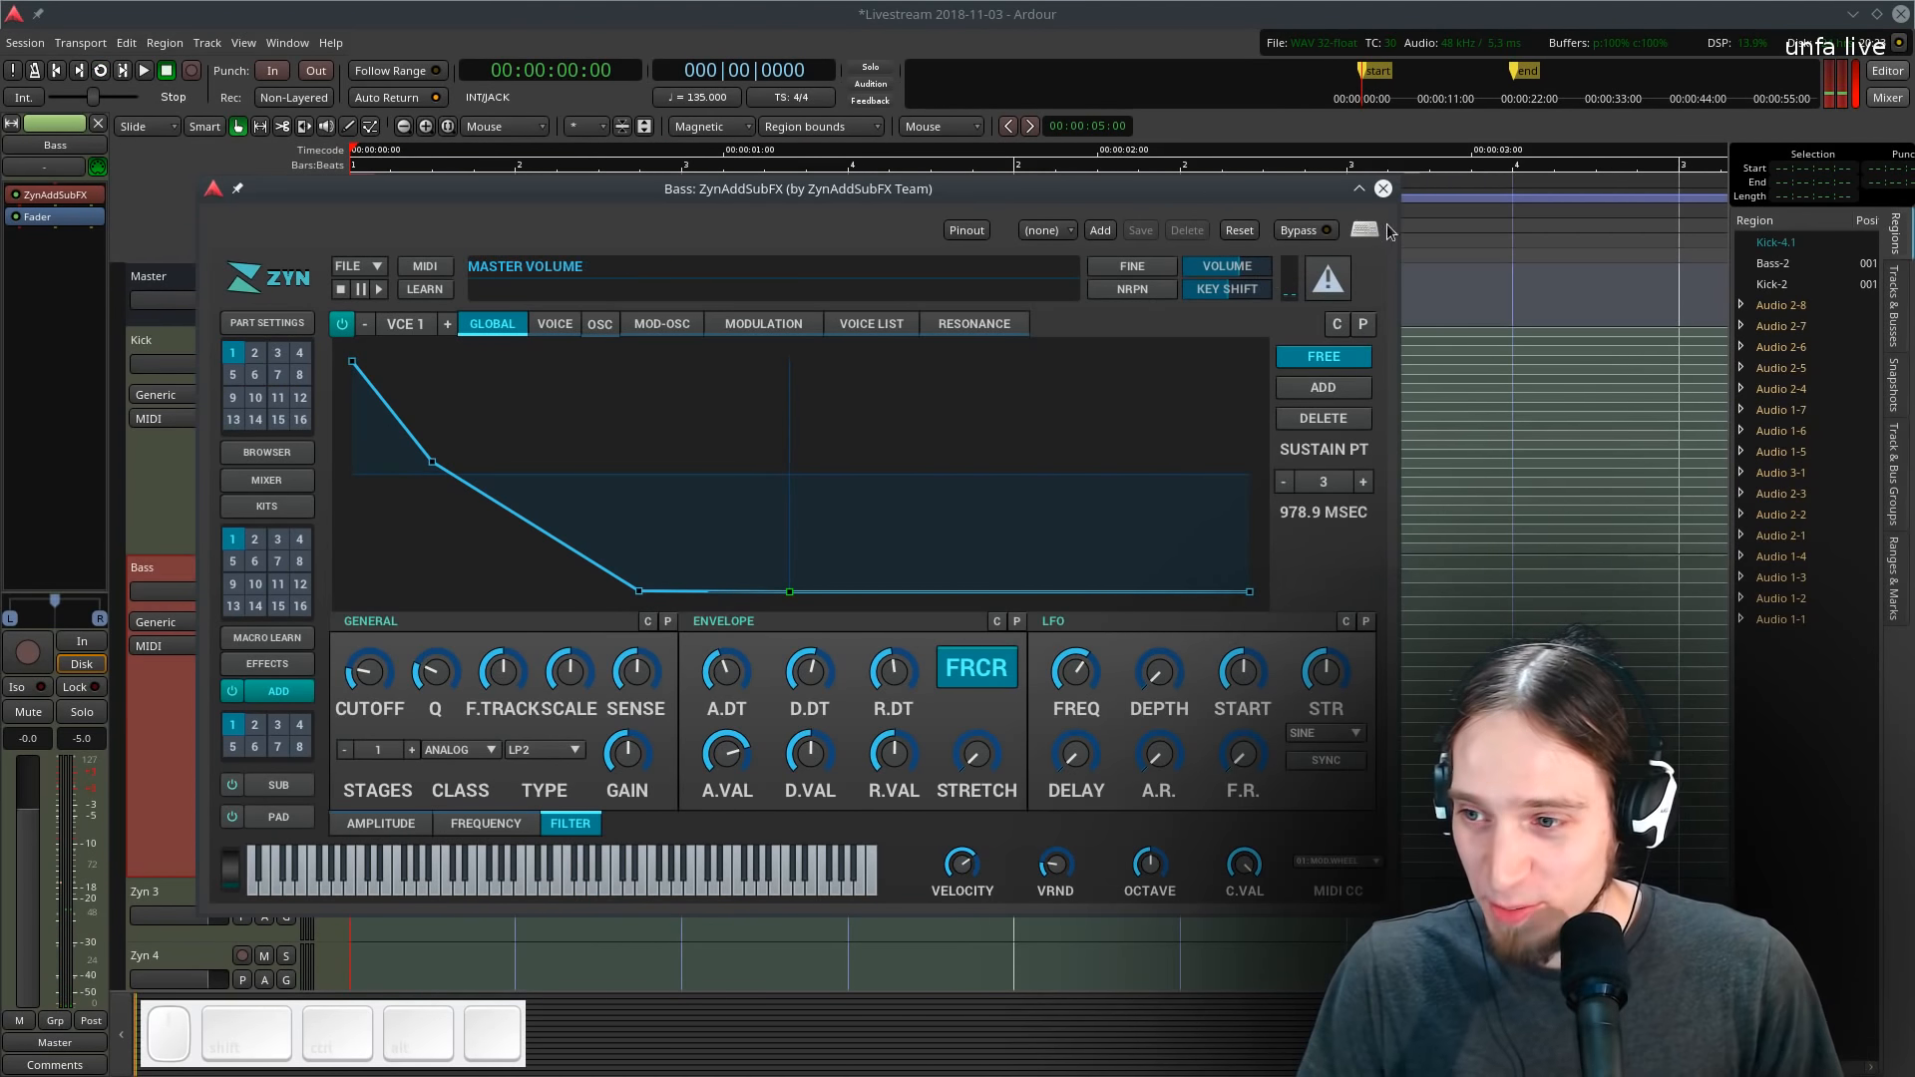
click(1383, 189)
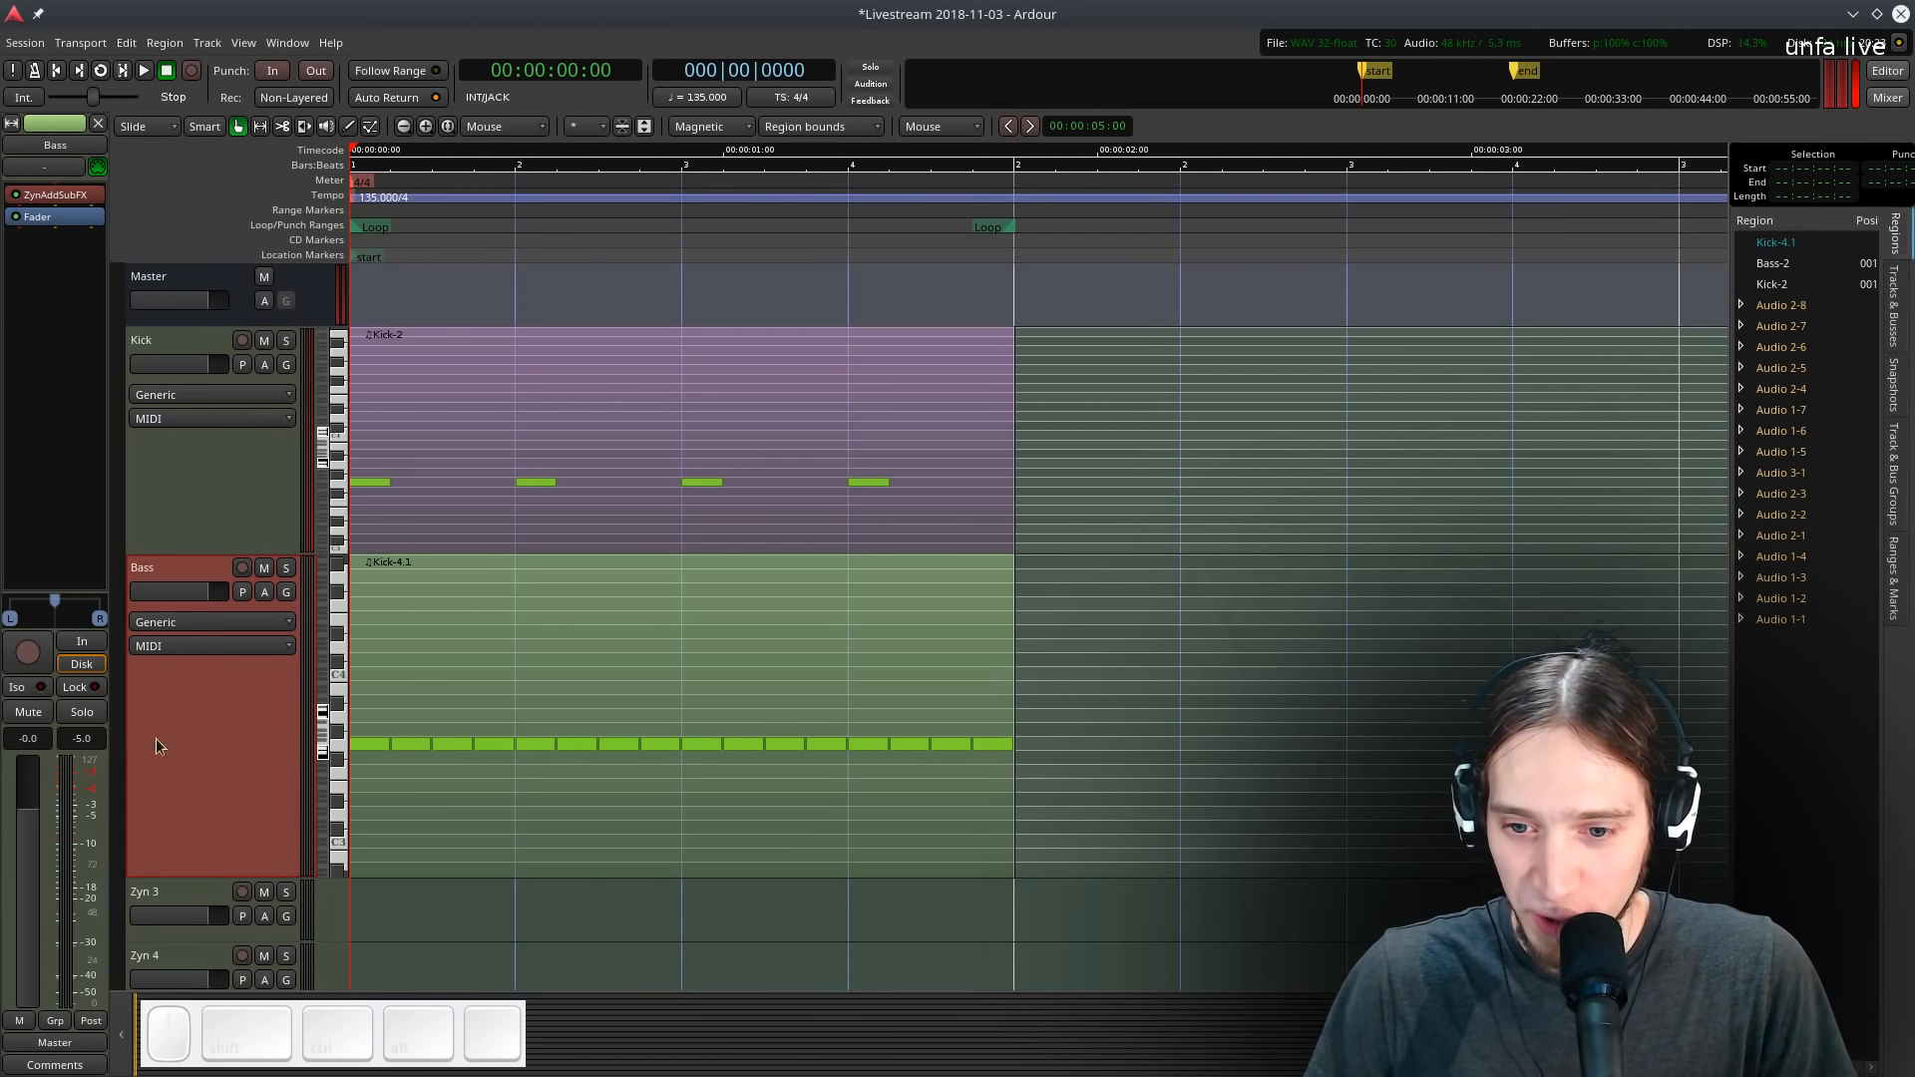
- Audition the loop while checking the Master strip, then select the Bass track
key(l)
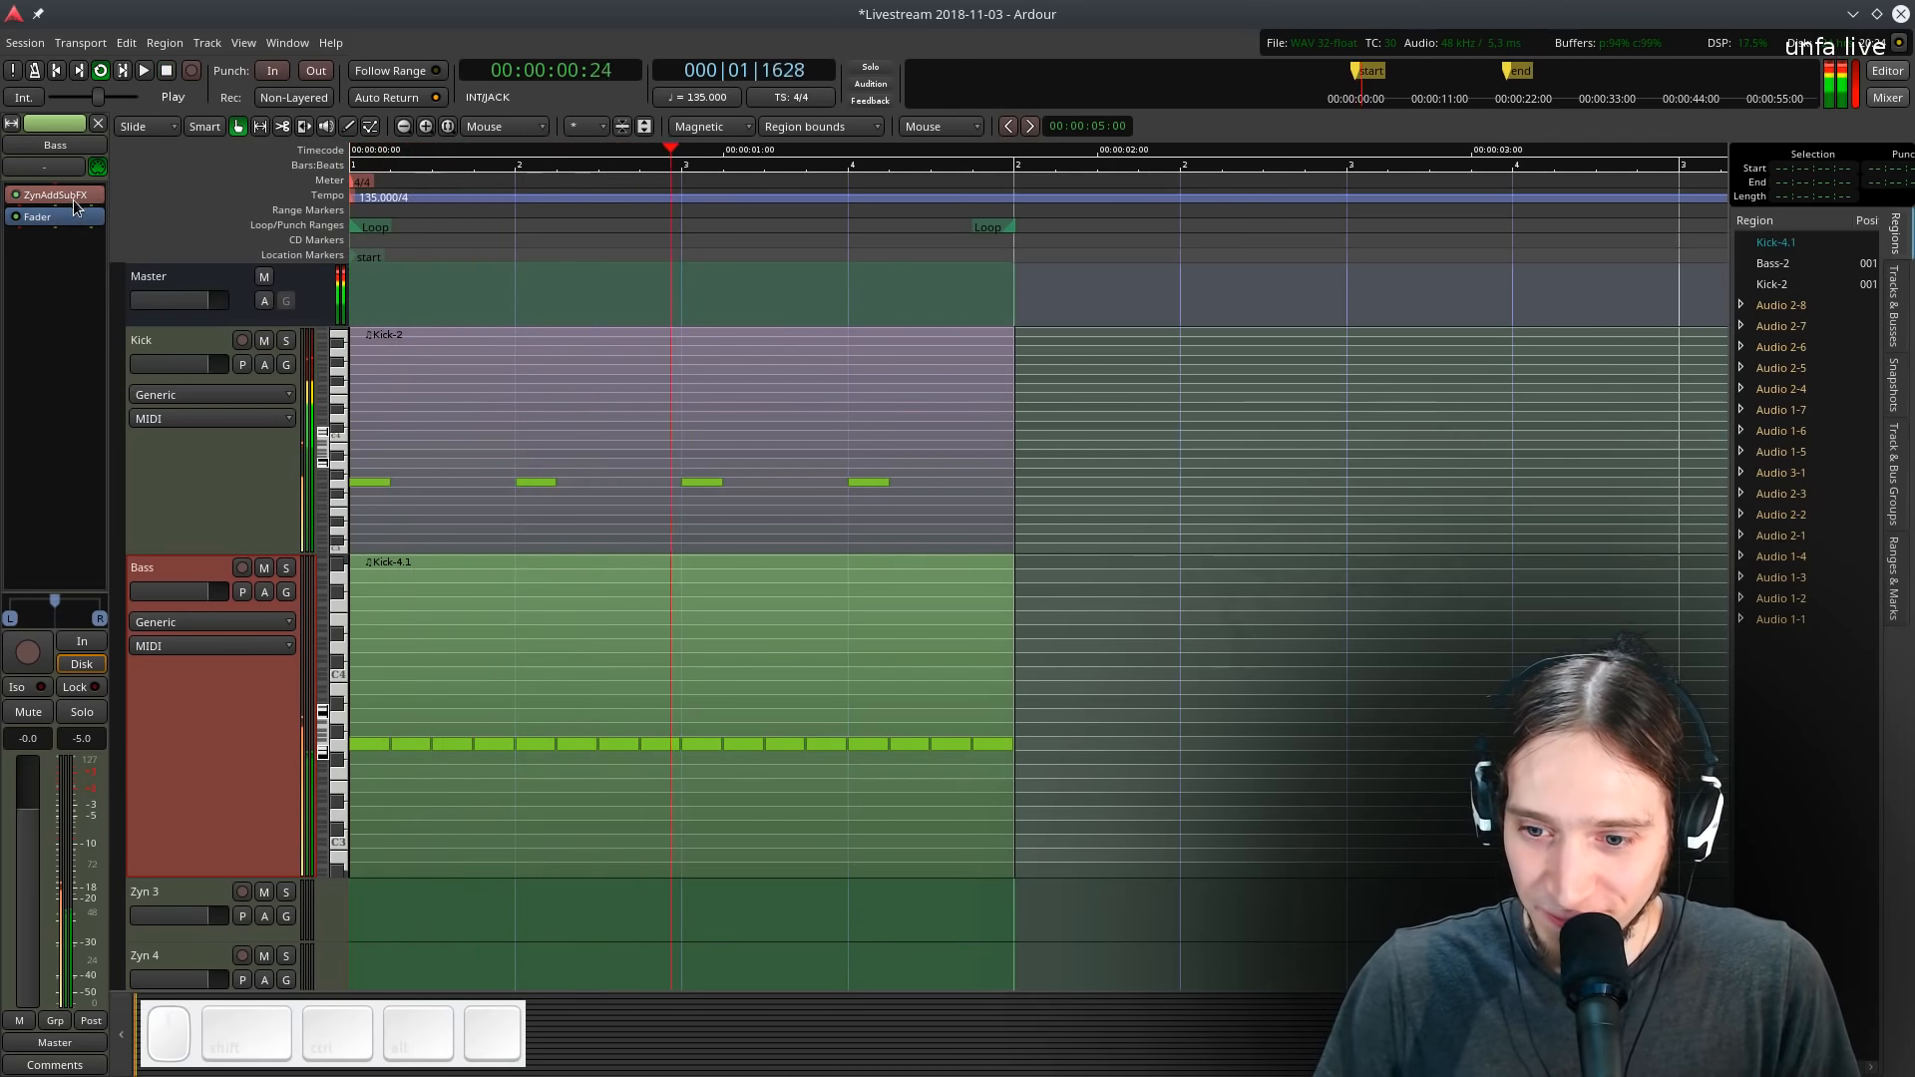
key(space)
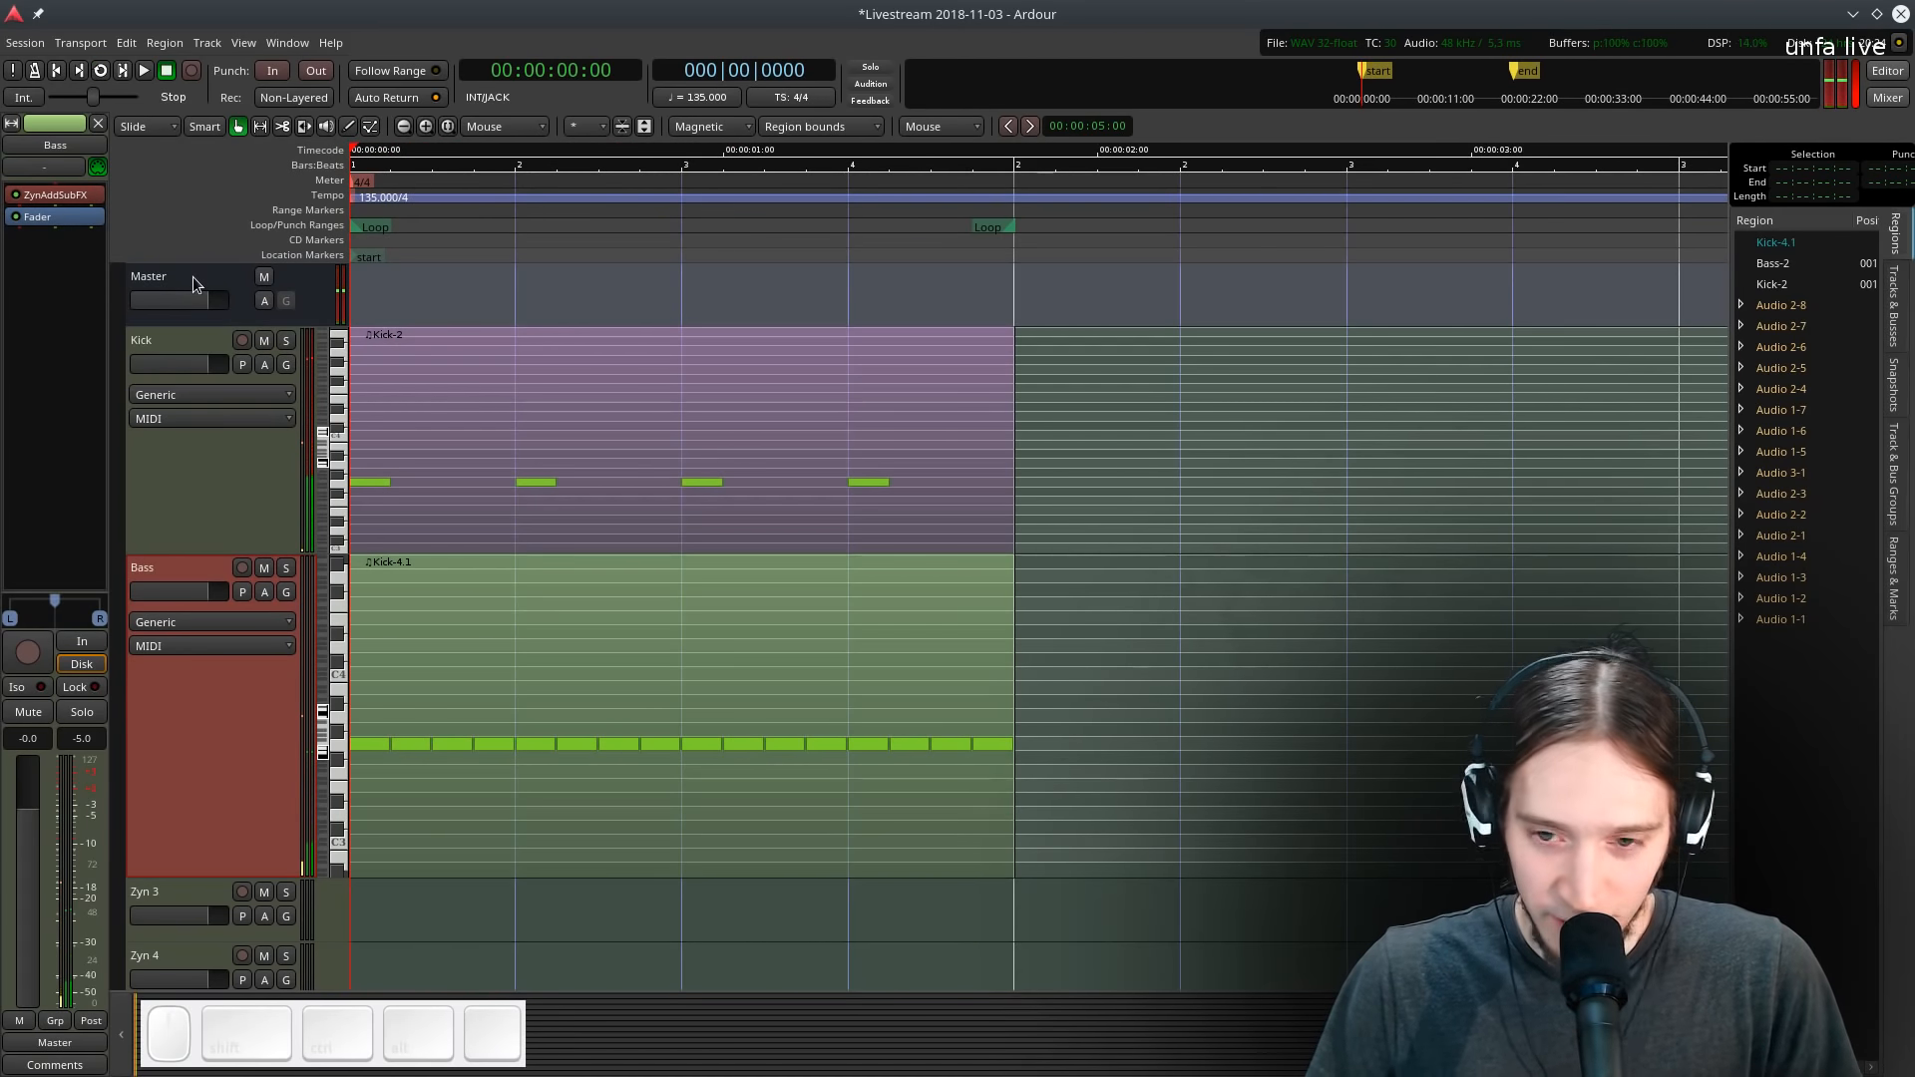
click(193, 277)
key(l)
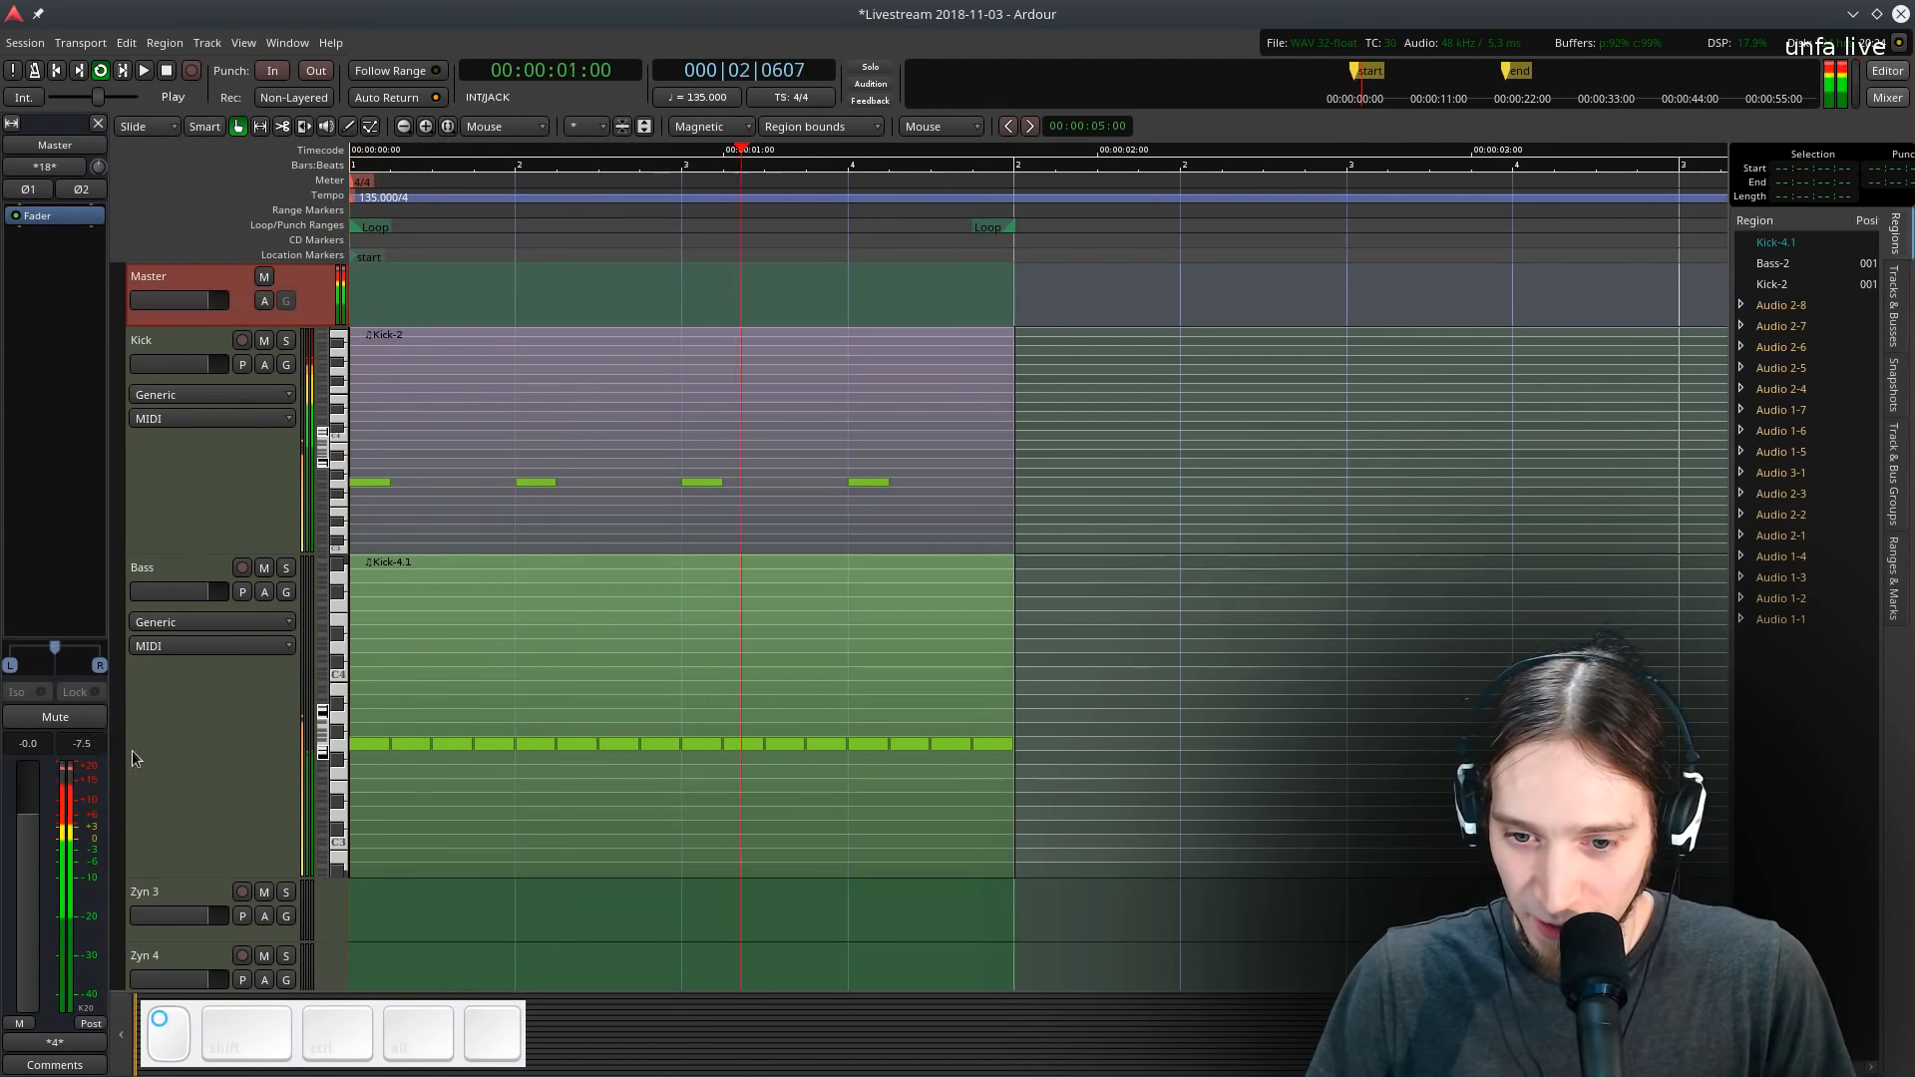
key(space)
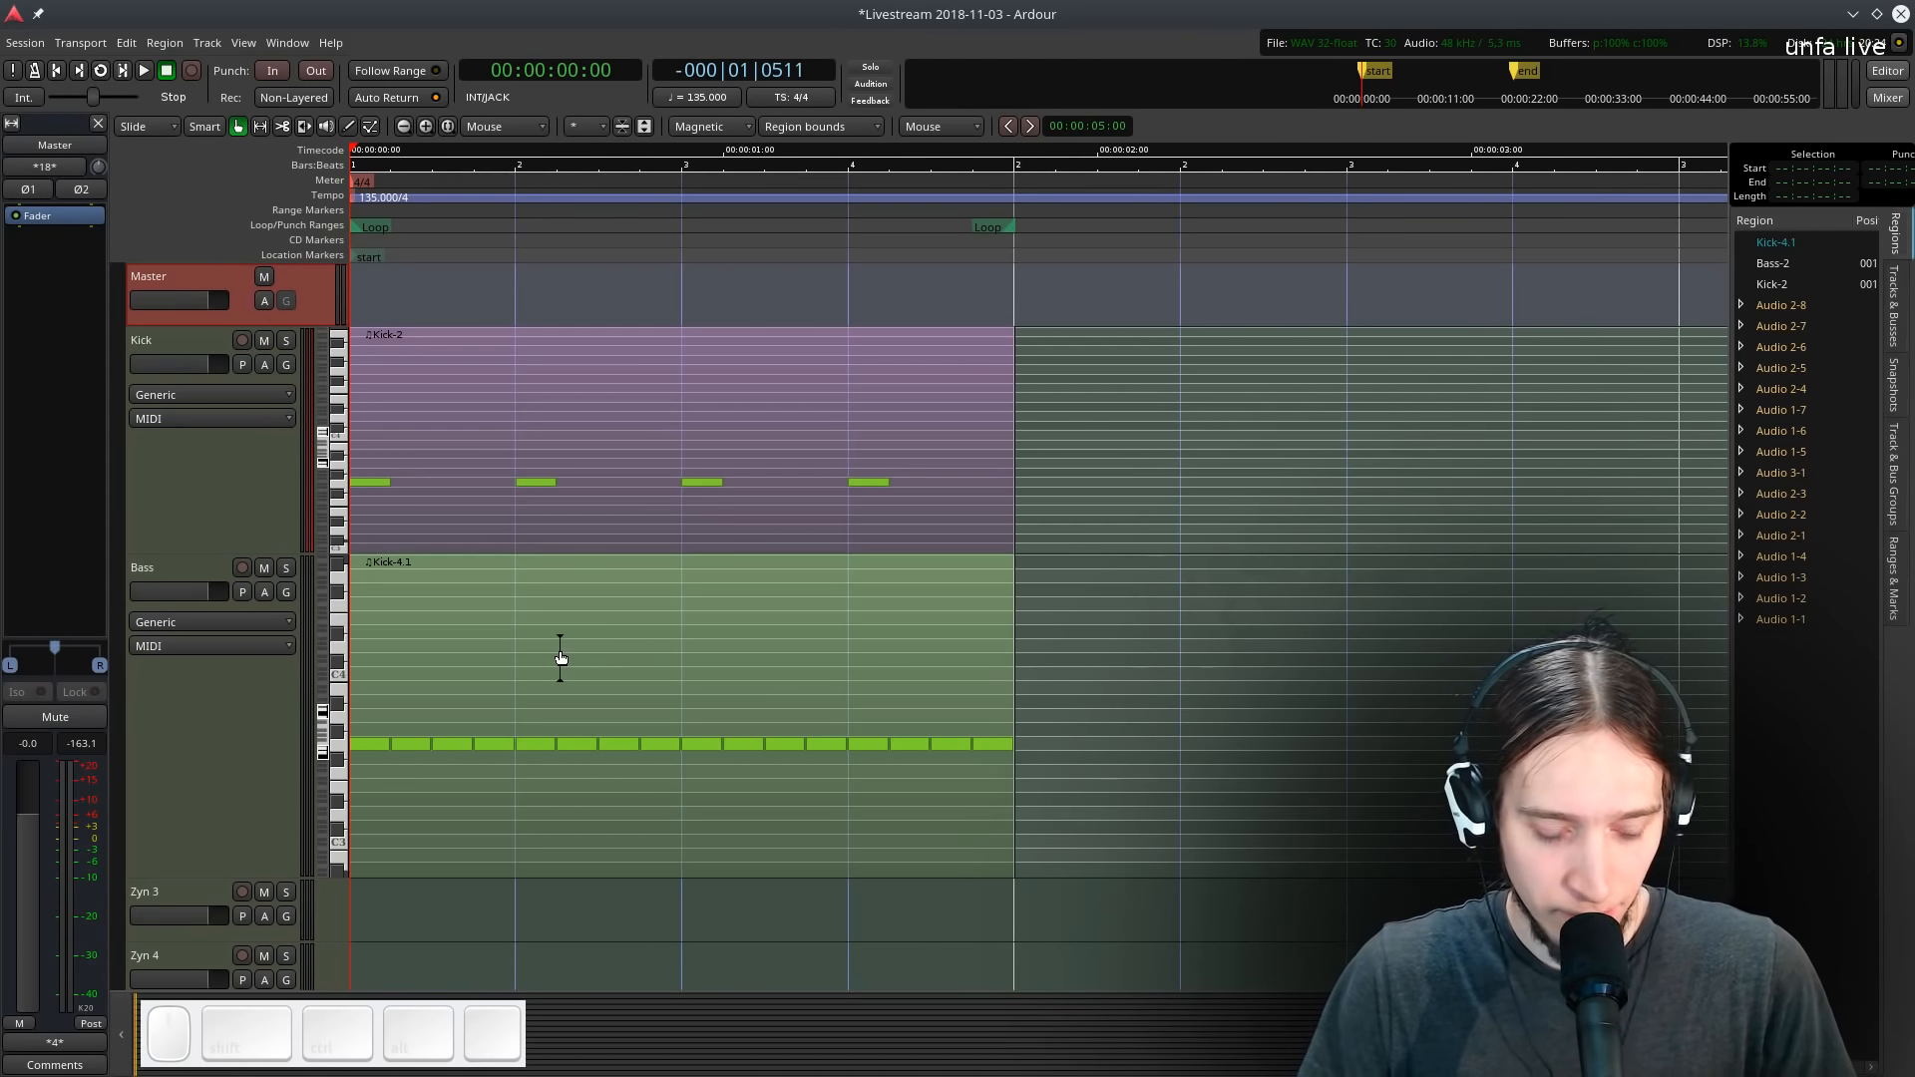
key(l)
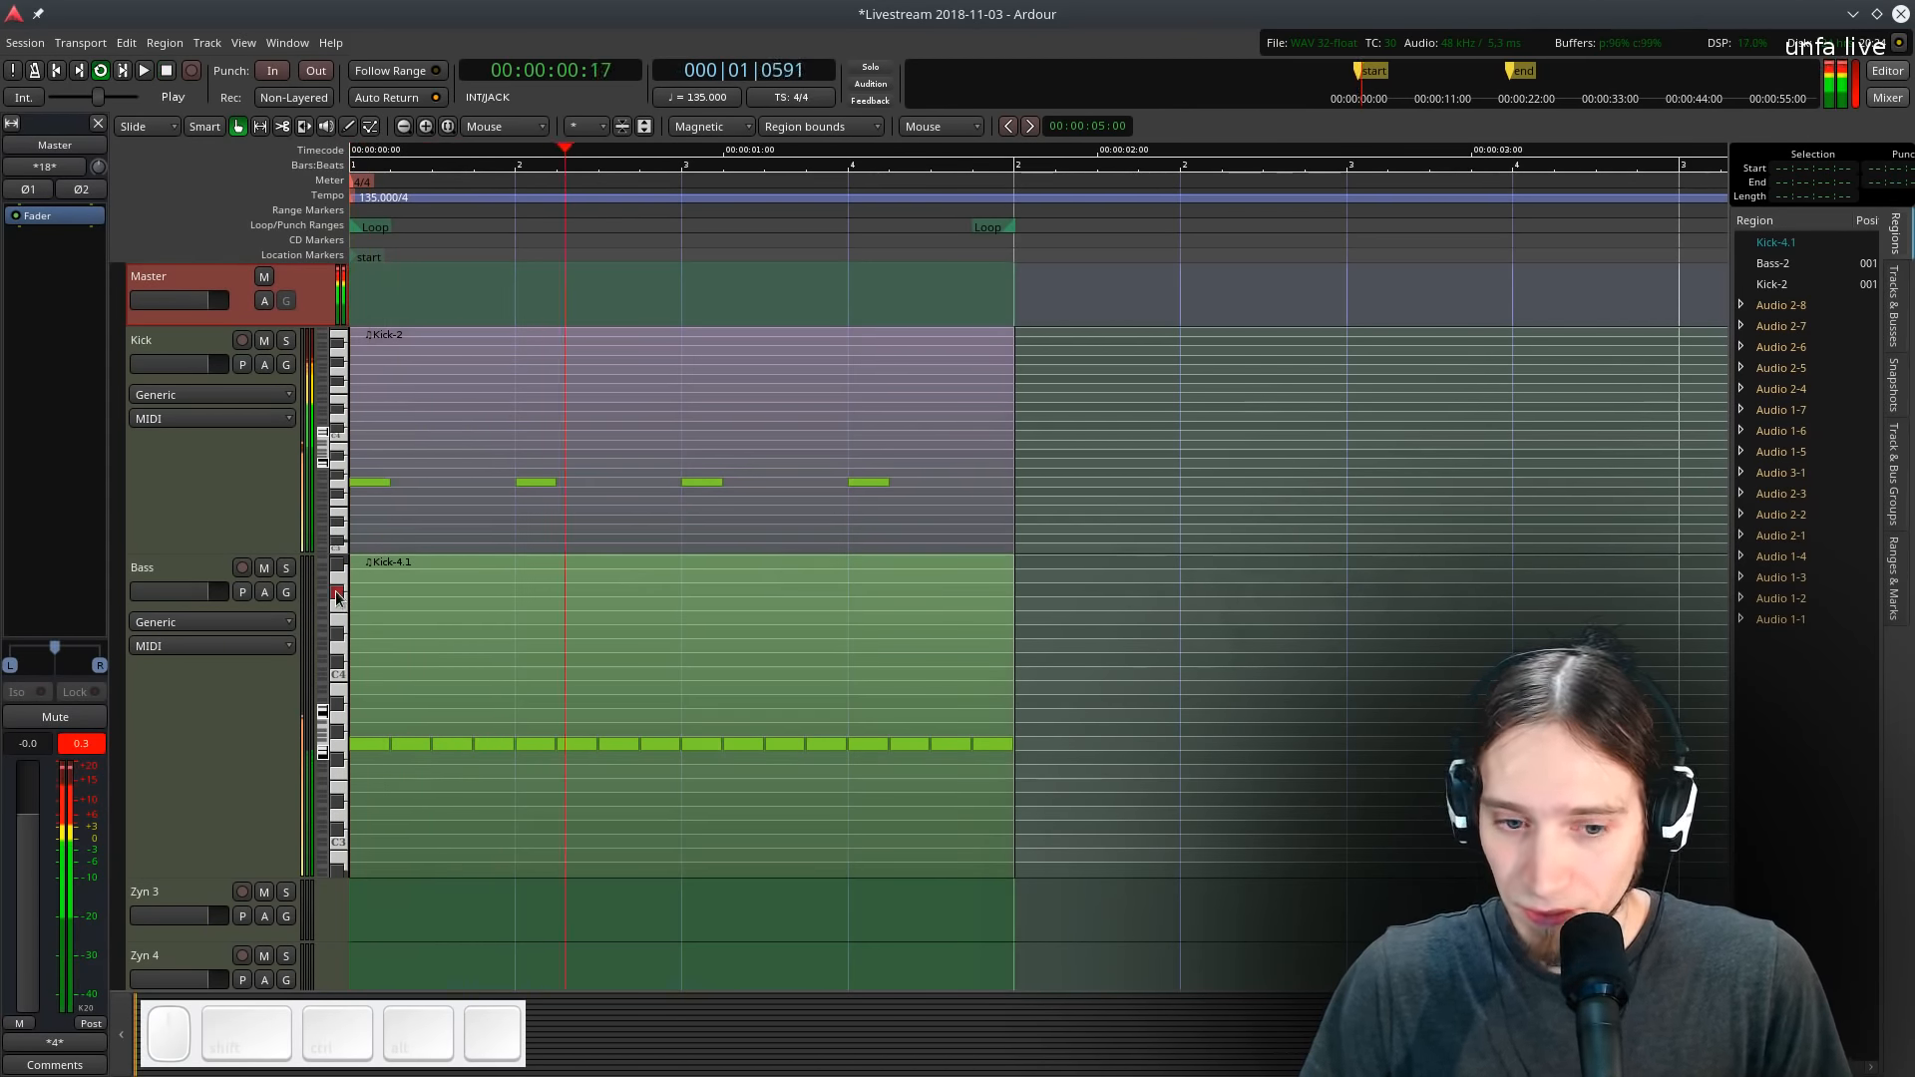
click(238, 721)
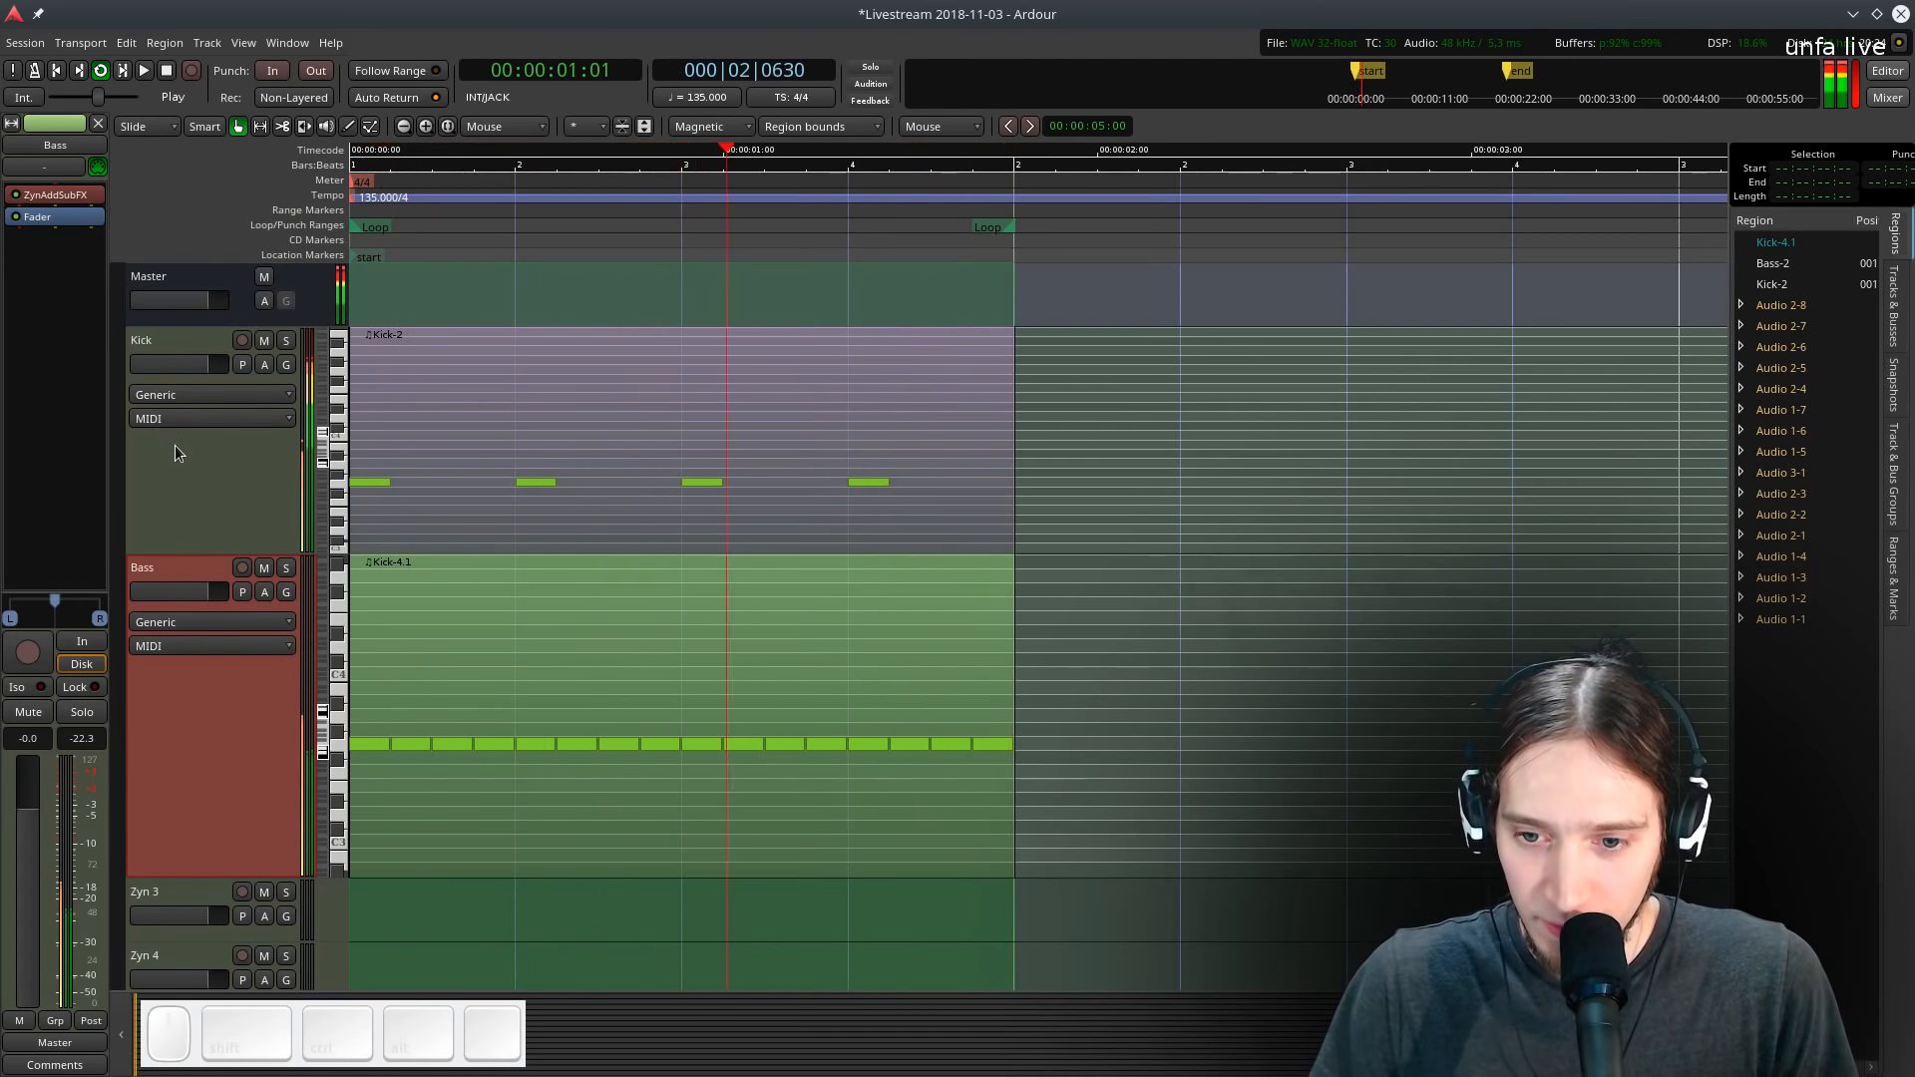
key(space)
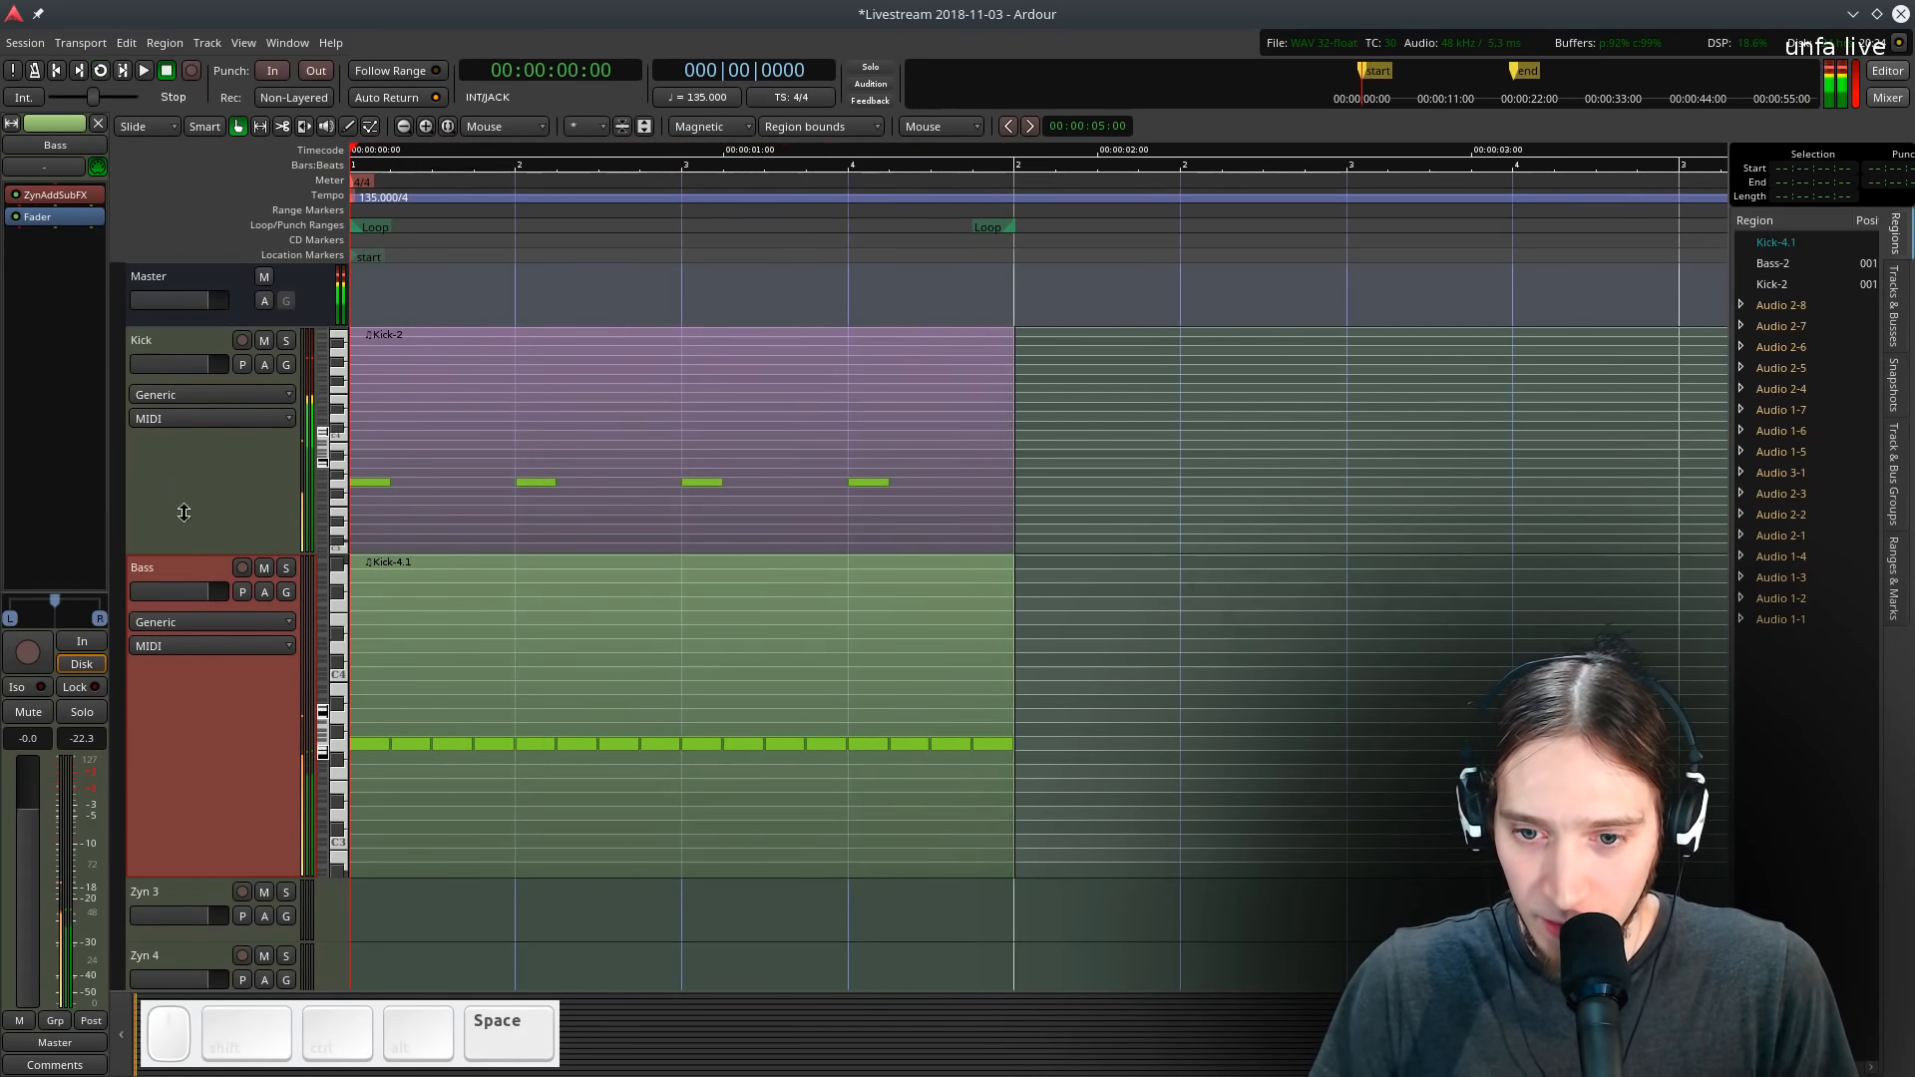
- Add a Calf Sidechain Compressor plugin to the Bass track
right_click(62, 219)
mouse_move(149, 230)
mouse_move(299, 230)
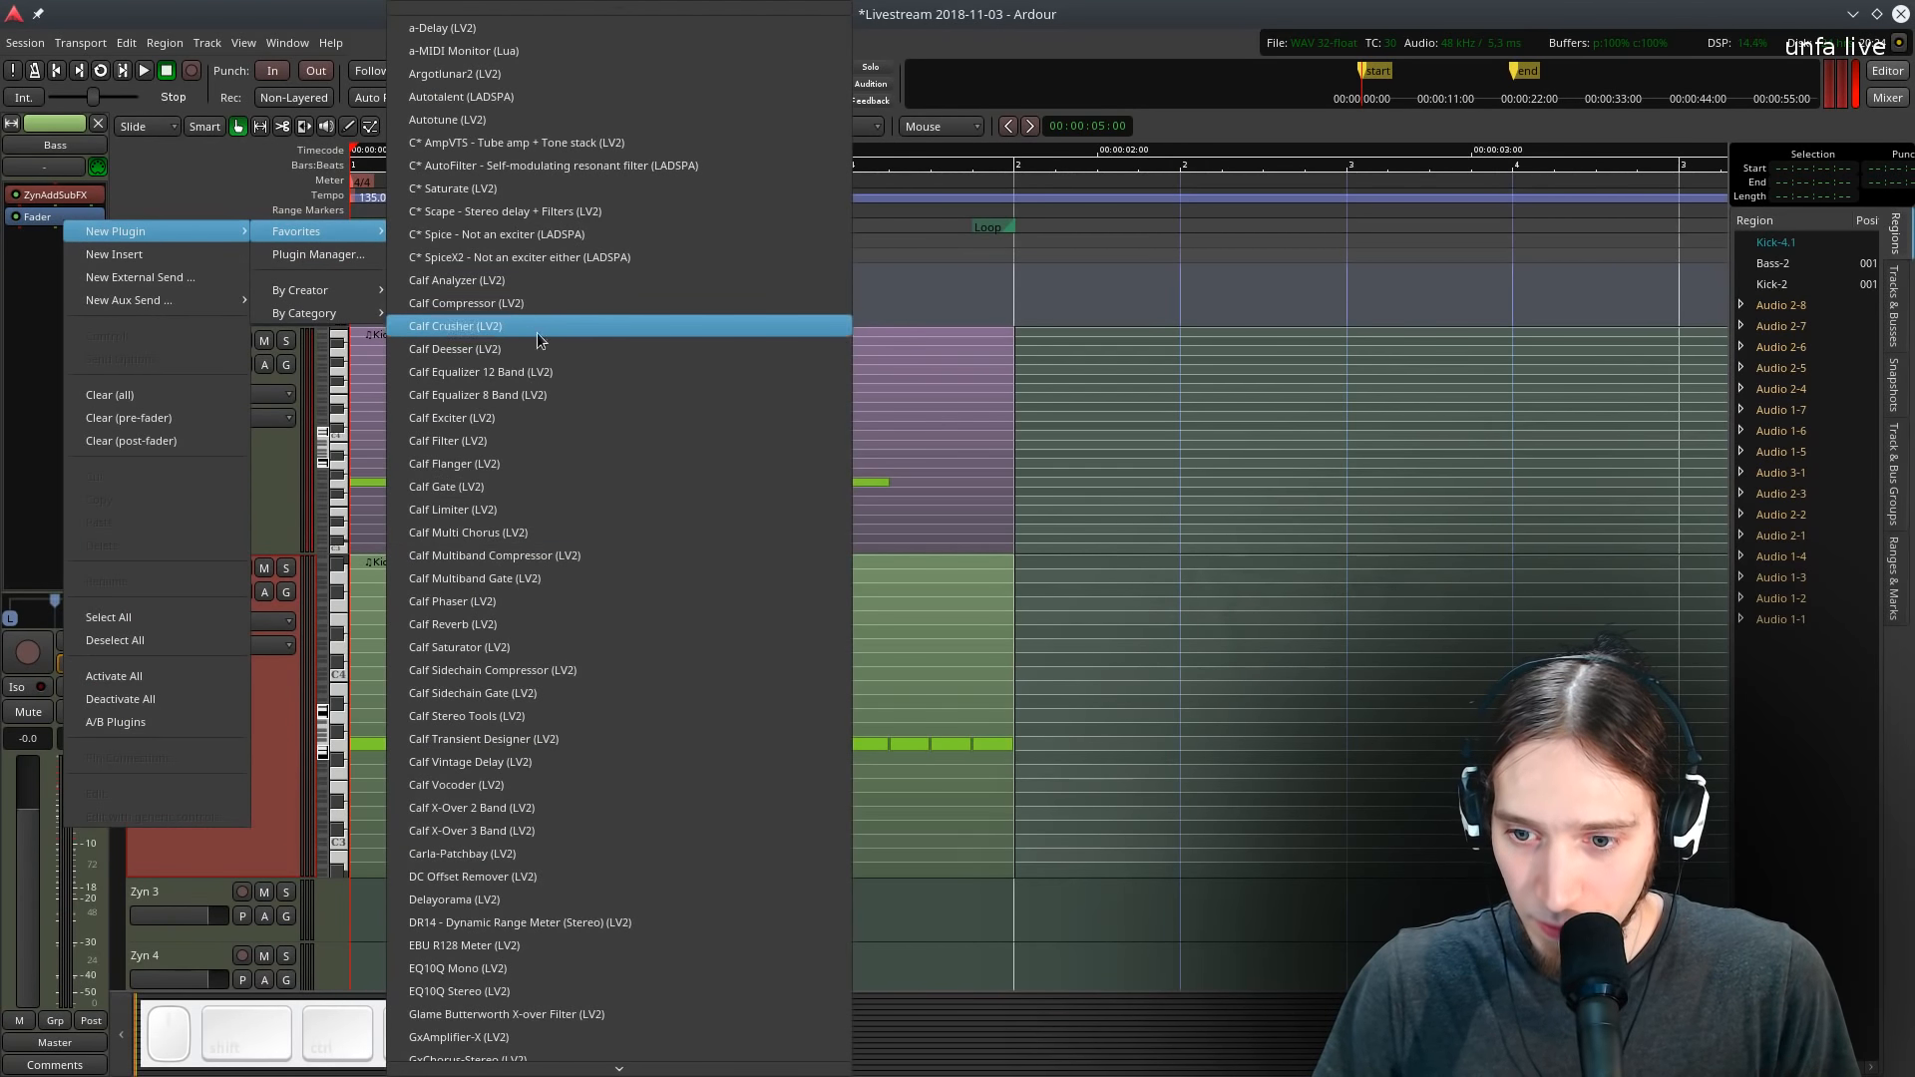
click(539, 669)
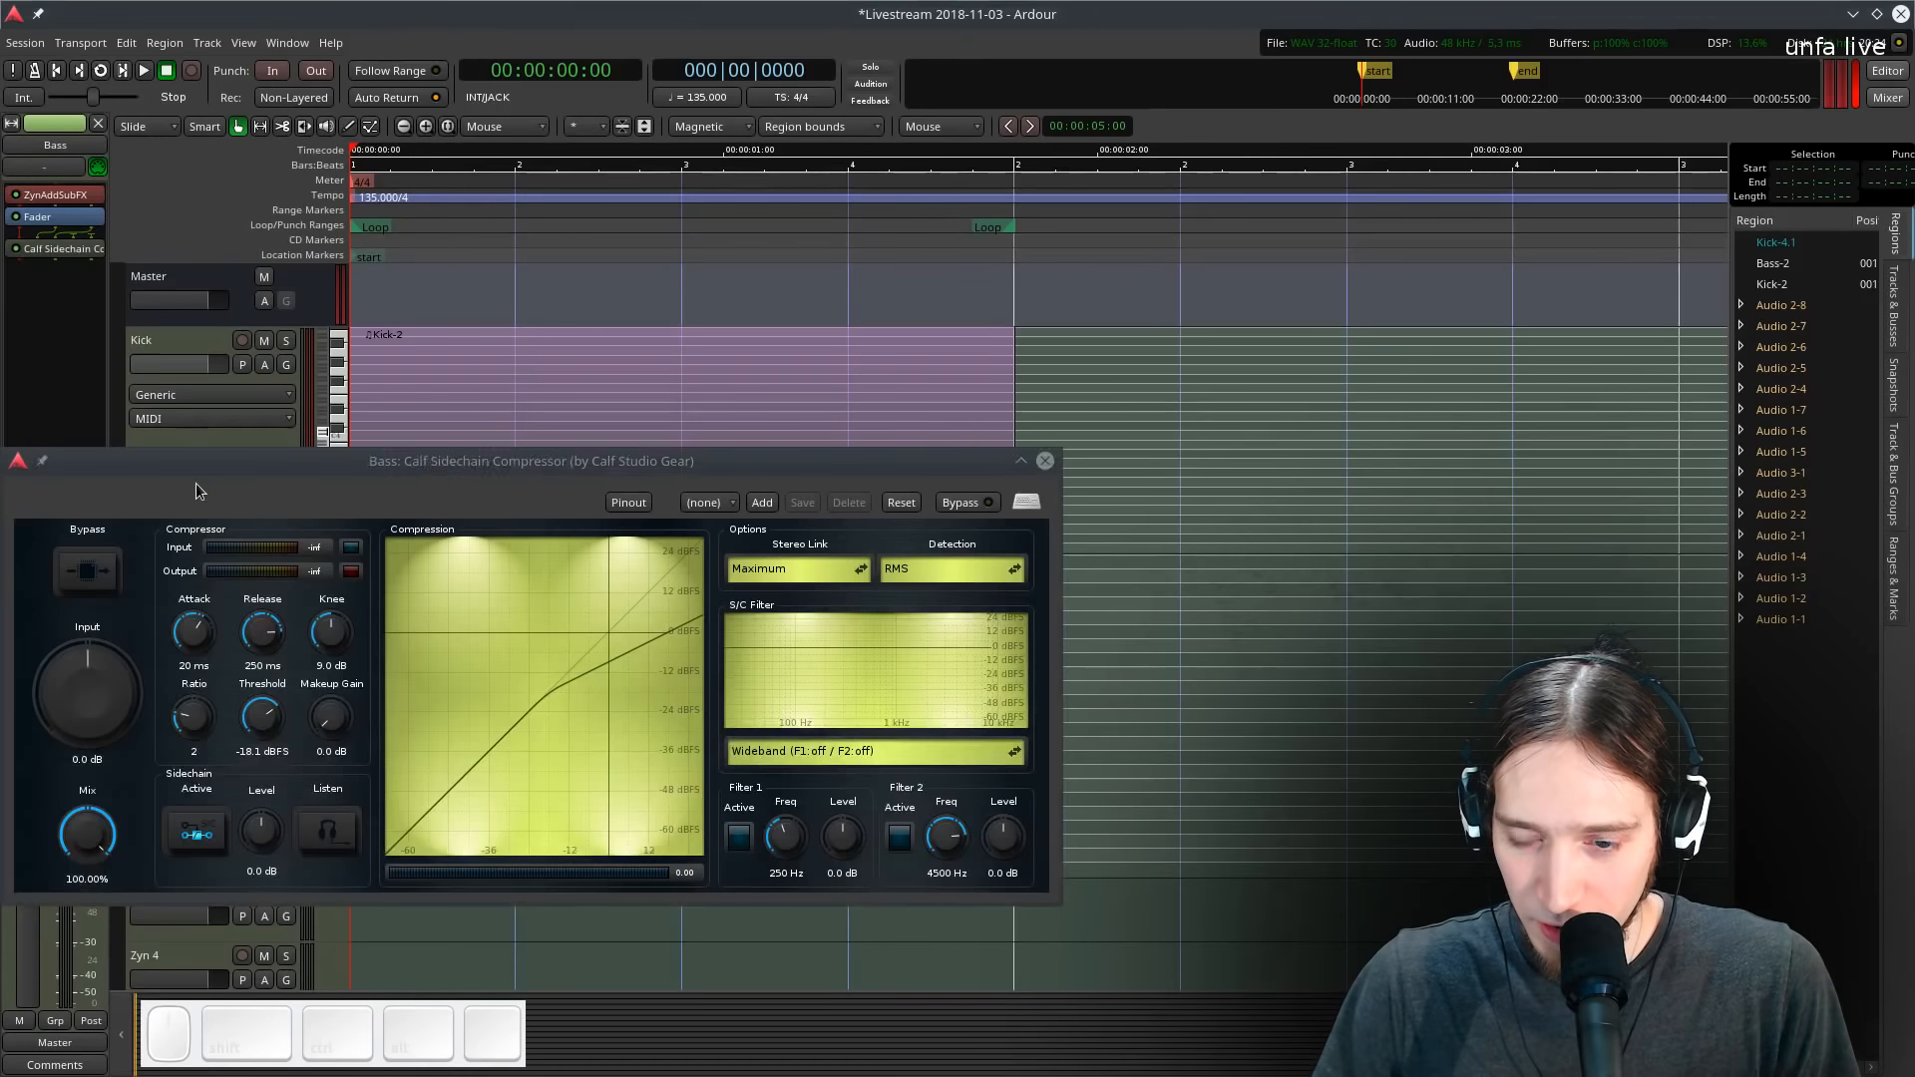
- Configure the compressor's pins to enable a sidechain input fed from the Kick track
click(627, 503)
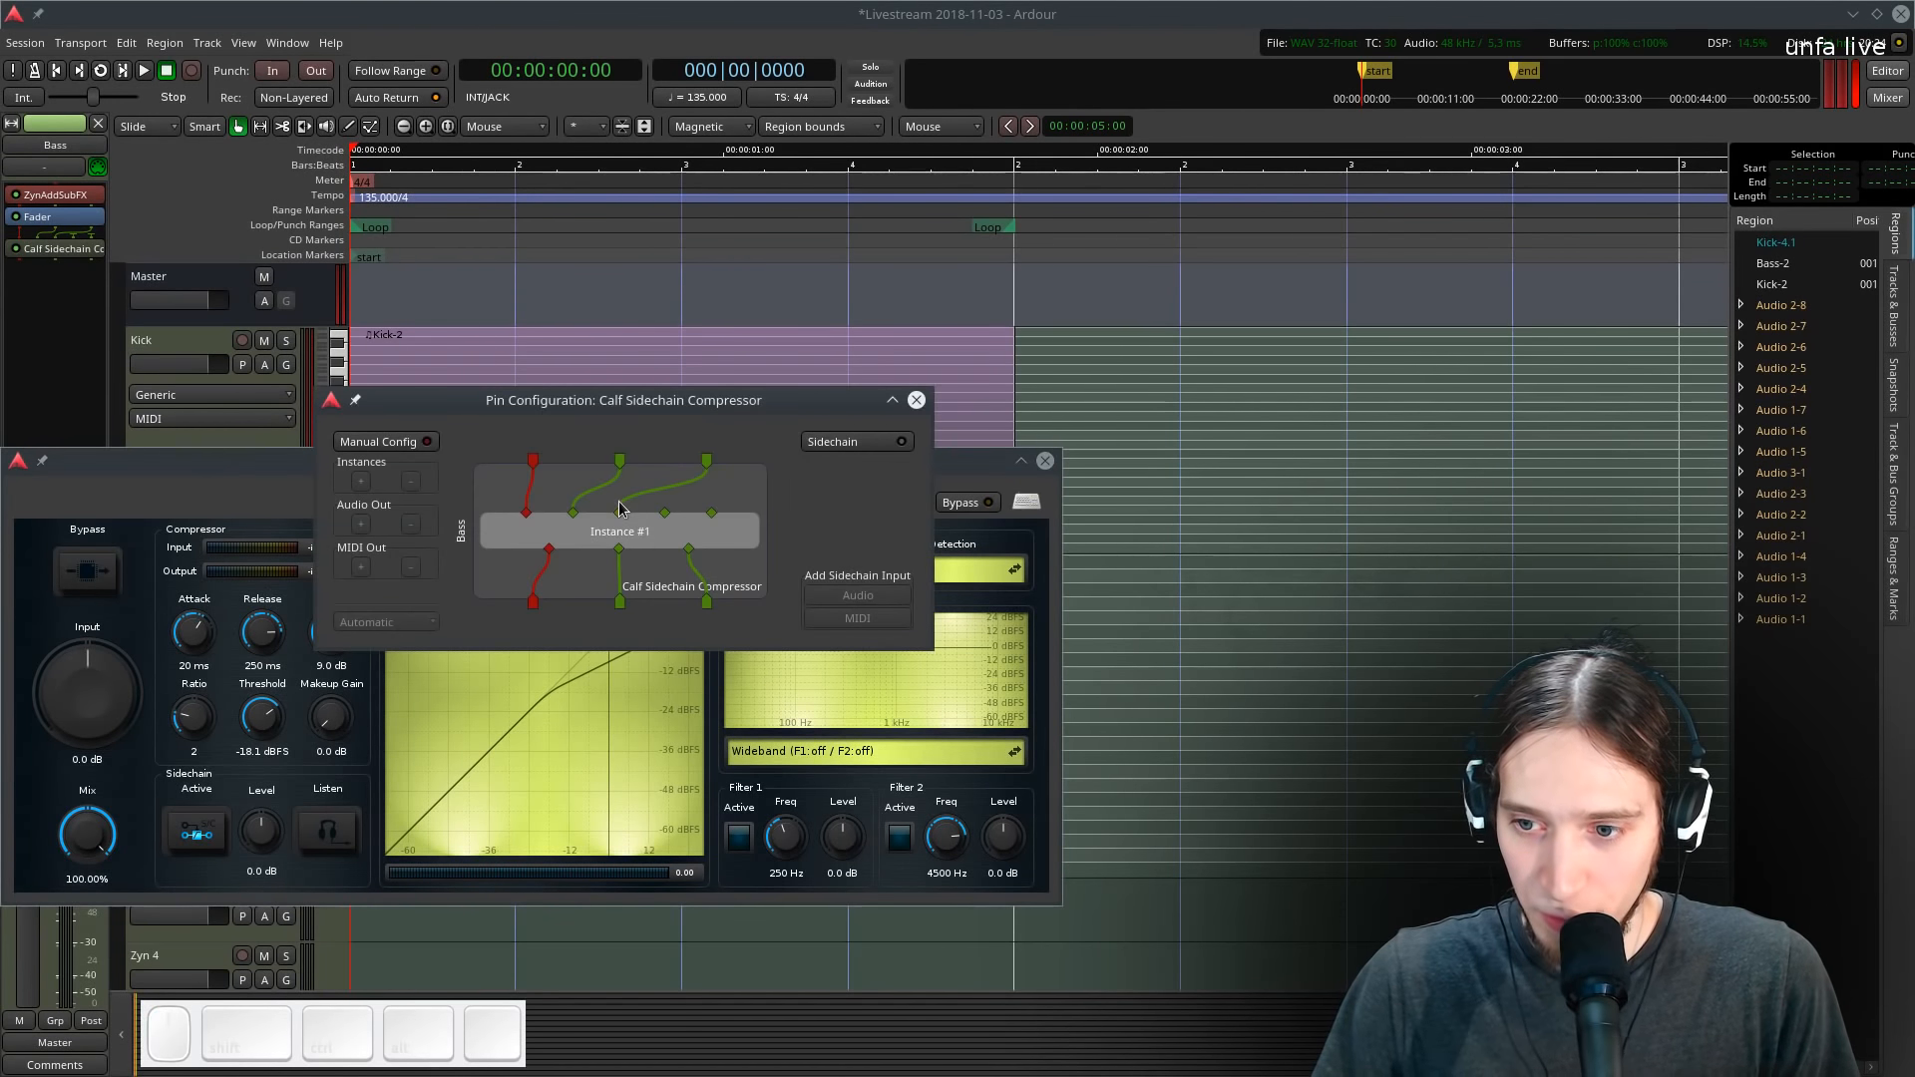
click(818, 445)
click(828, 463)
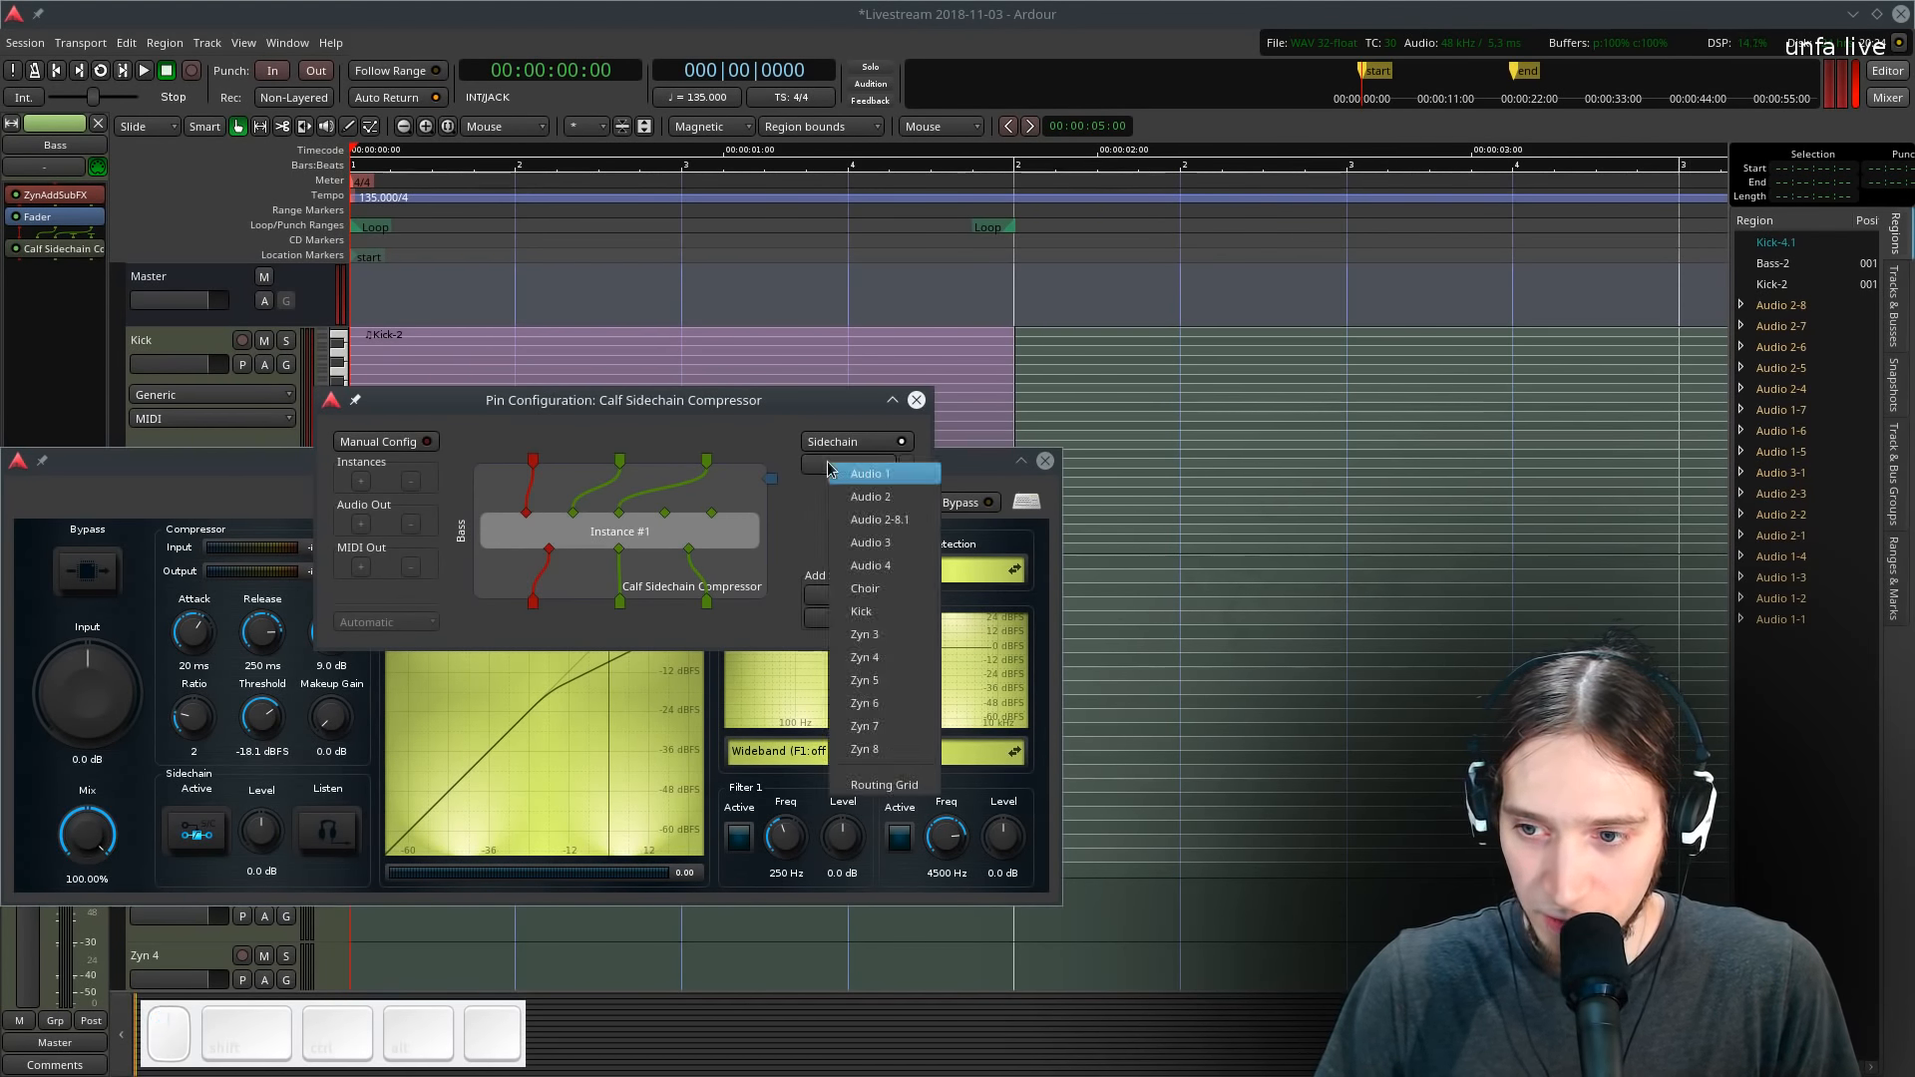
click(864, 613)
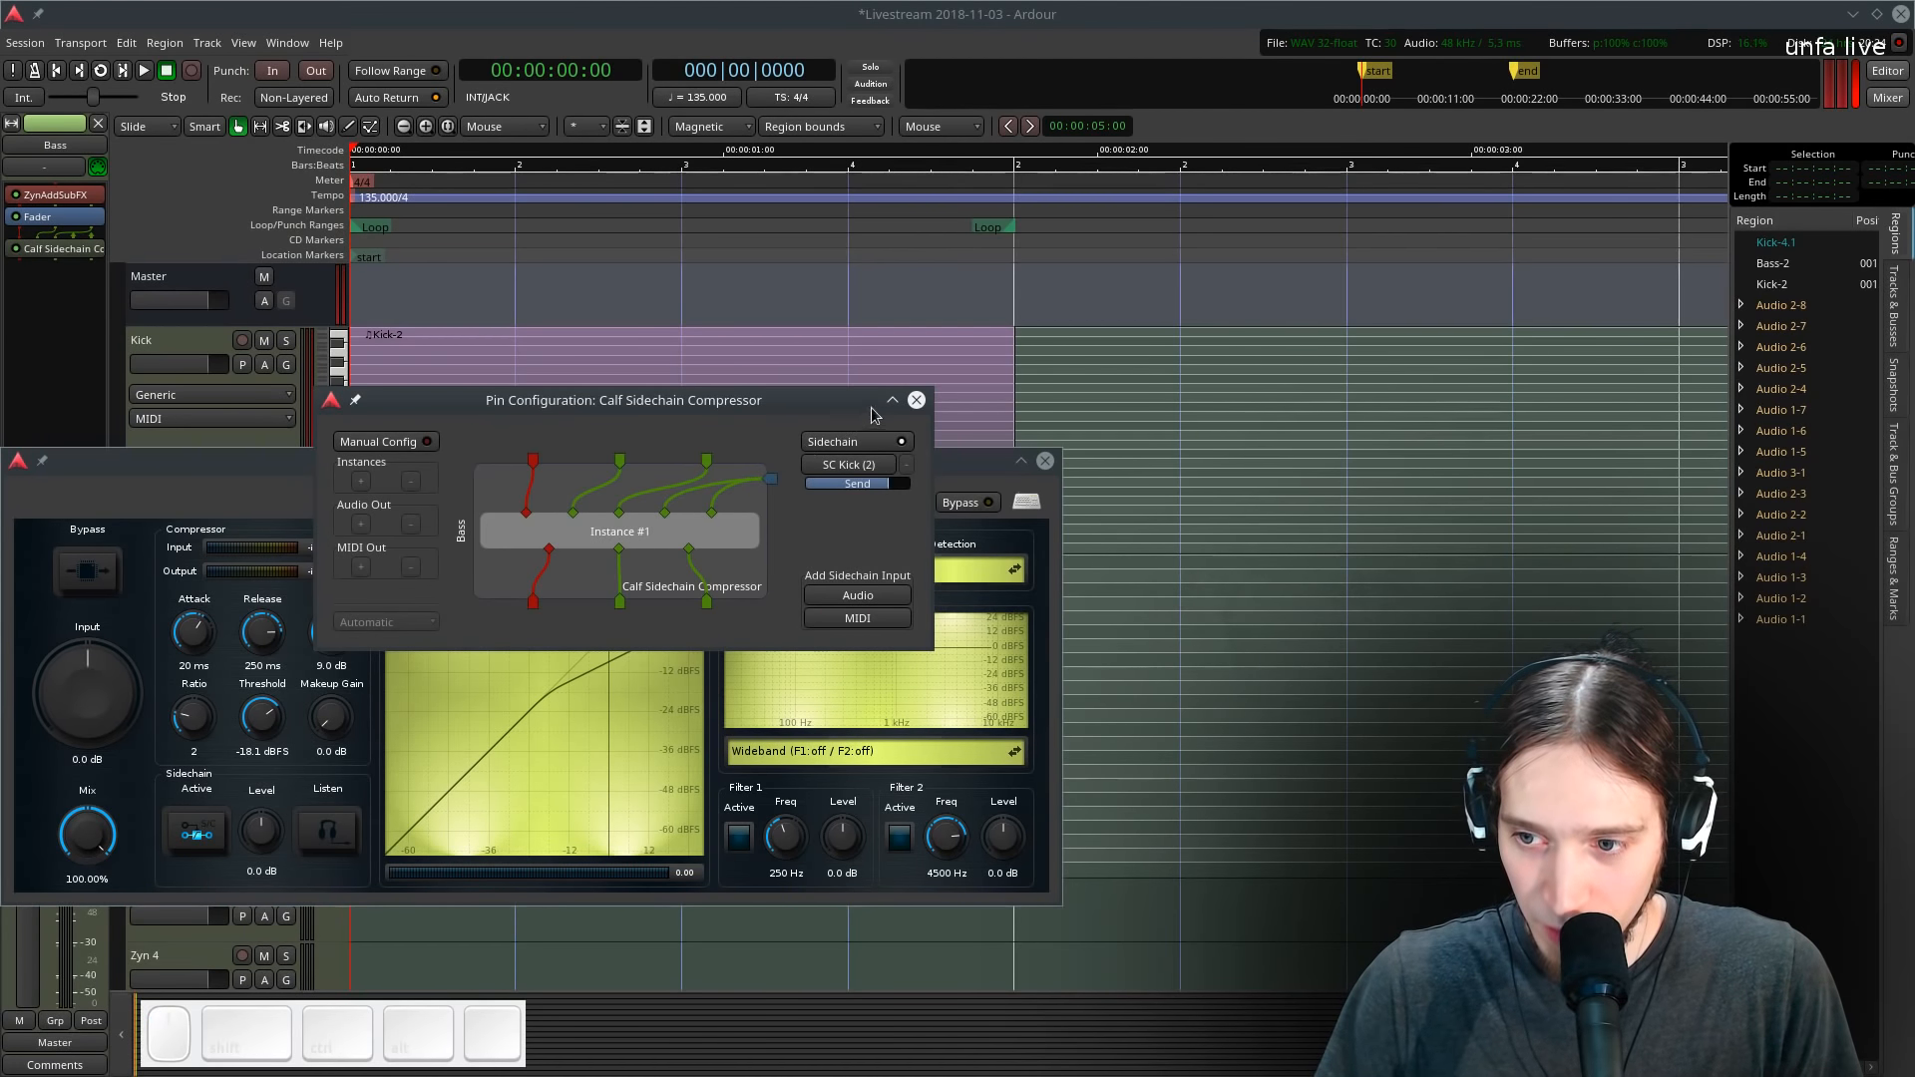
click(917, 400)
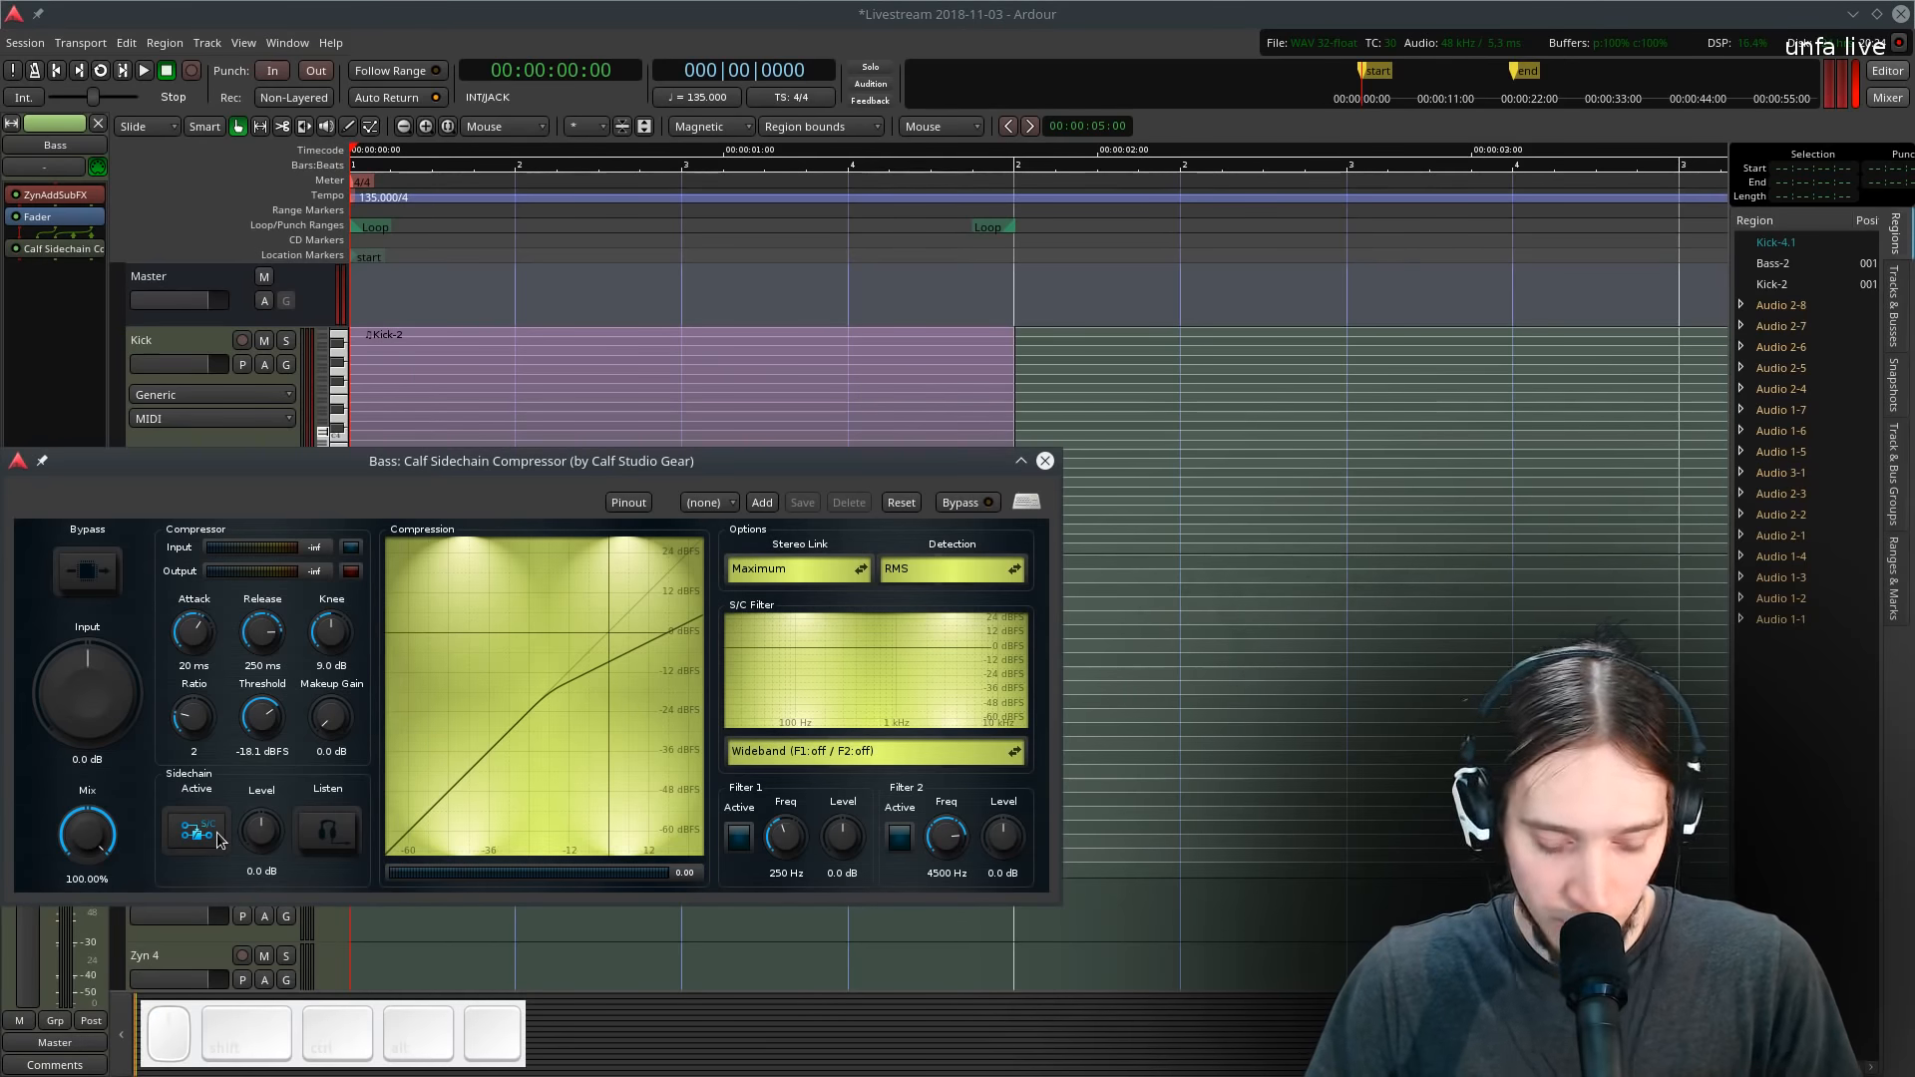
- Raise the compressor's ratio to about 4.8 and shorten its release to about 109 ms while looping
key(l)
drag(217, 722, 199, 680)
drag(282, 624, 284, 644)
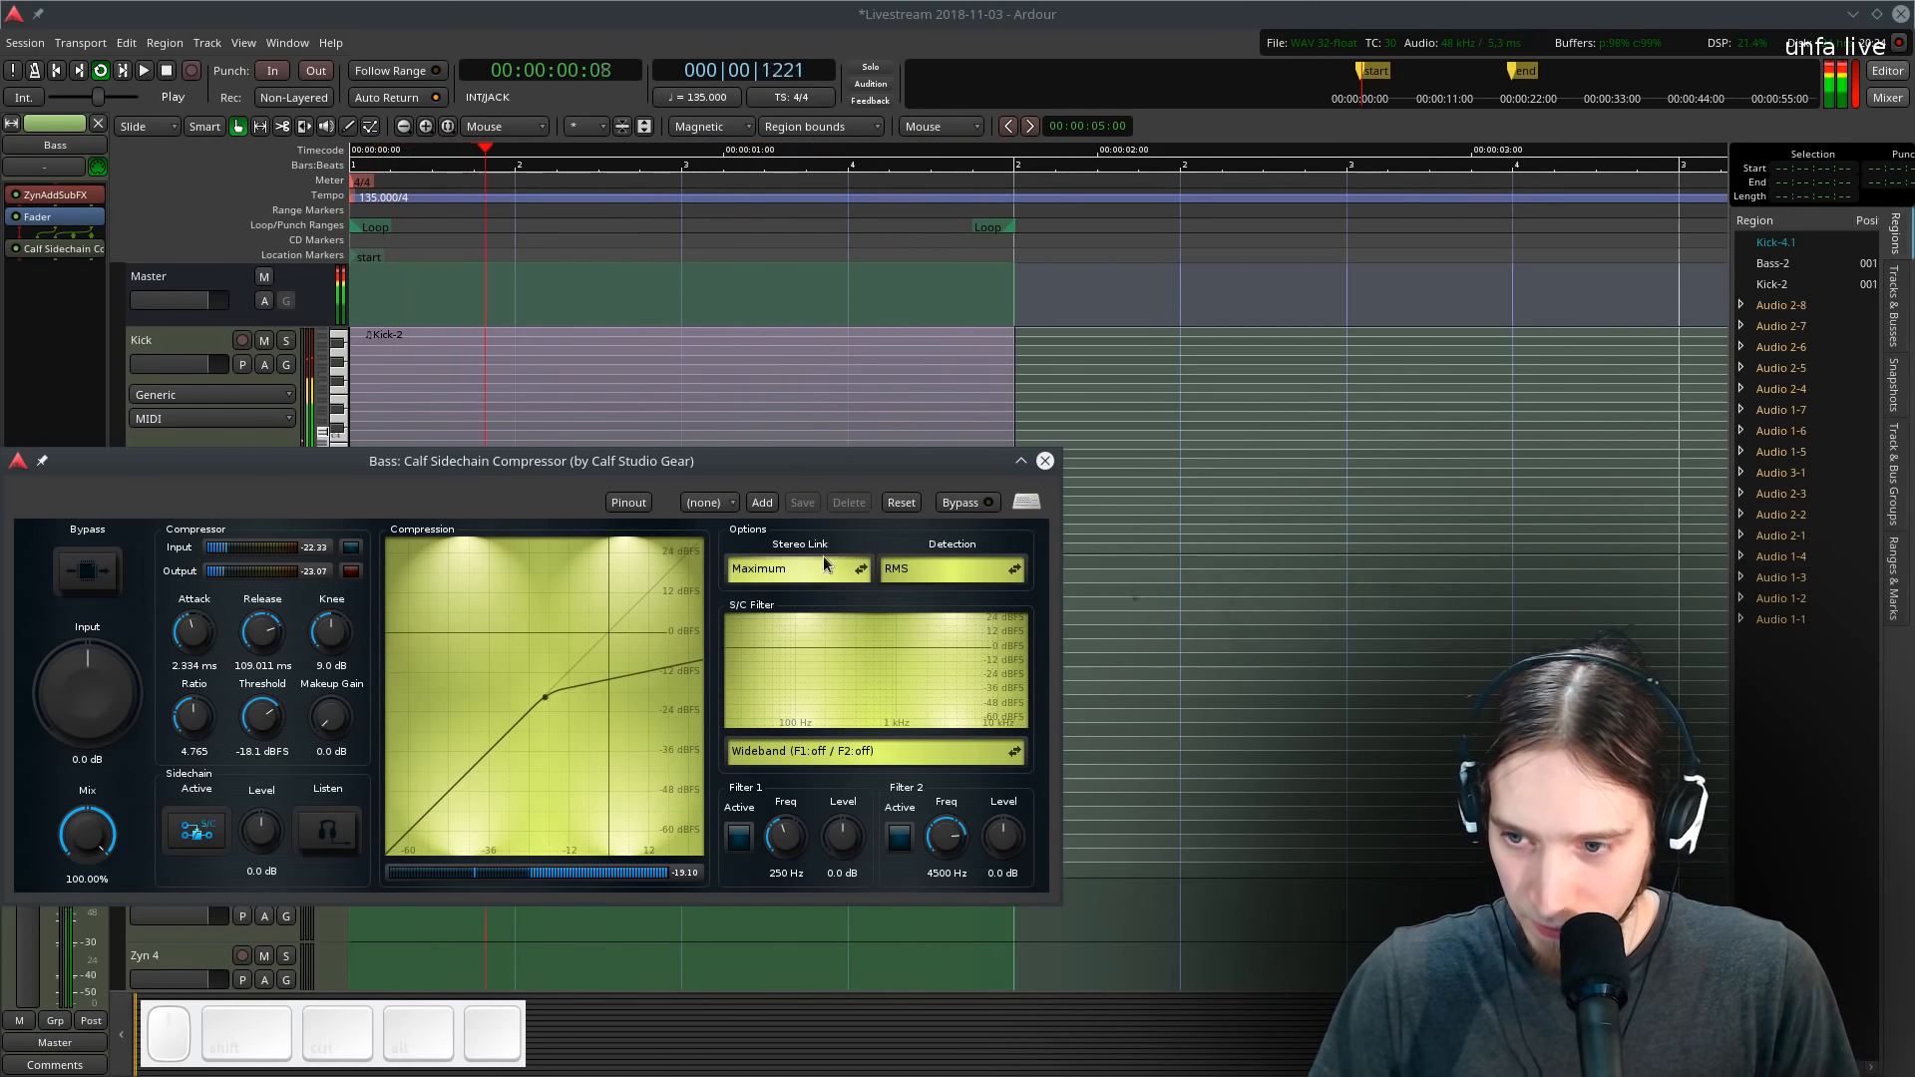
click(440, 635)
key(space)
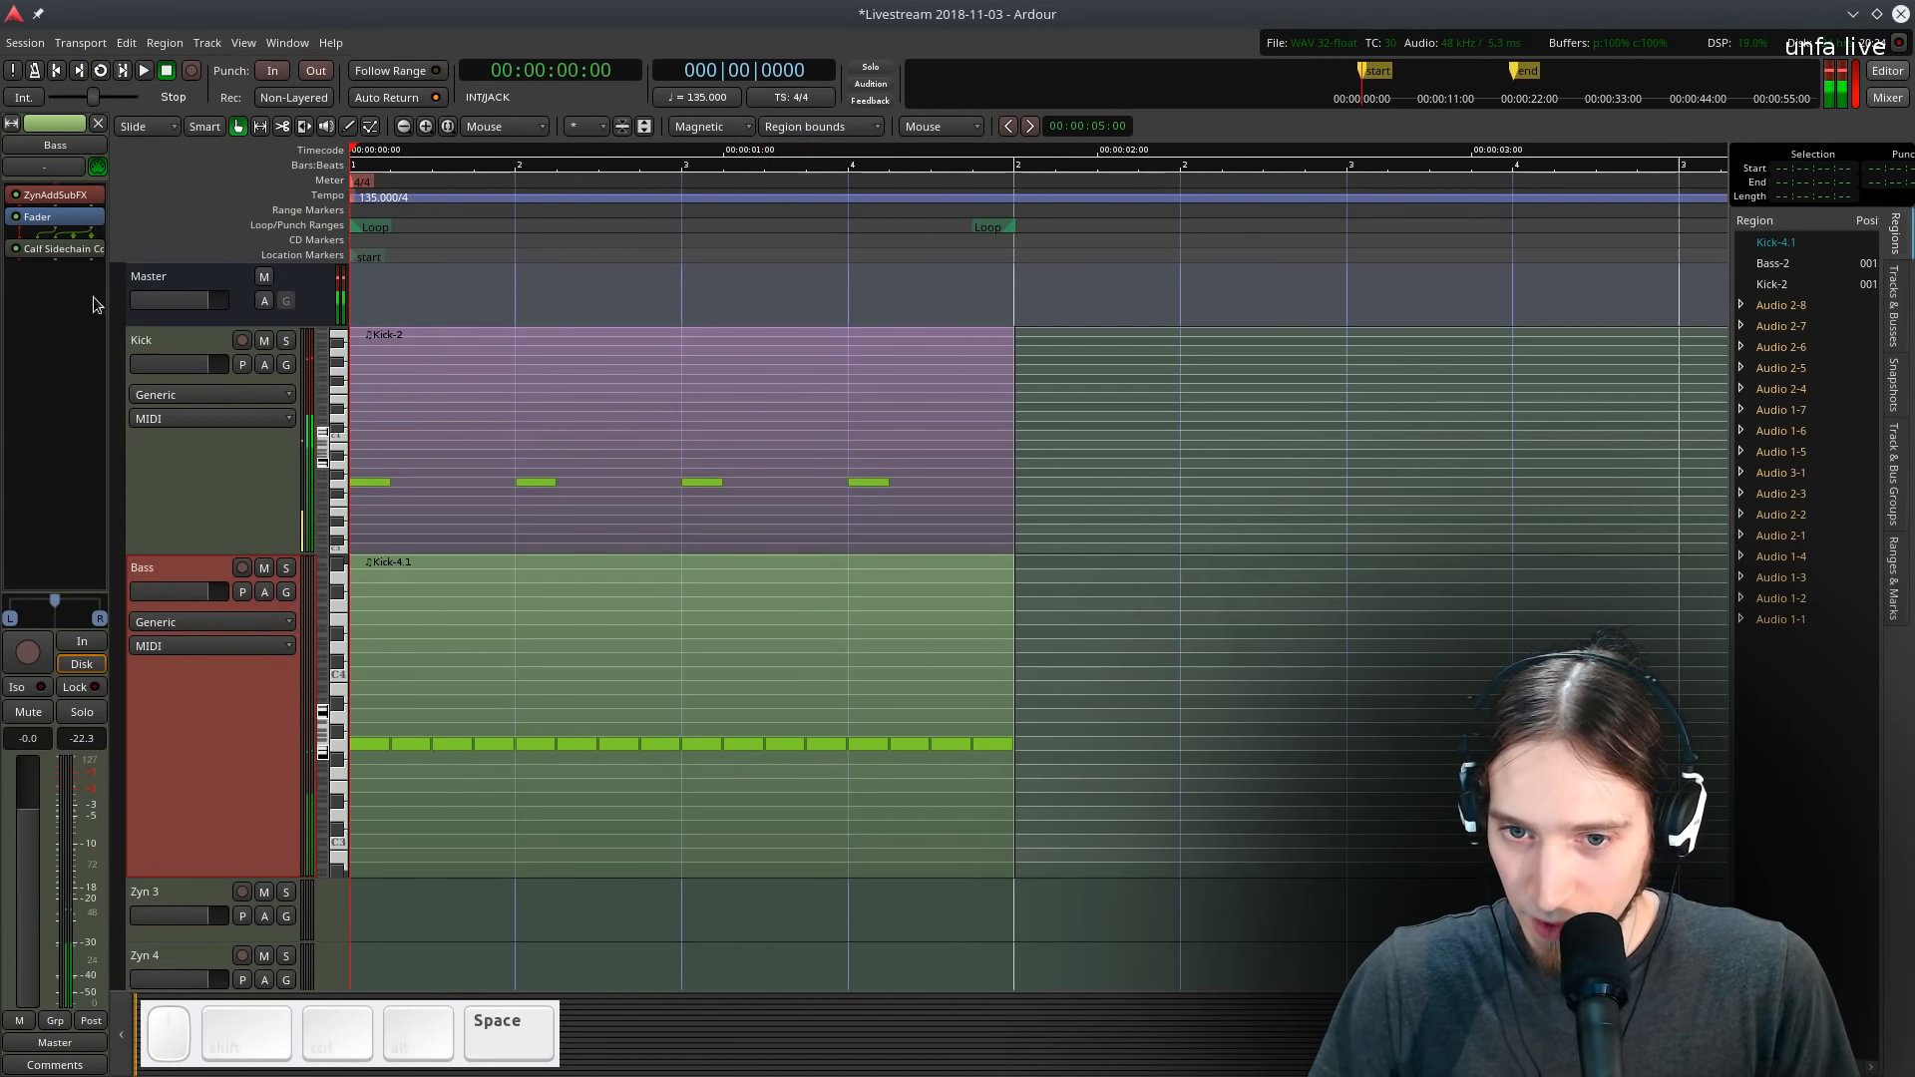
- Move the compressor before the fader and audition the soloed Bass track in a loop
drag(86, 252, 83, 208)
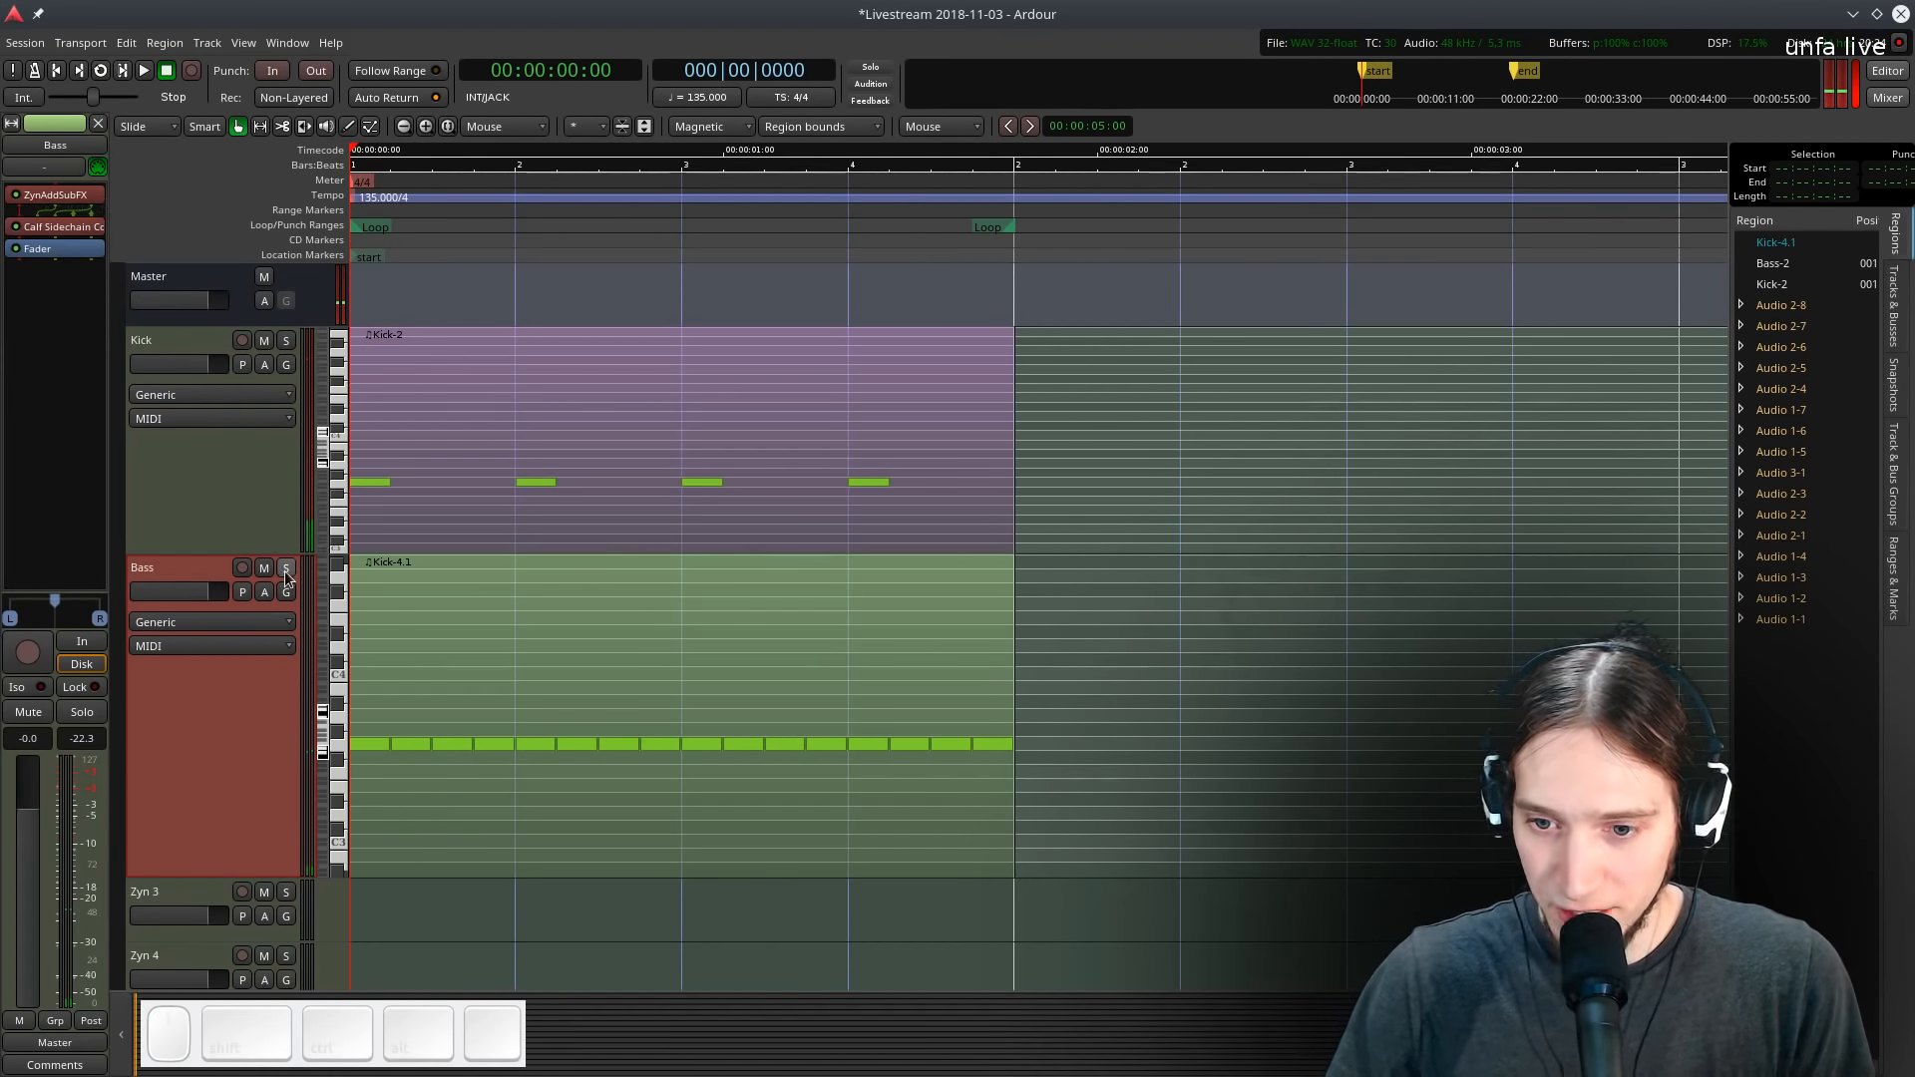
key(l)
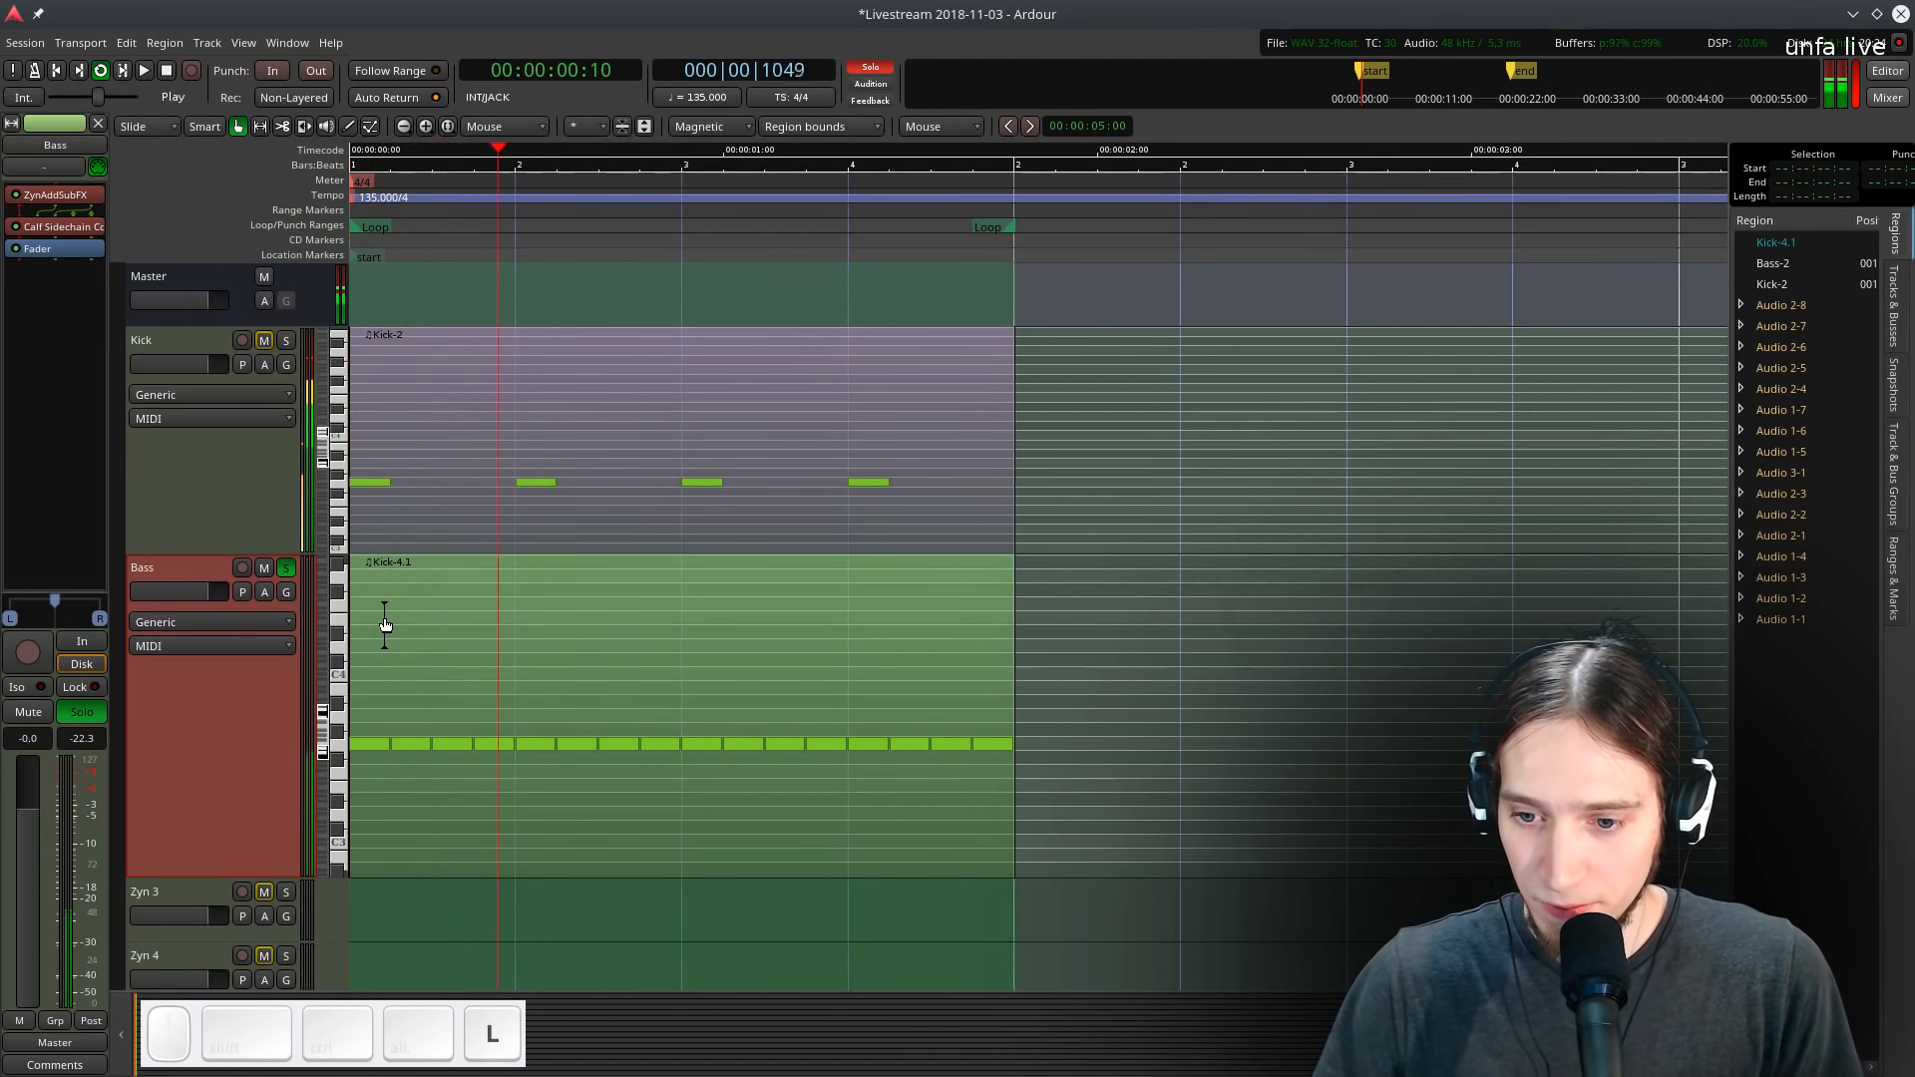
key(space)
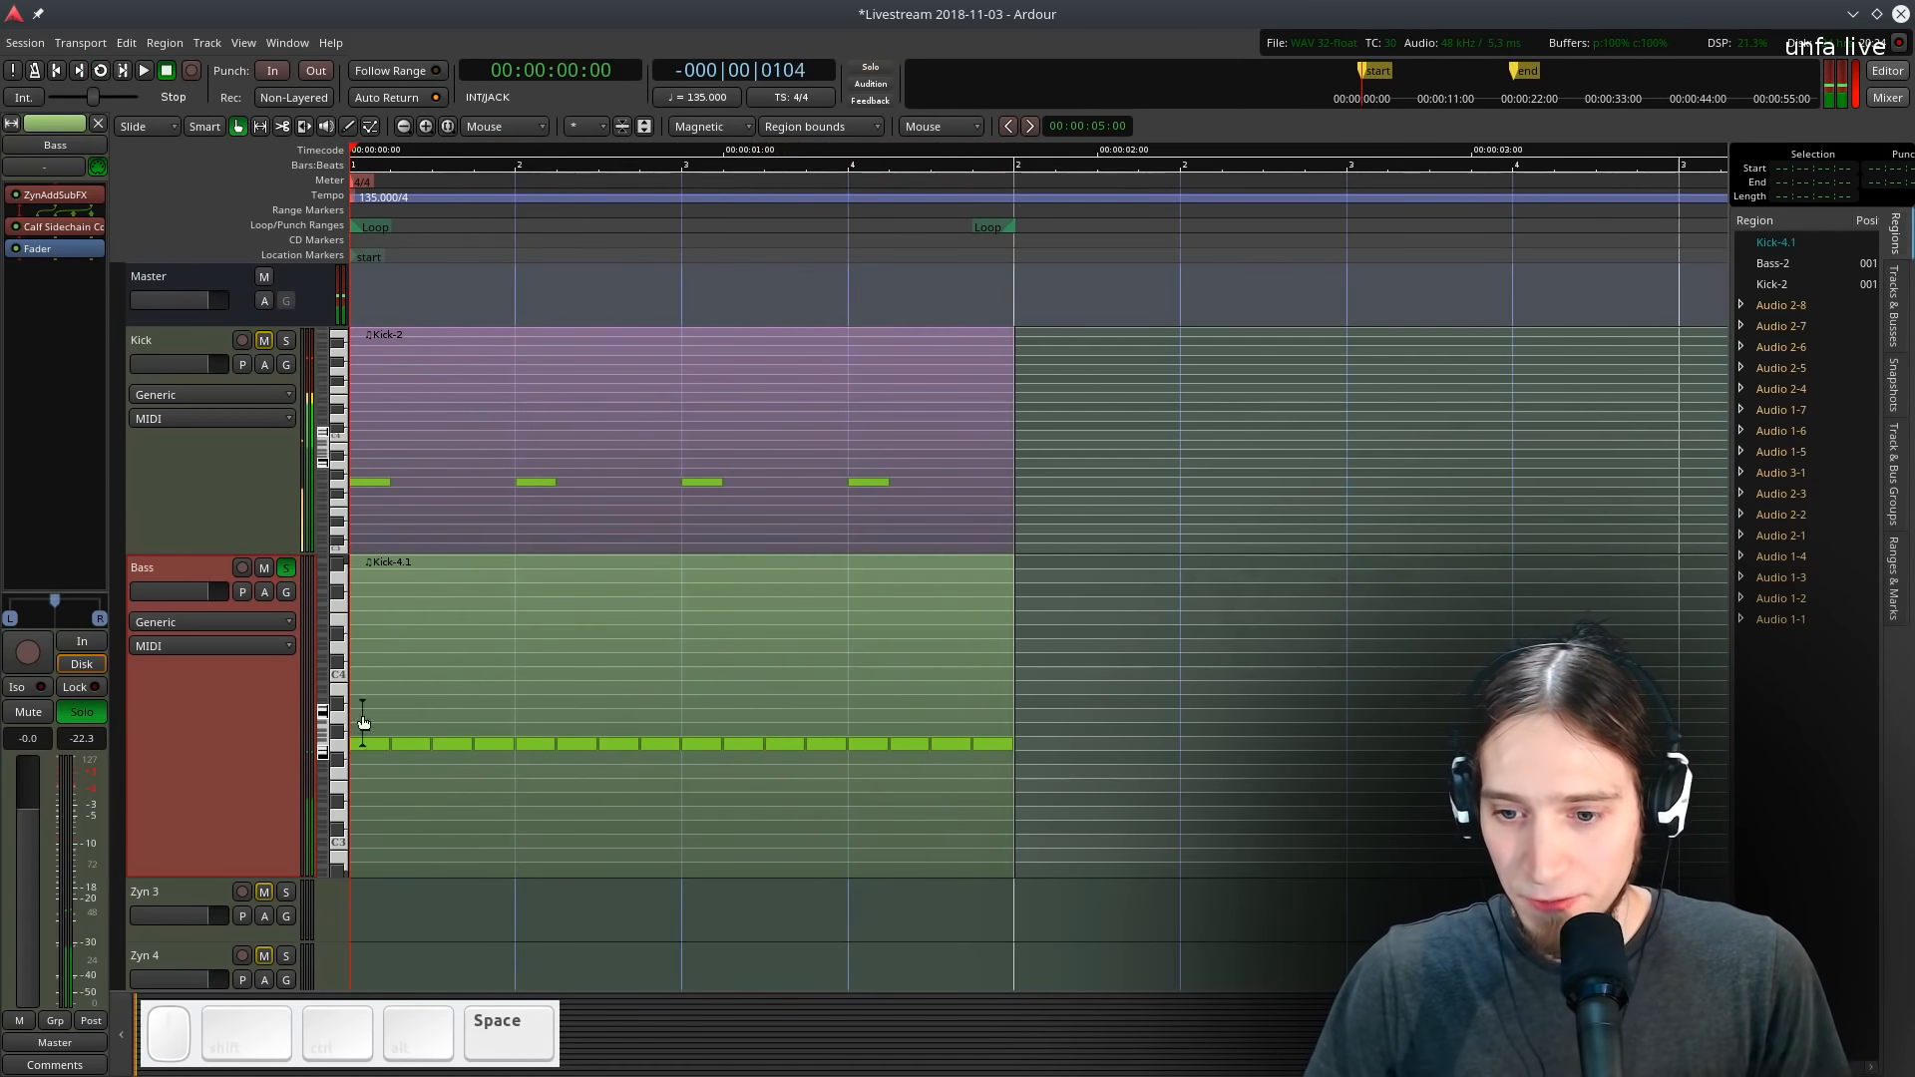
key(space)
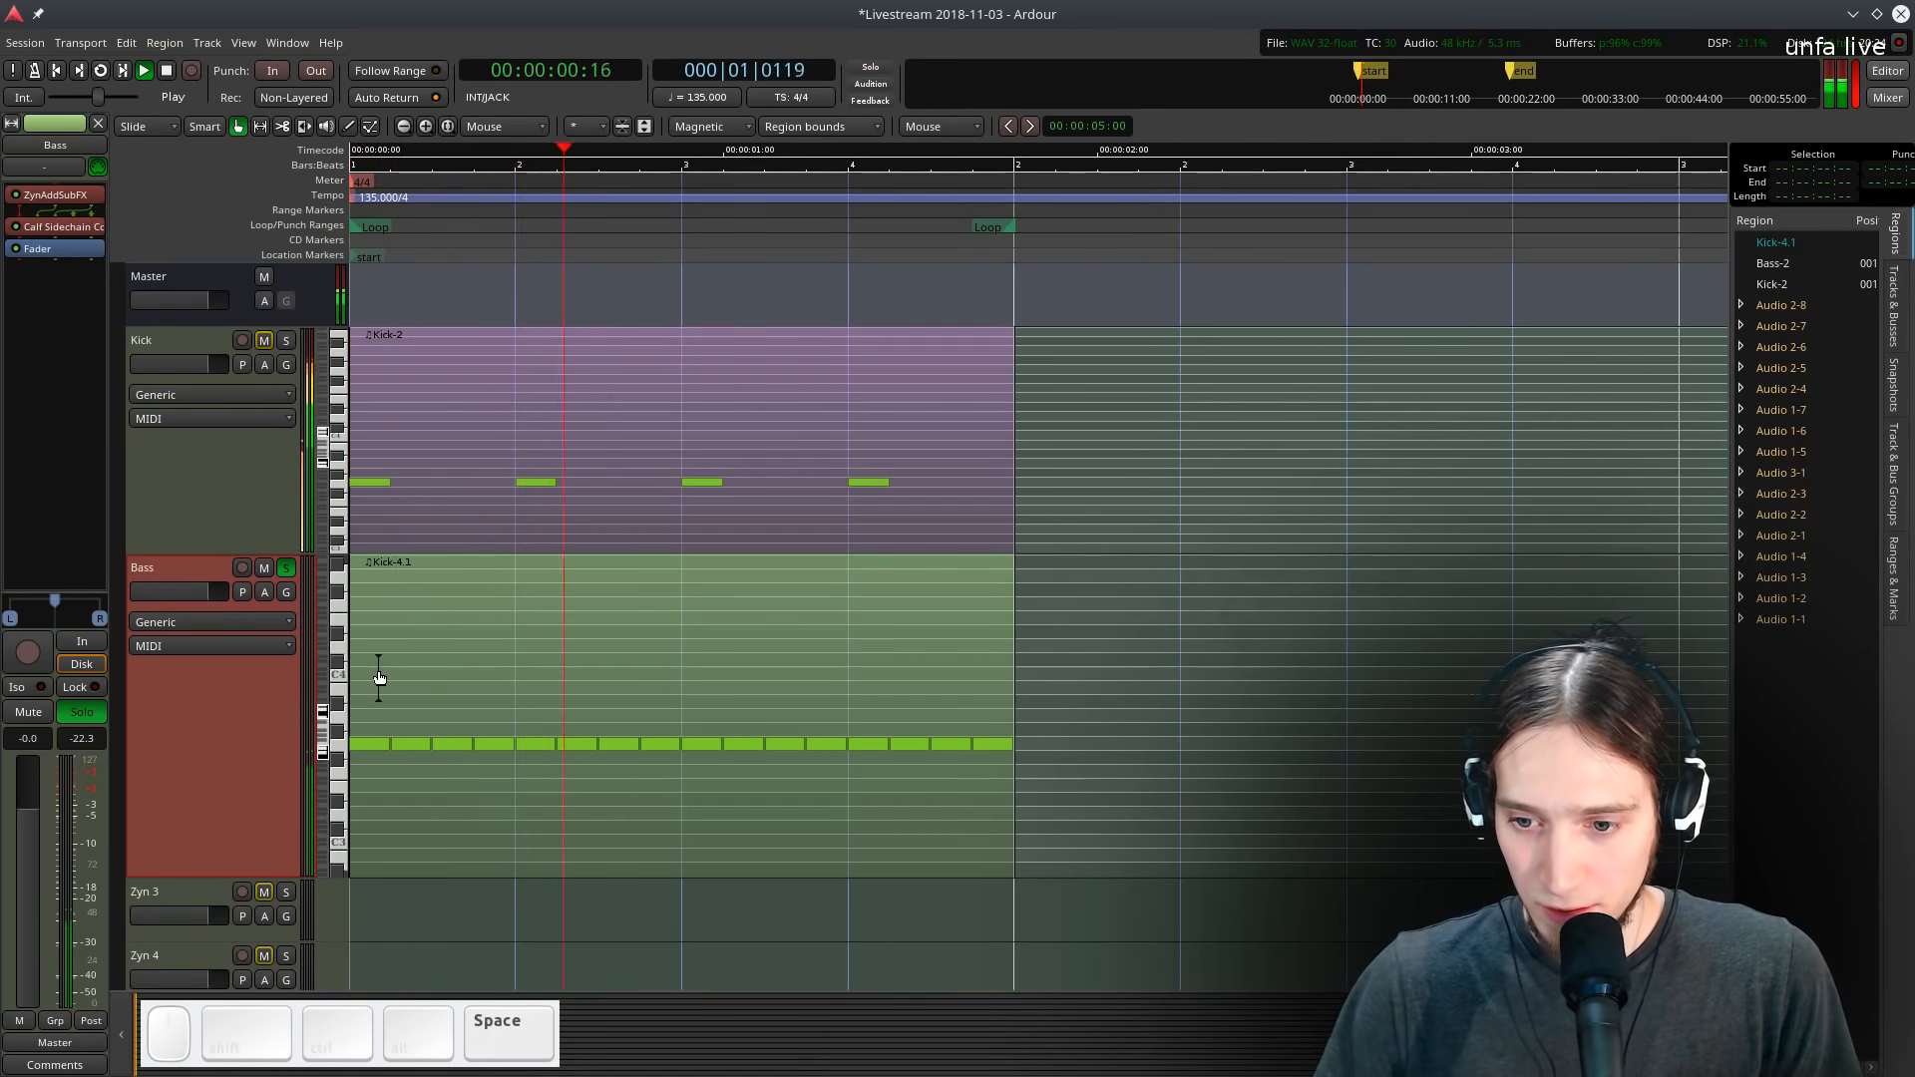
key(space)
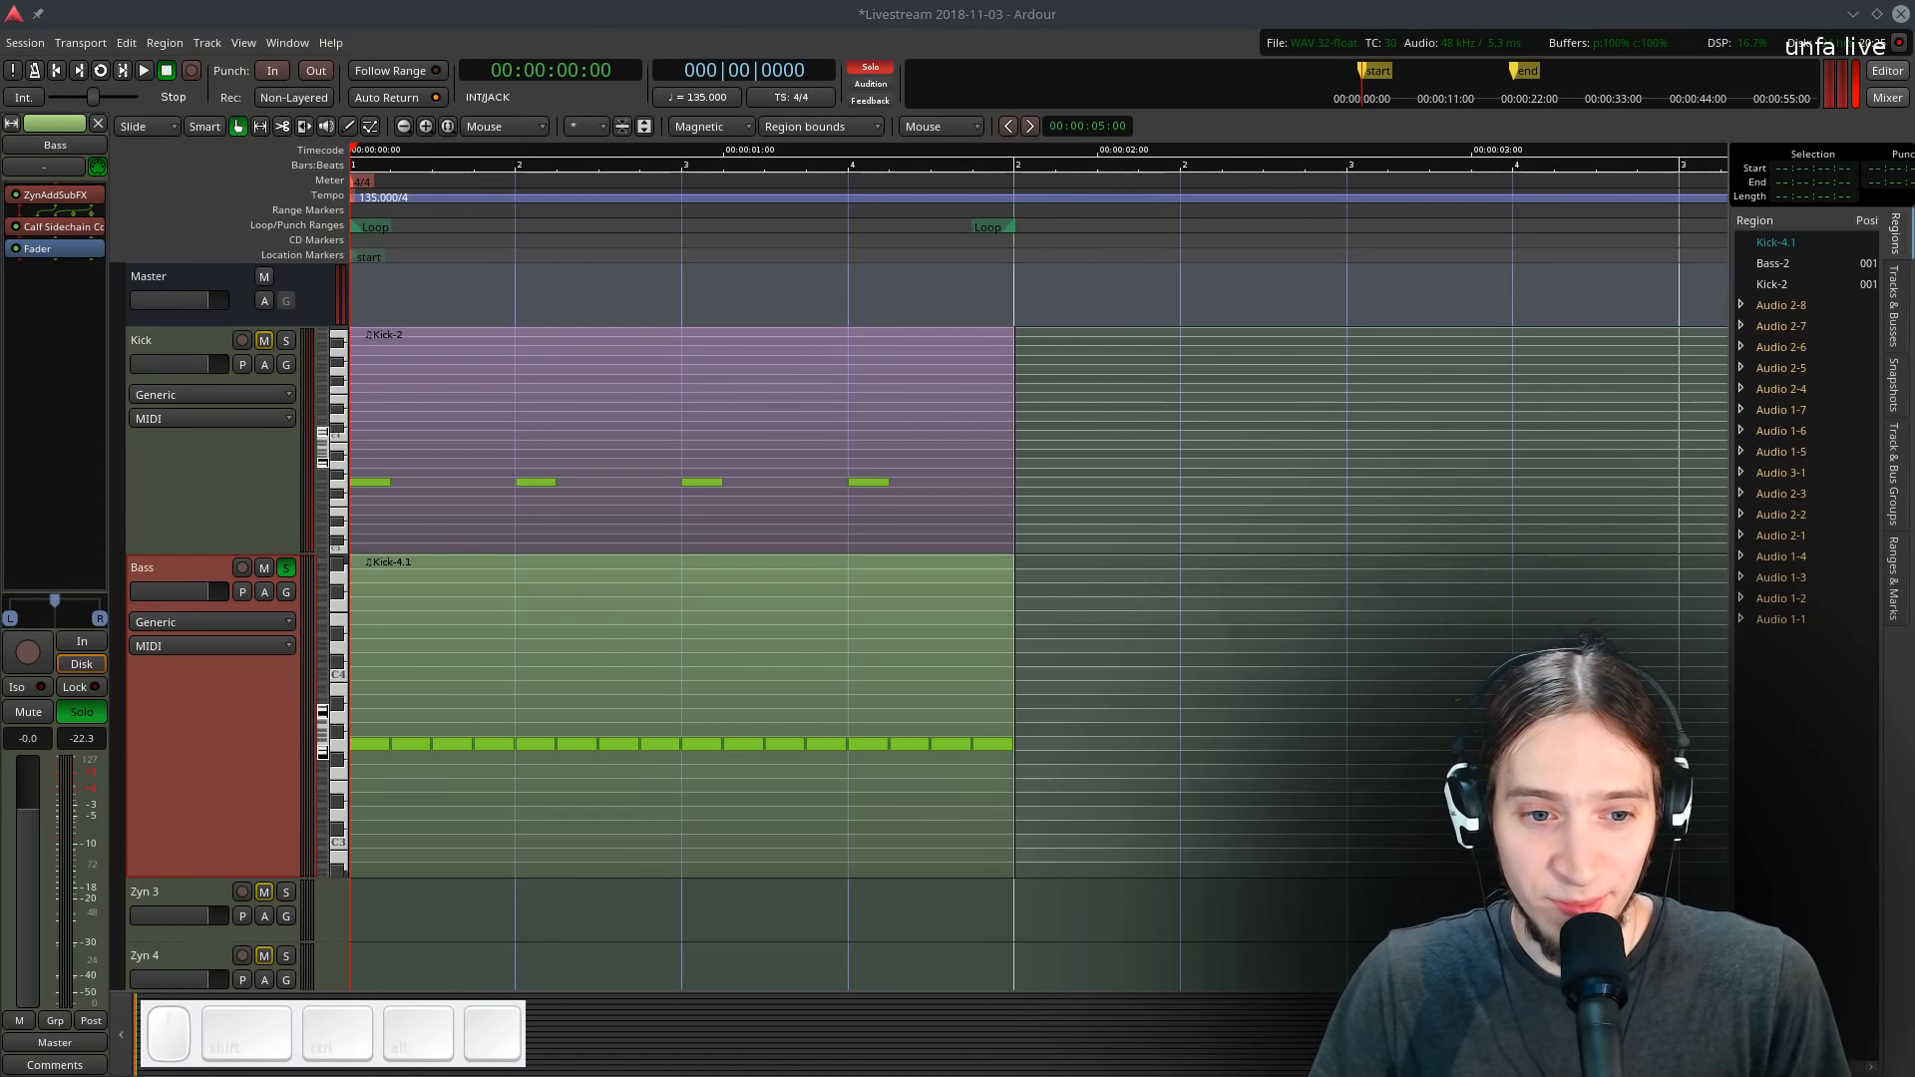
key(space)
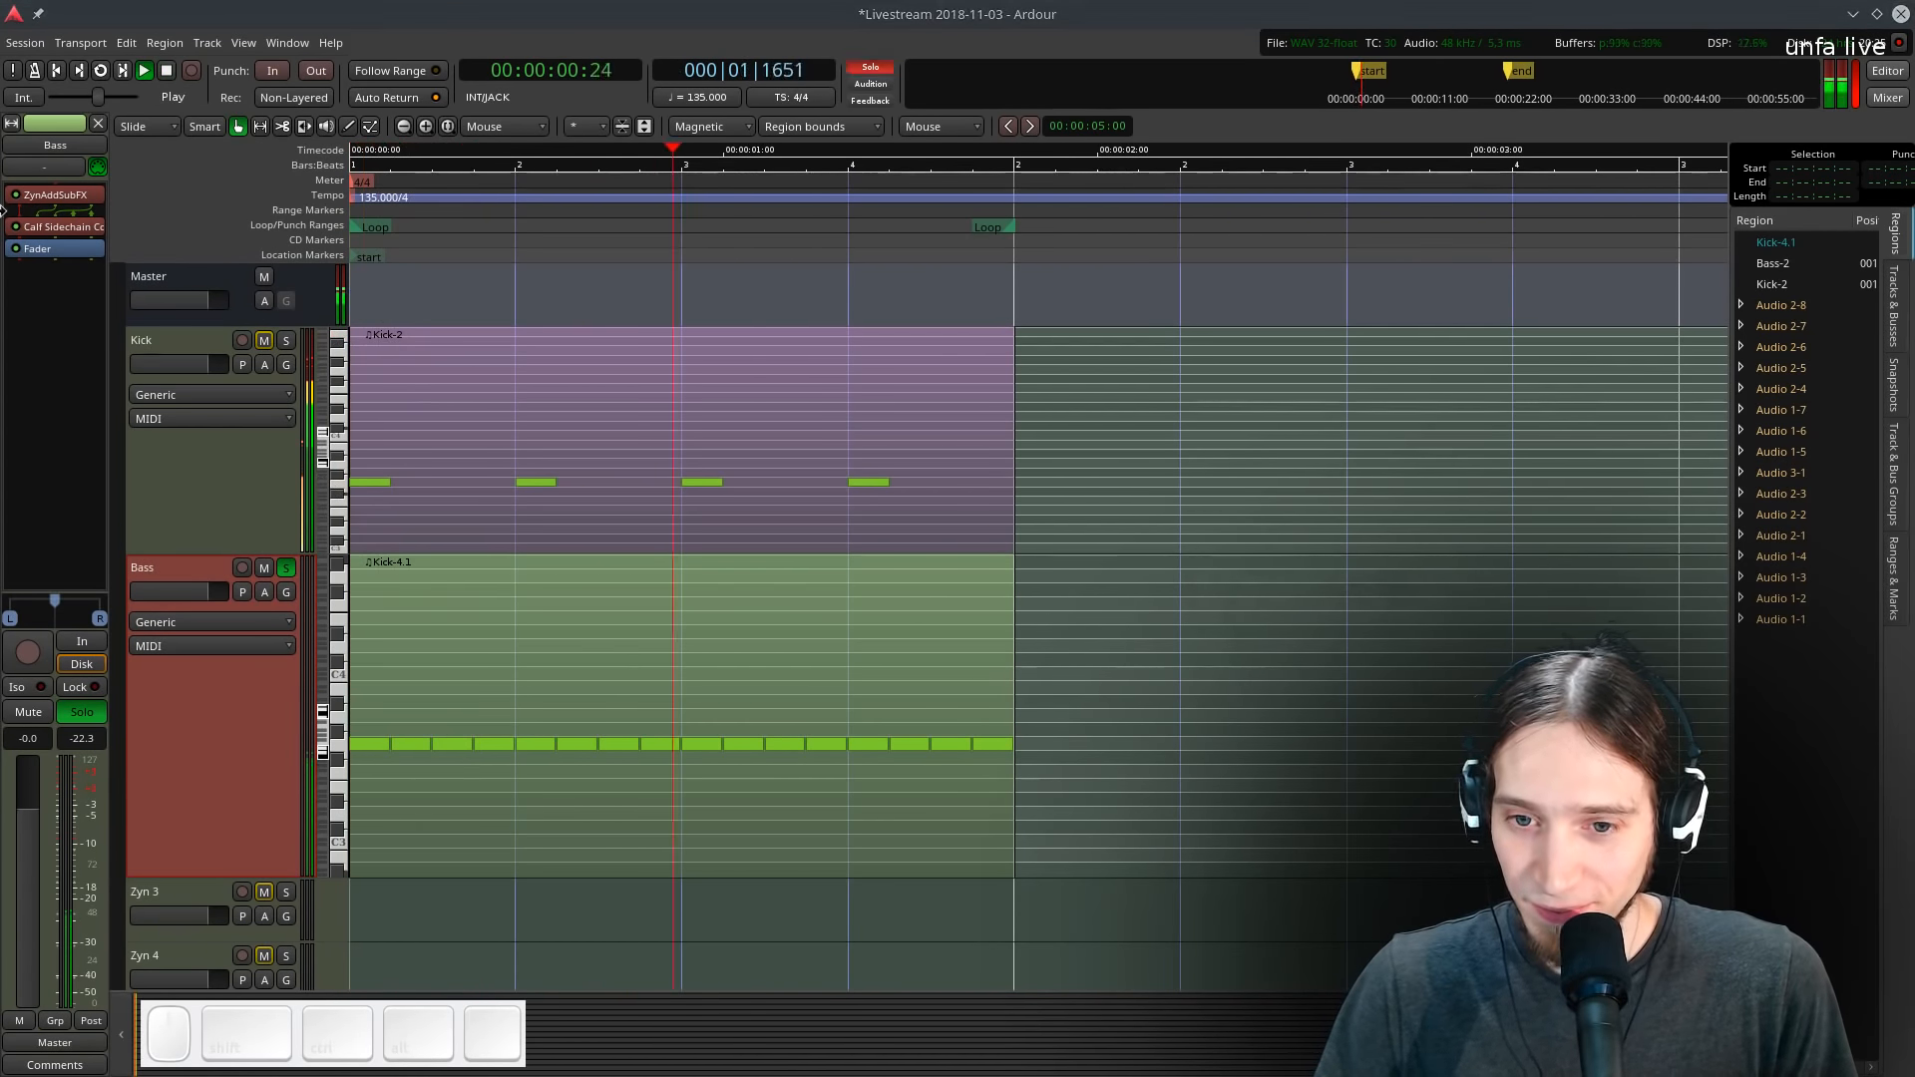
right_click(52, 249)
click(26, 245)
key(space)
right_click(24, 244)
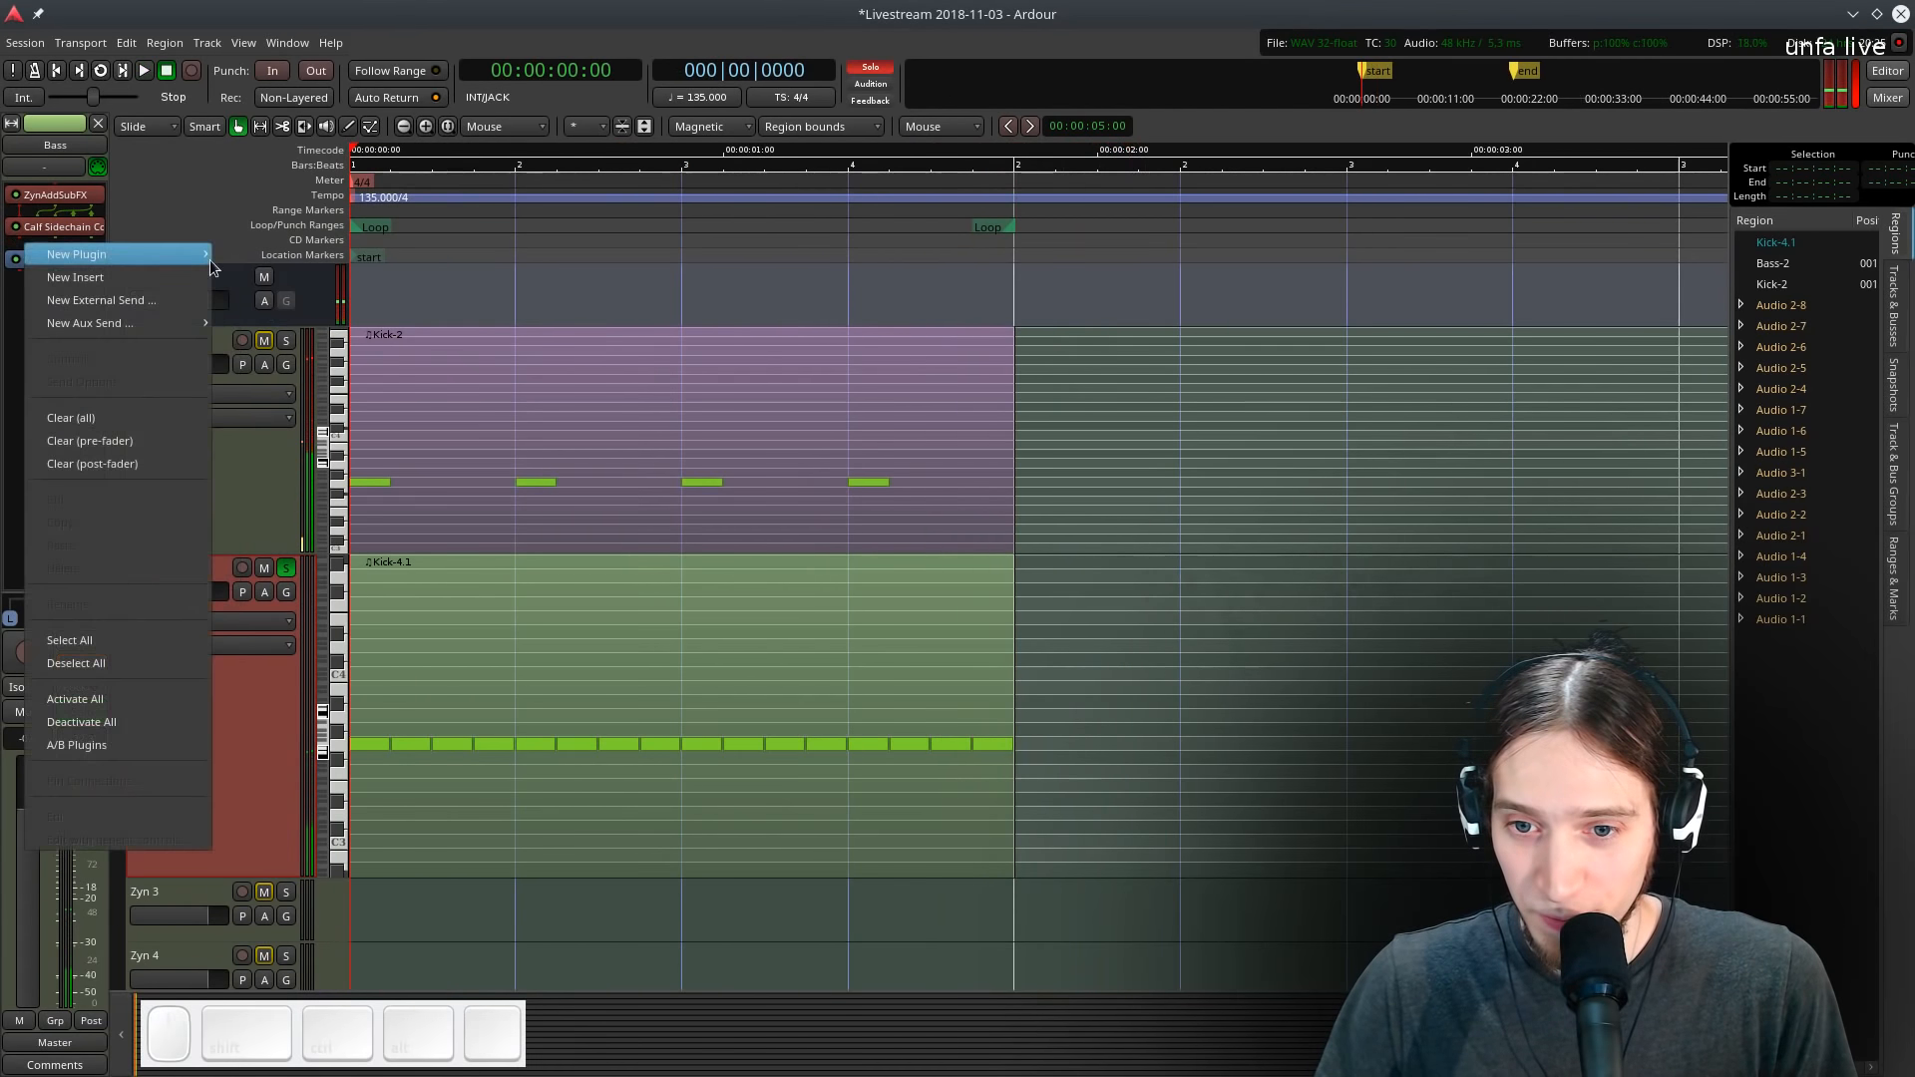
mouse_move(100, 254)
mouse_move(270, 254)
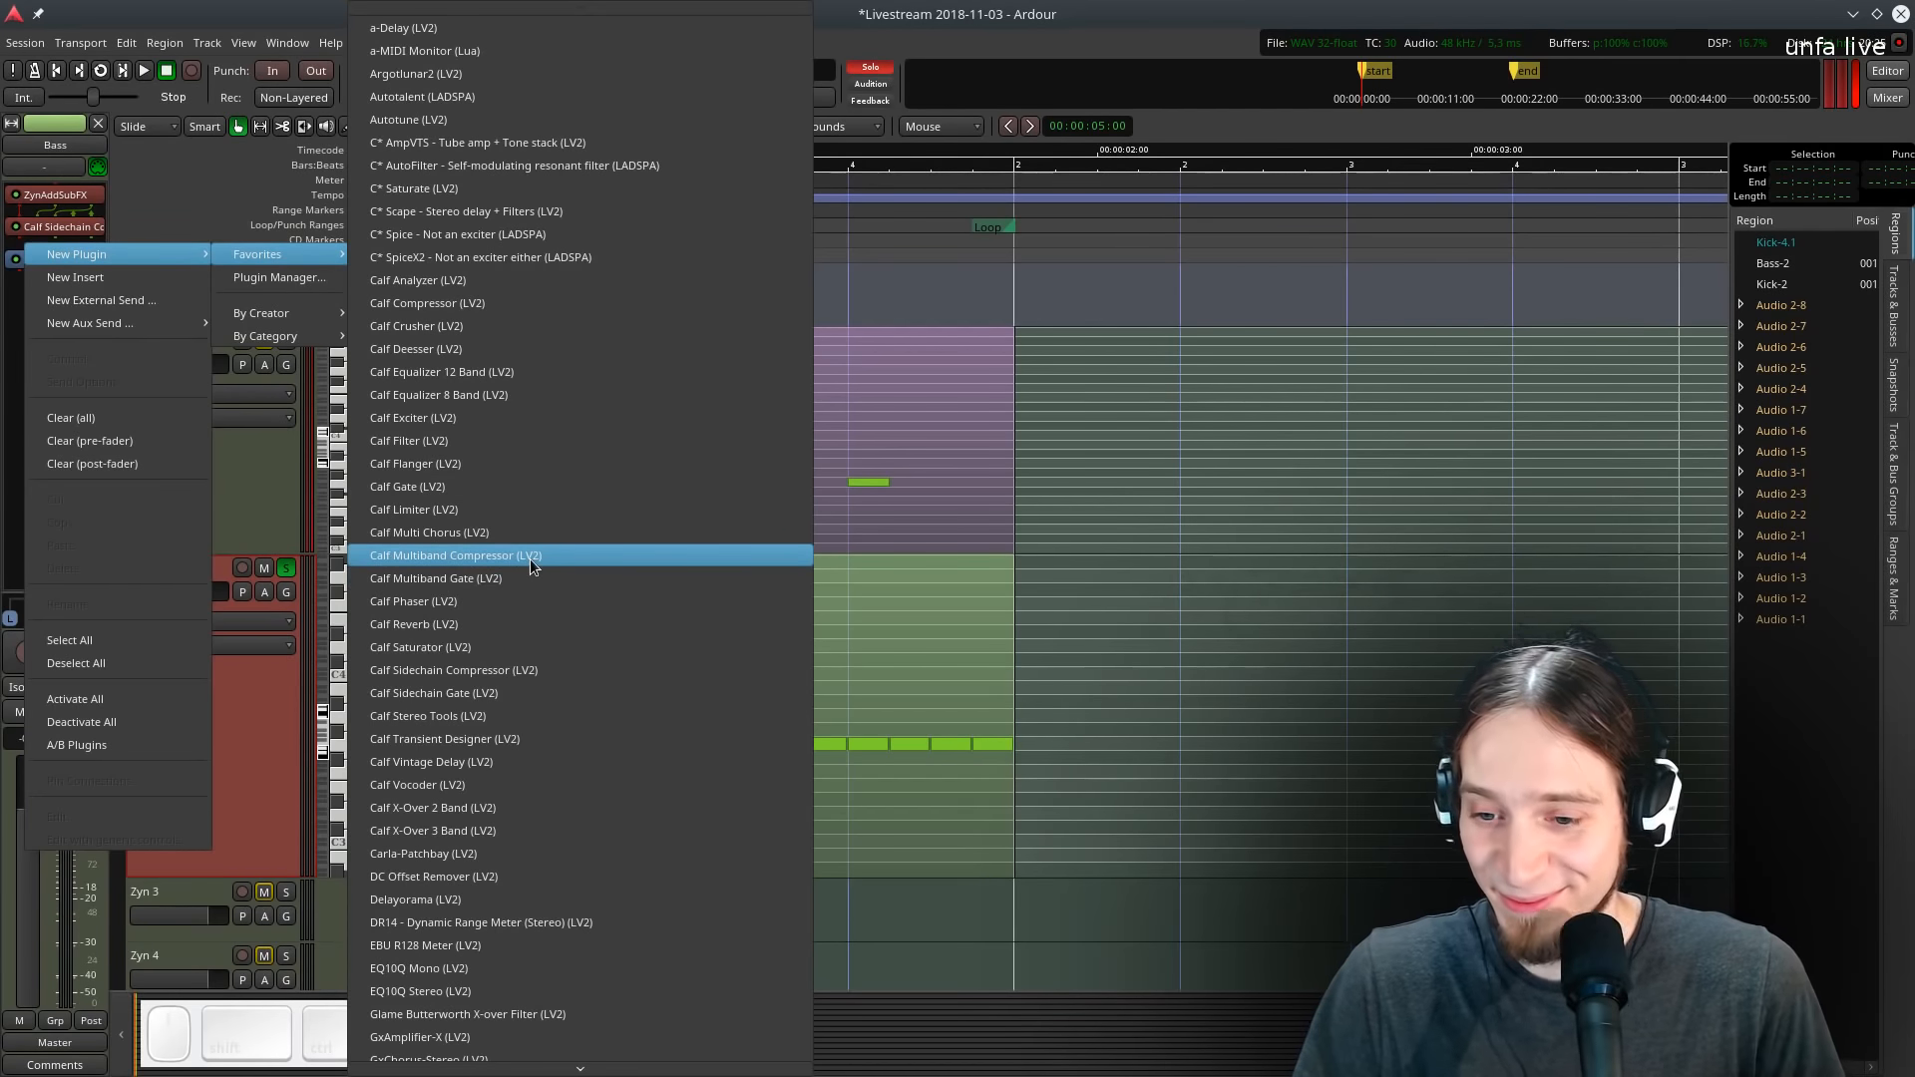
click(1165, 345)
key(l)
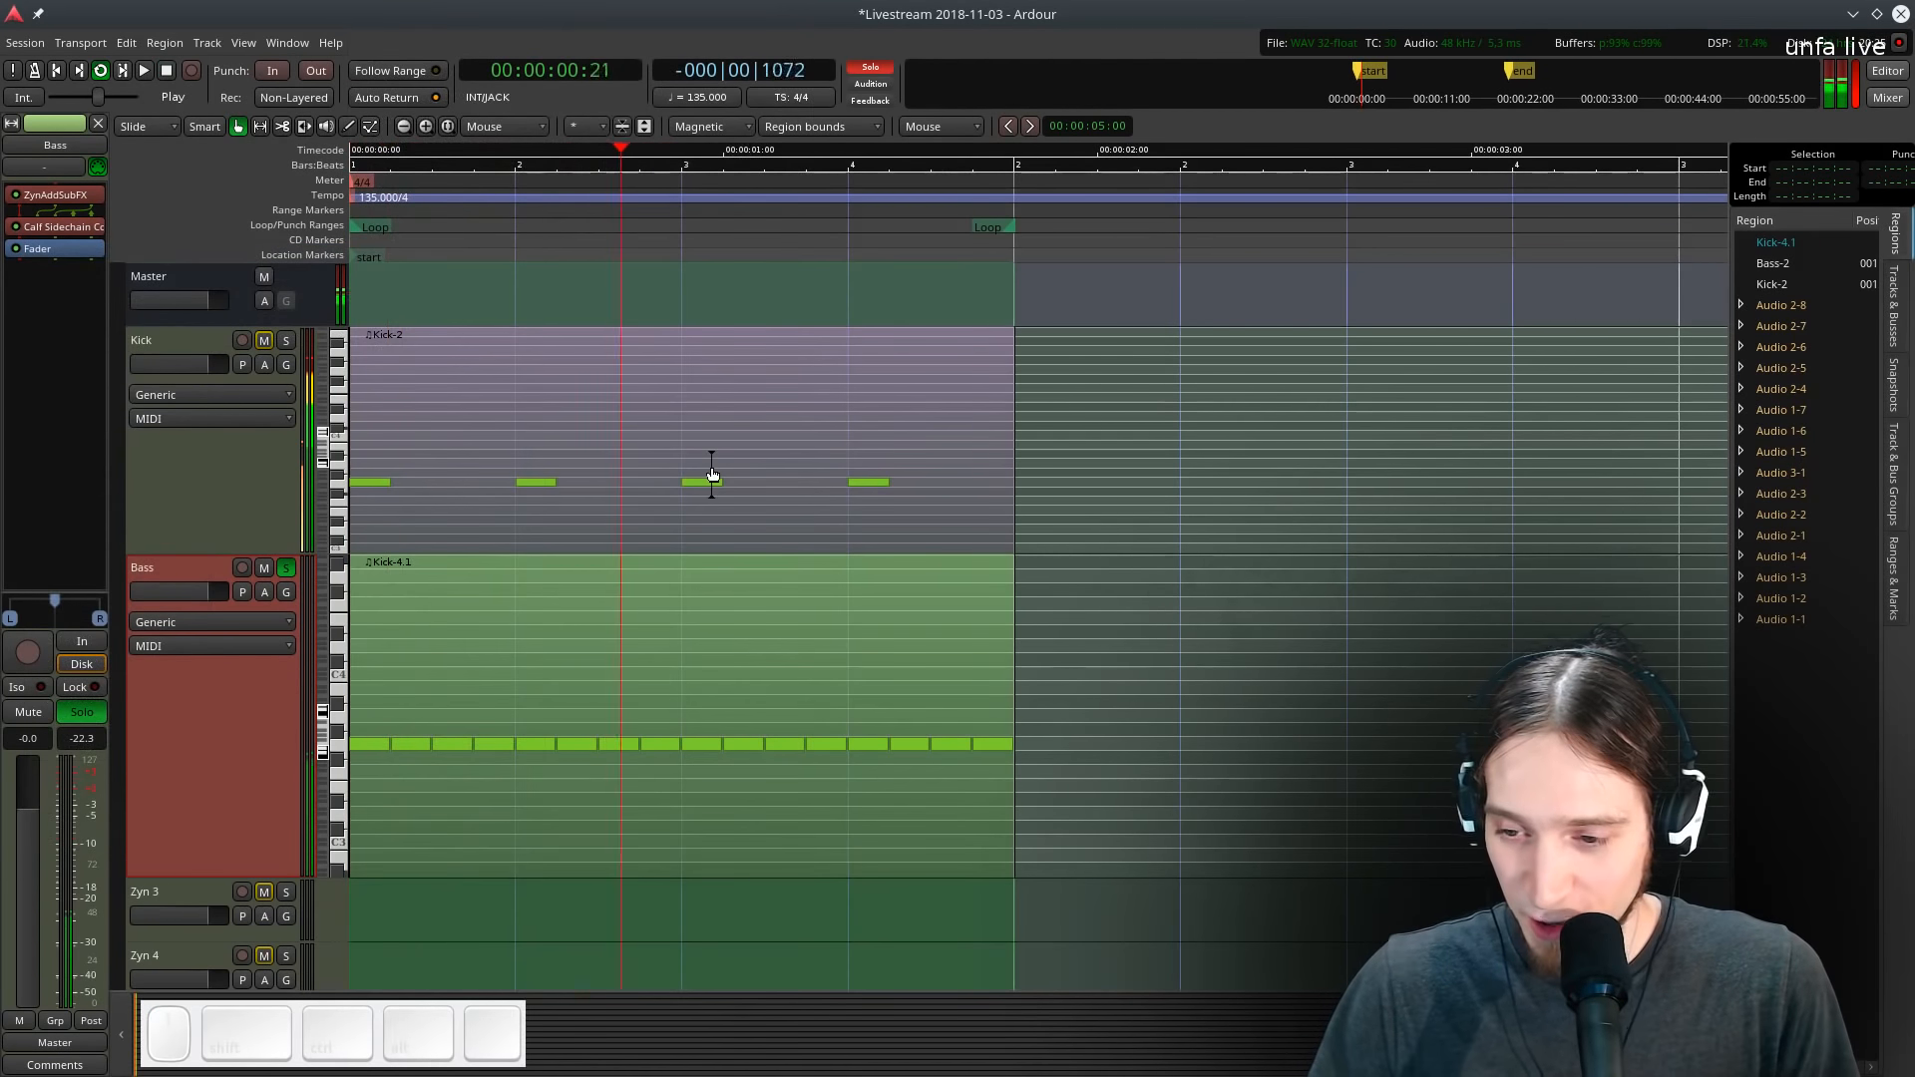
key(space)
key(l)
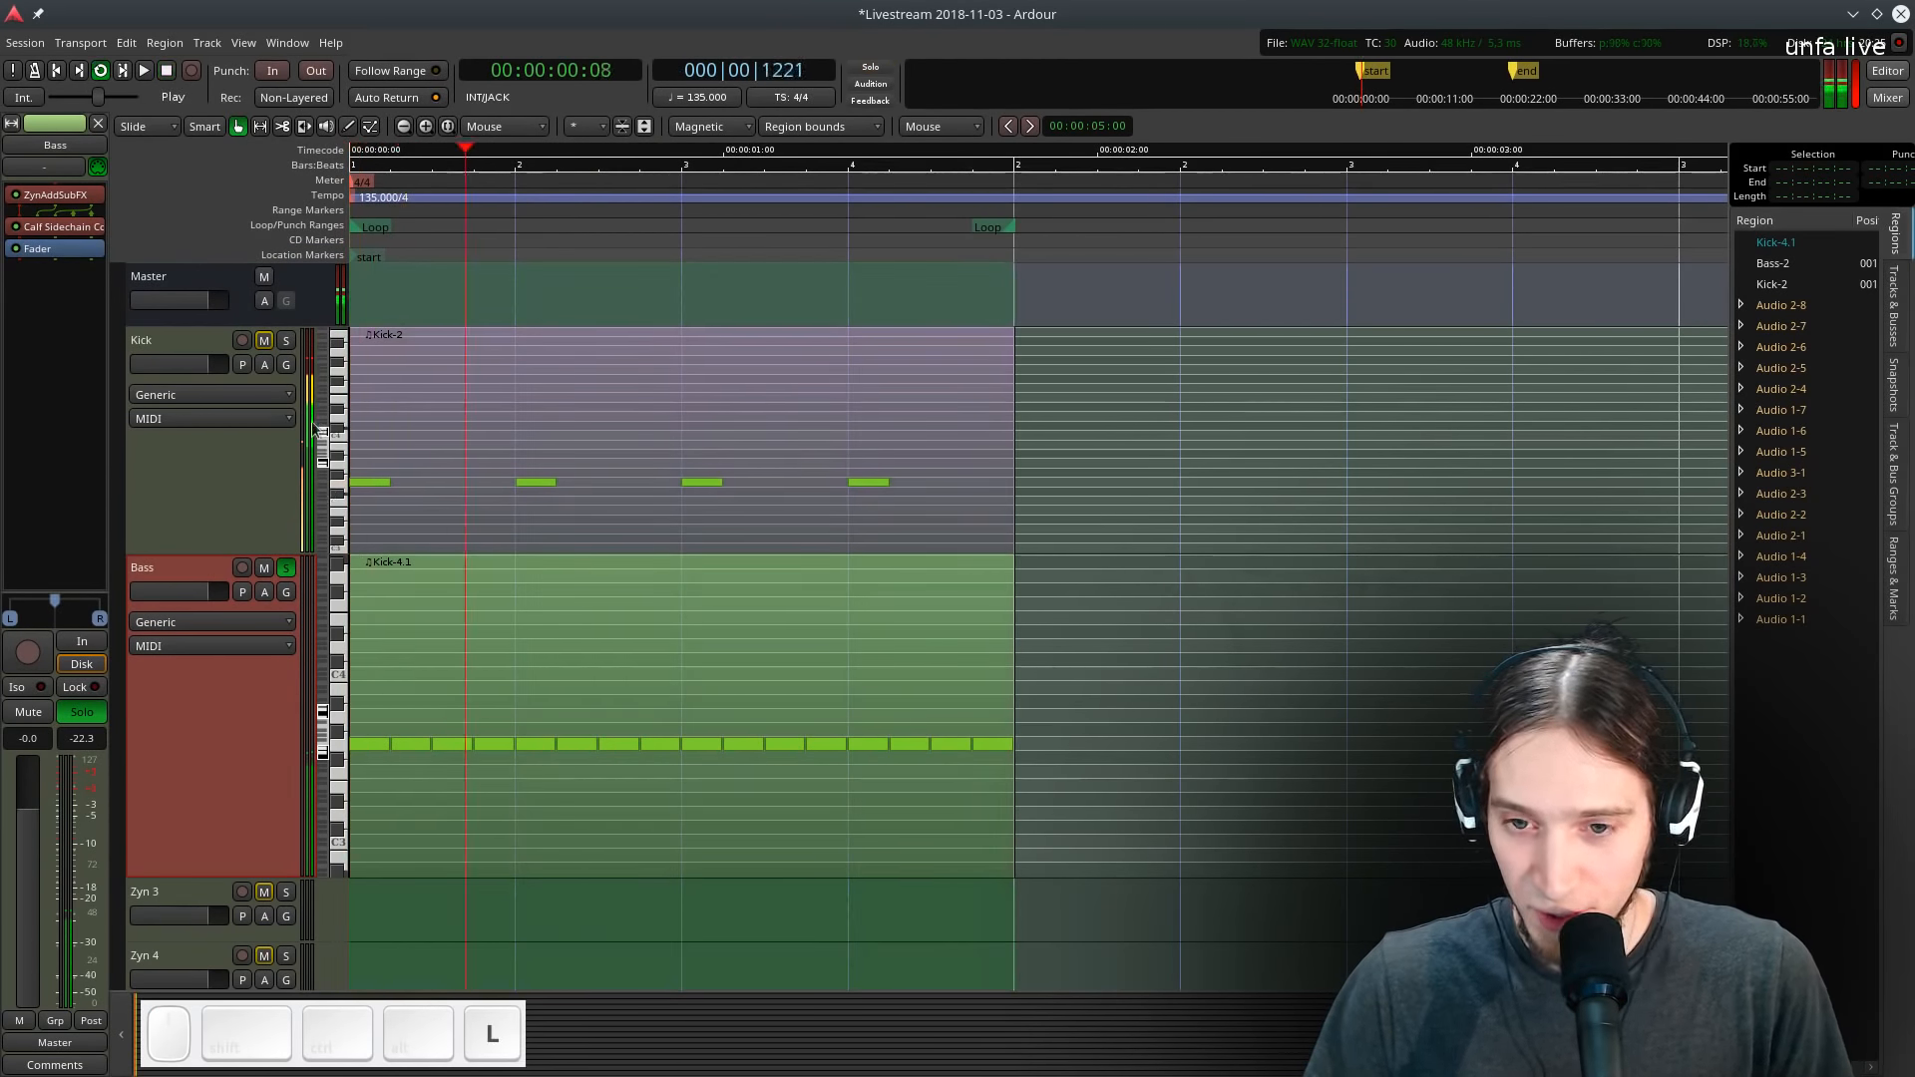
right_click(70, 257)
mouse_move(196, 280)
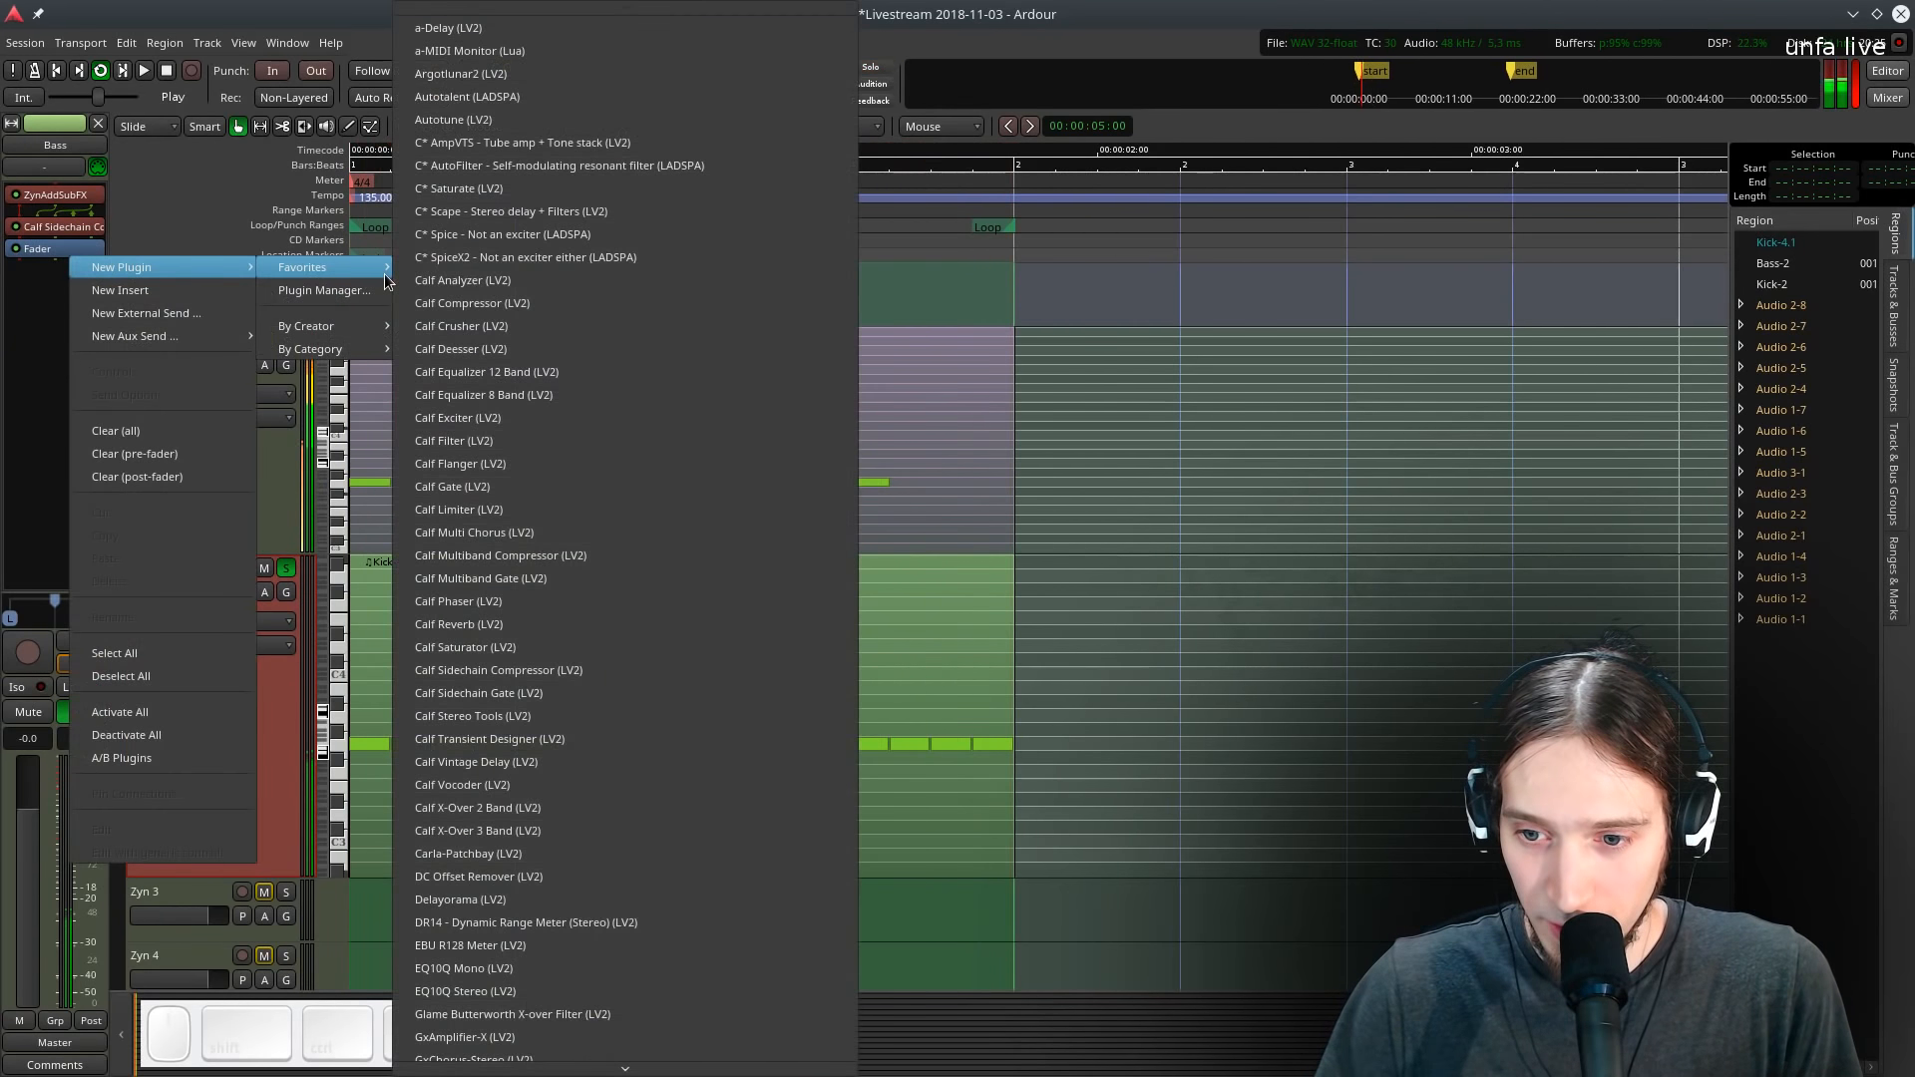
click(882, 451)
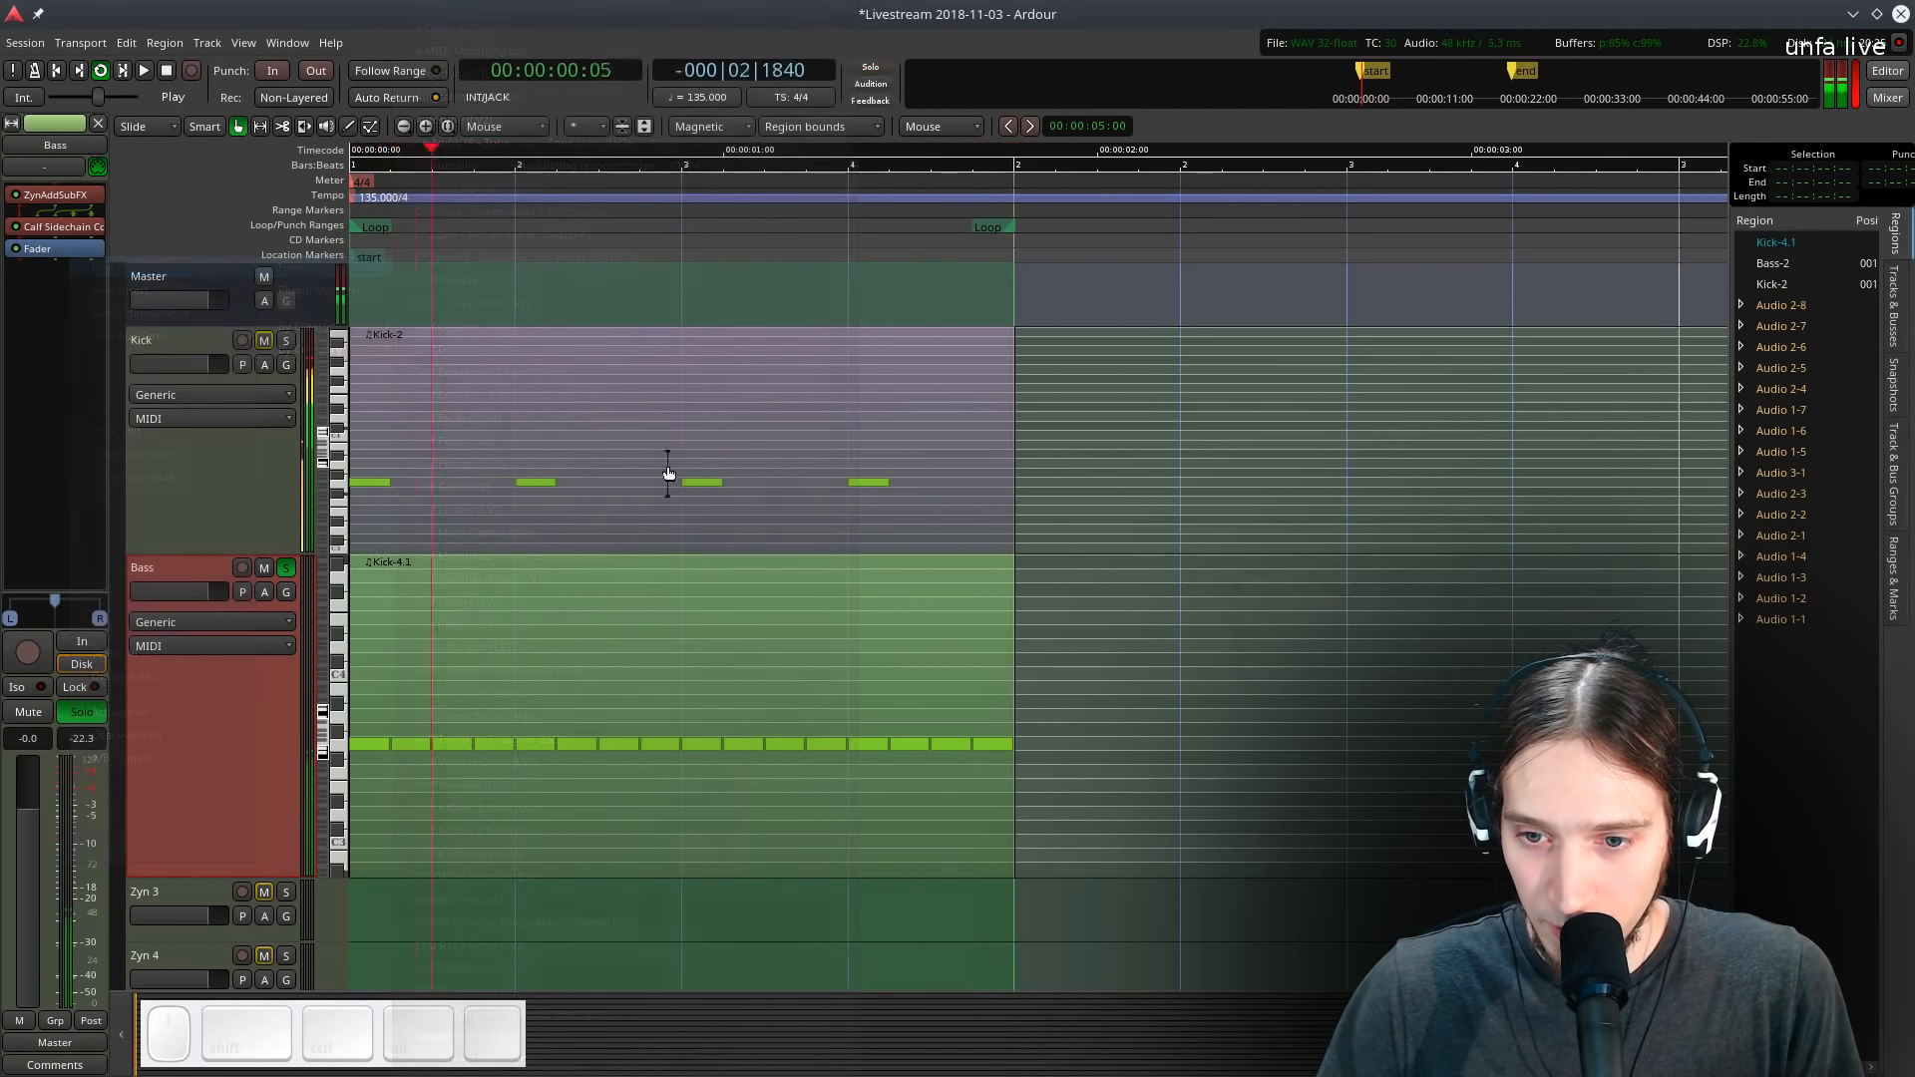
- Insert a Wolf Shaper plugin ahead of the compressor on the Bass track and bend its transfer curve
right_click(62, 249)
mouse_move(149, 257)
mouse_move(299, 256)
scroll(479, 860, down, 15)
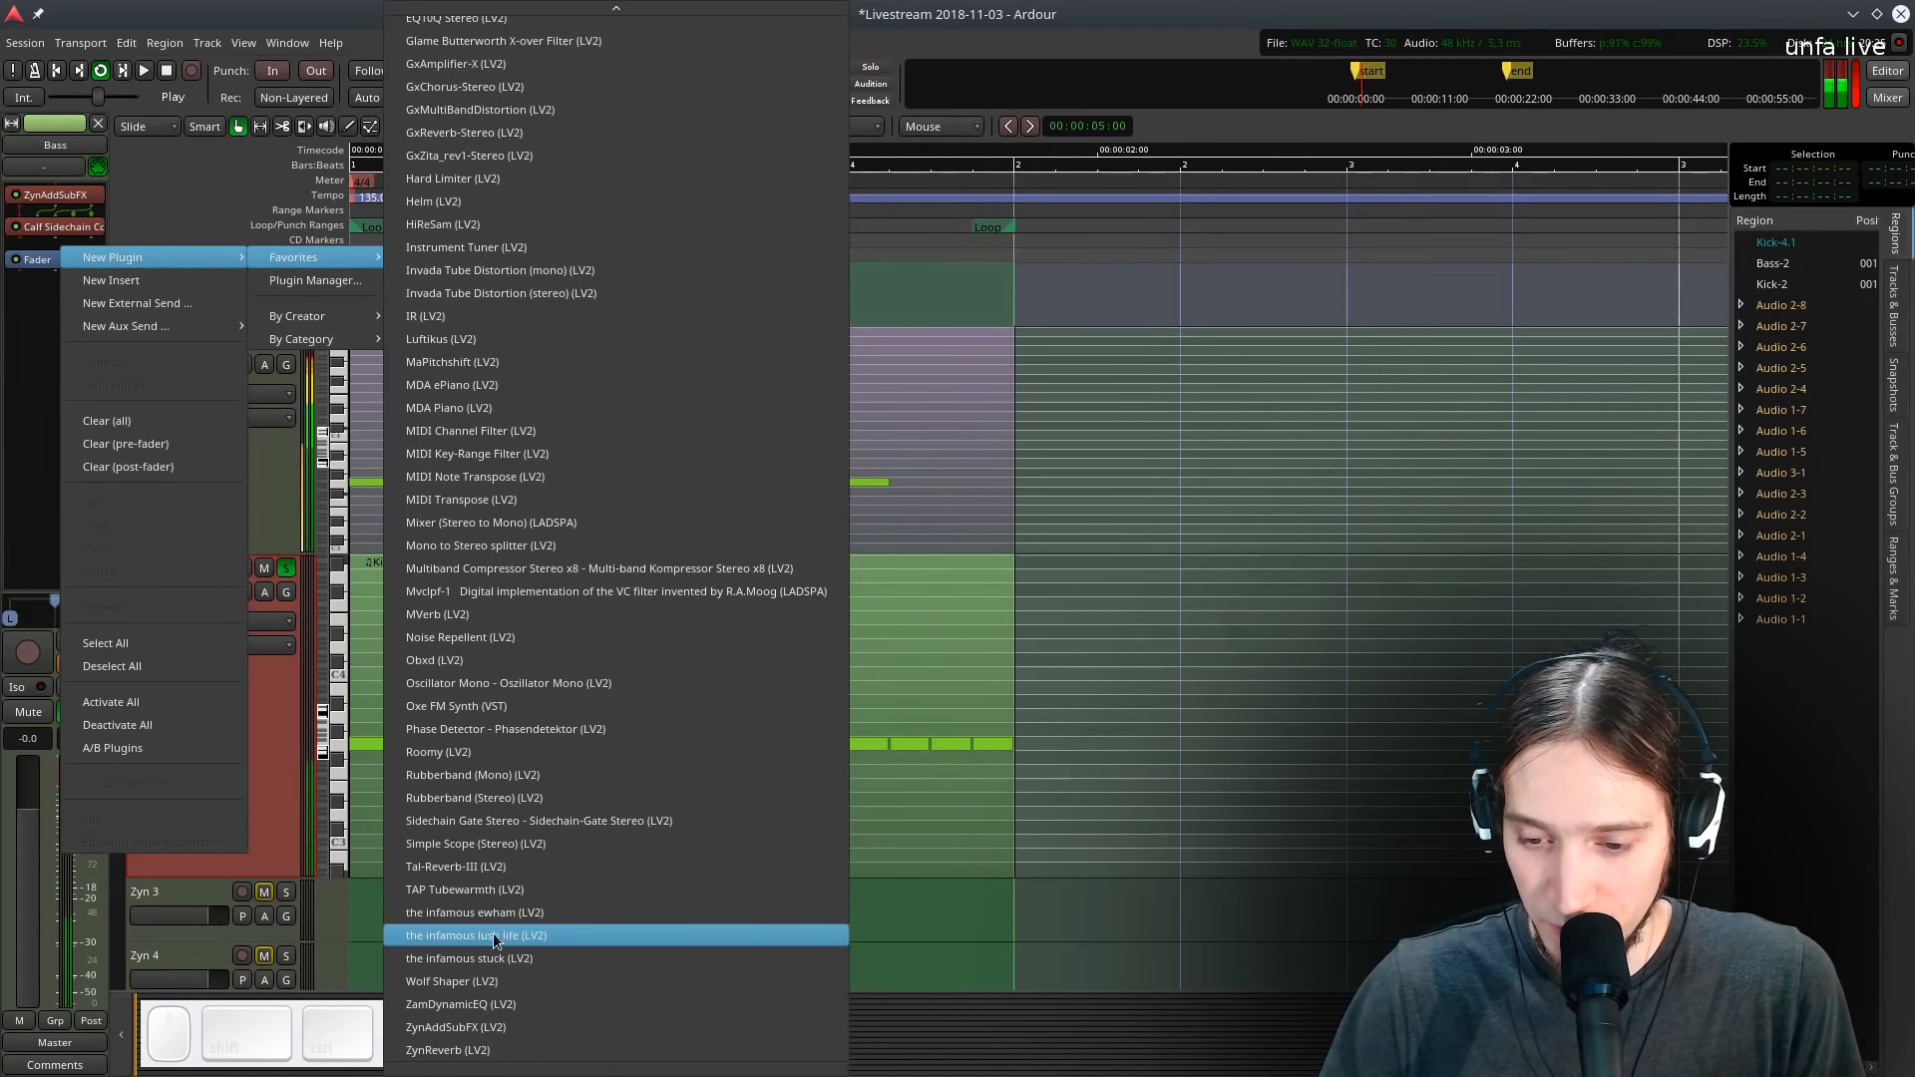
click(483, 981)
drag(449, 661, 496, 718)
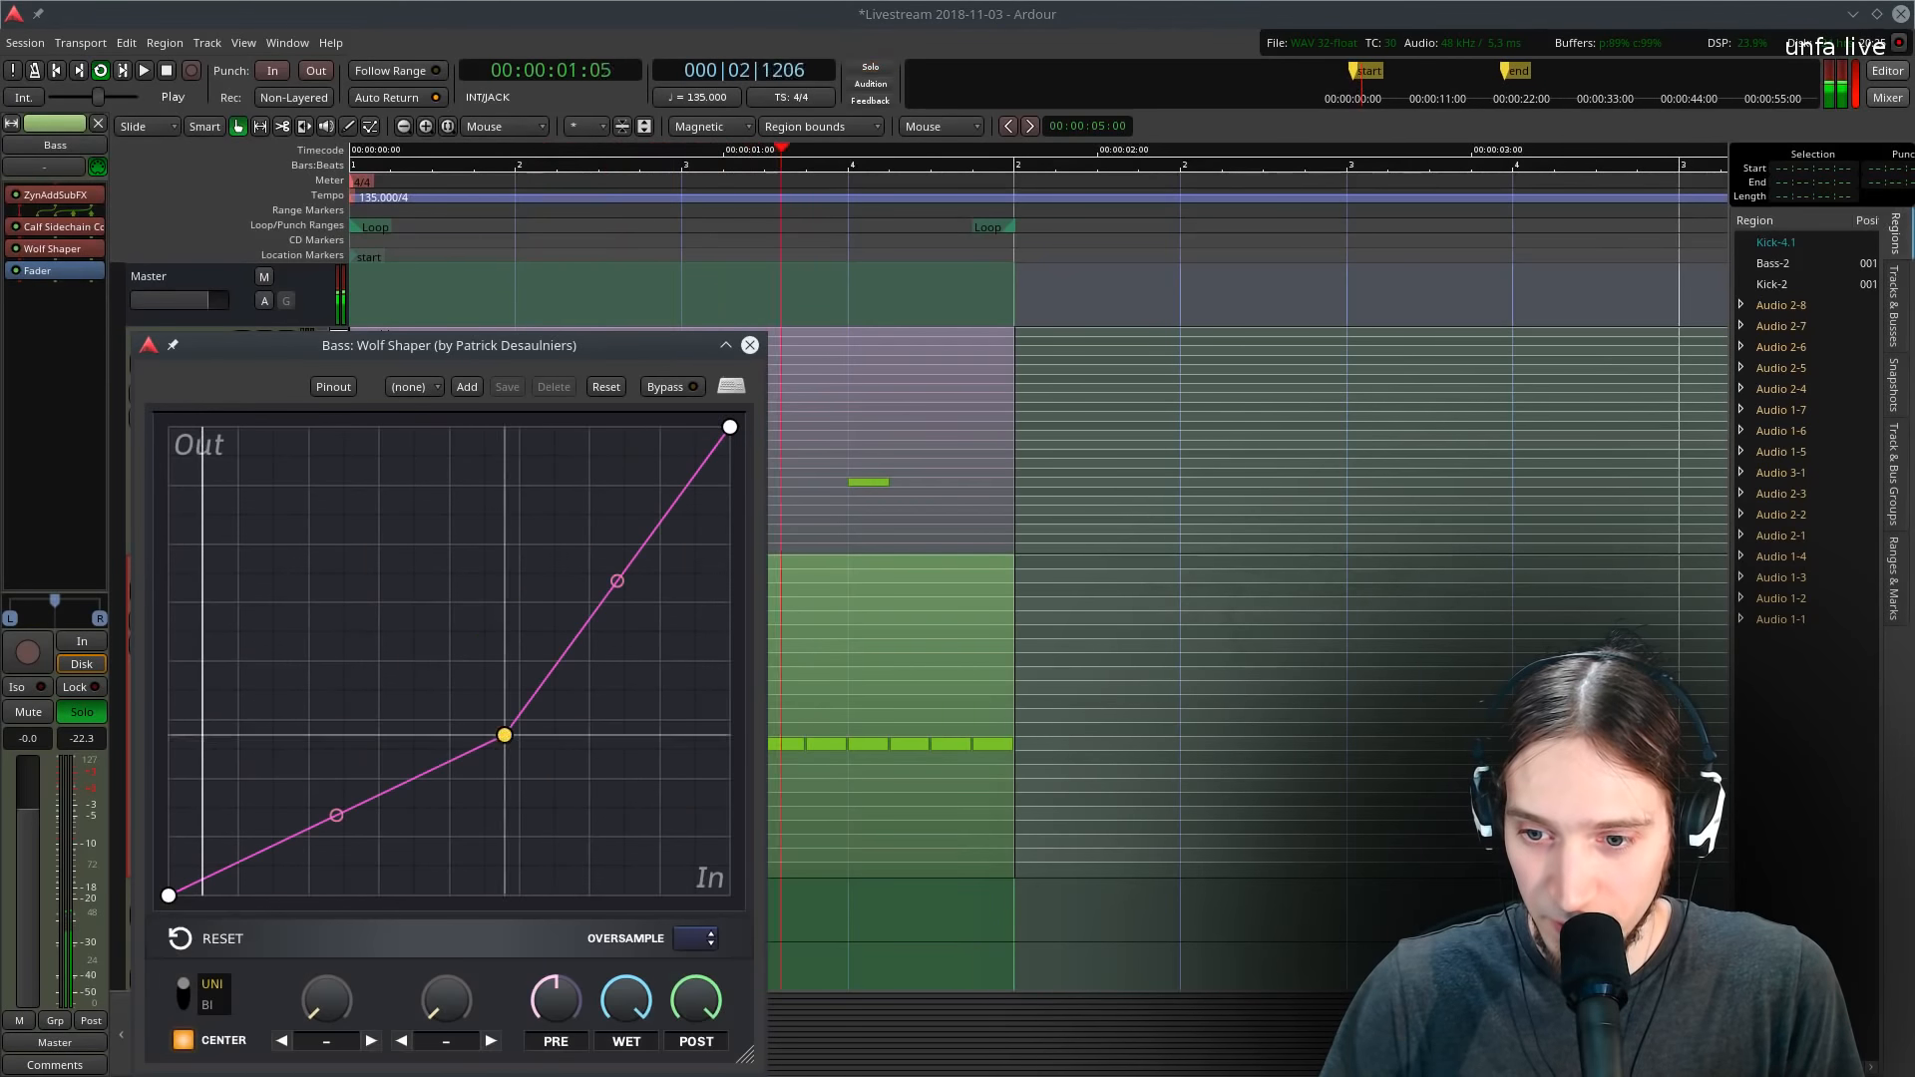
drag(331, 806, 332, 698)
drag(55, 248, 60, 212)
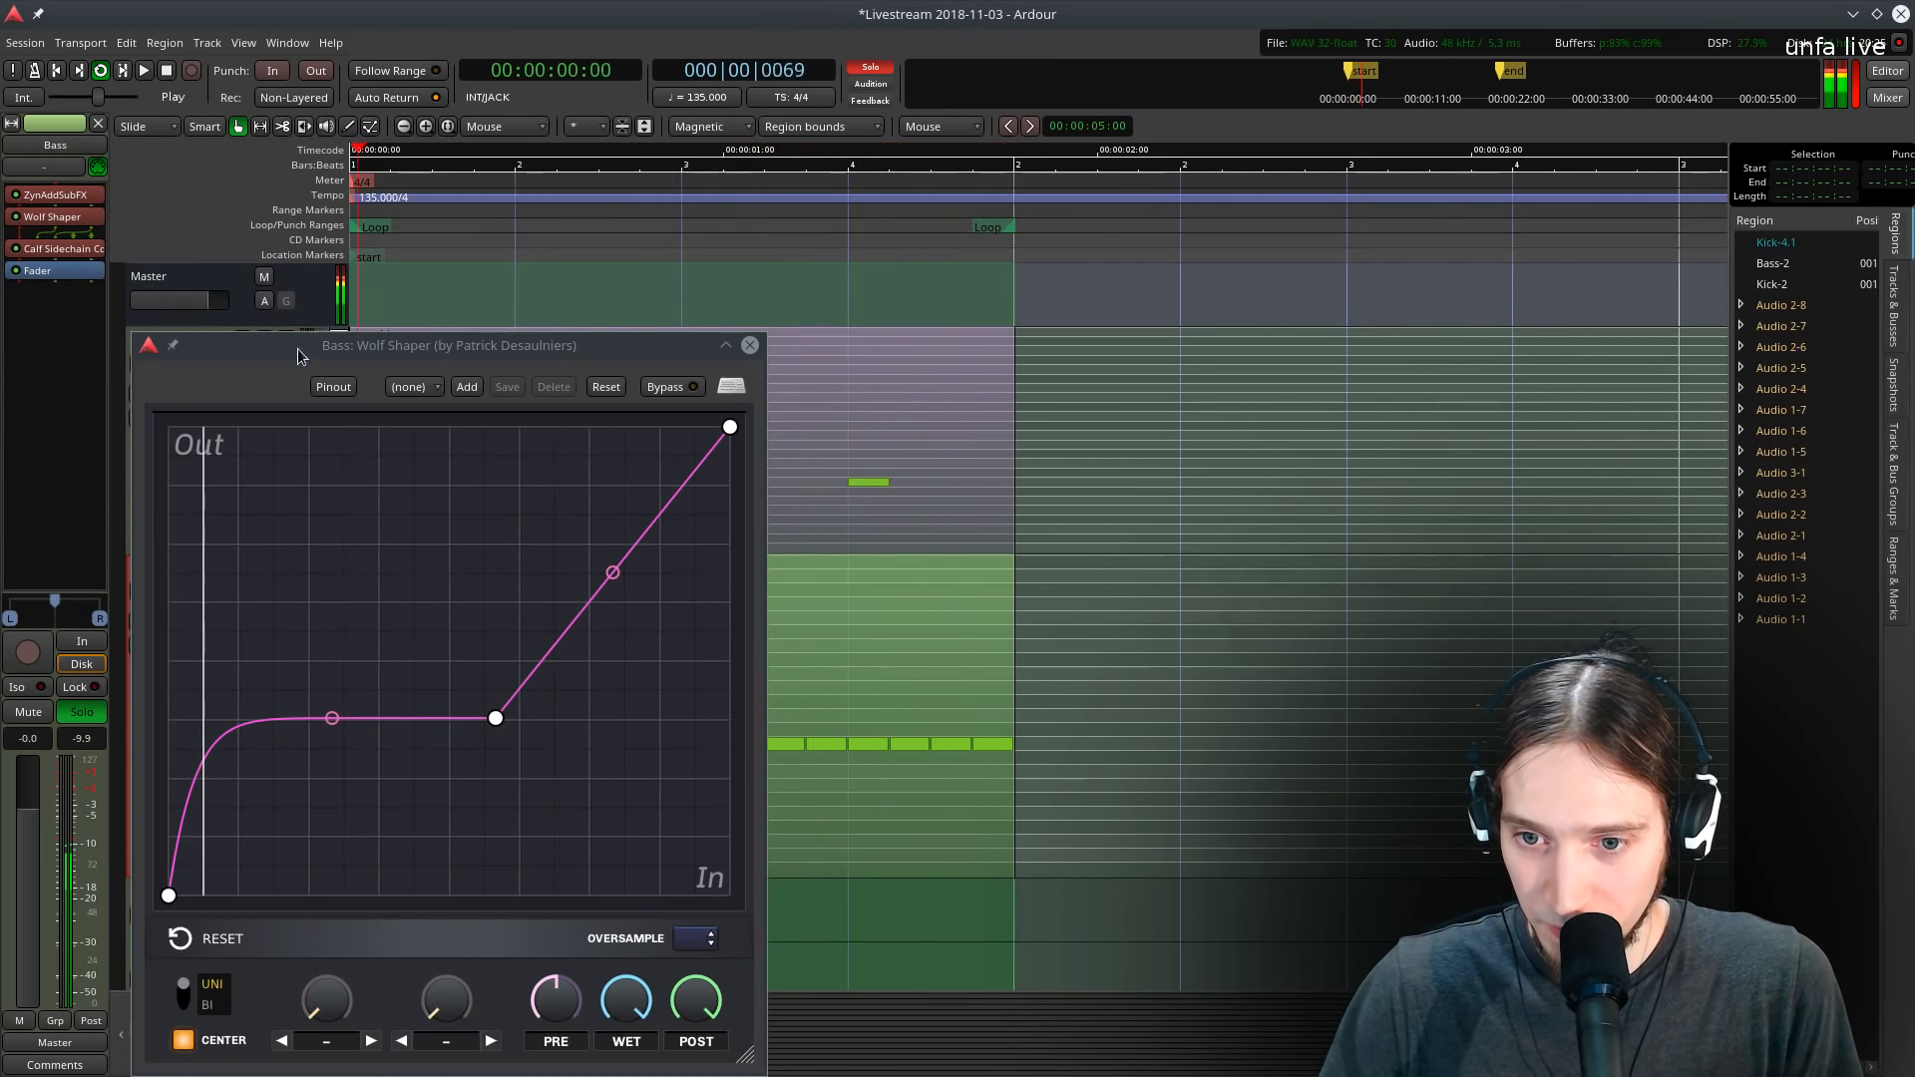
- Reshape the Wolf Shaper curve by adding and moving points into a steep rise near zero and a gentler upper slope
drag(298, 349, 681, 272)
drag(880, 643, 805, 694)
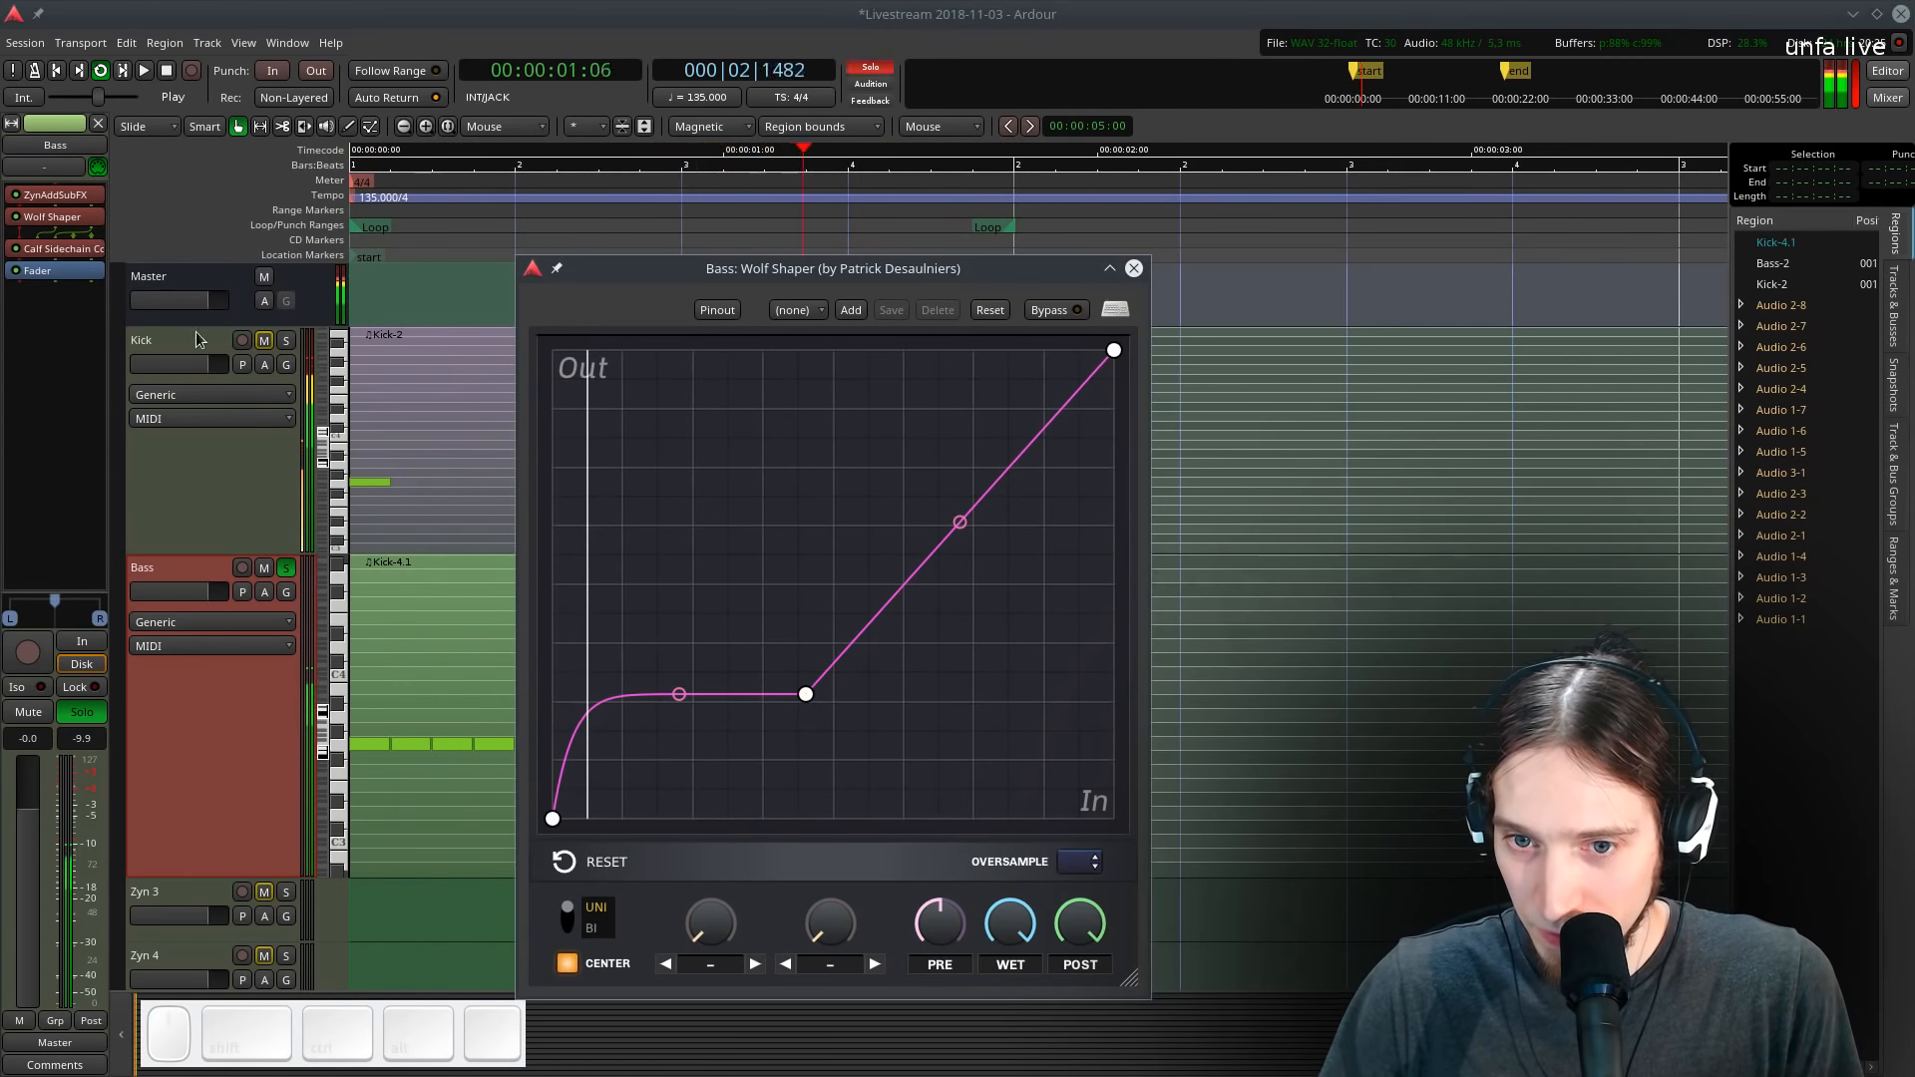
double_click(662, 691)
drag(662, 692, 635, 806)
double_click(629, 641)
drag(619, 726, 620, 802)
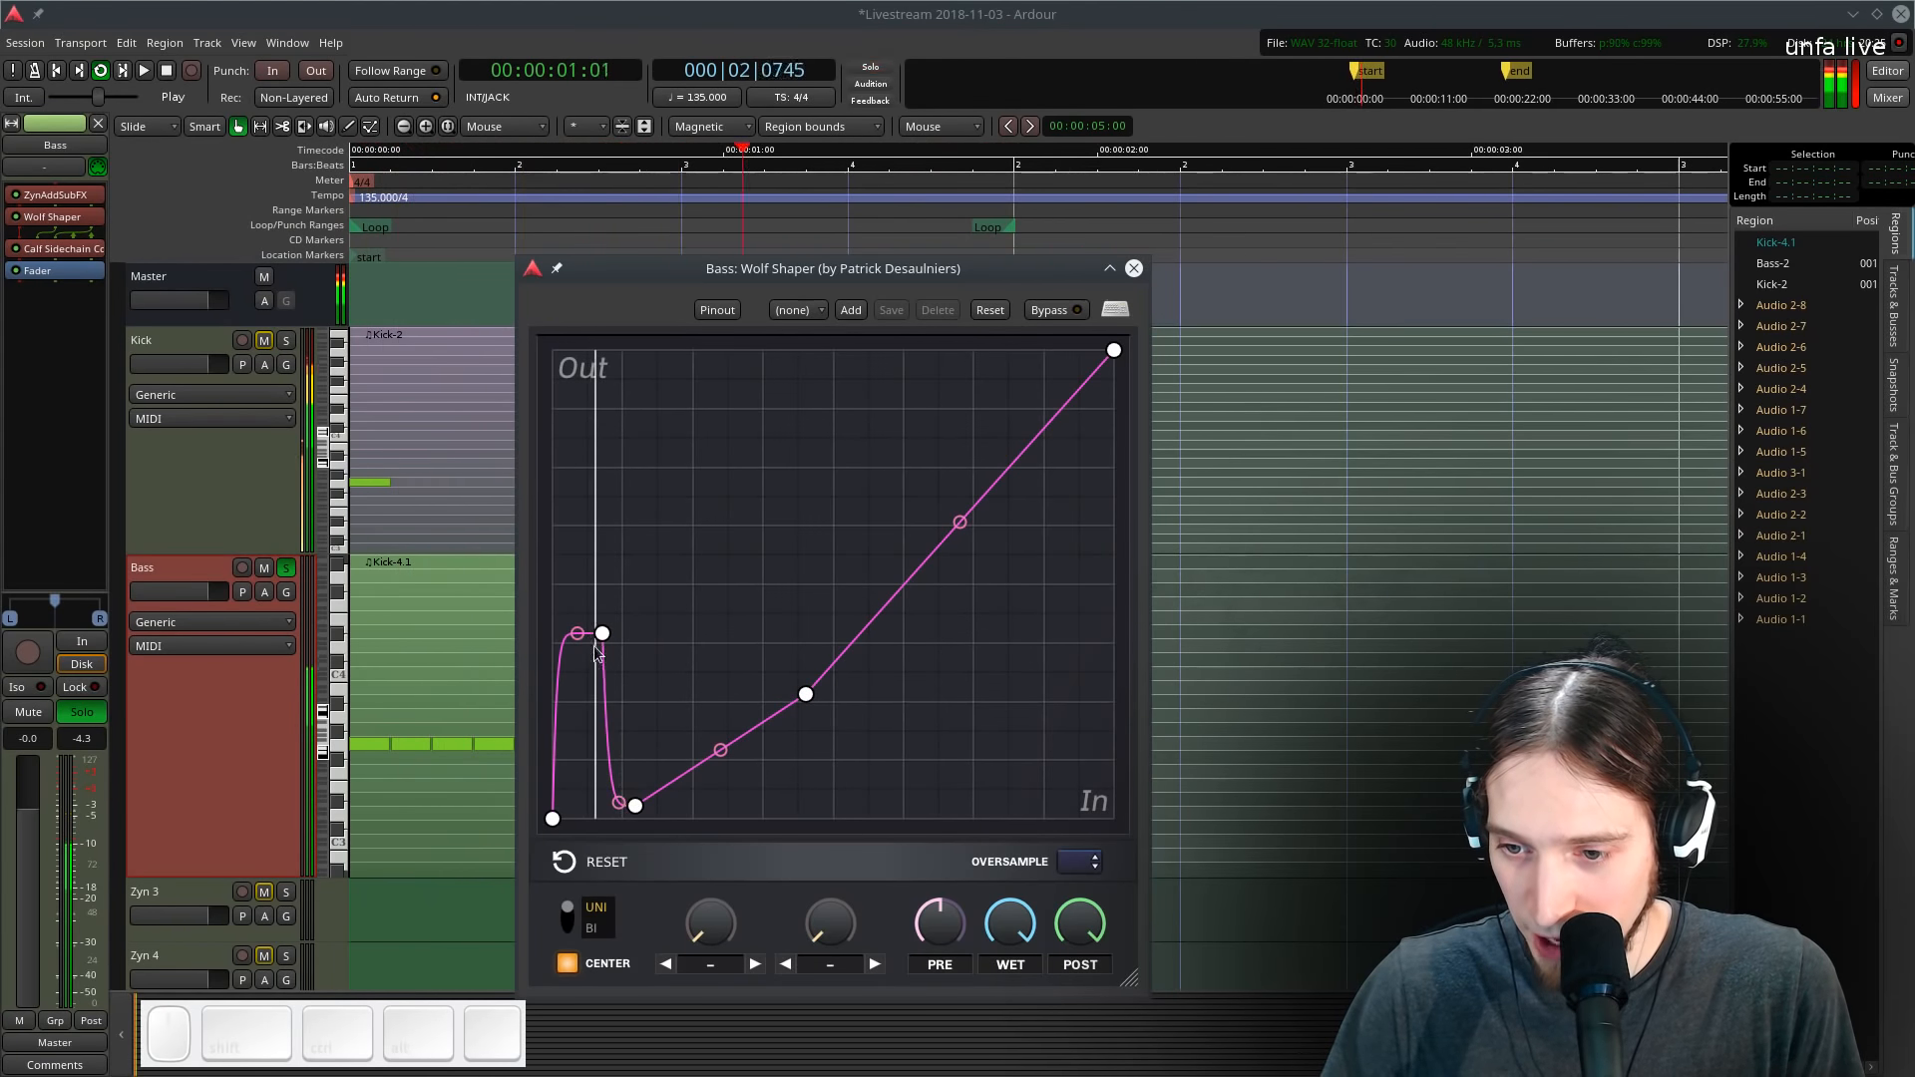
drag(577, 634, 578, 816)
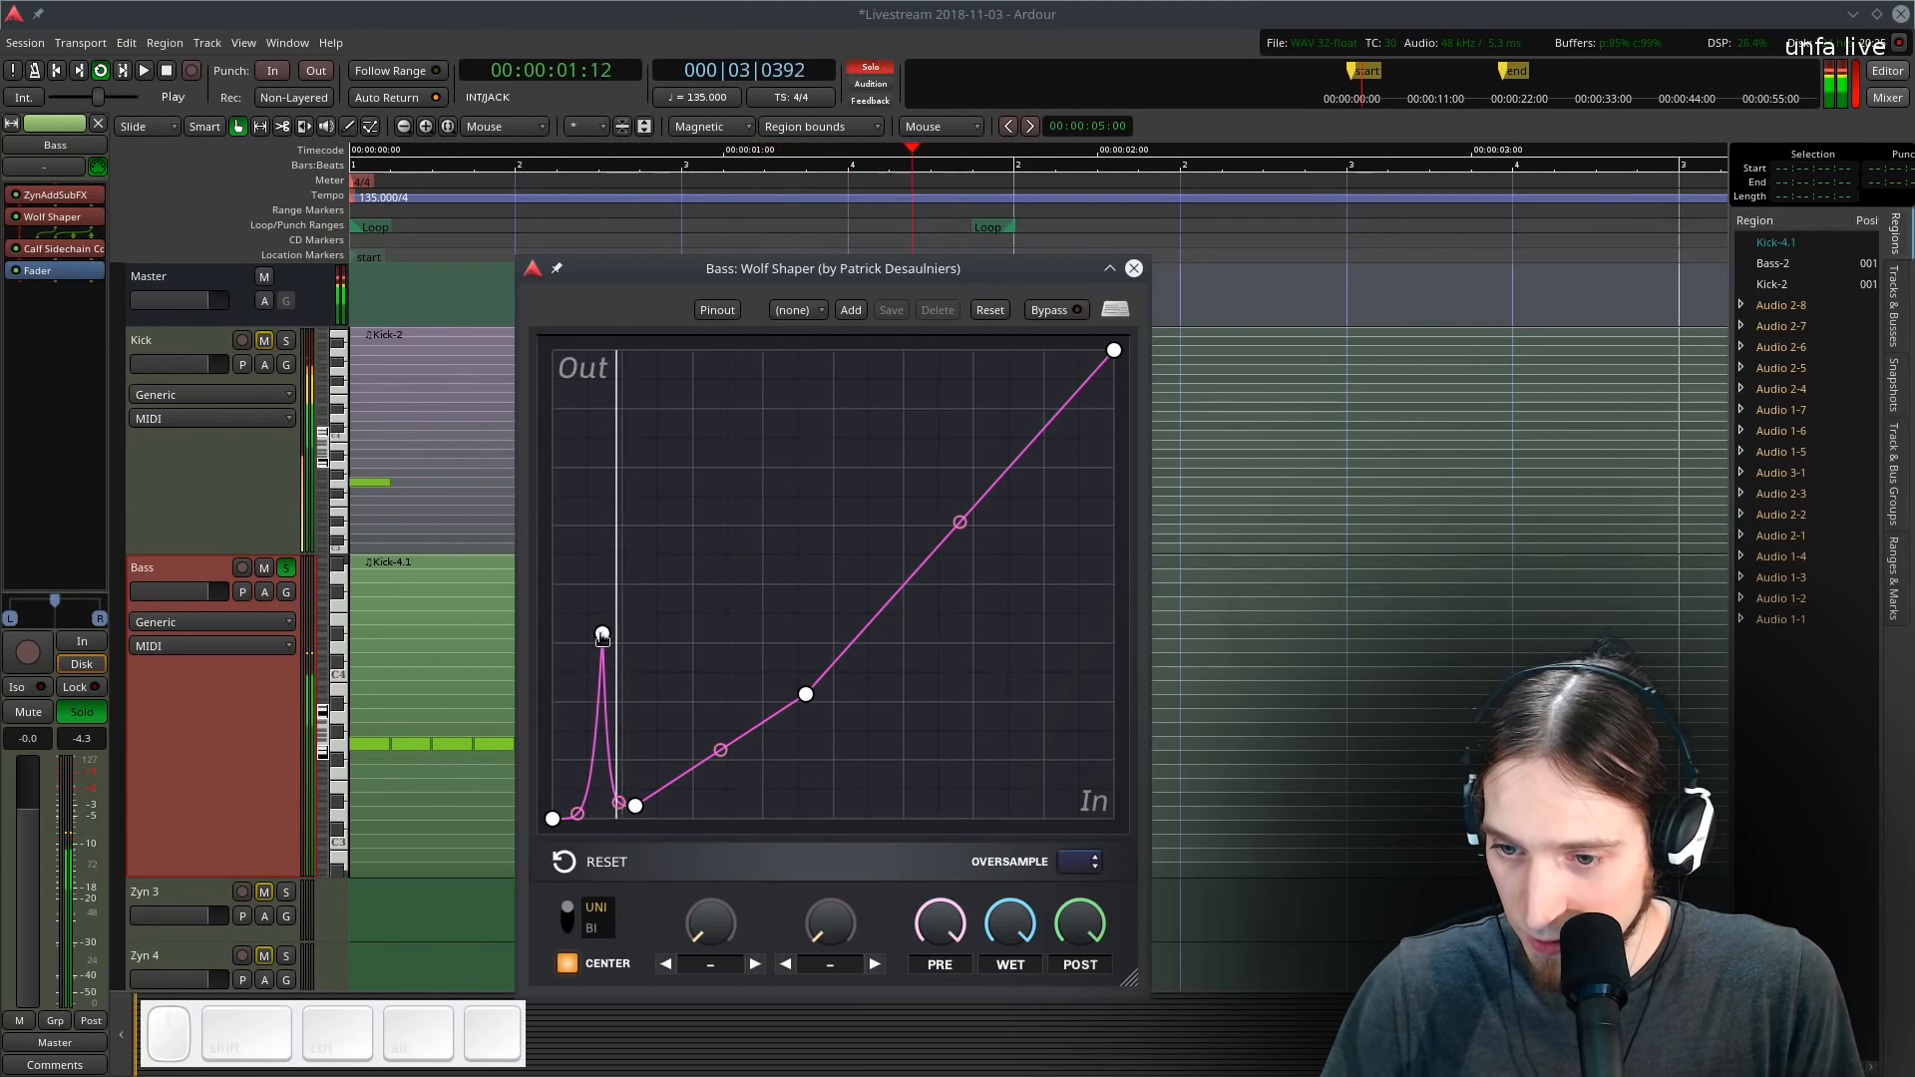
drag(602, 635, 642, 621)
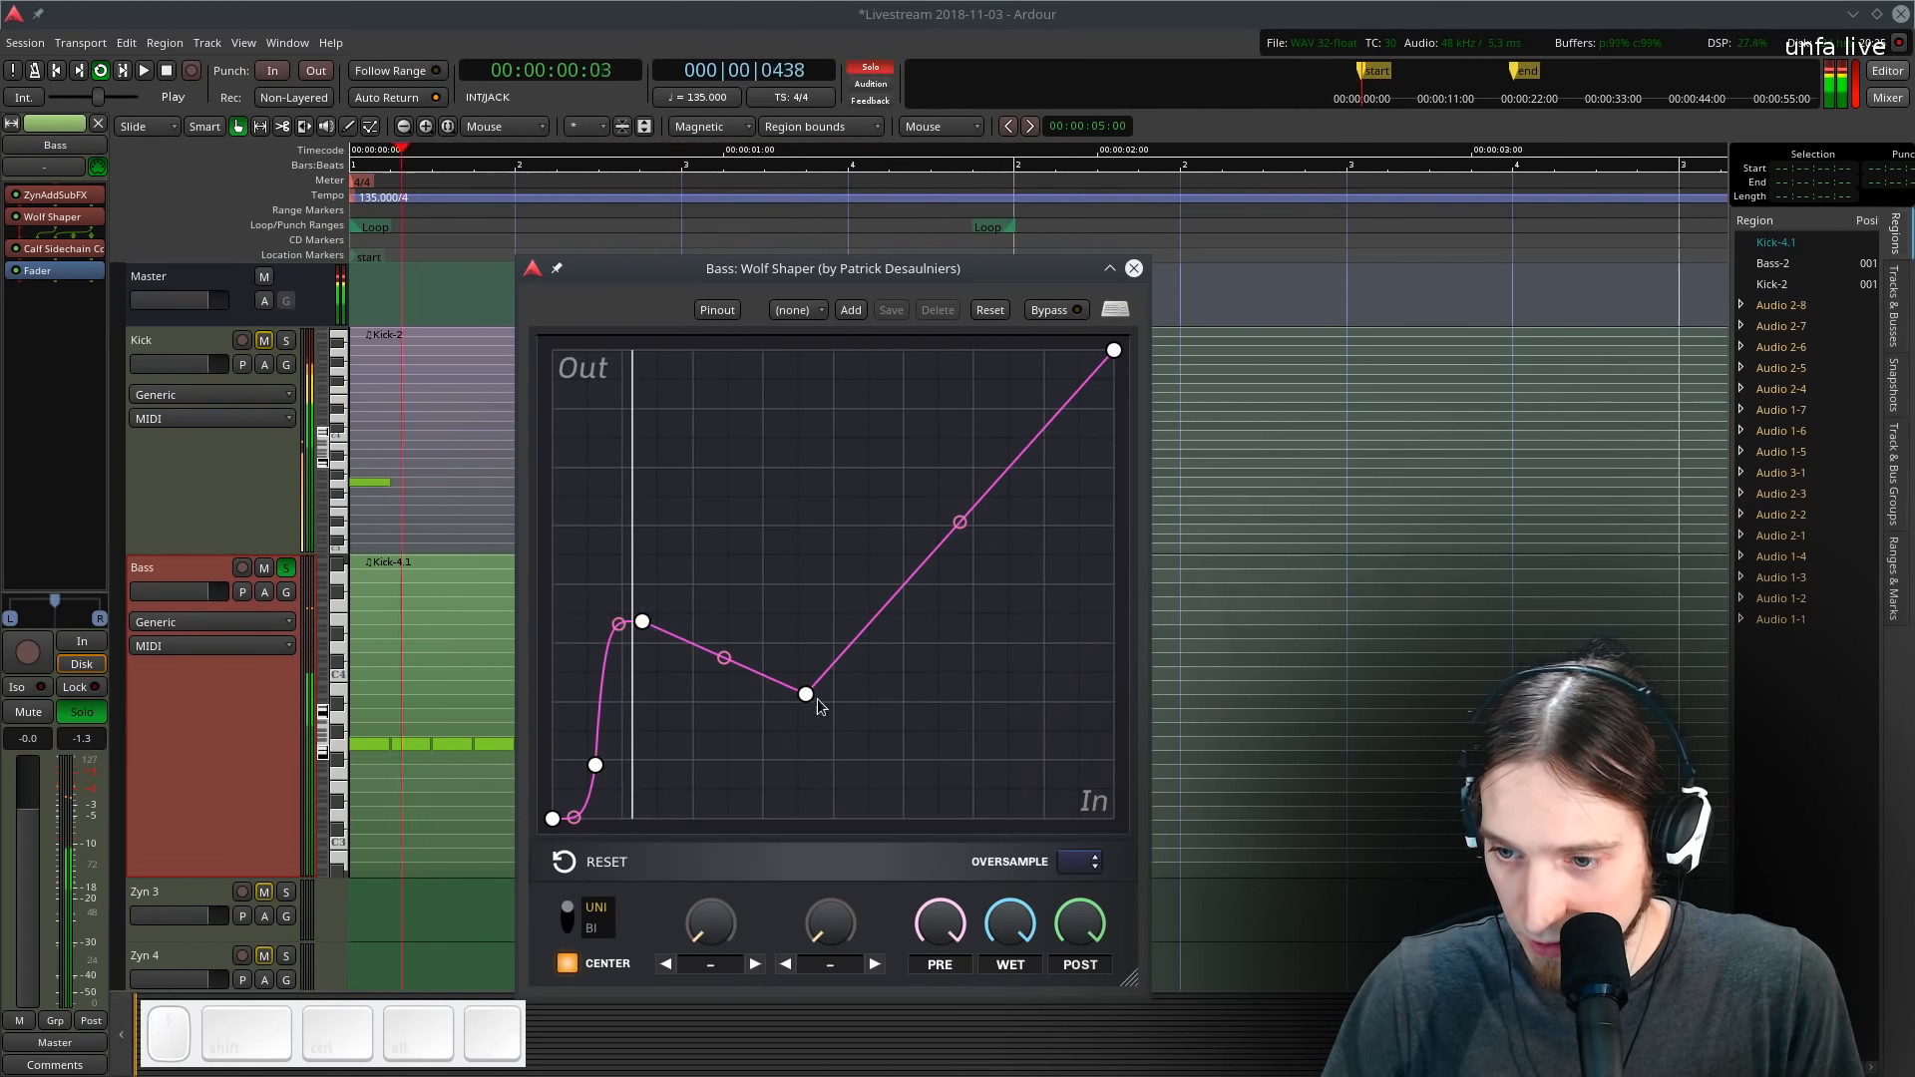
drag(817, 706, 855, 458)
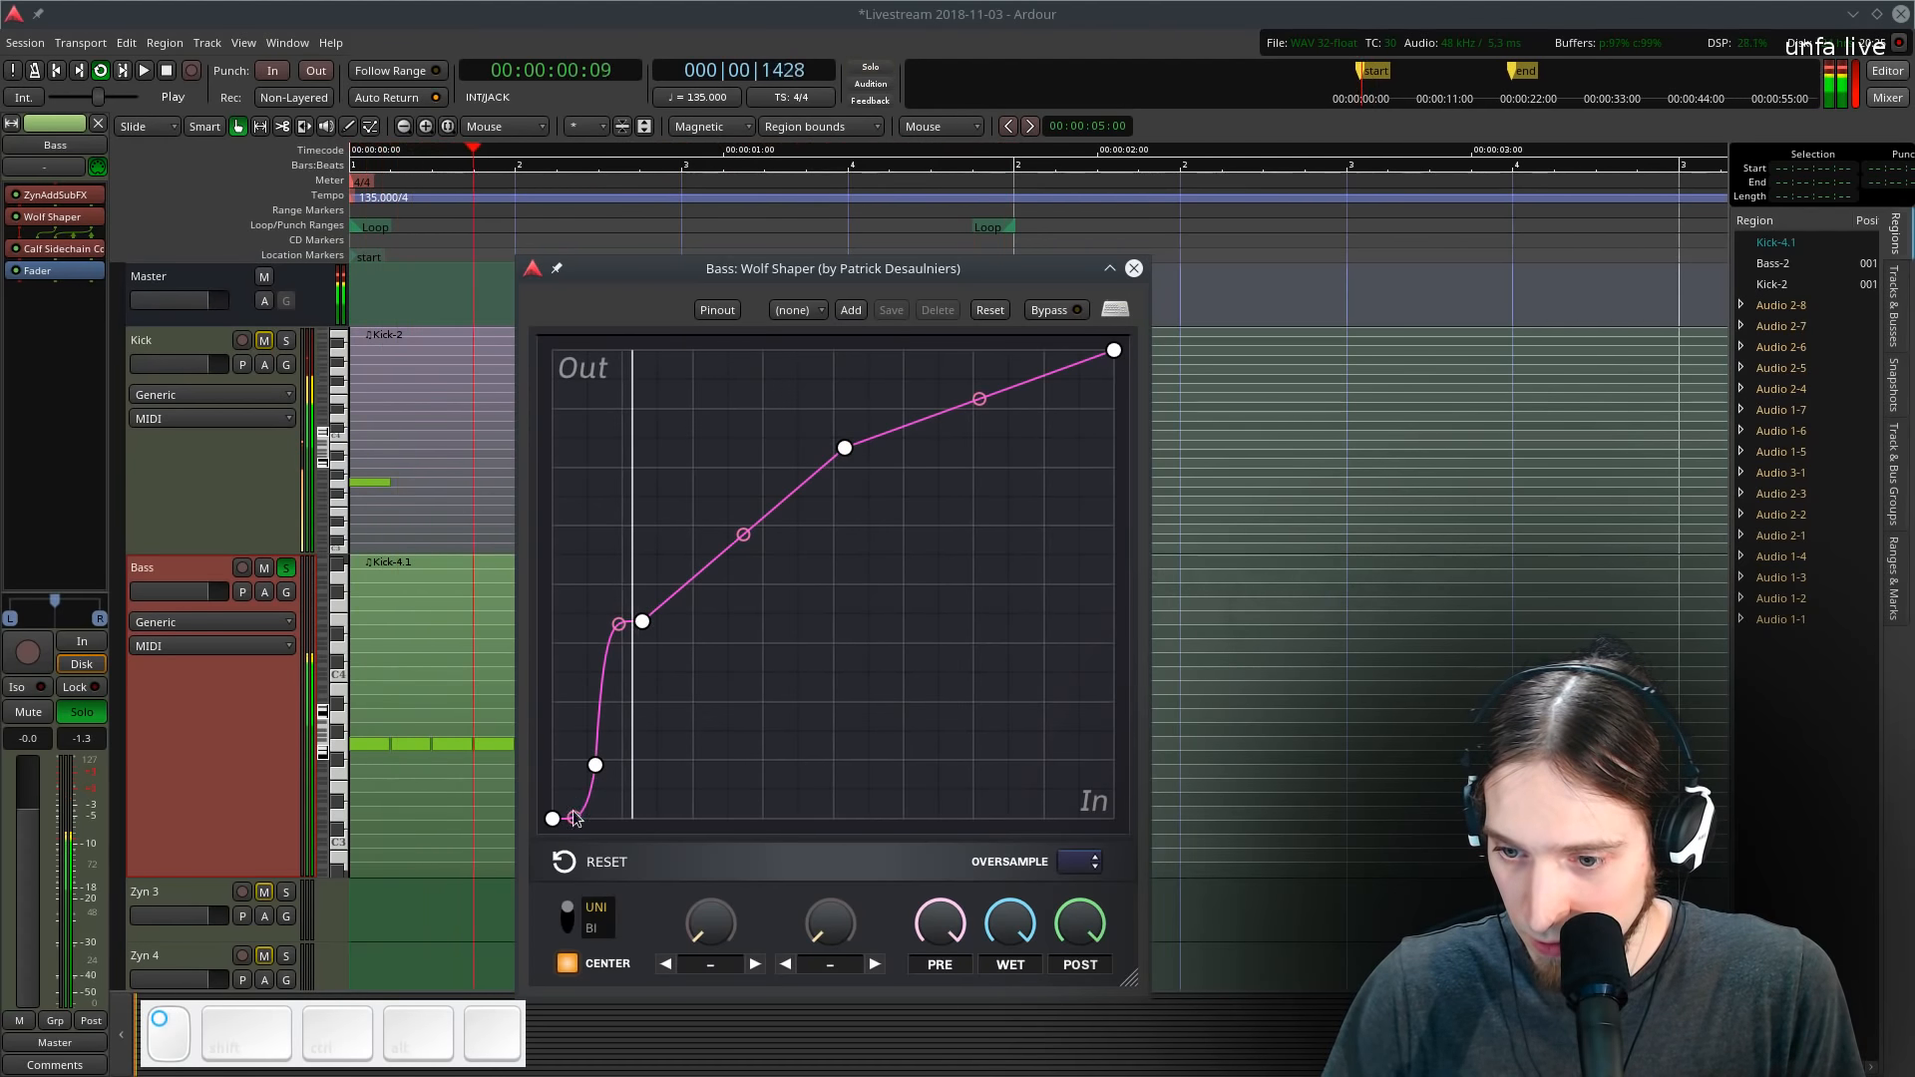
- Nudge the Wolf Shaper's lowest curve point slightly upward and stop playback
drag(577, 819, 575, 803)
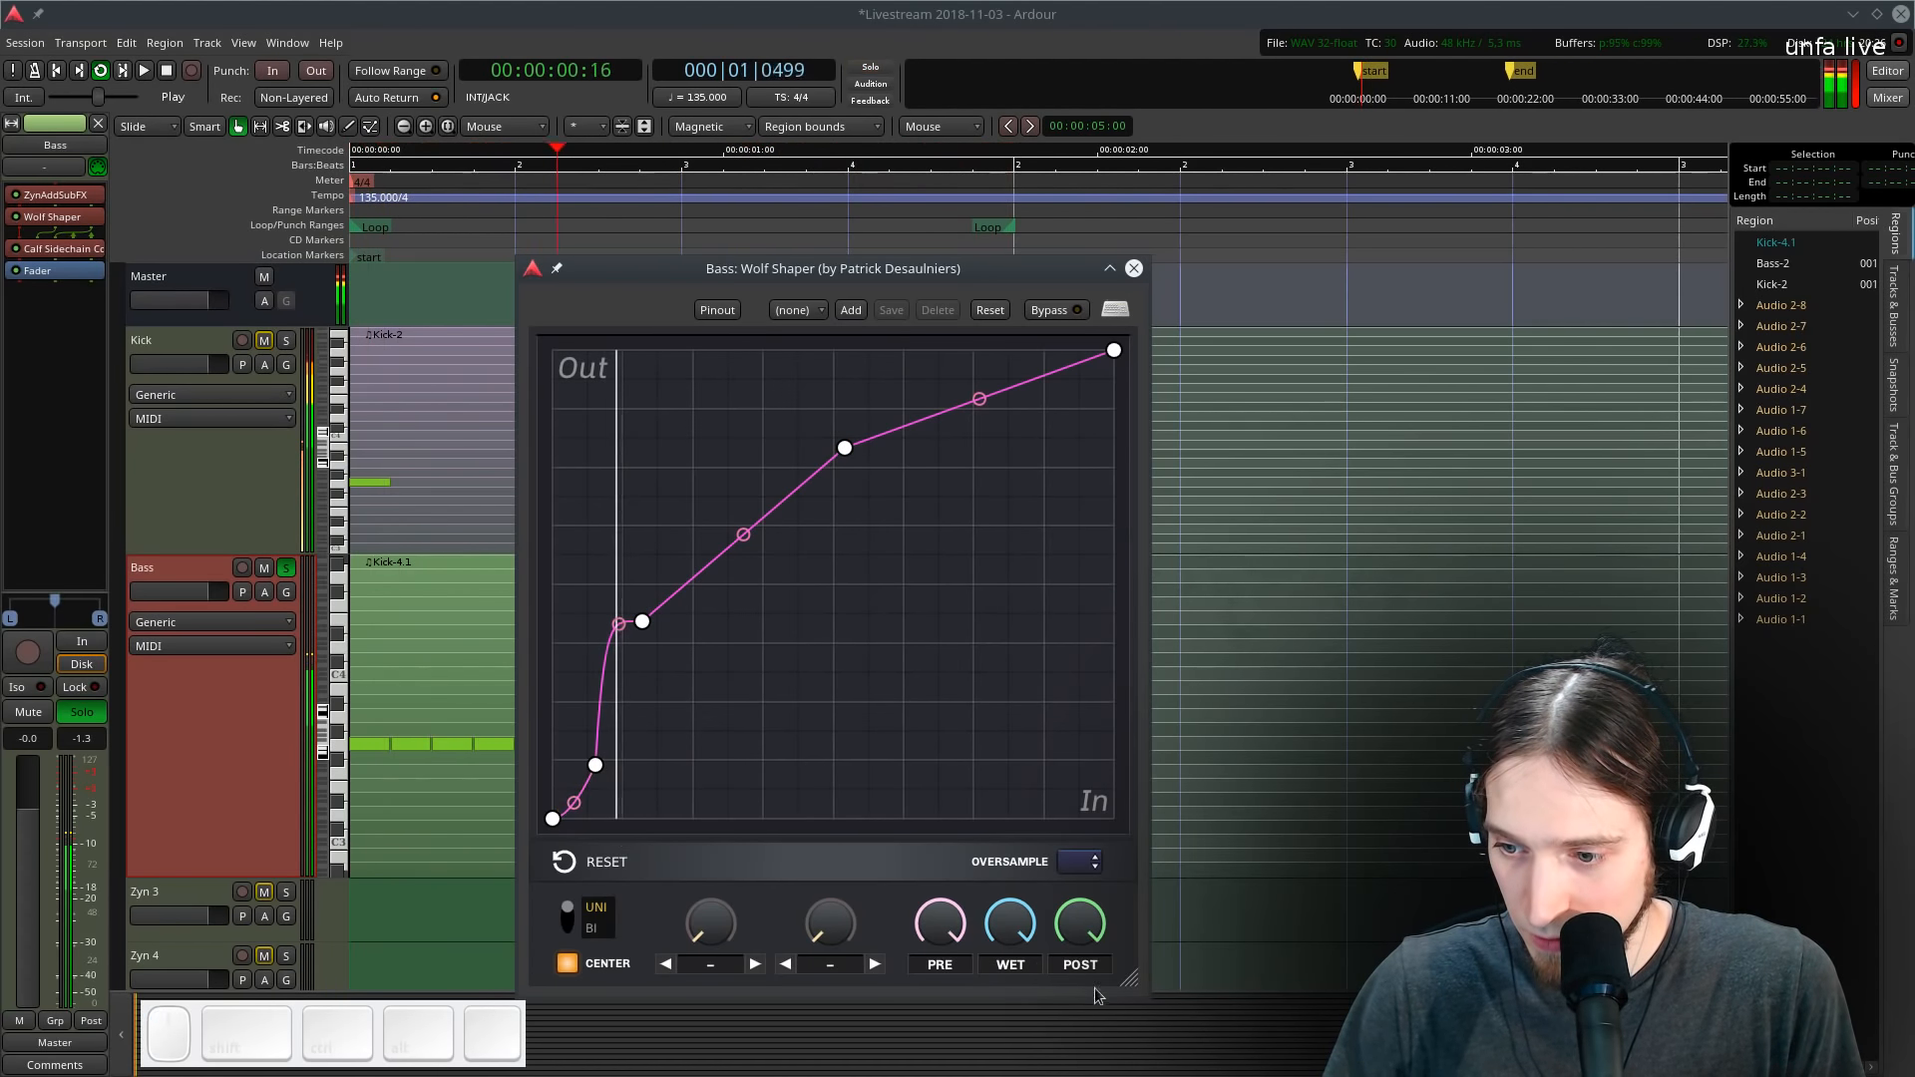
key(space)
- Reopen the sidechain compressor and, while looping, lower its threshold to about -28.2 dBFS and release to about 70 ms
double_click(86, 251)
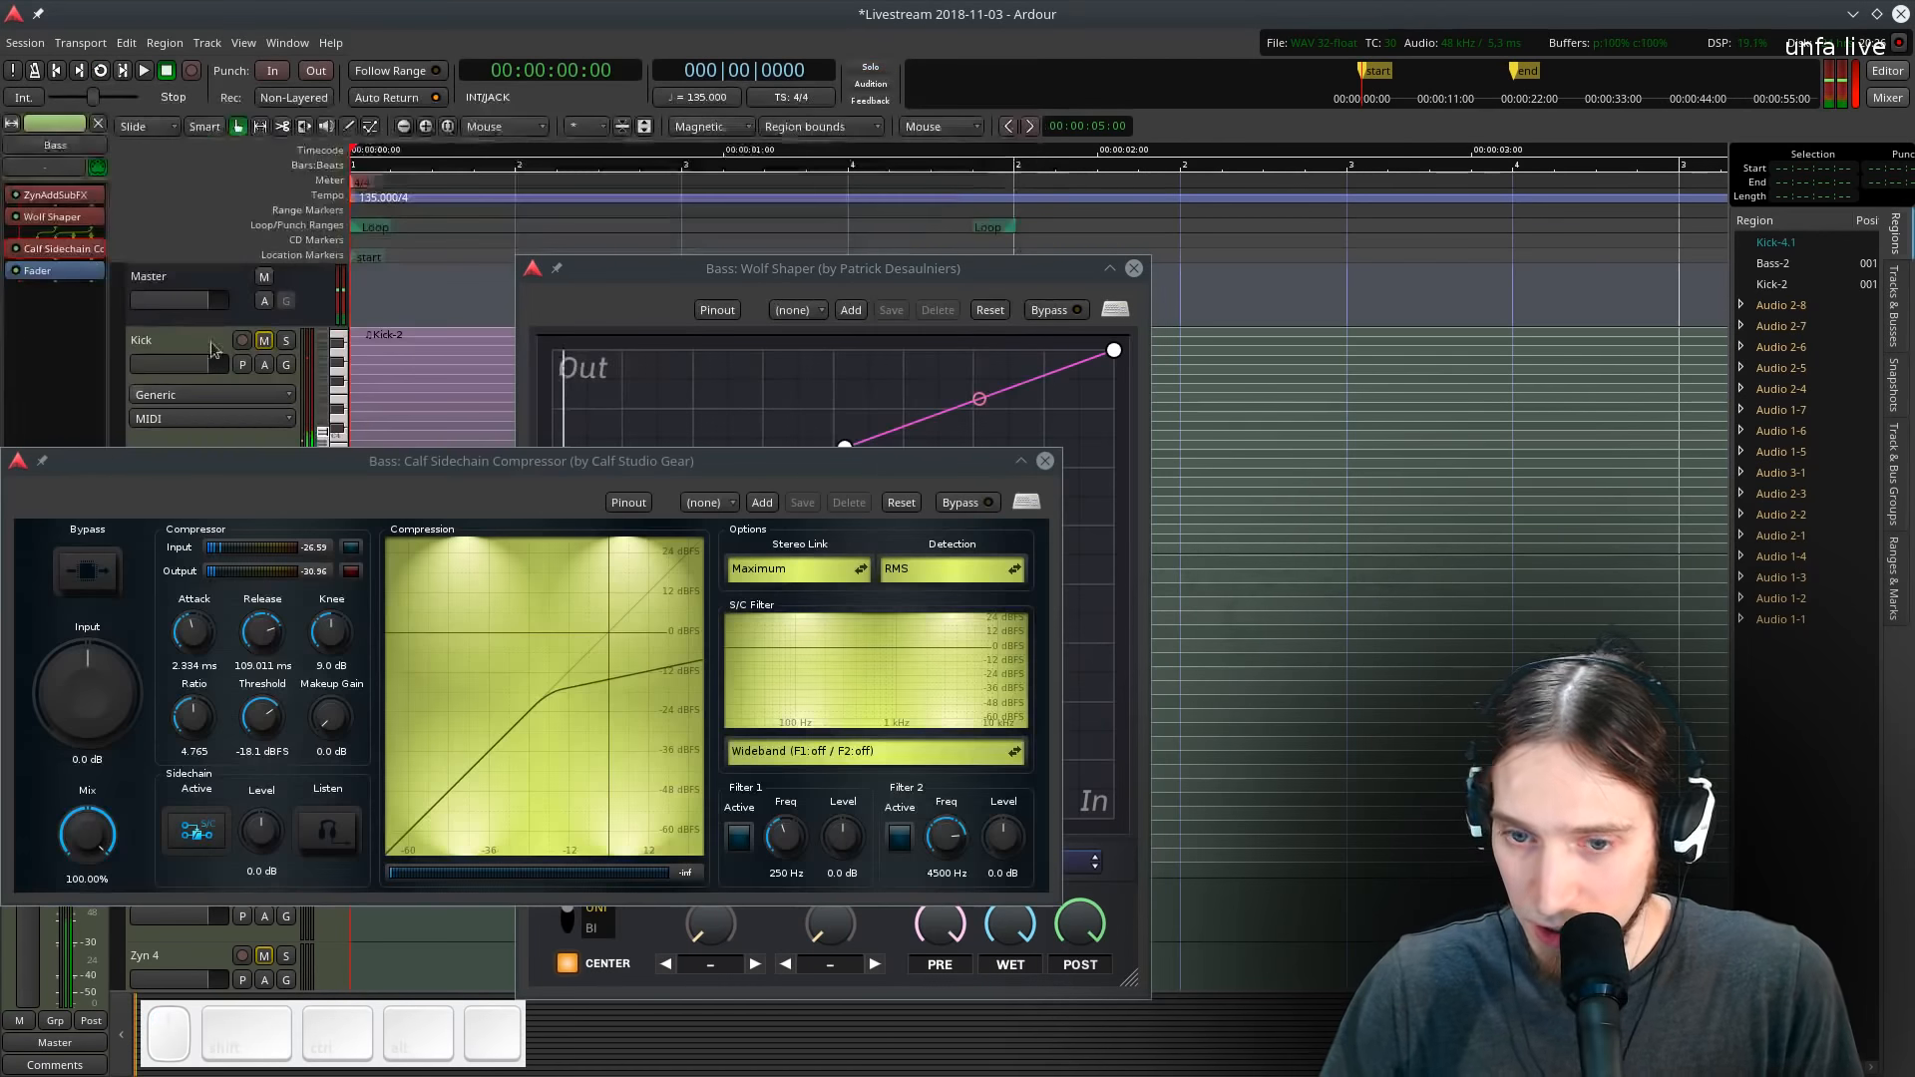
key(l)
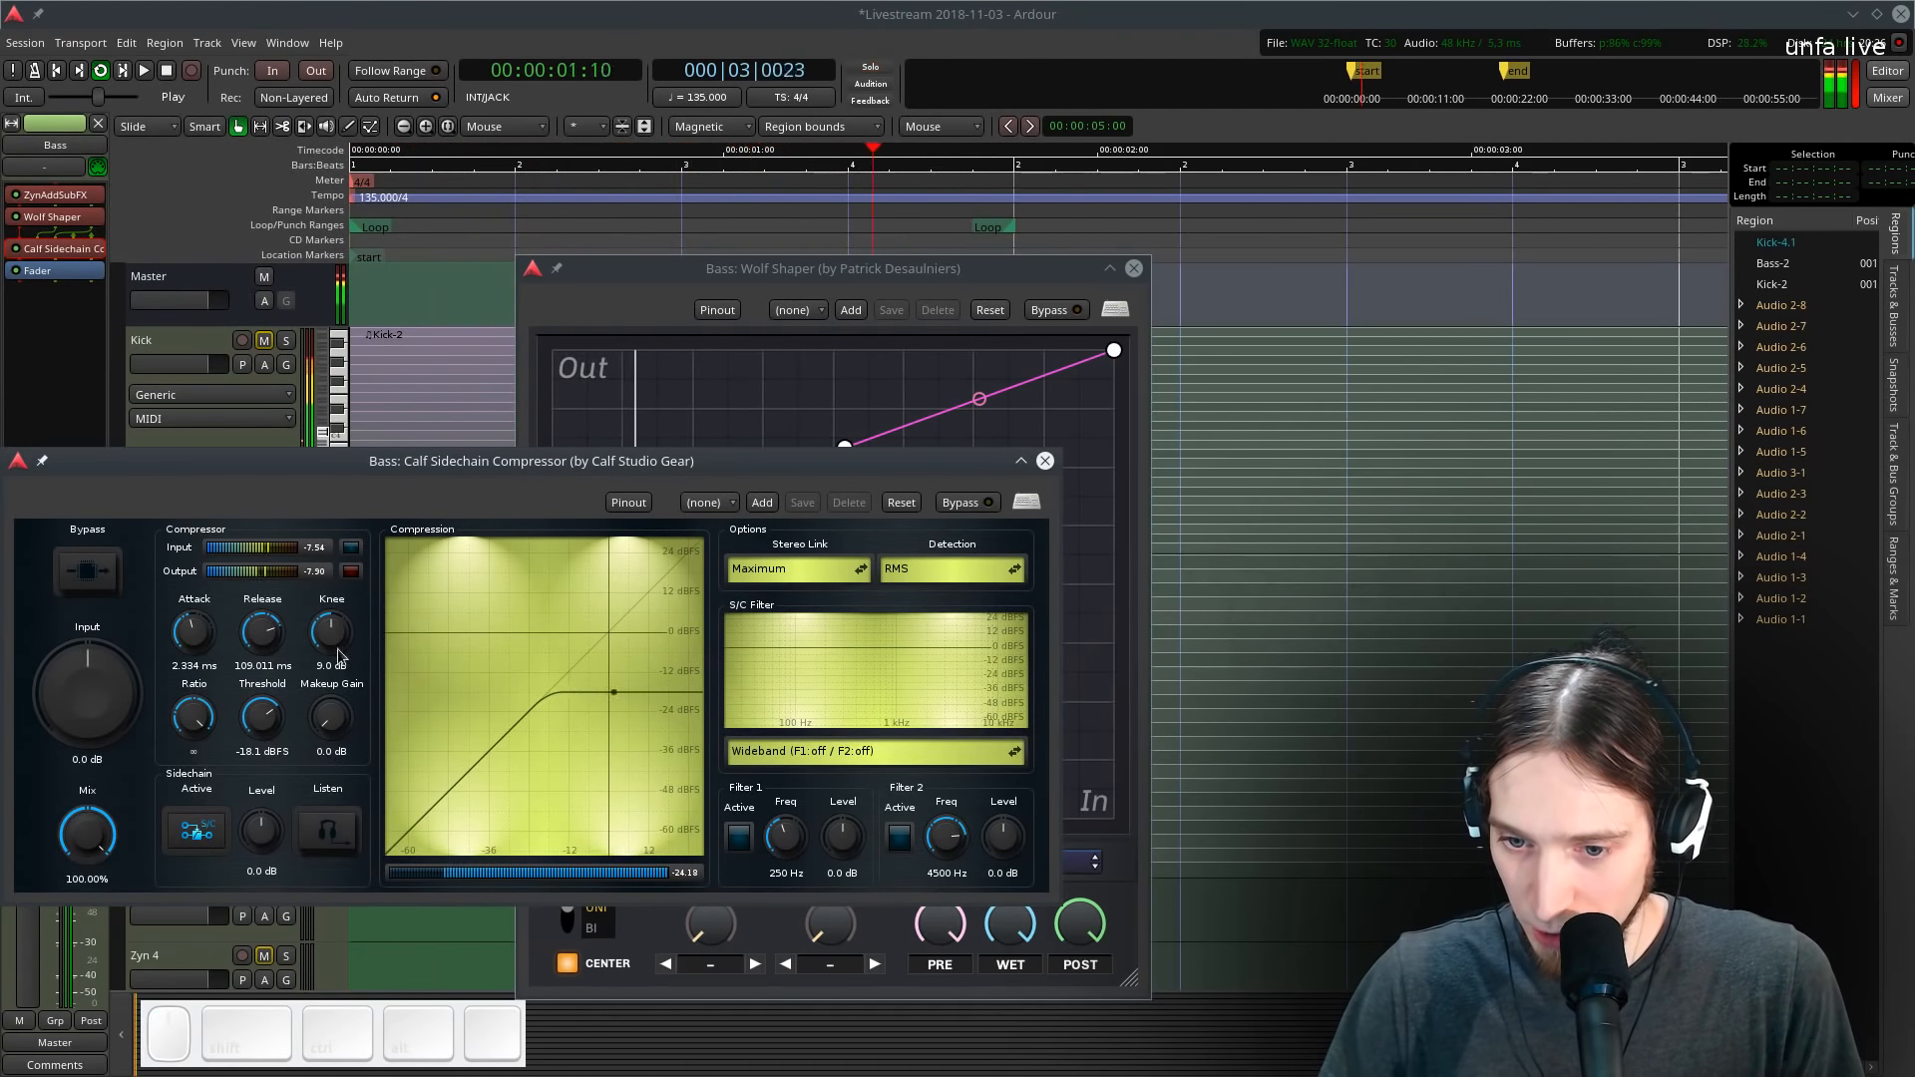
drag(263, 727, 267, 766)
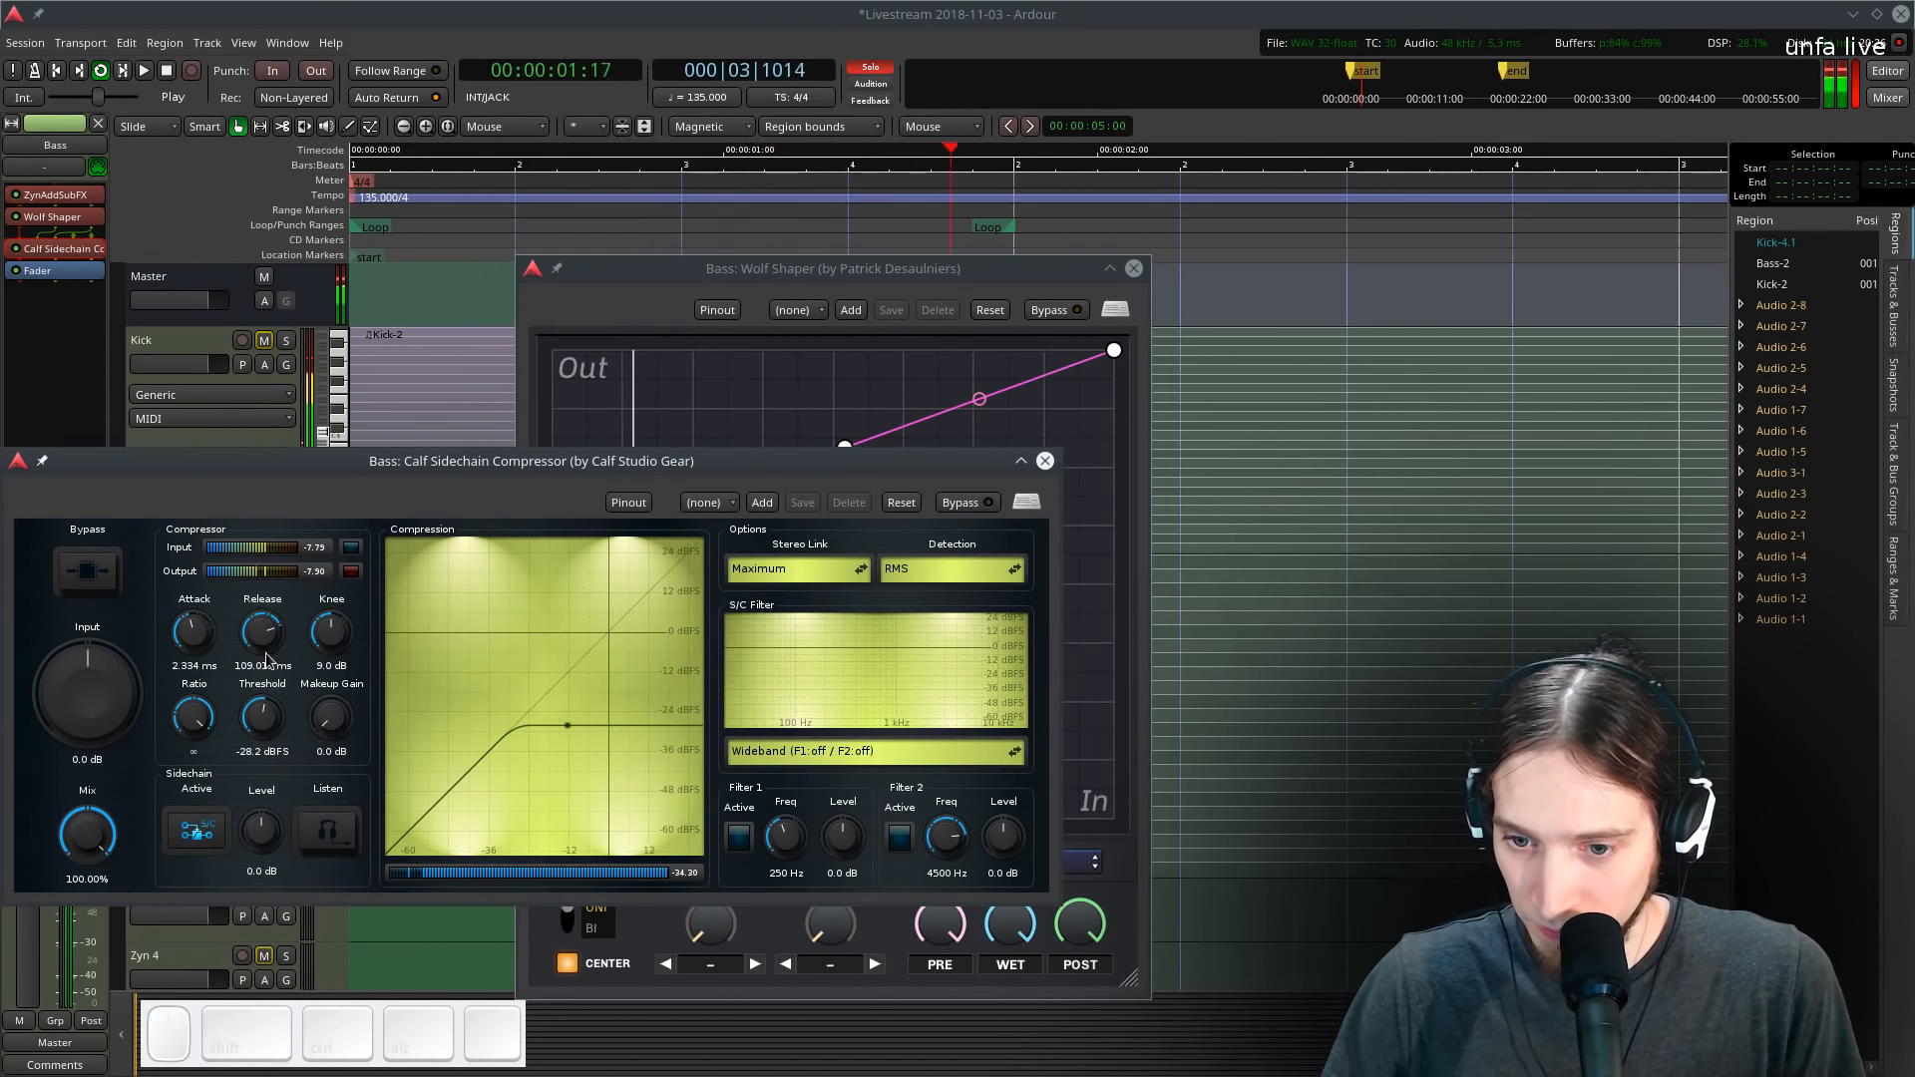
key(space)
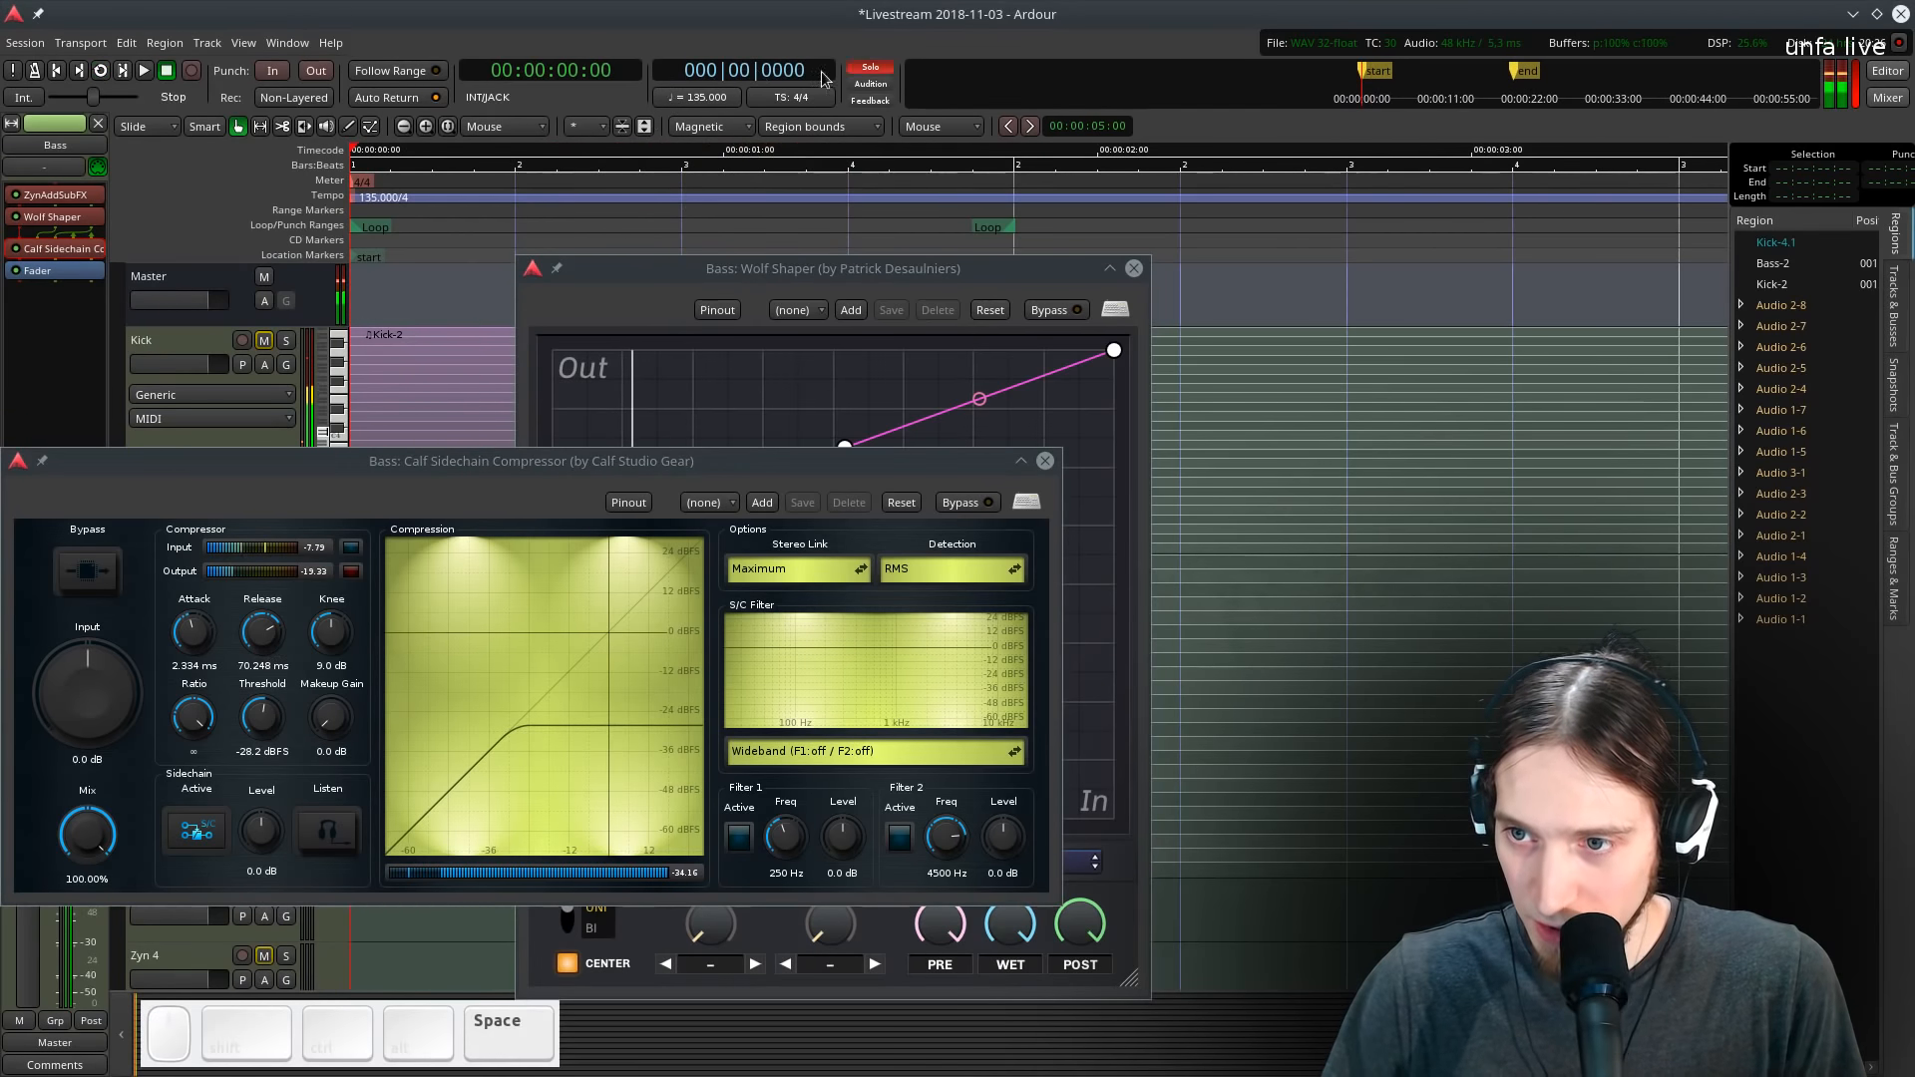
- Audition the loop again and close the compressor and Wolf Shaper windows
key(l)
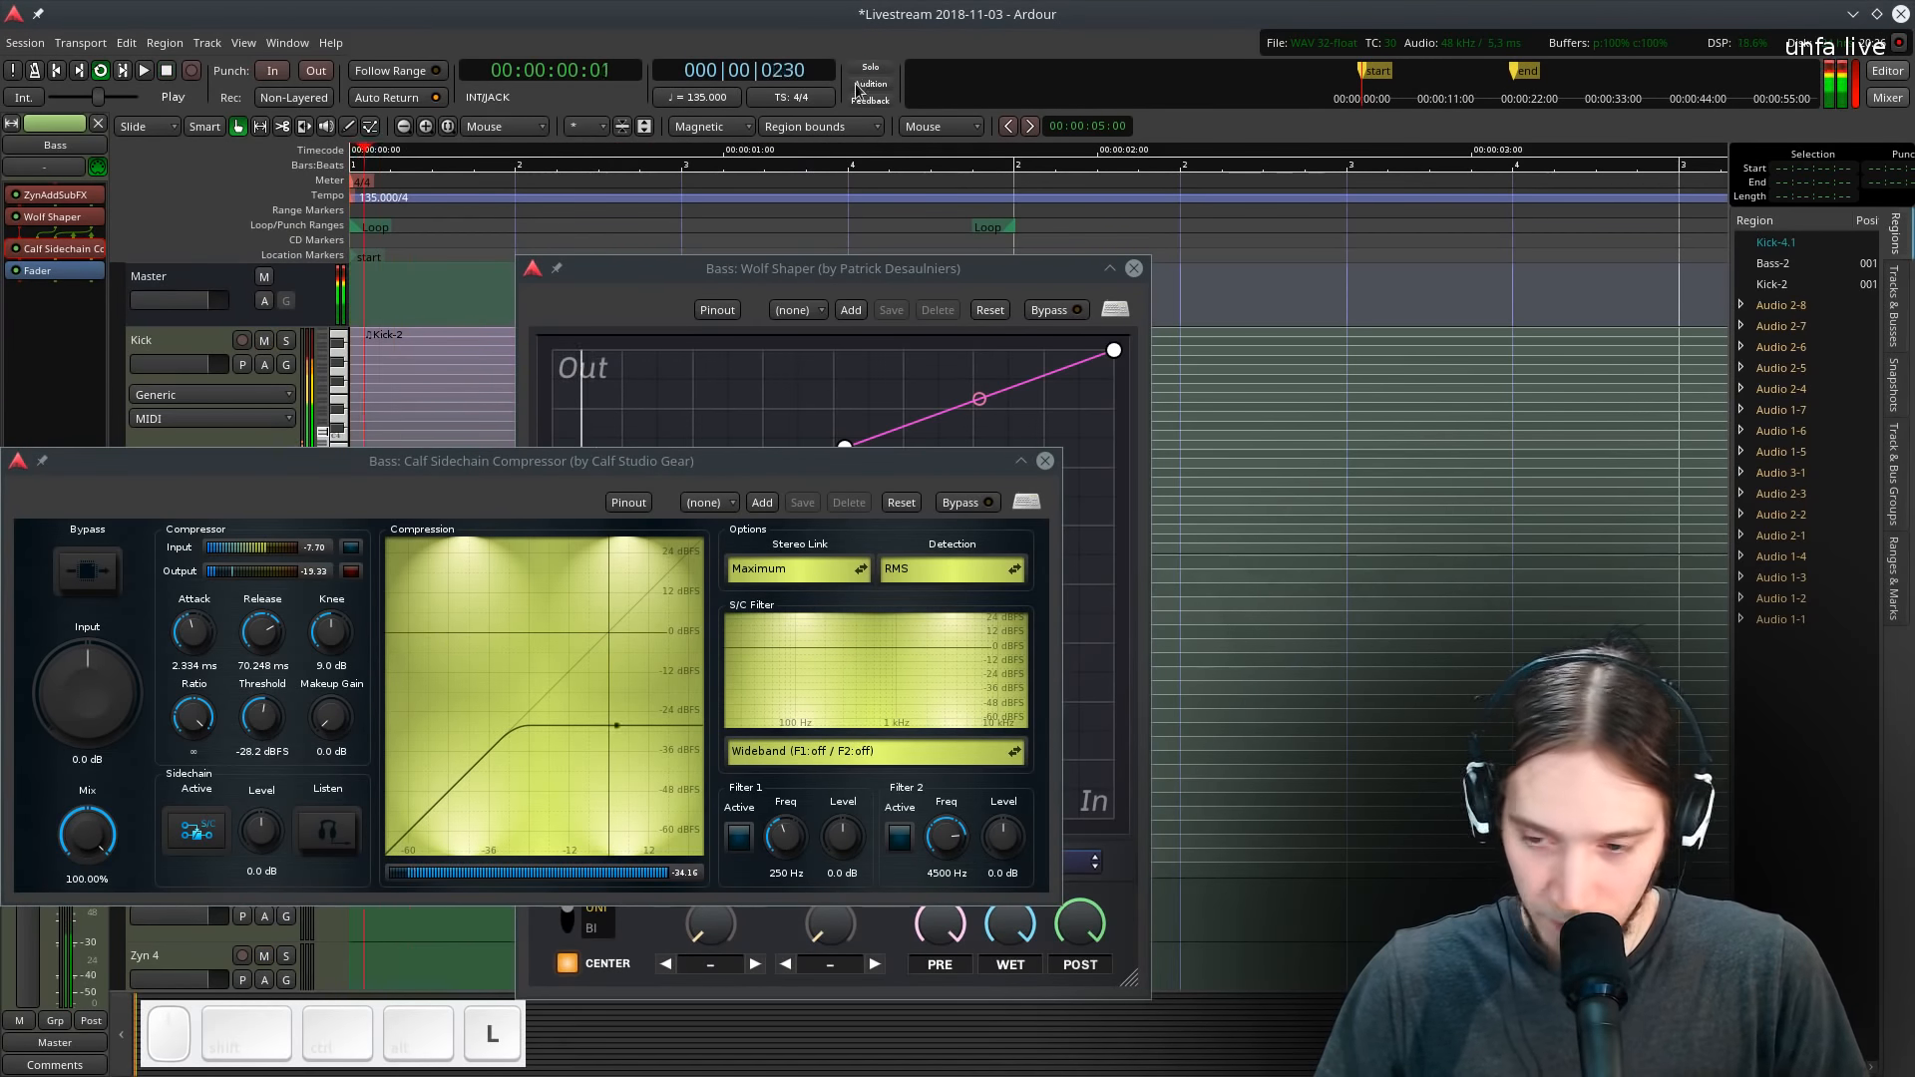
click(1045, 461)
click(1134, 269)
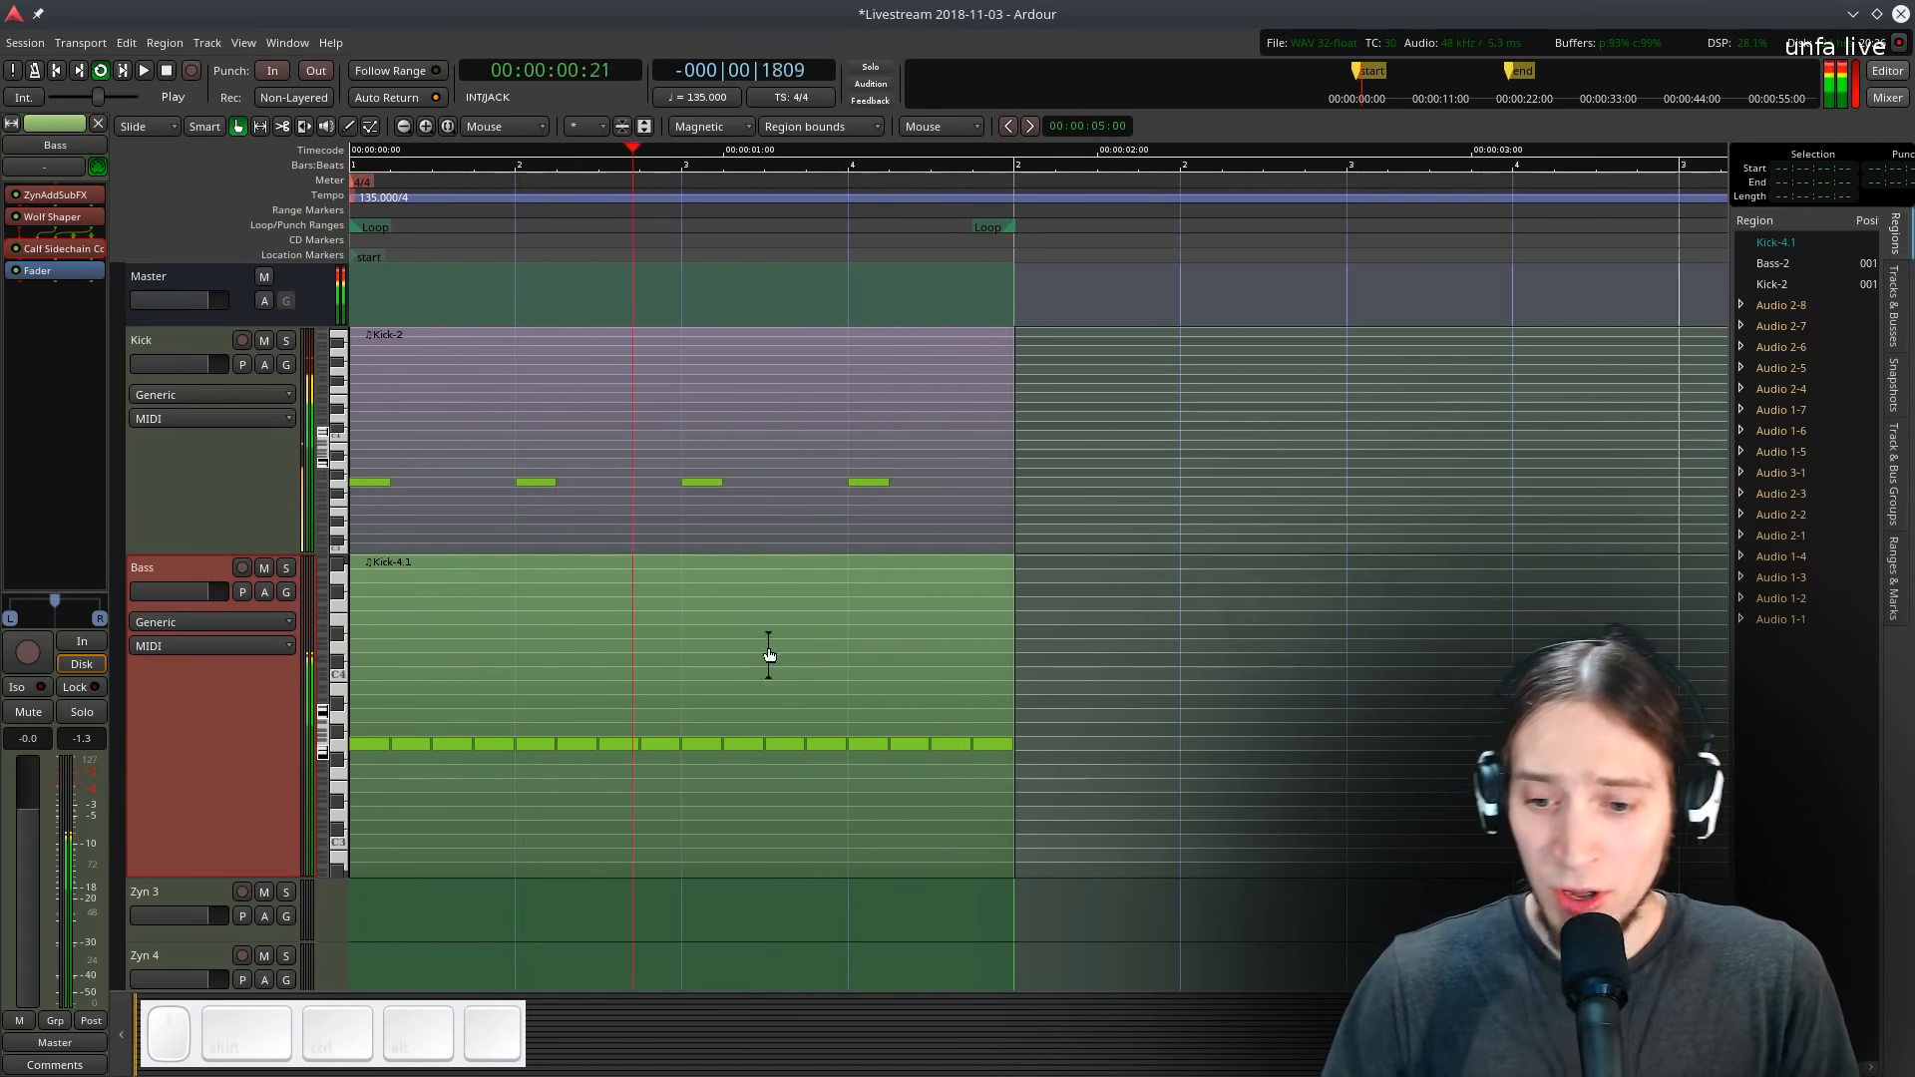
key(space)
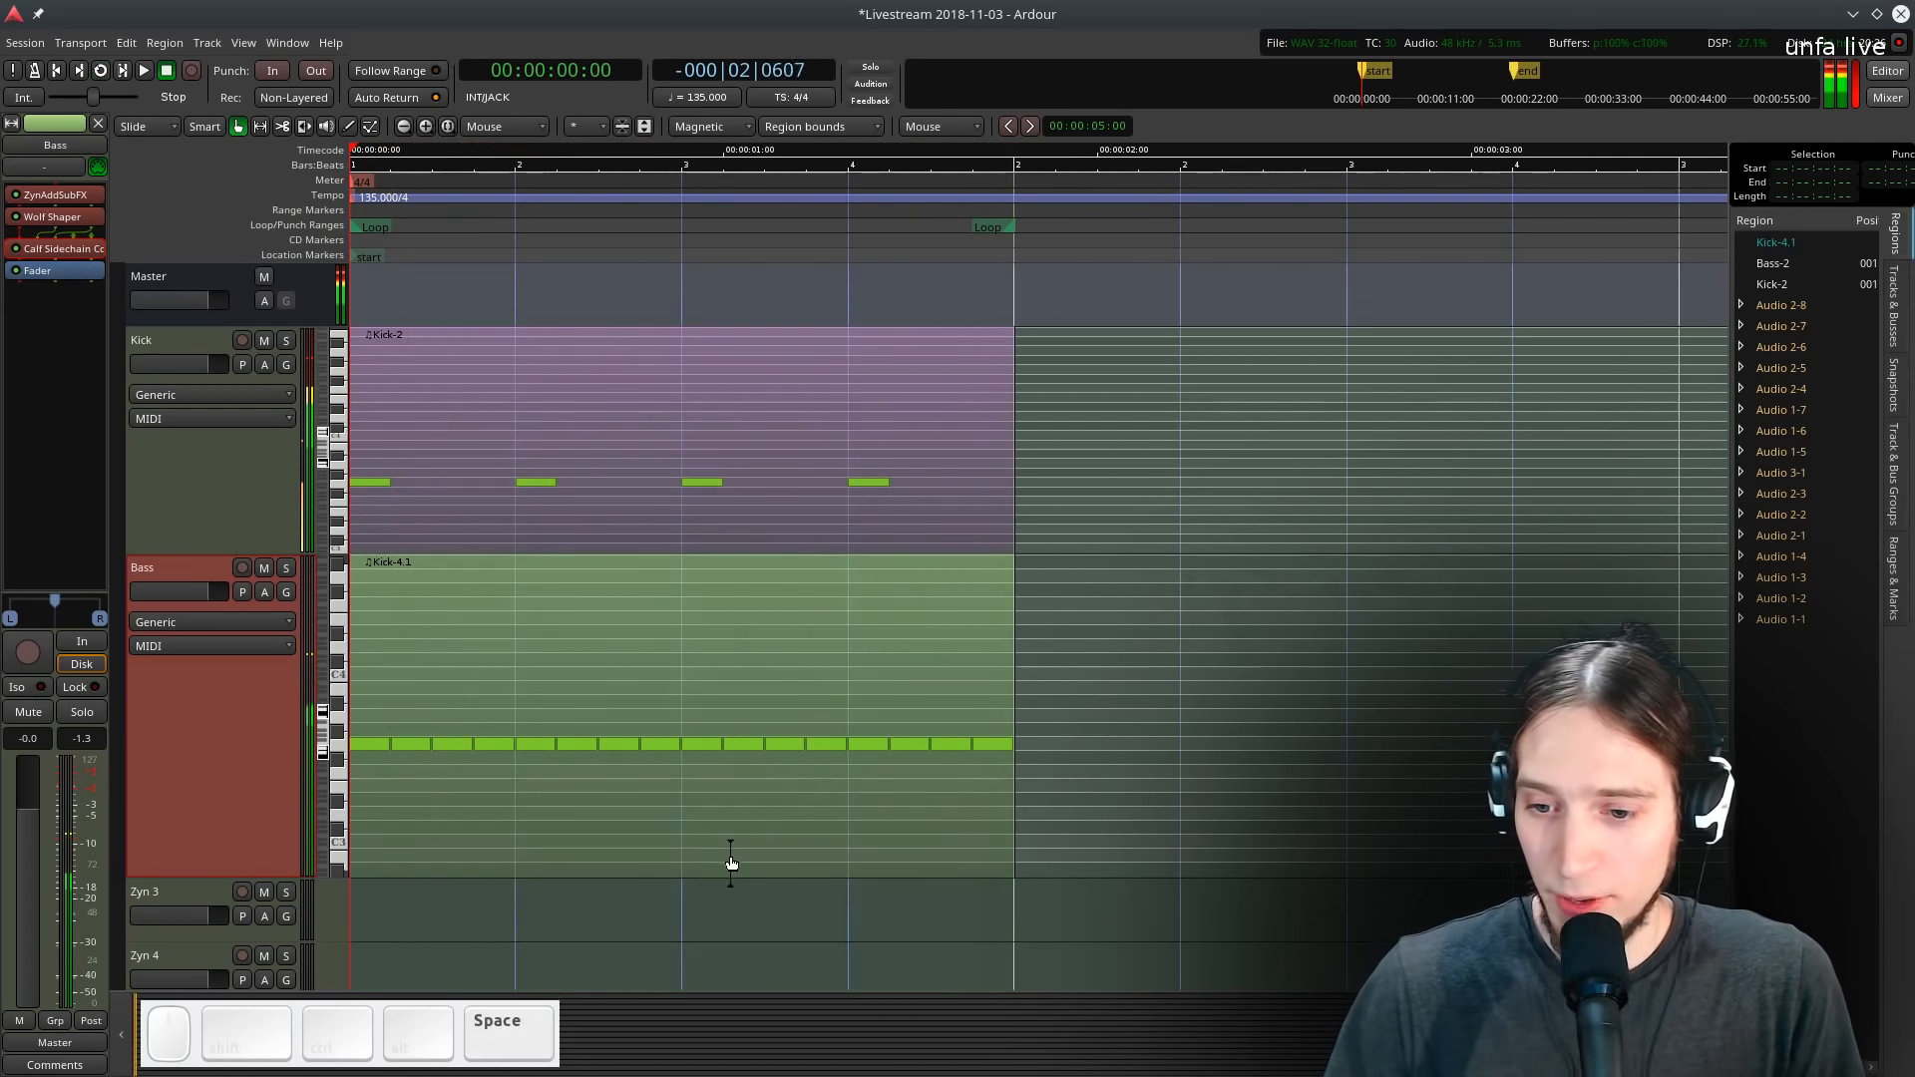
- Deactivate the choir audio tracks Audio 1 through Audio 2-8.1
scroll(648, 836, down, 5)
scroll(619, 832, up, 3)
scroll(619, 832, down, 2)
scroll(284, 573, up, 2)
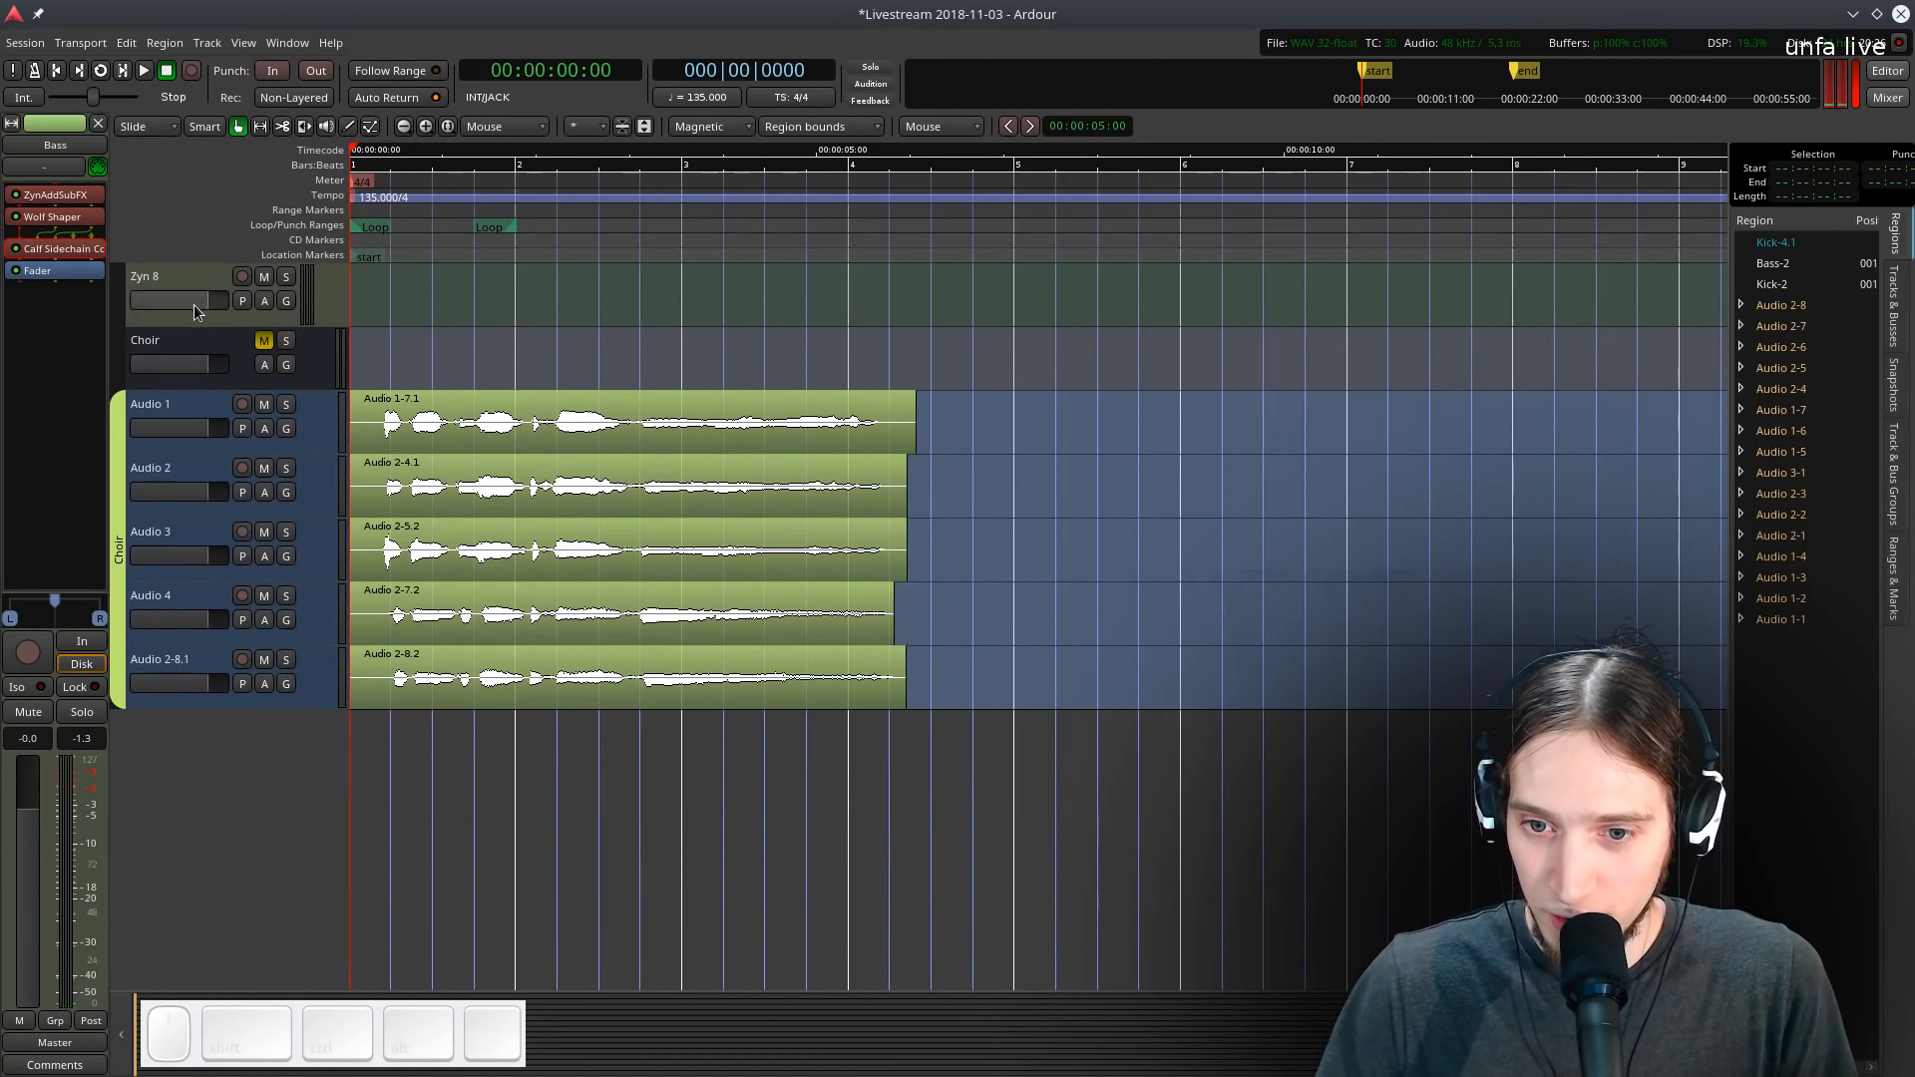
click(169, 473)
shift+right_click(174, 676)
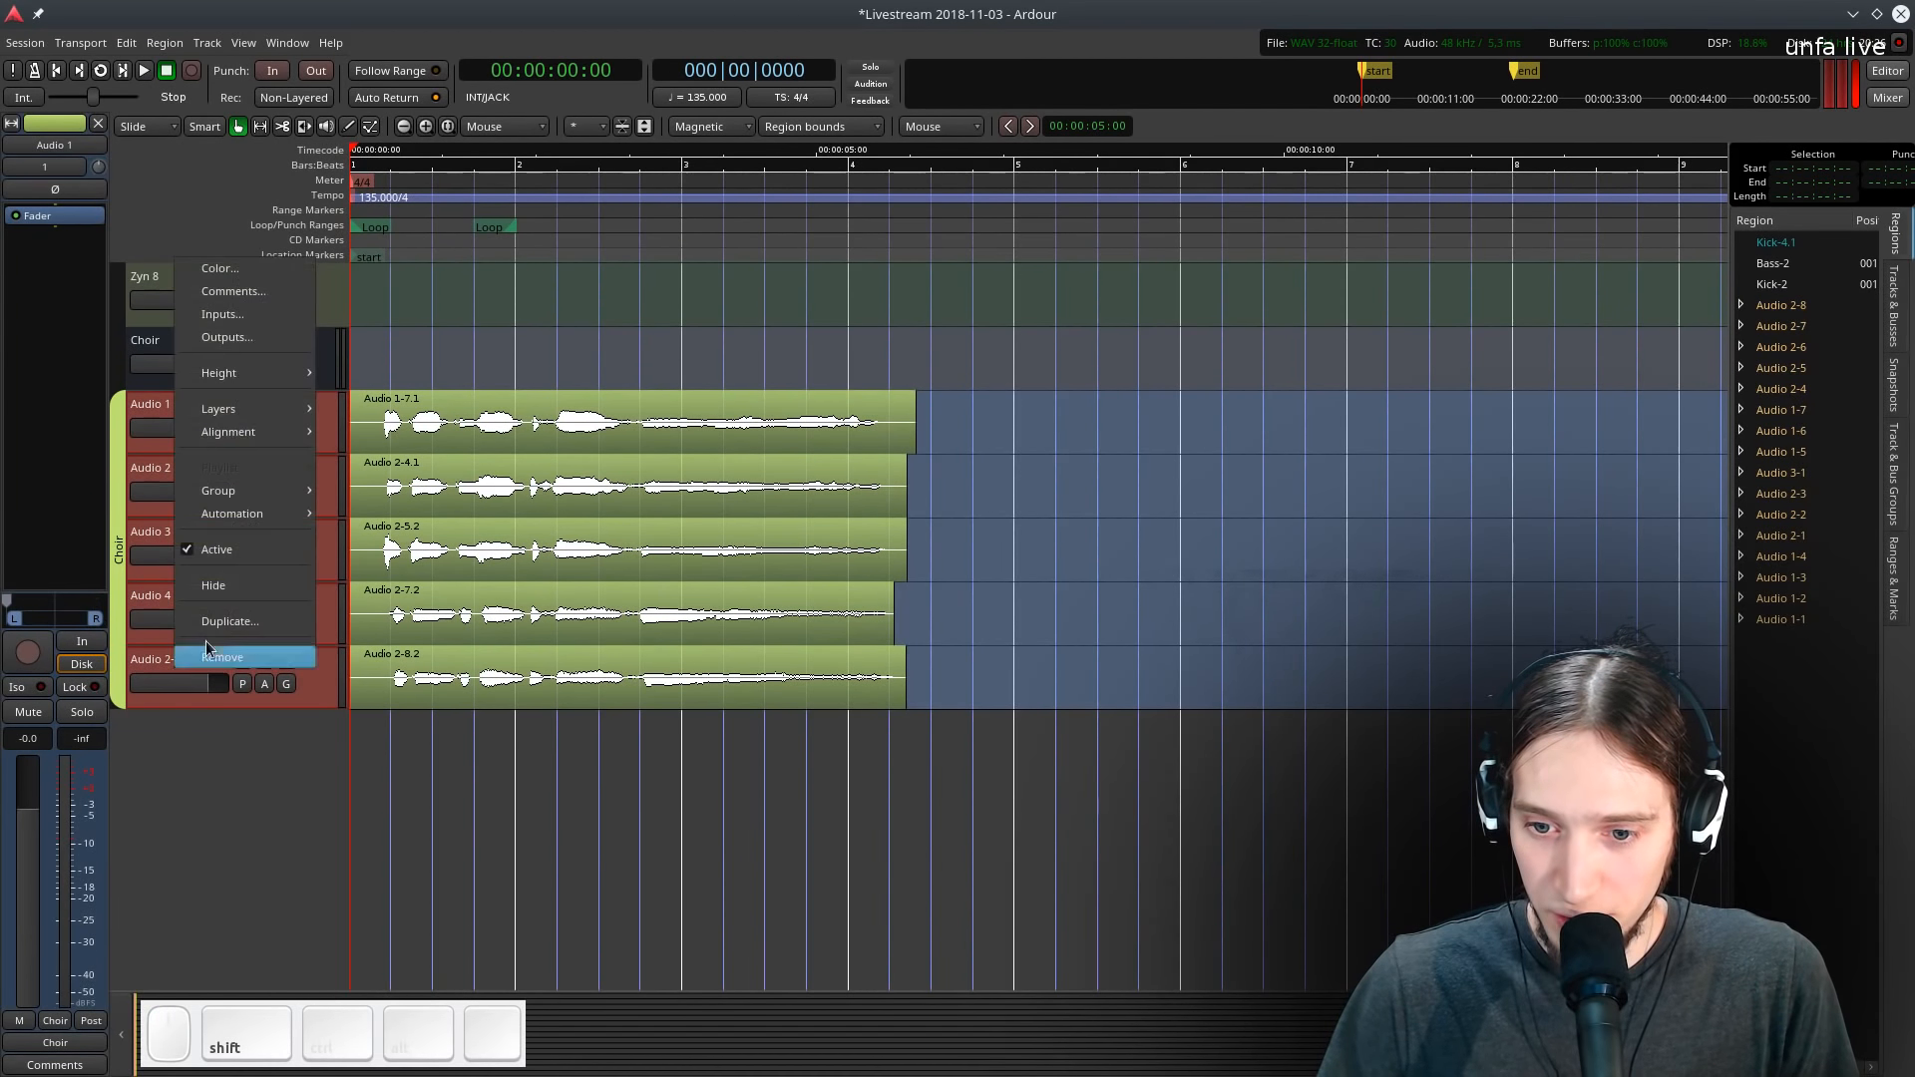
click(194, 549)
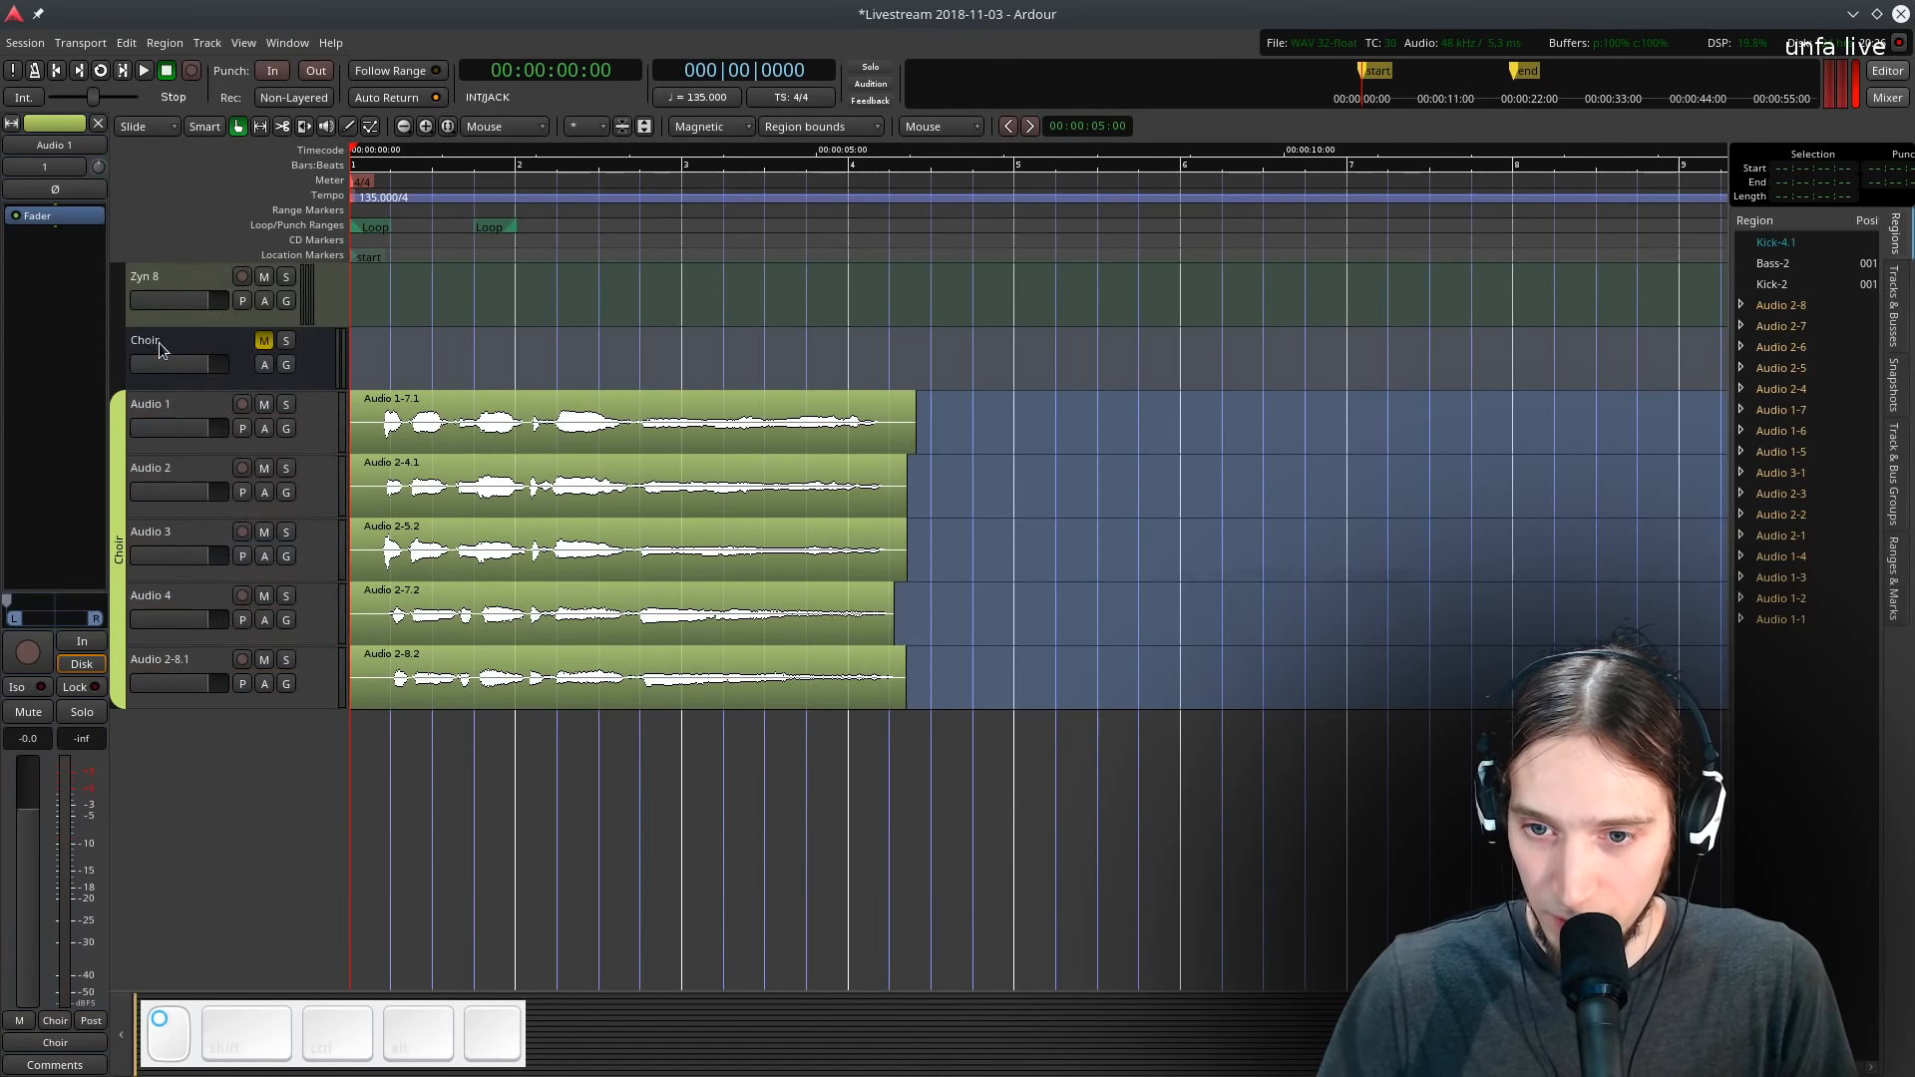
- Deactivate the Choir bus as well
click(159, 349)
right_click(180, 344)
click(223, 557)
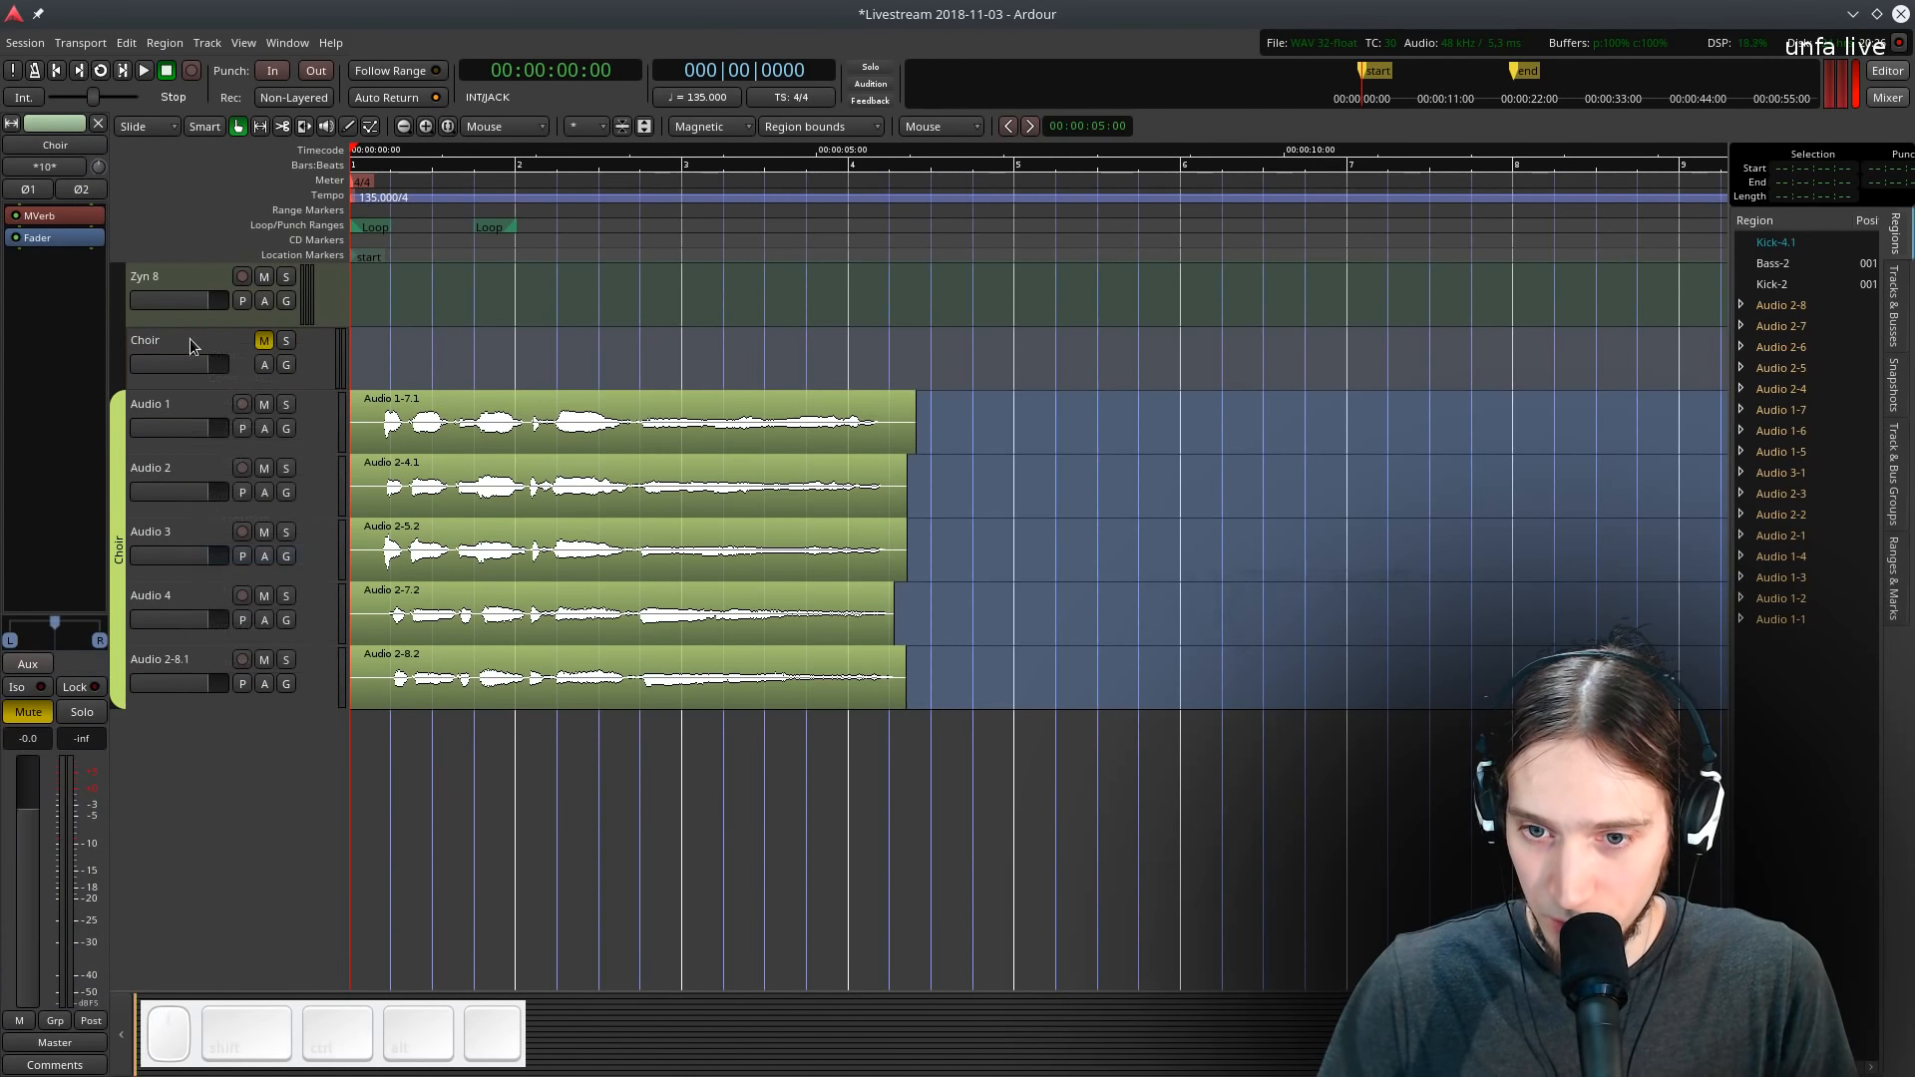
- Hide the deactivated choir tracks from the editor
shift+click(182, 660)
right_click(182, 660)
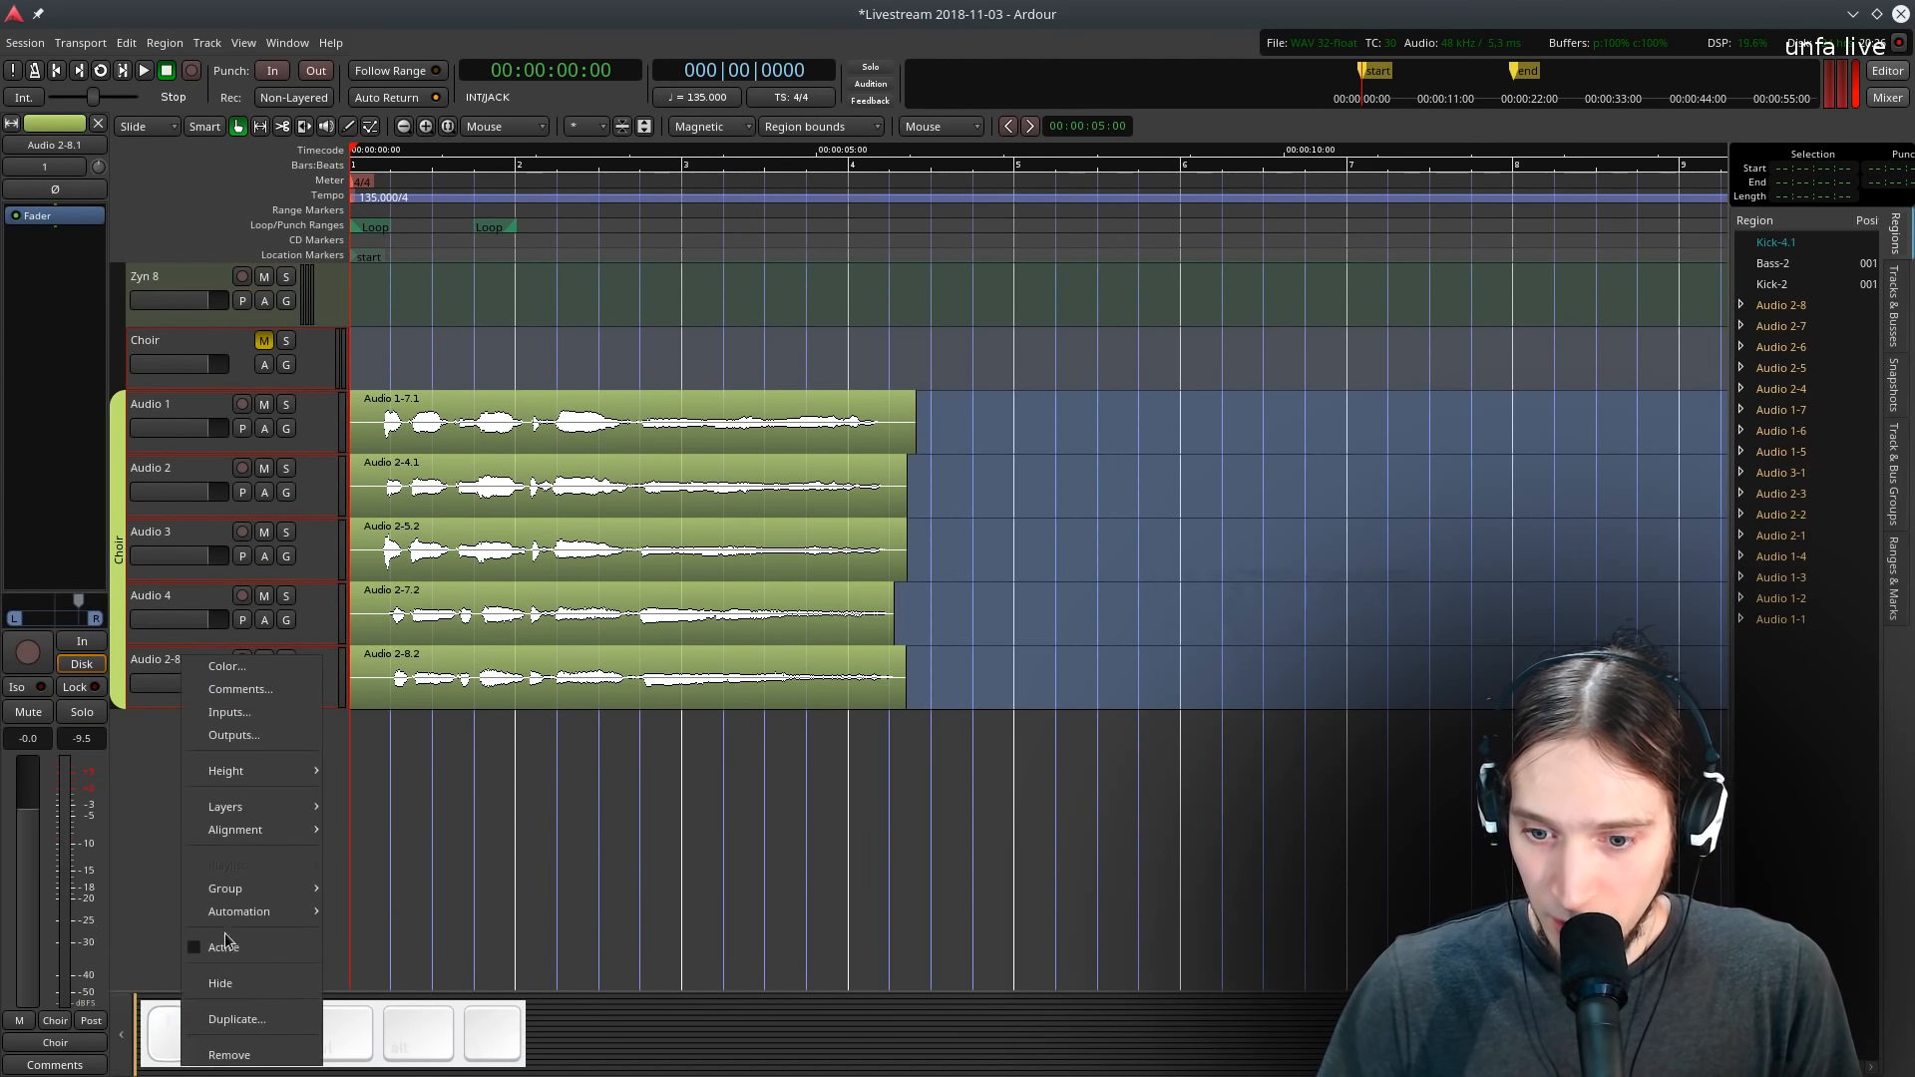
click(190, 978)
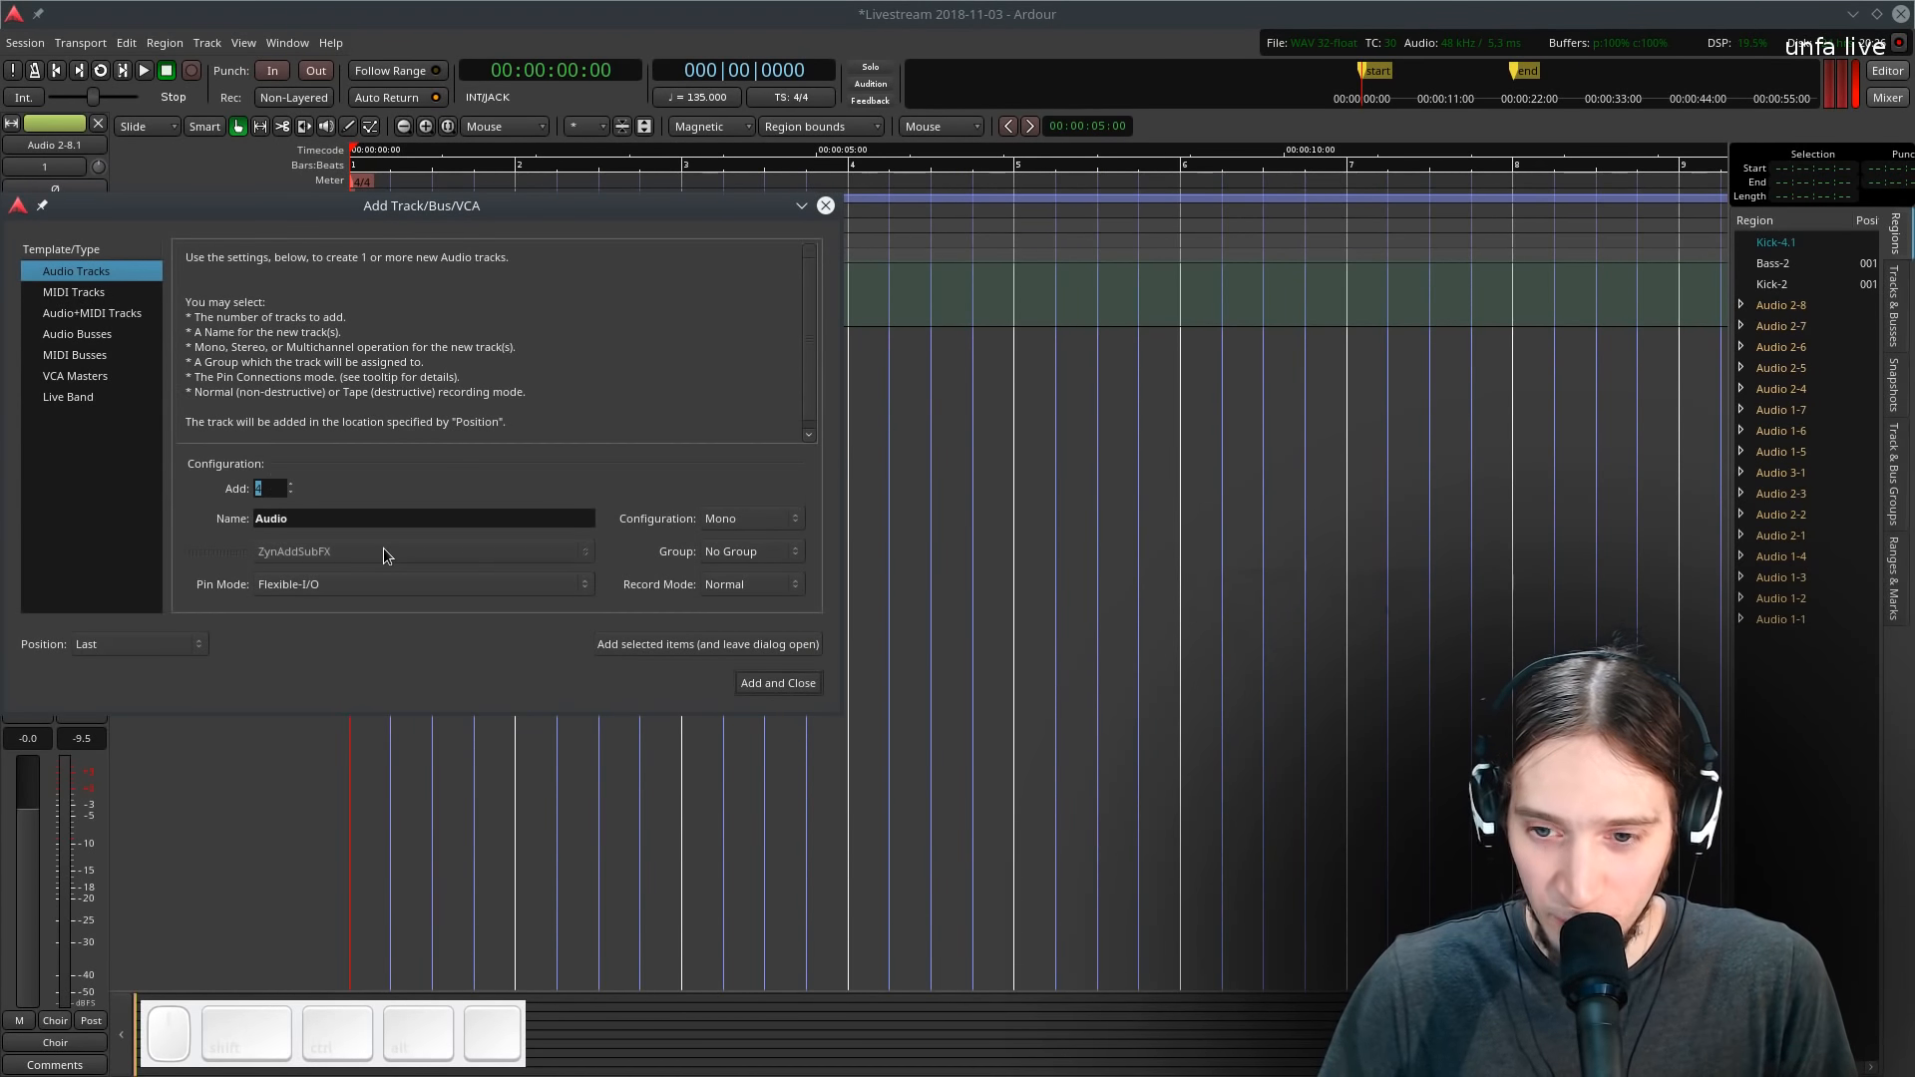
- Add four new mono audio tracks named Audio
click(751, 688)
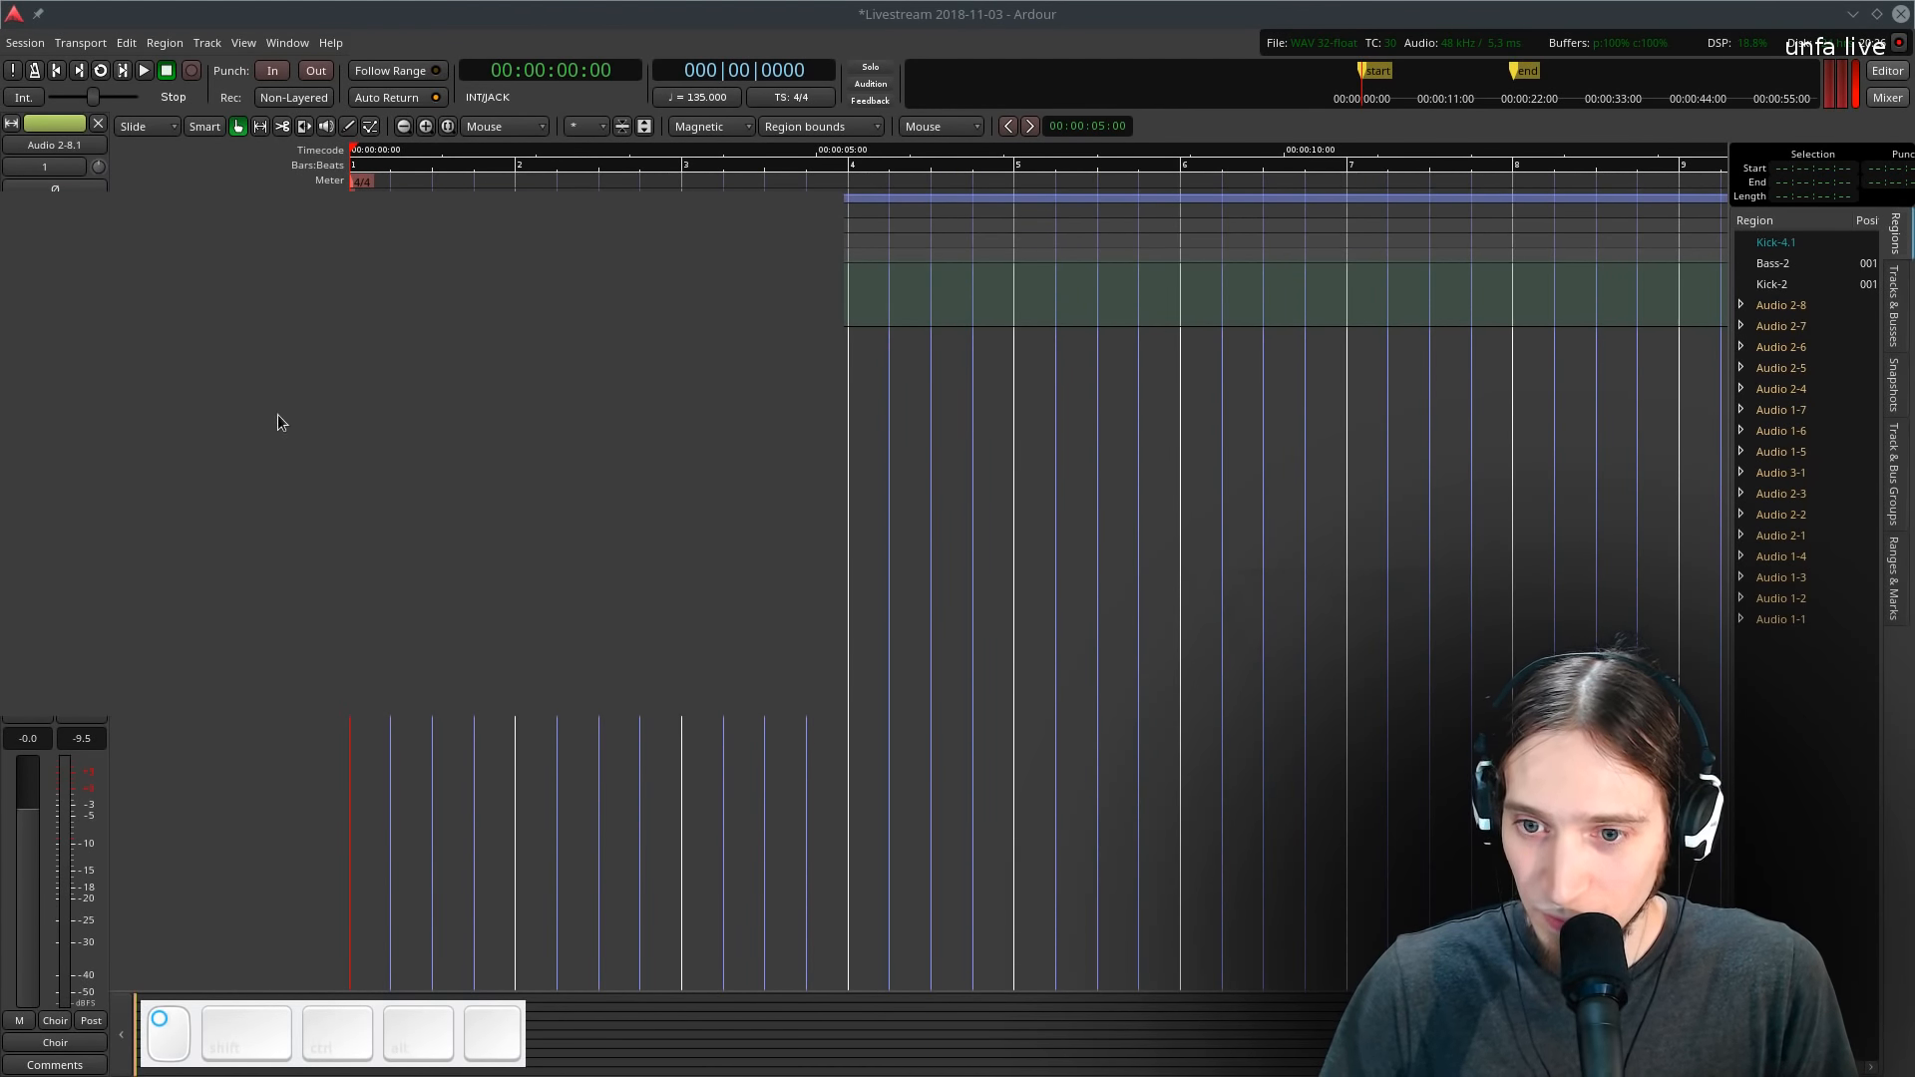
- Record a short test take on the armed Audio 5 track and switch its input to in 1
click(207, 345)
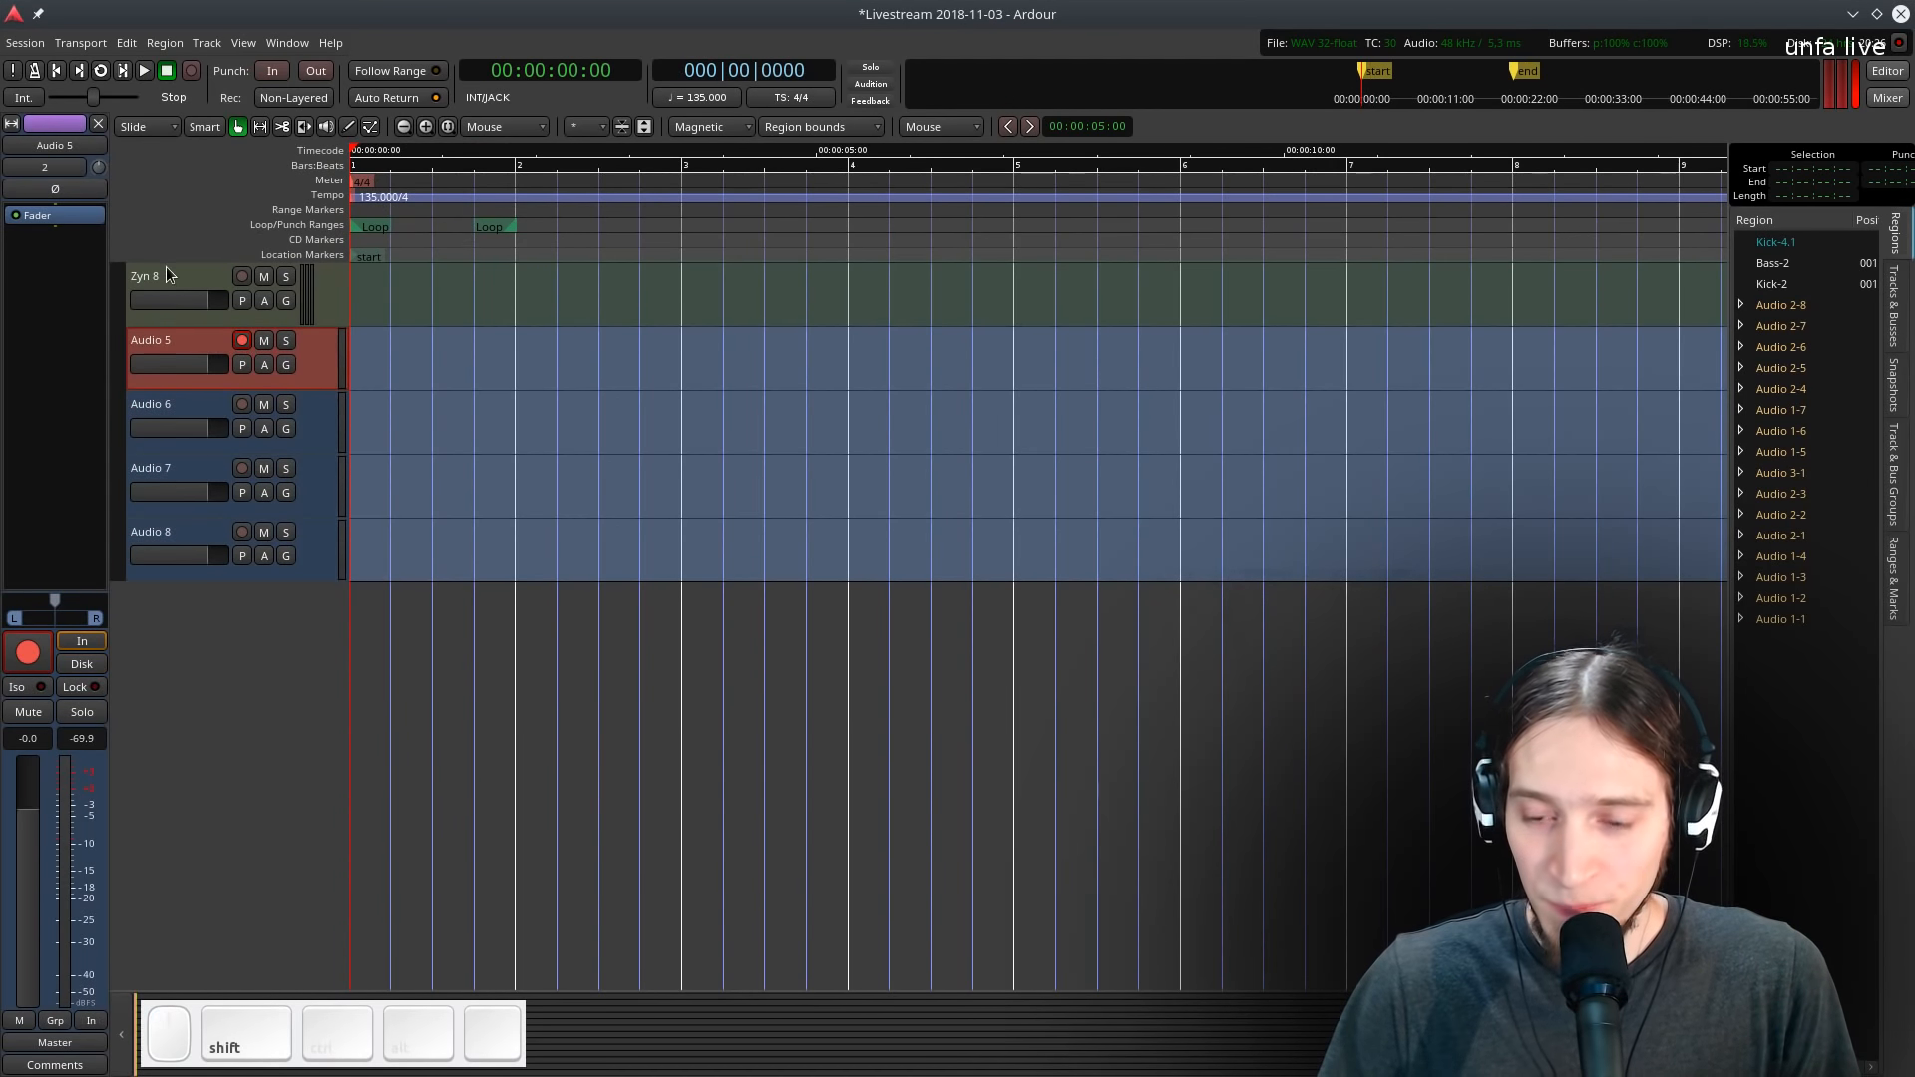
key(shift+space)
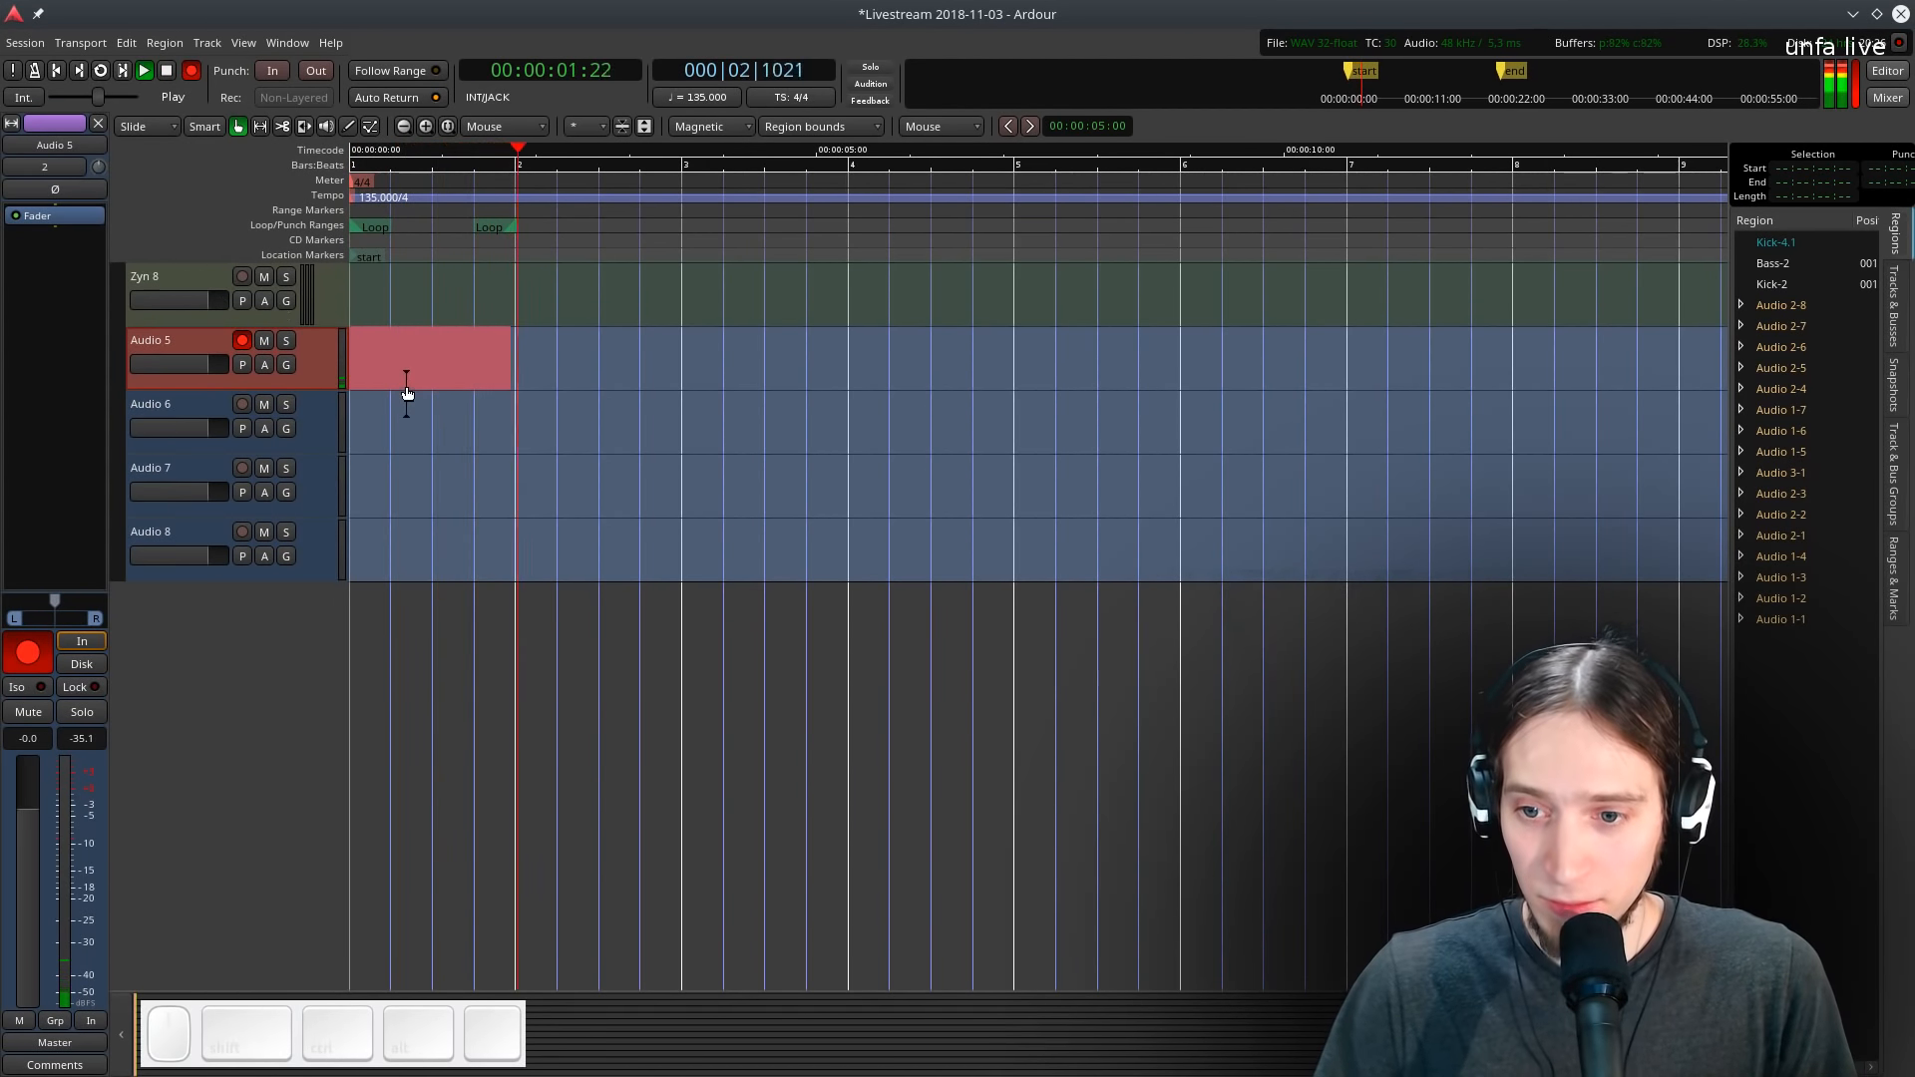
key(space)
click(48, 163)
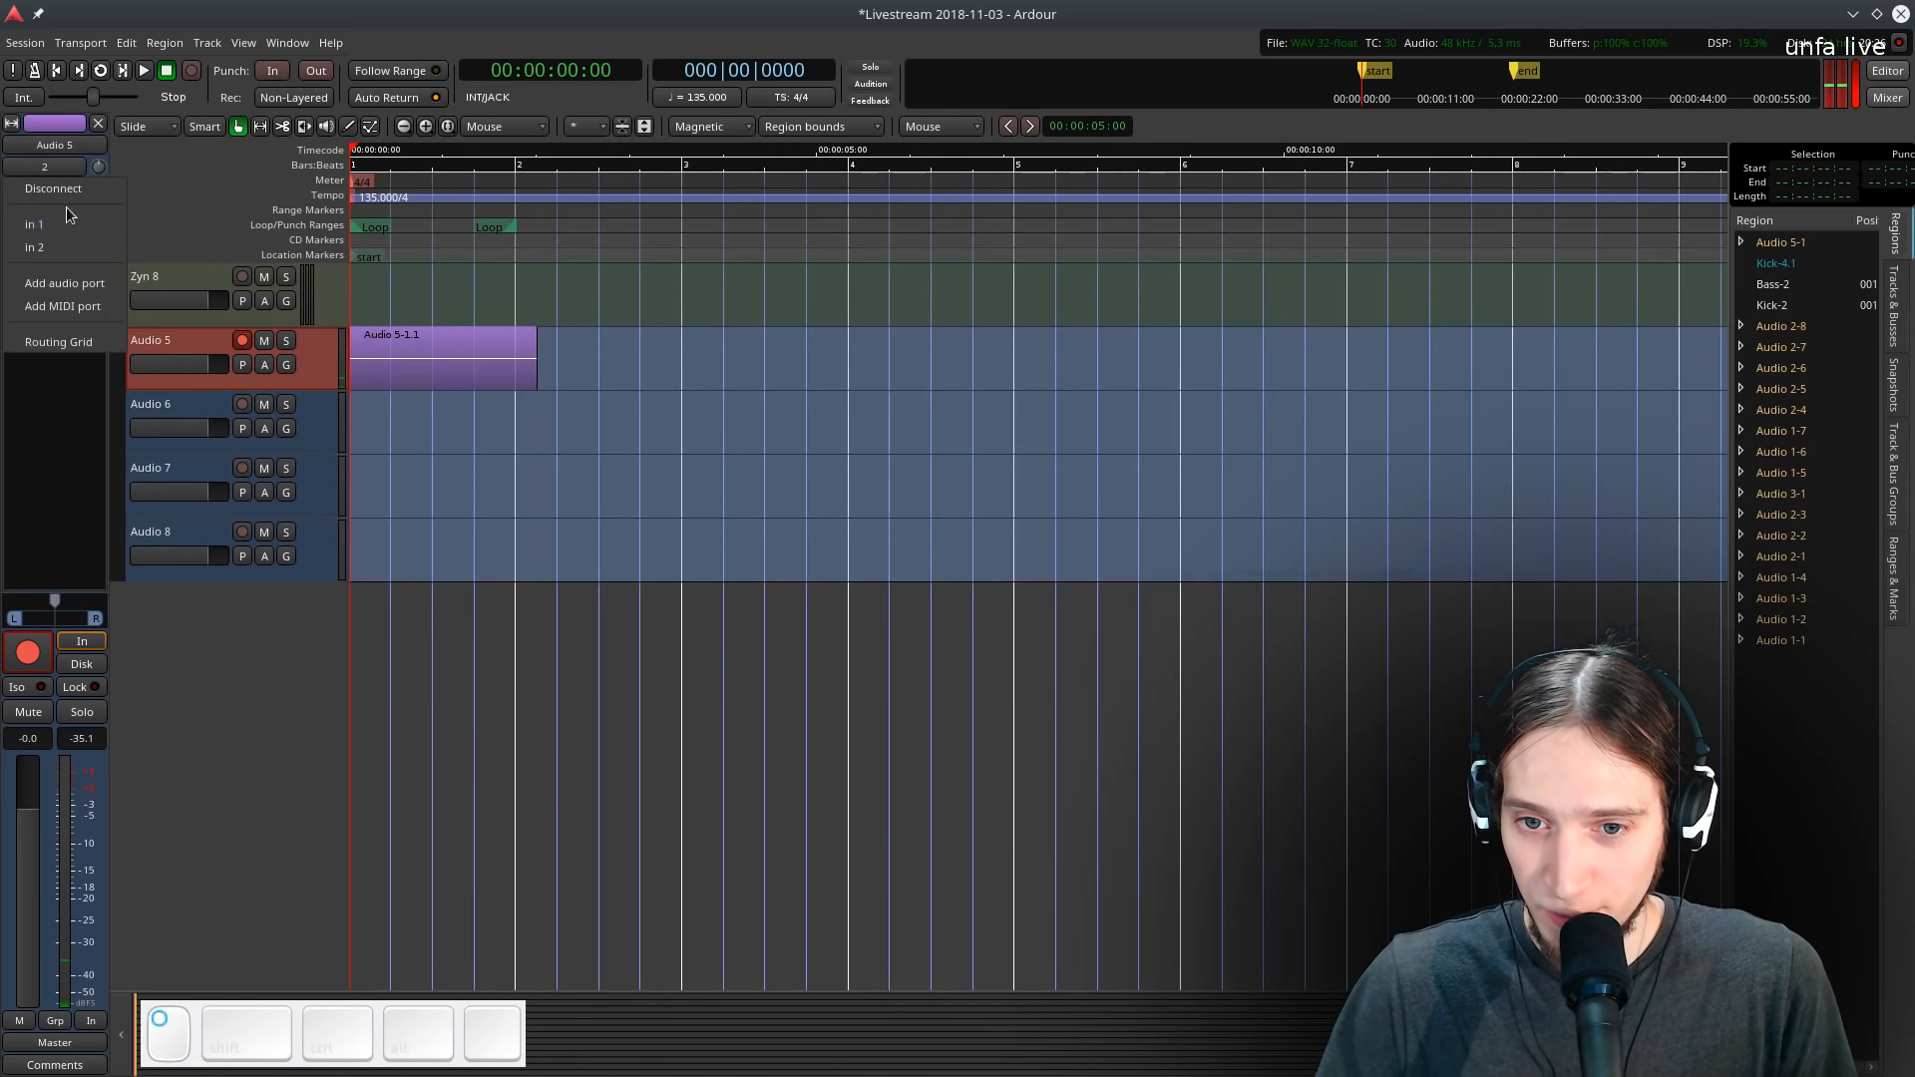
click(66, 220)
- Remove the test region and record a new take on Audio 5
click(419, 357)
shift+right_click(416, 355)
key(shift+space)
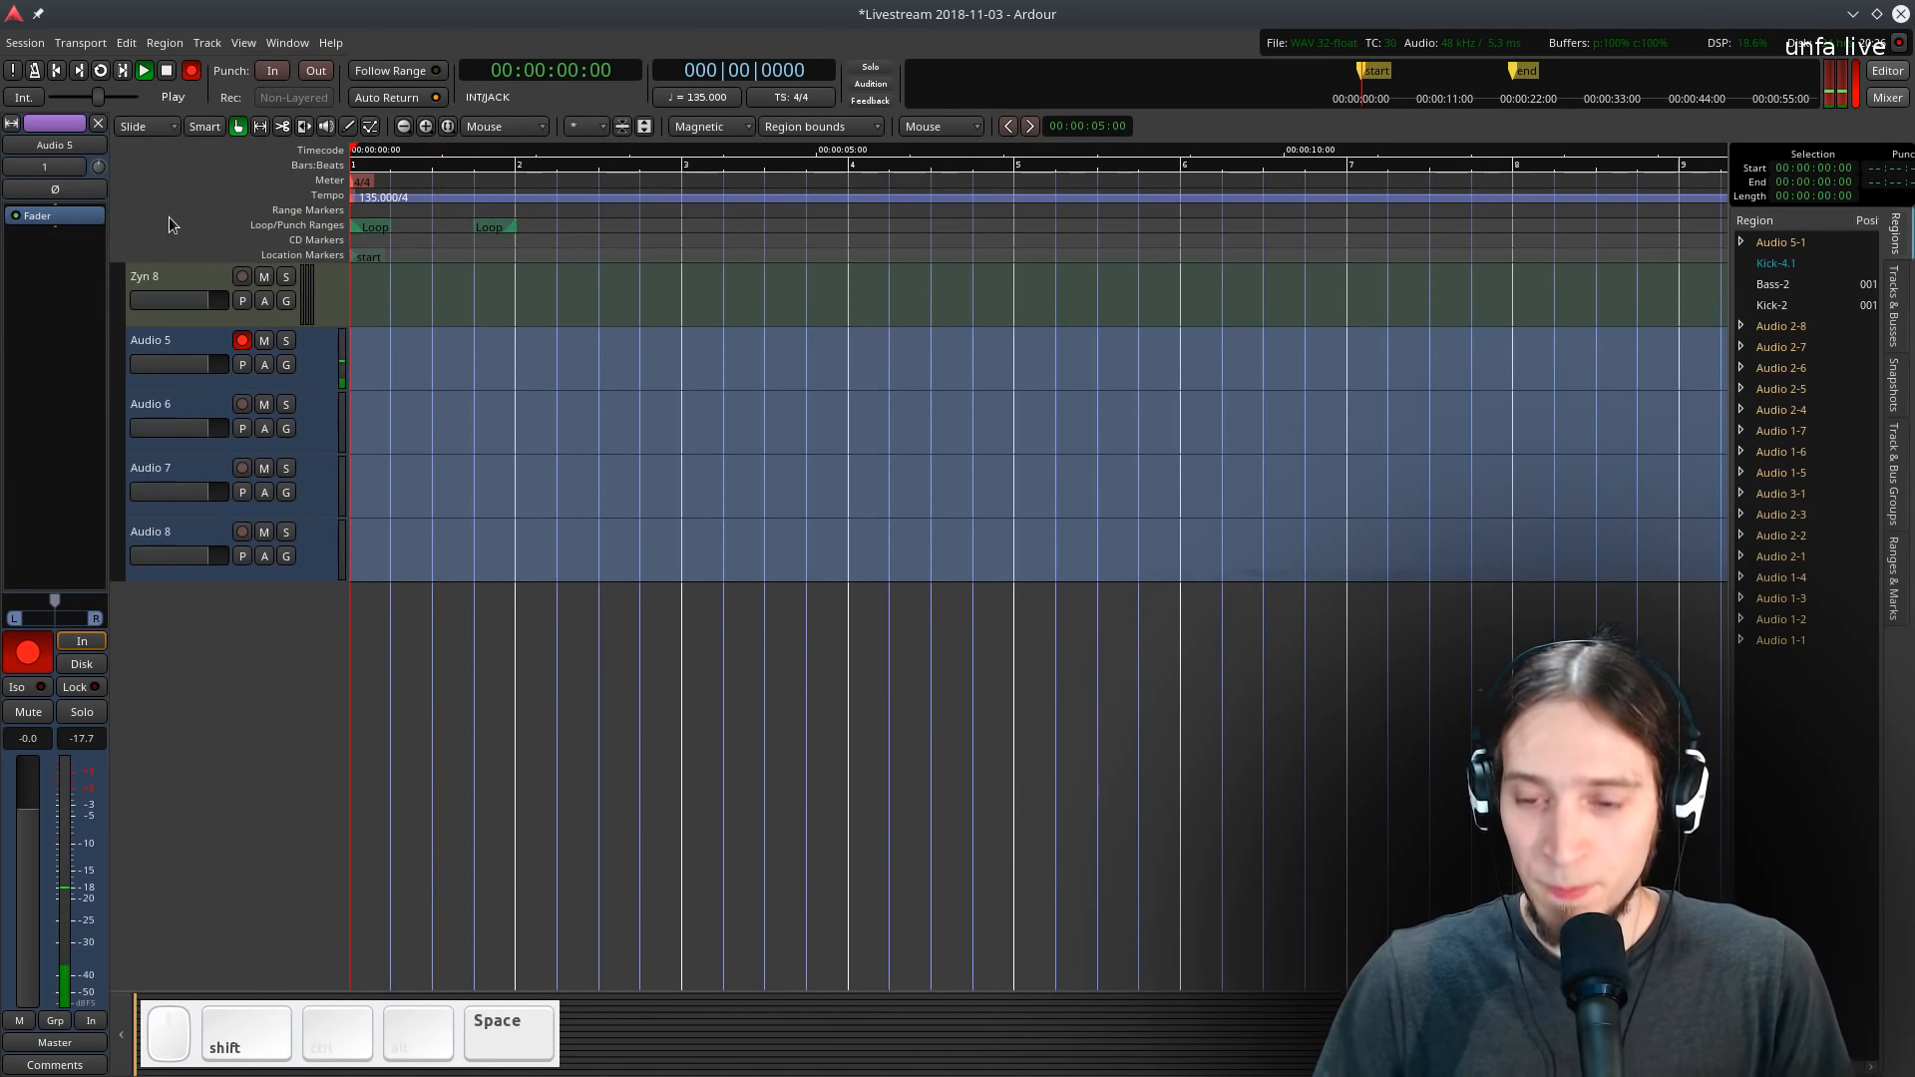
key(space)
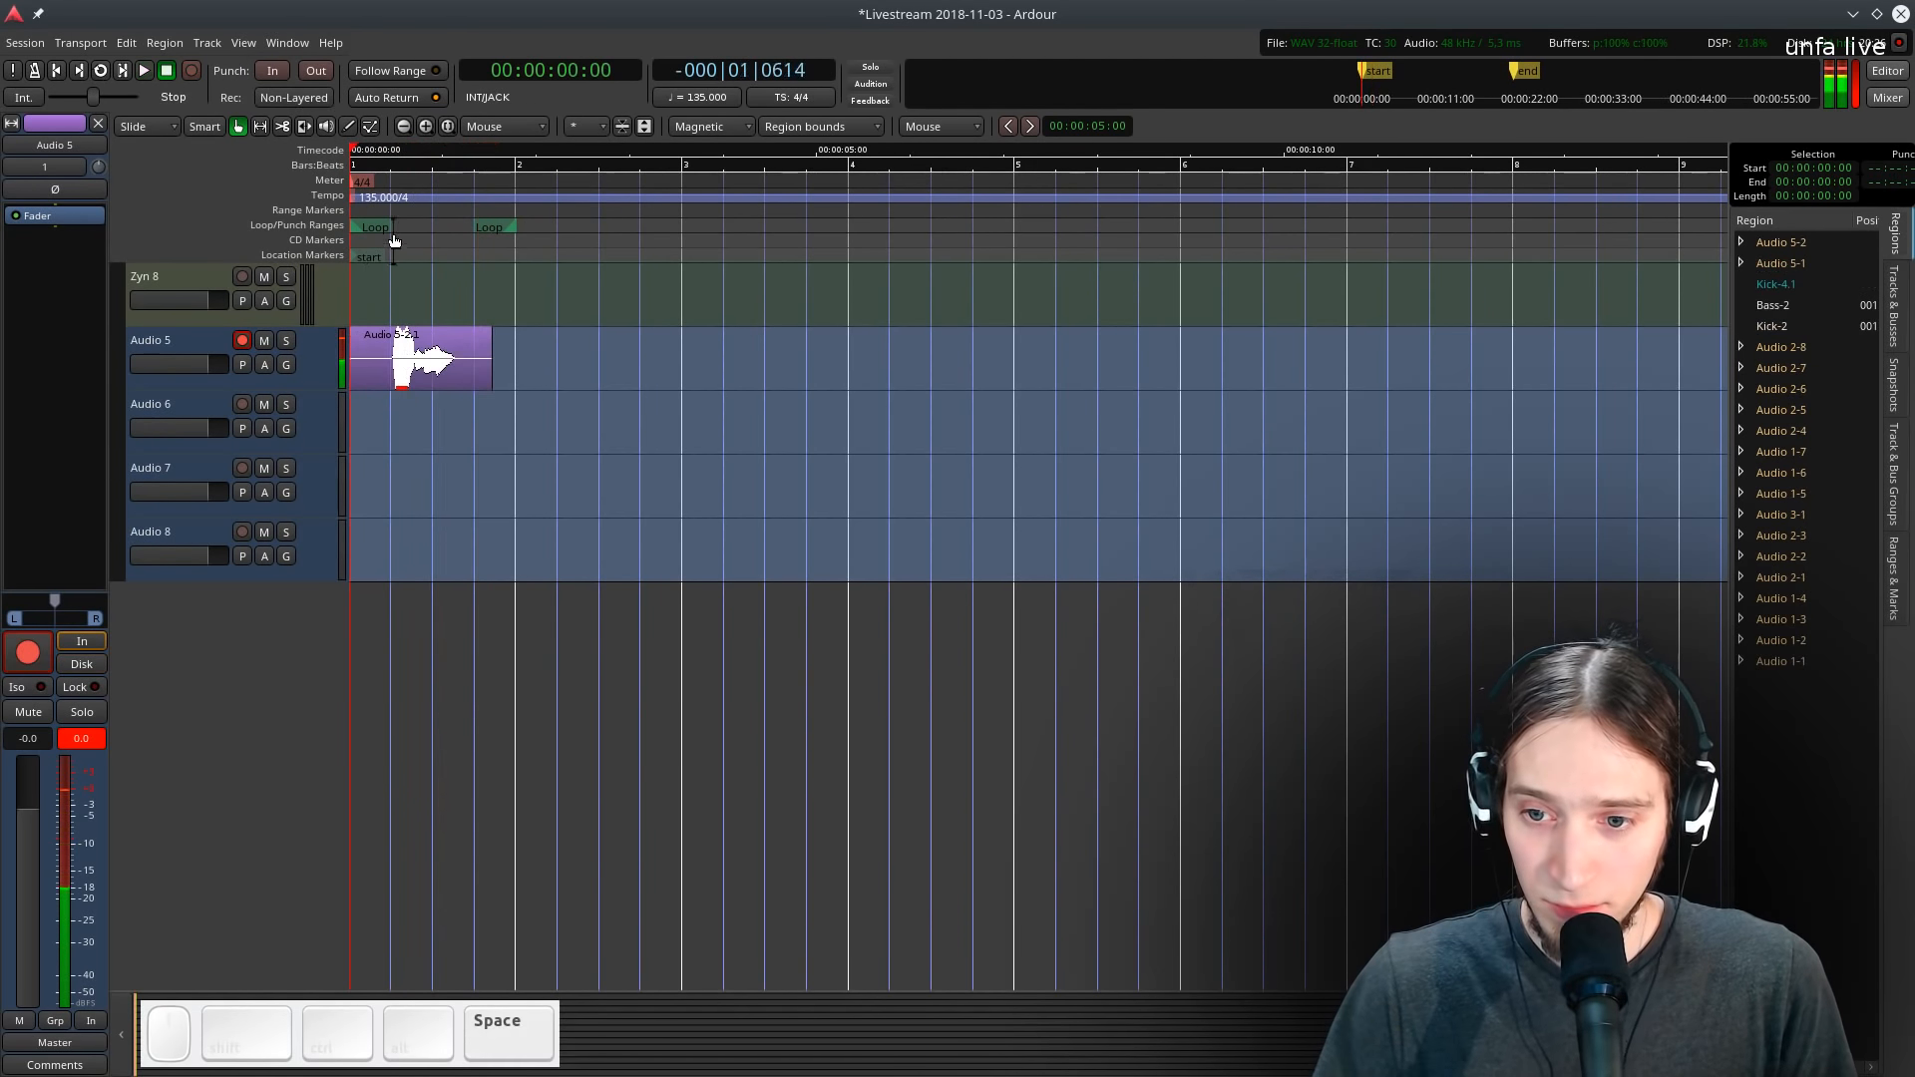
- Delete that take and record another short vocal take on Audio 5
click(405, 374)
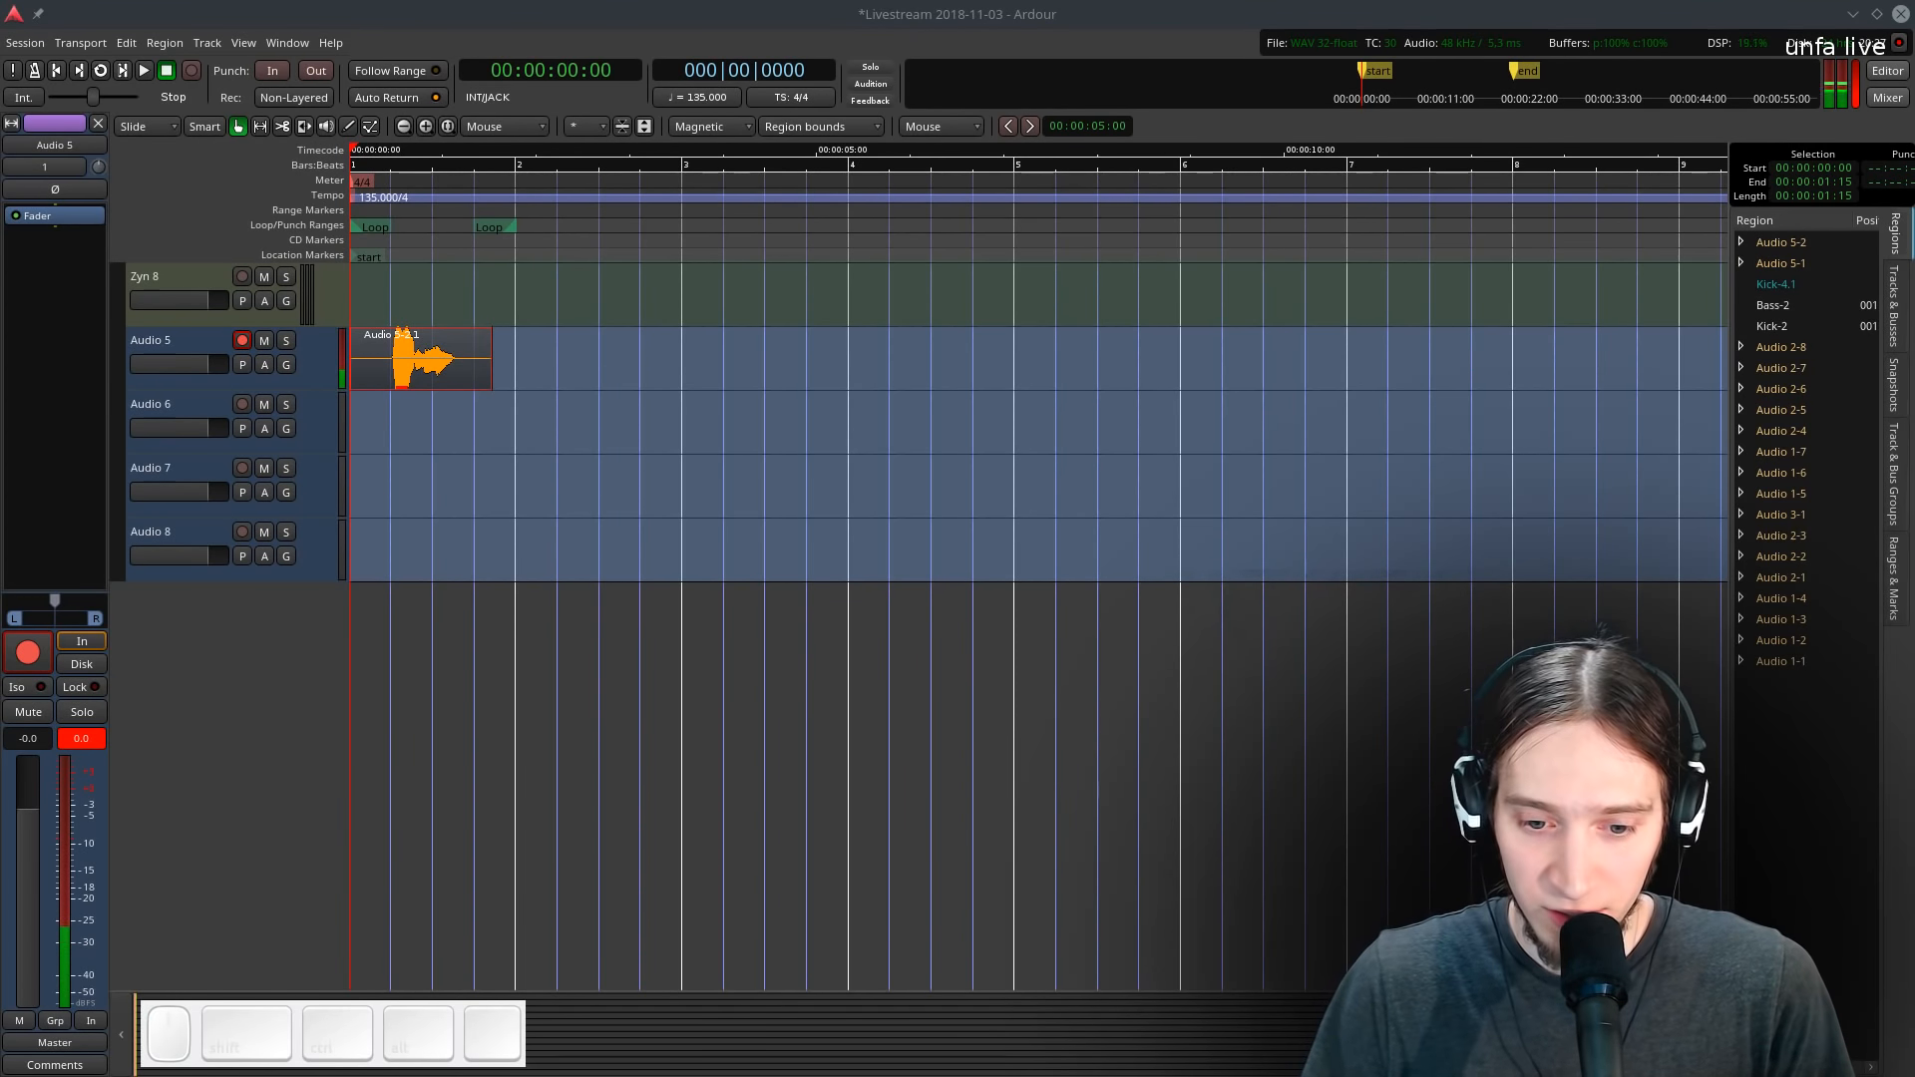
key(Delete)
key(shift+space)
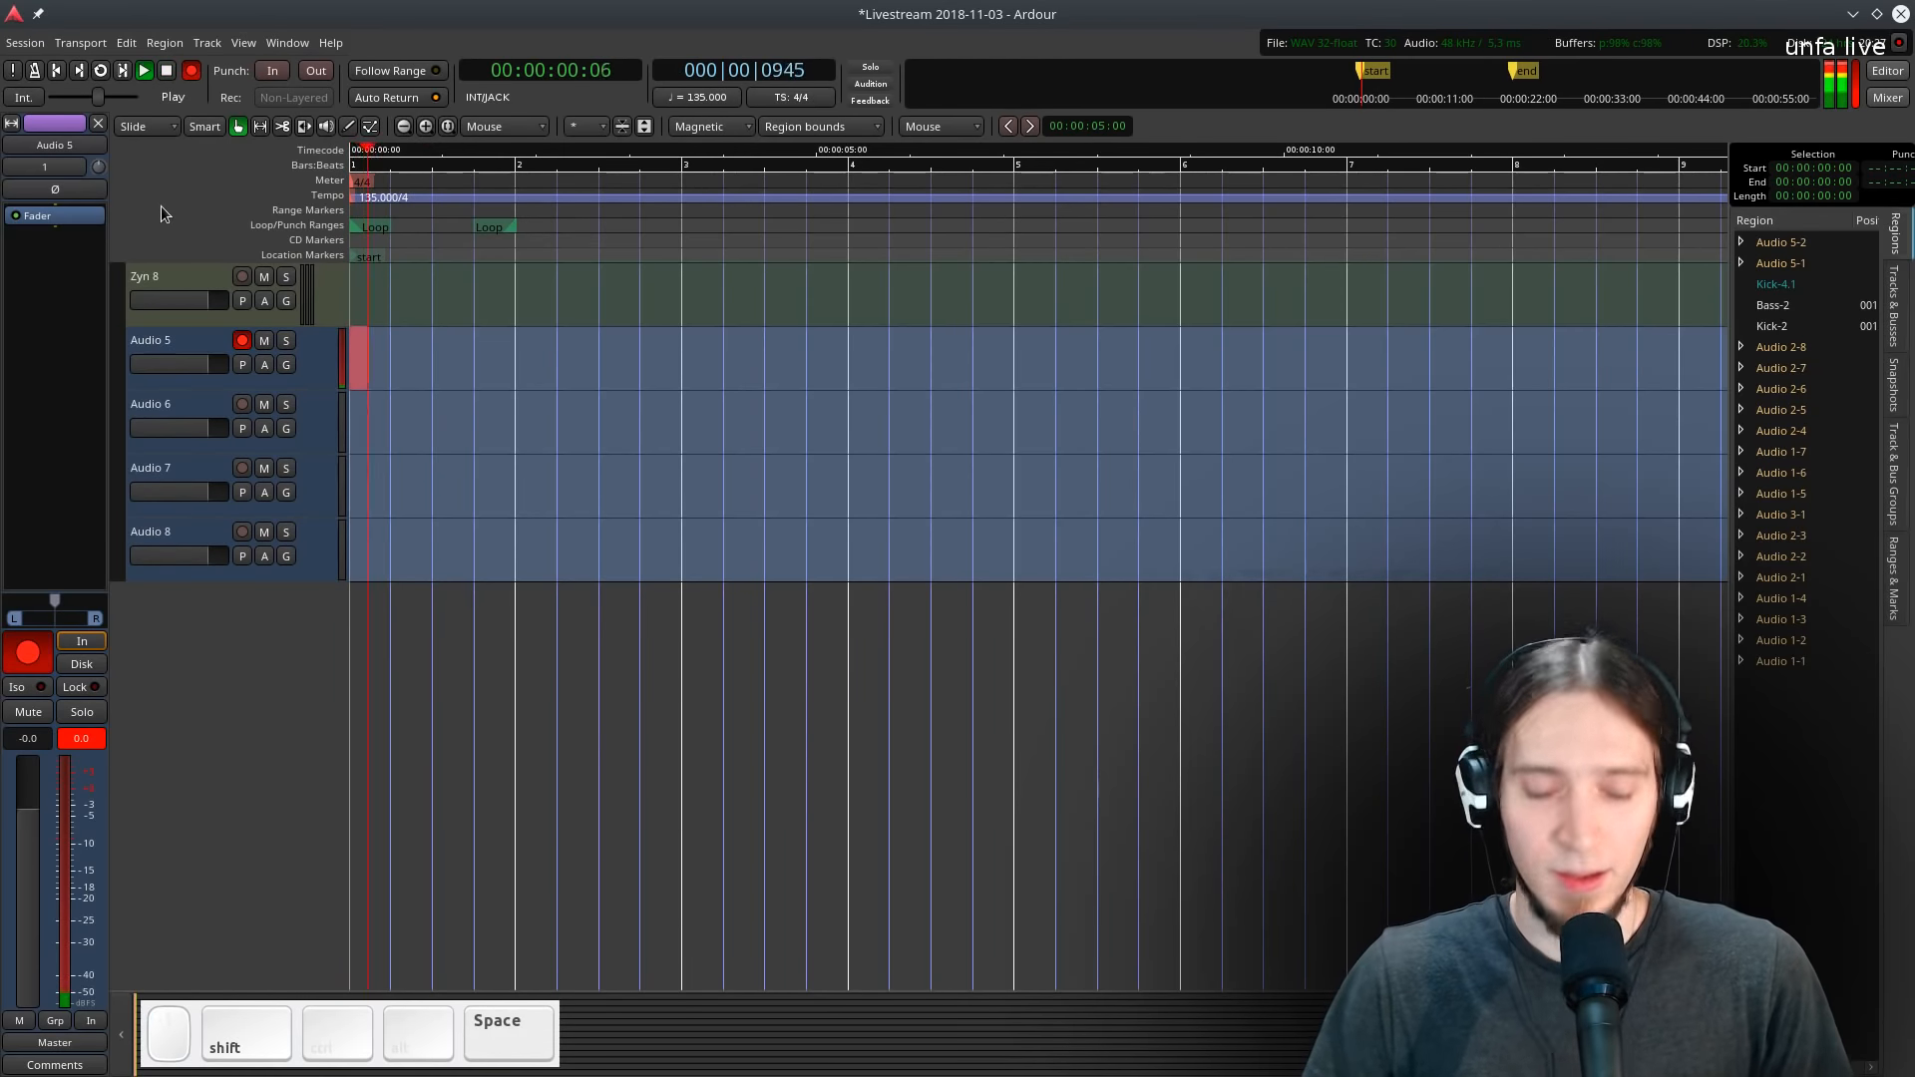
key(shift+space)
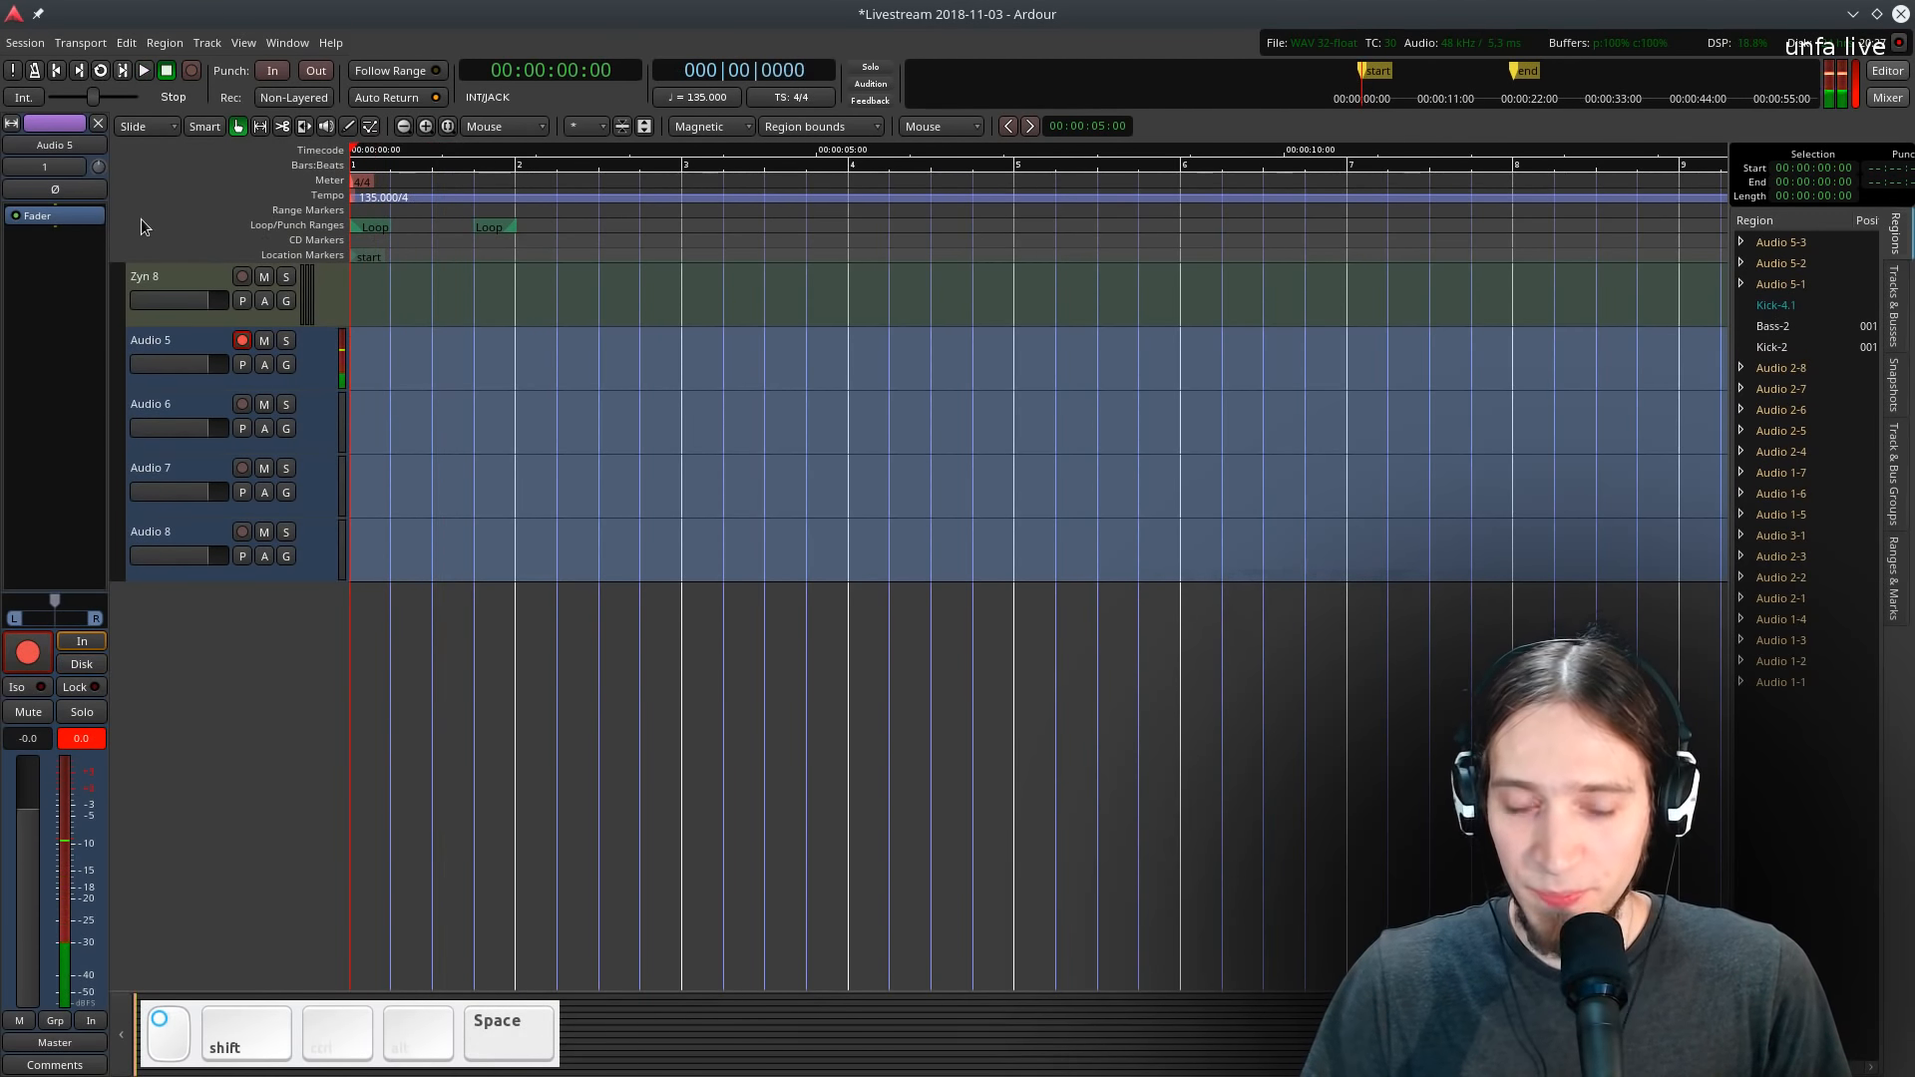
key(space)
- Enlarge Audio 5's track height and trim the take by splitting before the sound and deleting the silent front part
key(space)
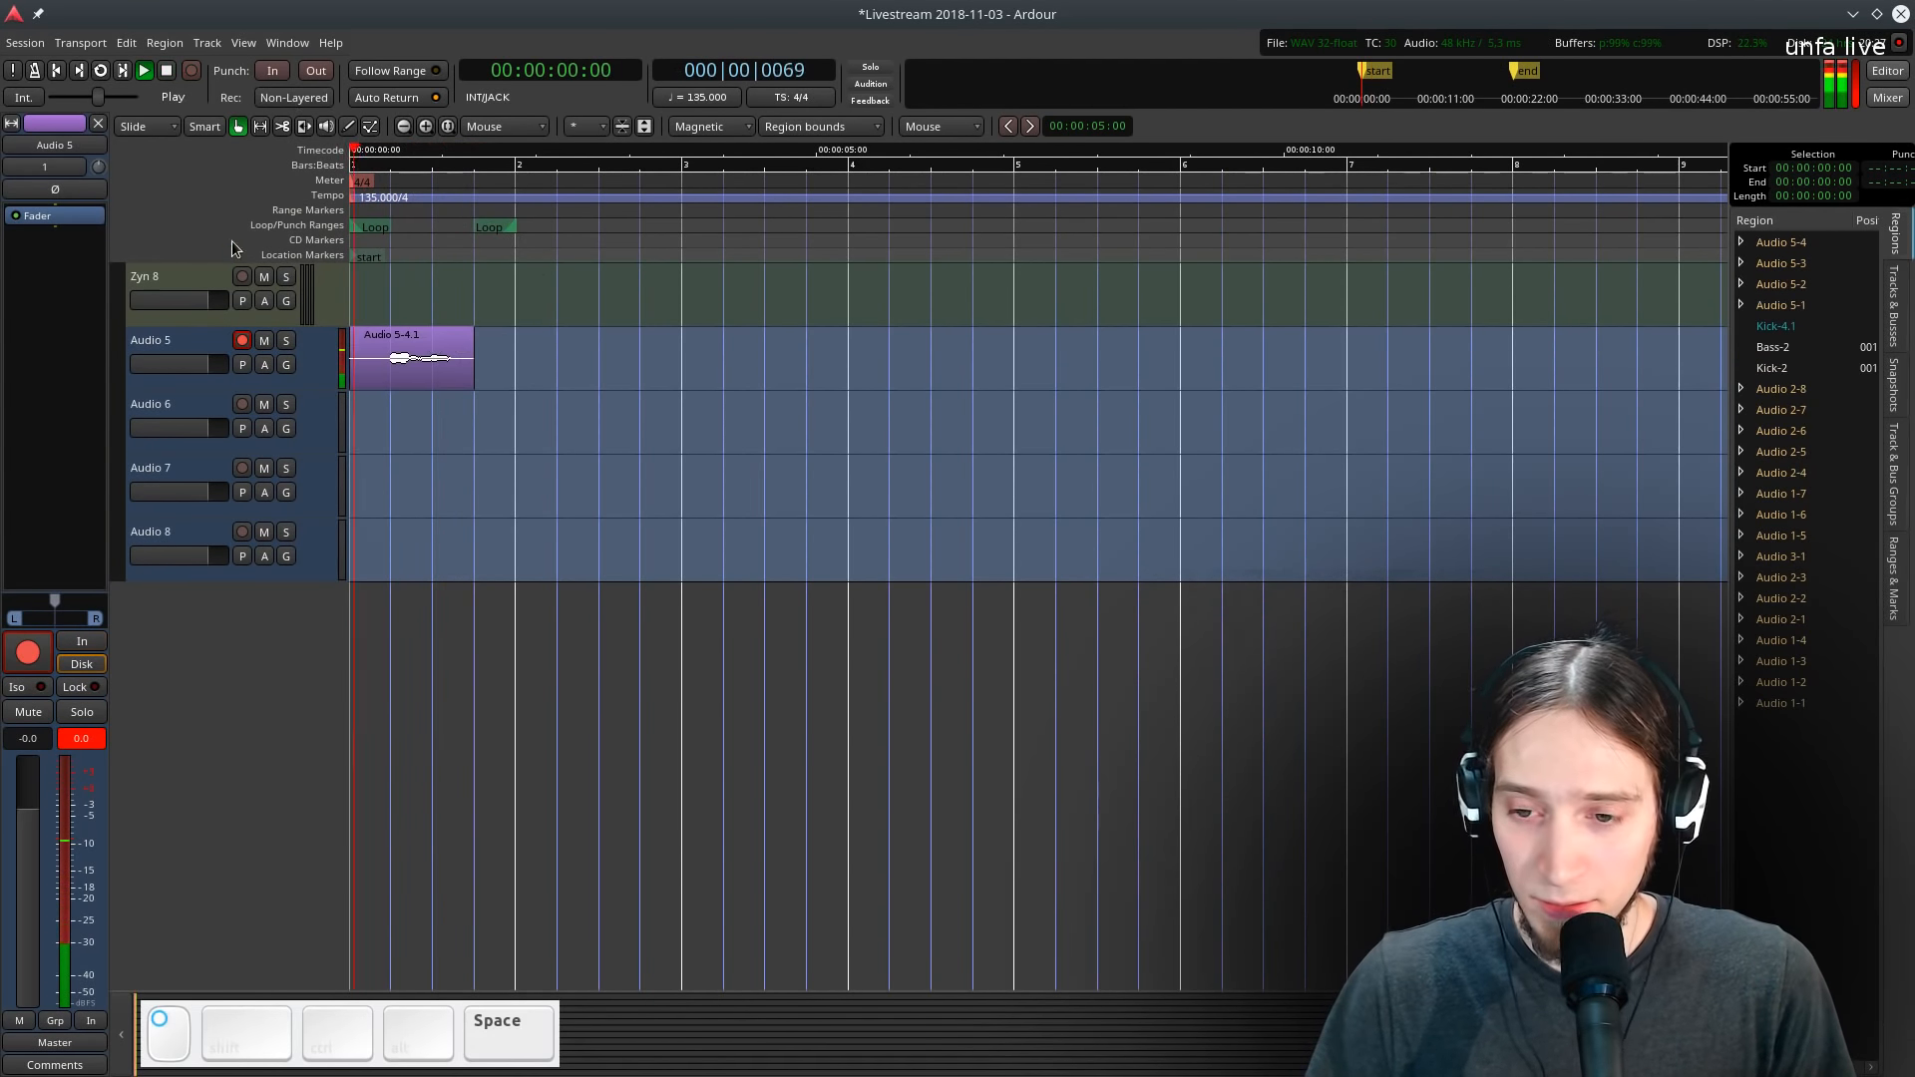
key(space)
drag(159, 389, 164, 591)
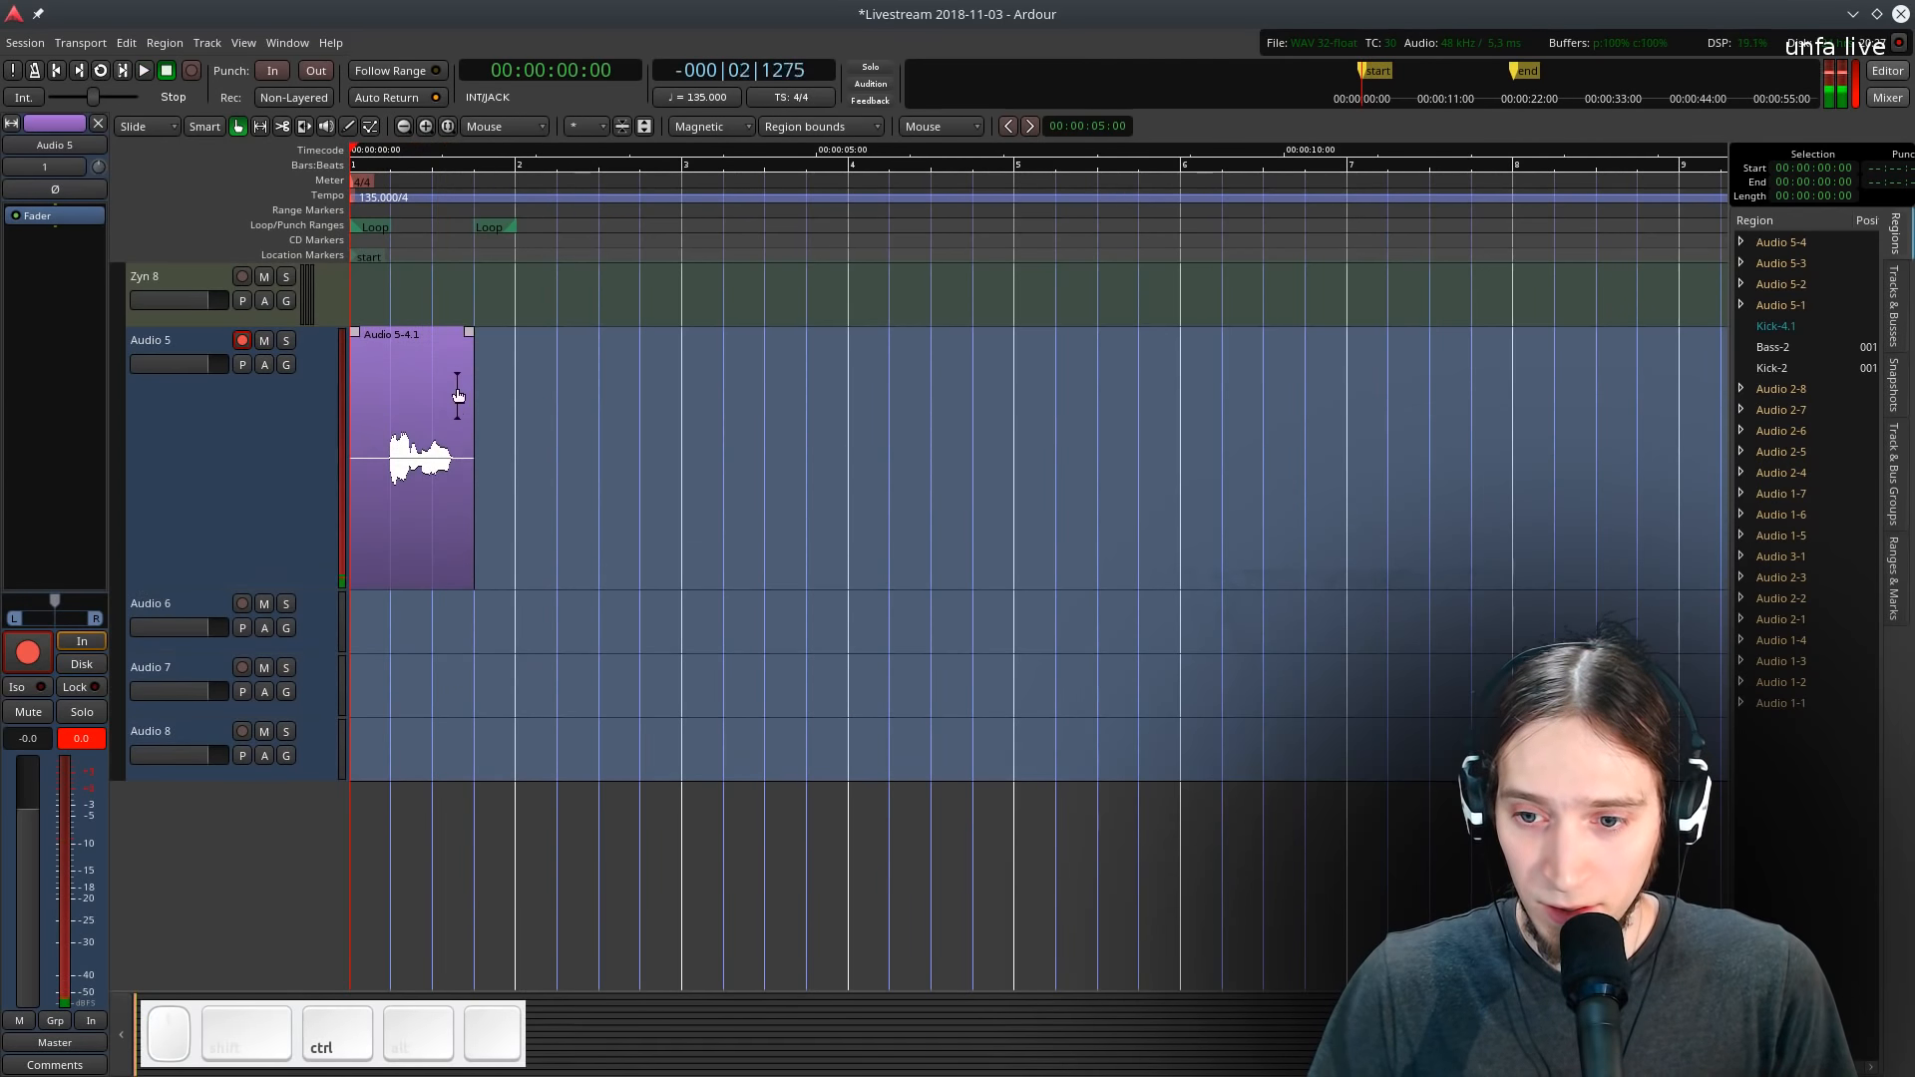
scroll(415, 433, up, 1)
click(431, 446)
key(g)
key(s)
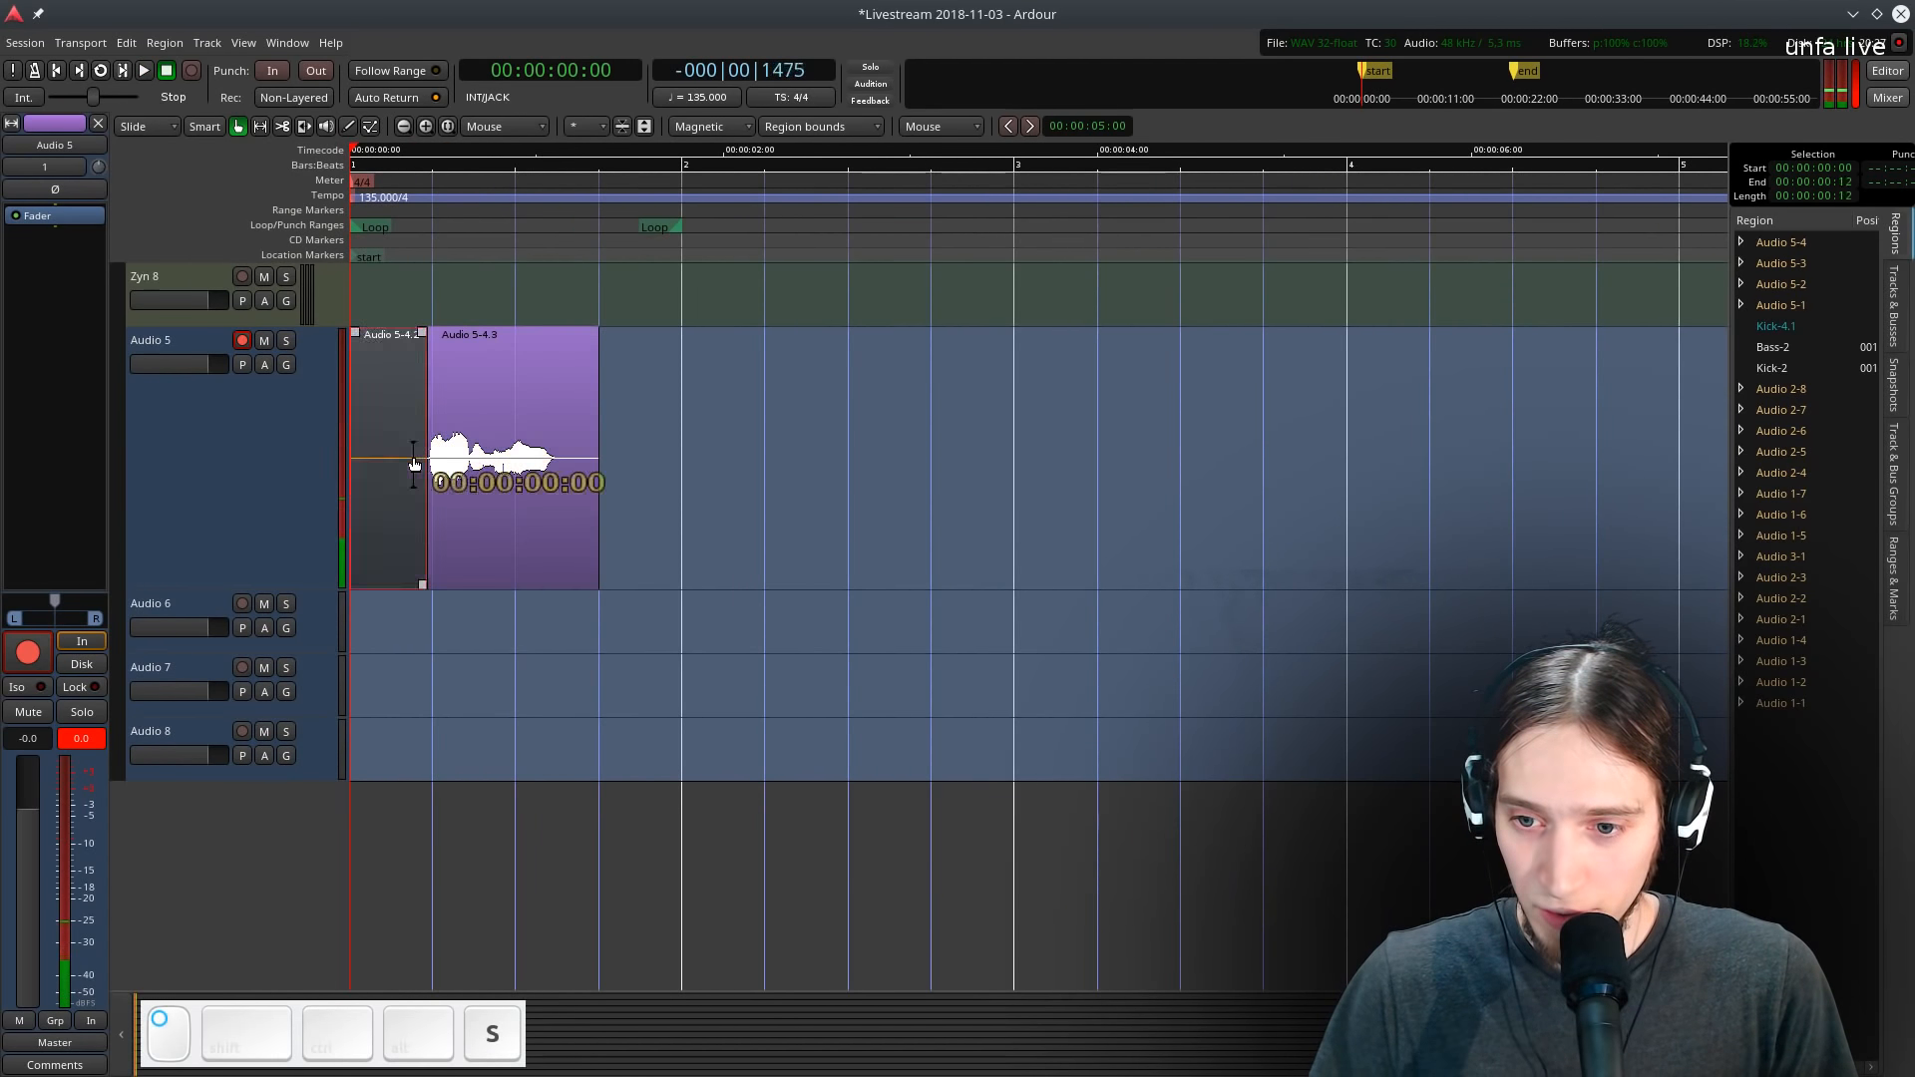
key(Delete)
- Play the trimmed take from the session start to audition it
click(368, 181)
key(space)
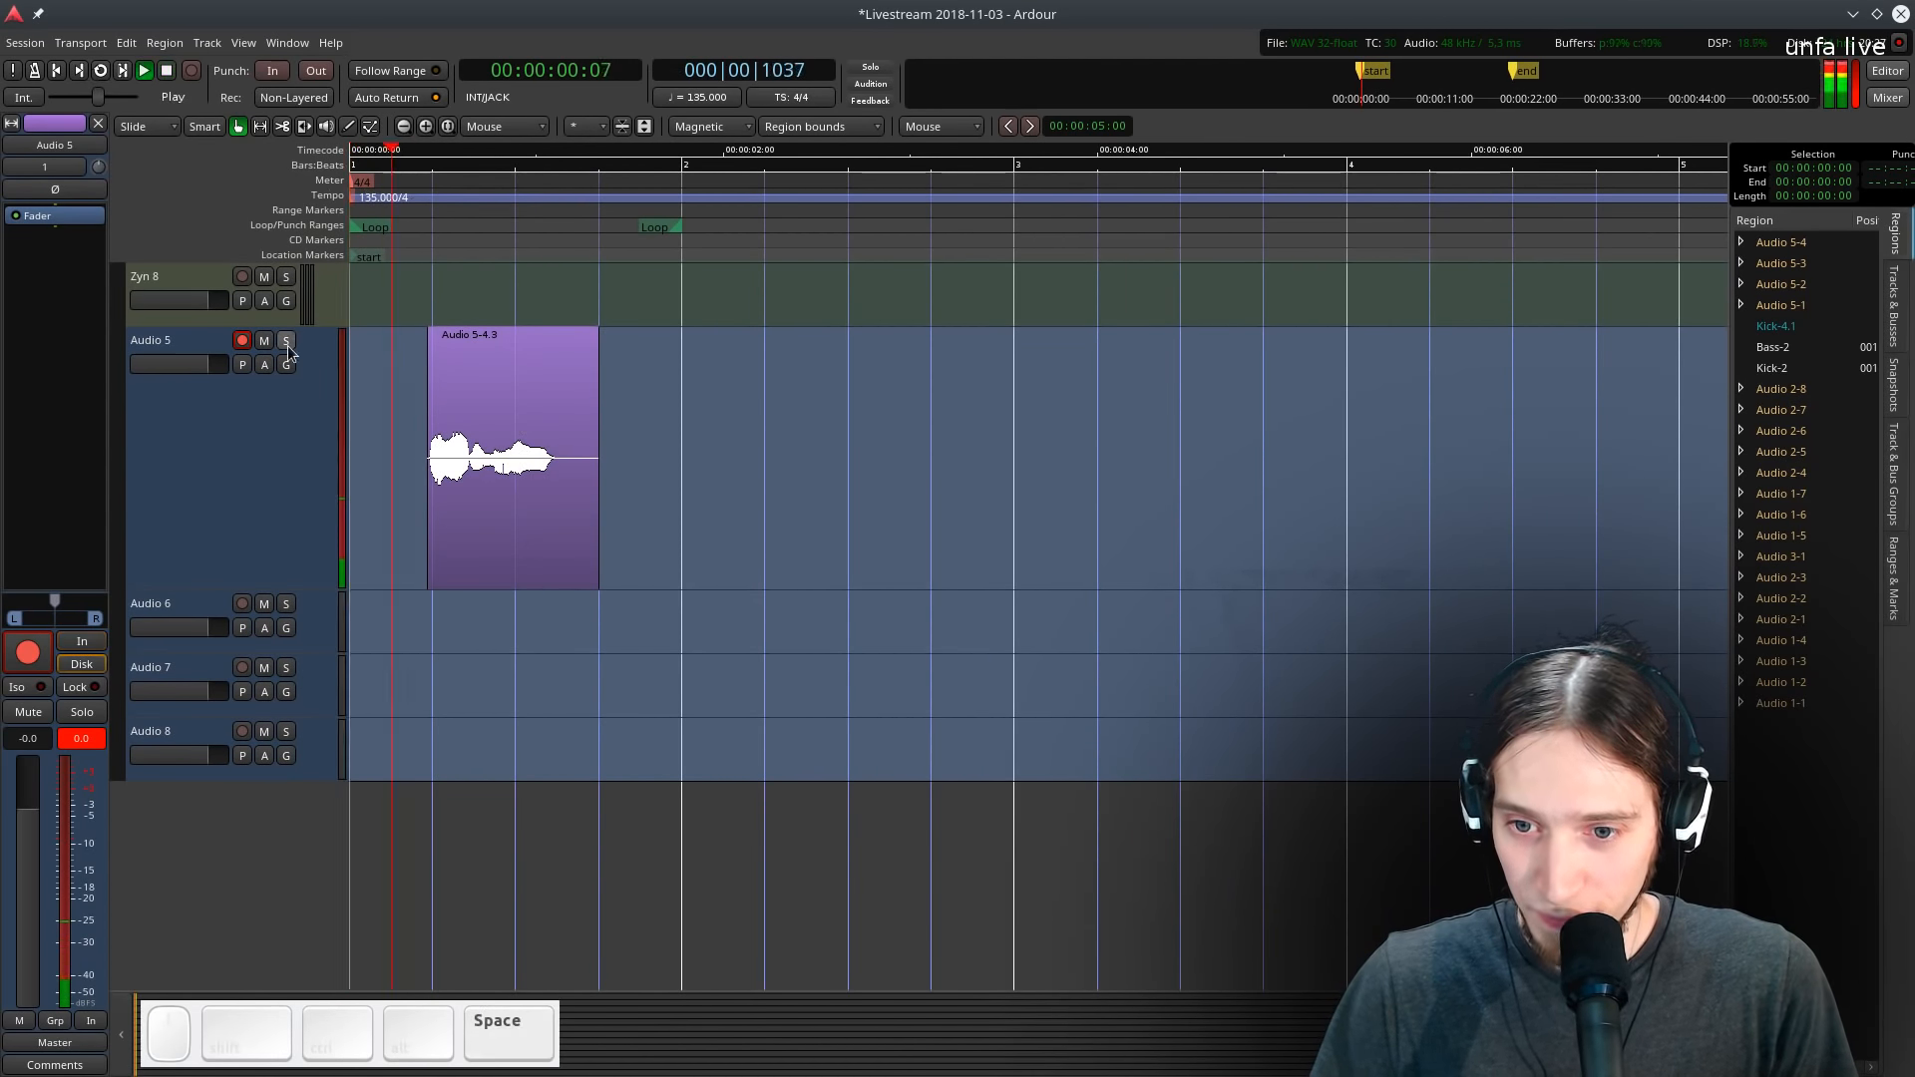
key(space)
click(417, 225)
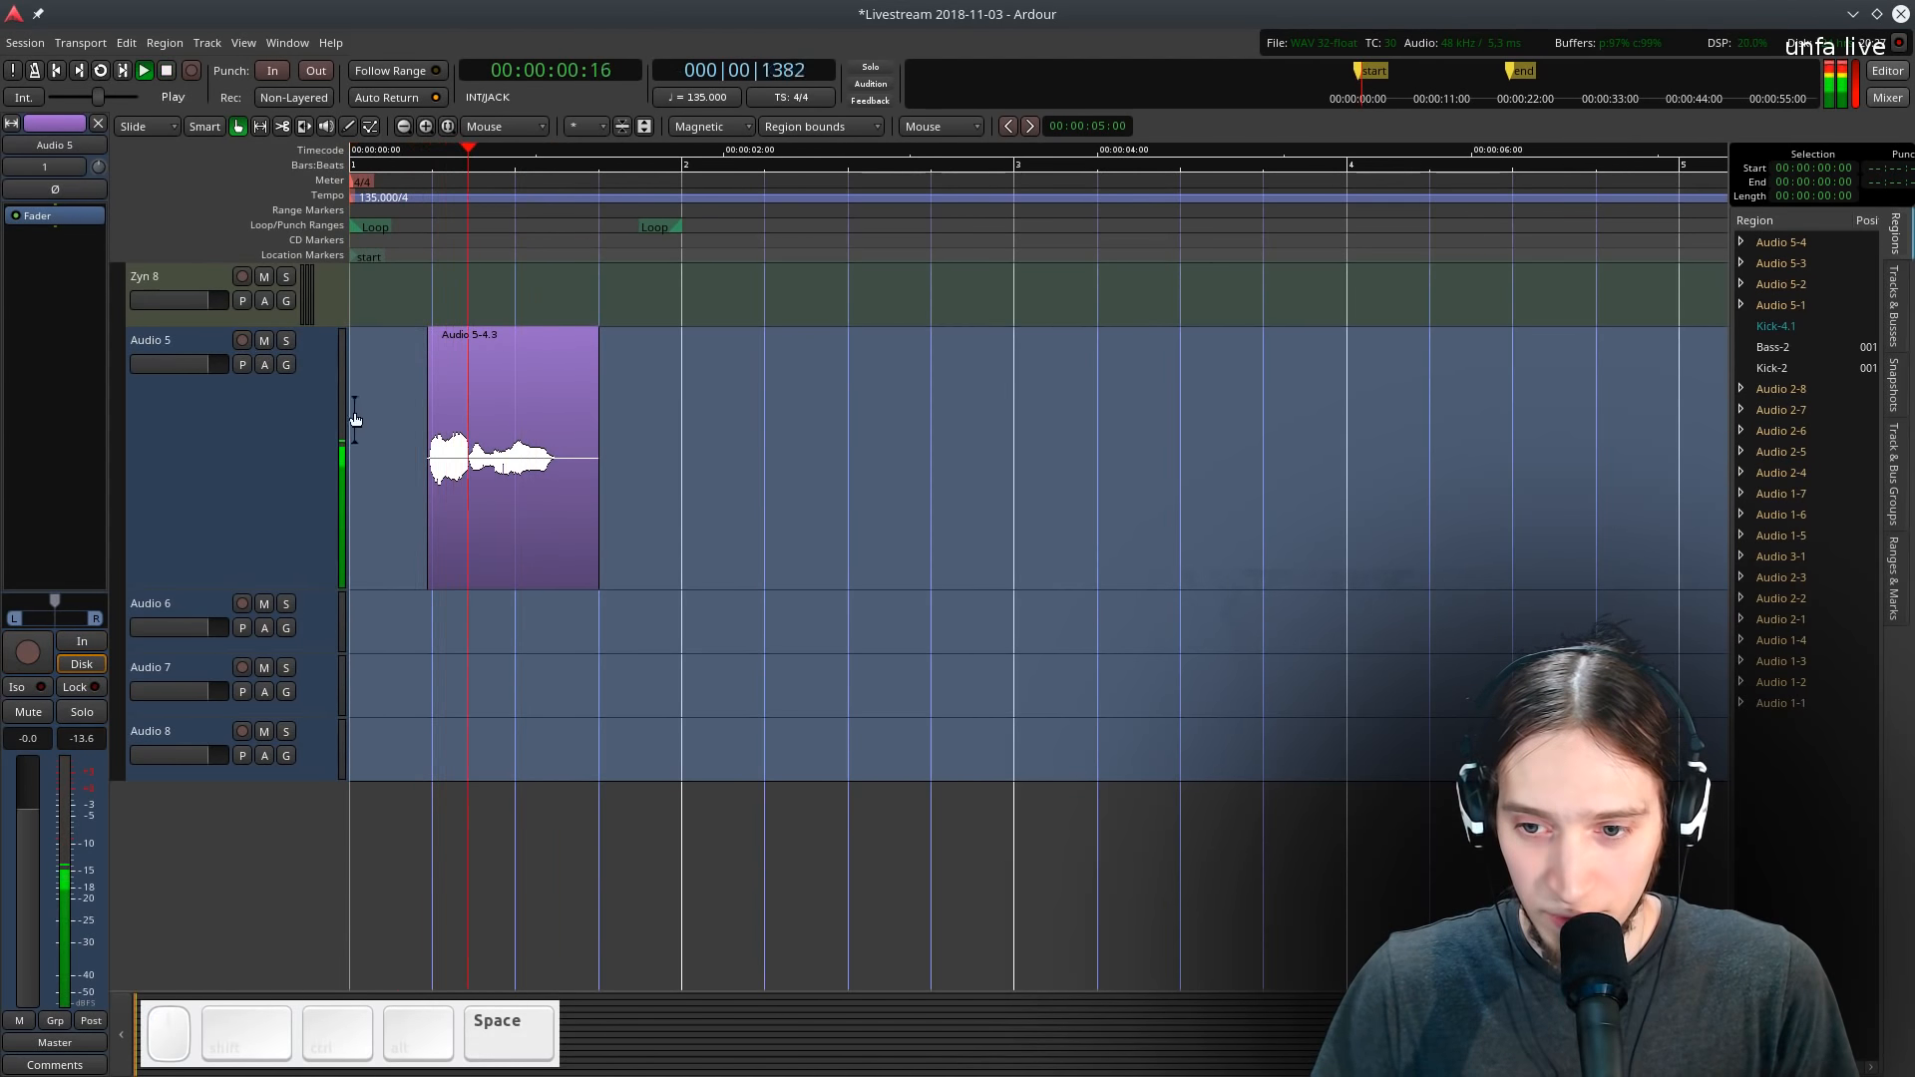
- Add the Argotlunar2 plugin to the Audio 5 track from the favourite plugins
click(235, 413)
right_click(57, 213)
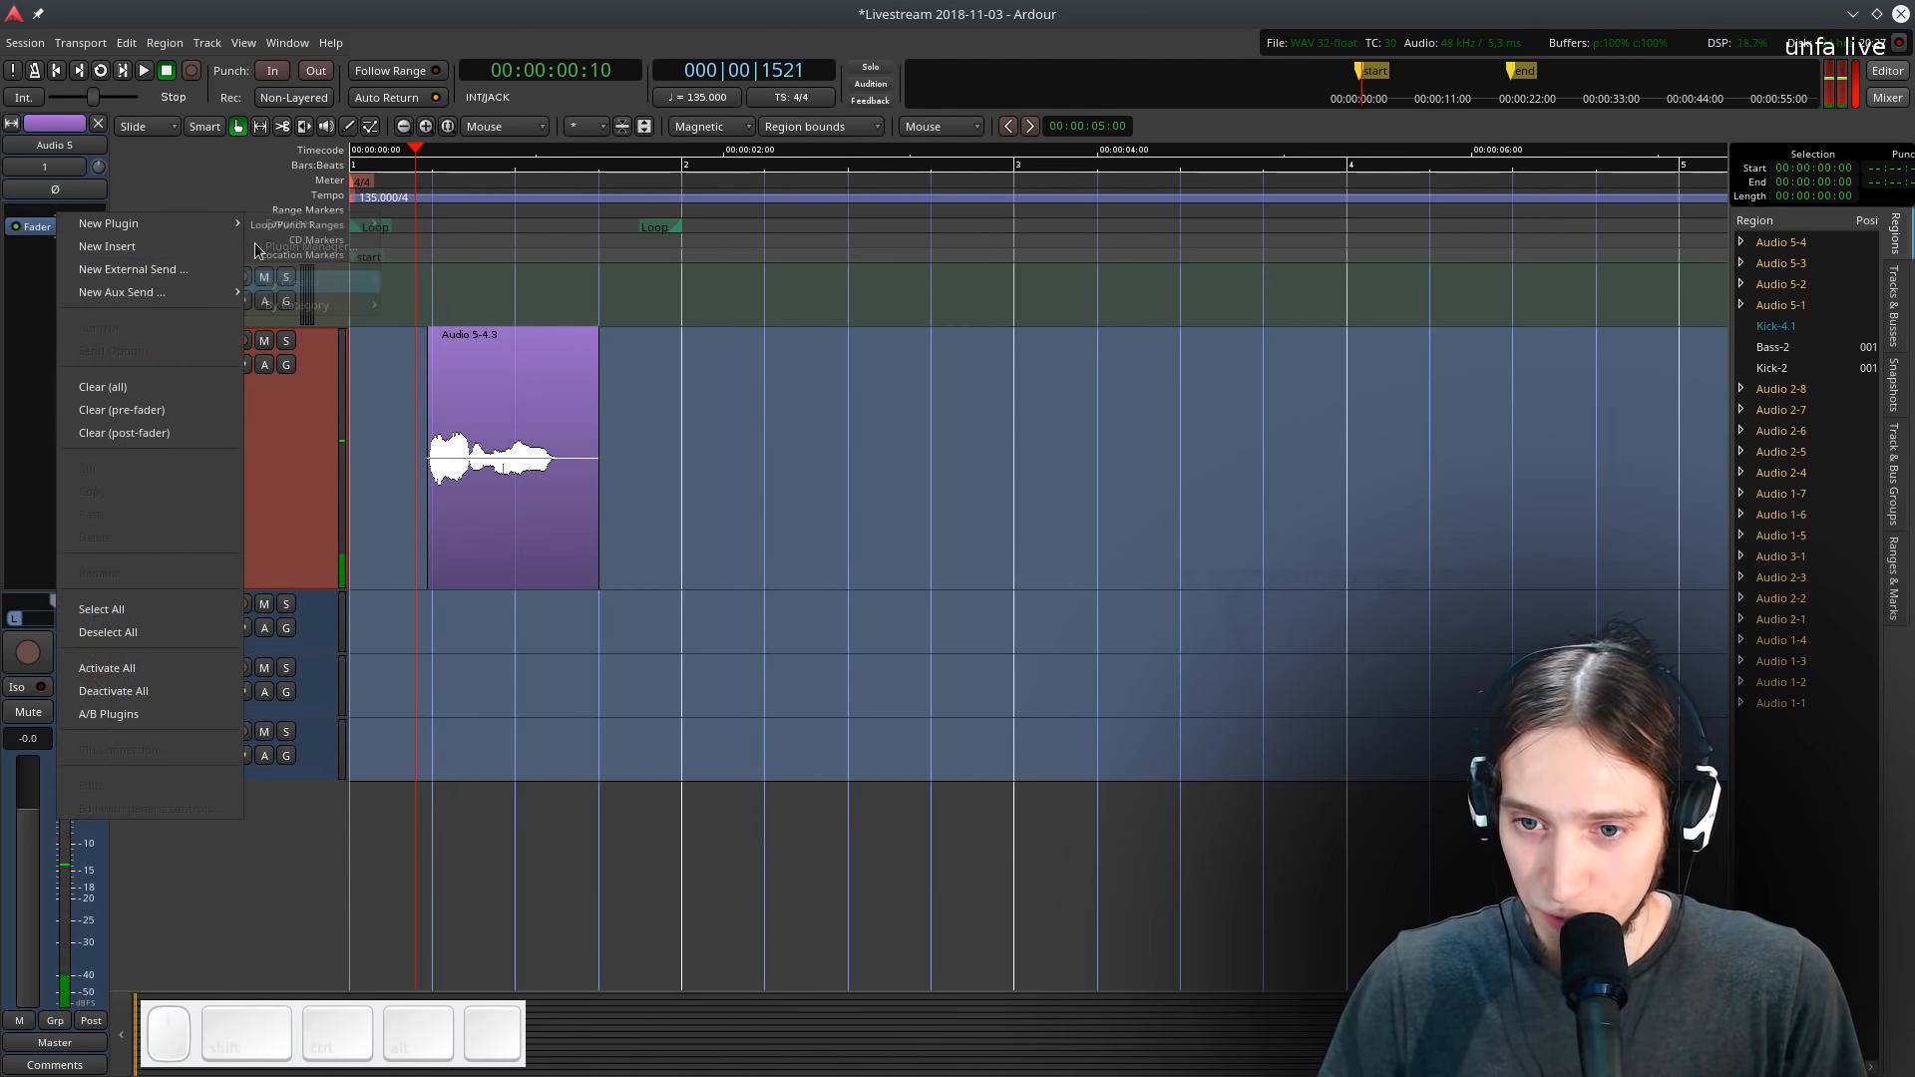
mouse_move(195, 223)
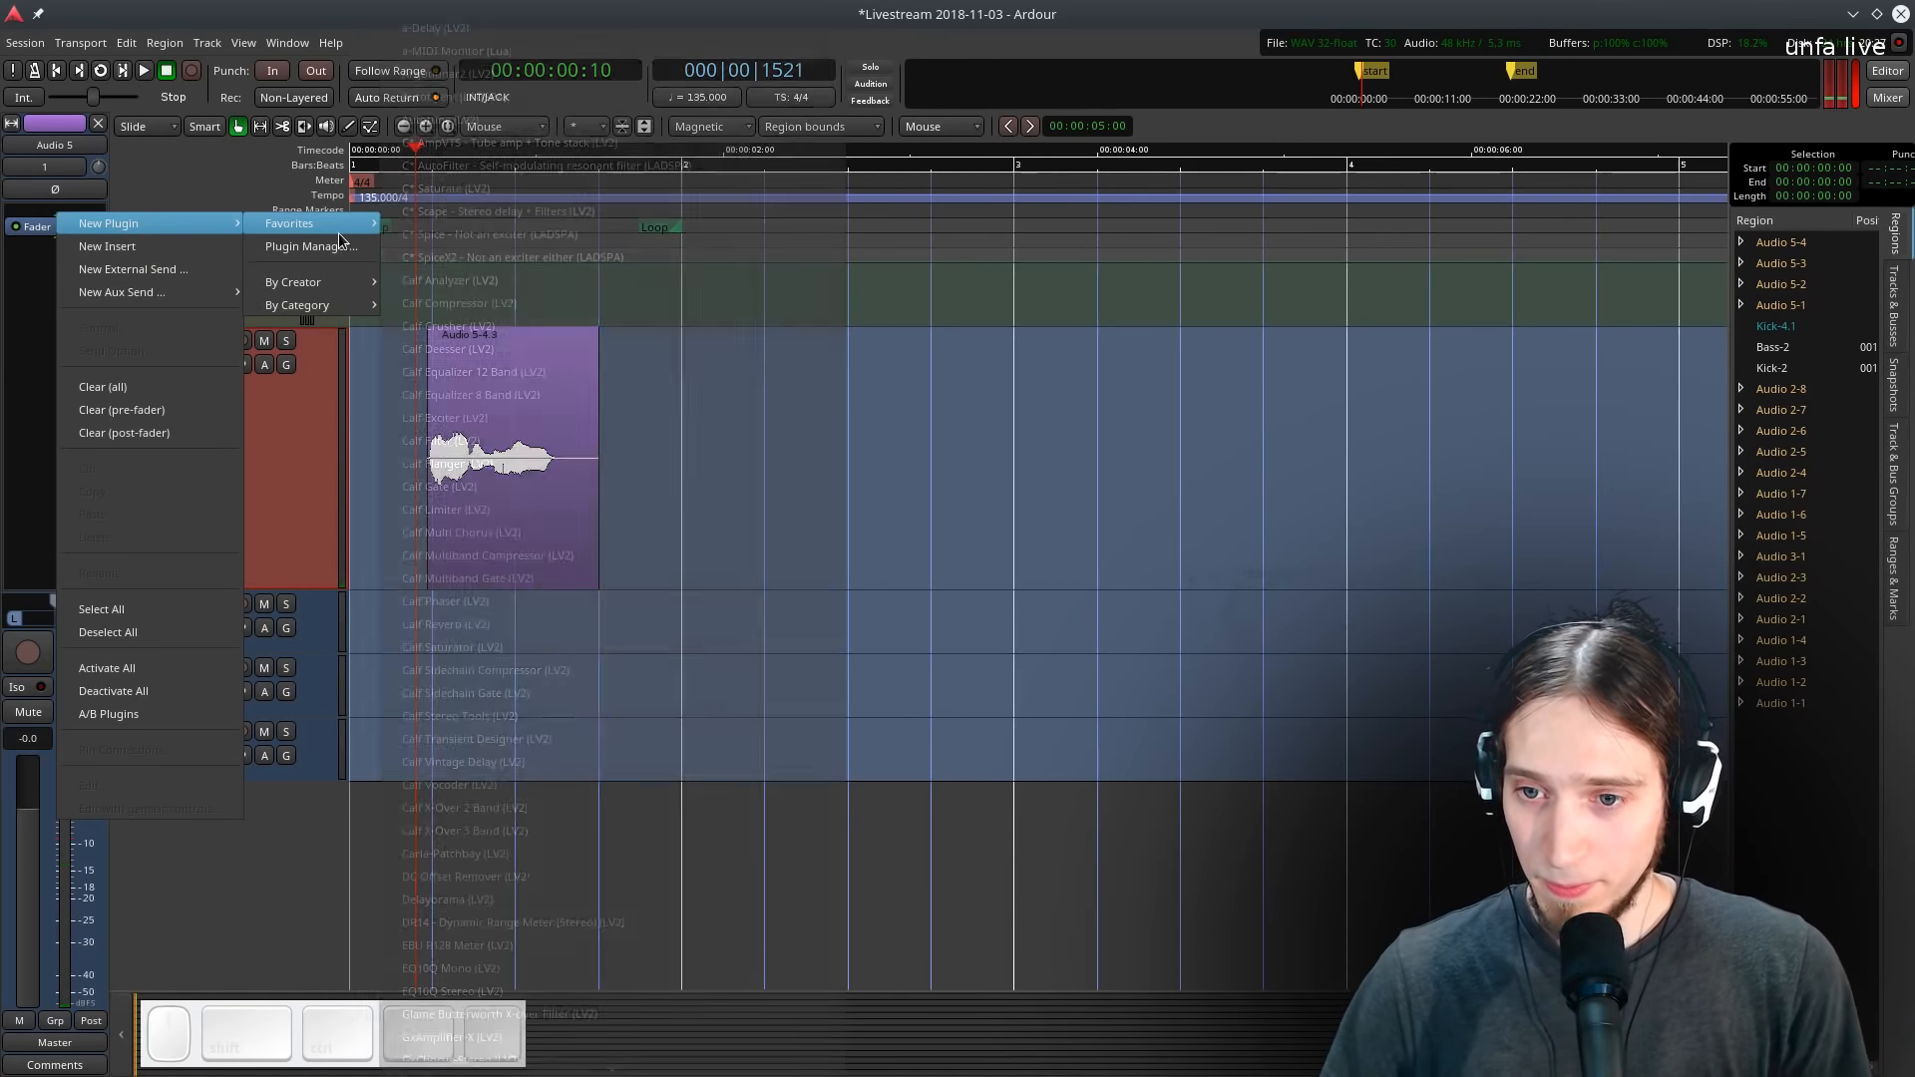
mouse_move(367, 224)
click(488, 80)
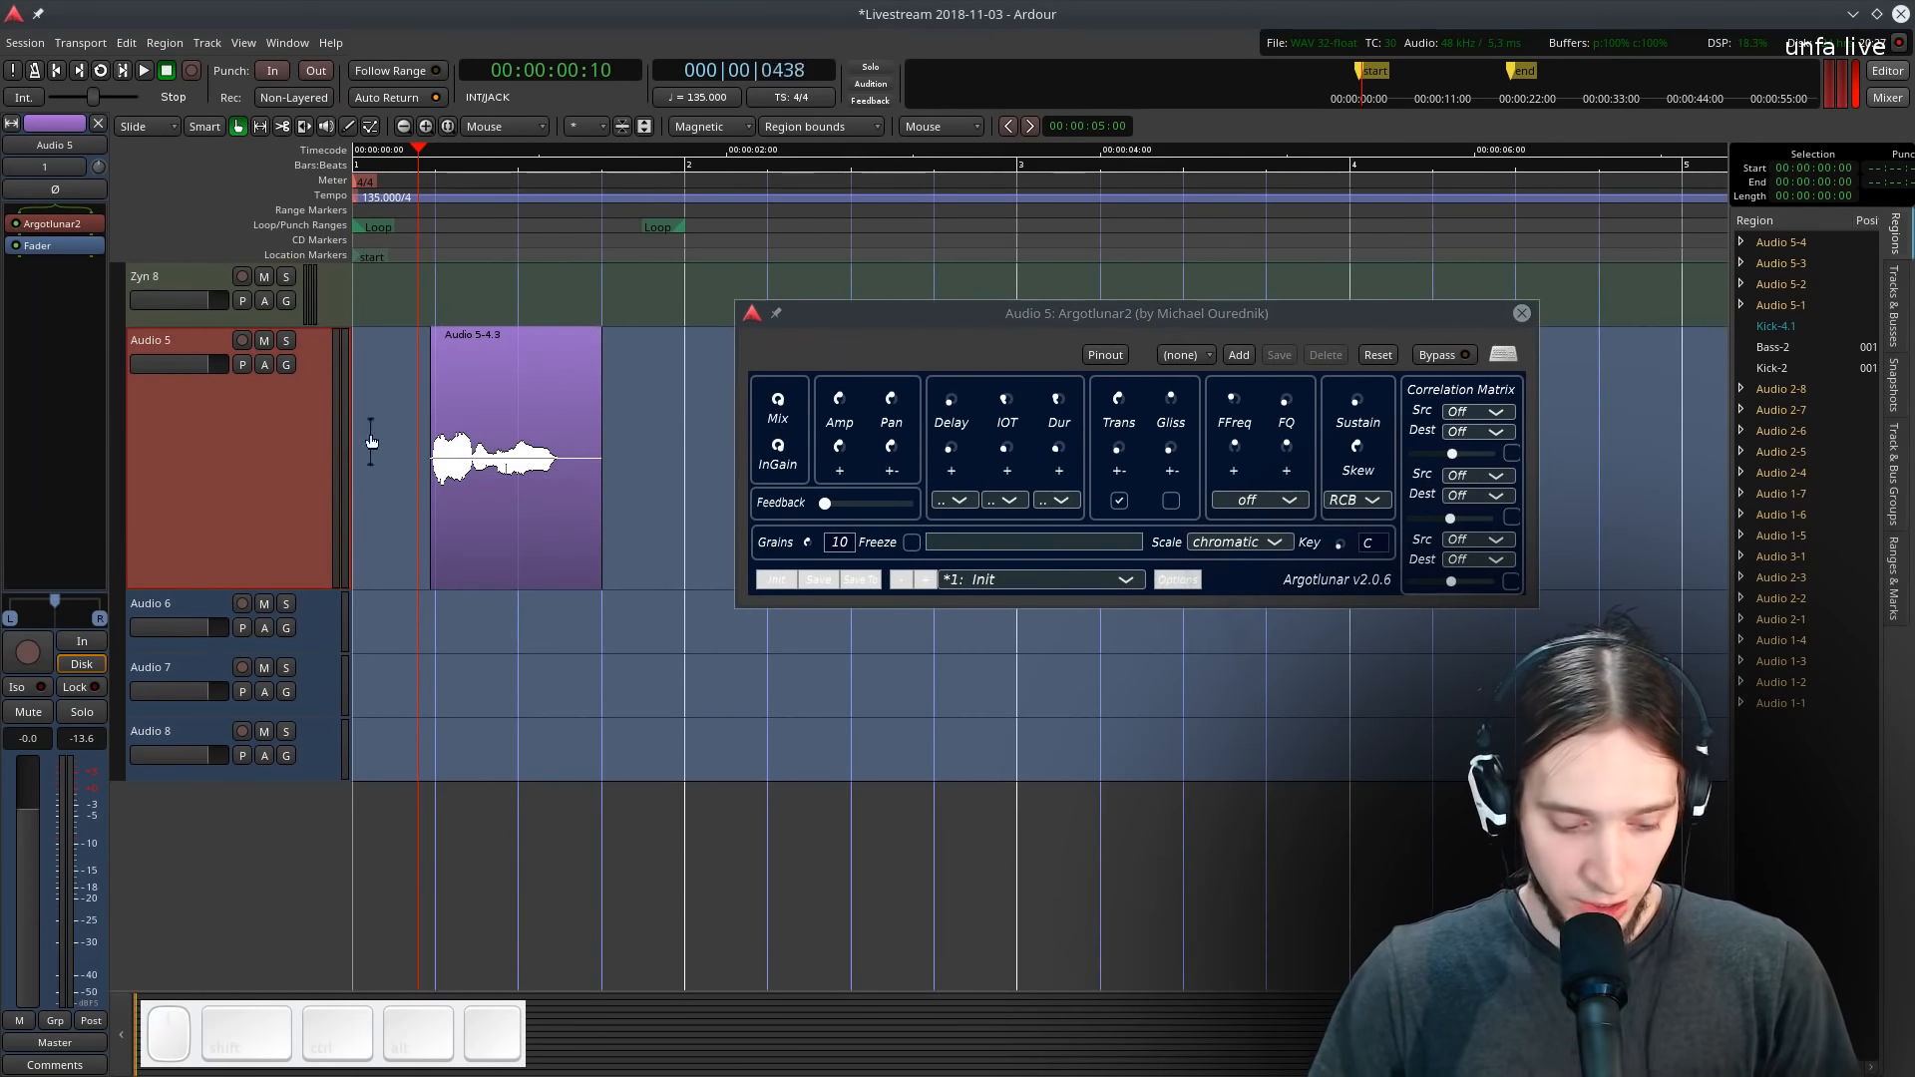
- Solo Audio 5, loop playback and set Argotlunar2's grain count to 6
key(l)
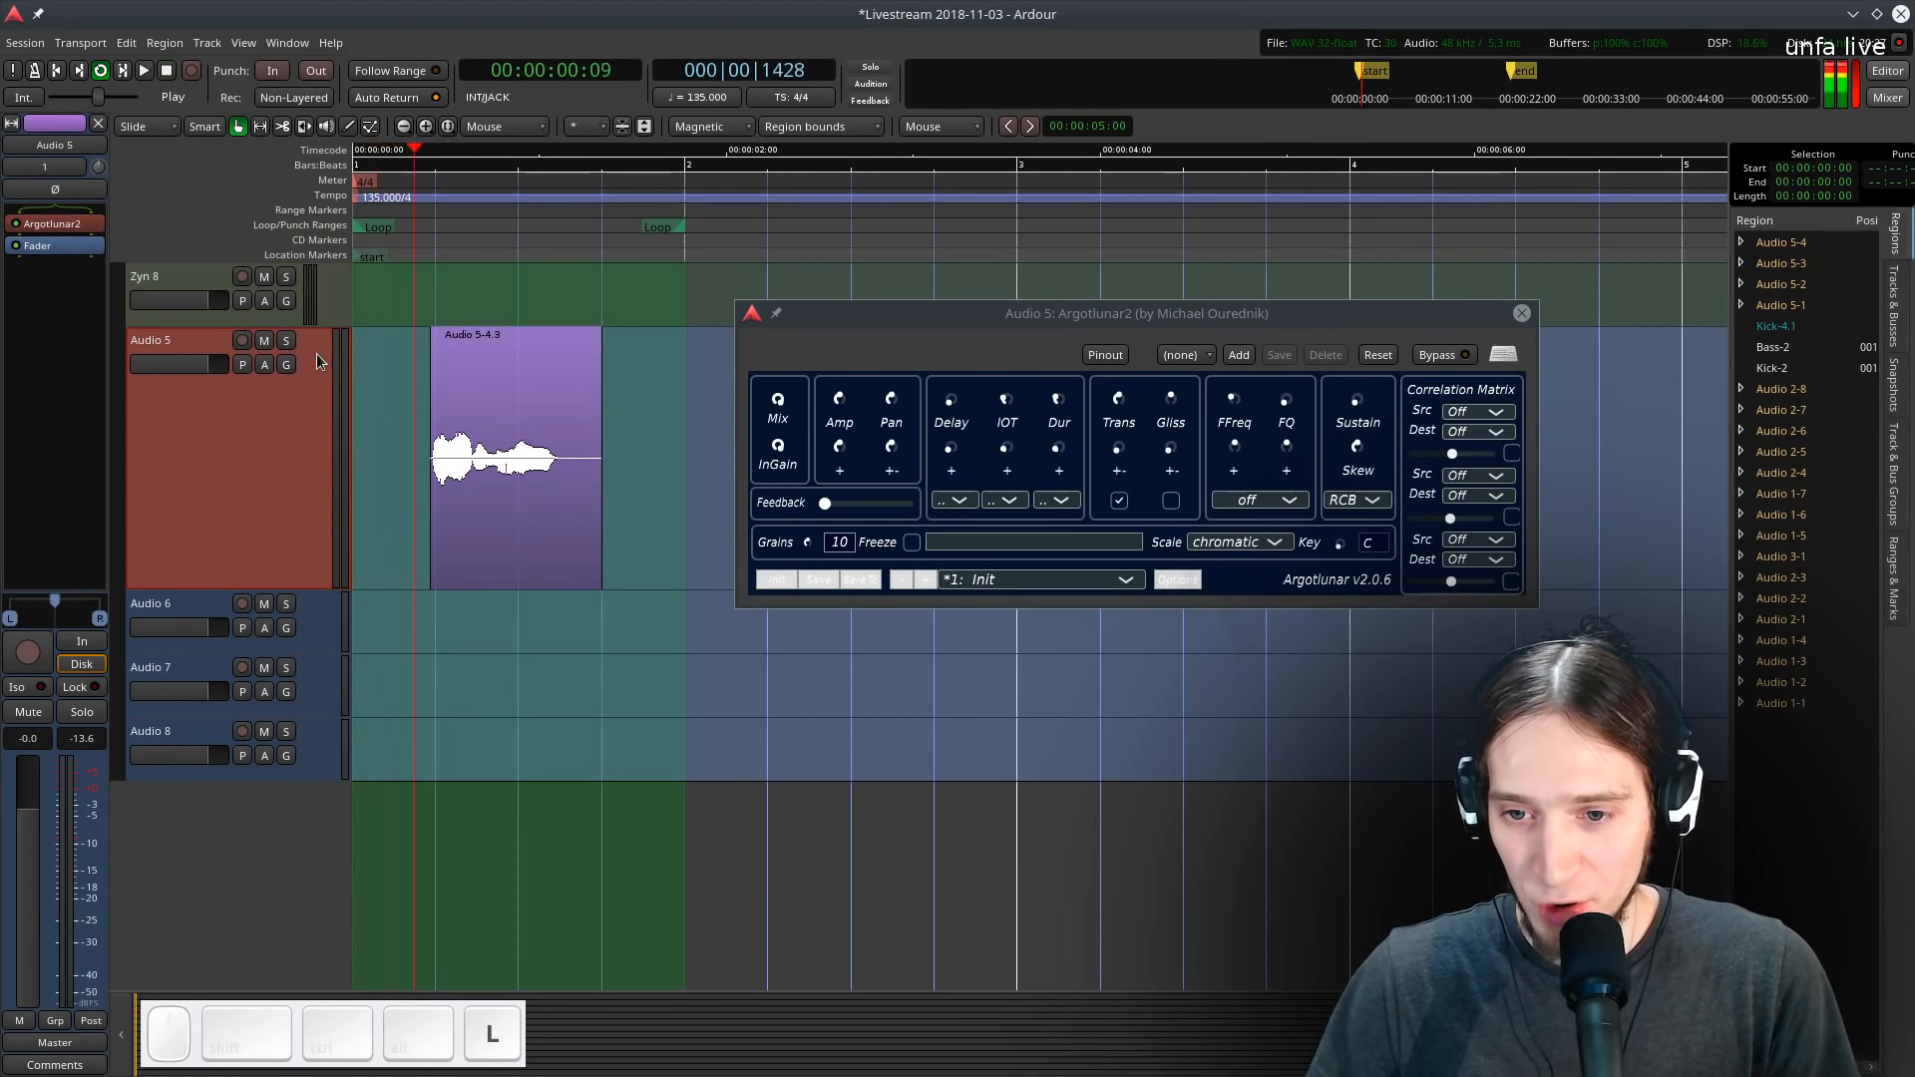
click(287, 341)
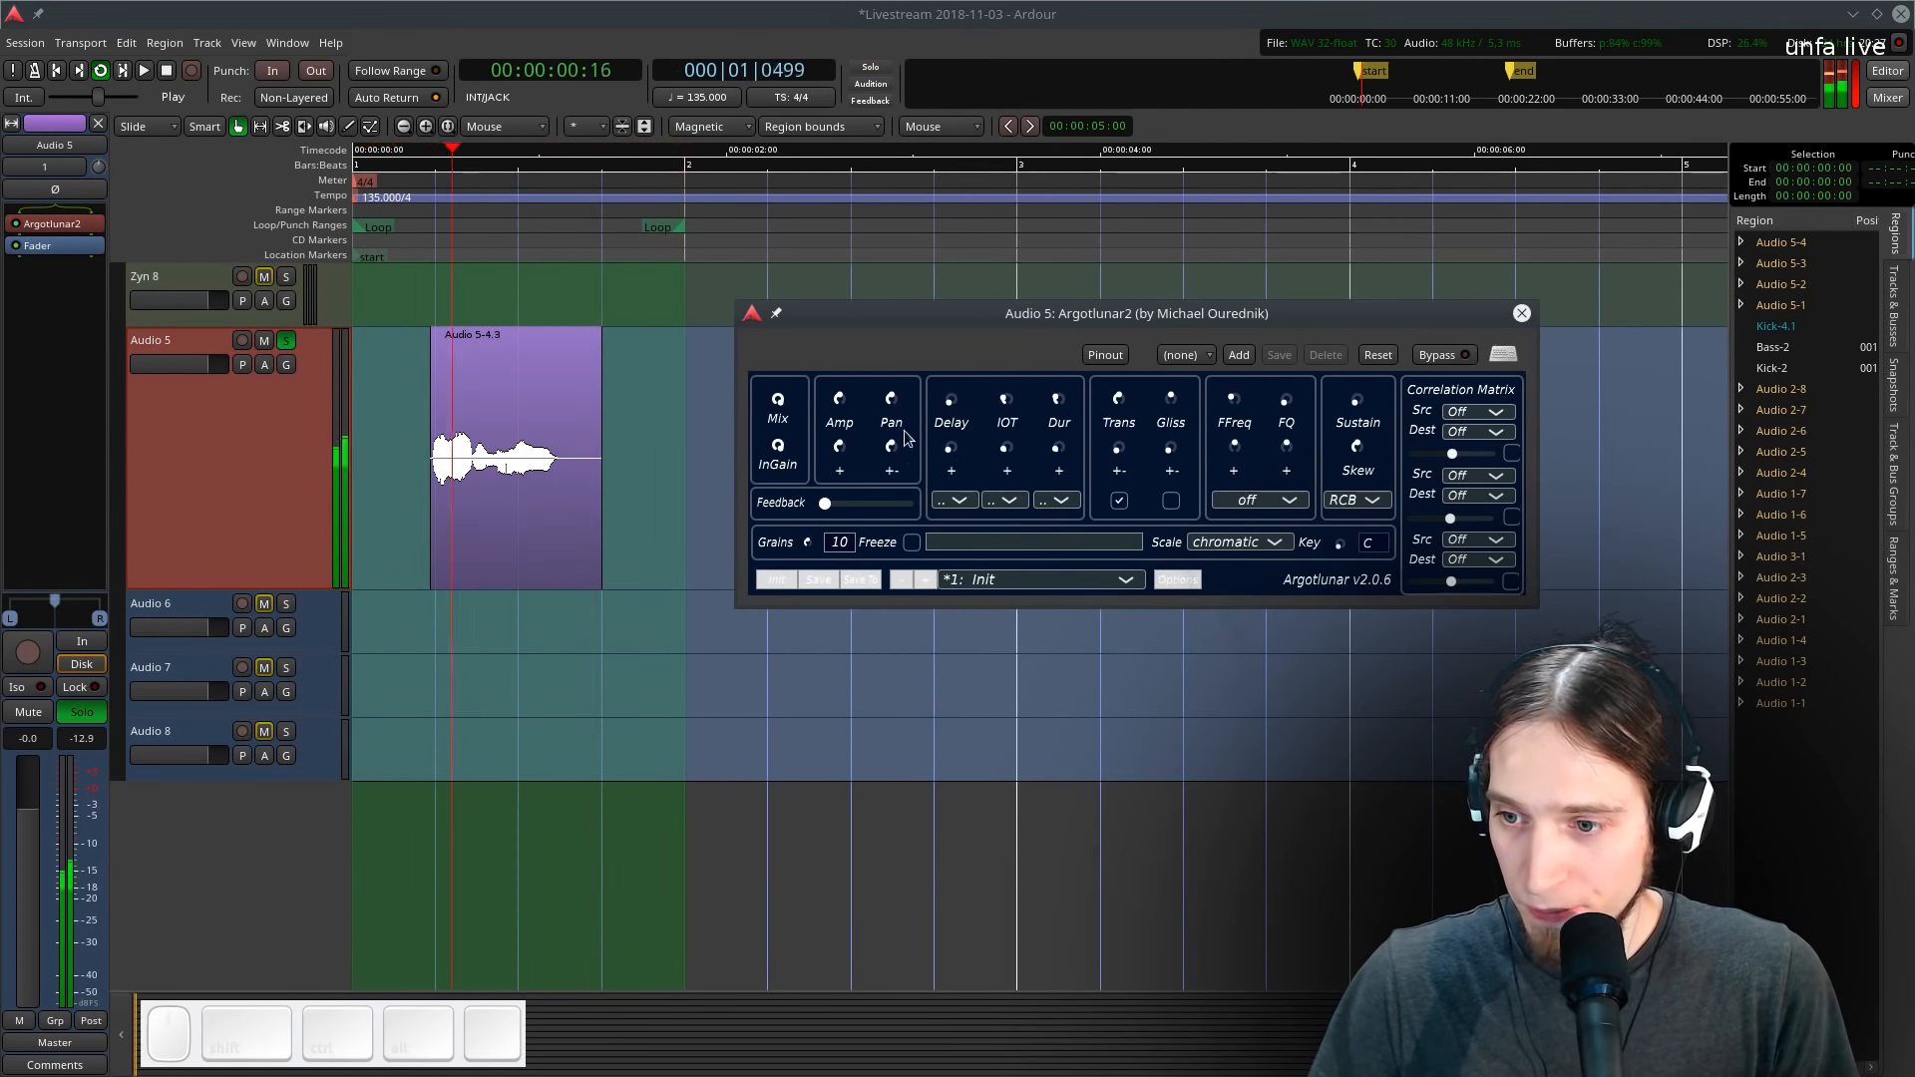
drag(808, 544, 786, 647)
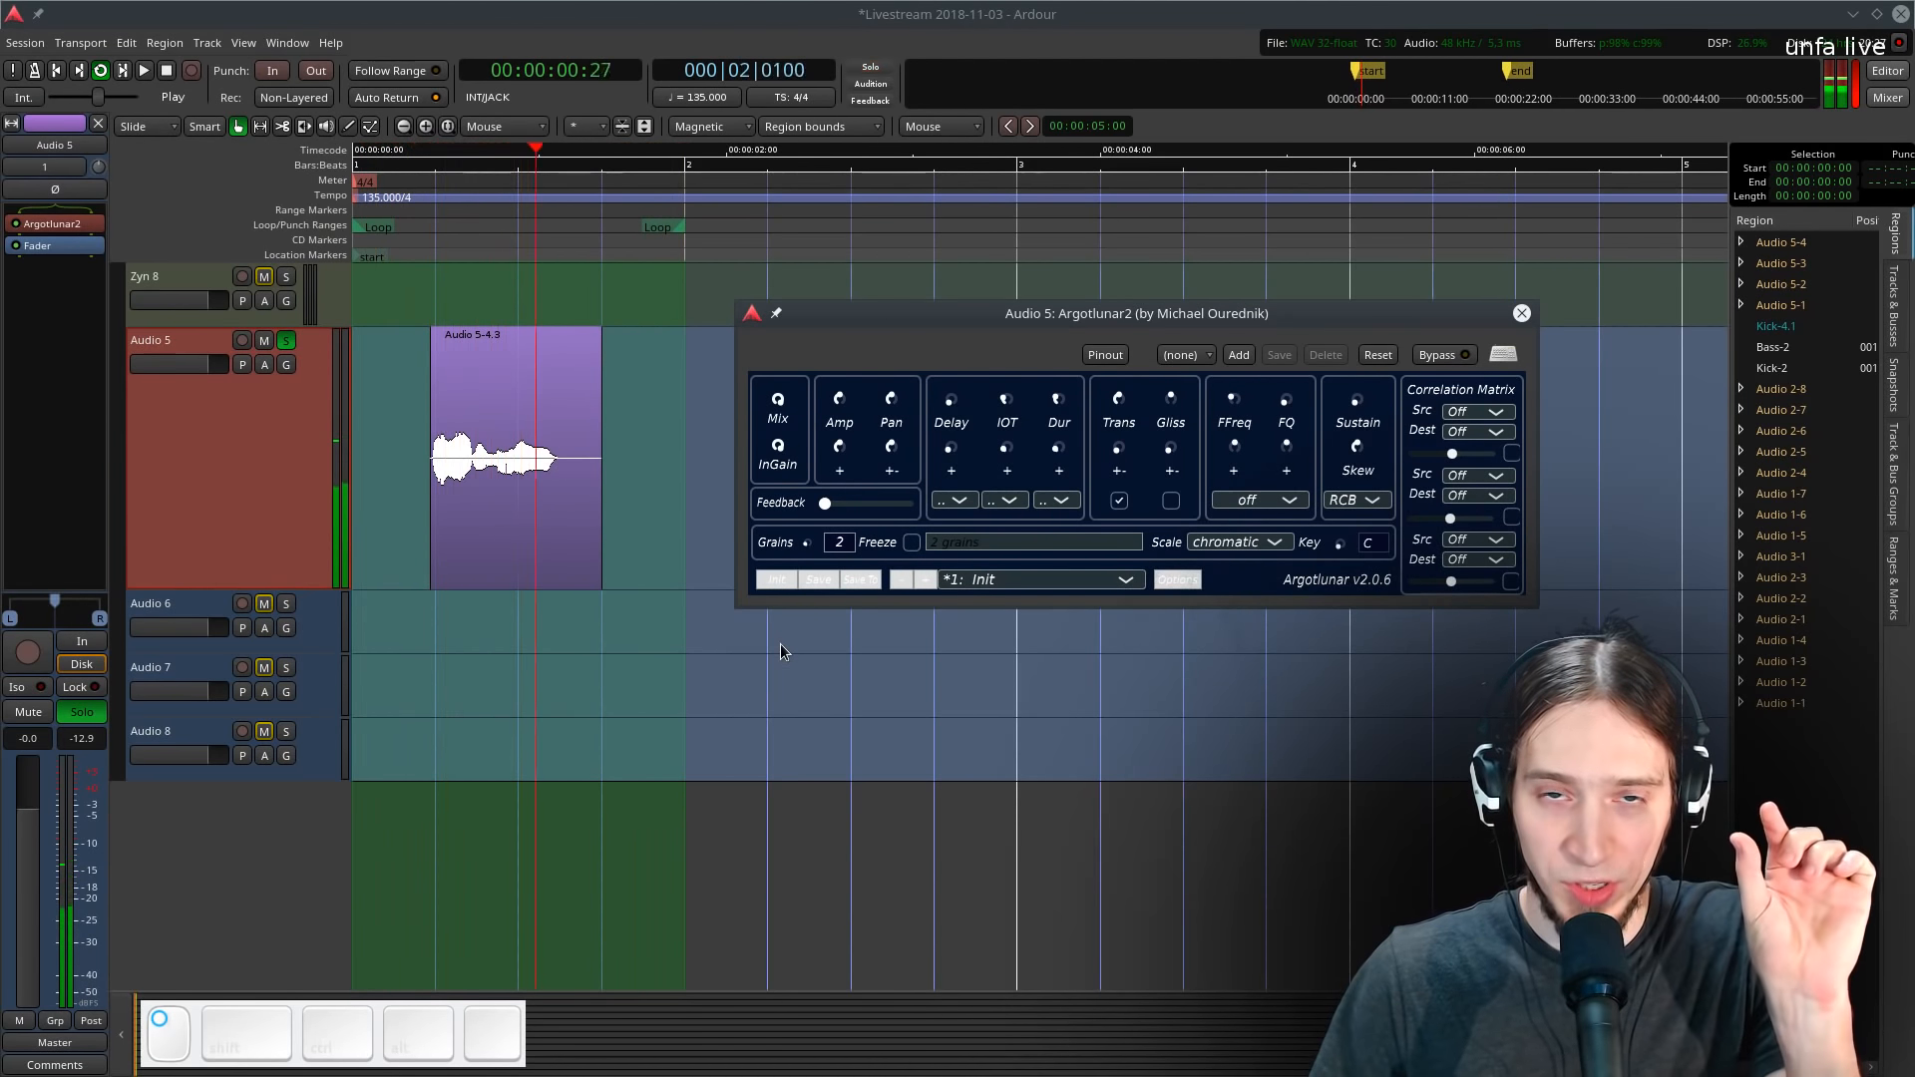
drag(780, 645, 884, 584)
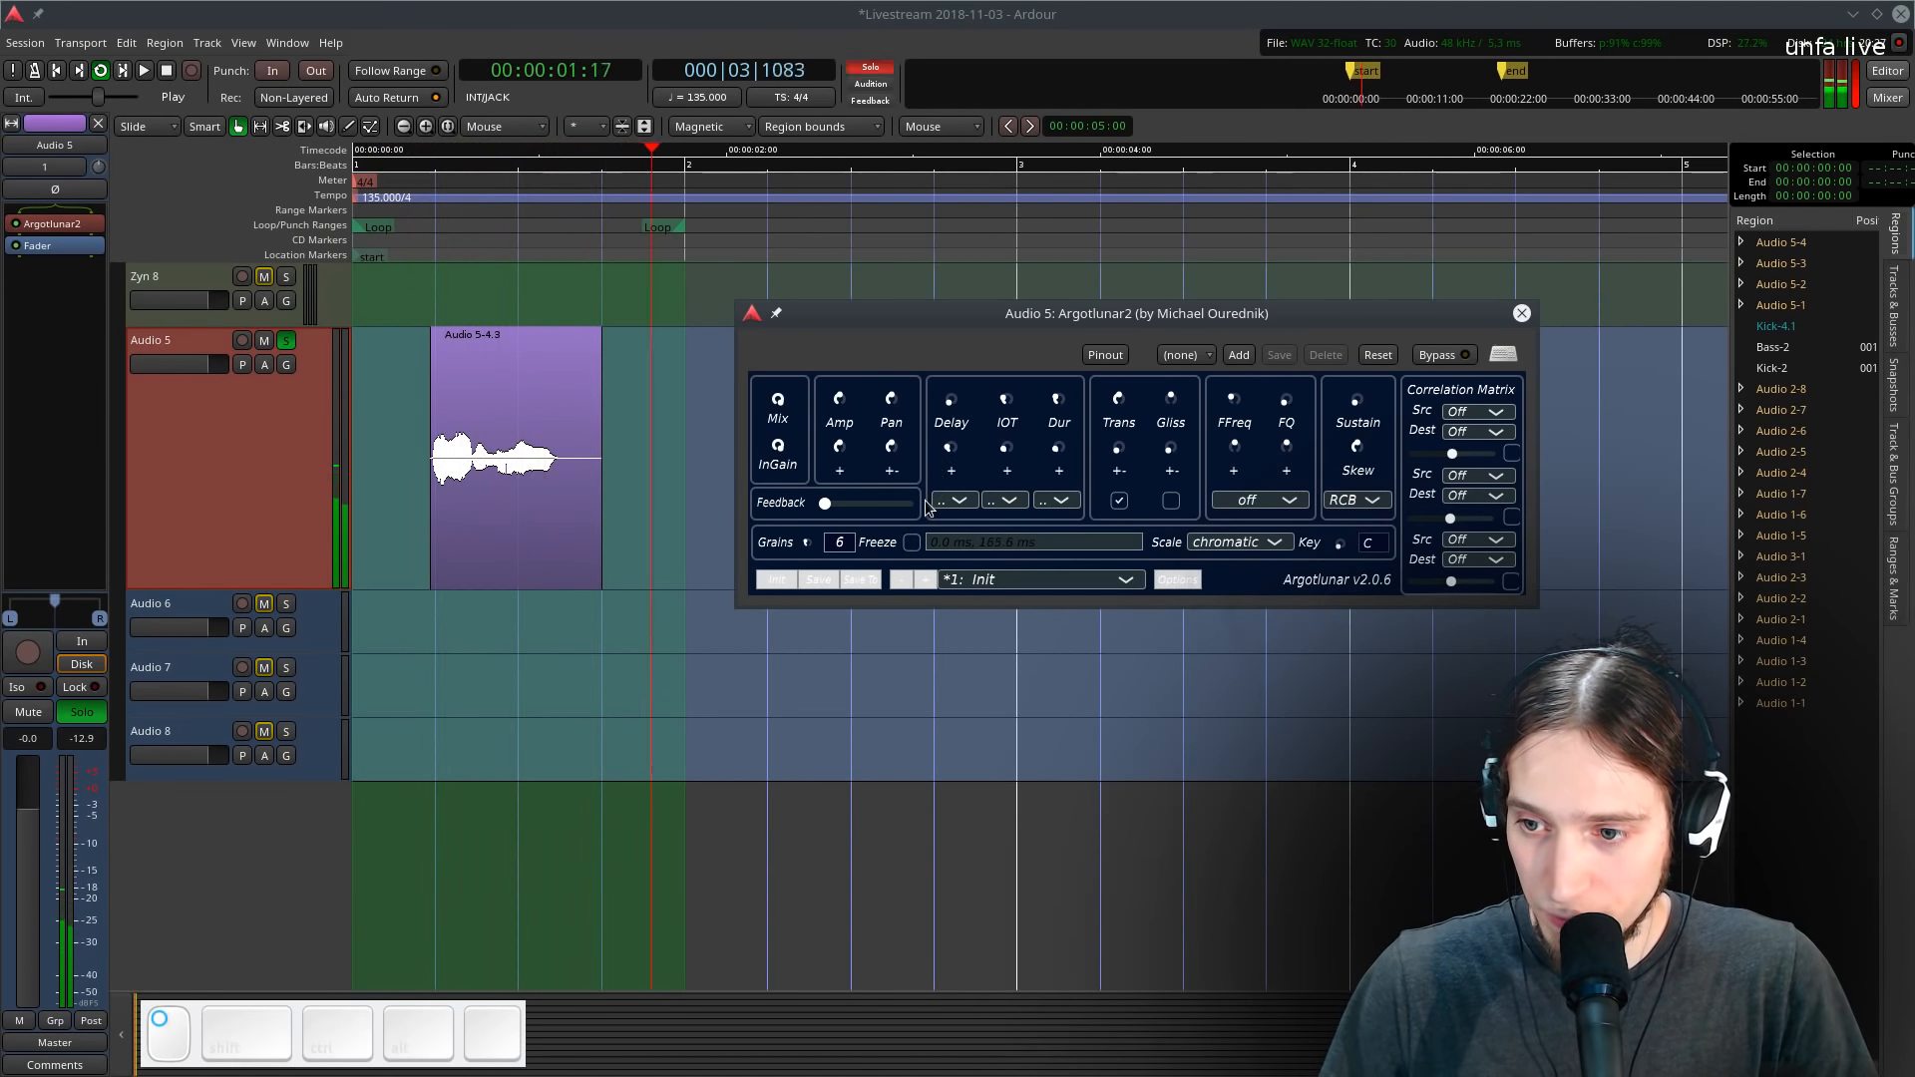
- Set Argotlunar2's filter type to comb
click(1249, 499)
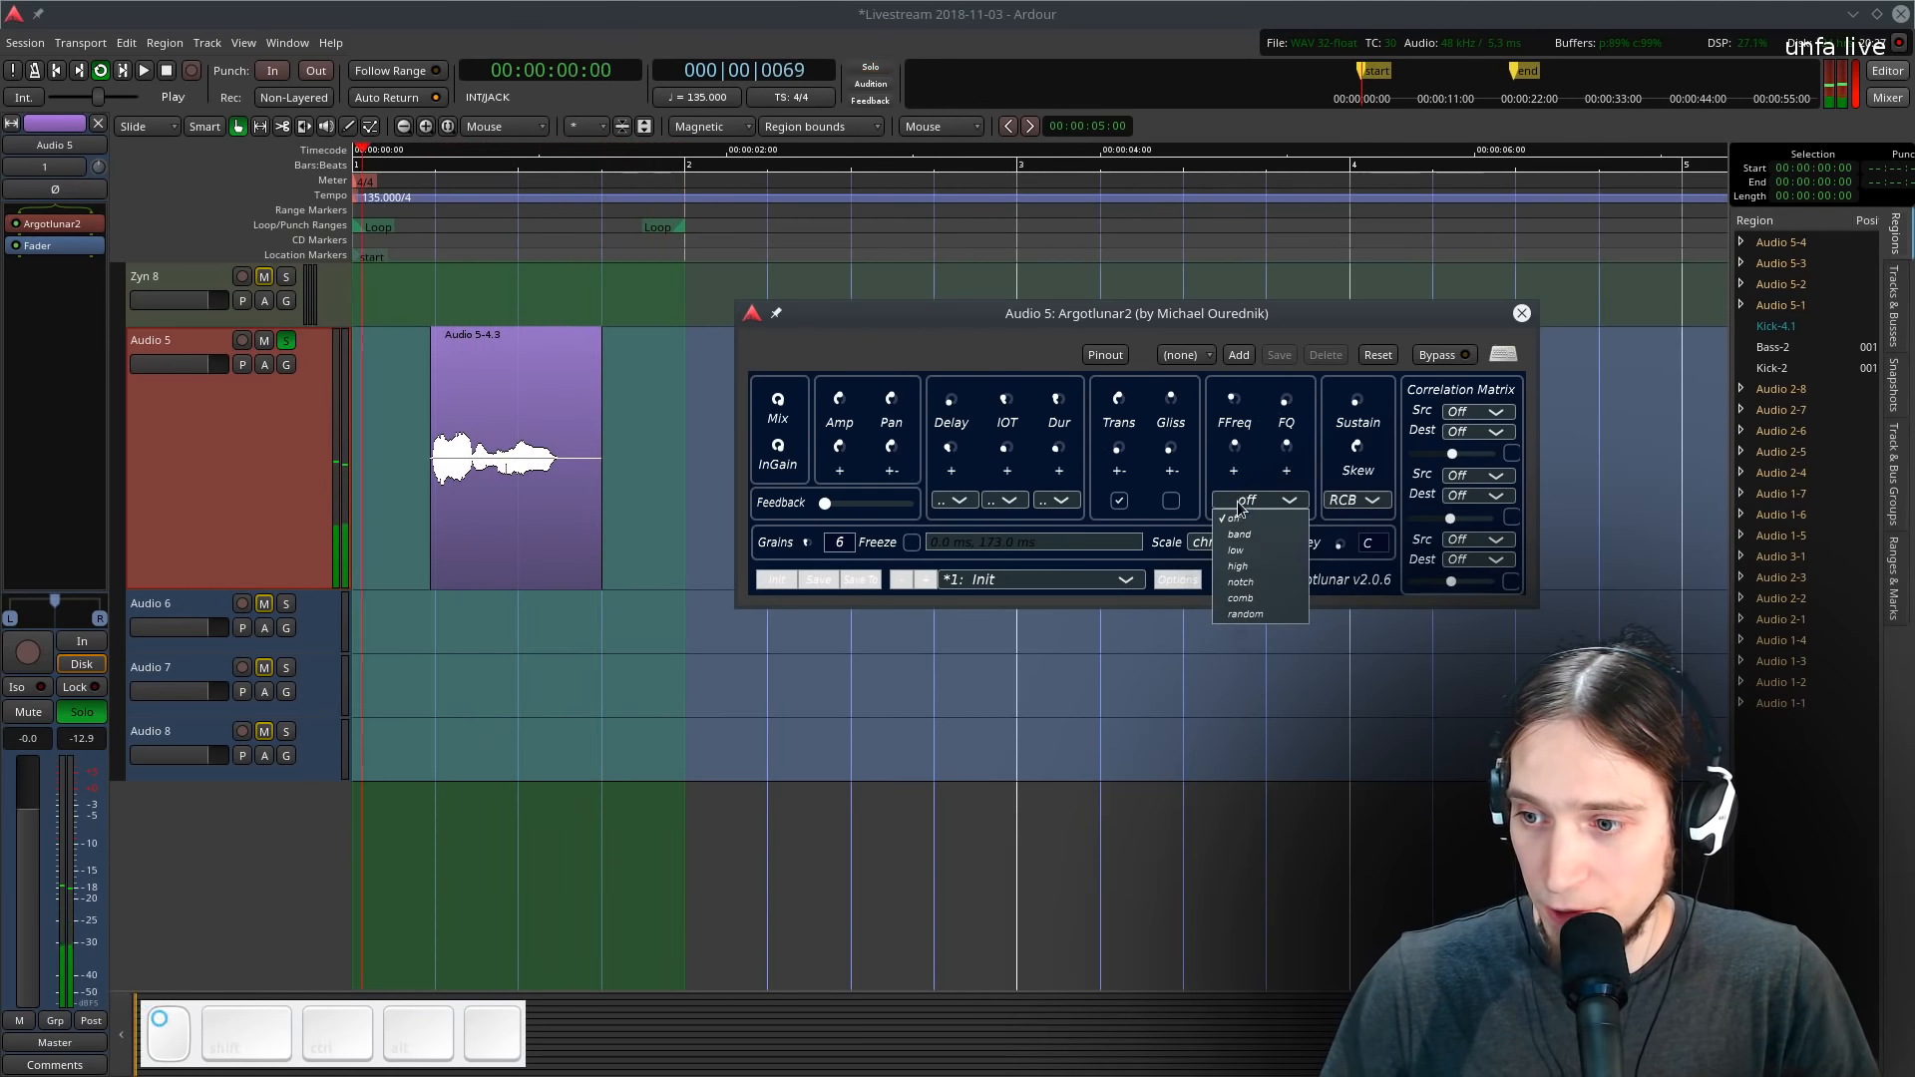
click(1241, 597)
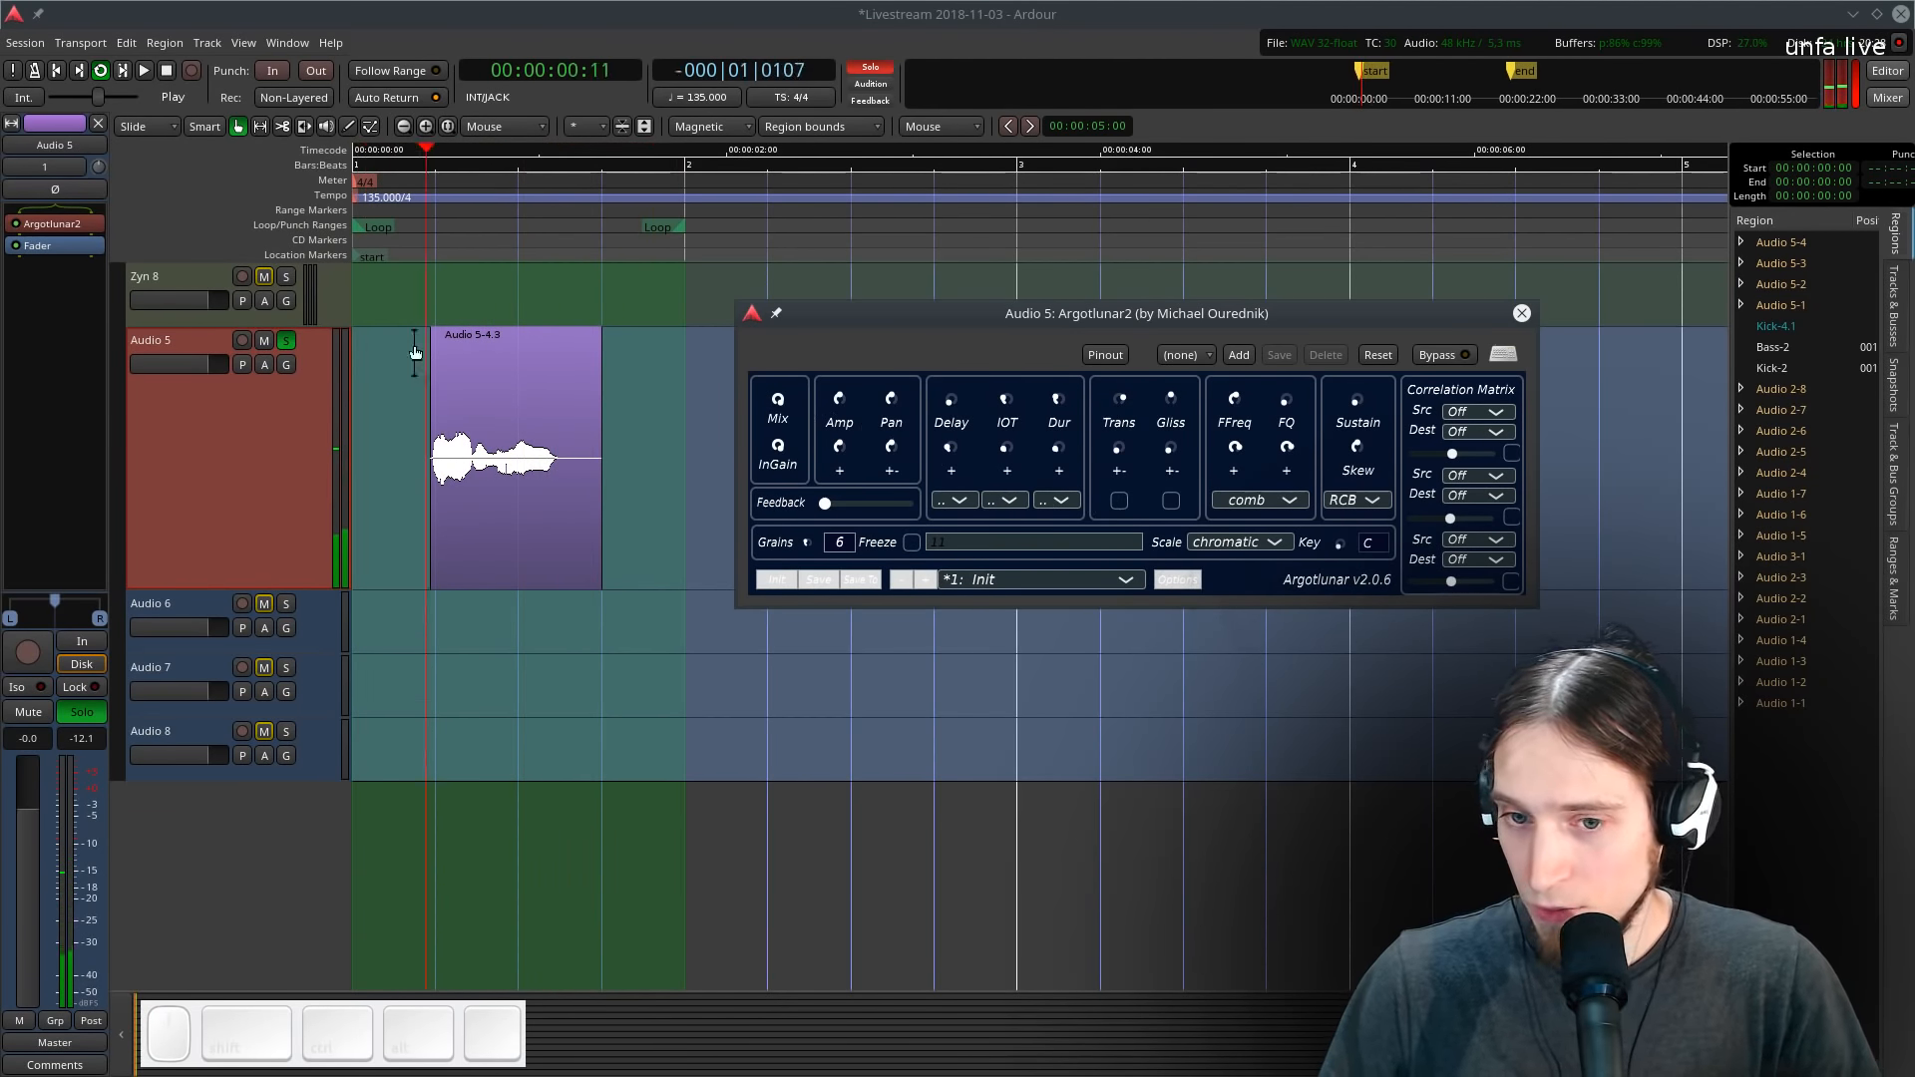
- Audition the take in a loop with Audio 5 soloed
click(287, 341)
key(space)
key(space)
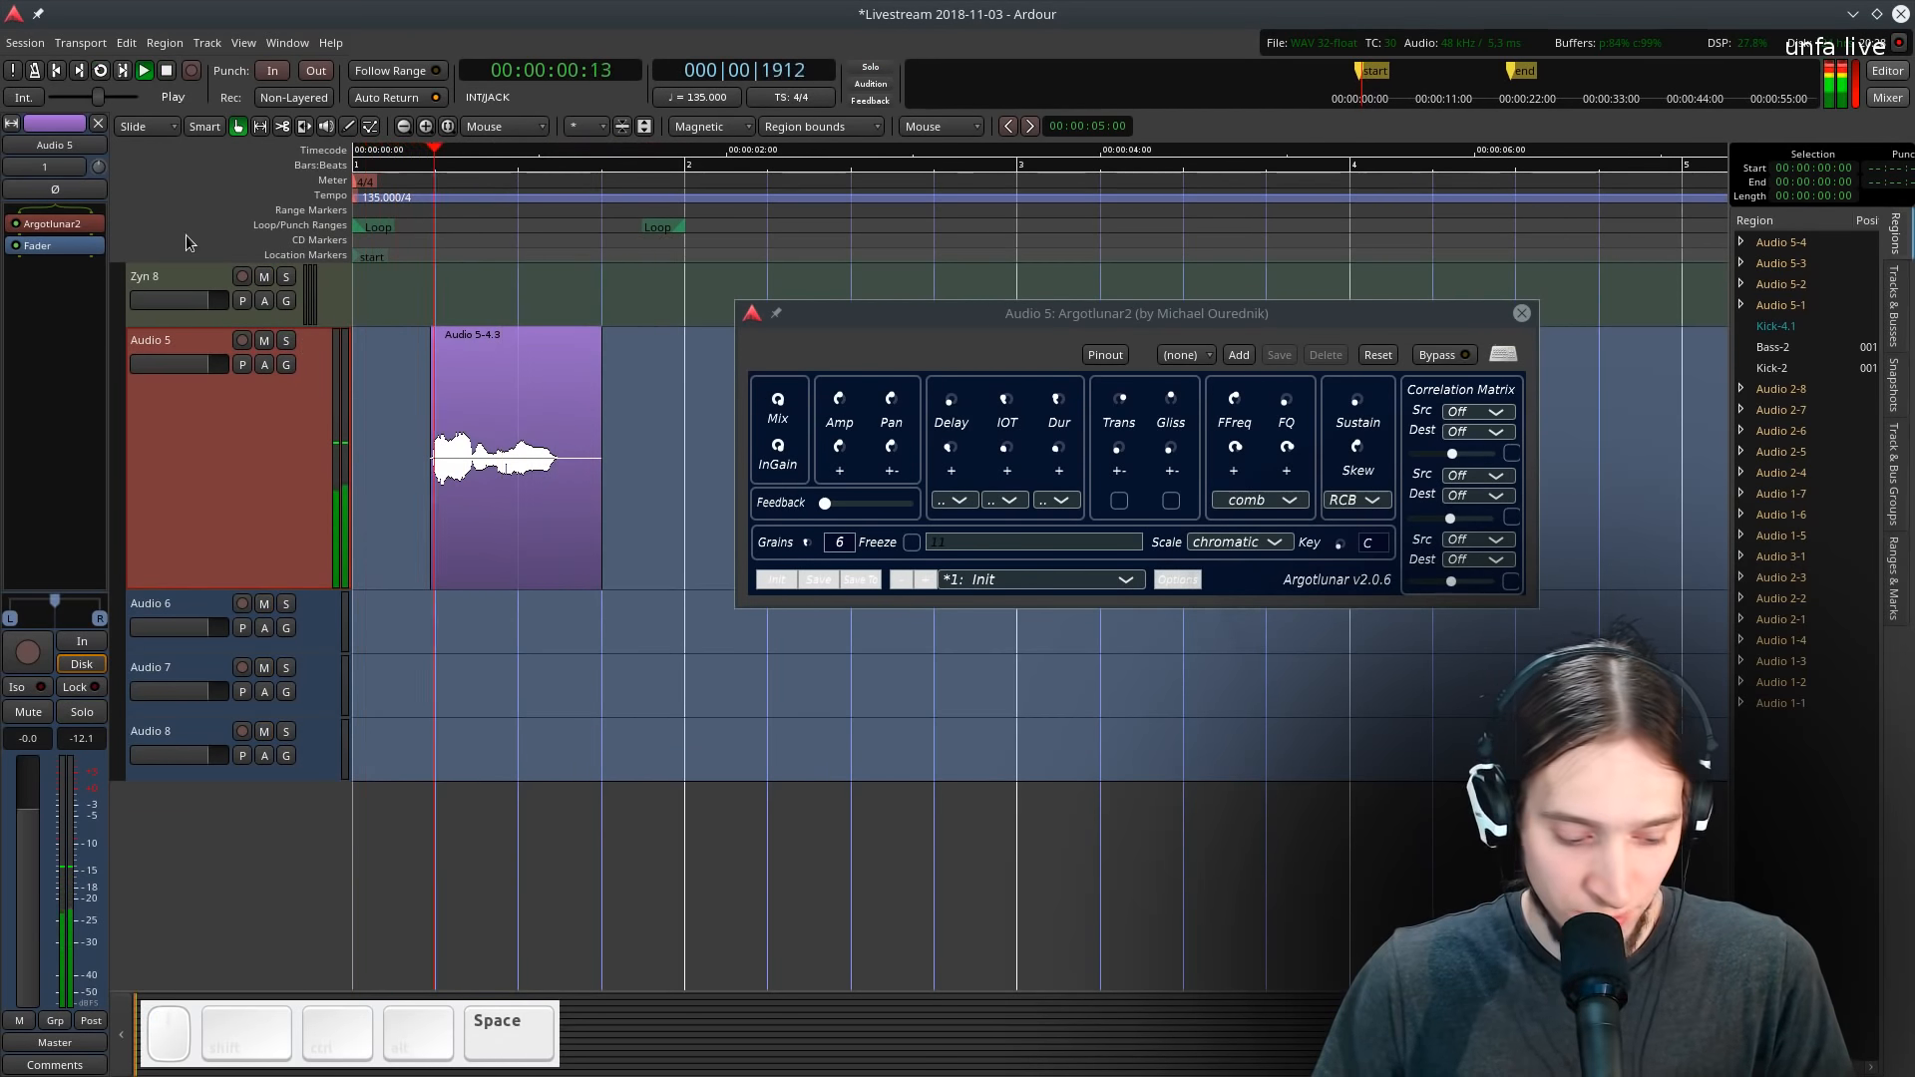
key(space)
key(l)
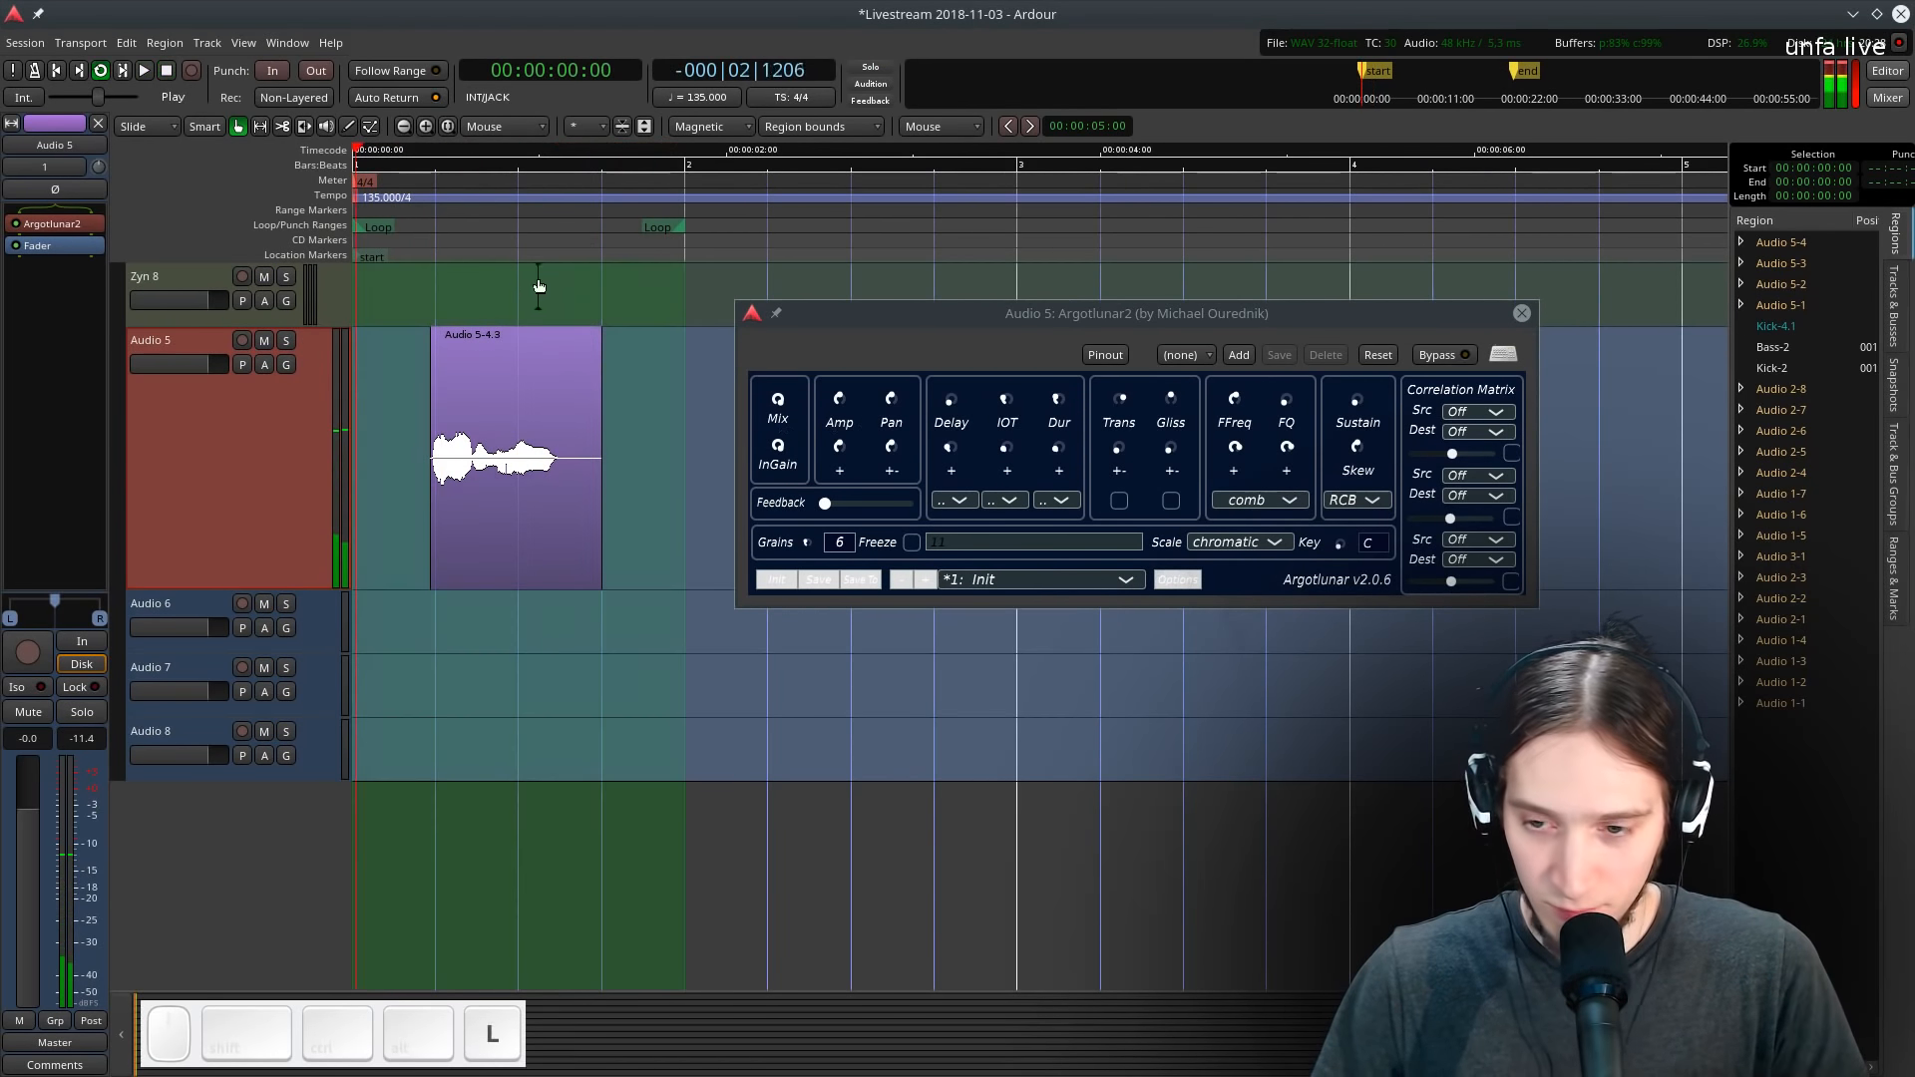
click(287, 340)
key(space)
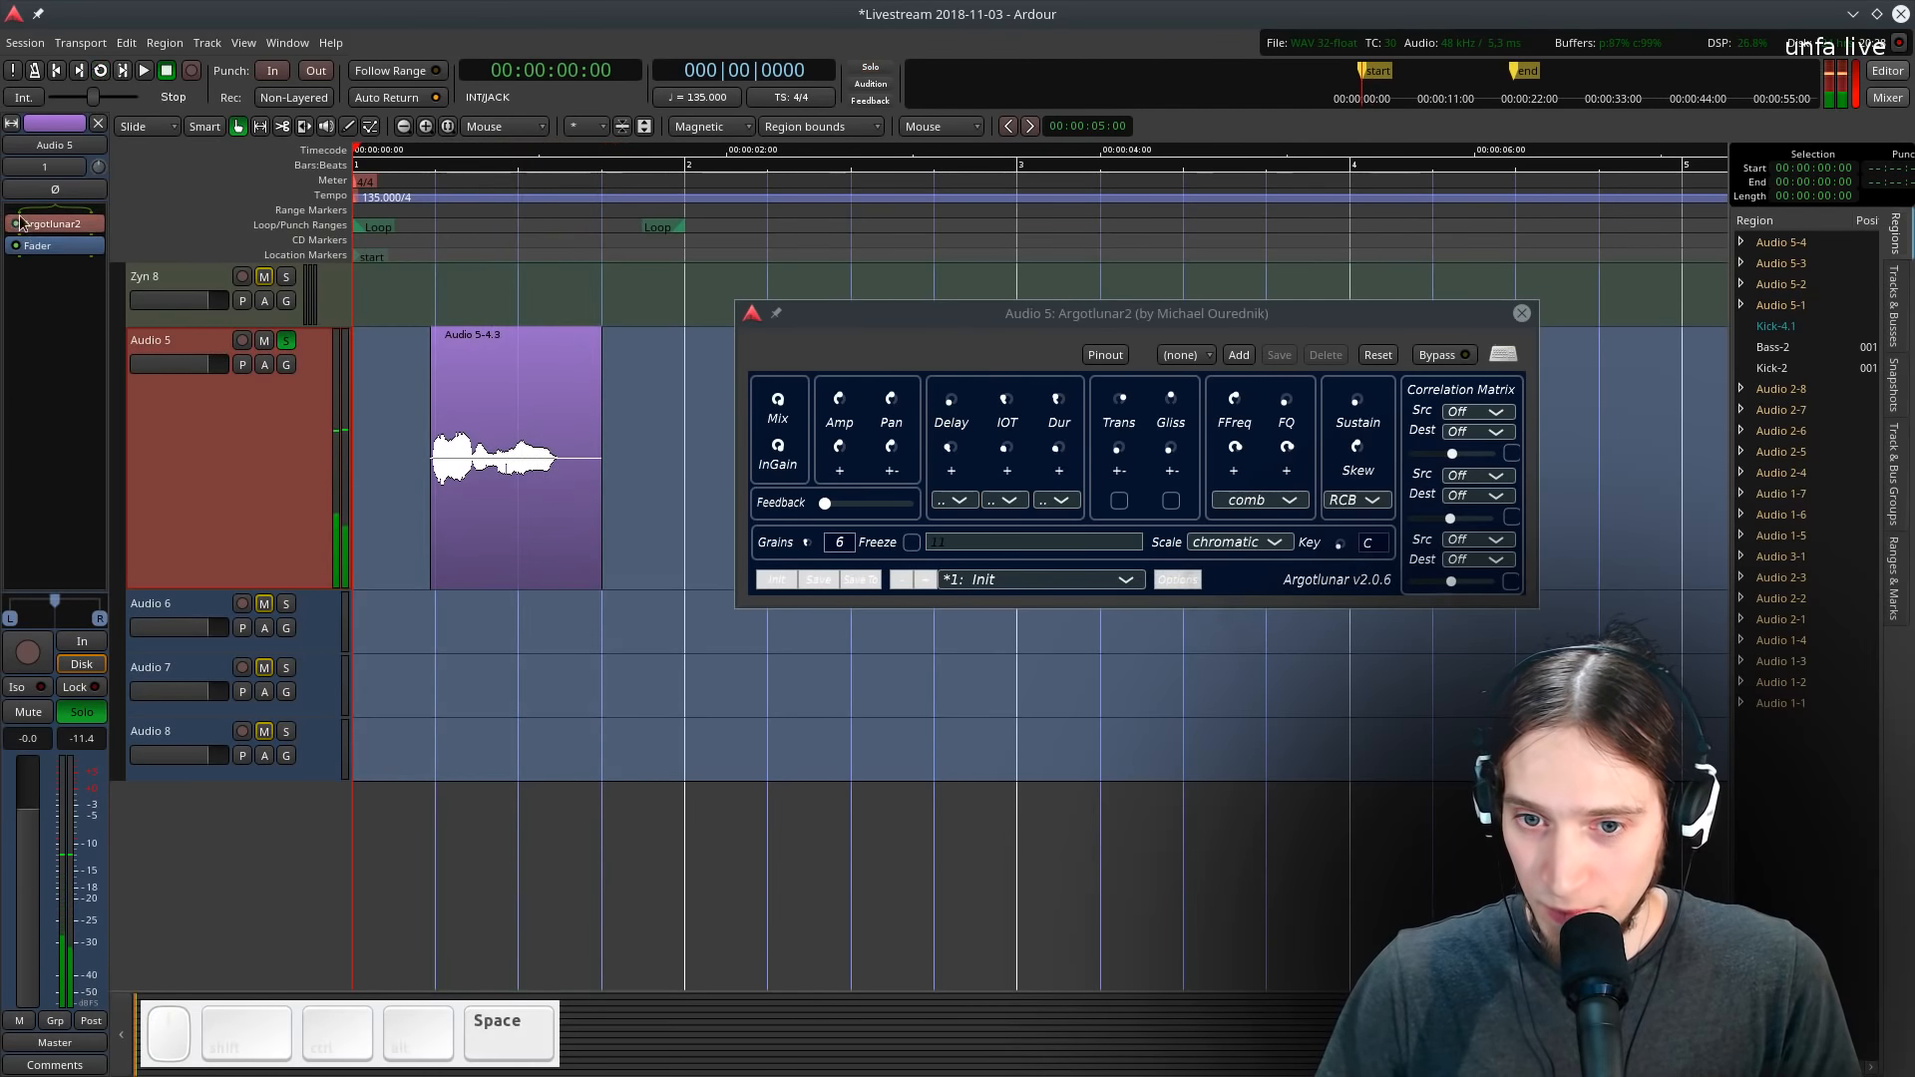
- Add the a-Delay plugin to Audio 5 from the favourite plugins
right_click(46, 249)
mouse_move(105, 255)
mouse_move(289, 256)
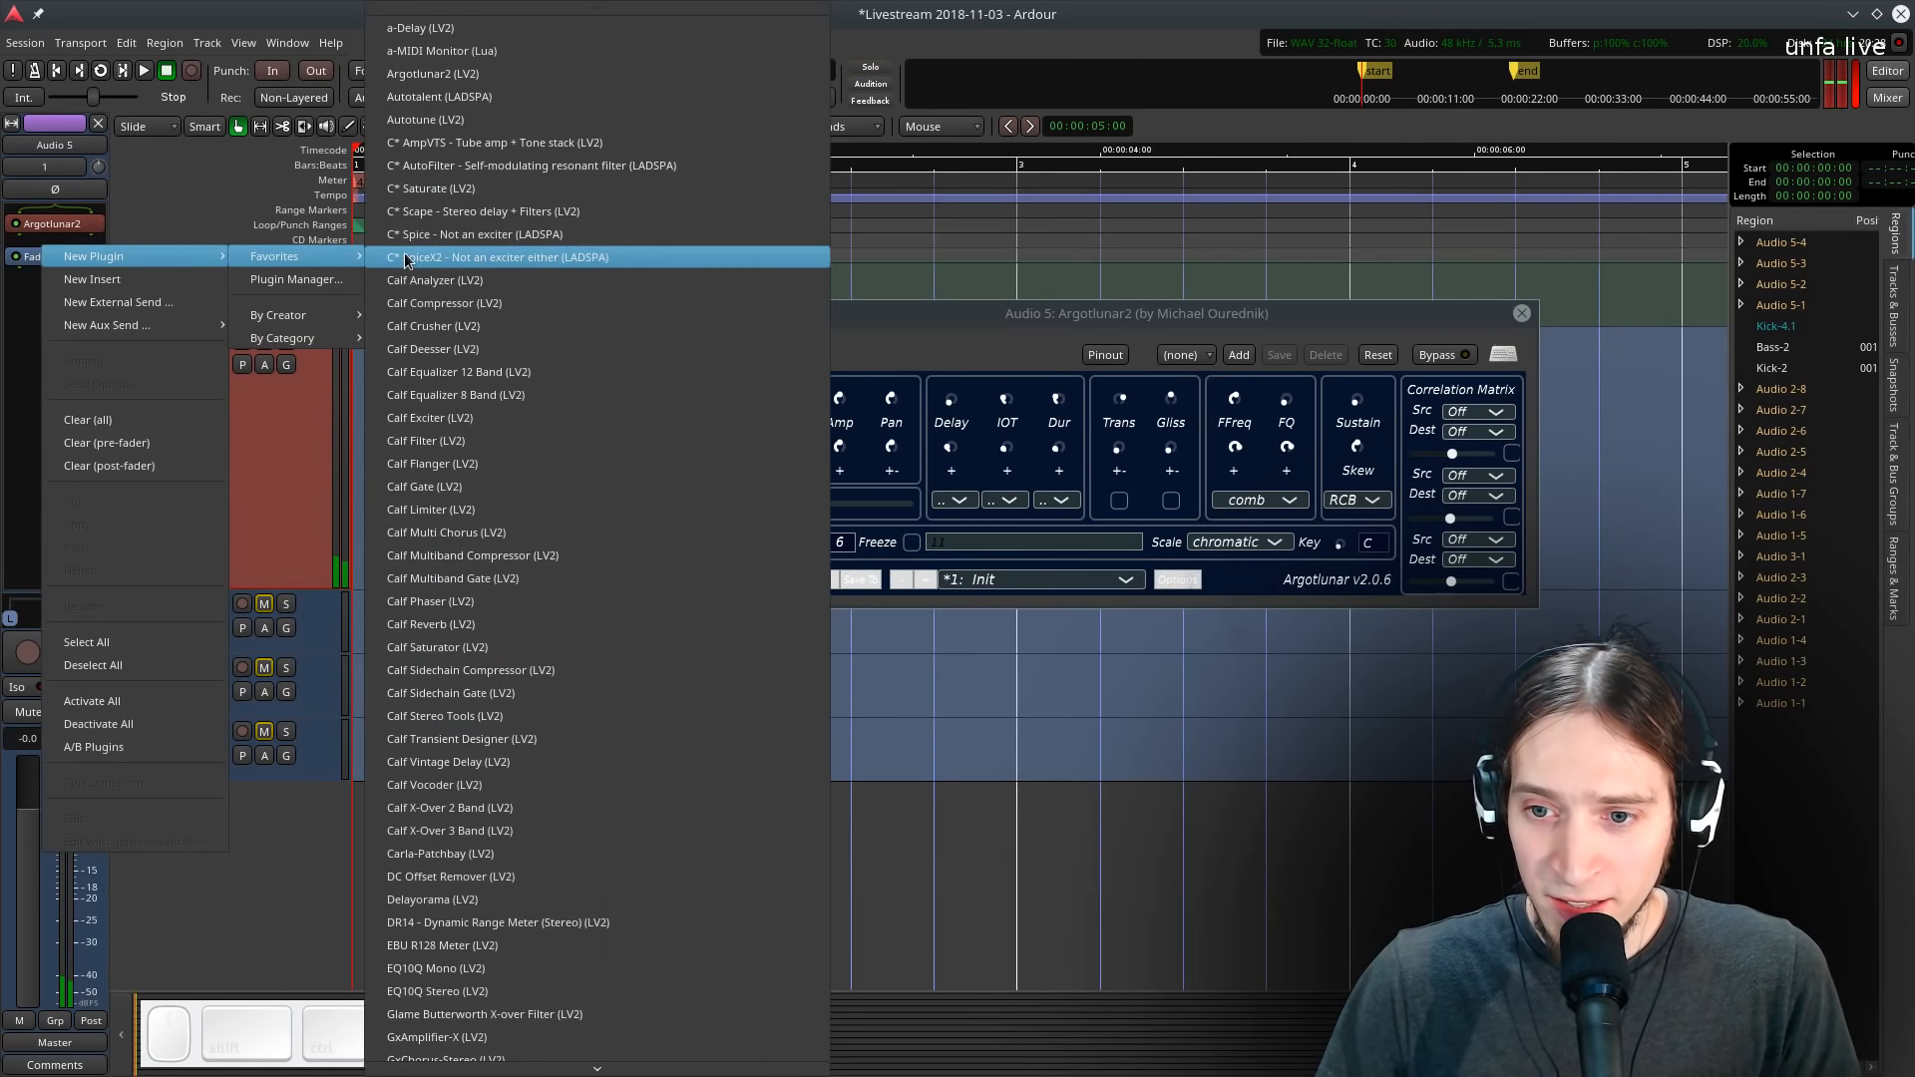
click(517, 28)
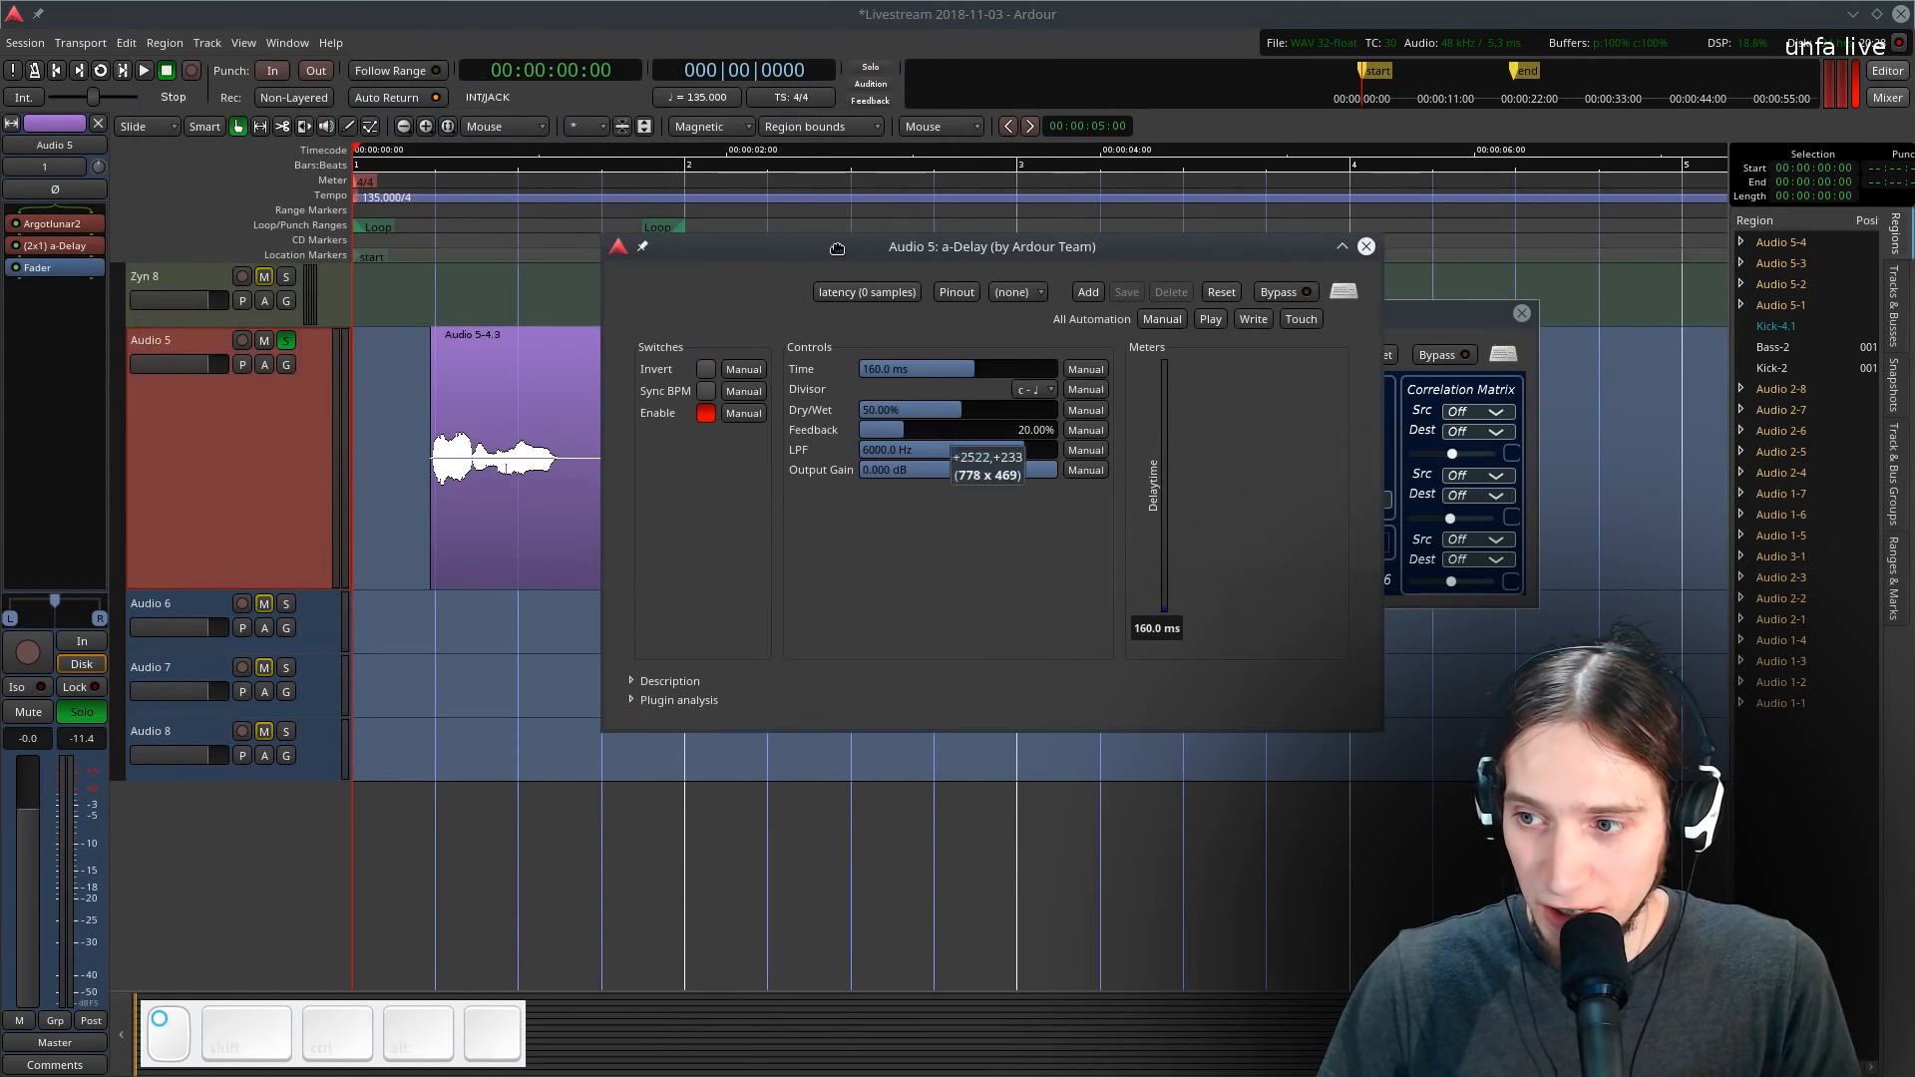
- Enable Sync BPM on the a-Delay and raise its LPF cutoff to about 7698 Hz
click(1521, 313)
drag(1055, 248, 1141, 319)
key(l)
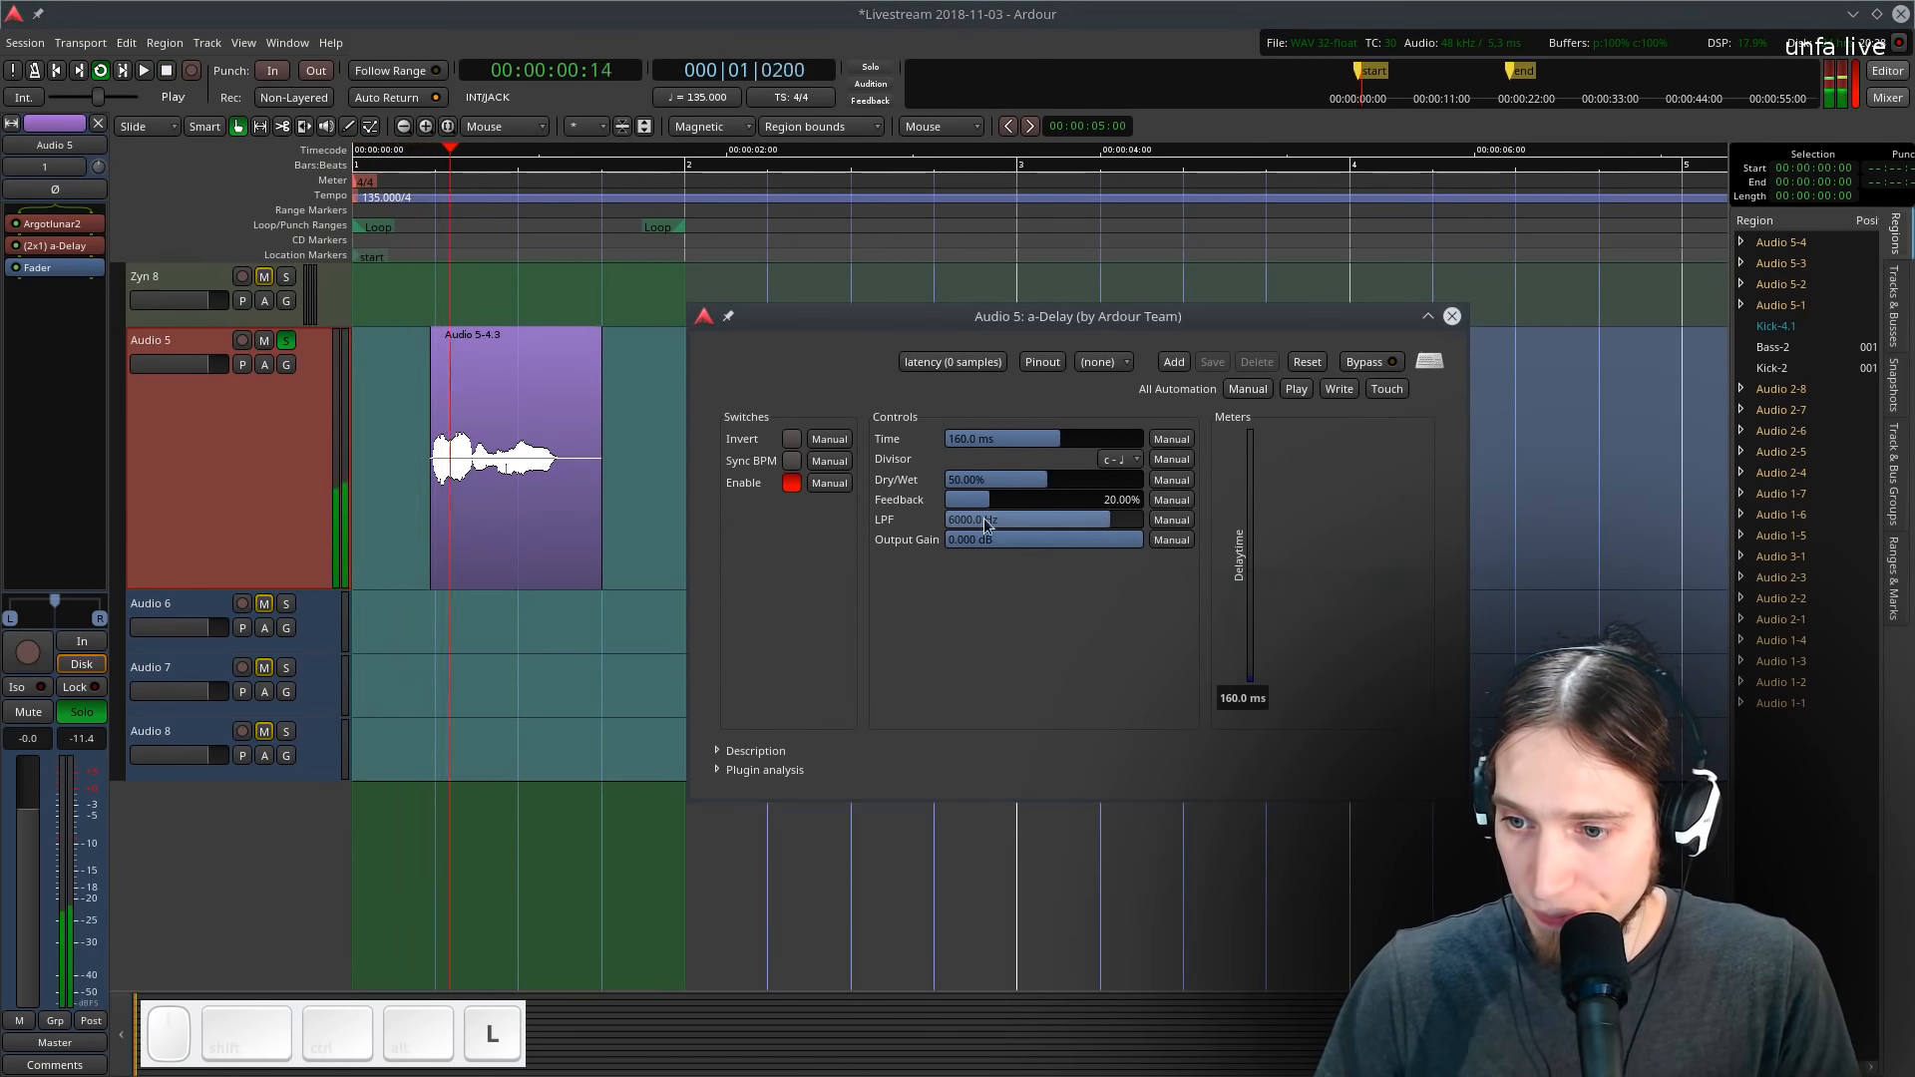
click(791, 460)
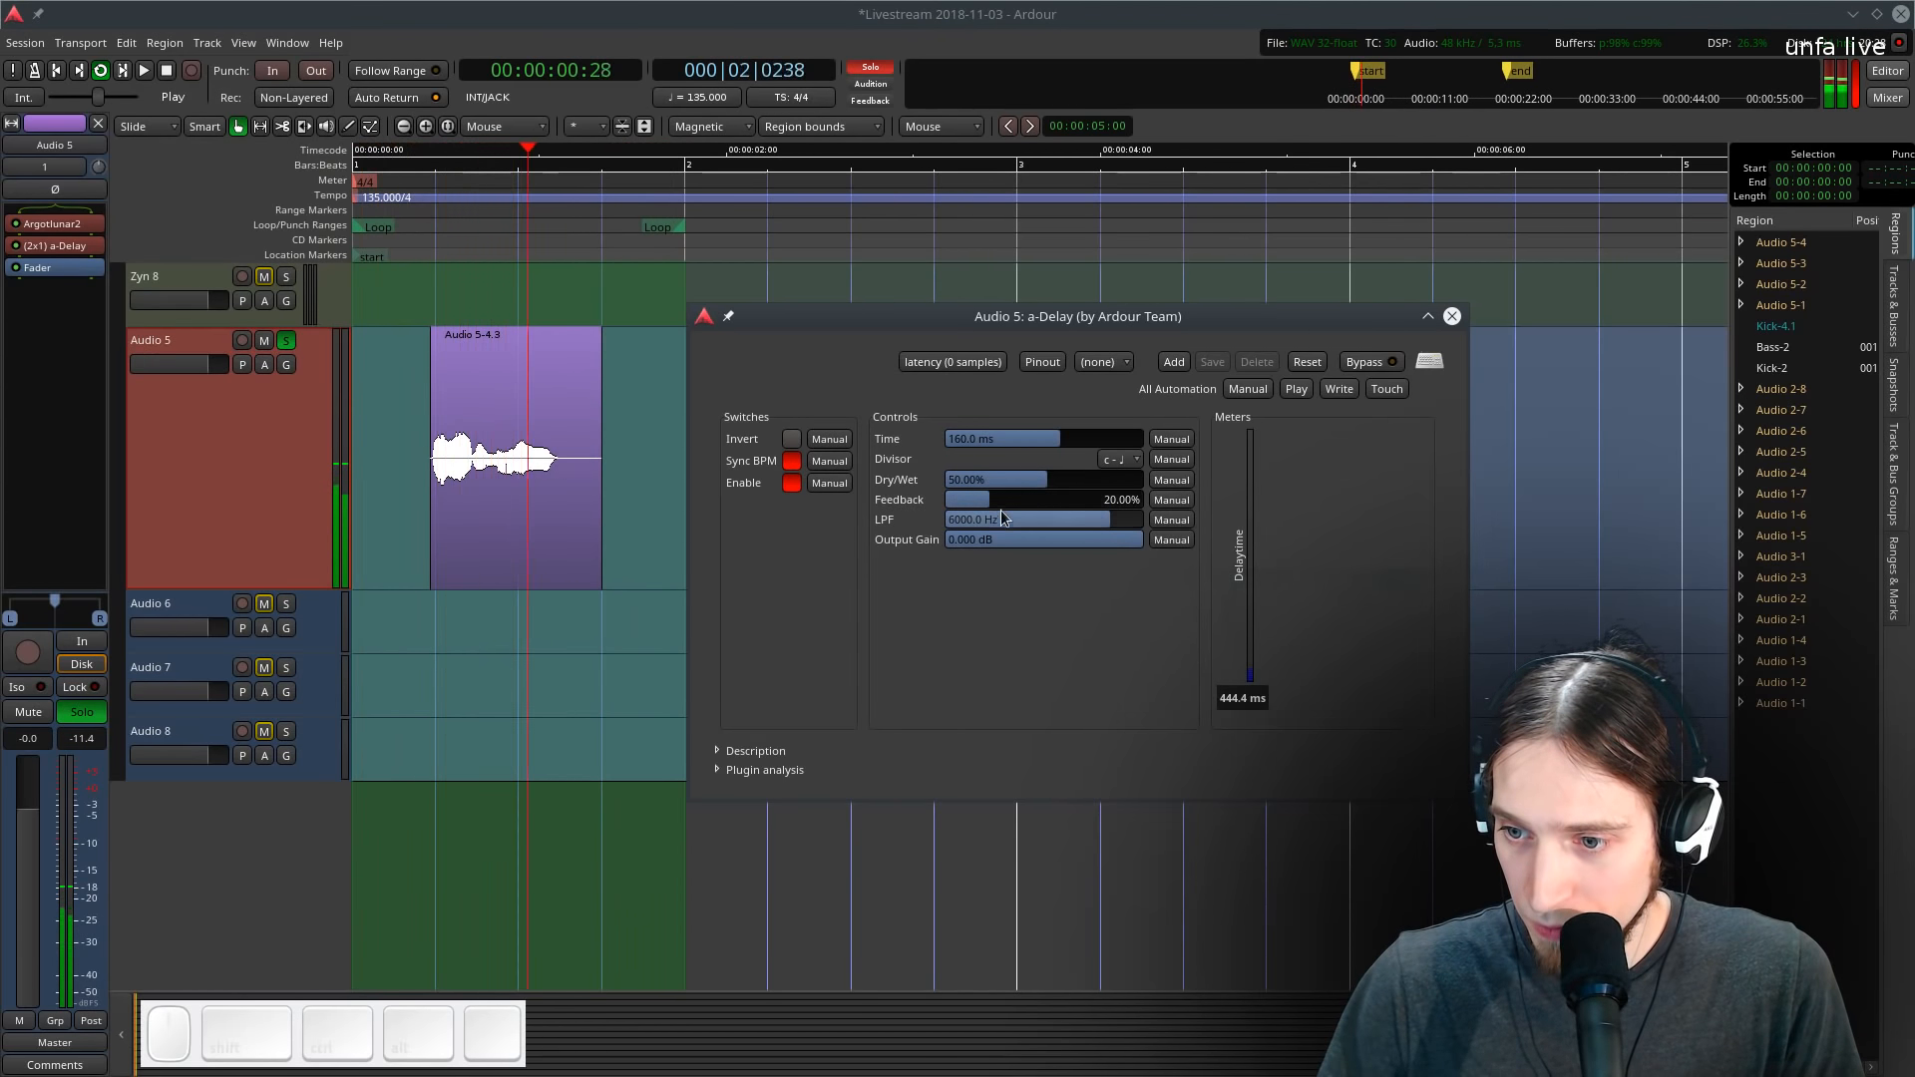
scroll(1009, 520, up, 3)
key(space)
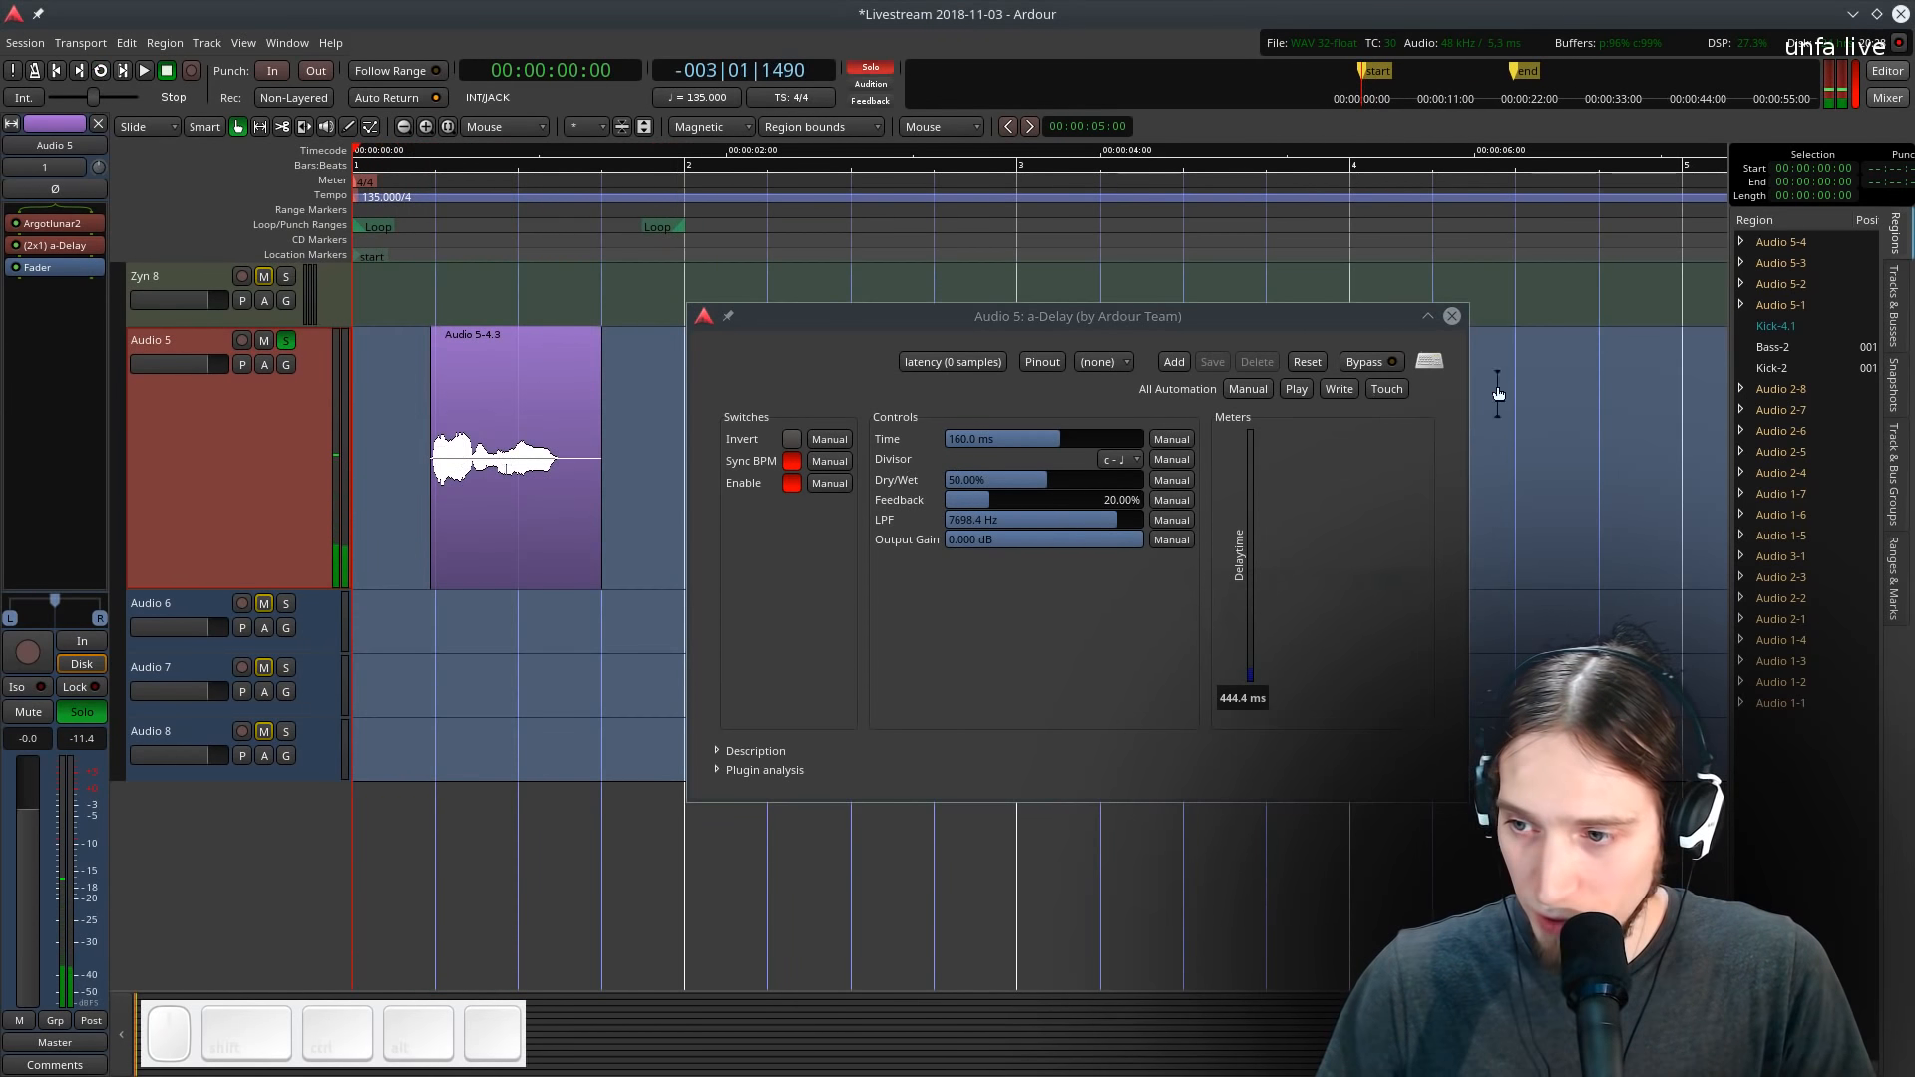
click(1452, 317)
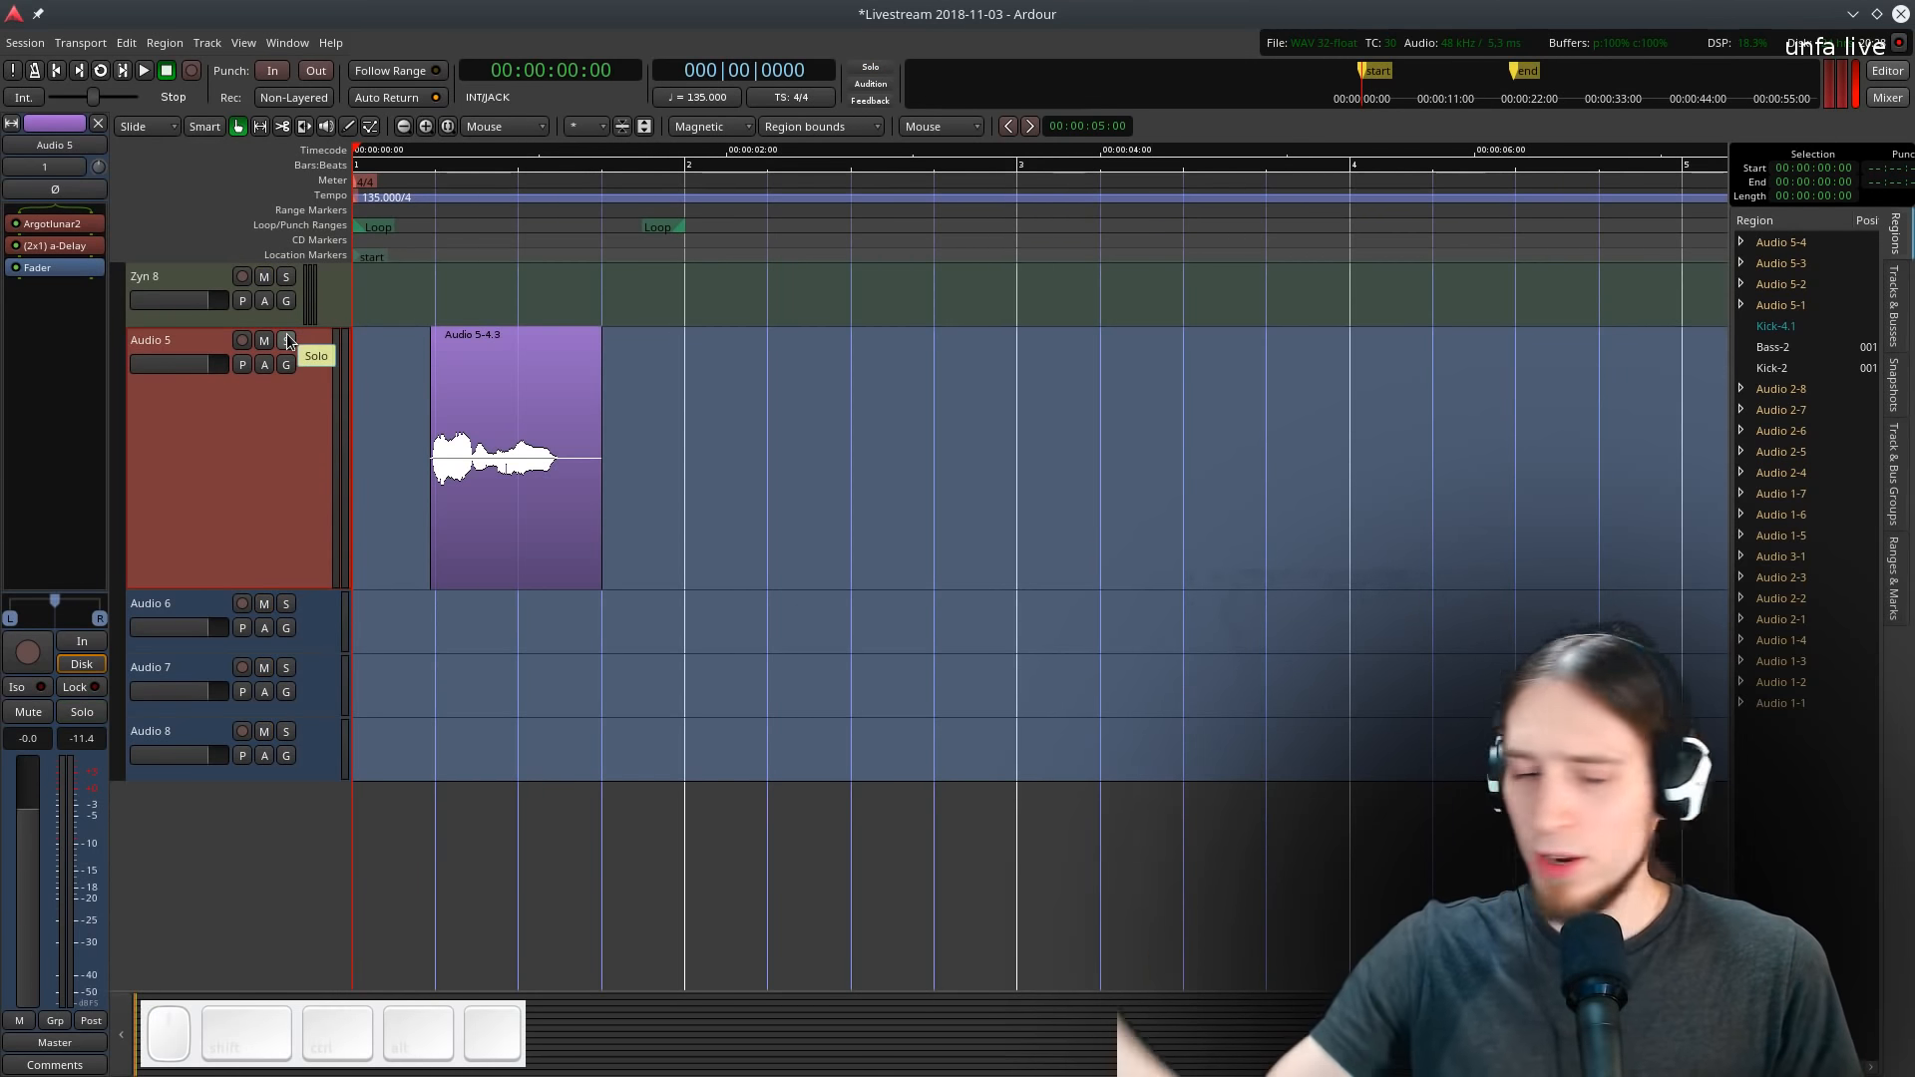
- Add a Calf Compressor plugin to Audio 5 from the favourite plugins
key(space)
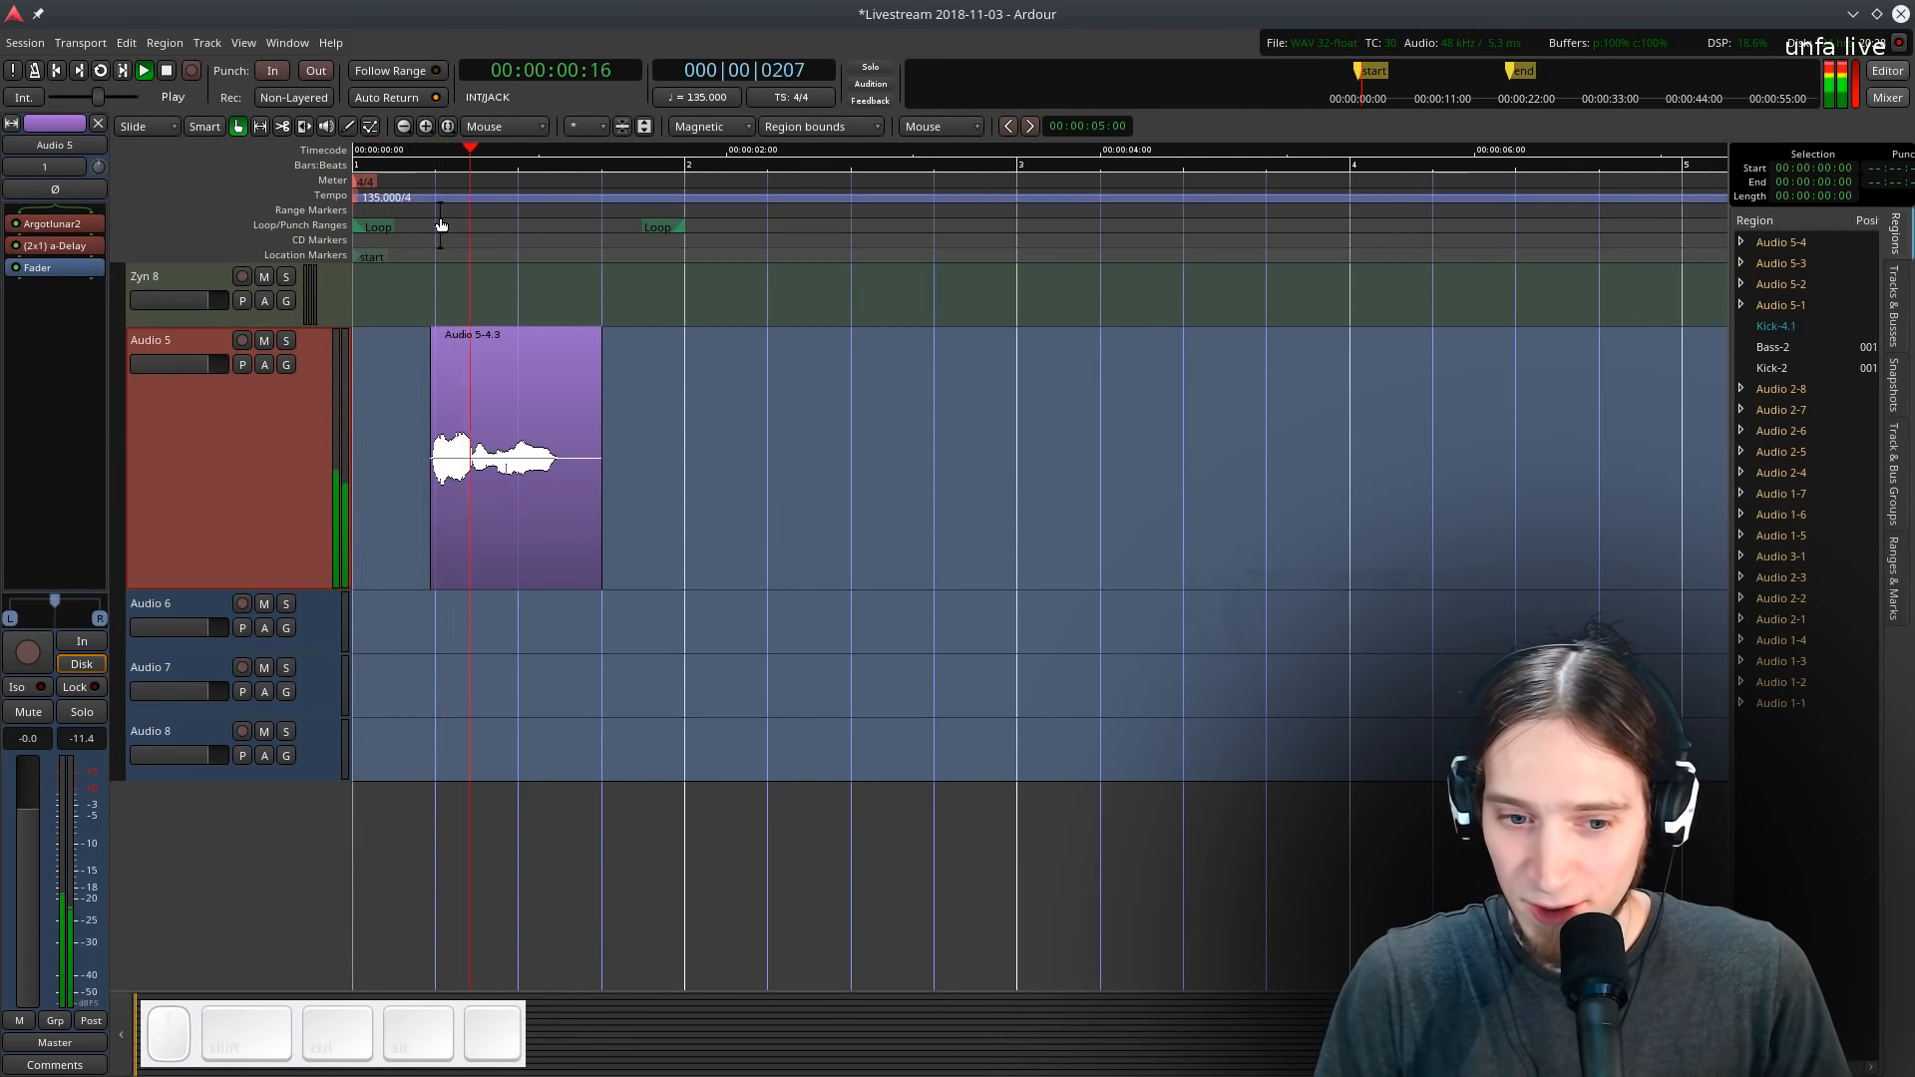
key(space)
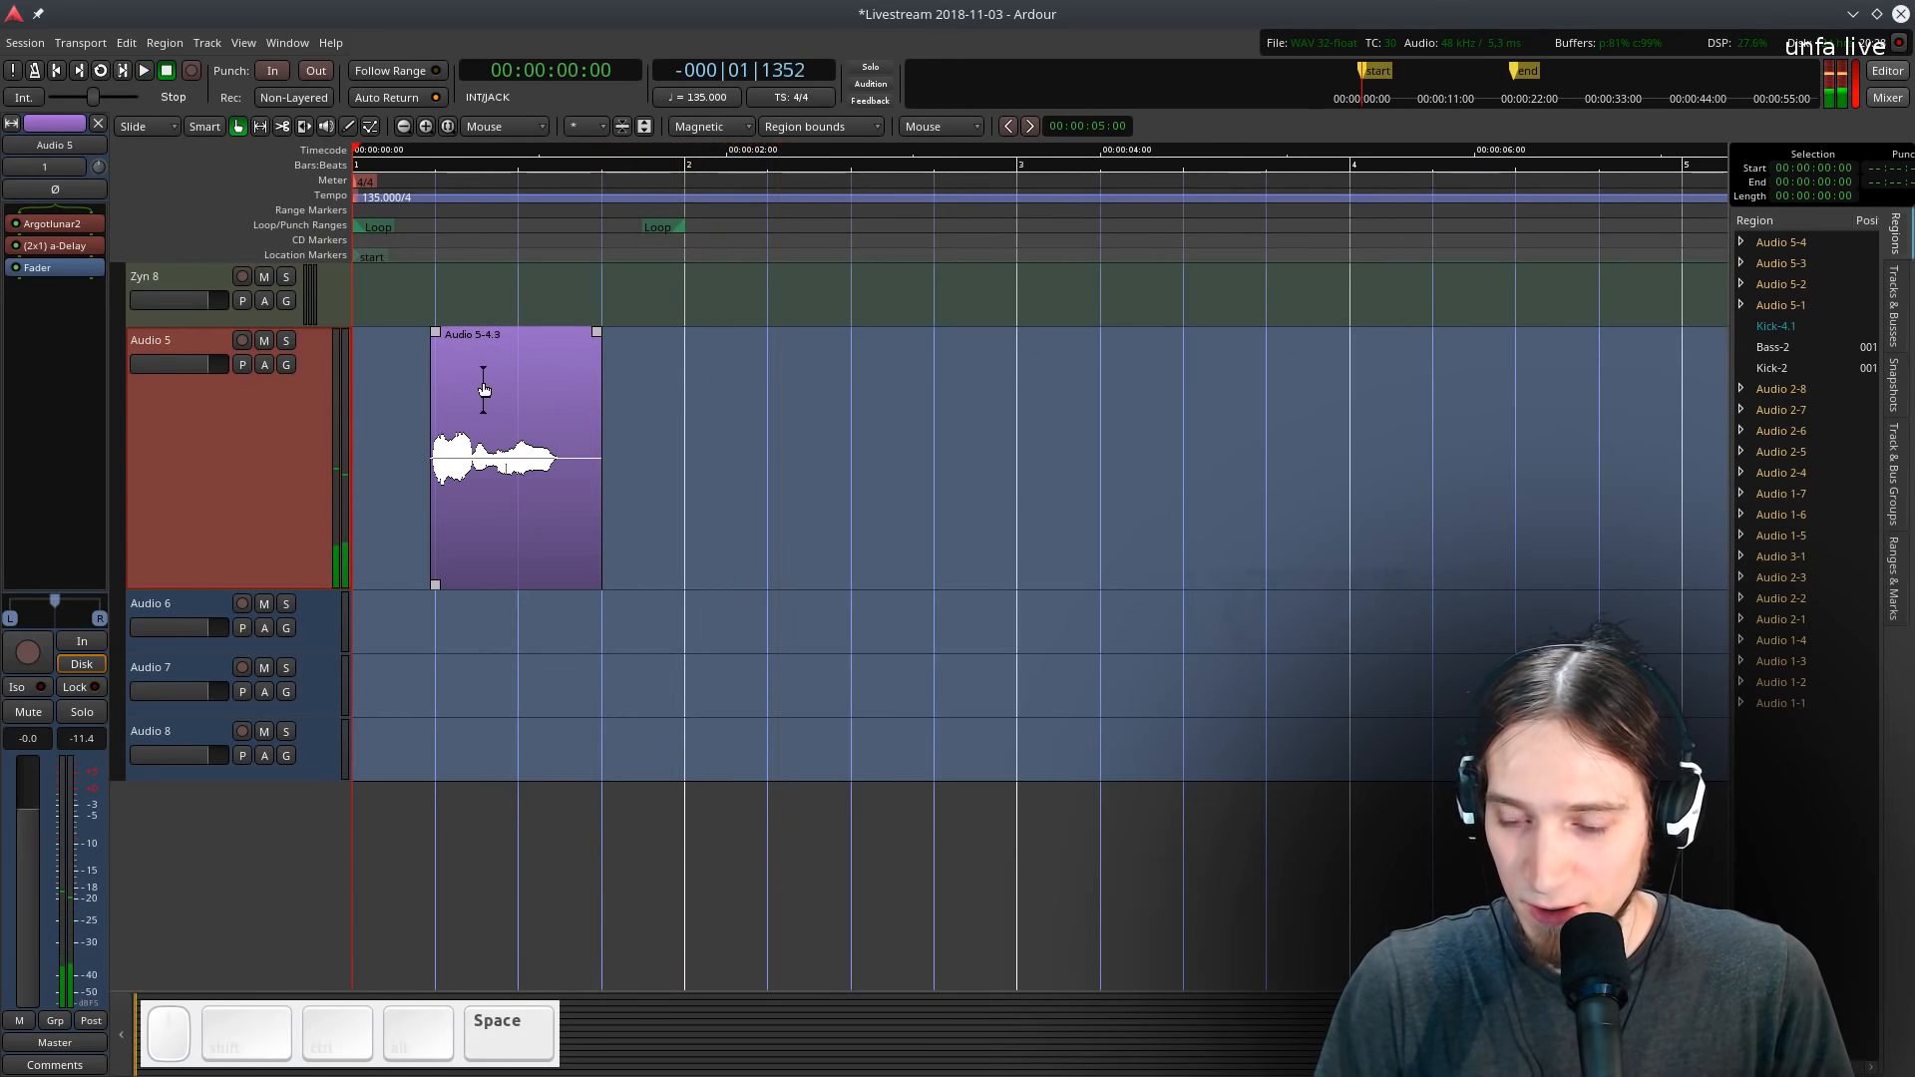
right_click(45, 271)
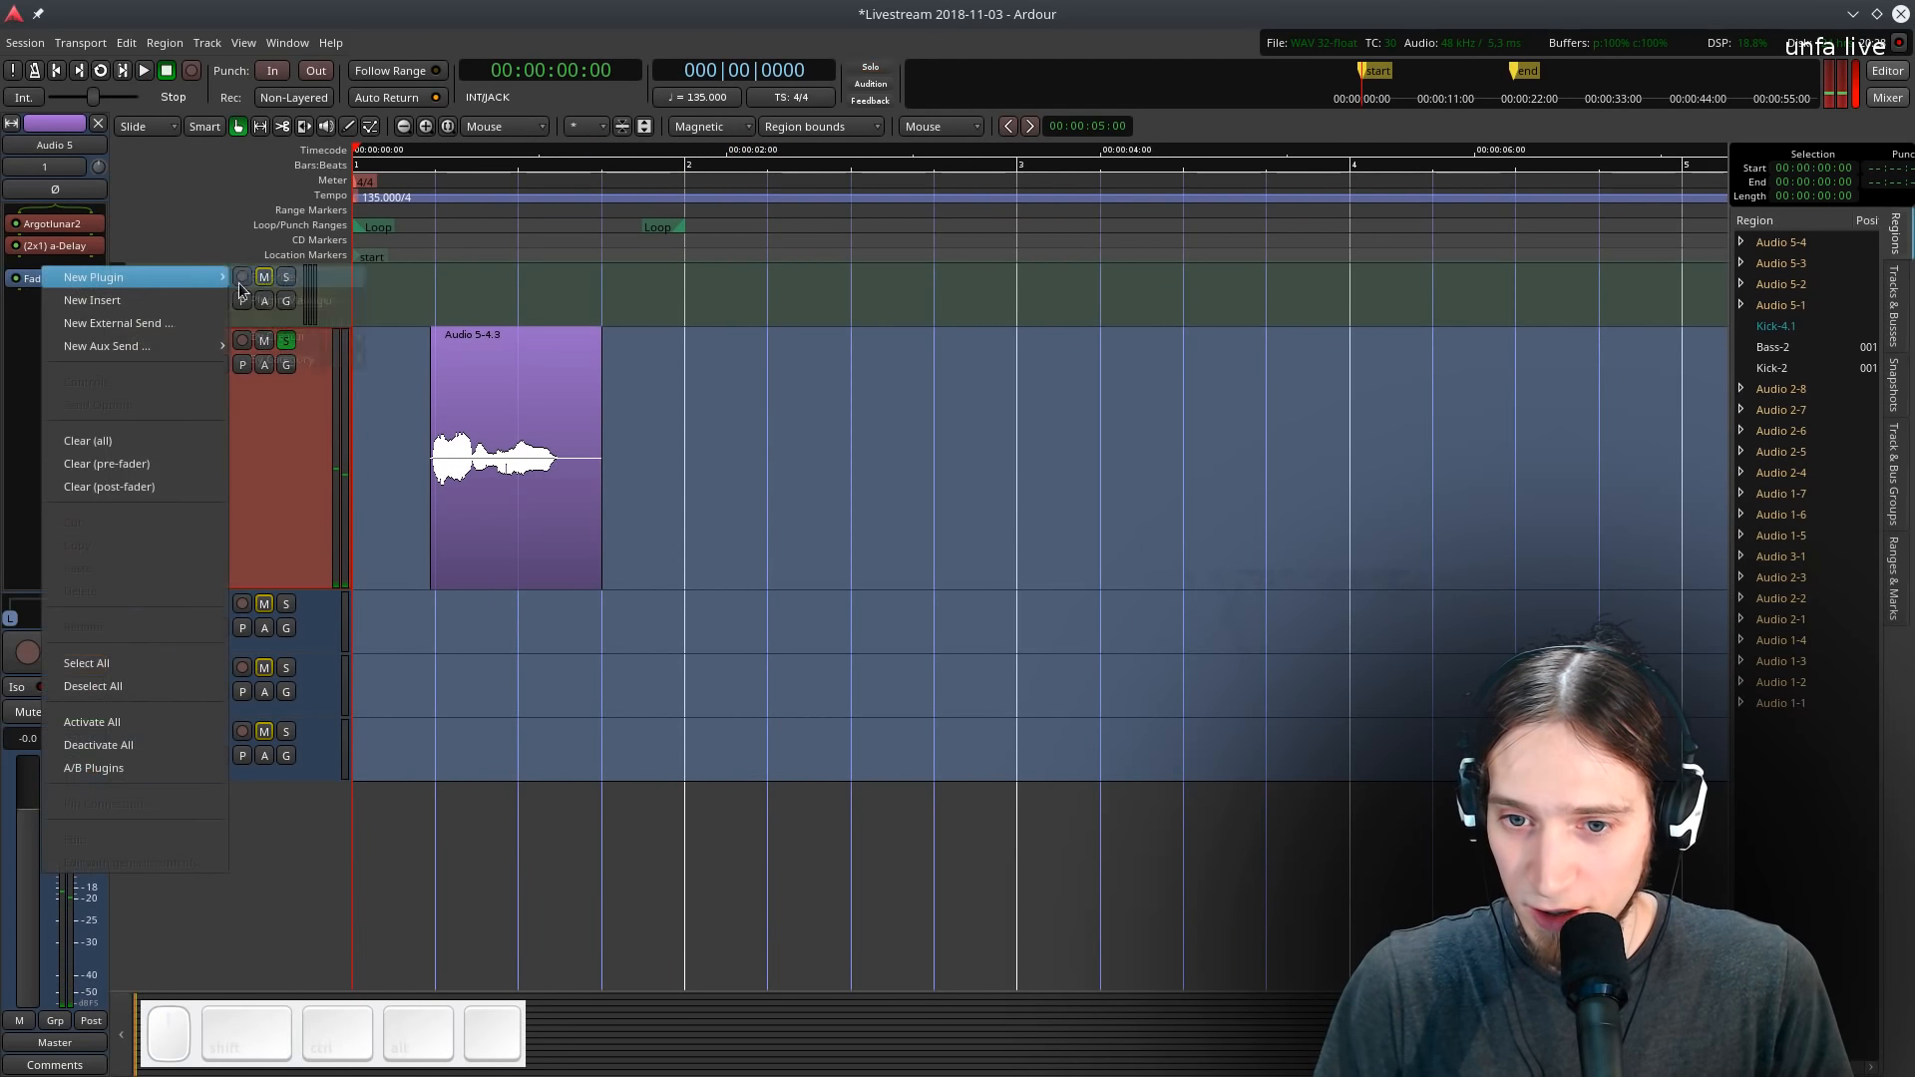
mouse_move(100, 277)
mouse_move(289, 278)
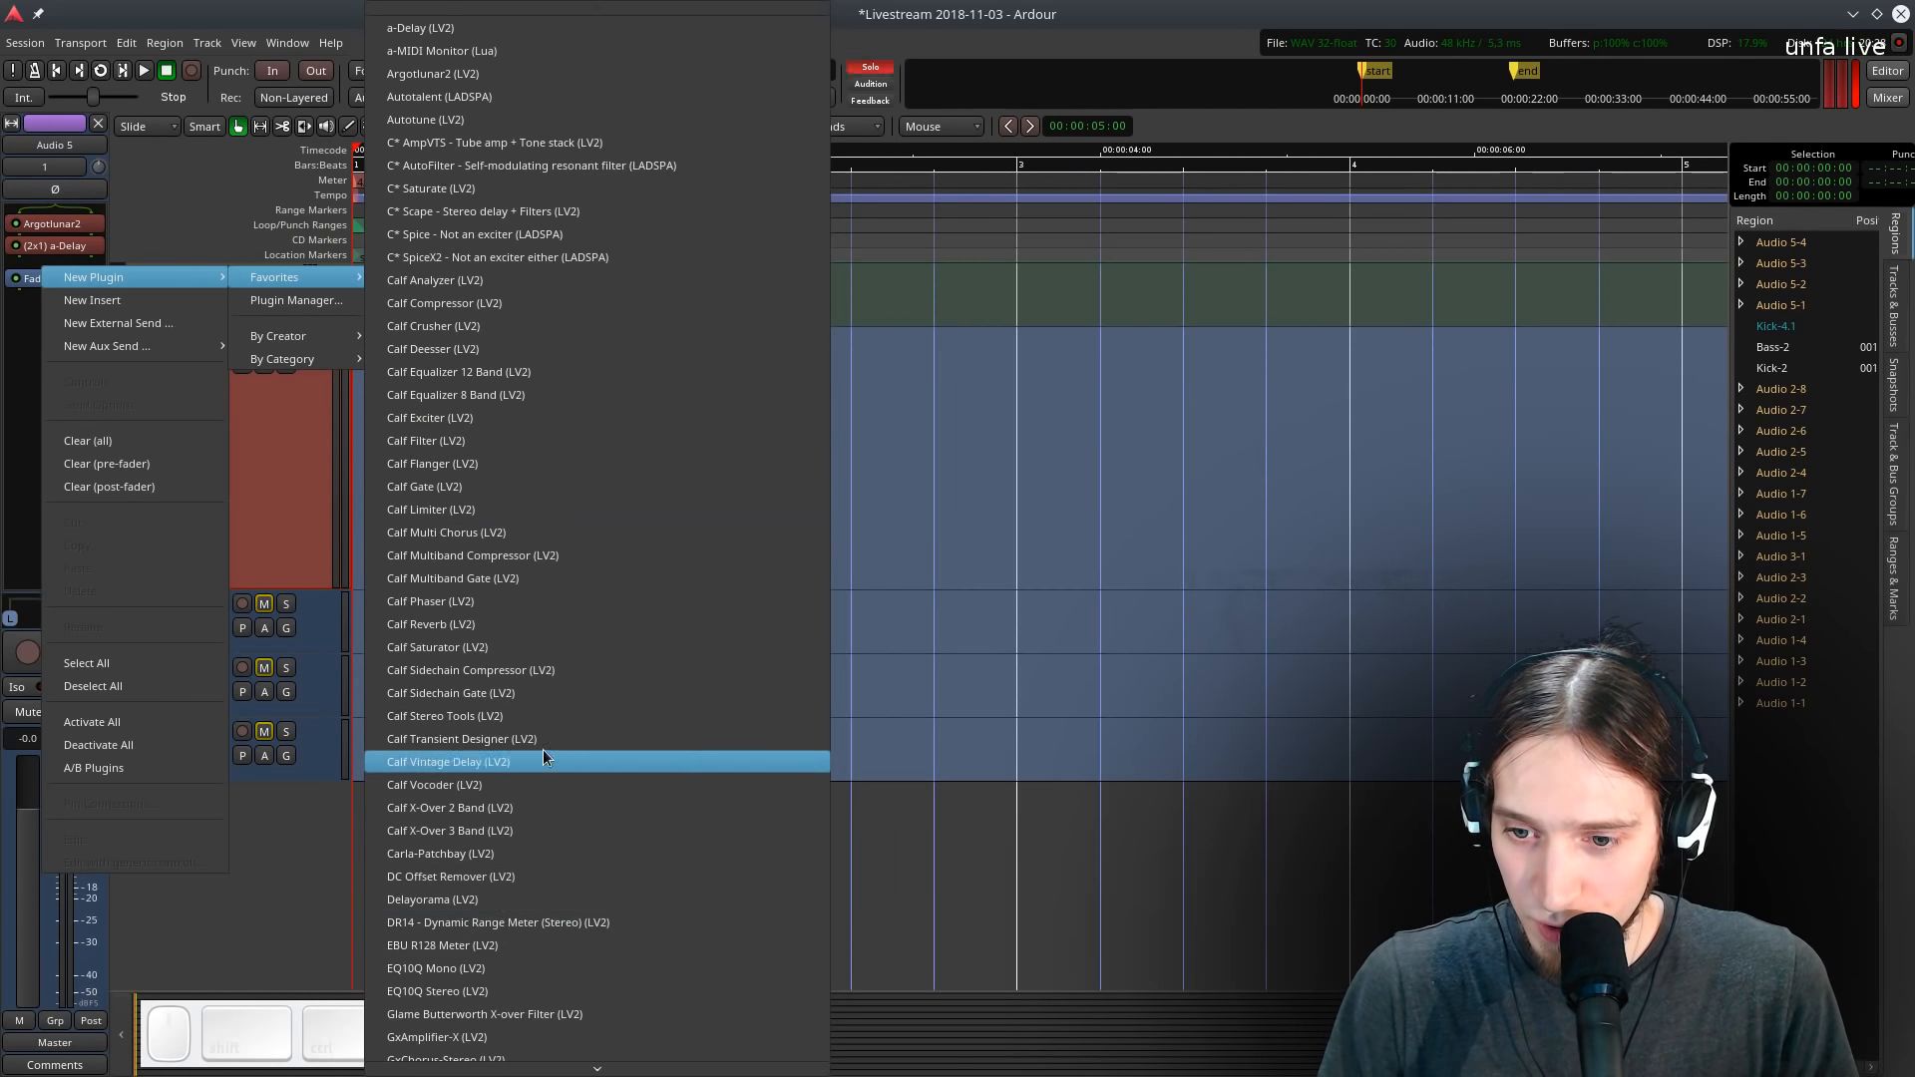
click(479, 302)
drag(235, 164, 1156, 259)
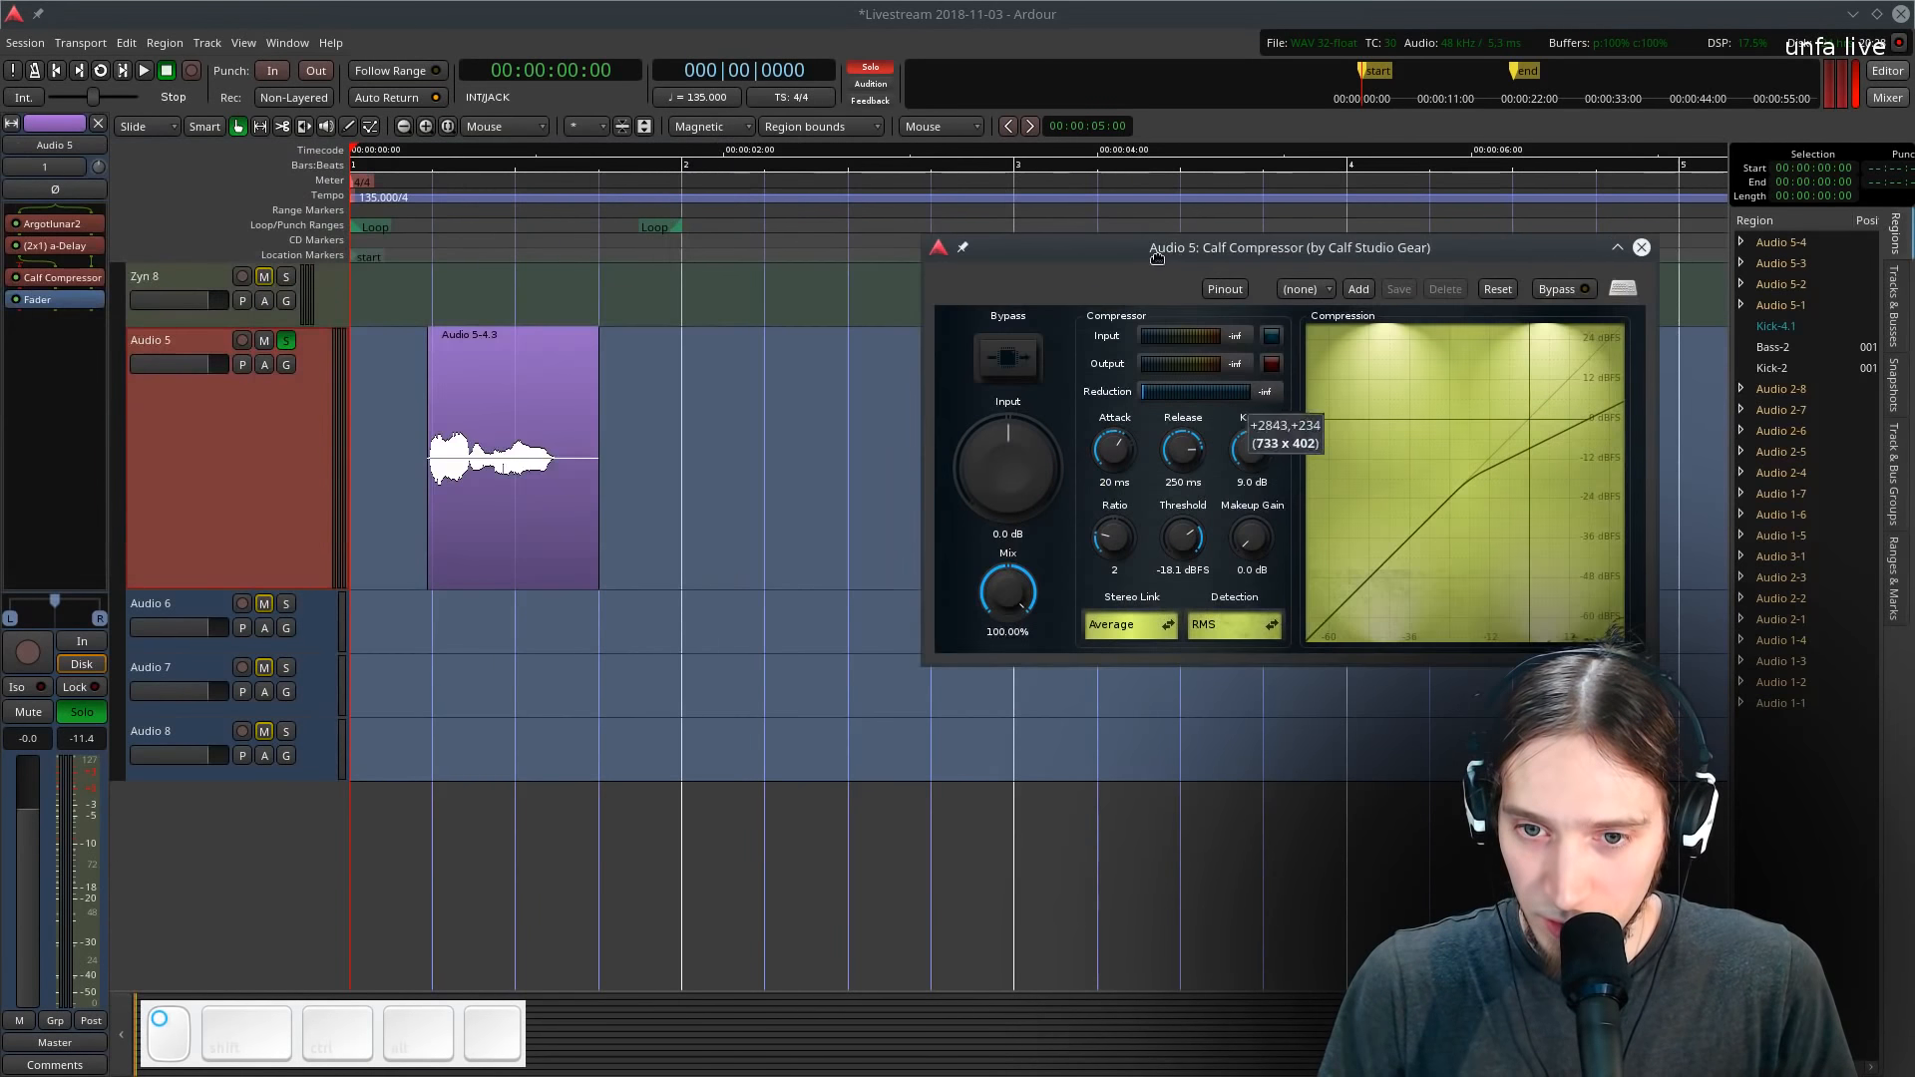
- Set the compressor's input gain to 12.1 dB and its ratio to 3.35 while looping playback
key(l)
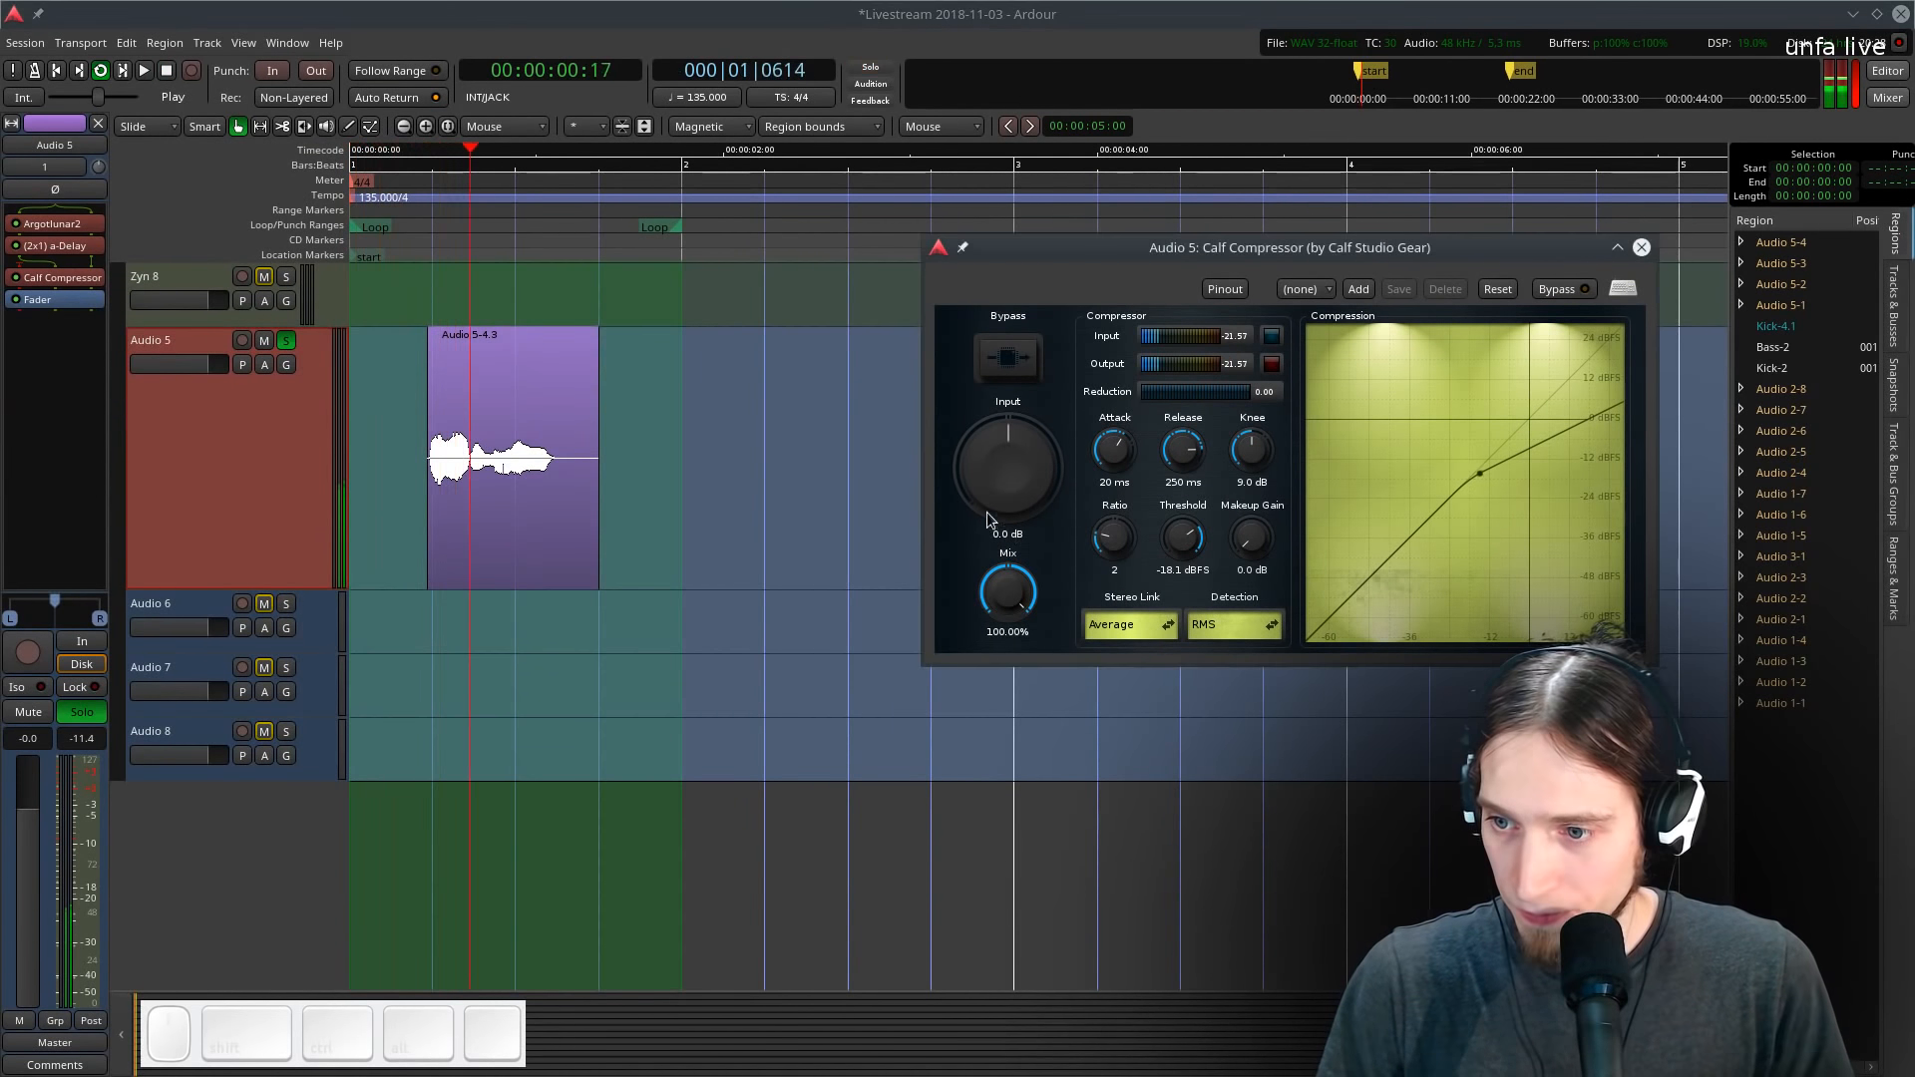
drag(996, 506, 1003, 465)
drag(1113, 549, 1187, 548)
key(space)
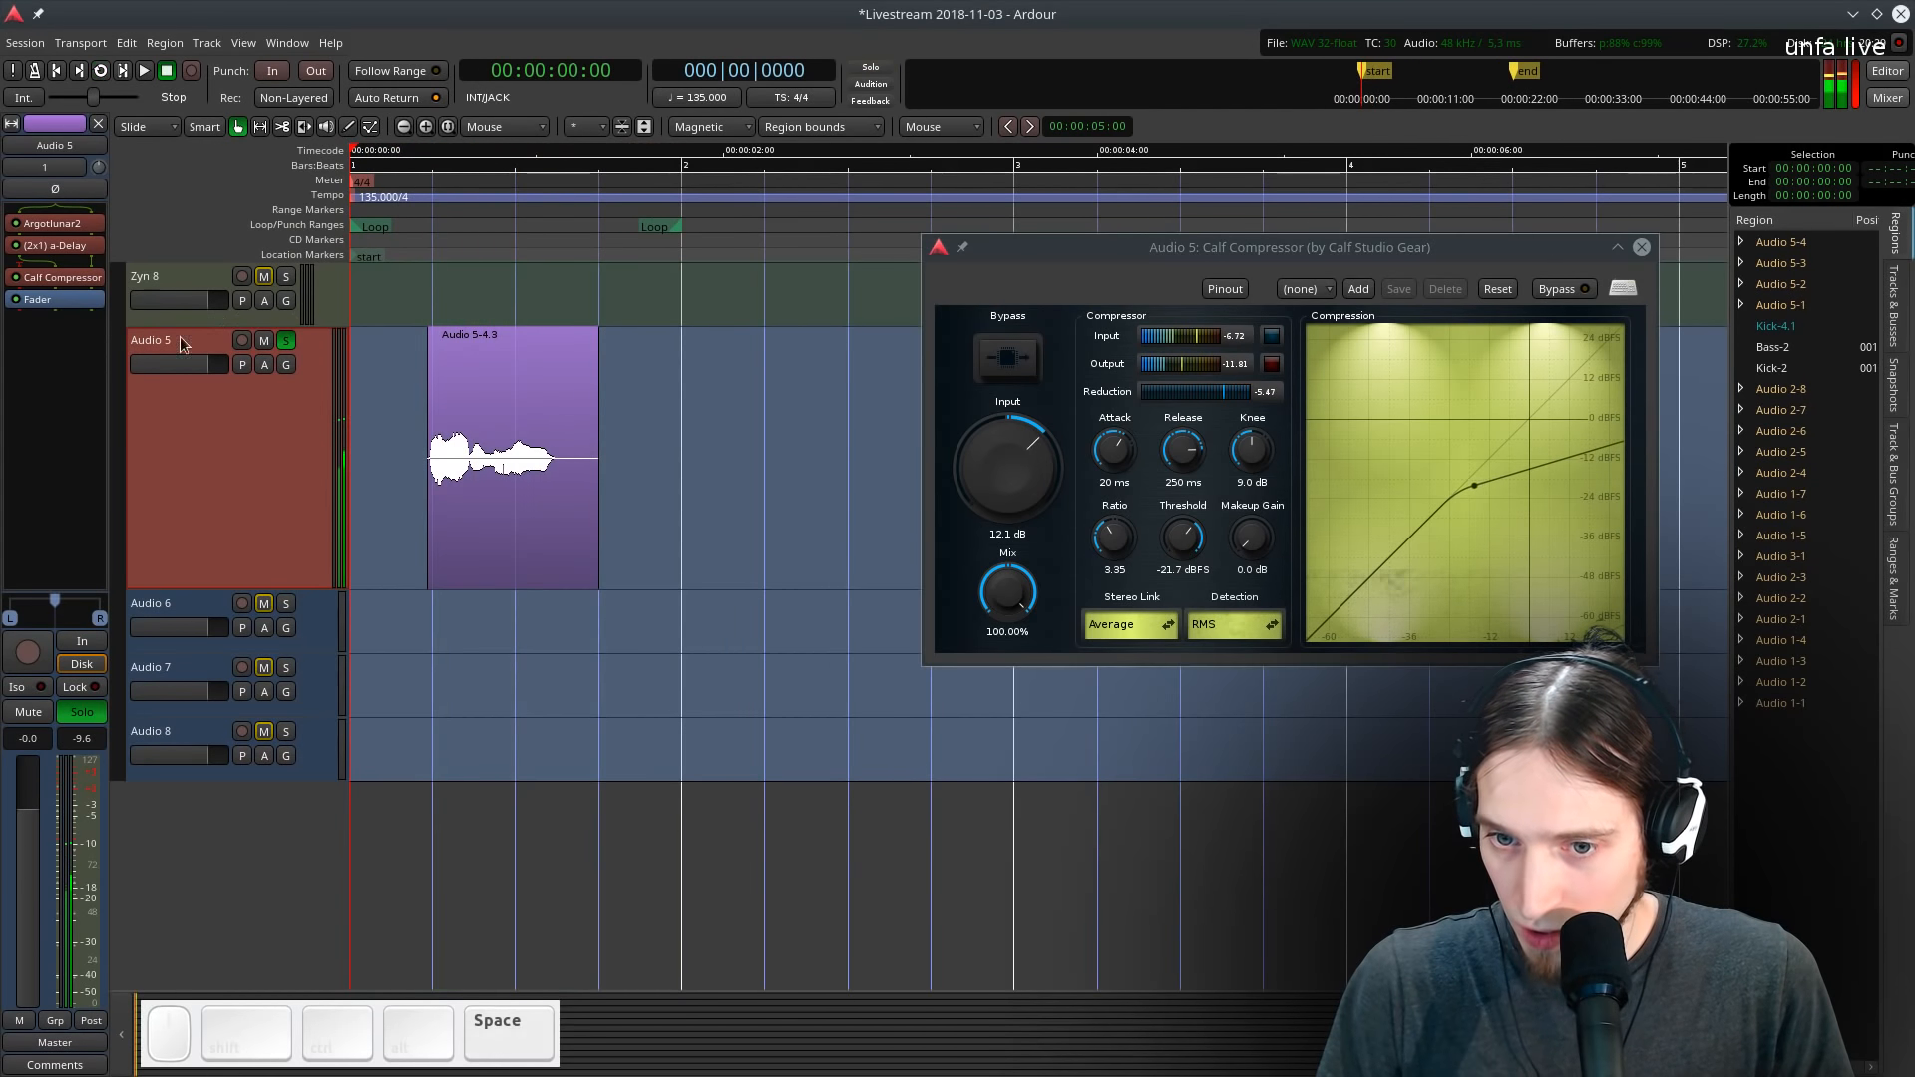
- Reopen Argotlunar2 and raise its grain count to 19, auditioning the loop repeatedly
double_click(52, 223)
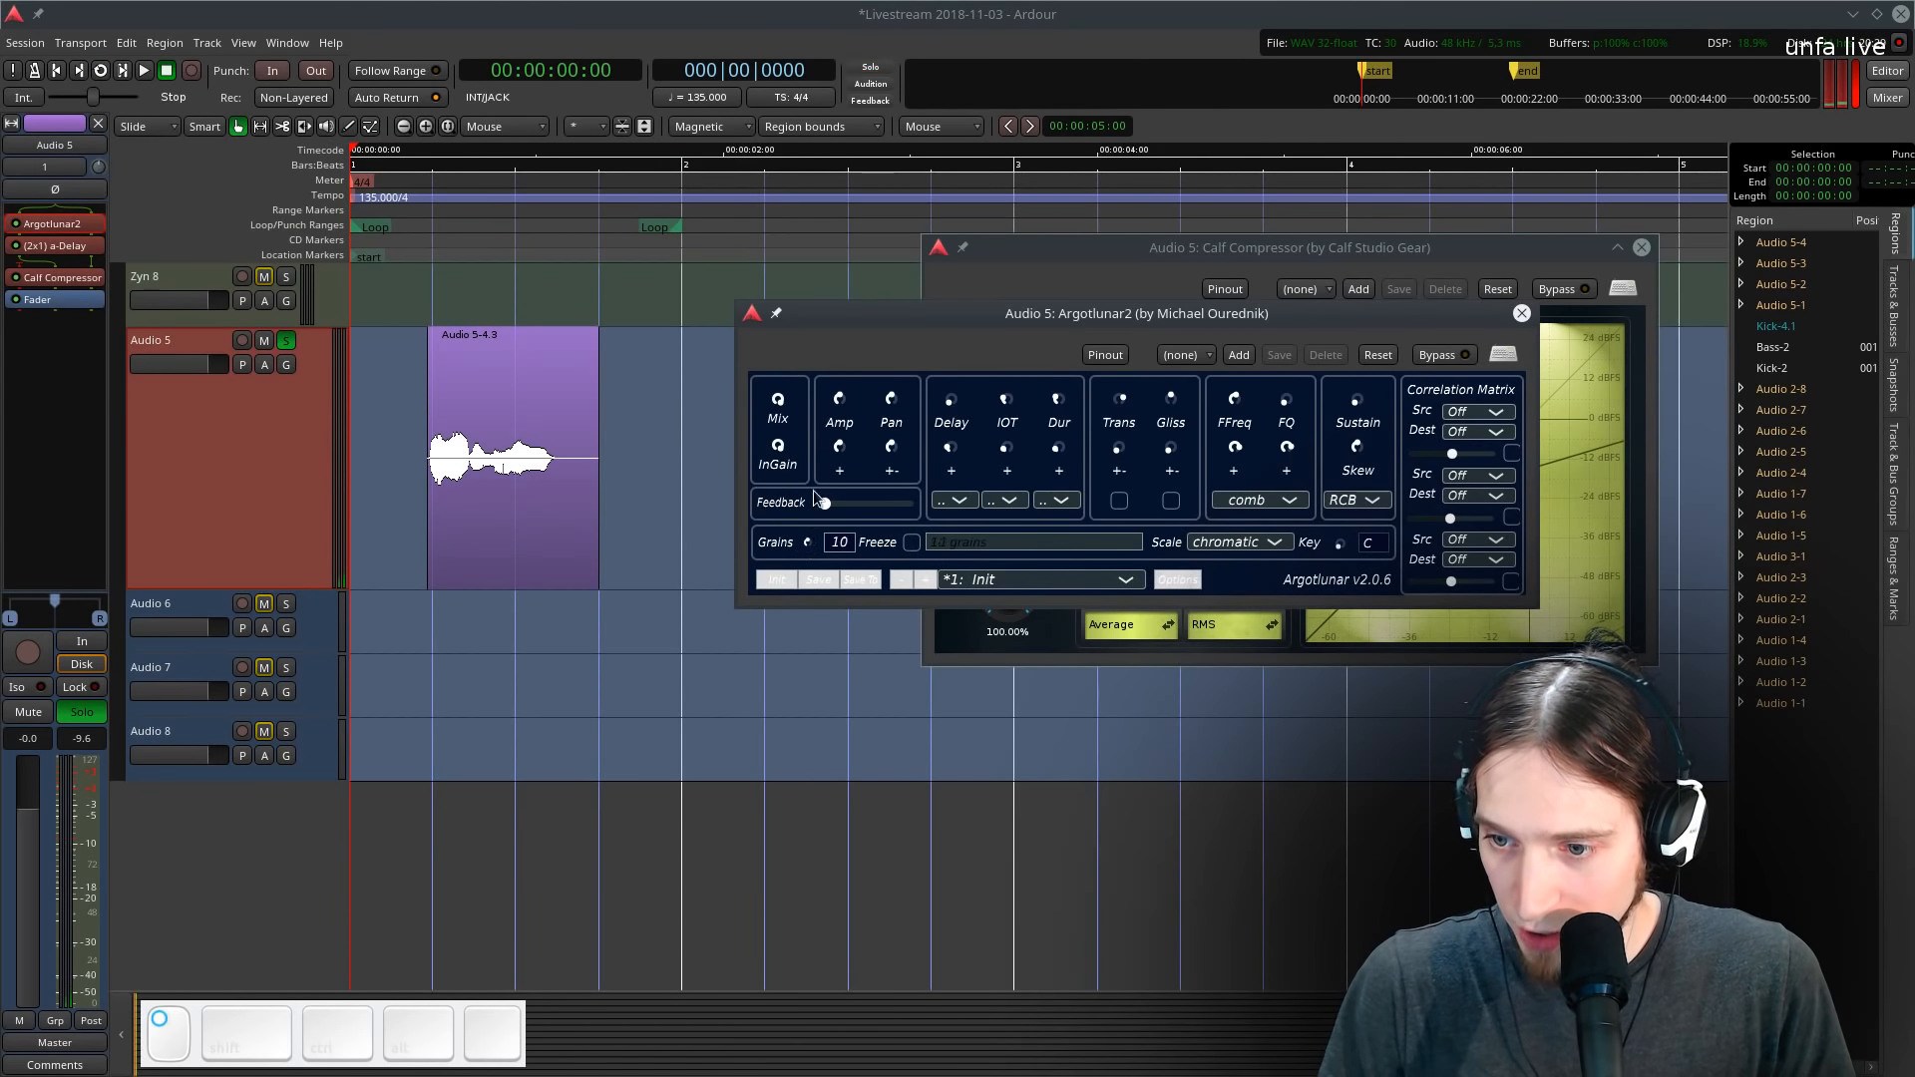
drag(812, 488, 824, 437)
key(l)
key(space)
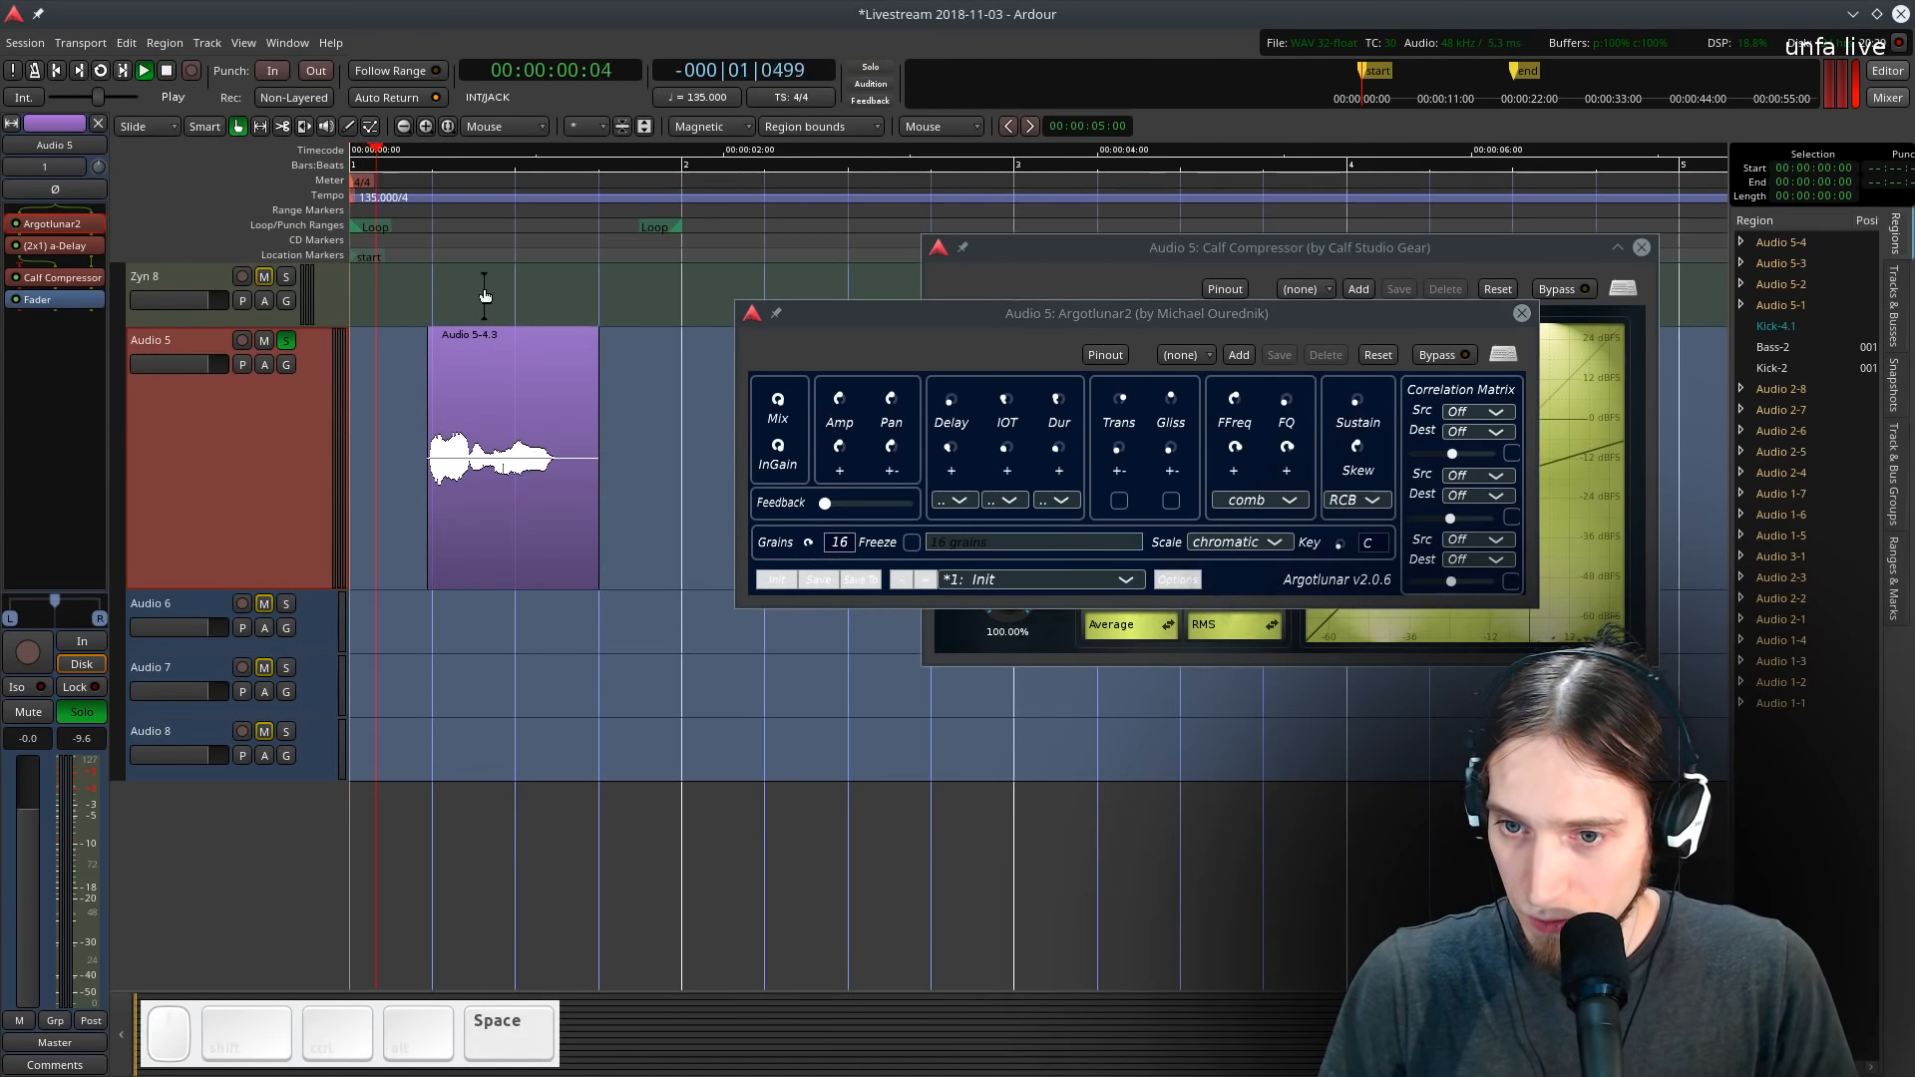
key(space)
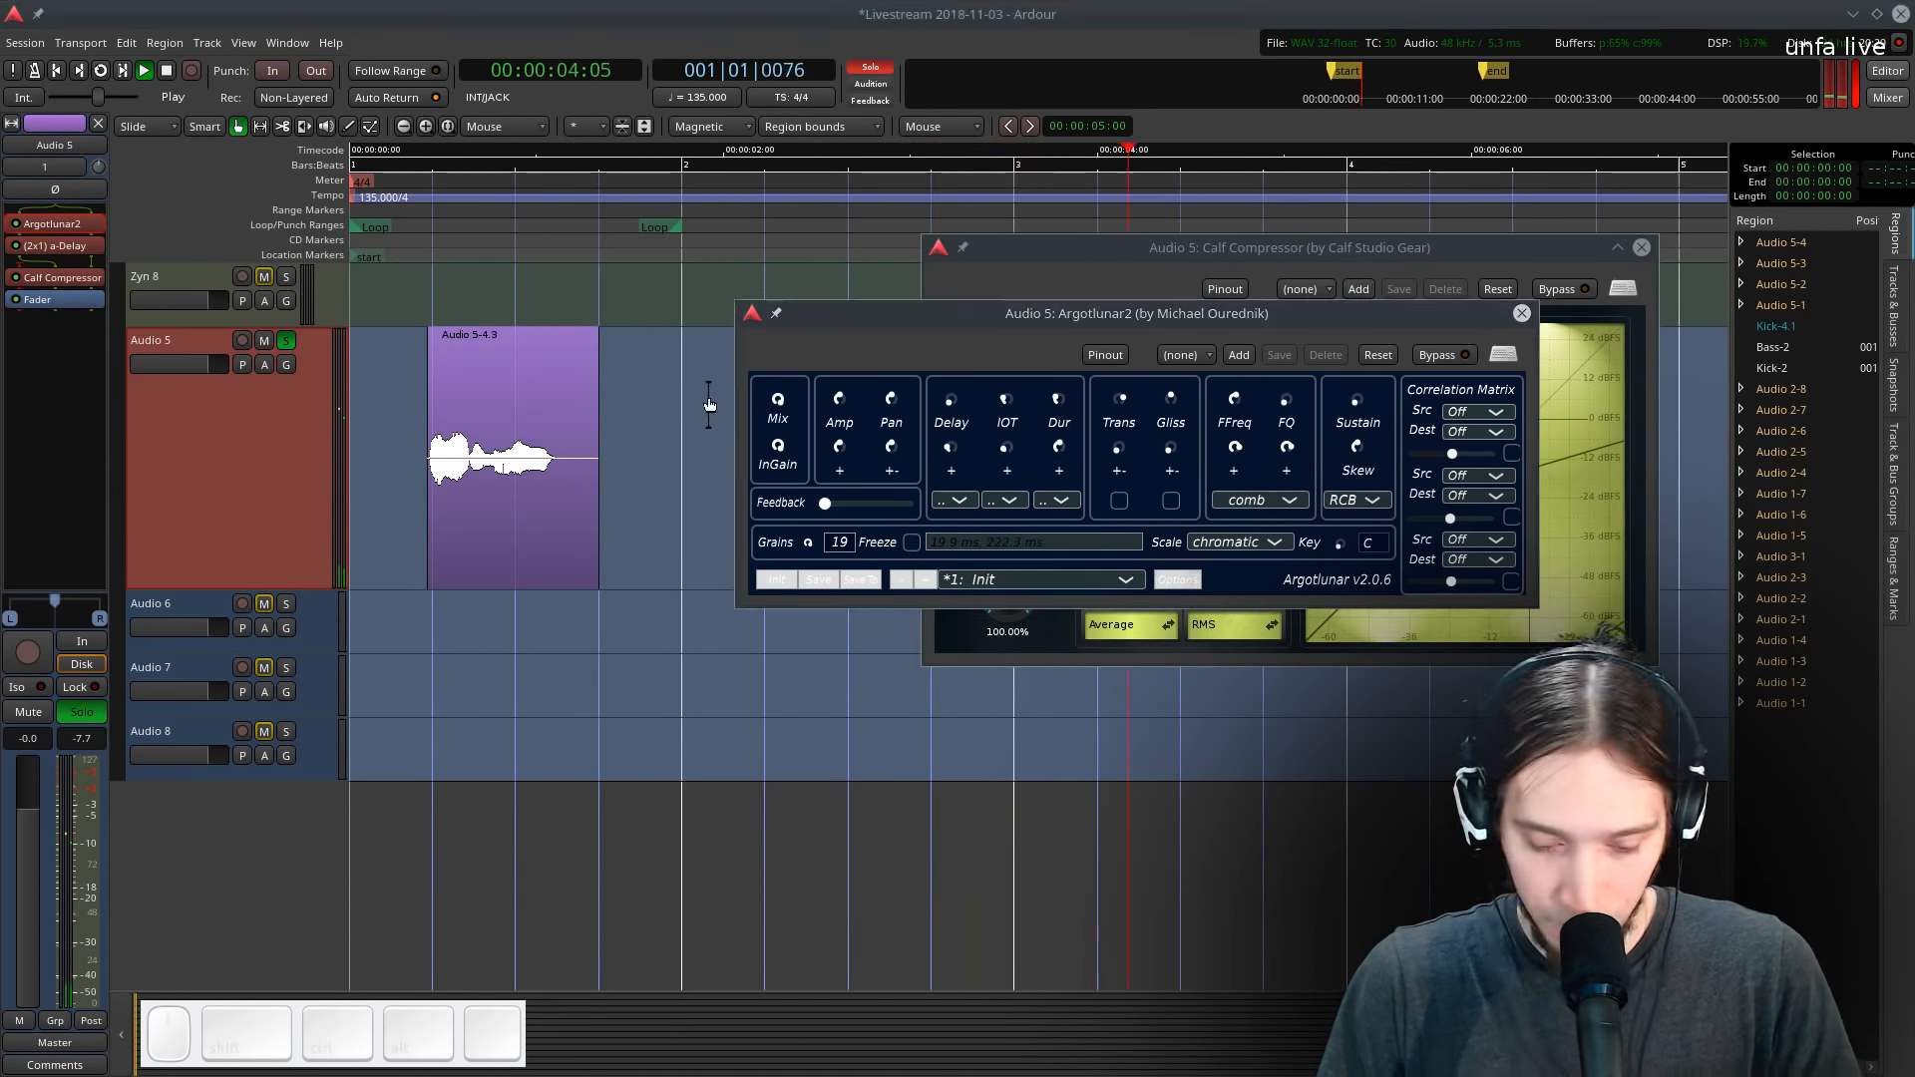
key(space)
key(space)
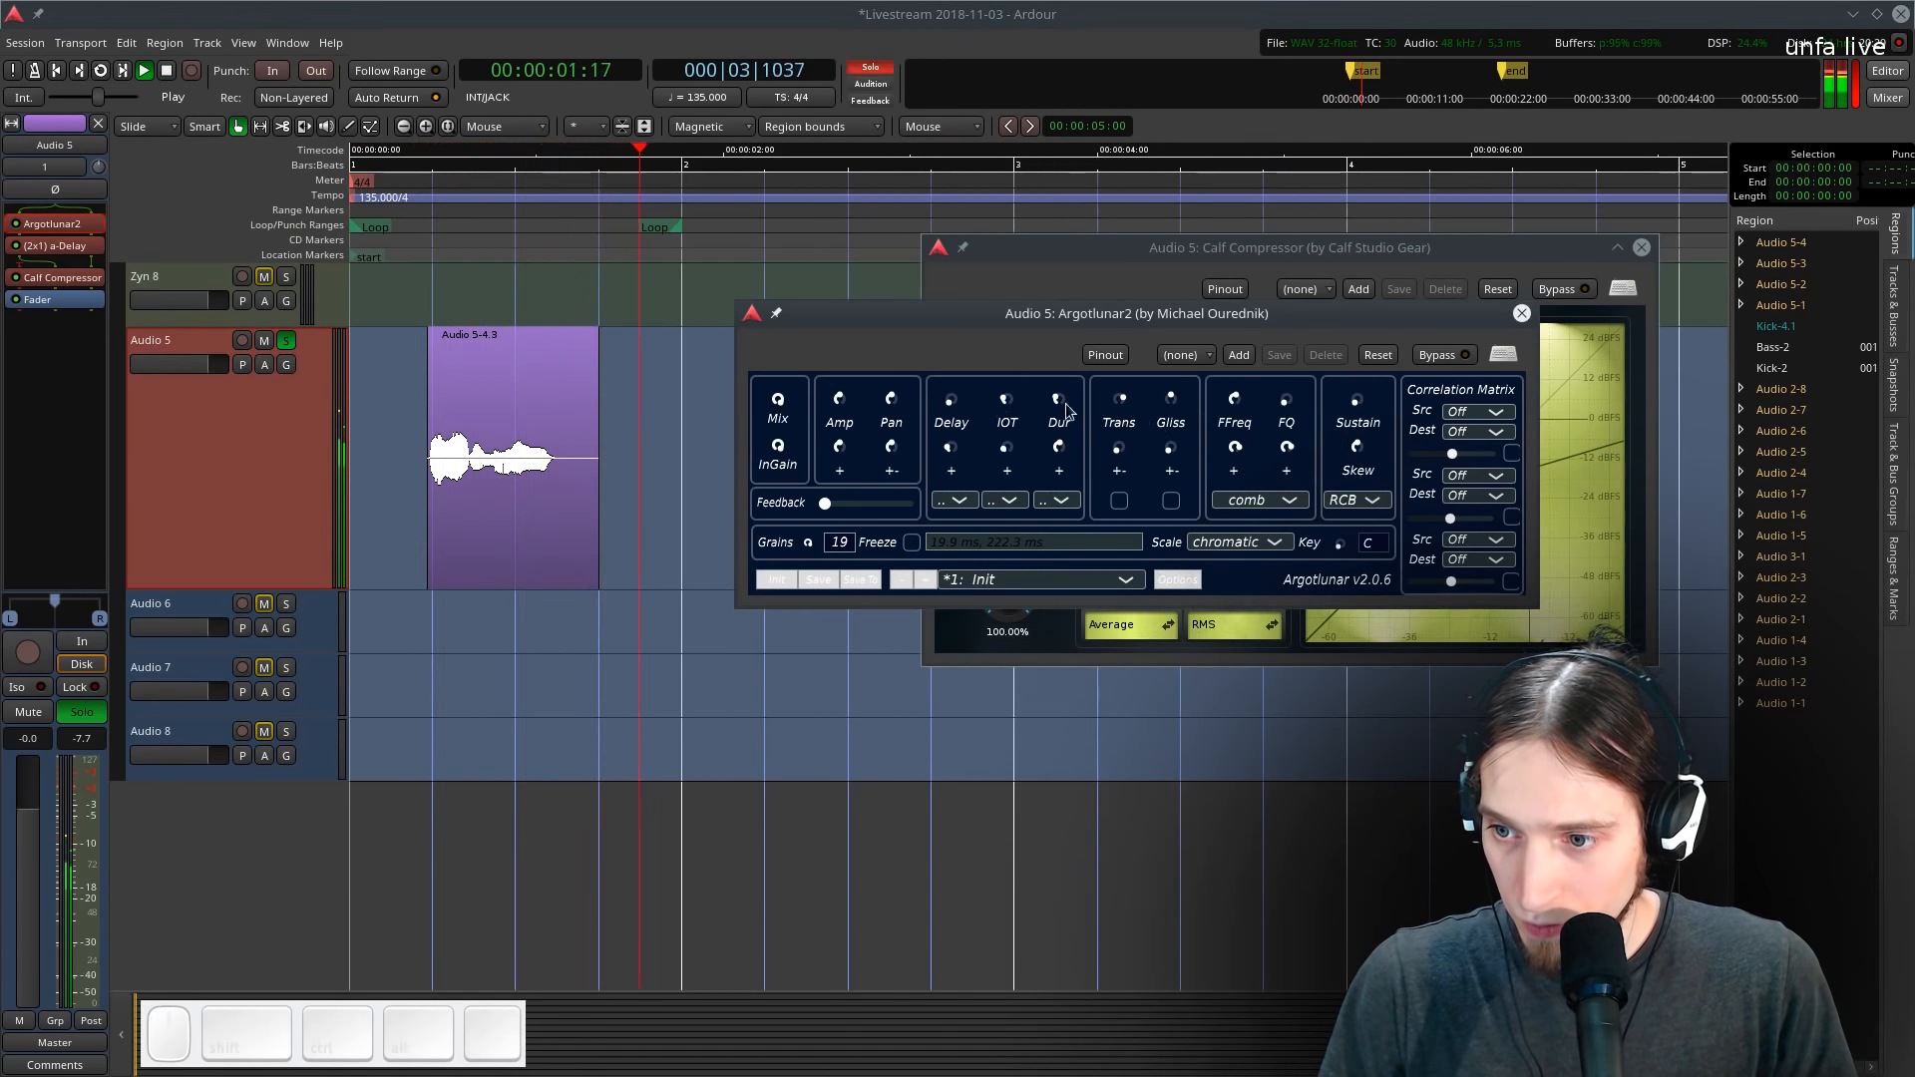
key(space)
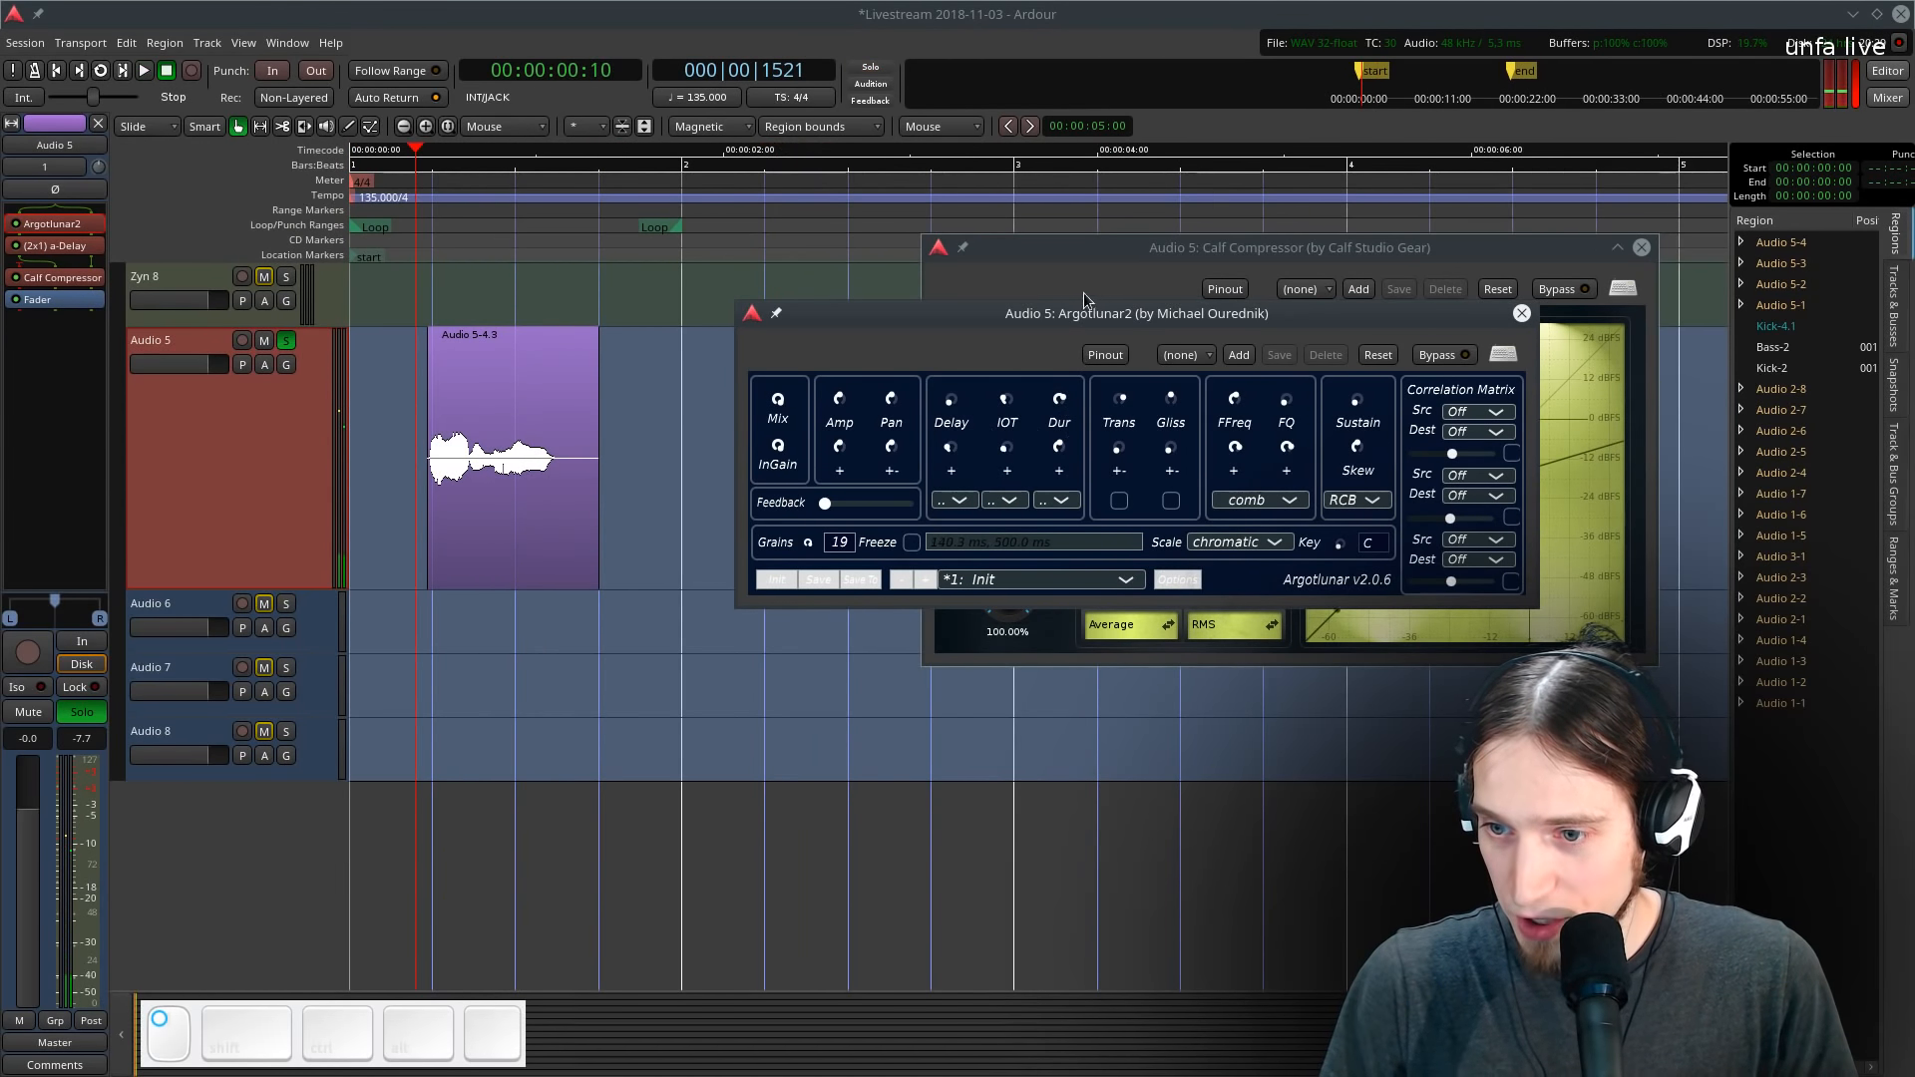
key(space)
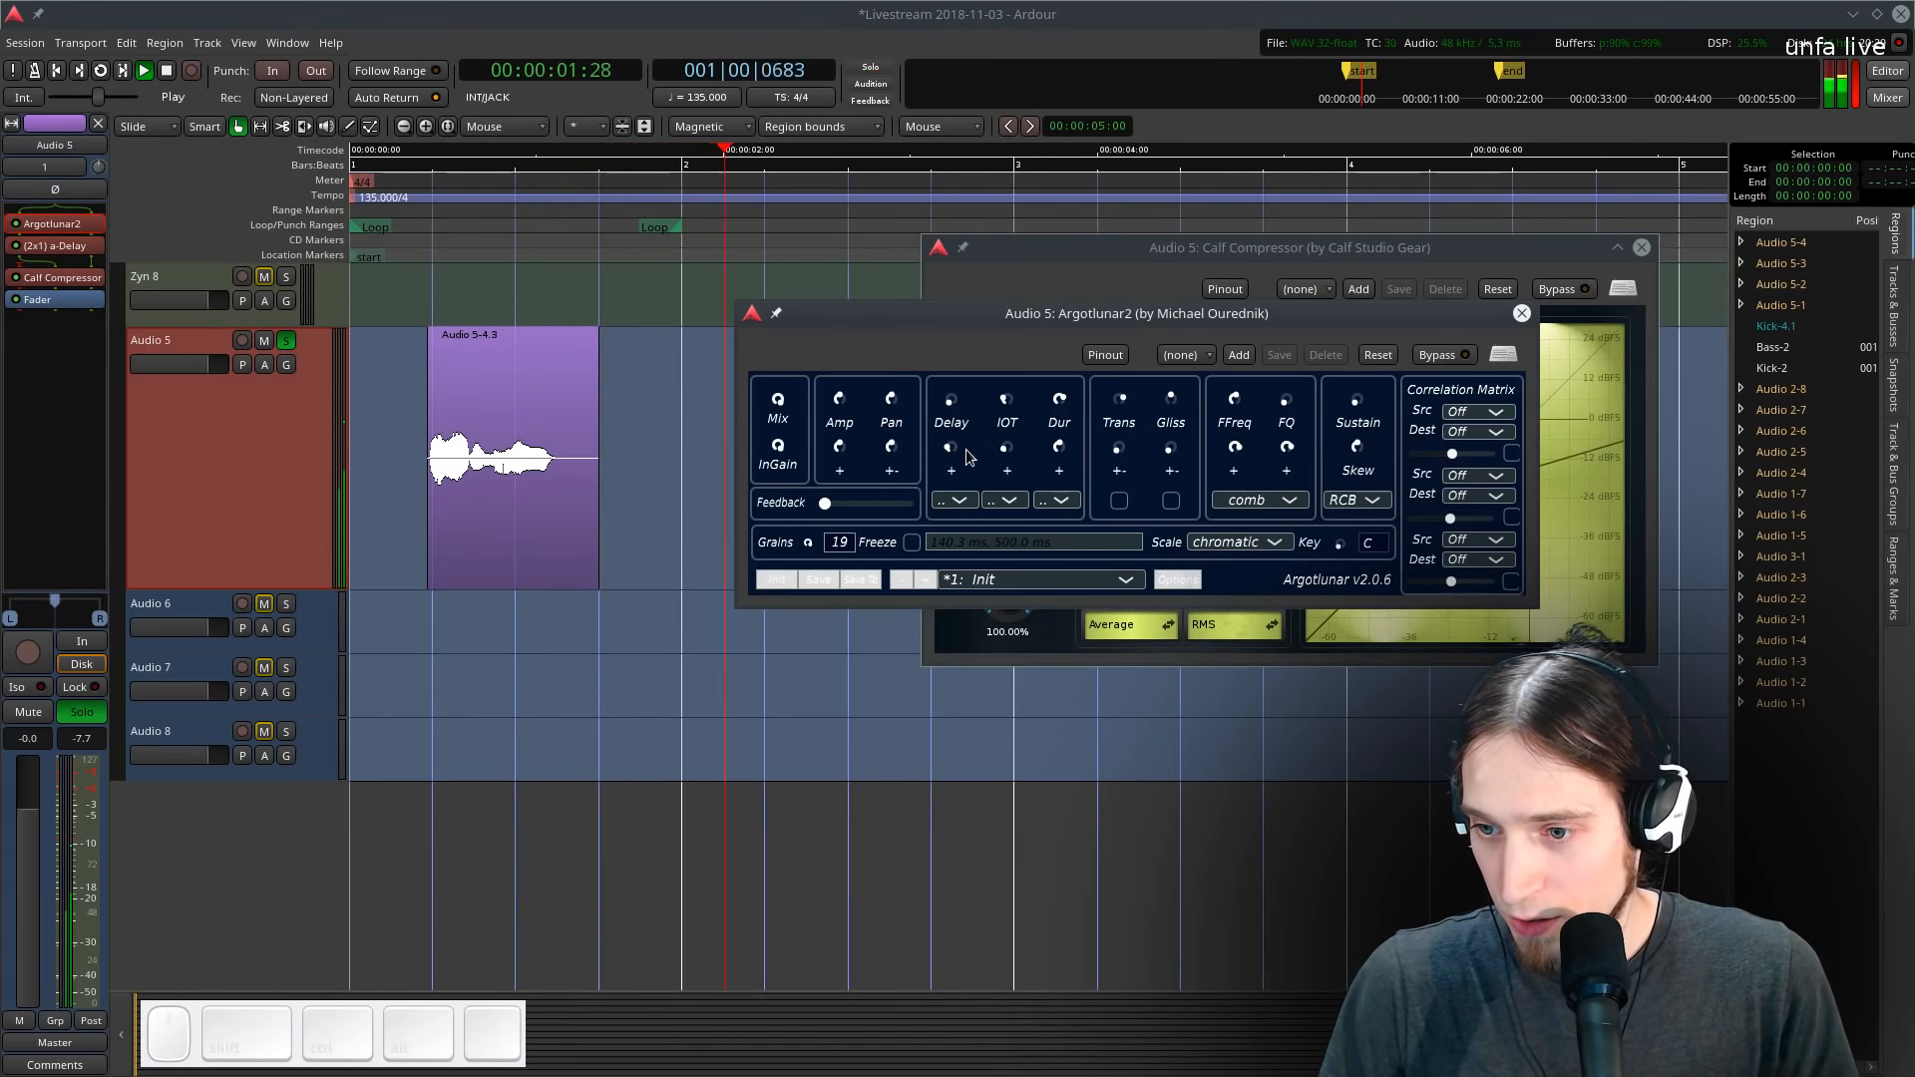
key(space)
key(space)
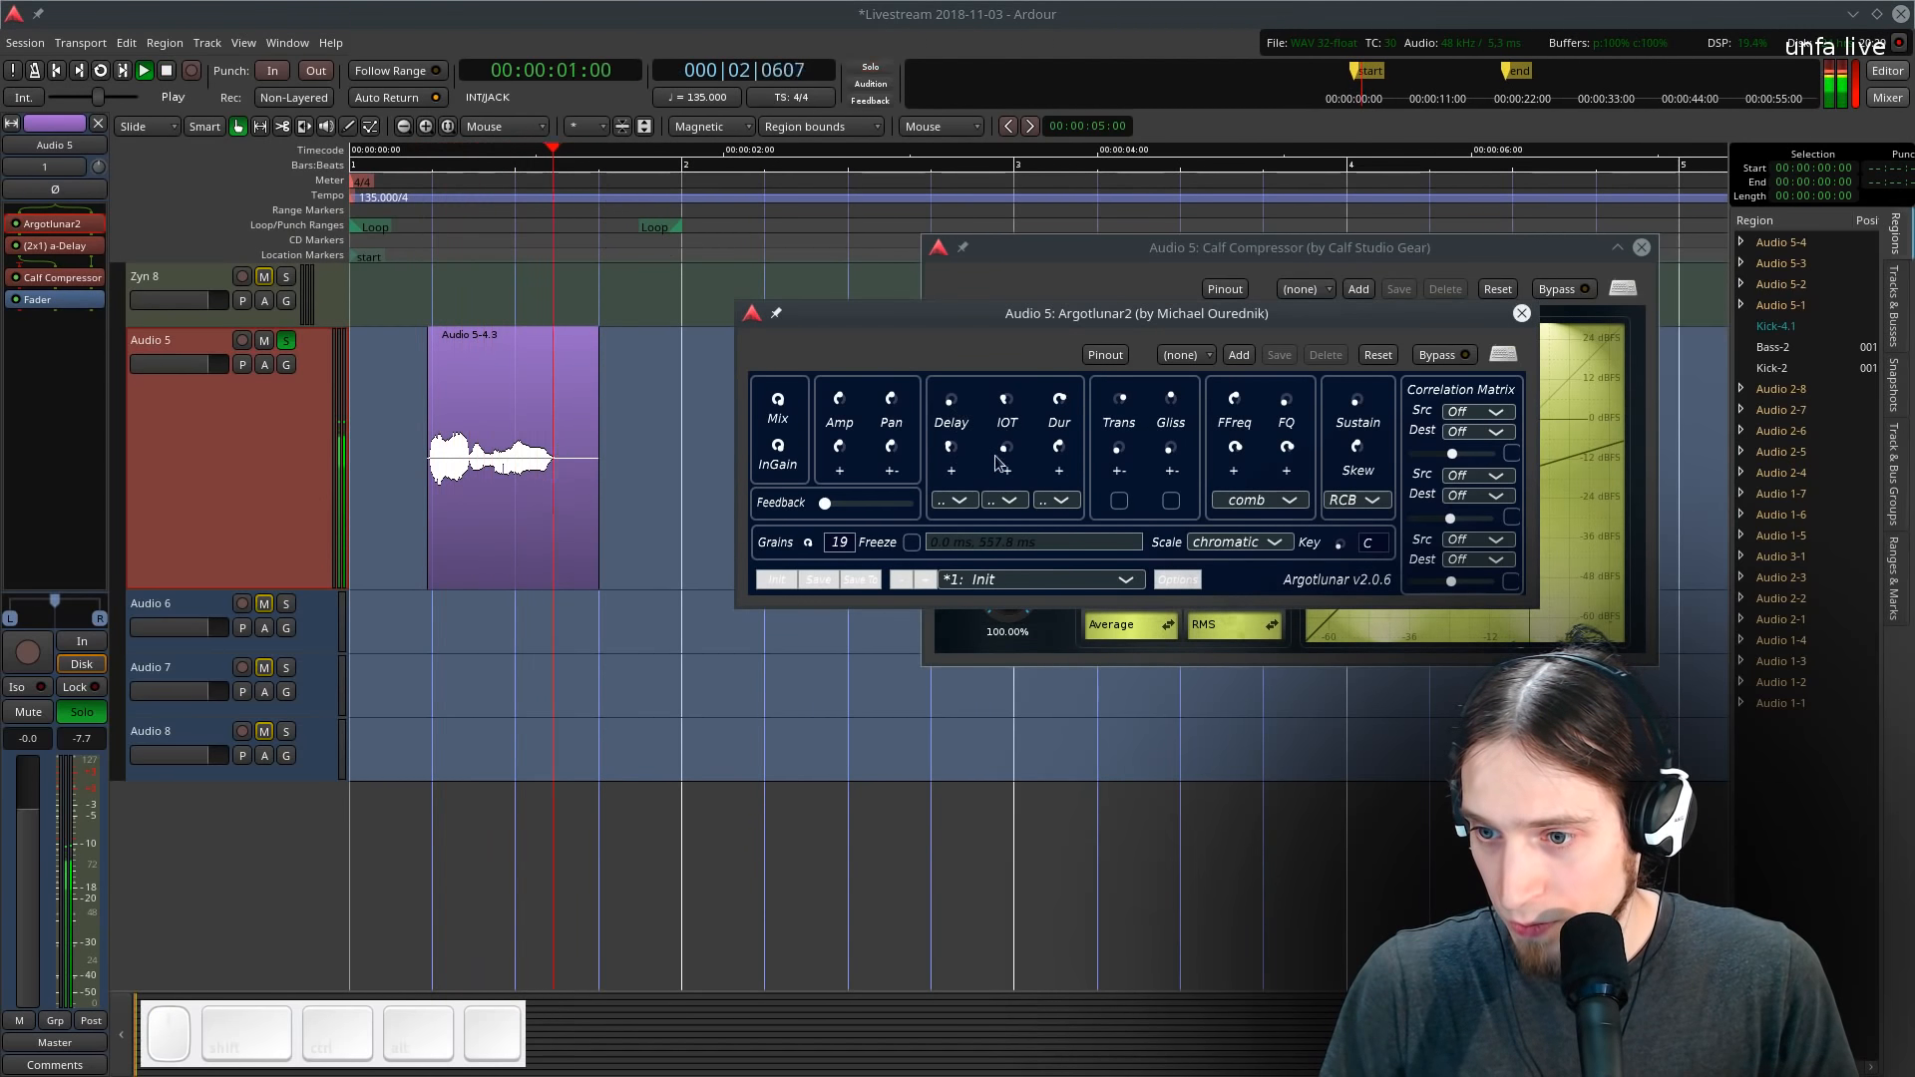
key(space)
- Increase Argotlunar2's pan randomisation, then close the Argotlunar2 and compressor windows
drag(894, 447, 906, 391)
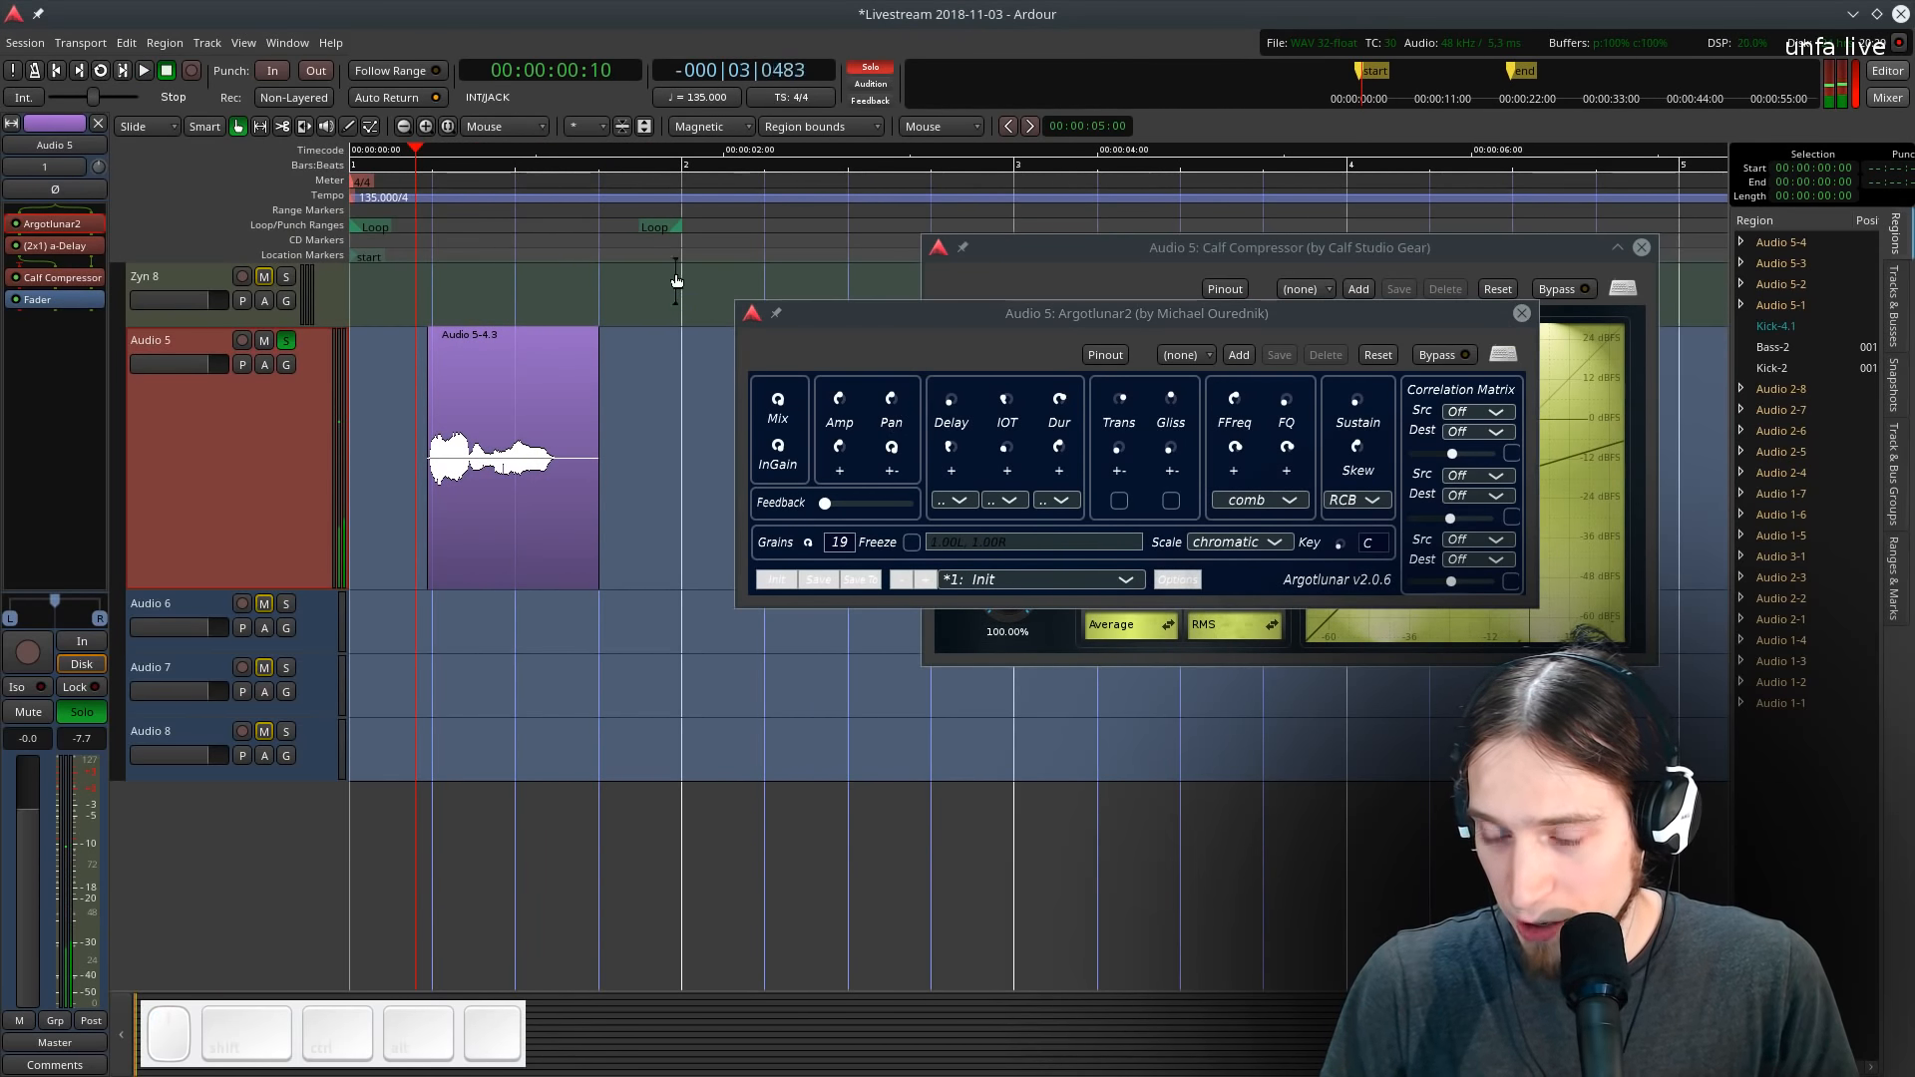
key(space)
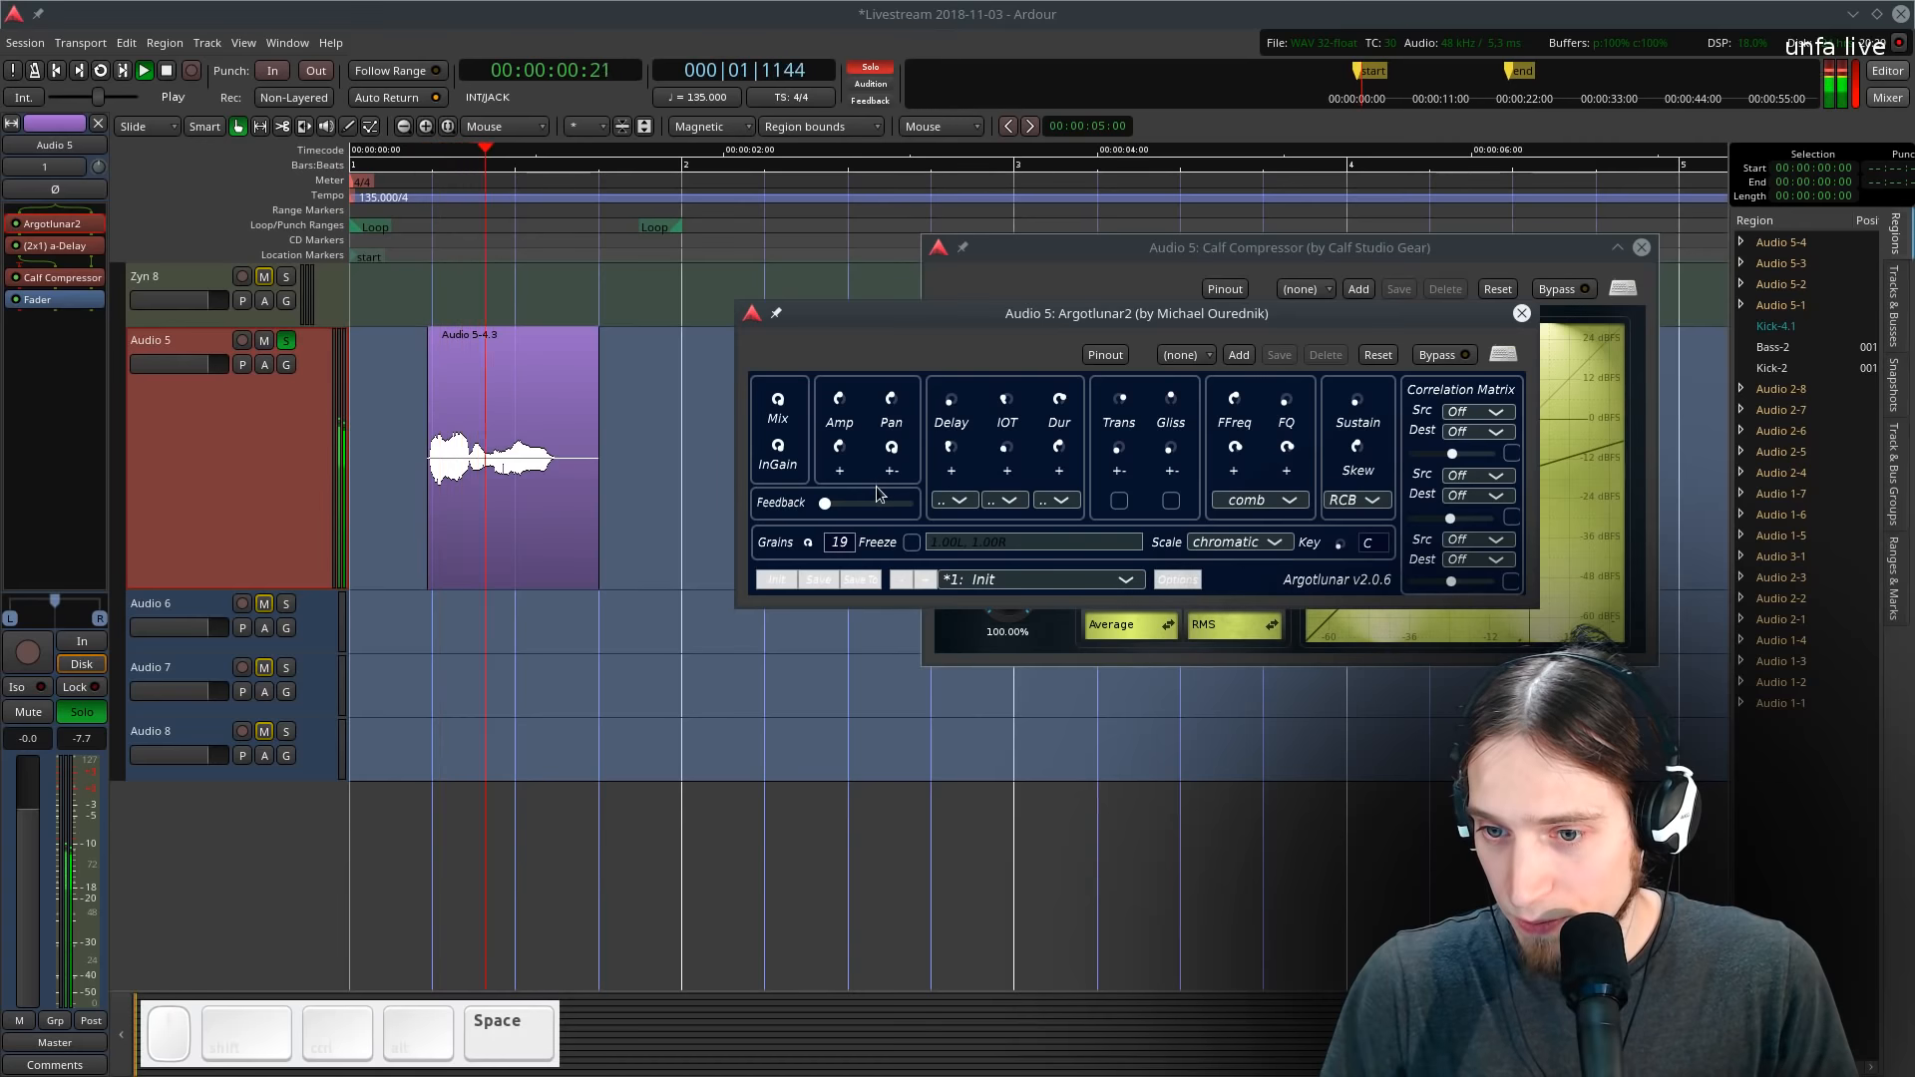
click(1521, 315)
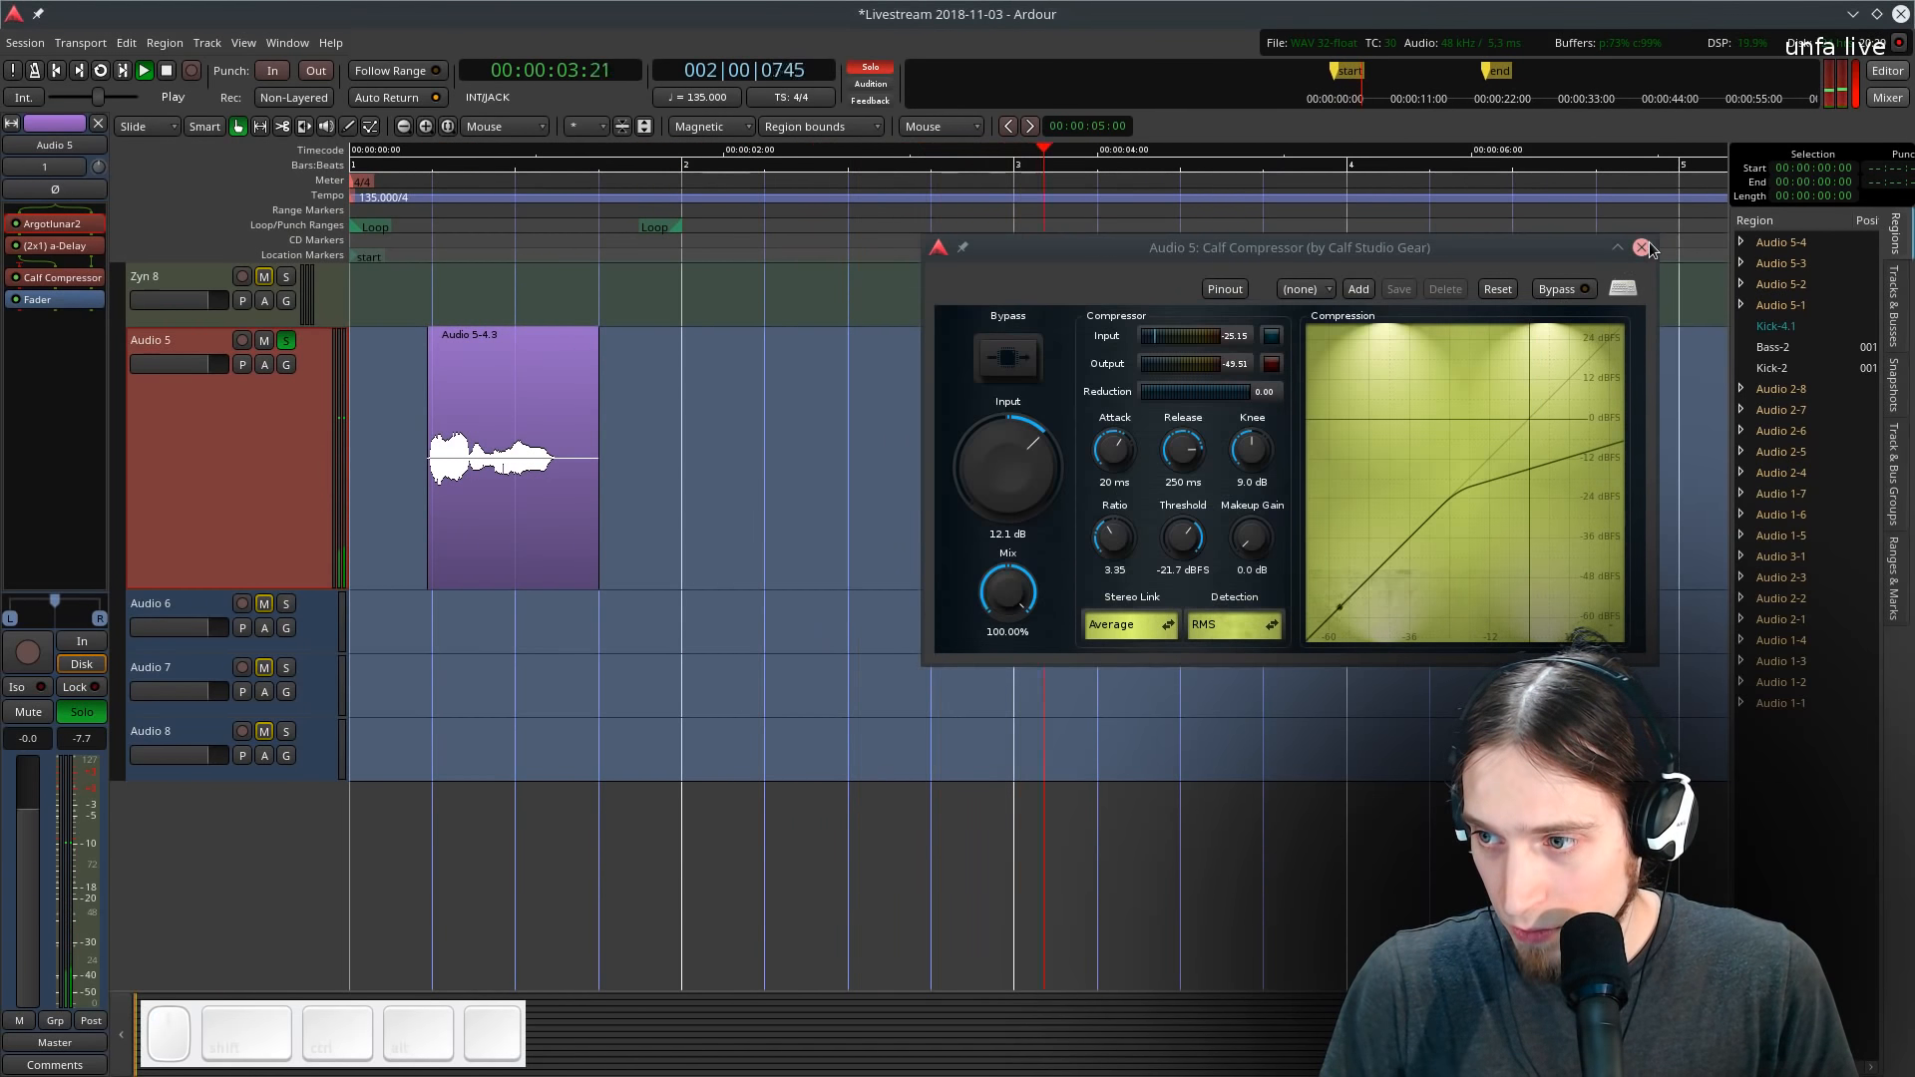
key(space)
click(1641, 247)
right_click(72, 293)
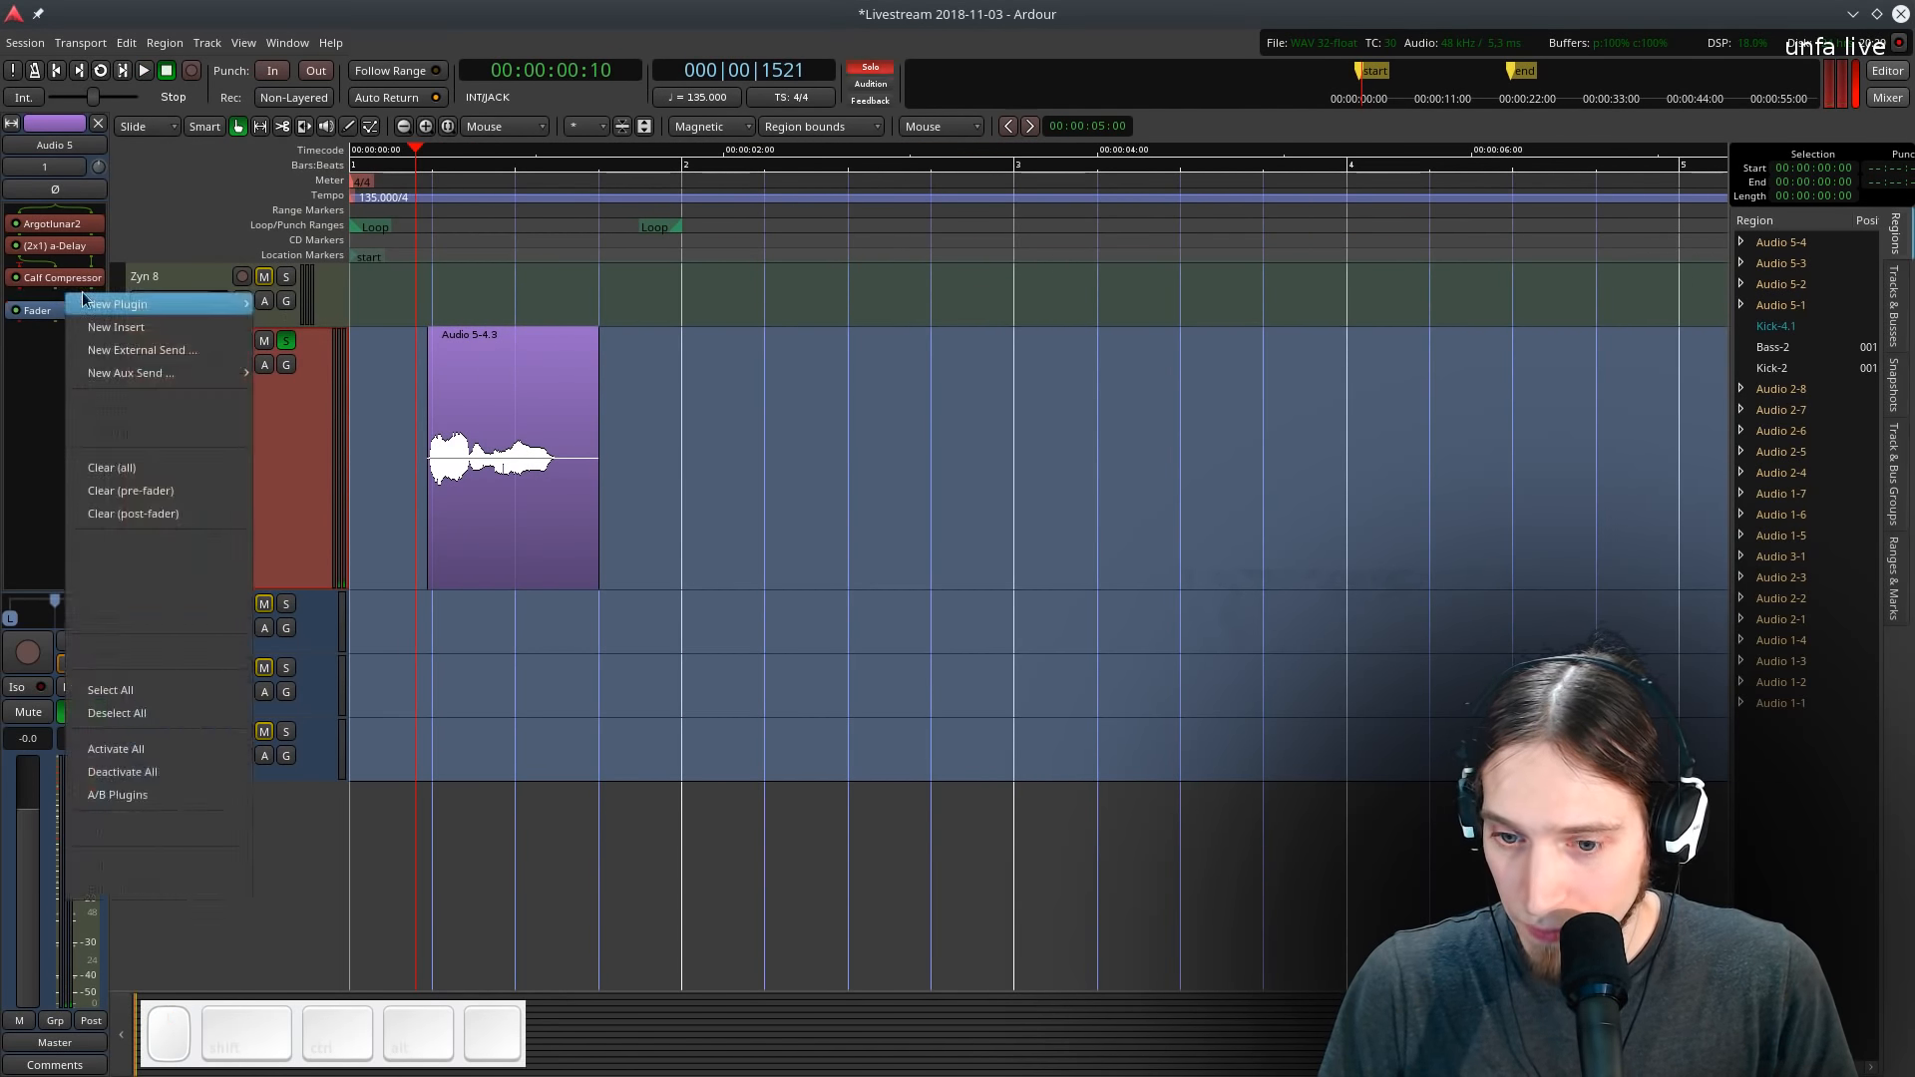
mouse_move(119, 304)
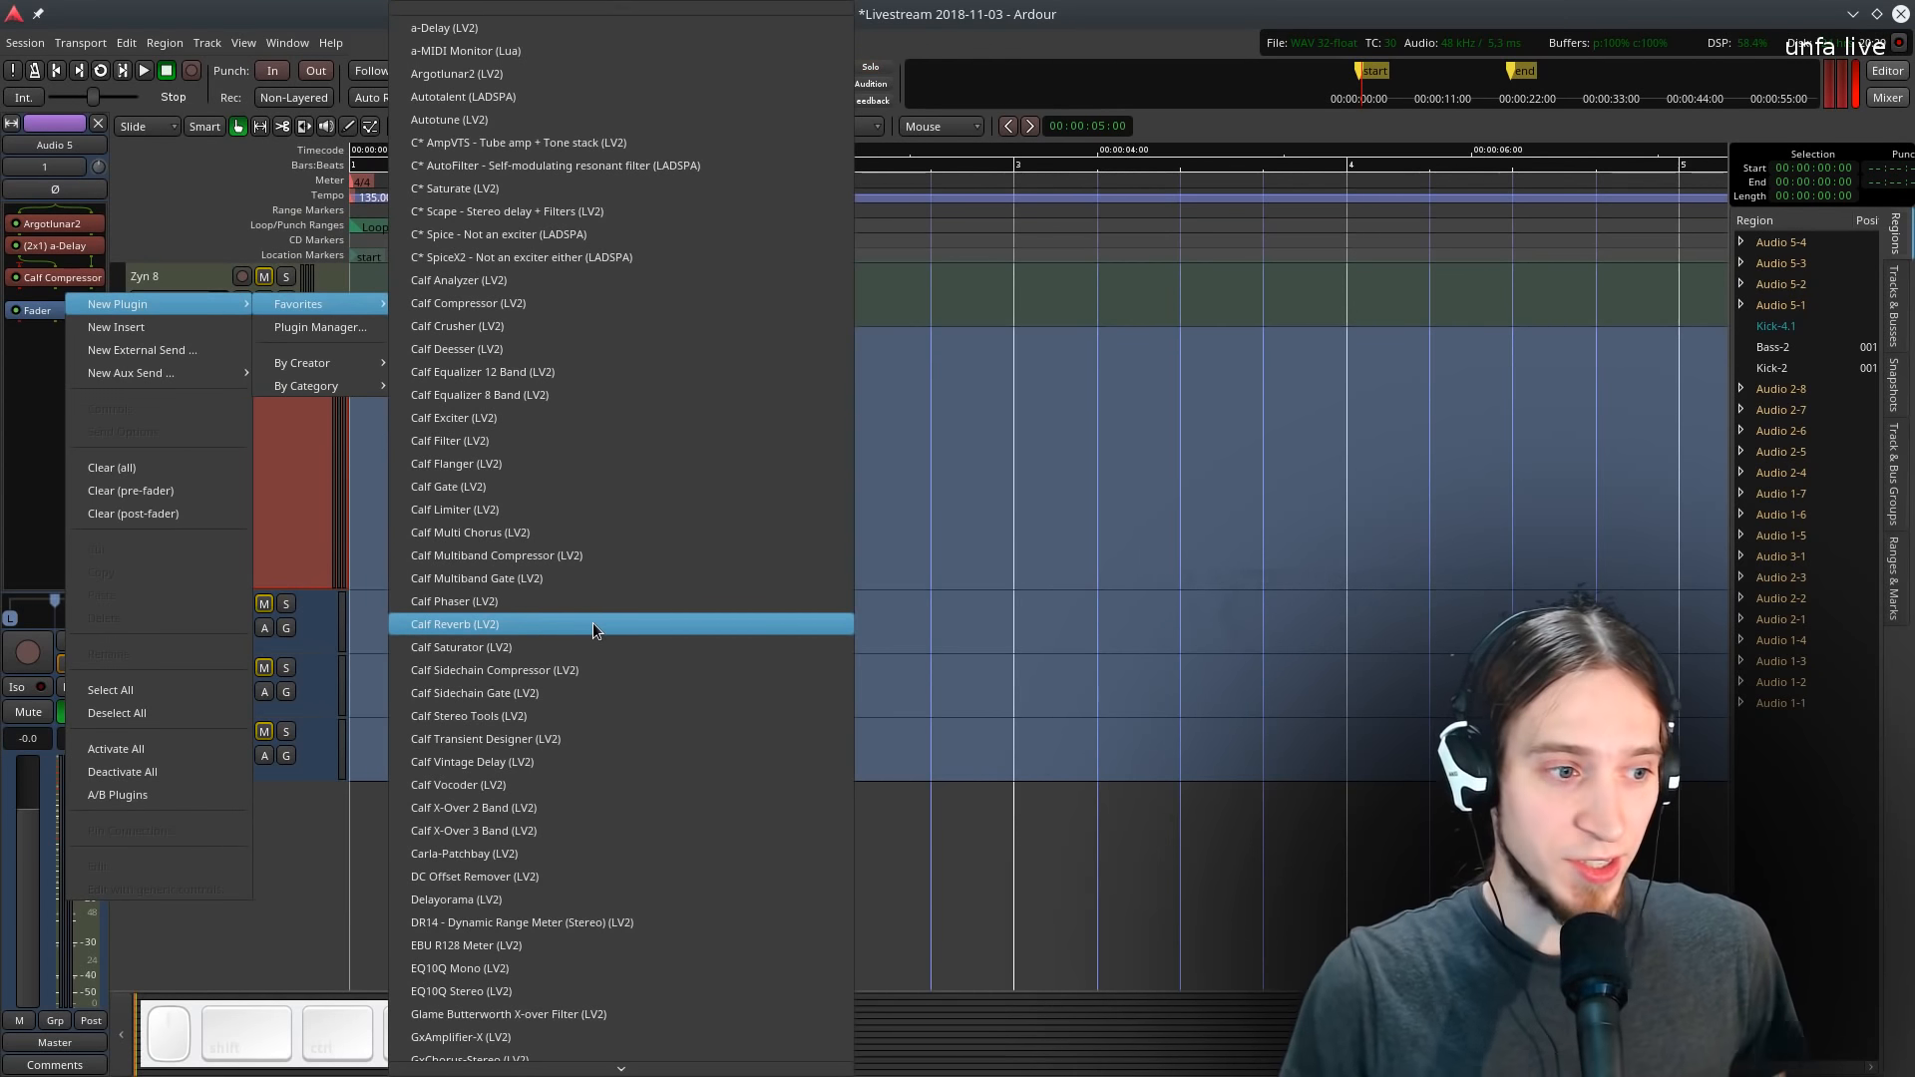
scroll(574, 812, down, 5)
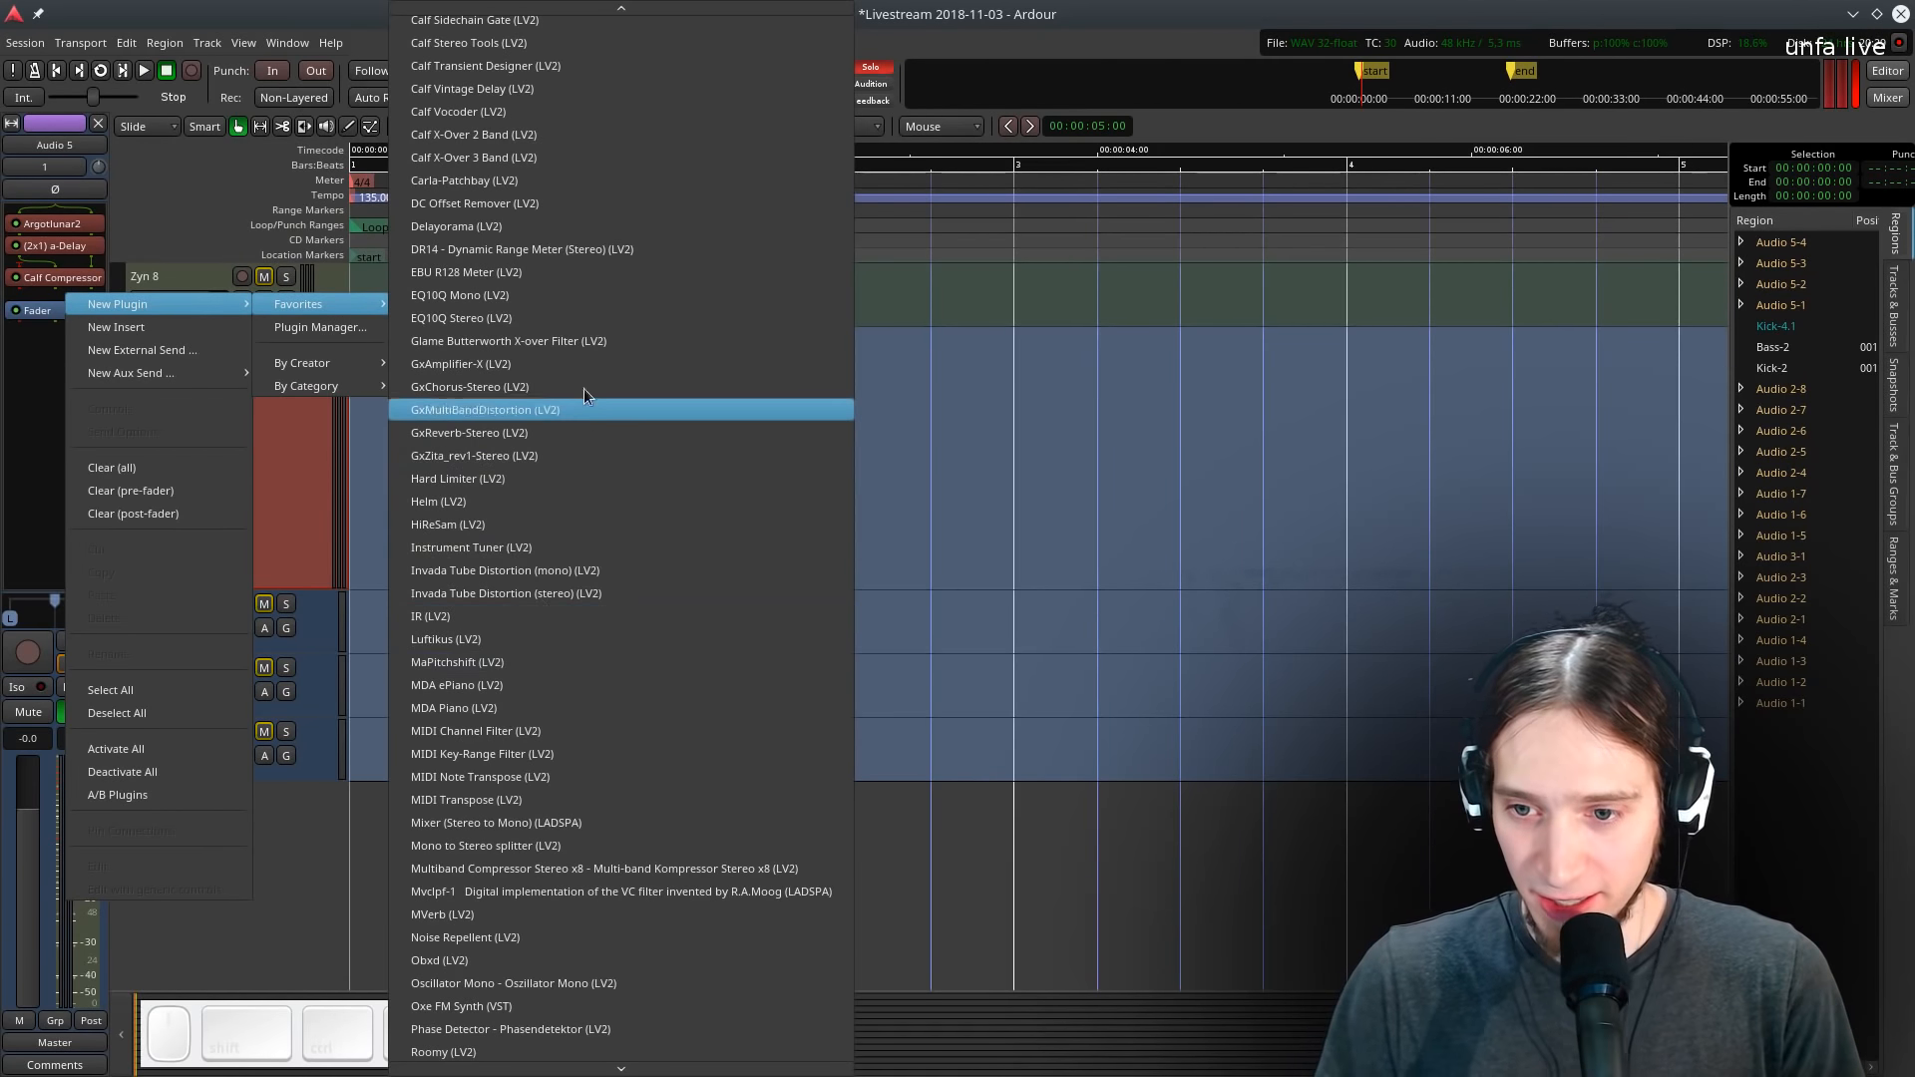
scroll(618, 758, down, 3)
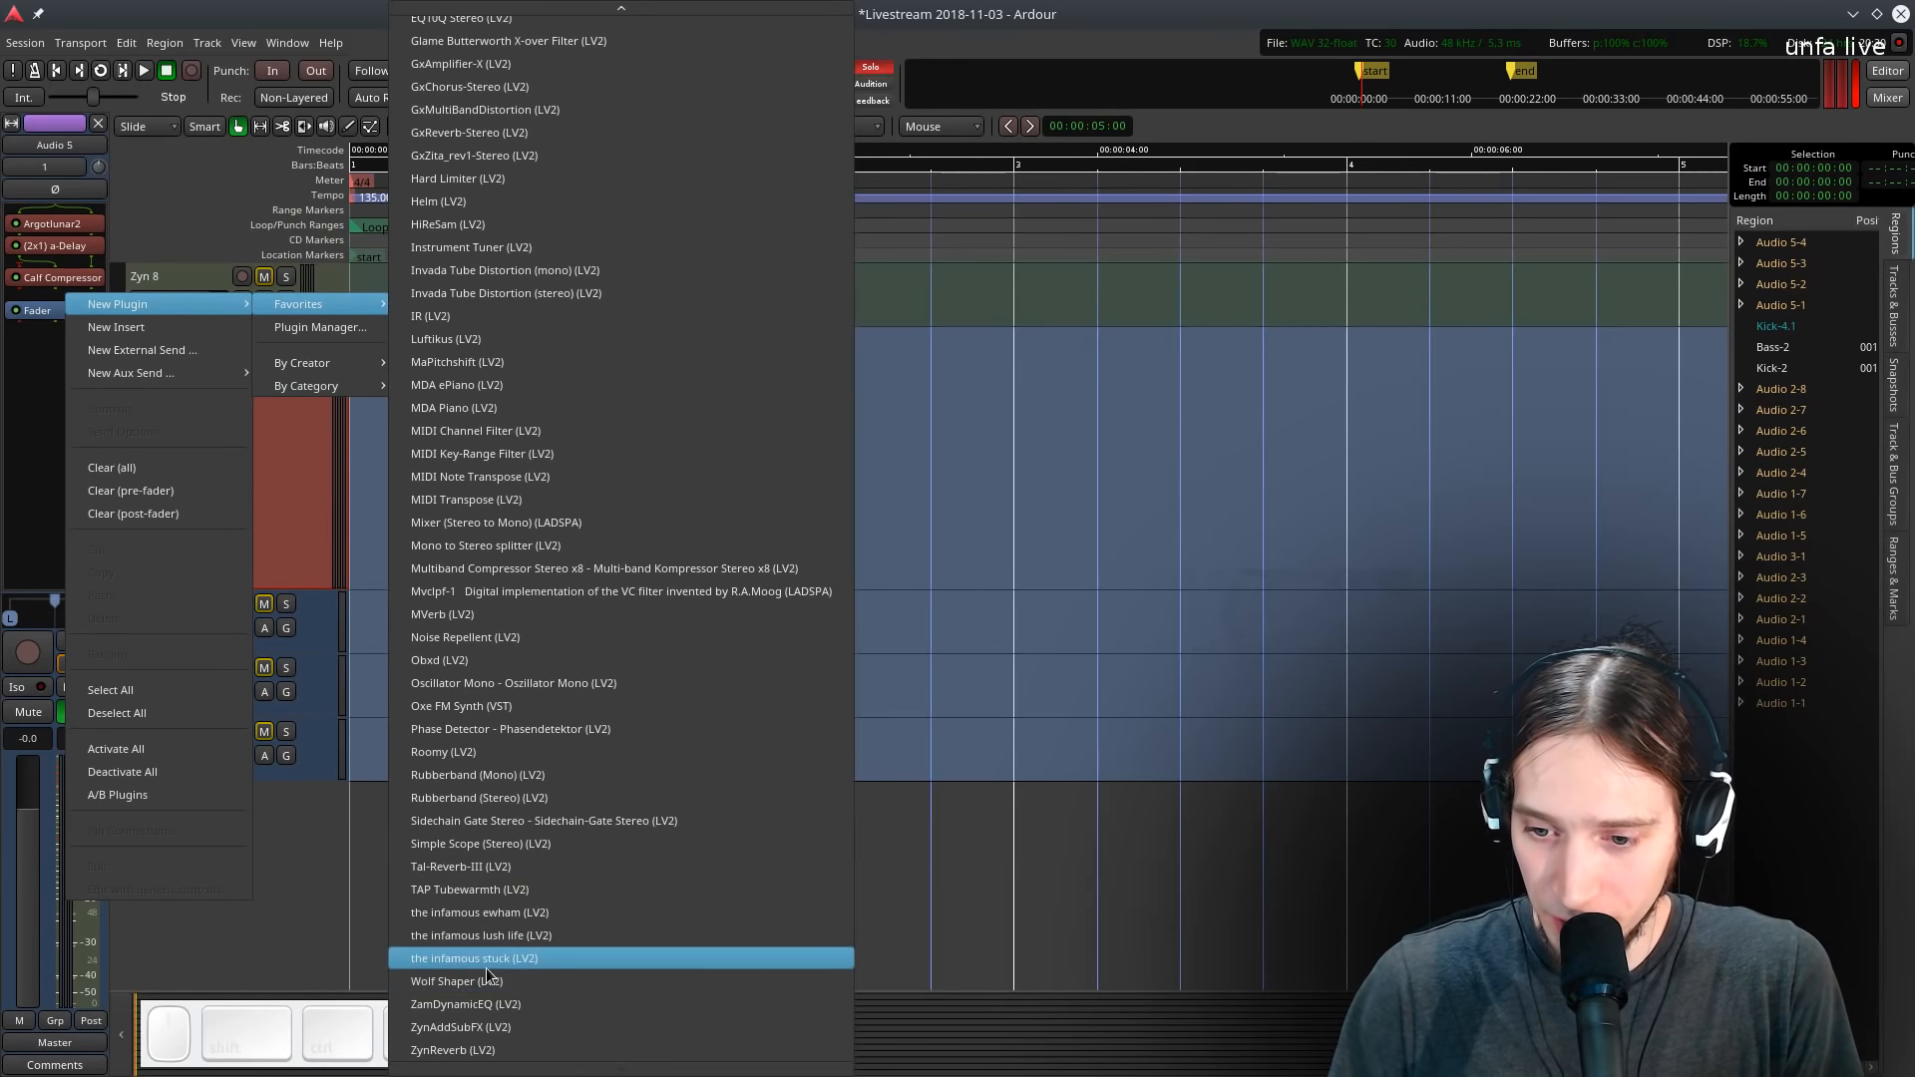
click(895, 594)
drag(414, 236, 411, 198)
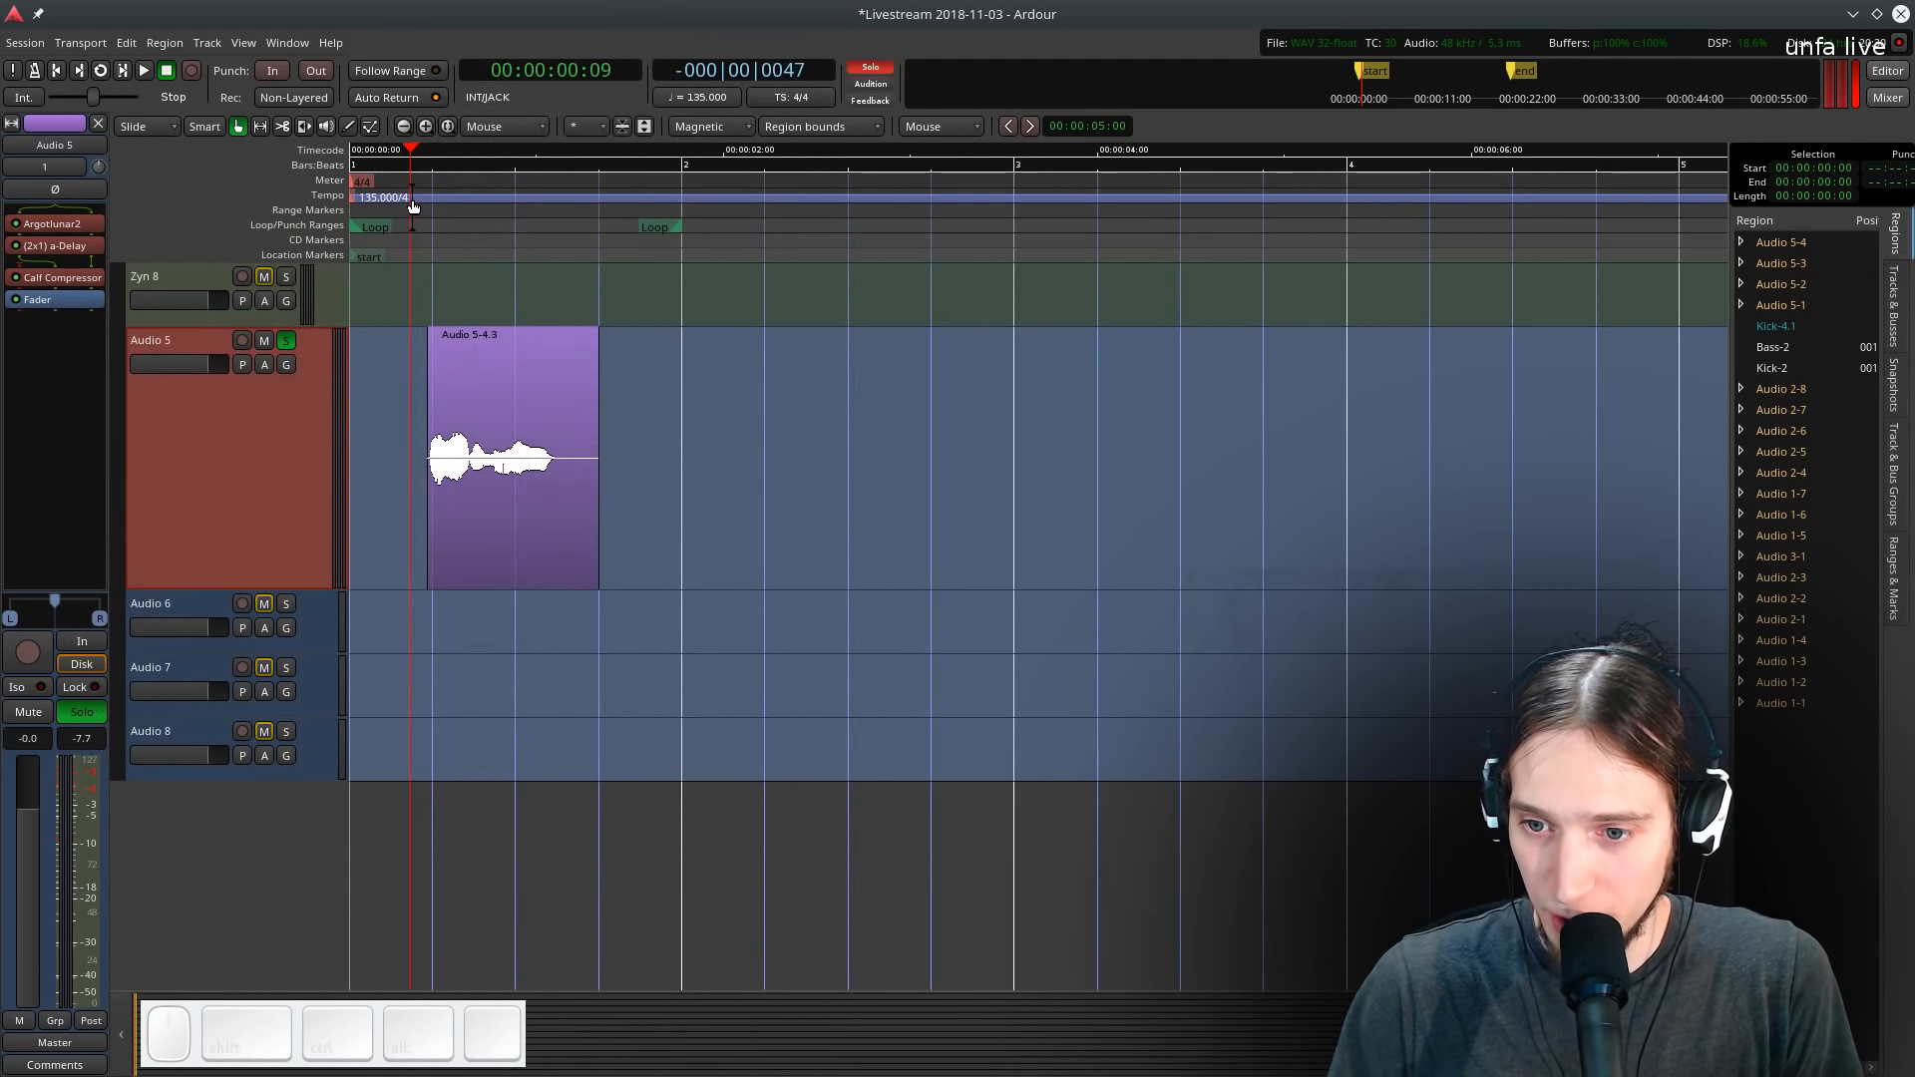
key(space)
key(space)
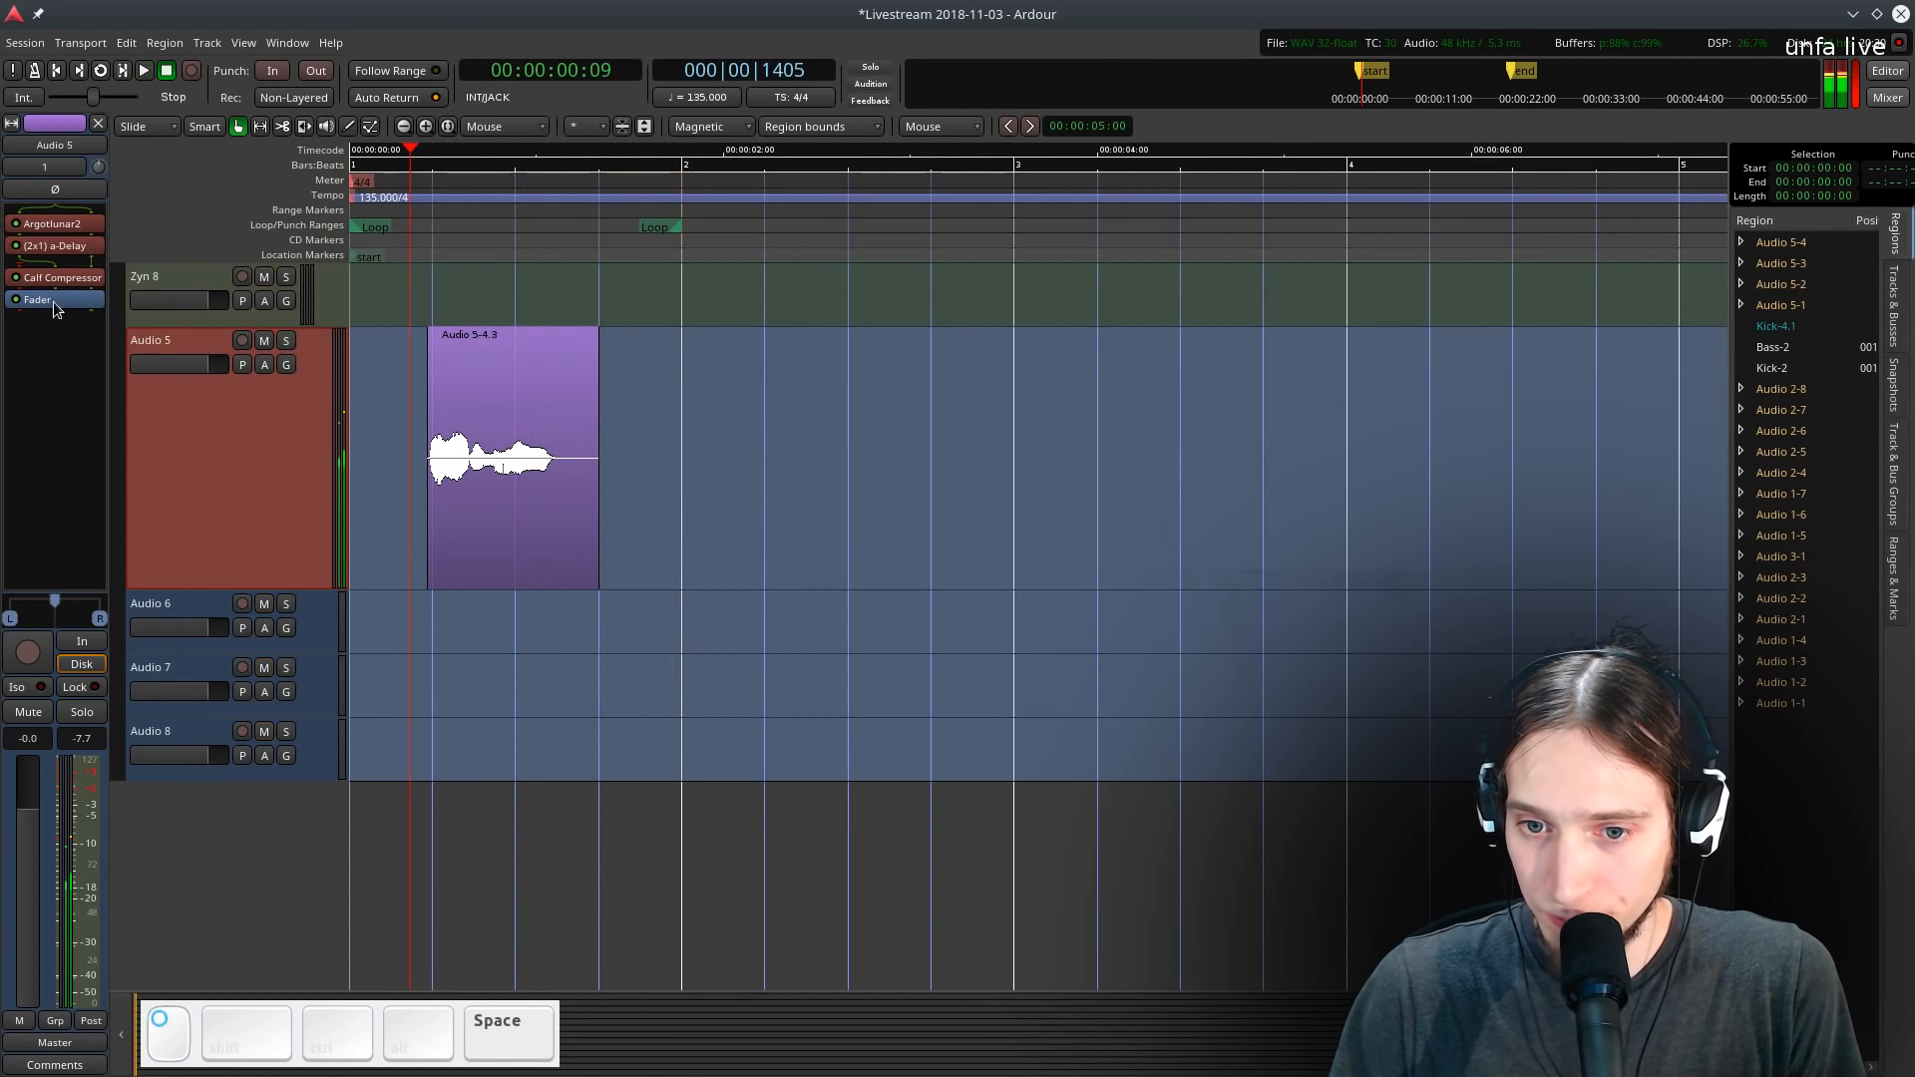
- Add a Calf Flanger plugin to Audio 5 from the favourites and audition the loop with it
right_click(45, 299)
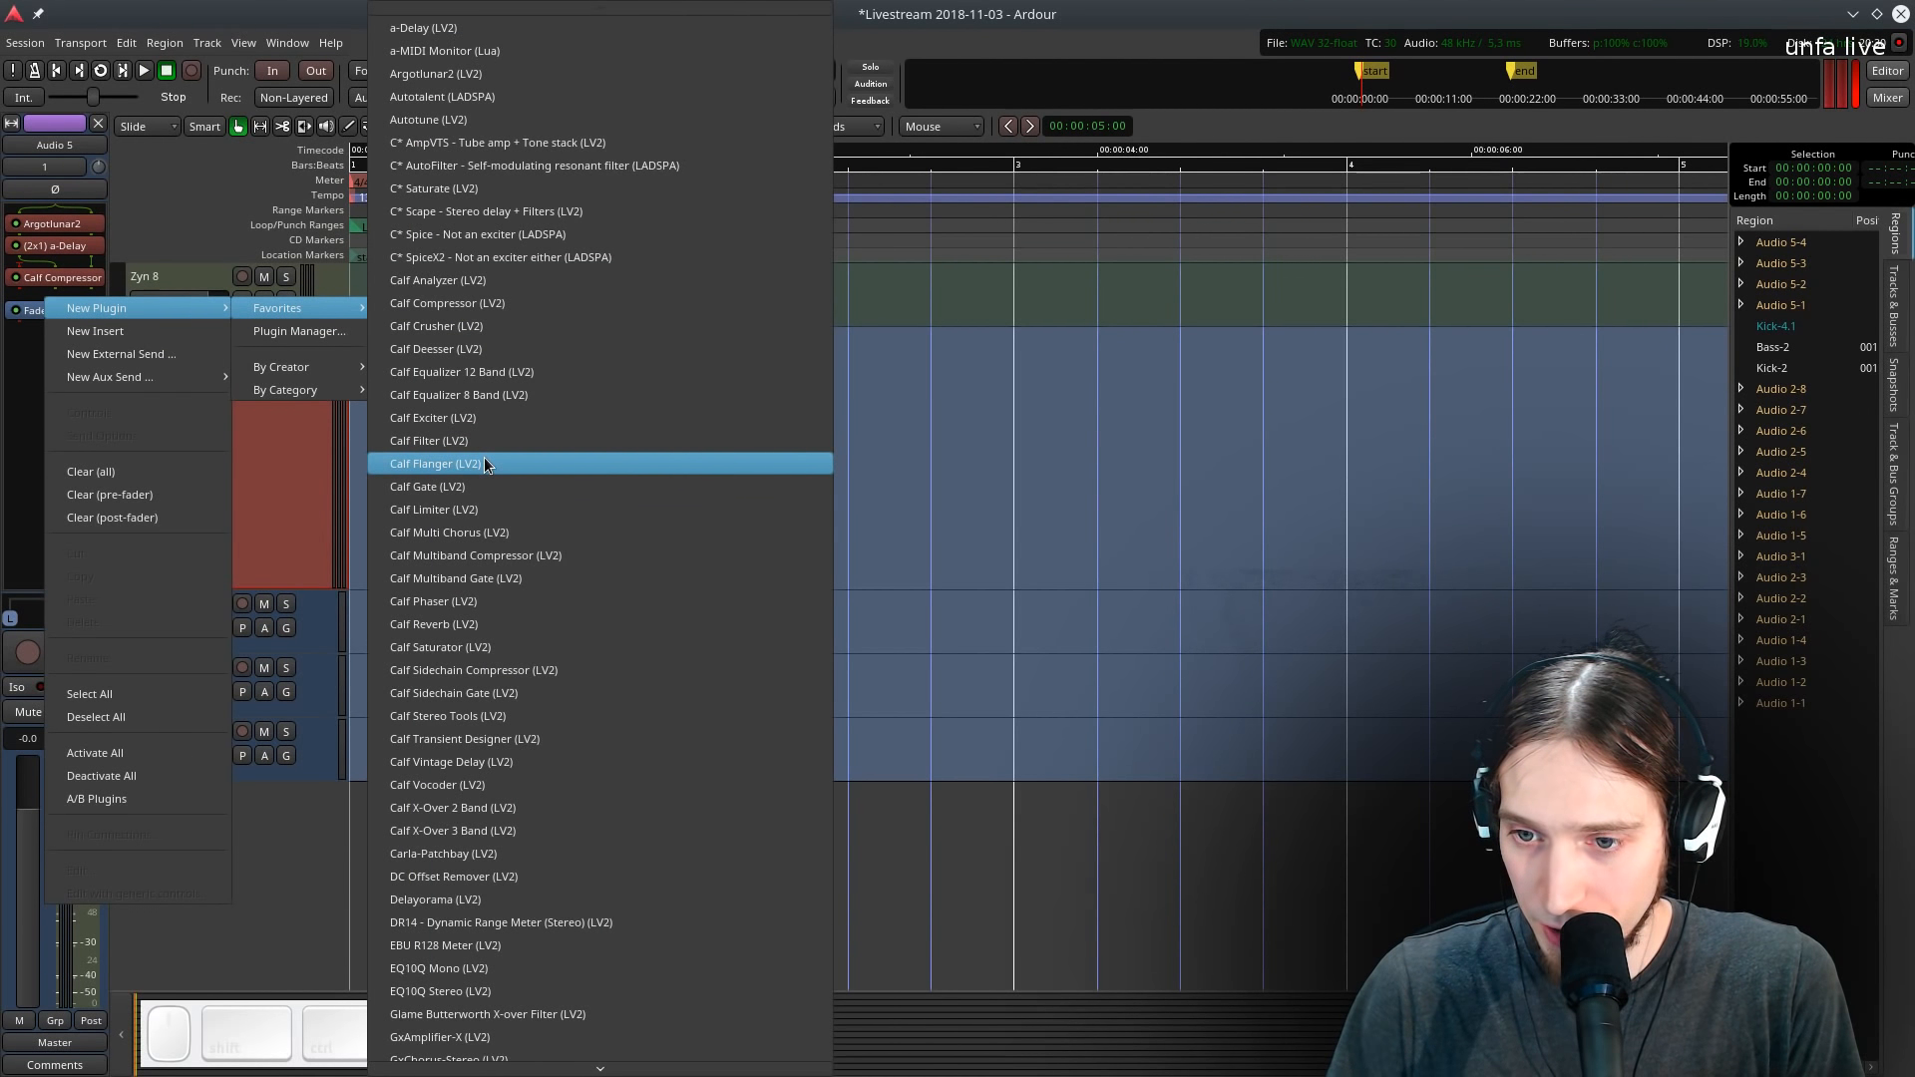
click(485, 465)
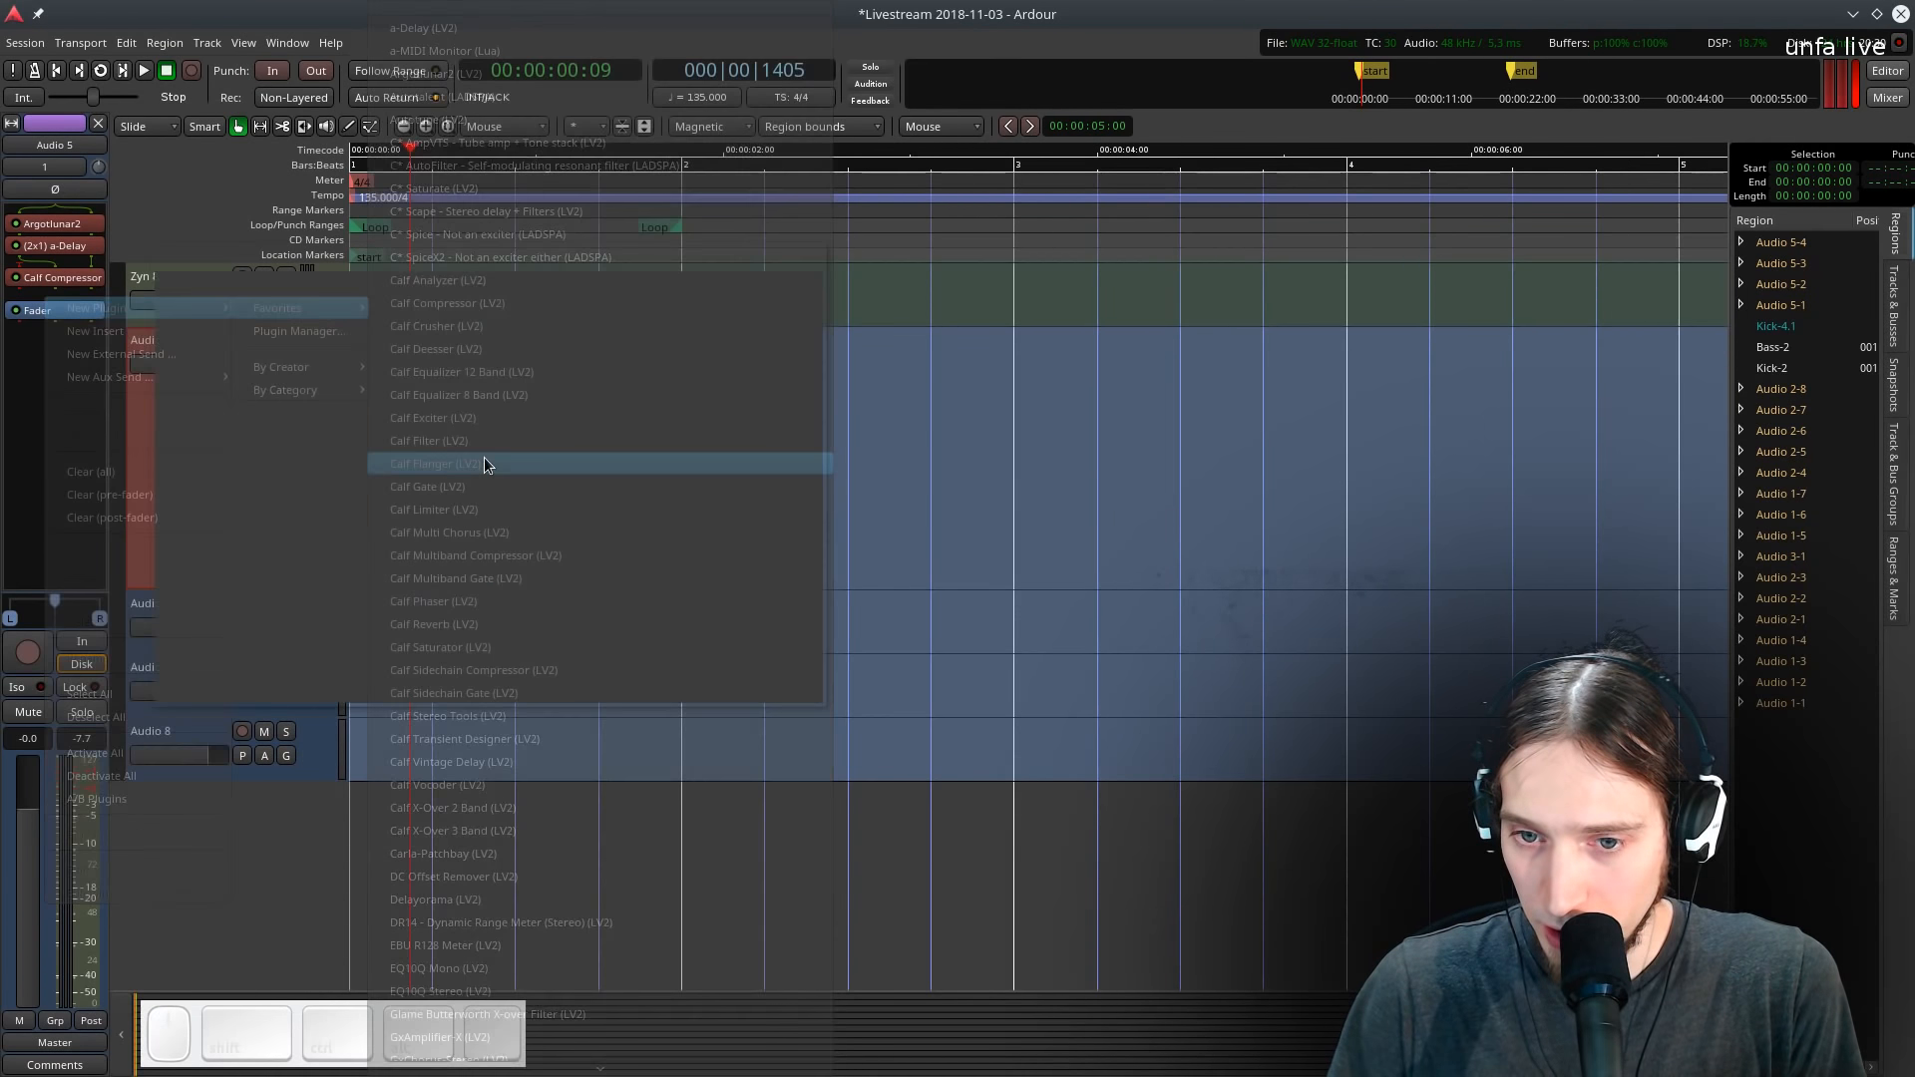
drag(241, 277, 818, 251)
key(space)
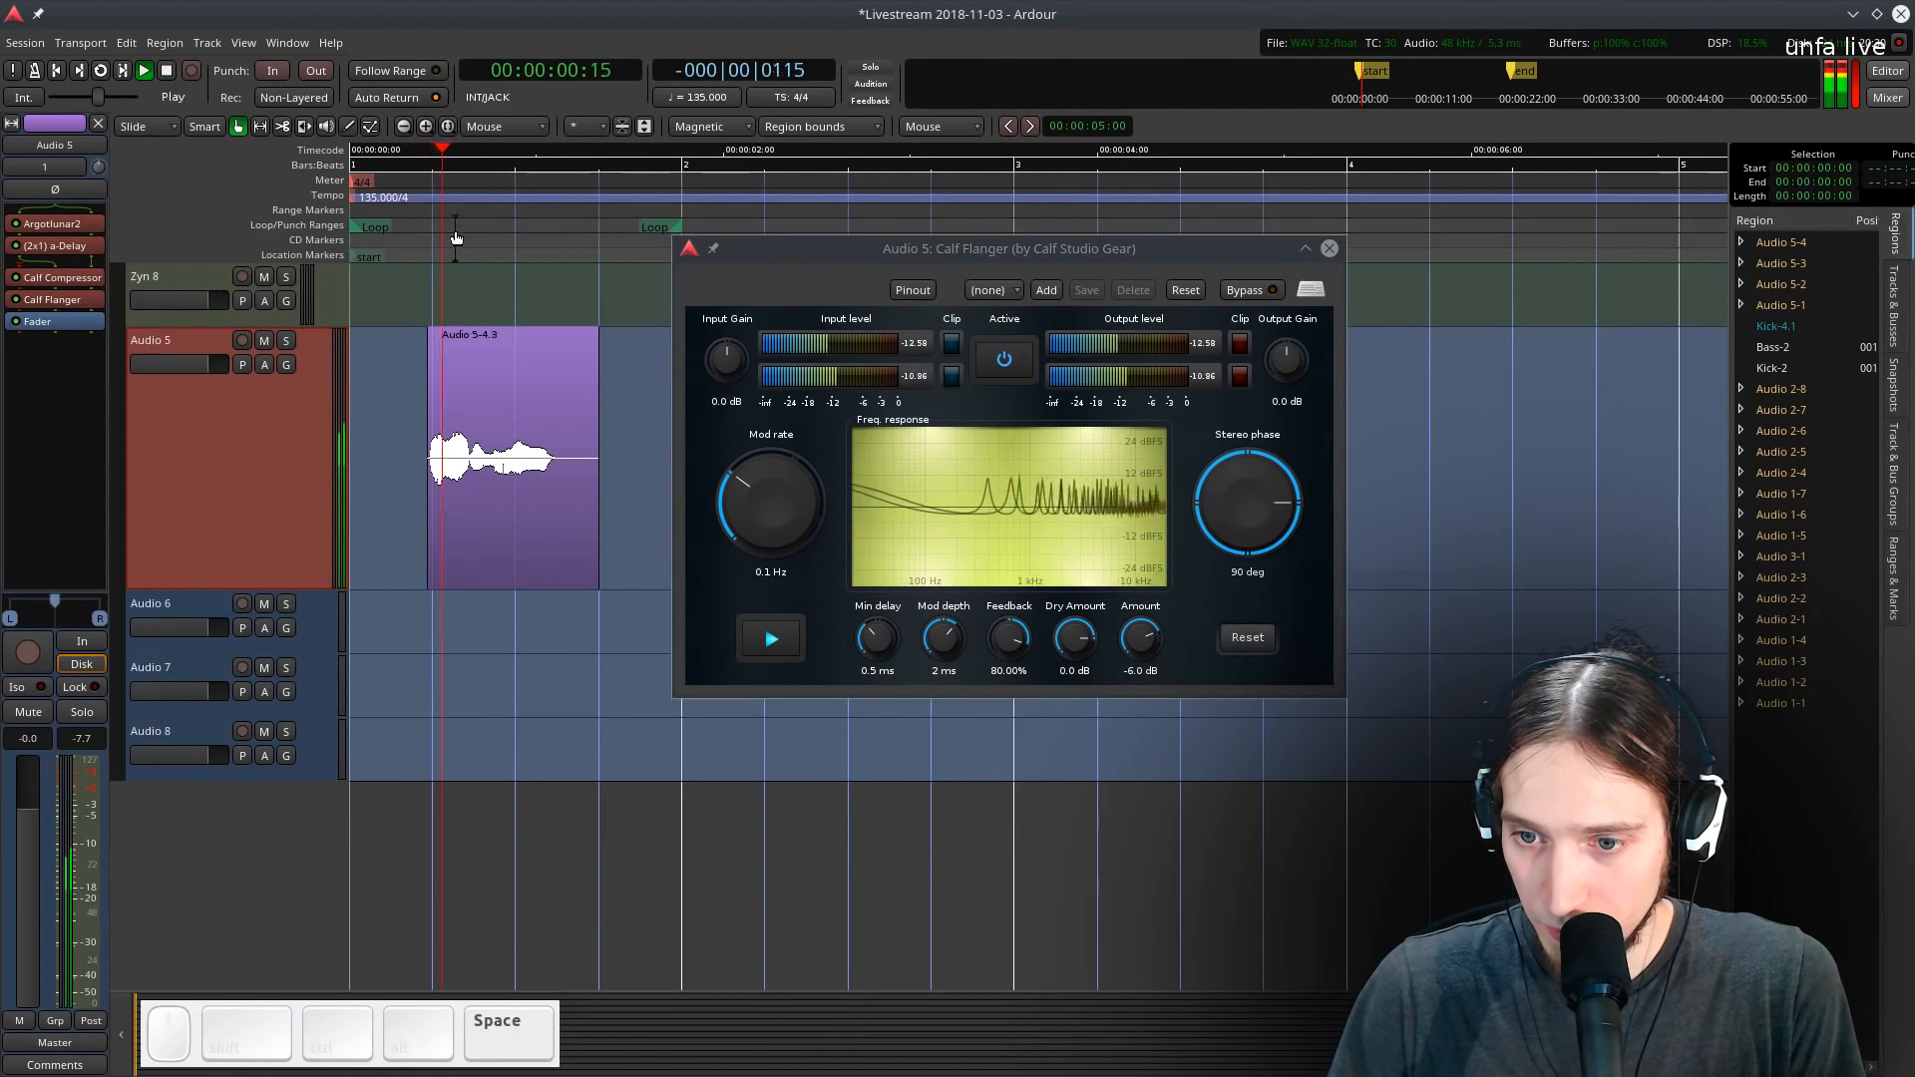
key(space)
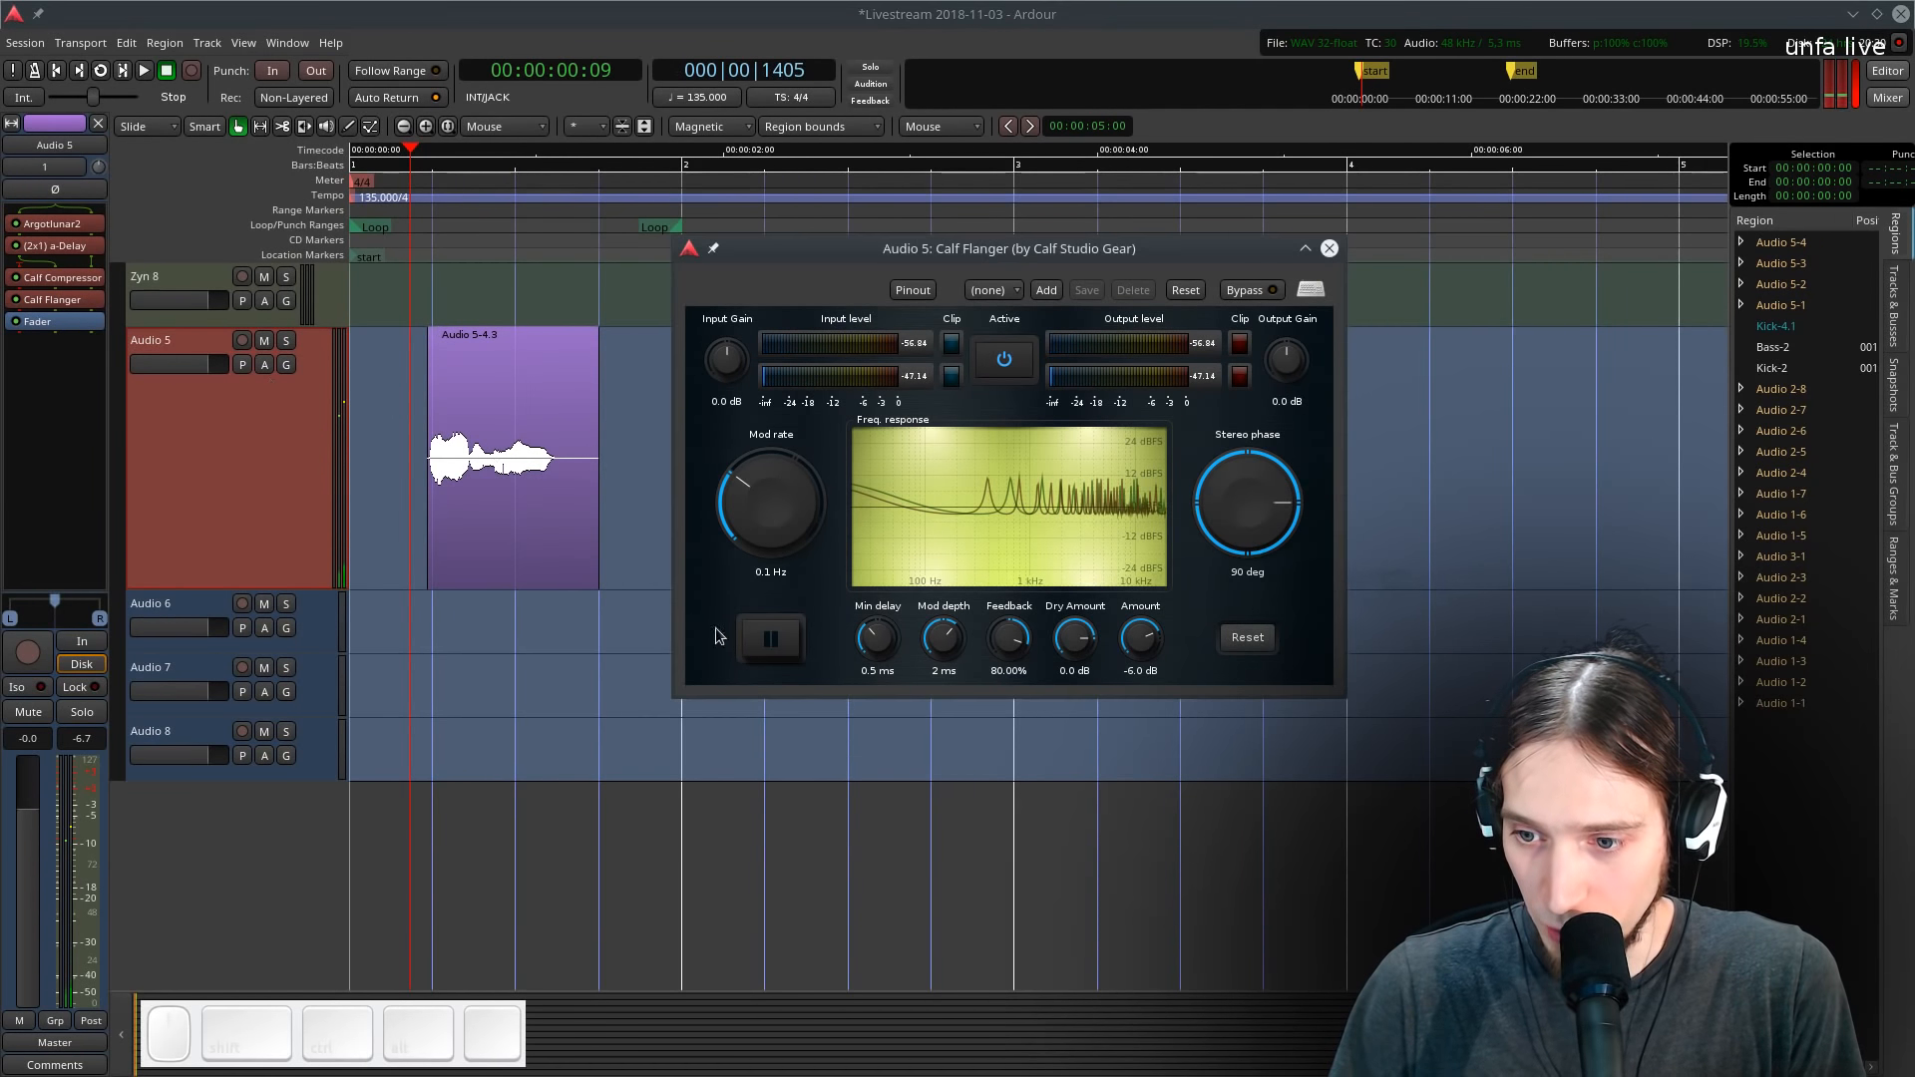
- Set the flanger's modulation depth to 1.664 ms
click(778, 642)
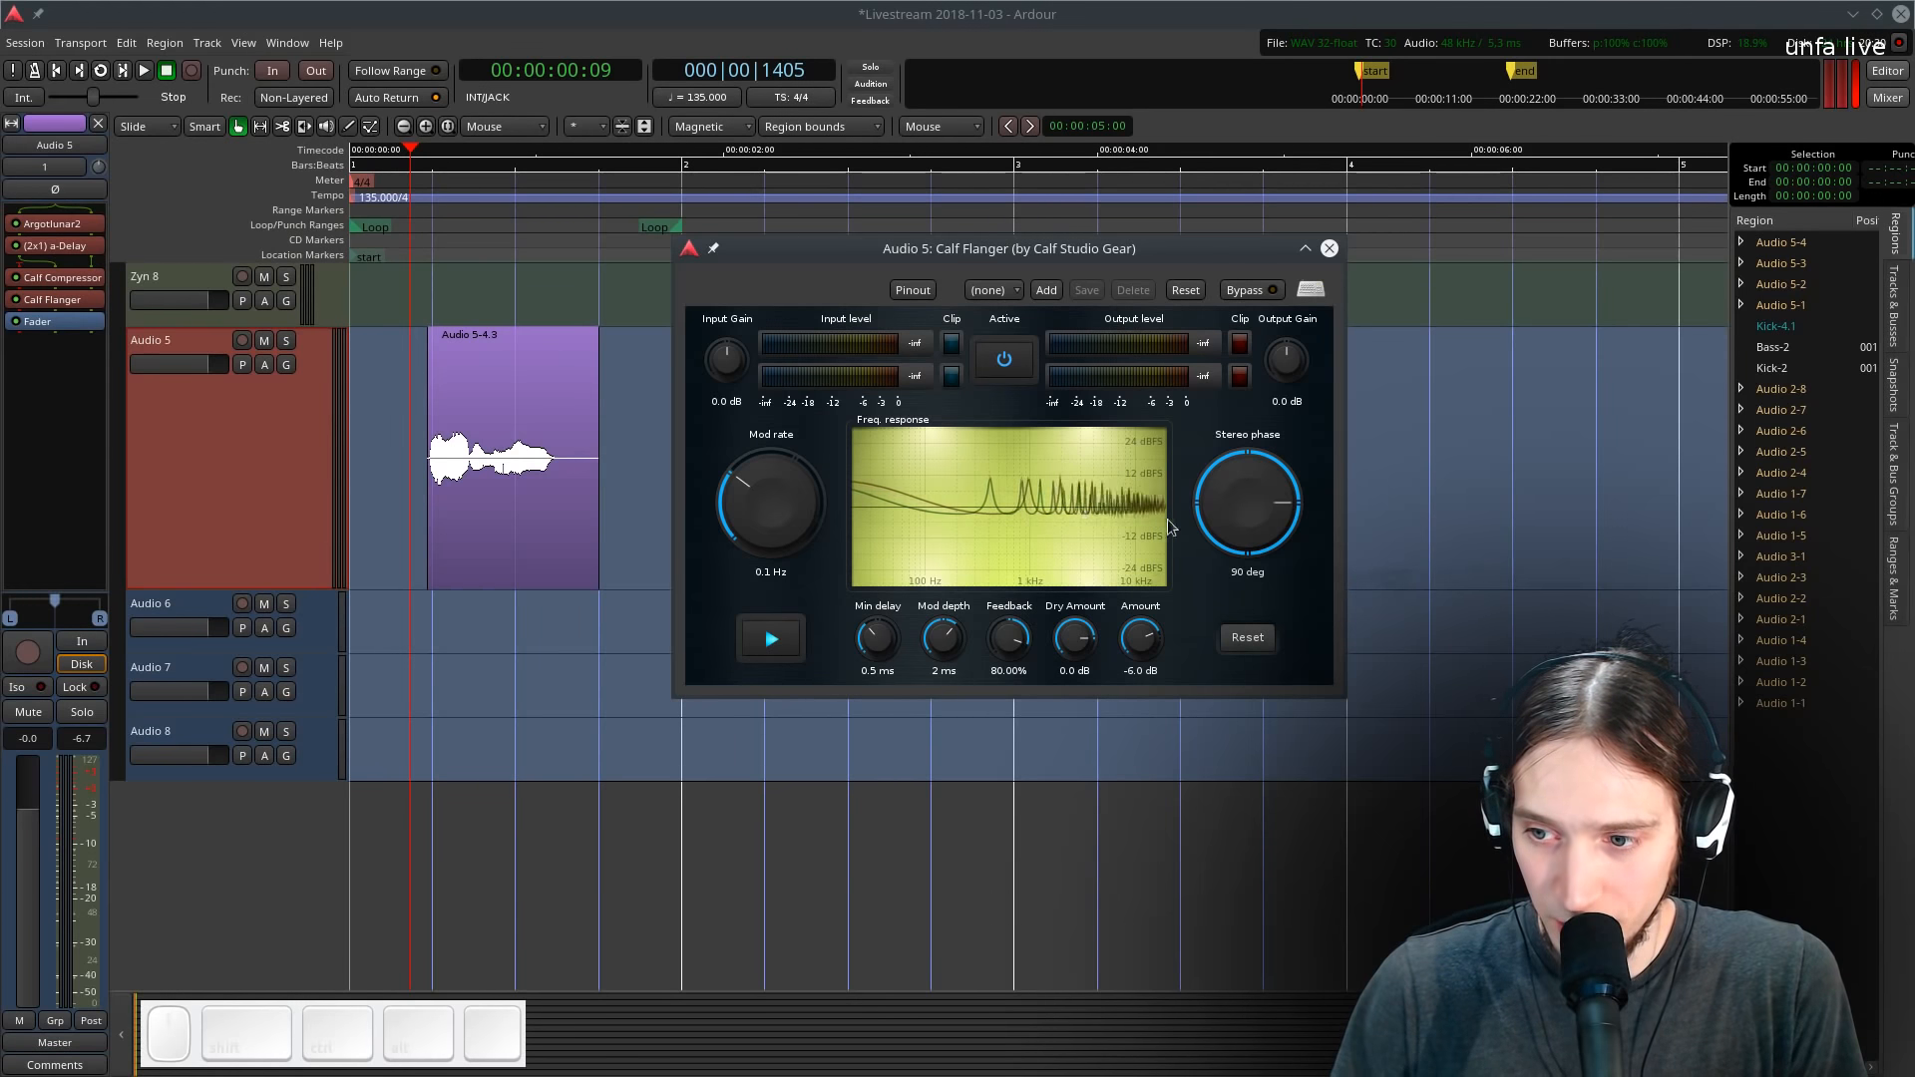
click(776, 641)
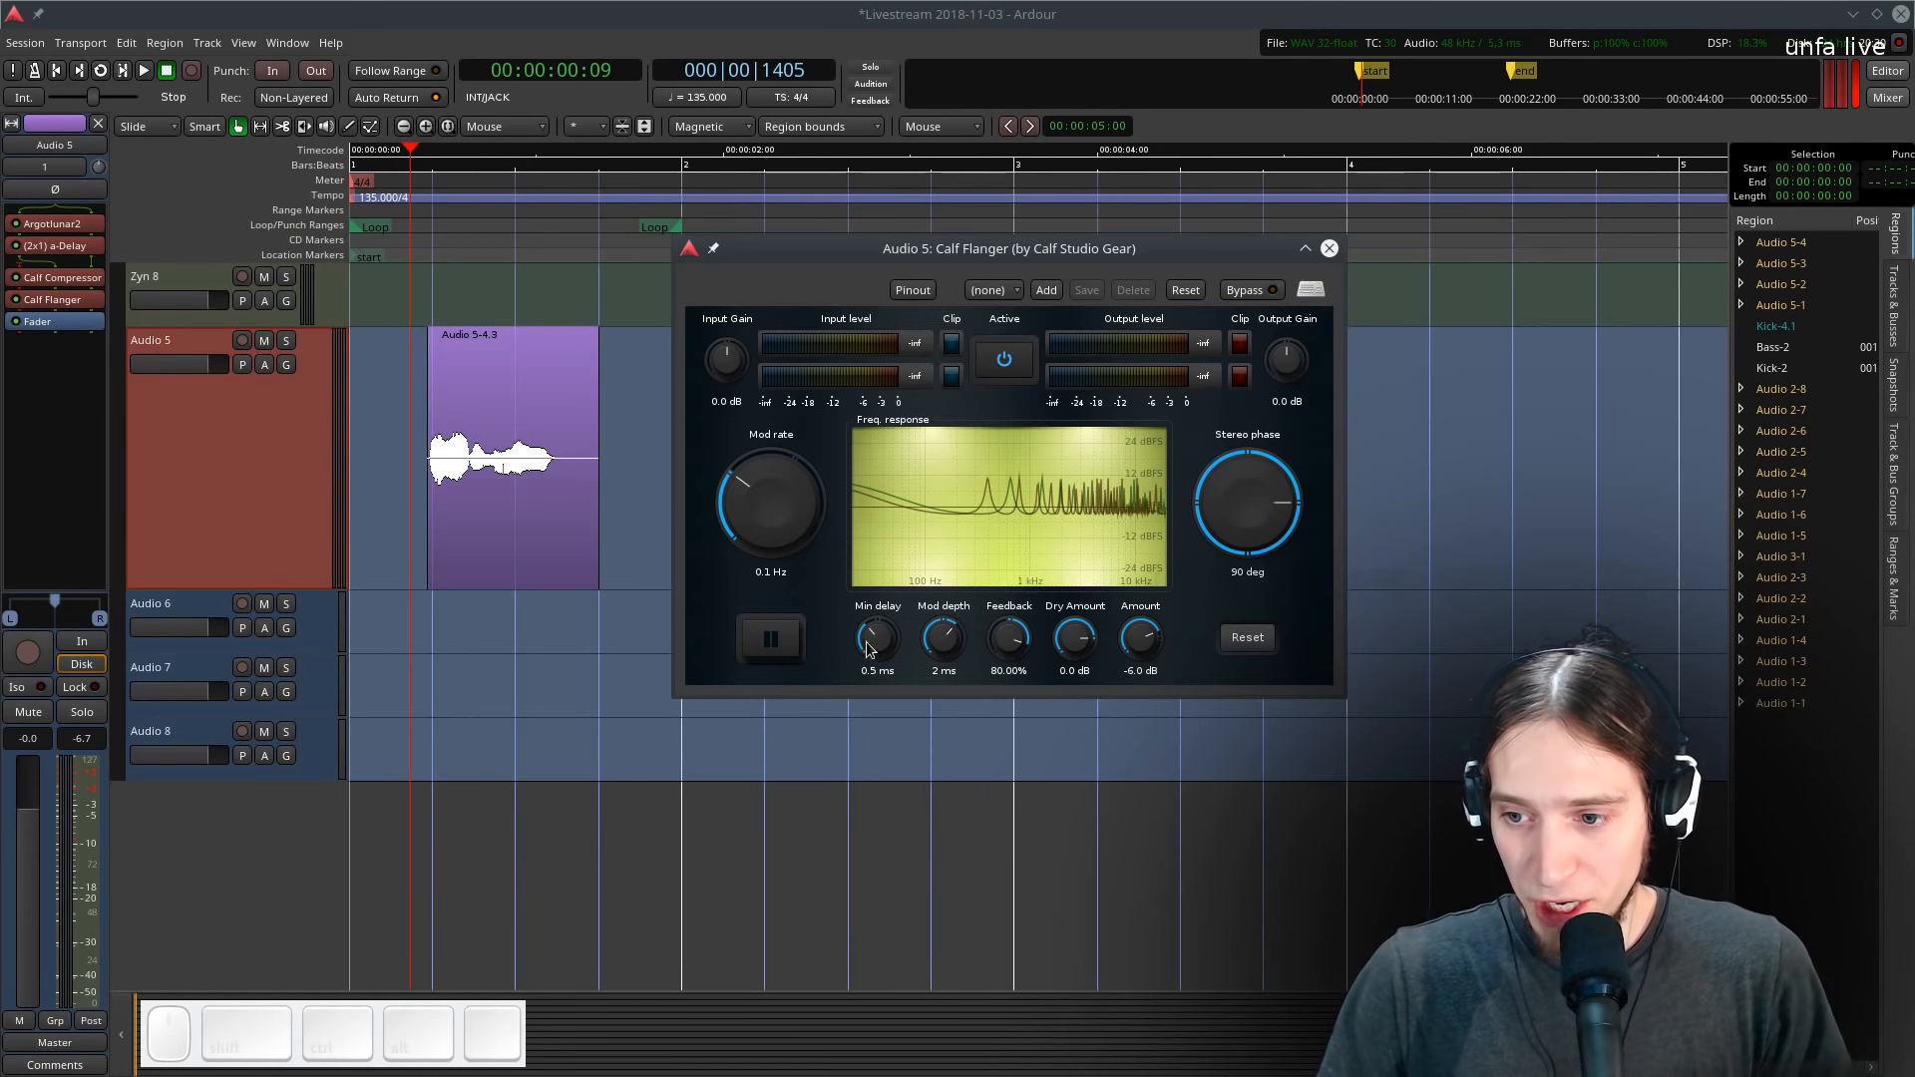
drag(932, 639, 883, 649)
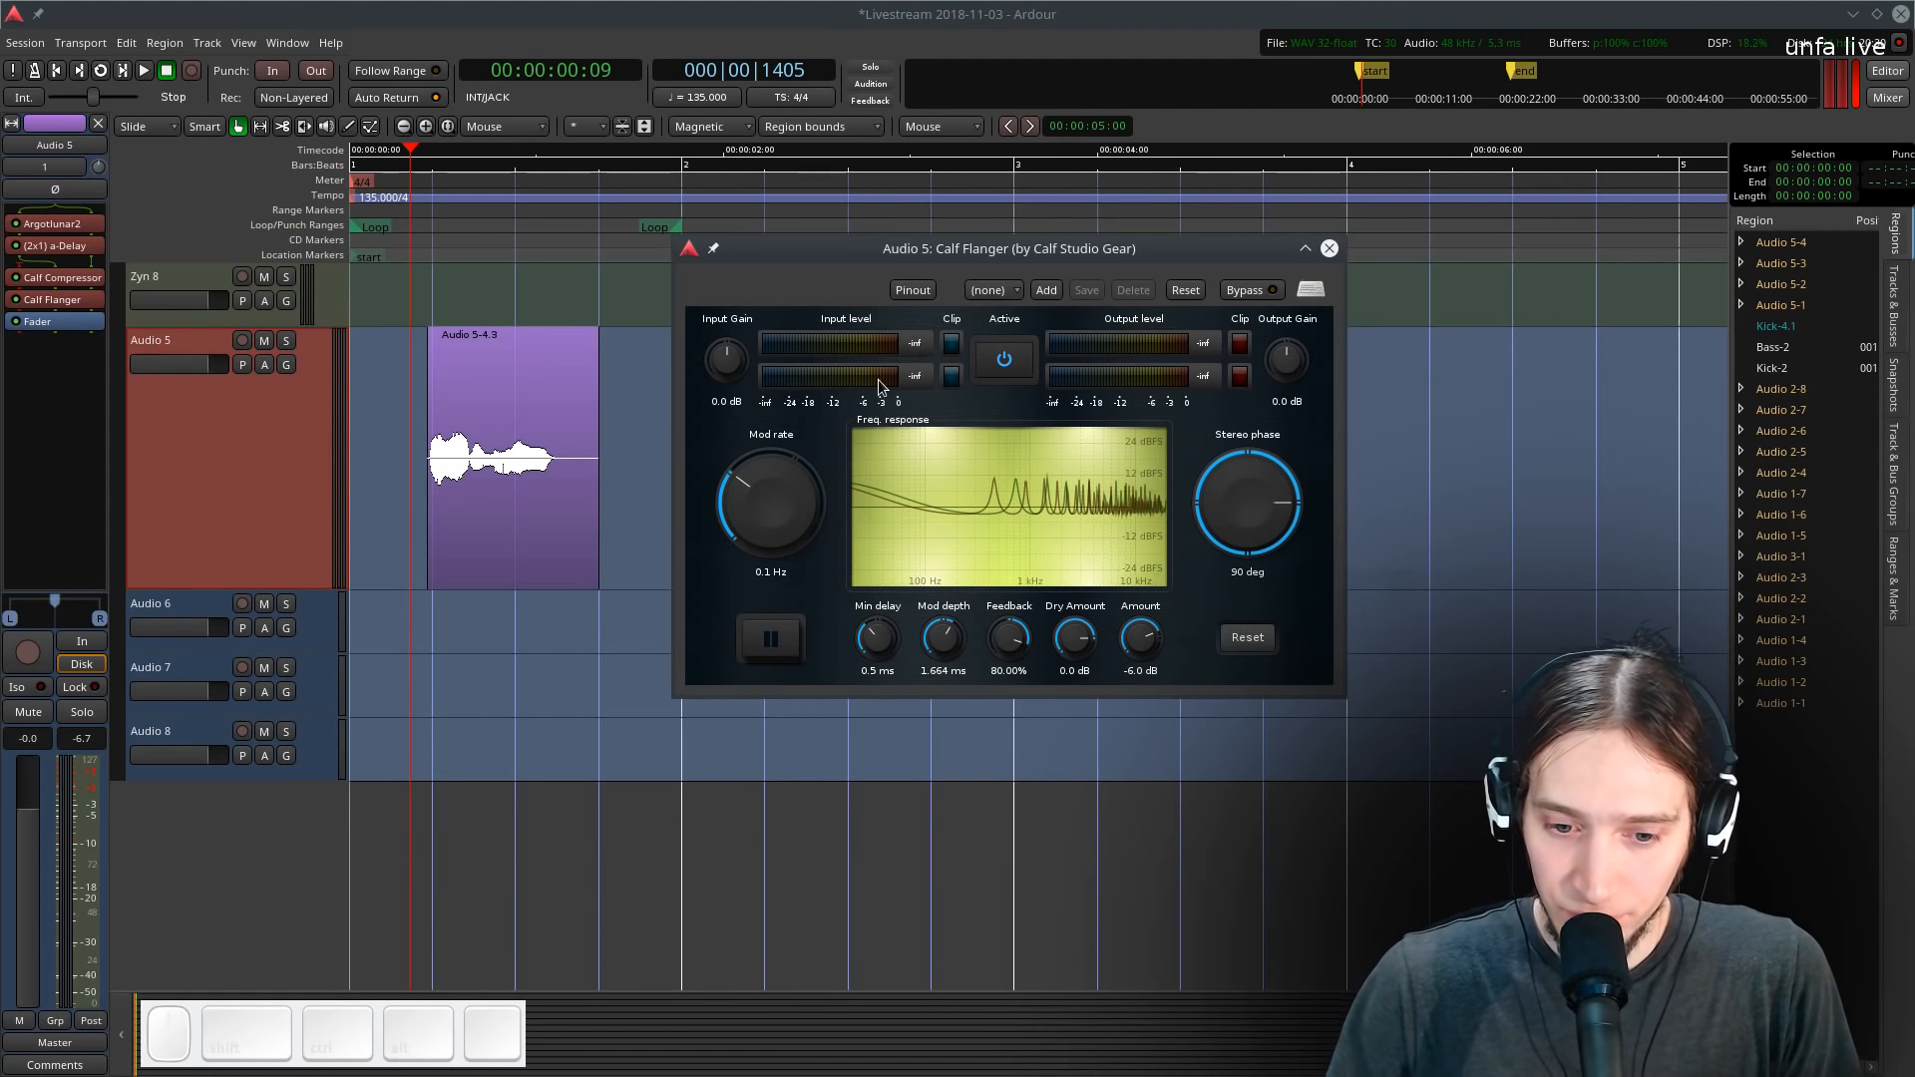
drag(909, 250, 1026, 246)
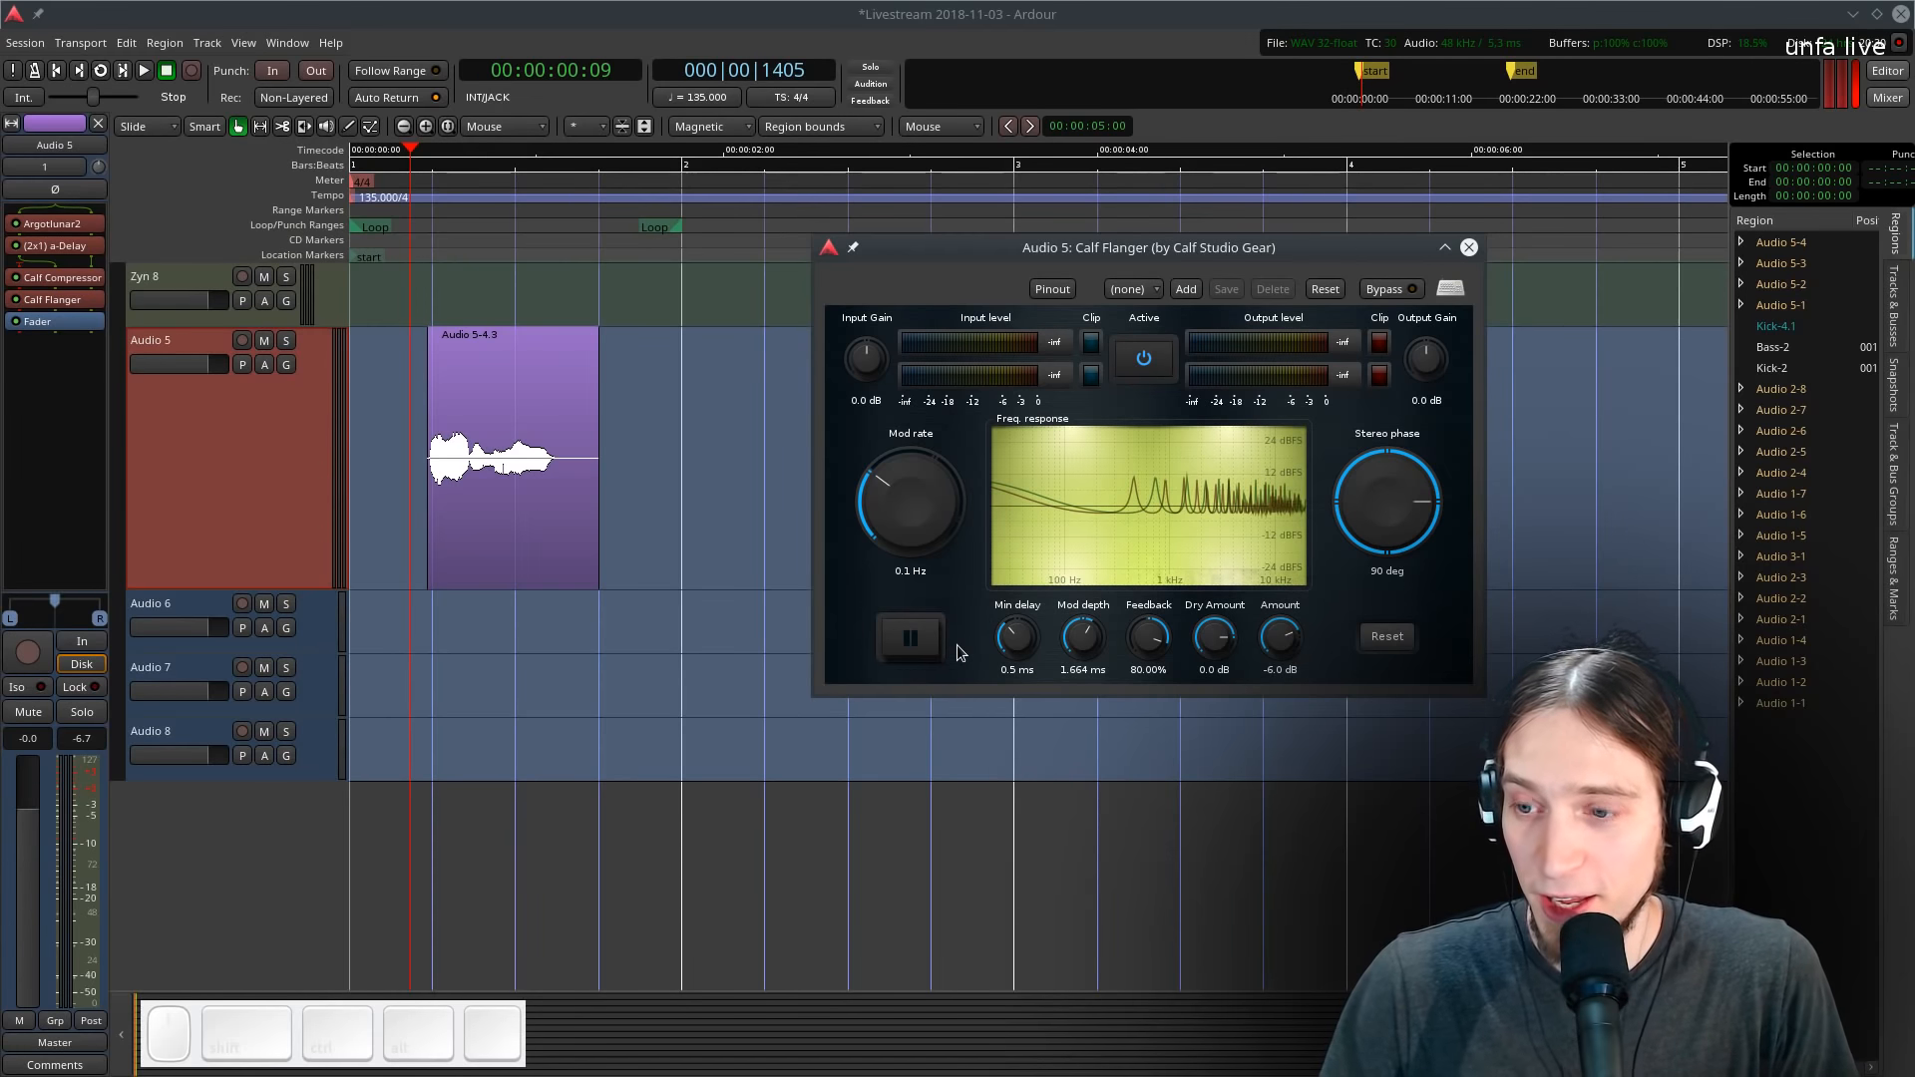
- Show the automation lane for the Calf Flanger's Mod depth on Audio 5
click(267, 365)
mouse_move(351, 466)
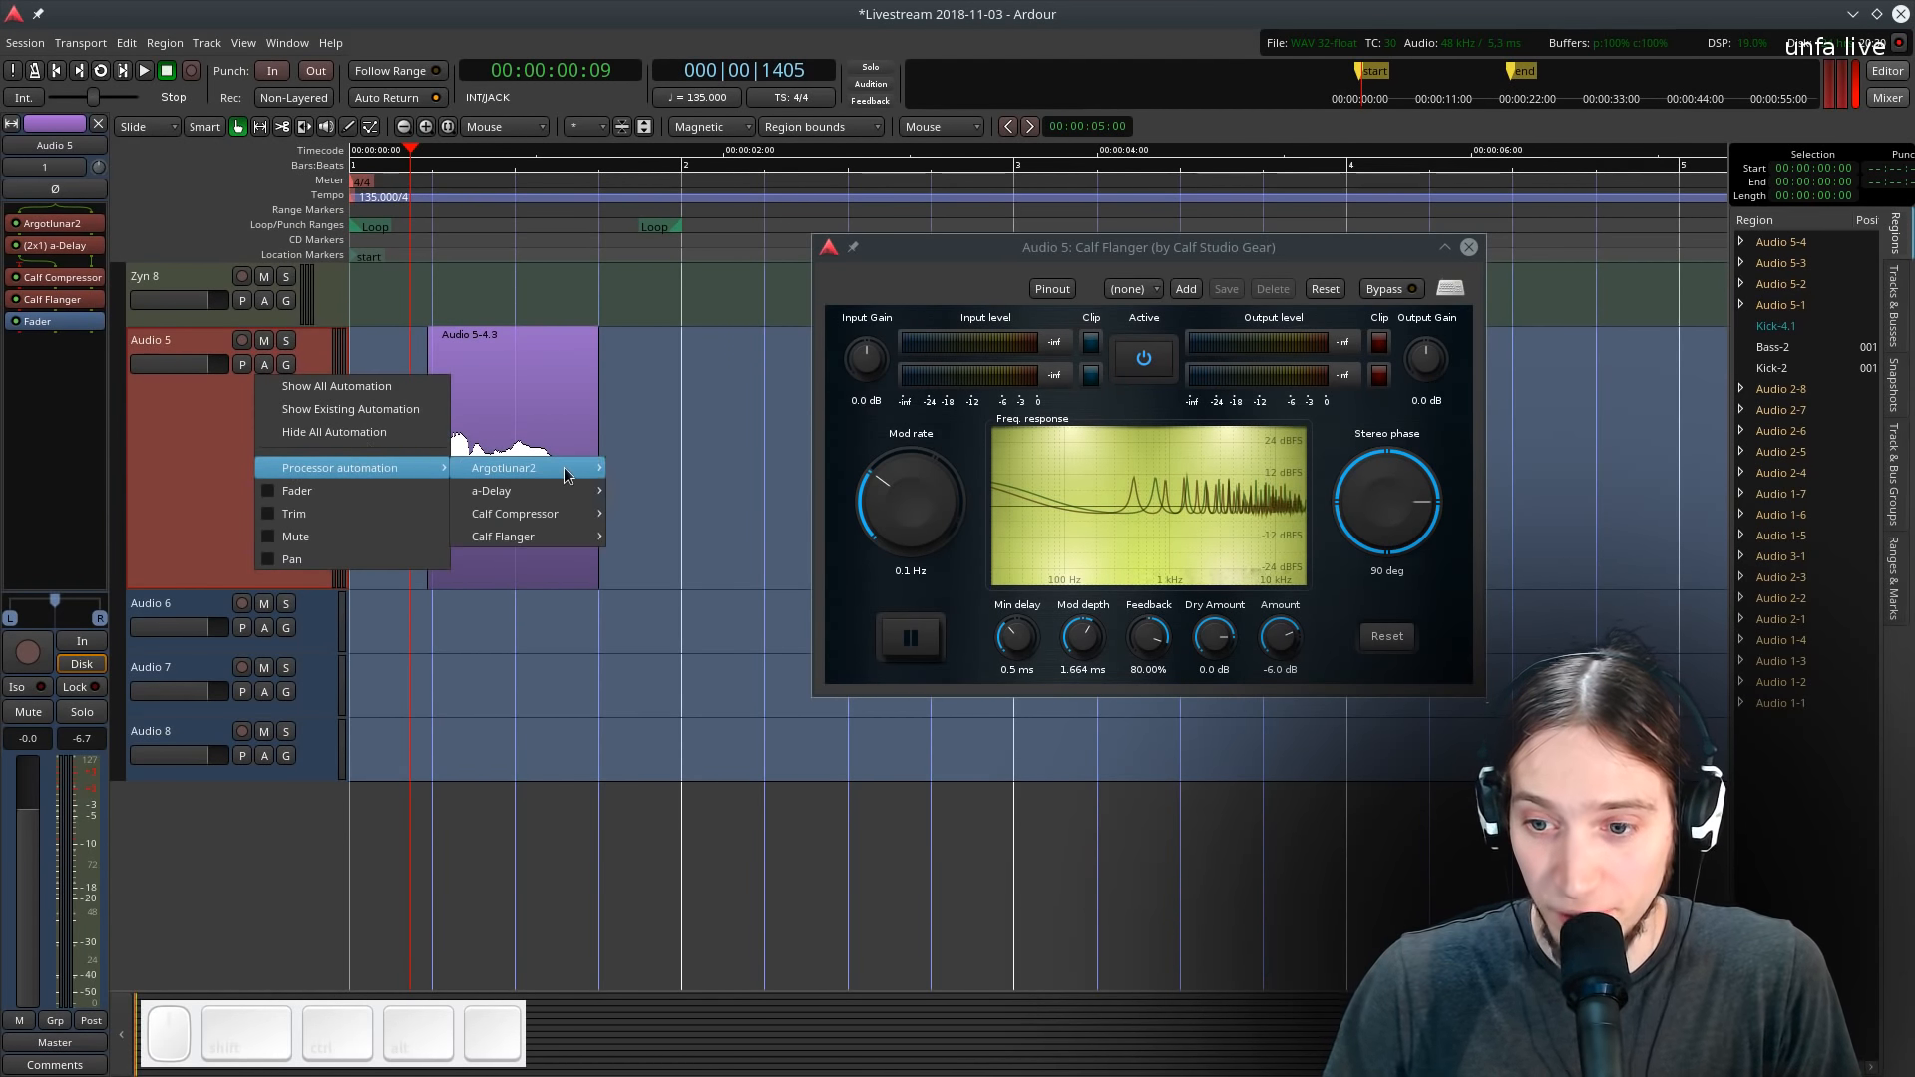
mouse_move(550, 519)
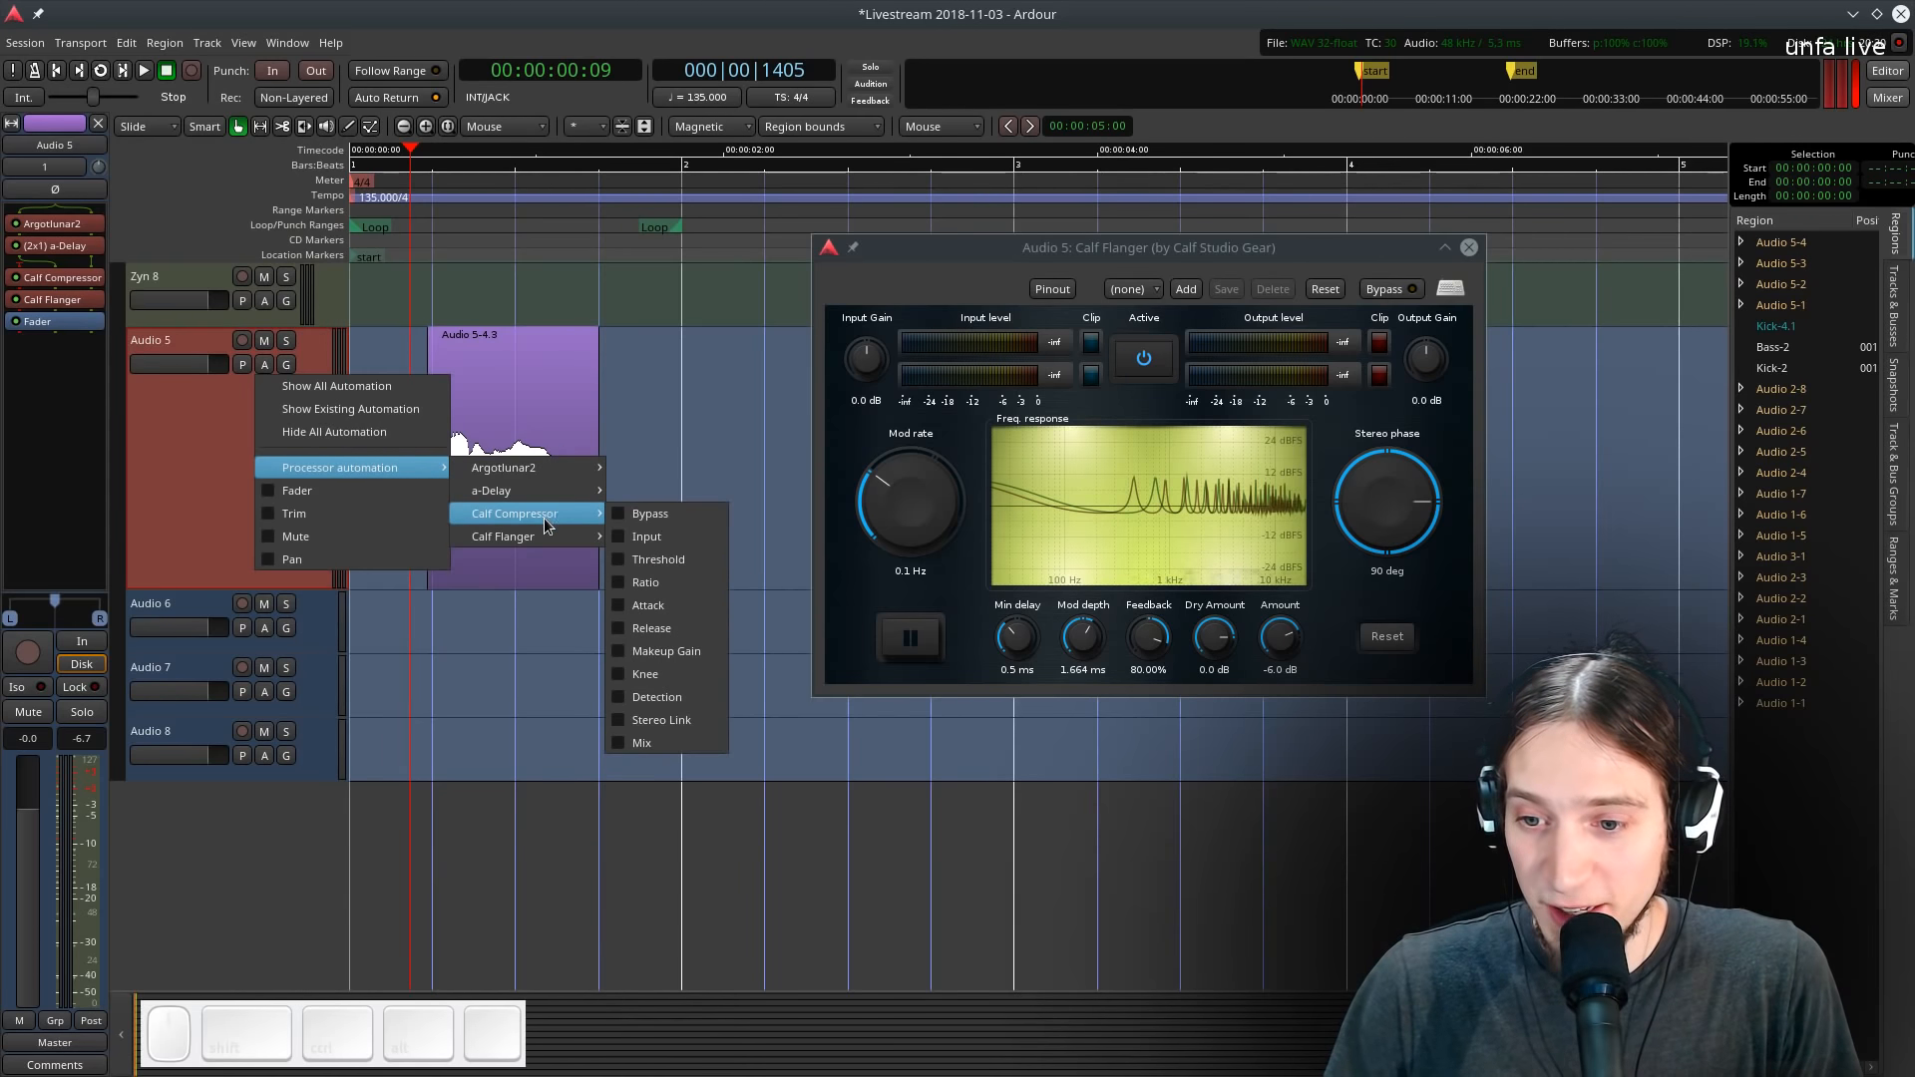
click(639, 560)
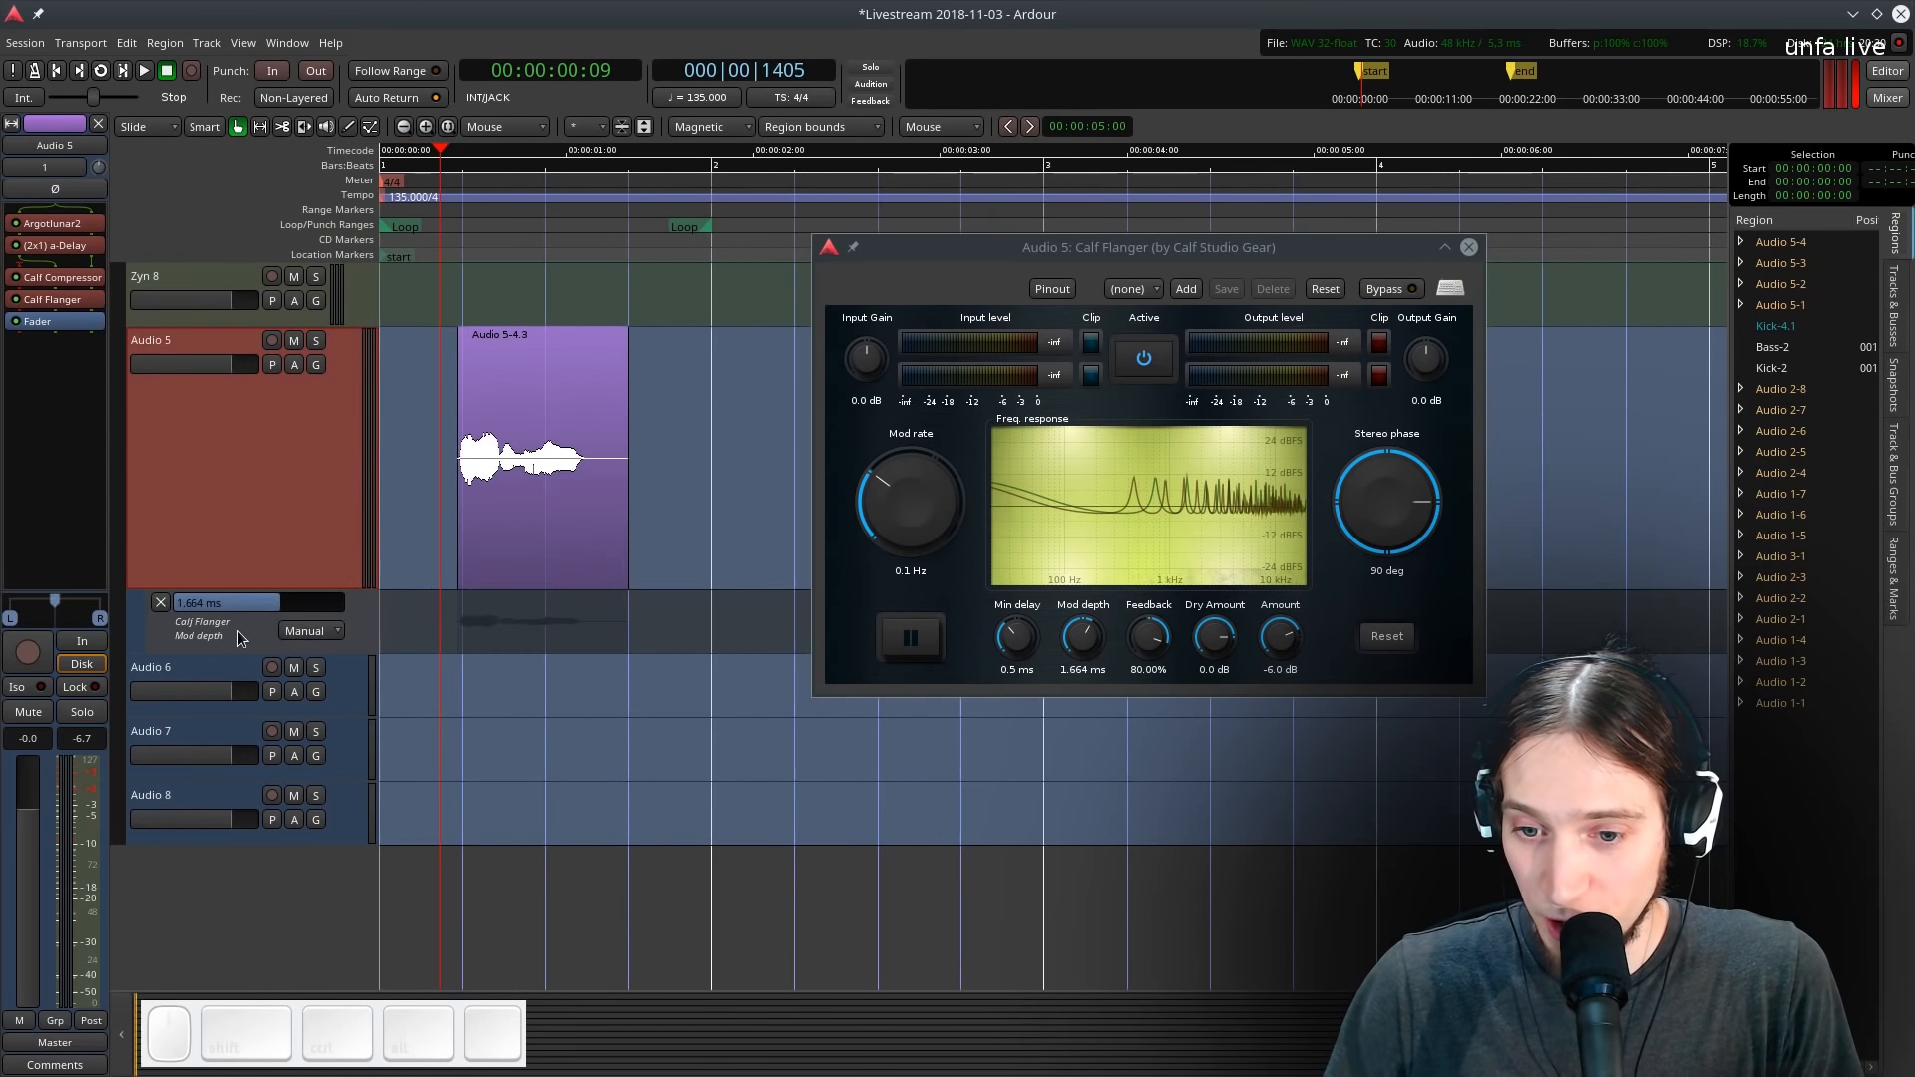
- Draw a rising Mod depth automation ramp across about two bars and set the lane to Play mode
mouse_move(1021, 247)
mouse_down()
mouse_move(1265, 143)
mouse_move(1226, 141)
mouse_up()
key(d)
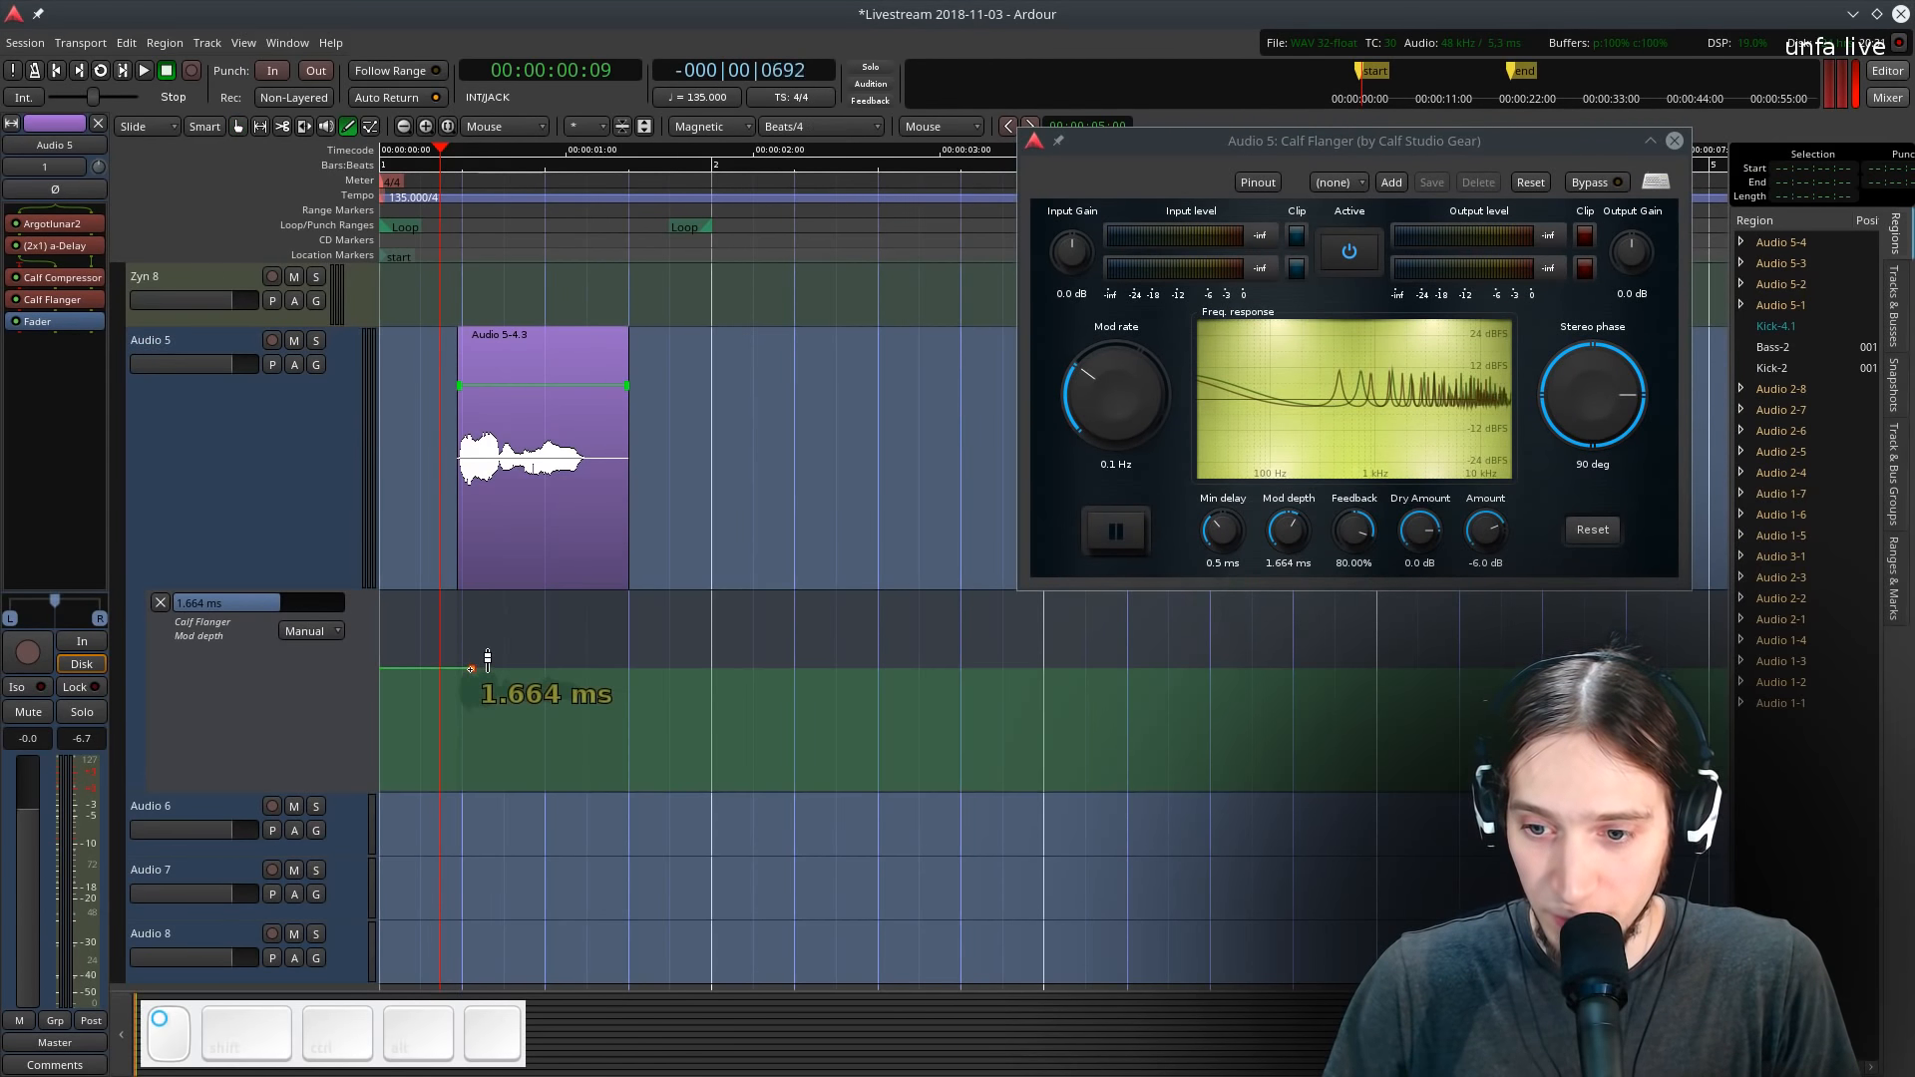
drag(471, 669, 1025, 643)
click(315, 632)
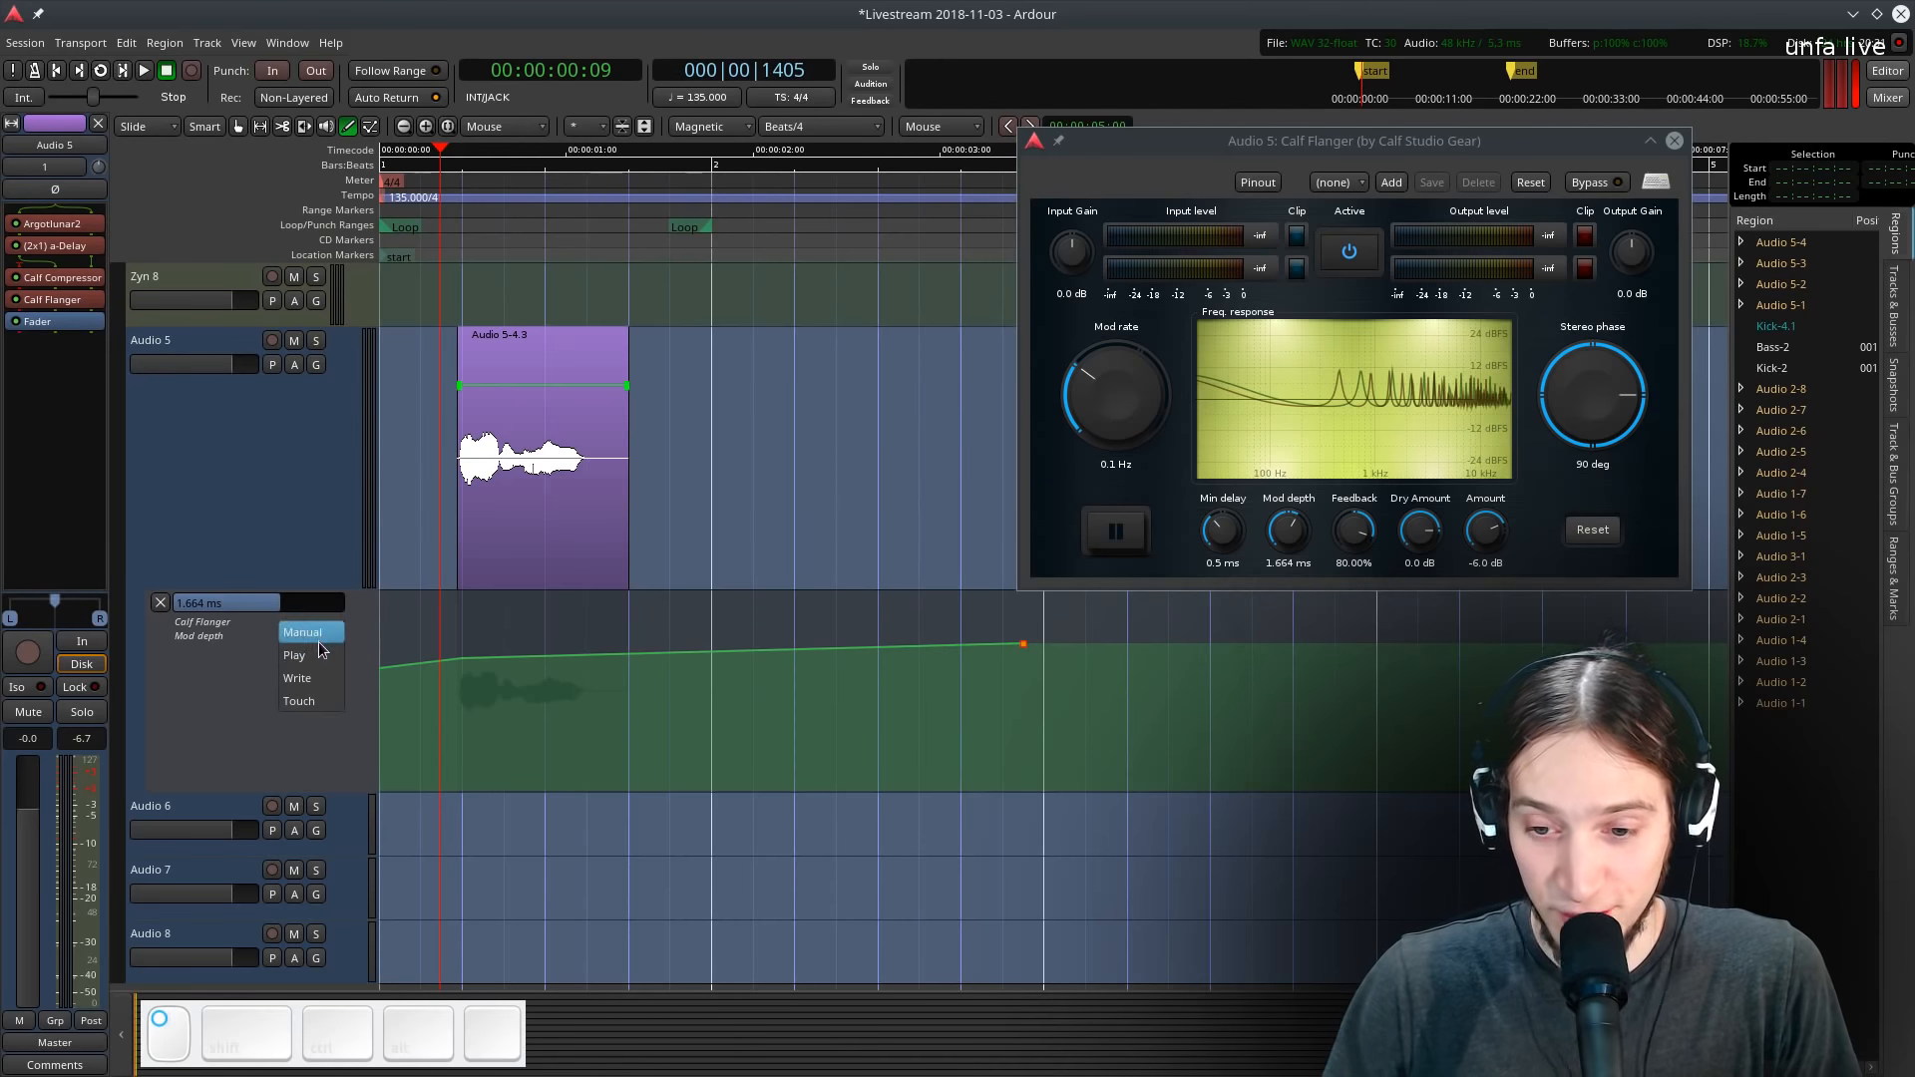
click(321, 654)
- Raise the automation ramp's end point to about 3.9 ms while playing the loop
key(Home)
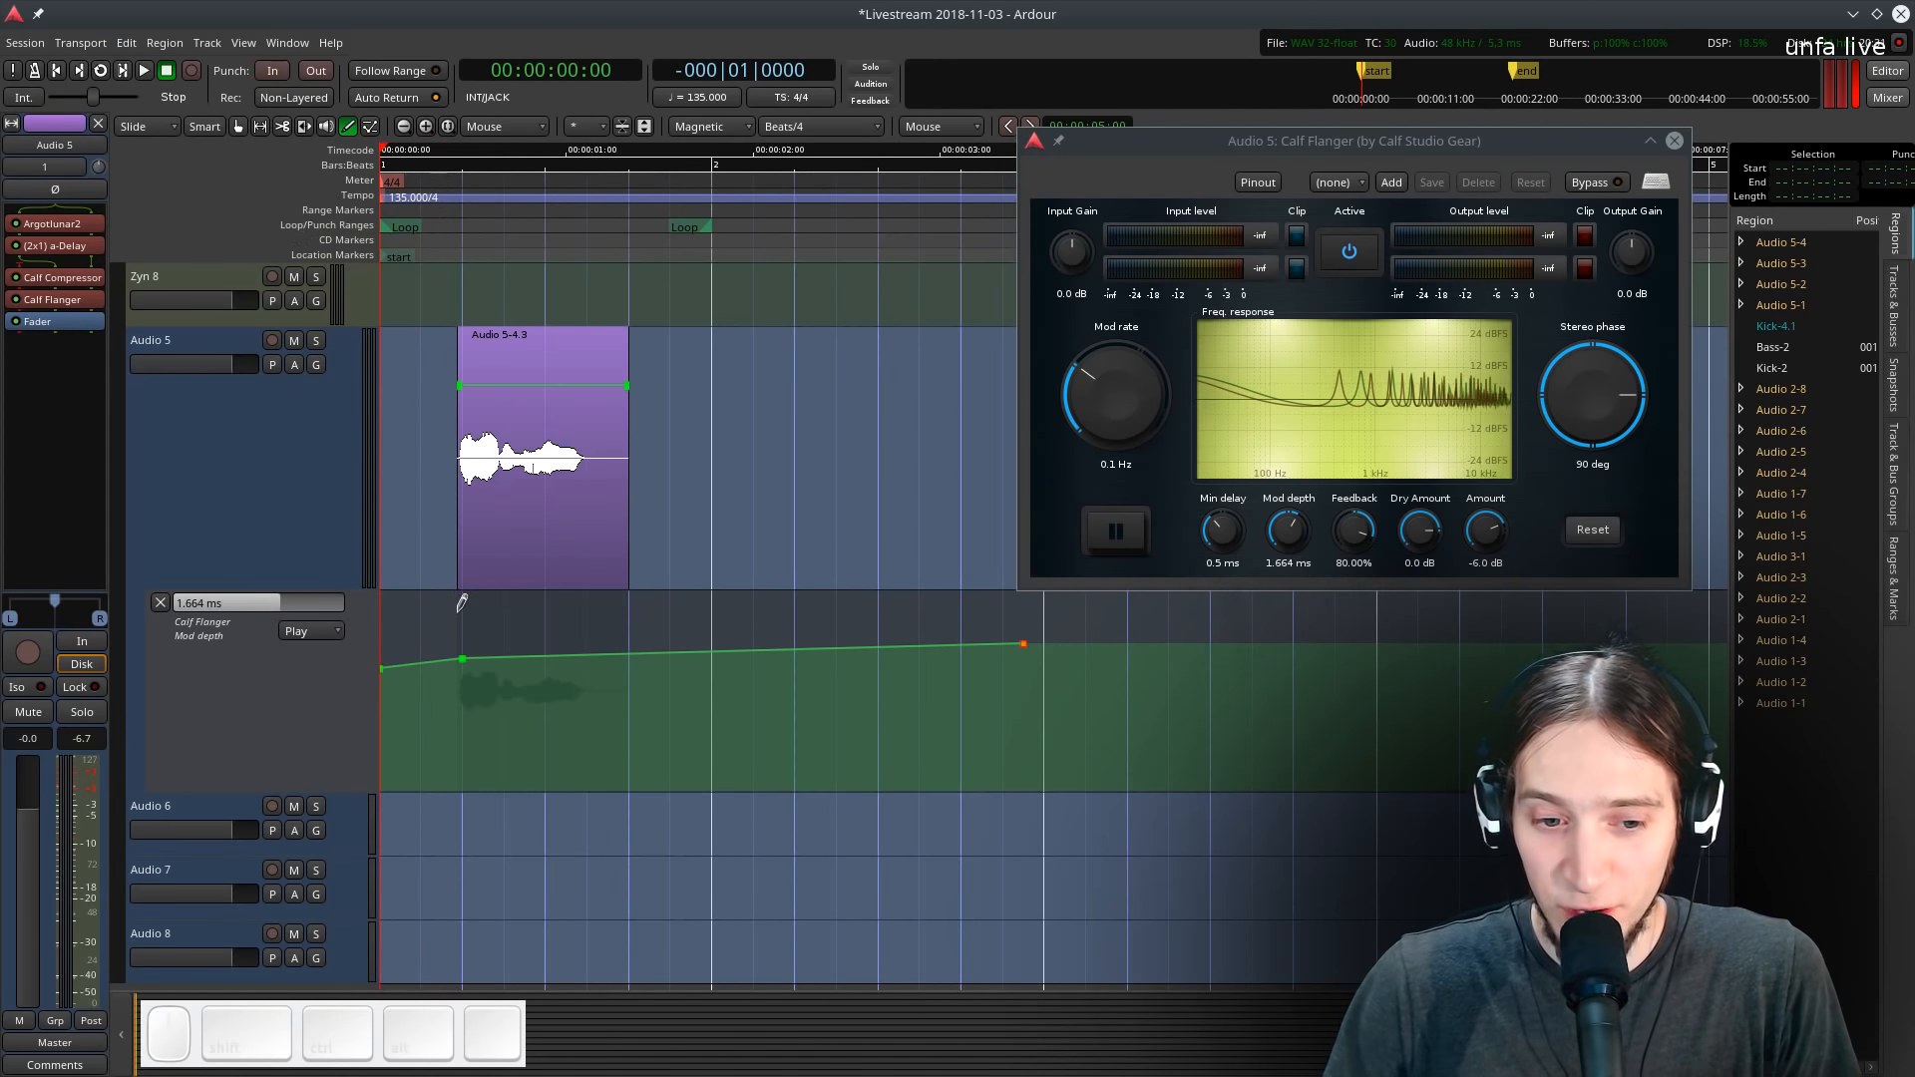
ctrl+scroll(540, 628, down, 1)
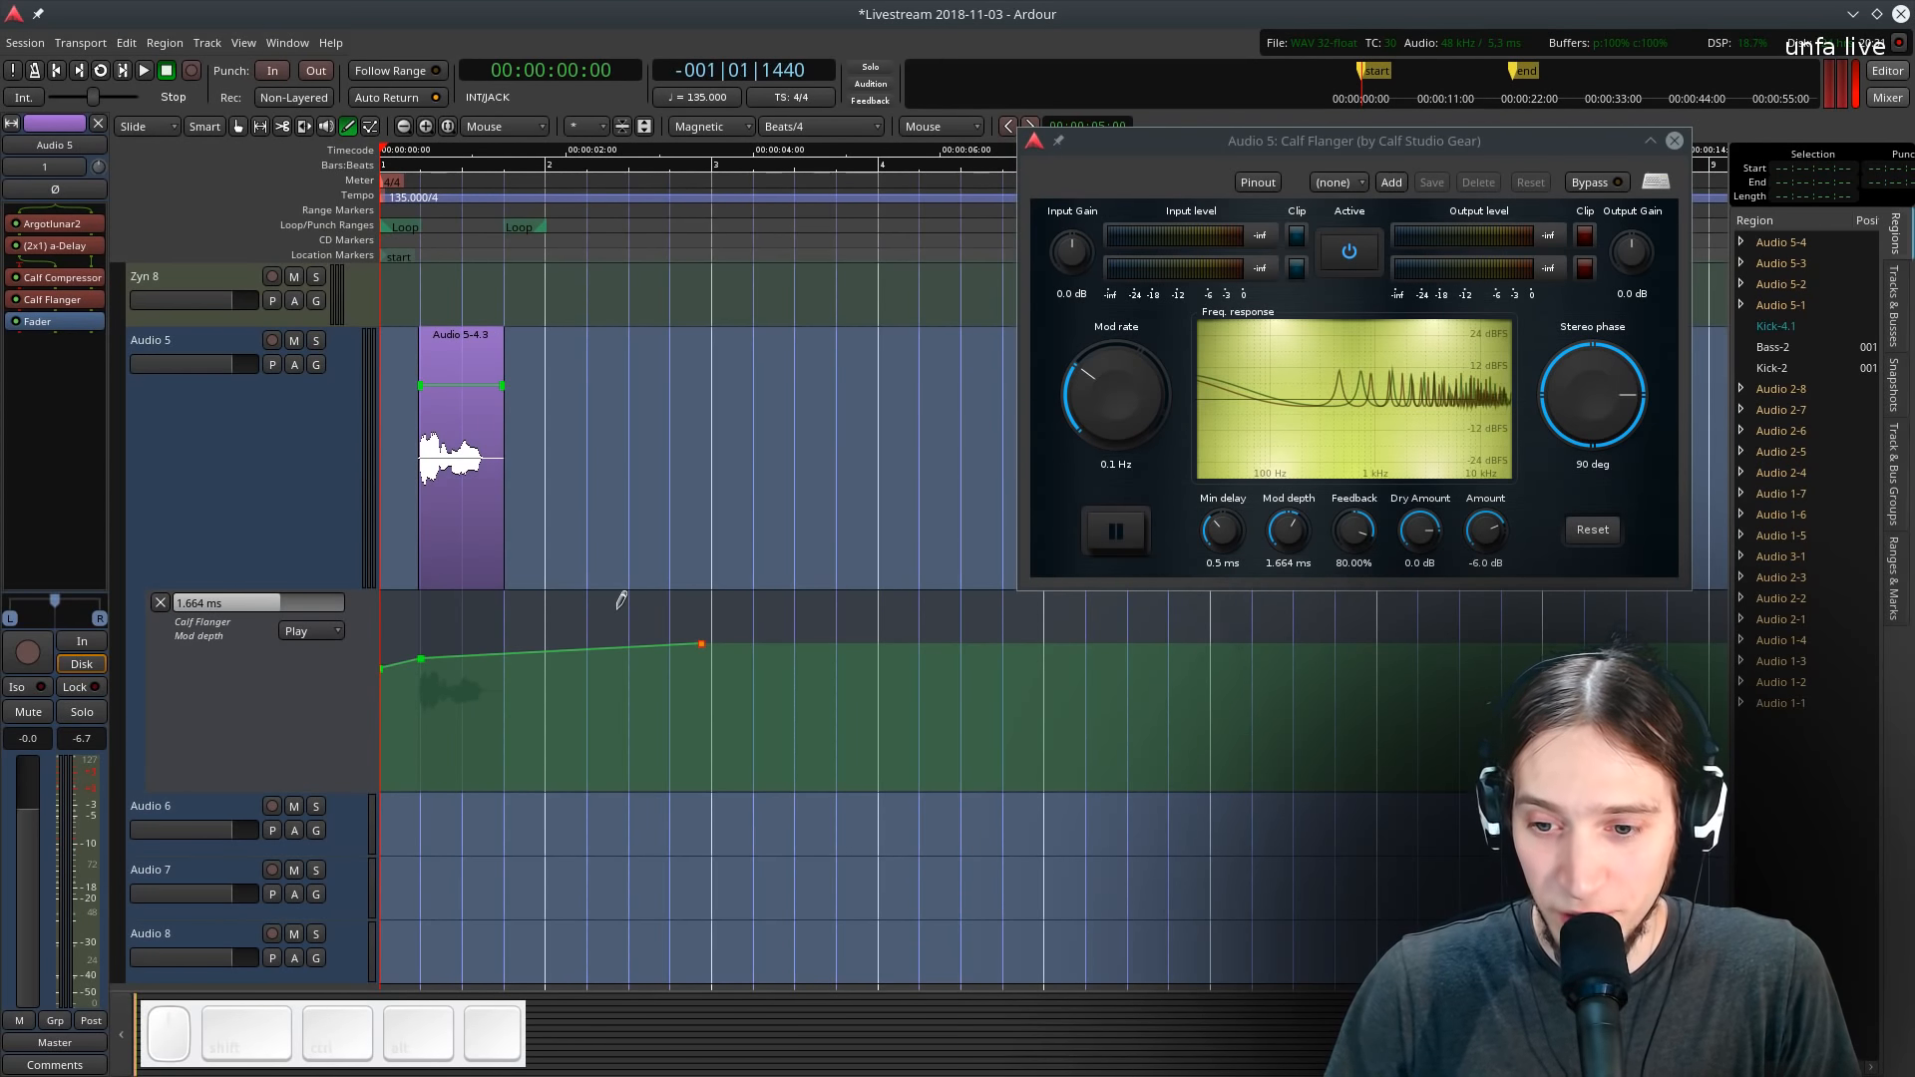
key(space)
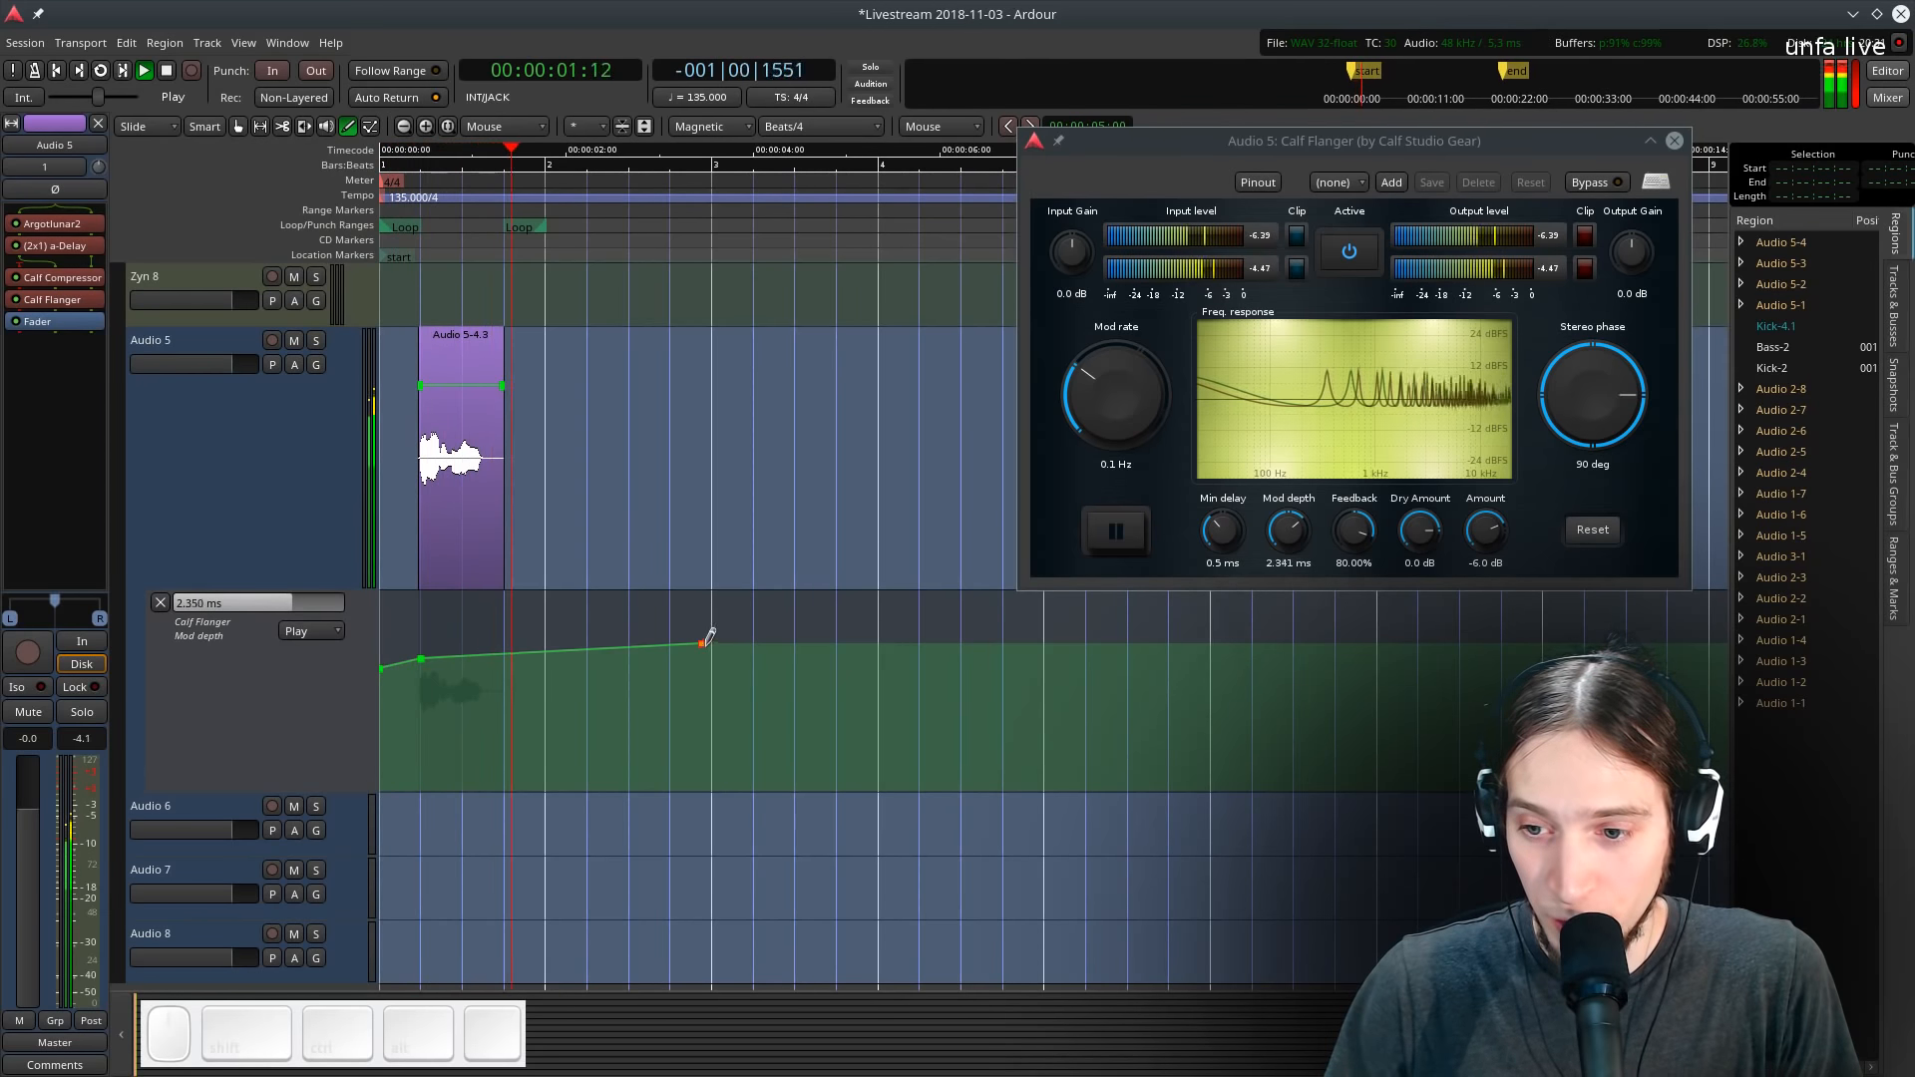
drag(704, 642, 886, 606)
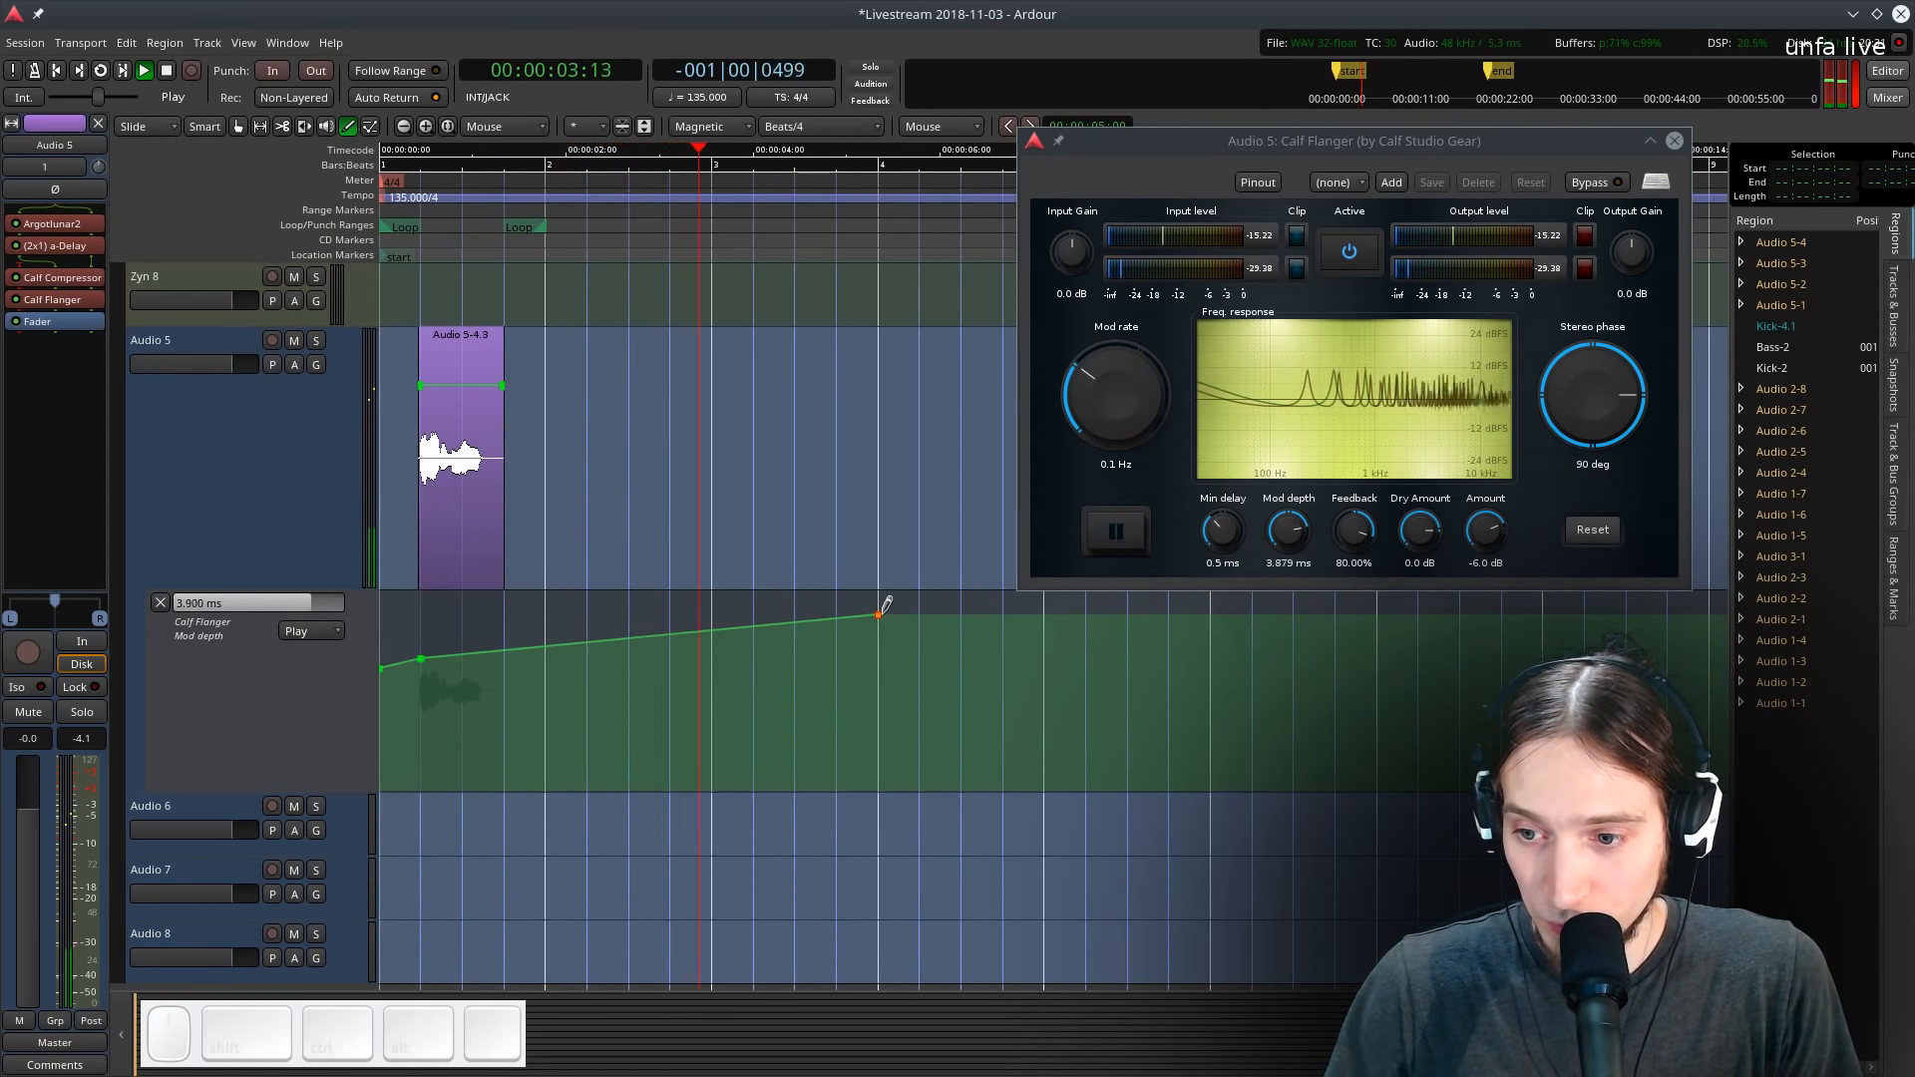
key(space)
- Set the flanger's feedback to 86.34%, amount to -0.5 dB and dry amount to -2.3 dB while auditioning
scroll(1346, 523, up, 3)
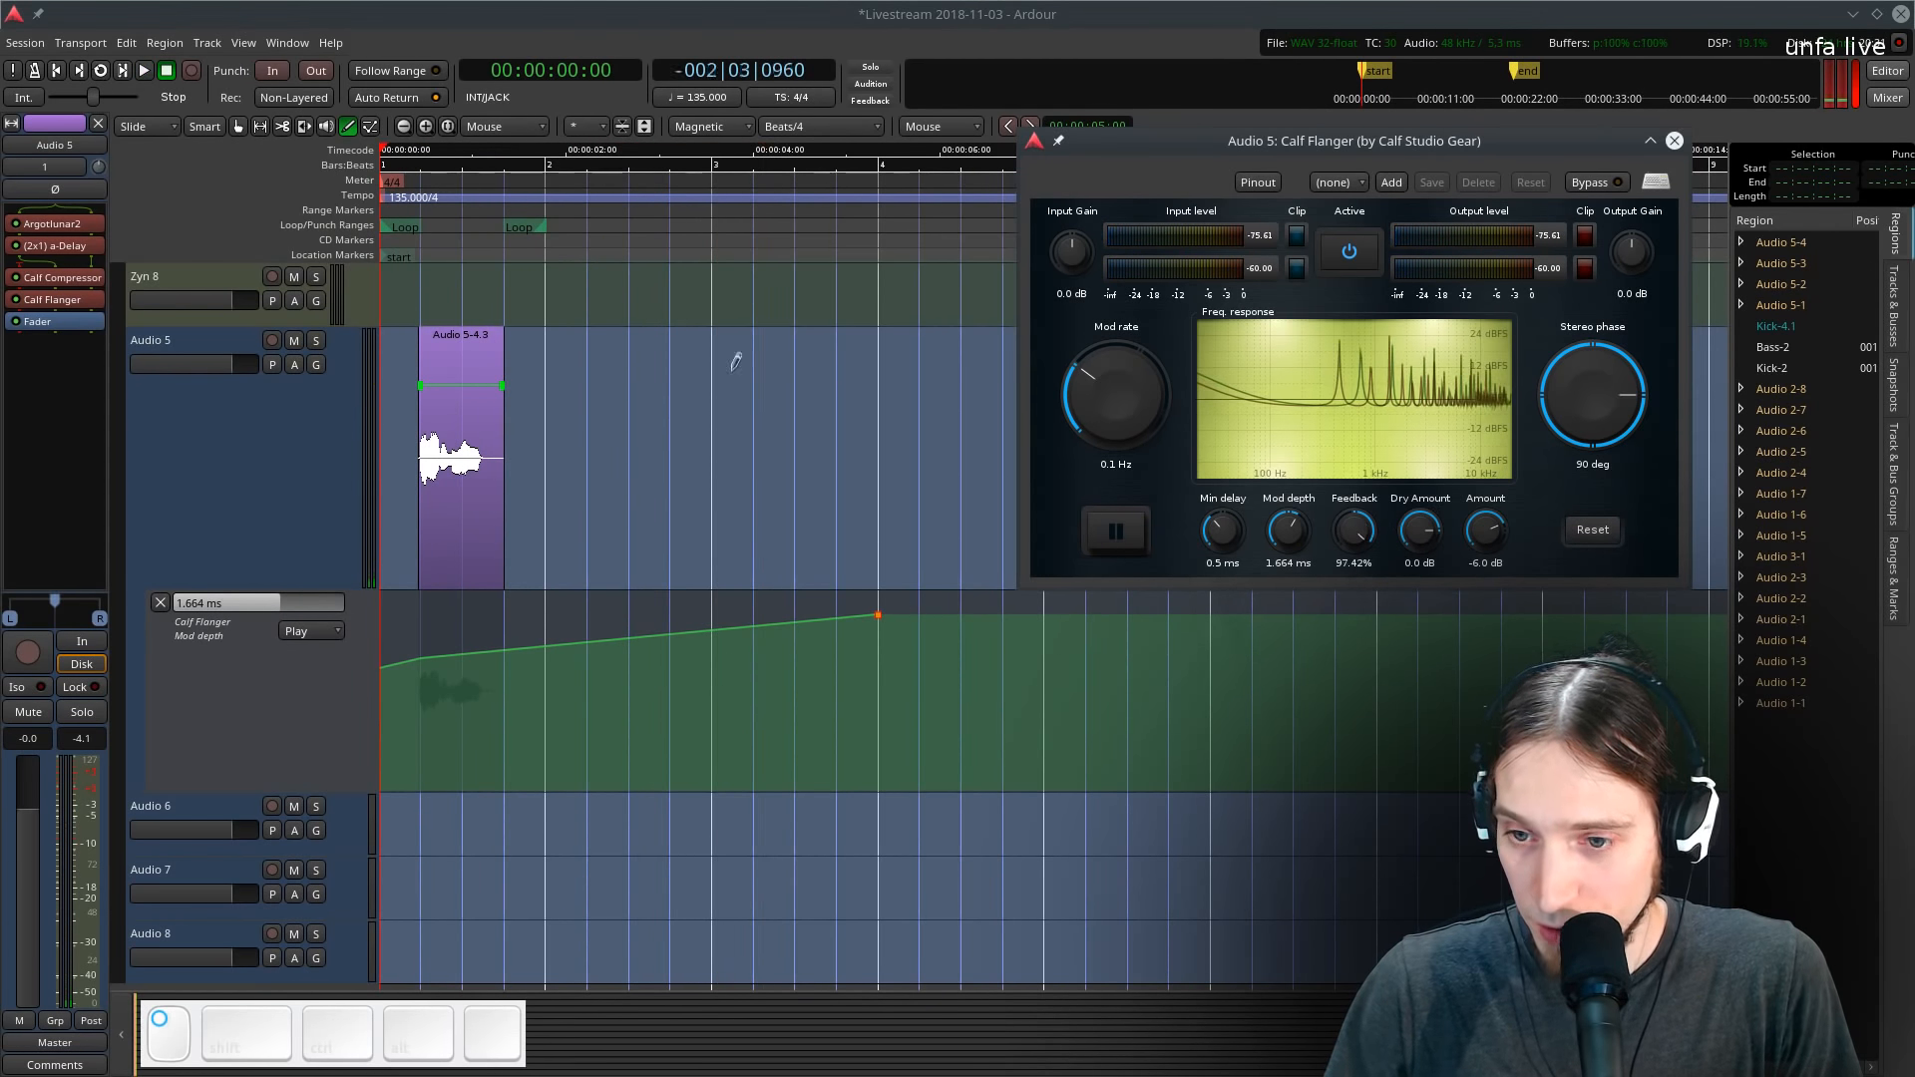
scroll(1486, 529, up, 5)
key(space)
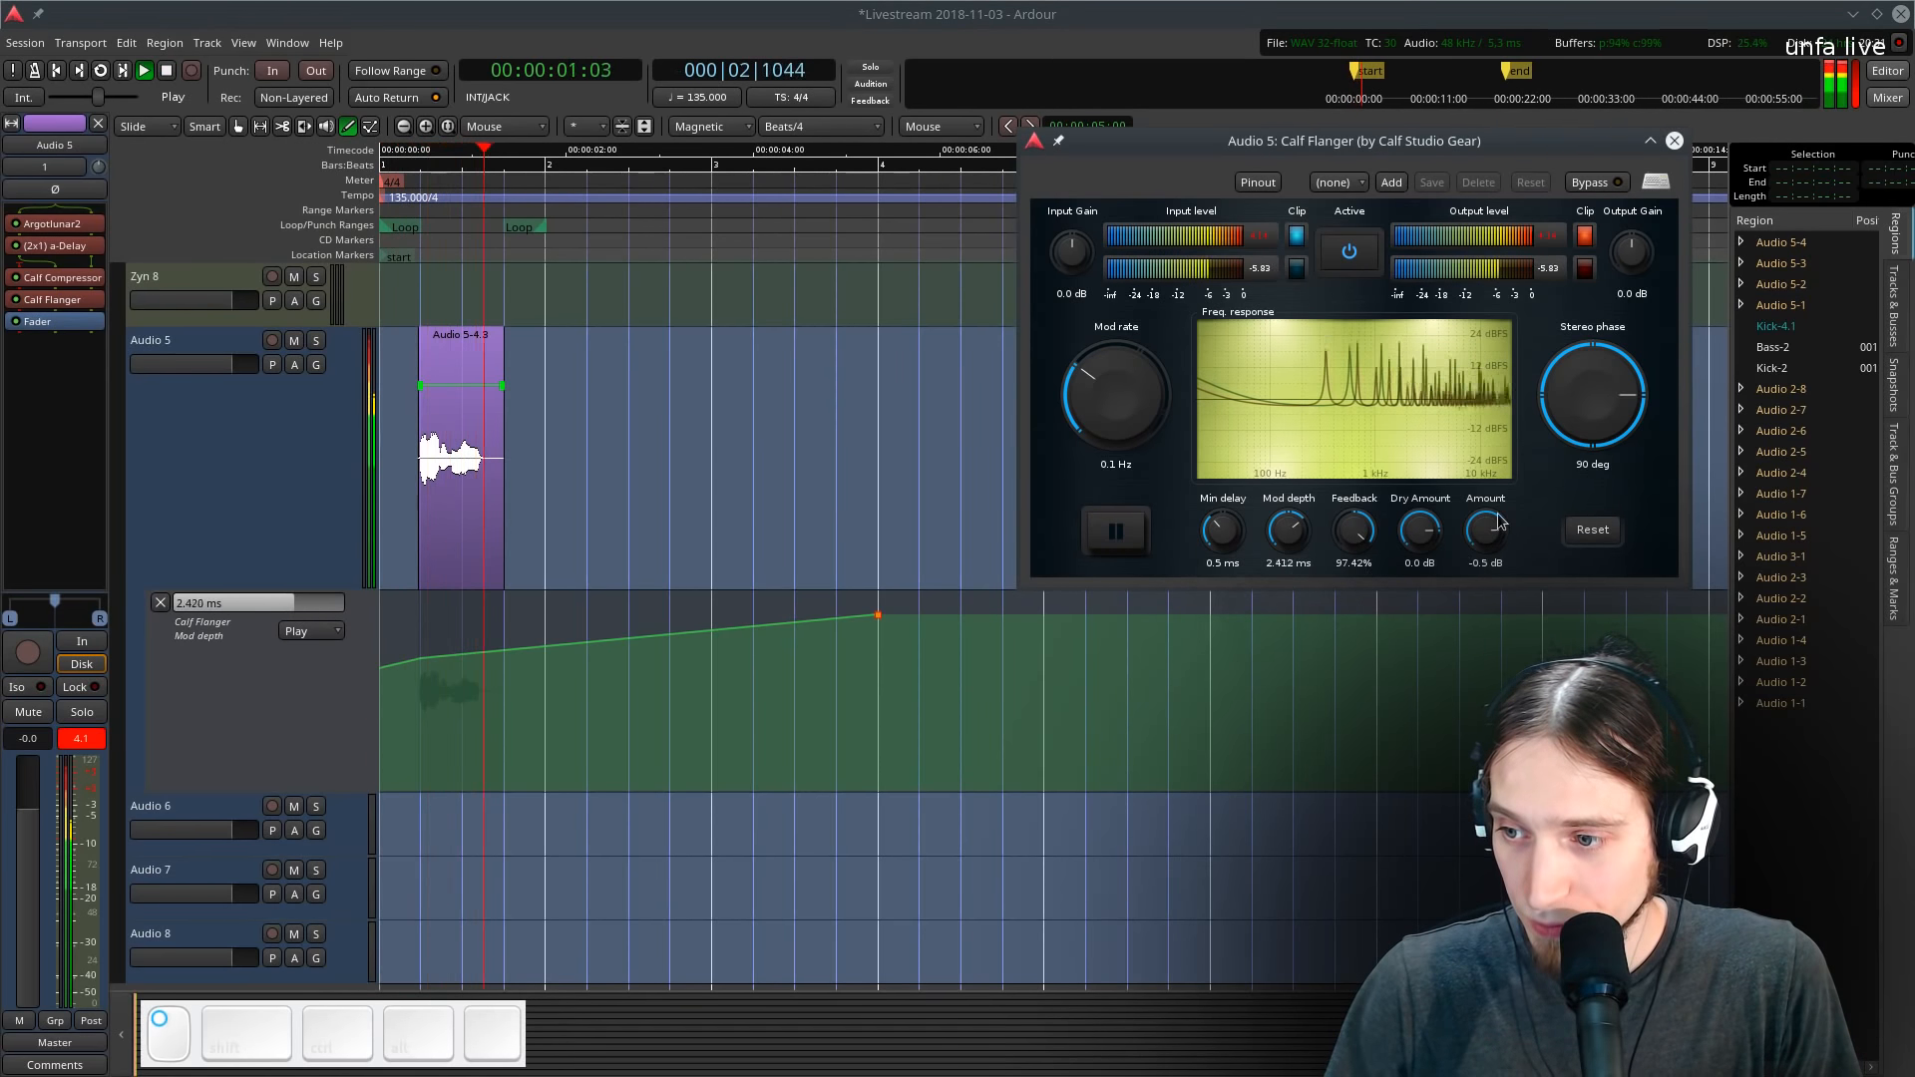
scroll(1420, 530, down, 2)
scroll(1367, 543, down, 3)
key(space)
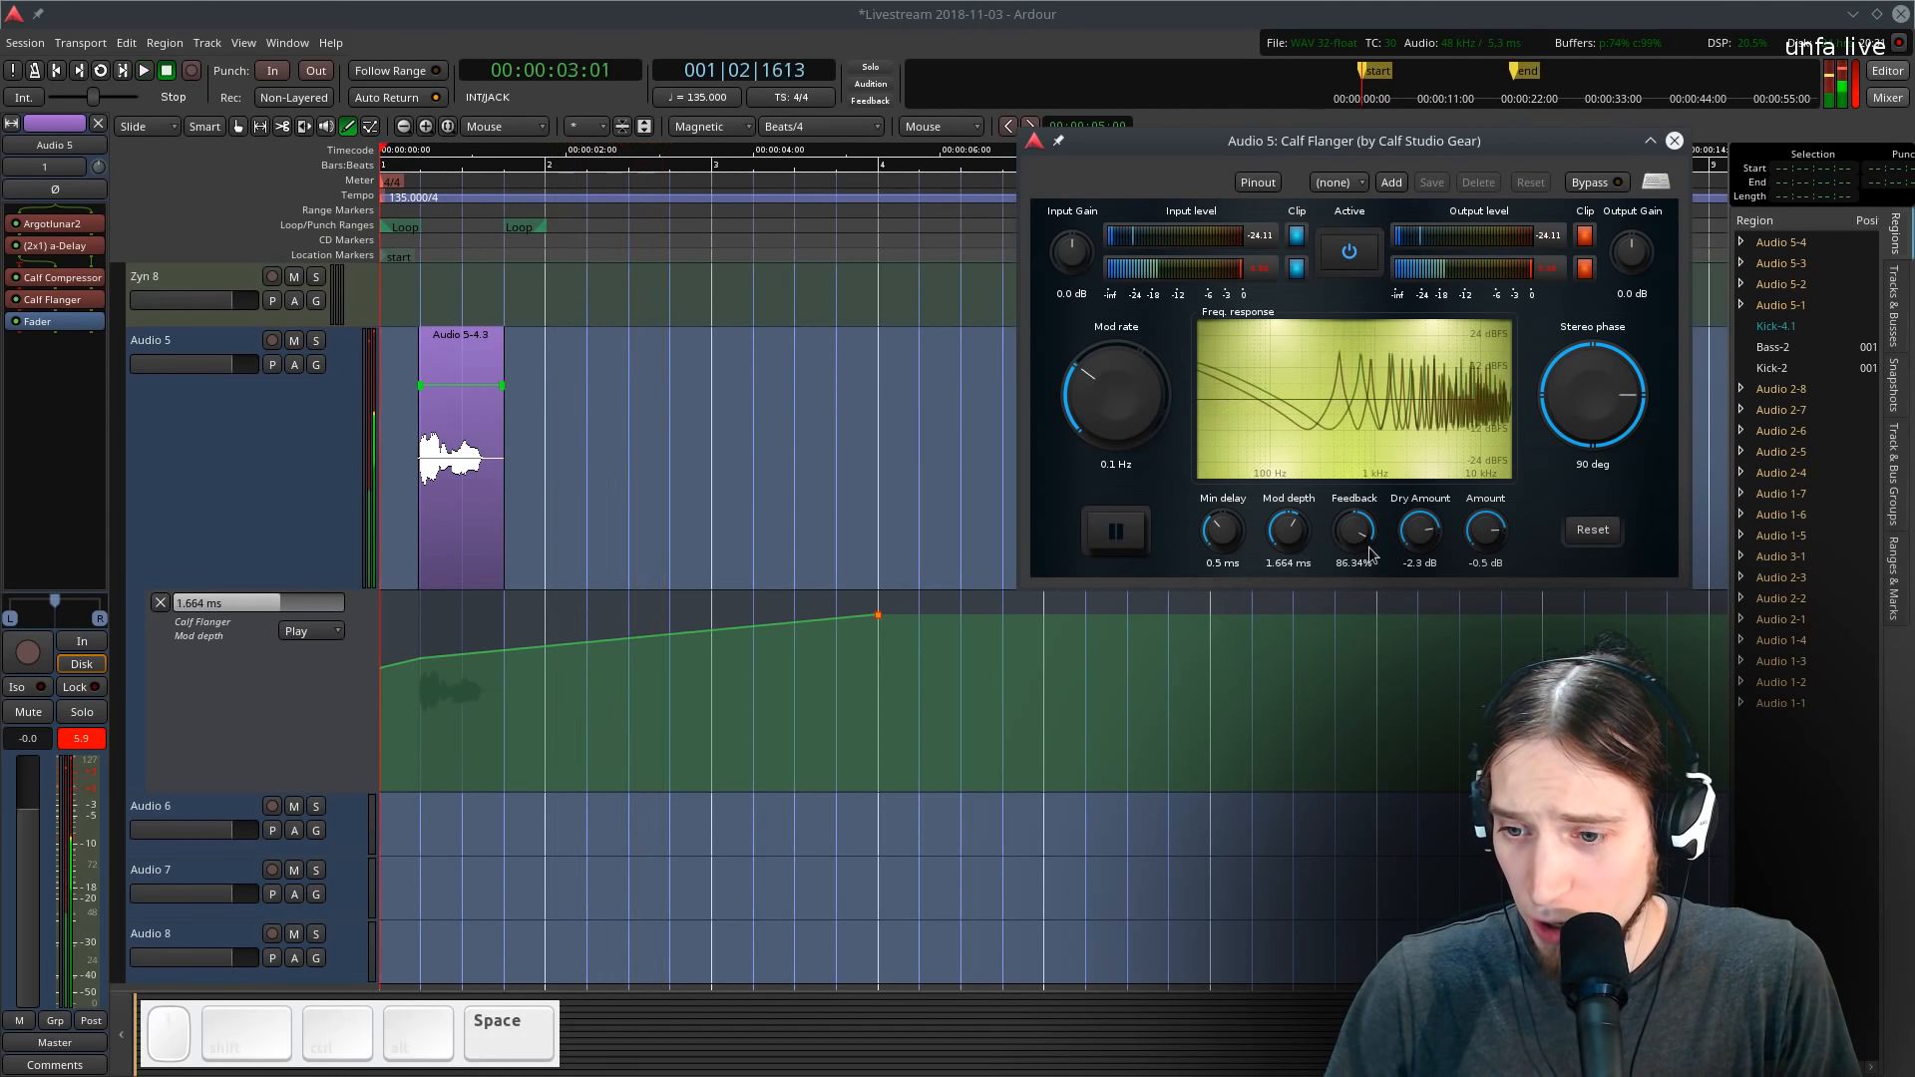
key(space)
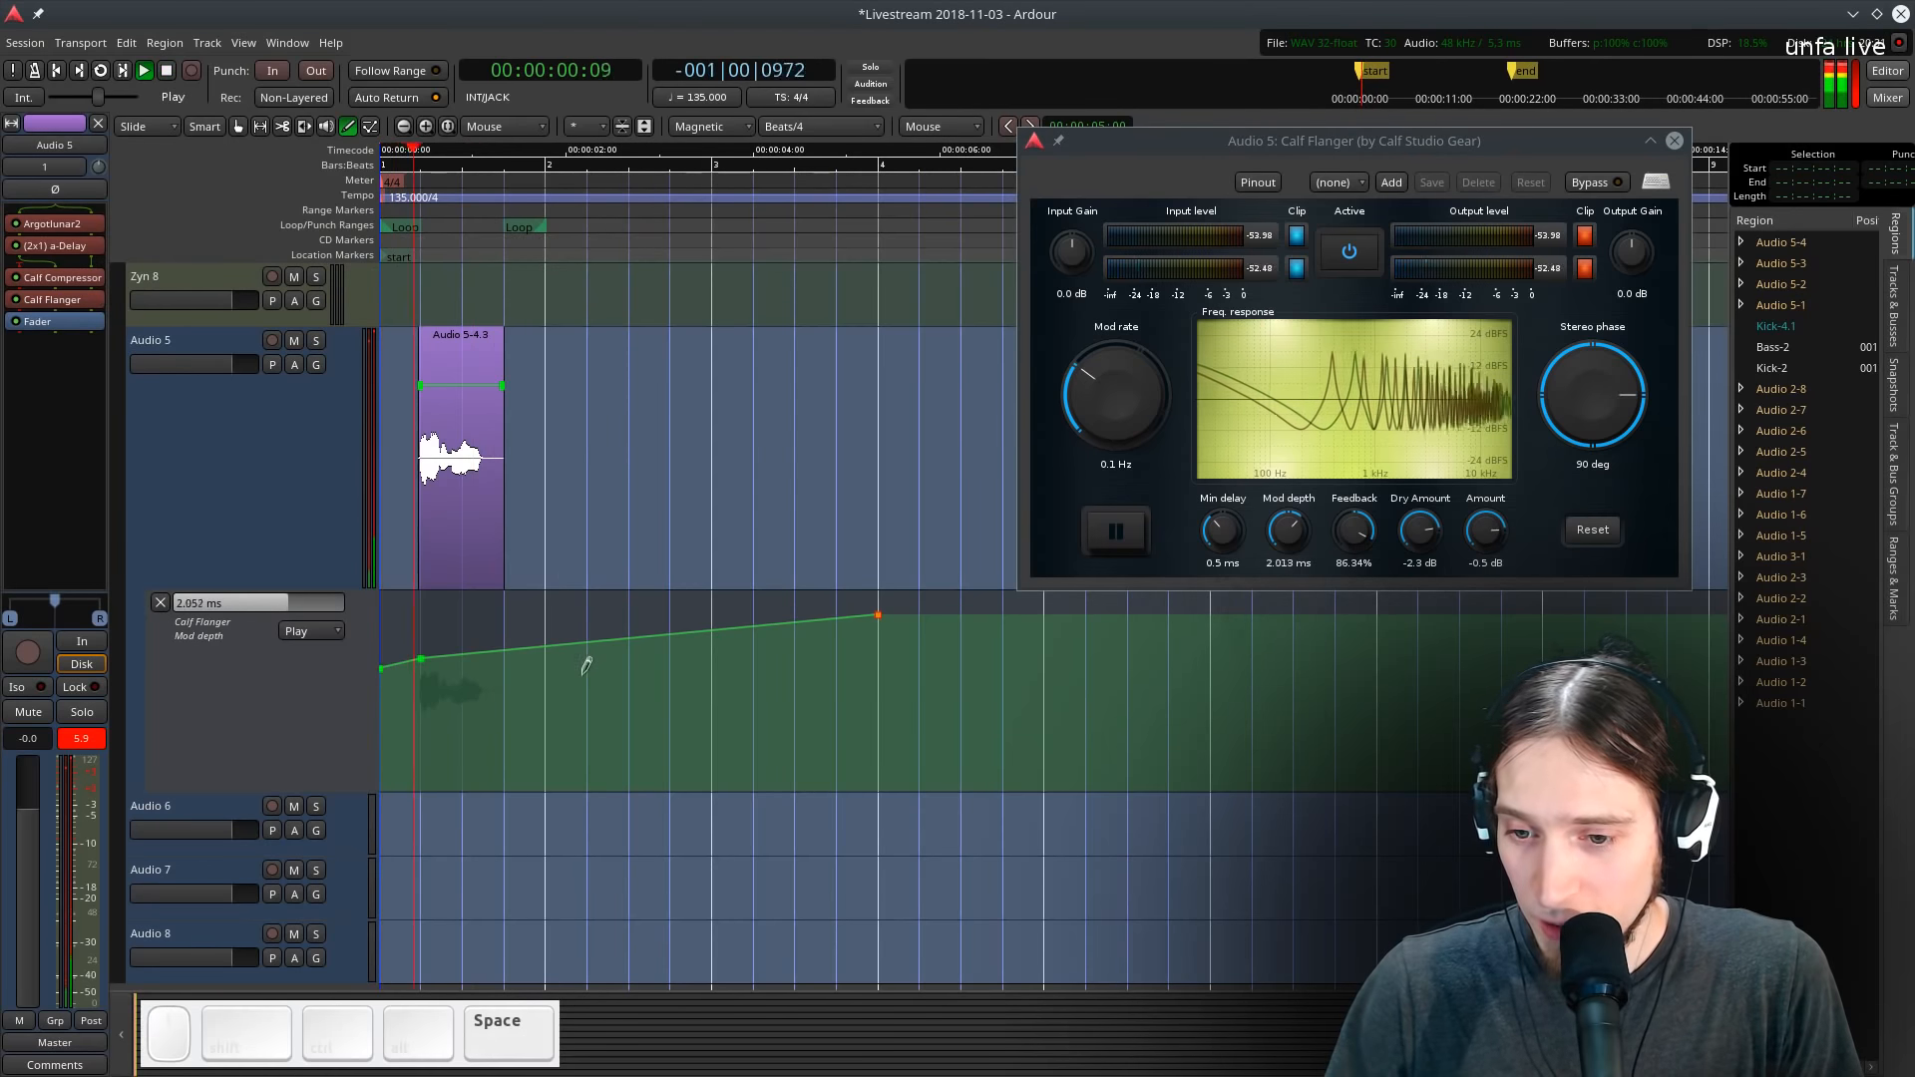
key(space)
- Lower the automation ramp's start point to about 0.18 ms and audition the result
drag(421, 659, 421, 764)
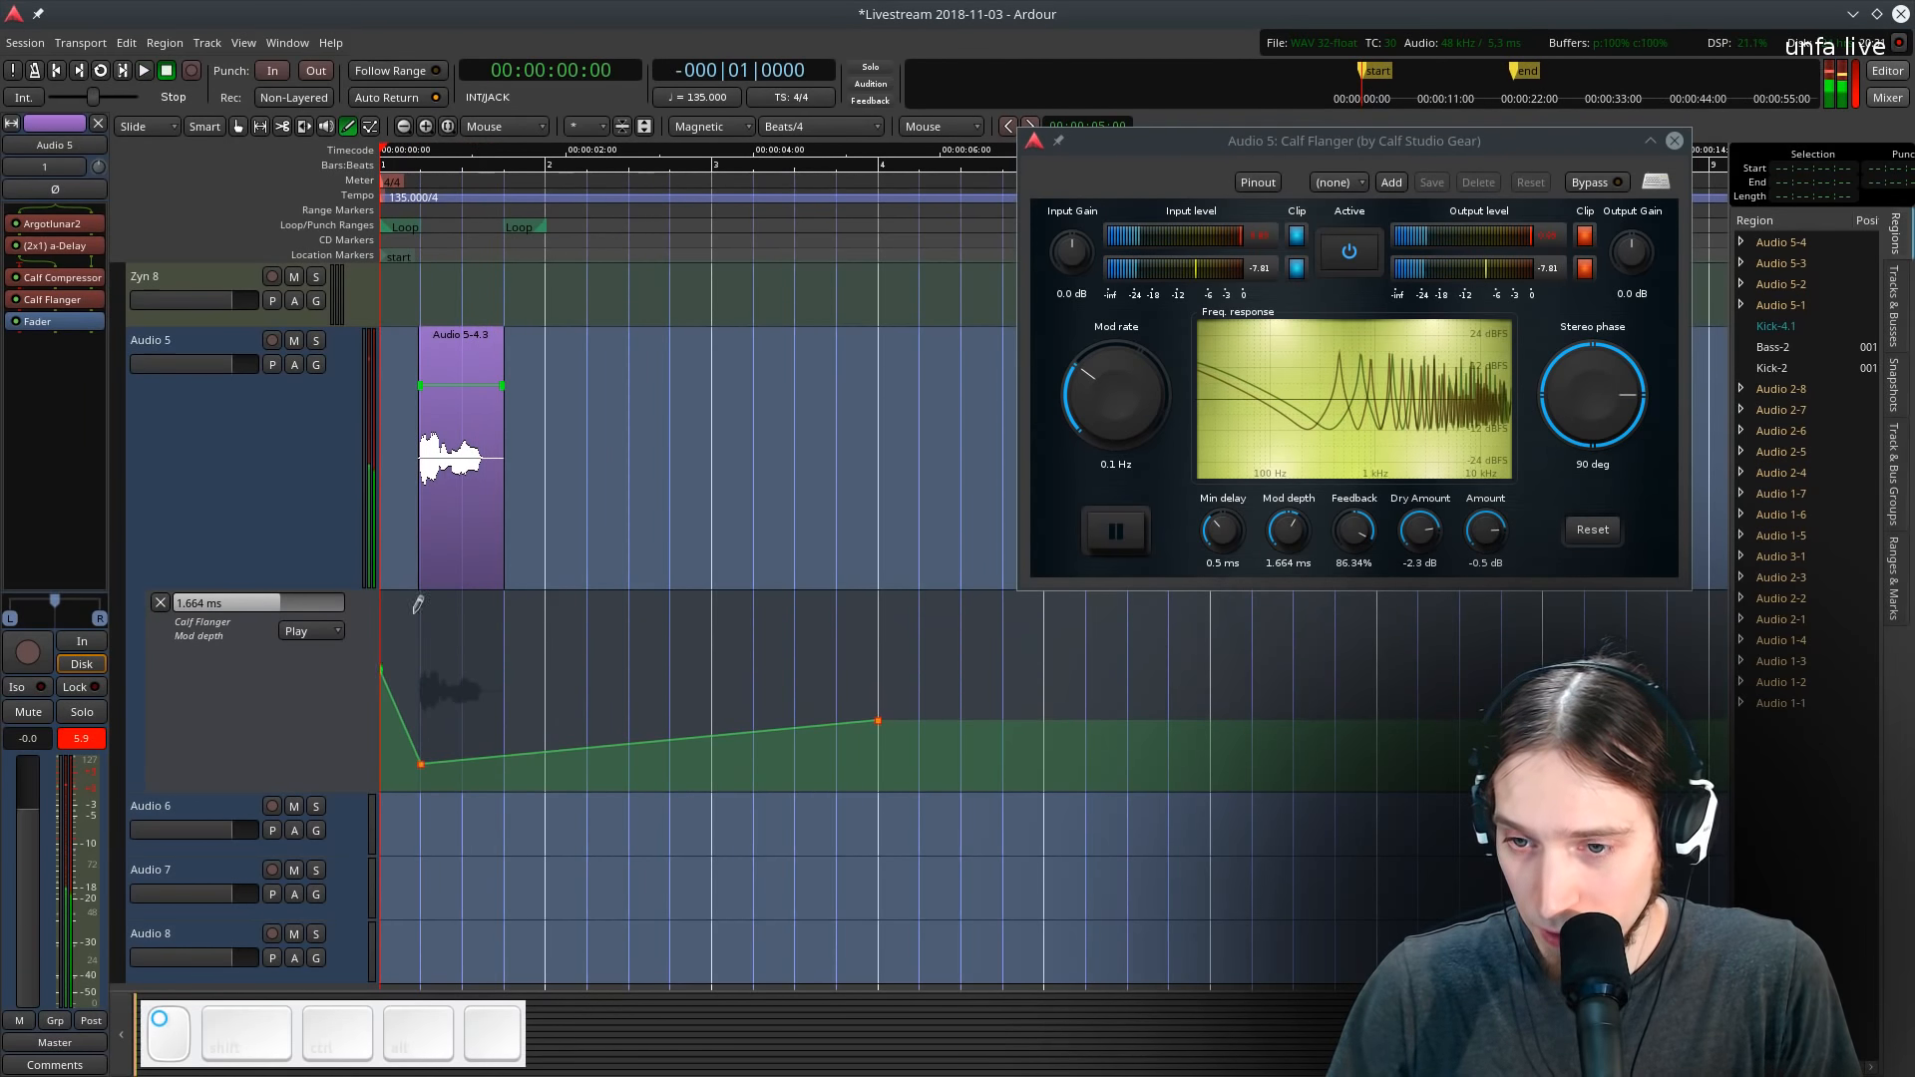
key(space)
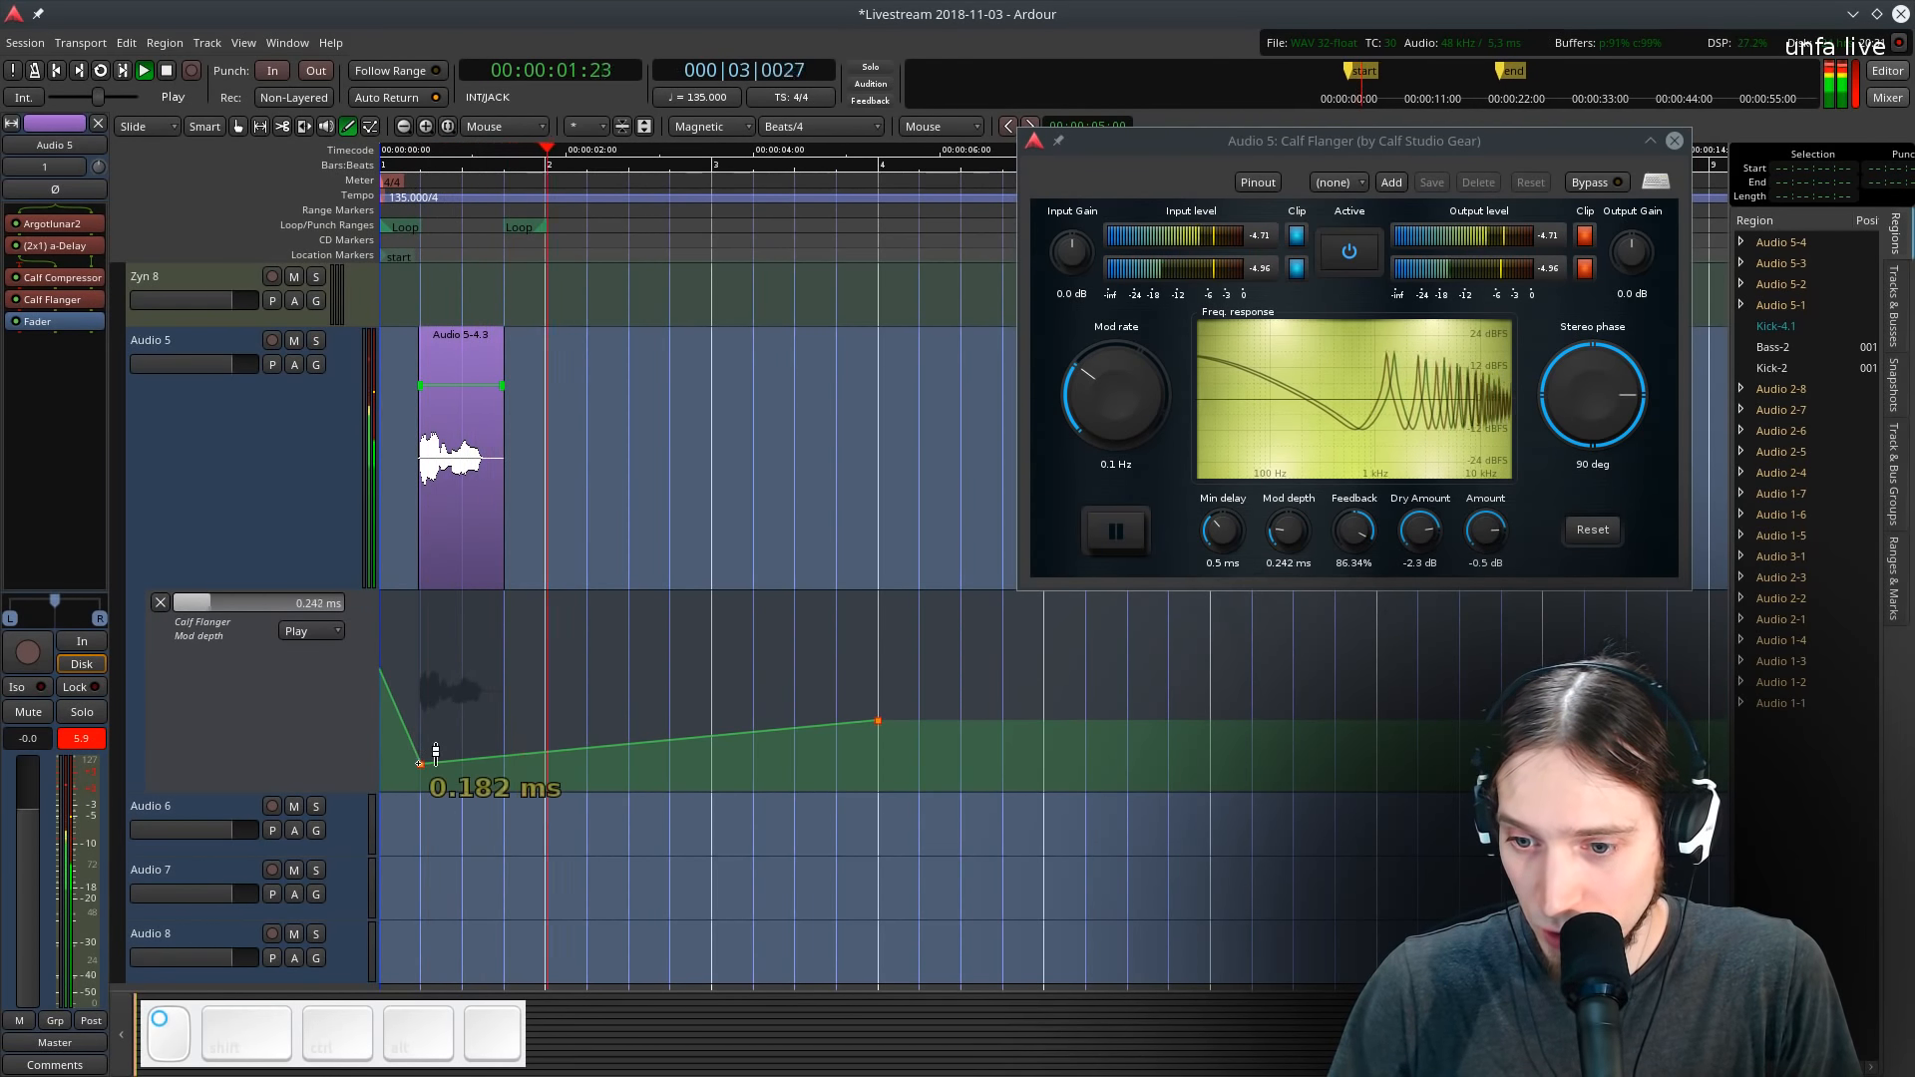
scroll(519, 678, down, 5)
key(shift+space)
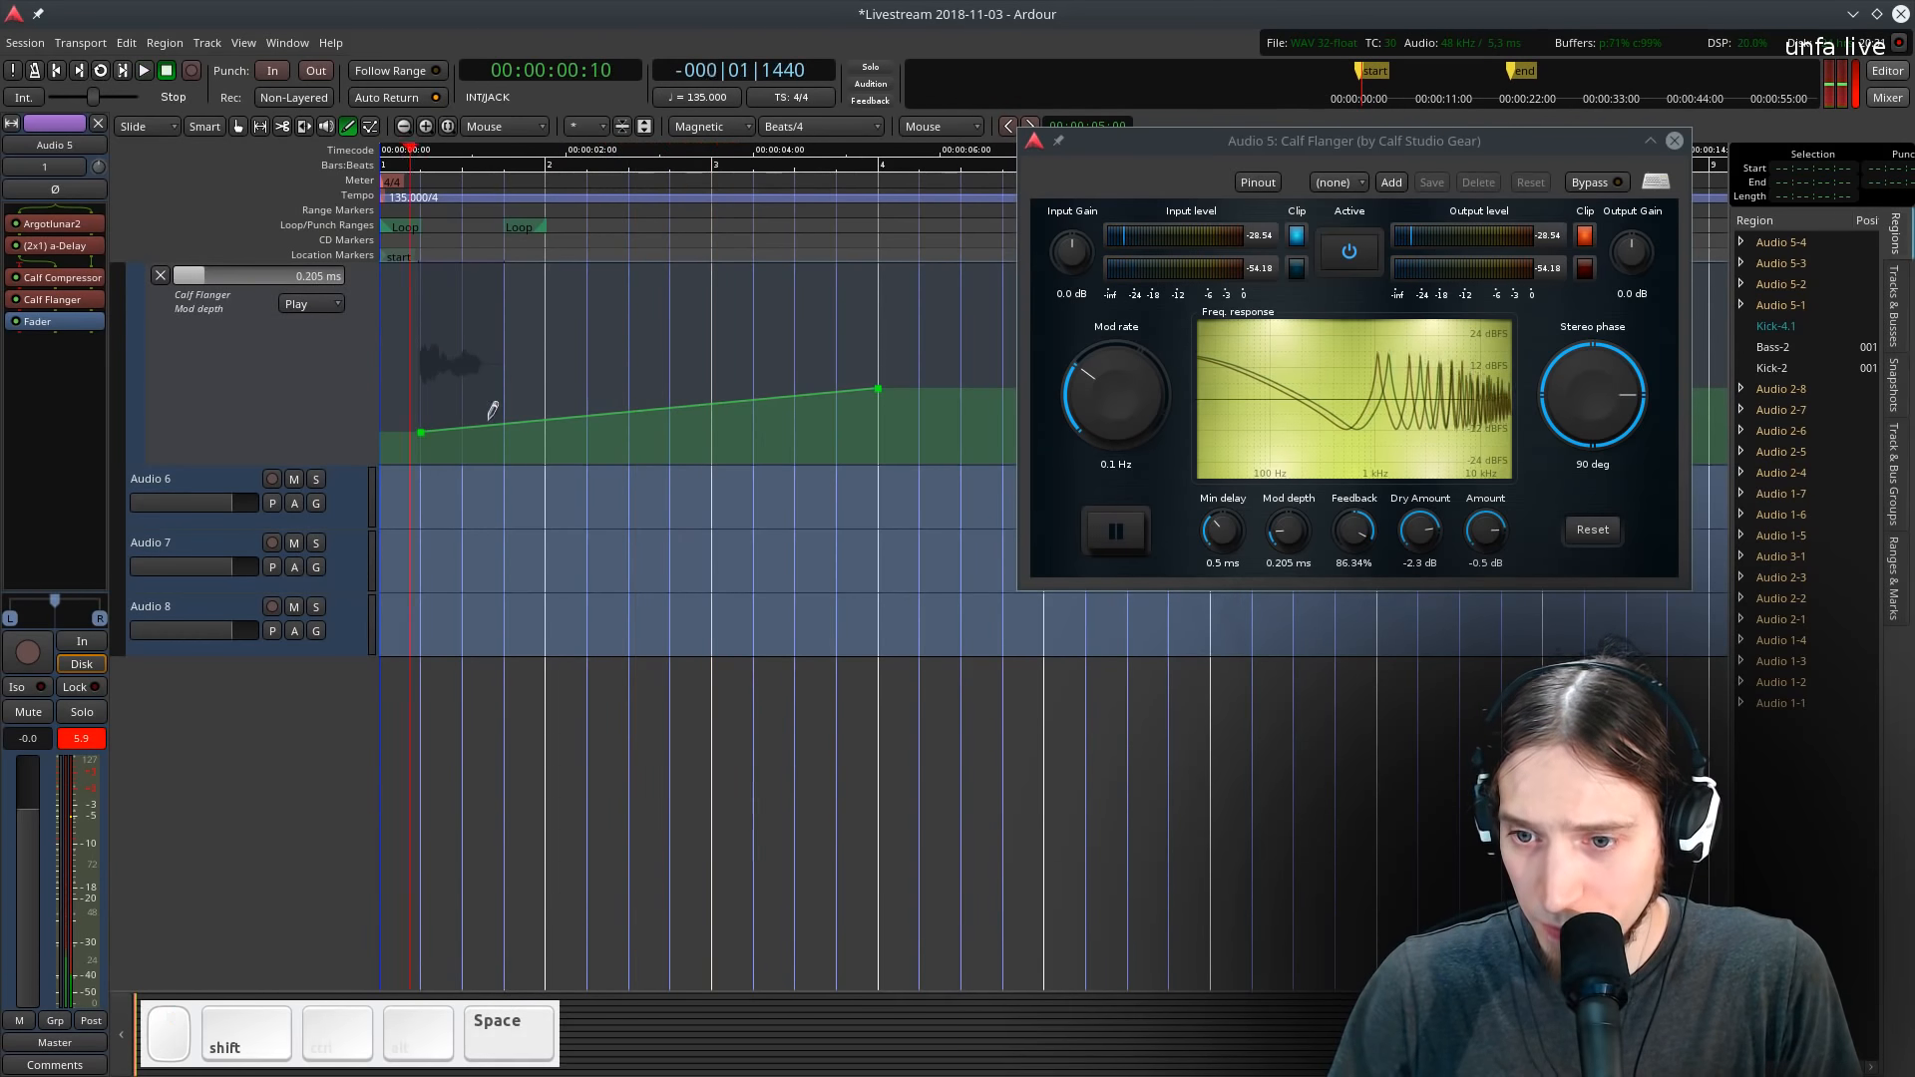
- Select the first Kick and Bass MIDI regions and duplicate them 3 times
scroll(489, 414, down, 2)
scroll(479, 394, up, 5)
key(g)
scroll(528, 498, up, 6)
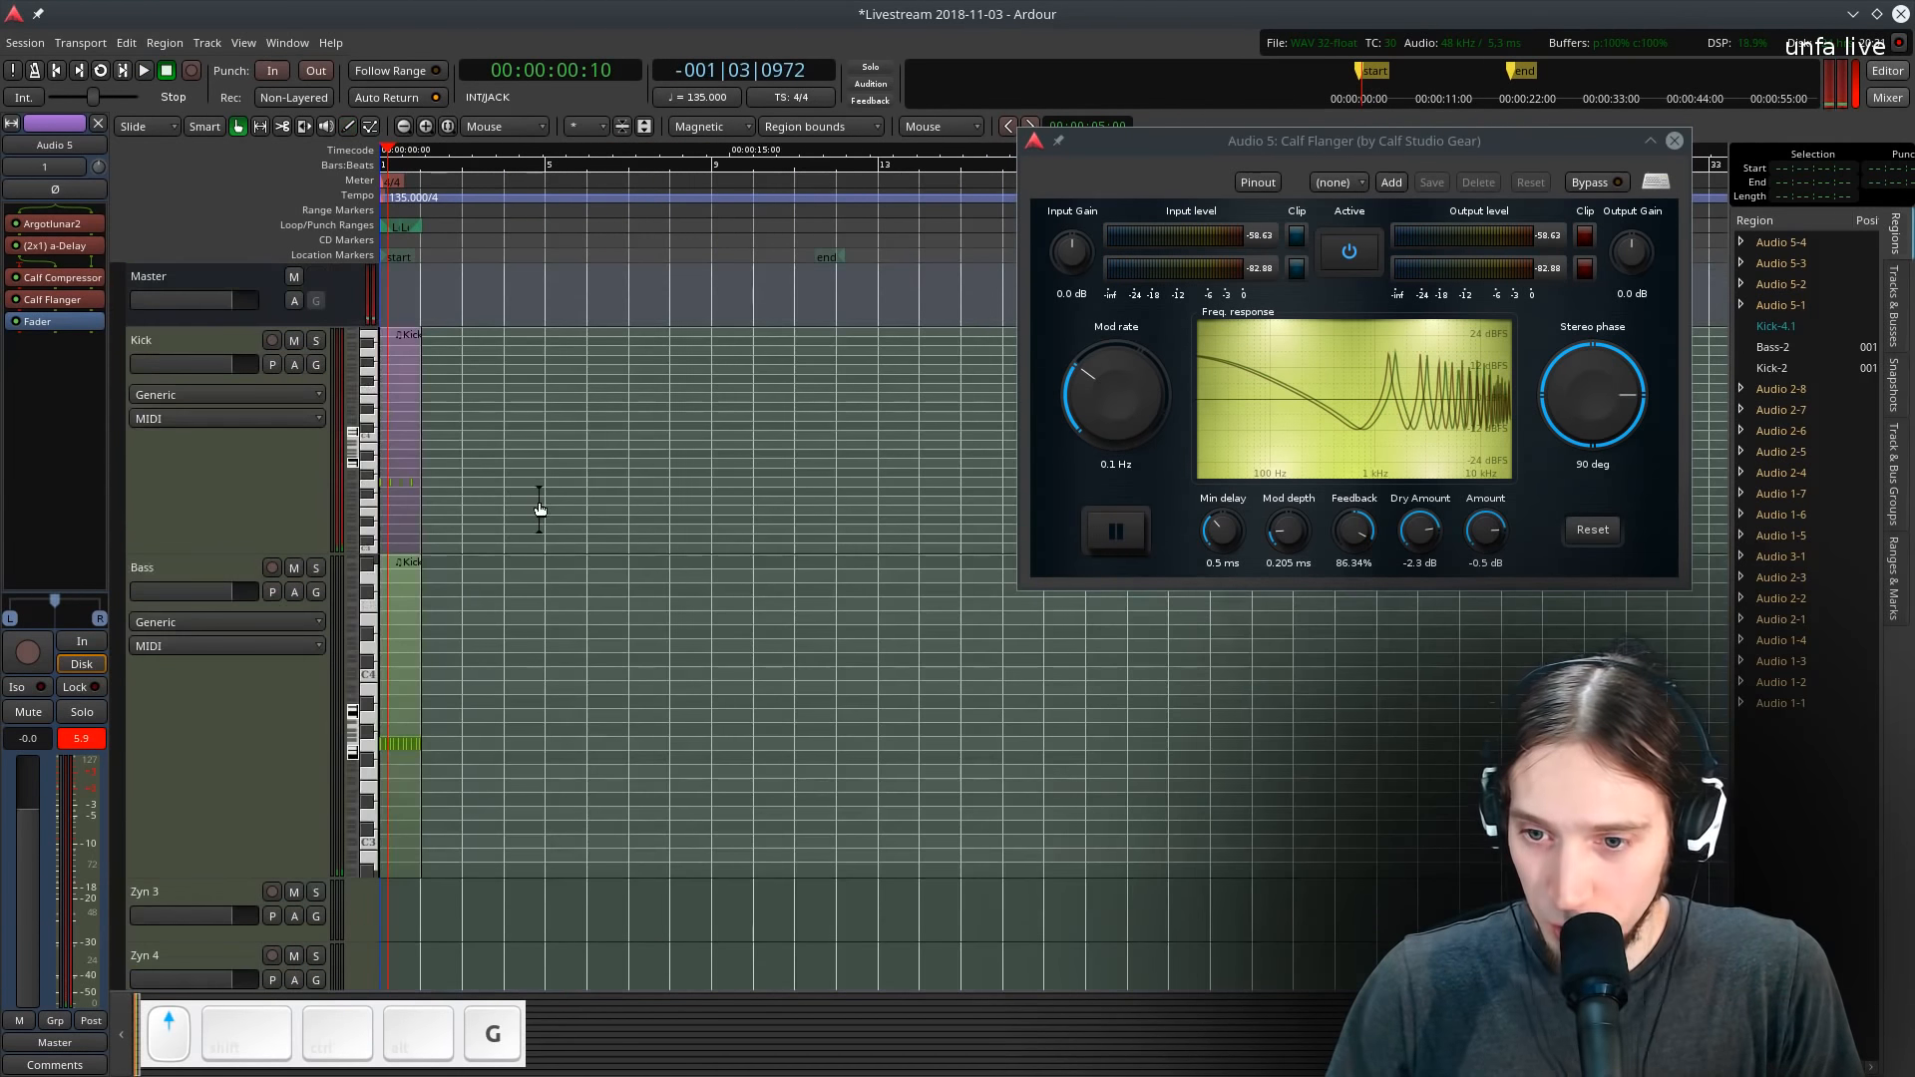
drag(550, 446, 411, 768)
scroll(399, 706, up, 1)
scroll(439, 702, down, 1)
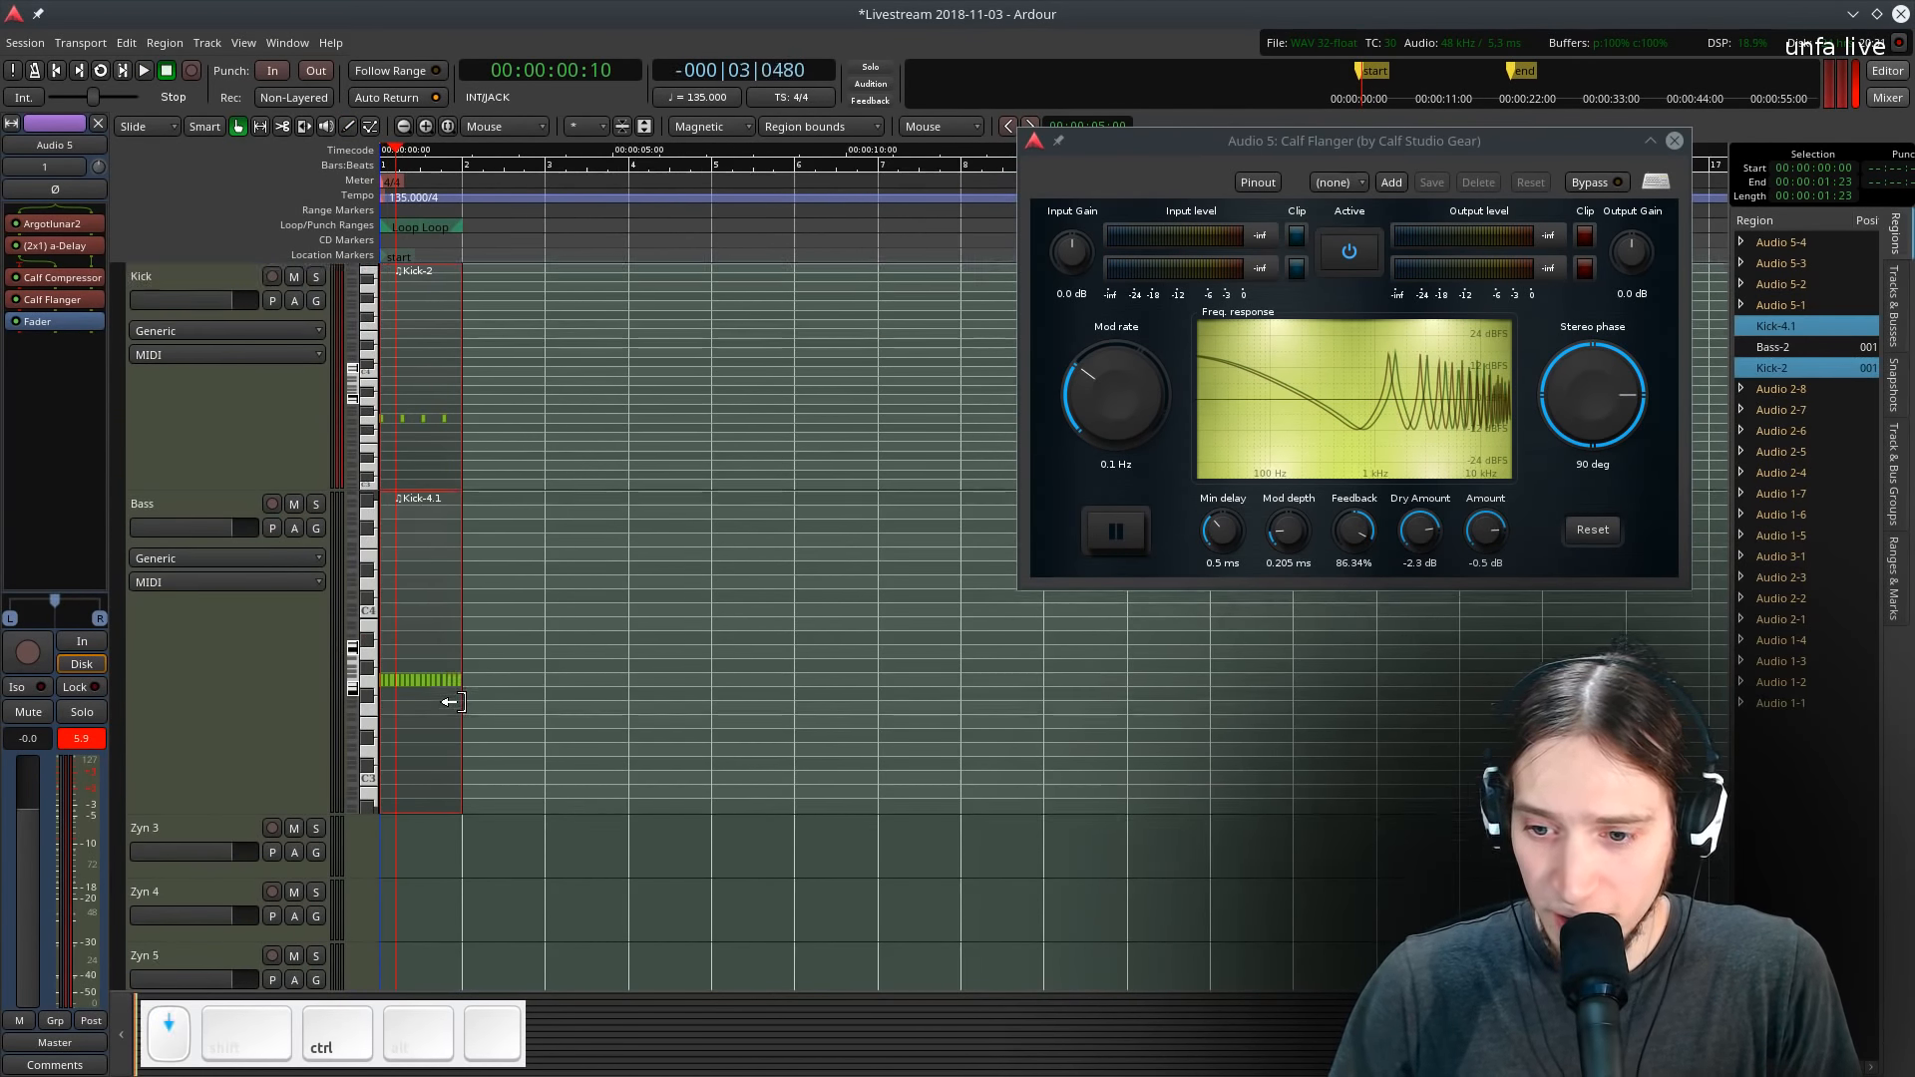
scroll(457, 702, down, 3)
scroll(572, 664, up, 3)
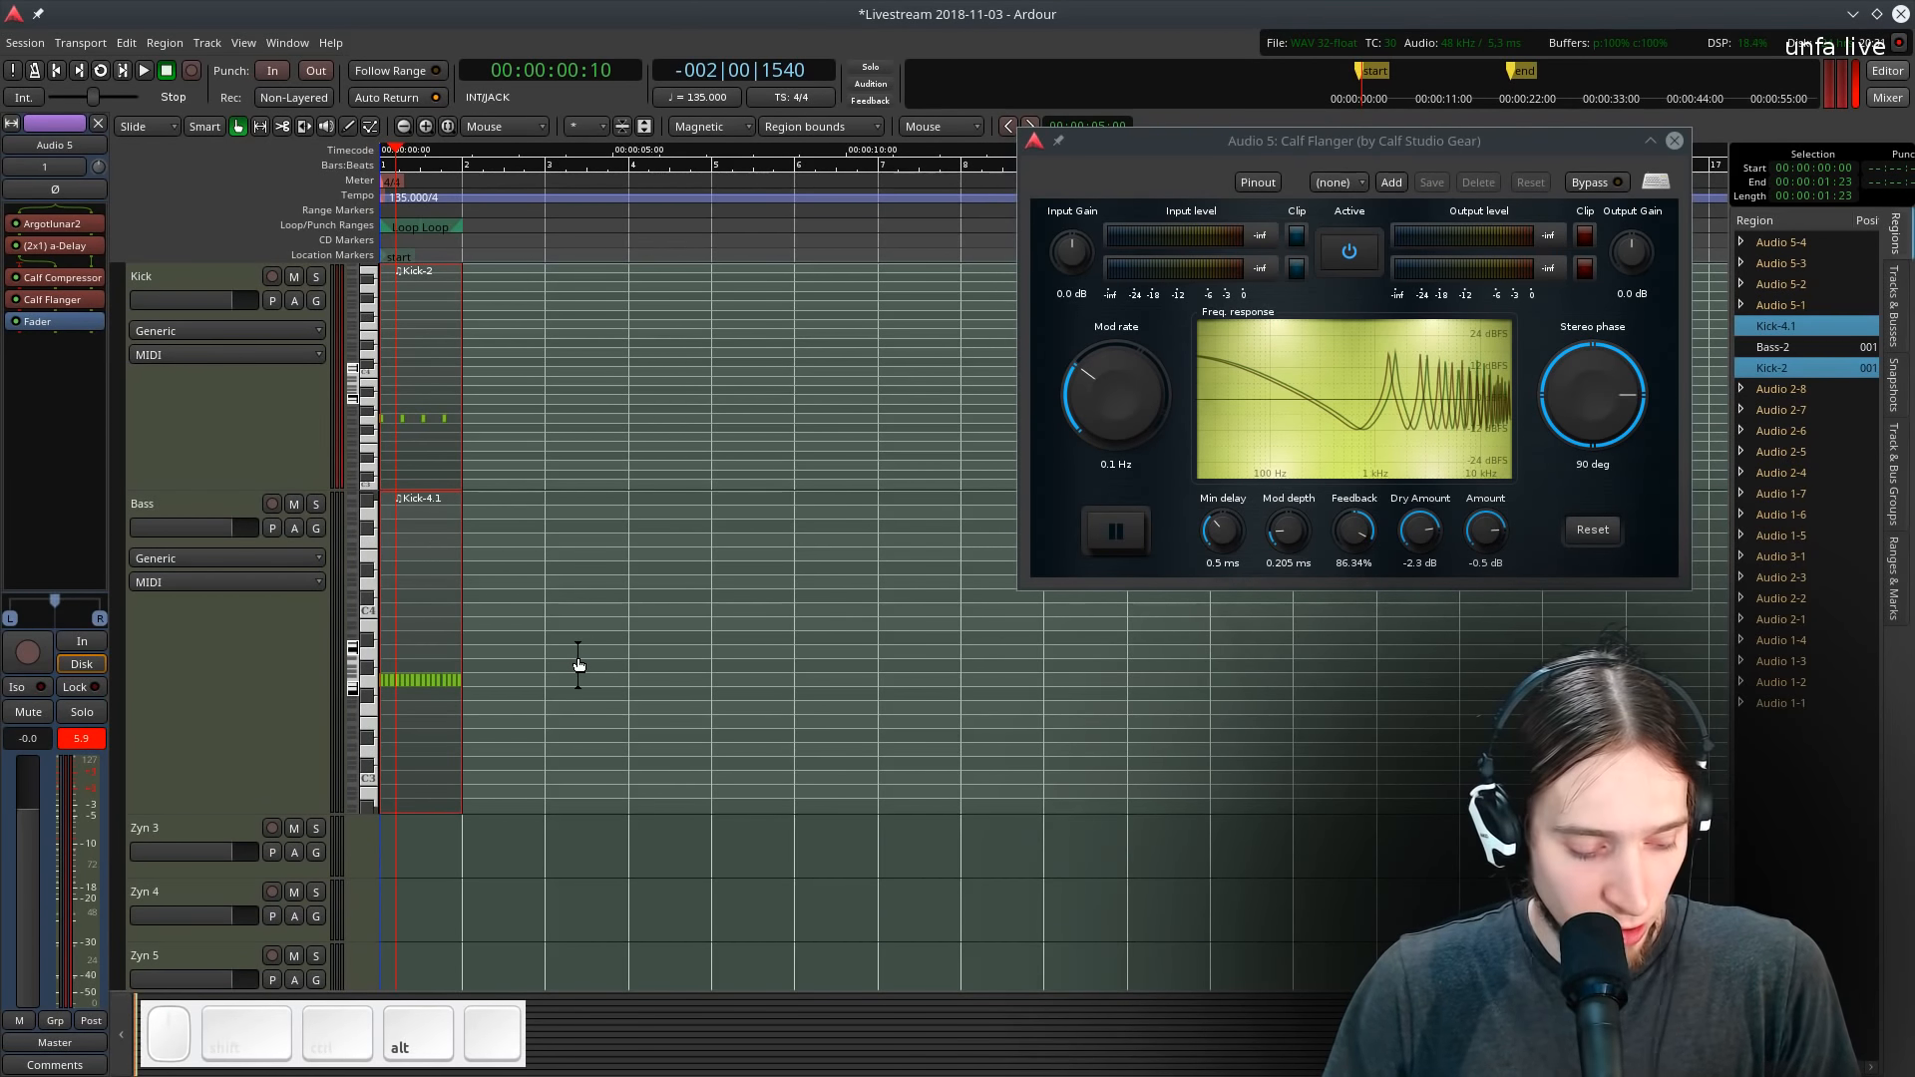
key(shift+d)
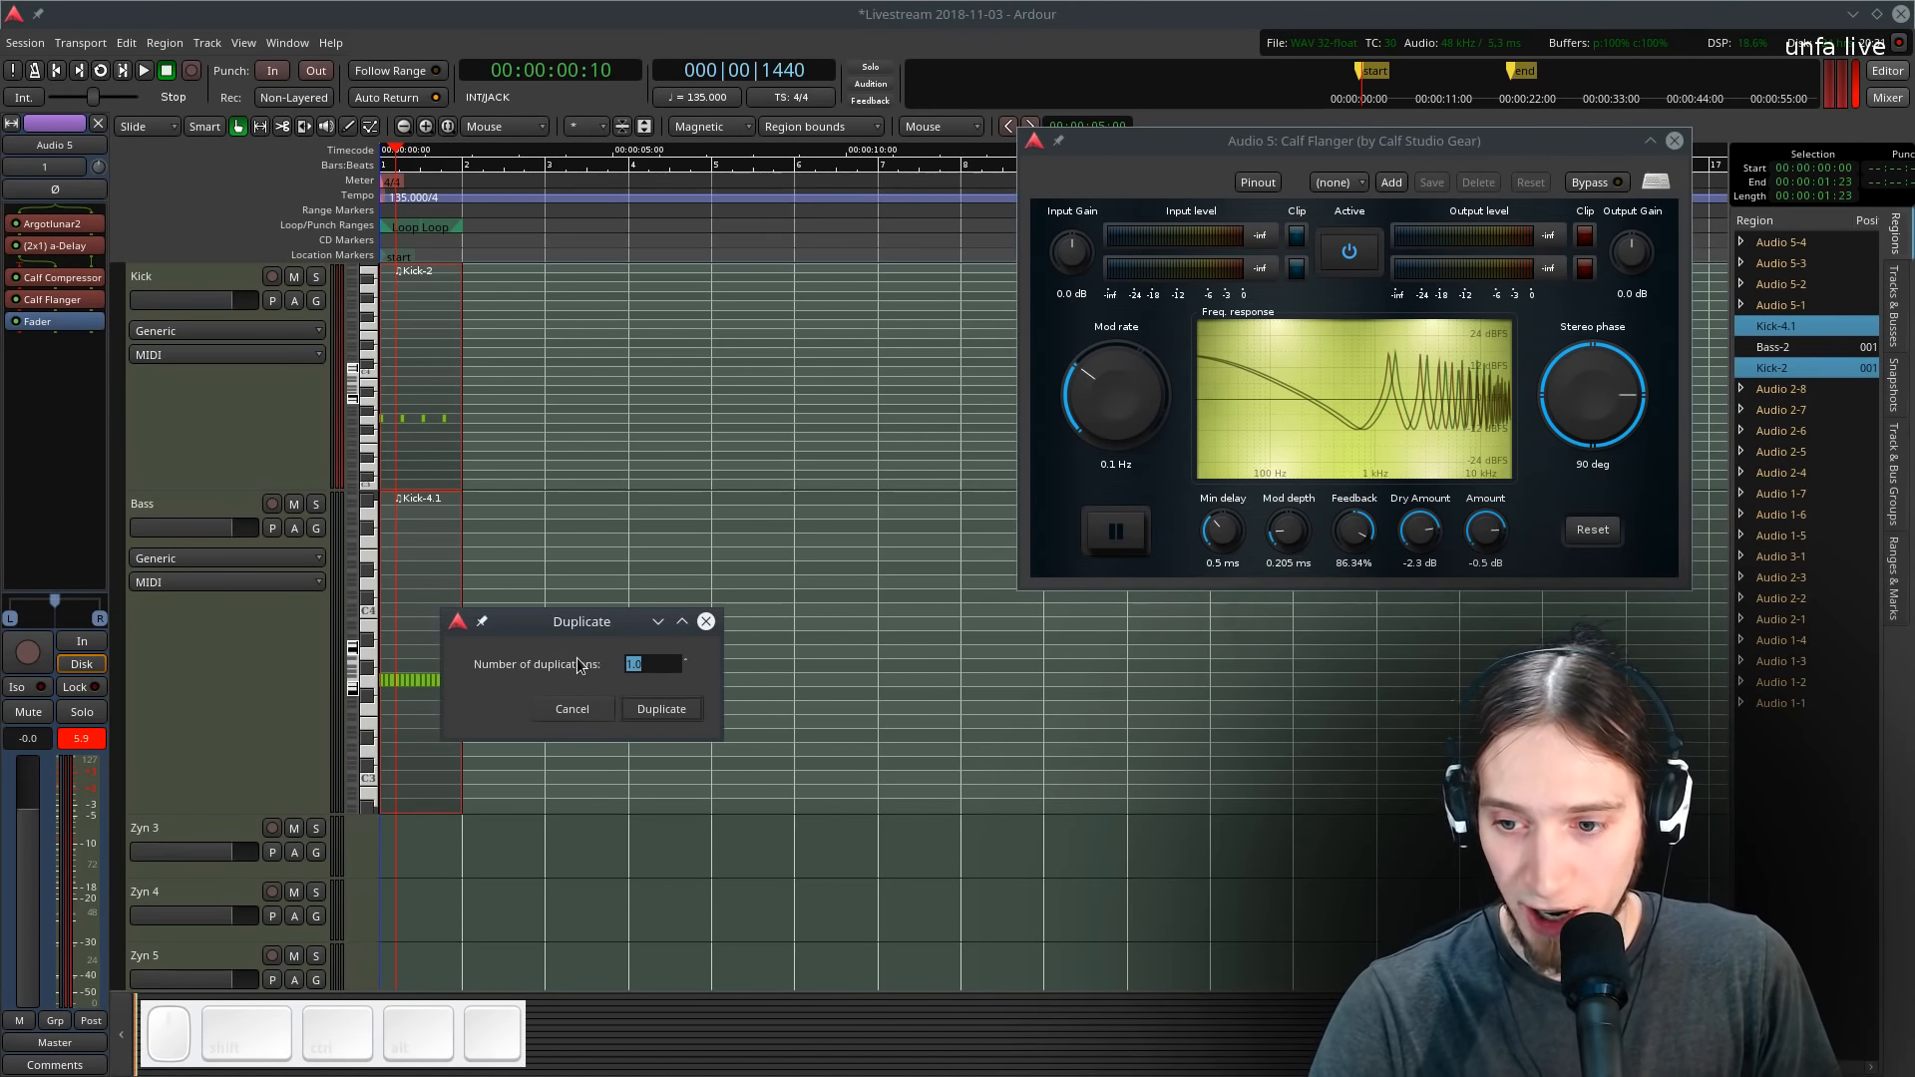
text(3)
key(Return)
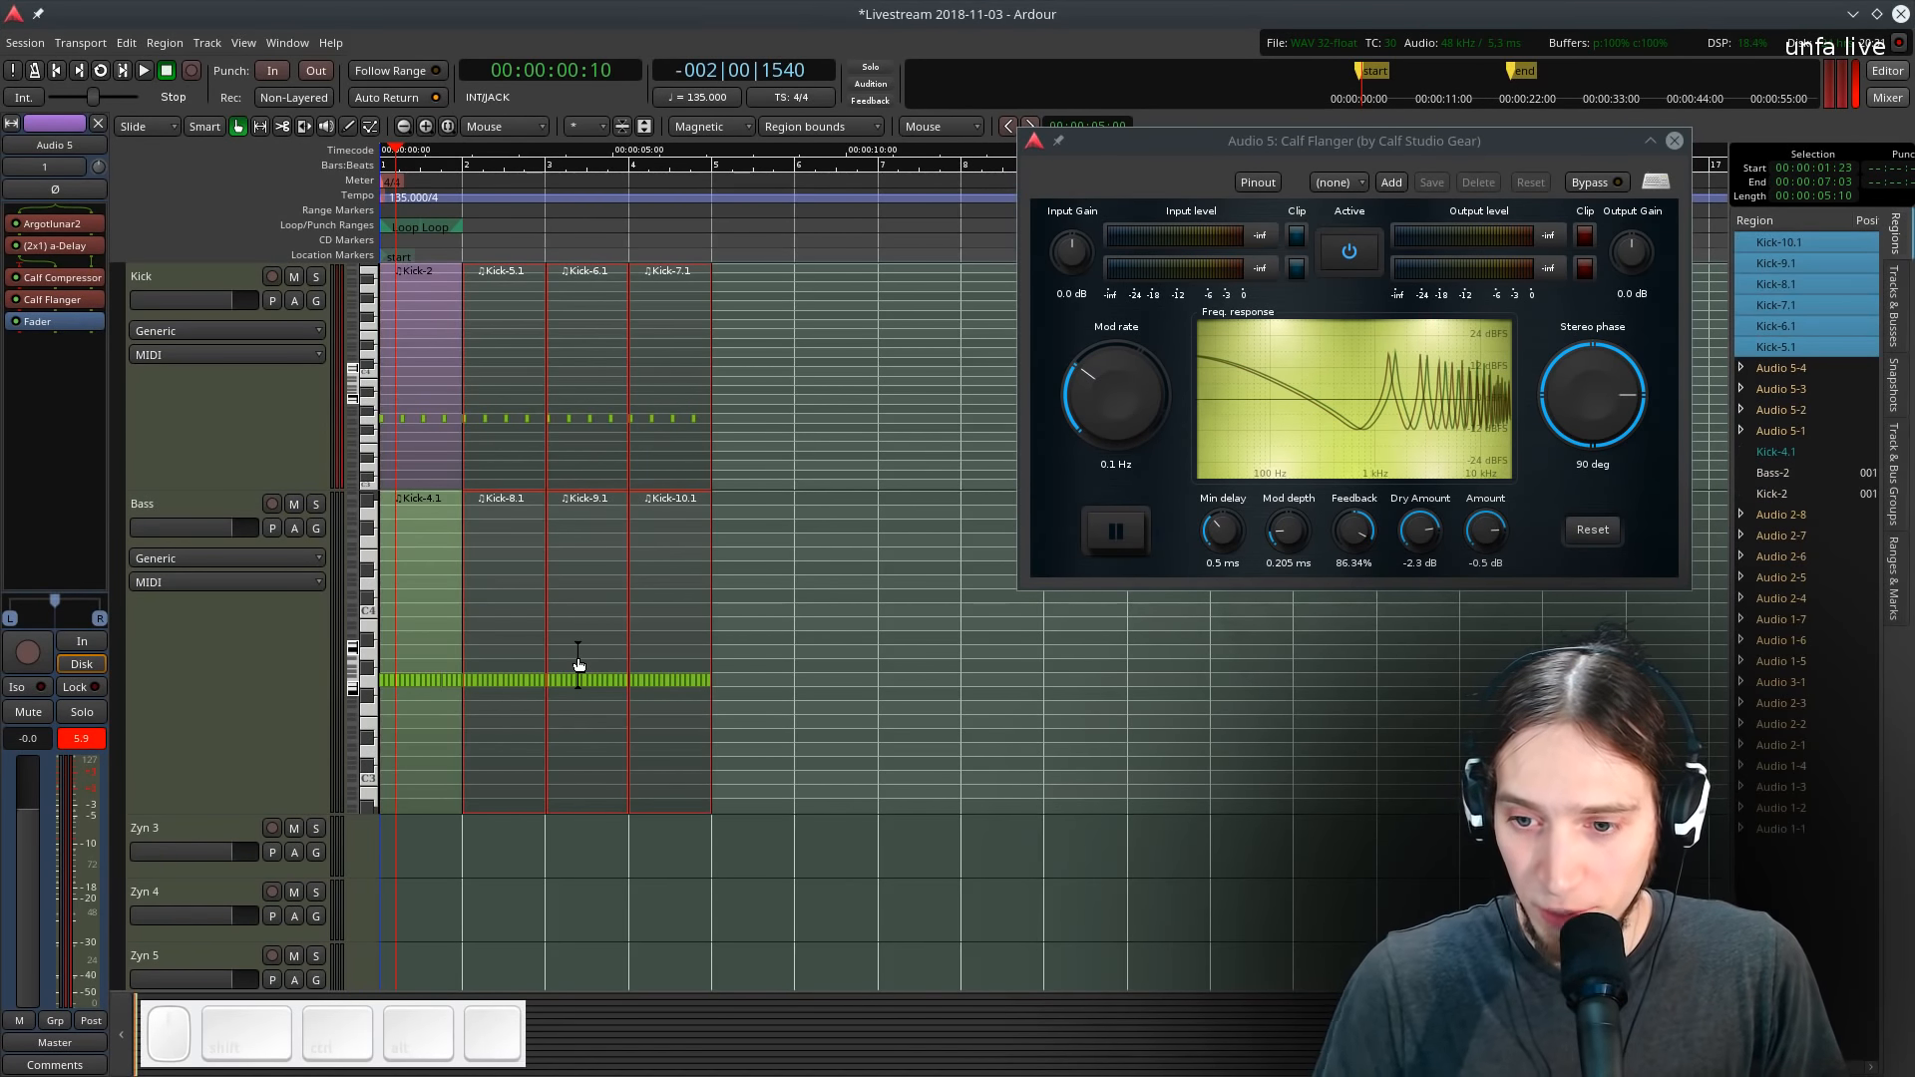
- Select all Kick and Bass regions and duplicate them three more times
click(918, 689)
drag(943, 808, 360, 355)
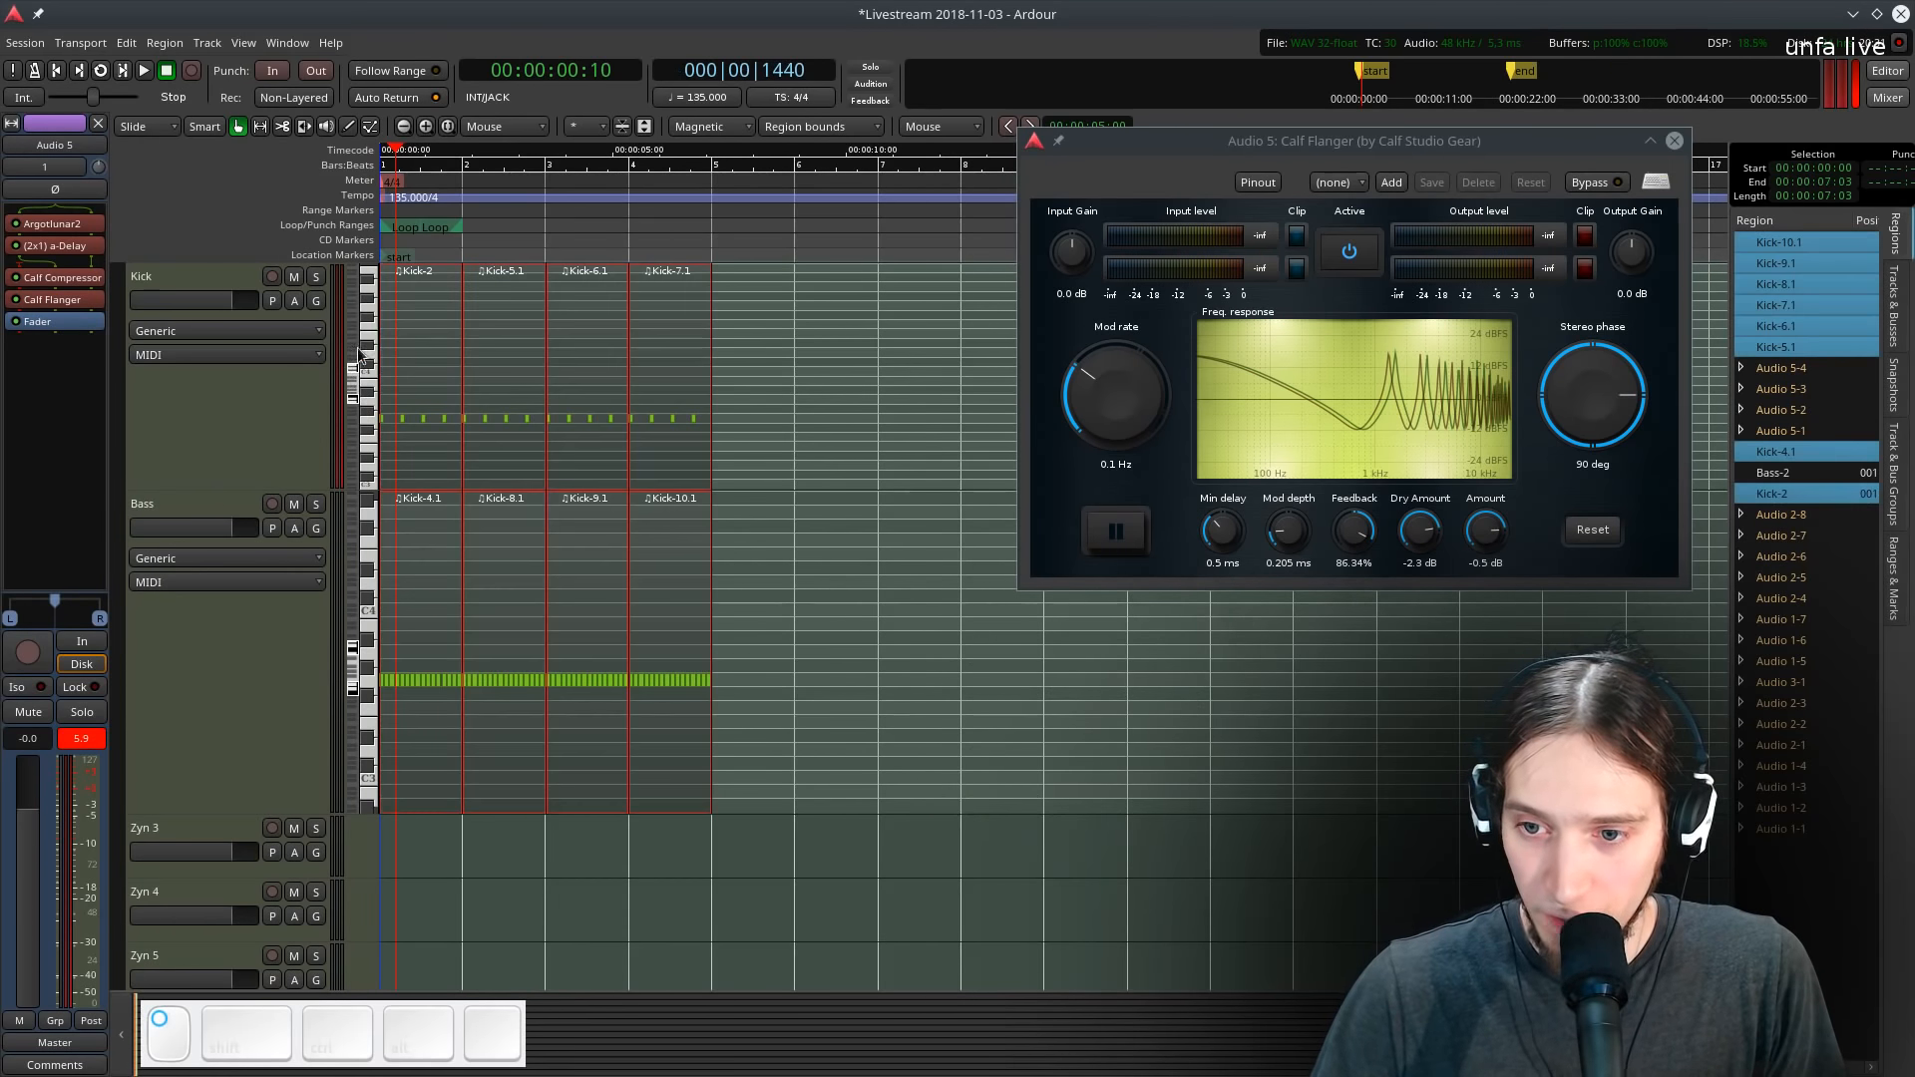
key(shift+d)
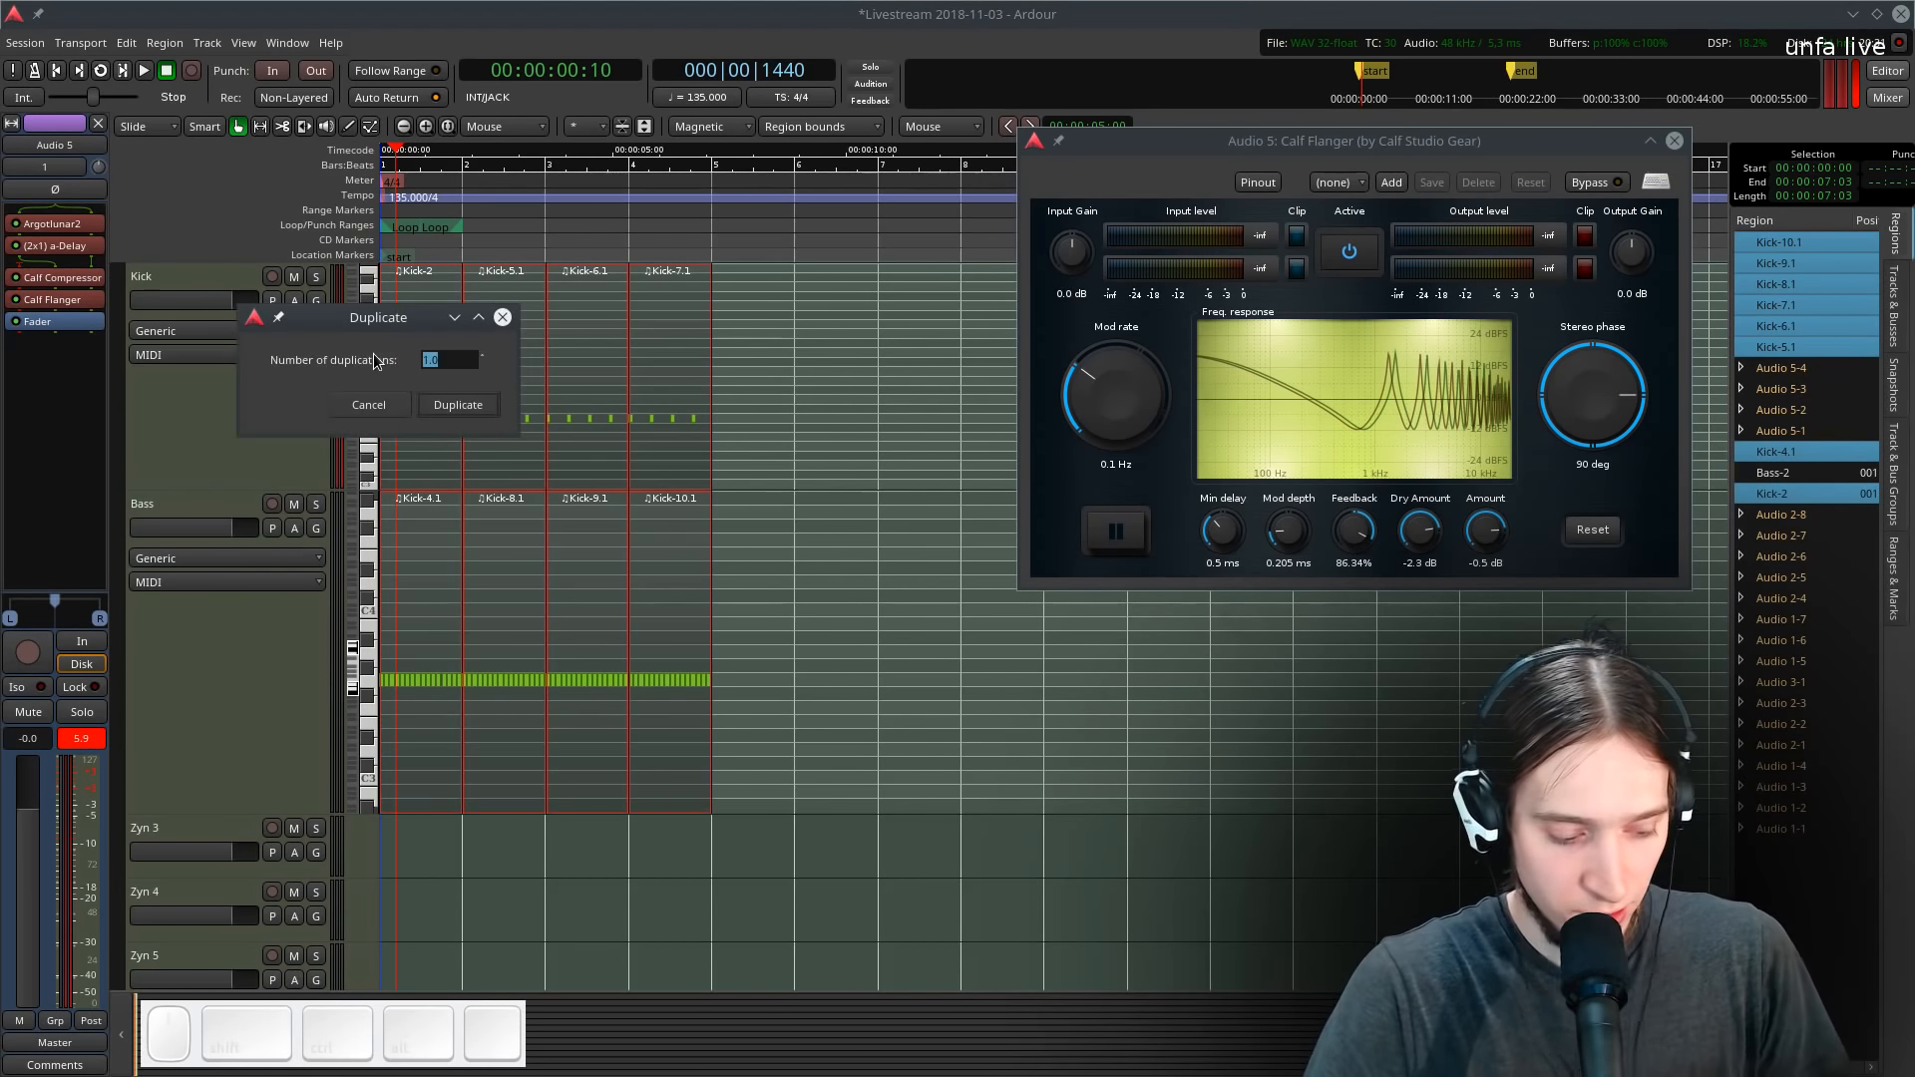
key(Return)
- Move the Mod depth ramp's end point out to about bar 17 on Audio 5's automation lane
ctrl+scroll(433, 498, down, 2)
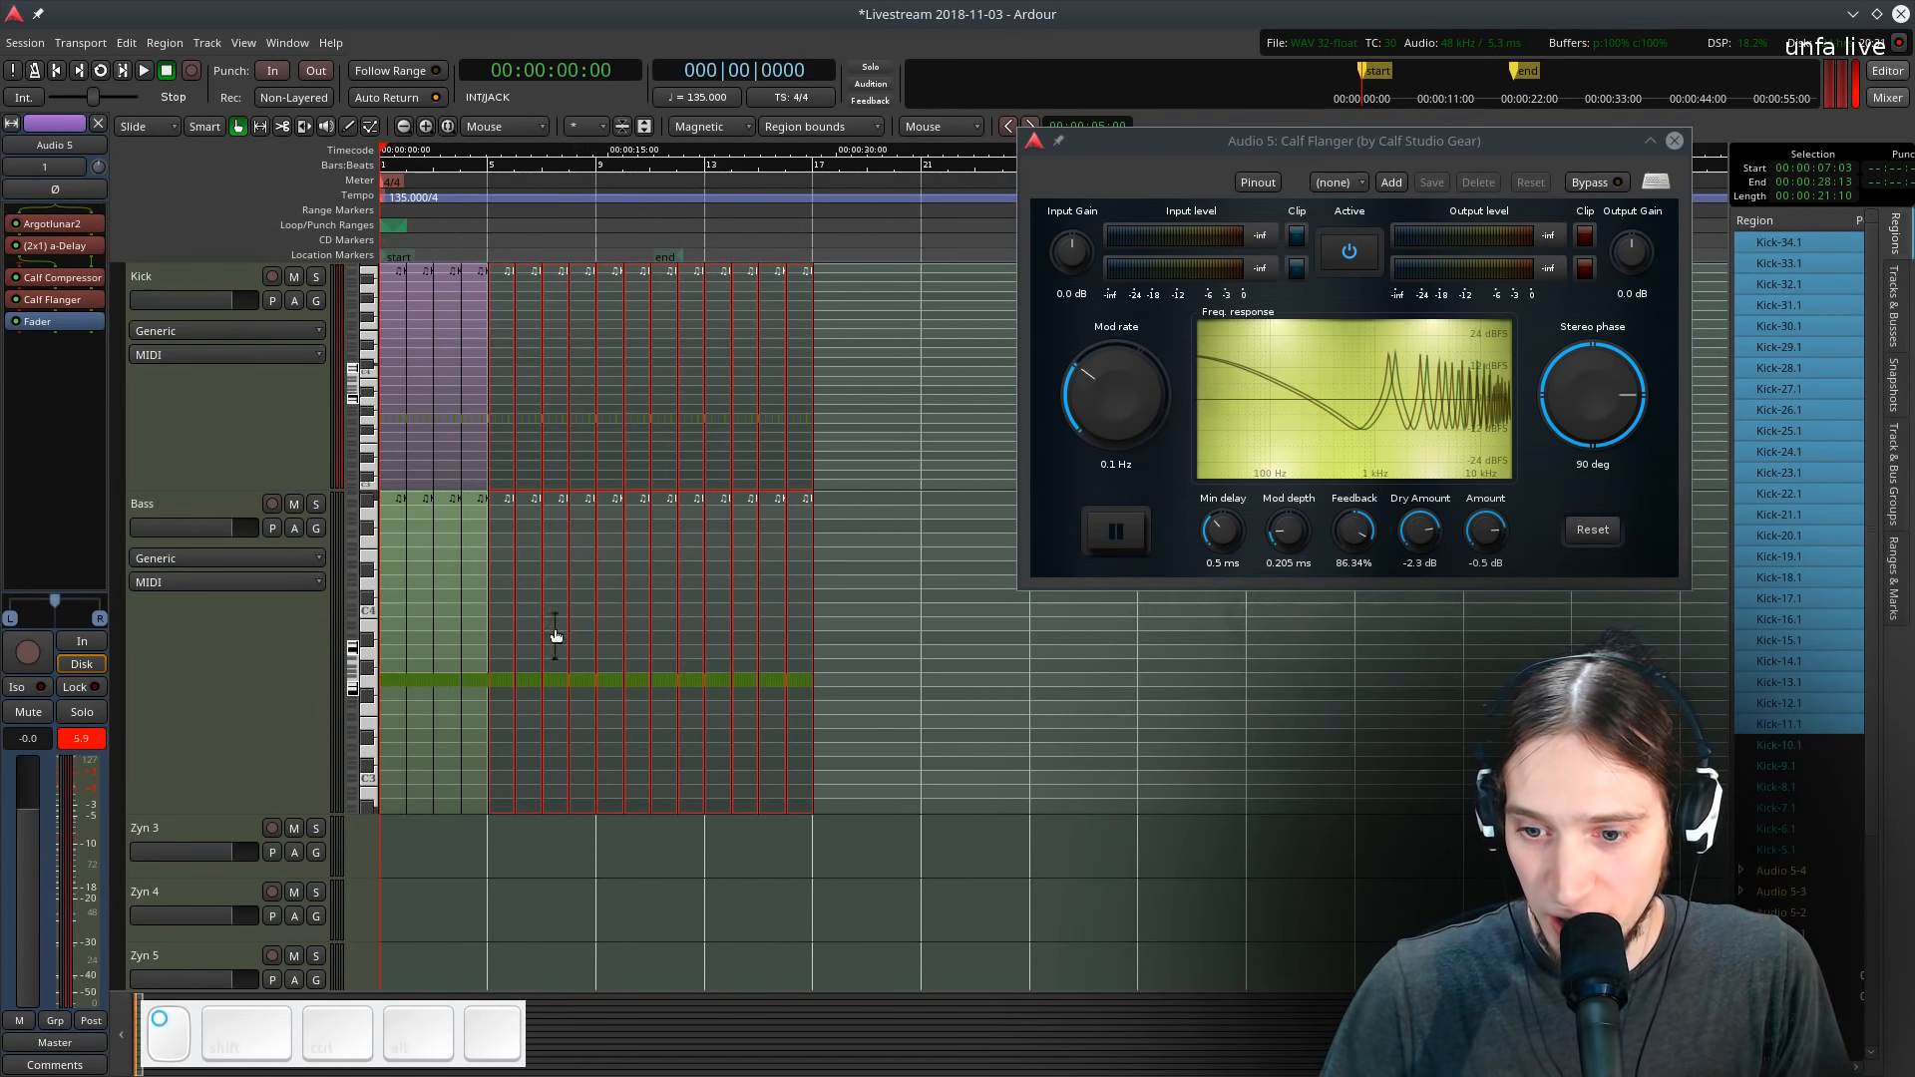
scroll(518, 658, down, 5)
drag(460, 658, 816, 534)
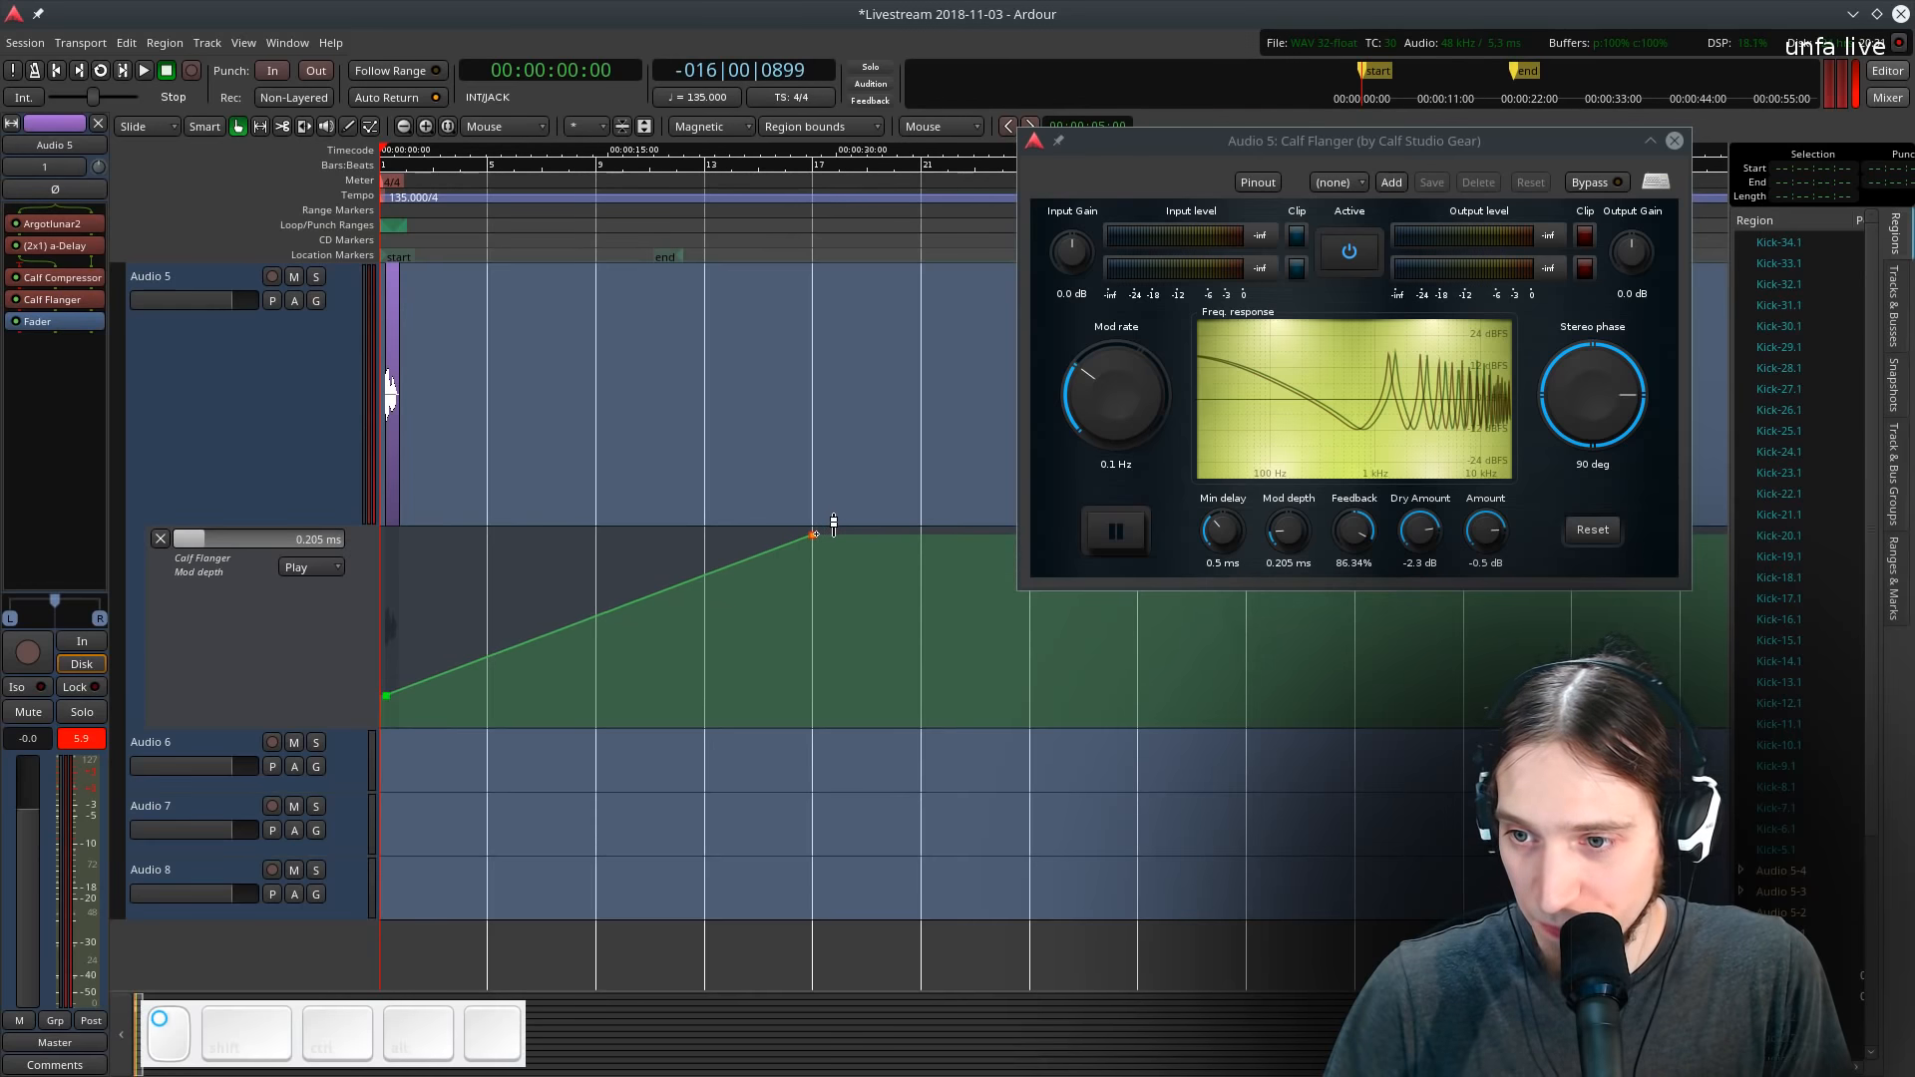
- Reposition the vocal sample region on Audio 5 to sit about one beat after bar 1
scroll(816, 532, up, 8)
scroll(814, 538, down, 10)
scroll(703, 544, up, 3)
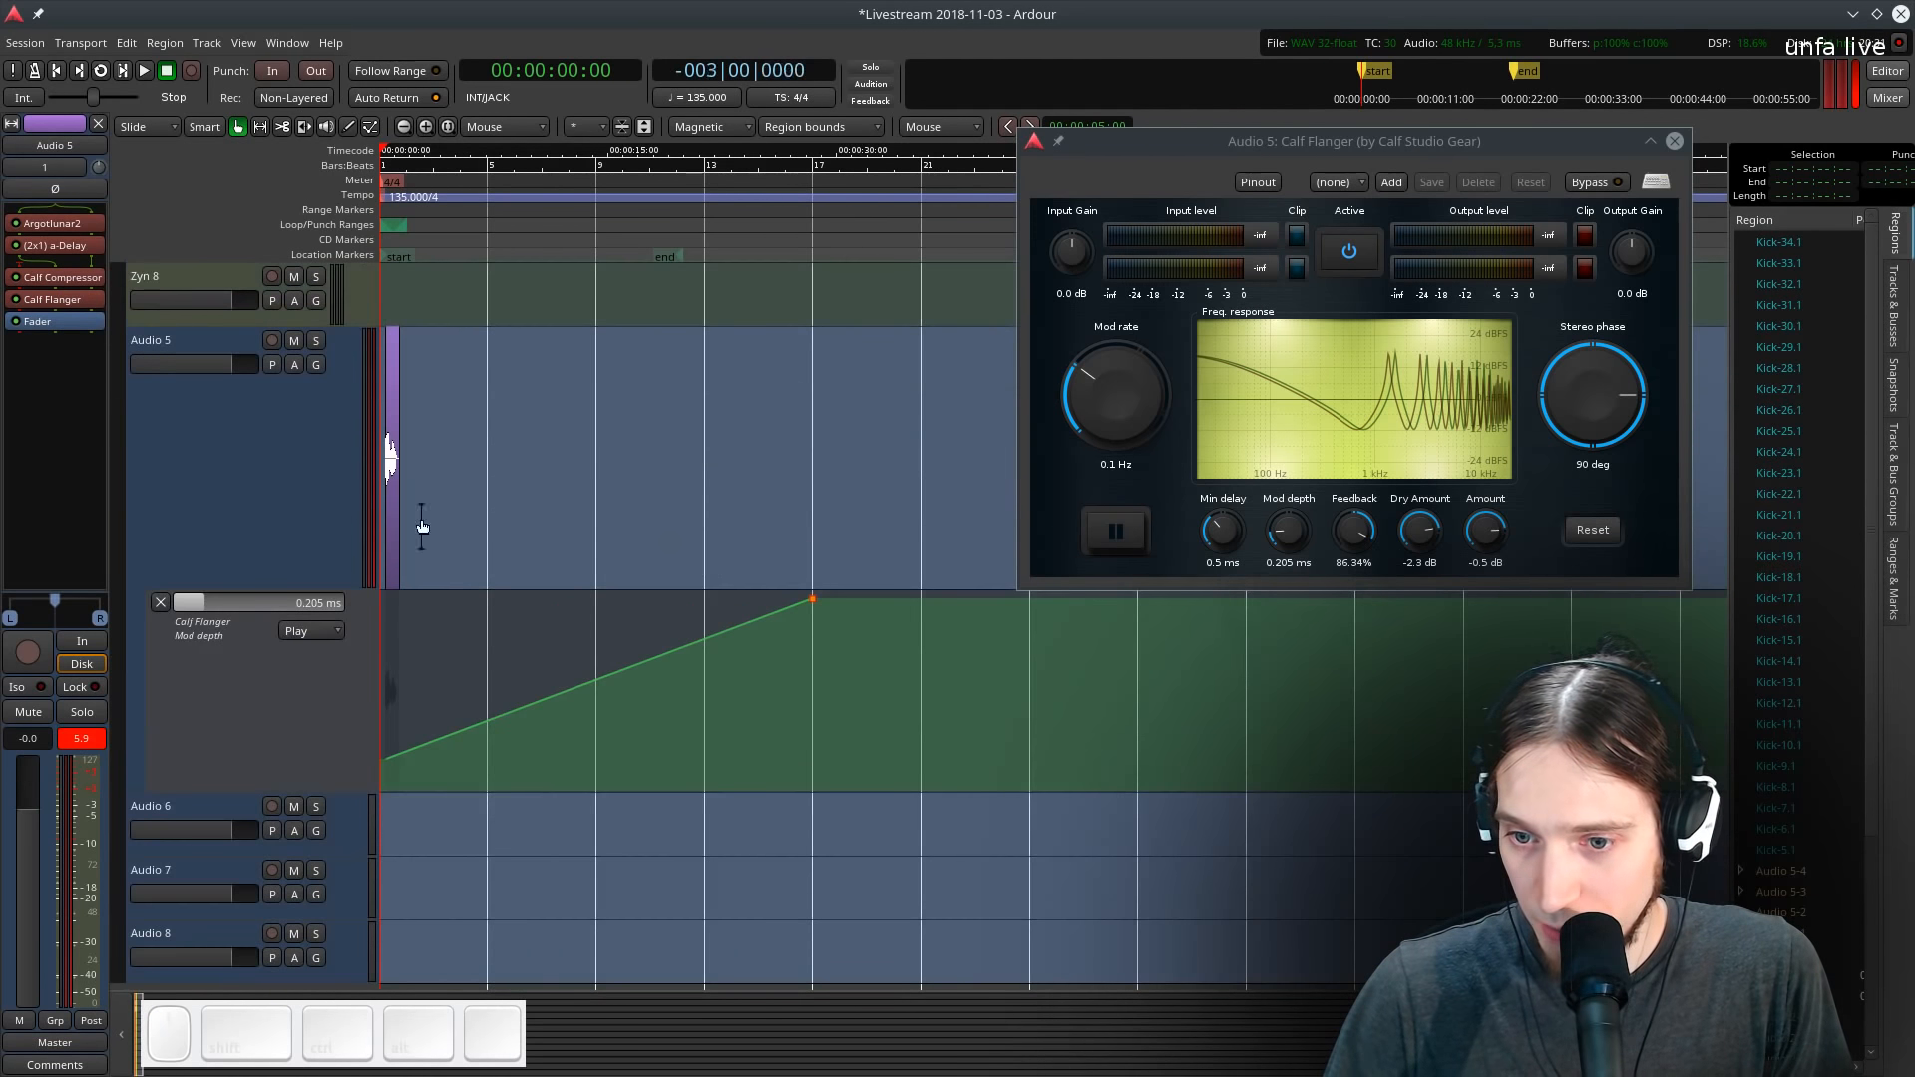
scroll(421, 516, up, 2)
ctrl+click(427, 455)
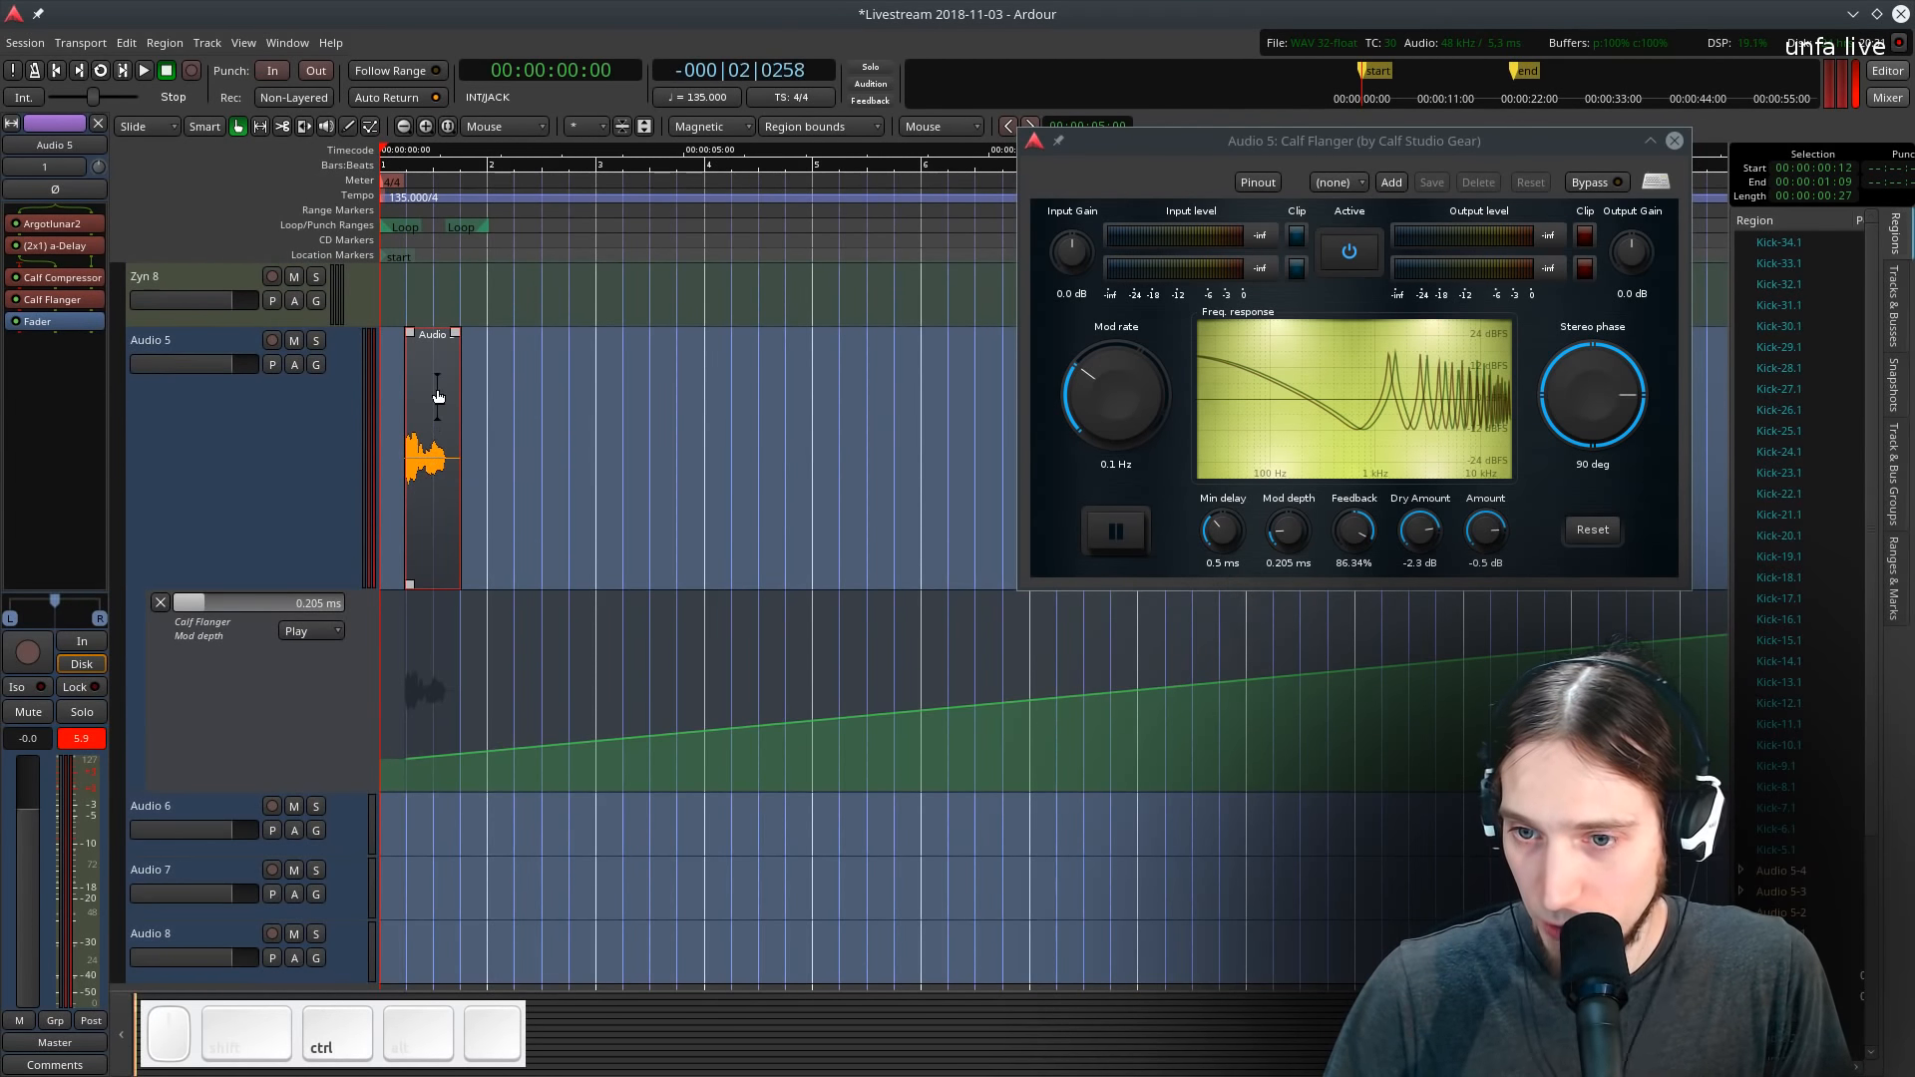
drag(438, 397, 655, 403)
scroll(397, 423, up, 5)
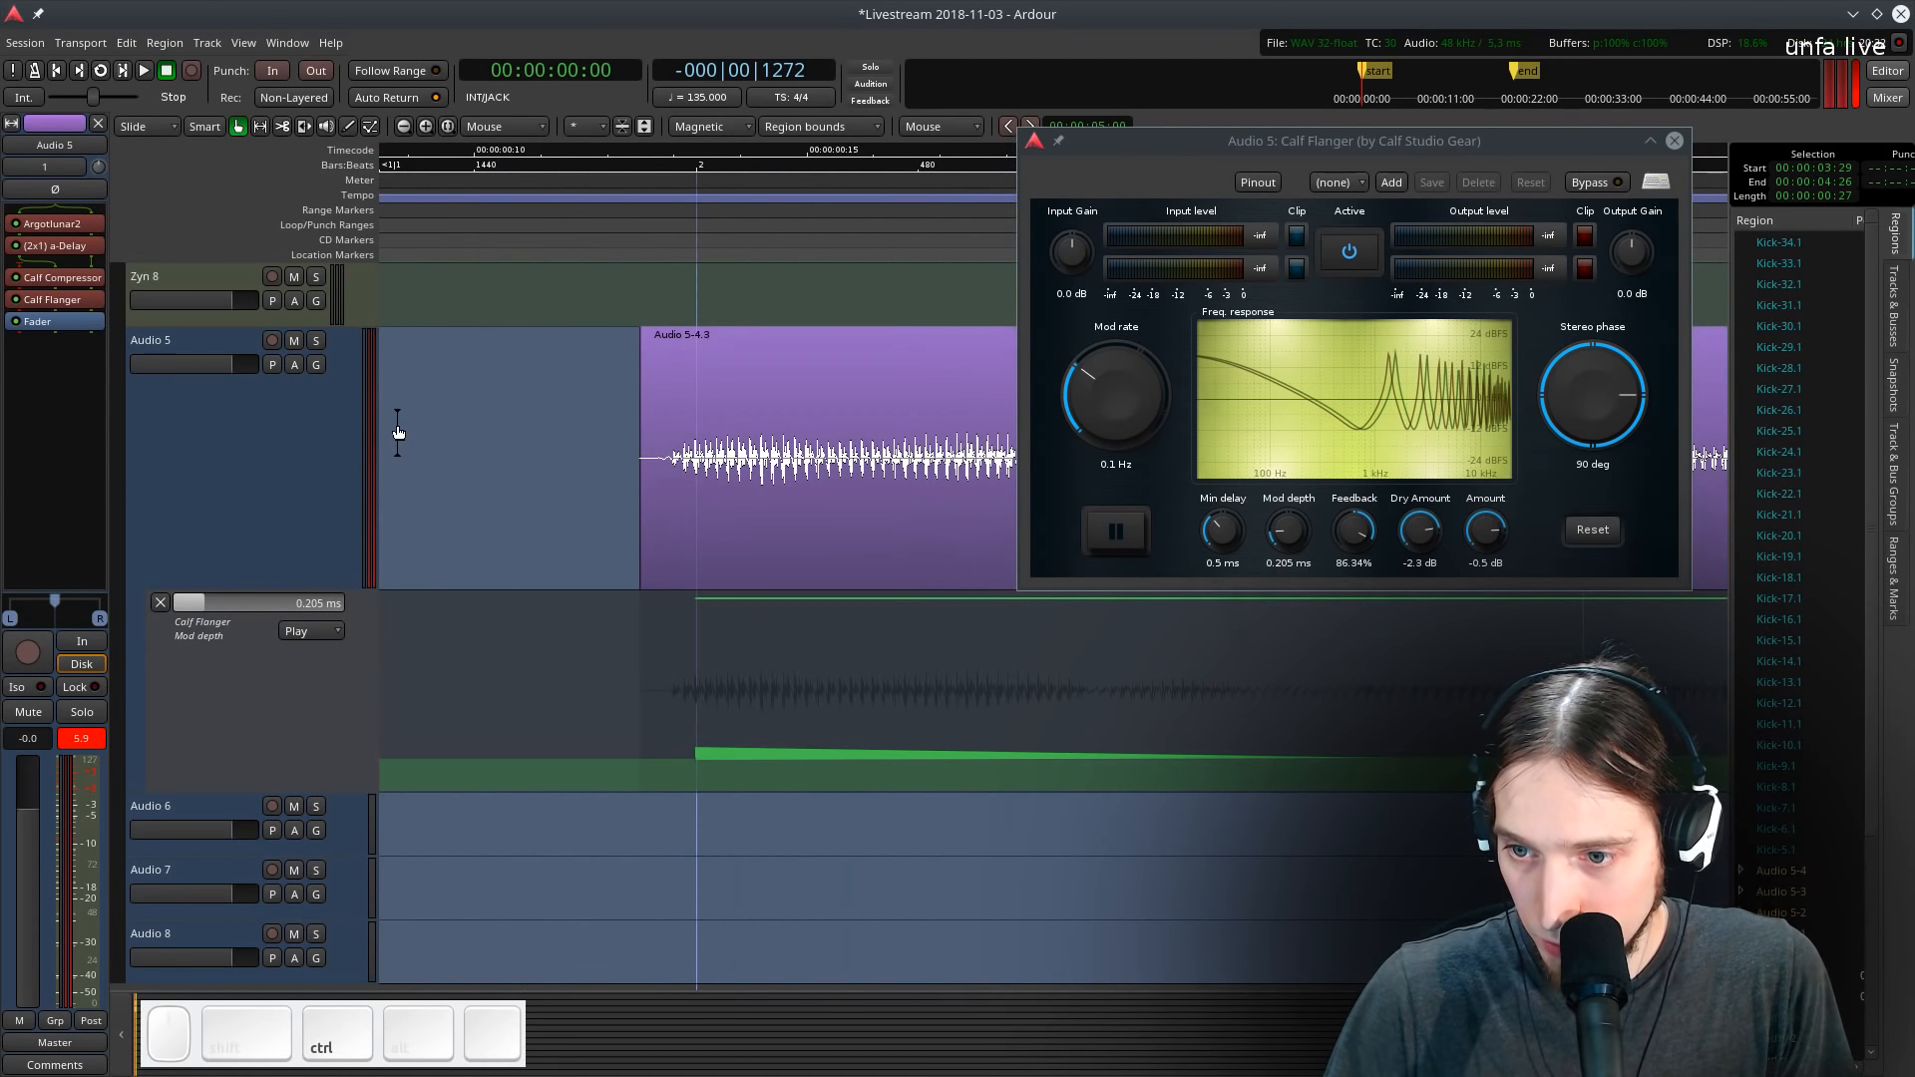
scroll(415, 427, down, 8)
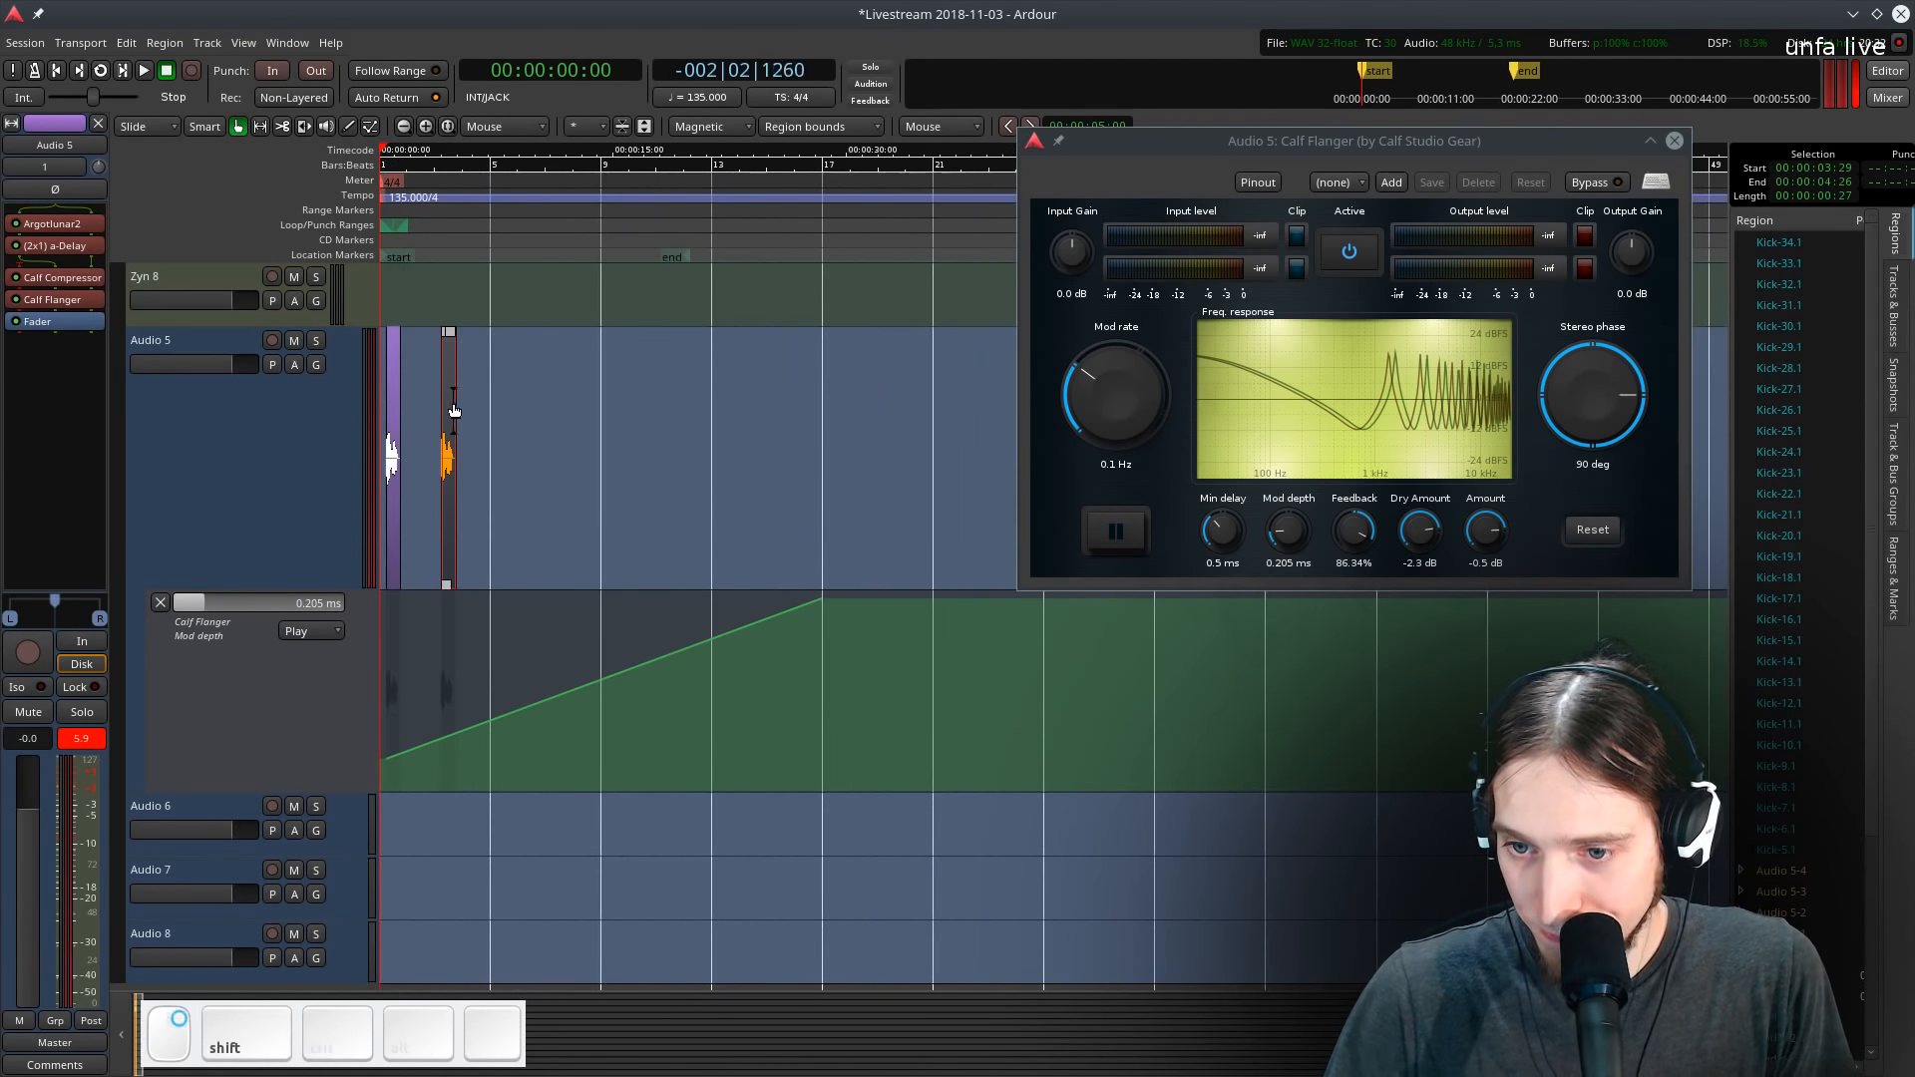
scroll(454, 410, up, 8)
scroll(506, 458, down, 3)
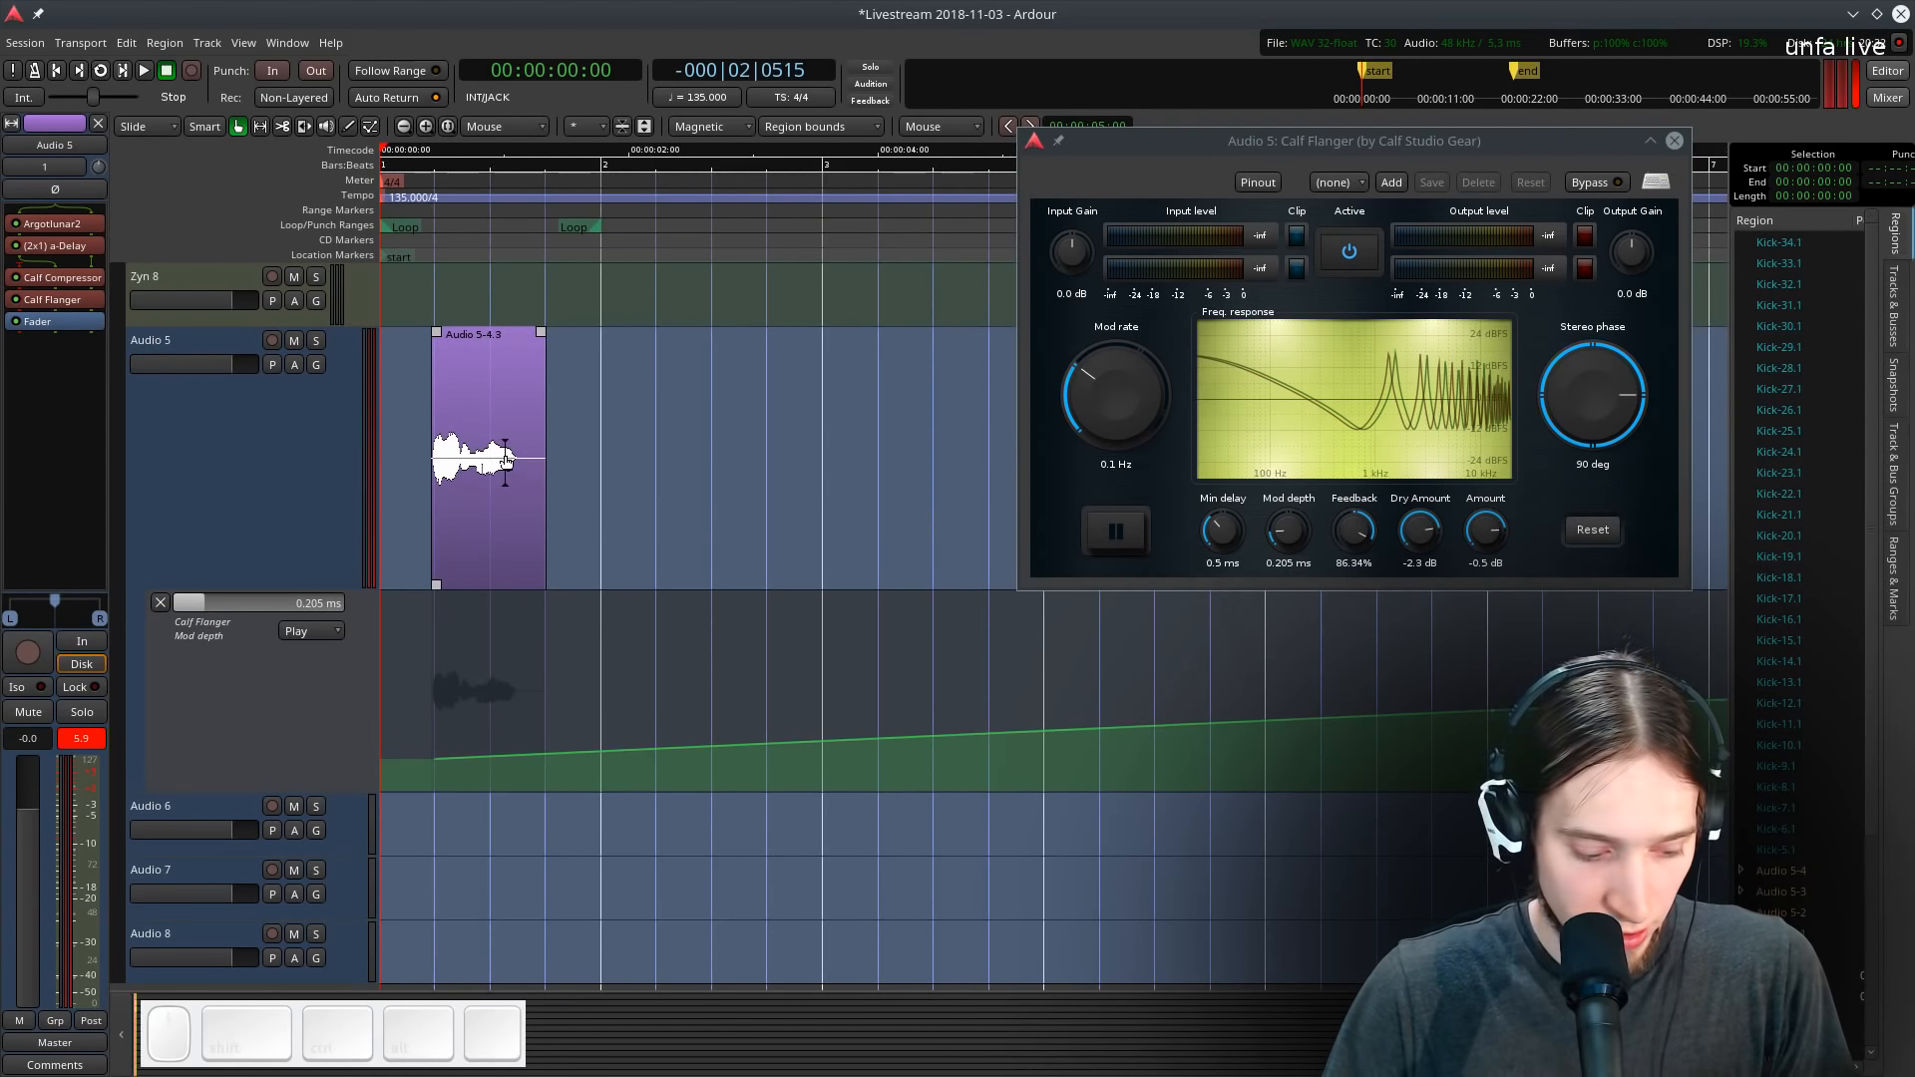
- Select the range from bar 1 to bar 2 on Audio 5 and consolidate it into a one-bar region
drag(595, 402, 384, 419)
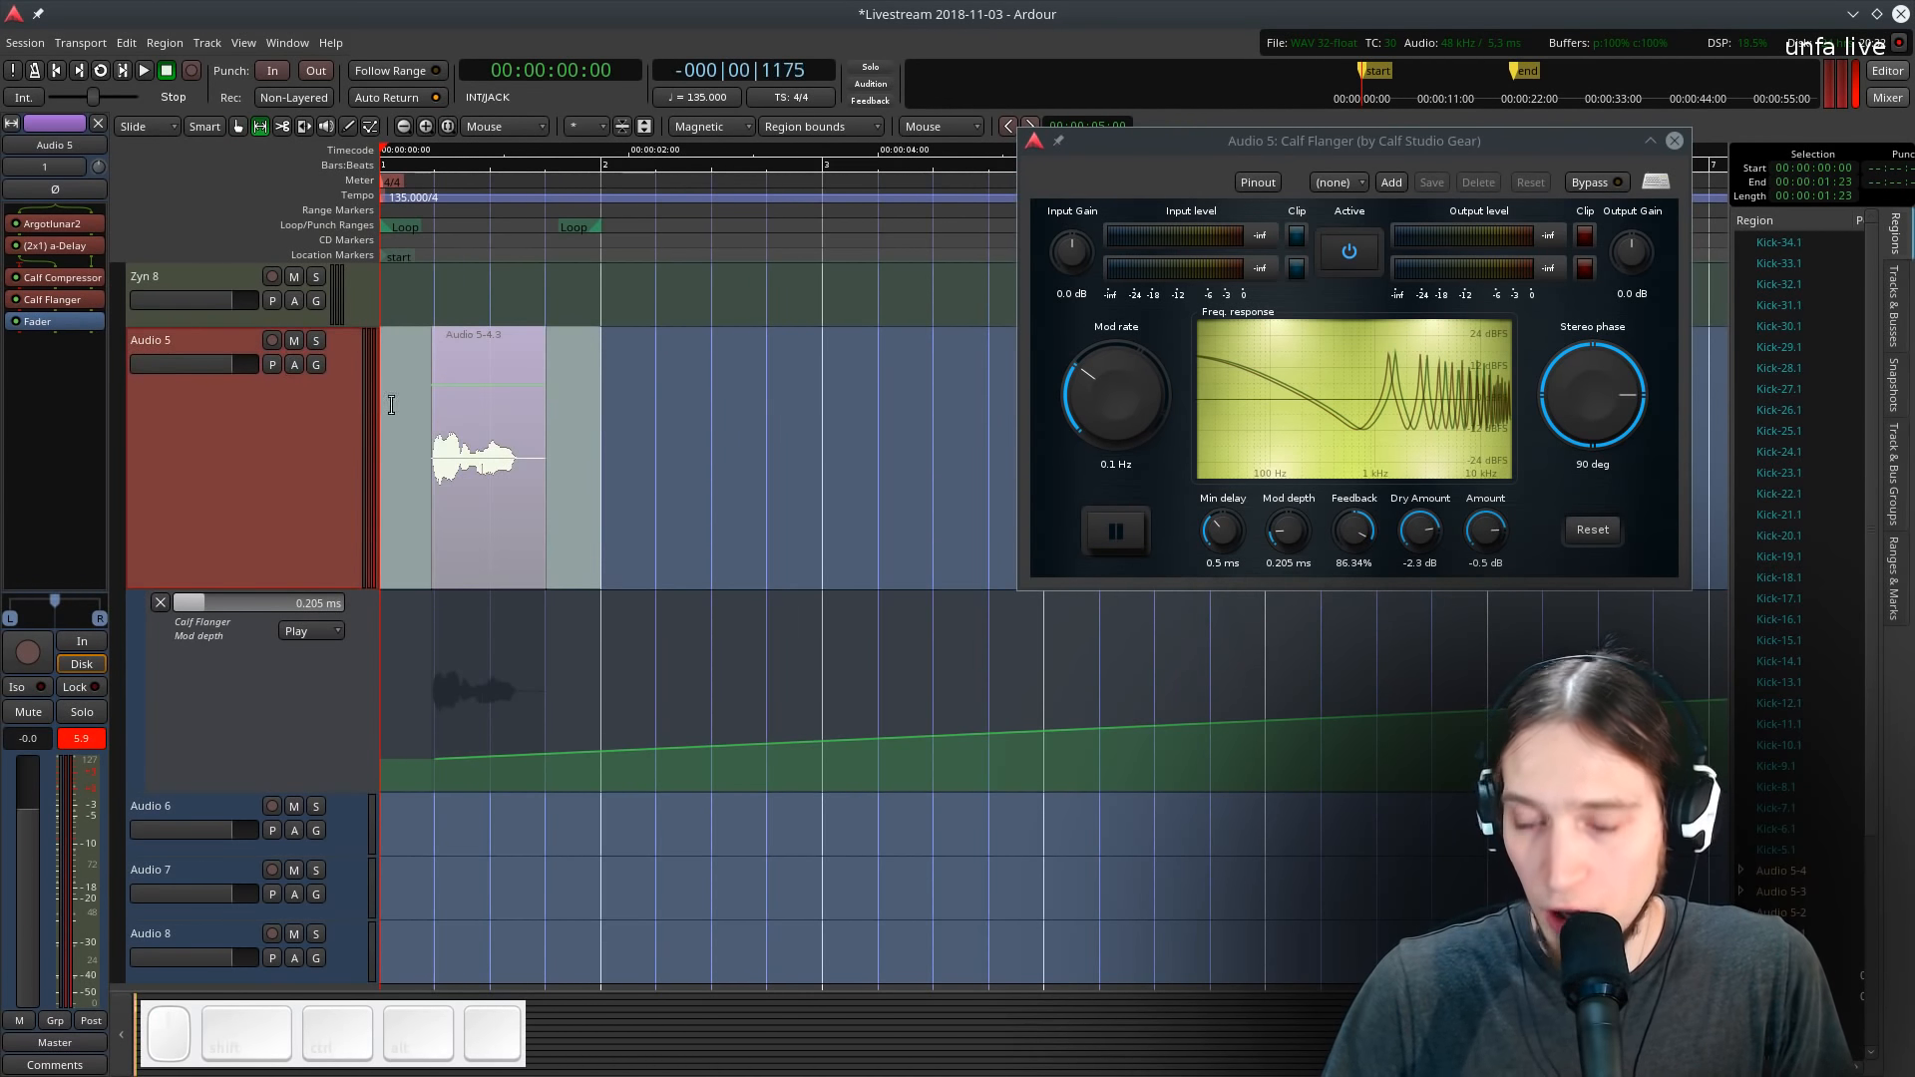
right_click(476, 387)
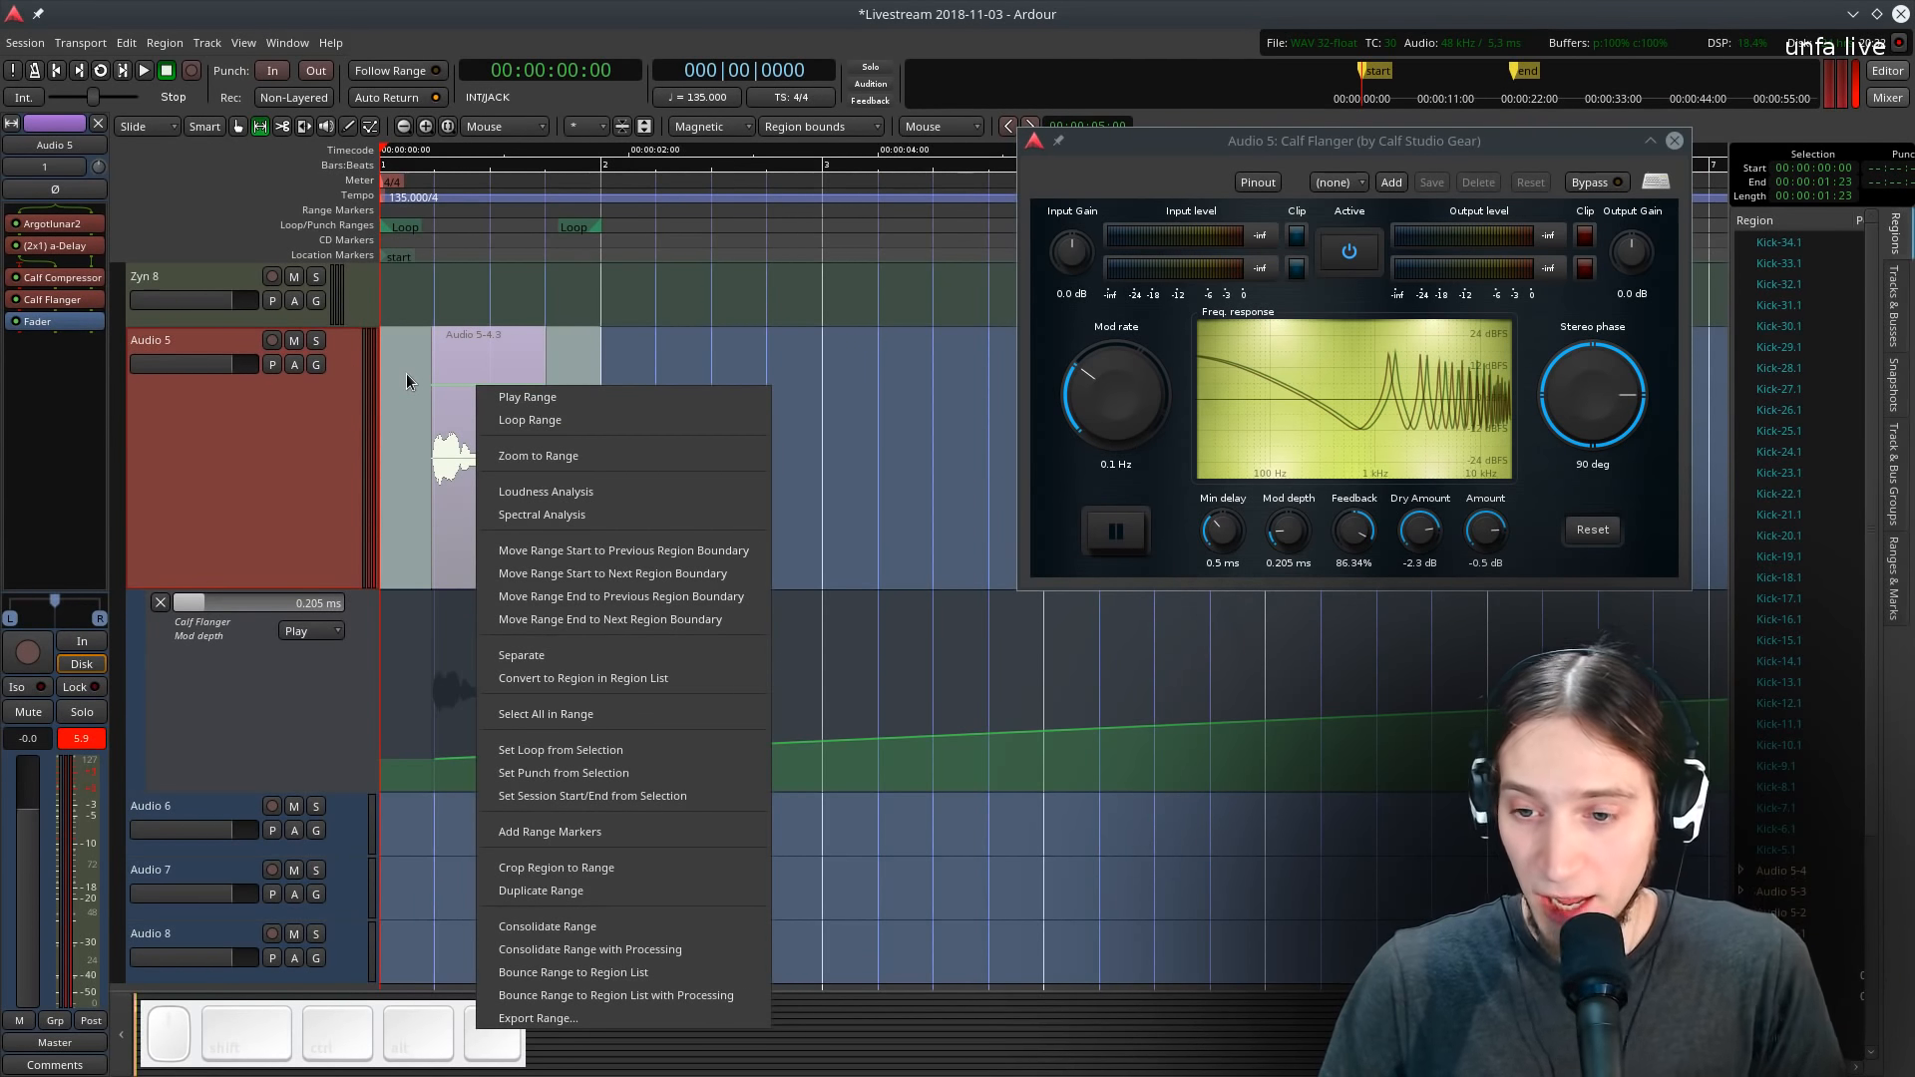
click(524, 350)
key(space)
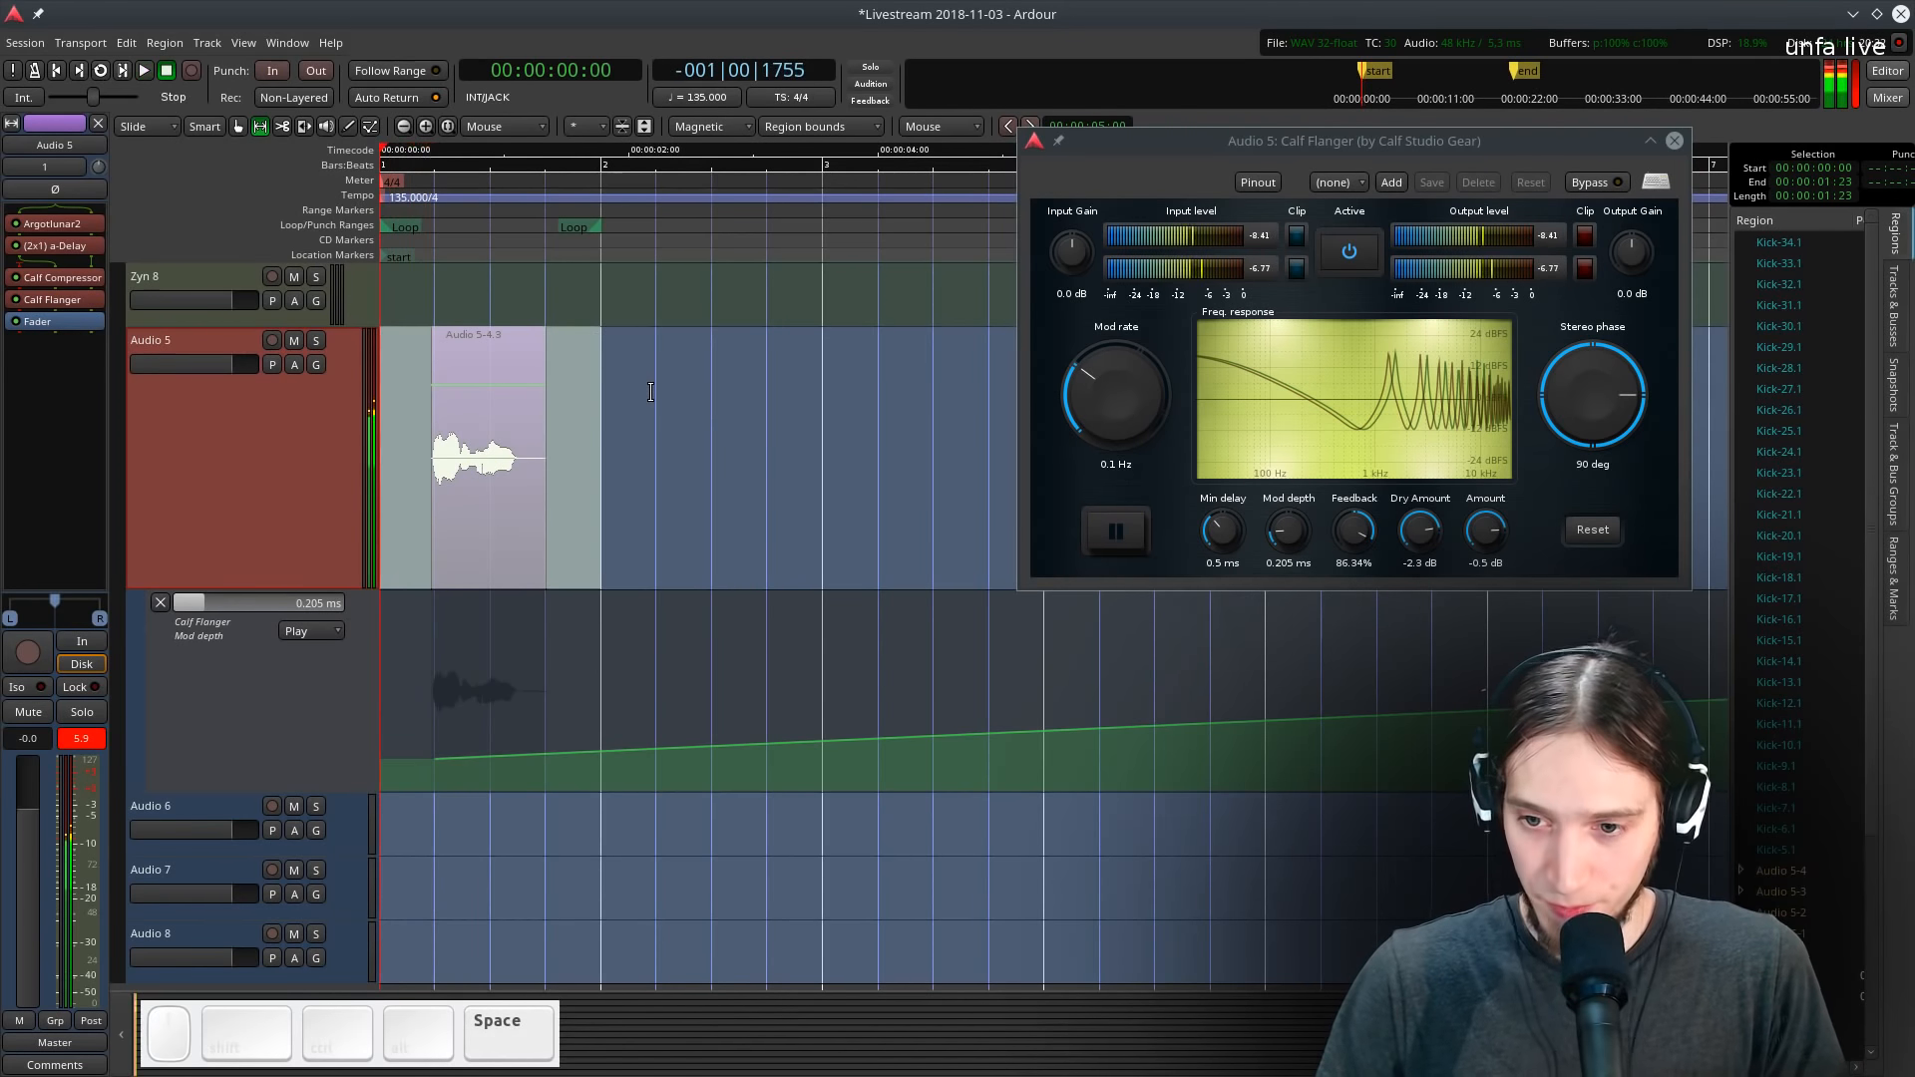
key(g)
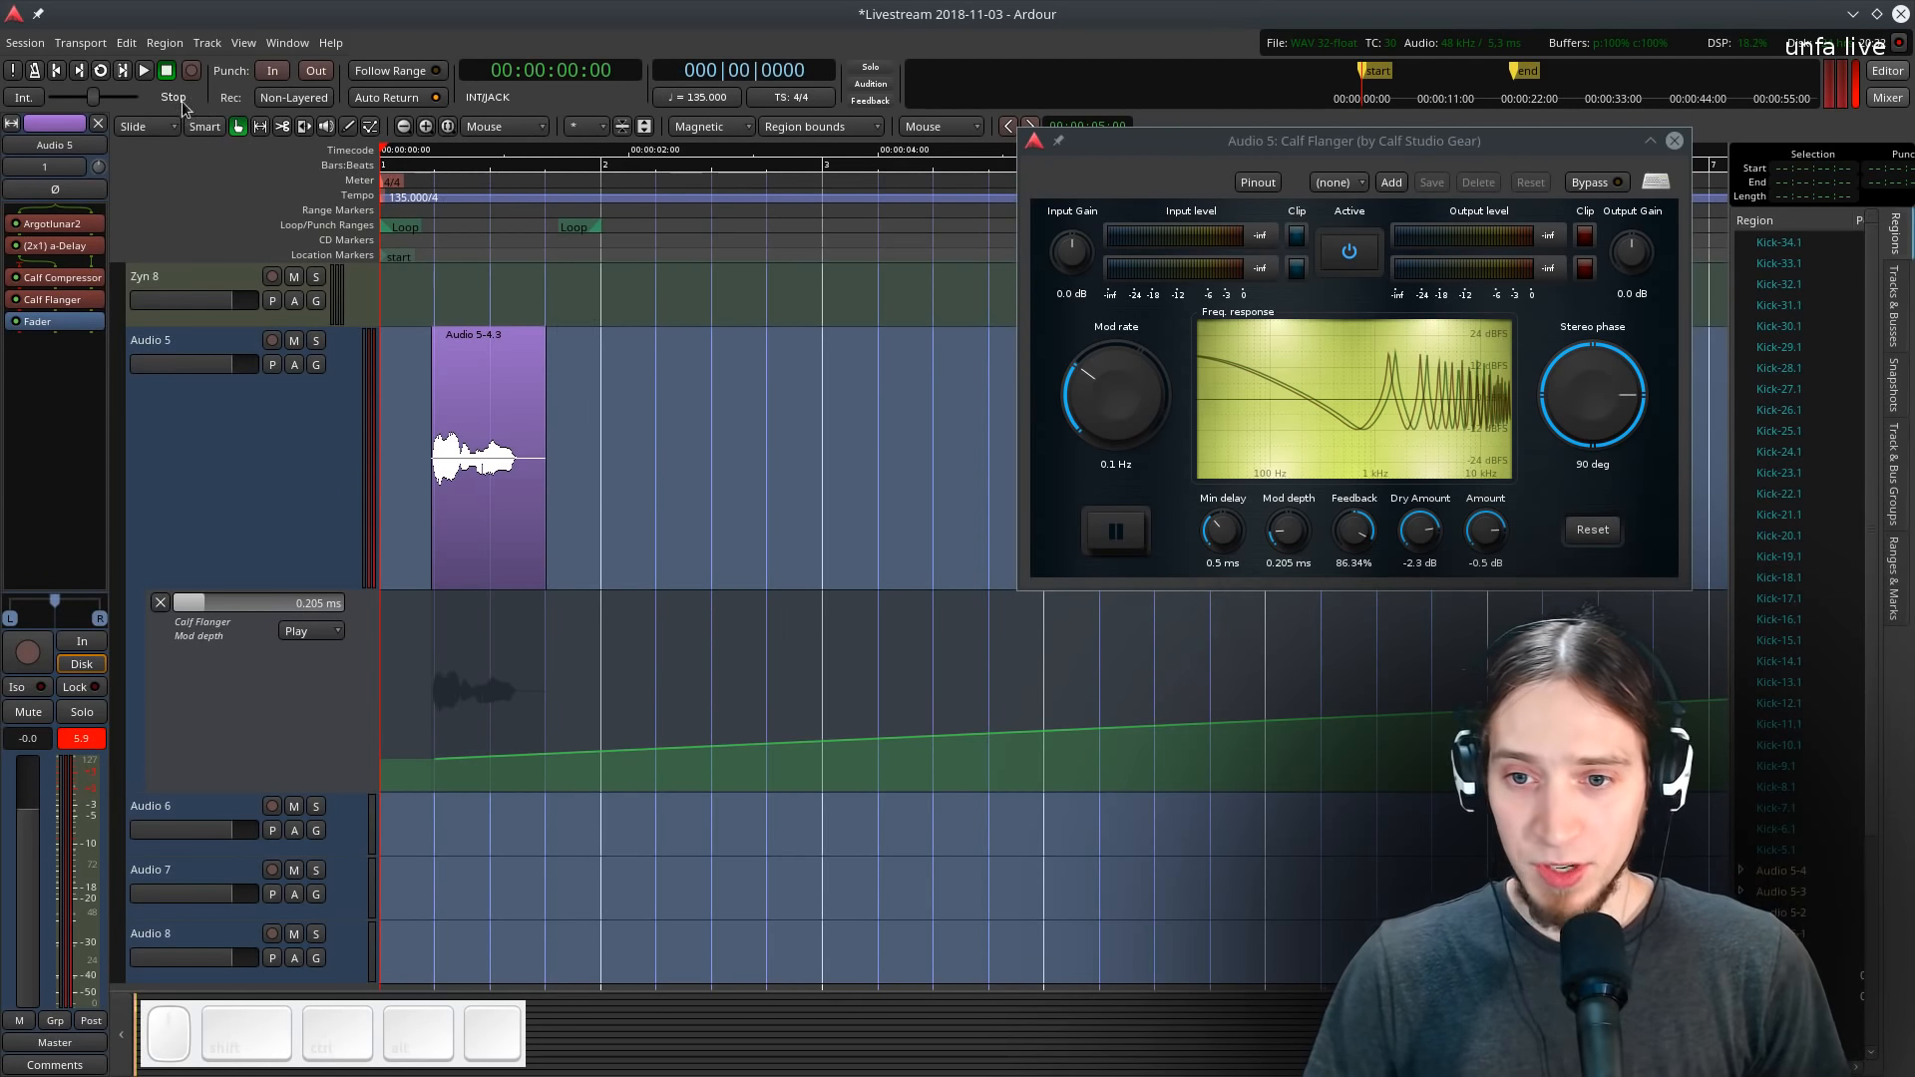
click(257, 135)
drag(604, 416, 394, 435)
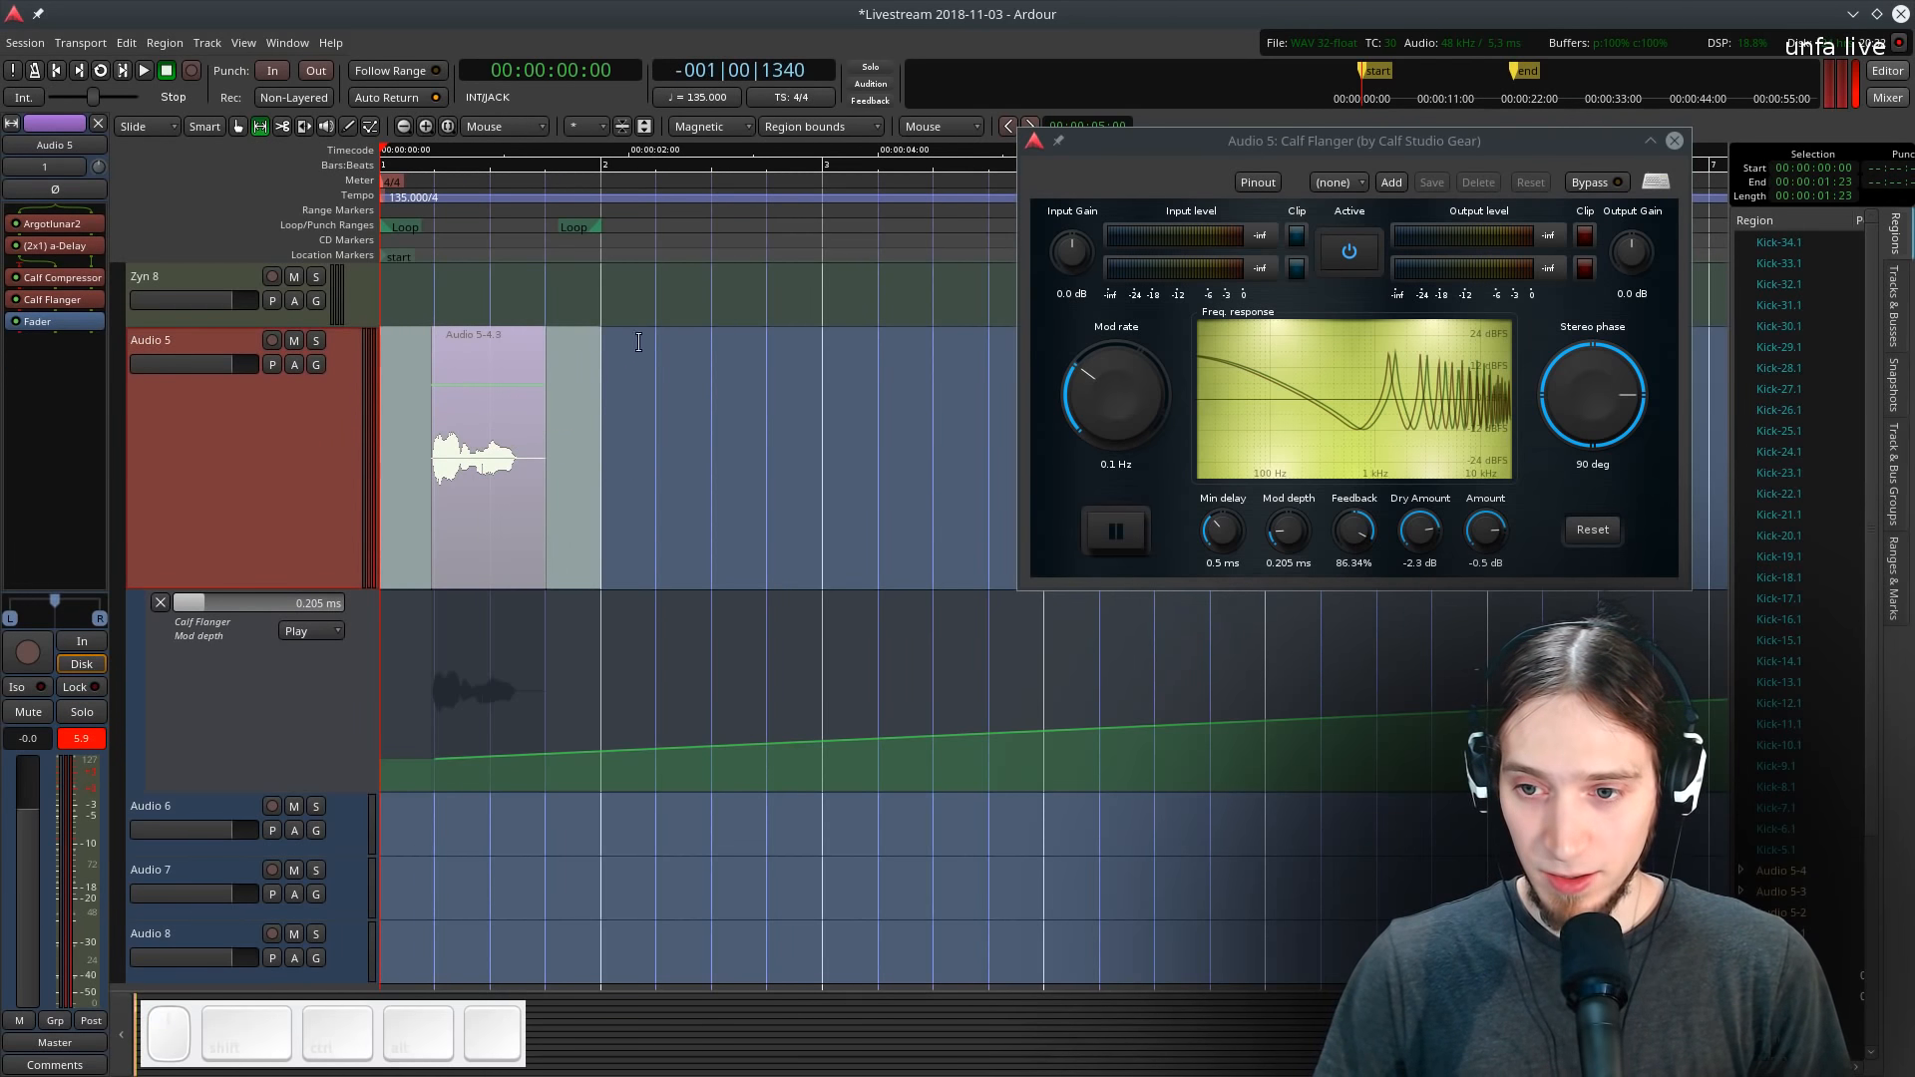
right_click(478, 419)
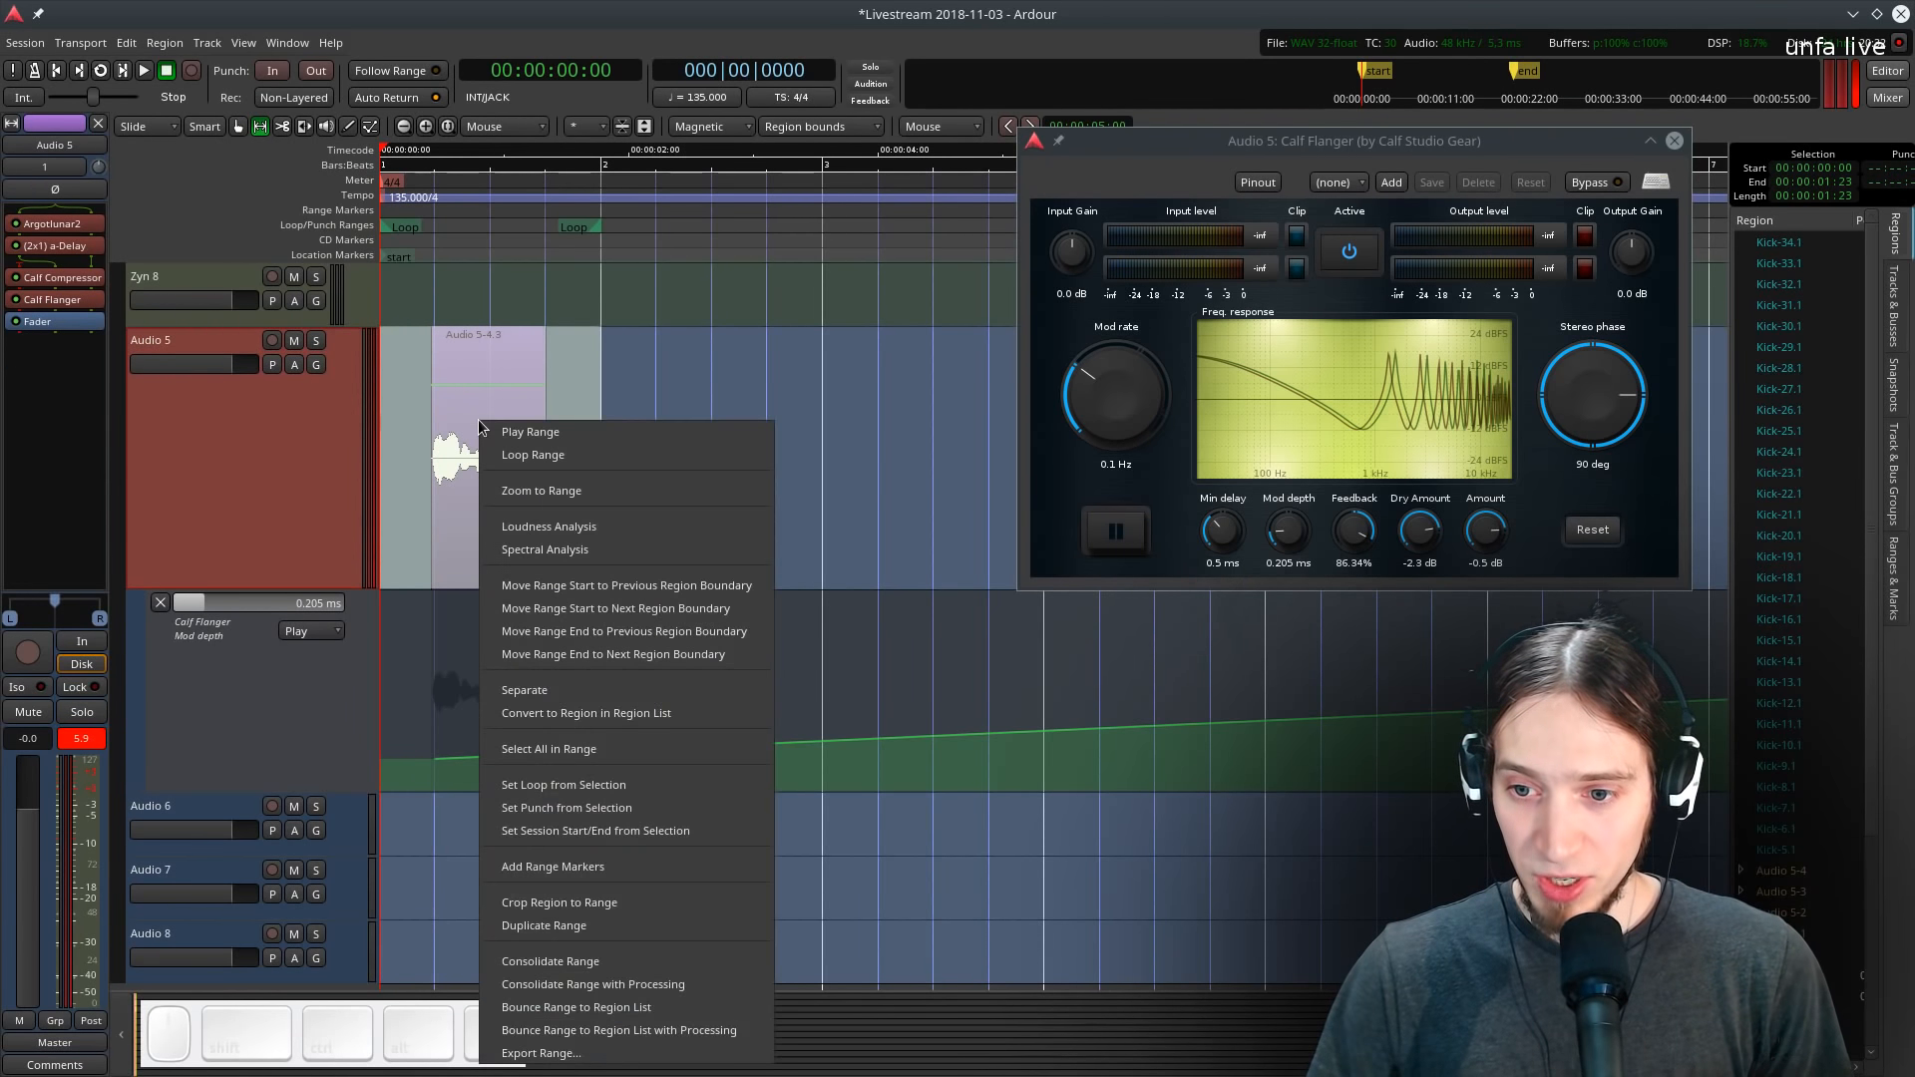
click(600, 959)
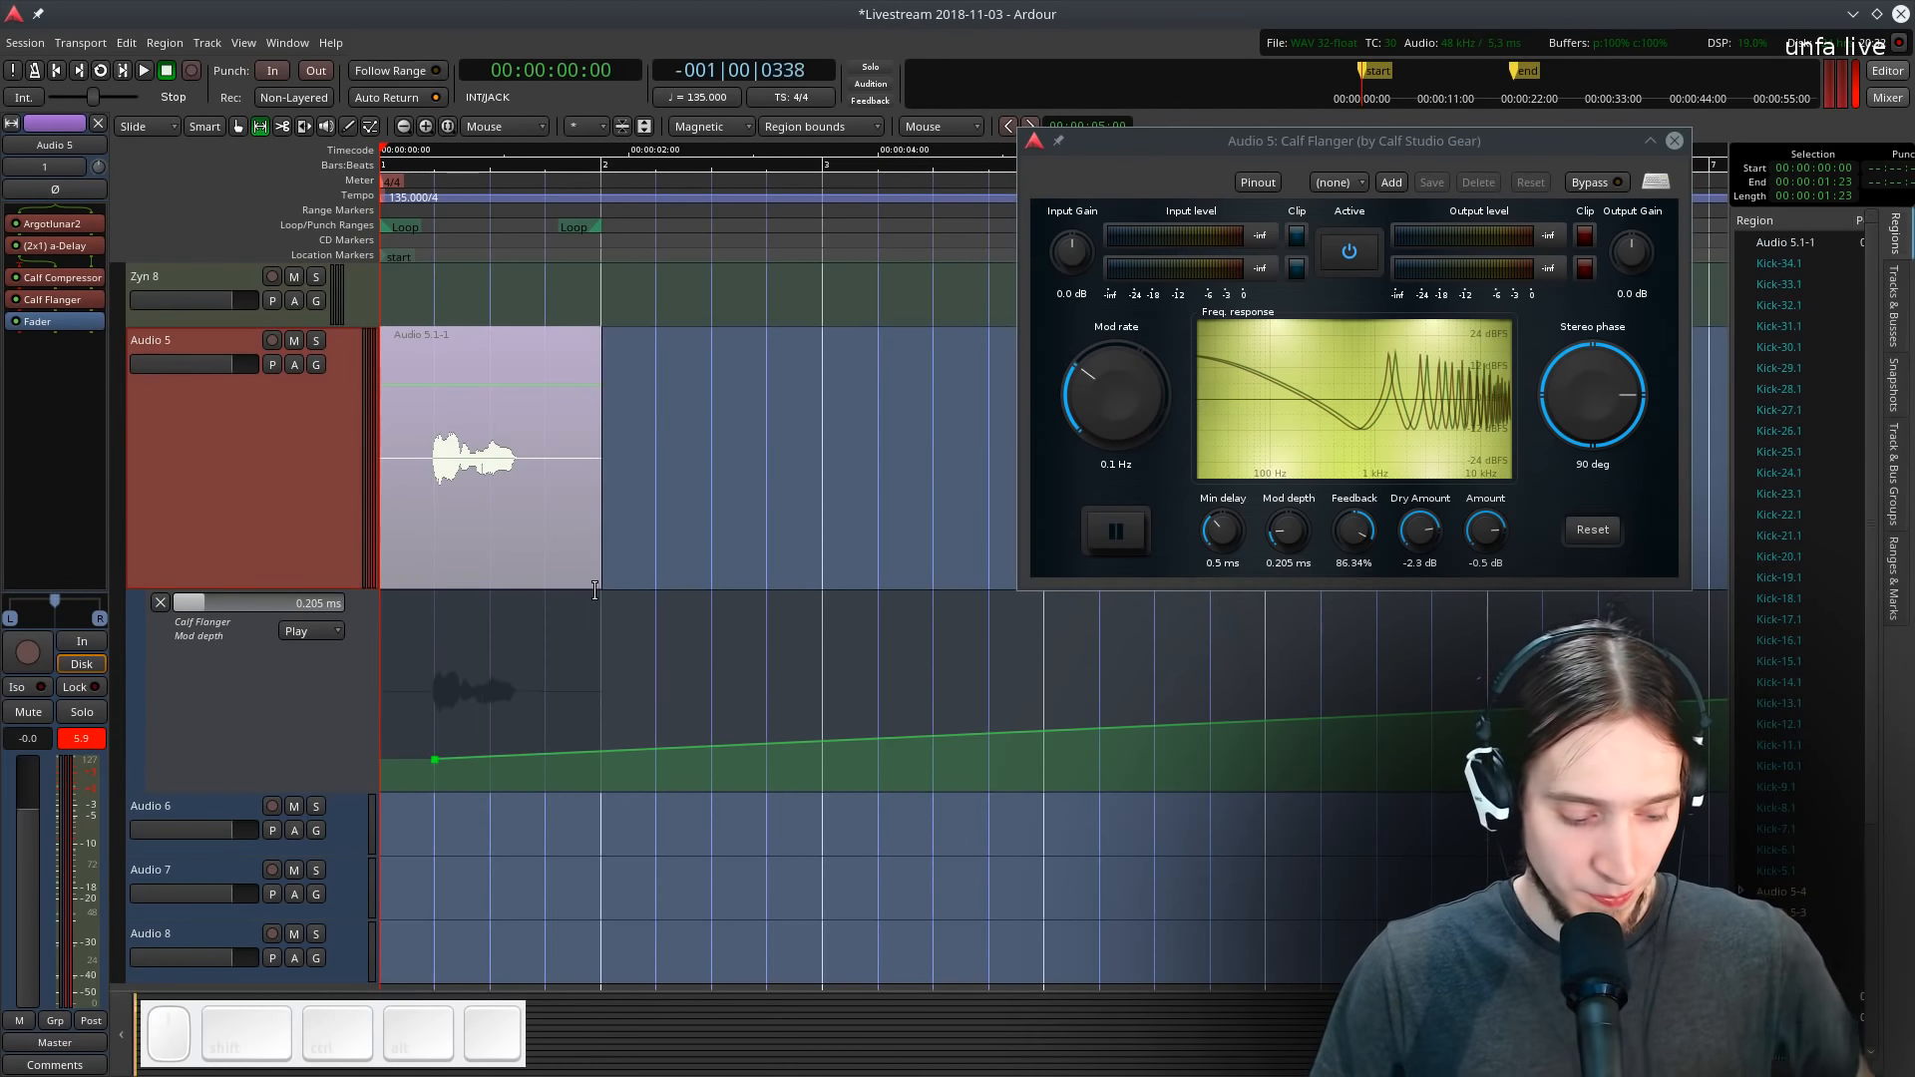
- Audition the consolidated vocal region and lower the Mod depth ramp's start point to about 0.155 ms
key(g)
click(547, 451)
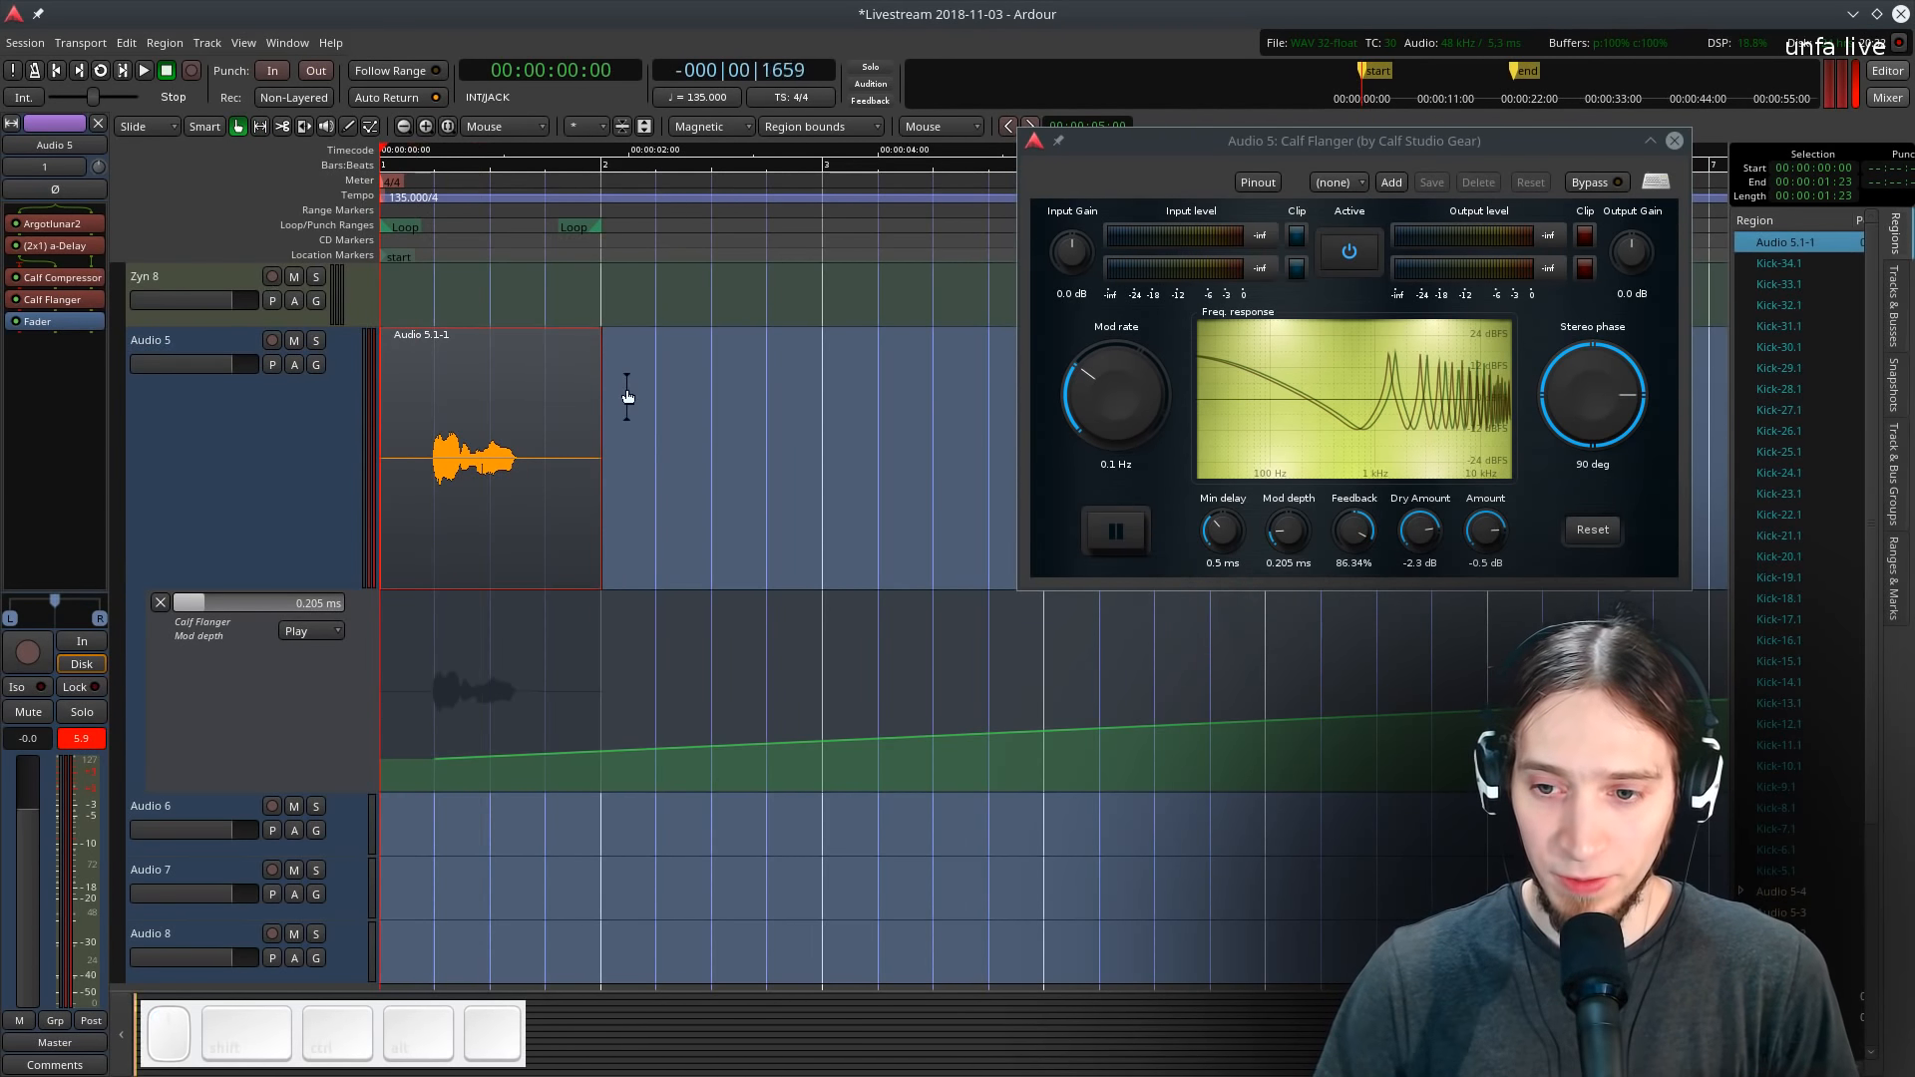
scroll(473, 449, down, 1)
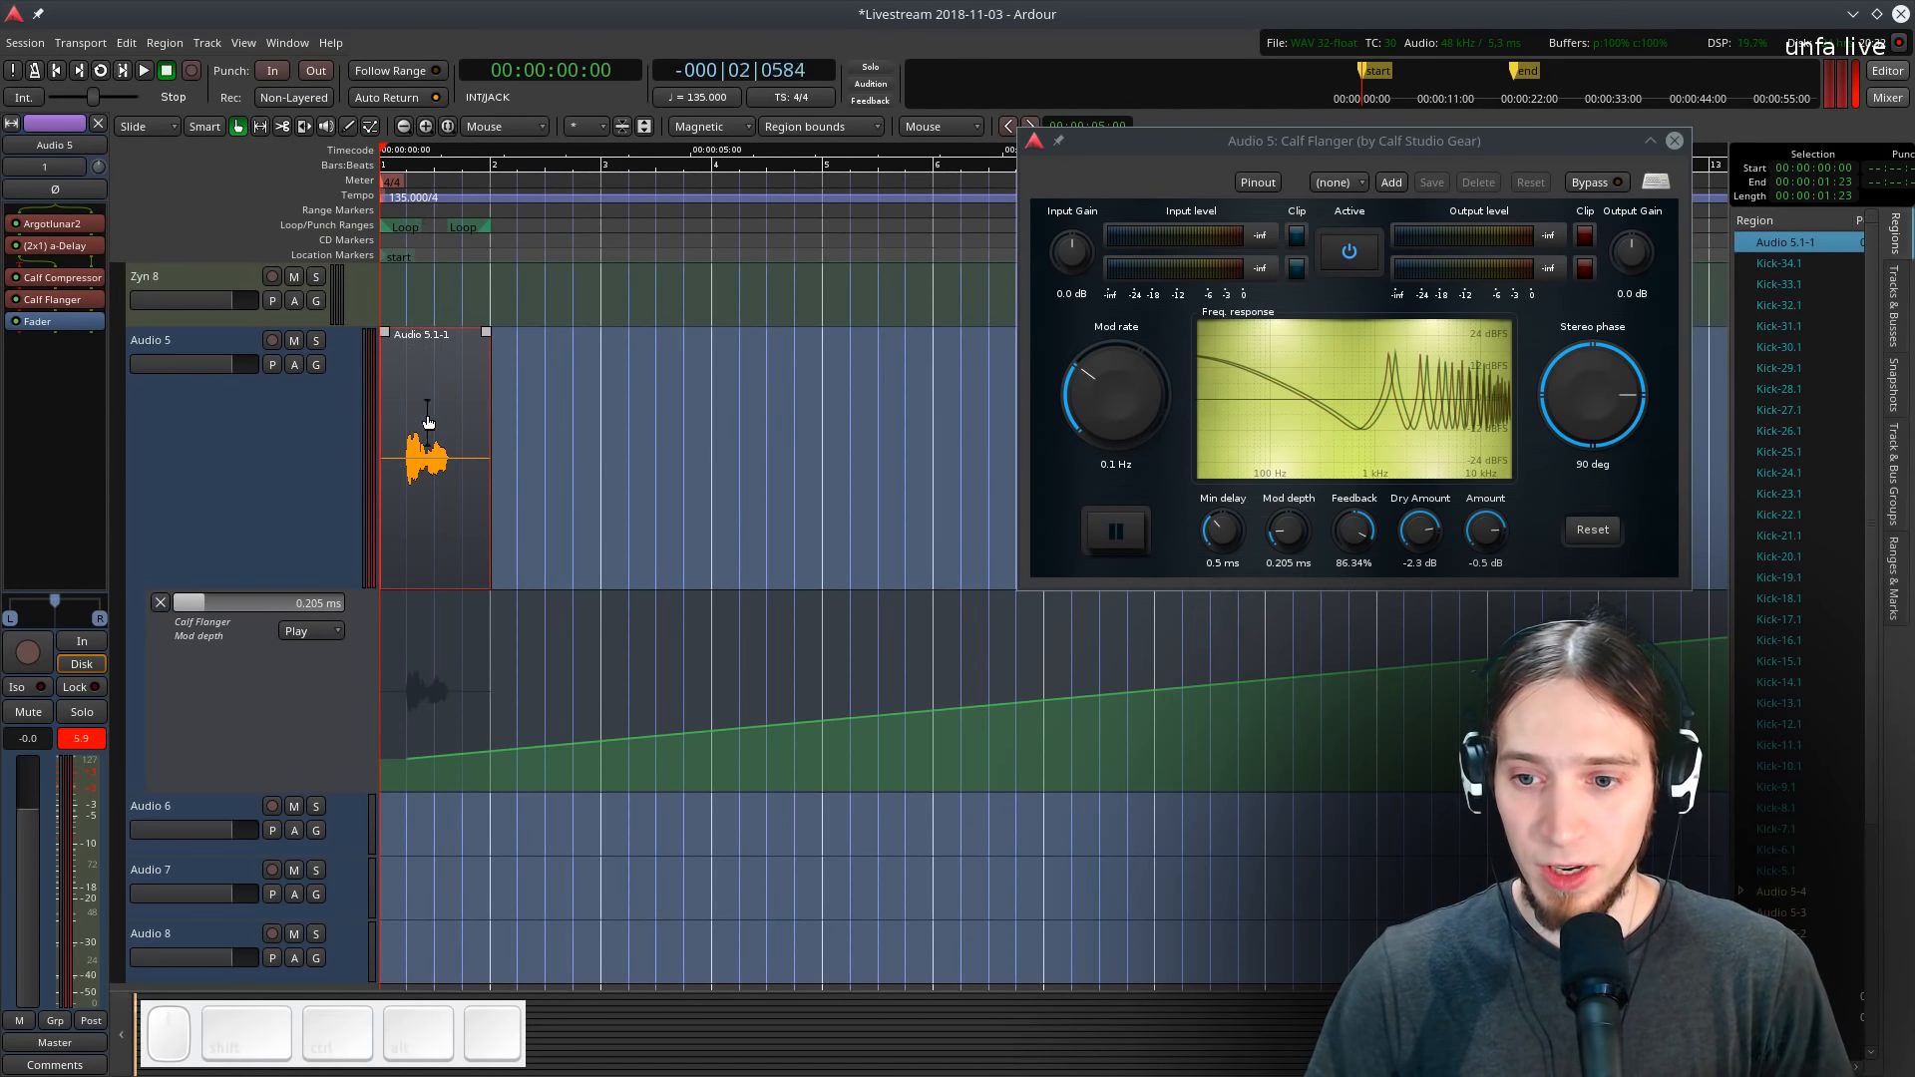
key(space)
scroll(400, 463, down, 1)
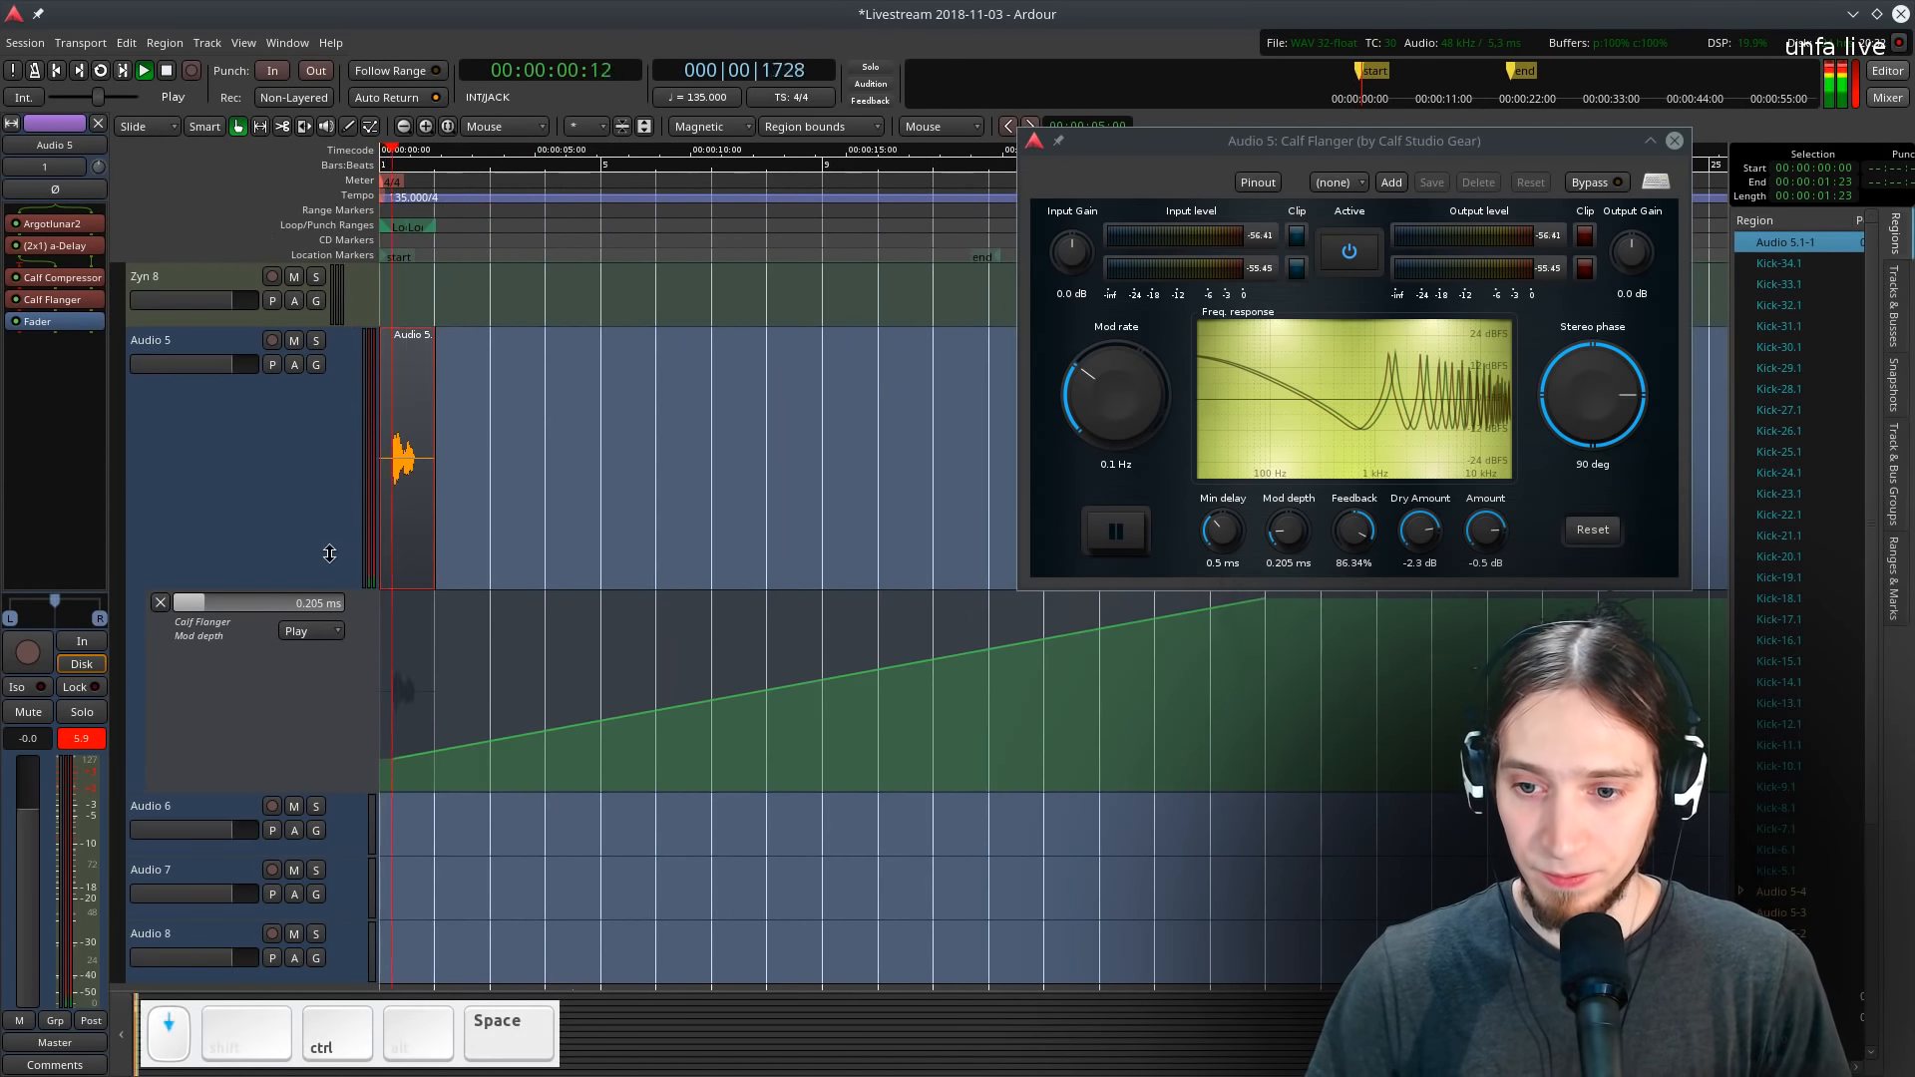
key(space)
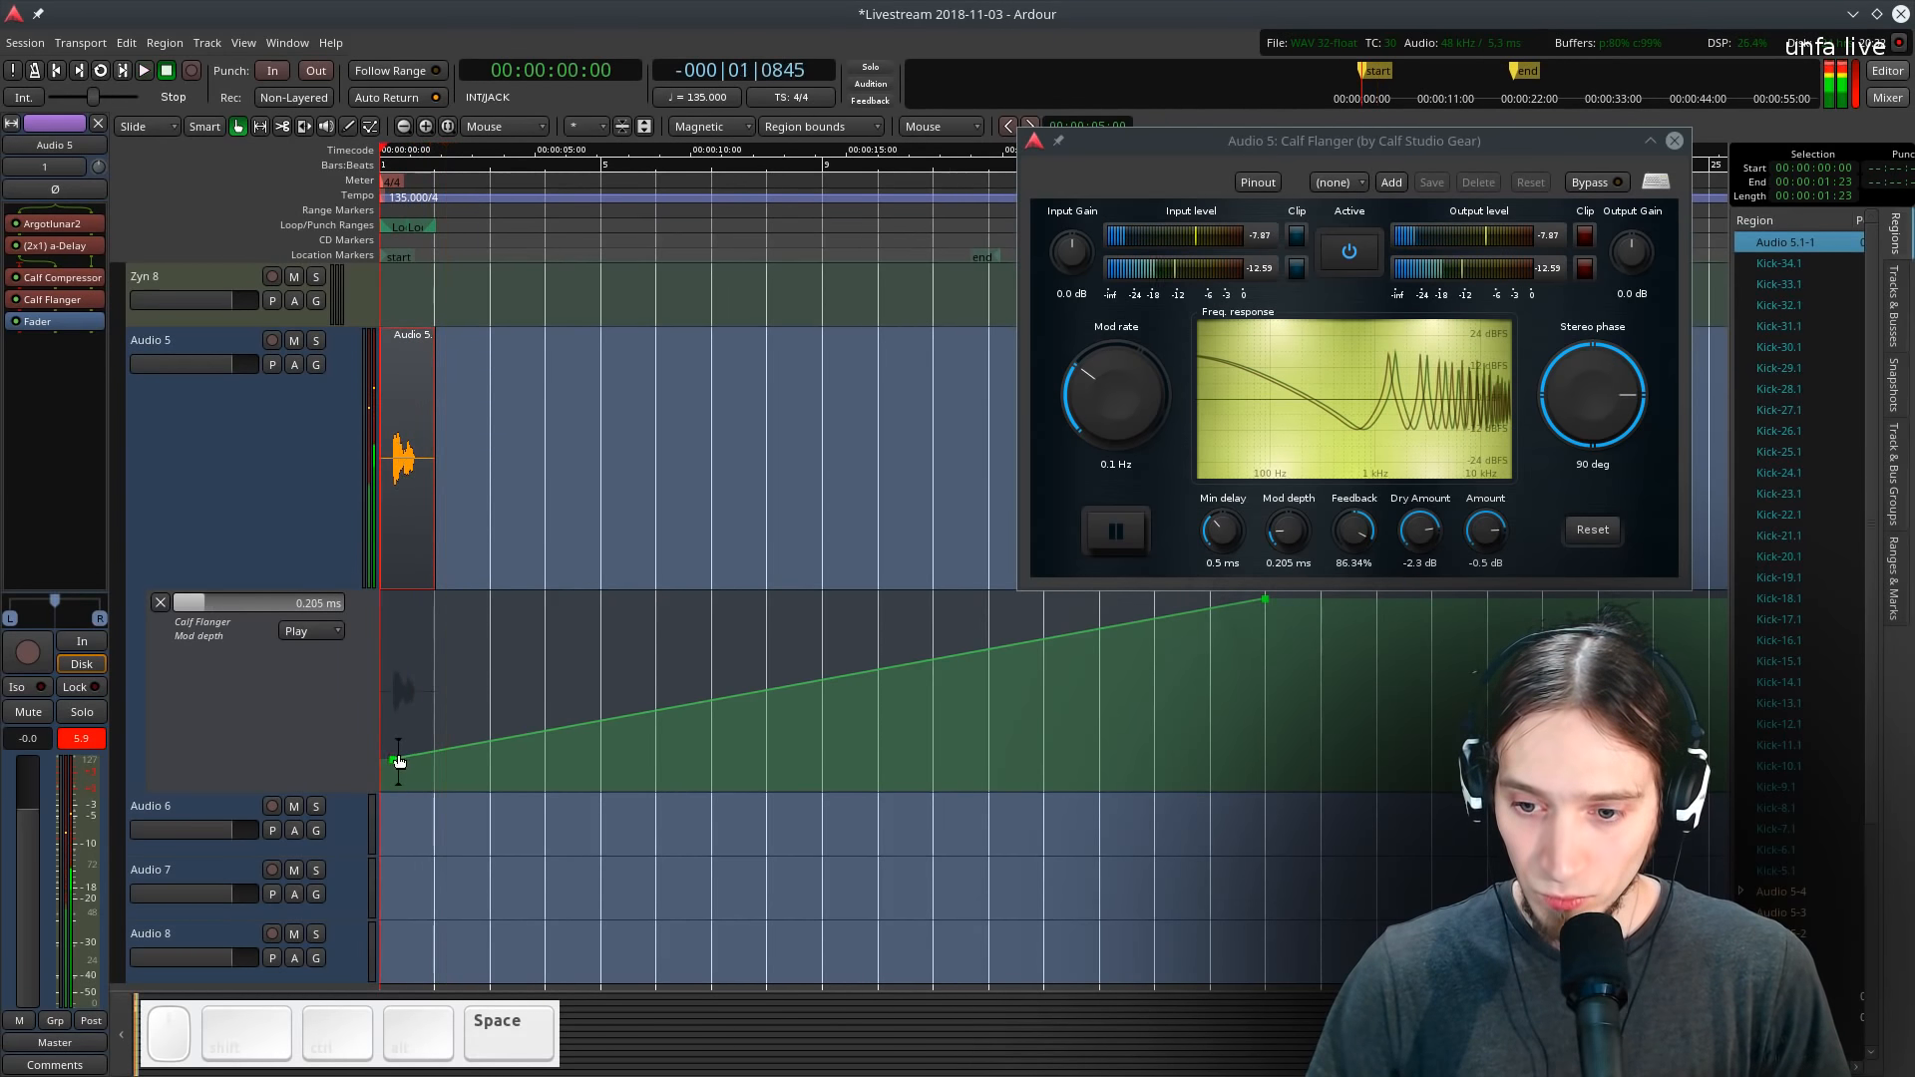
drag(398, 752, 402, 770)
- Duplicate the consolidated vocal region 15 times
click(391, 469)
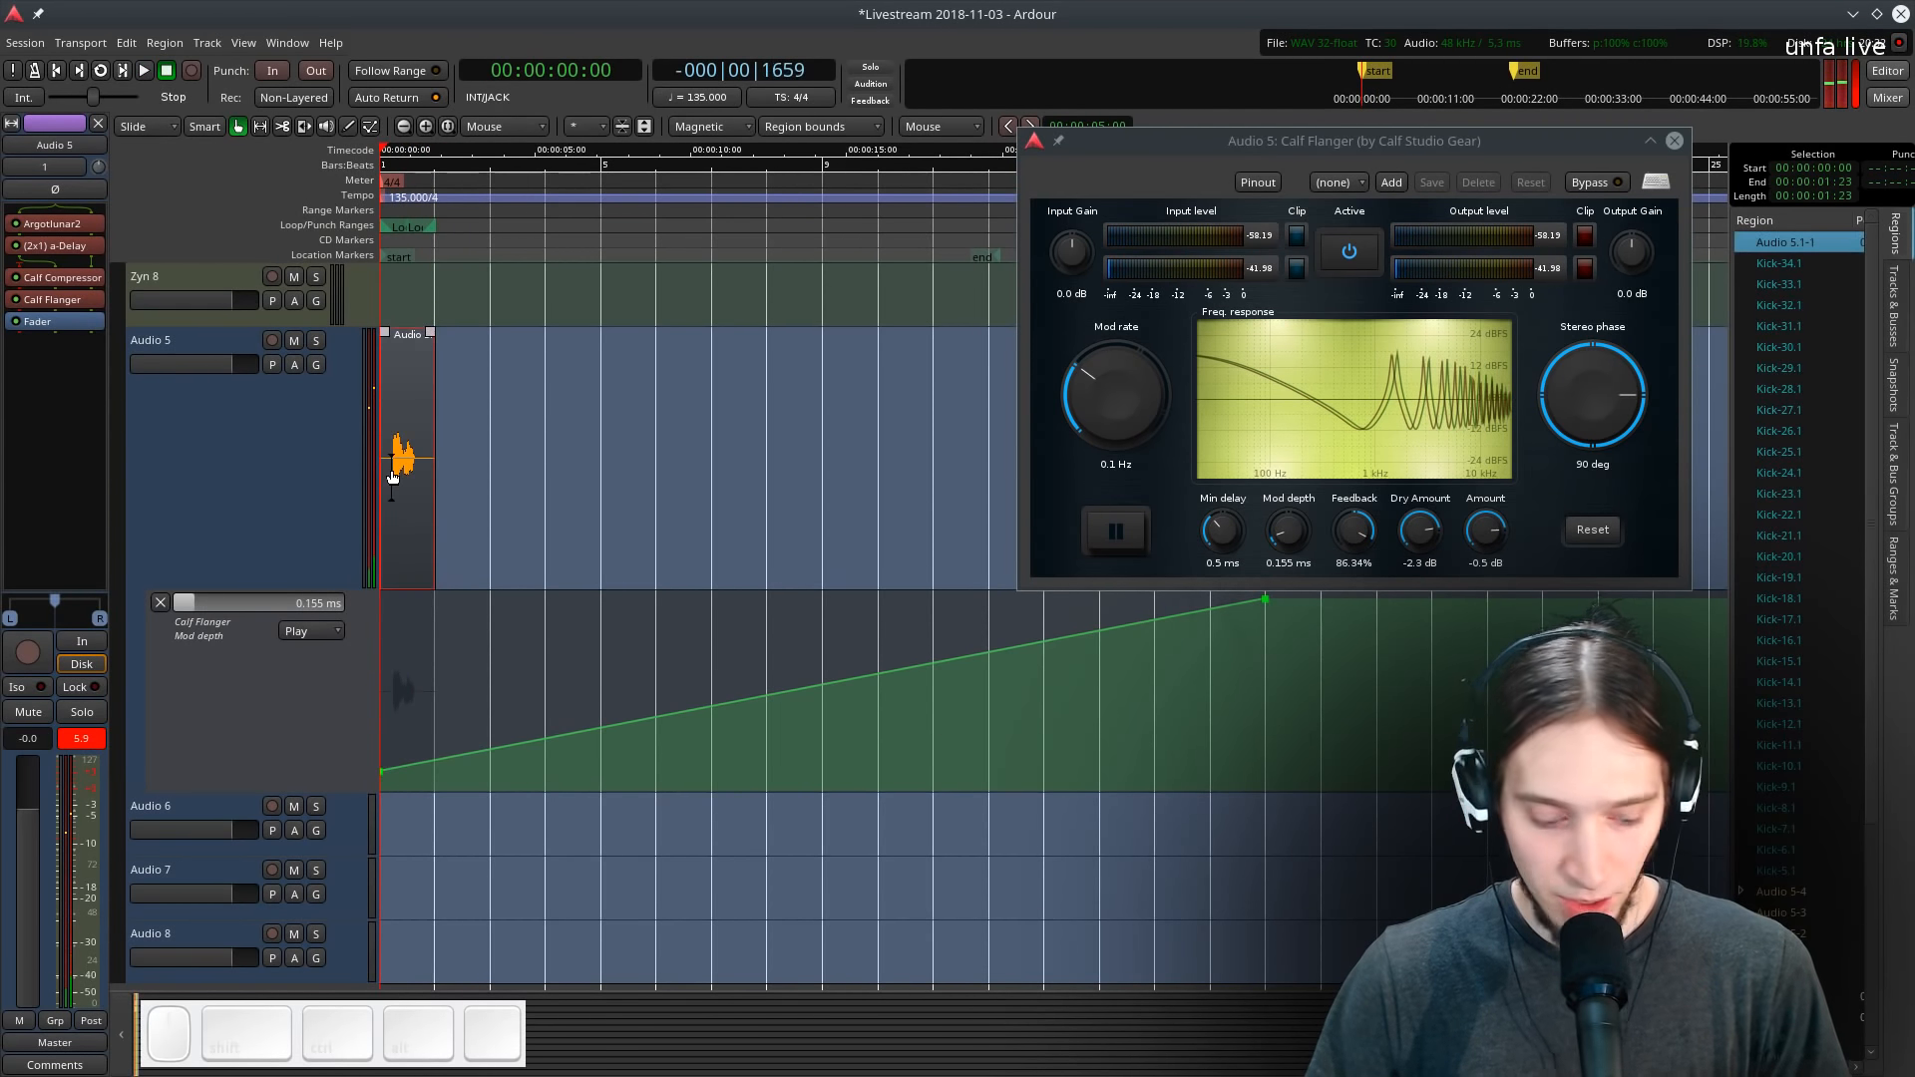
key(alt+d)
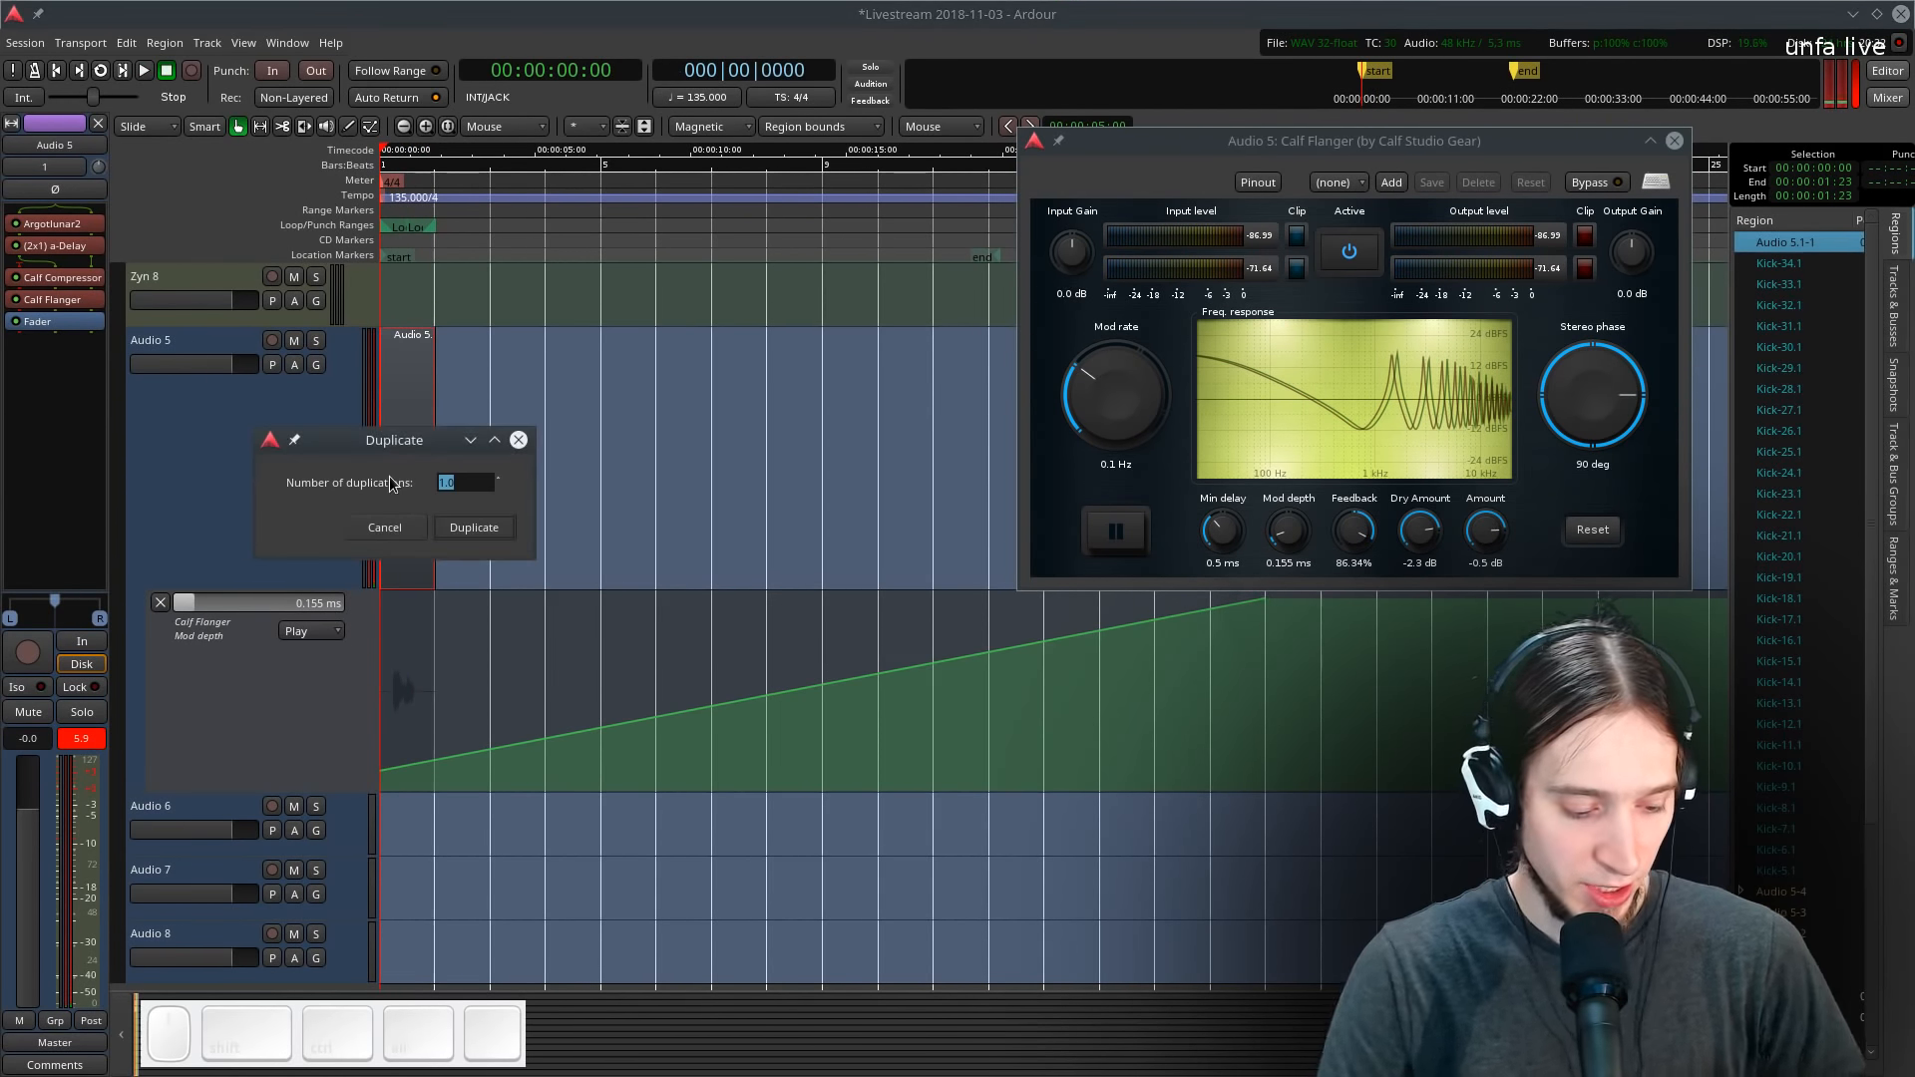
text(15)
key(Return)
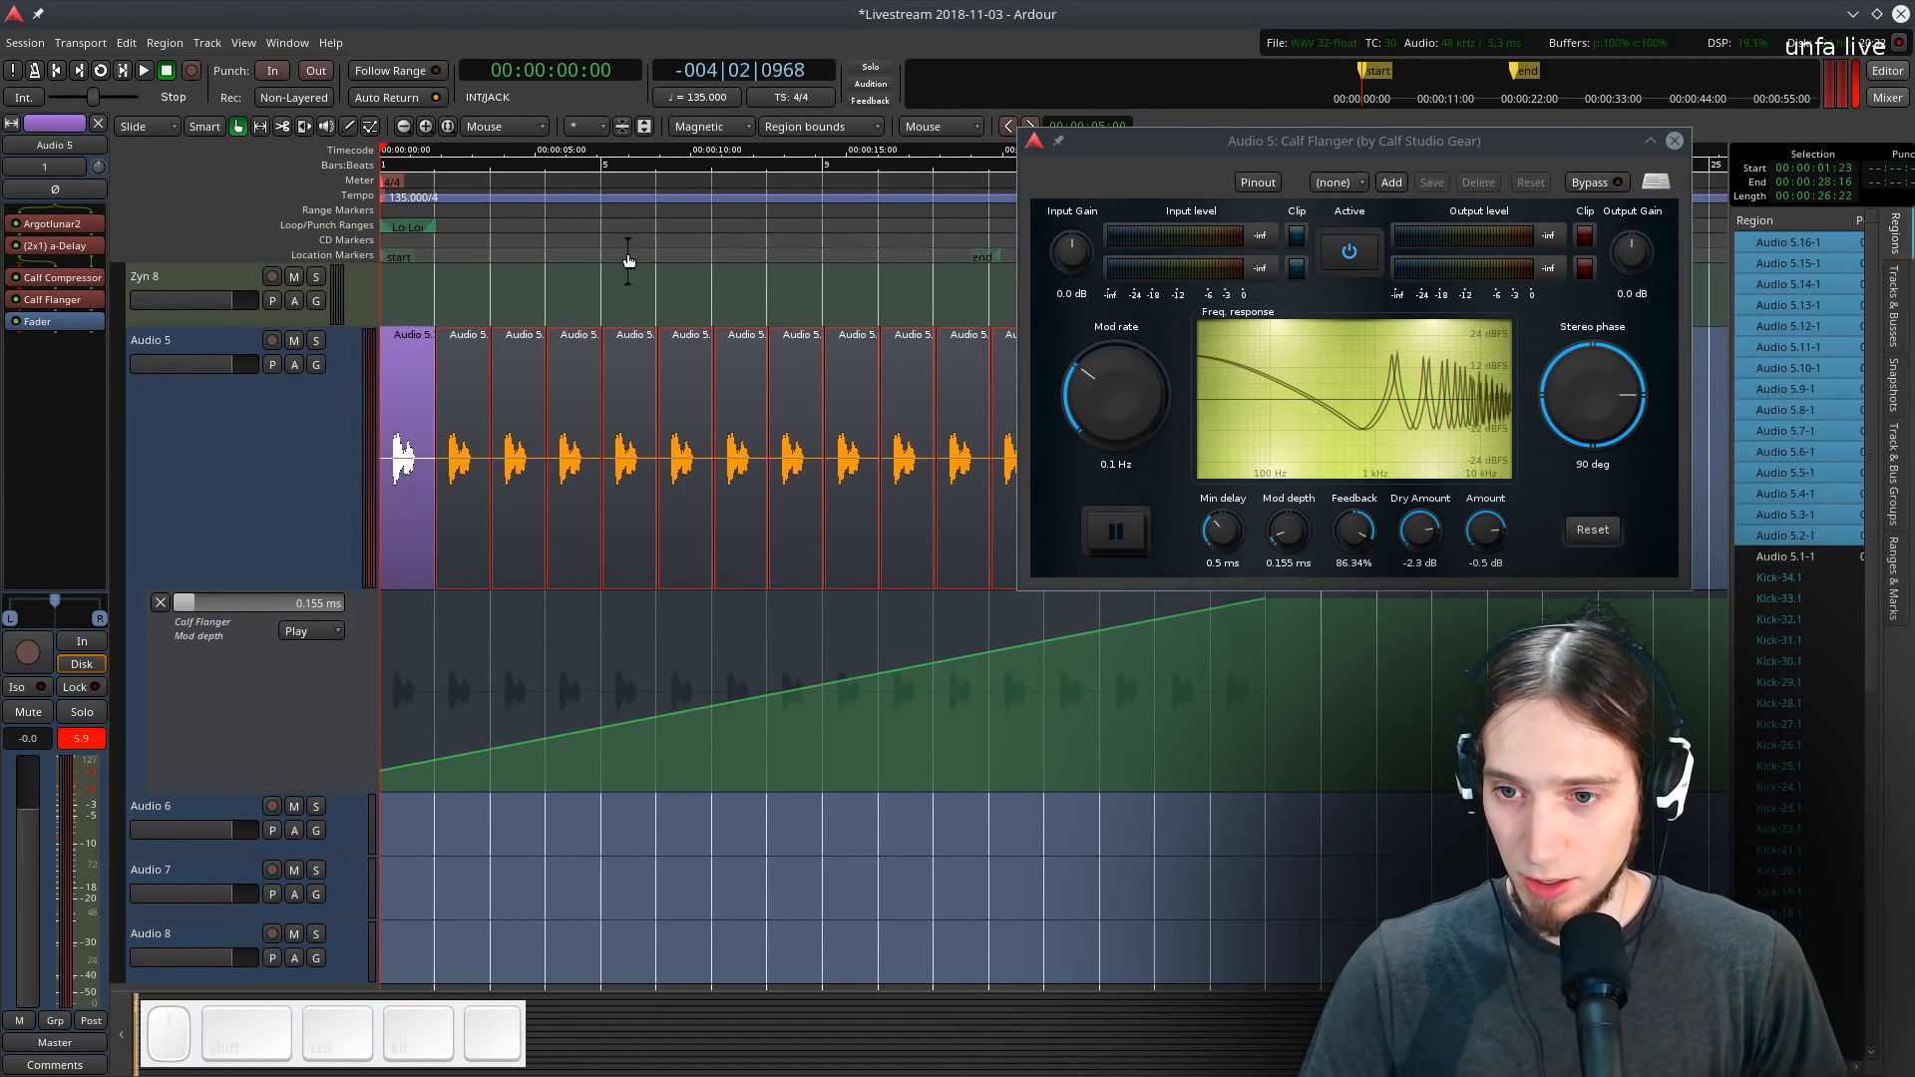
- Remove several of the duplicated vocal regions on Audio 5 to leave a gapped rhythmic pattern
key(space)
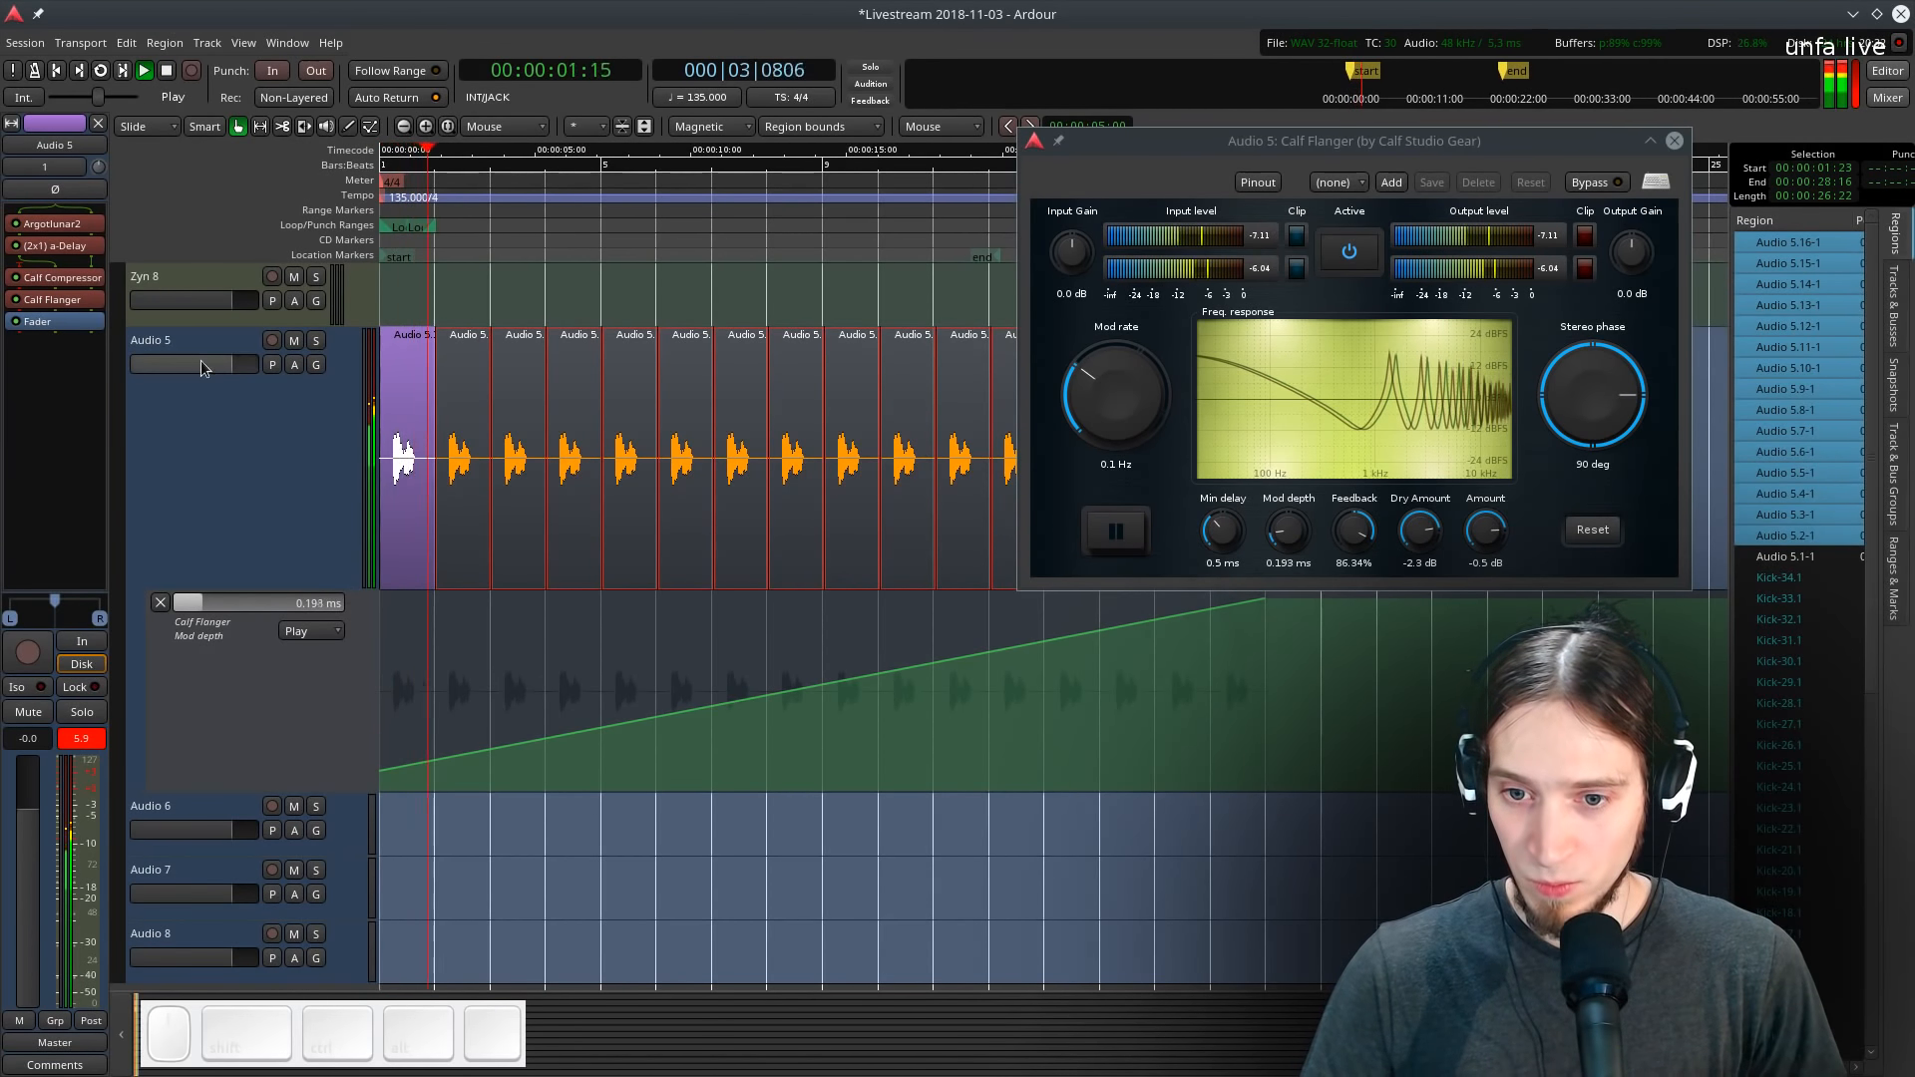
click(181, 417)
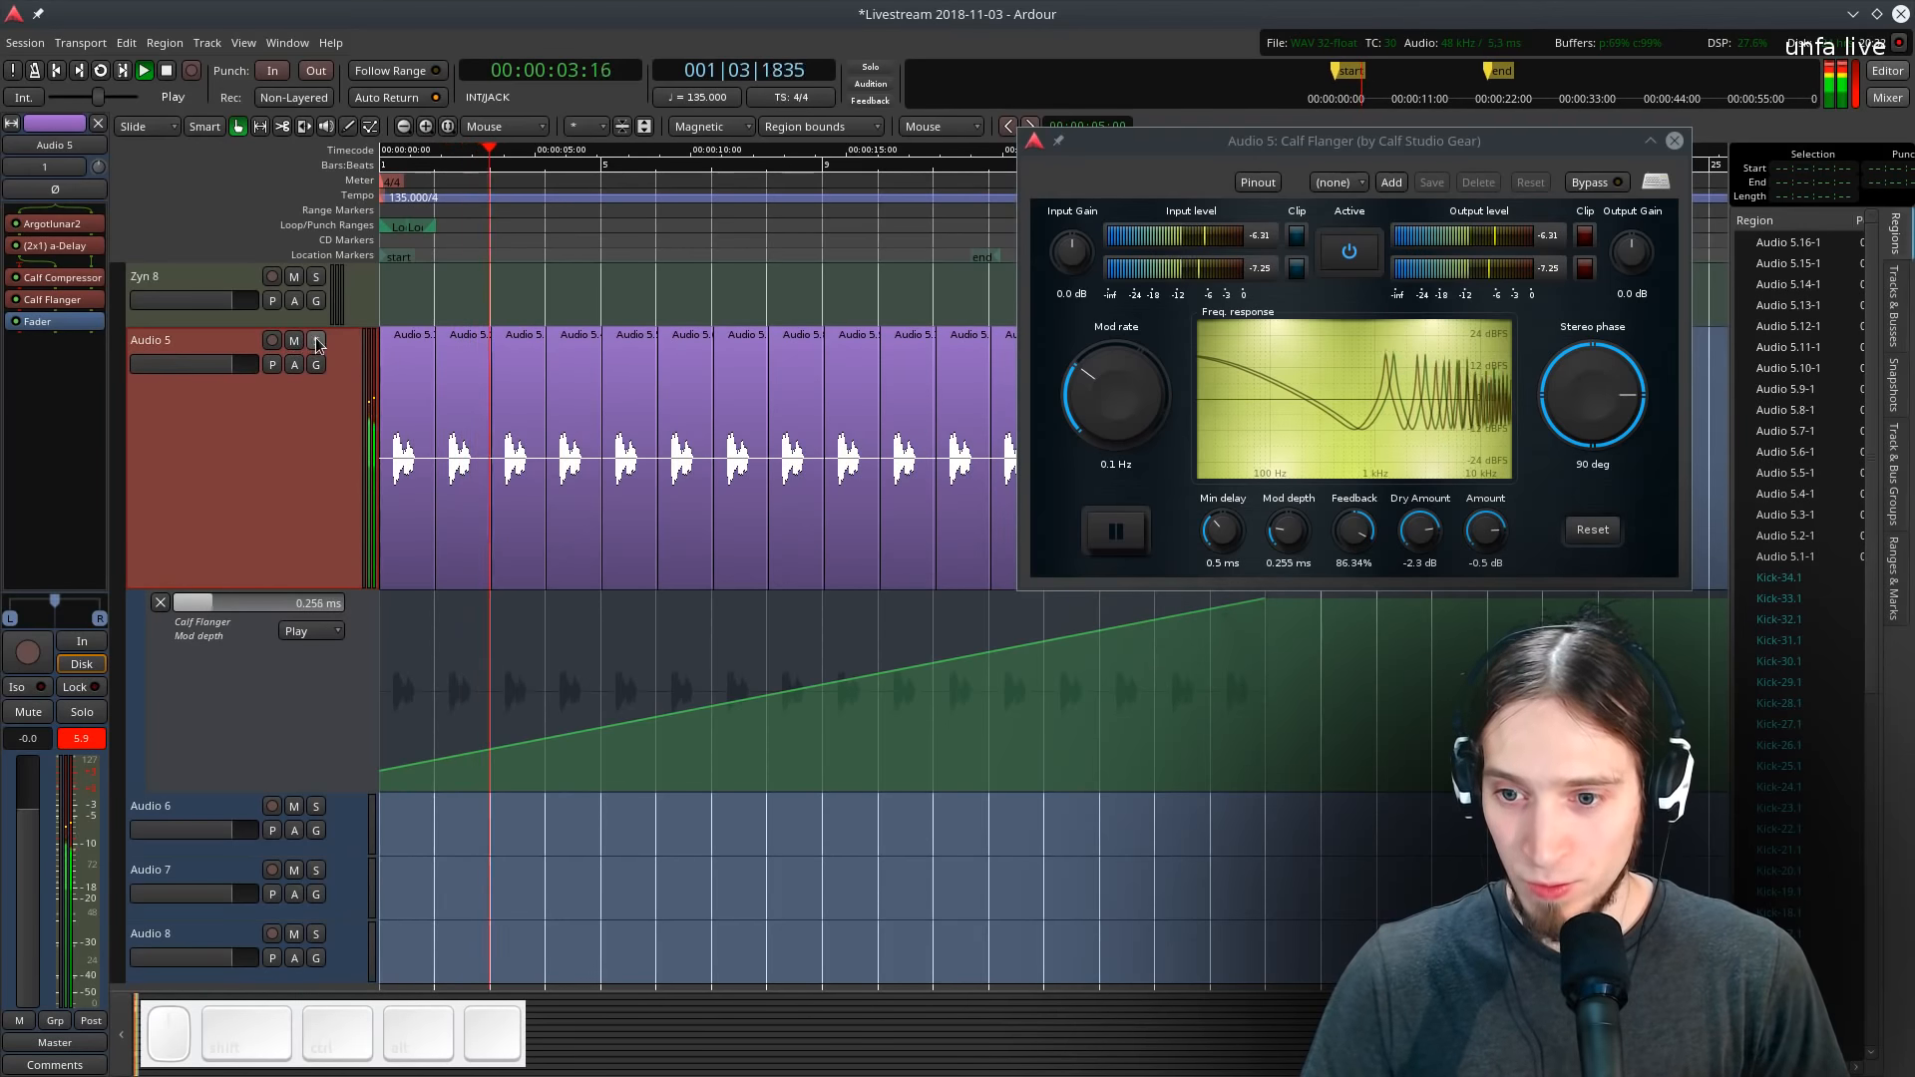
key(space)
shift+right_click(476, 471)
shift+right_click(582, 465)
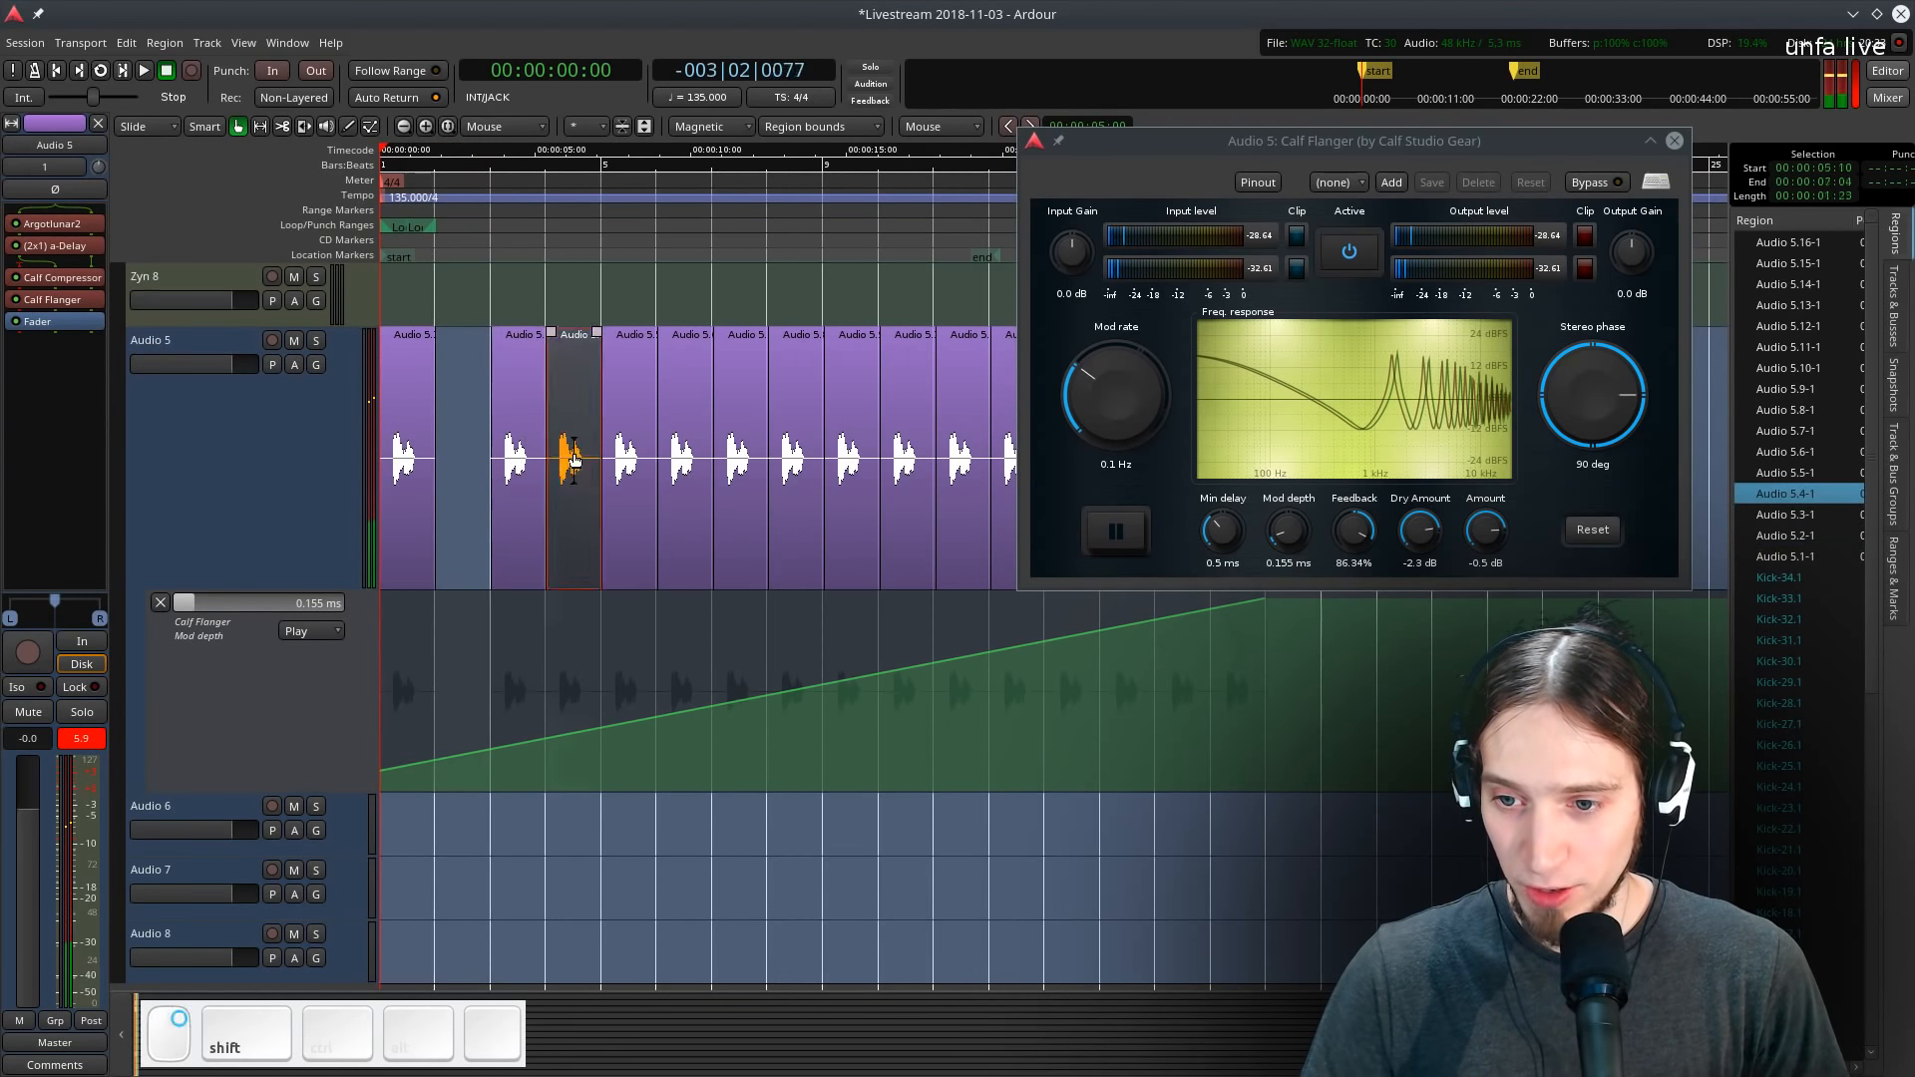
shift+right_click(689, 452)
shift+right_click(790, 444)
shift+right_click(902, 439)
key(minus)
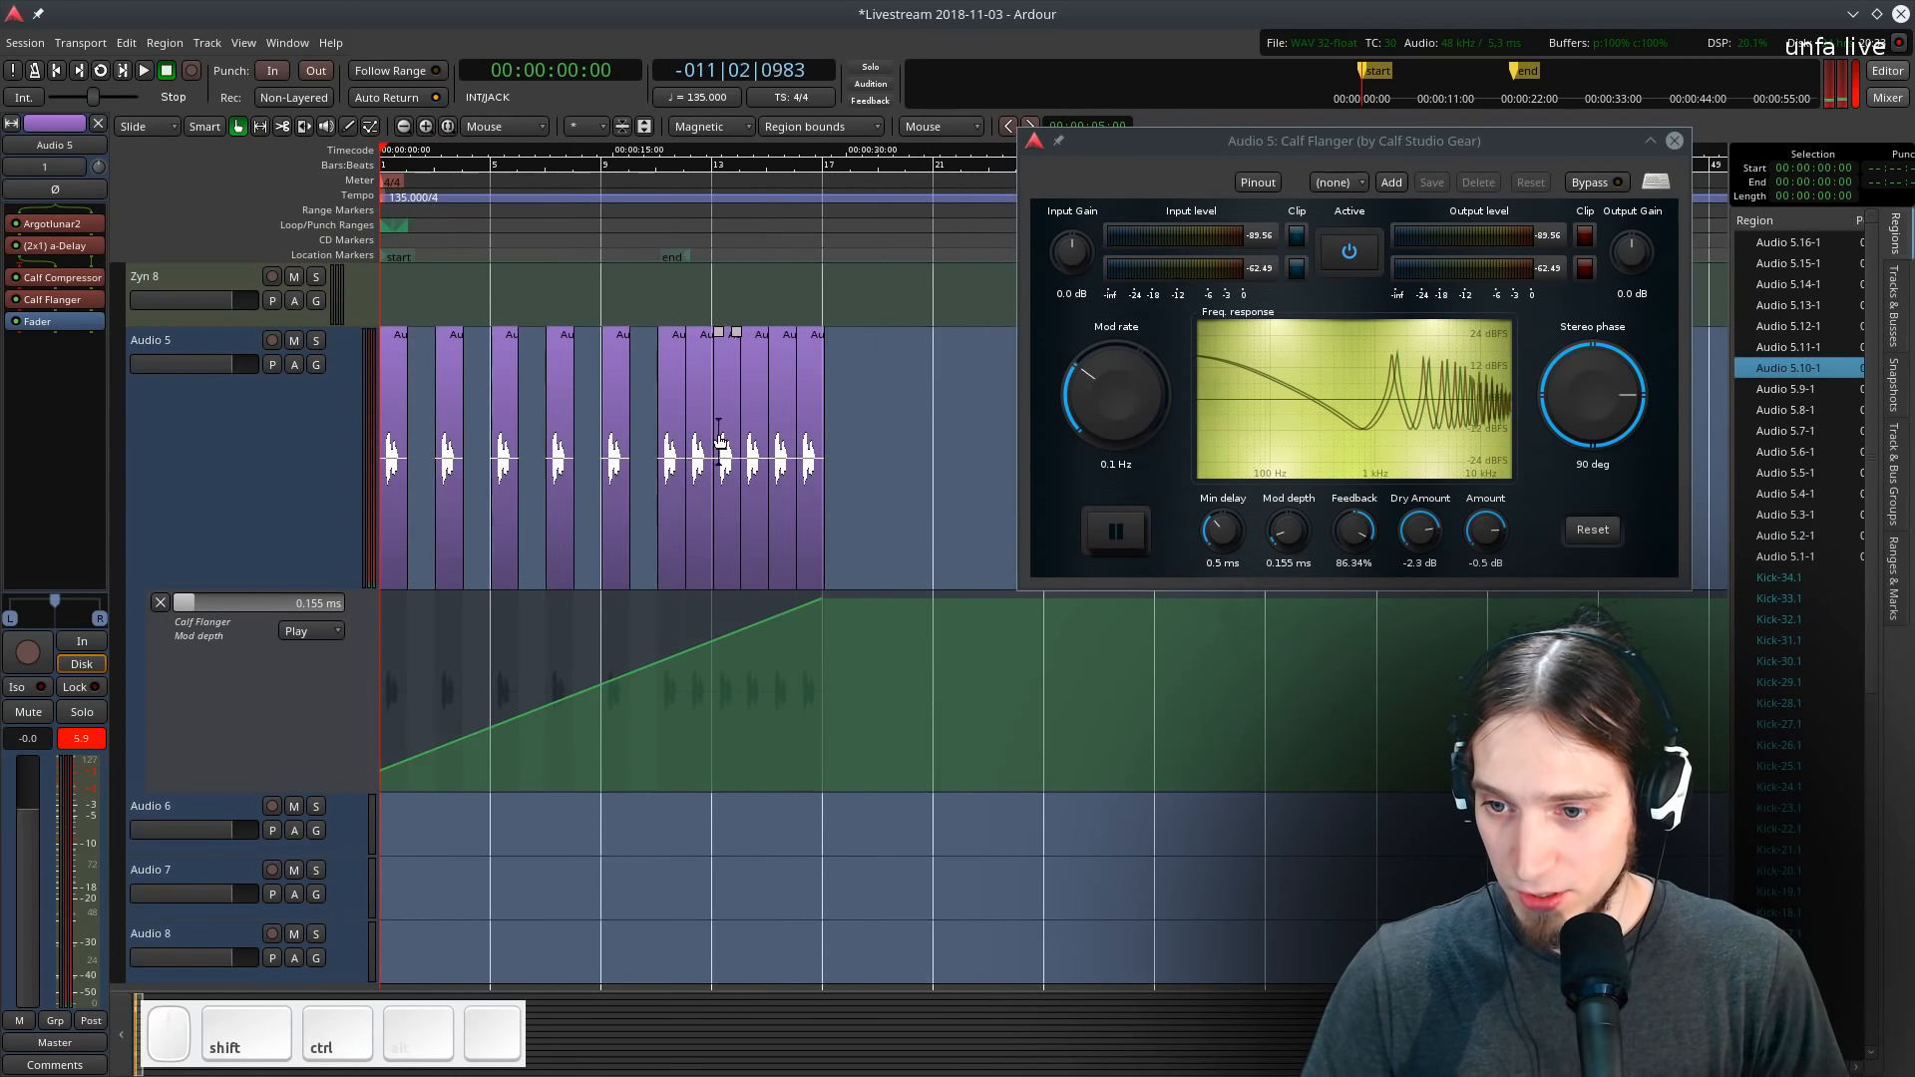
shift+right_click(704, 444)
shift+right_click(754, 425)
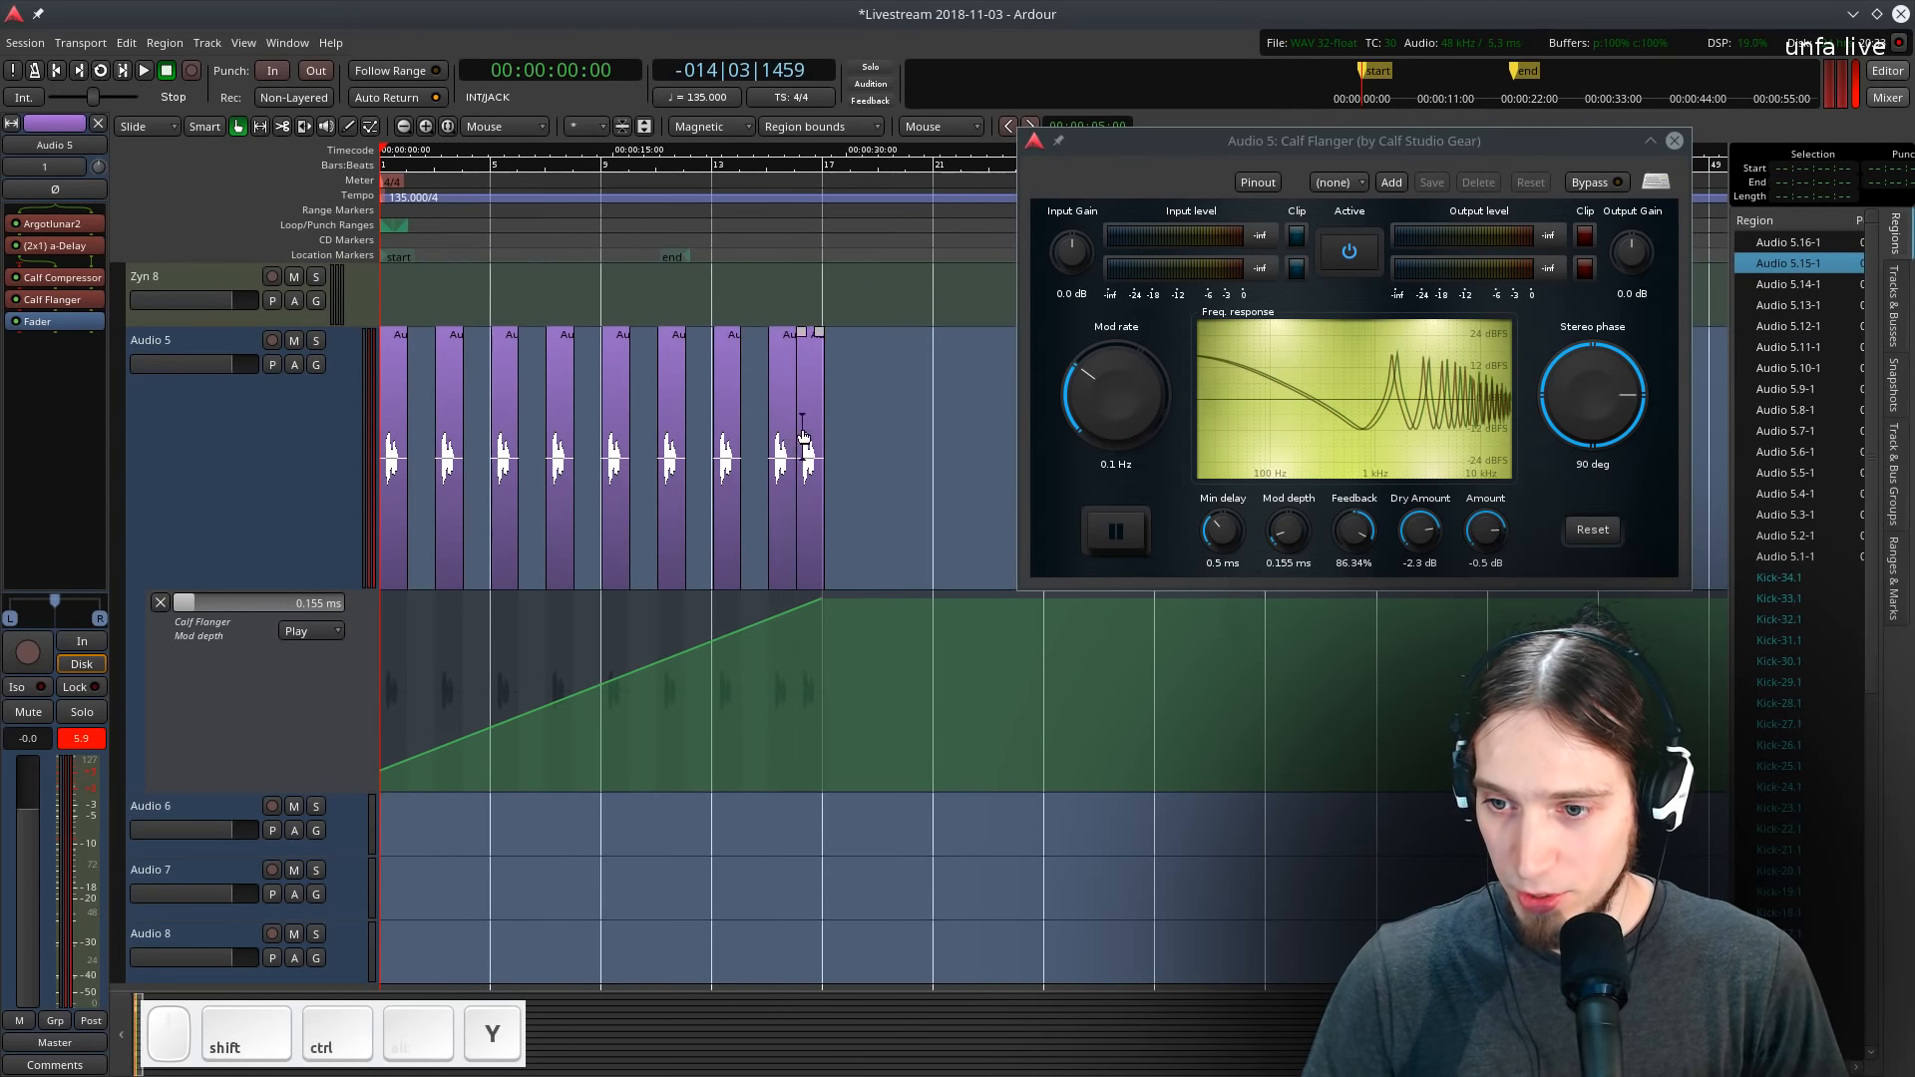
shift+right_click(808, 429)
- Play back the vocal pattern with the flanger automation
key(space)
scroll(389, 499, up, 1)
scroll(369, 522, up, 3)
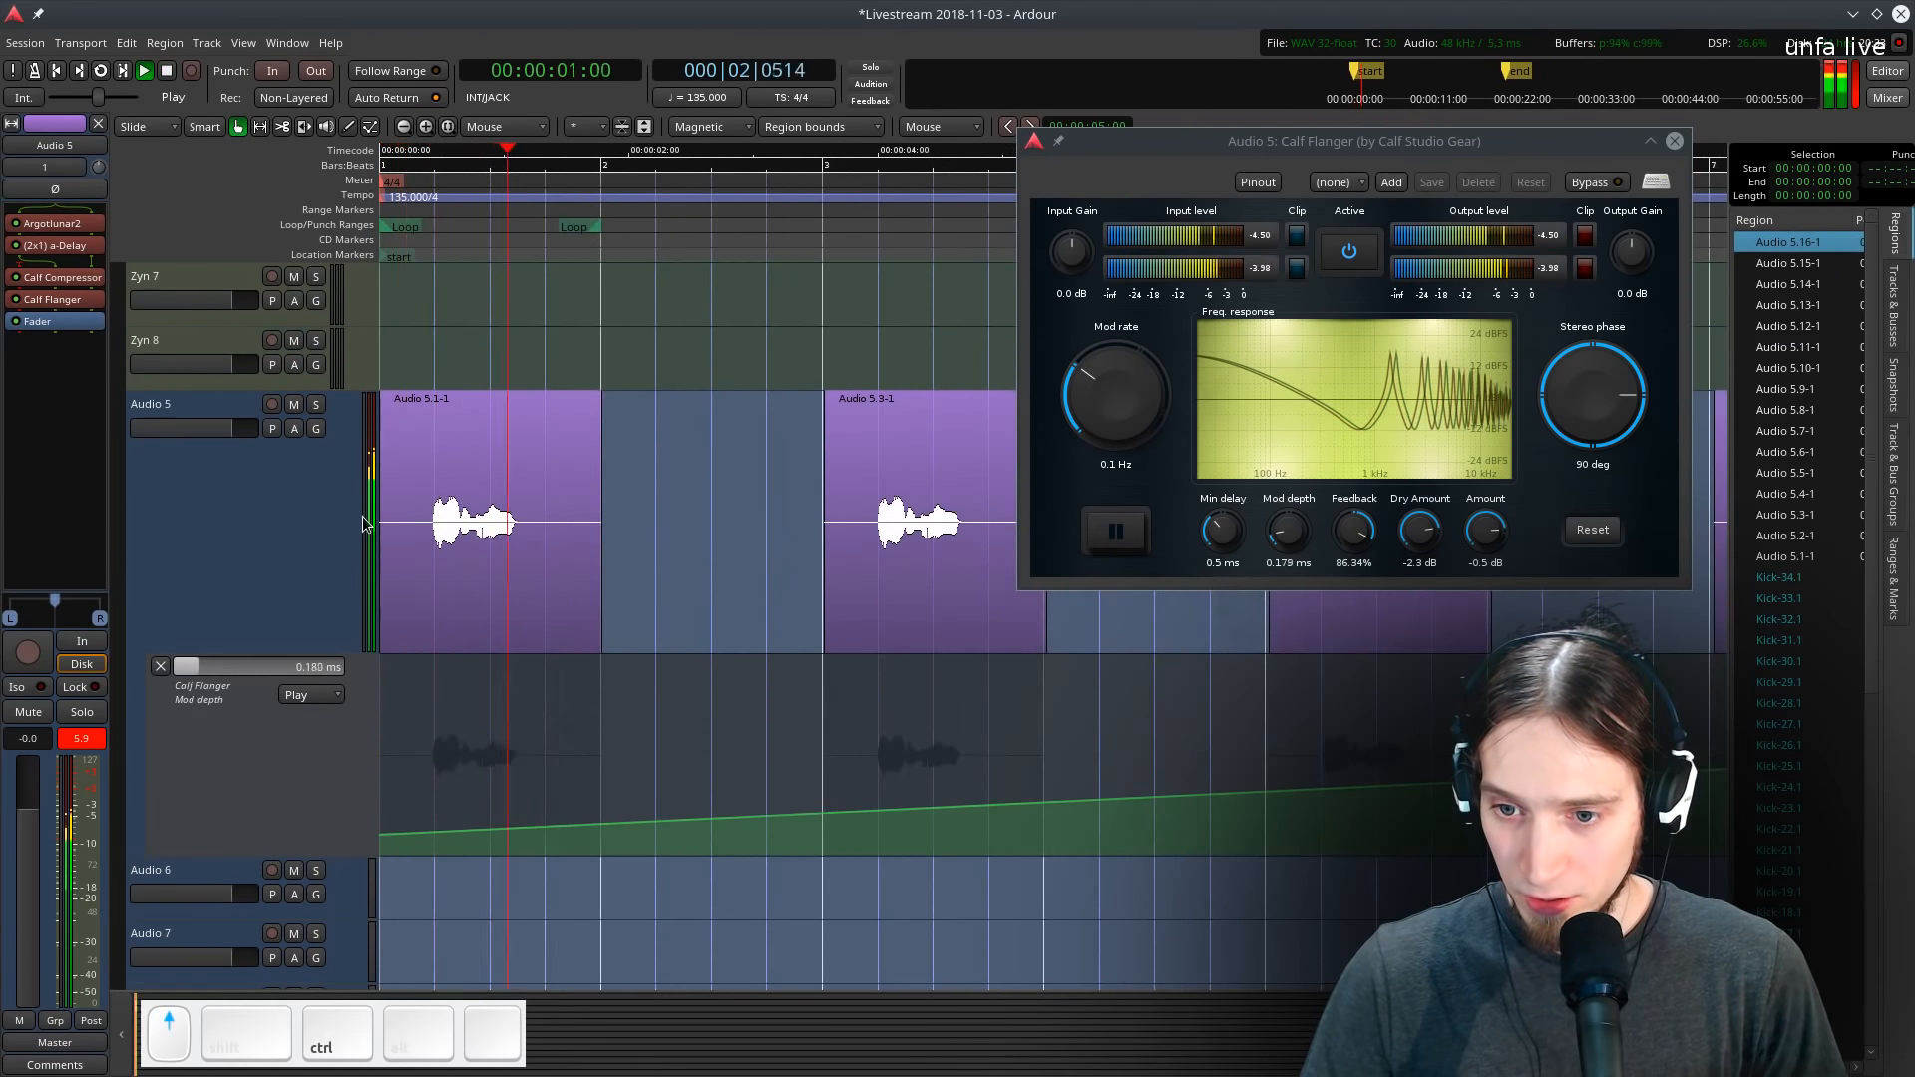
key(space)
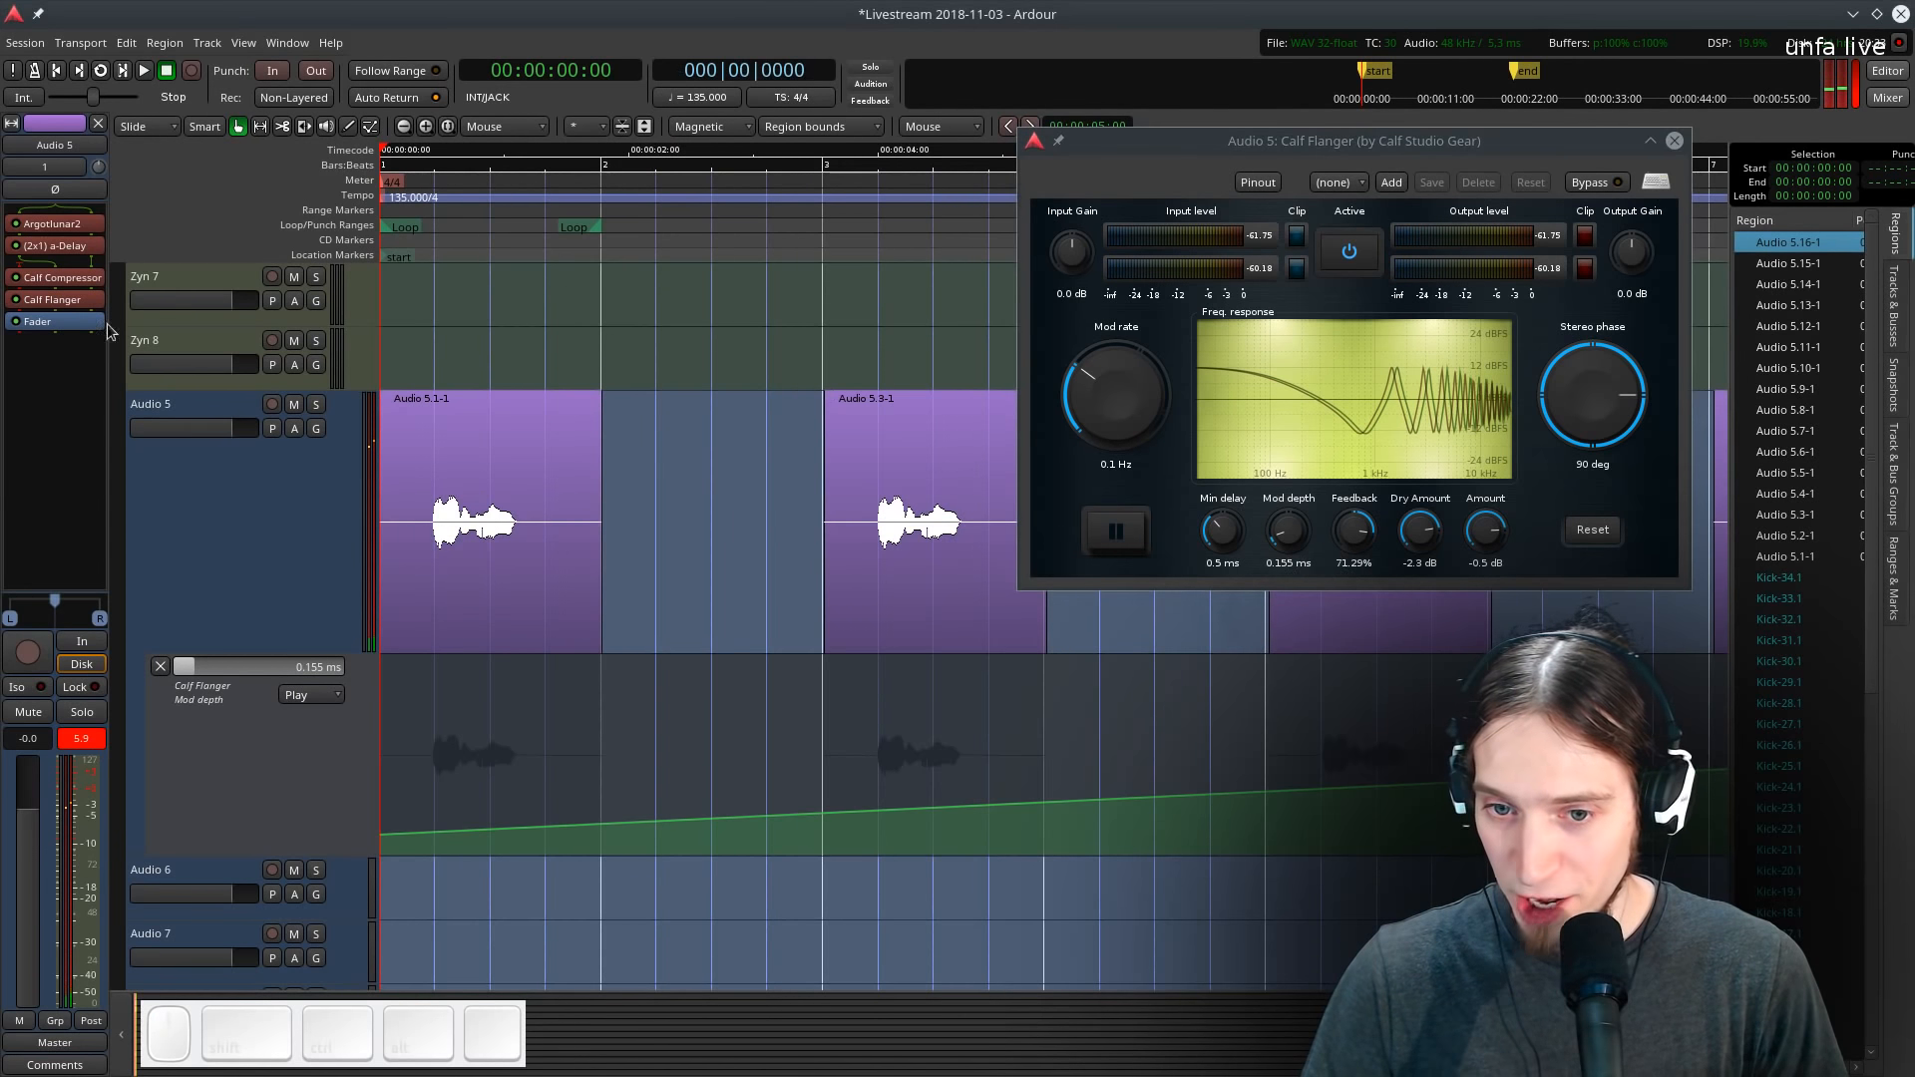
- Lower the a-Delay's feedback on Audio 5 and audition the result
double_click(55, 245)
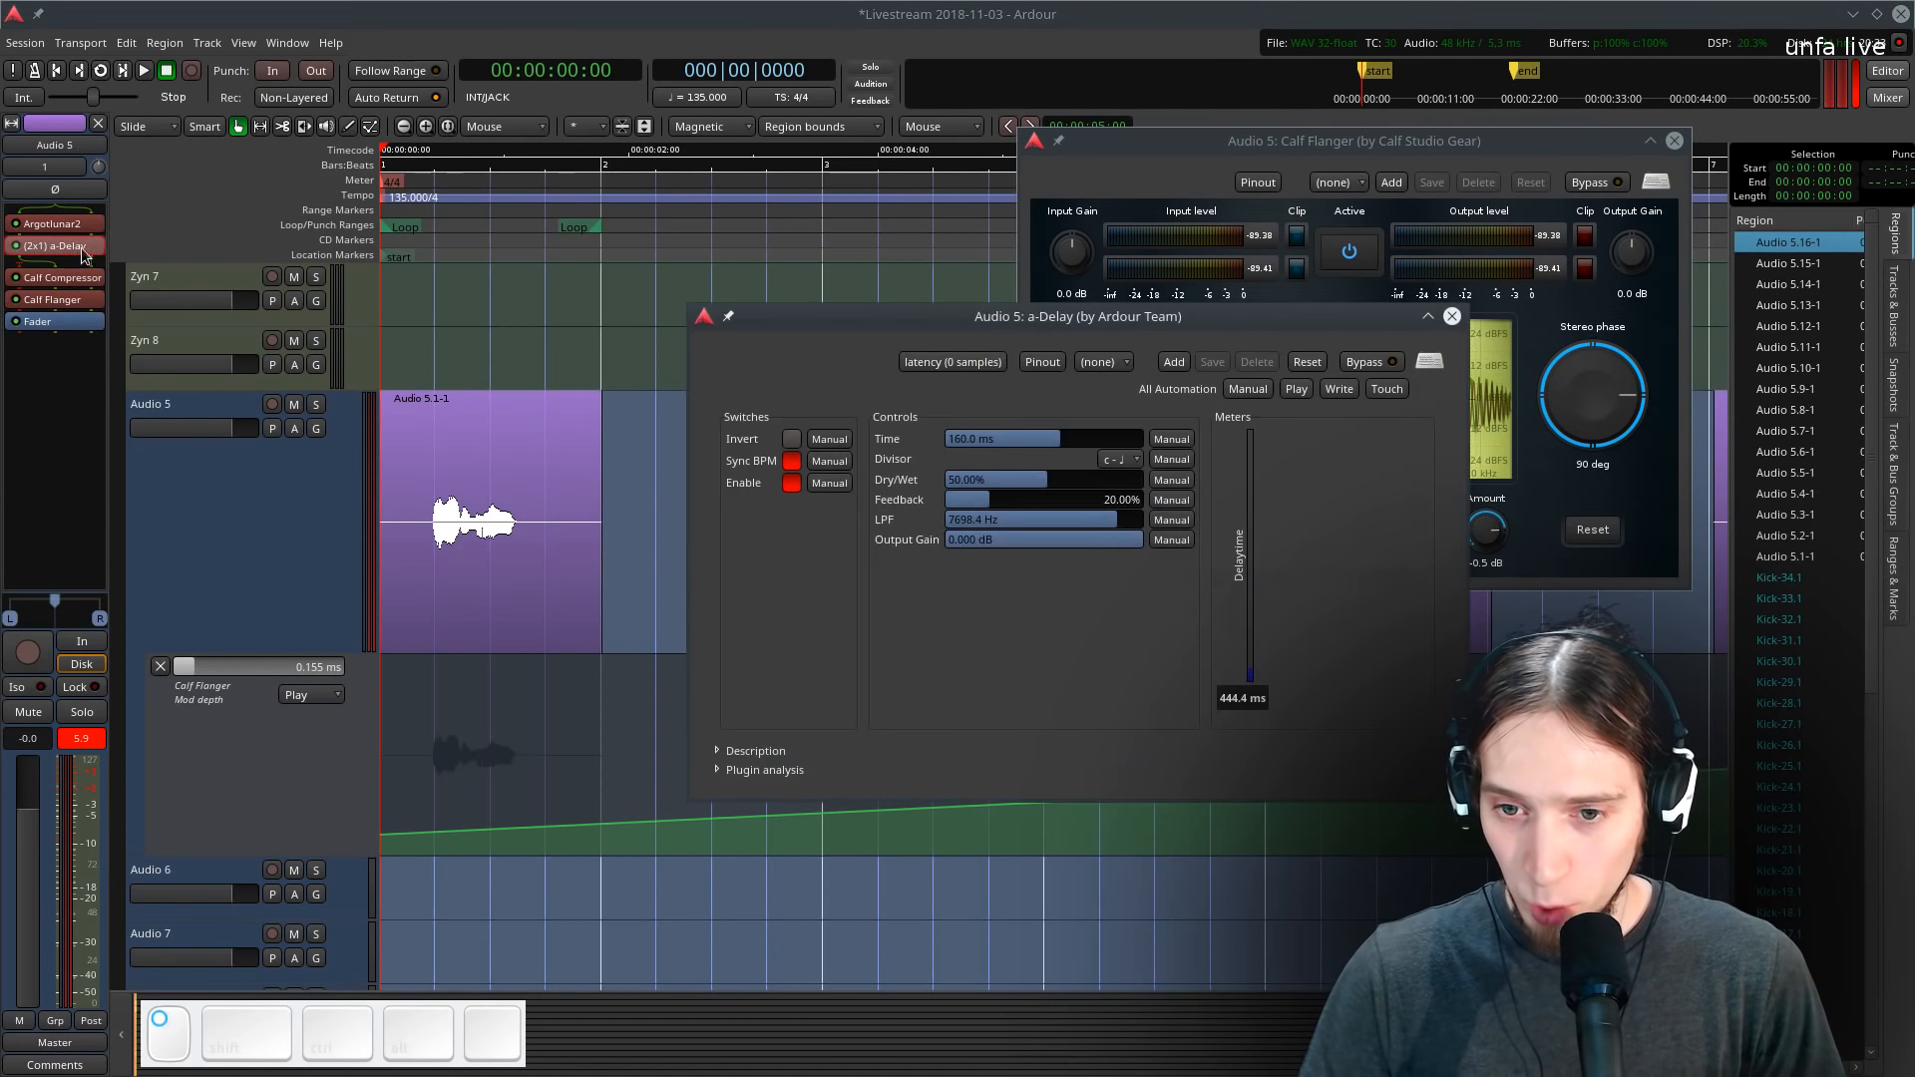
drag(976, 520, 926, 519)
click(564, 247)
key(space)
click(1452, 317)
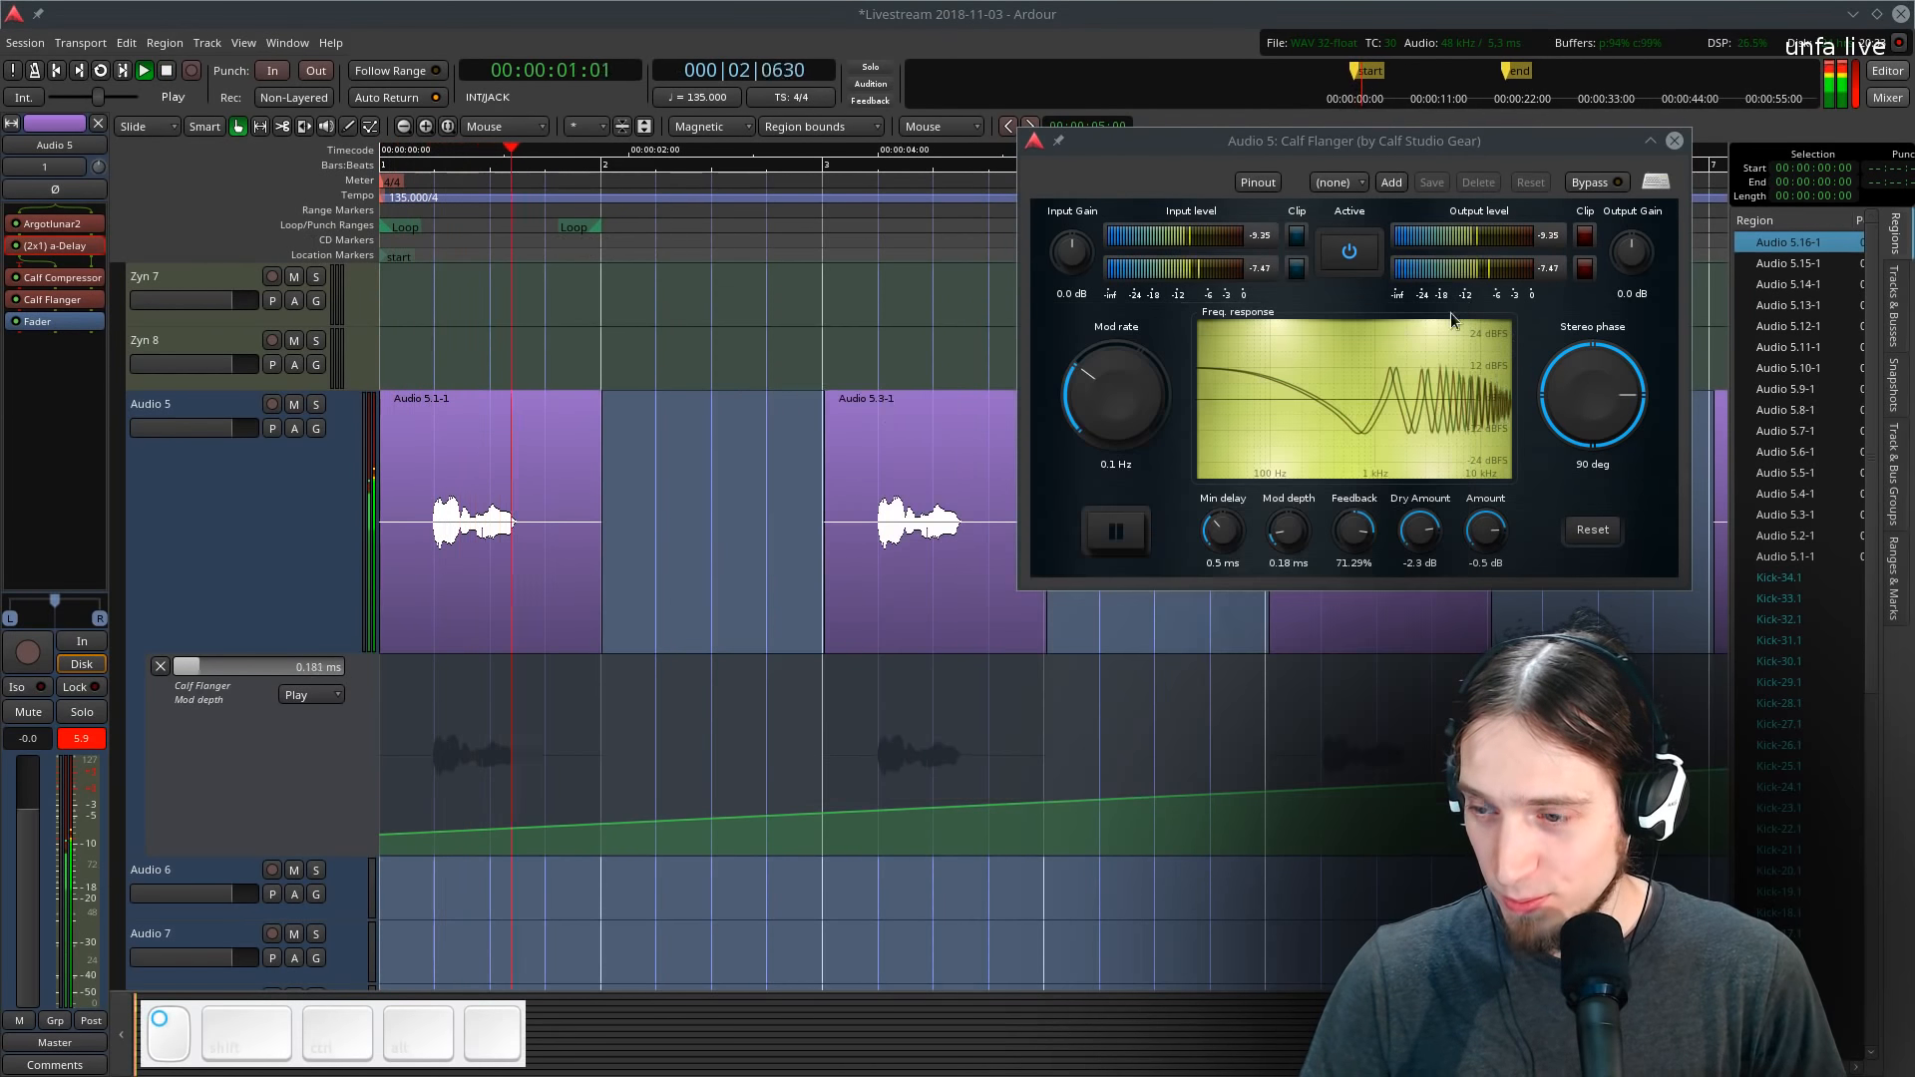
- Search the plugin manager for a Dragonfly reverb plugin
key(space)
right_click(55, 324)
mouse_move(107, 330)
mouse_move(287, 330)
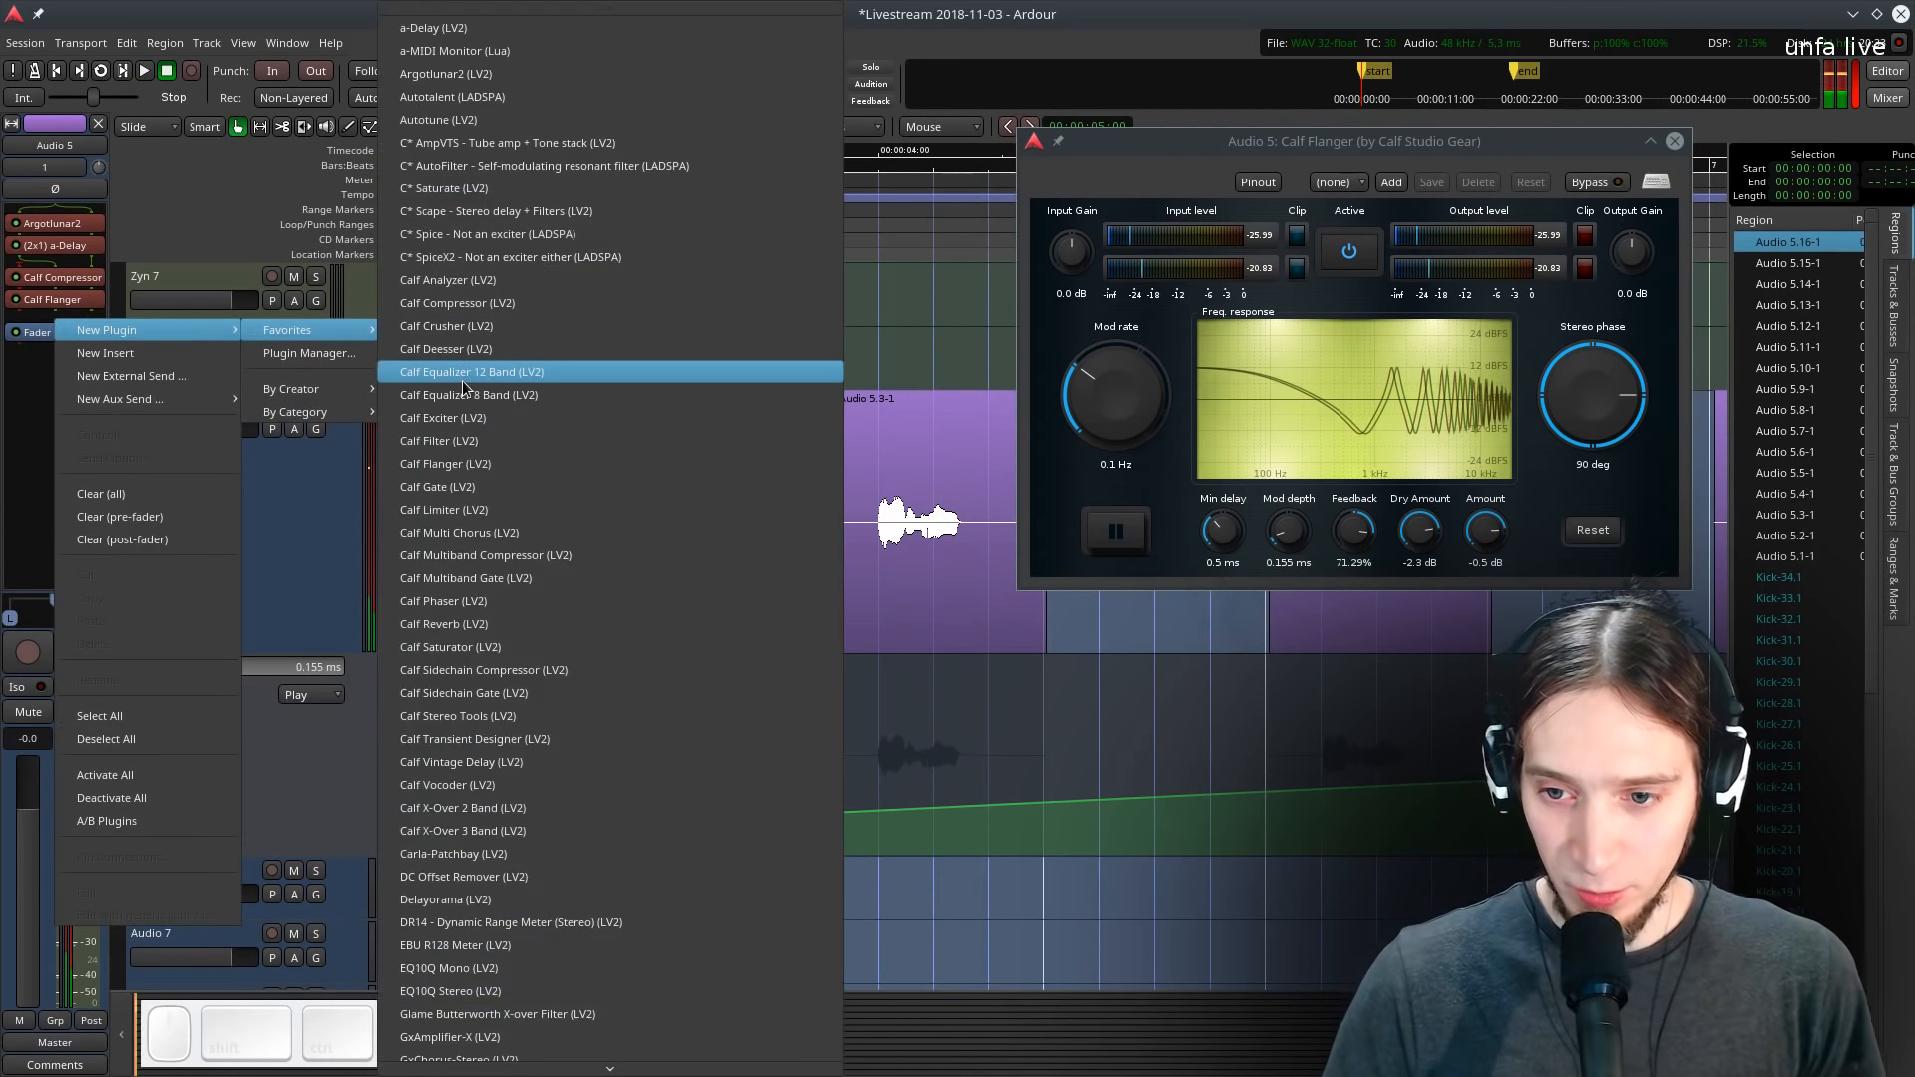
scroll(455, 464, down, 10)
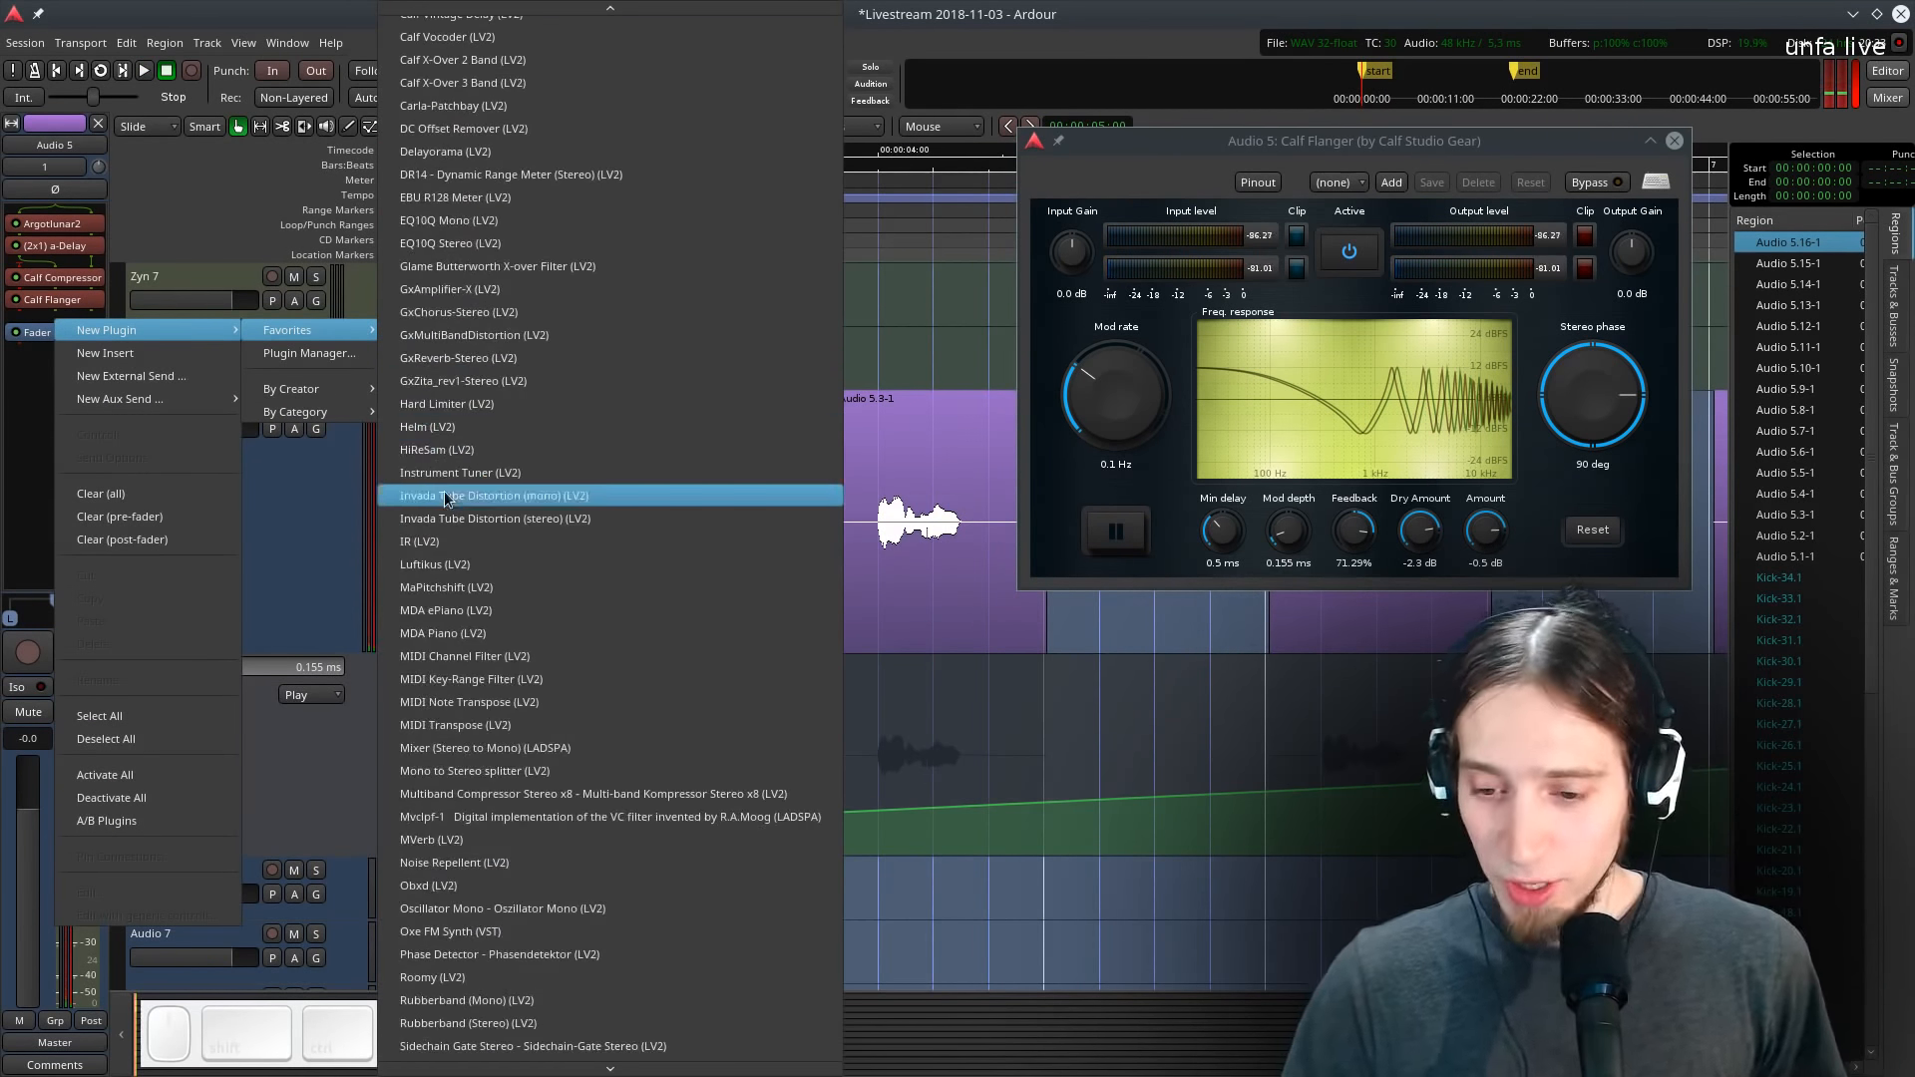
click(297, 353)
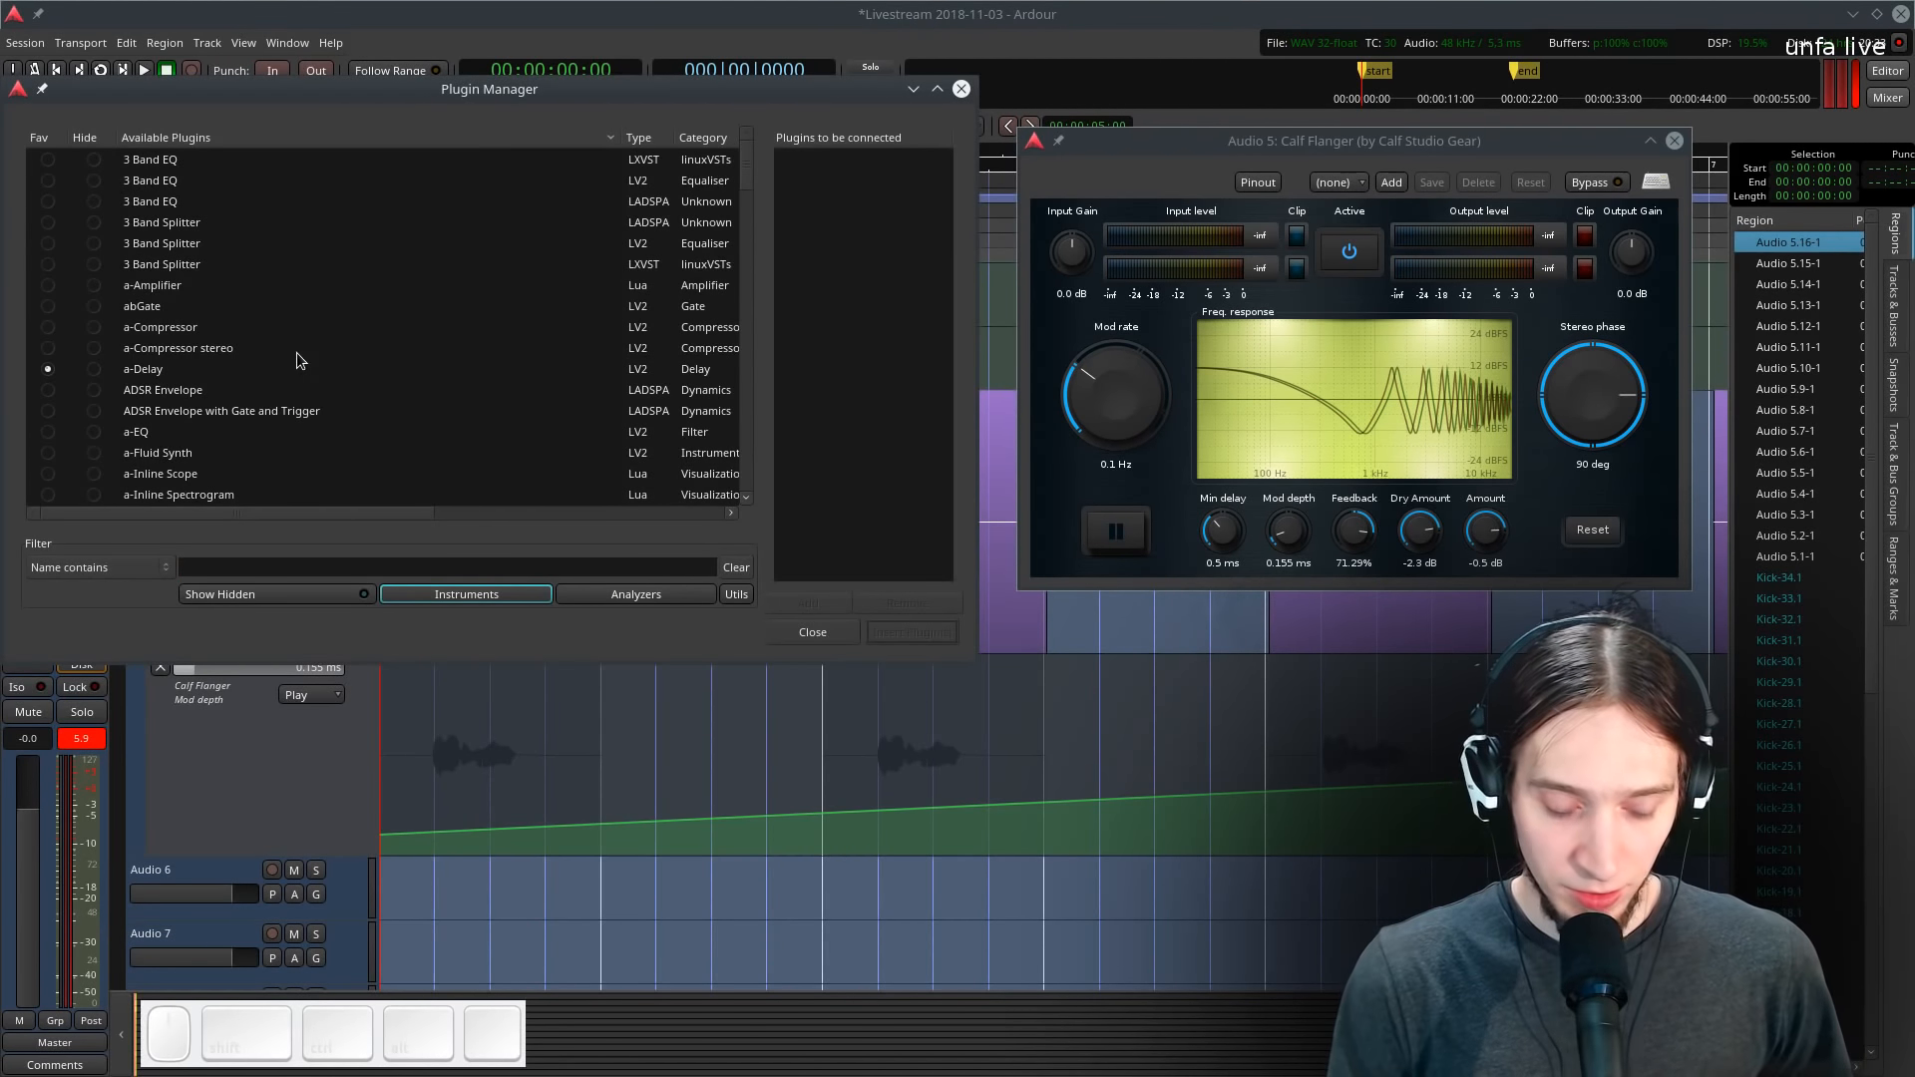
text(Dragon)
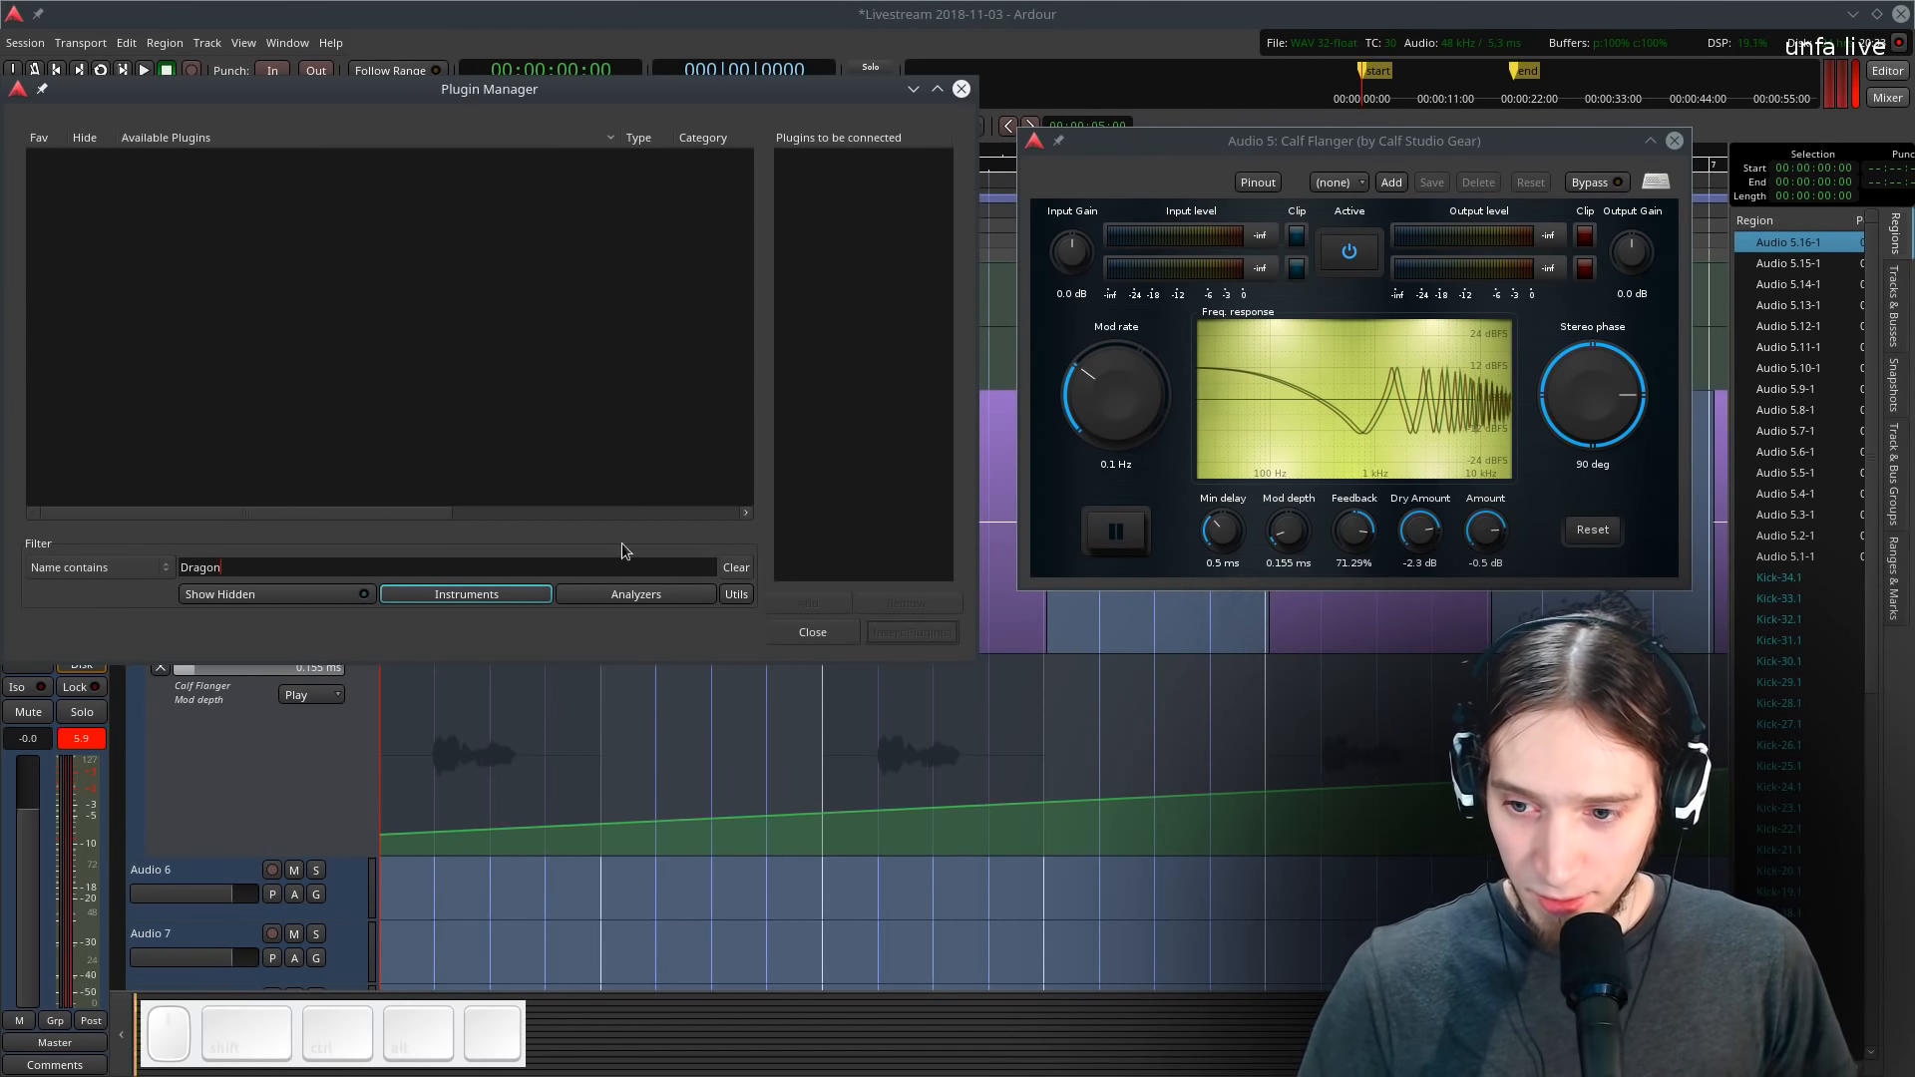
click(744, 600)
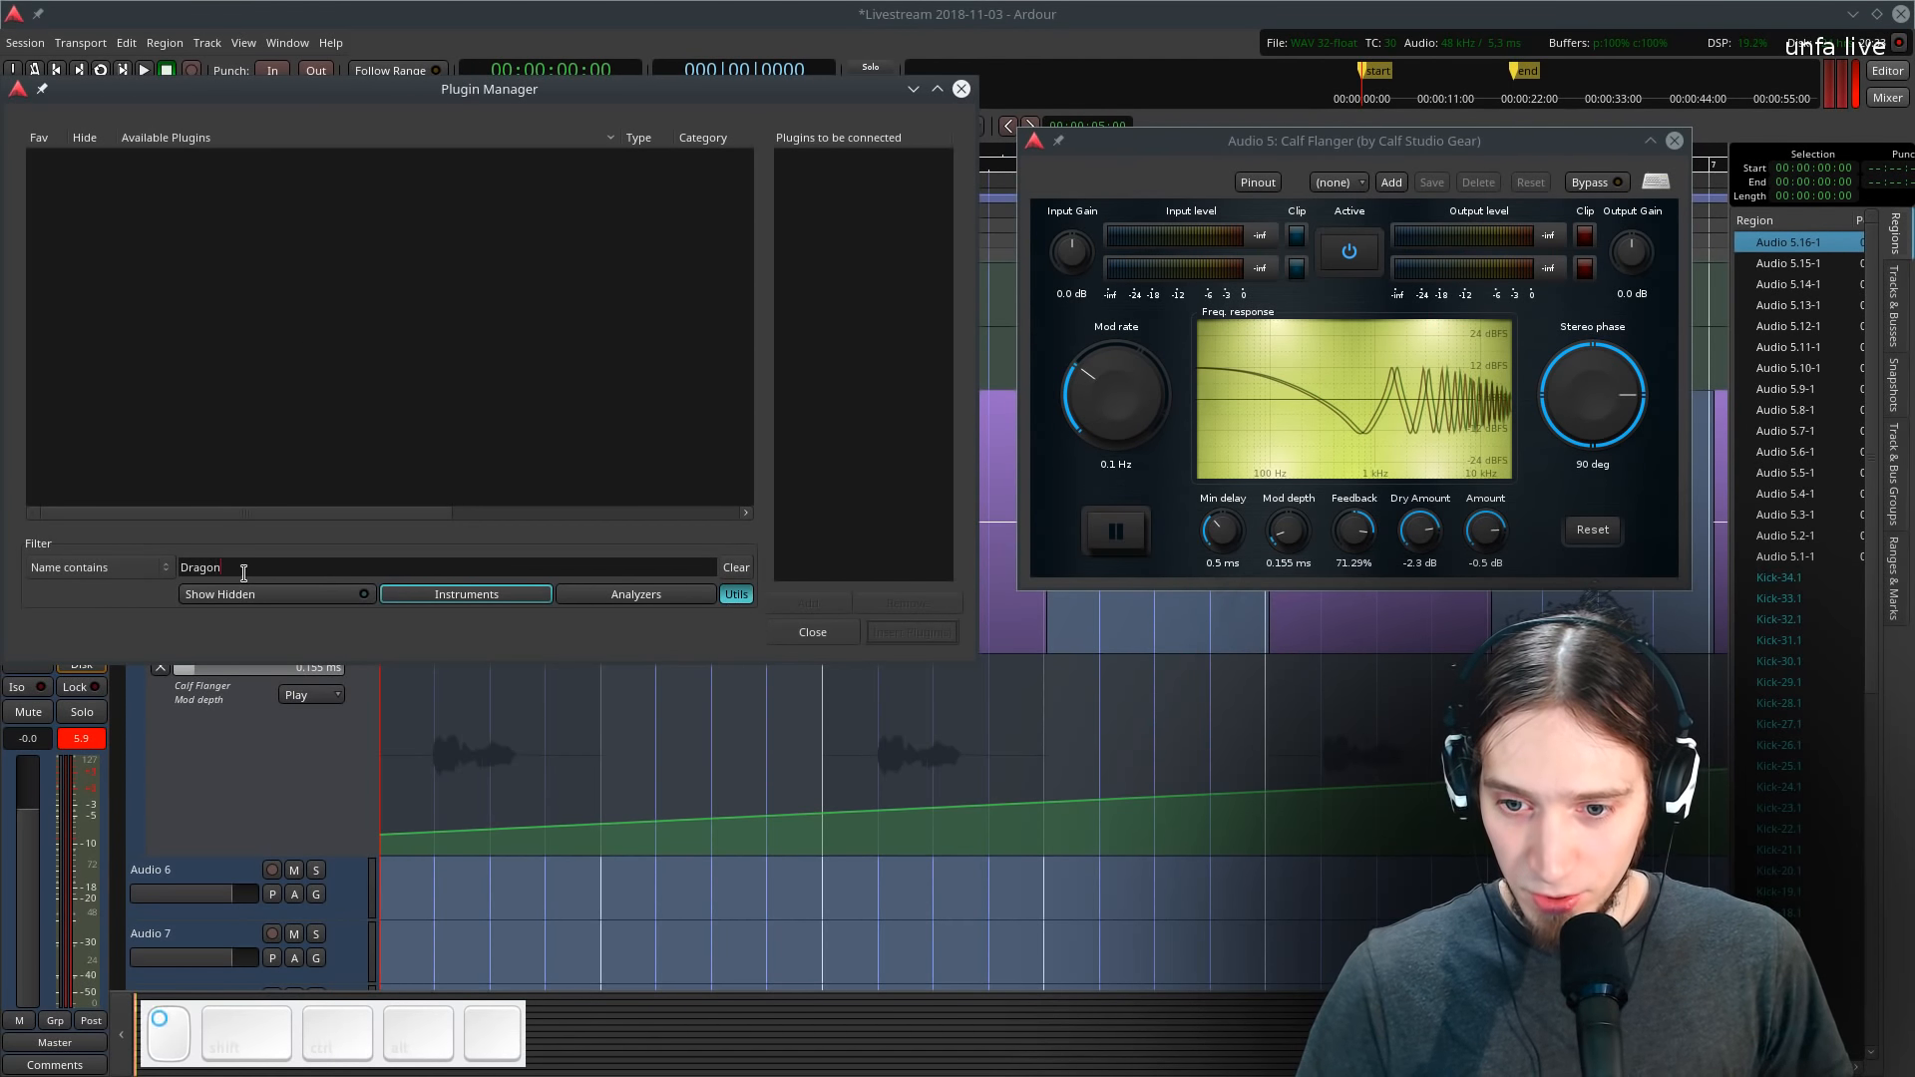
key(BackSpace)
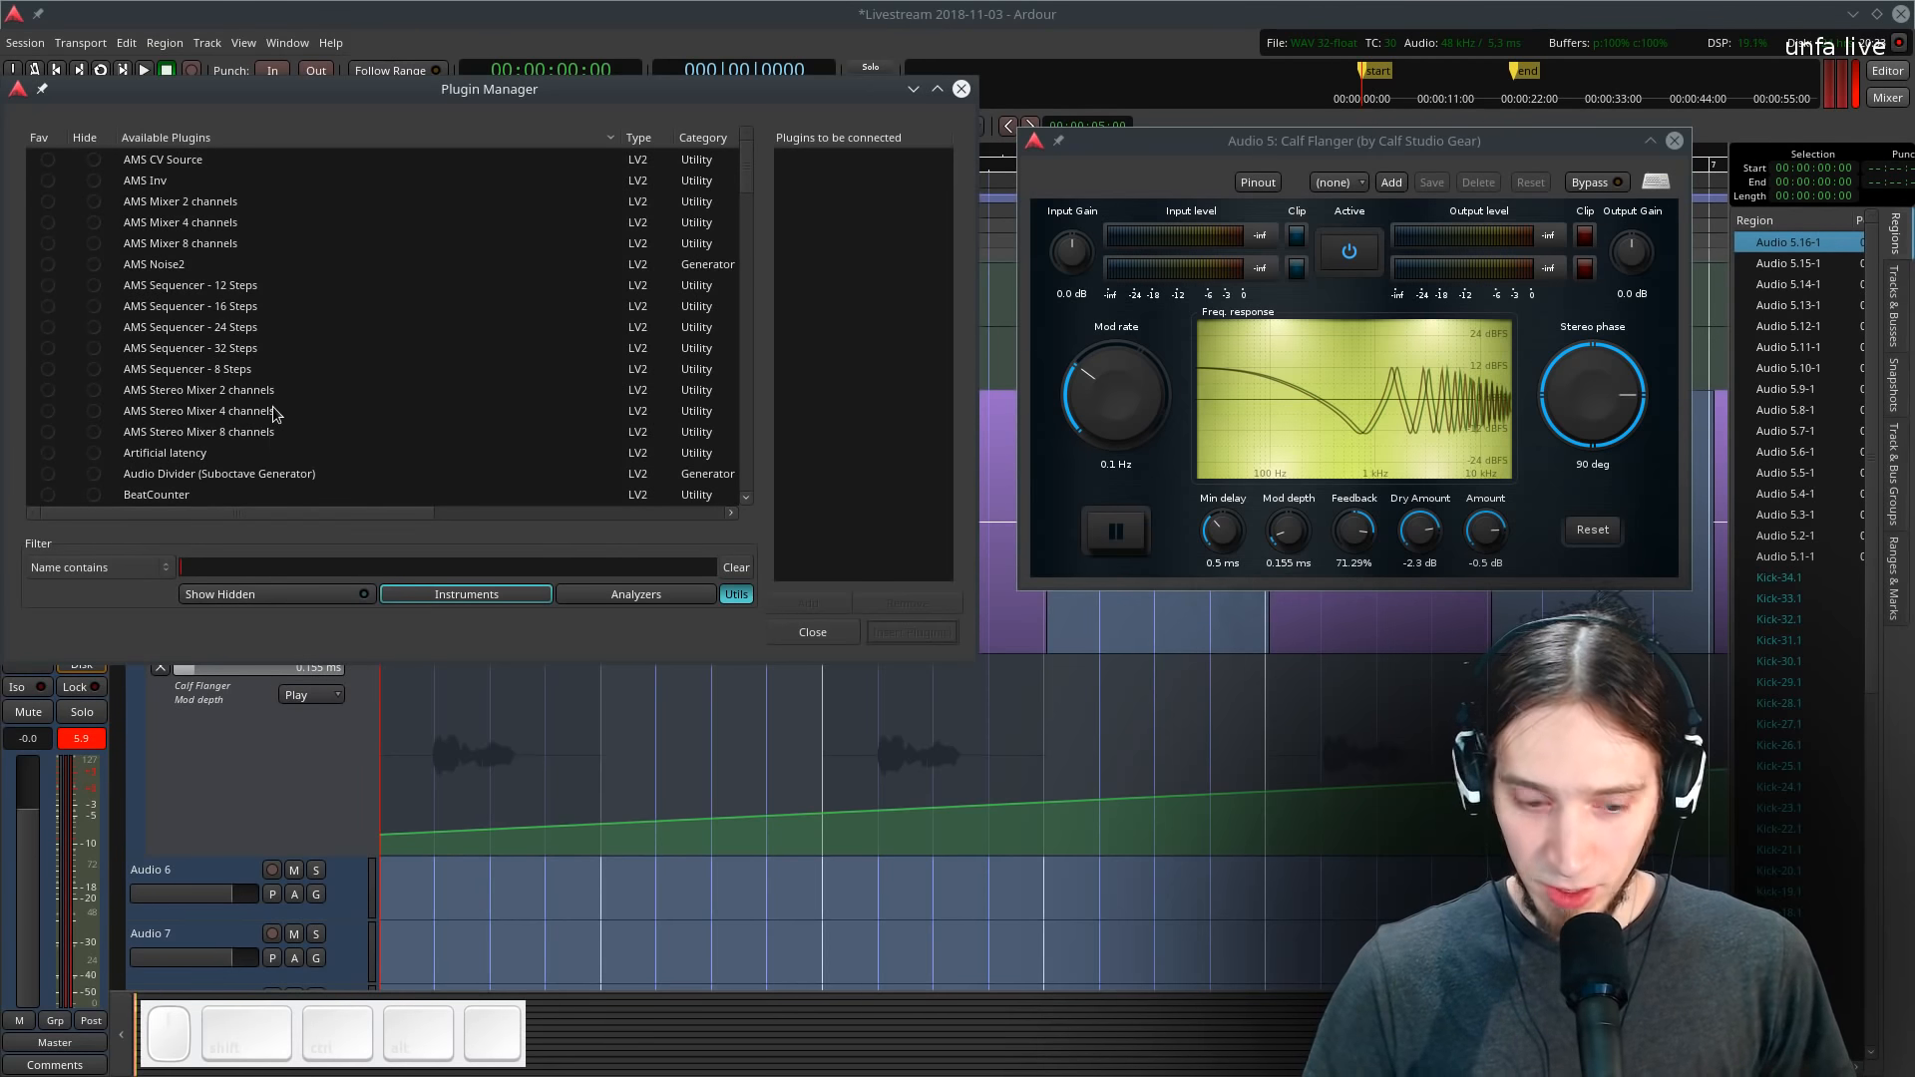
text(Dr)
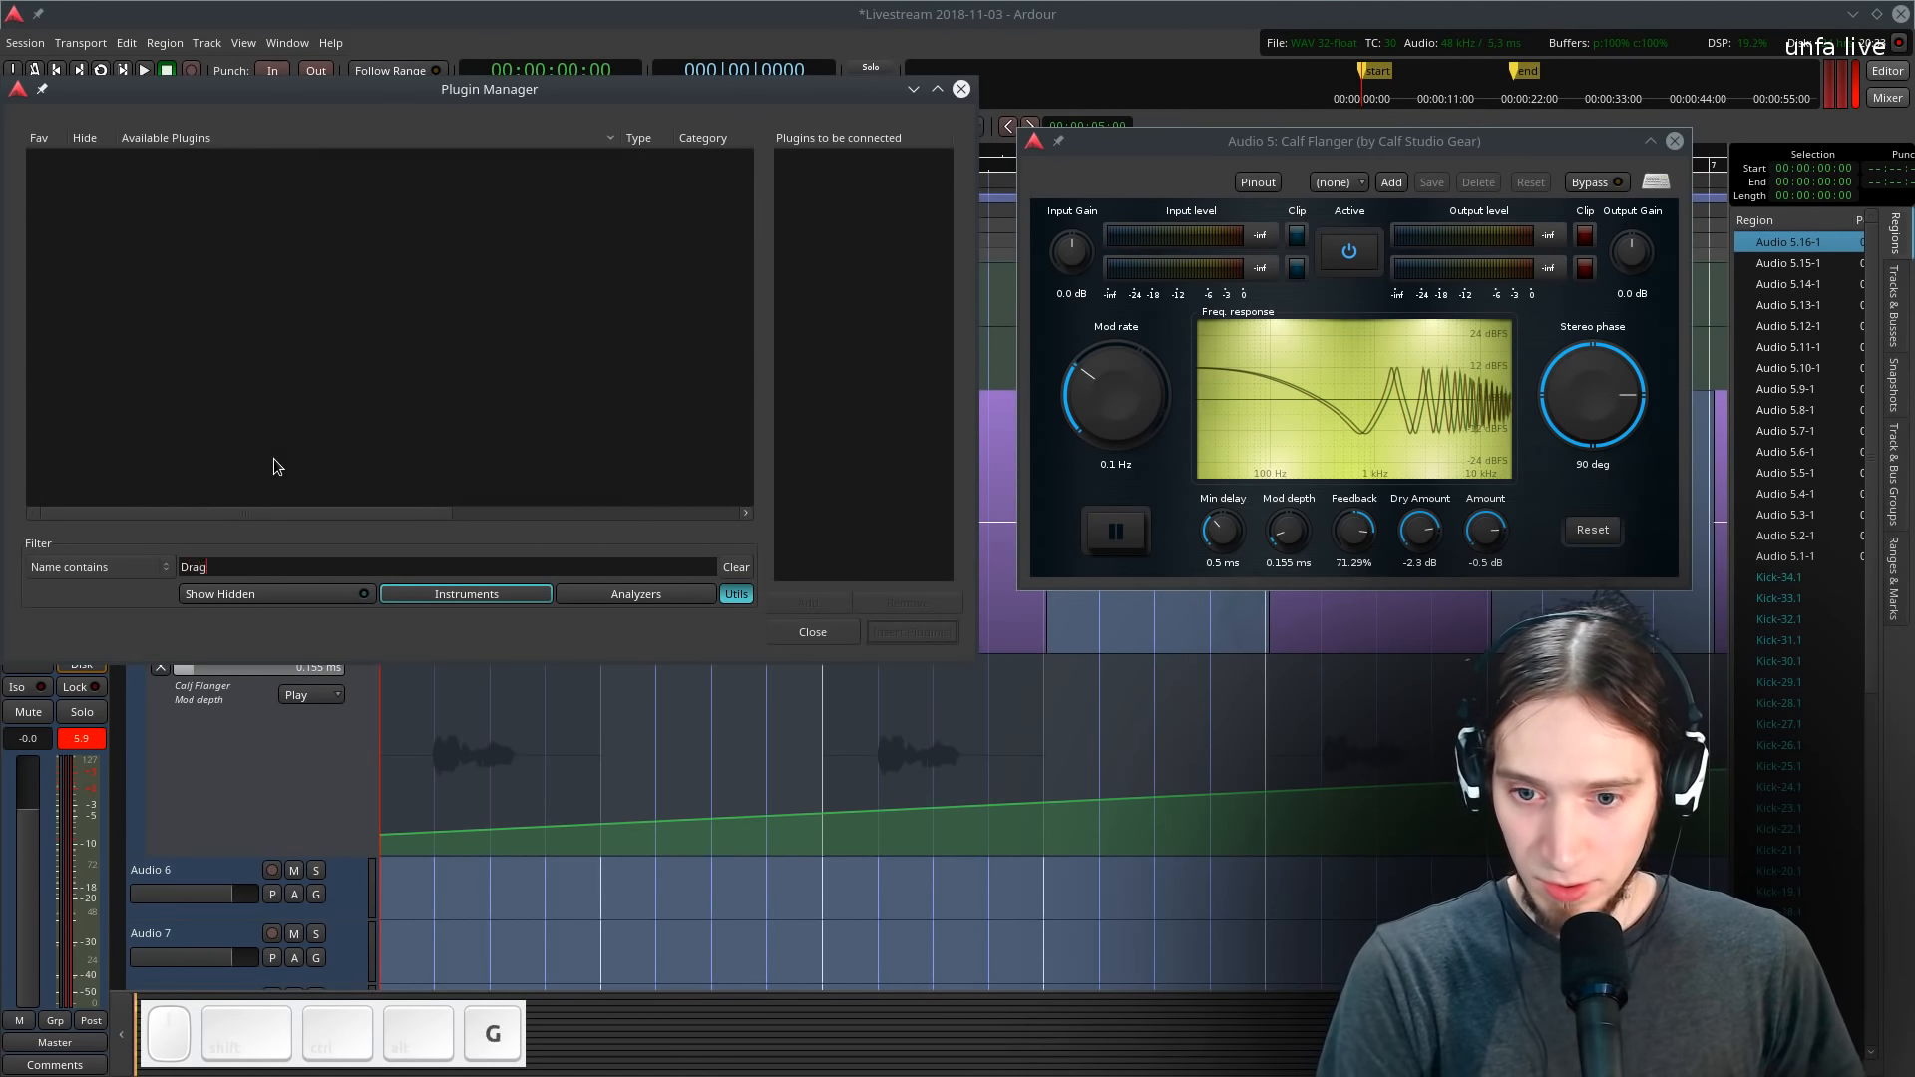
text(ag)
key(BackSpace)
key(BackSpace)
key(BackSpace)
key(BackSpace)
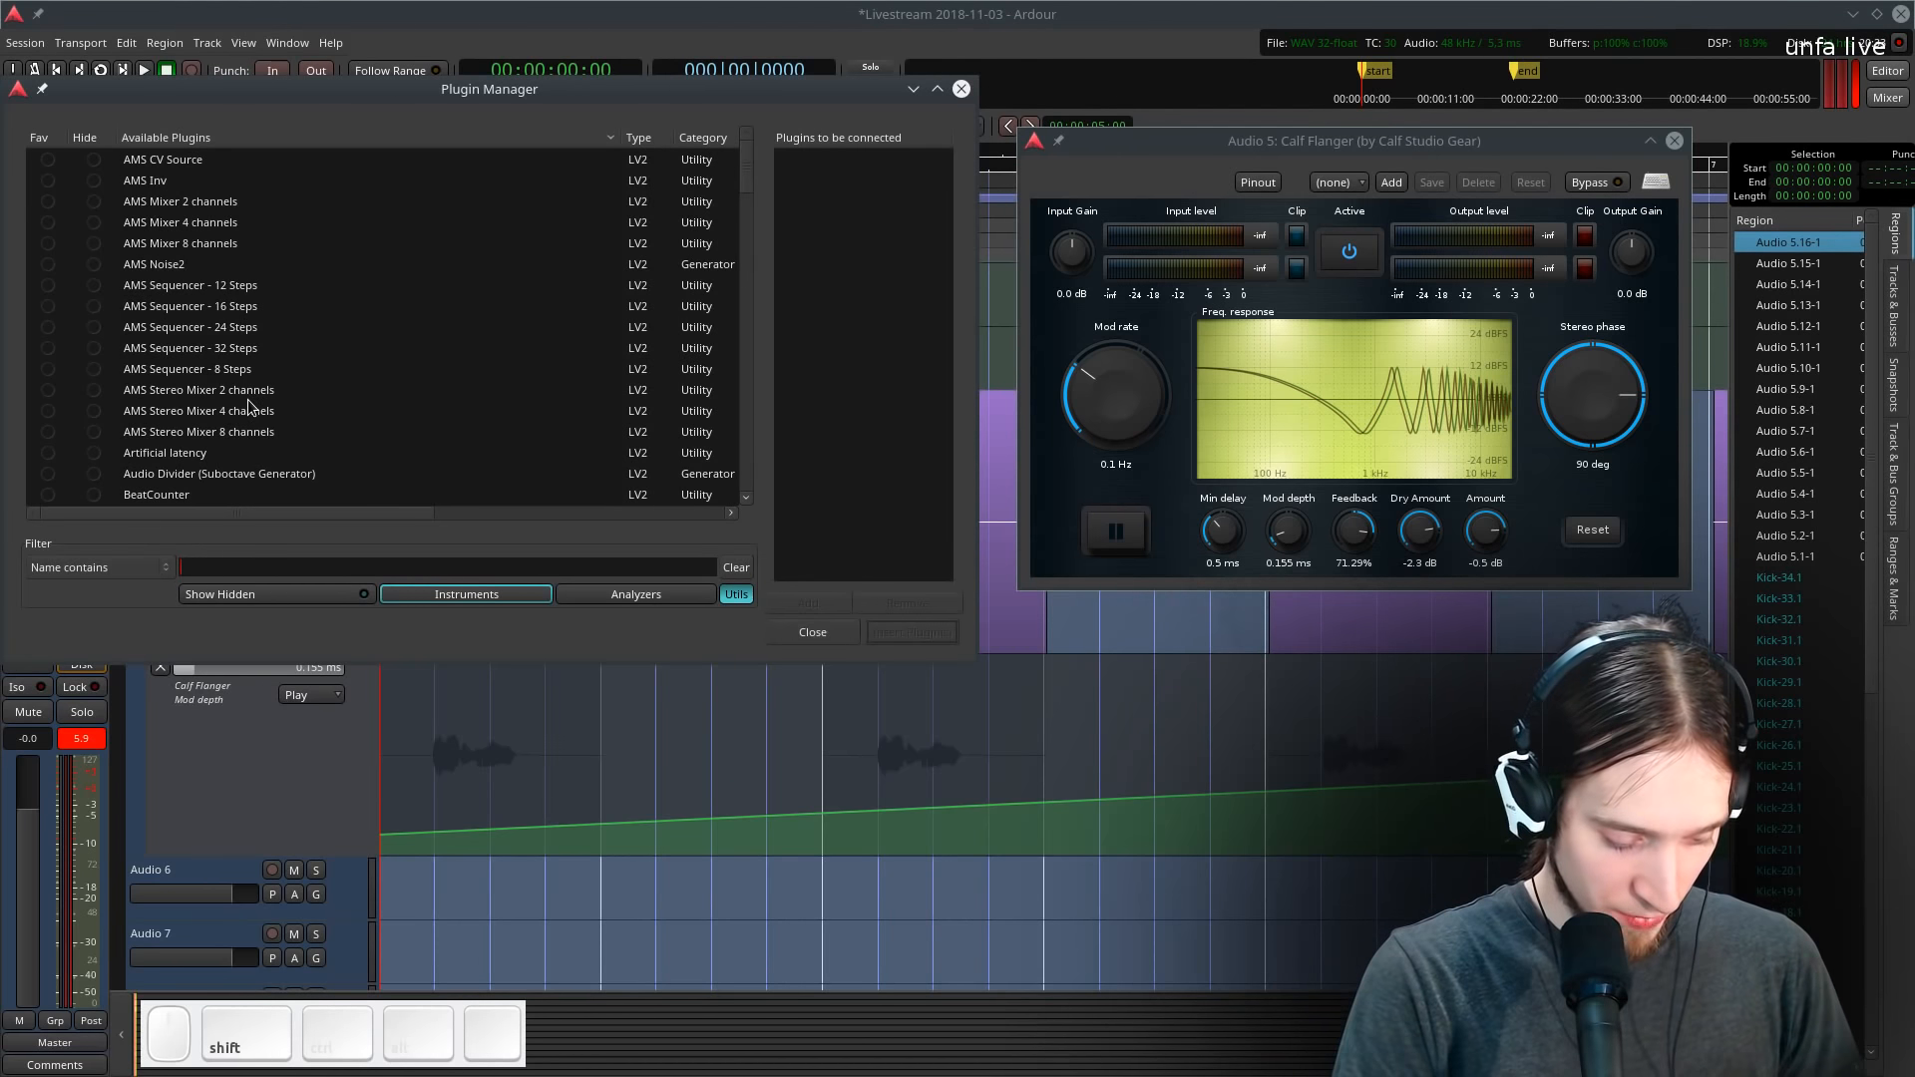
text(Mver)
key(Escape)
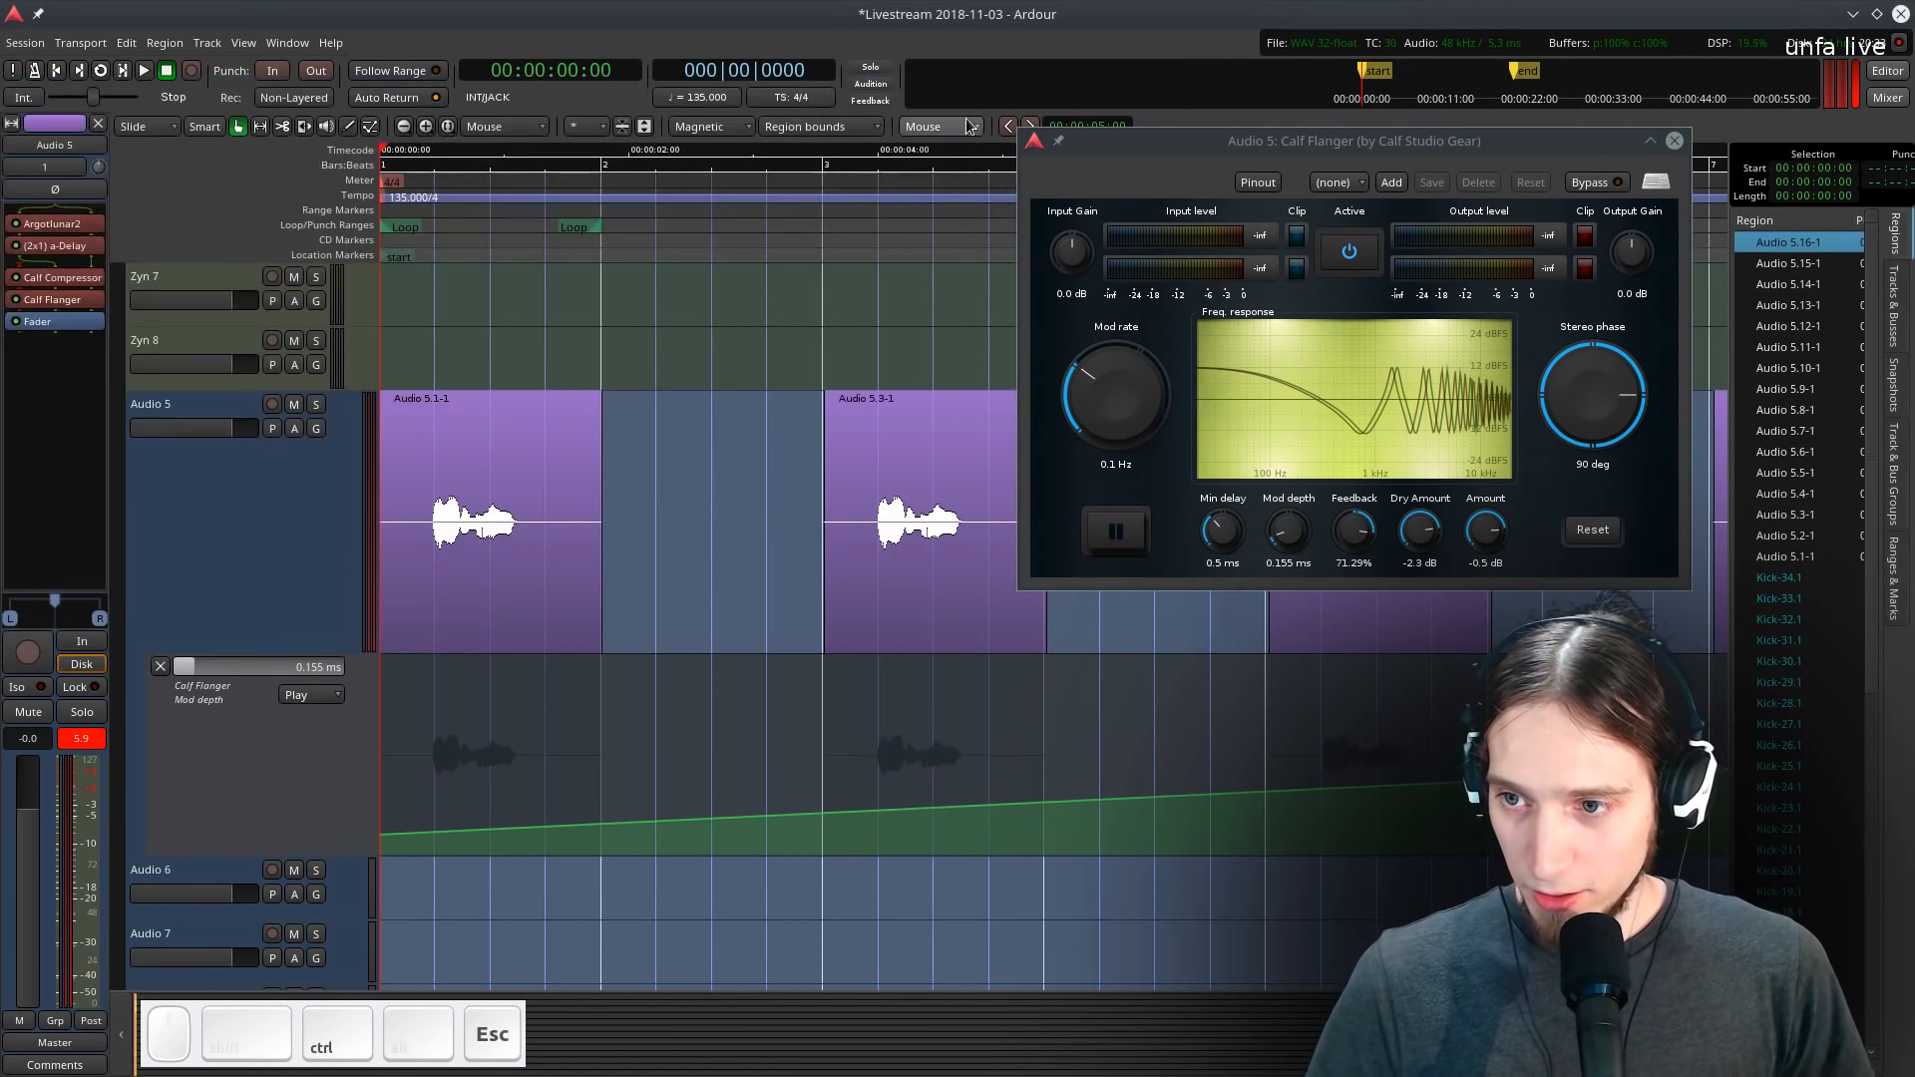
- Add the MVerb plugin to Audio 5's processor chain from the favourites
right_click(40, 325)
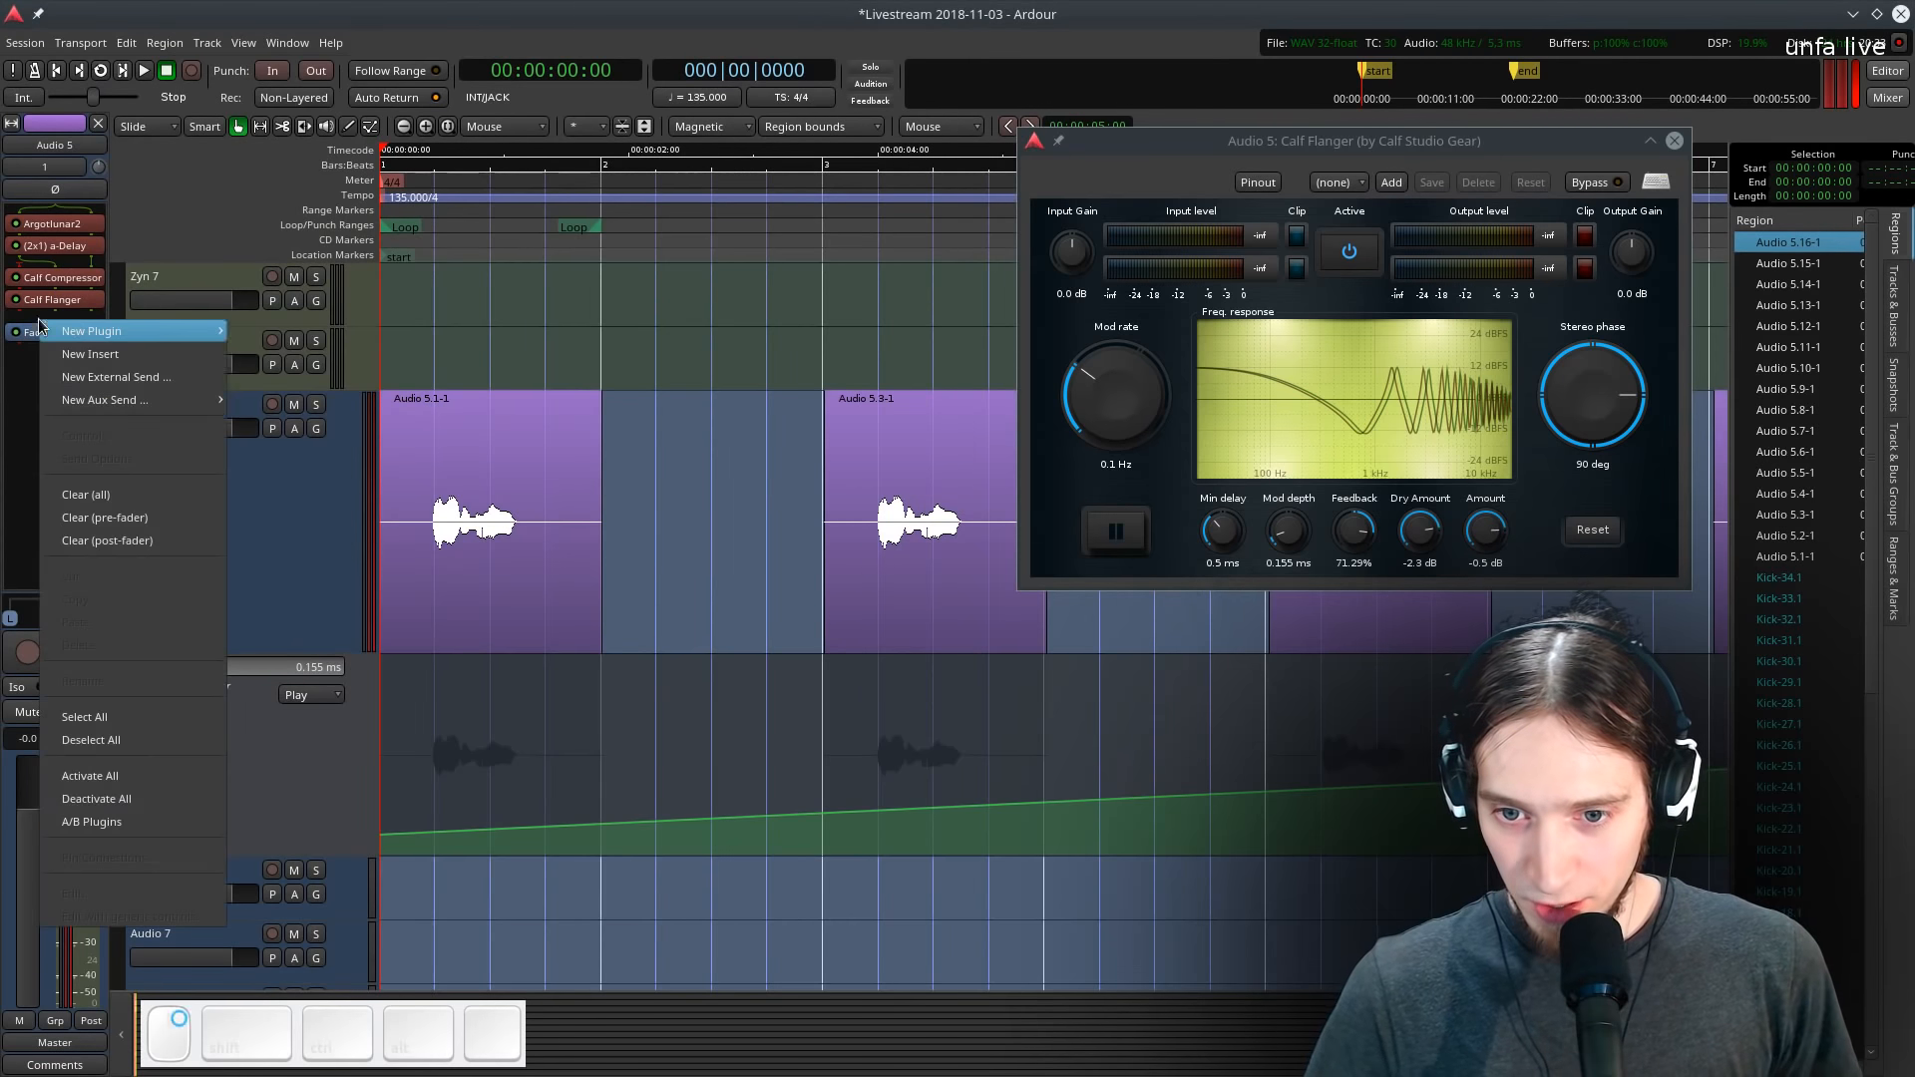
mouse_move(120, 331)
mouse_move(289, 332)
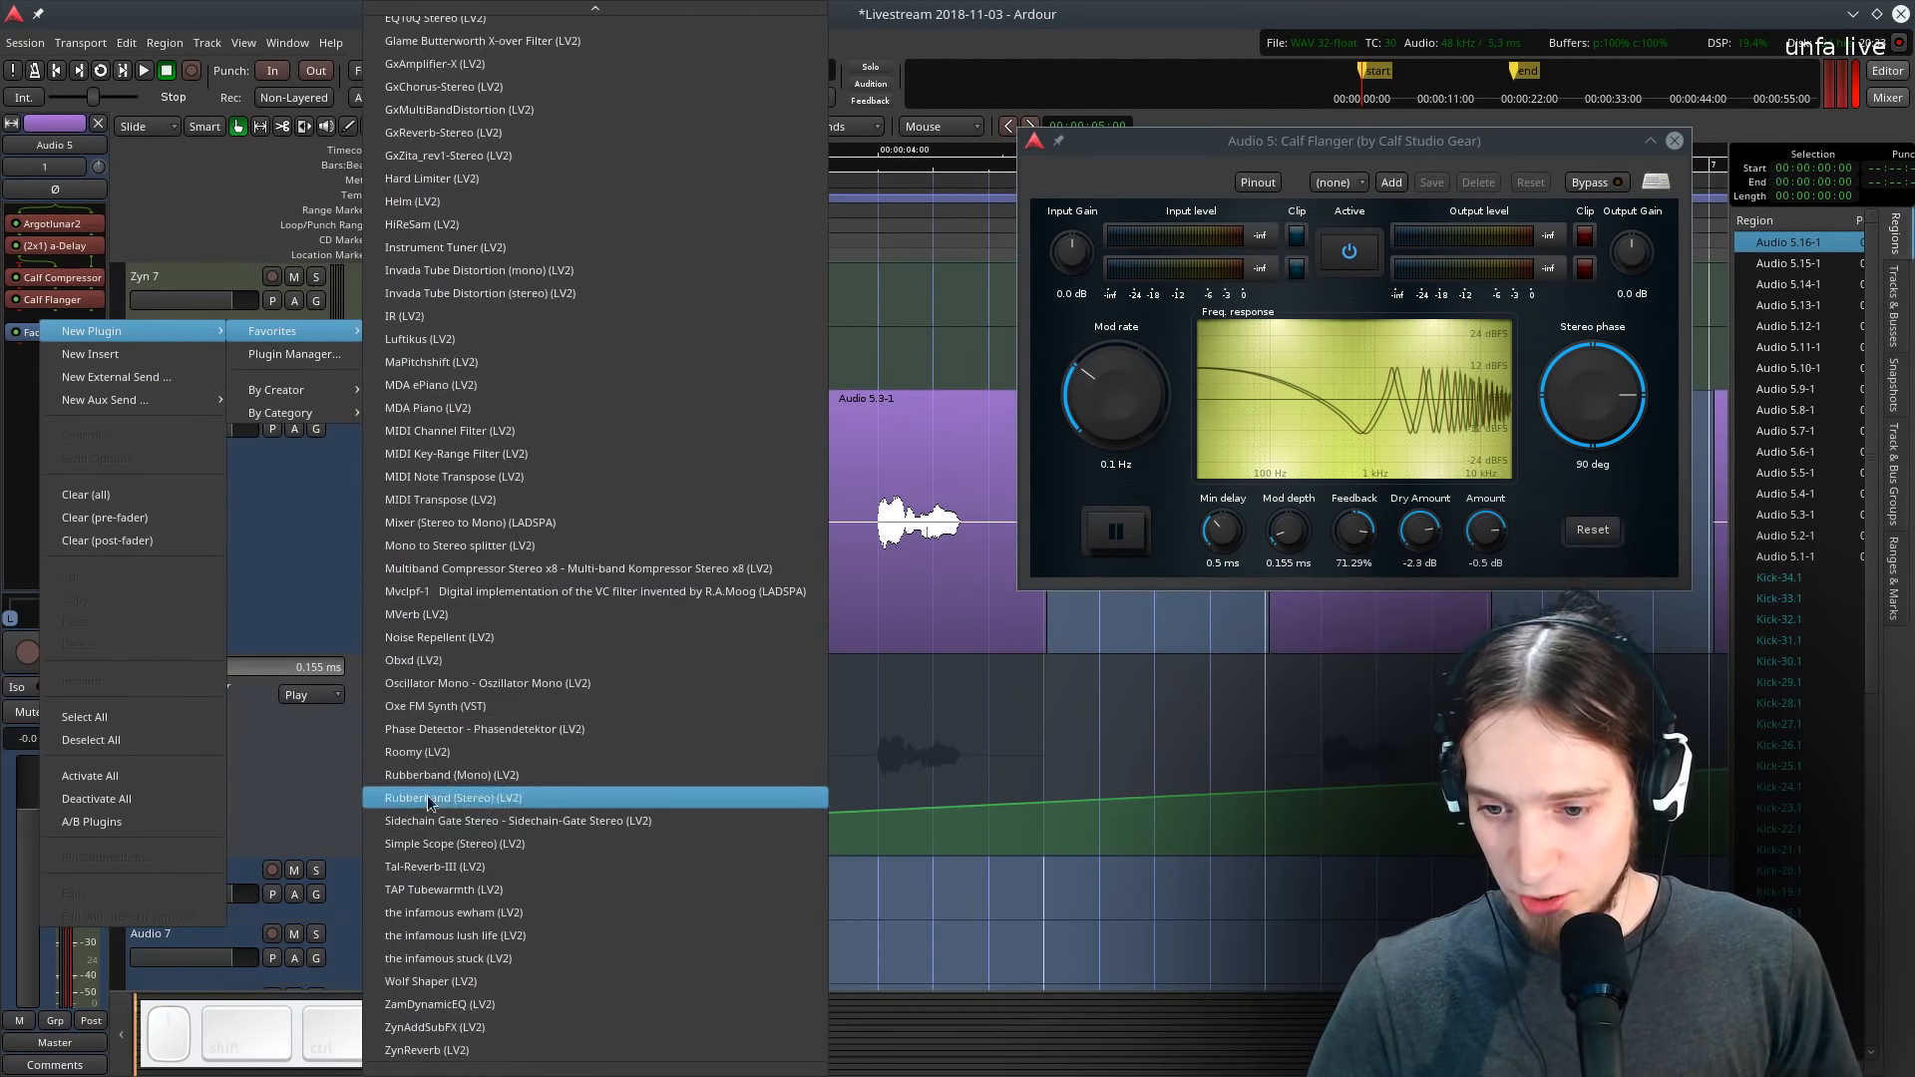
click(434, 614)
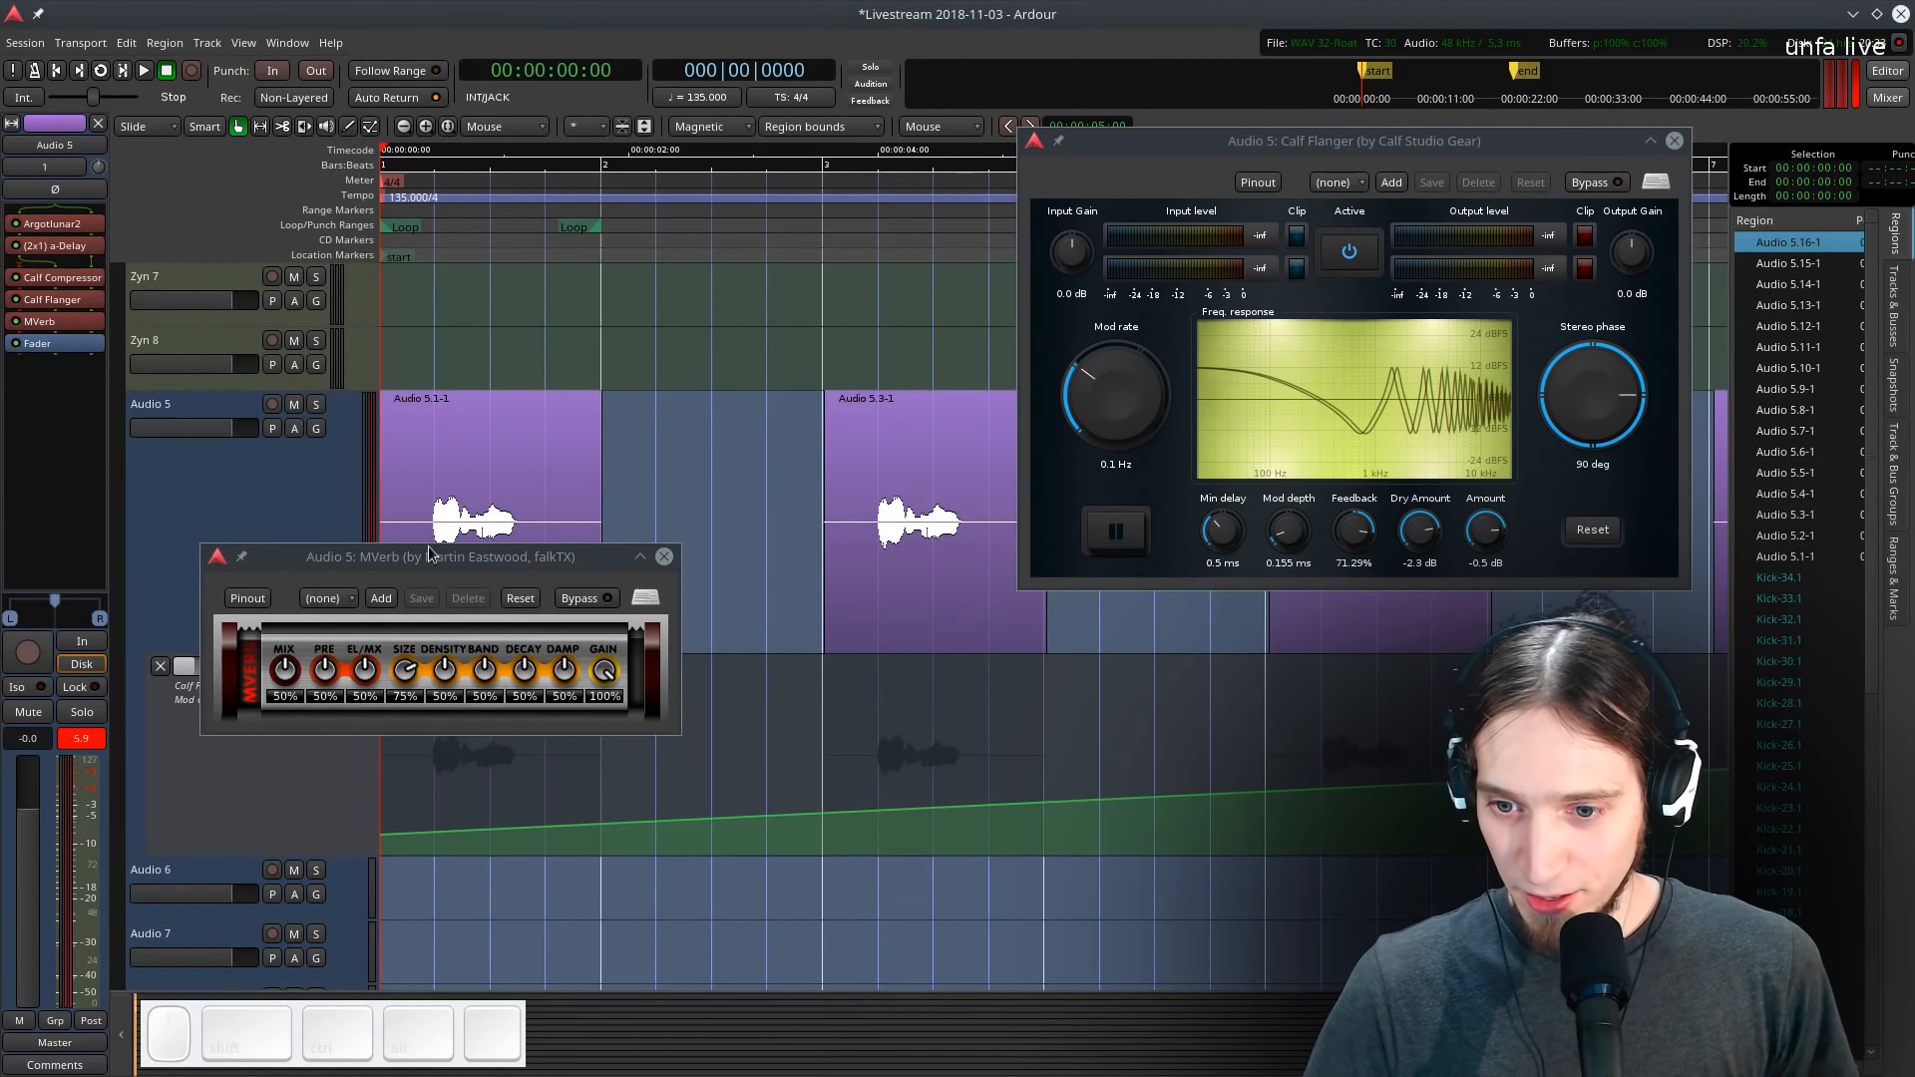
drag(429, 553, 1392, 740)
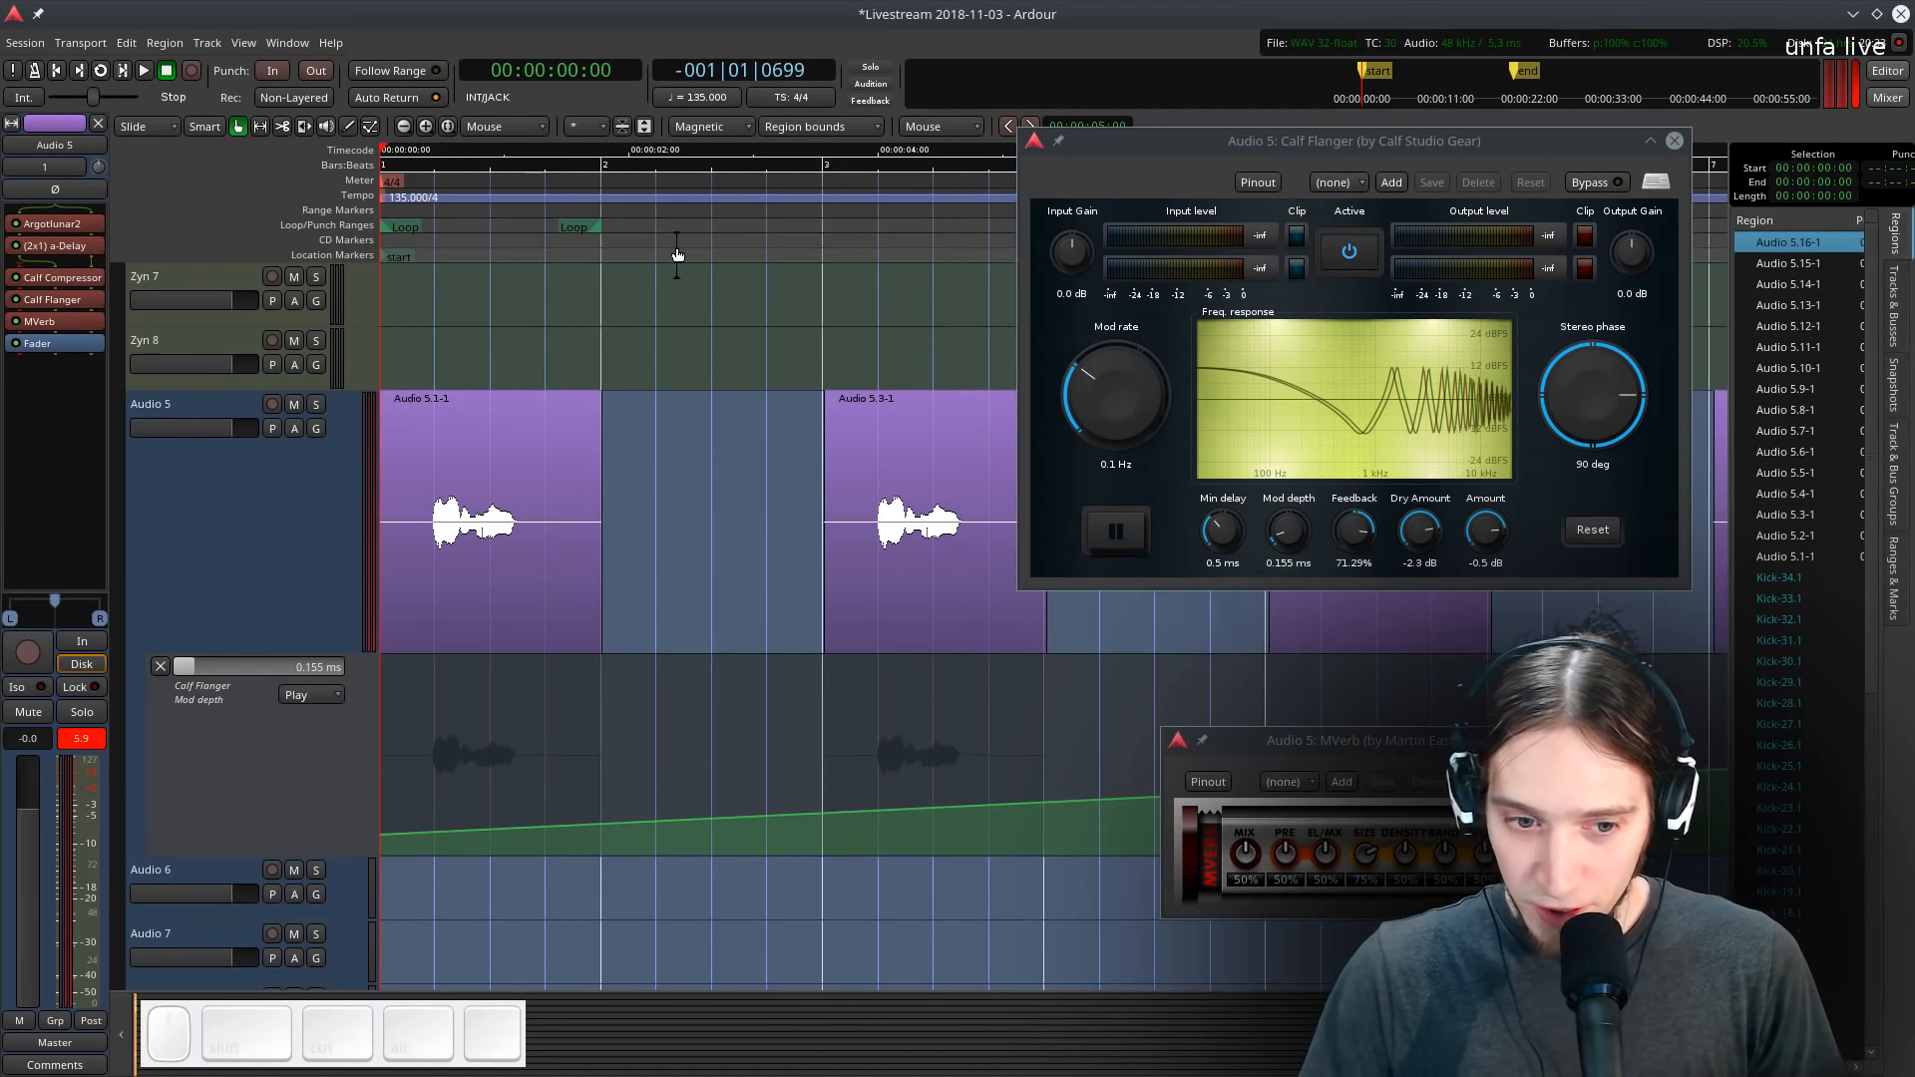
- Move MVerb ahead of the Calf Flanger in Audio 5's chain and audition it
key(space)
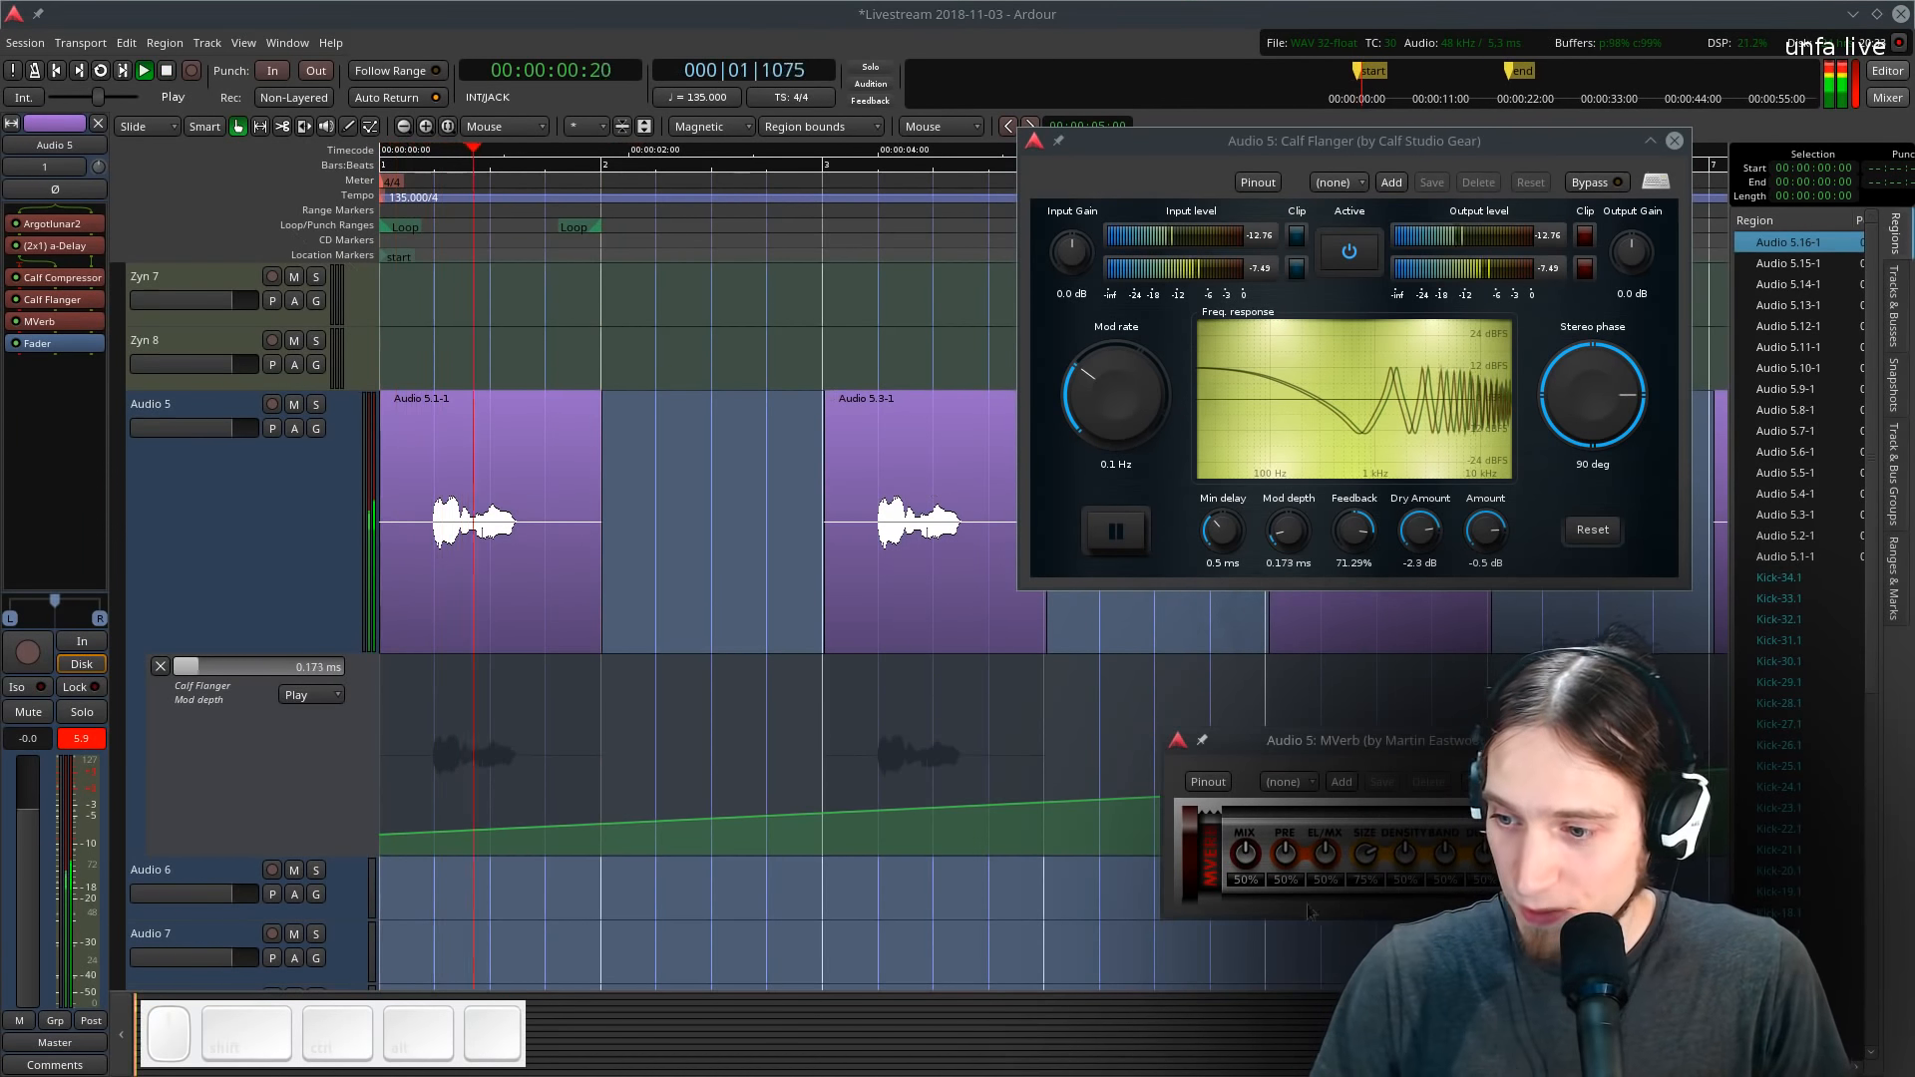
mouse_move(40, 321)
mouse_down()
mouse_move(83, 294)
mouse_move(45, 304)
mouse_up()
key(space)
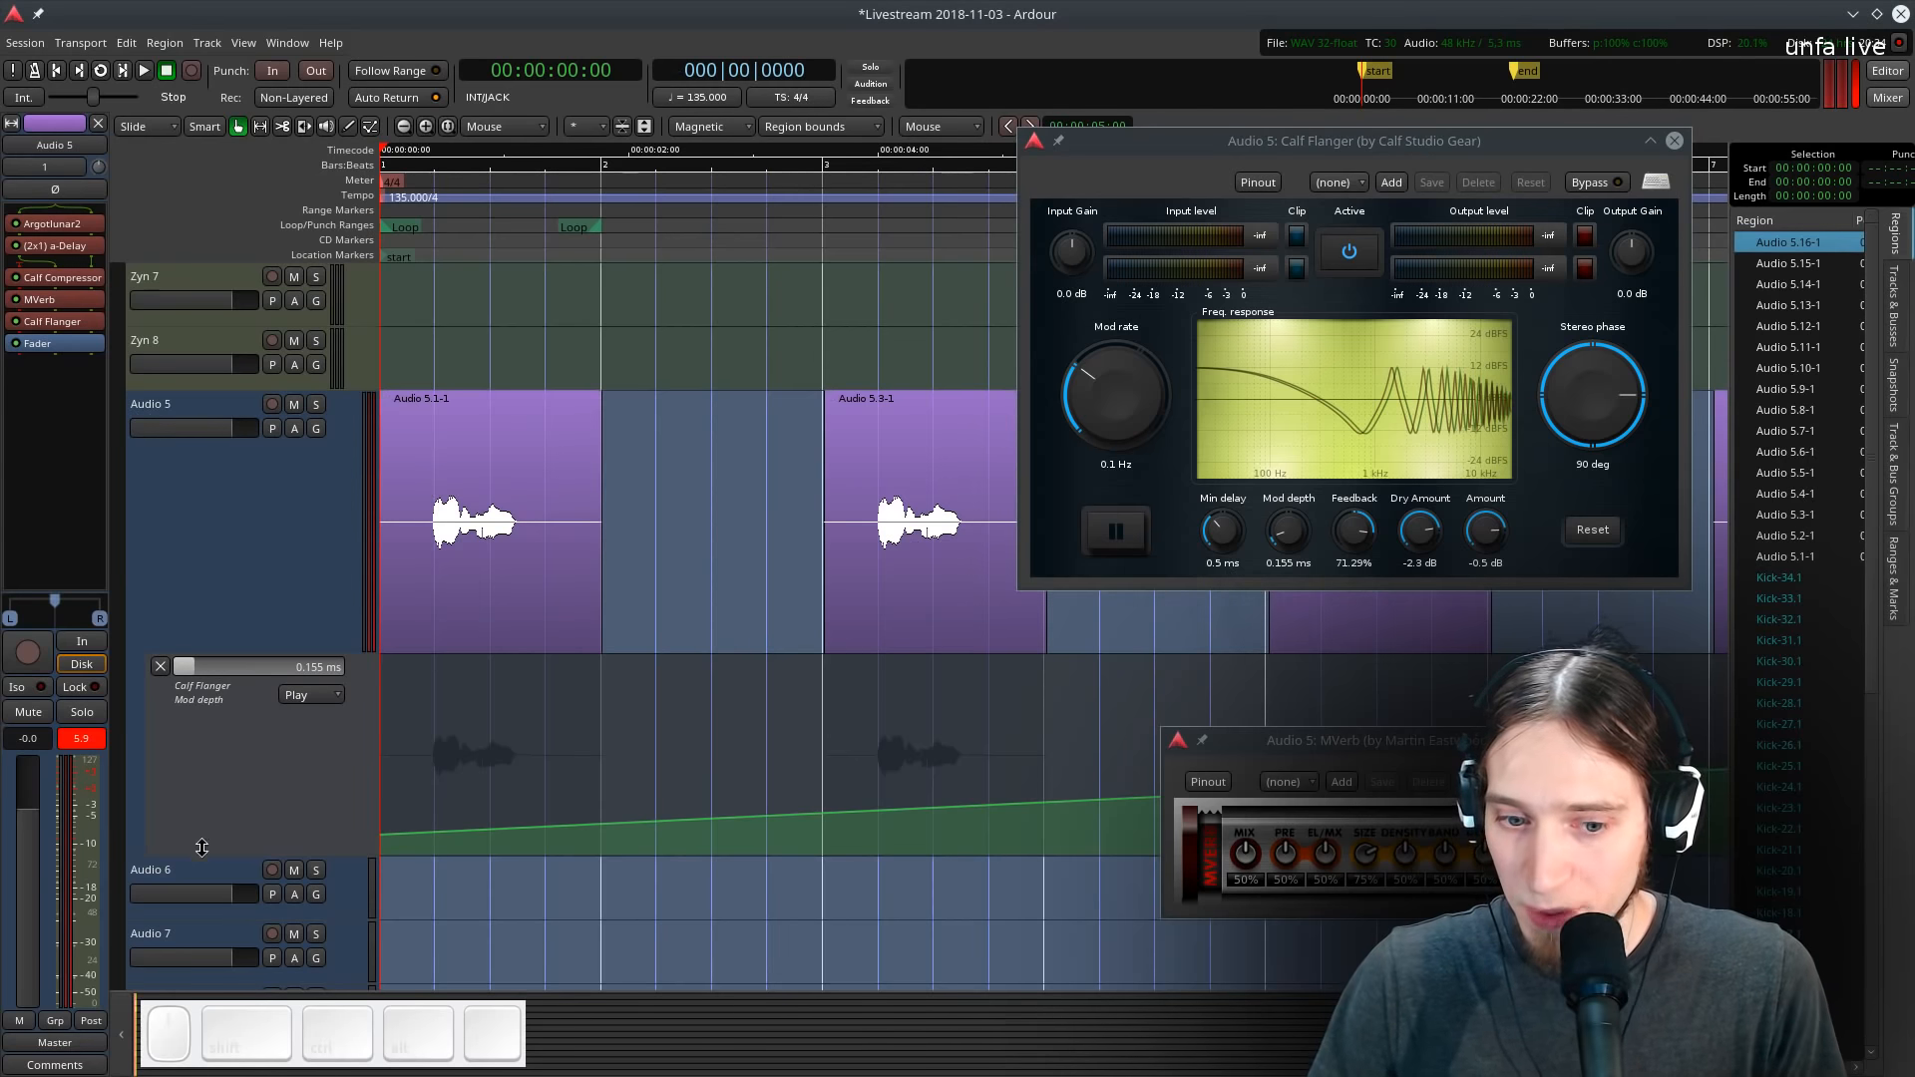
- Set MVerb's predelay to 44% and mix to 30%, and play back the result
drag(1286, 854, 1308, 841)
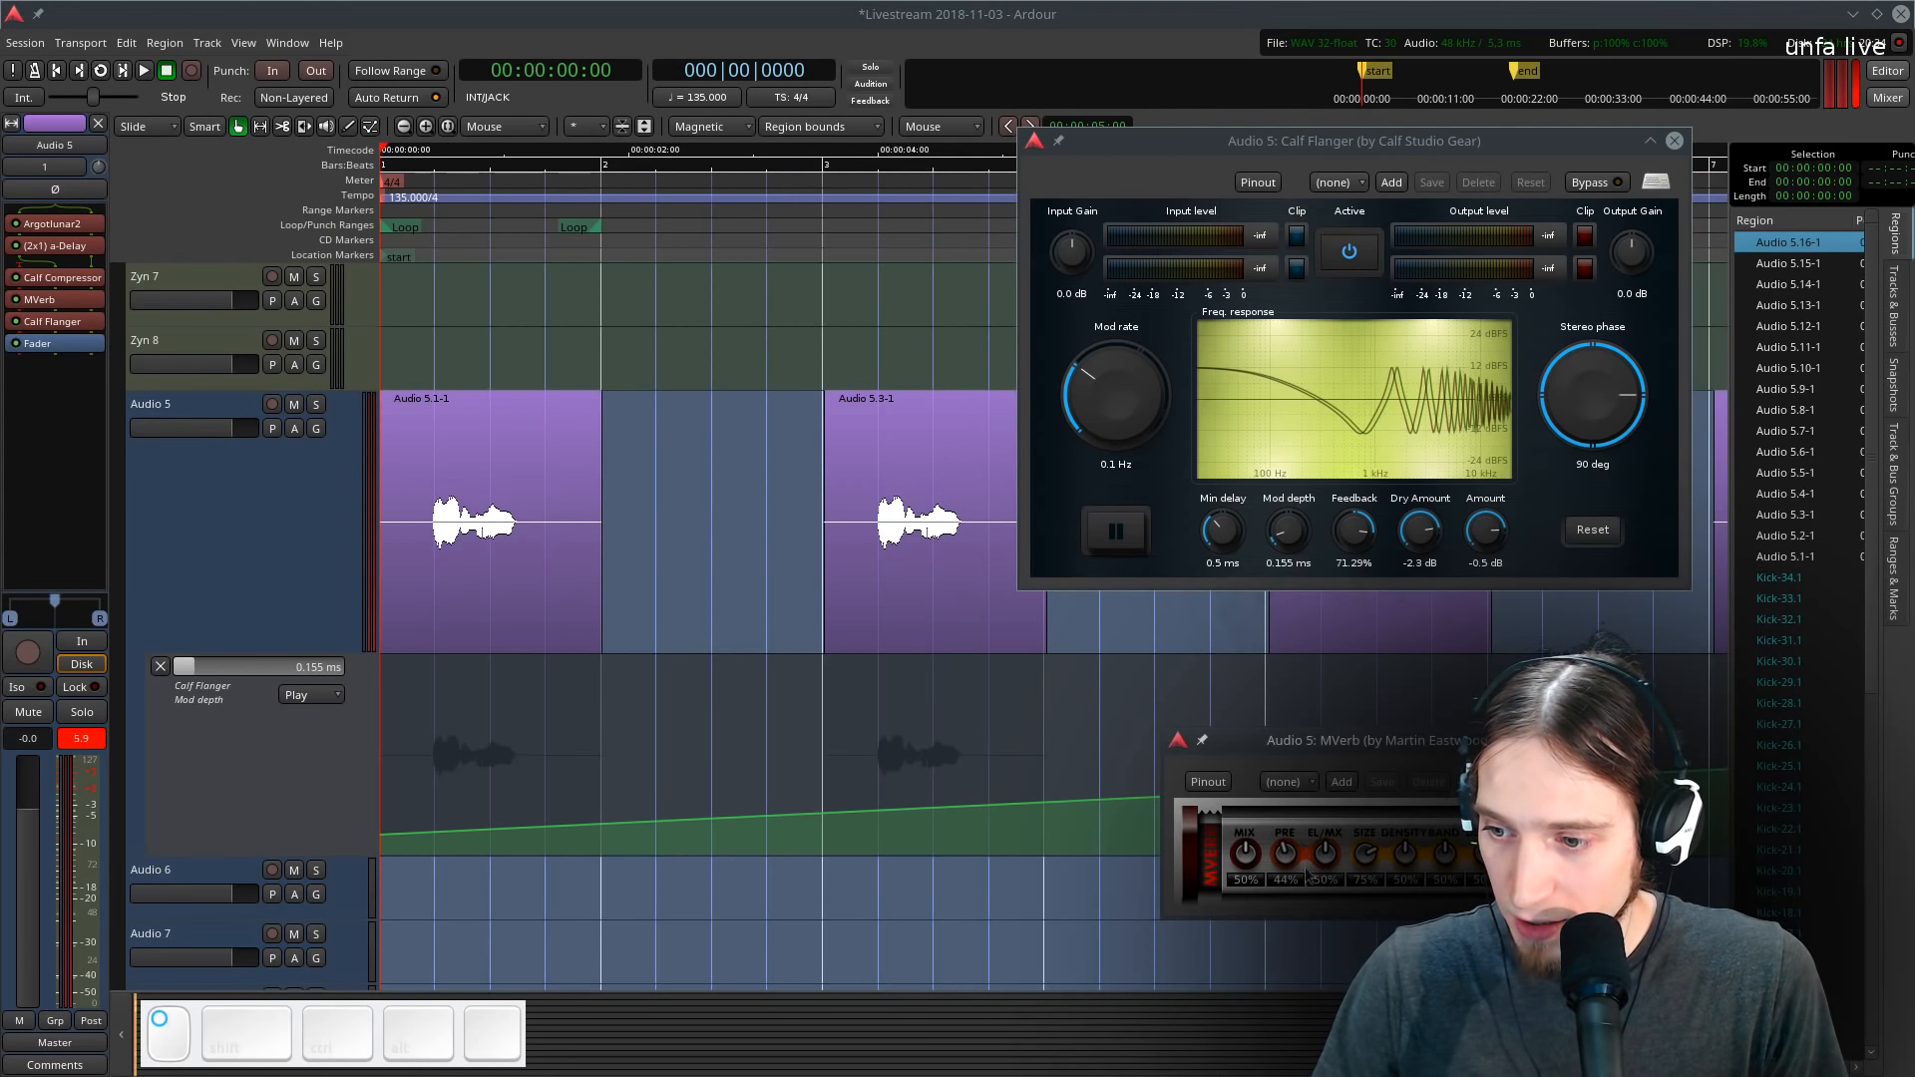
drag(1496, 740, 969, 581)
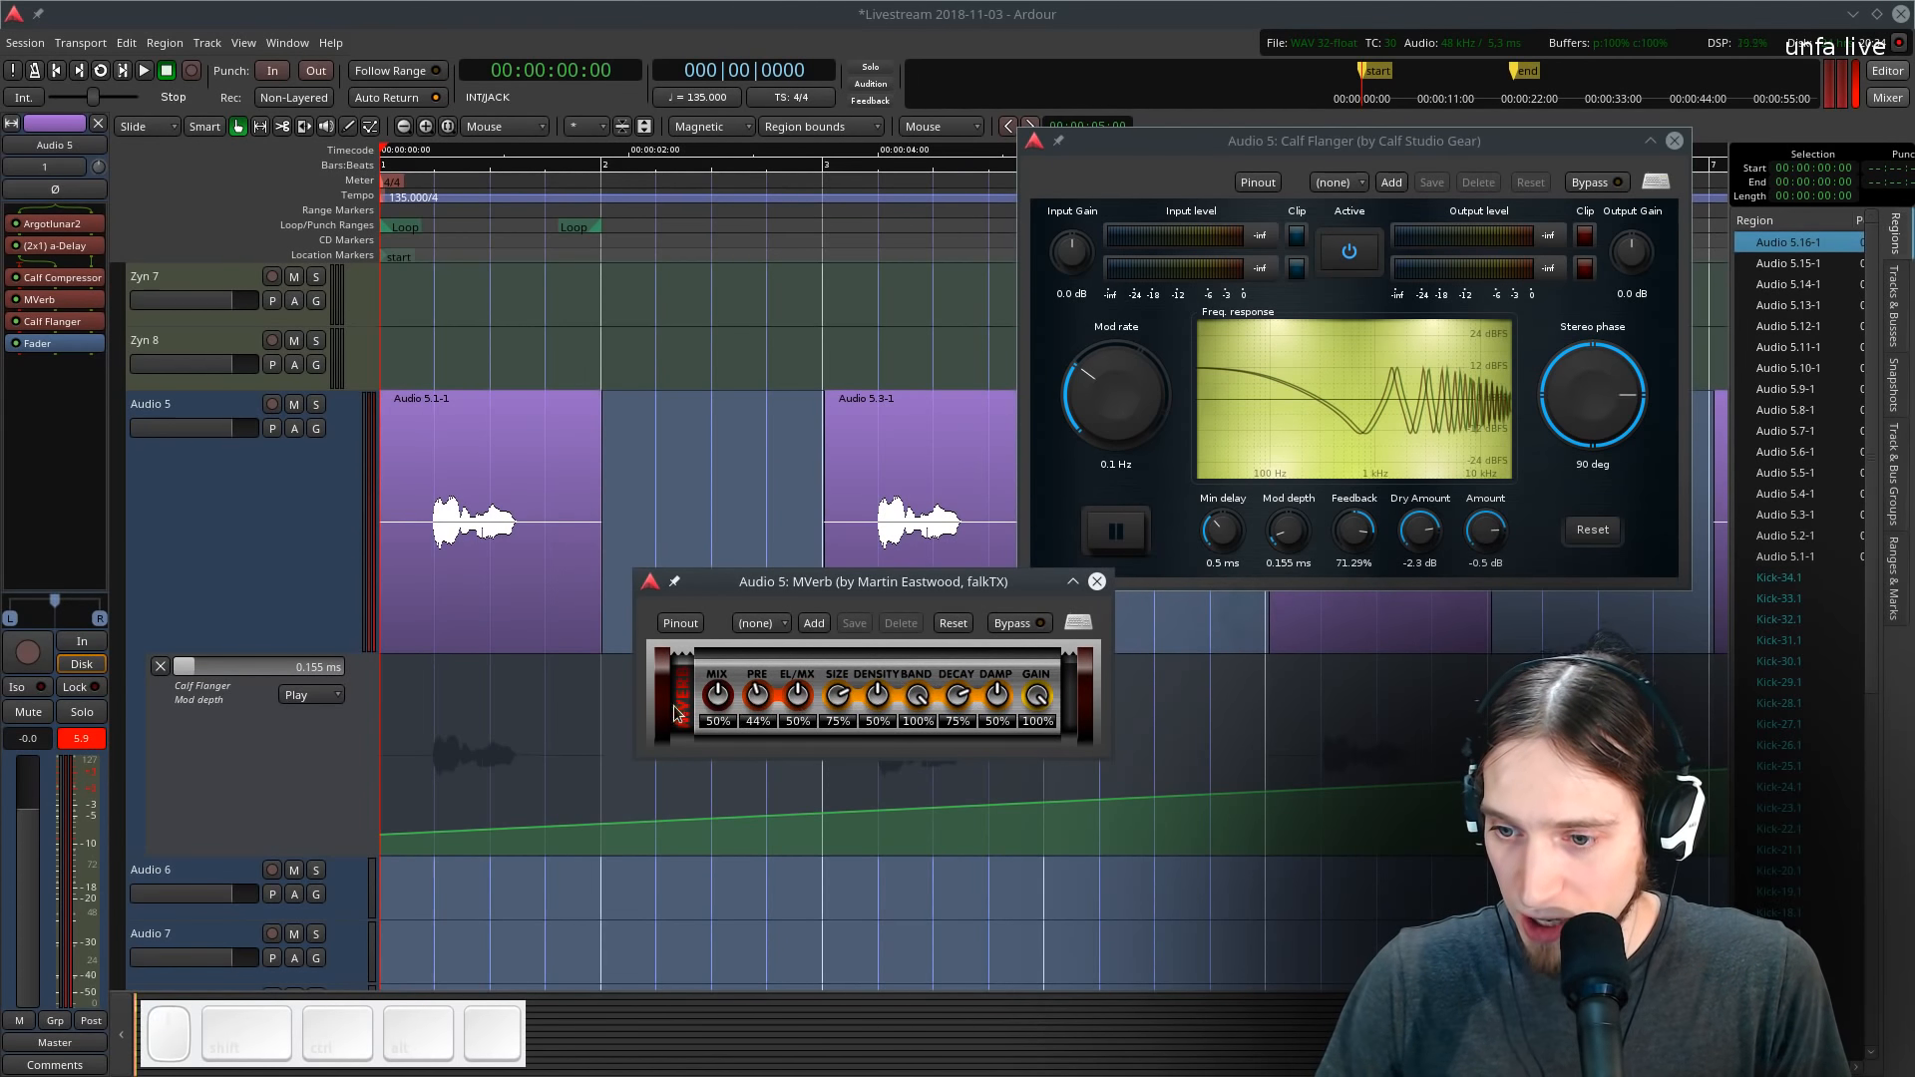
drag(717, 734, 715, 742)
key(space)
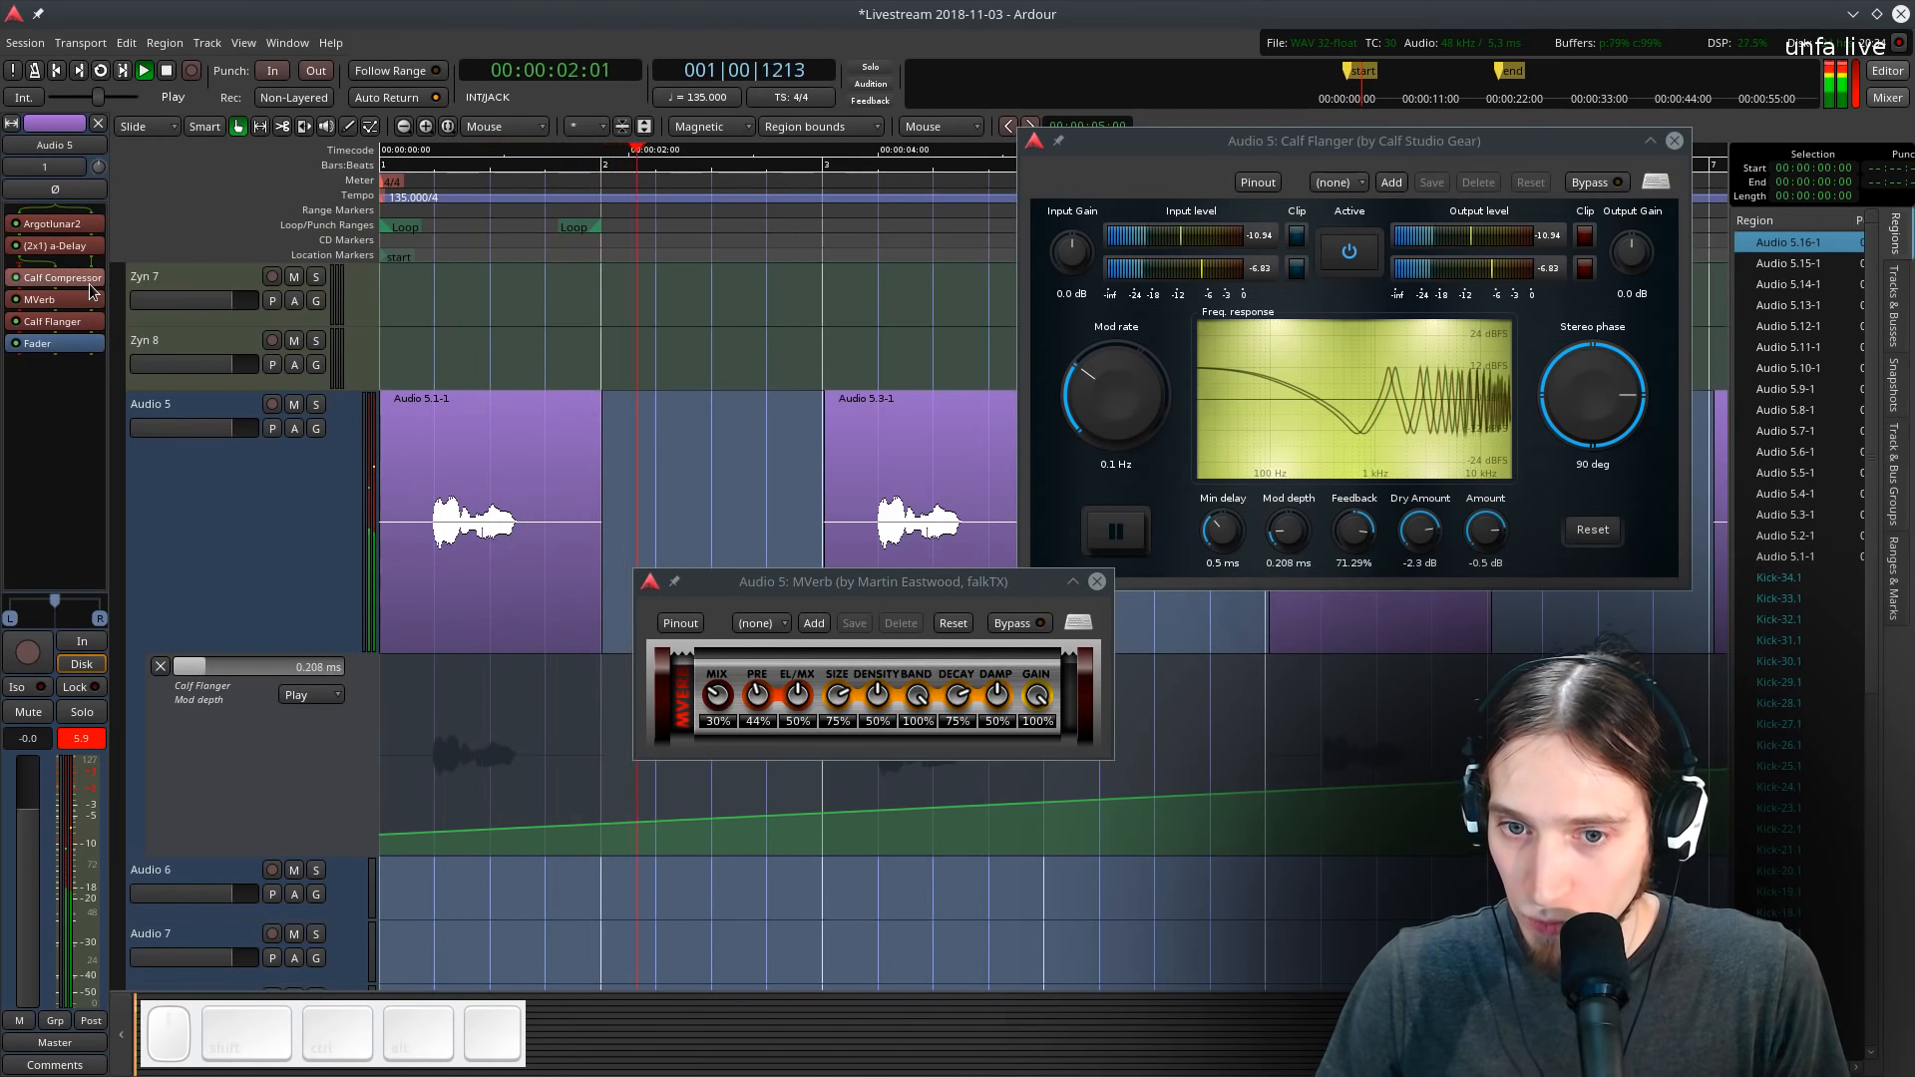
- Move MVerb ahead of the Calf Compressor and play back the vocal
key(space)
drag(86, 301, 86, 275)
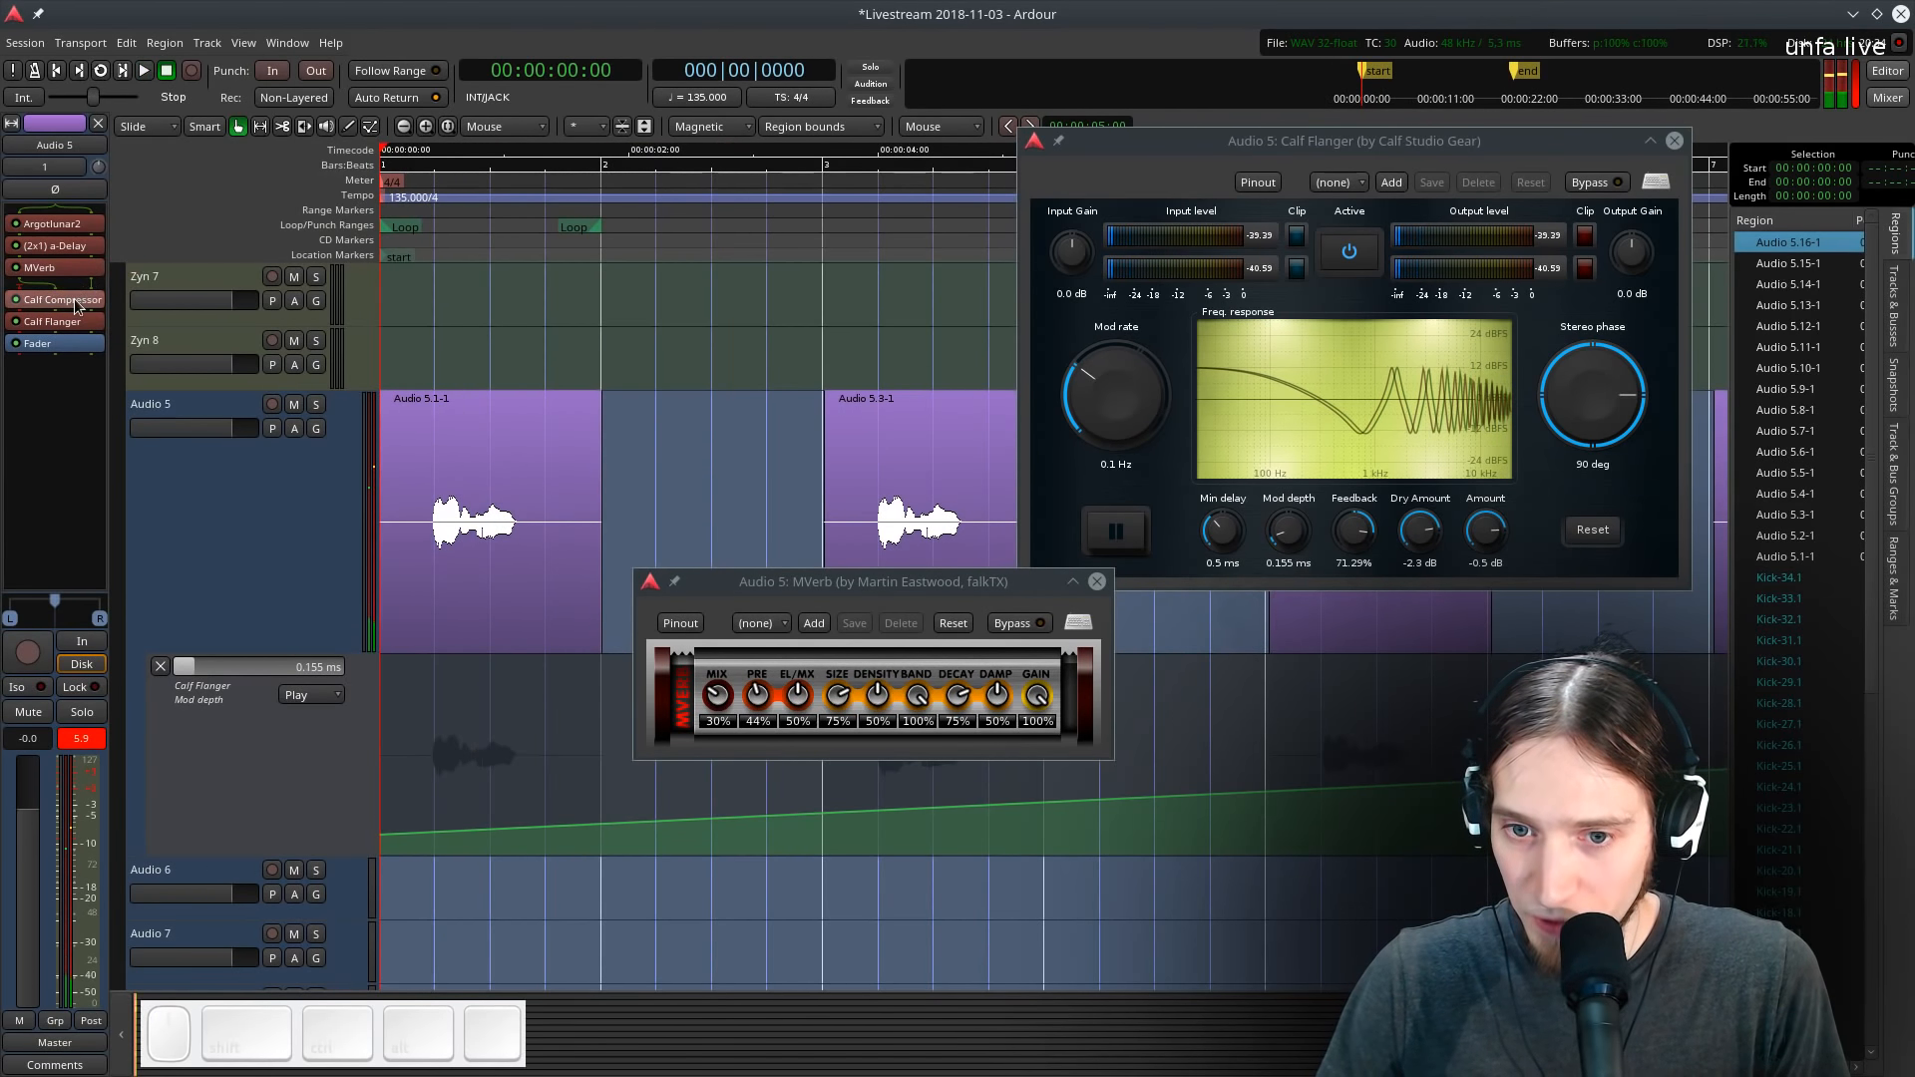
key(space)
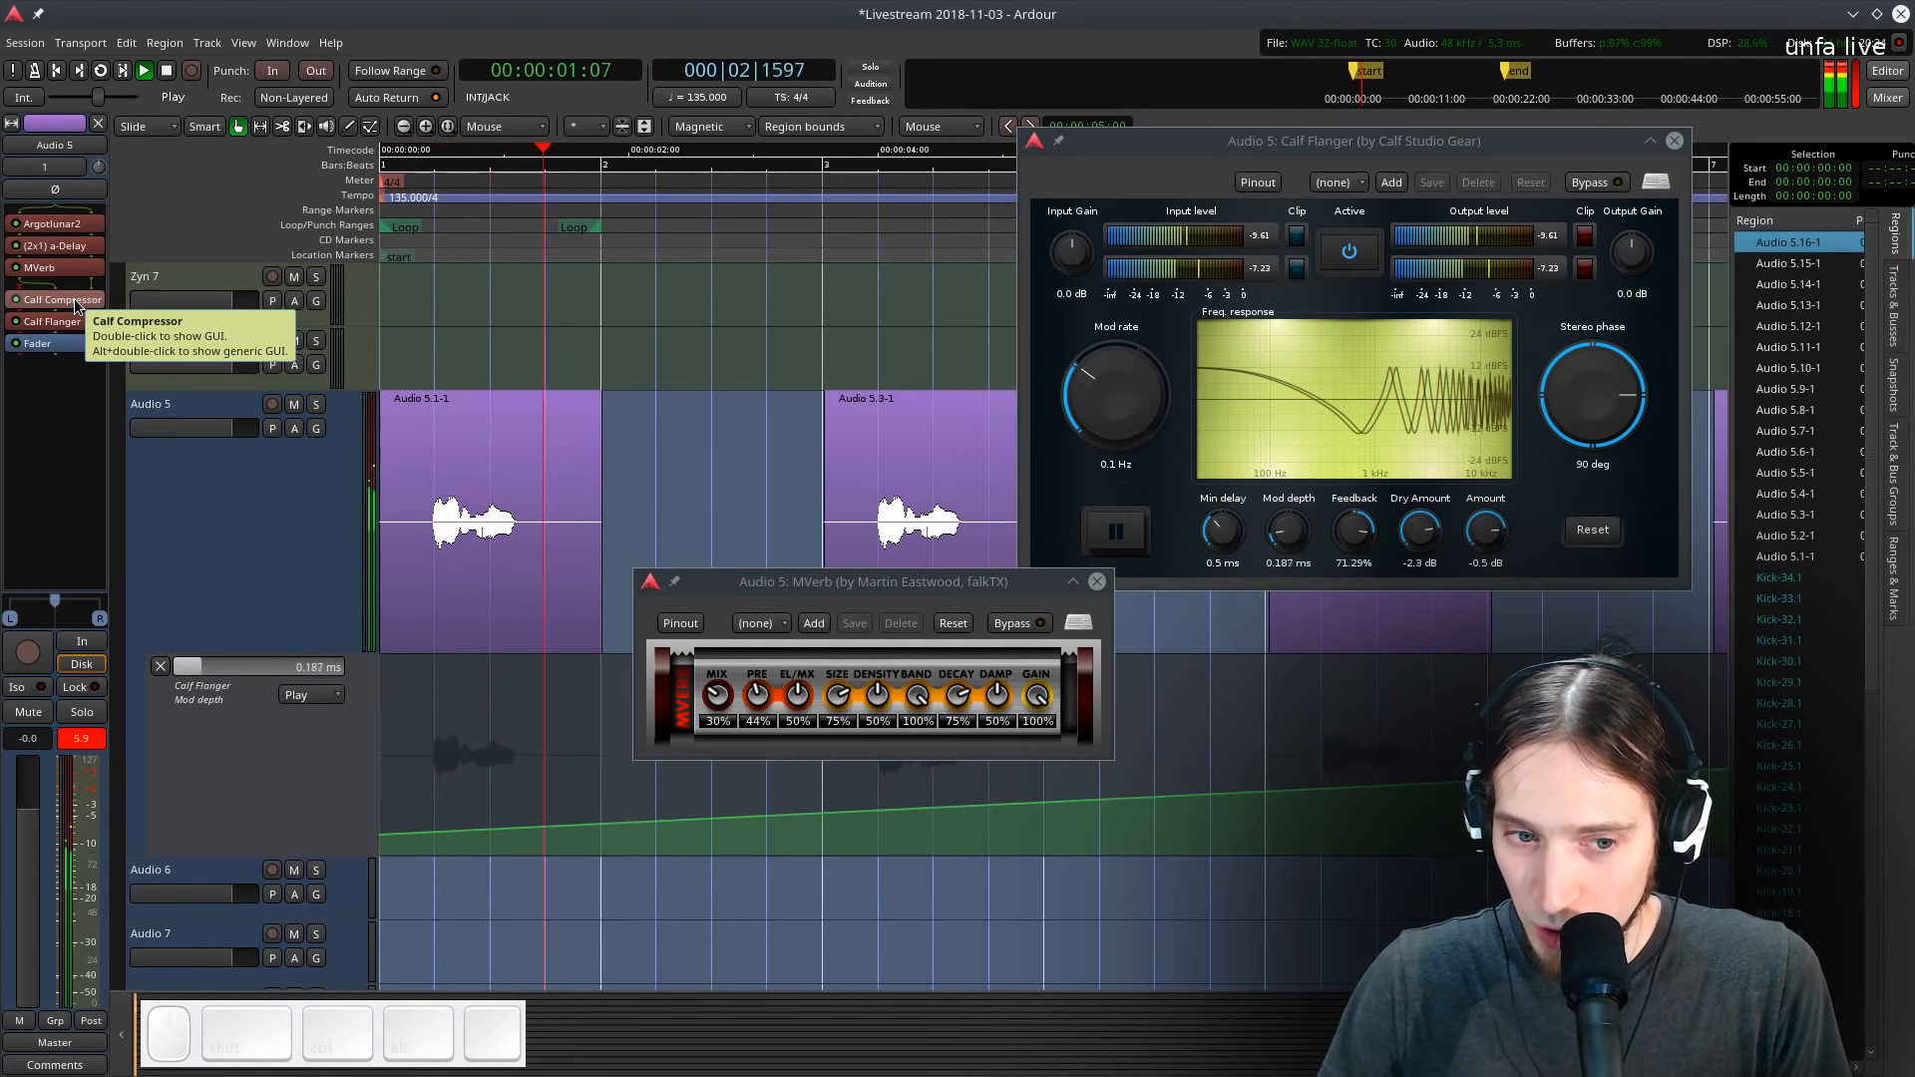
- Open the Calf Compressor, set its ratio to 7.038 and release to 1314.86 ms, and audition
double_click(75, 301)
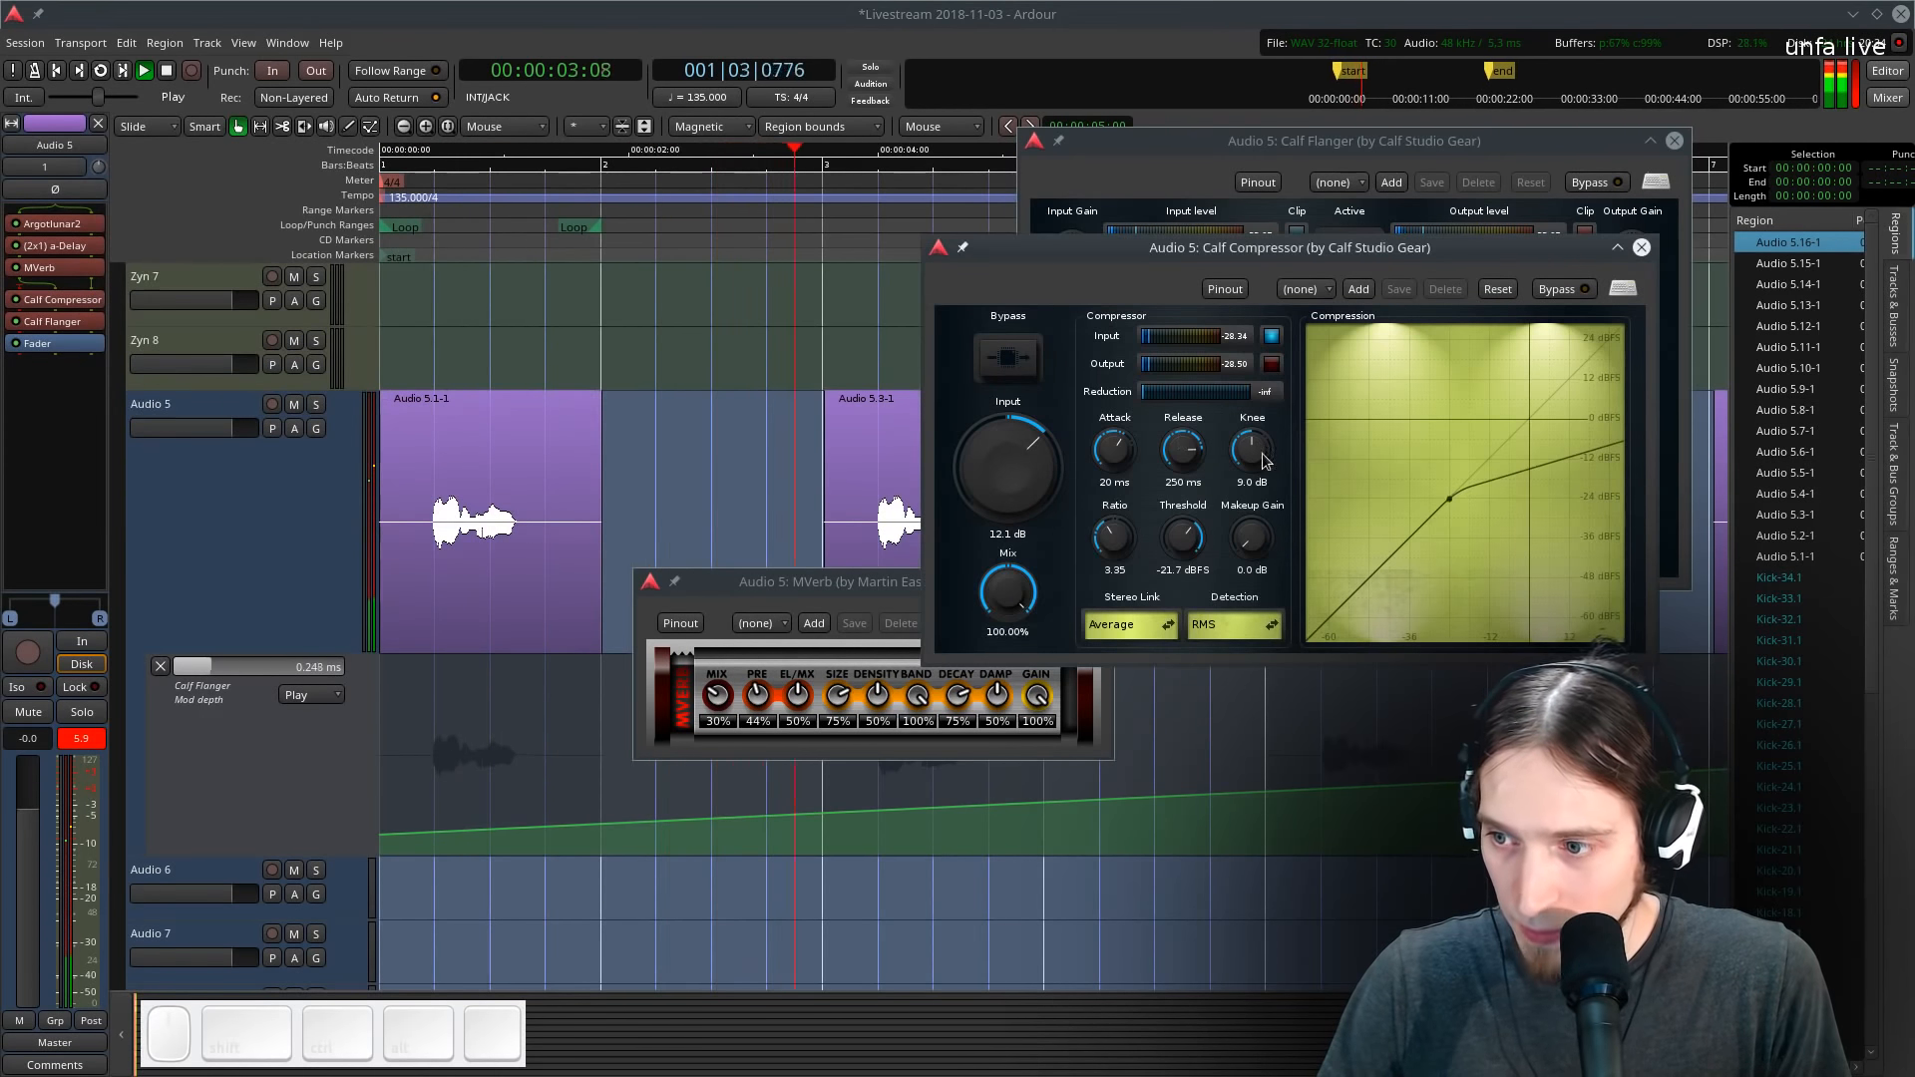
key(space)
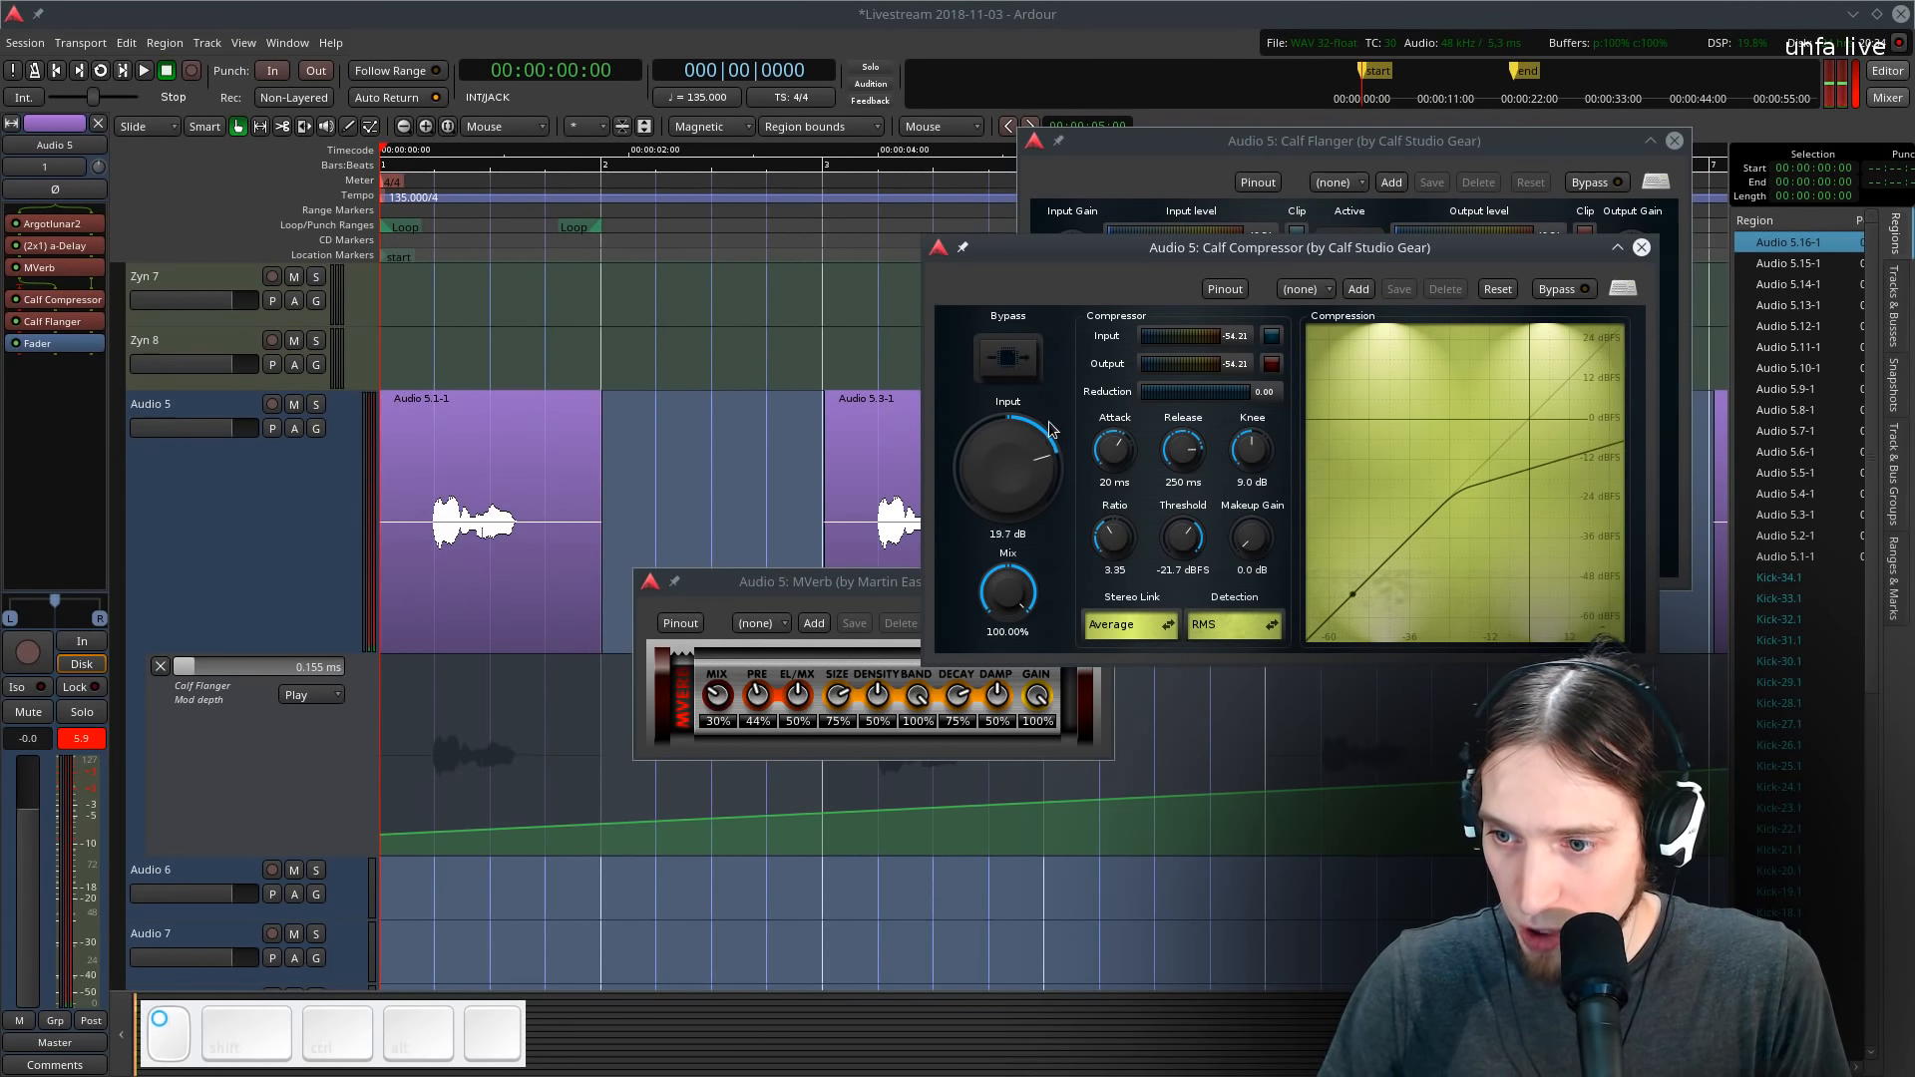
drag(1114, 530, 1145, 476)
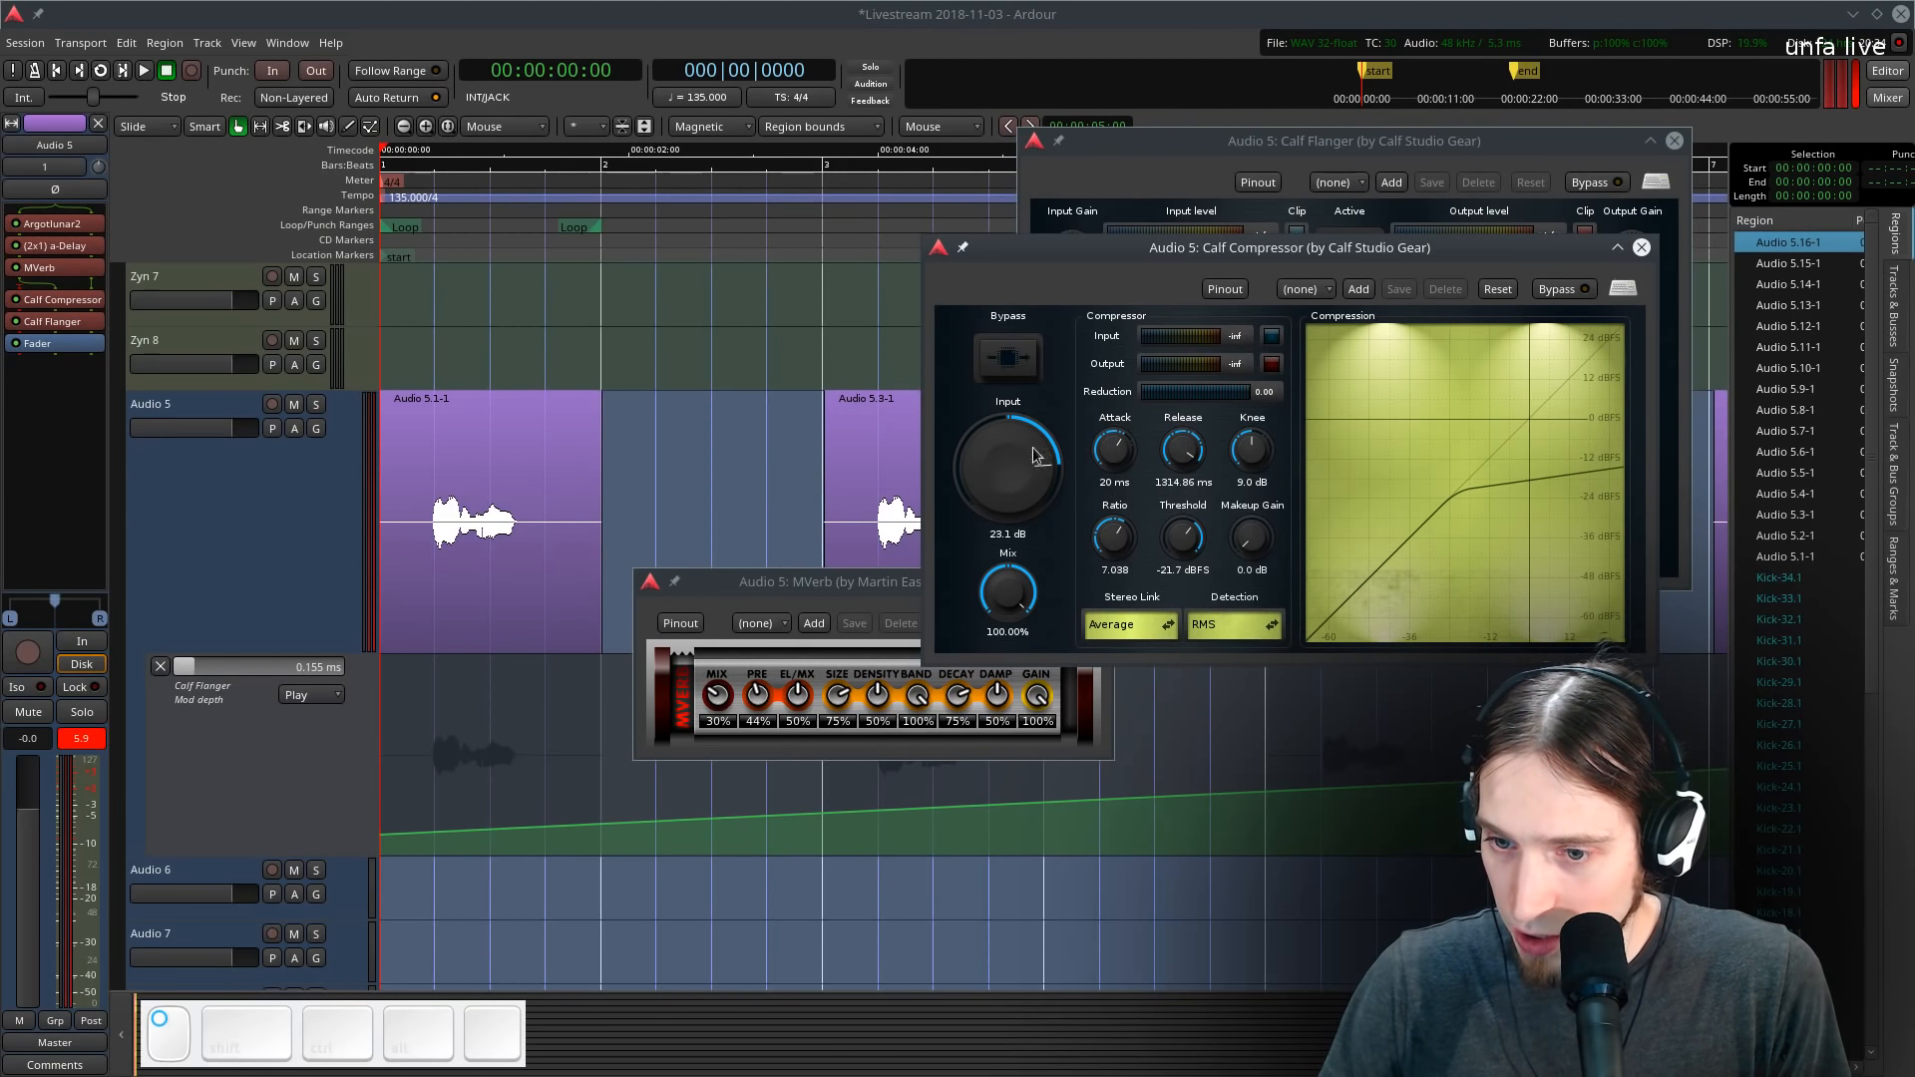
key(space)
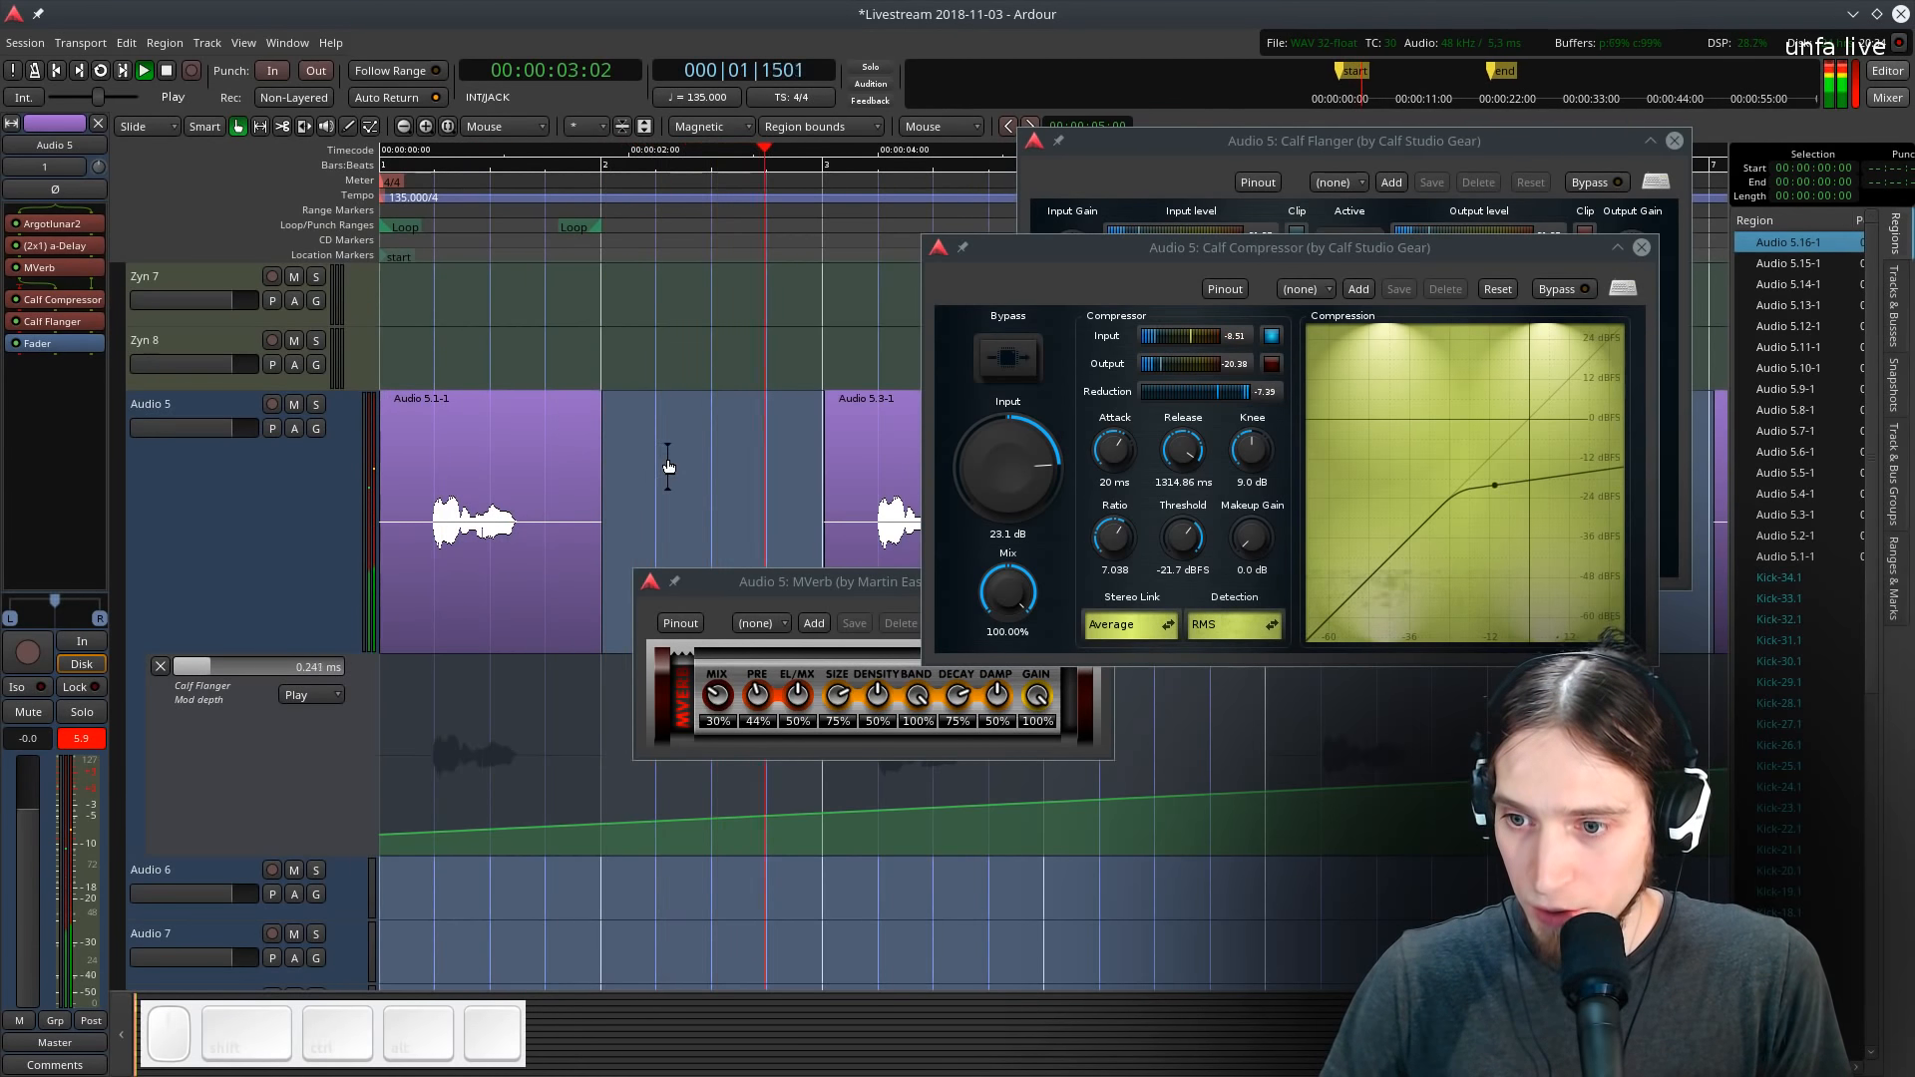
ctrl+scroll(704, 481, down, 1)
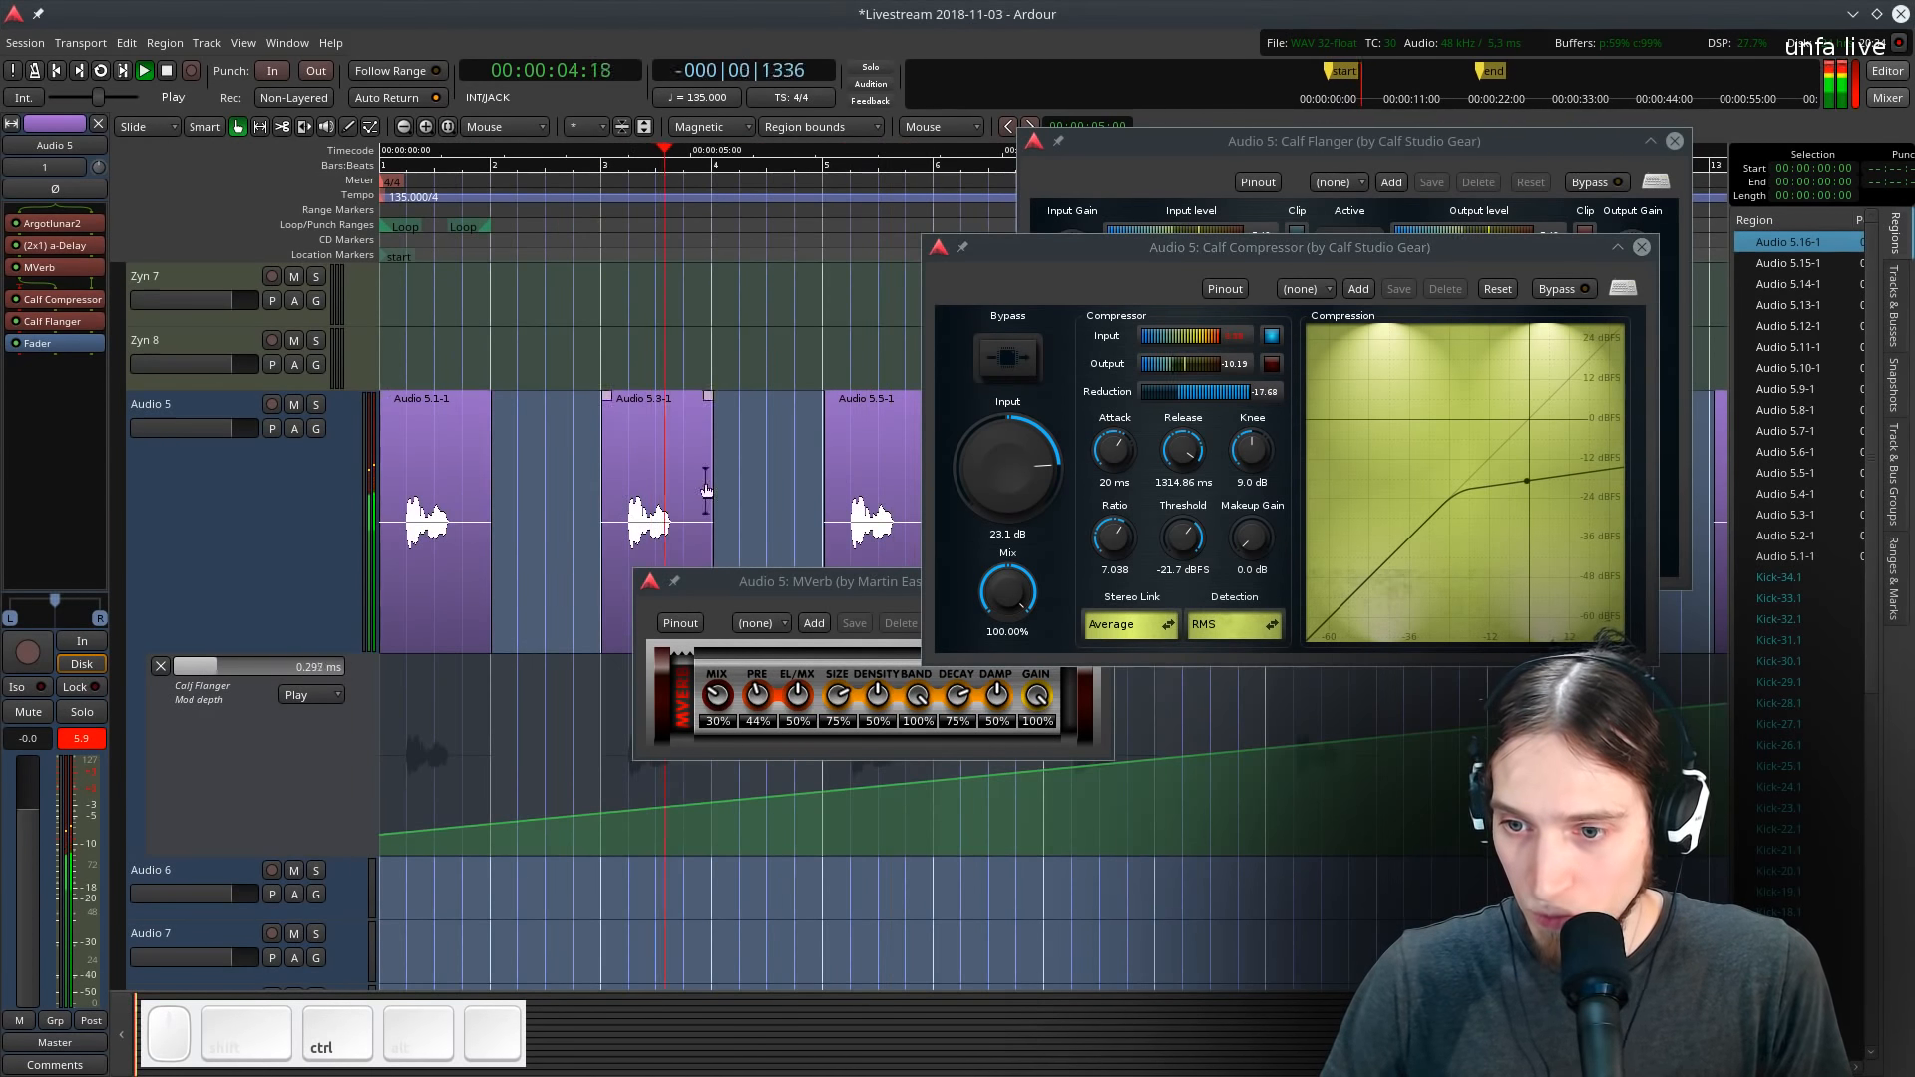
click(1641, 249)
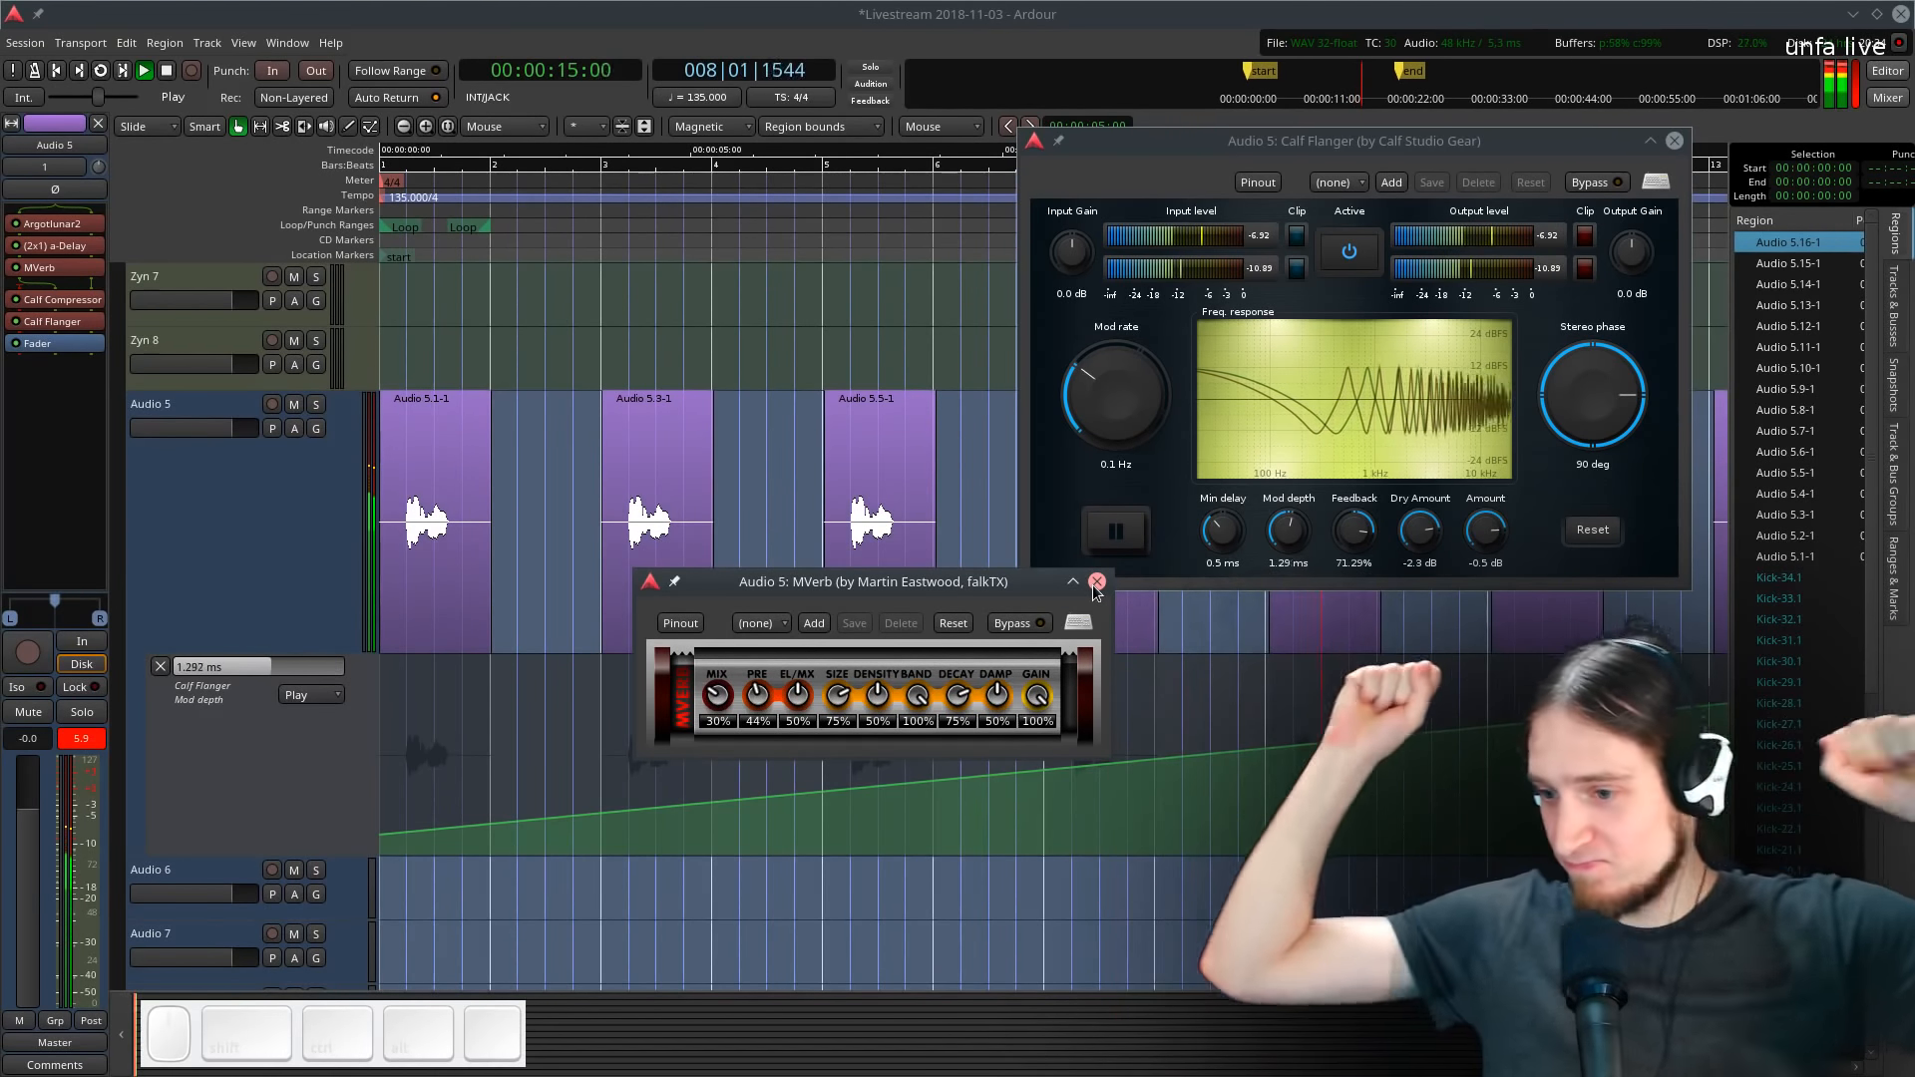
- Close the MVerb and Calf Flanger plugin windows
key(space)
click(1097, 581)
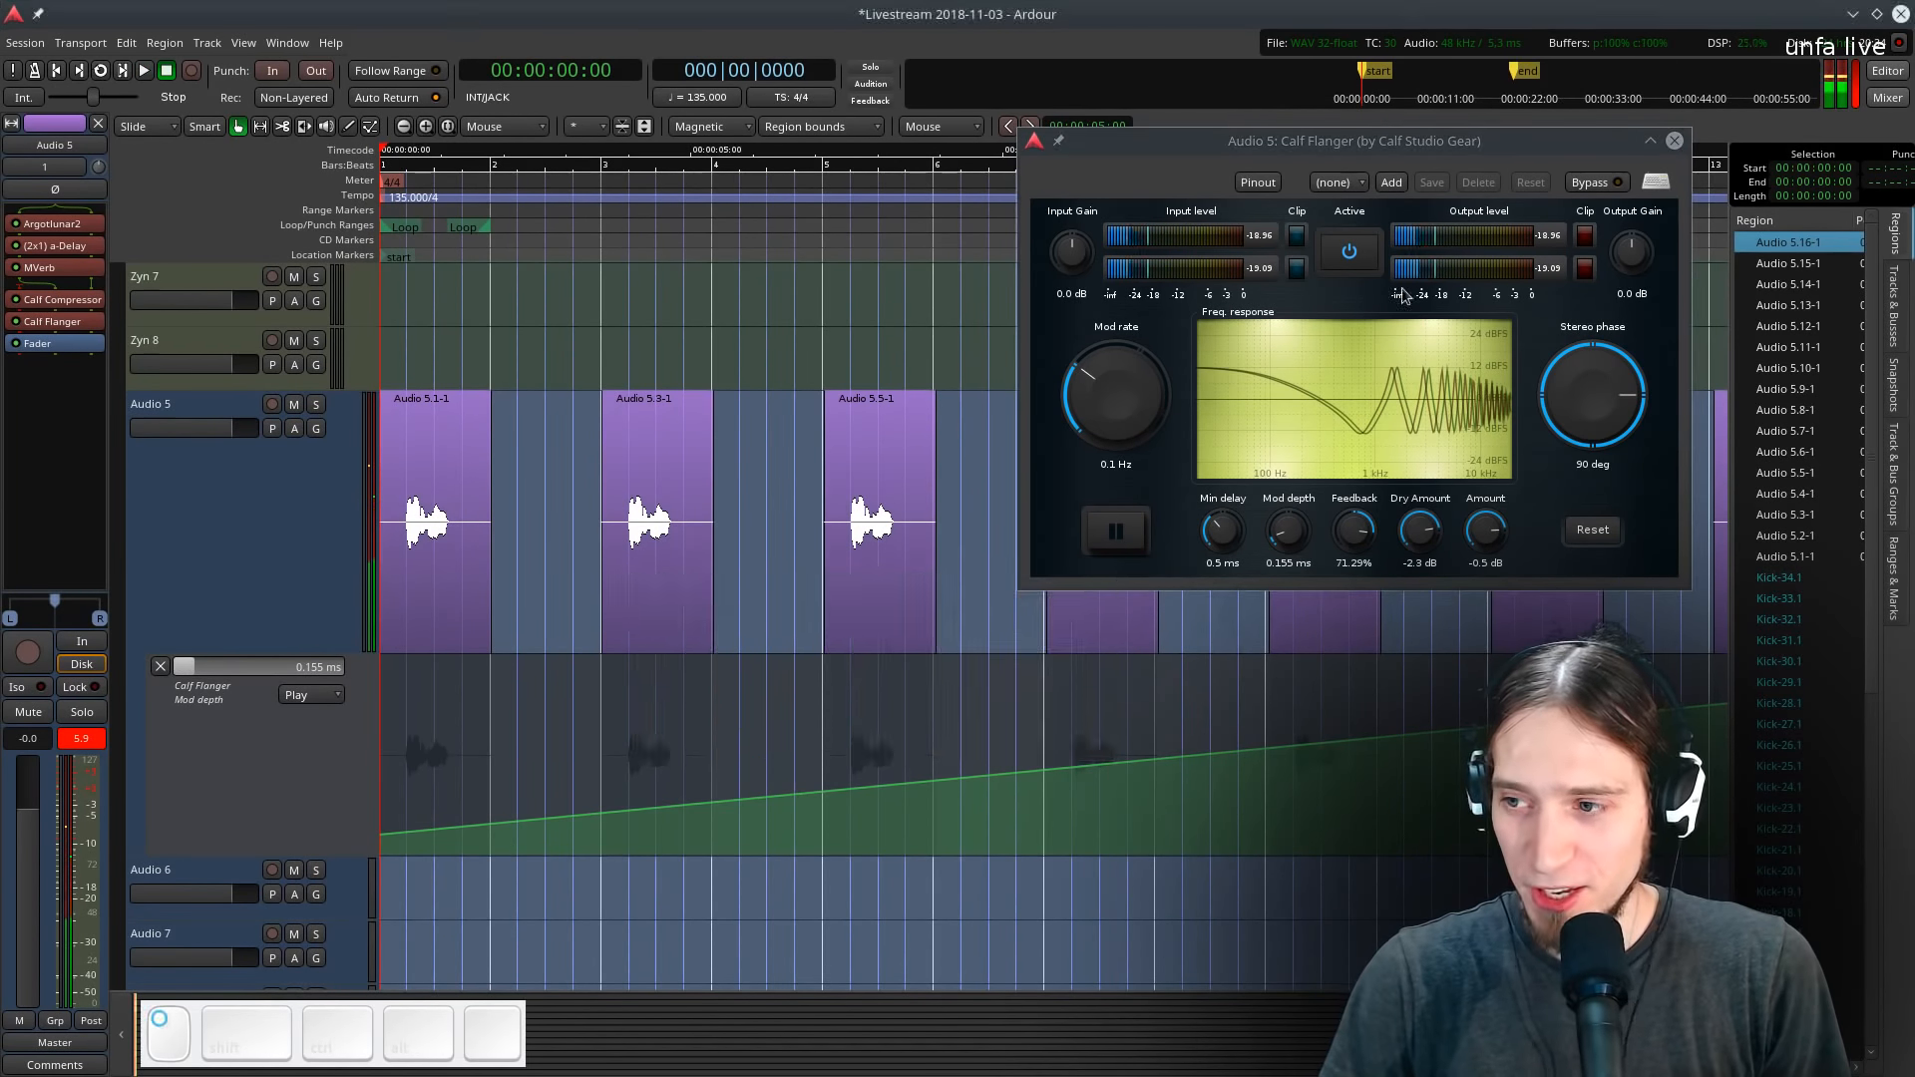
click(1675, 141)
scroll(506, 551, up, 2)
scroll(529, 550, left, 5)
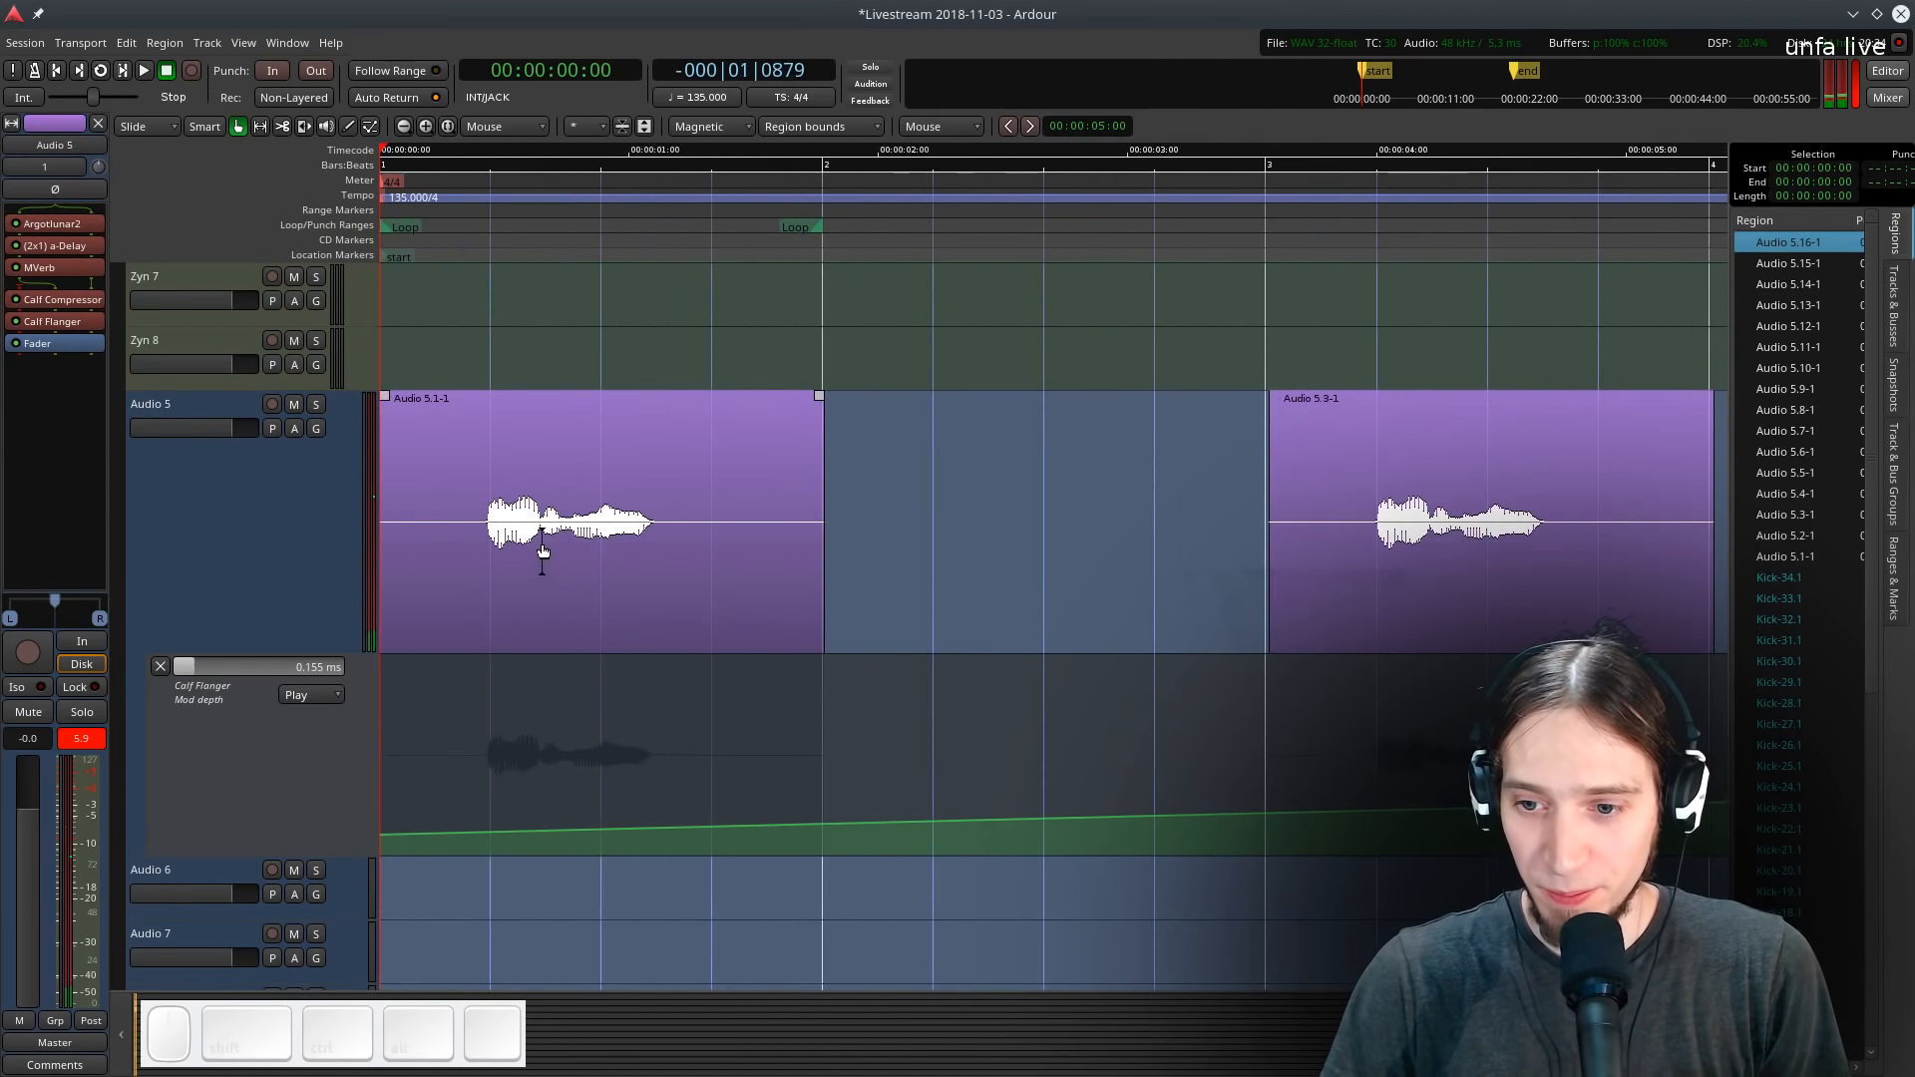
- Solo Audio 5 and play back the vocal pattern
drag(411, 166, 231, 253)
key(space)
key(space)
key(6)
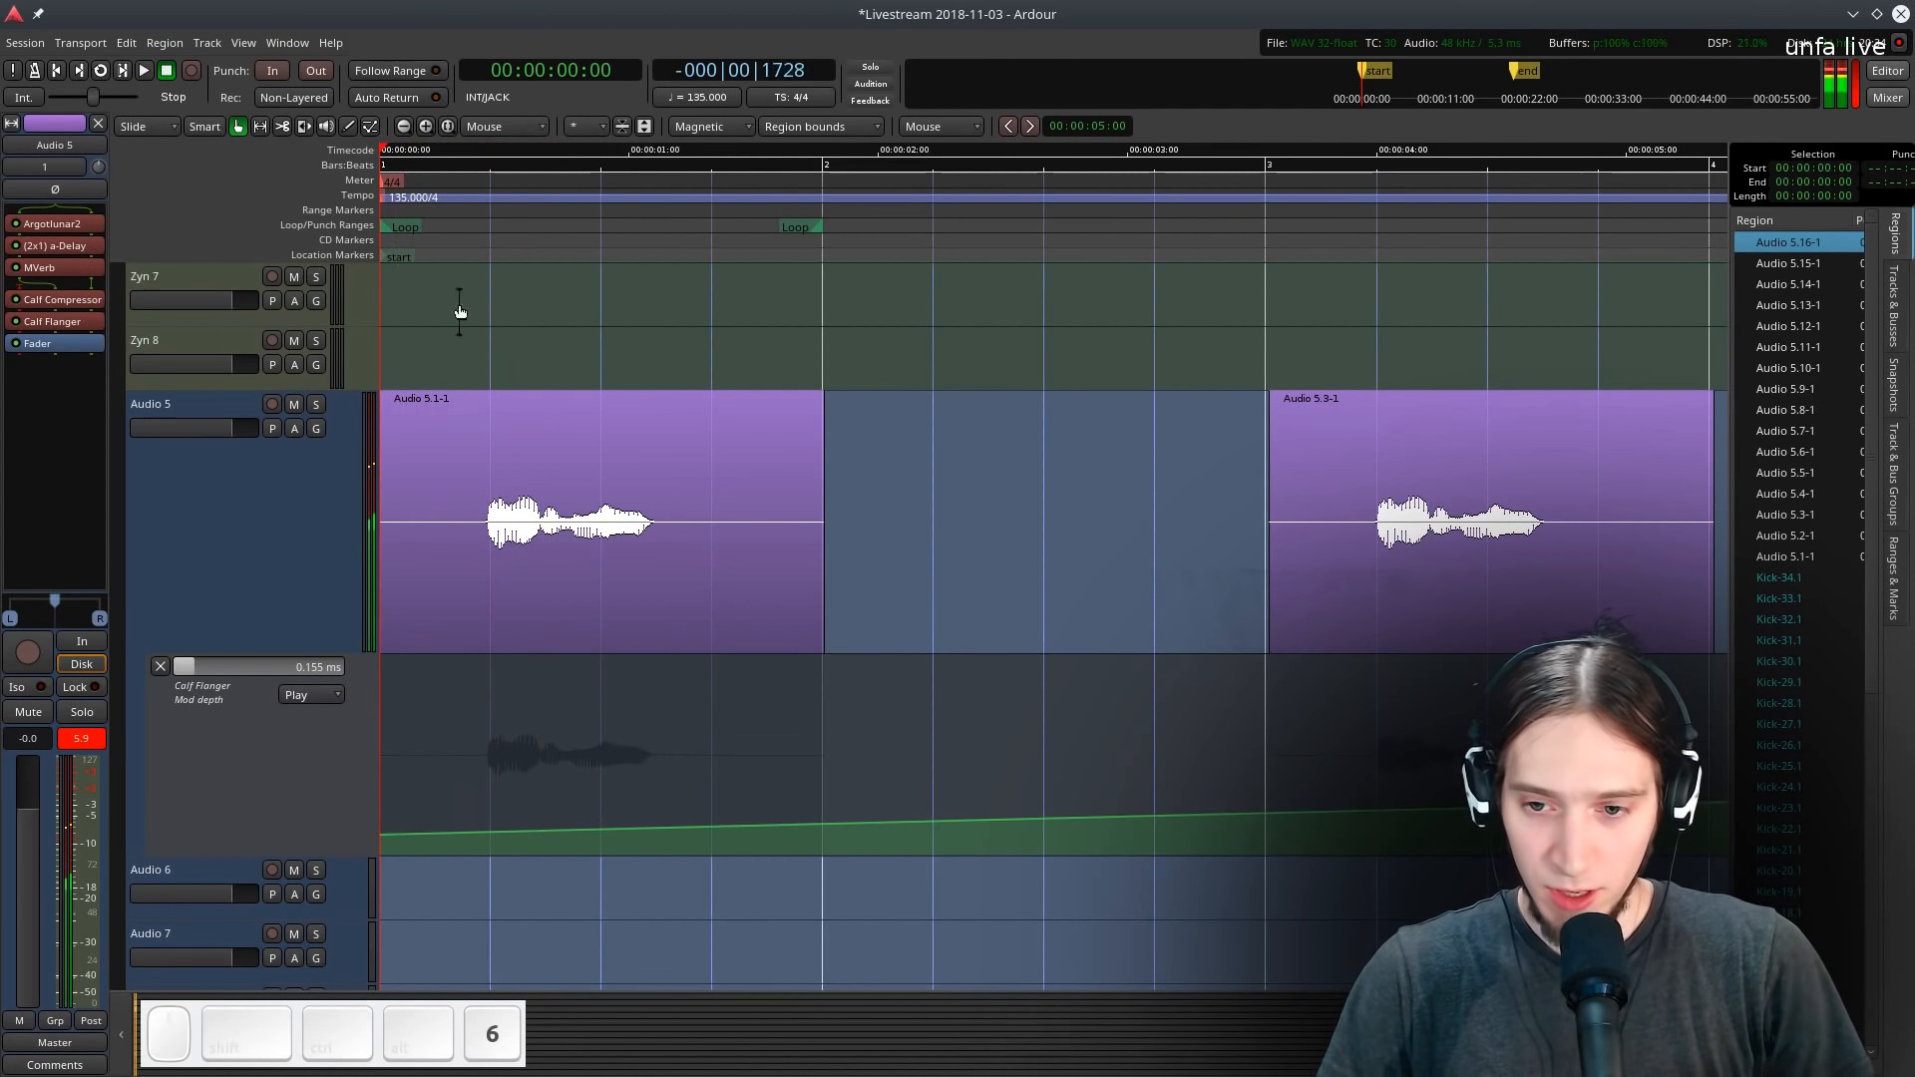
click(316, 404)
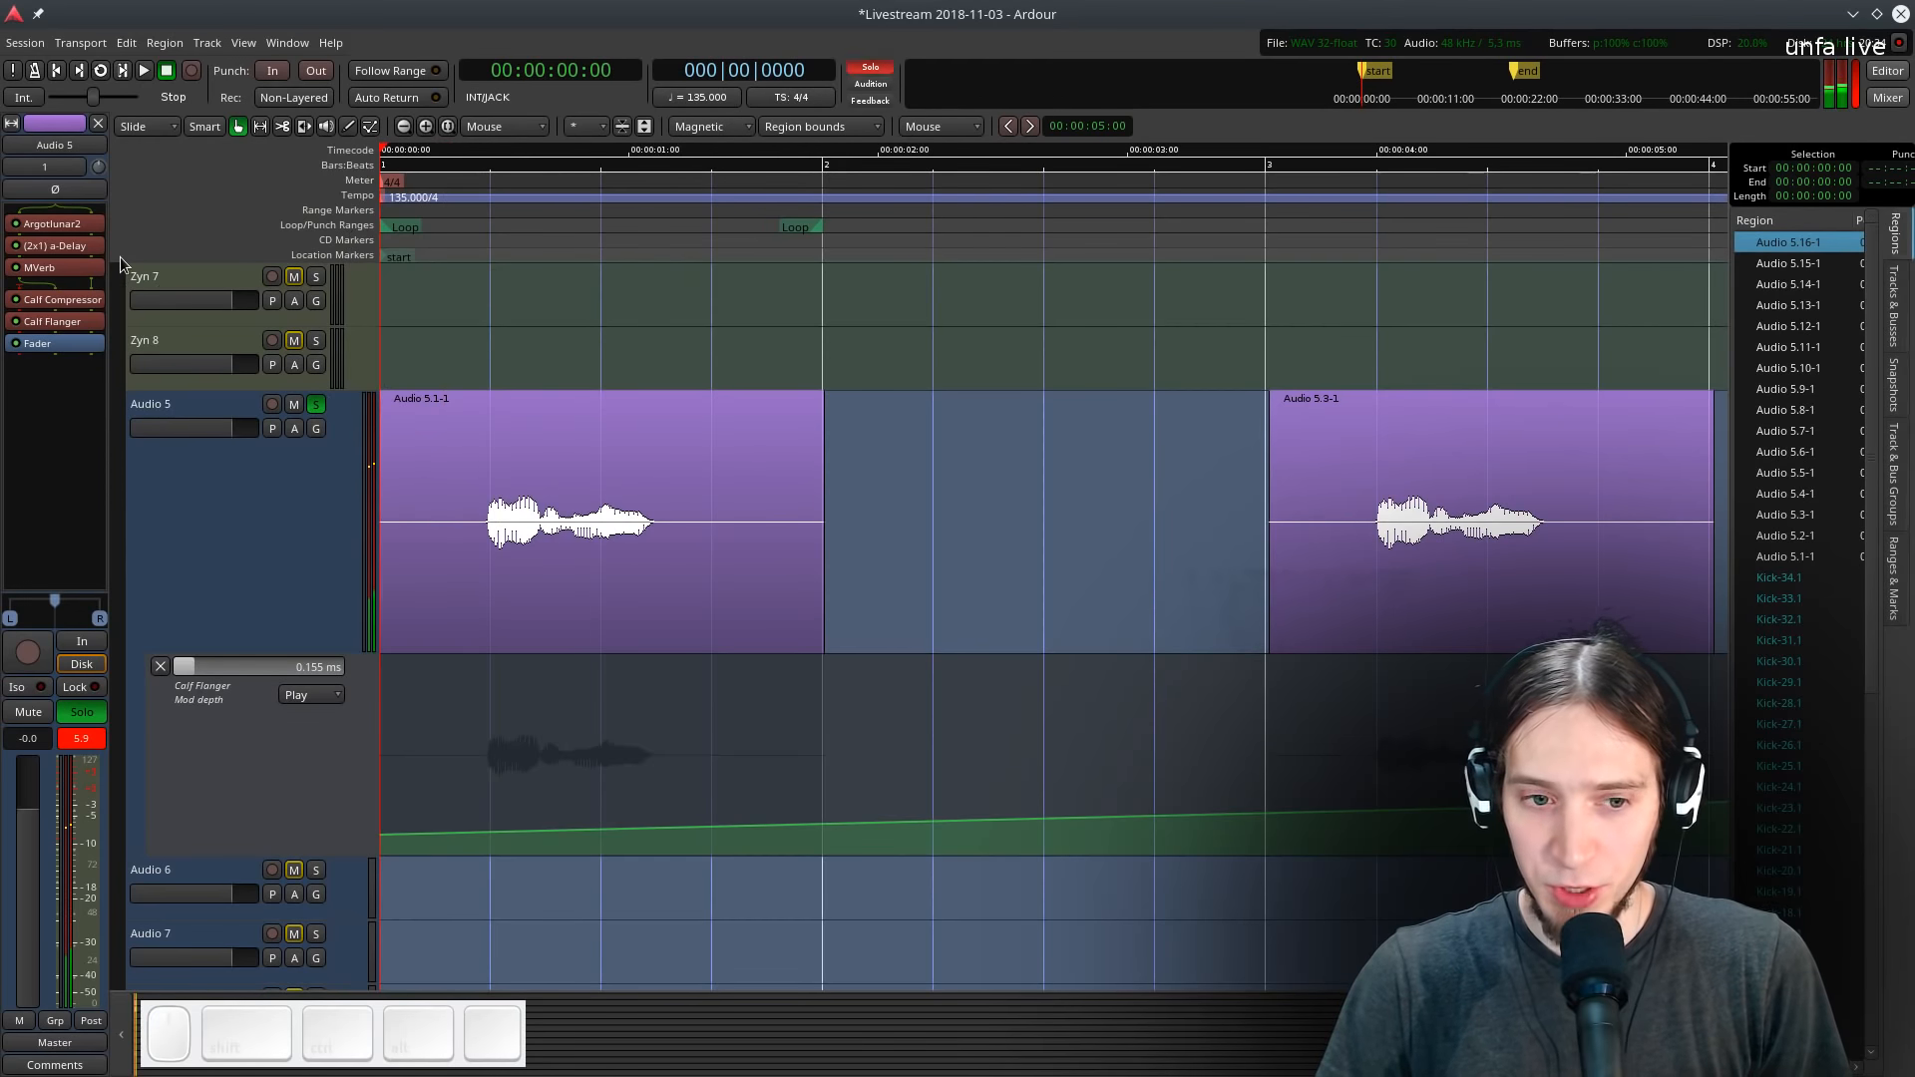
key(space)
key(7)
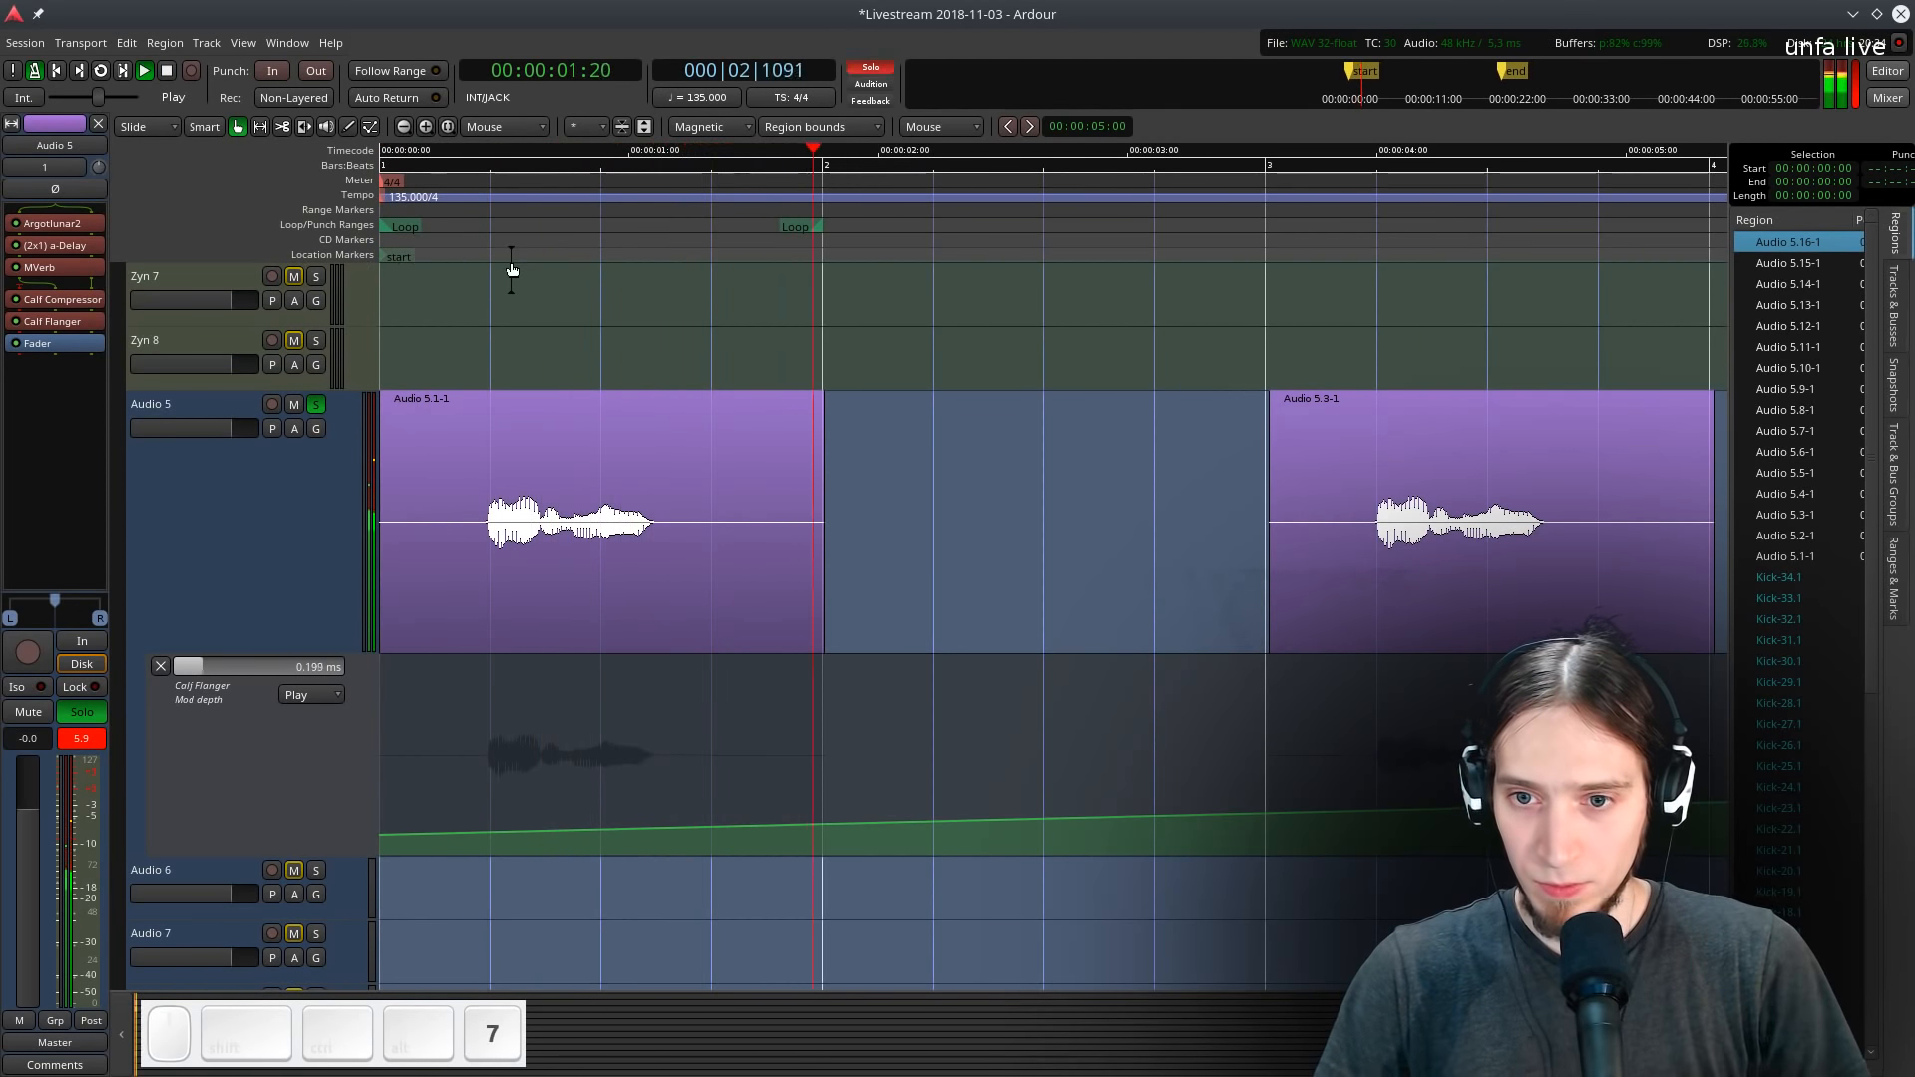
key(space)
- Open the Master bus output routing grid
scroll(272, 357, up, 10)
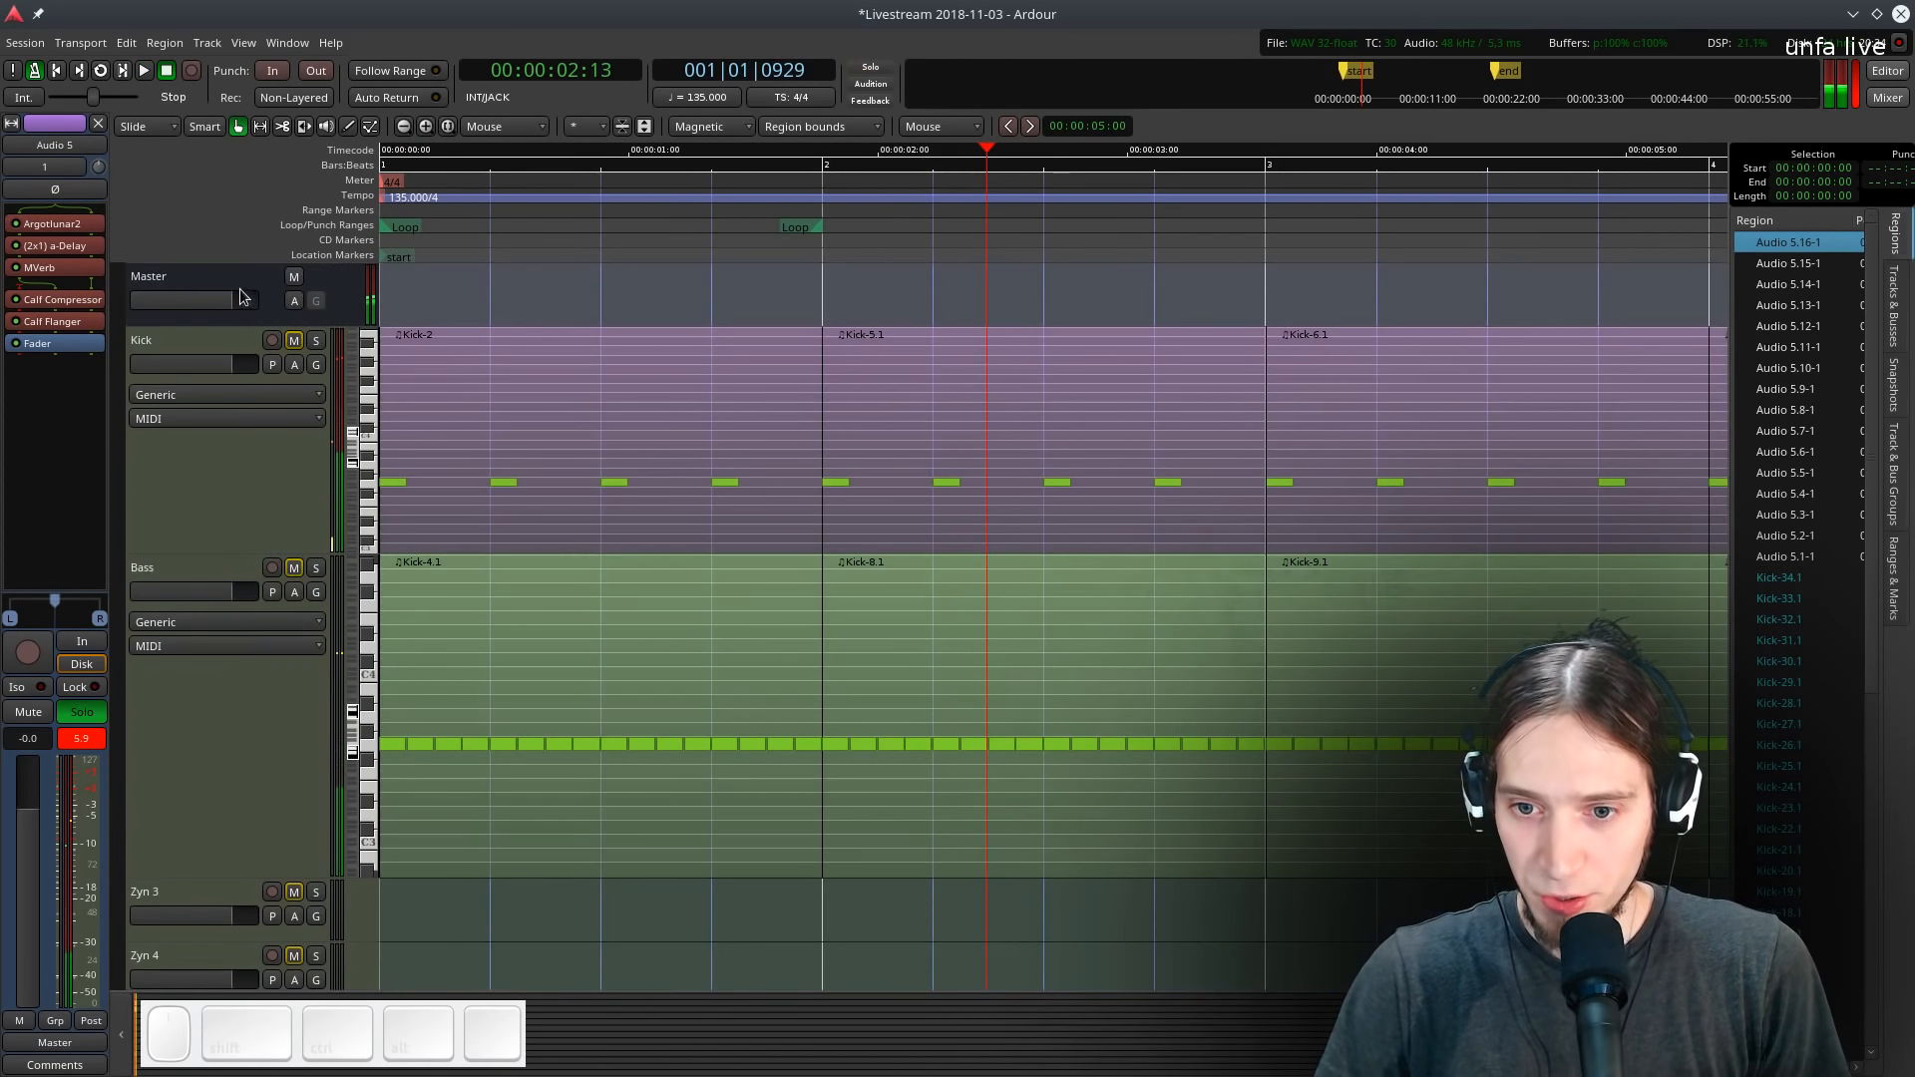
click(240, 296)
click(62, 1039)
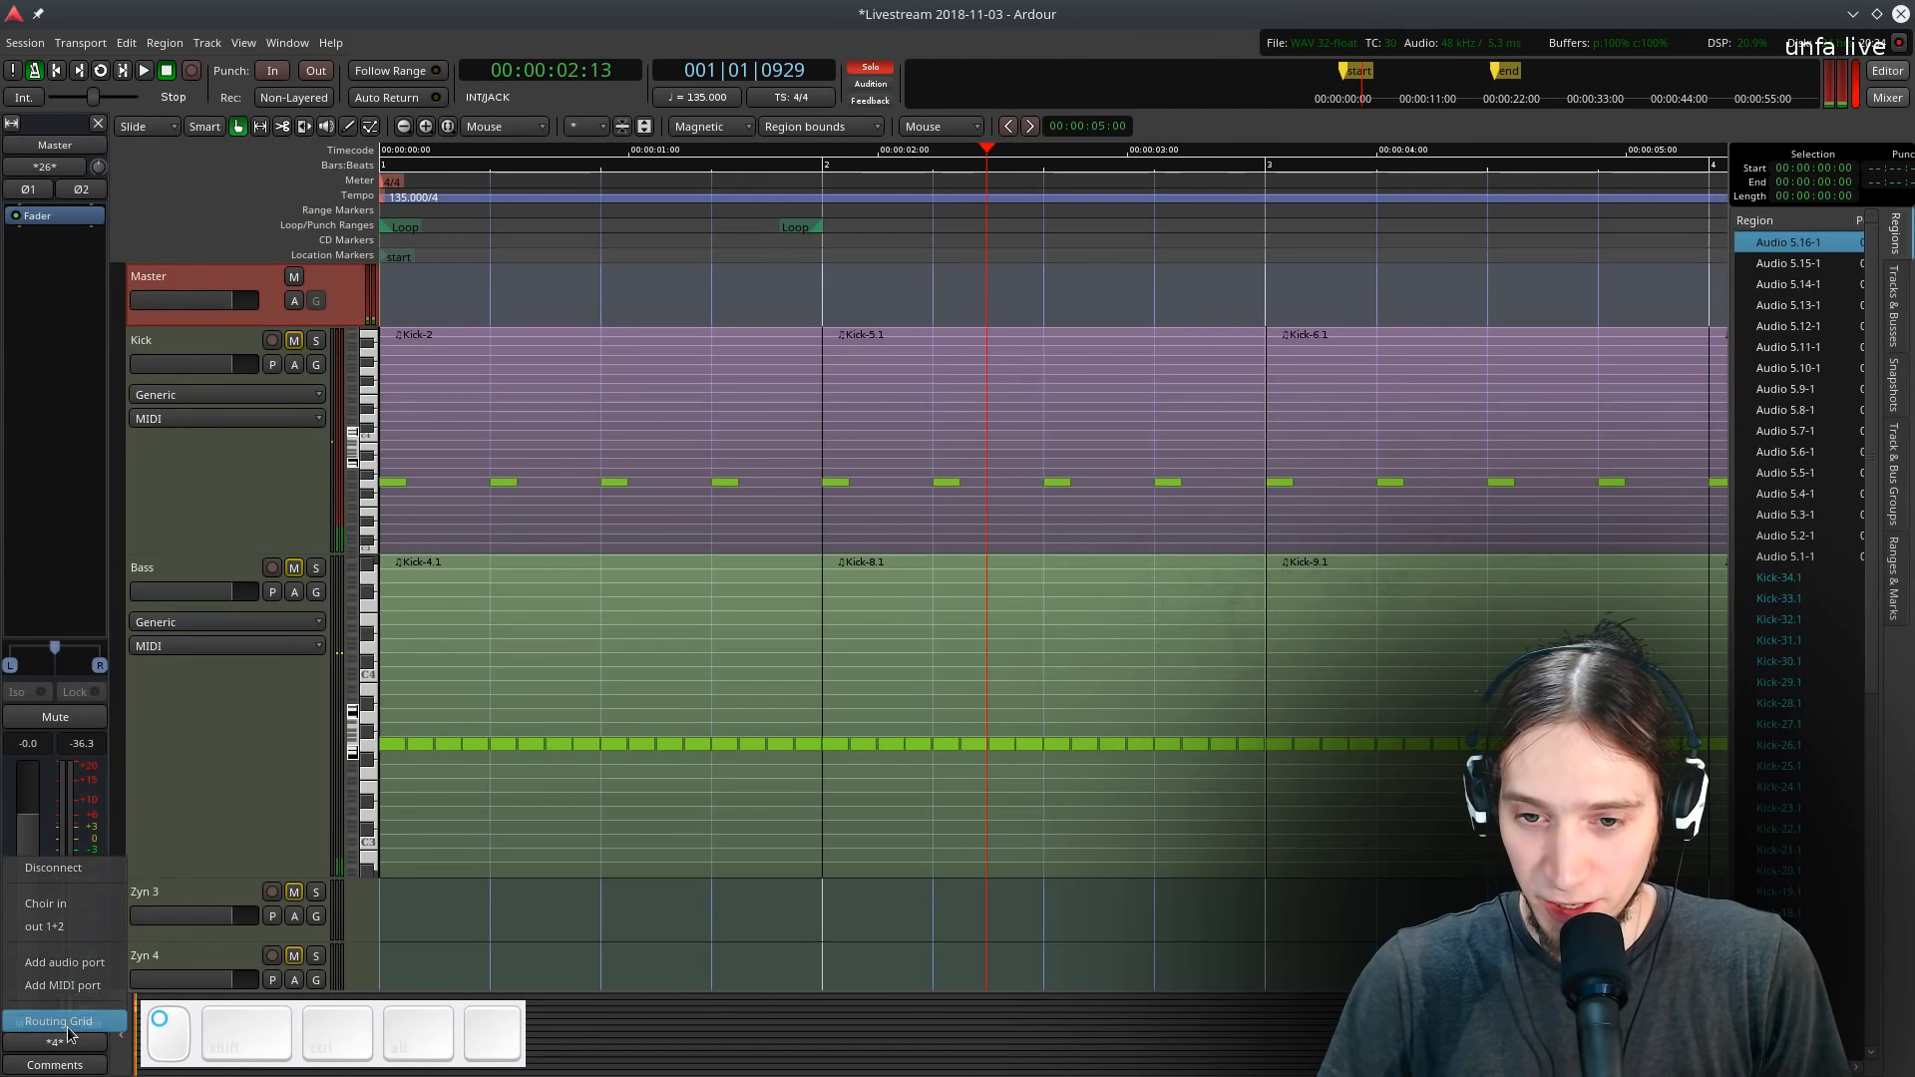
click(60, 1021)
click(452, 290)
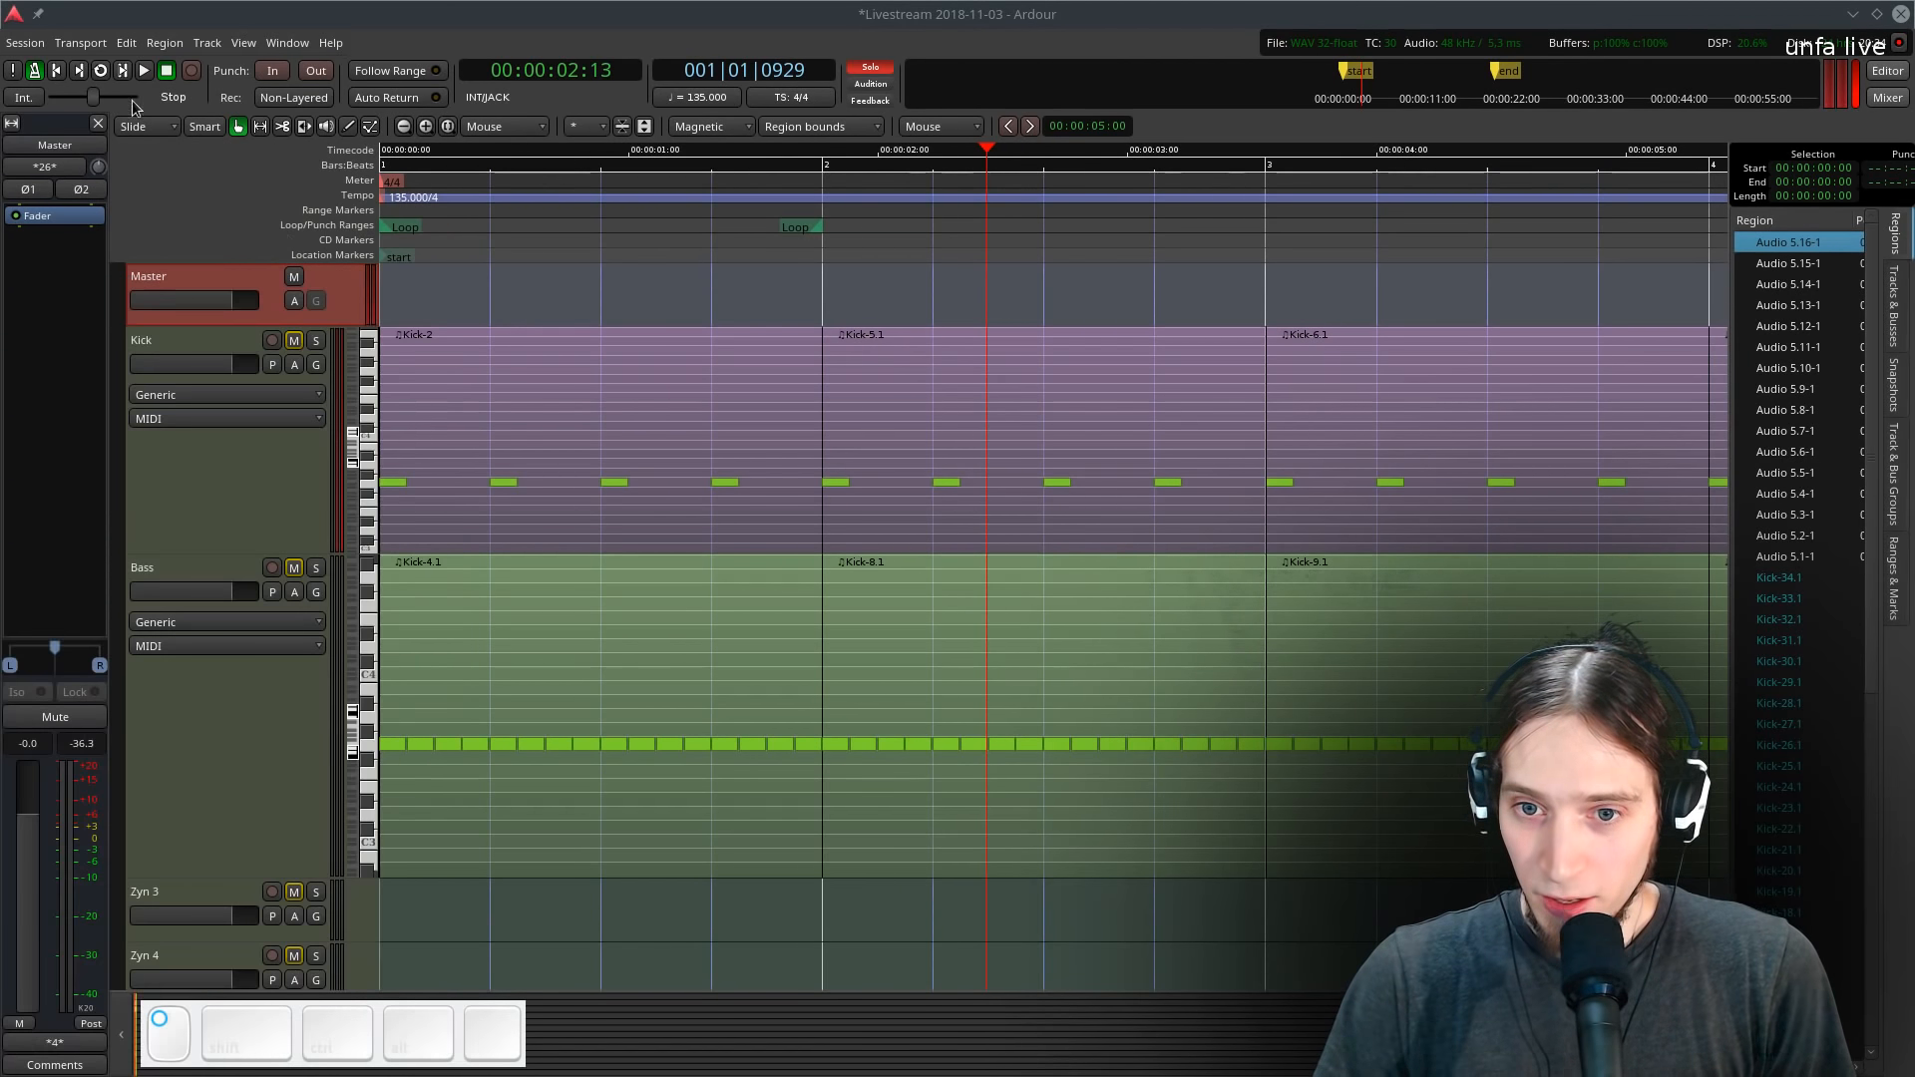
- Browse the Preferences sections for Audio, Mixer, Modifiers and Metronome, and return to the editor
click(127, 43)
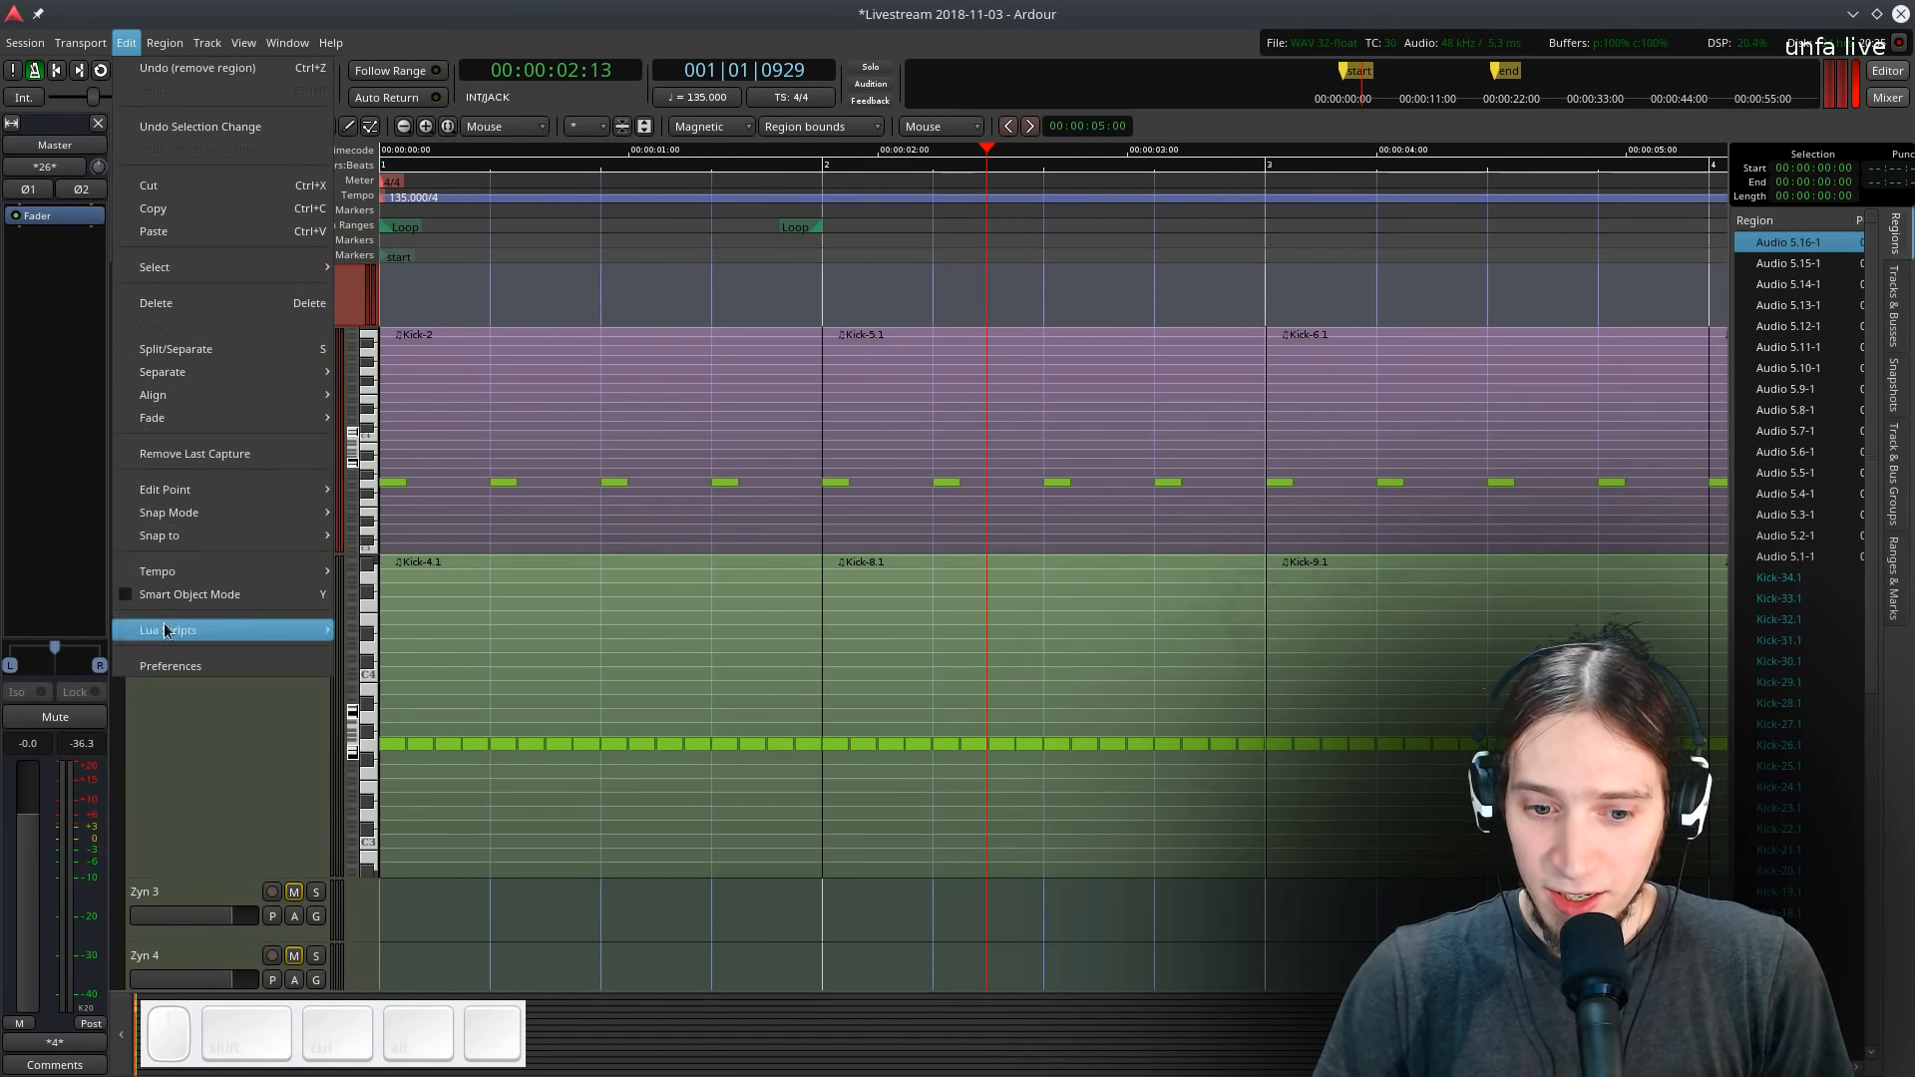
click(167, 666)
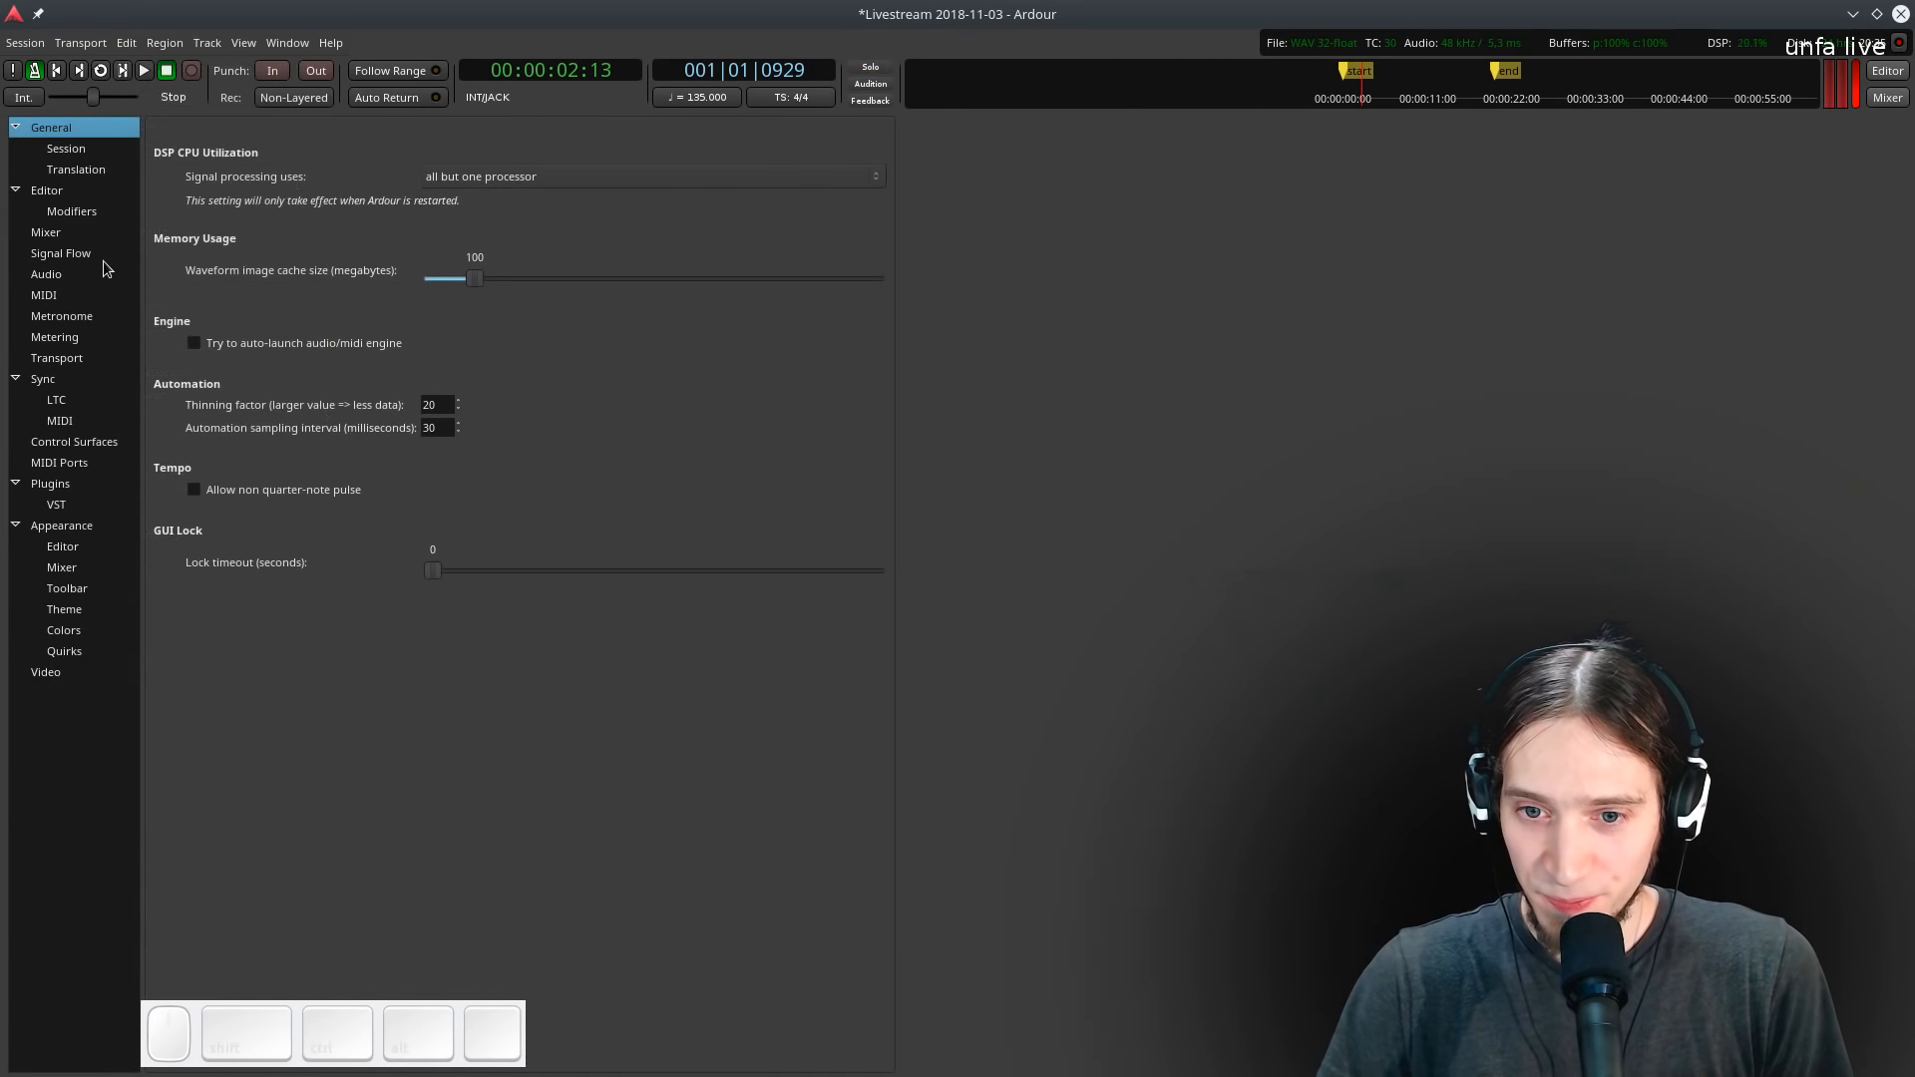
click(52, 274)
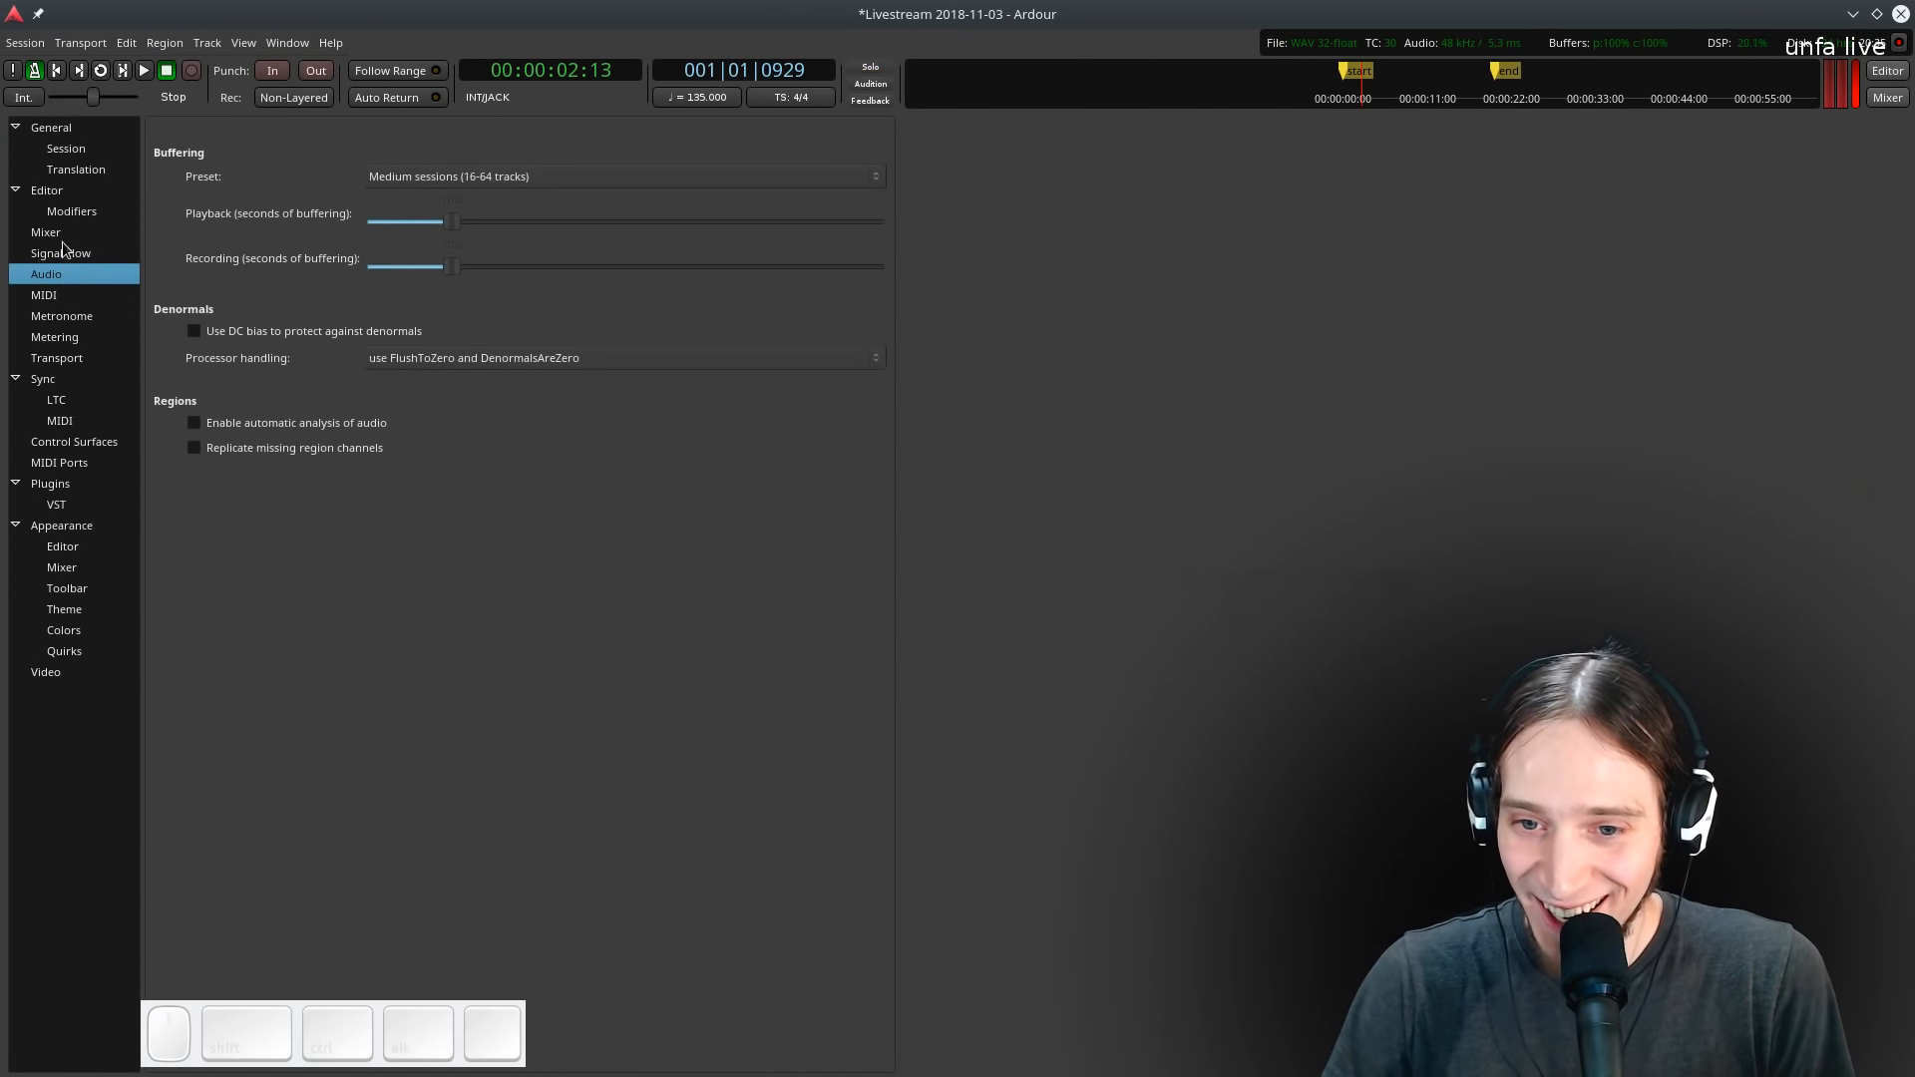
click(63, 236)
click(75, 214)
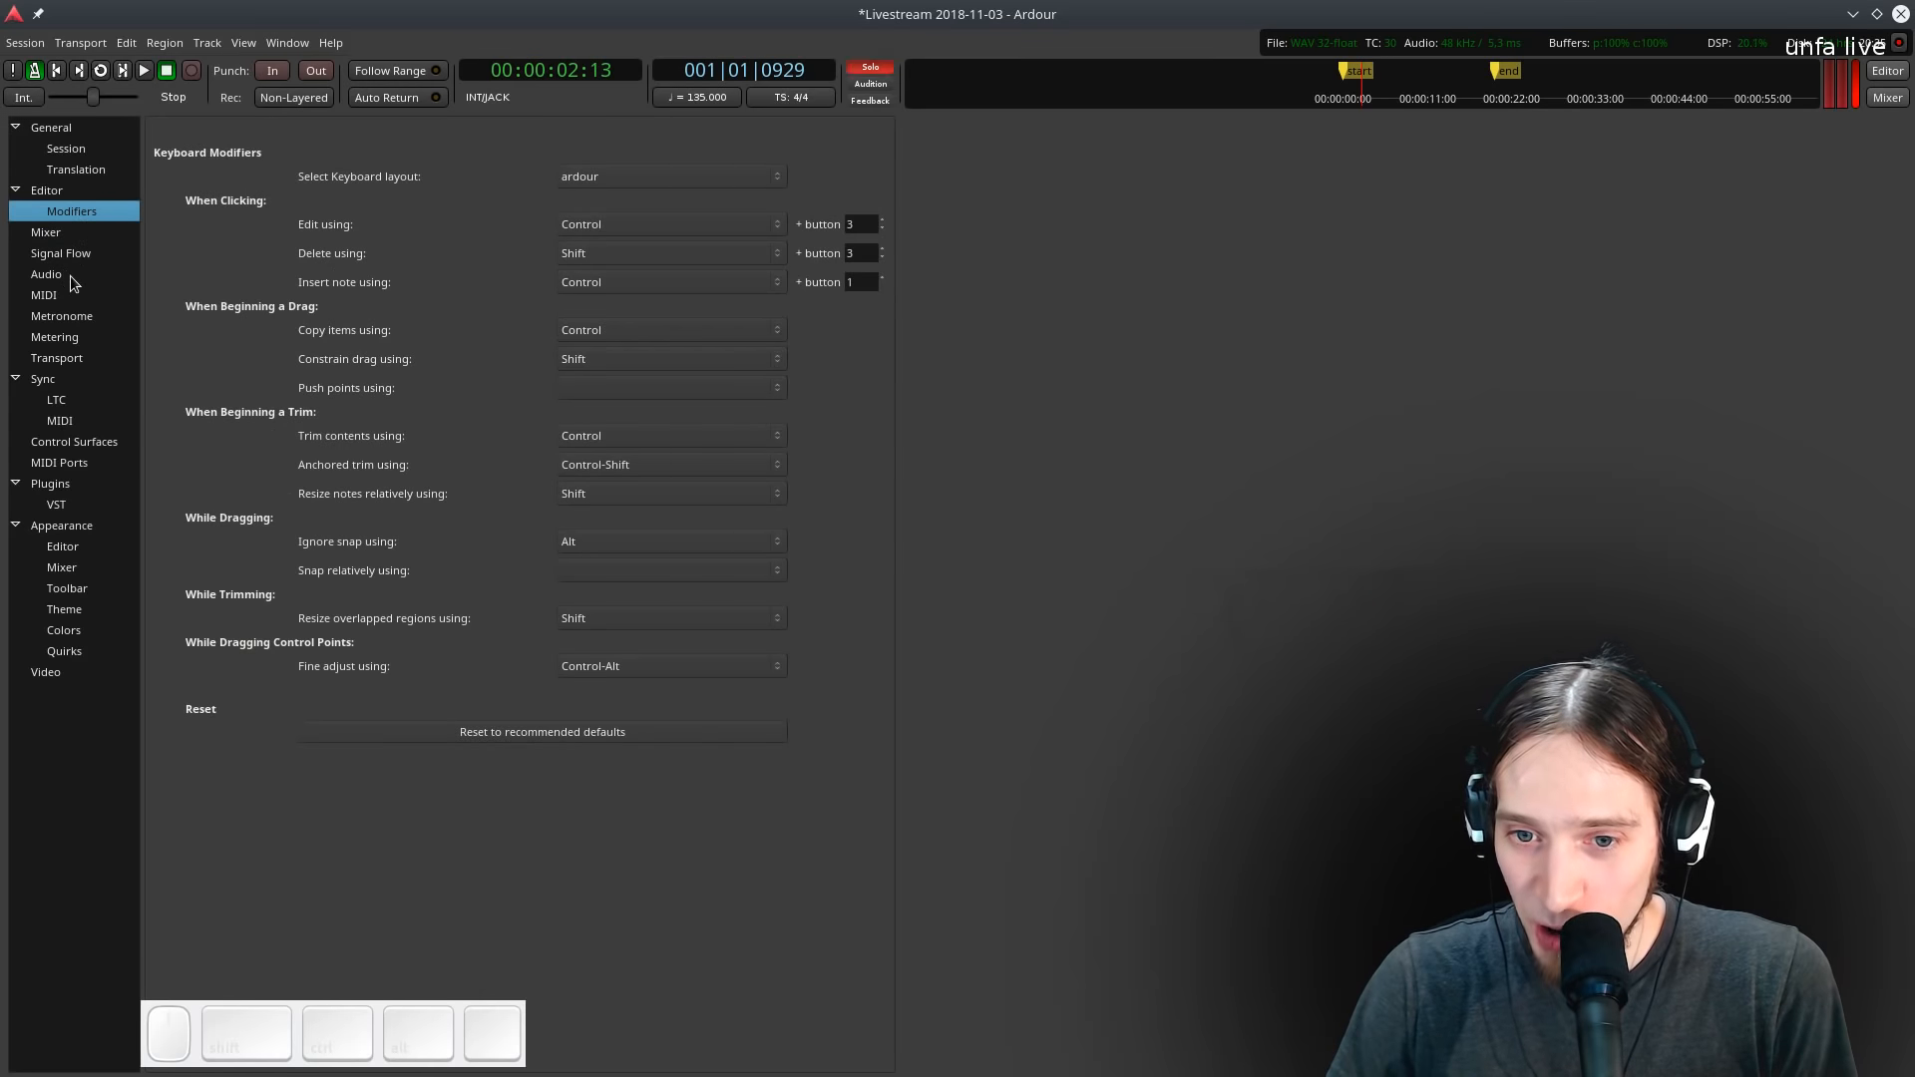
click(59, 317)
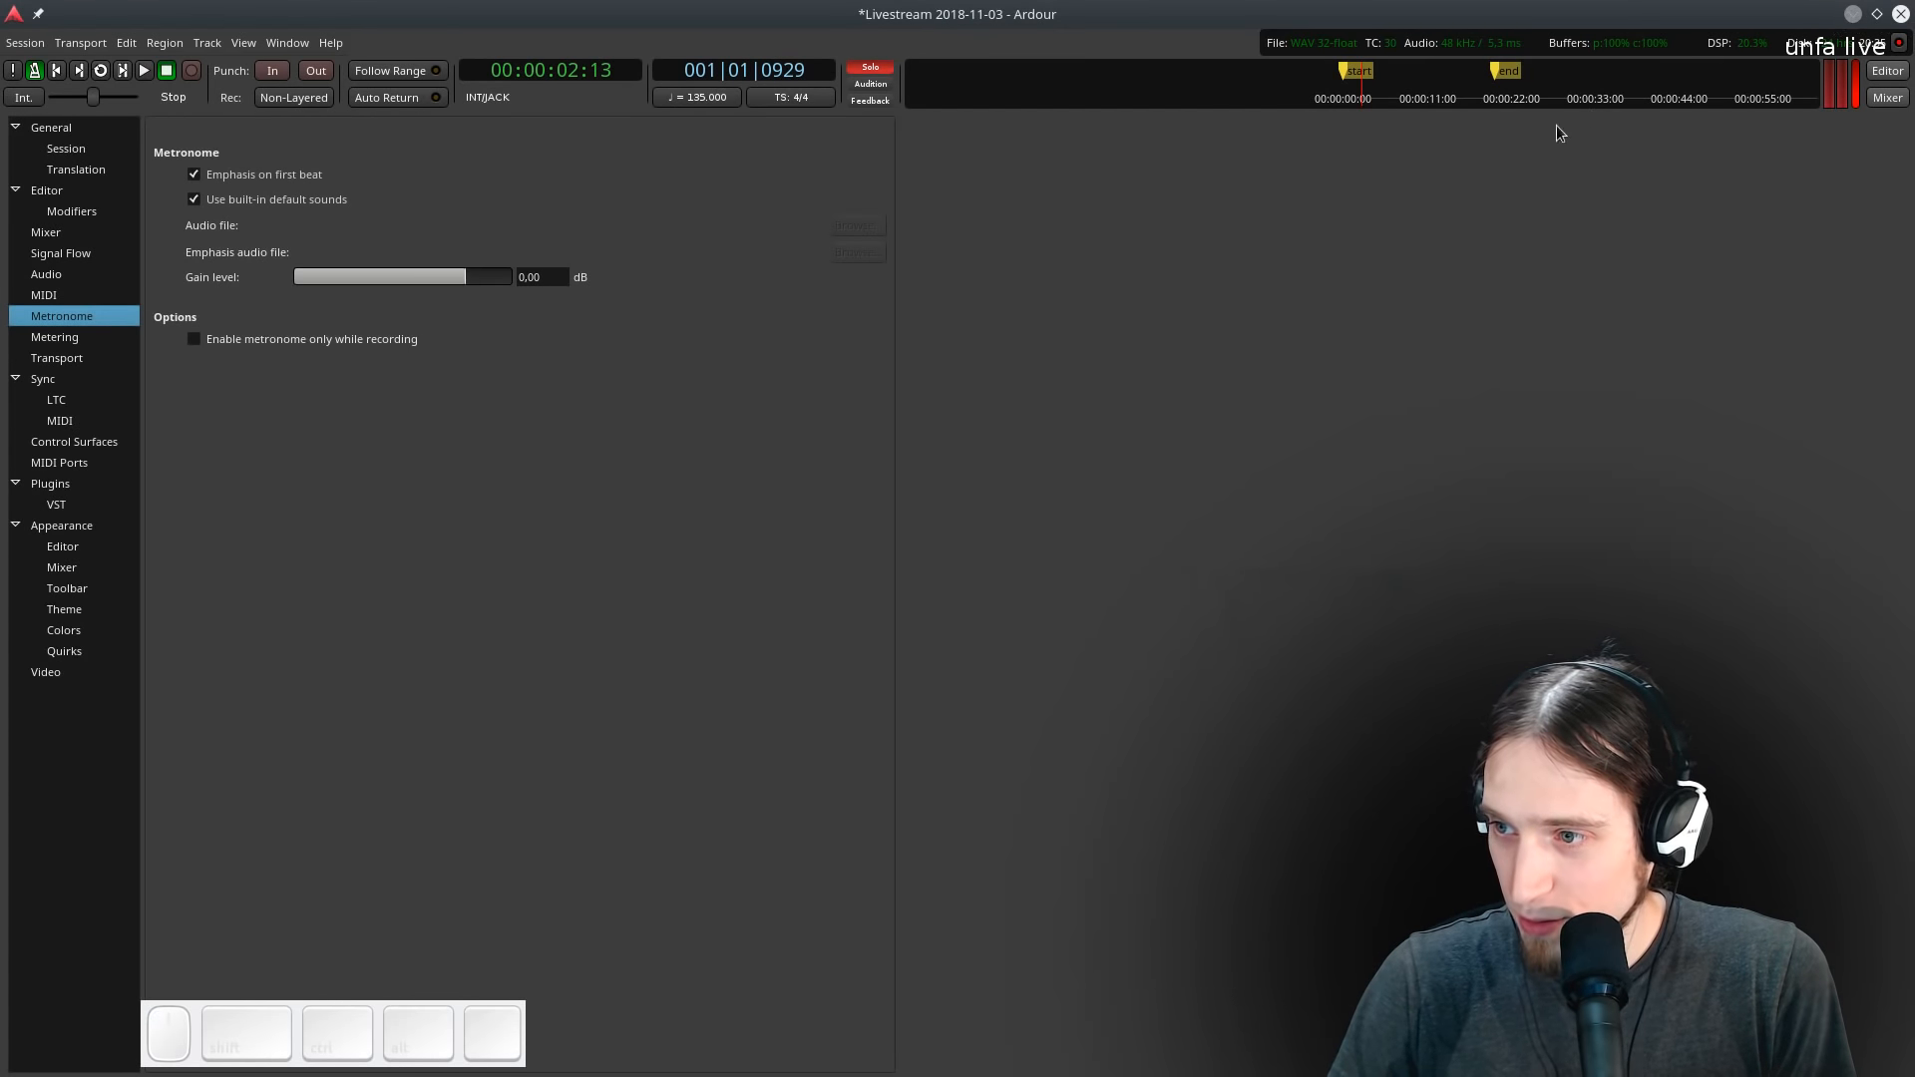
click(1887, 70)
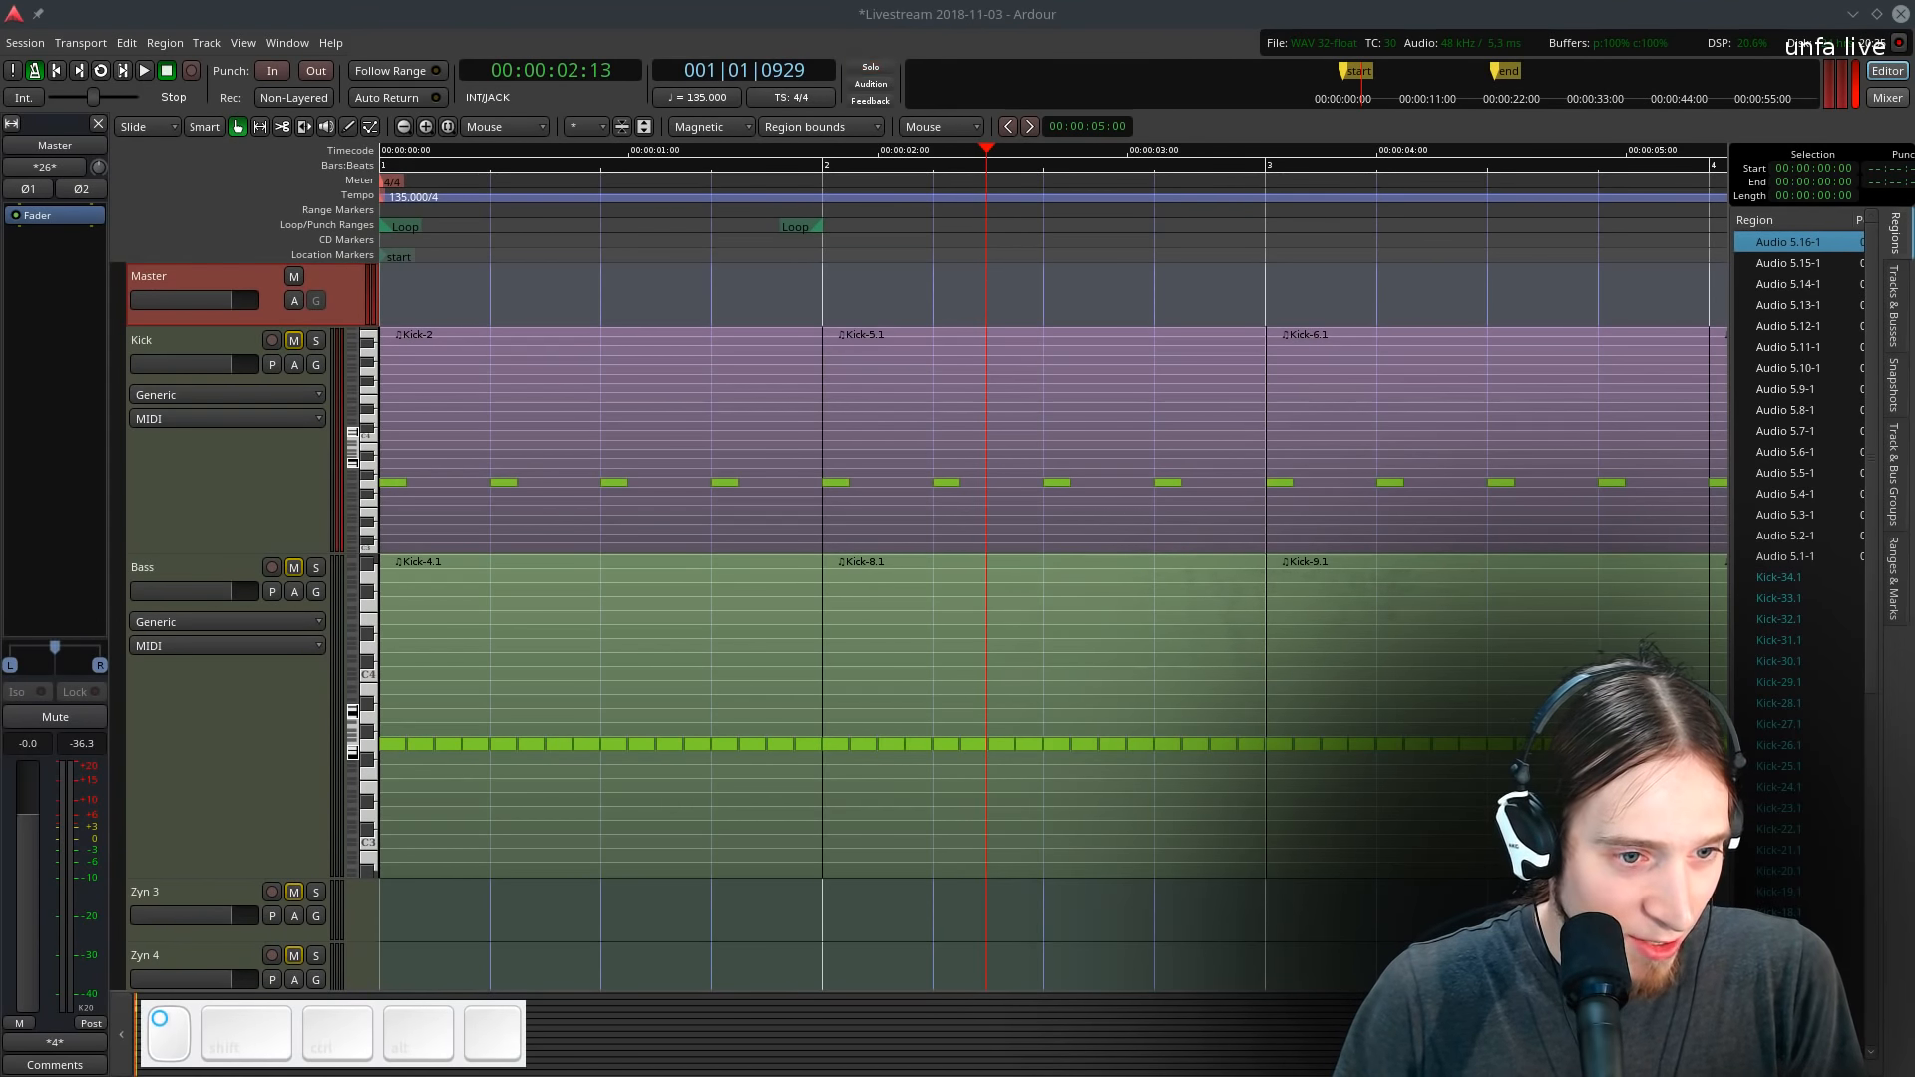
- Play the session back from the start to listen to the mix
key(Home)
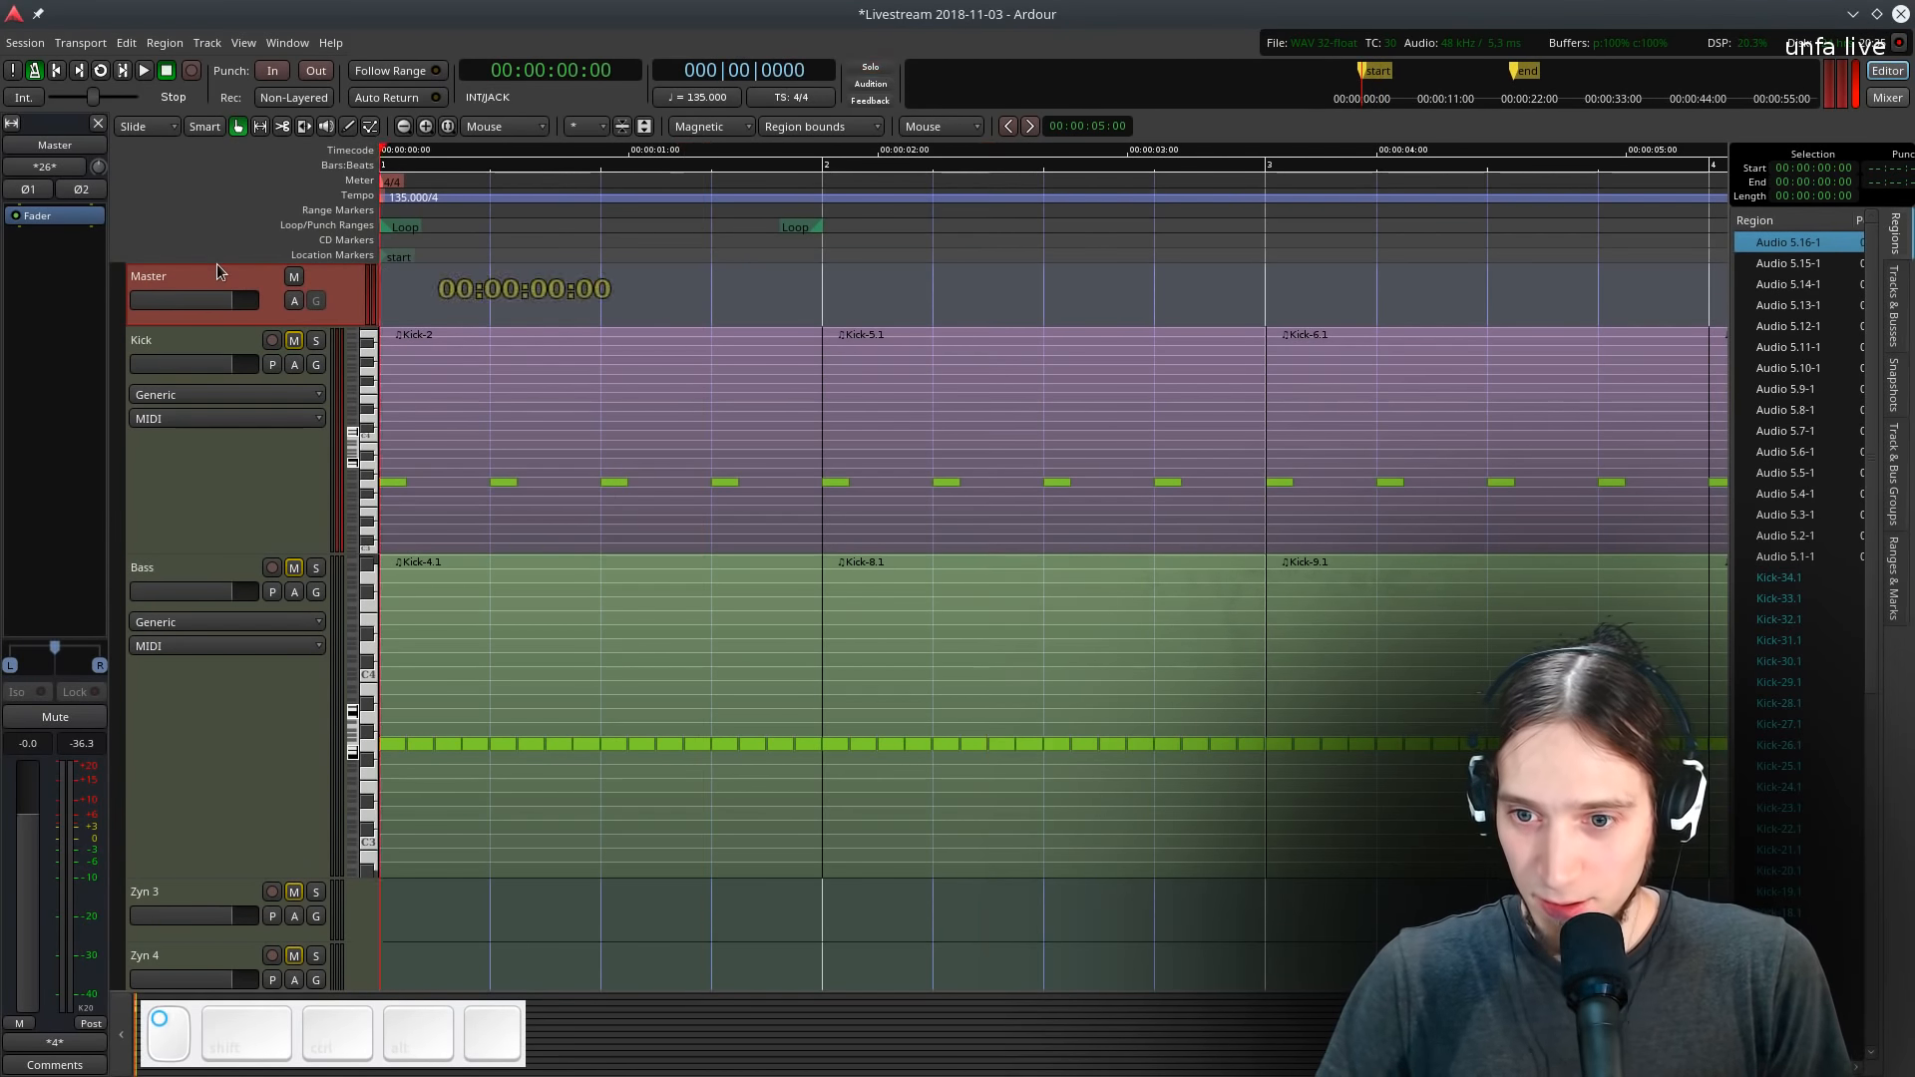
key(space)
key(space)
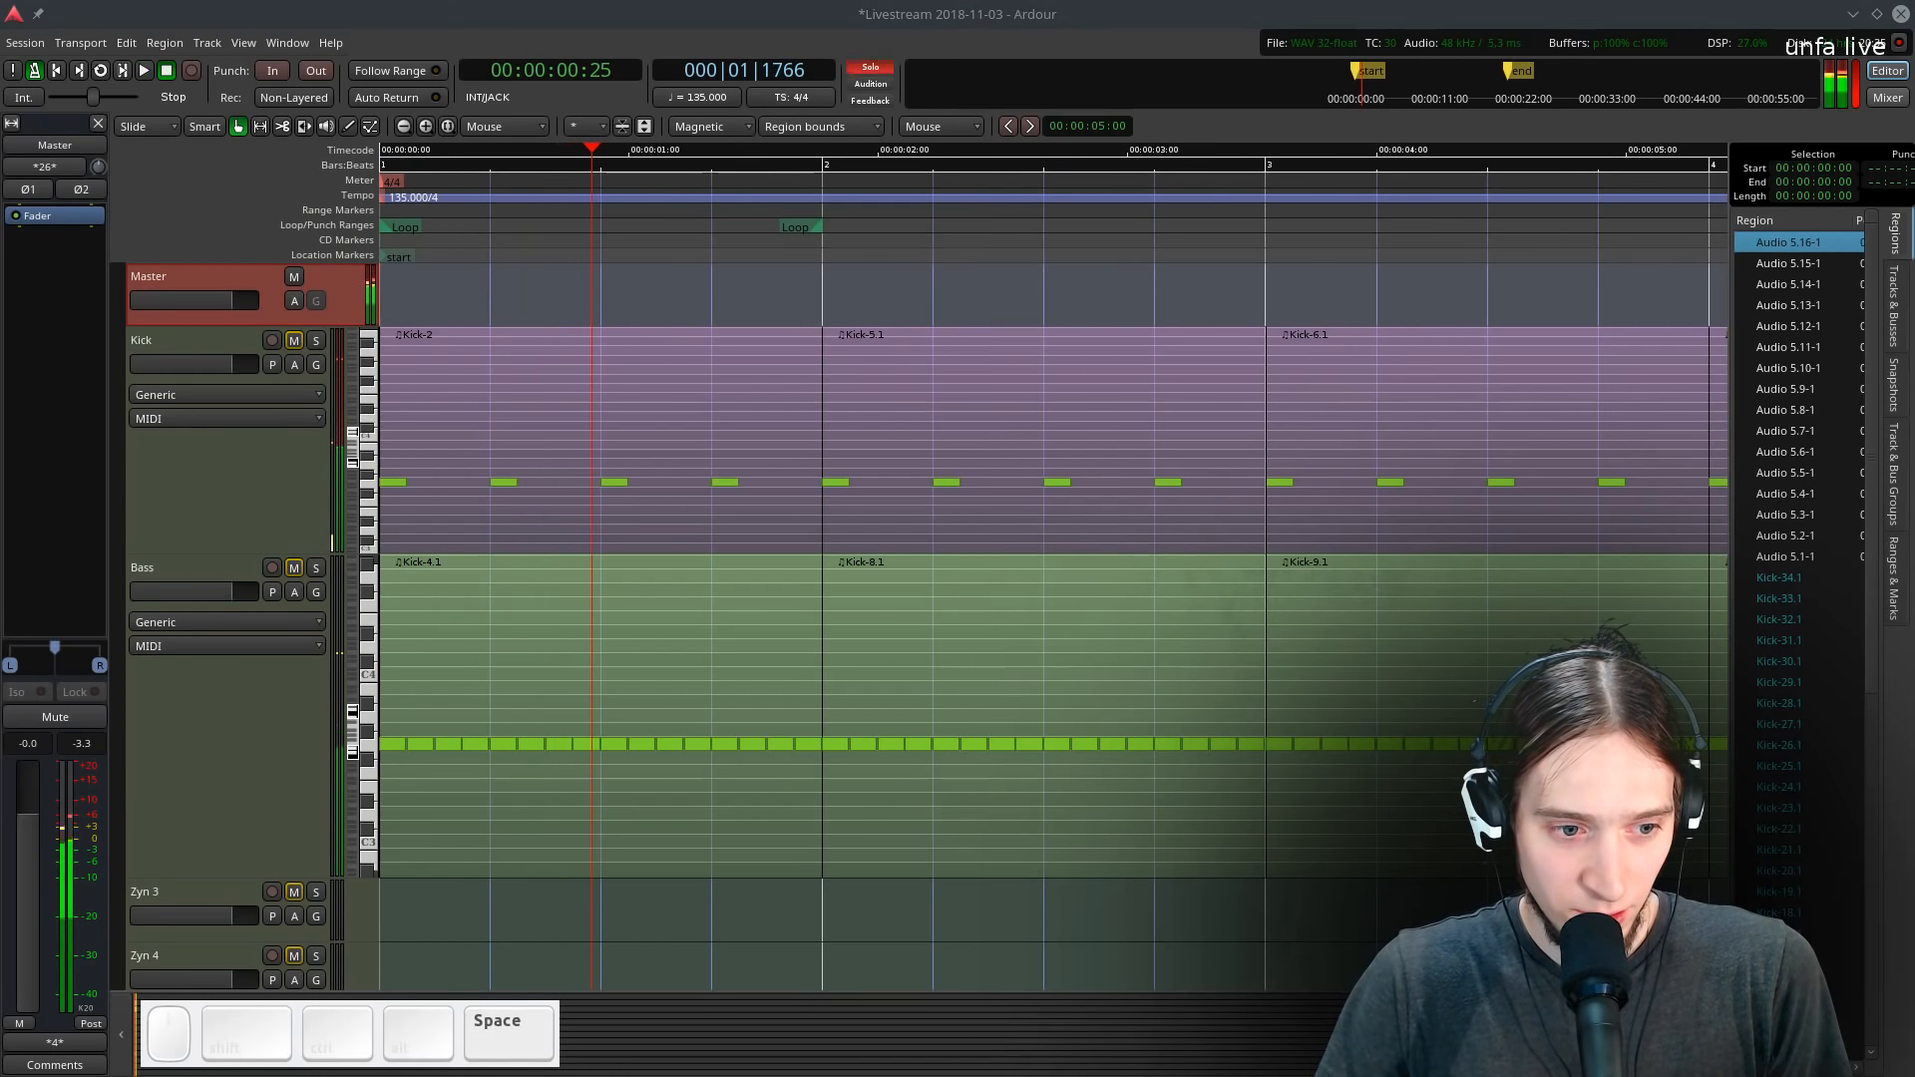
key(Home)
key(space)
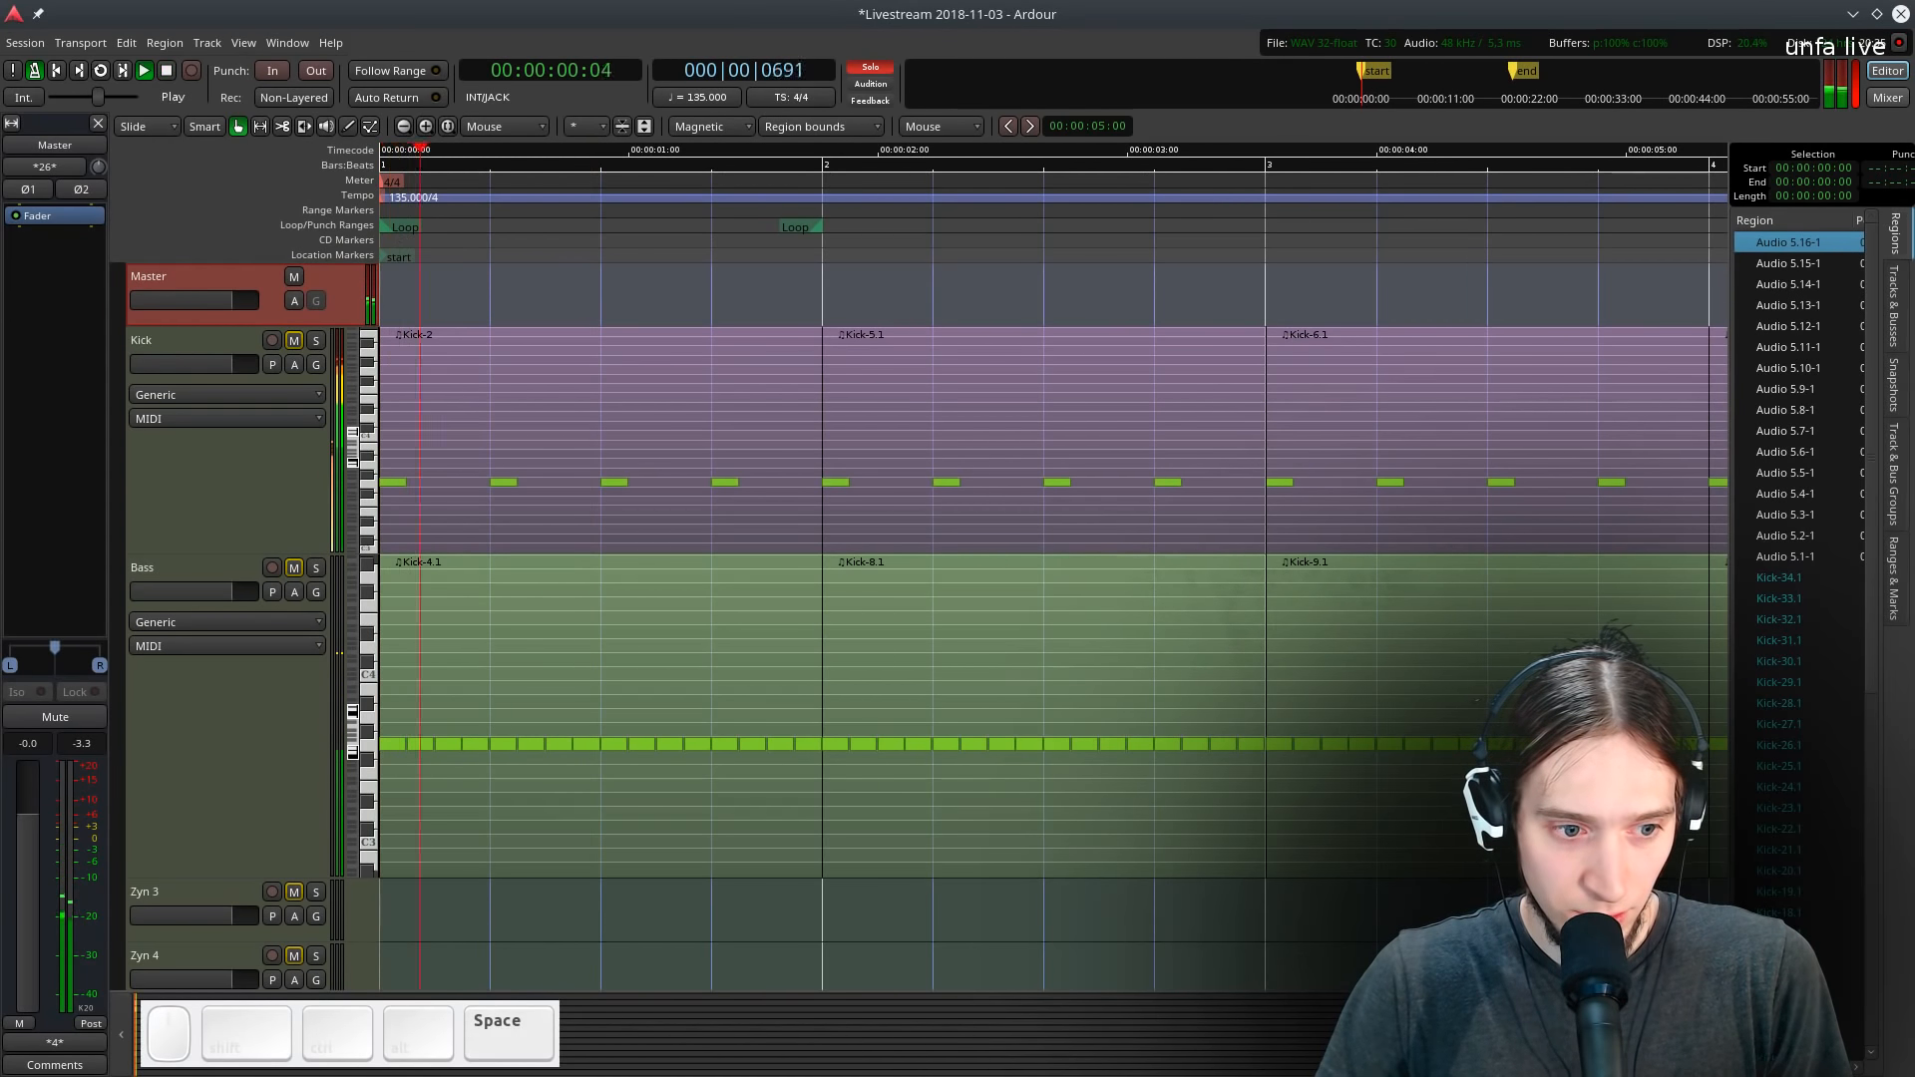
key(space)
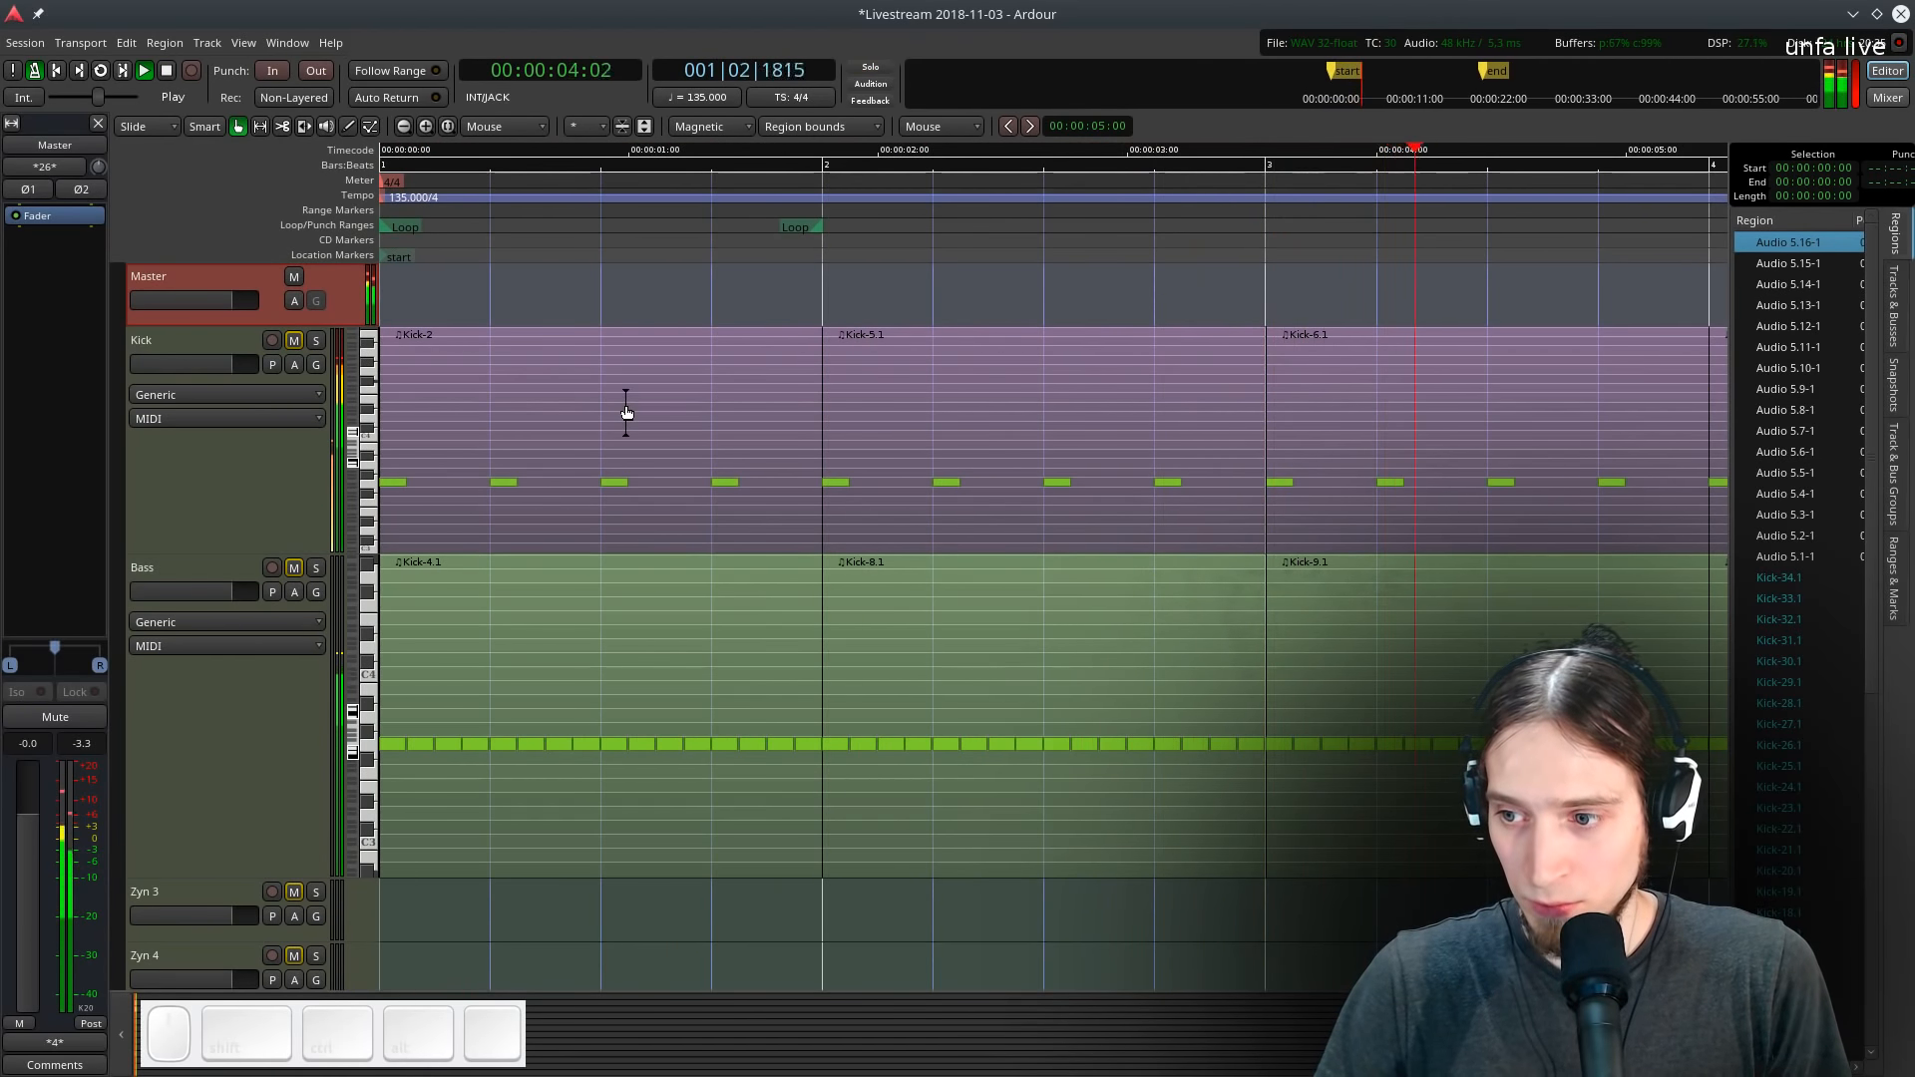
key(space)
- Insert a Calf Sidechain Compressor plugin on Audio 5 after the Calf Flanger and open its window
key(g)
scroll(672, 654, down, 9)
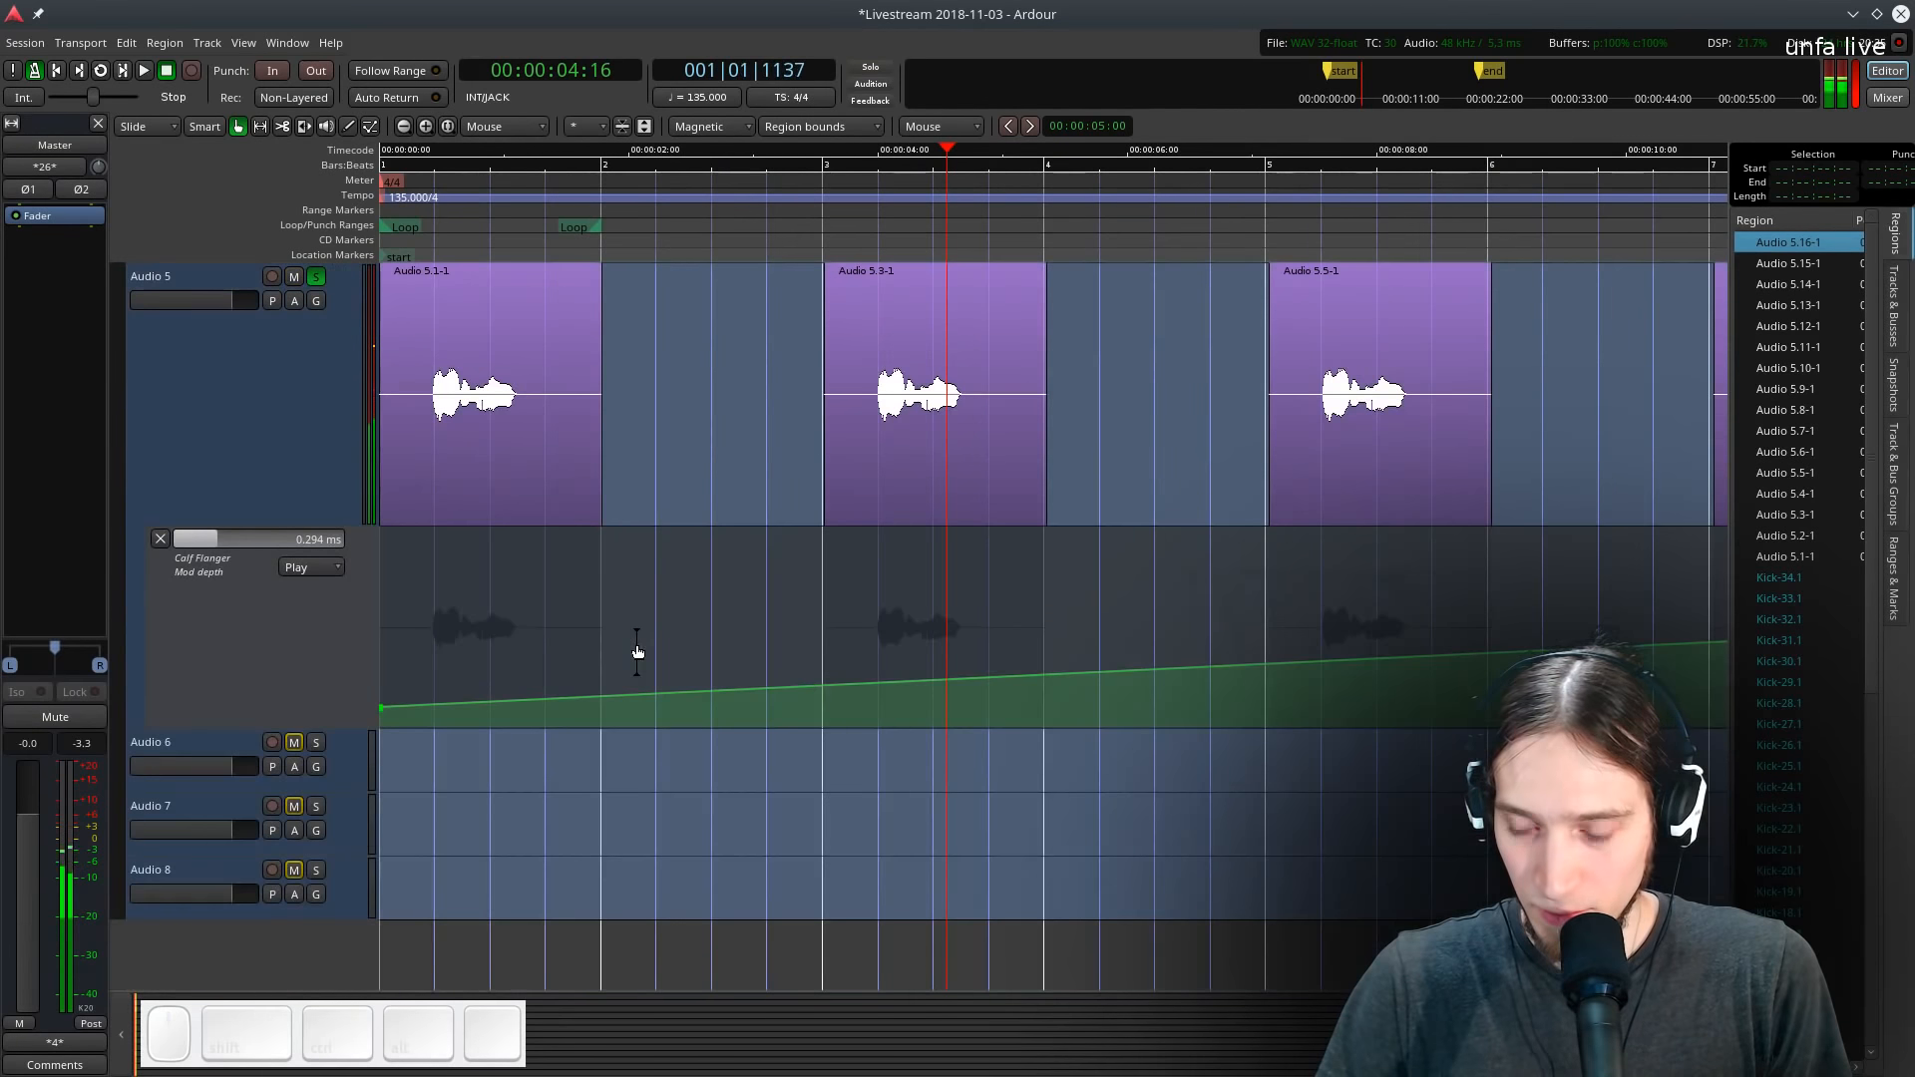
click(203, 403)
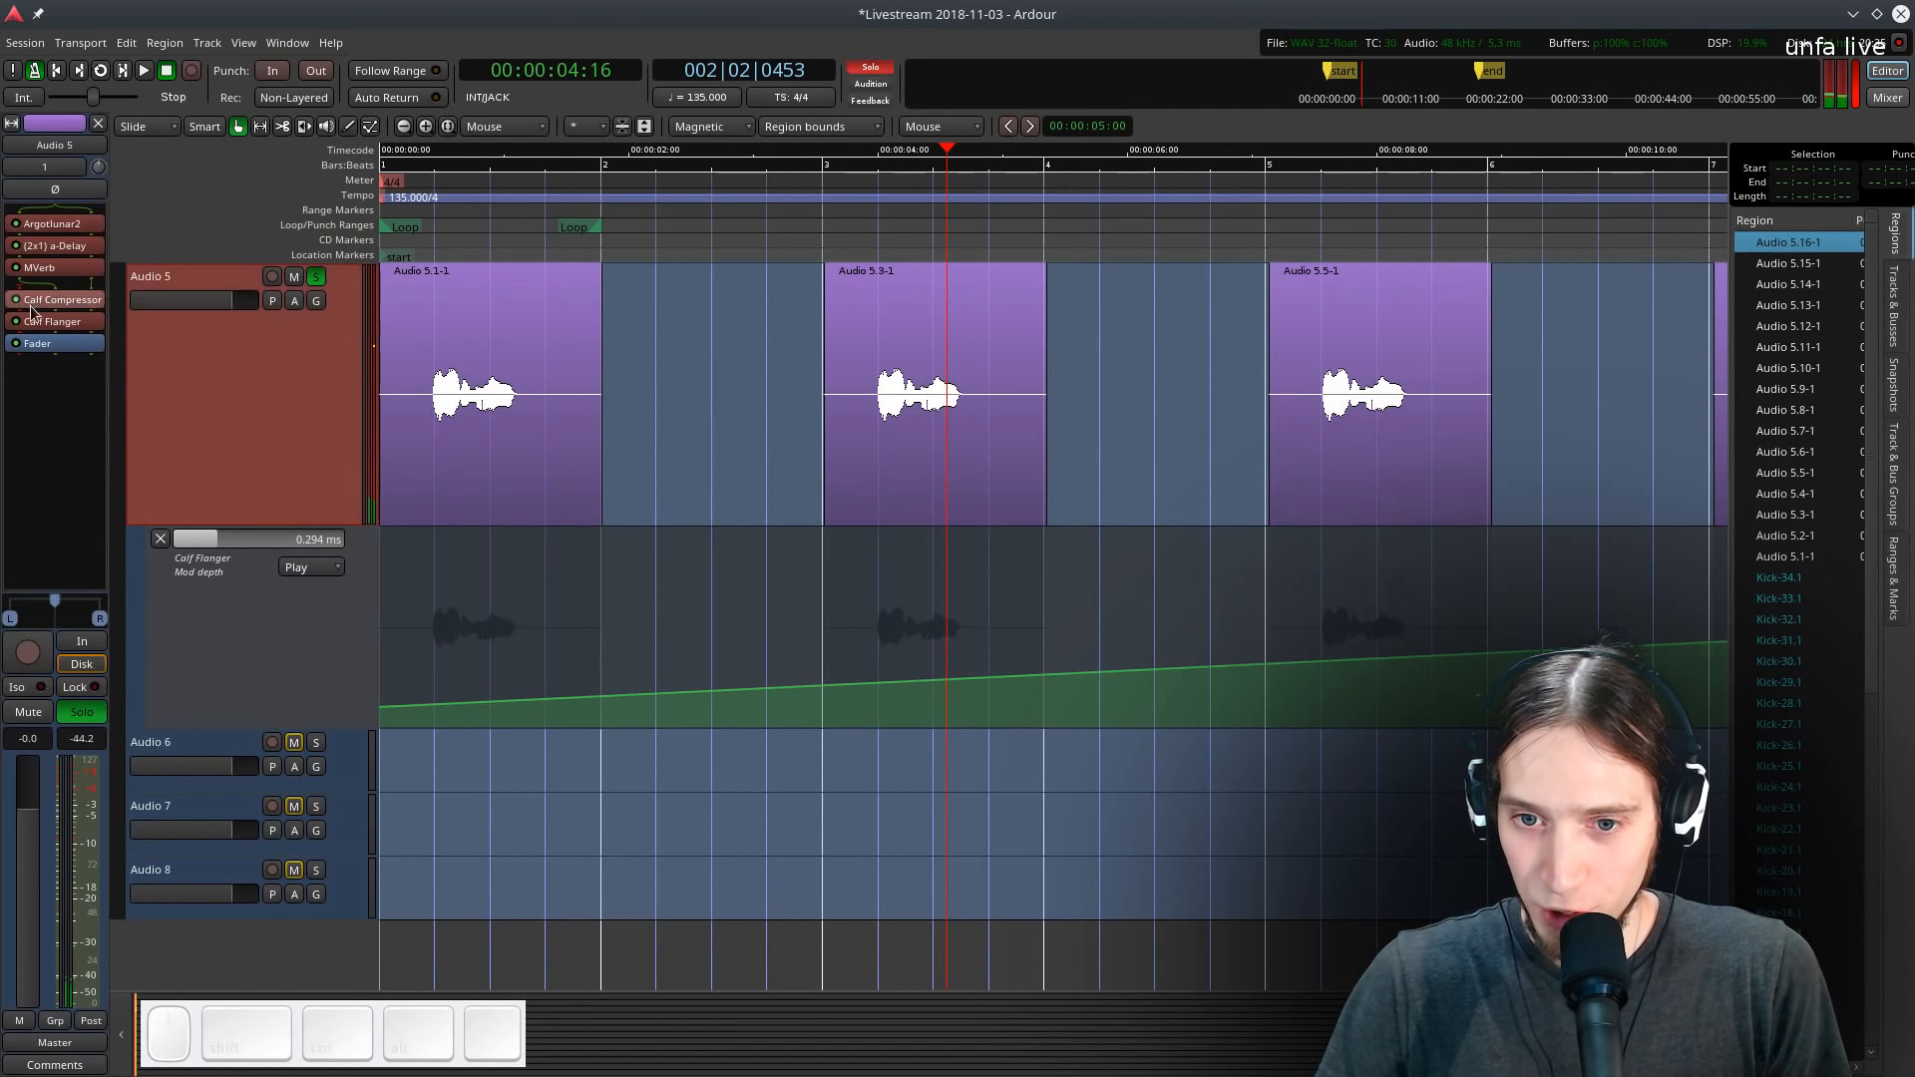
right_click(30, 349)
mouse_move(271, 357)
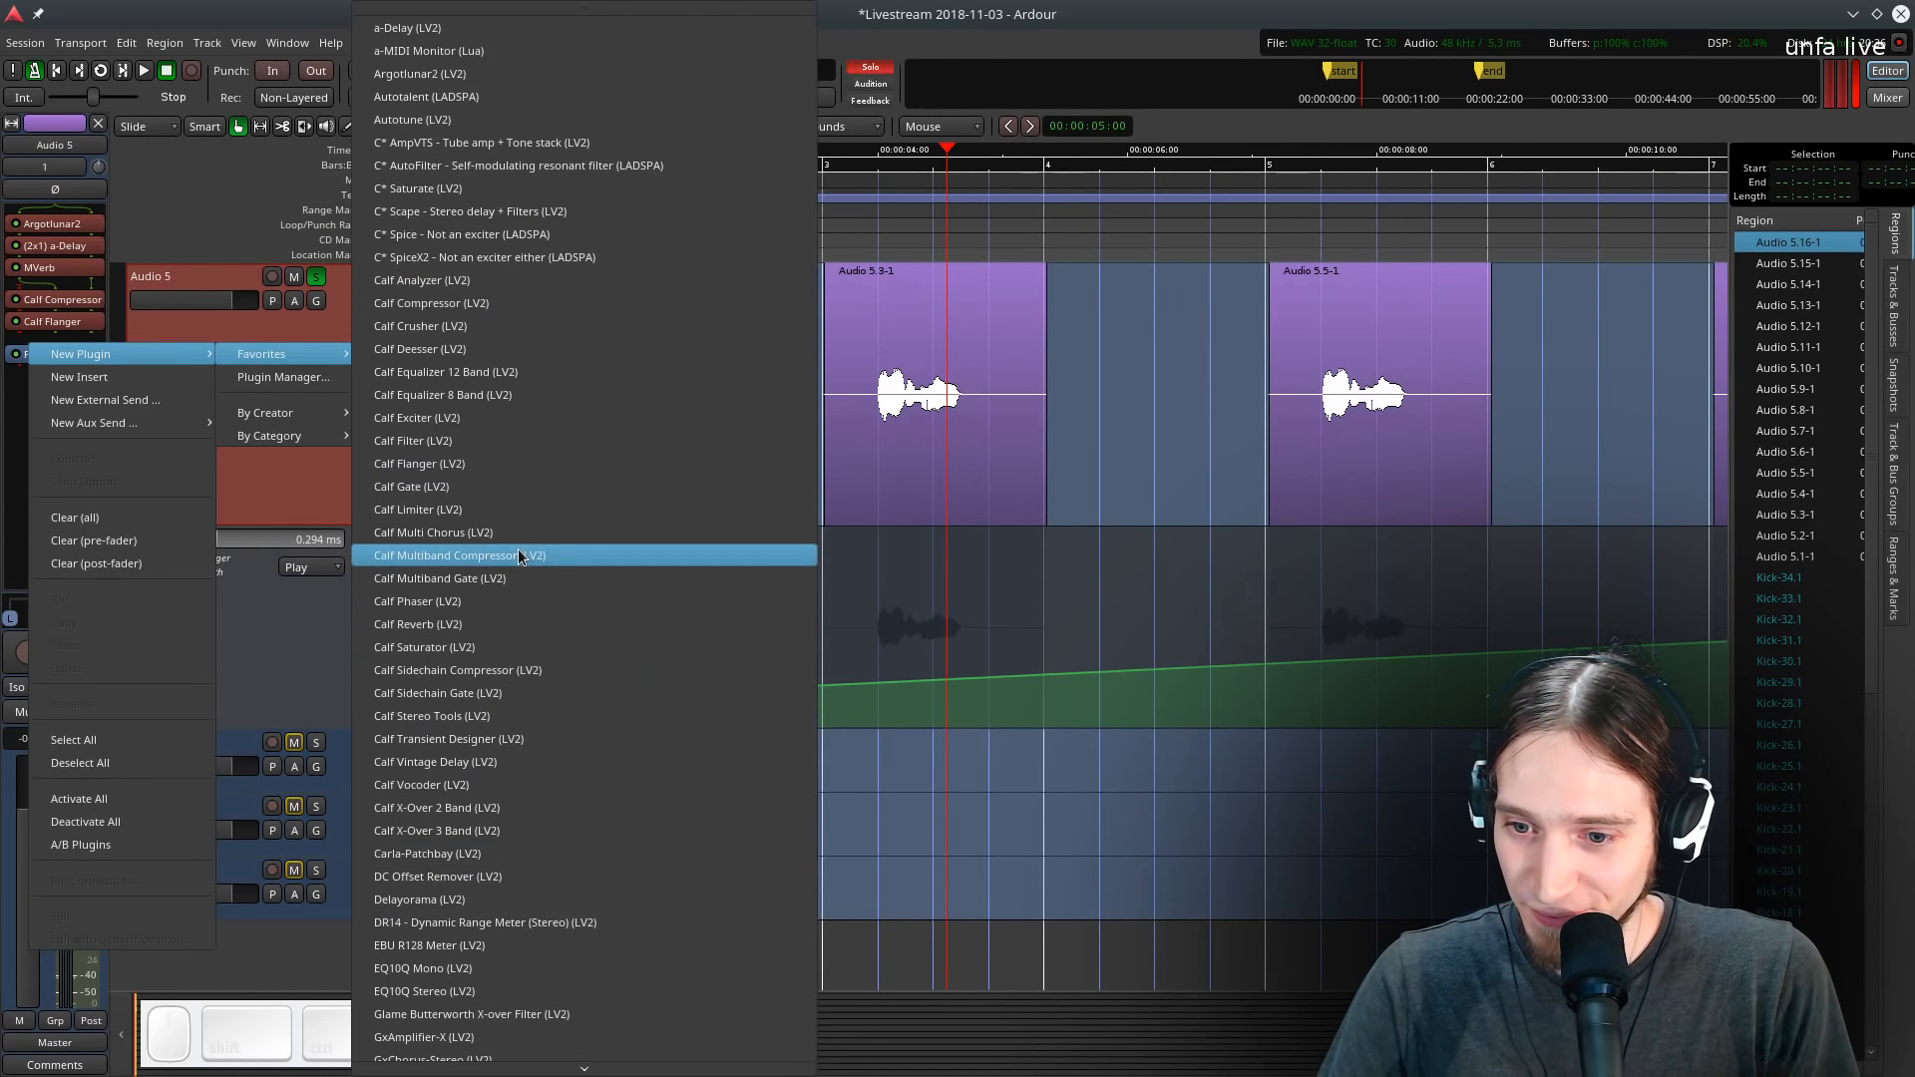
click(510, 662)
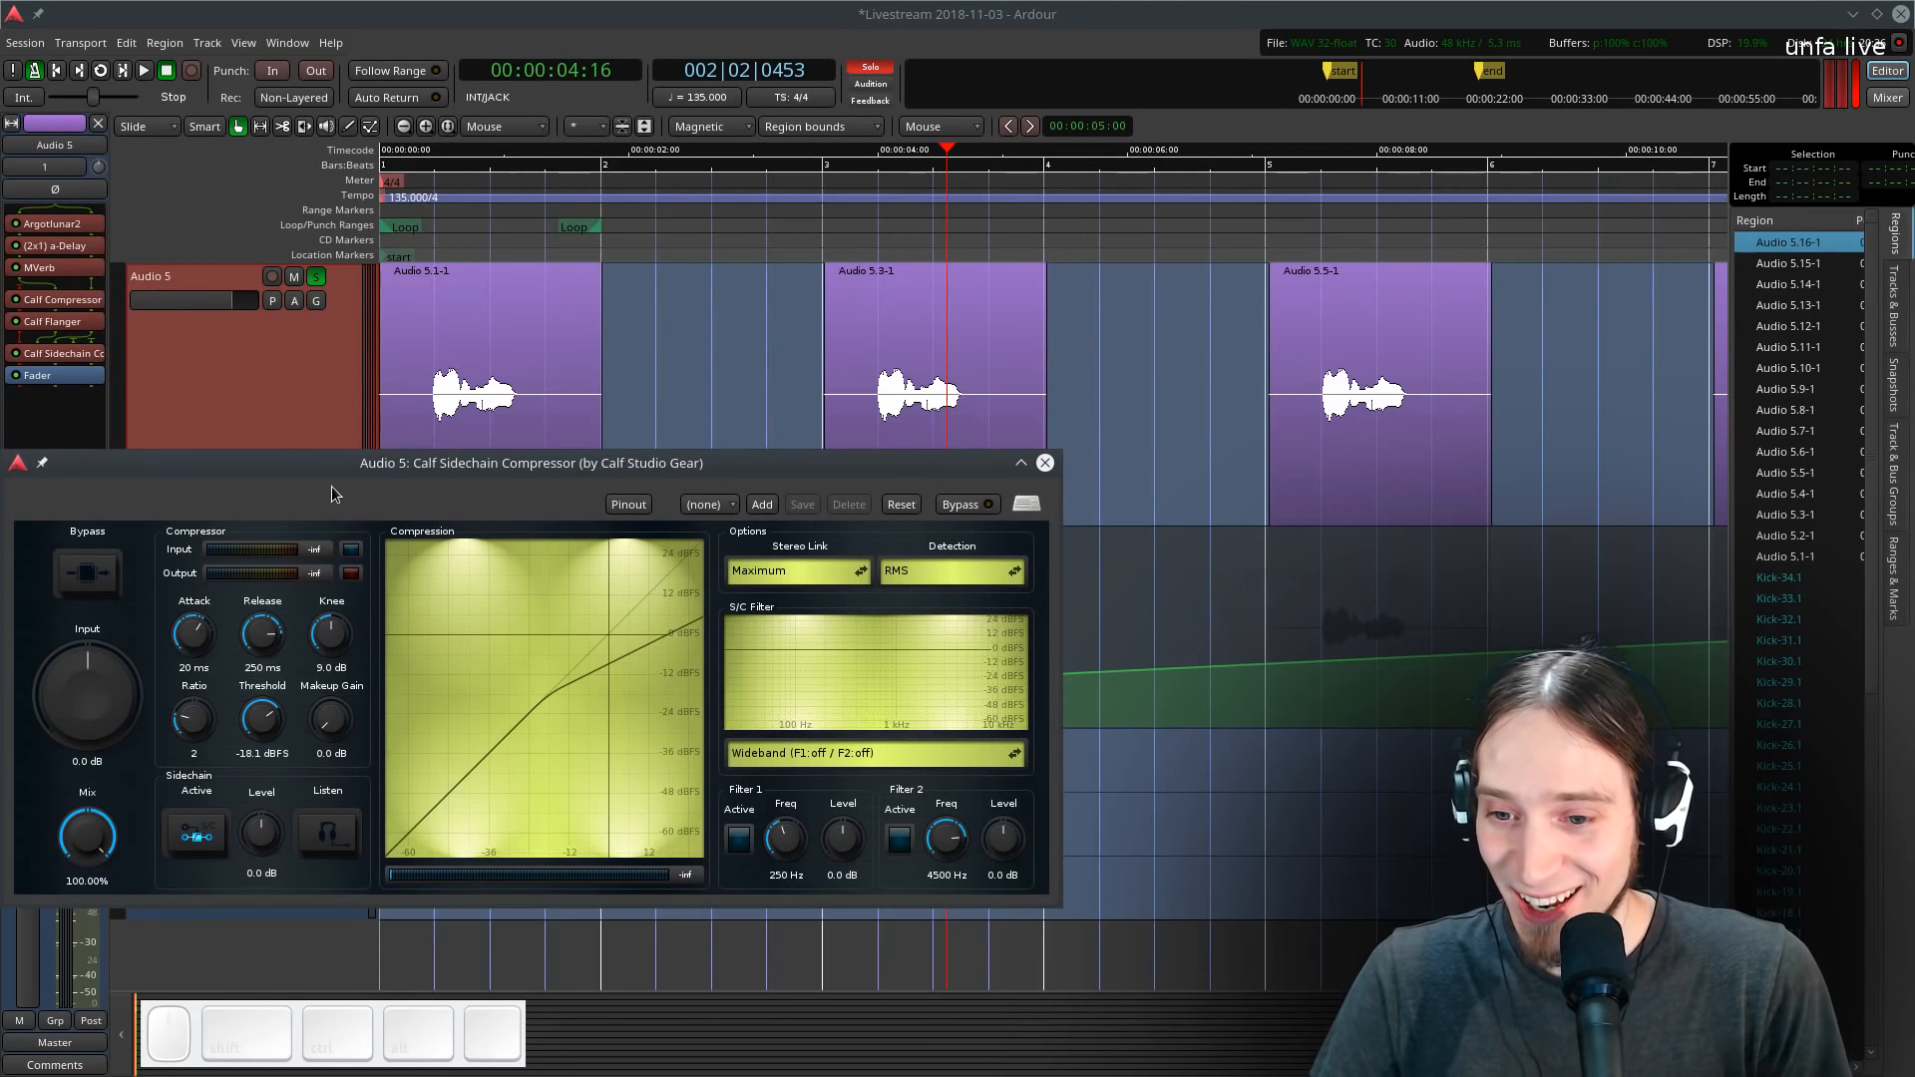
drag(510, 463, 684, 344)
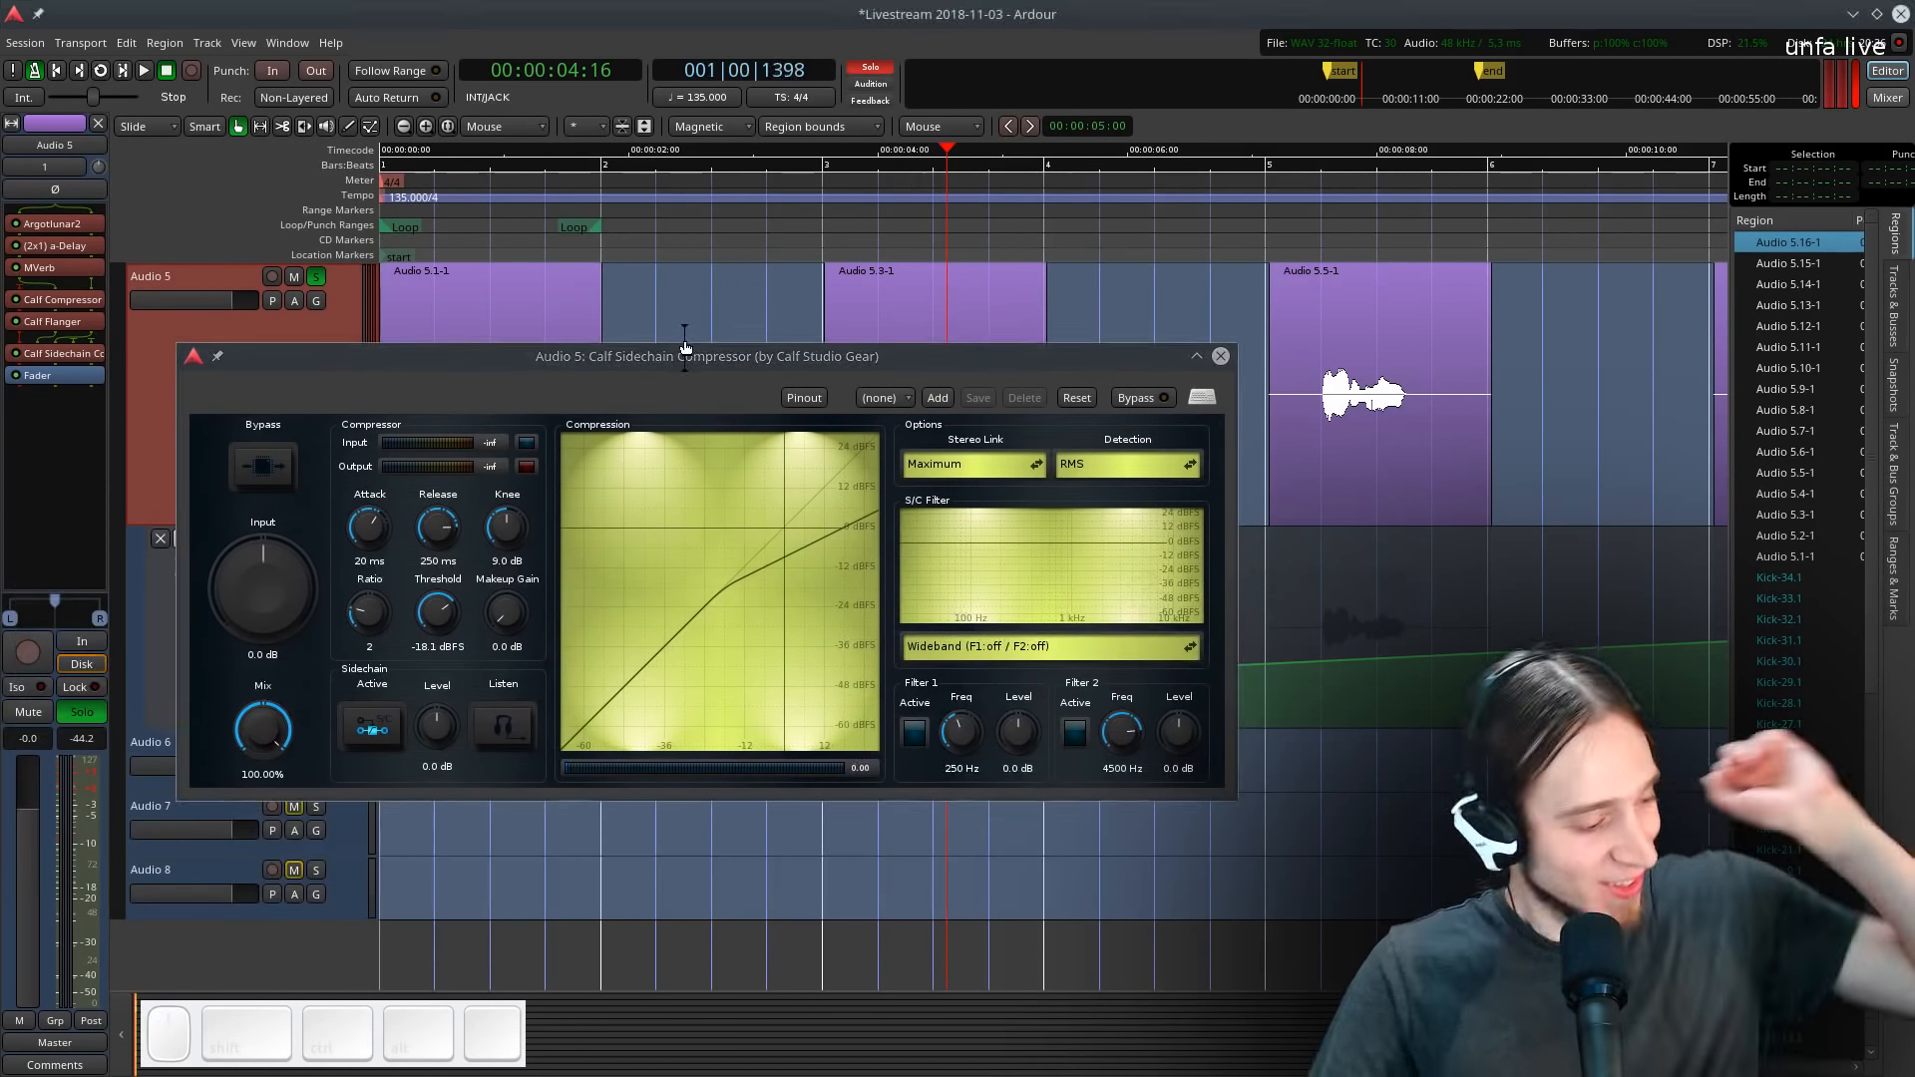
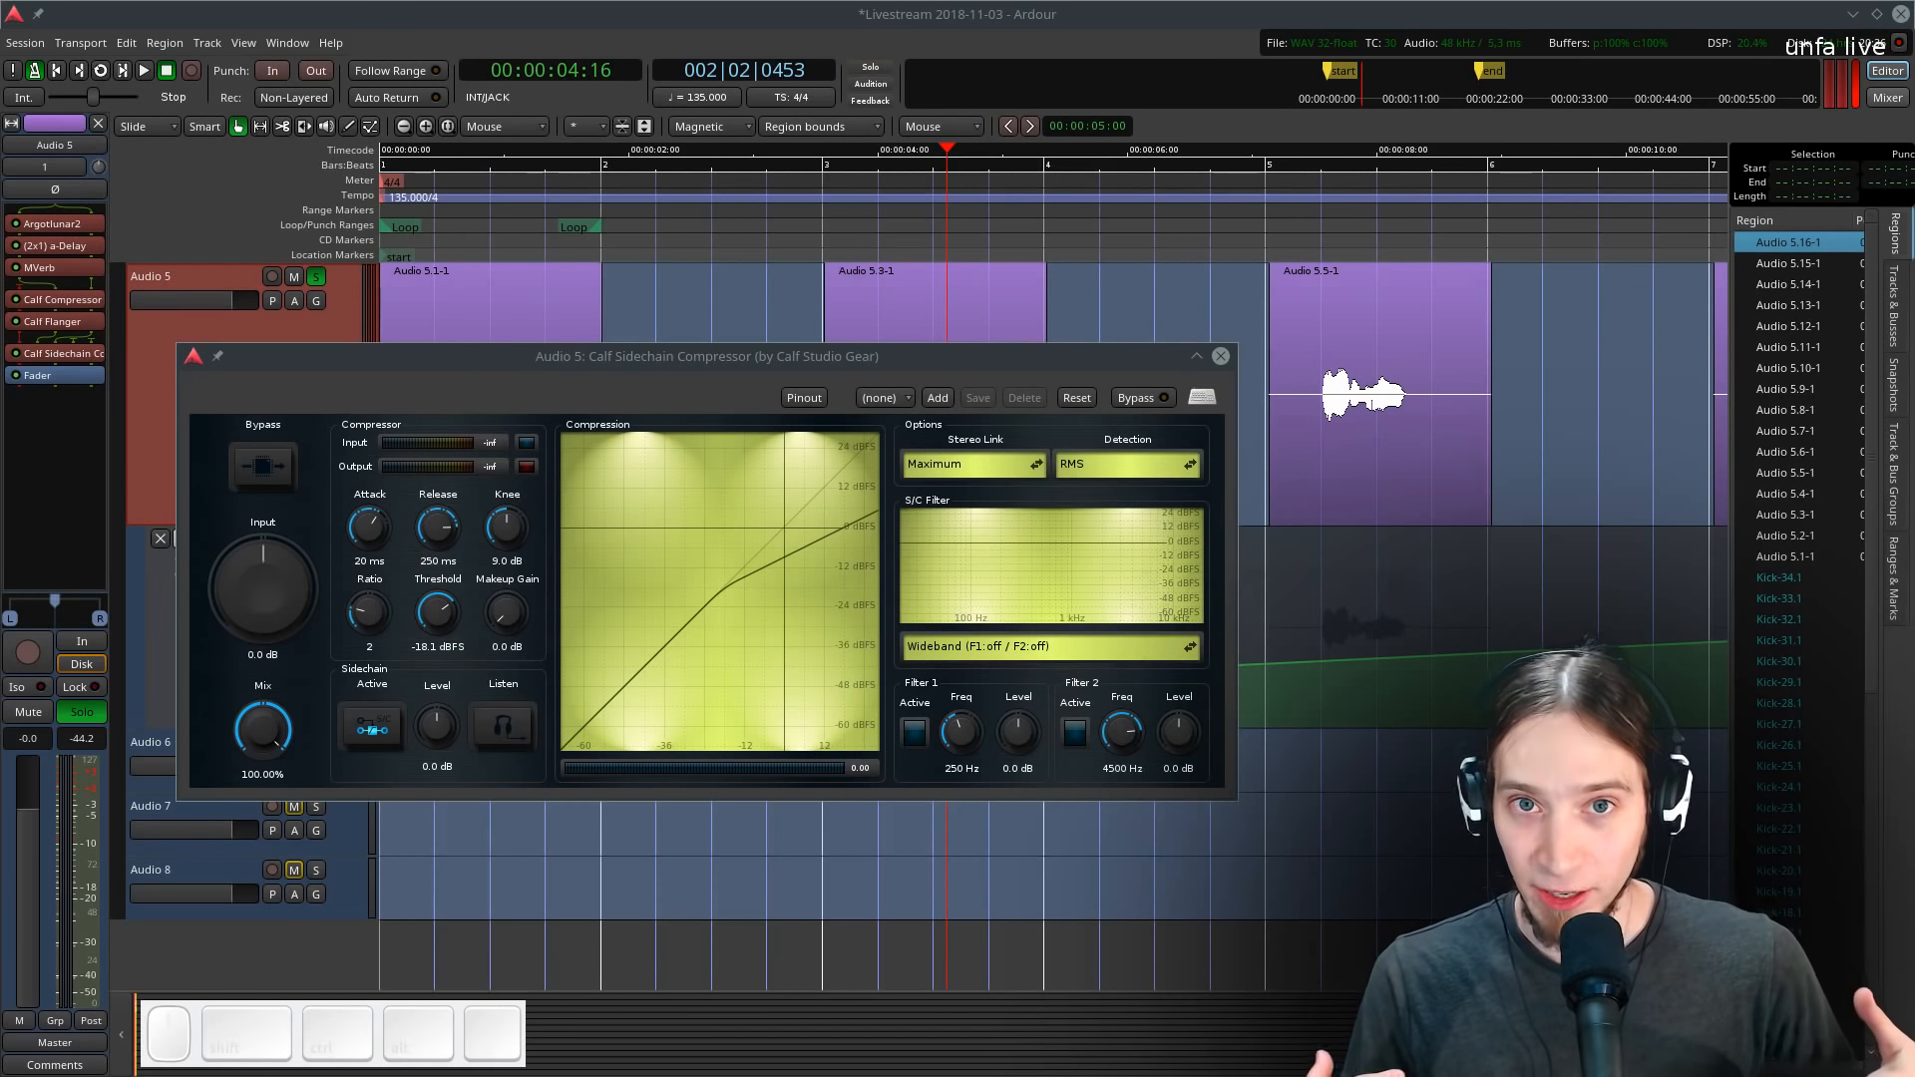
- Route the SC Kick (3) sidechain send into the Calf Sidechain Compressor's sidechain input via its pin configuration
drag(648, 361, 624, 380)
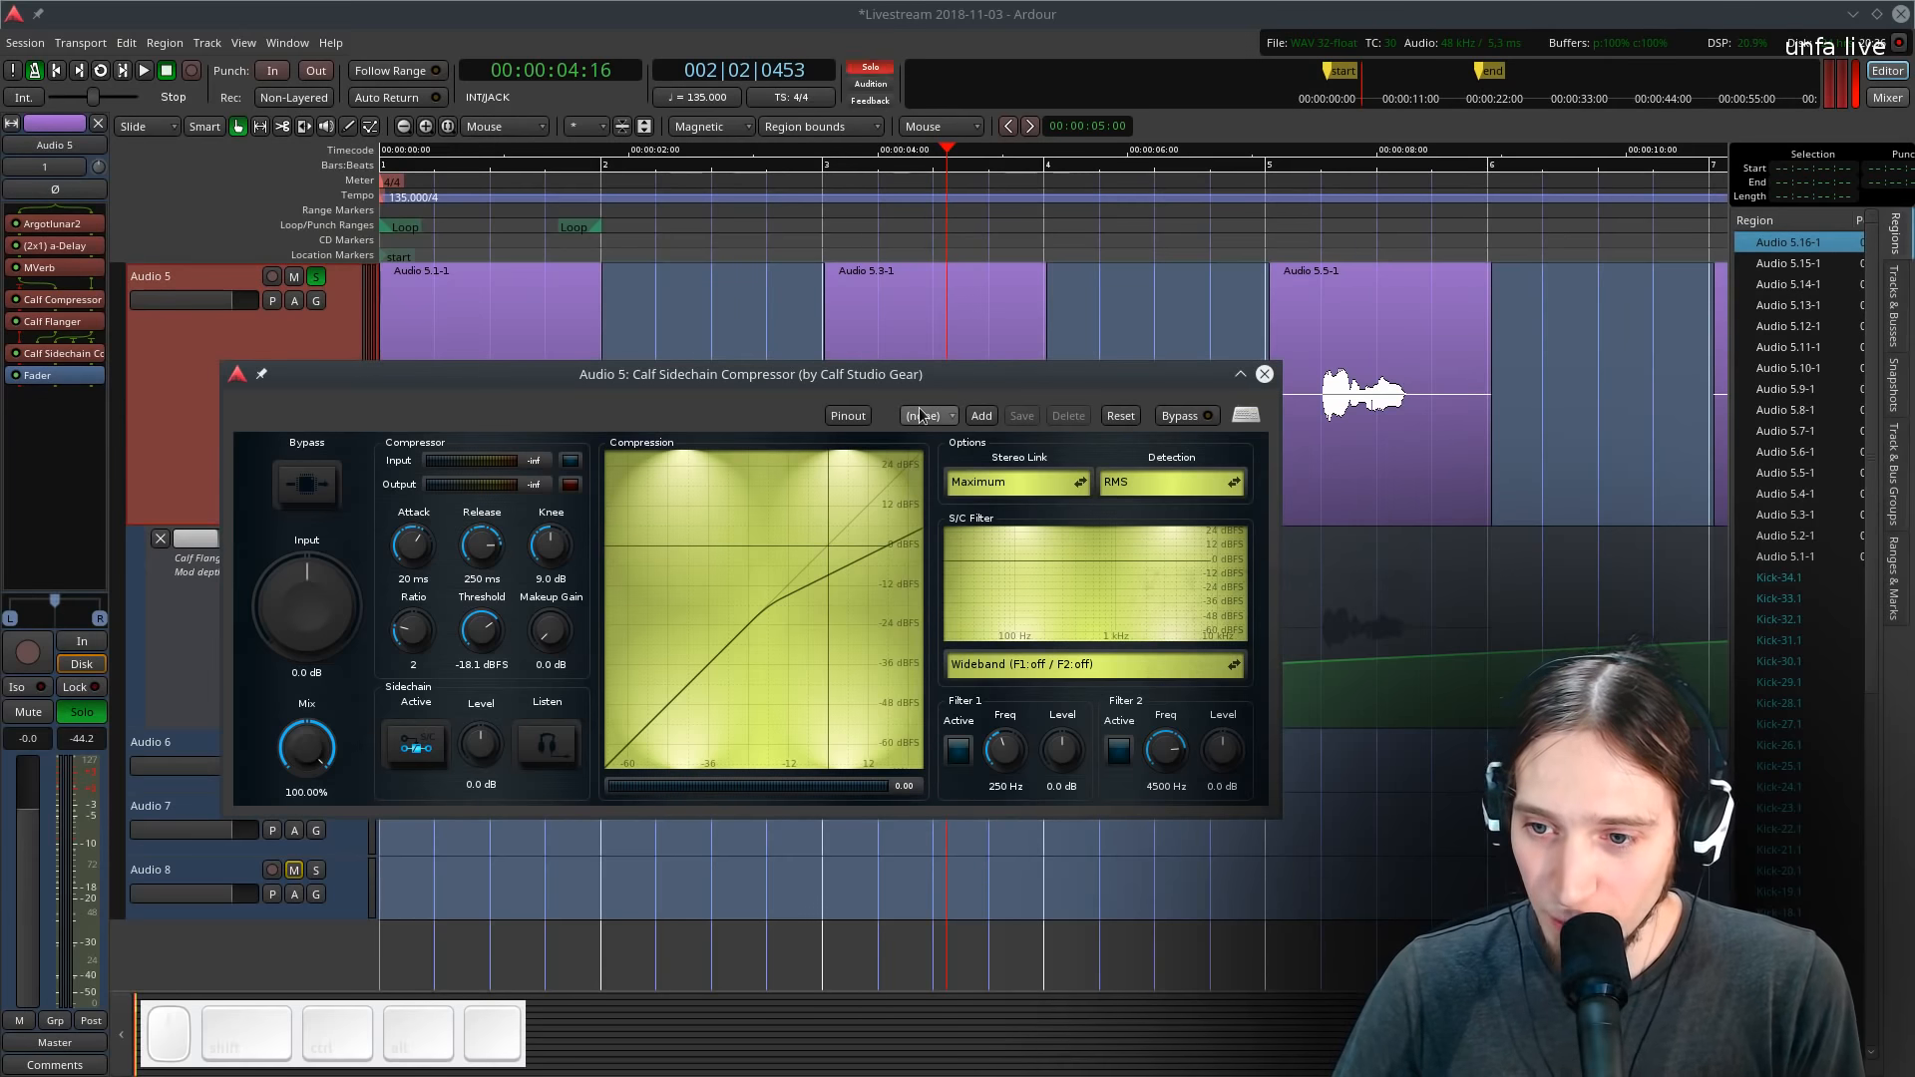
drag(713, 376, 750, 394)
key(l)
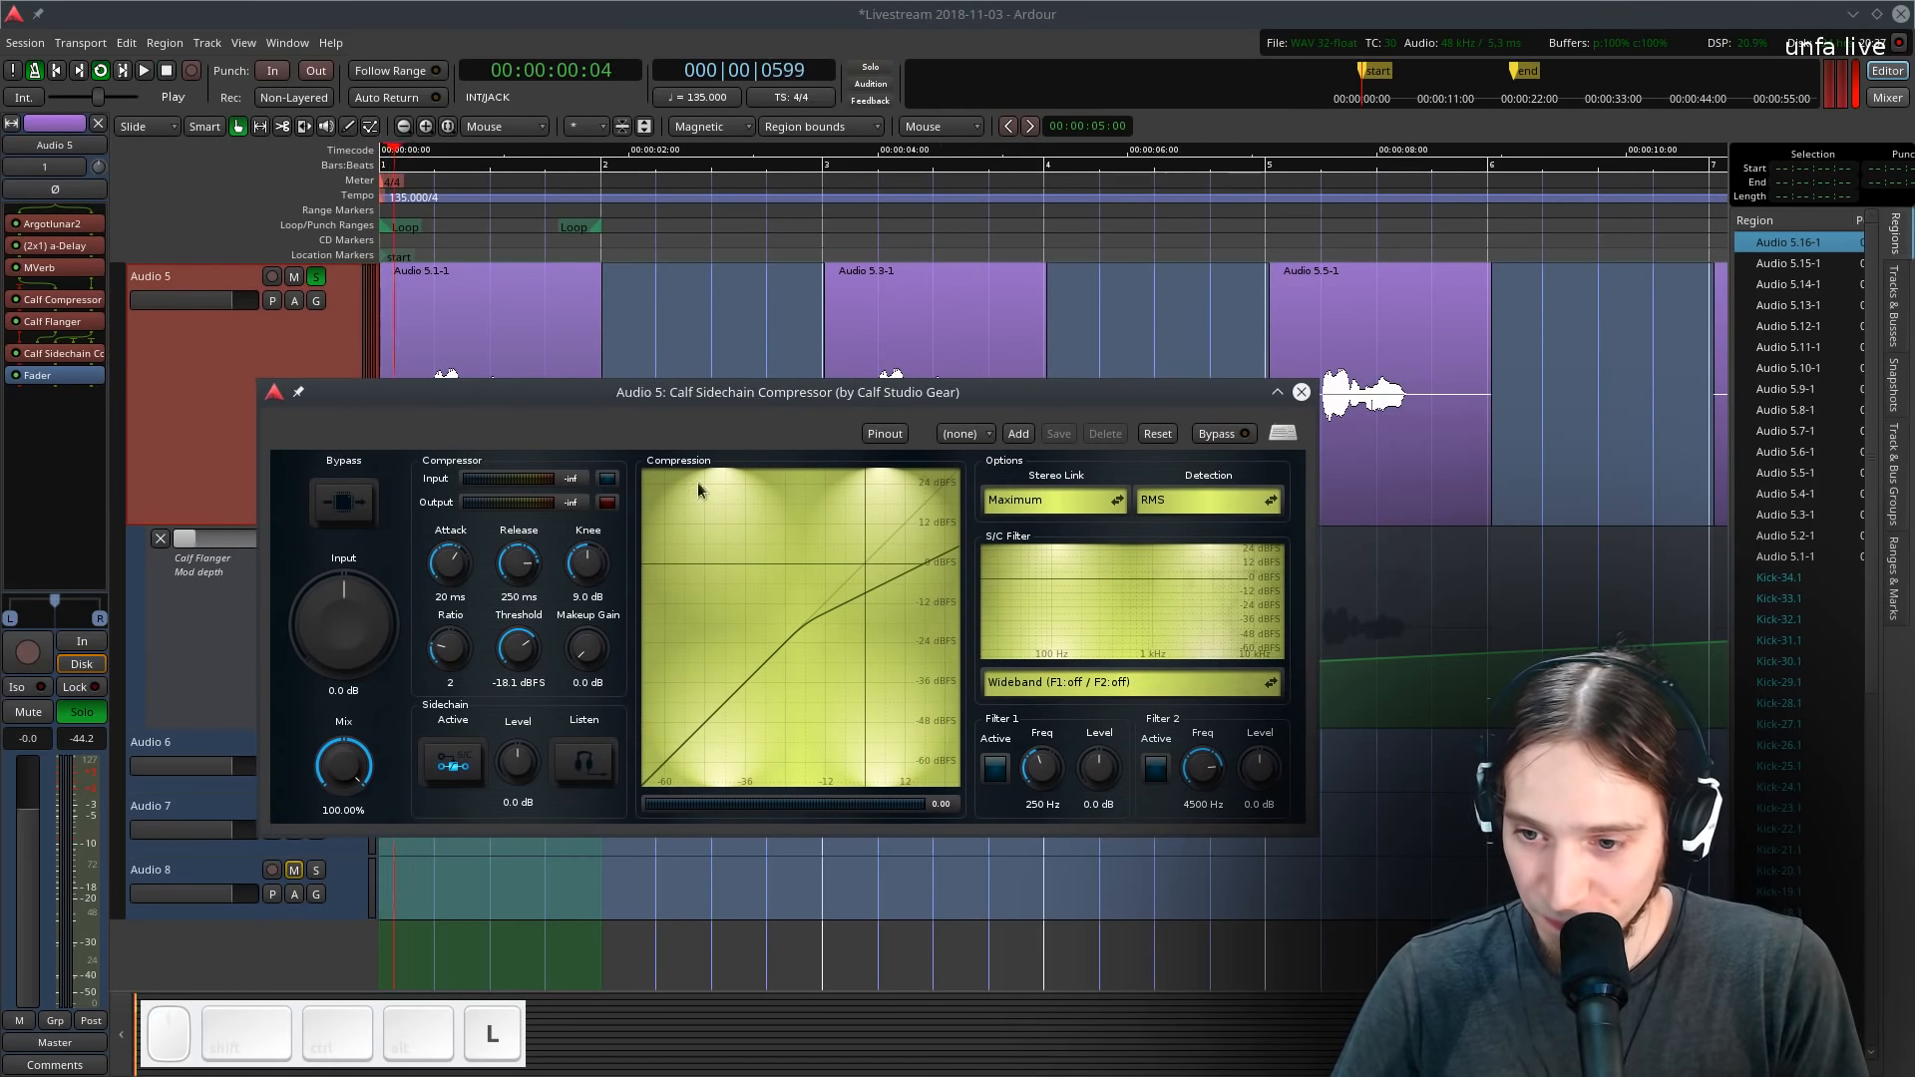
click(885, 433)
click(1144, 385)
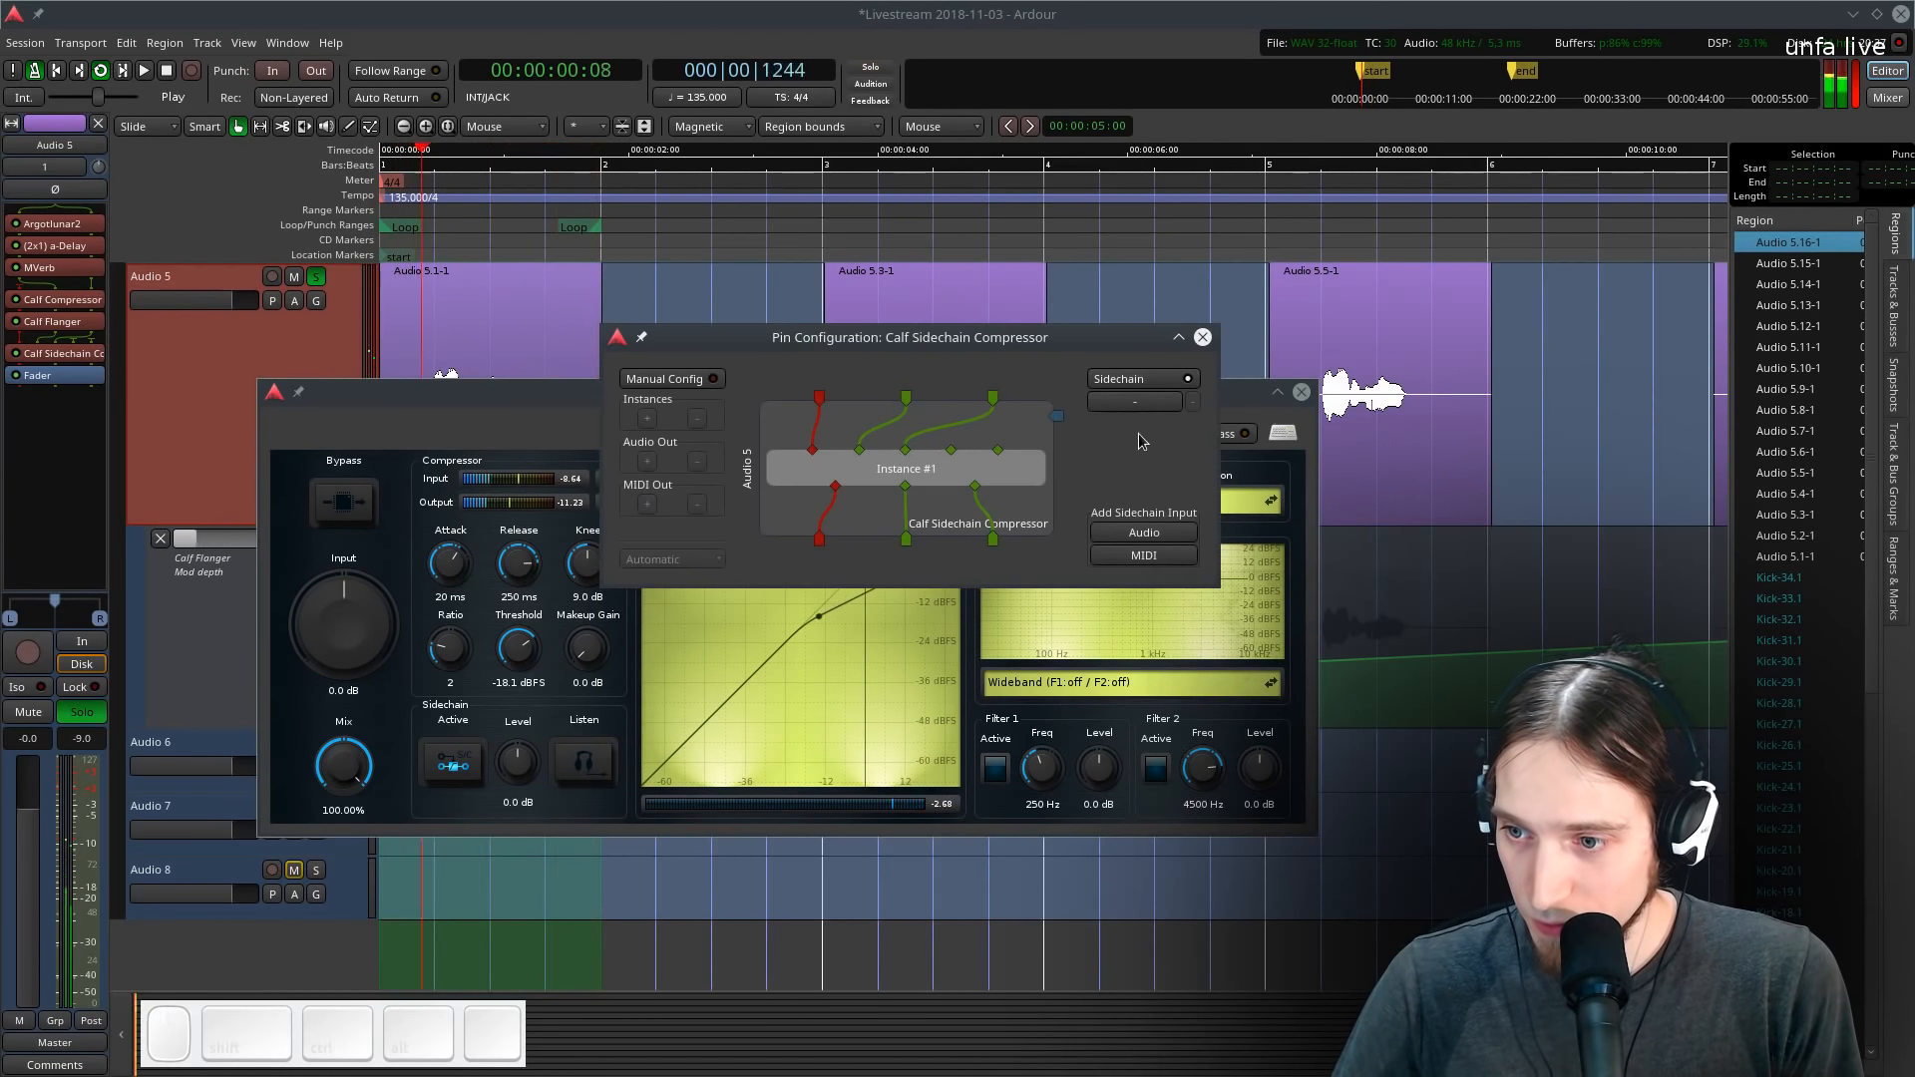
click(1137, 414)
click(1199, 646)
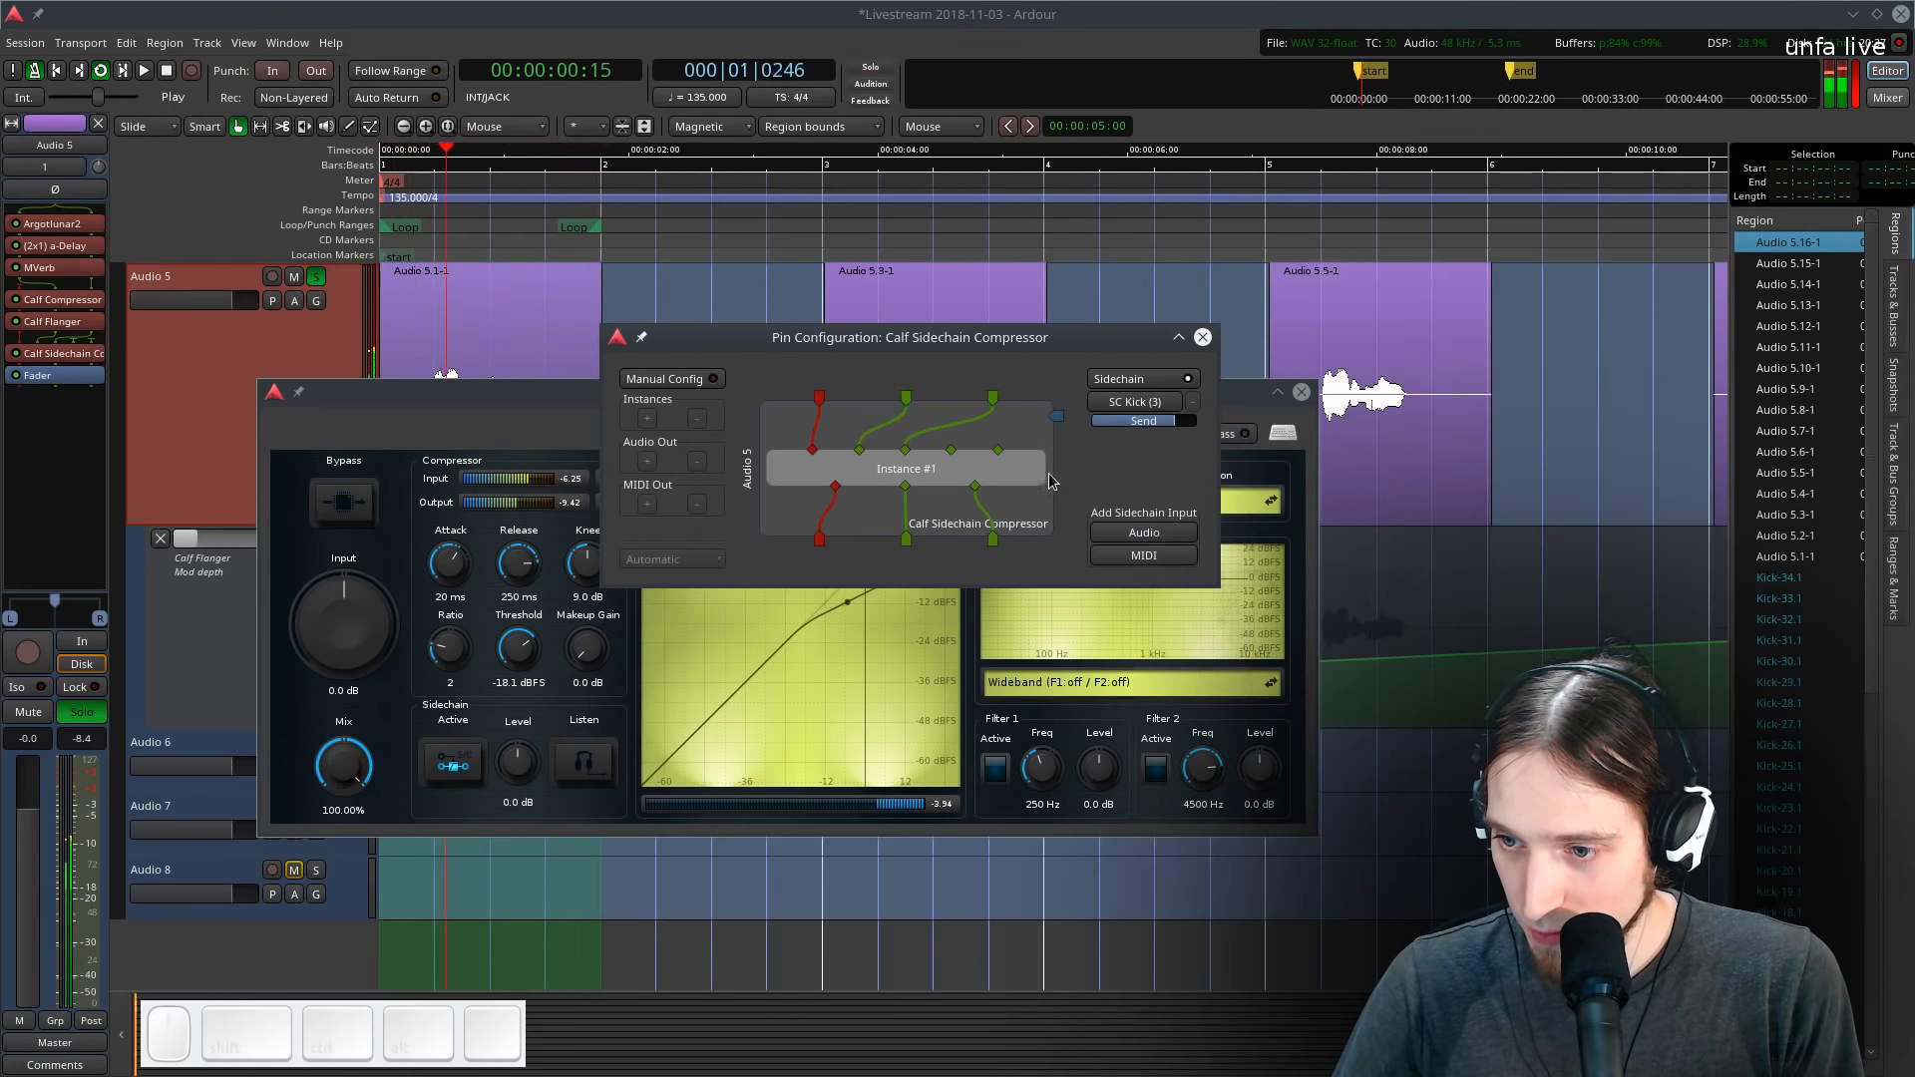
drag(1058, 420, 951, 451)
drag(1057, 421, 1058, 427)
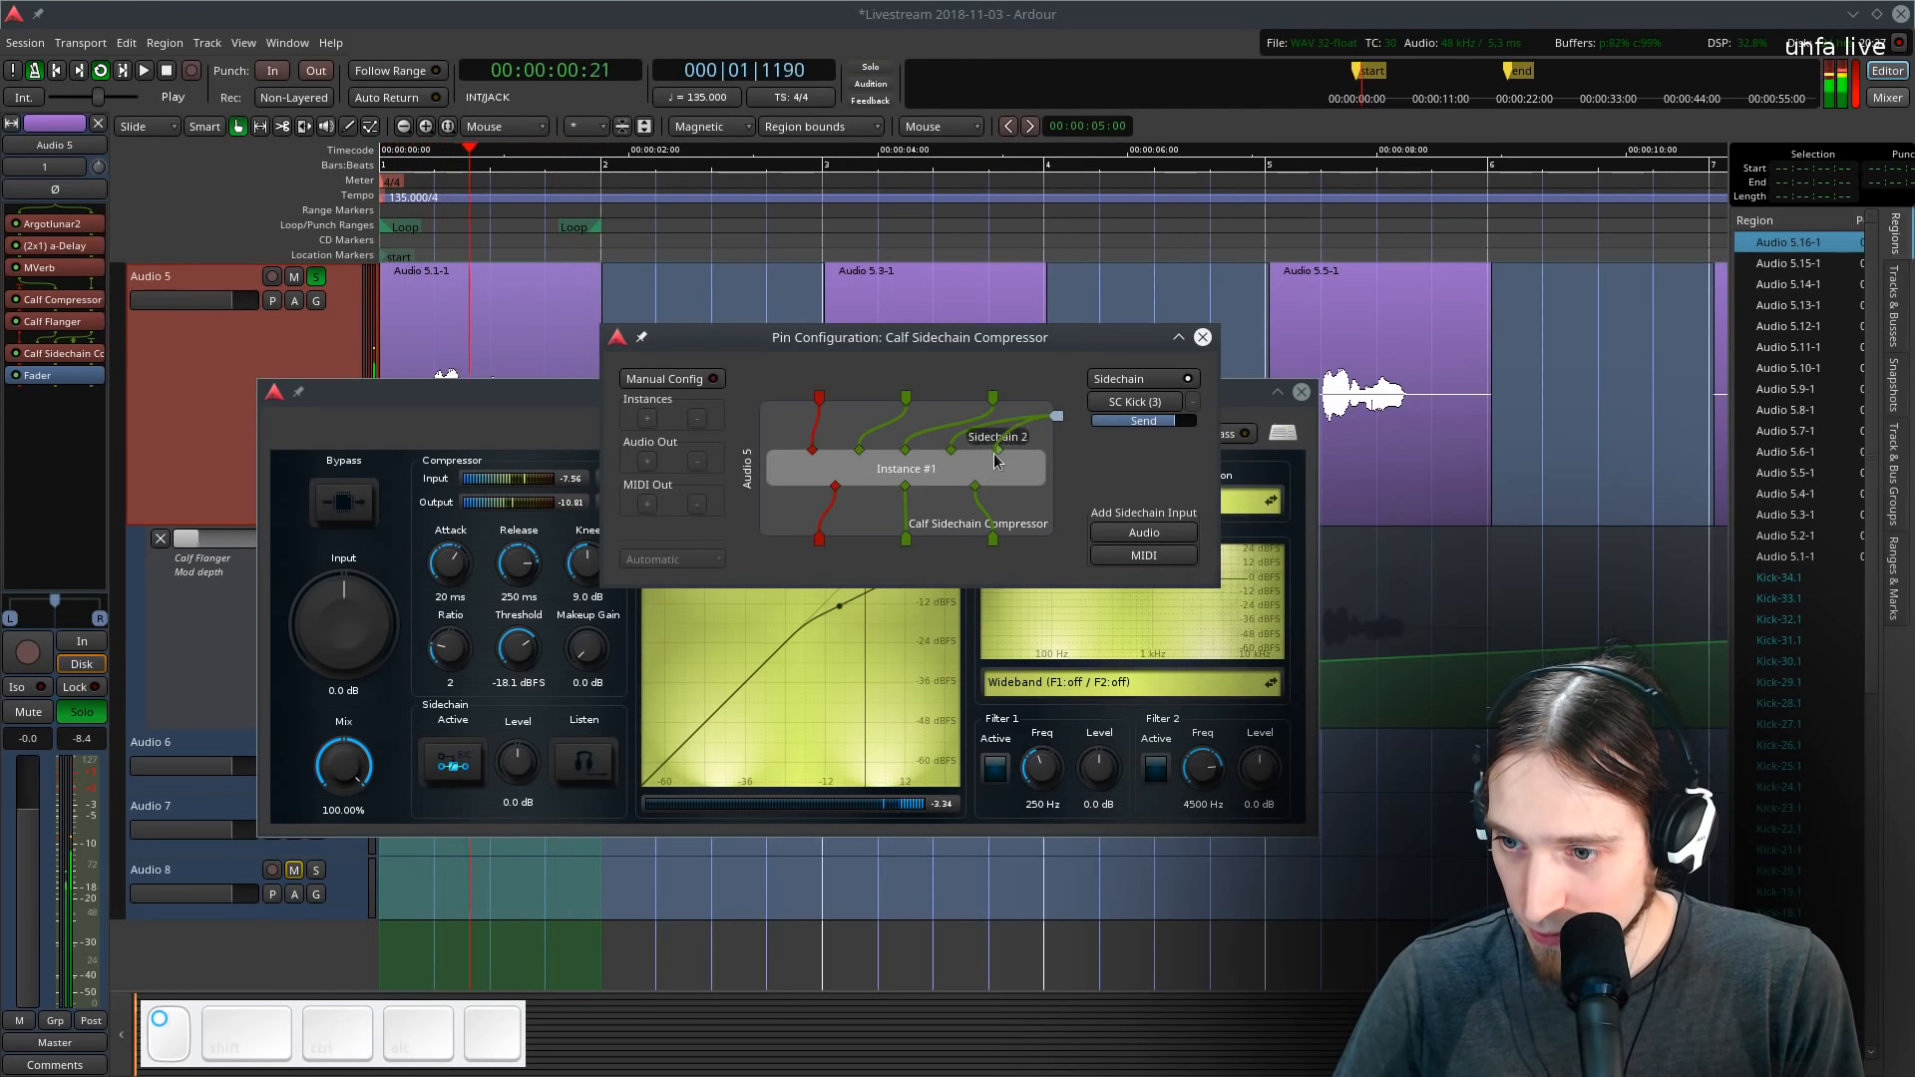
click(1202, 337)
- Activate the compressor's sidechain and set ratio 5.204, attack 5.62 ms, release 49.912 ms and threshold -27.9 dBFS
click(442, 771)
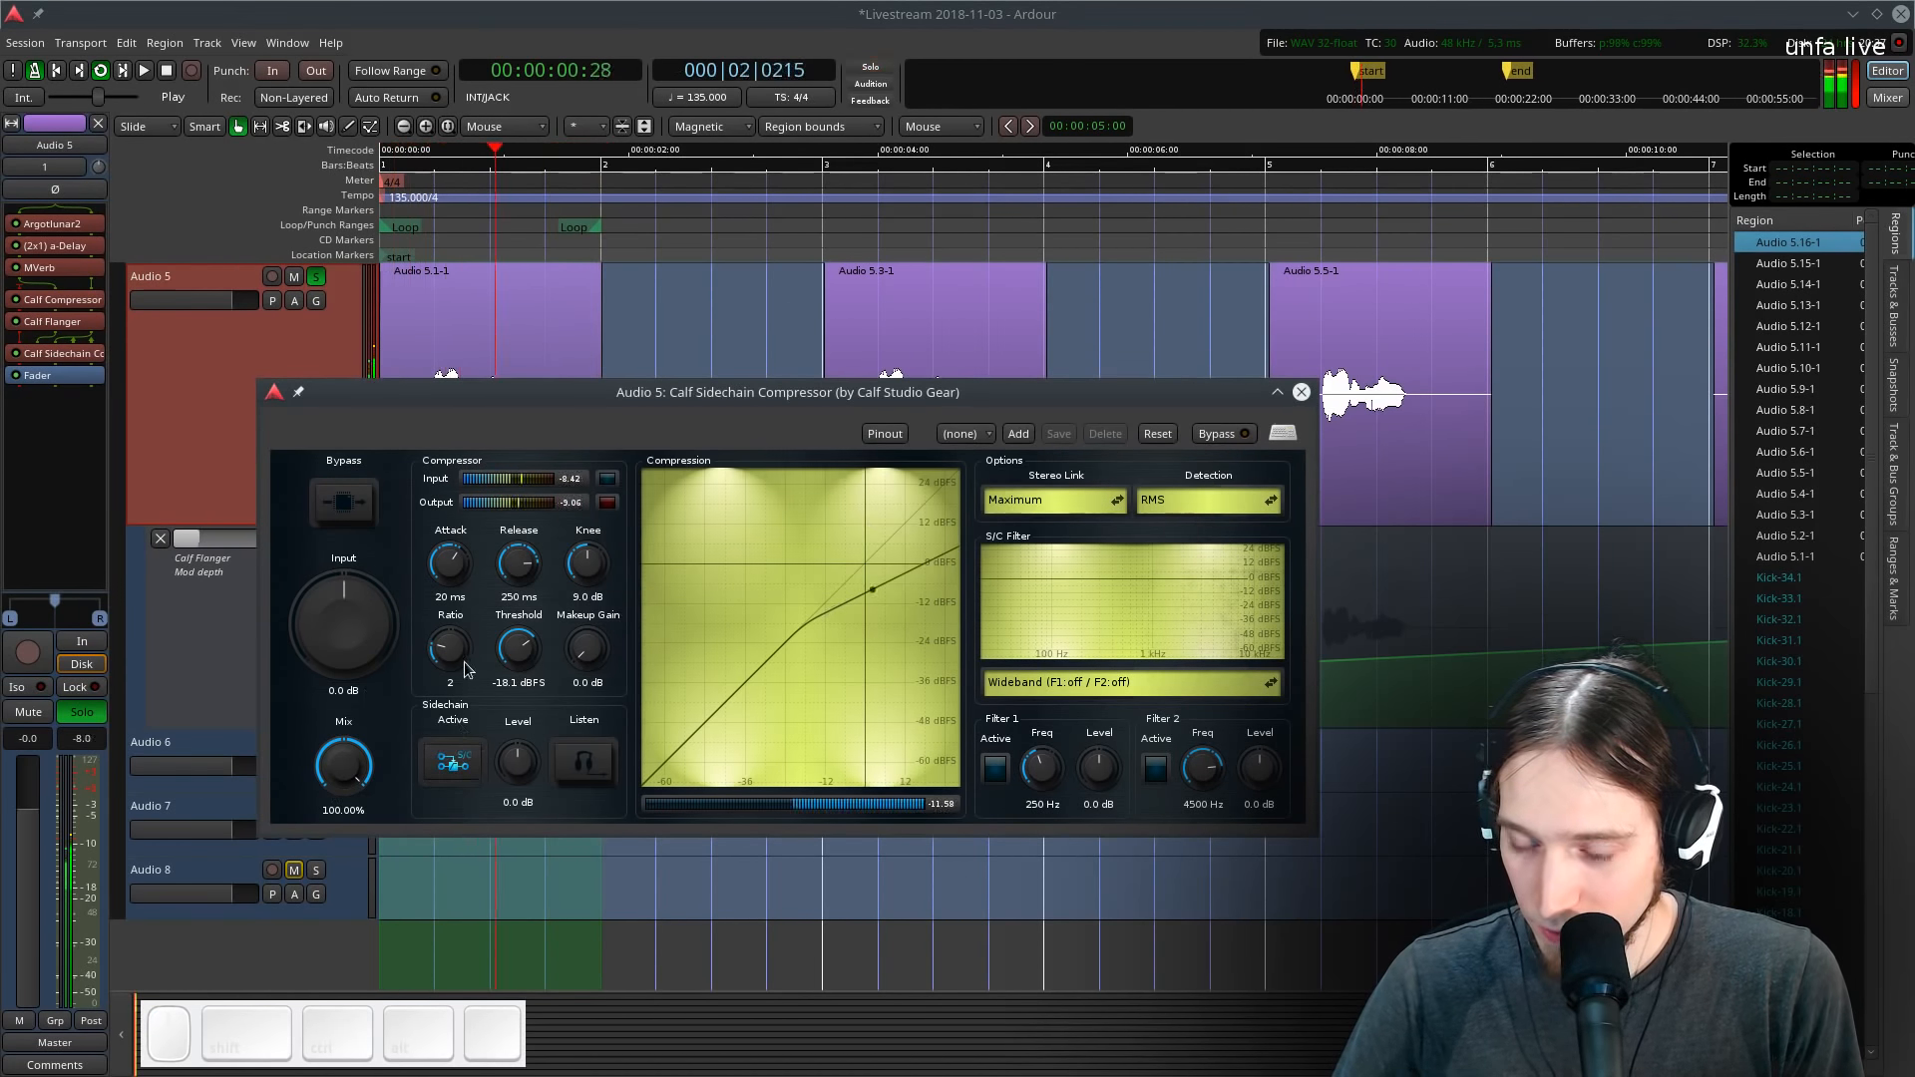
drag(464, 663, 458, 591)
drag(517, 564, 514, 667)
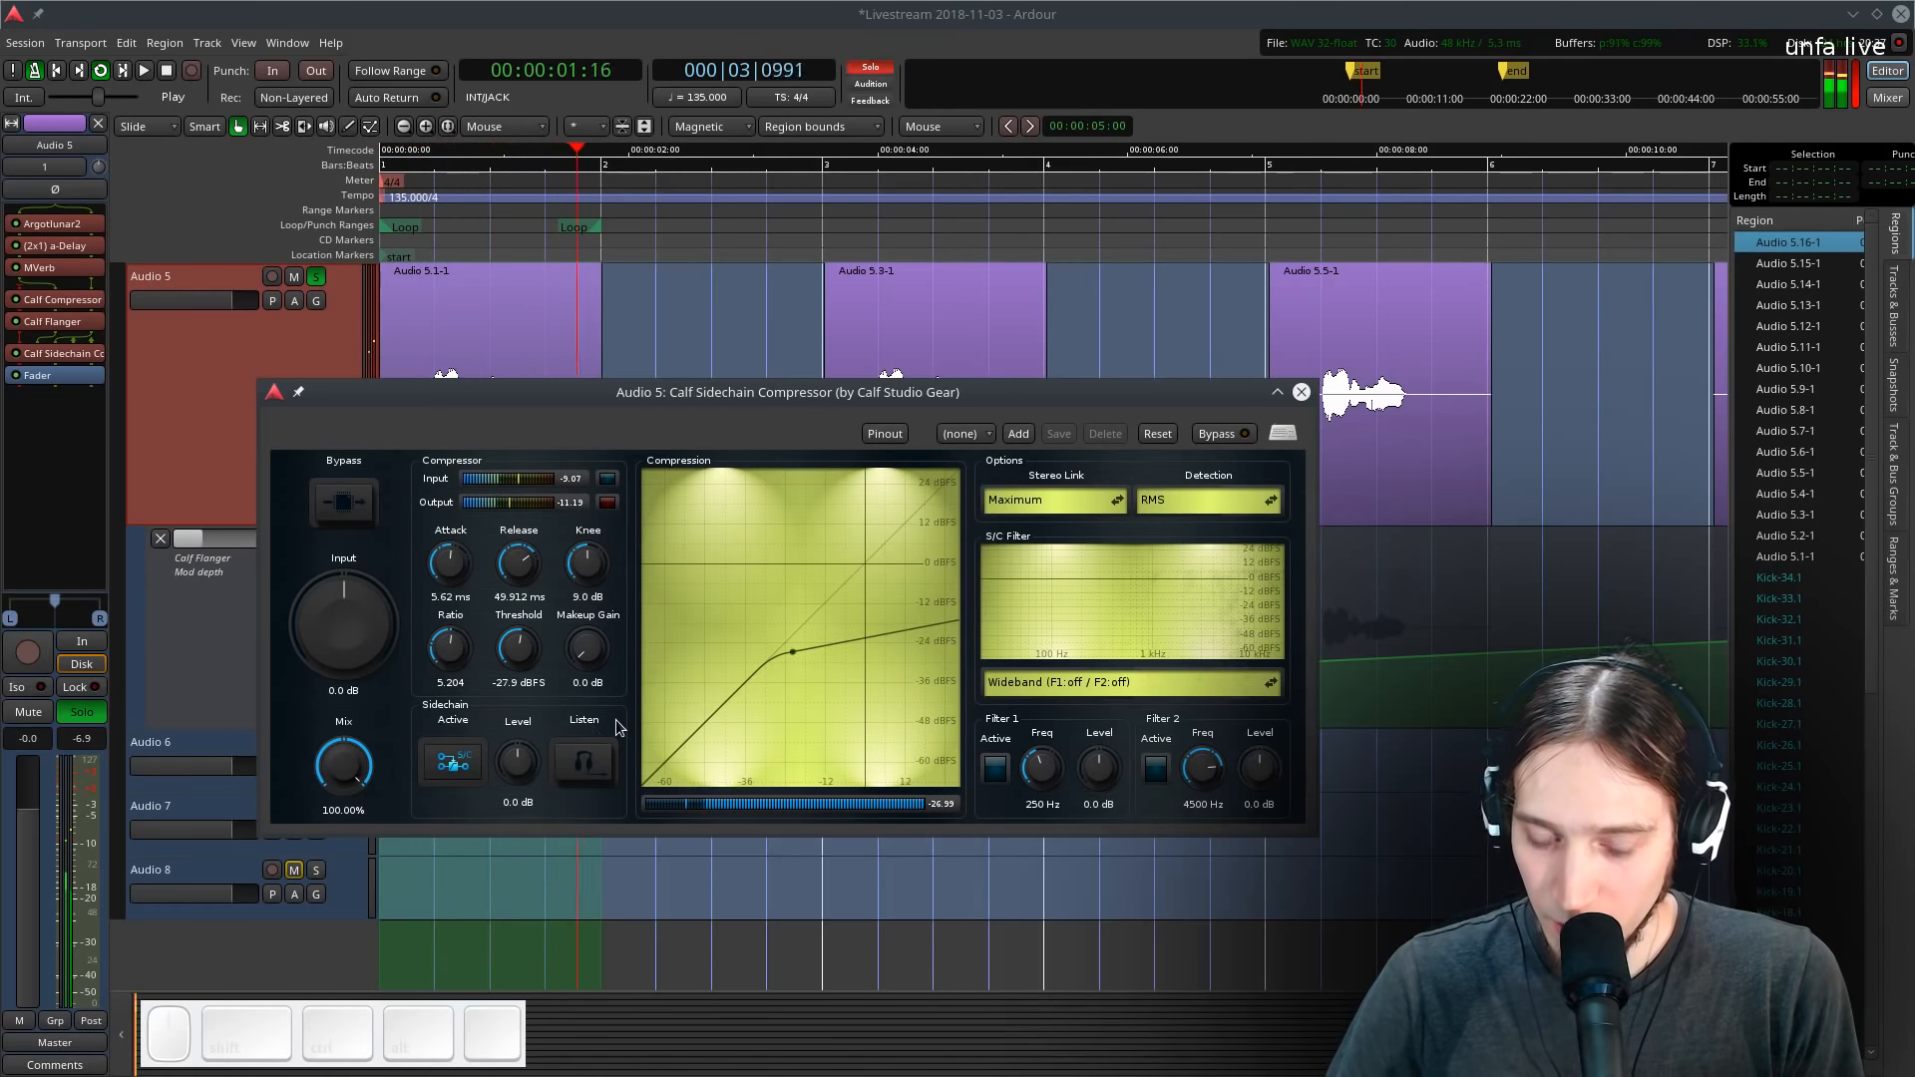
key(space)
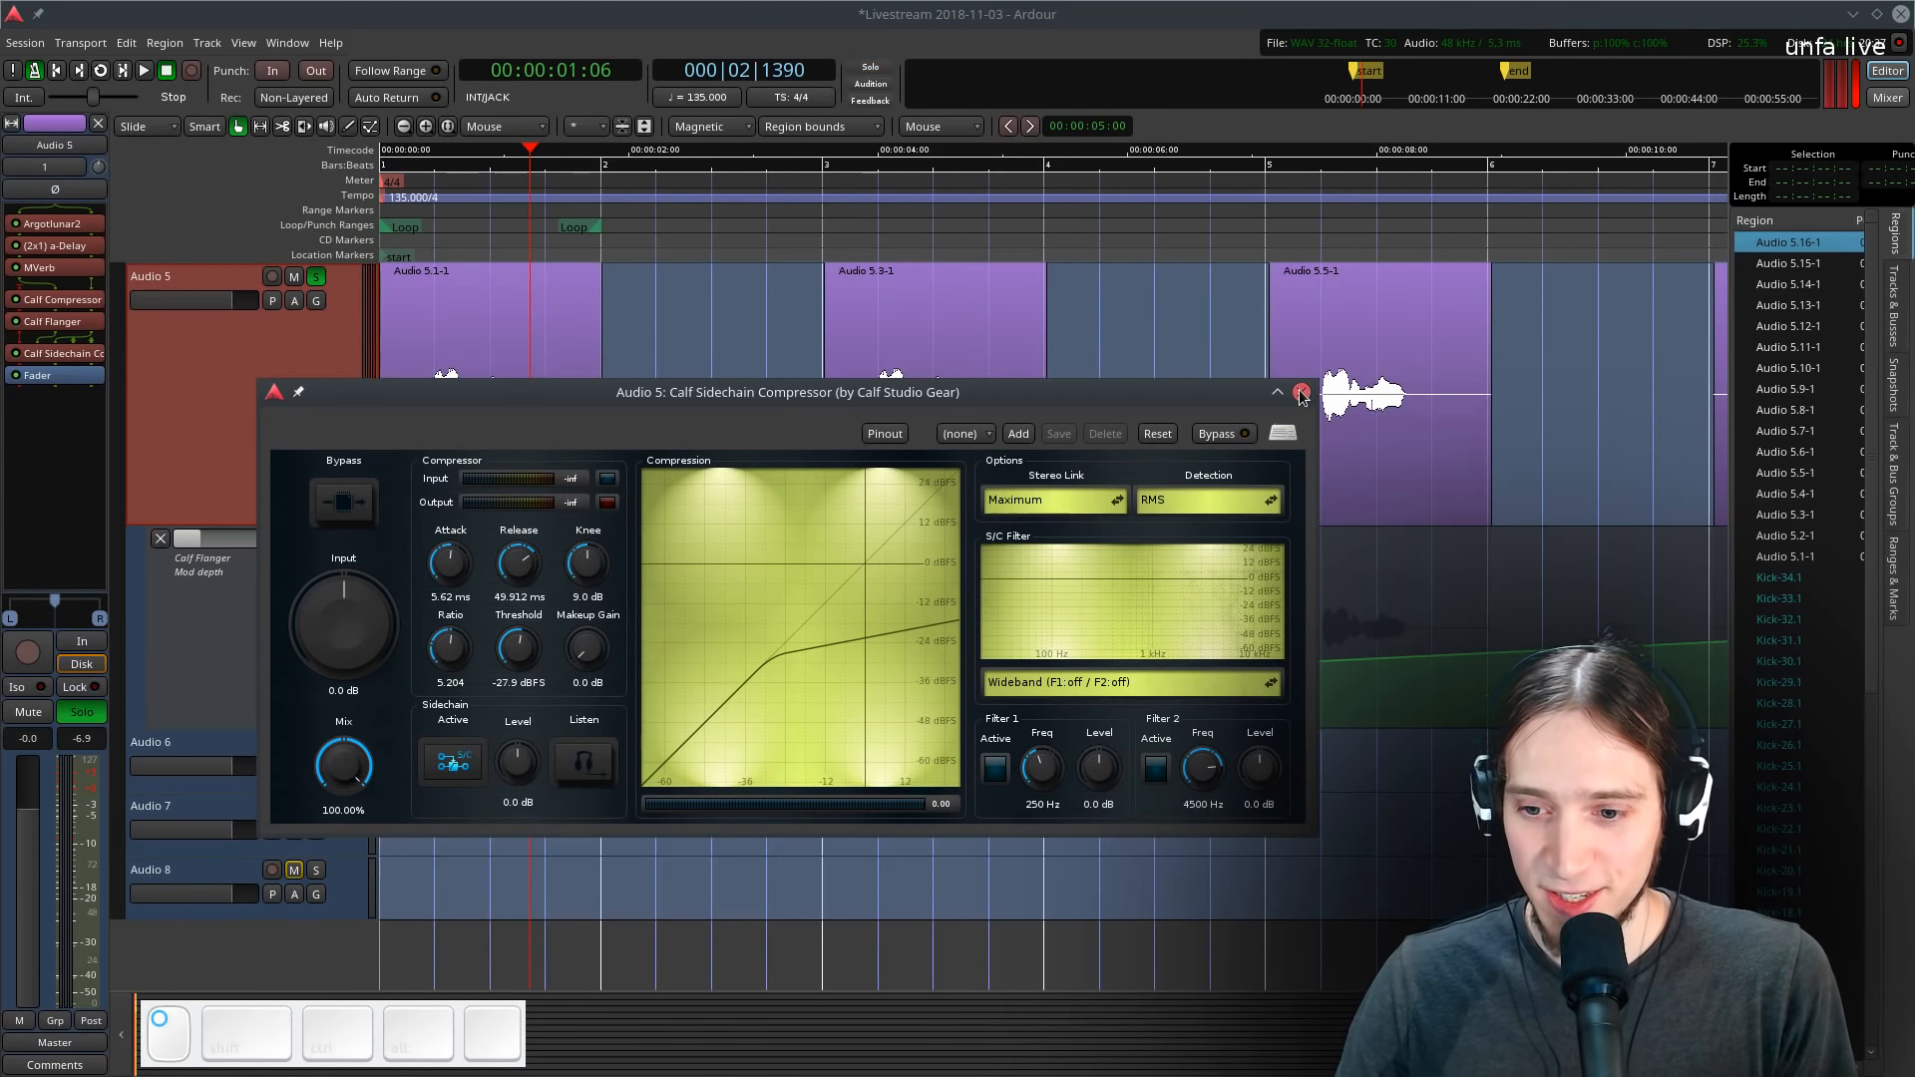
- Close the compressor window and unsolo the Audio 5 track
click(1301, 394)
key(space)
click(316, 277)
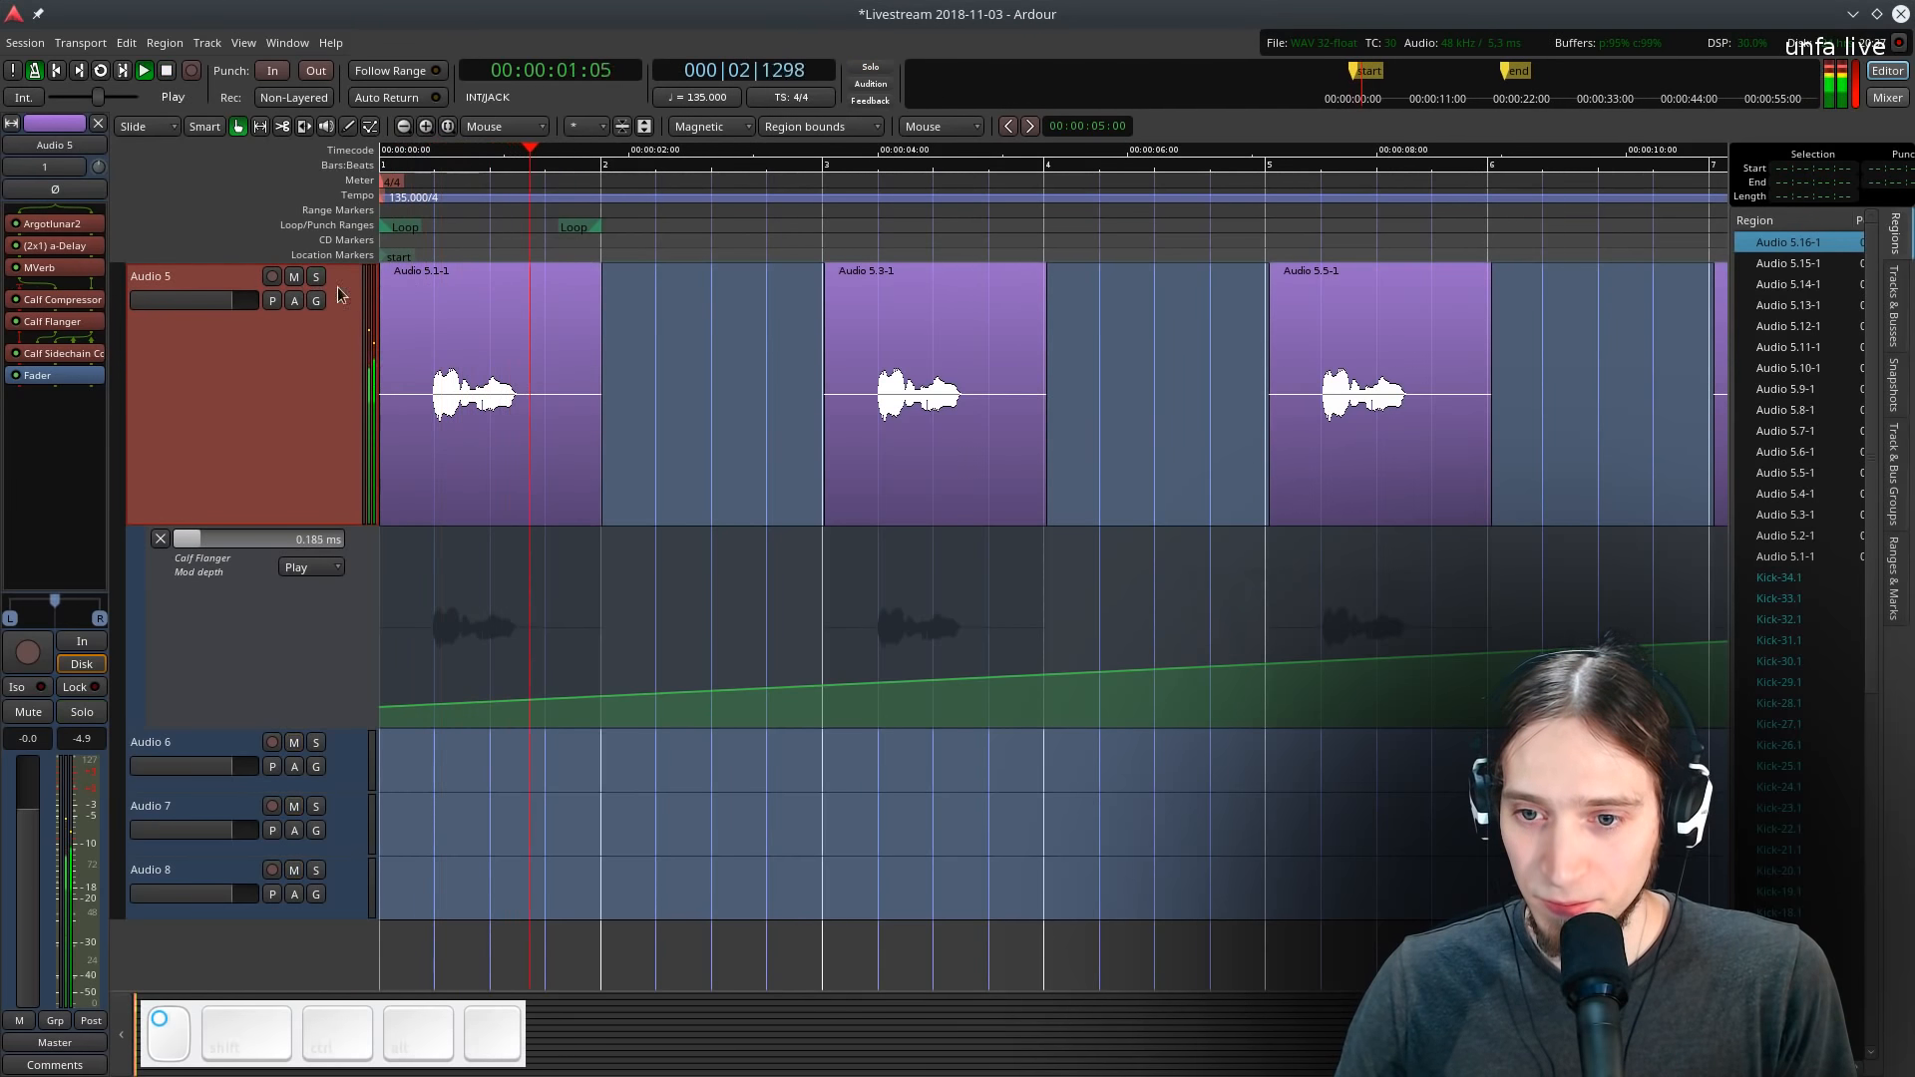
- Play the session back to listen to the sidechained vocal
key(space)
key(space)
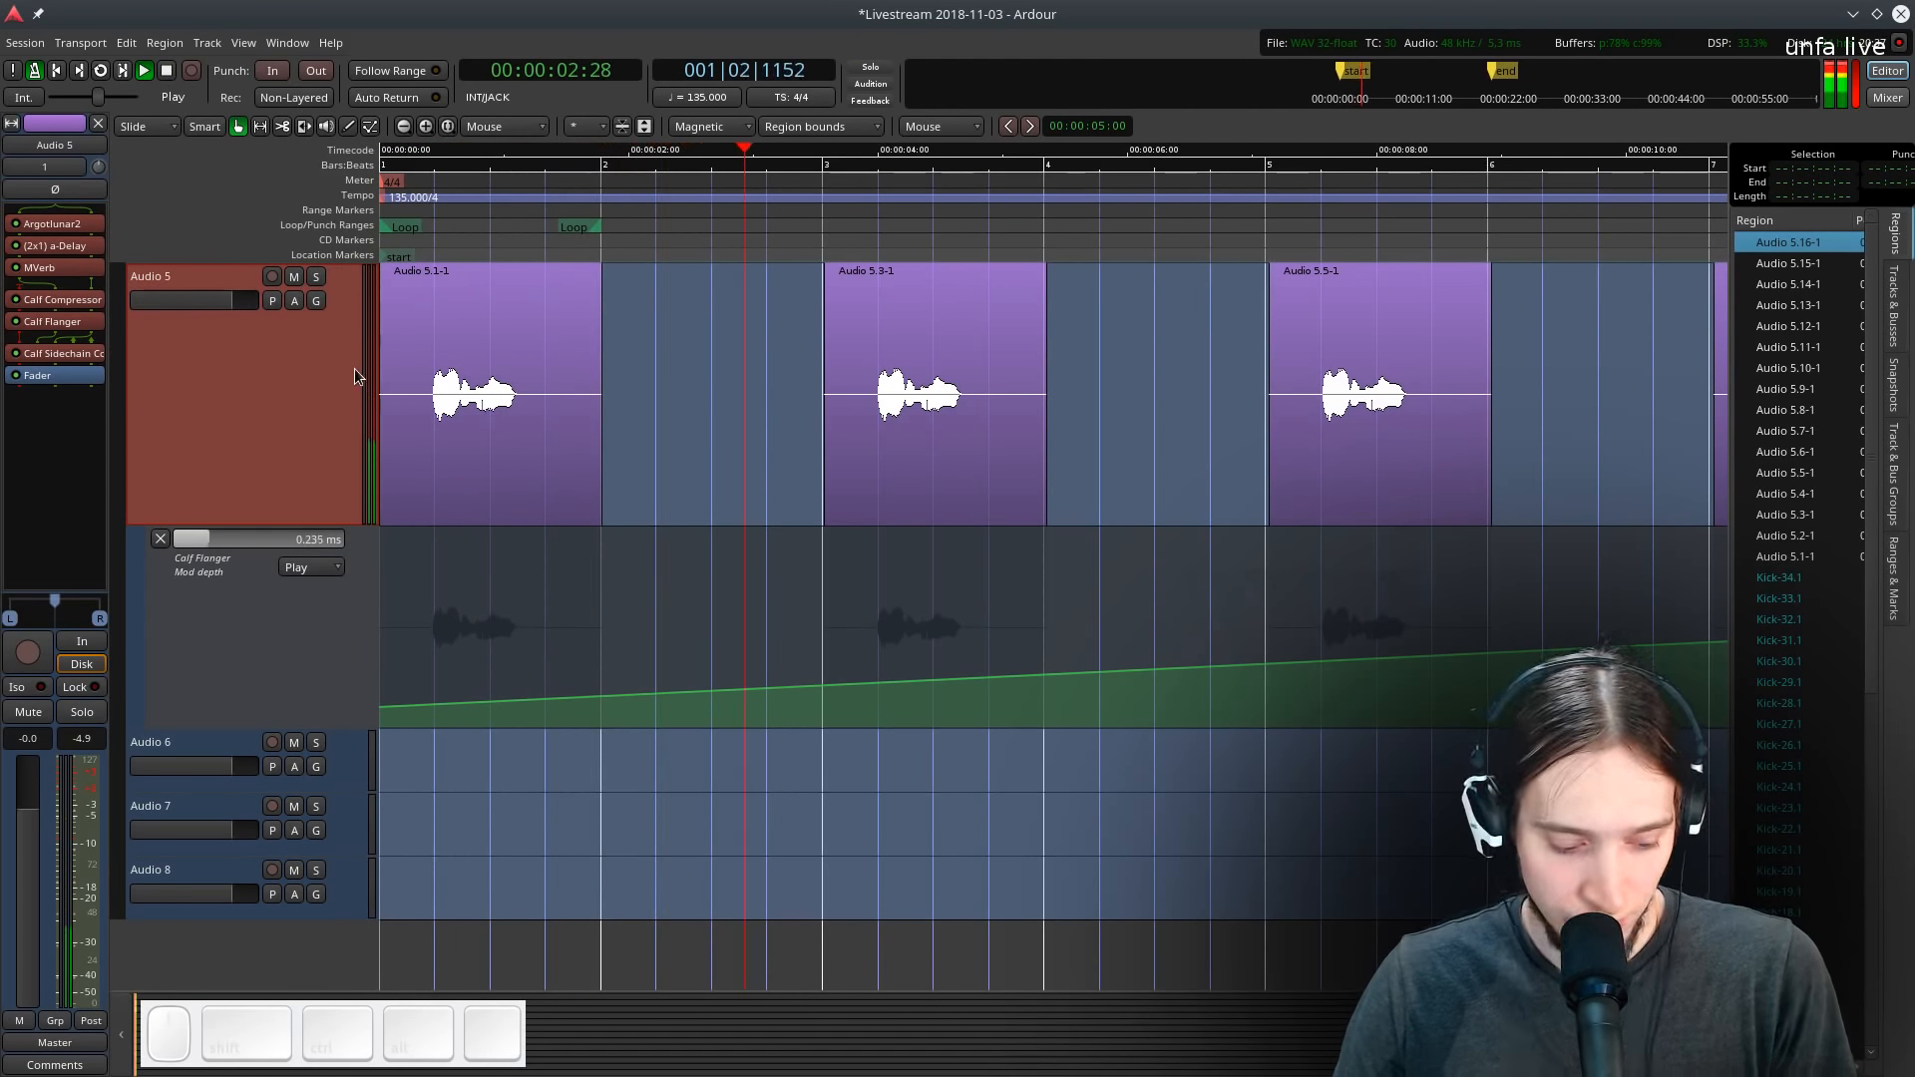
scroll(818, 654, up, 1)
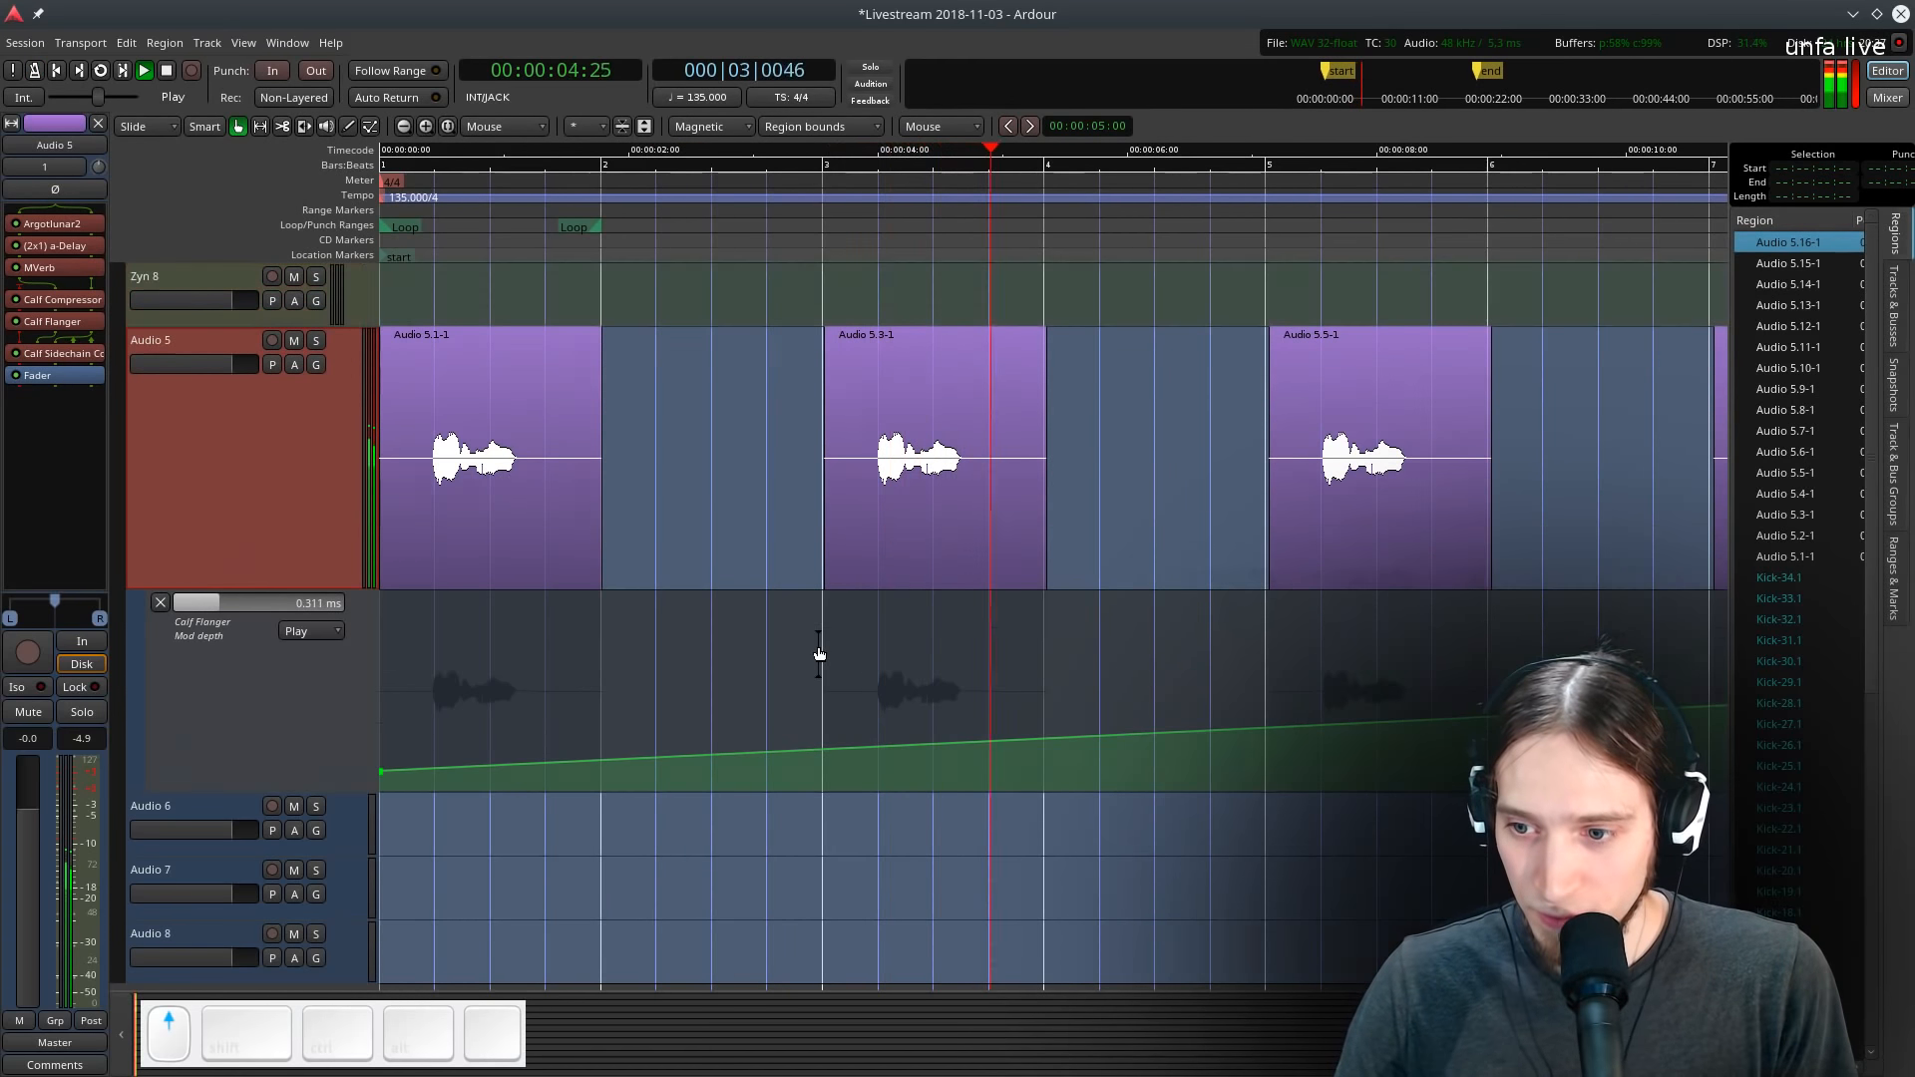
key(space)
- Rename the Audio 5 track to IDK
double_click(177, 342)
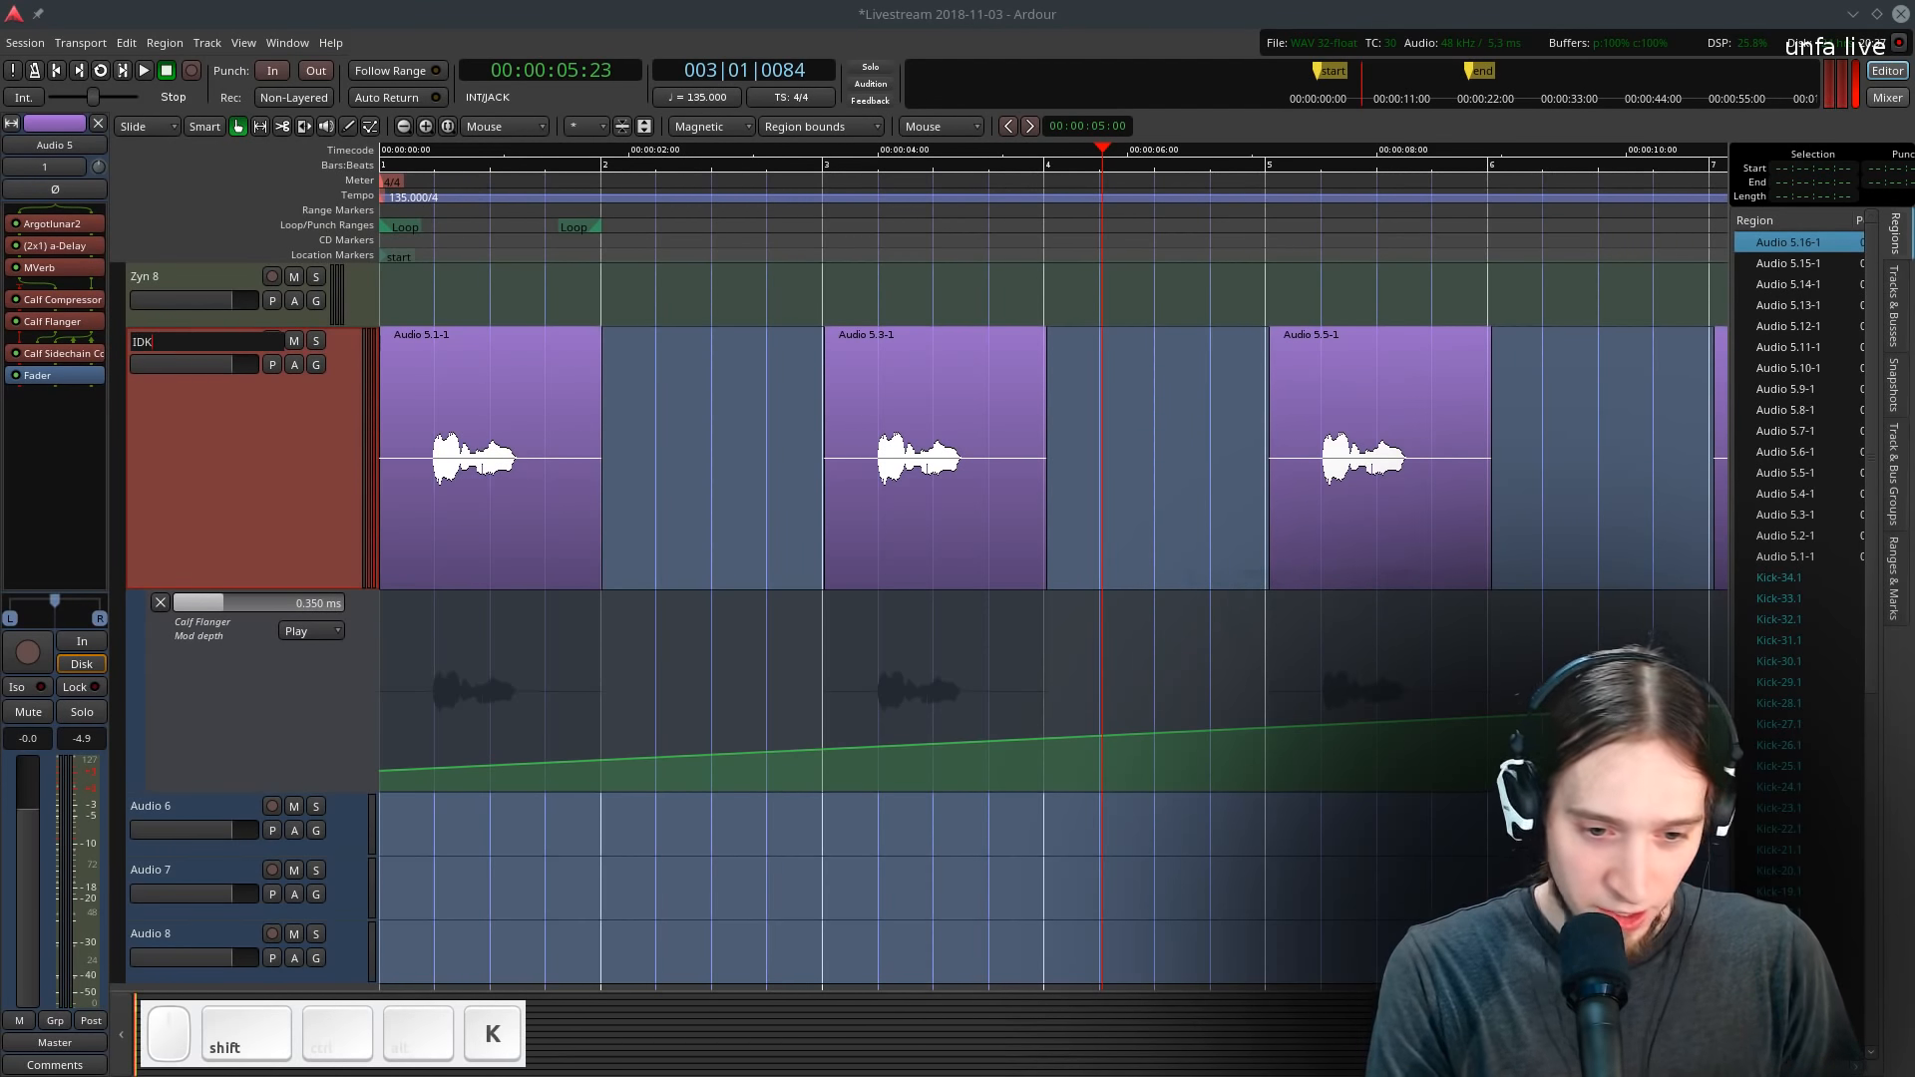
key(Return)
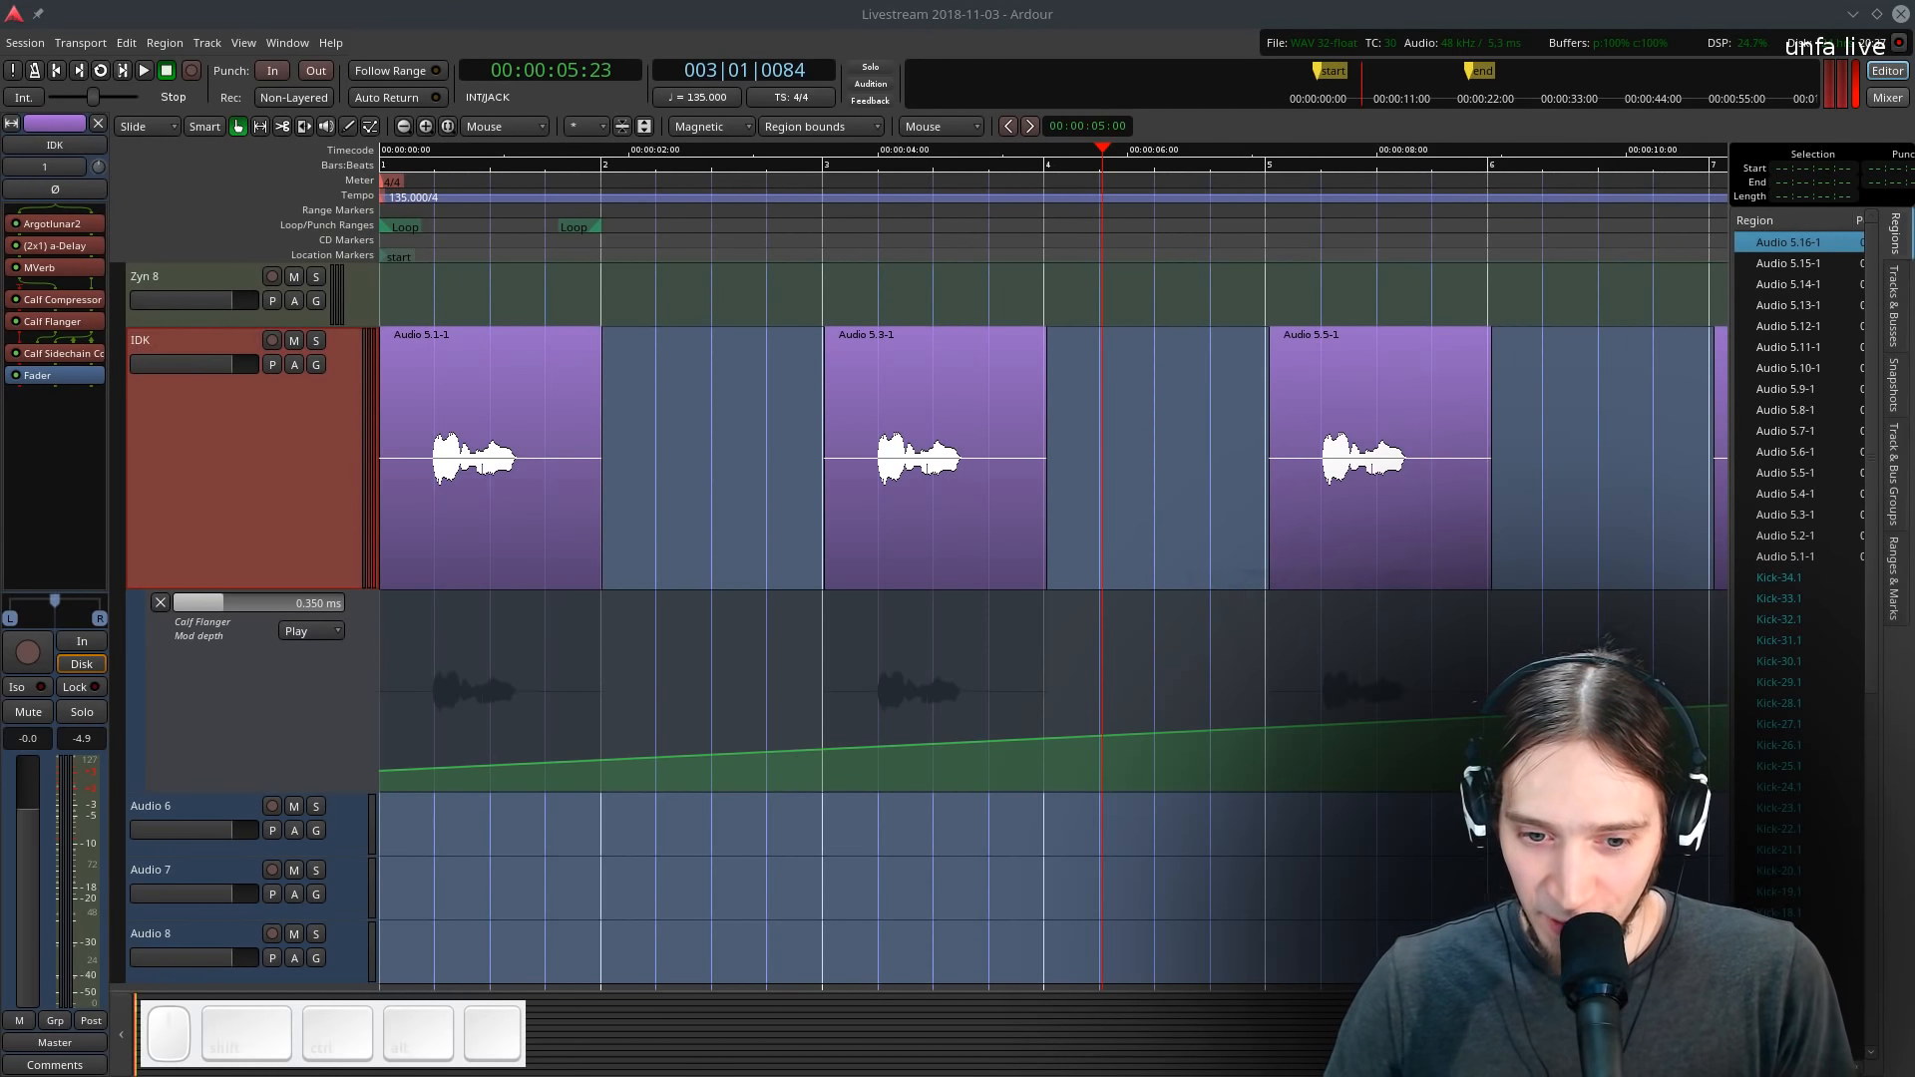
- Insert an EQ10Q Stereo plugin on the IDK track and open its window
right_click(100, 372)
mouse_move(159, 381)
mouse_move(339, 381)
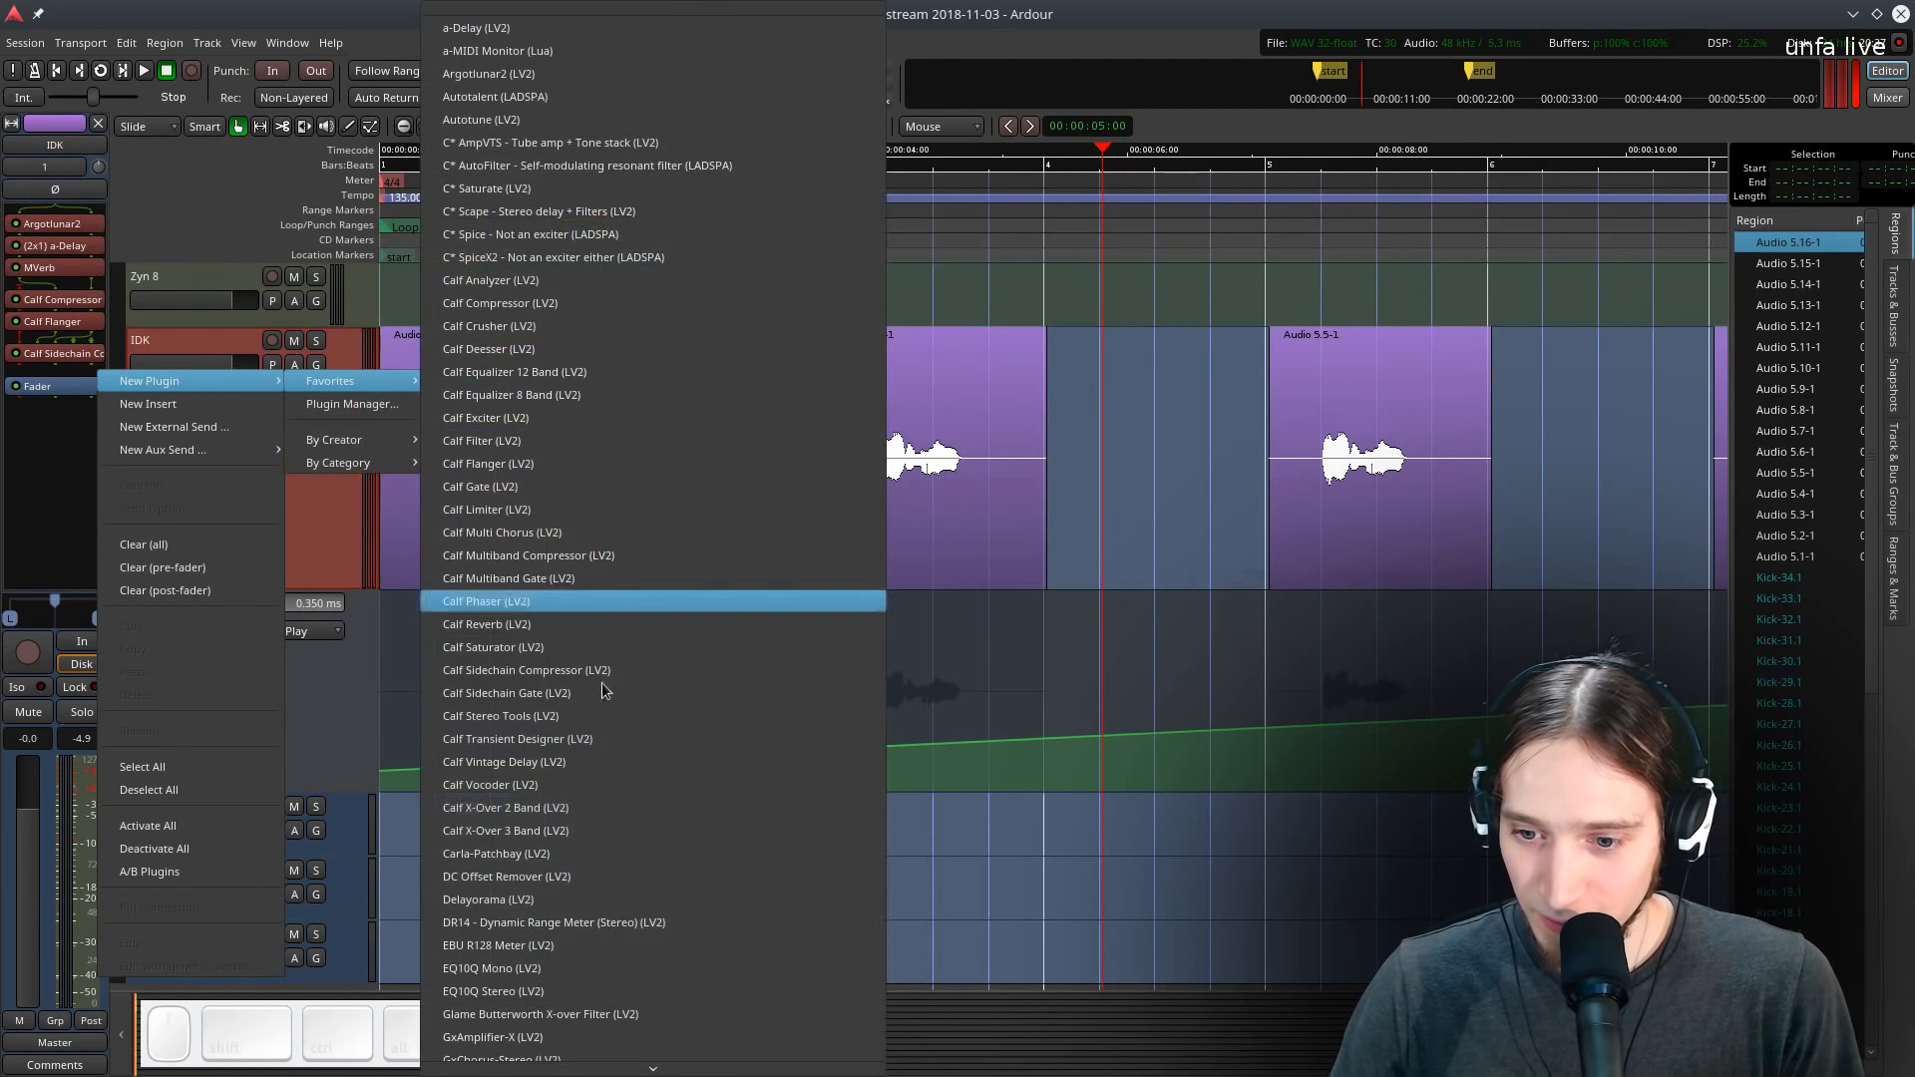
click(547, 992)
drag(172, 415, 660, 289)
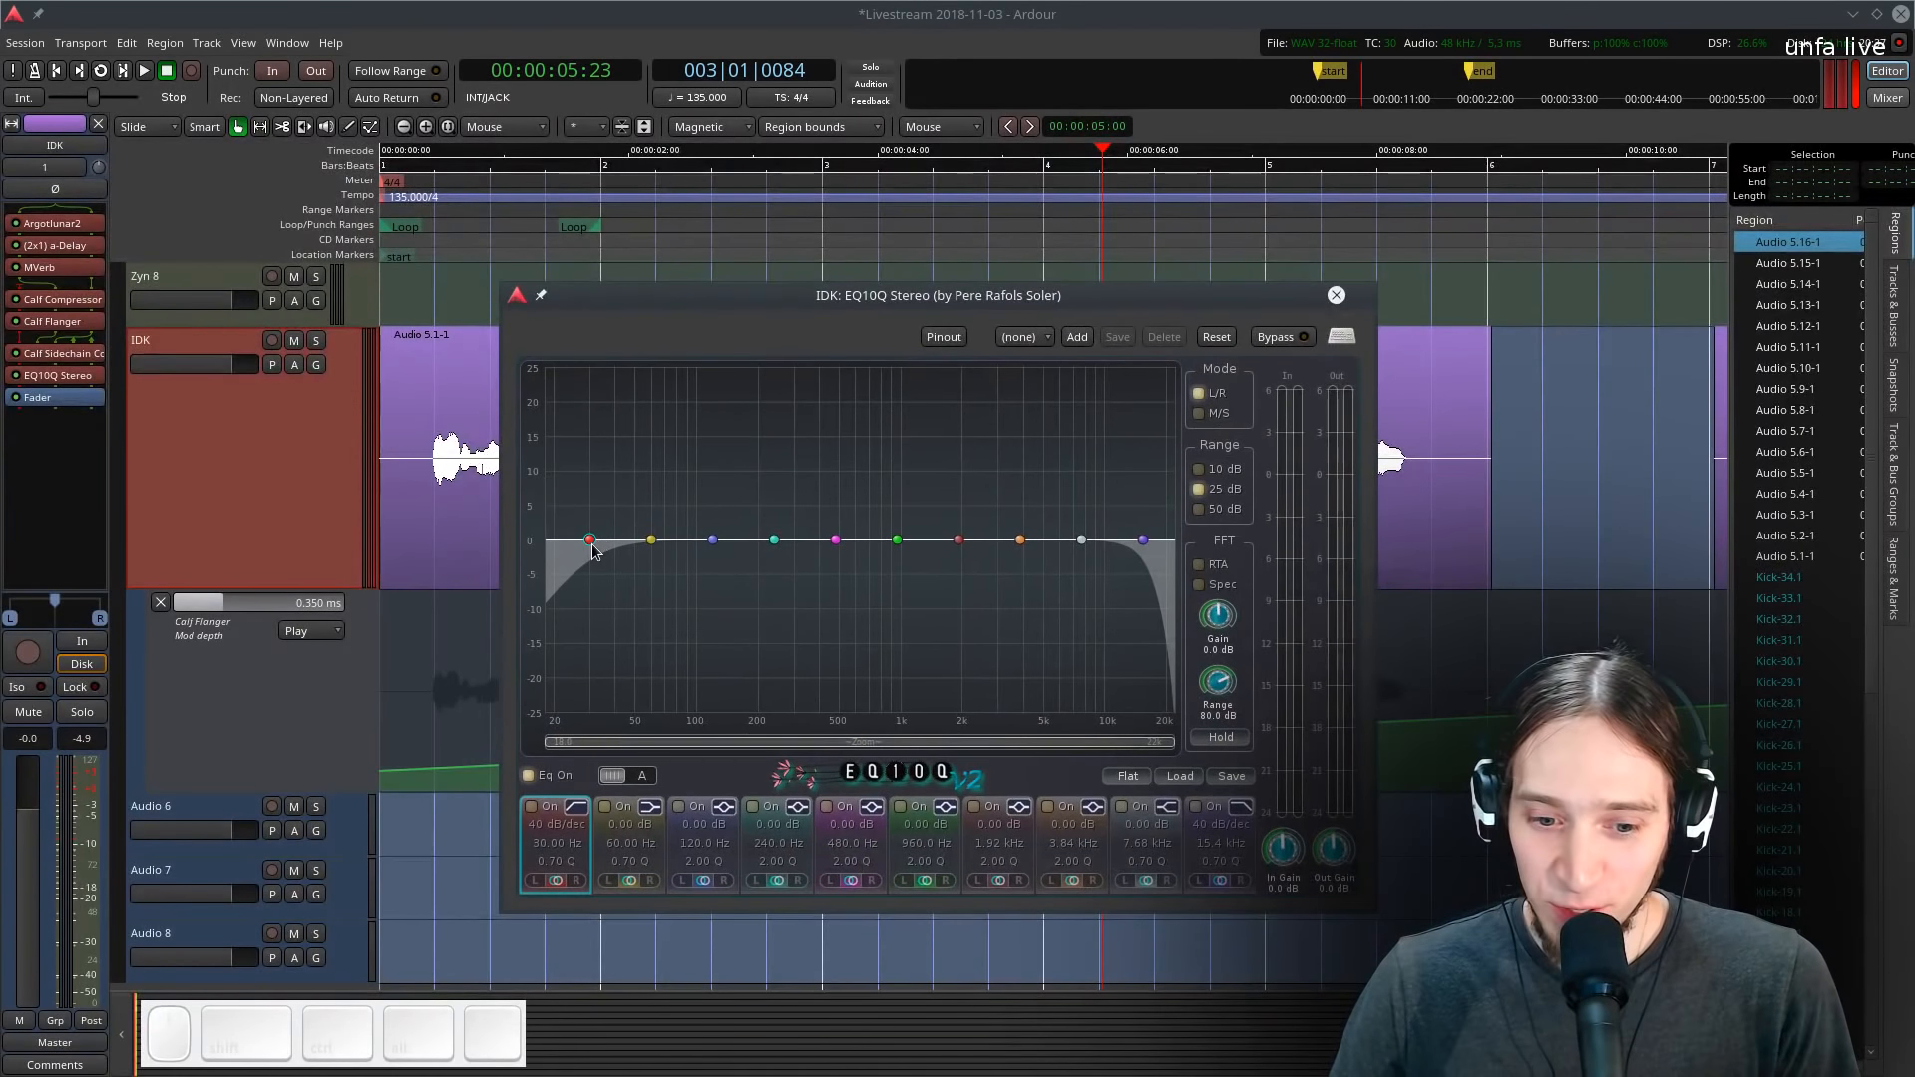
- Enable the EQ's high-pass filter at about 142.6 Hz and reshape an upper band
drag(592, 551, 705, 573)
click(948, 389)
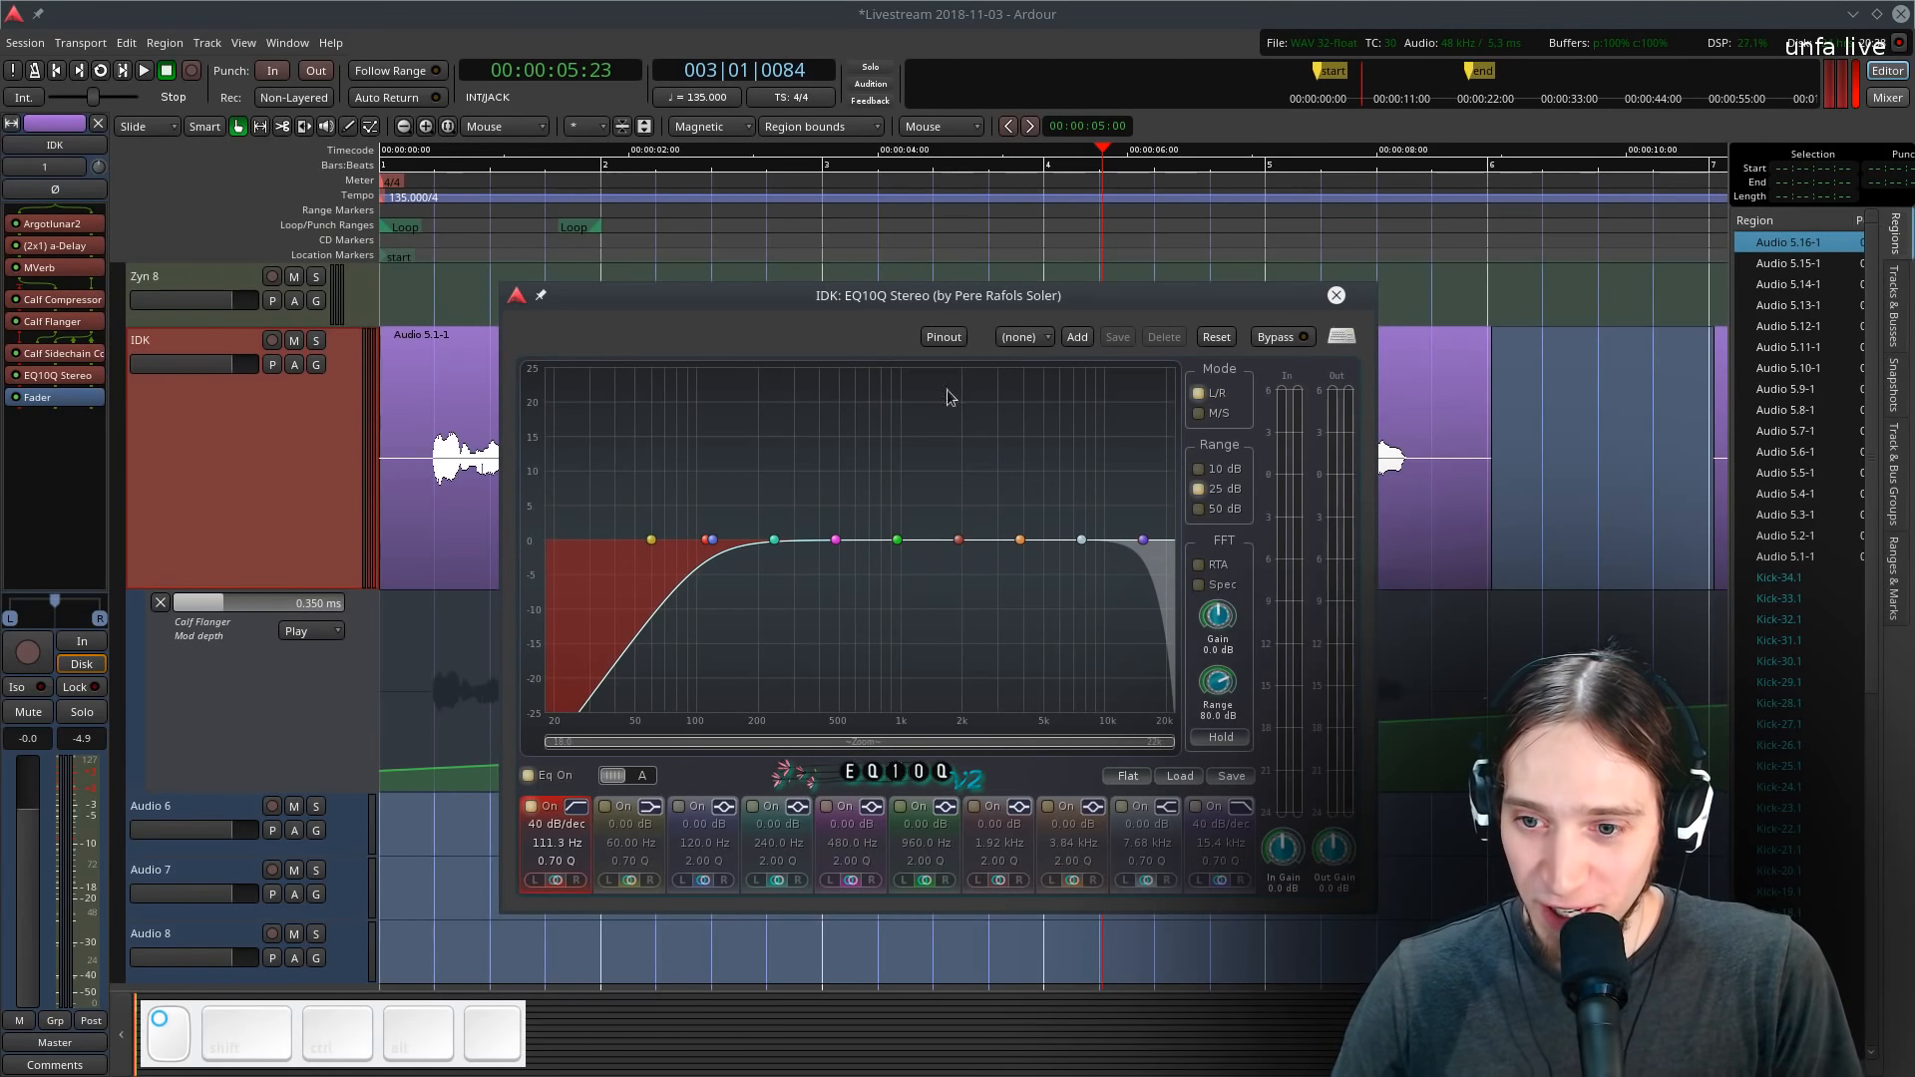
drag(939, 305, 1048, 280)
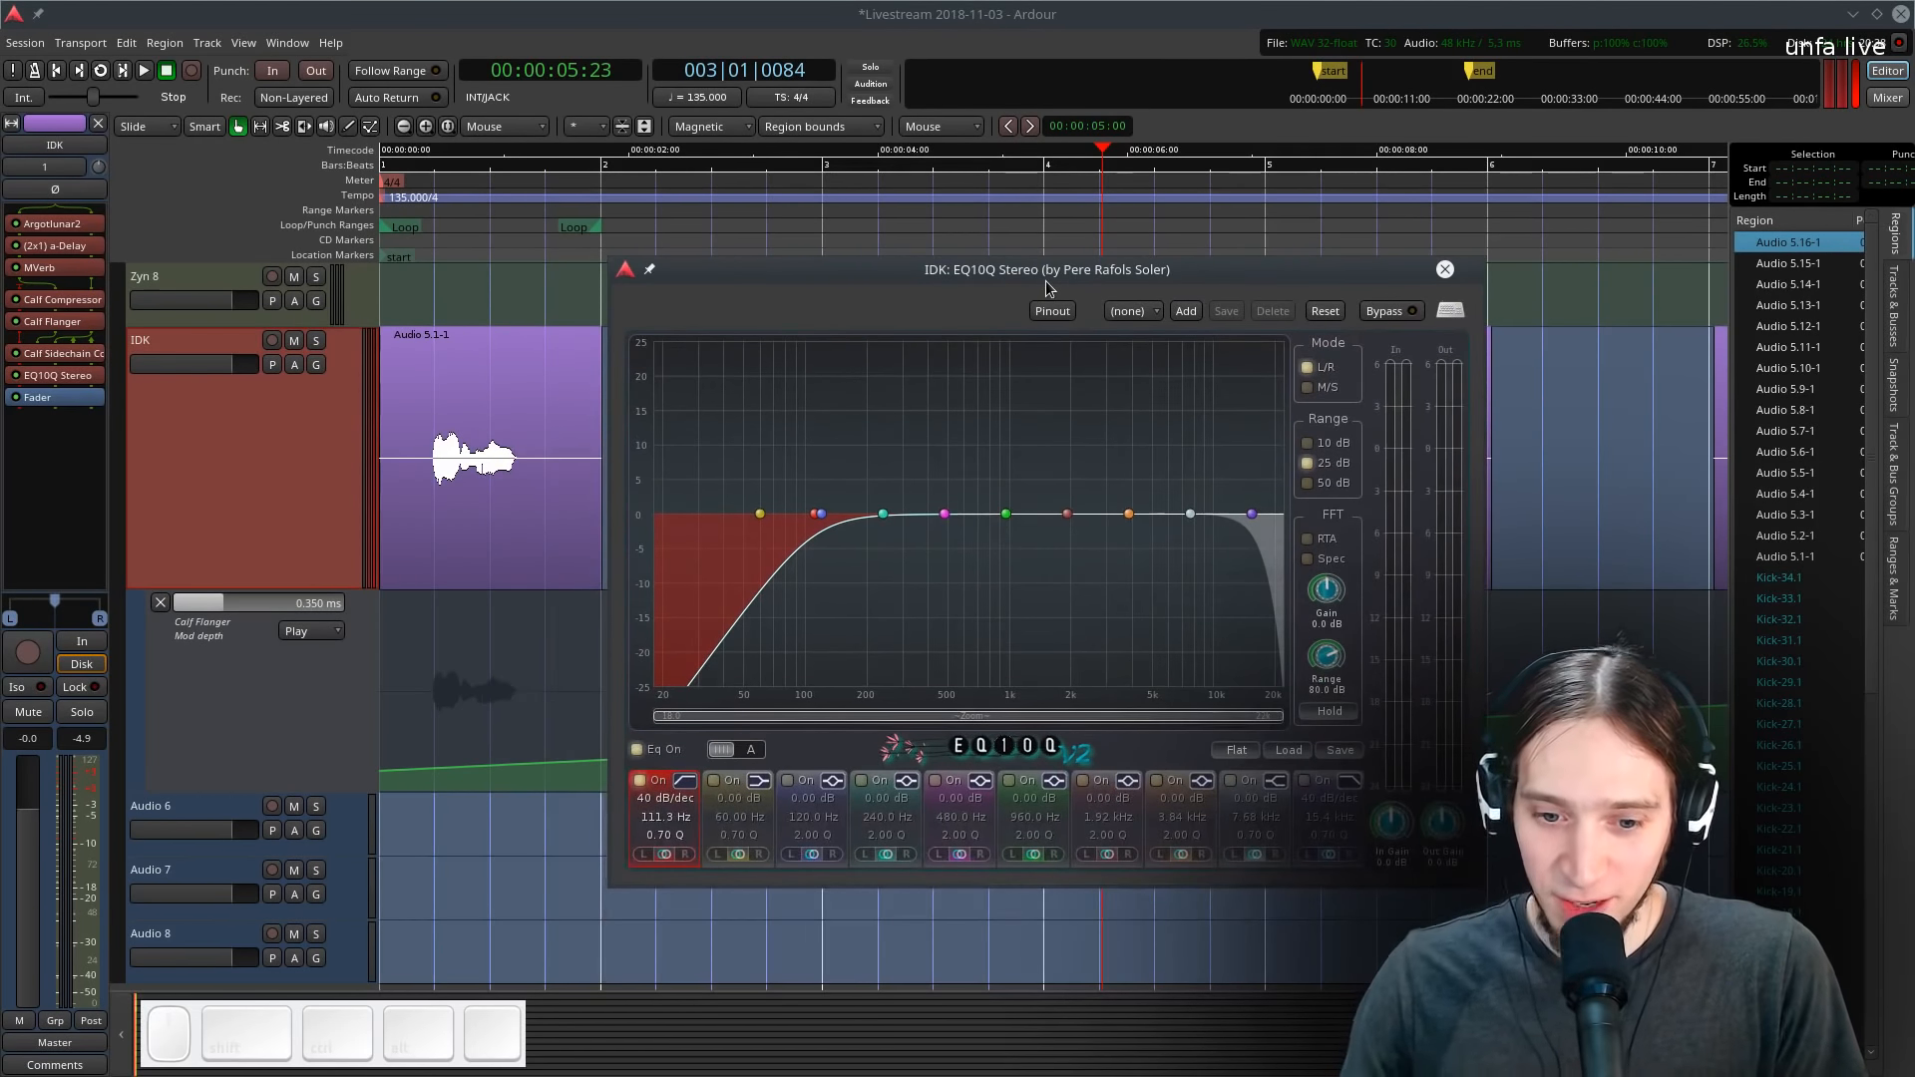
key(l)
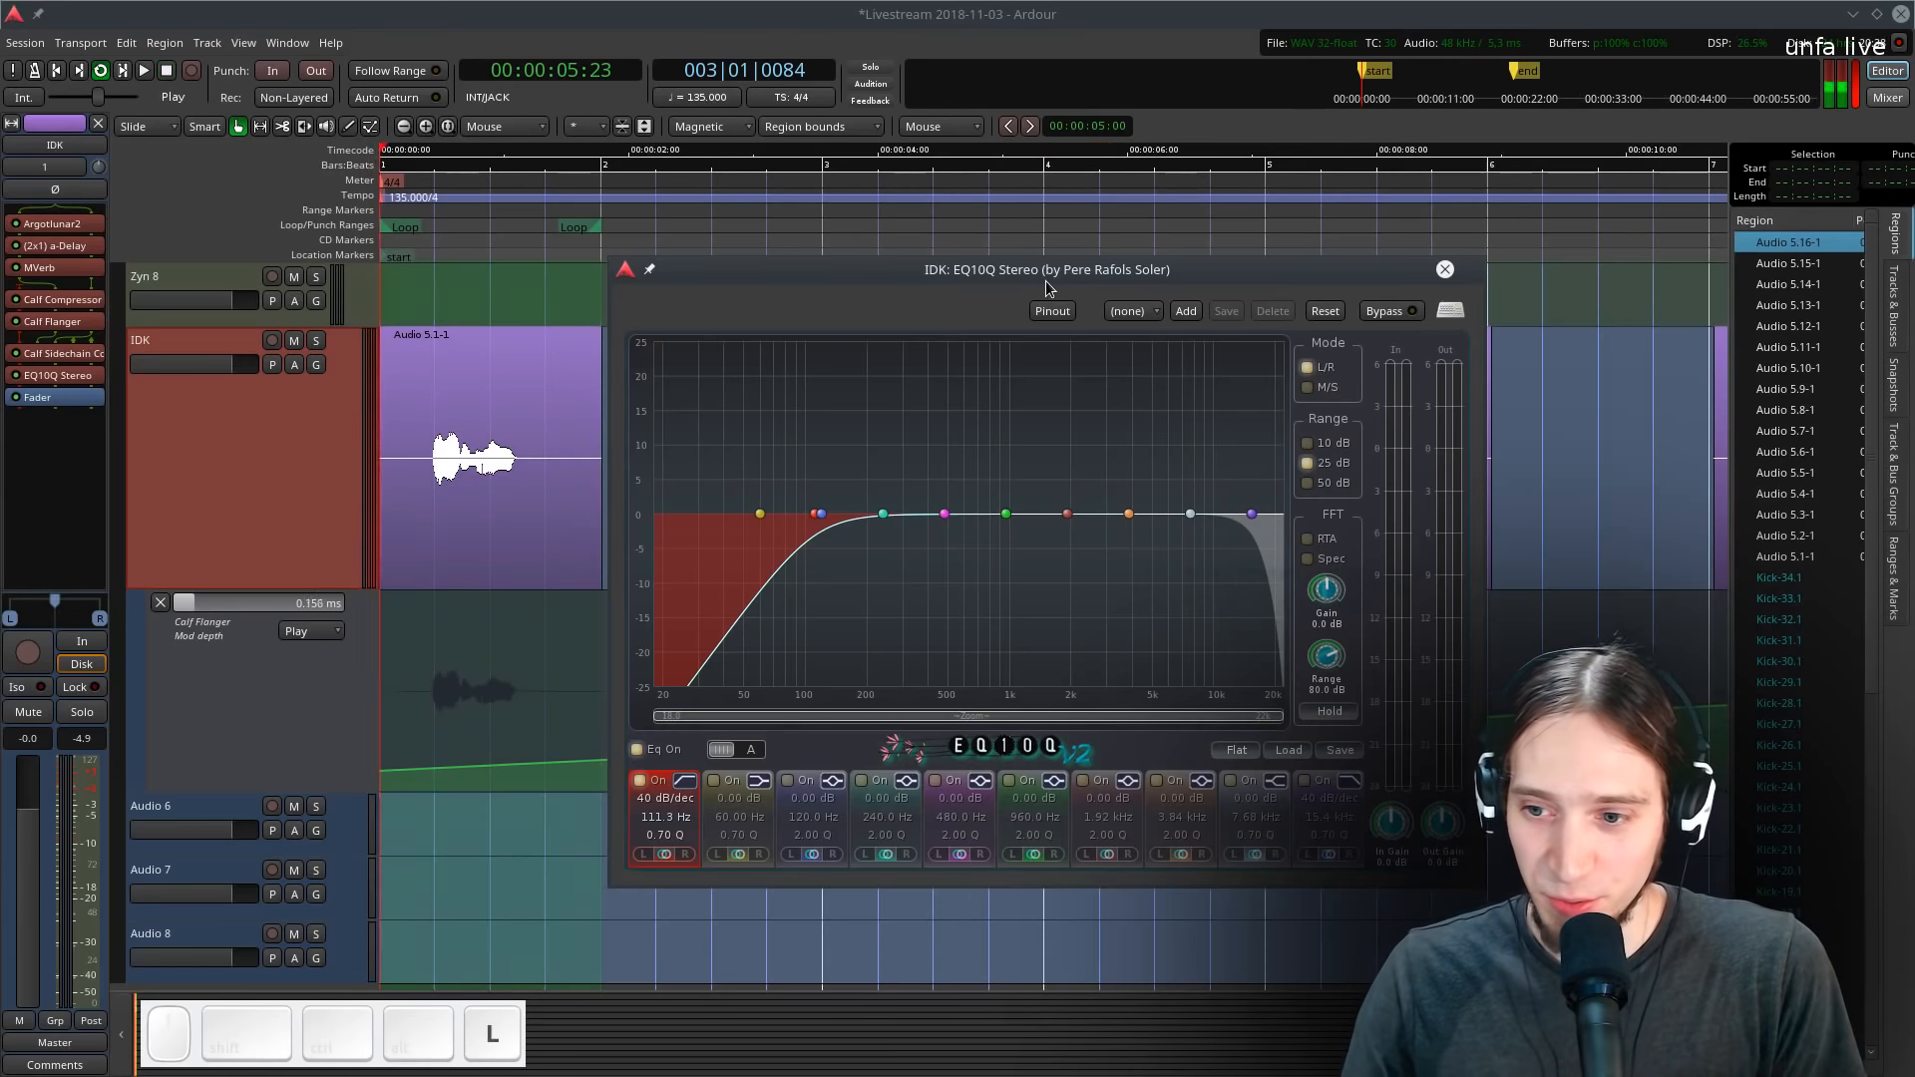
drag(819, 514, 837, 514)
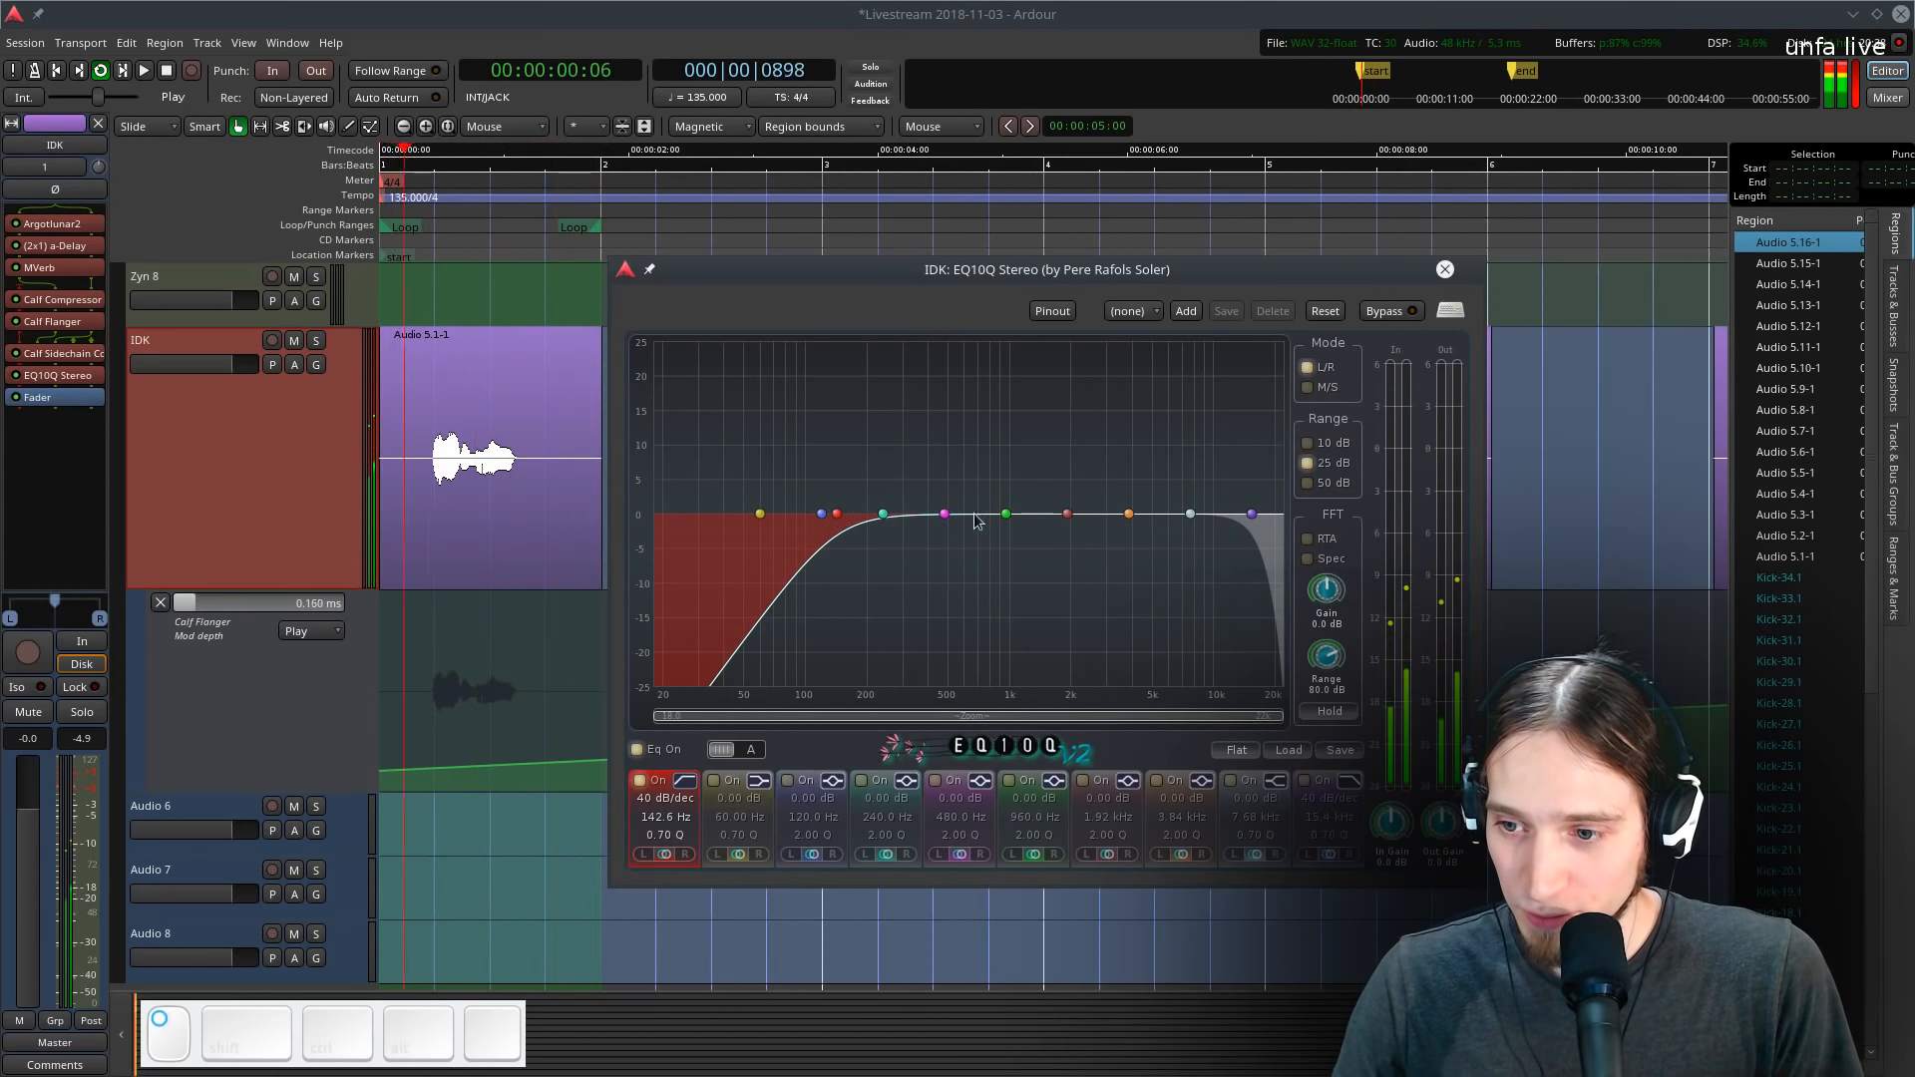
drag(1190, 513, 1052, 466)
click(1115, 367)
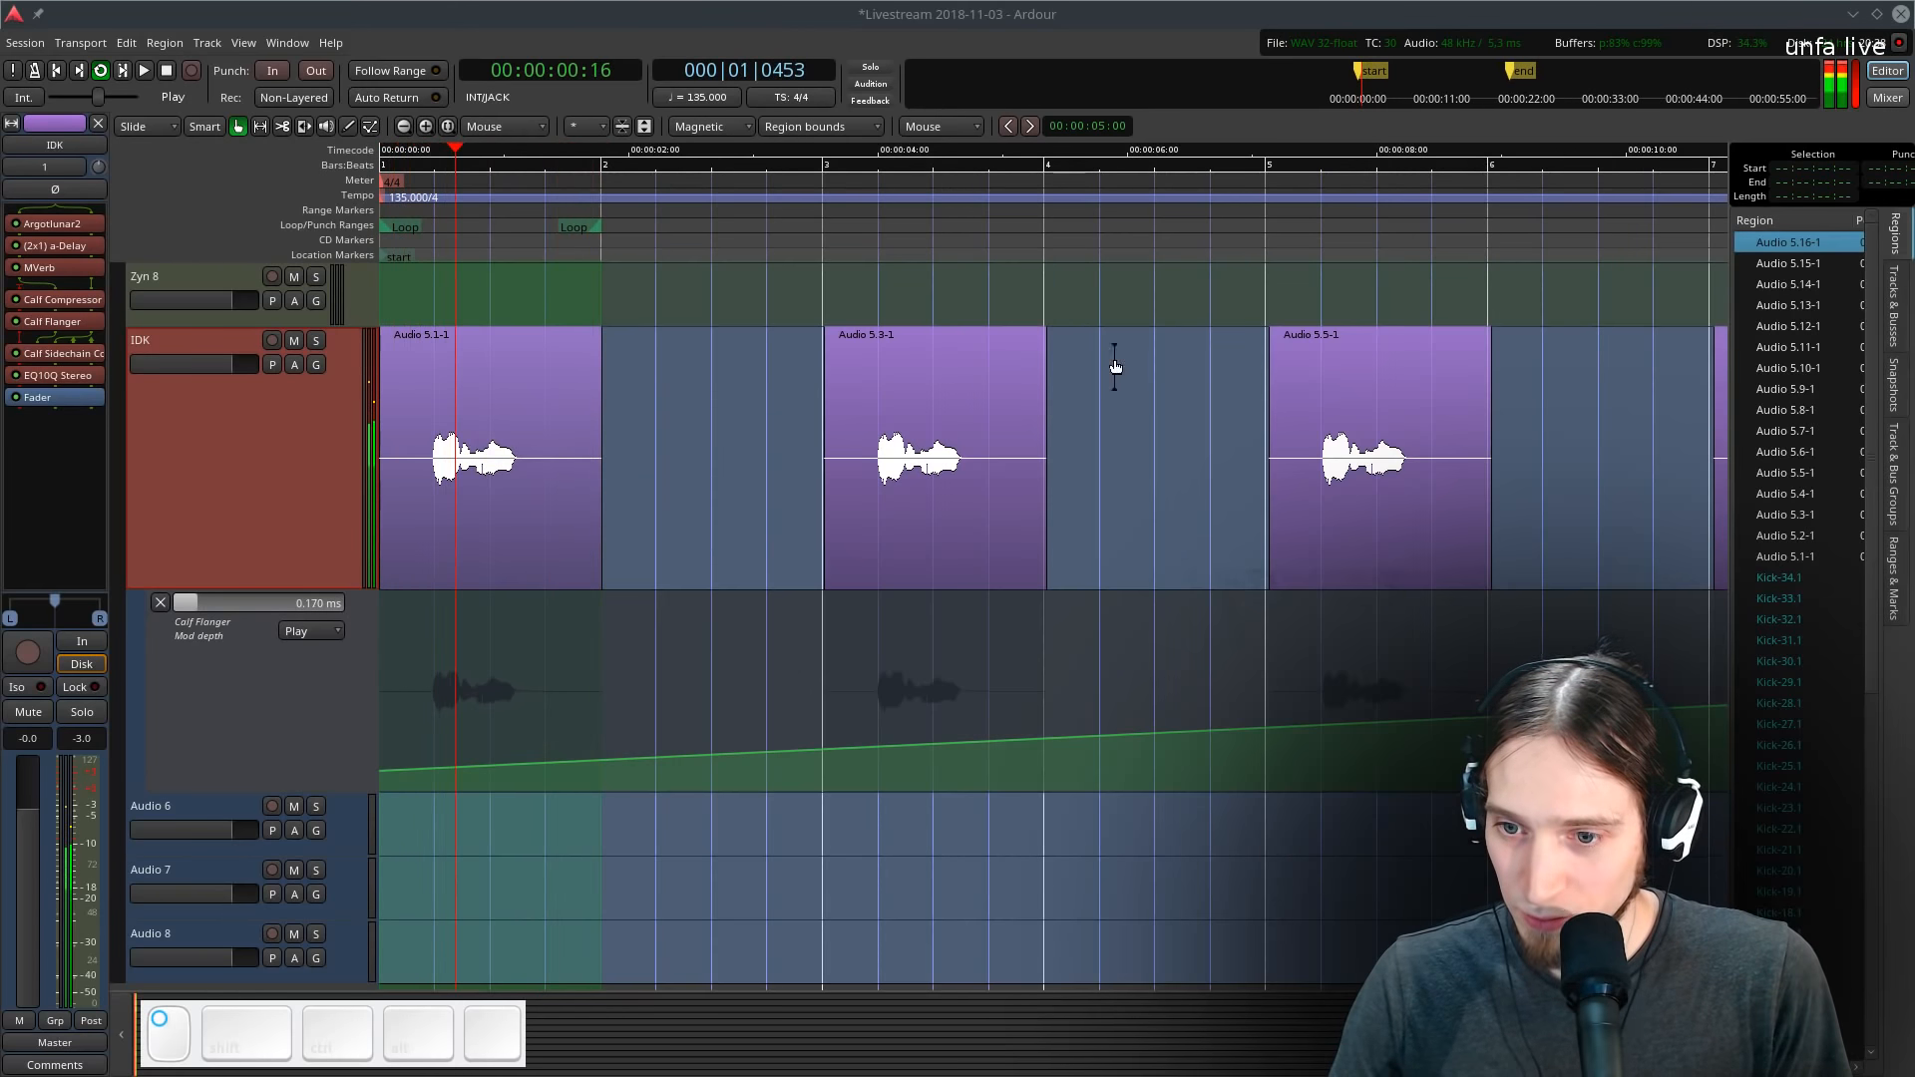
- Play the session to listen to the filtered vocal
key(space)
key(space)
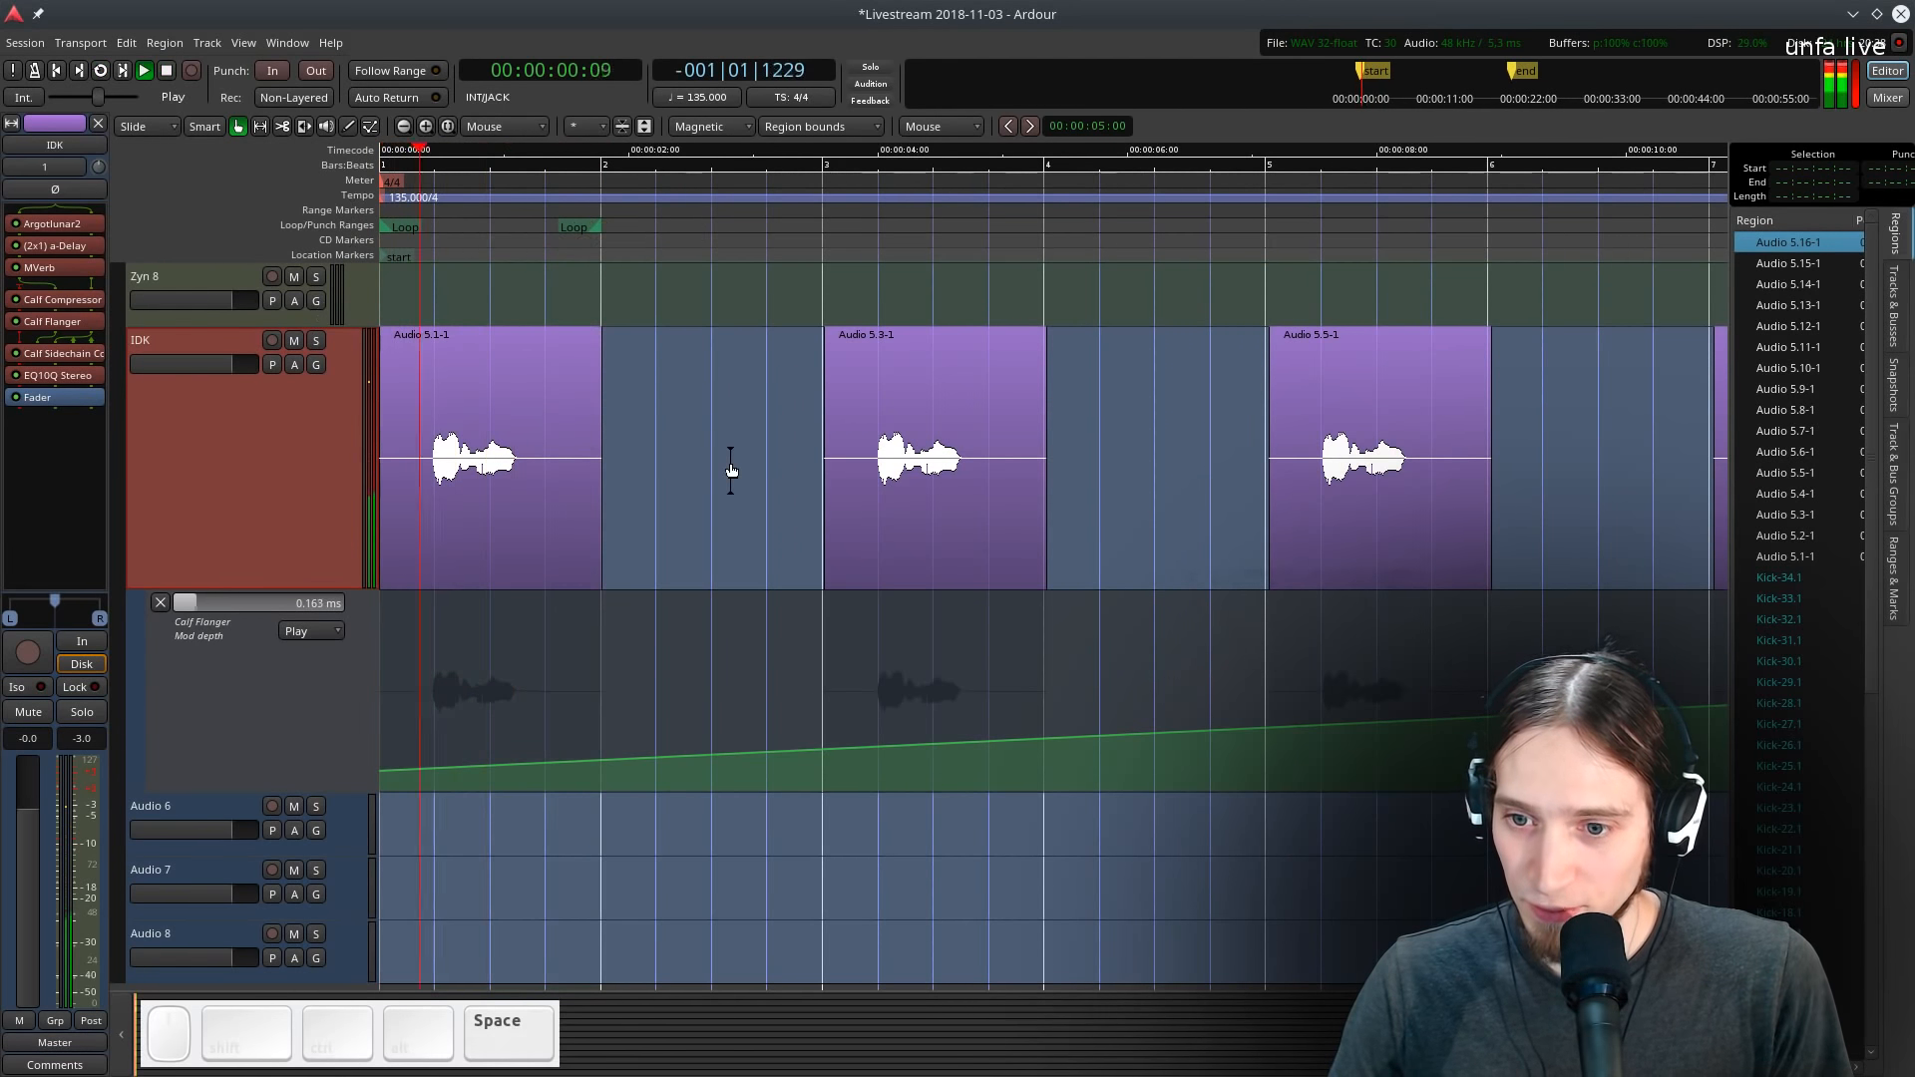
scroll(611, 547, down, 1)
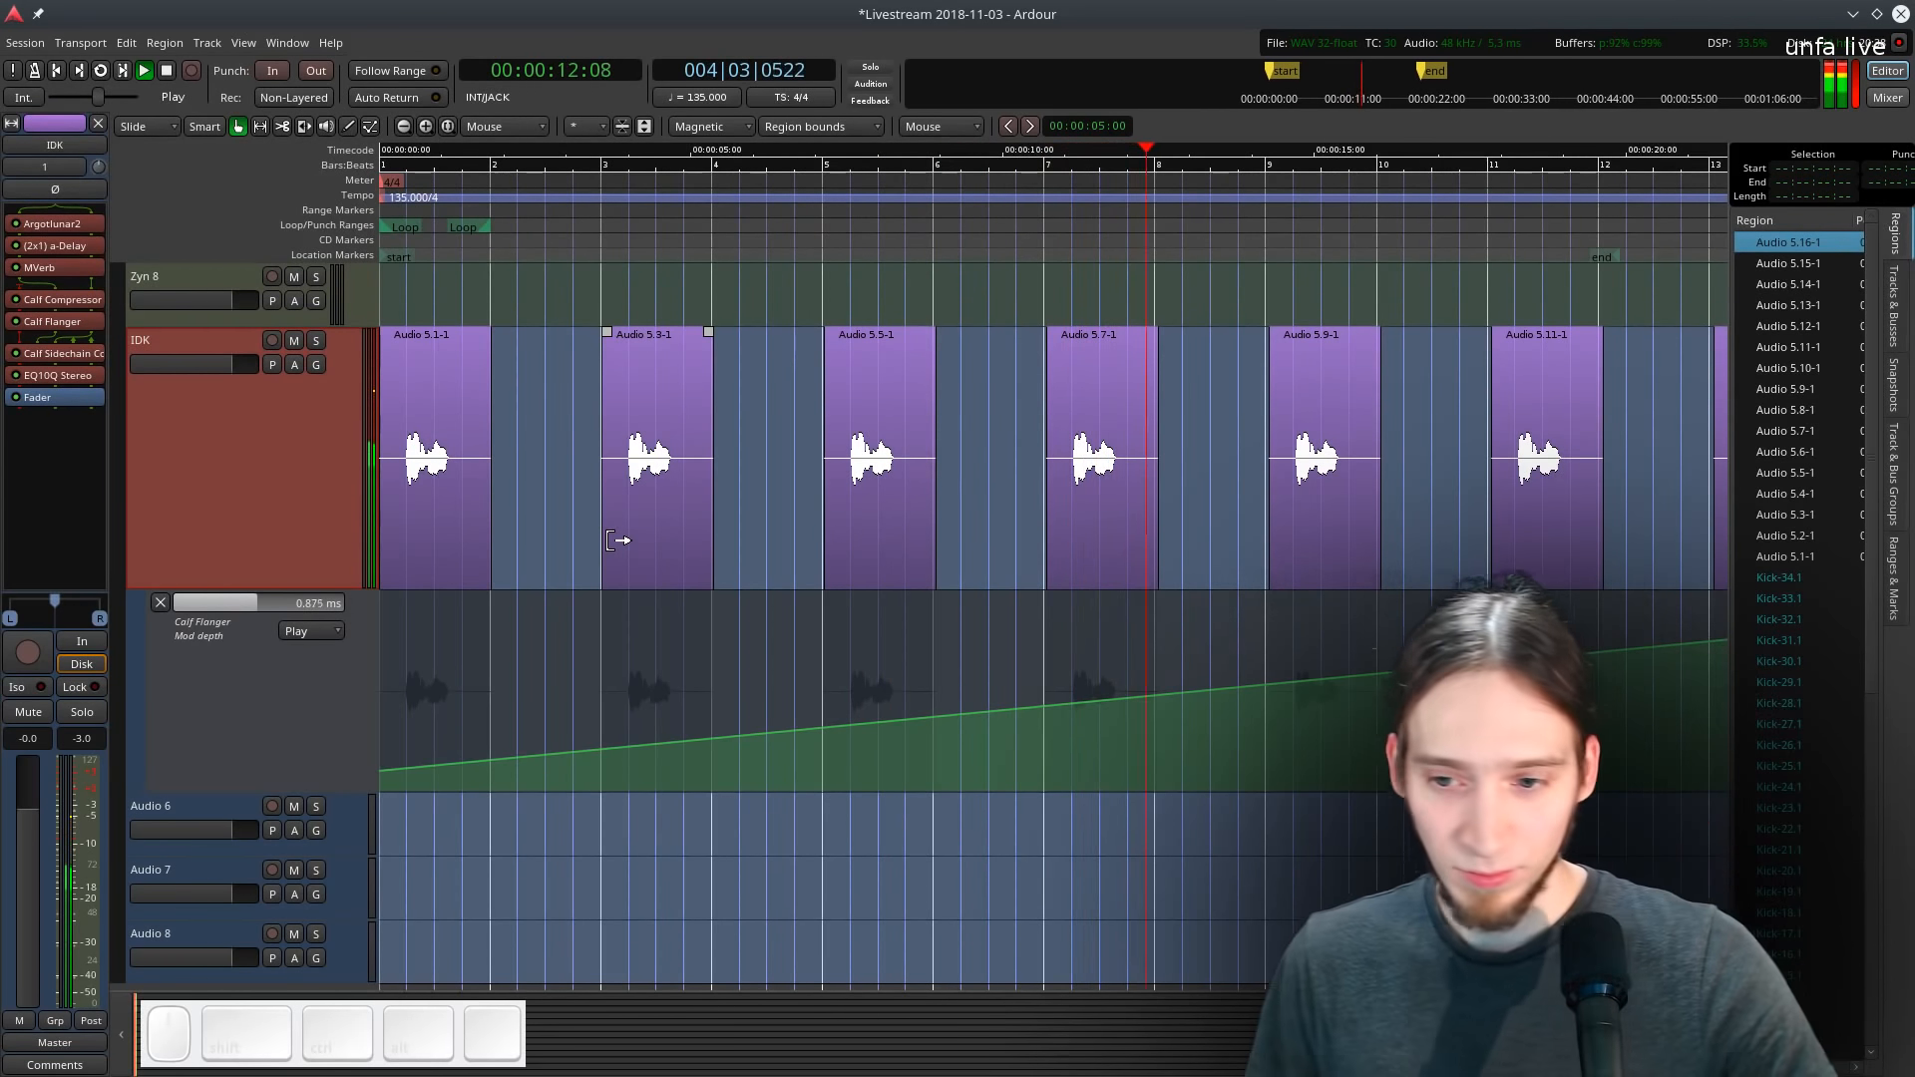
key(space)
- Insert a Calf Compressor plugin on the Kick track
scroll(499, 513, up, 4)
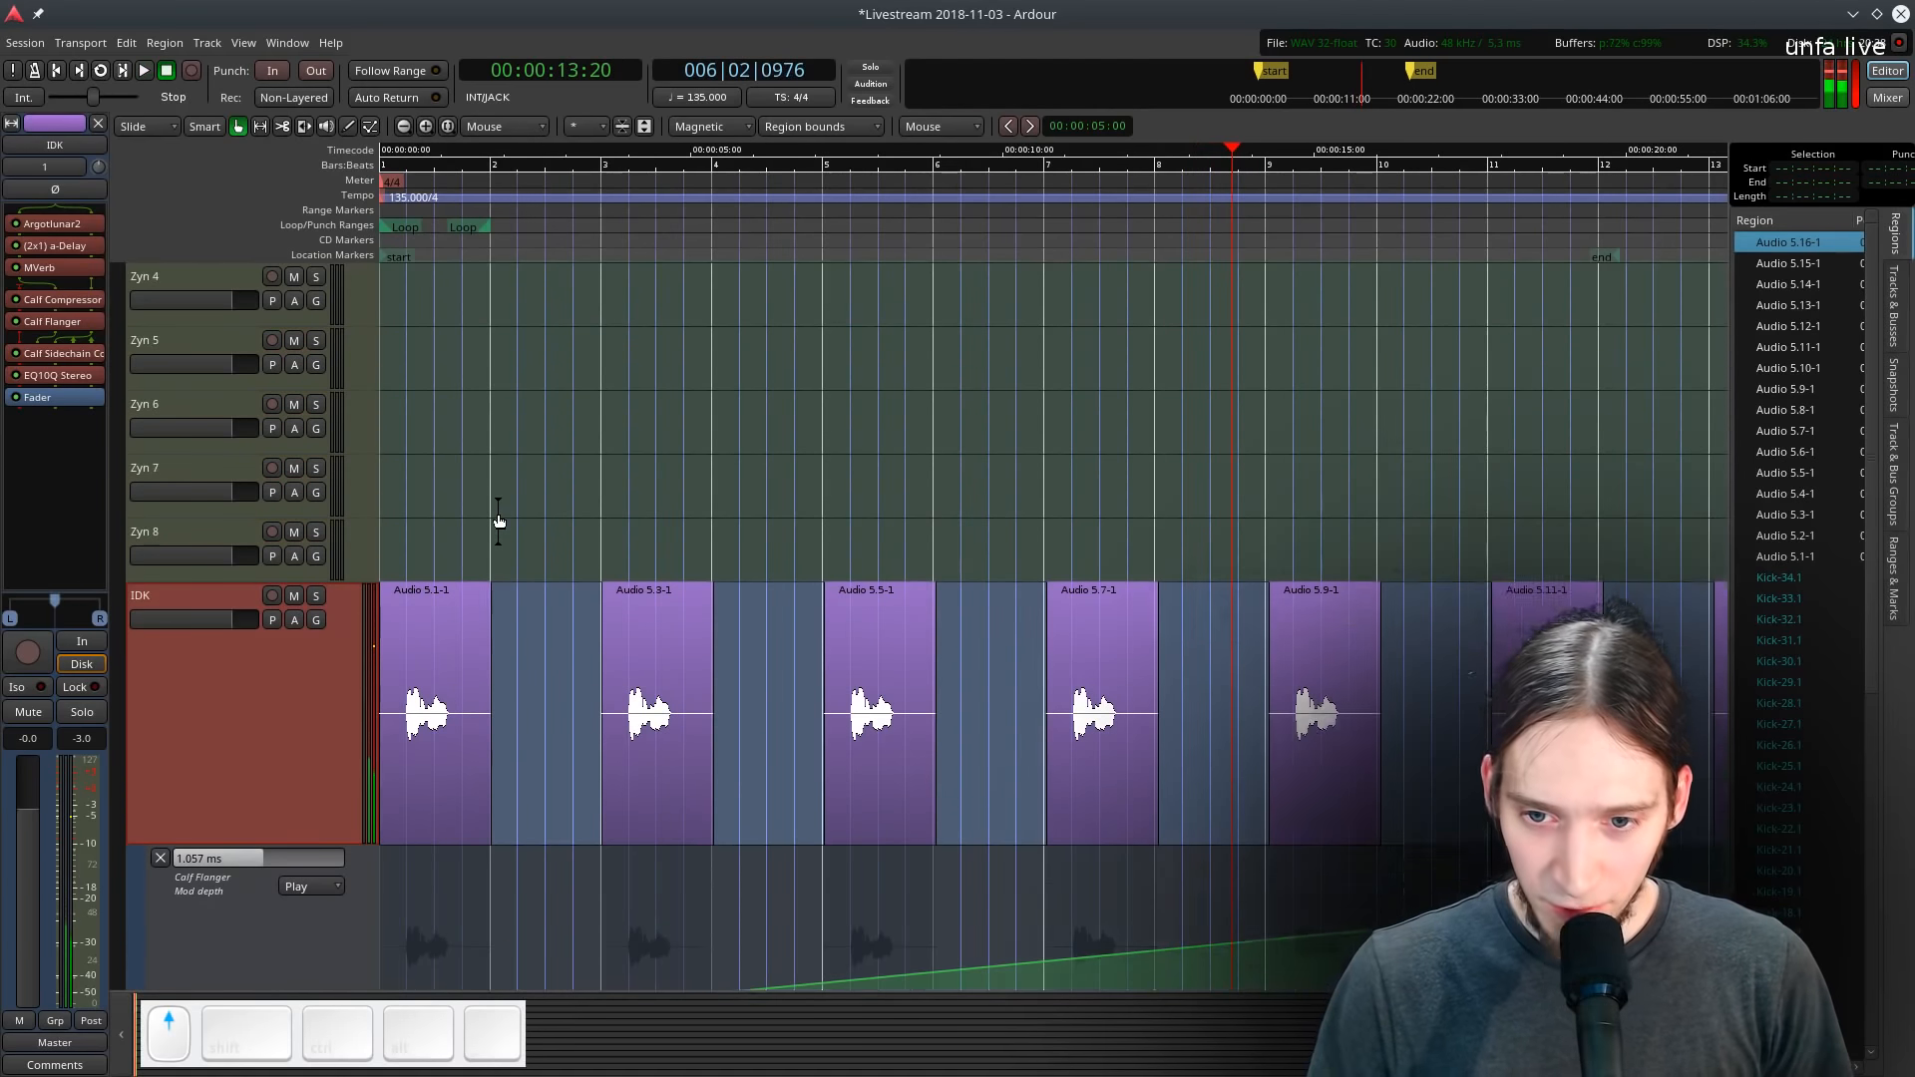
scroll(499, 511, up, 5)
click(225, 343)
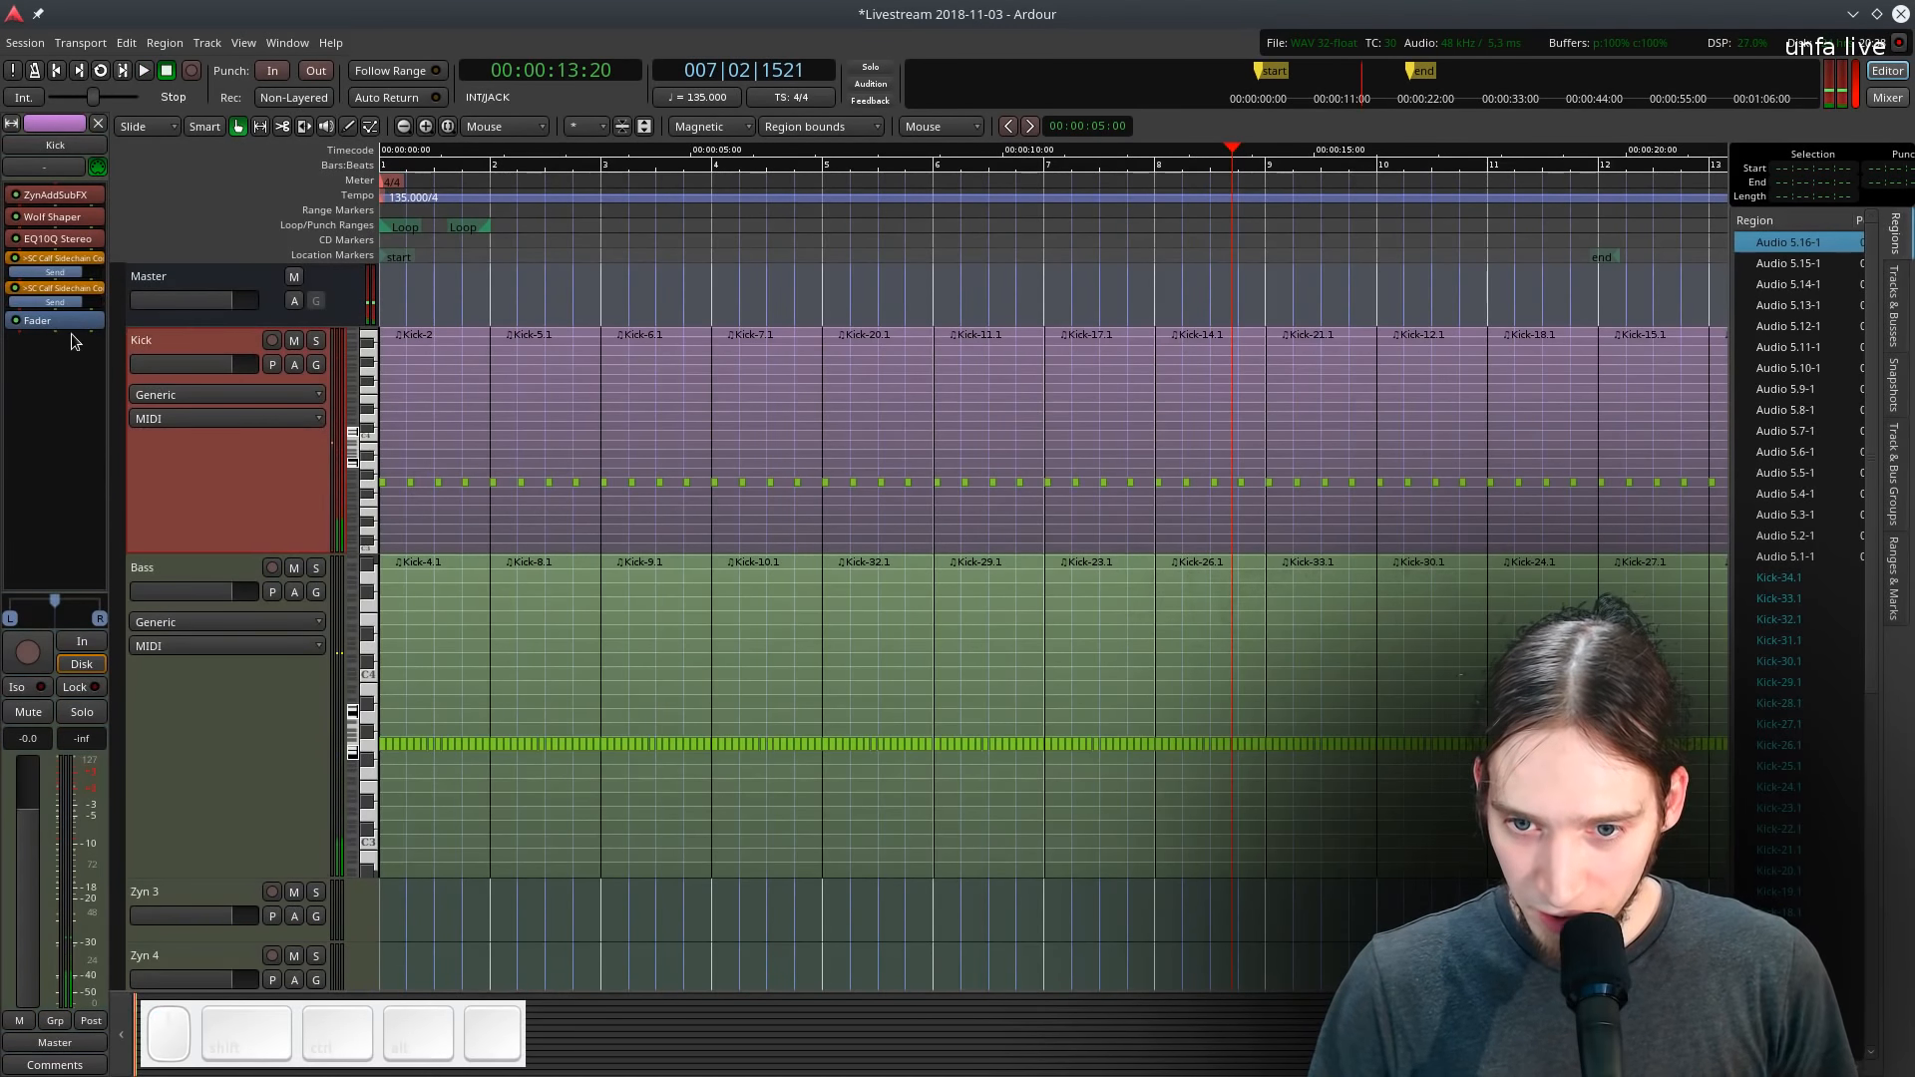
key(Home)
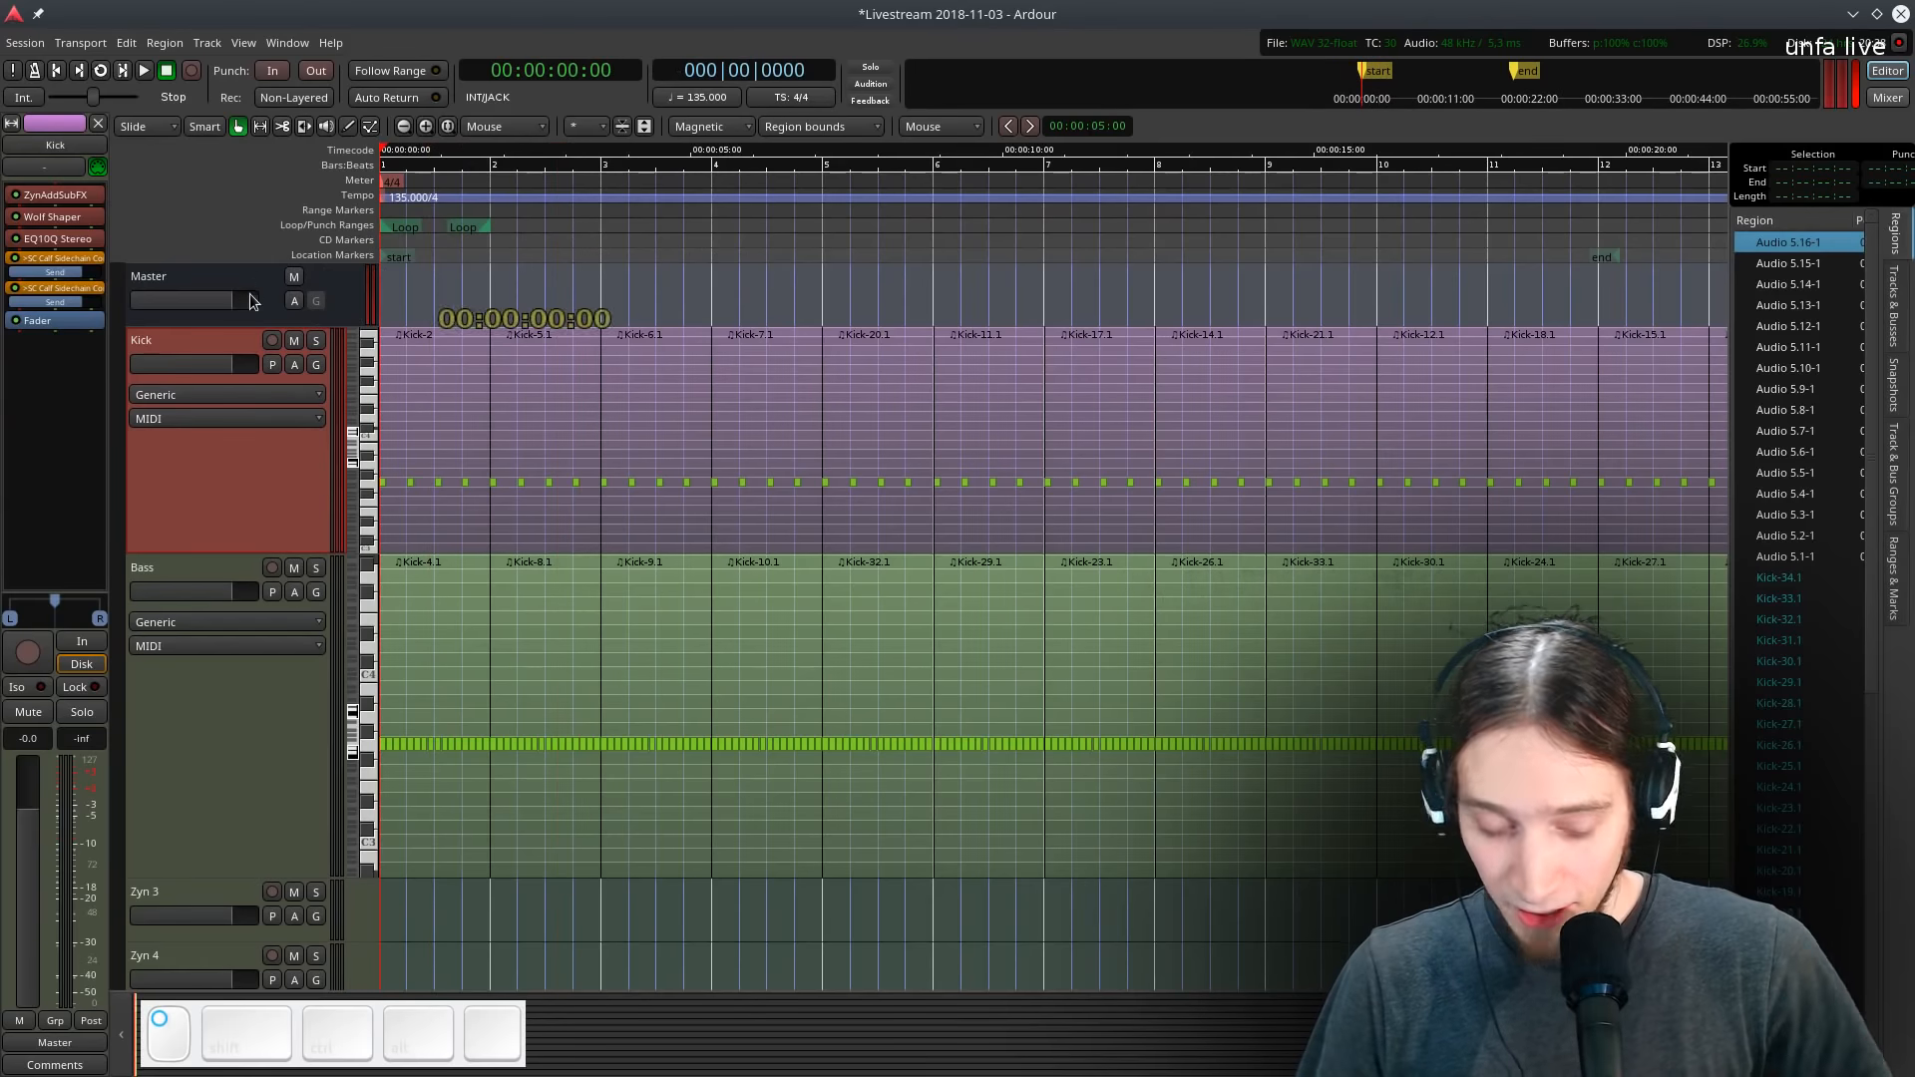
key(space)
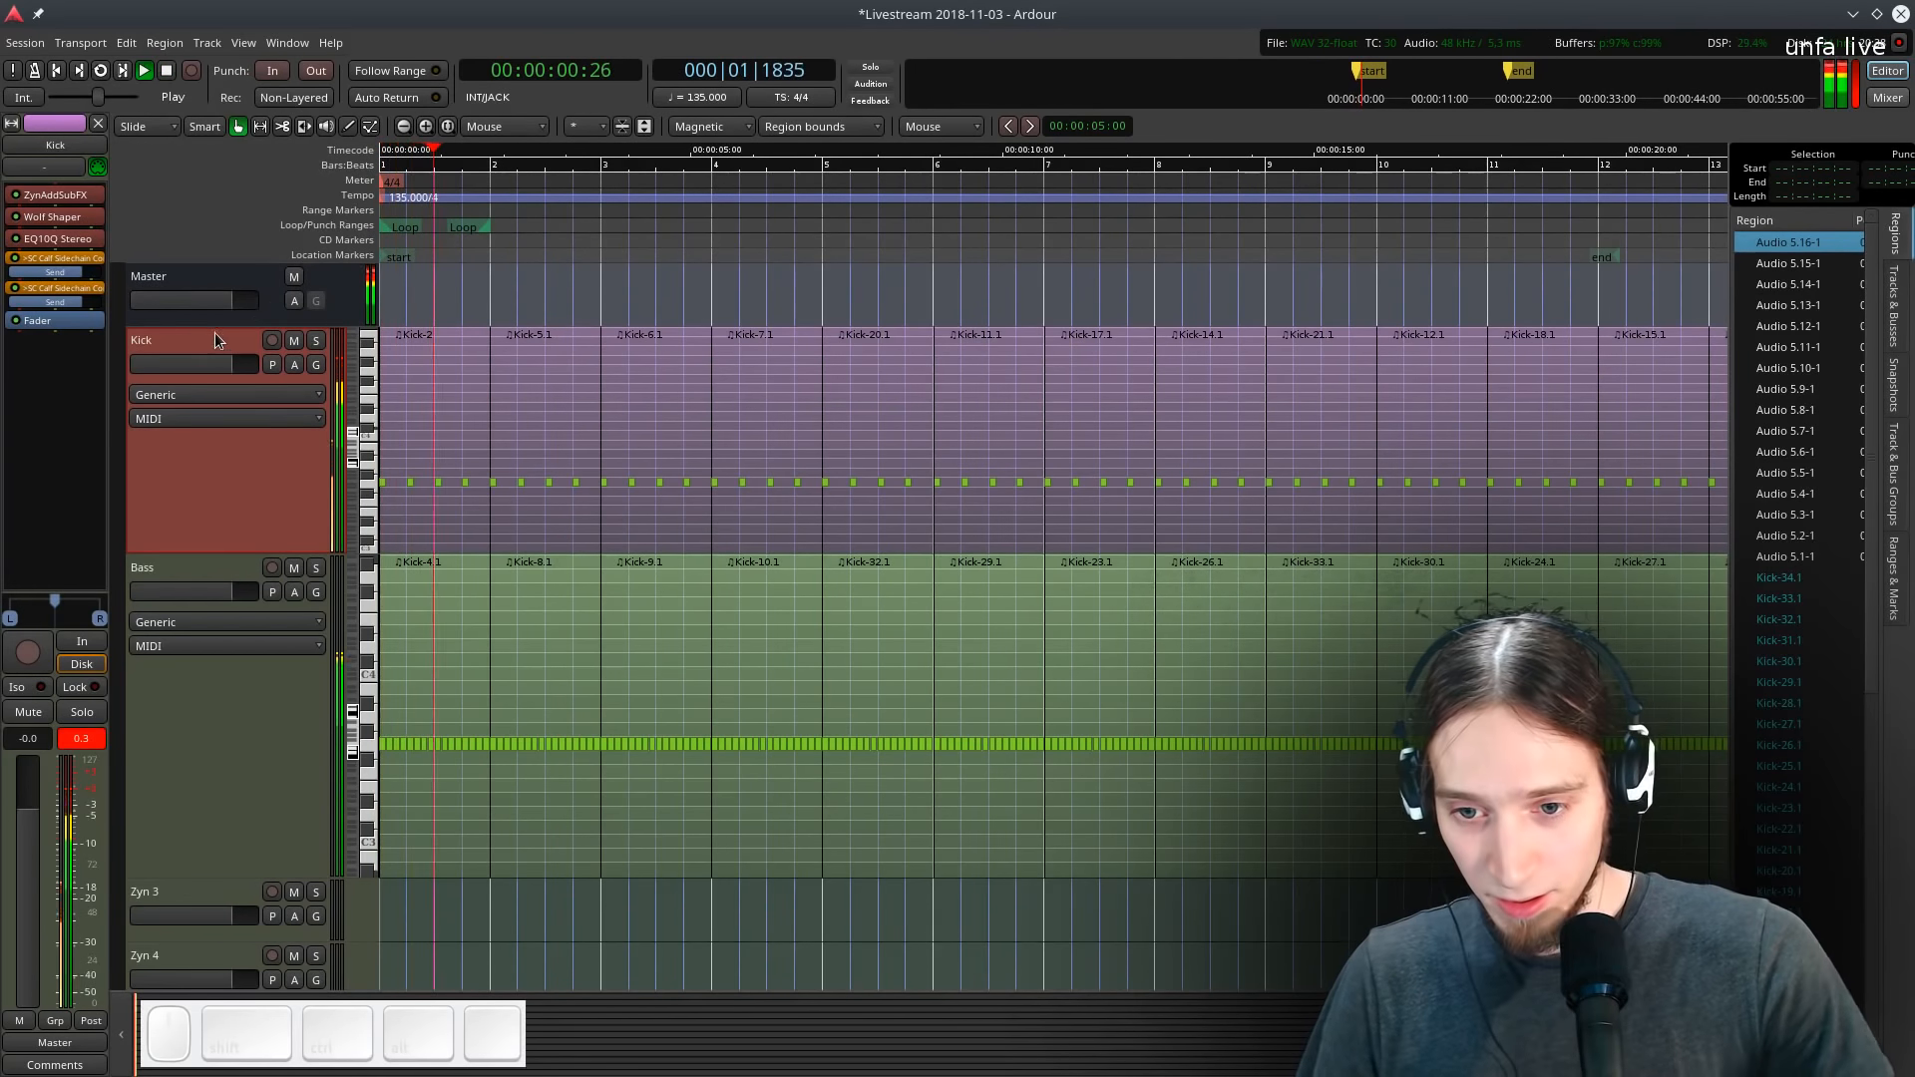
right_click(40, 321)
mouse_move(110, 331)
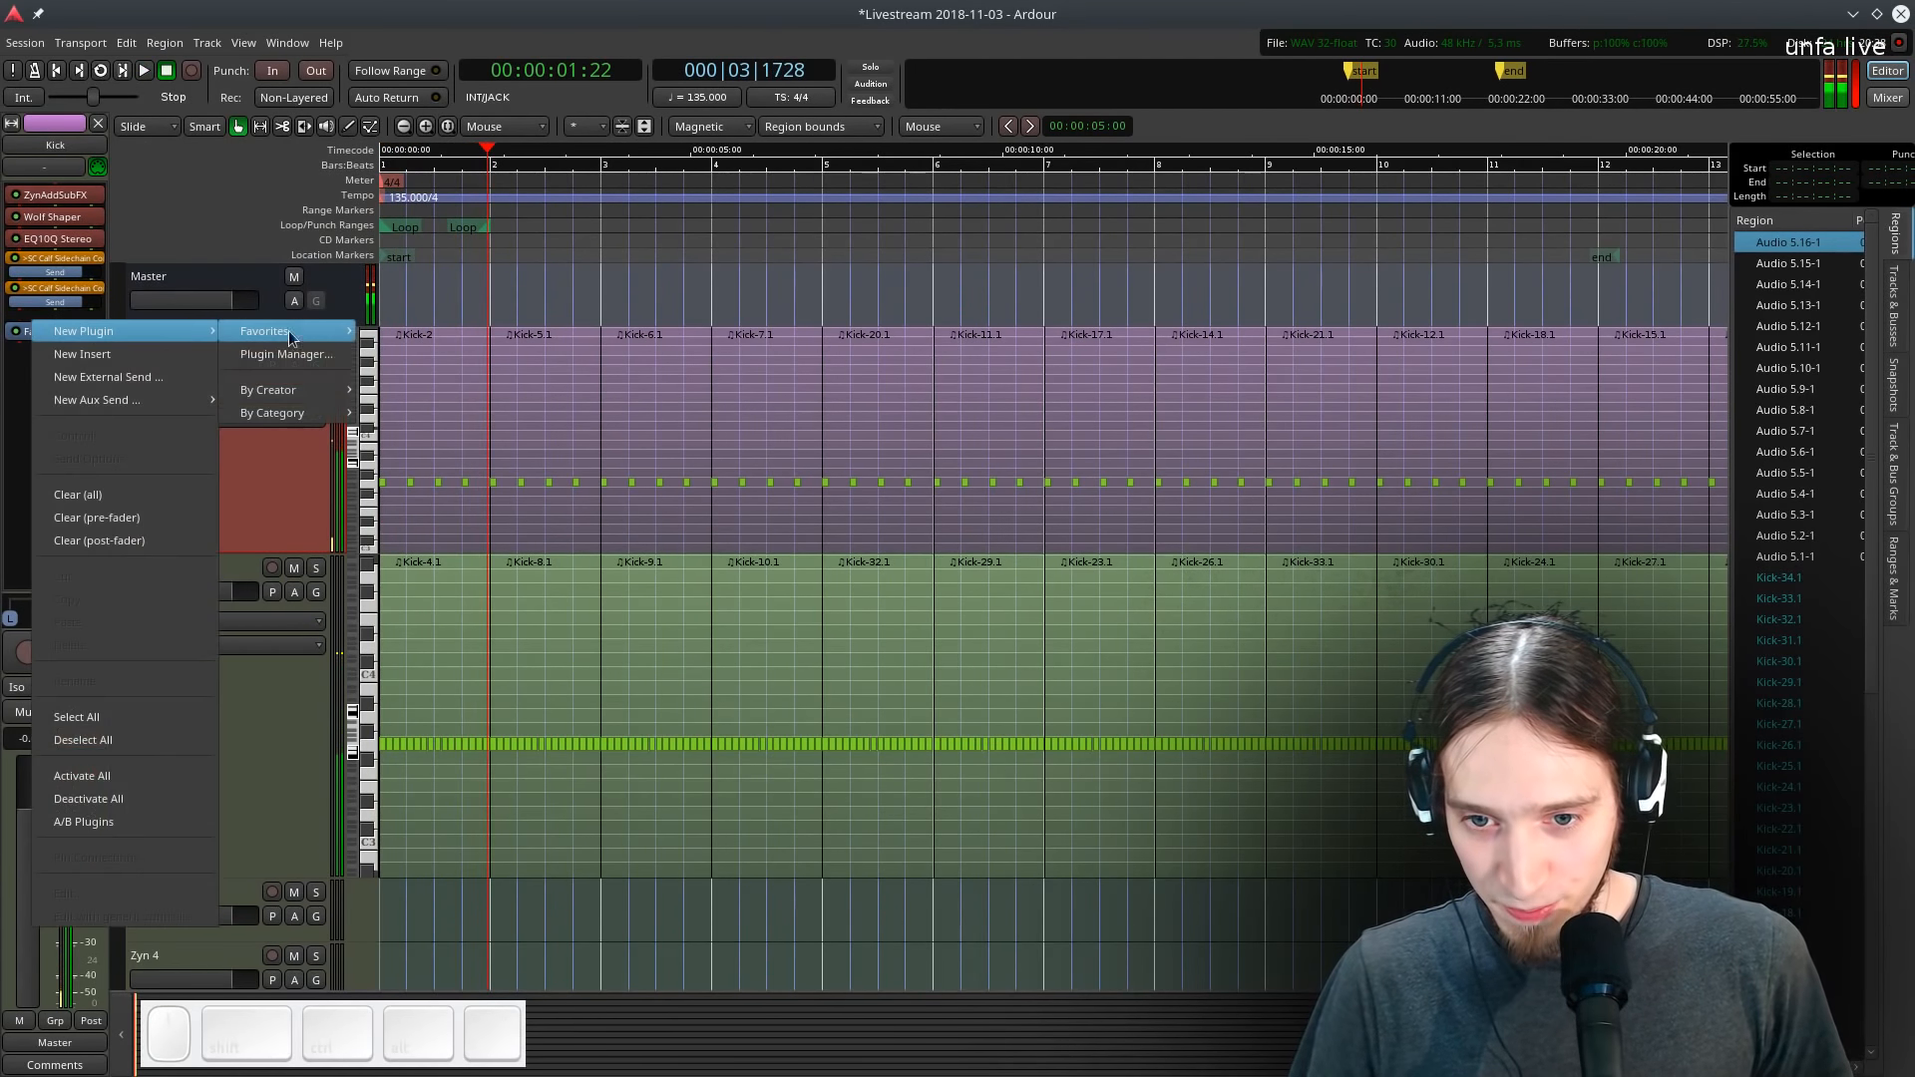
mouse_move(304, 331)
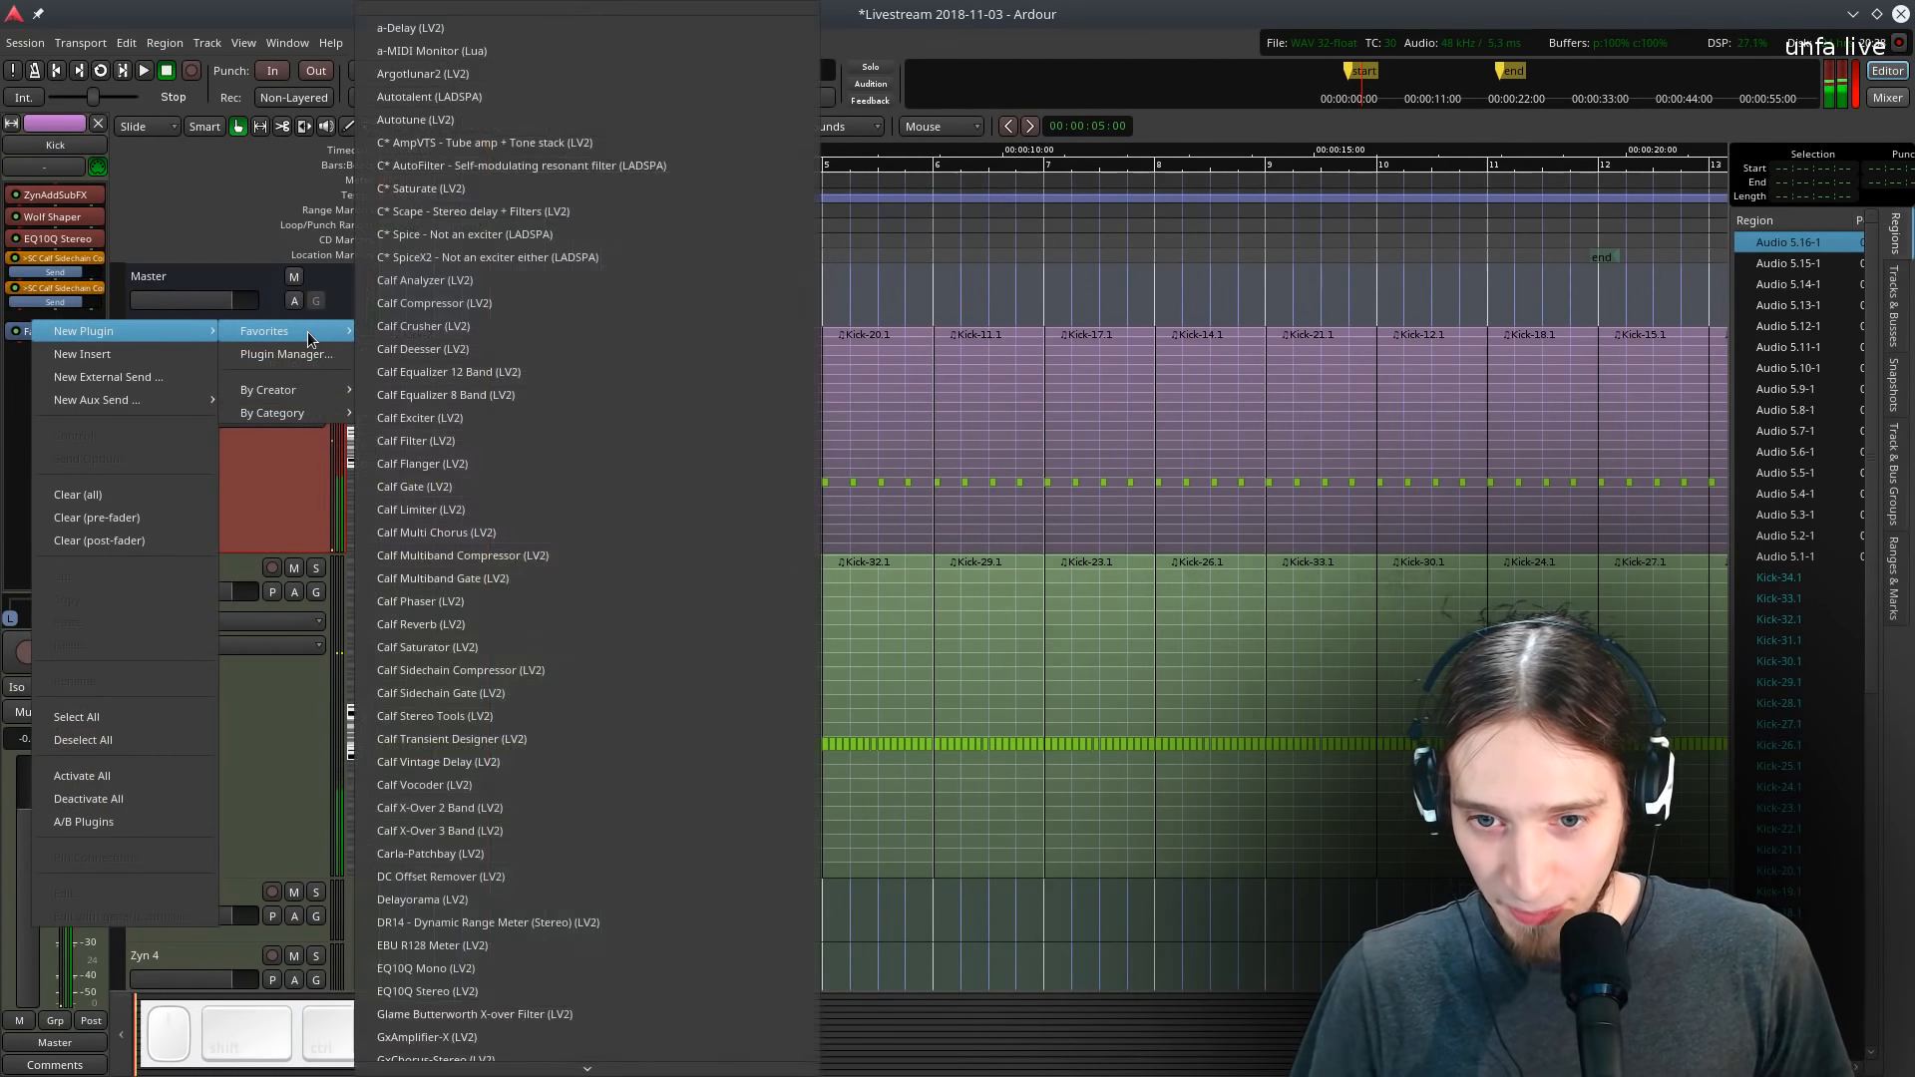
click(490, 302)
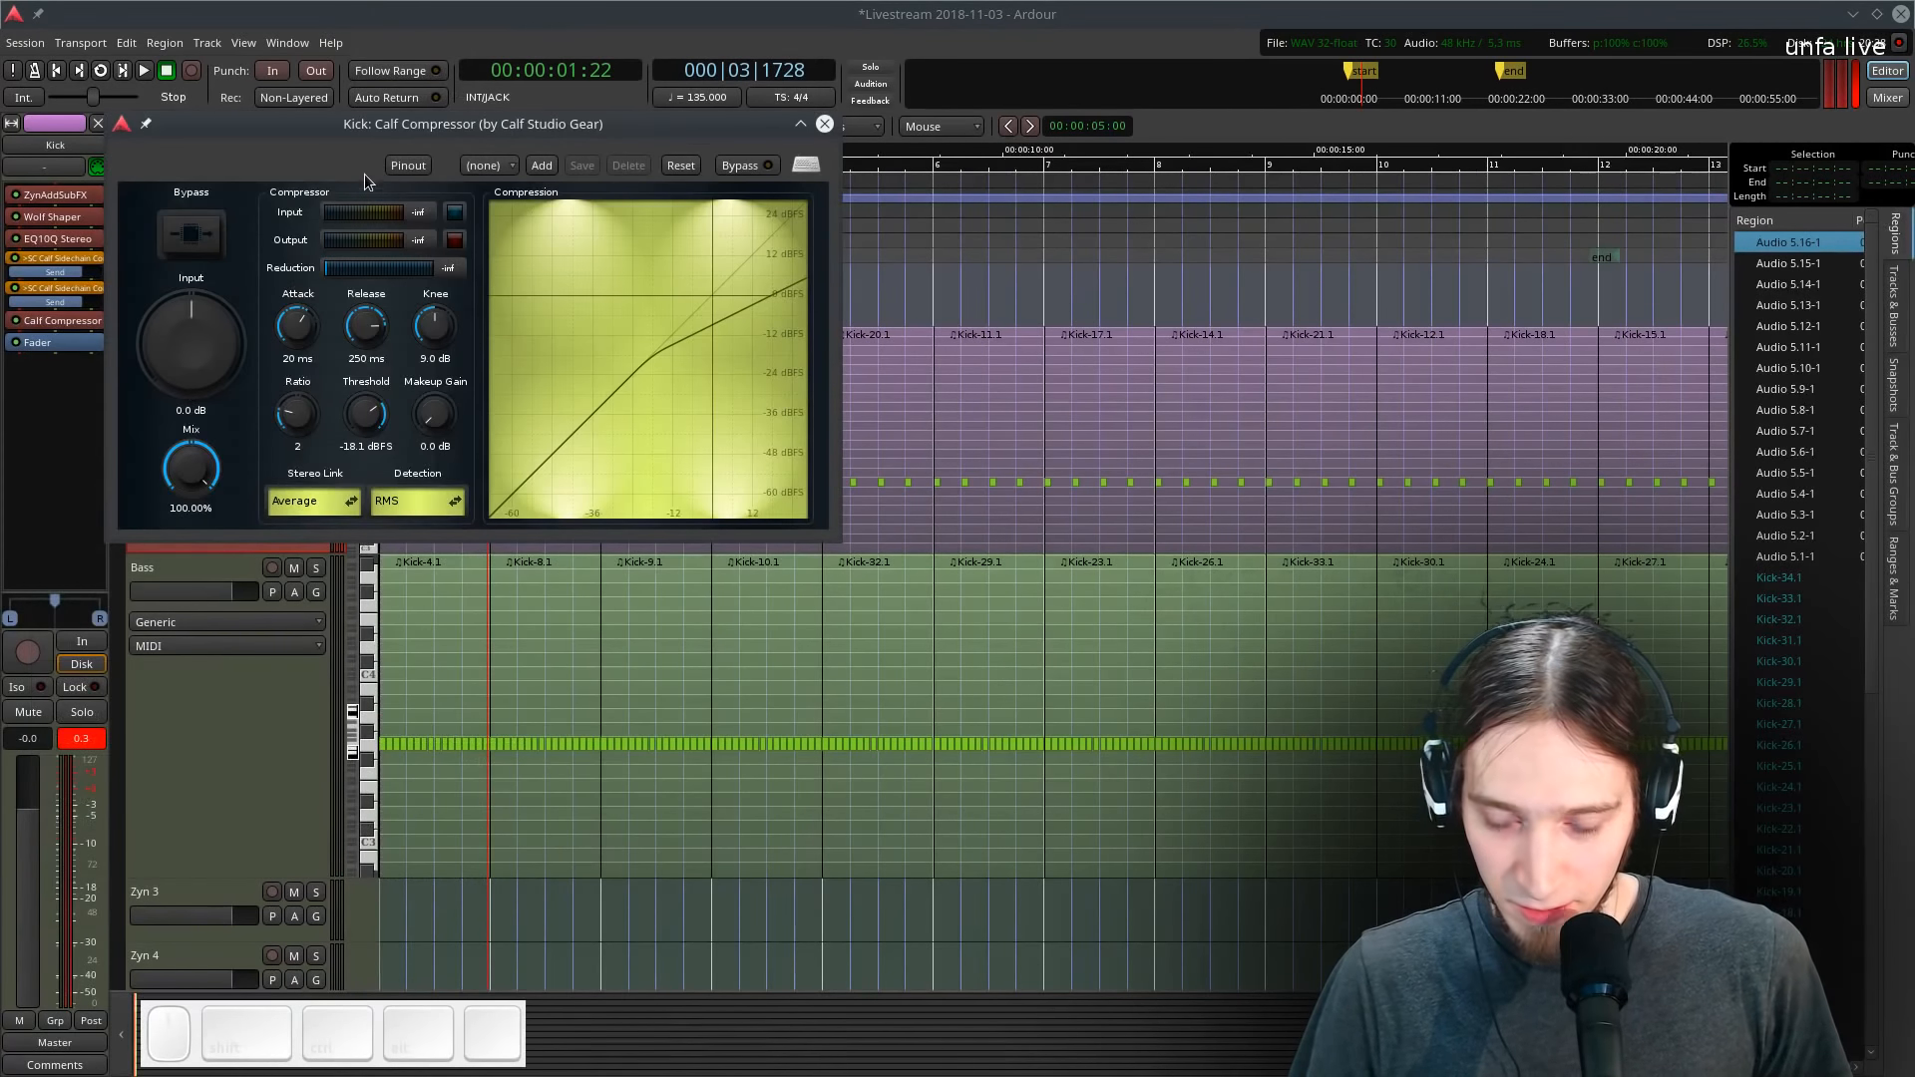
- Set the Kick compressor's ratio to 9.052 and release to 66.9 ms
key(l)
drag(297, 412, 304, 301)
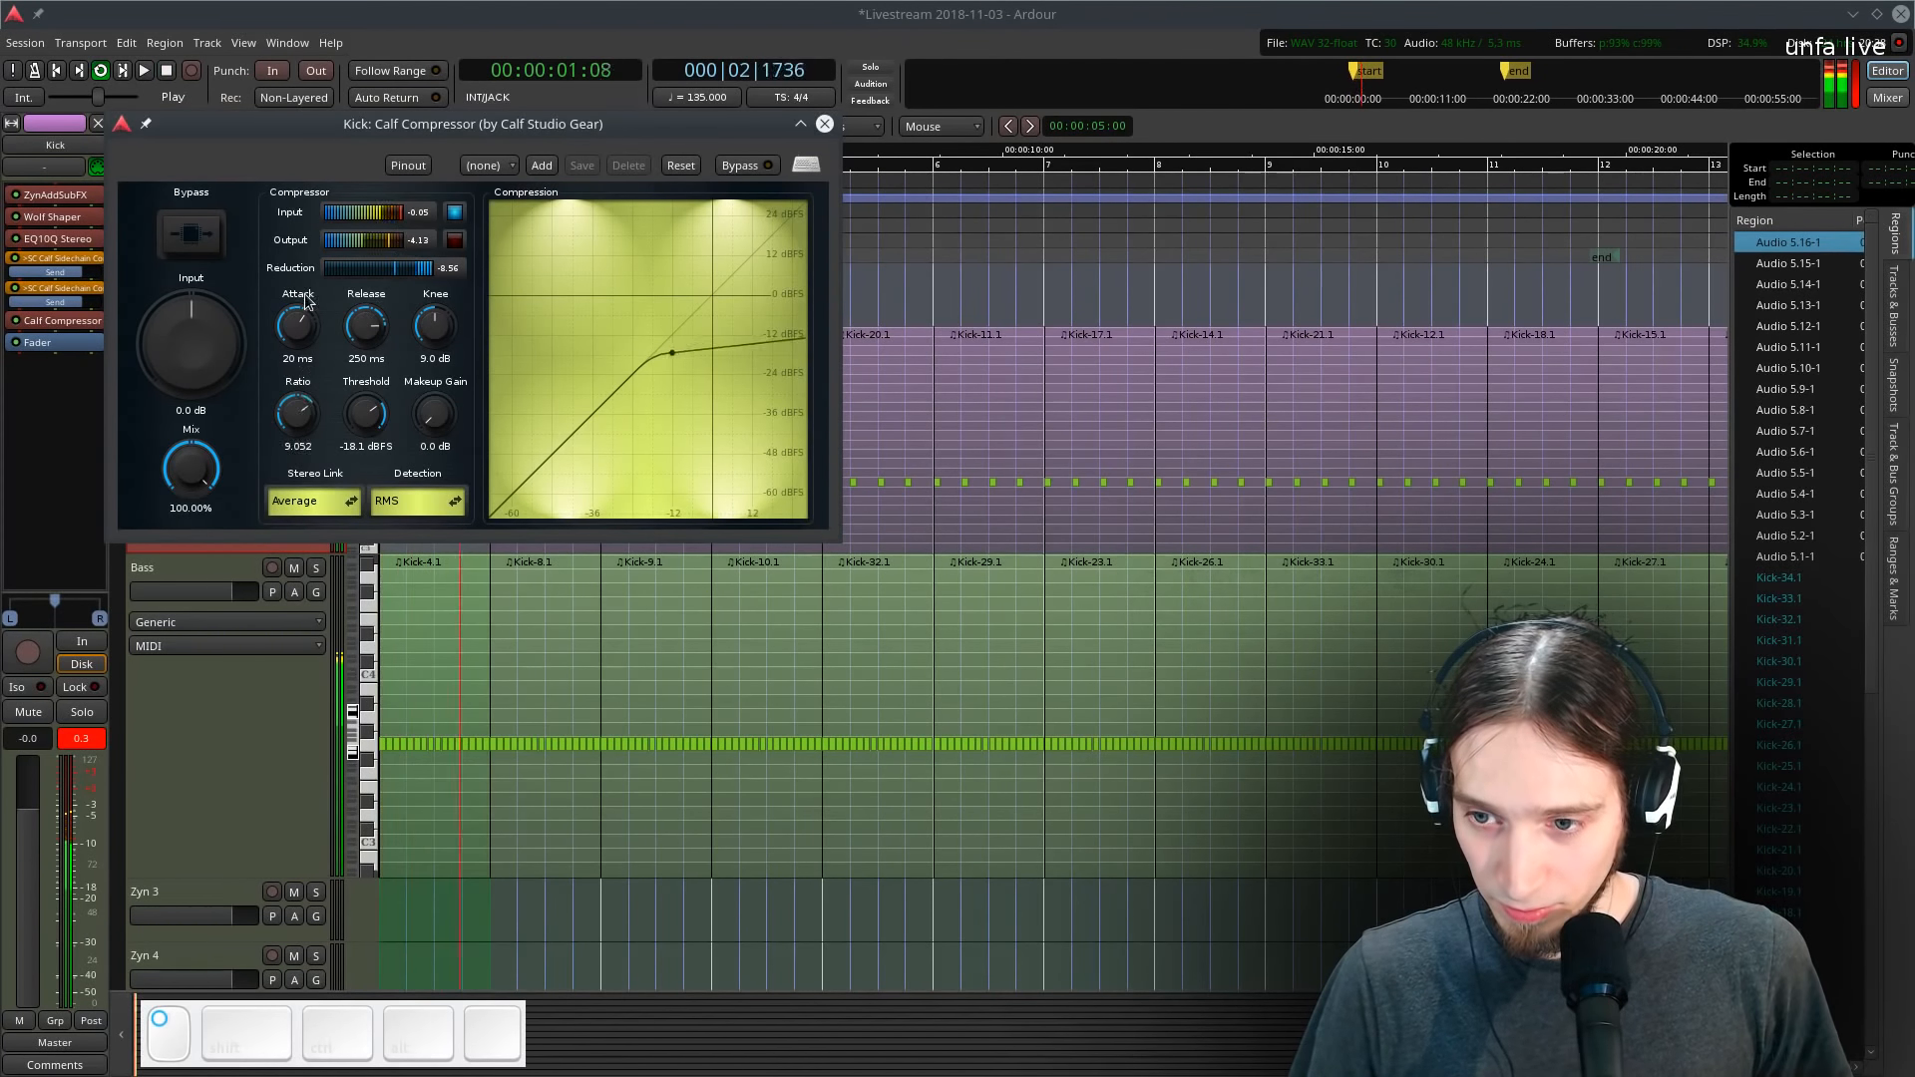
drag(362, 326, 356, 358)
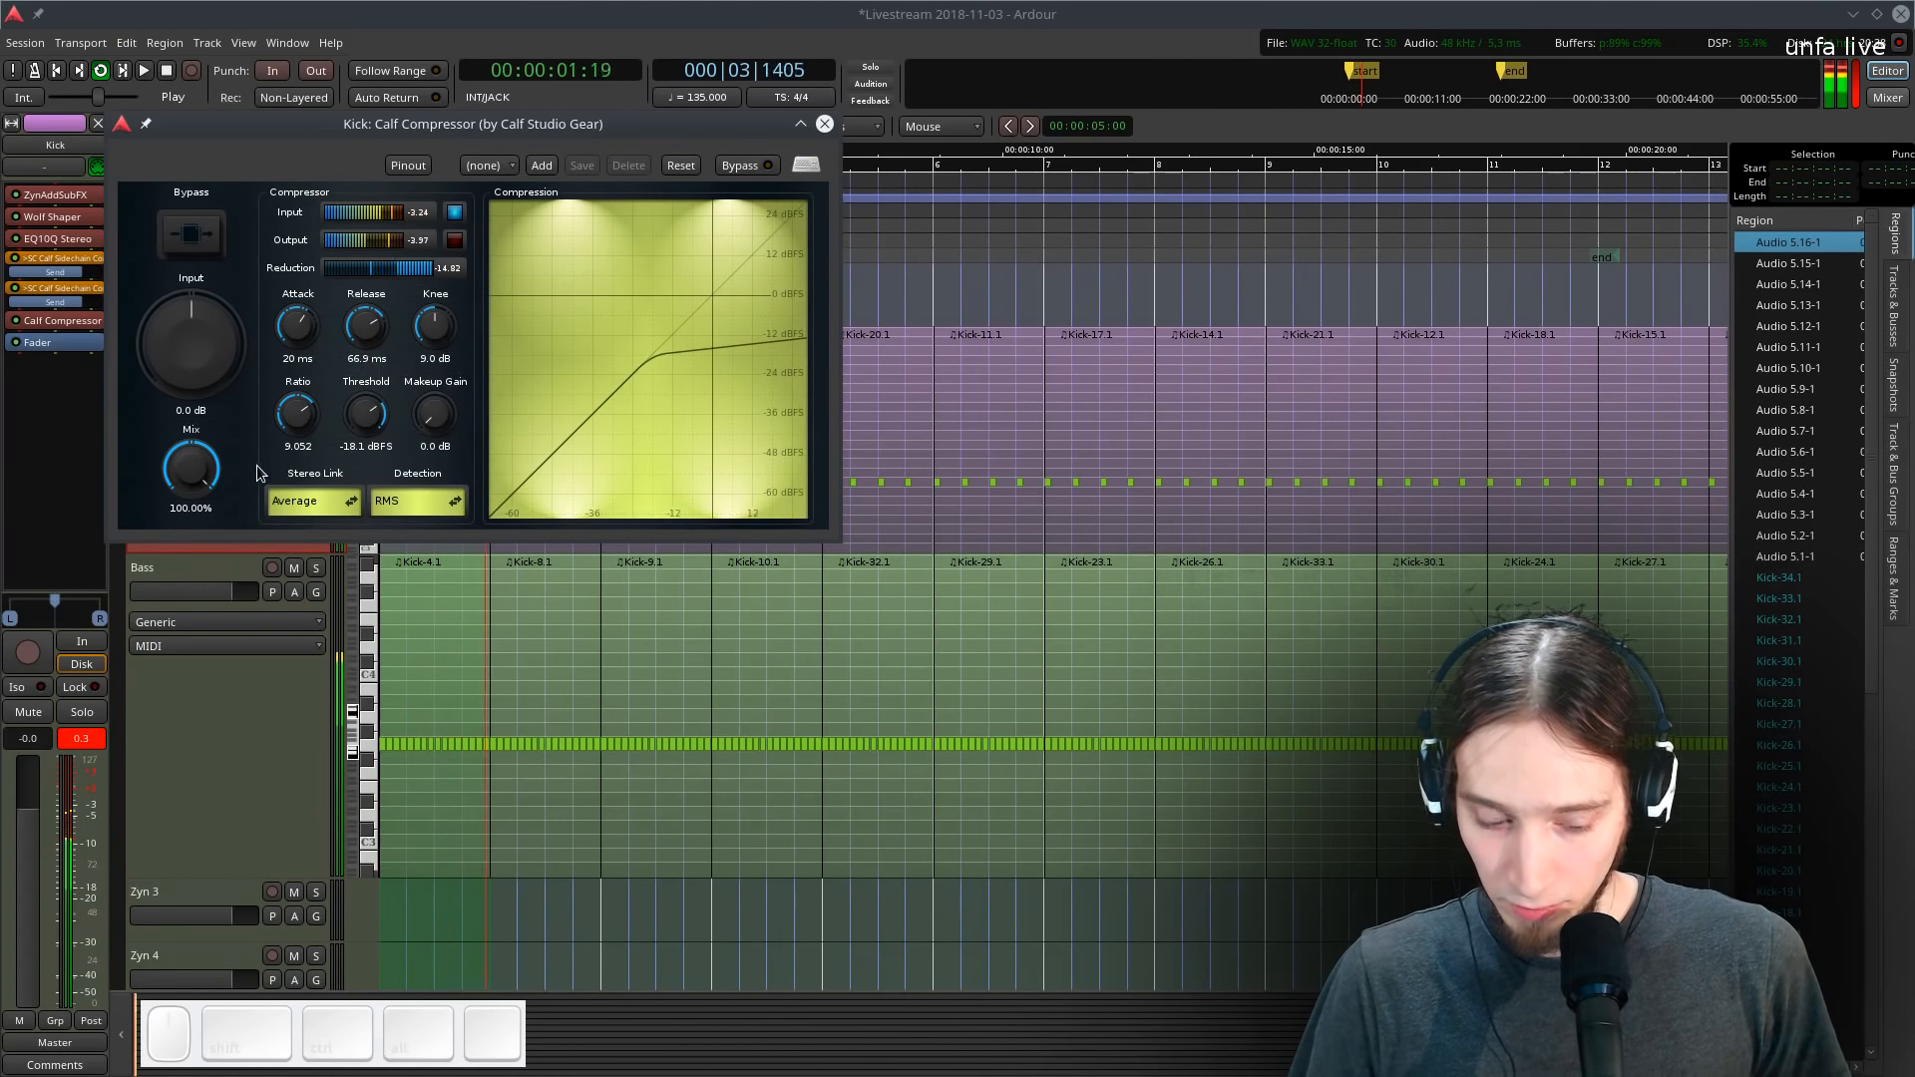
key(space)
- Solo the Kick track and lower the compressor threshold to -6.5 dBFS
drag(344, 134, 616, 255)
click(316, 344)
key(l)
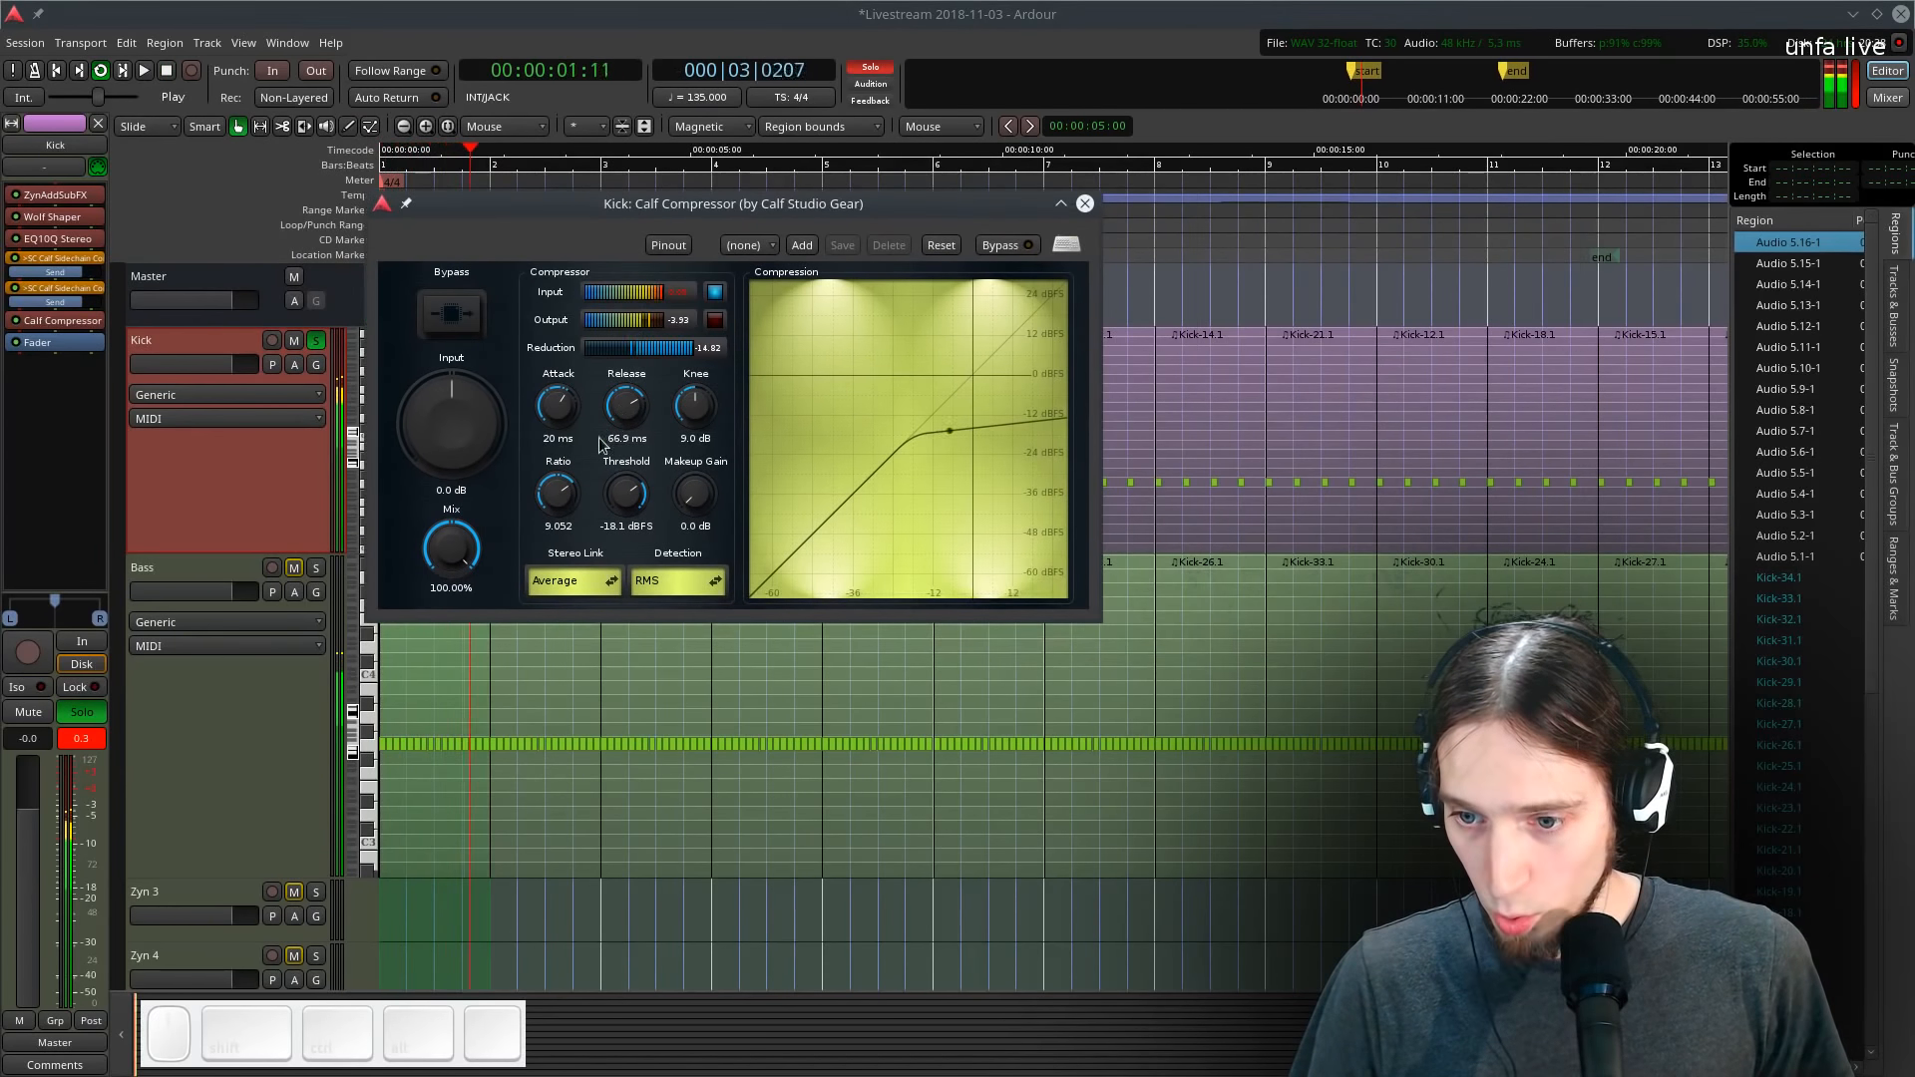
drag(618, 494, 611, 442)
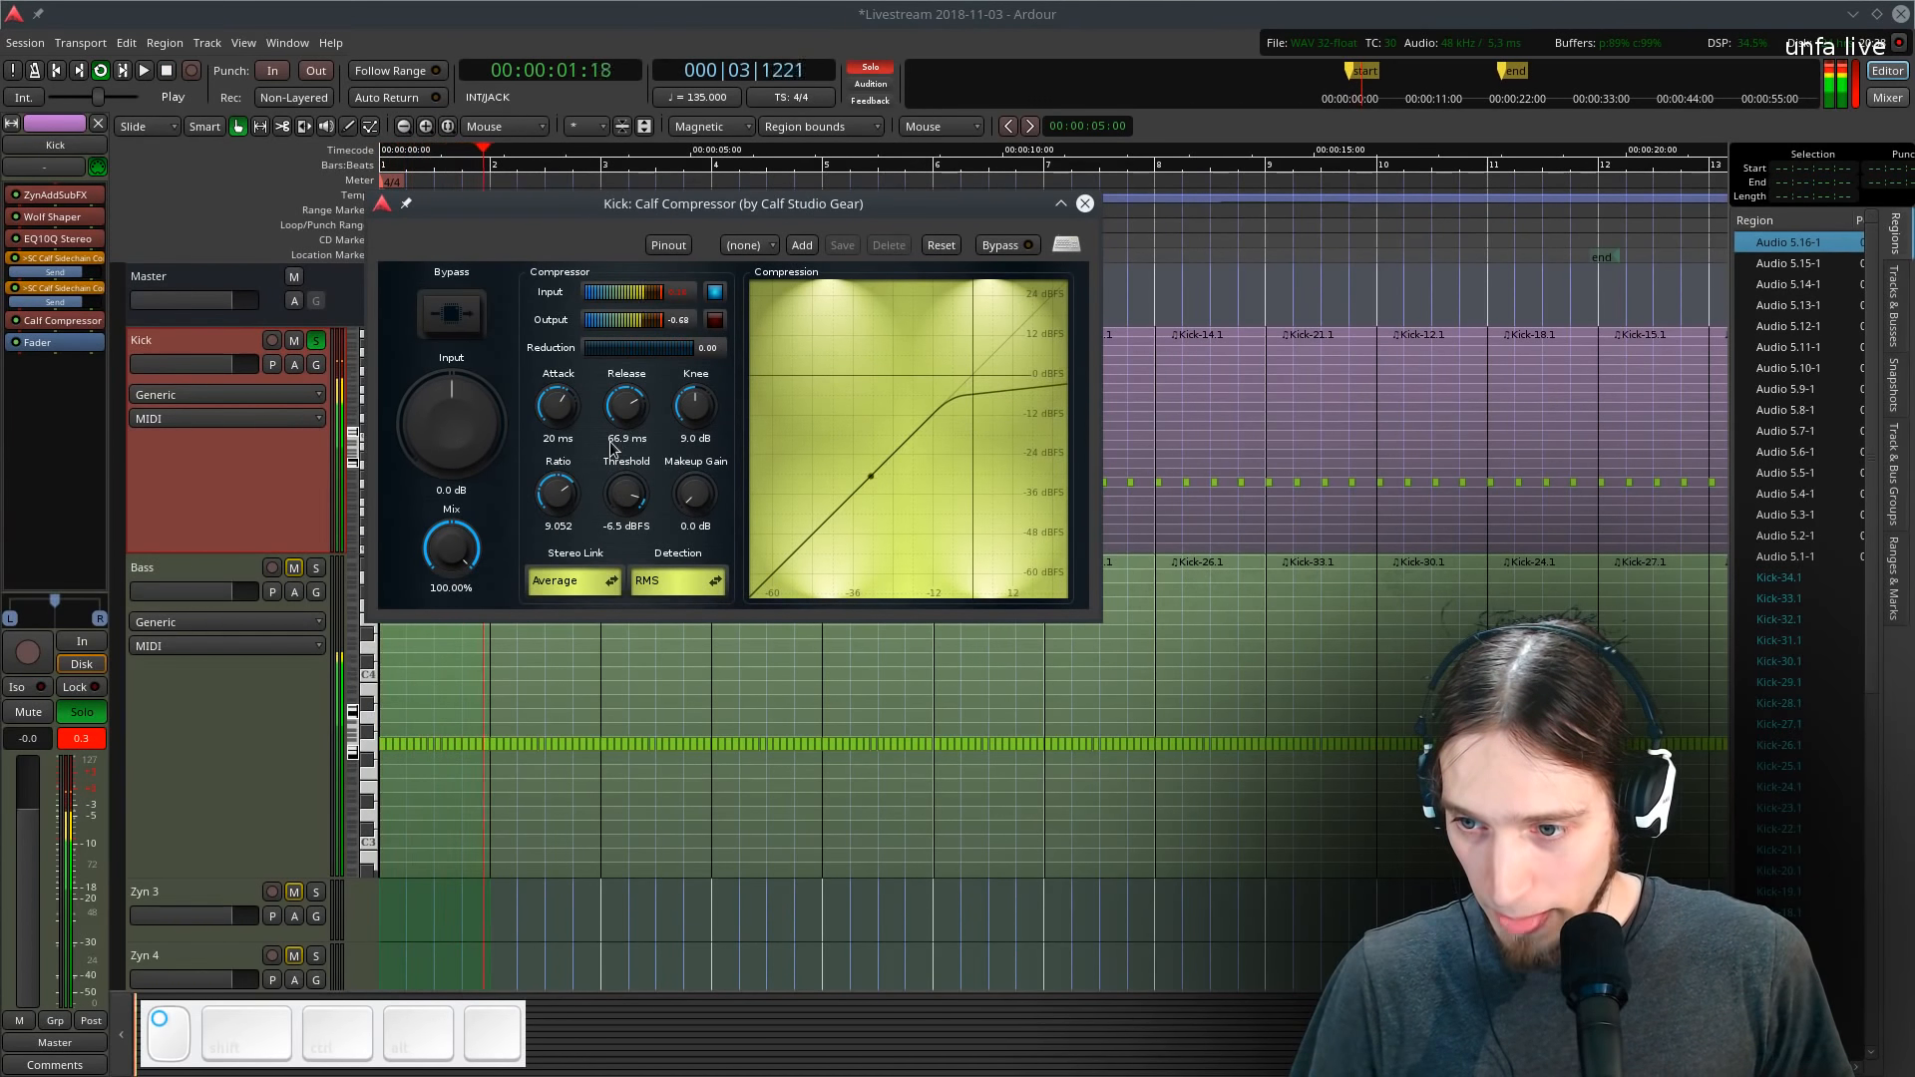
- Bypass the Kick compressor briefly to compare it with the processed sound
click(451, 327)
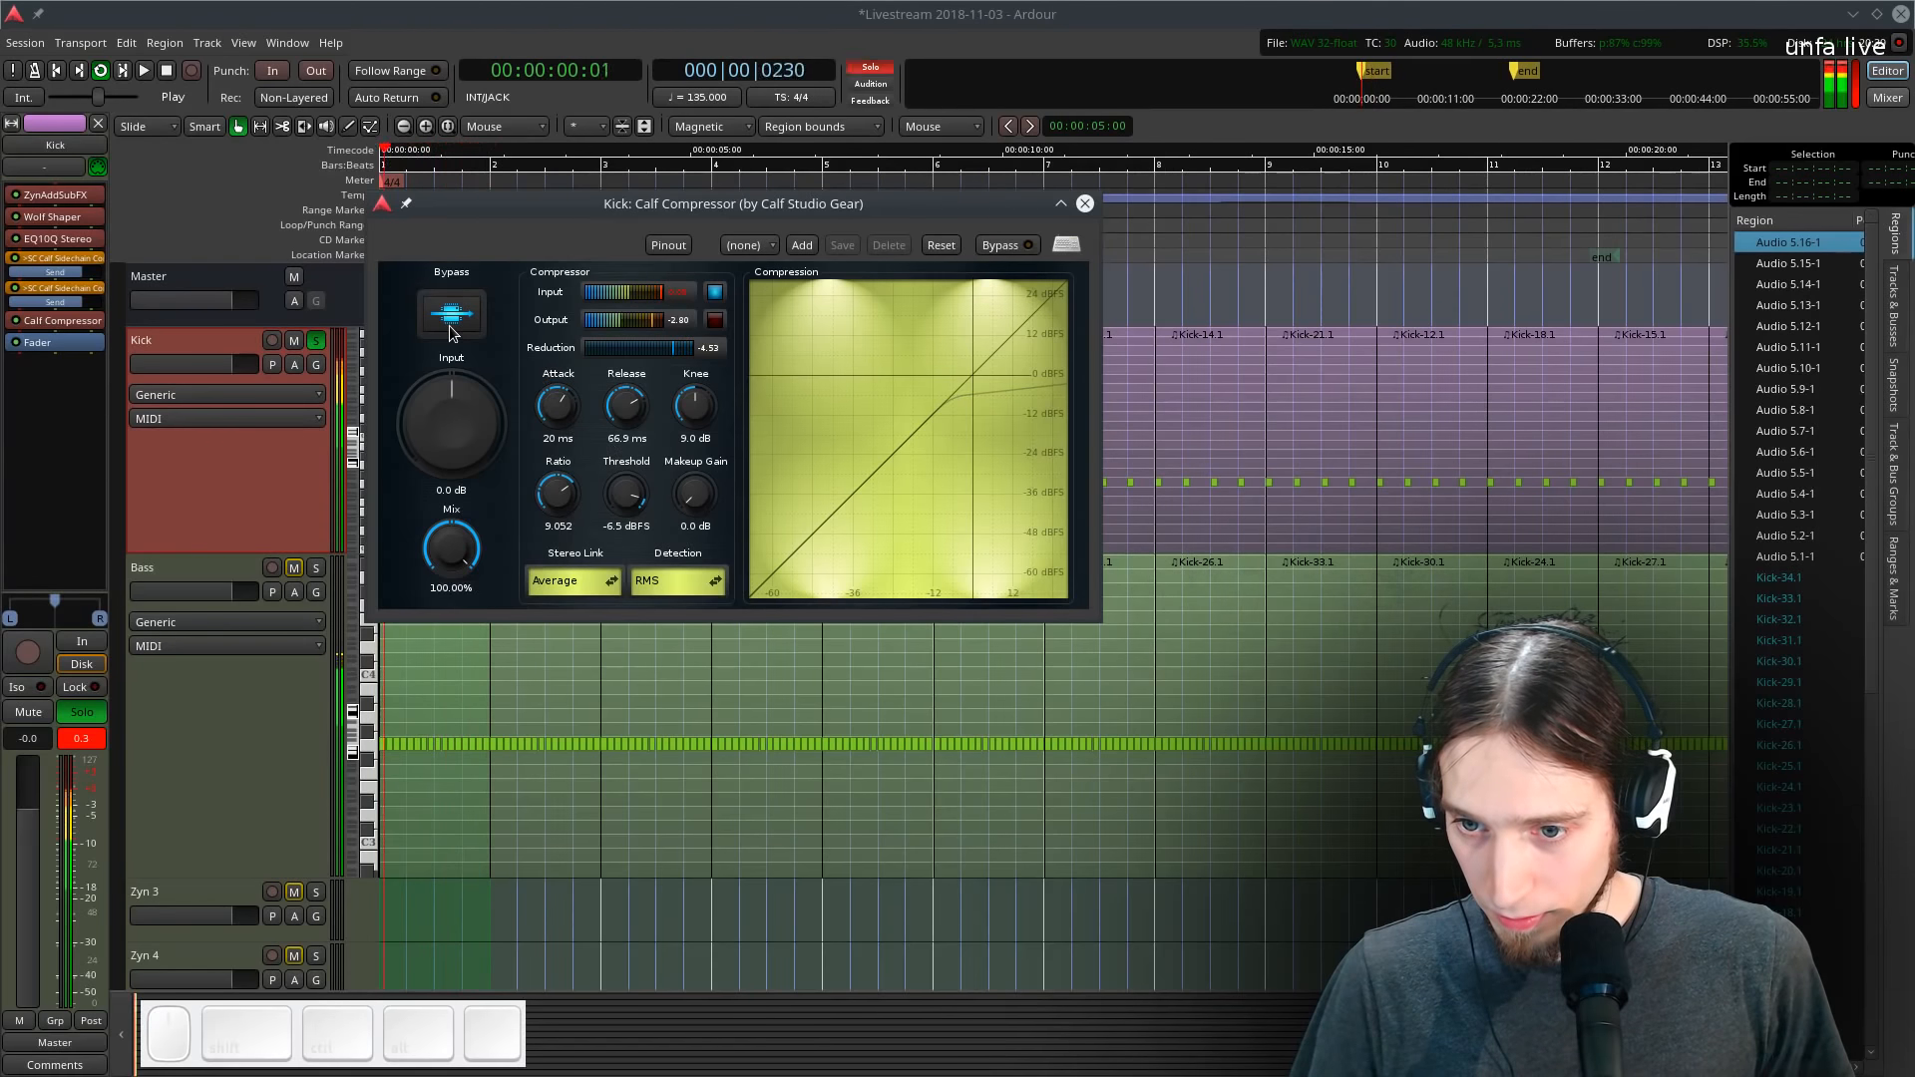
click(455, 319)
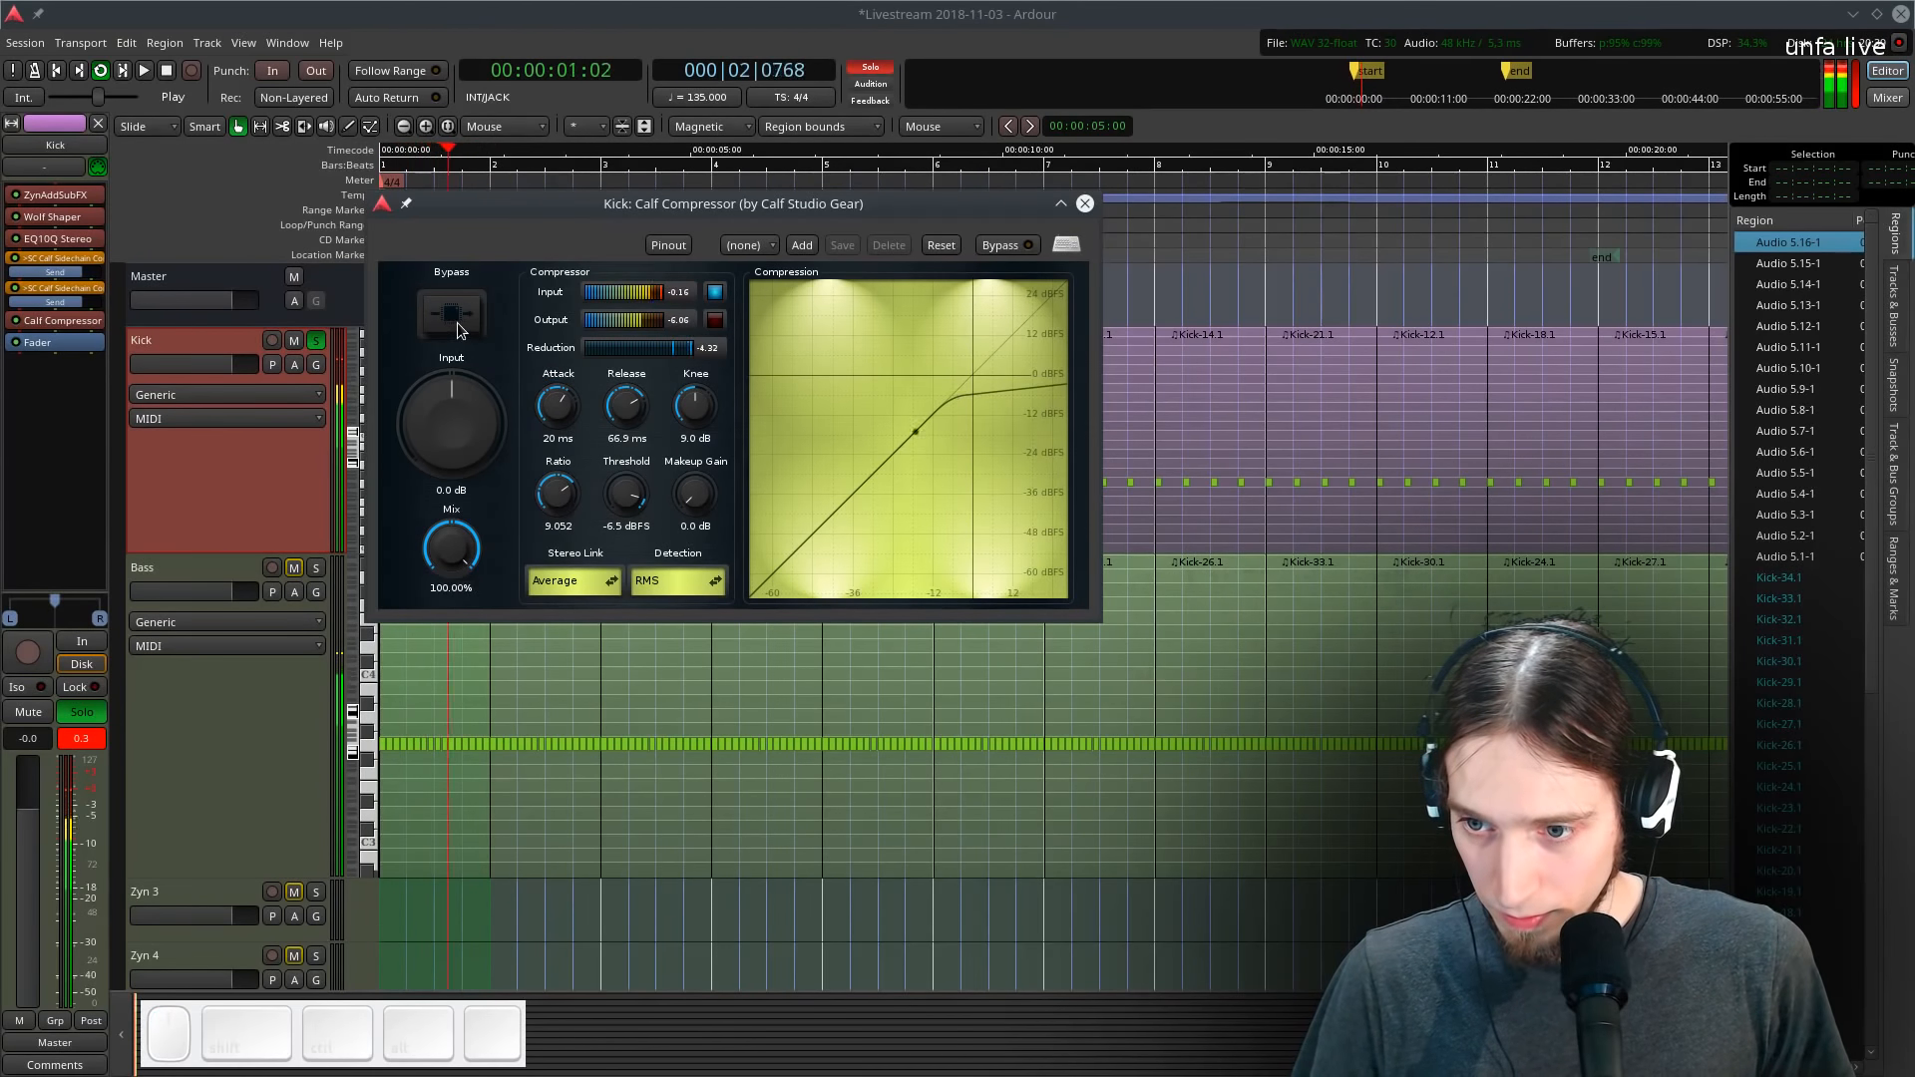
- Close the Kick compressor window and unsolo the Kick track
key(space)
click(1085, 203)
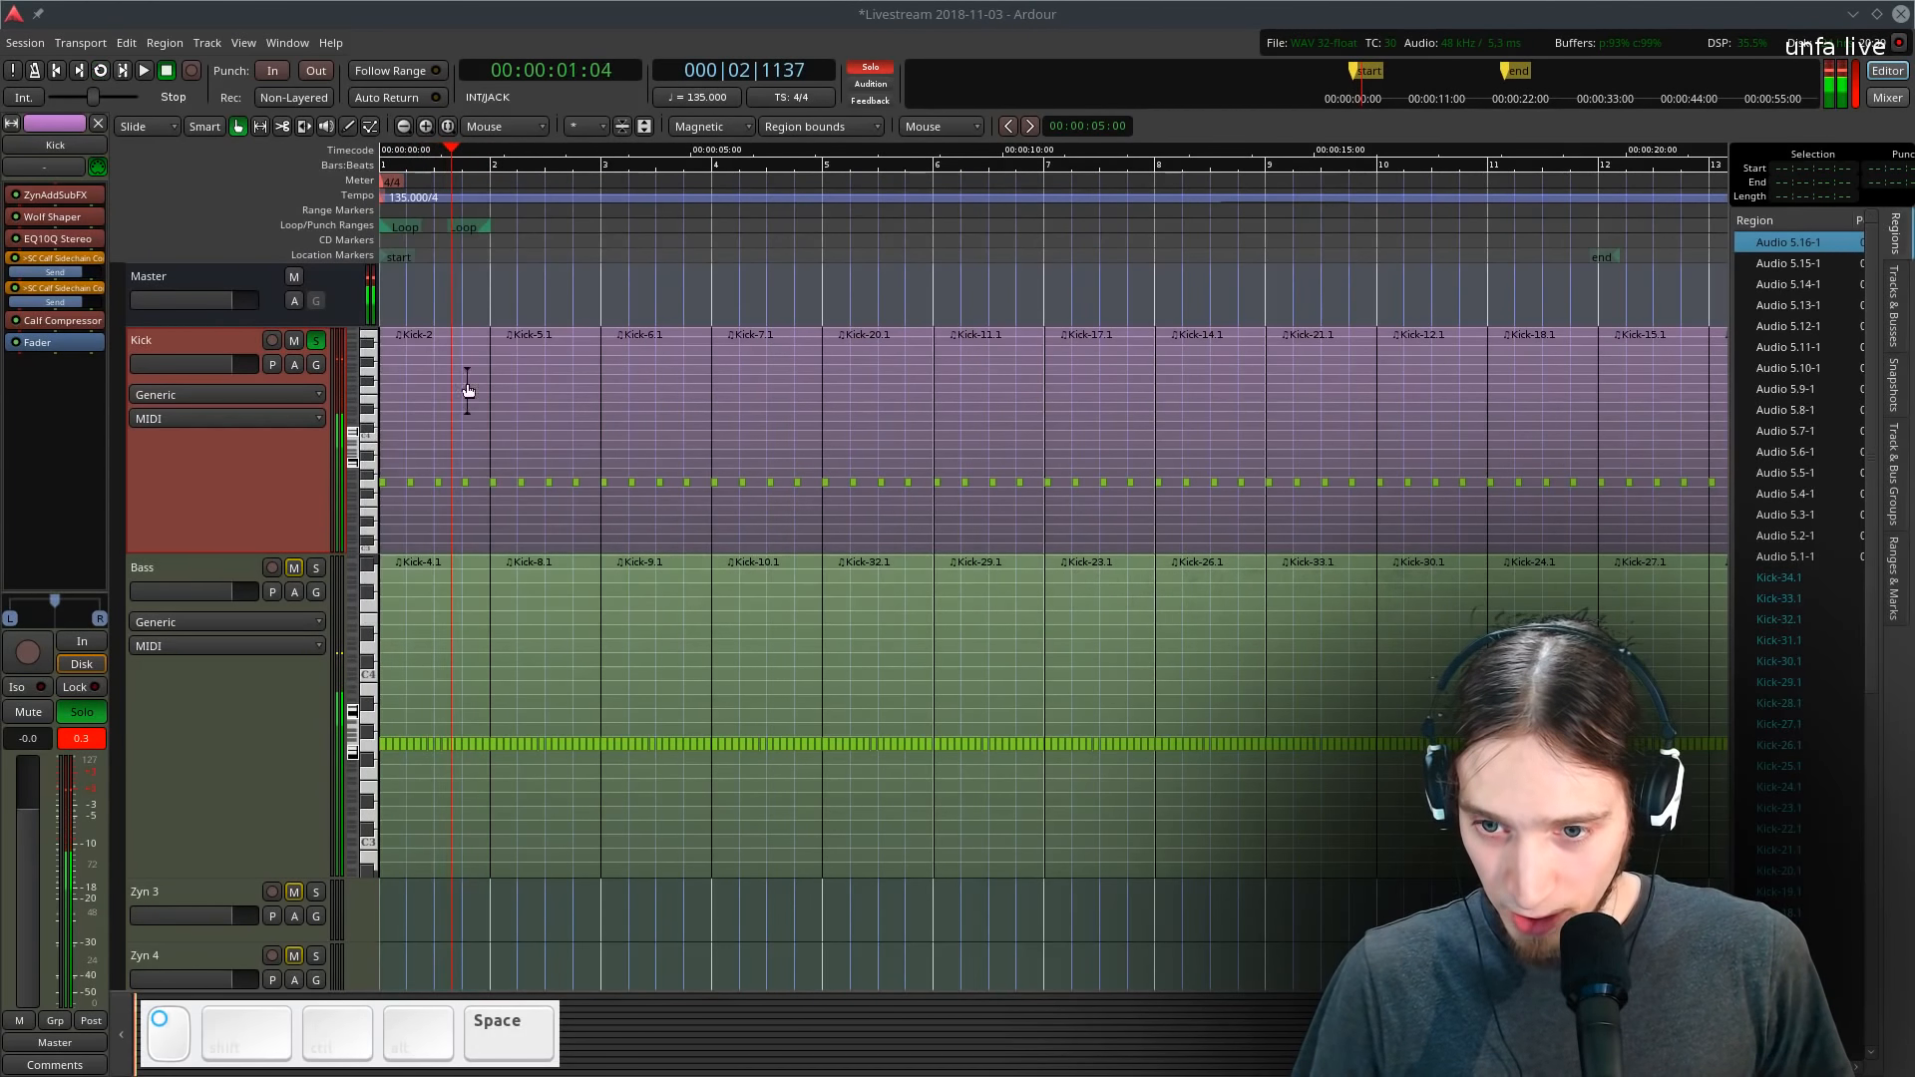
click(312, 343)
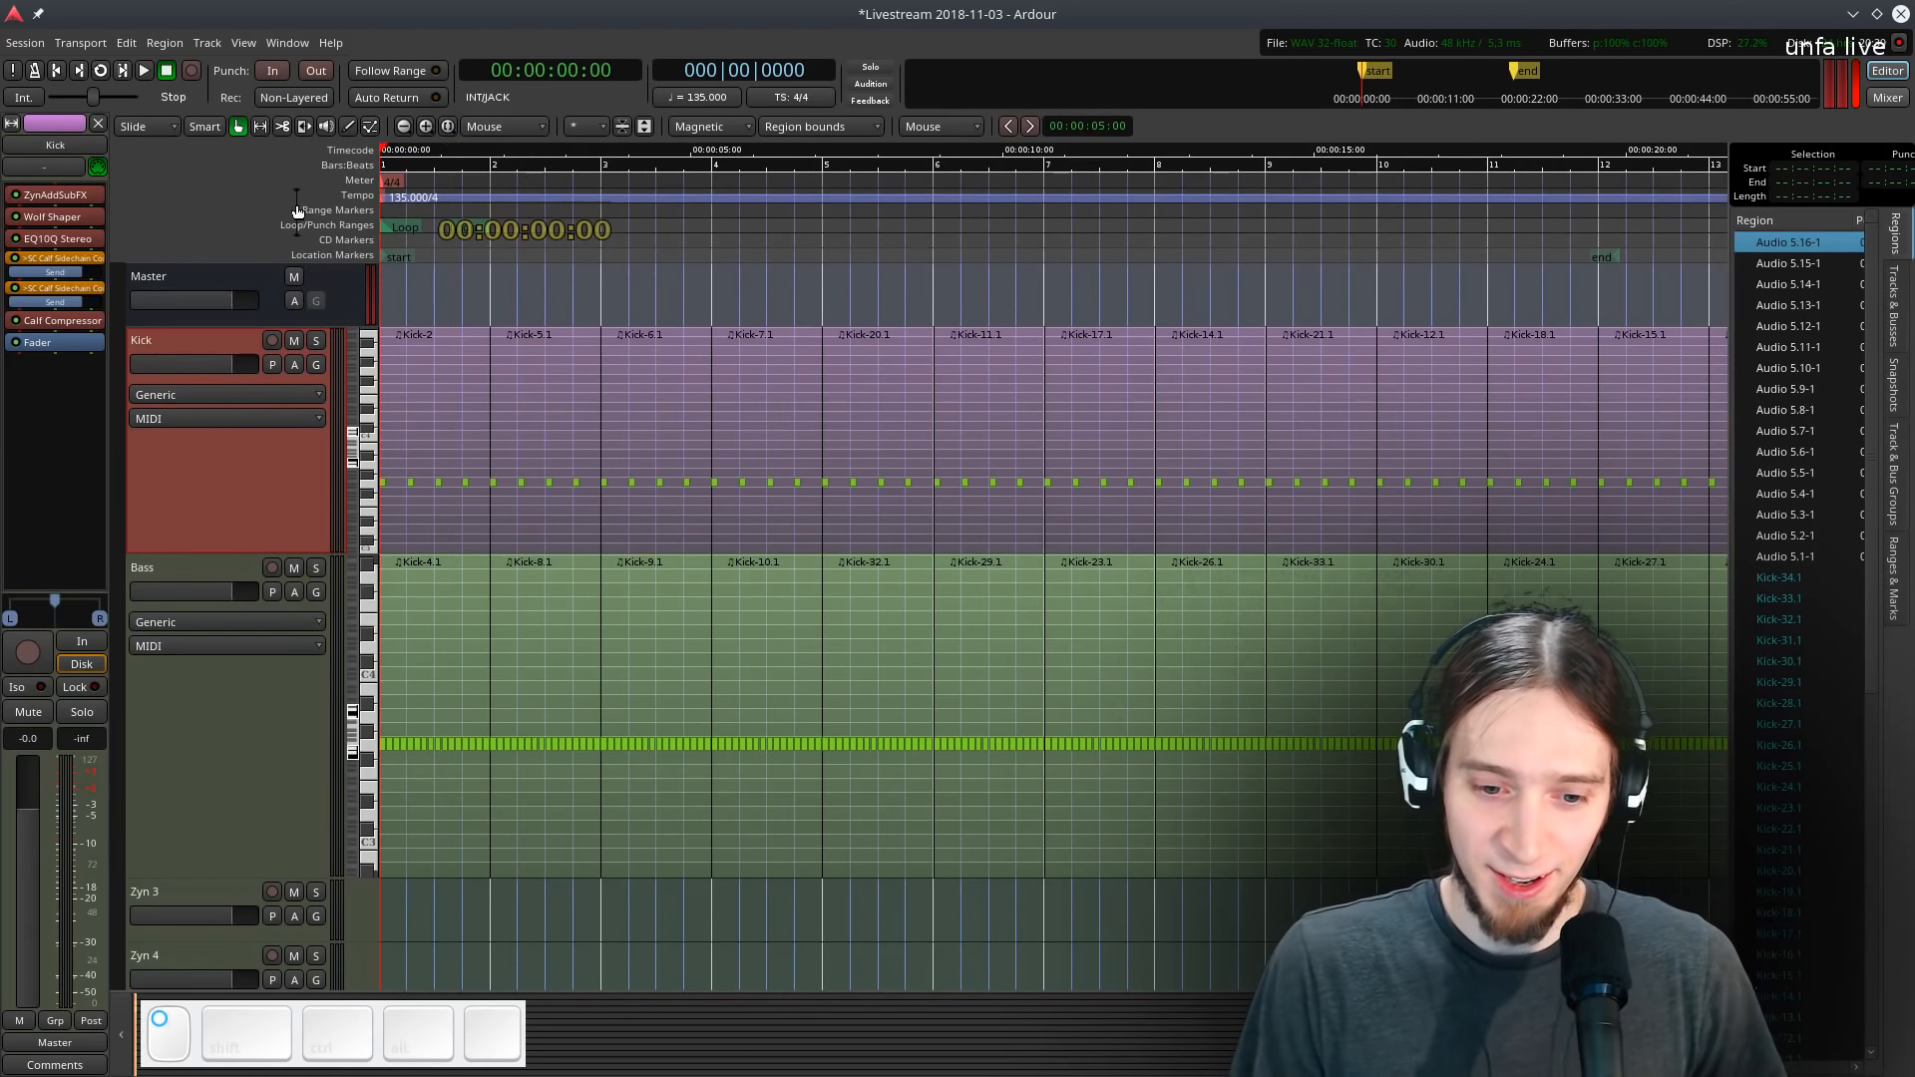
- Play the arrangement and scroll and zoom through the tracks to review the mix
key(space)
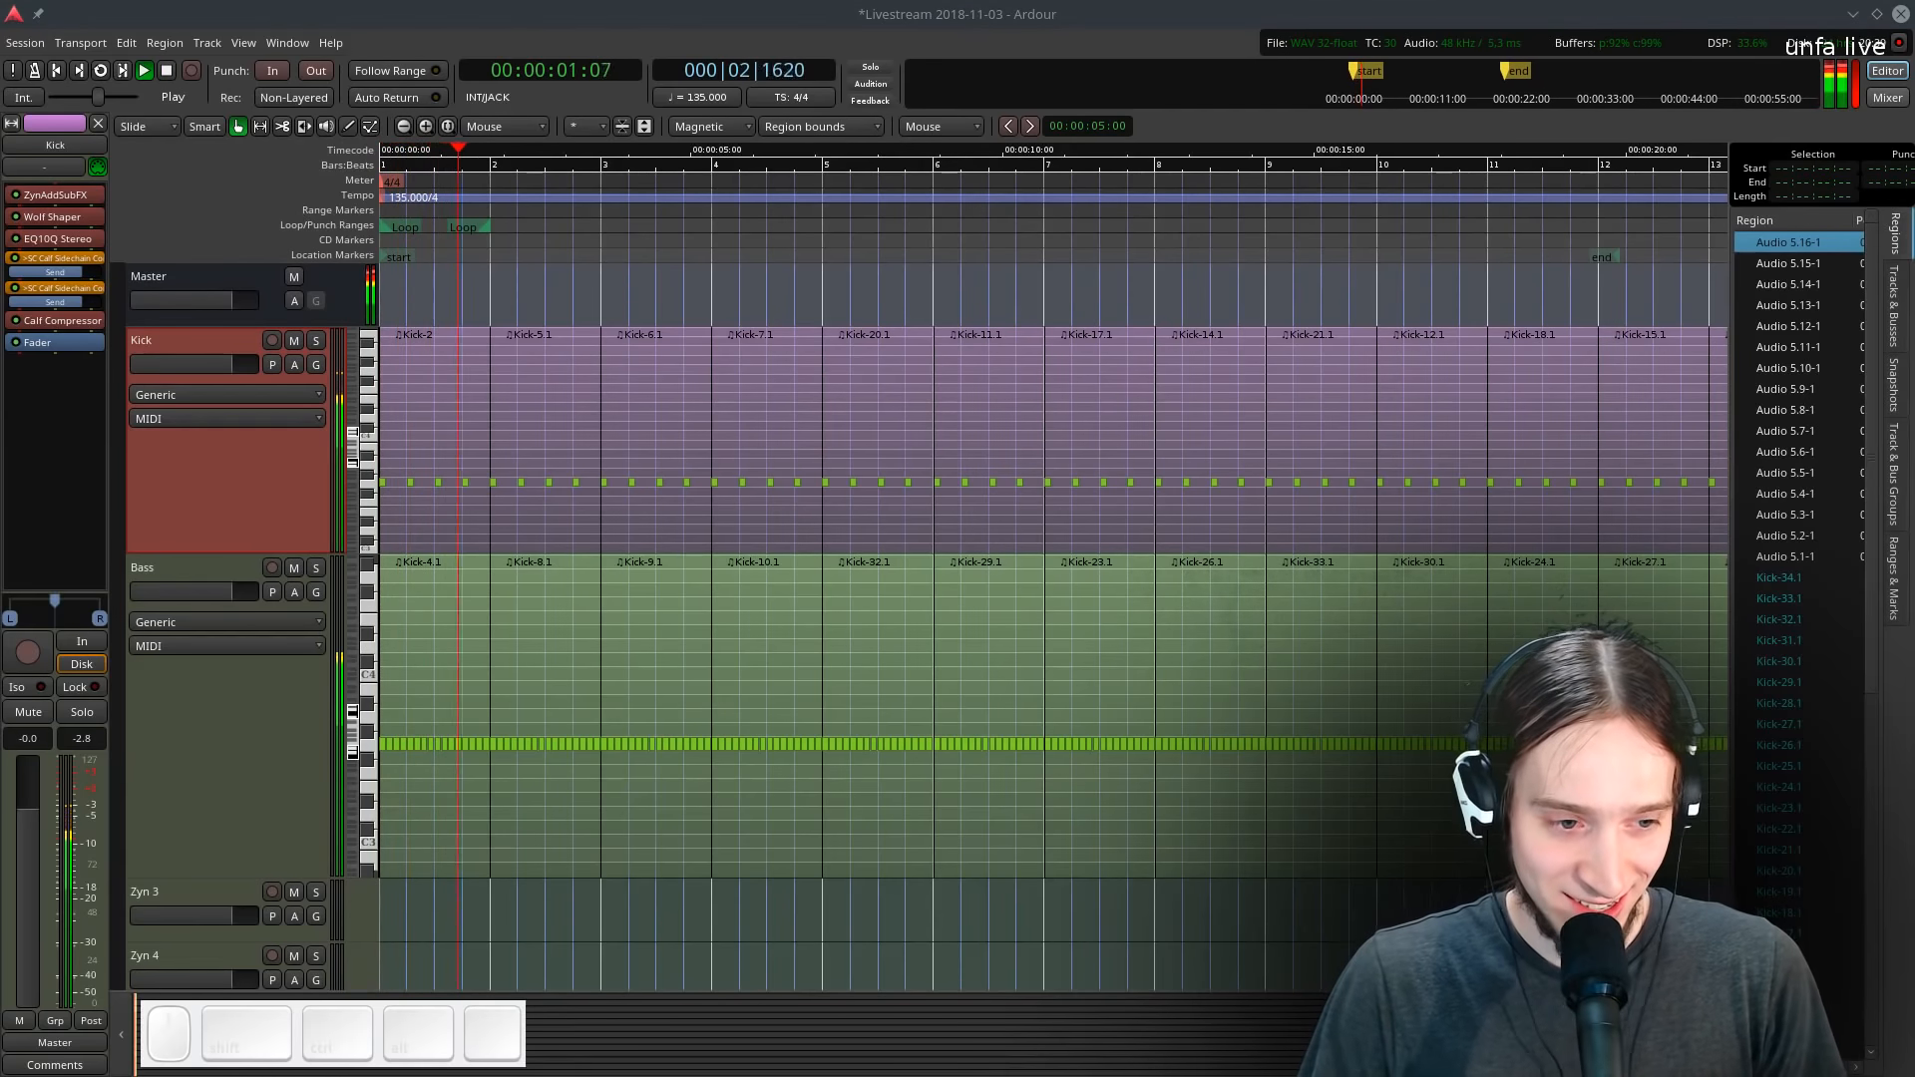
scroll(760, 734, down, 10)
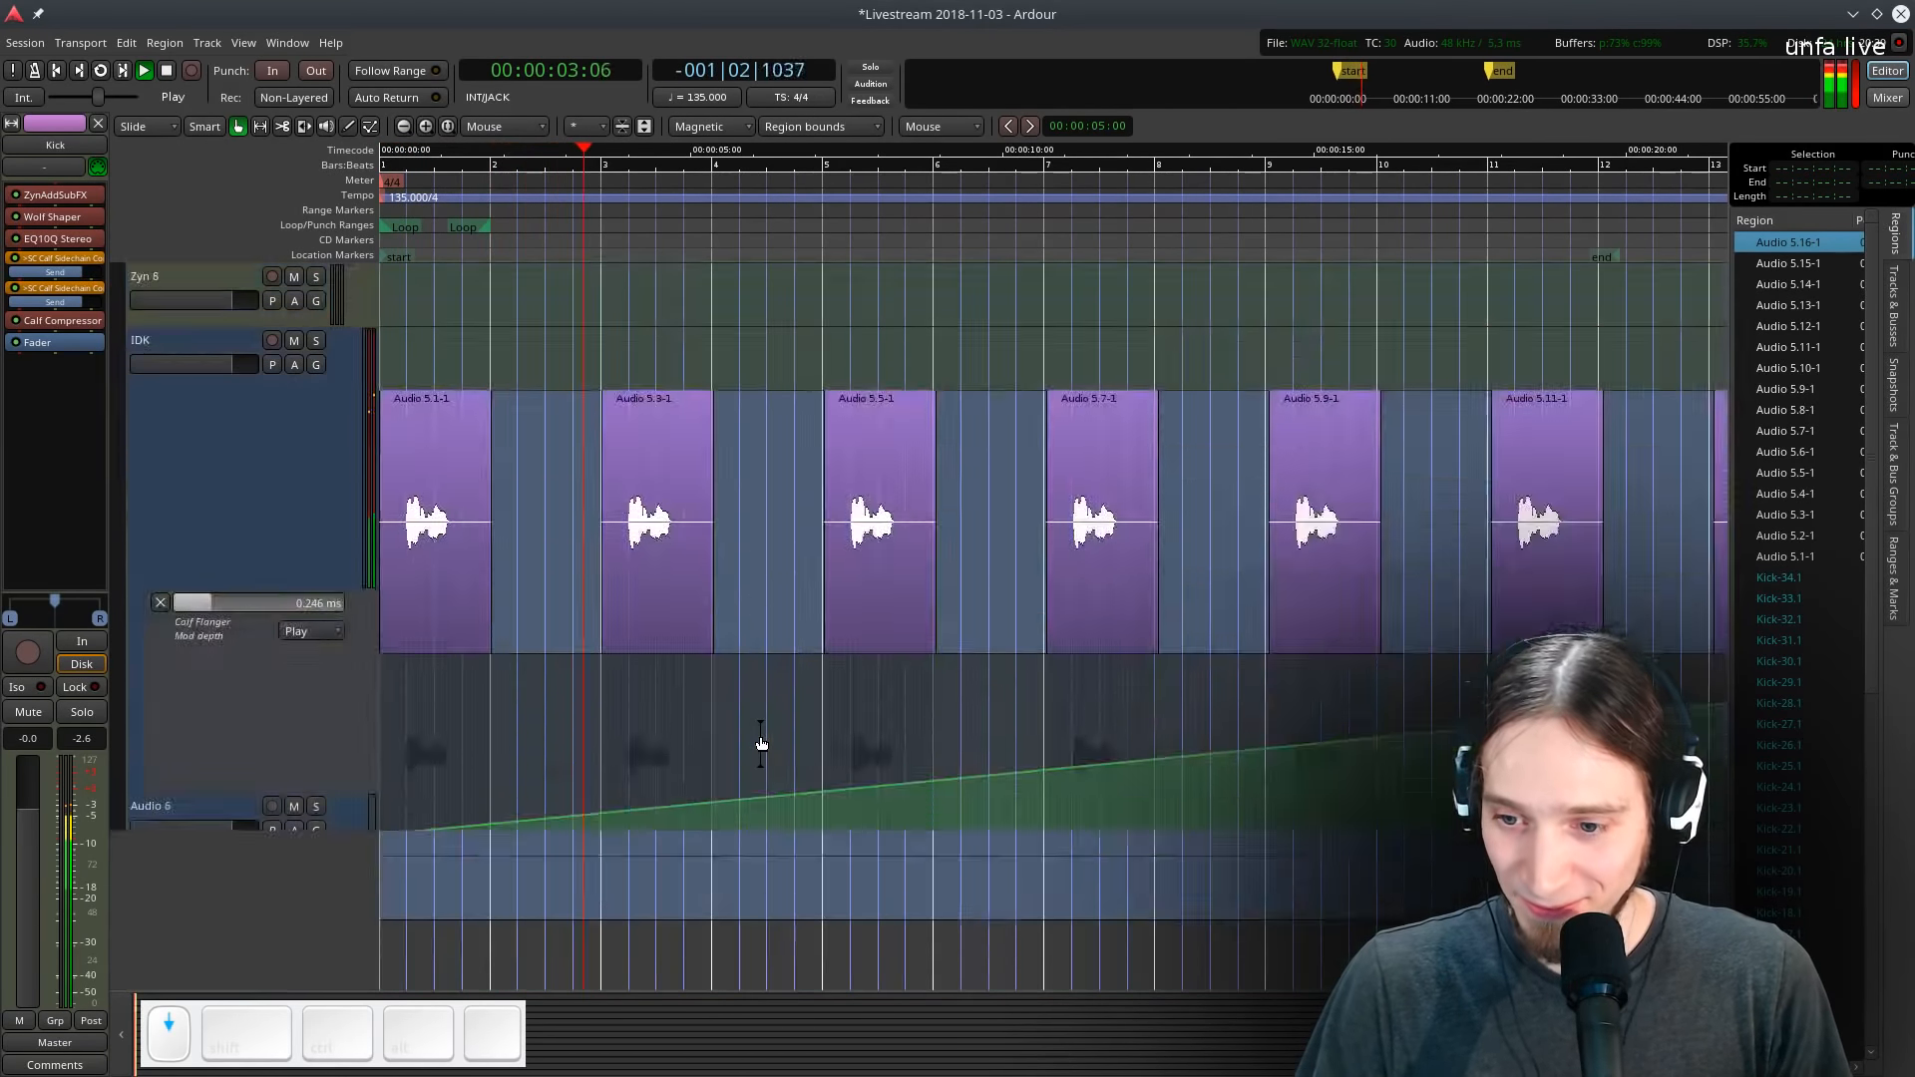
scroll(760, 734, up, 2)
scroll(661, 746, down, 3)
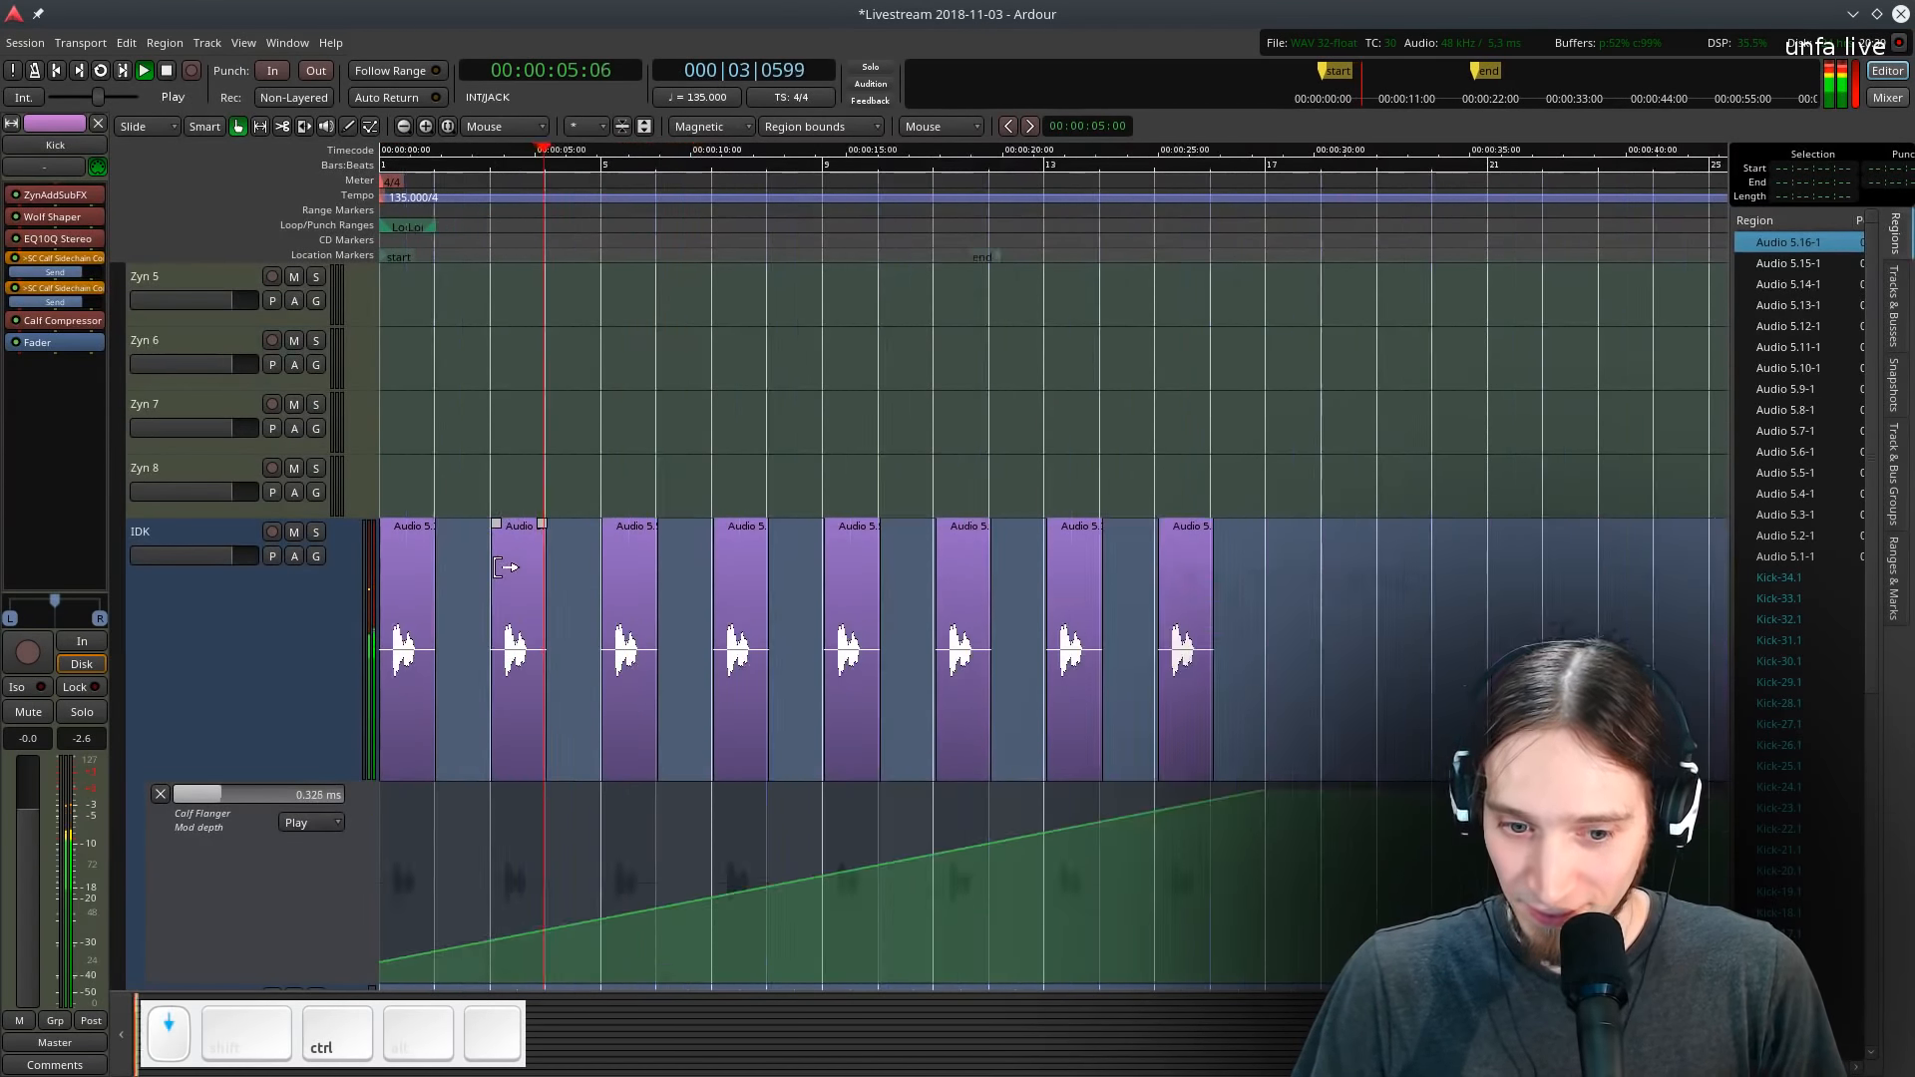
scroll(515, 639, up, 3)
key(space)
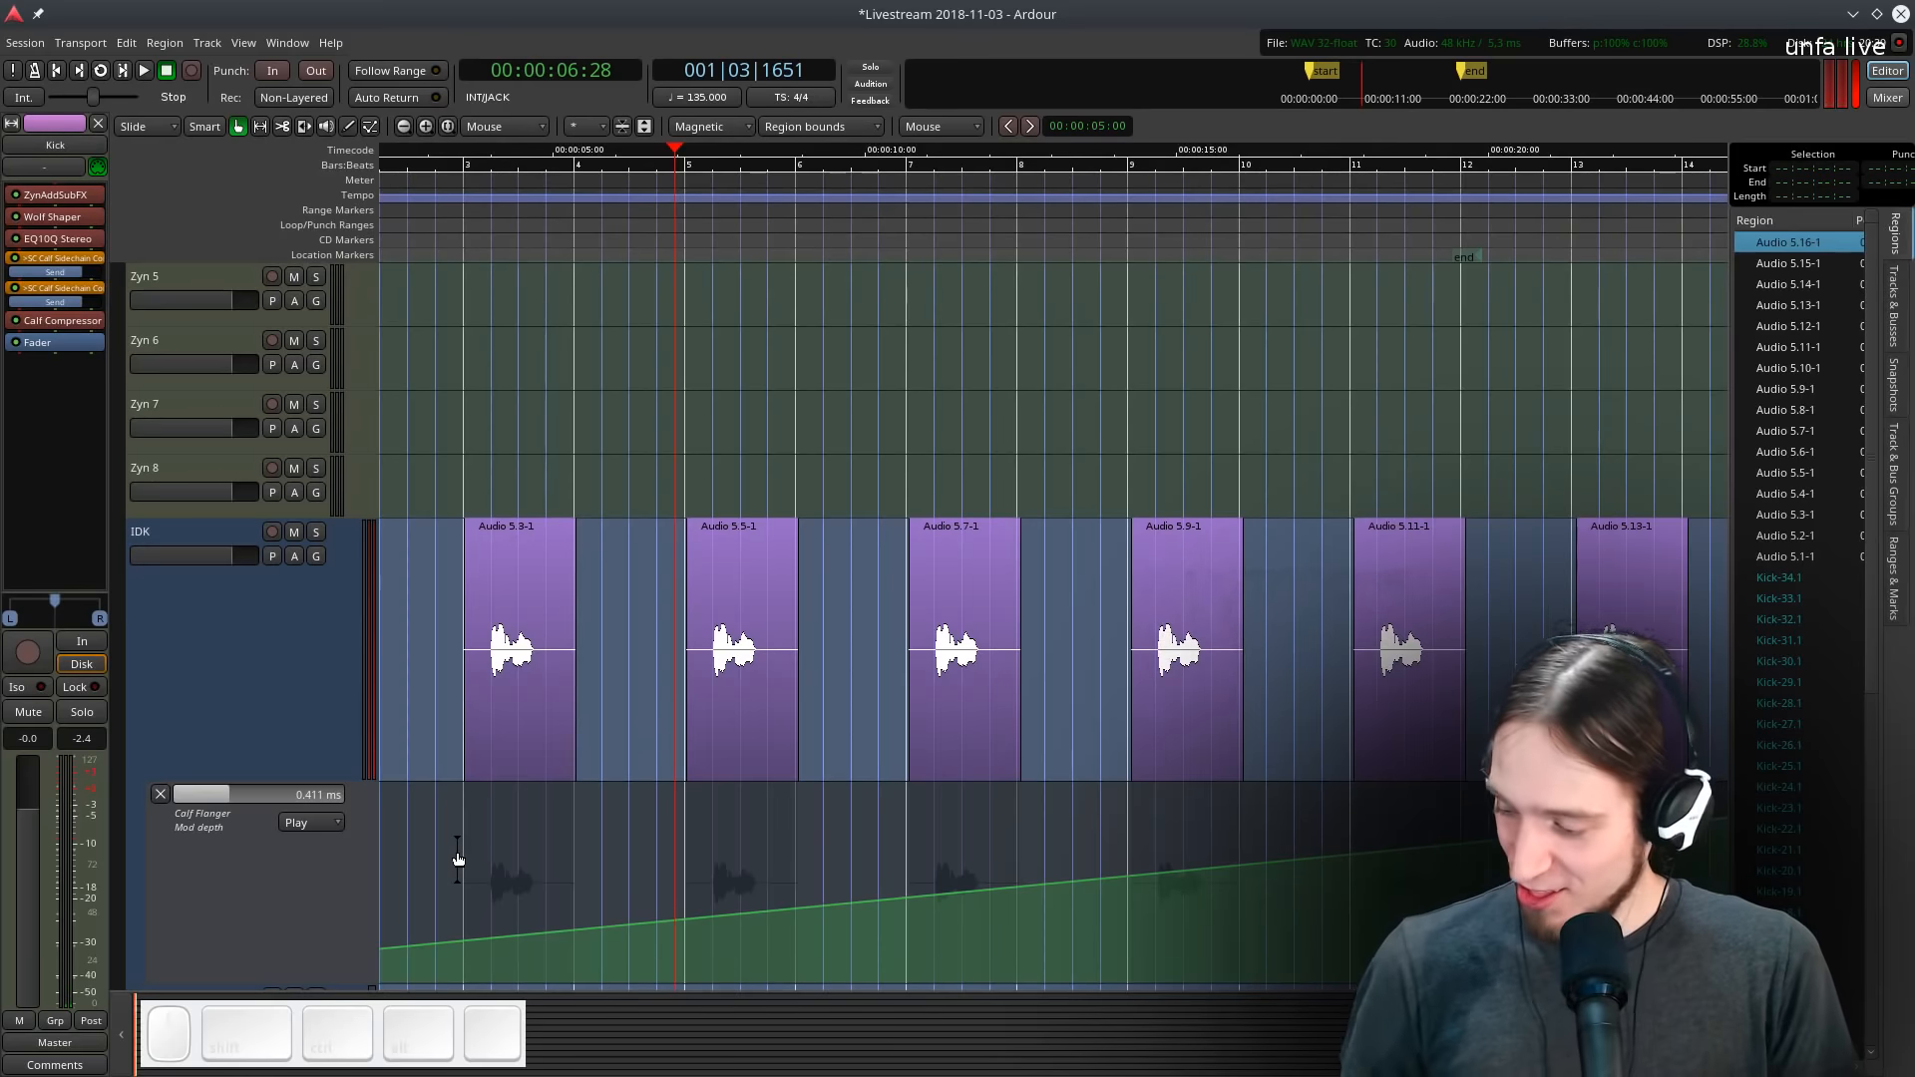
ctrl+scroll(459, 466, up, 1)
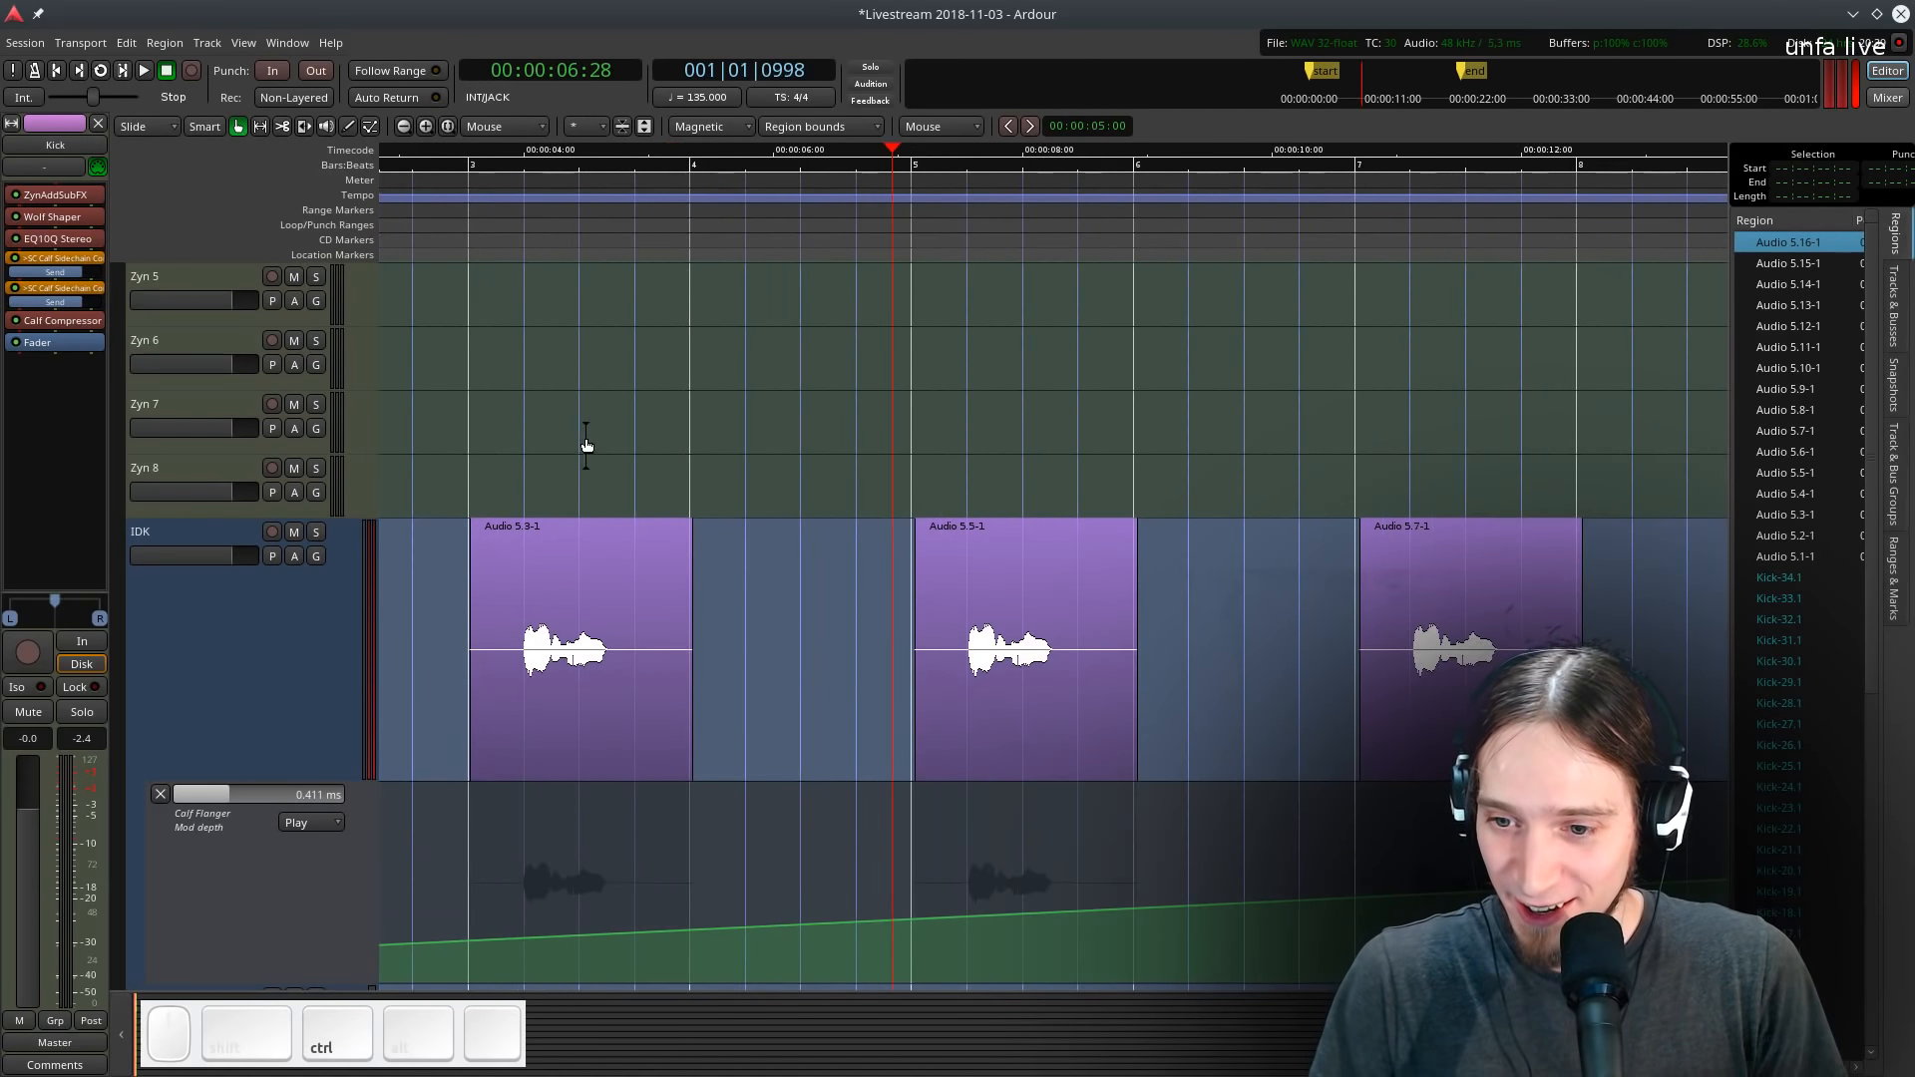
scroll(585, 443, down, 5)
ctrl+scroll(586, 444, down, 1)
scroll(585, 444, up, 10)
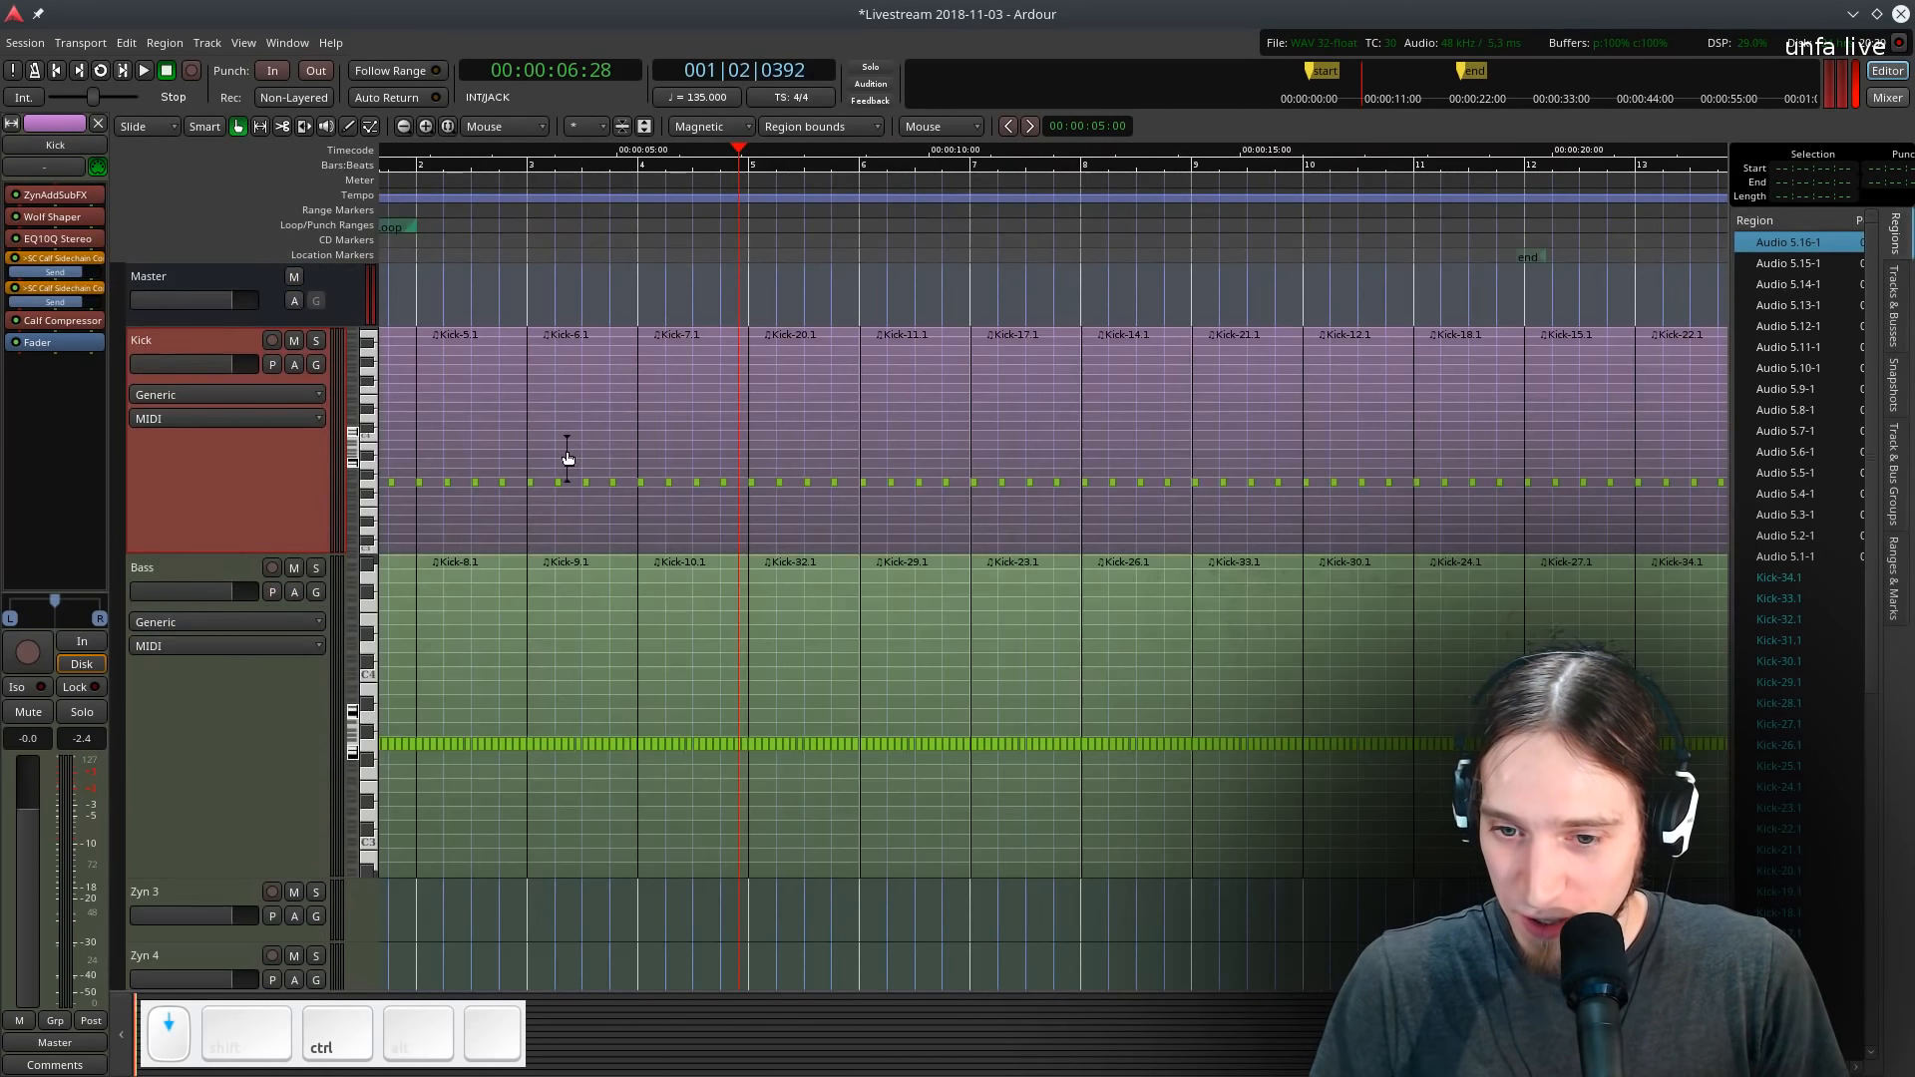
ctrl+scroll(566, 458, down, 1)
scroll(567, 458, down, 3)
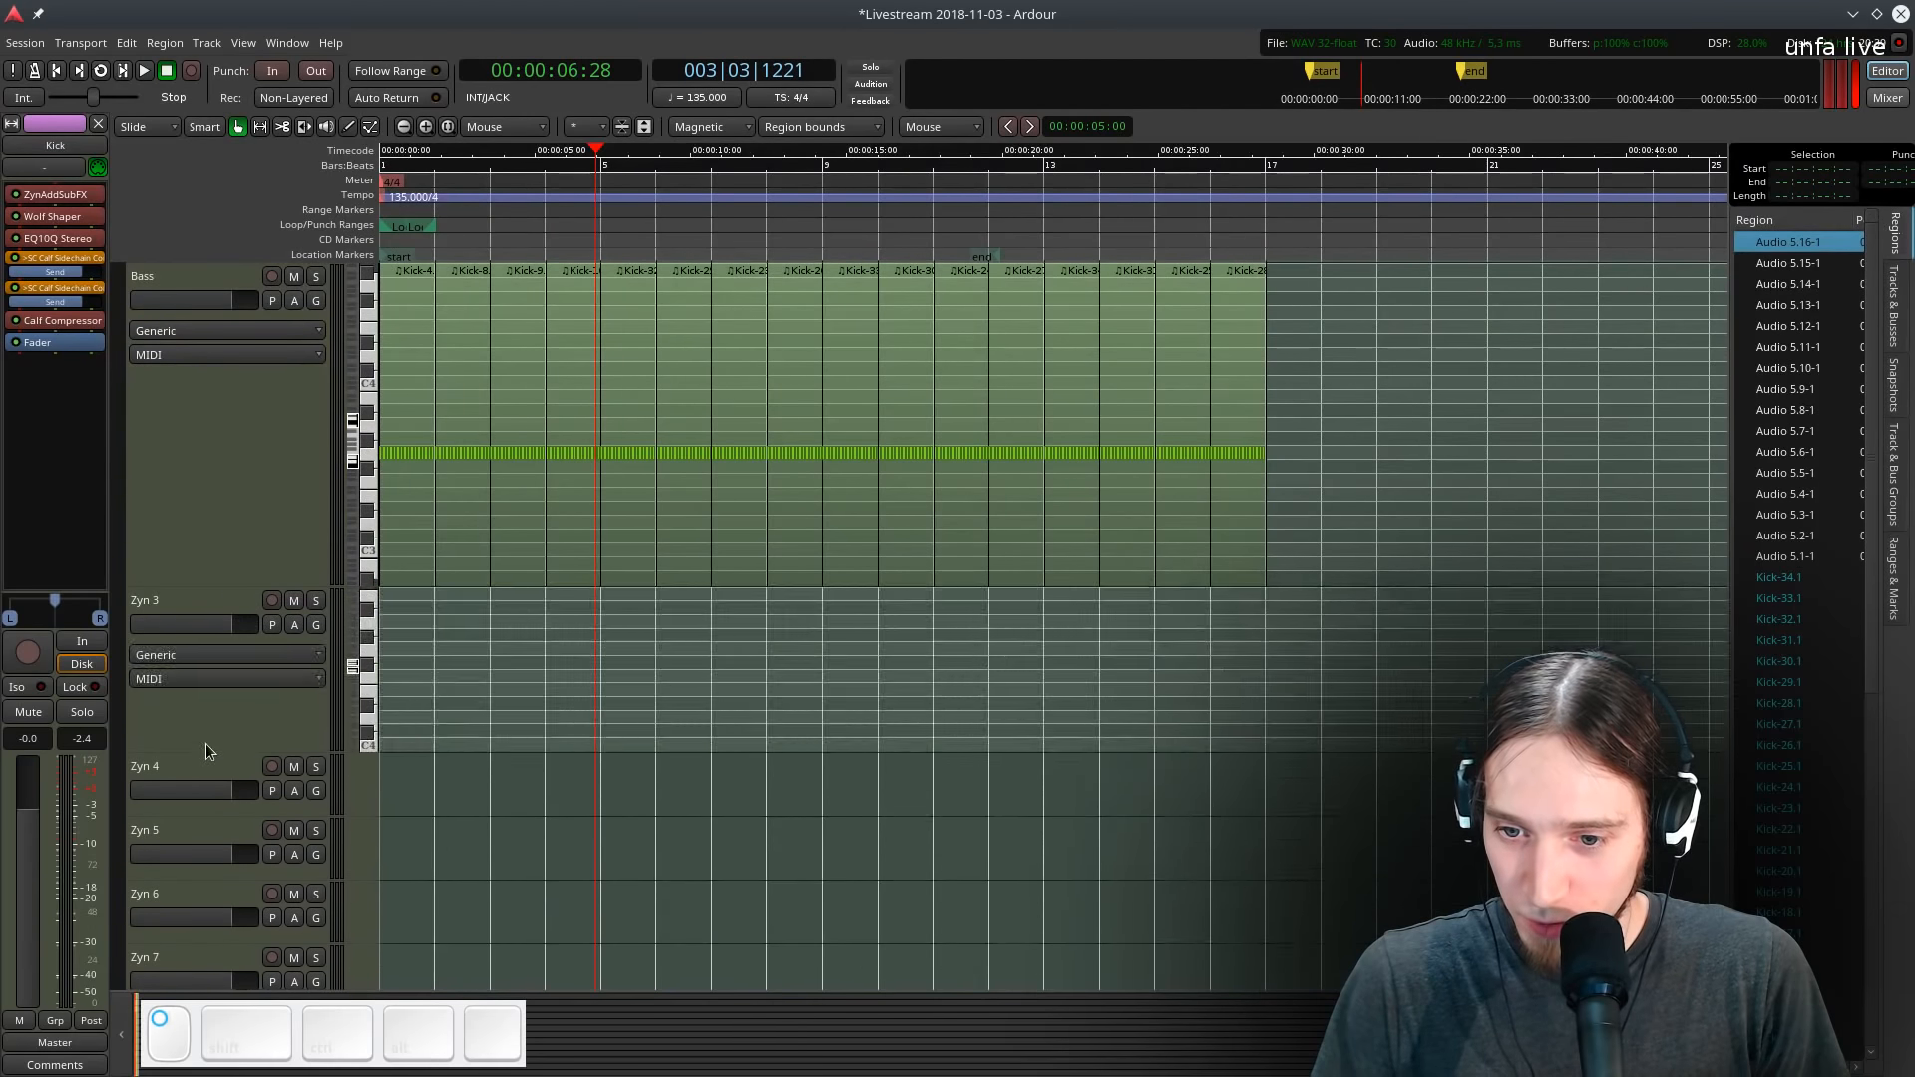
- Adjust the synth track heights and rename the Zyn 3 track to Lead
drag(206, 744, 212, 658)
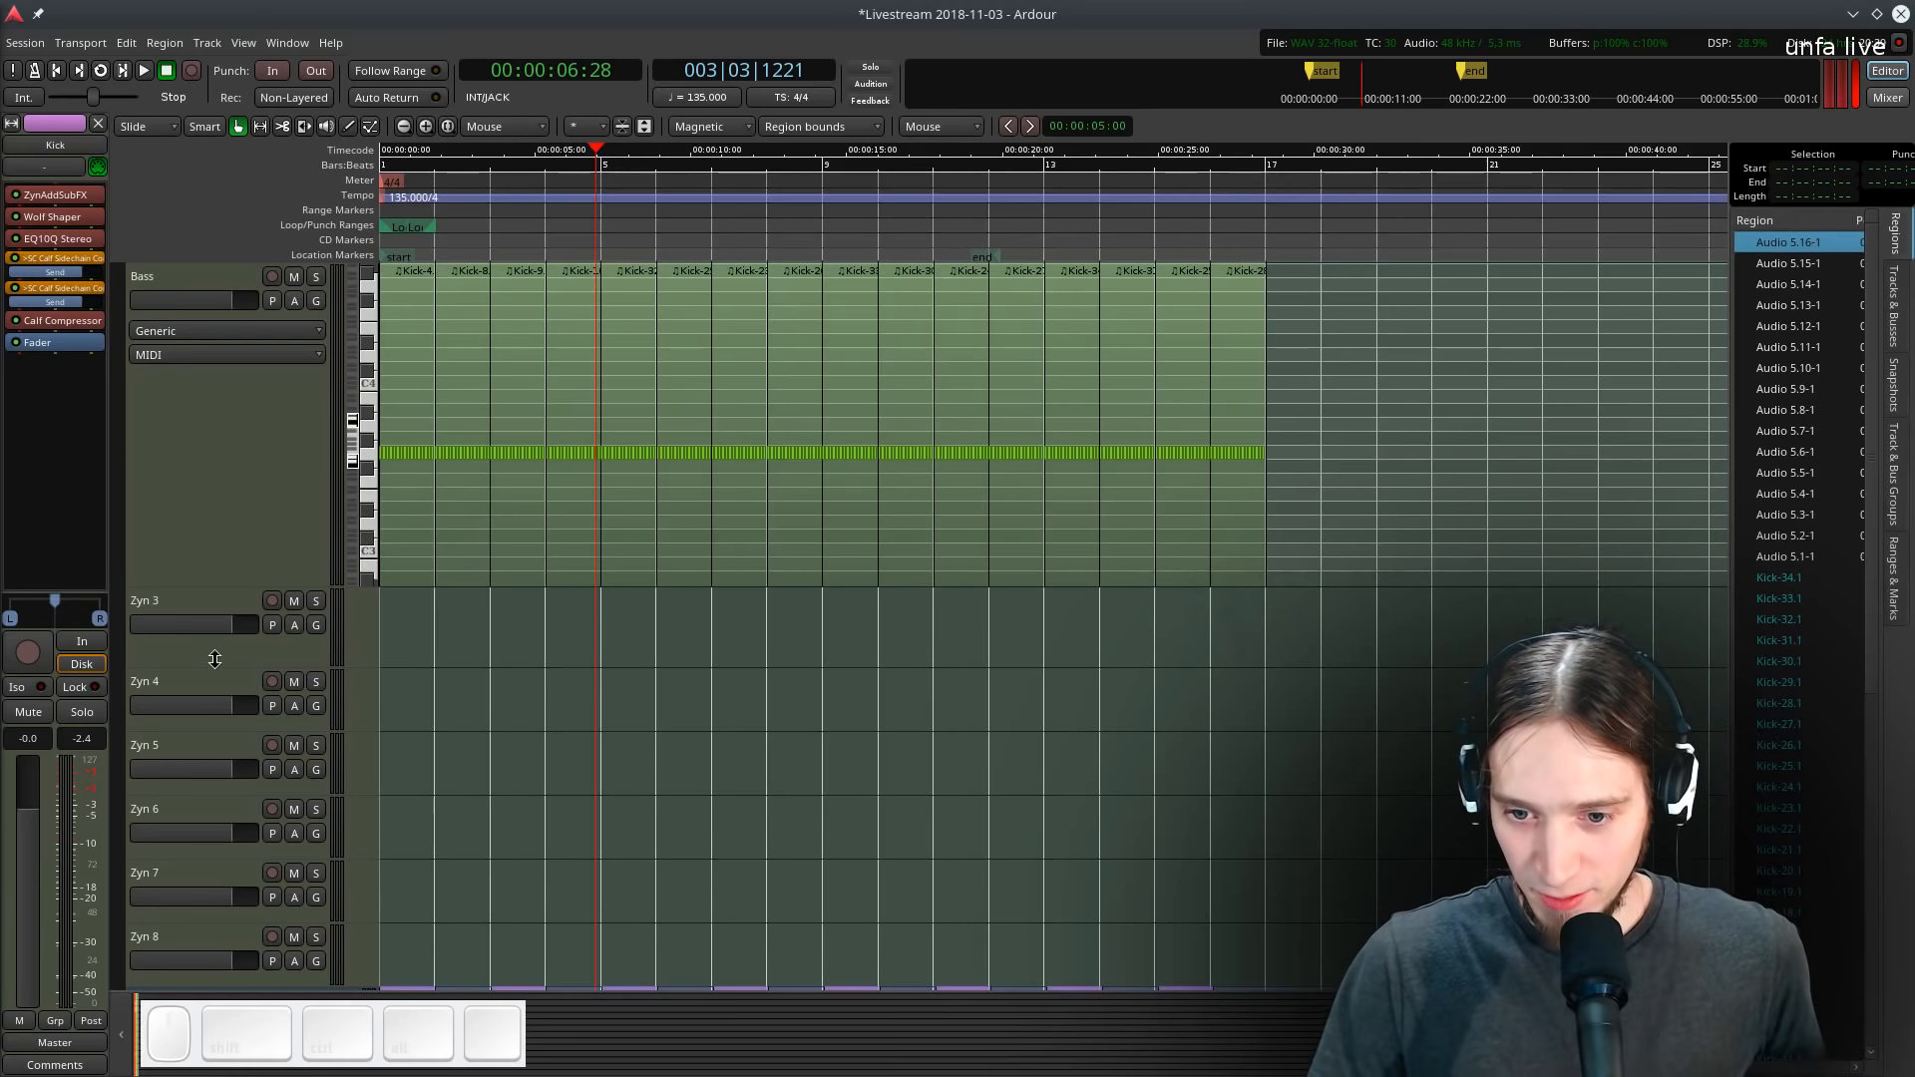
drag(262, 668, 263, 783)
click(217, 600)
double_click(179, 598)
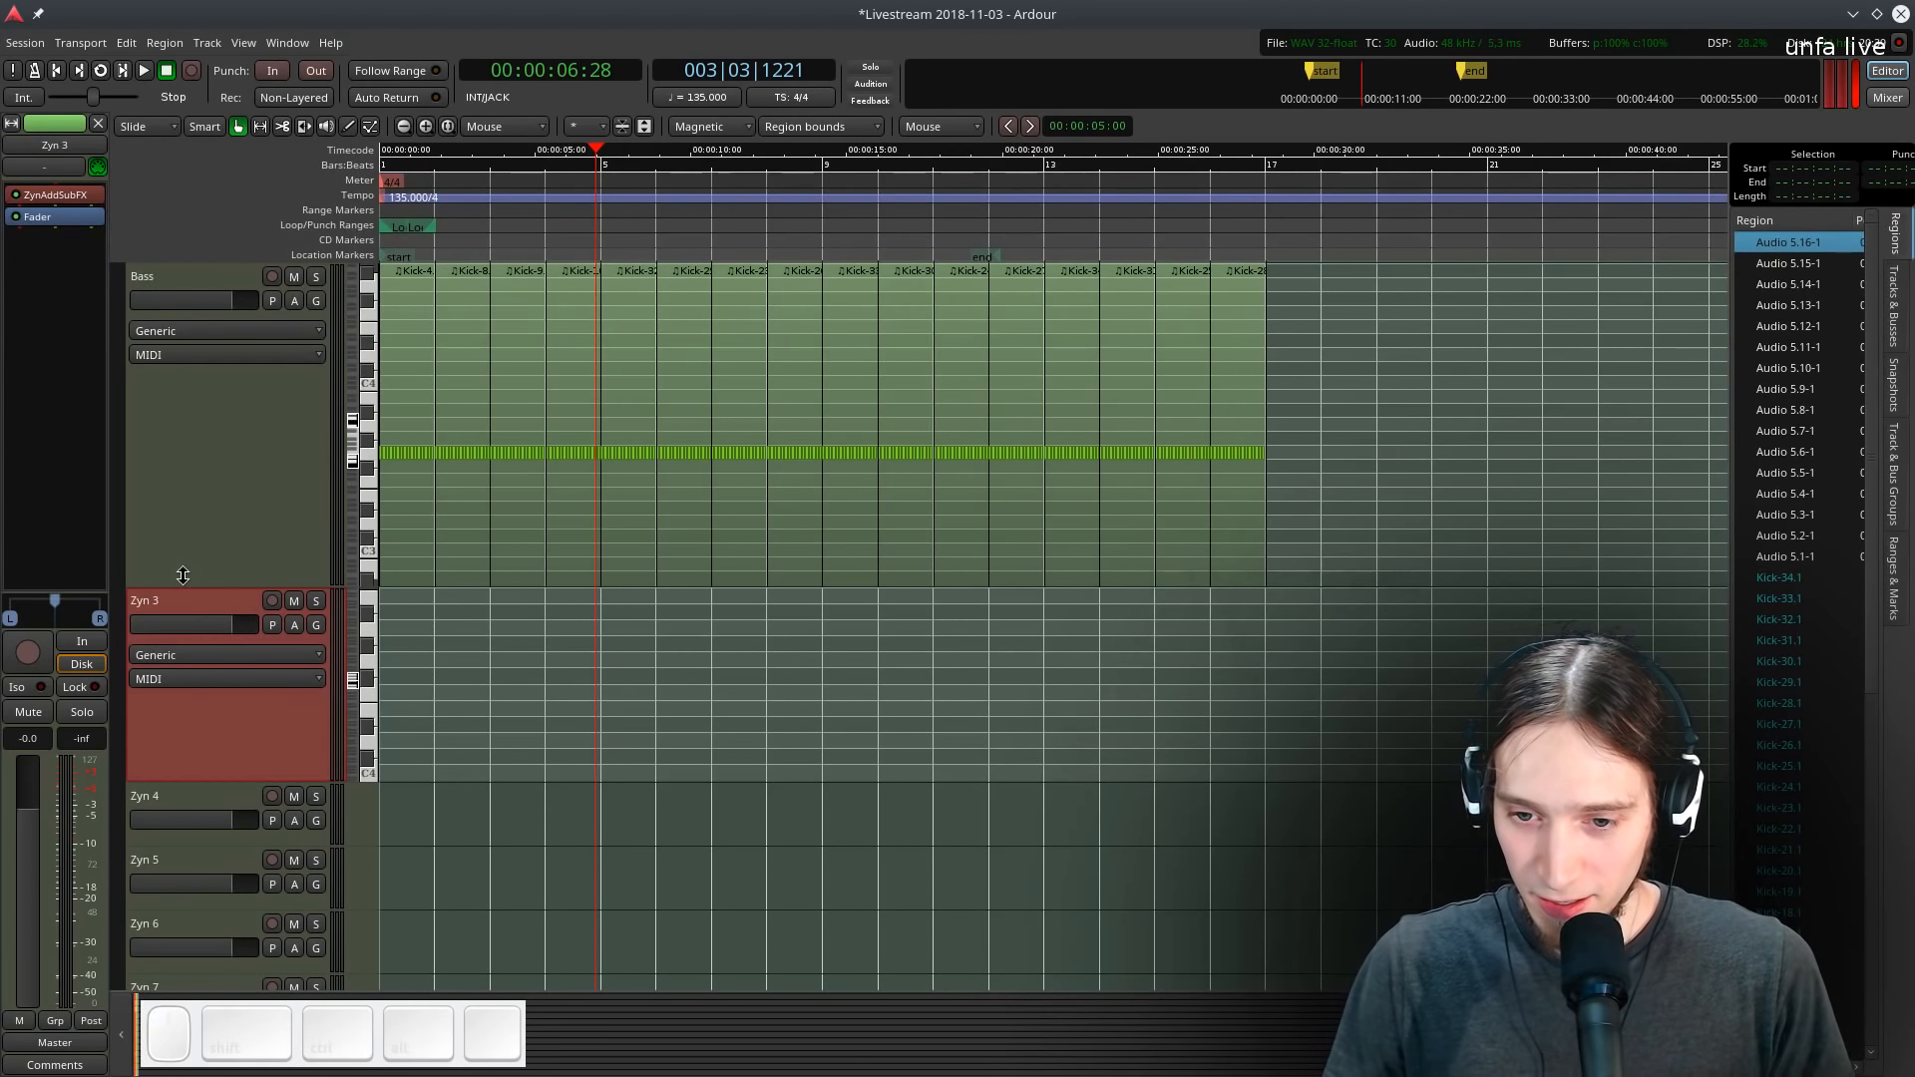
click(181, 594)
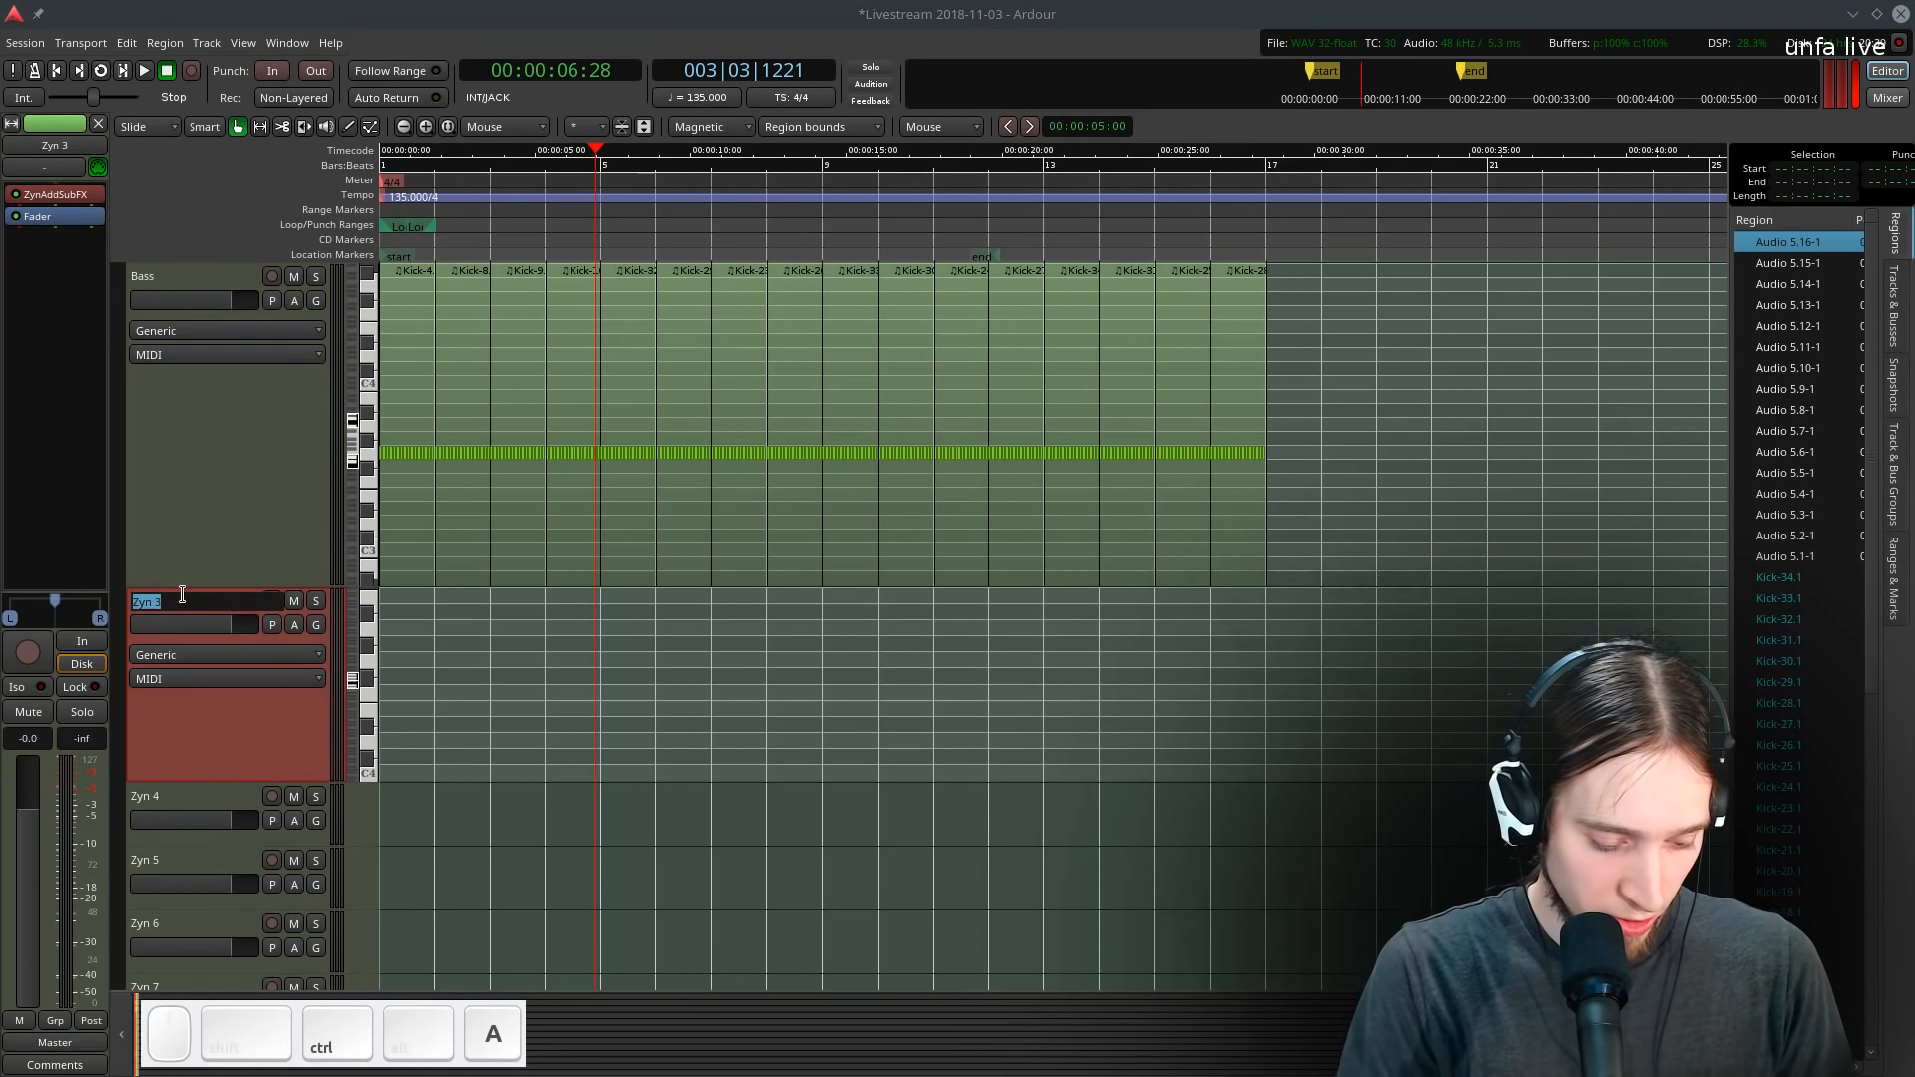
text(Lead)
key(Return)
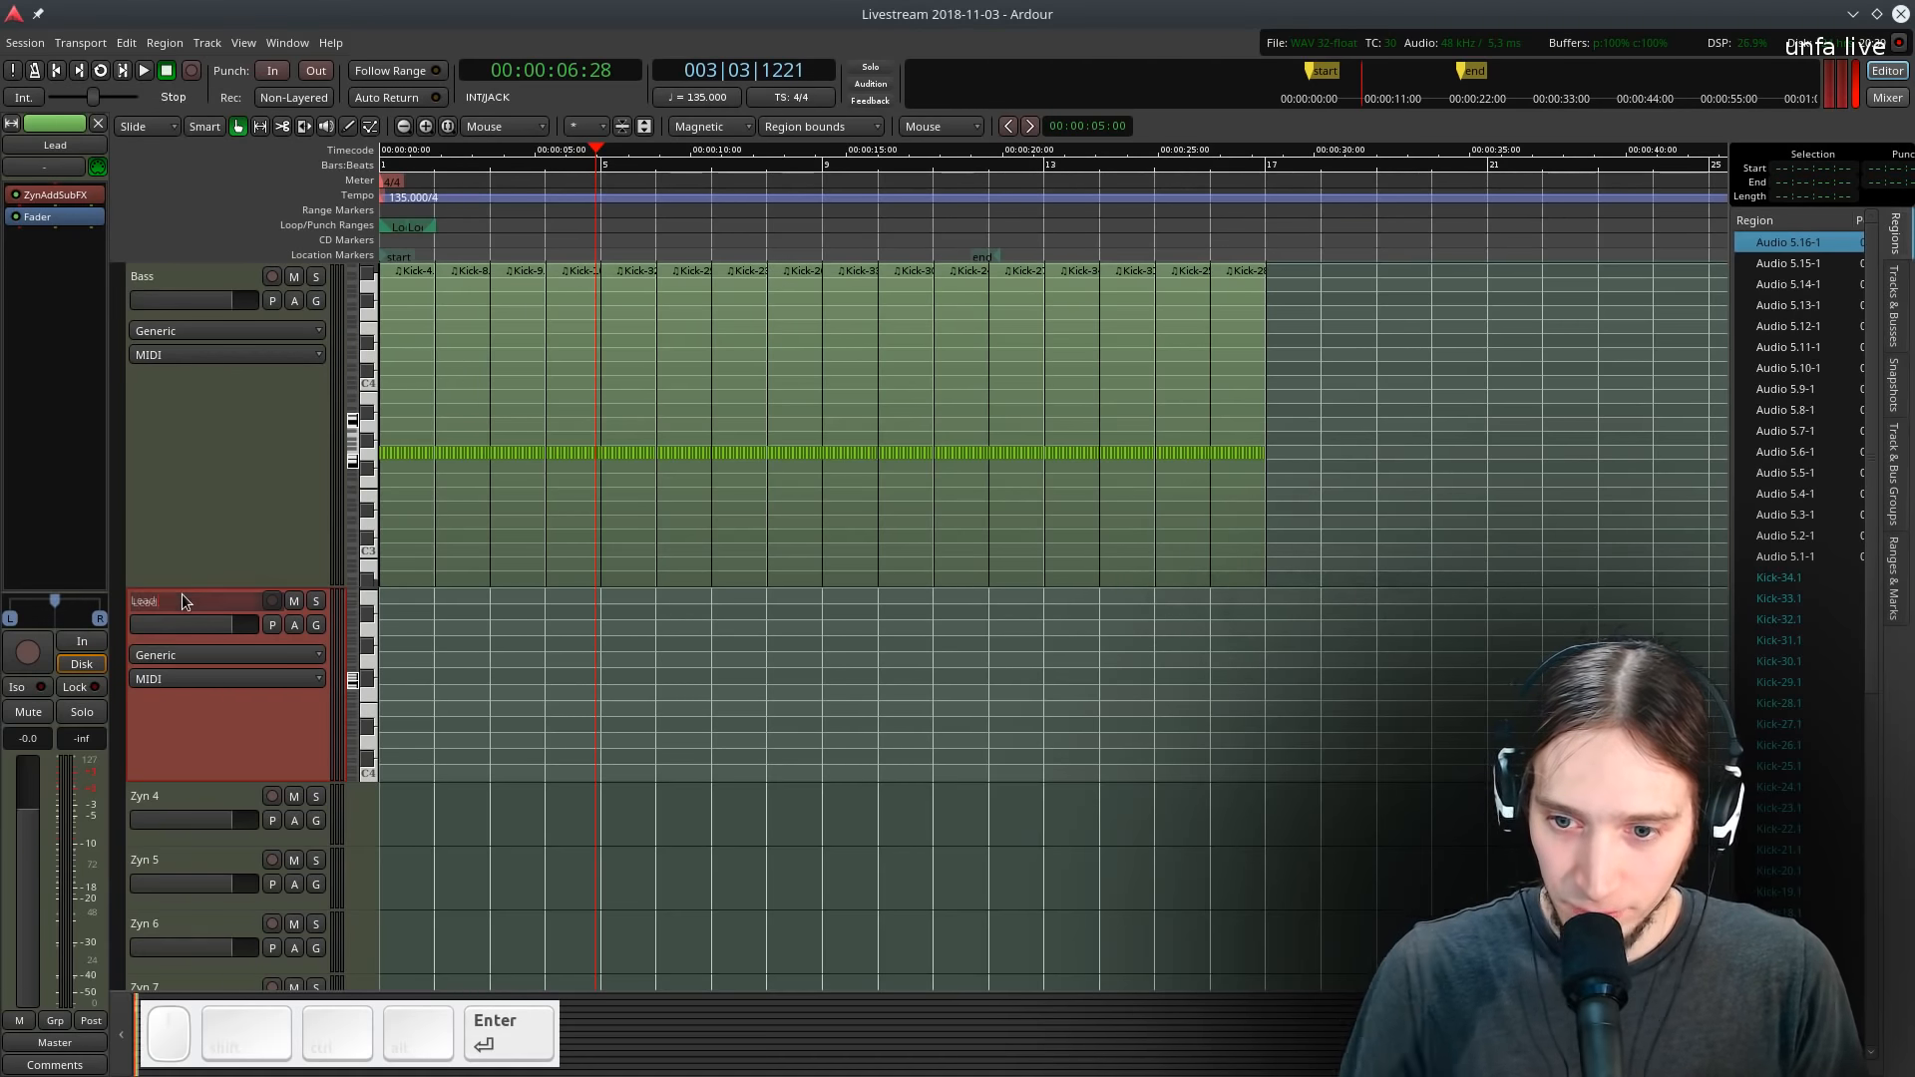
- Save the session, return the playhead to the start, and enlarge the Lead track's height
key(ctrl+s)
key(Home)
drag(228, 775, 193, 944)
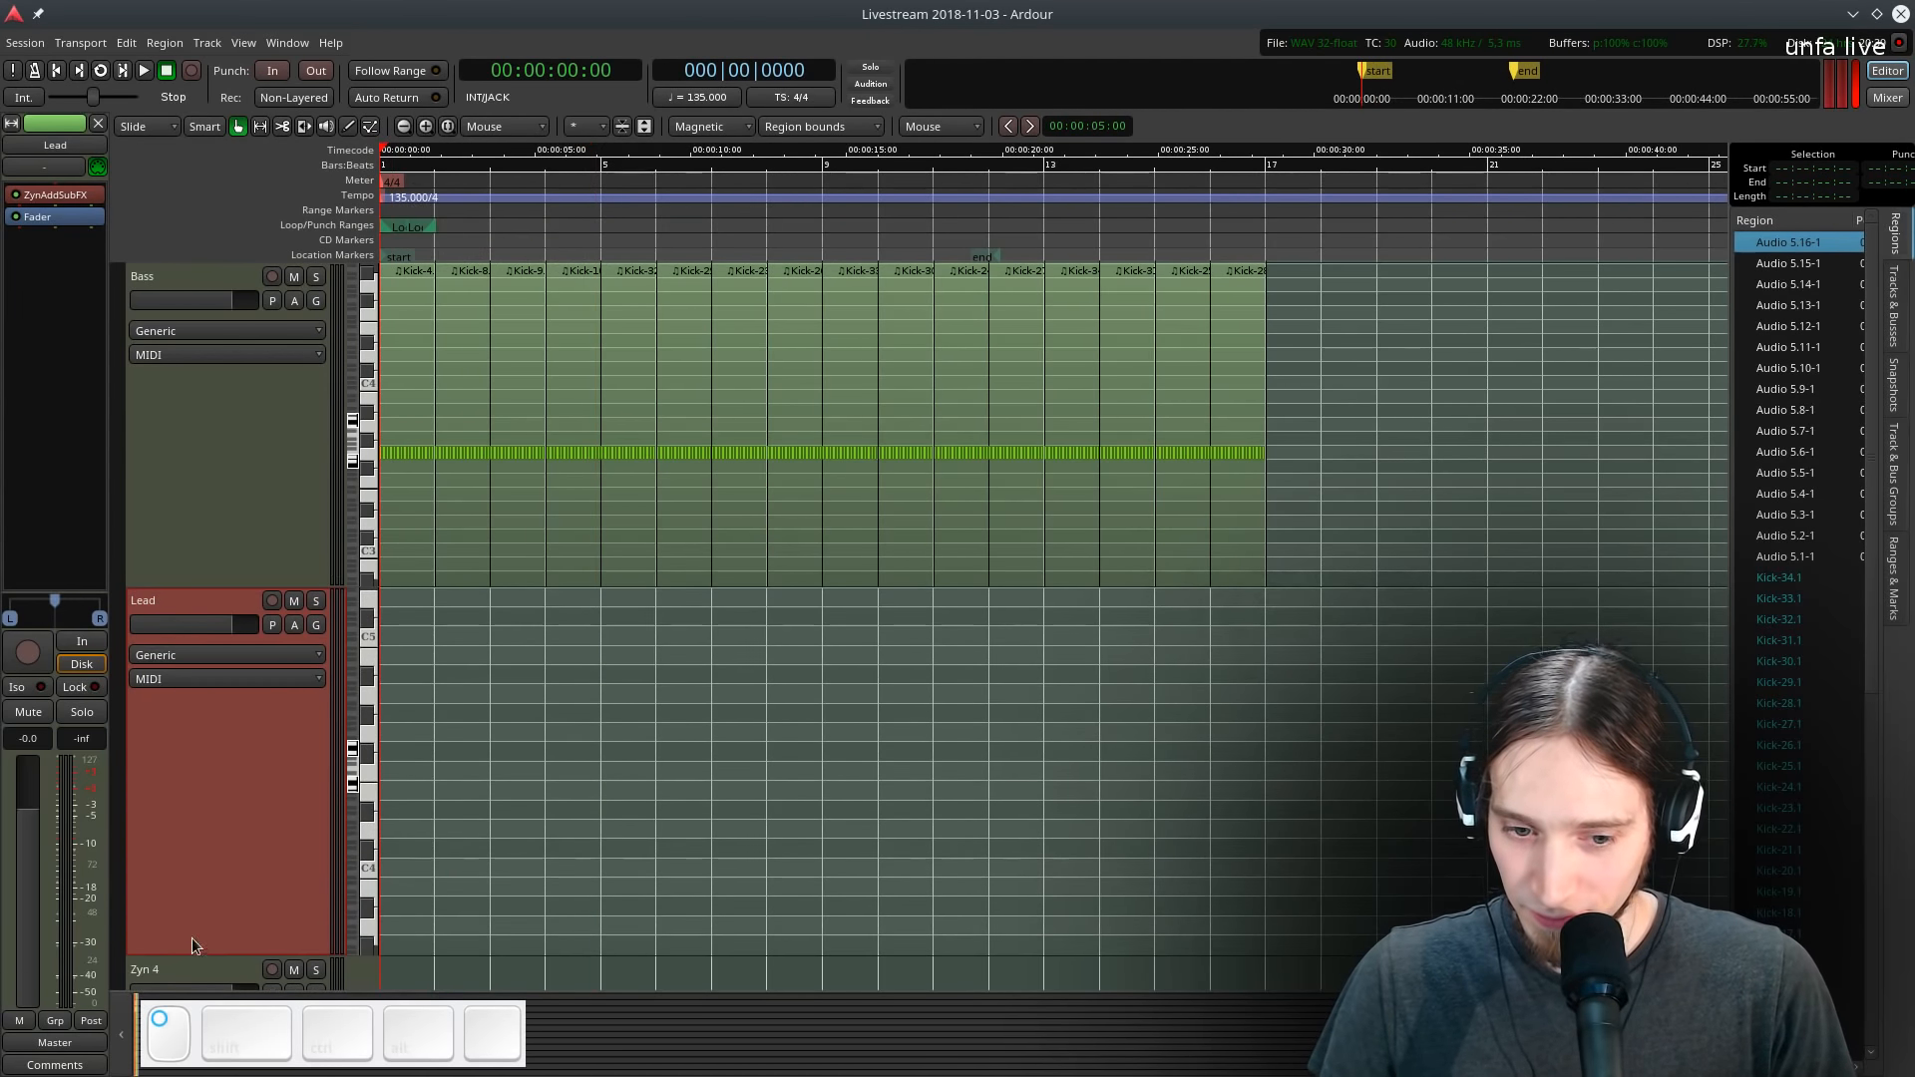
ctrl+scroll(375, 800, up, 1)
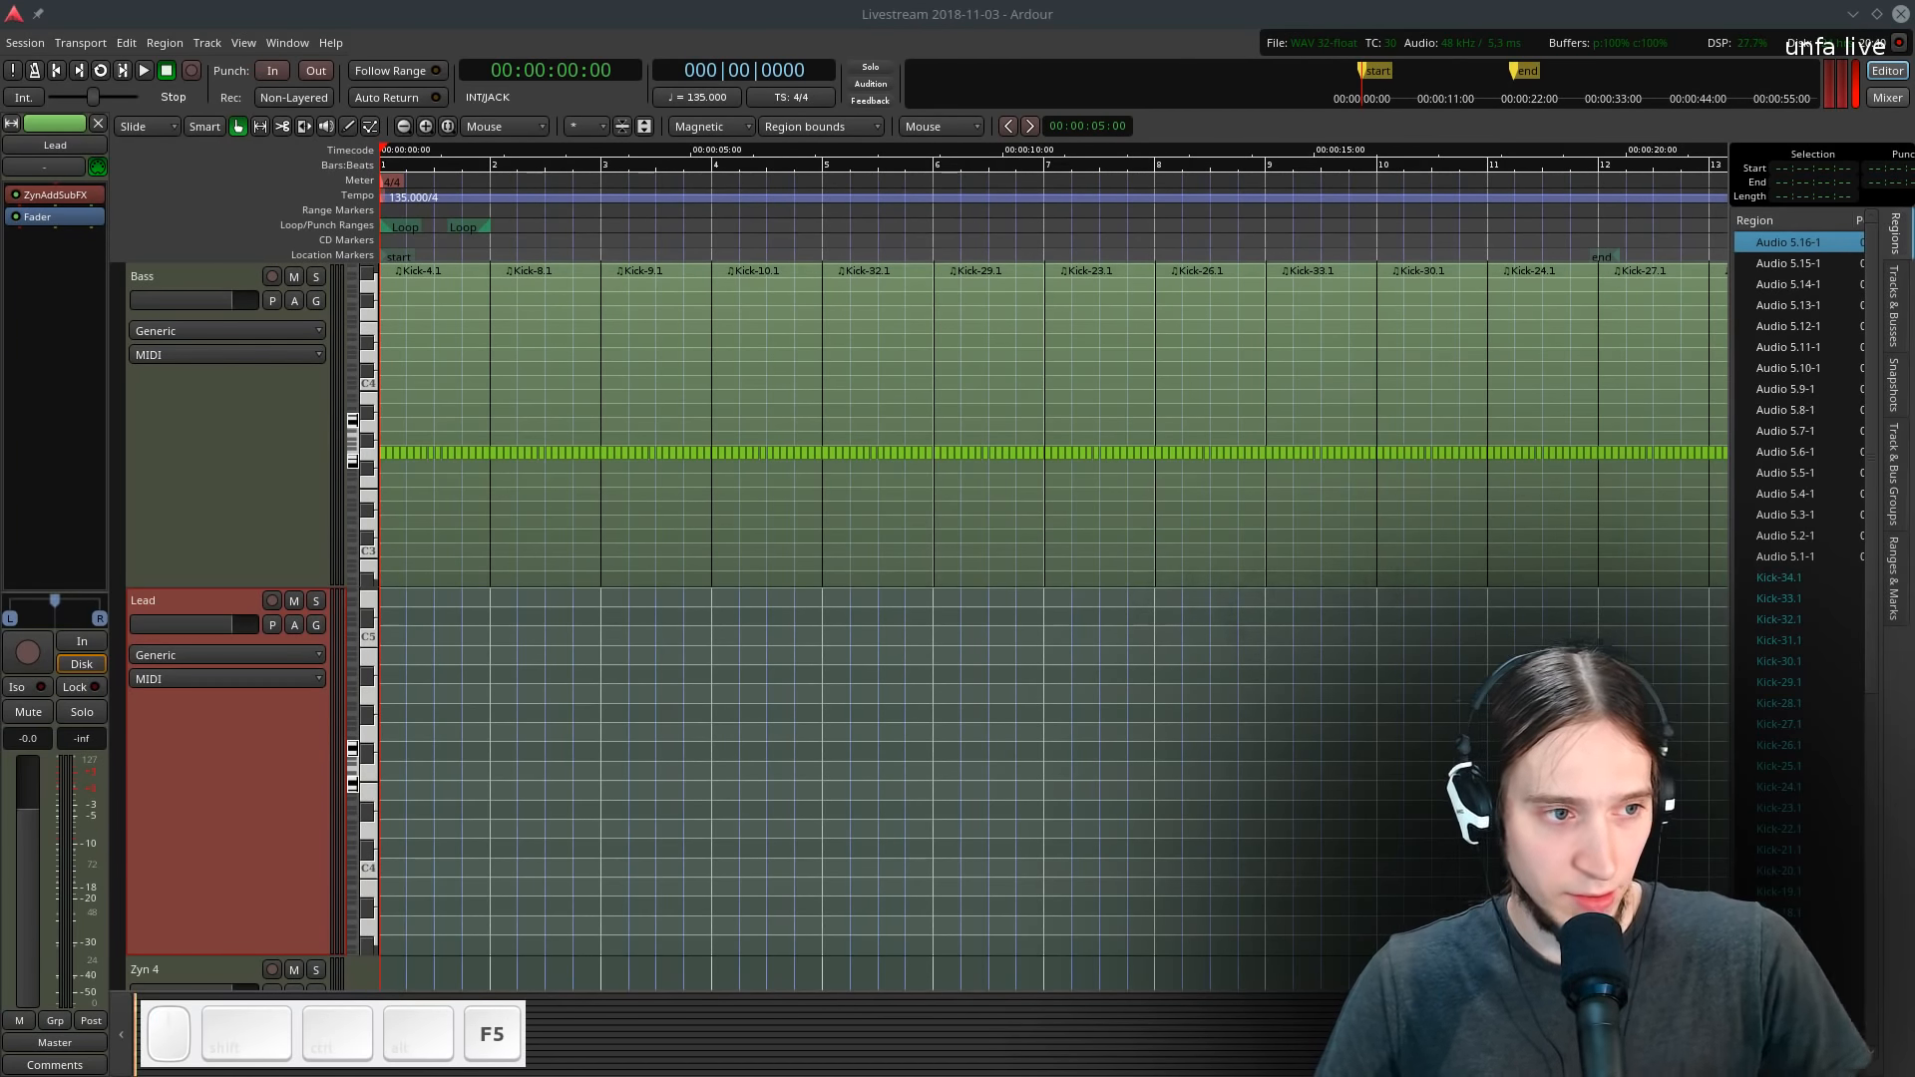
- Switch to the browser and view the images shared on the Filebin page
drag(0, 30, 597, 0)
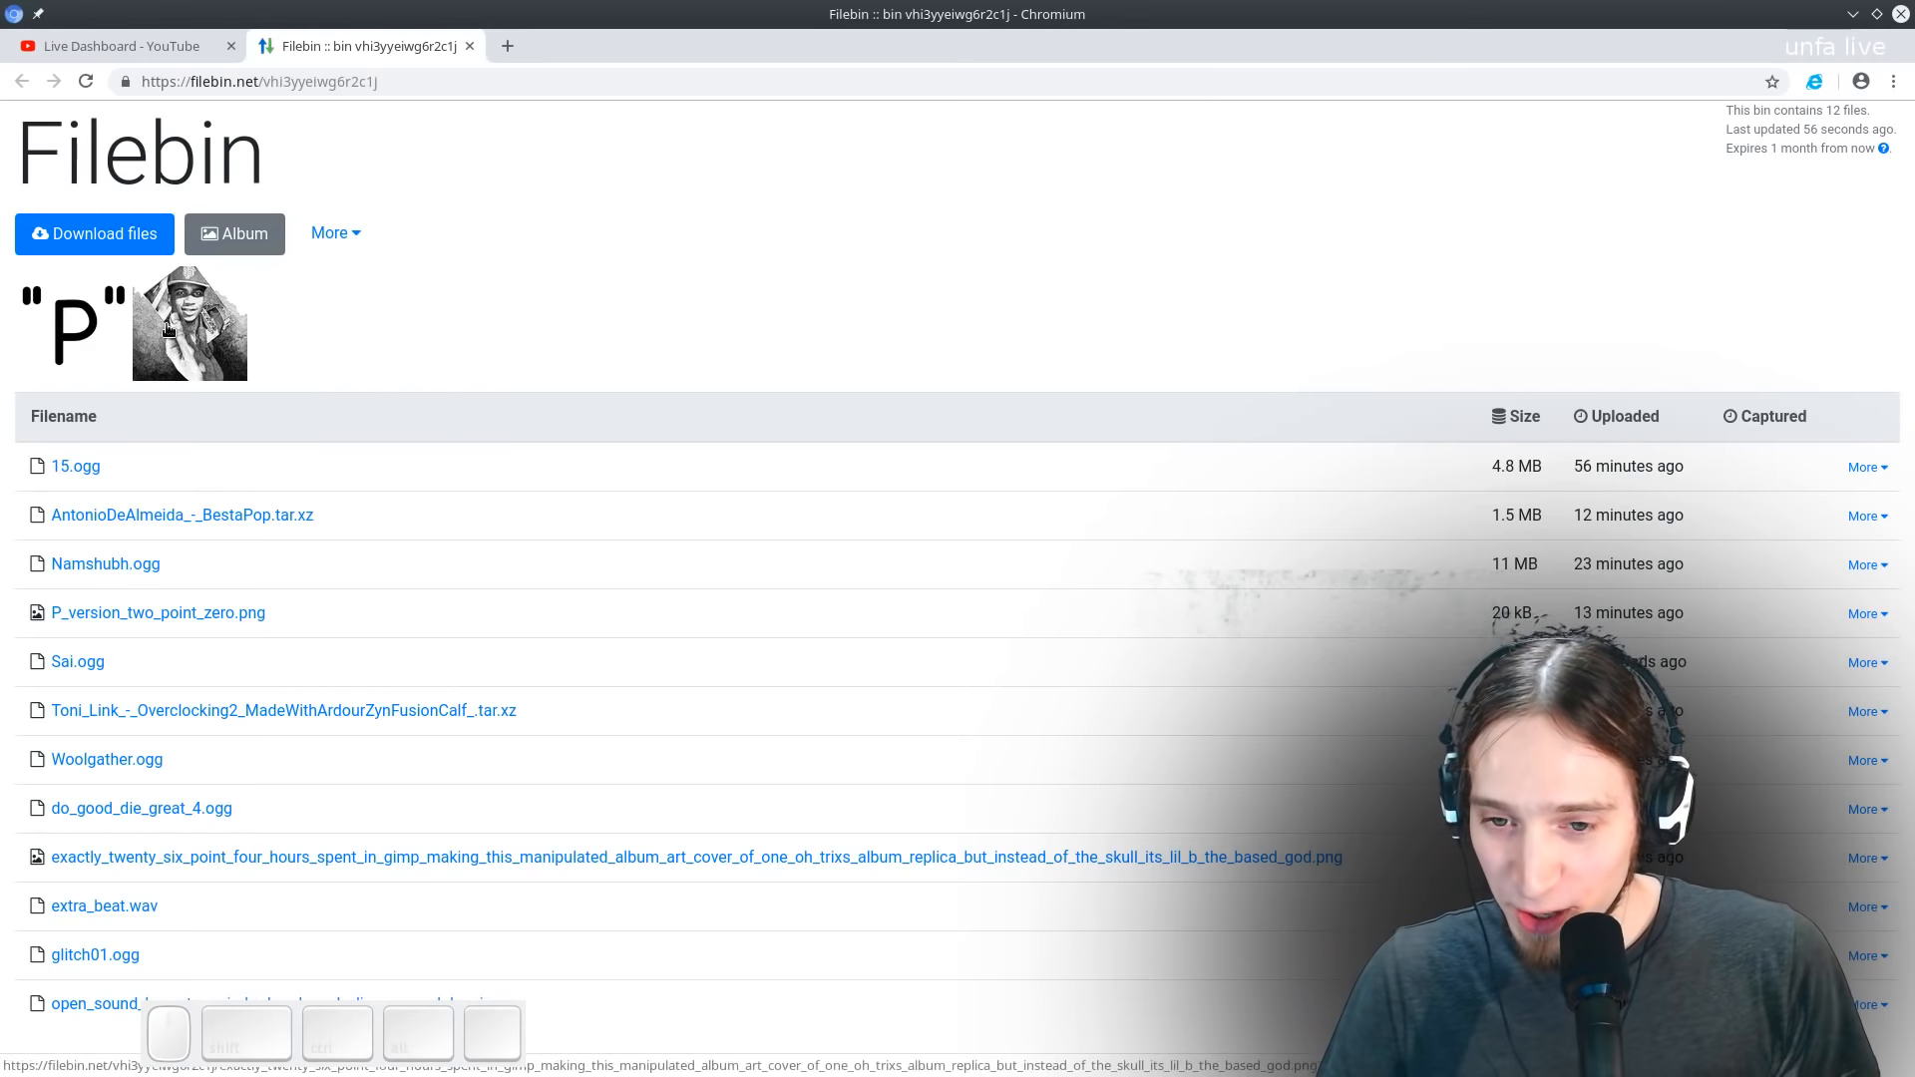
click(70, 341)
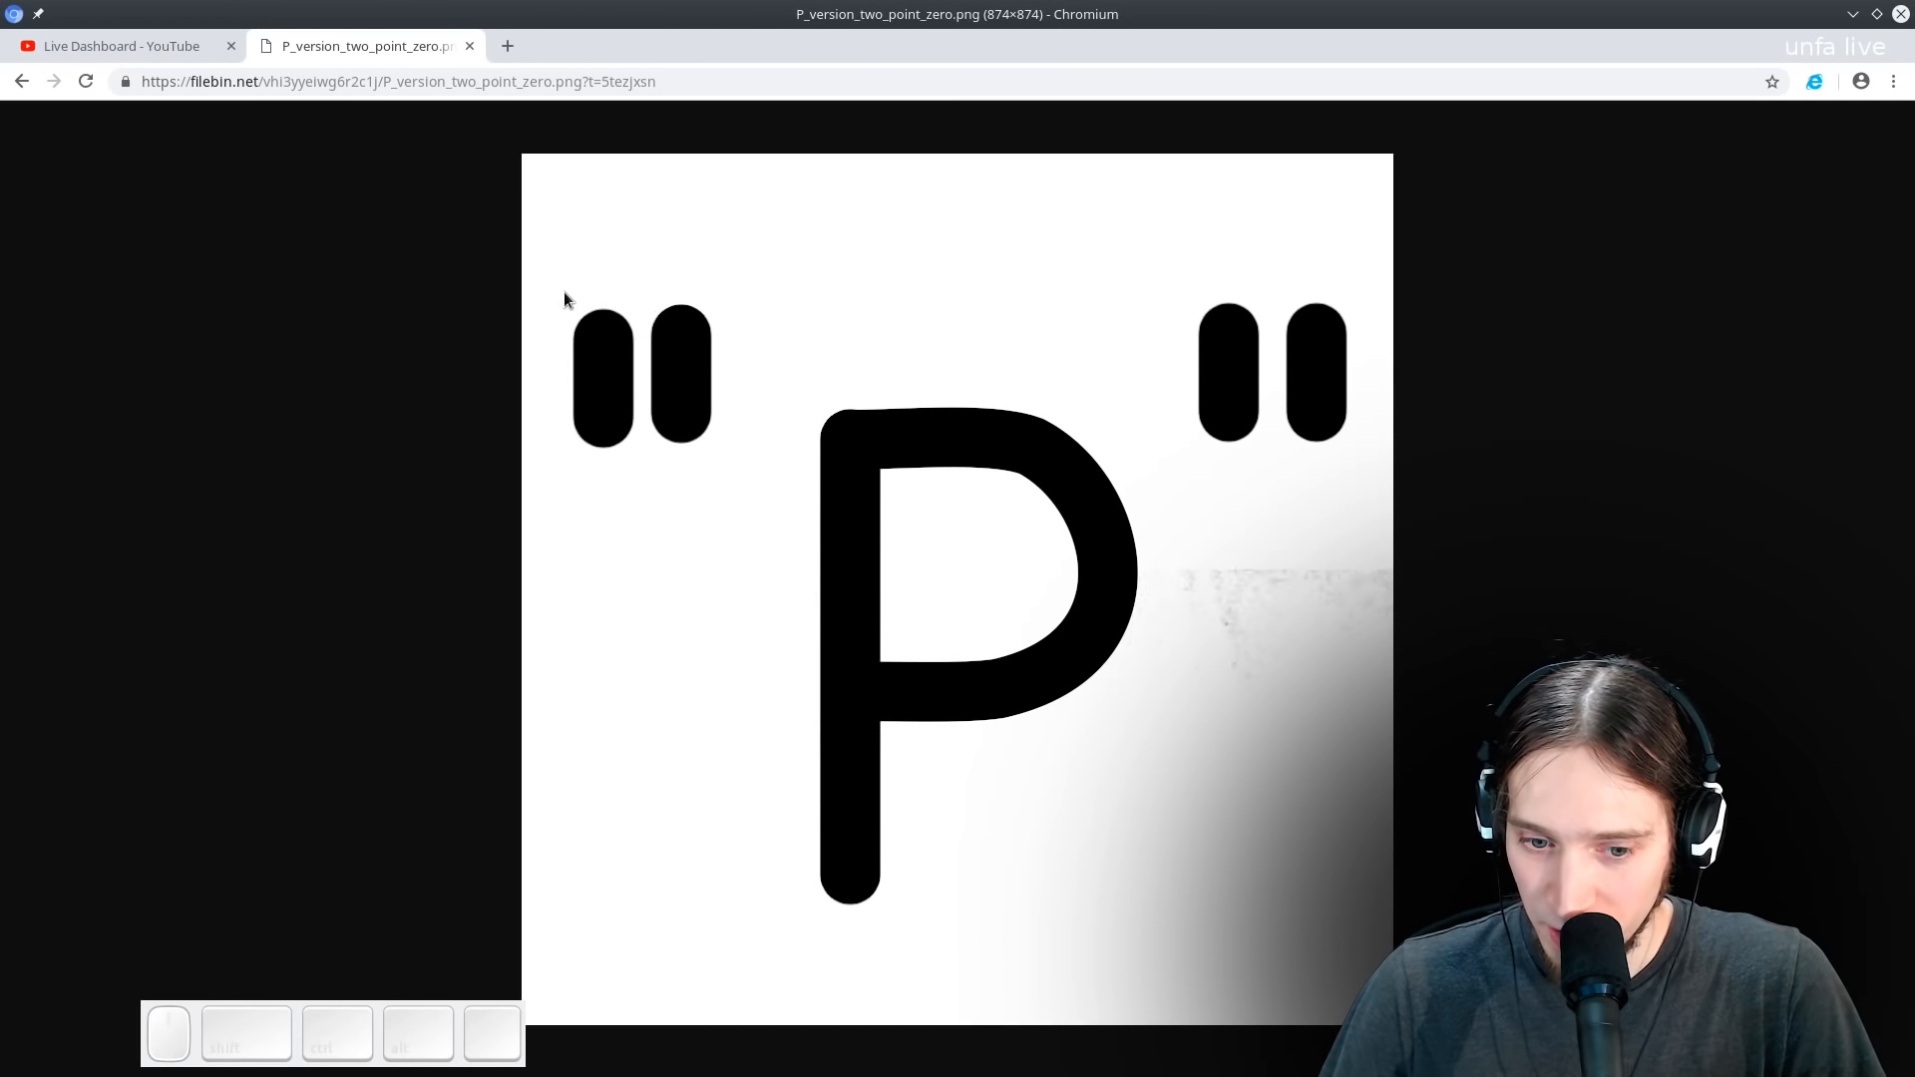
click(21, 81)
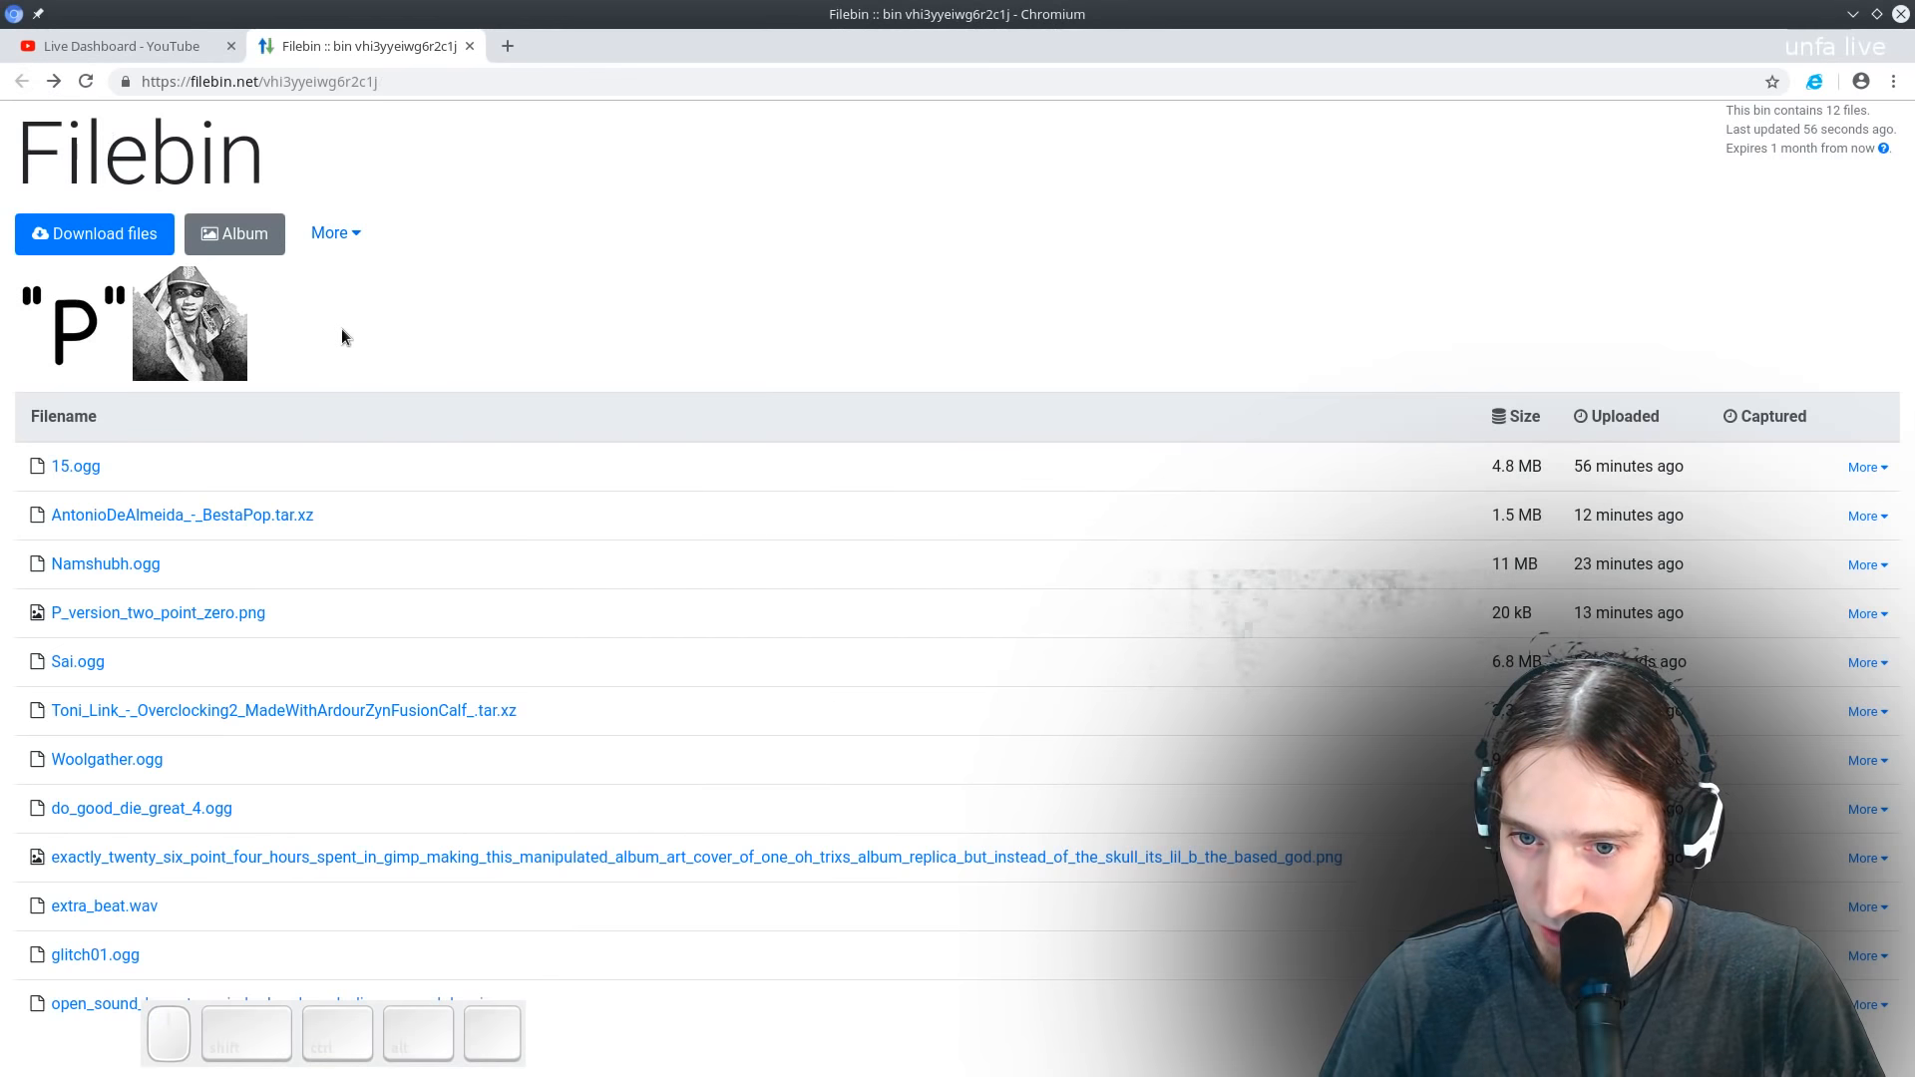
click(202, 332)
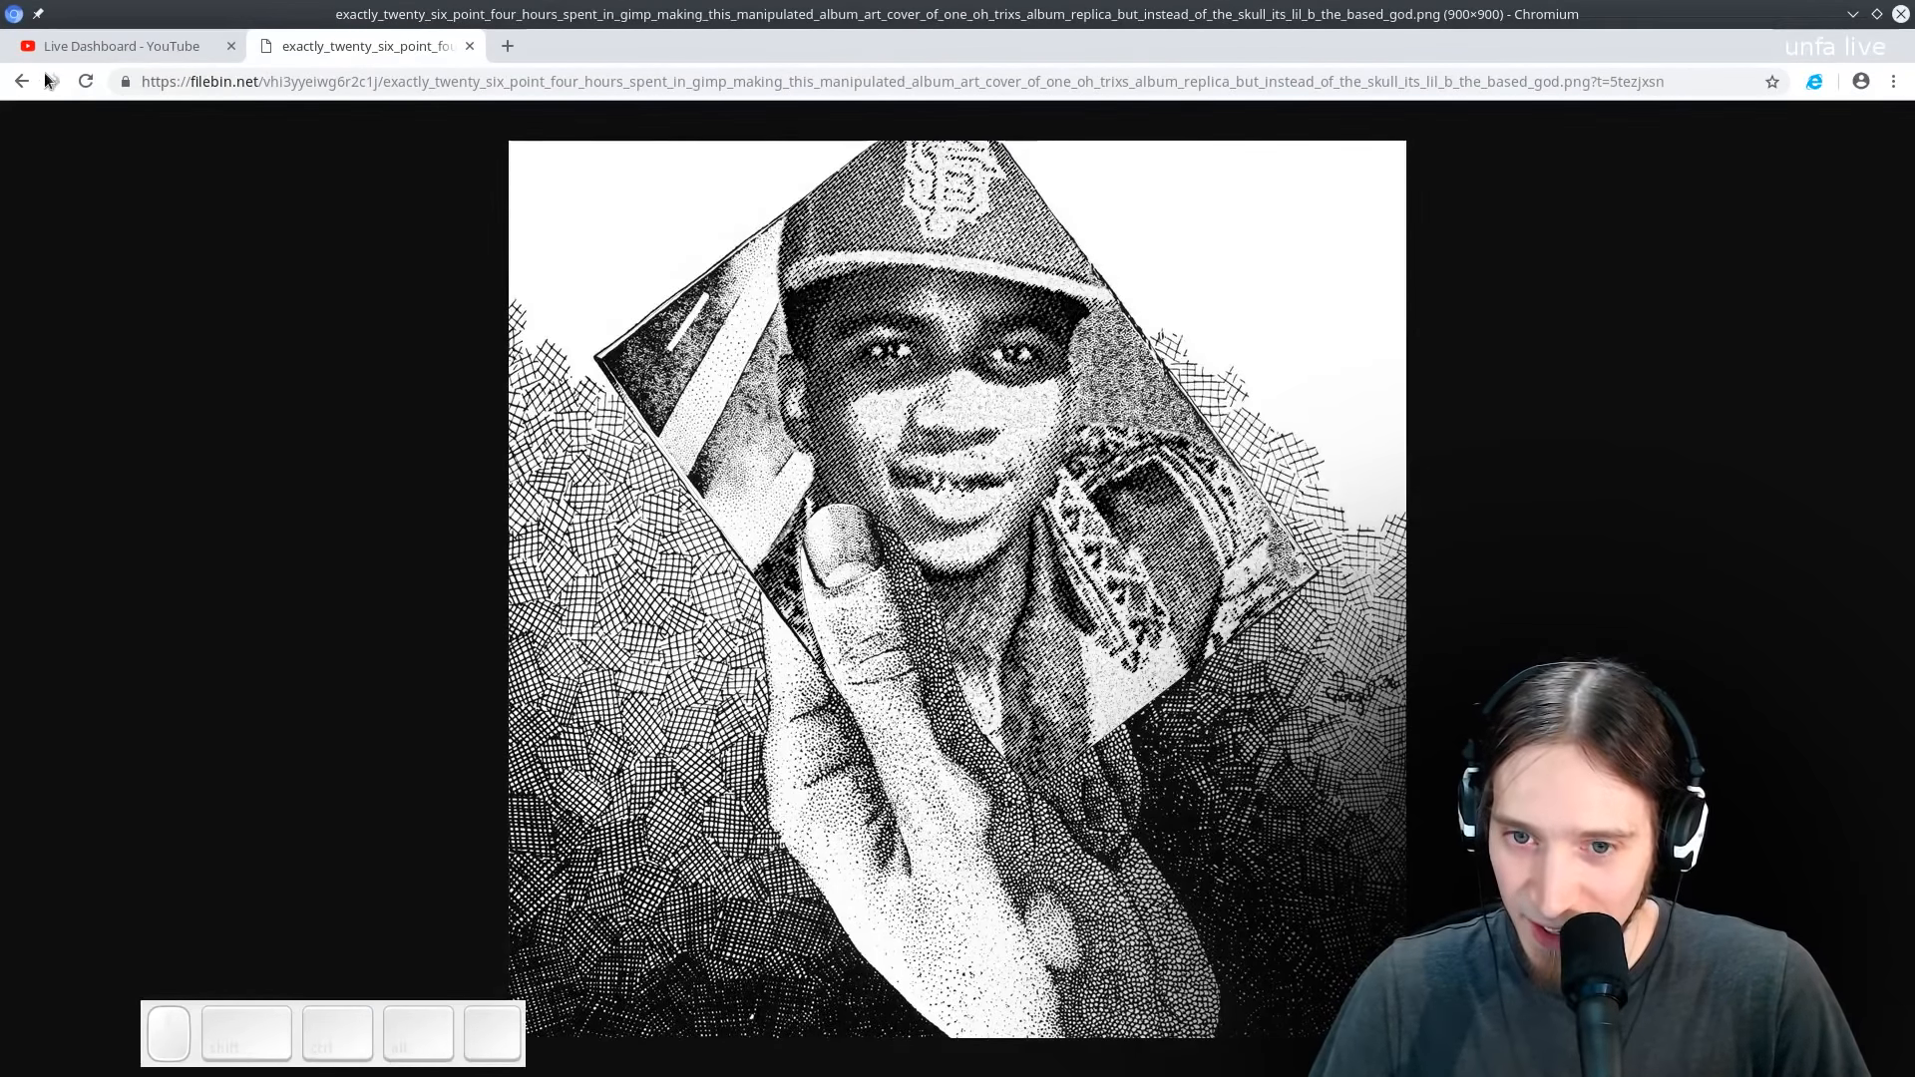
click(20, 82)
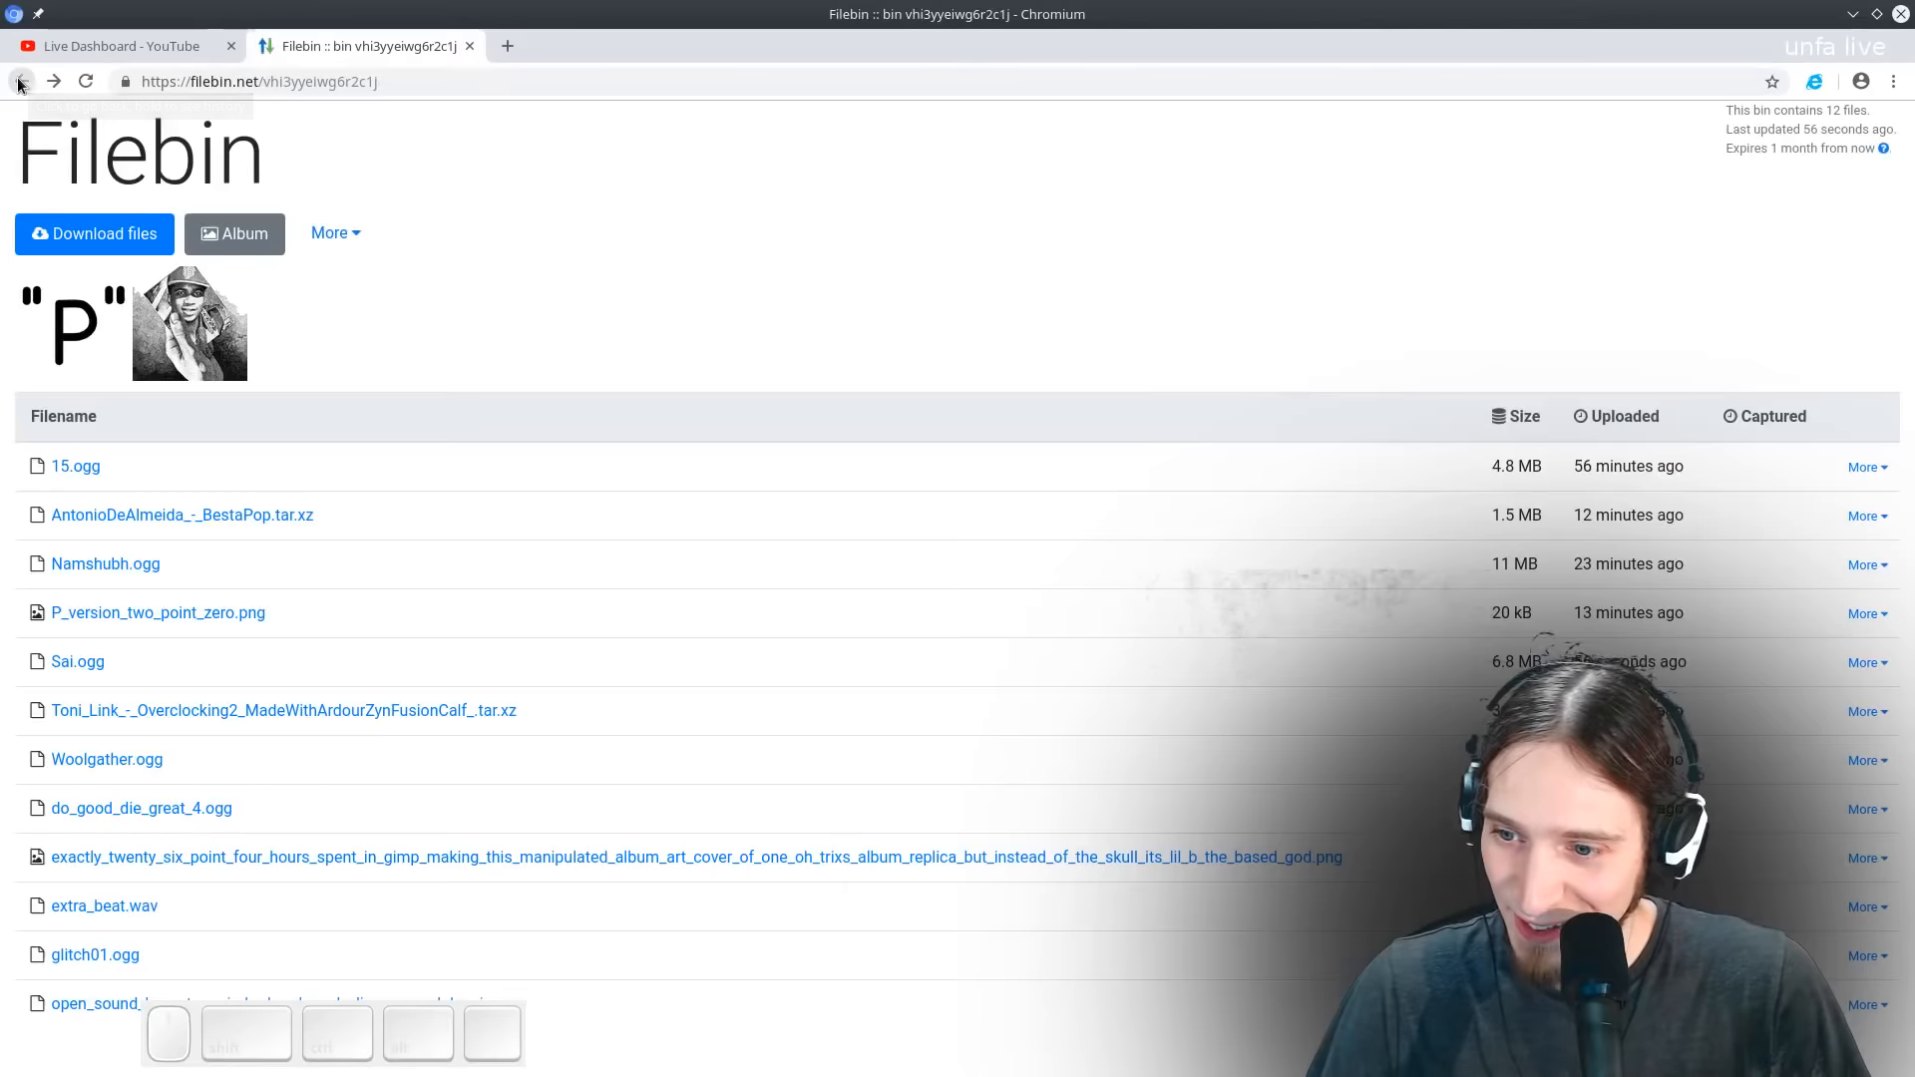
- Open 15.ogg from the Filebin list and play it from the beginning
click(91, 473)
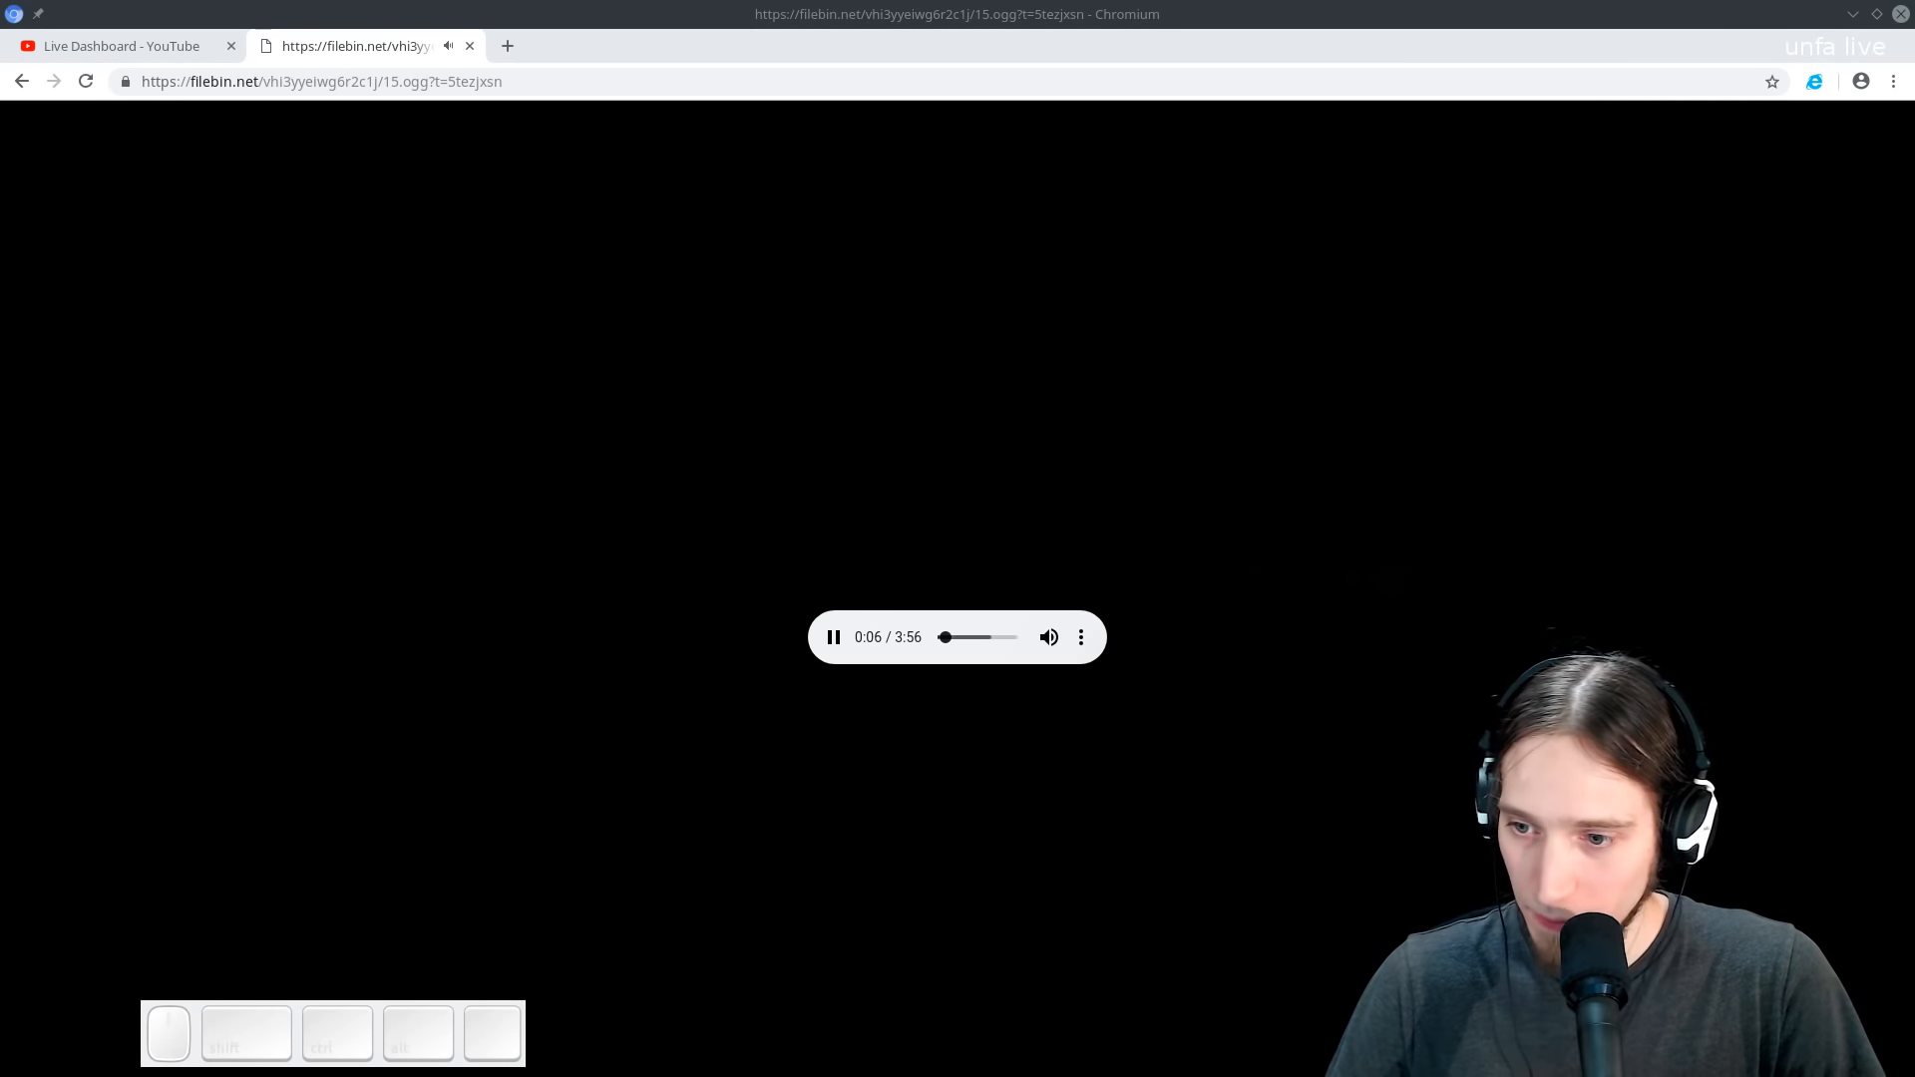
click(834, 637)
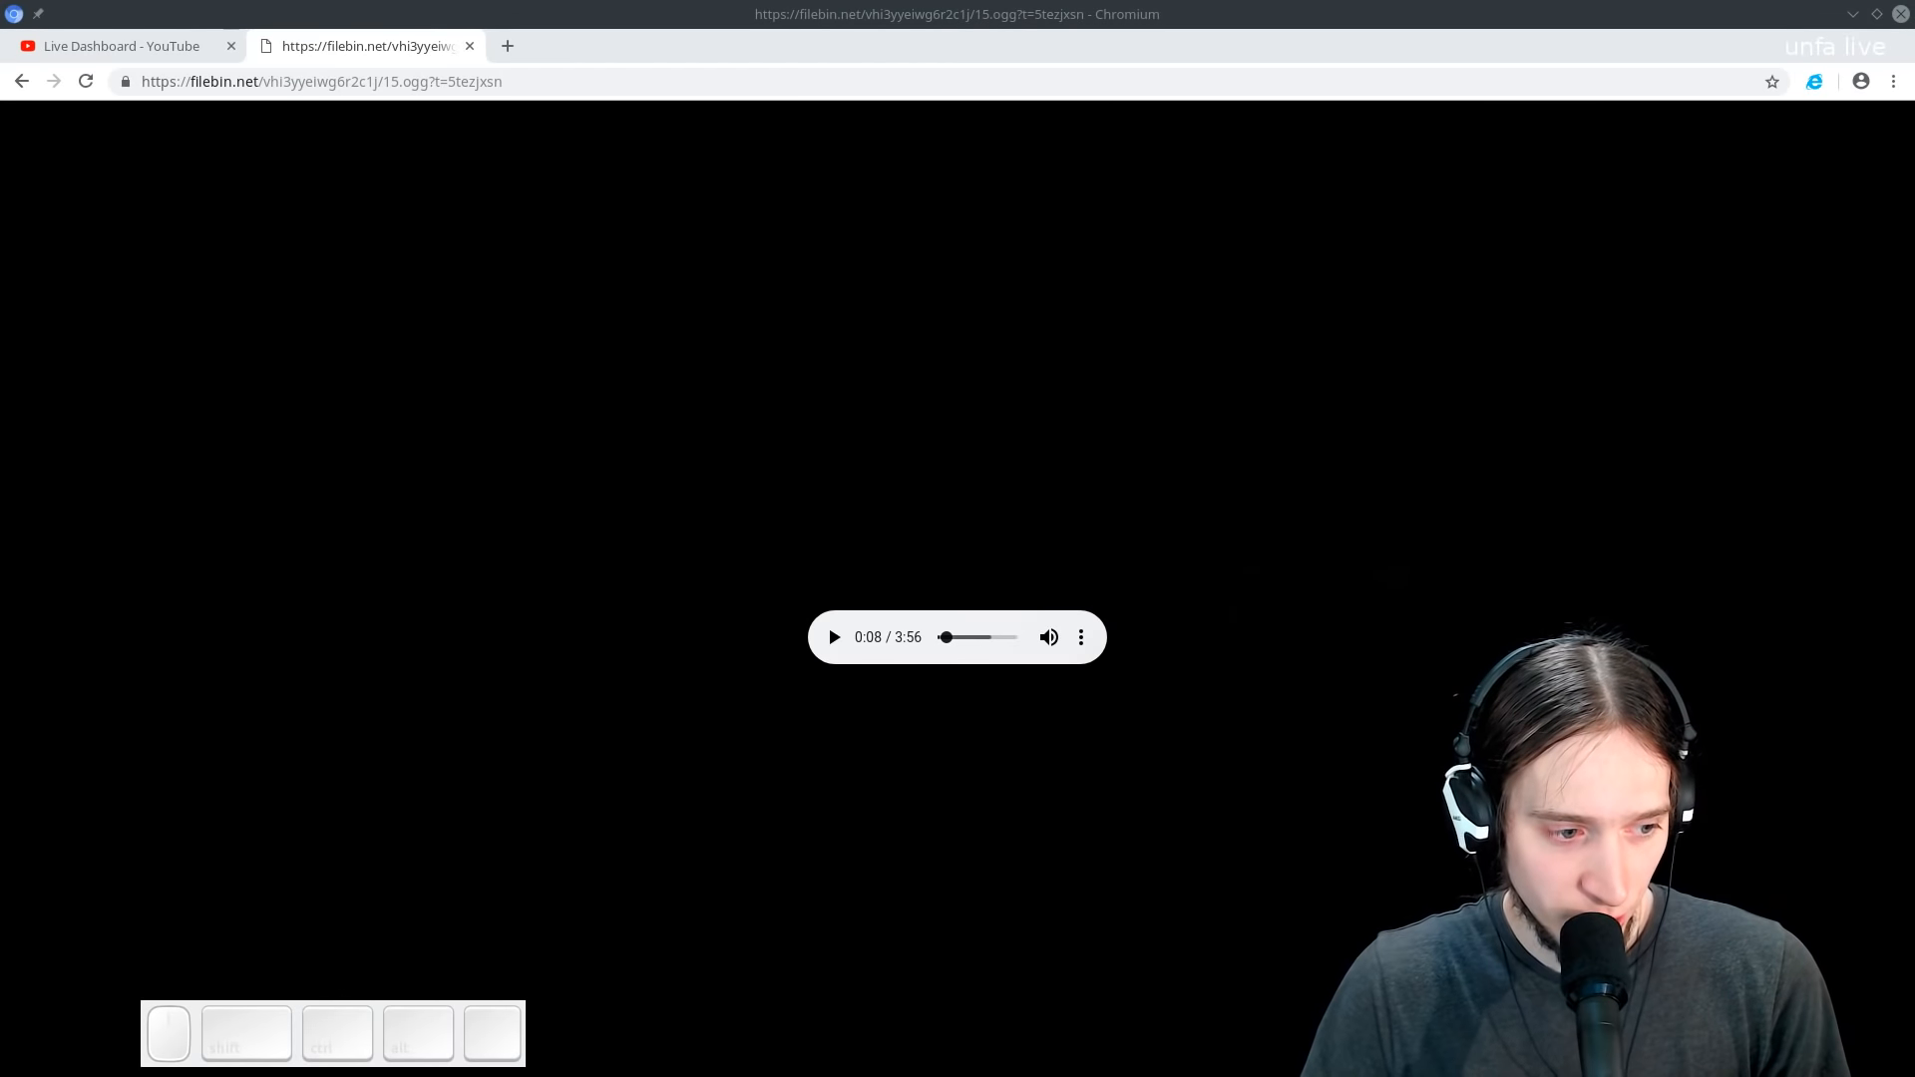
drag(945, 642, 795, 658)
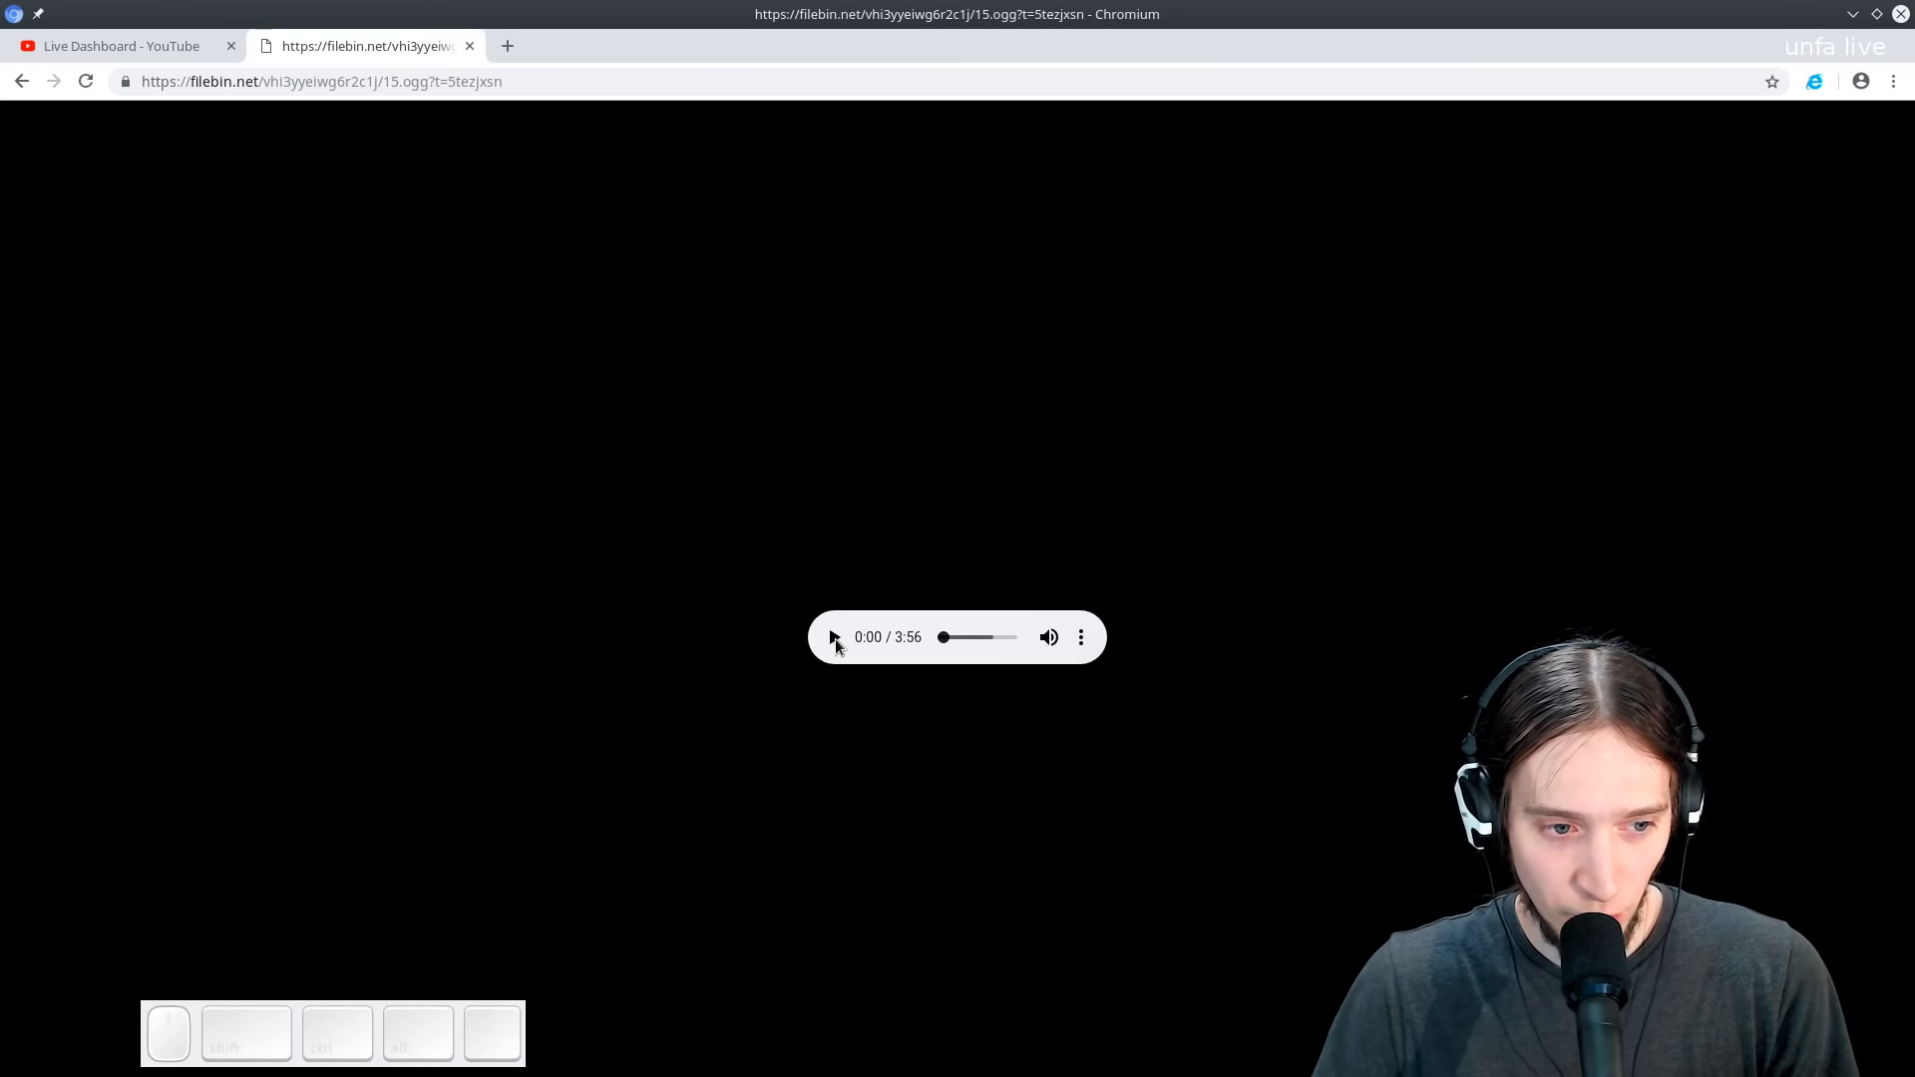
click(835, 641)
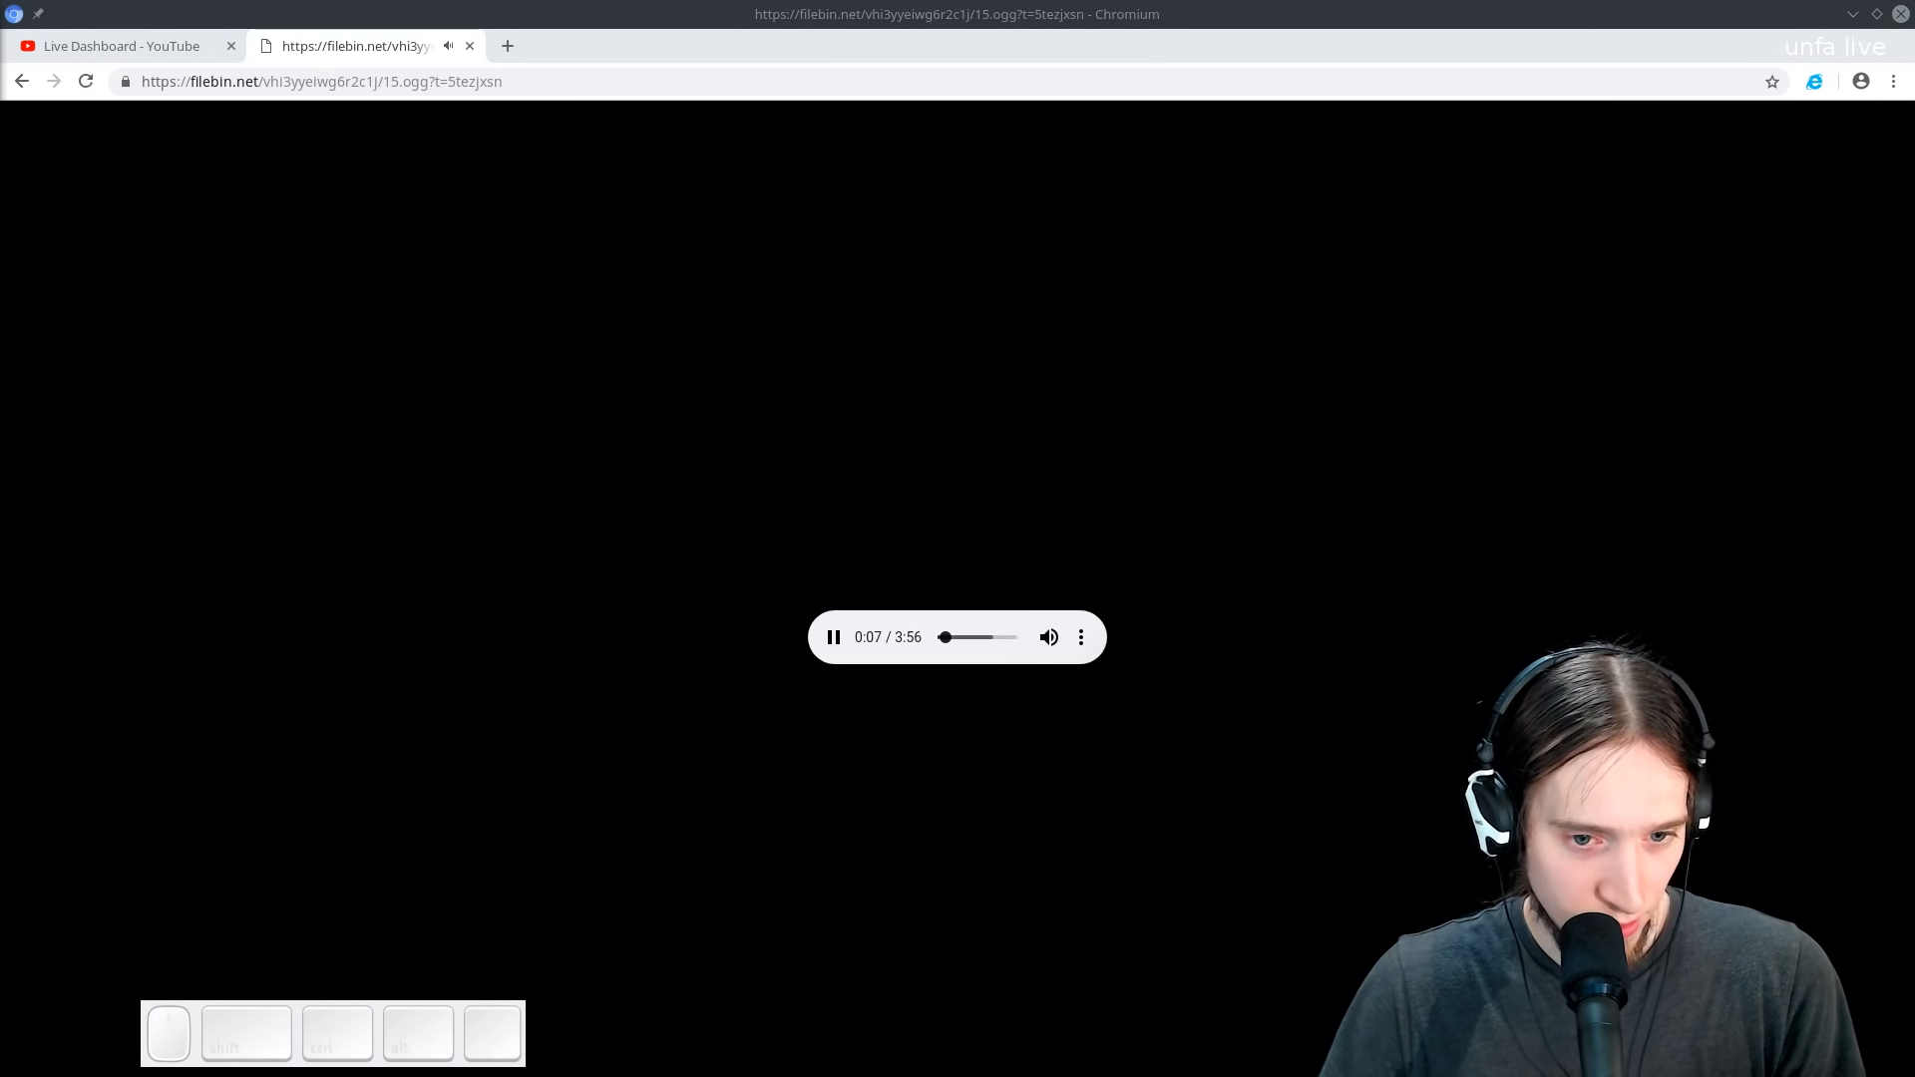
click(135, 50)
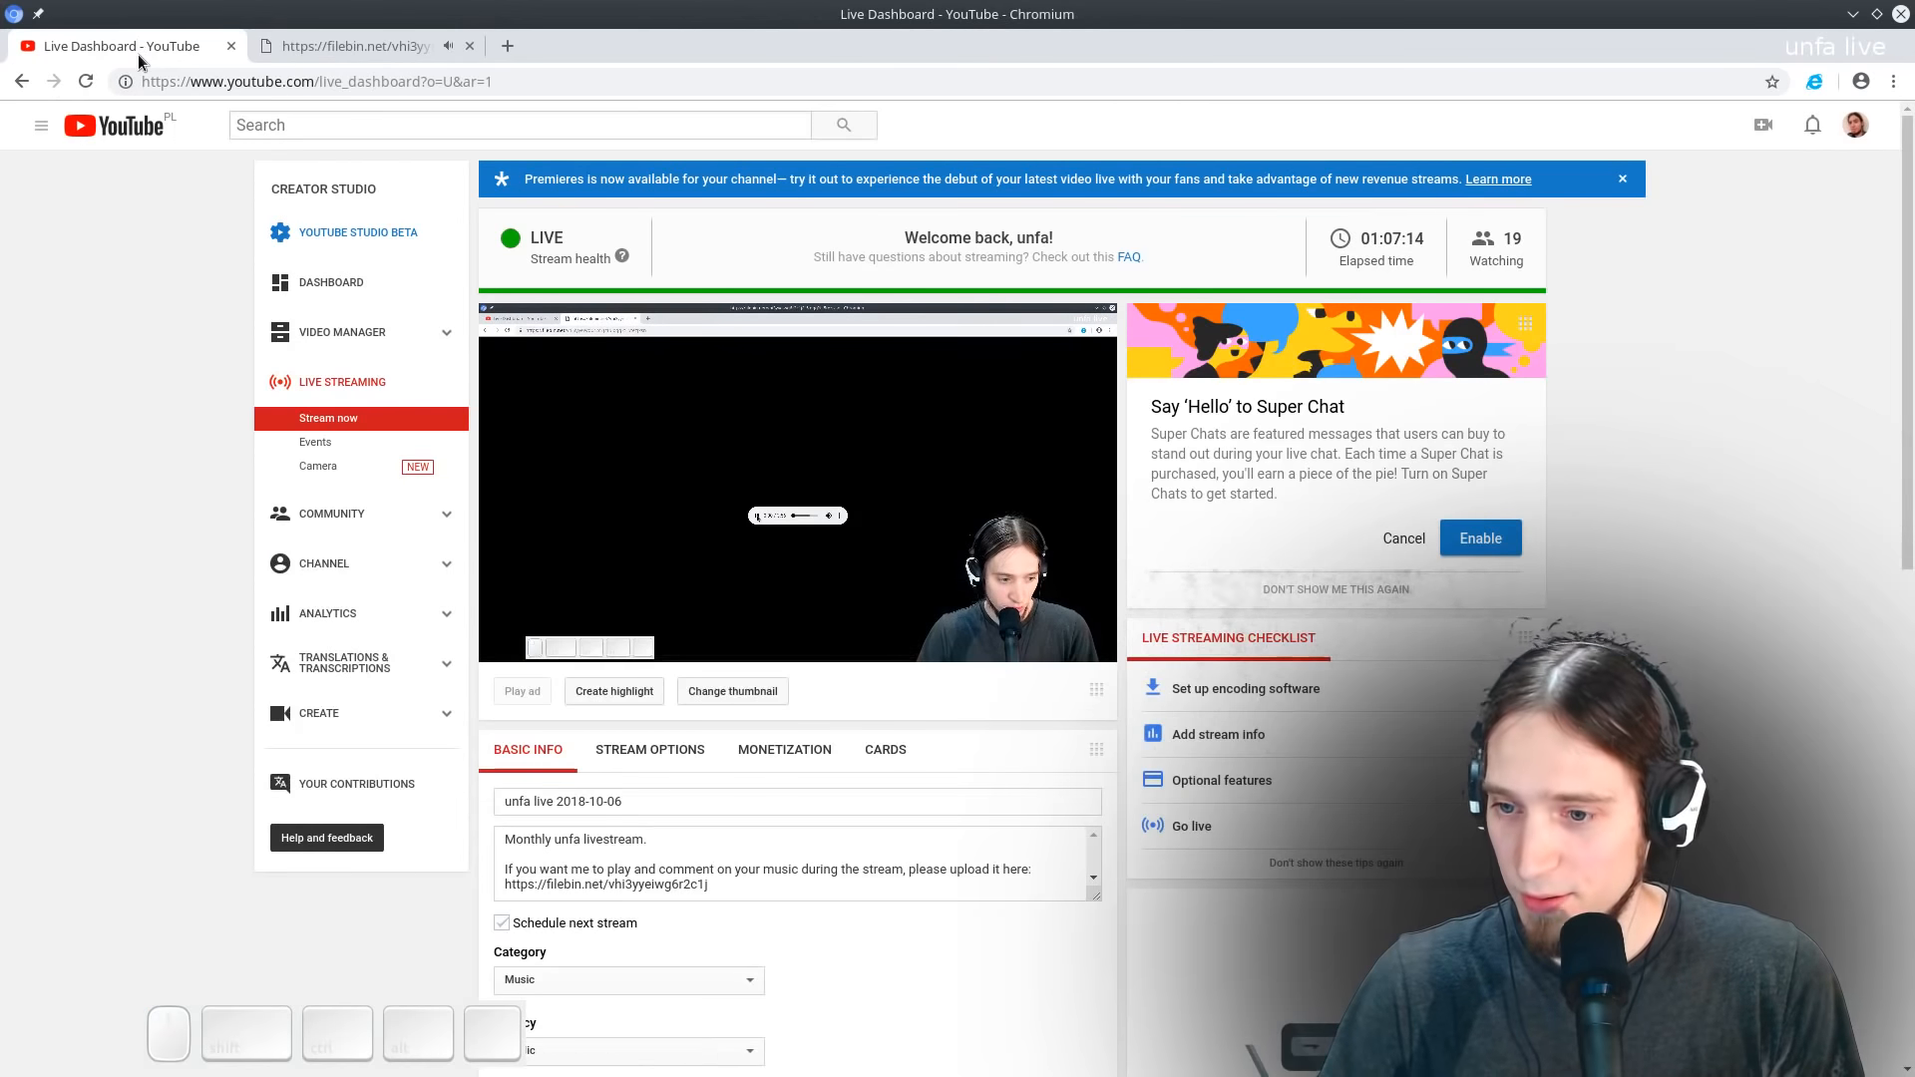
click(335, 40)
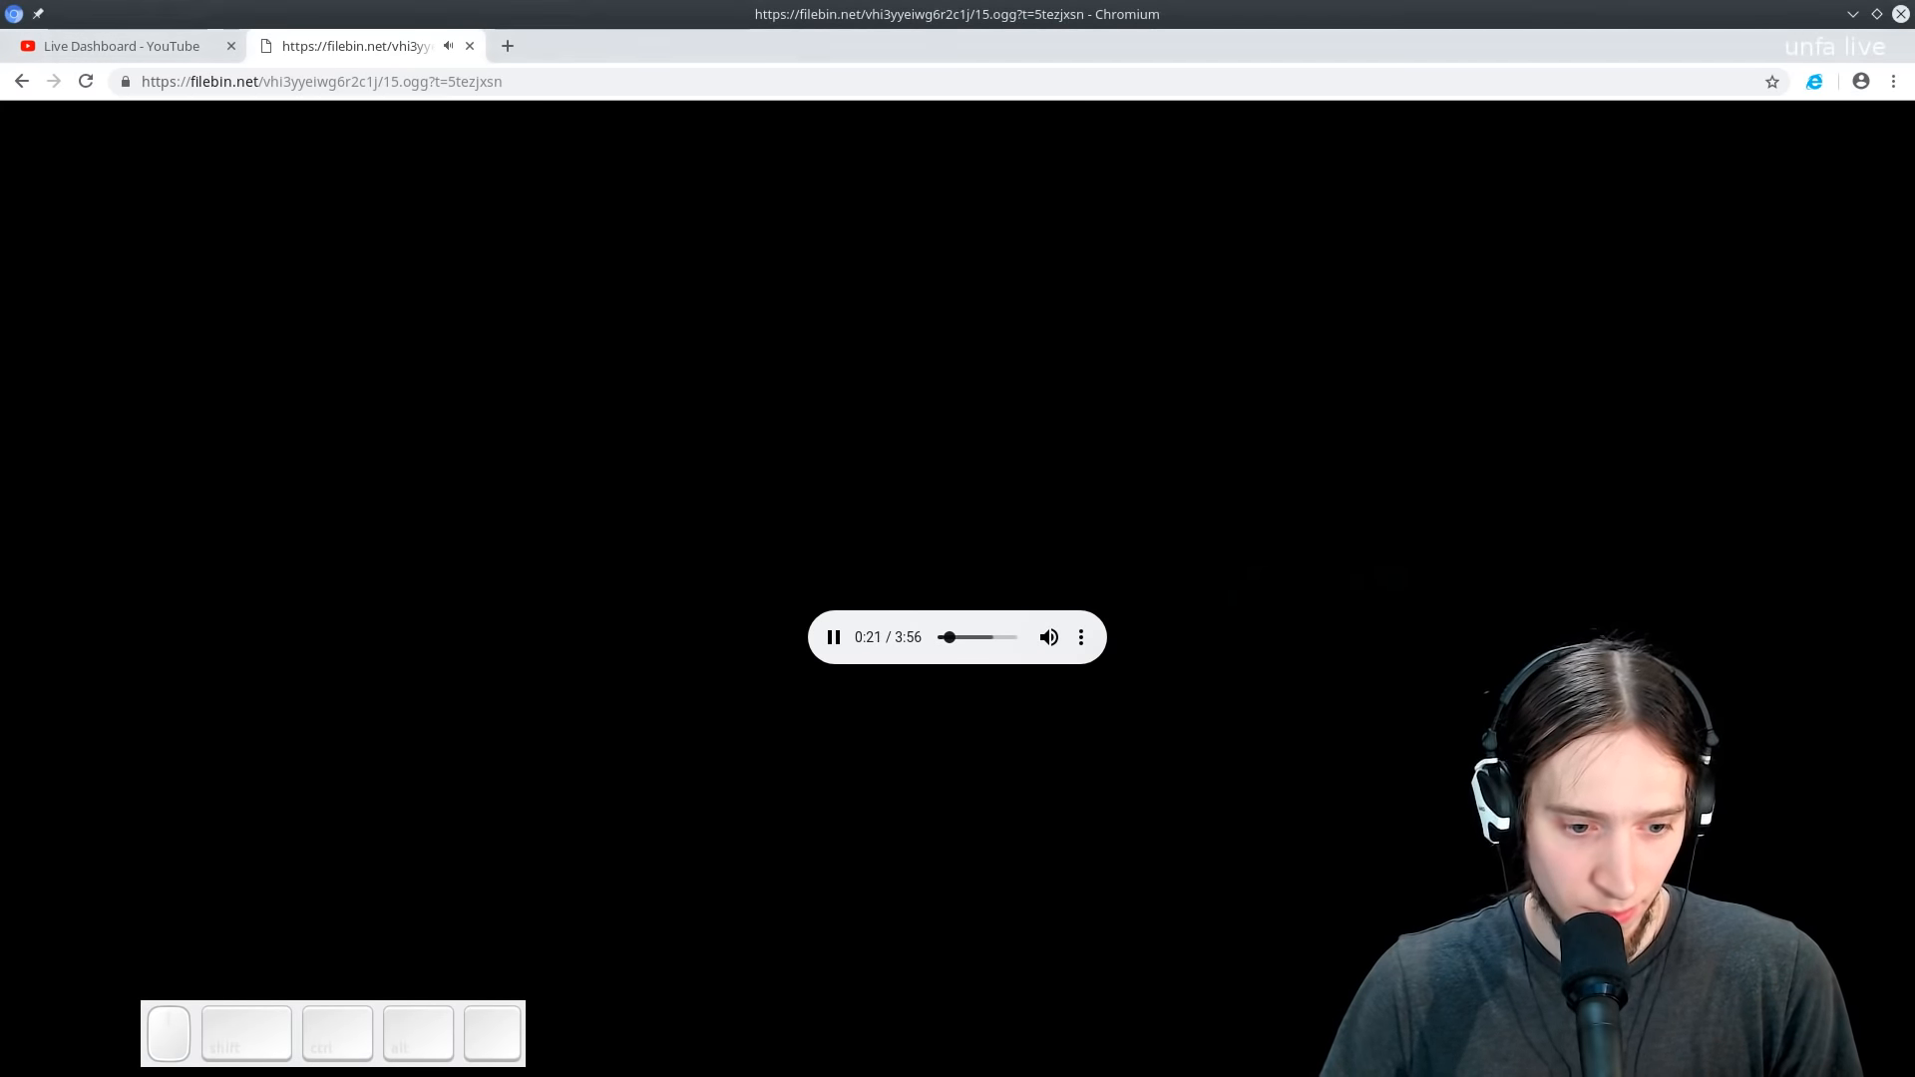
- Bring in the baudline window and start its spectrogram analysis of the playing audio
drag(0, 488, 1913, 479)
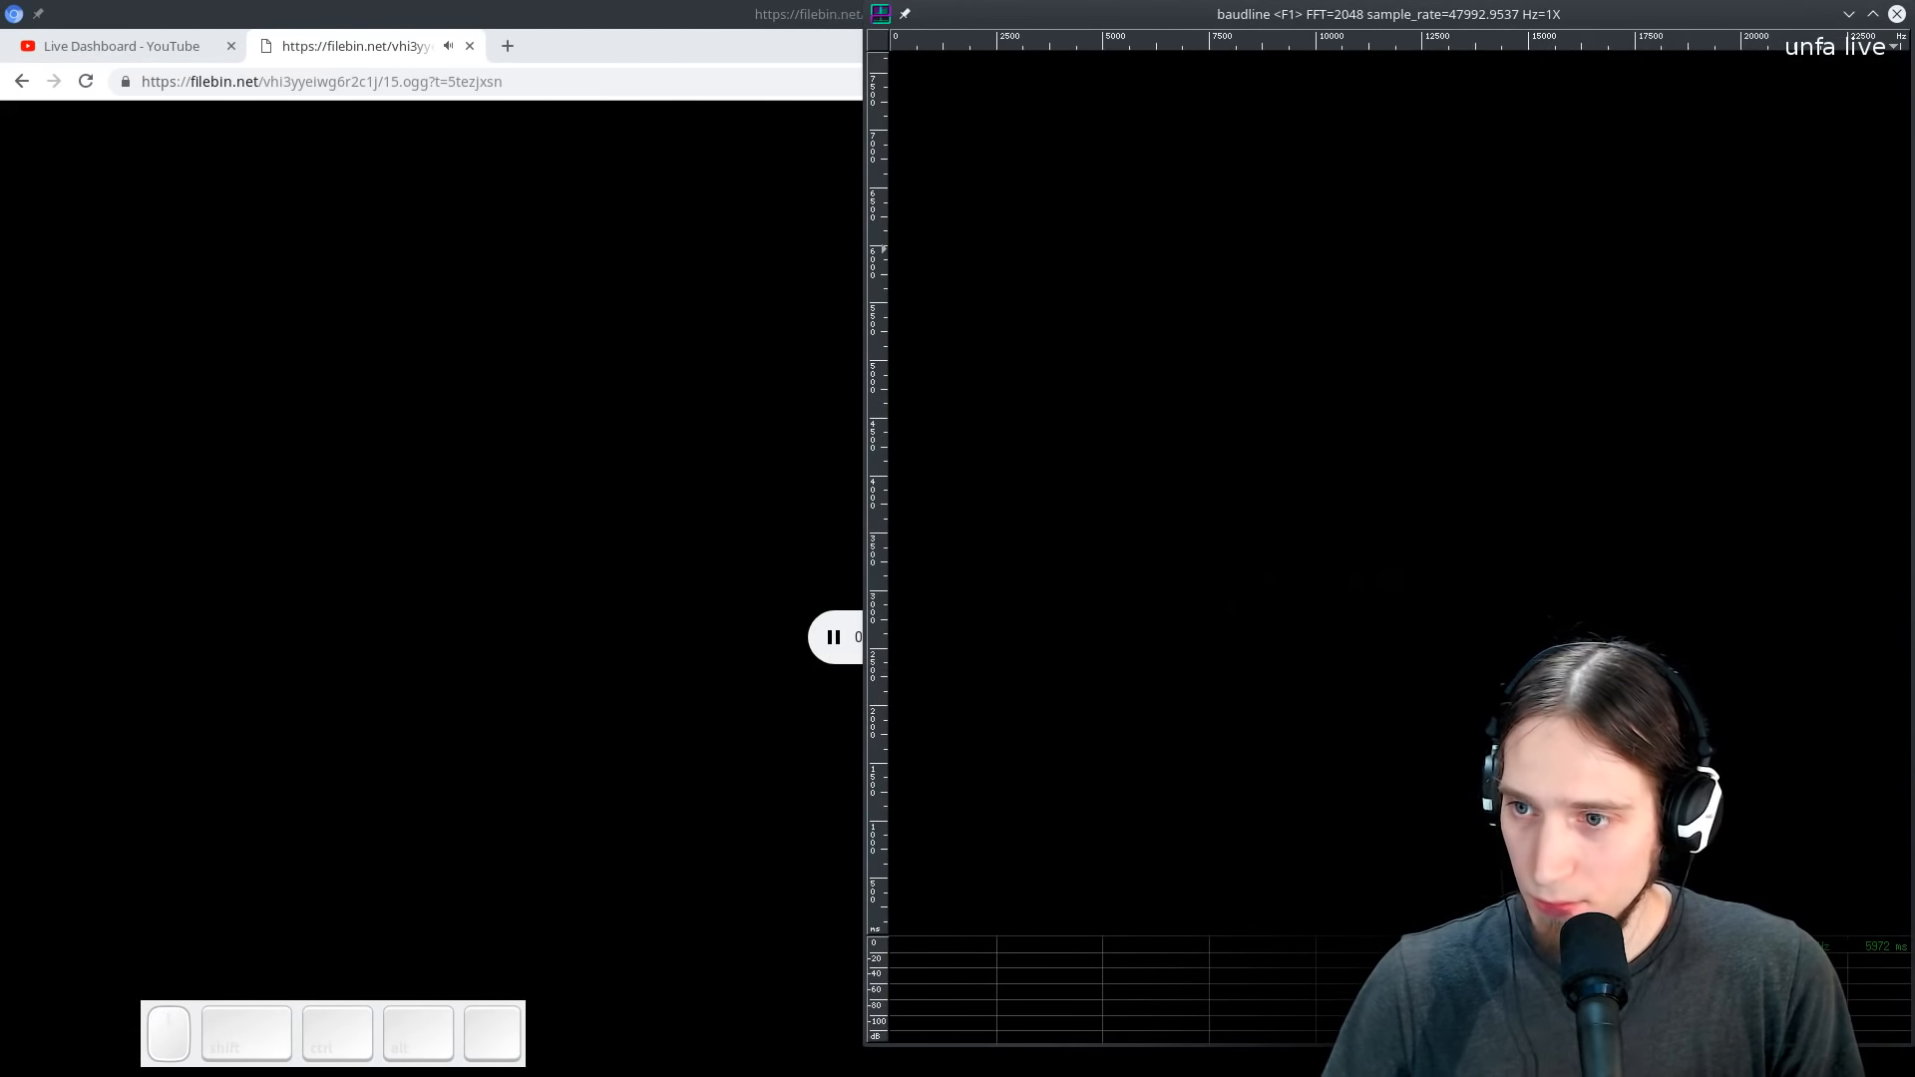
right_click(1229, 475)
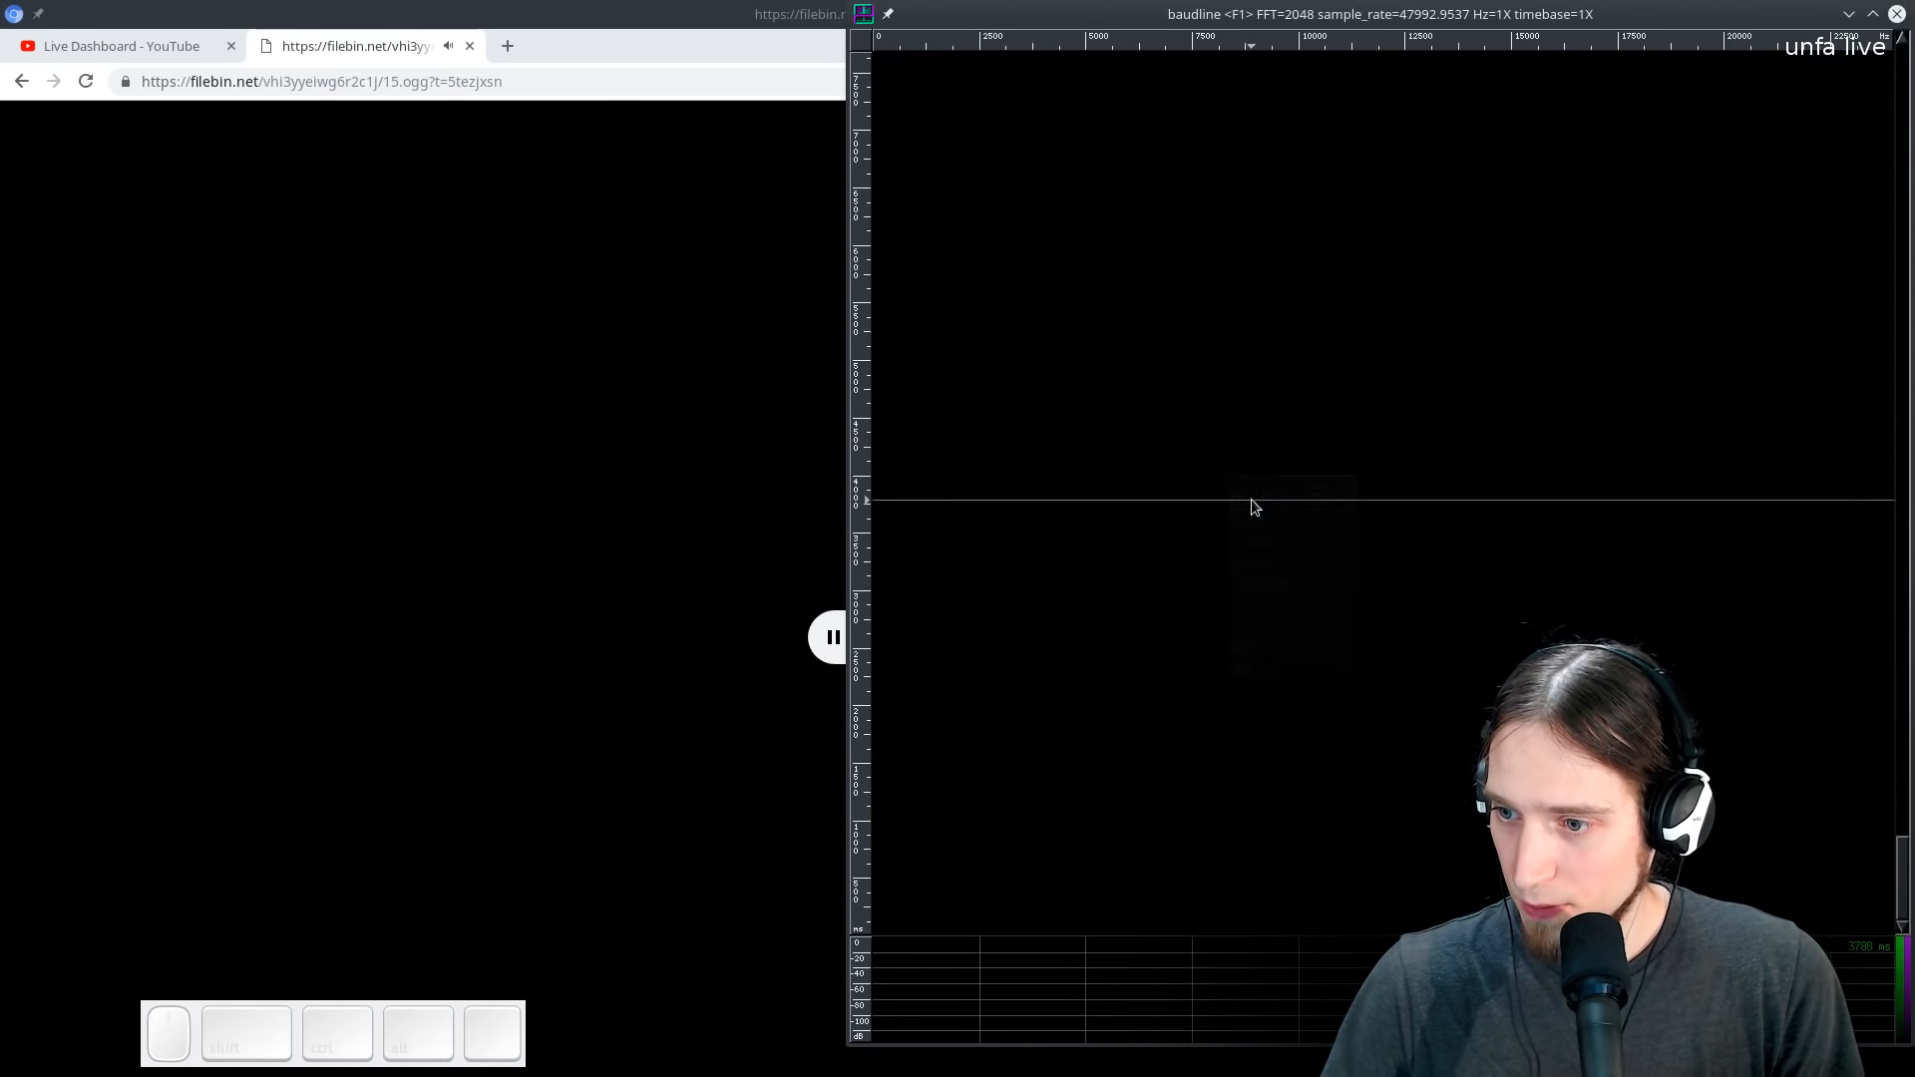
right_click(1255, 506)
click(1255, 519)
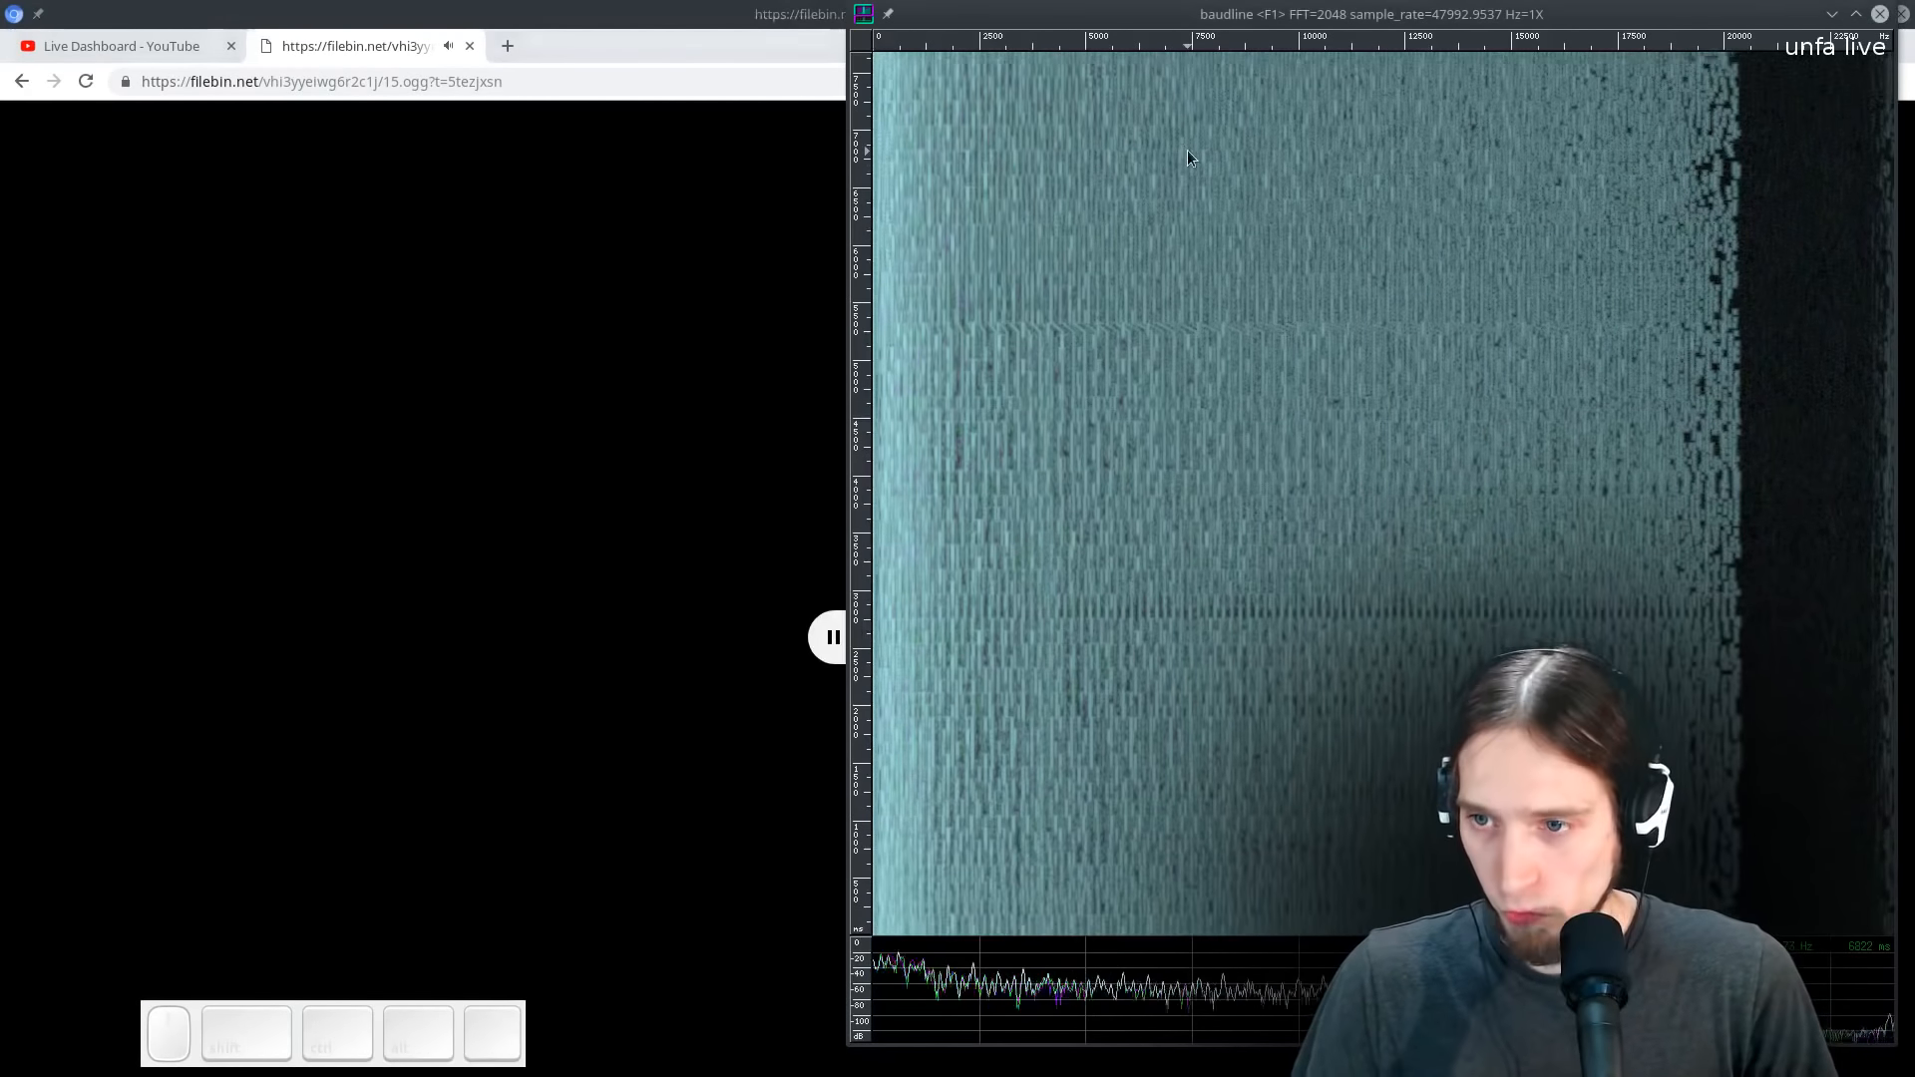
- Arrange the spectrogram and browser side by side and examine the song's spectrum while it plays
drag(1226, 14, 379, 124)
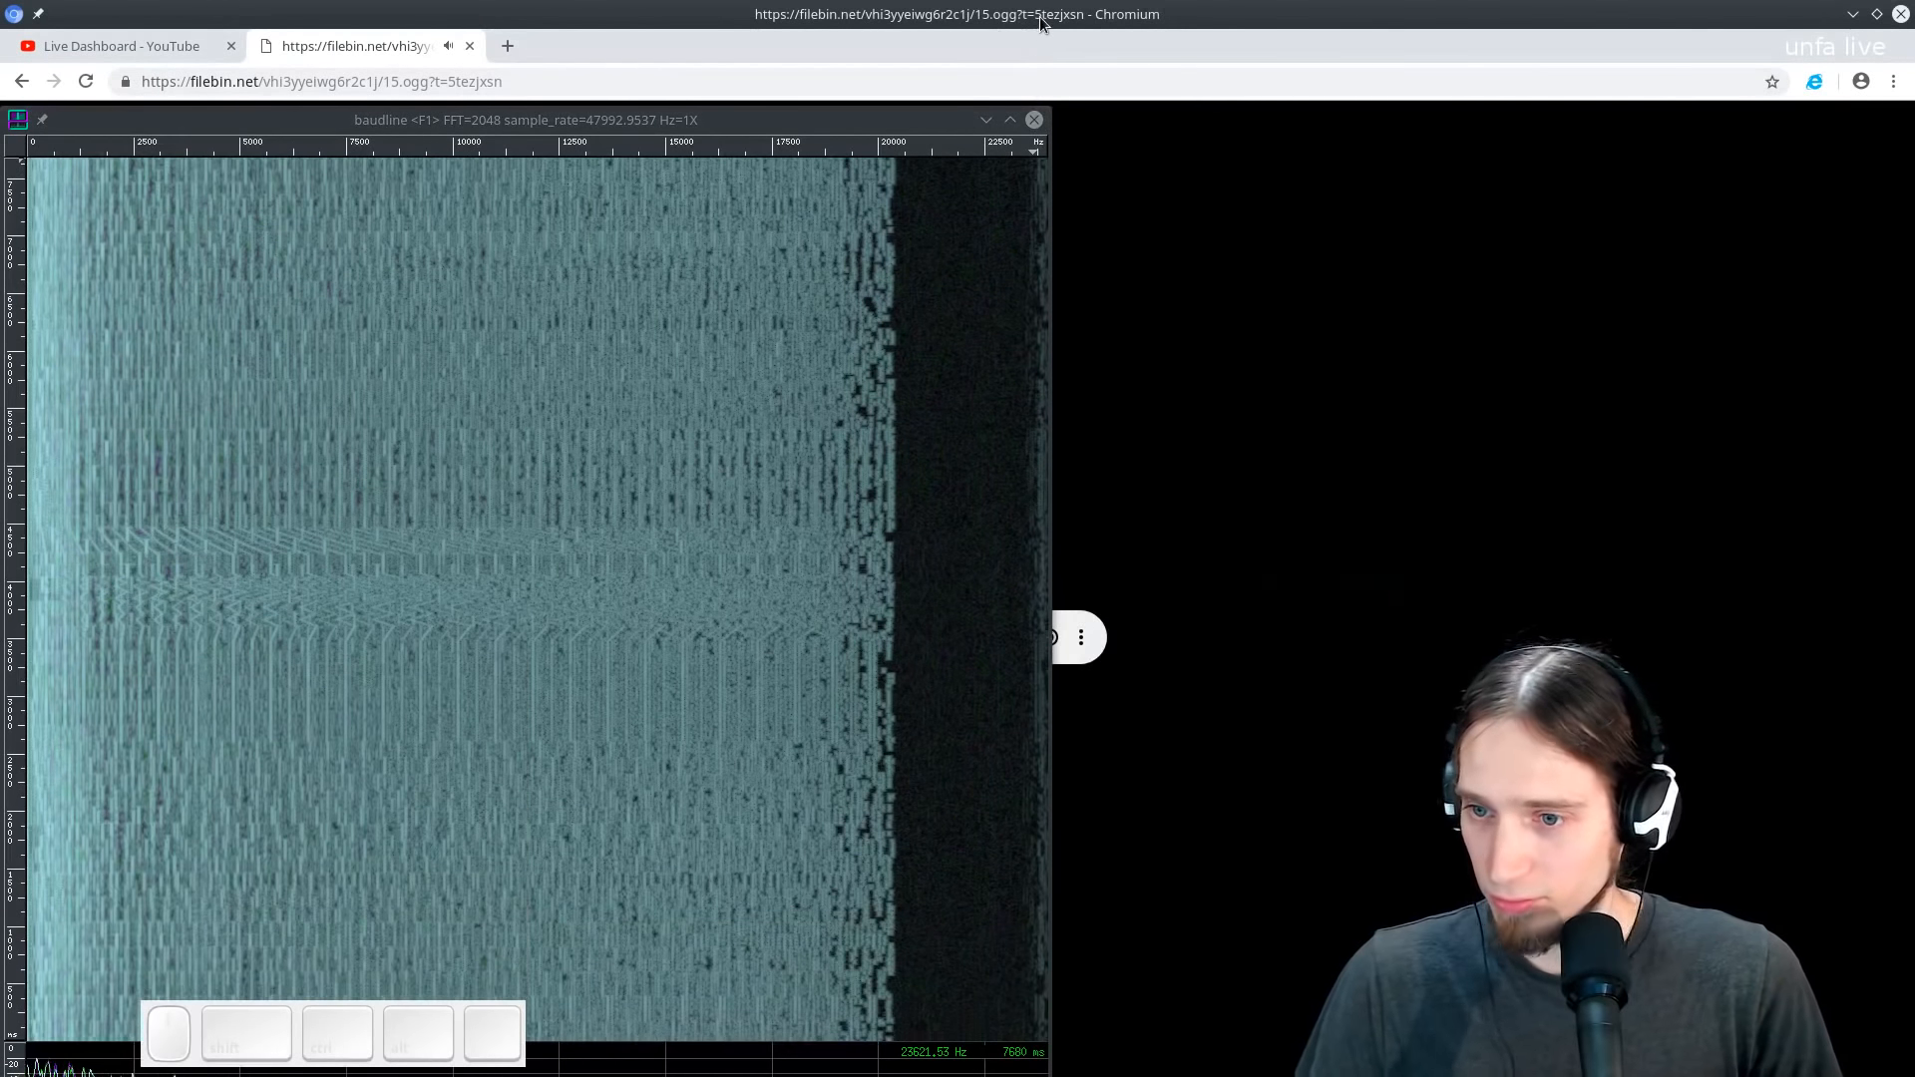
drag(891, 20, 1913, 428)
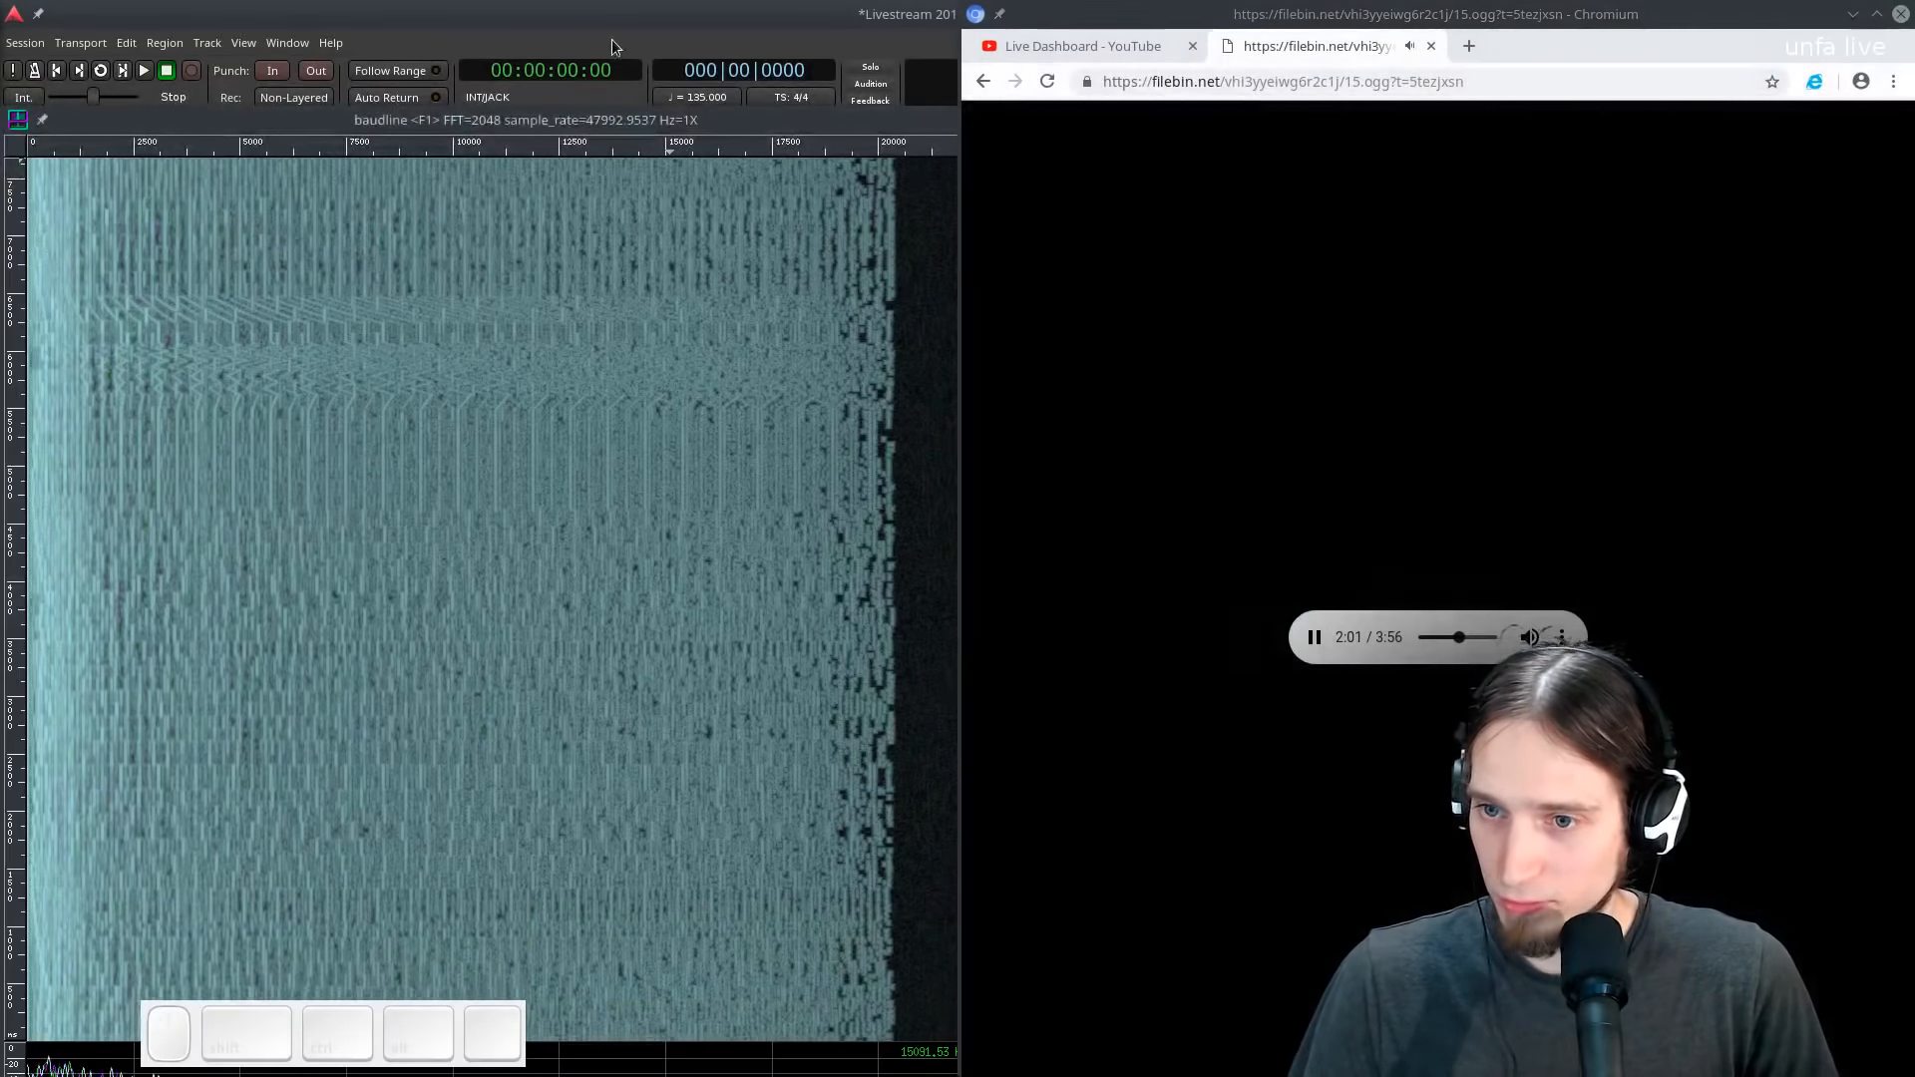
drag(465, 121, 18, 419)
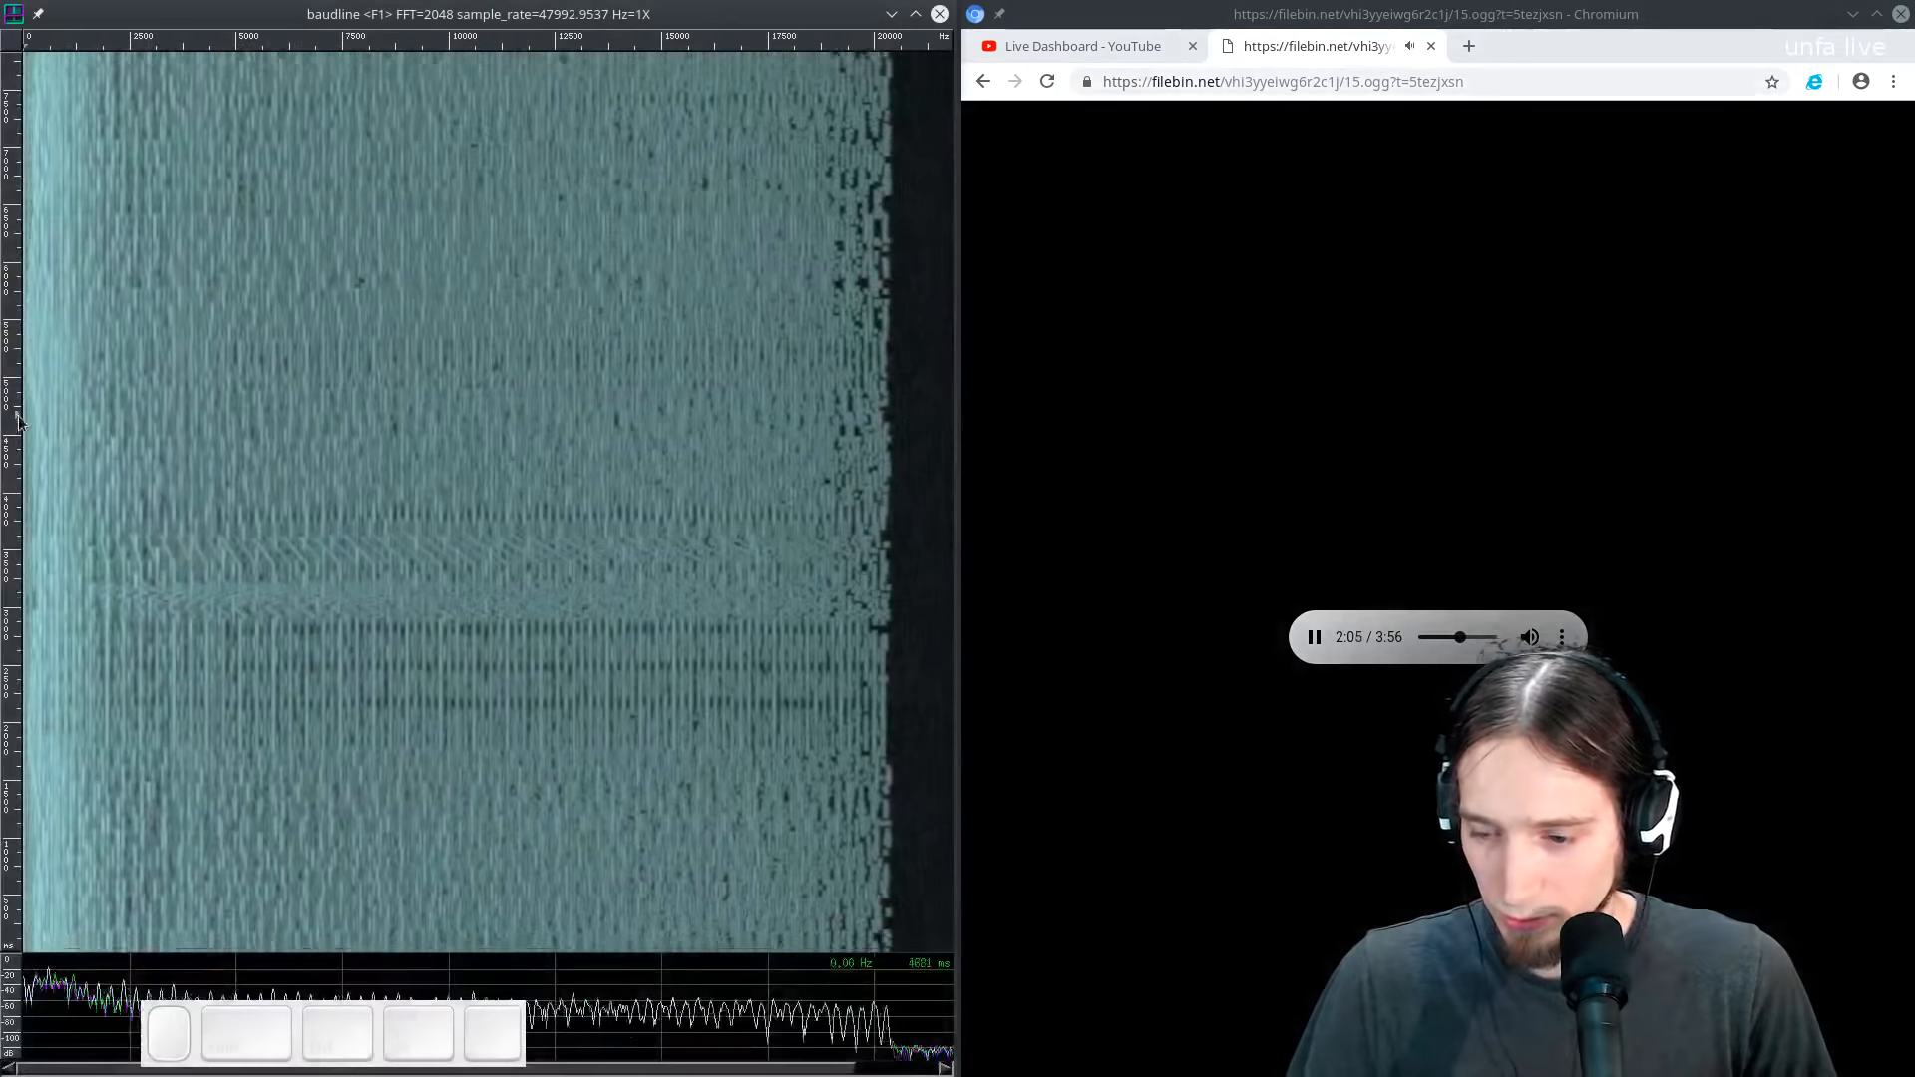
click(1367, 663)
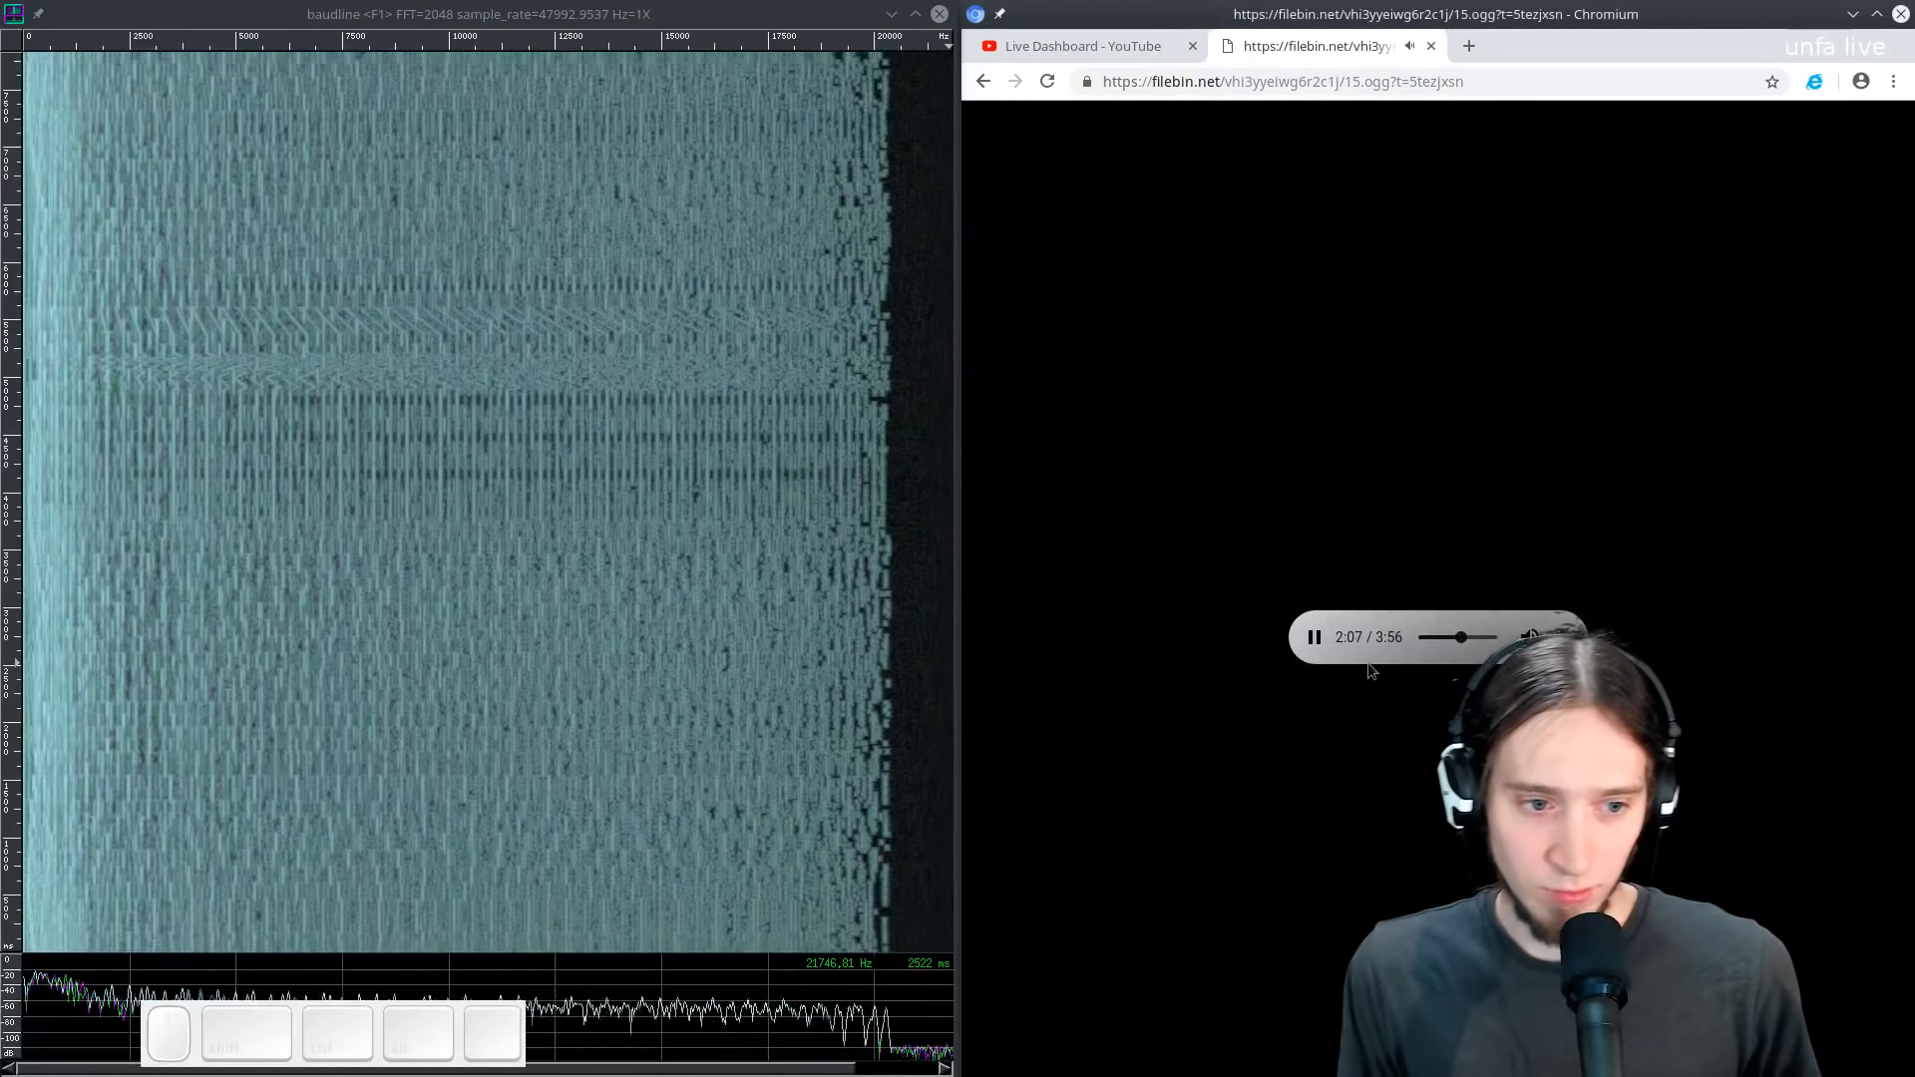
click(354, 1018)
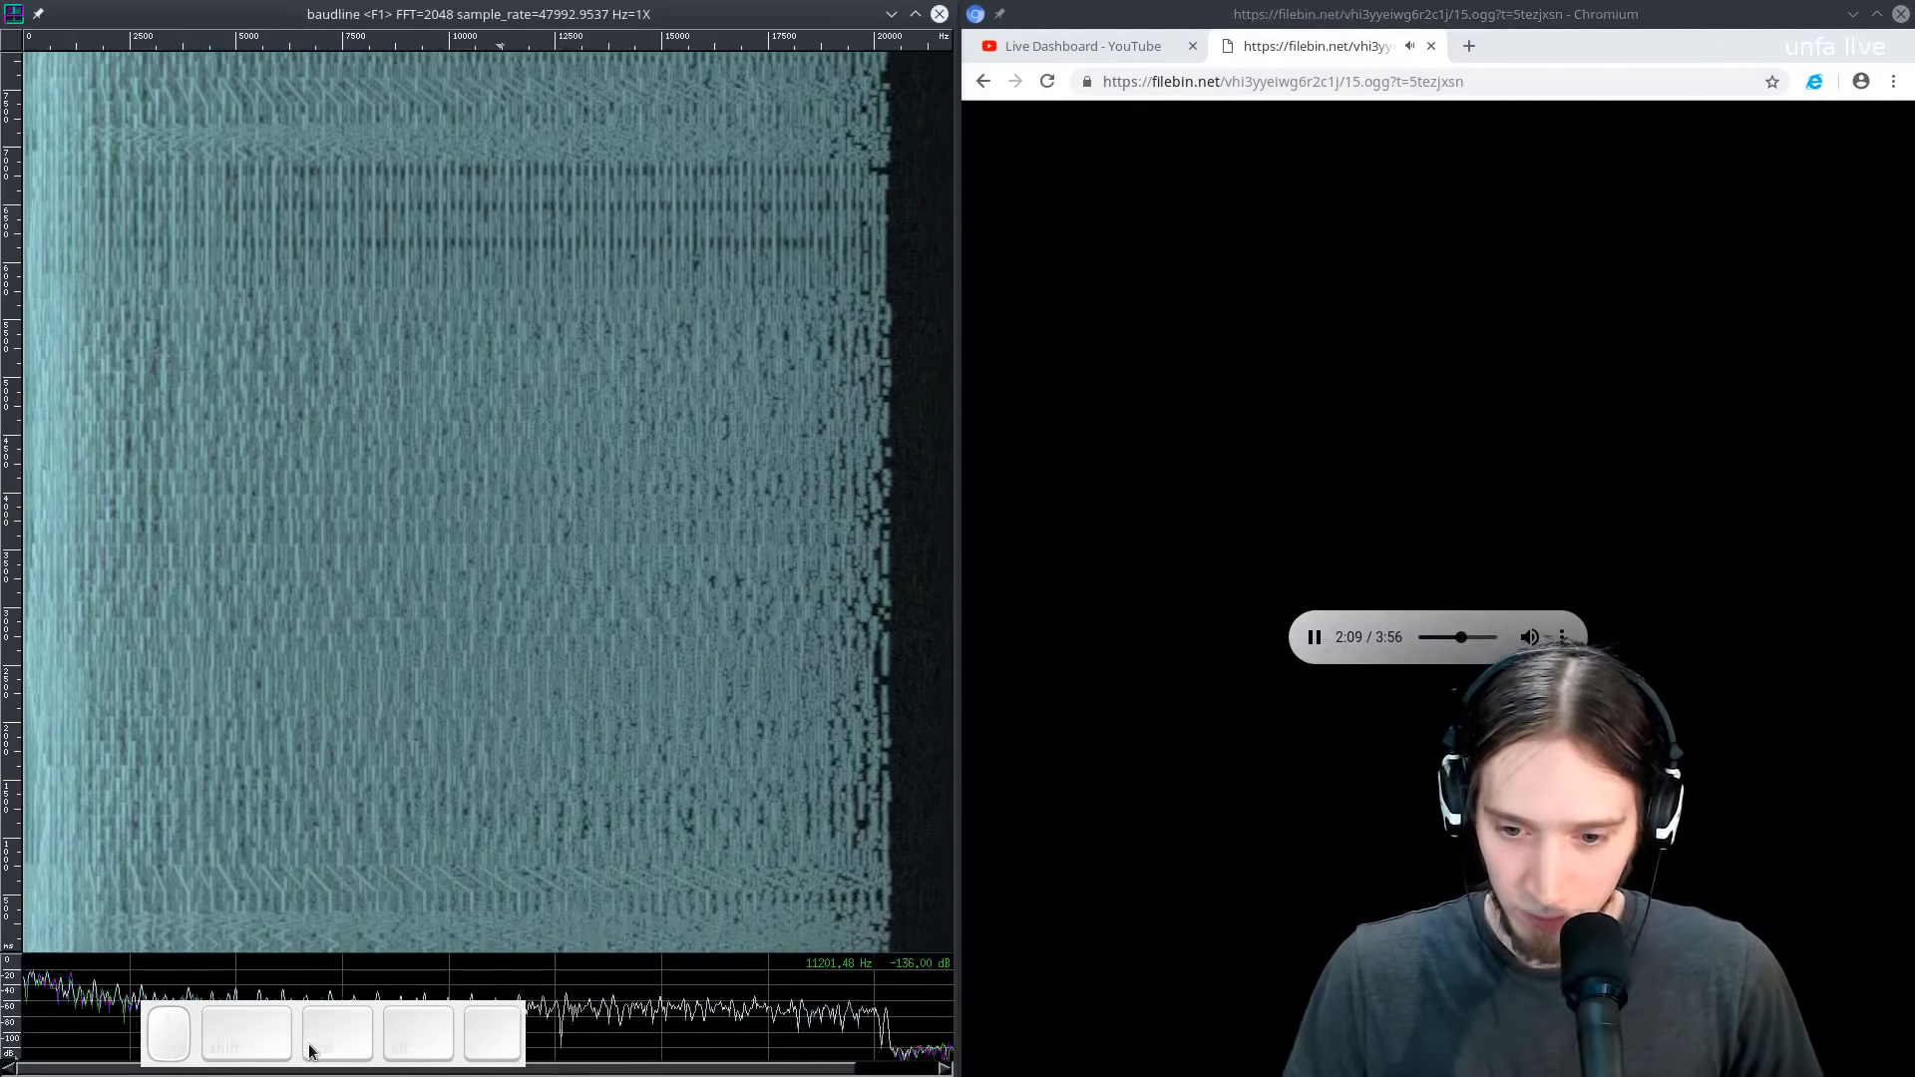
drag(285, 1038, 1660, 154)
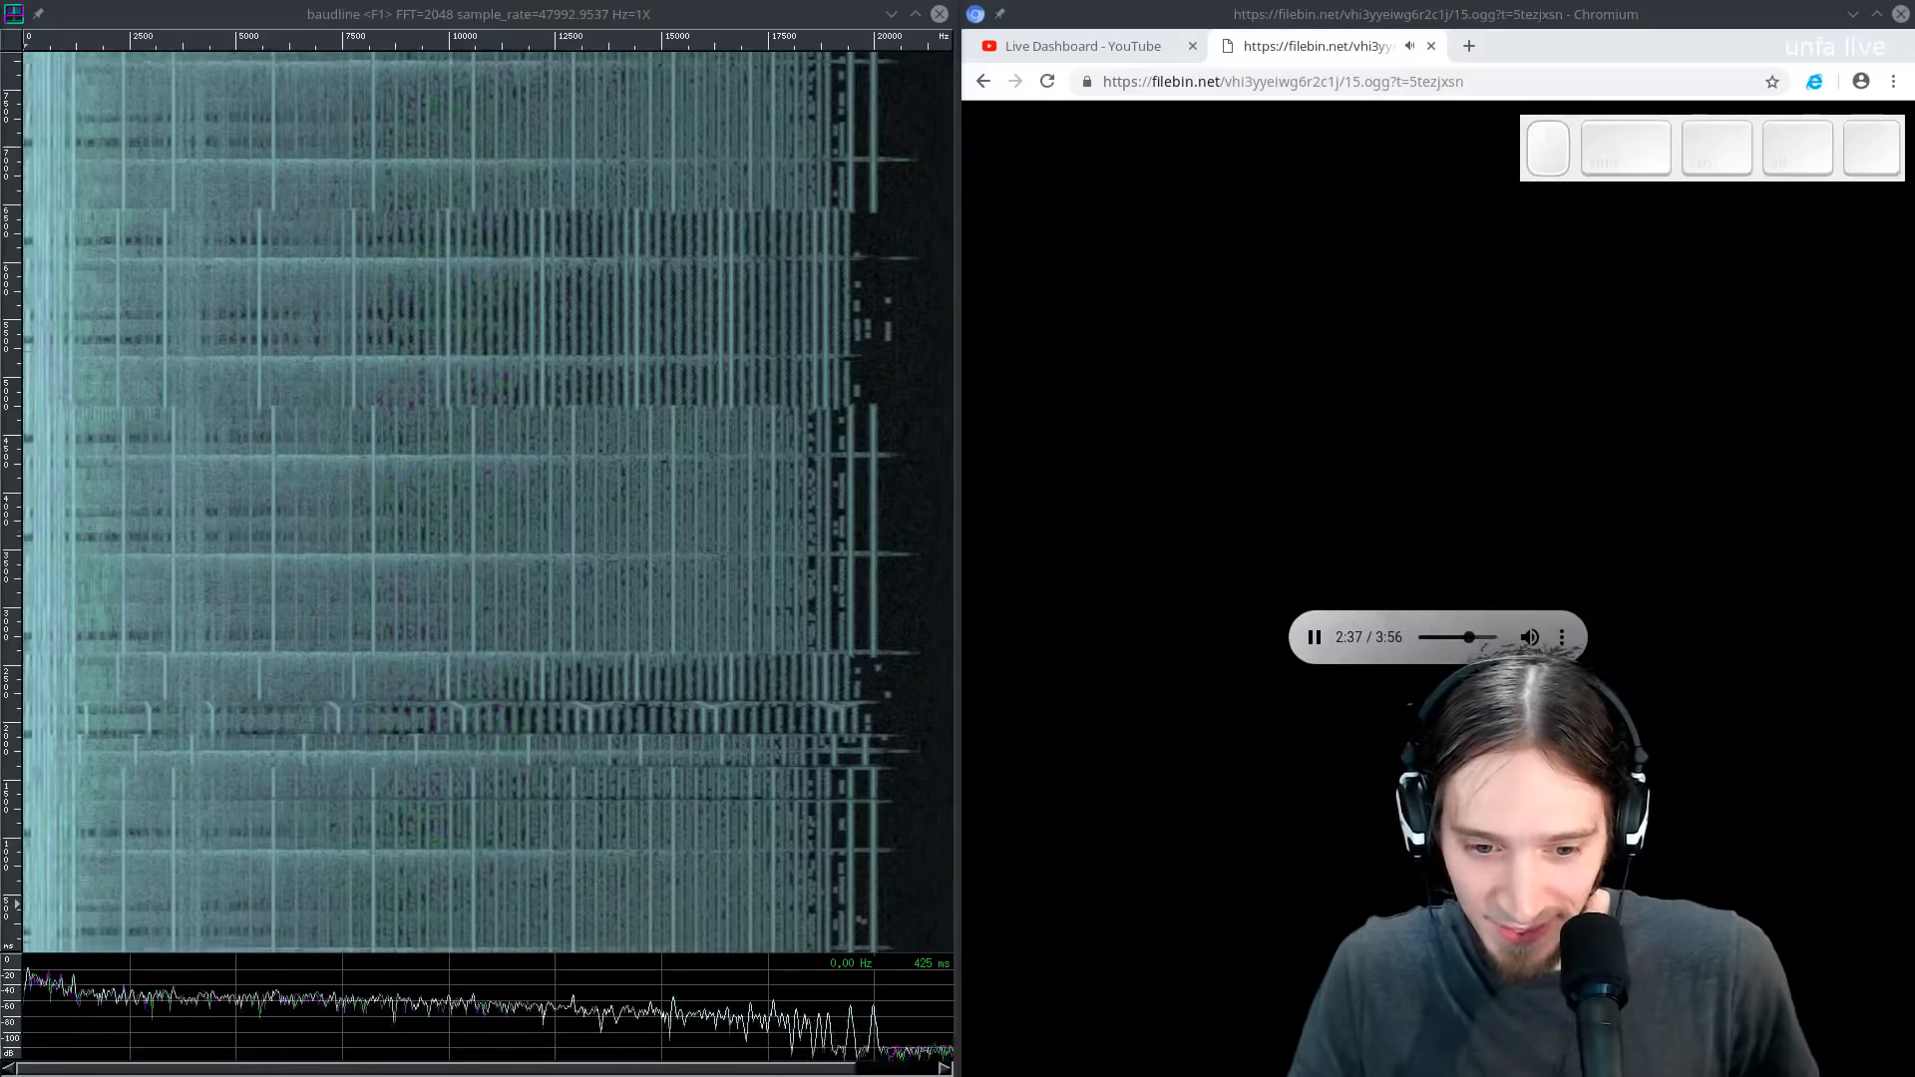
- Return to the Filebin file list and open the download page of the album-art image
key(shift+space)
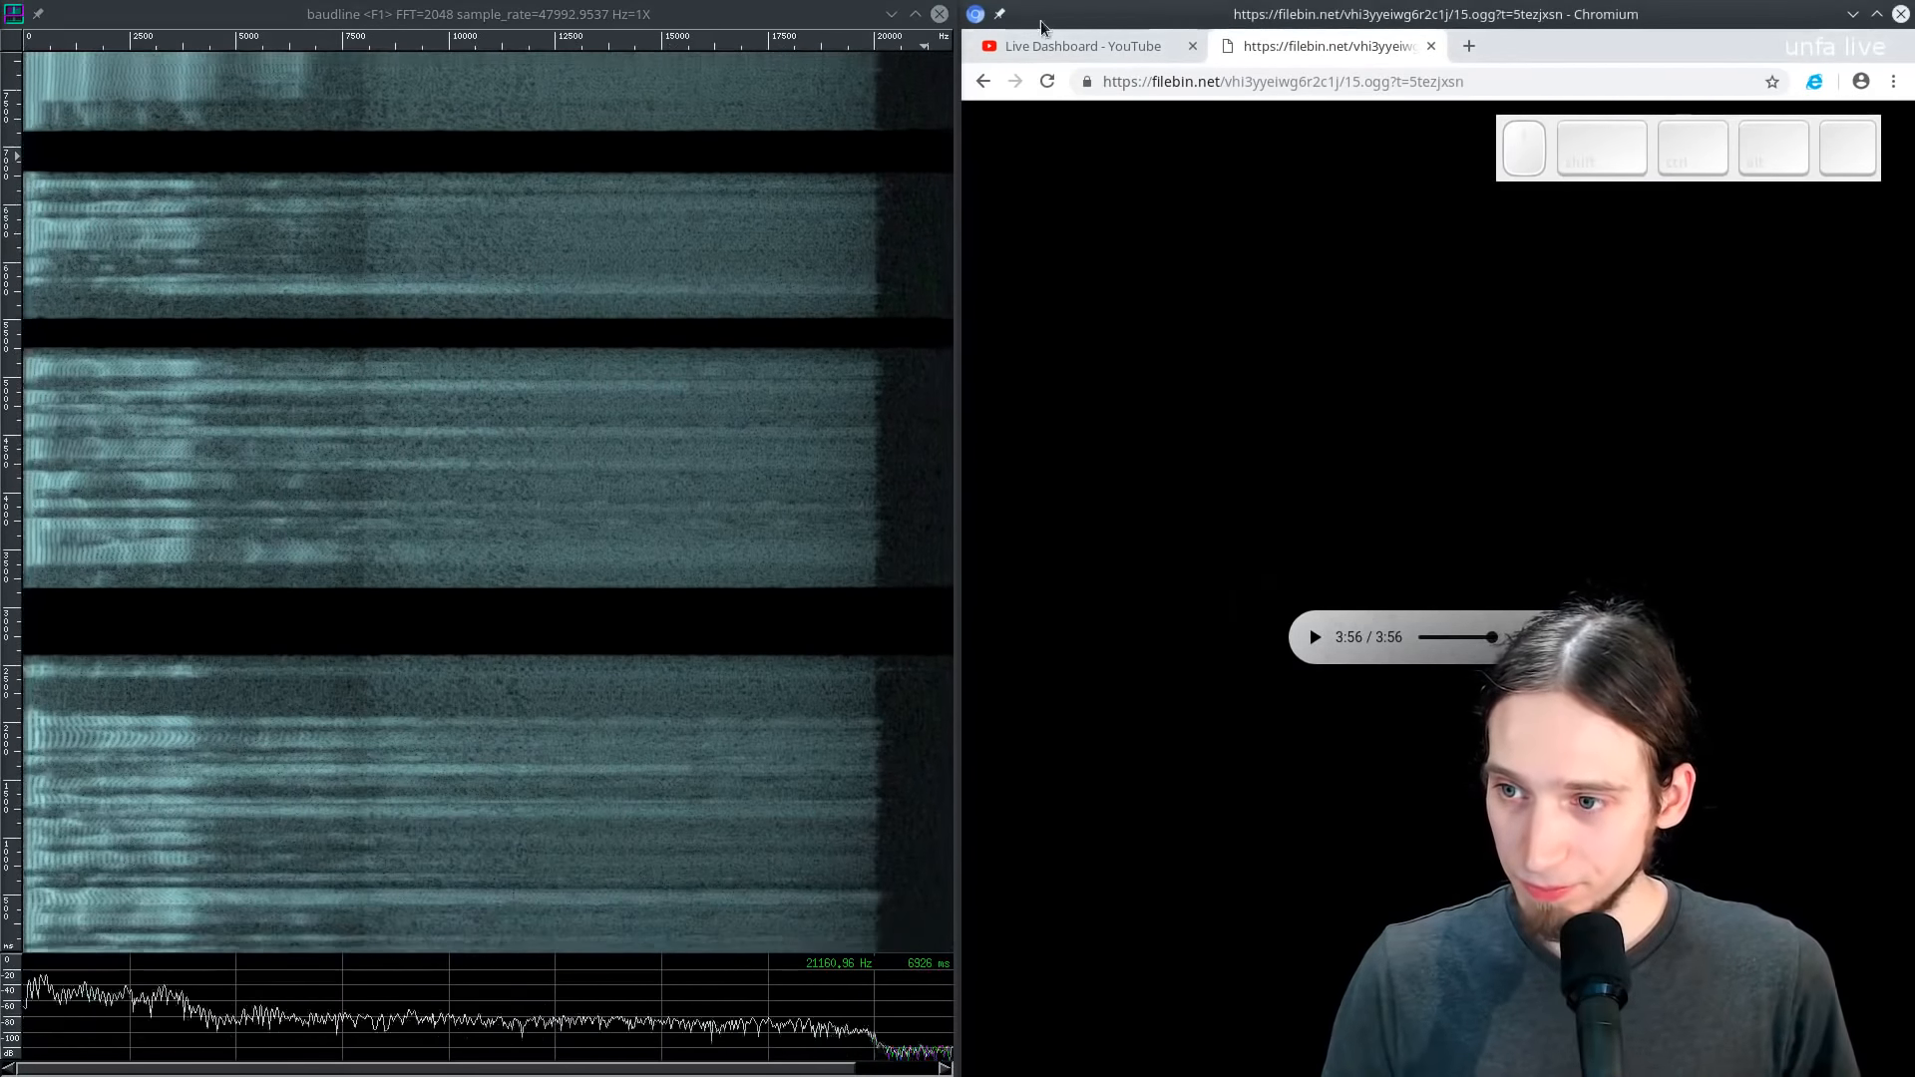
key(alt+Left)
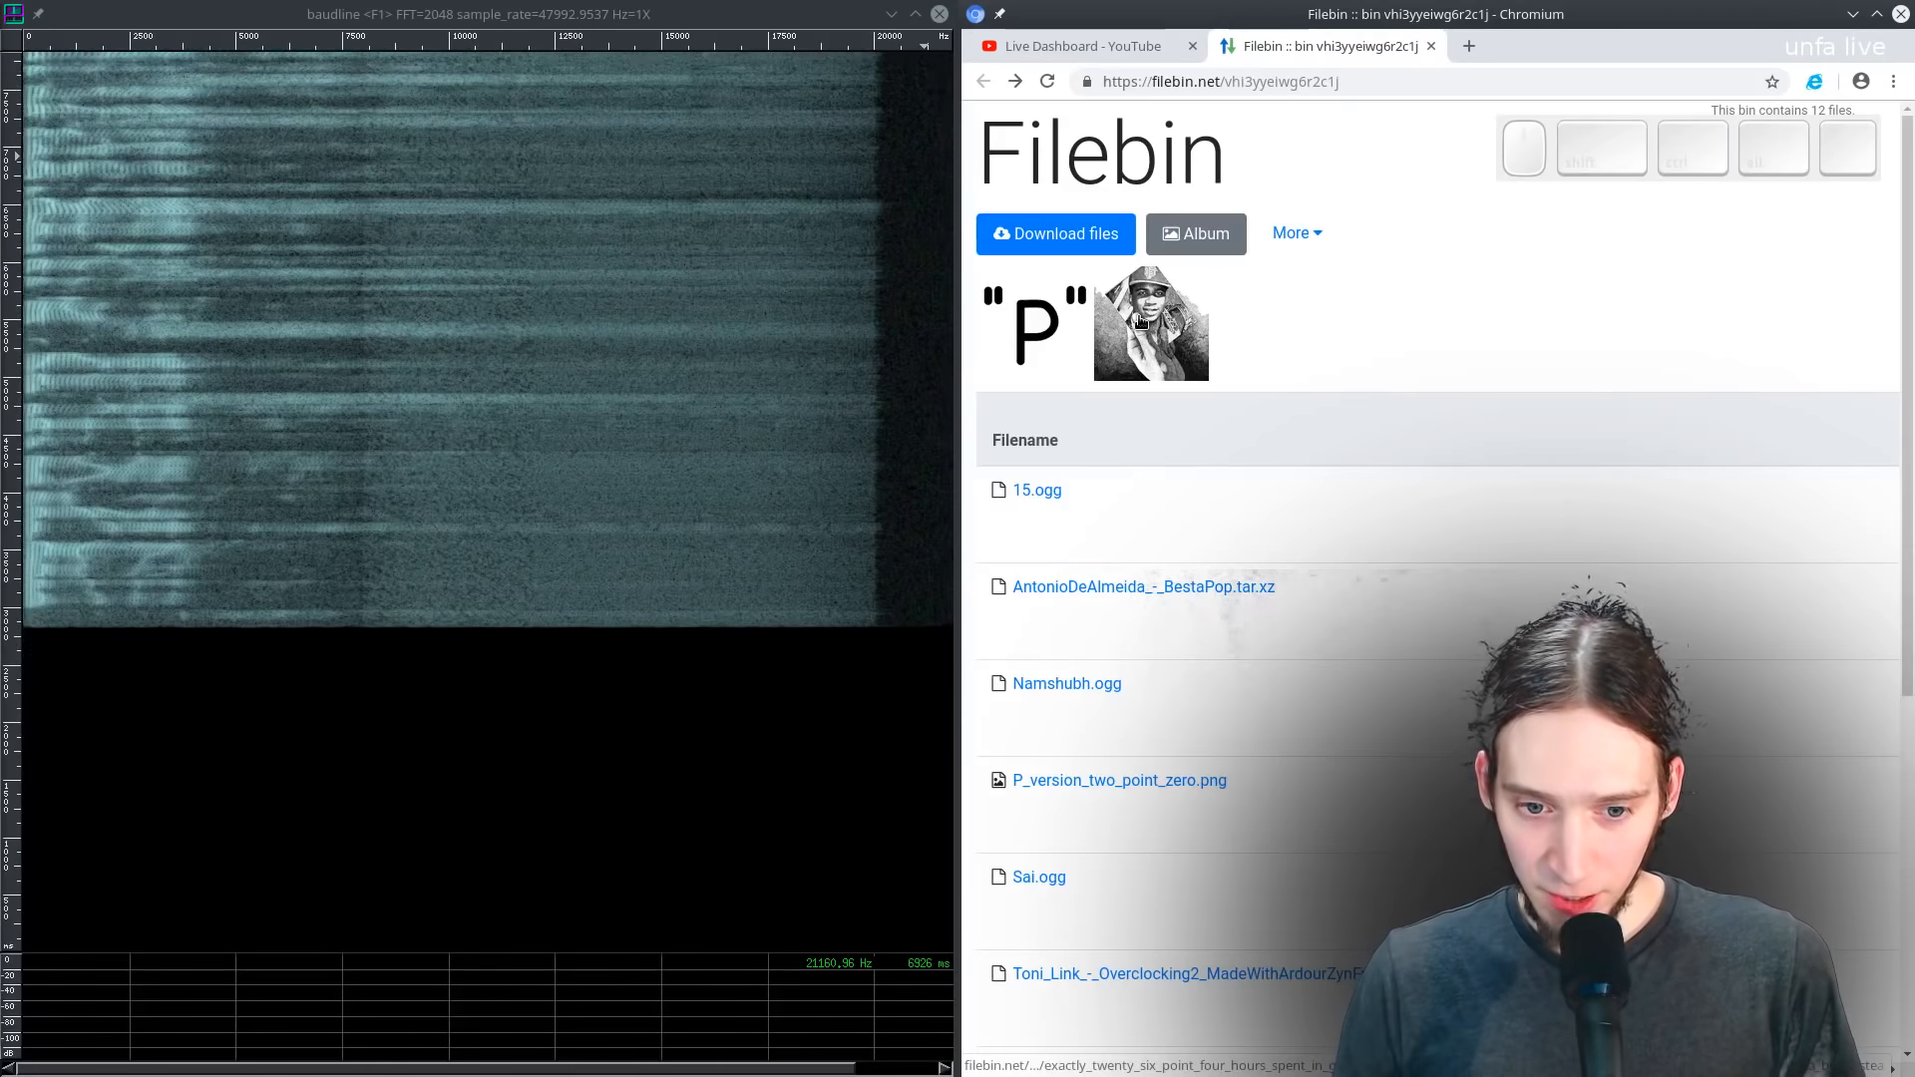
click(1140, 324)
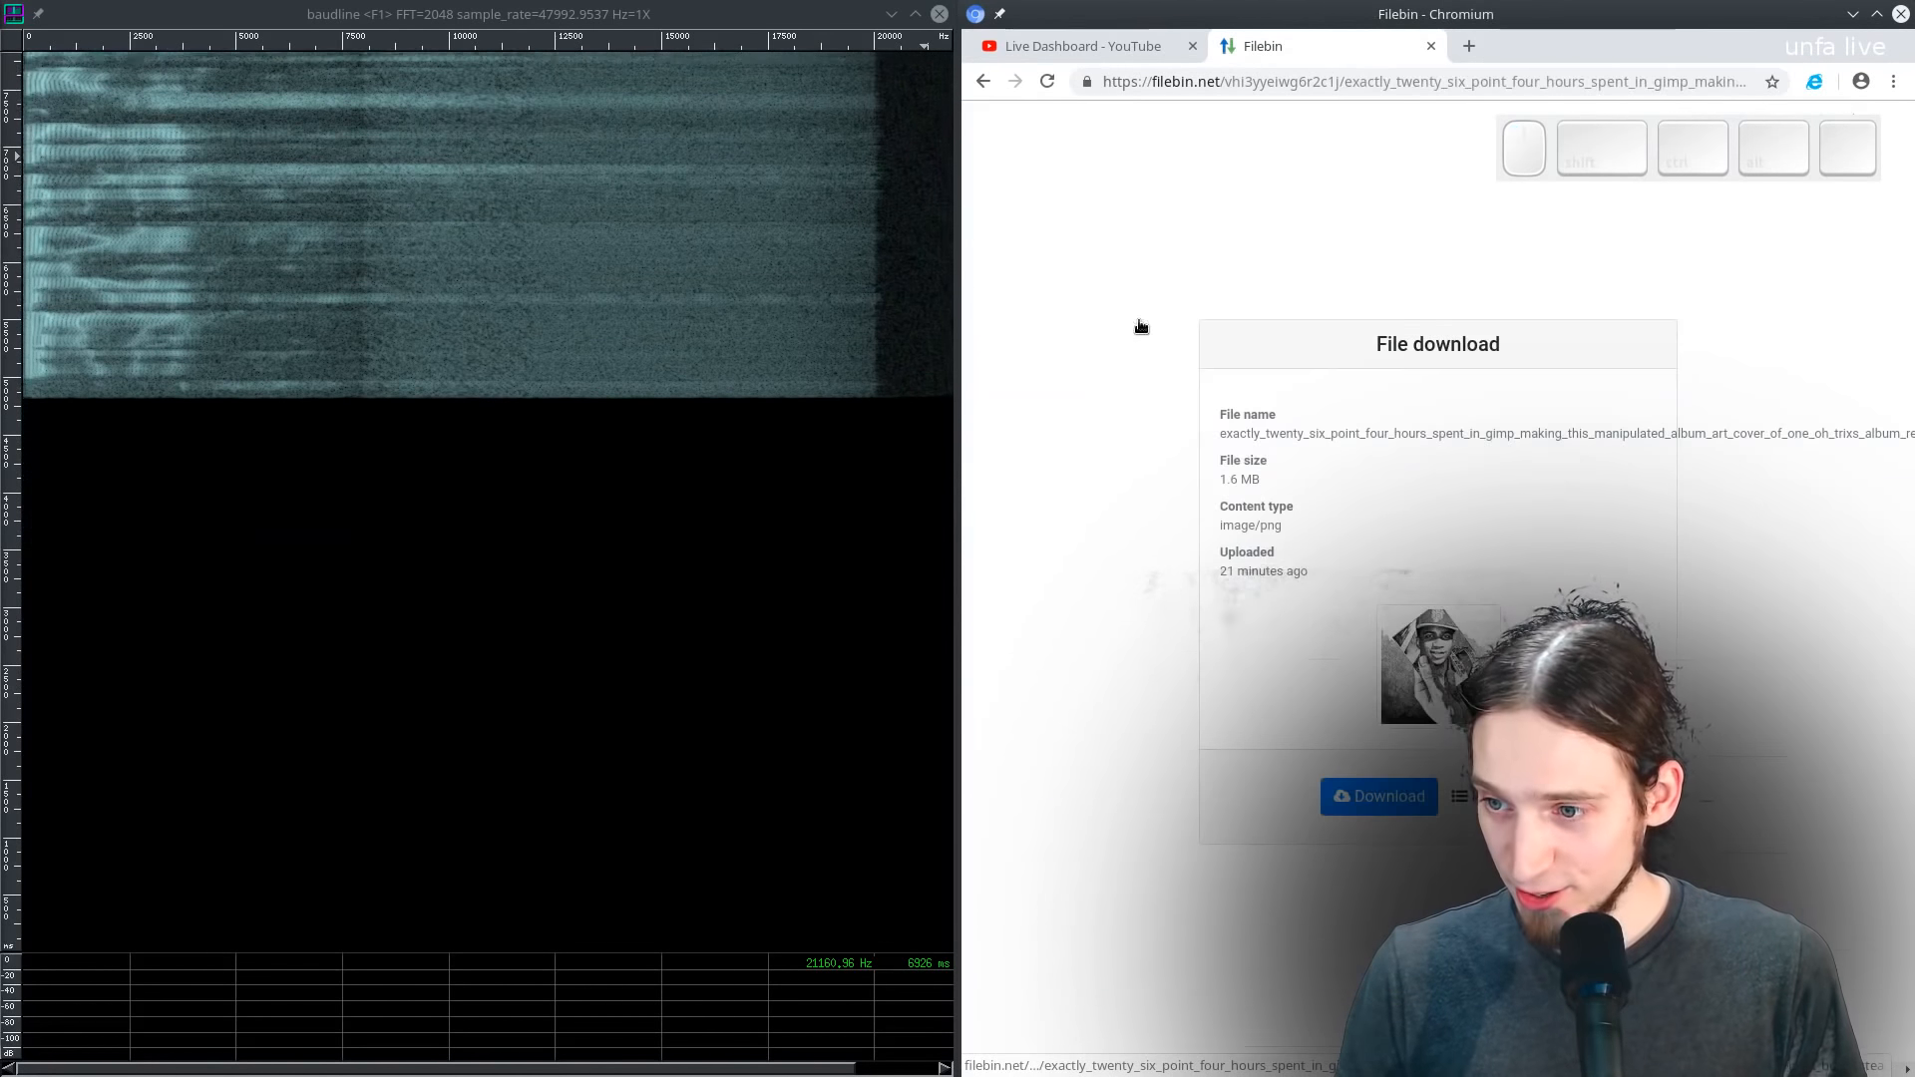
- Select and copy the image's full file name from the download page
double_click(1326, 429)
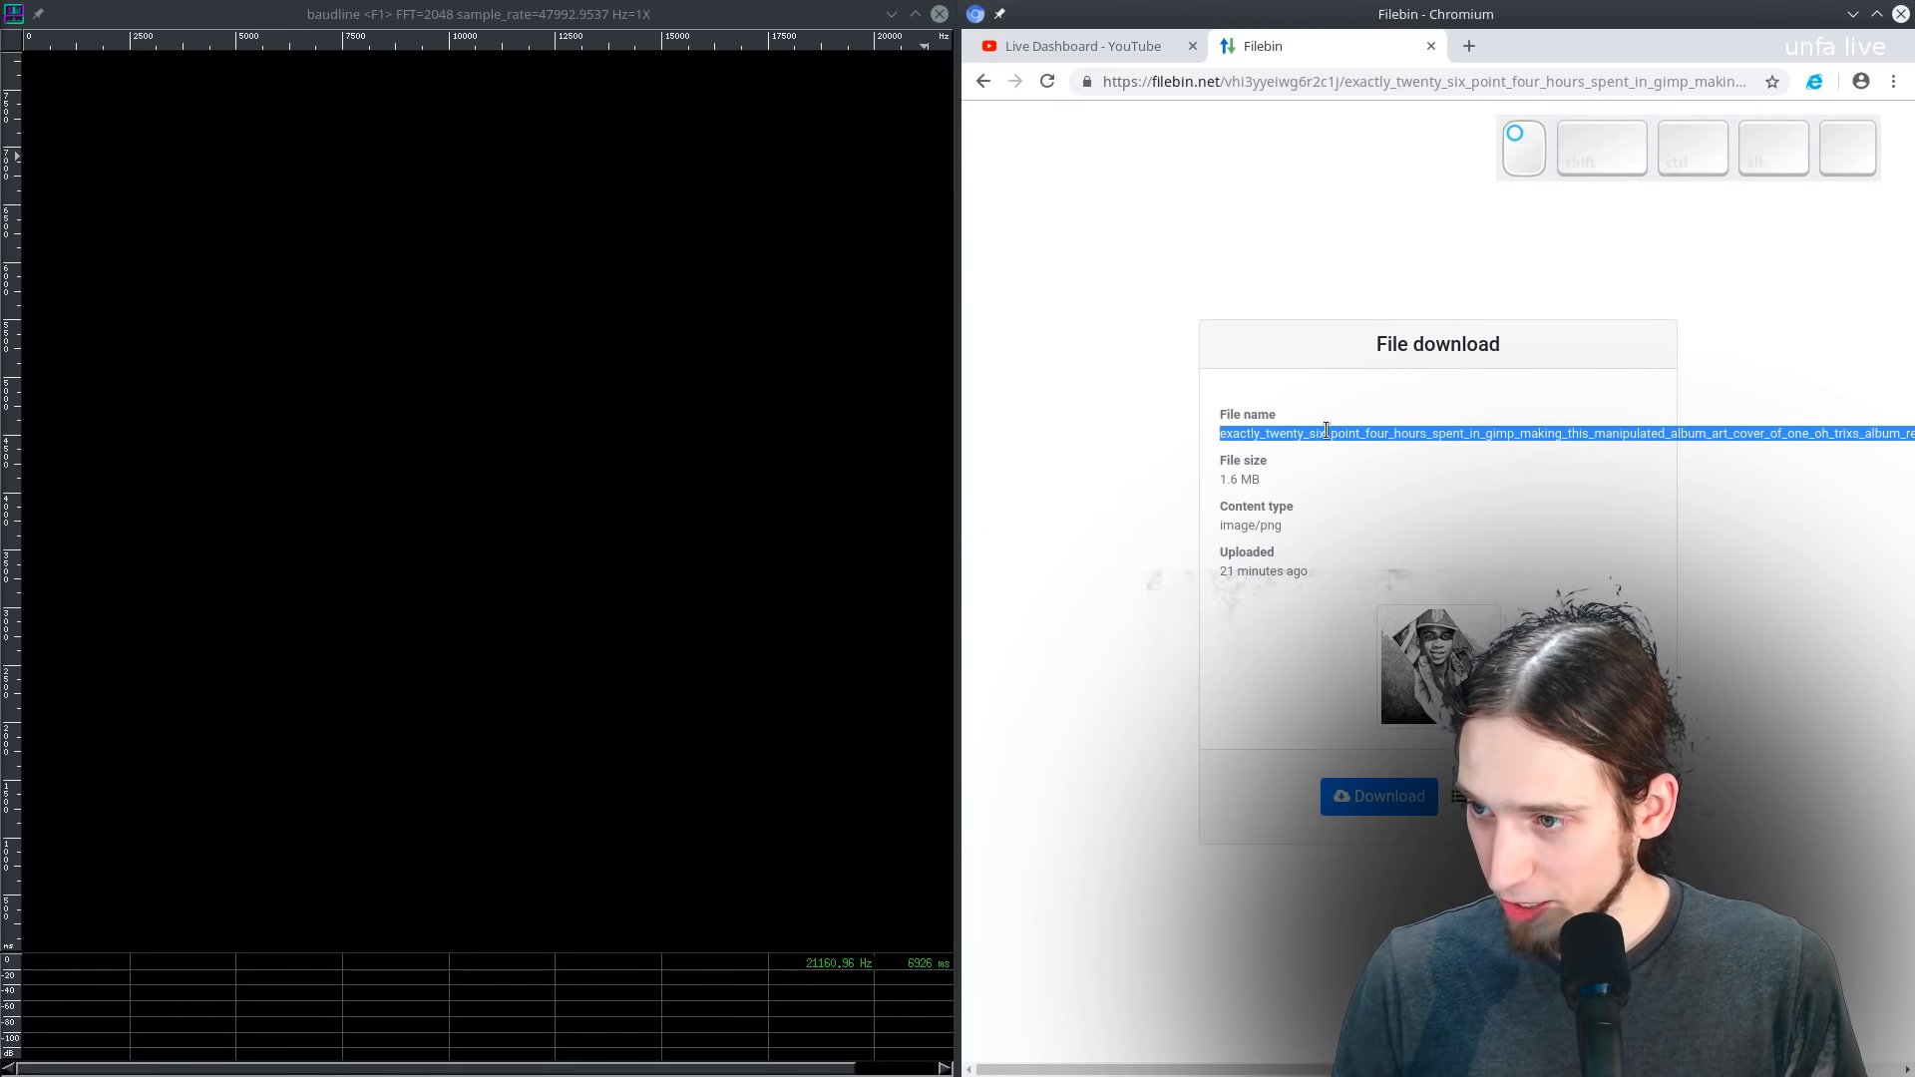
right_click(1326, 429)
click(1349, 445)
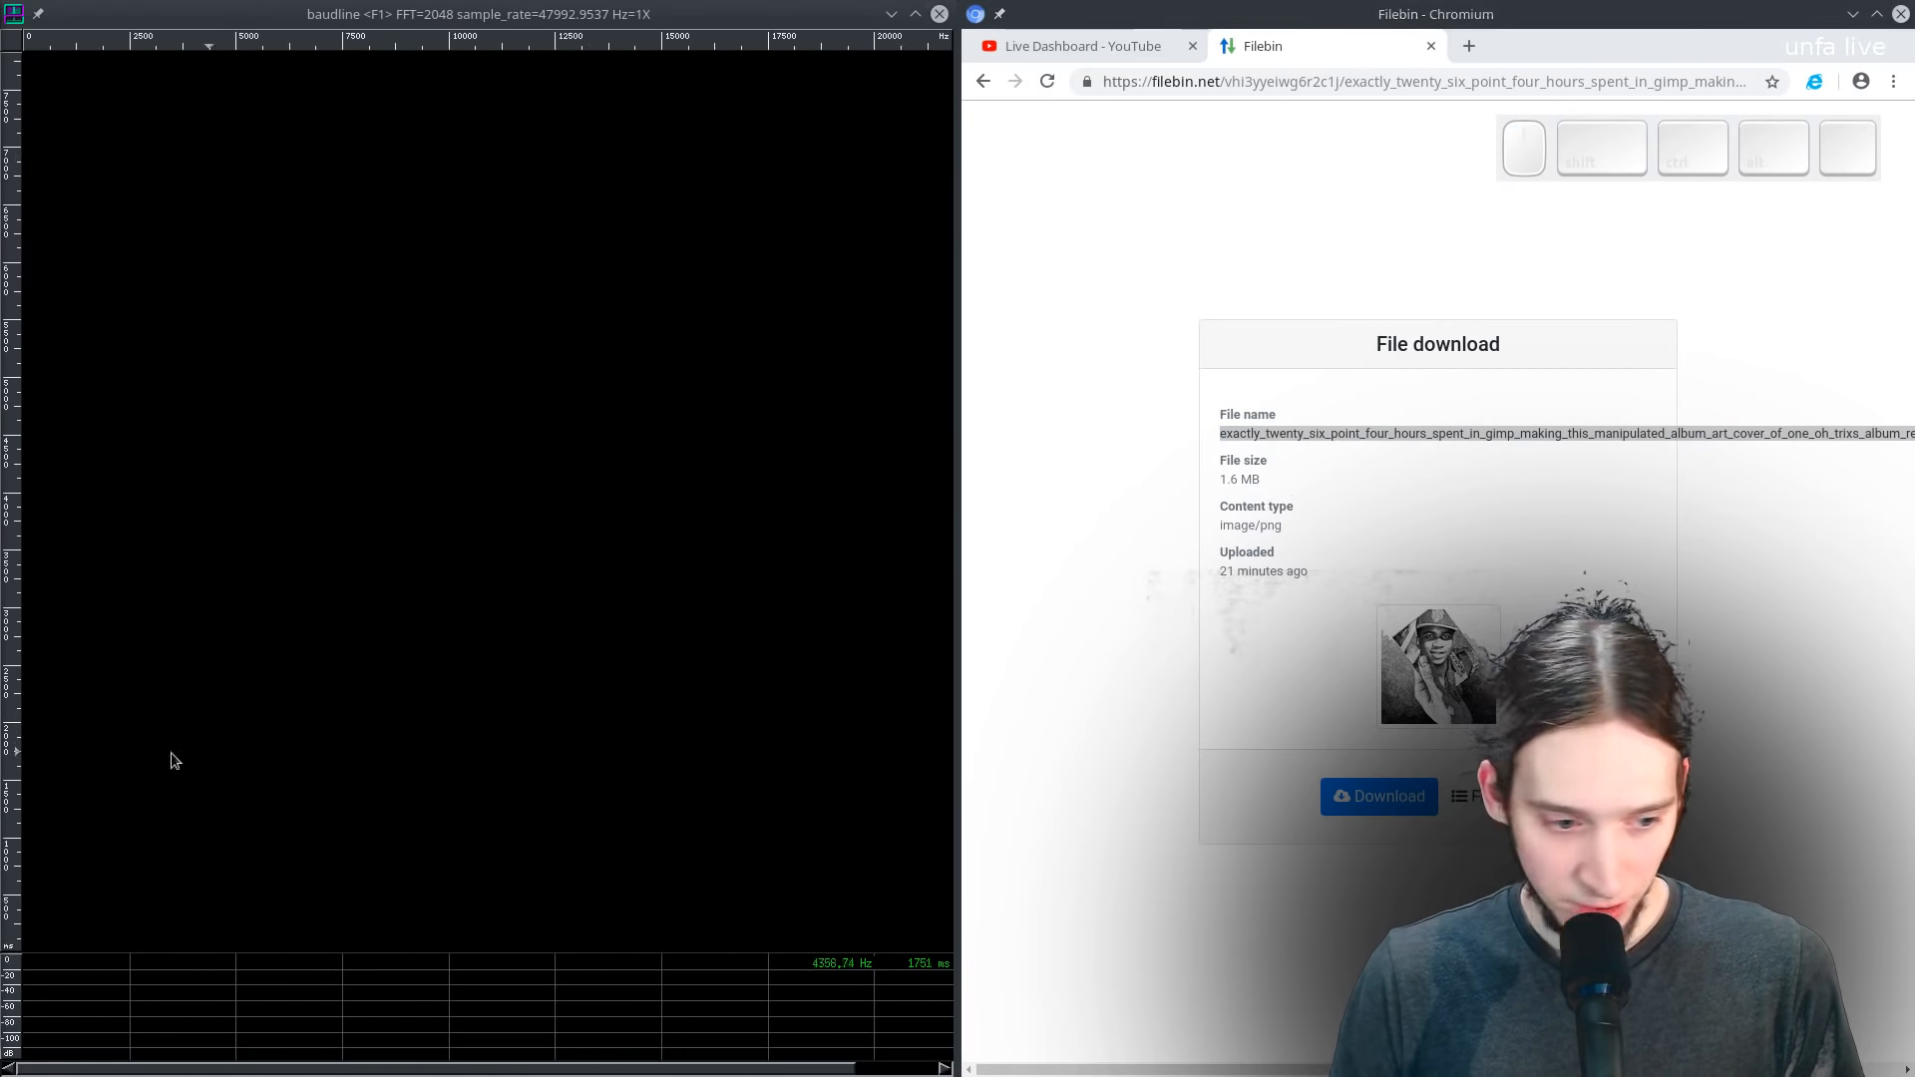
- Open a blank nano buffer in the drop-down terminal, paste the file name and enlarge the text to read it
key(F1)
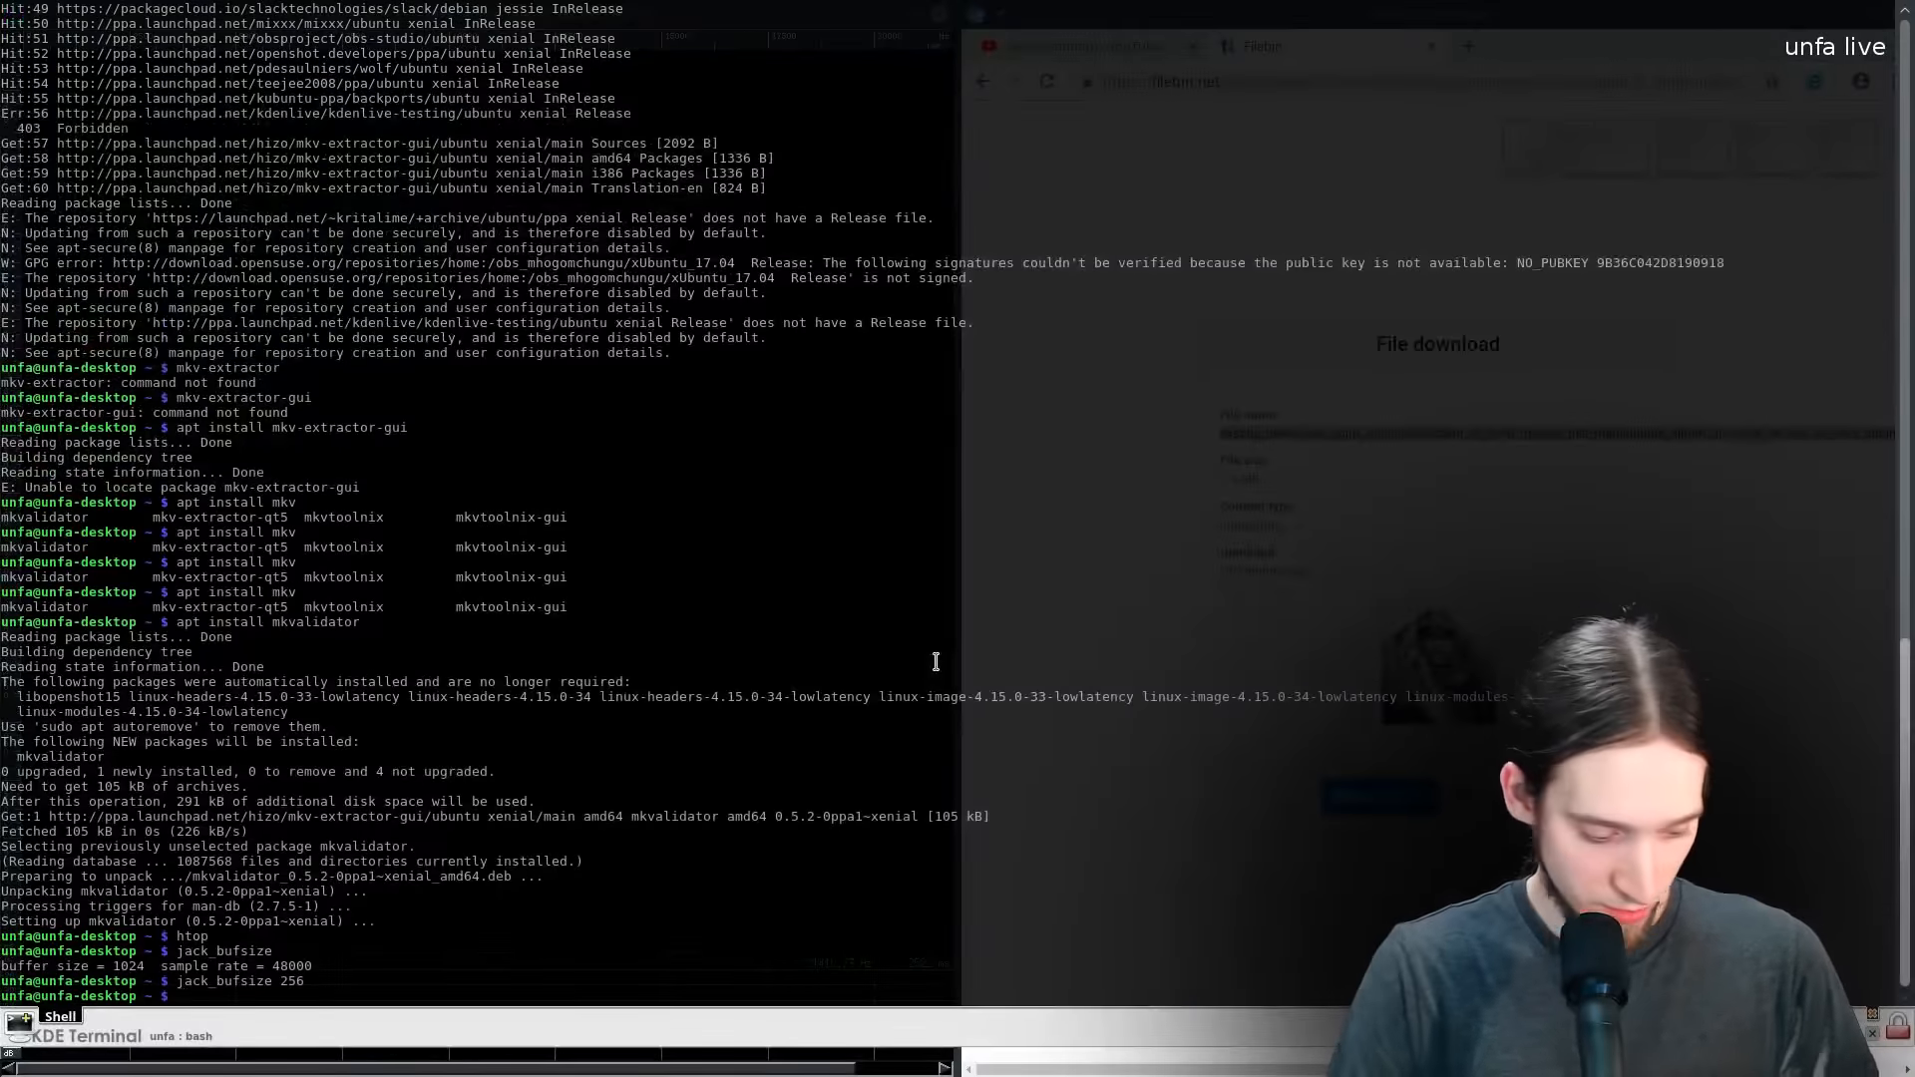
key(Return)
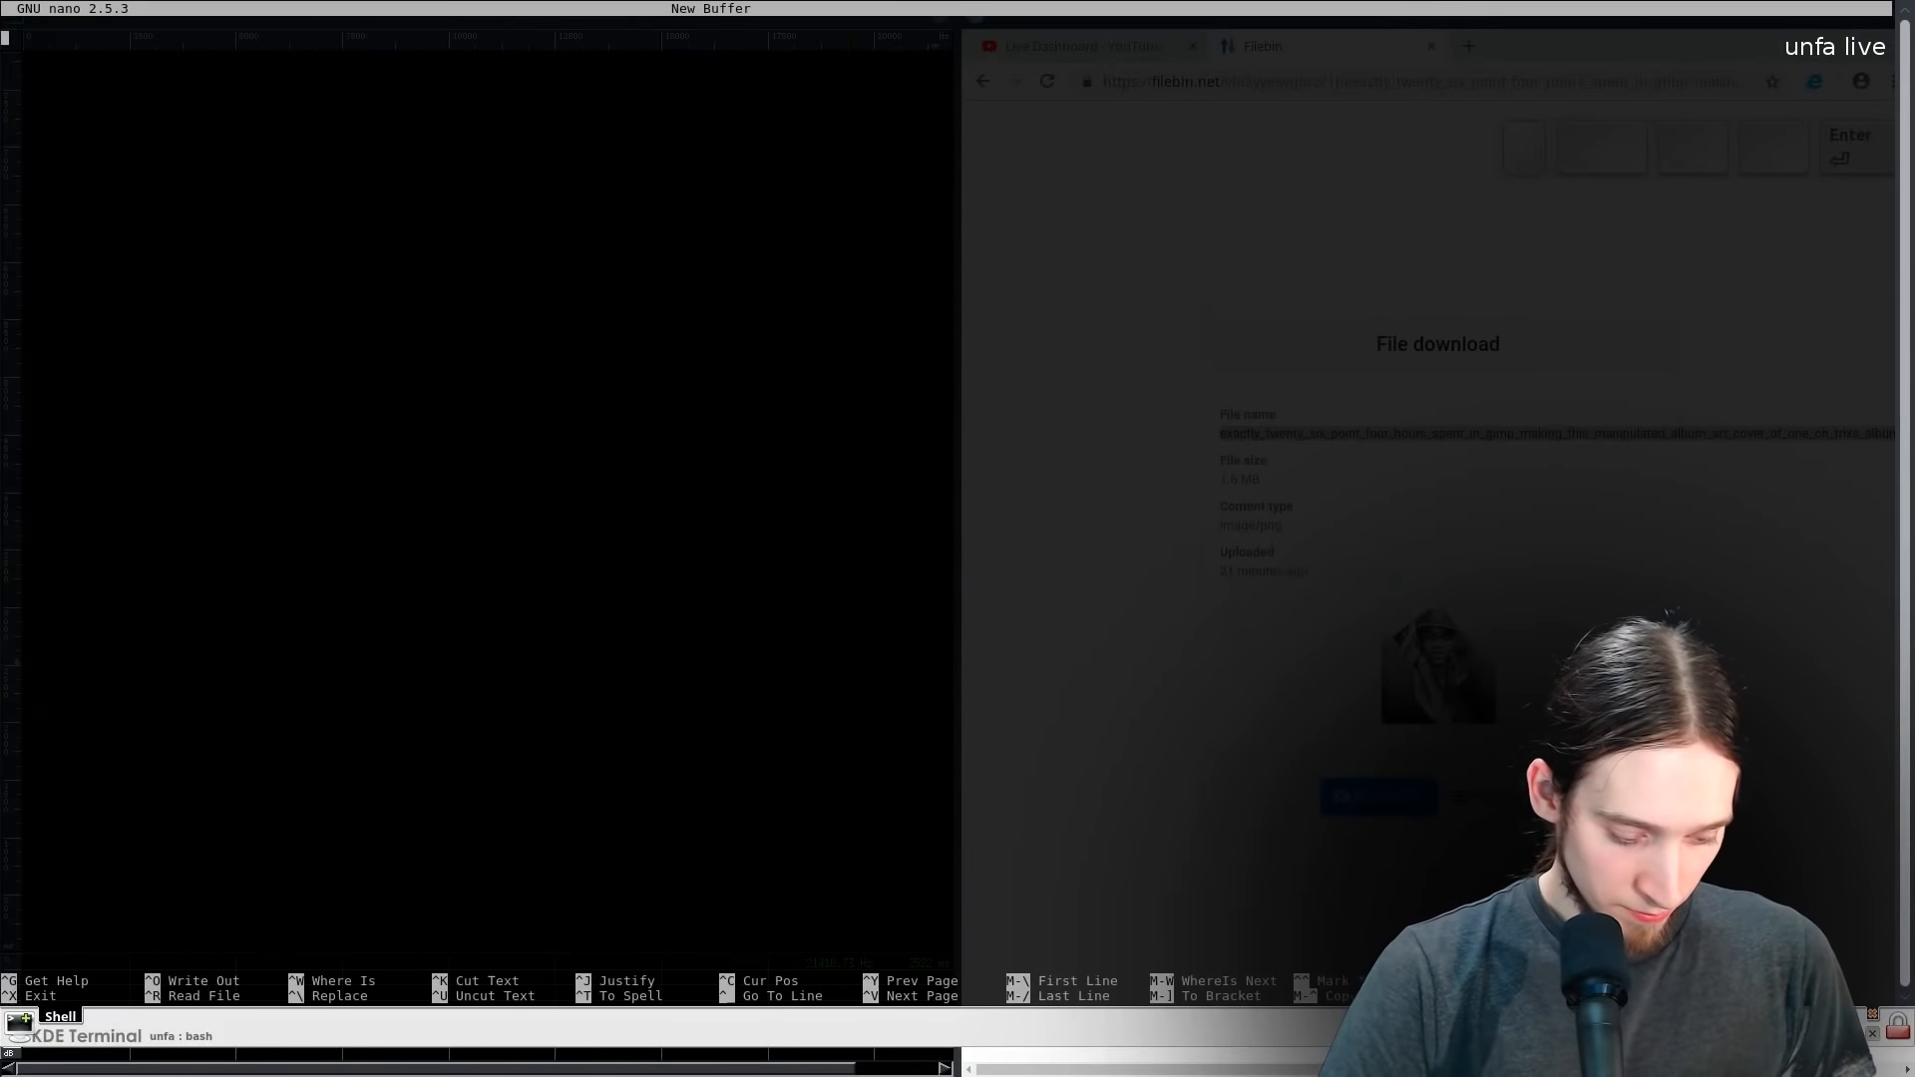
key(ctrl+shift+v)
ctrl+scroll(776, 508, up, 15)
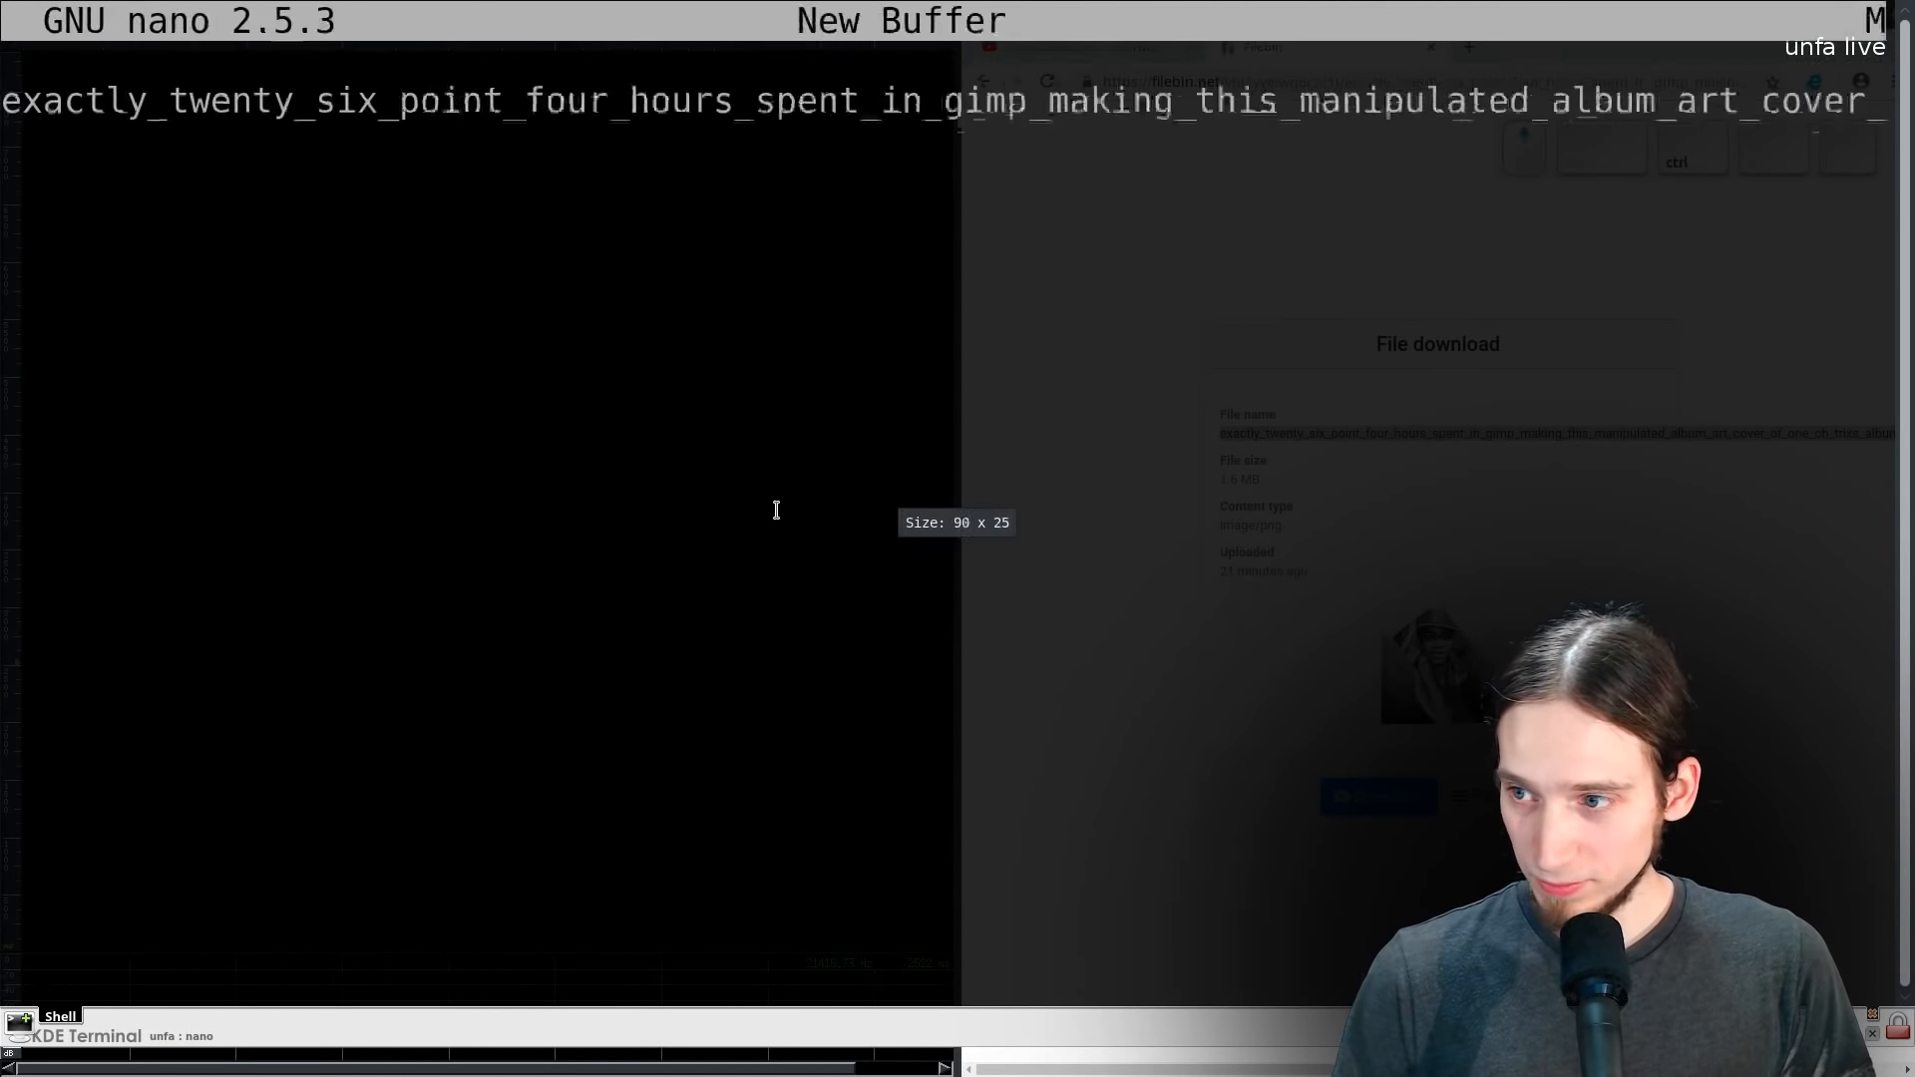
ctrl+scroll(657, 487, down, 15)
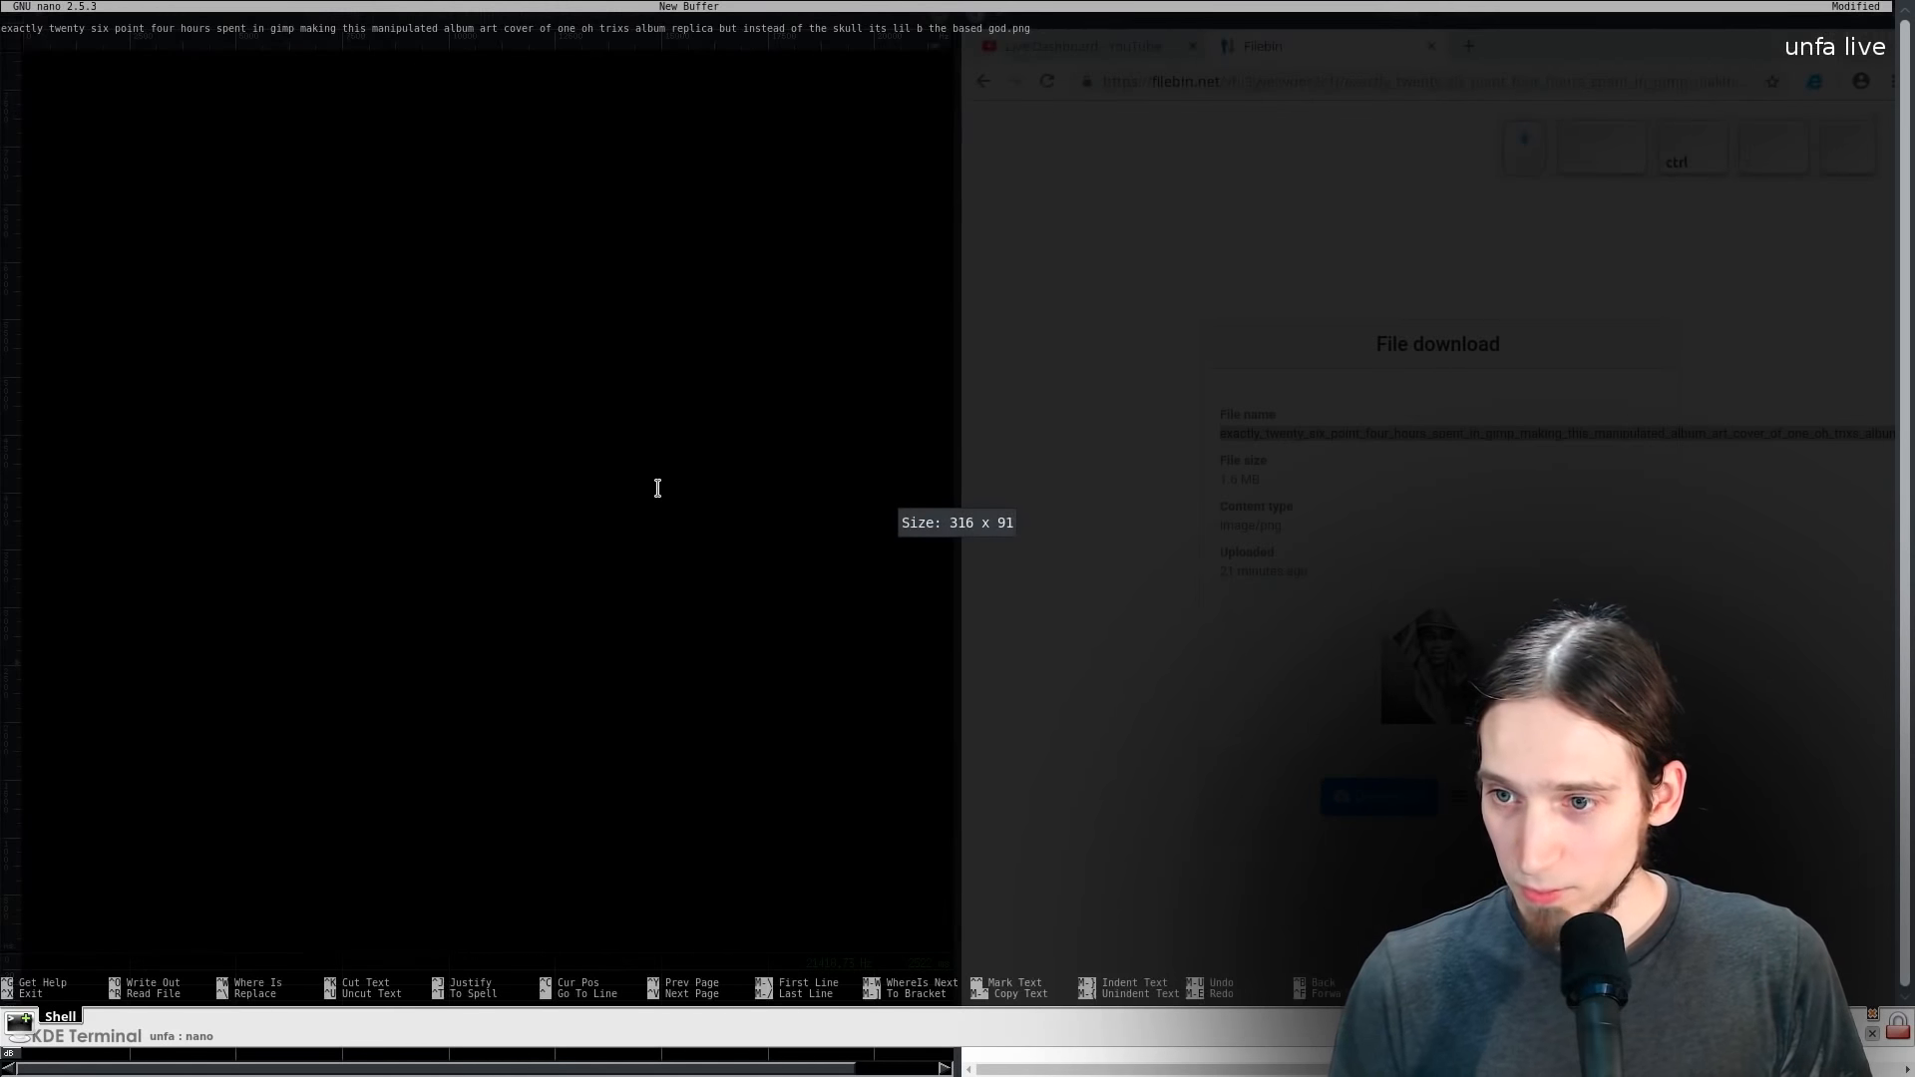
ctrl+scroll(658, 487, up, 1)
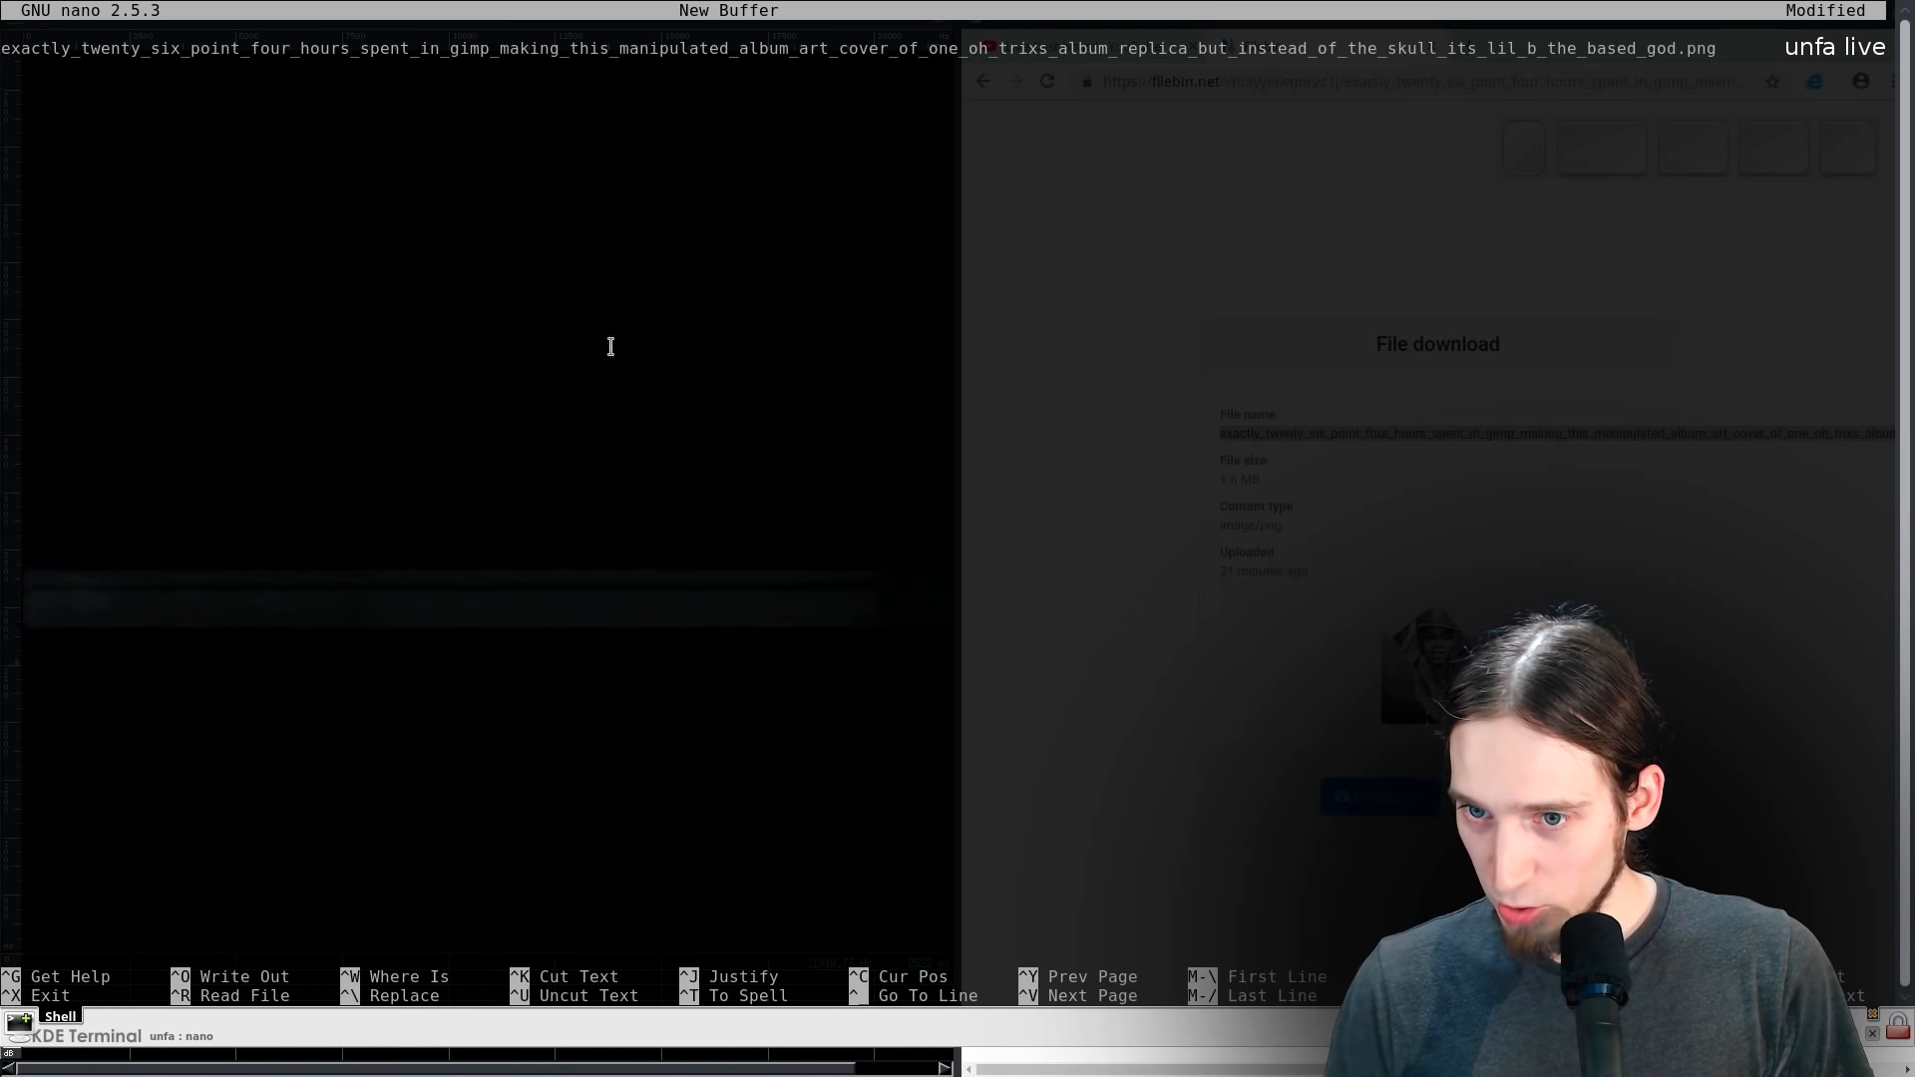
key(F12)
- Open the album-art image in a new tab, view it, and close that tab
click(1433, 678)
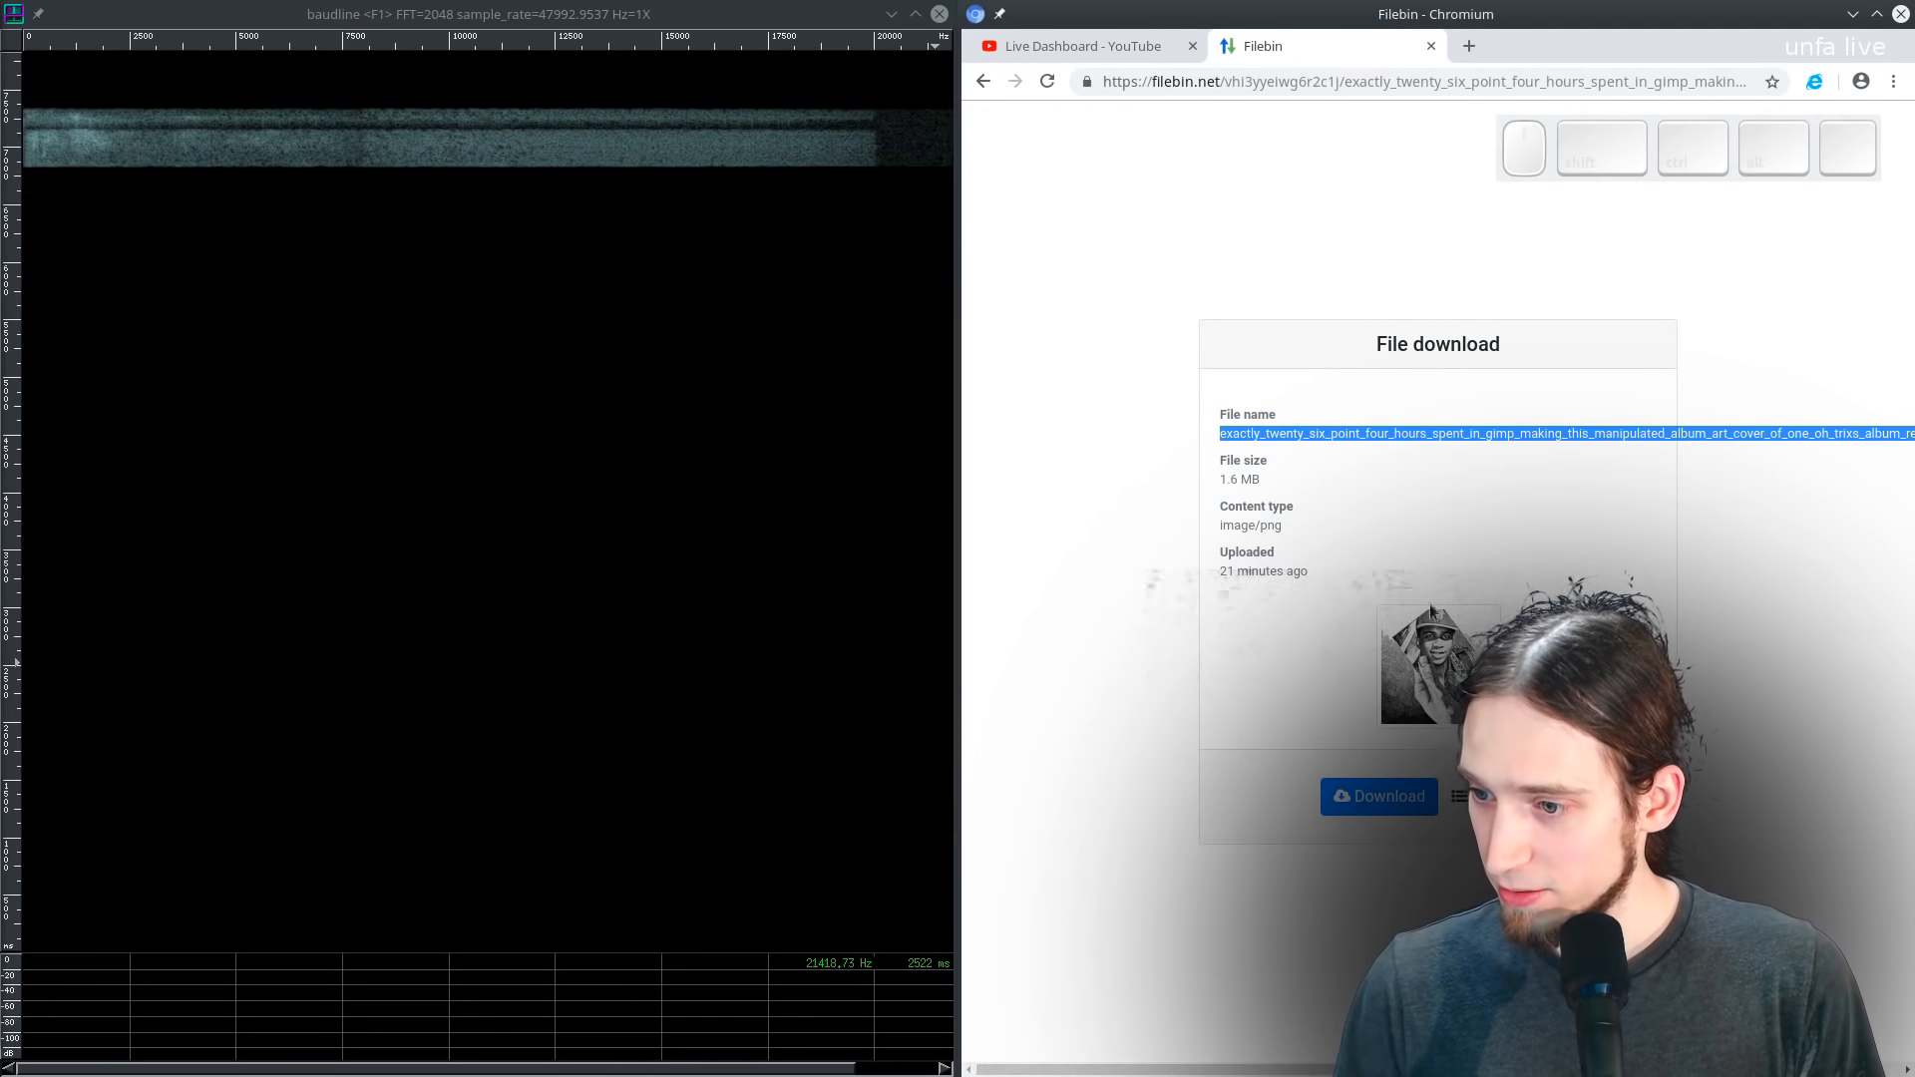
middle_click(1432, 661)
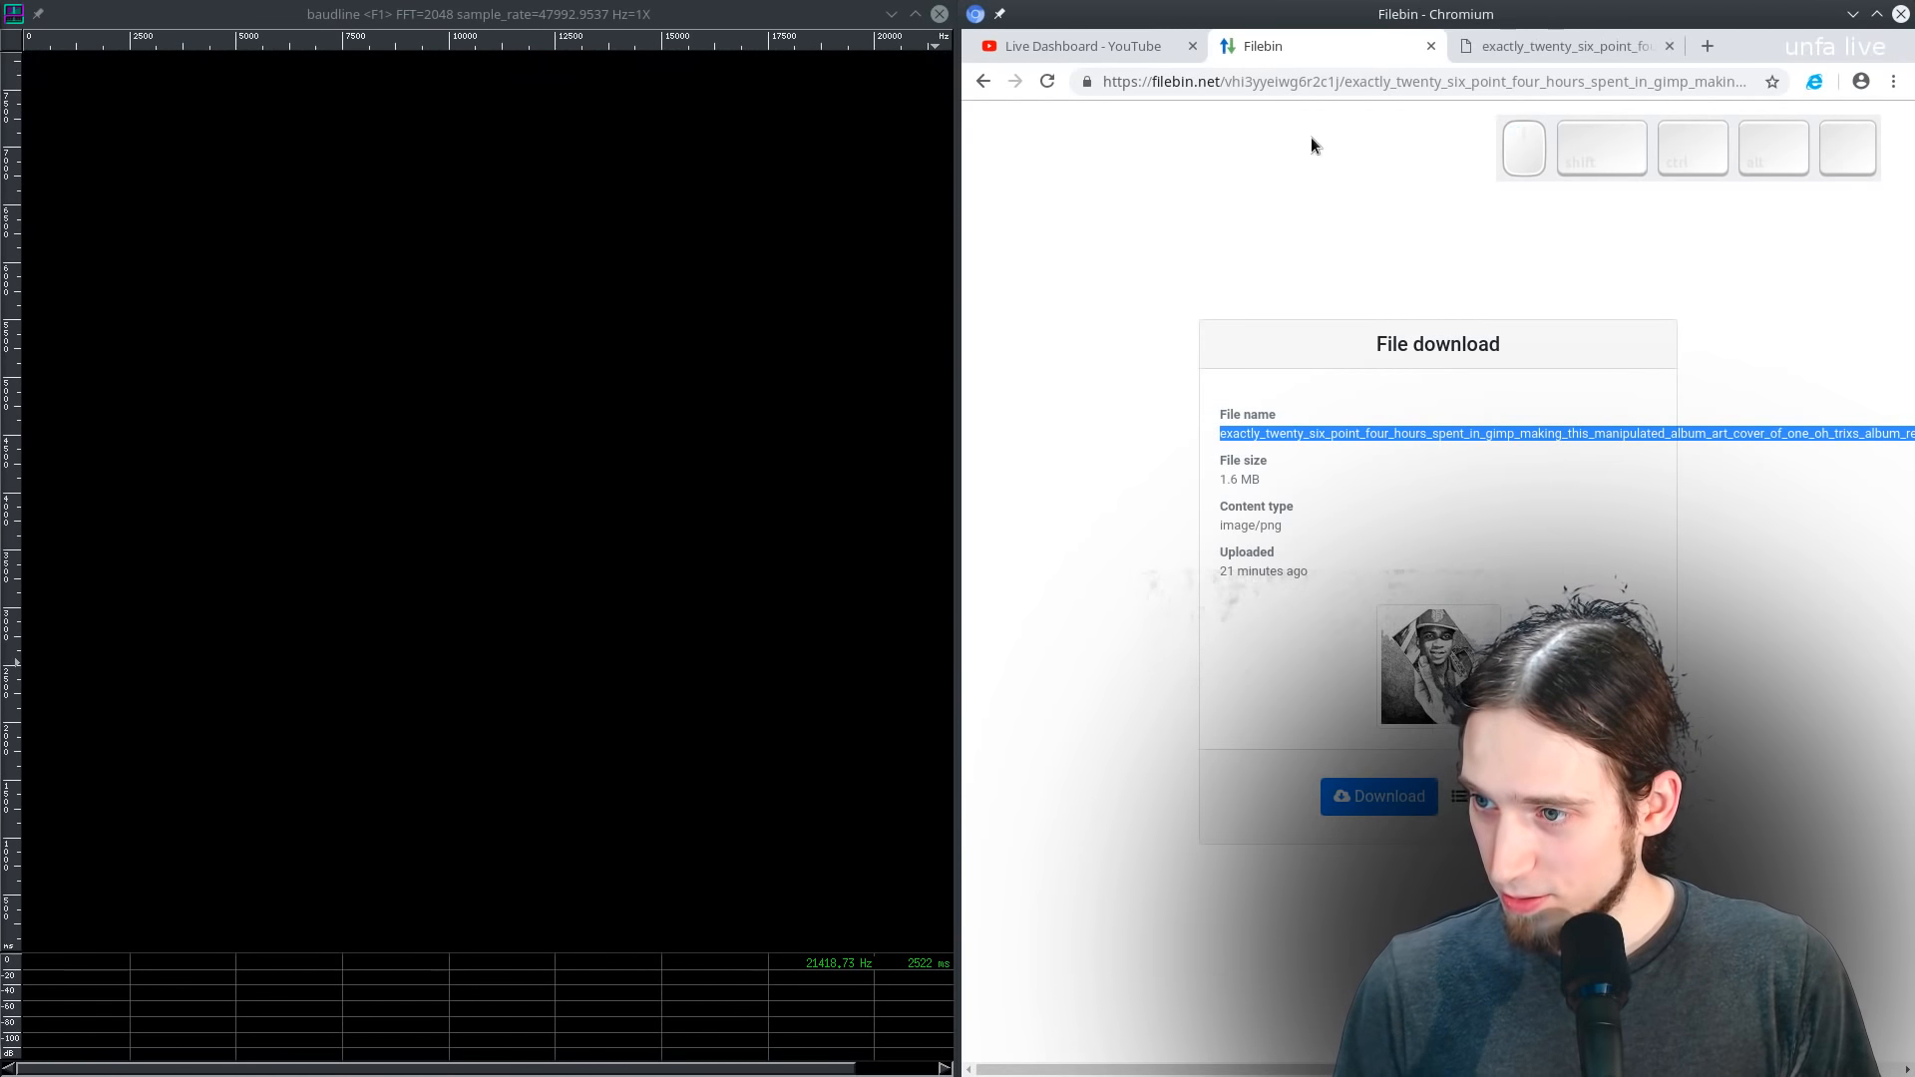
click(1516, 47)
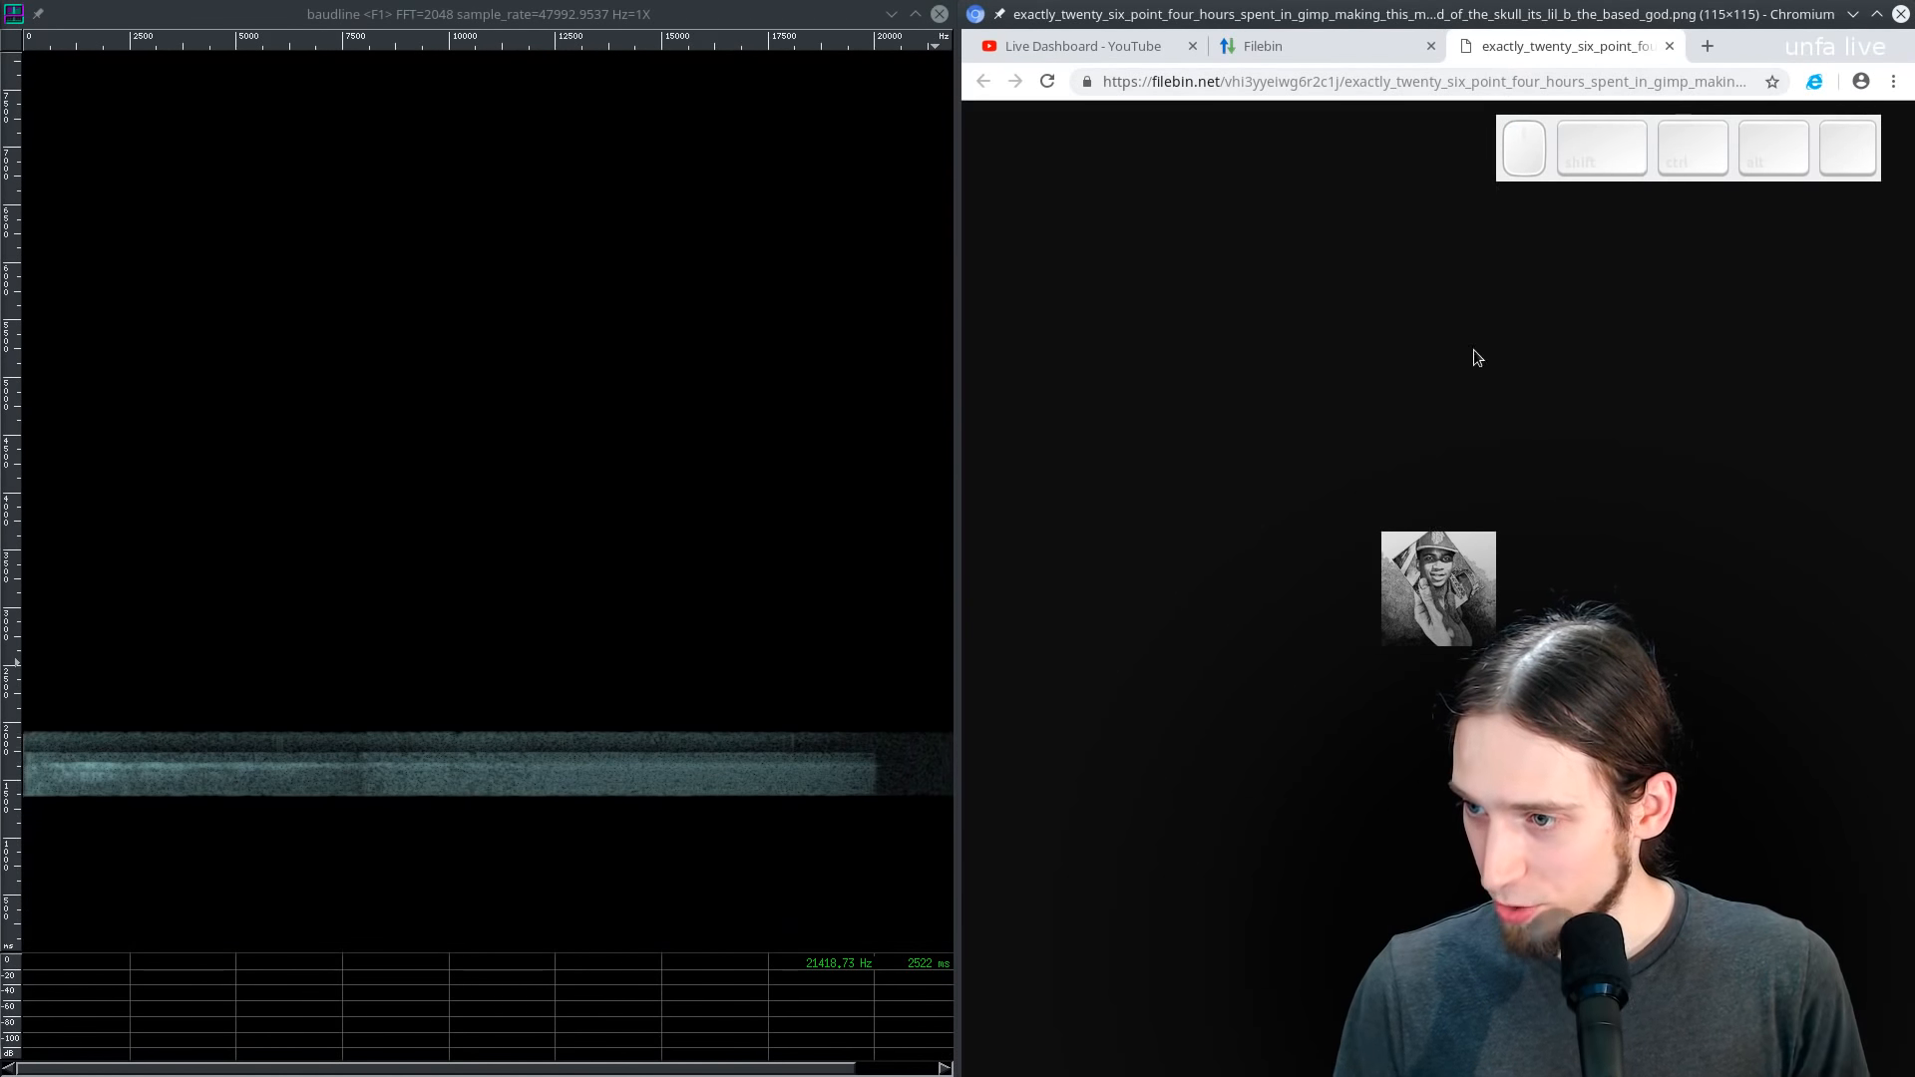
click(1669, 46)
- Go back to the Filebin list and reload it to show newly uploaded files
click(1206, 403)
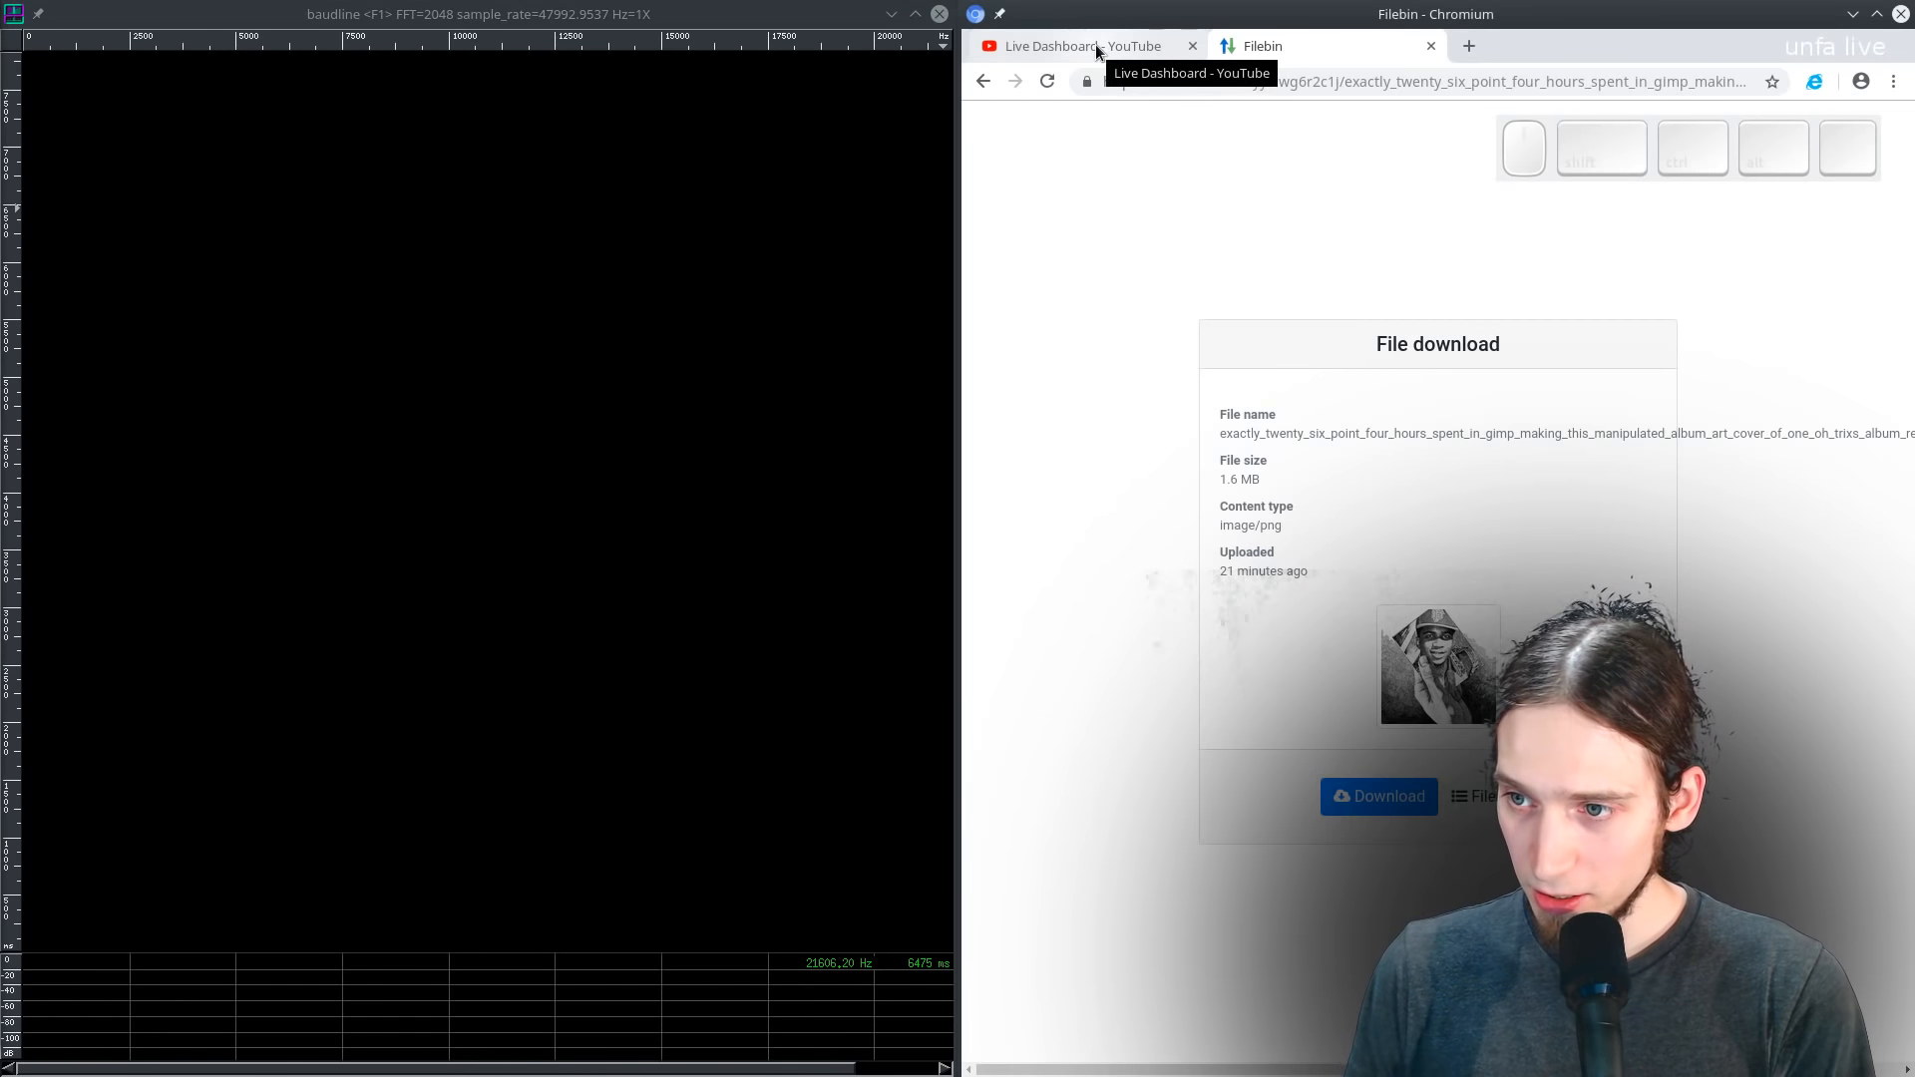
click(982, 81)
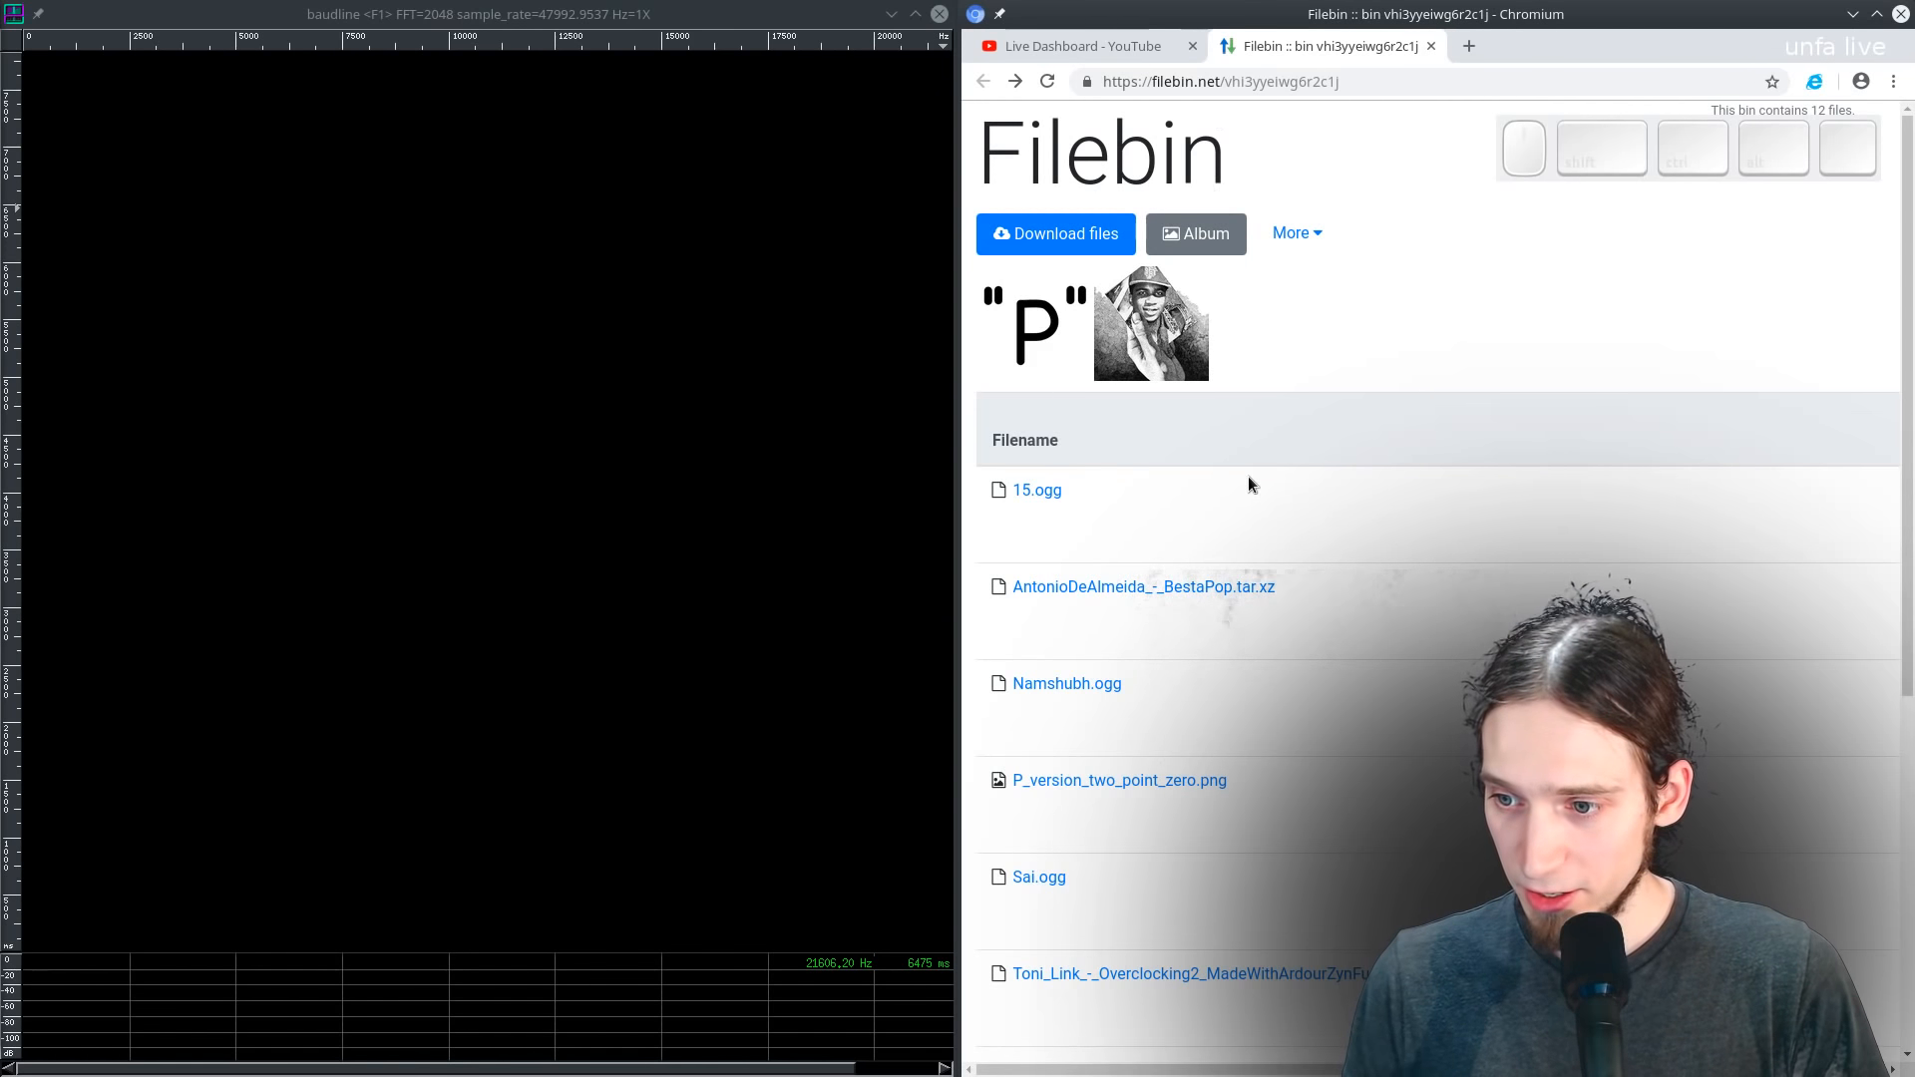
key(F5)
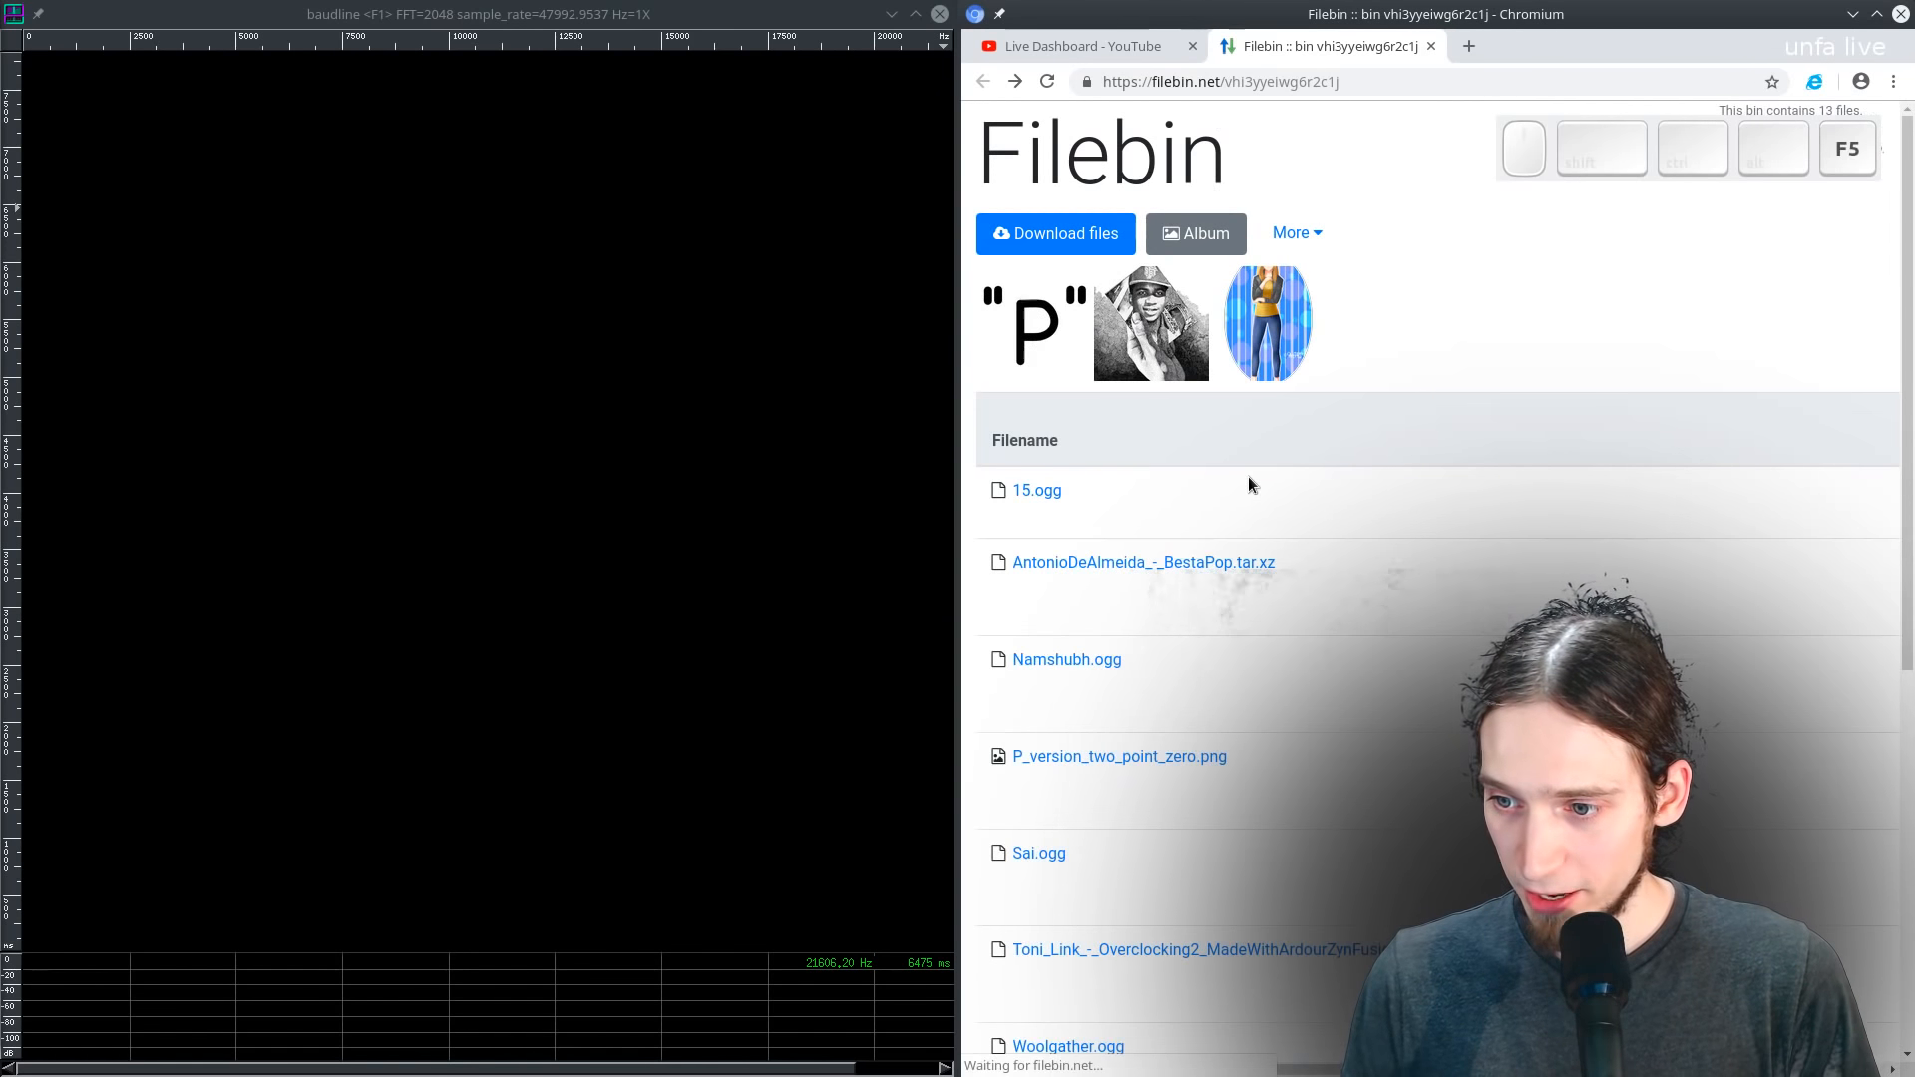
- Open sara_fullbody_postproc.png, zoom it to full size and switch the browser to full screen
click(1293, 330)
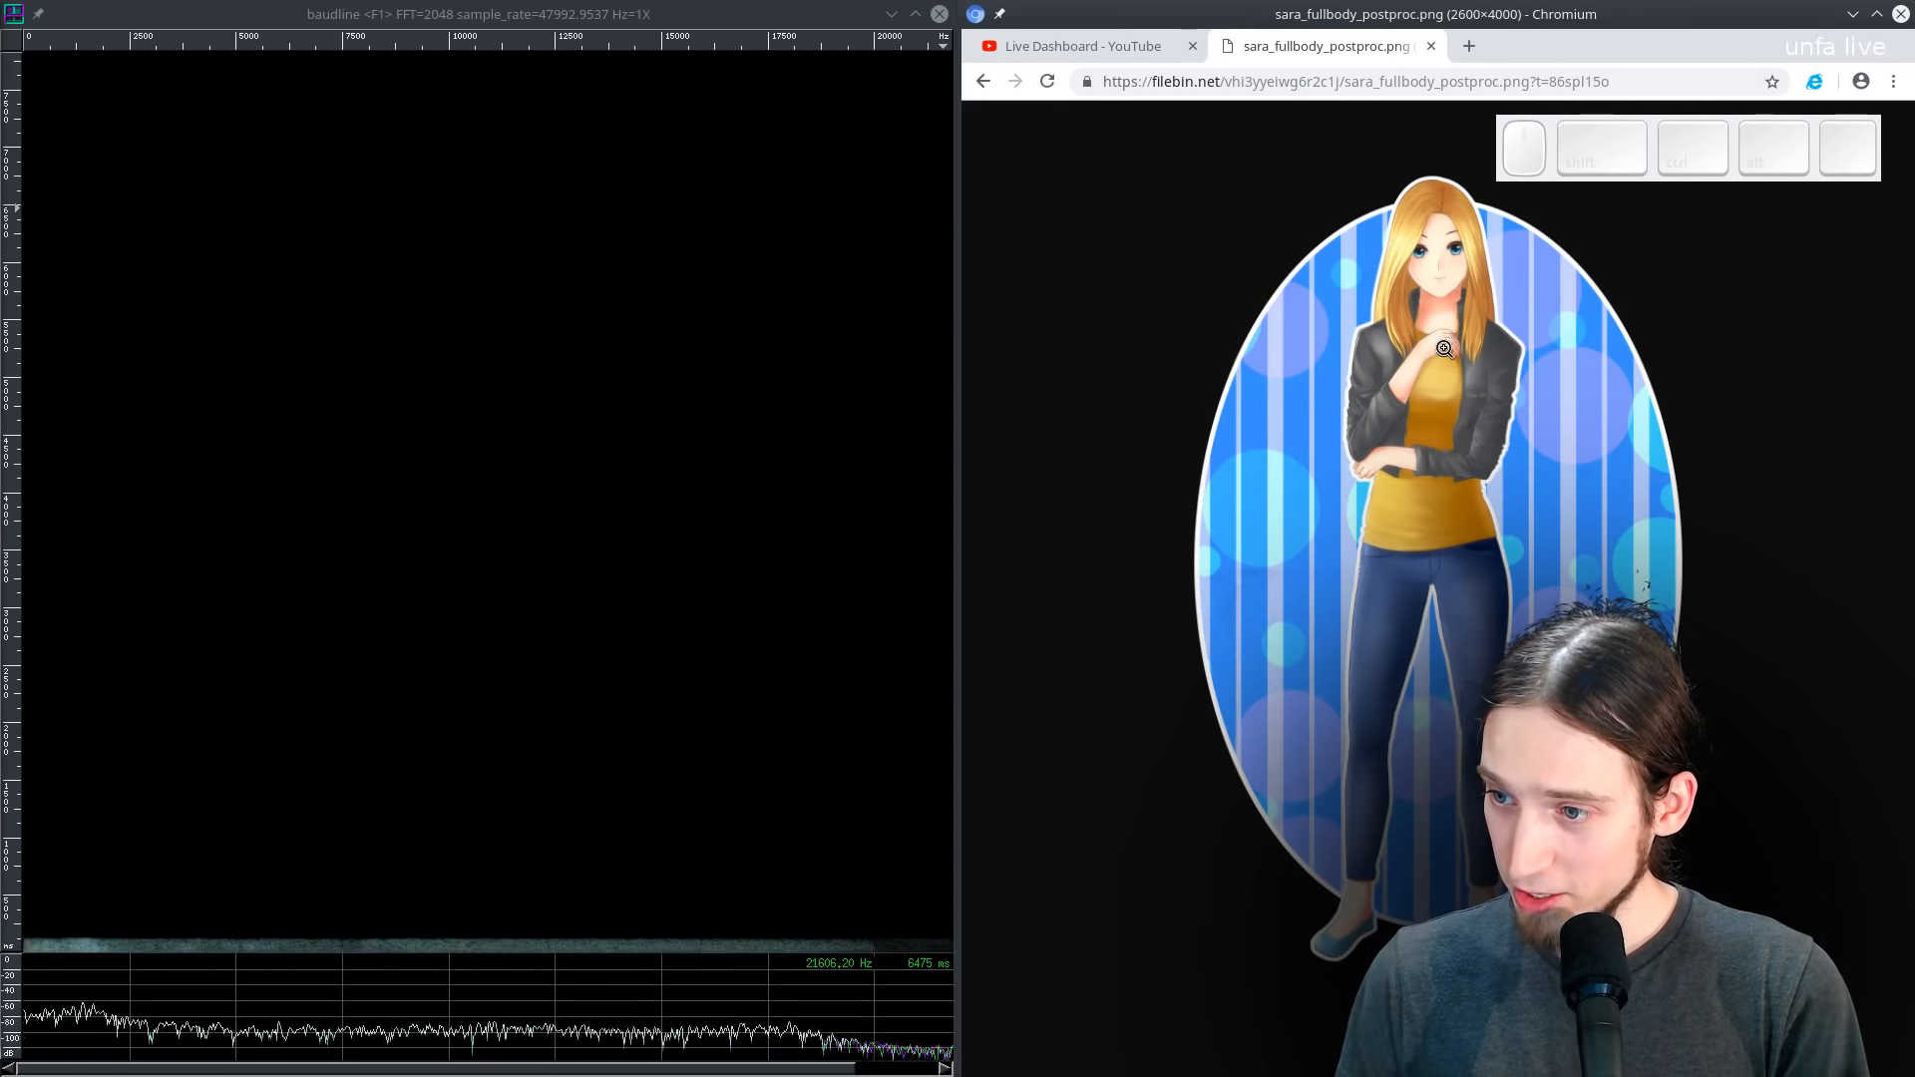
click(1446, 330)
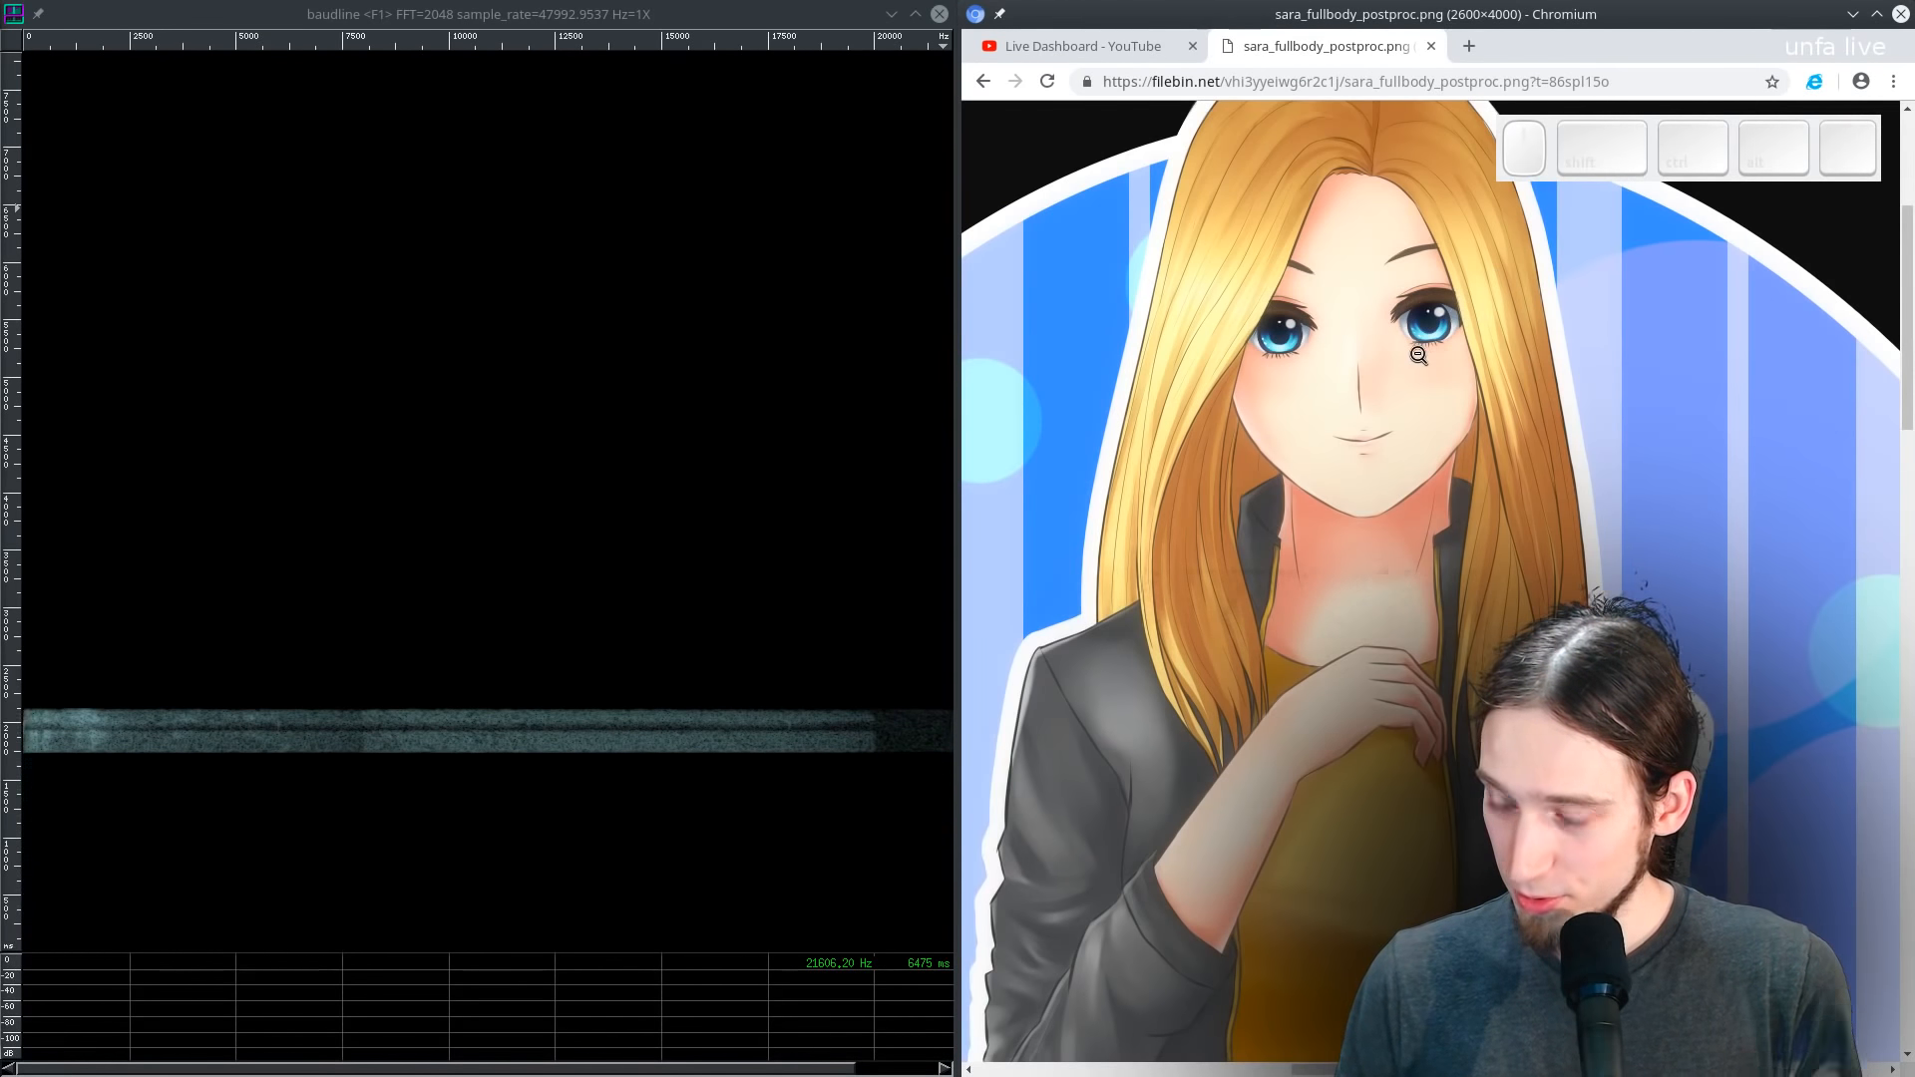
key(F11)
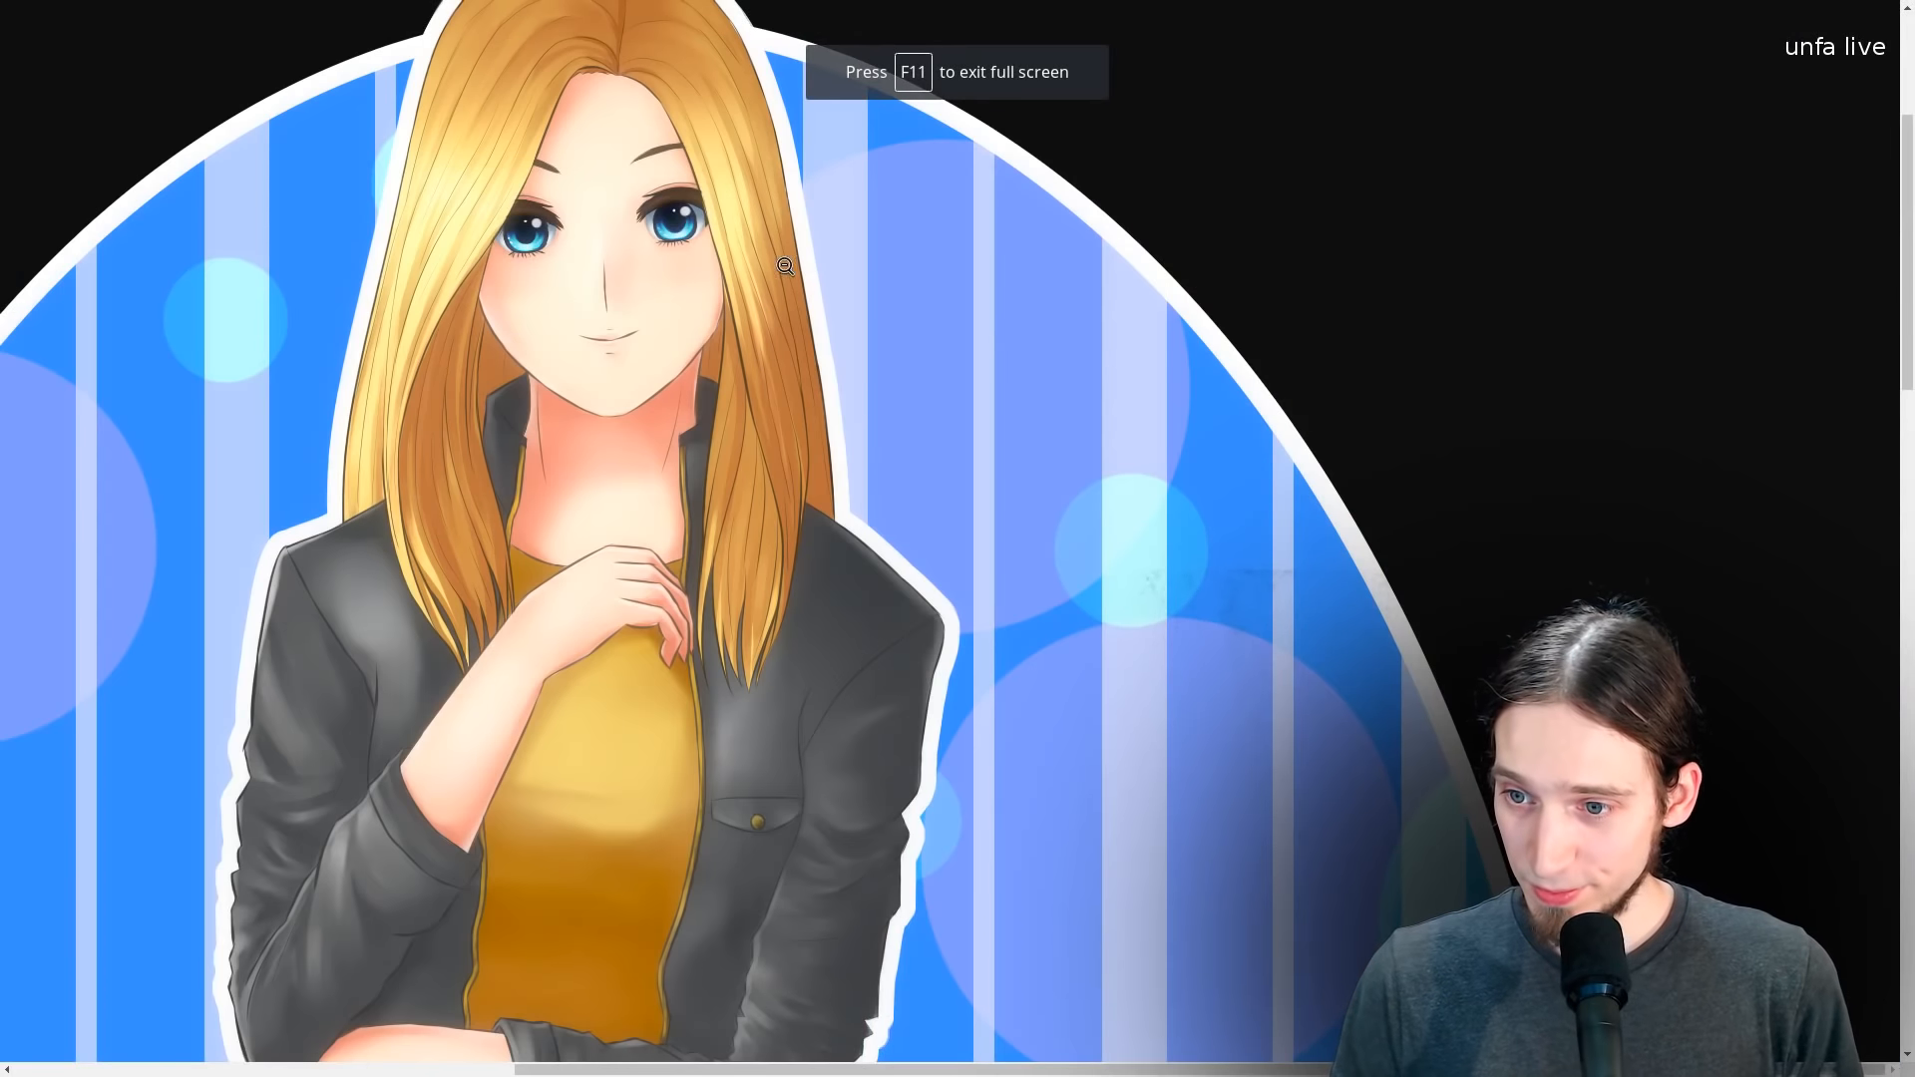
- Scroll around the full-size image to examine the artwork
scroll(853, 404, up, 2)
scroll(873, 402, up, 3)
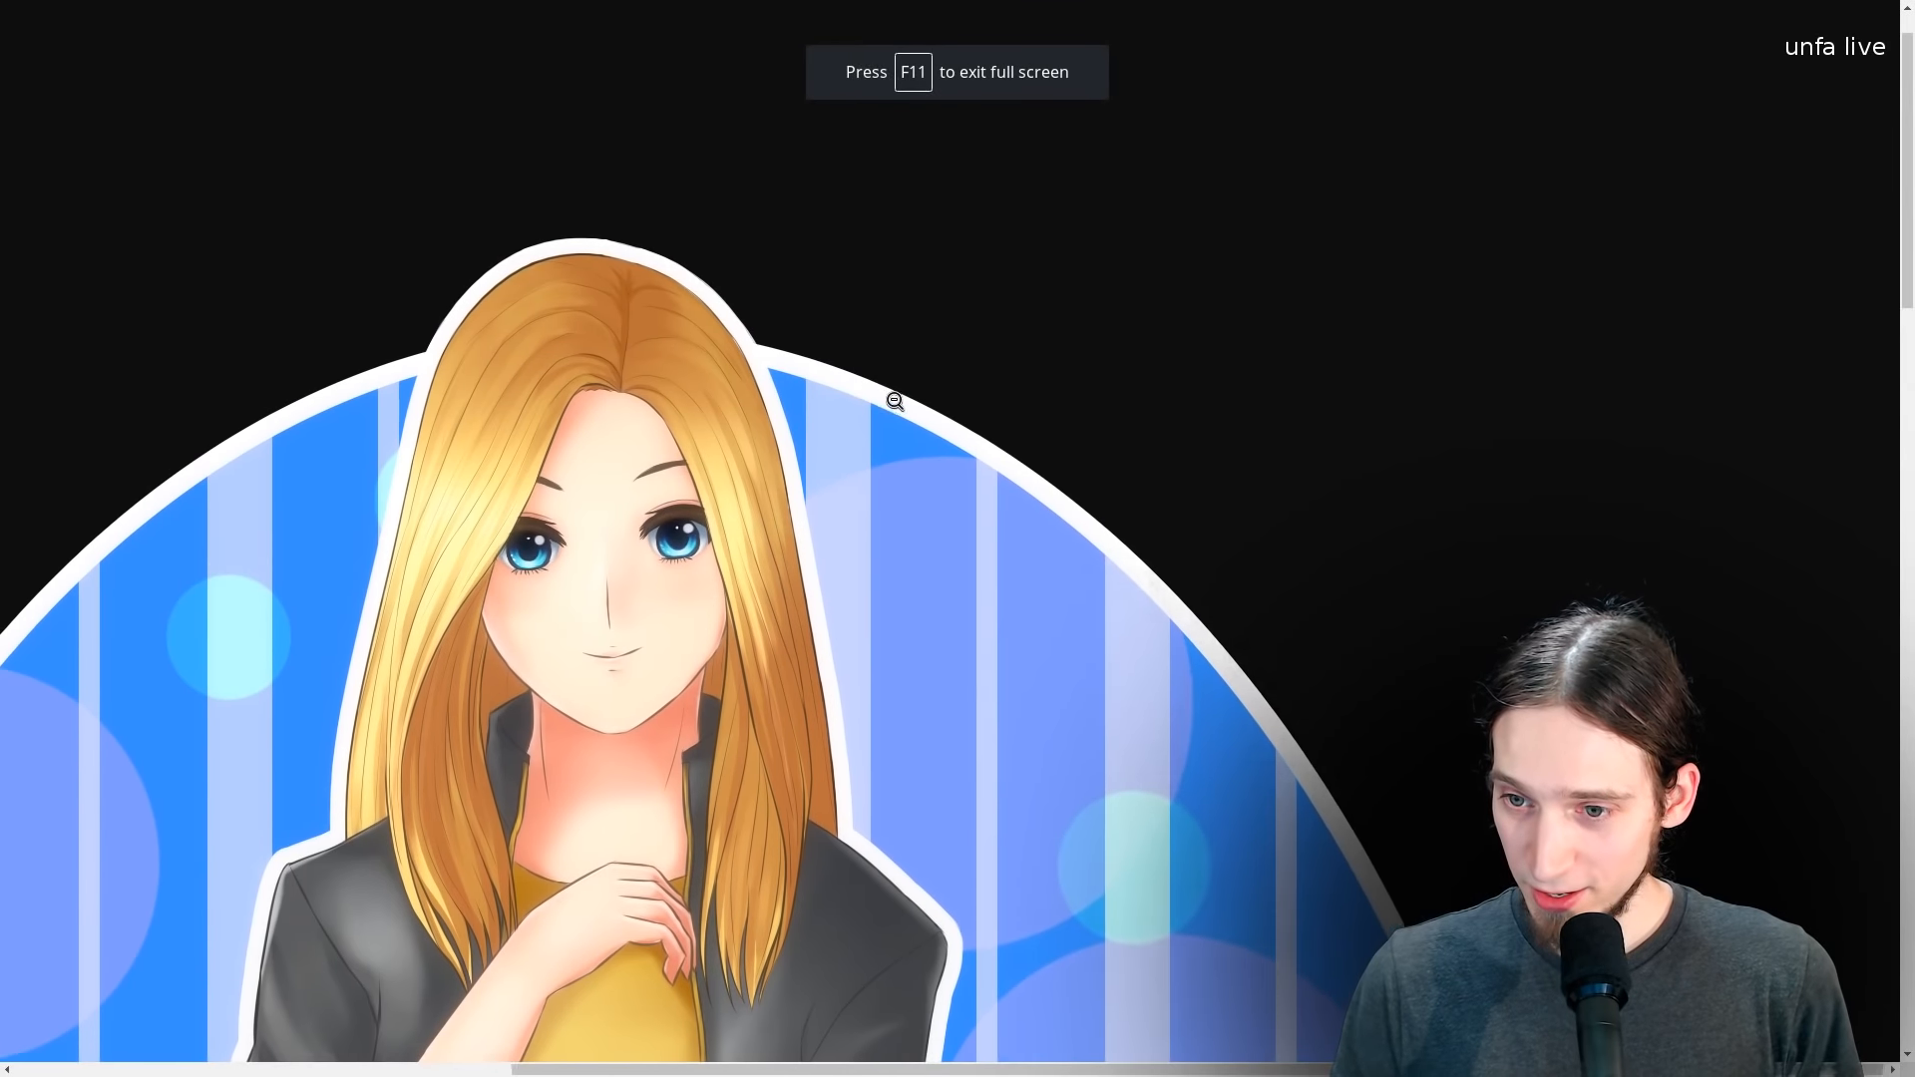
scroll(893, 401, left, 4)
scroll(894, 401, down, 2)
scroll(895, 401, down, 2)
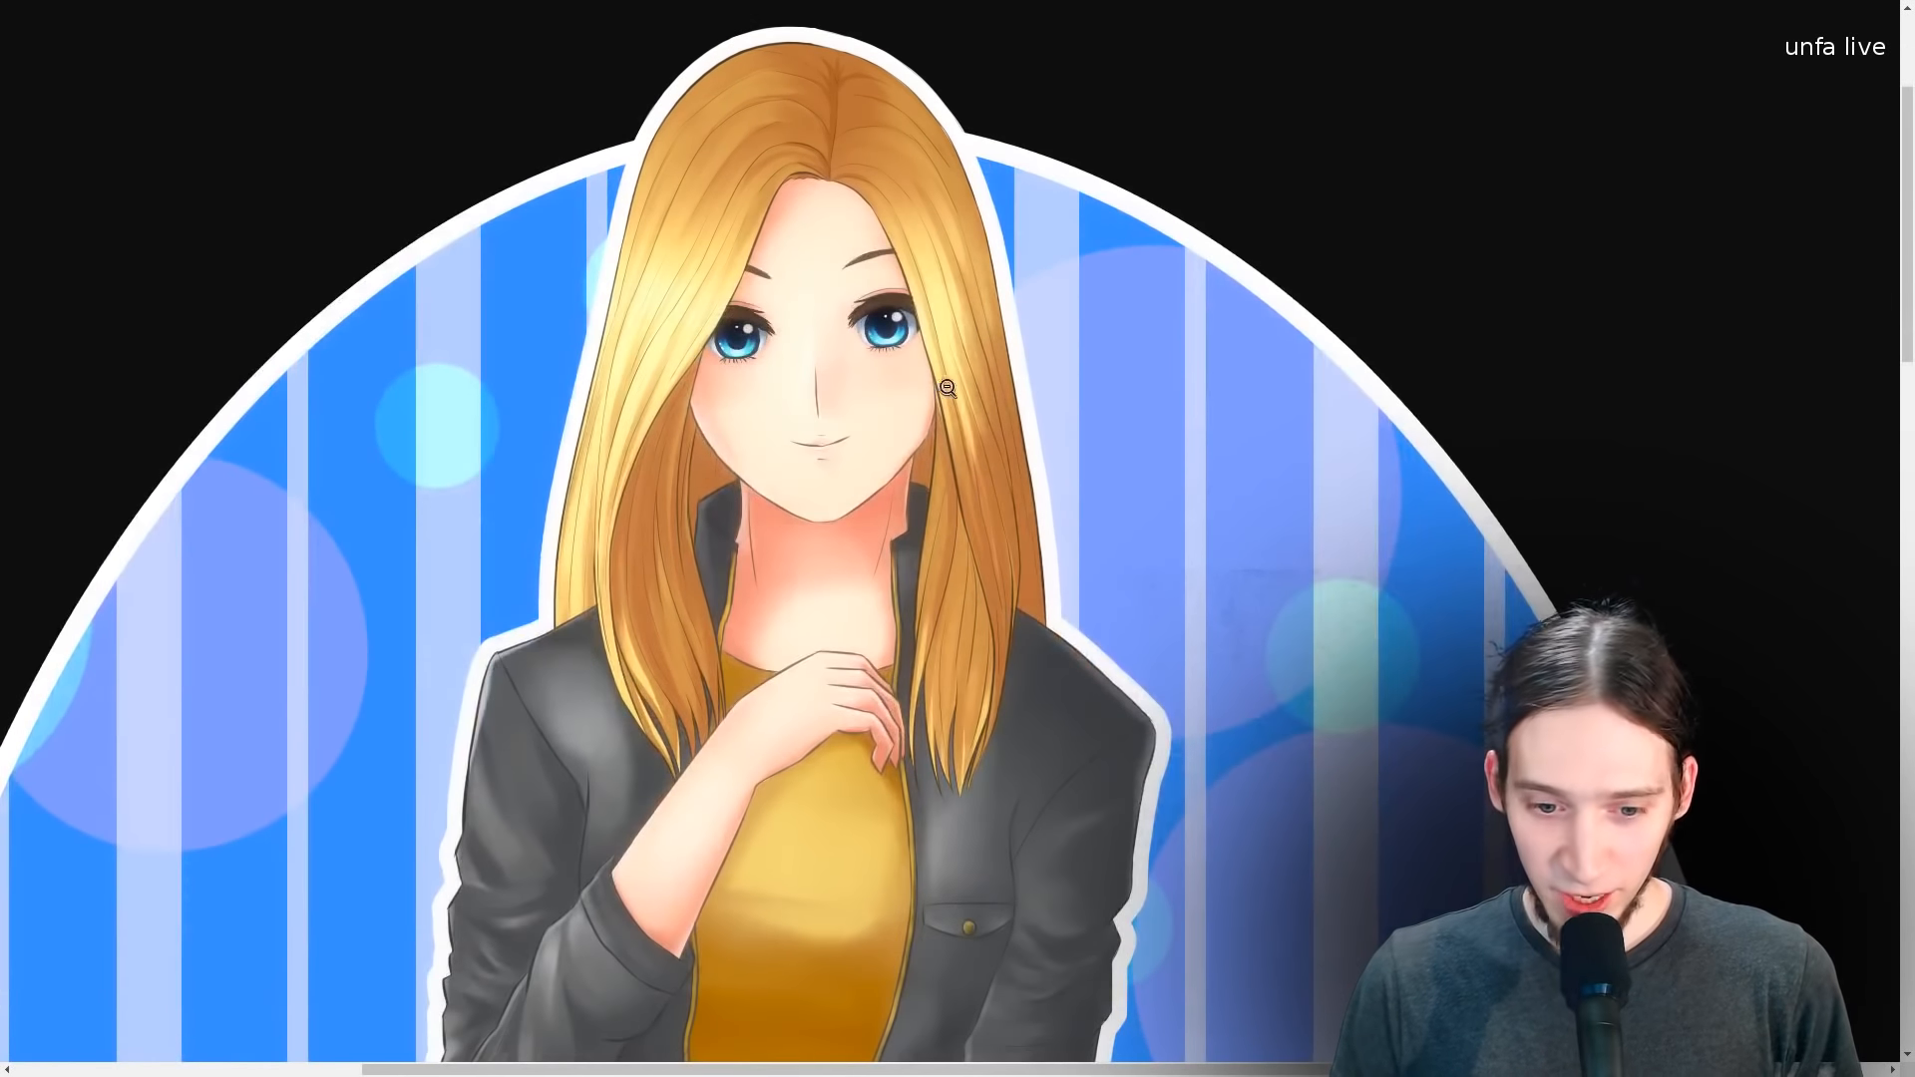
scroll(997, 374, left, 1)
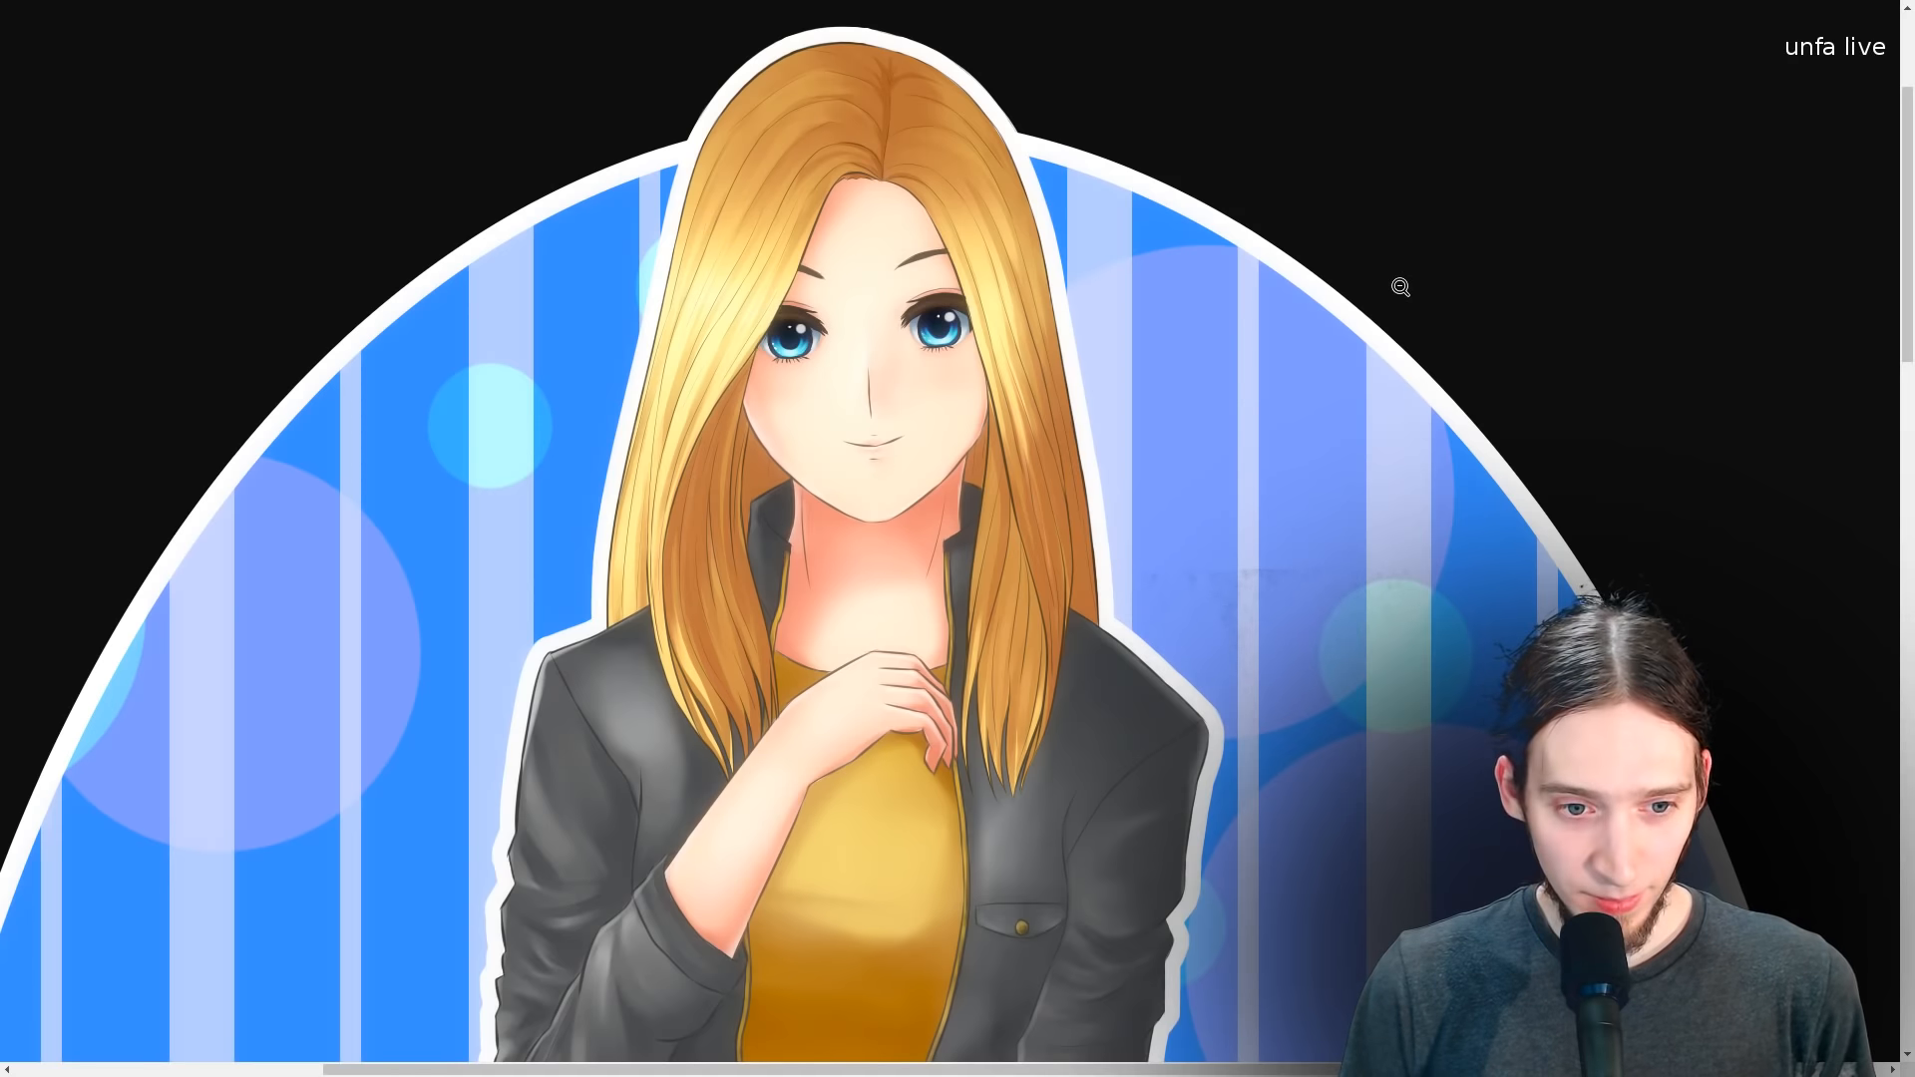
scroll(1401, 287, down, 5)
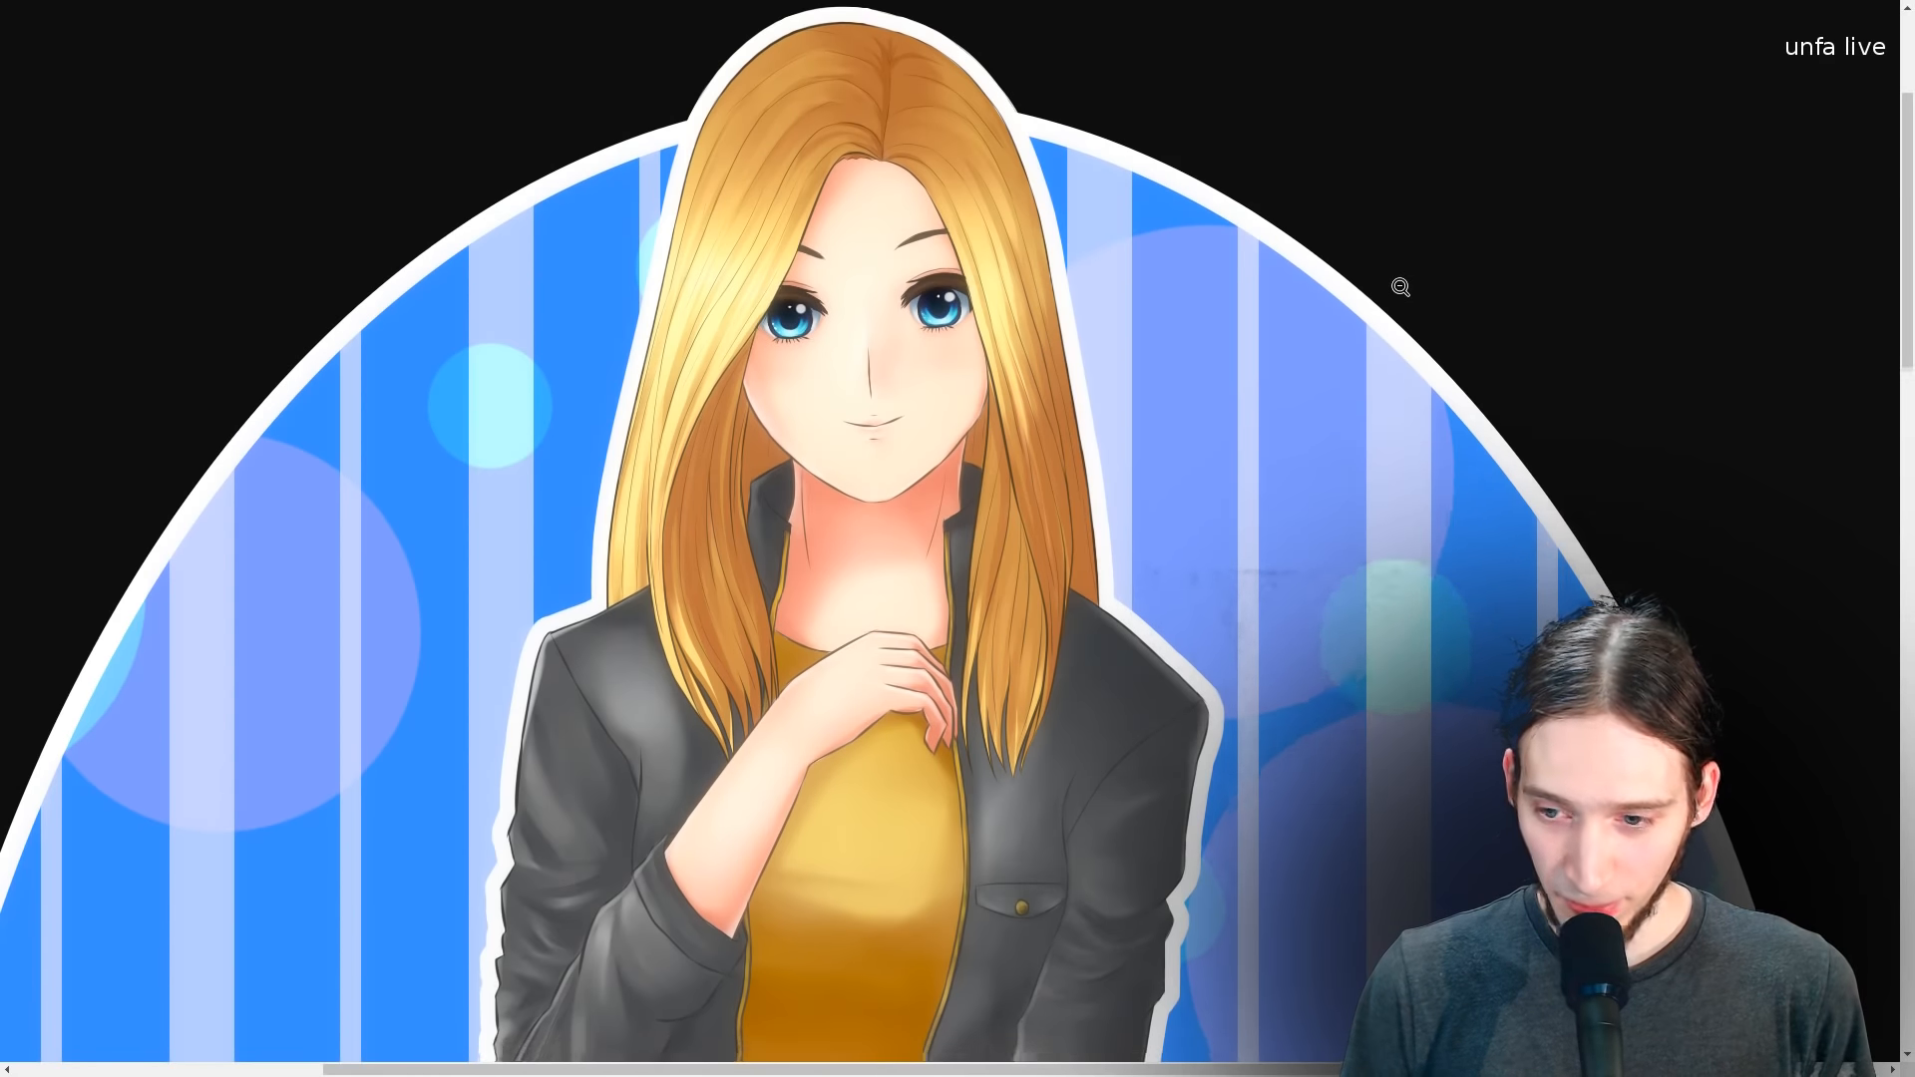